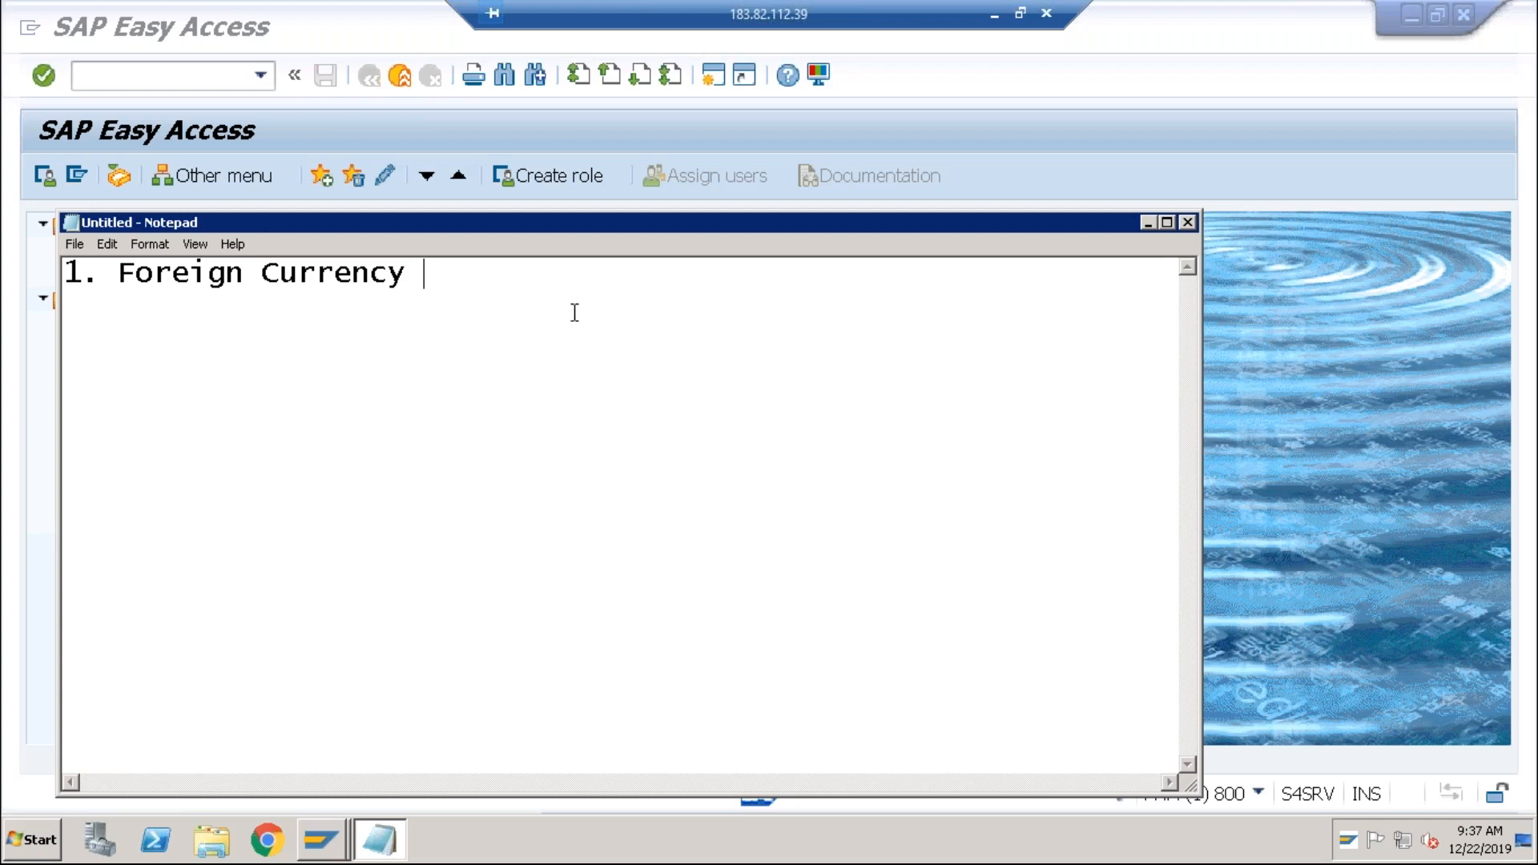
Finish the 'Valuation' line, then add '2. Customer as a Vendor' and '3. Open Item Clearing'.
type("Valuation")
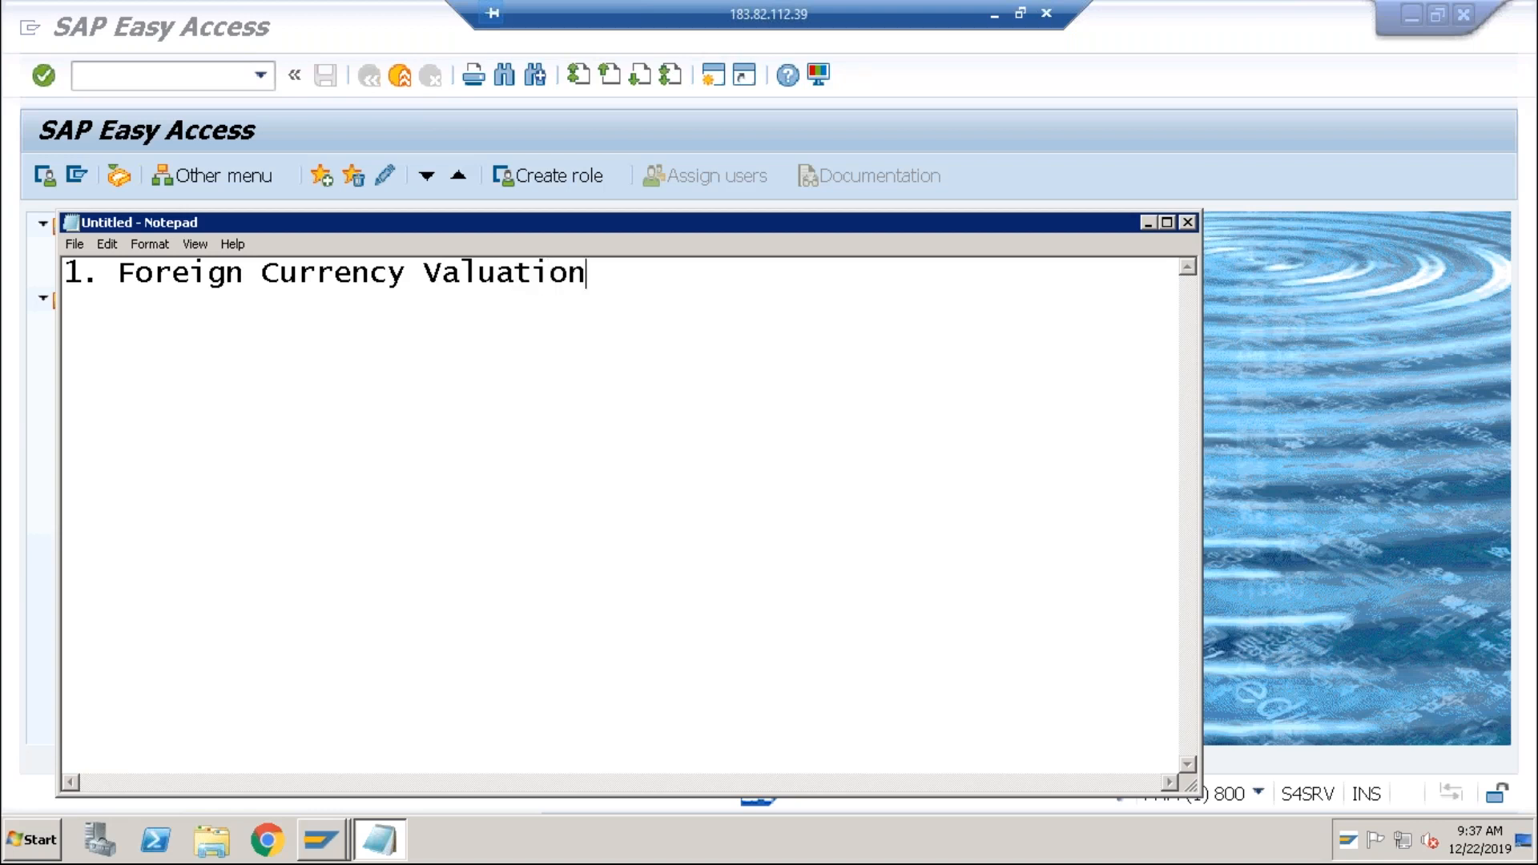
key("Return")
type("2. Customer ")
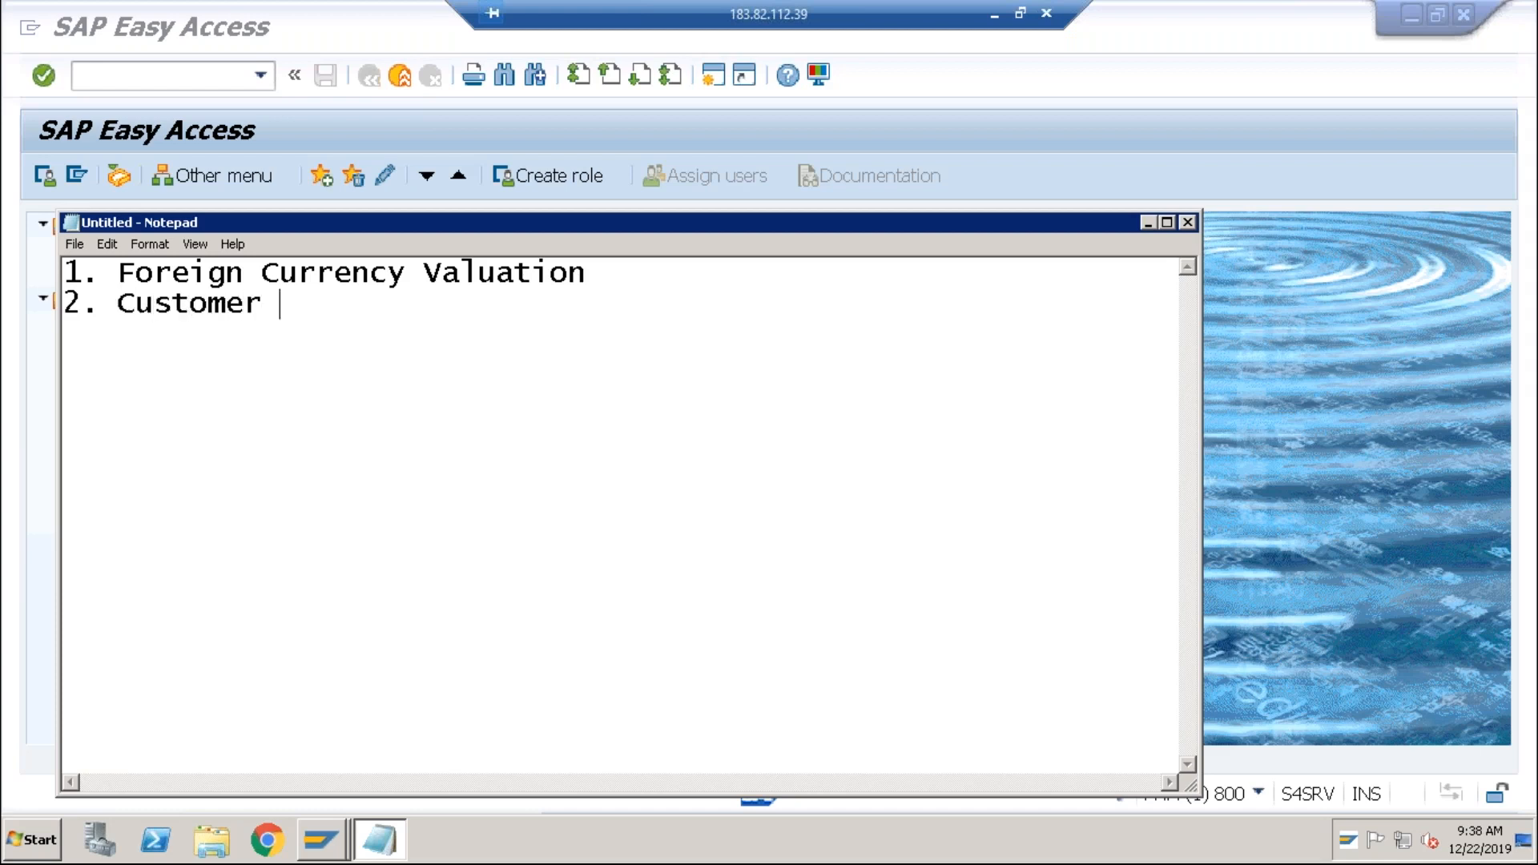
type("as a Vendor")
key("Return")
type("3. ")
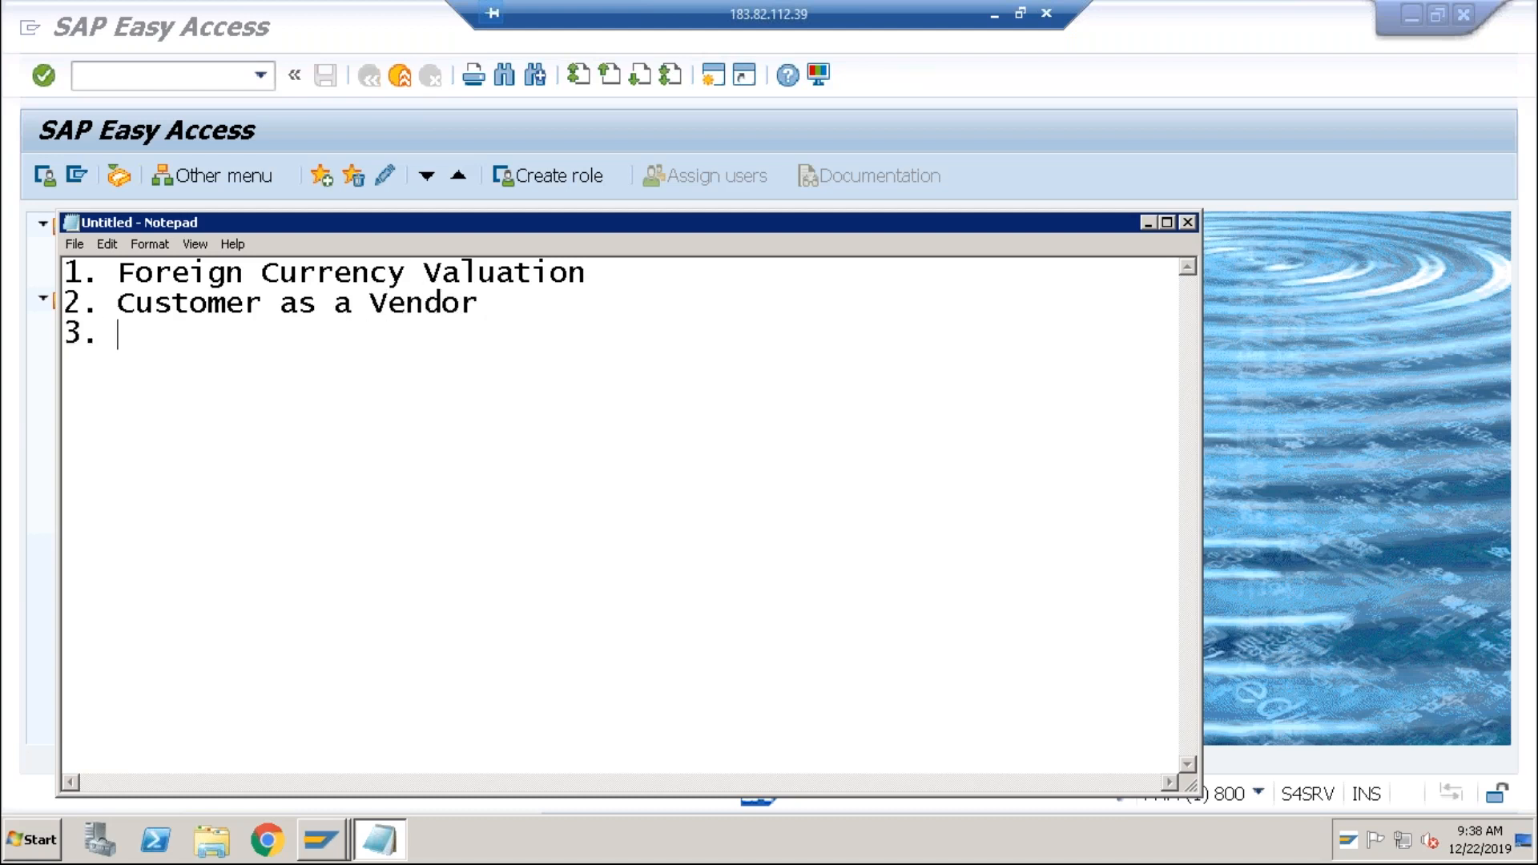
type("Open It")
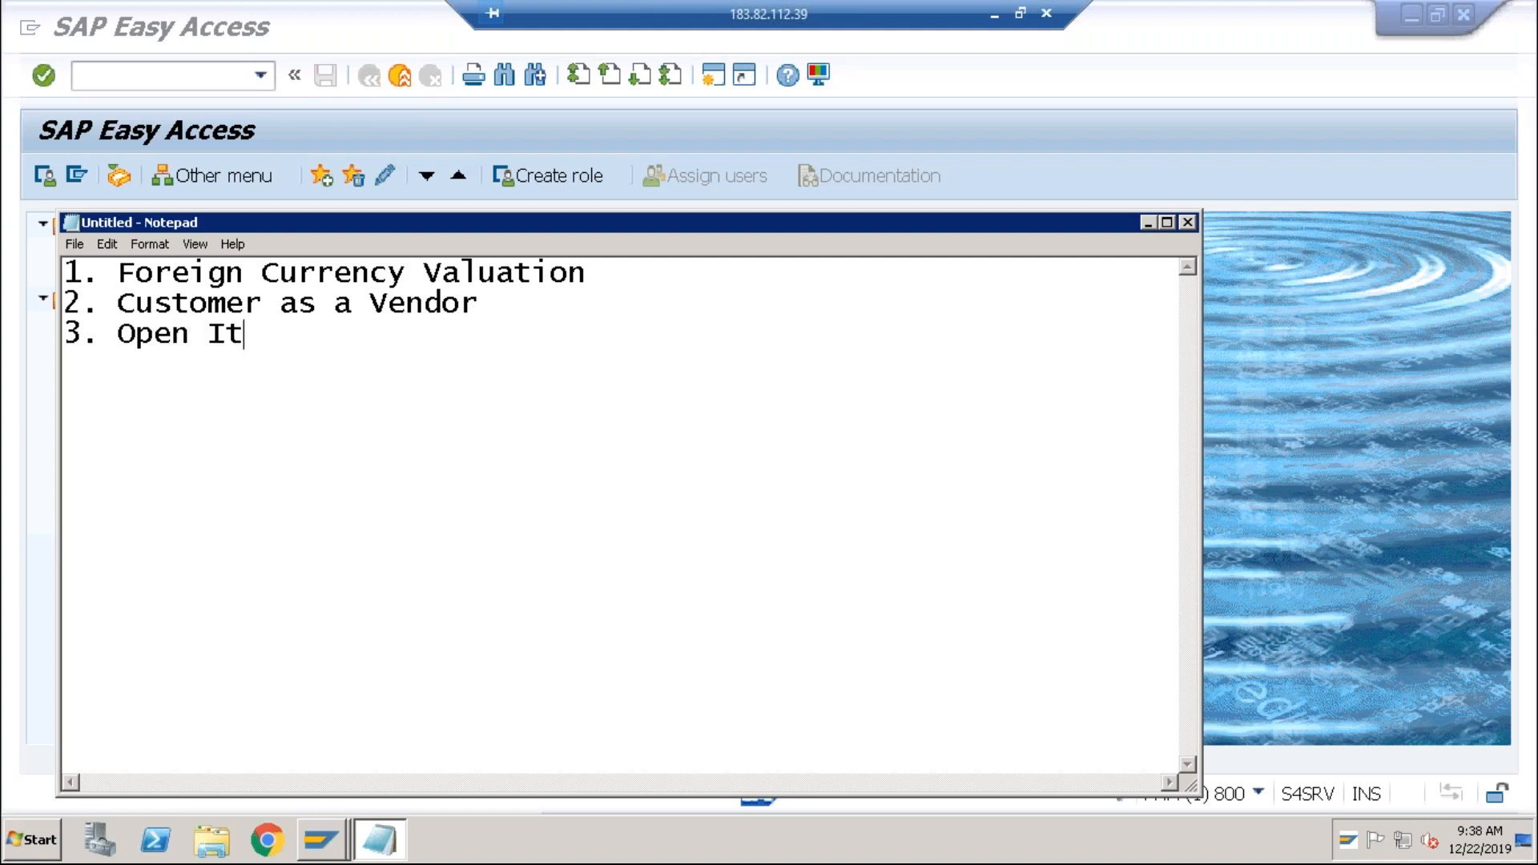
type("em Clearing")
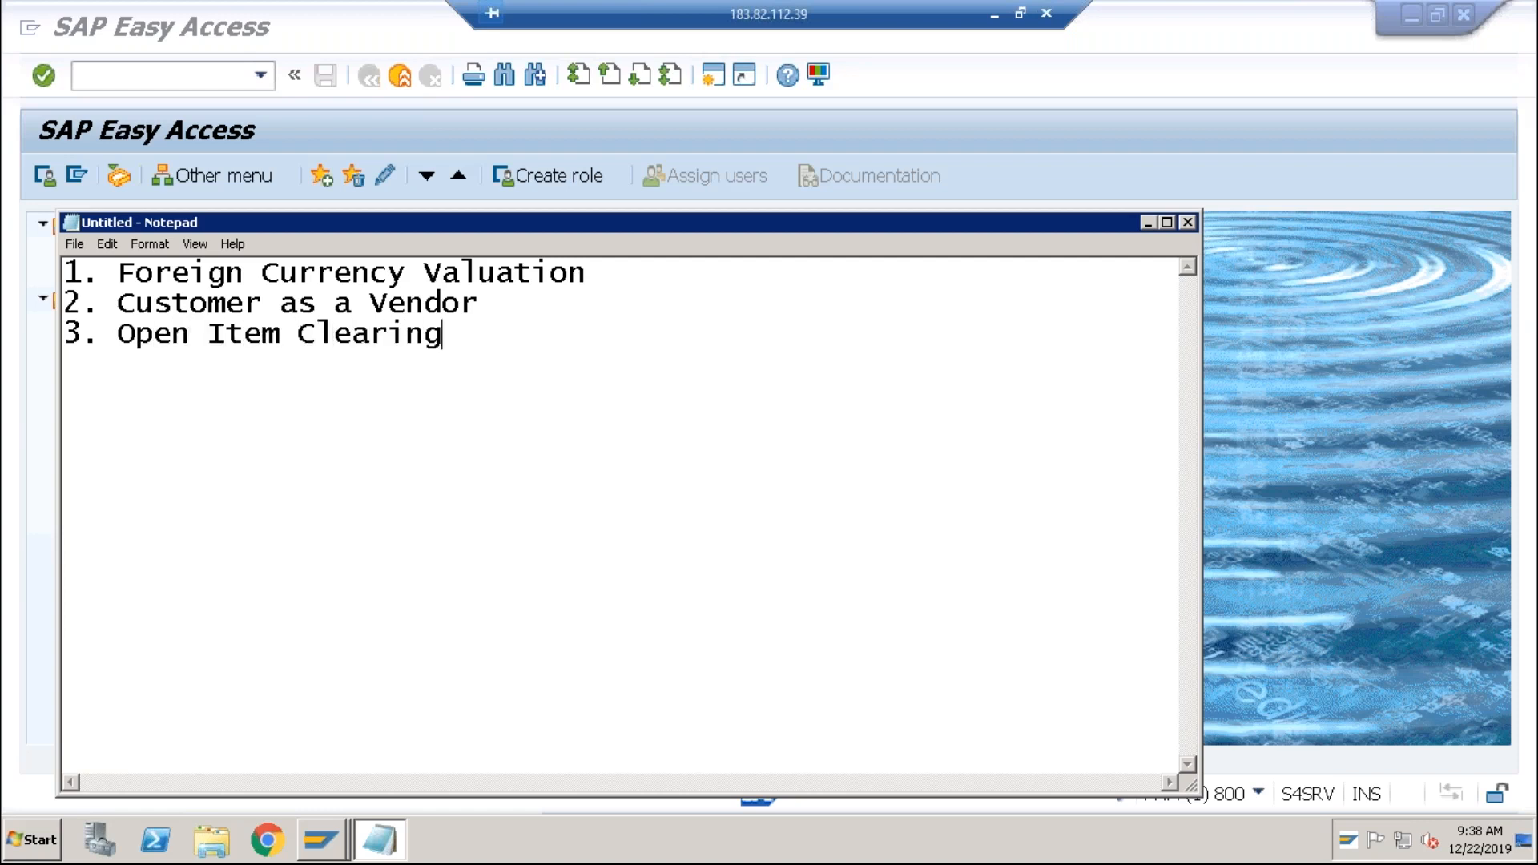
Highlight the three listed topics, then clear the selection.
left_click(497, 274)
left_click(486, 296)
left_click(451, 334)
left_click_drag(448, 334, 72, 272)
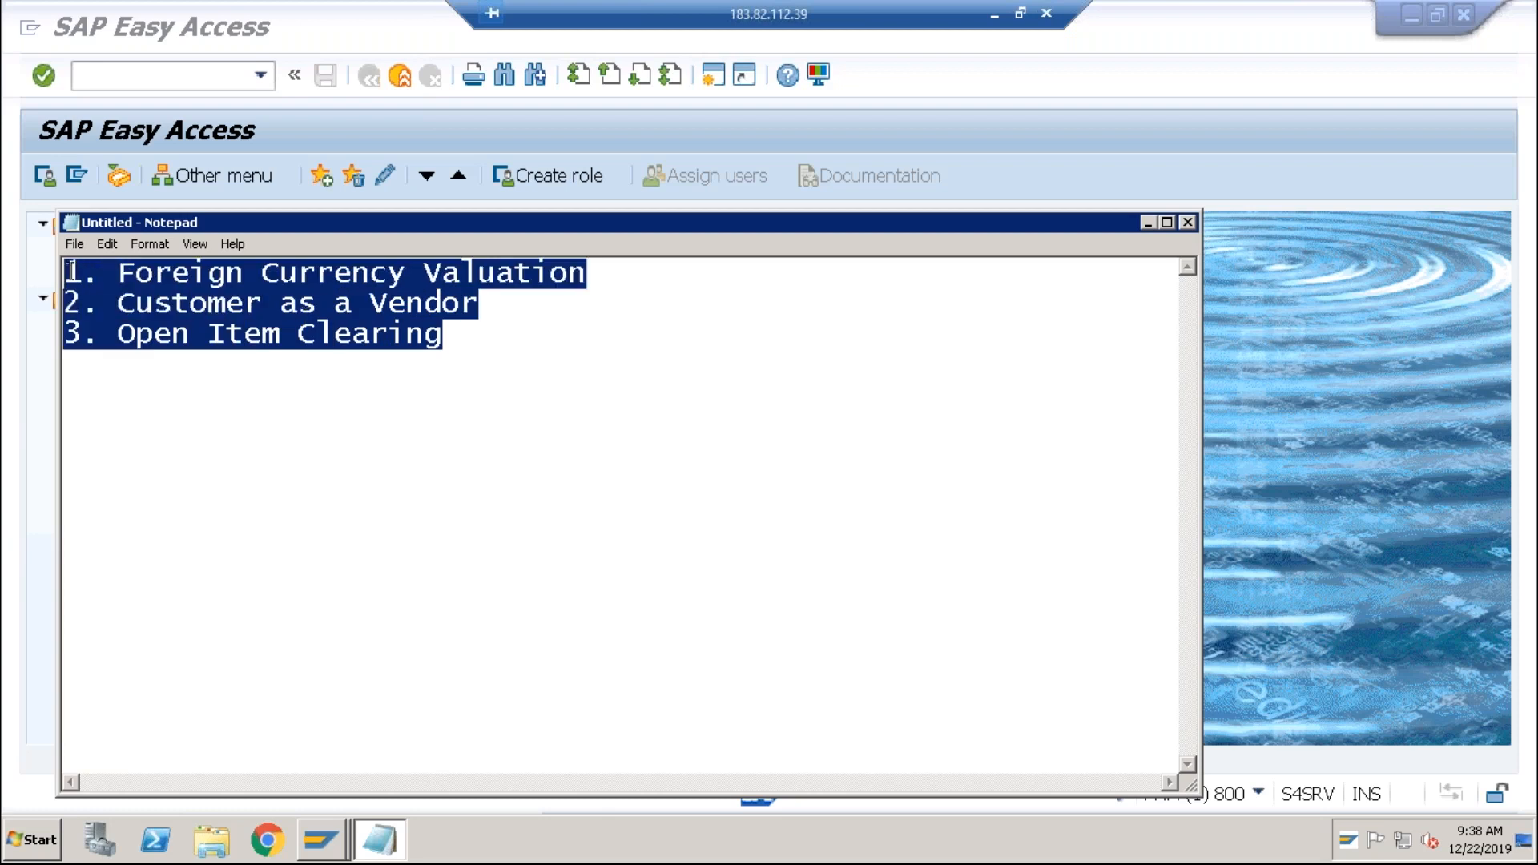
left_click(228, 309)
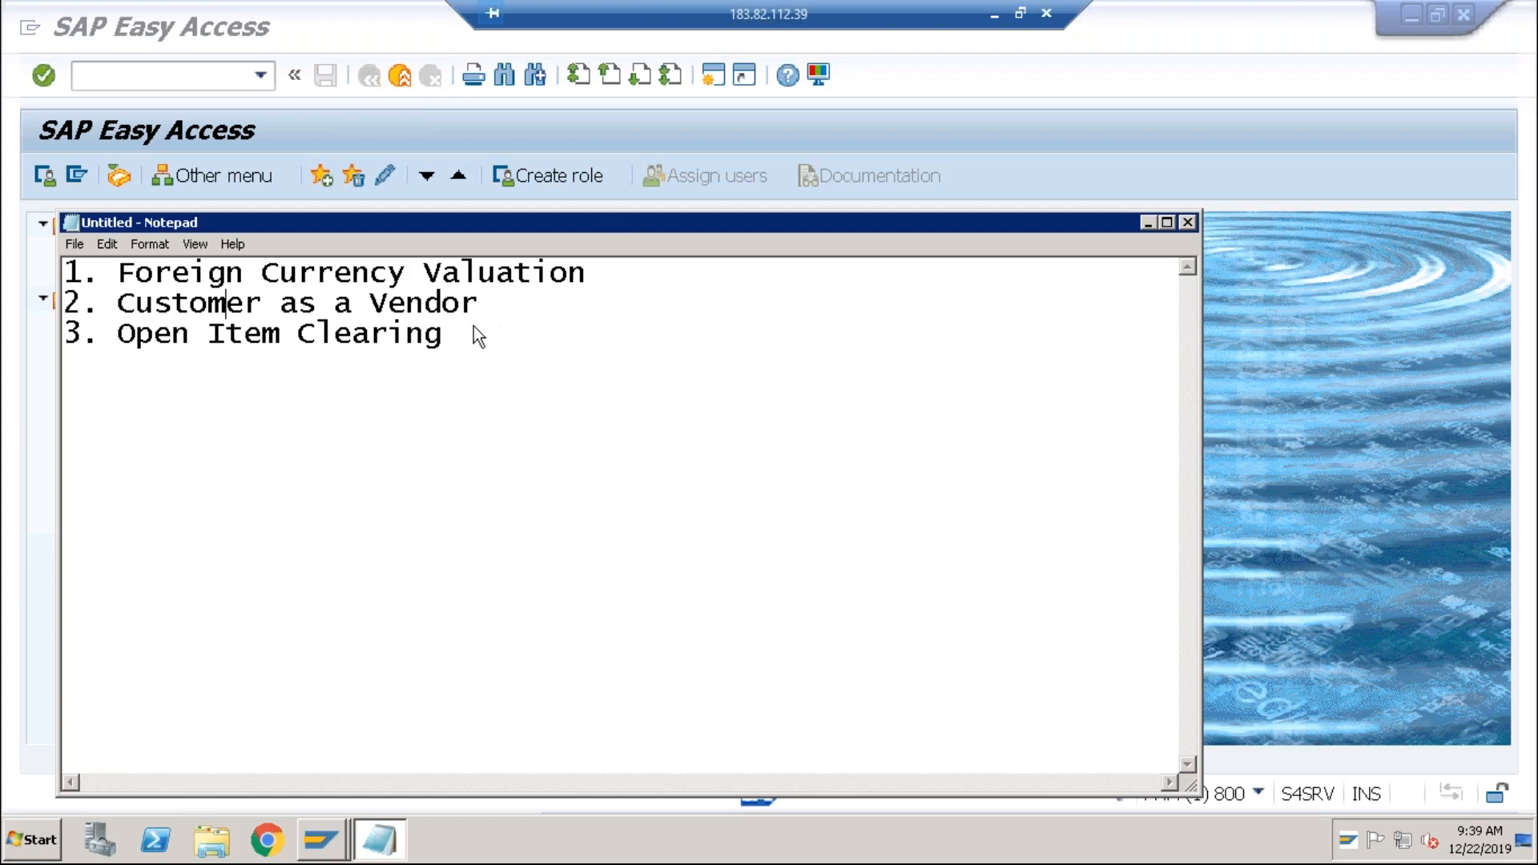
left_click(457, 340)
left_click(618, 303)
Add line '4. Intercompany Transactions', correcting the misspelled 'Intercompny'.
left_click(469, 335)
key("Return")
type("4. Interco")
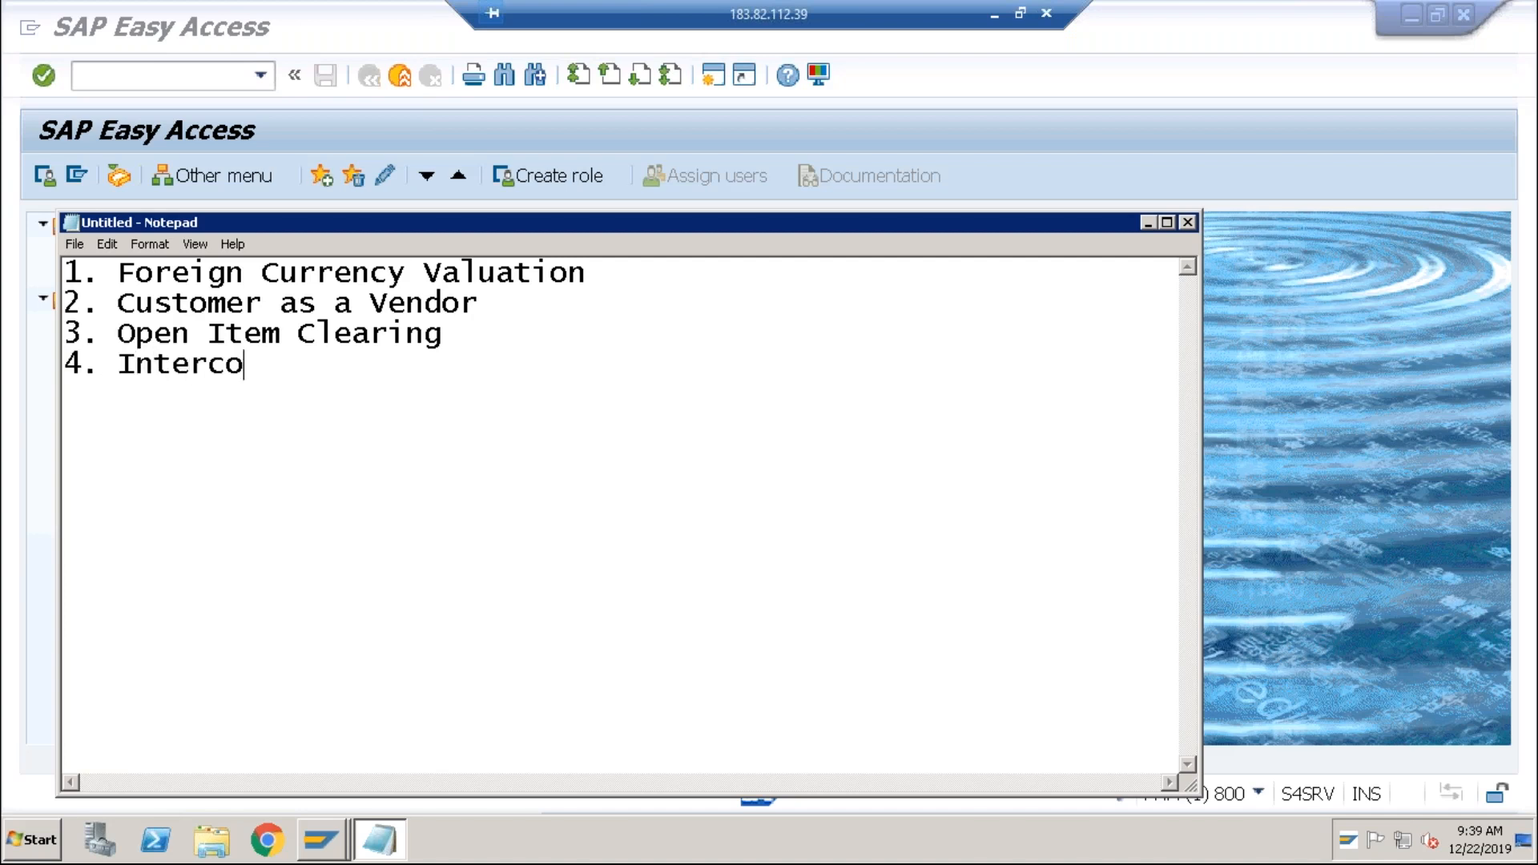
type("mpny")
key("Left")
key("Left")
key("Left")
type("a")
key("Right")
key("Right")
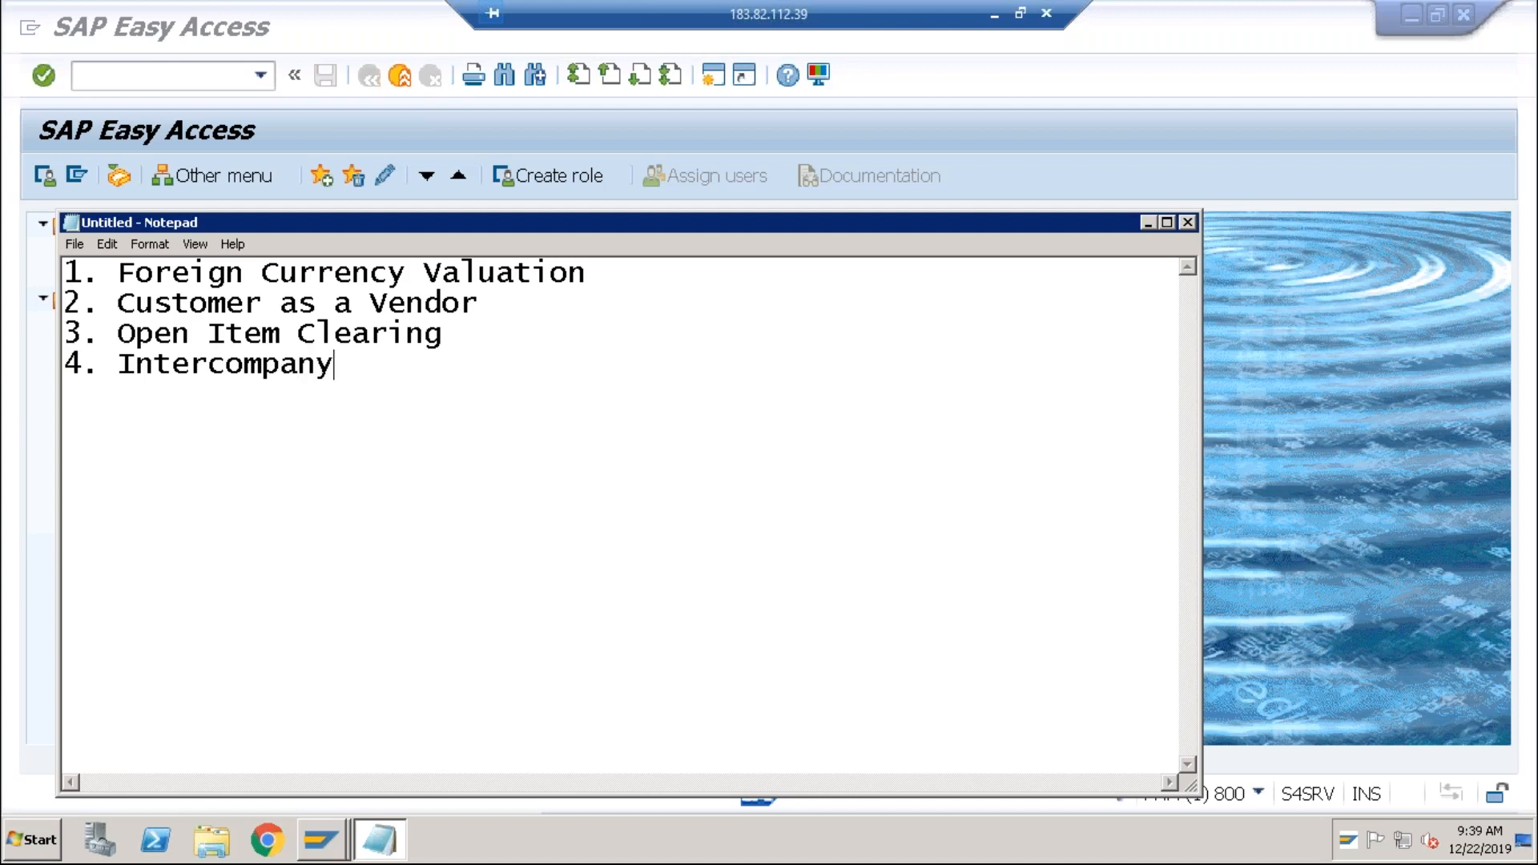
key("Right")
type("I")
key("BackSpace")
type("Transactio")
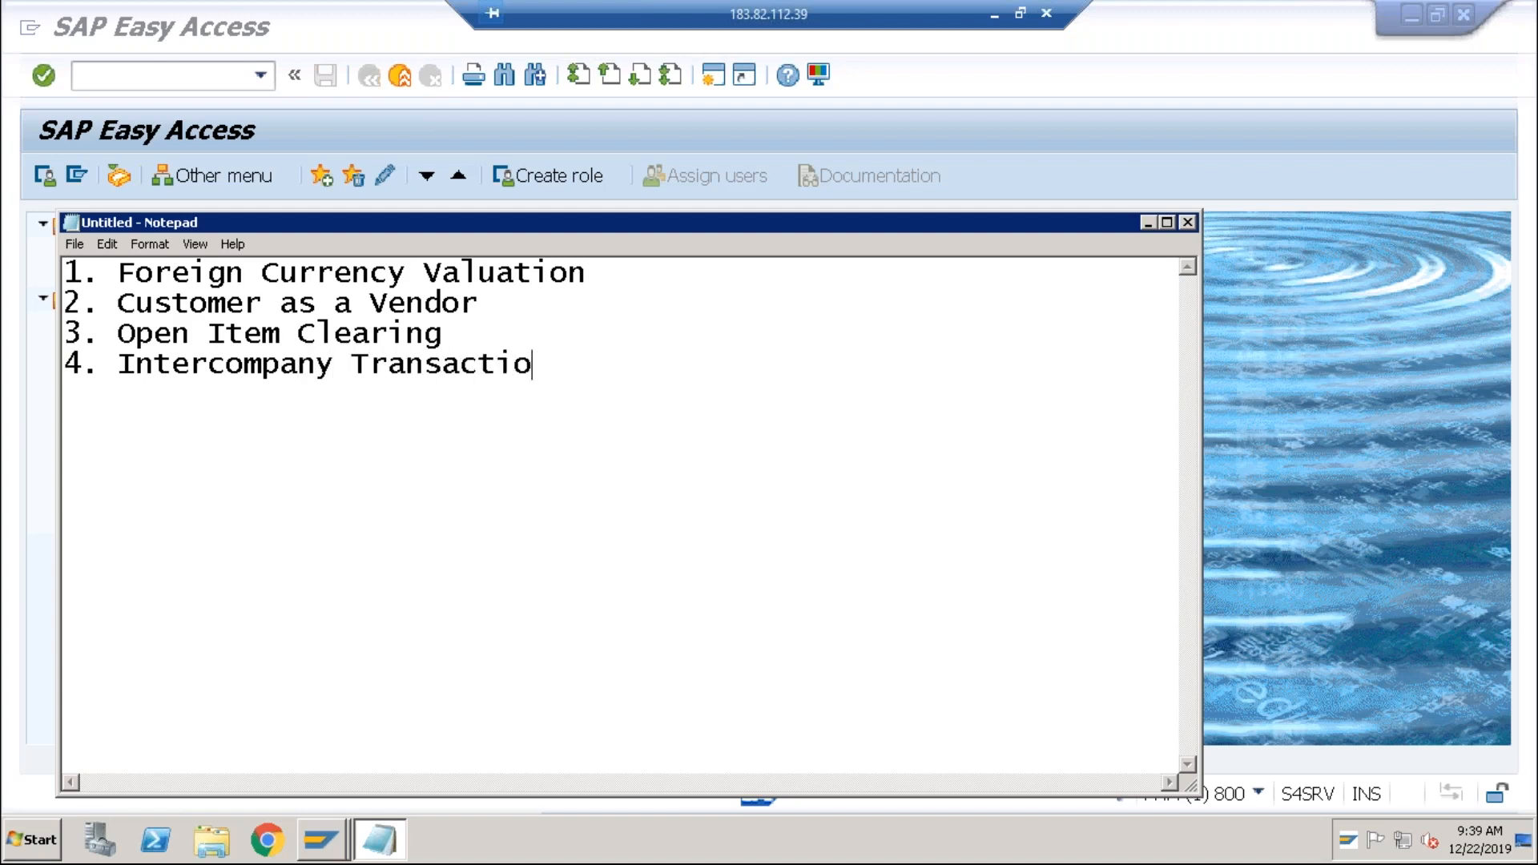
type("ns")
Highlight 'Intercompany Transactions' for emphasis, then place the cursor after it.
left_click_drag(571, 366, 97, 311)
left_click(192, 357)
left_click(568, 366)
Add new lines '5. Accruals' and '6. Country Specific COA' below line 4.
key("Return")
type("5. Accruals")
key("Return")
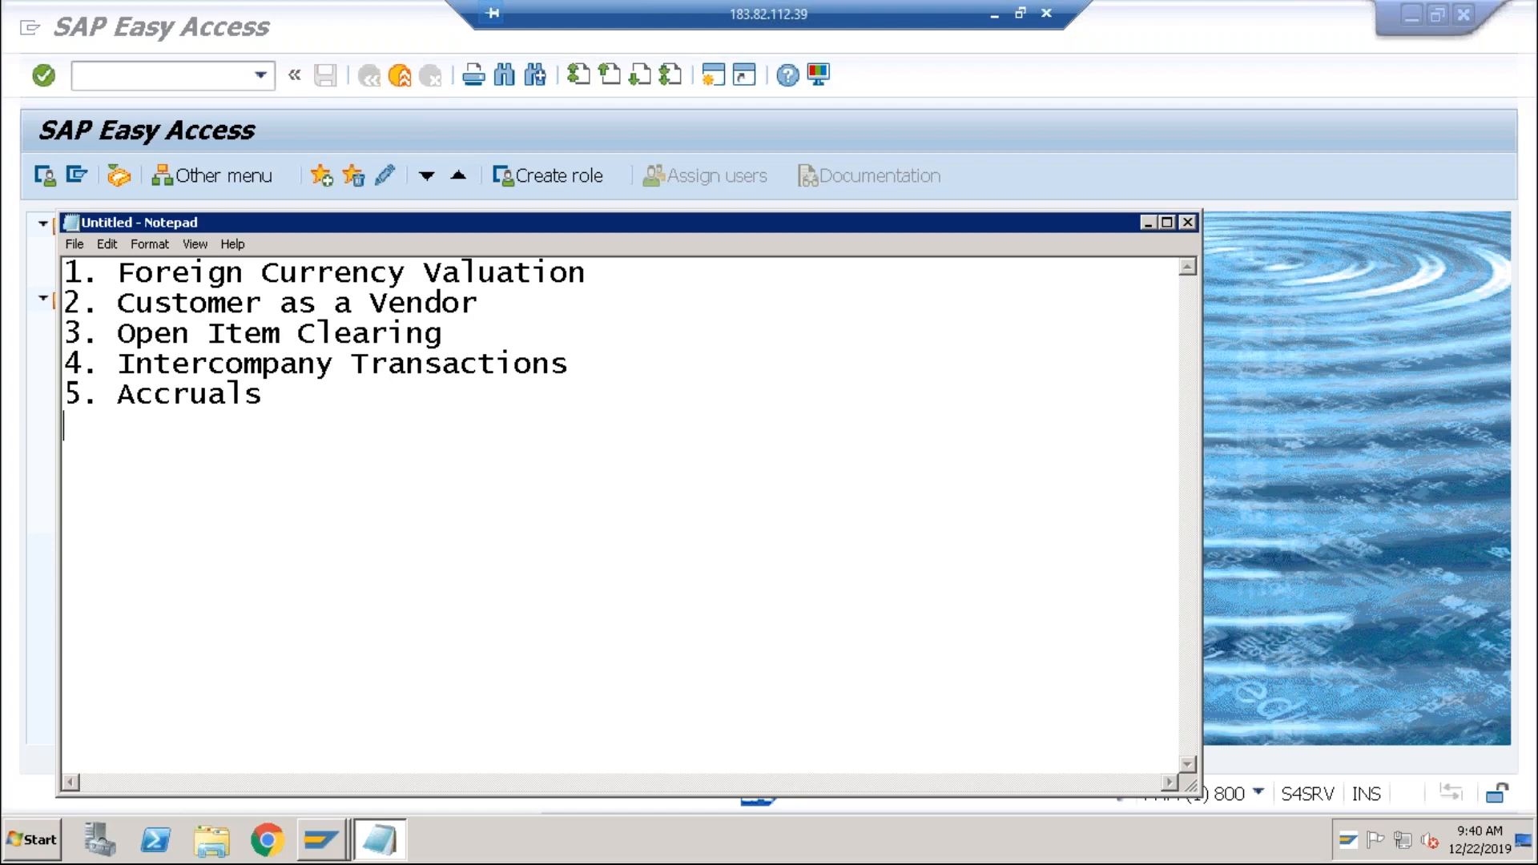
type("6. Country ")
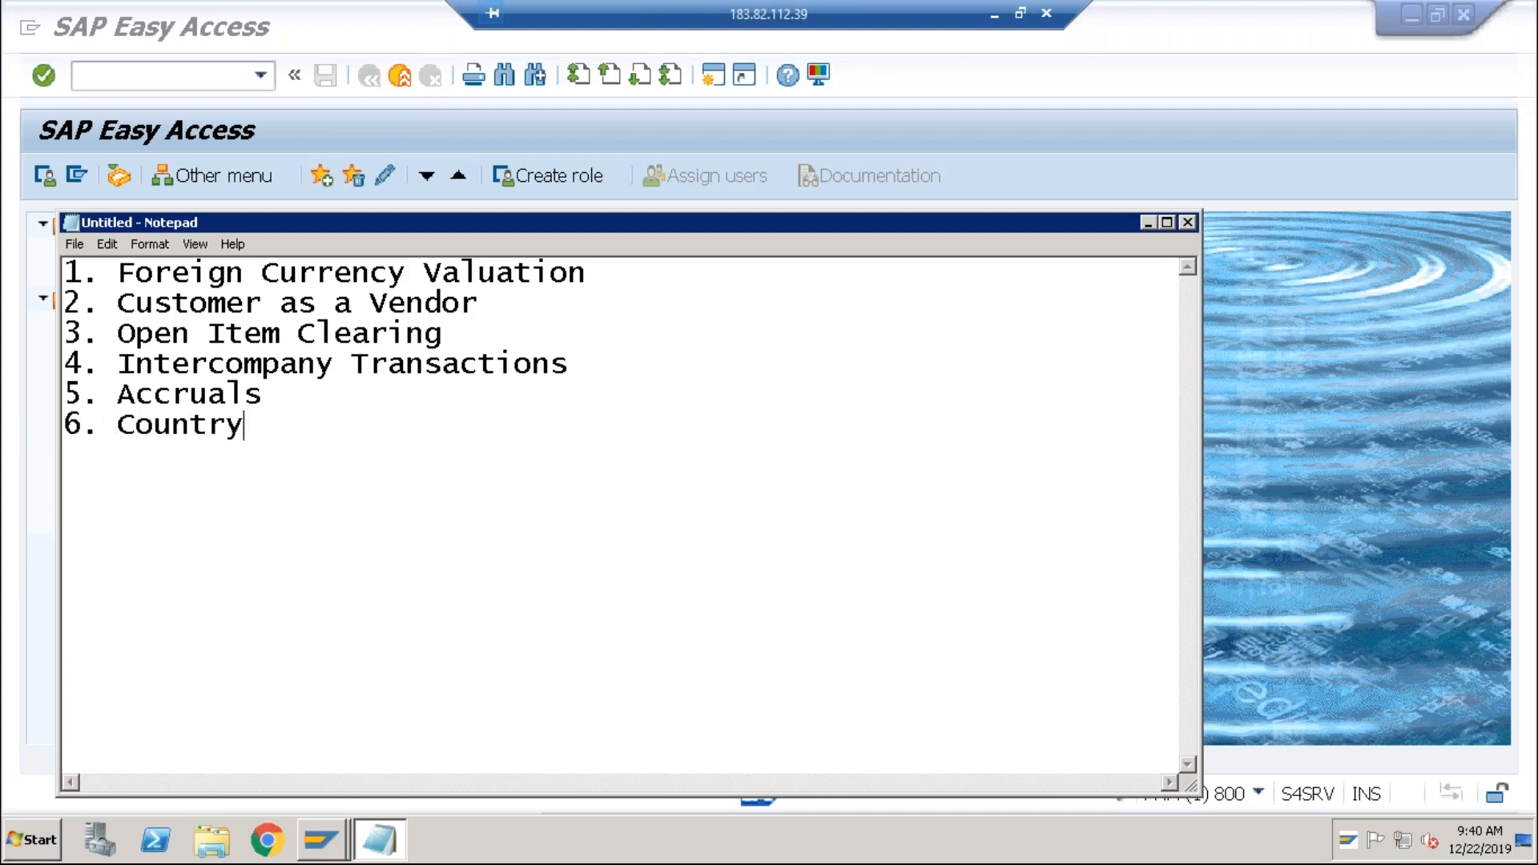
type("Specific")
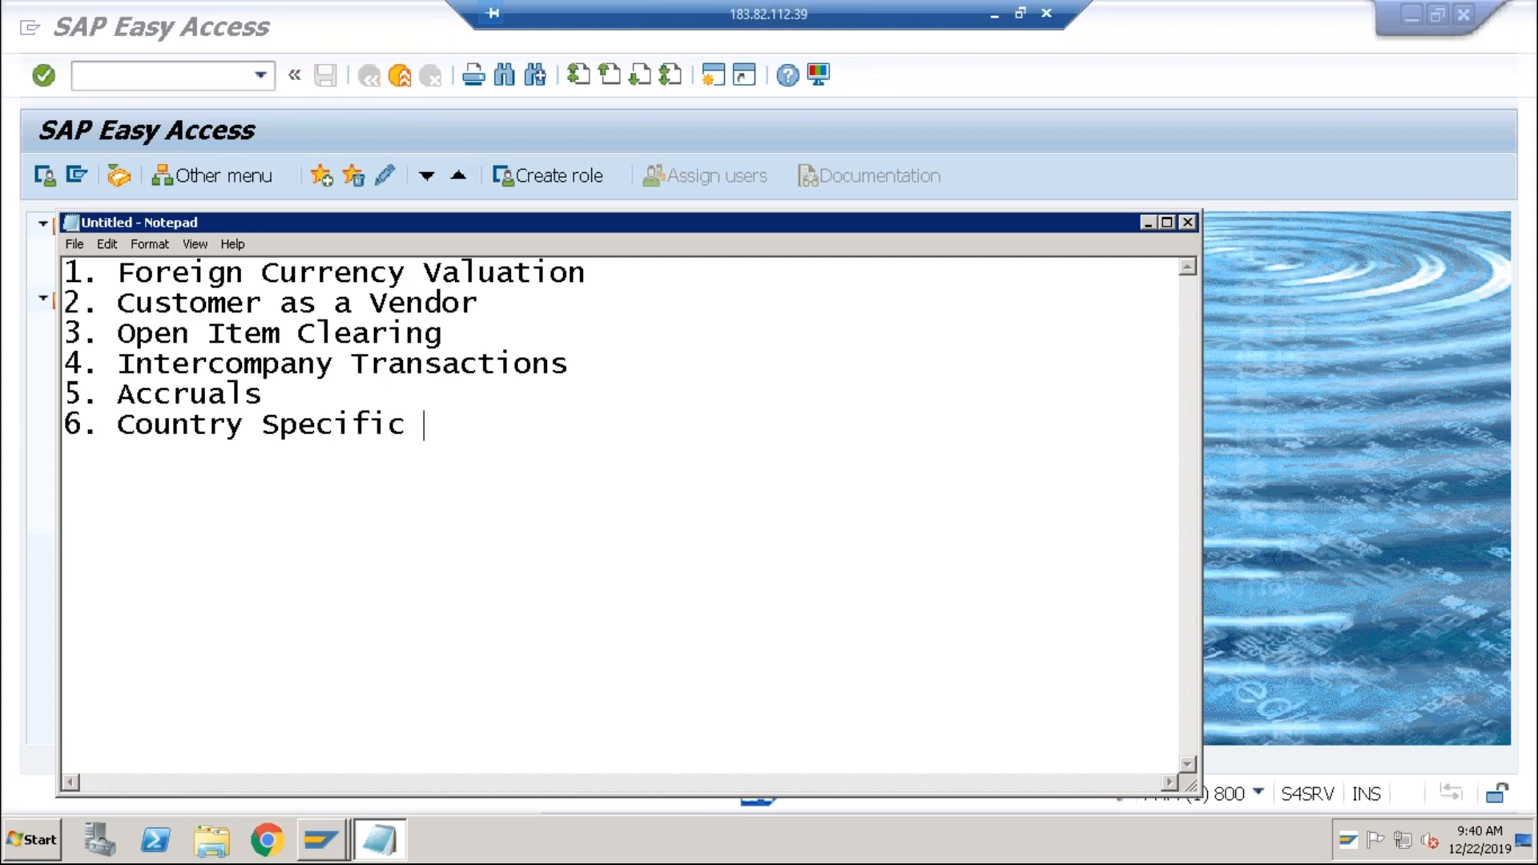
type(" COA")
Add line '7. Transport Request' and start line '8.' below it.
key("Return")
type("7. Transport ")
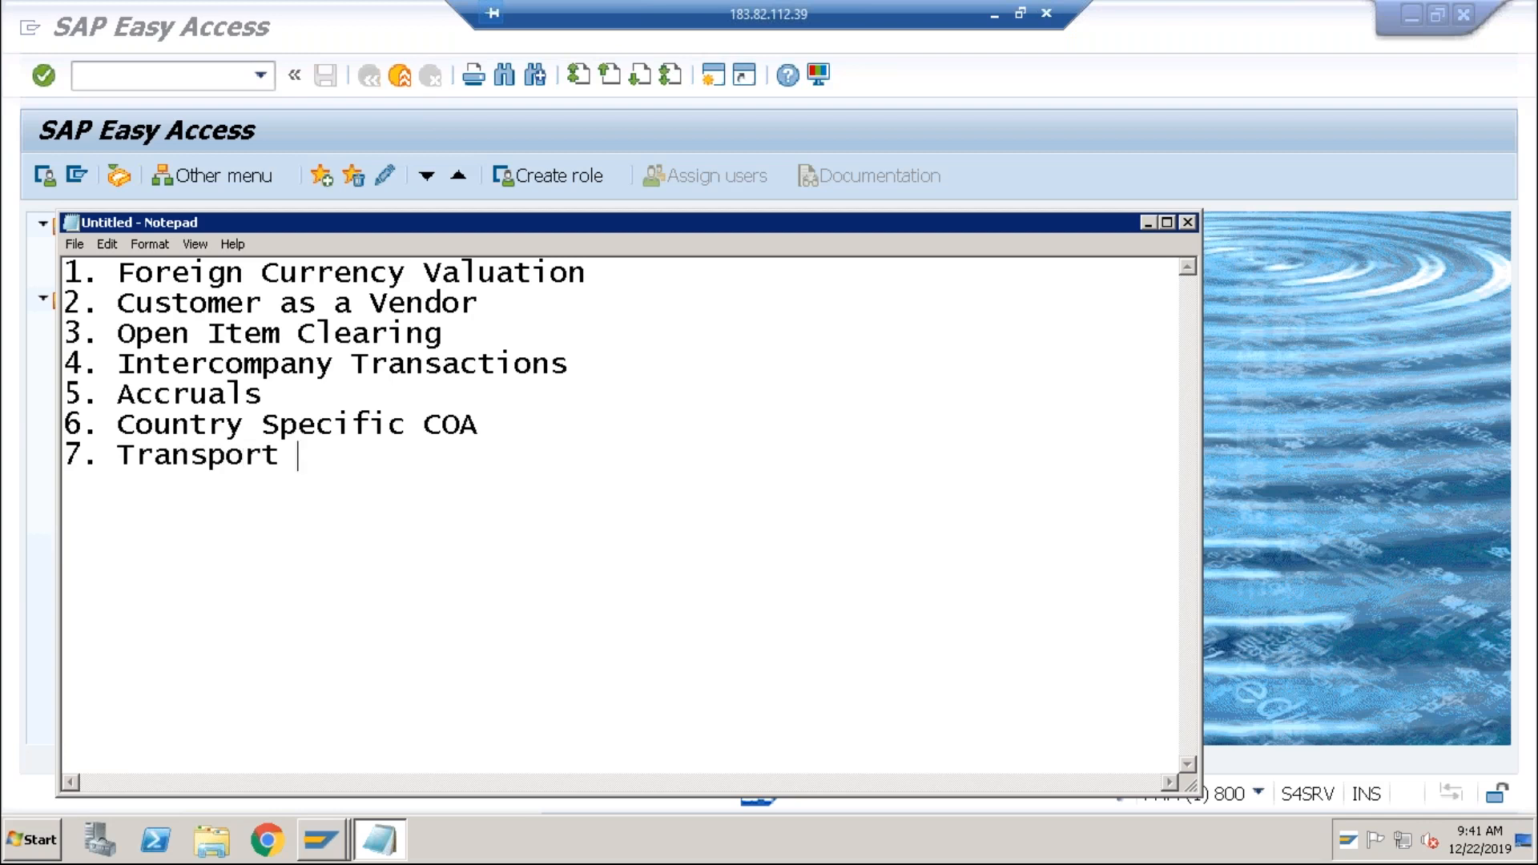
type("Request")
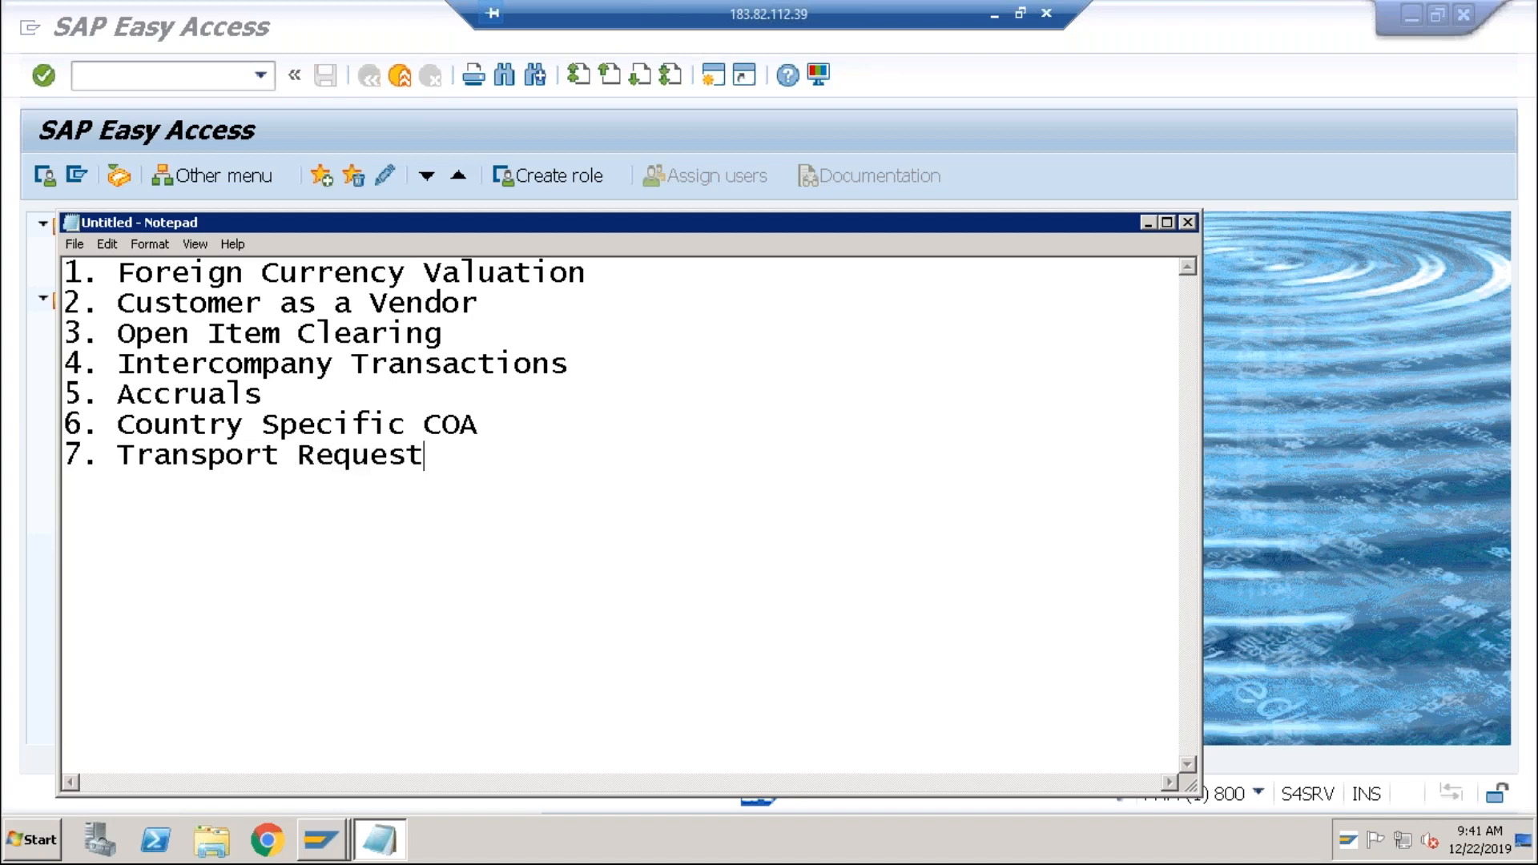
key("Return")
type("8.")
Move the cursor around line 1 of the Notepad list, ending after 'Valuation'.
left_click(621, 277)
left_click(412, 277)
left_click(593, 274)
Launch Excel 2016 from the Start menu and create a blank workbook.
left_click(34, 844)
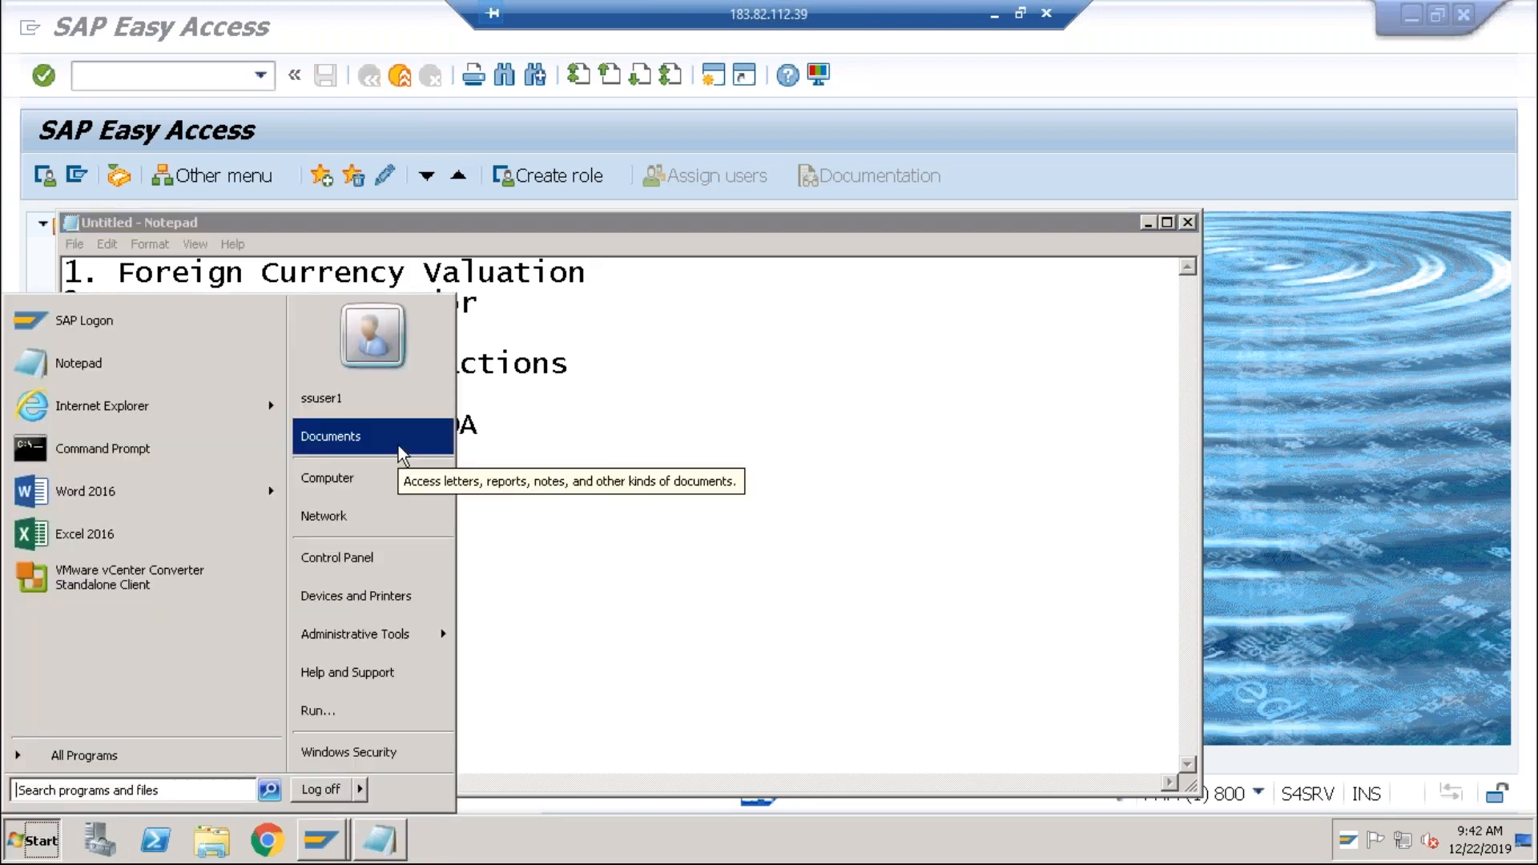
left_click(114, 545)
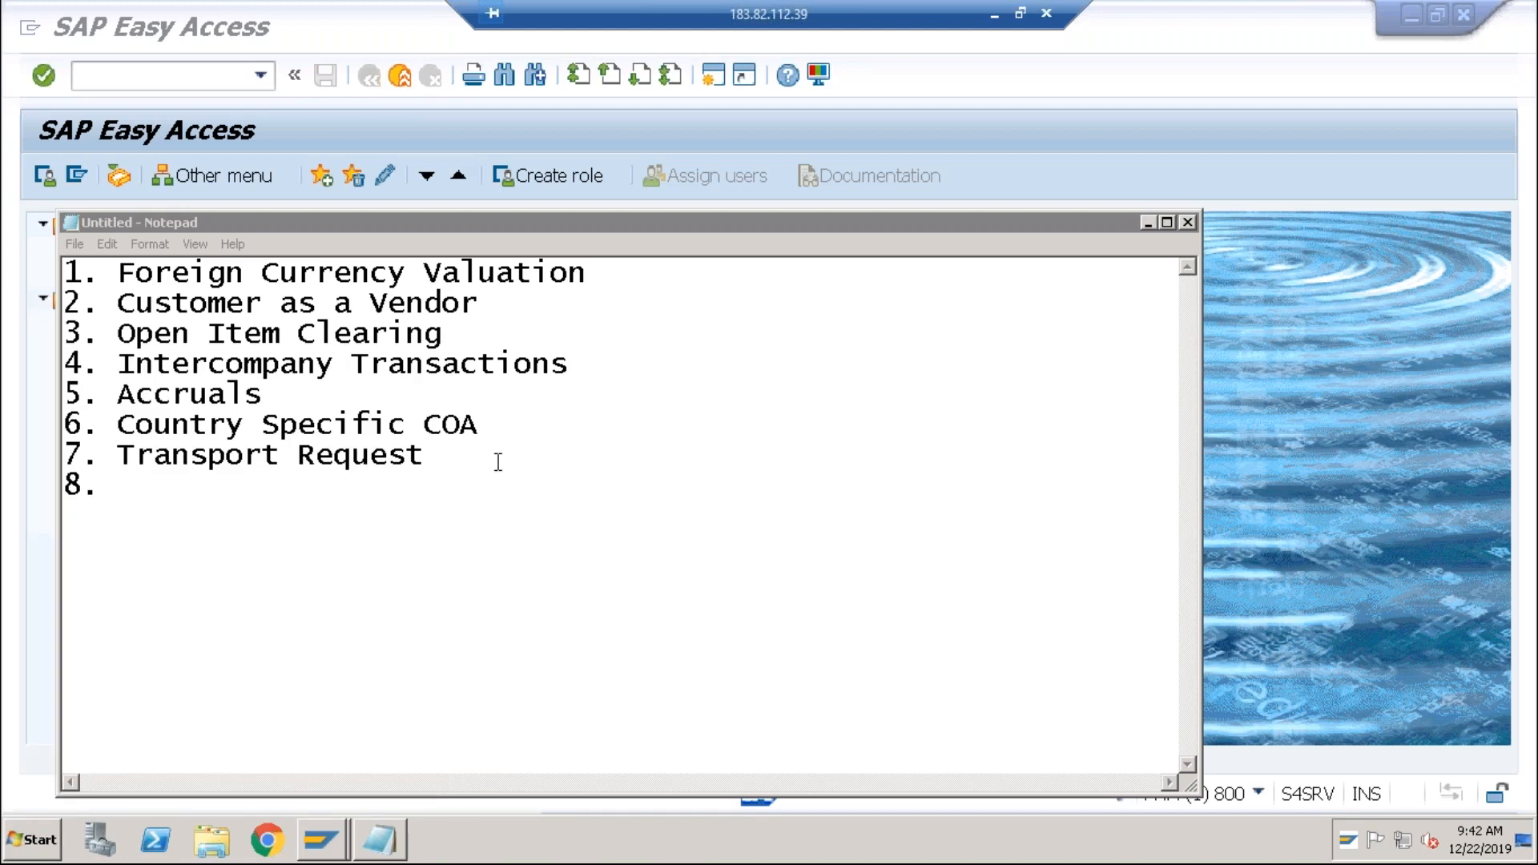
left_click(32, 840)
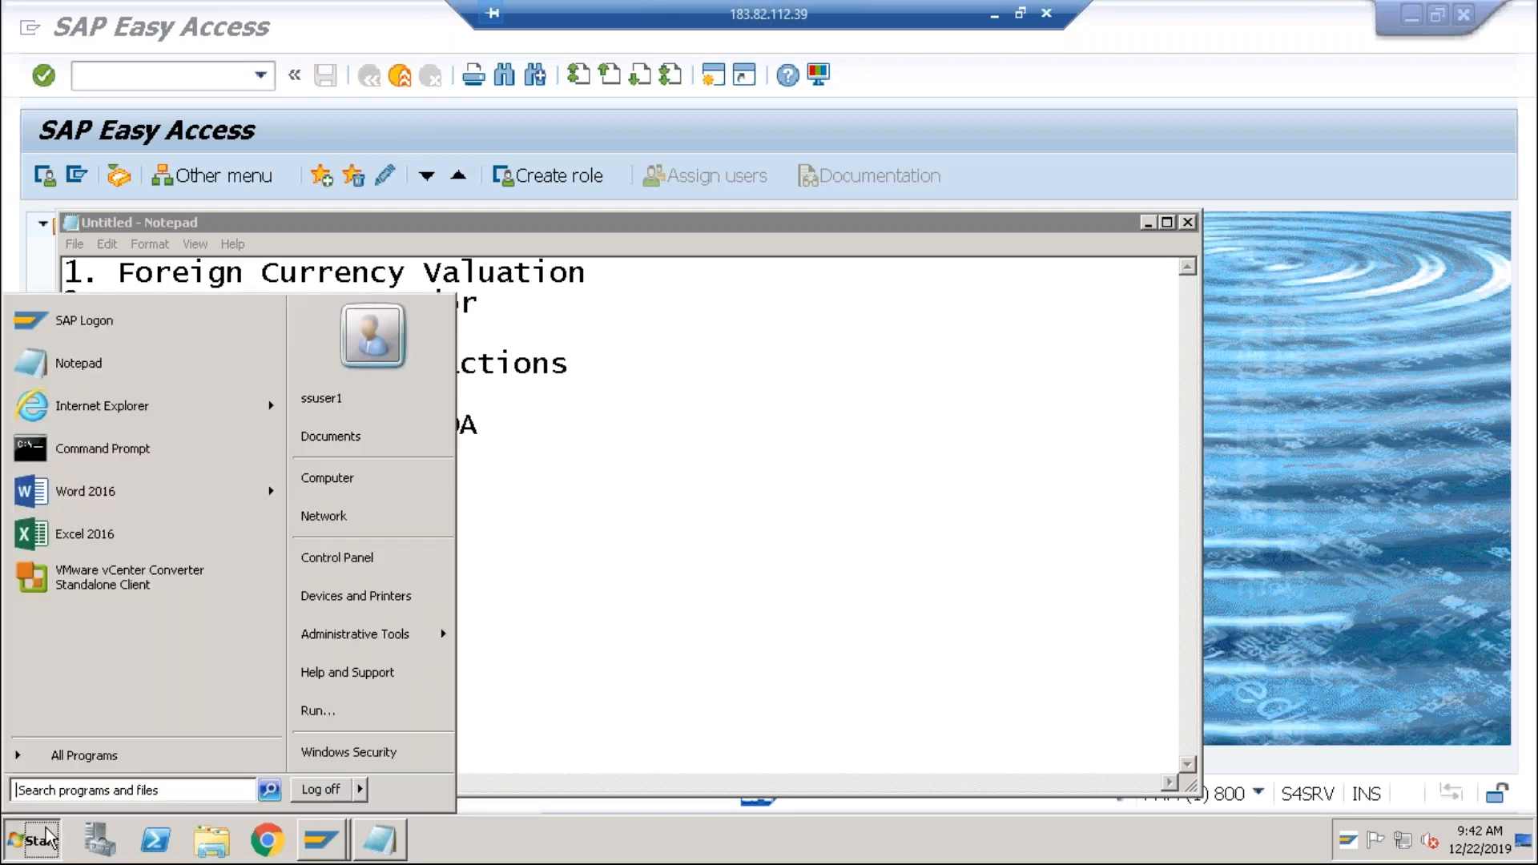
left_click(107, 532)
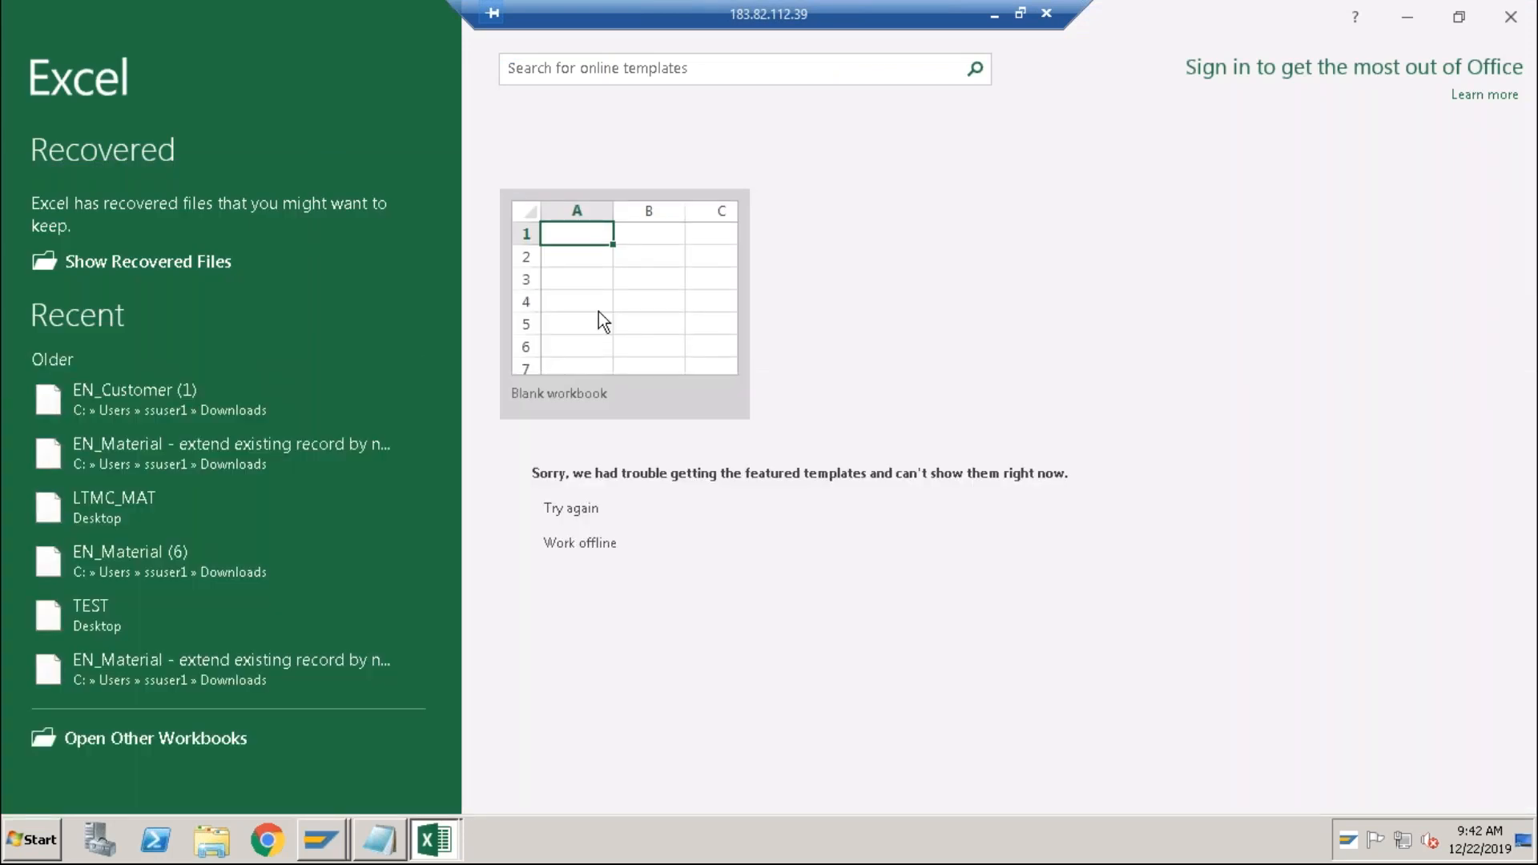
left_click(599, 312)
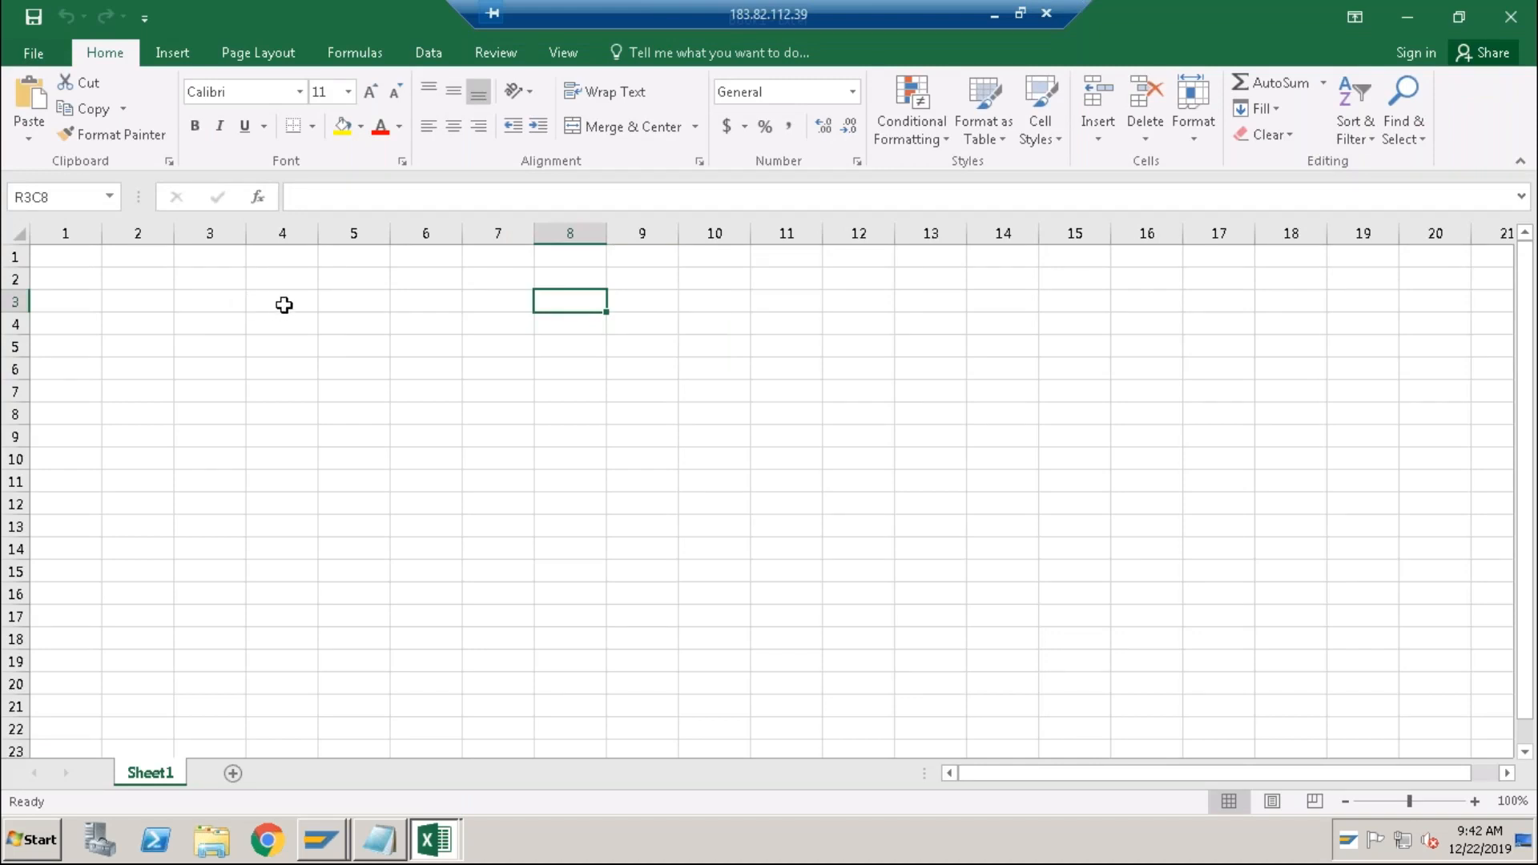
Enter 'Company Code Currency' in R2C4 and 'ABCI' in R2C1.
left_click(283, 306)
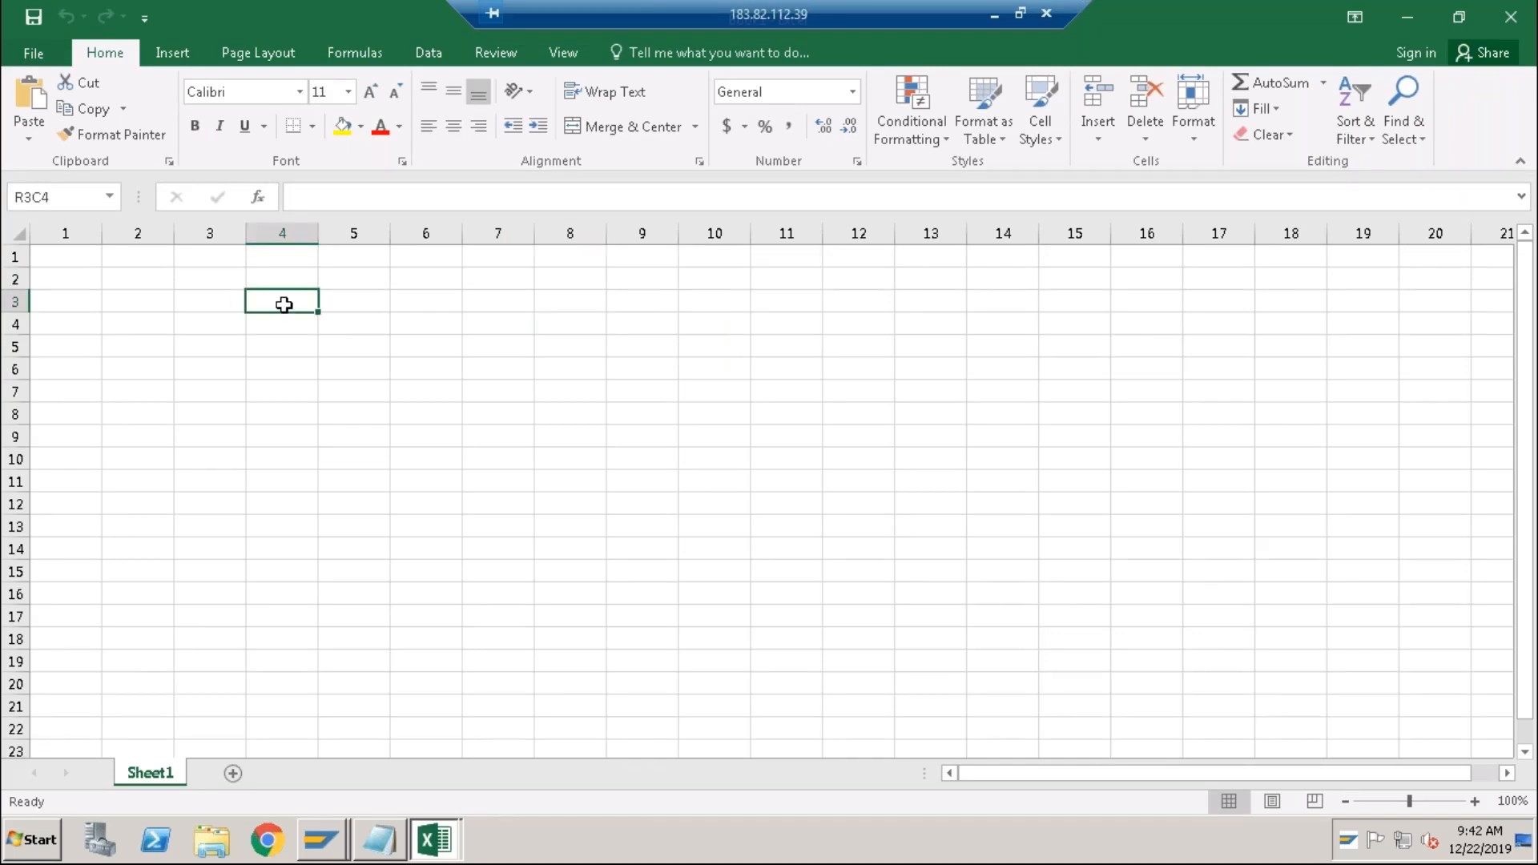
left_click(275, 281)
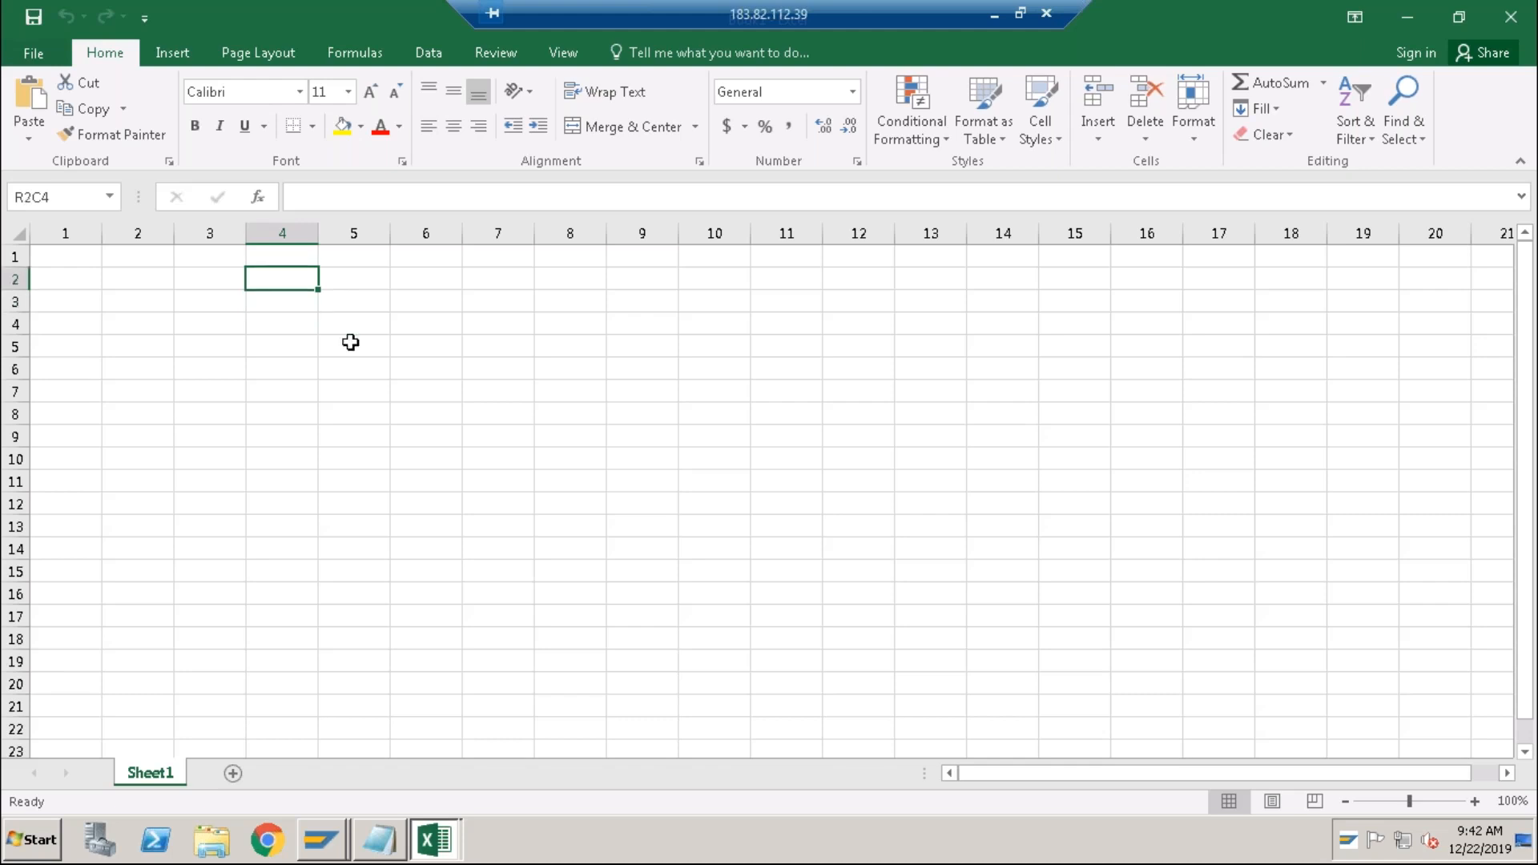
type("Company")
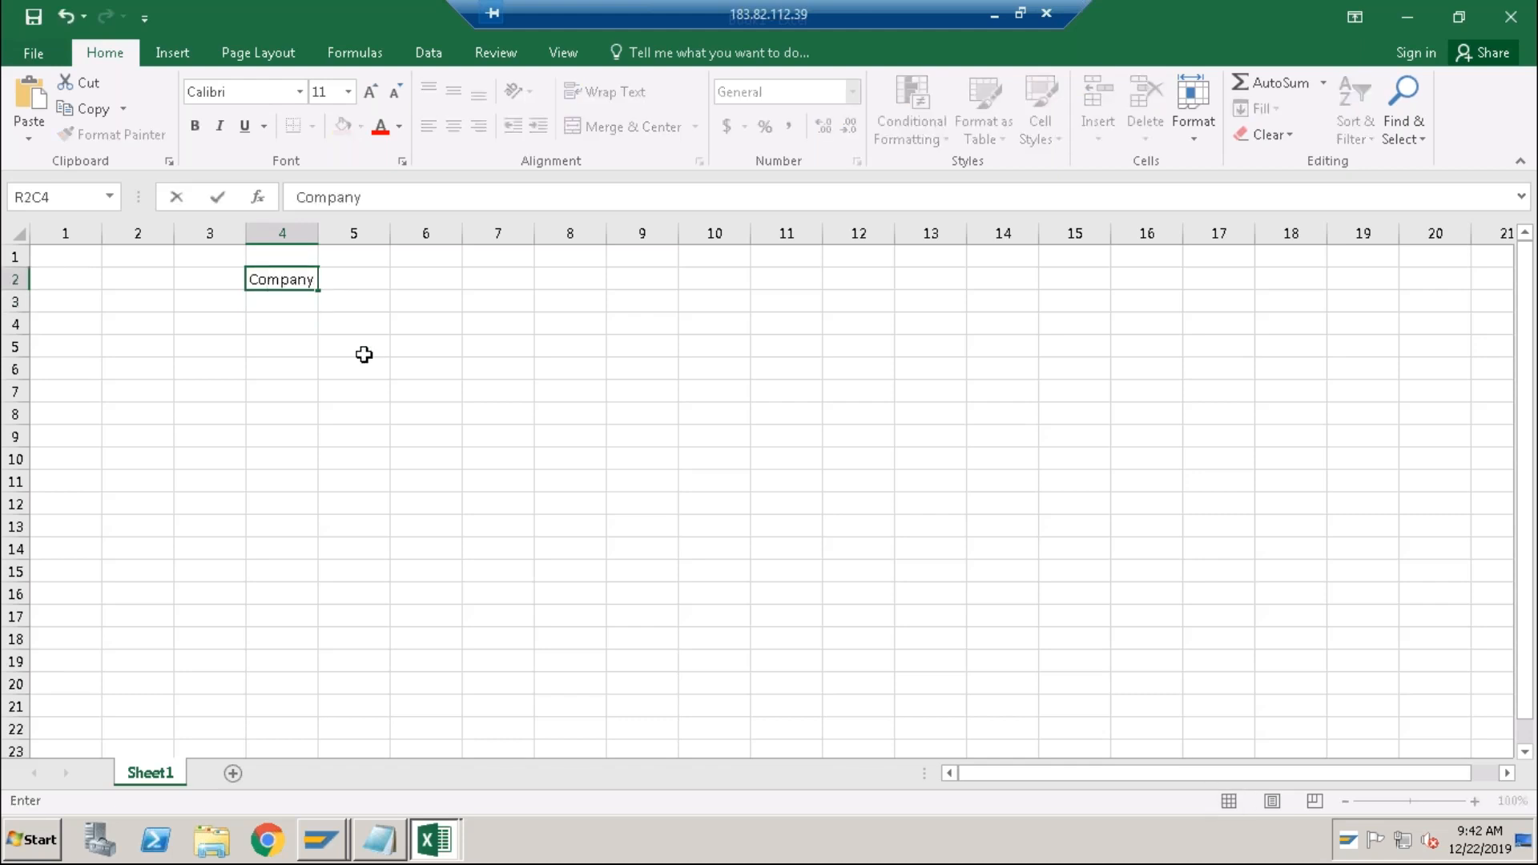
type(" Code Currency")
key("Home")
type("ABCI")
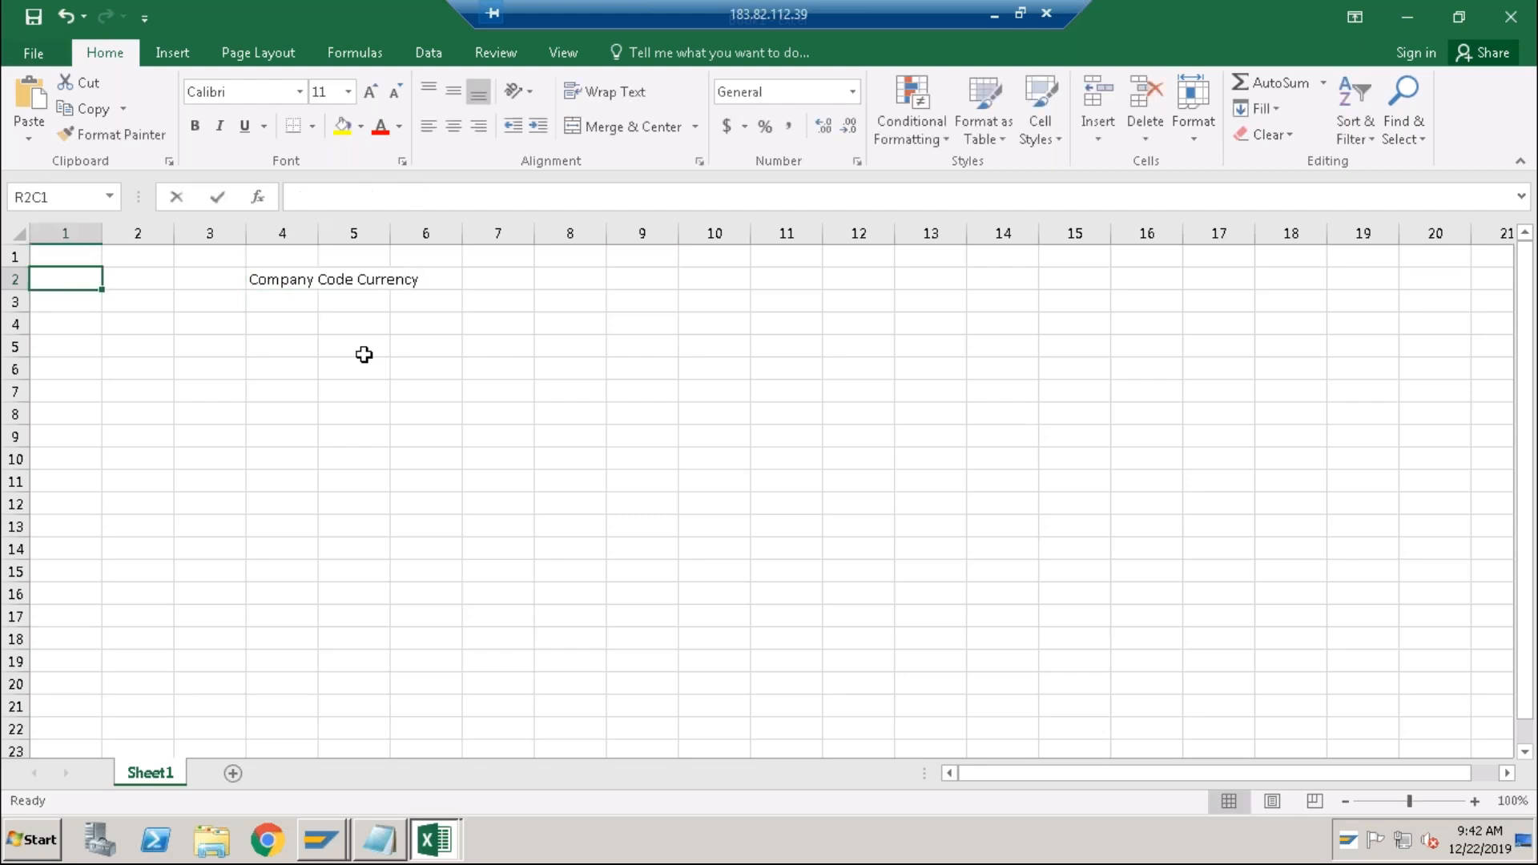
key("Return")
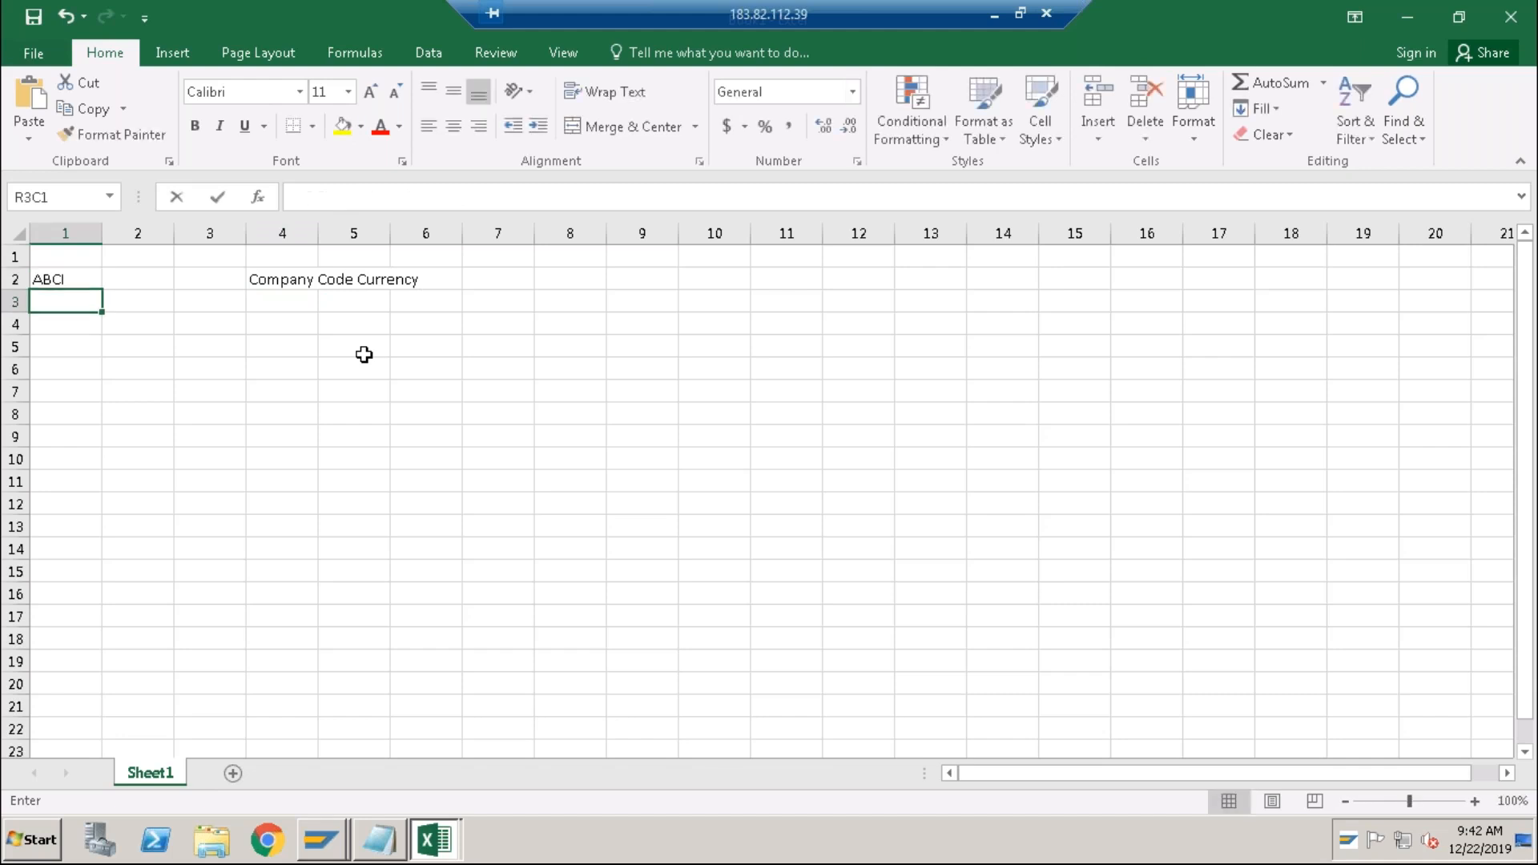
key("Right")
key("Right")
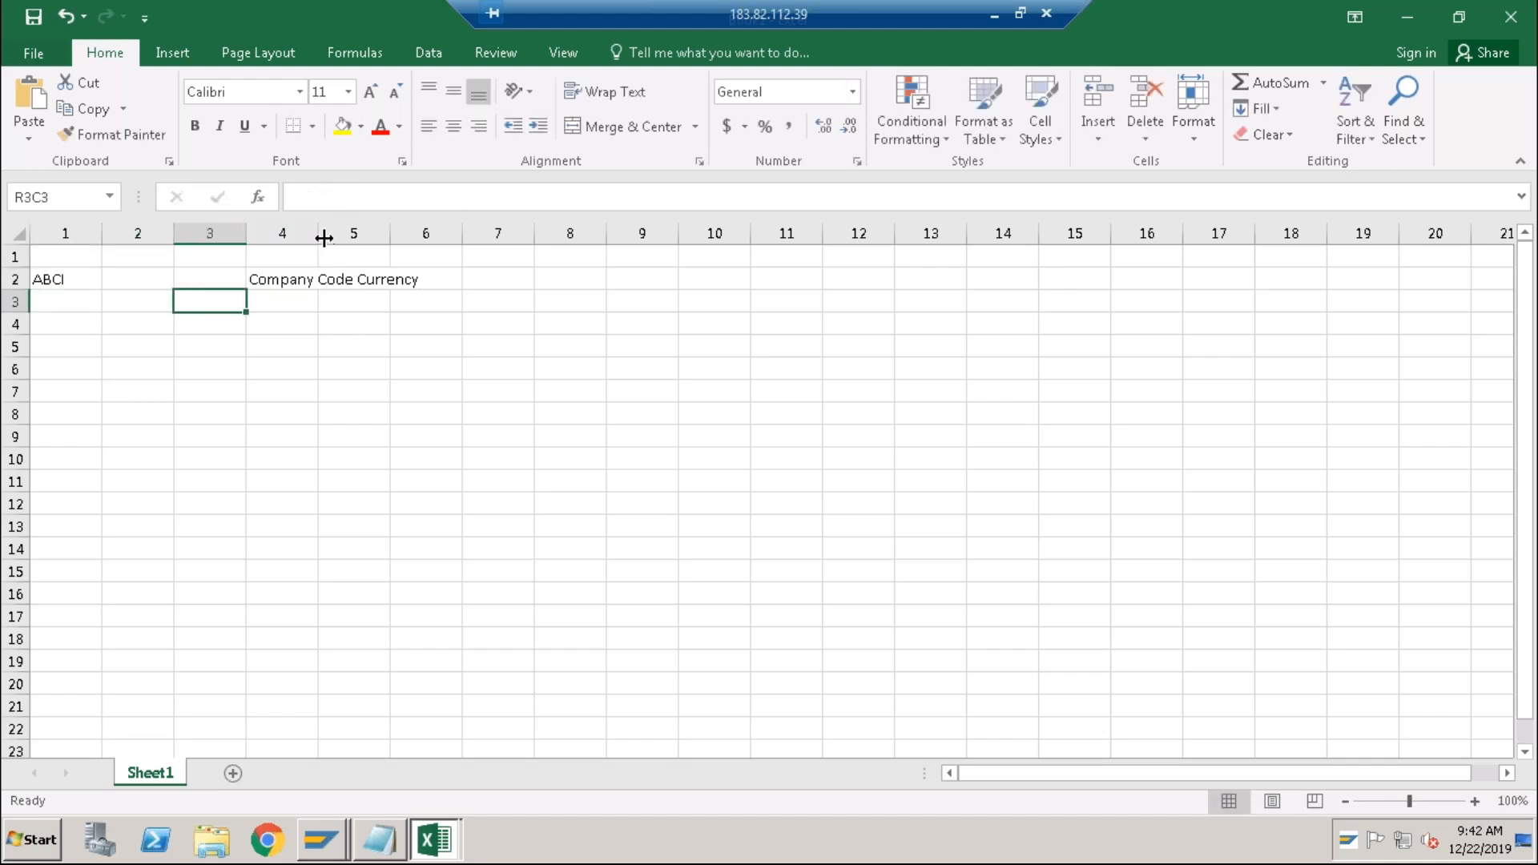
Autofit column 4, append '(INR)' to the heading, and widen the column further.
double_click(318, 234)
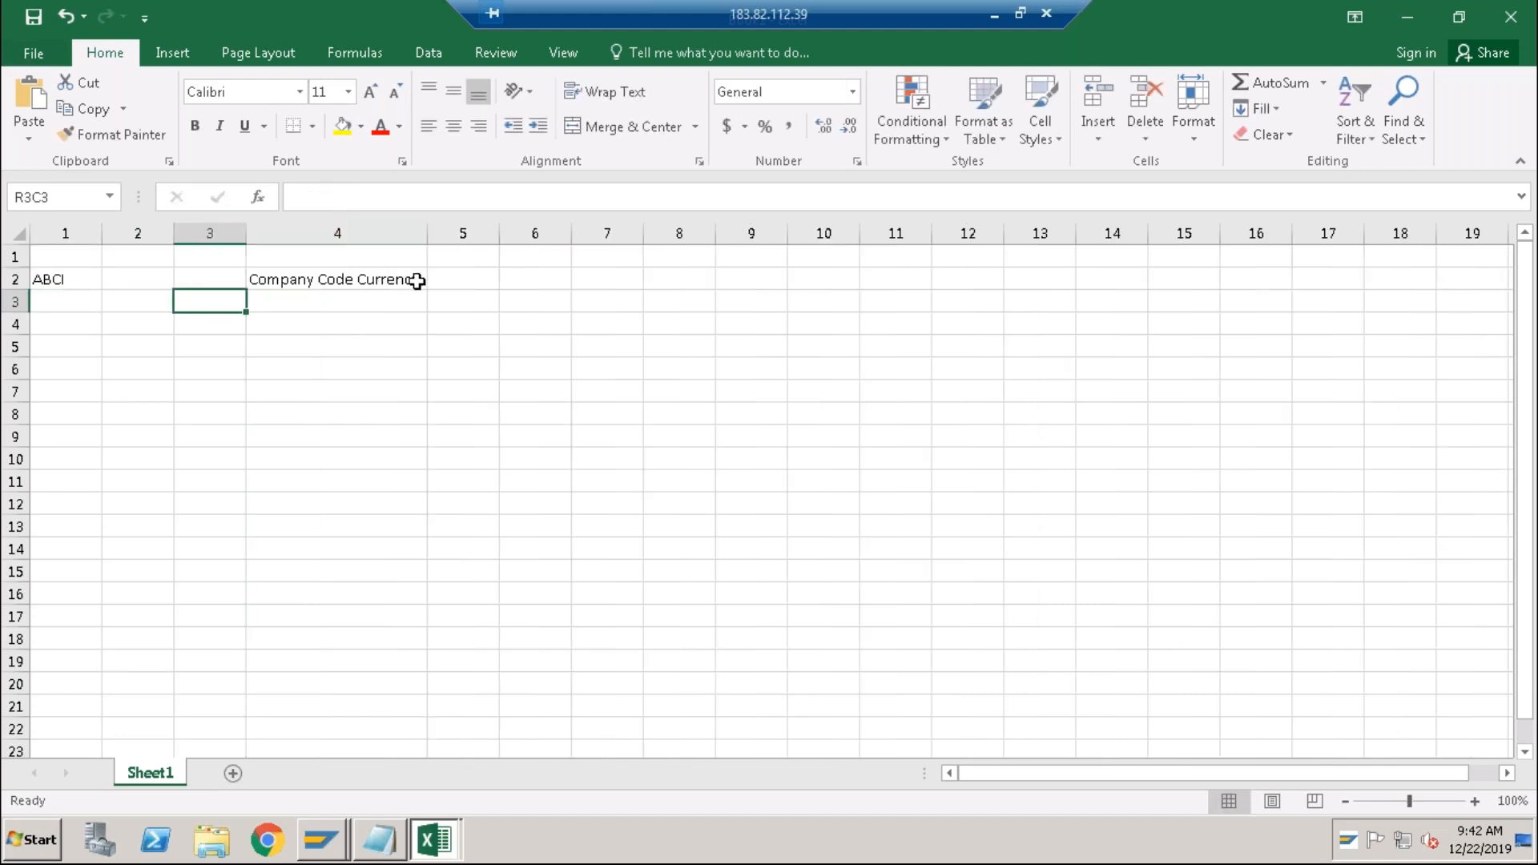
double_click(425, 280)
type("(INR)")
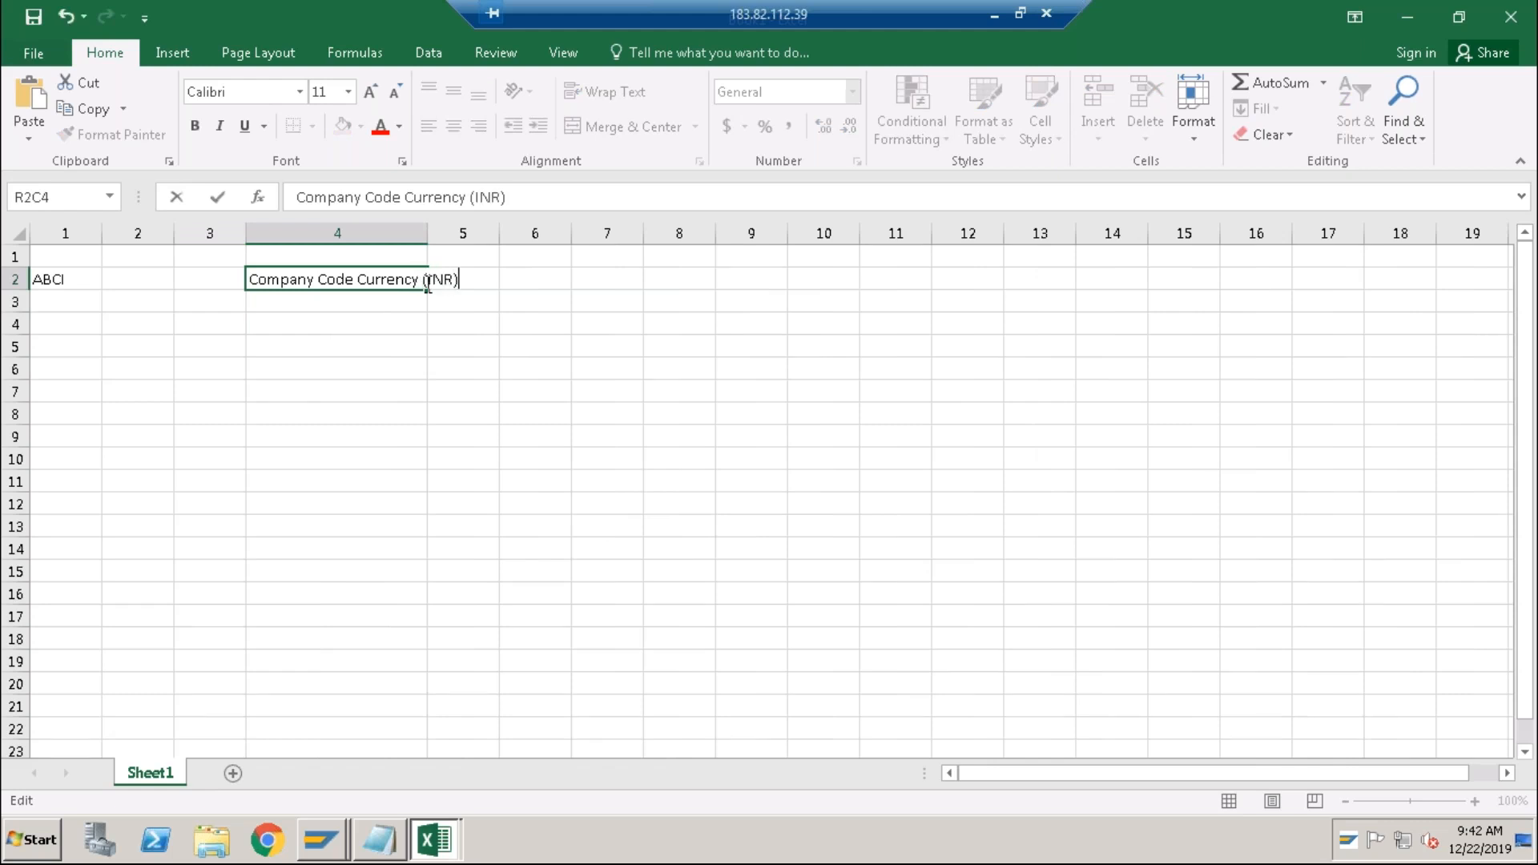
key("Return")
left_click_drag(431, 238, 468, 238)
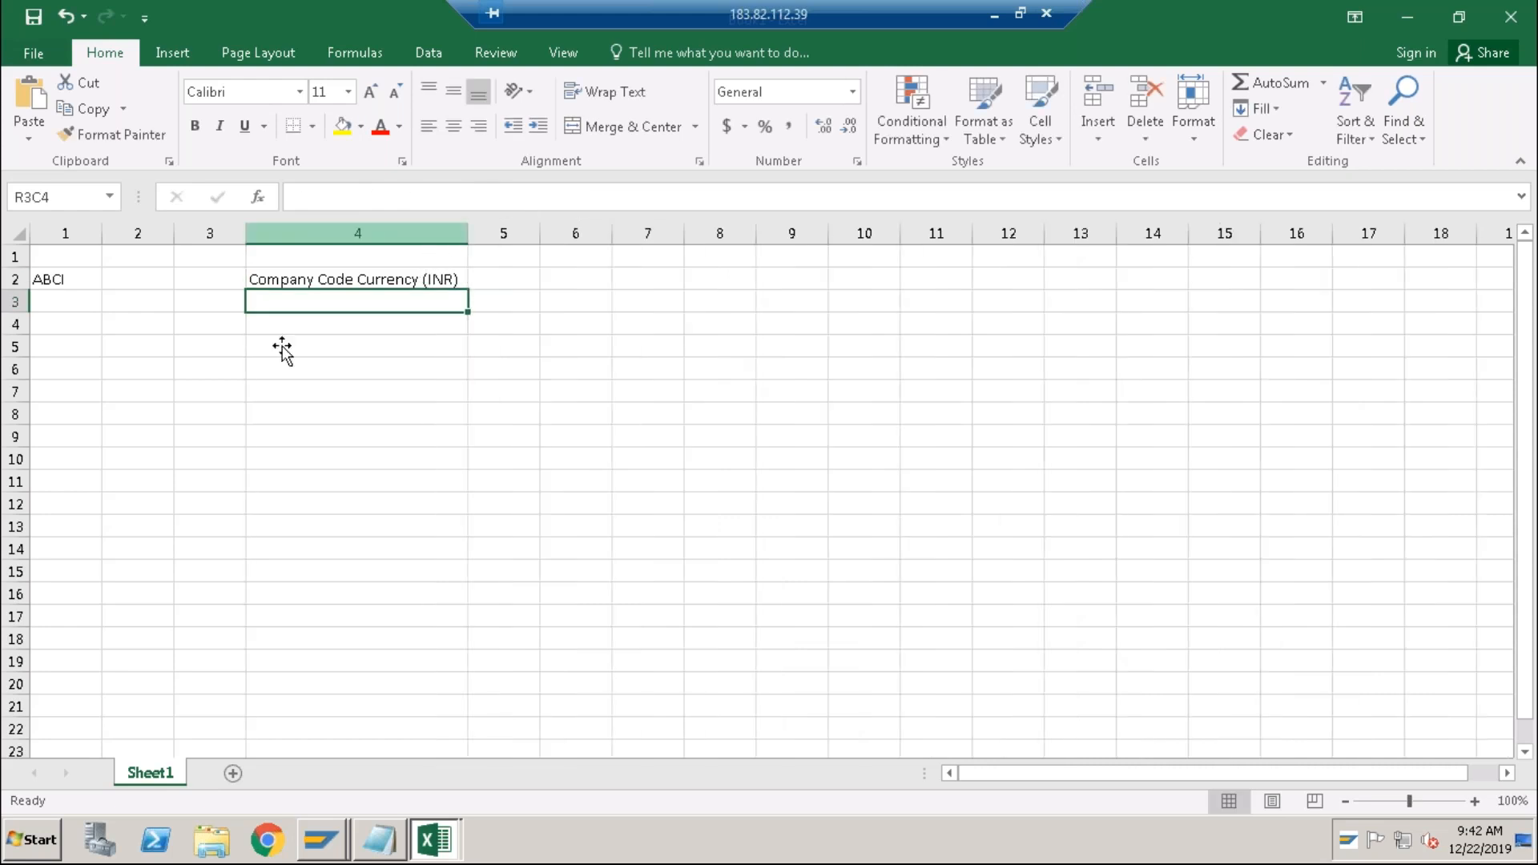
Enter 'Vendor Invoice 1' in R4C2 and autofit column 2.
left_click(145, 326)
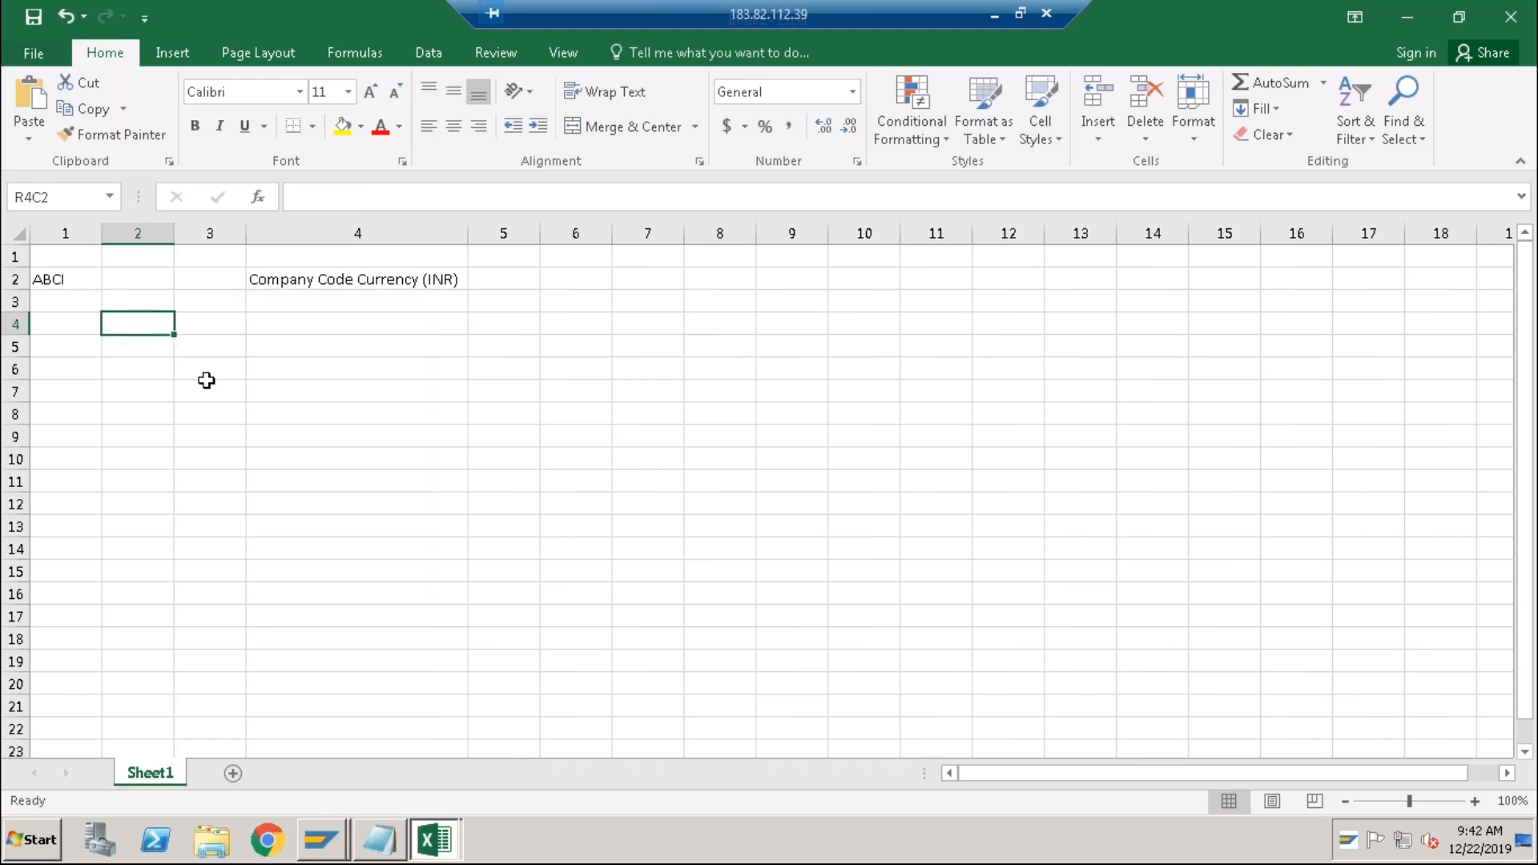
type("Vend")
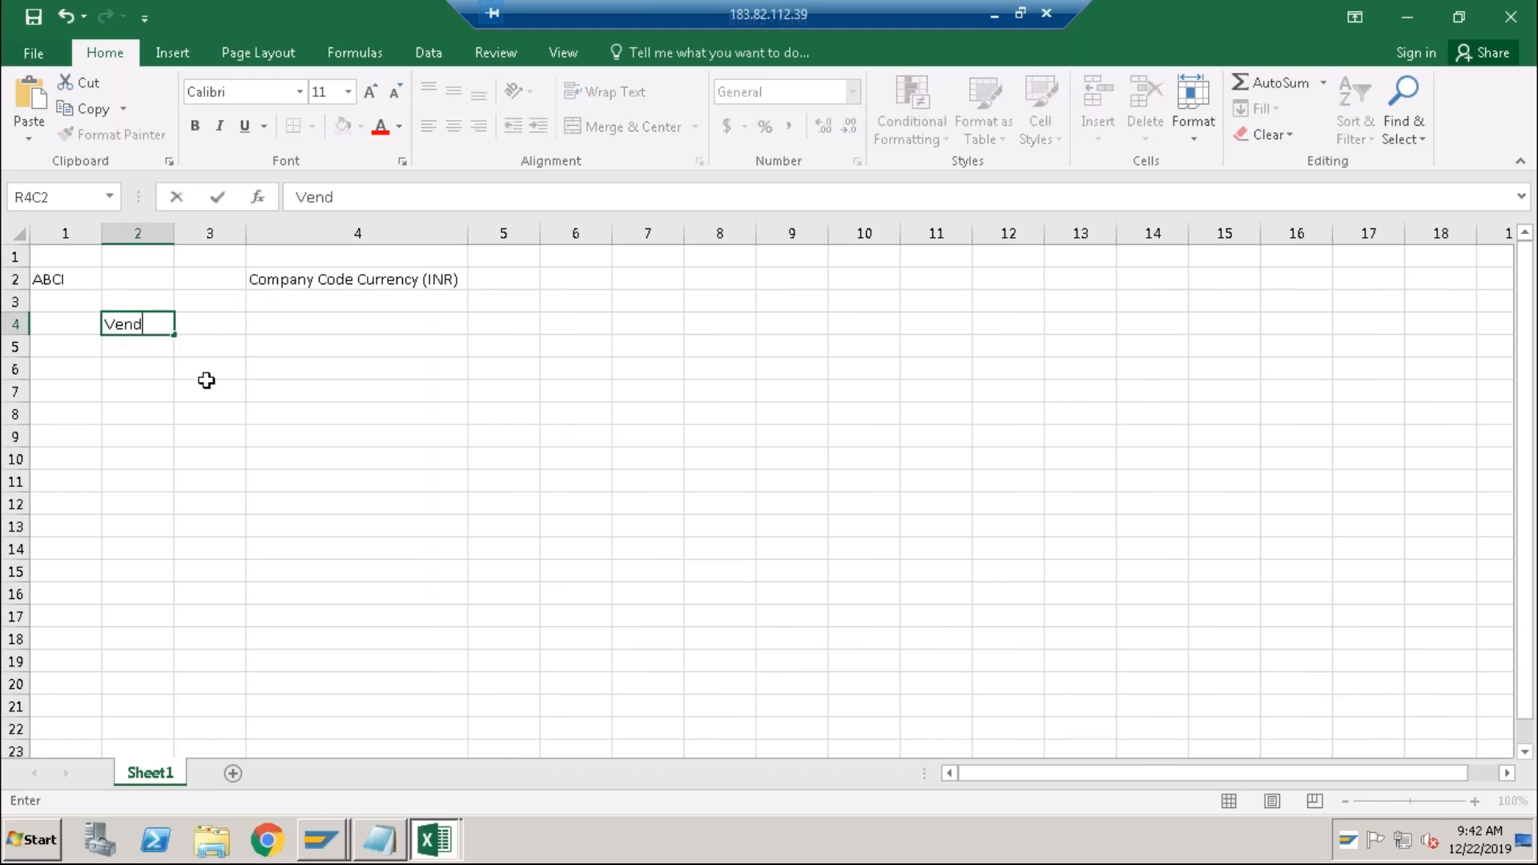
type("or Invoice")
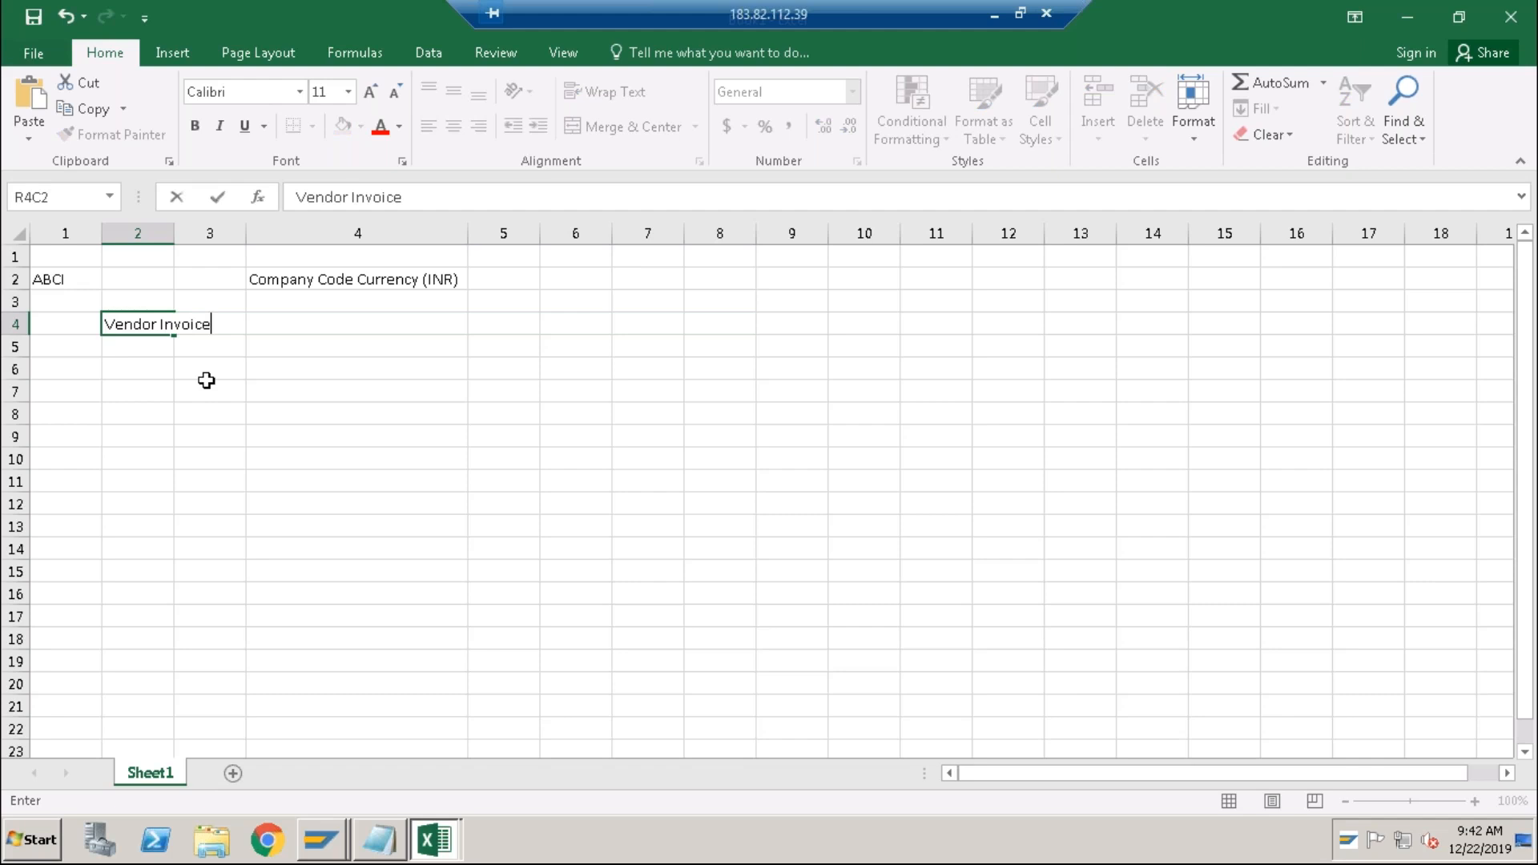
type(" 1")
key("Return")
double_click(174, 233)
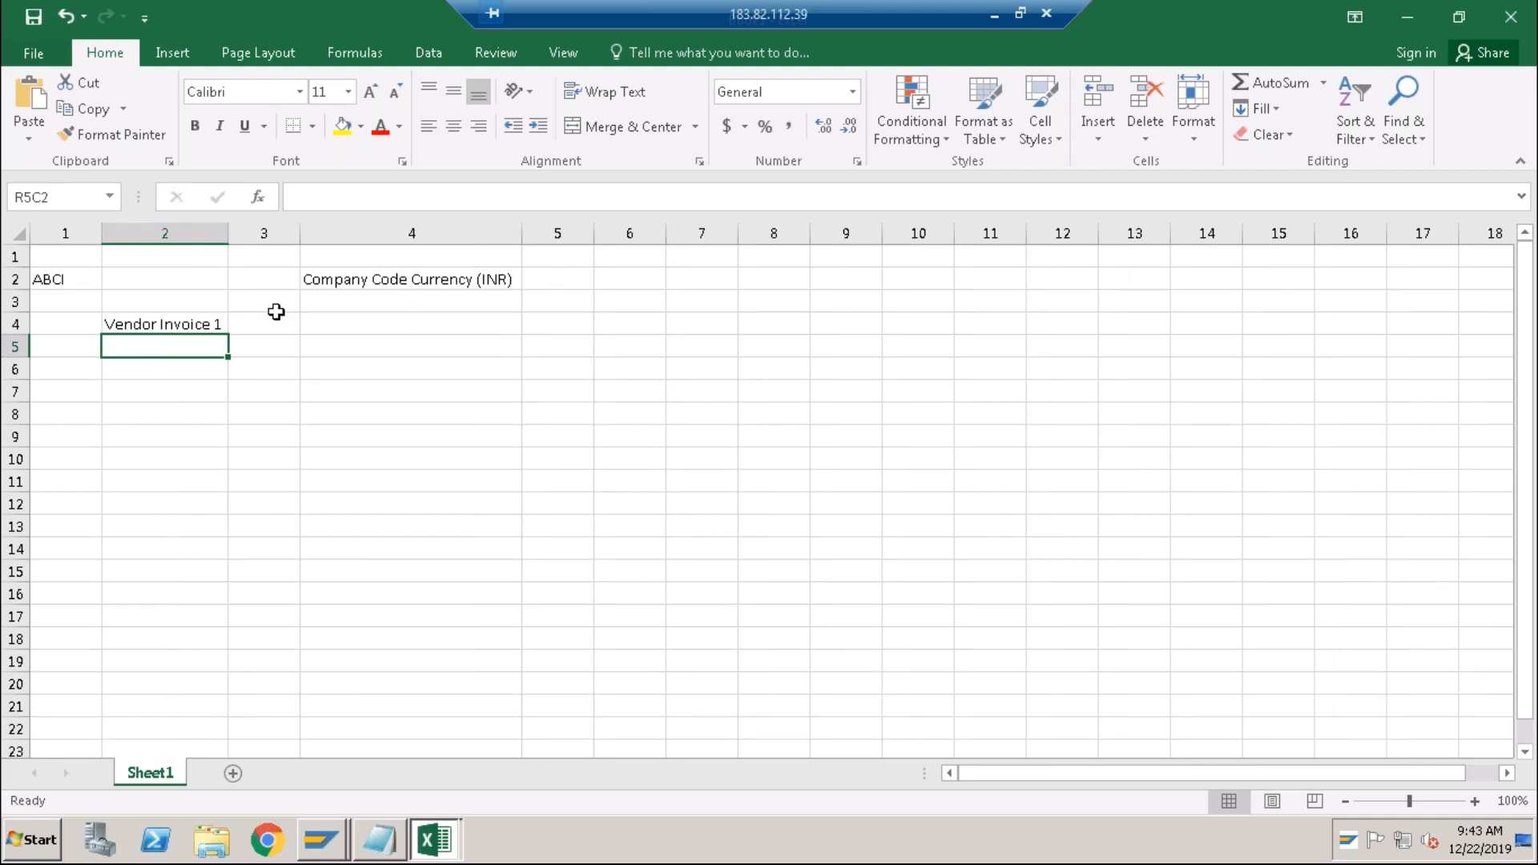
Add the 'Transaction Currency' heading in R2C3 and autofit column 3.
left_click(275, 279)
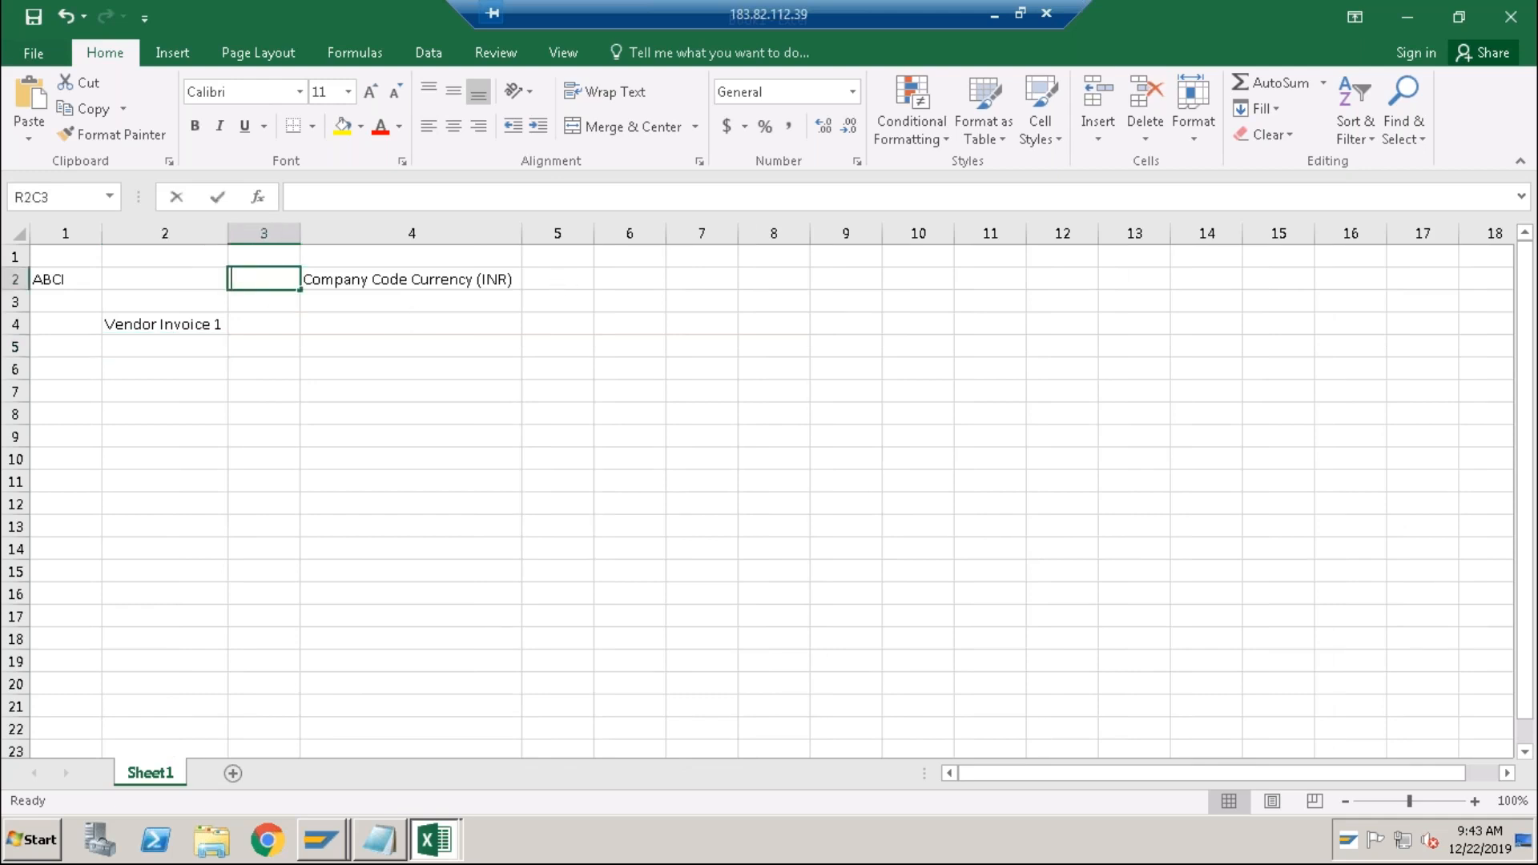
type("Transaction ")
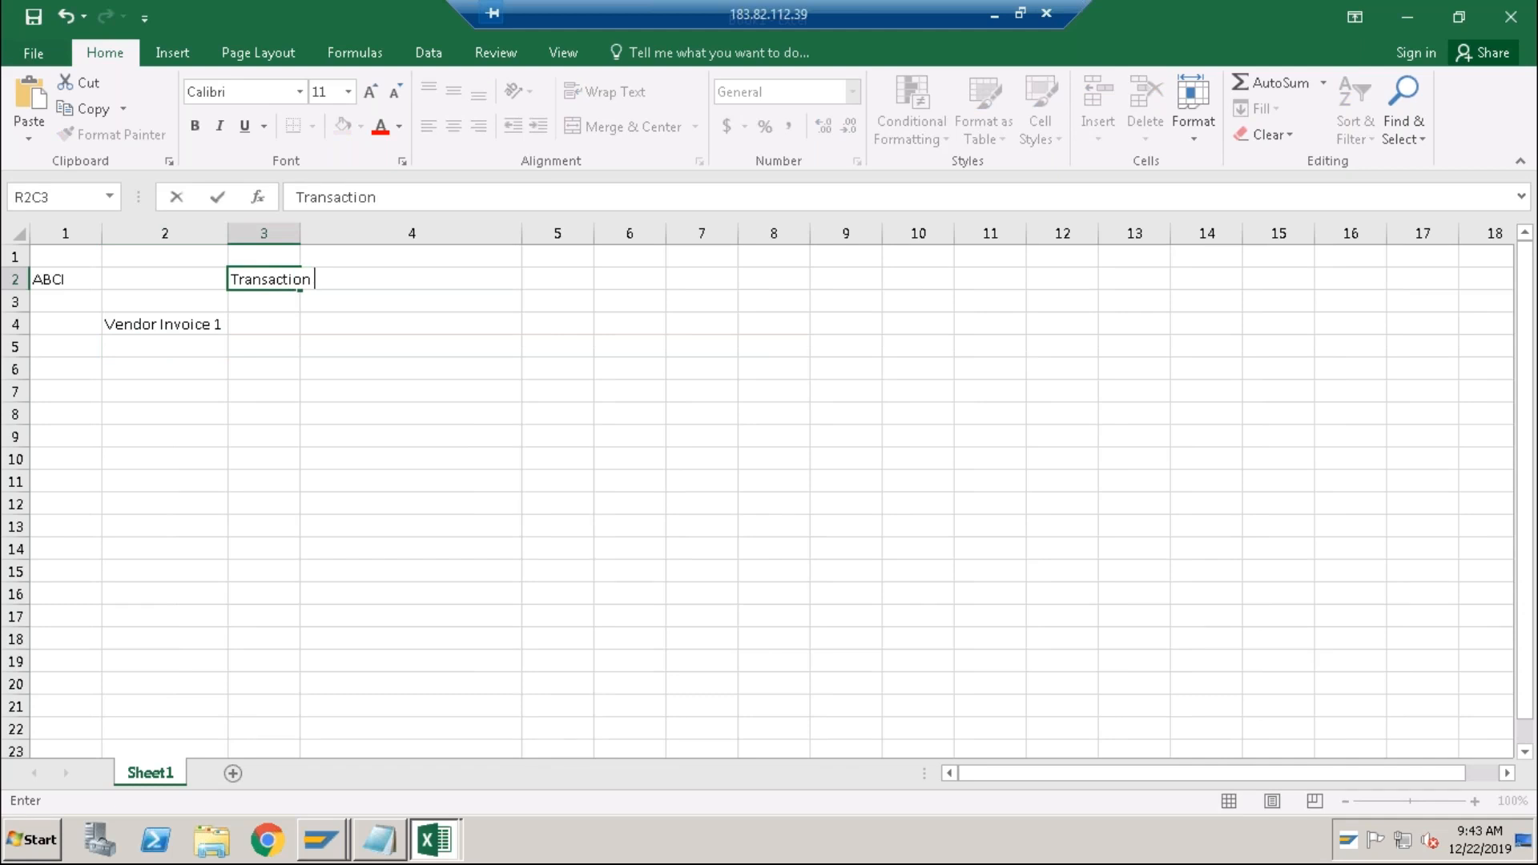
type("Currency")
key("Return")
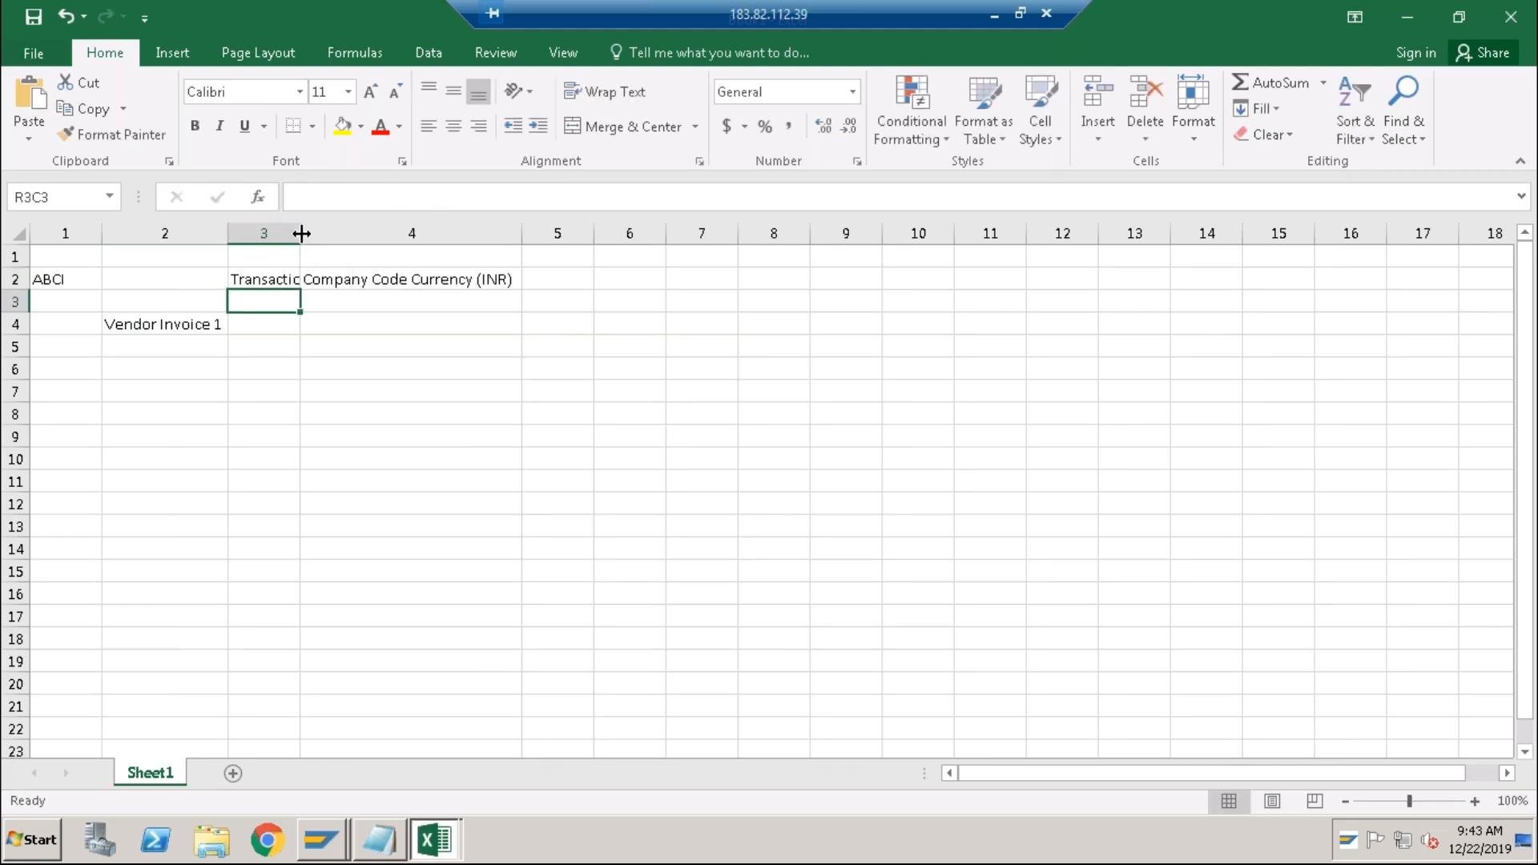
double_click(300, 234)
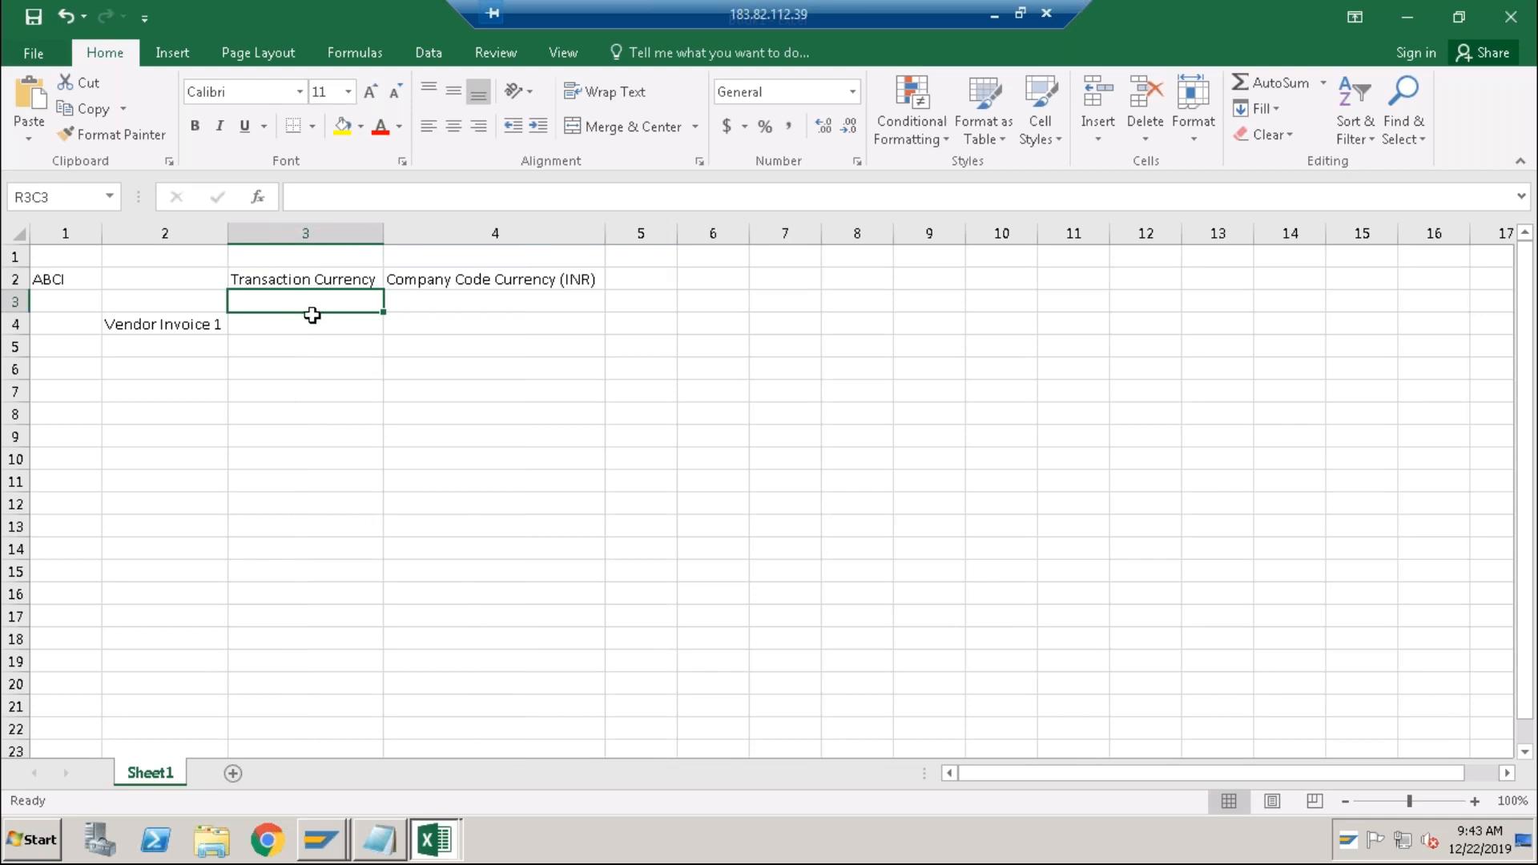
left_click(423, 234)
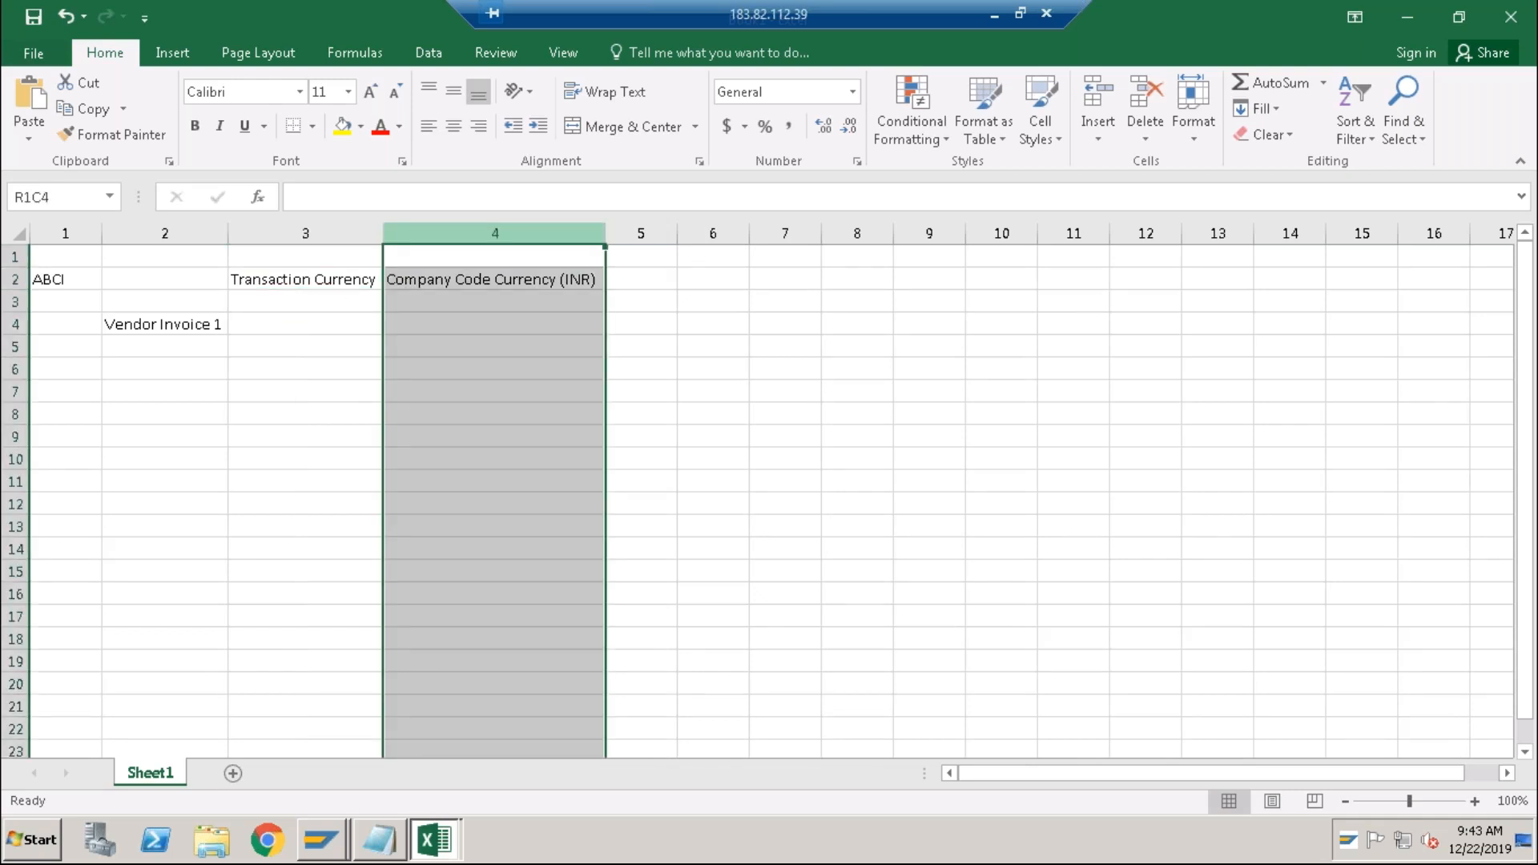
Insert a new column before Company Code Currency (INR) headed 'TC Amount'.
right_click(425, 239)
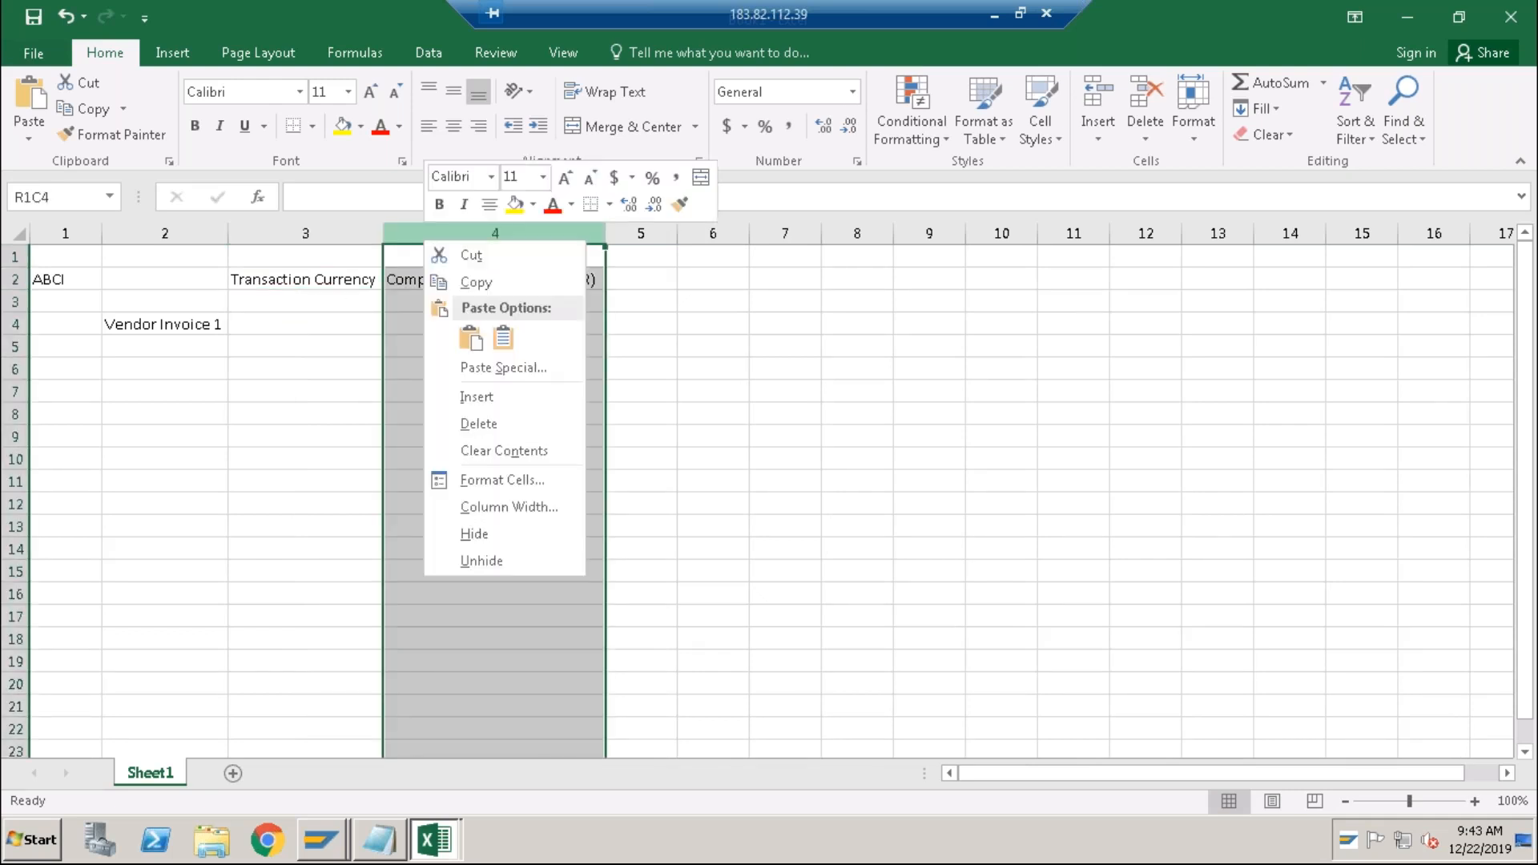
left_click(517, 399)
left_click(458, 284)
type("TC Amount")
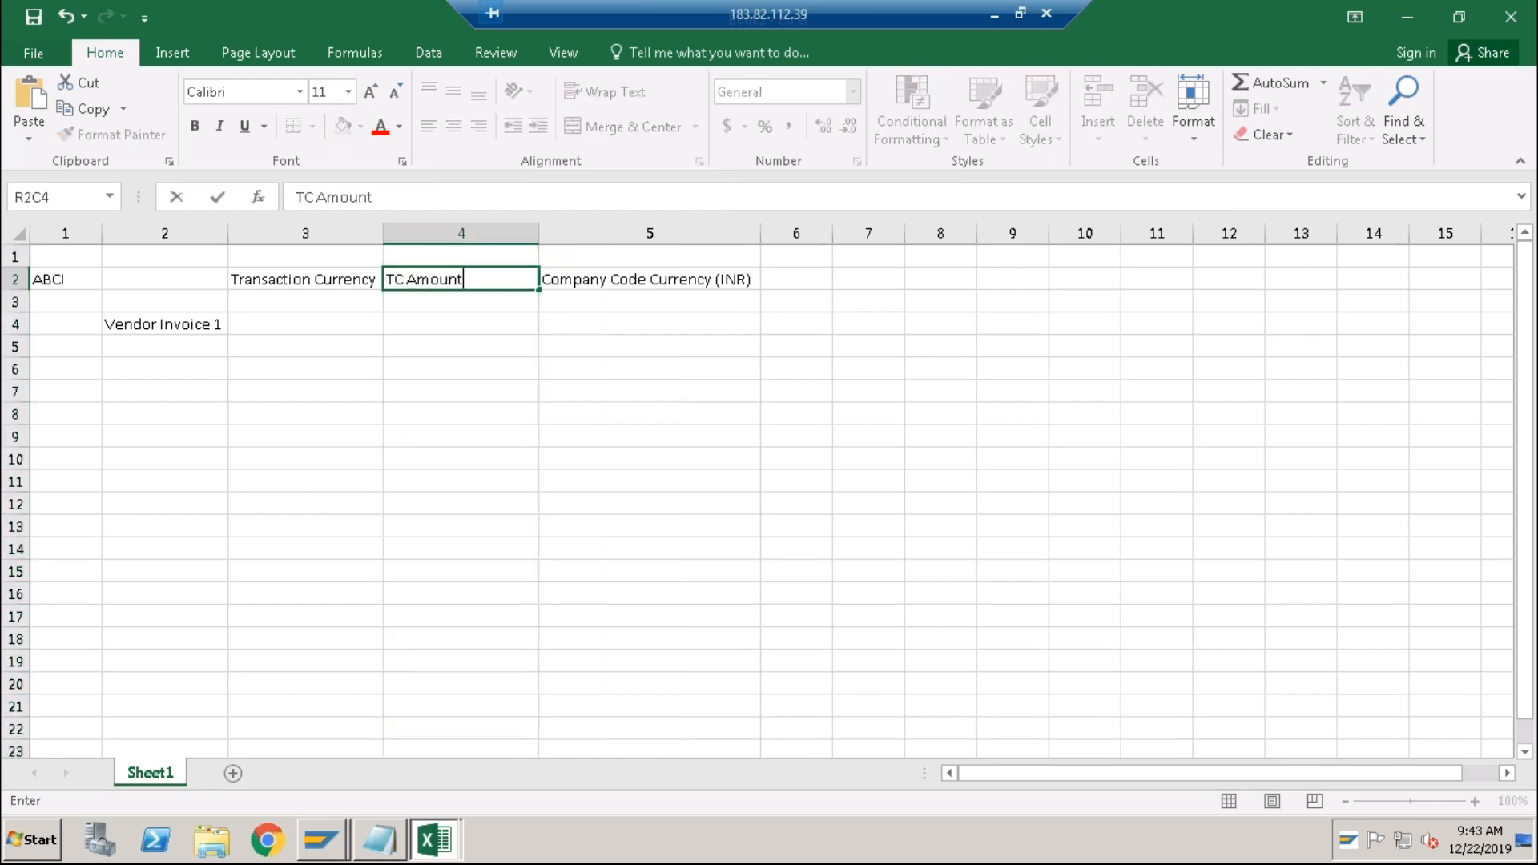
key("Return")
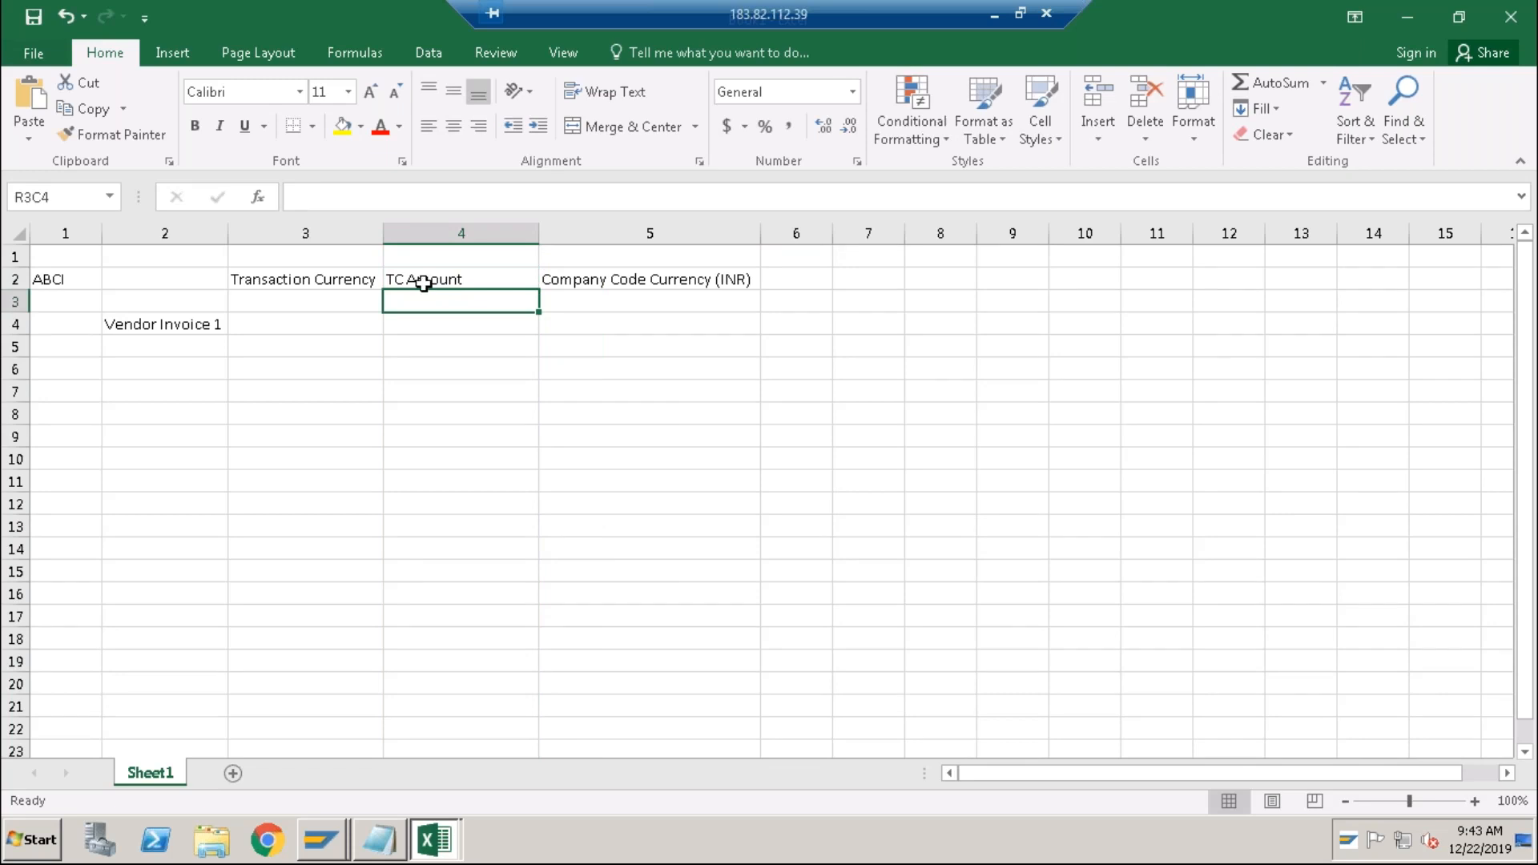
Enter USD in R4C3 and 100 in R4C4 for Vendor Invoice 1.
left_click(296, 328)
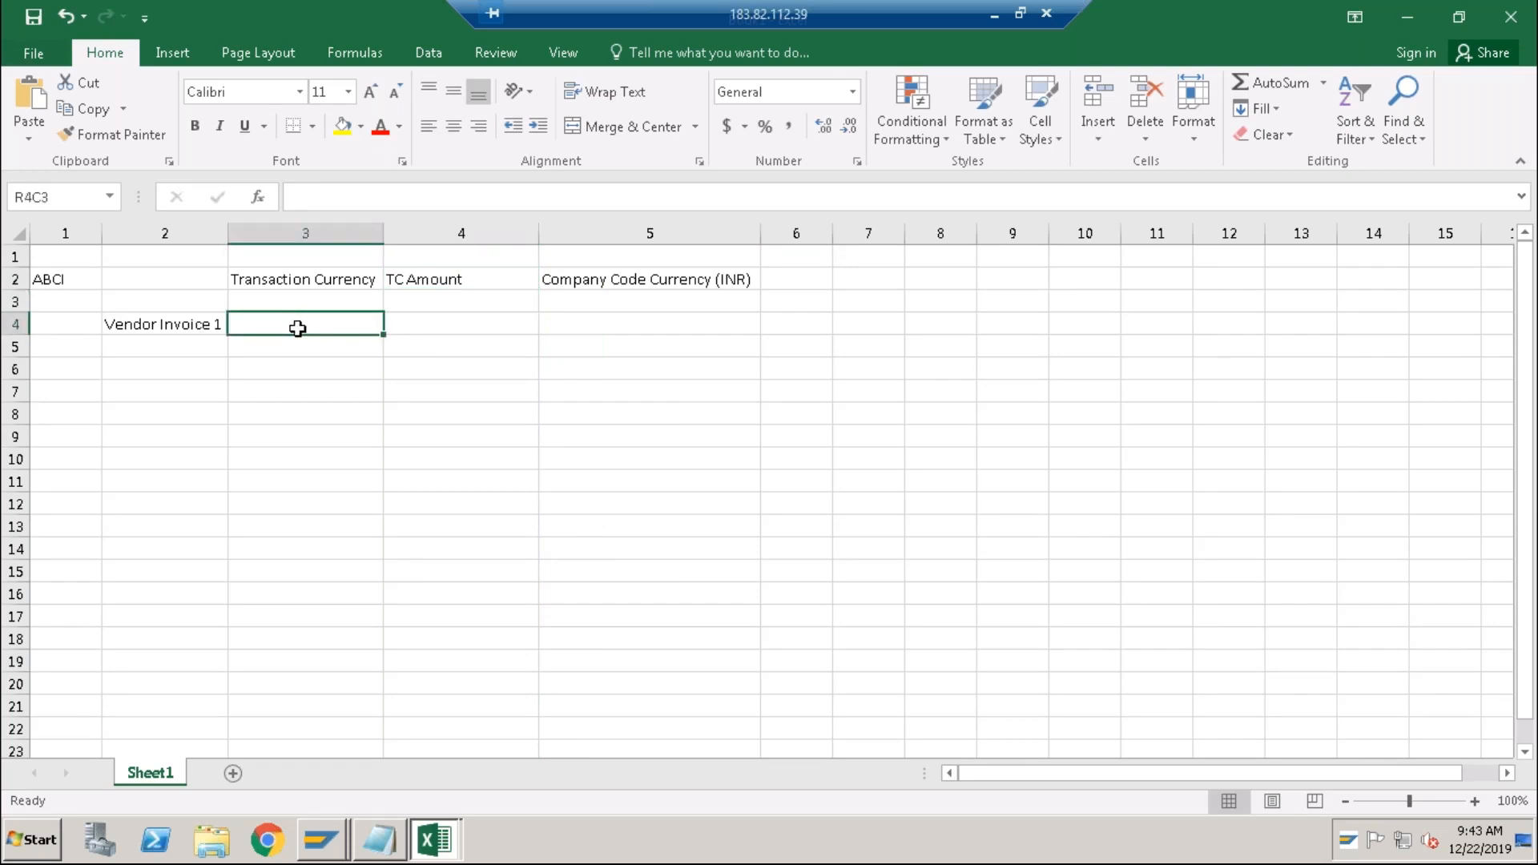
type("USD")
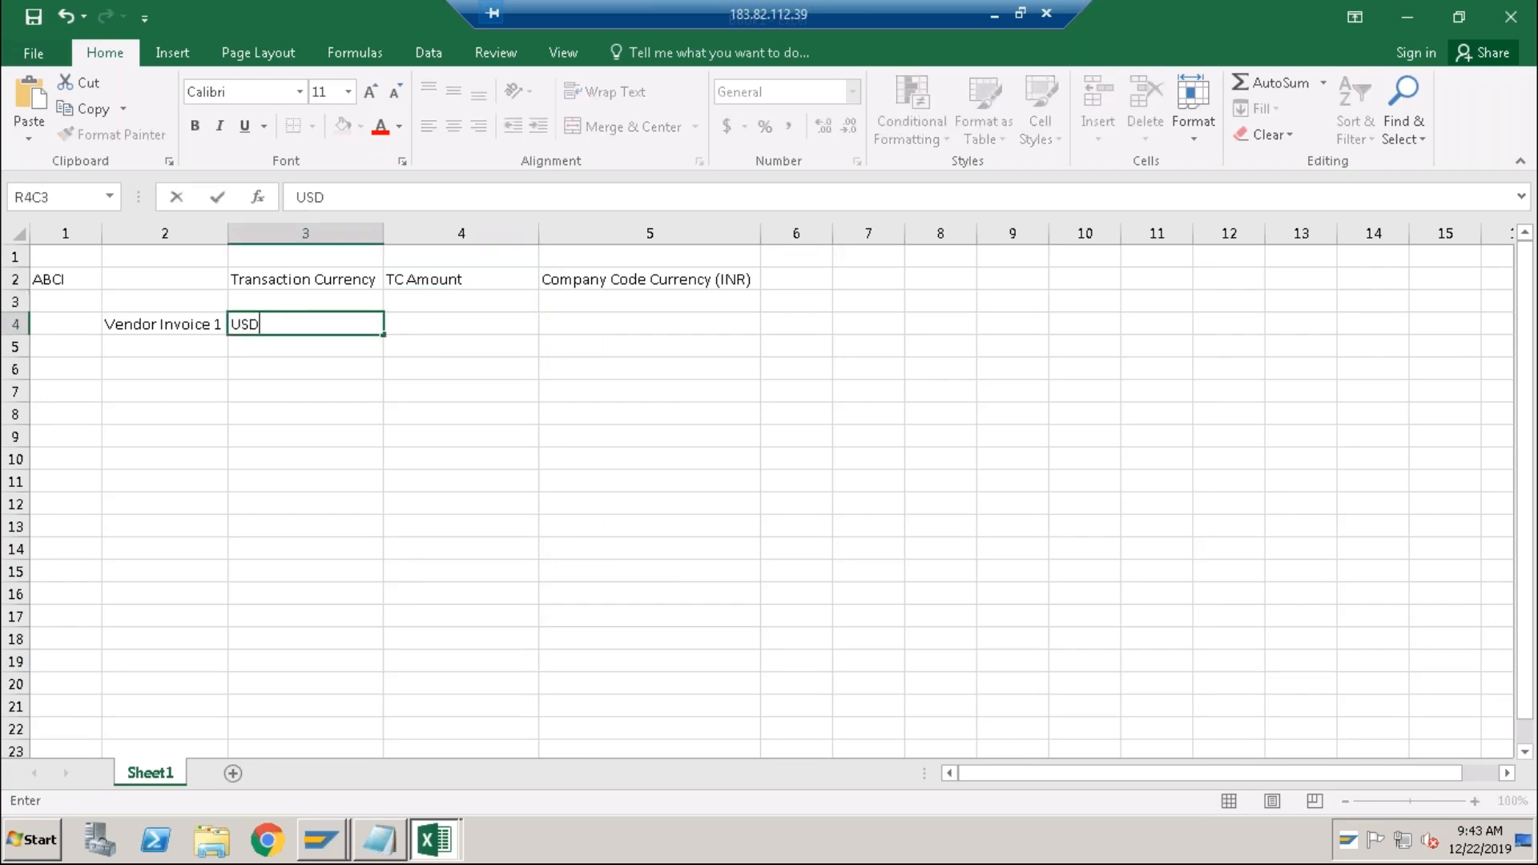
left_click(422, 330)
type("100")
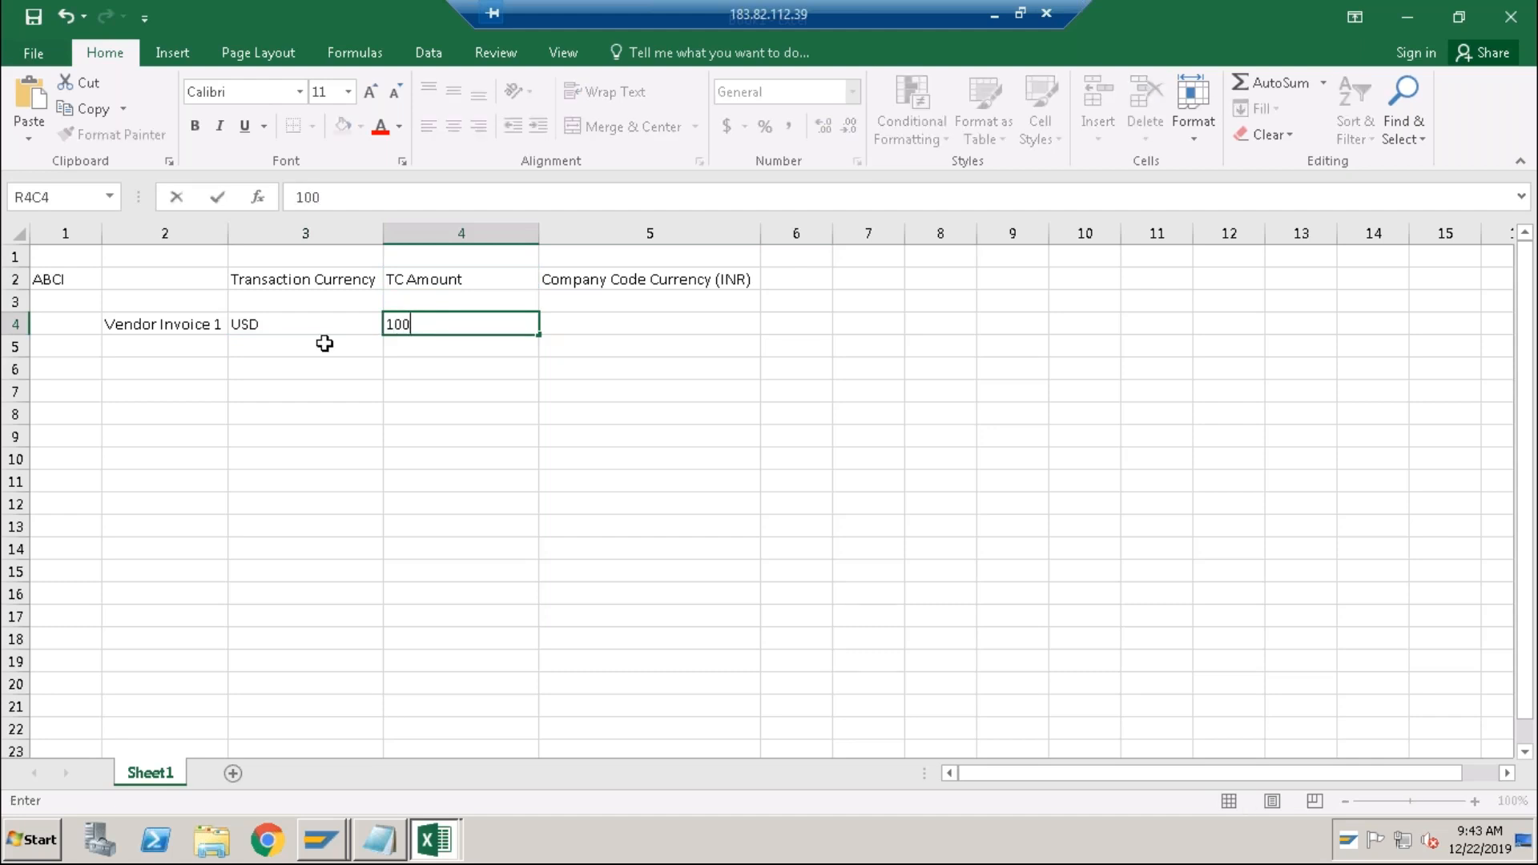
left_click(324, 343)
left_click(441, 319)
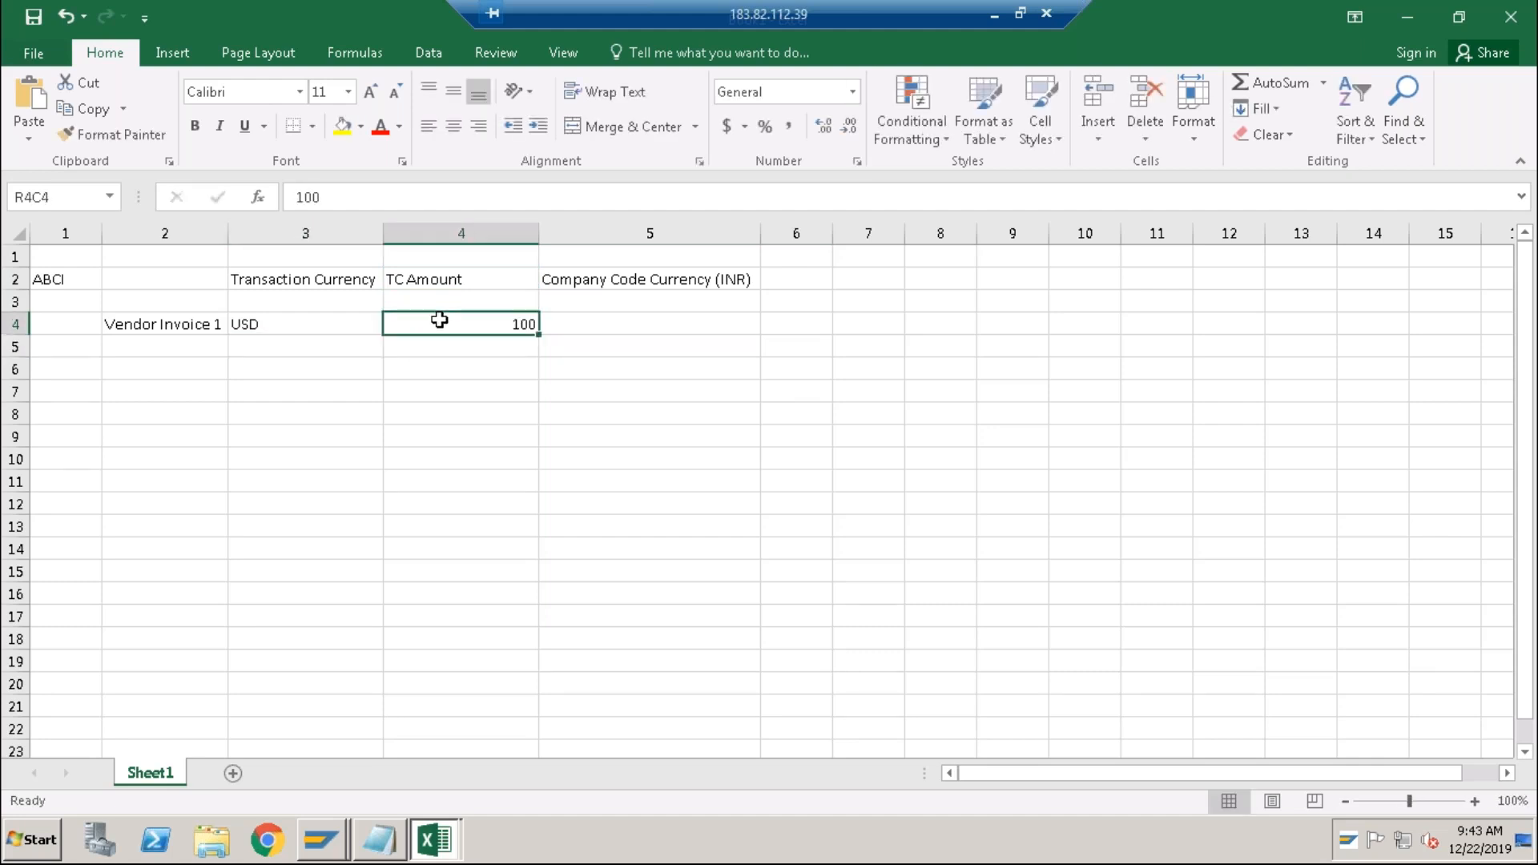
left_click(354, 326)
left_click(419, 329)
left_click(284, 321)
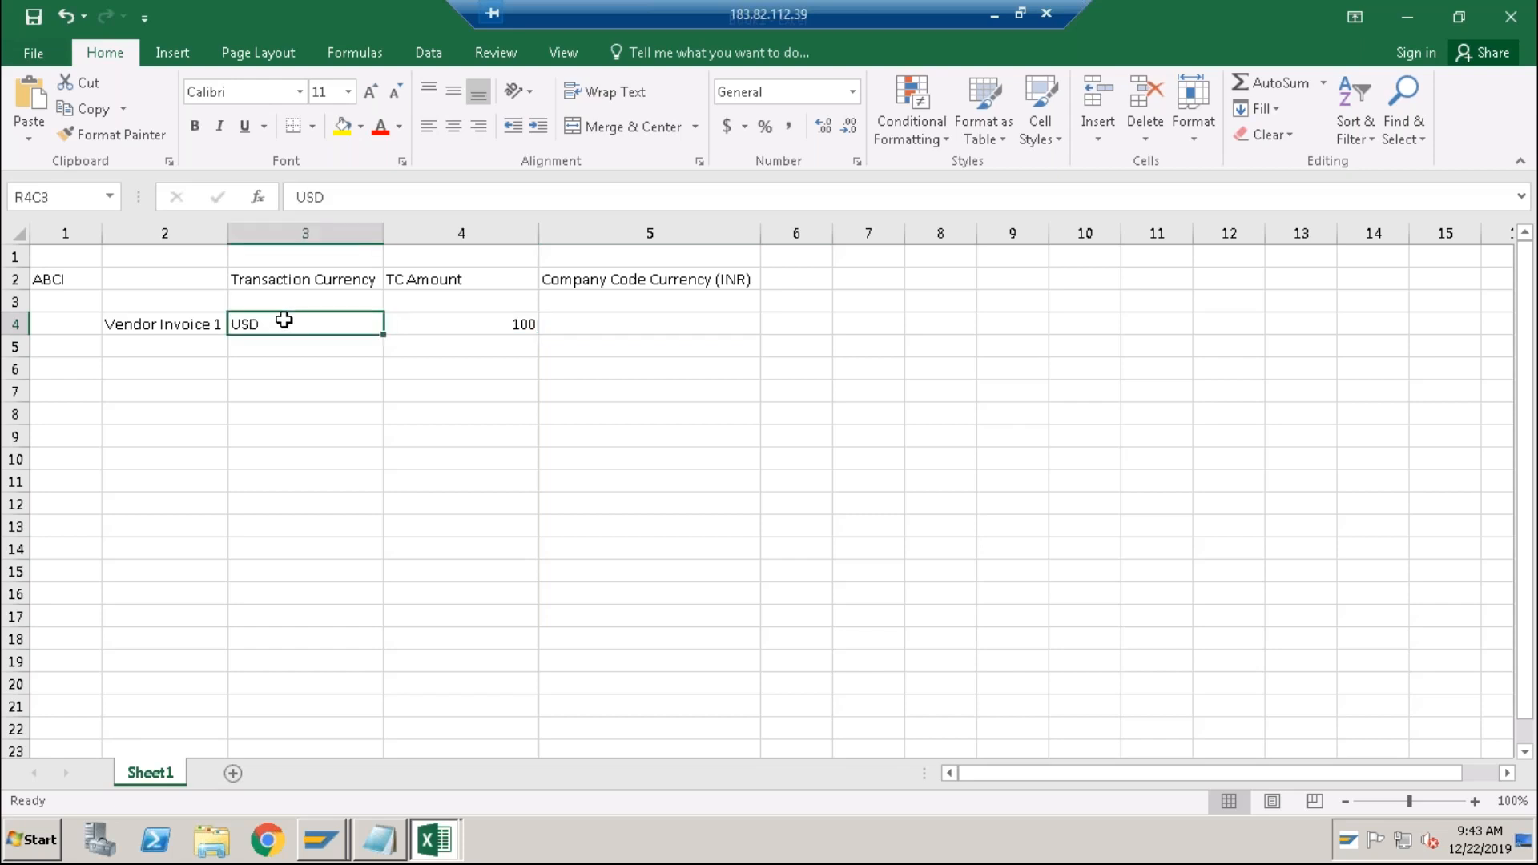
left_click(419, 319)
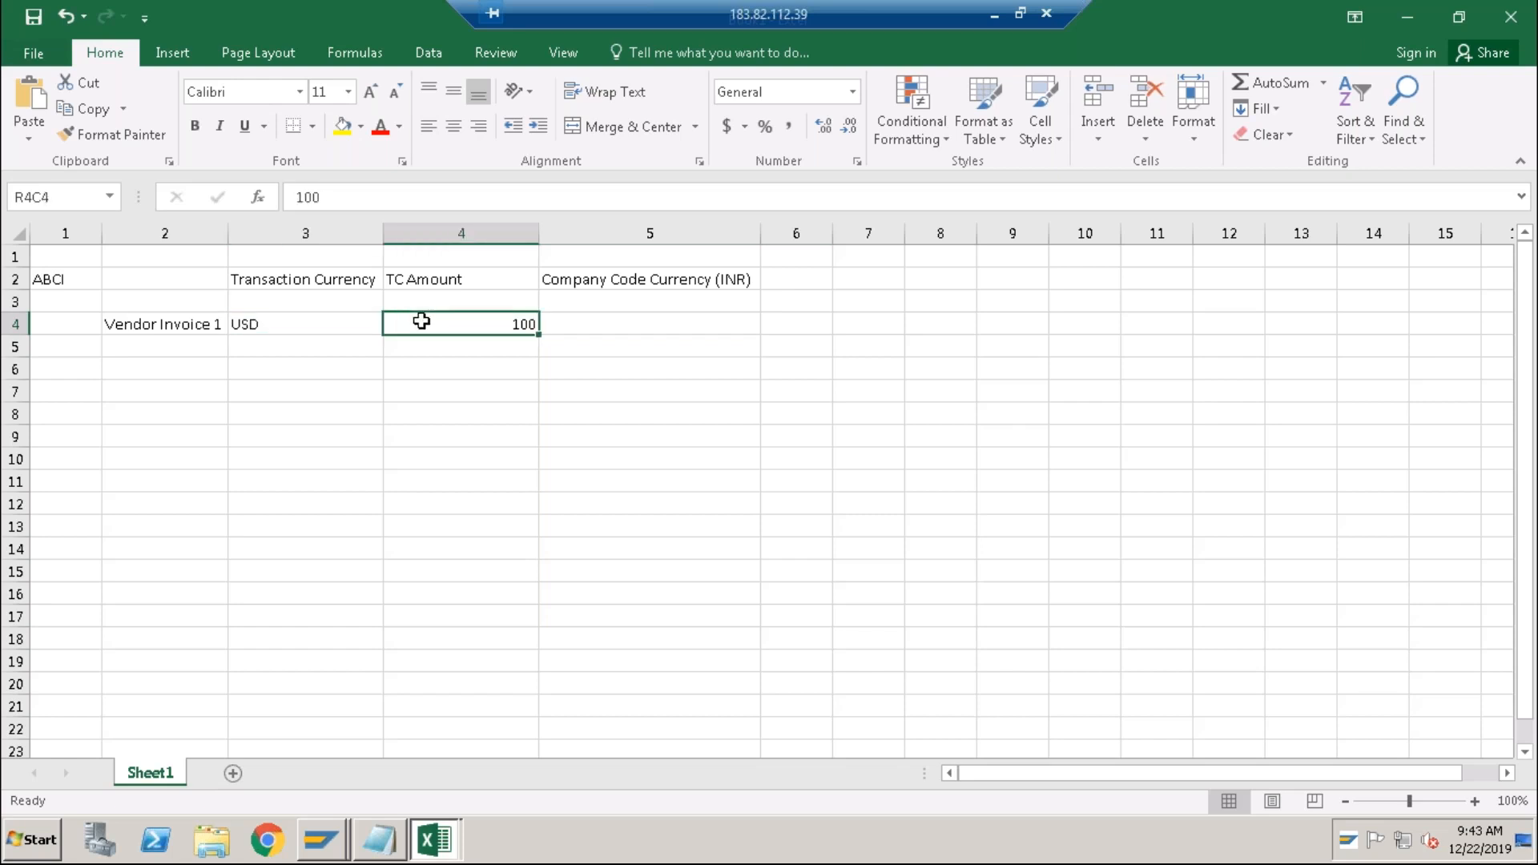
left_click(300, 327)
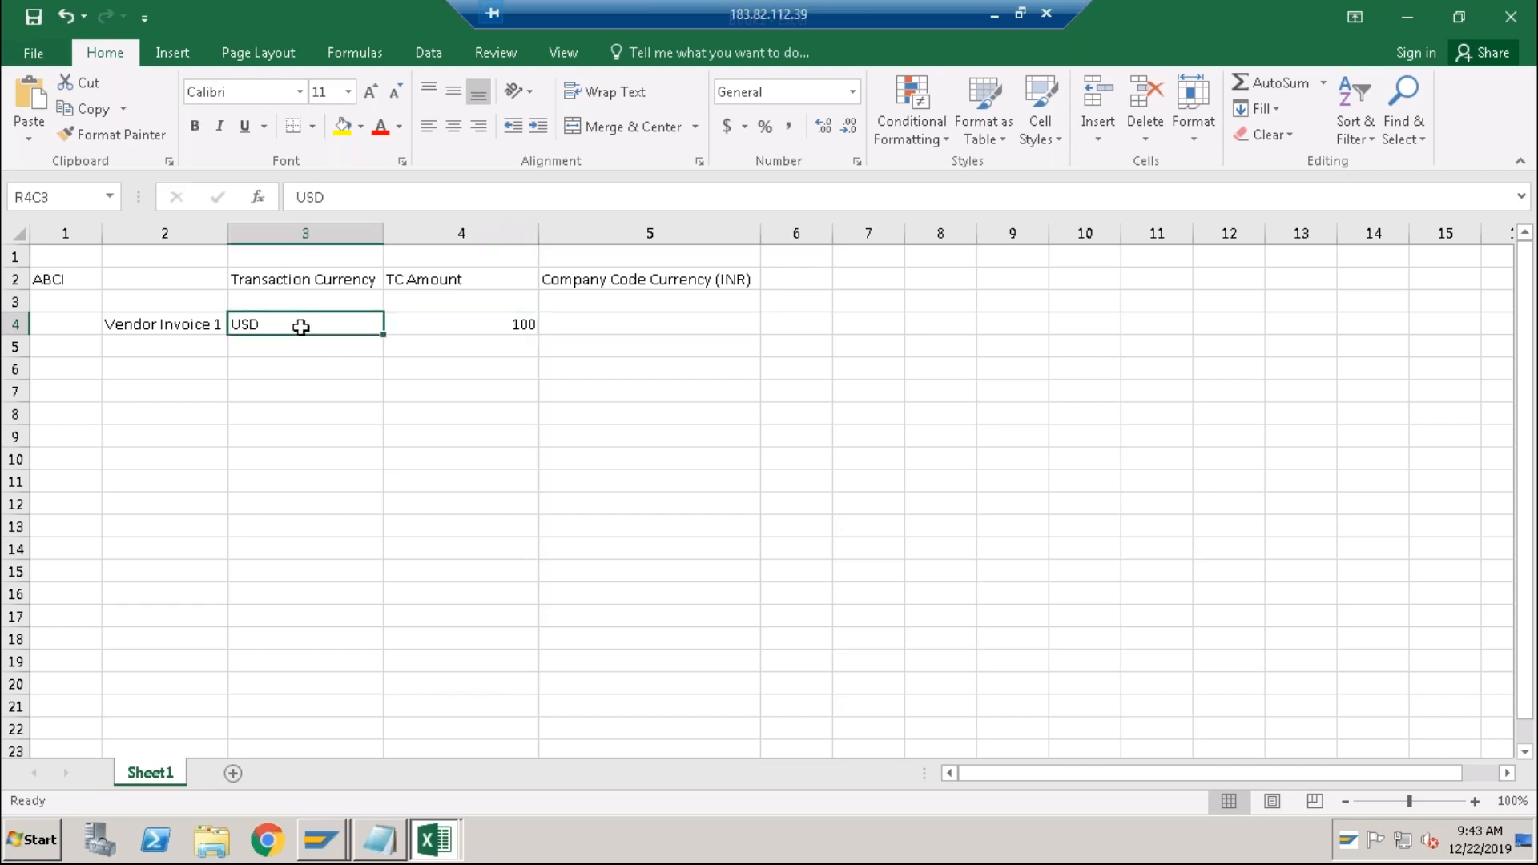
left_click(424, 318)
Enter INR value 7000 in R4C5 and rate 70 in R4C6.
left_click(587, 325)
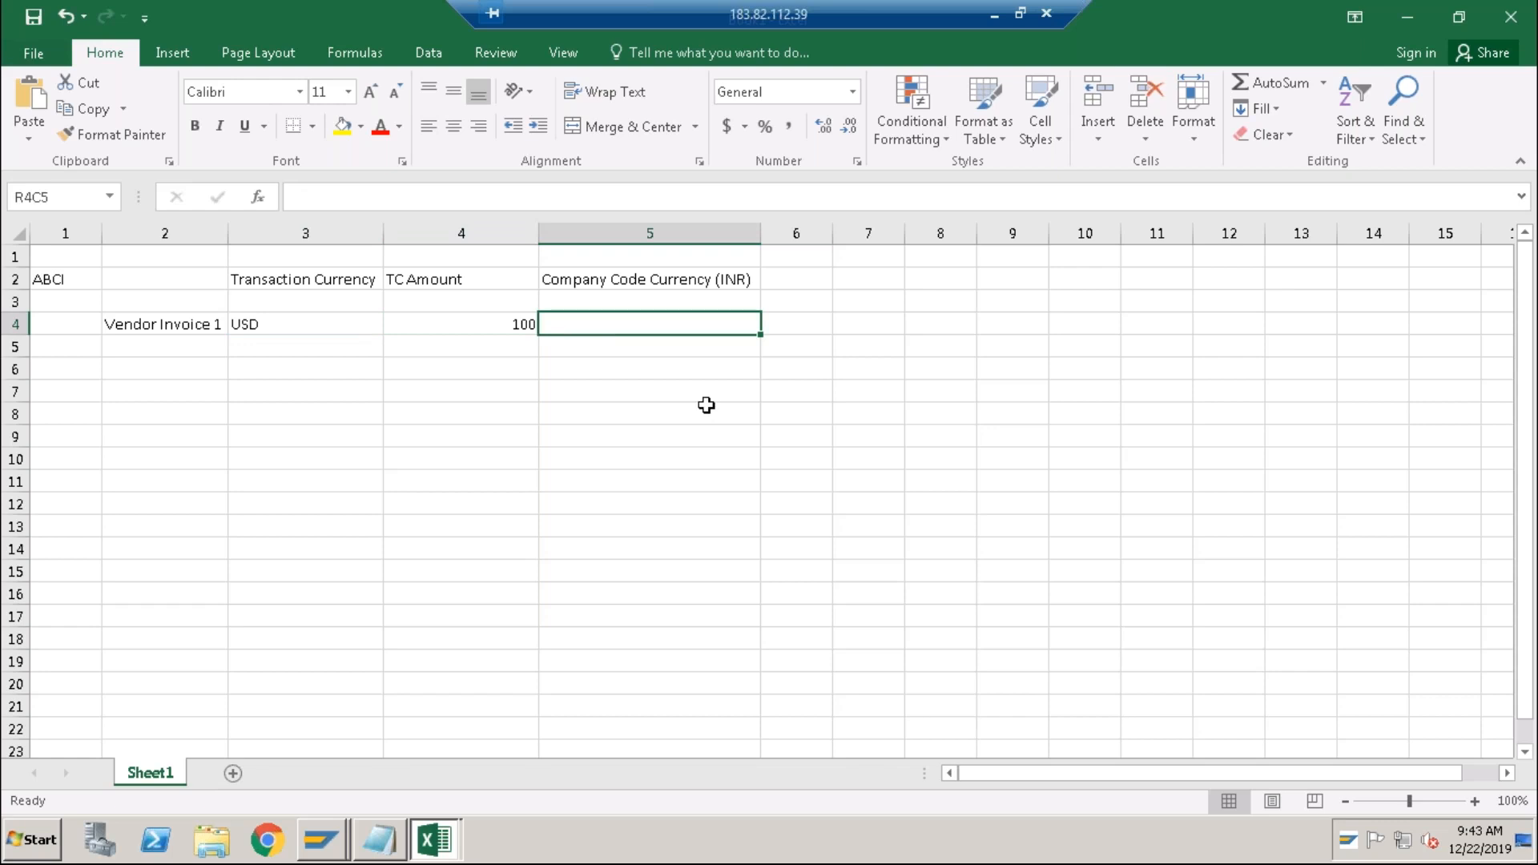
type("7000")
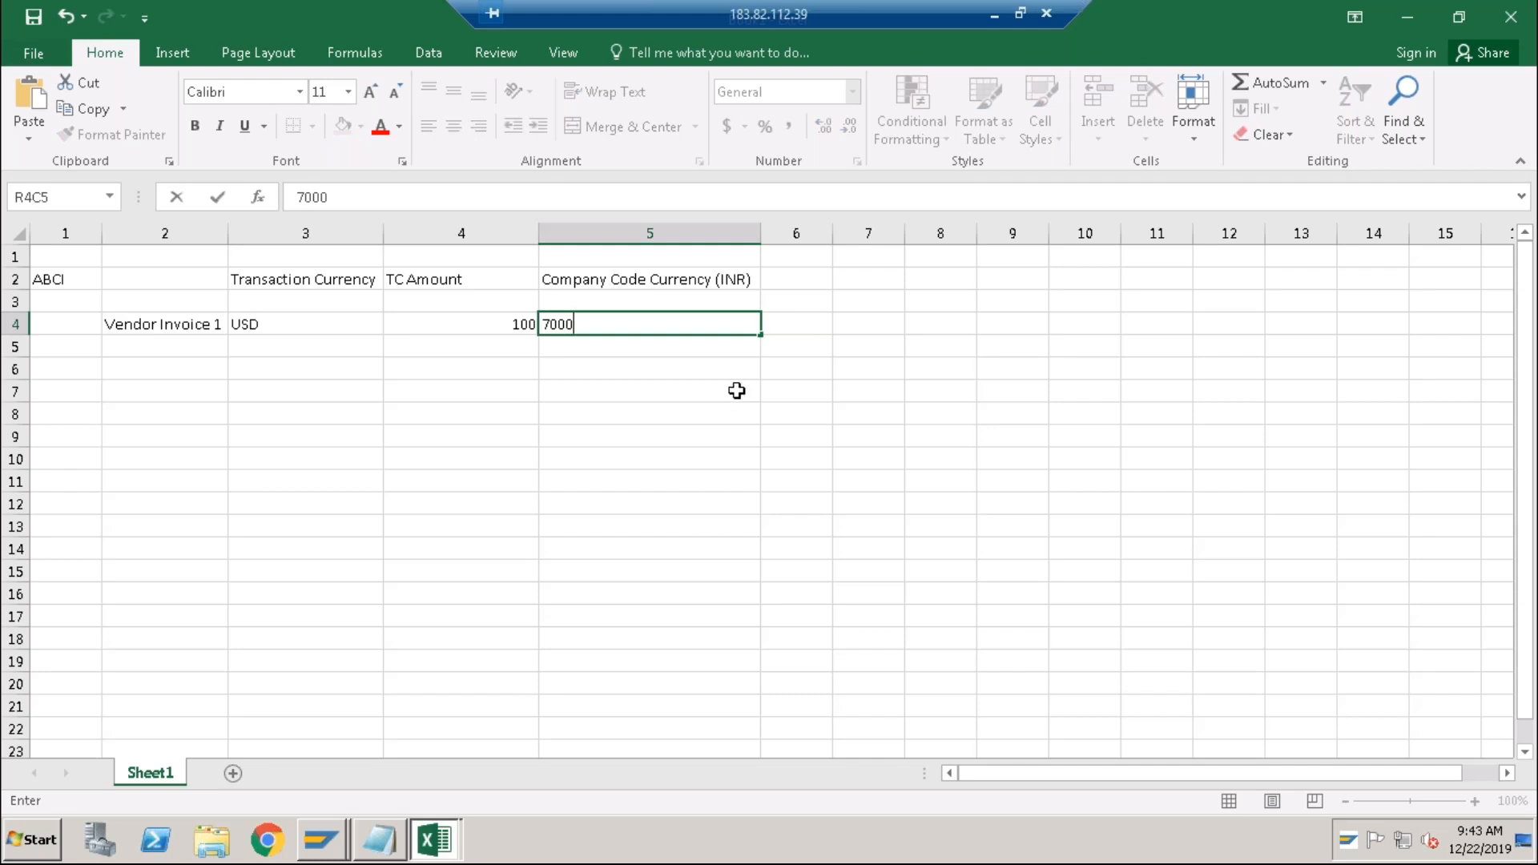
left_click(697, 388)
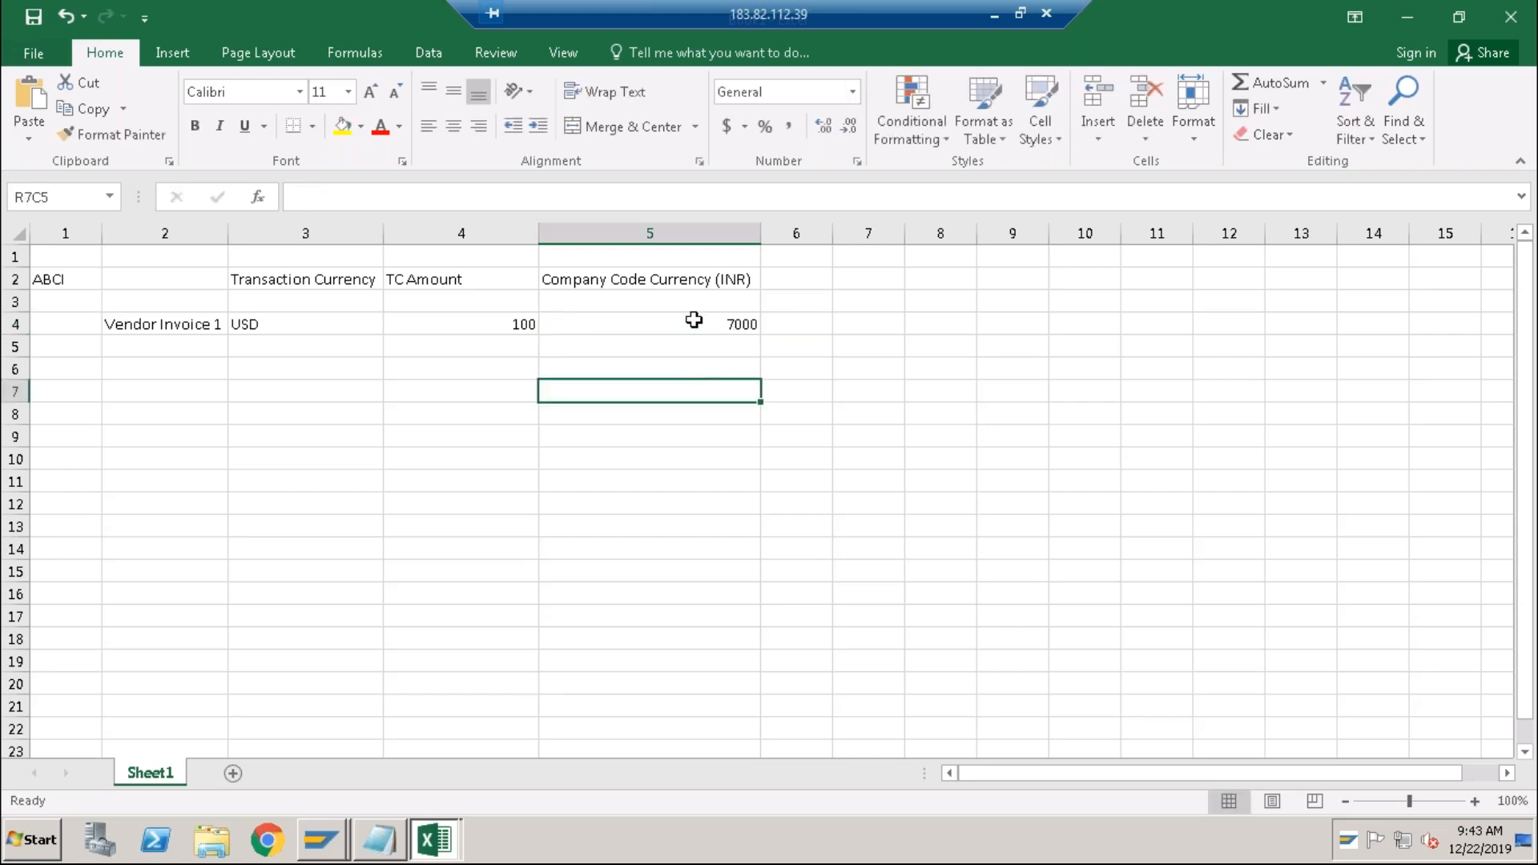
left_click(694, 319)
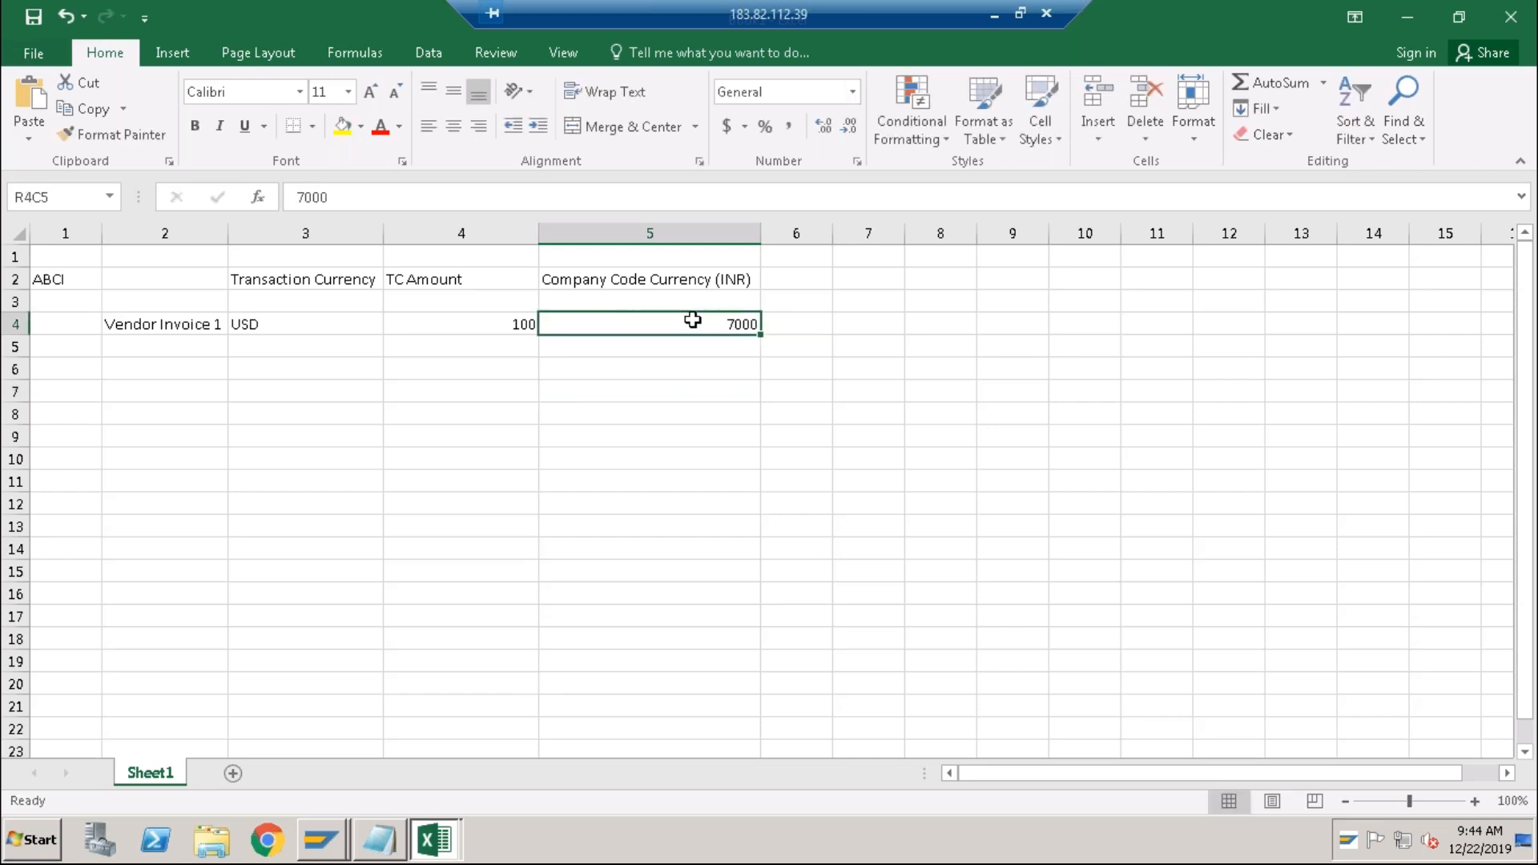
left_click(514, 329)
left_click(627, 326)
left_click(798, 325)
type("70")
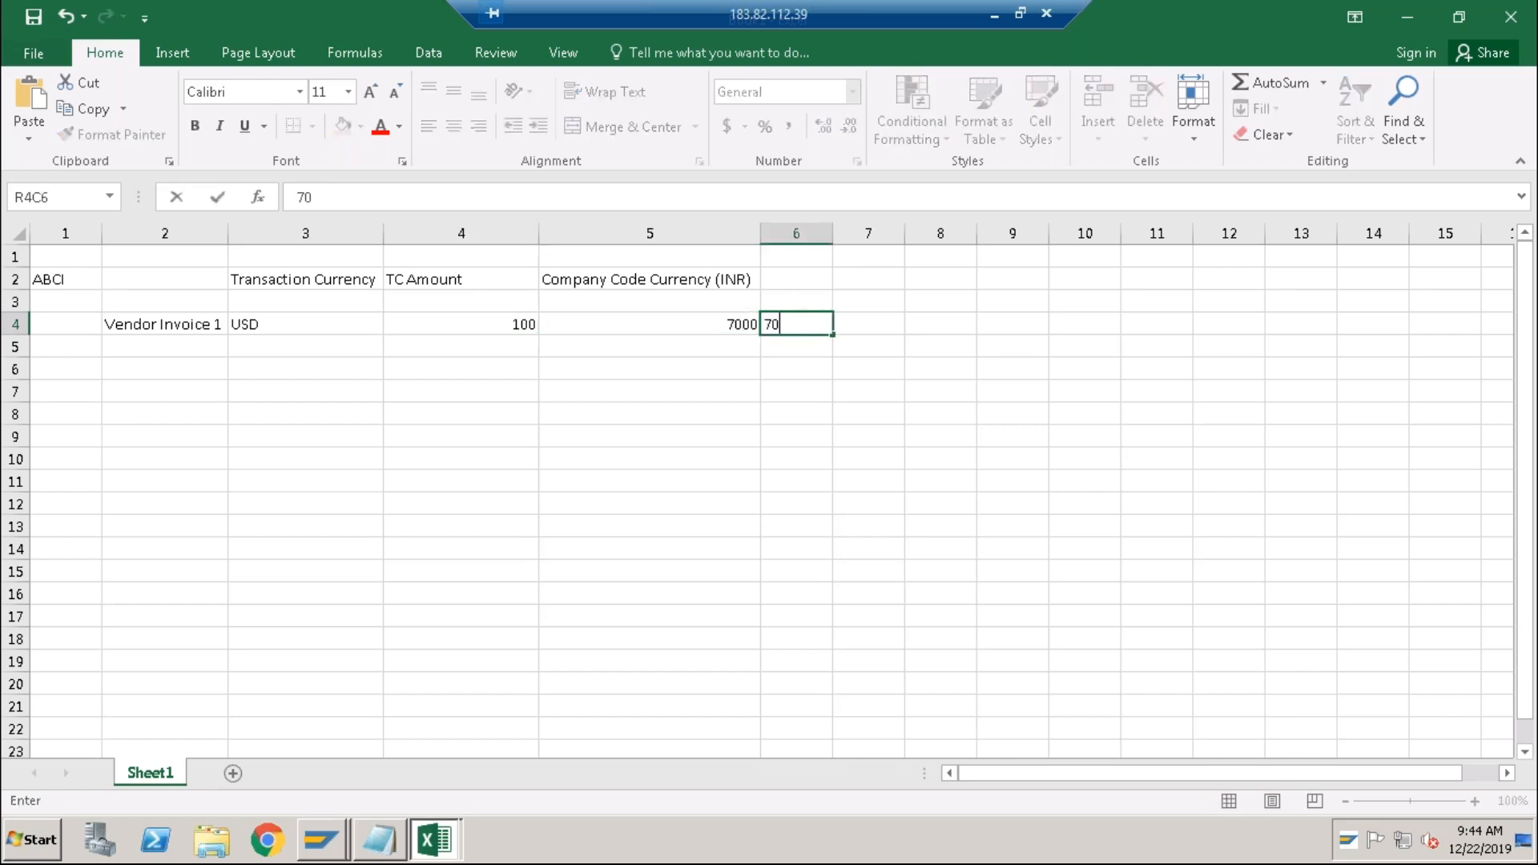
key("Return")
left_click(799, 287)
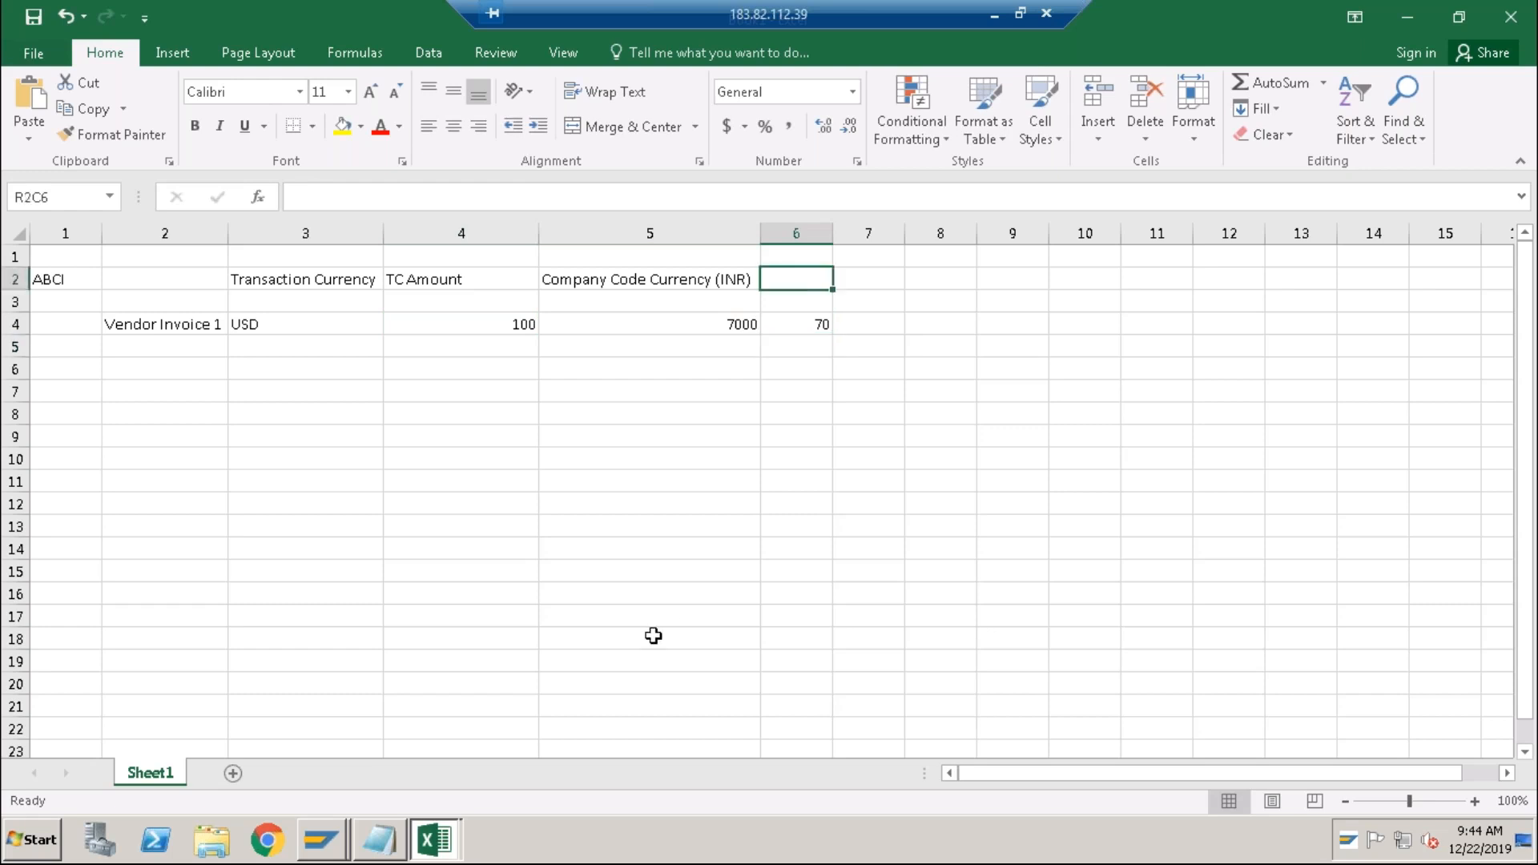
left_click(324, 840)
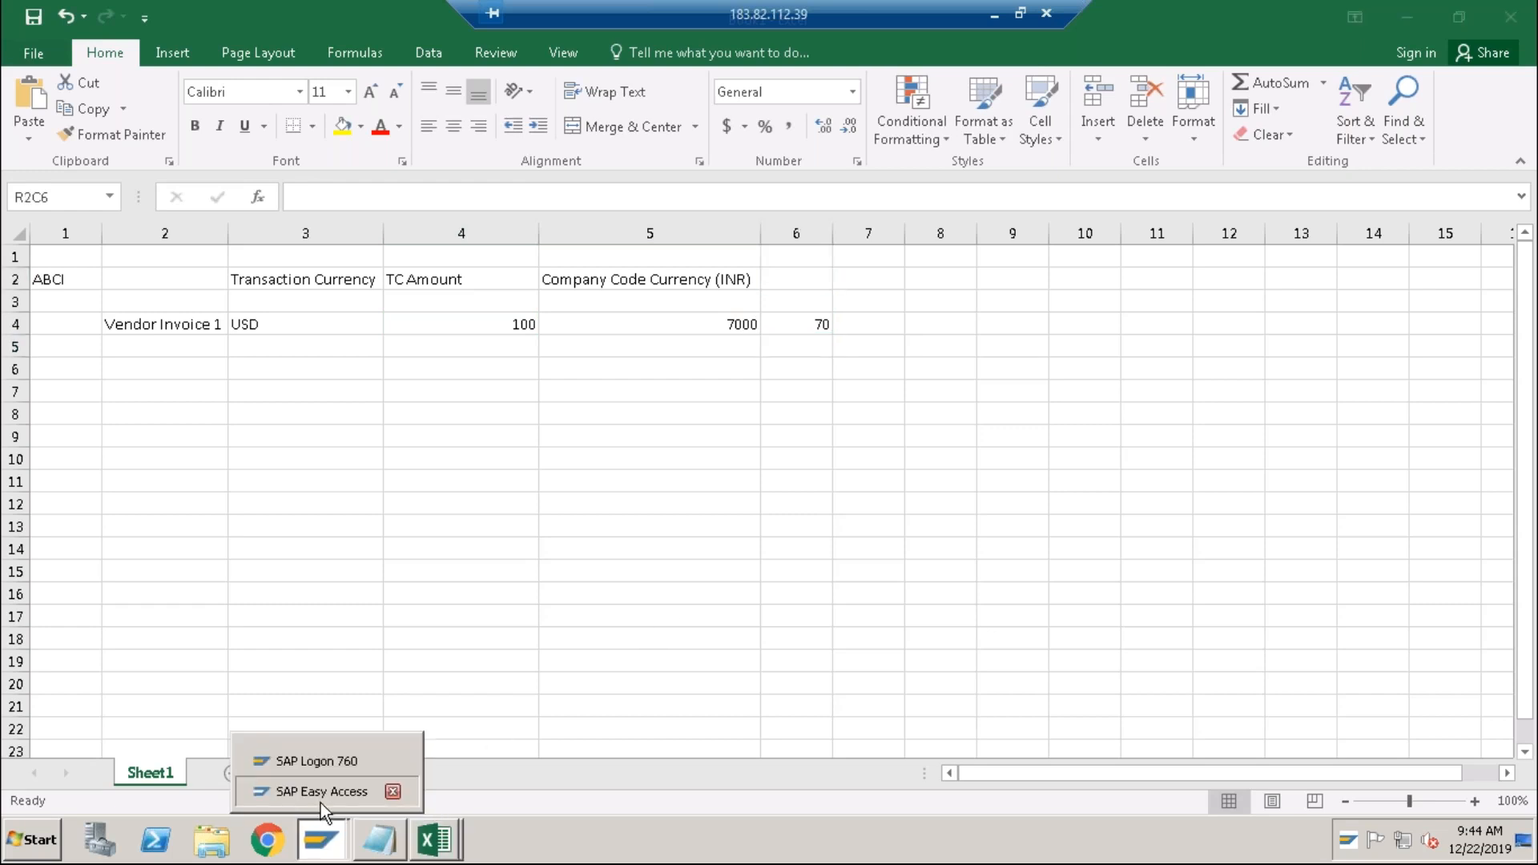
Open transaction OB08 in SAP and jump to the M-type USD exchange rates.
left_click(321, 791)
type("ob0")
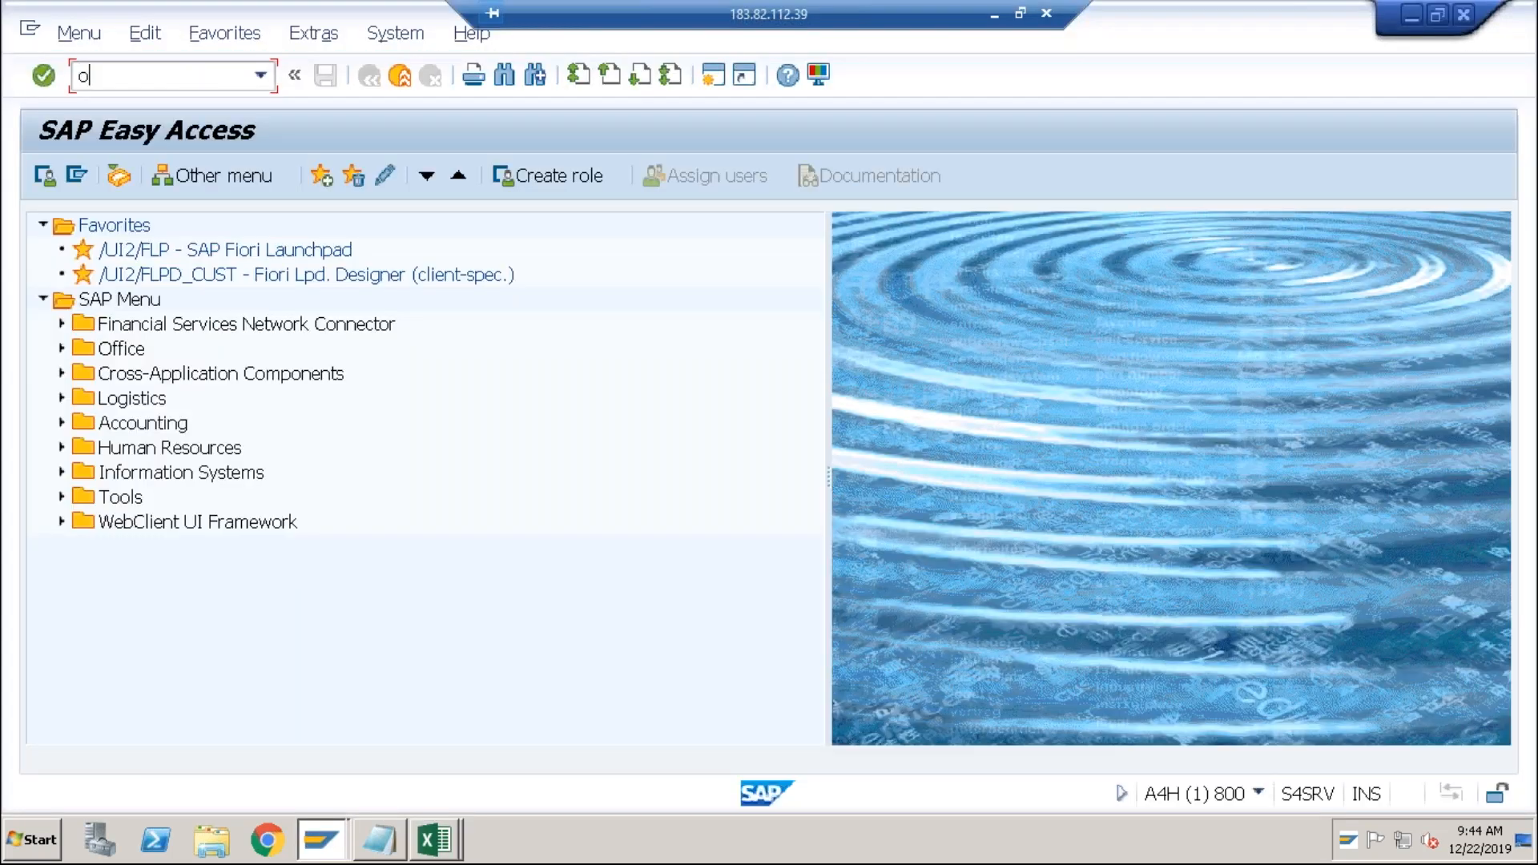
type("8")
key("Return")
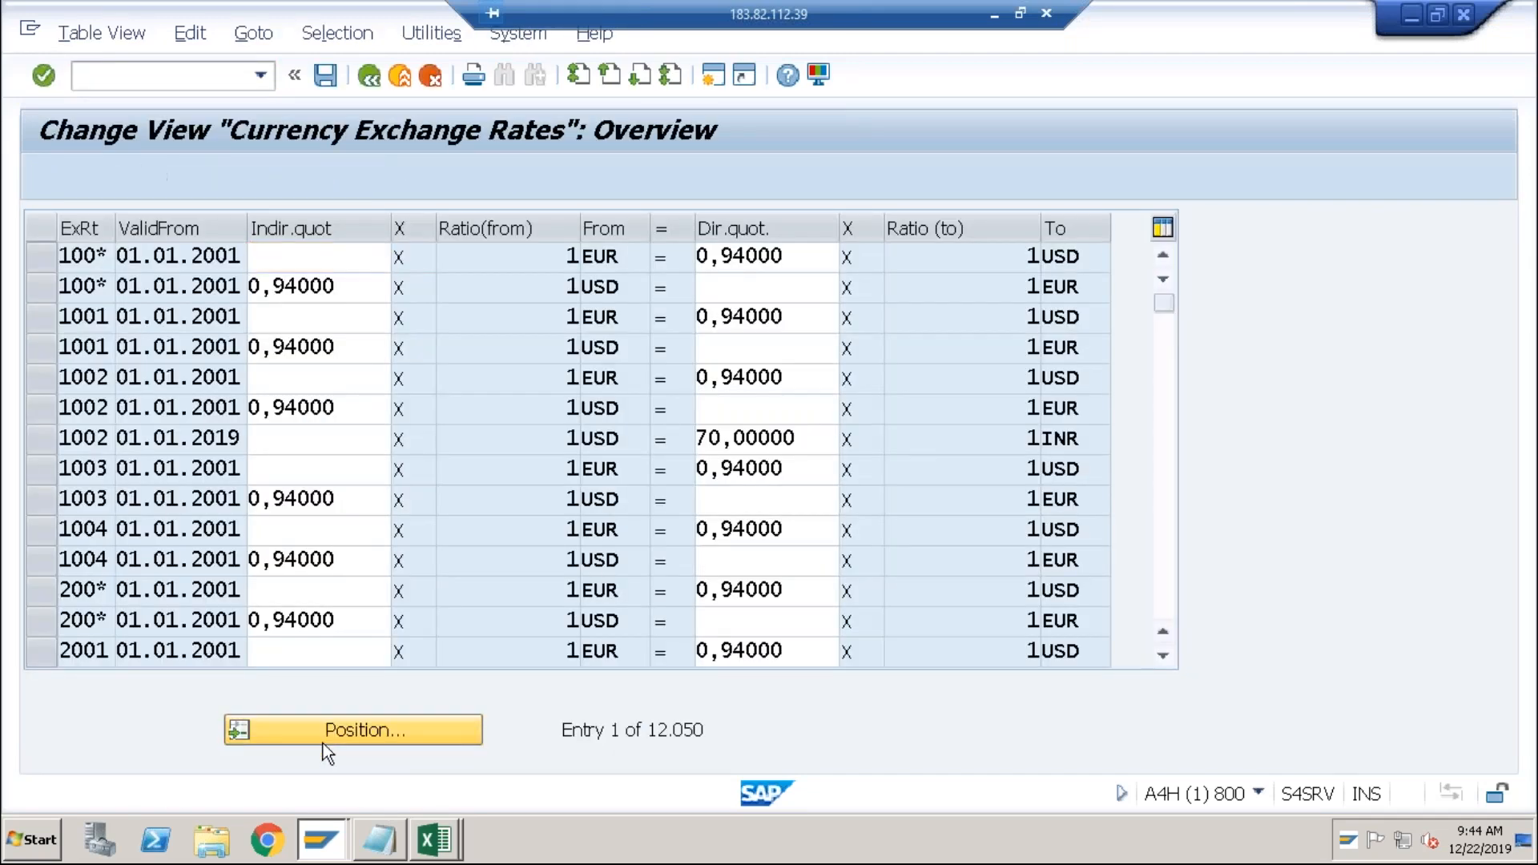
left_click(323, 731)
type("m")
key("Tab")
type("usd")
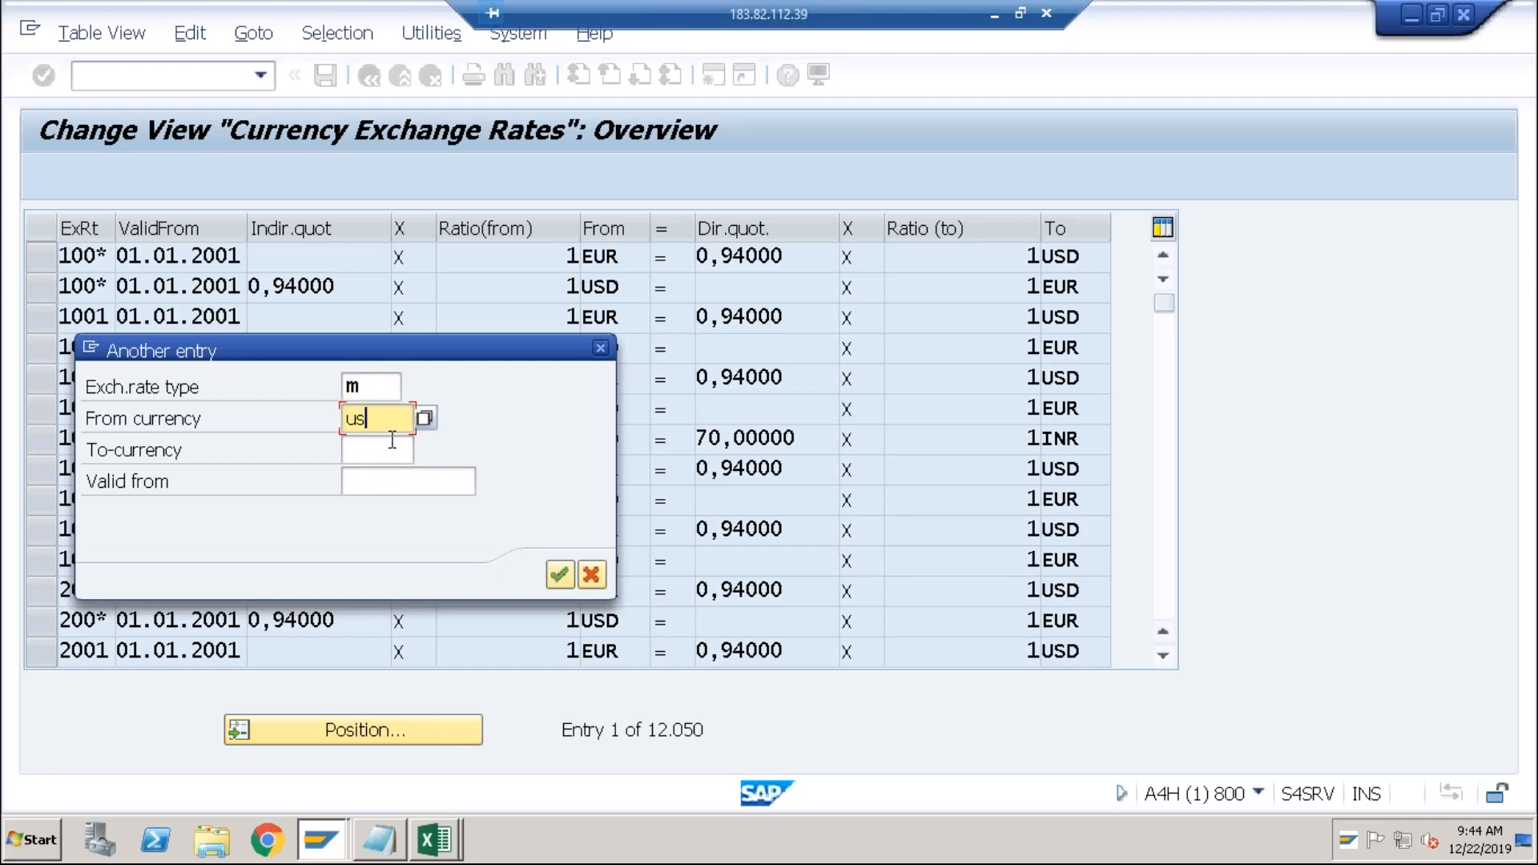
key("Return")
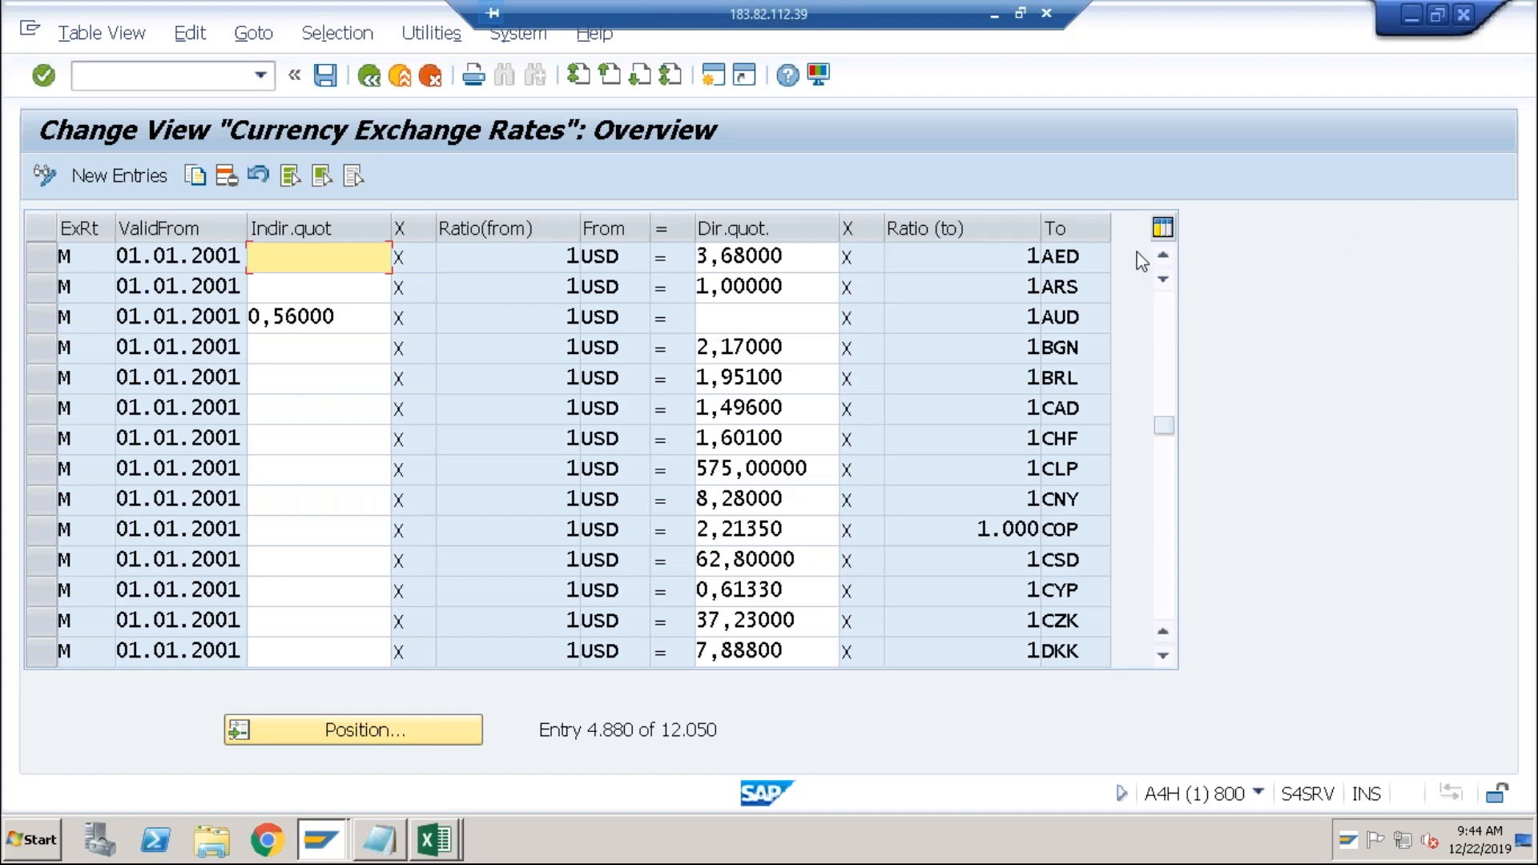
left_click(1168, 489)
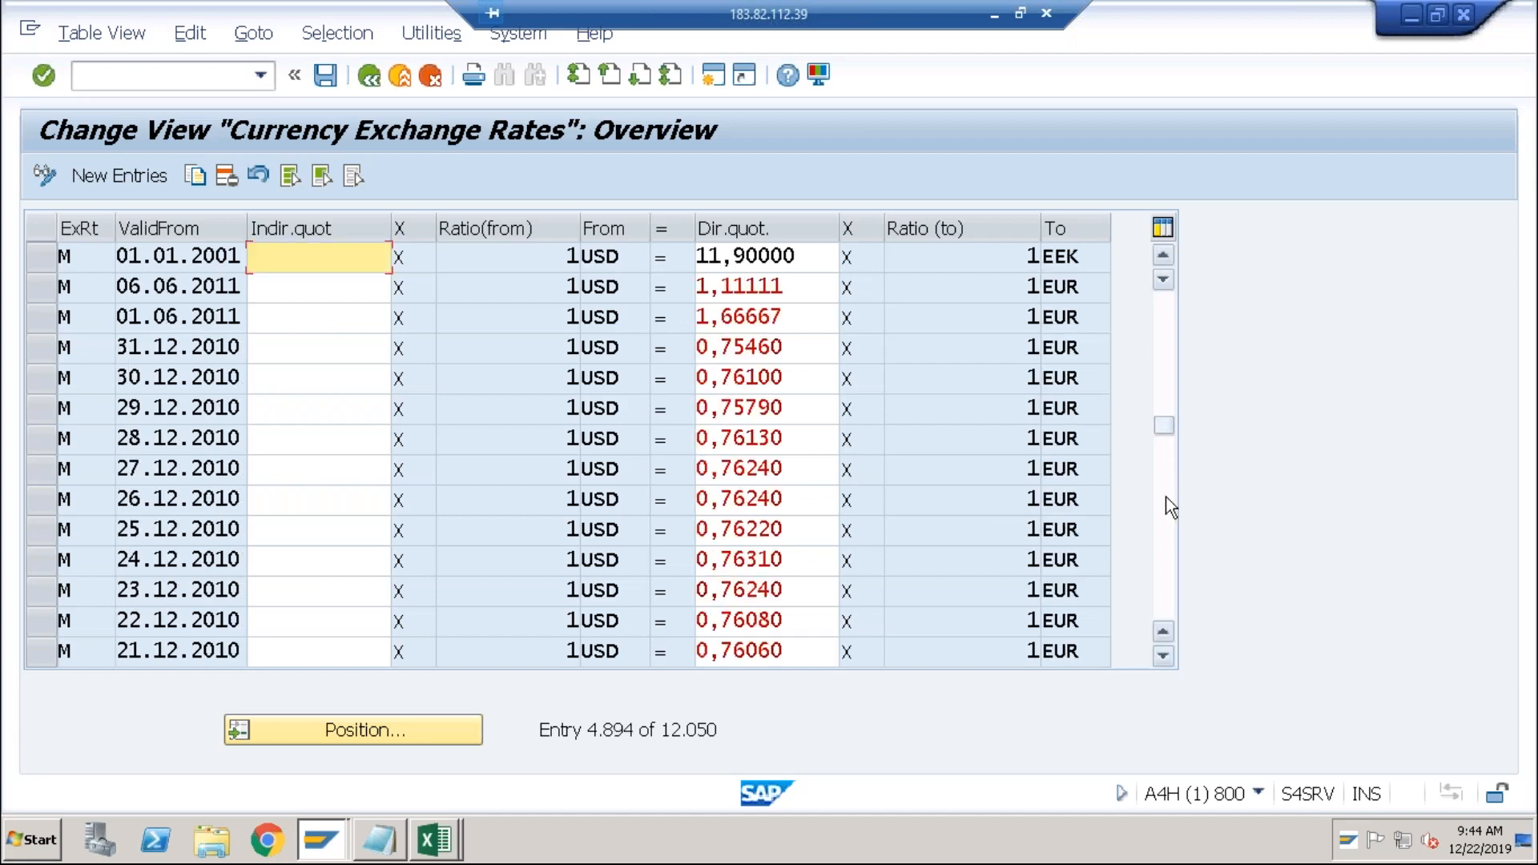
left_click(1169, 528)
left_click(1168, 527)
left_click(1168, 527)
left_click(1168, 521)
left_click(1167, 521)
left_click(1168, 521)
left_click(1167, 521)
left_click(1167, 521)
left_click(1168, 521)
left_click(1168, 521)
left_click(1167, 520)
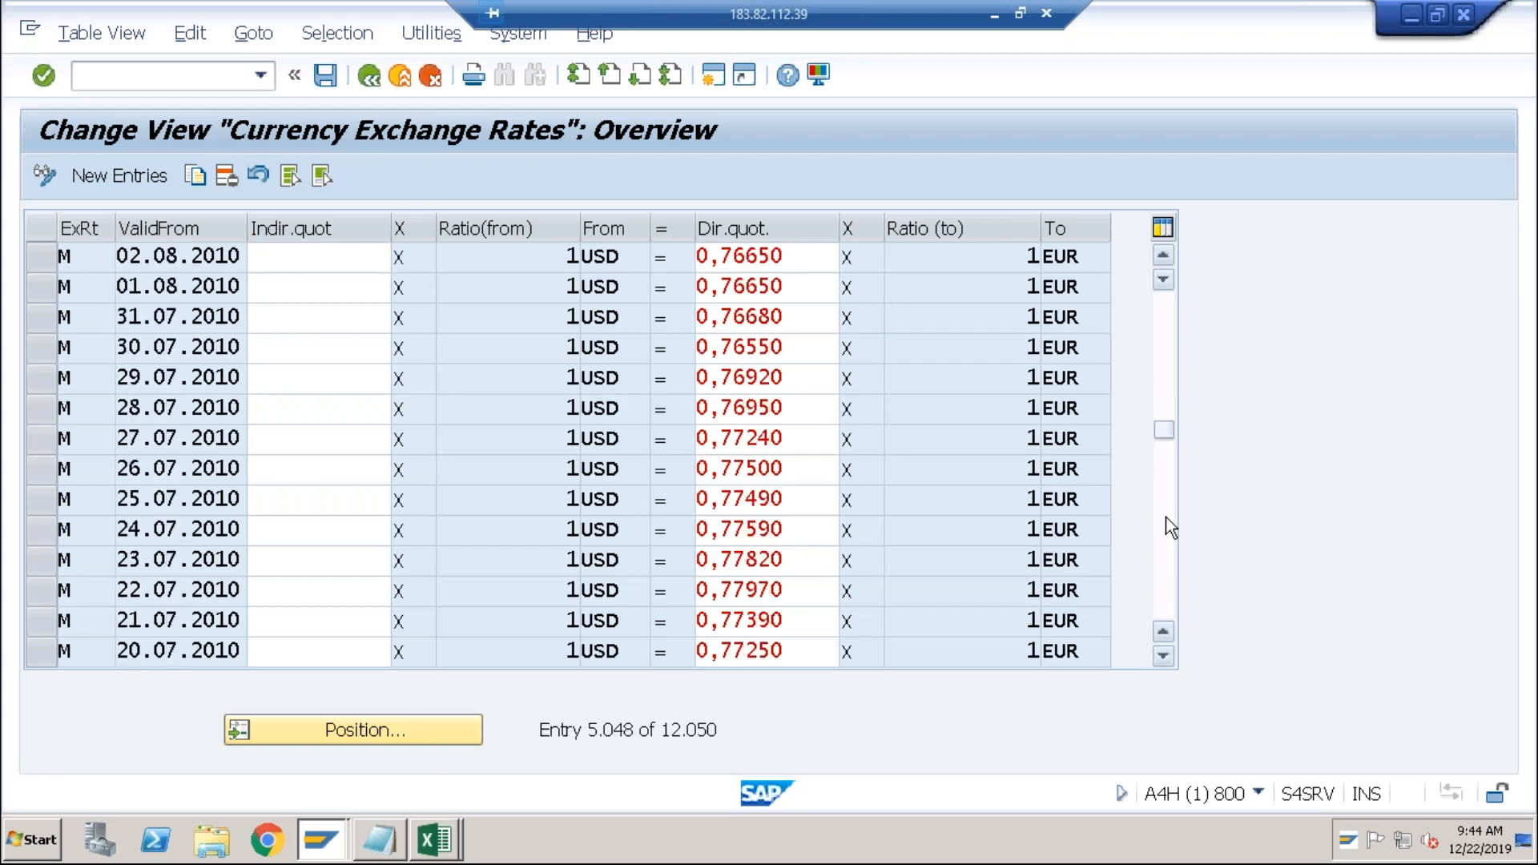
Position the rate table on M-type USD to INR entries.
left_click(310, 728)
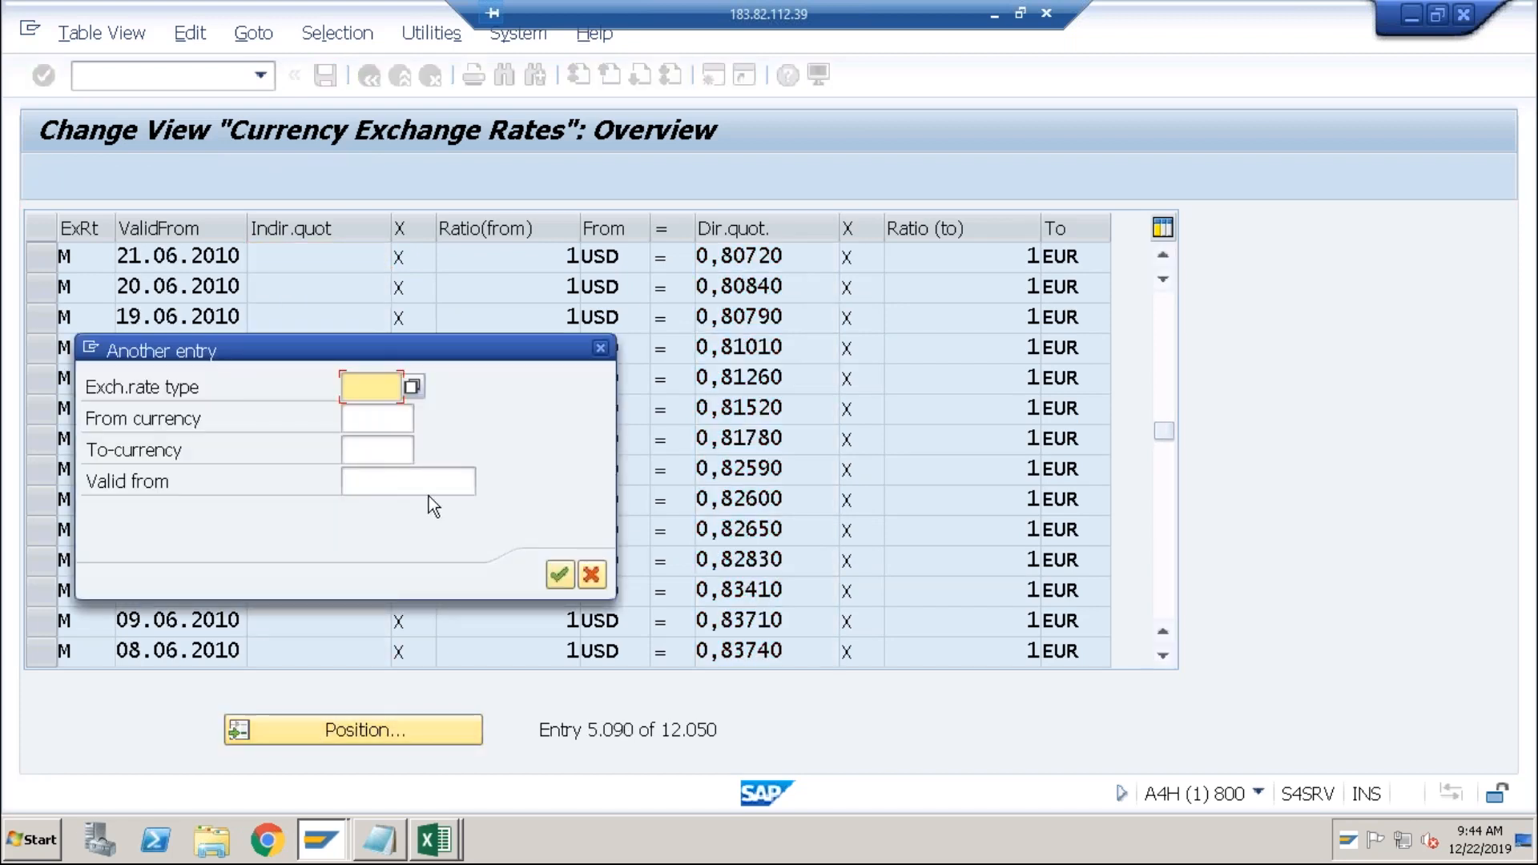
type("m")
key("Tab")
type("usd")
key("Tab")
type("inr")
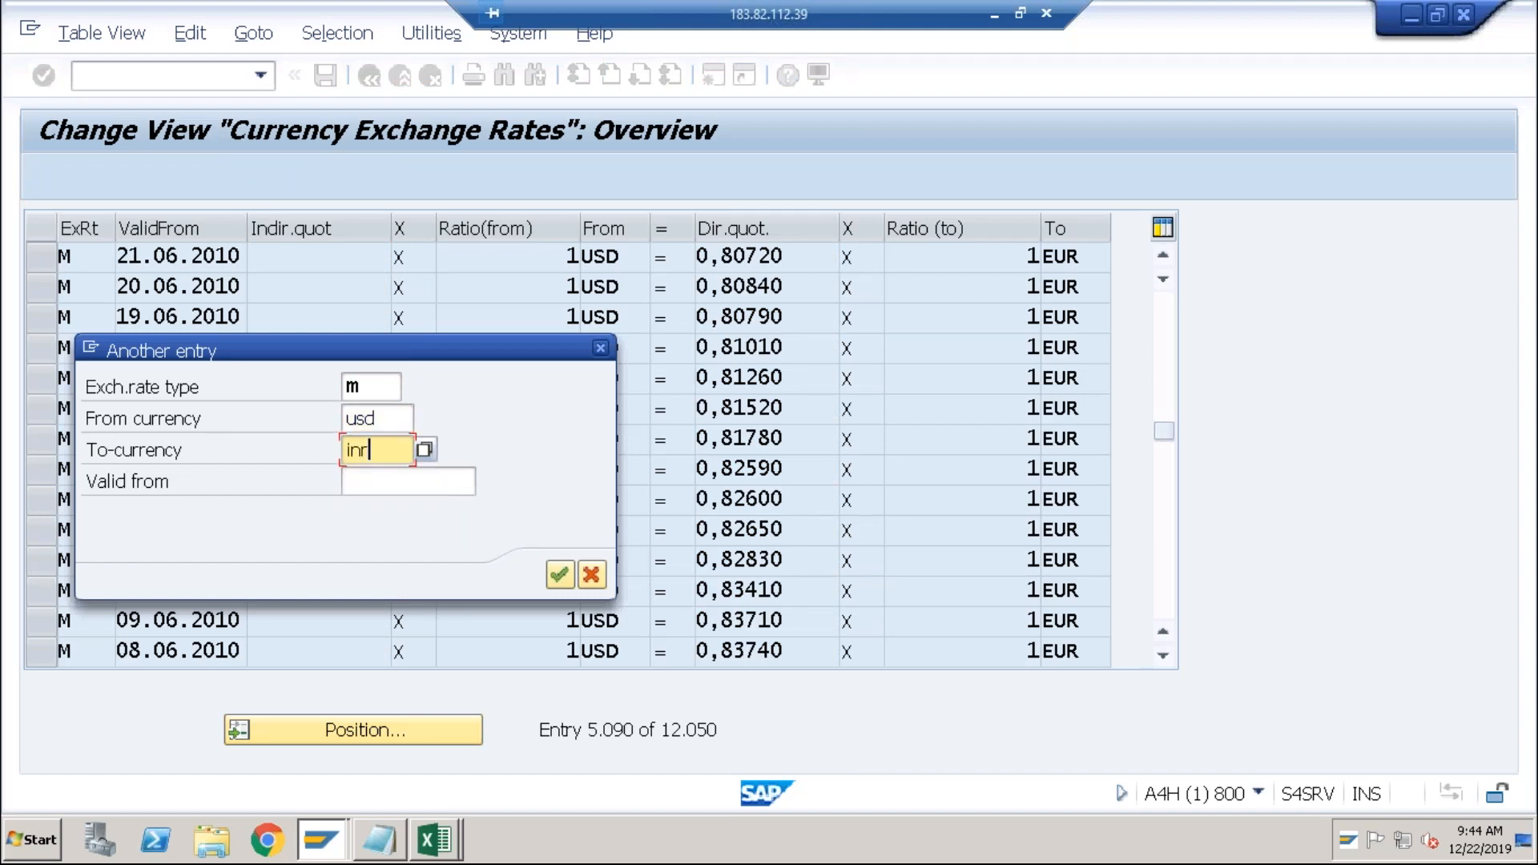
key("Return")
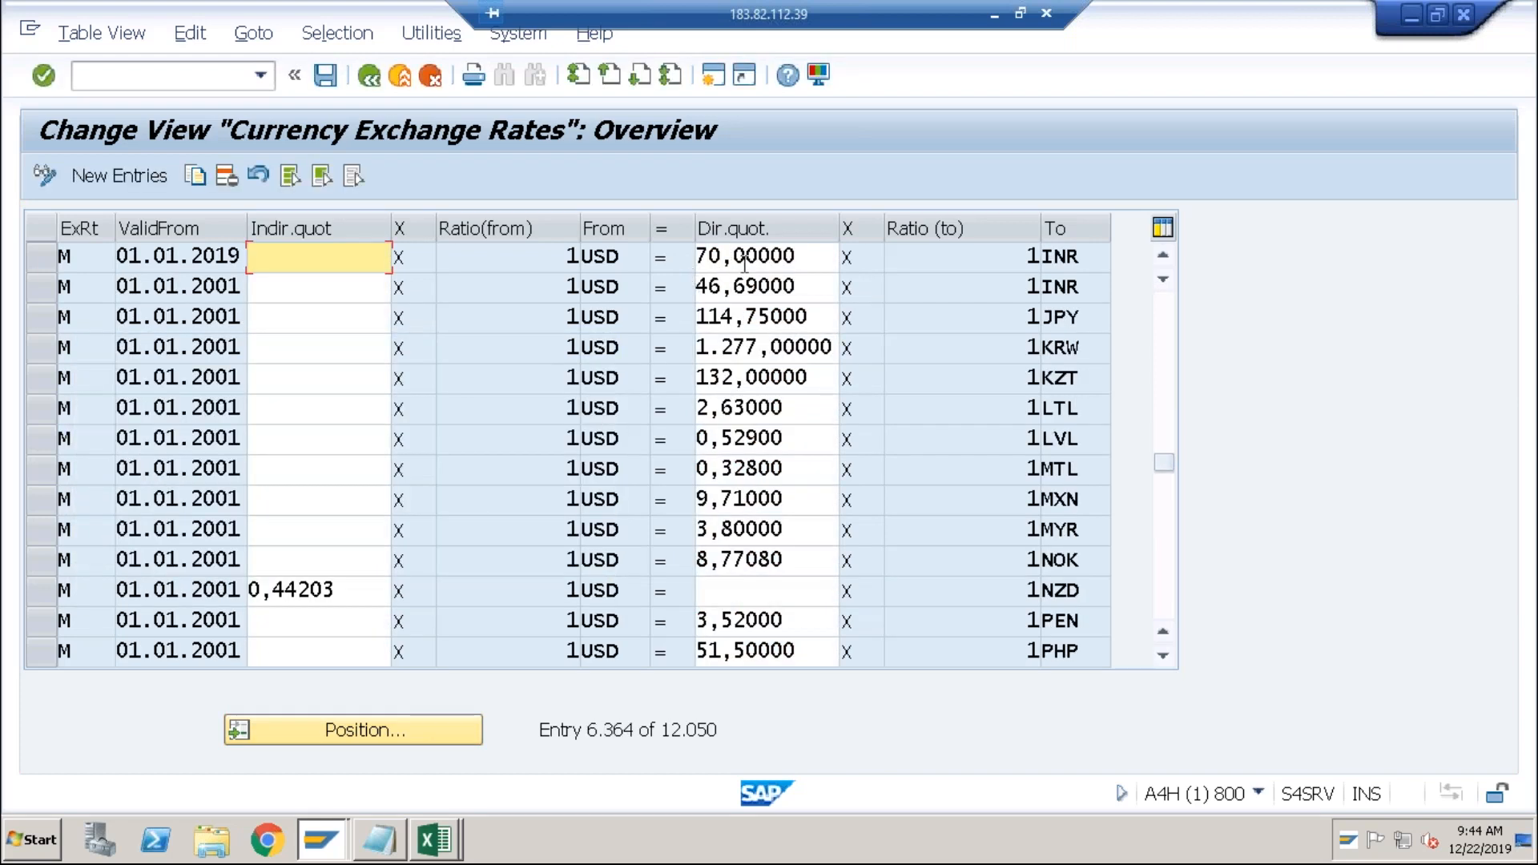
Review the USD→INR row: direct rate 70, valid from 01.01.2019, no indirect quote.
left_click(745, 261)
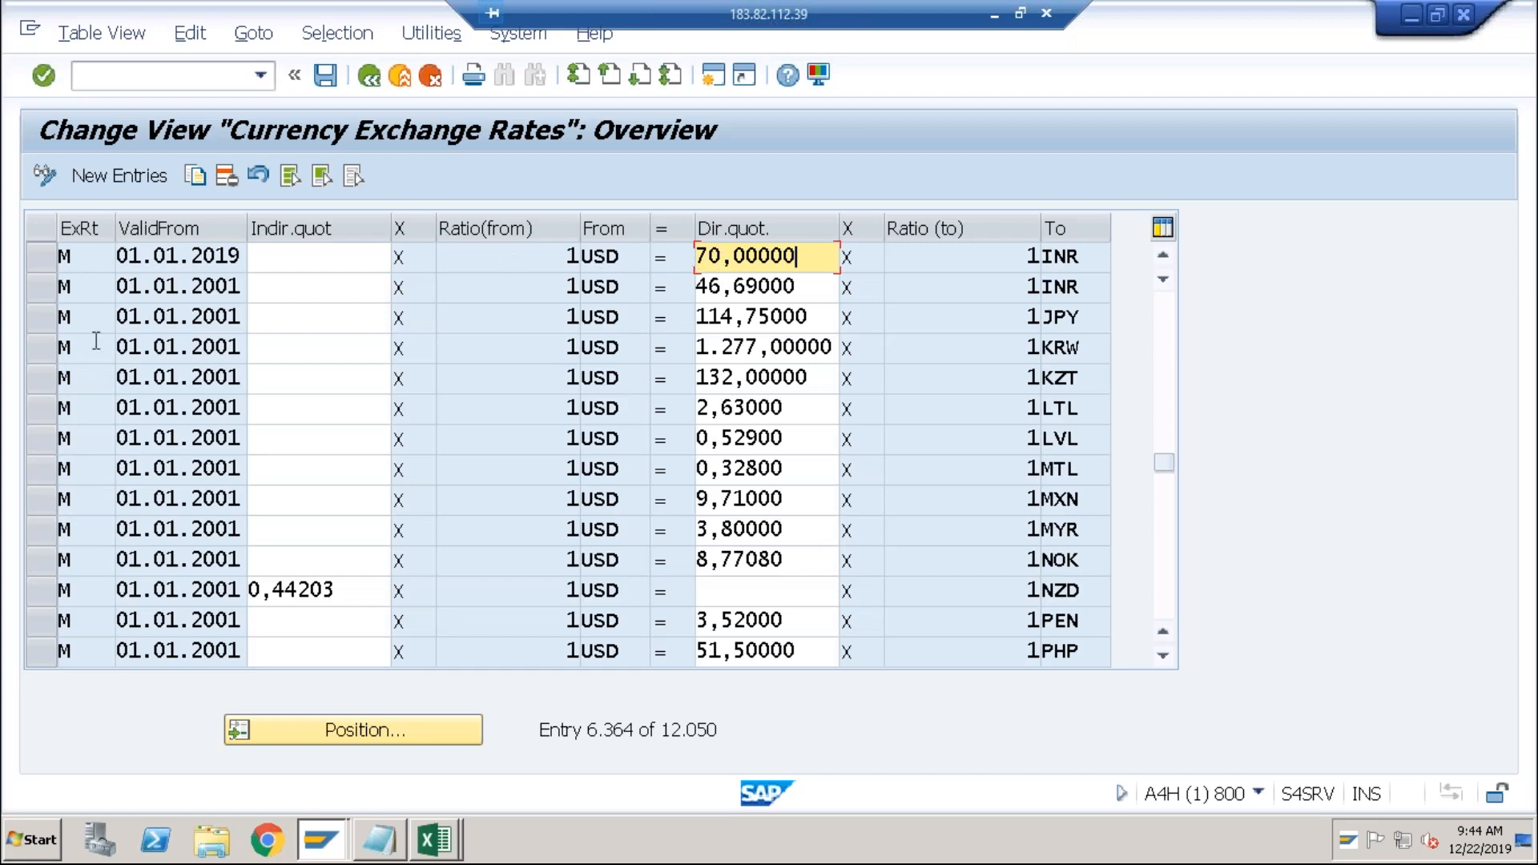
left_click(43, 266)
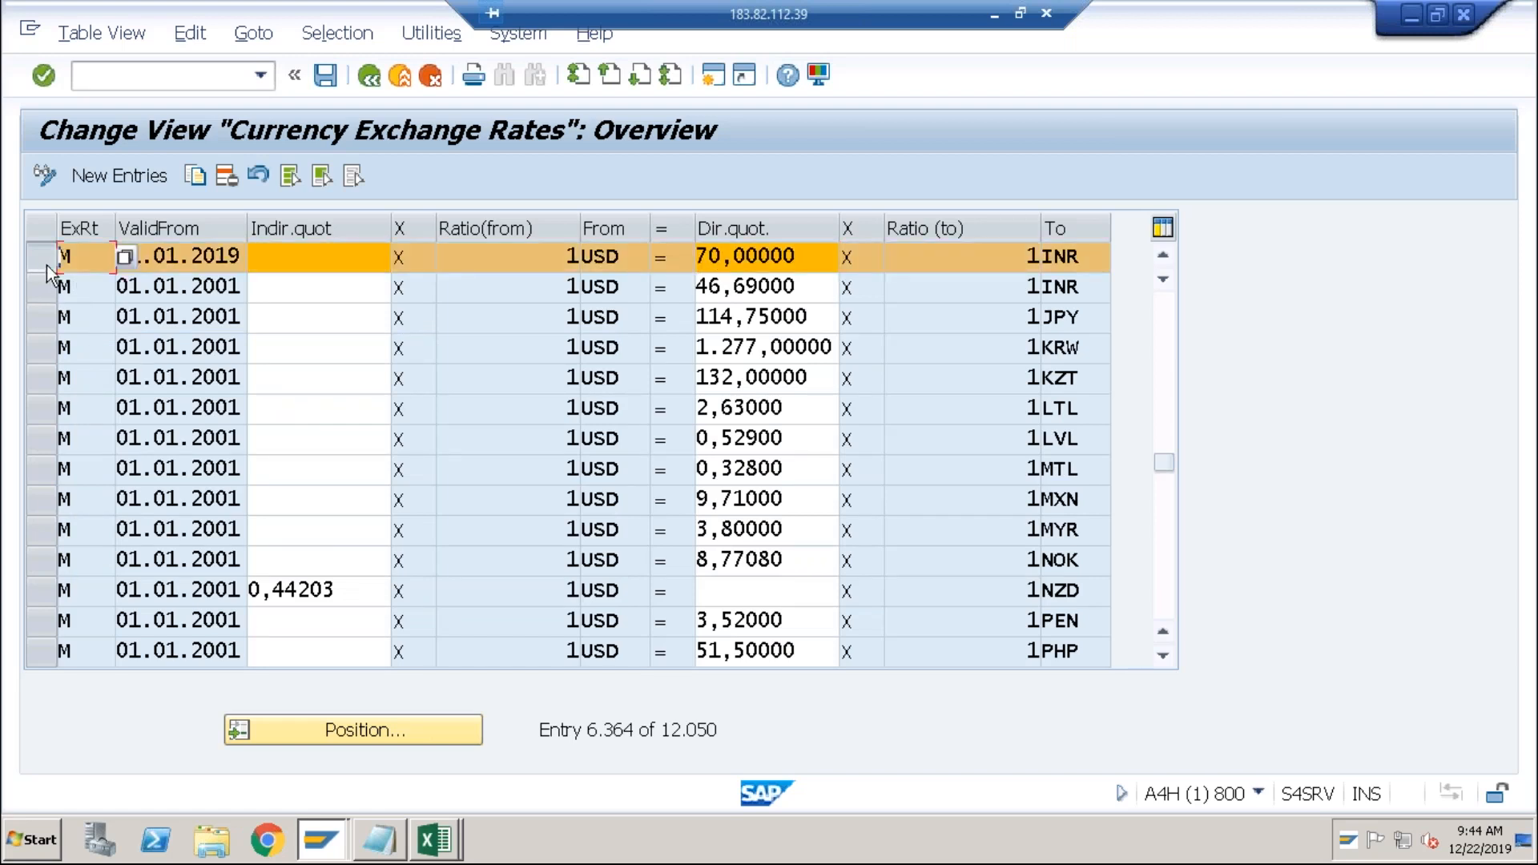
left_click(167, 261)
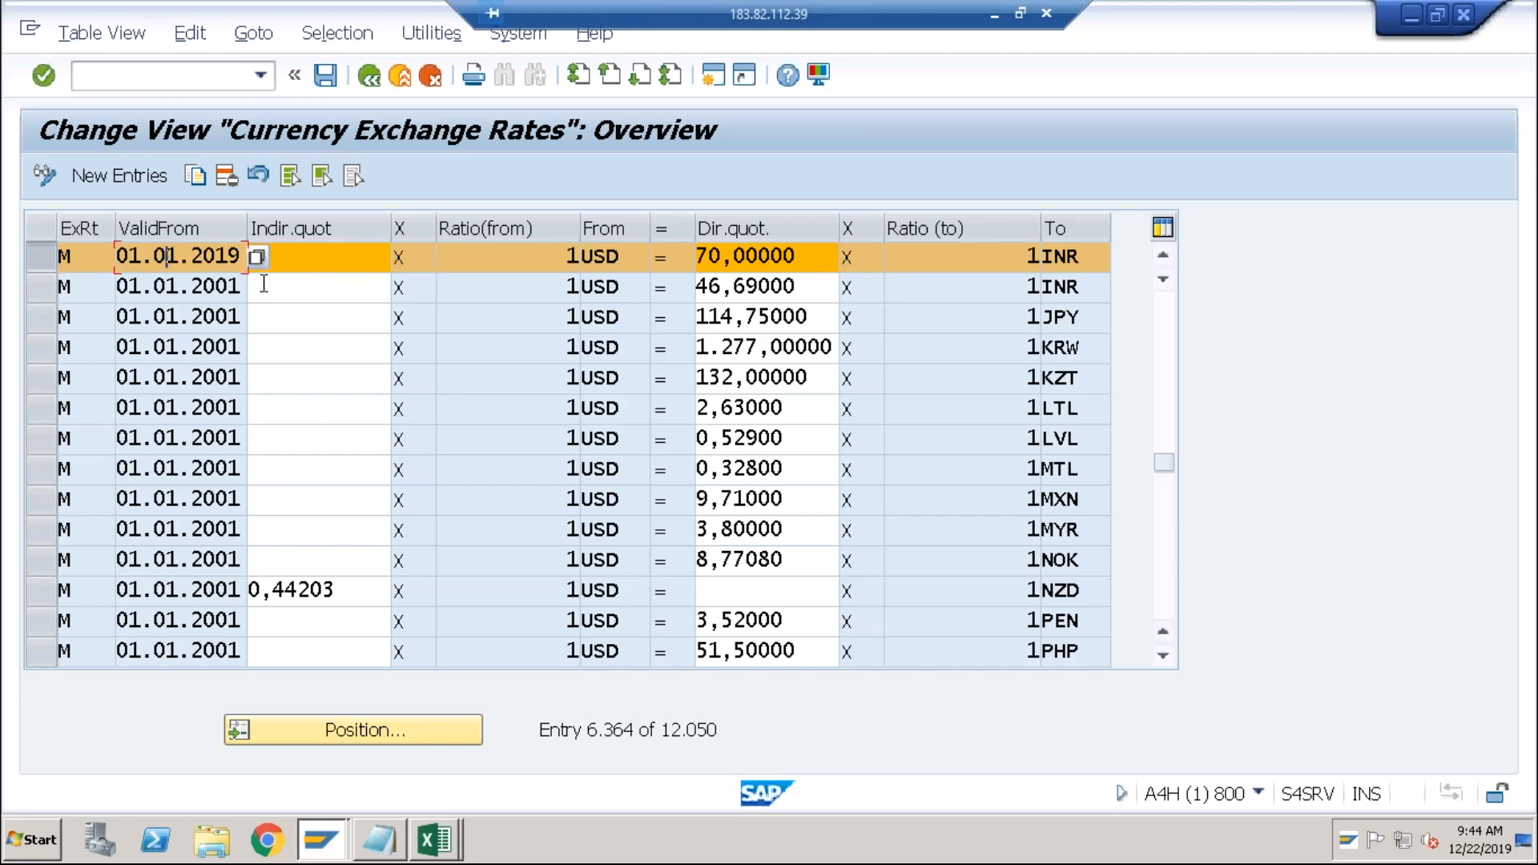
left_click(304, 260)
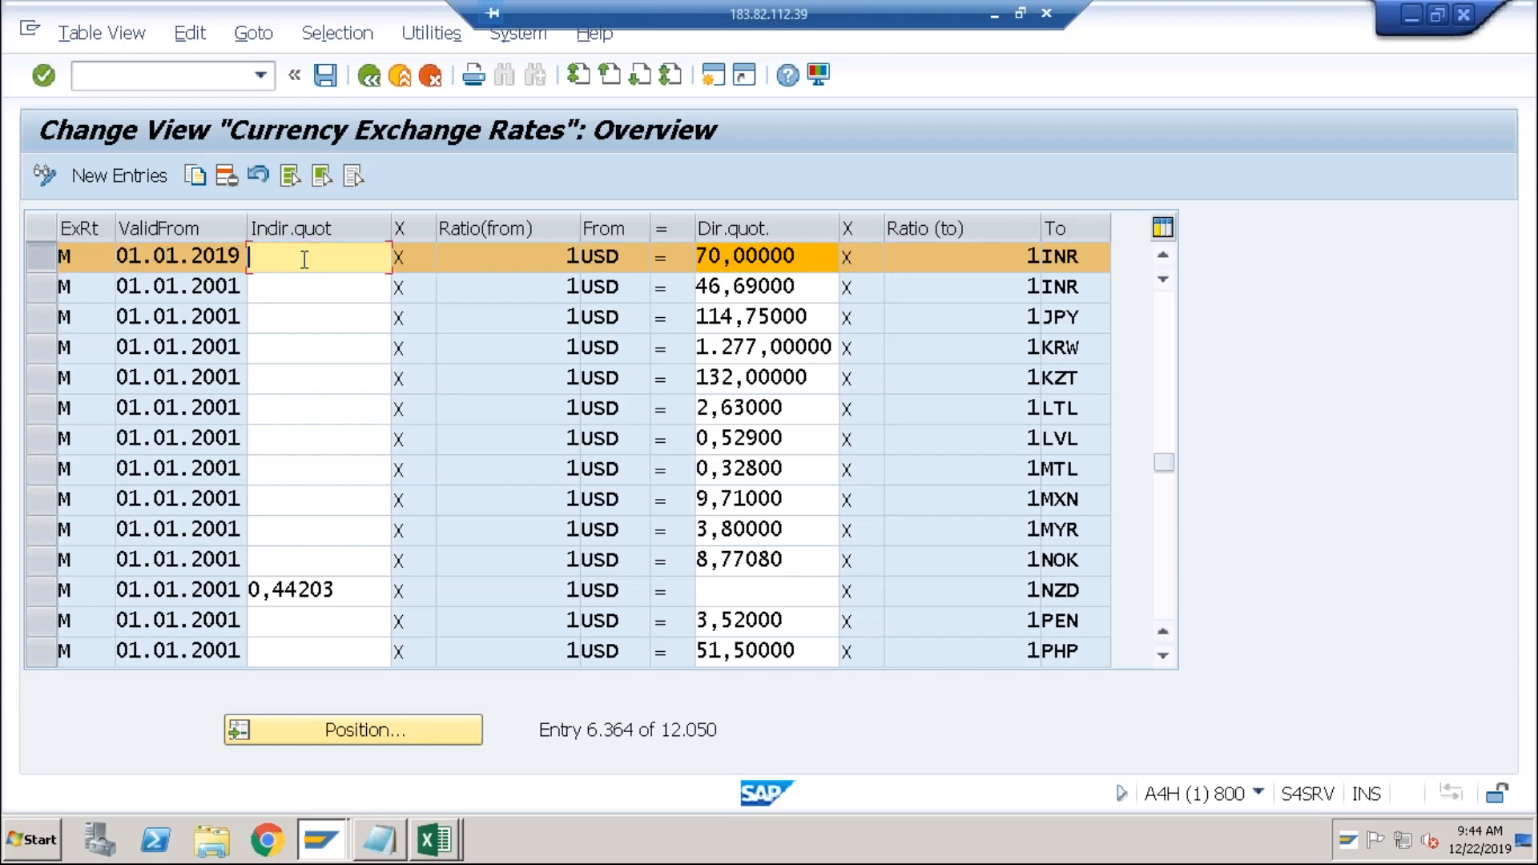
left_click(180, 257)
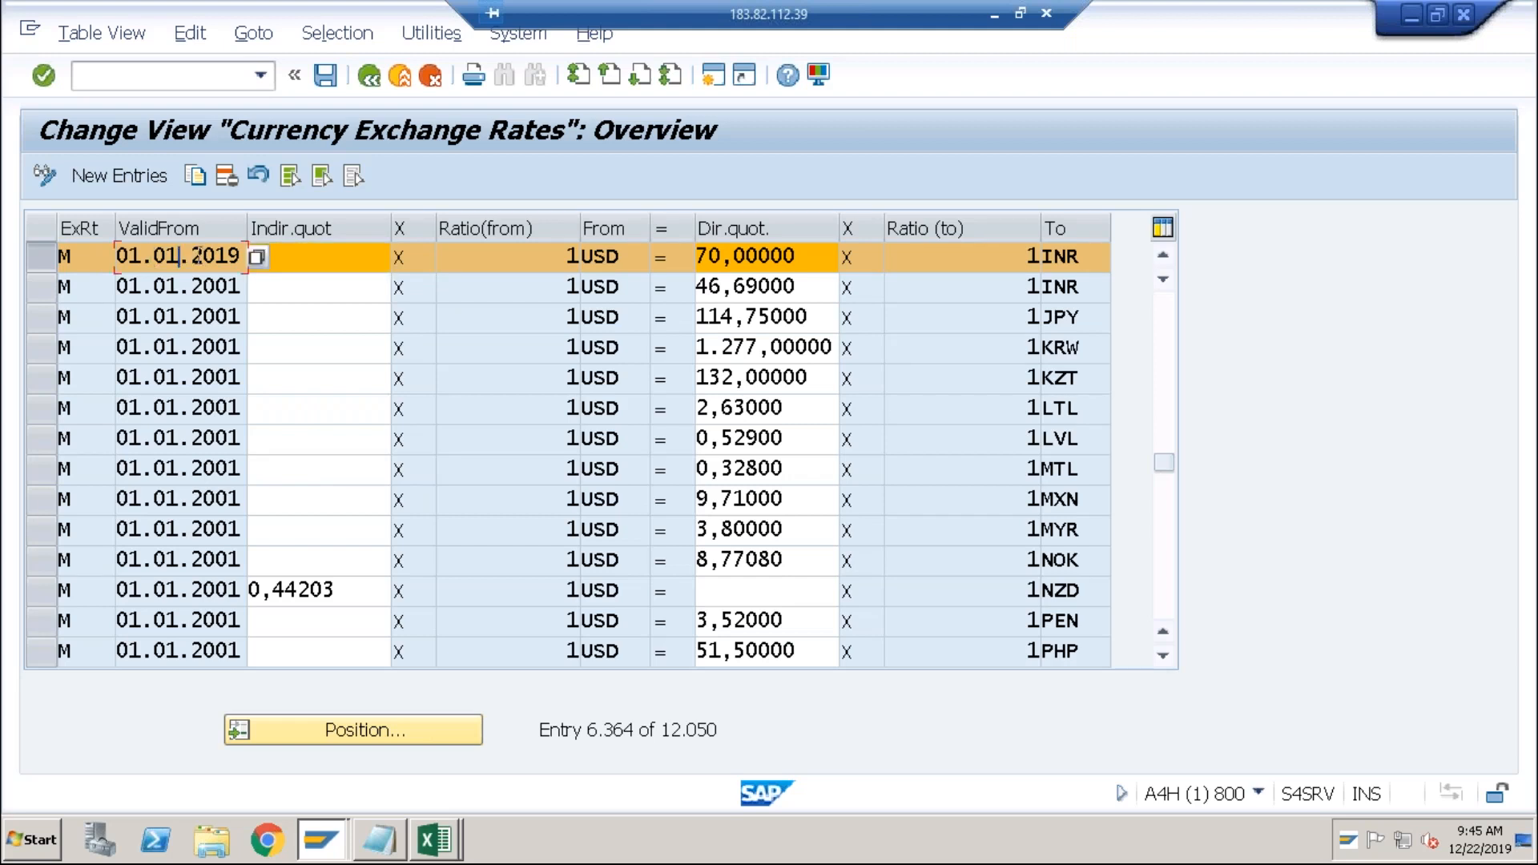
left_click(734, 257)
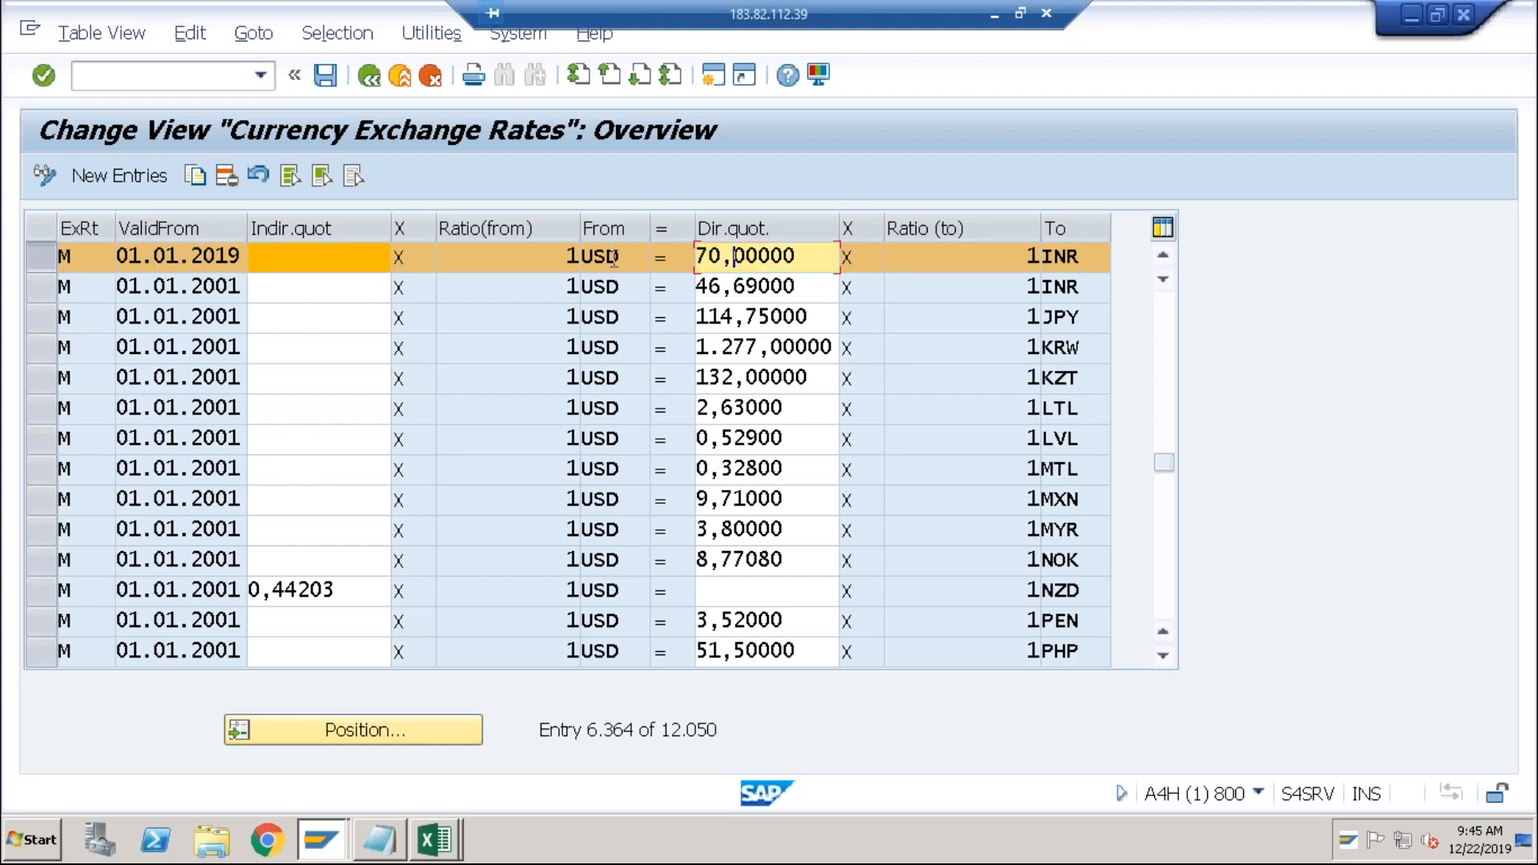
left_click(113, 178)
Enter a type M rate of 72 INR per USD valid from 22.12.2019.
type("M")
key("Tab")
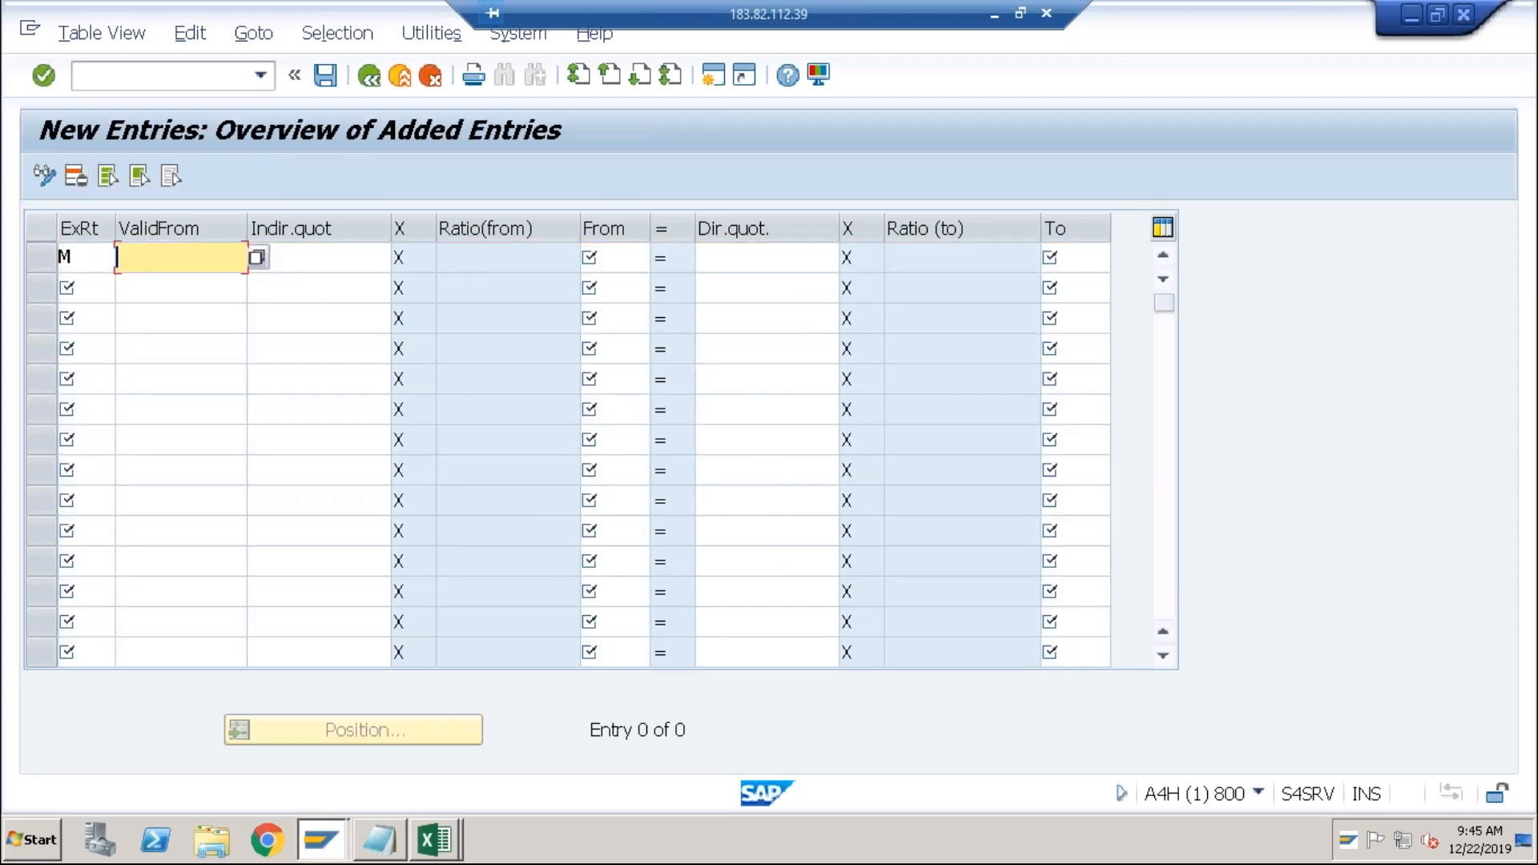
type("01")
key("BackSpace")
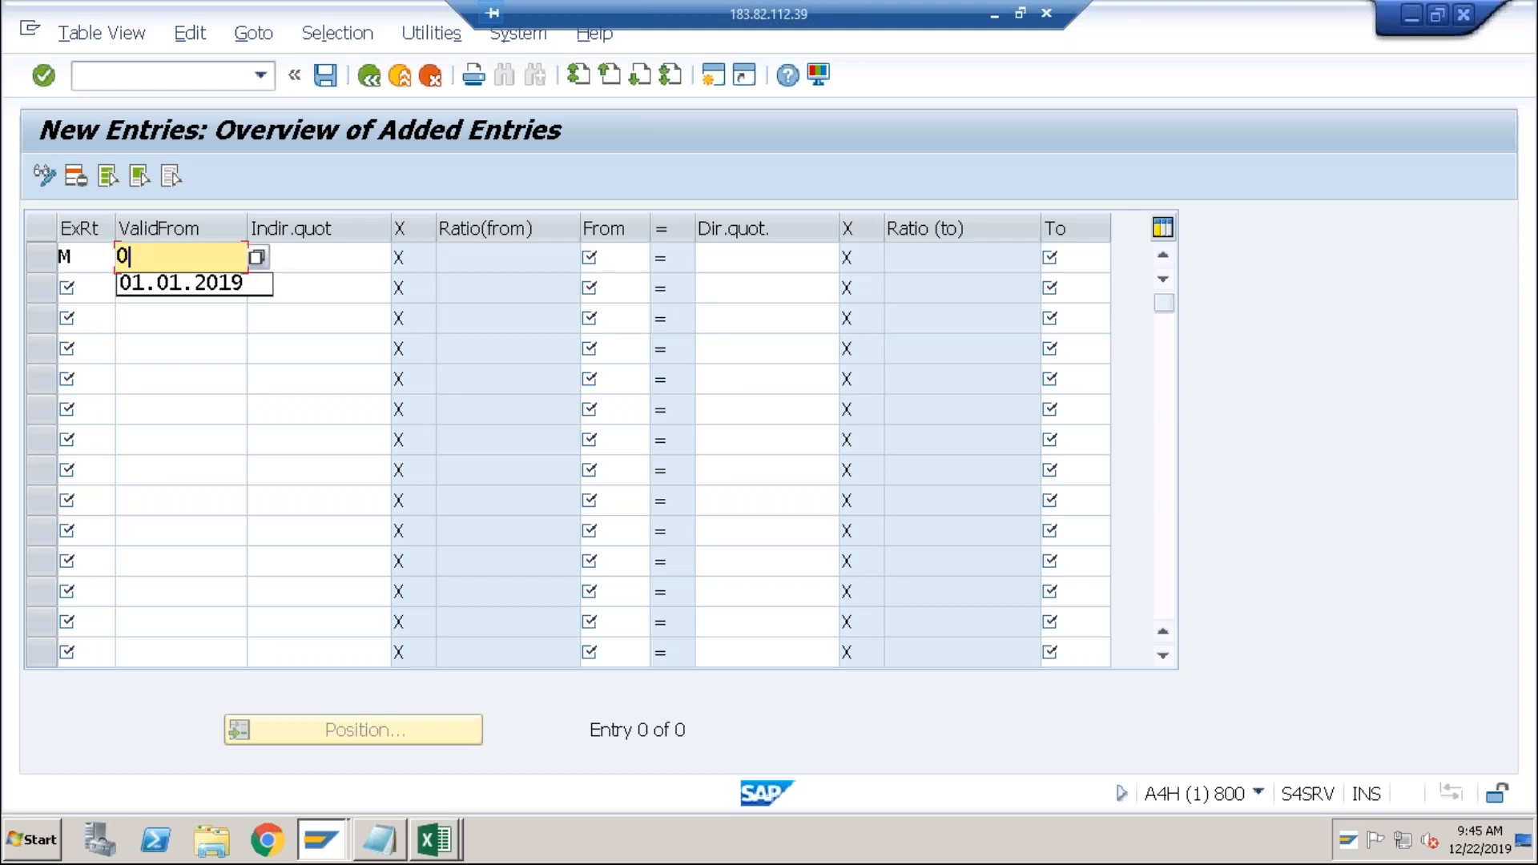
key("BackSpace")
type("22")
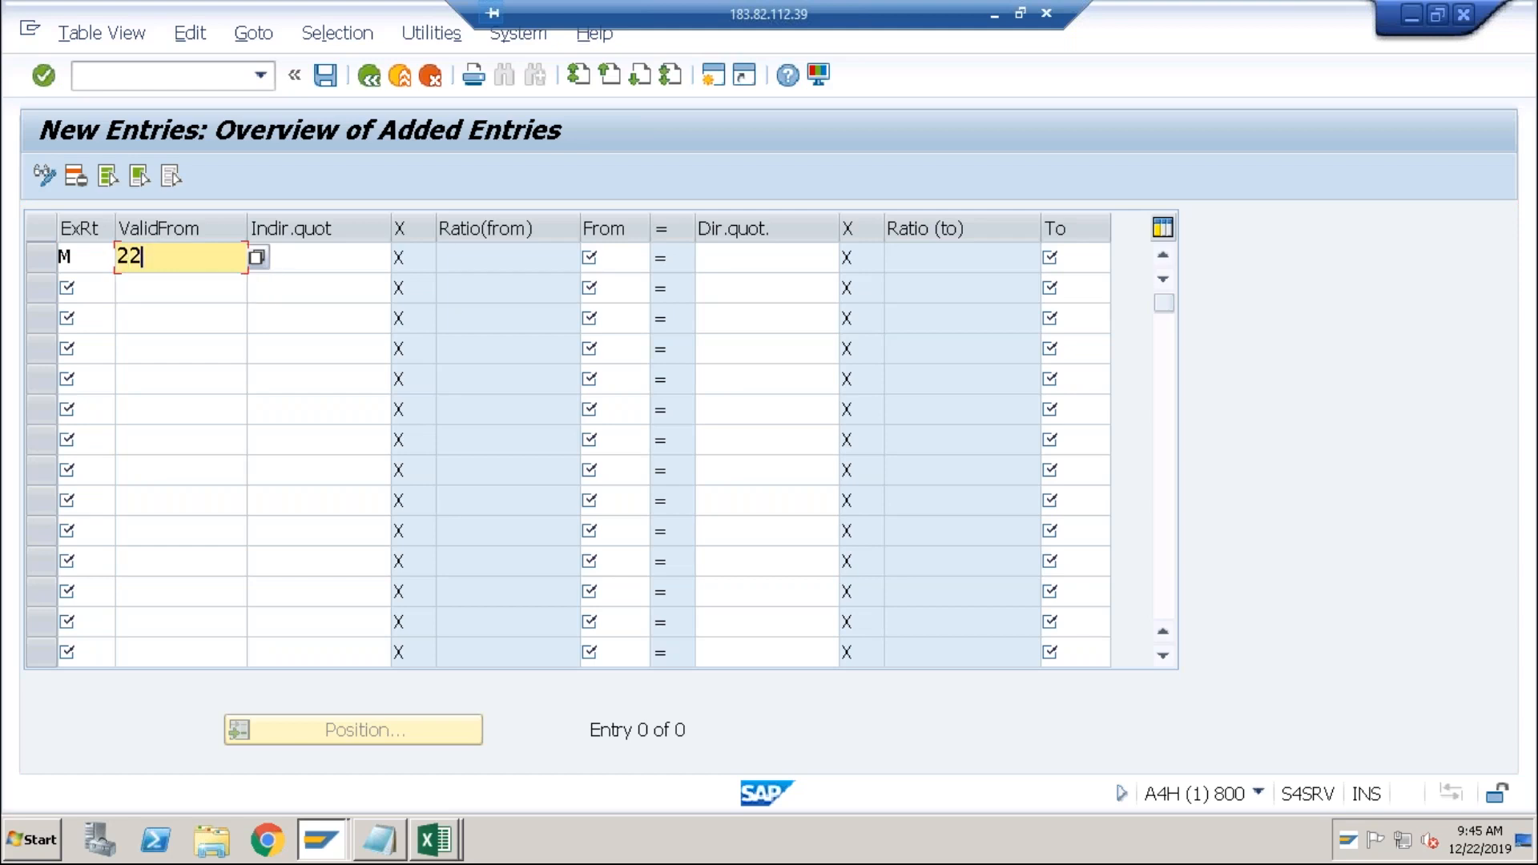
type("122019")
key("Tab")
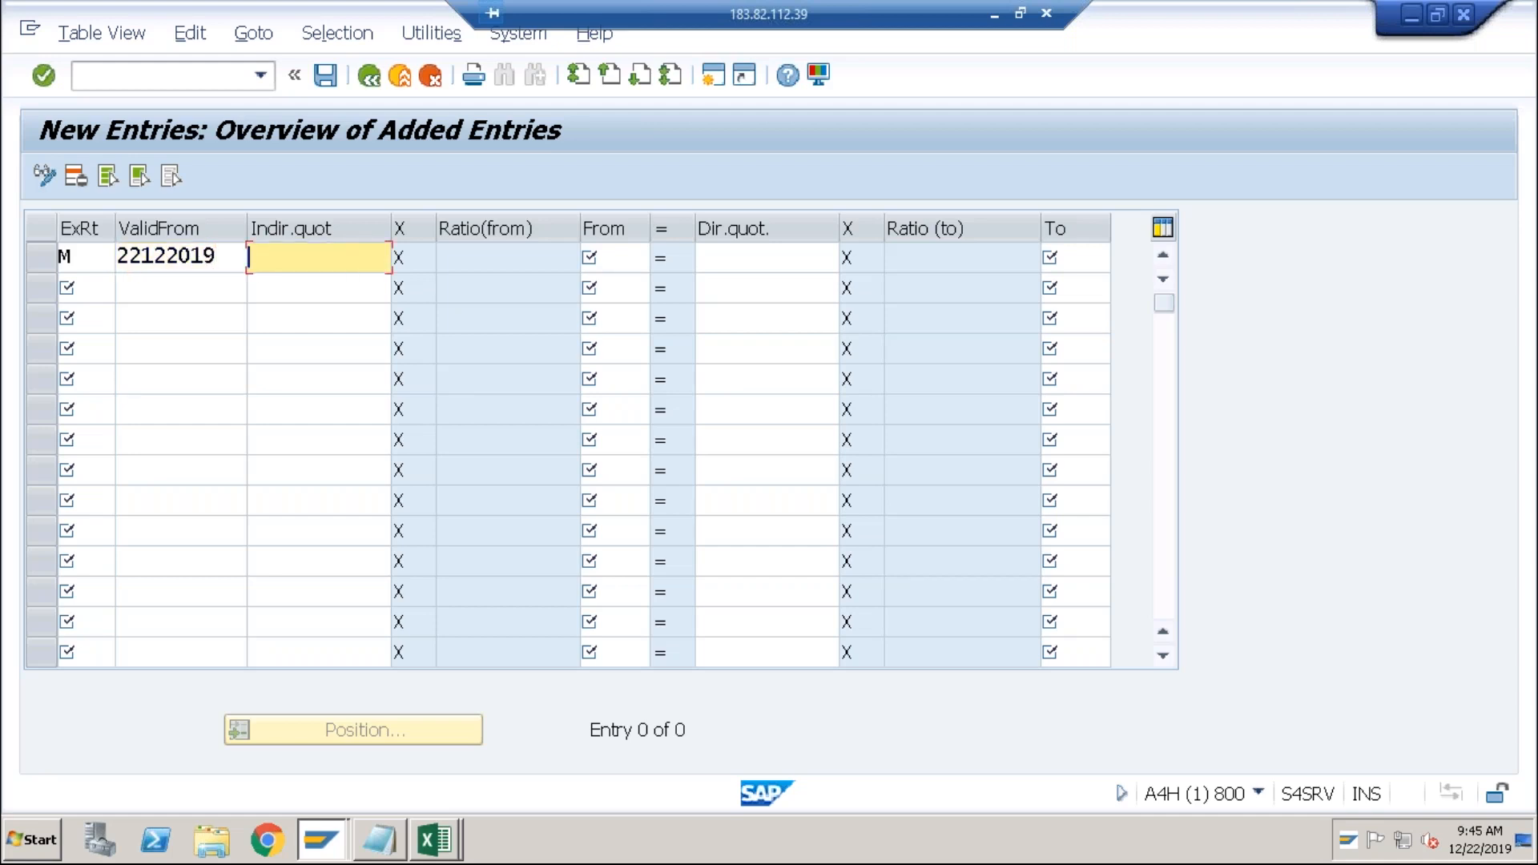
key("Tab")
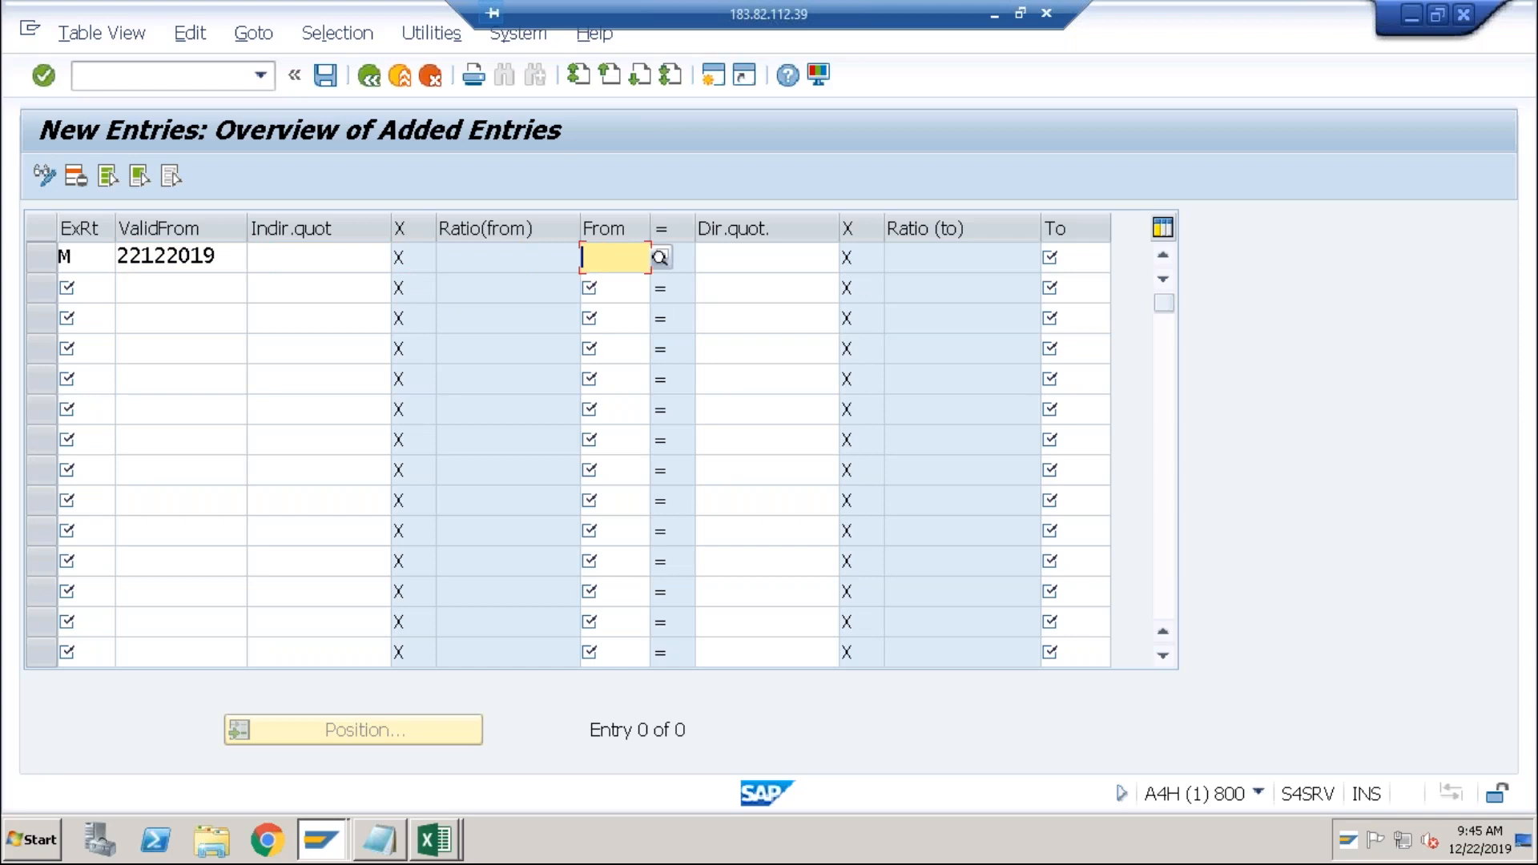
type("USD")
key("Tab")
key("Tab")
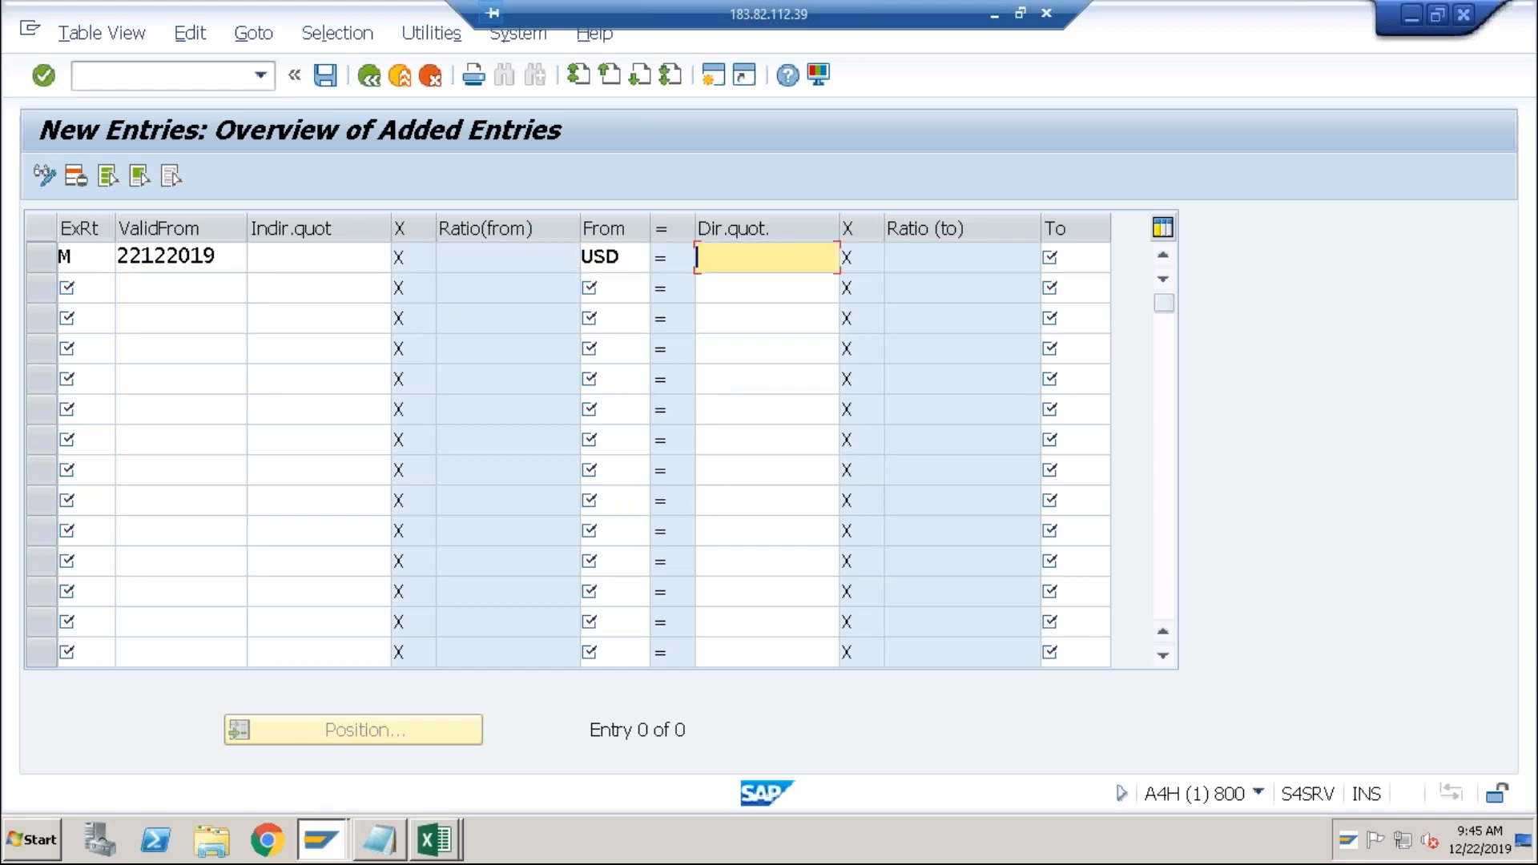
key("shift+Tab")
type("72")
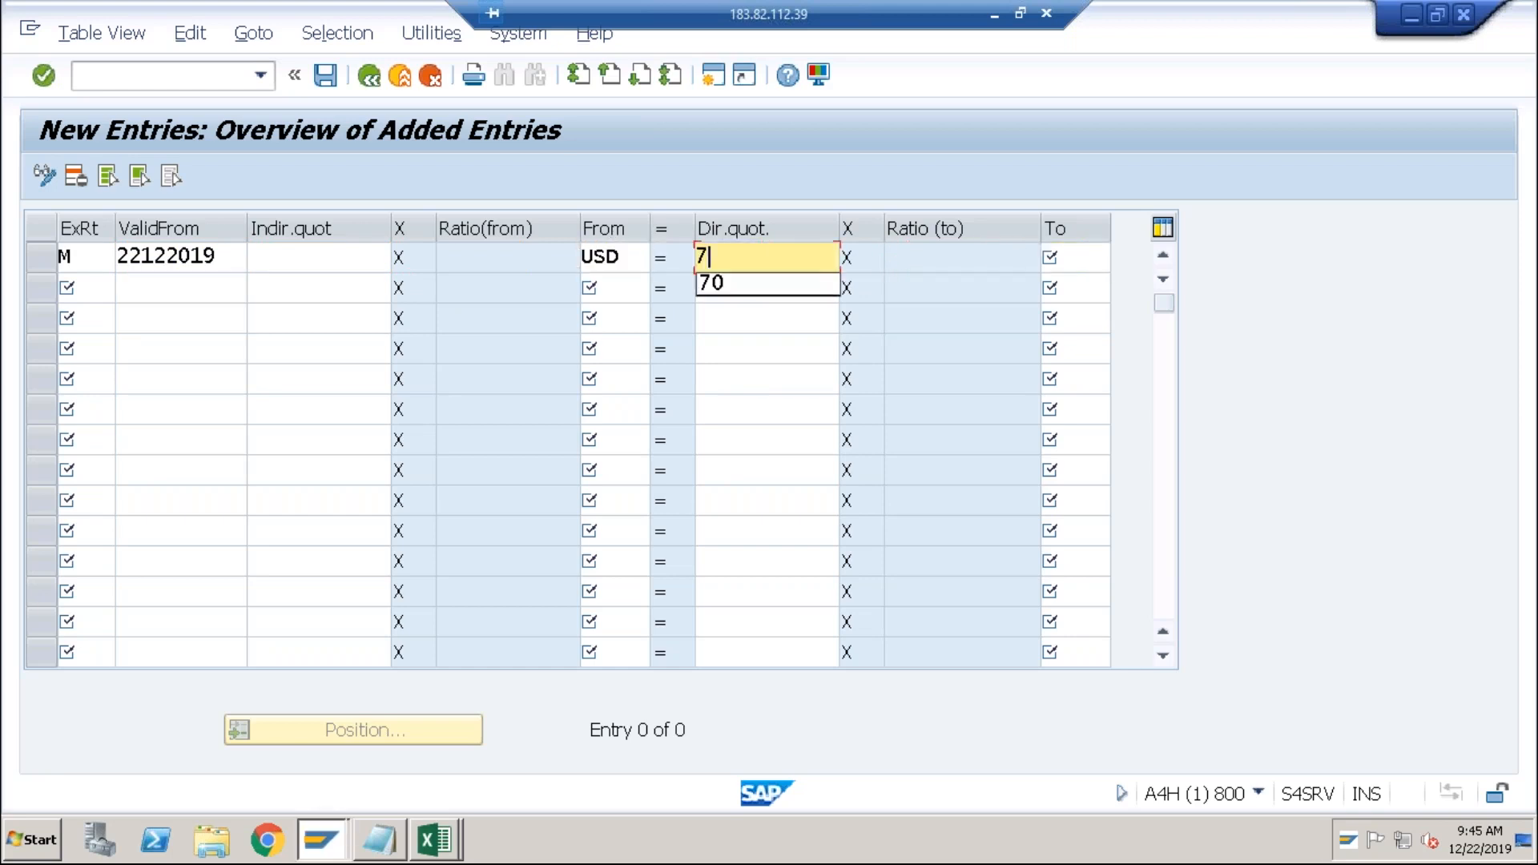
key("Tab")
key("shift+Tab")
key("Tab")
type("INR")
key("Return")
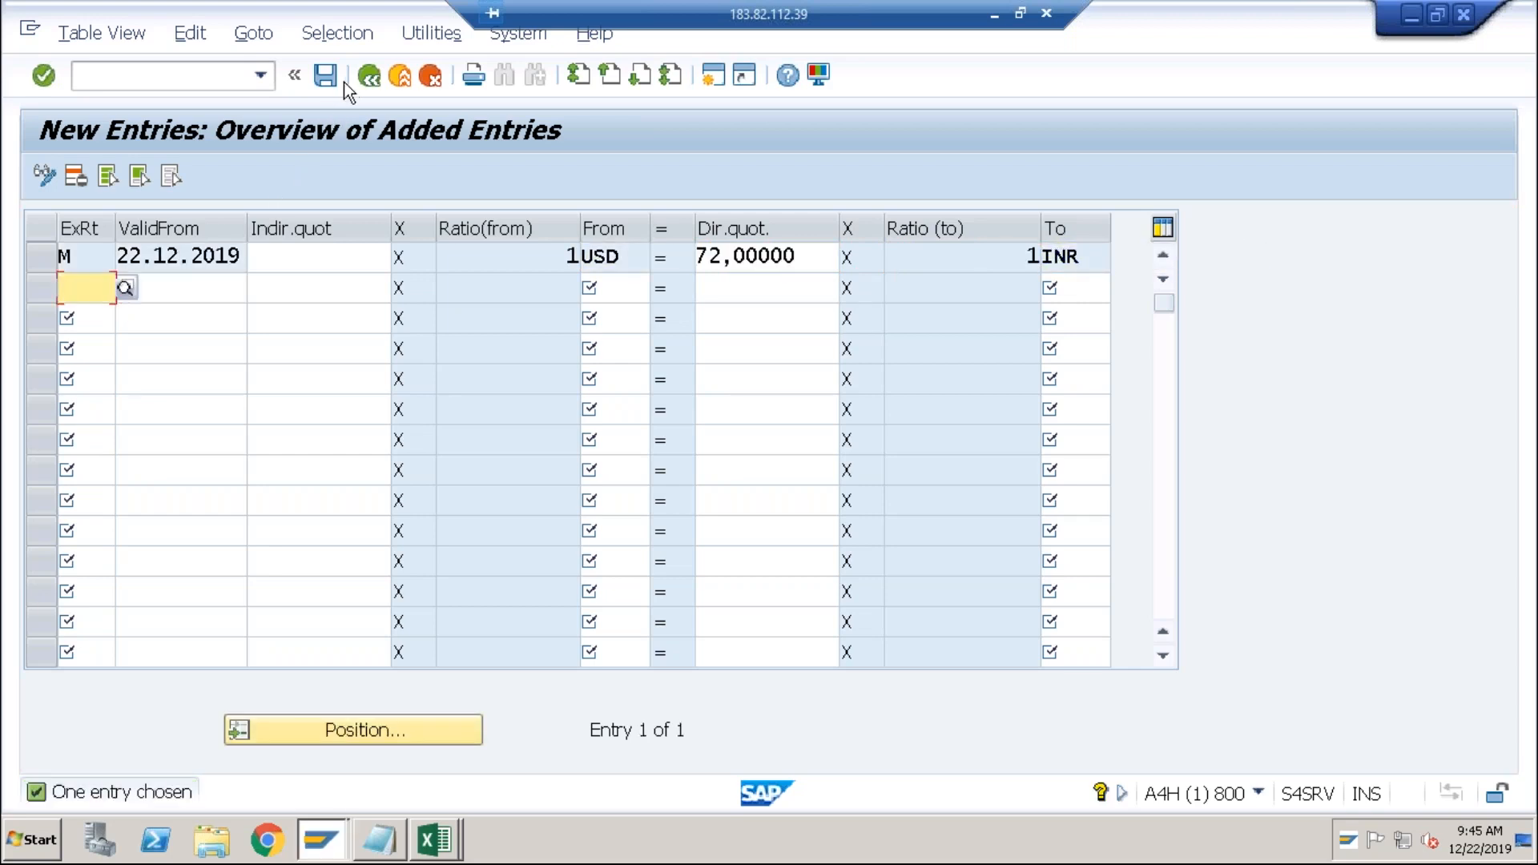
Save the new exchange rate of 72 and return to Excel.
left_click(333, 78)
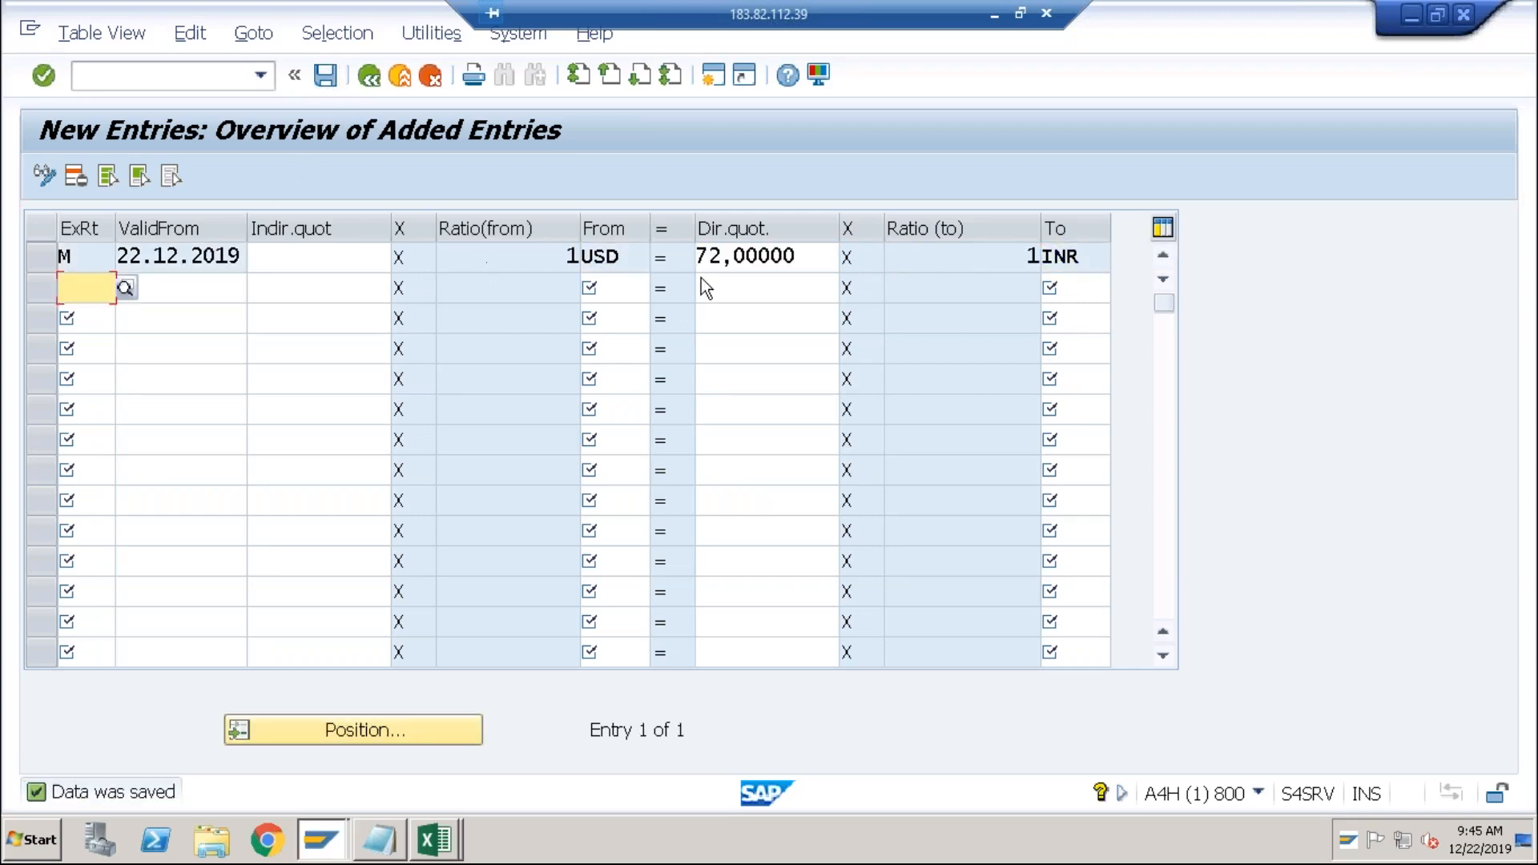
left_click(735, 259)
key("alt+Tab")
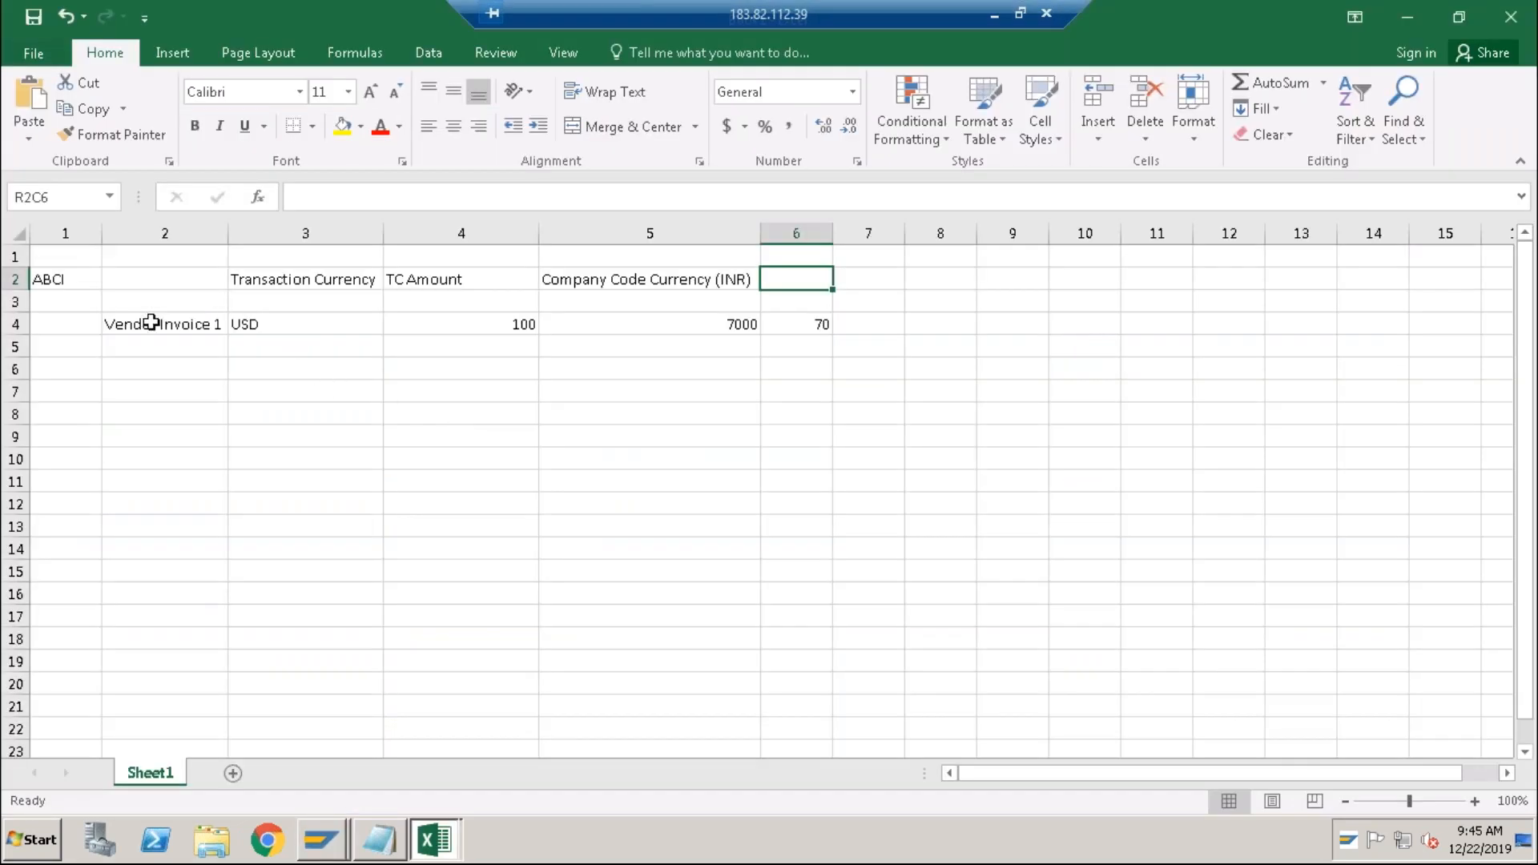
Enter the invoice date 22.12.2019 in R4C1 of the Vendor Invoice 1 row.
left_click(50, 329)
type("22122019")
key("Return")
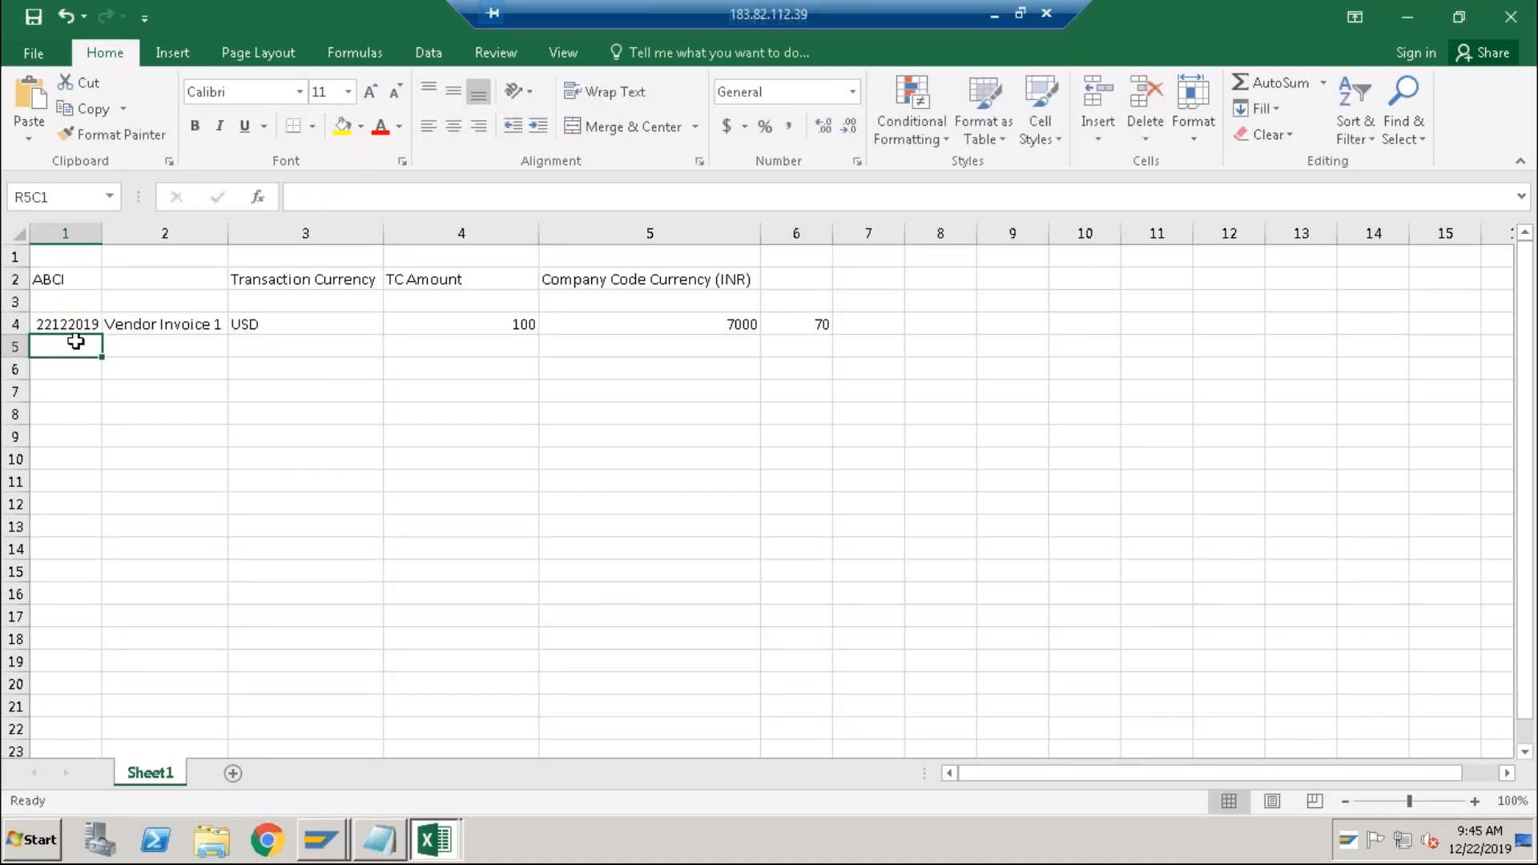
double_click(67, 324)
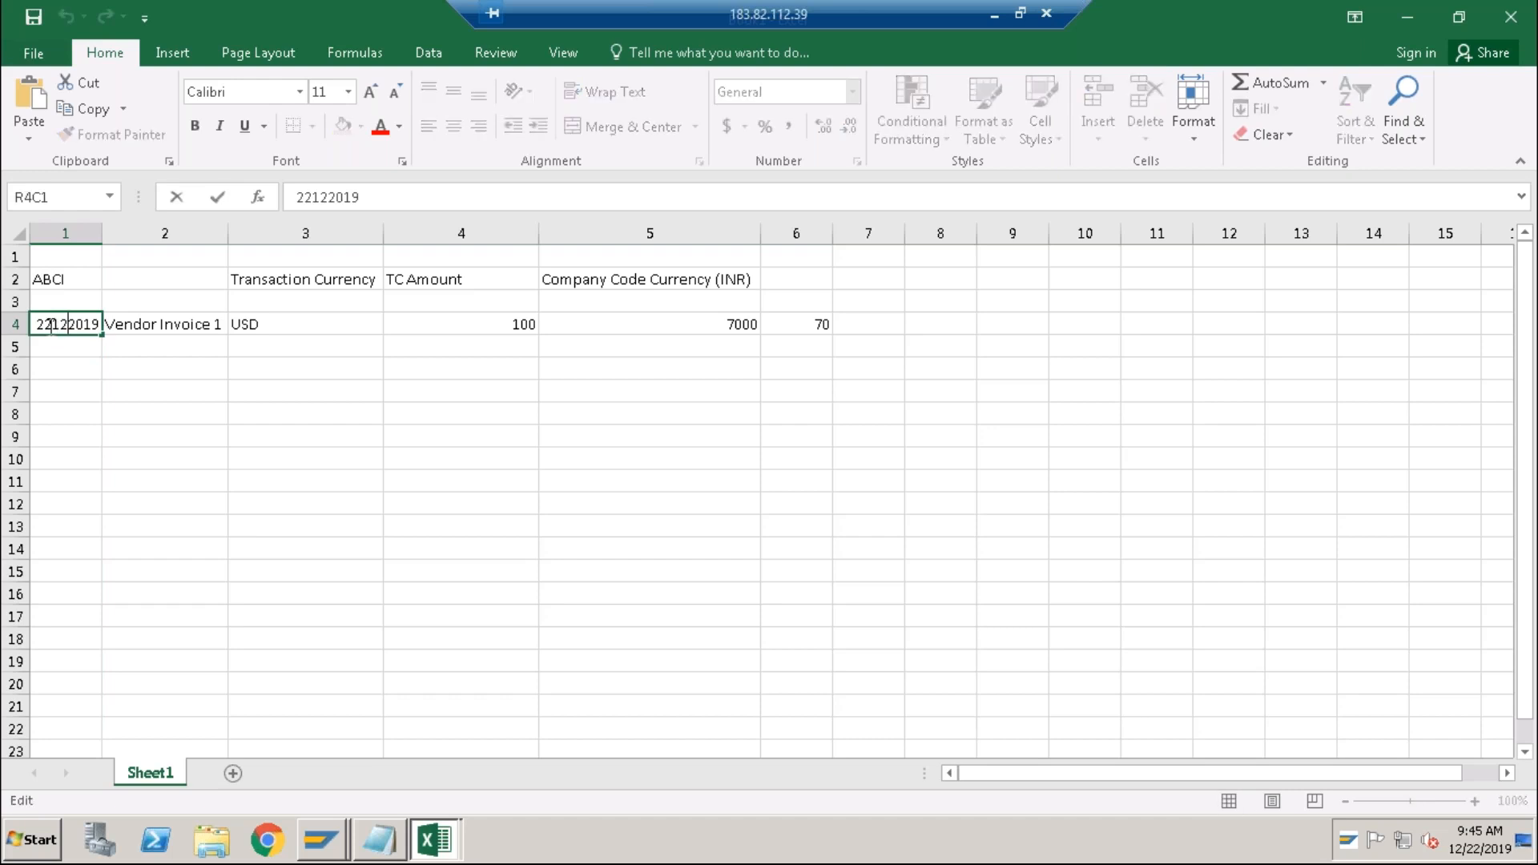
type(".12")
type(".")
key("Return")
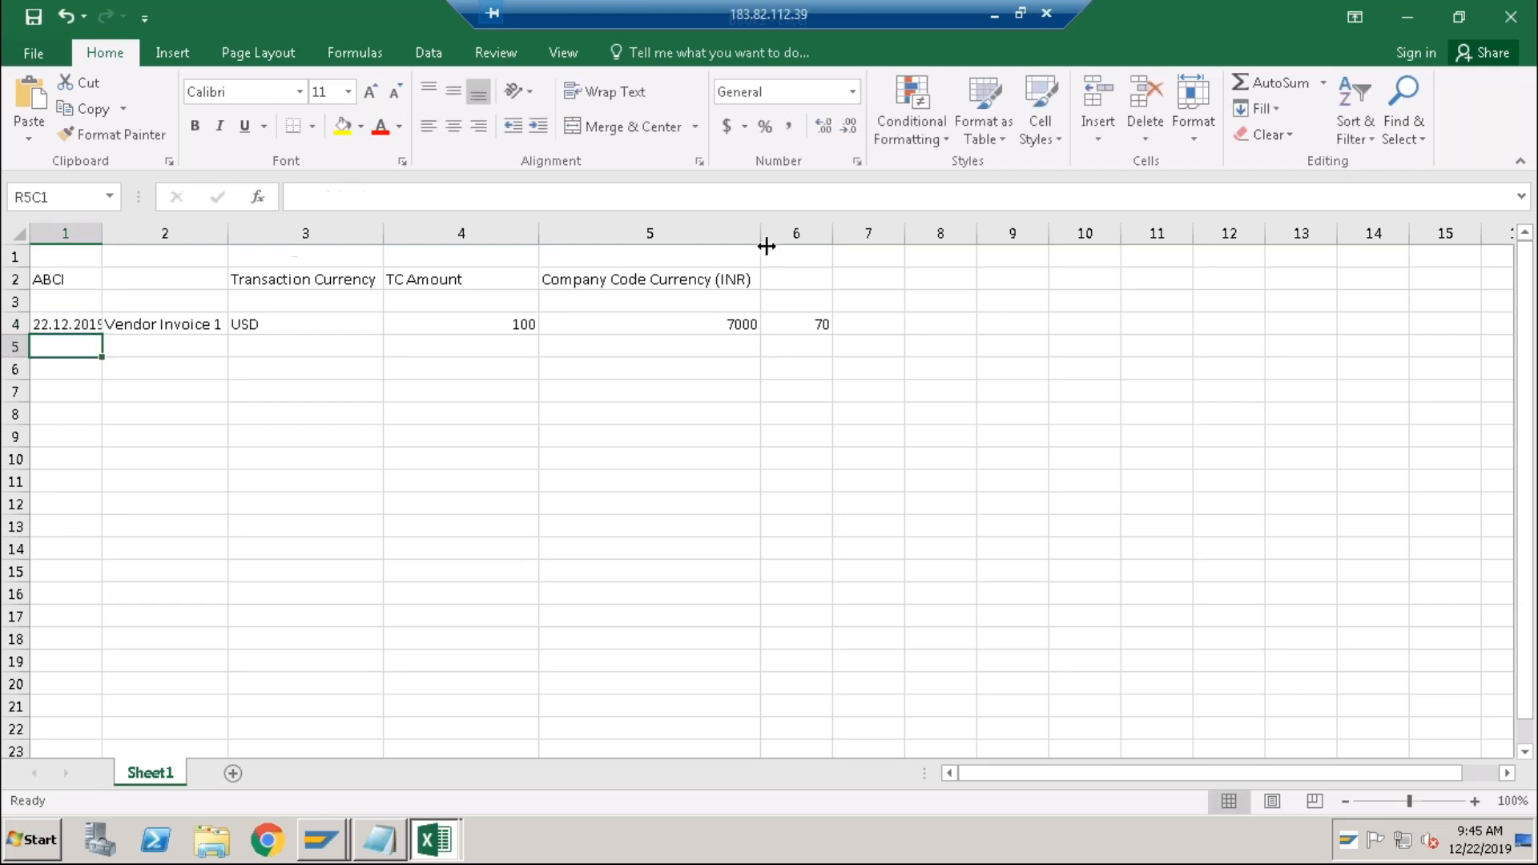
Review the TC amount 100 and INR amount 7000, then bring up the open SAP windows.
left_click(726, 324)
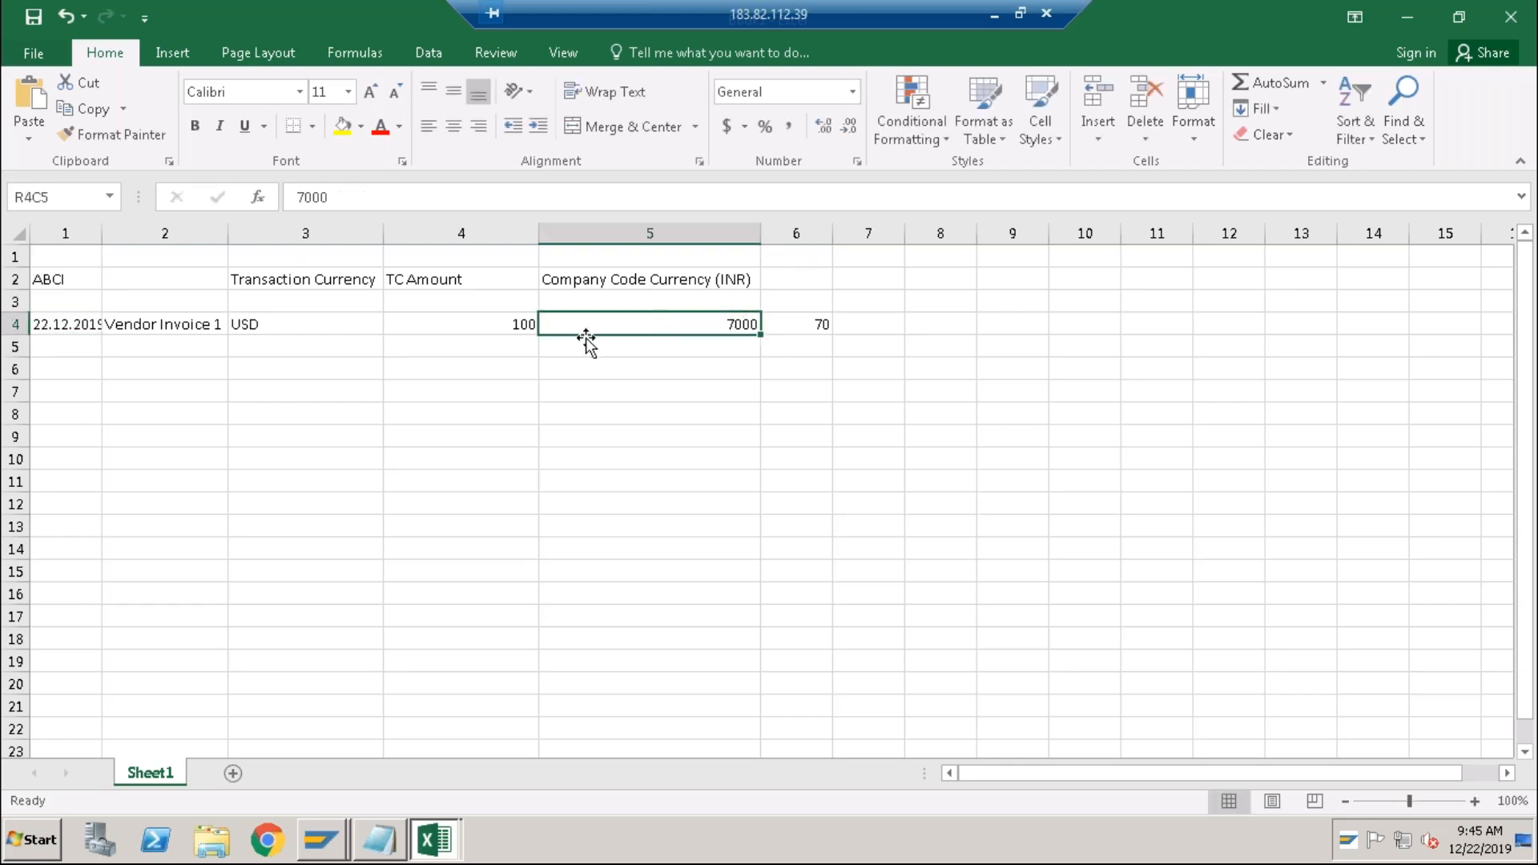
left_click(498, 325)
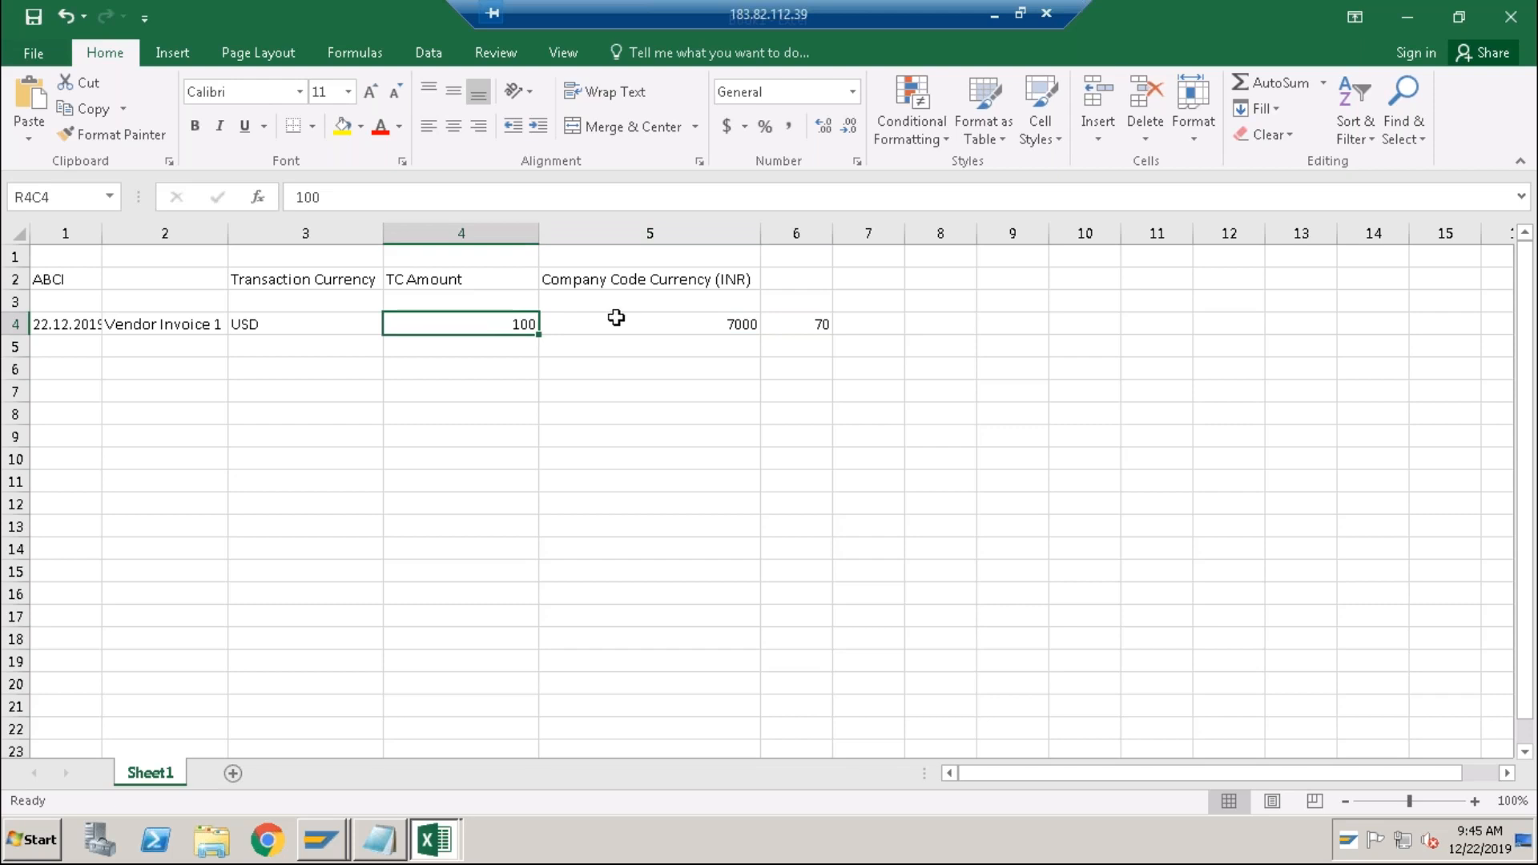
left_click(625, 320)
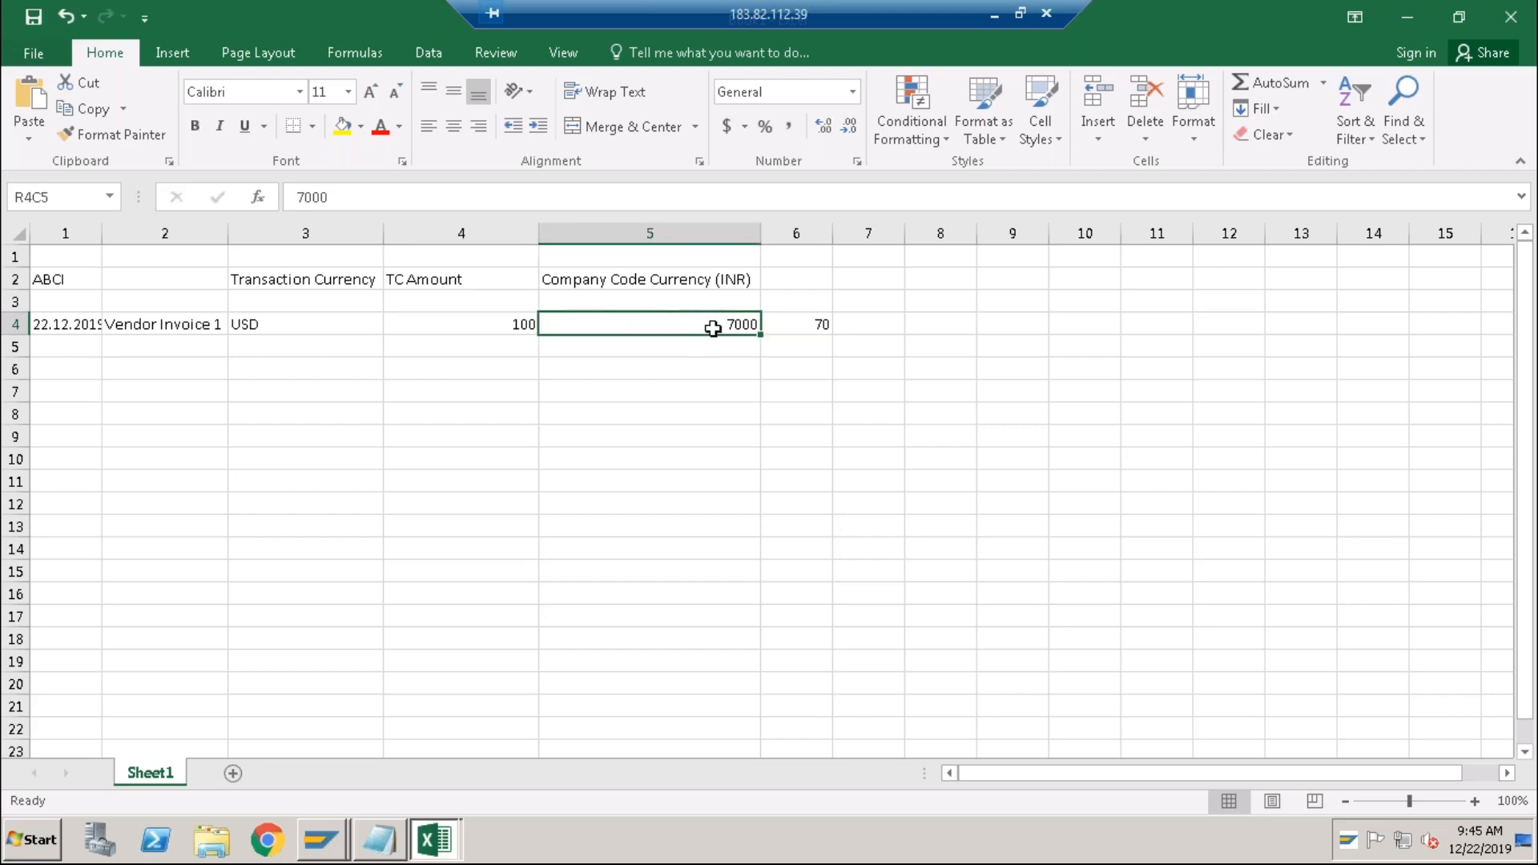
left_click(320, 842)
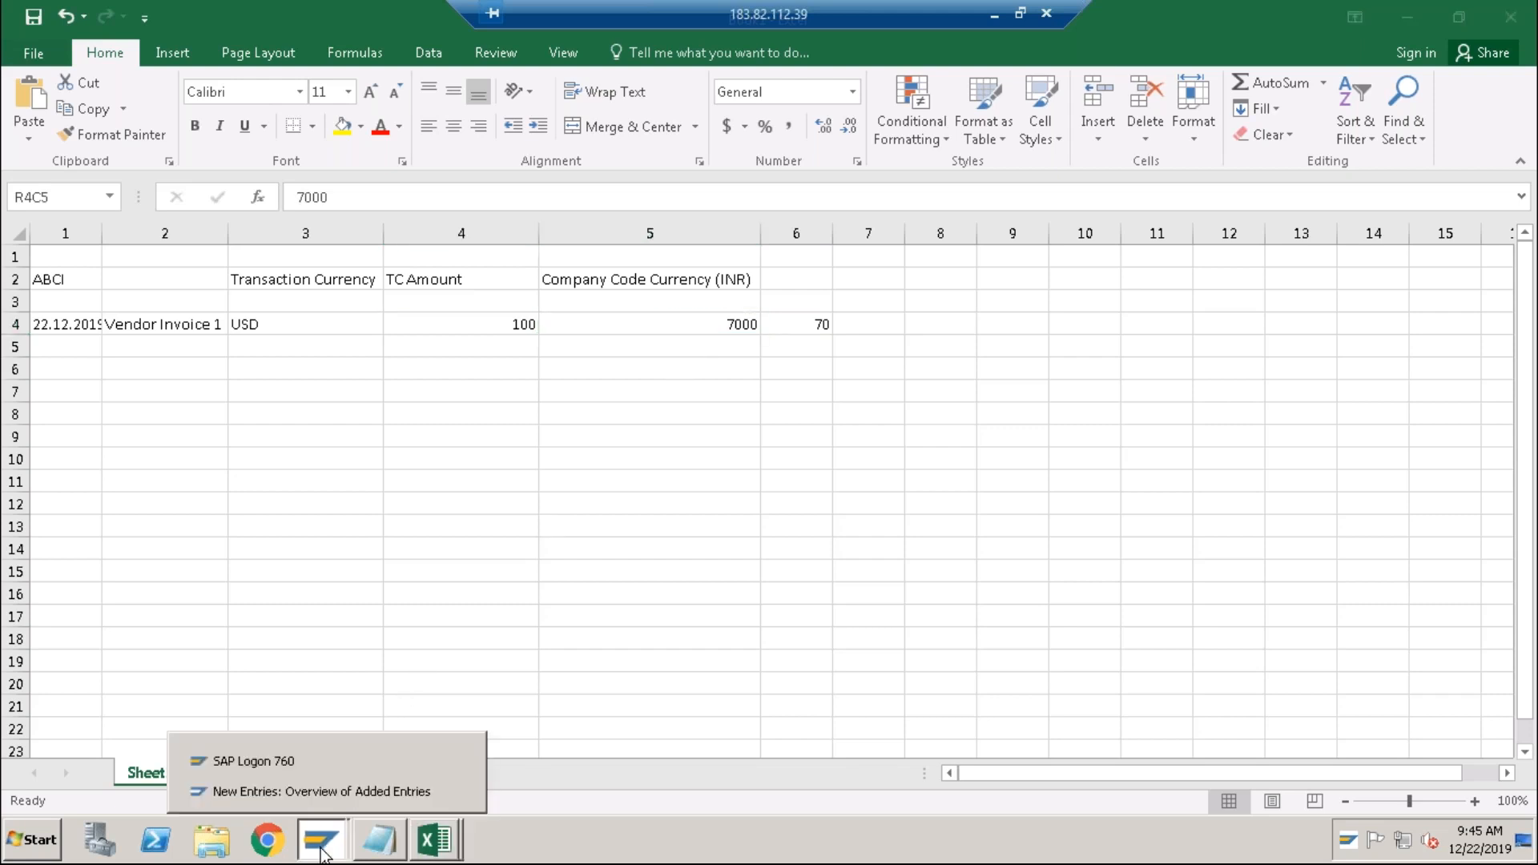
Launch vendor invoice entry with /nfb60, then return to Excel's rate cell showing 70.
left_click(311, 792)
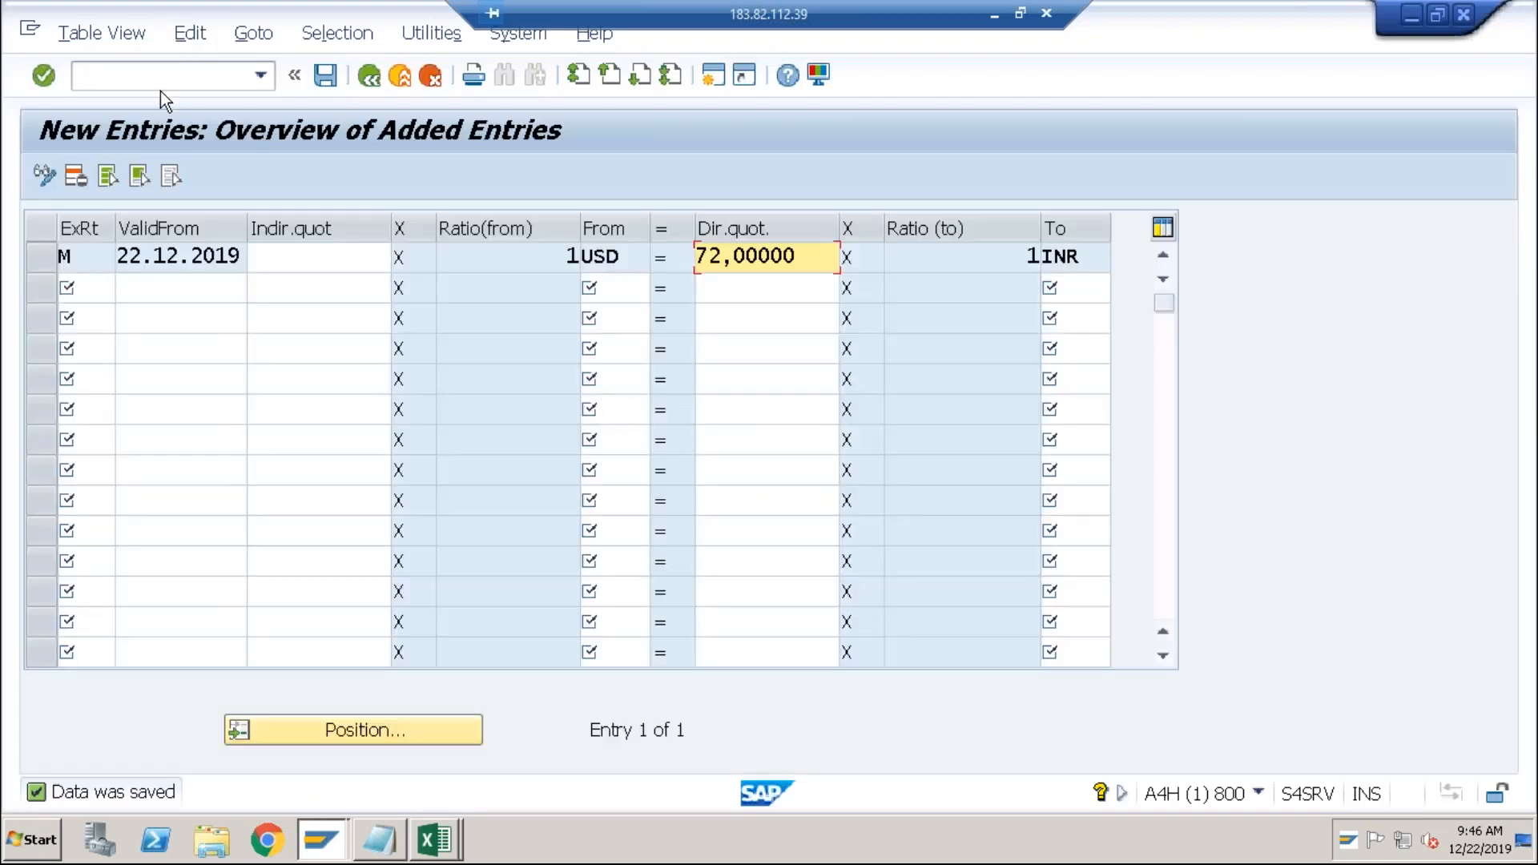
left_click(160, 87)
type("/nfb60")
key("Return")
key("alt+Tab")
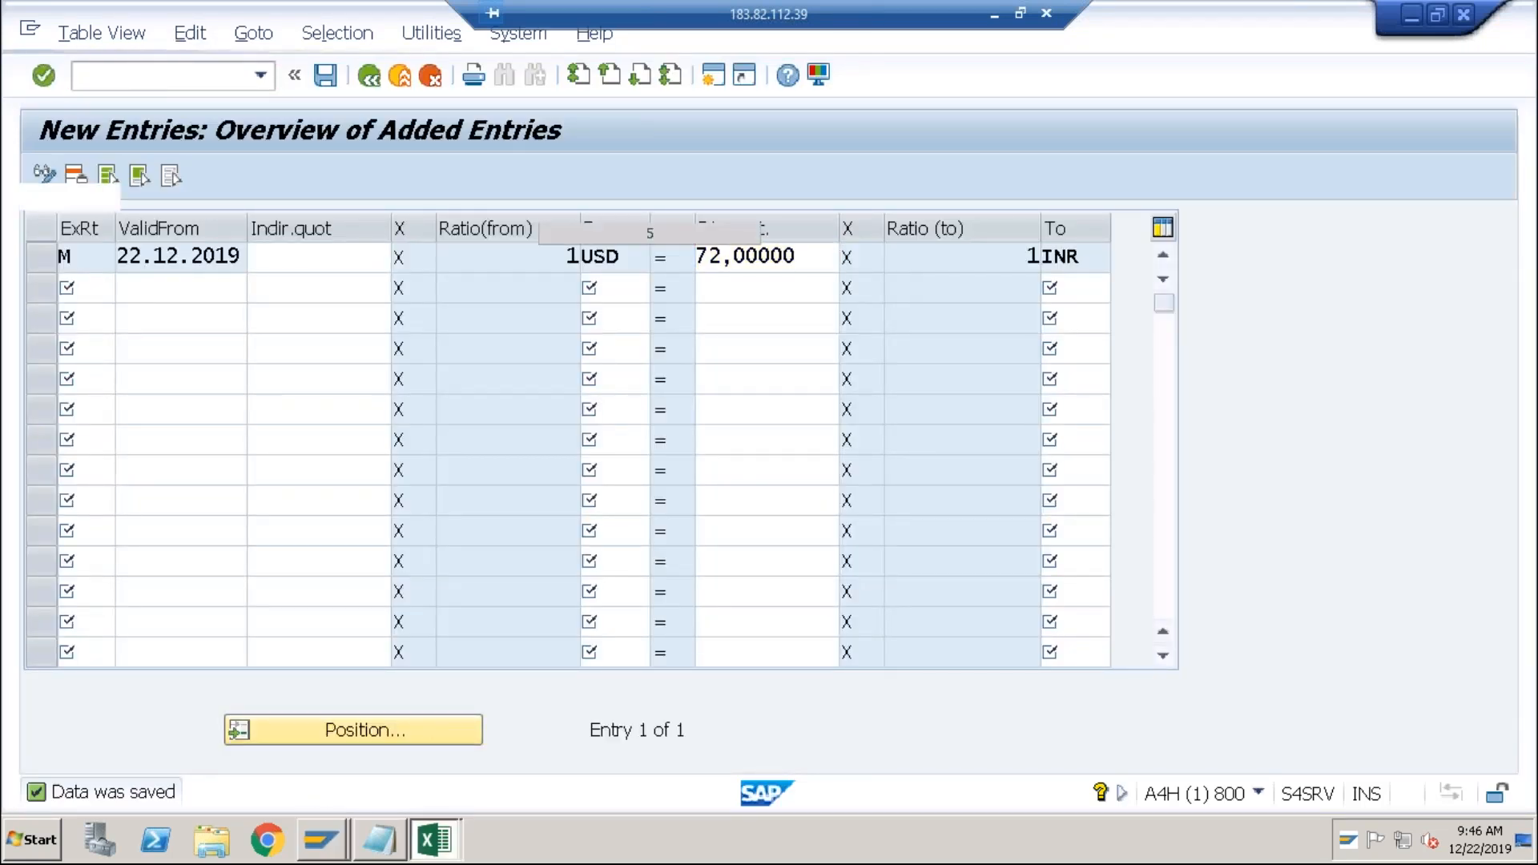
left_click(793, 329)
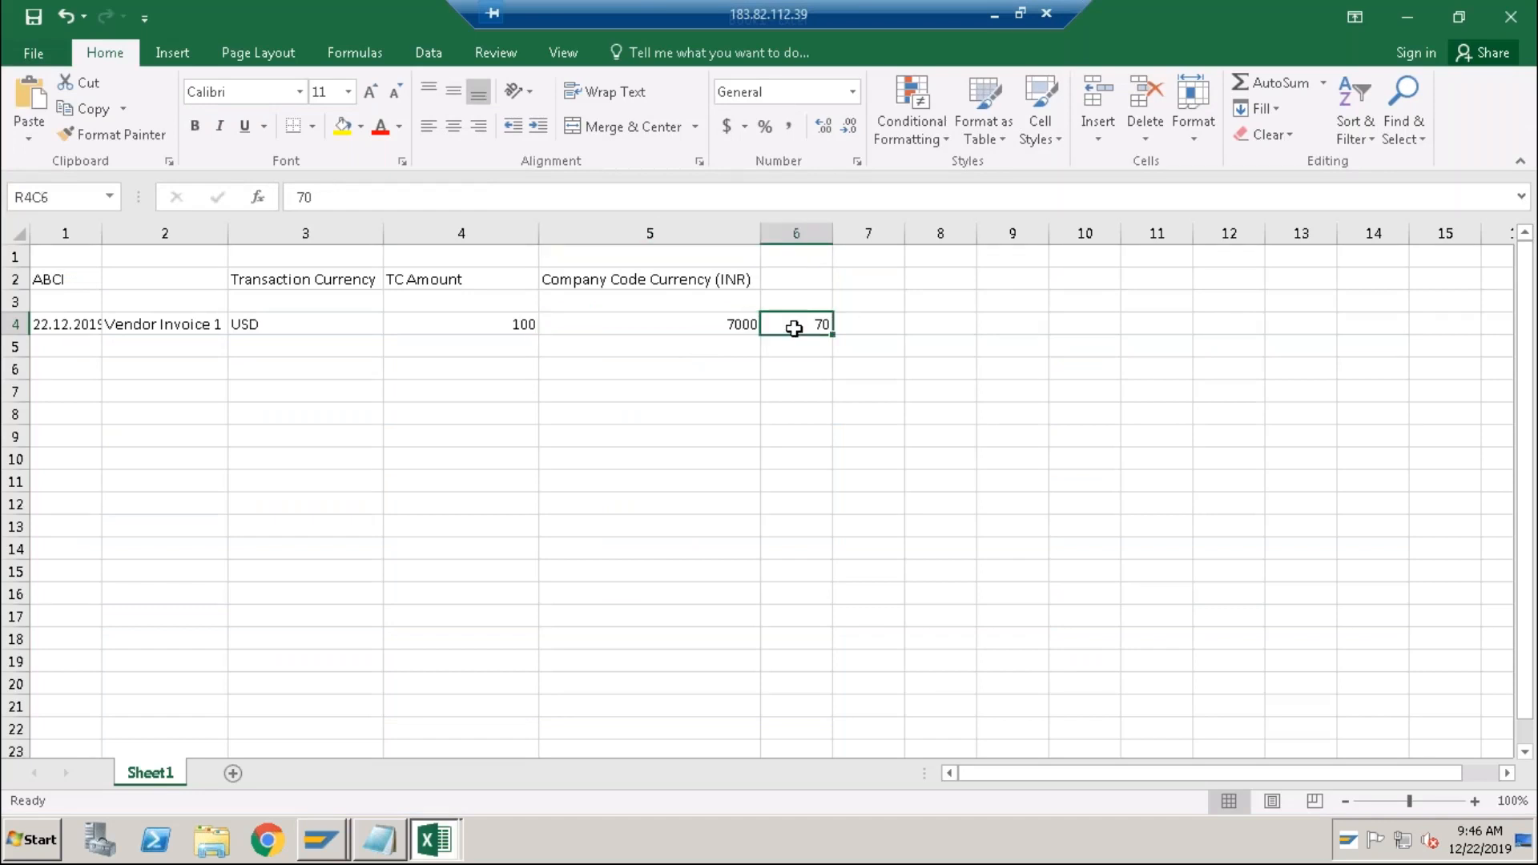
Set the R4C6 rate to 72 and make R4C5 =RC[1]*RC[-1], giving 7200 INR.
type("72")
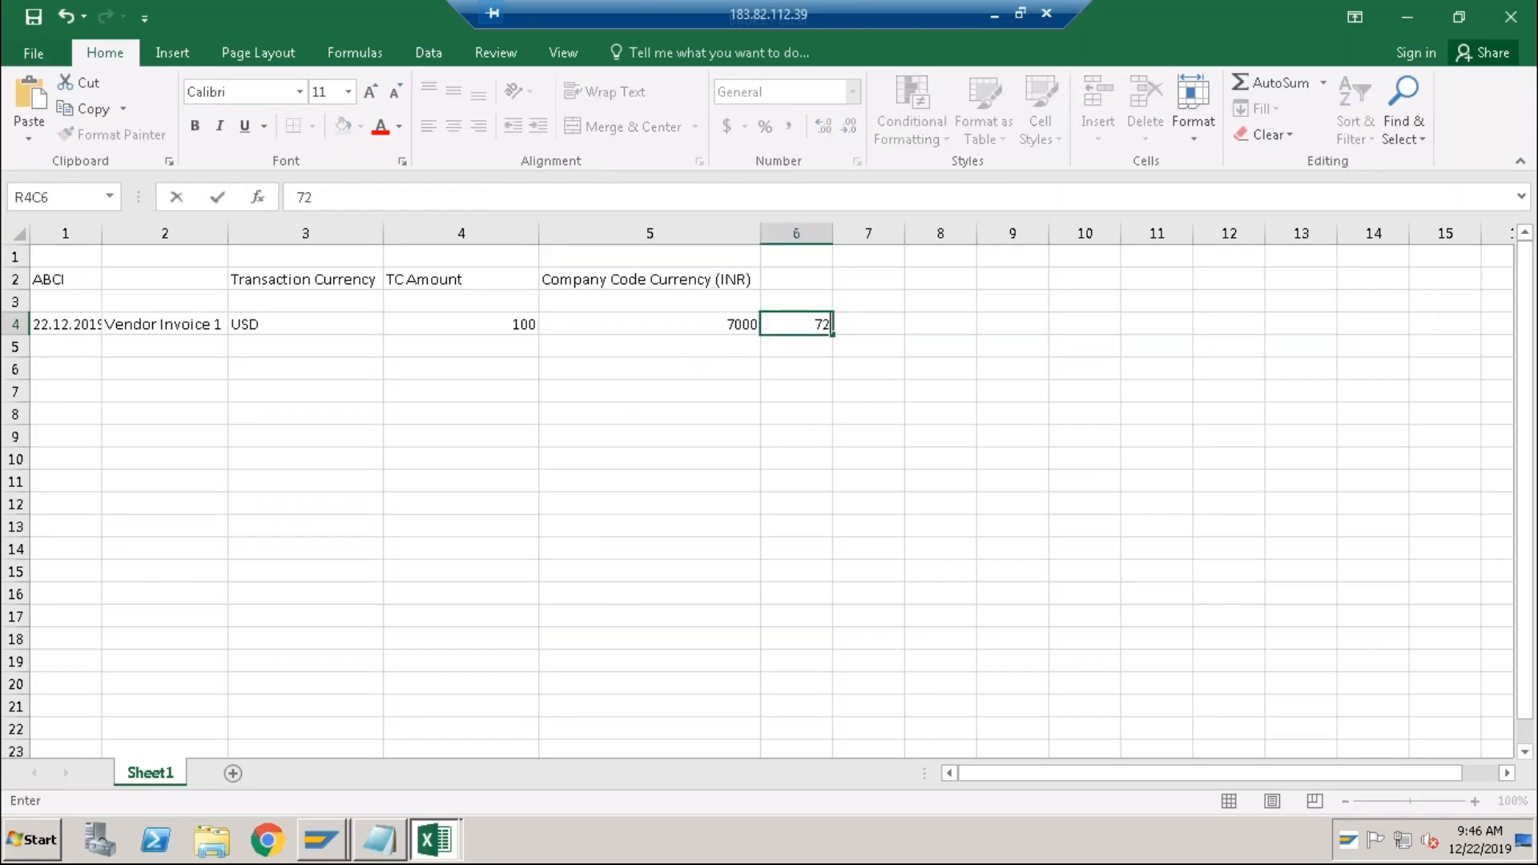
key("Return")
key("Up")
key("Left")
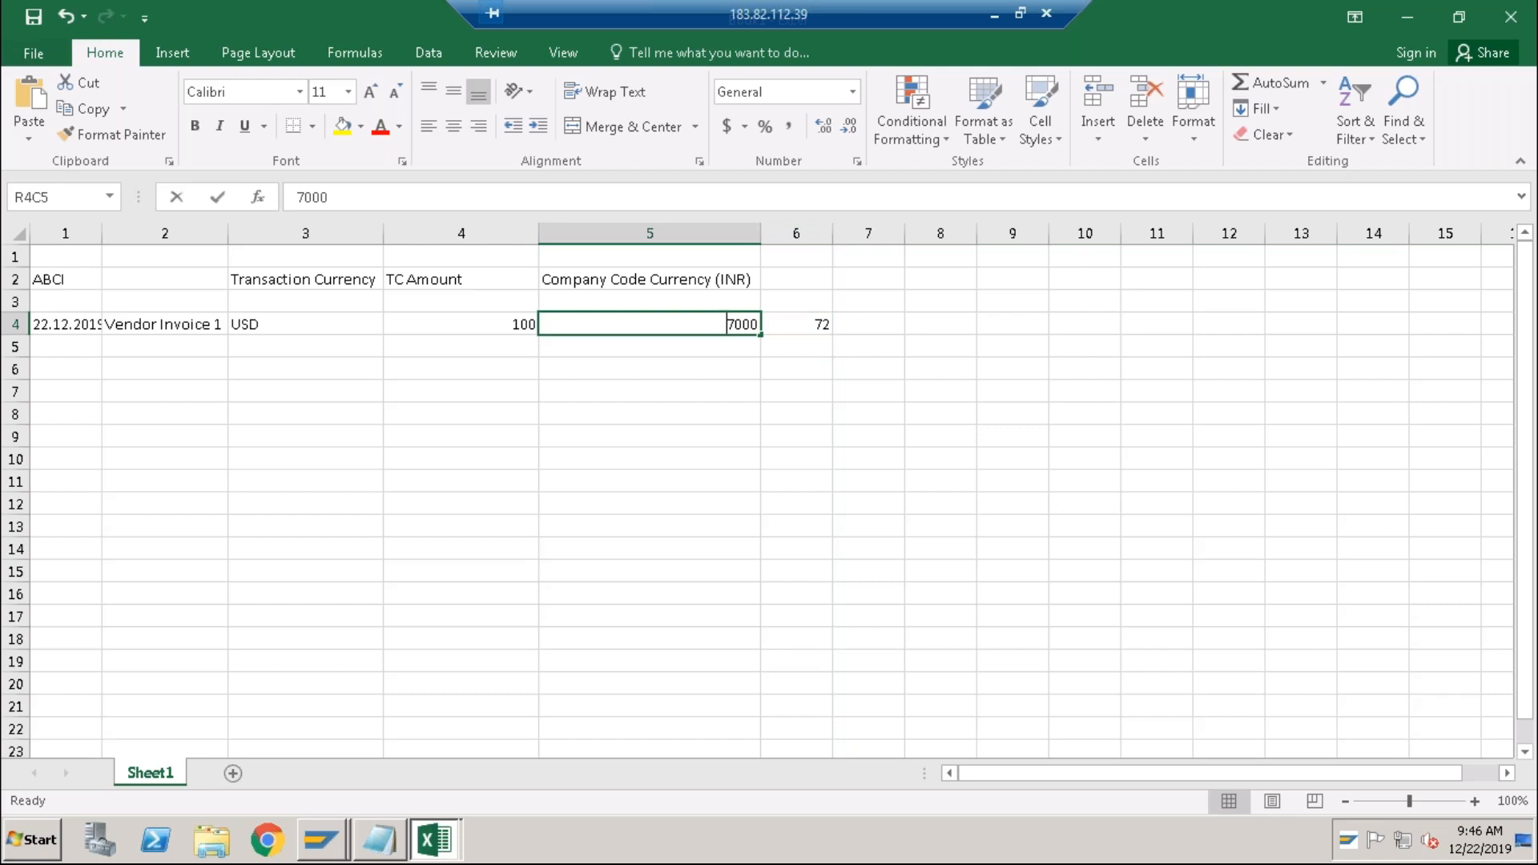
type("=")
left_click(795, 327)
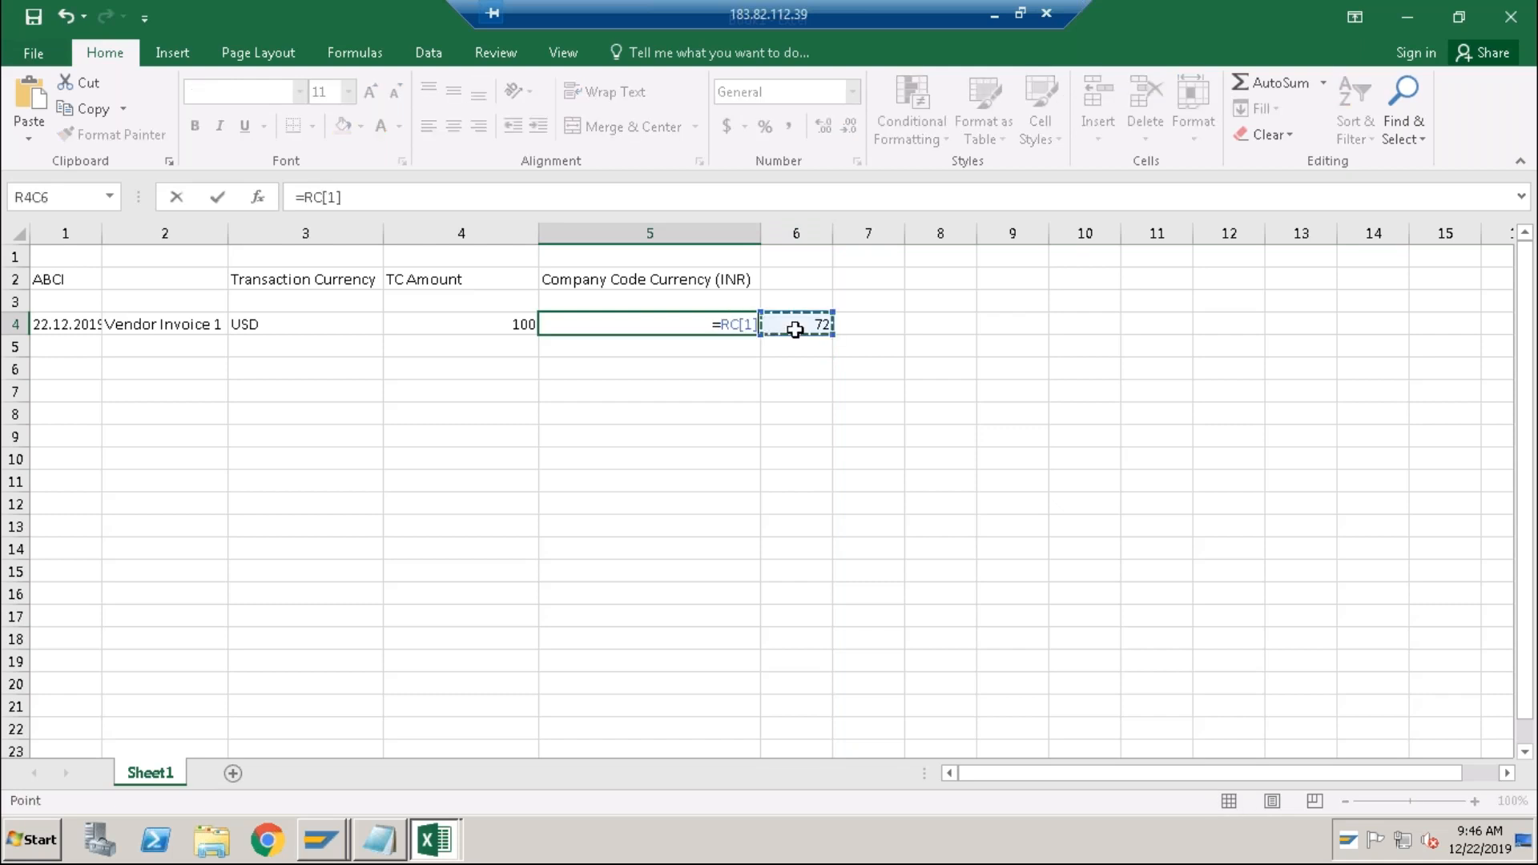
type("*")
left_click(489, 320)
key("Return")
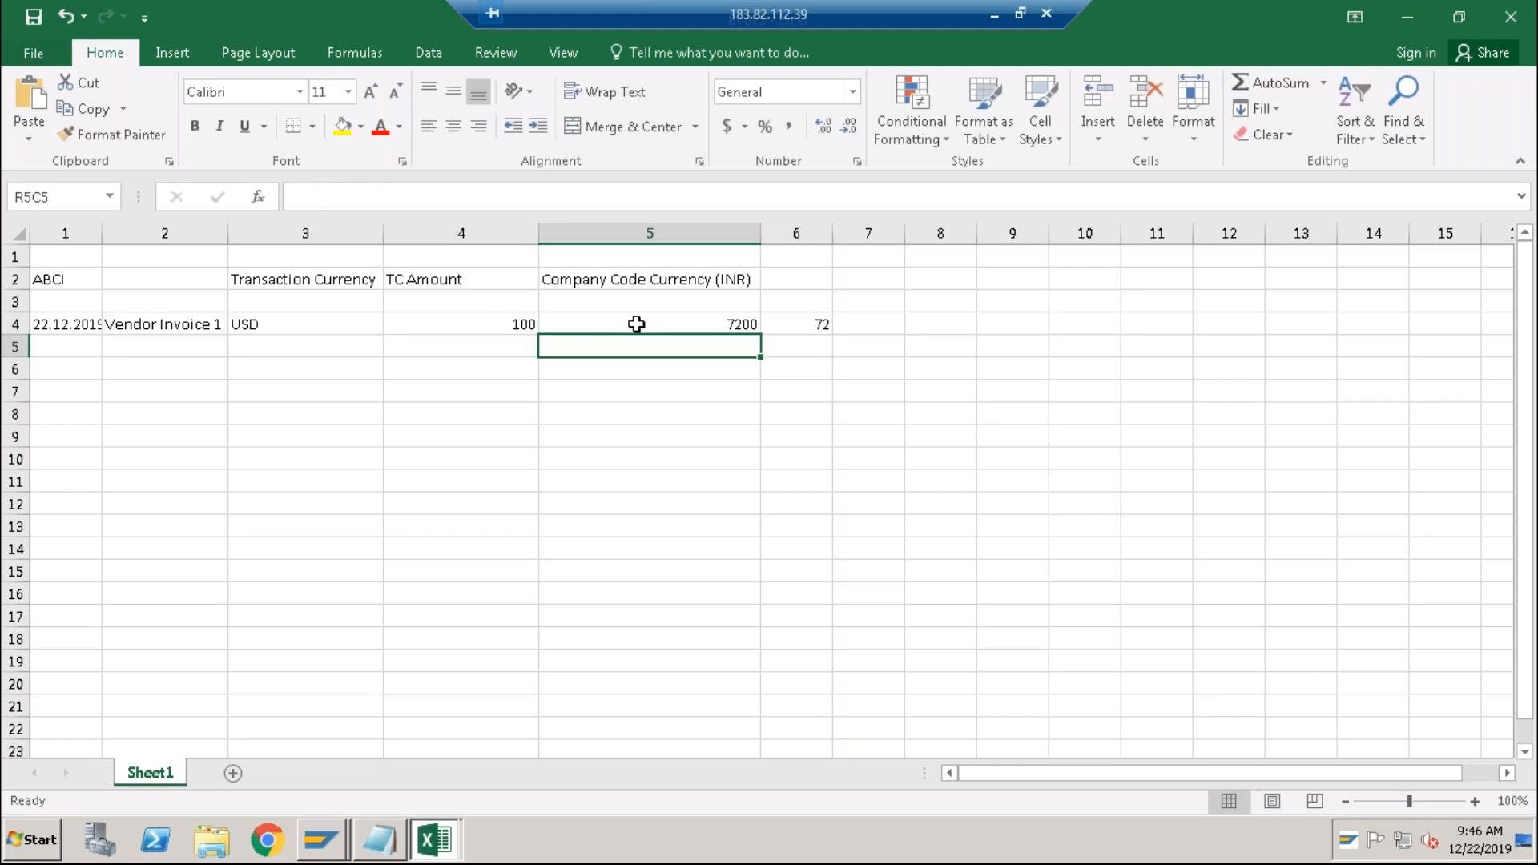
left_click(646, 324)
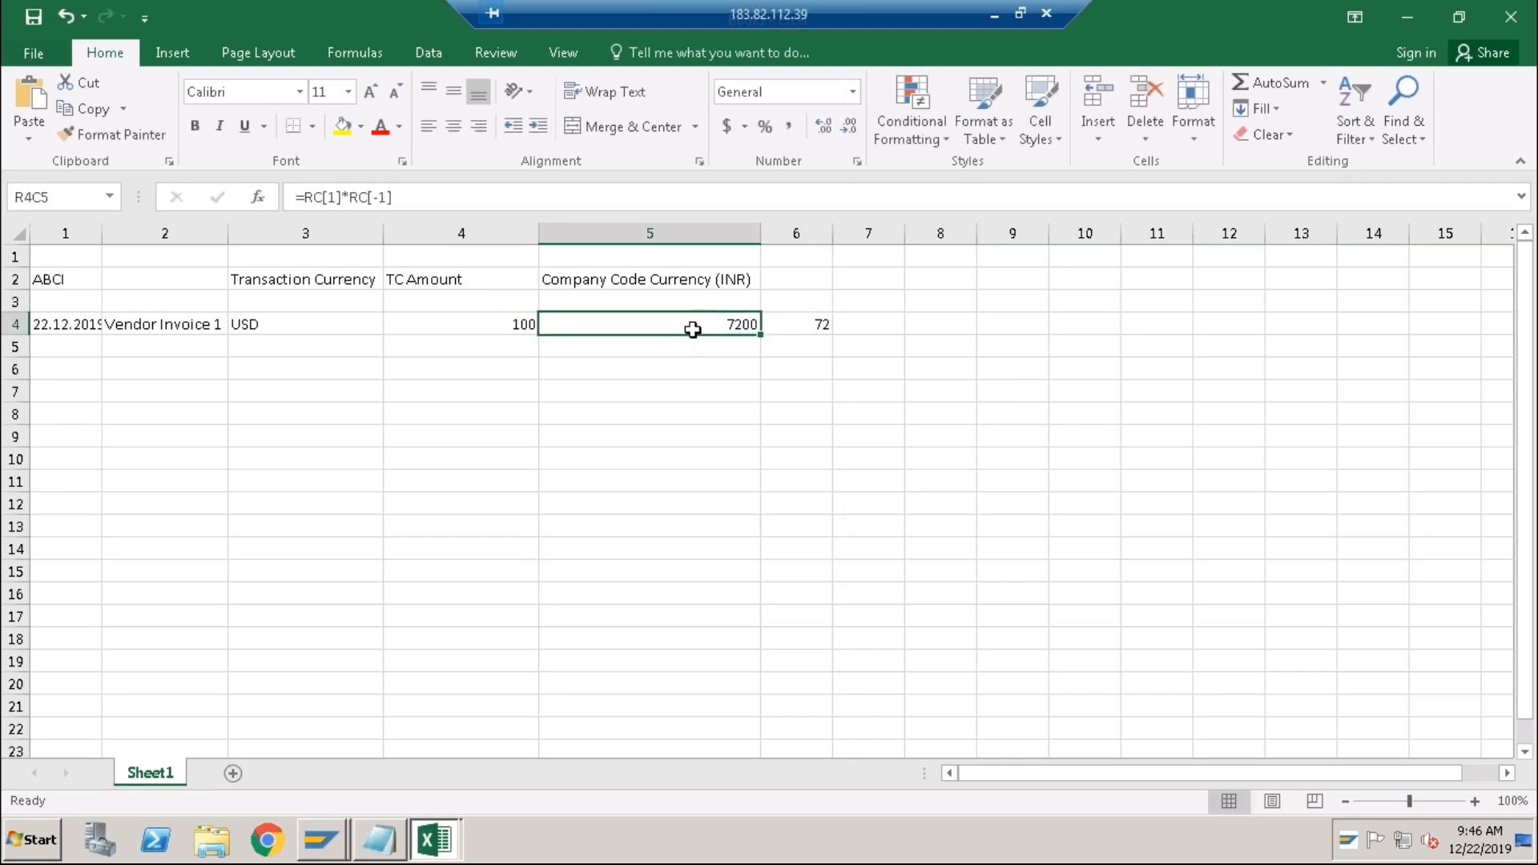
key("alt+Tab")
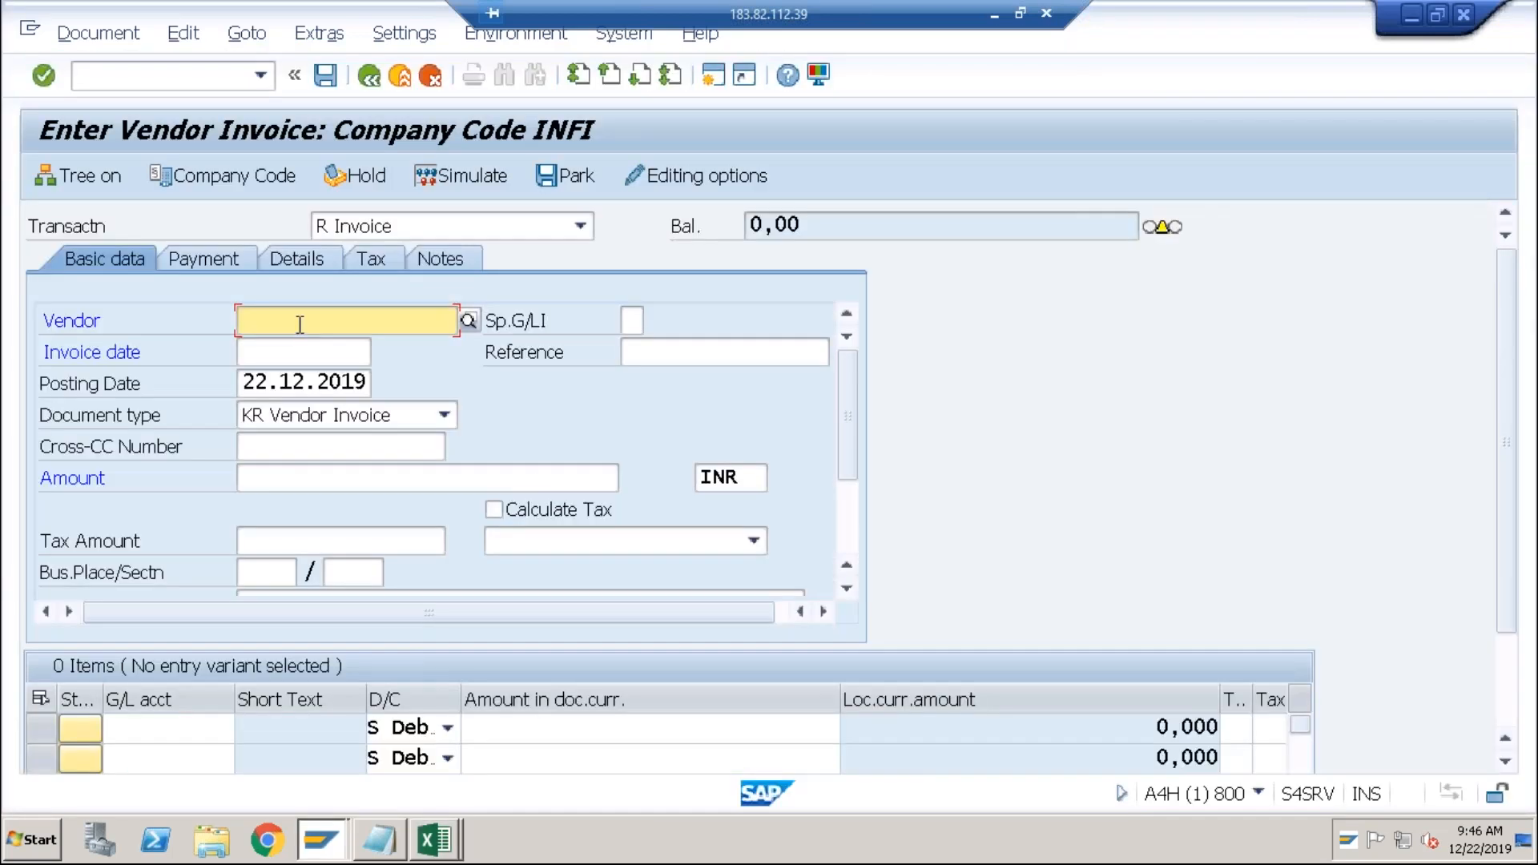
Fill the invoice header with the vendor, date 22122019, reference test, amount 100 and currency USD.
left_click(300, 325)
key("Down")
key("Down")
key("Tab")
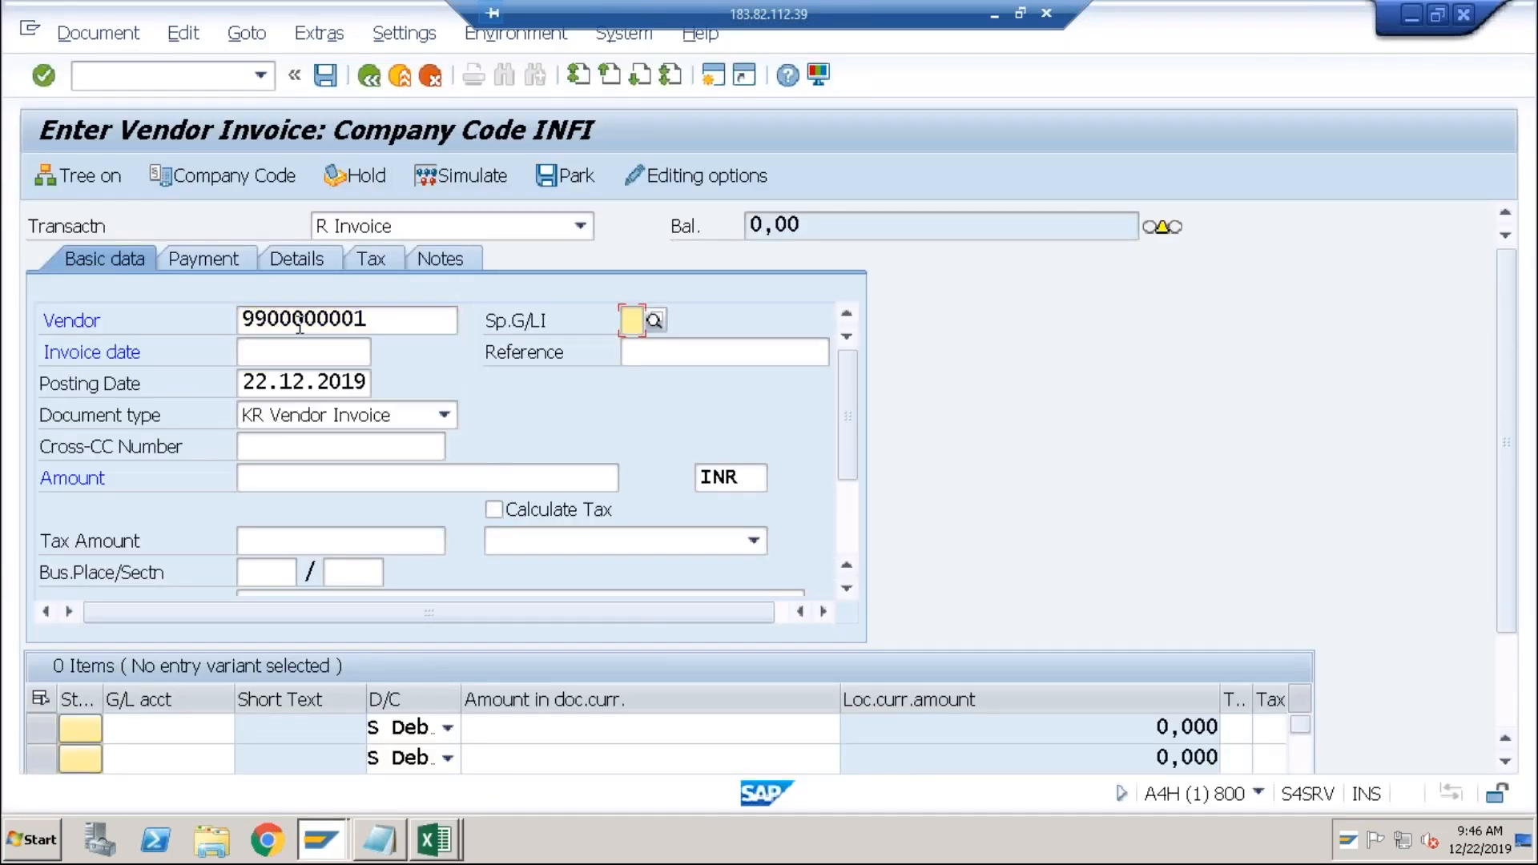
key("Tab")
type("2212")
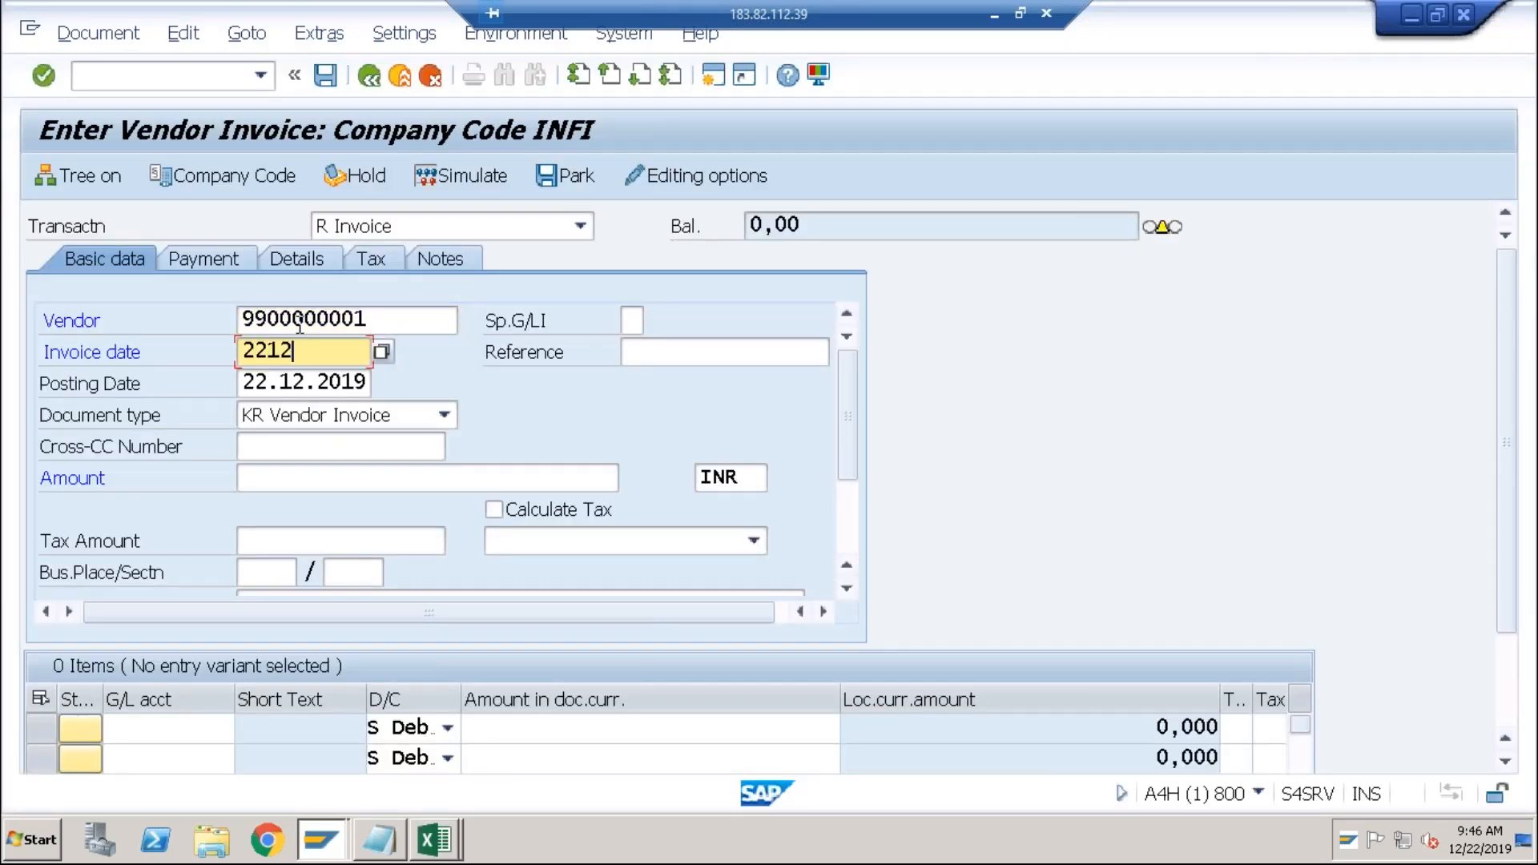
type("2019")
key("Tab")
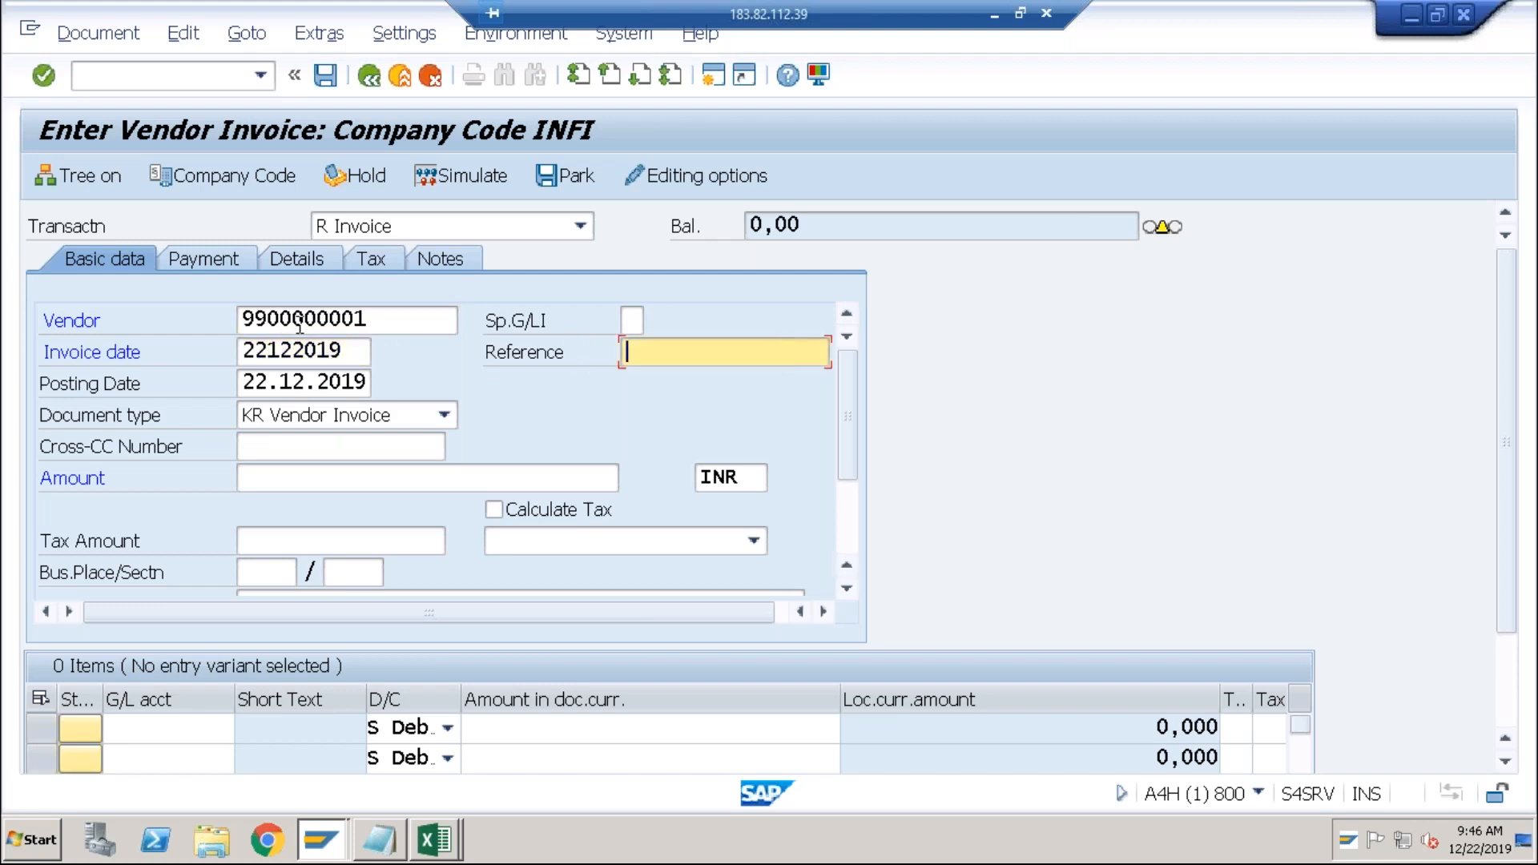
type("test")
key("Tab")
key("Tab")
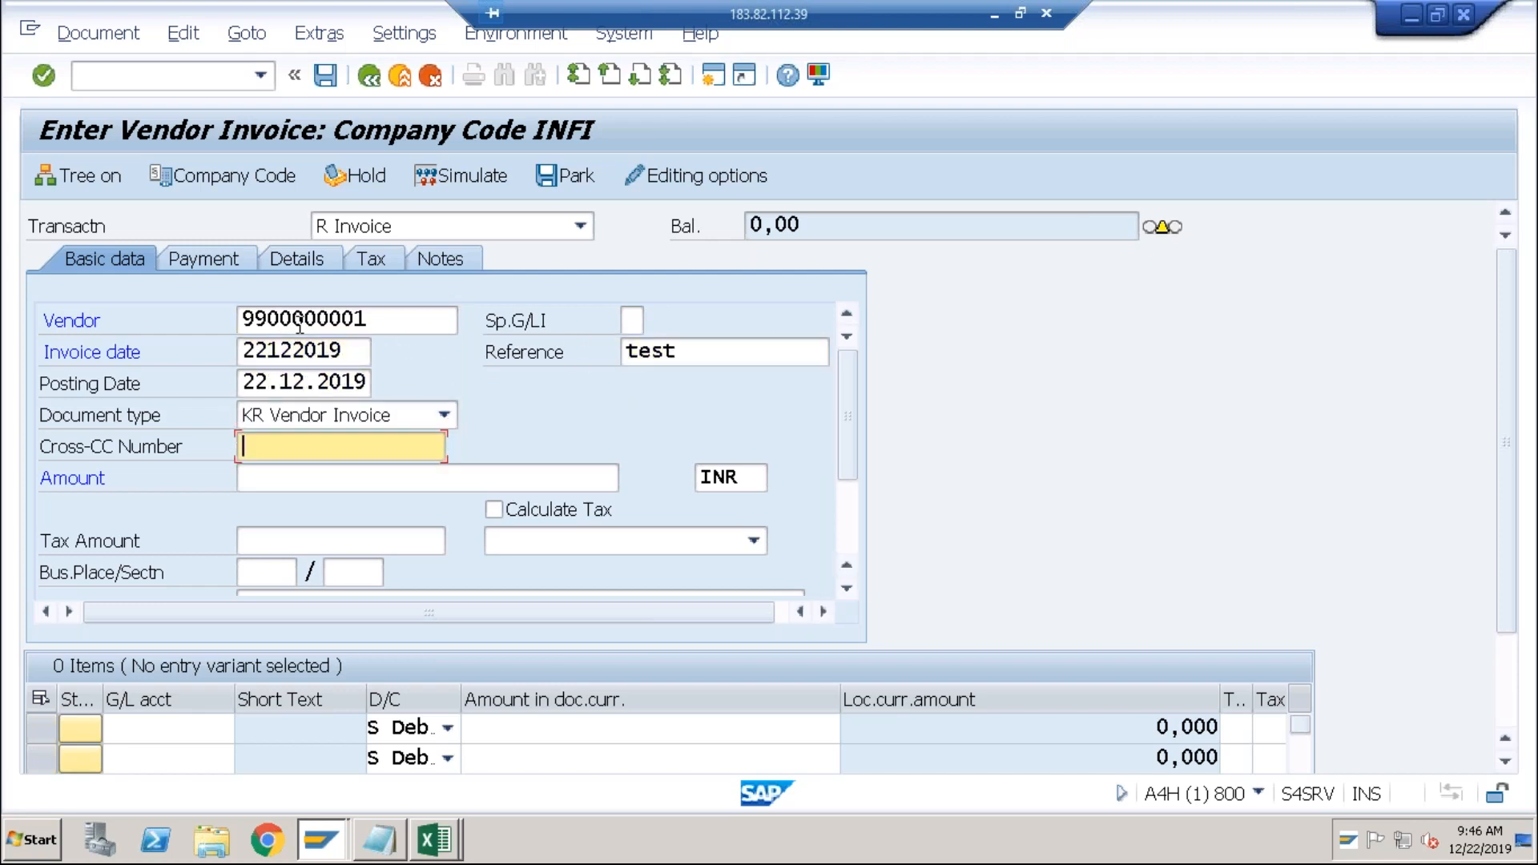
key("Tab")
type("100")
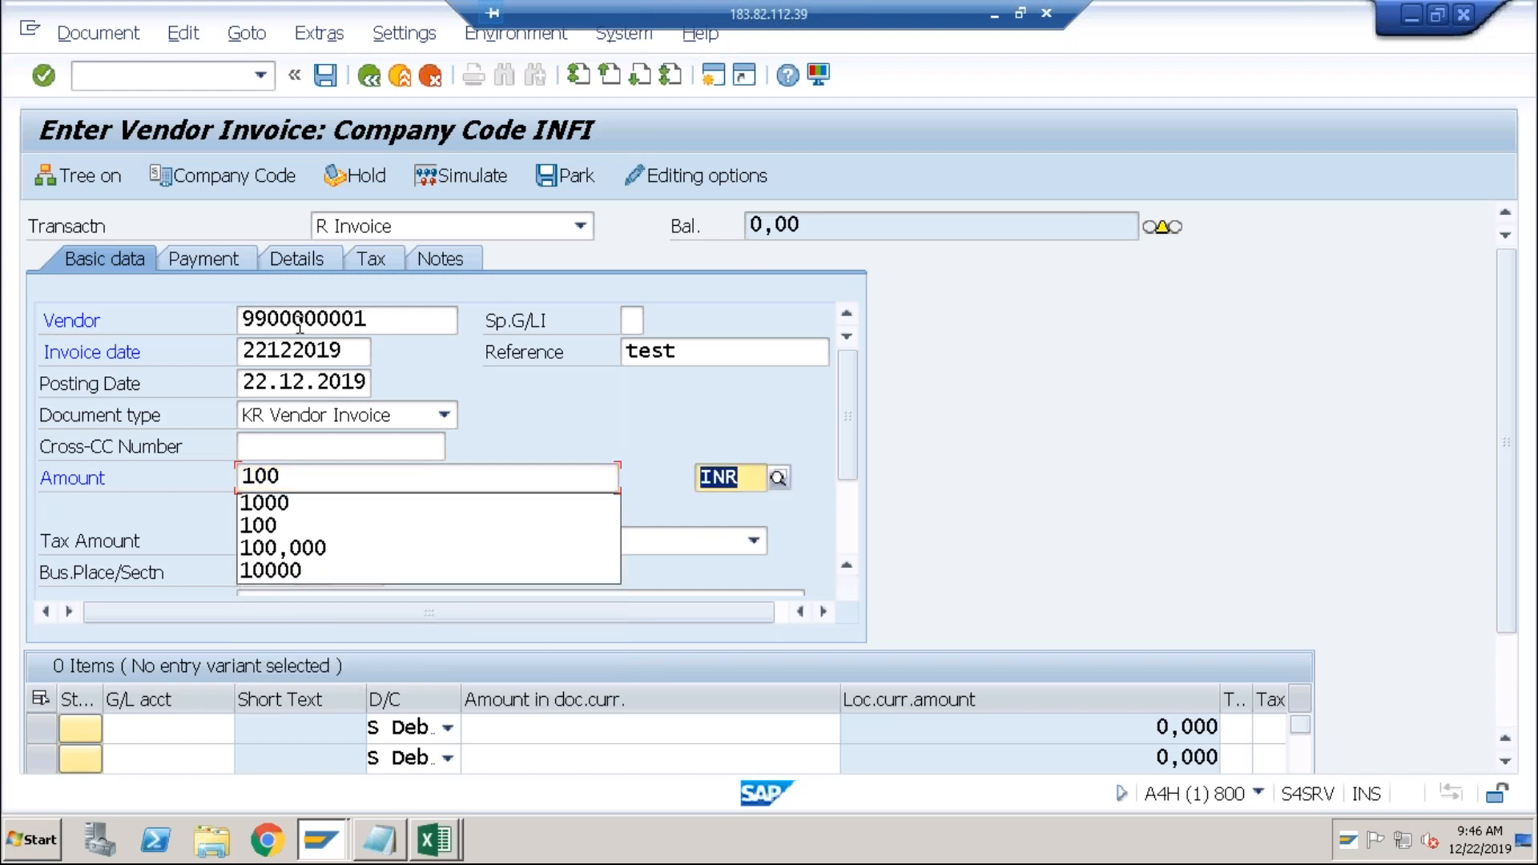
key("Tab")
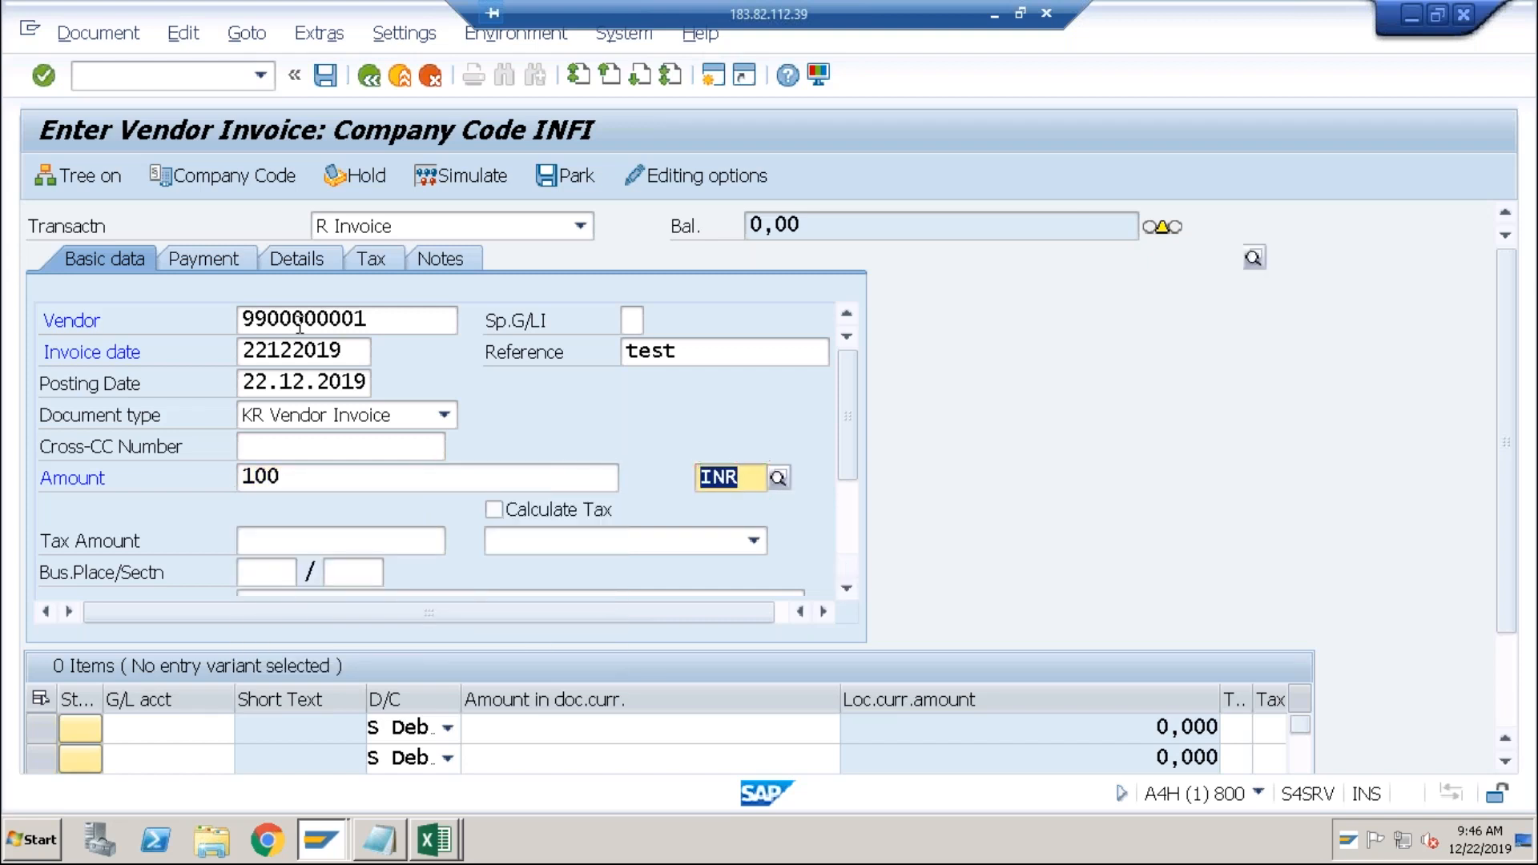
type("USD")
key("Tab")
key("Tab")
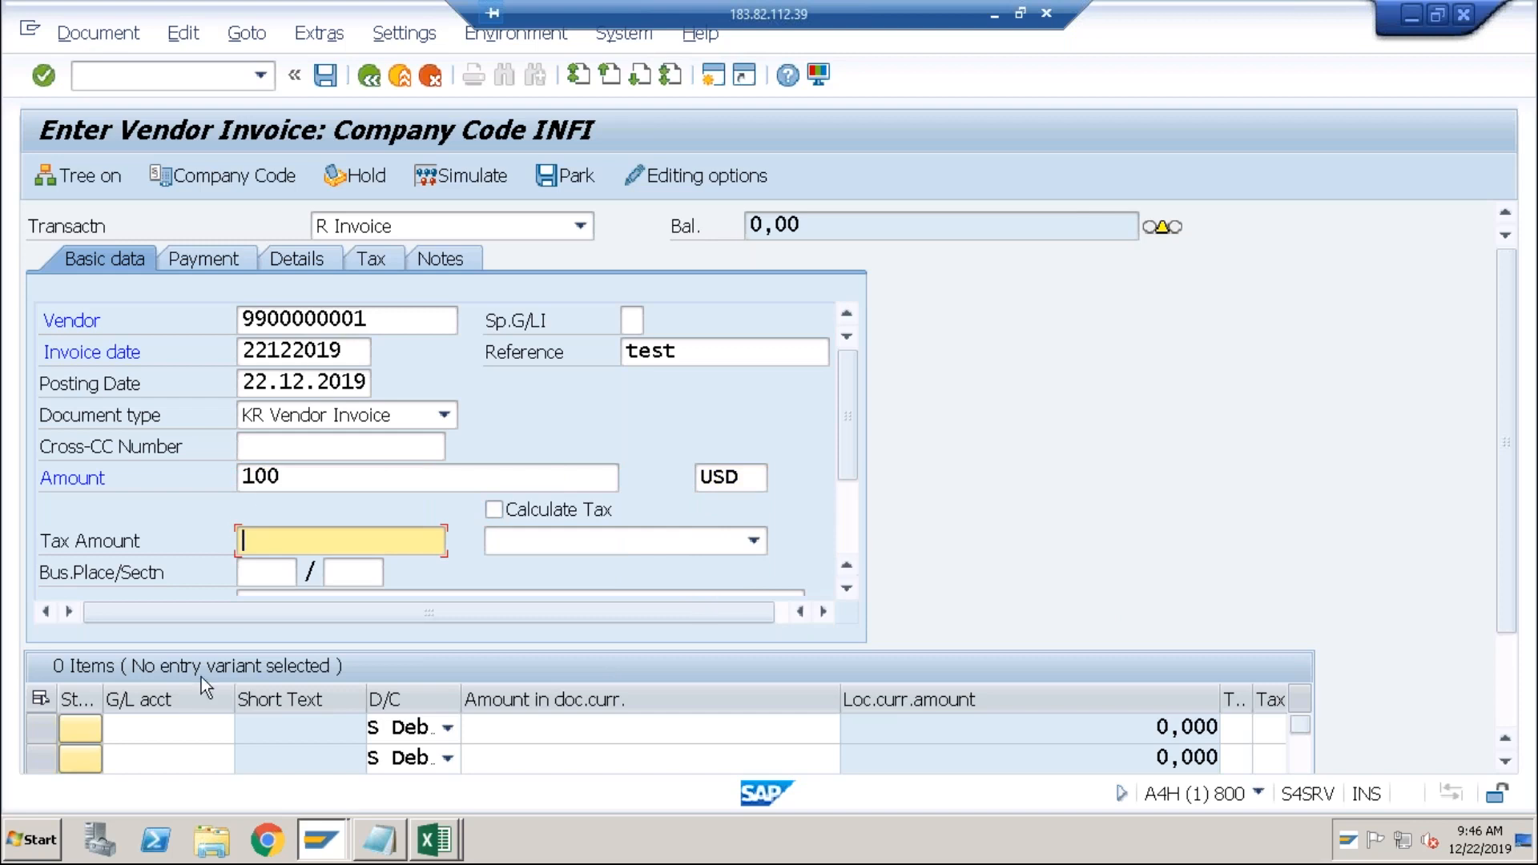
Enter G/L account 4000 on the first line item.
left_click(160, 735)
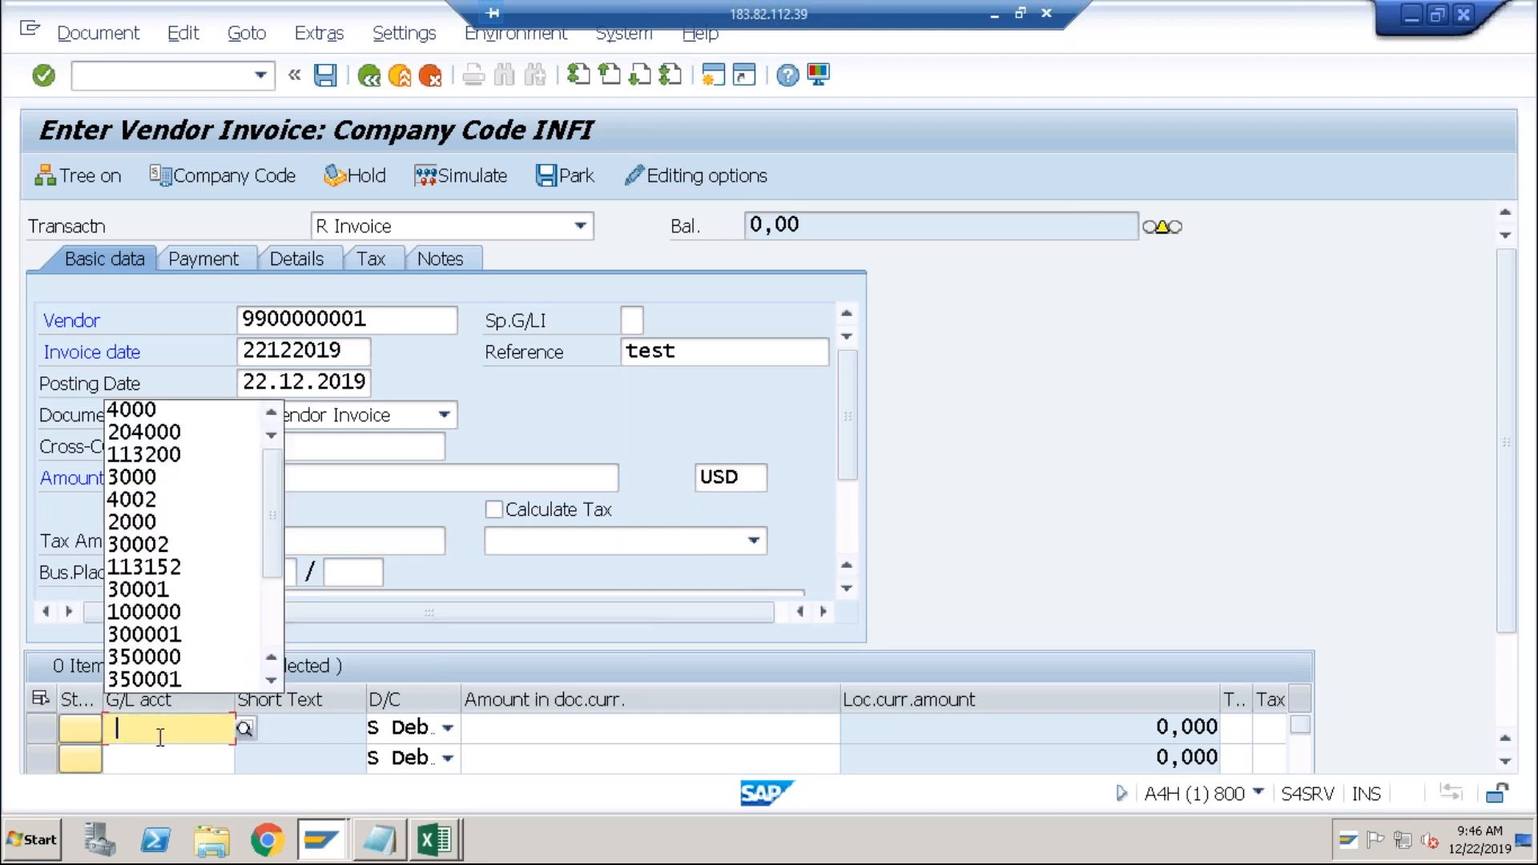
type("4000")
key("Tab")
key("Tab")
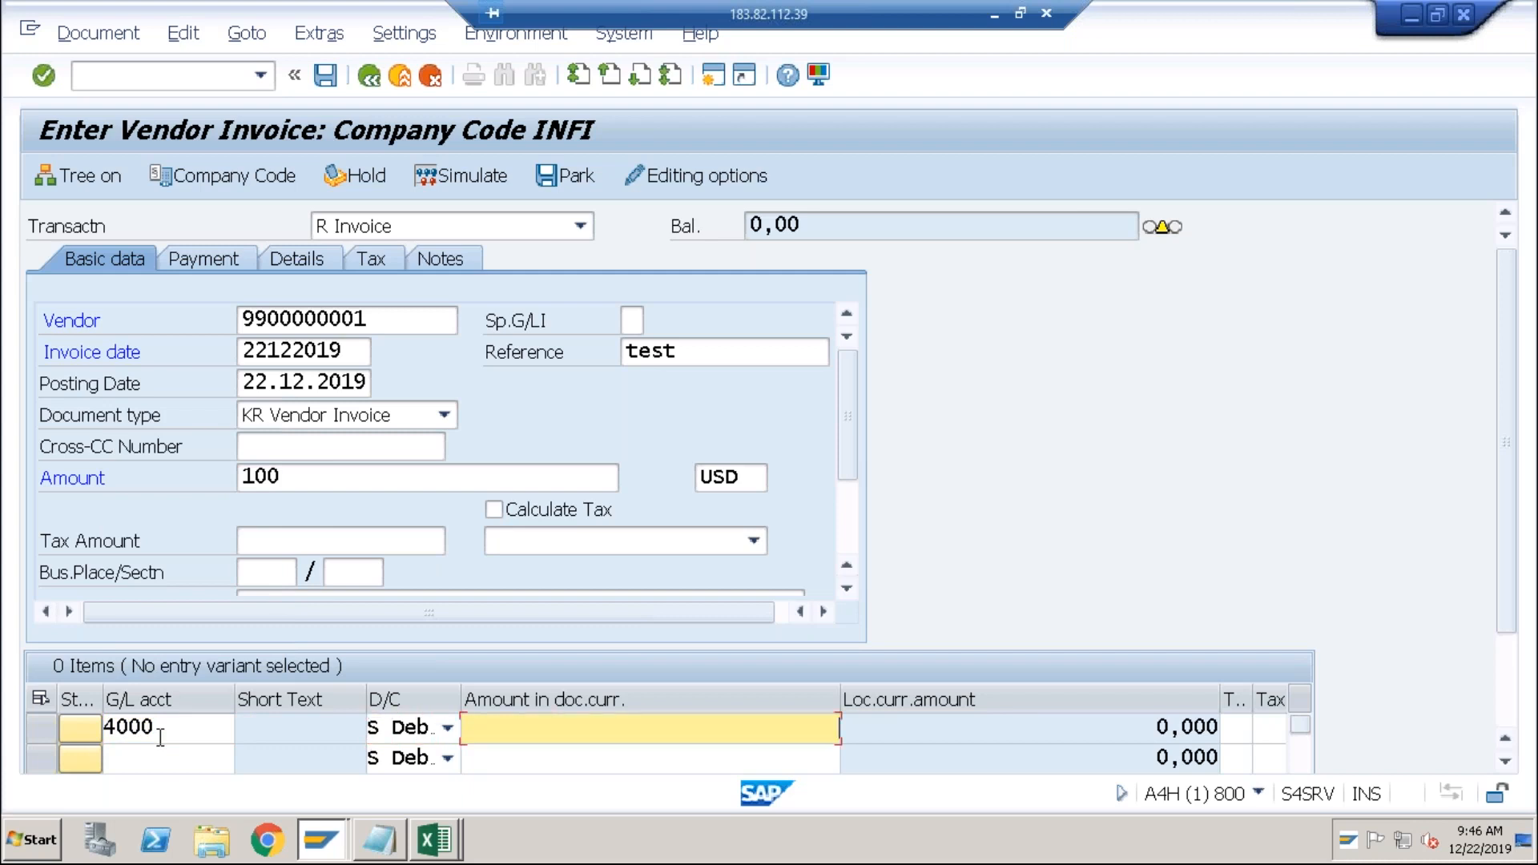
key("Tab")
key("Tab")
key("Tab")
key("Tab")
key("Tab")
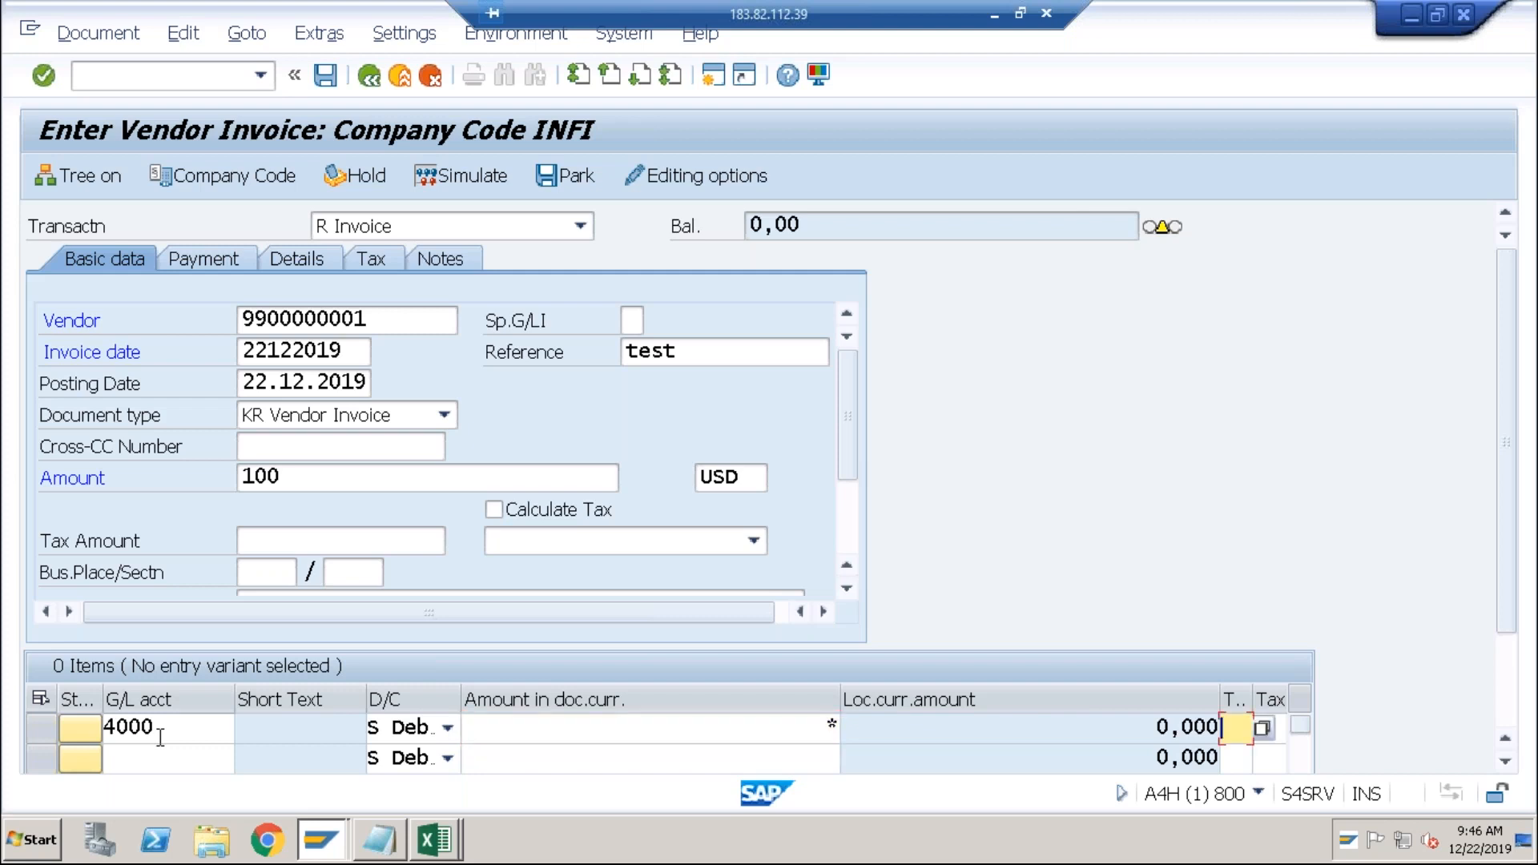
key("Tab")
key("Tab")
key("Tab")
key("Tab")
key("Tab")
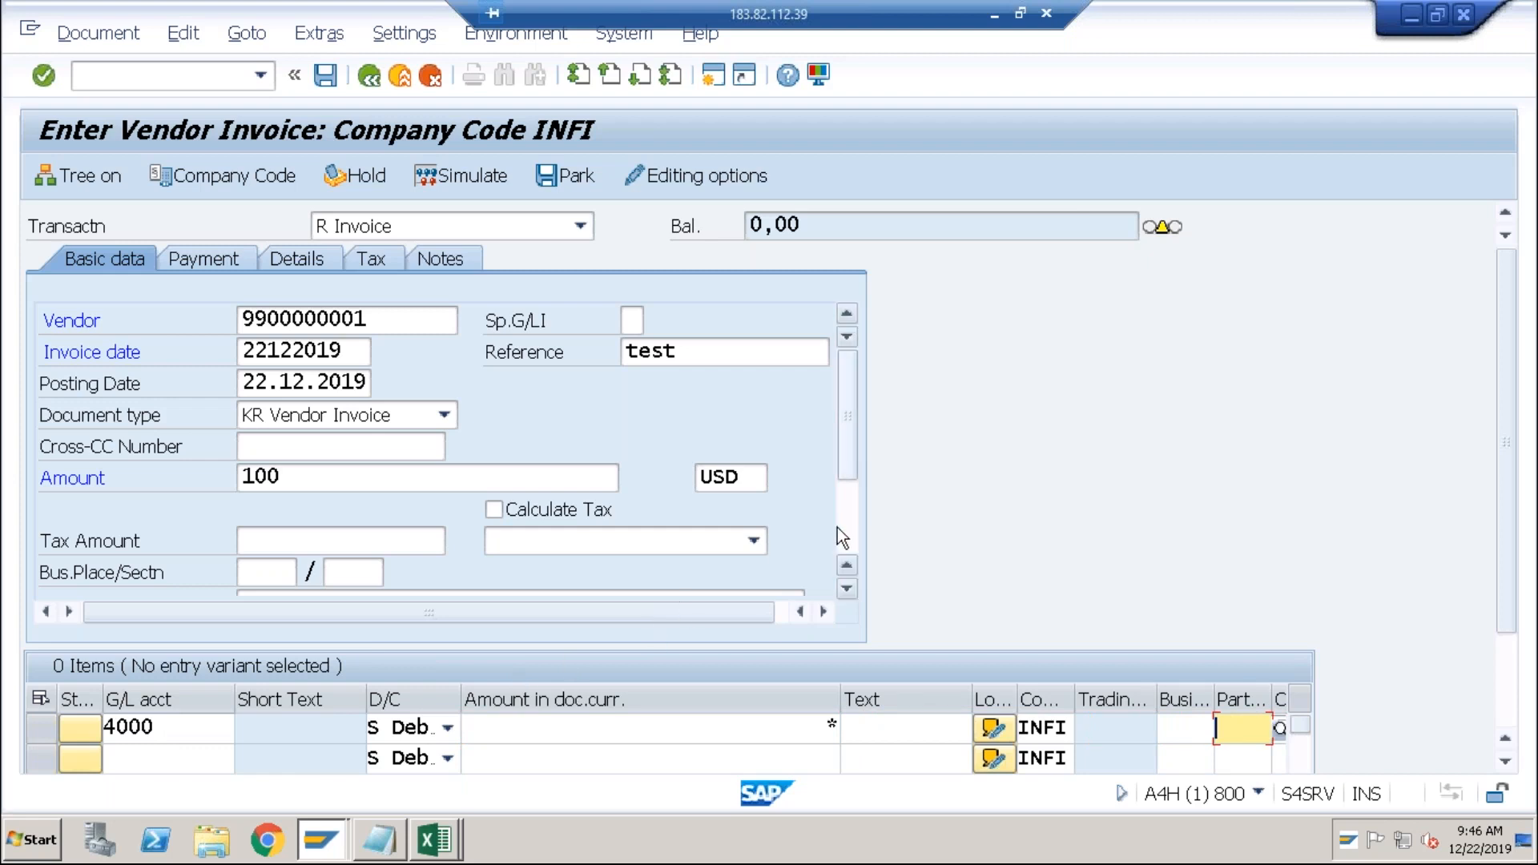
scroll(839, 527, "down", 3)
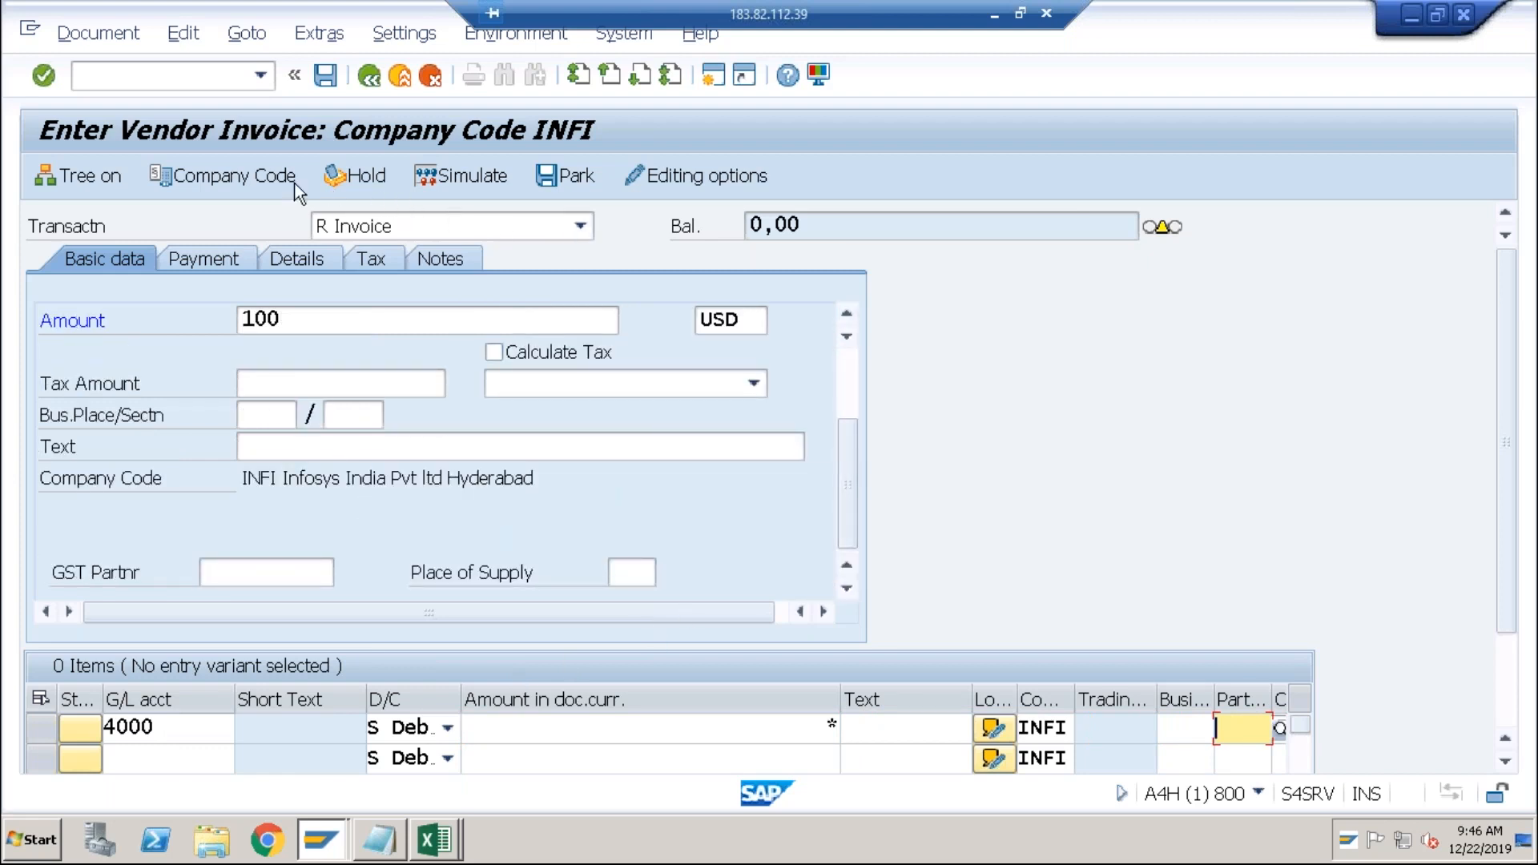
Switch the vendor invoice's company code to ABCI.
left_click(263, 181)
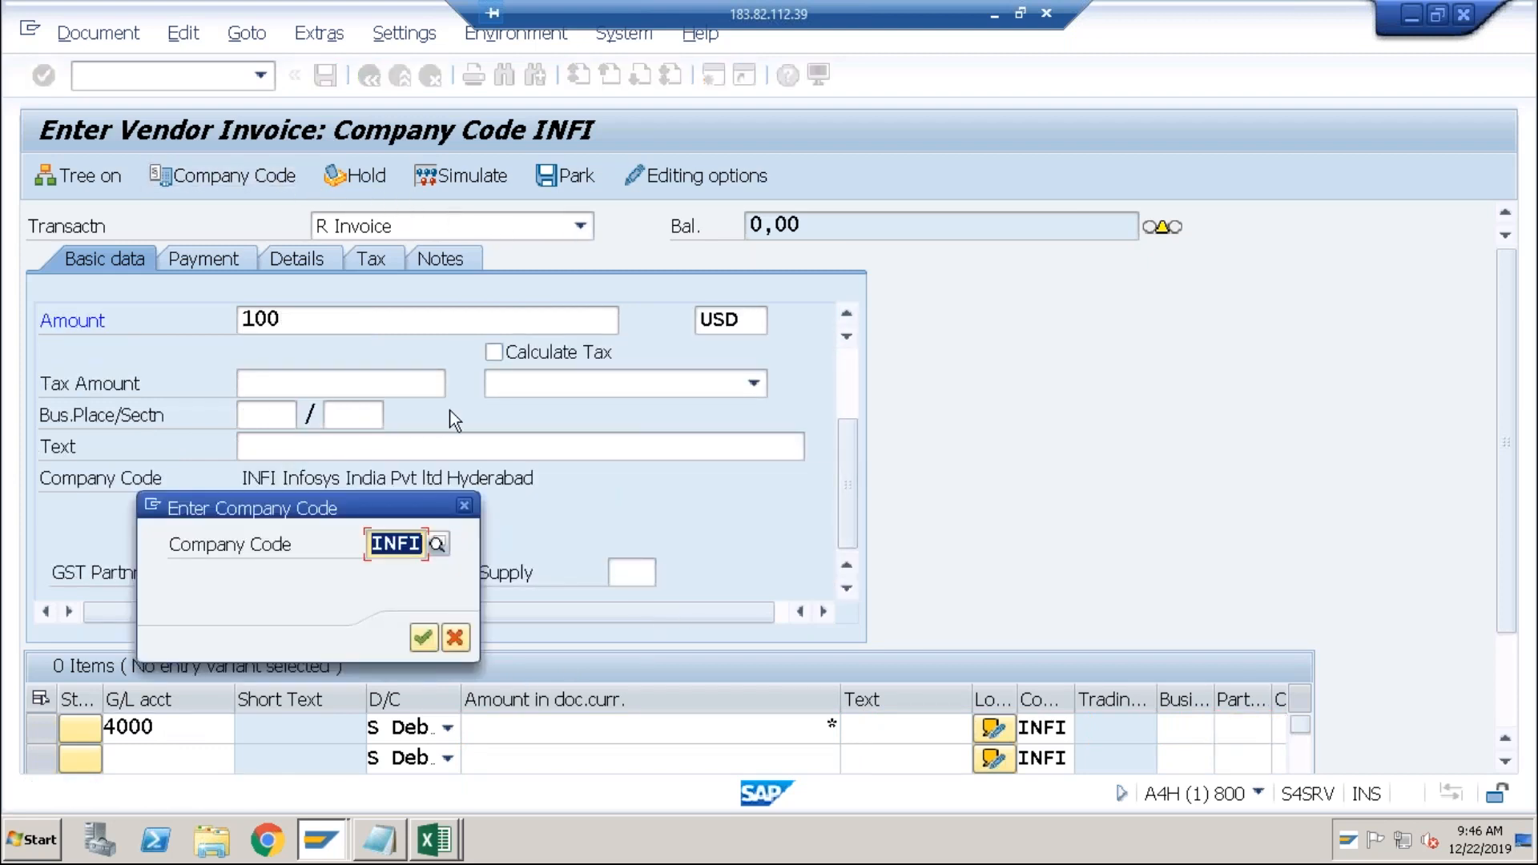
type("abci")
key("Return")
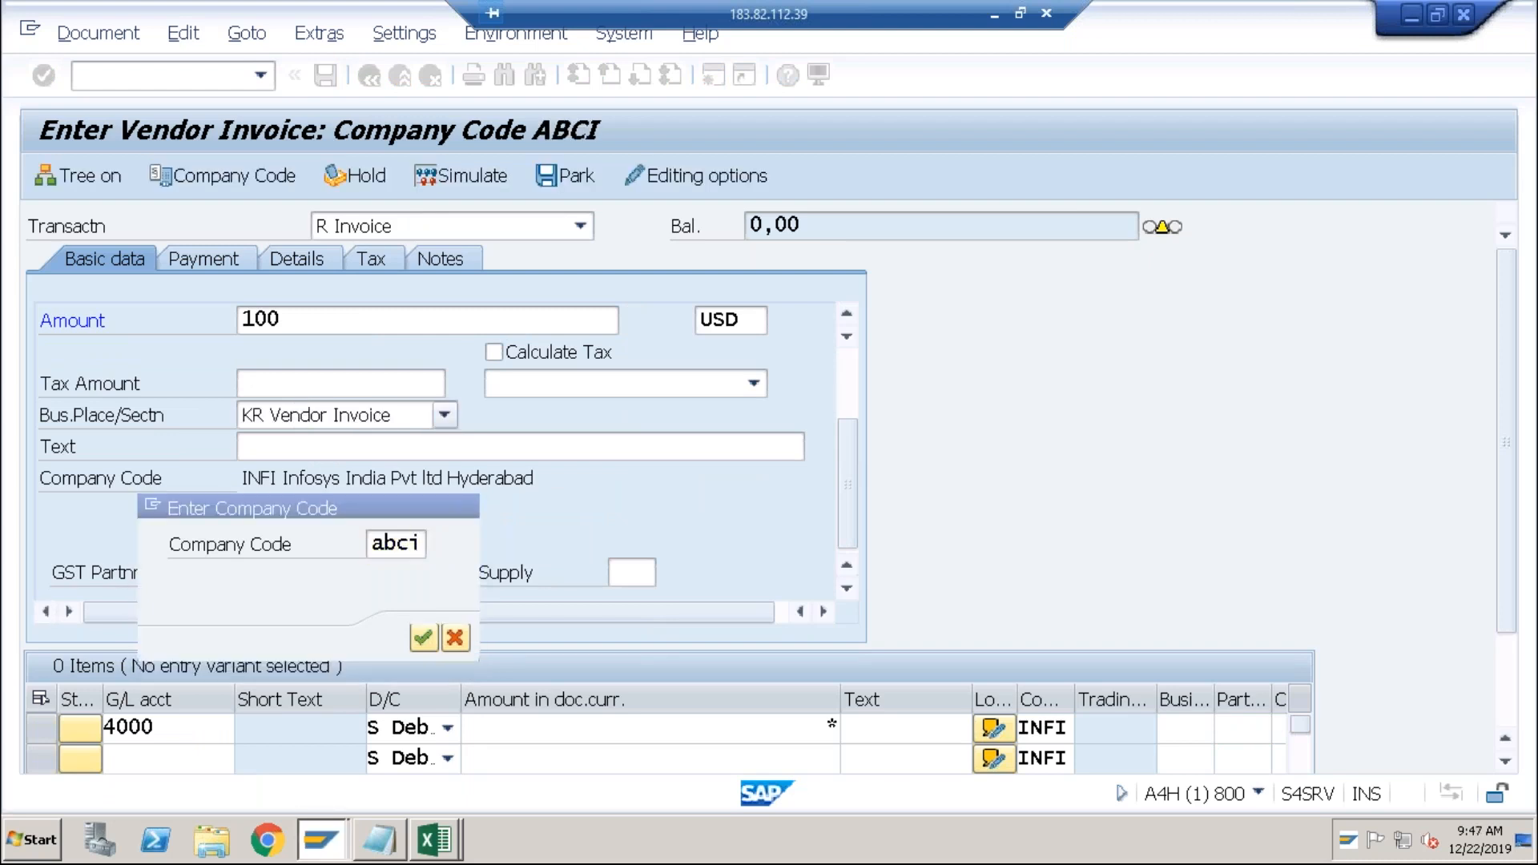
Refill the header with the same vendor, date 22122019, reference test and 100 USD.
key("space")
key("Down")
key("Tab")
key("Tab")
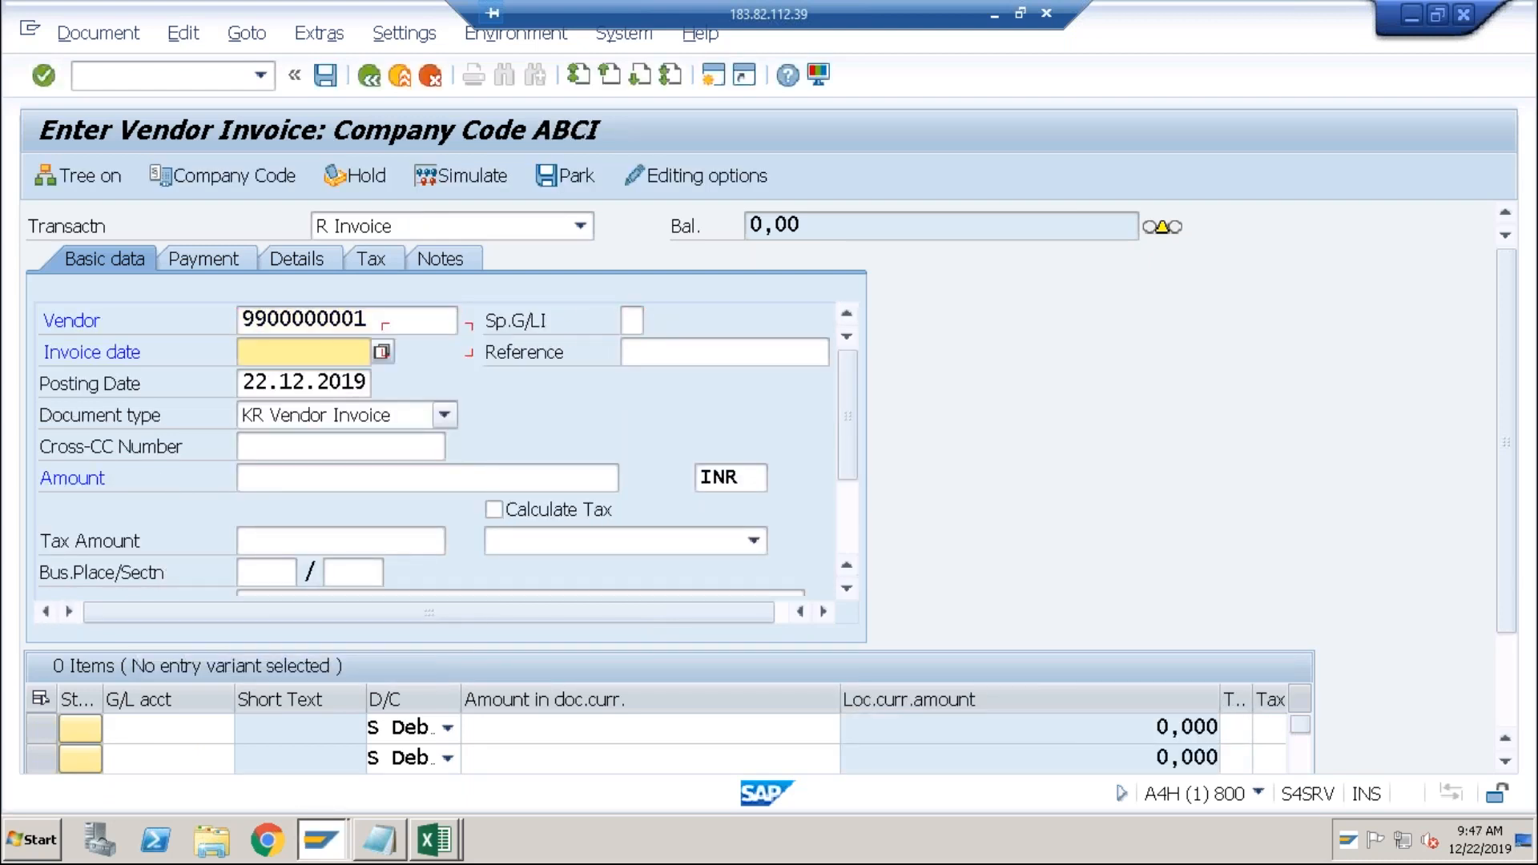
key("space")
key("Down")
key("Tab")
key("space")
key("Down")
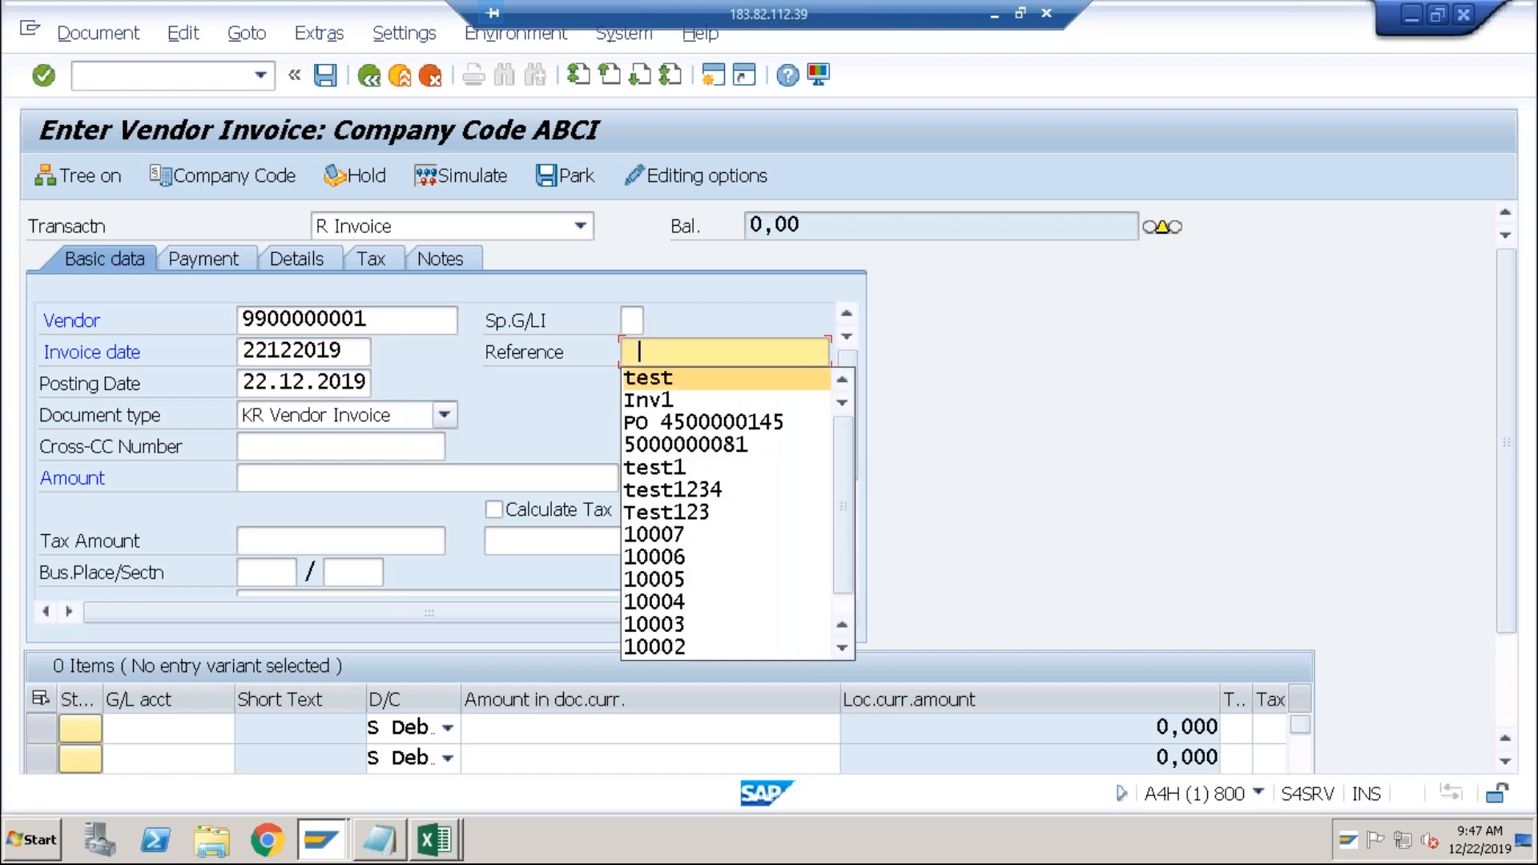
key("Tab")
key("Tab")
key("Tab")
key("space")
key("Down")
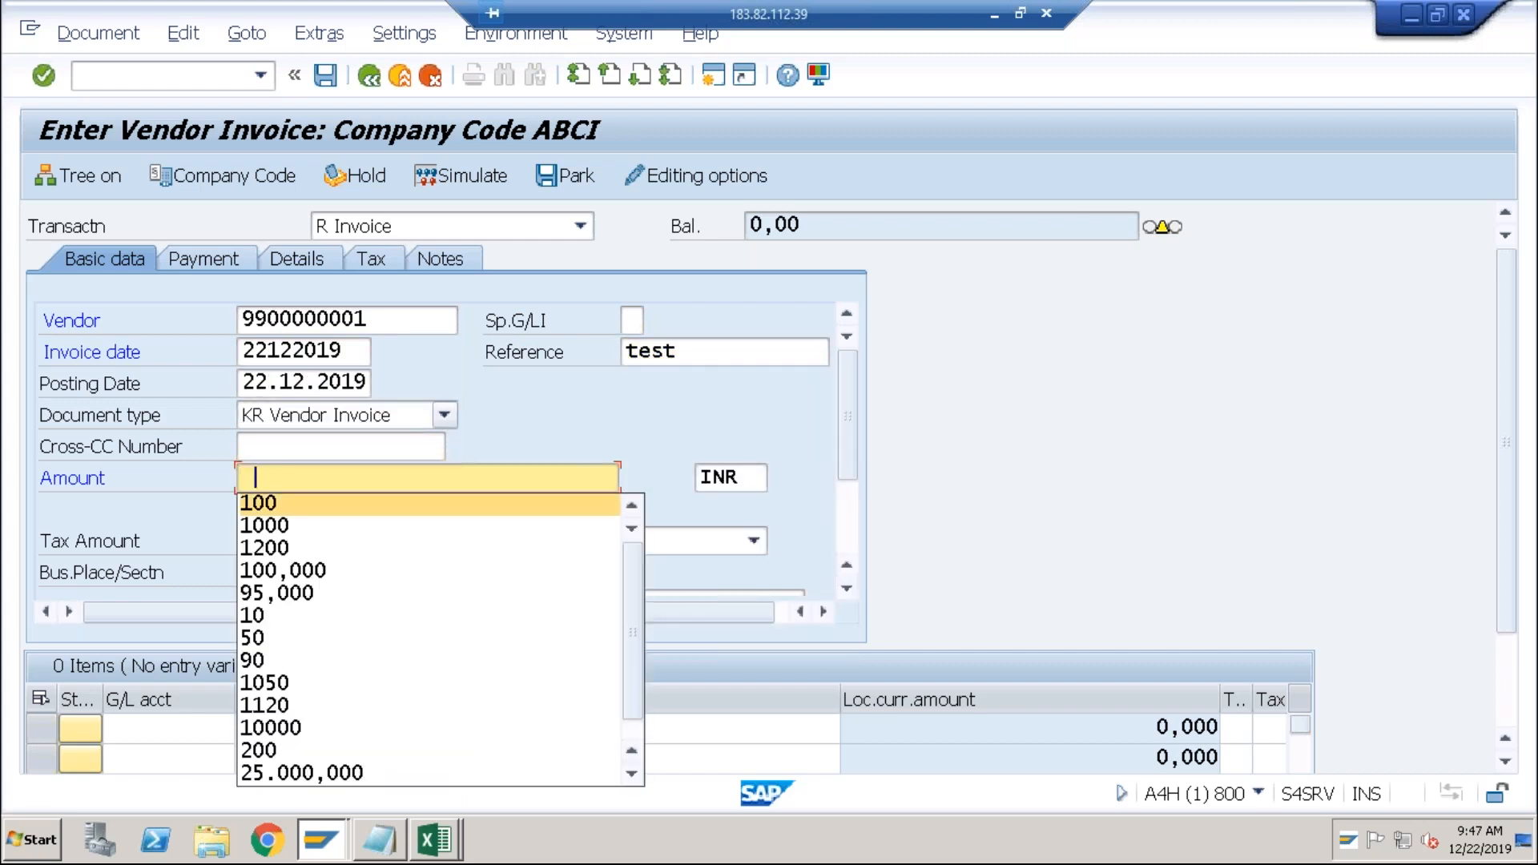
key("Tab")
type("USD")
key("Tab")
key("Tab")
key("Tab")
key("Tab")
key("Tab")
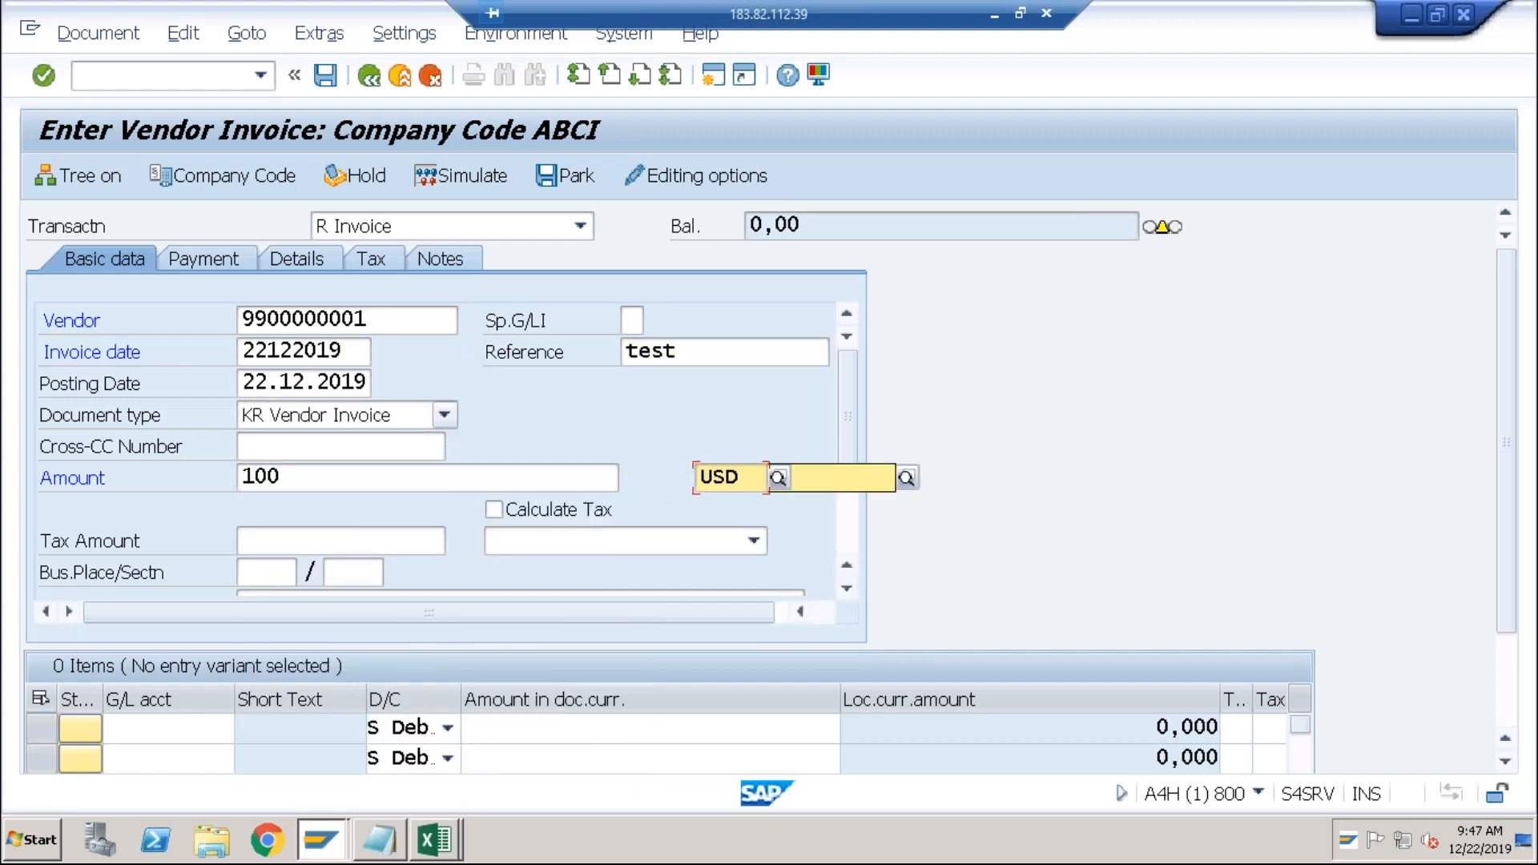
key("Tab")
key("Tab")
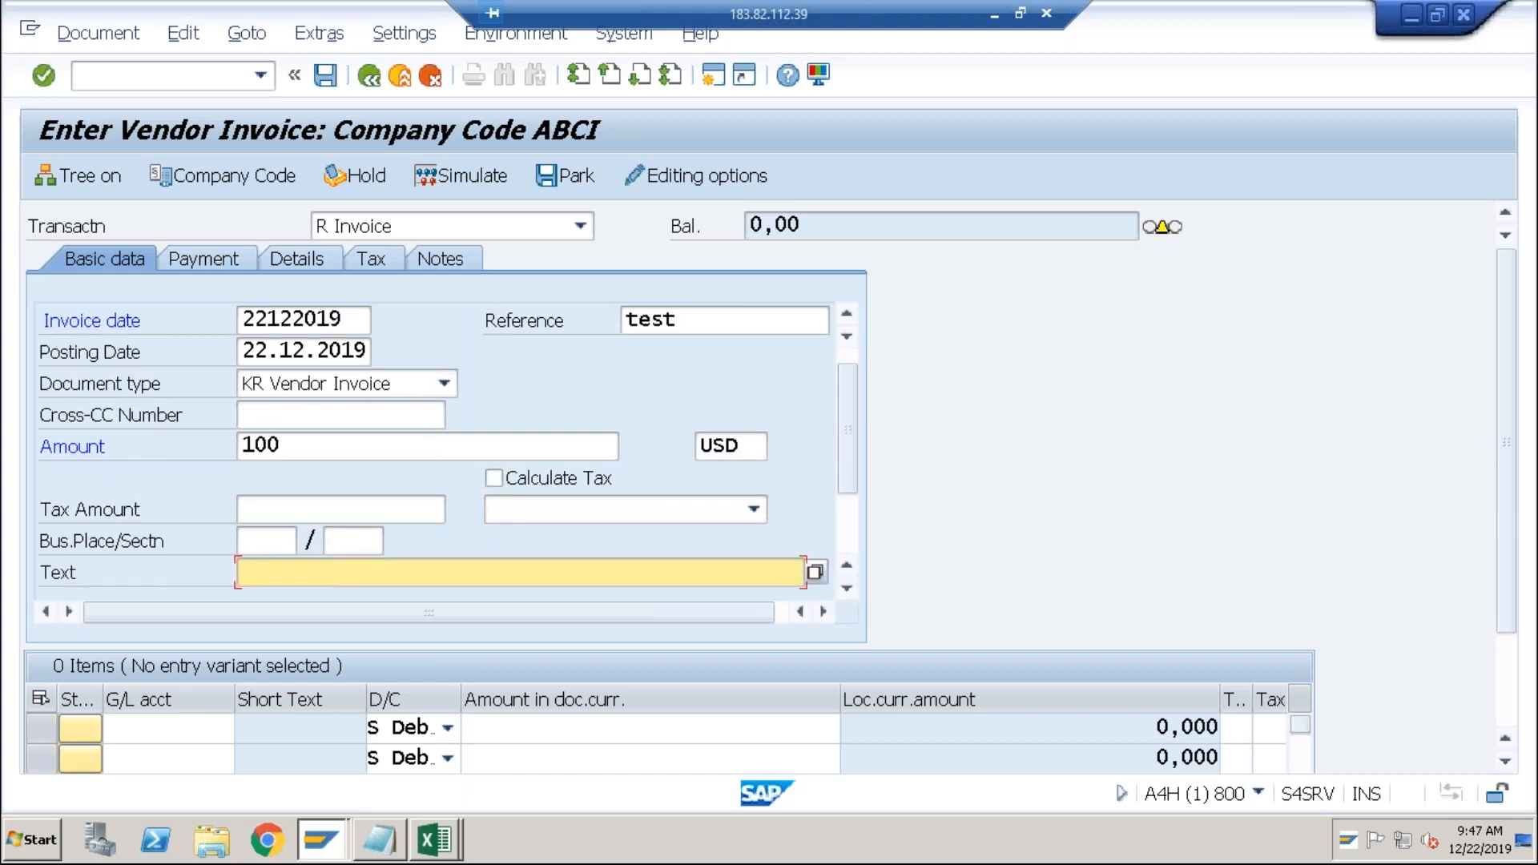
key("Tab")
key("Tab")
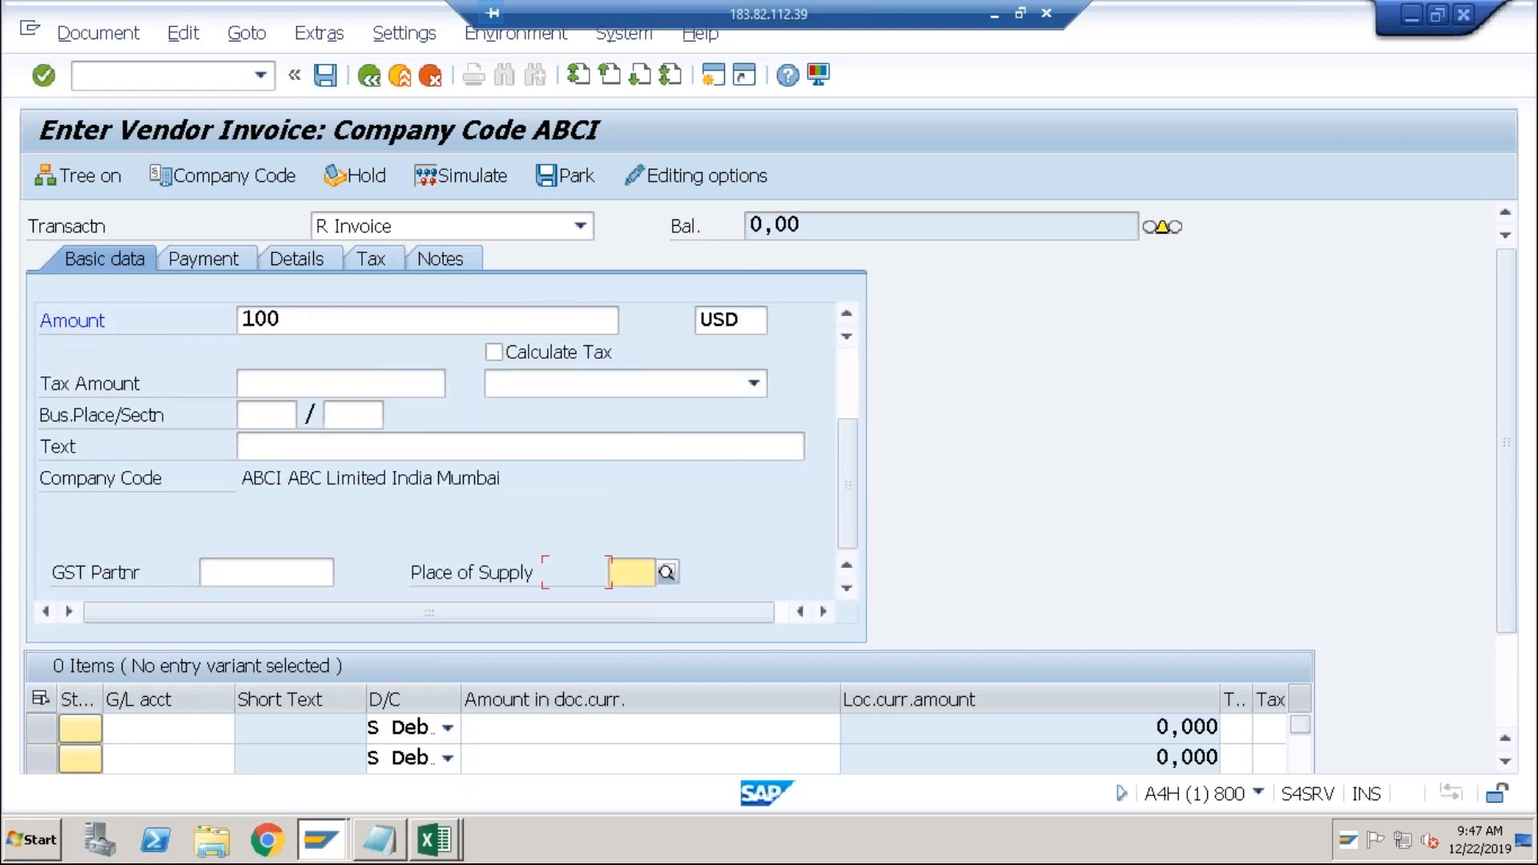
Add a G/L 4000 line with cost center TEST and validate the entries.
left_click(185, 725)
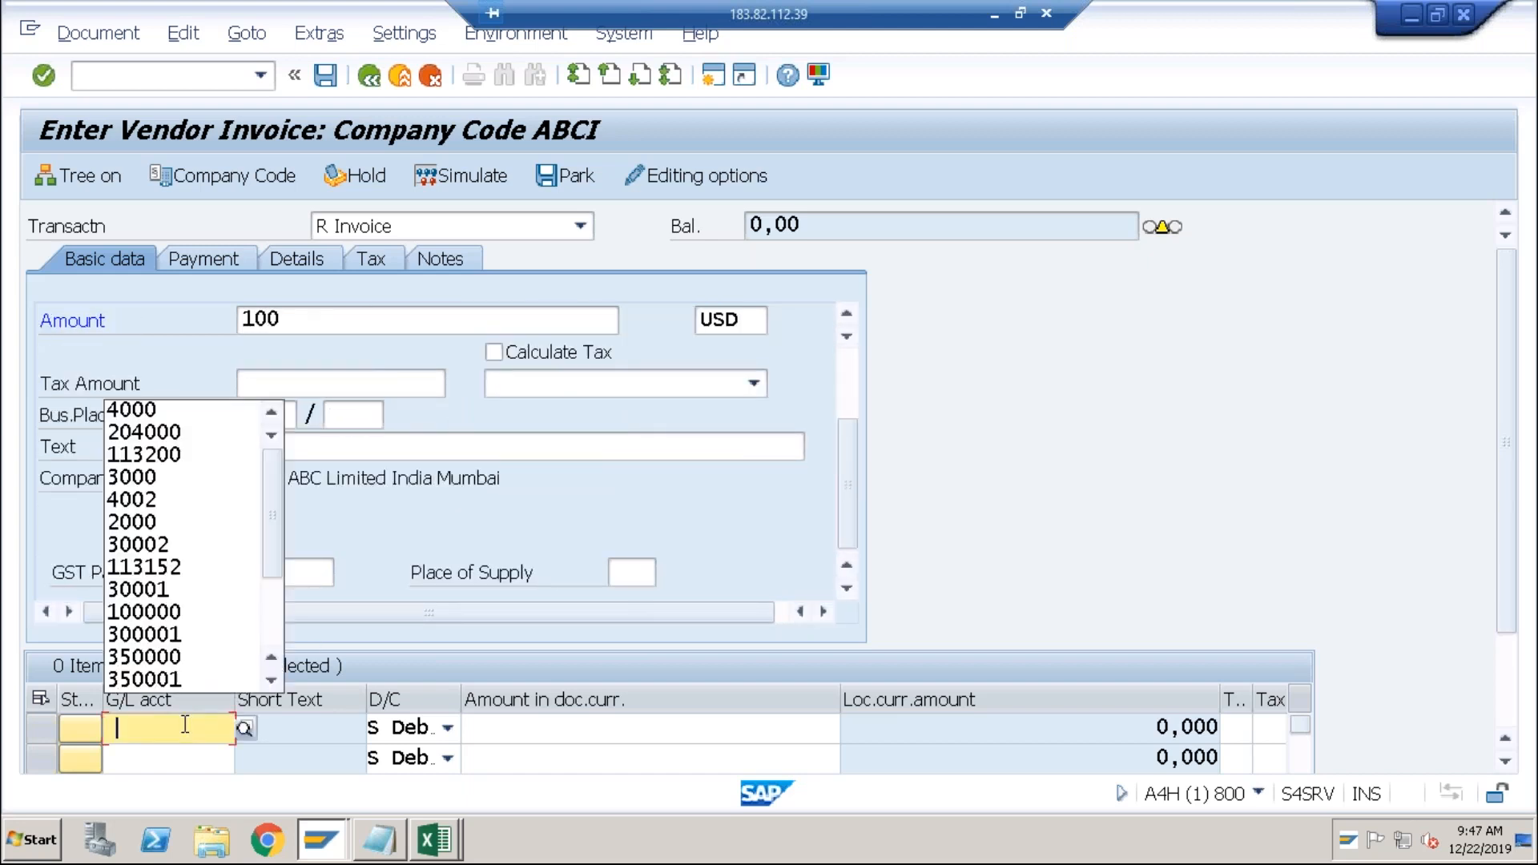
key("Tab")
key("Tab")
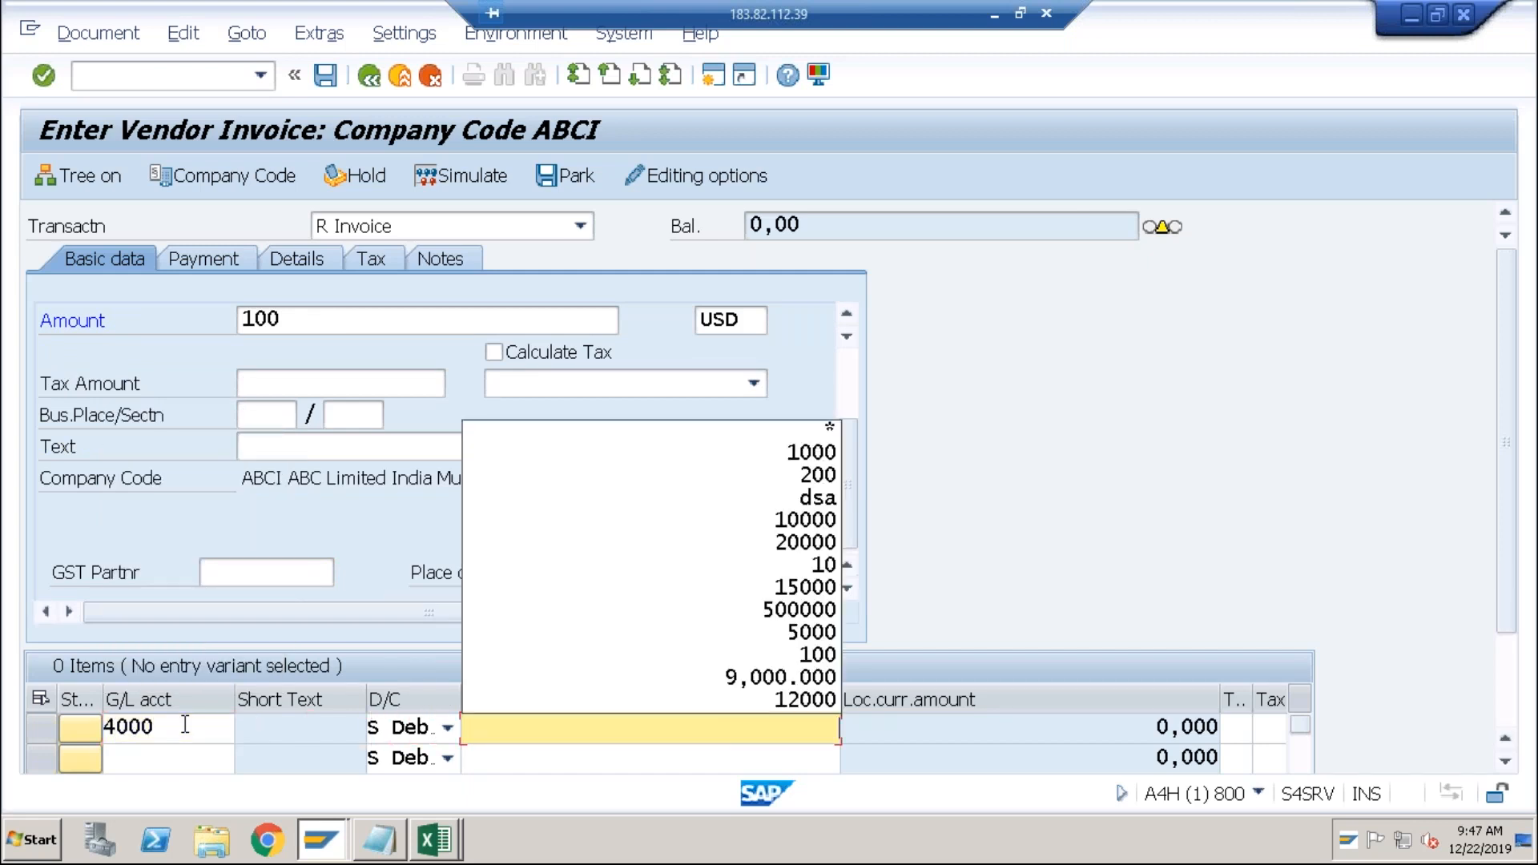
key("Tab")
key("Tab")
key("Tab")
key("Tab")
key("Tab")
key("Tab")
key("Tab")
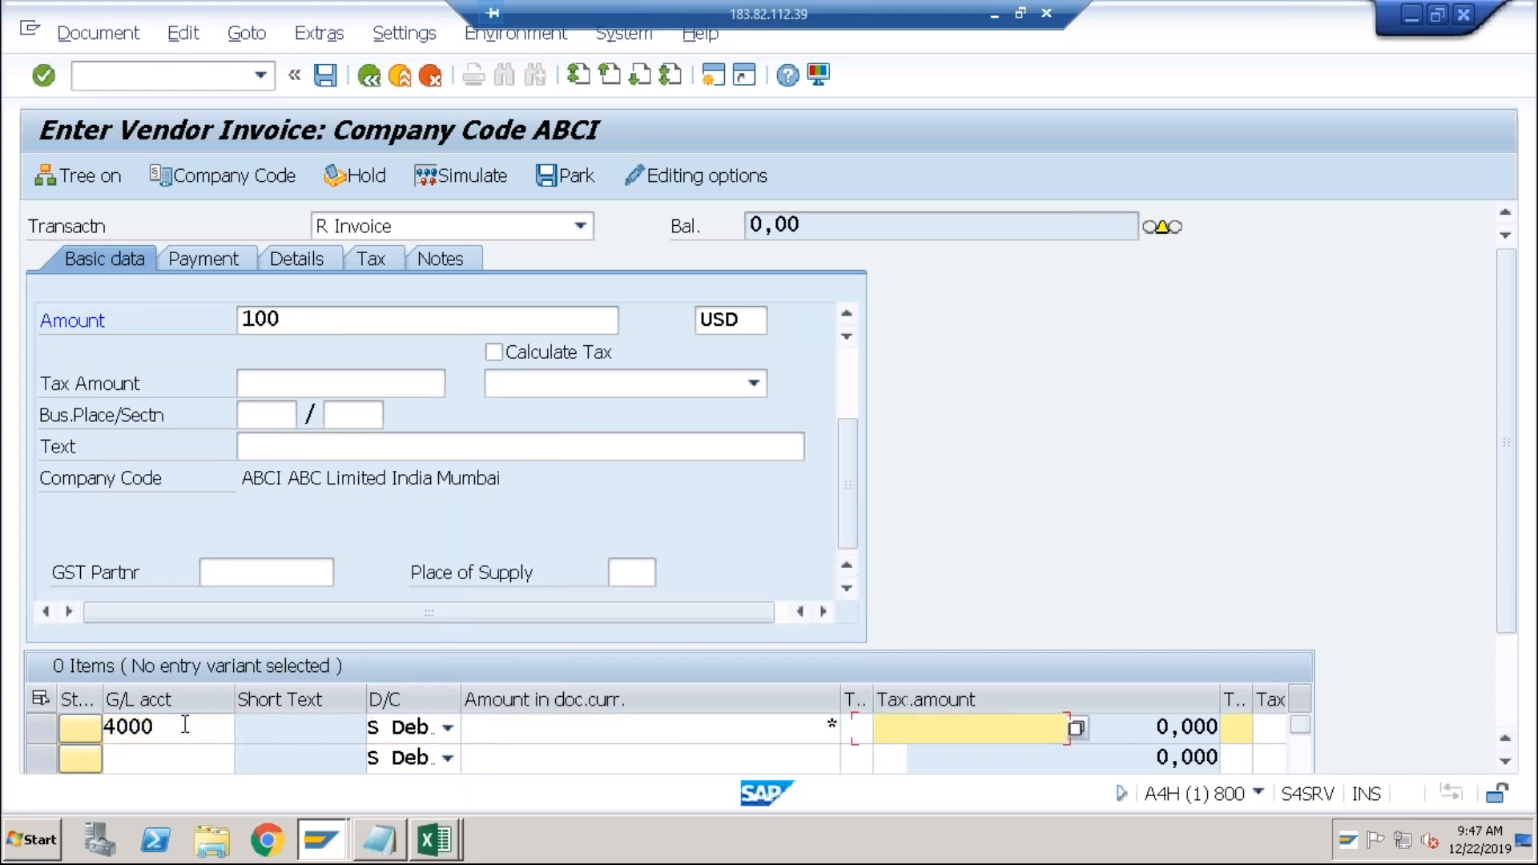
key("Tab")
key("Tab")
key("Tab")
key("Tab")
key("Tab")
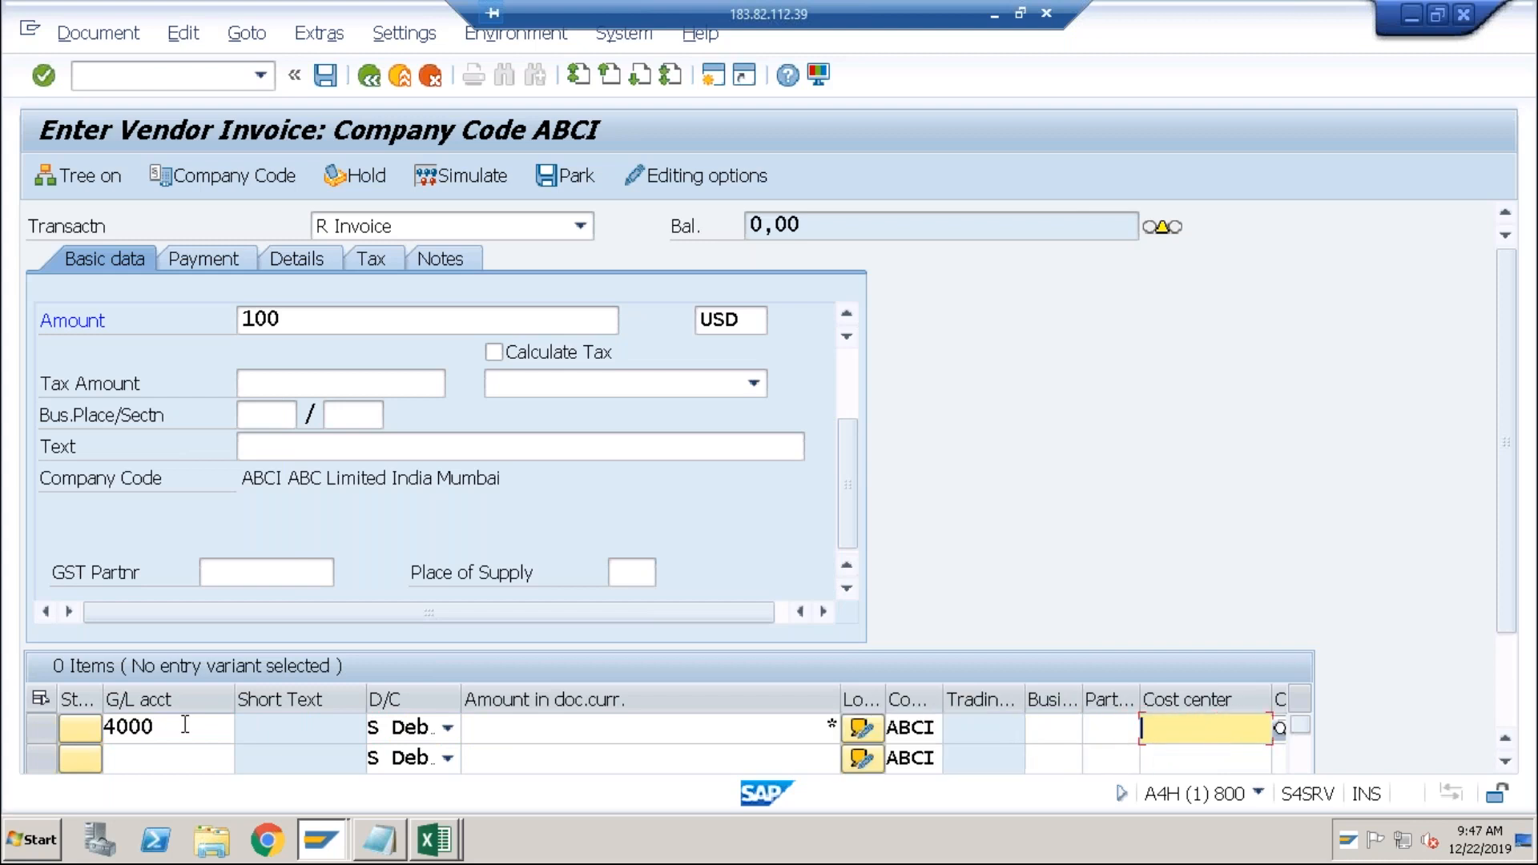
key("Down")
key("Down")
key("Down")
key("Return")
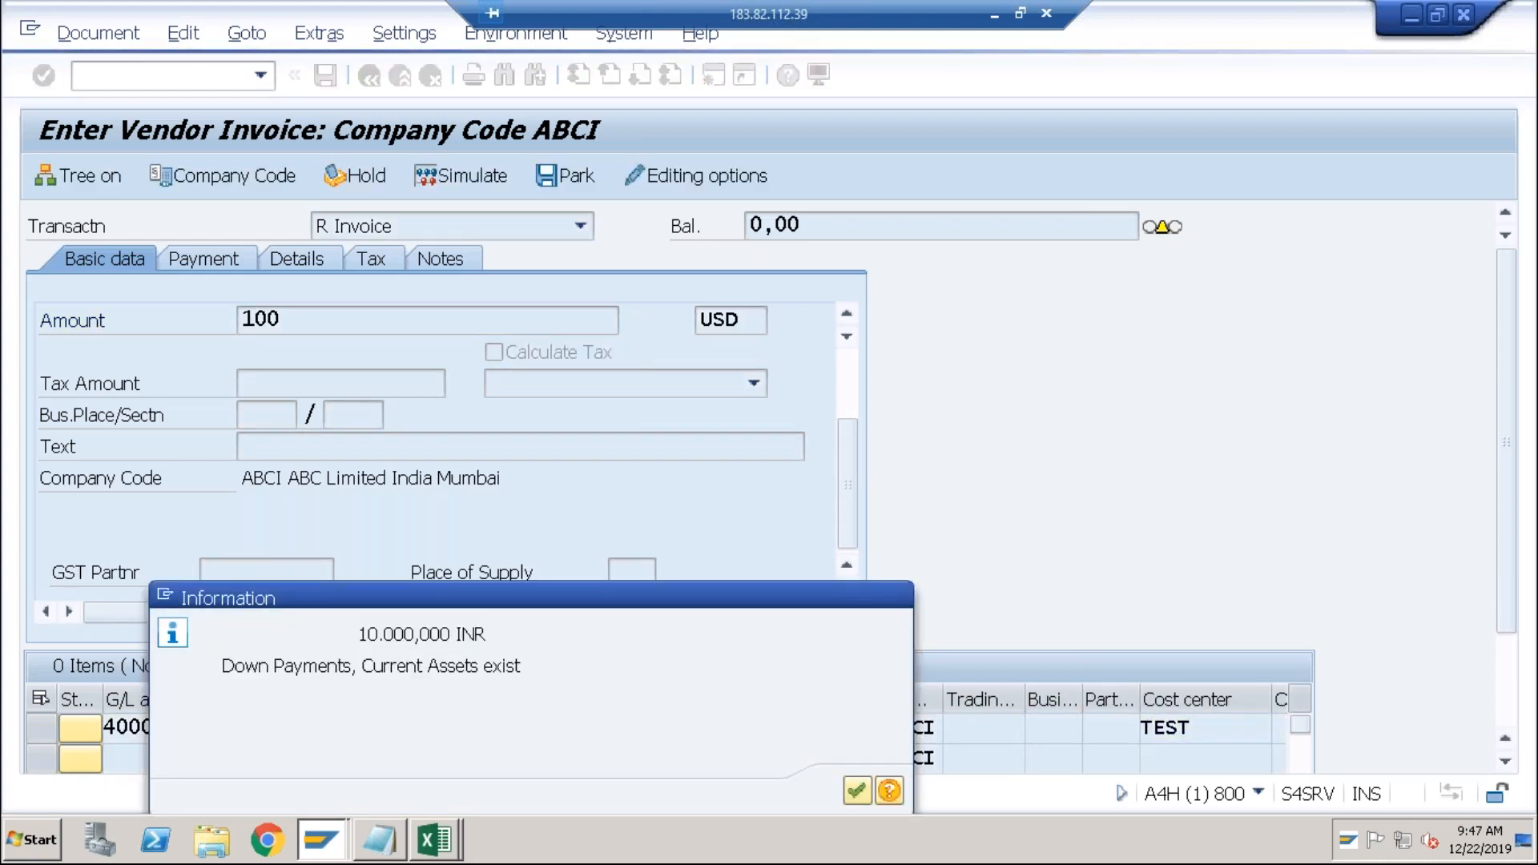
key("Return")
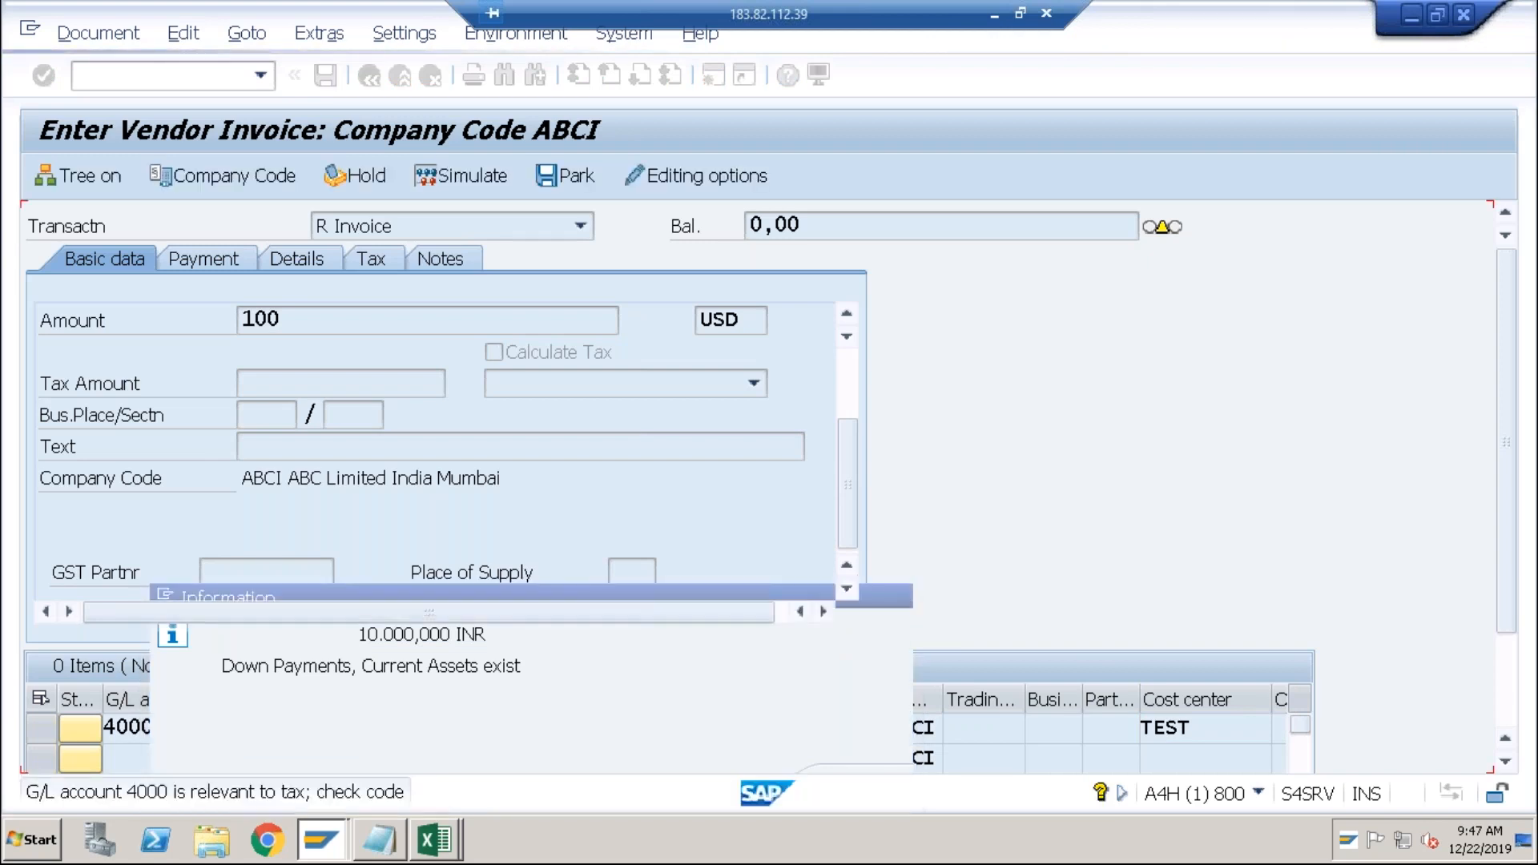
key("Return")
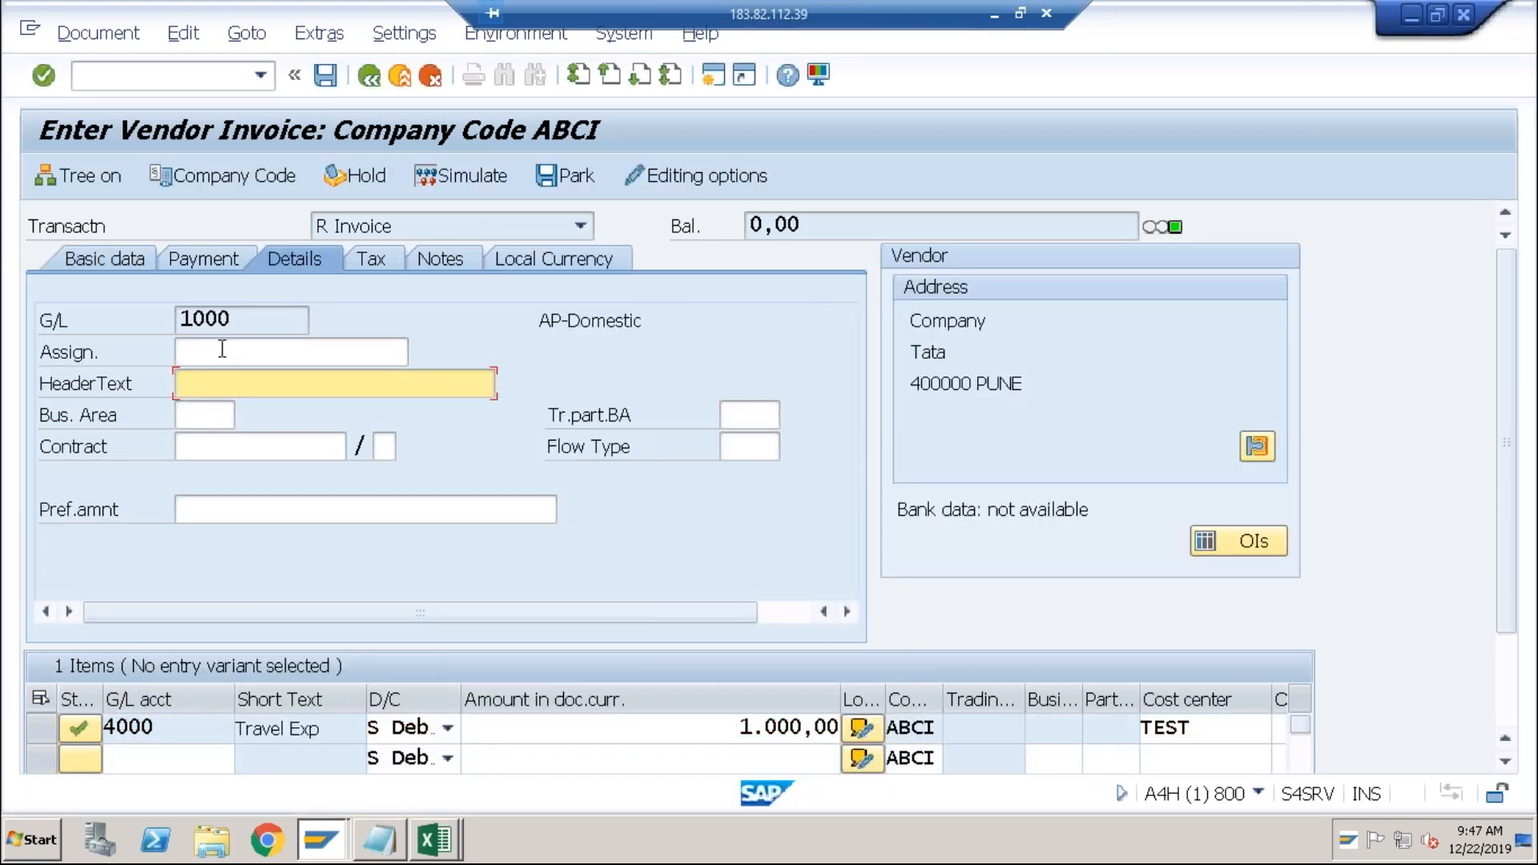
left_click(593, 256)
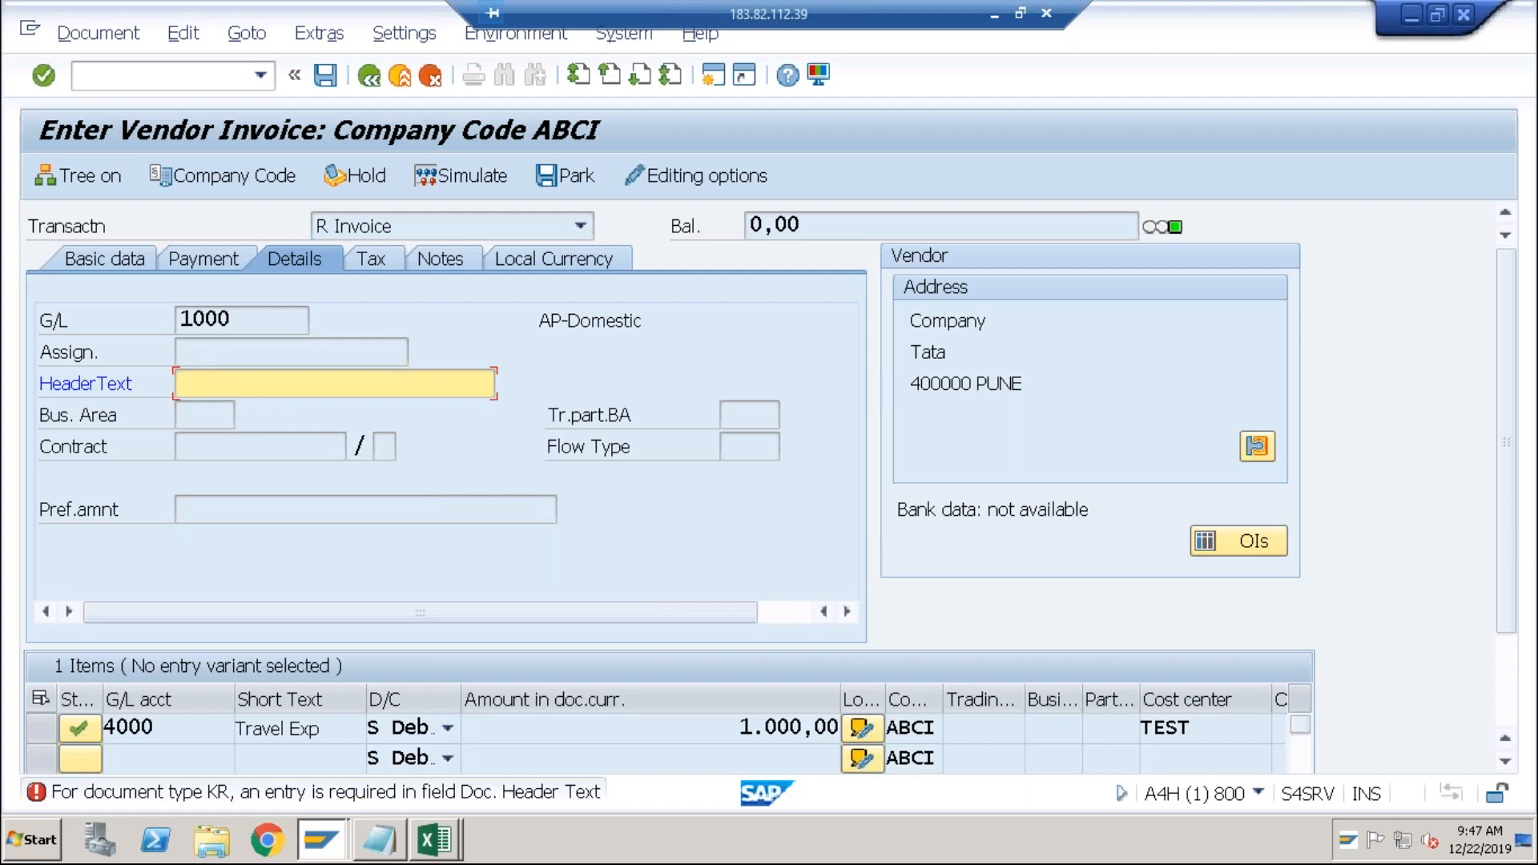
type("test")
key("Return")
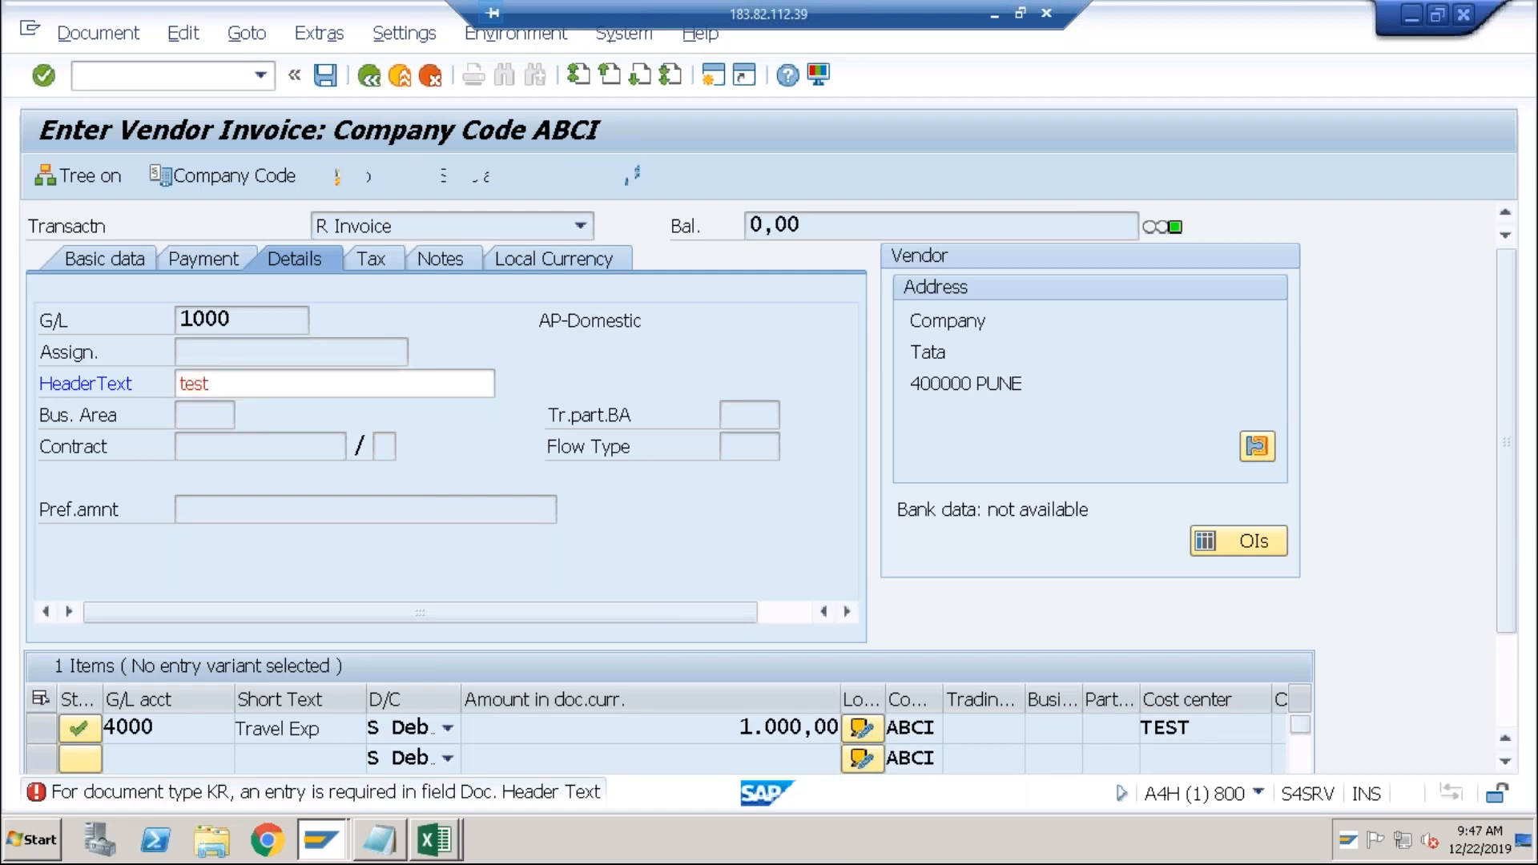
left_click(576, 252)
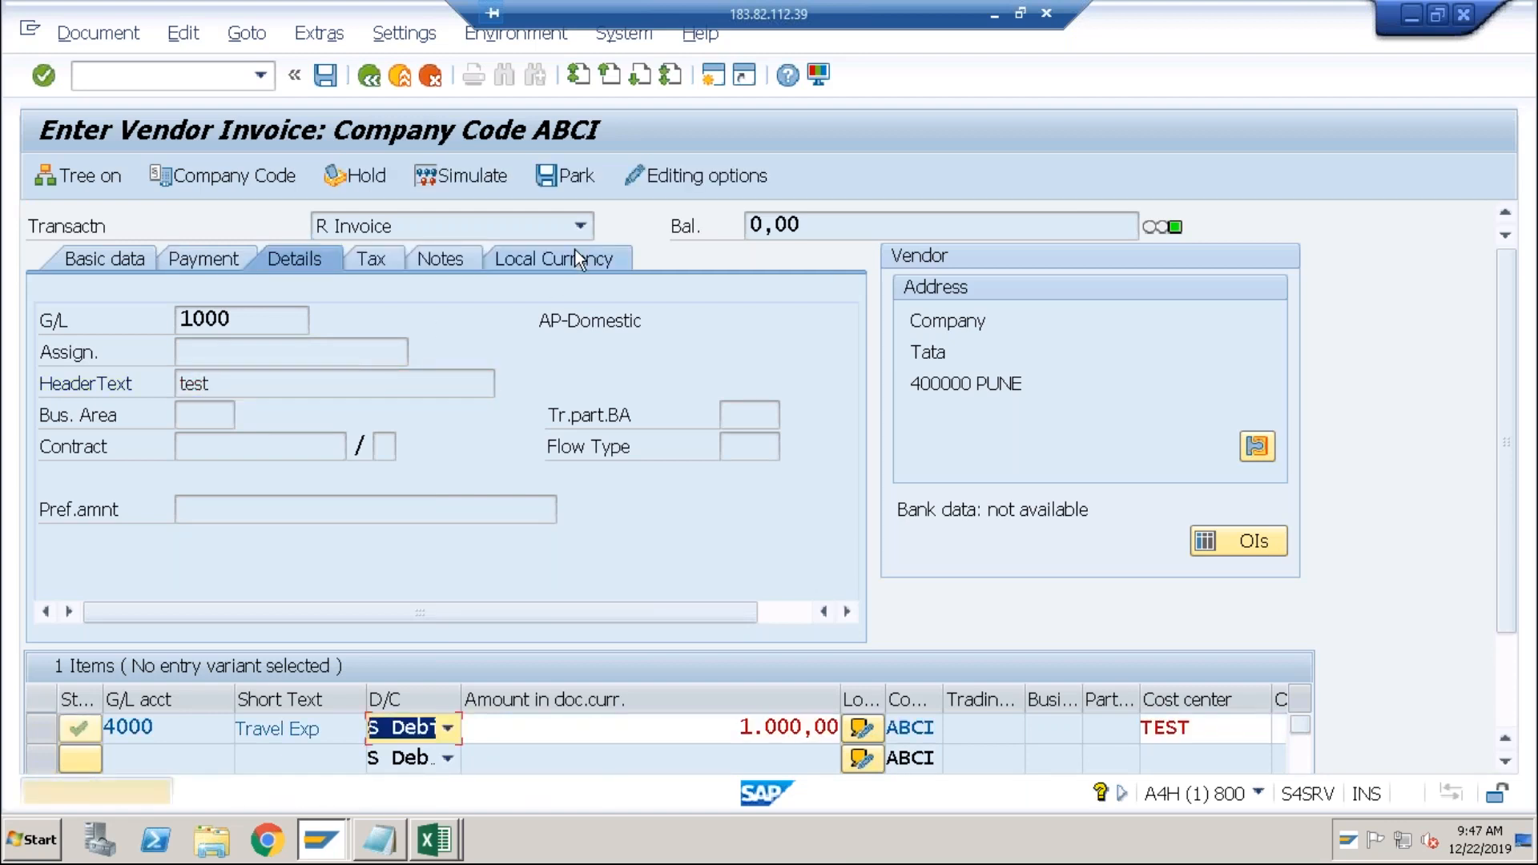
left_click(576, 259)
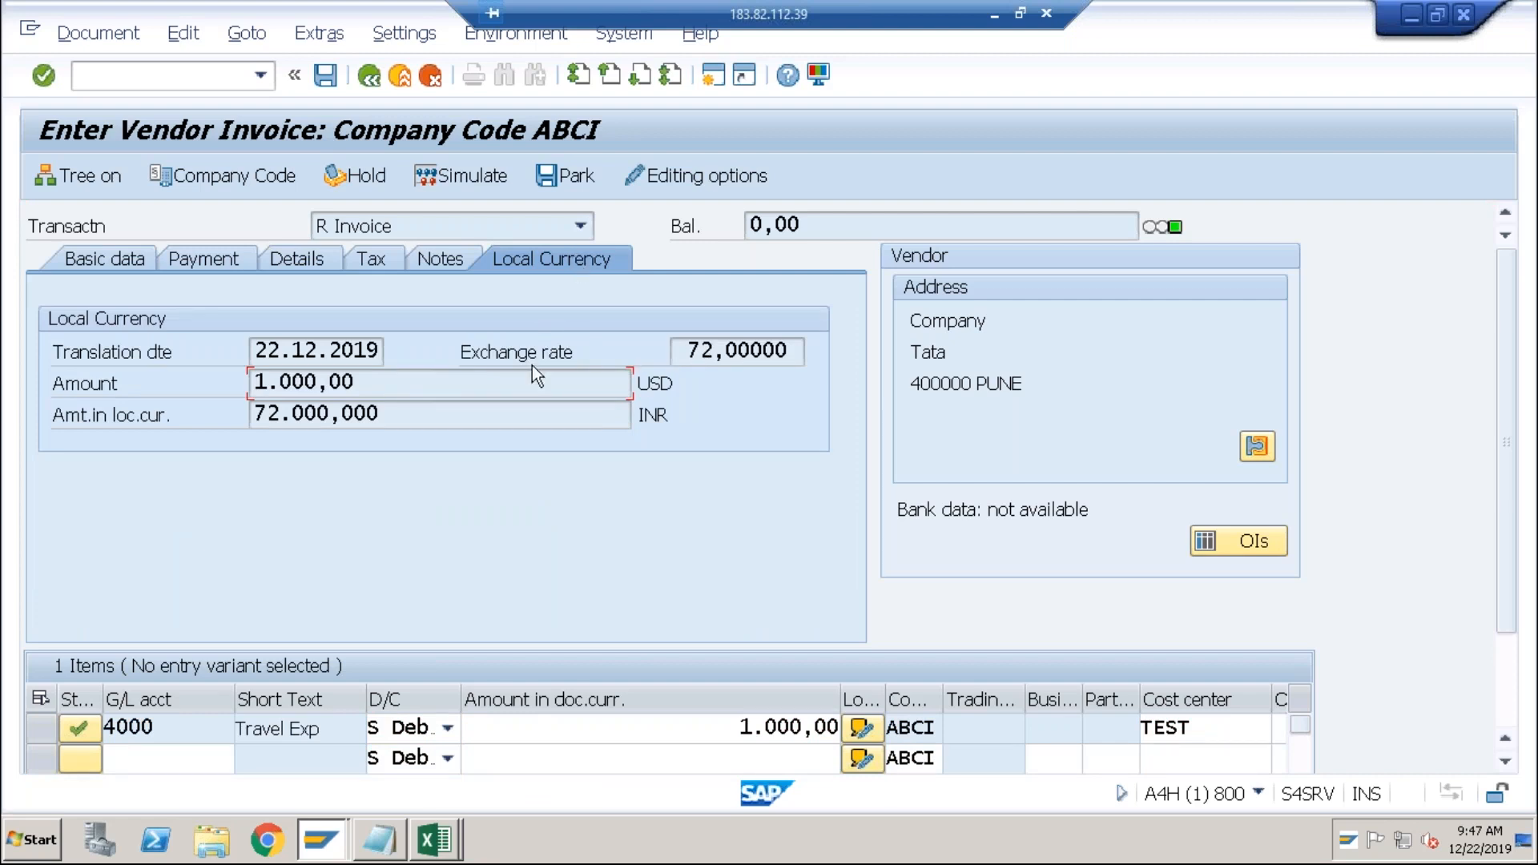
left_click(435, 381)
left_click(427, 416)
left_click(681, 353)
left_click_drag(705, 351, 713, 351)
left_click(713, 351)
left_click_drag(787, 352, 676, 352)
left_click(676, 352)
left_click_drag(392, 419, 254, 413)
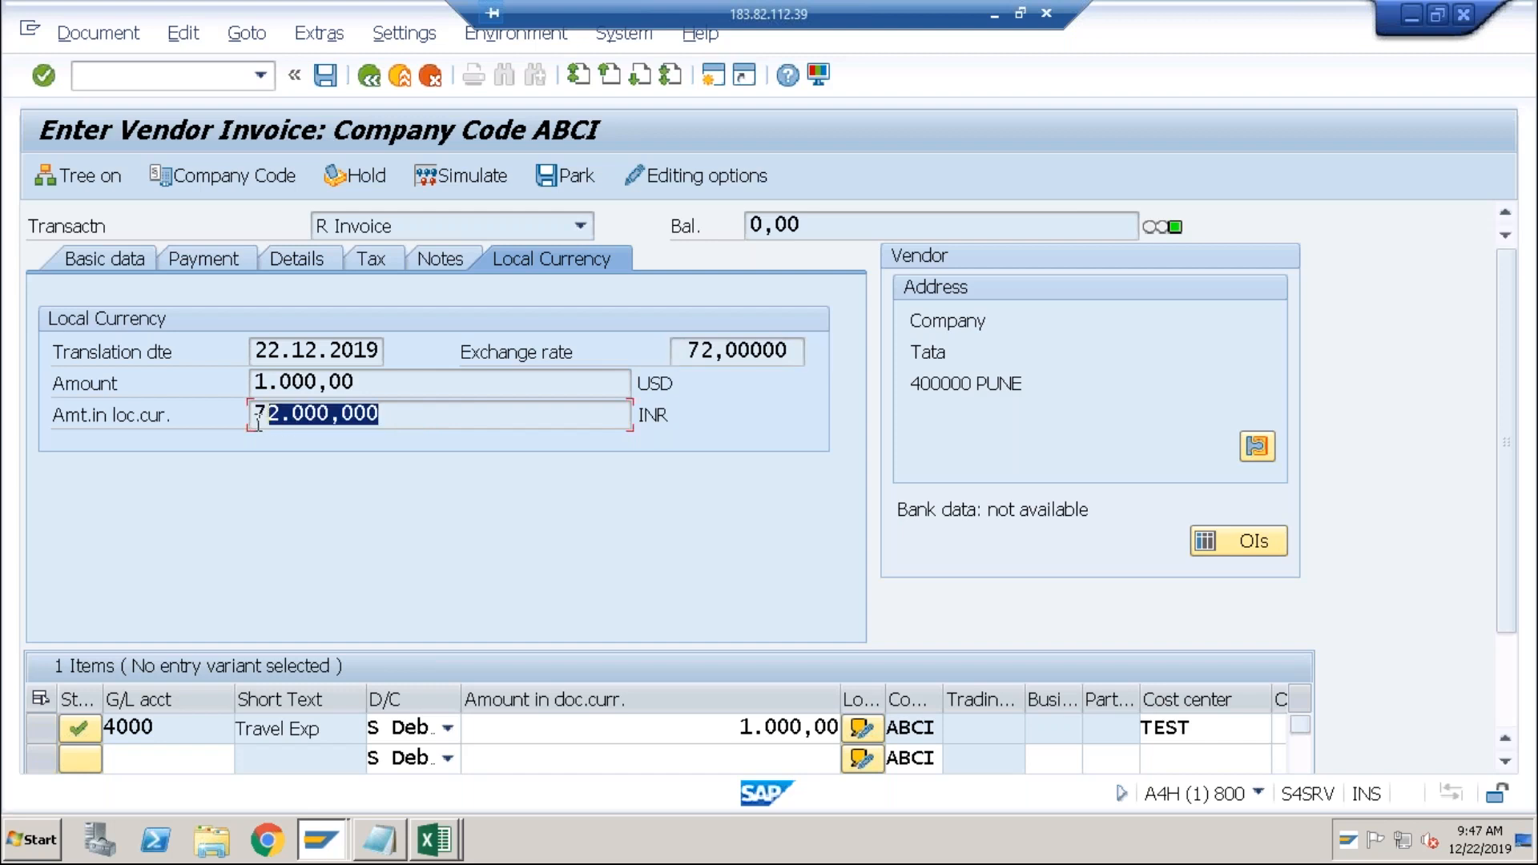
left_click(254, 414)
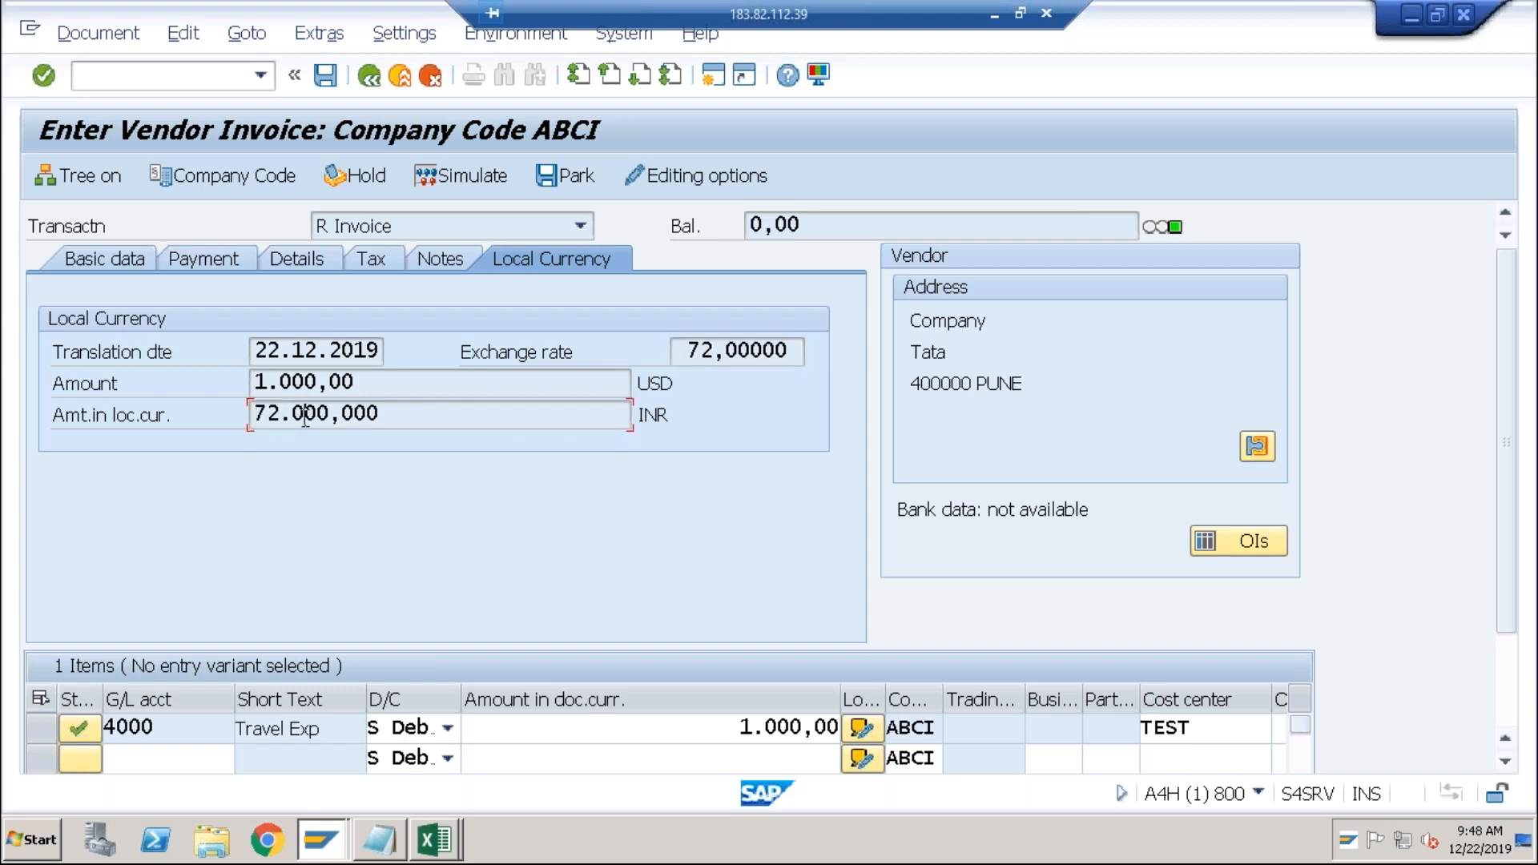
left_click(305, 416)
left_click_drag(687, 351, 785, 340)
left_click(784, 340)
left_click(538, 386)
left_click(525, 411)
Change the invoice's TC amount in R4C4 from 100 to 1000, yielding 72000 INR.
key("alt+Tab")
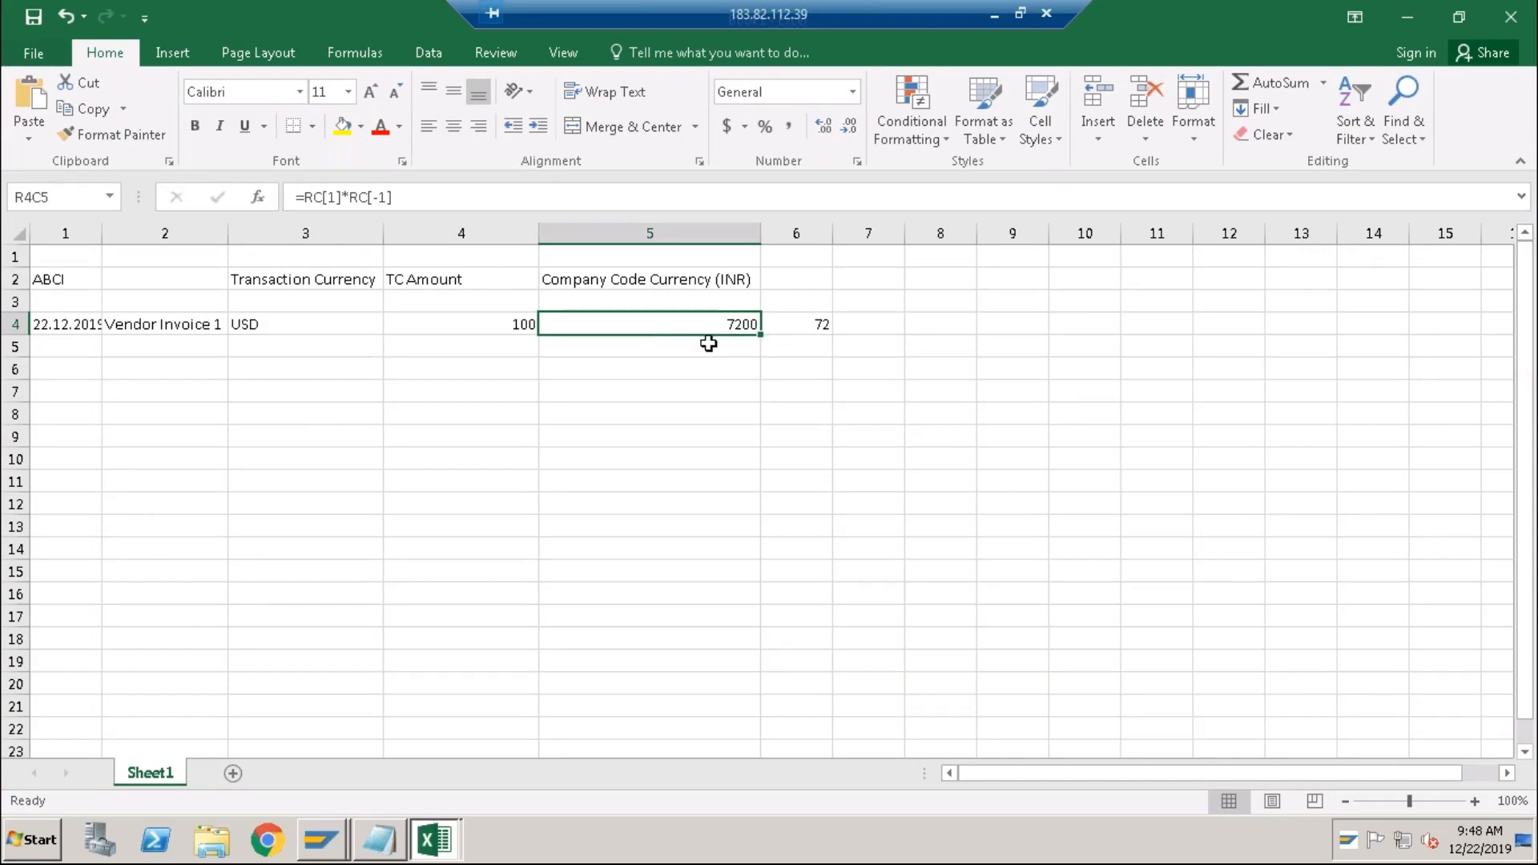
key("alt+Tab")
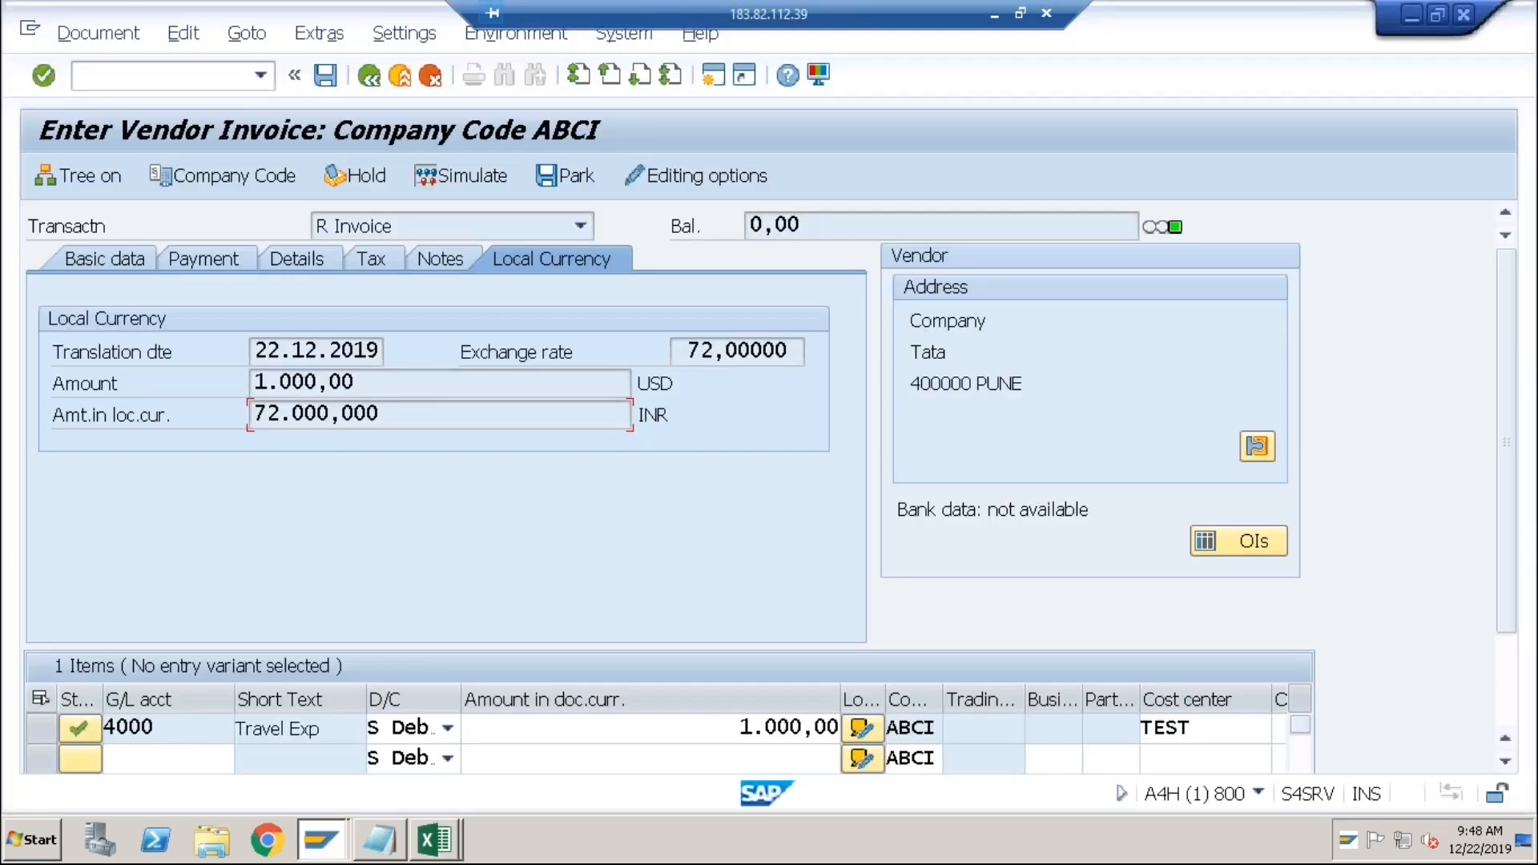
key("alt+Tab")
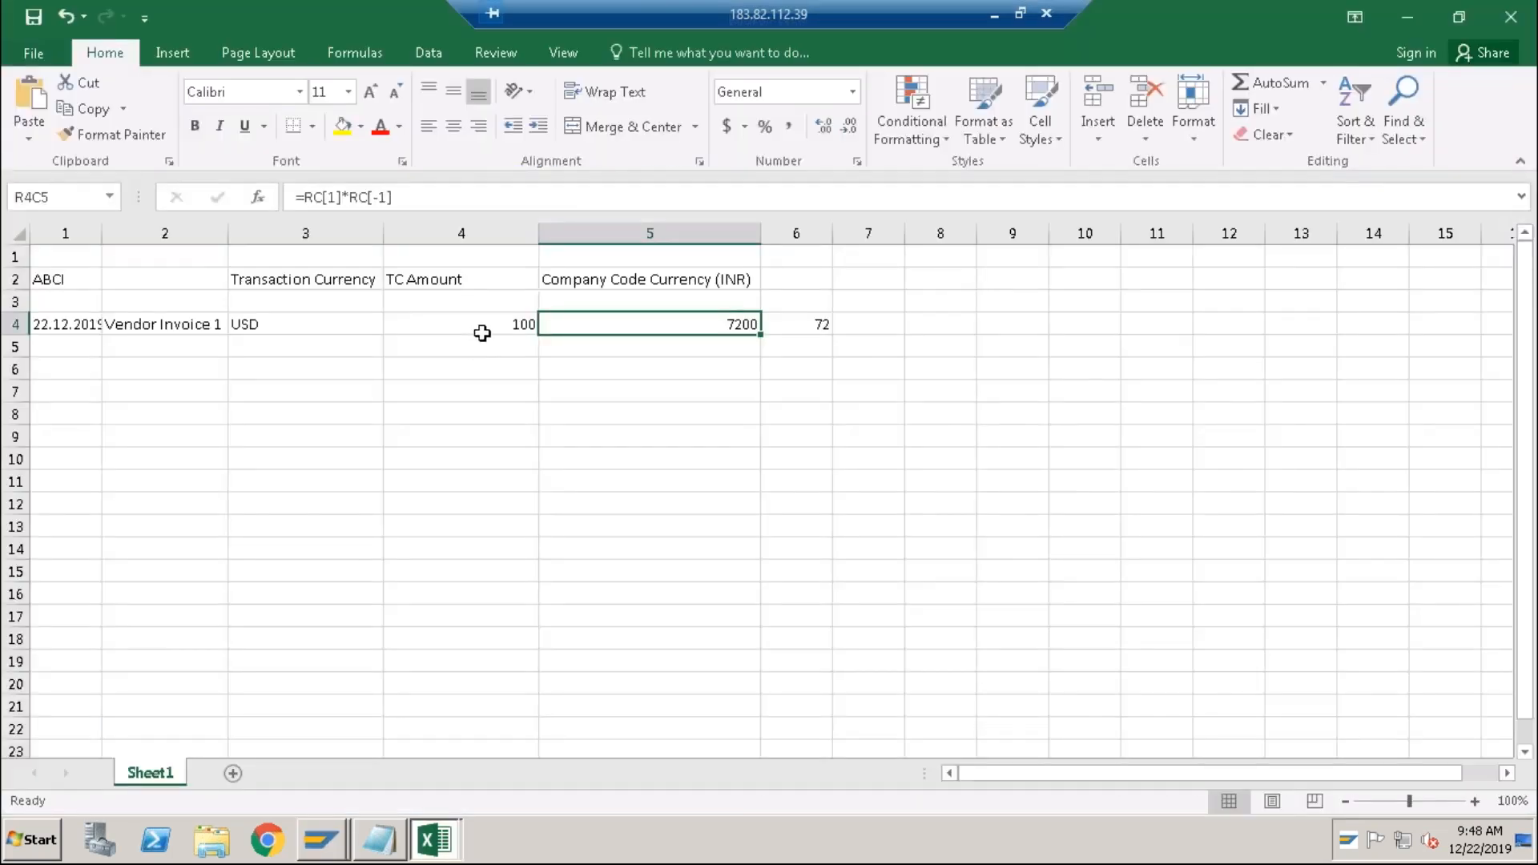
left_click(481, 334)
double_click(512, 324)
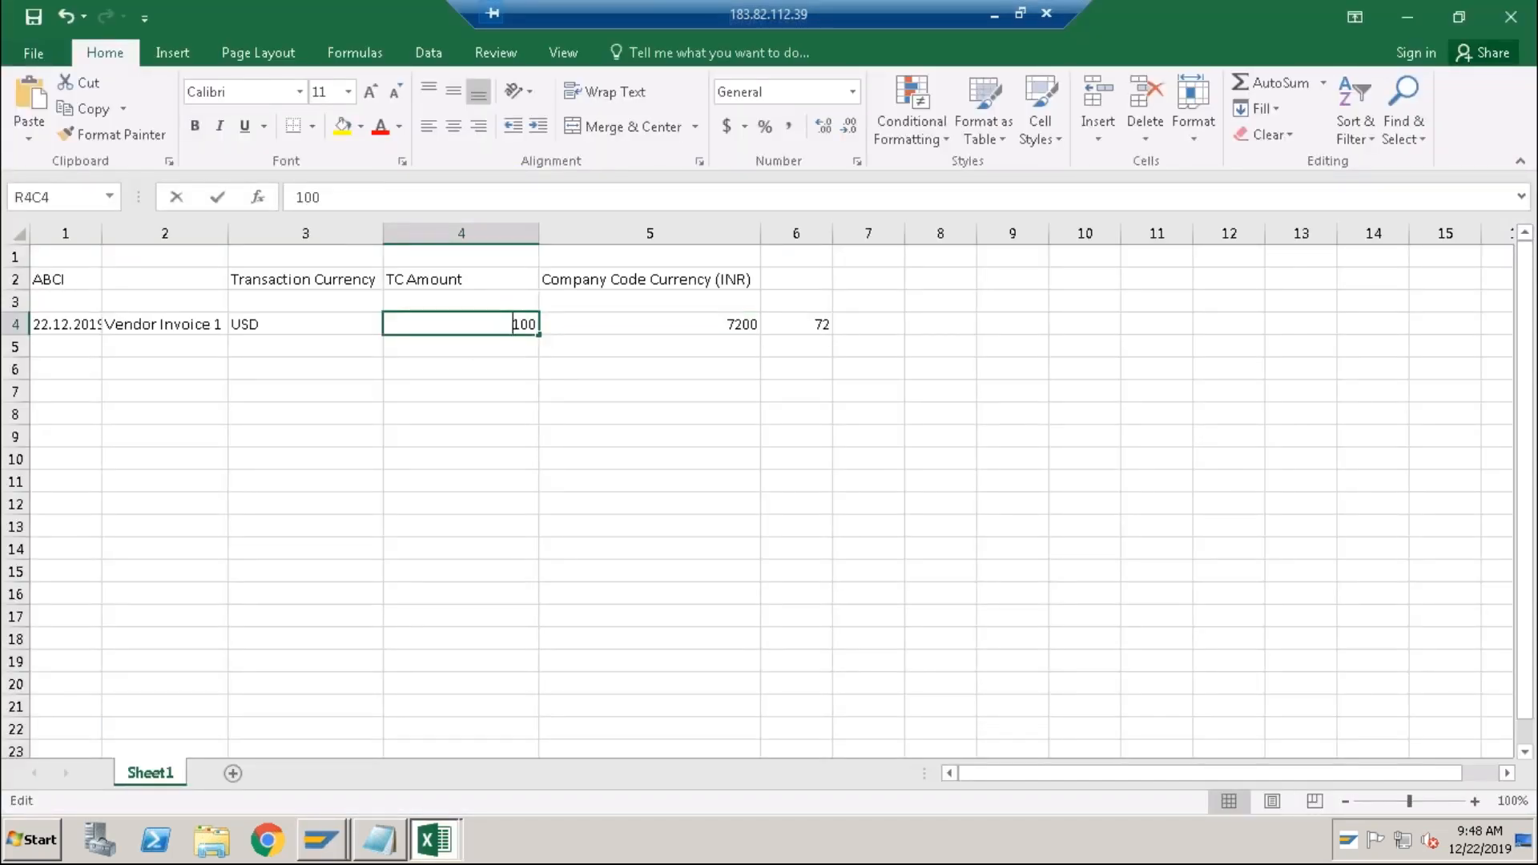
type("0")
key("Return")
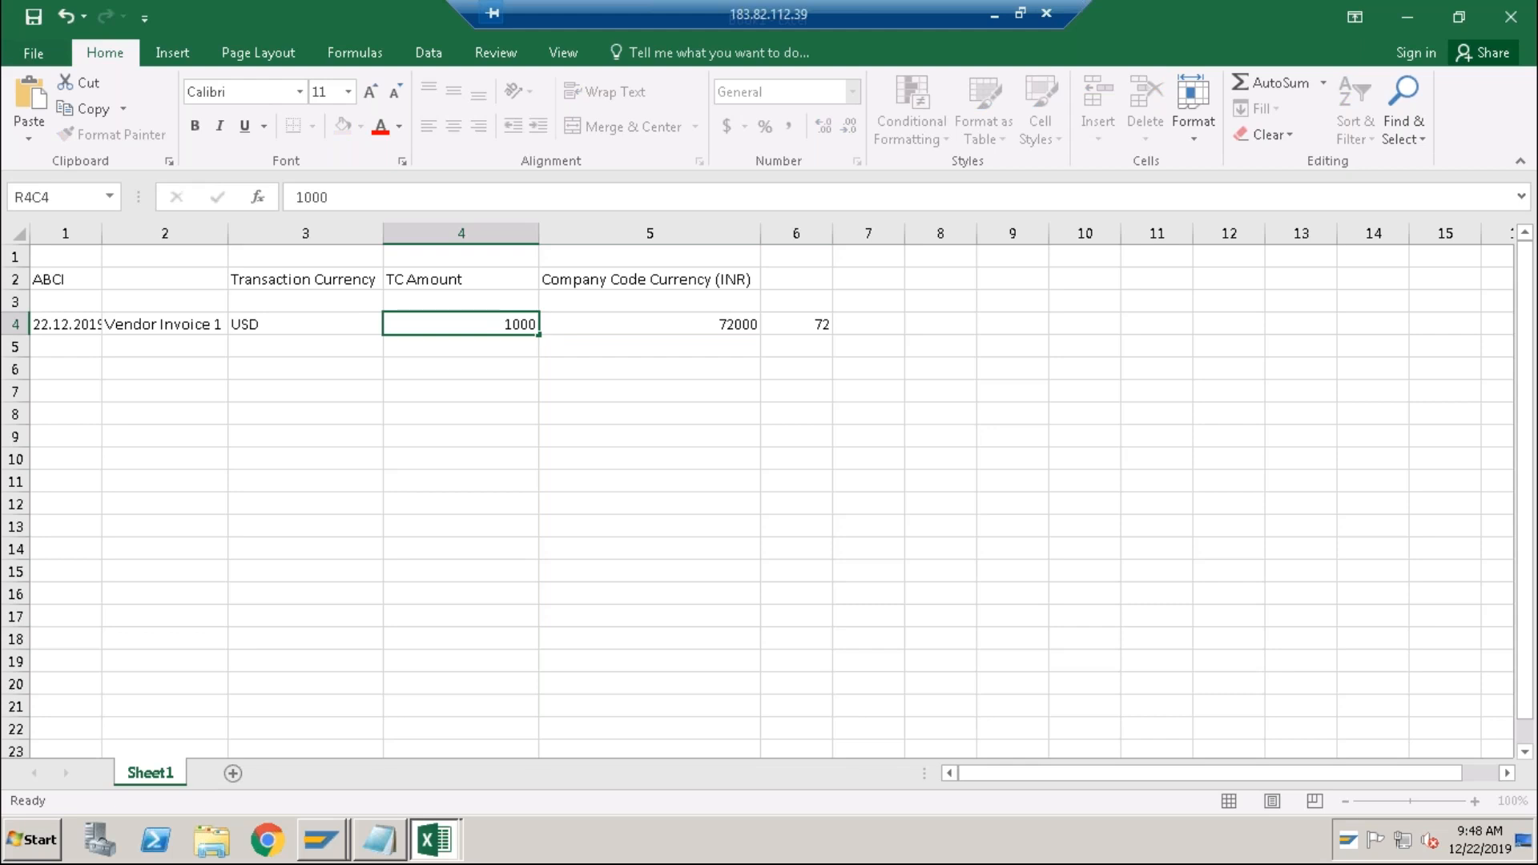
left_click(732, 334)
Compare against SAP's local amount of 72.000,000, then return to Excel.
key("alt+Tab")
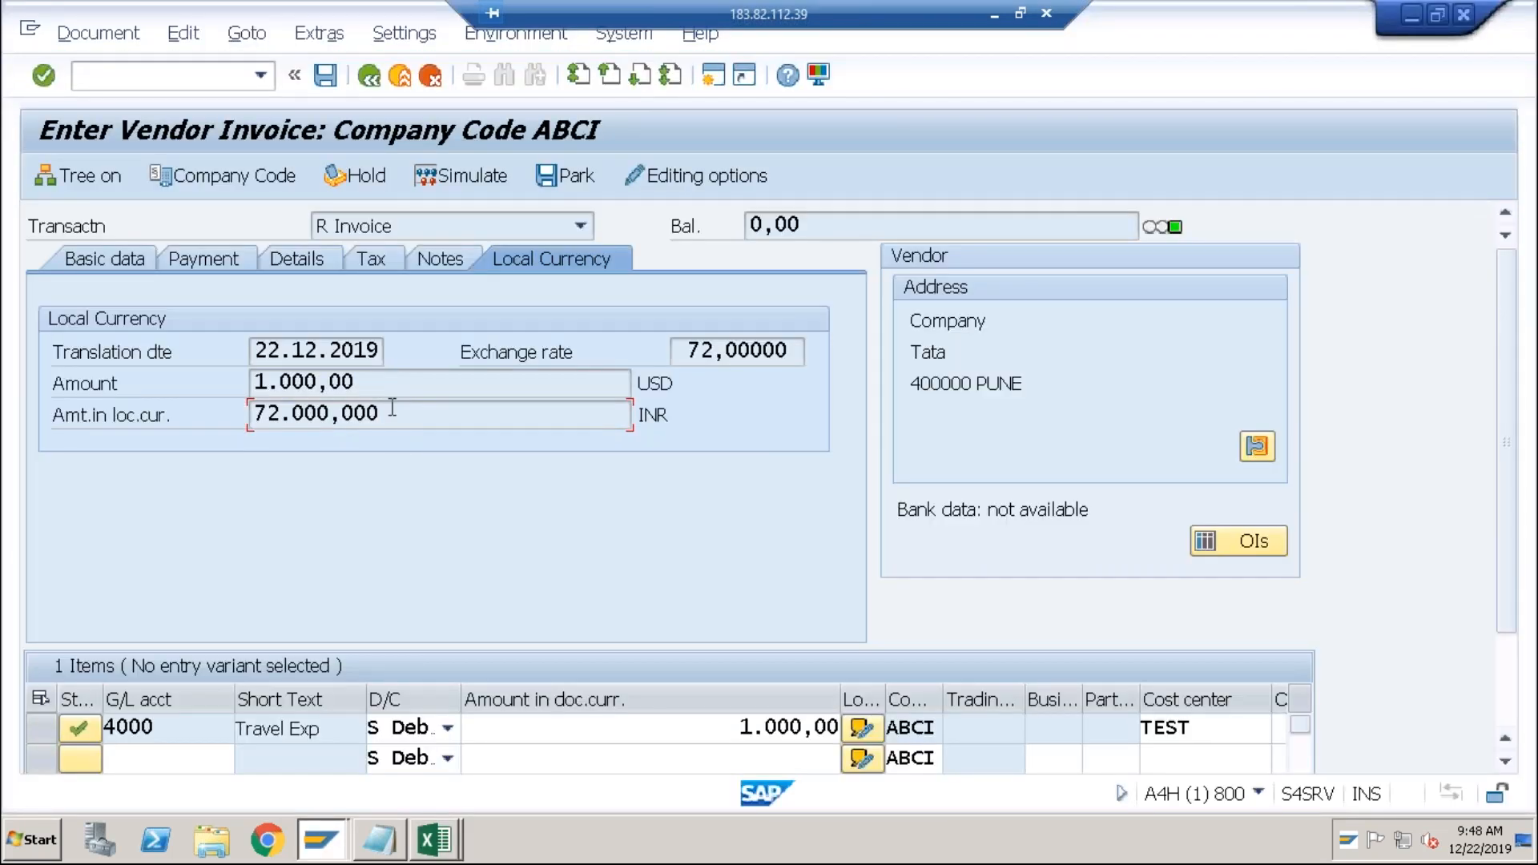
left_click_drag(382, 413, 253, 412)
left_click(254, 412)
key("alt+Tab")
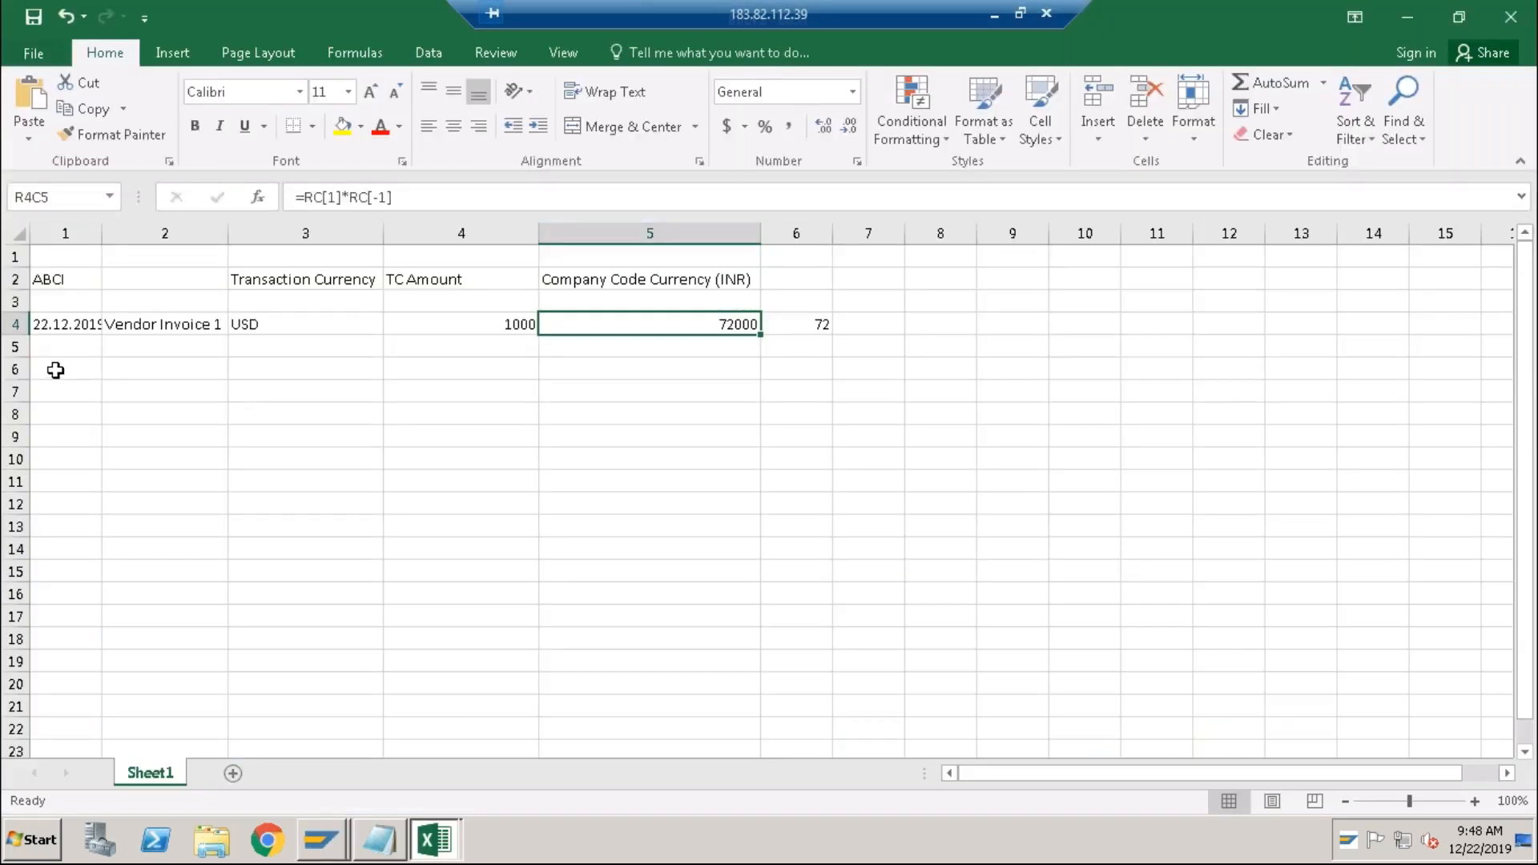
Enter the payment date 30.12.2019 and the description Payment in row 6.
left_click(55, 369)
type("30")
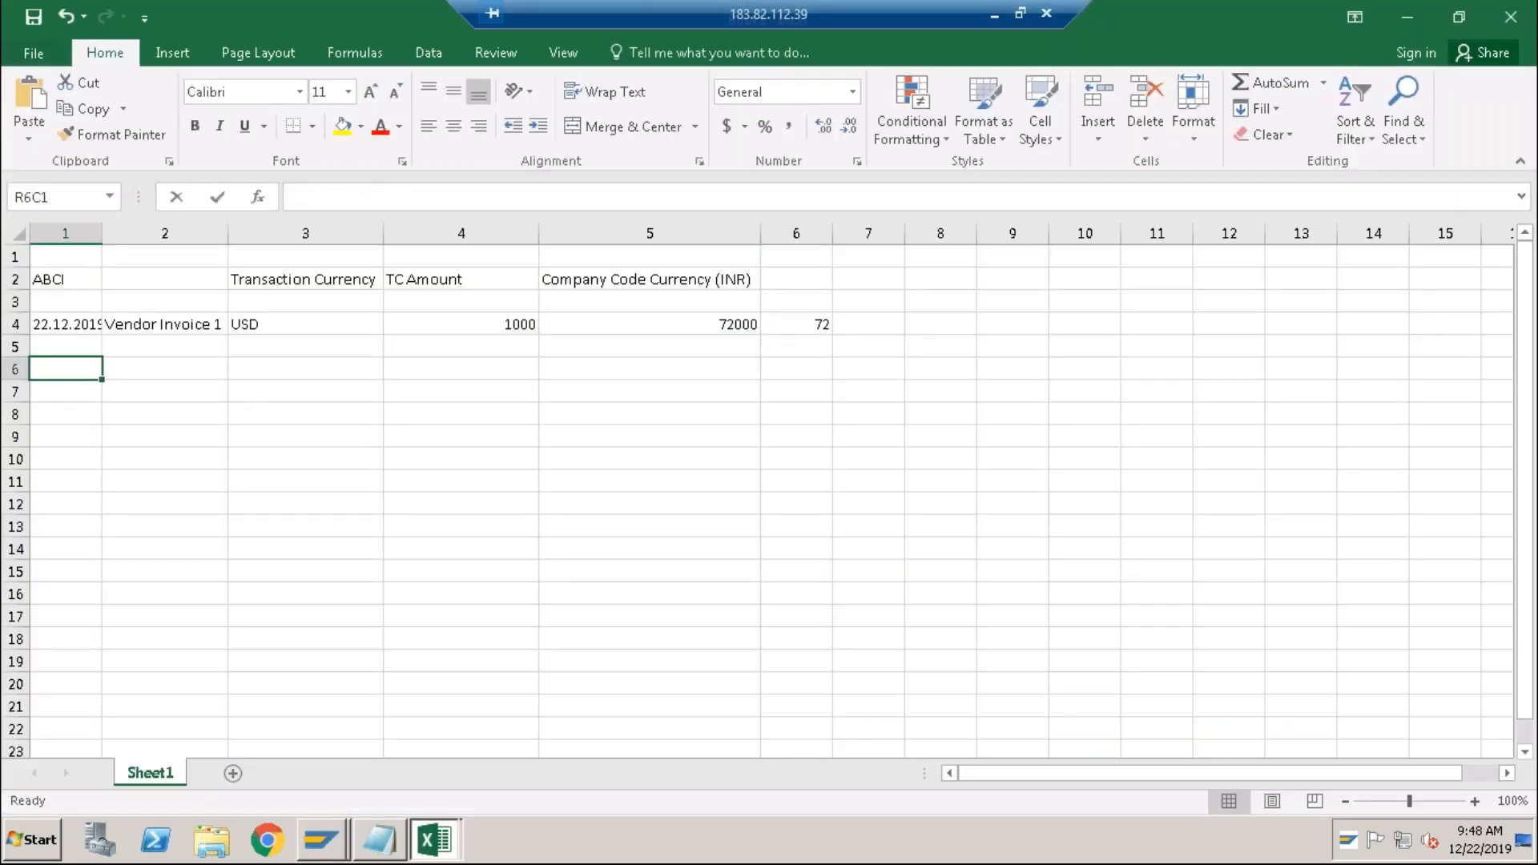
type(".12.2019")
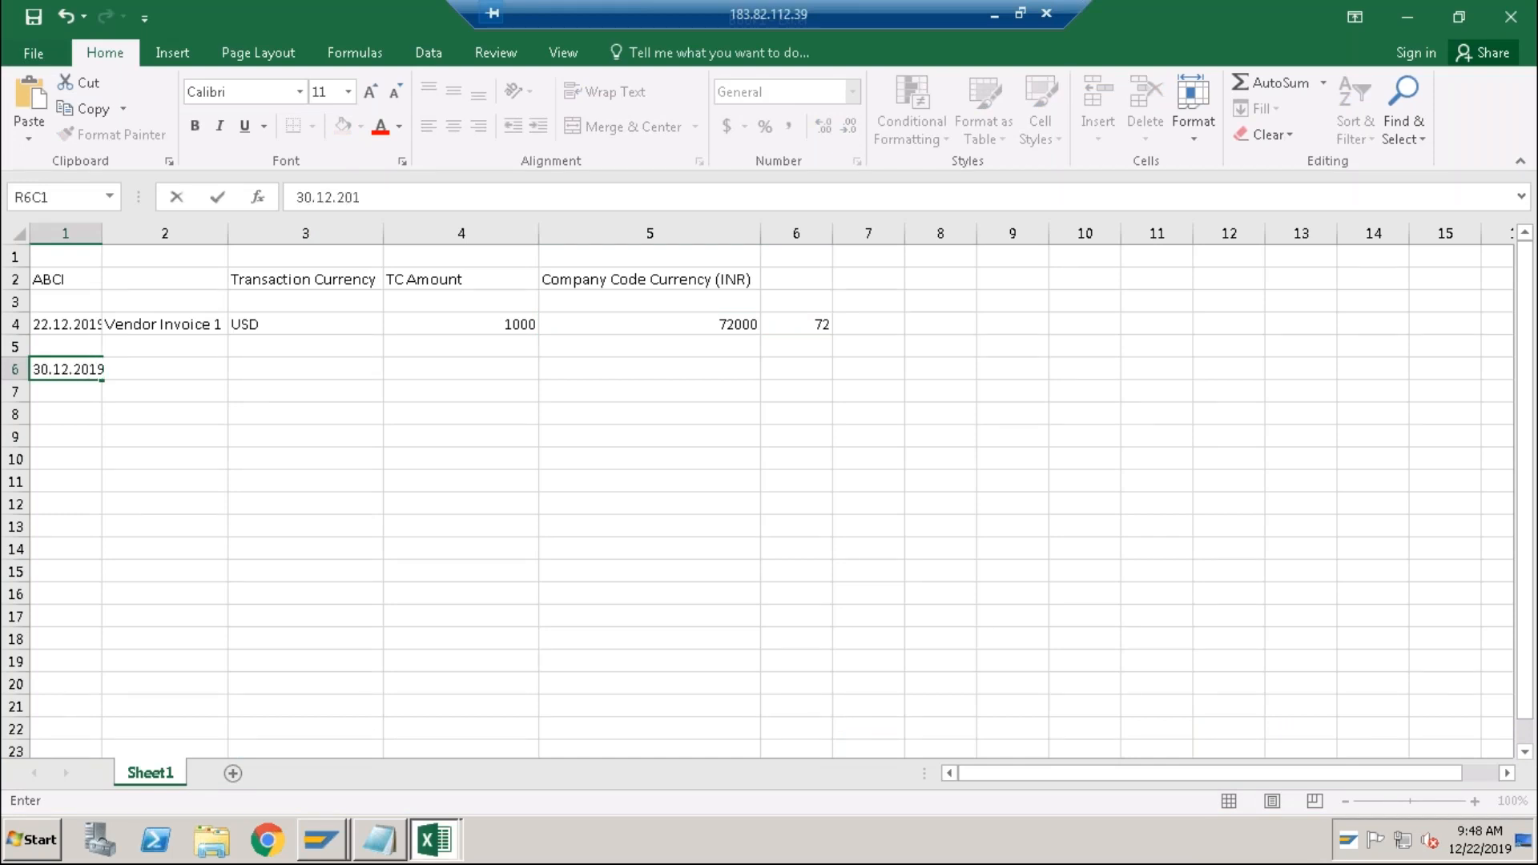
key("ctrl+Return")
key("Tab")
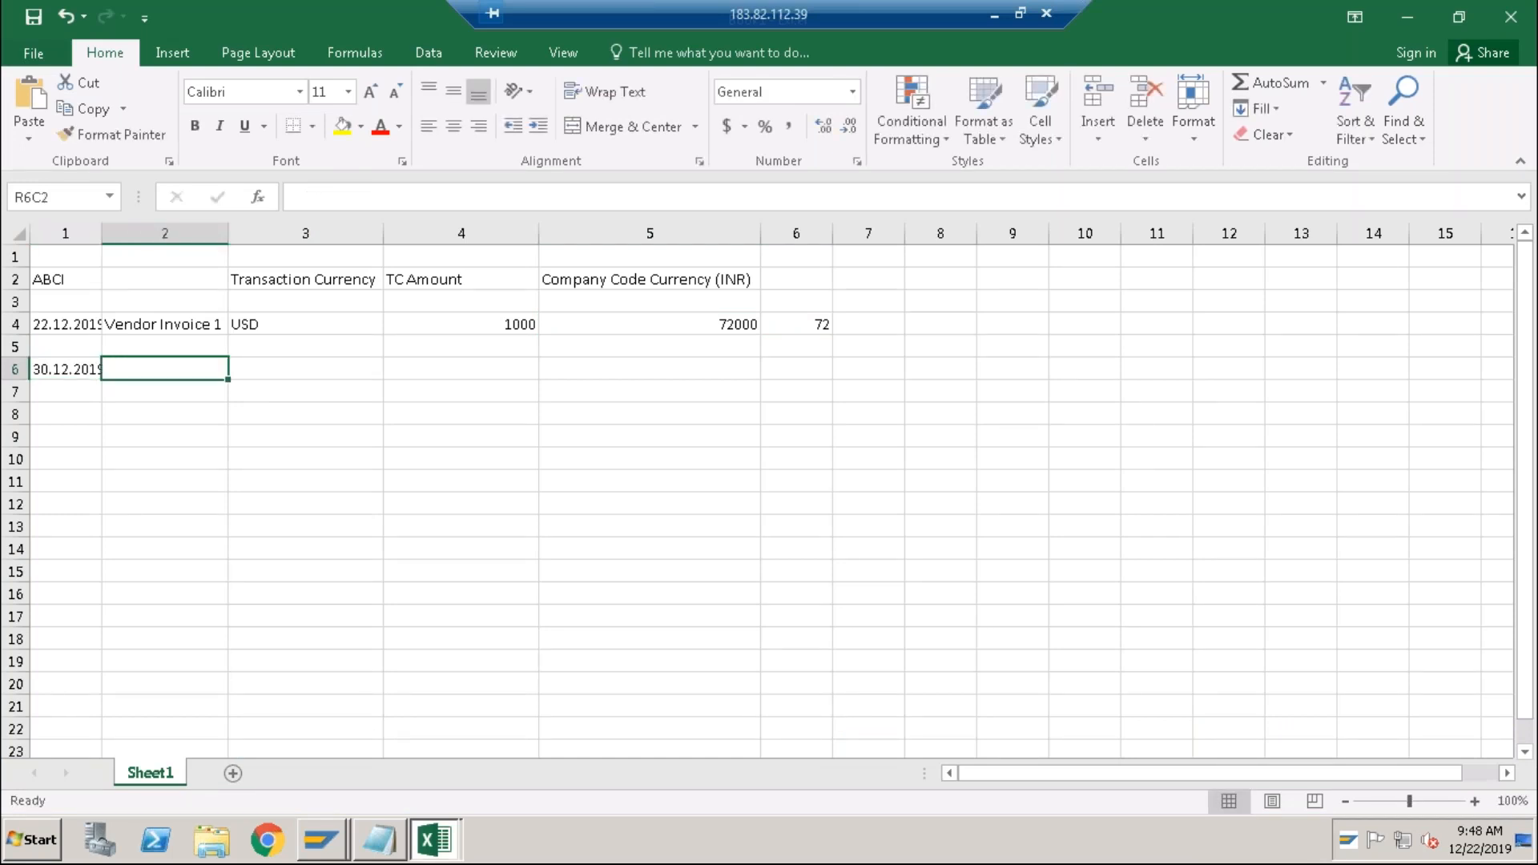
type("Payment")
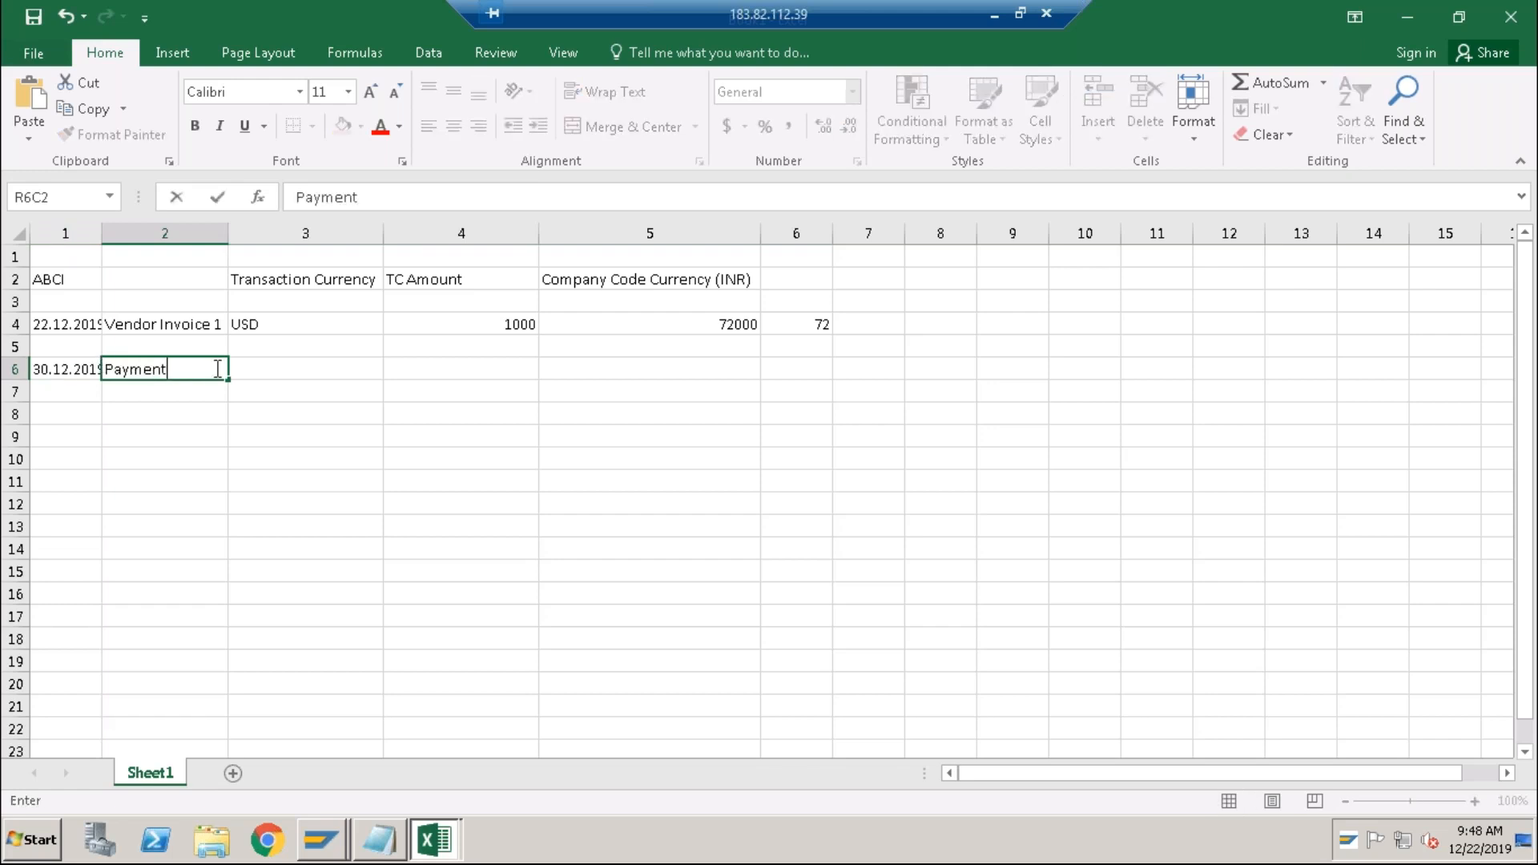
left_click(249, 368)
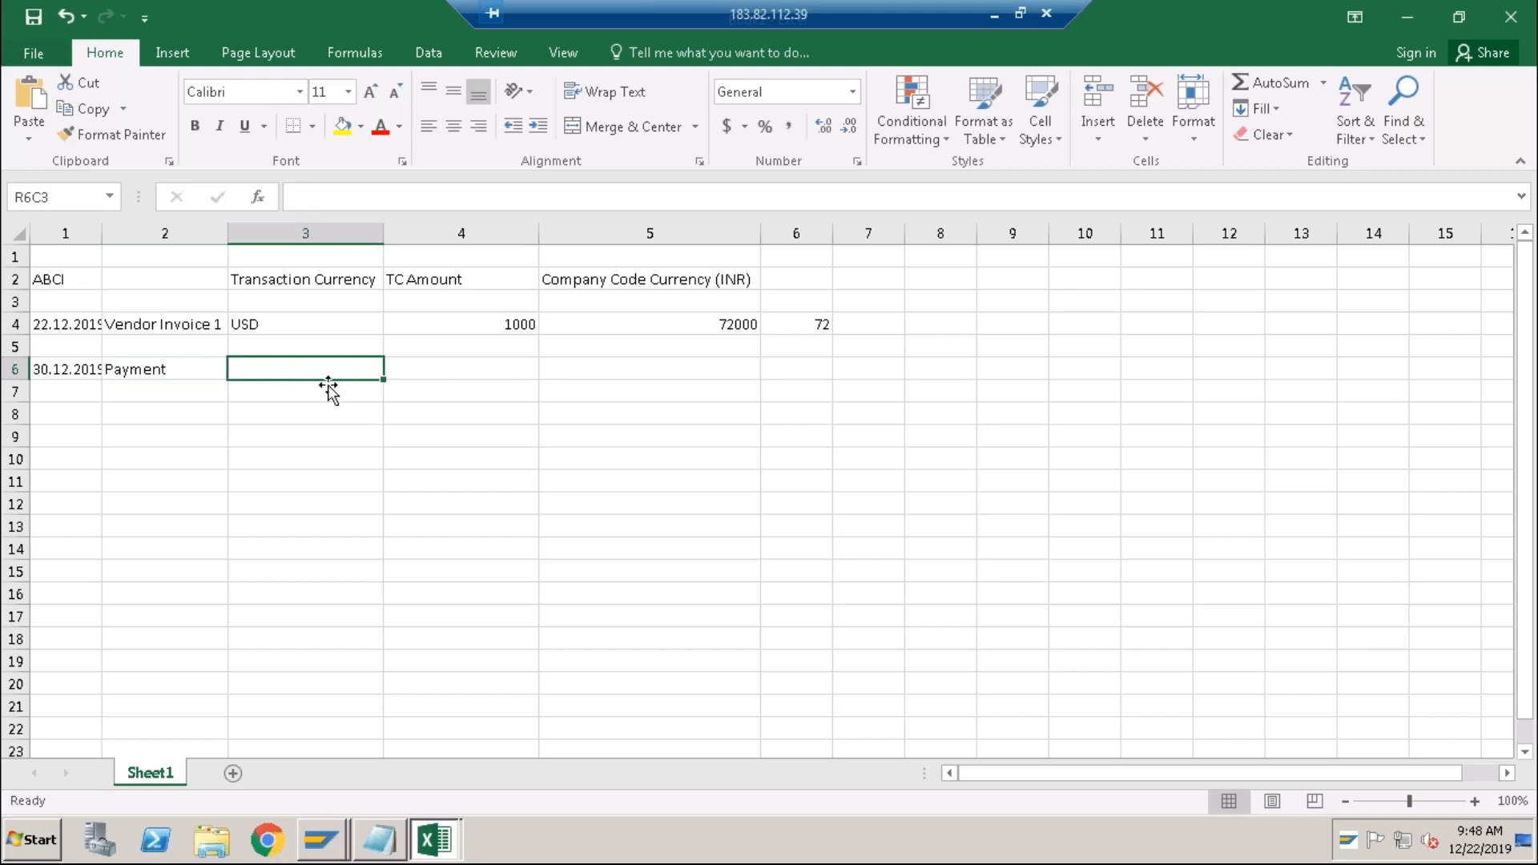
Fill the payment row with currency USD, amount 1000 and rate 71.
type("USD")
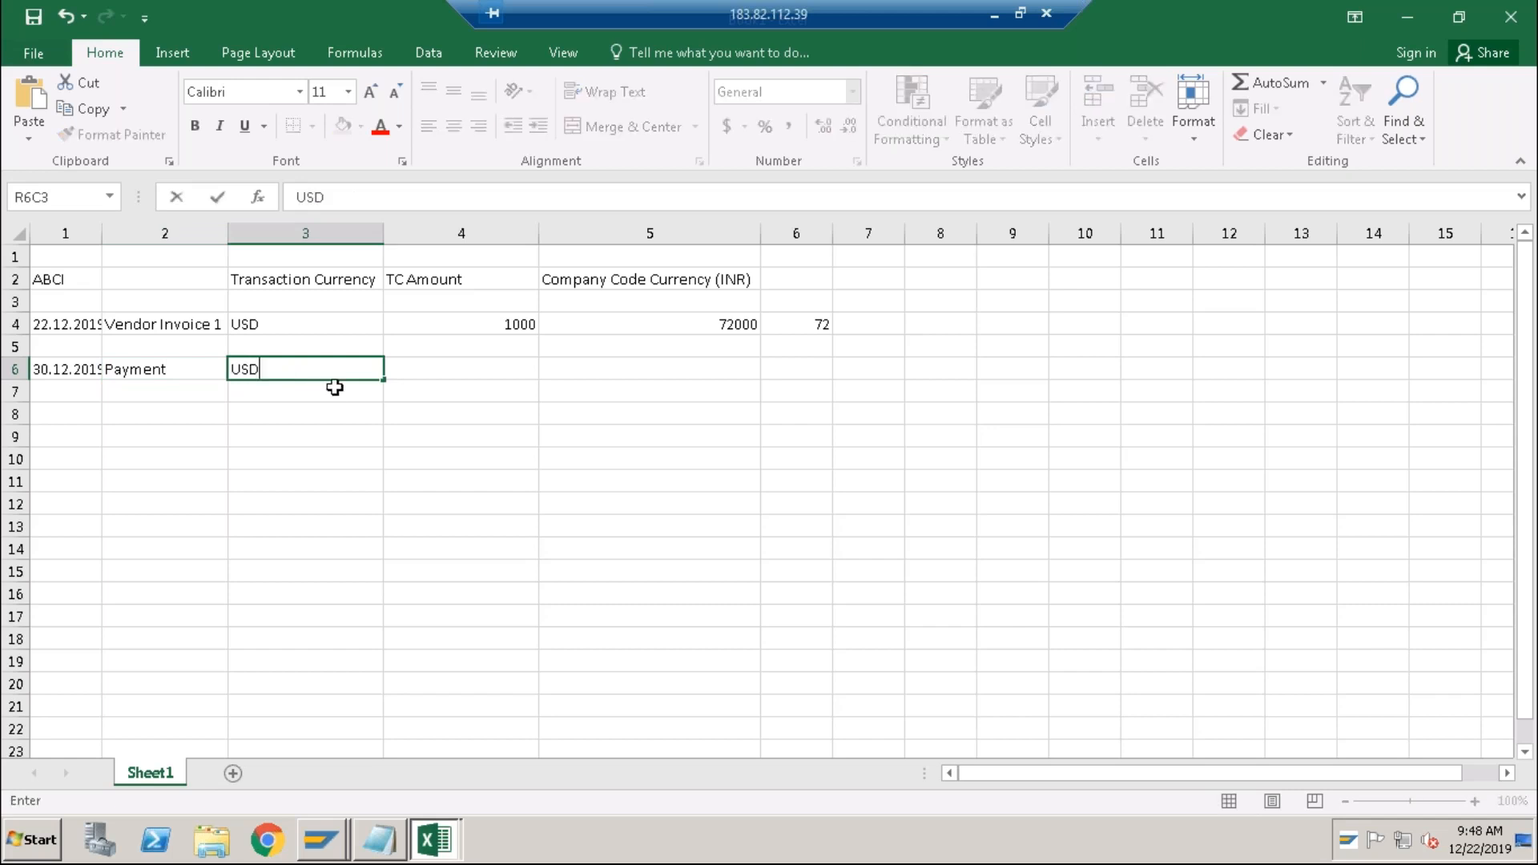
left_click(423, 366)
type("1000")
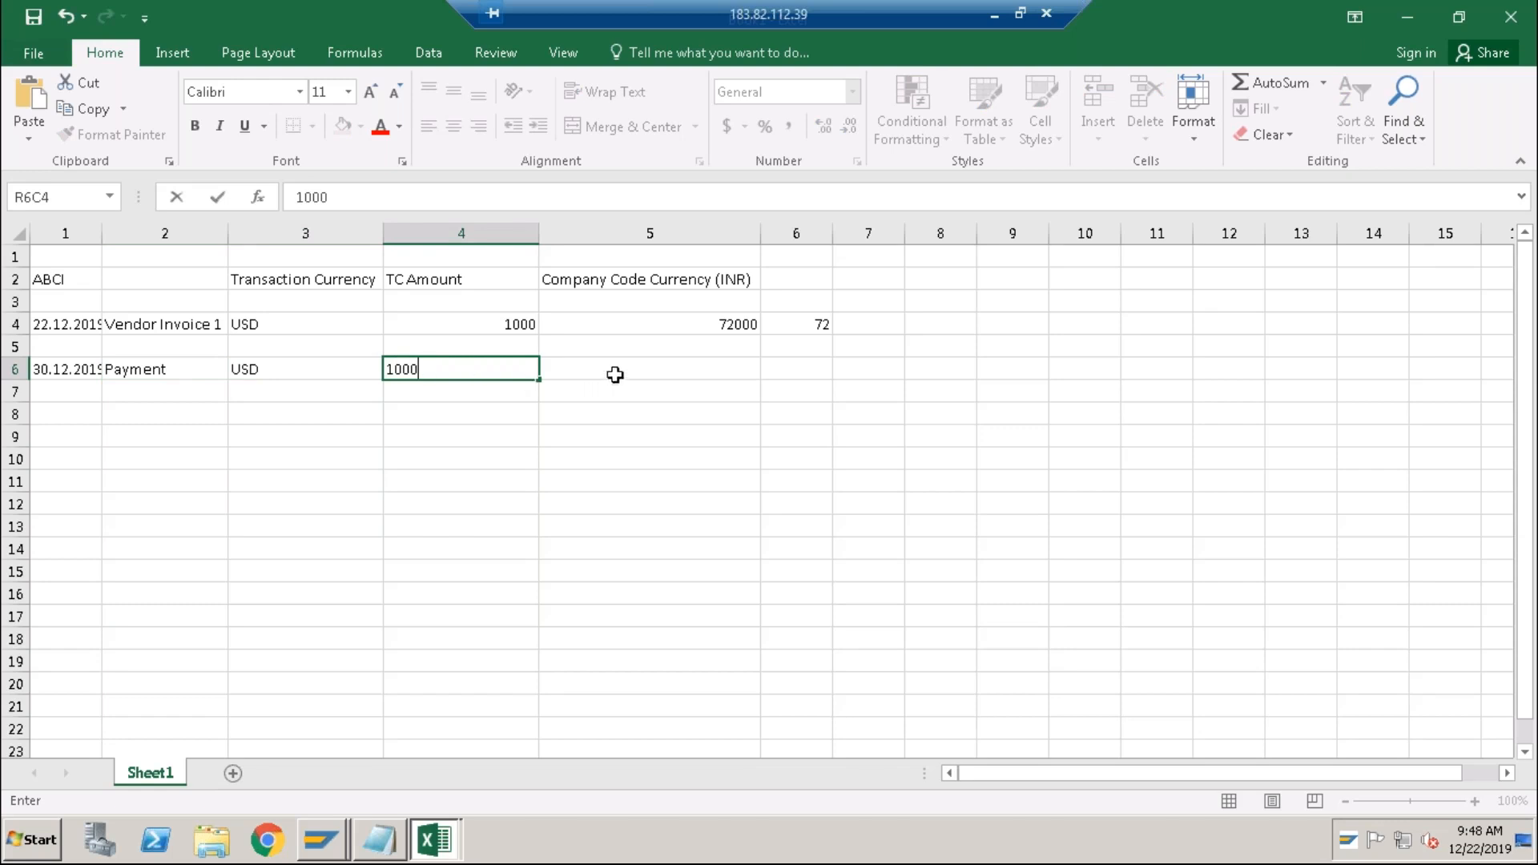
left_click(707, 370)
left_click(783, 369)
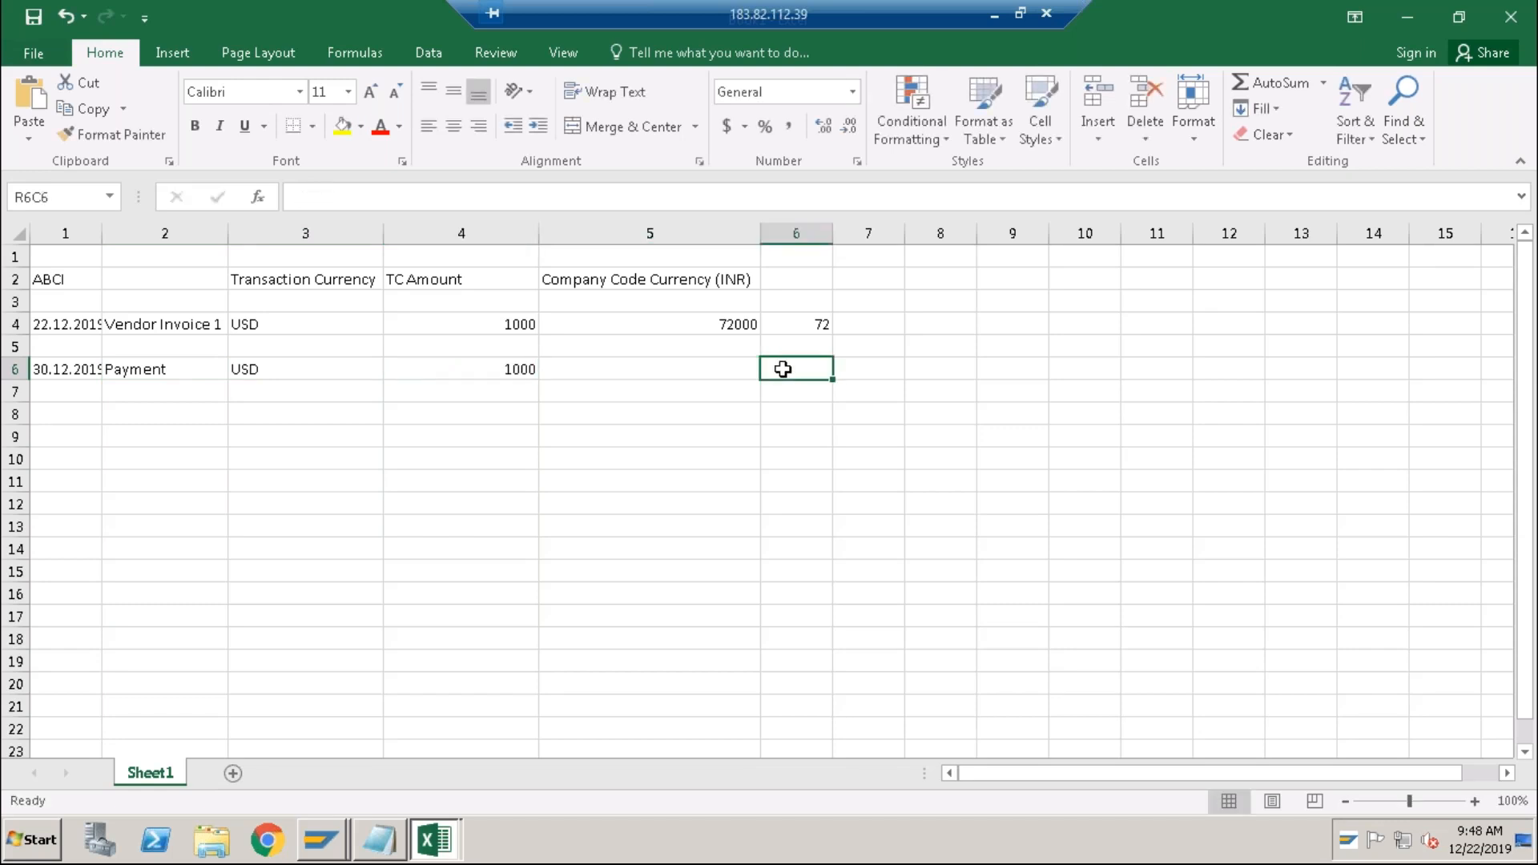
type("71")
key("Return")
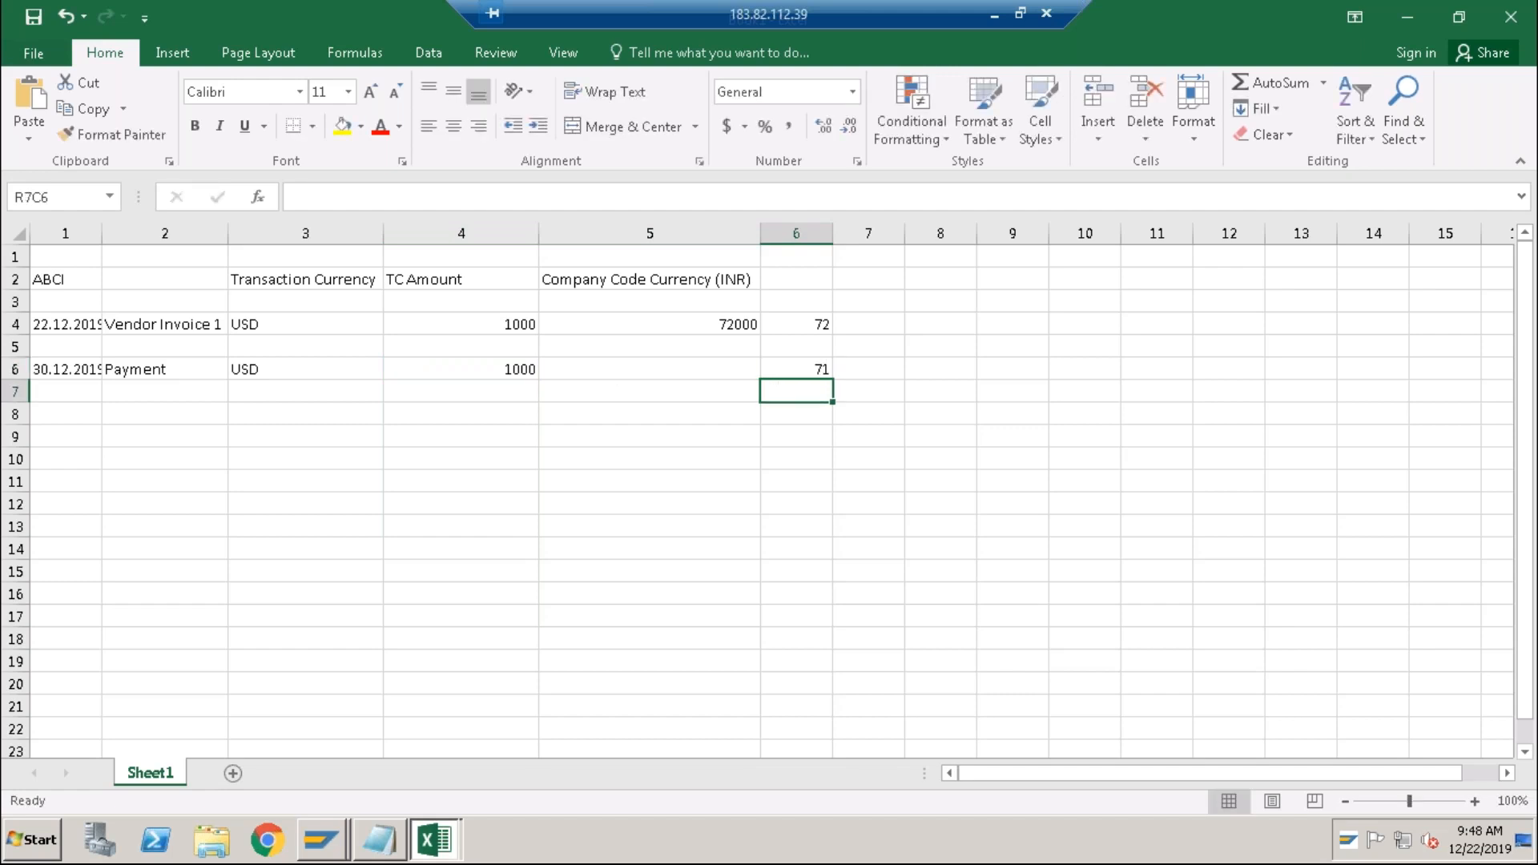
Copy R4C5's INR conversion formula into R6C5 to get 71000 INR.
left_click(728, 371)
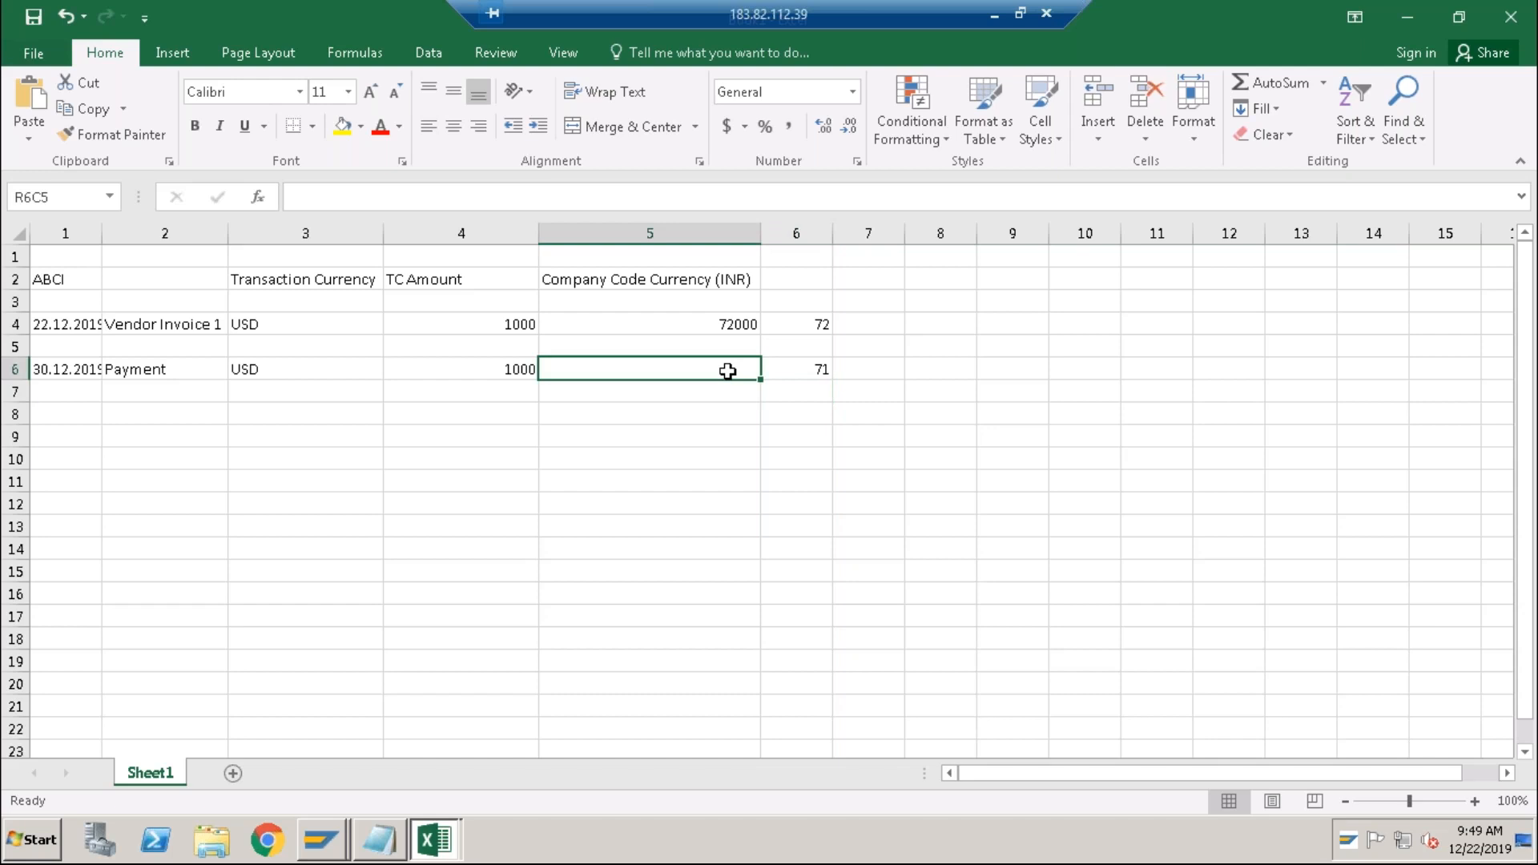
left_click(733, 319)
key("ctrl+c")
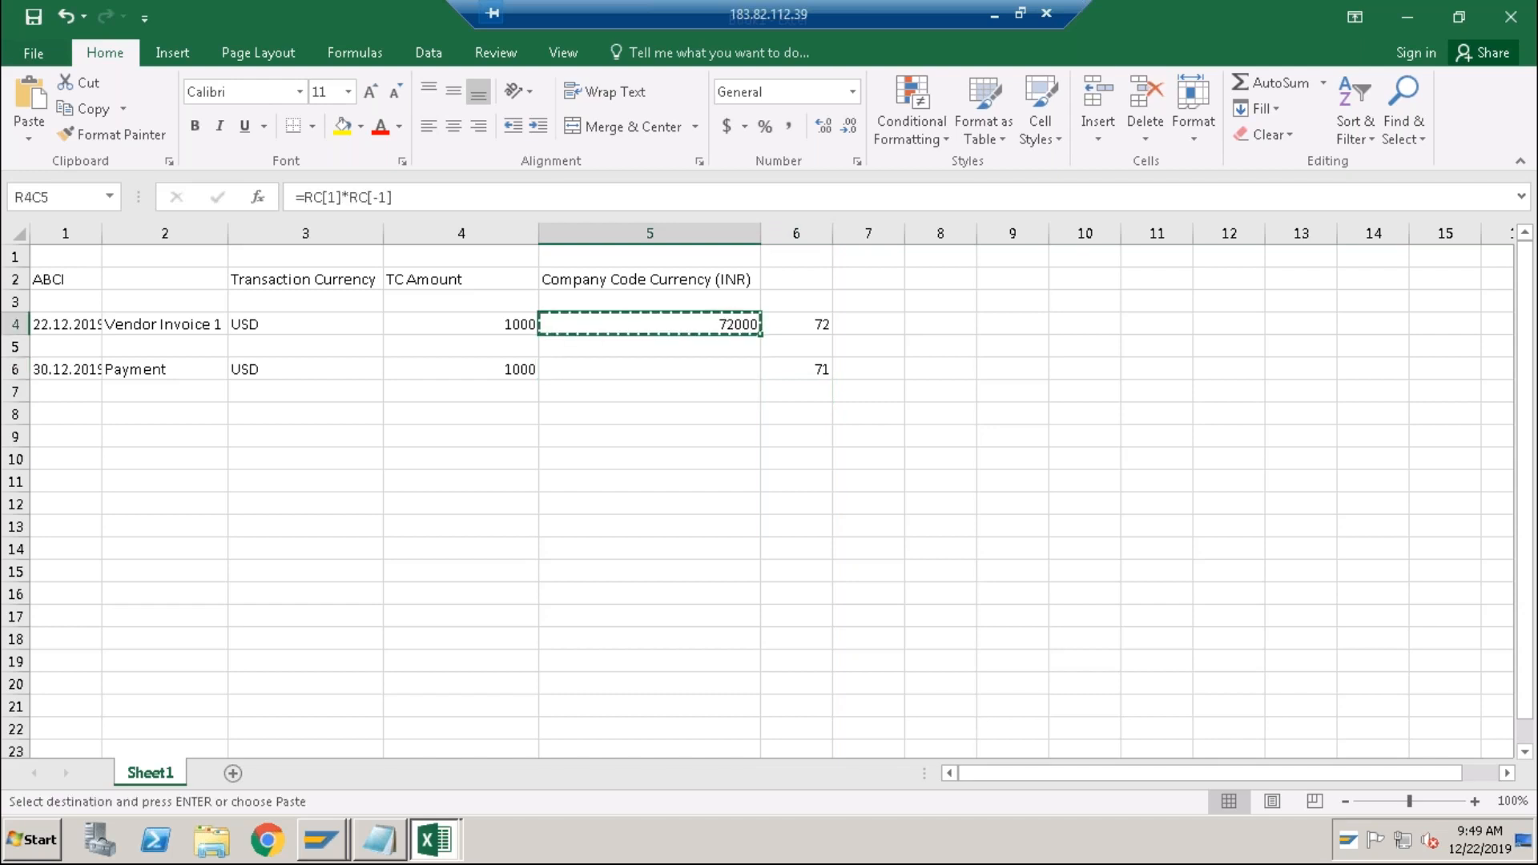
left_click(714, 369)
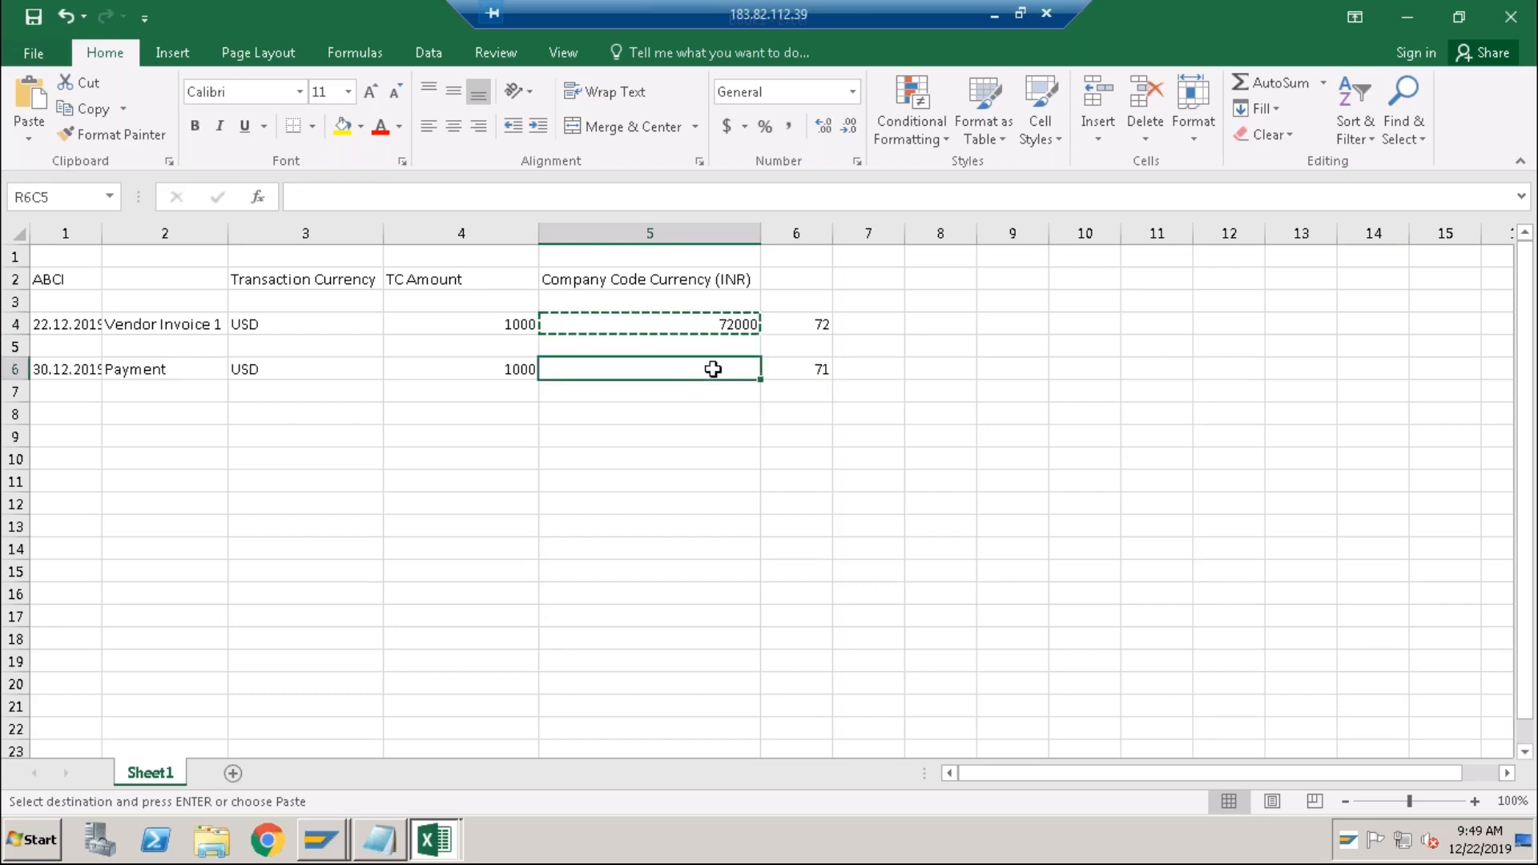
key("ctrl+v")
key("Escape")
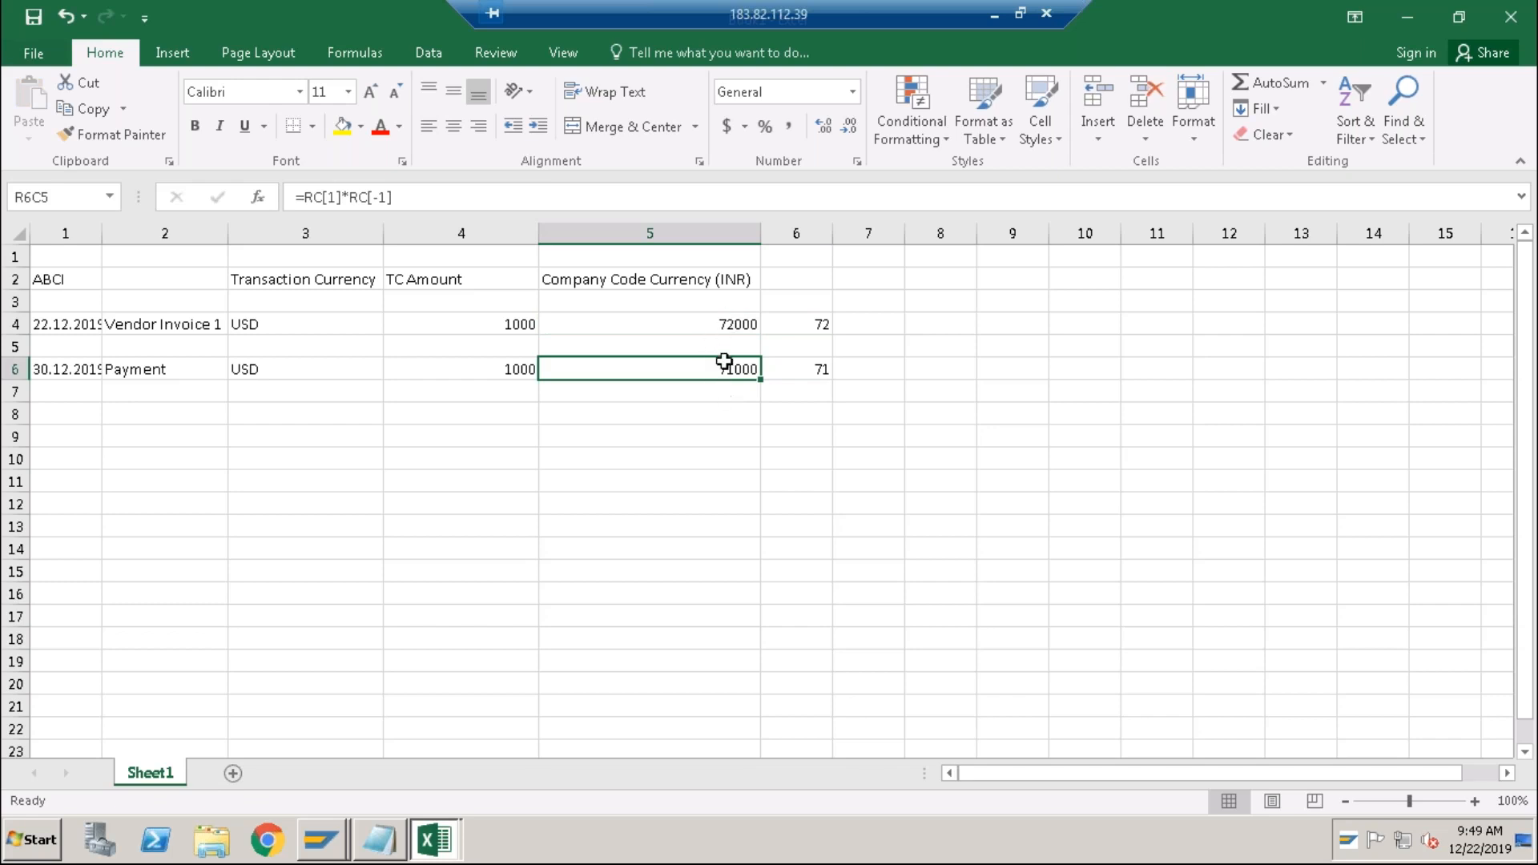
left_click(735, 326)
left_click(721, 367)
left_click(717, 419)
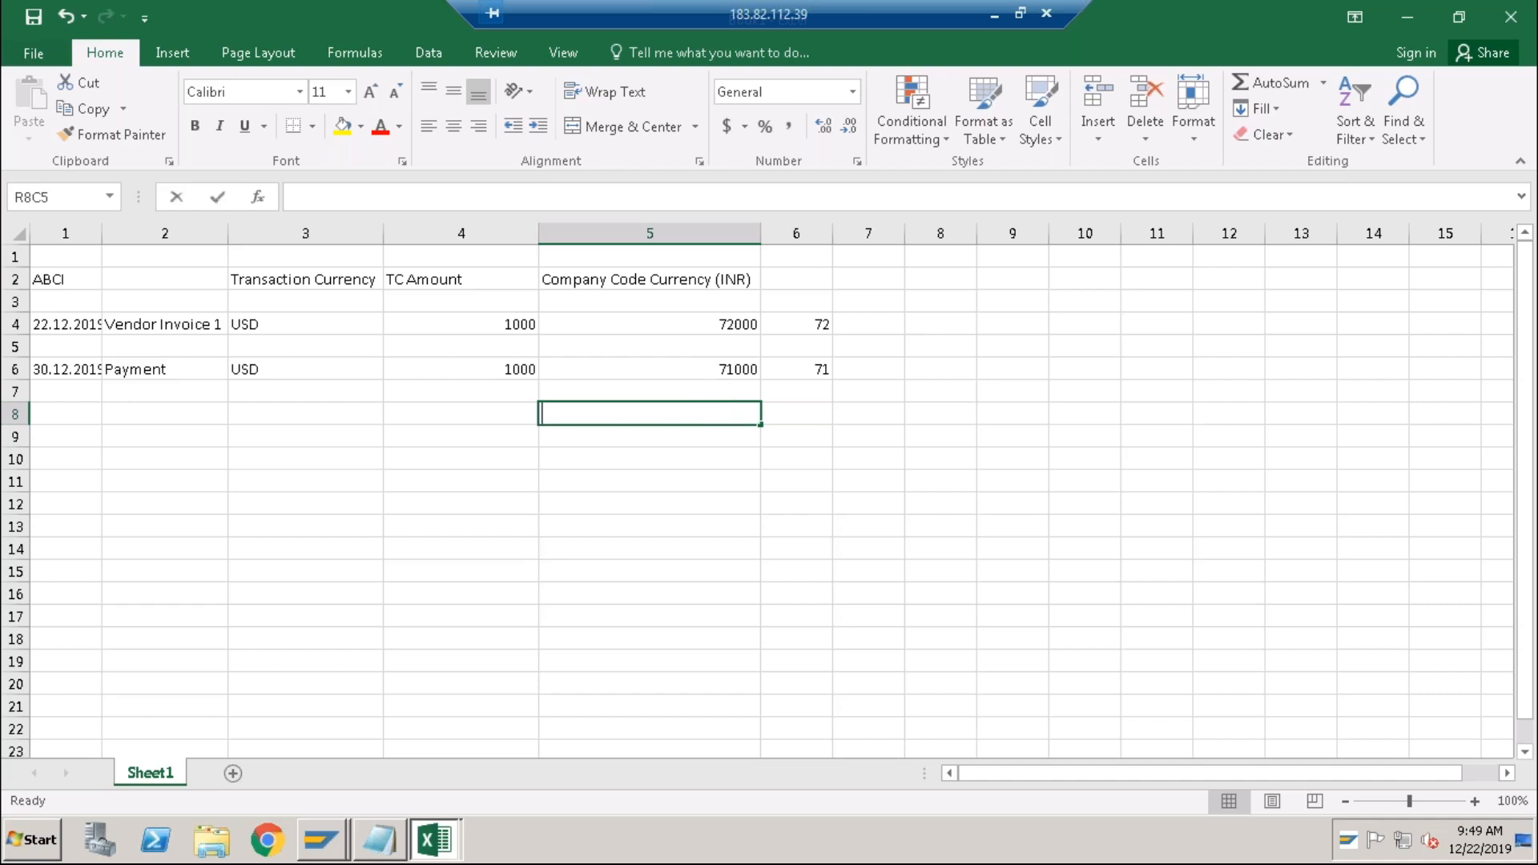
Add a row 8 line labelled Foreign Currency Gain with value 1000.
type("Foreign C")
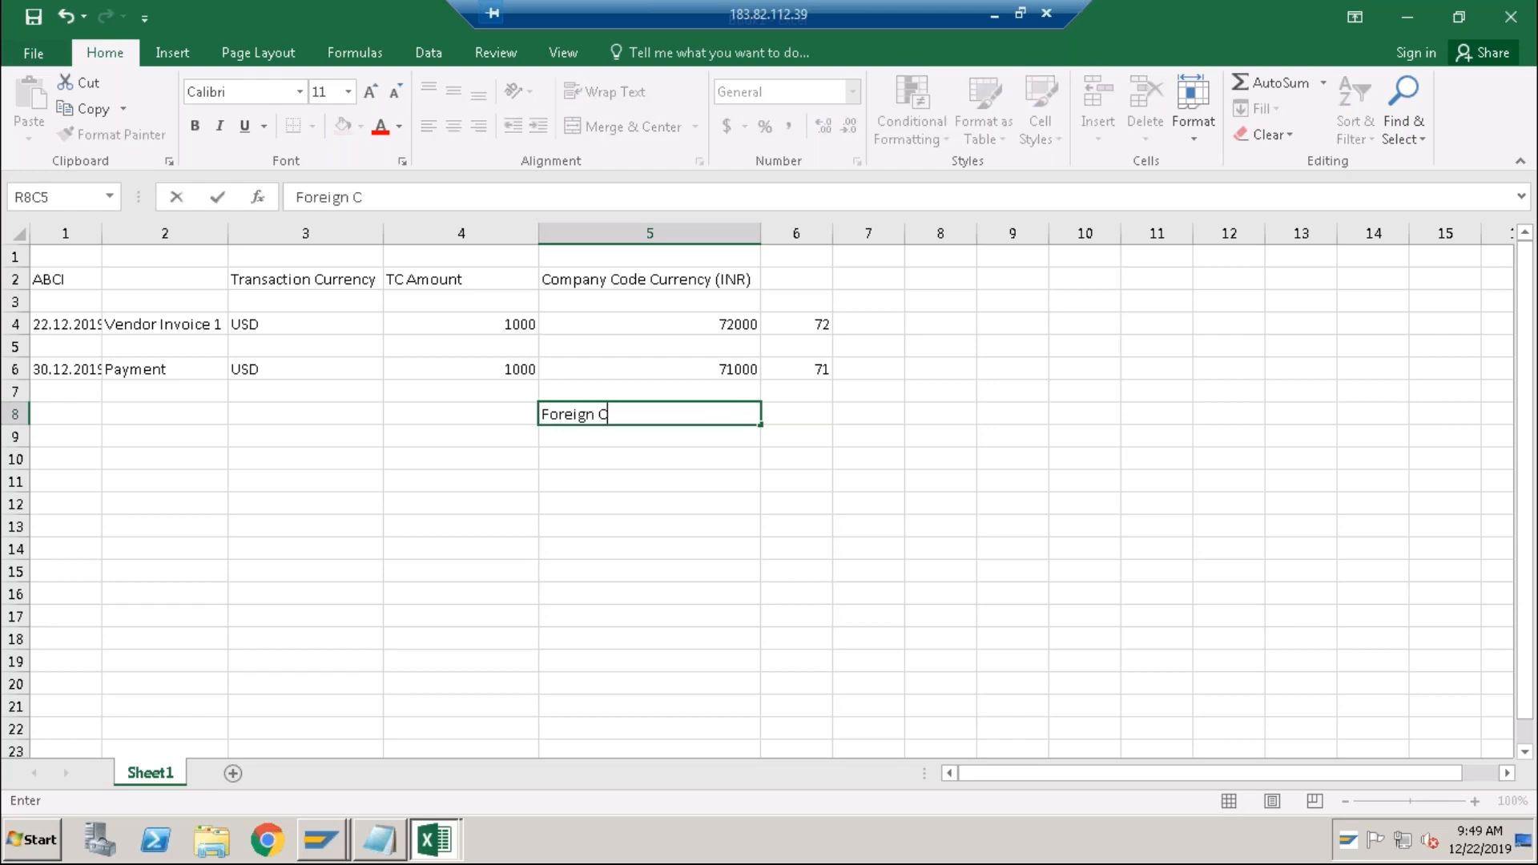
type("urrency Gain")
left_click(804, 415)
type("1000")
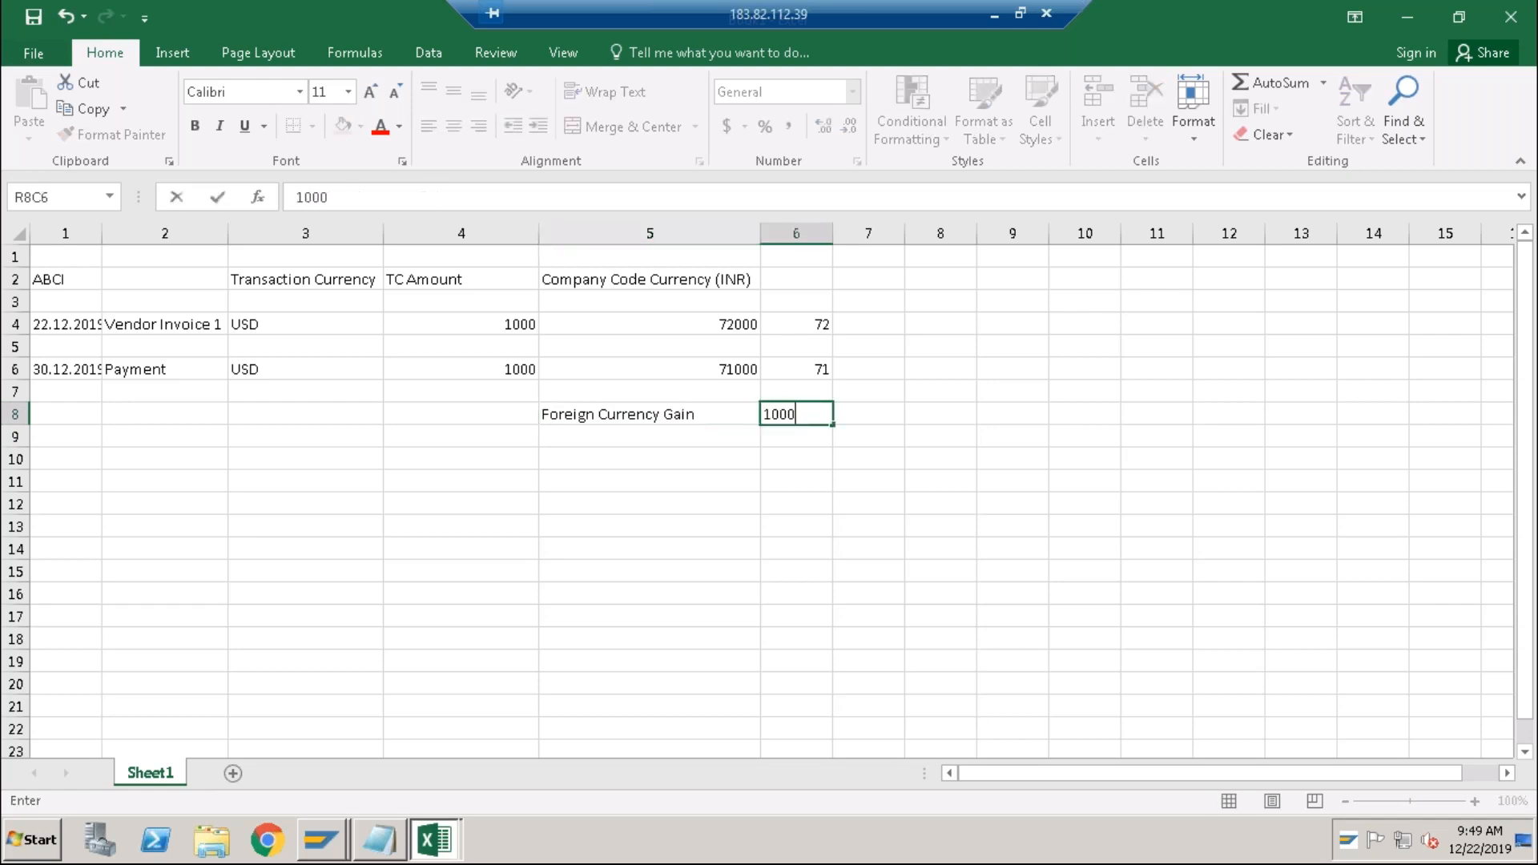
left_click(647, 480)
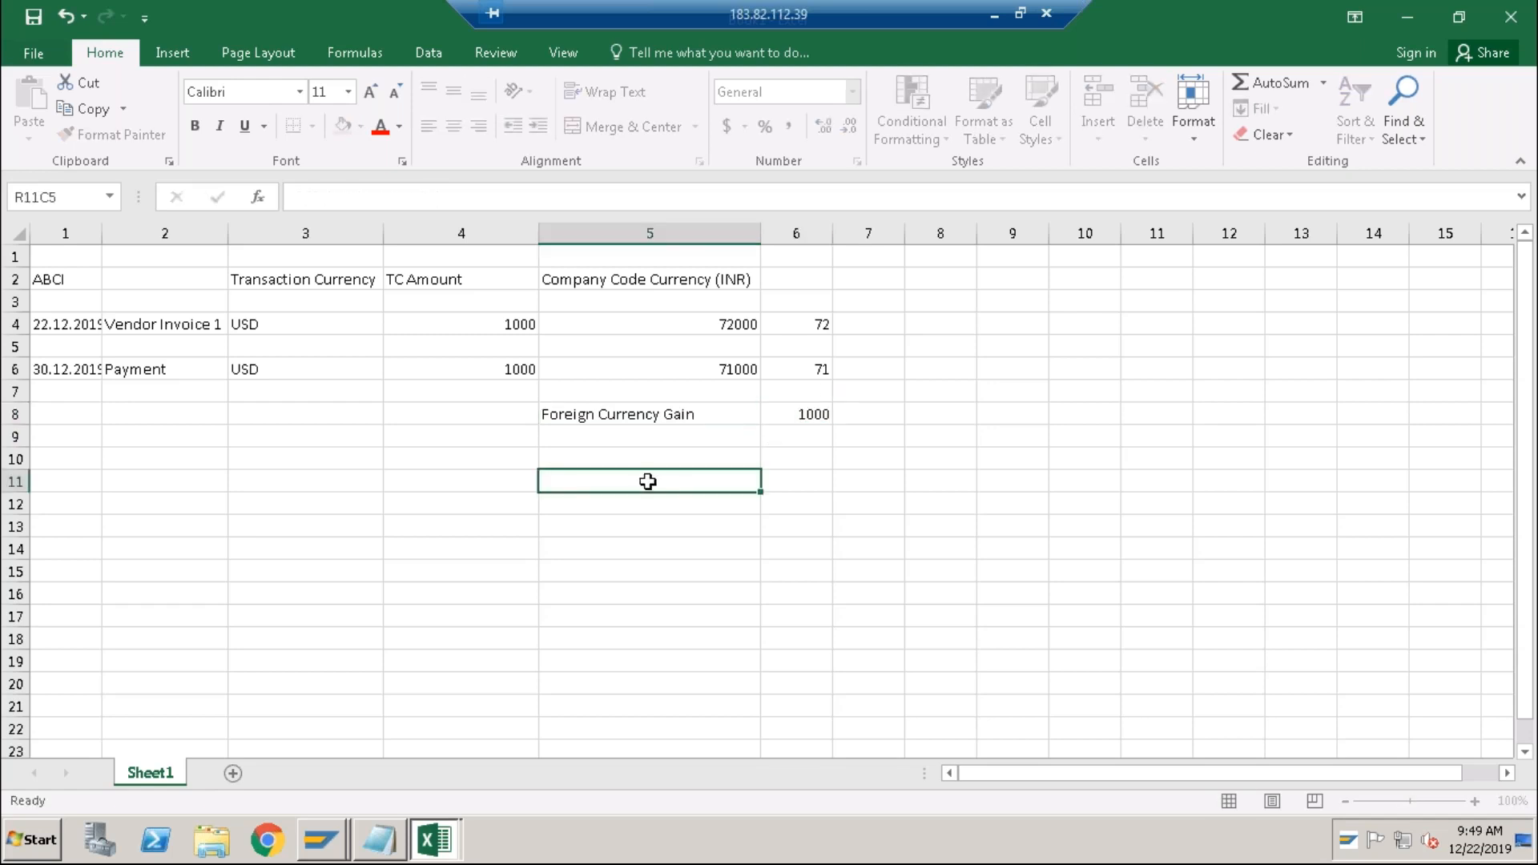
Change the payment rate from 71 to 74, making the payment 74000 INR.
left_click(815, 367)
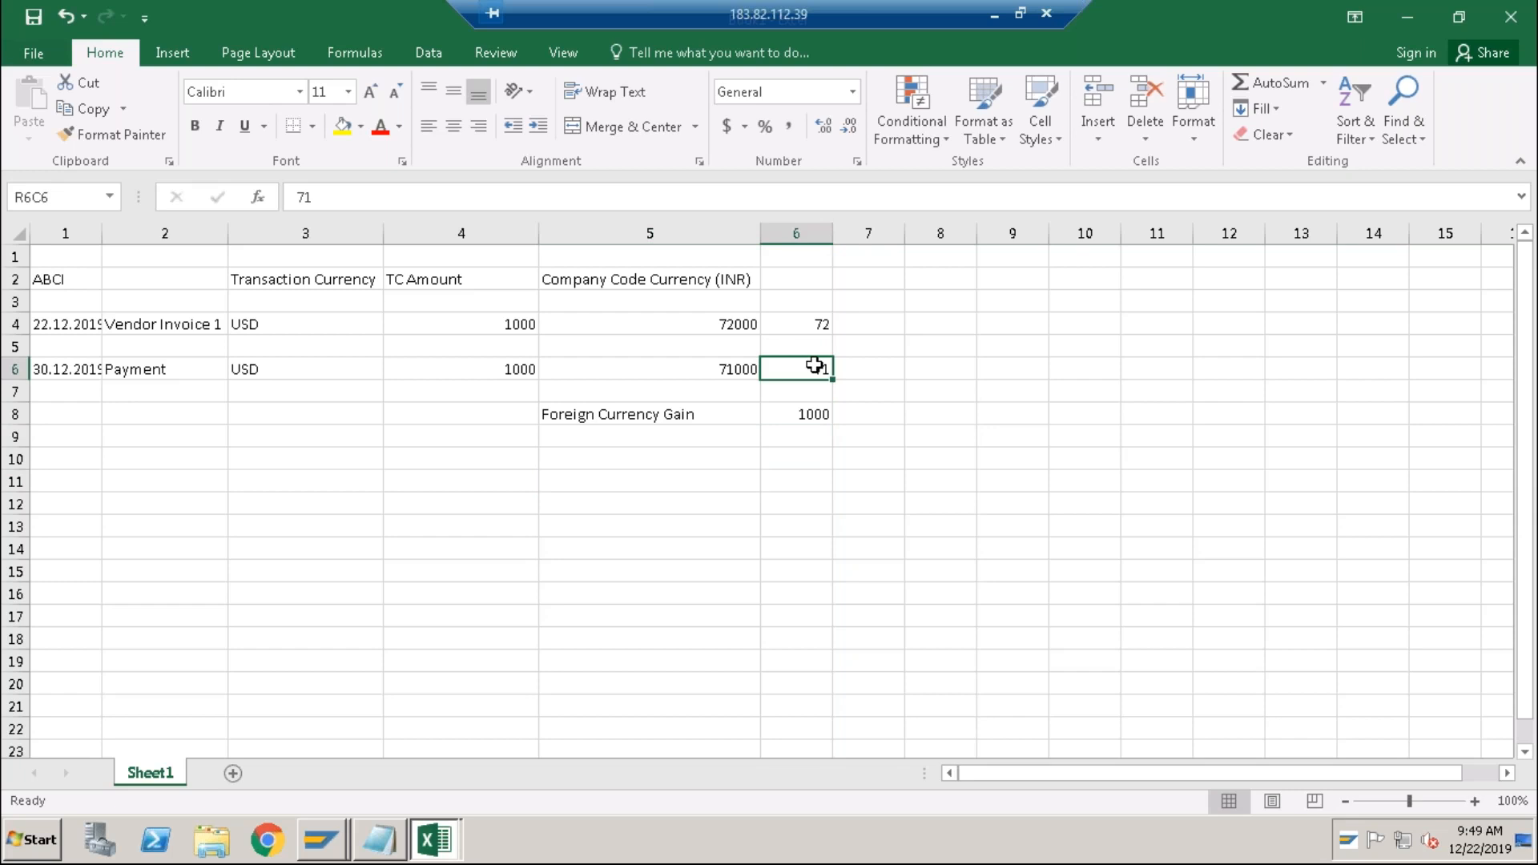
double_click(824, 369)
left_click_drag(824, 368, 831, 368)
type("4")
key("Return")
key("Up")
key("Left")
key("Down")
key("Down")
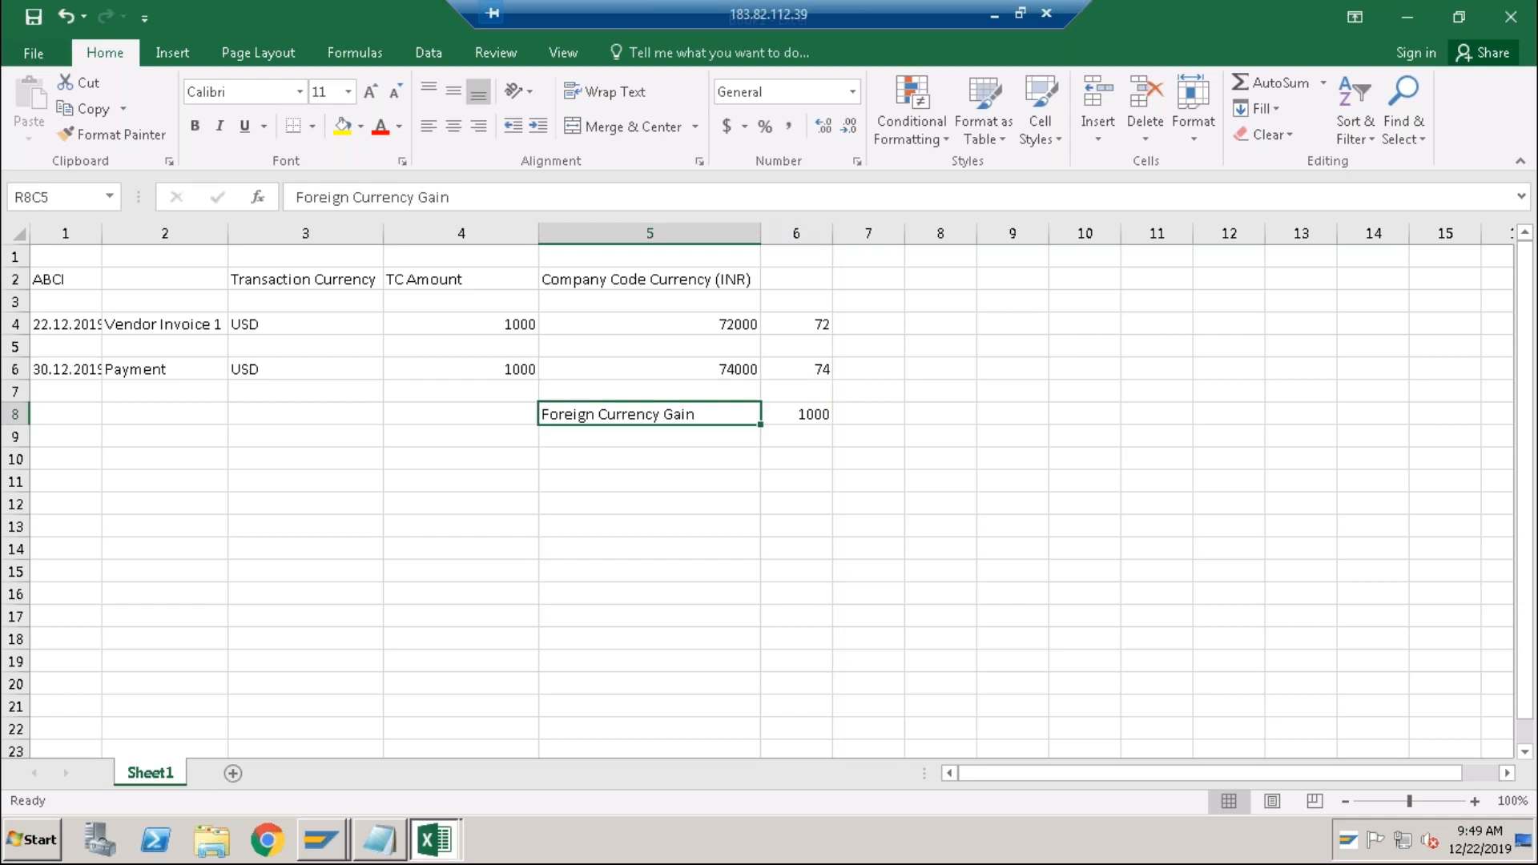
Extend the label to Foreign Currency Gain/ Loss and return to SAP.
double_click(721, 416)
type("/ Loss")
key("Return")
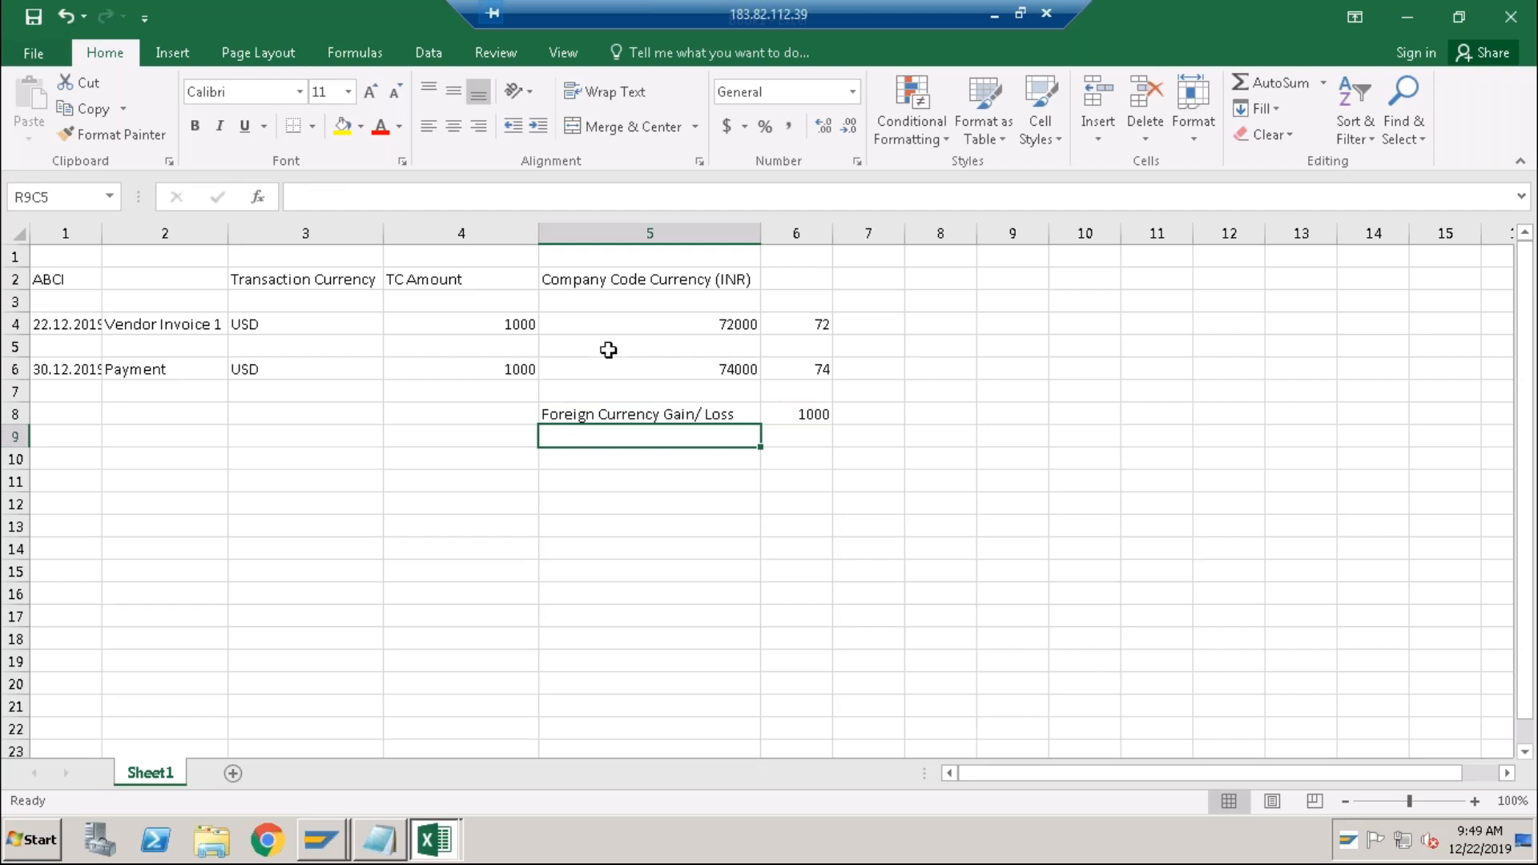
key("alt+Tab")
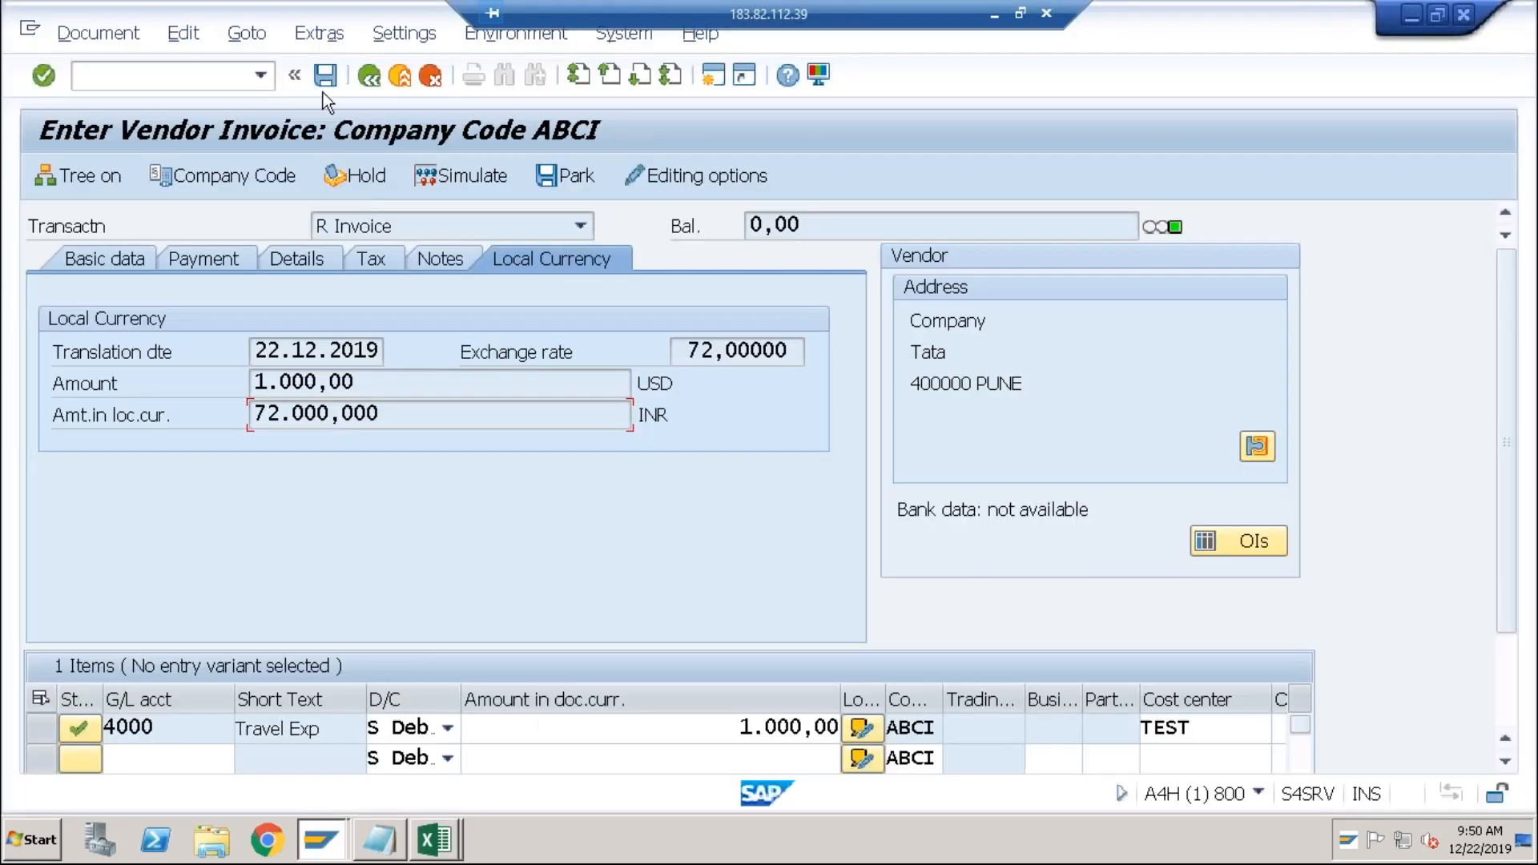
key("Return")
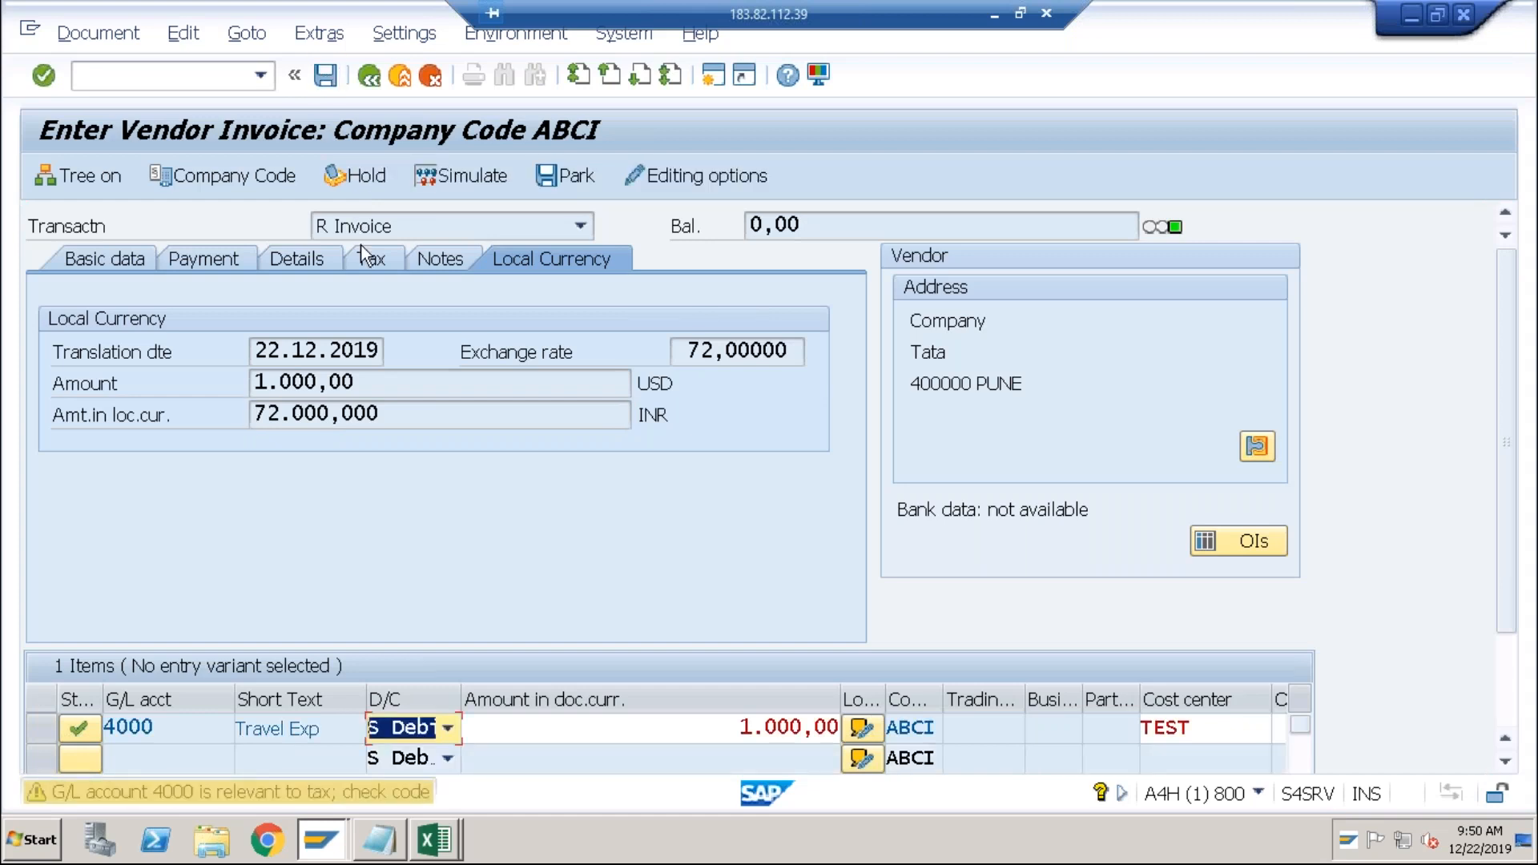
key("ctrl+s")
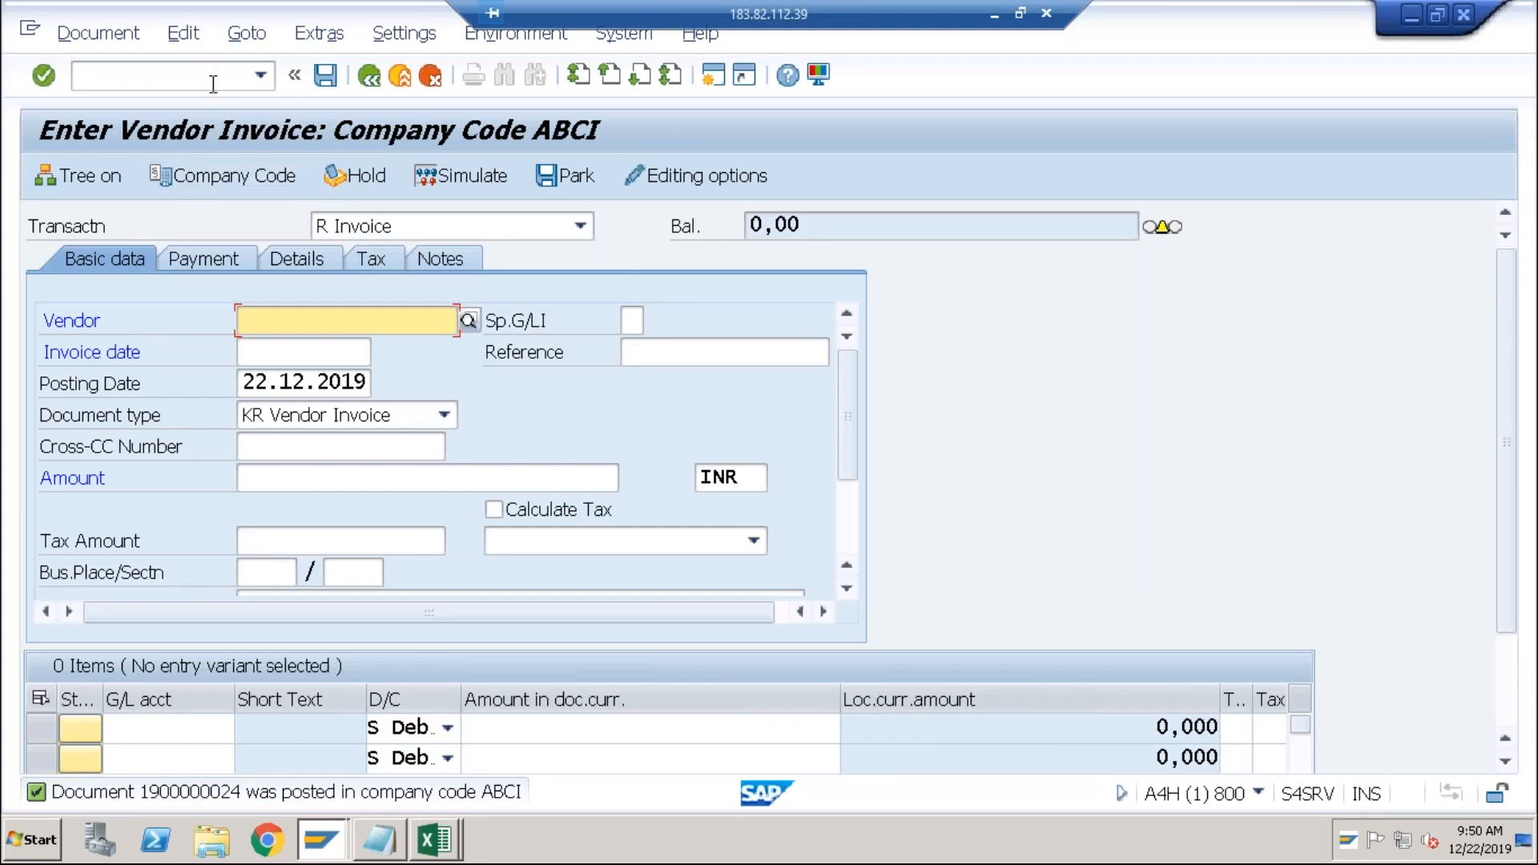
left_click(213, 83)
type("/nf")
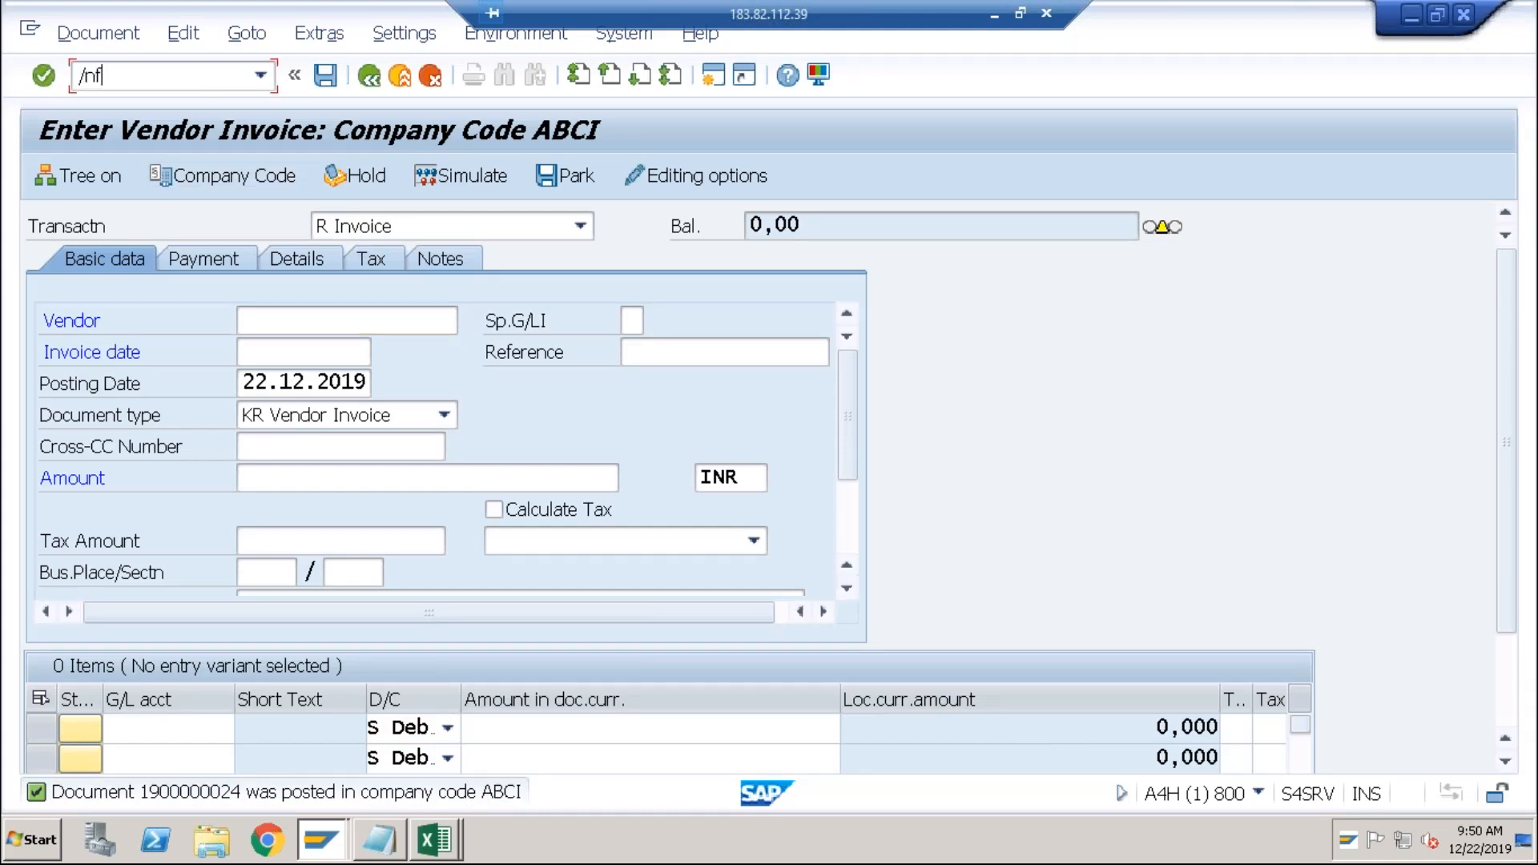
type("-53")
key("Return")
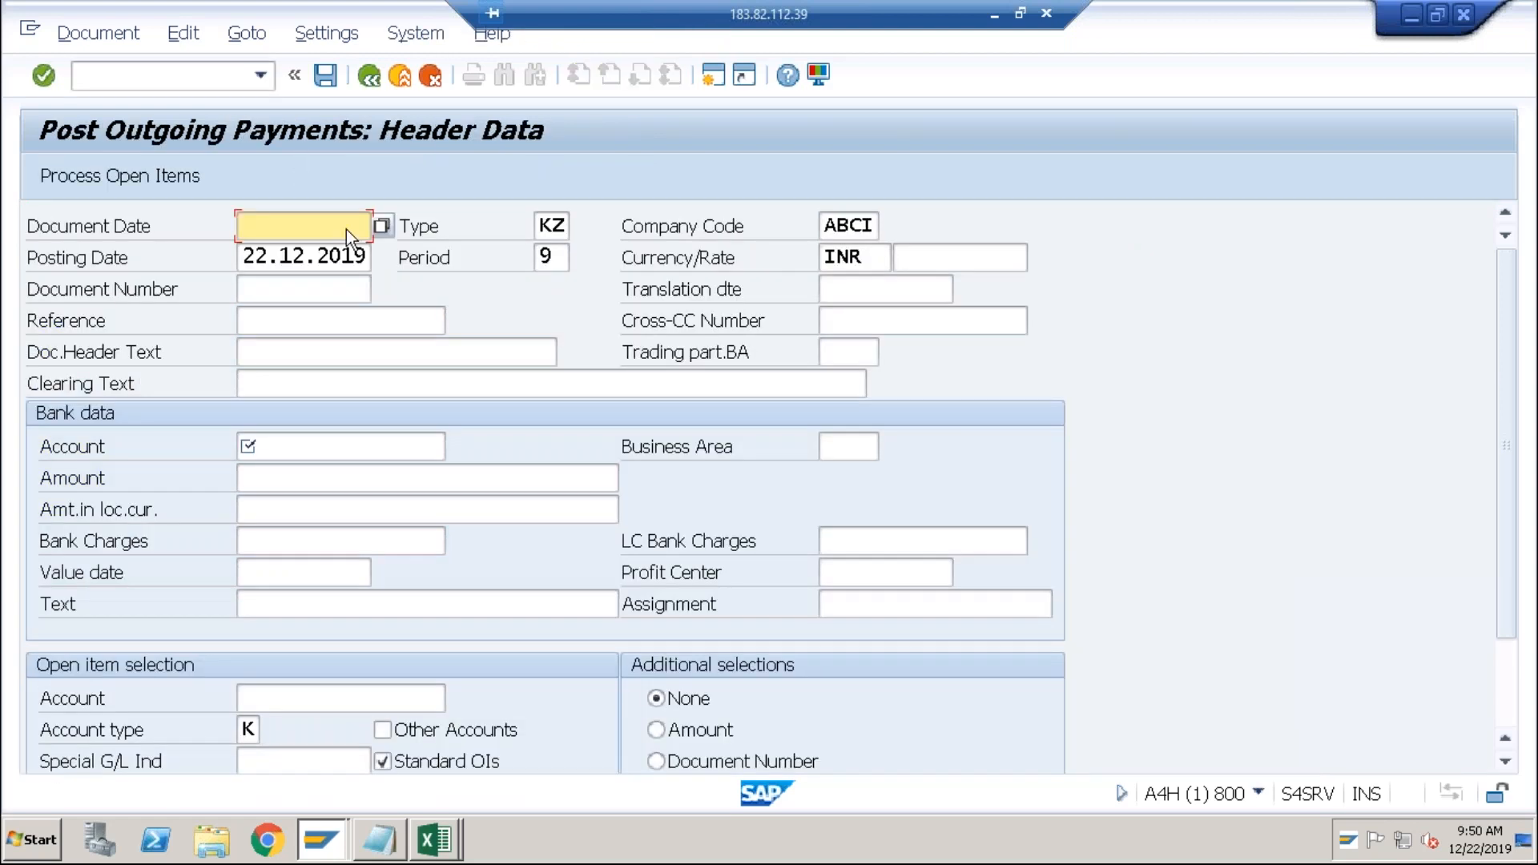
Set the payment's document date and posting date to 31.12.2019.
type("30")
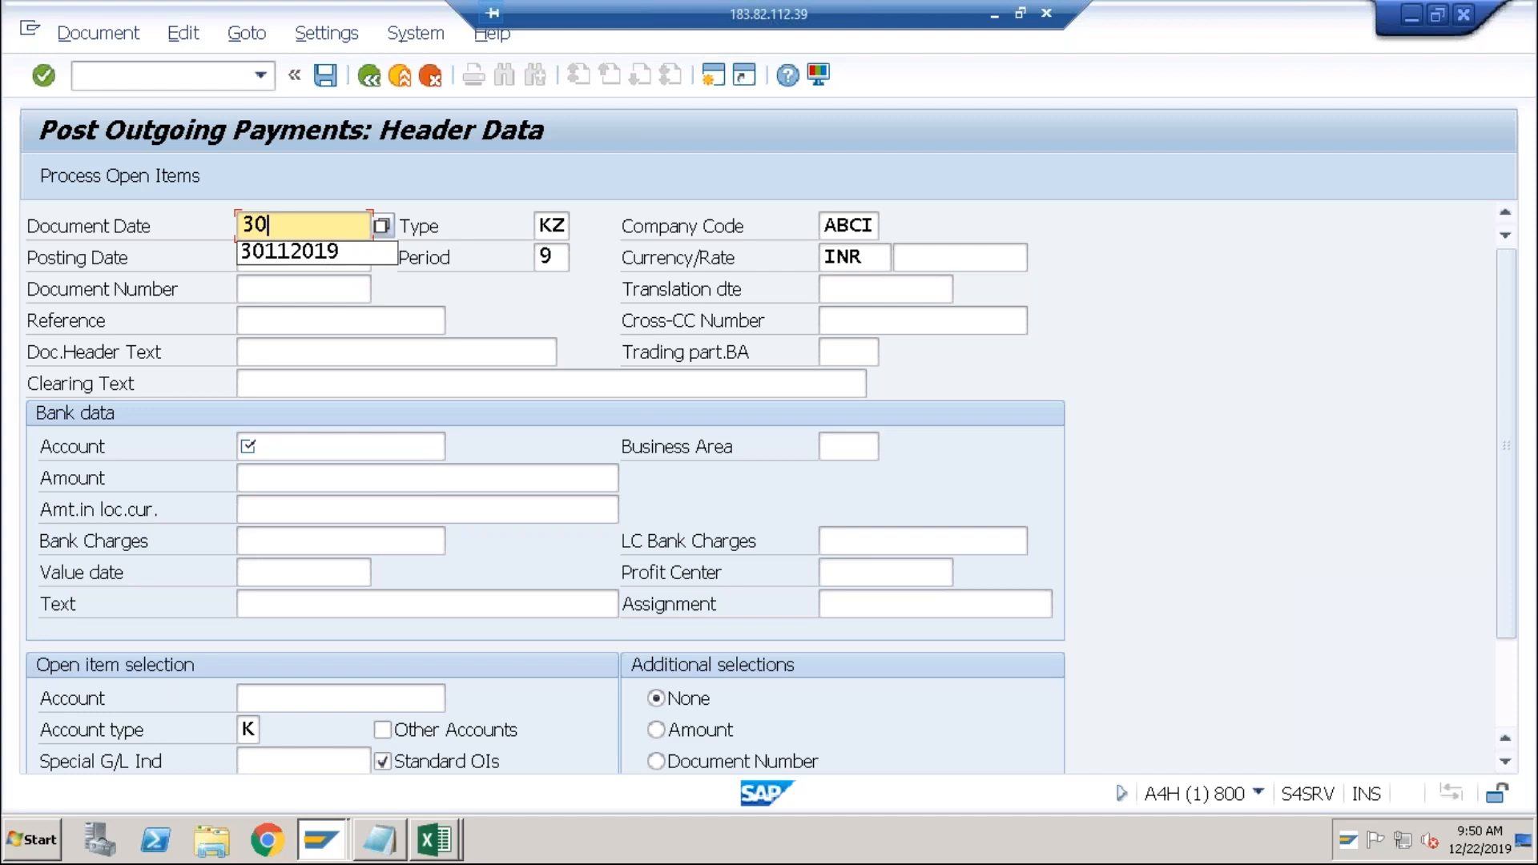
key("BackSpace")
type("1.")
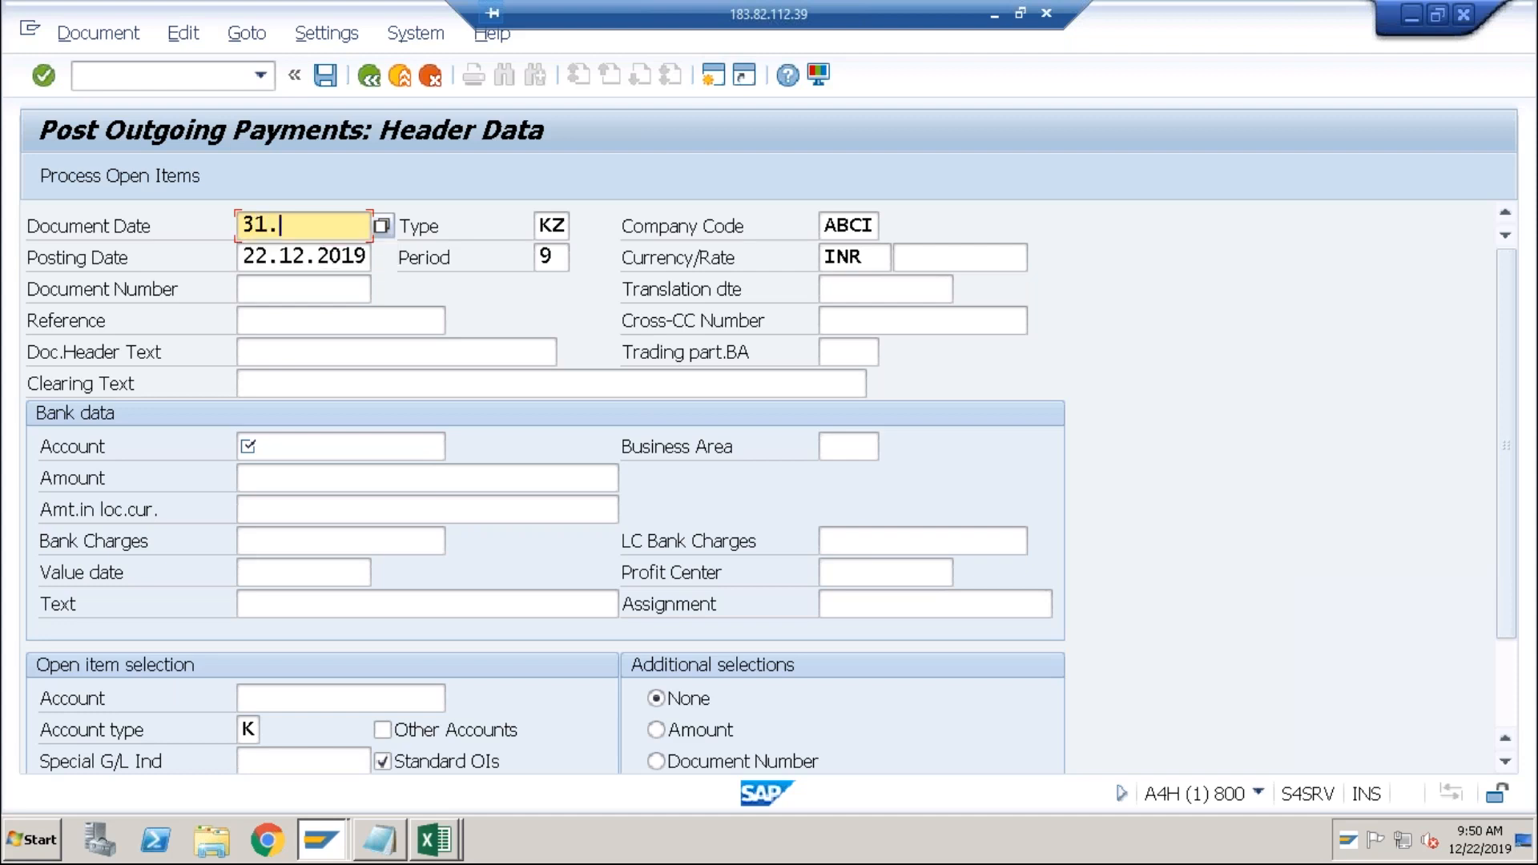
type("12.2019")
key("Tab")
key("Tab")
key("Tab")
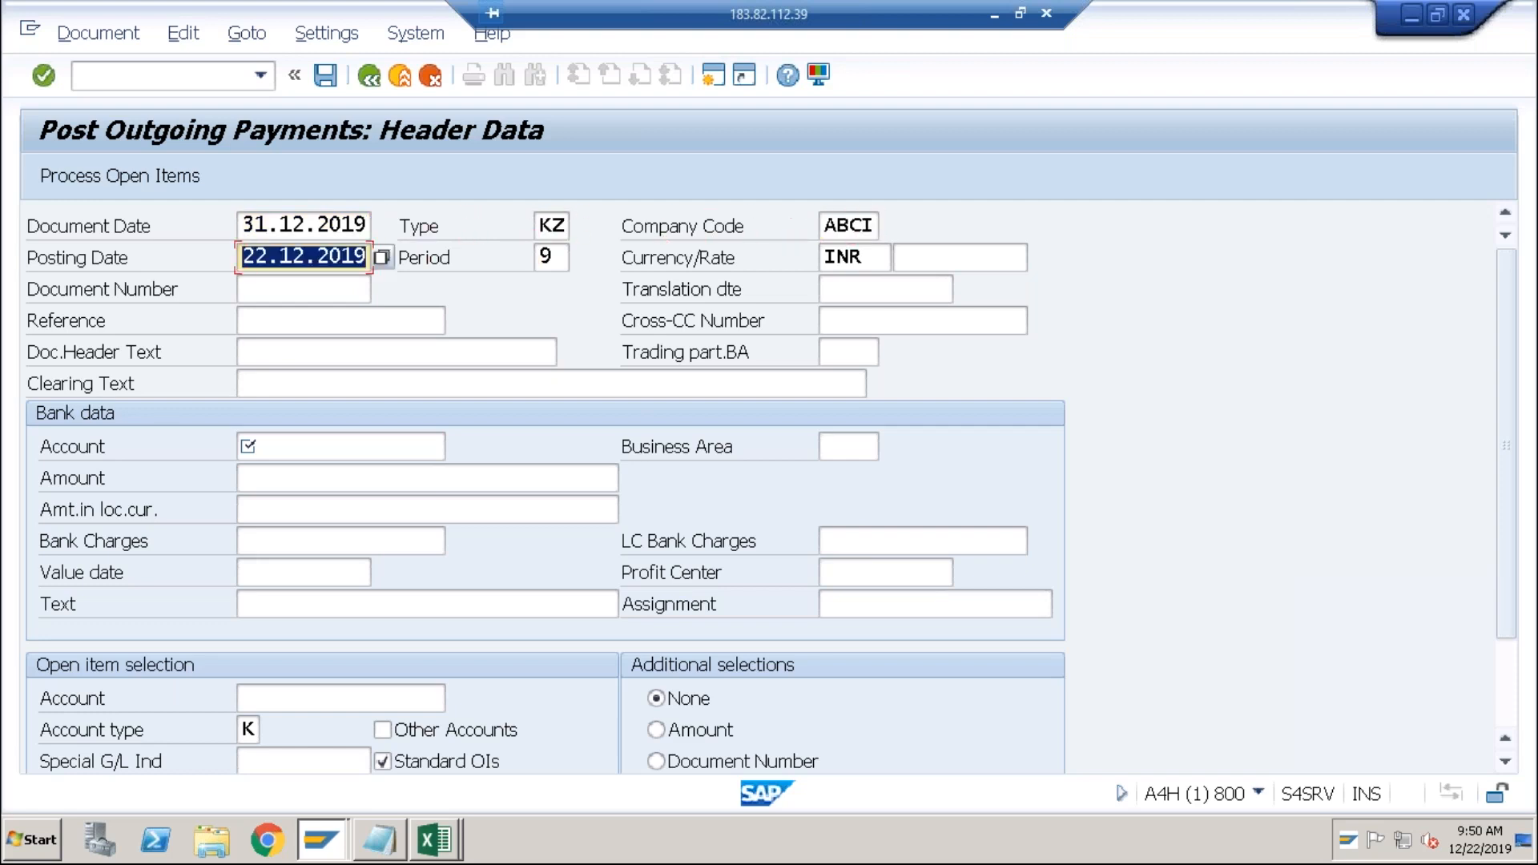
type("3112")
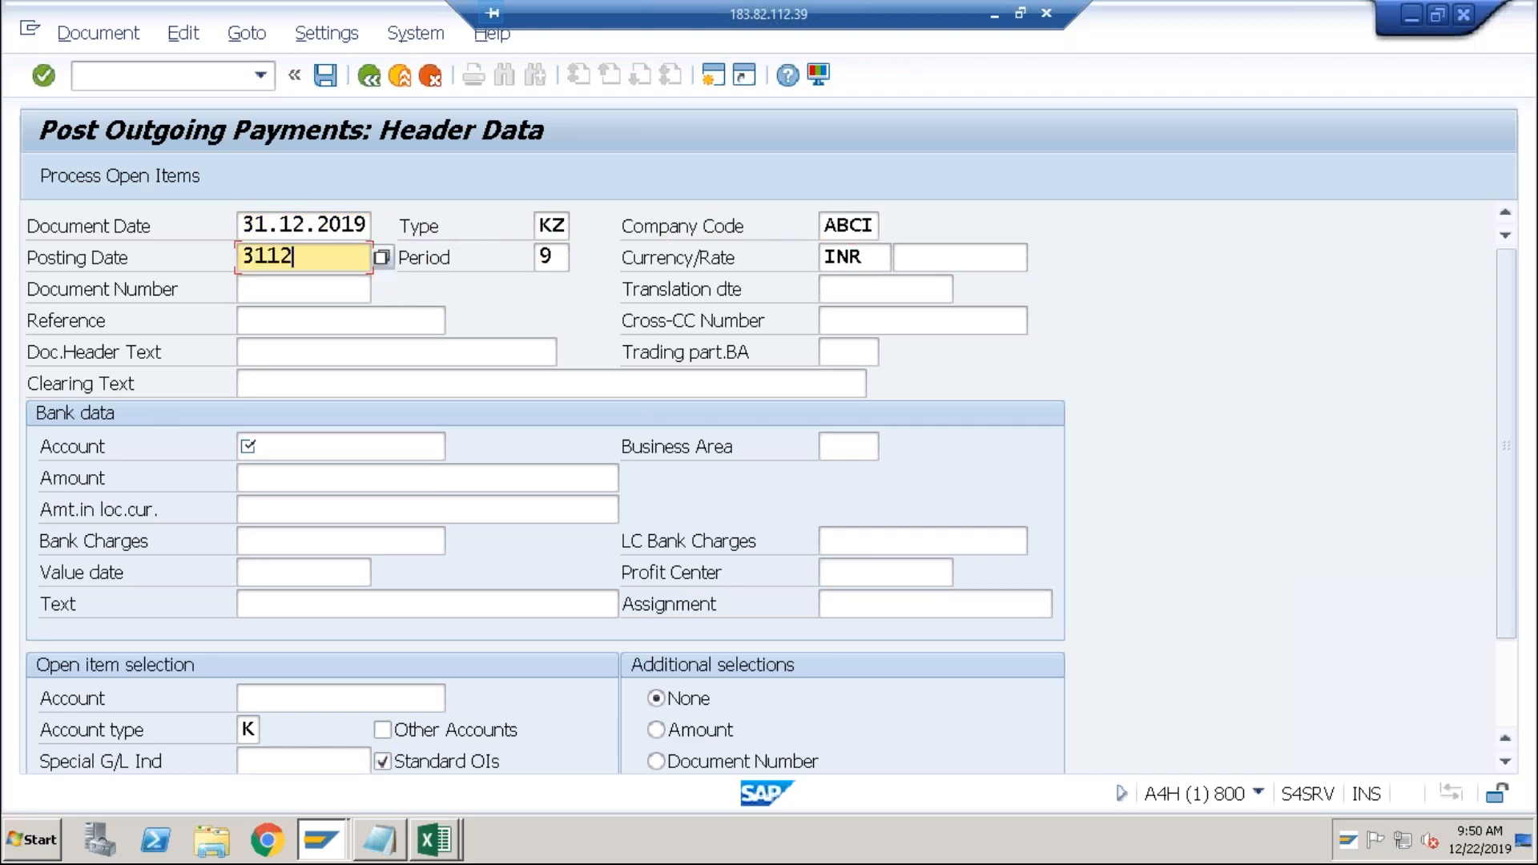
type("2019")
key("Tab")
key("Tab")
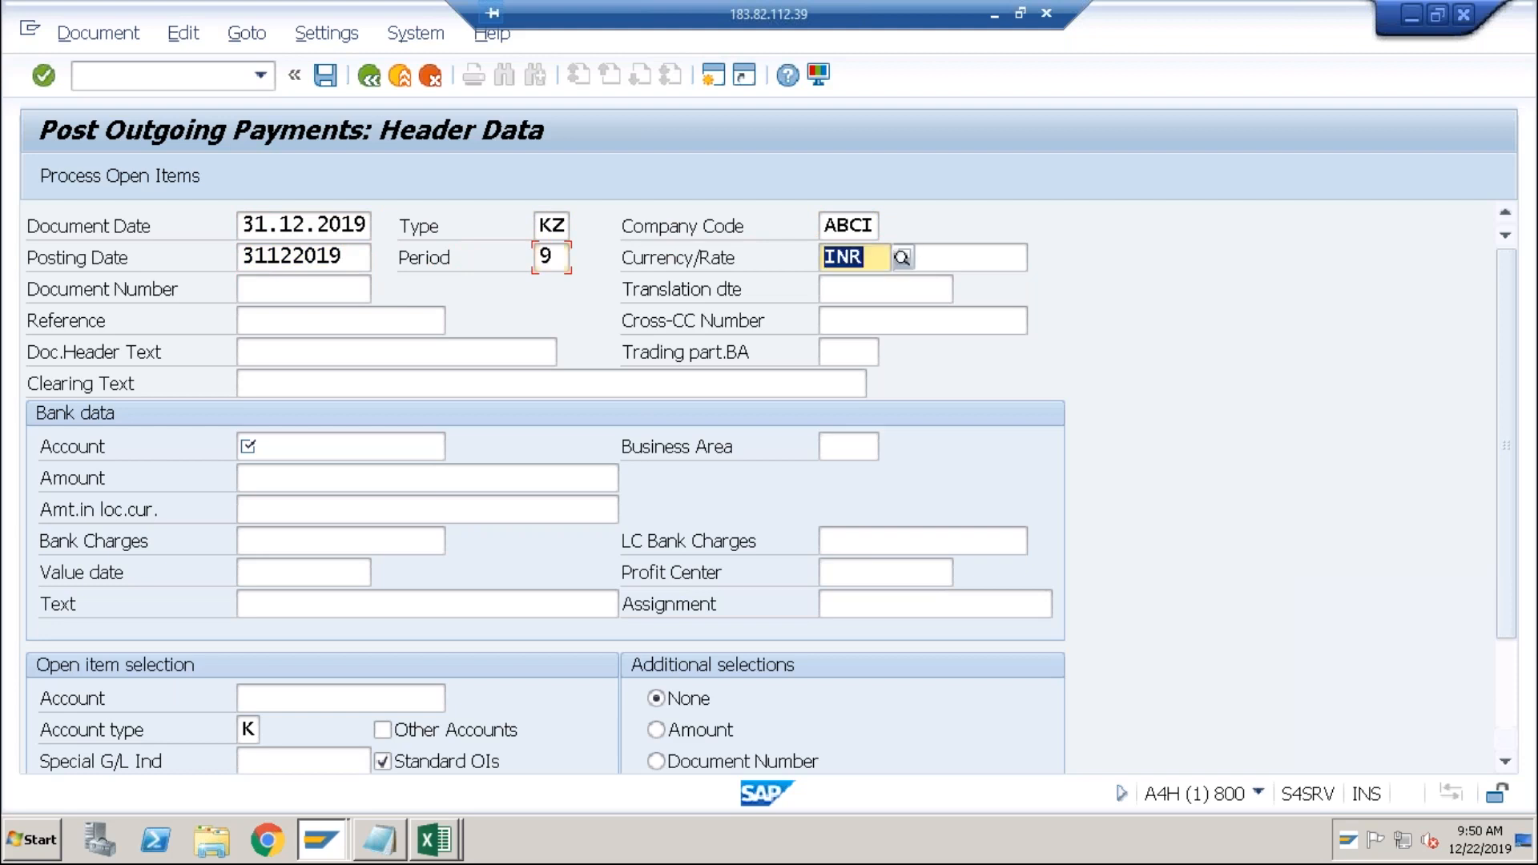
Set the payment currency to USD with exchange rate 74.
type("USD")
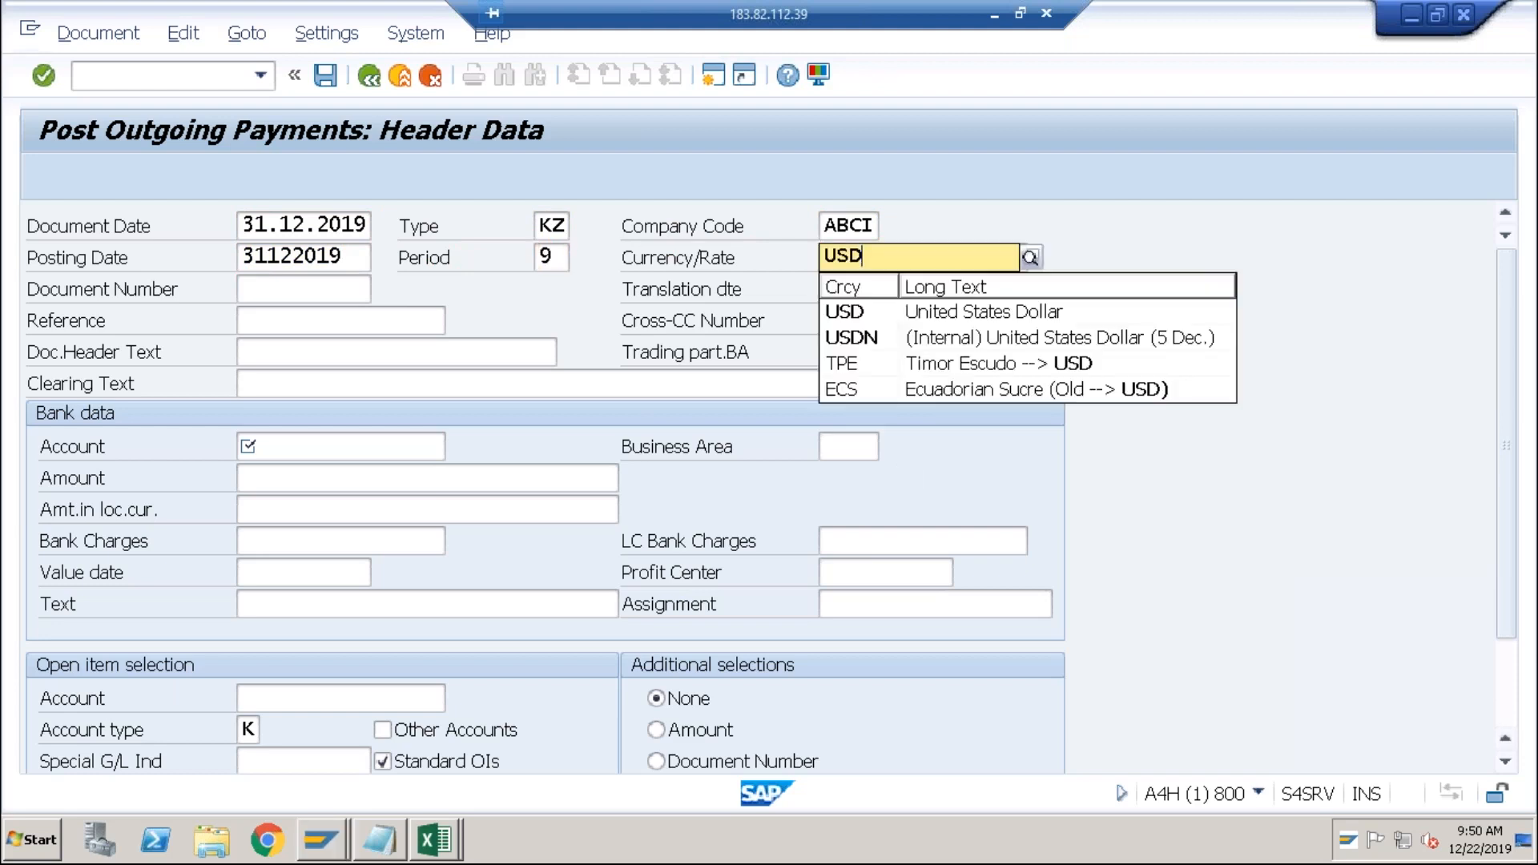
key("Tab")
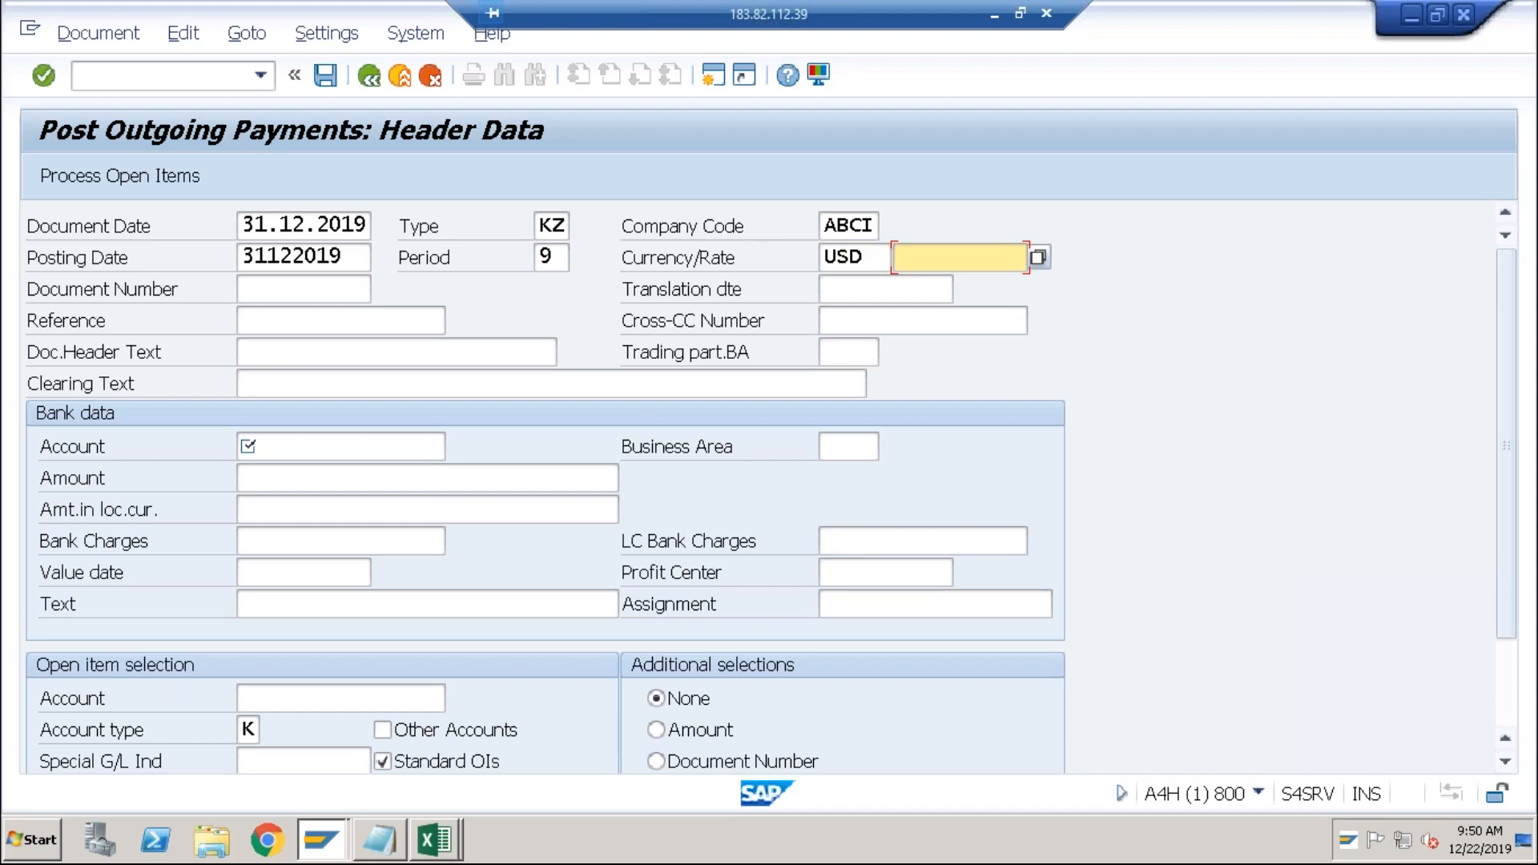
key("alt+Tab")
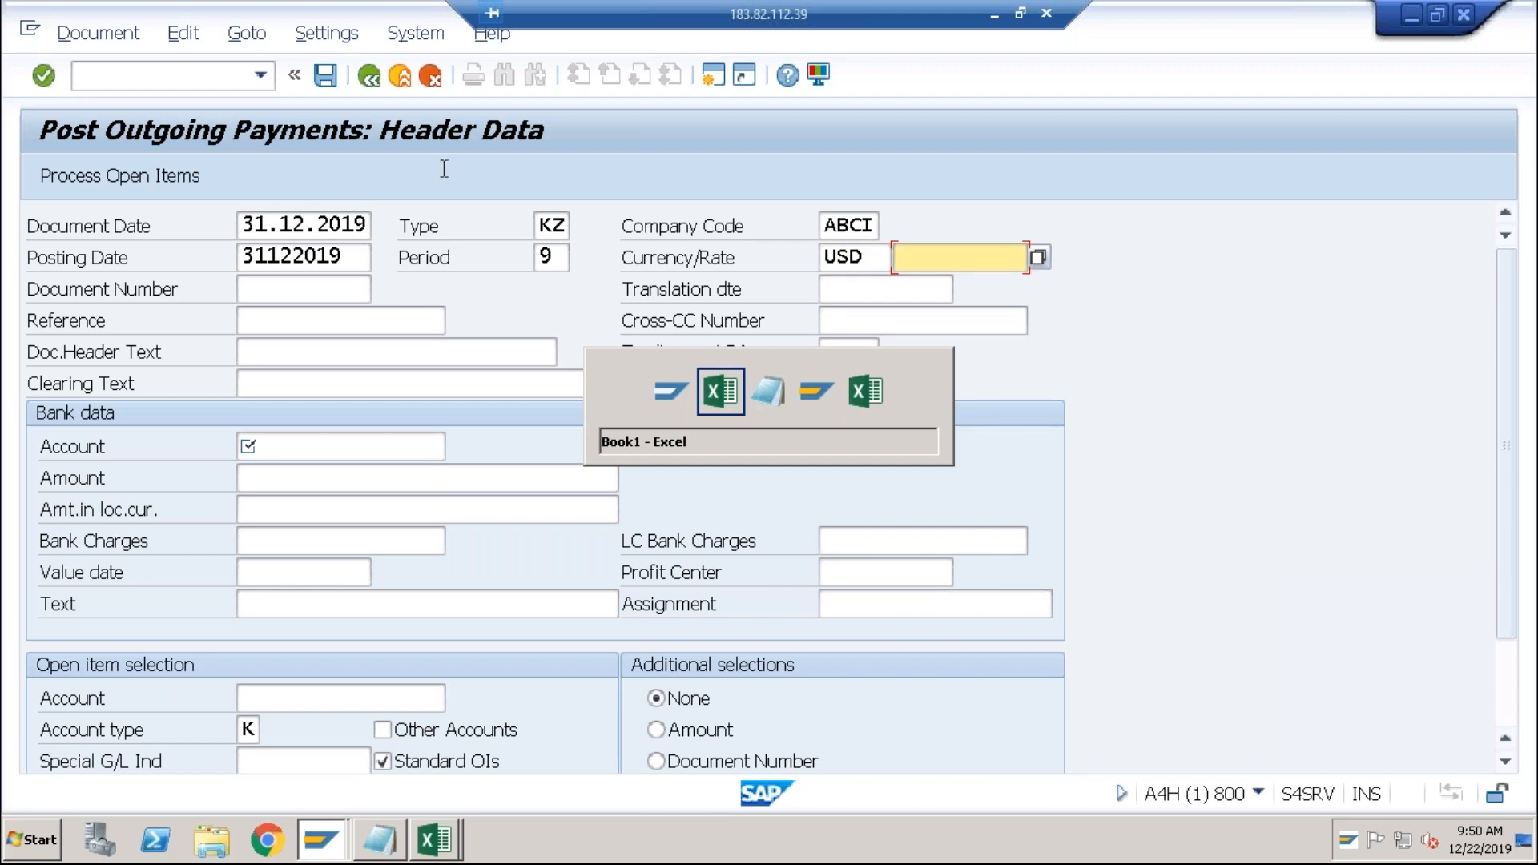
left_click(906, 255)
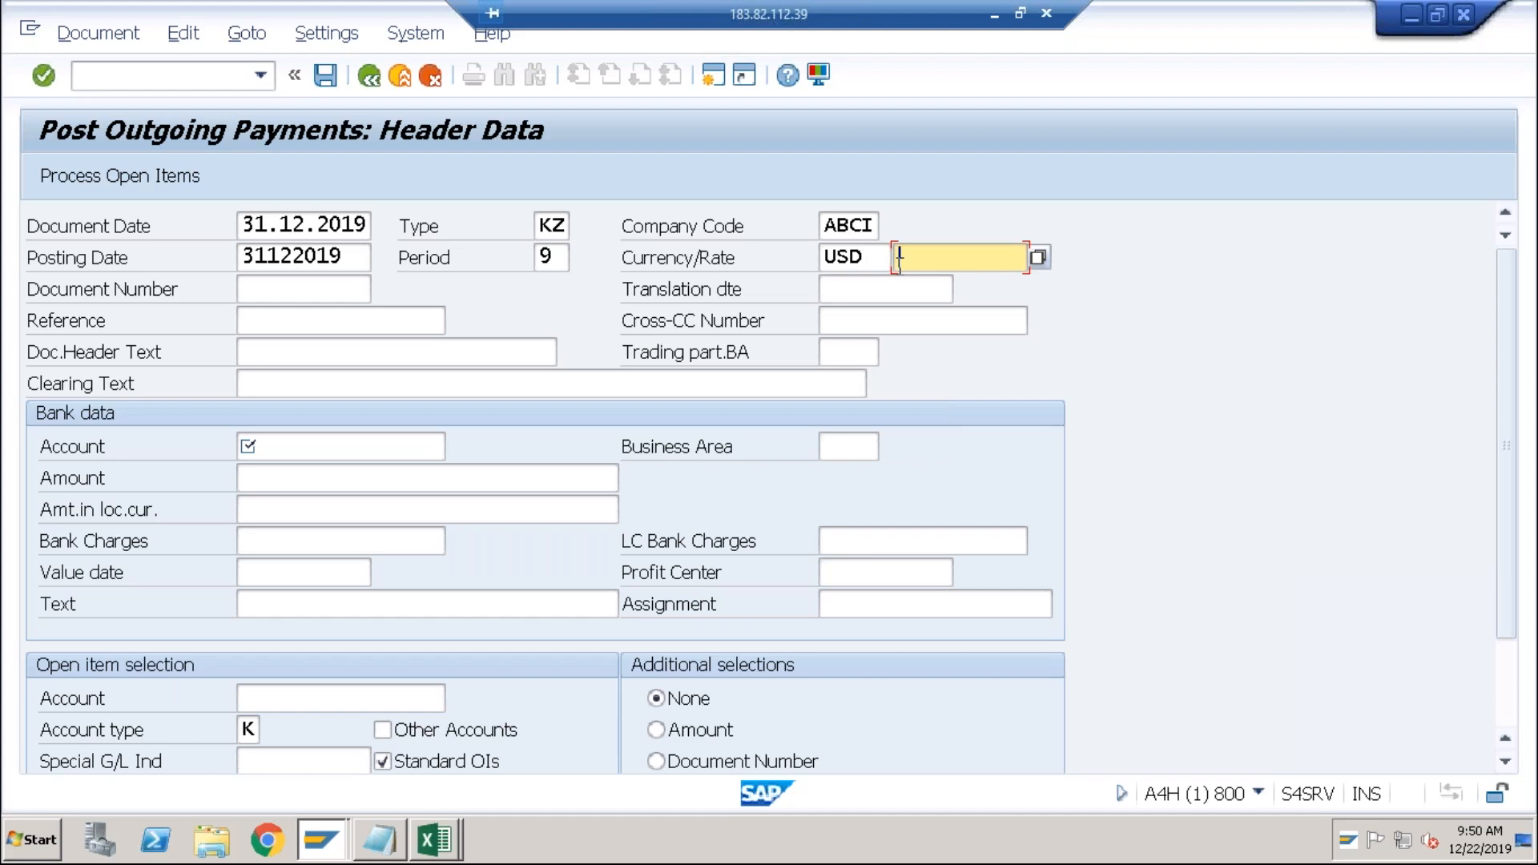
type("74")
left_click(868, 258)
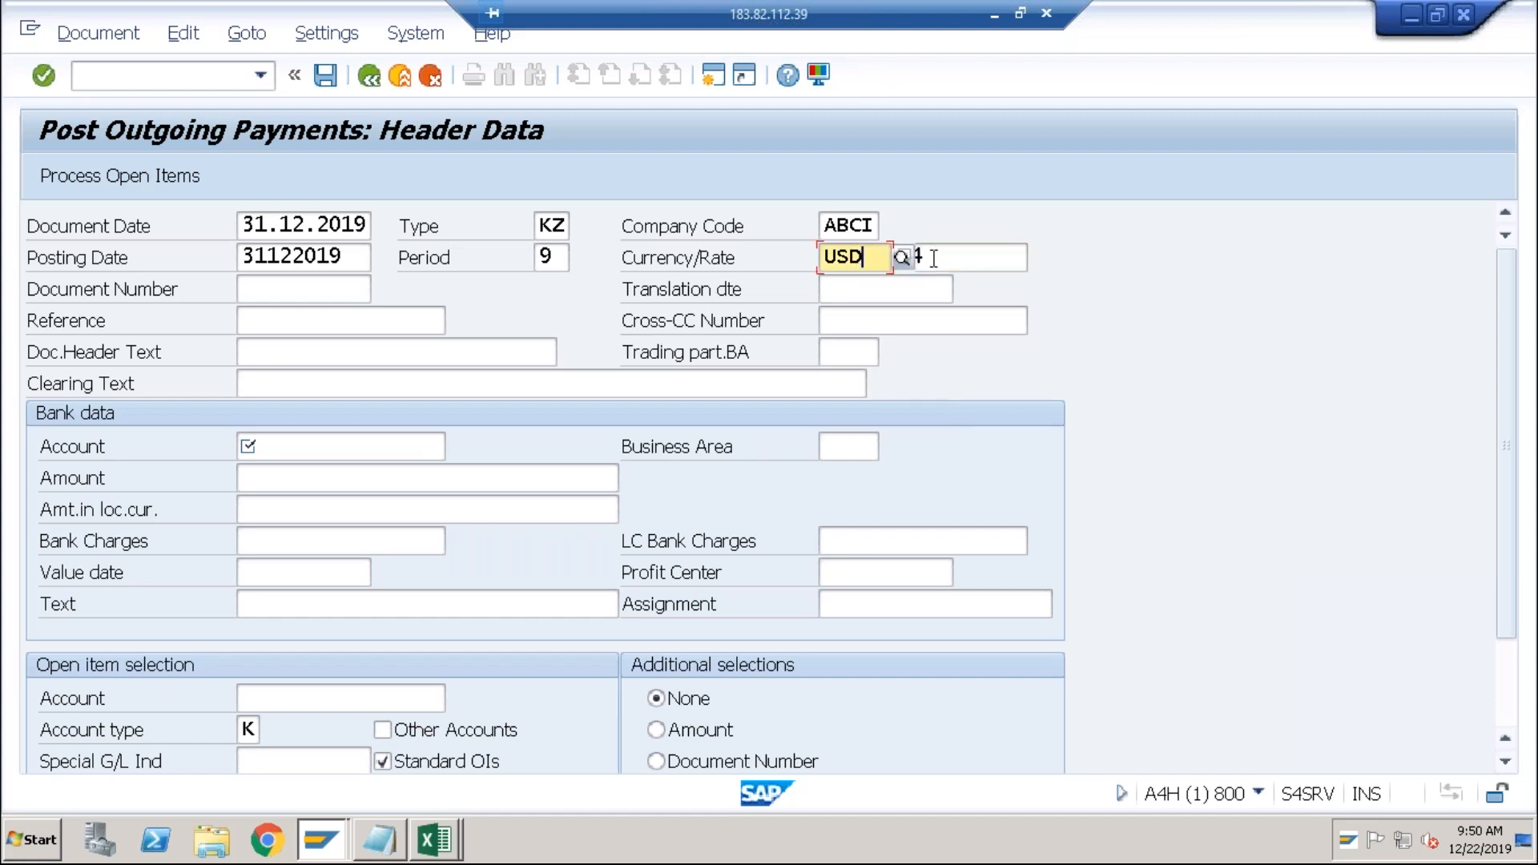
left_click(934, 258)
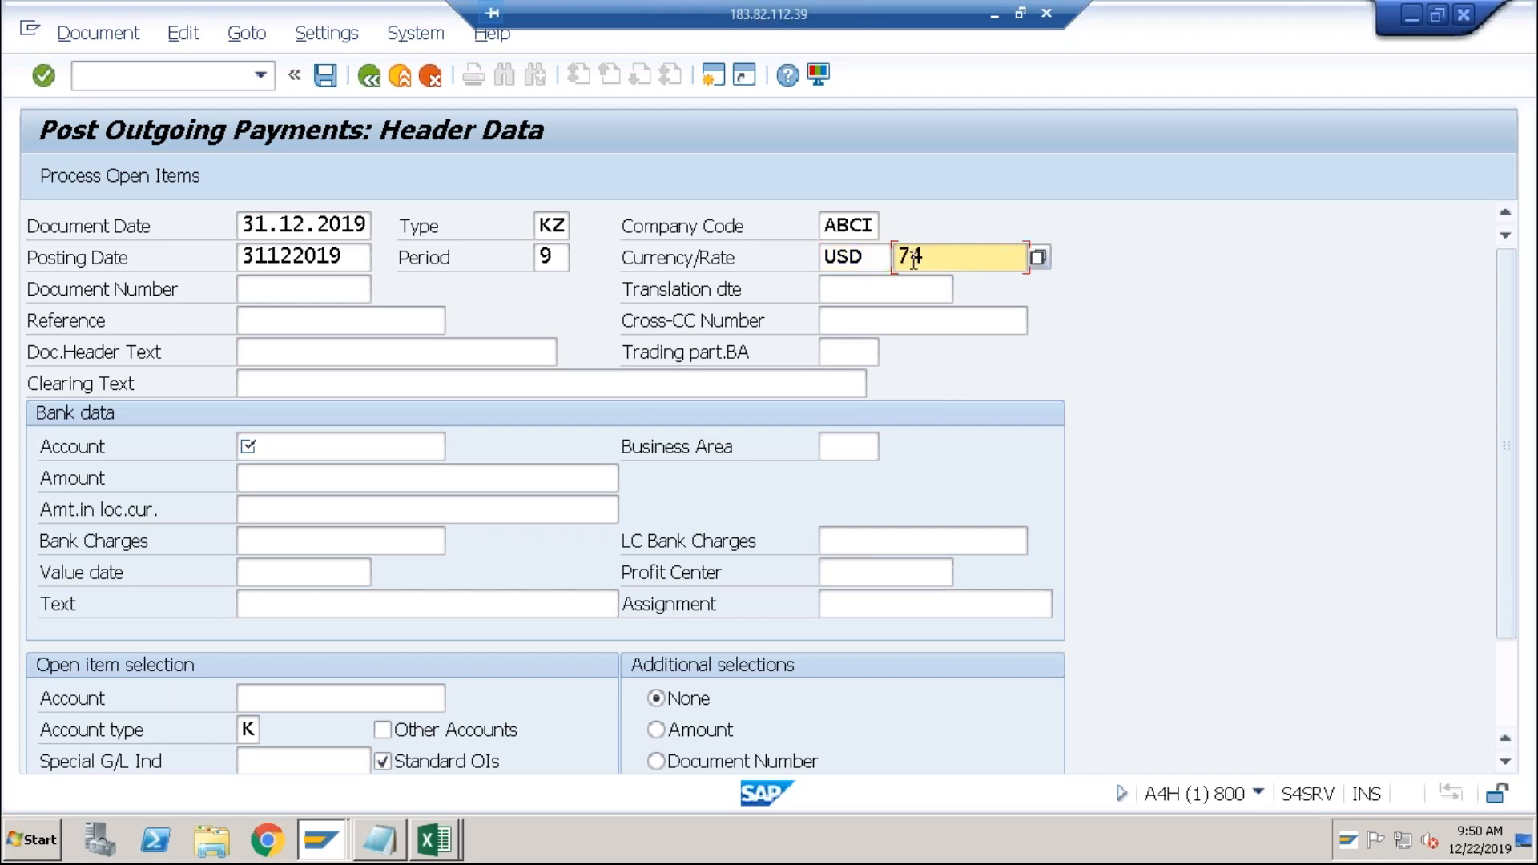
Enter bank account 2000 and payment amount 1000.
left_click(302, 446)
key("Down")
key("Down")
key("Down")
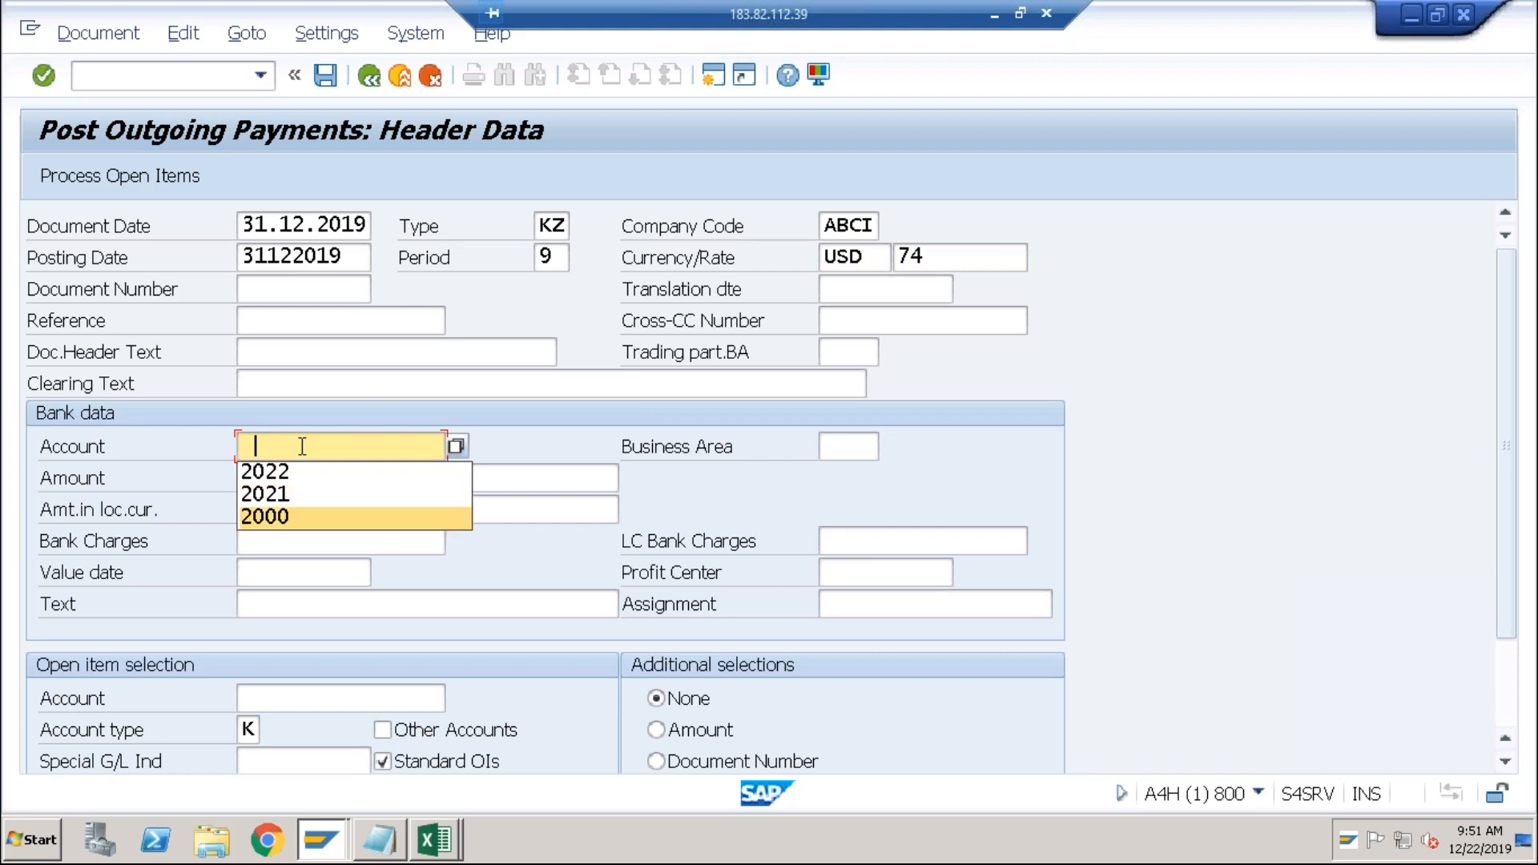
key("Tab")
left_click(278, 480)
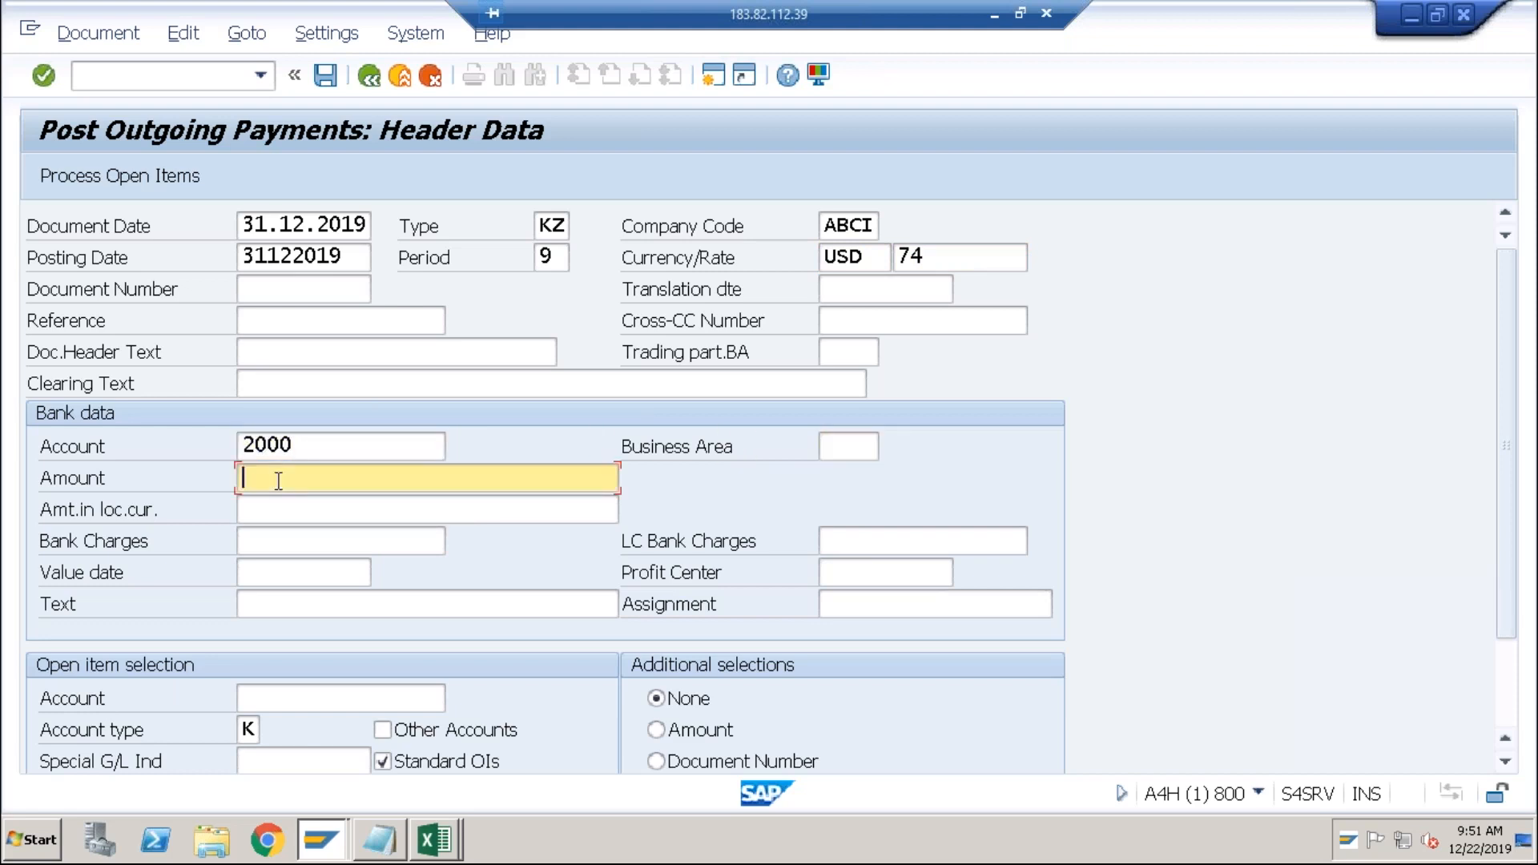
type("1000")
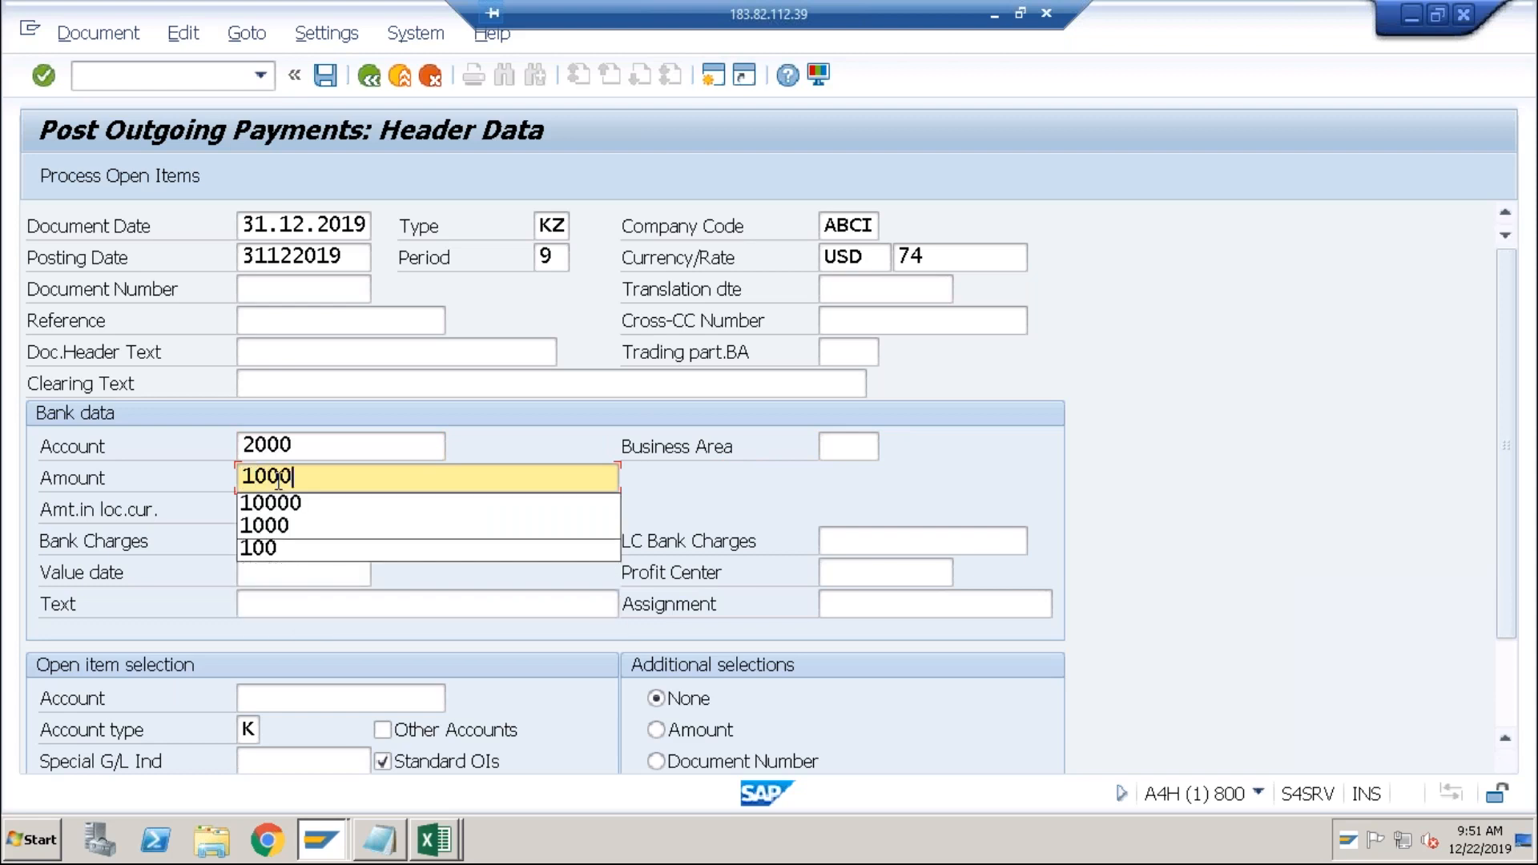
key("Tab")
key("Tab")
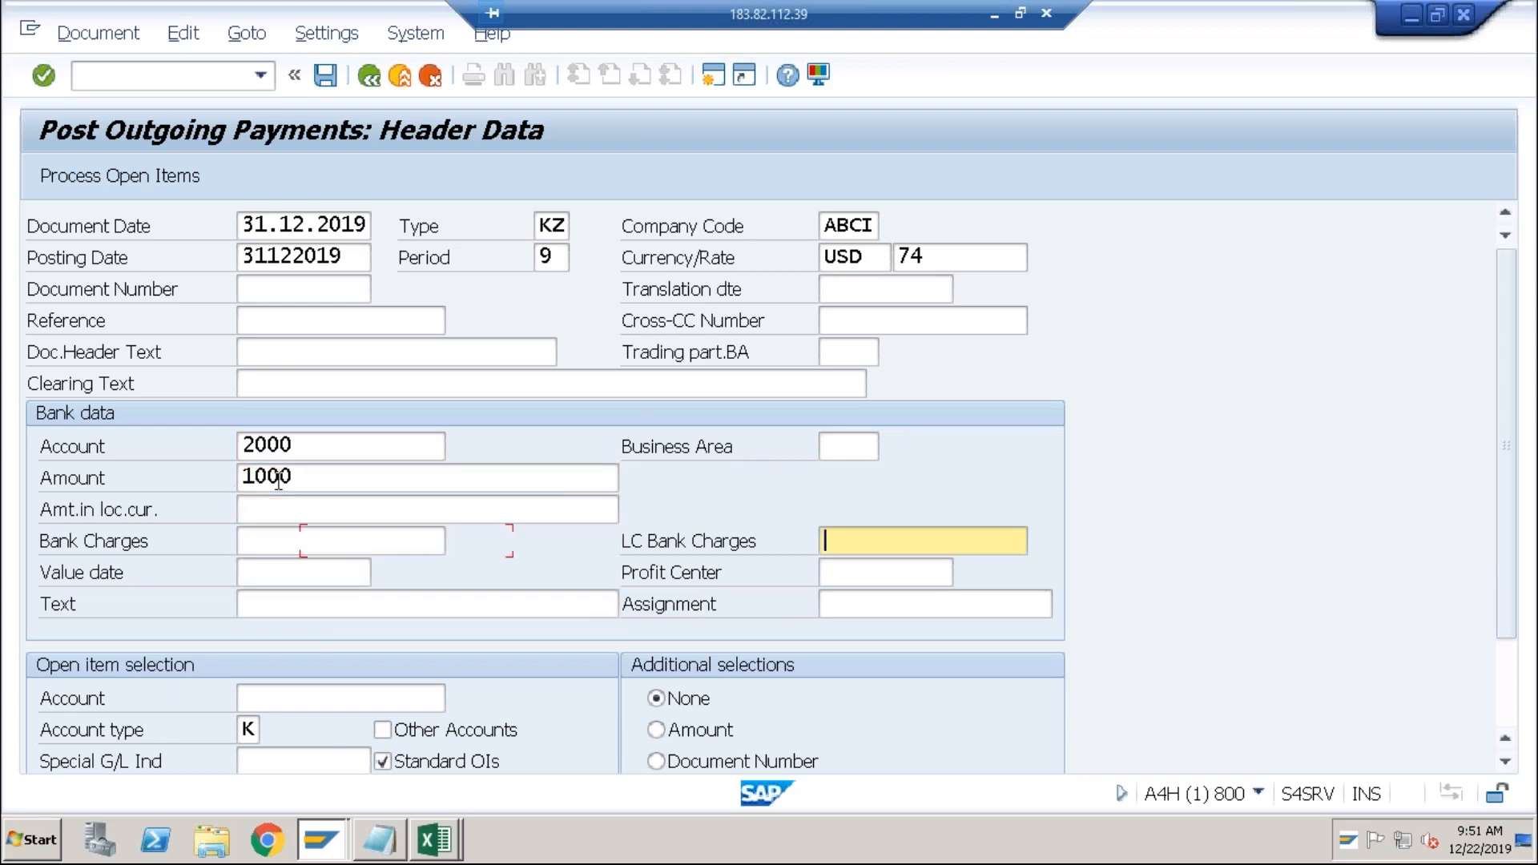
Fill value date 21122019 and the vendor account, then process open items past the date and exchange-rate warnings.
key("Tab")
key("Down")
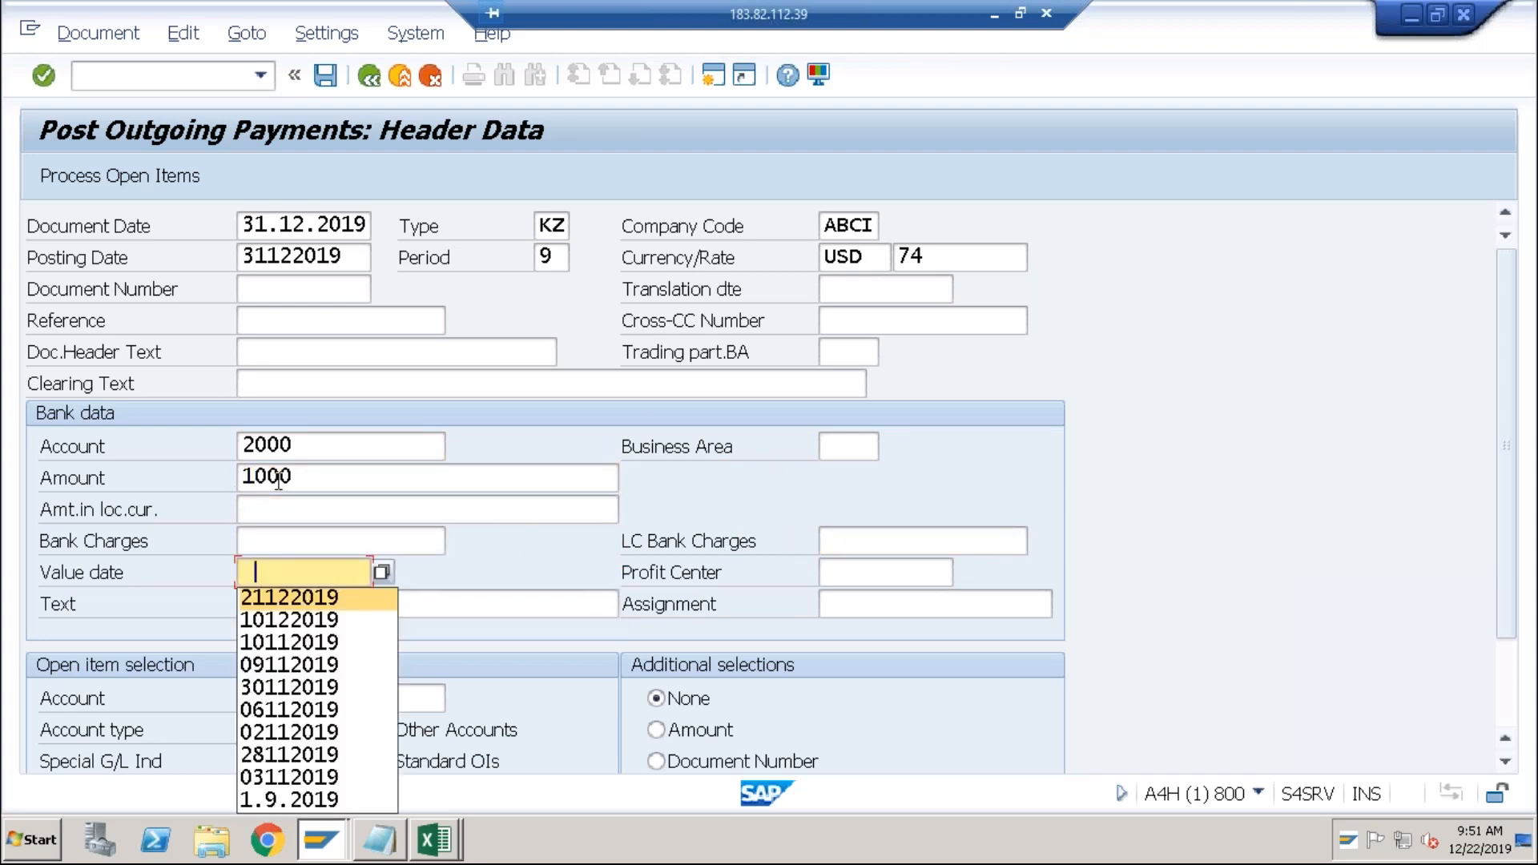
key("Return")
key("Tab")
key("Down")
key("Return")
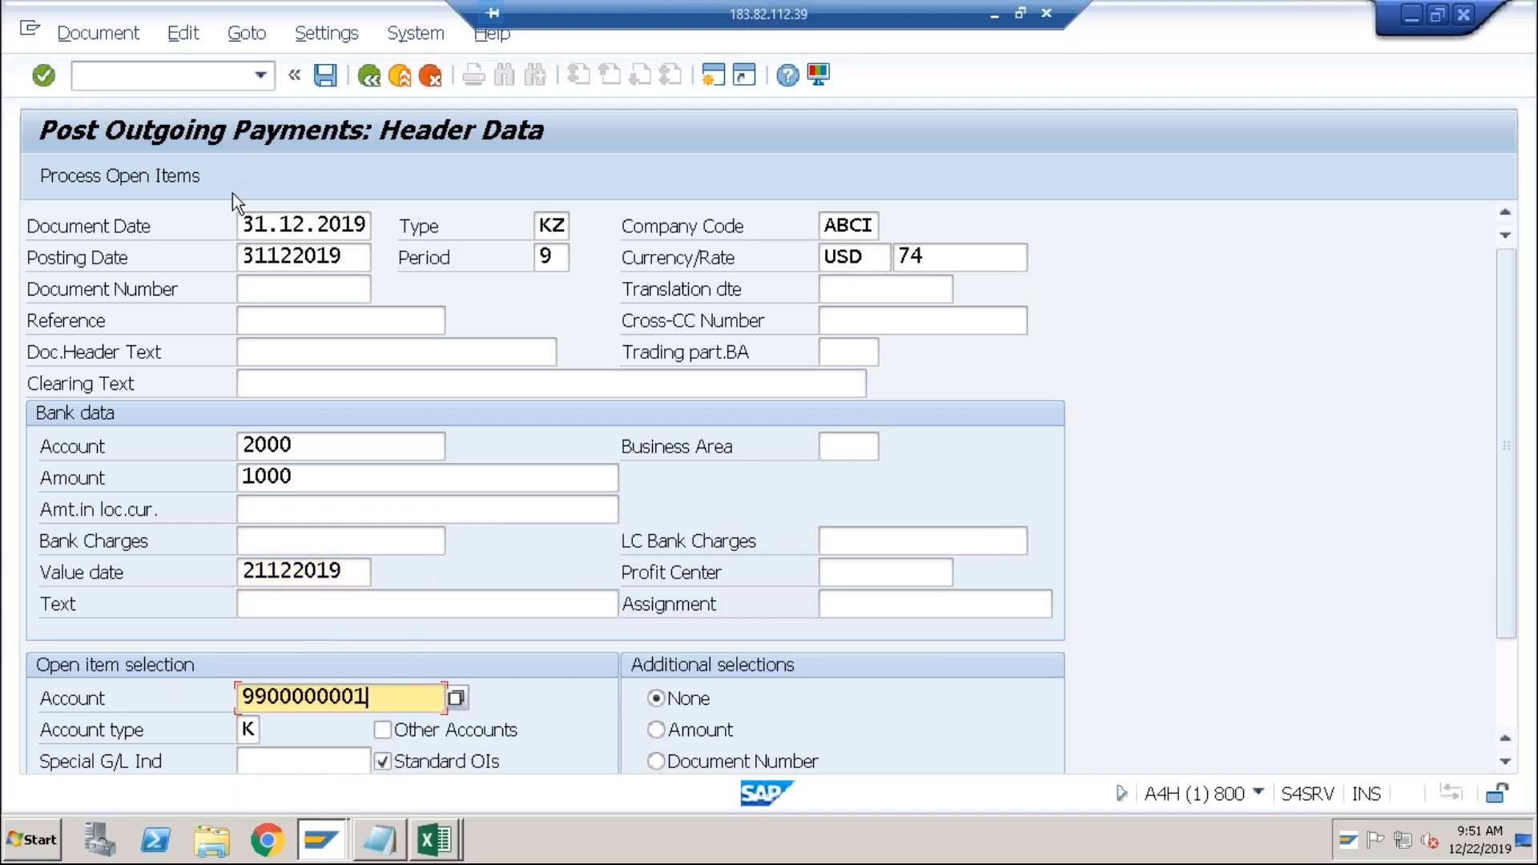
left_click(176, 185)
key("Return")
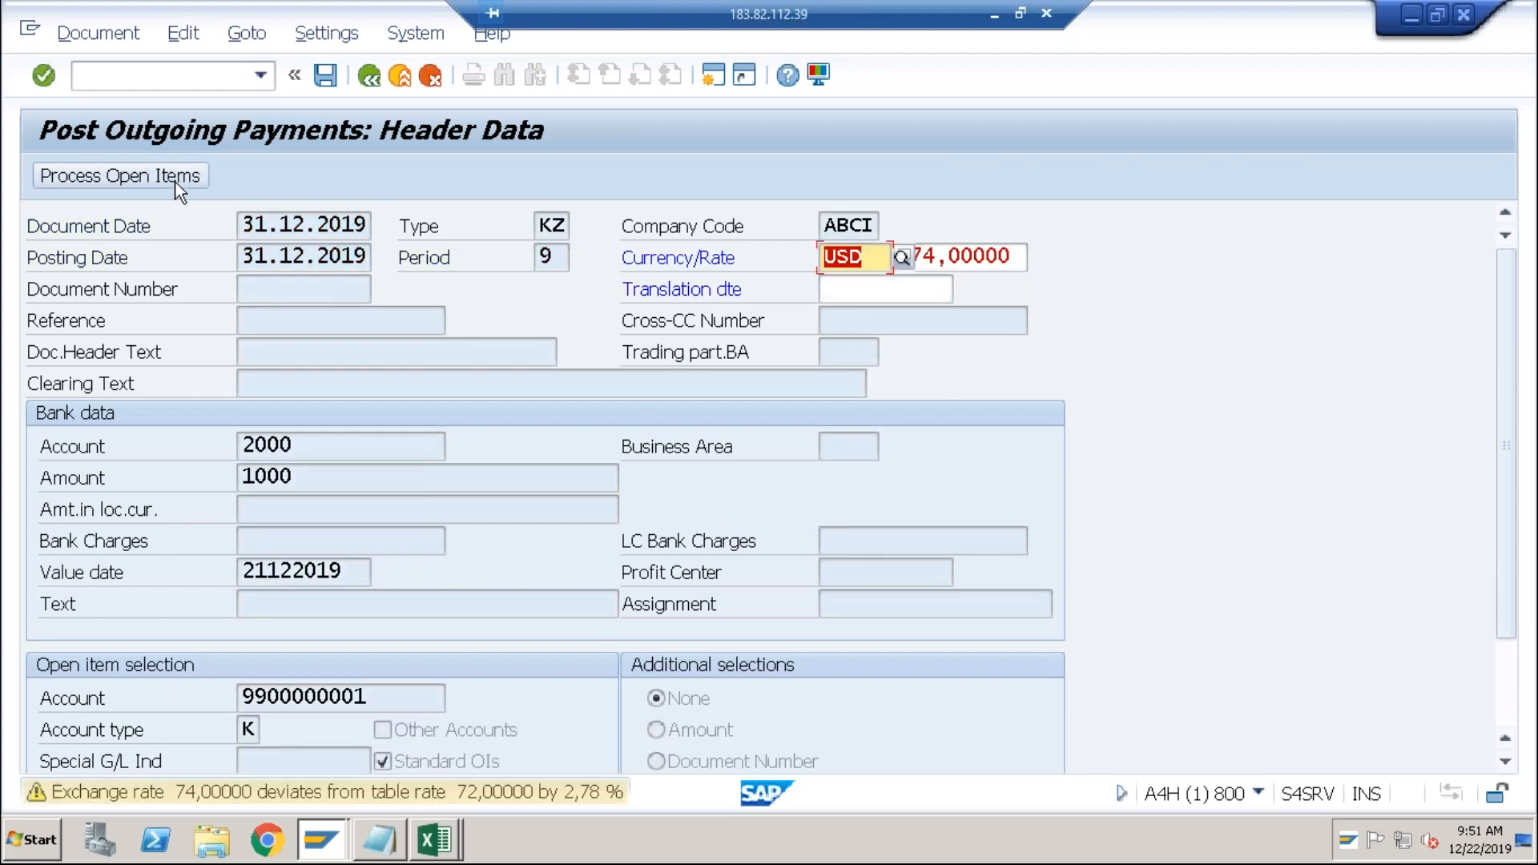
key("Return")
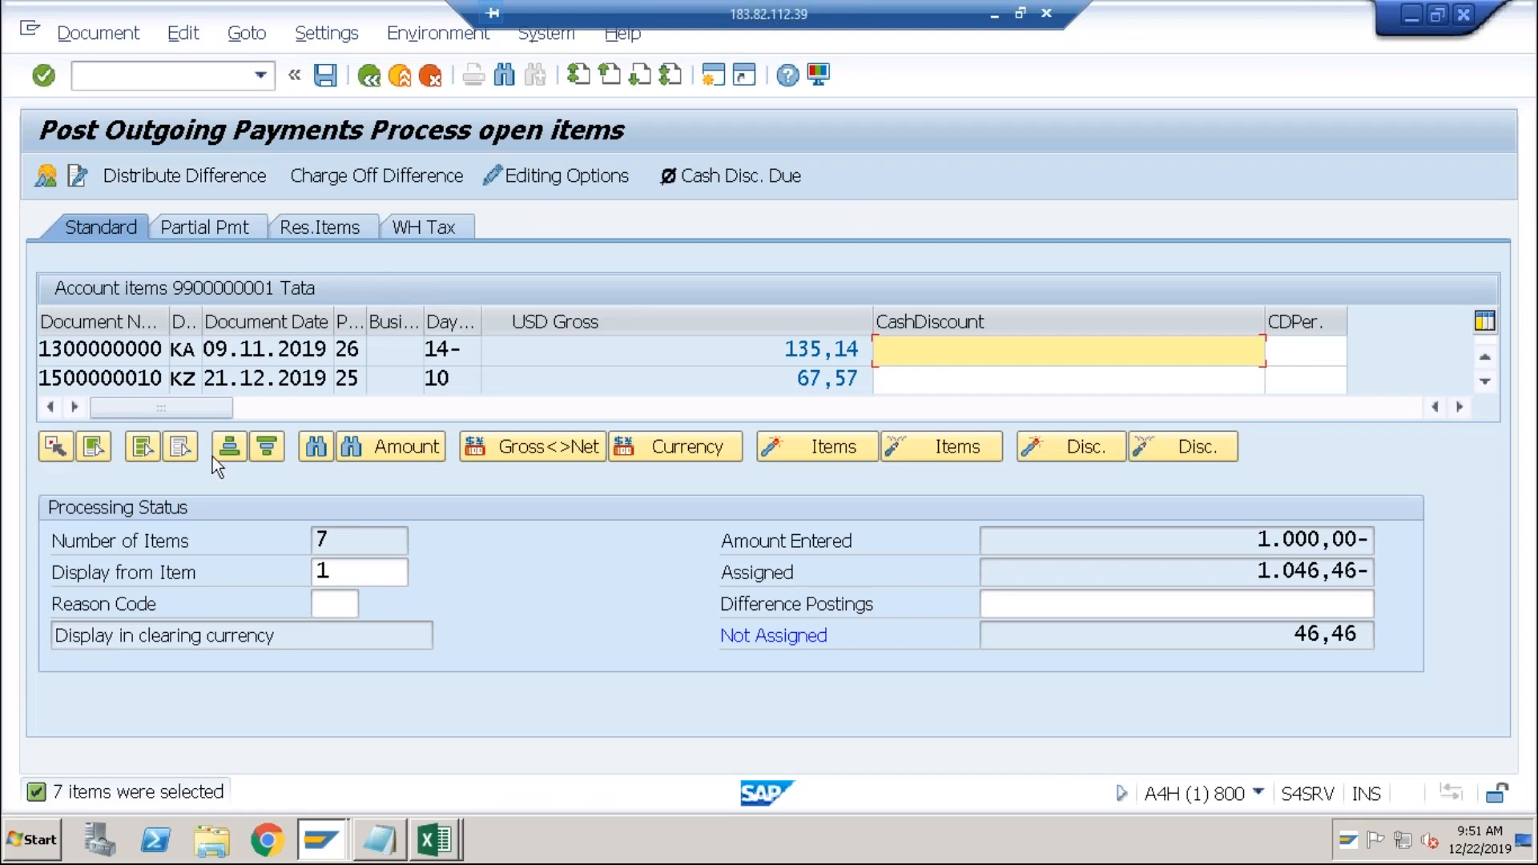
Deactivate all open items and activate only the 22.12.2019 invoice.
left_click(150, 449)
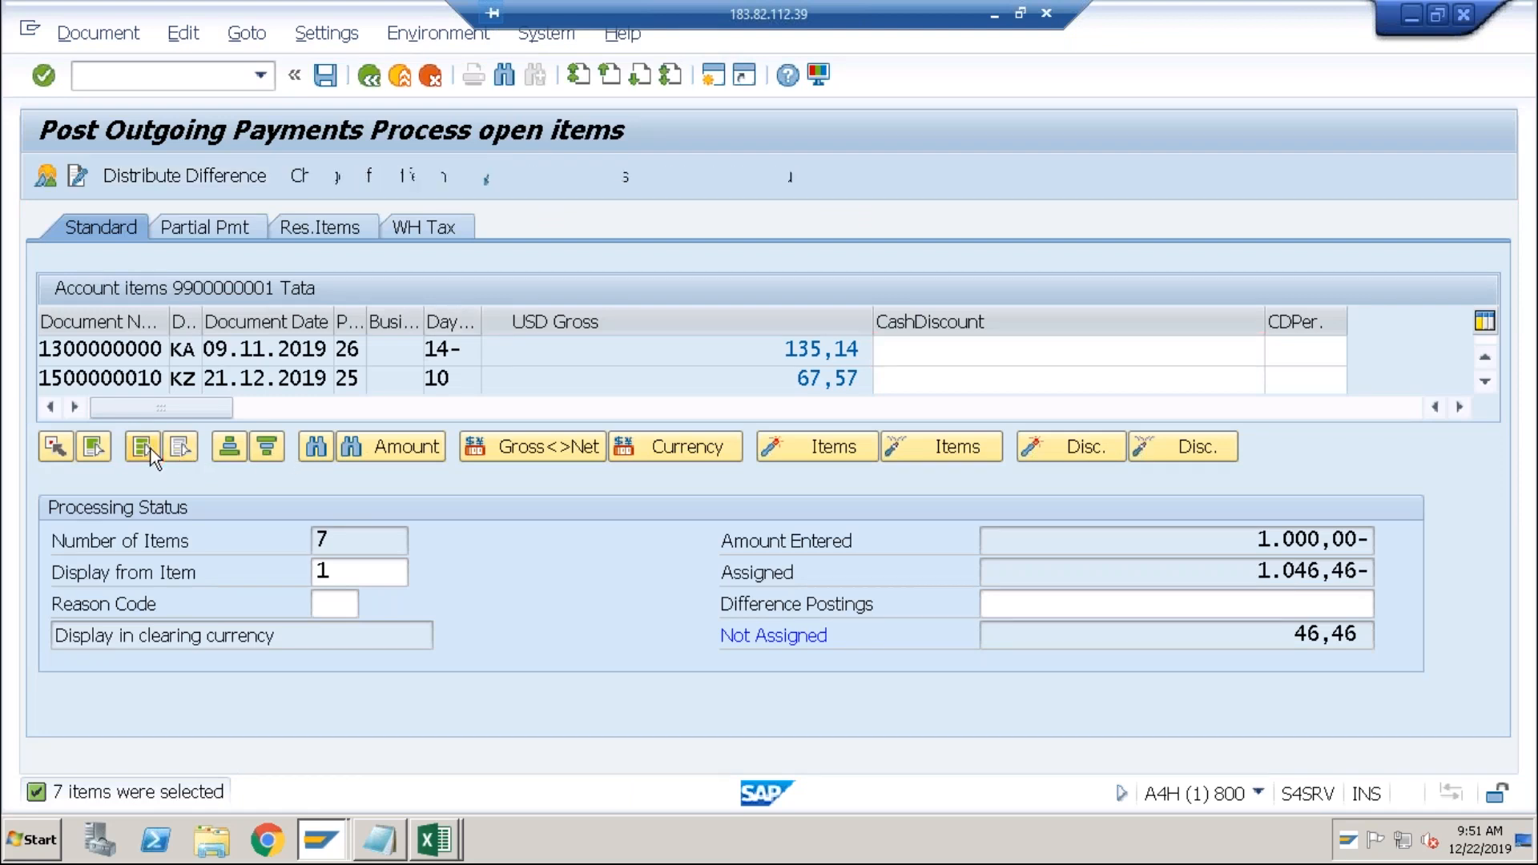
left_click(955, 442)
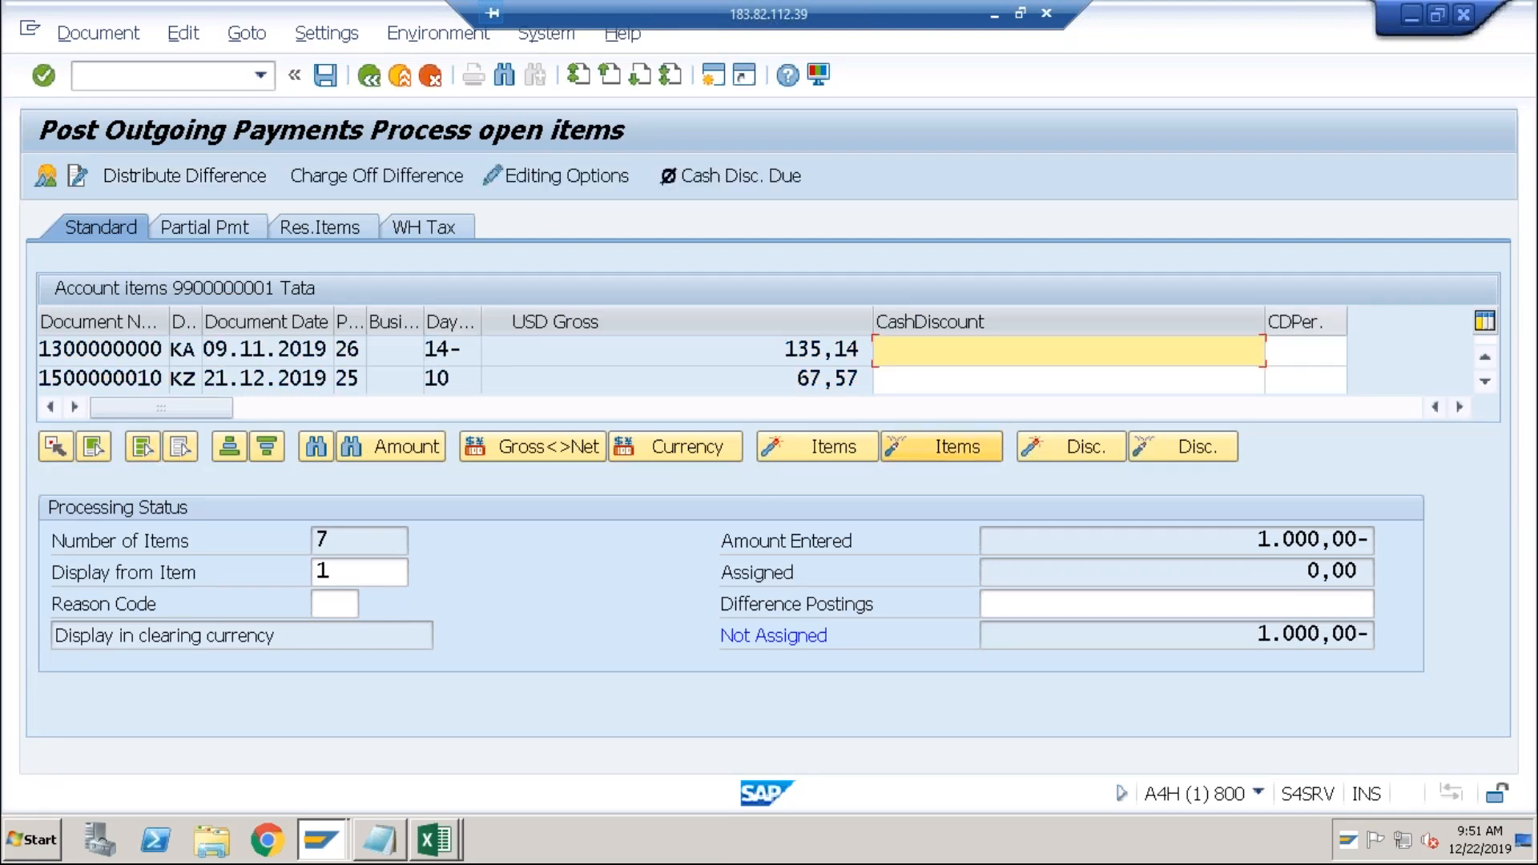
left_click(1480, 383)
left_click(1480, 383)
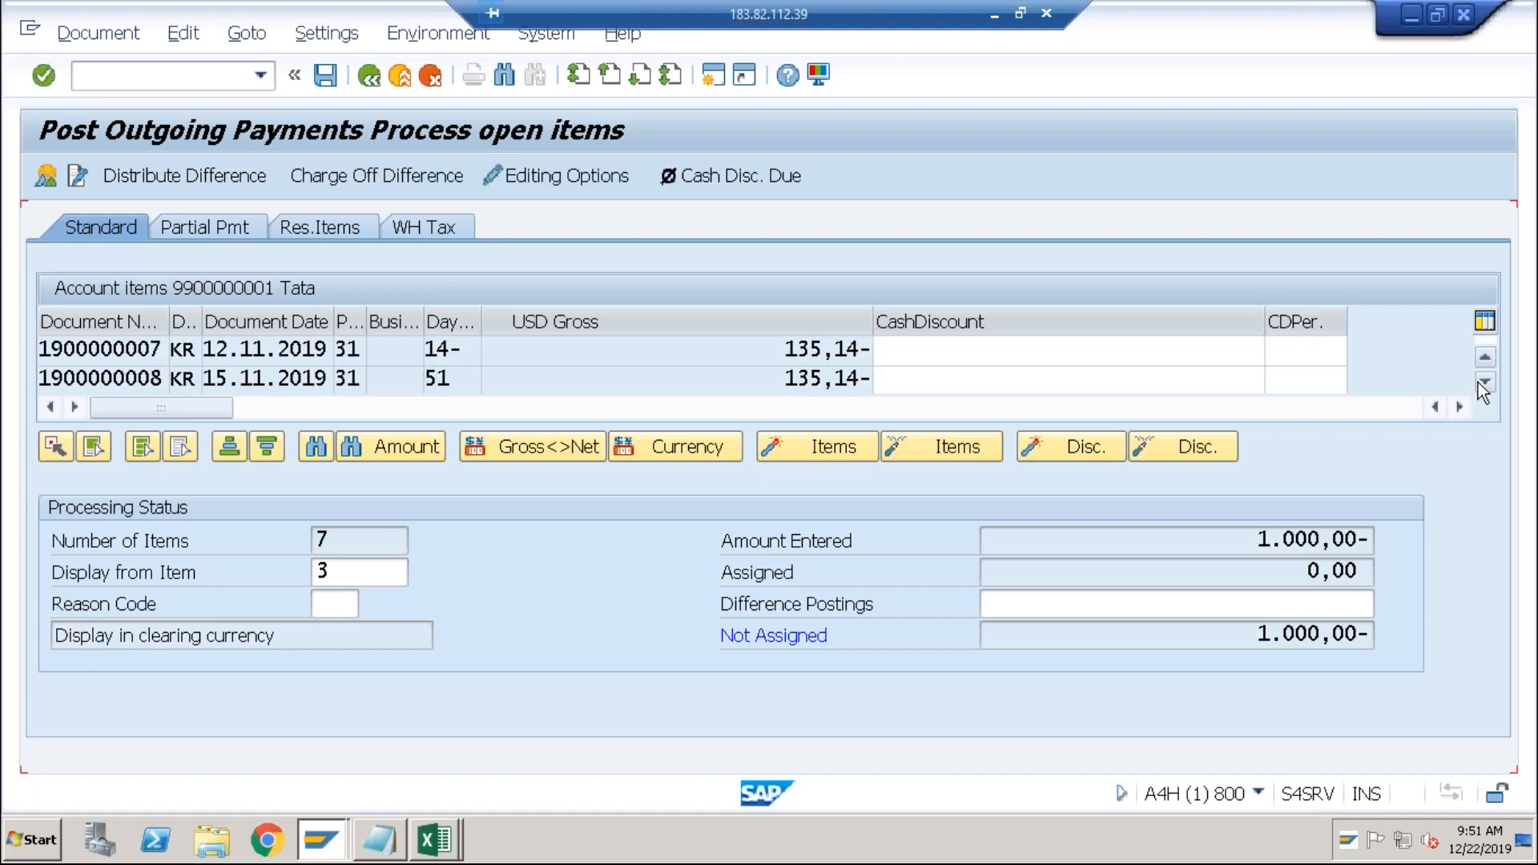
left_click(1478, 382)
left_click(1479, 382)
left_click(1479, 382)
left_click(1478, 382)
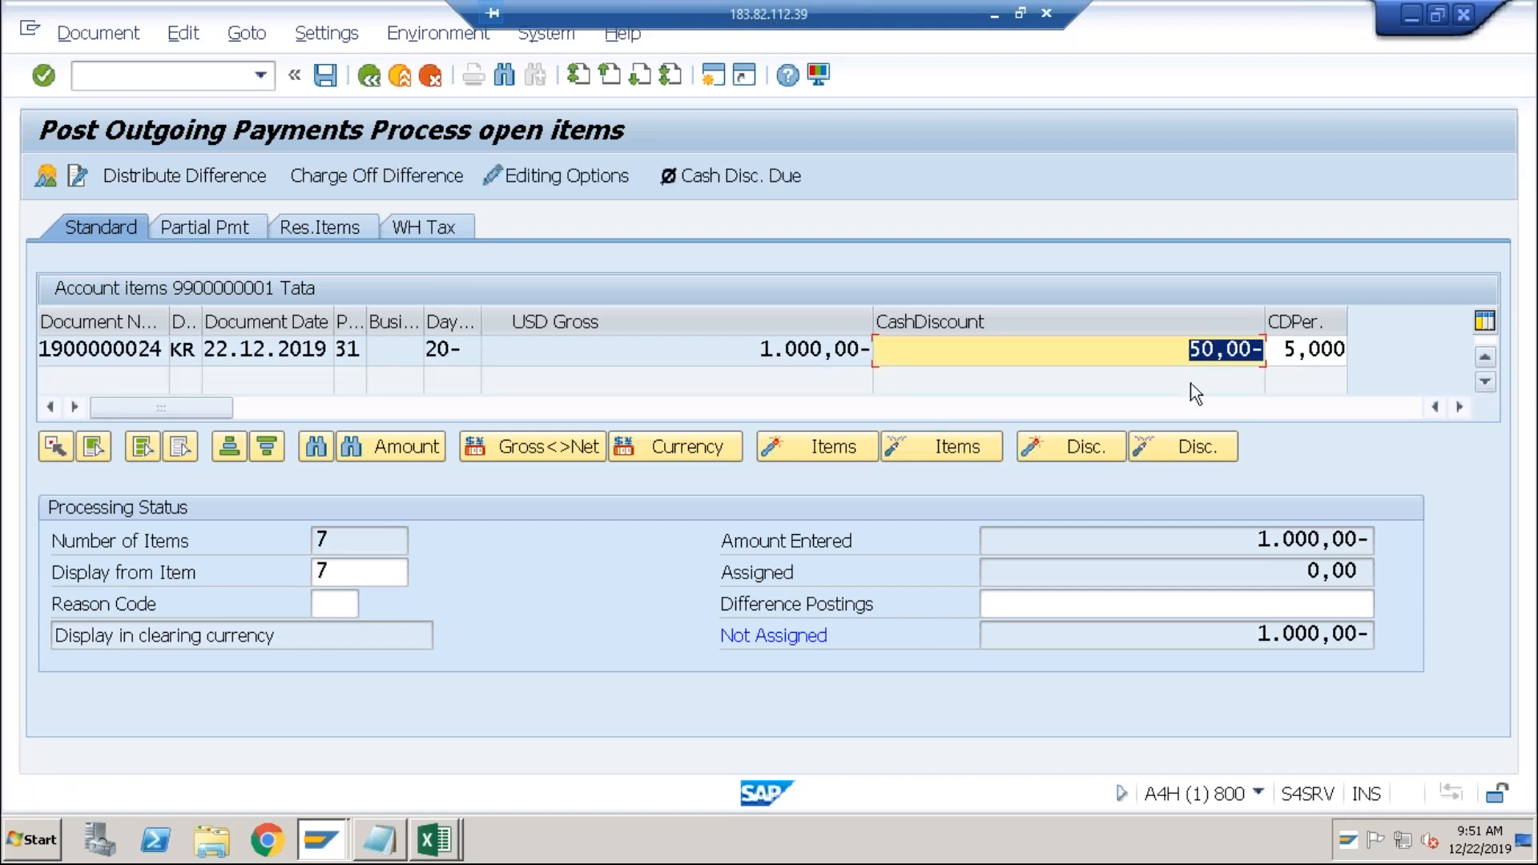
double_click(791, 351)
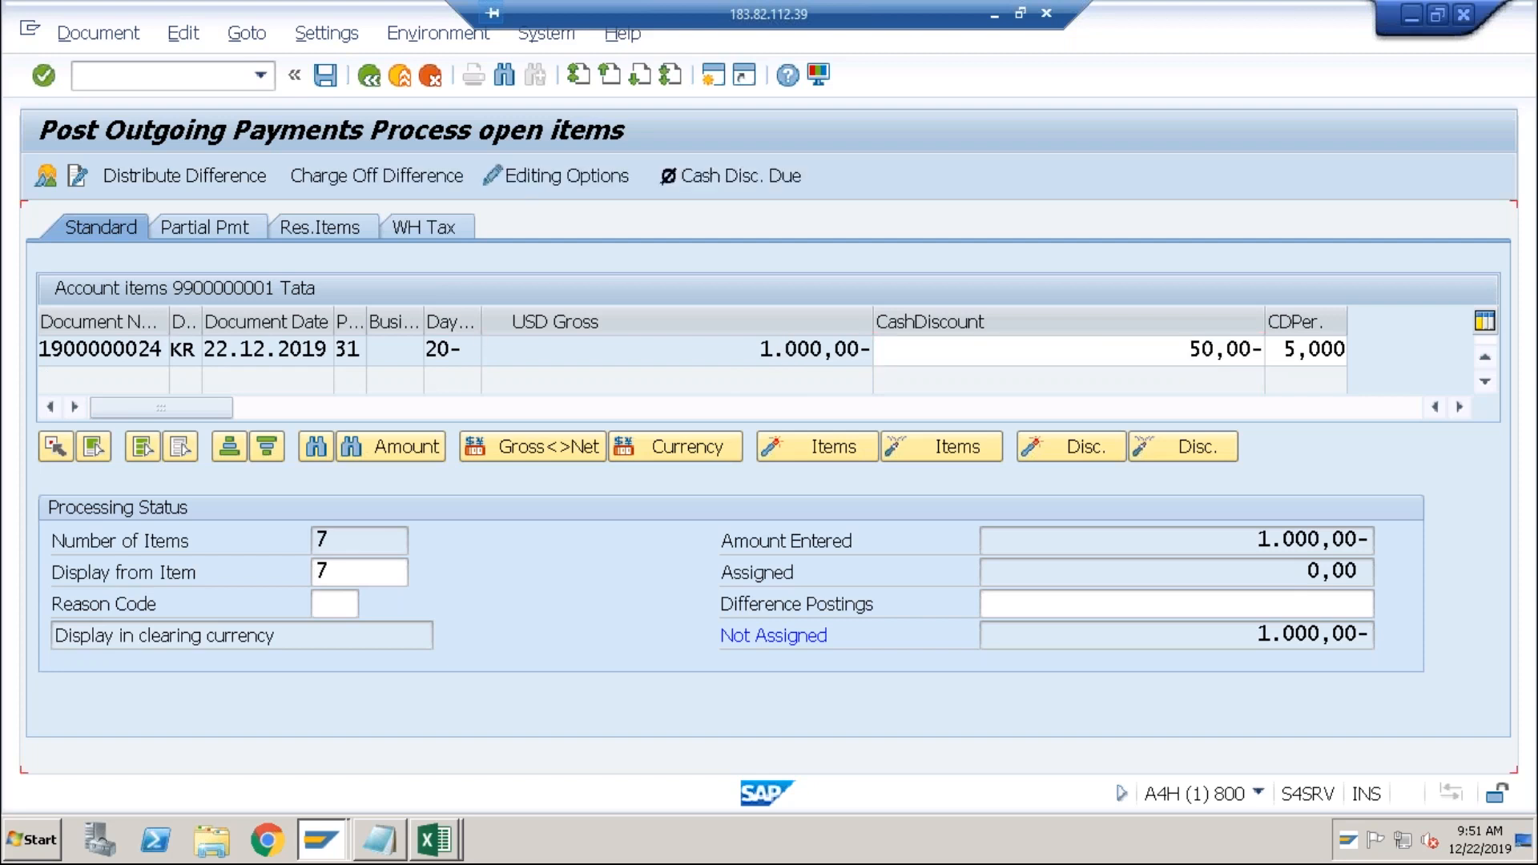
Remove the invoice's 50,00 cash discount so 0,00 stays unassigned, then simulate the payment.
left_click_drag(1136, 352, 1380, 343)
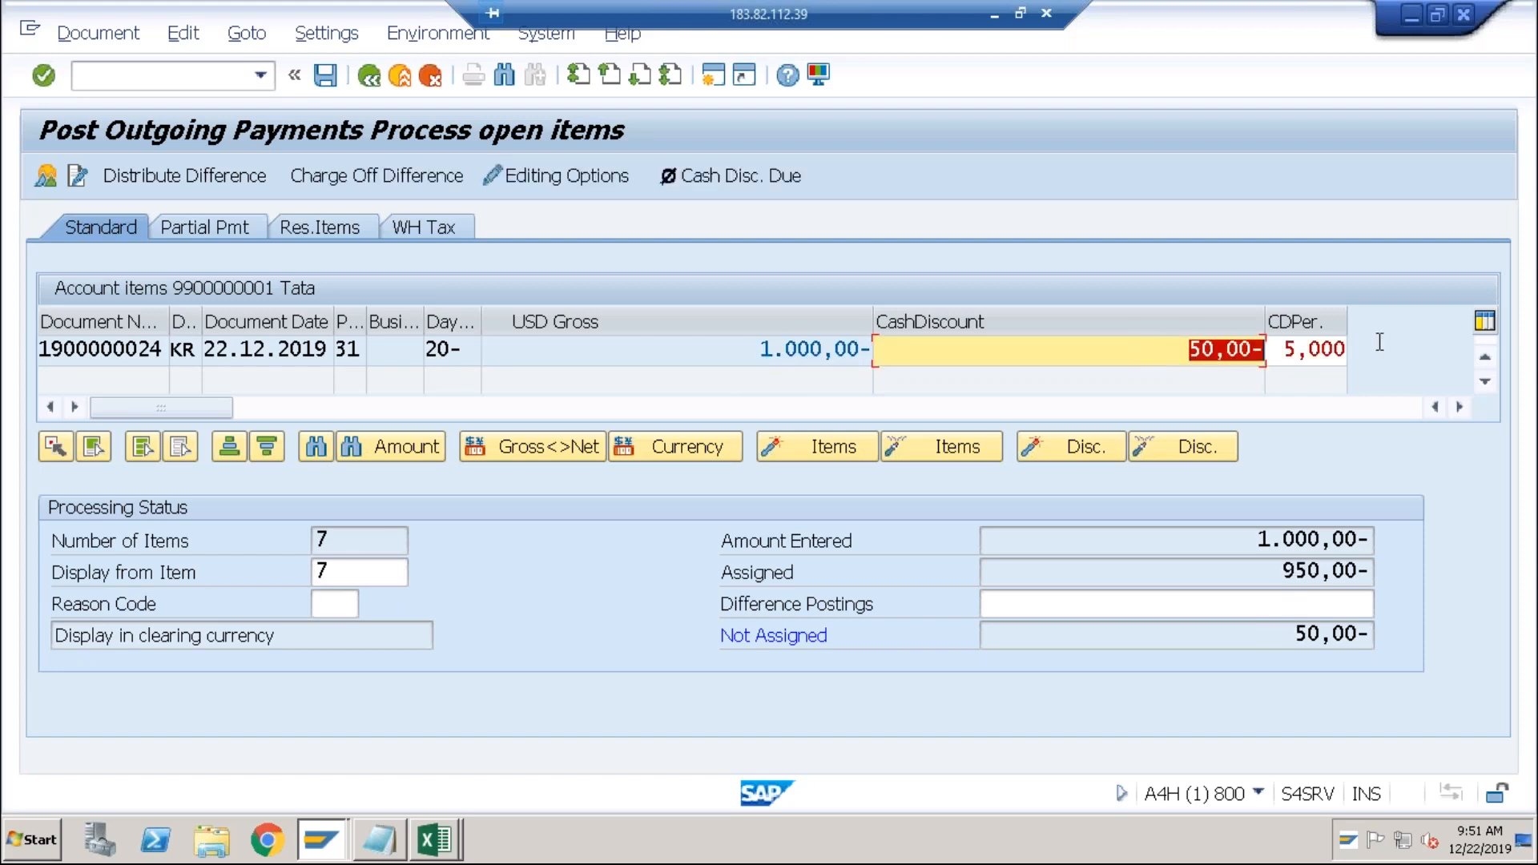
key("Delete")
key("Return")
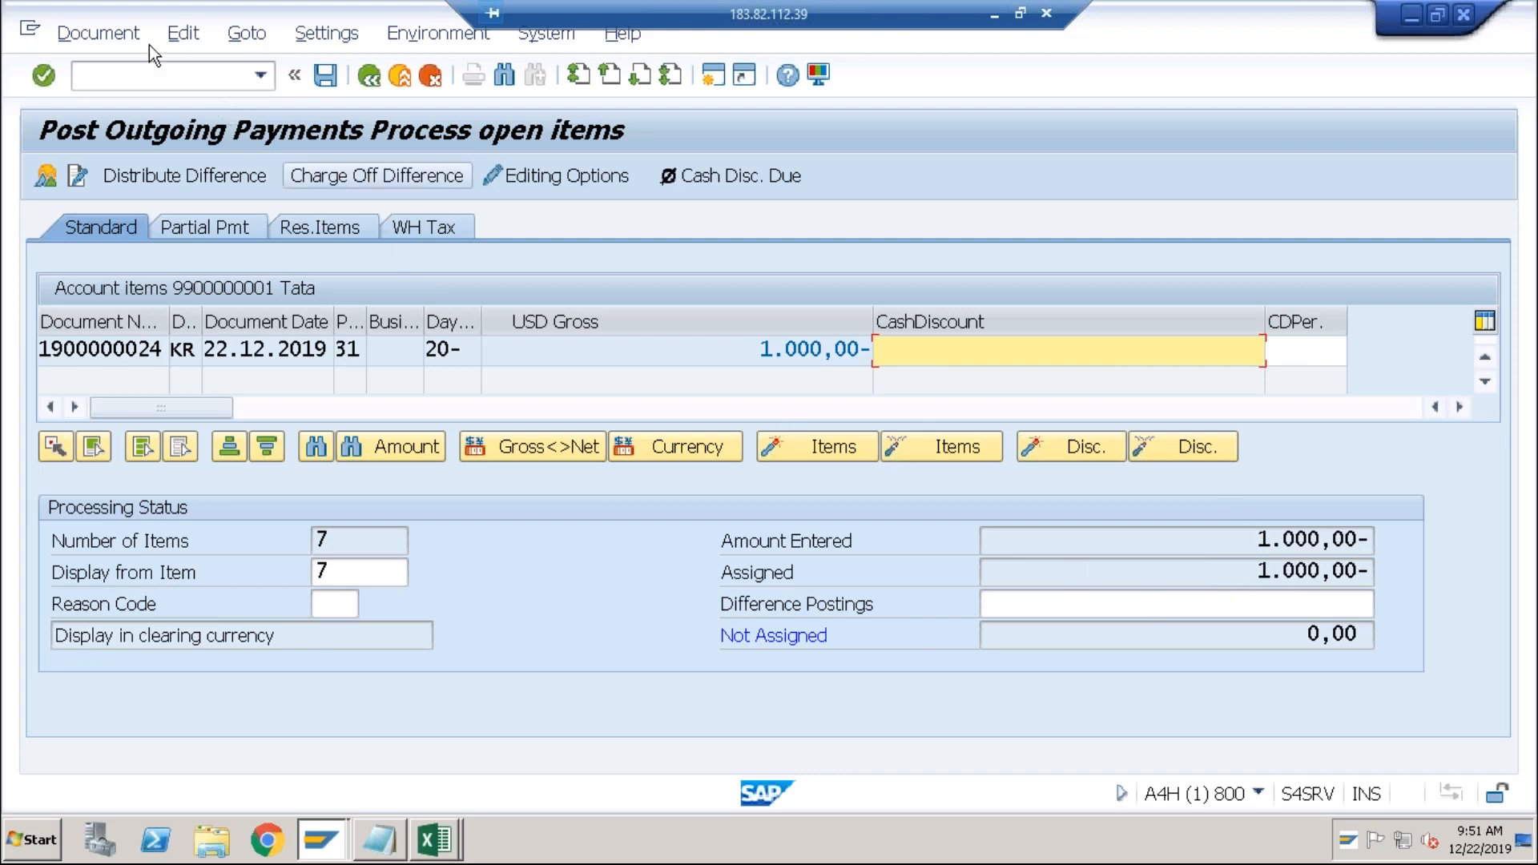
left_click(100, 34)
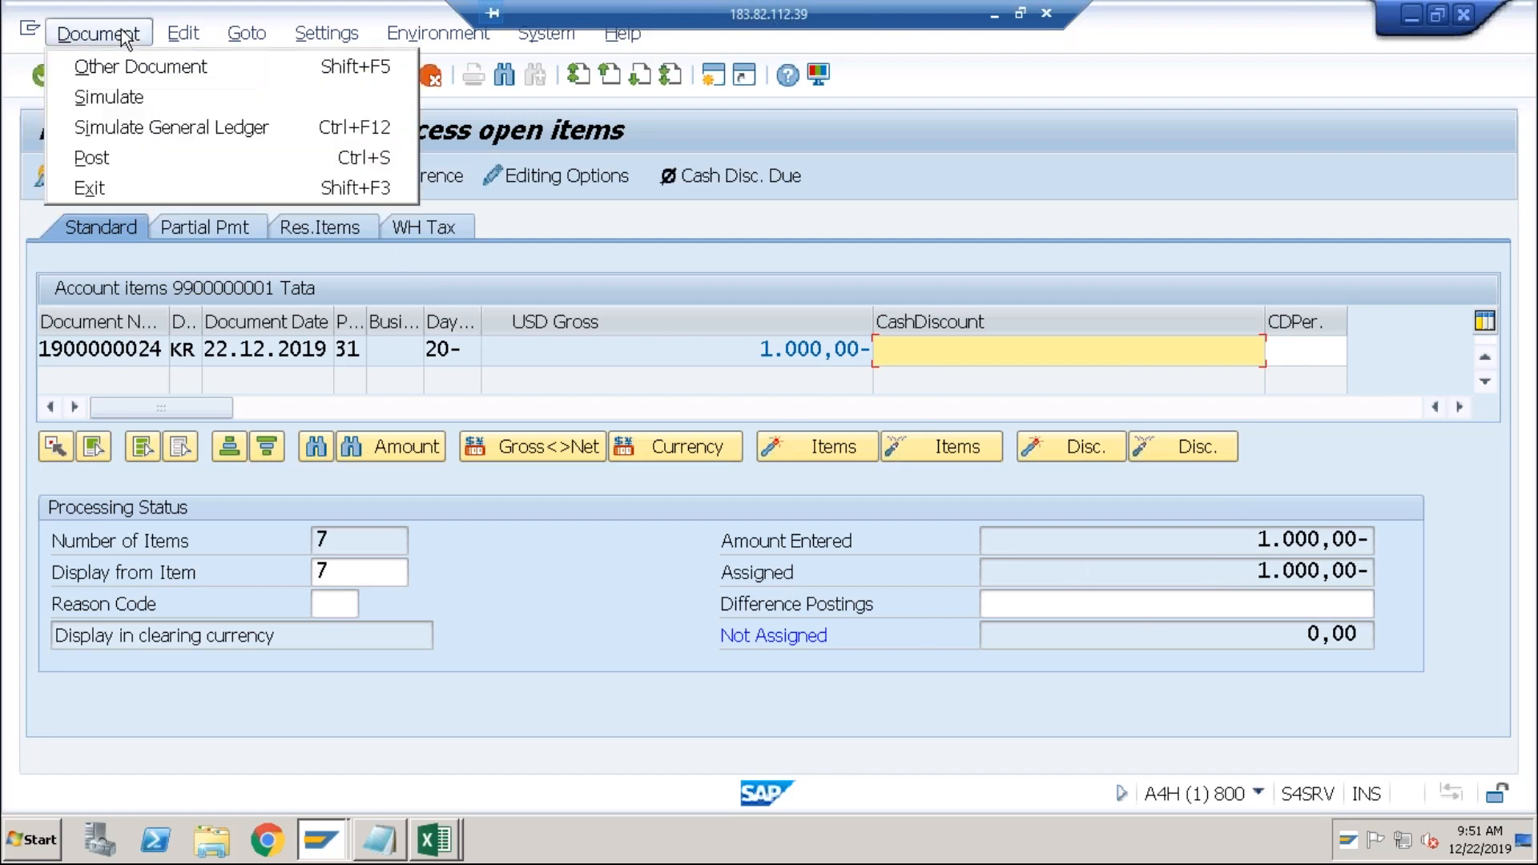
left_click(123, 98)
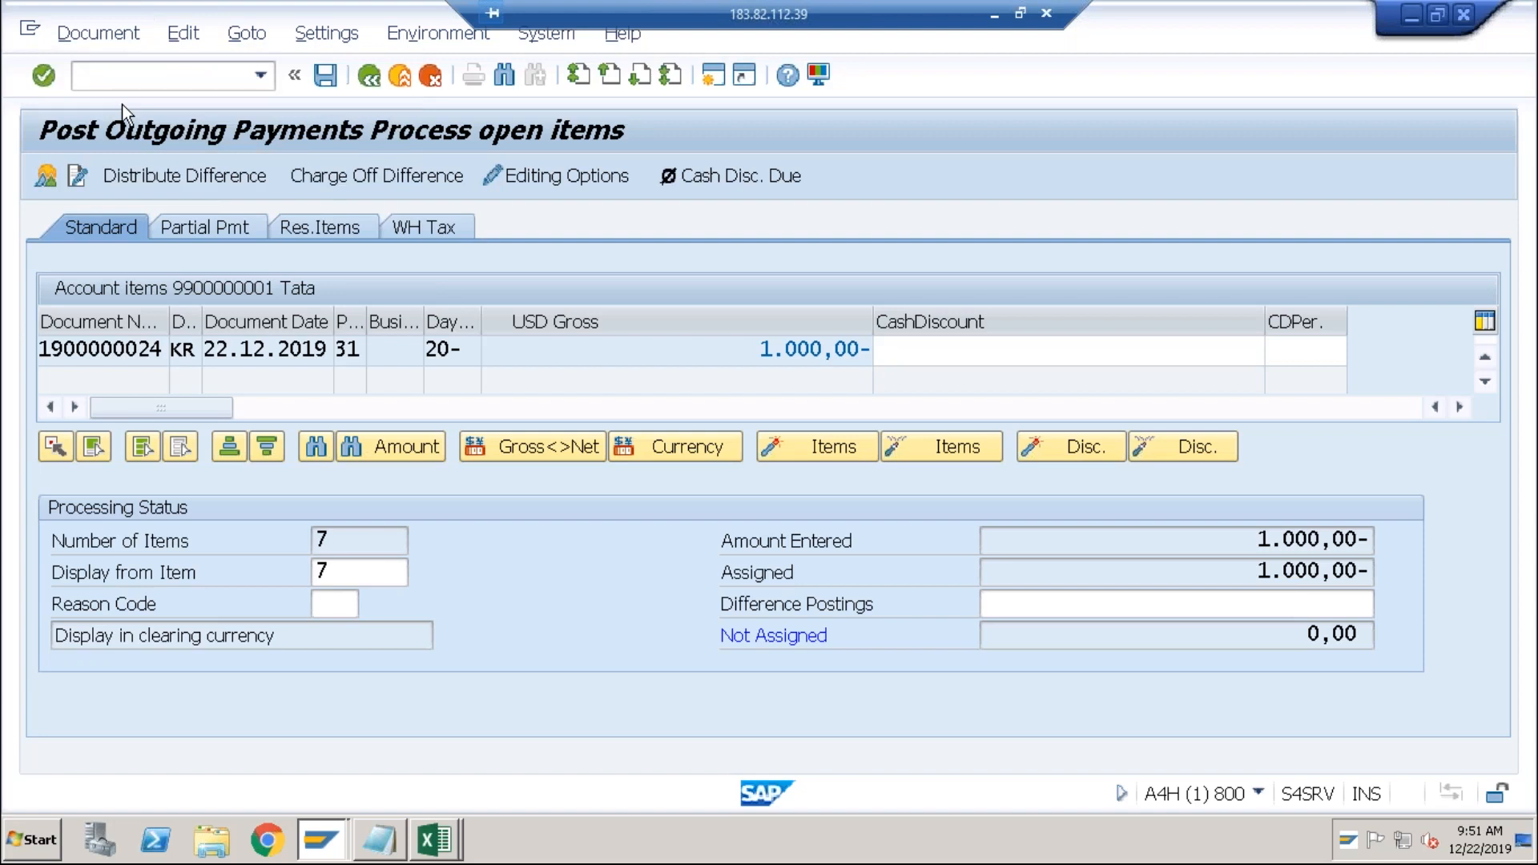
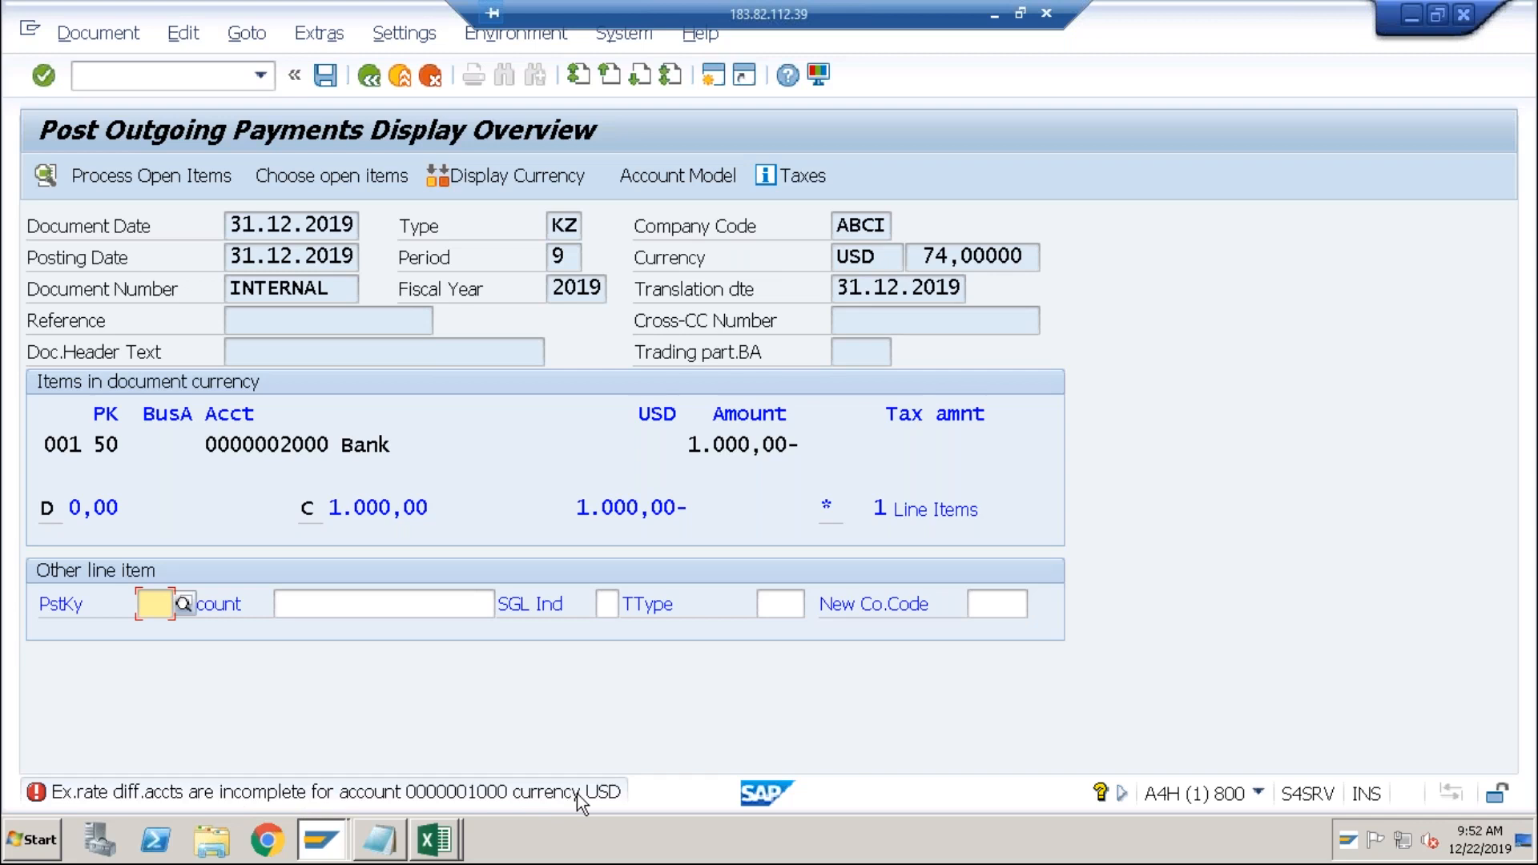
Switch from the SAP payment posting to the Book1 Excel workbook.
key("alt+Tab")
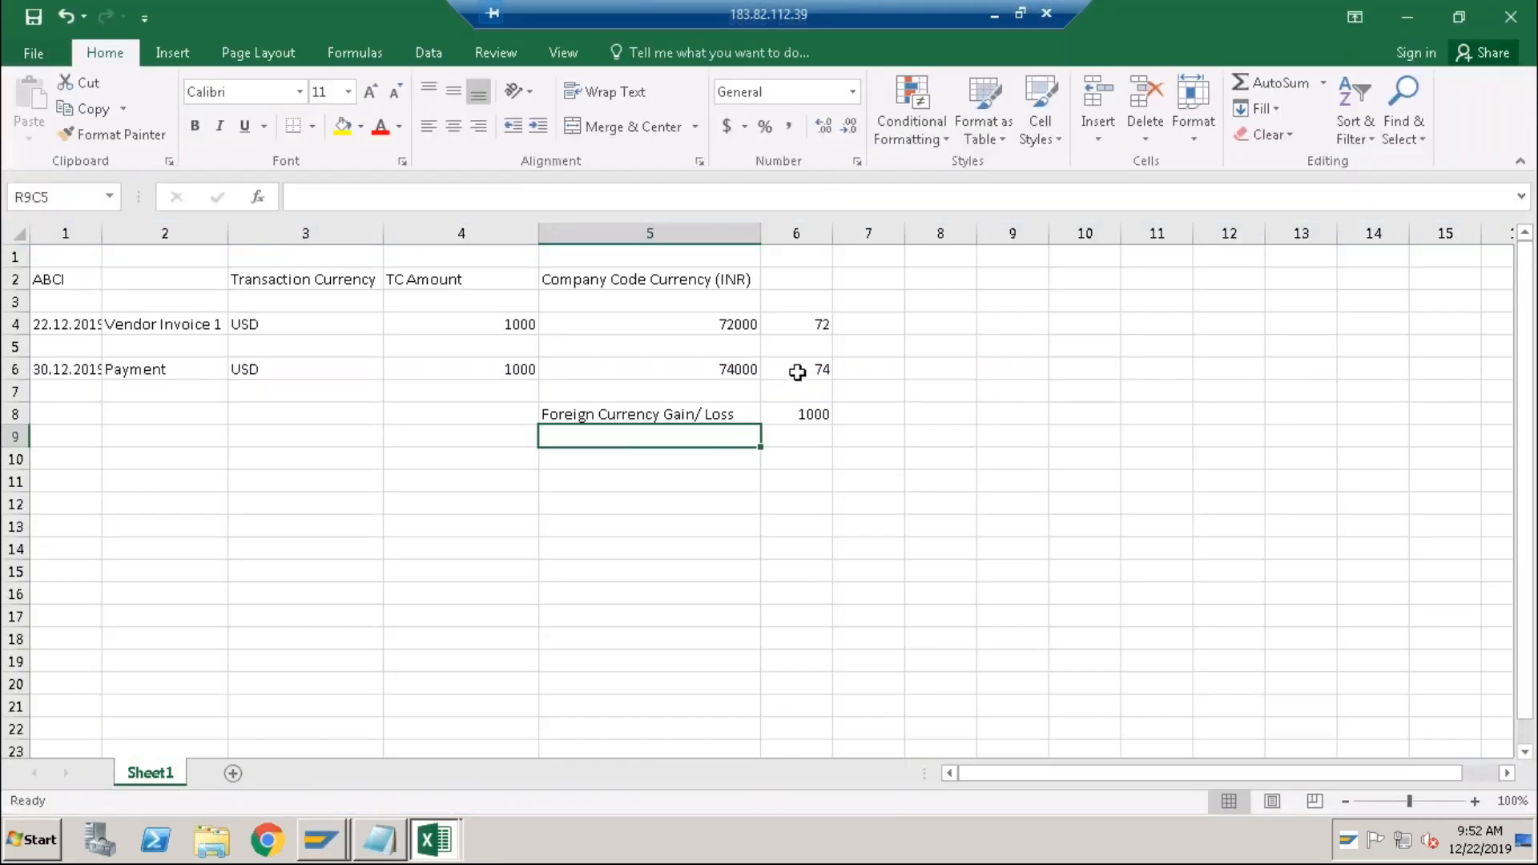
In Book1, correct the Foreign Currency Gain/Loss from 1000 to 2000, then return to SAP.
left_click(798, 372)
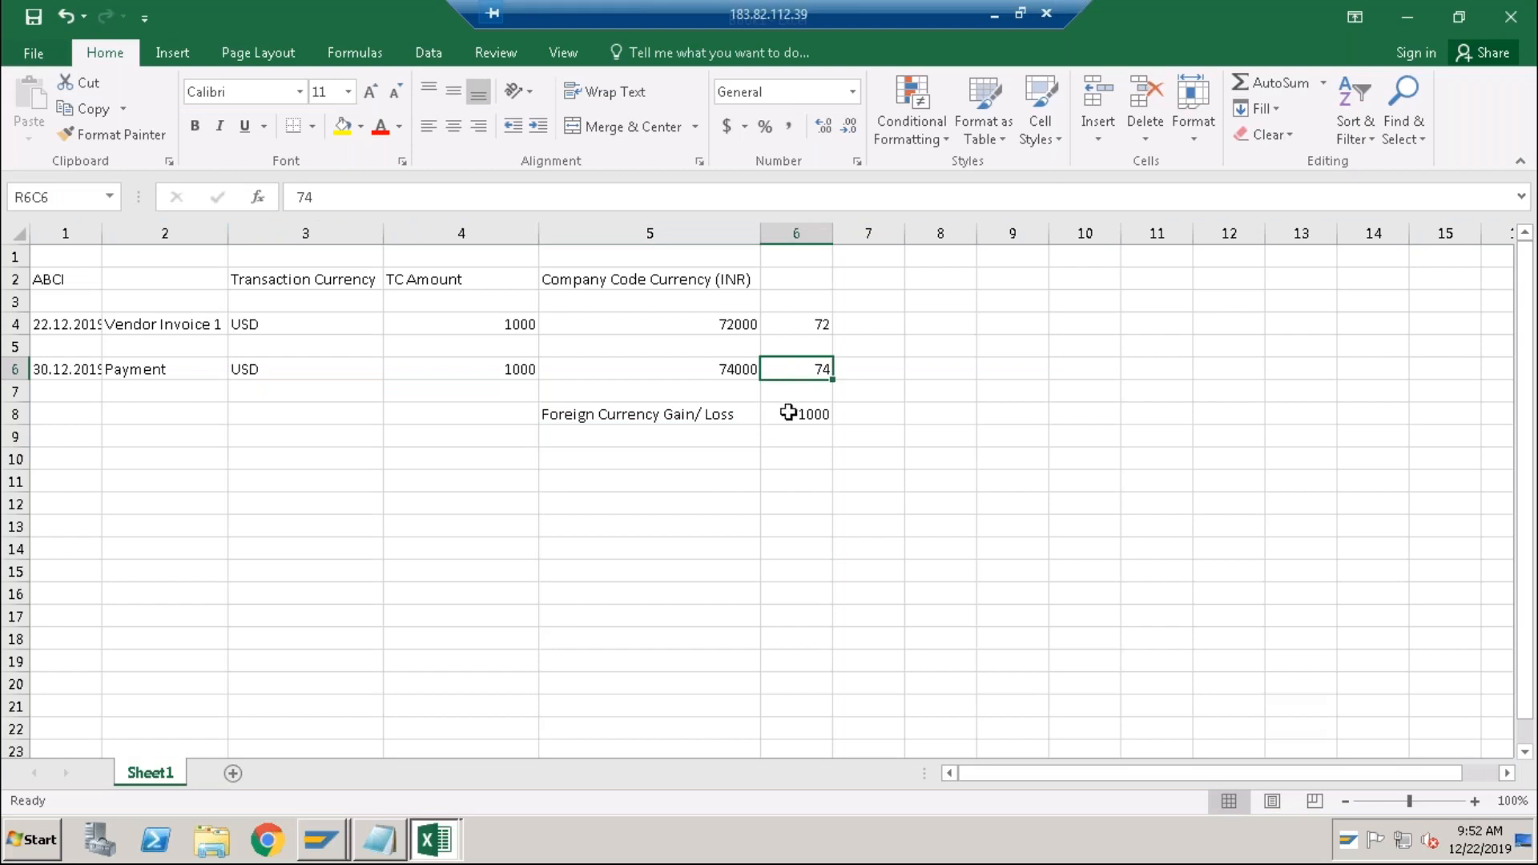
left_click(809, 407)
double_click(809, 407)
key("Delete")
type("2")
key("Return")
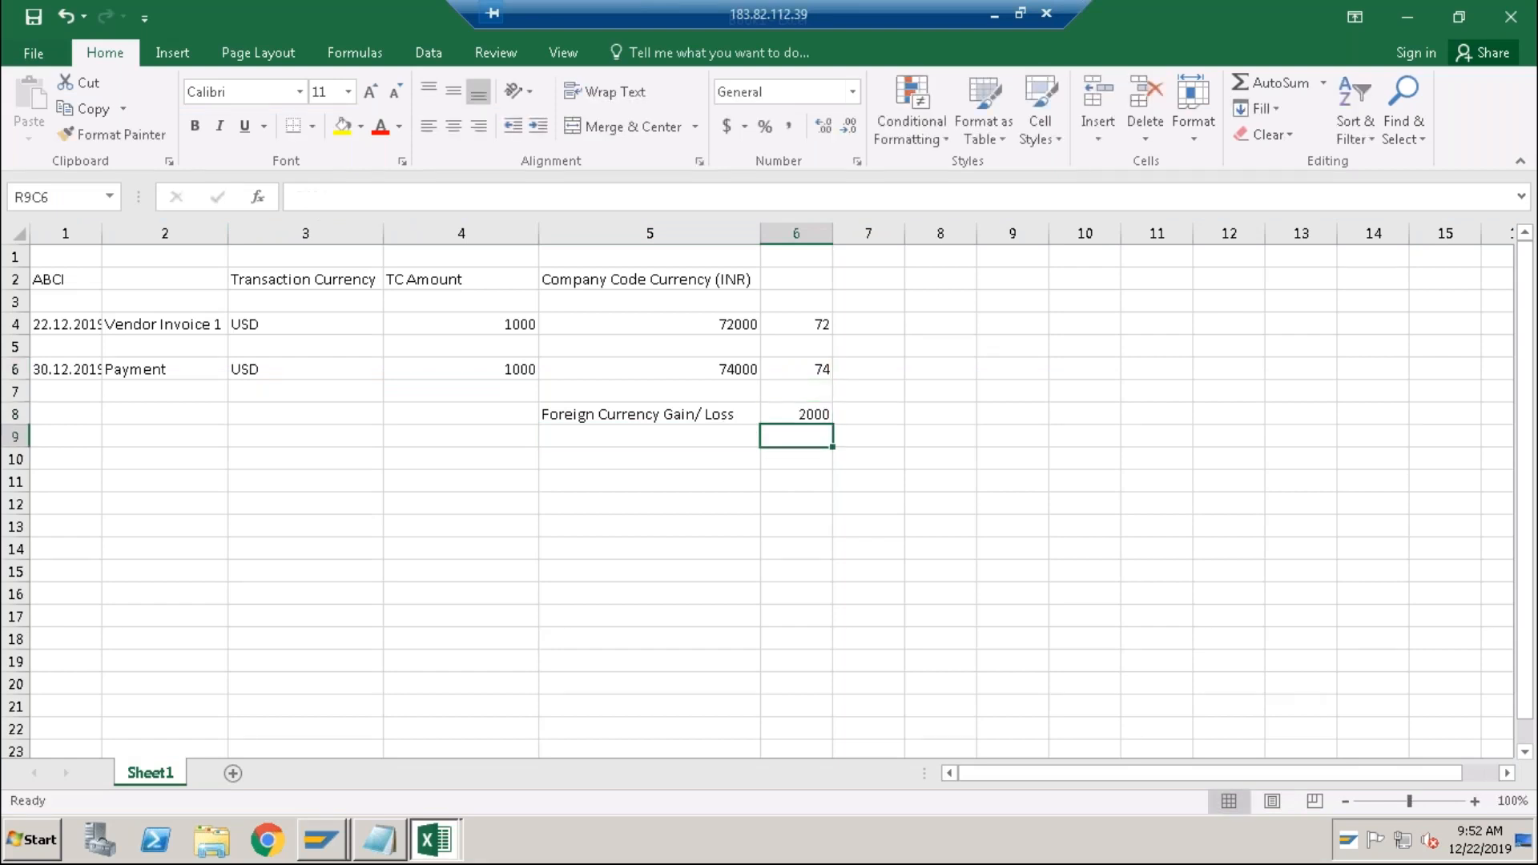
left_click(809, 418)
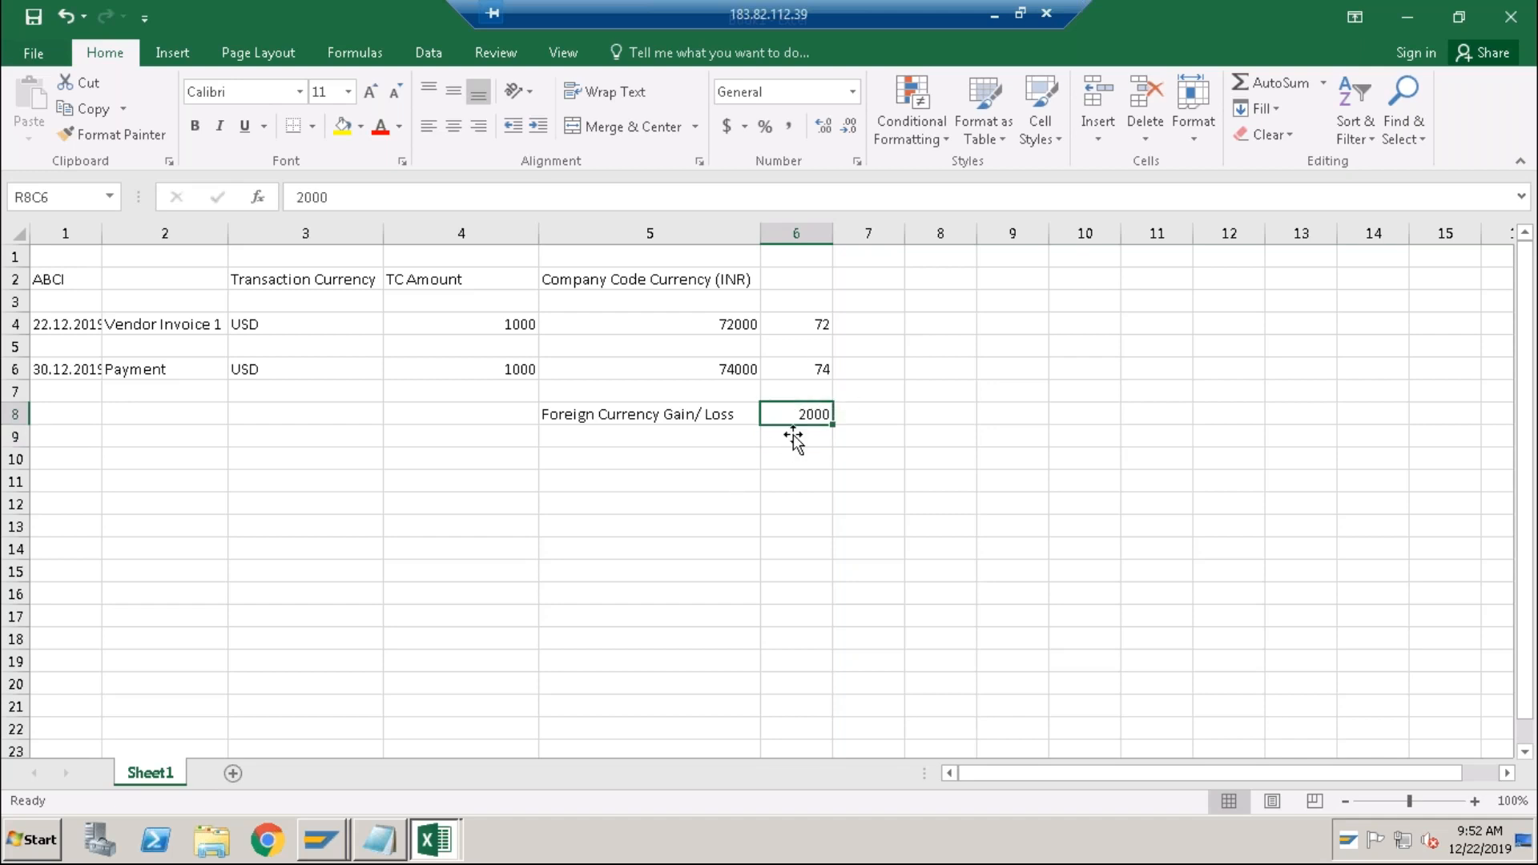
key("alt+Tab")
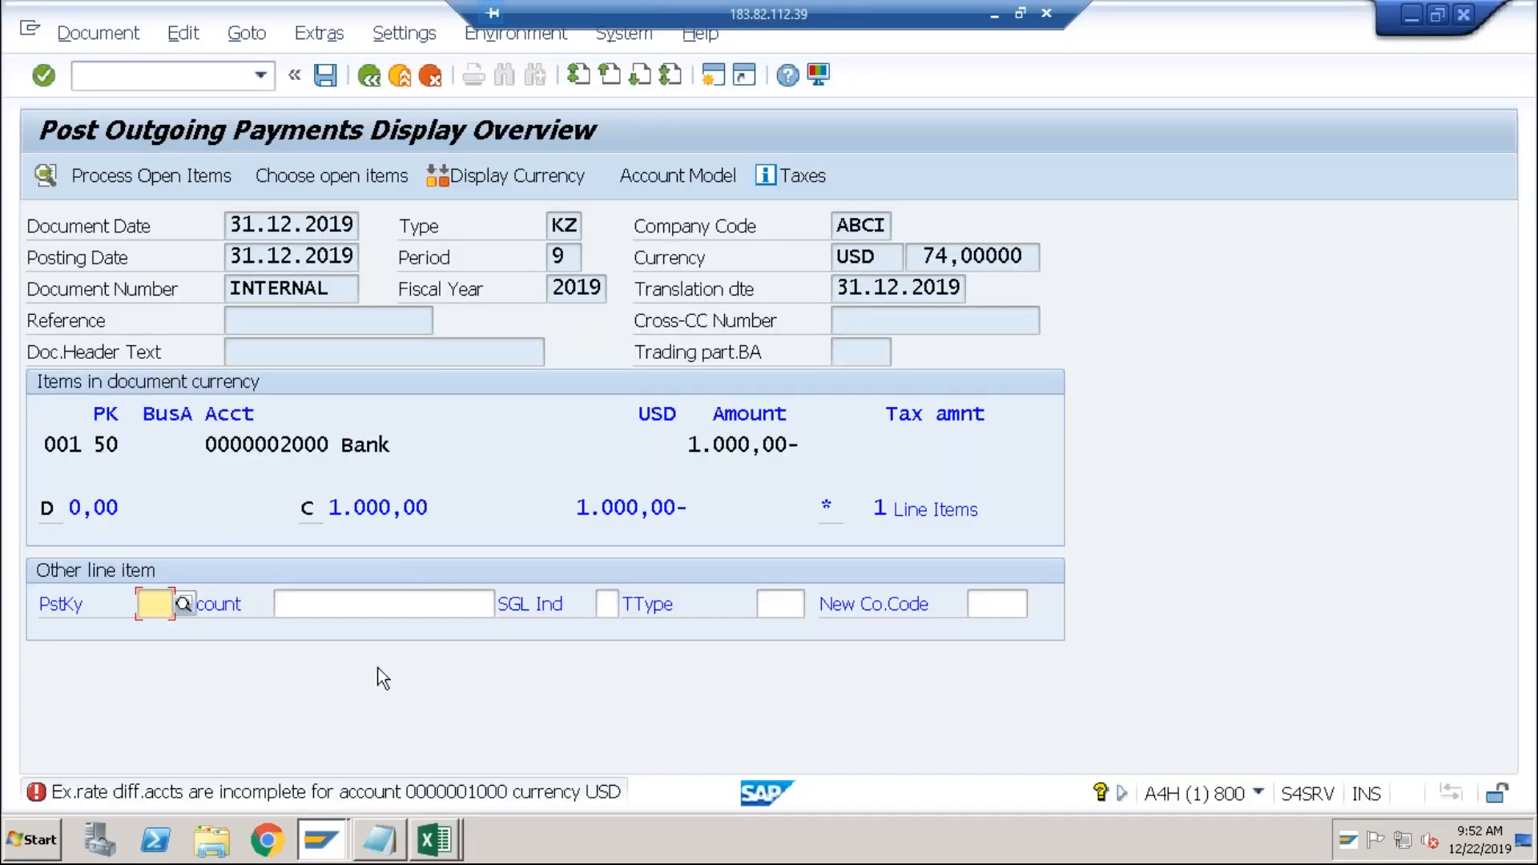
In a new session, run FS00 and review the existing Expenses and Revenues account numbers.
left_click(713, 76)
type("f")
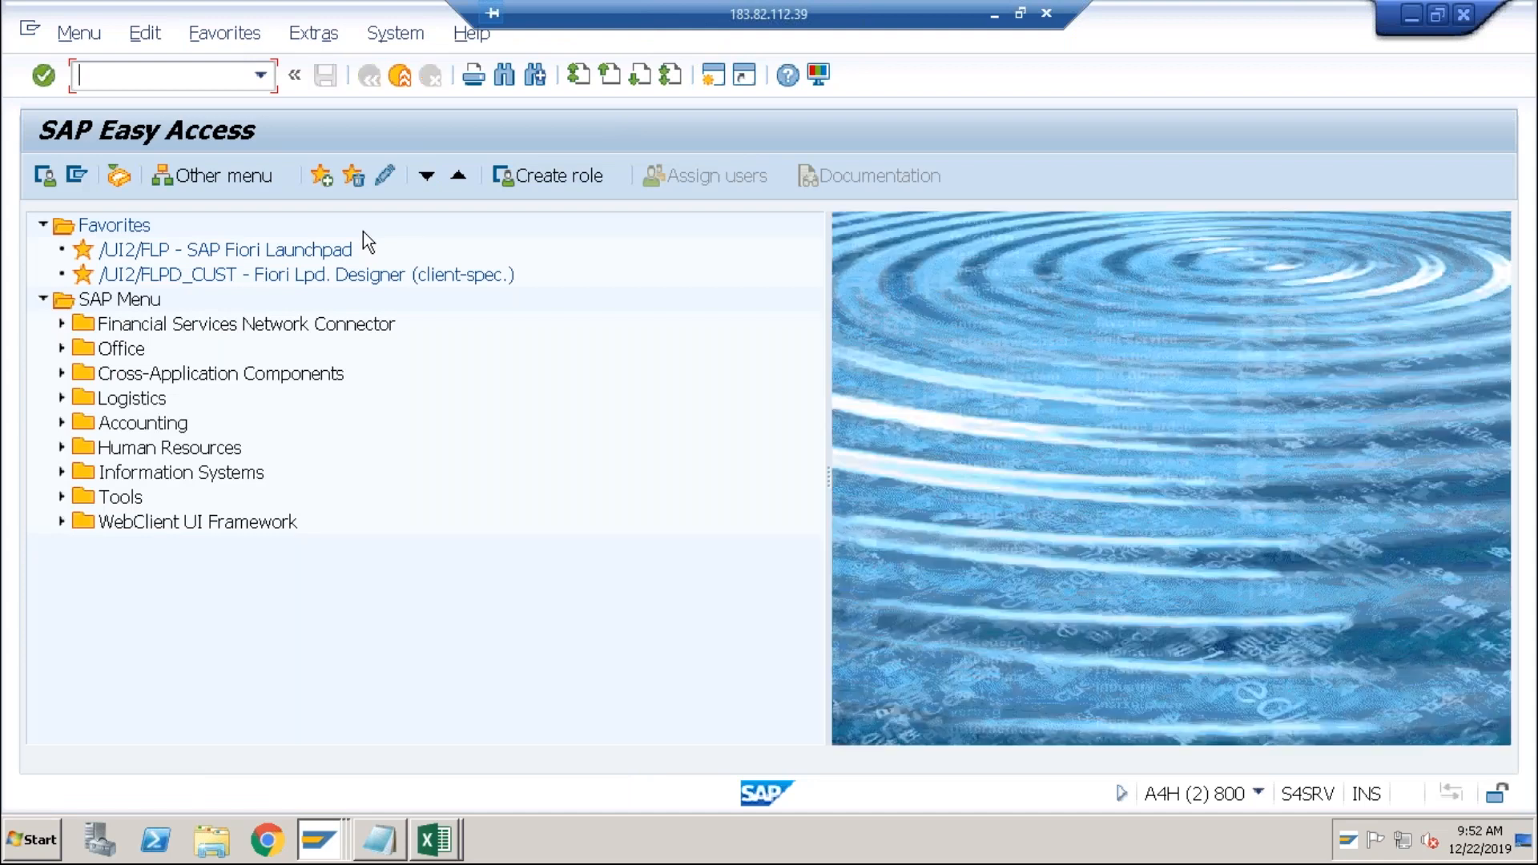
type("s00")
key("Return")
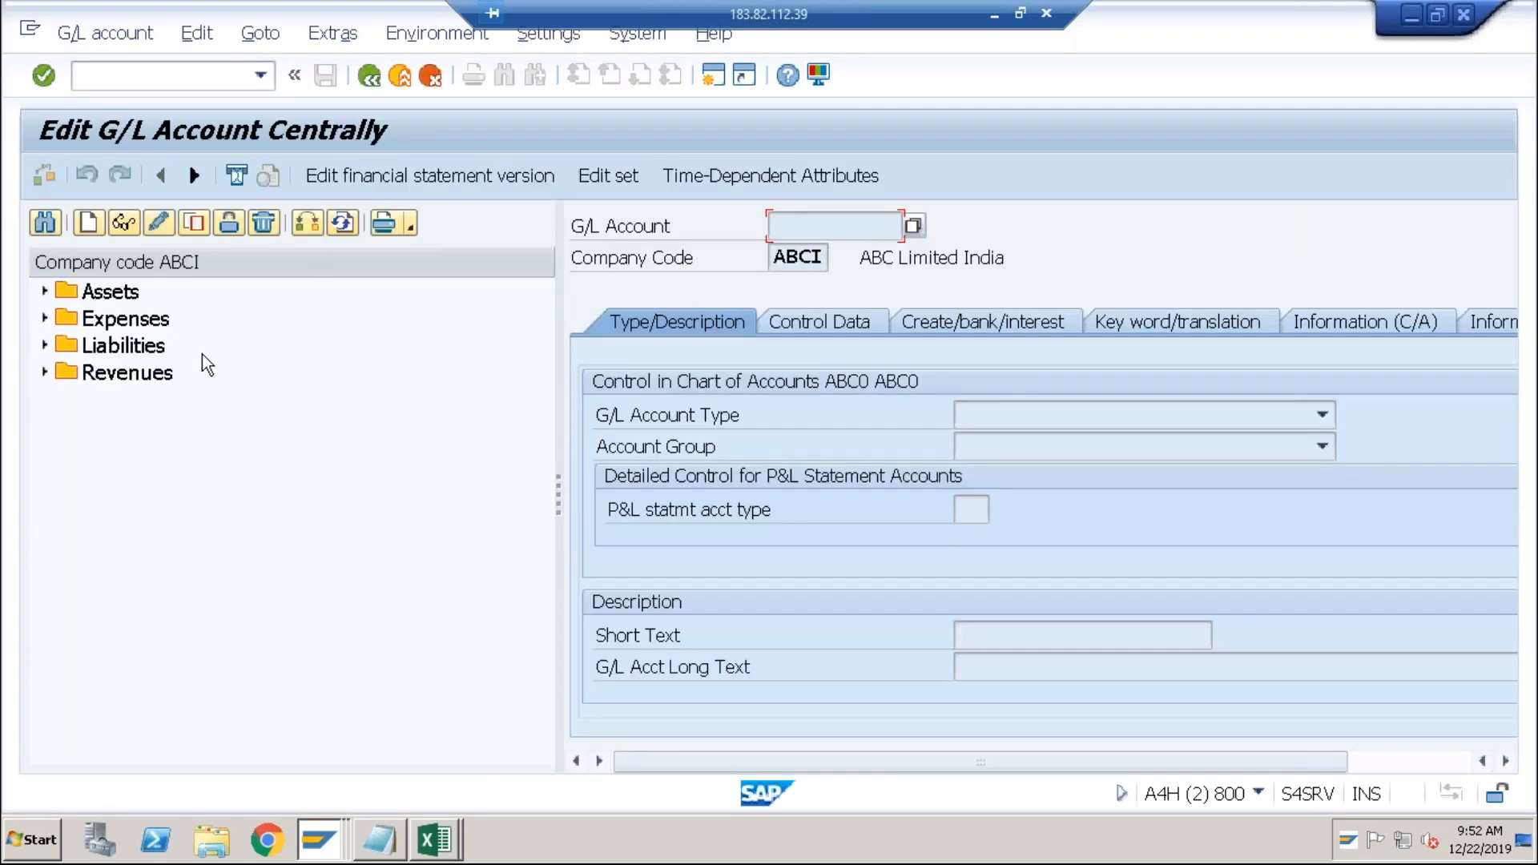
left_click(45, 319)
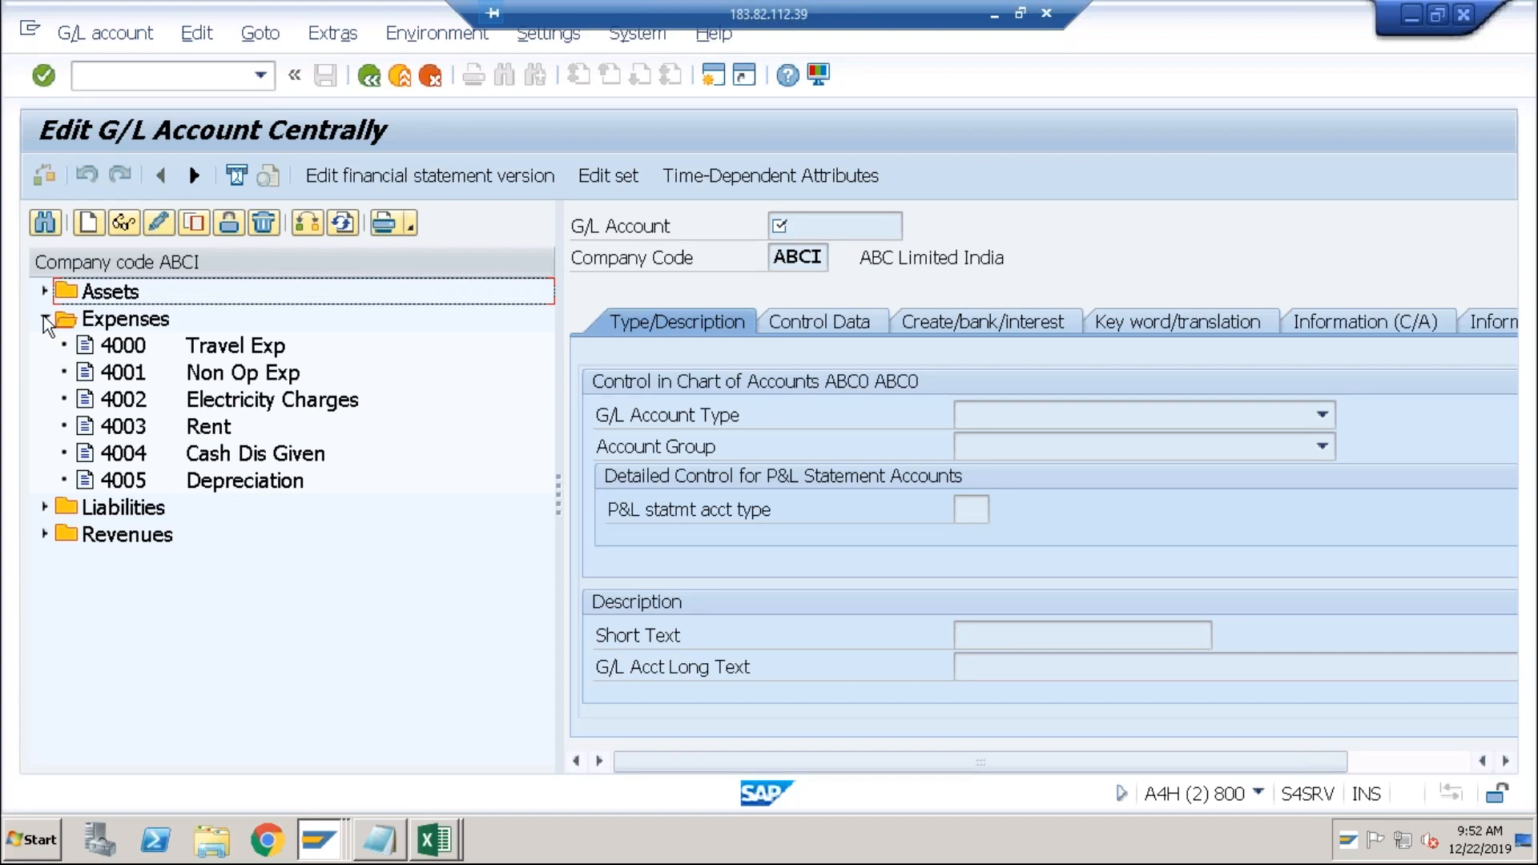
left_click(45, 318)
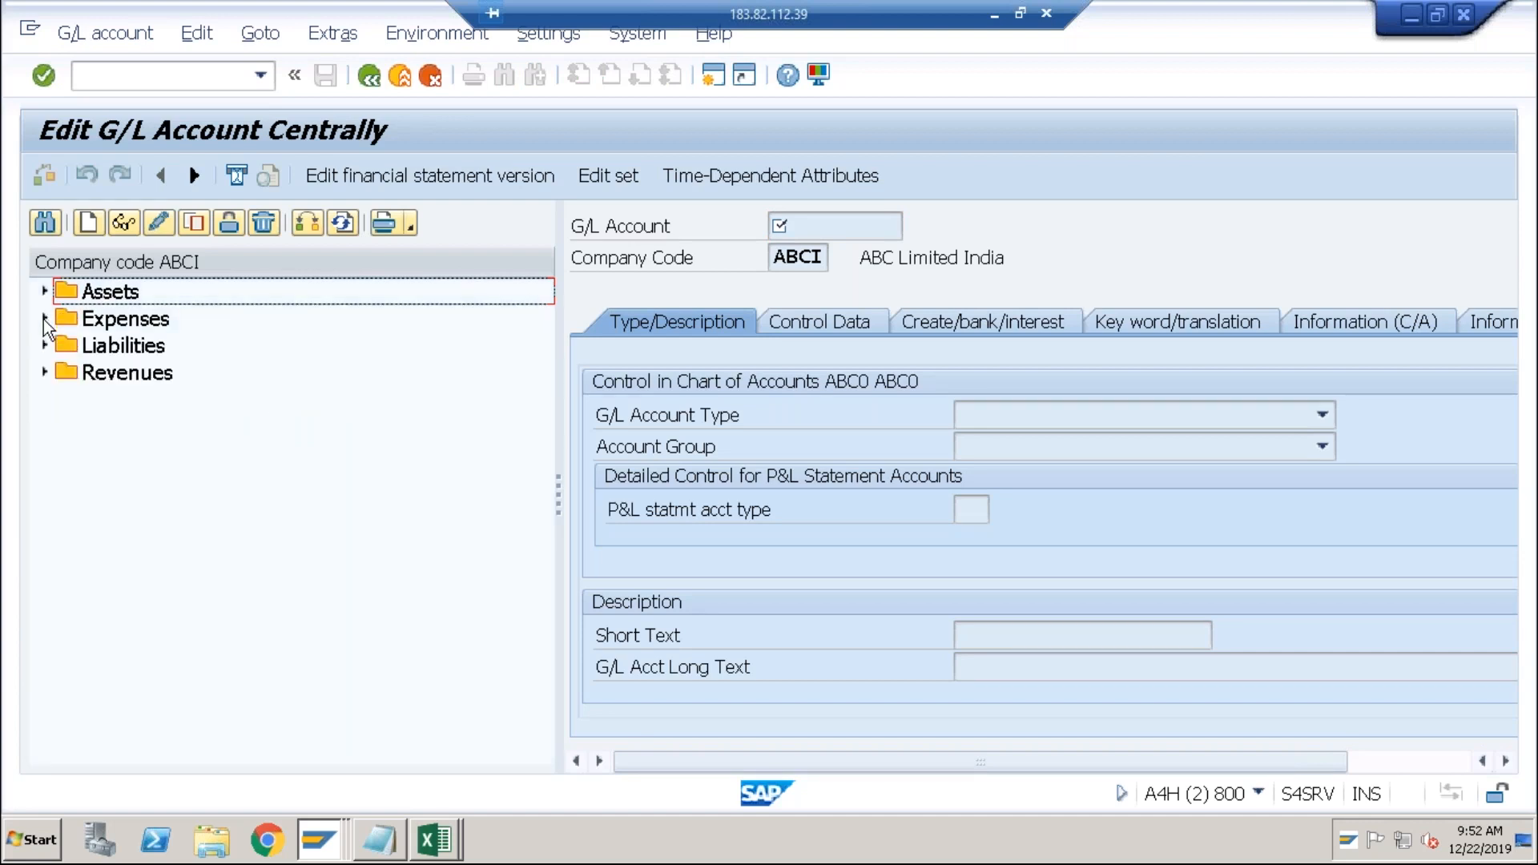
left_click(45, 373)
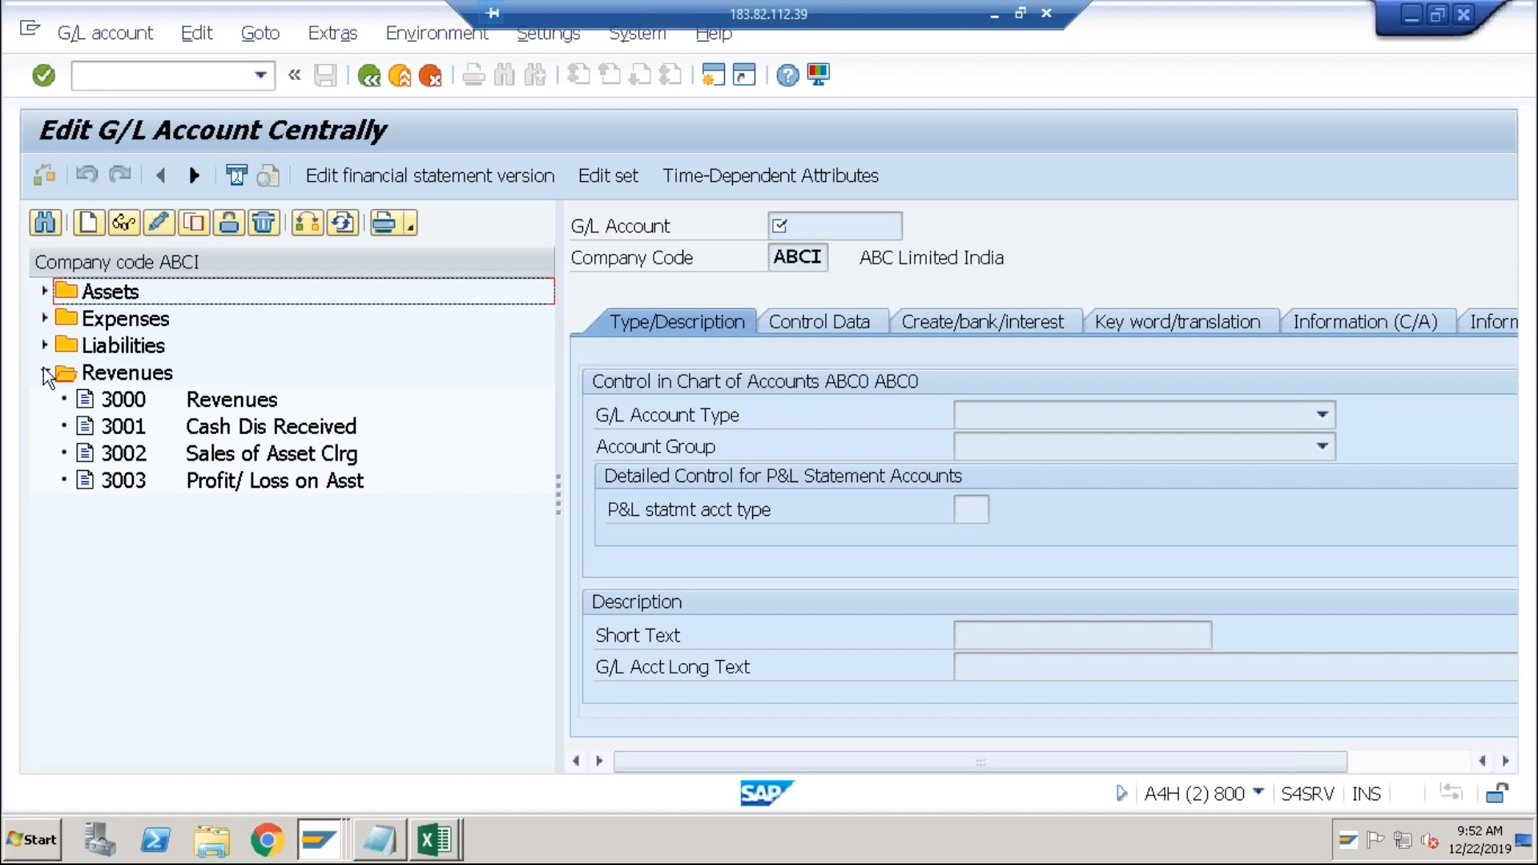
left_click(45, 373)
Start creating new G/L account 4006 for company code ABCI.
left_click(87, 224)
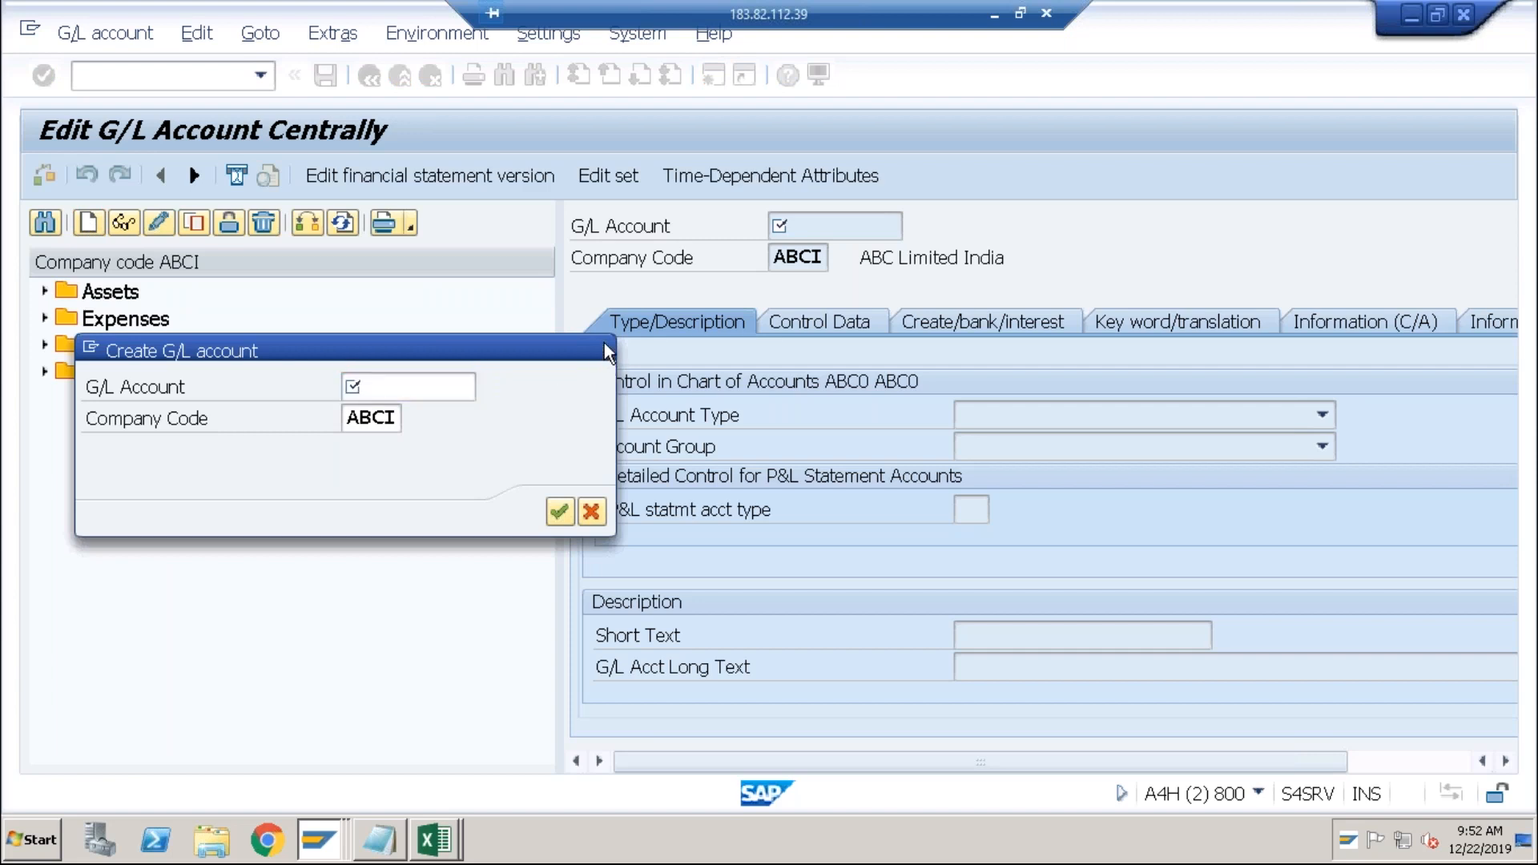
left_click(602, 347)
left_click(45, 320)
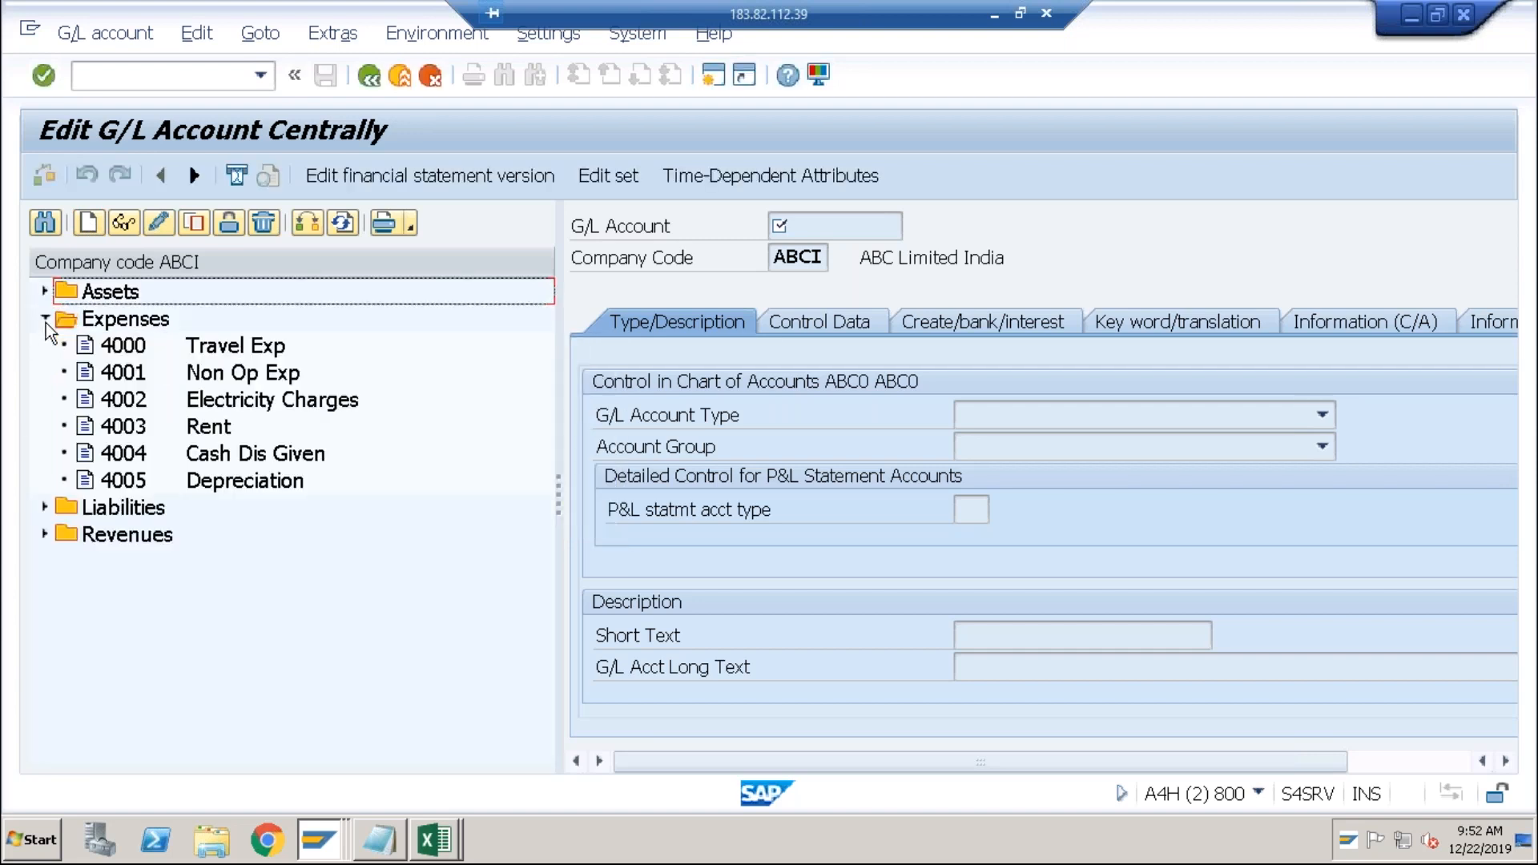
left_click(46, 320)
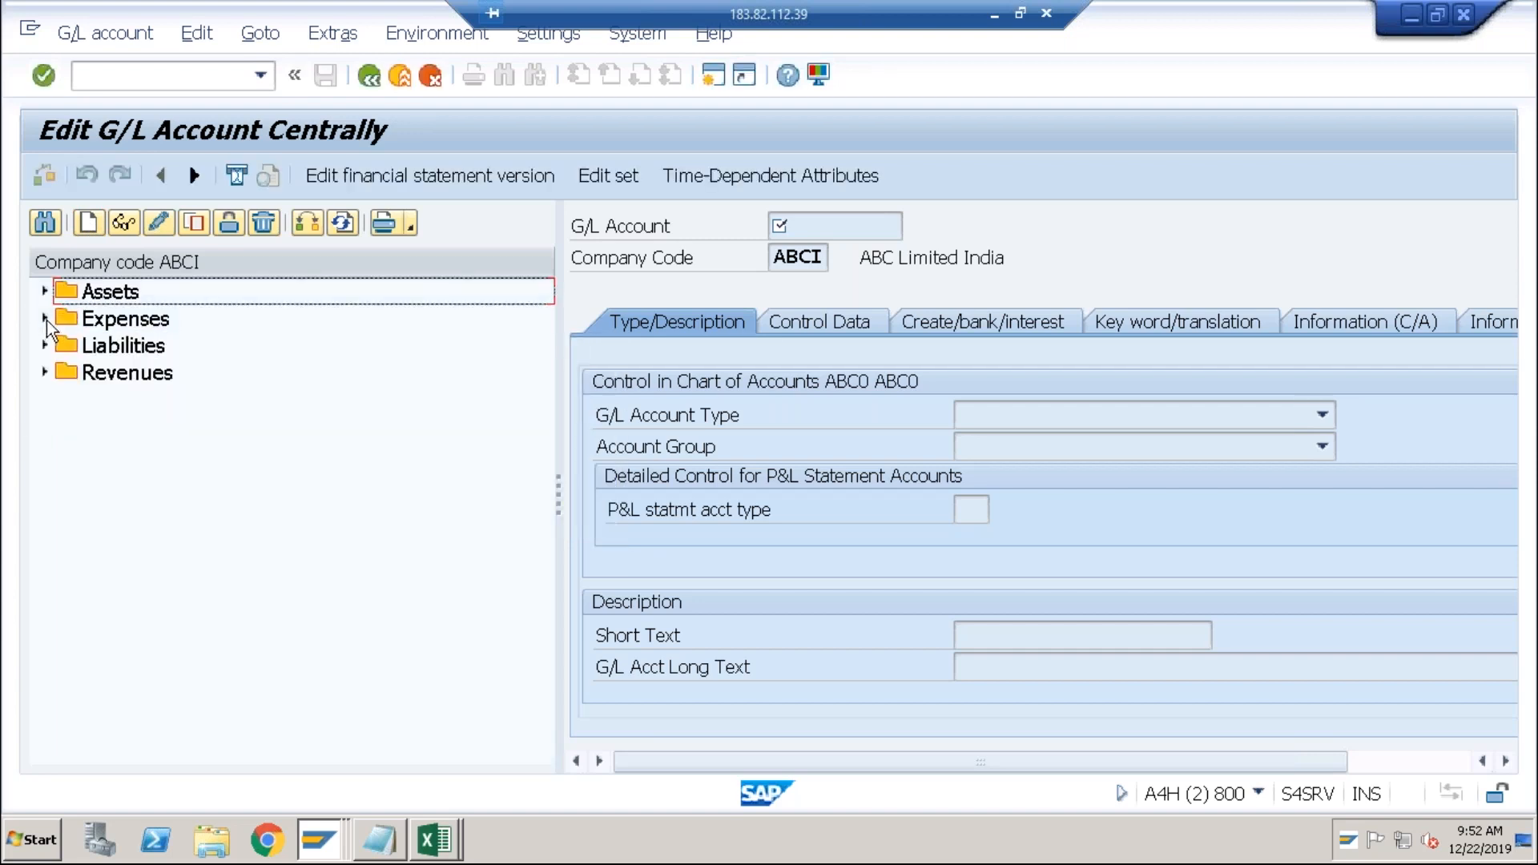
left_click(88, 223)
type("4006")
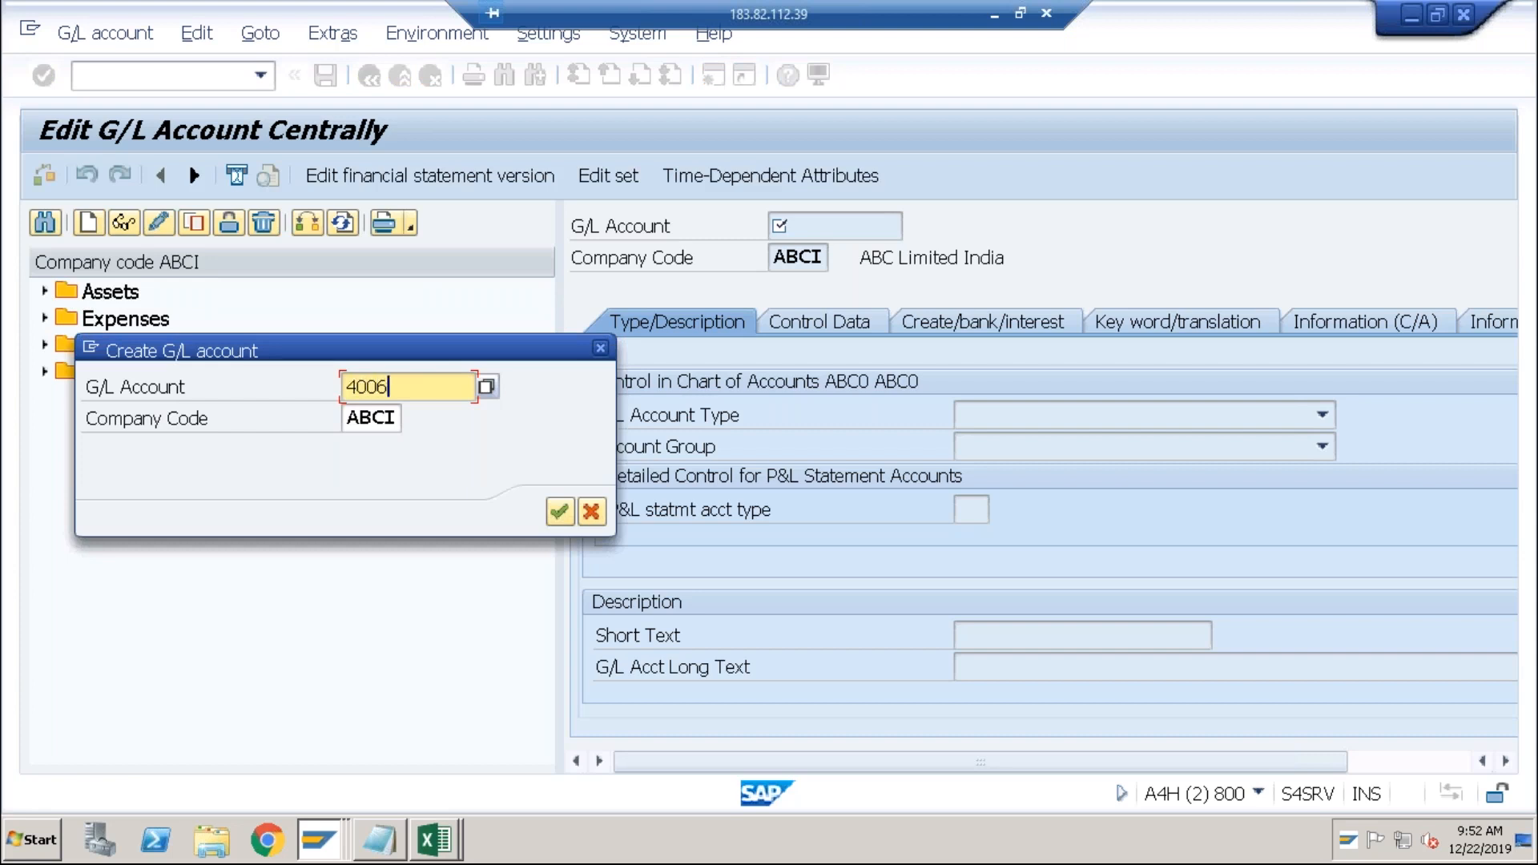
left_click(561, 511)
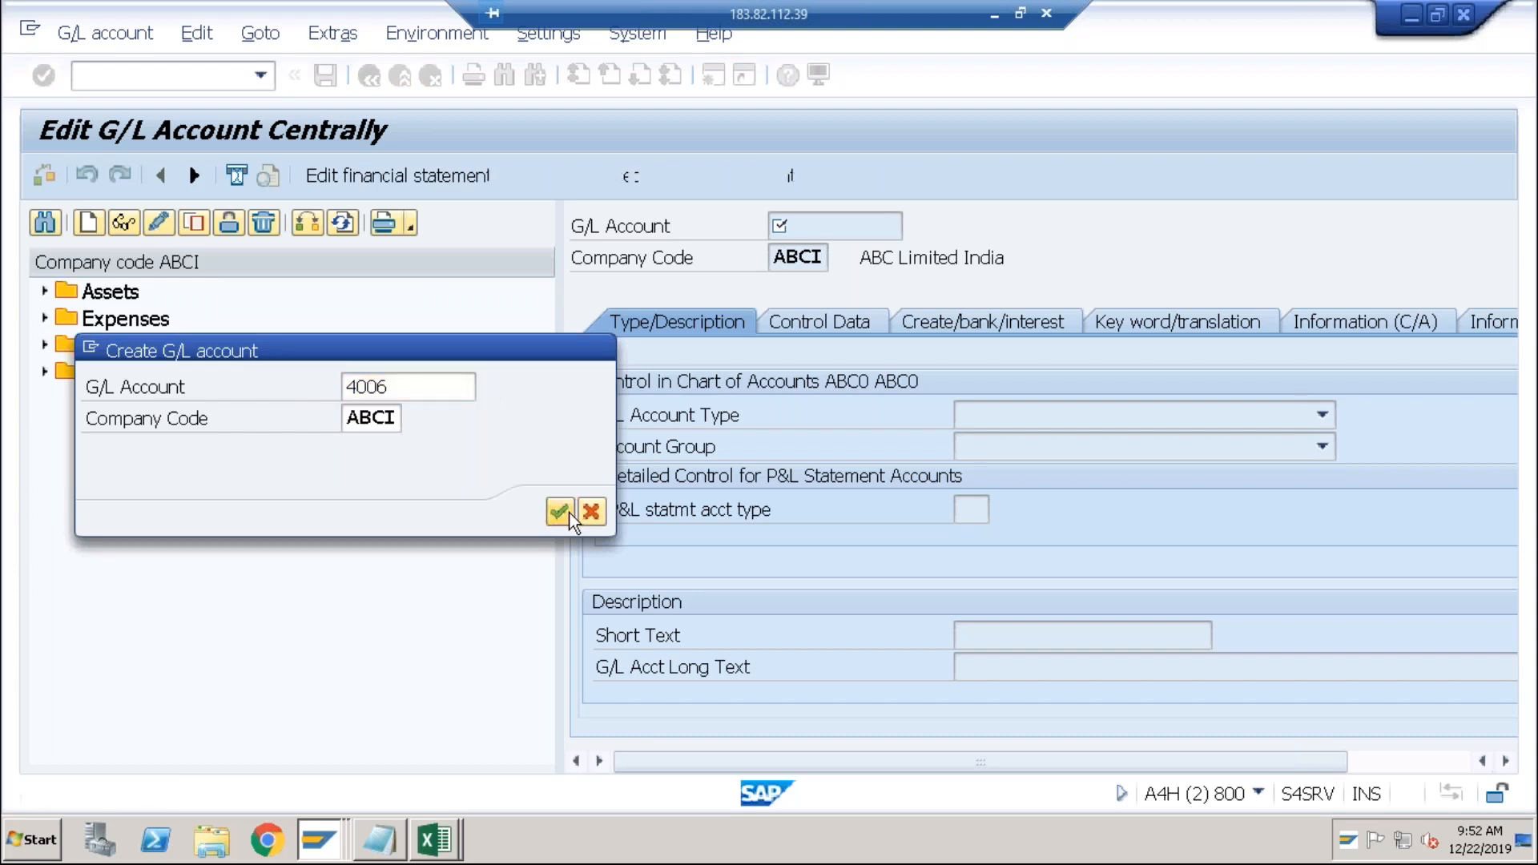
Give account 4006 type Primary Costs or Revenue, group Expenses, and description 'For Exch.Gain/Loss'.
left_click(1069, 413)
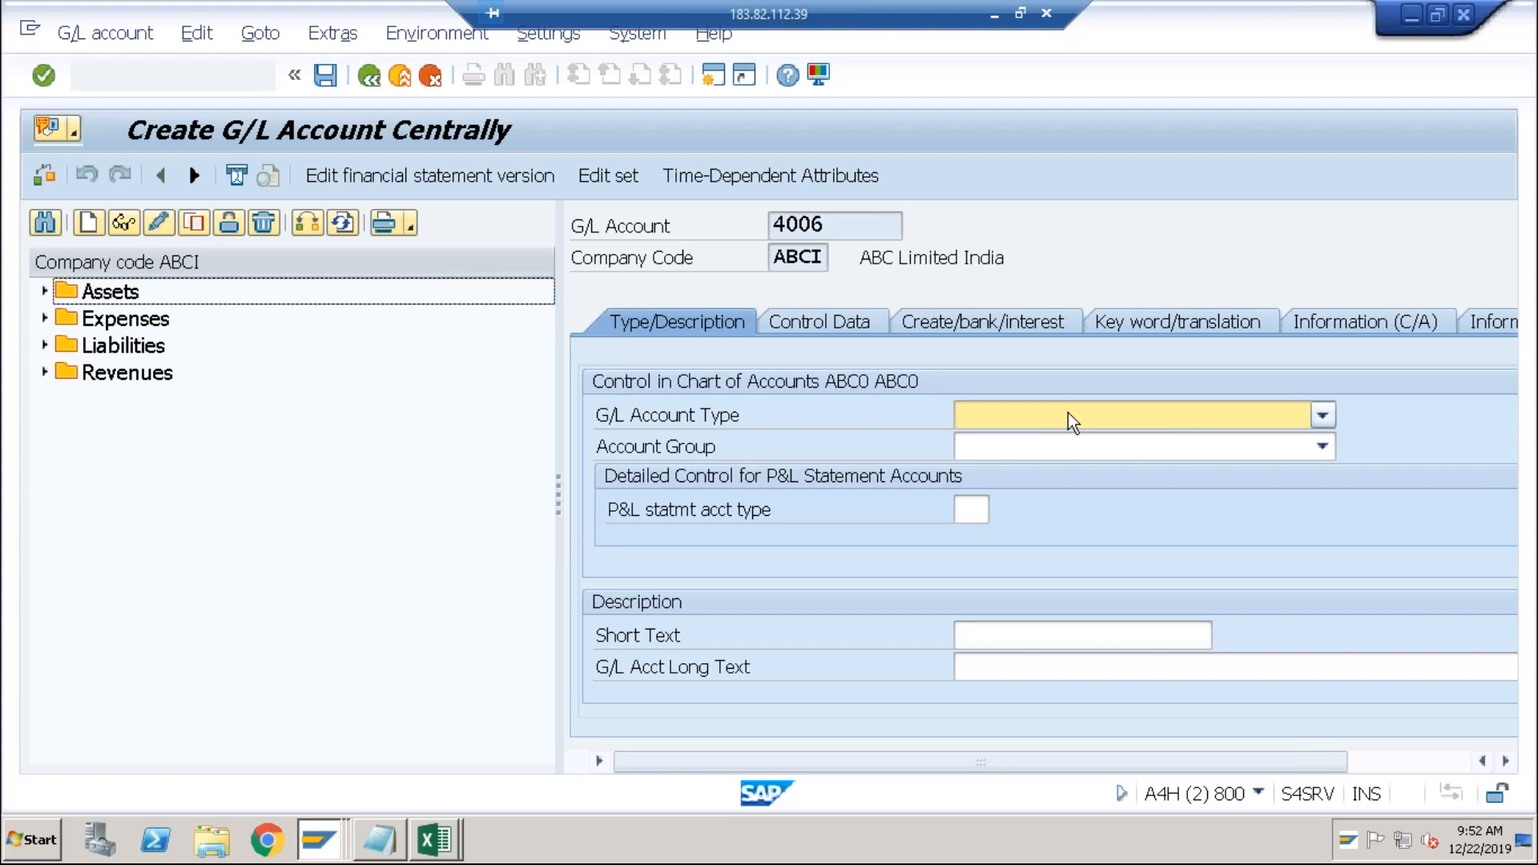
left_click(1064, 463)
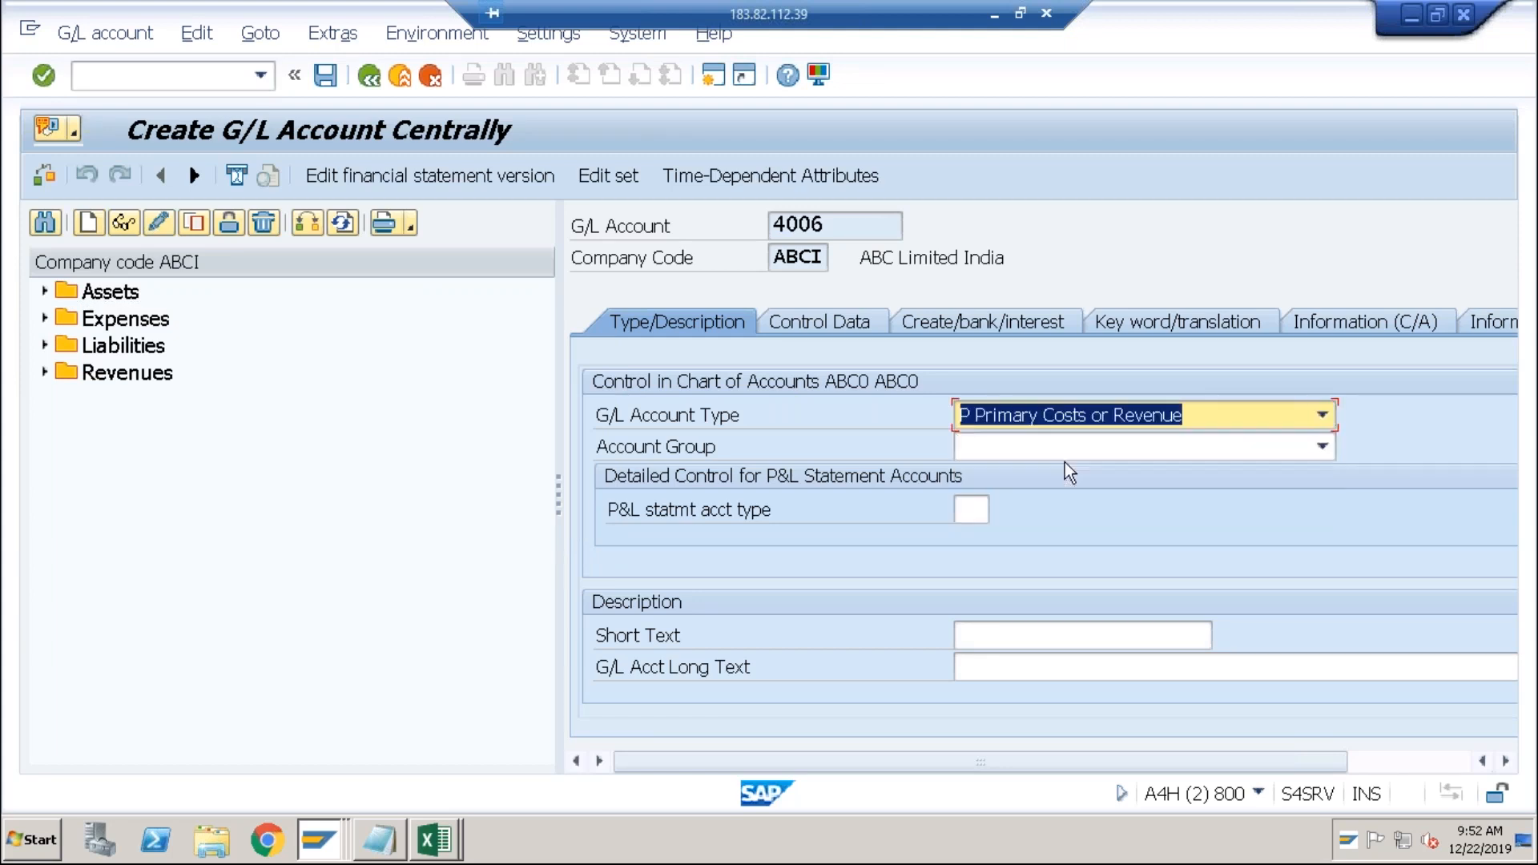
left_click(1041, 453)
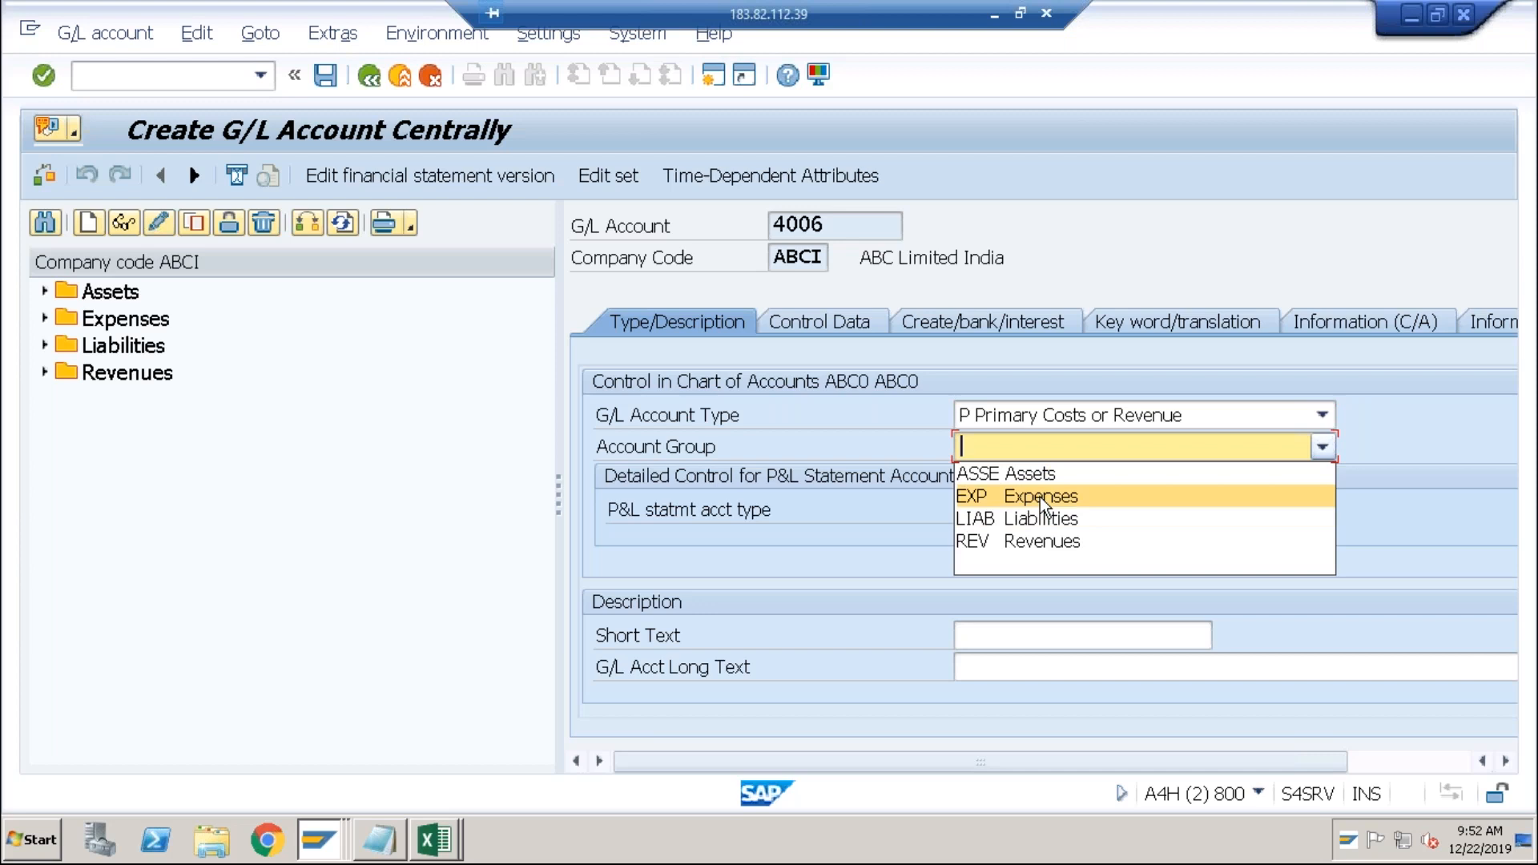
left_click(1041, 496)
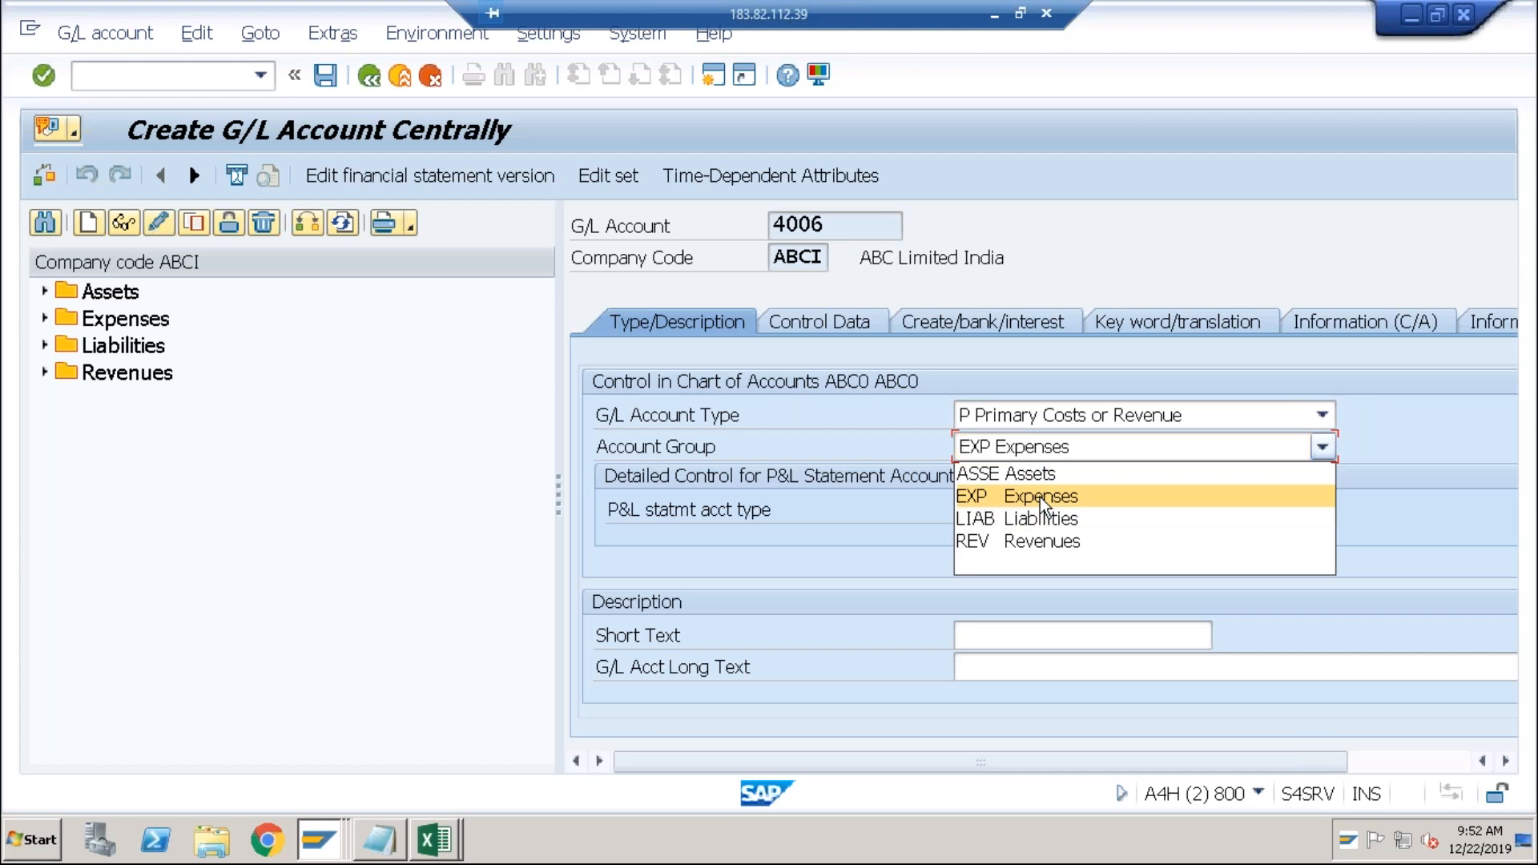
left_click(992, 636)
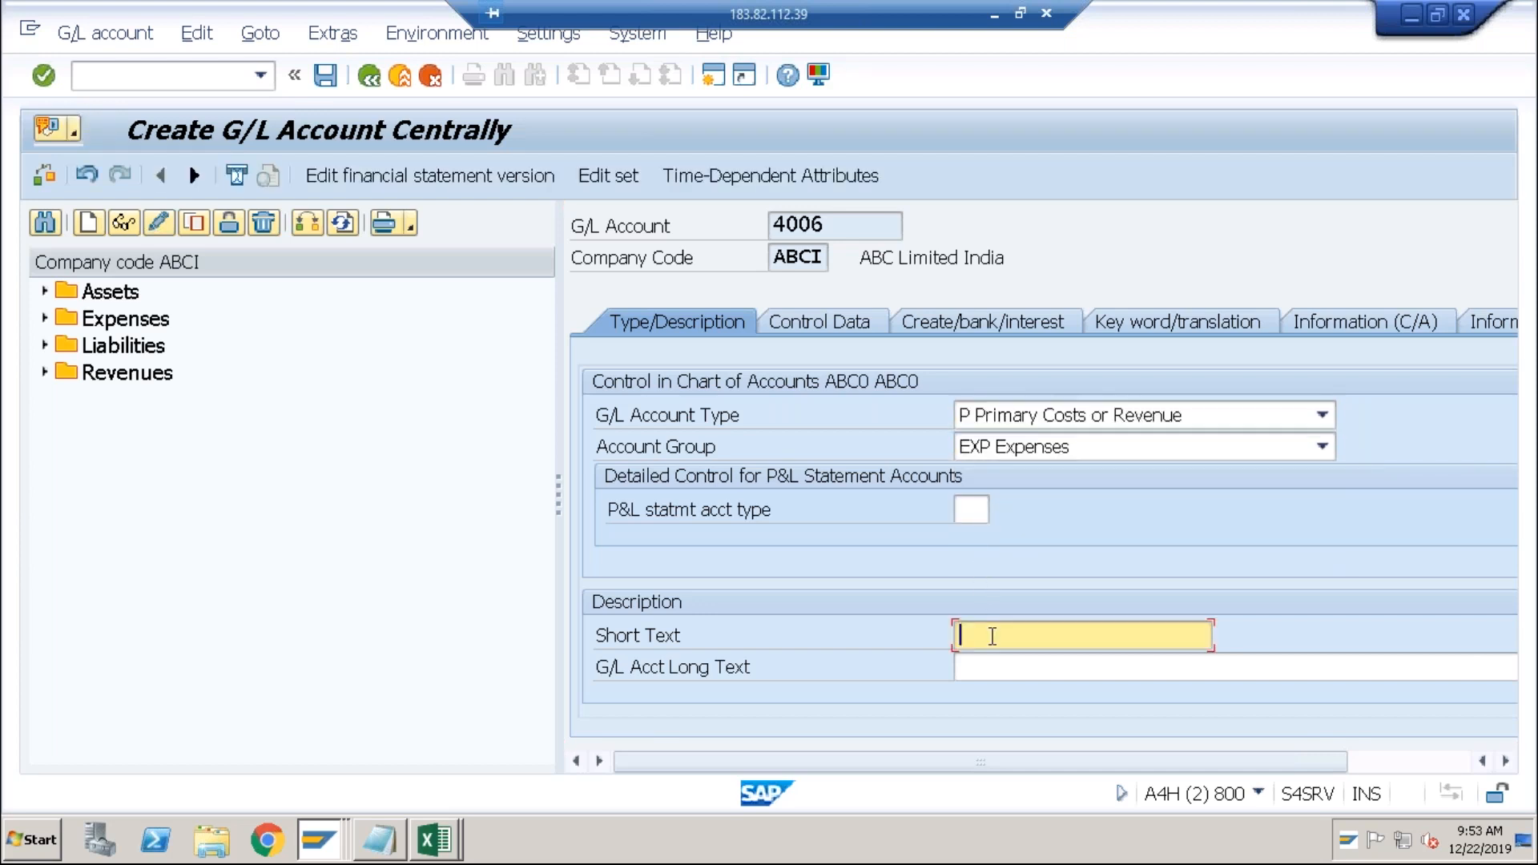
type("For Exch.Gain/Loss")
Check the cost element categories, then change the account type to Nonoperating Expense or Income.
left_click(843, 316)
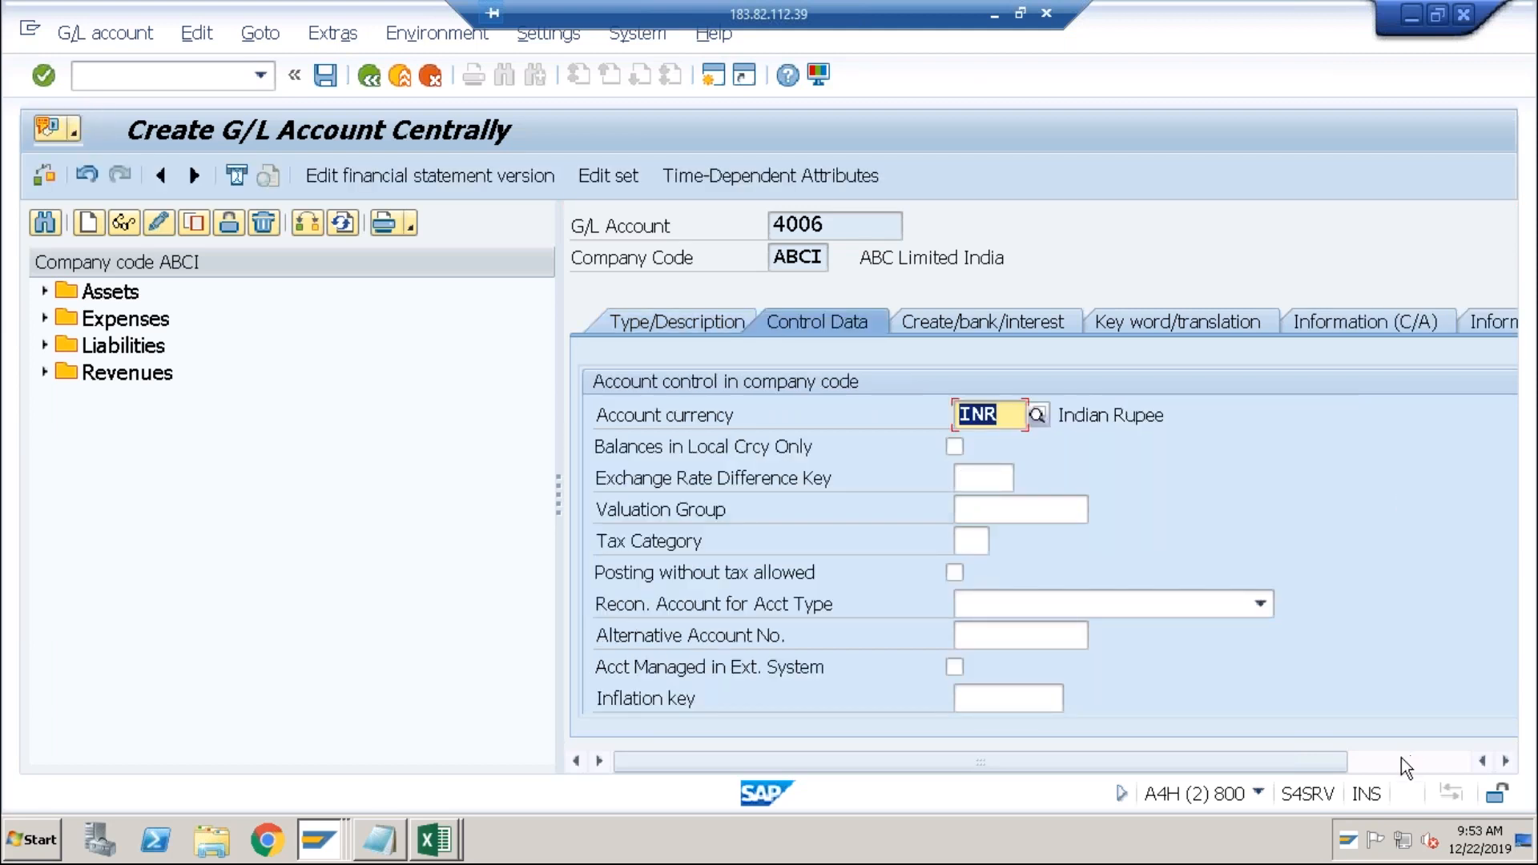
left_click(1401, 759)
left_click(1496, 652)
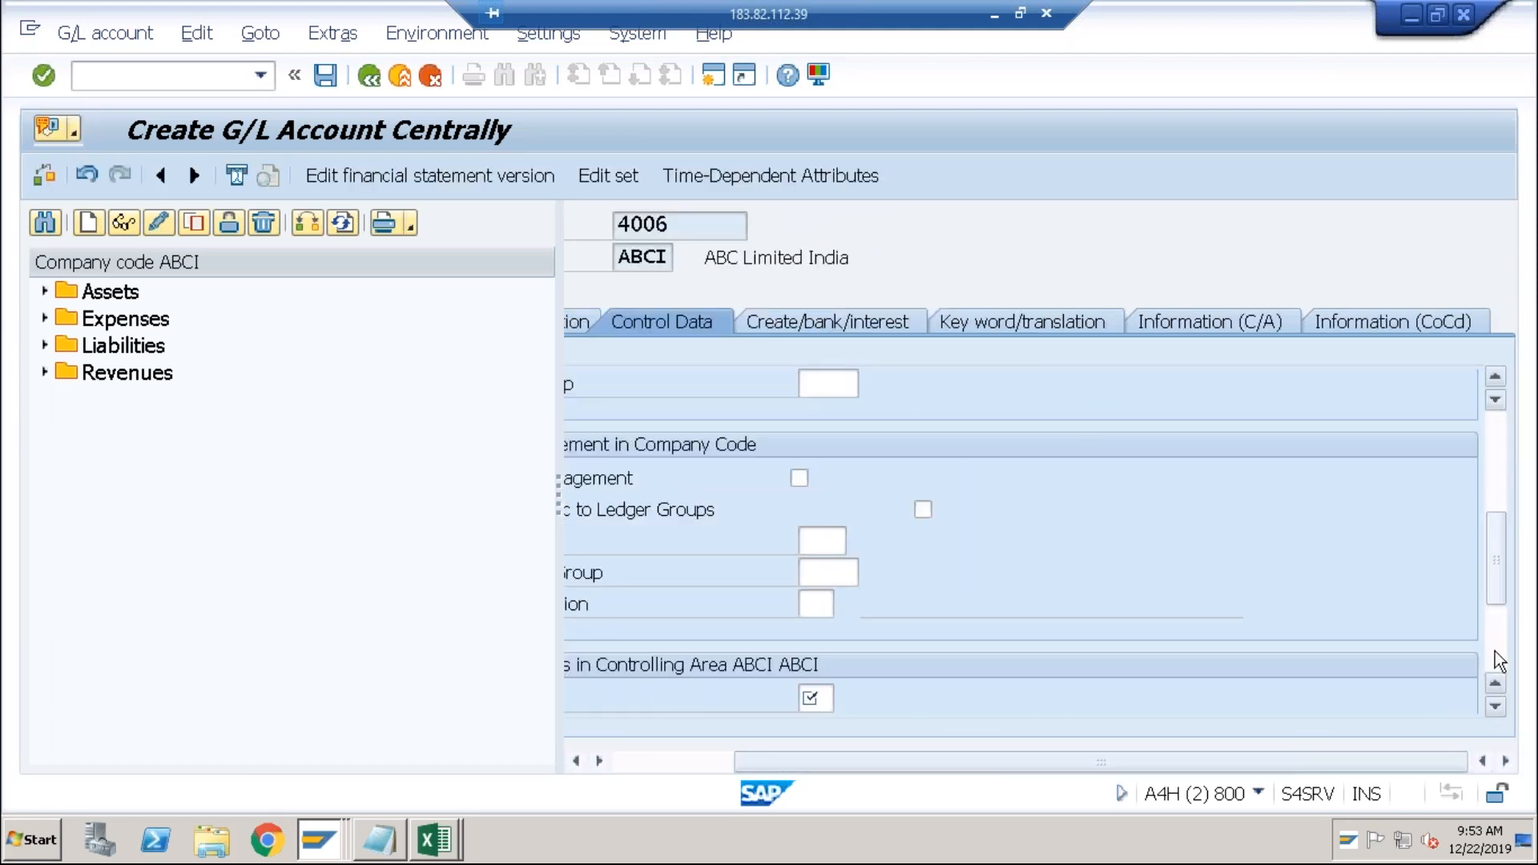
left_click(846, 701)
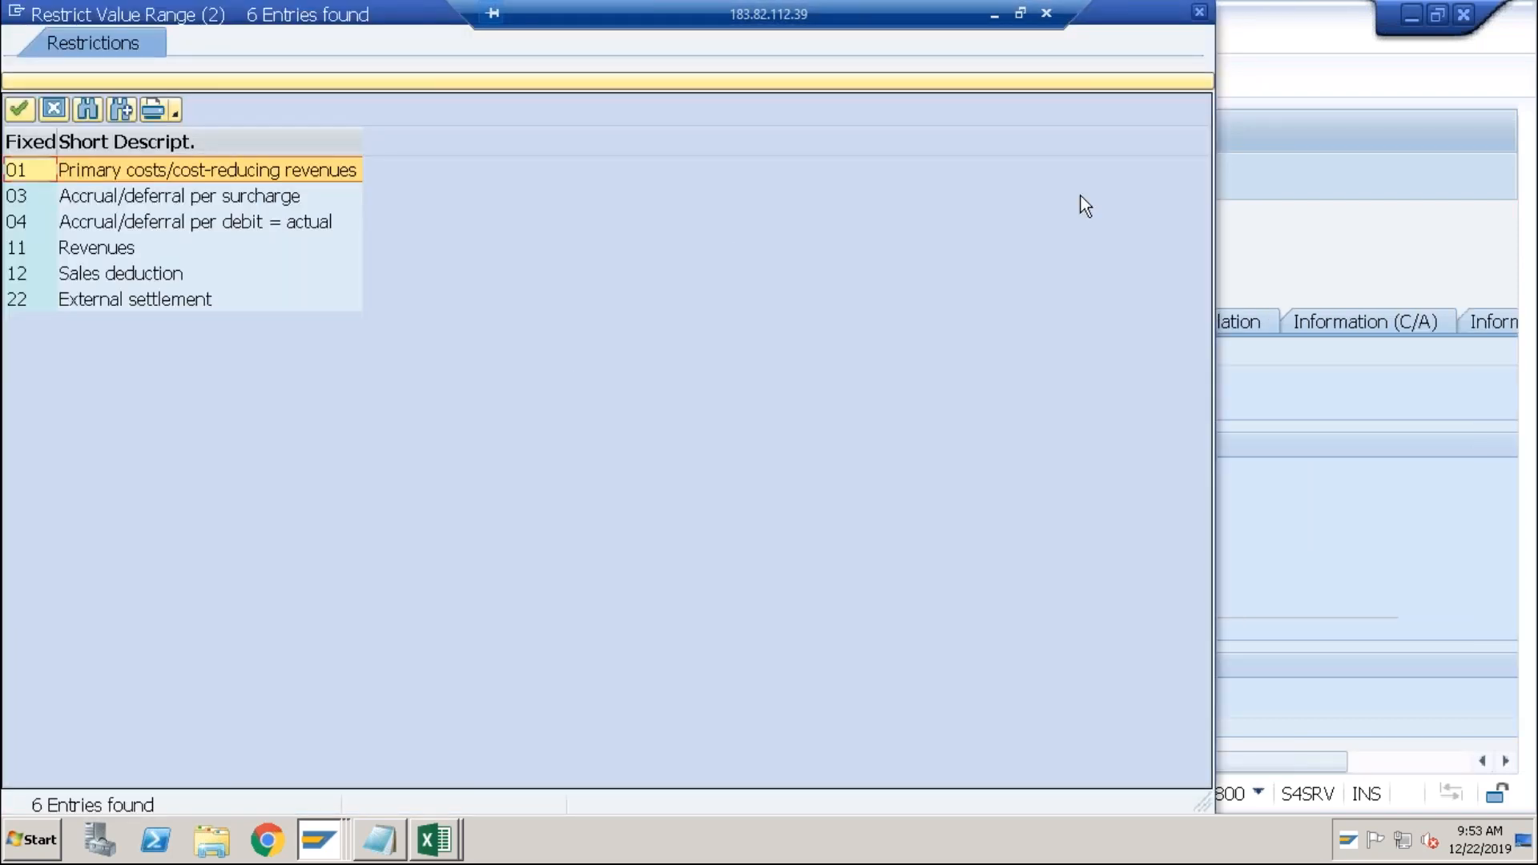
left_click_drag(412, 16, 454, 162)
left_click(1241, 158)
left_click(625, 324)
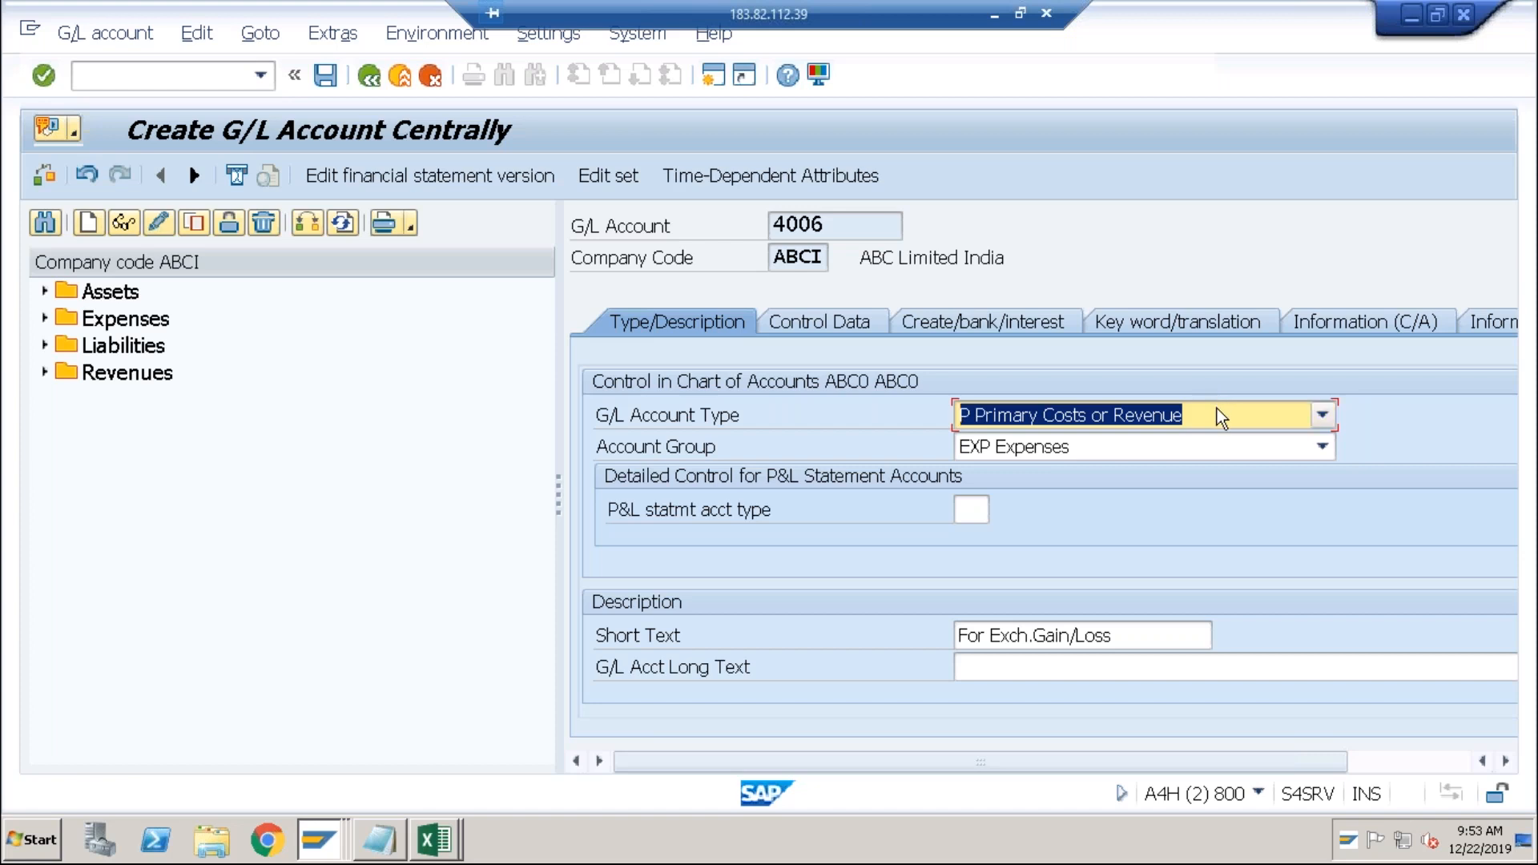
left_click(1218, 410)
left_click(1166, 442)
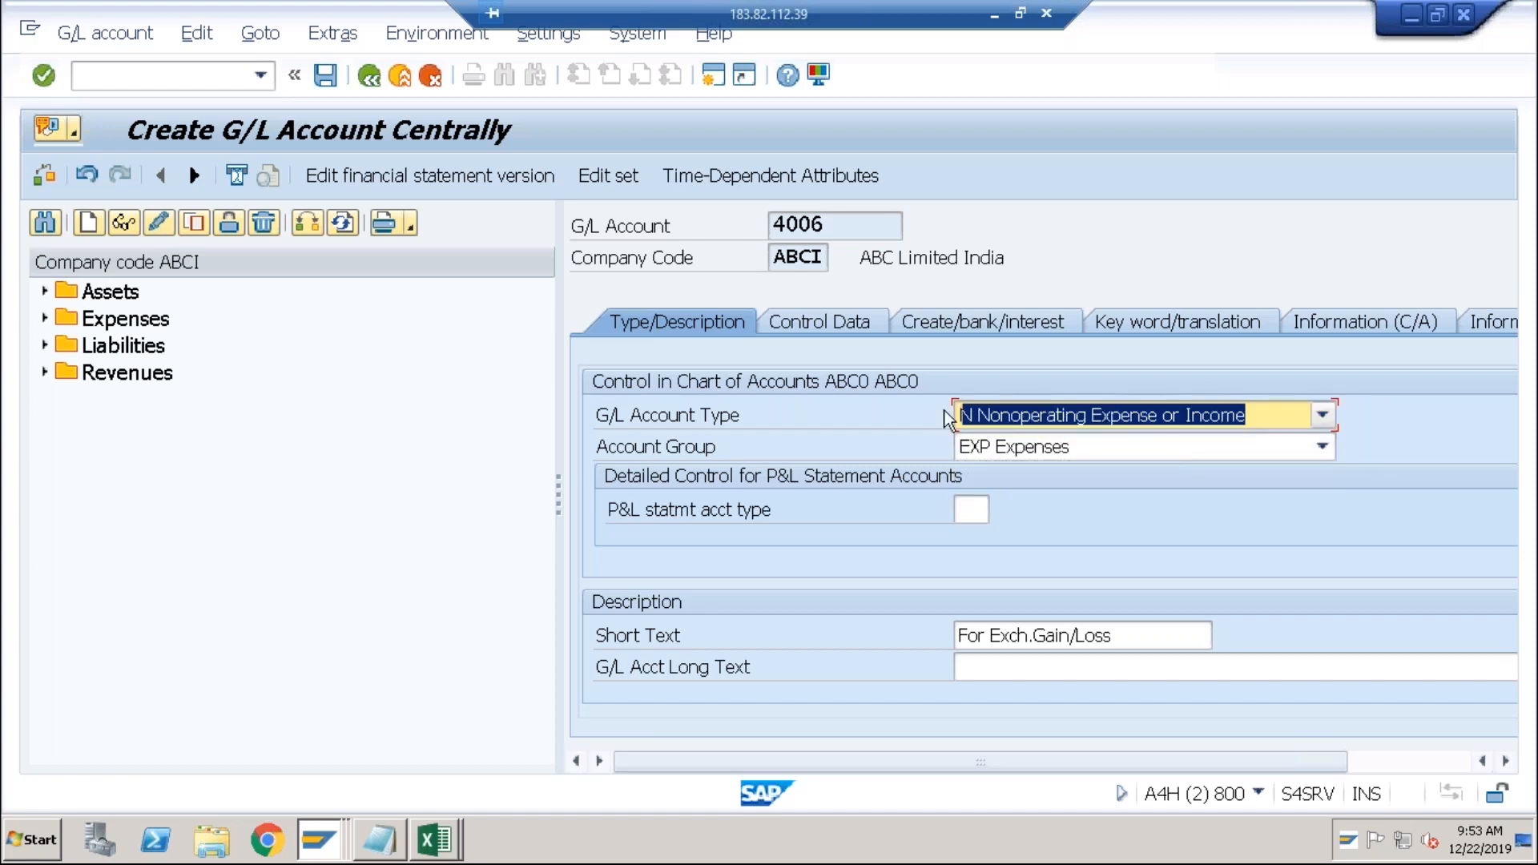
Set field status group G004 and attempt to save, dismissing the errors.
left_click(868, 326)
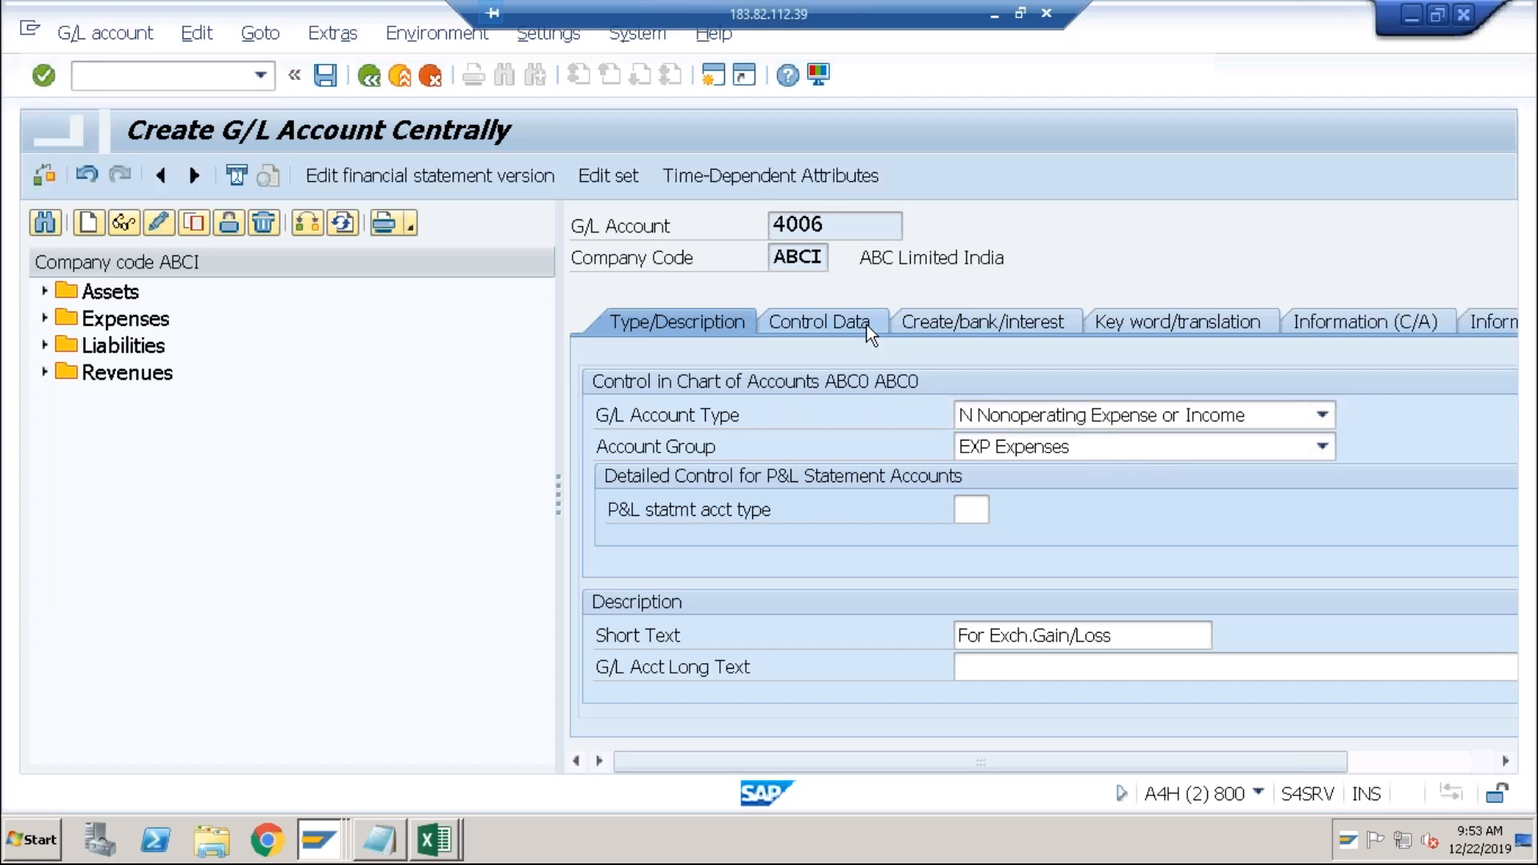
left_click(935, 316)
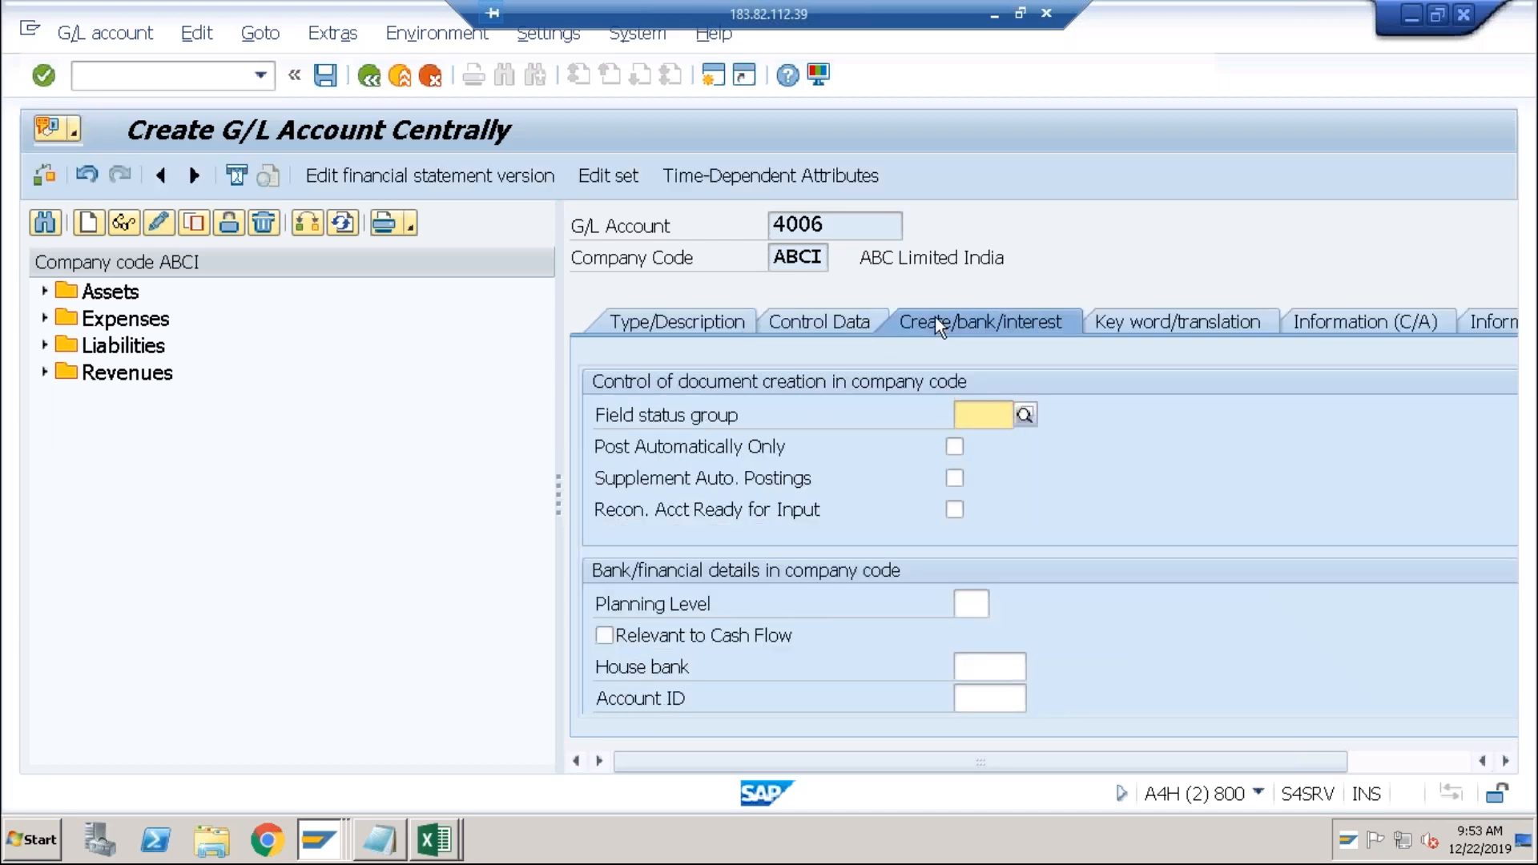
type("g004")
key("Return")
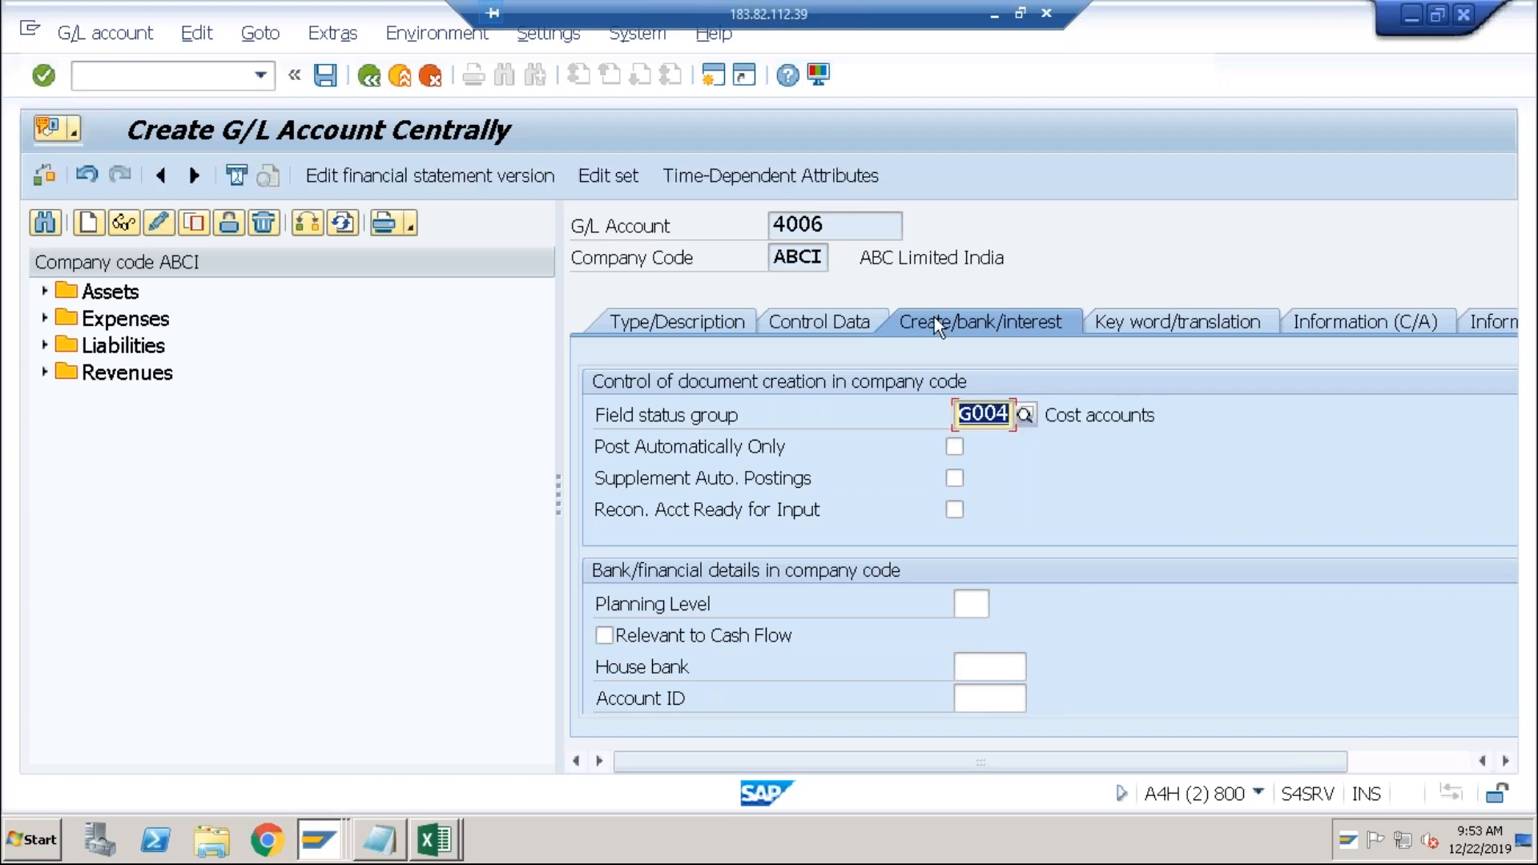
left_click(326, 76)
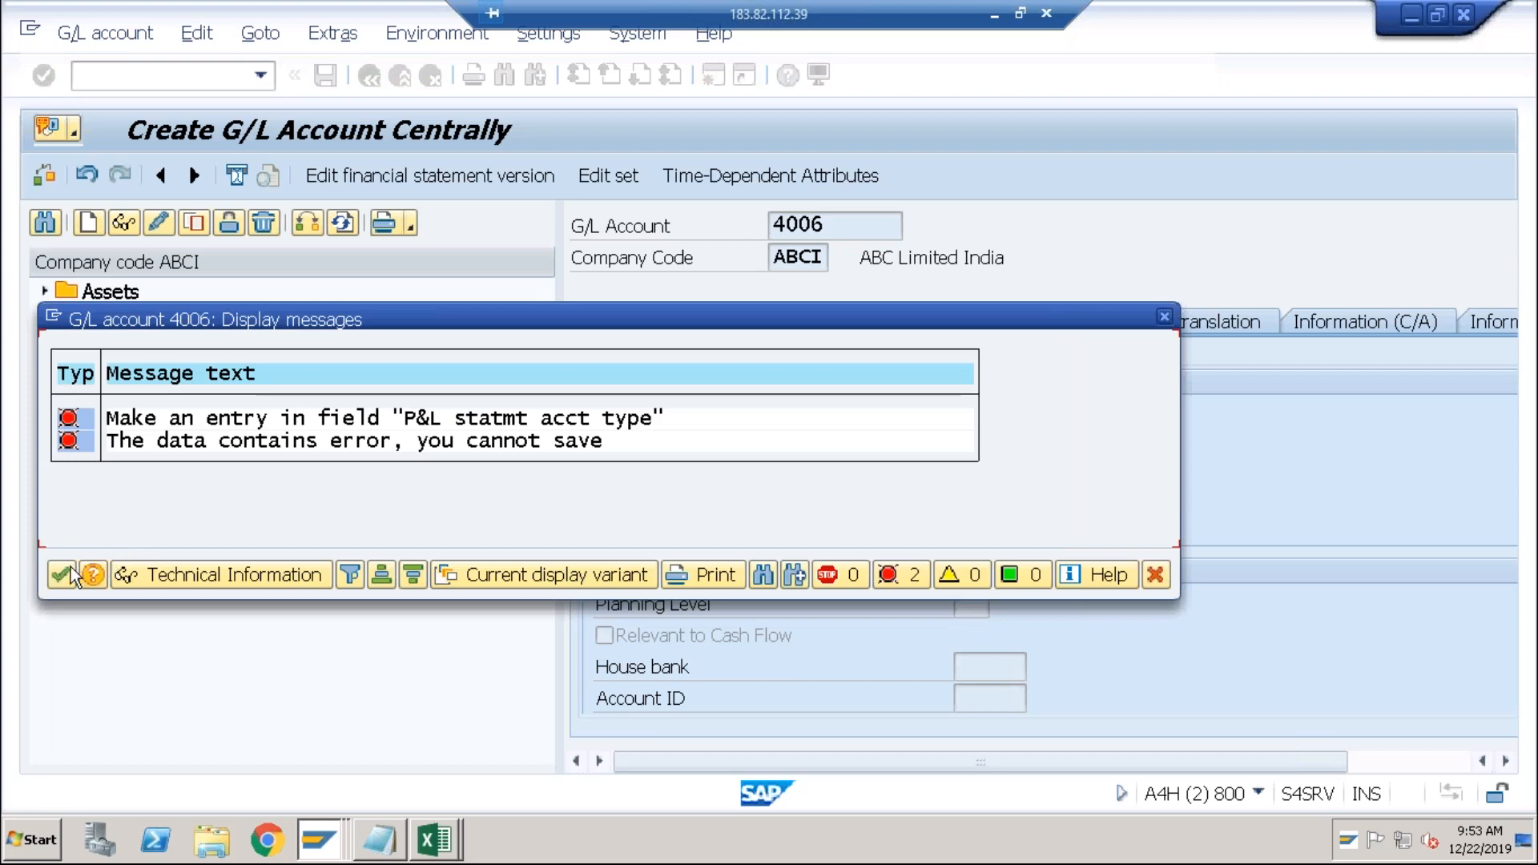
left_click(69, 567)
Set P&L statement account type X, save account 4006, and select it in the tree.
left_click(667, 315)
left_click(969, 513)
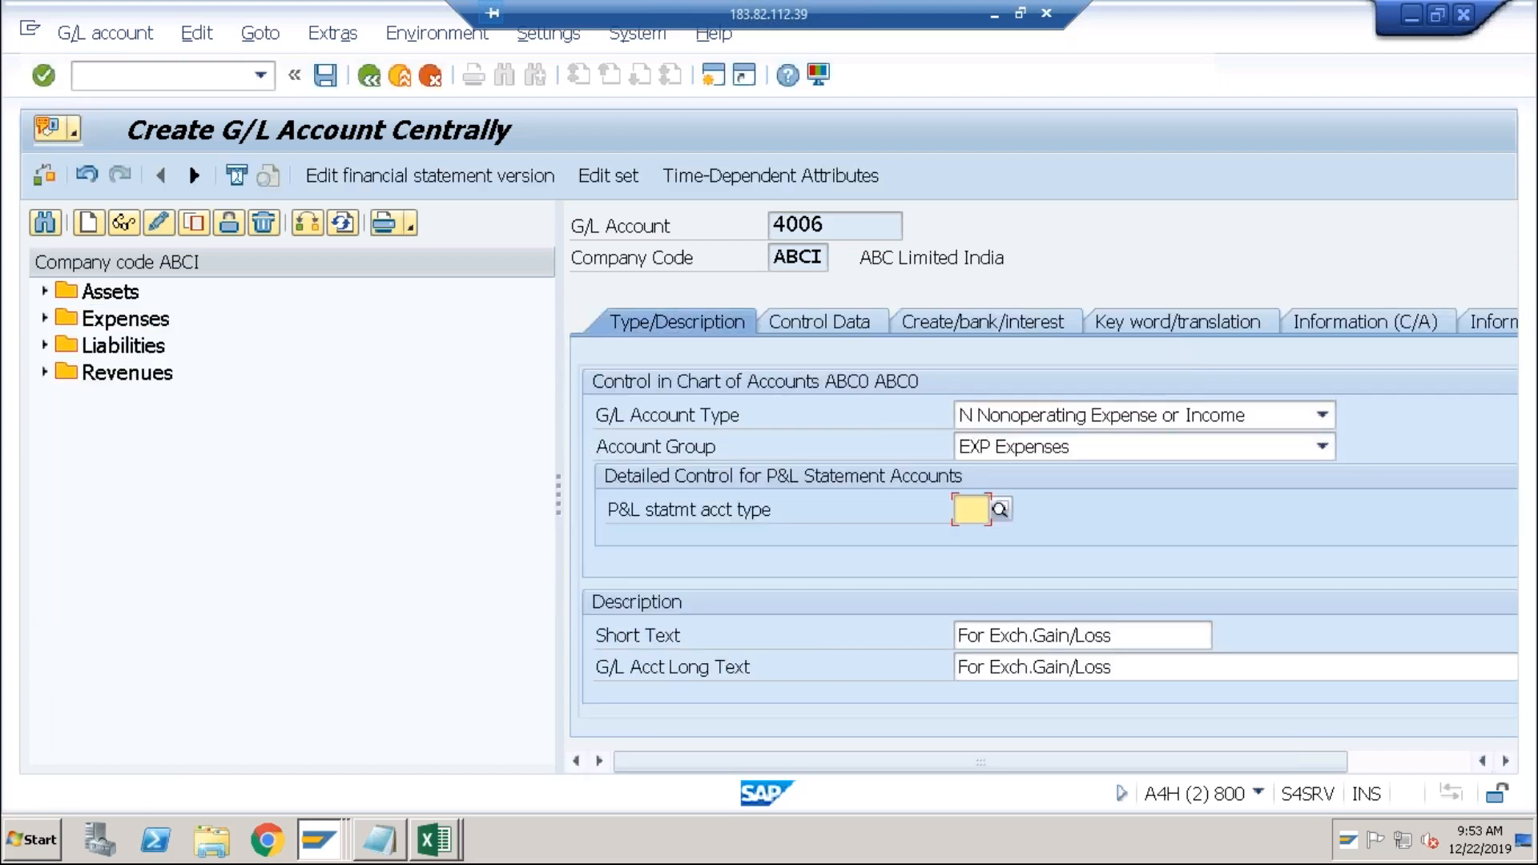
left_click(965, 531)
left_click(331, 82)
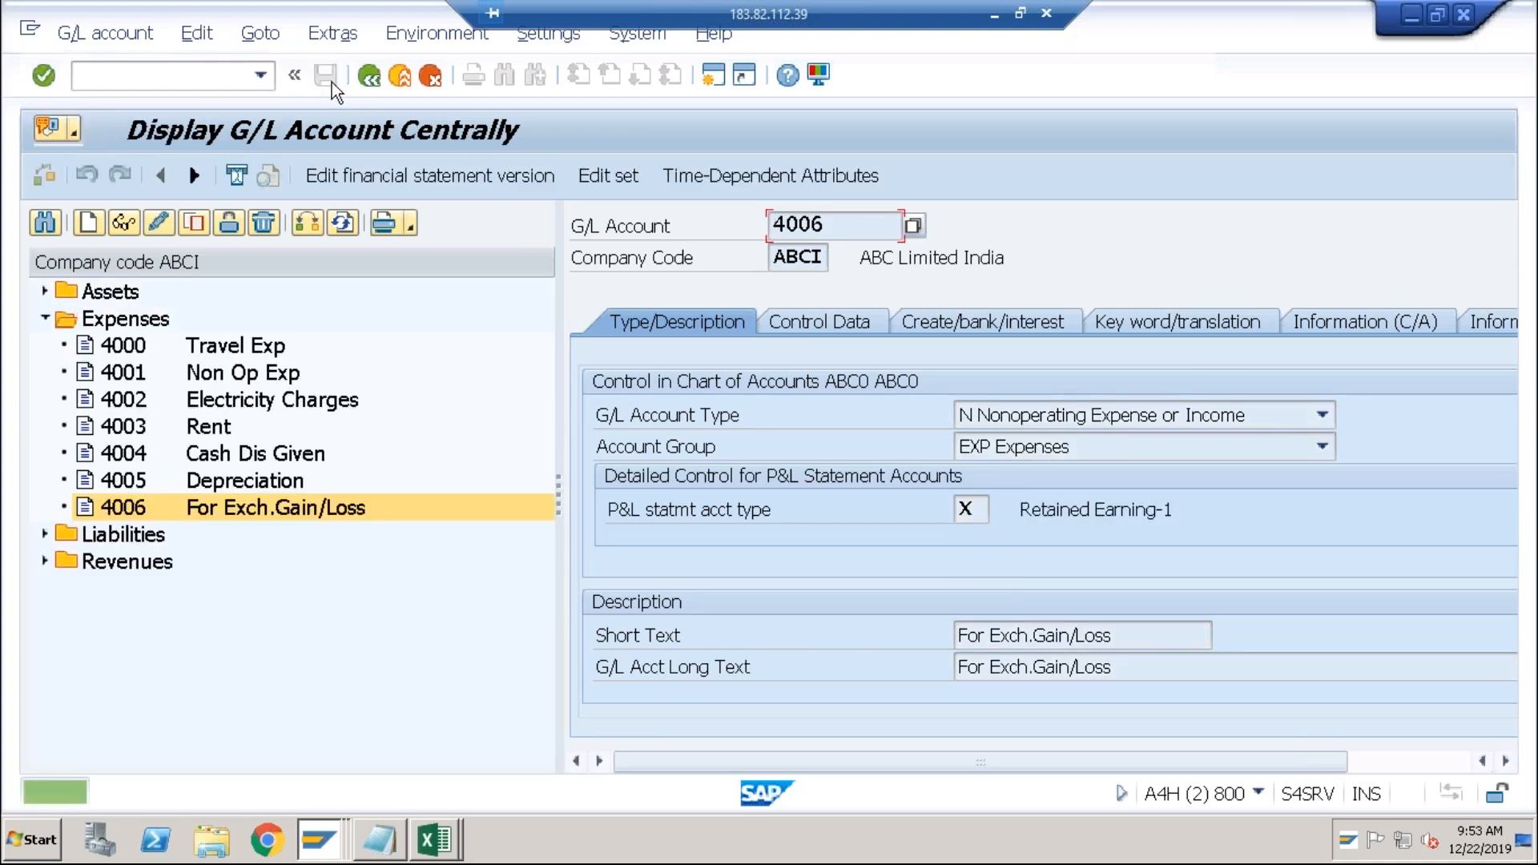
left_click(286, 513)
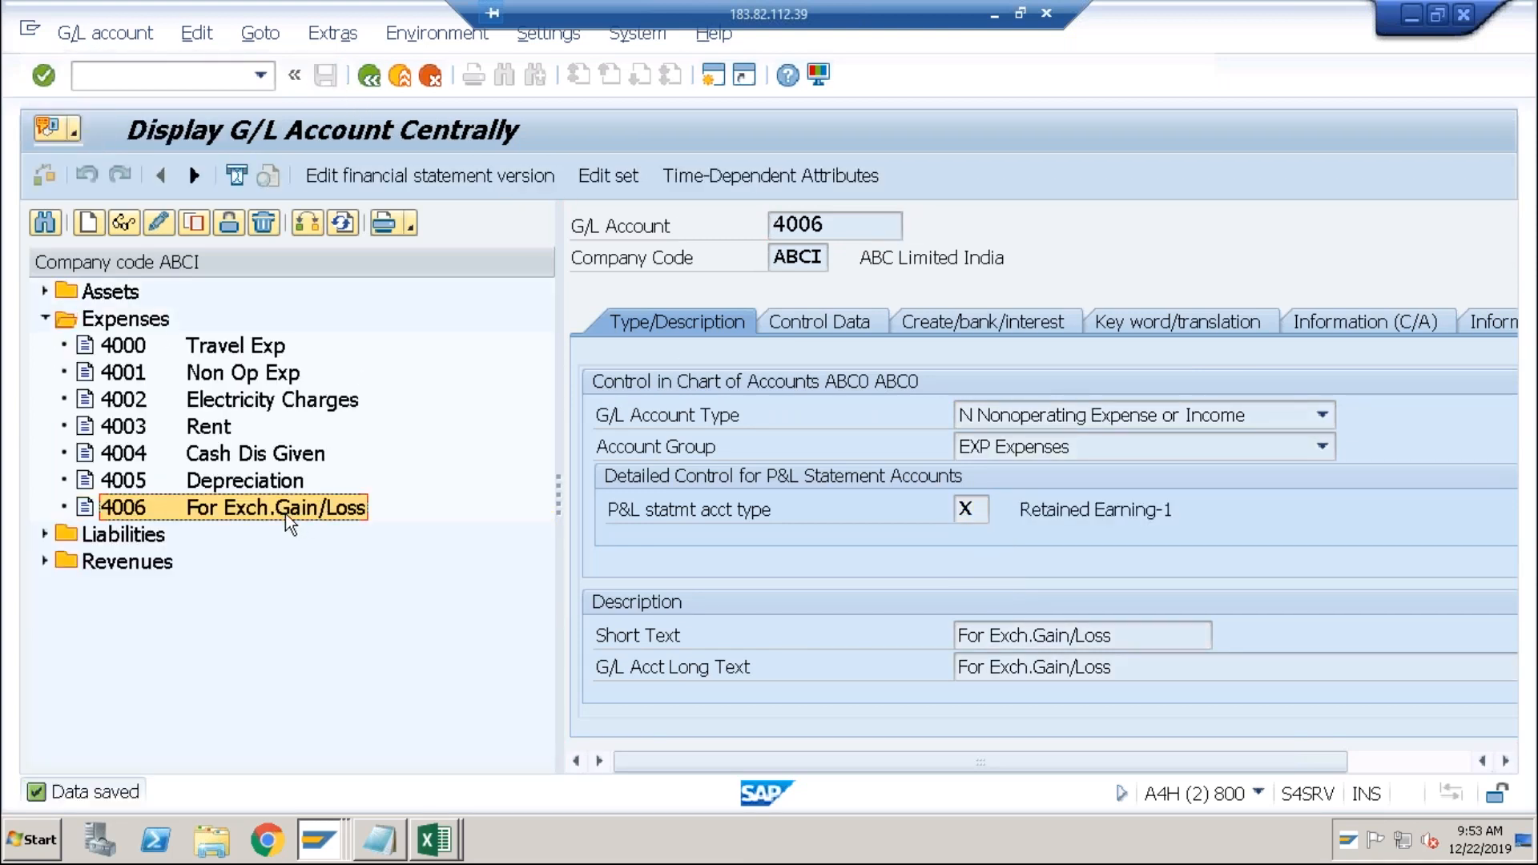
Return to the outgoing payment window and discard the incorrect payment entry.
left_click(312, 833)
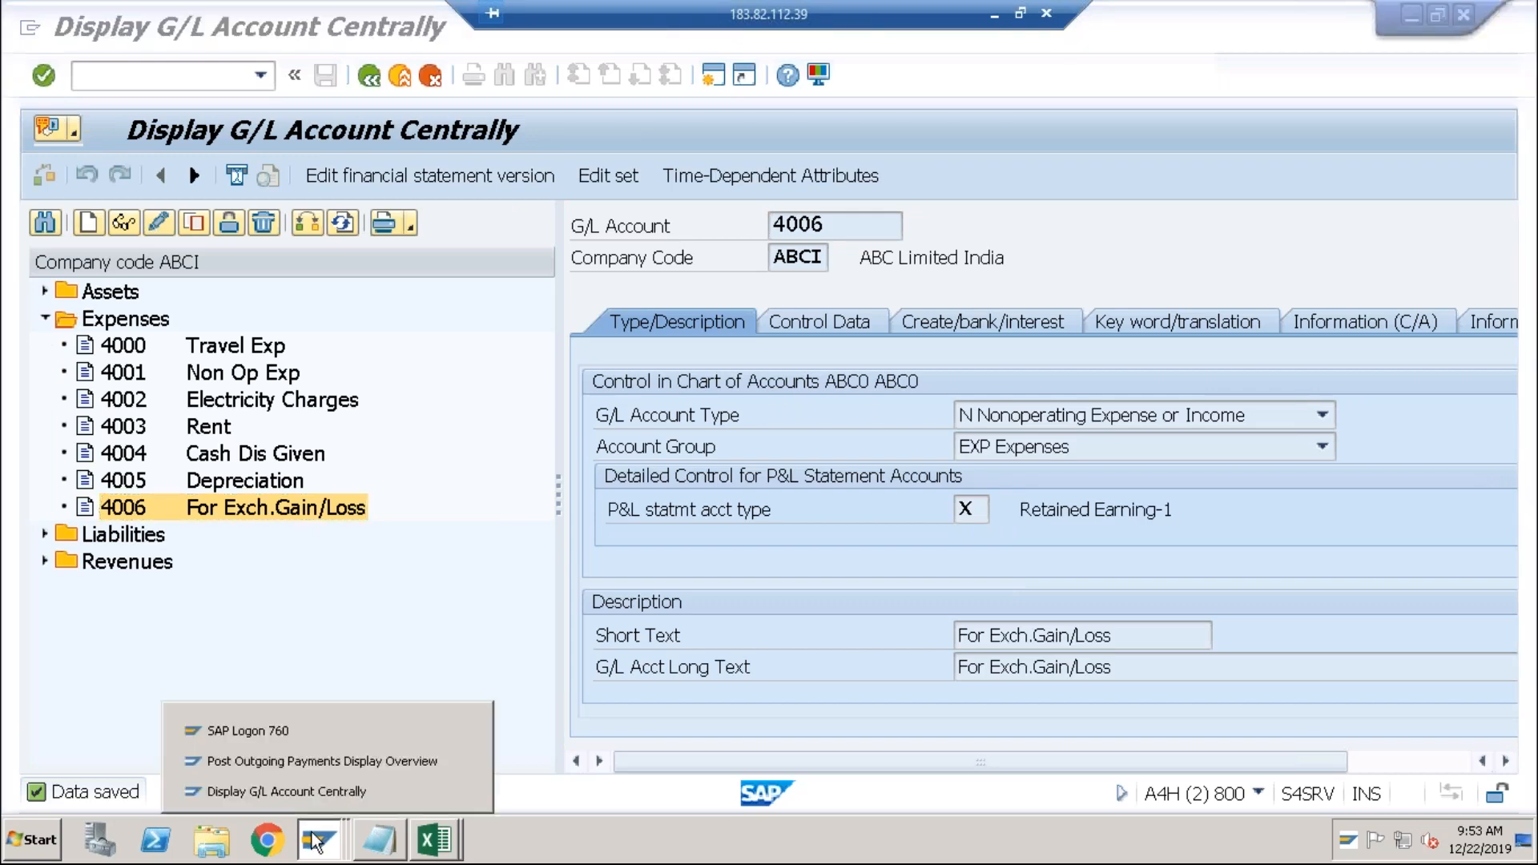
left_click(326, 761)
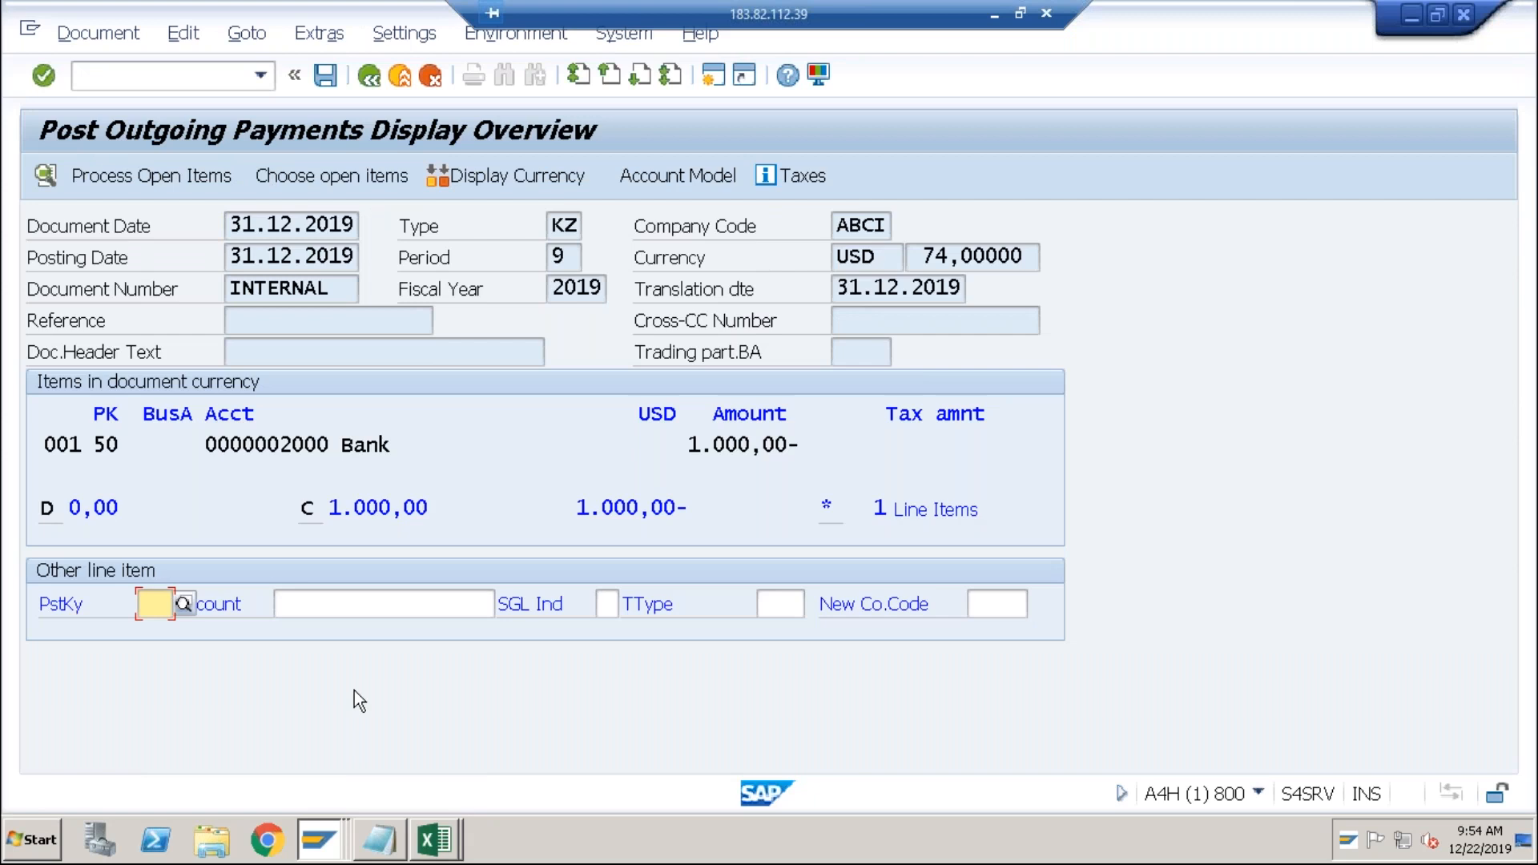
left_click(112, 34)
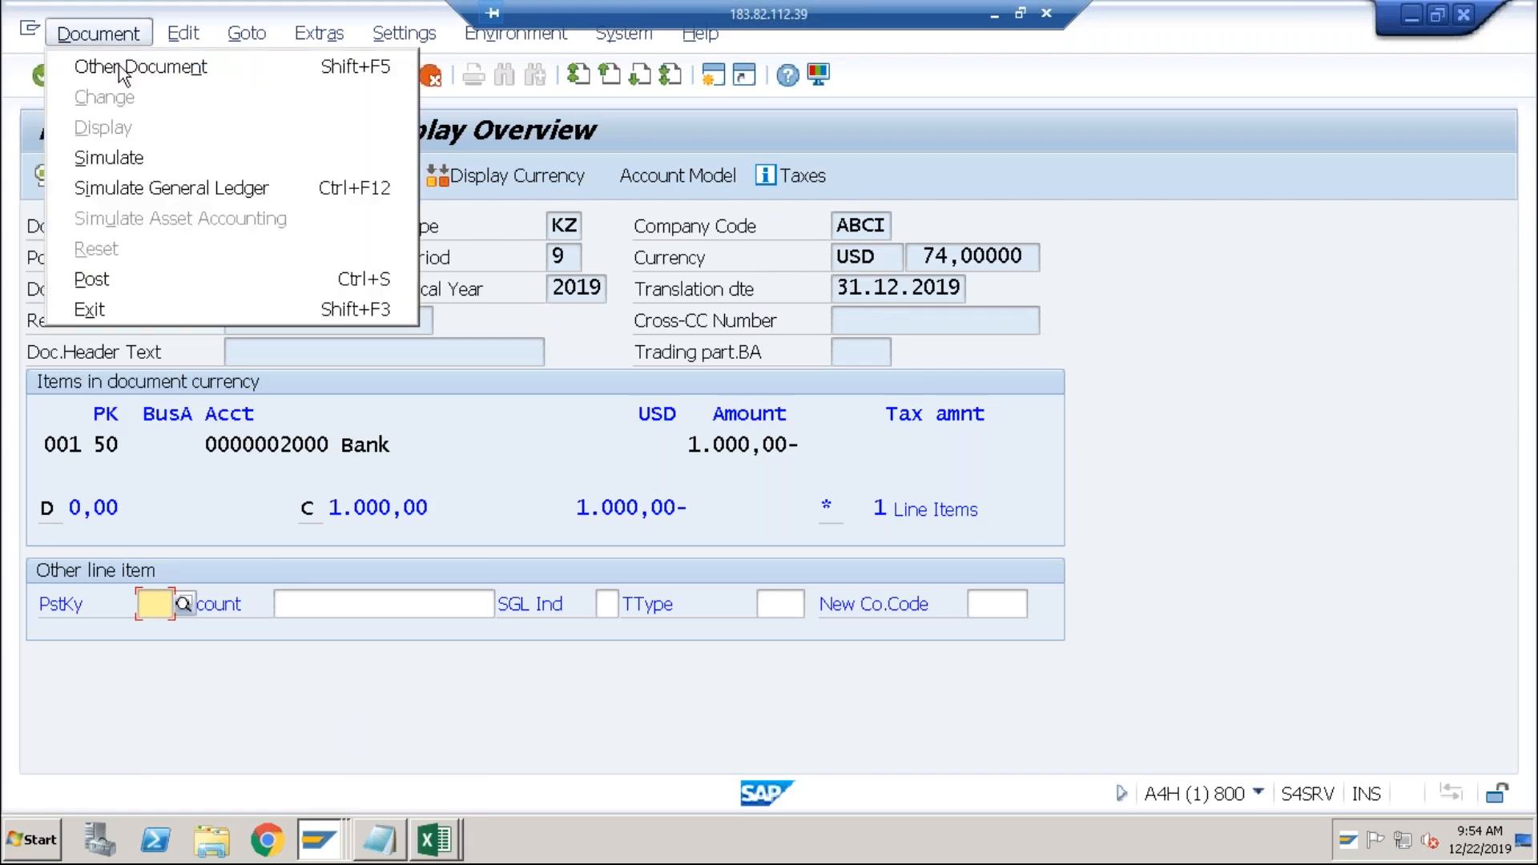
left_click(127, 159)
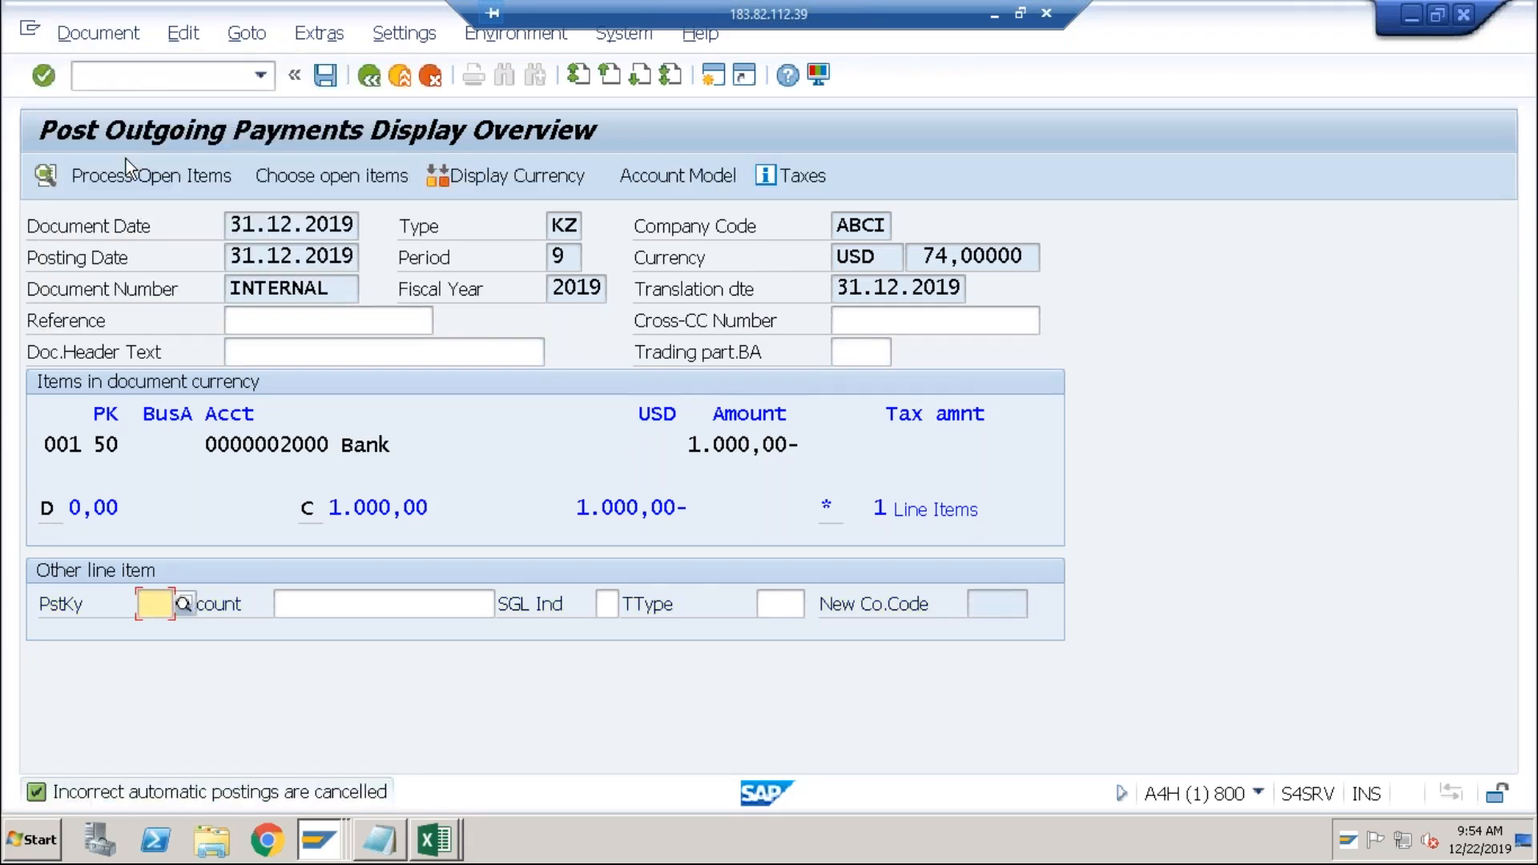
left_click(376, 79)
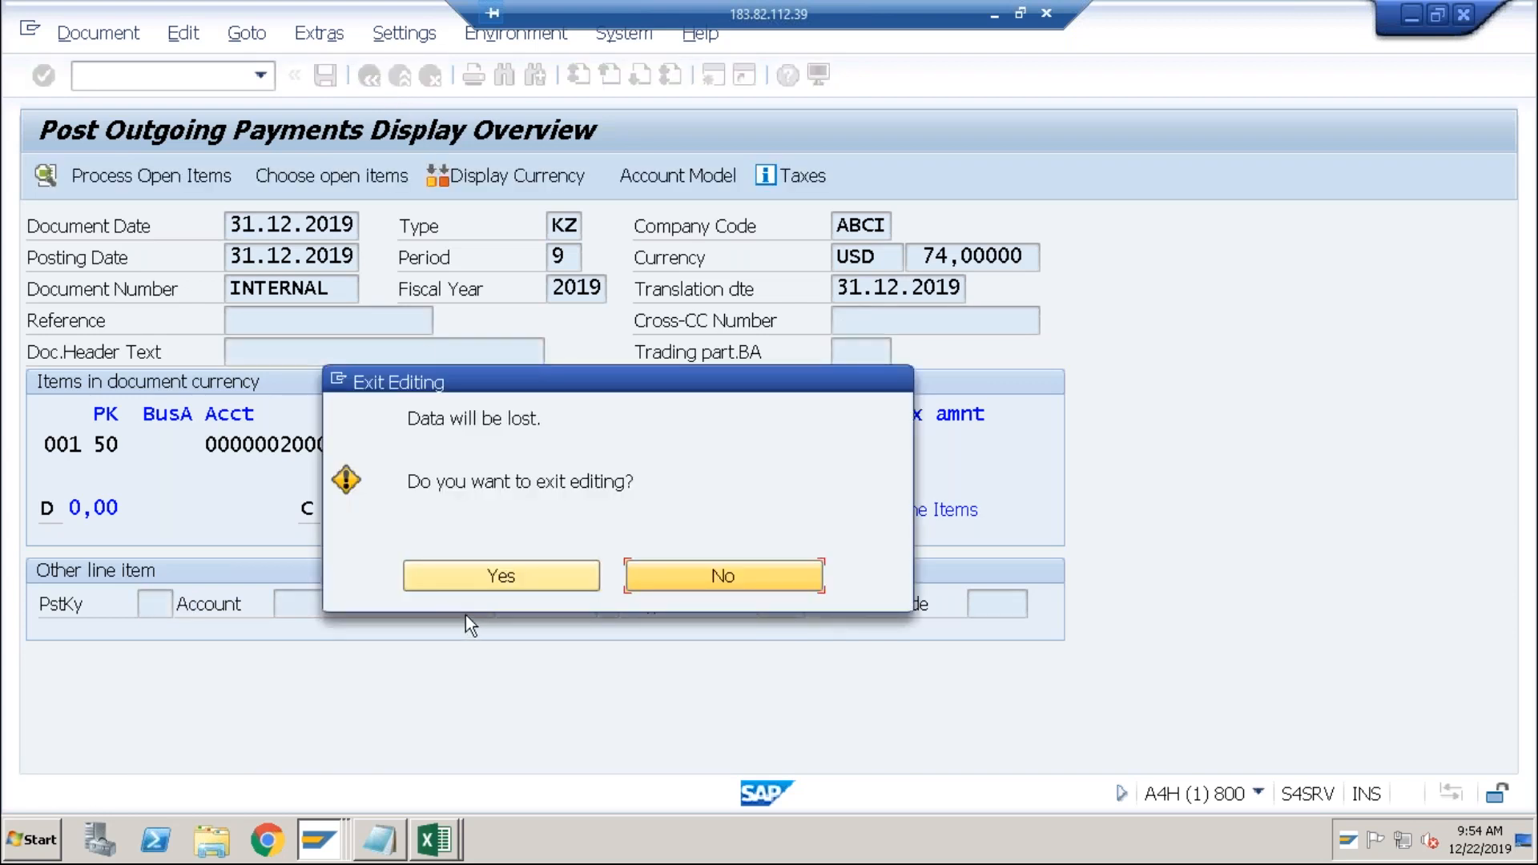
left_click(482, 585)
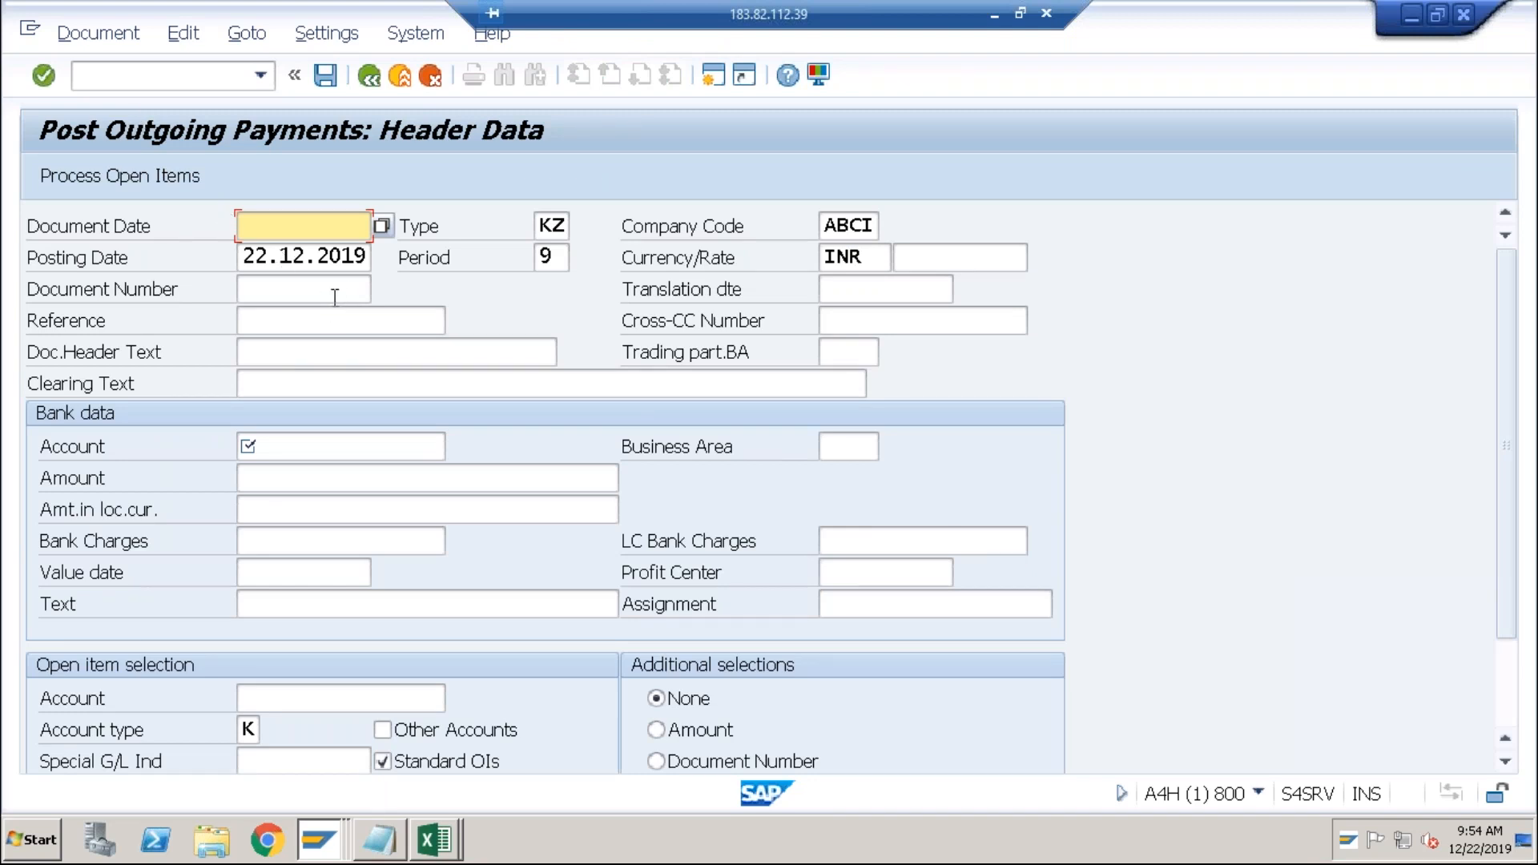
Set document and posting dates to 31.12.2019, currency USD at rate 74.
key("Down")
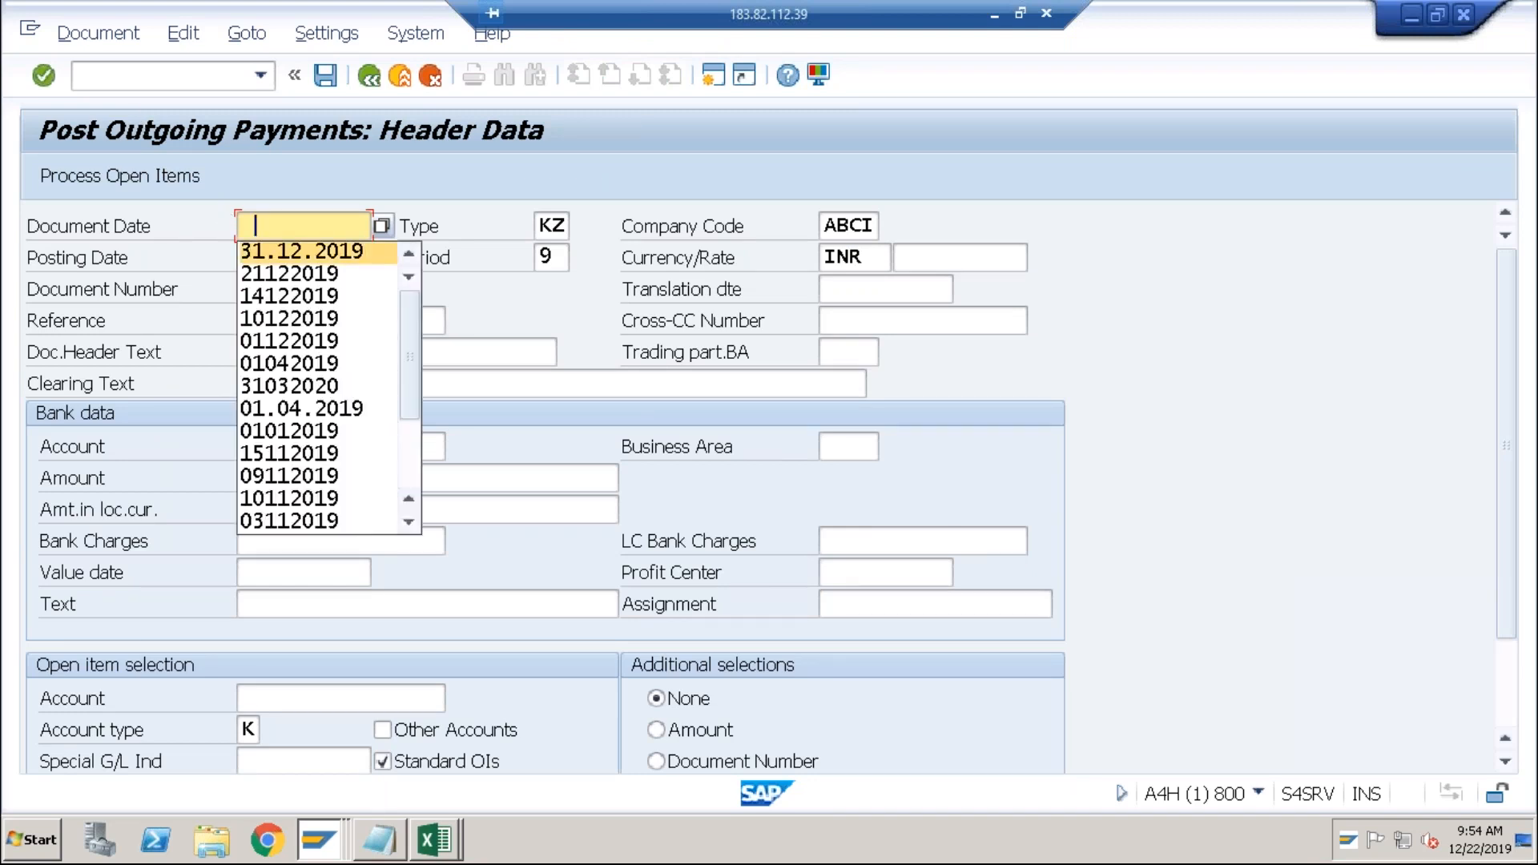
key("Return")
key("Tab")
key("Tab")
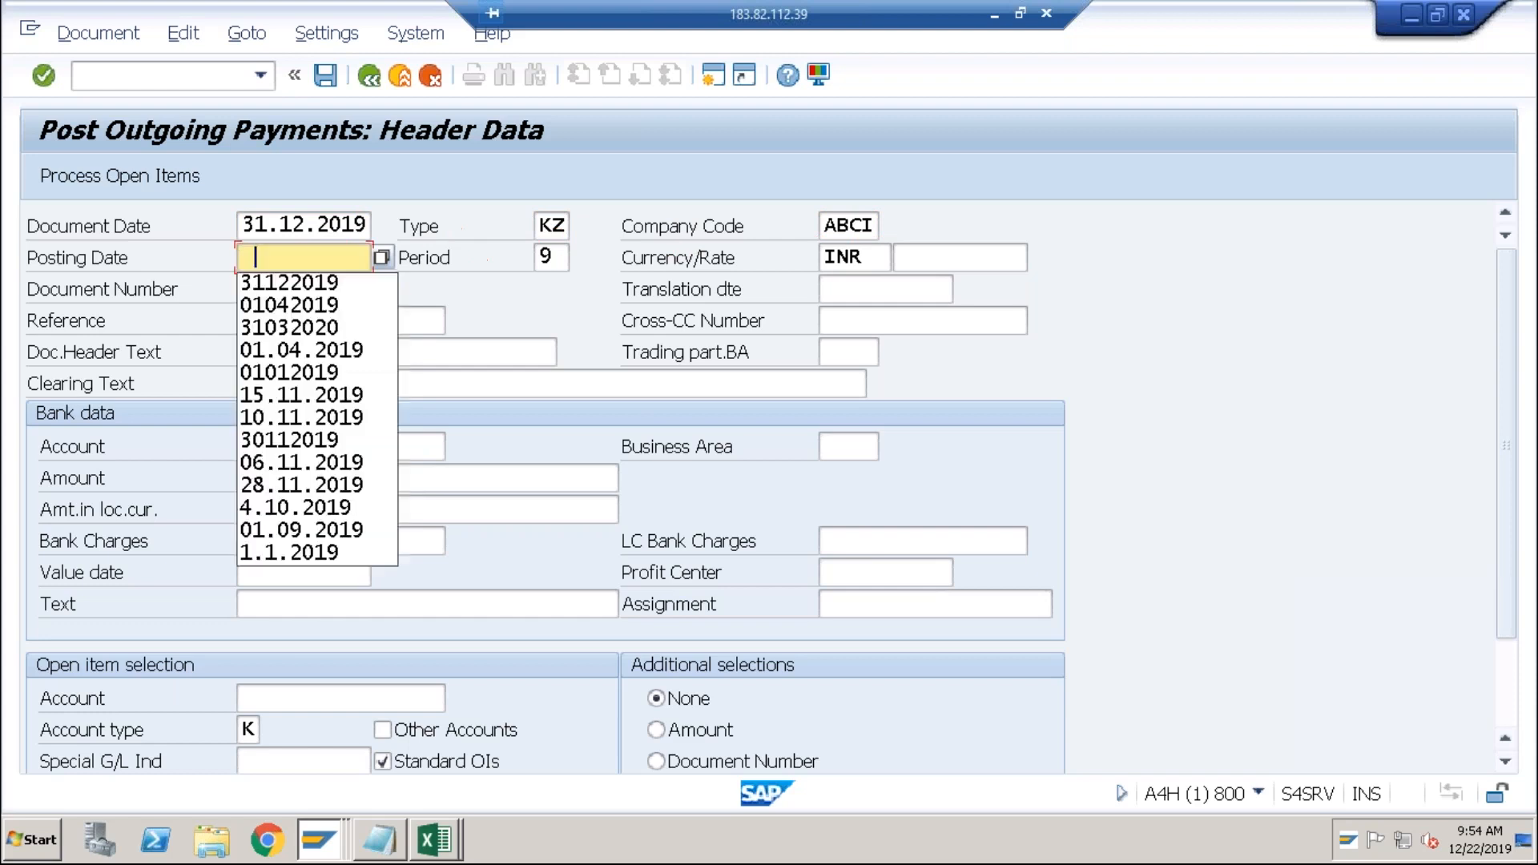
key("Down")
key("Return")
key("Tab")
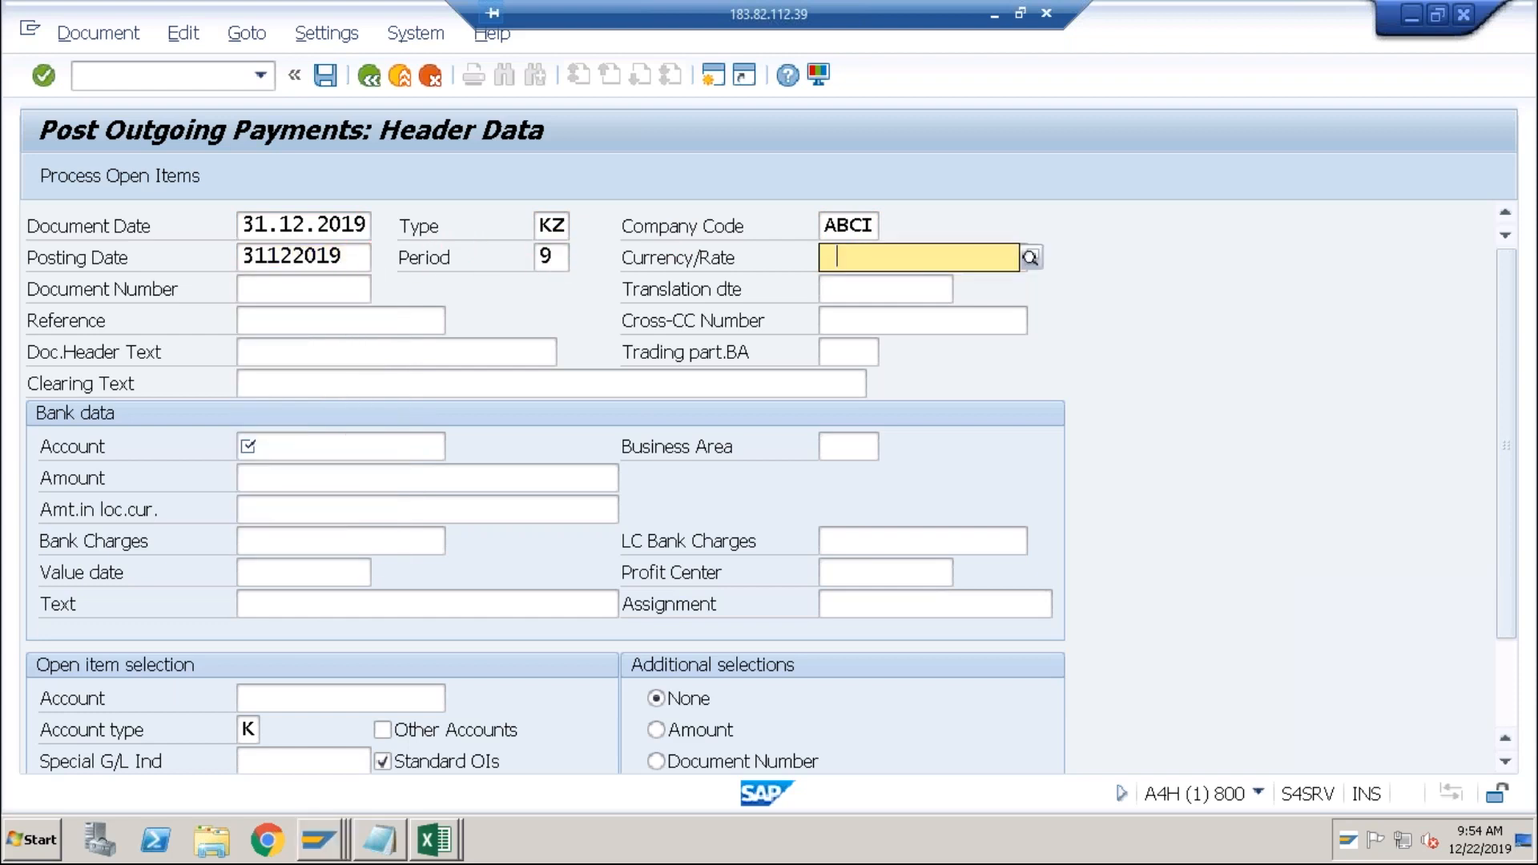
type("usd")
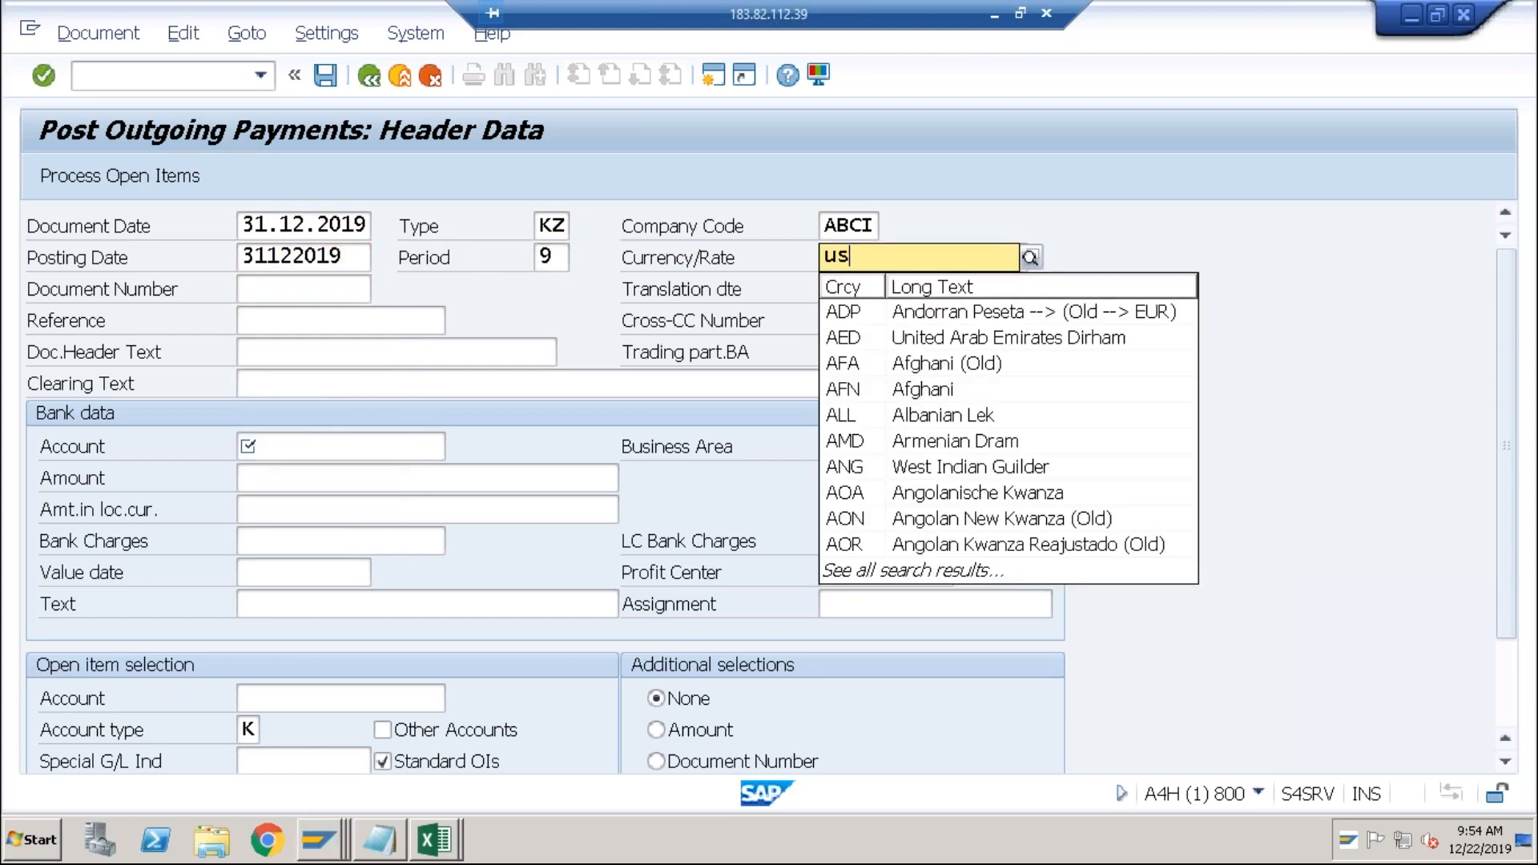
key("Tab")
key("Down")
key("Return")
key("Tab")
key("Tab")
key("Tab")
key("Tab")
key("Tab")
key("Tab")
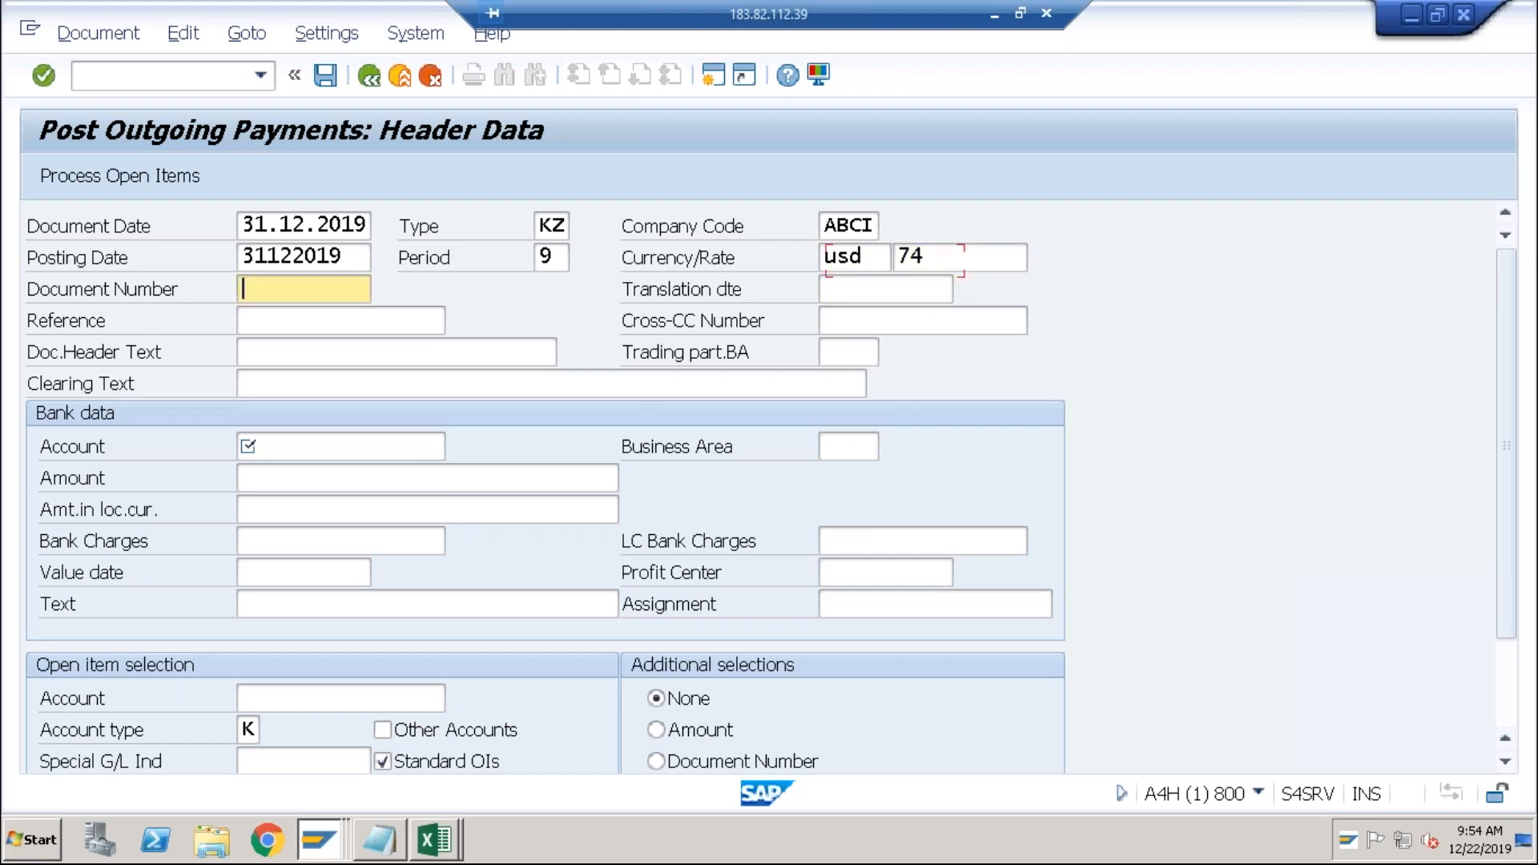
Enter bank account 2000, amount 1000, and payment text 'test'.
key("Tab")
key("Tab")
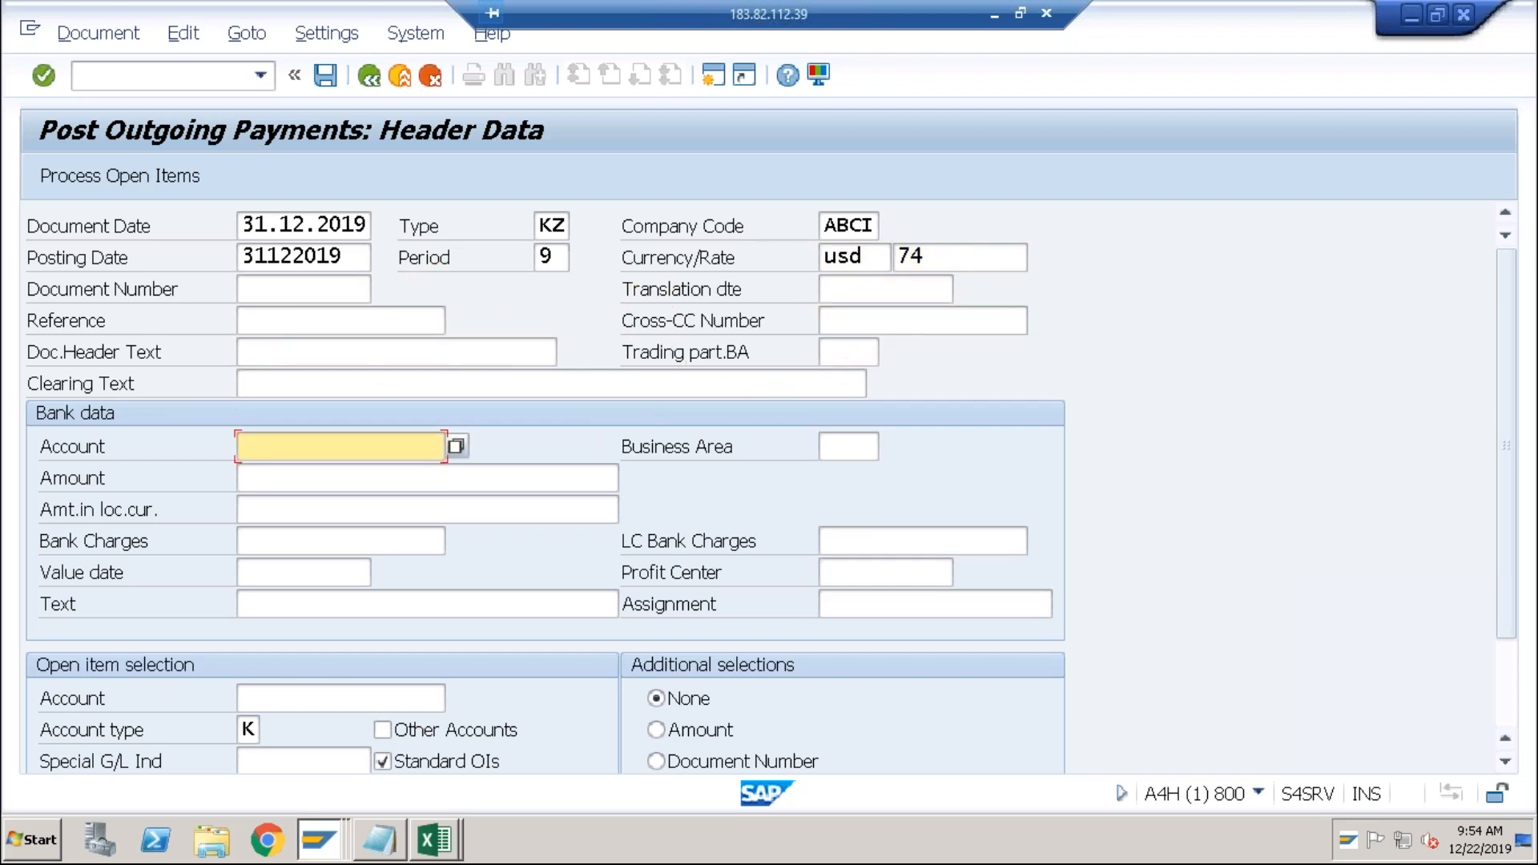
key("Down")
key("Return")
key("Tab")
key("Tab")
key("Down")
key("Return")
key("Tab")
key("Tab")
key("Tab")
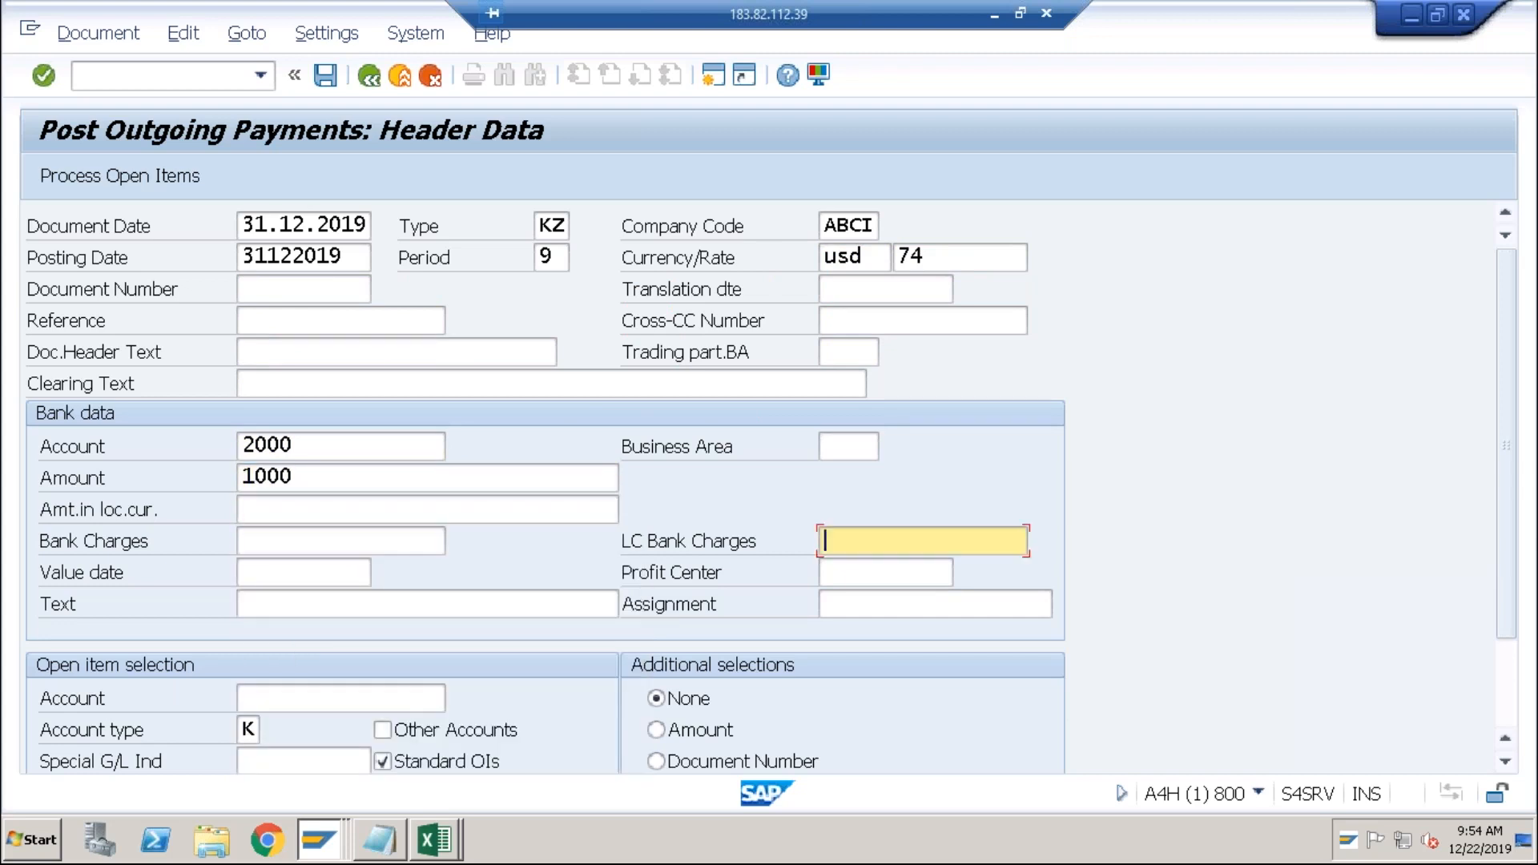
key("Tab")
key("Tab")
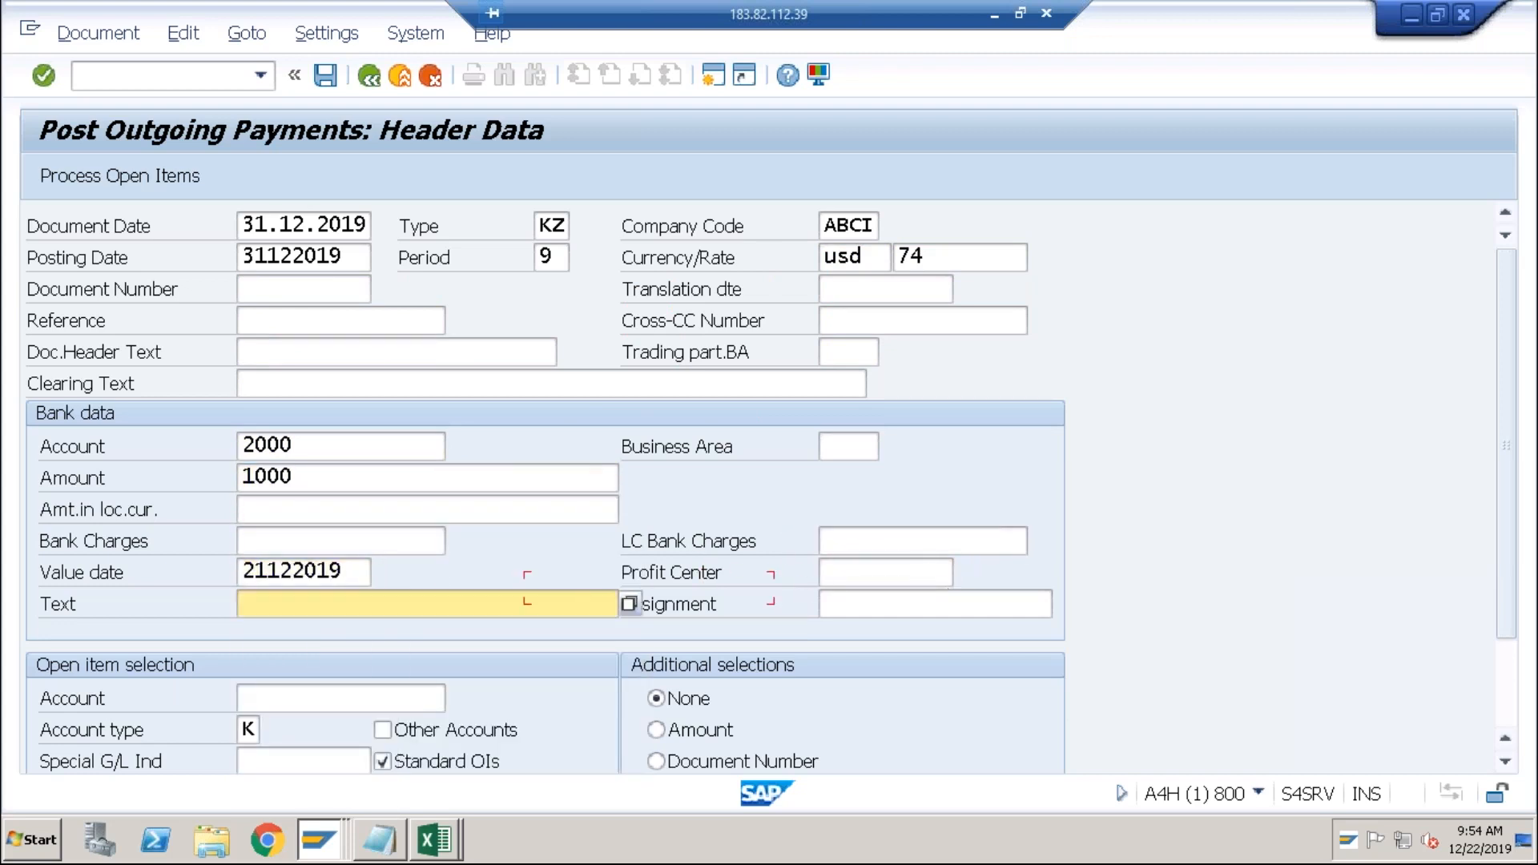
type("test")
key("Tab")
key("Tab")
Fill in the vendor account and load its open items, accepting the date and rate warnings.
key("Down")
key("Return")
key("Return")
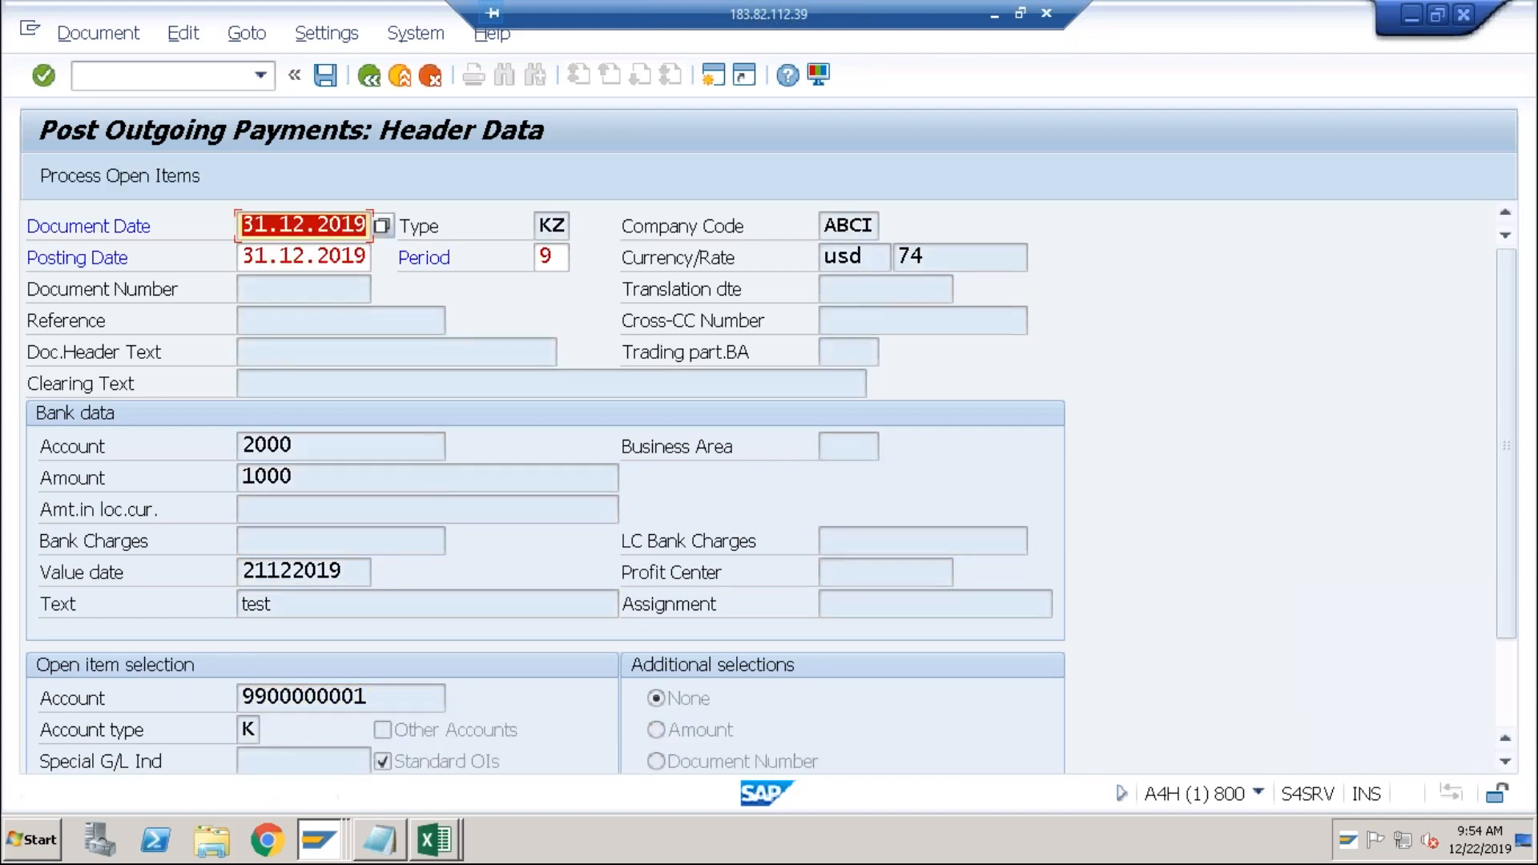
key("Return")
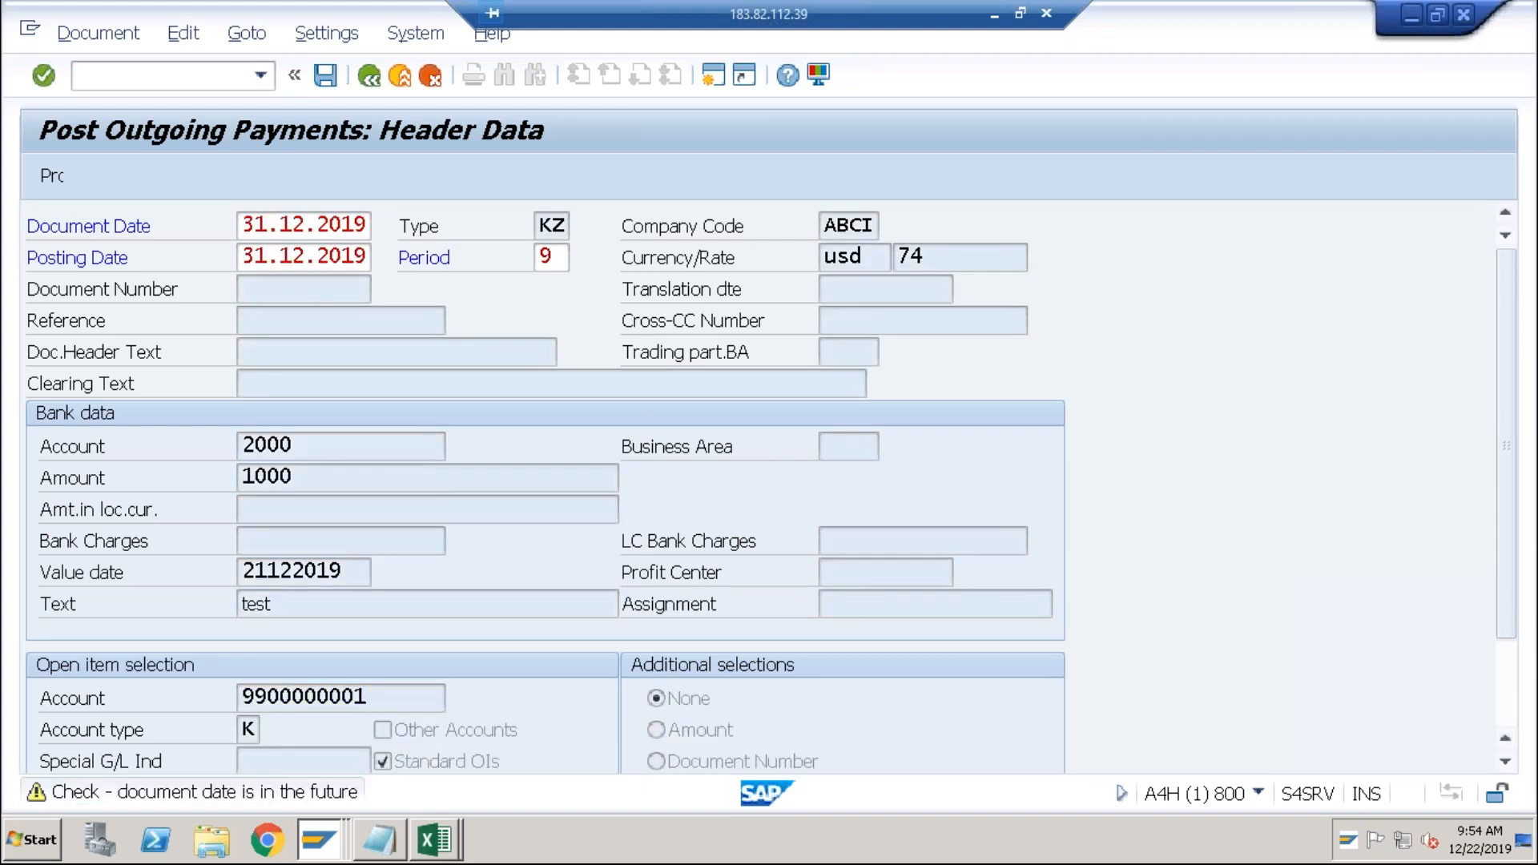
key("Return")
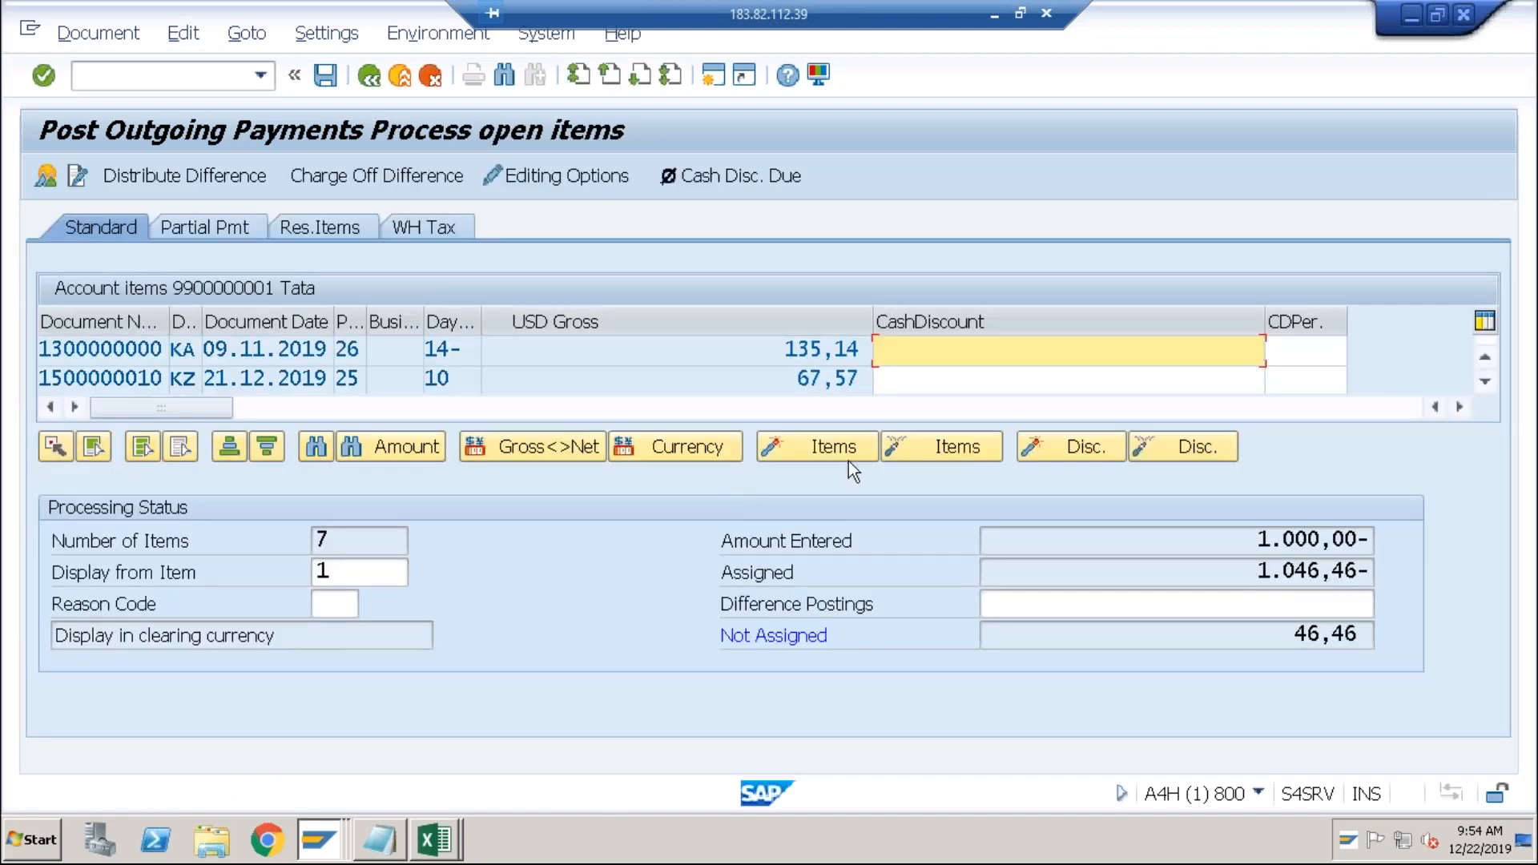
Deactivate all open items and activate only the 22.12.2019 invoice.
left_click(949, 458)
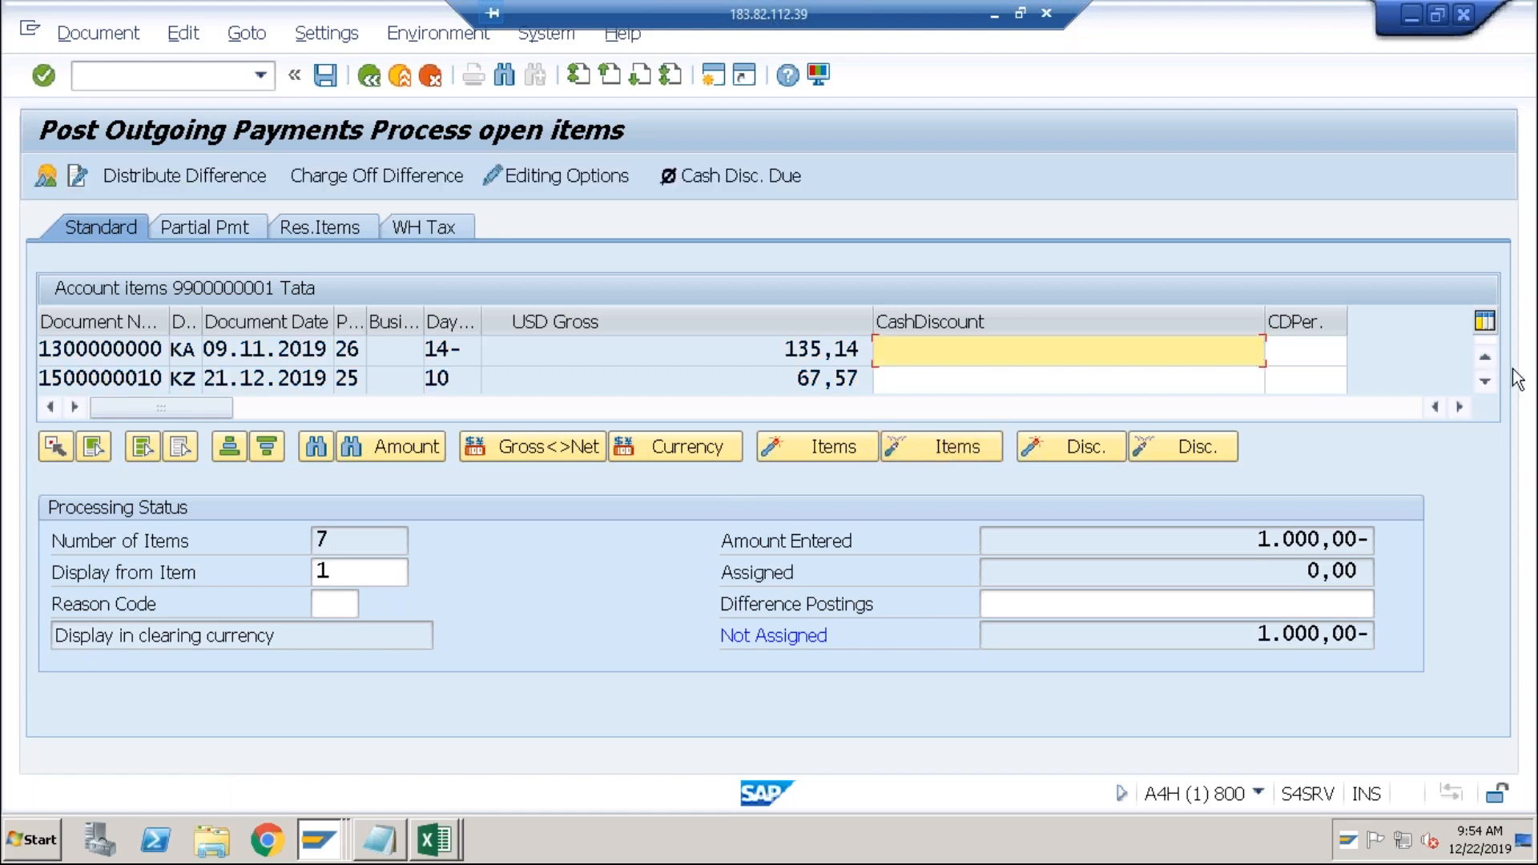
left_click(1486, 383)
left_click(1486, 383)
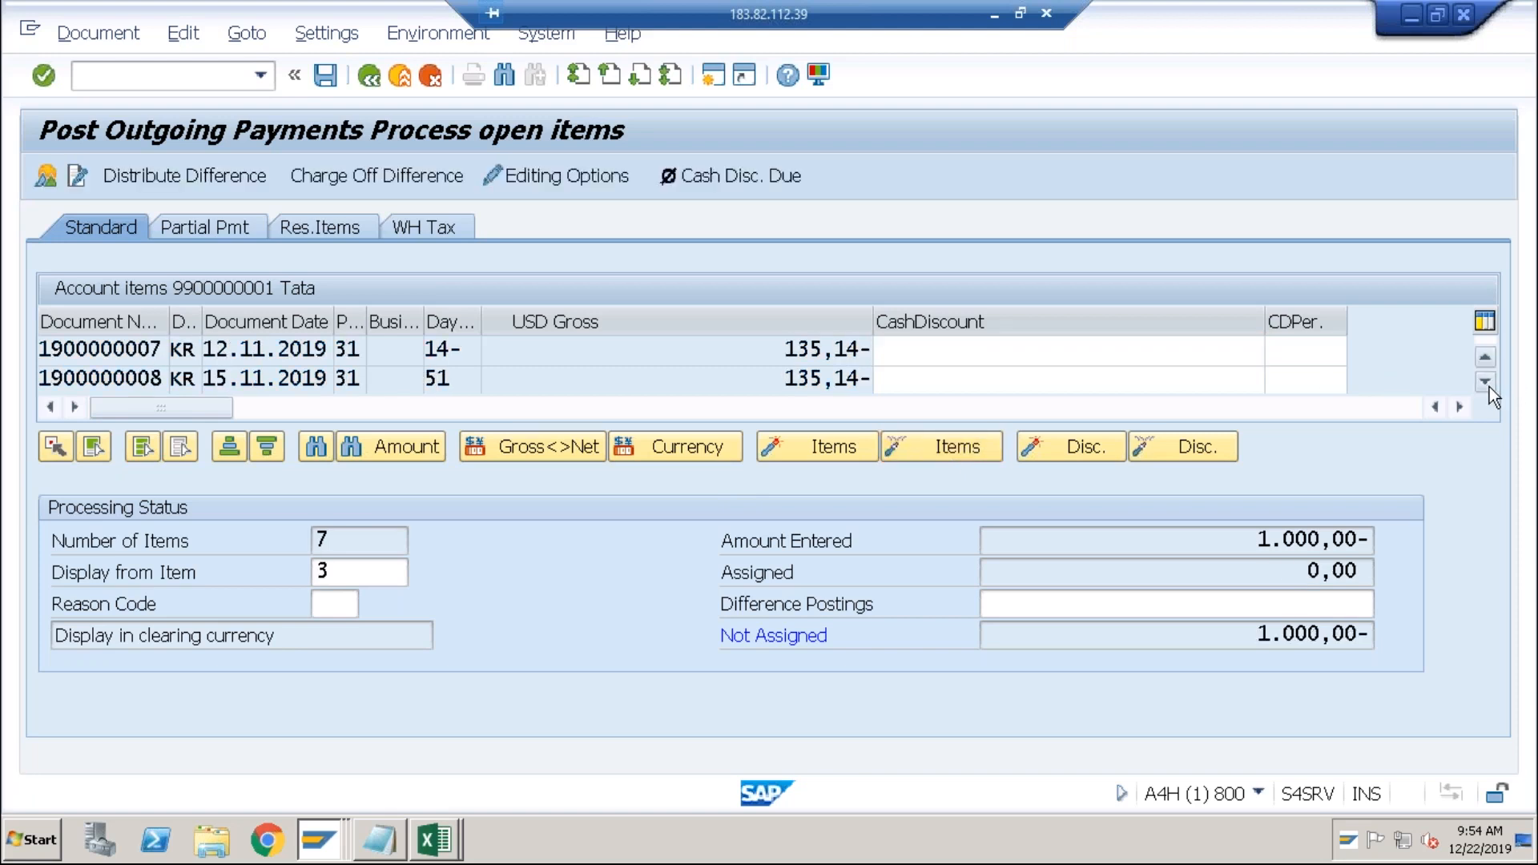
left_click(1487, 383)
left_click(1486, 383)
left_click(1487, 383)
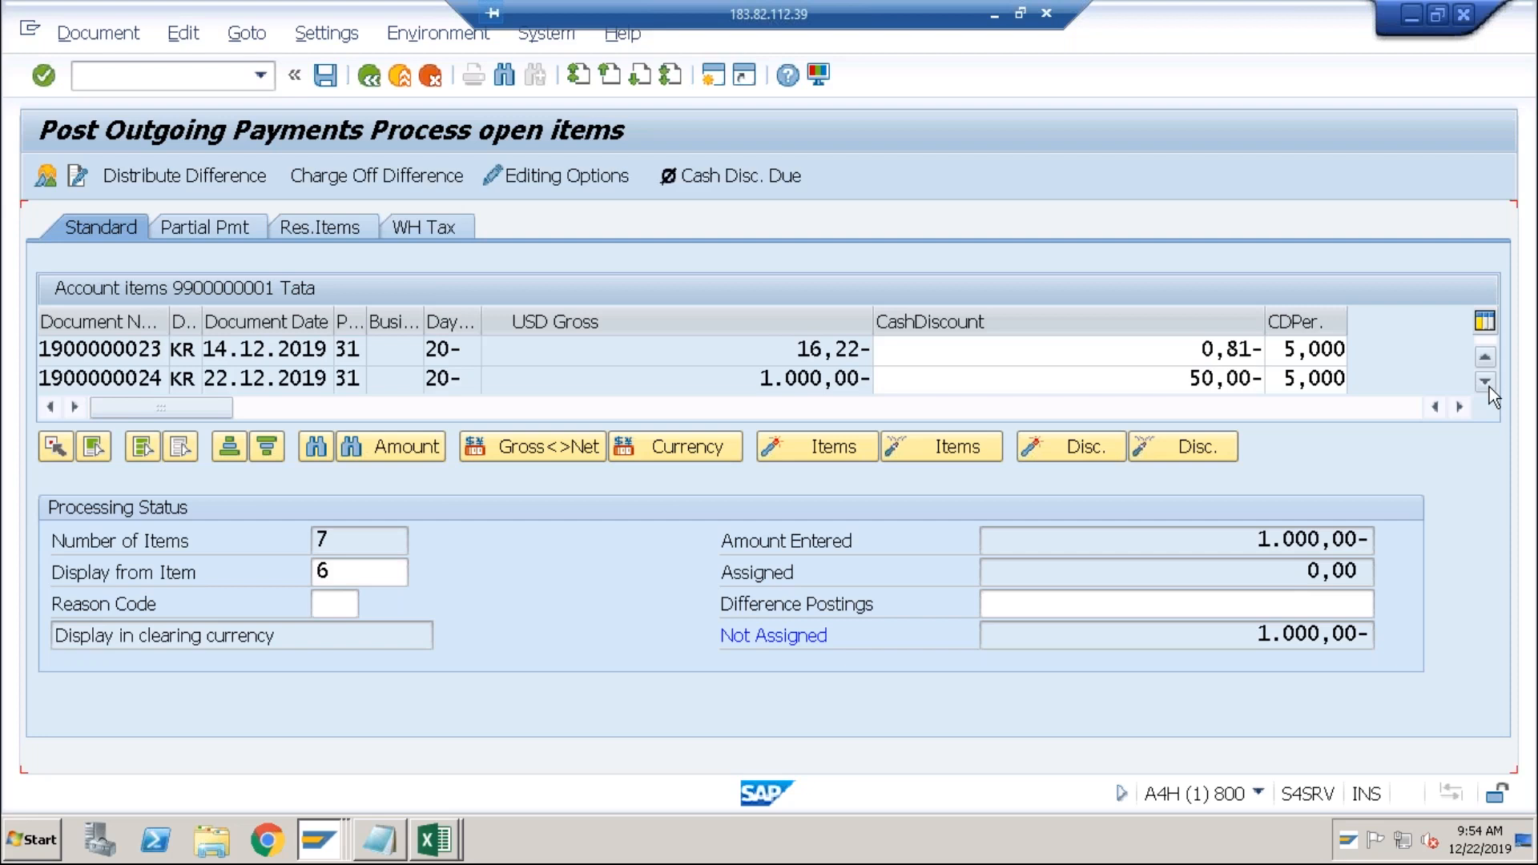
left_click(1487, 383)
double_click(857, 351)
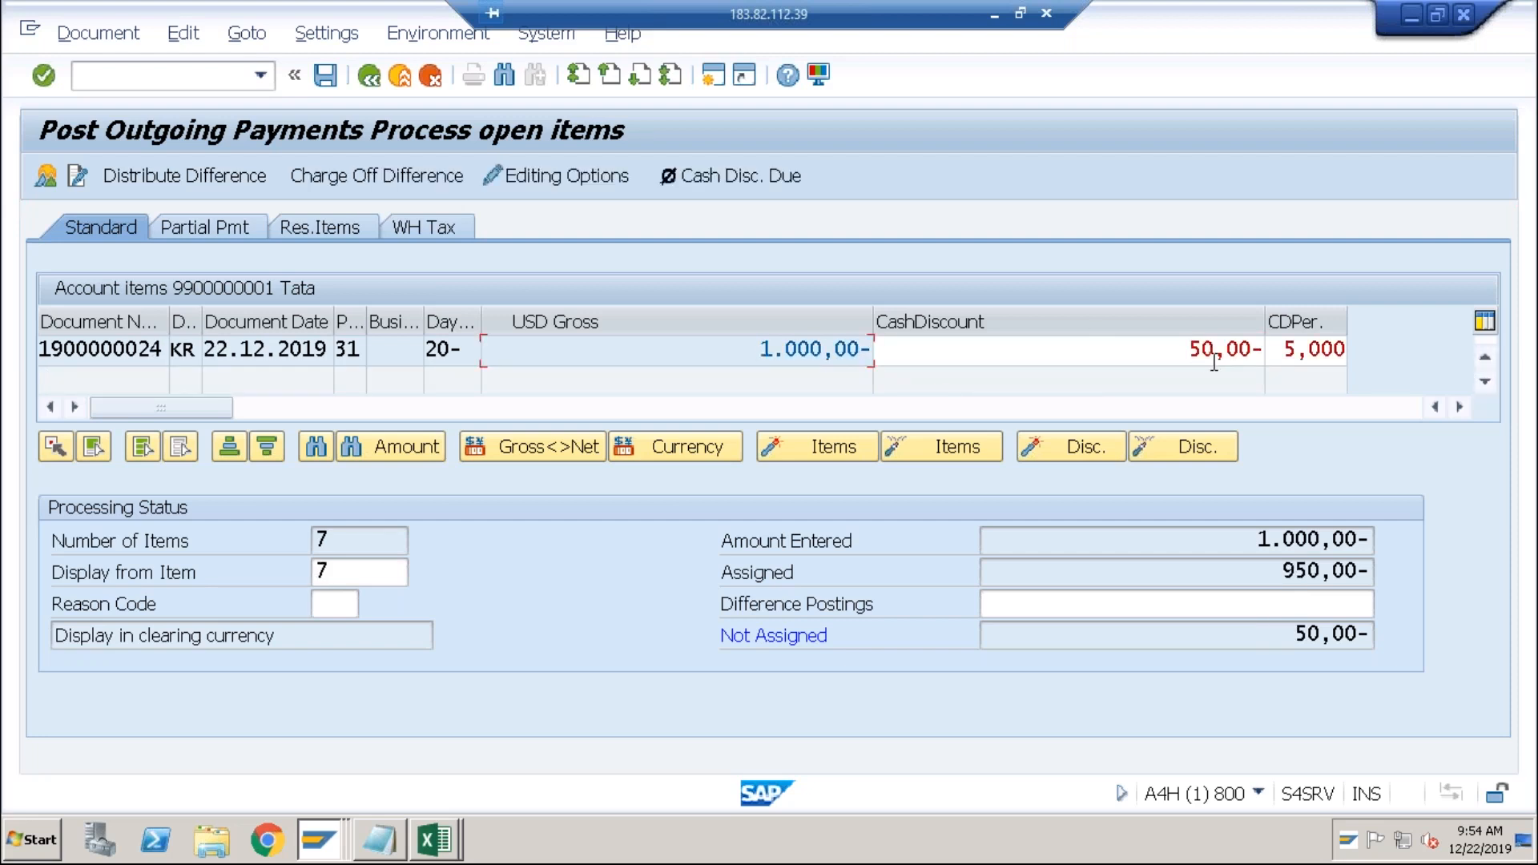
Remove the invoice's cash discount amount and percentage so 0,00 stays unassigned.
left_click_drag(1189, 353, 1298, 357)
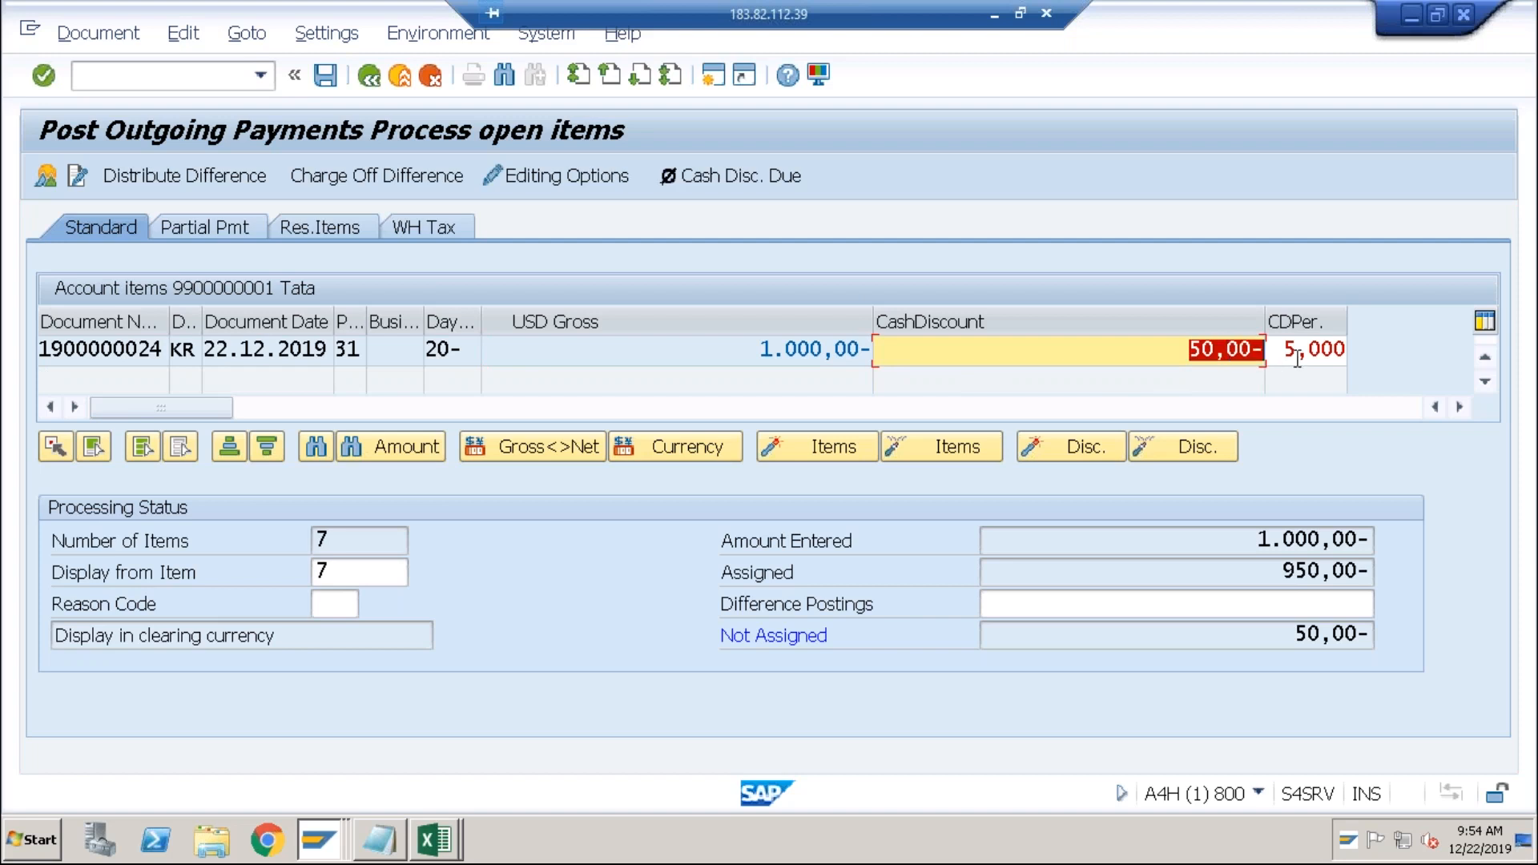
key("Delete")
double_click(1298, 358)
key("Delete")
key("Return")
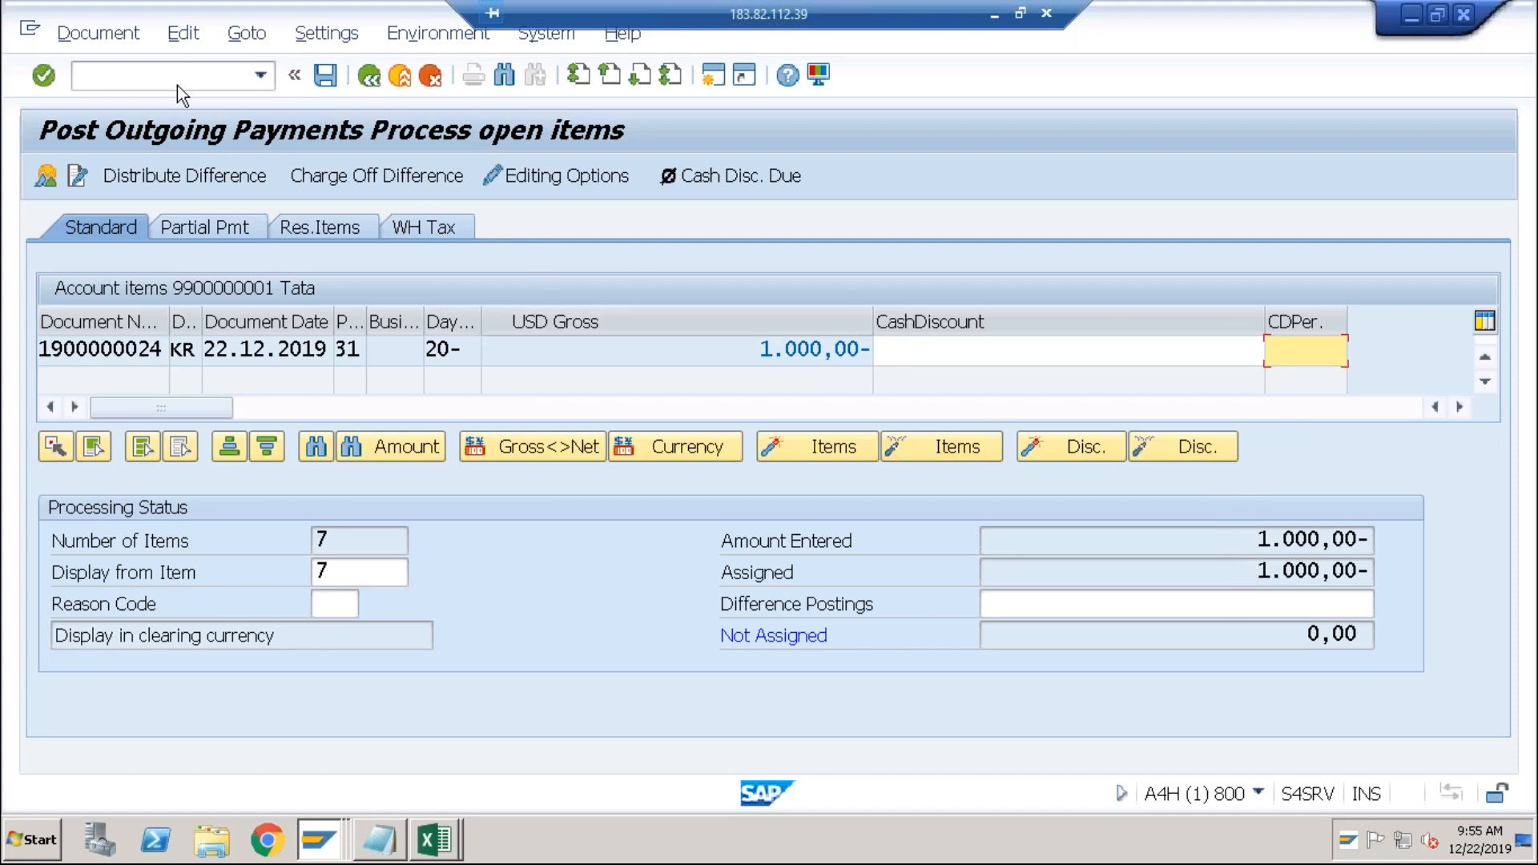
left_click(127, 44)
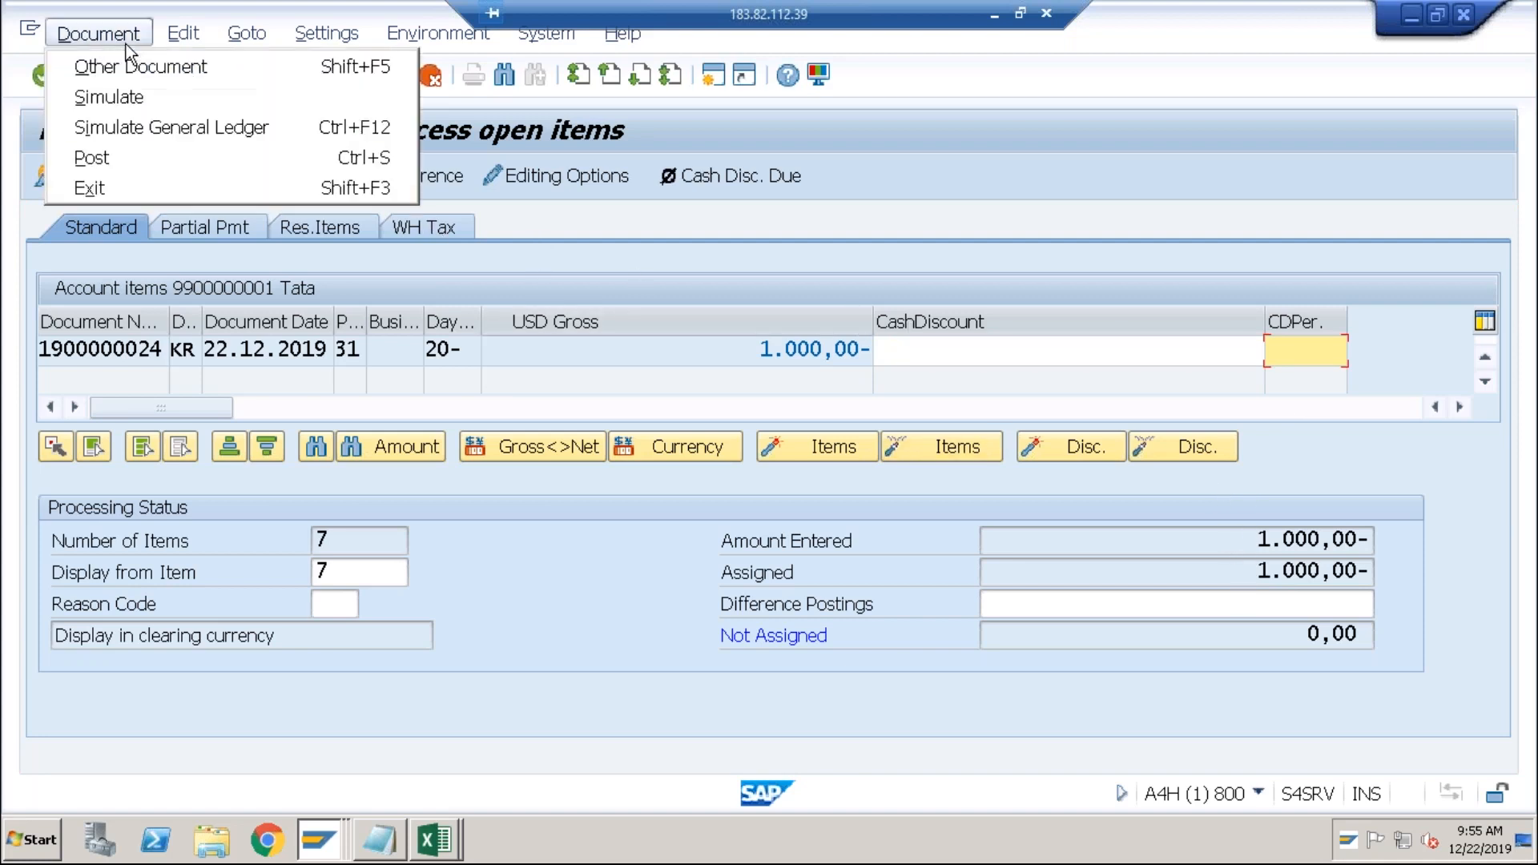
Simulate the payment and open the long text of error F5063 for account 1000 in USD.
left_click(141, 103)
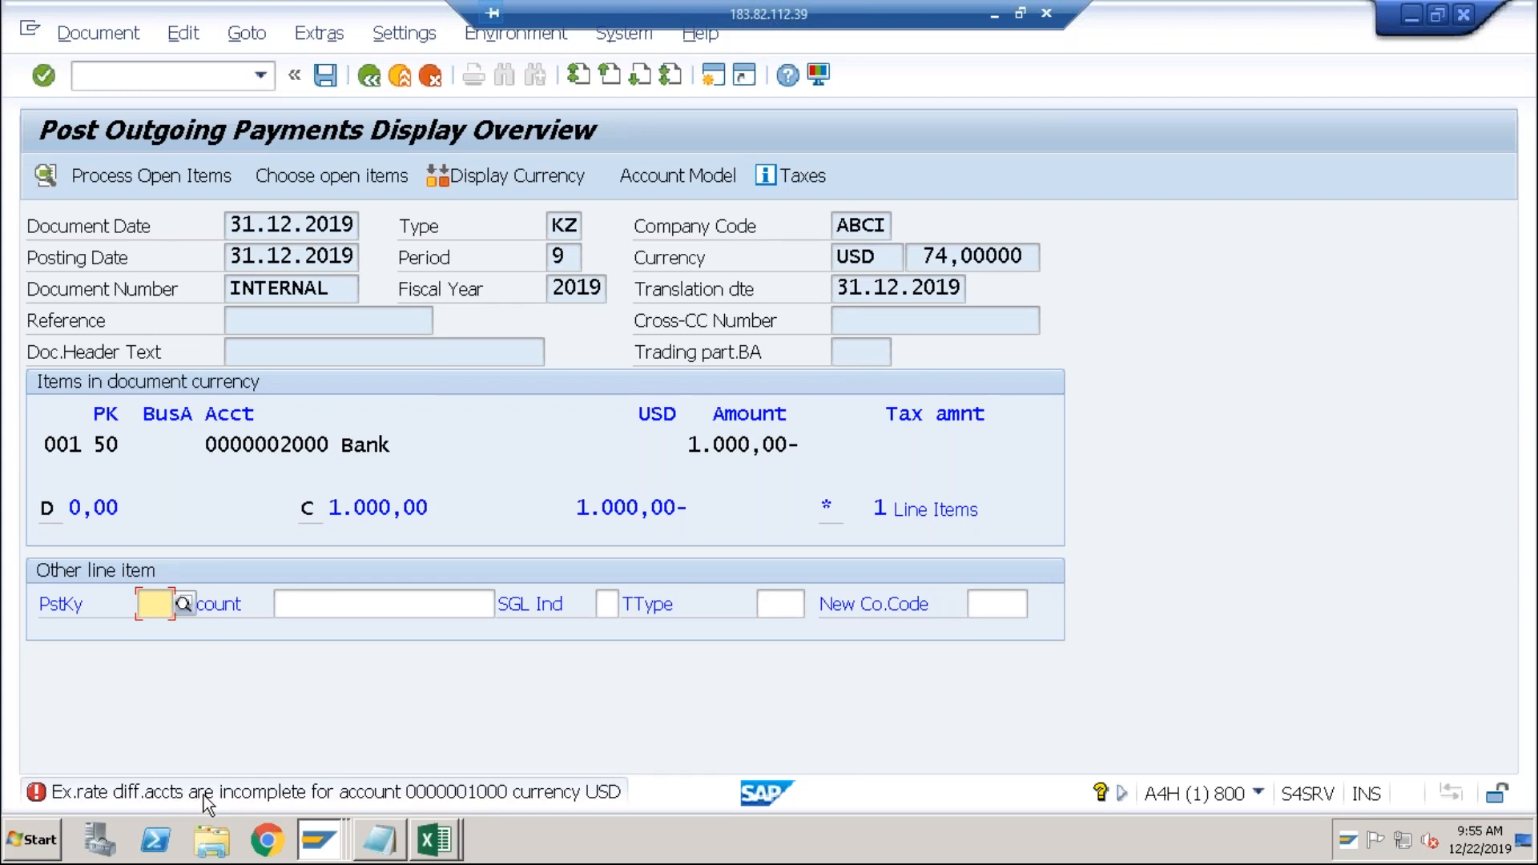
double_click(329, 795)
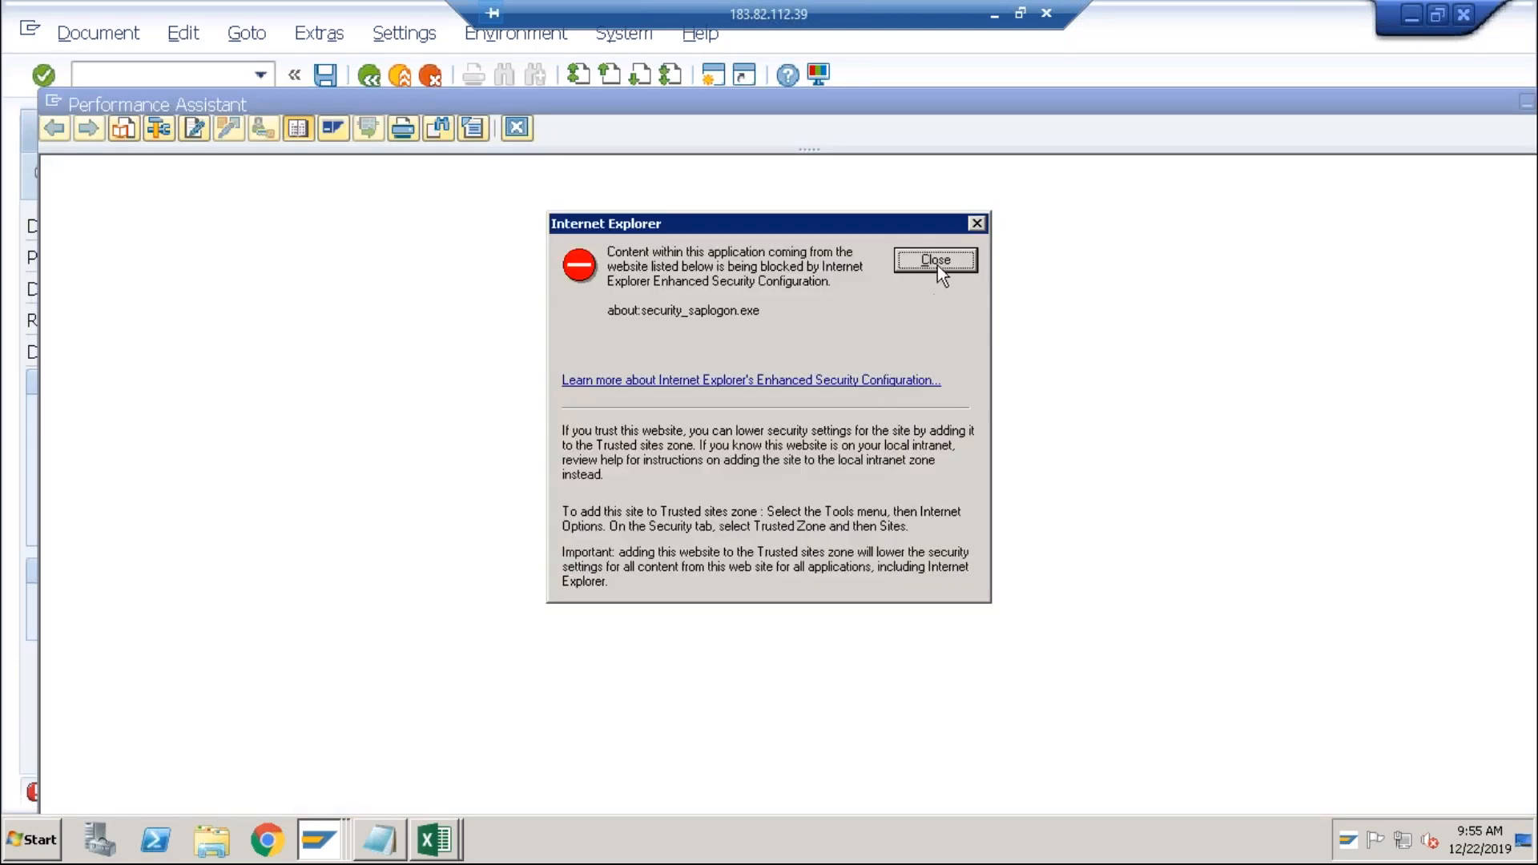
left_click(936, 261)
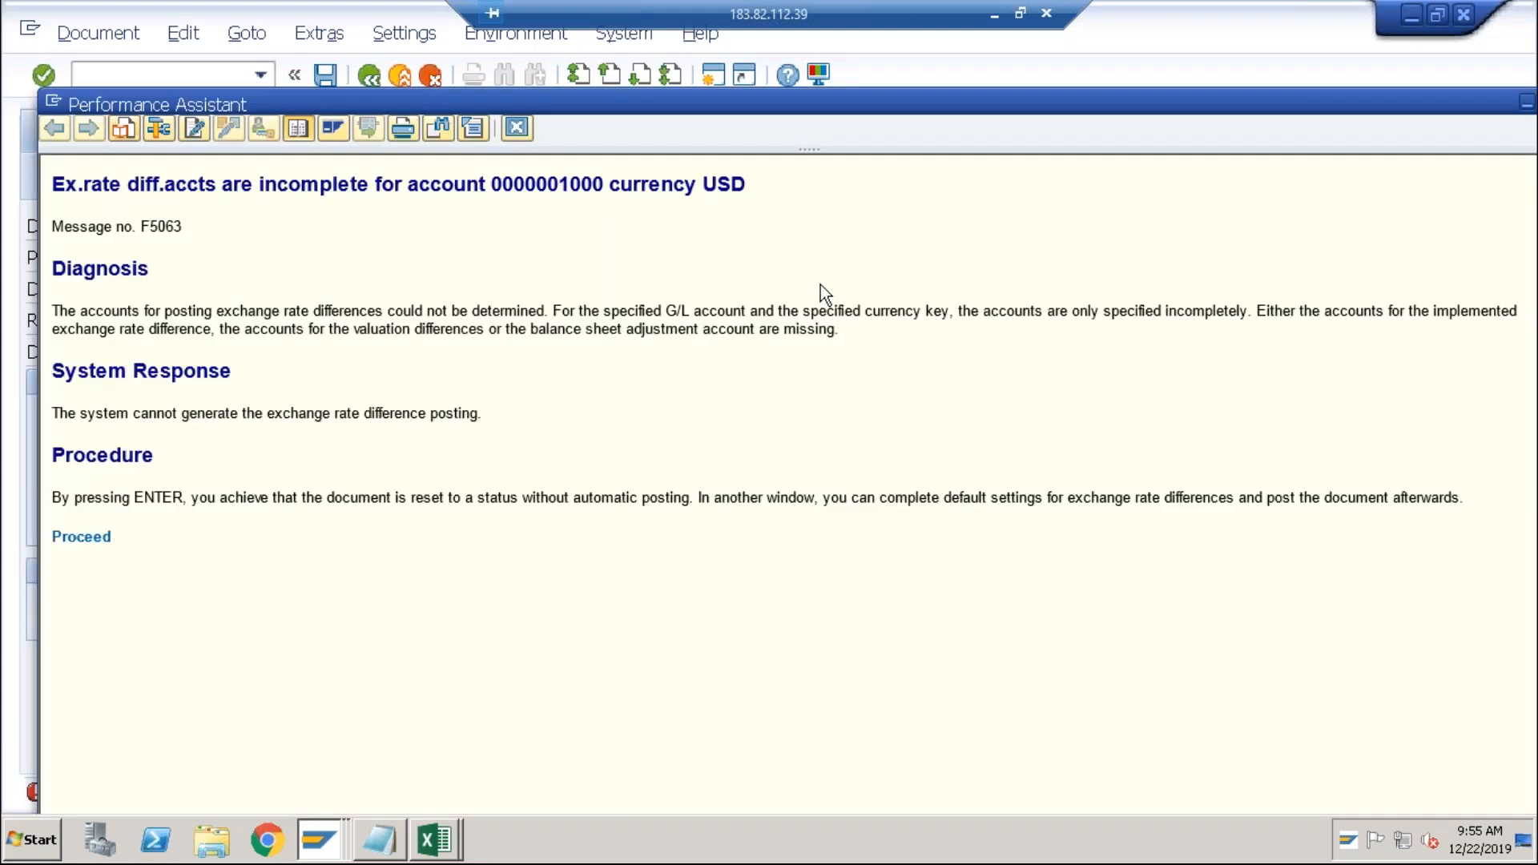
In a new session, run SPRO and open the SAP Reference IMG.
left_click(94, 539)
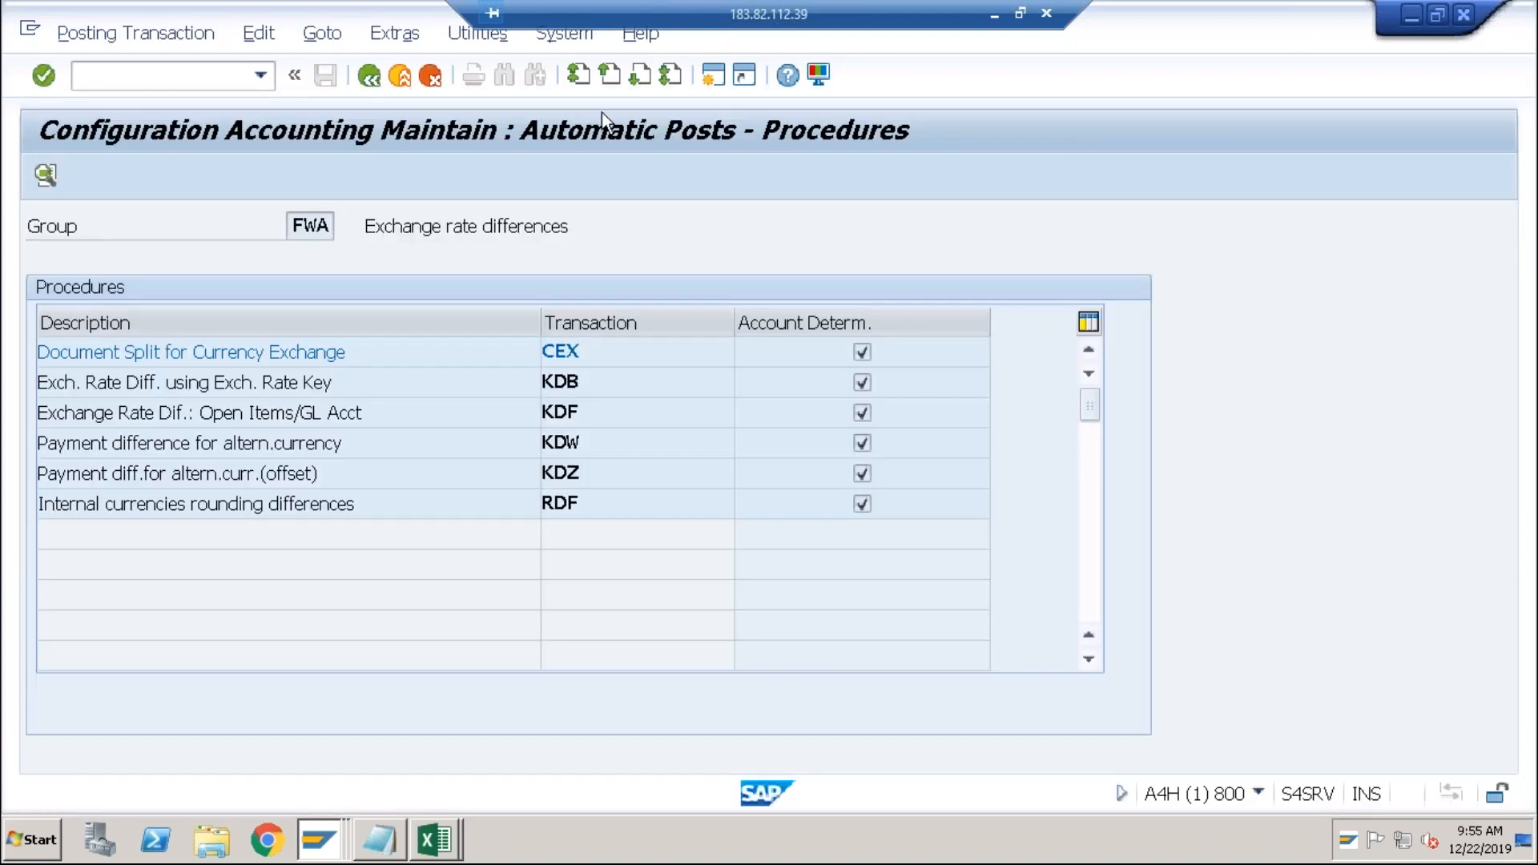
left_click(706, 79)
type("spro")
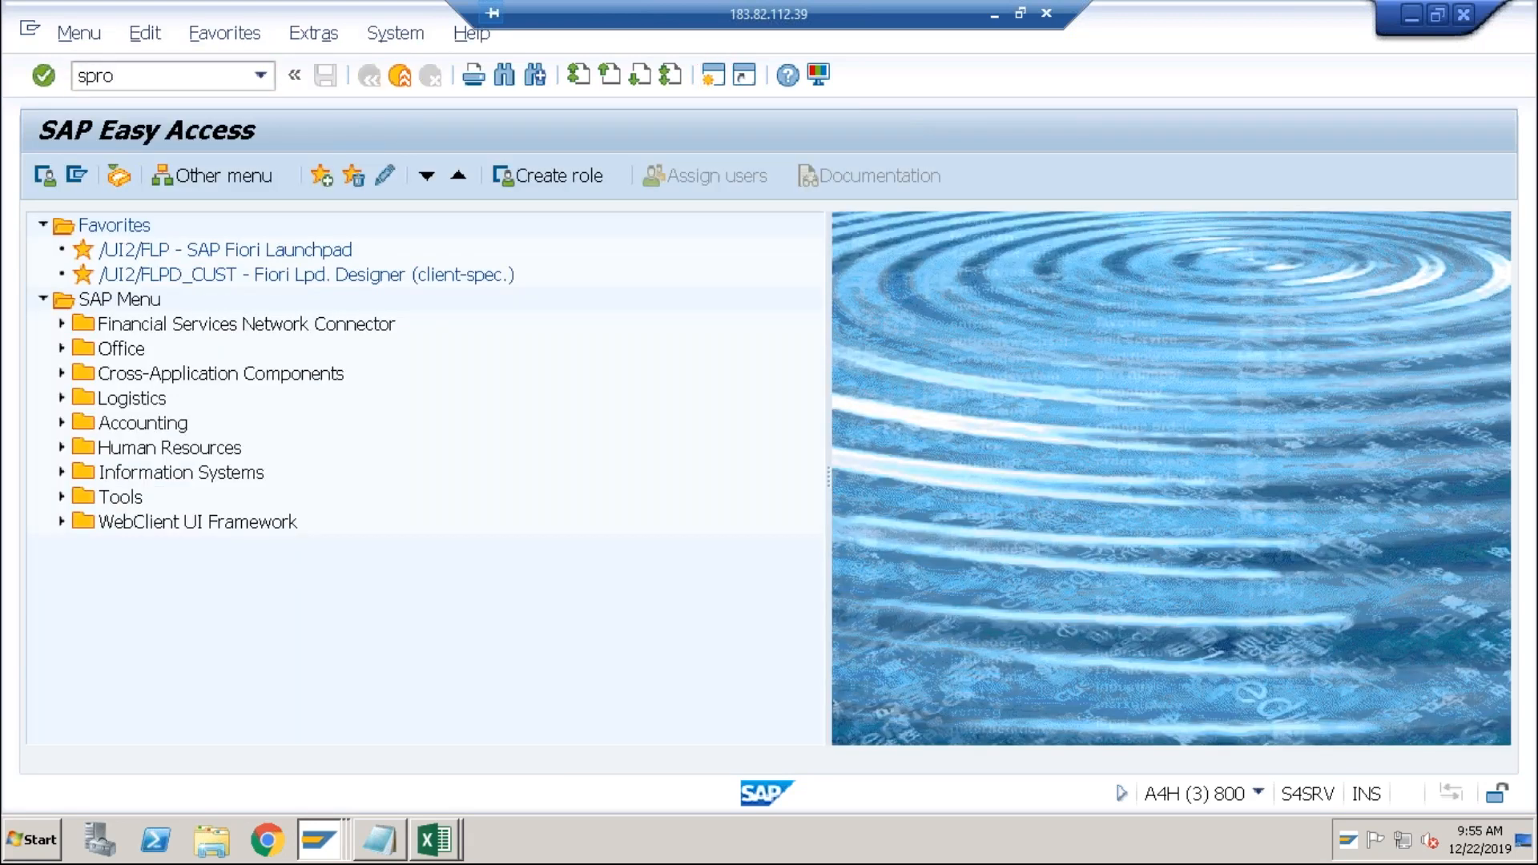
key("Return")
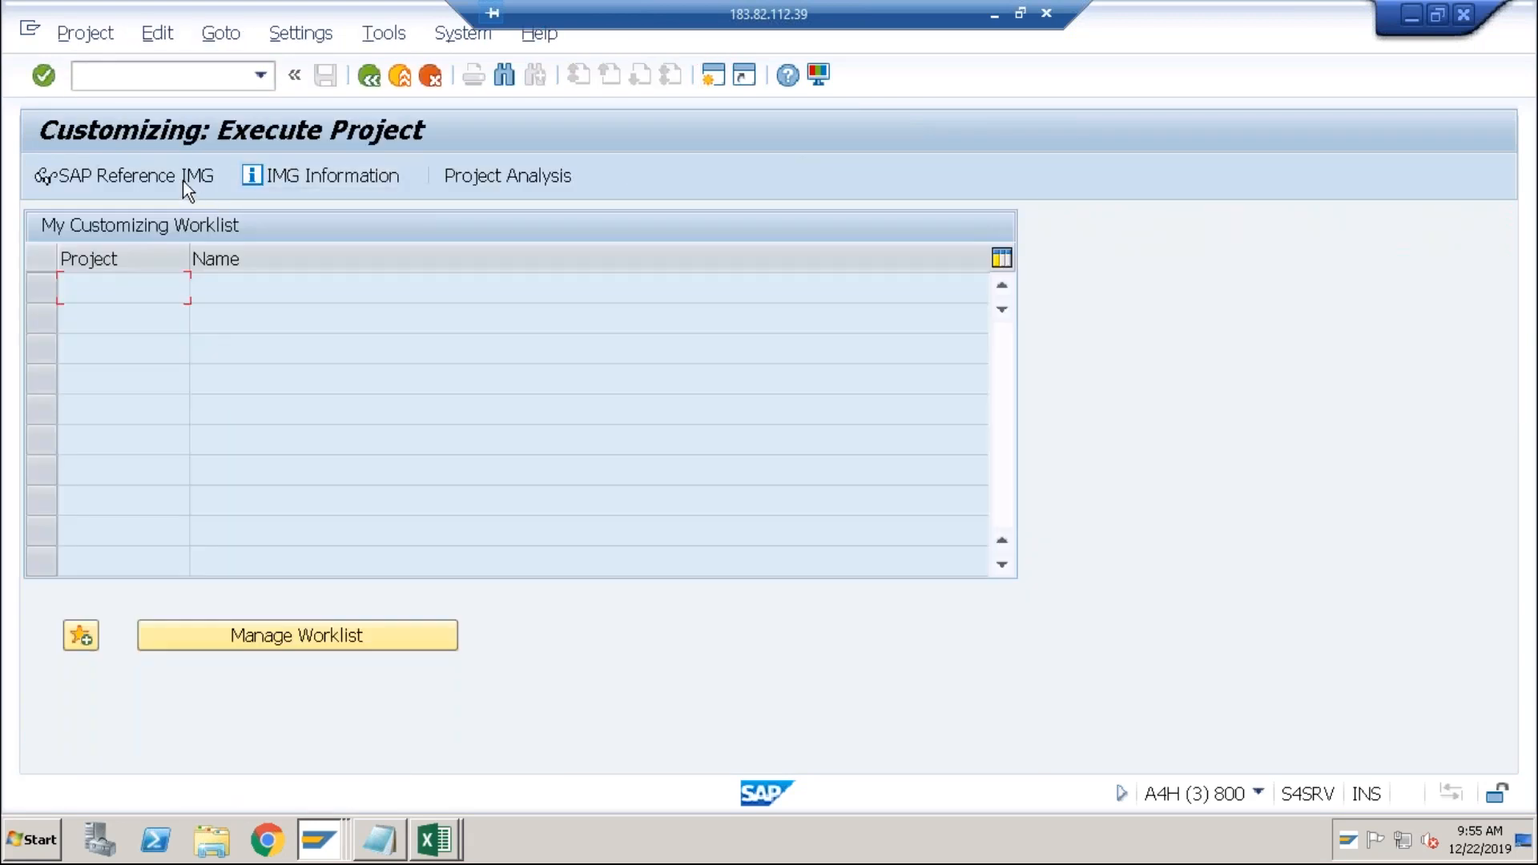
left_click(180, 180)
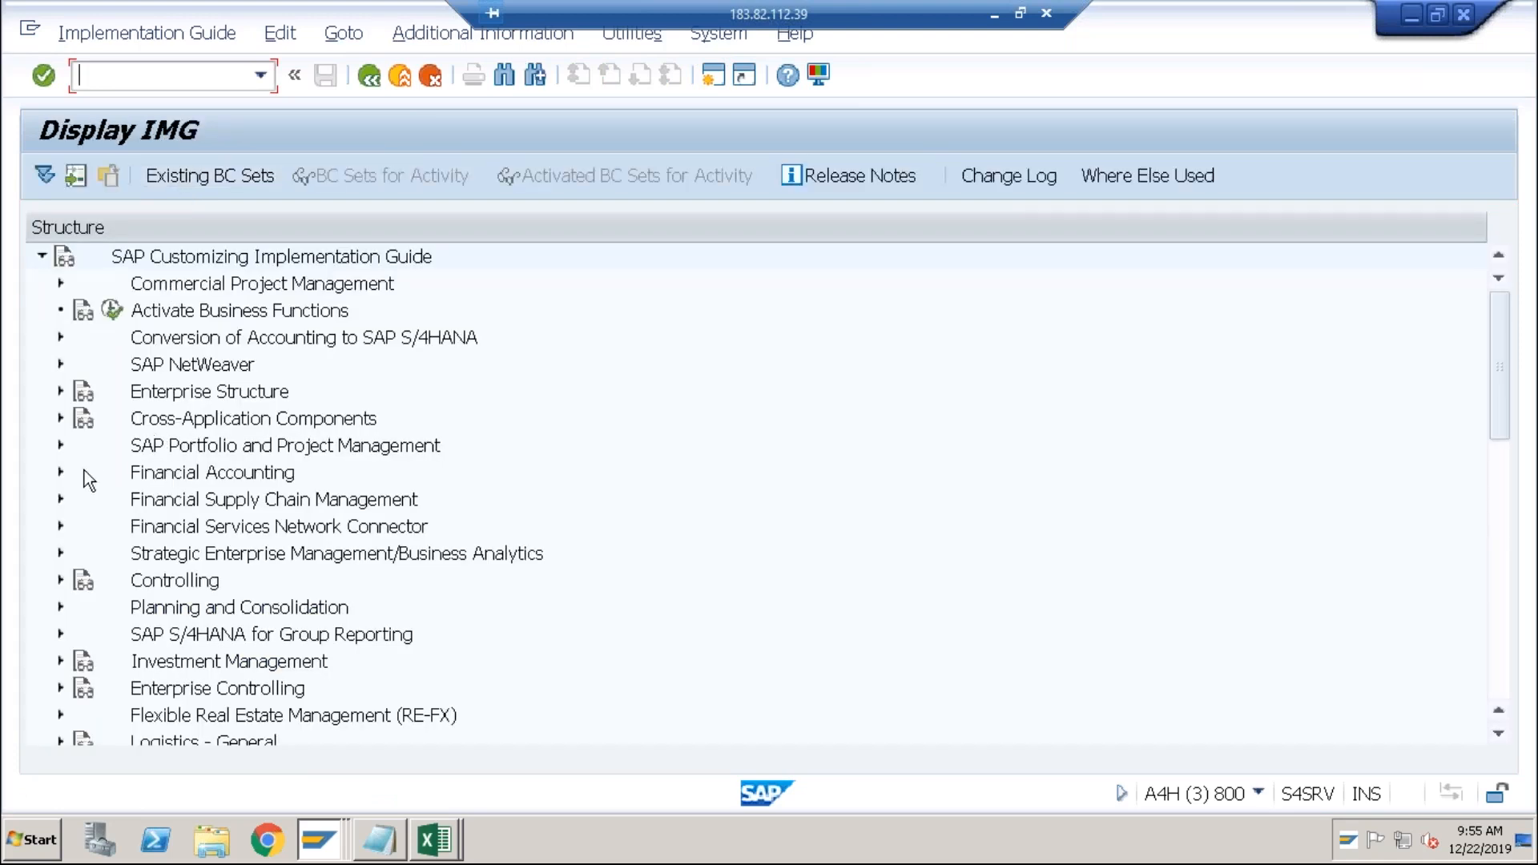
Under Financial Accounting > AR/AP > Outgoing Payments Global Settings, run Define Accounts for Exchange Rate Differences.
left_click(60, 473)
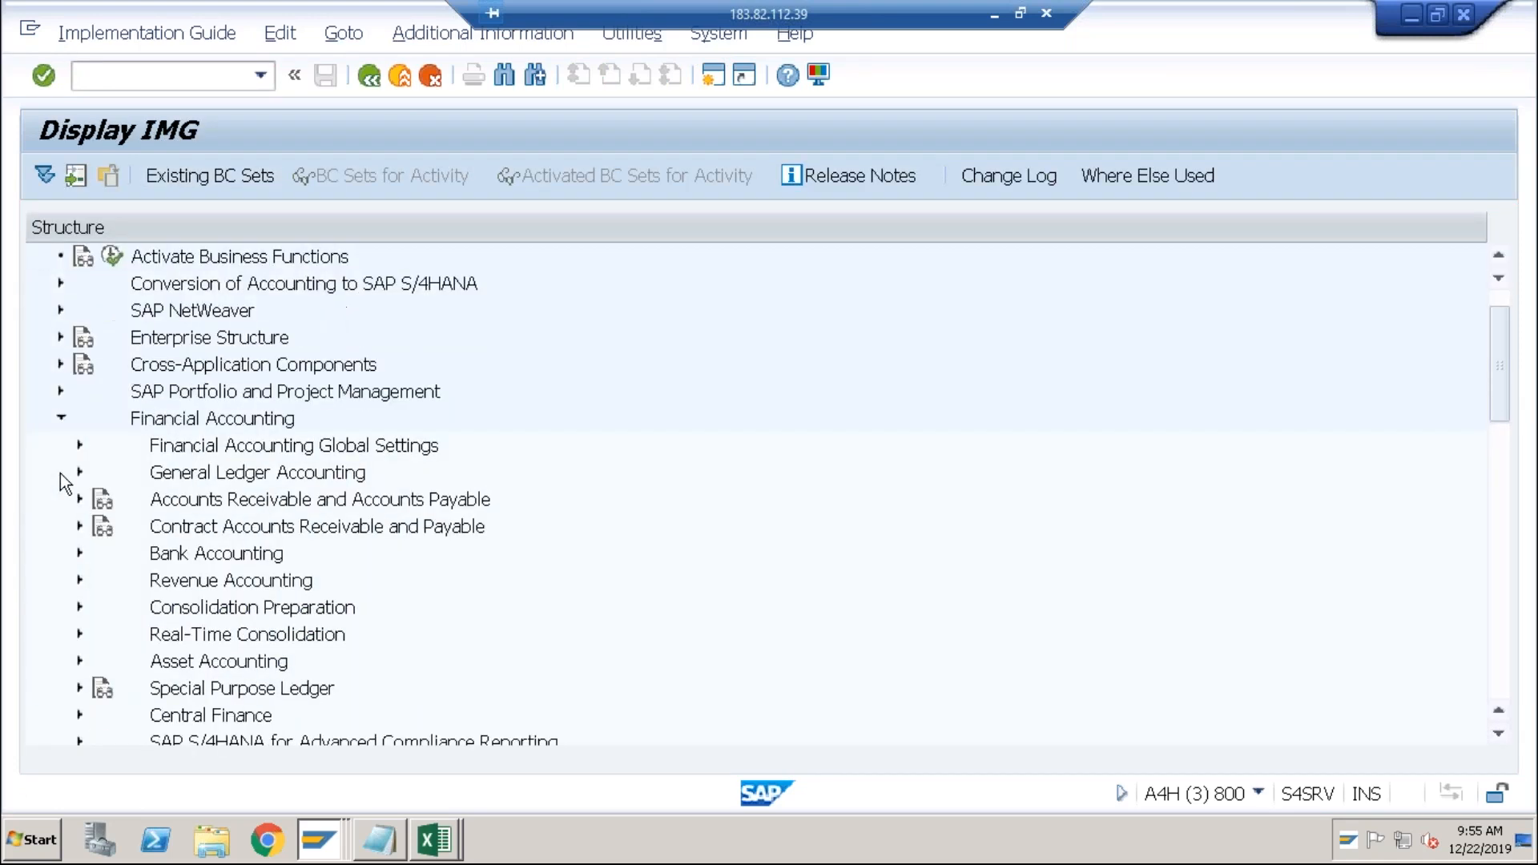
left_click(78, 500)
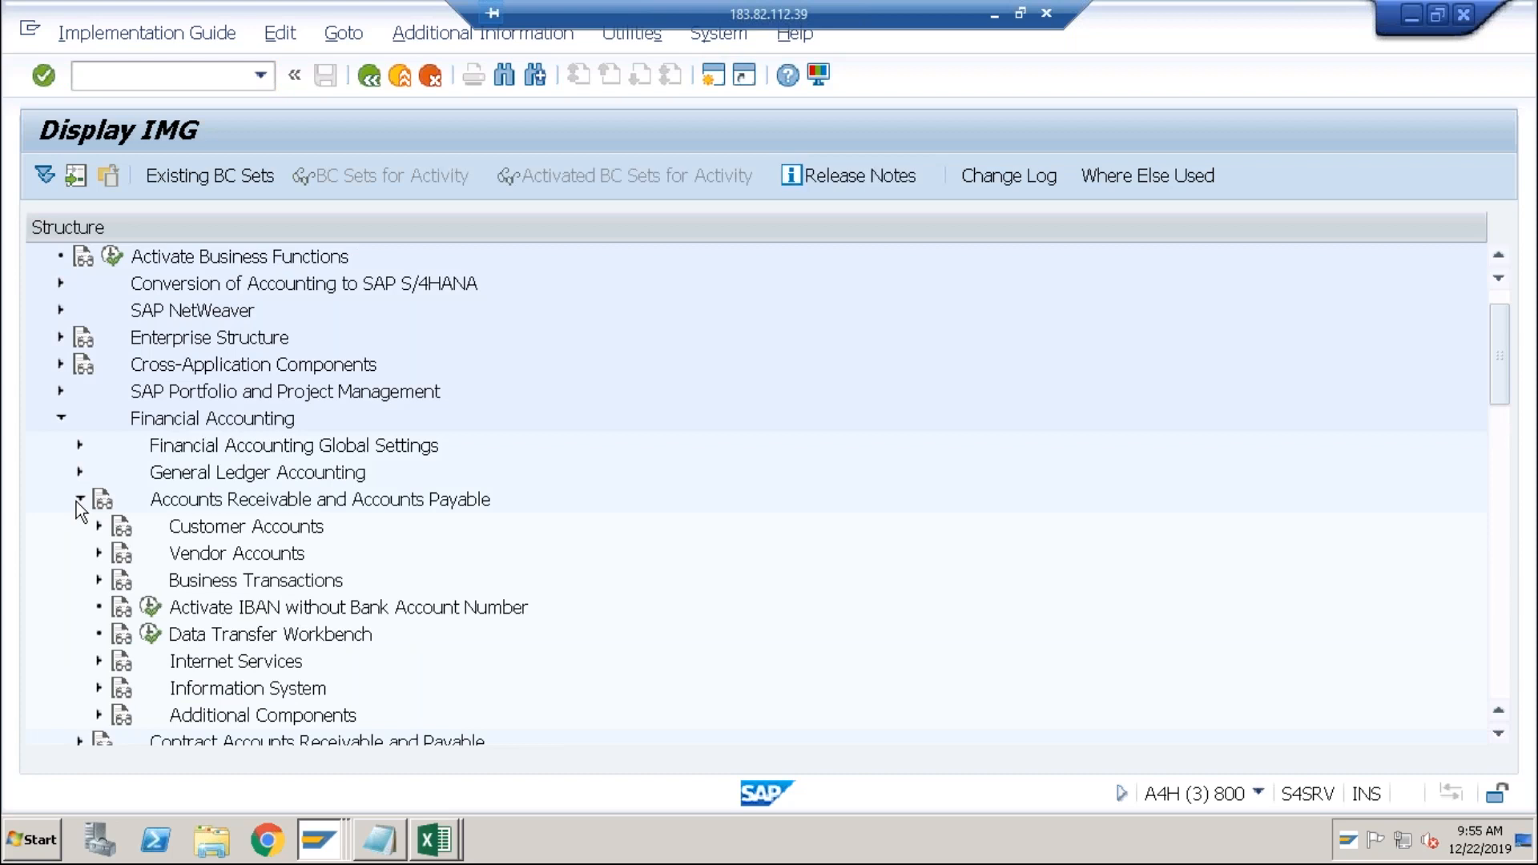
left_click(99, 580)
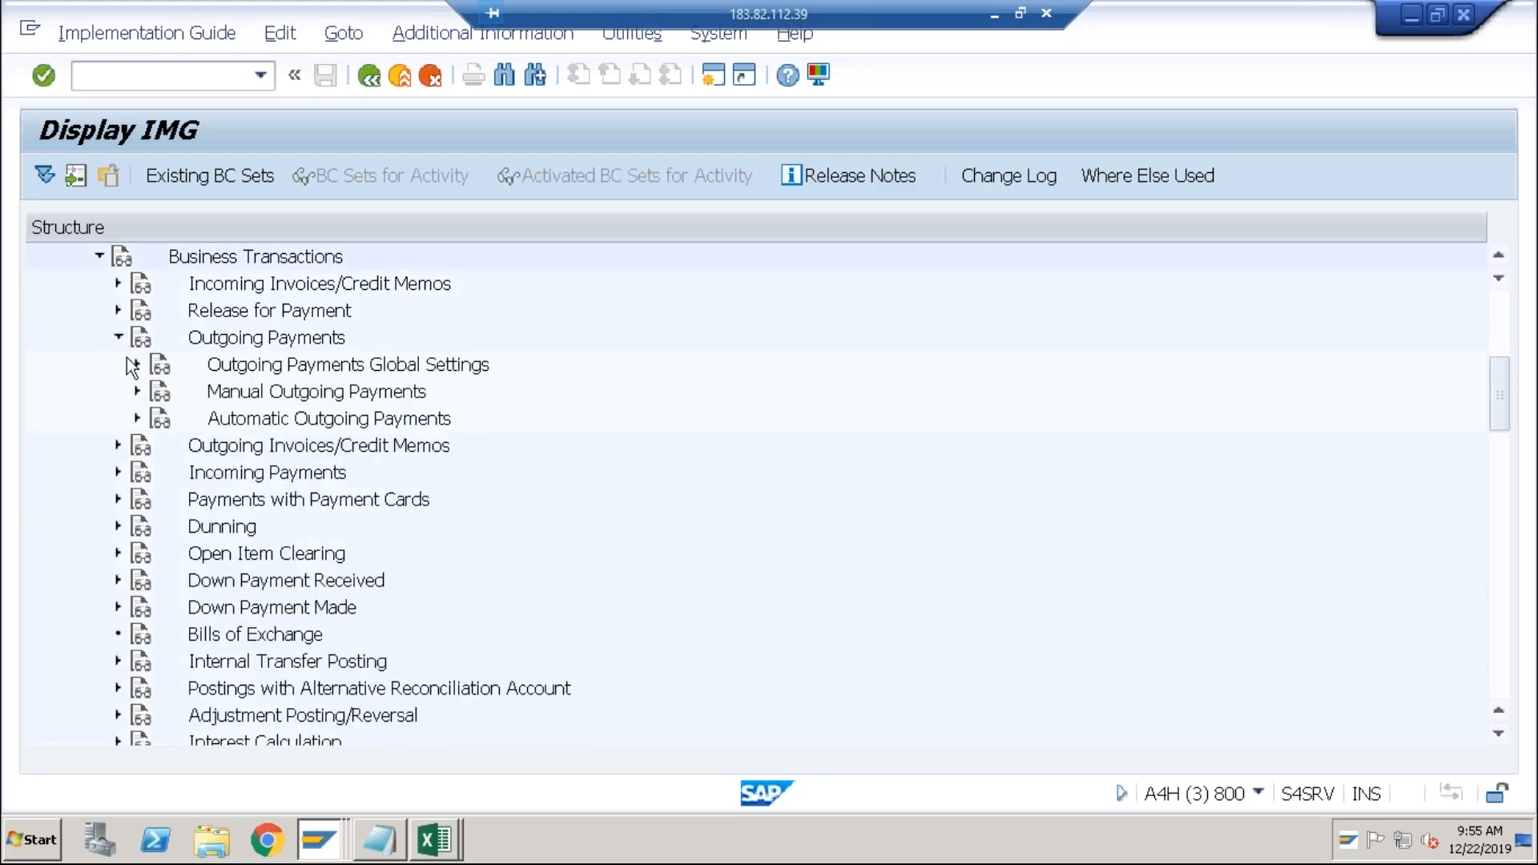
left_click(137, 392)
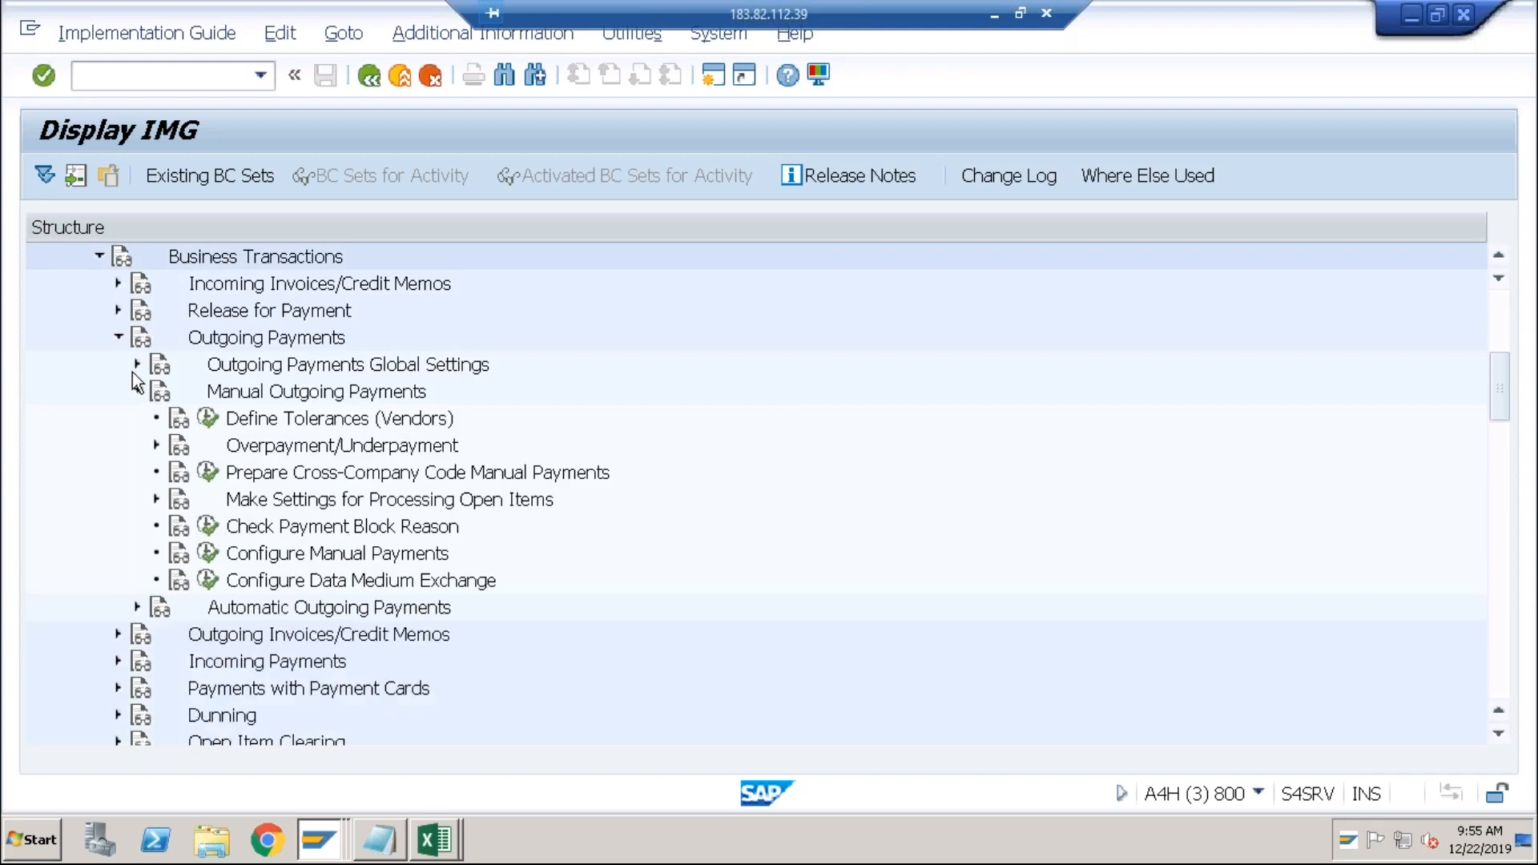
left_click(136, 365)
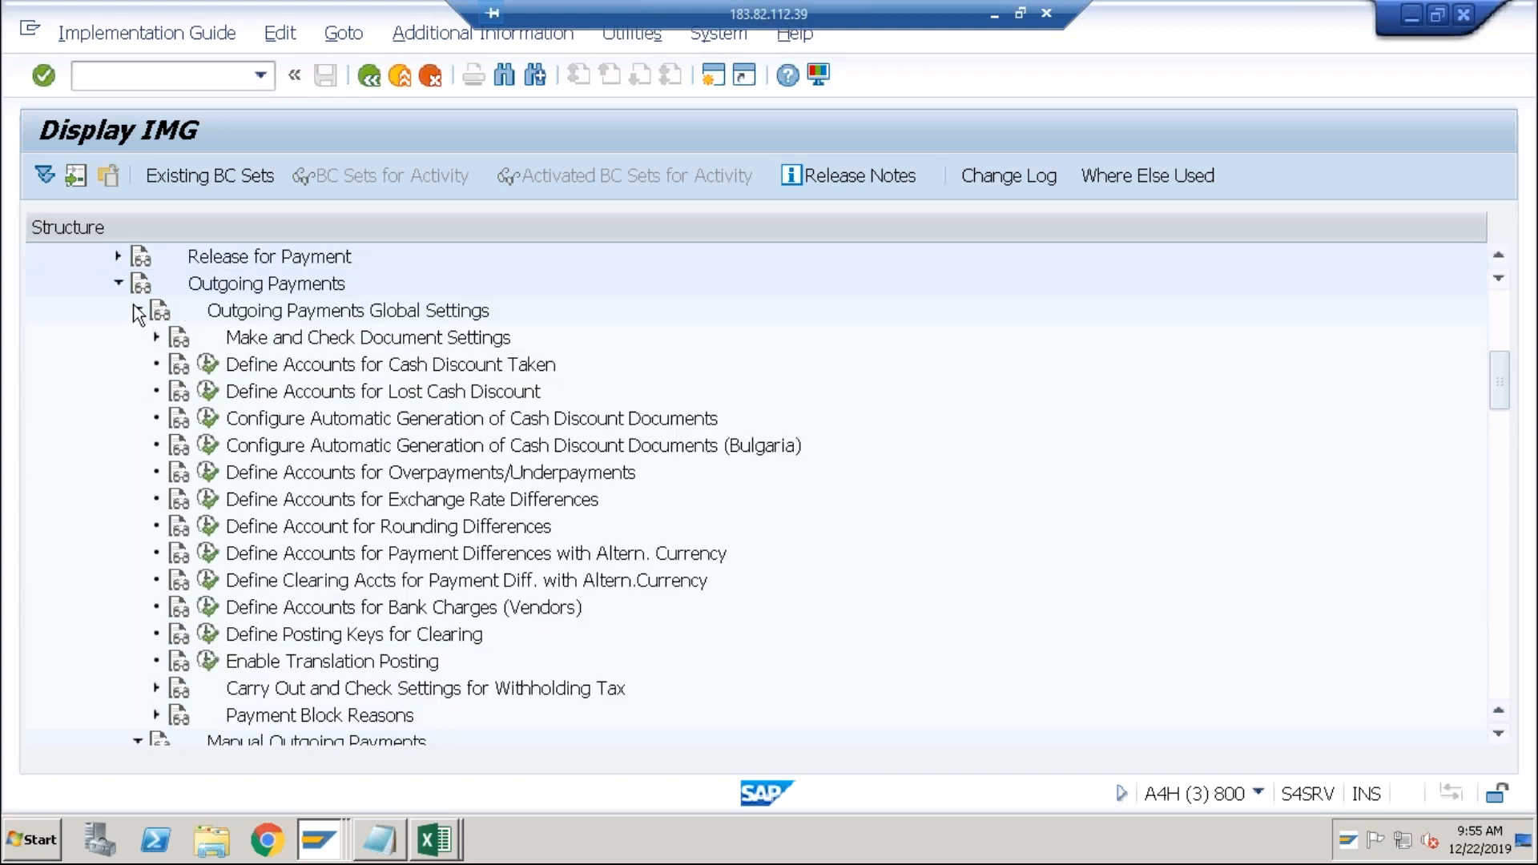
left_click(137, 742)
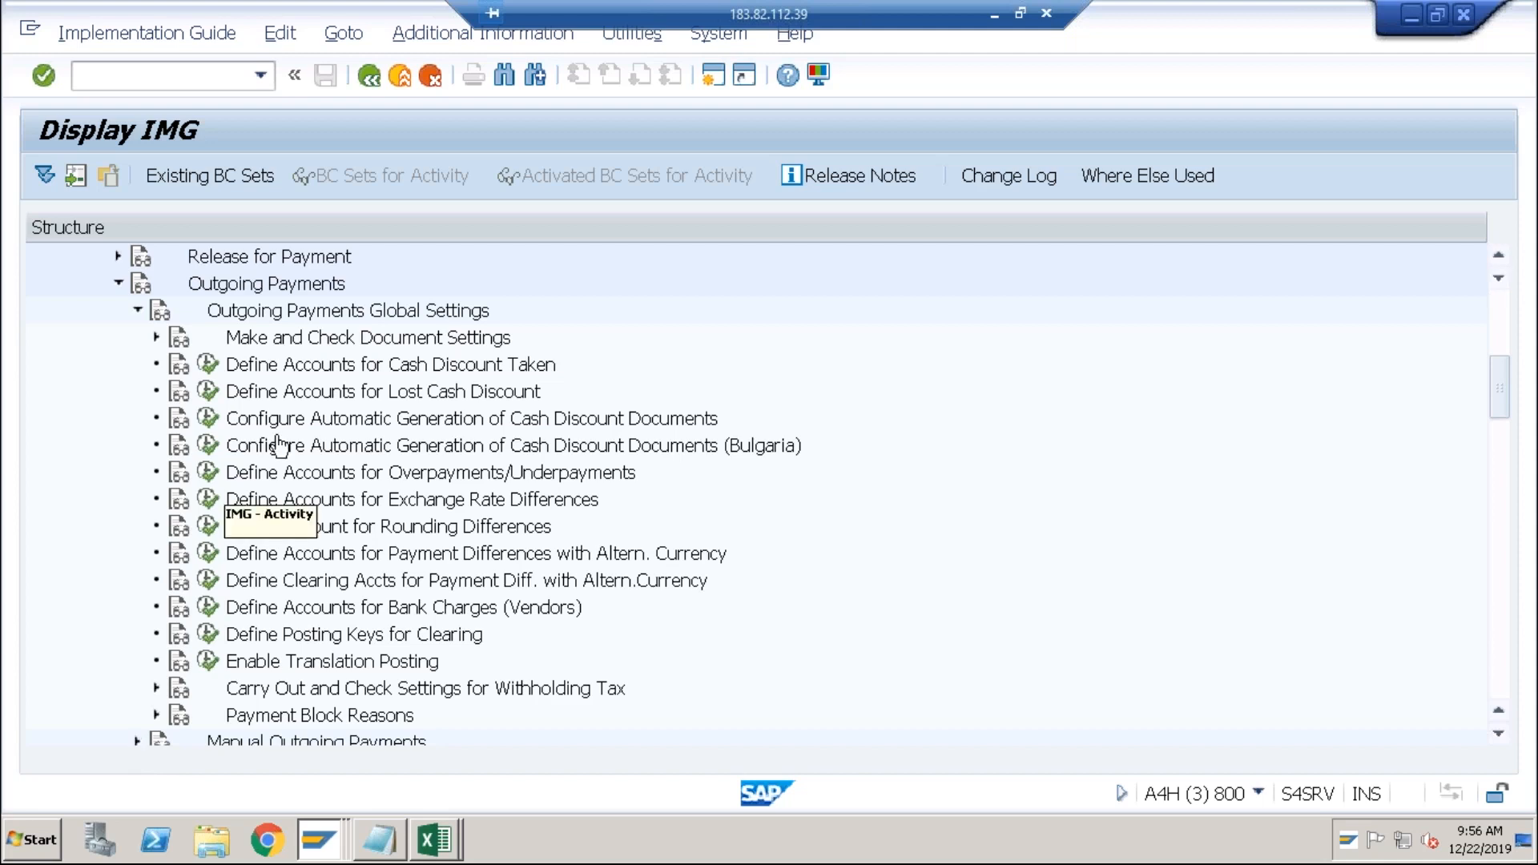
left_click(383, 371)
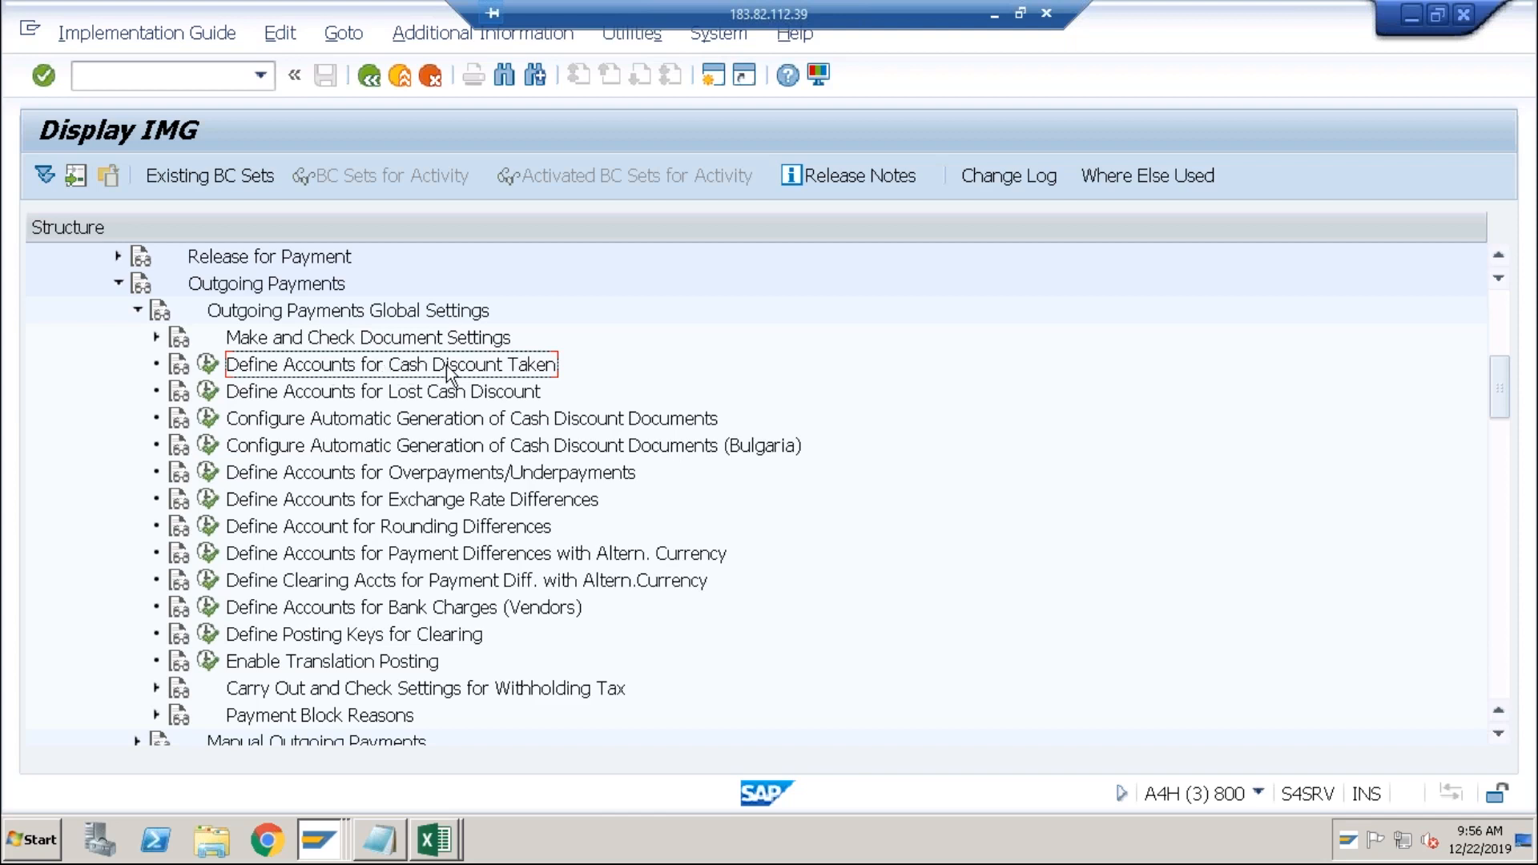
left_click(410, 397)
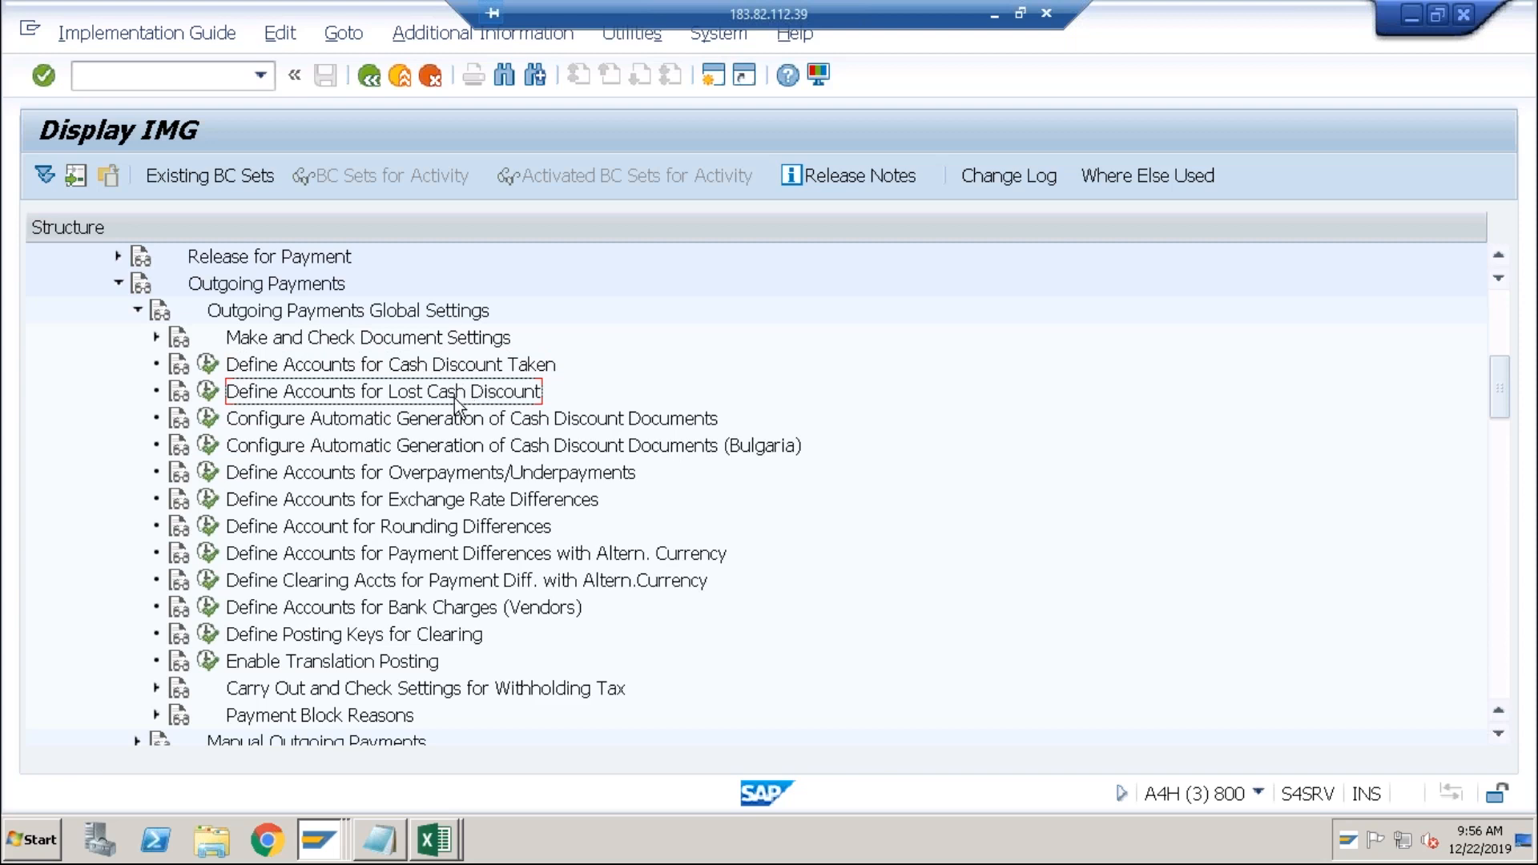
left_click(421, 500)
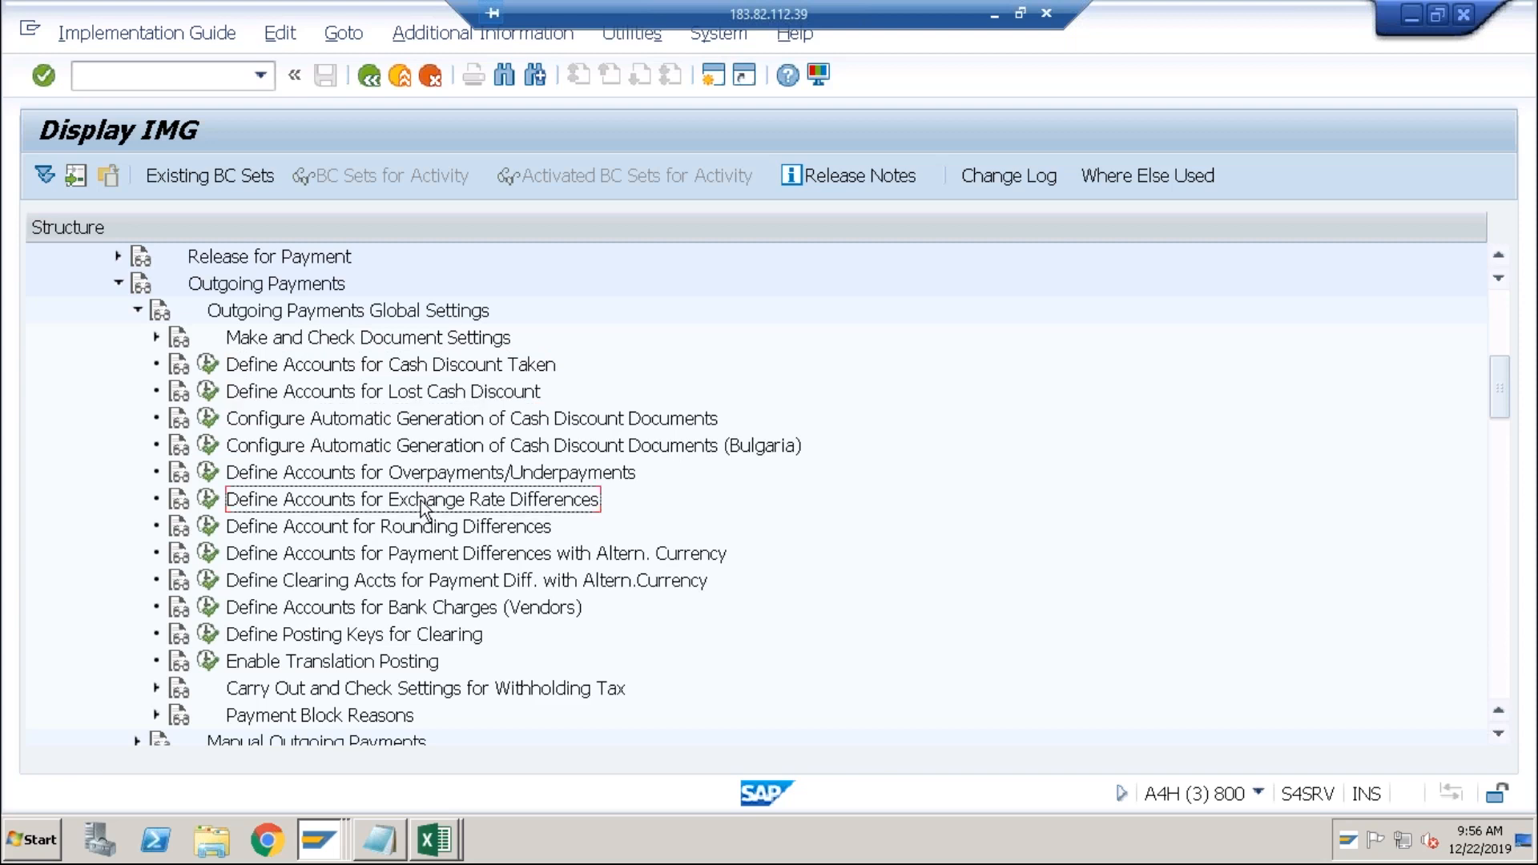
left_click(209, 499)
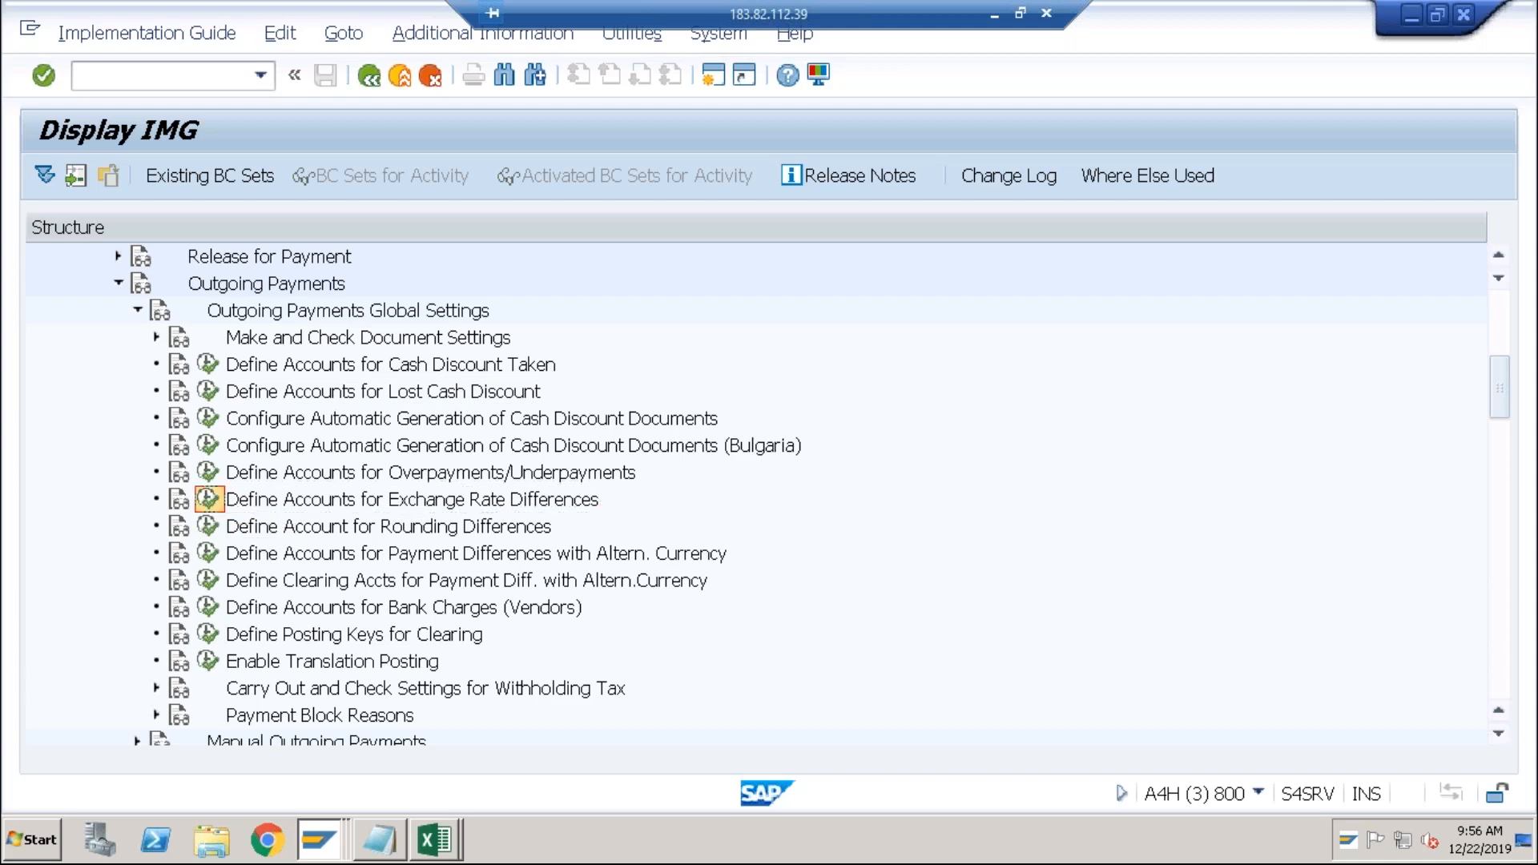
Open a new entry for chart ABC0, then recheck that error F5063 concerns account 1000 in USD.
left_click(378, 480)
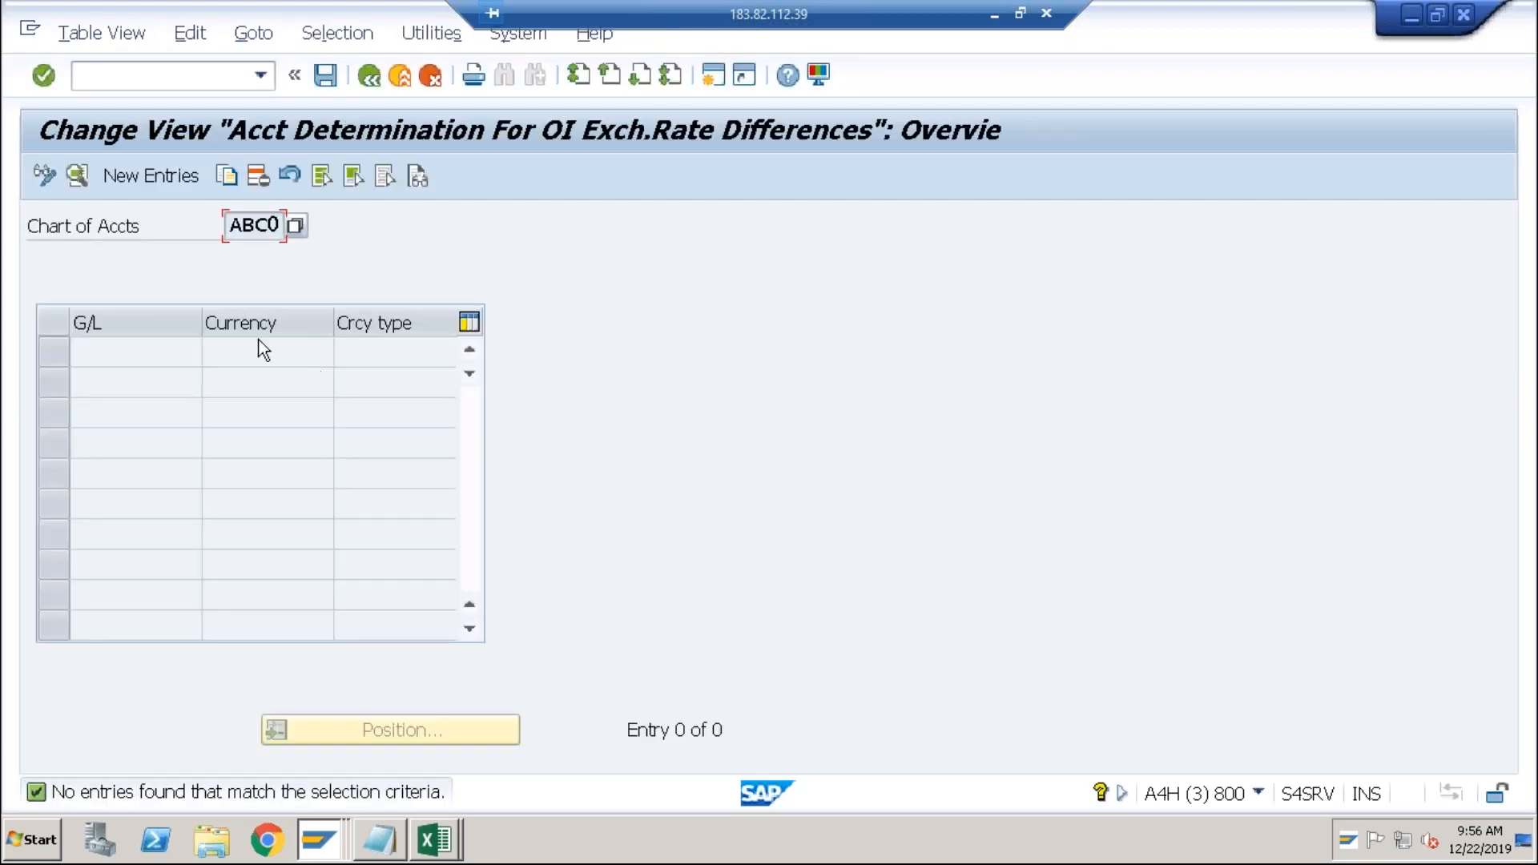
left_click(182, 178)
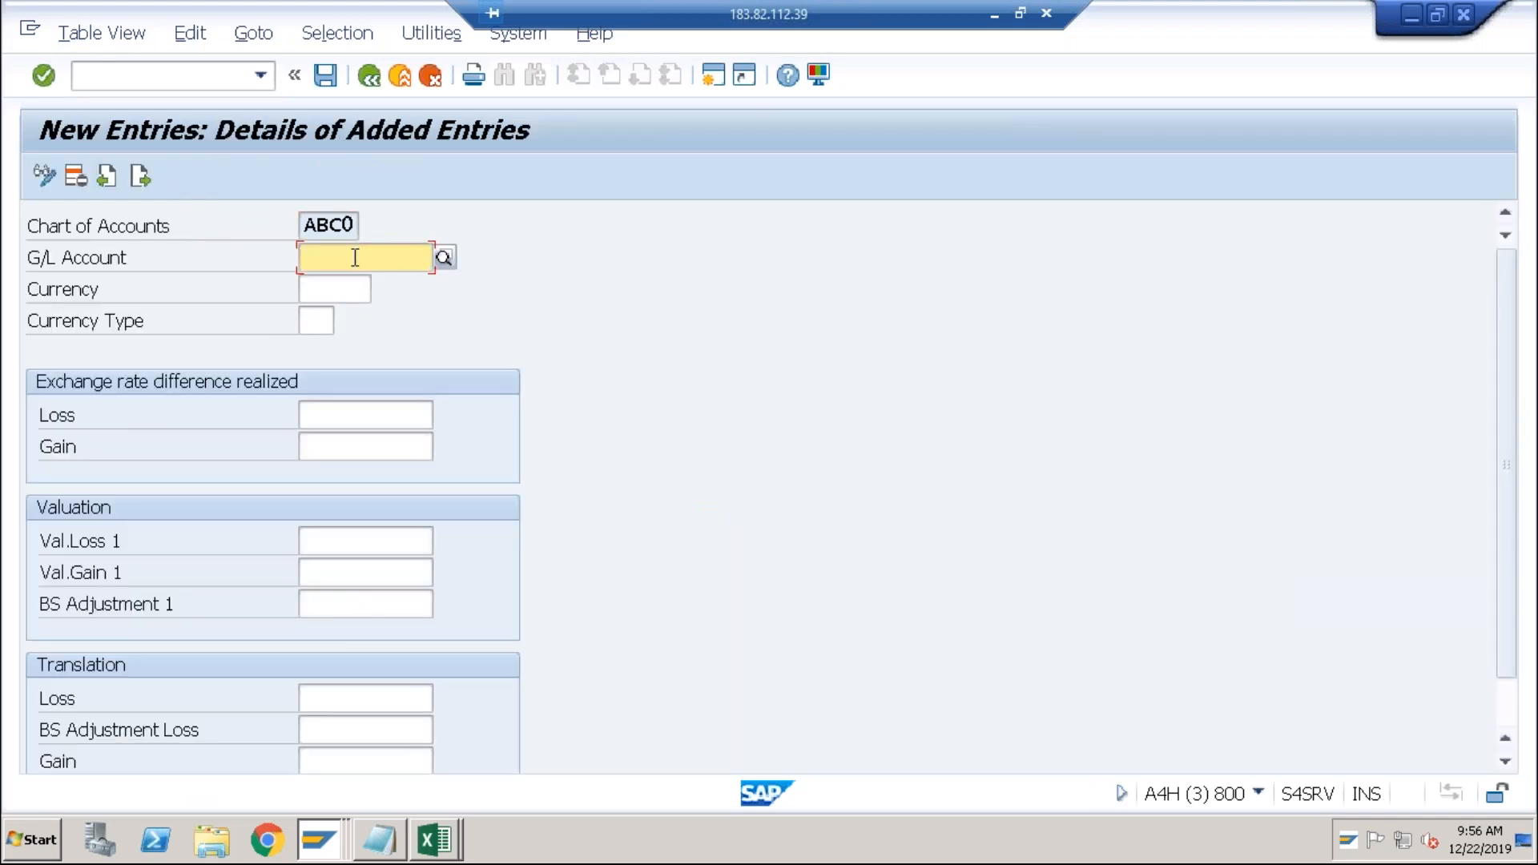
key("alt+Tab")
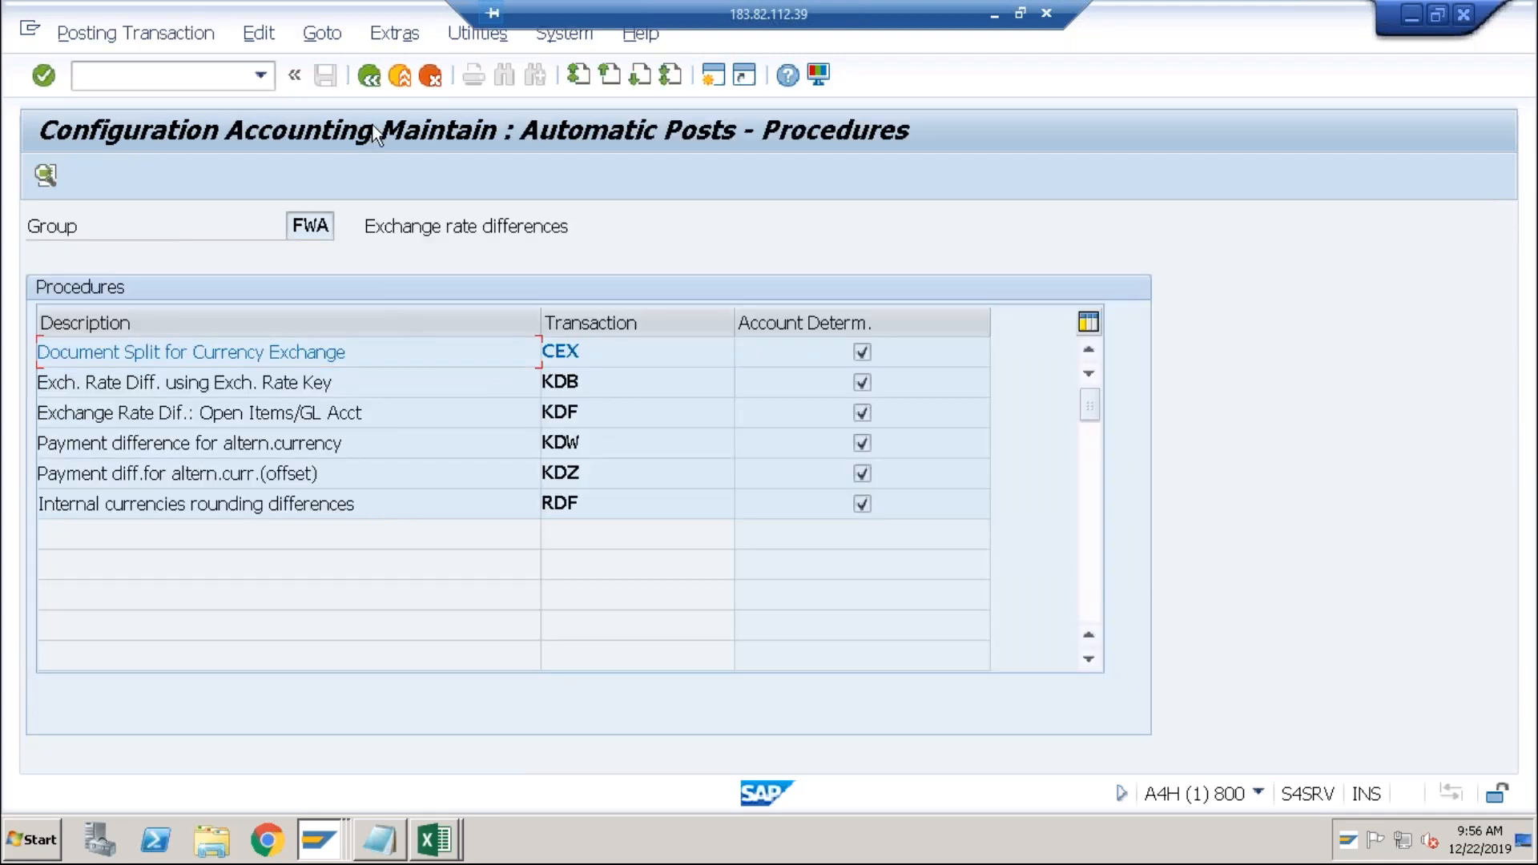
left_click(370, 77)
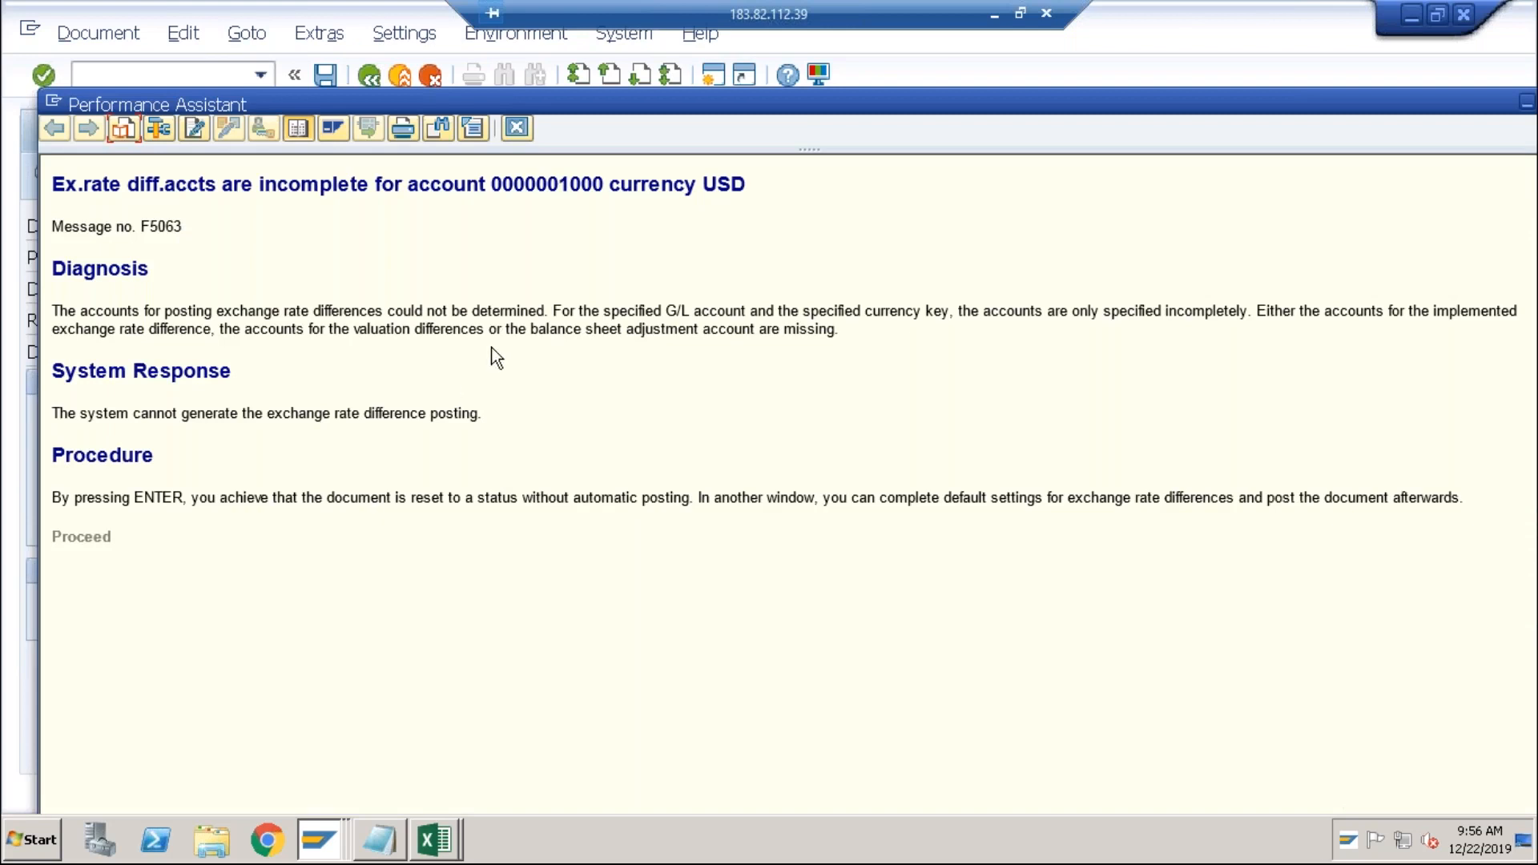
left_click_drag(560, 185, 604, 184)
left_click(515, 128)
key("alt+Tab")
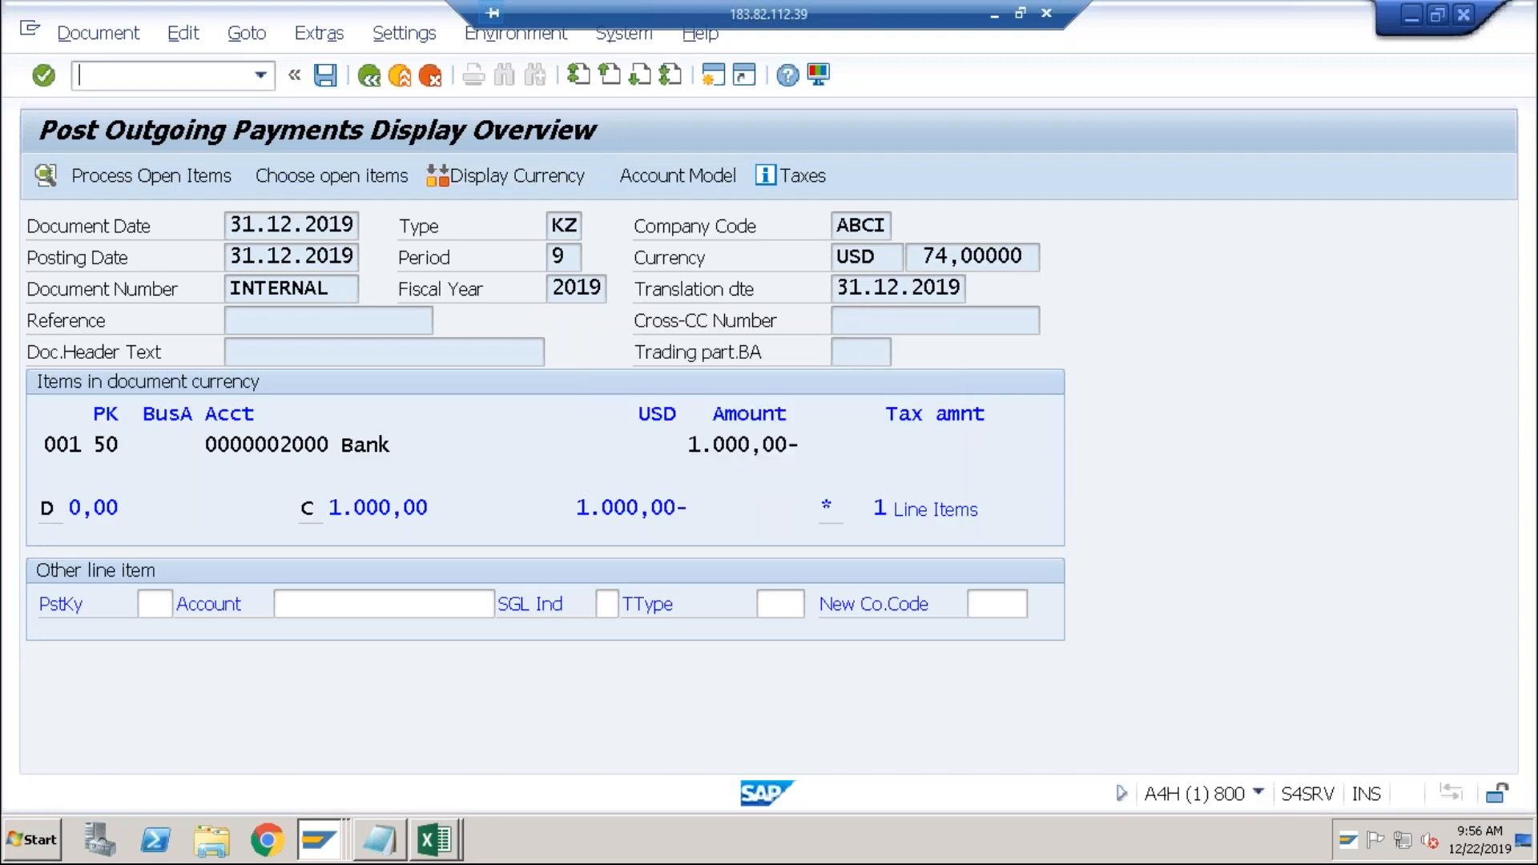
Enter G/L account 1000, currency USD and exchange rate type M in the new entry.
type("1000")
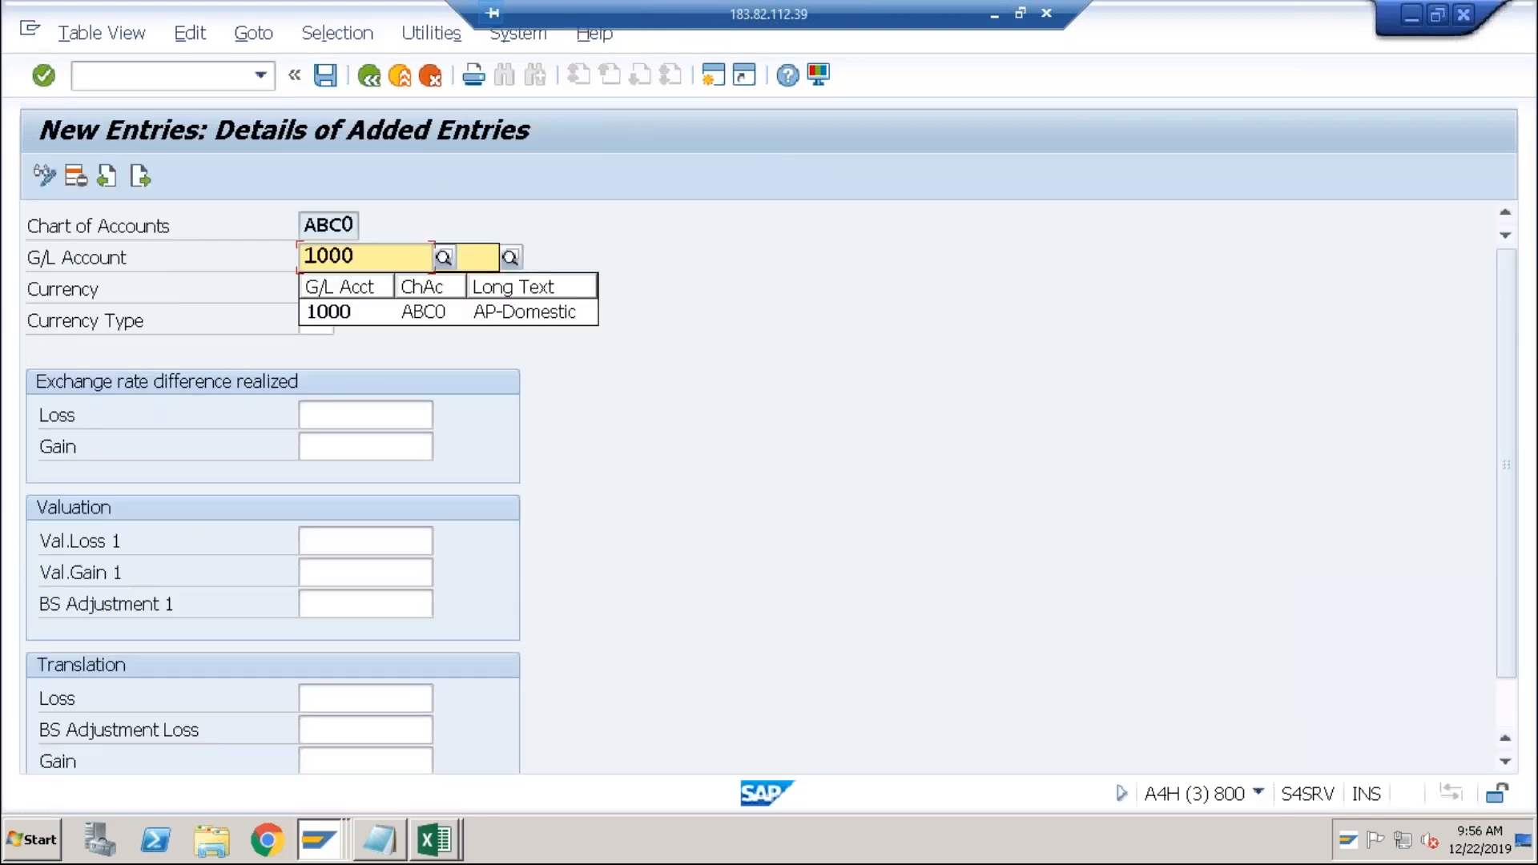
key("Tab")
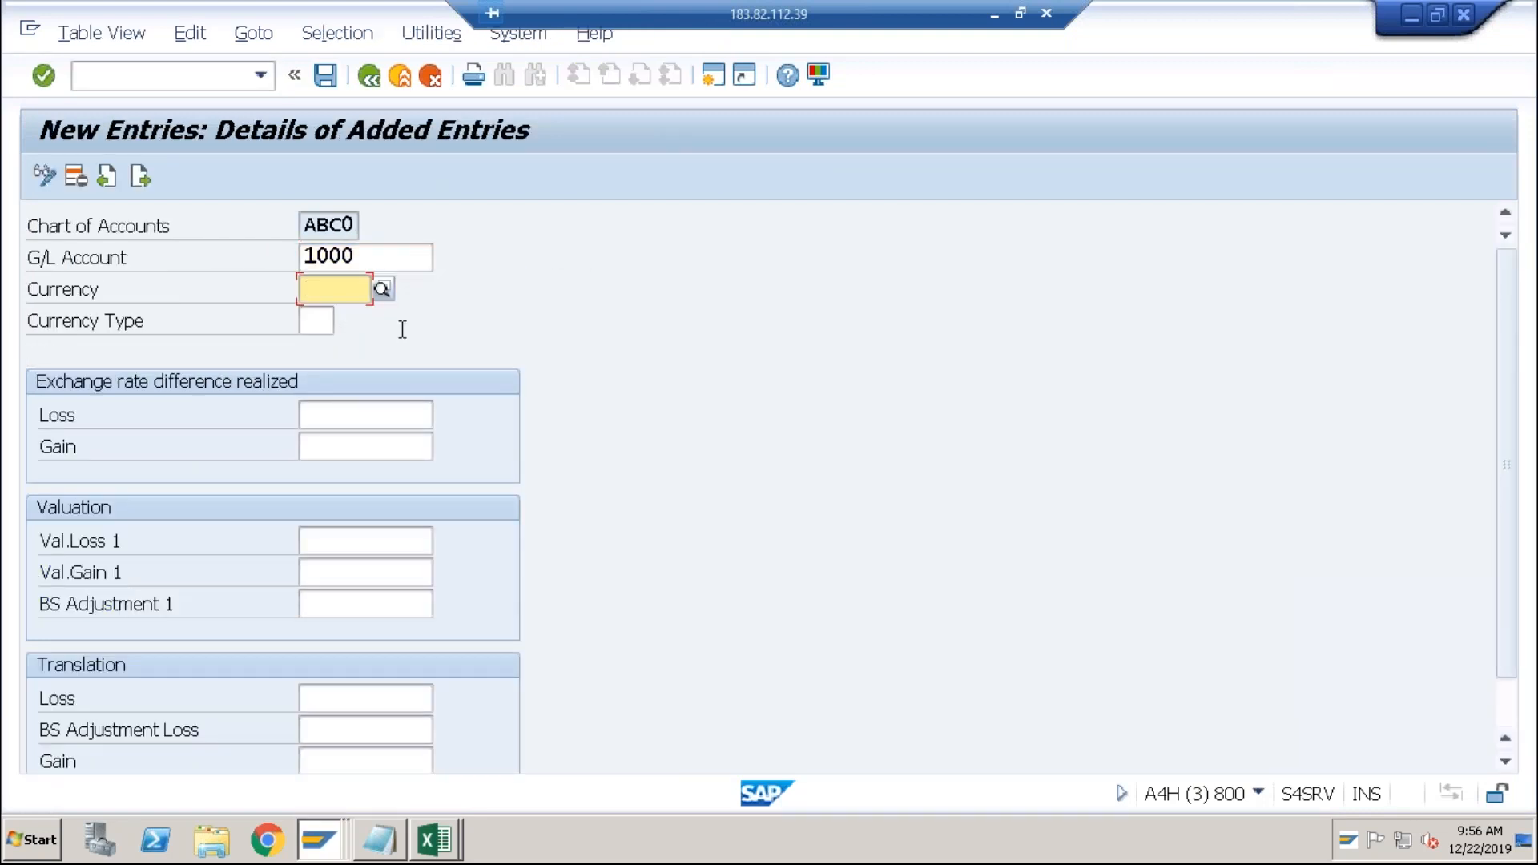
type("USD")
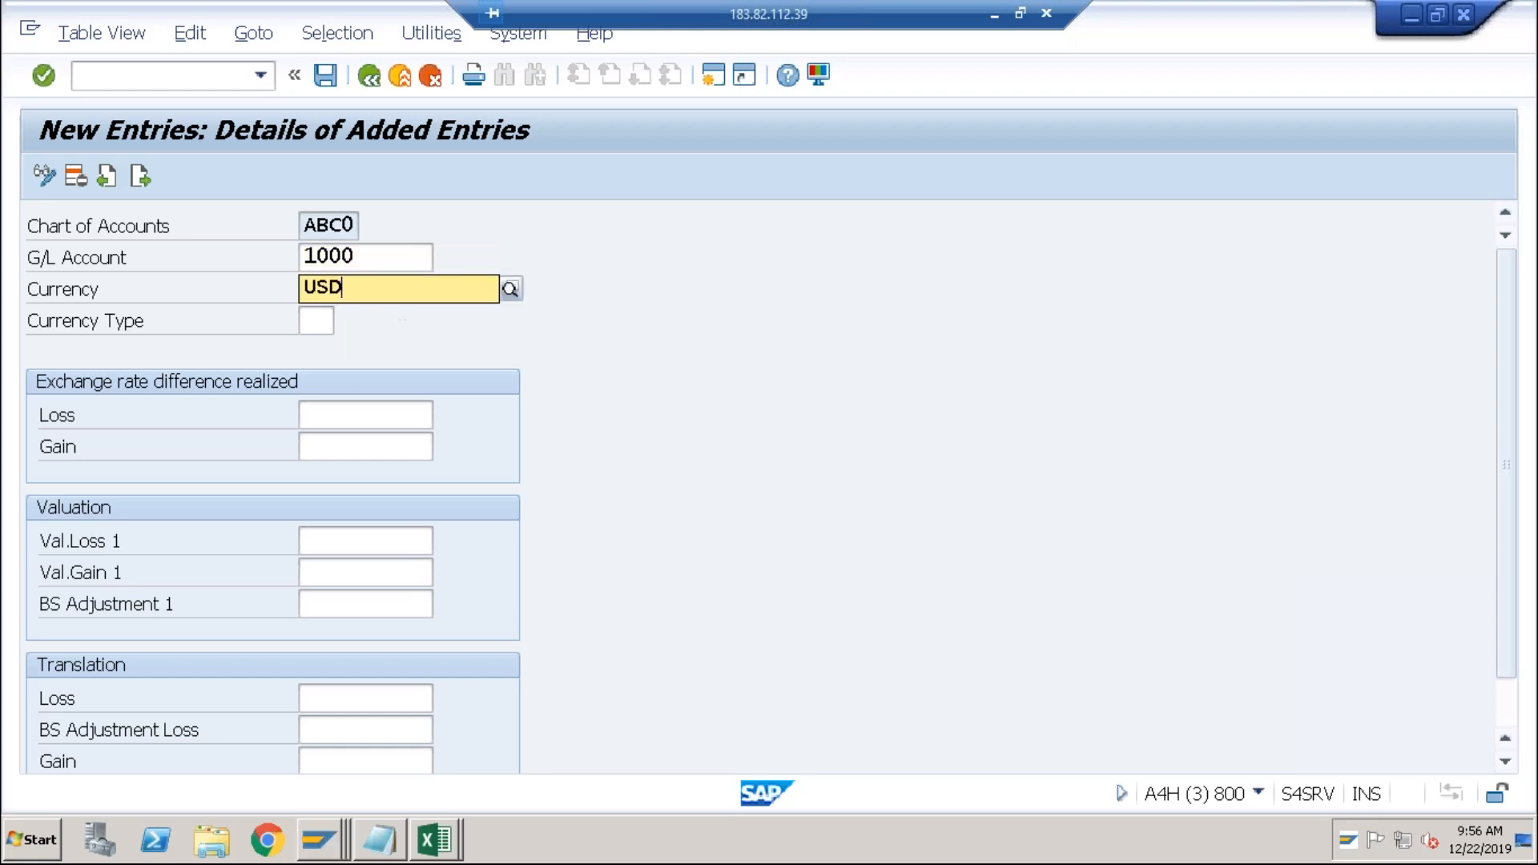
key("Tab")
type("M")
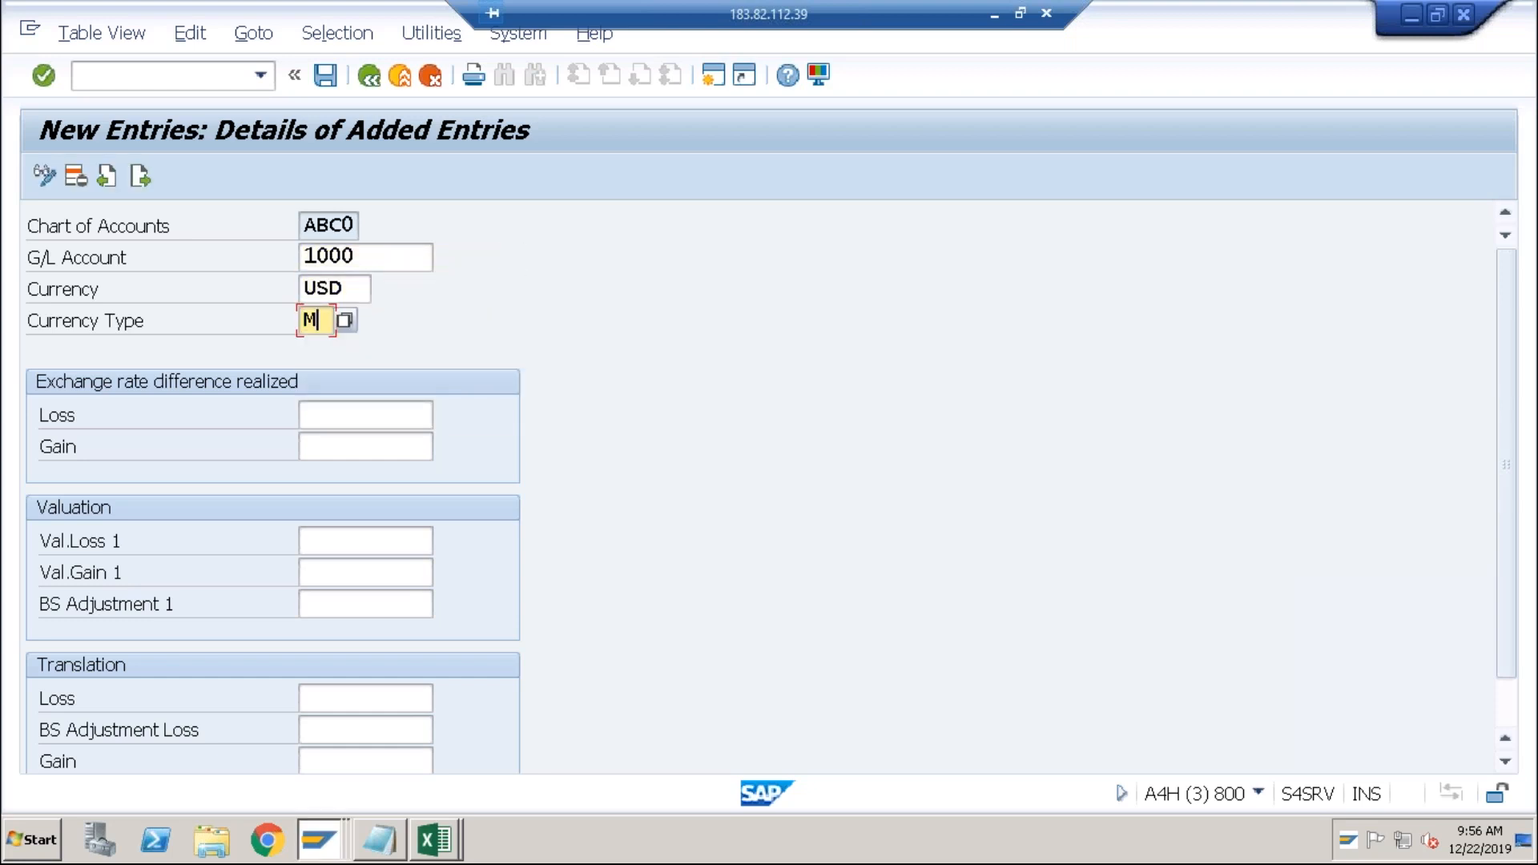
key("Tab")
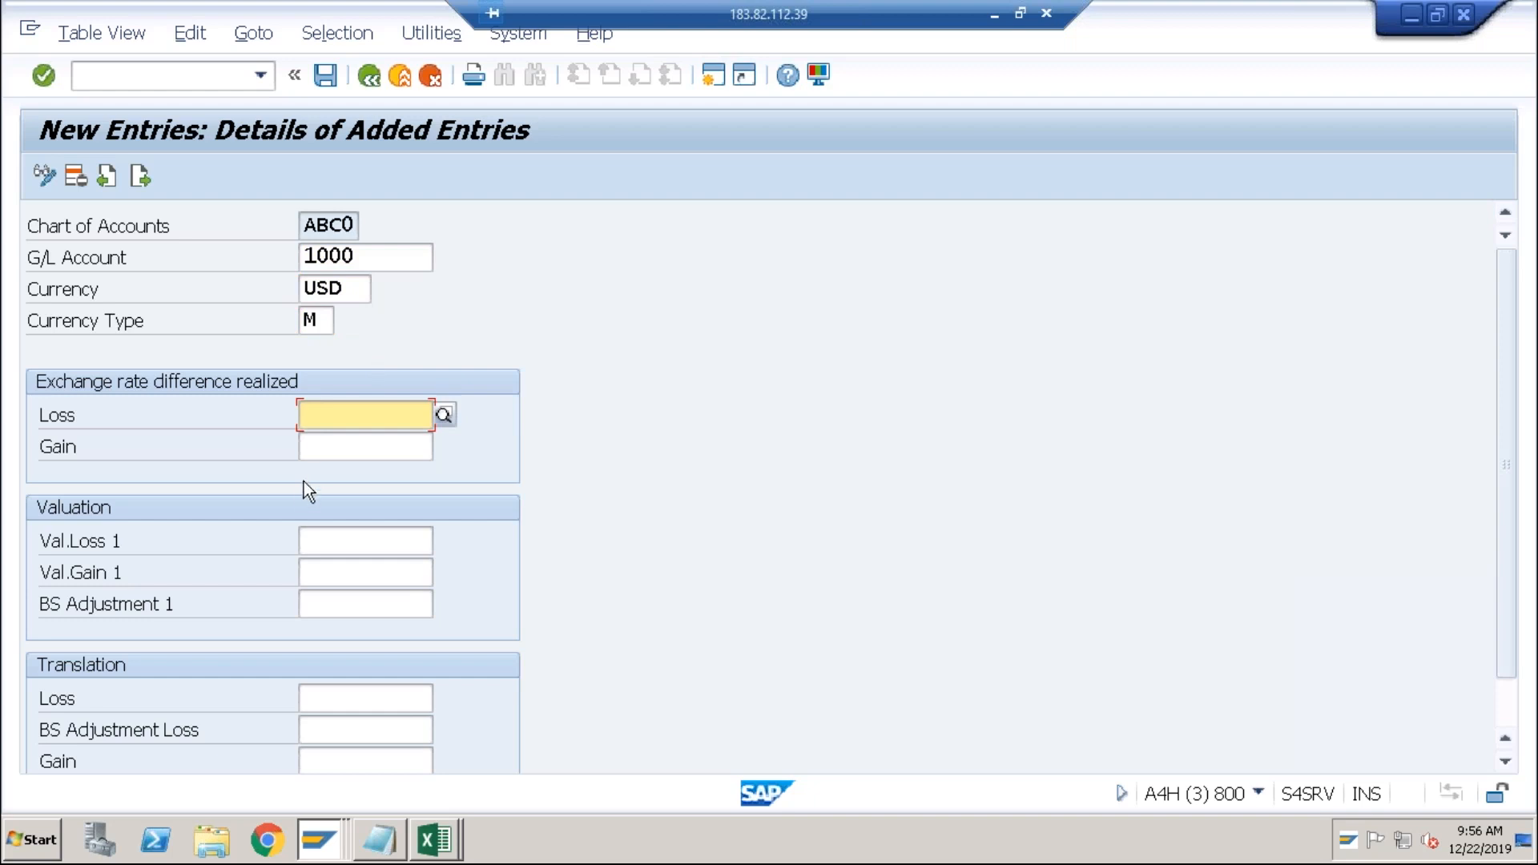
Set account 4006 as both the realized loss and realized gain account.
left_click(324, 448)
left_click(330, 424)
left_click(326, 446)
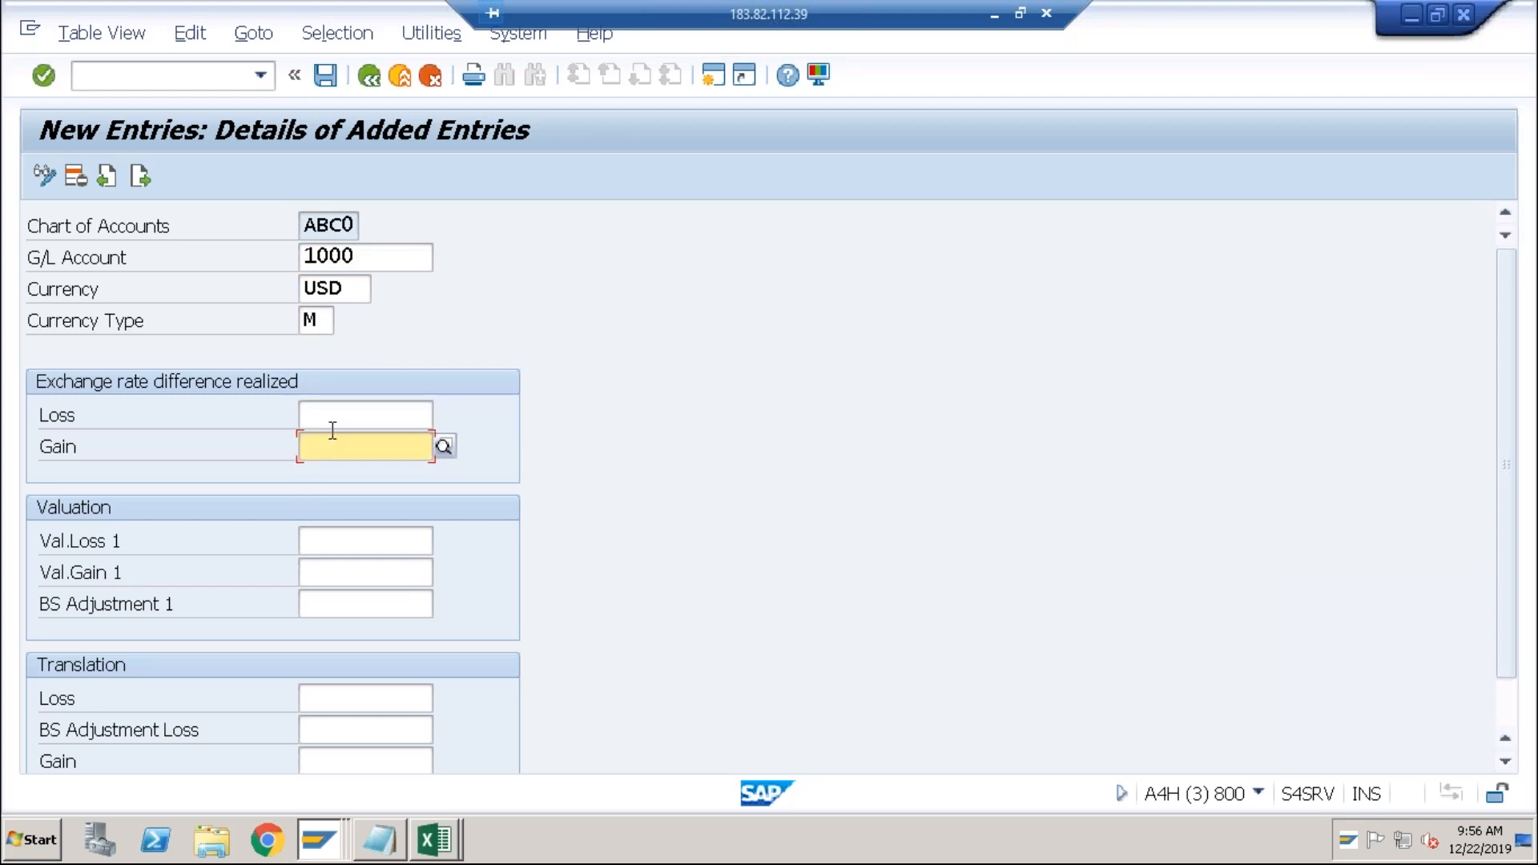
left_click(336, 420)
left_click(330, 443)
left_click(338, 422)
type("4006")
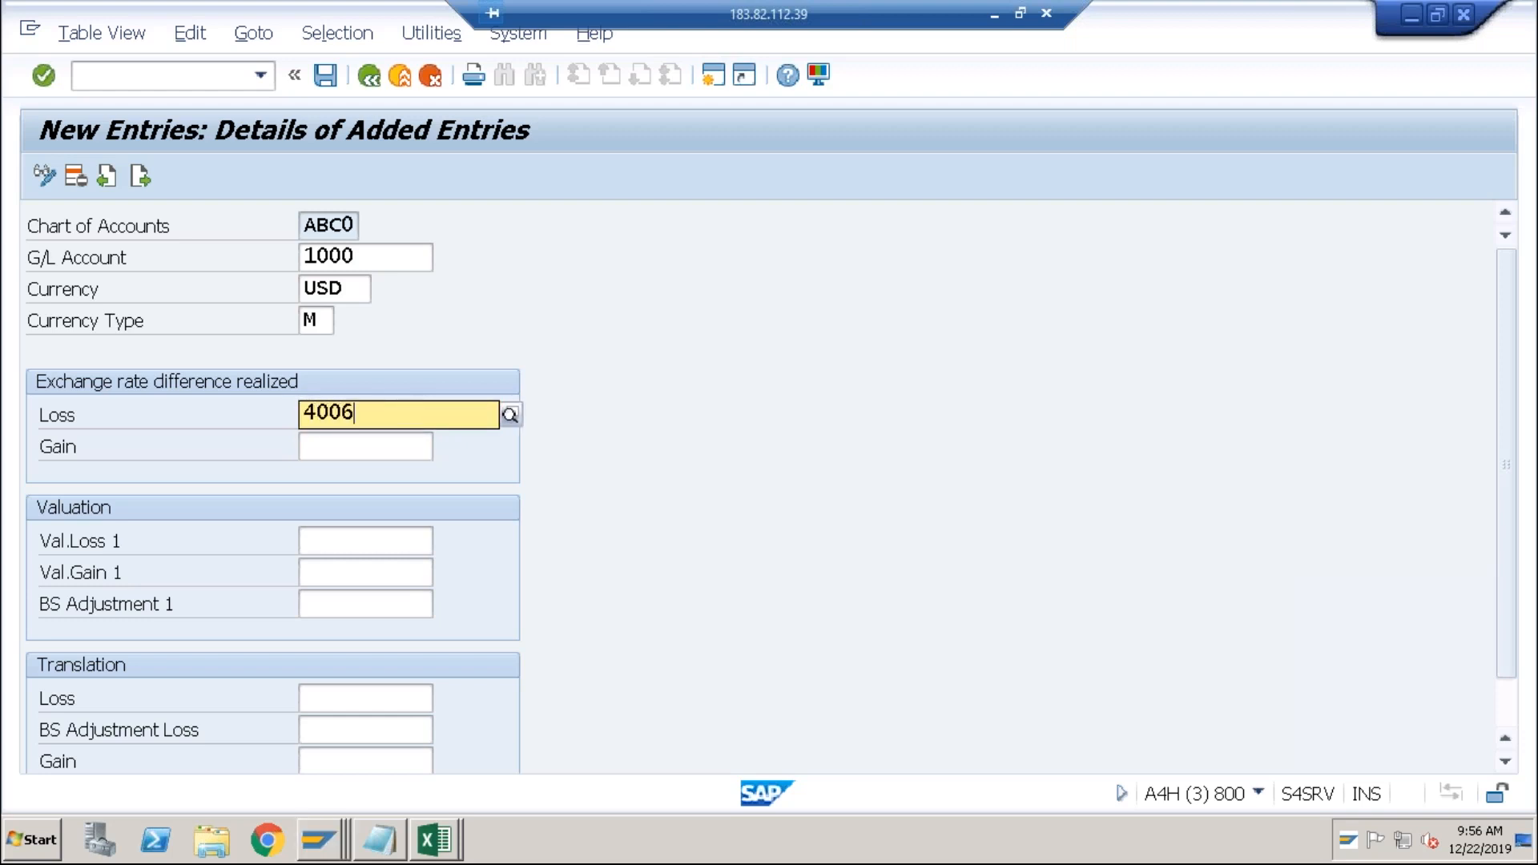
left_click(345, 471)
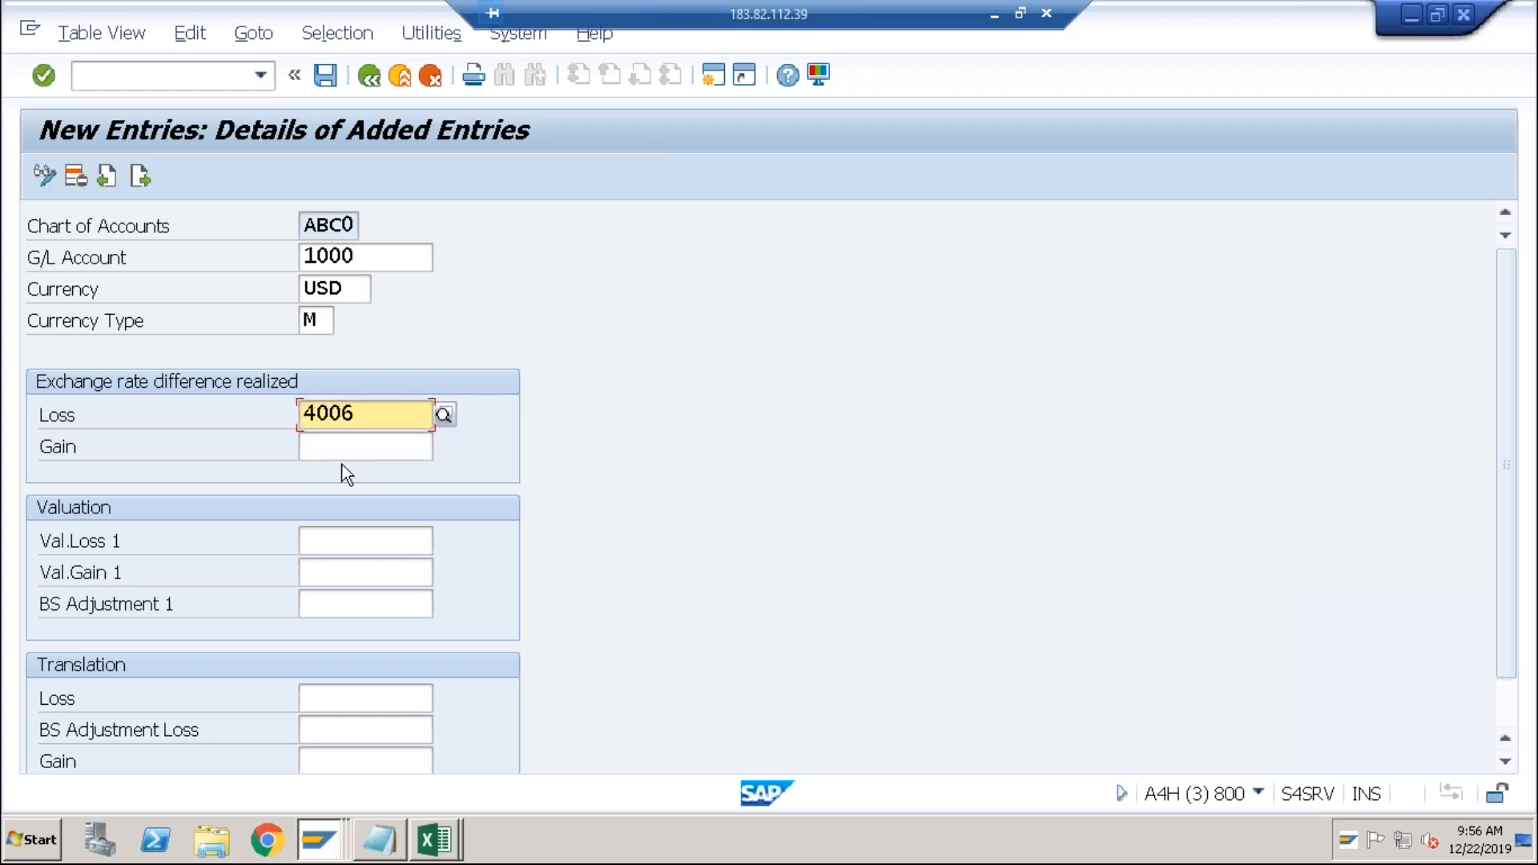
left_click(341, 445)
type("4006")
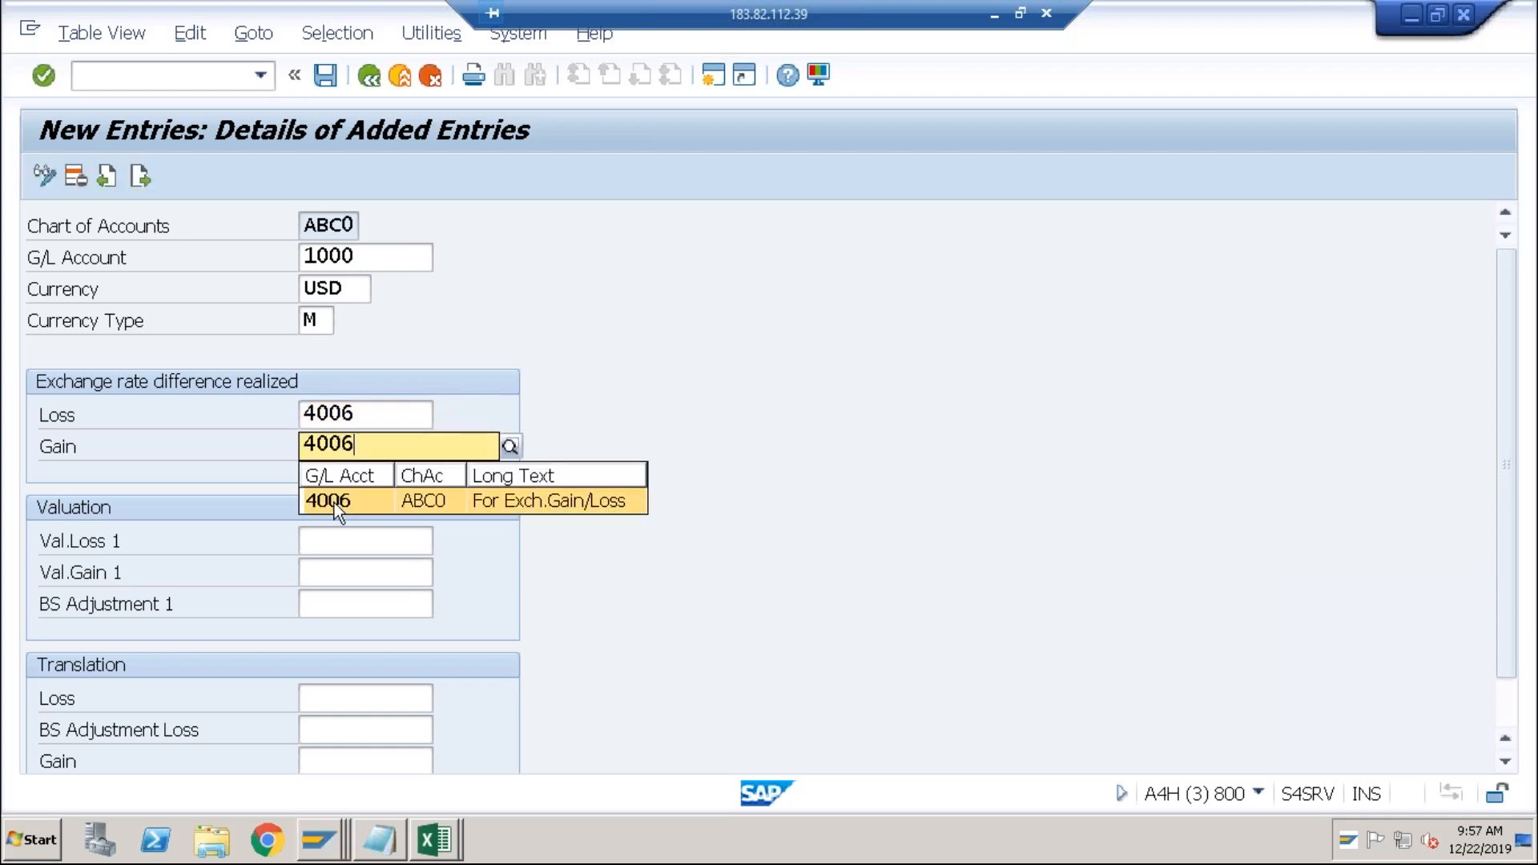
left_click(338, 503)
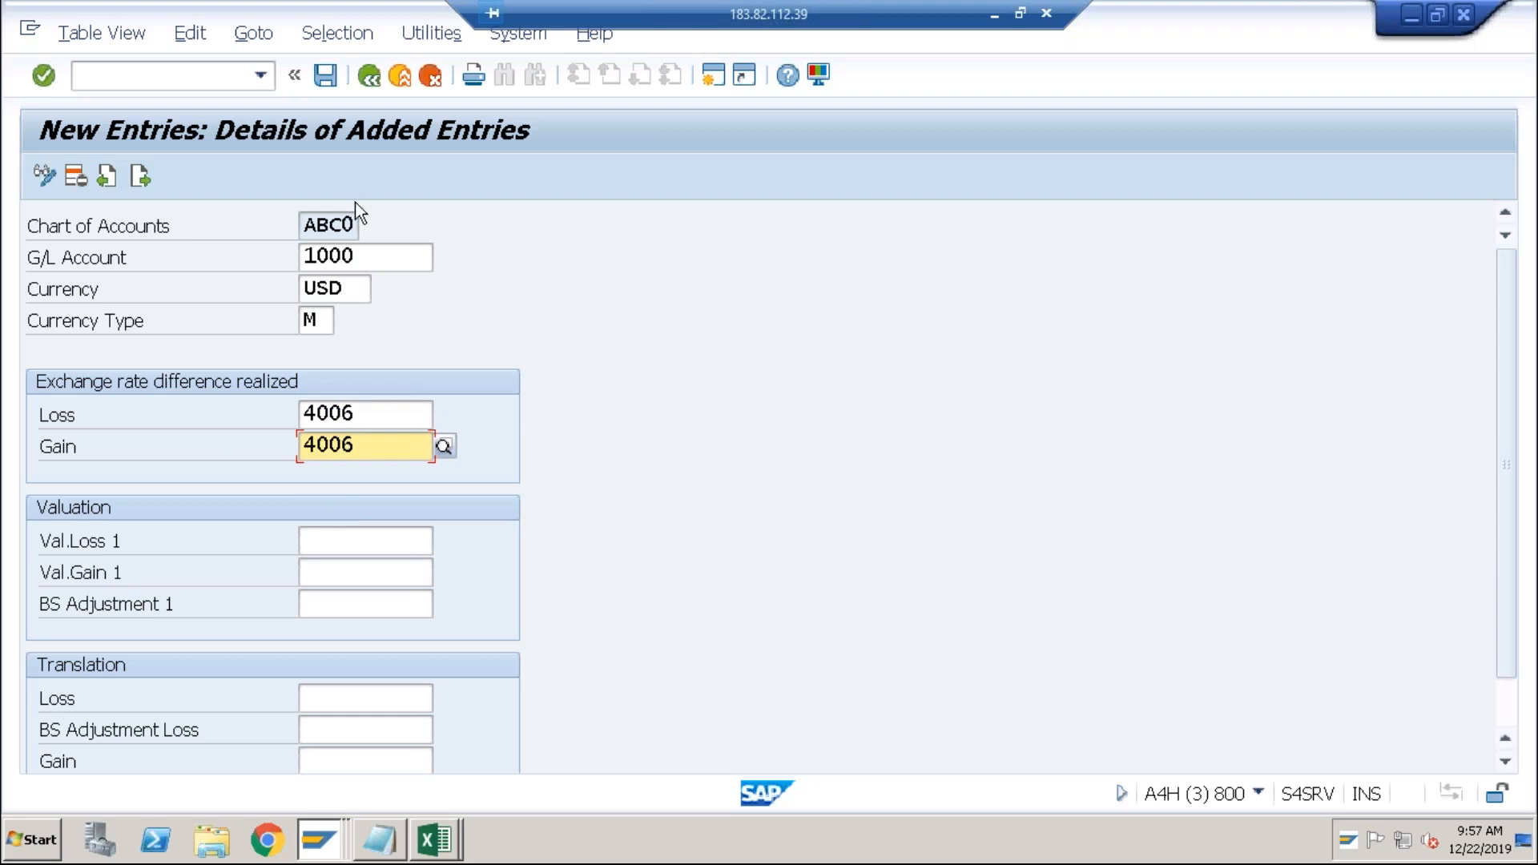
Save the account 1000 entry to the customizing request and return to the outgoing payment.
left_click(331, 86)
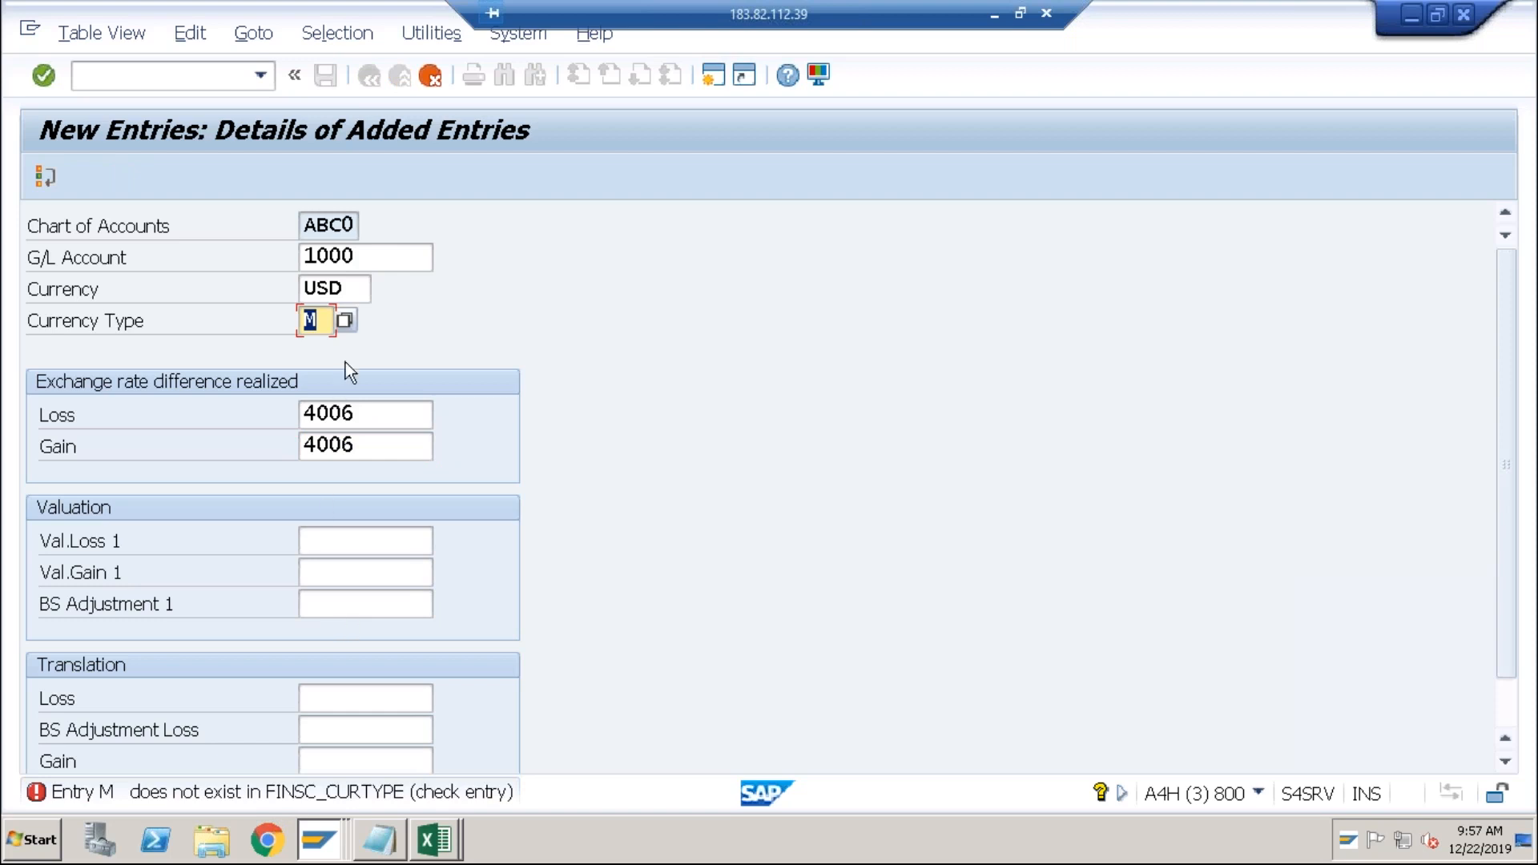
left_click(344, 321)
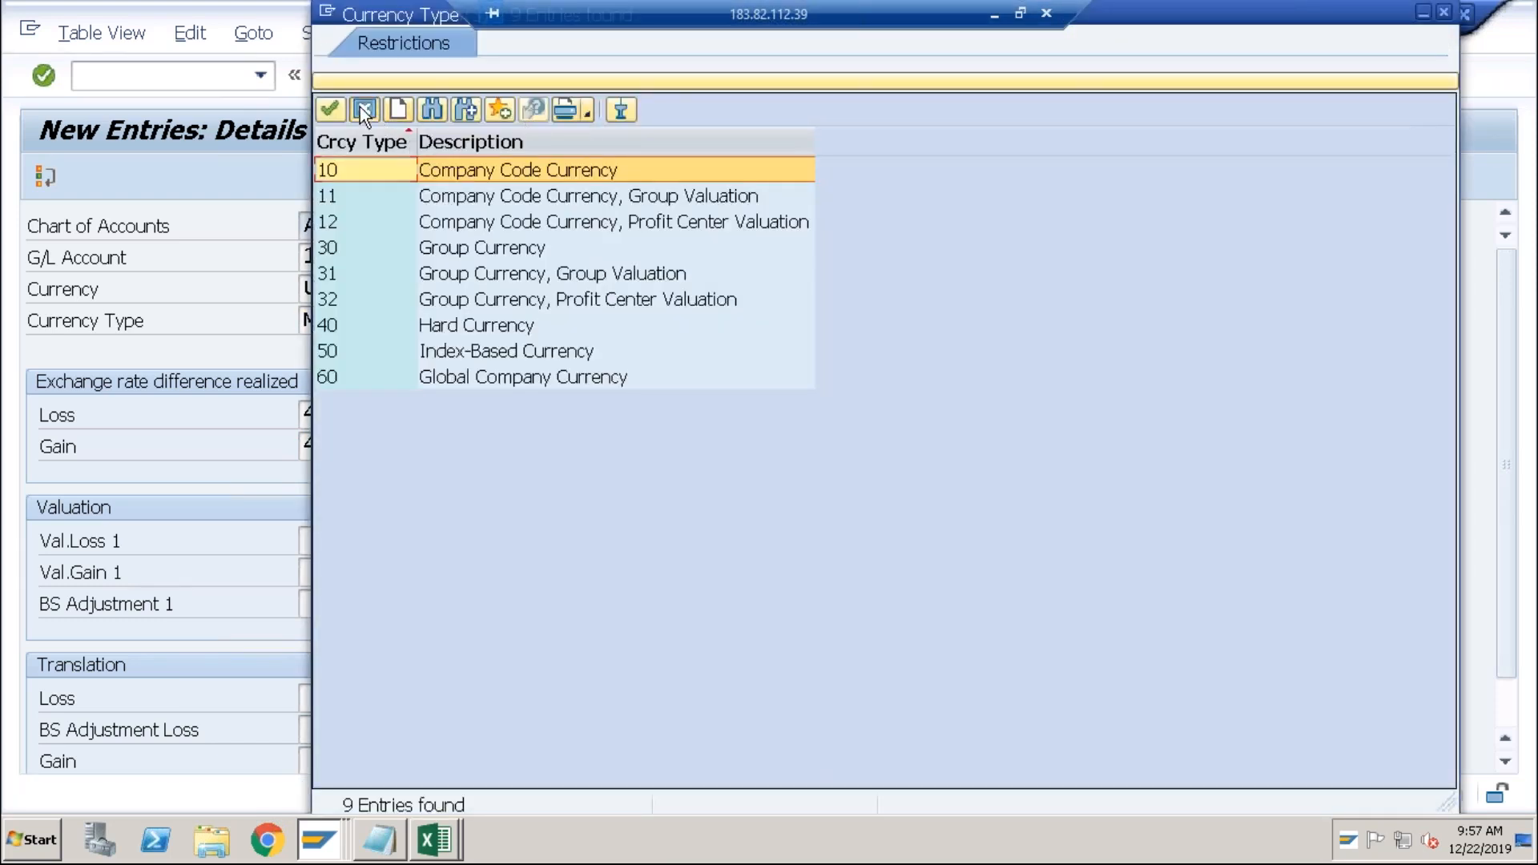
left_click(361, 109)
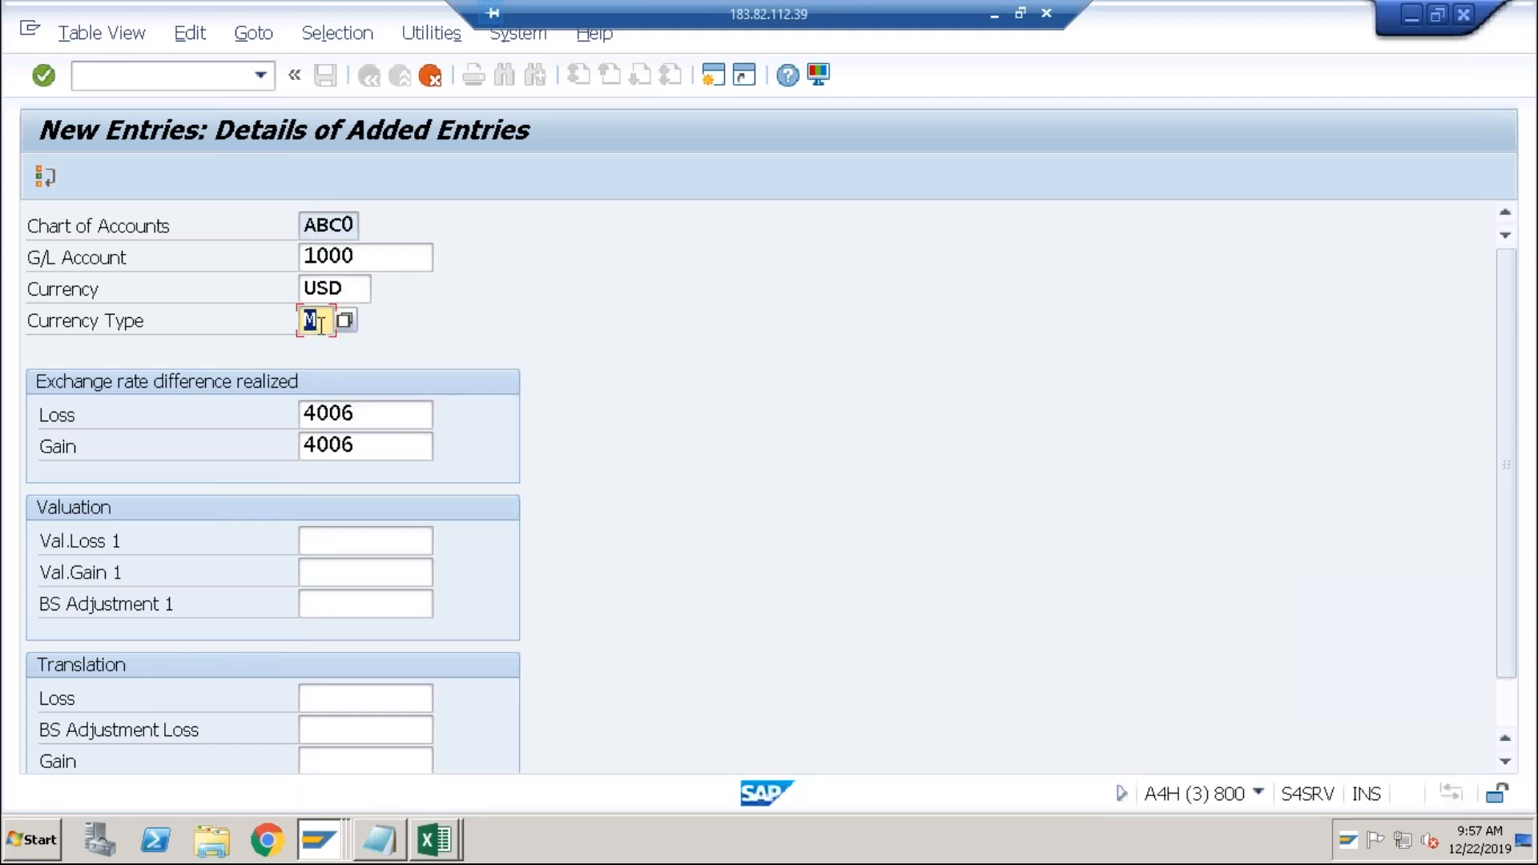
key("ctrl+s")
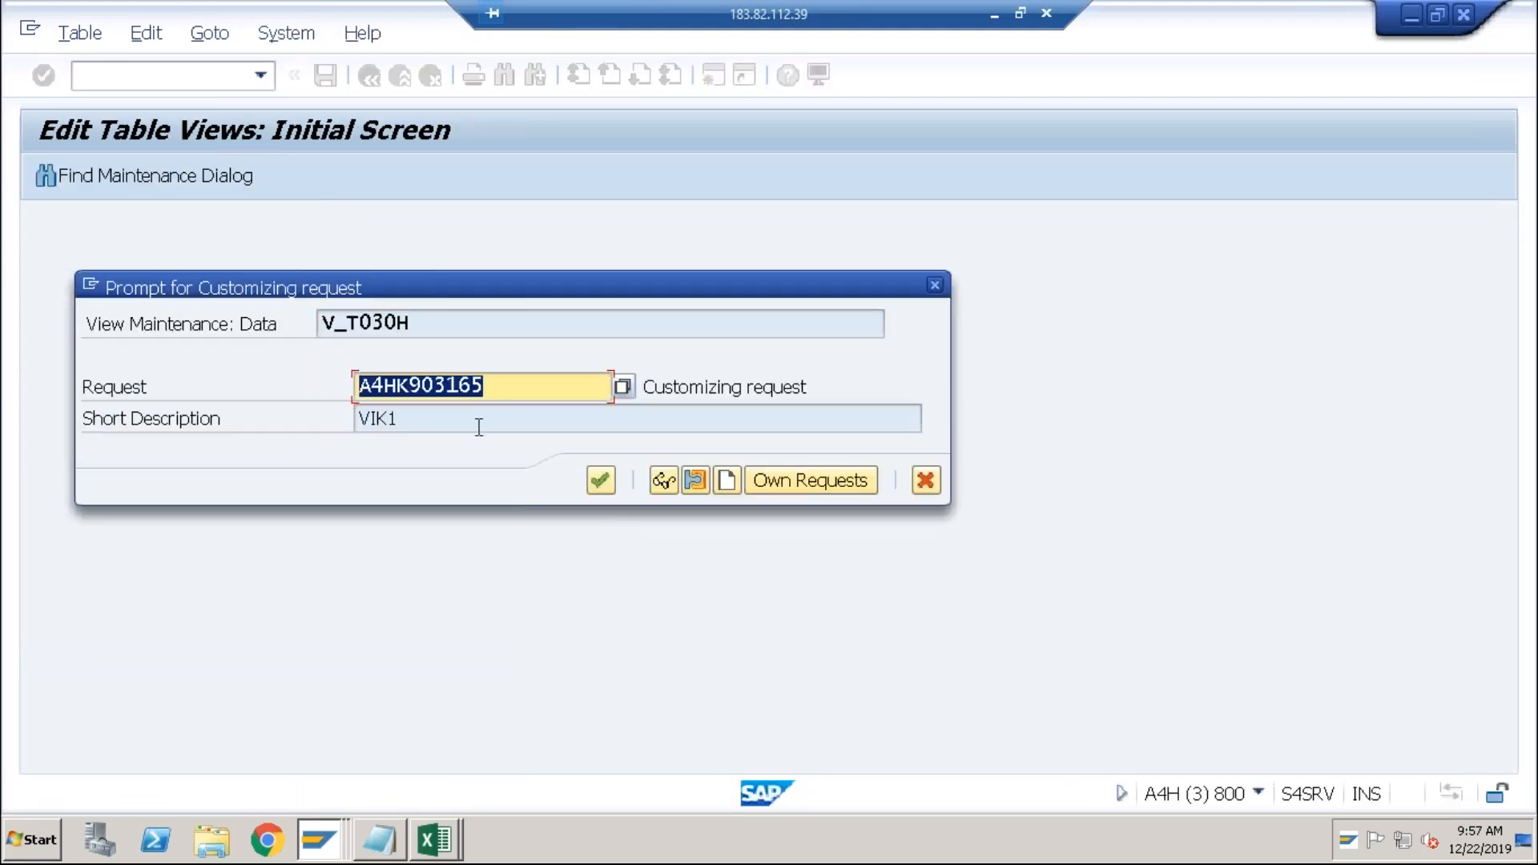
left_click(604, 484)
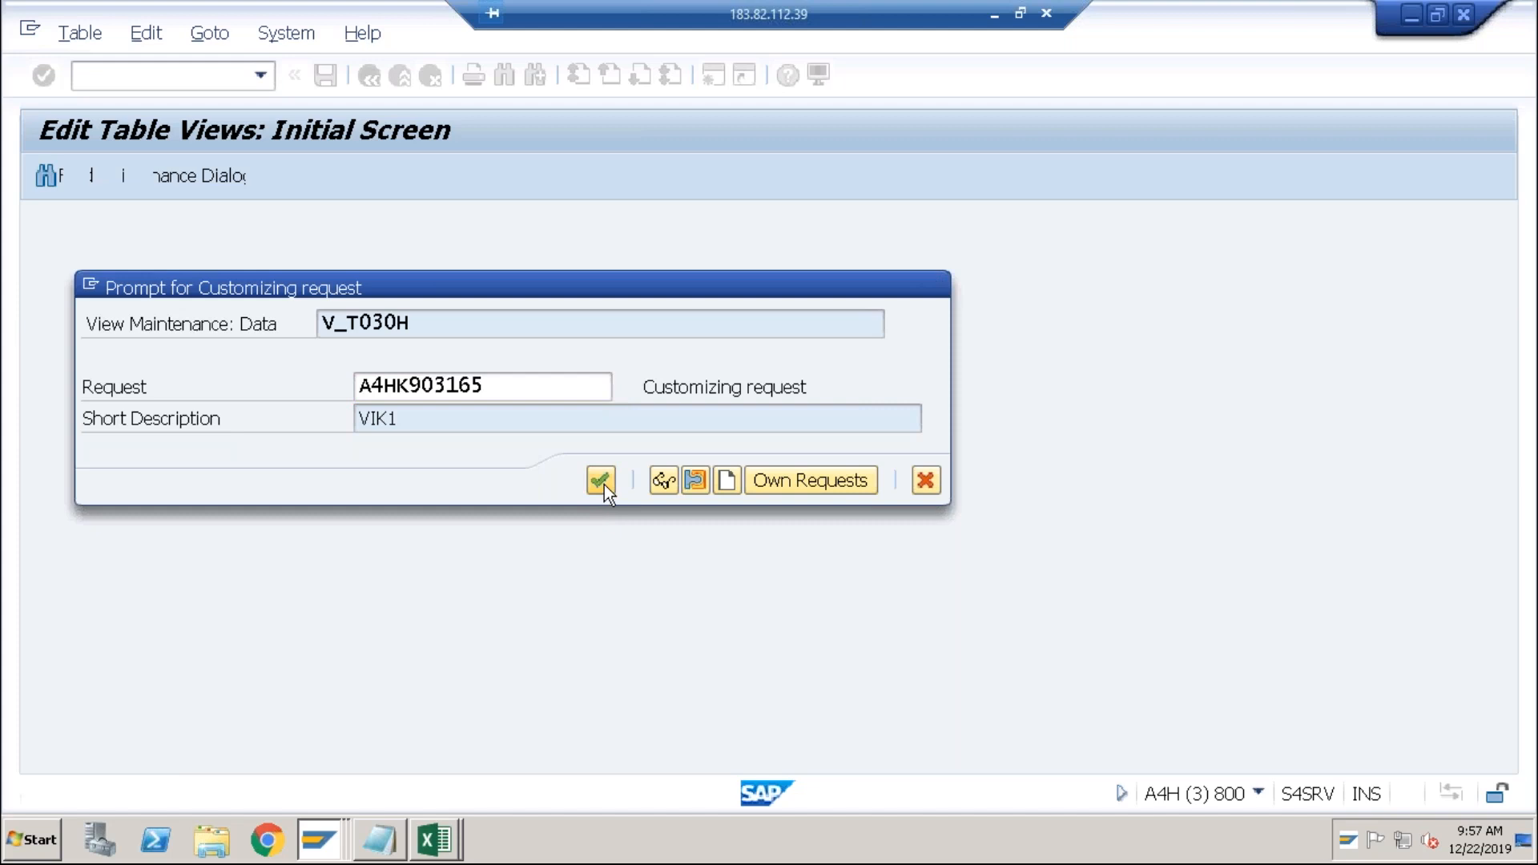
key("alt+Tab")
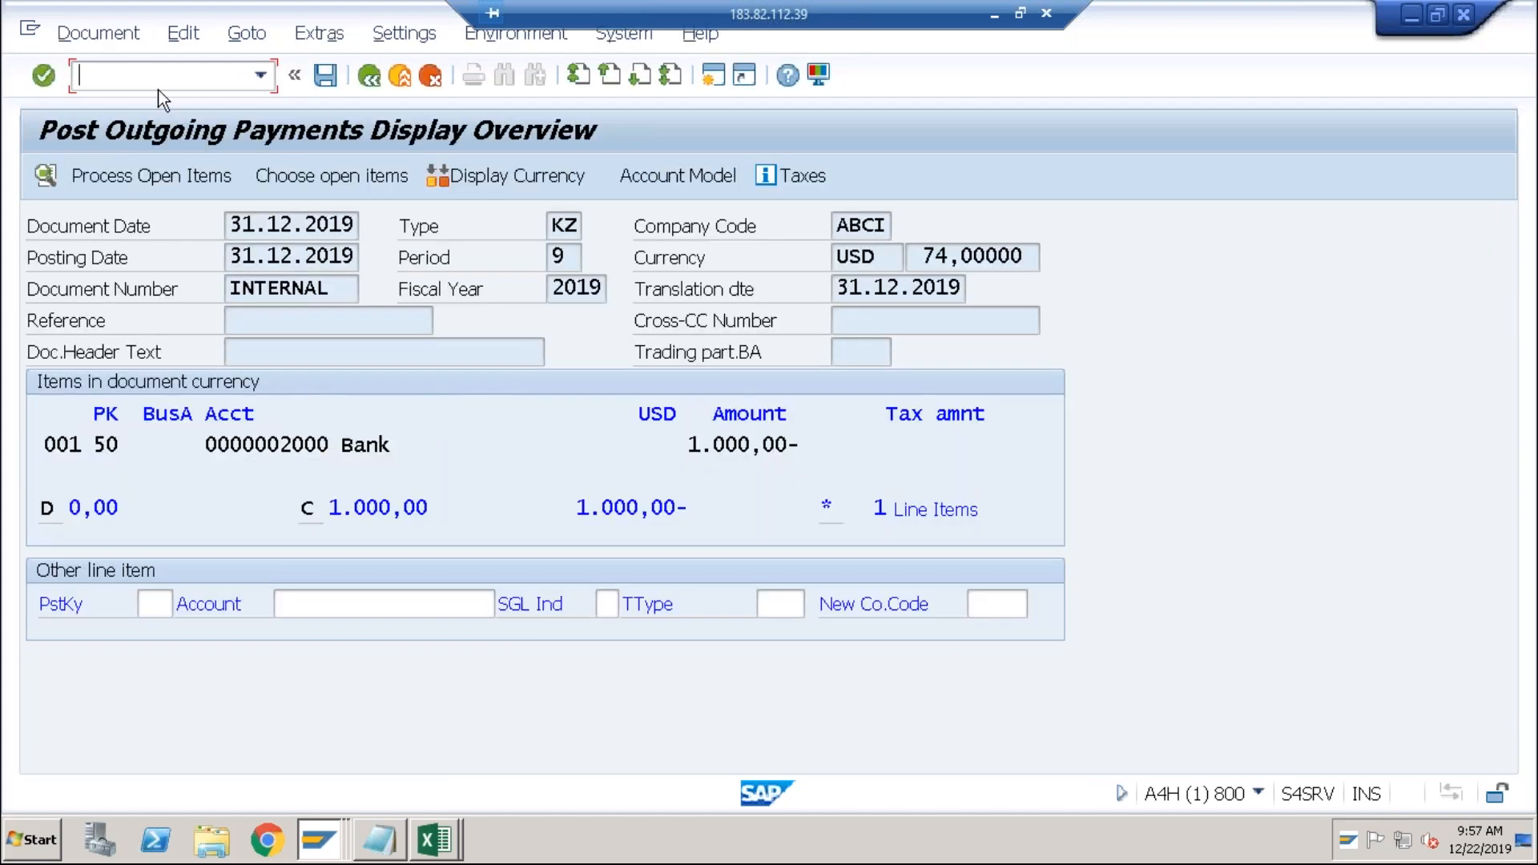
Simulate the payment document and run the general ledger simulation.
left_click(121, 36)
left_click(118, 158)
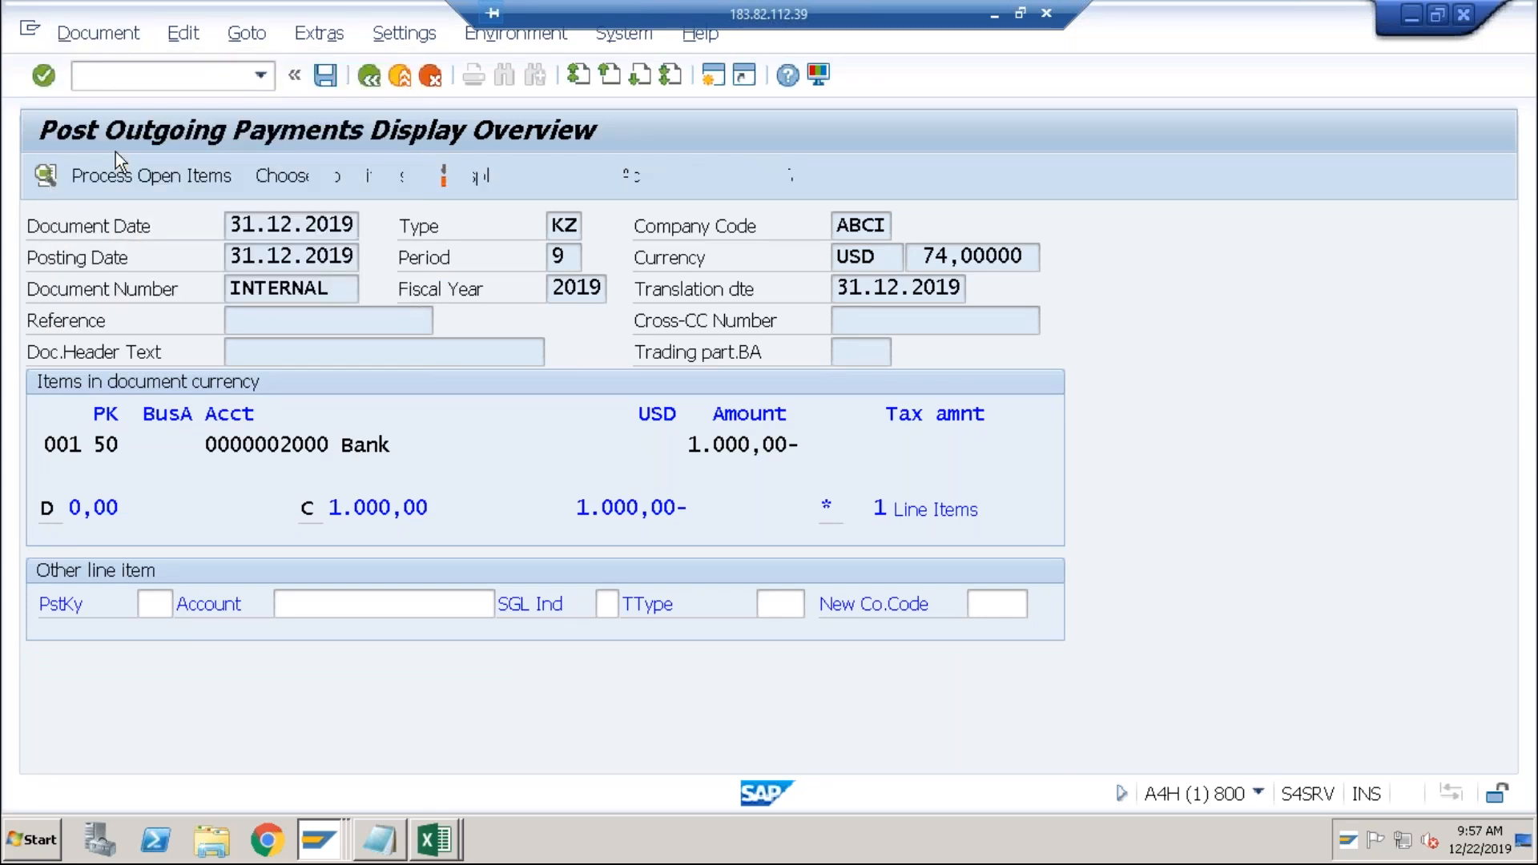
left_click(92, 33)
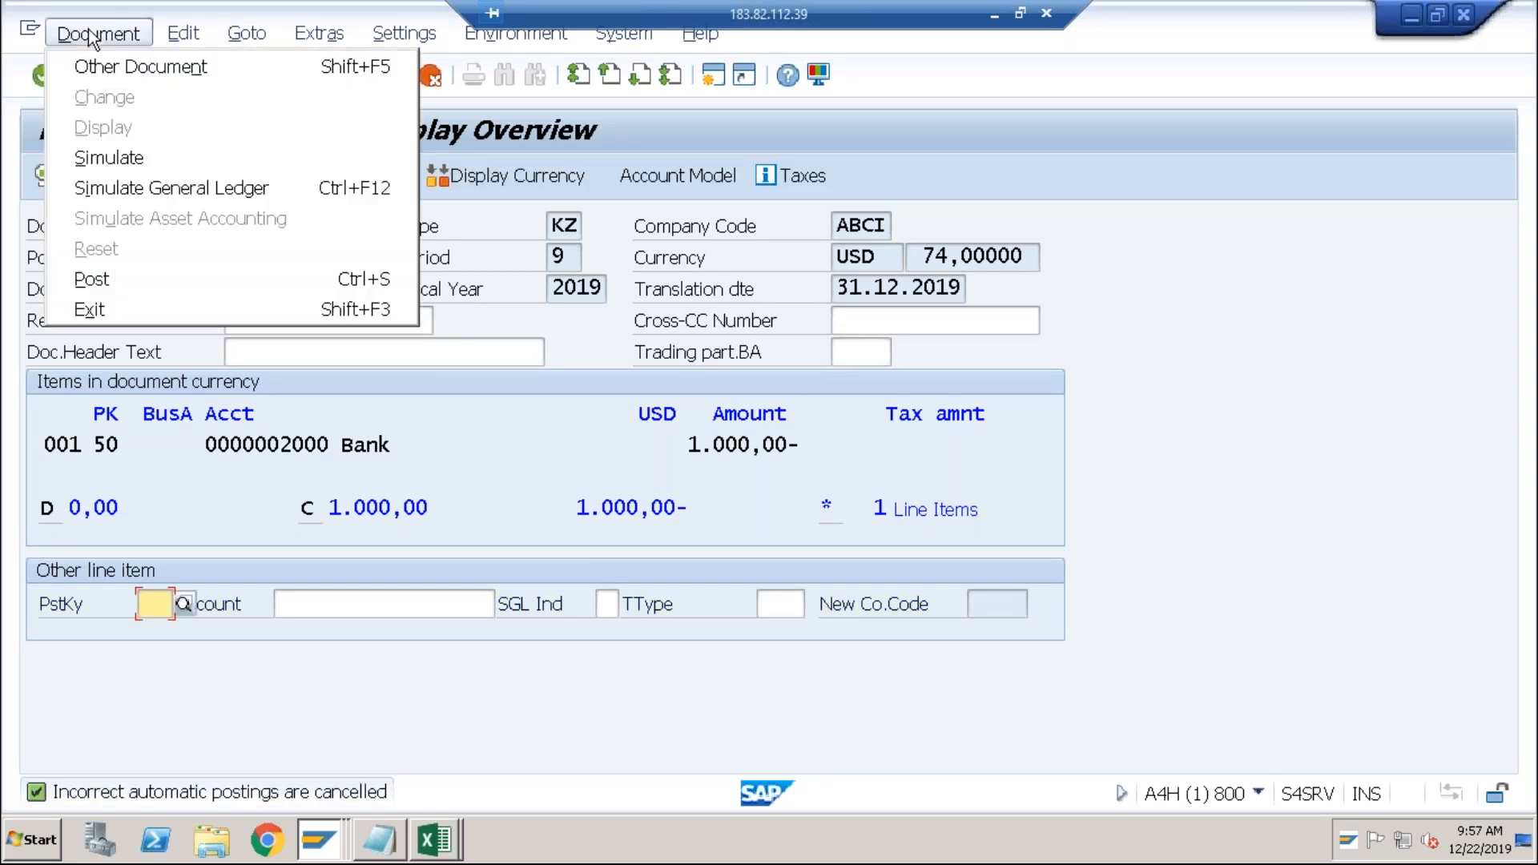
left_click(94, 148)
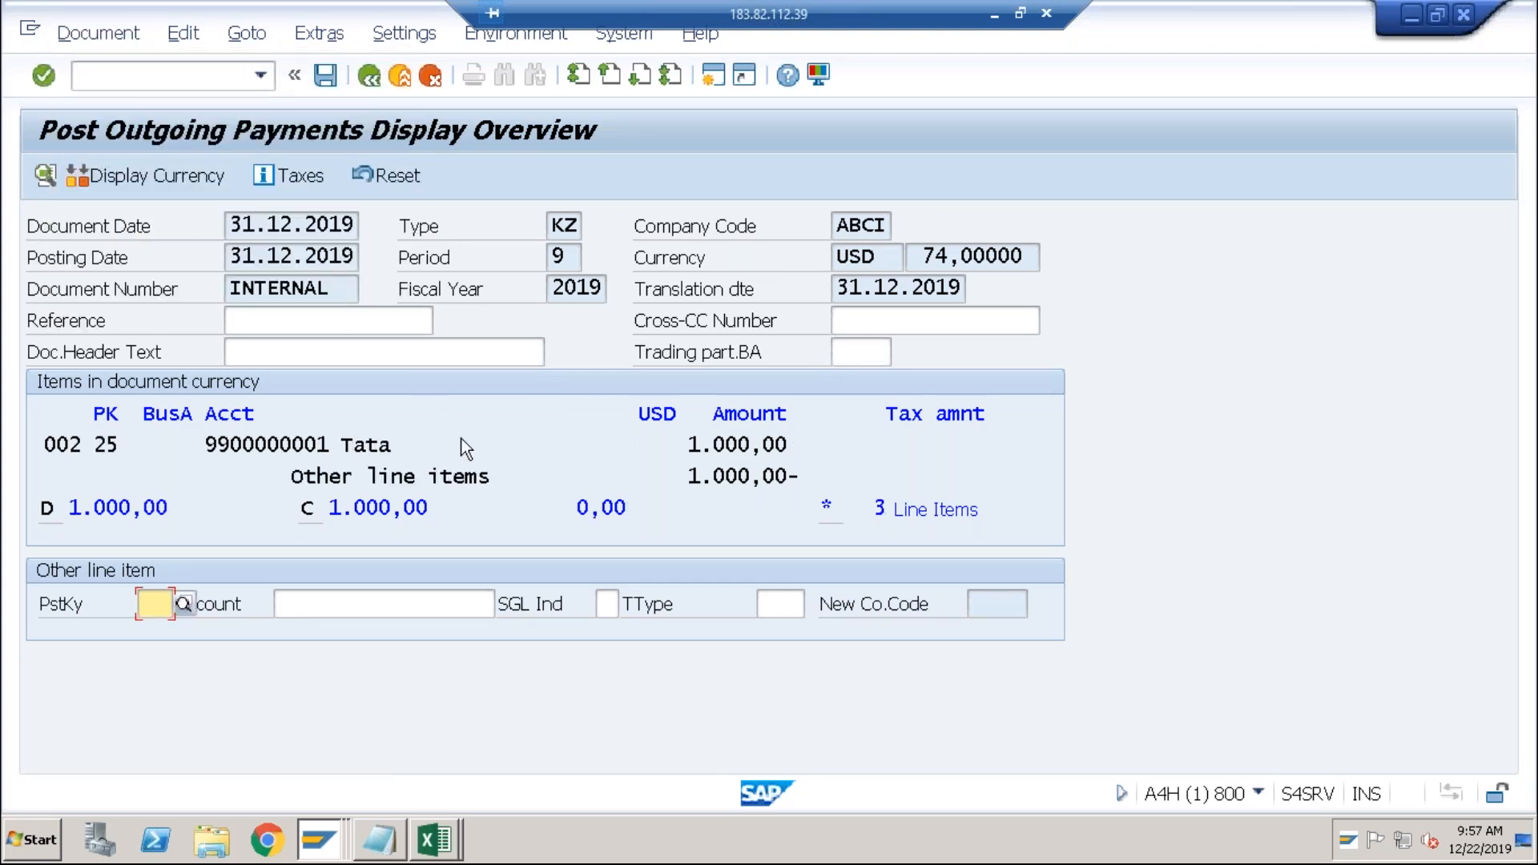
left_click(122, 41)
left_click(132, 186)
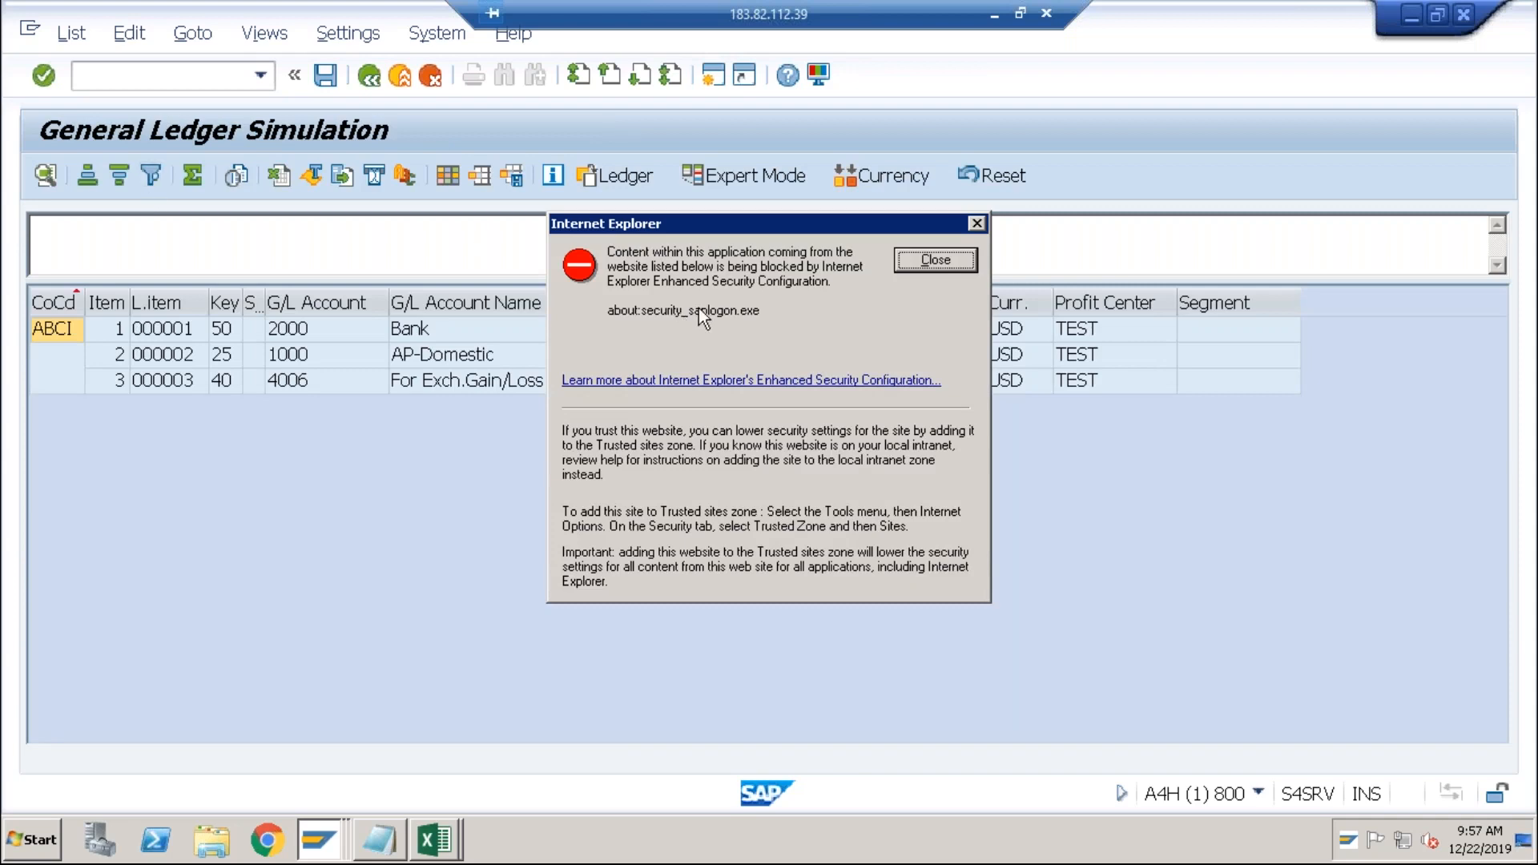
Show amounts in local currency INR and review the Bank, AP-Domestic and 4006 gain/loss lines.
left_click(906, 270)
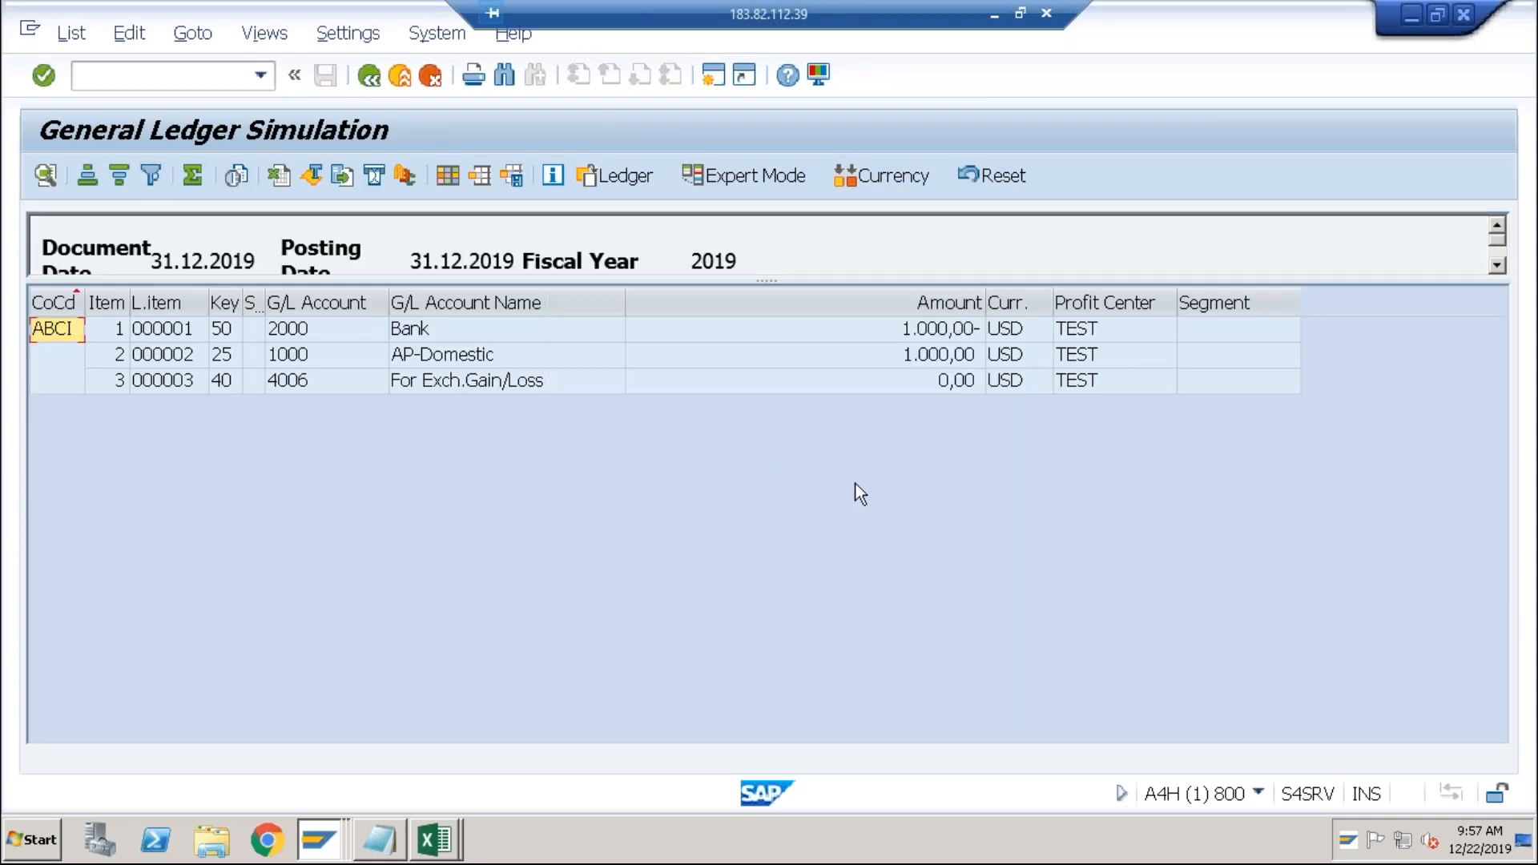
left_click(931, 383)
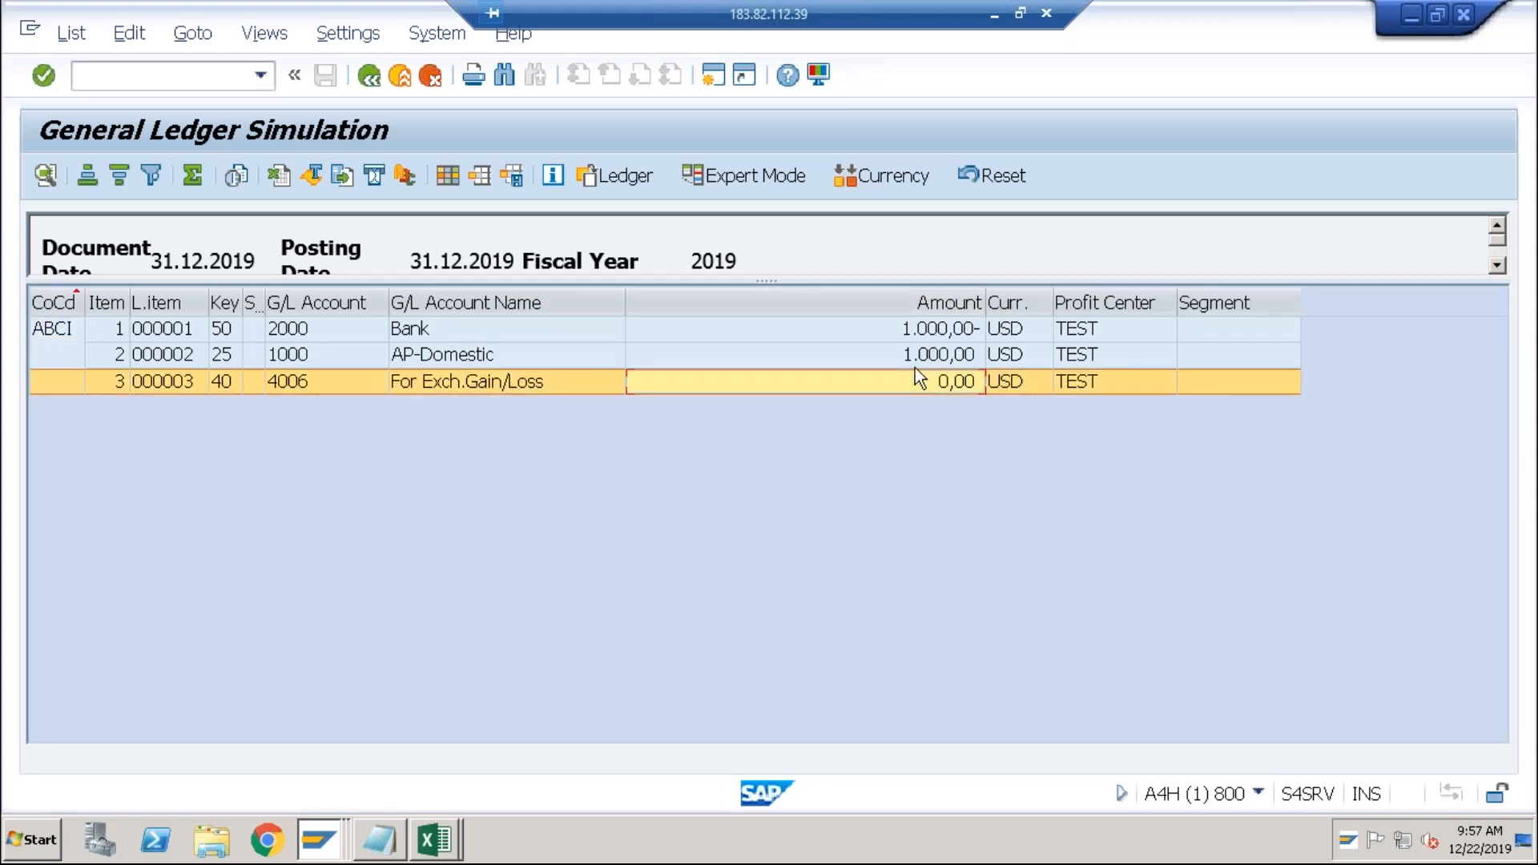
left_click(897, 181)
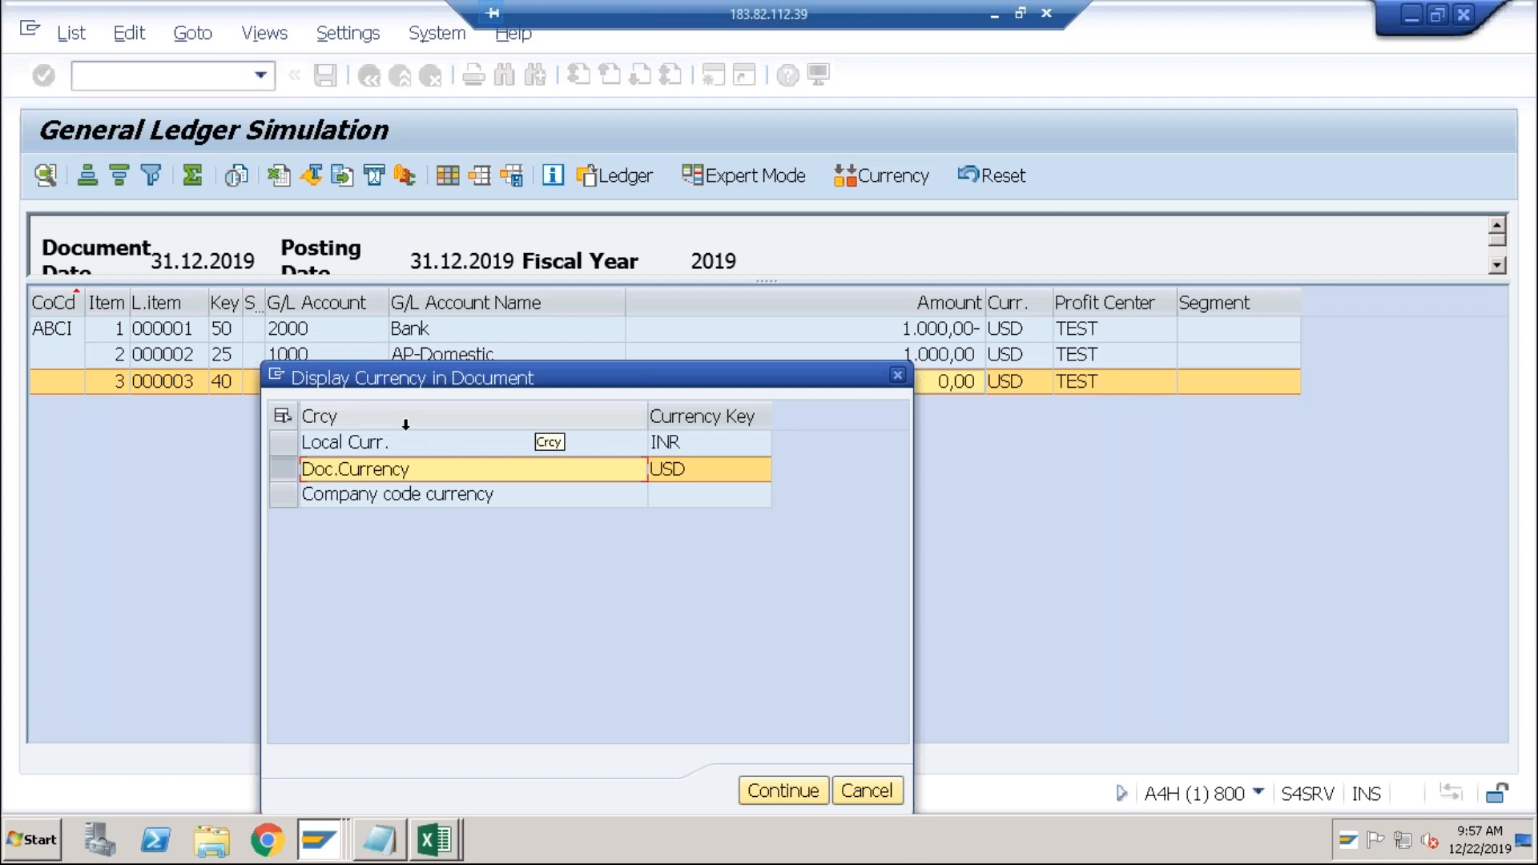
double_click(373, 443)
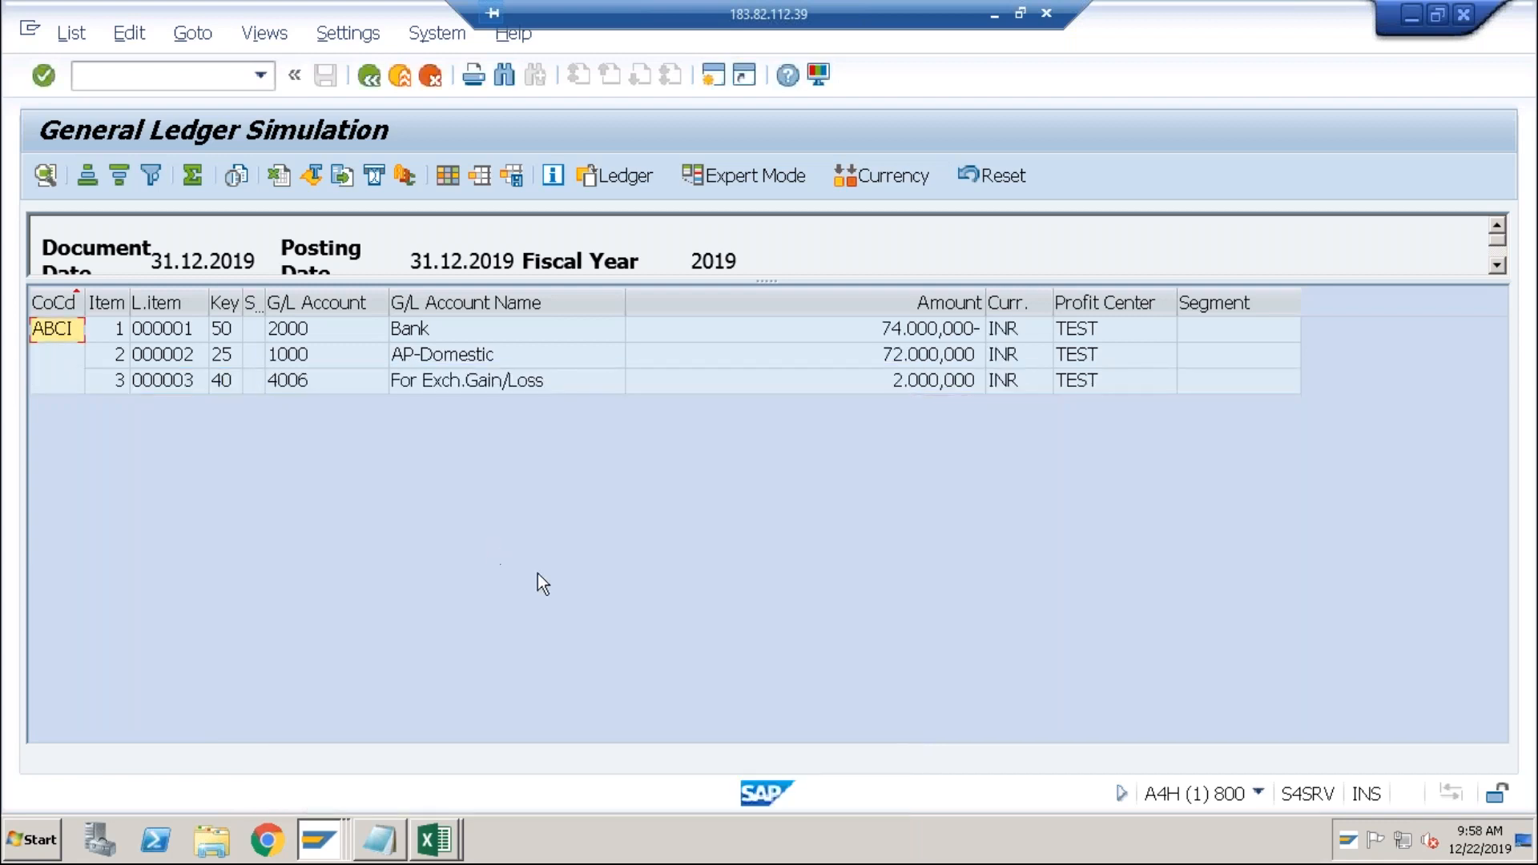
left_click(943, 338)
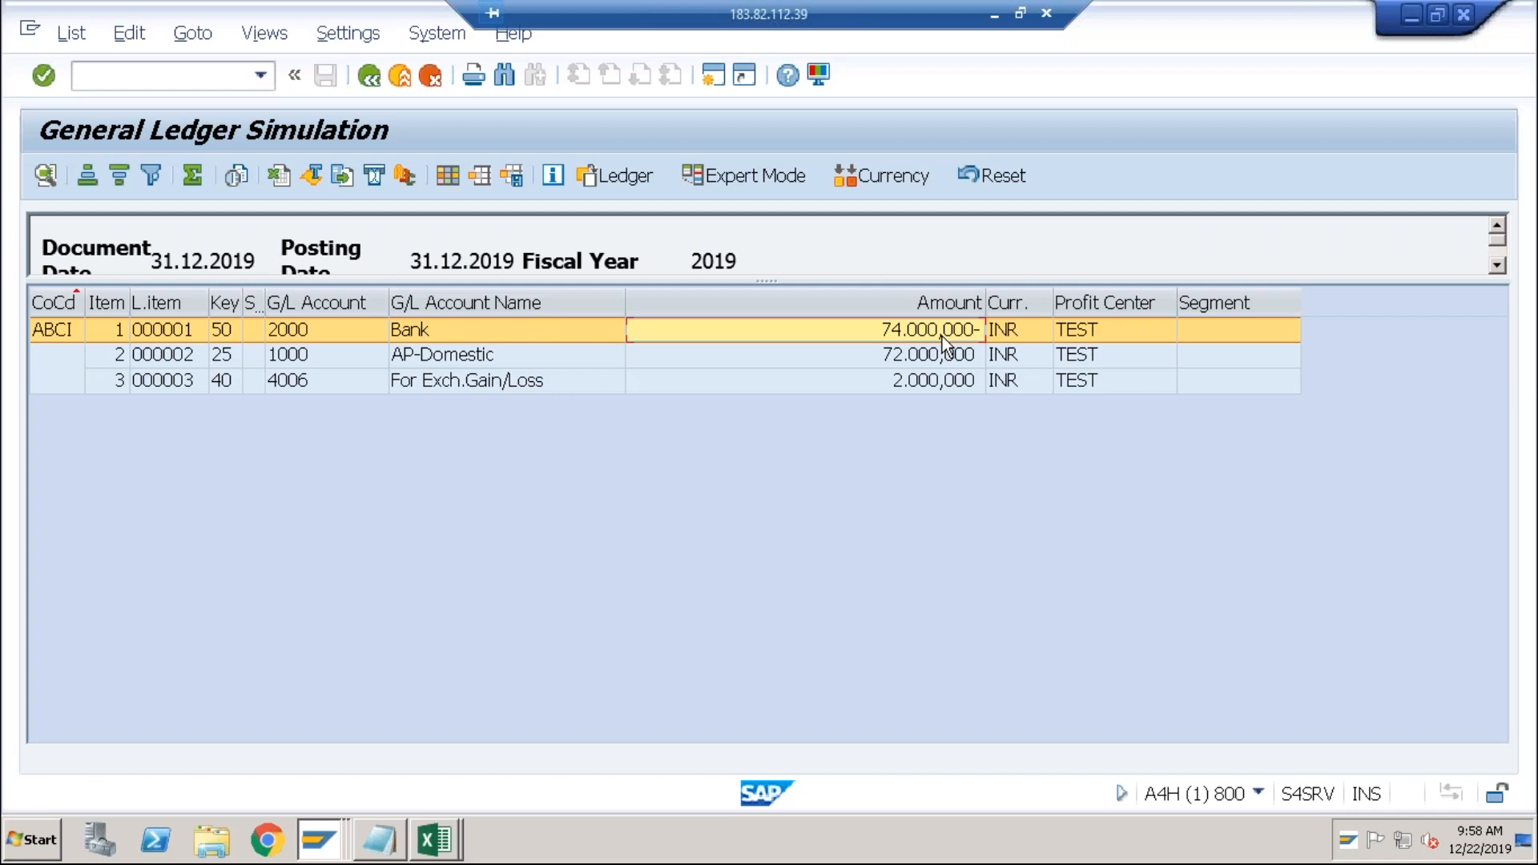
left_click(937, 357)
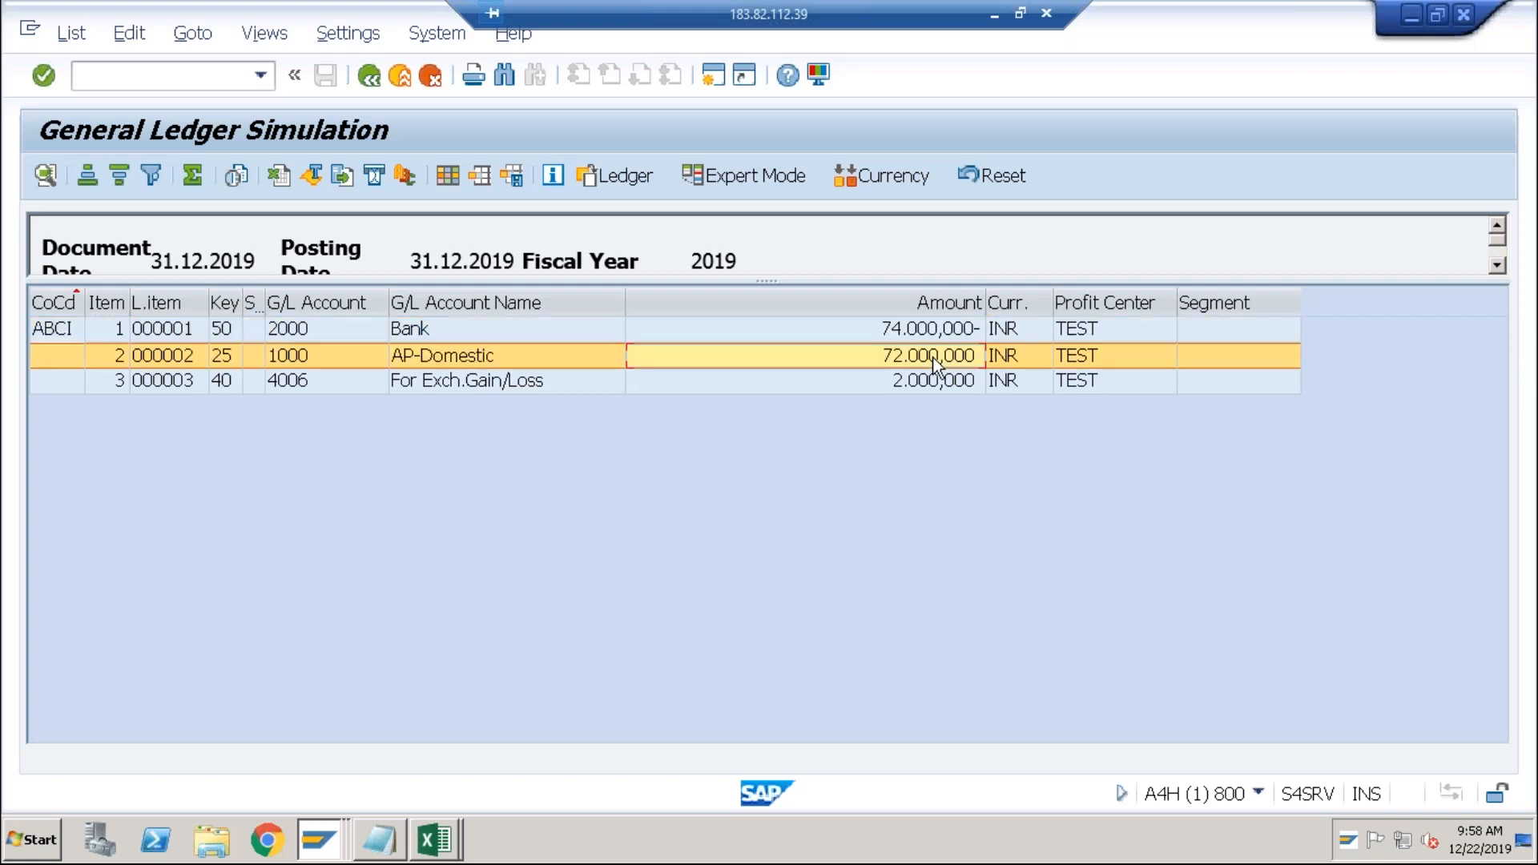
left_click(925, 383)
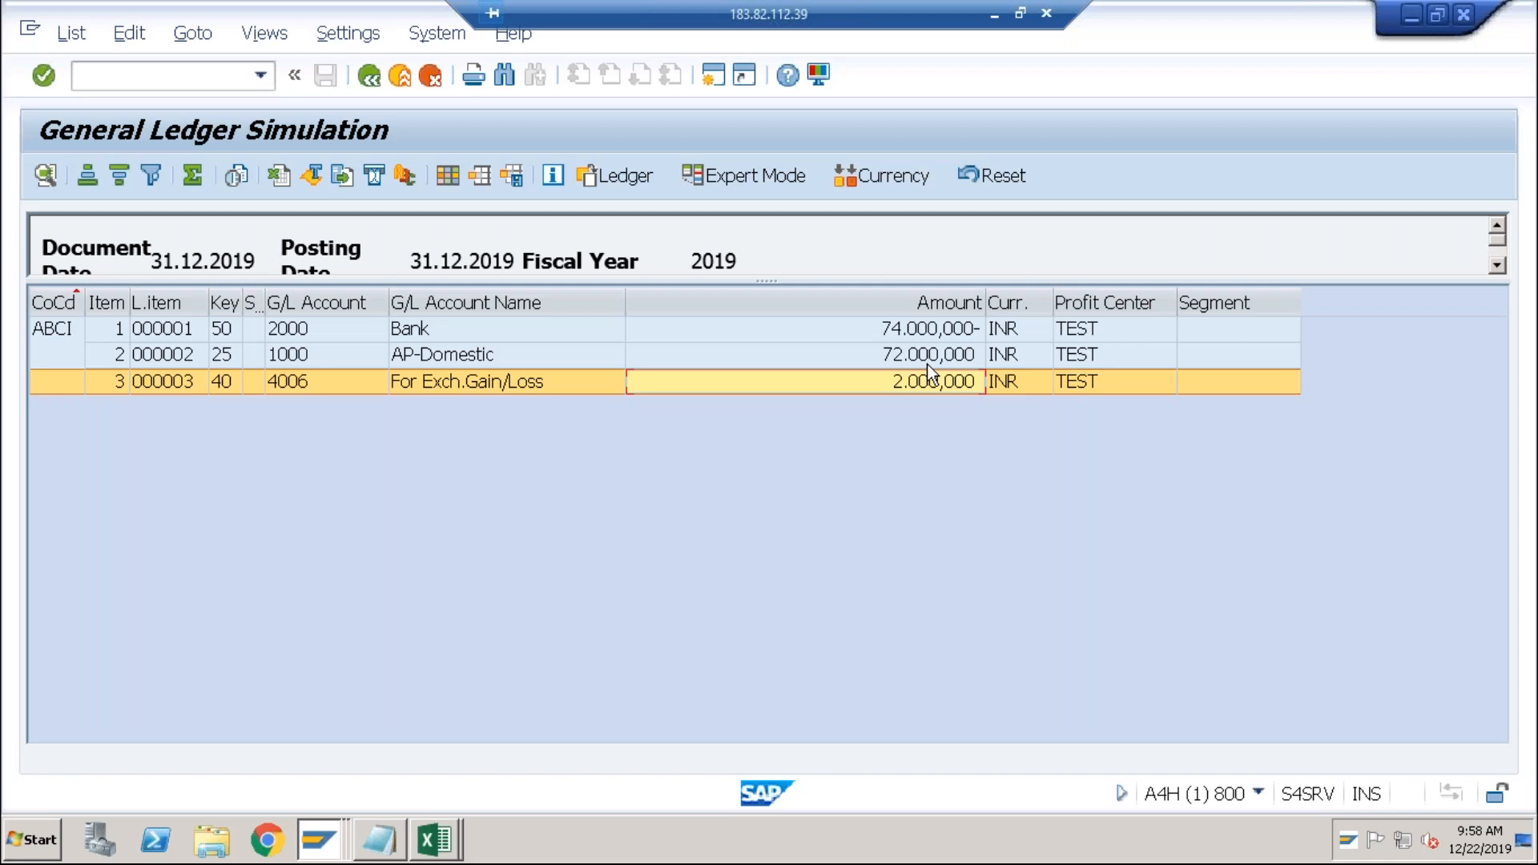
Enter the label 'Realized Gain / Loss' in R10C4, correcting its typo.
key("alt+Tab")
key("alt+Tab")
key("alt+Tab")
key("alt+Tab")
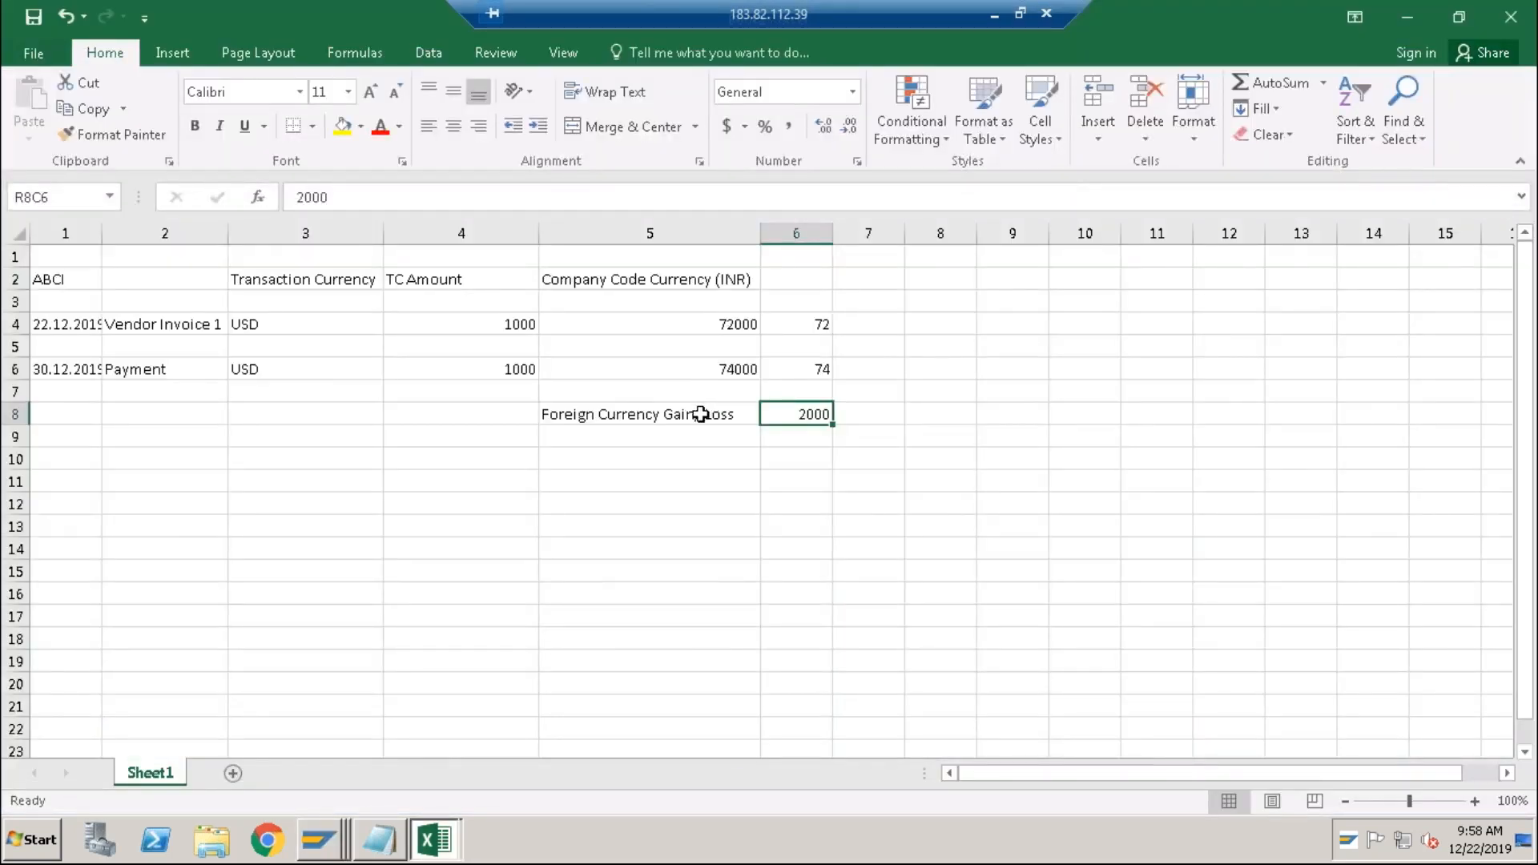
left_click(701, 414)
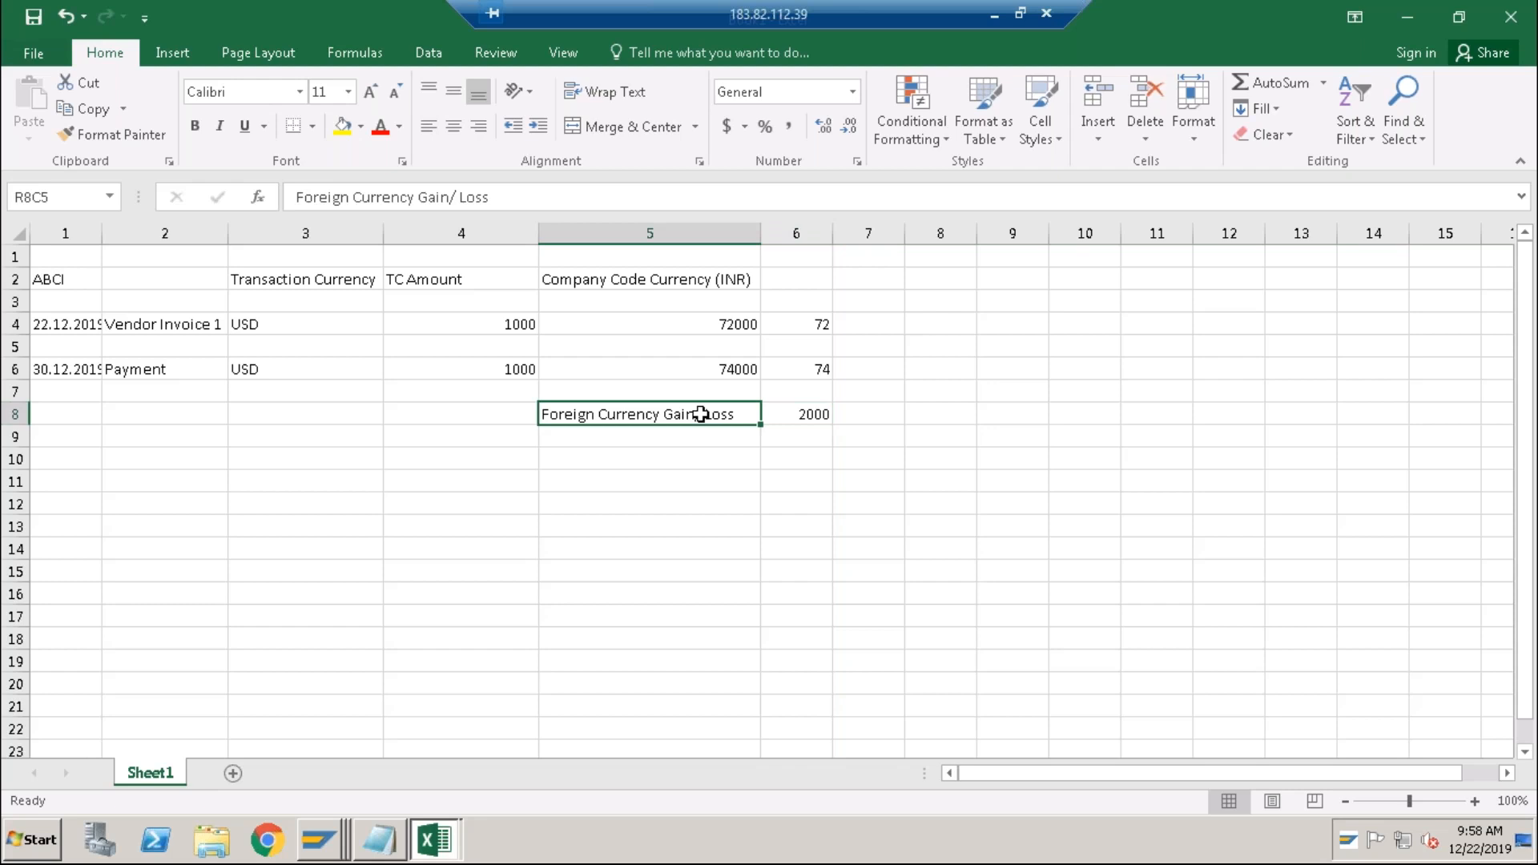
key("alt+Tab")
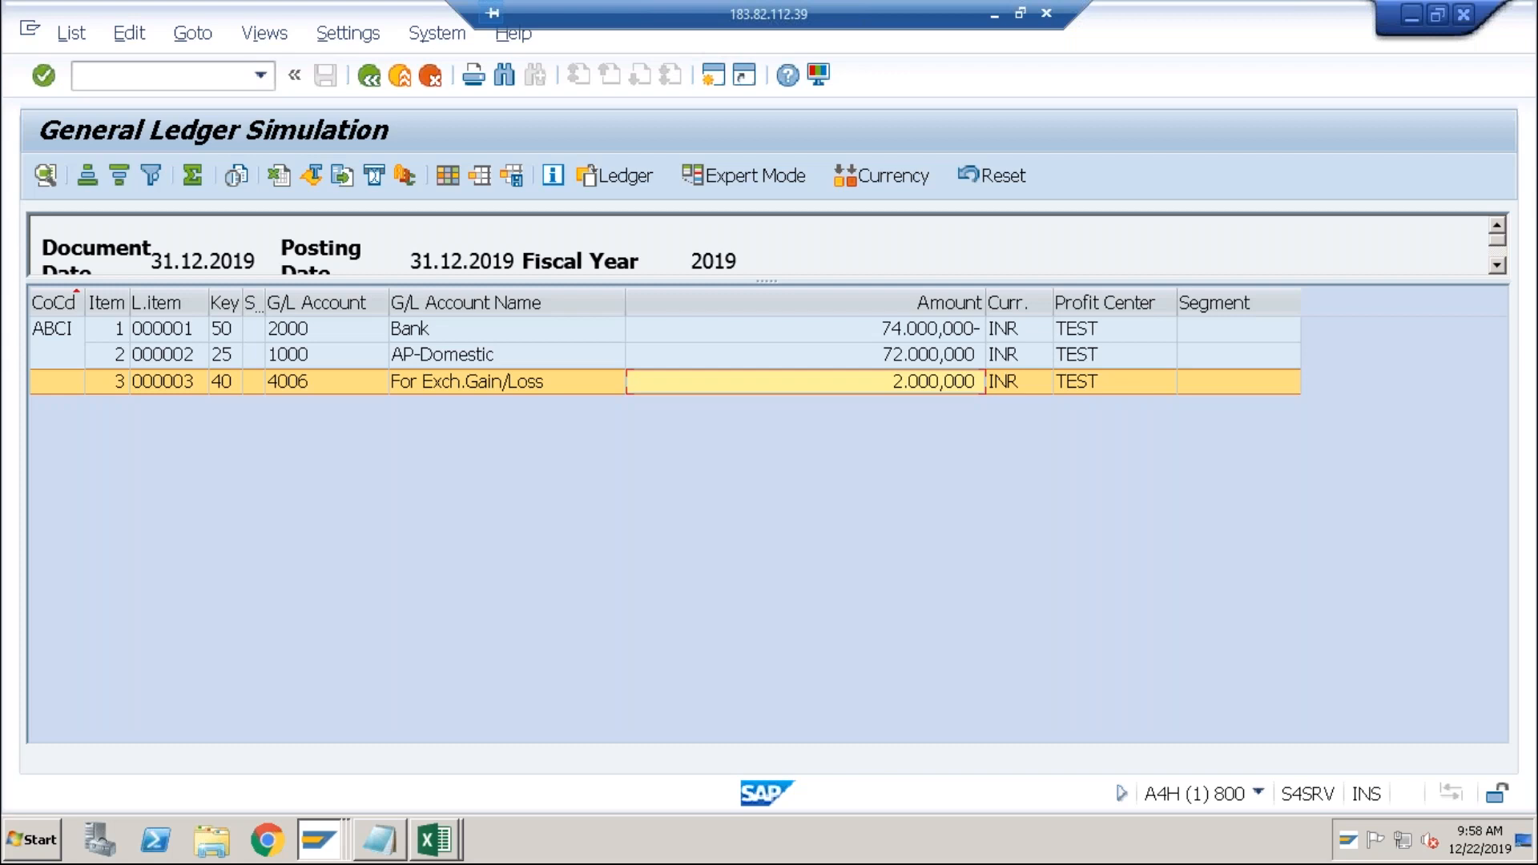
key("alt+Tab")
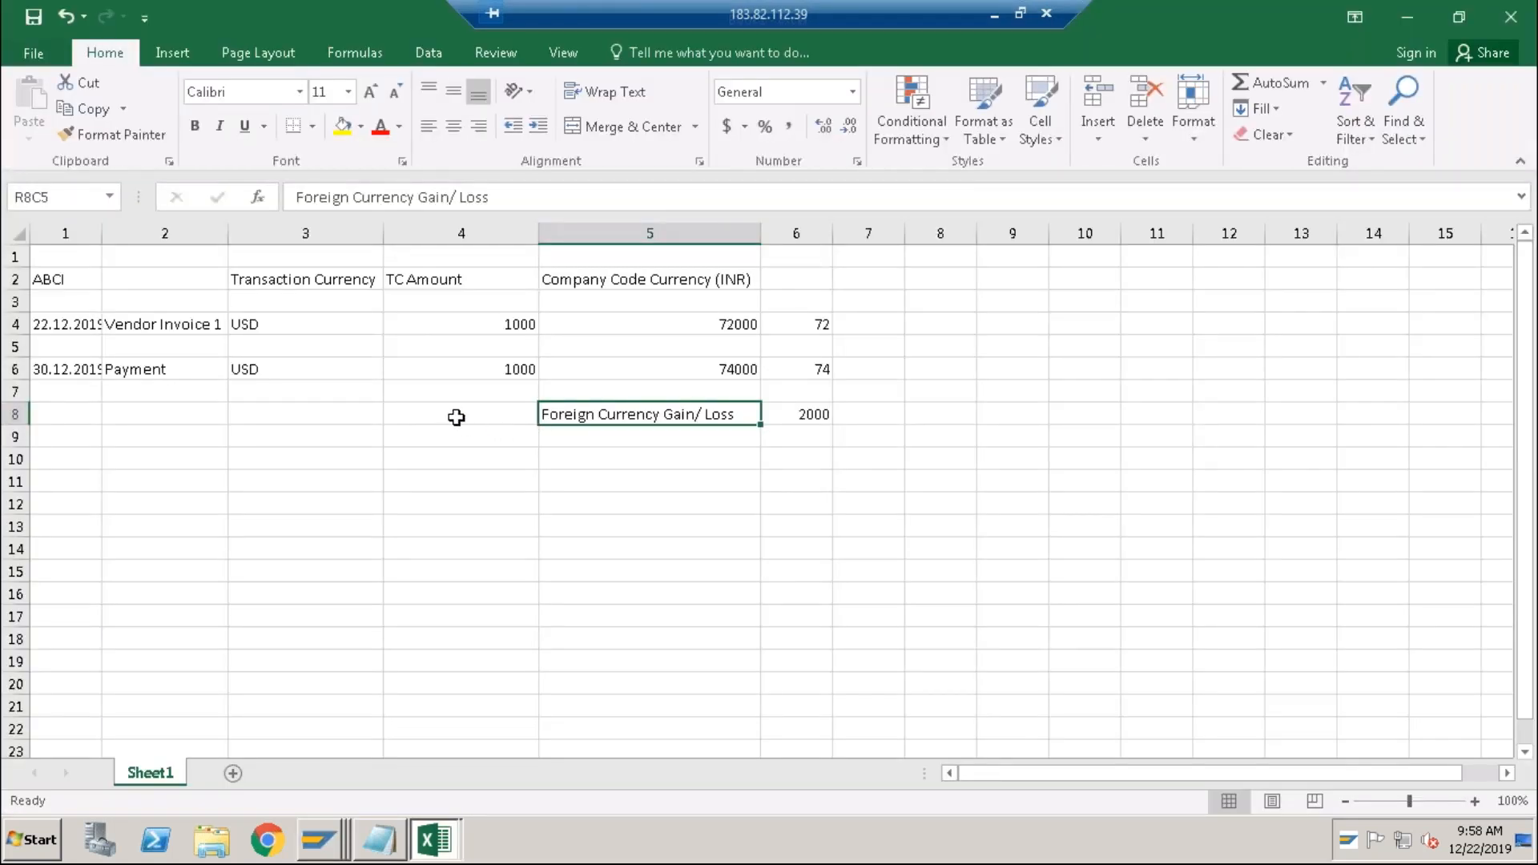
left_click(455, 417)
left_click(491, 459)
type("Real")
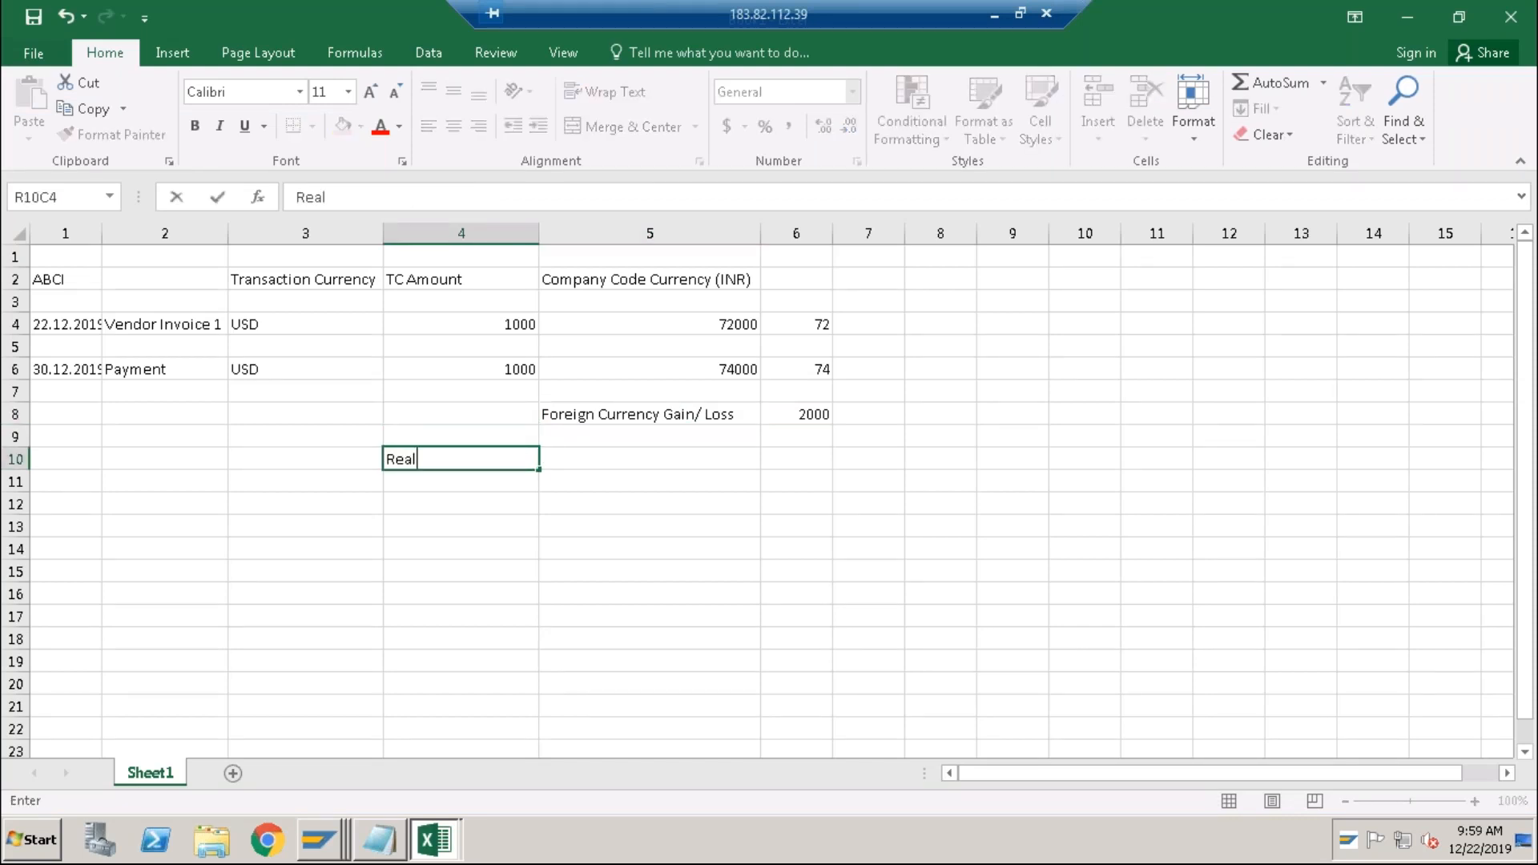
type("ized Gain / Lss")
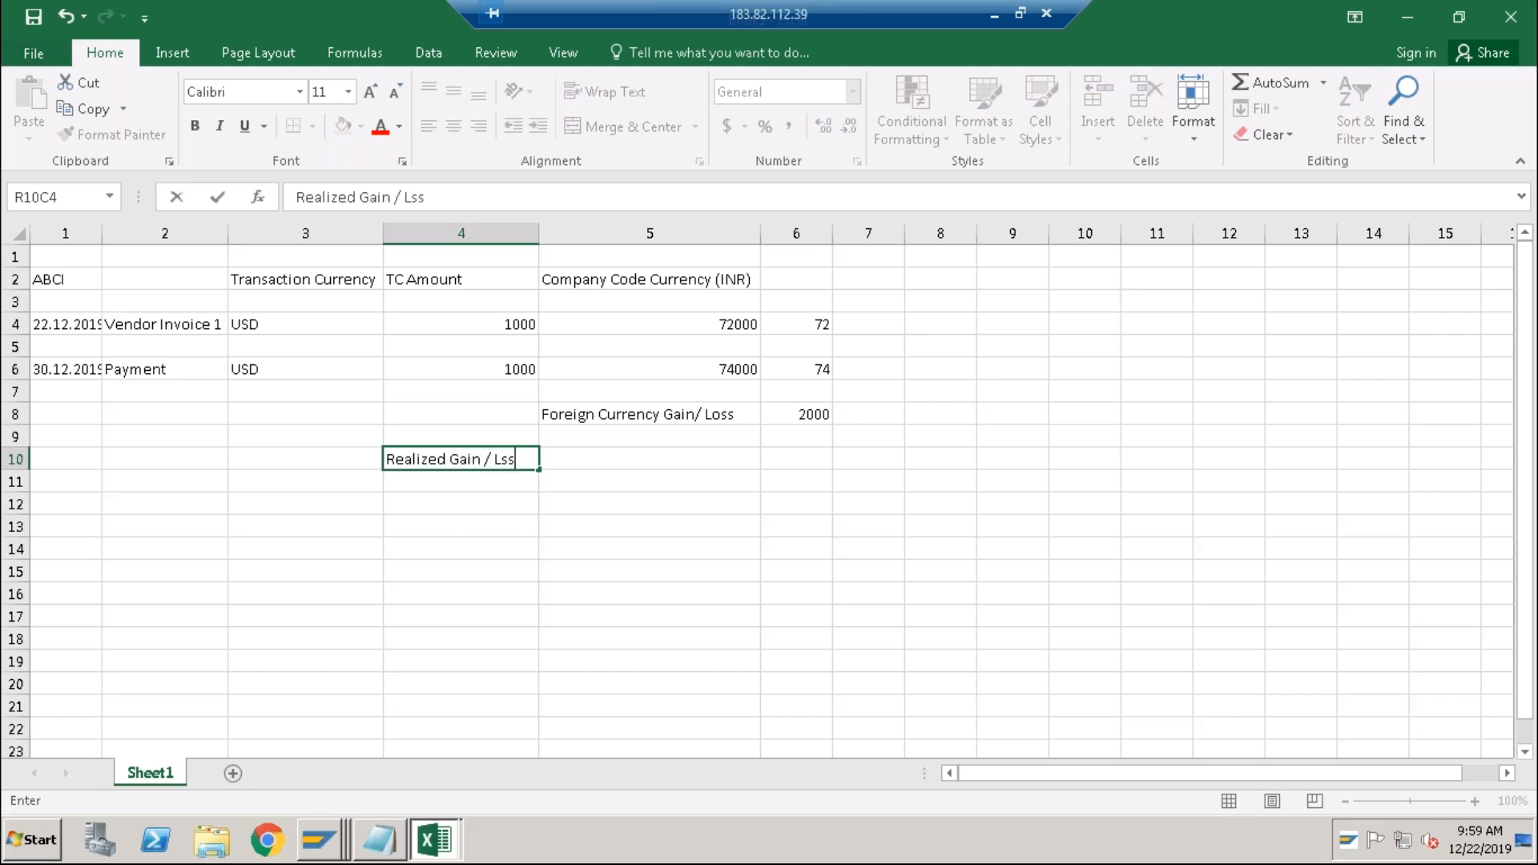
key("ctrl+Return")
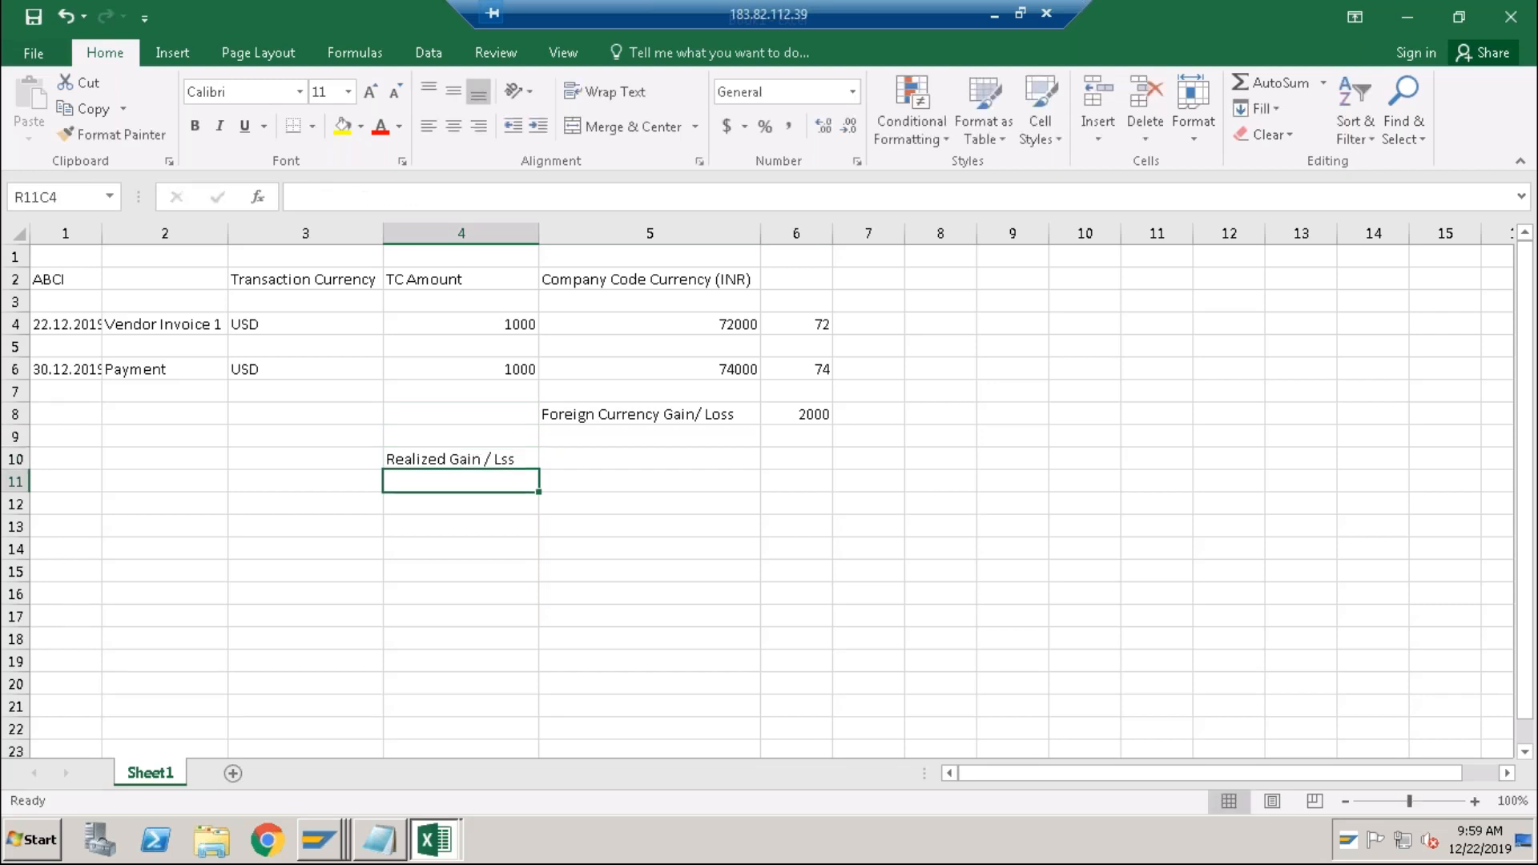
double_click(522, 459)
key("BackSpace")
key("BackSpace")
type("oss")
key("ctrl+Return")
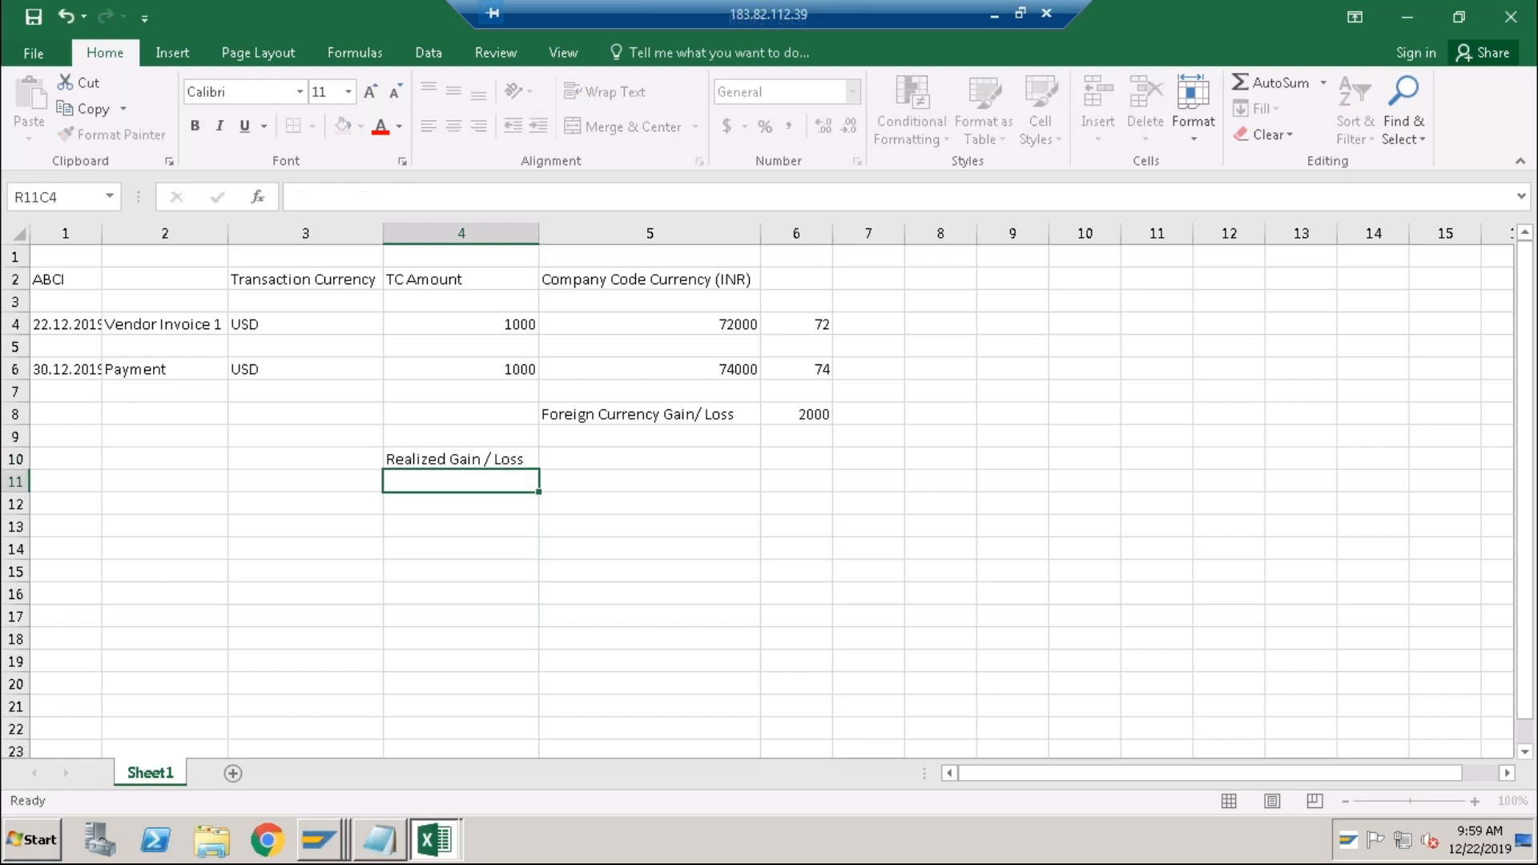
Enter the label 'Unrealized Gain/ Loss' in R12C4.
left_click(597, 463)
left_click(806, 415)
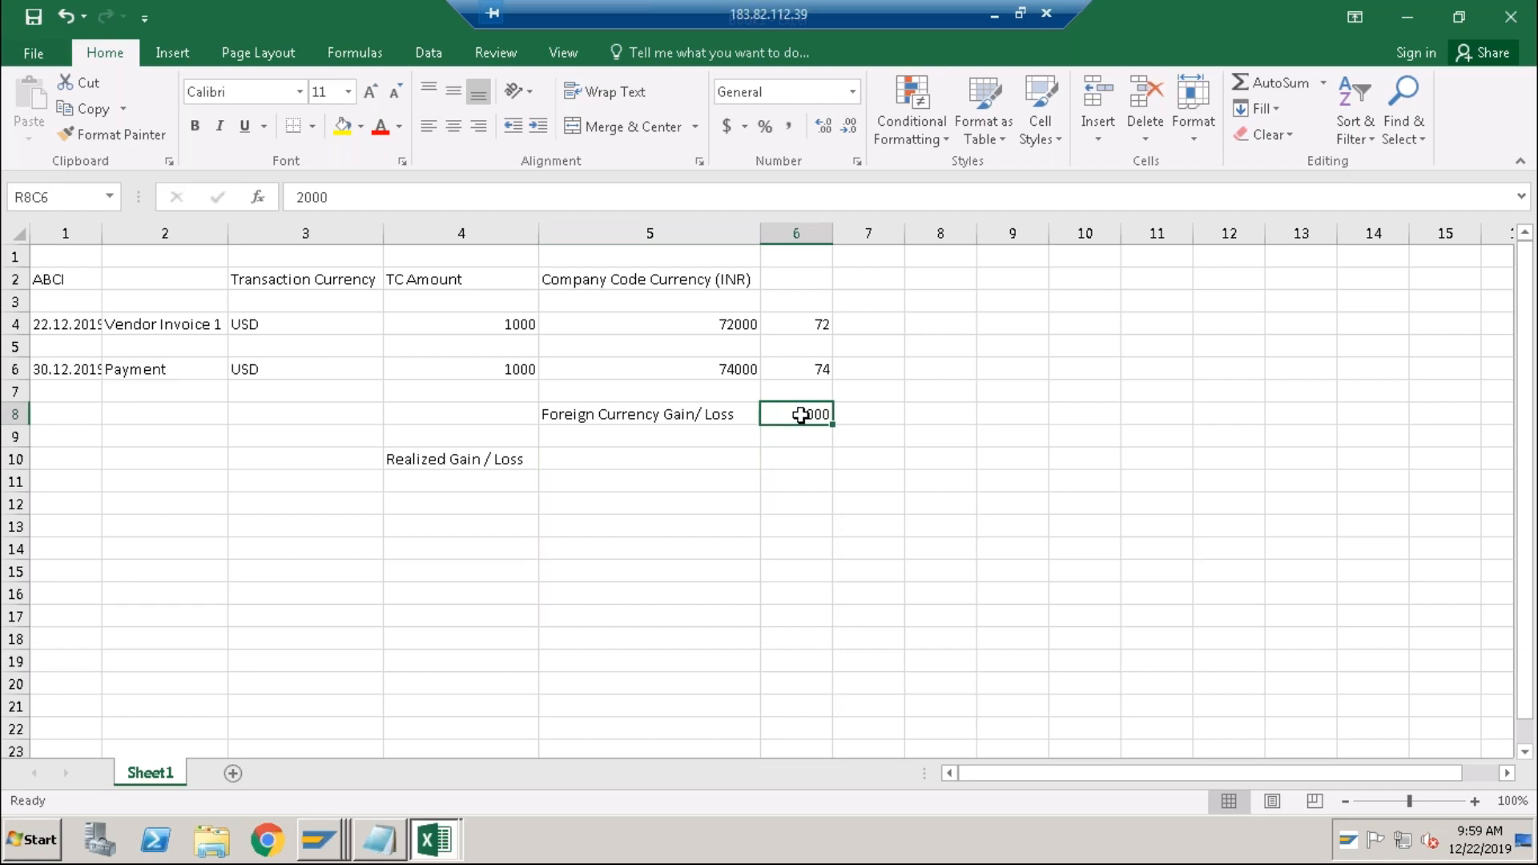
left_click(499, 460)
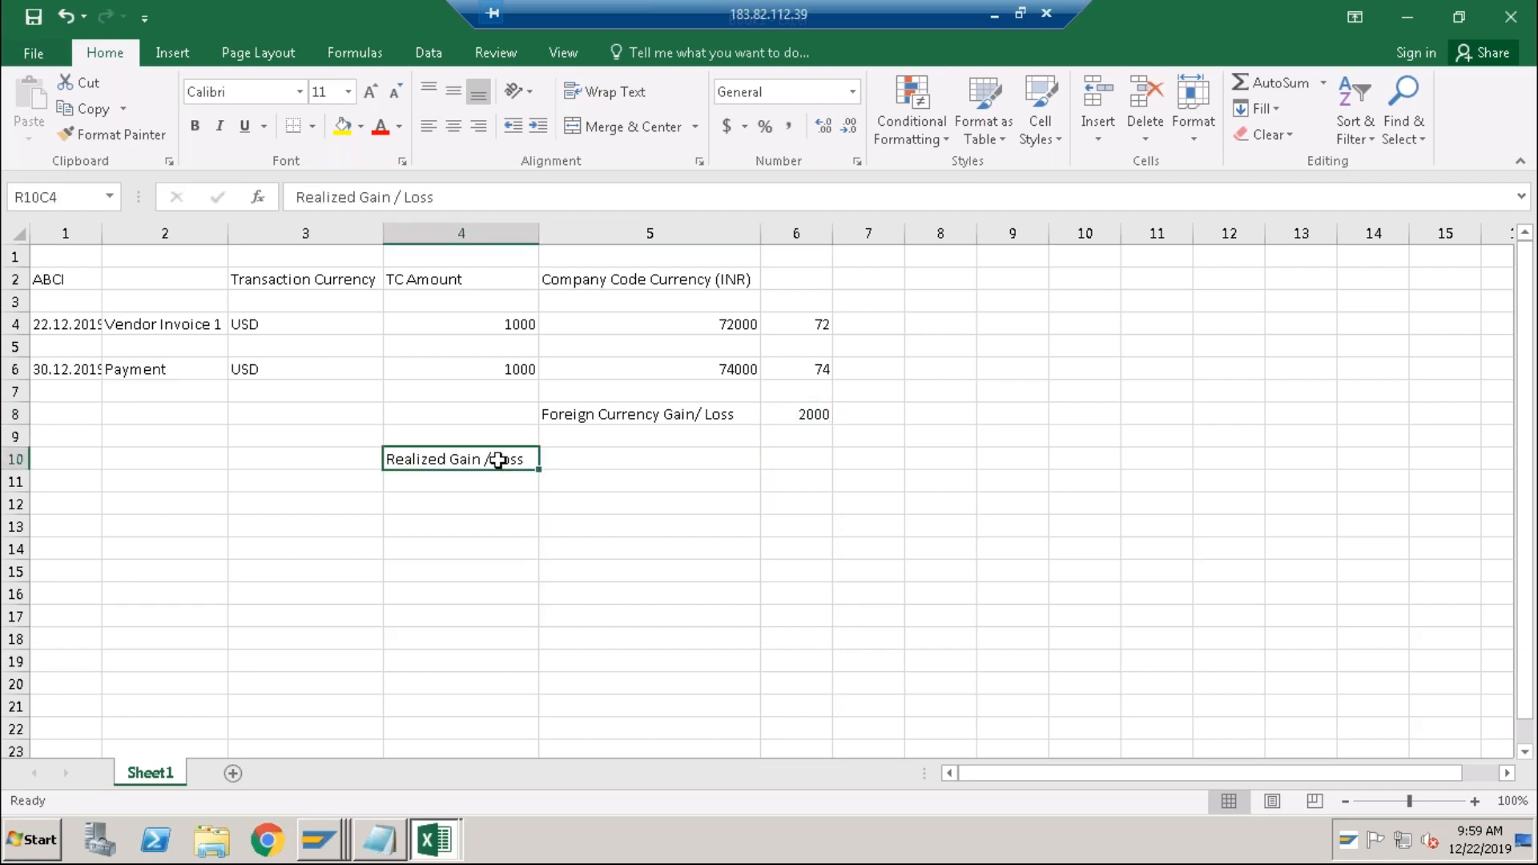
left_click(452, 501)
type("Unrealized Ga")
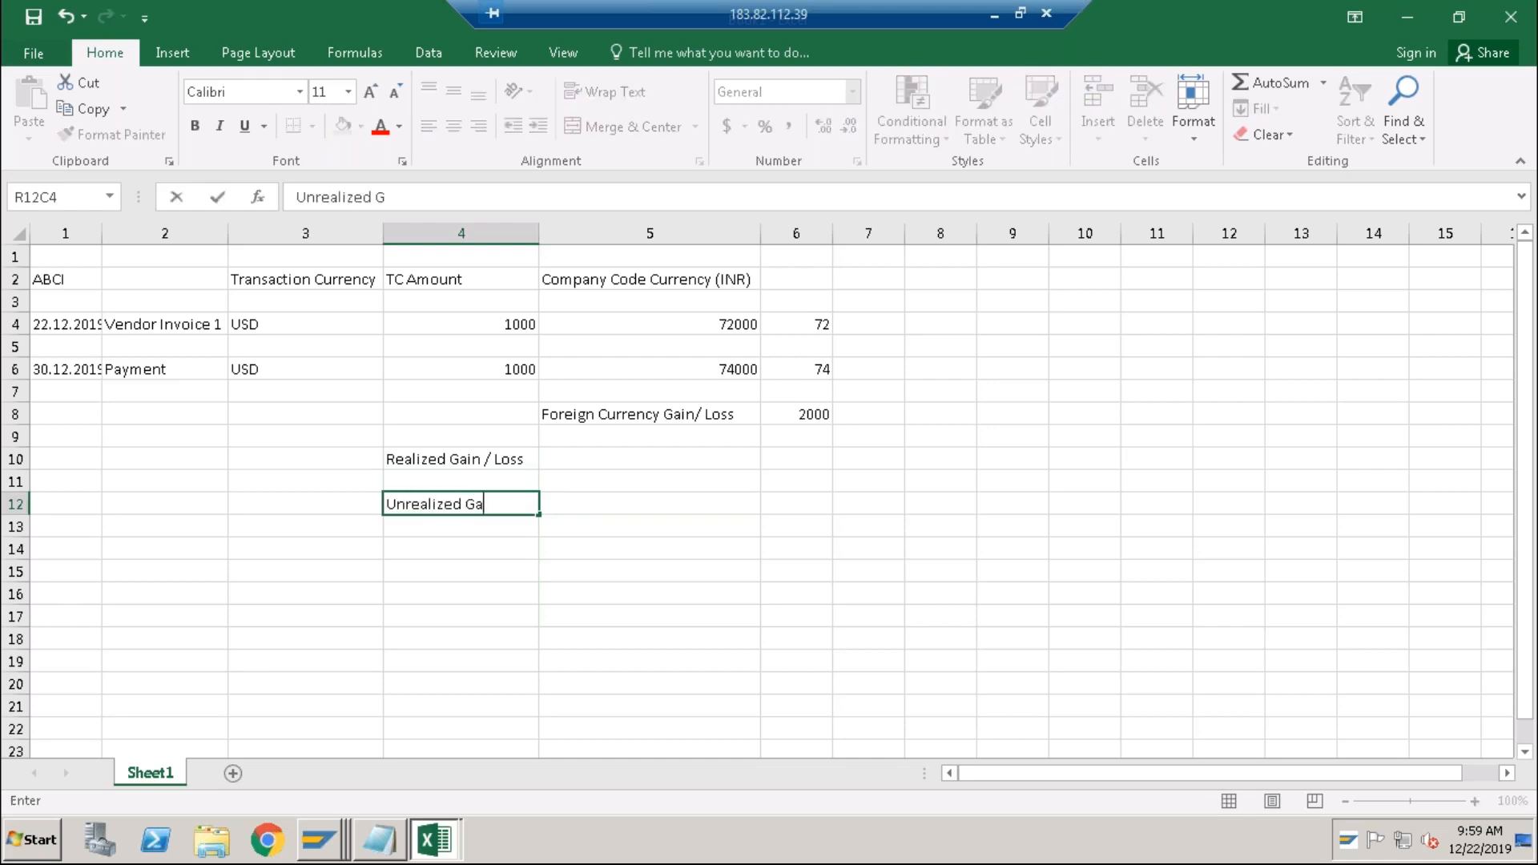
type("in/ Loss")
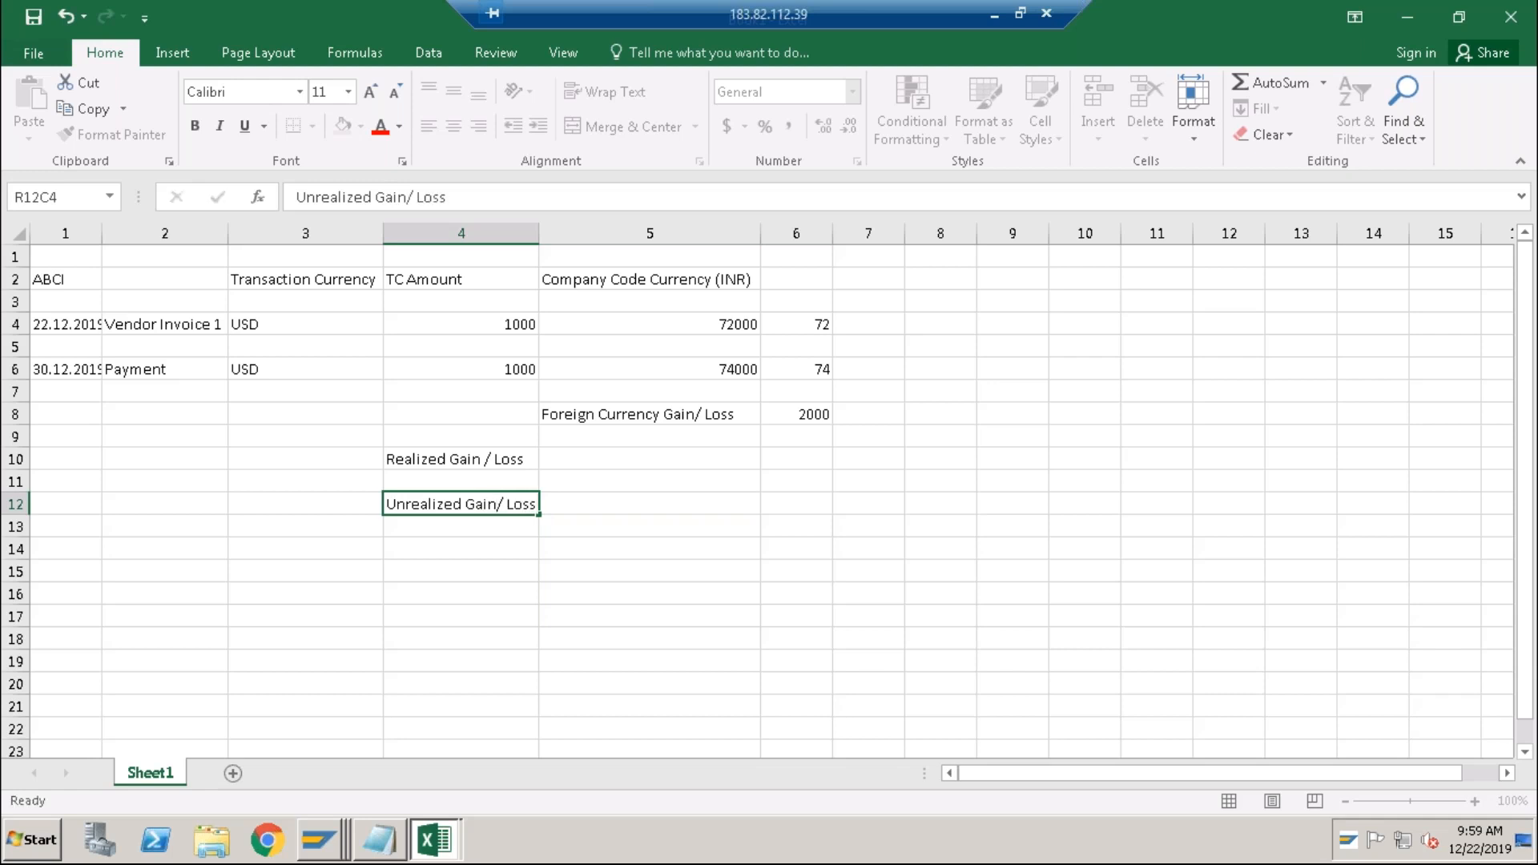
key("Return")
Clear the payment and gain/loss rows 6 to 8 (R6C1:R8C6).
left_click_drag(80, 369, 792, 404)
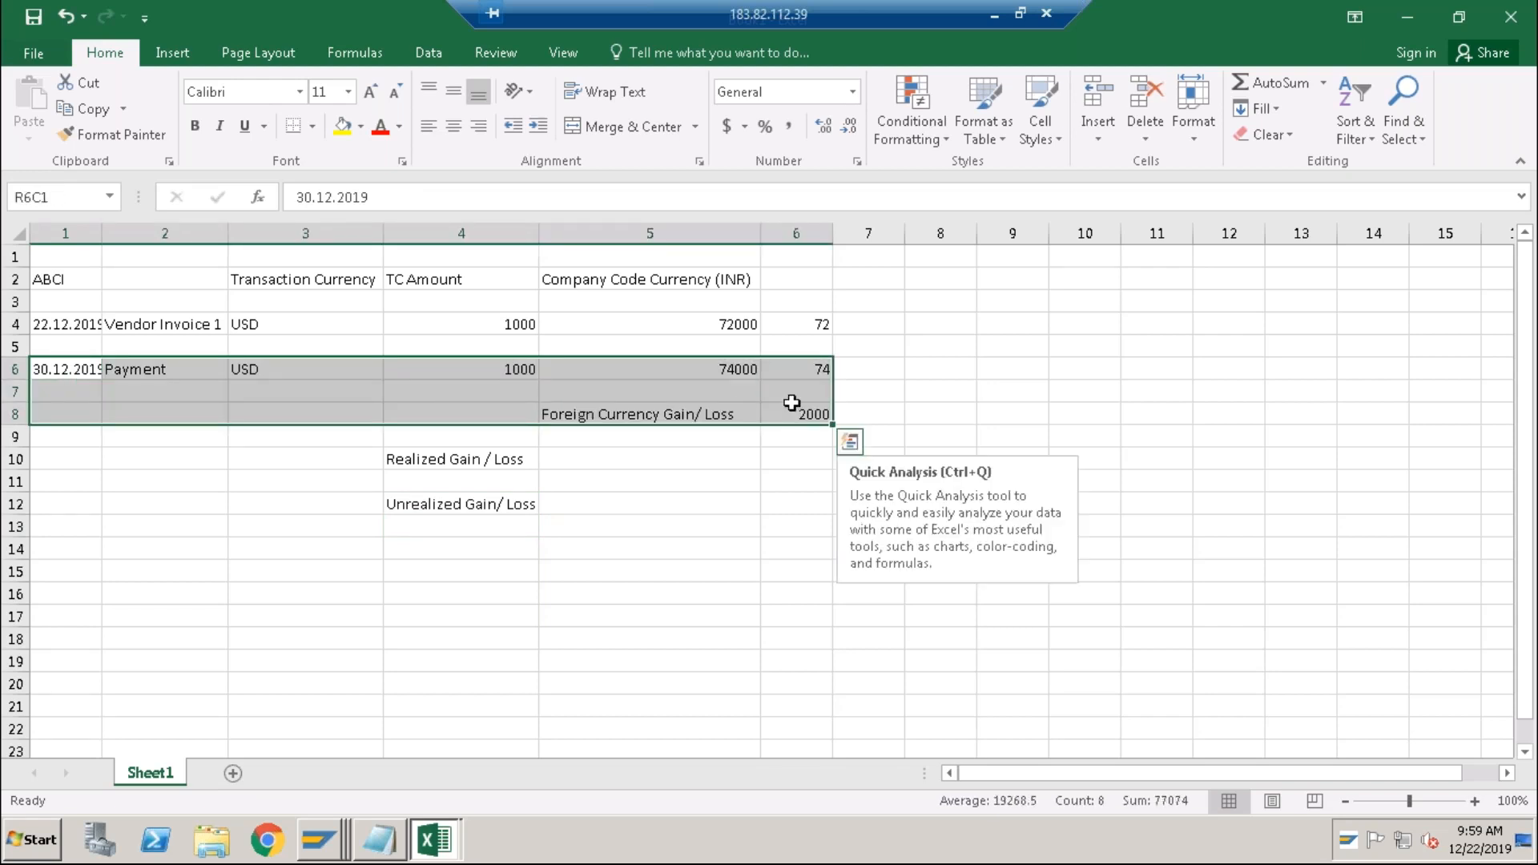
key("Delete")
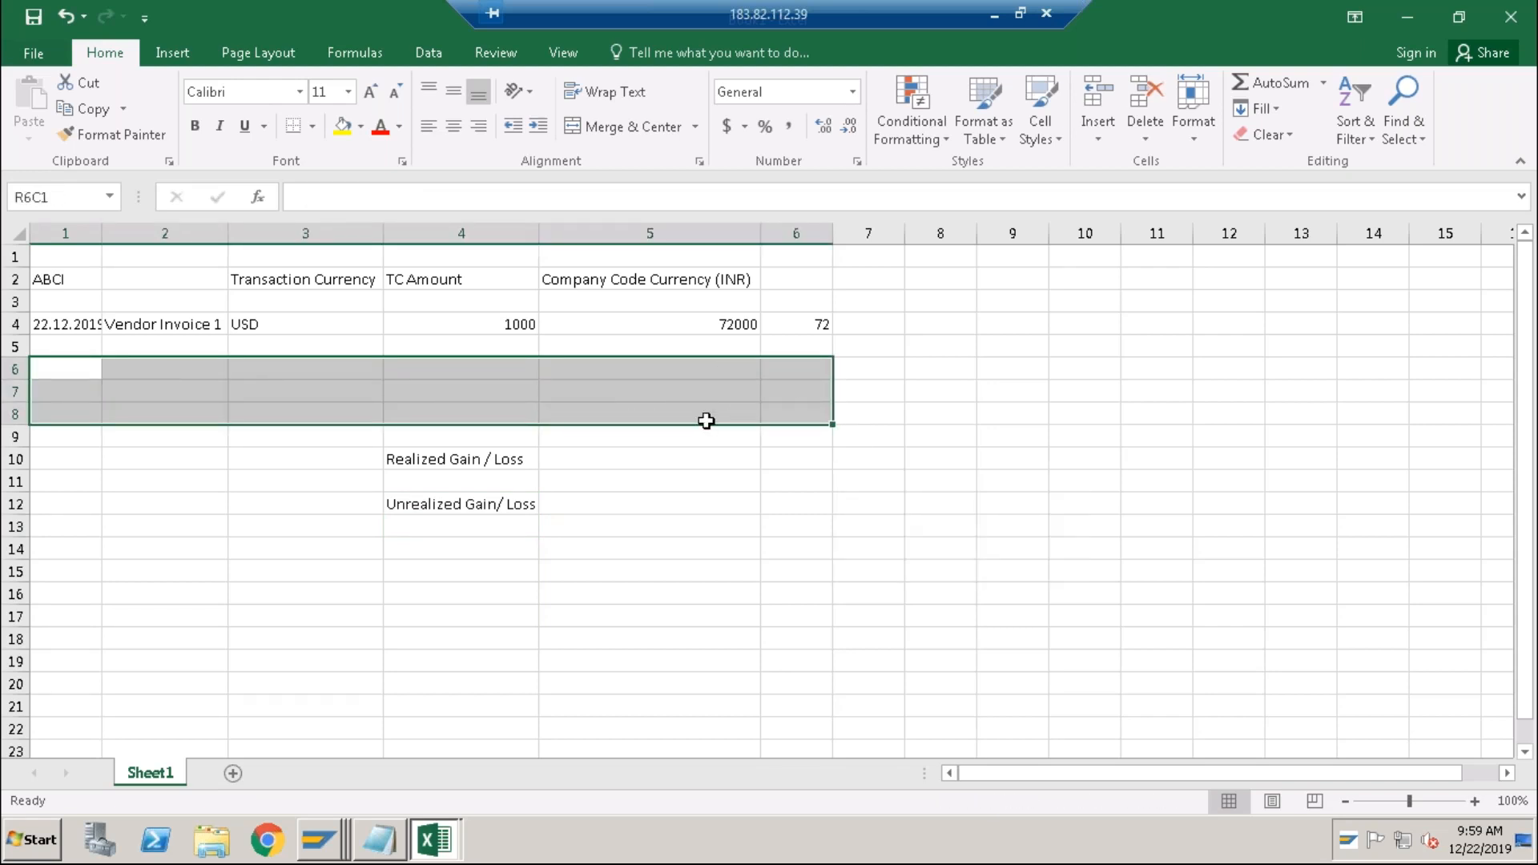
key("alt+Tab")
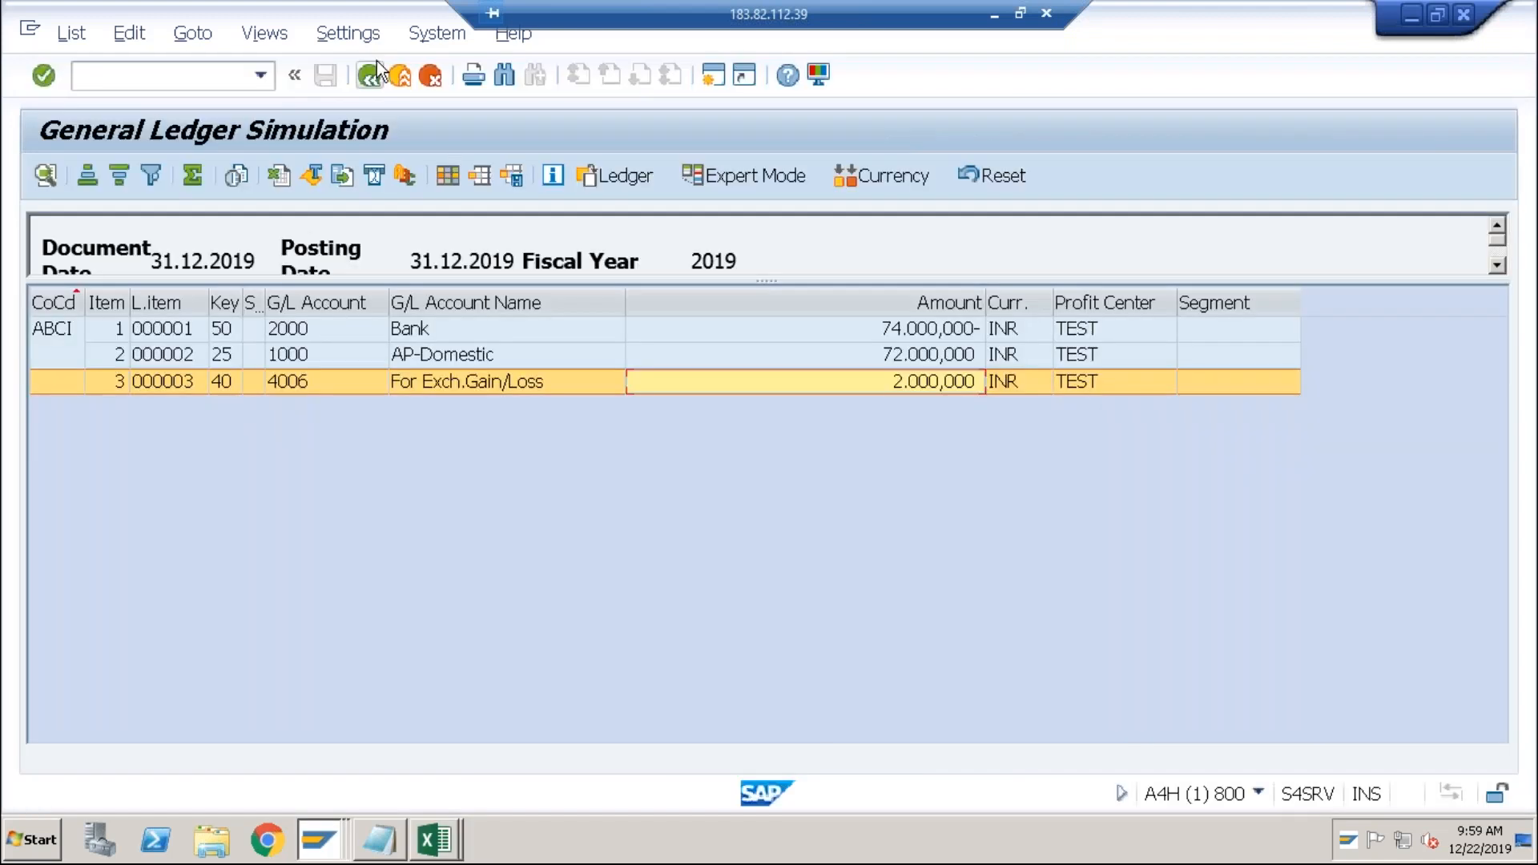
Exit the outgoing payment entry, answering Yes to discard it, and switch back to Excel.
left_click(401, 76)
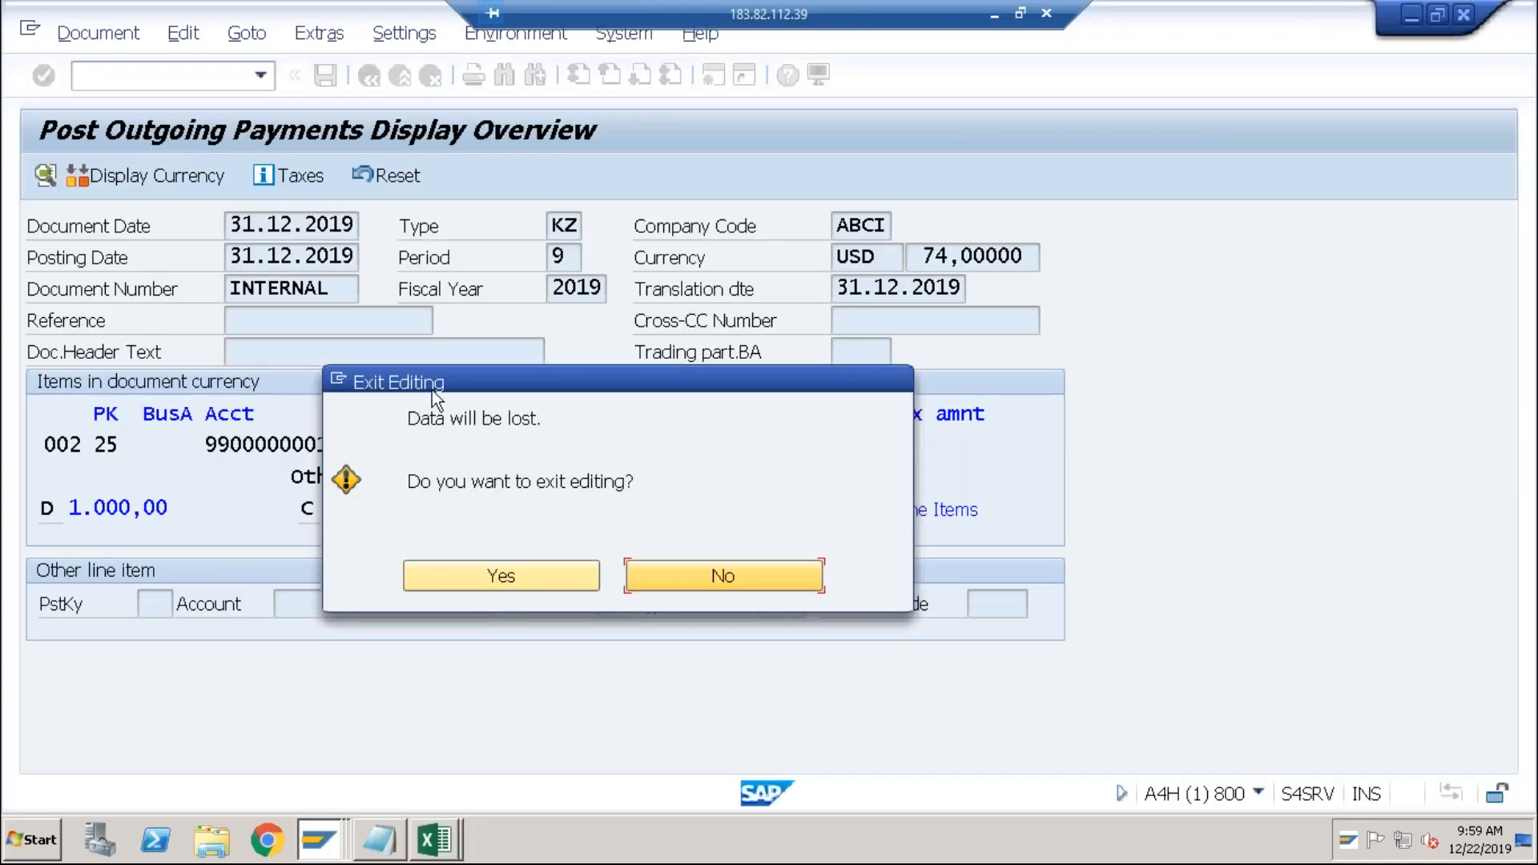
left_click(445, 584)
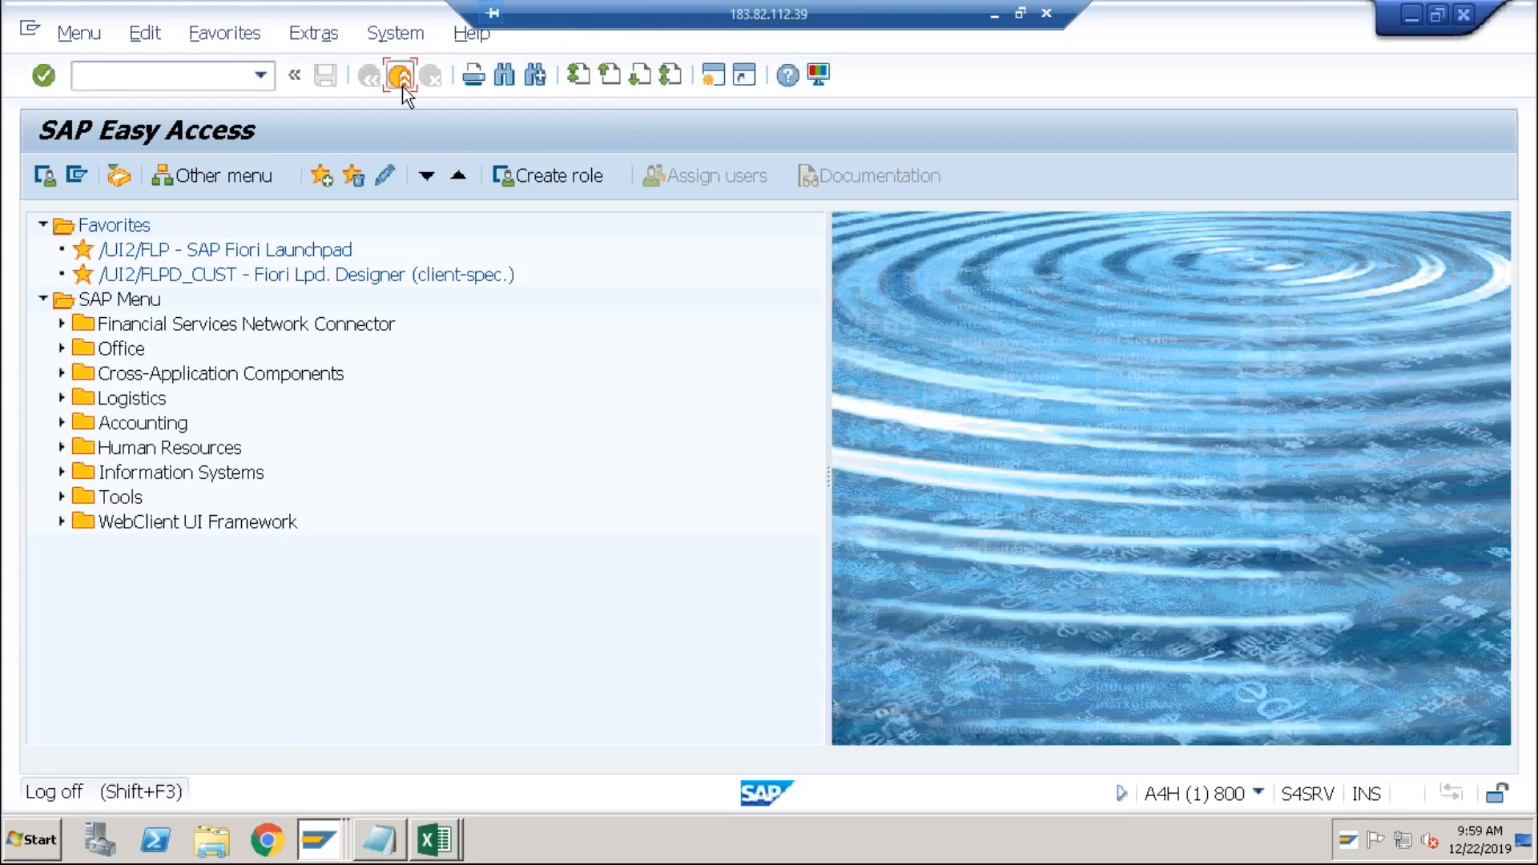
key("alt+Tab")
key("alt+Tab")
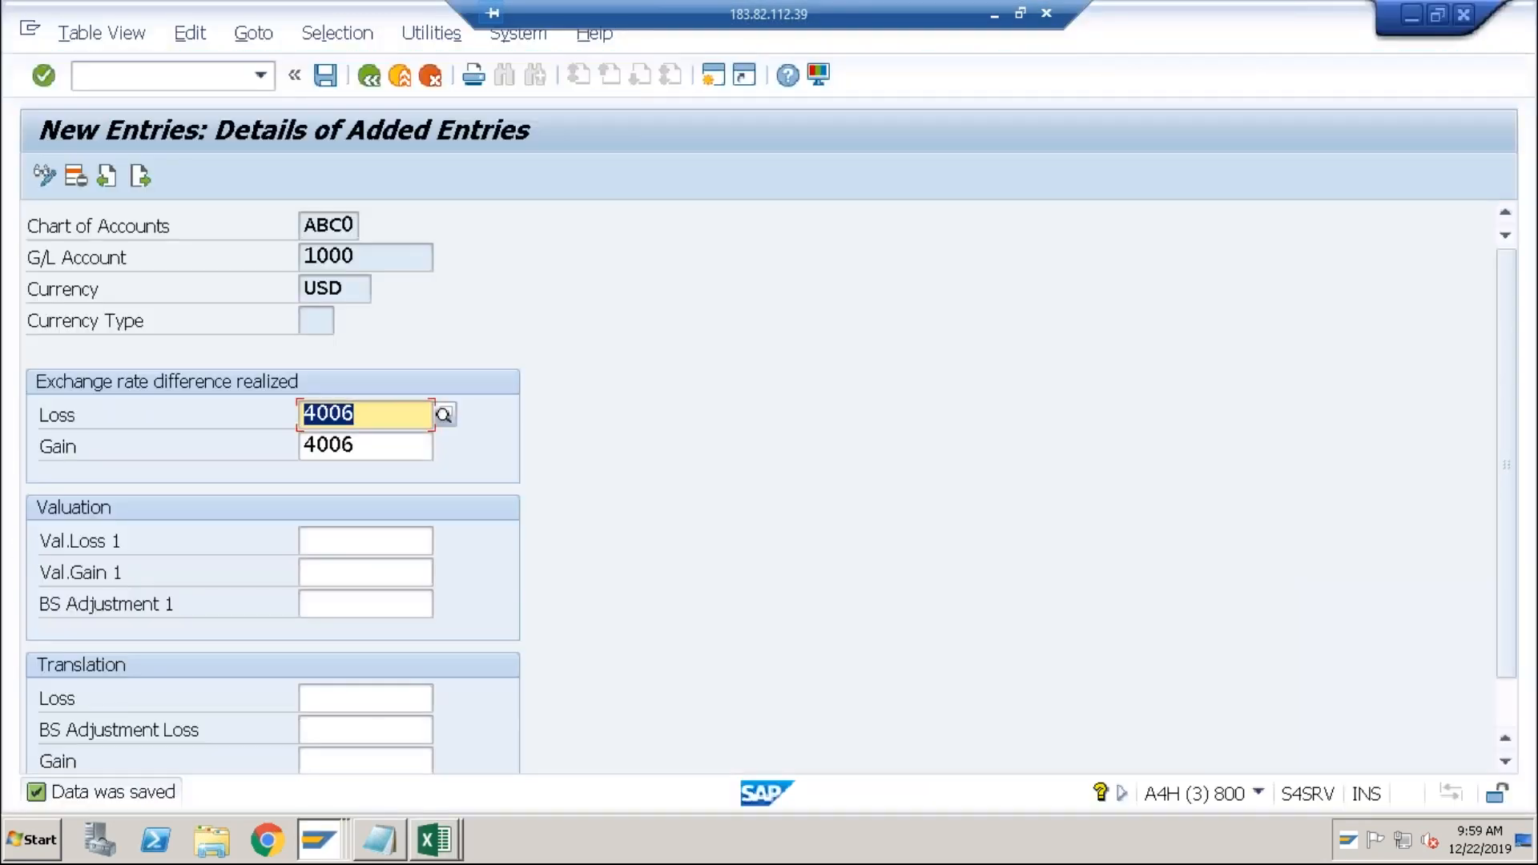
key("alt+Tab")
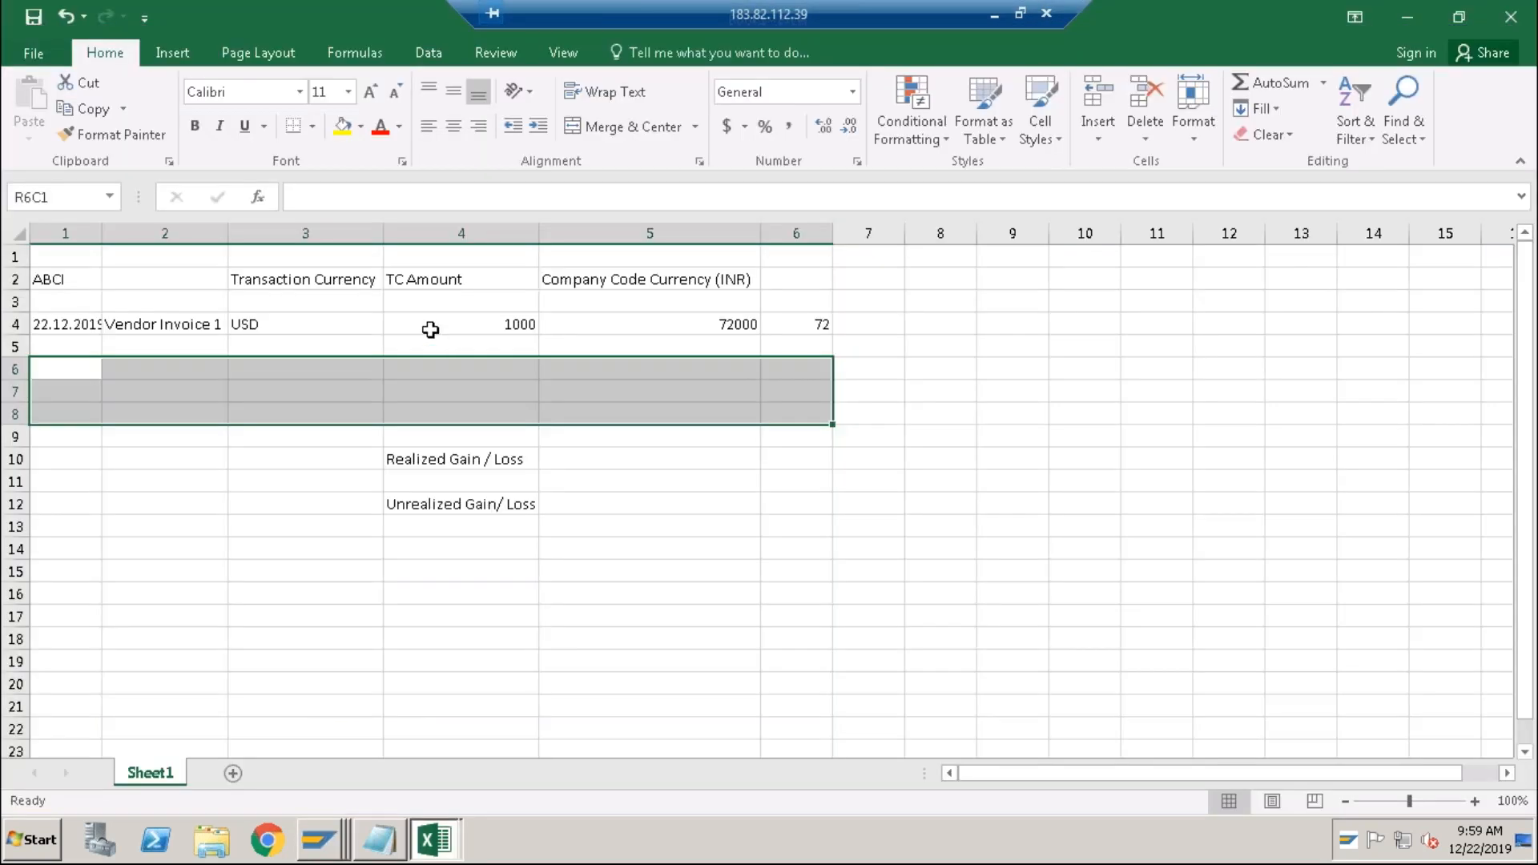
Enter date 31.12.2019 in R15C1 and exchange rate 74 in R15C6.
left_click(430, 328)
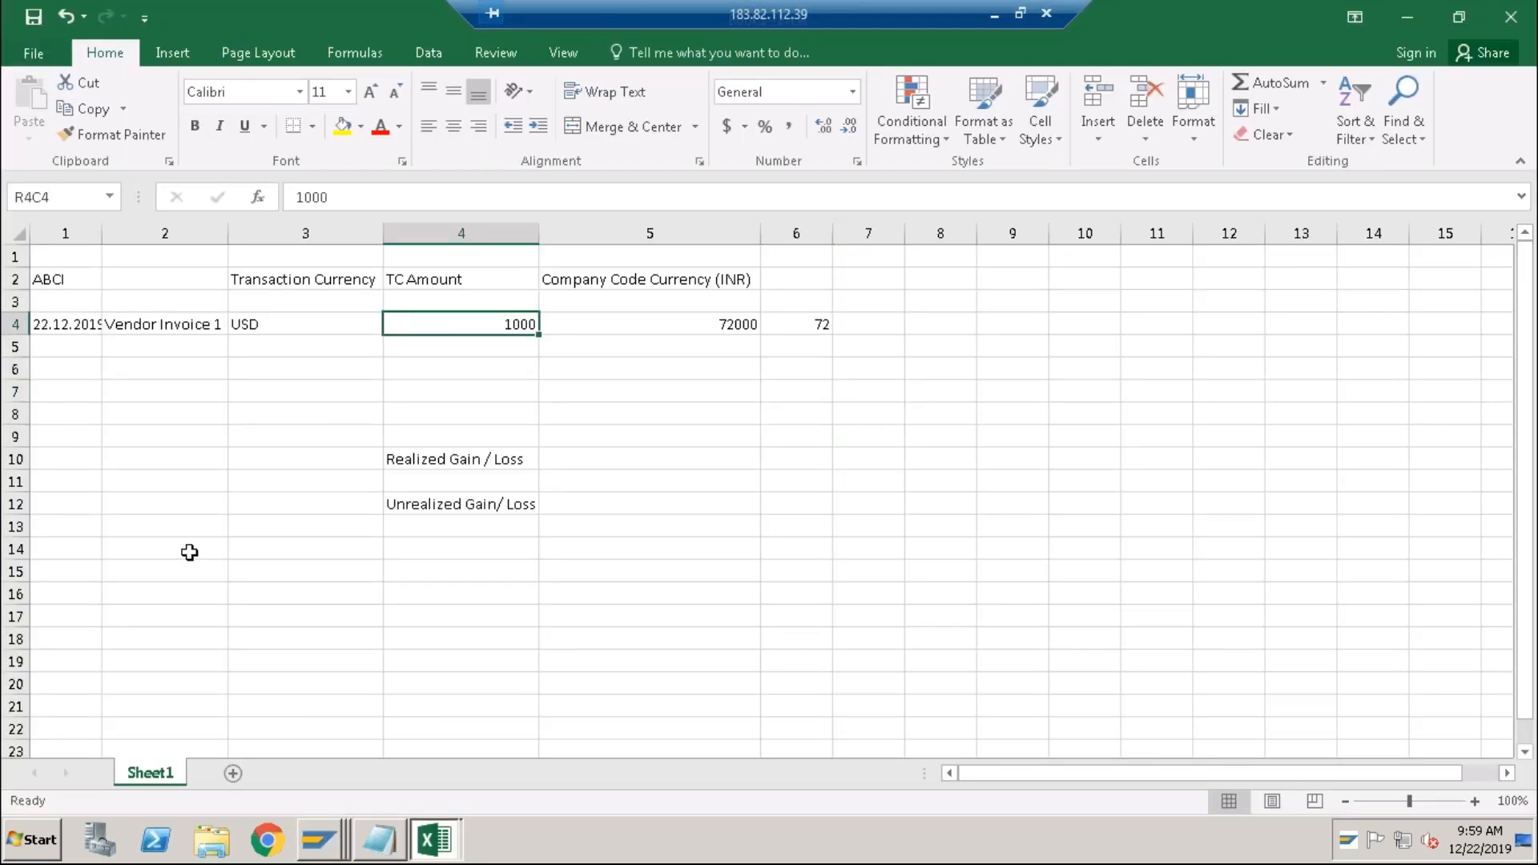
left_click(82, 574)
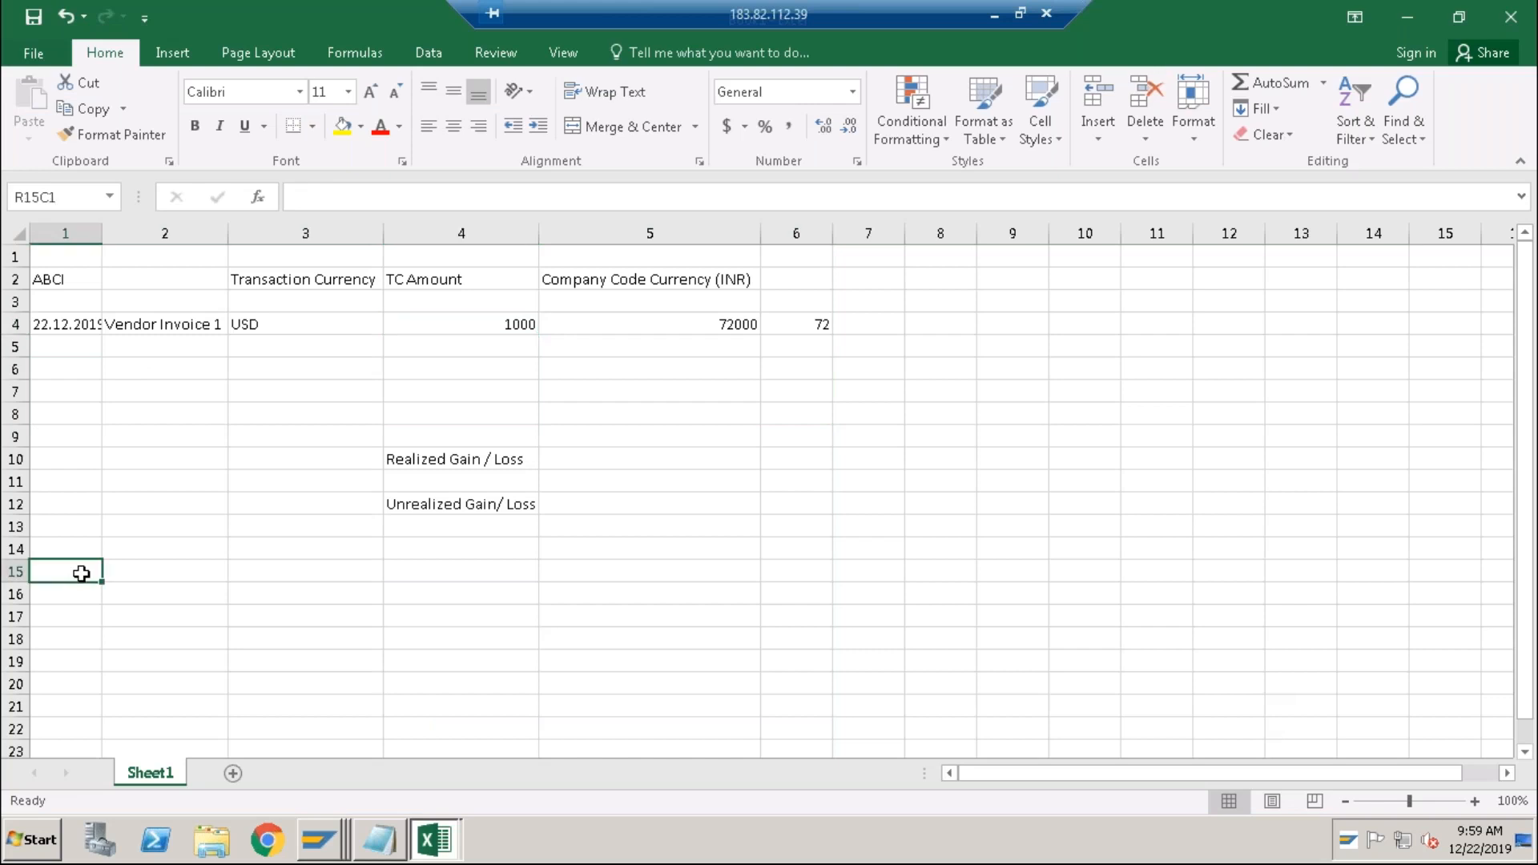
type("31.12.2019")
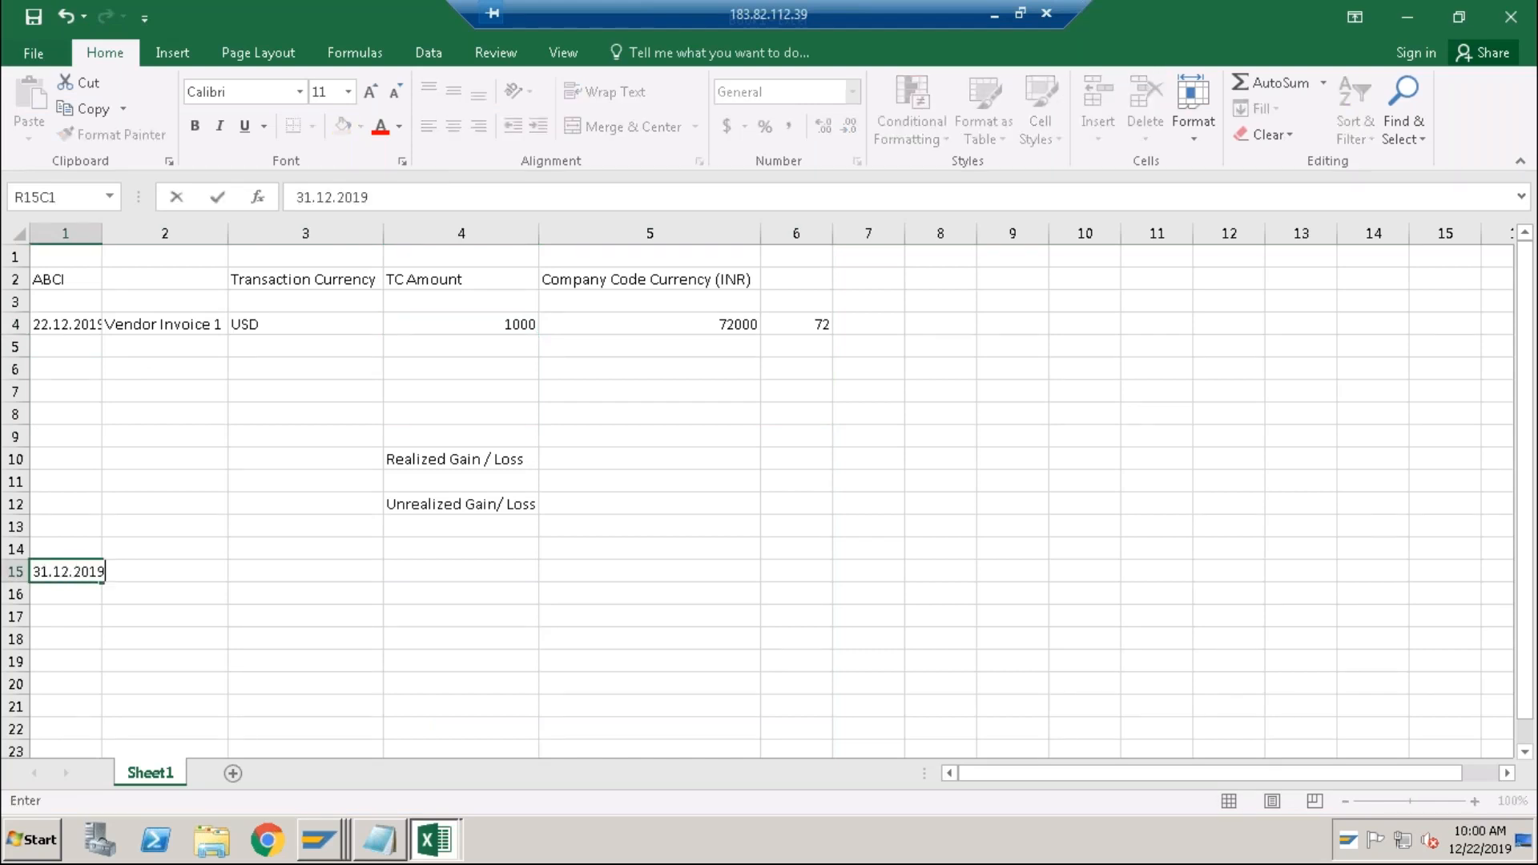
key("Return")
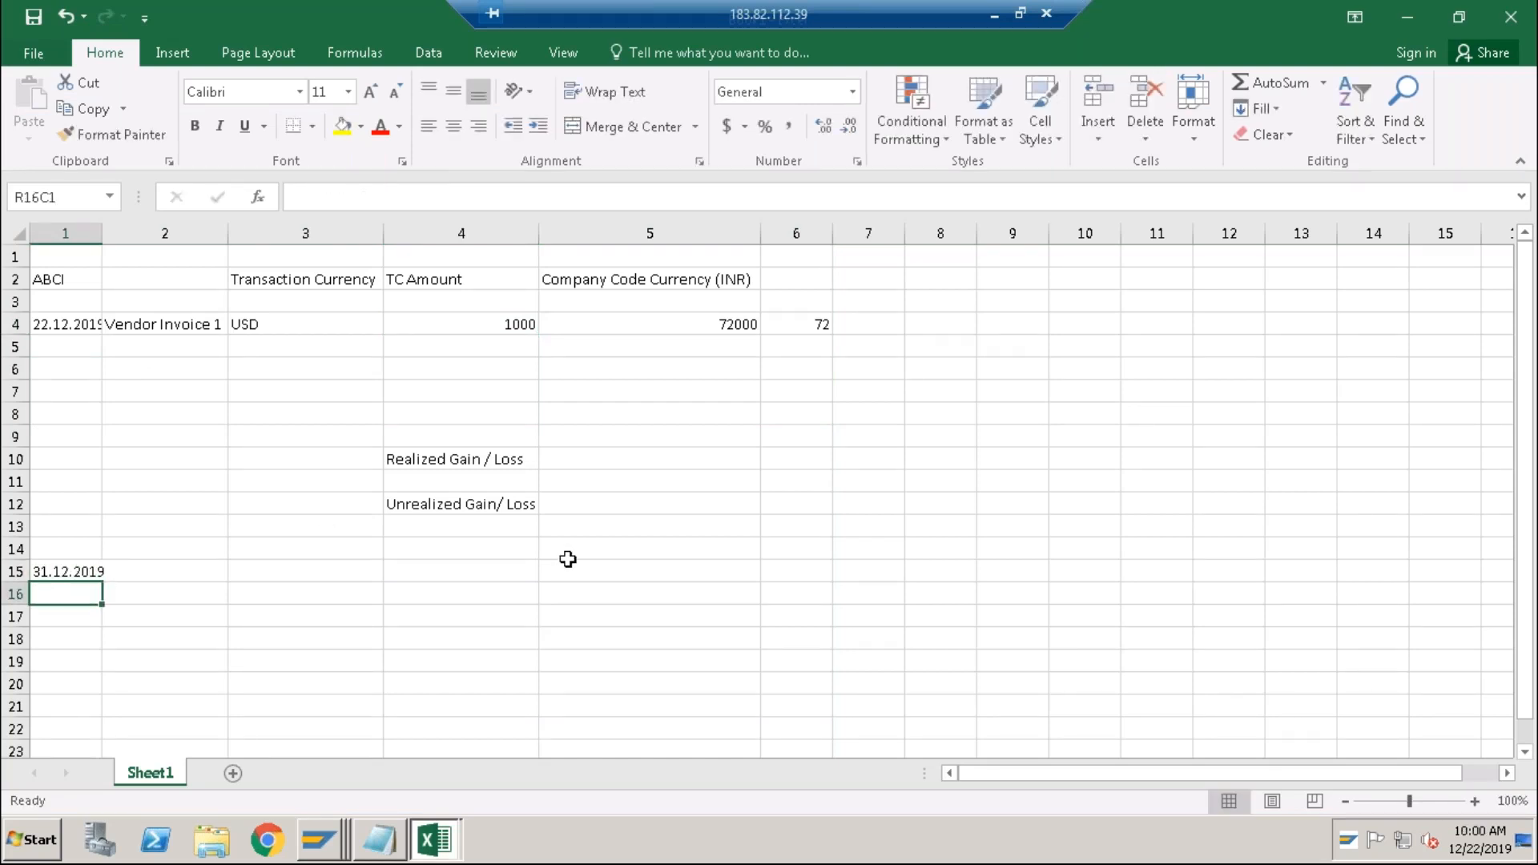
left_click(875, 574)
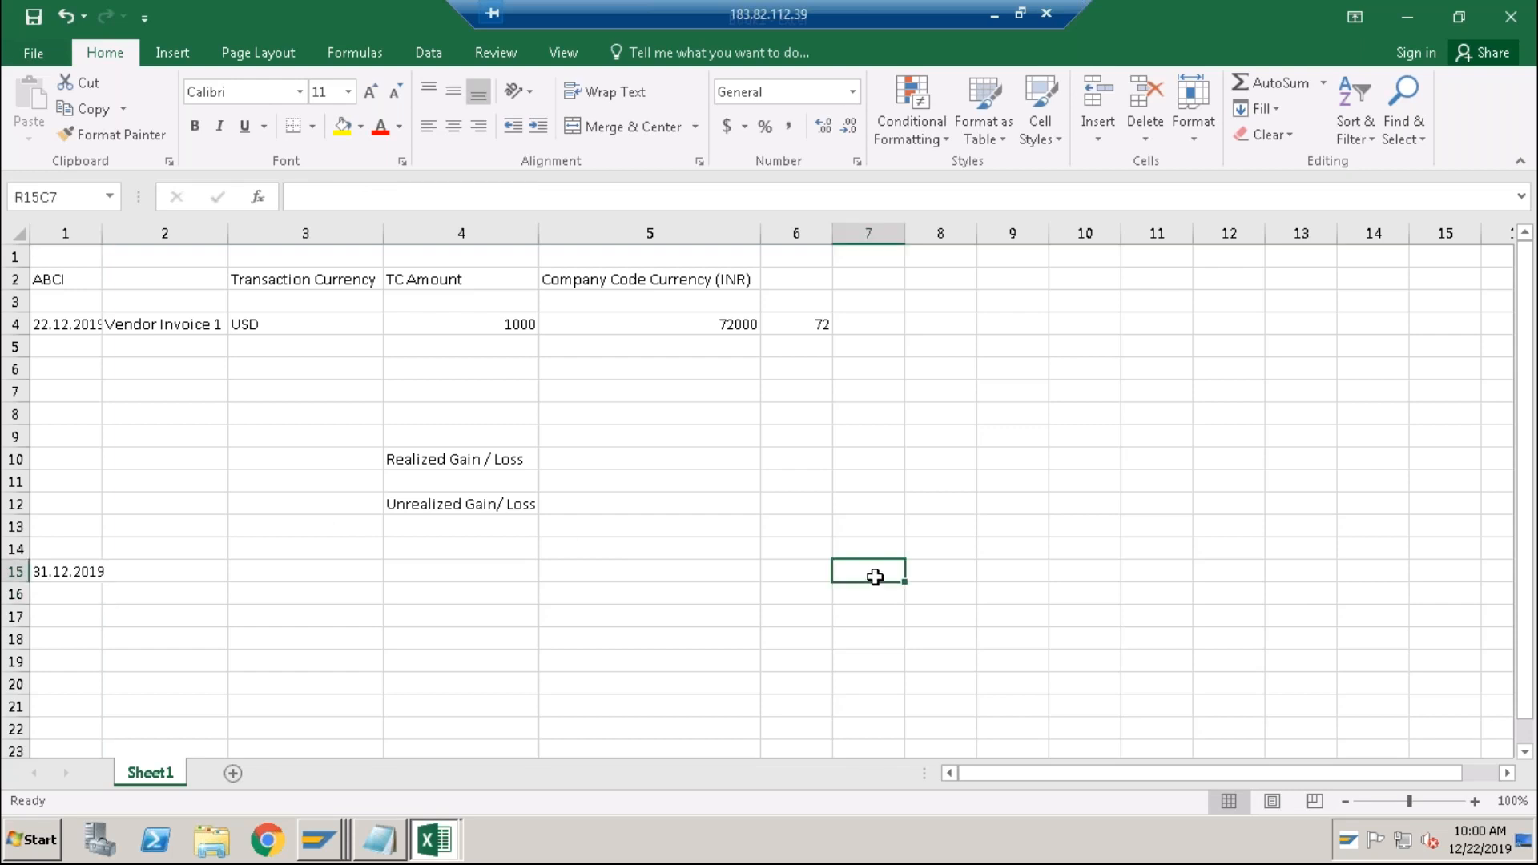
left_click(801, 571)
type("74")
key("Return")
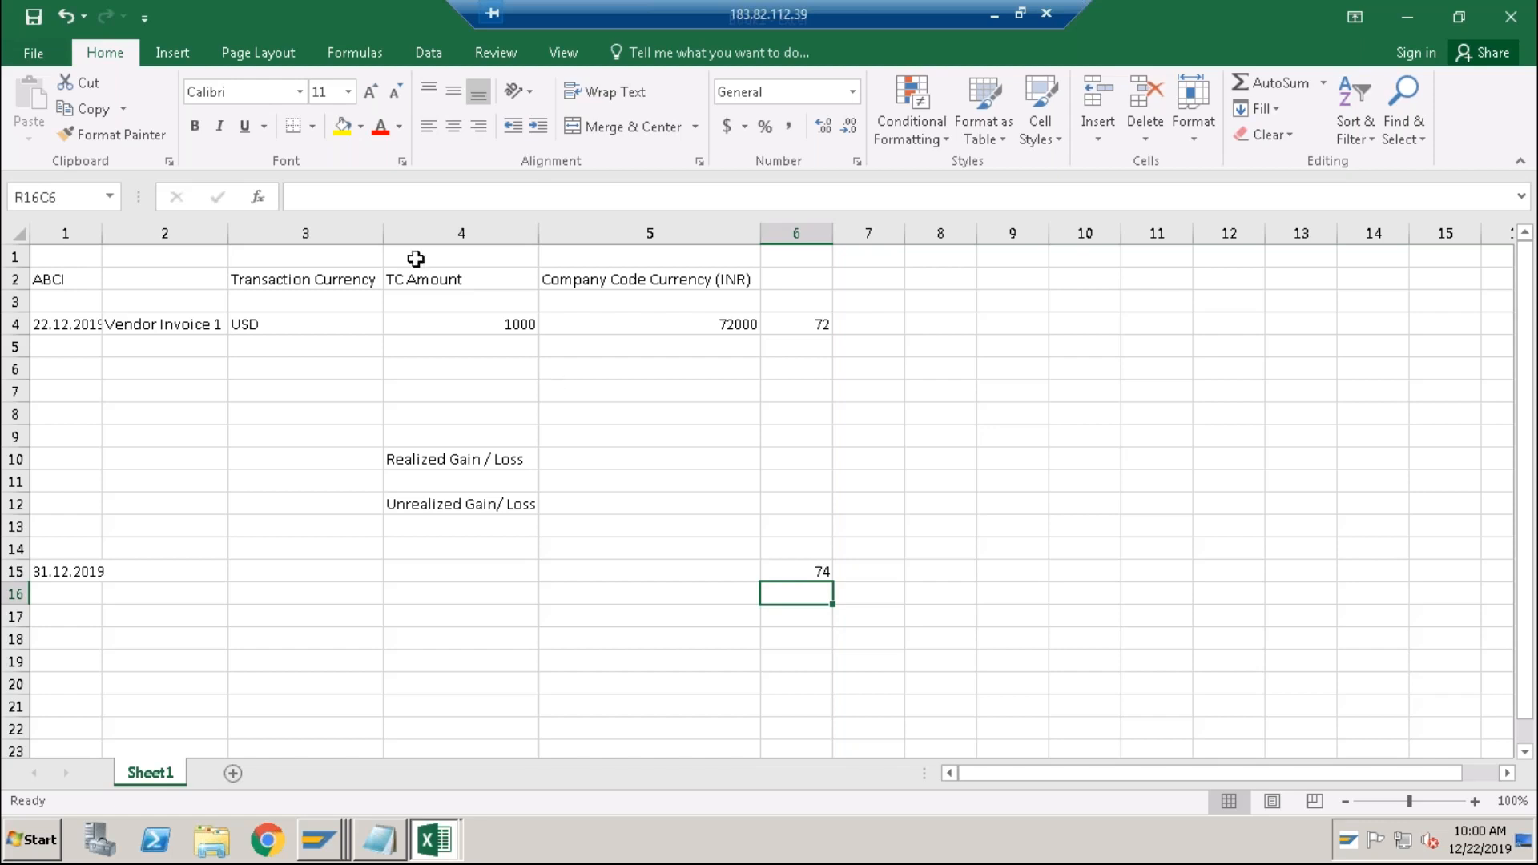
Enter transaction amount 1000 in R15C4 of the 31.12.2019 row.
left_click(86, 330)
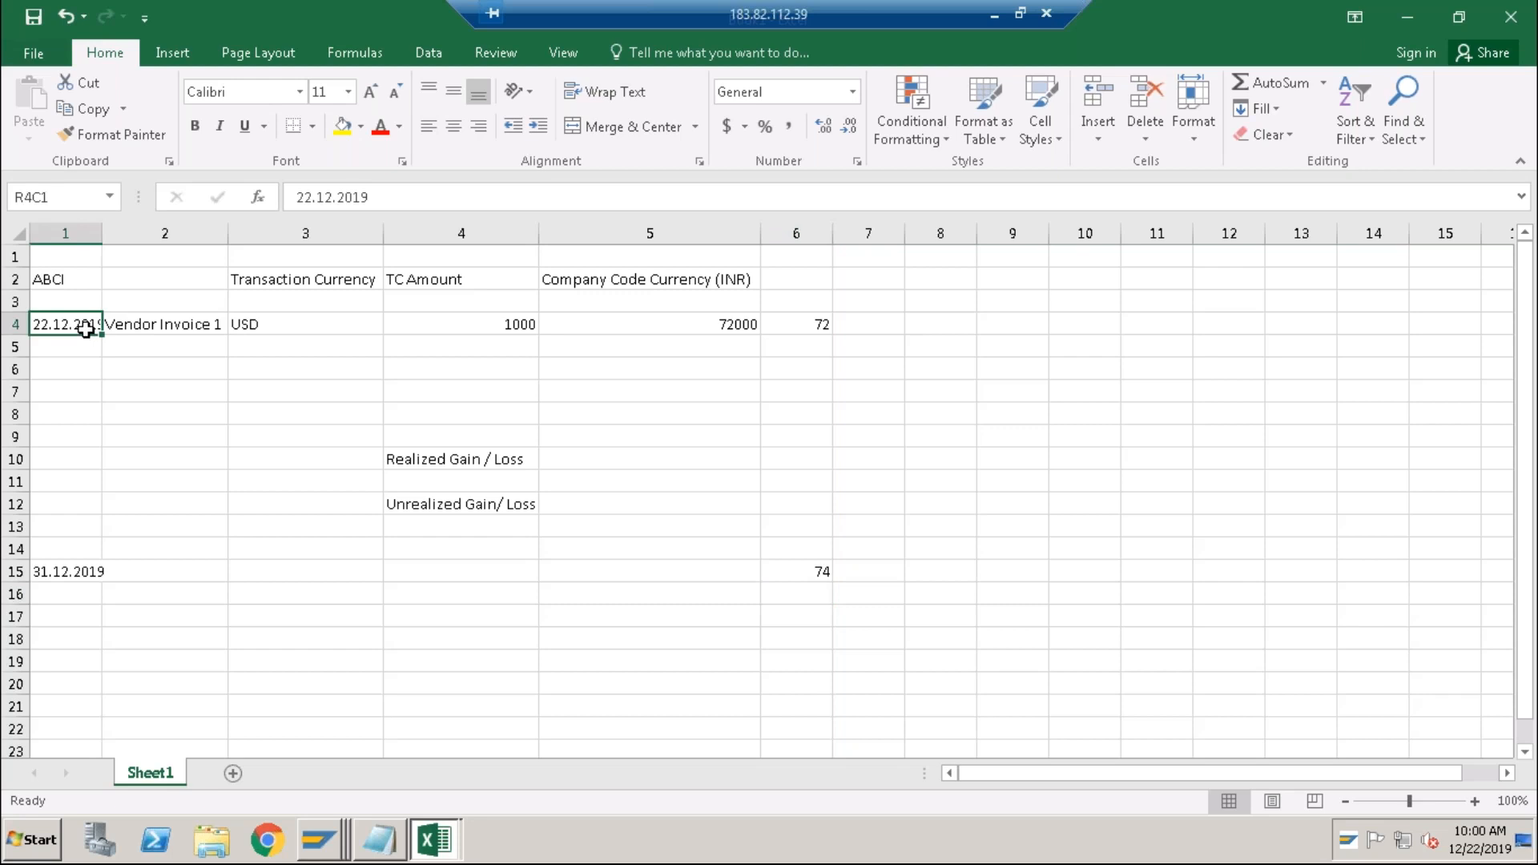
left_click(570, 571)
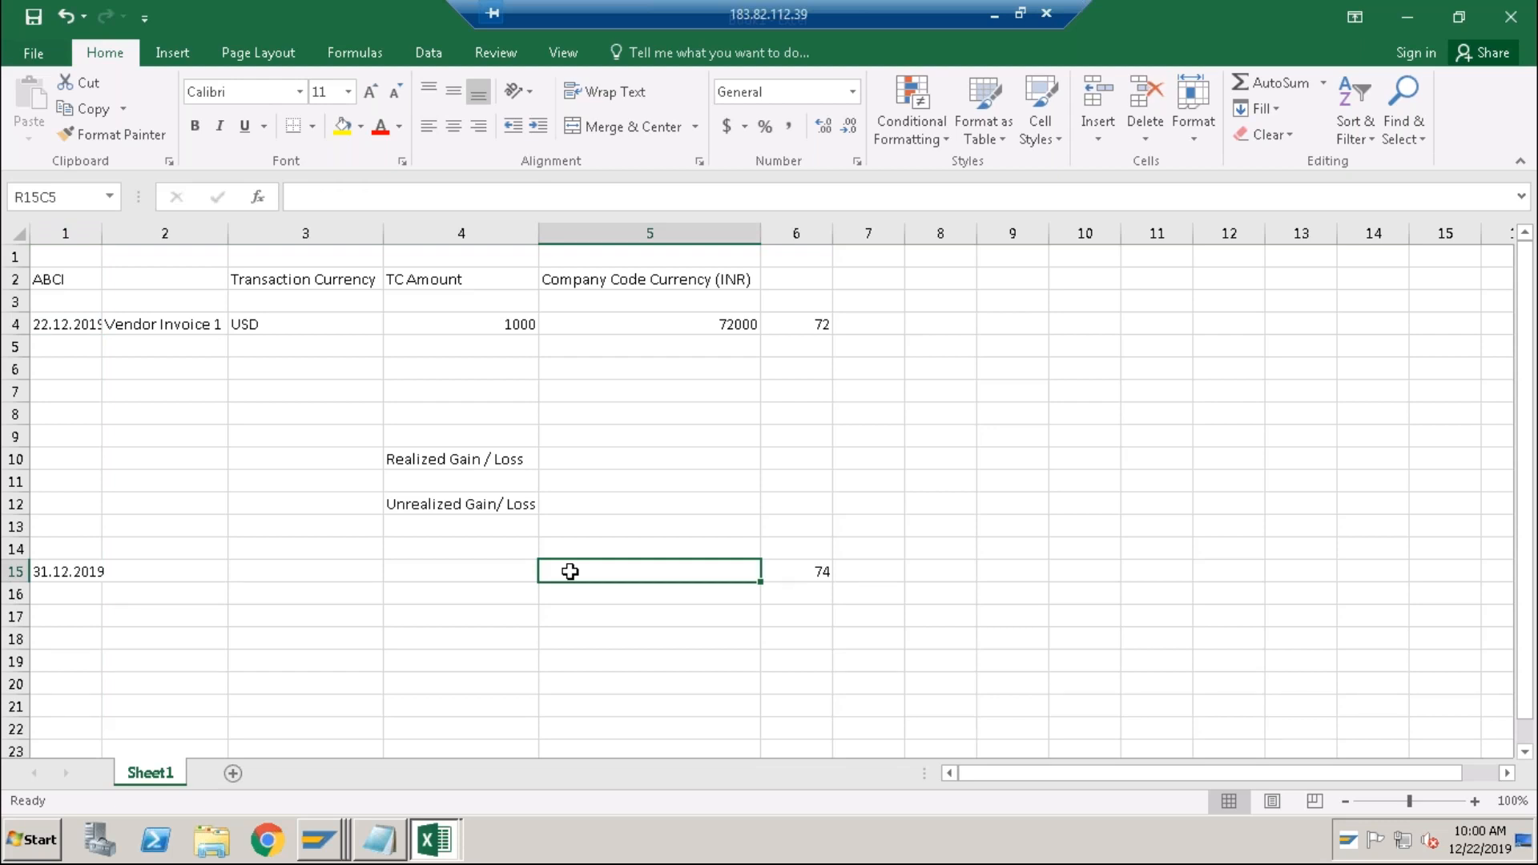
left_click(509, 572)
type("1000")
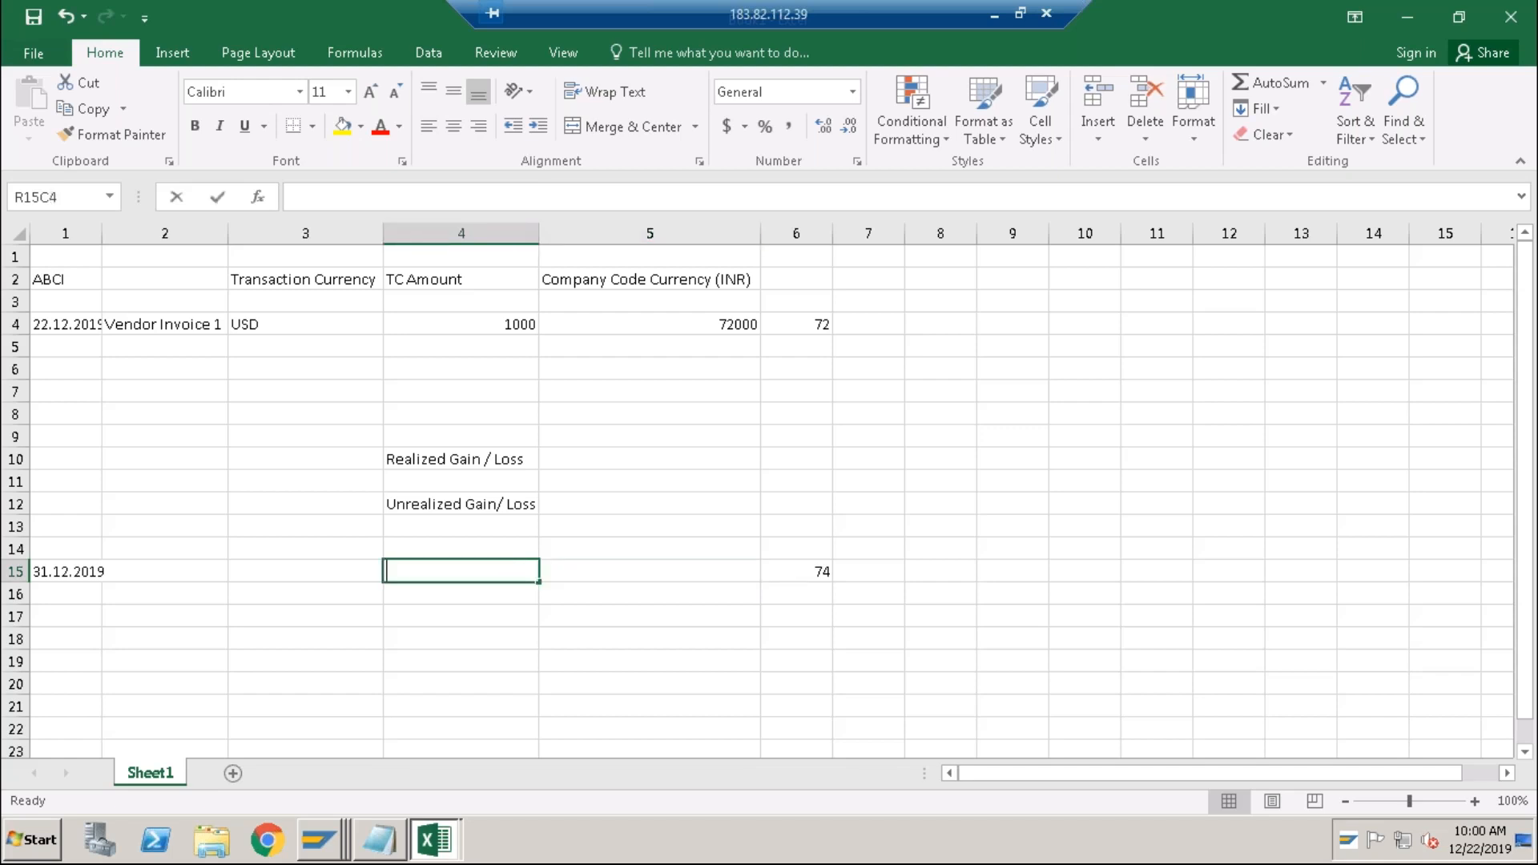
left_click(563, 571)
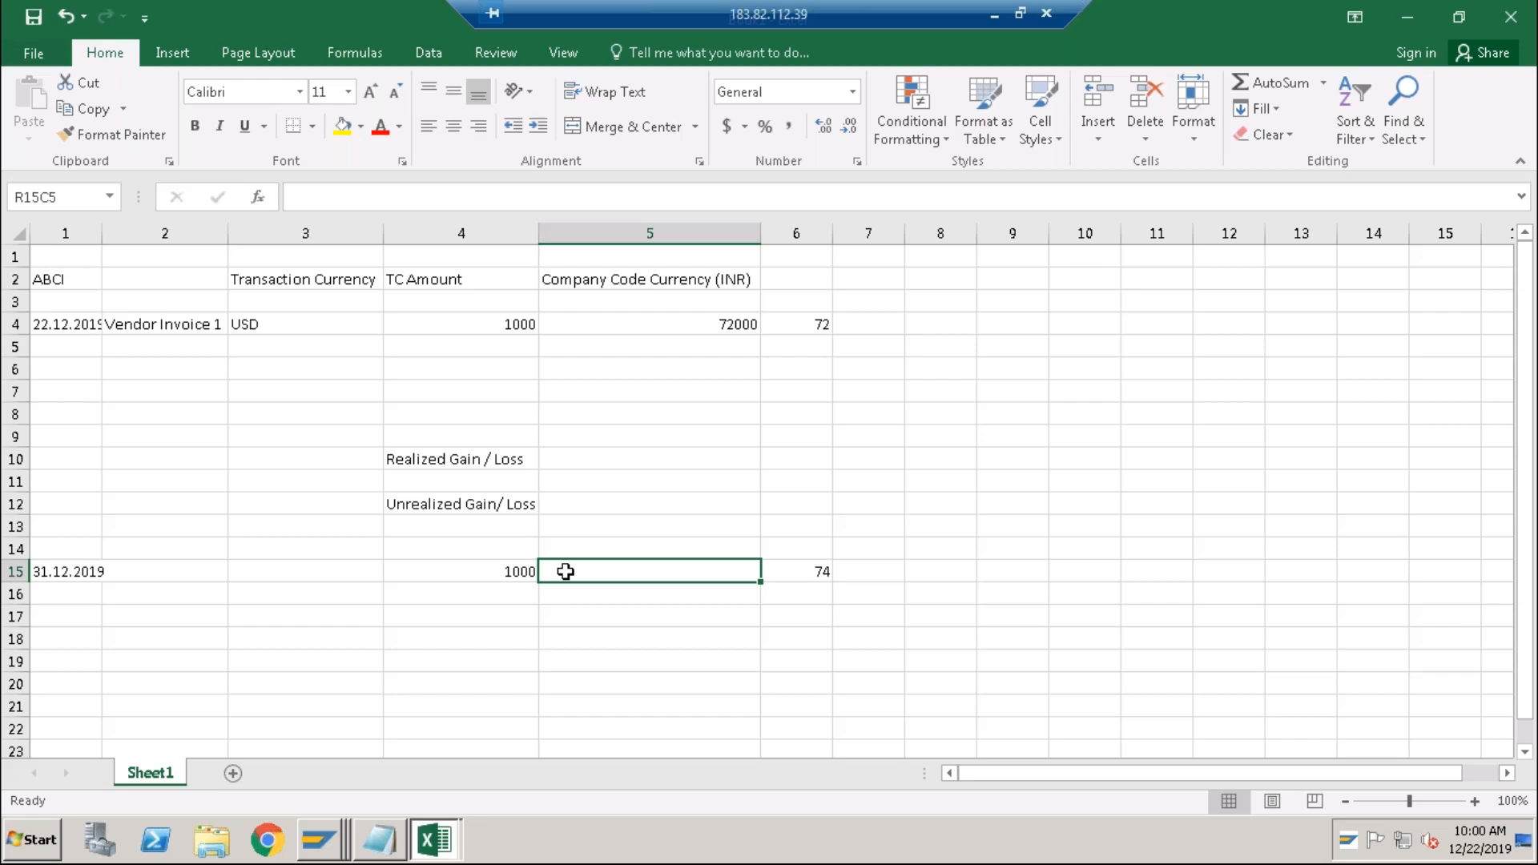
After checking the R4C5 formula, type the note '72 or 74?' in R15C5.
left_click(732, 325)
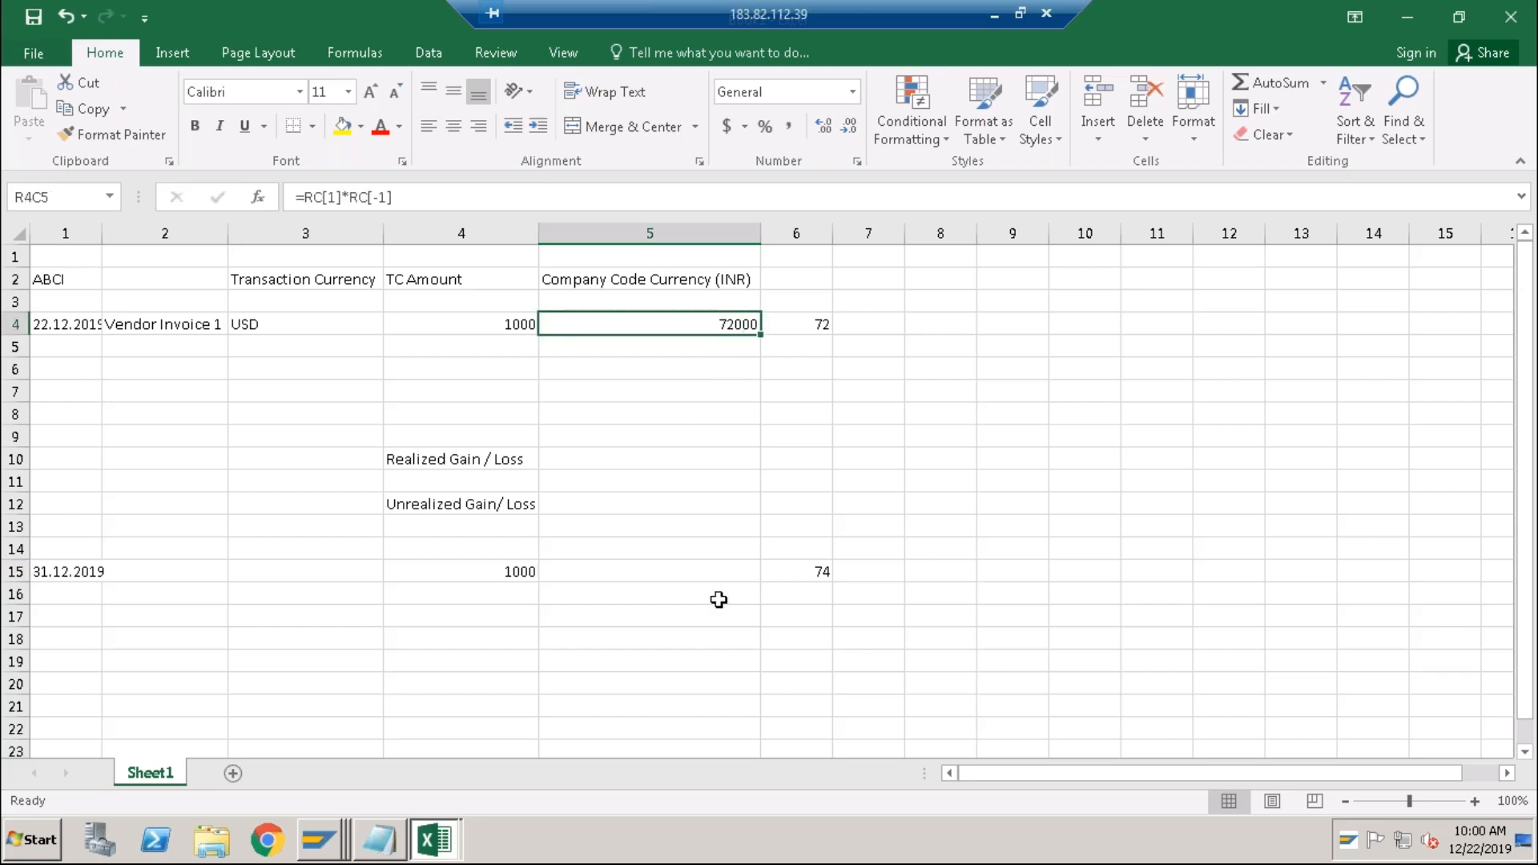
left_click(694, 570)
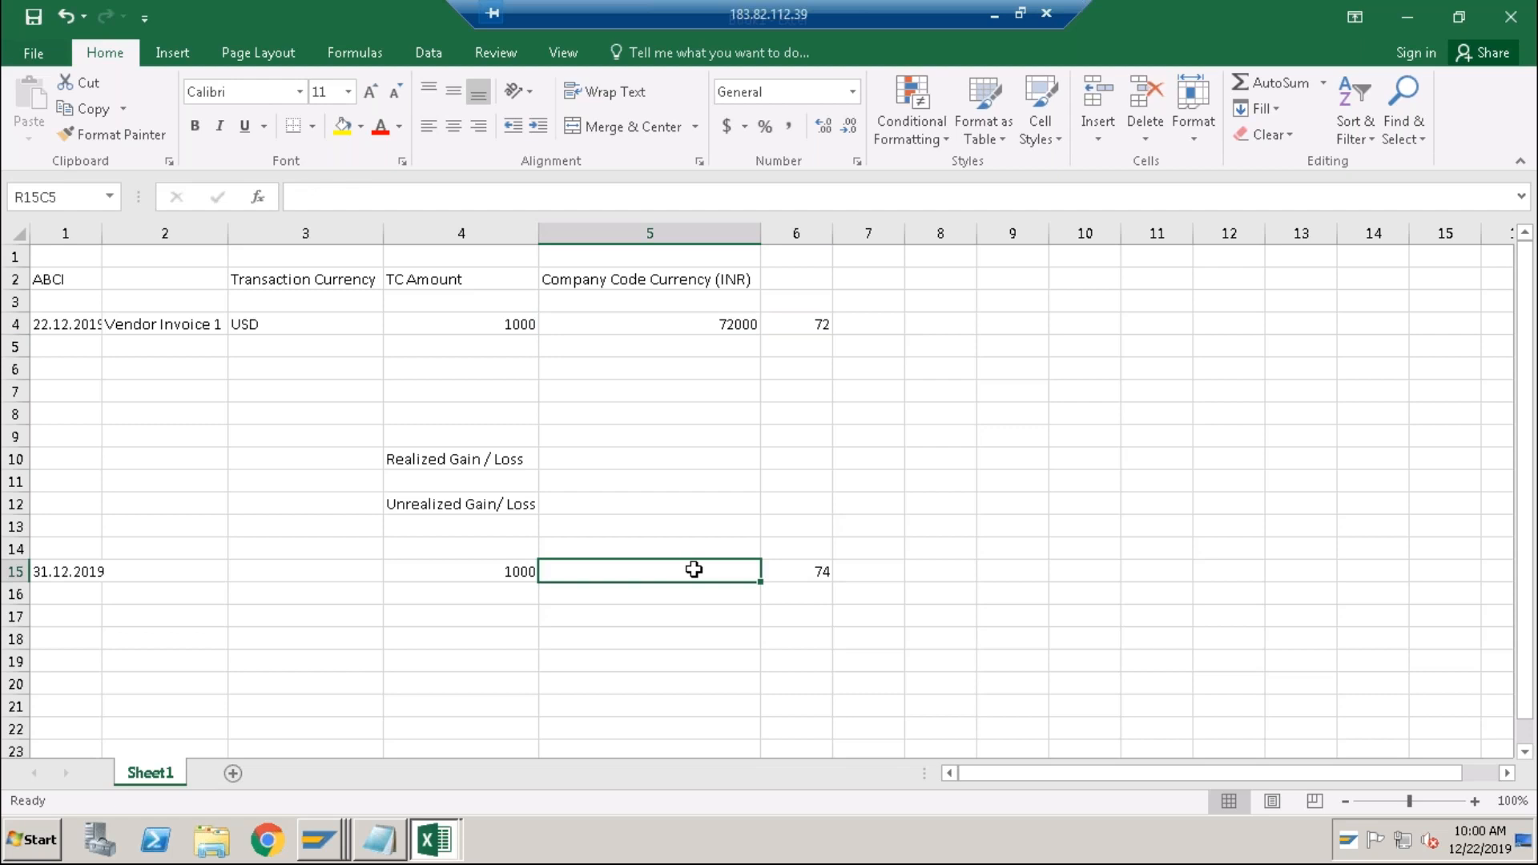
type("72 or 74?")
key("Return")
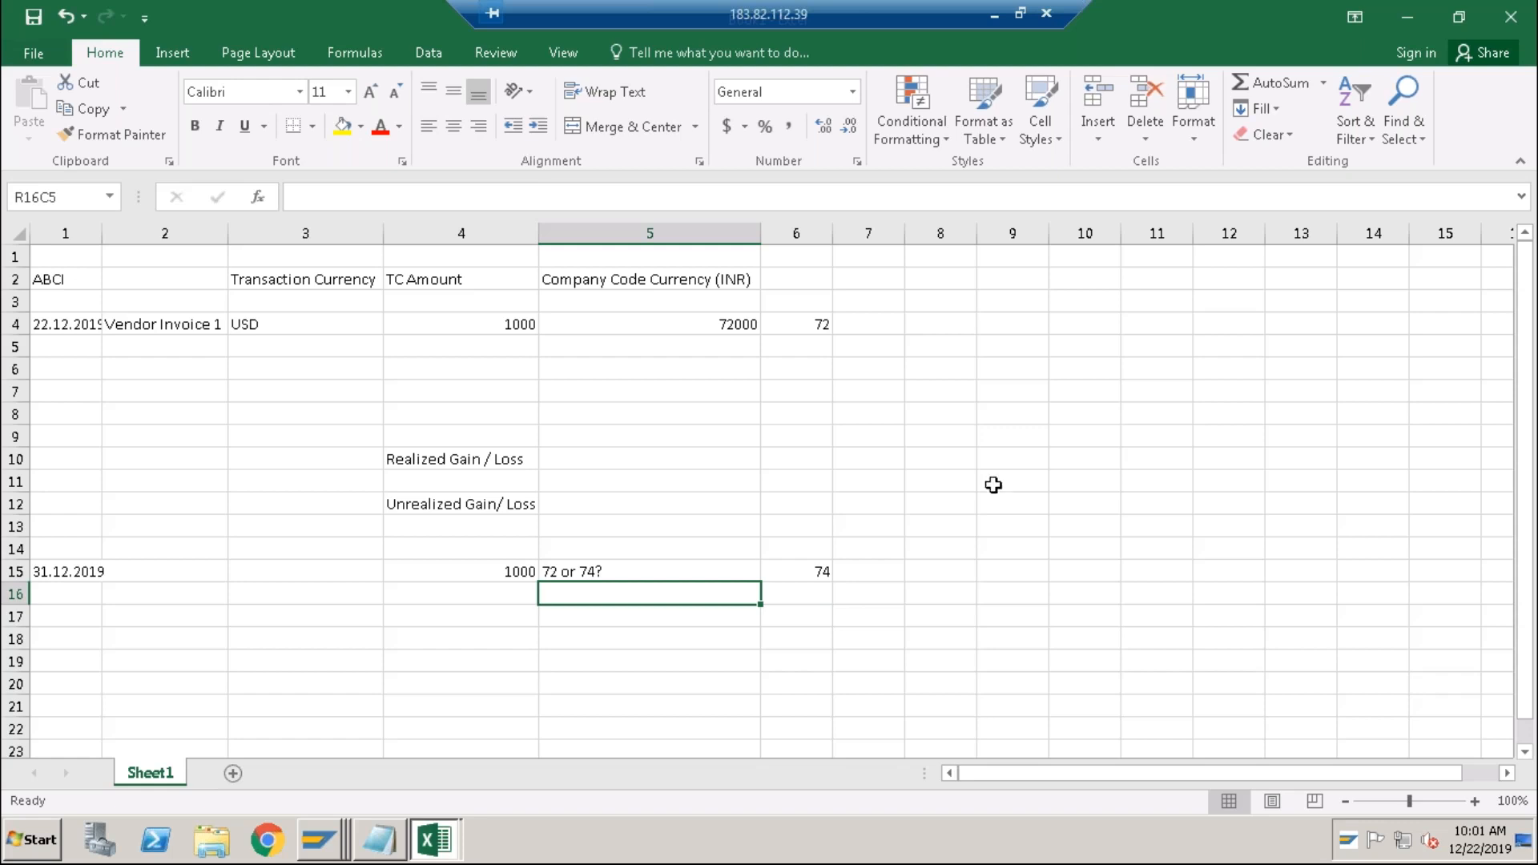
left_click(1086, 482)
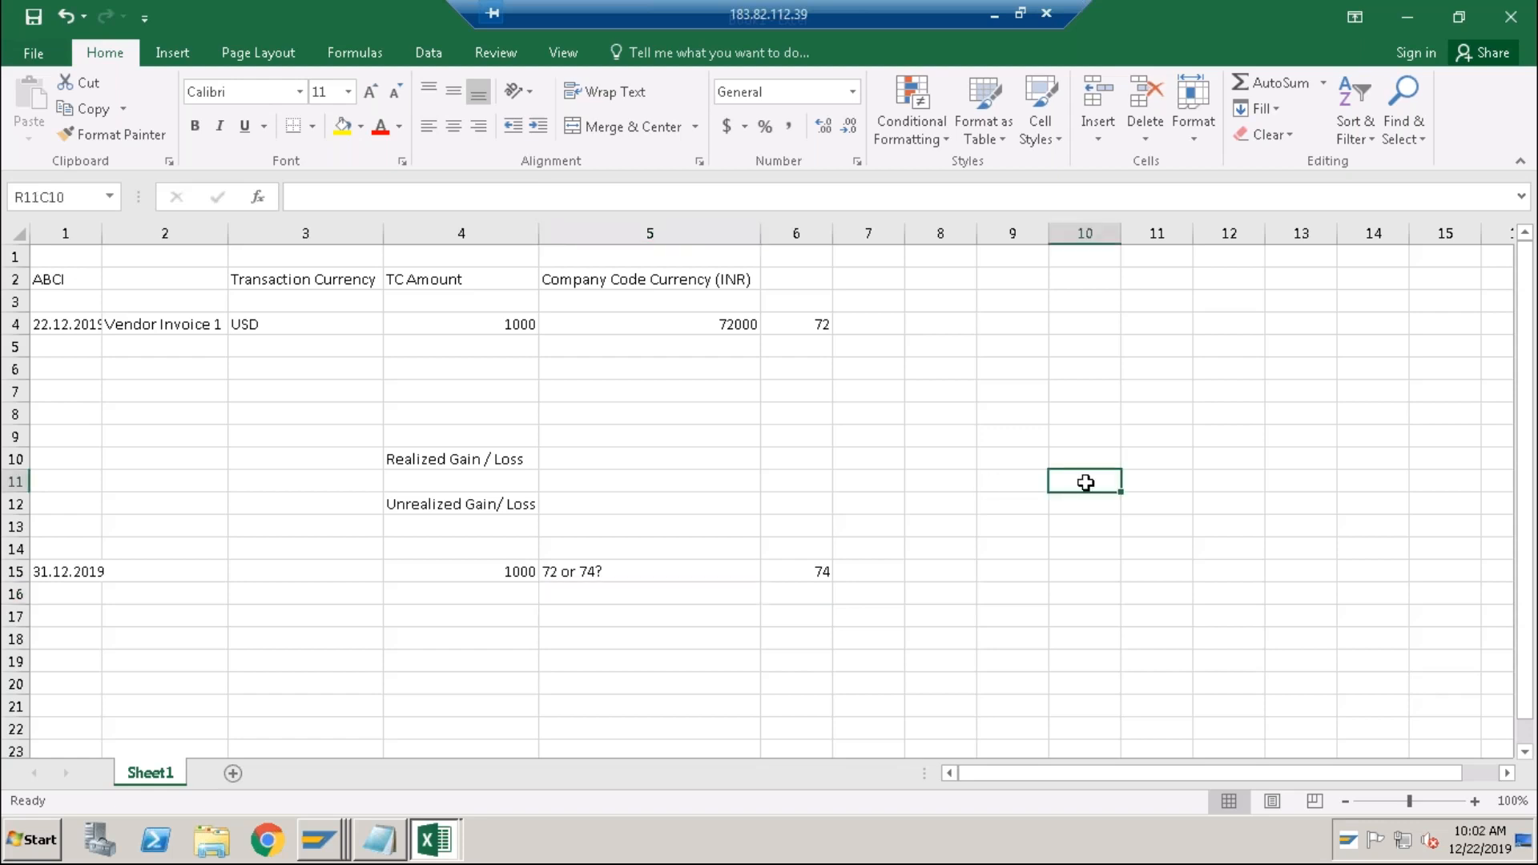
Enter the first example in row 11: 100 USD, rate 72, amount 7200.
type("100 USD")
key("Return")
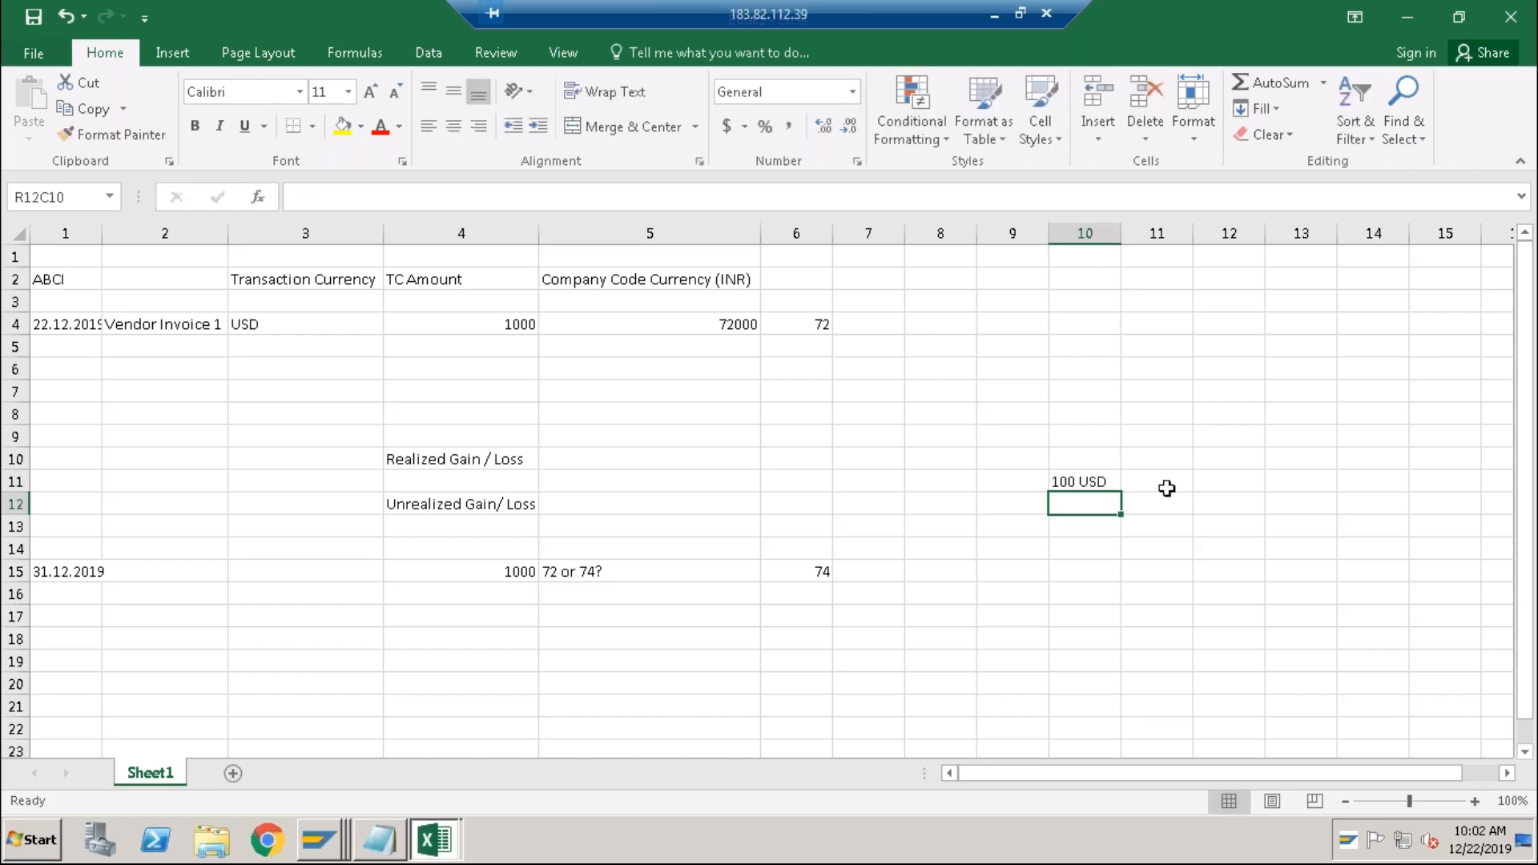
left_click(1167, 488)
left_click(1217, 488)
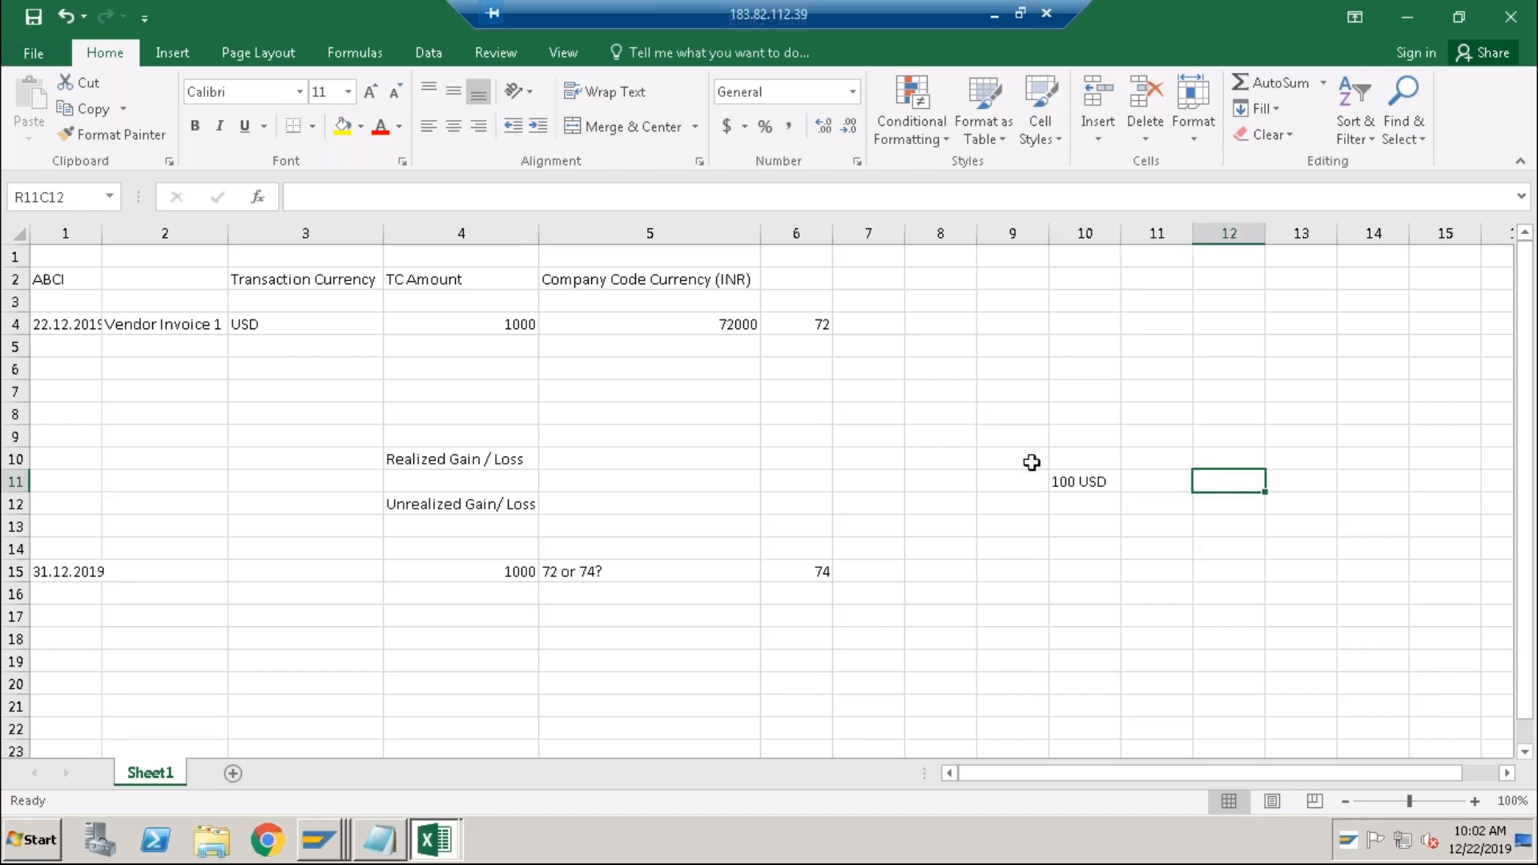
left_click(1152, 480)
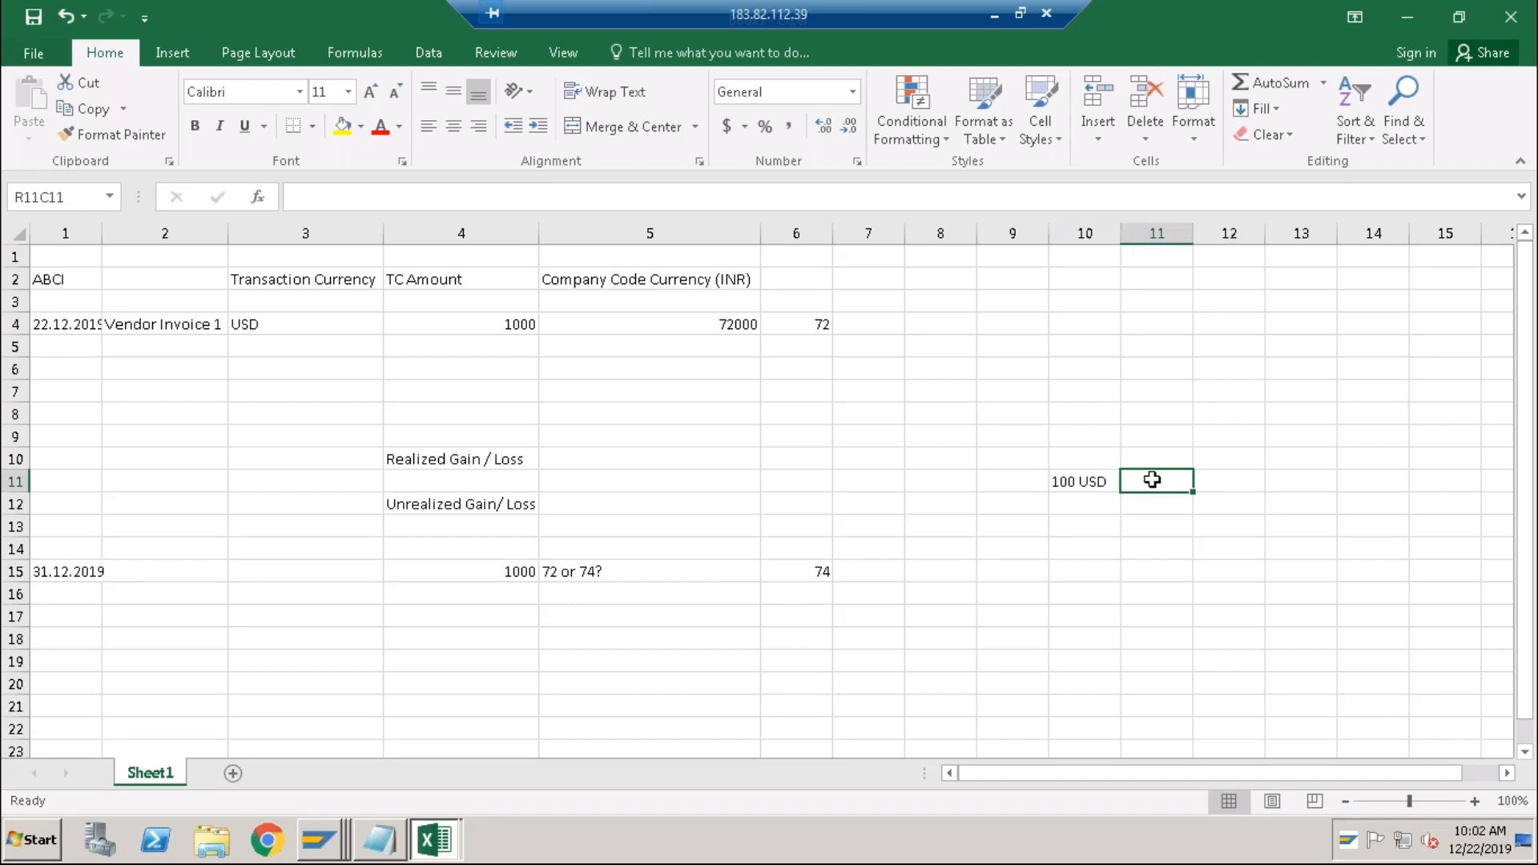
type("72")
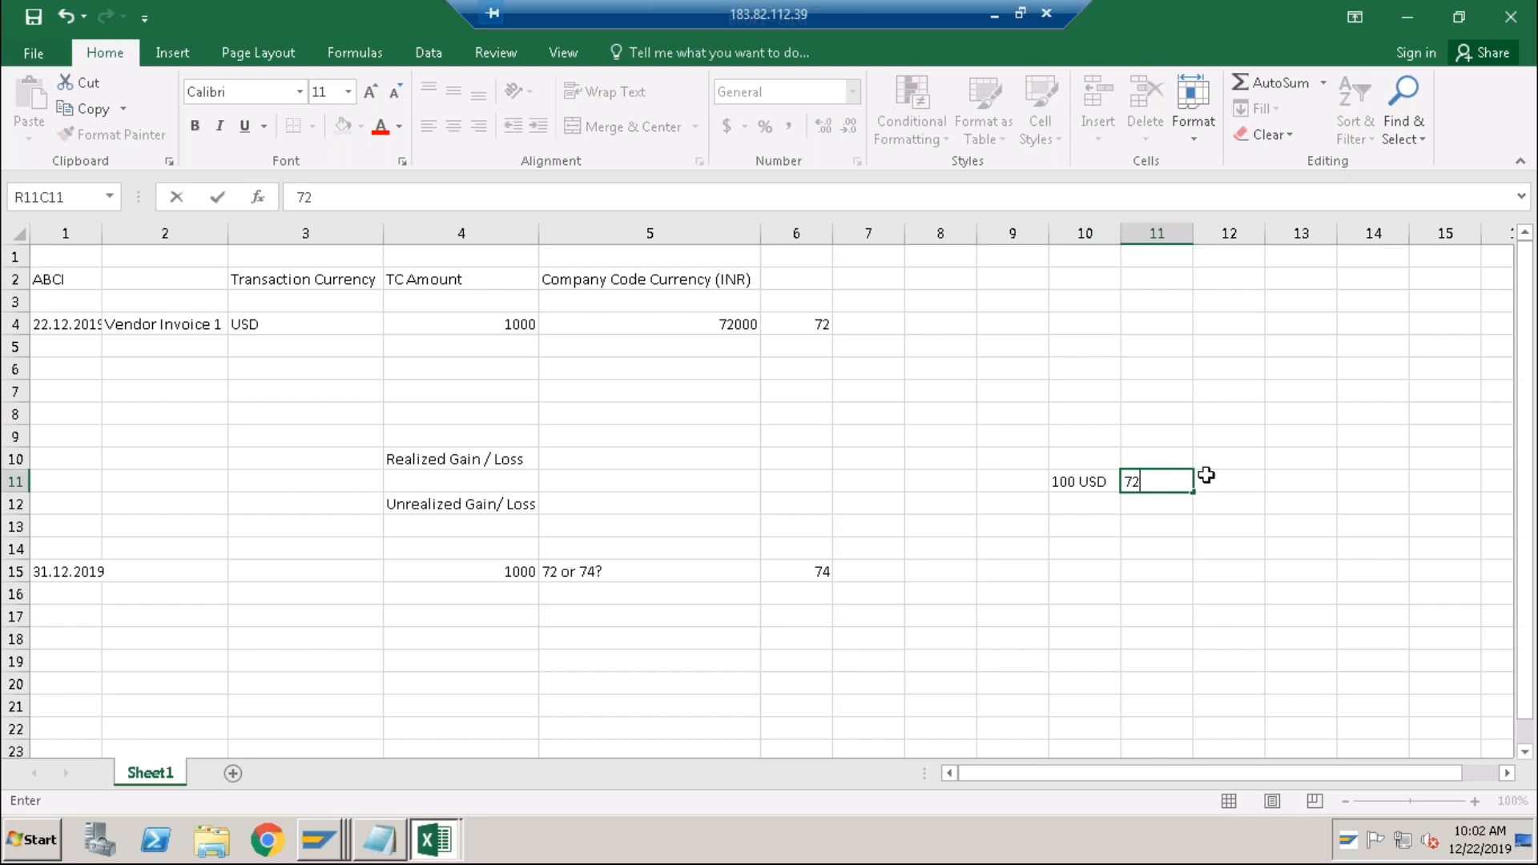
left_click(1211, 478)
type("7200")
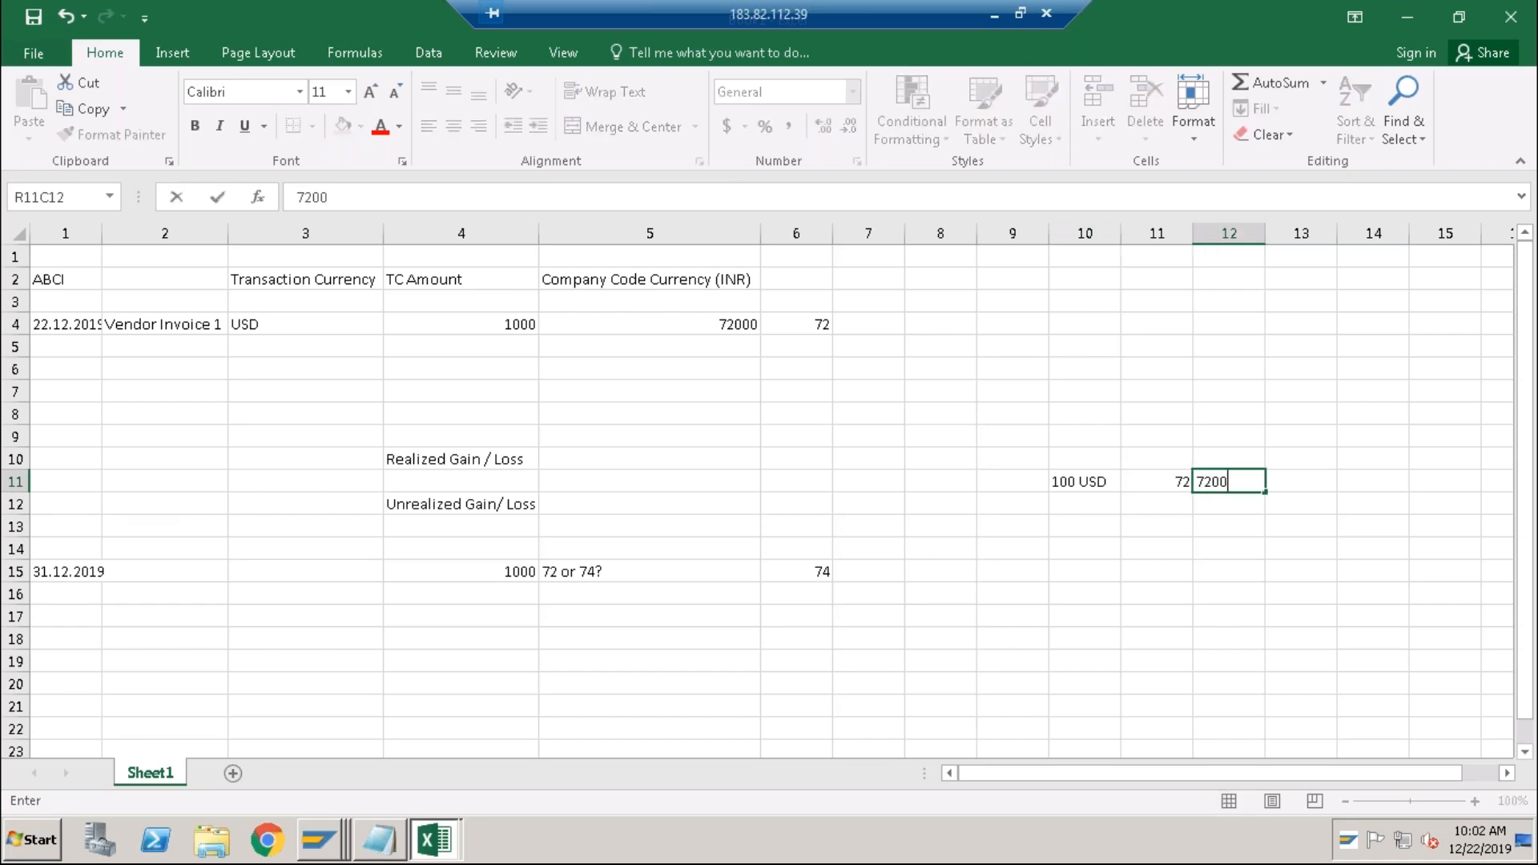
key("Return")
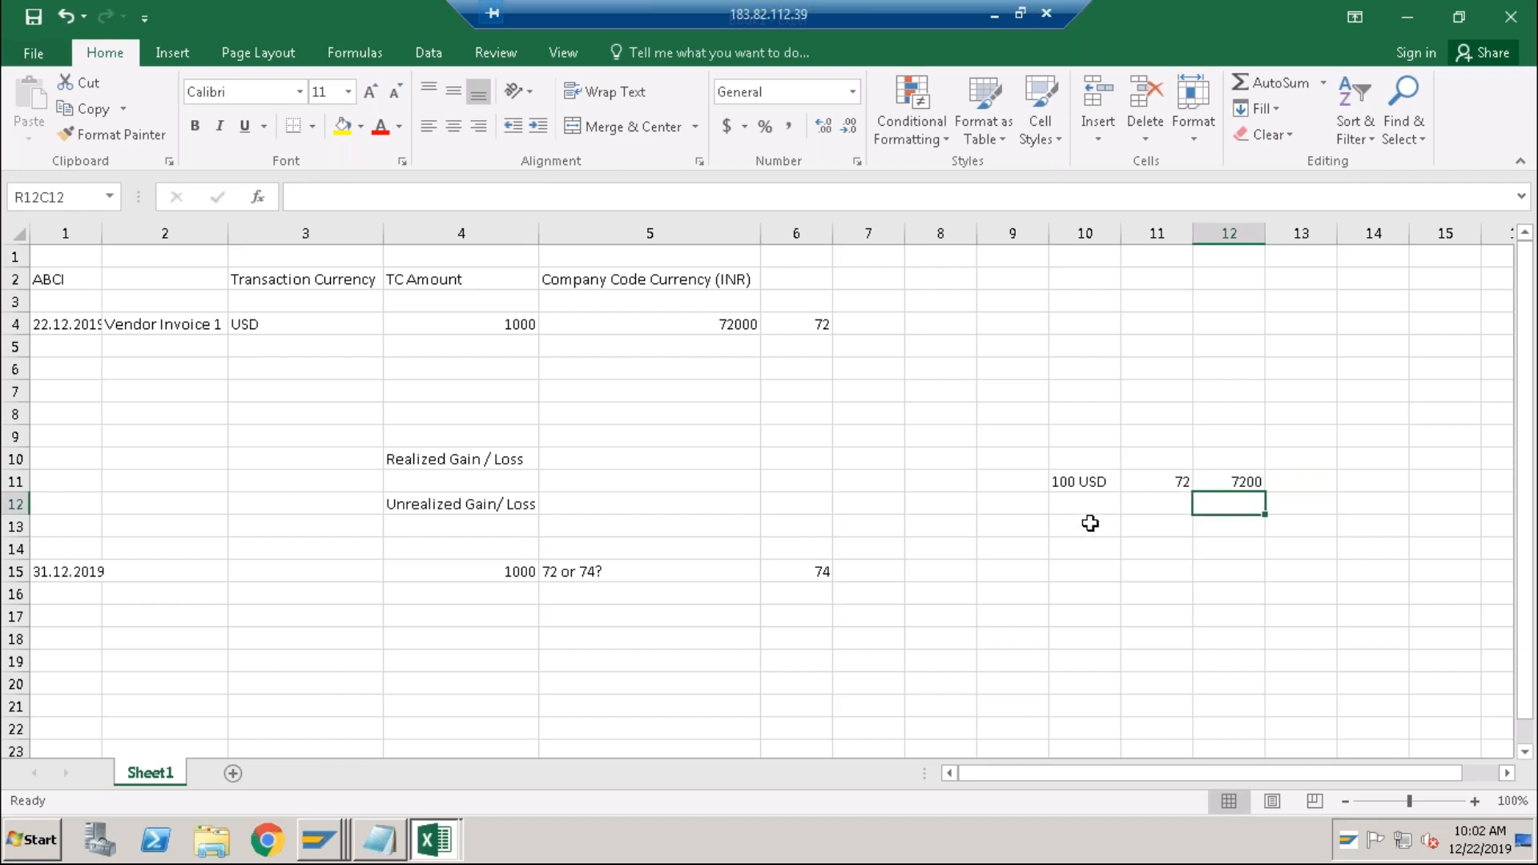
Enter the second example in row 13: 100 USD, rate 74, amount 7400.
left_click(1089, 528)
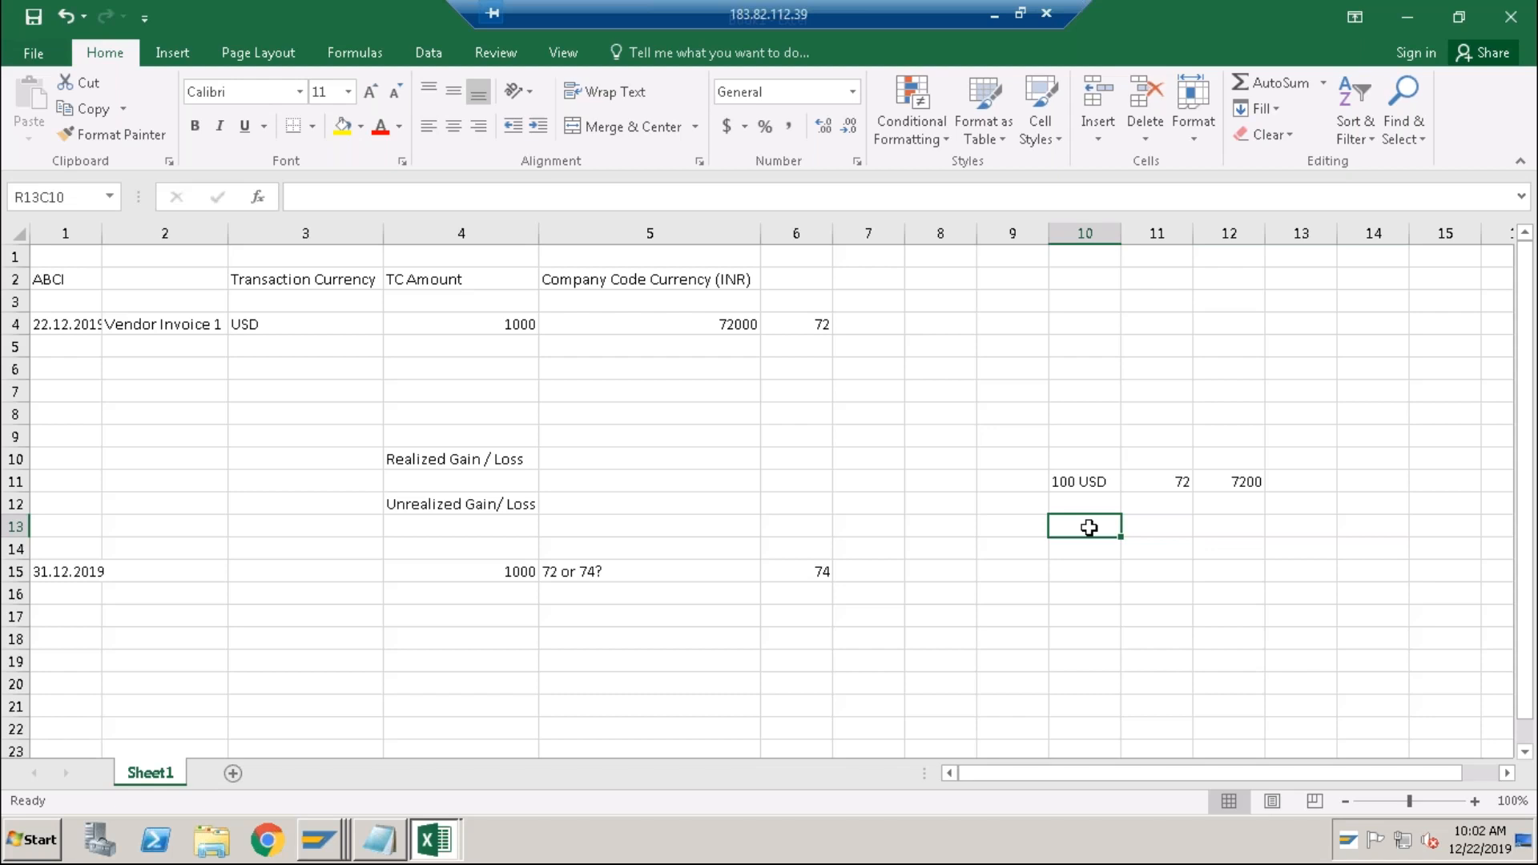
type("100")
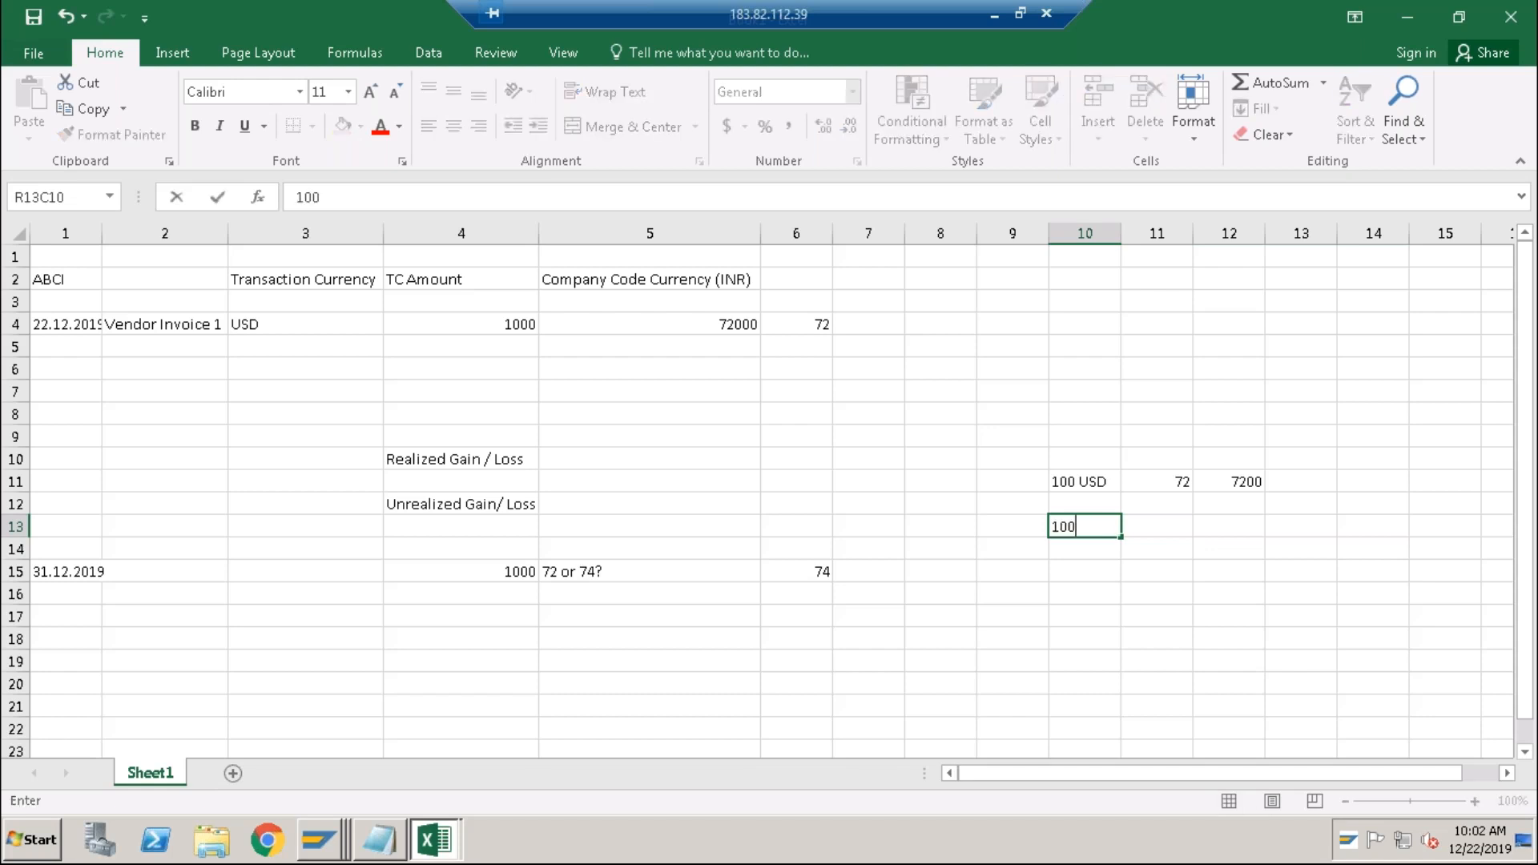
type(" USD")
key("Tab")
key("Tab")
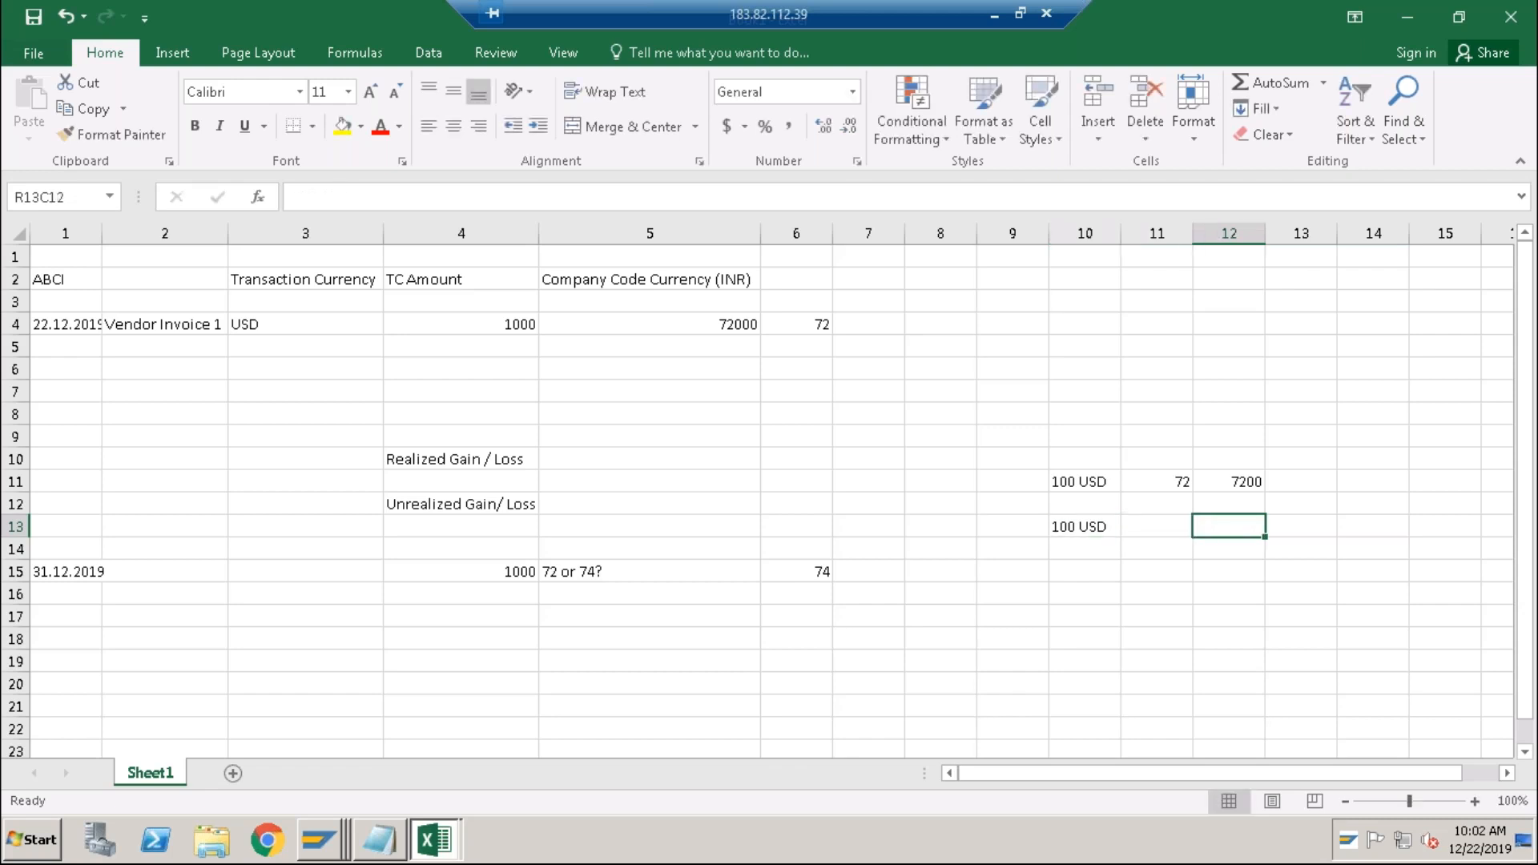
key("Up")
key("Up")
key("Down")
key("Down")
key("Left")
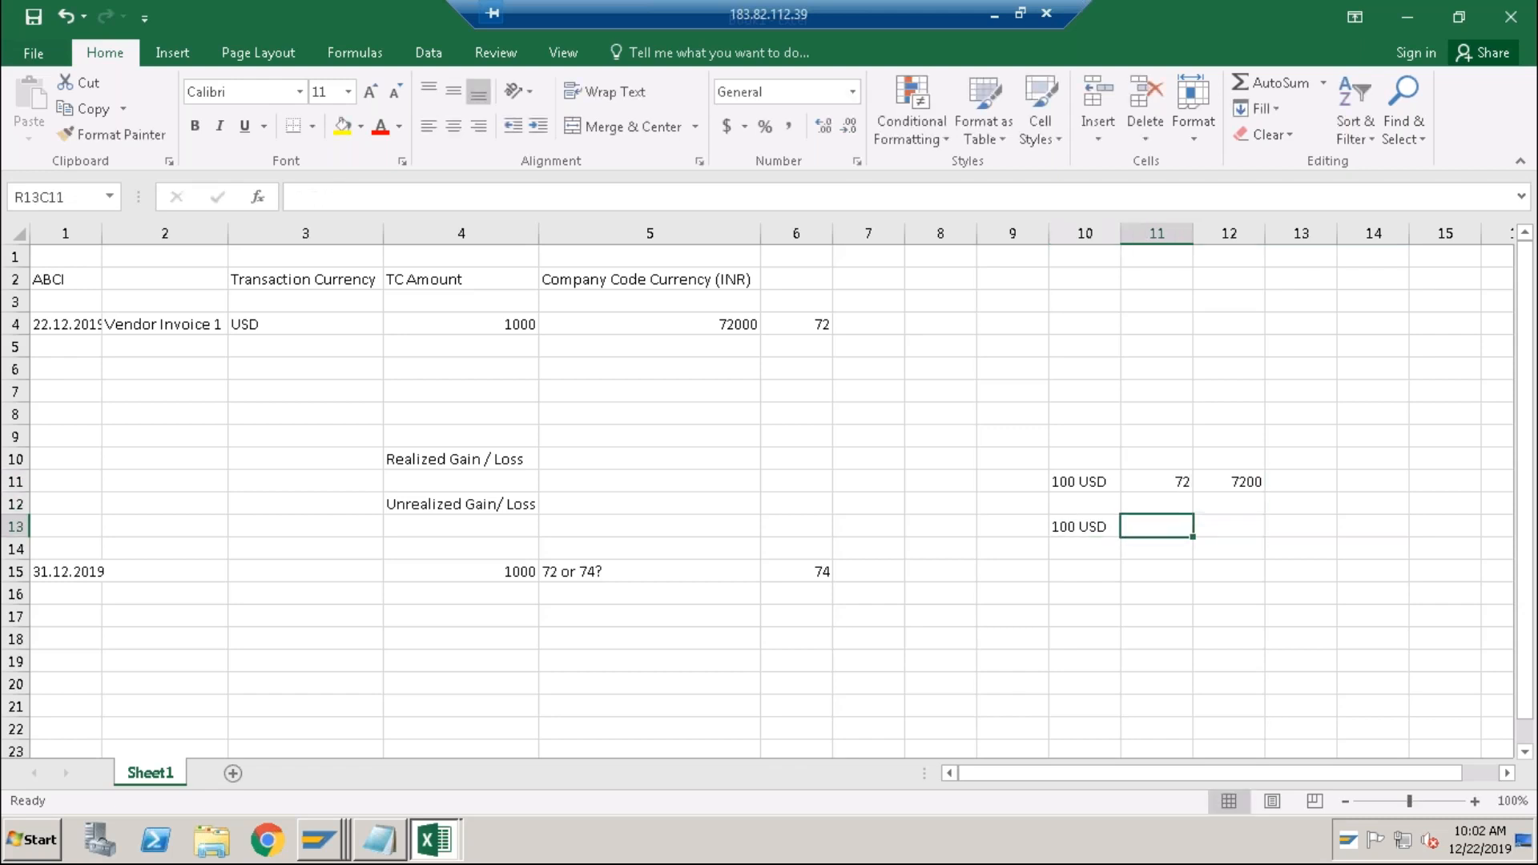
type("74")
key("Tab")
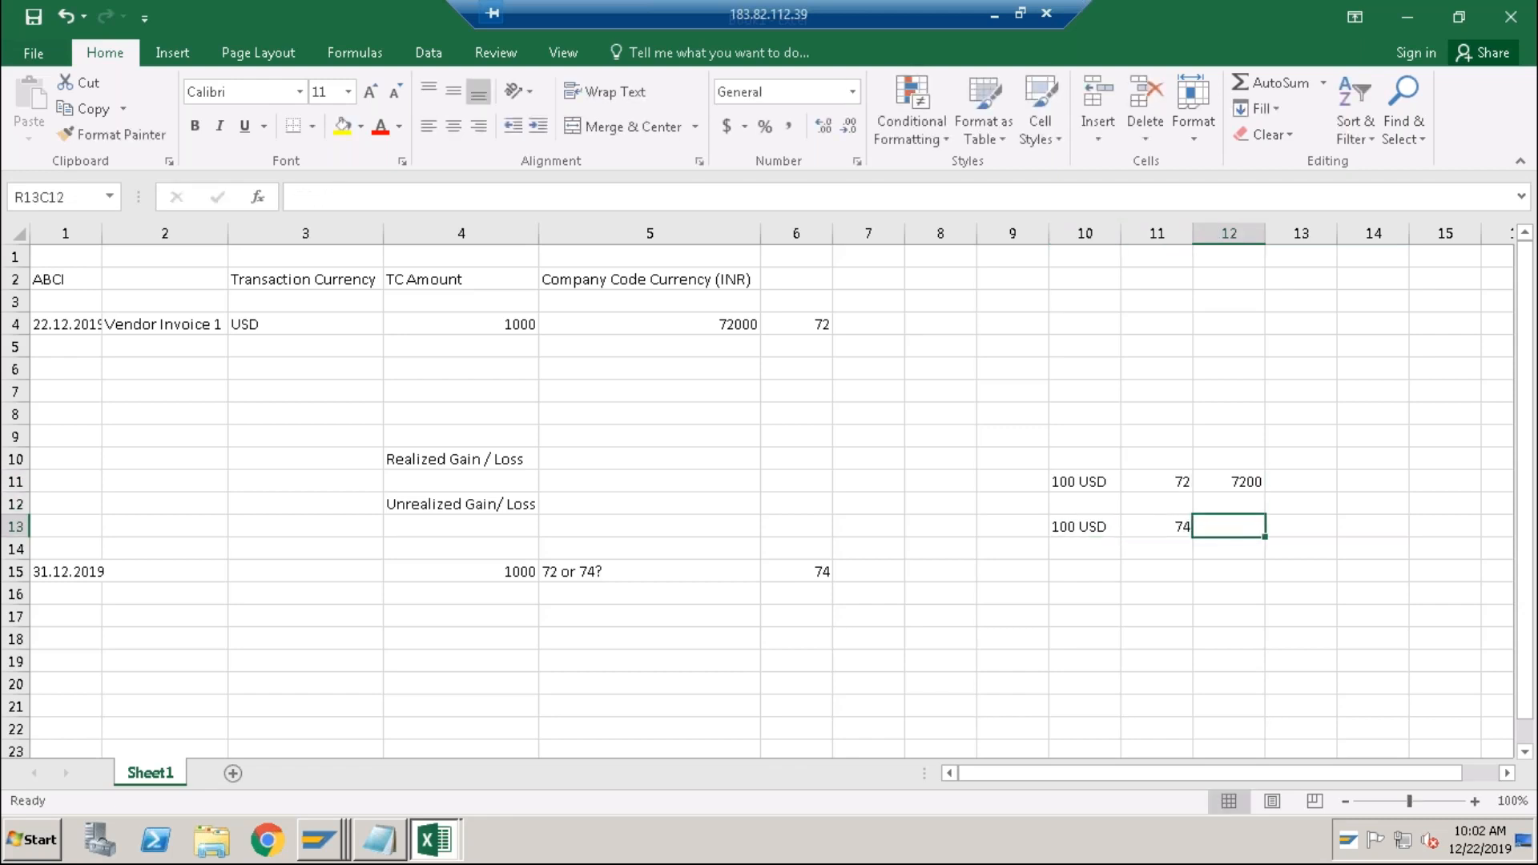
type("7400")
key("Return")
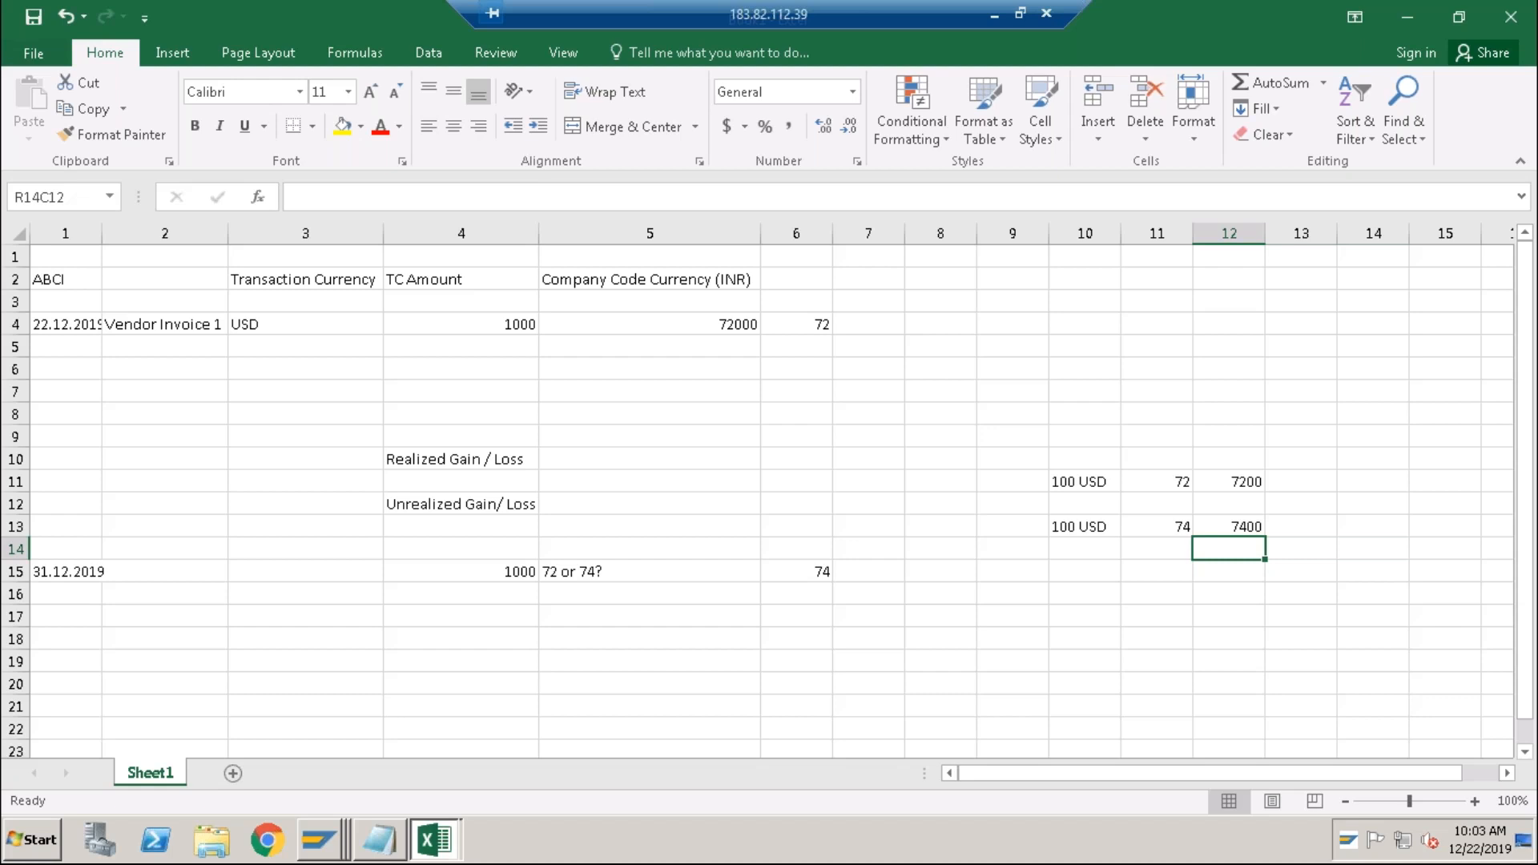
left_click(1060, 525)
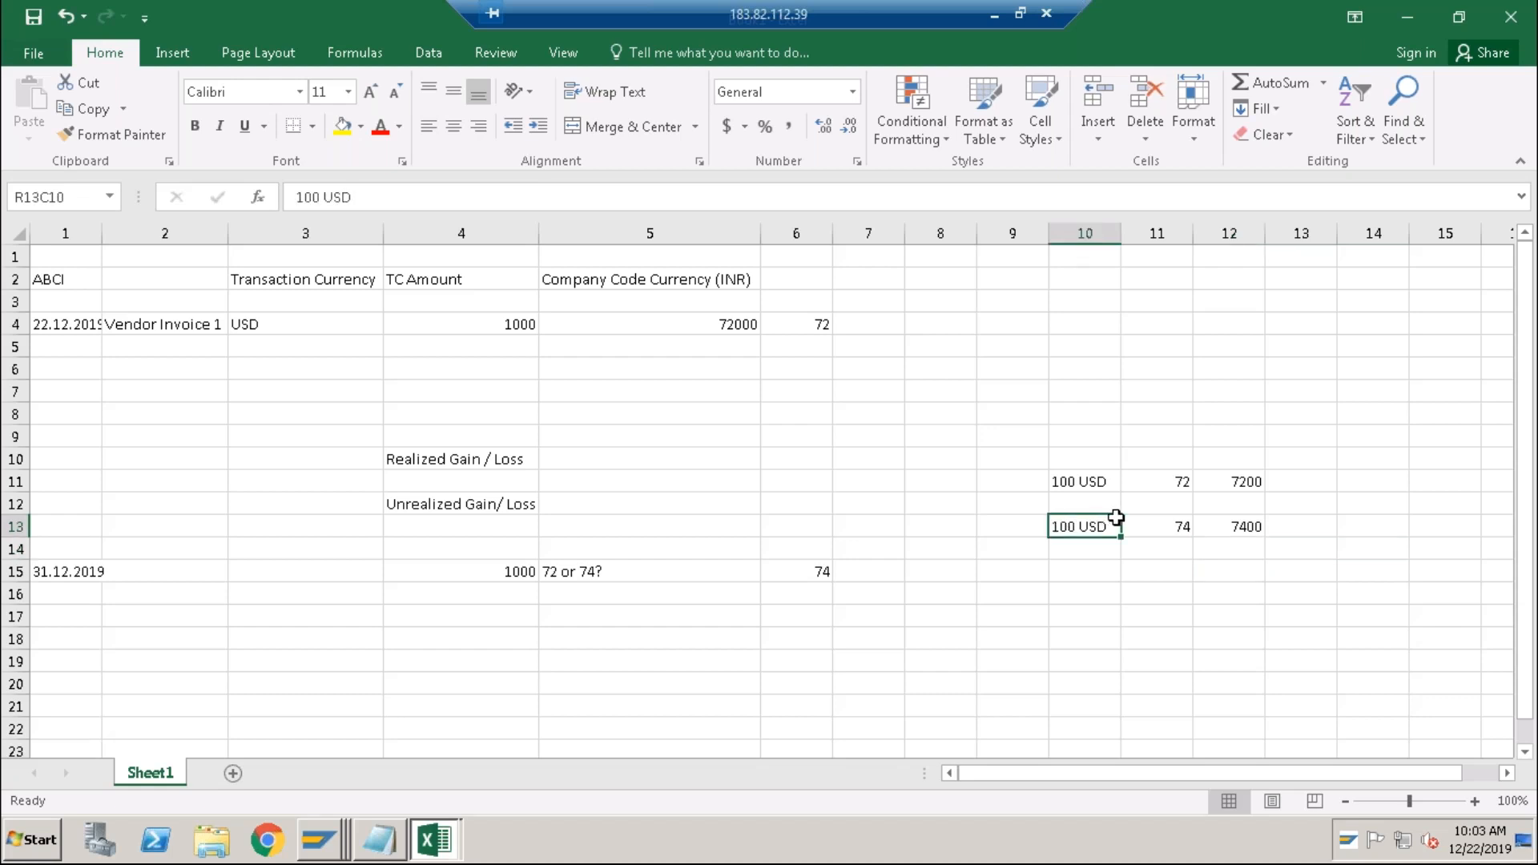
left_click(1158, 525)
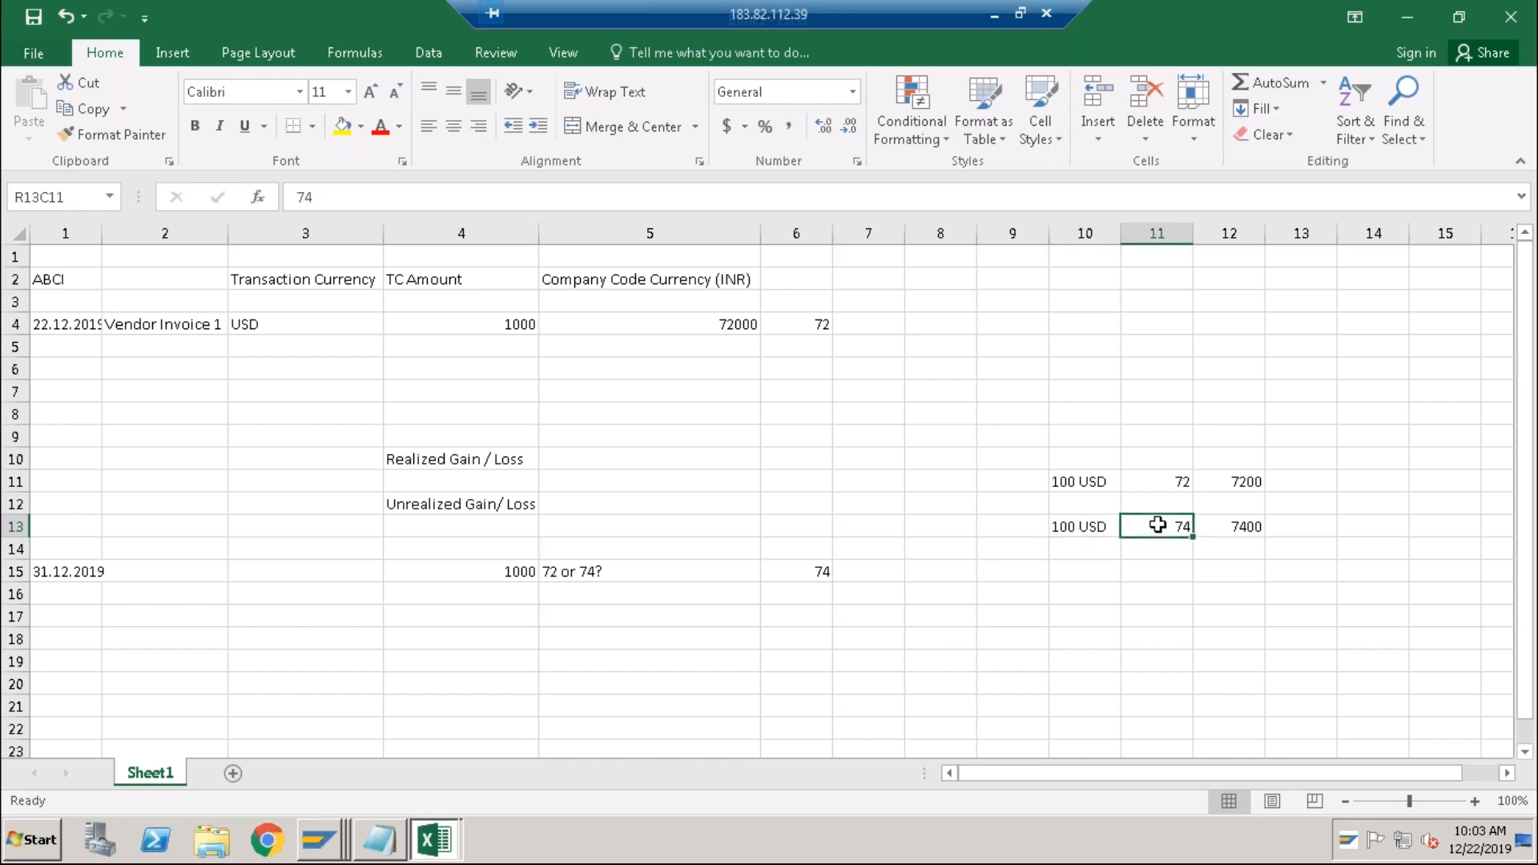
left_click(1242, 526)
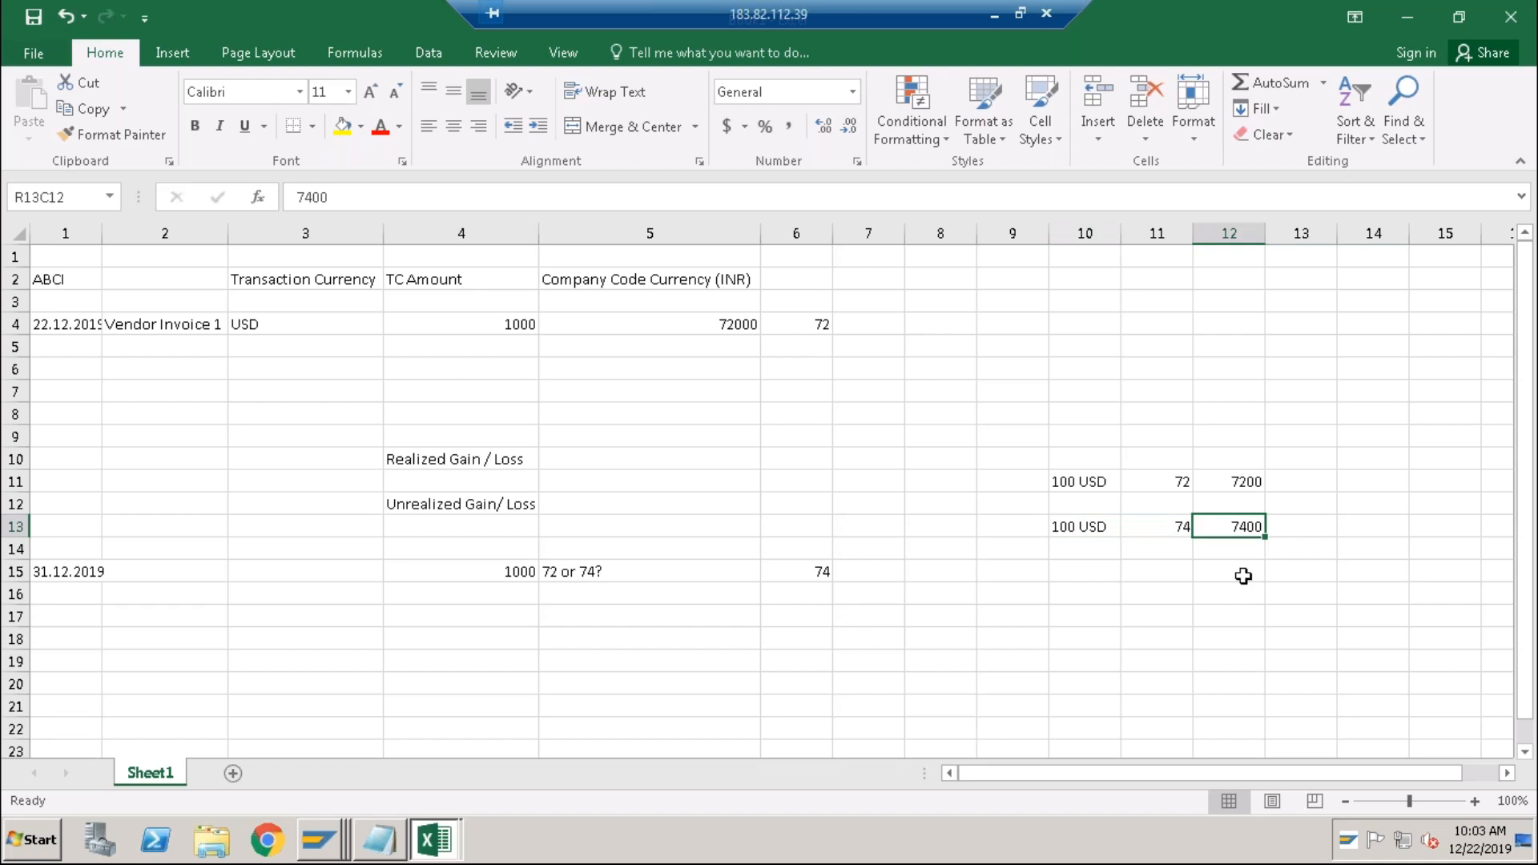
left_click(1248, 487)
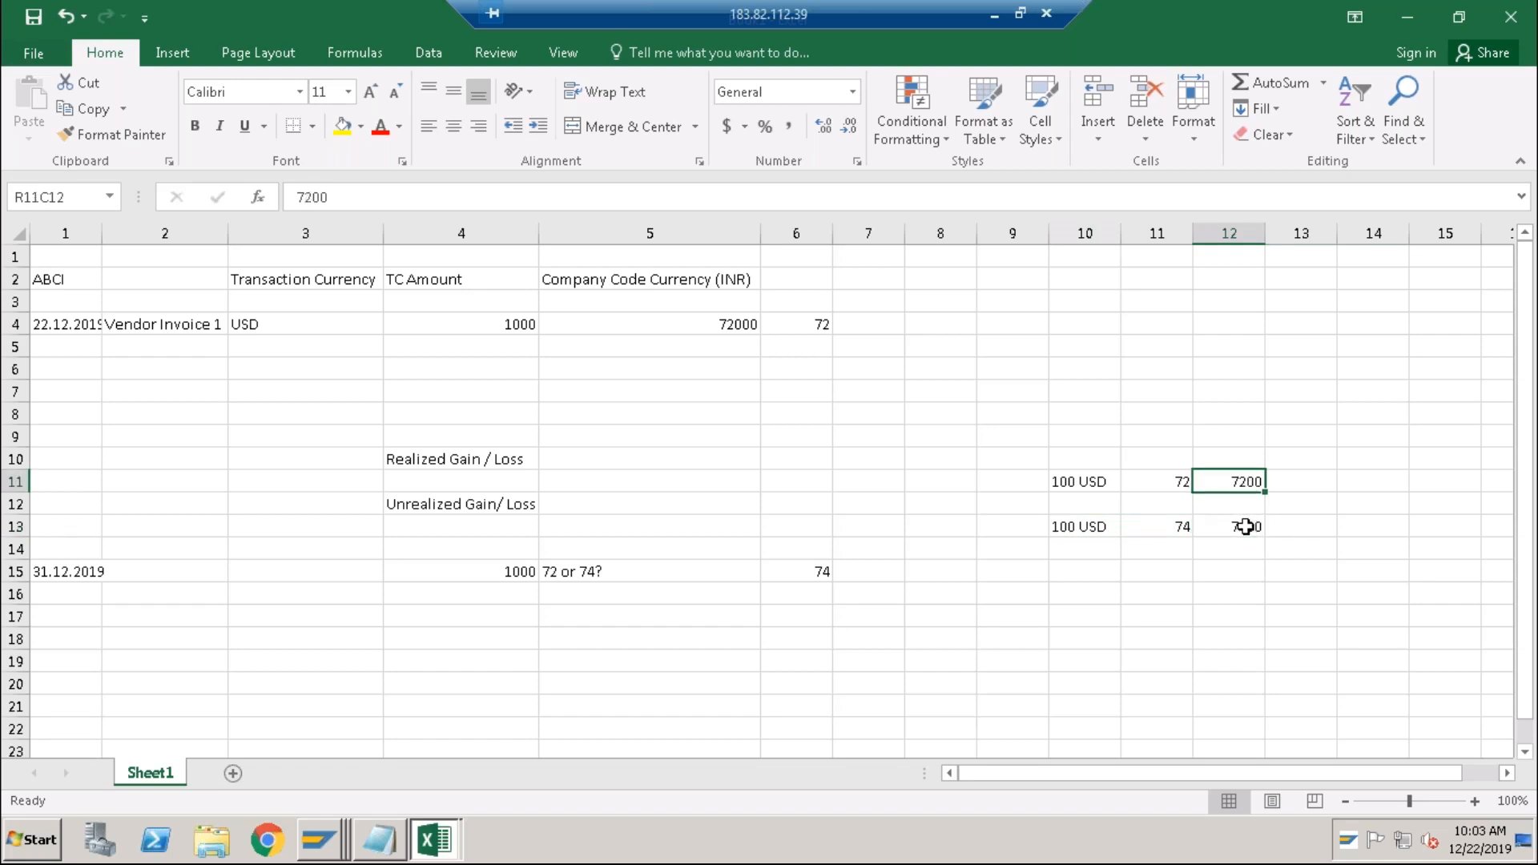
left_click(1246, 526)
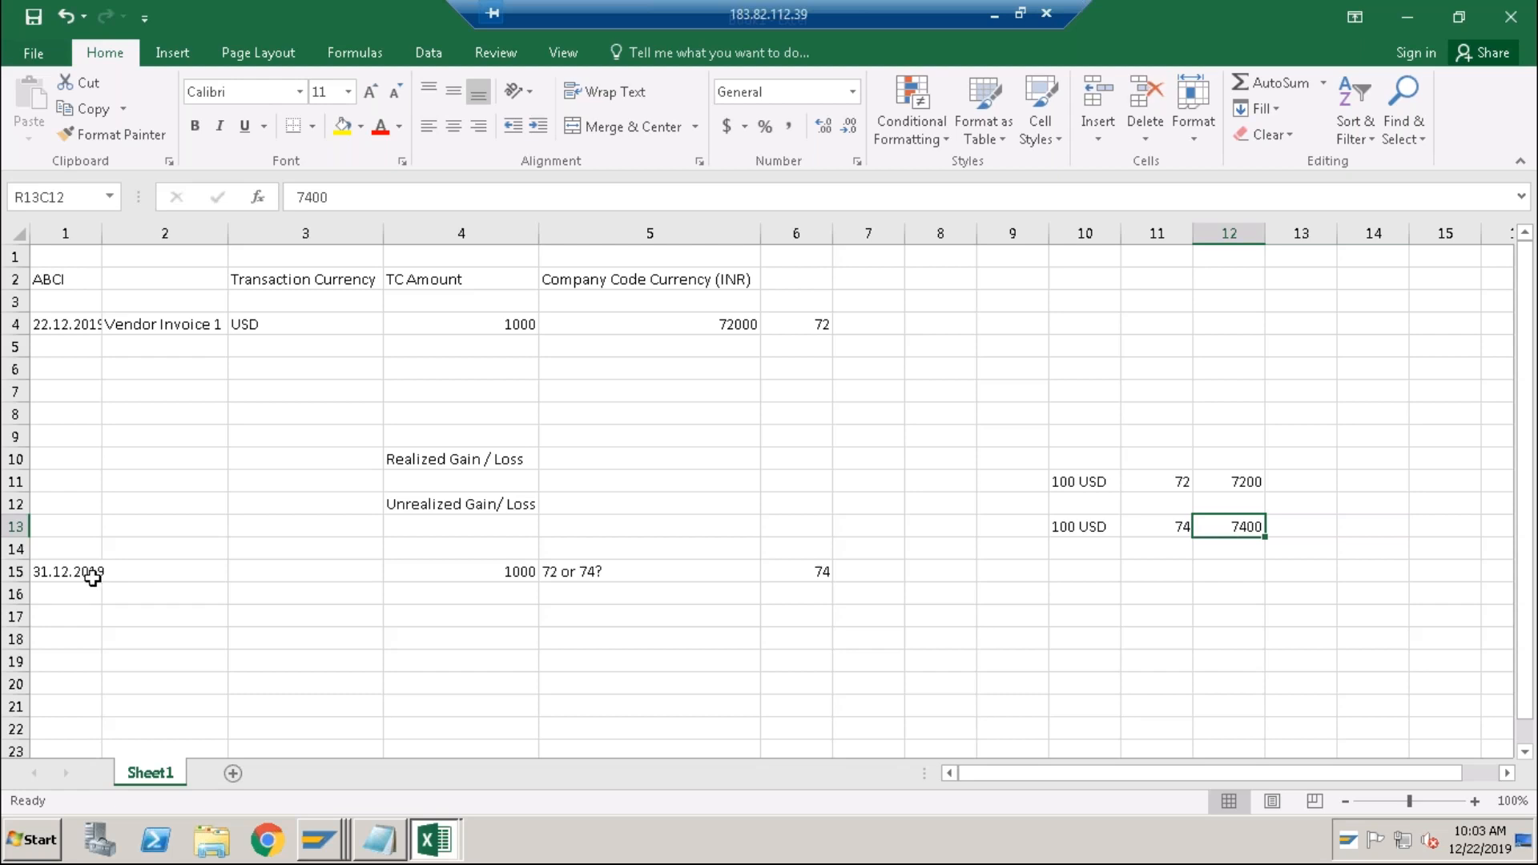
left_click(61, 577)
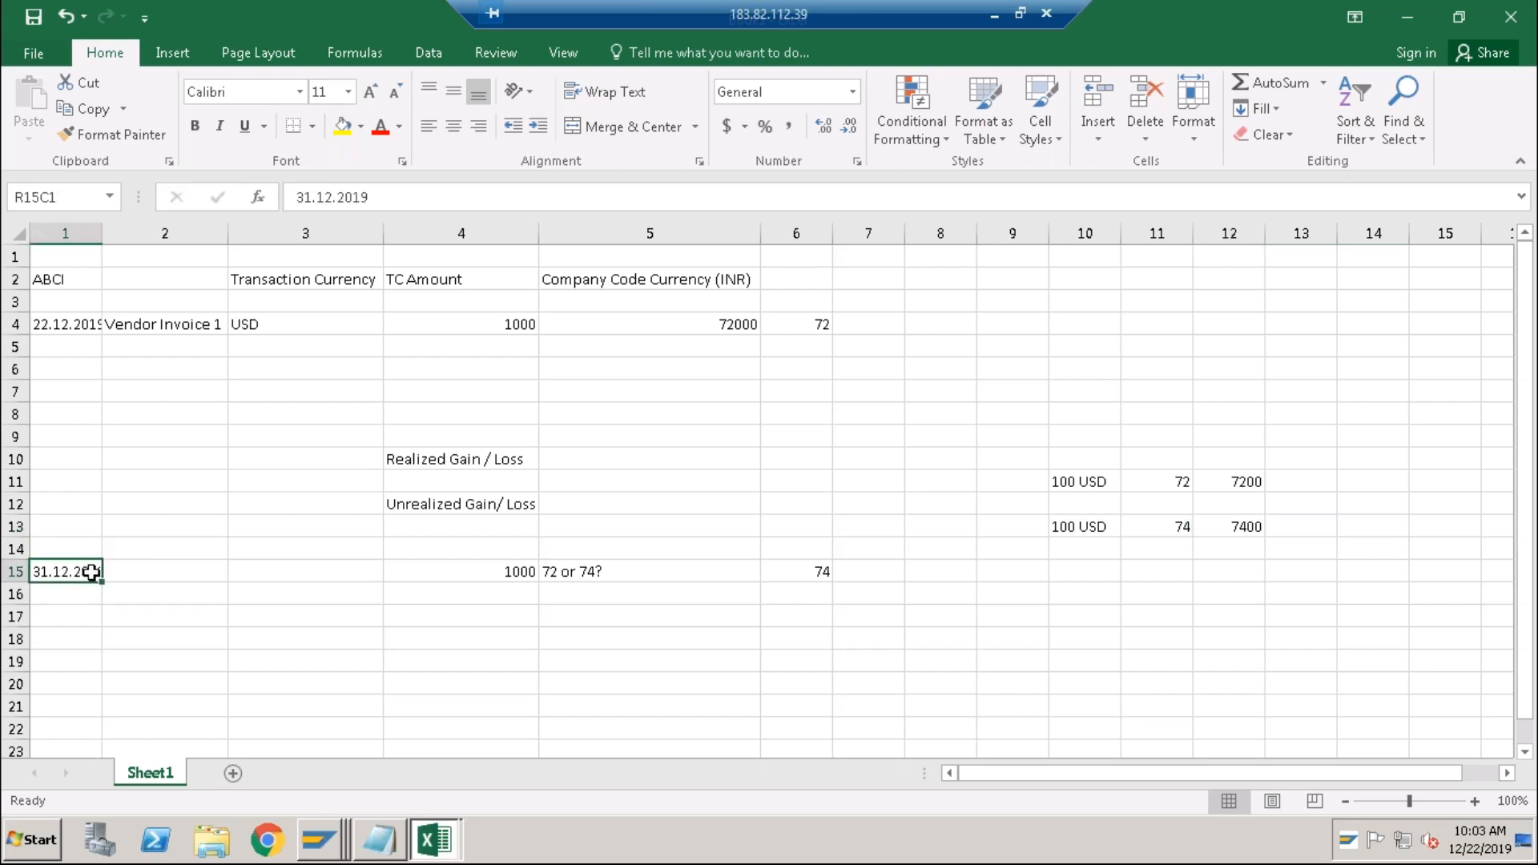
left_click(661, 569)
left_click(781, 571)
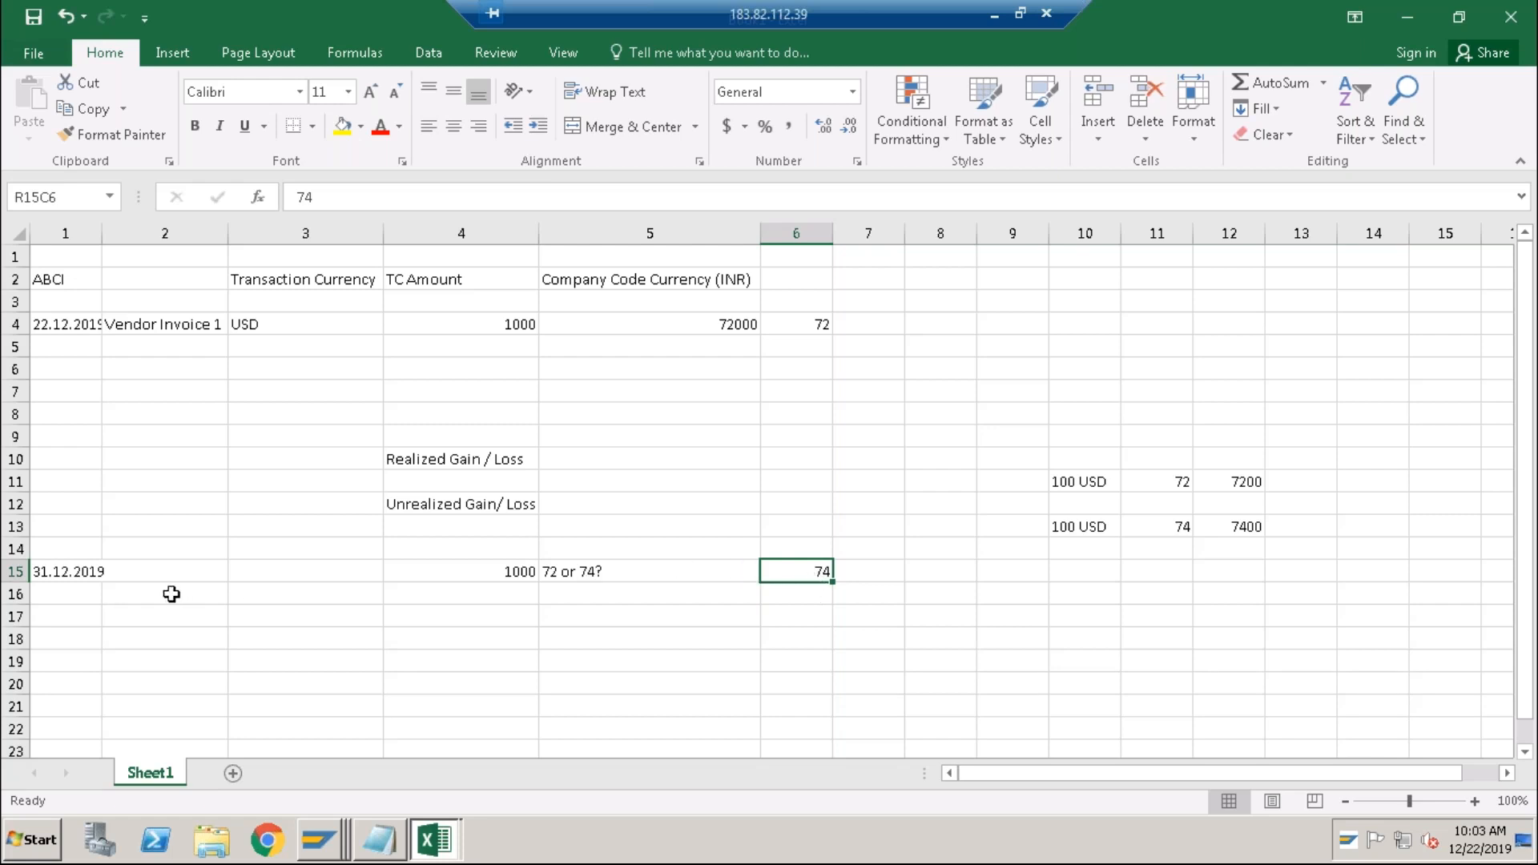
left_click(65, 577)
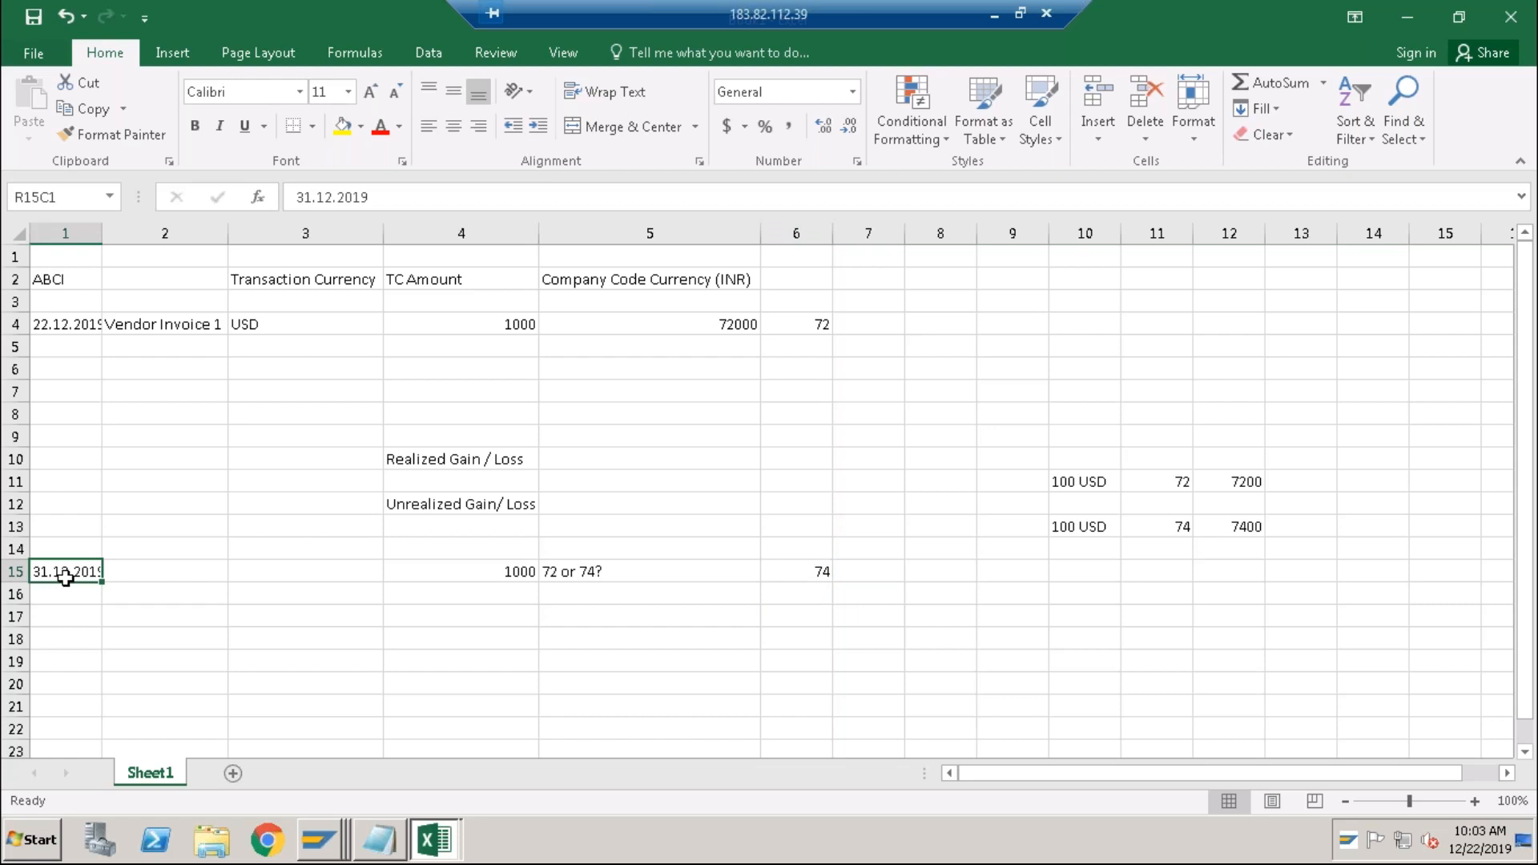
left_click(451, 503)
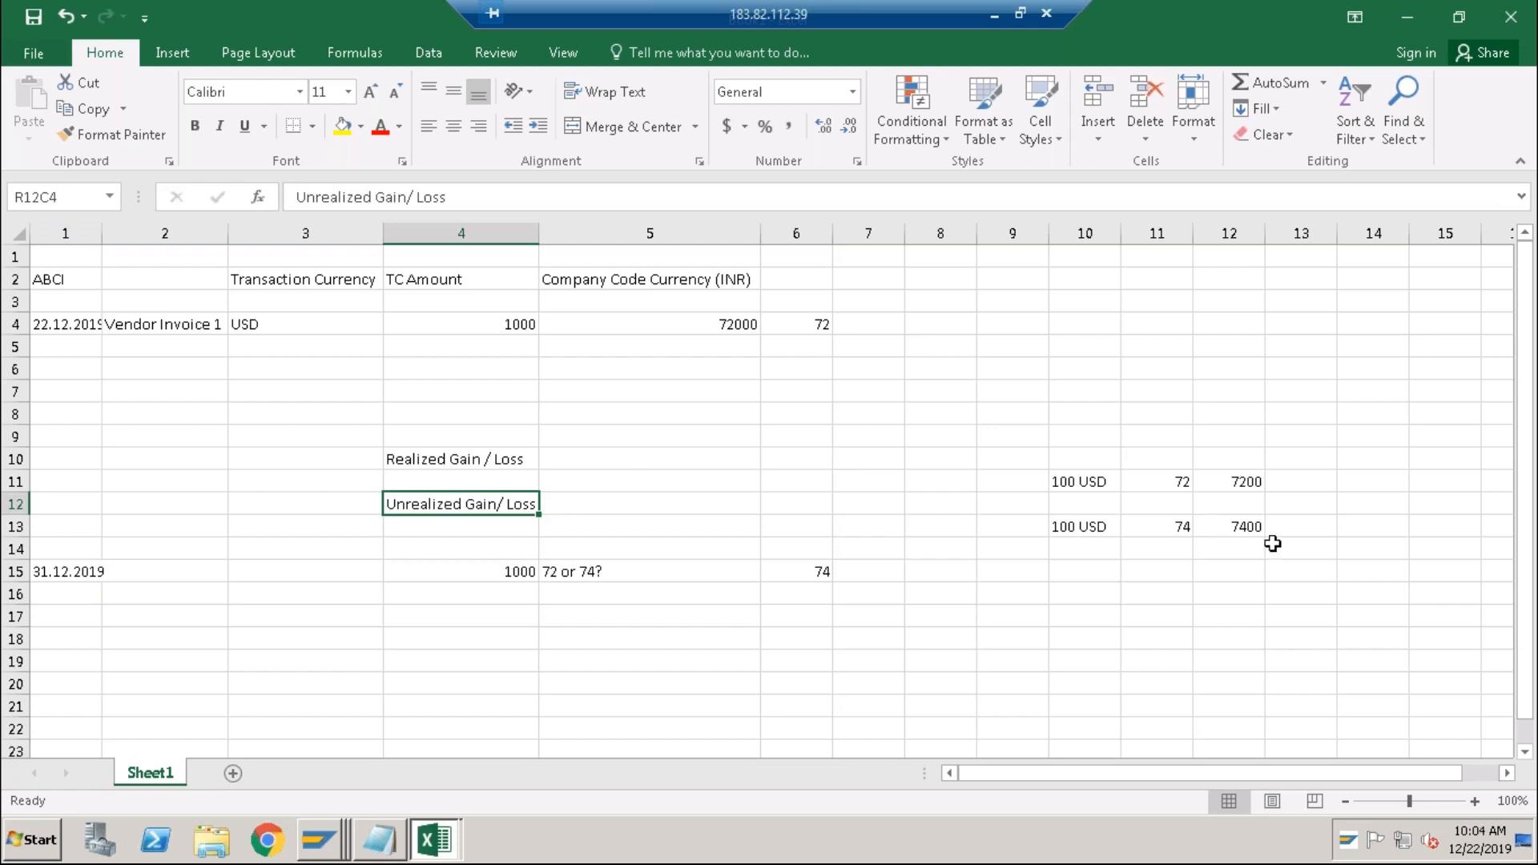
left_click(1256, 529)
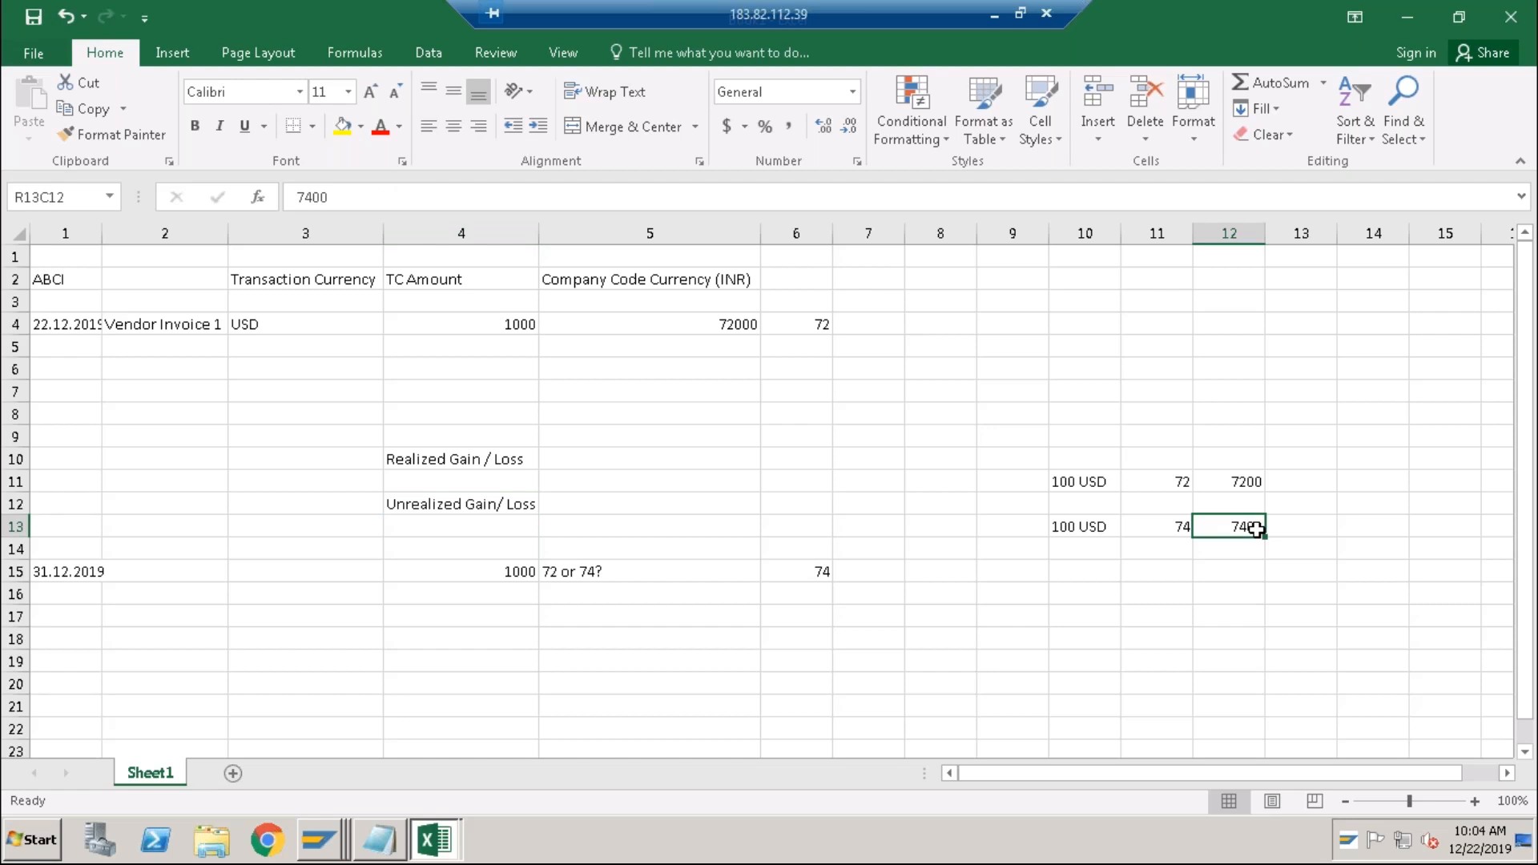
Enter 71 in R15C11 as an alternative year-end rate.
left_click(1182, 571)
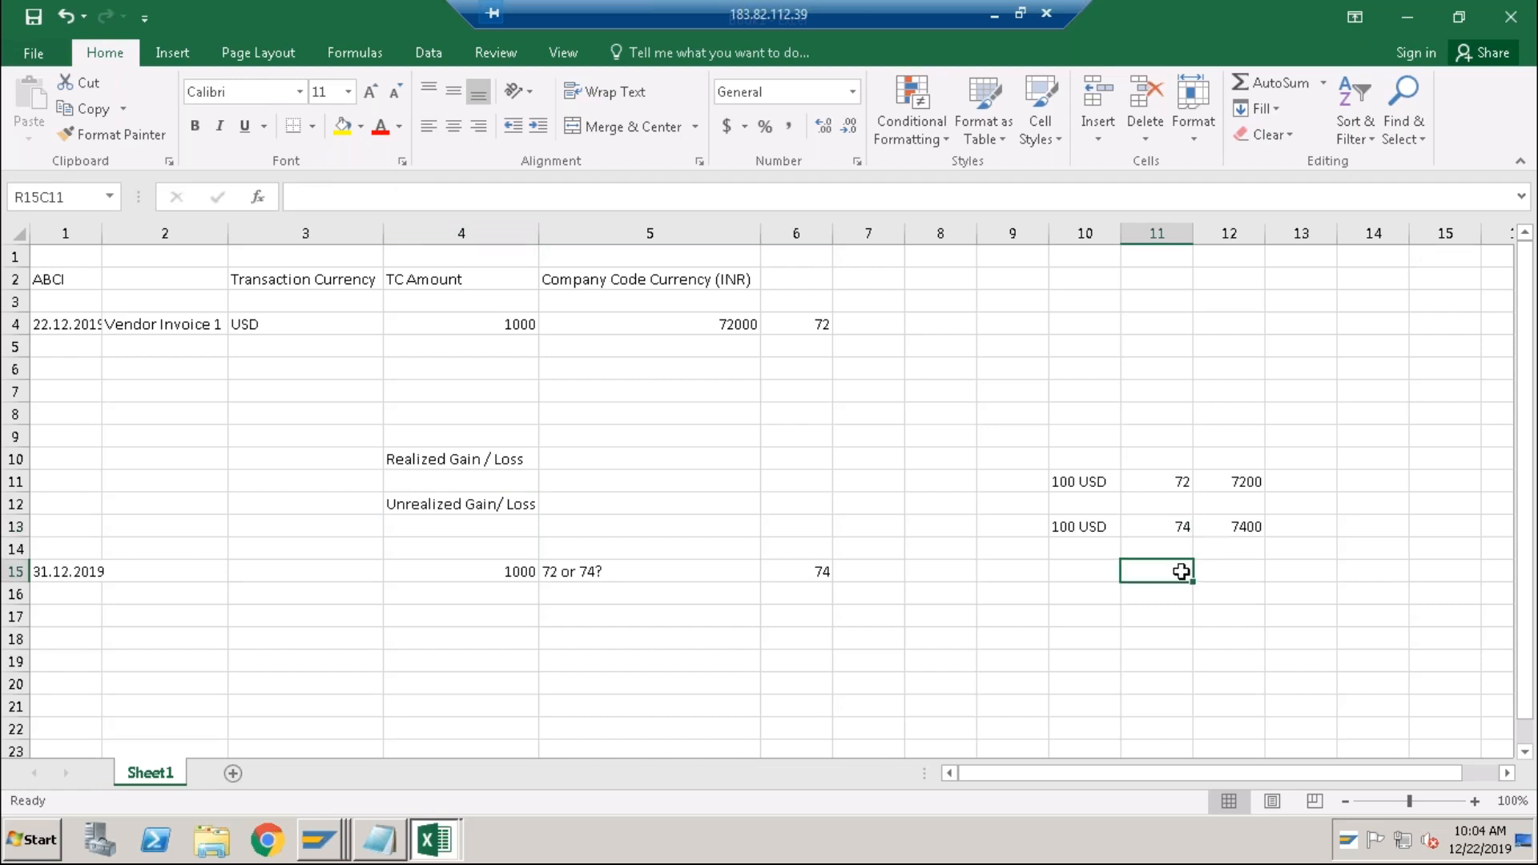
type("71")
key("Return")
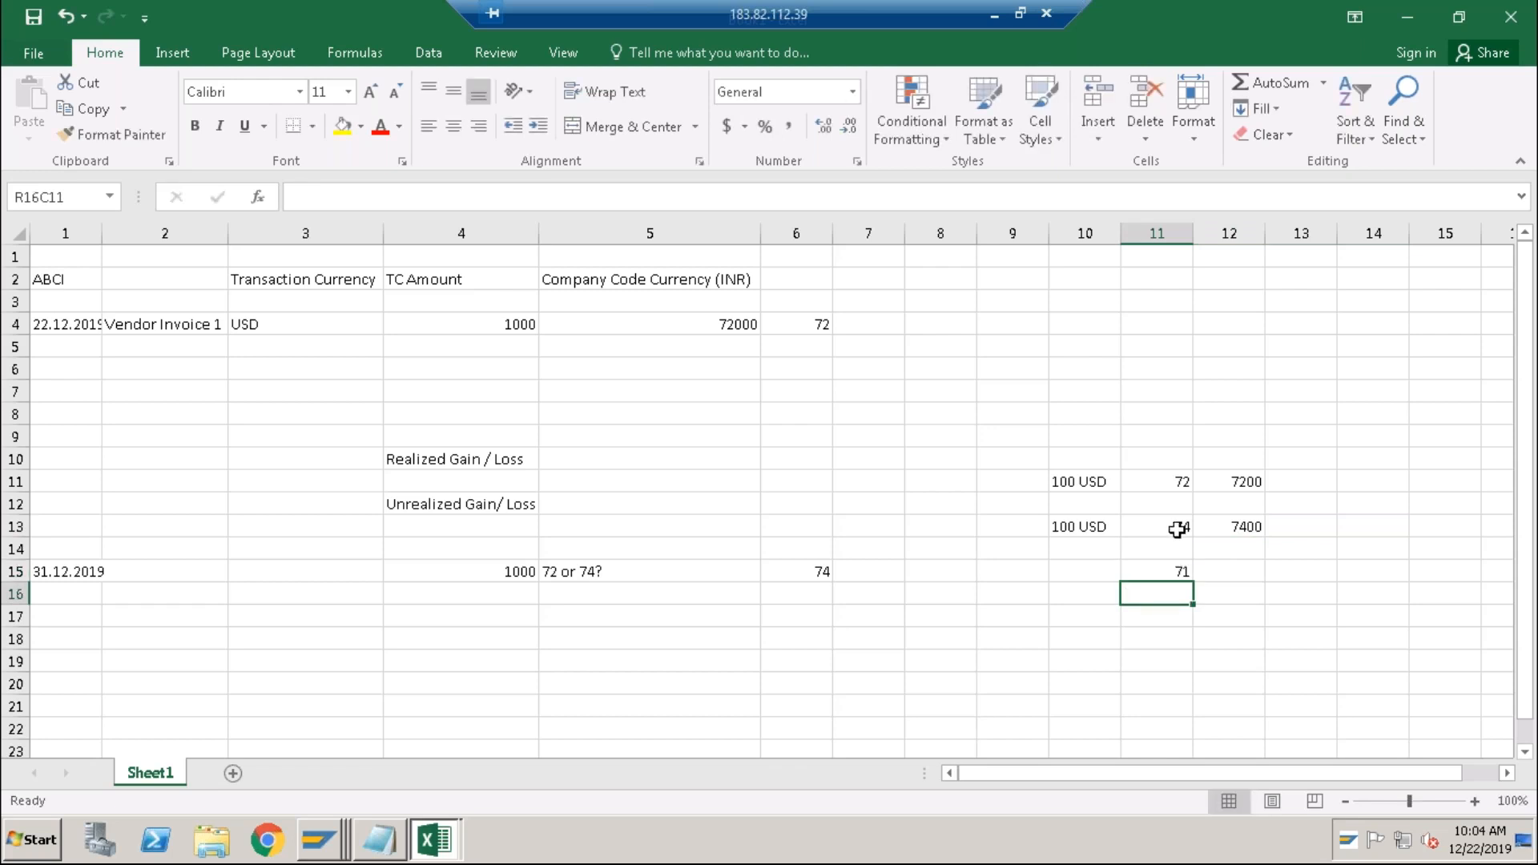
Highlight the 100 USD at 74 row and point out the Unrealized Gain/ Loss, 1000 and '72 or 74?' cells.
left_click(1177, 529)
left_click_drag(1106, 526, 1212, 529)
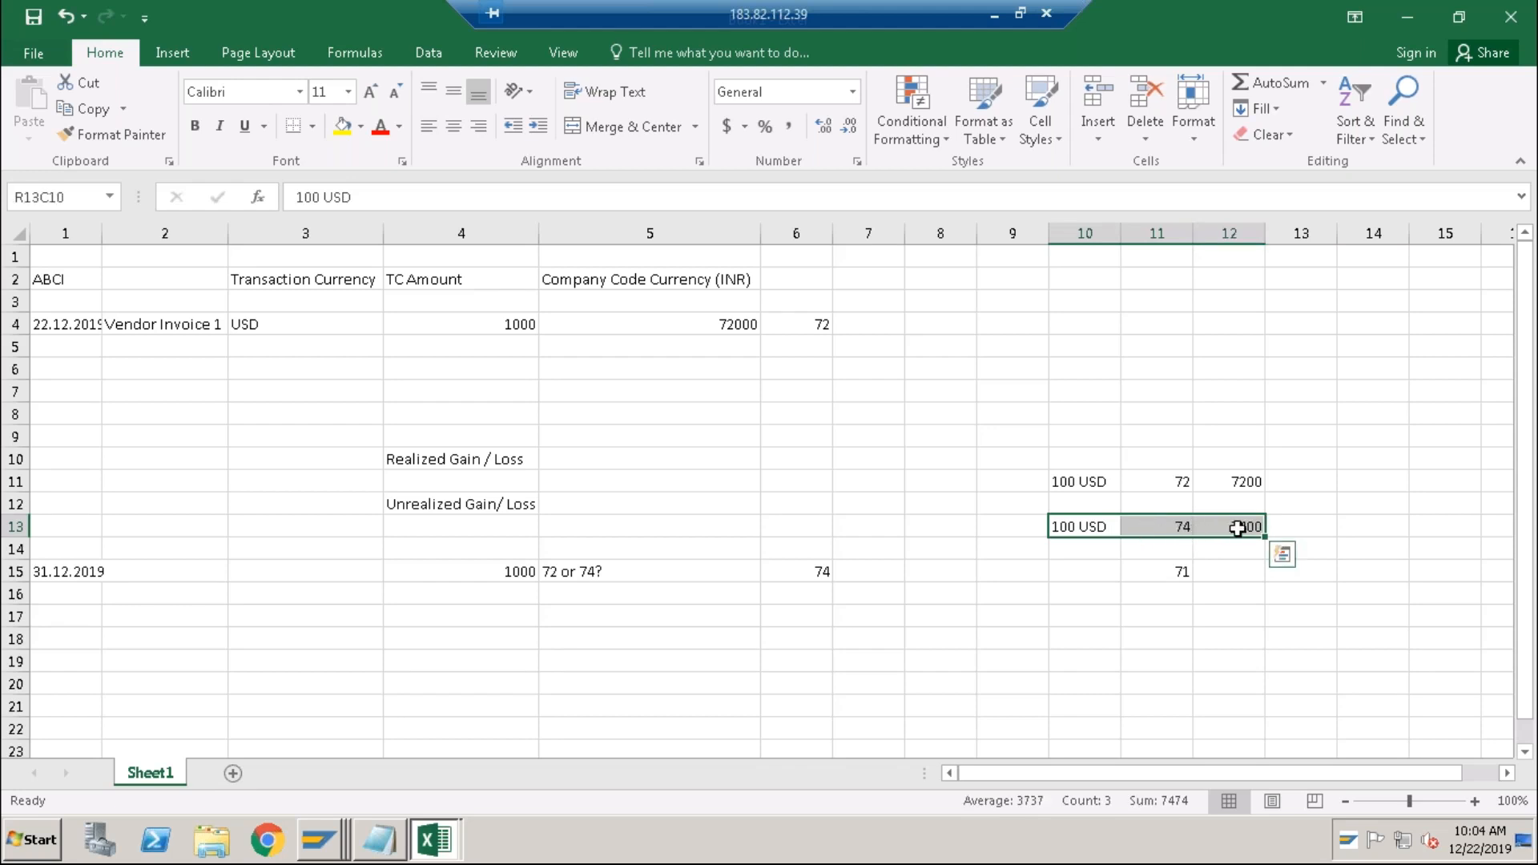
left_click(465, 510)
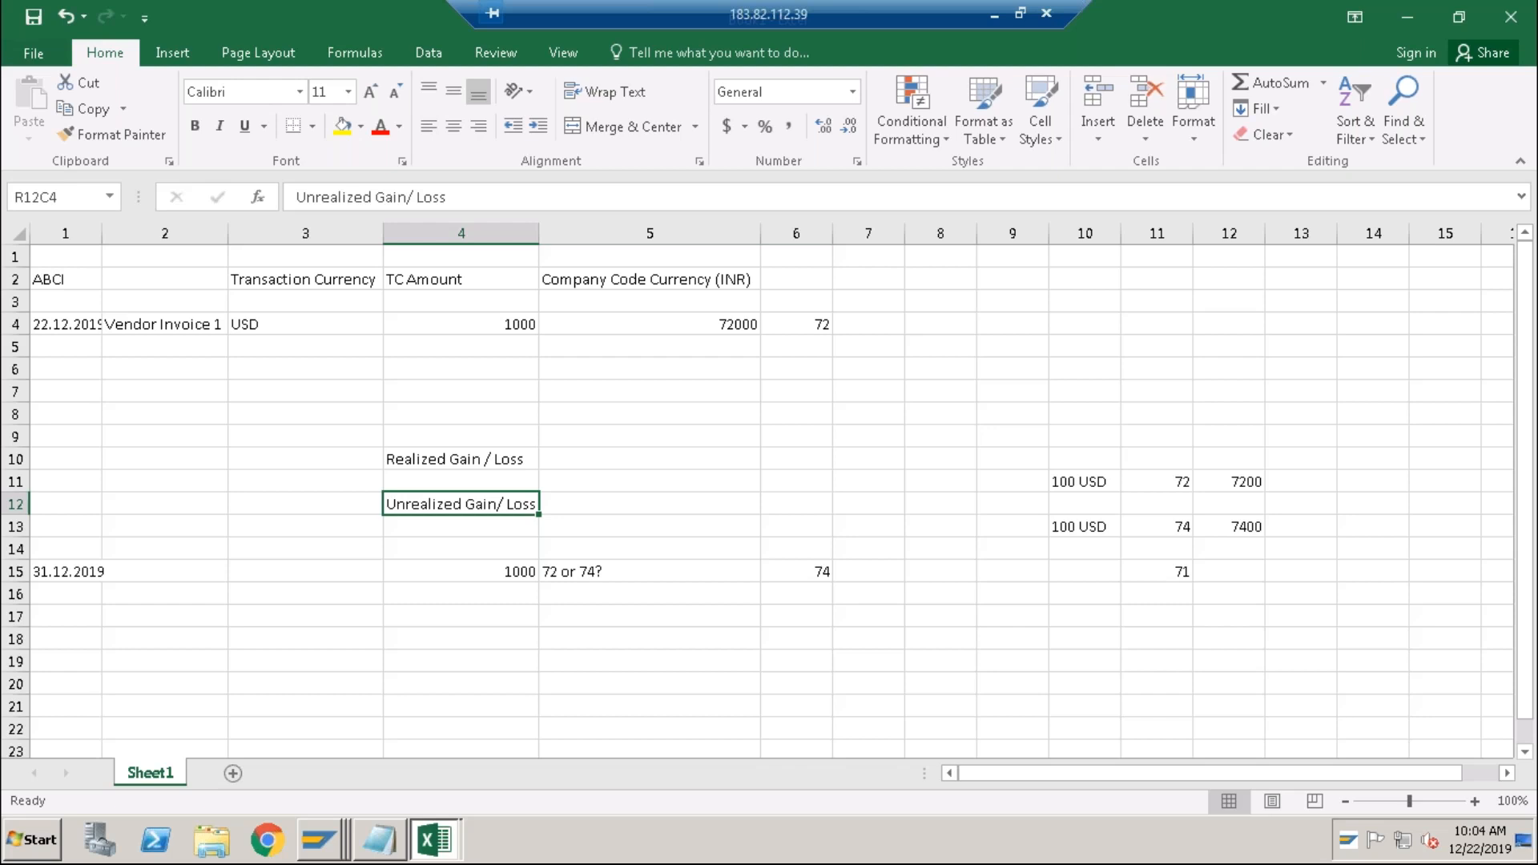
left_click(468, 575)
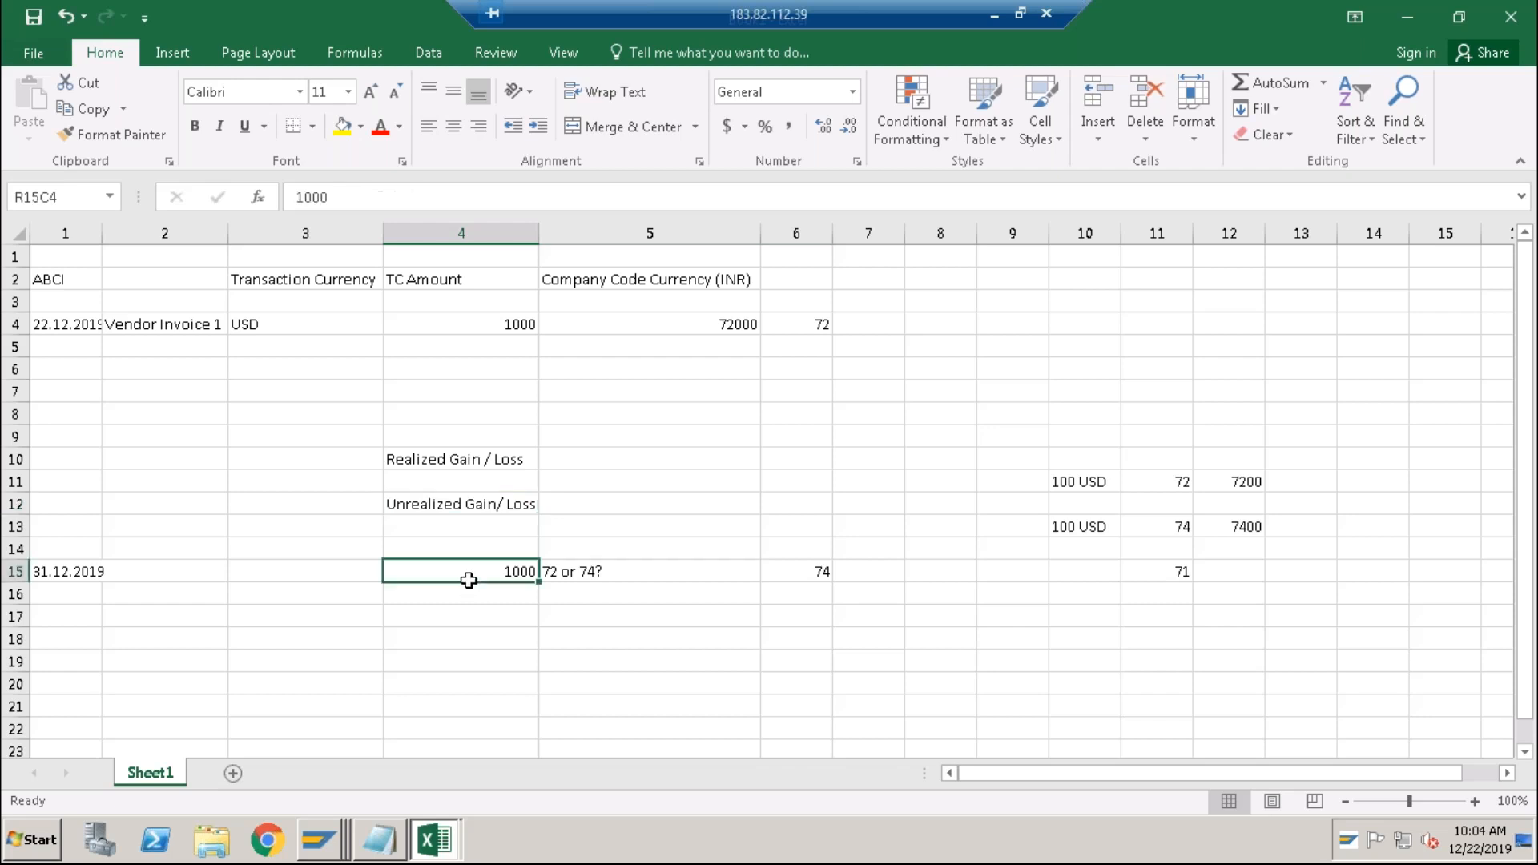
left_click(633, 579)
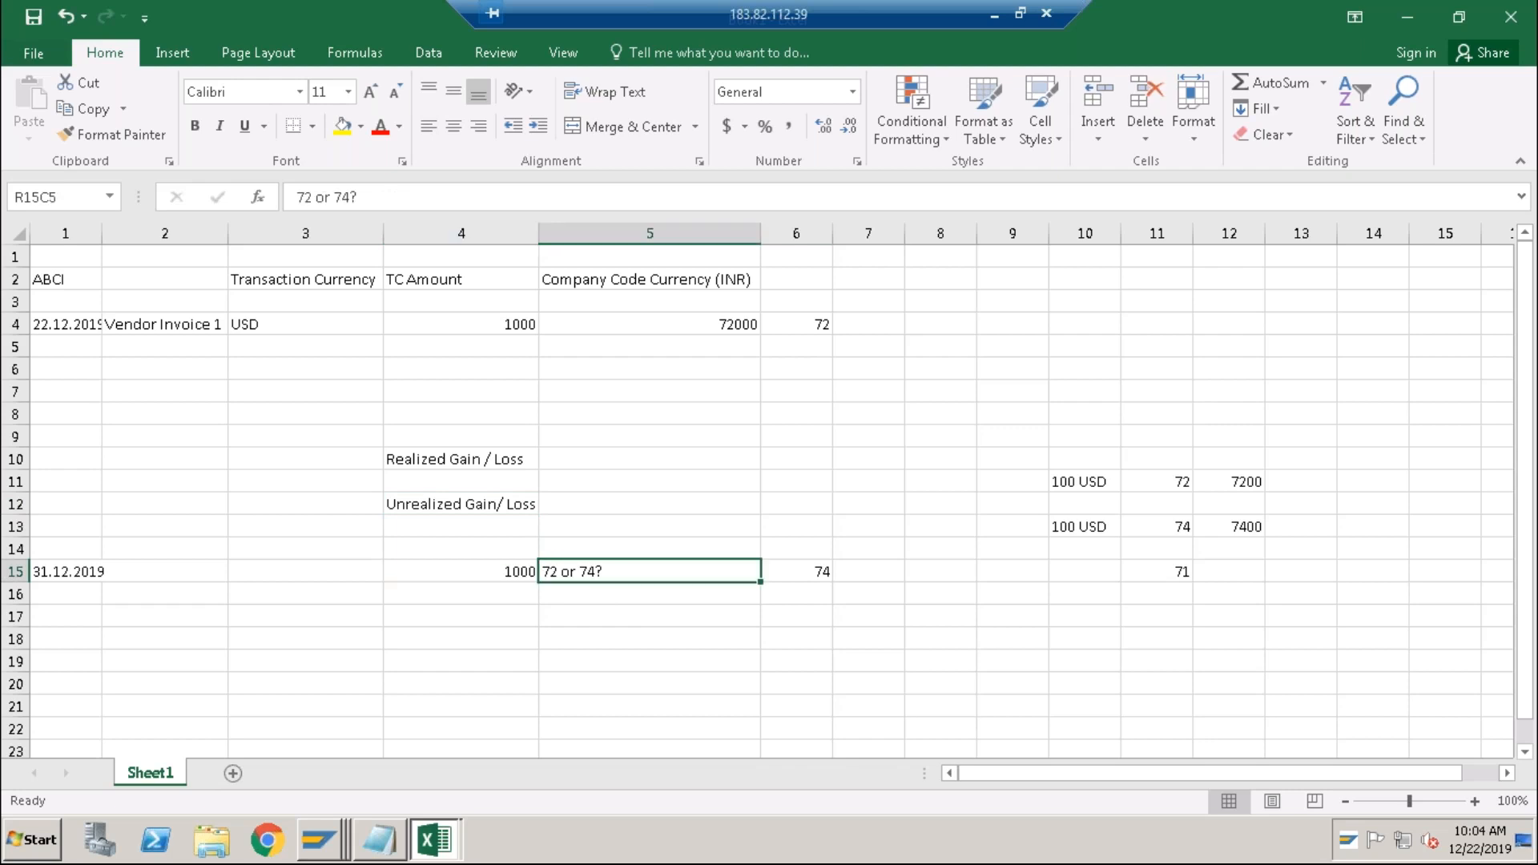
Open the currency exchange rates table with transaction OB08.
key("alt+Tab")
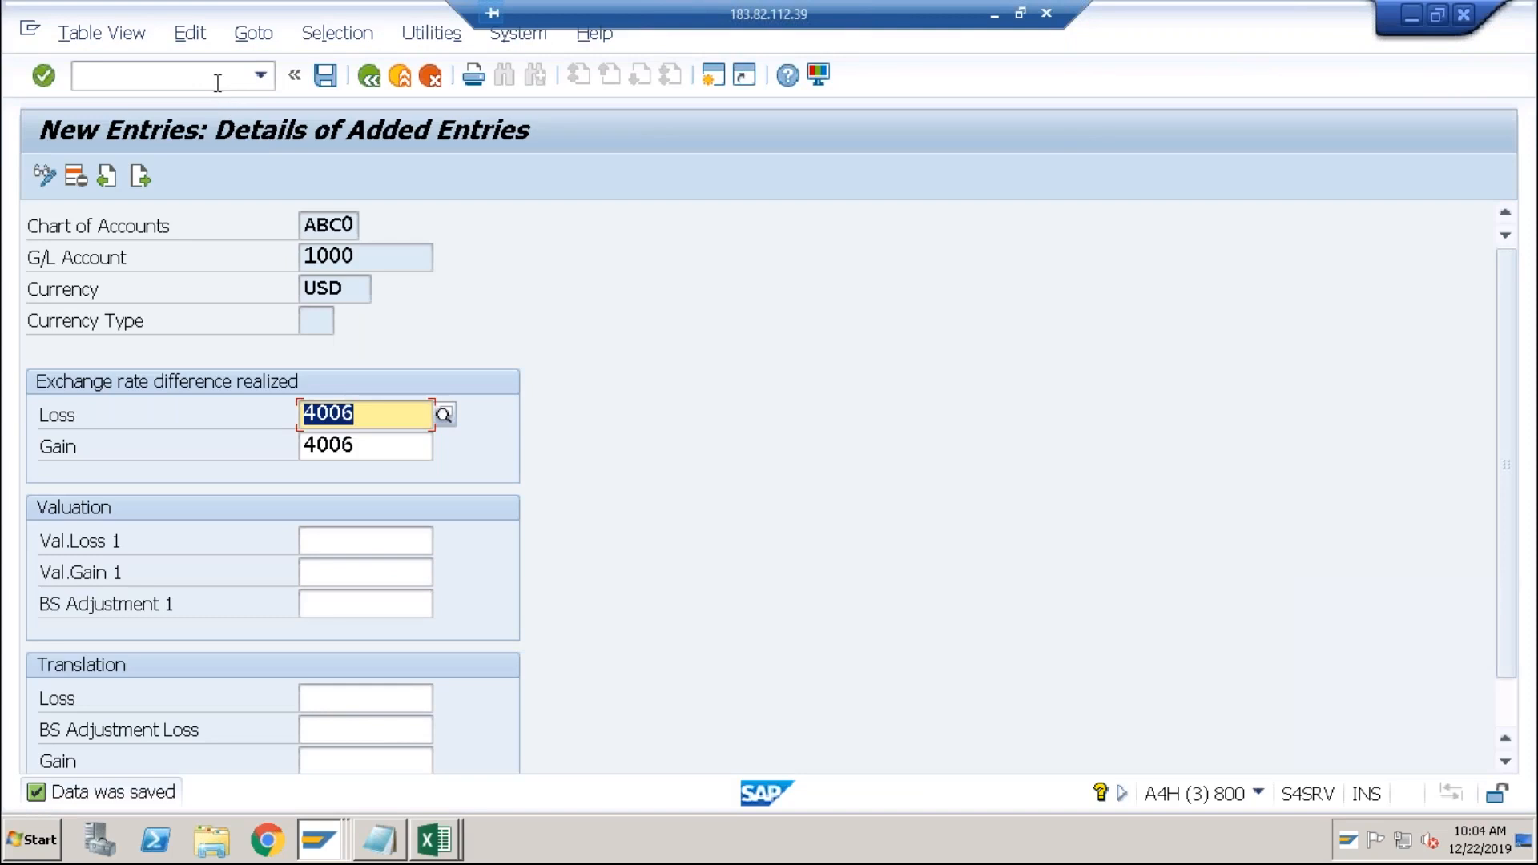
left_click(218, 82)
type("/nob")
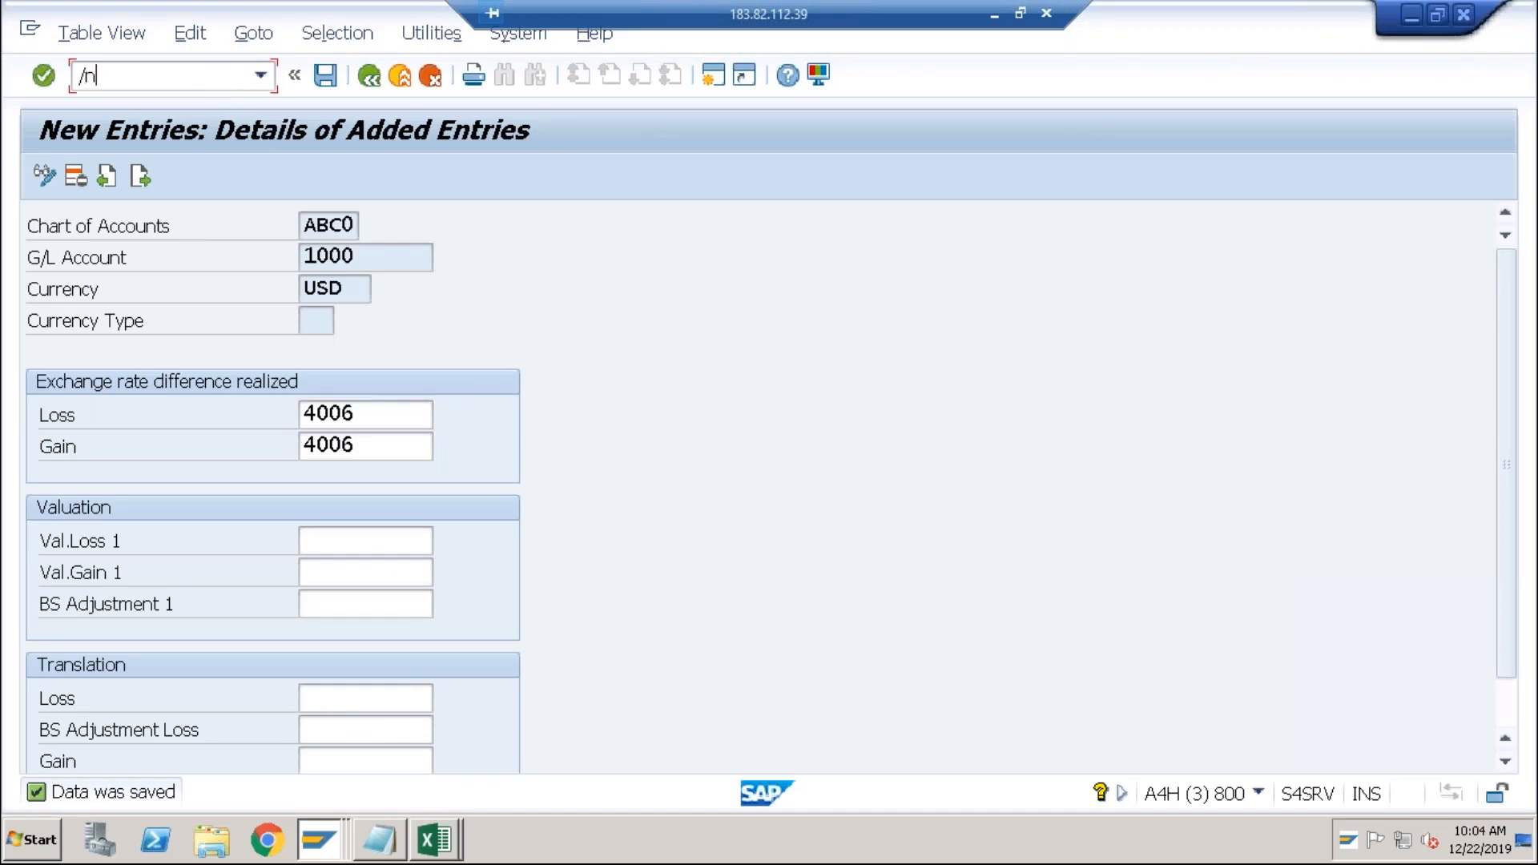
type("08")
key("Return")
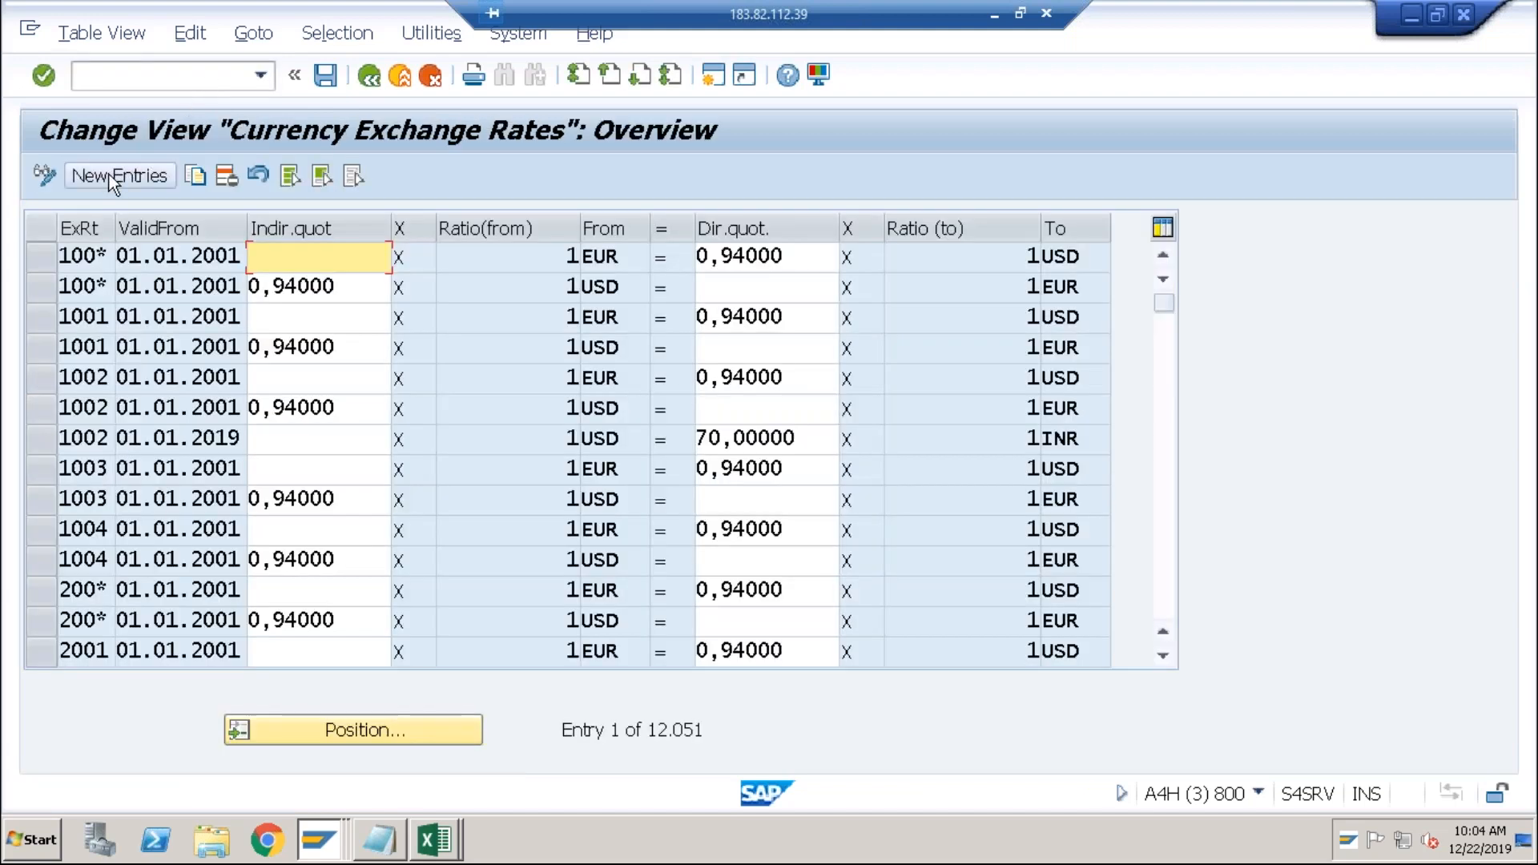
Add a new type M rate valid from 31.12.2019: 1 USD = 74 INR.
left_click(133, 175)
type("M")
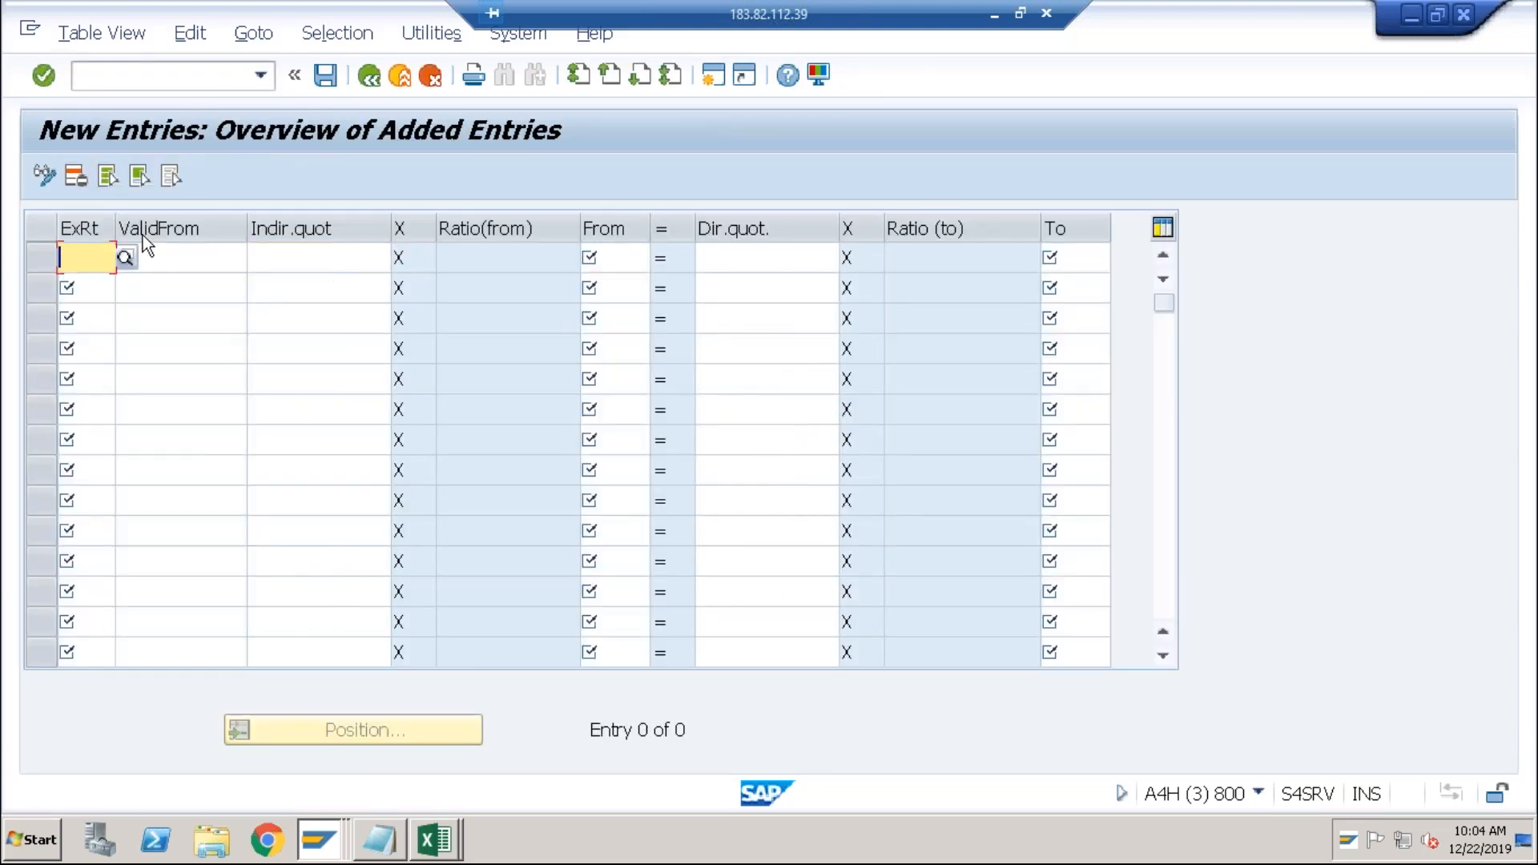
key("Tab")
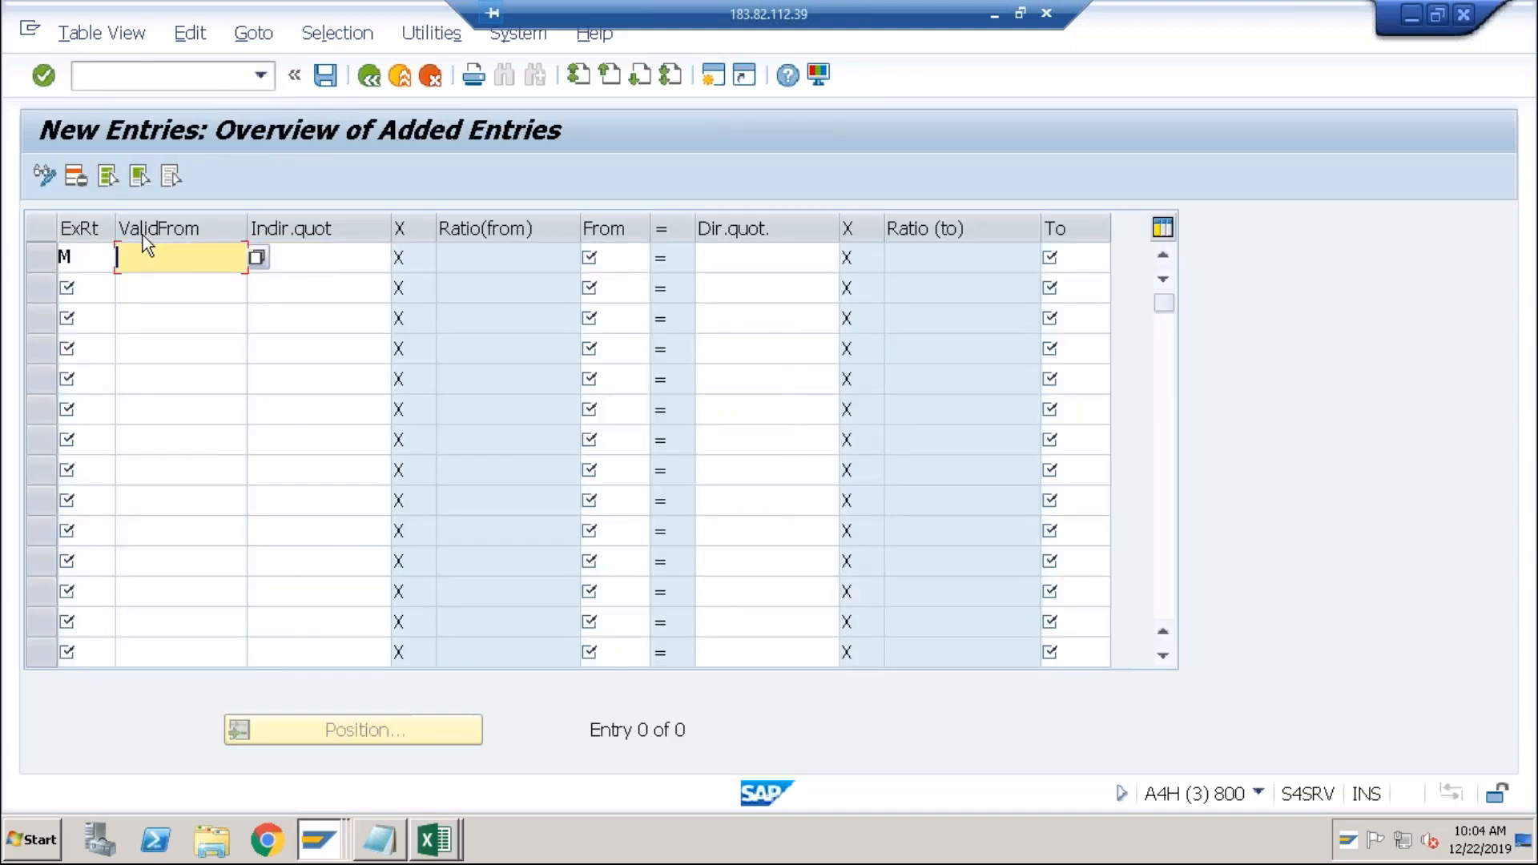
type("31.12.2019")
key("Tab")
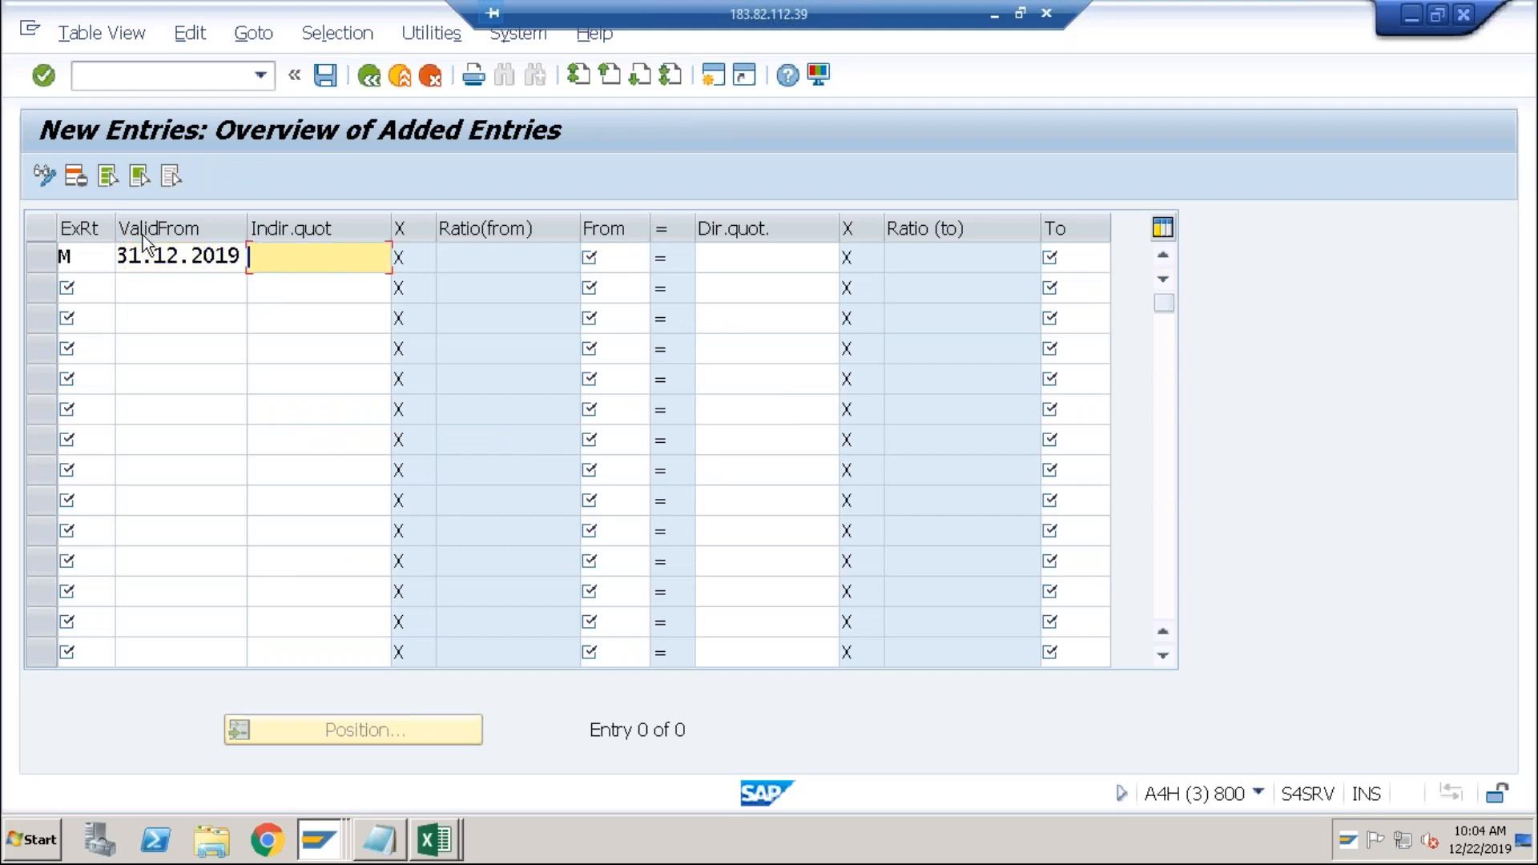
key("Tab")
type("USD")
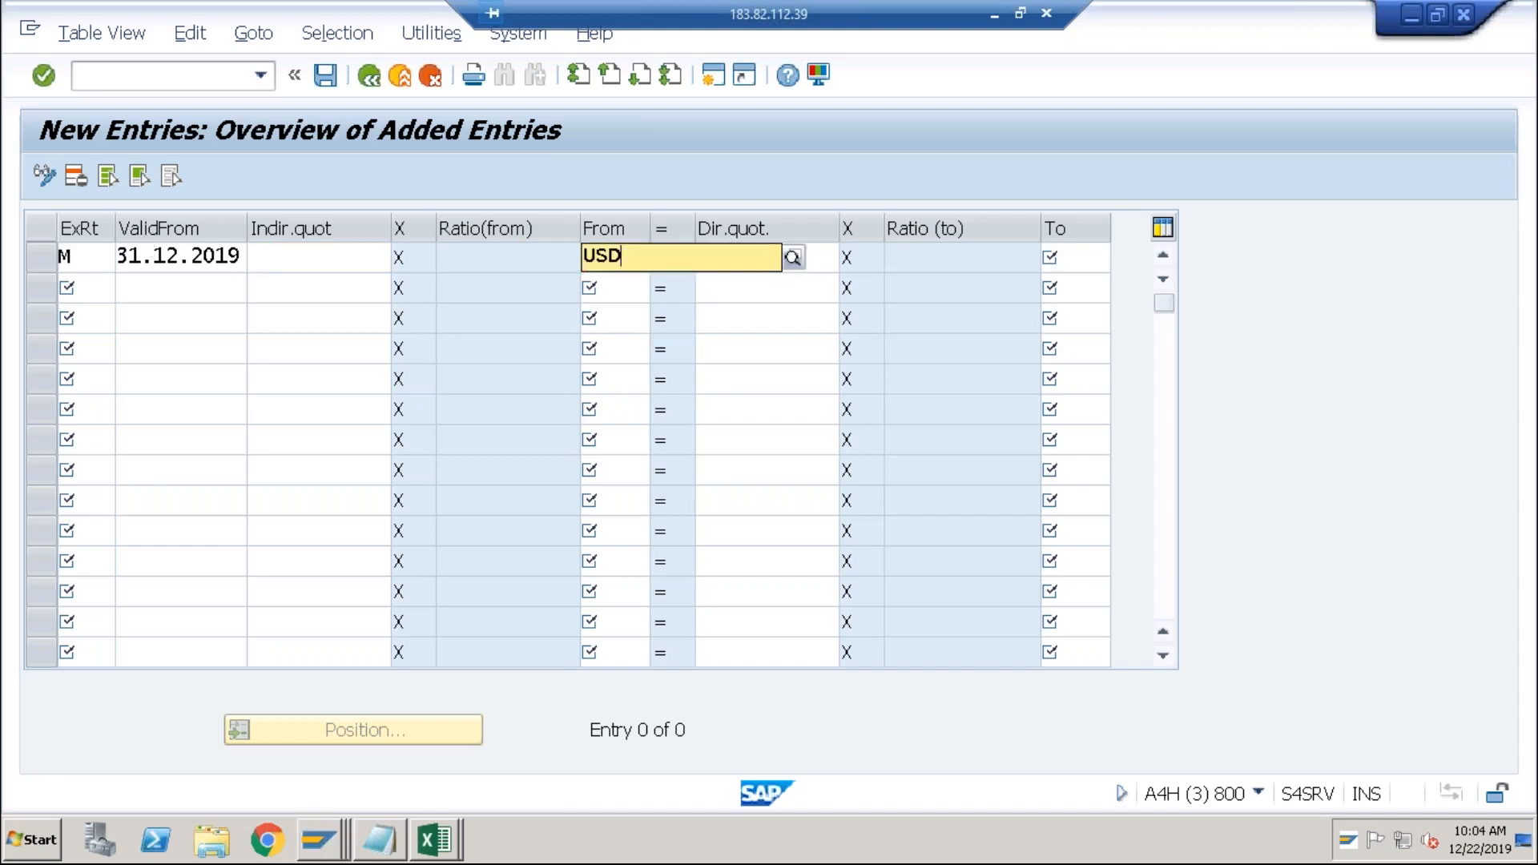
key("Tab")
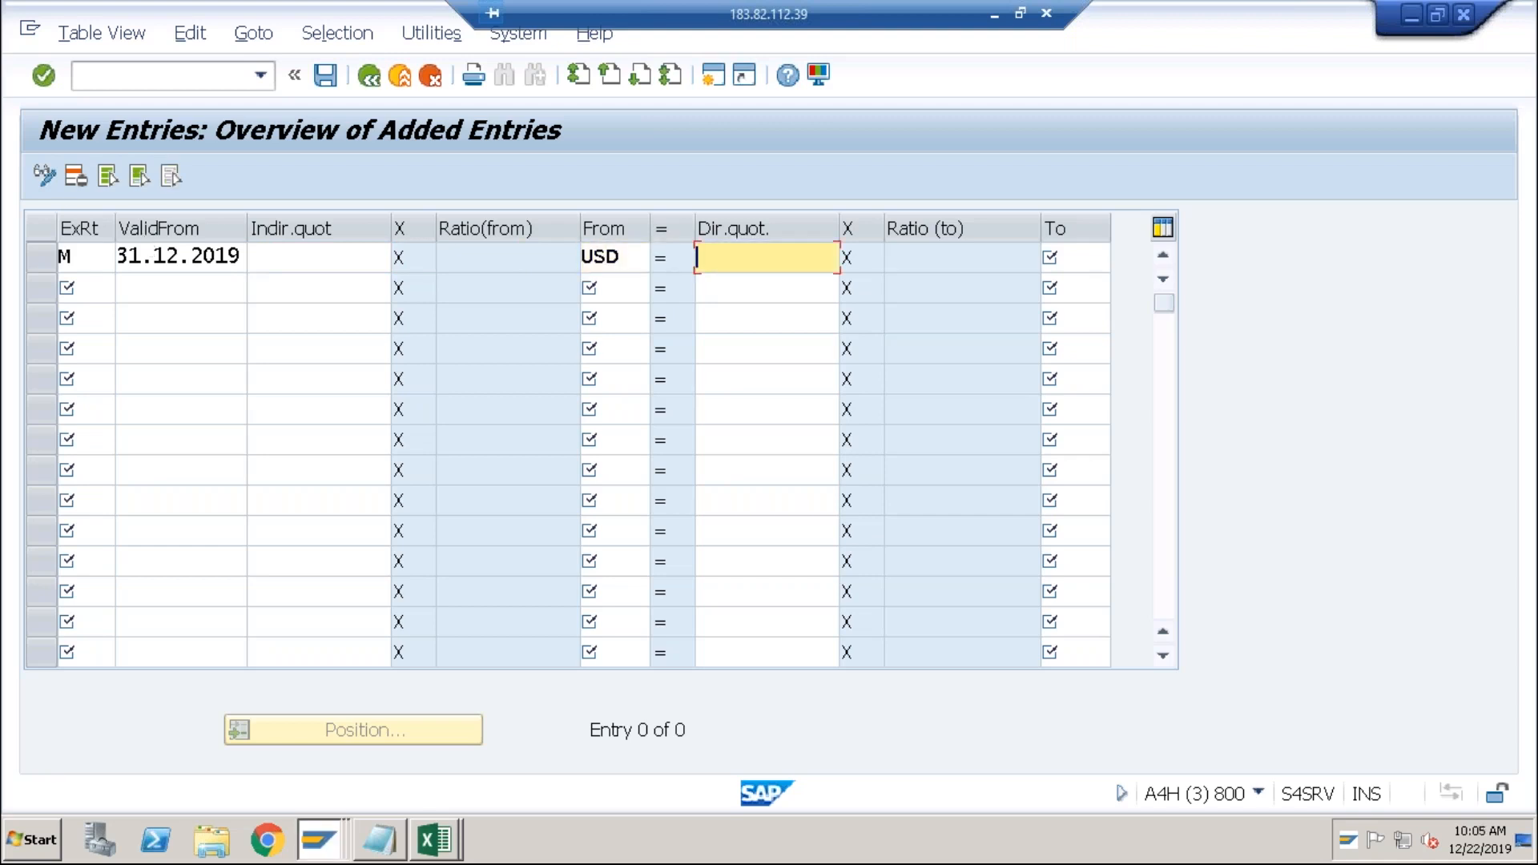
type("74")
key("Tab")
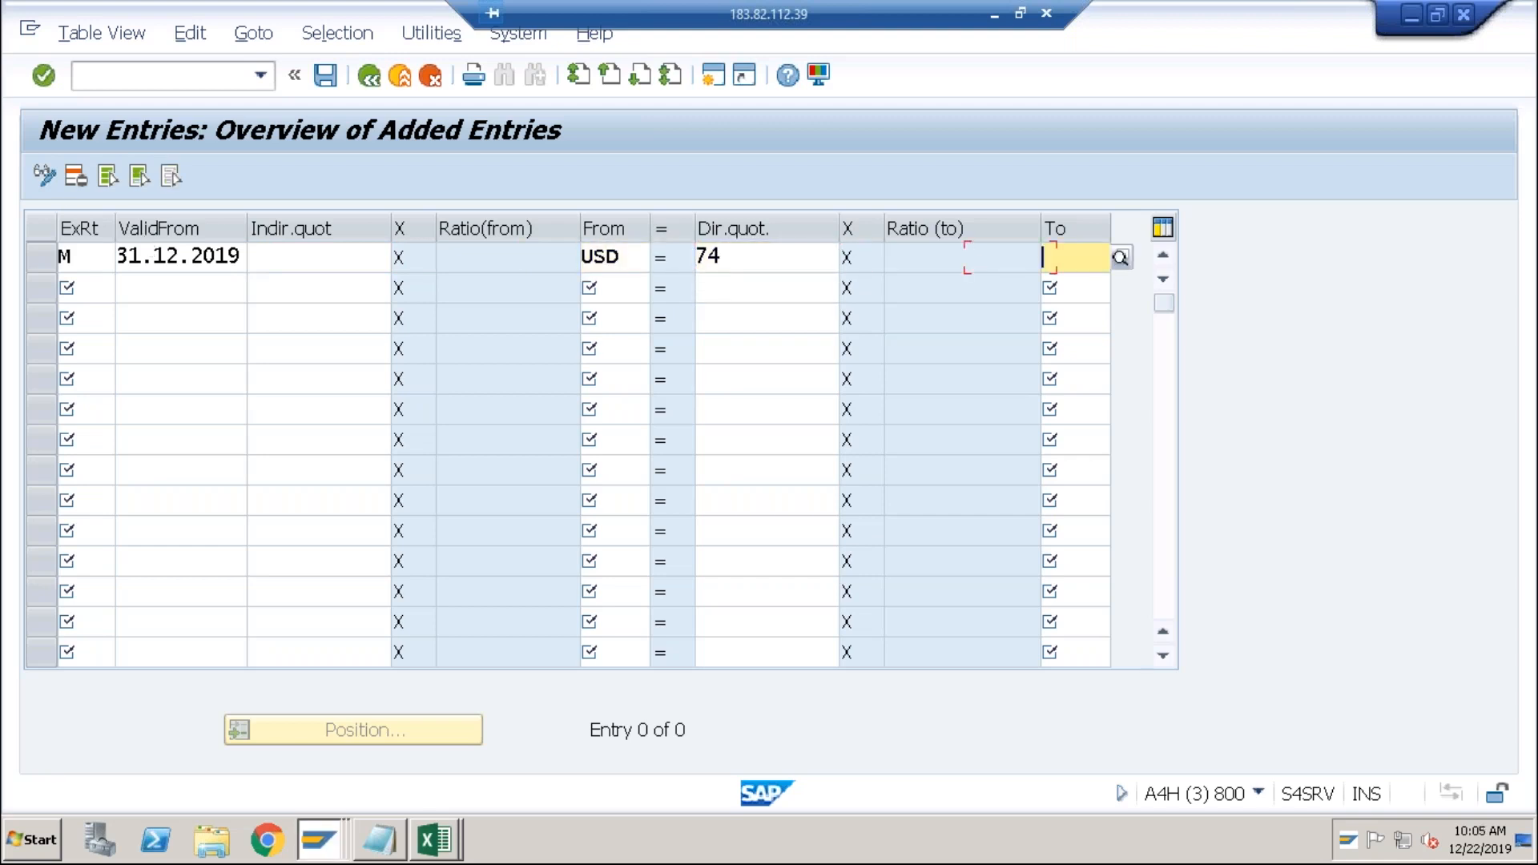
type("INR")
key("Return")
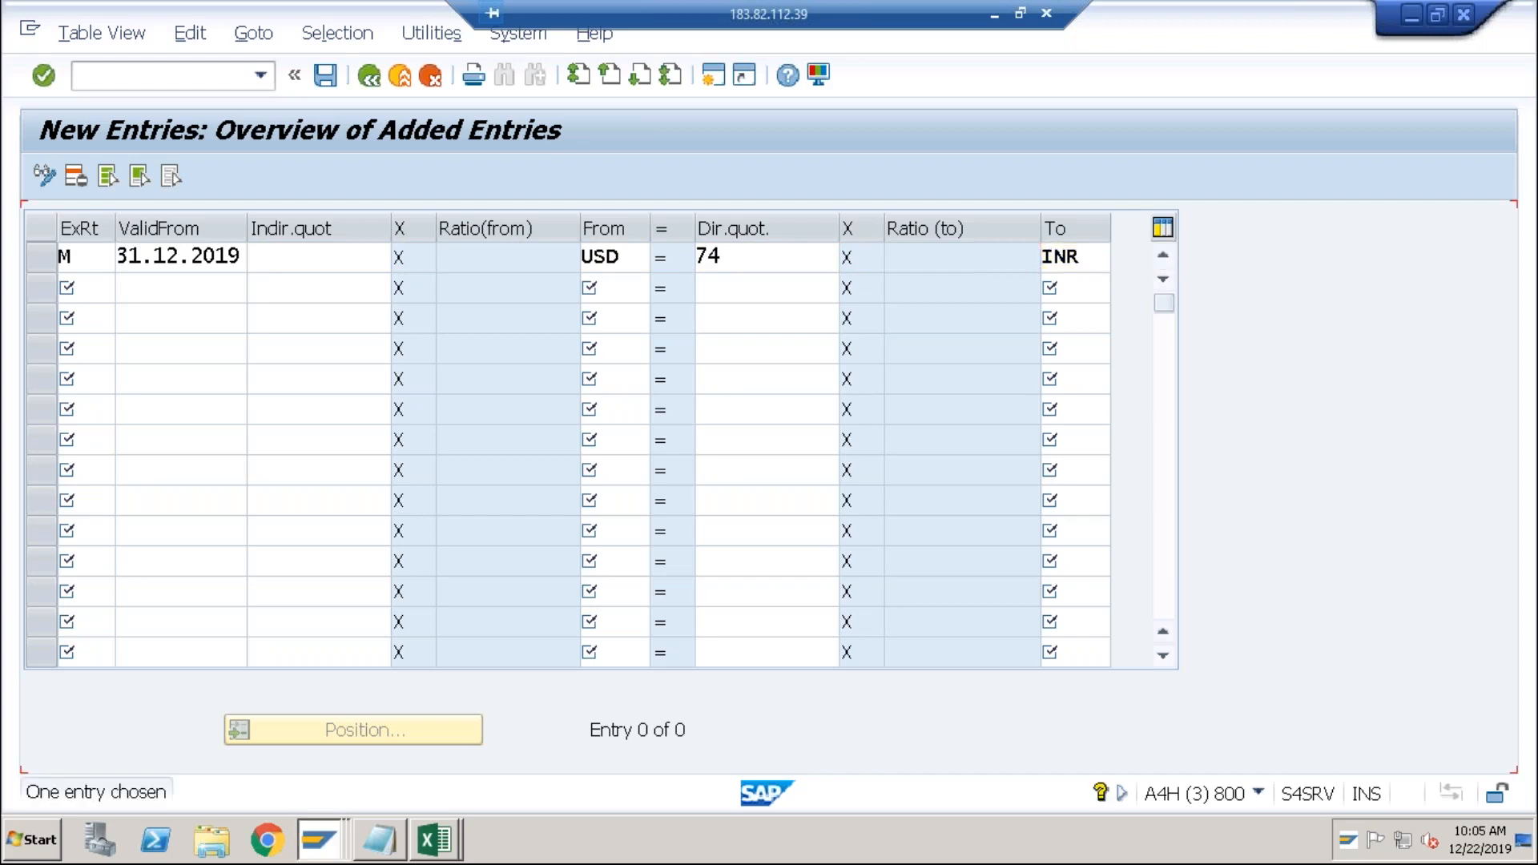
Verify the date, USD and 74,00000 quotation, save the rate and go back.
left_click(172, 258)
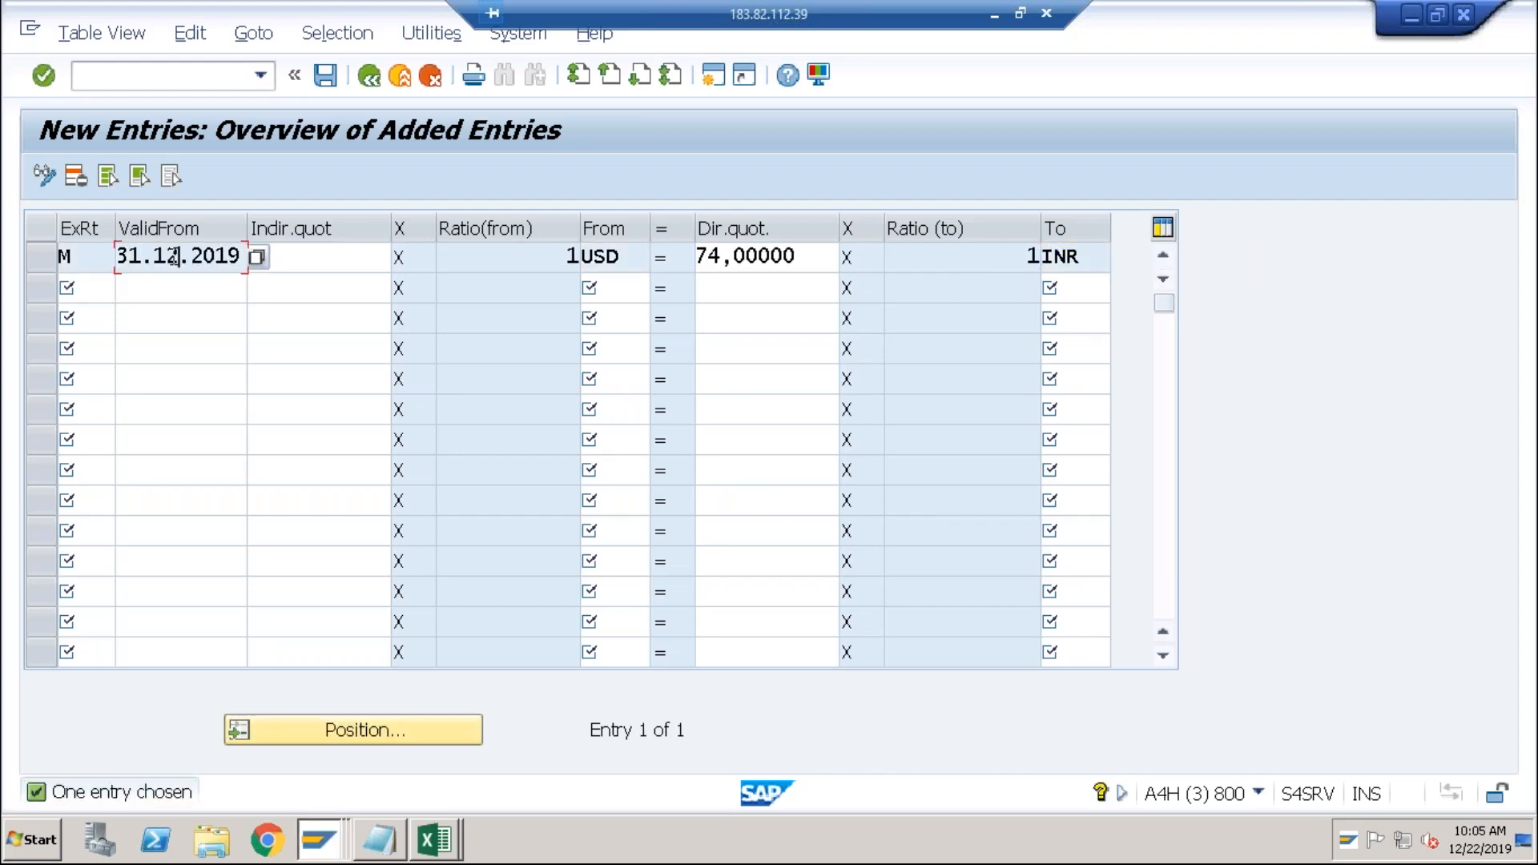
left_click(615, 267)
left_click(803, 269)
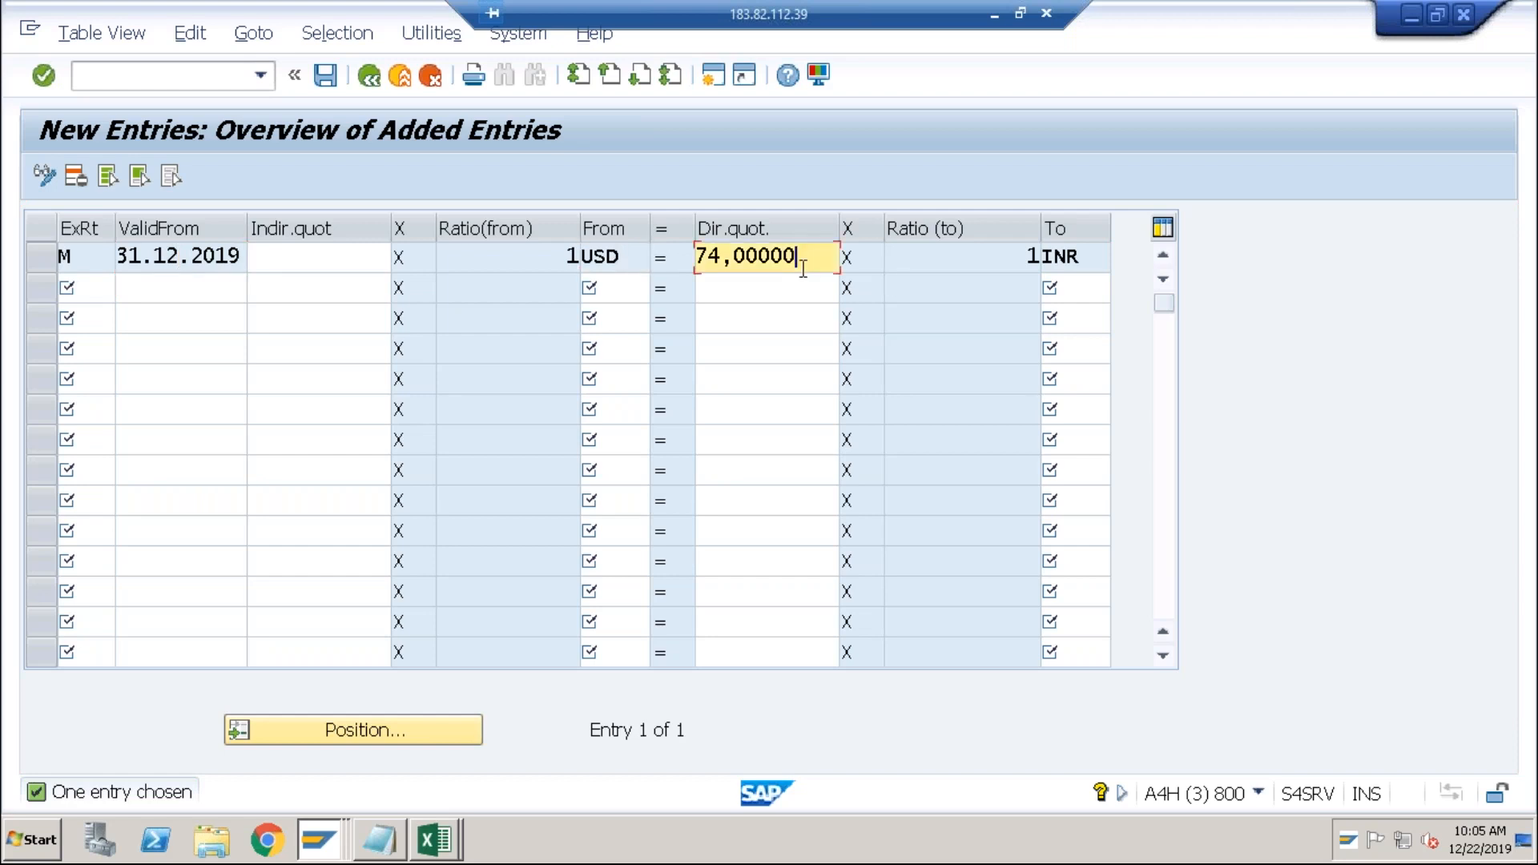
left_click(337, 82)
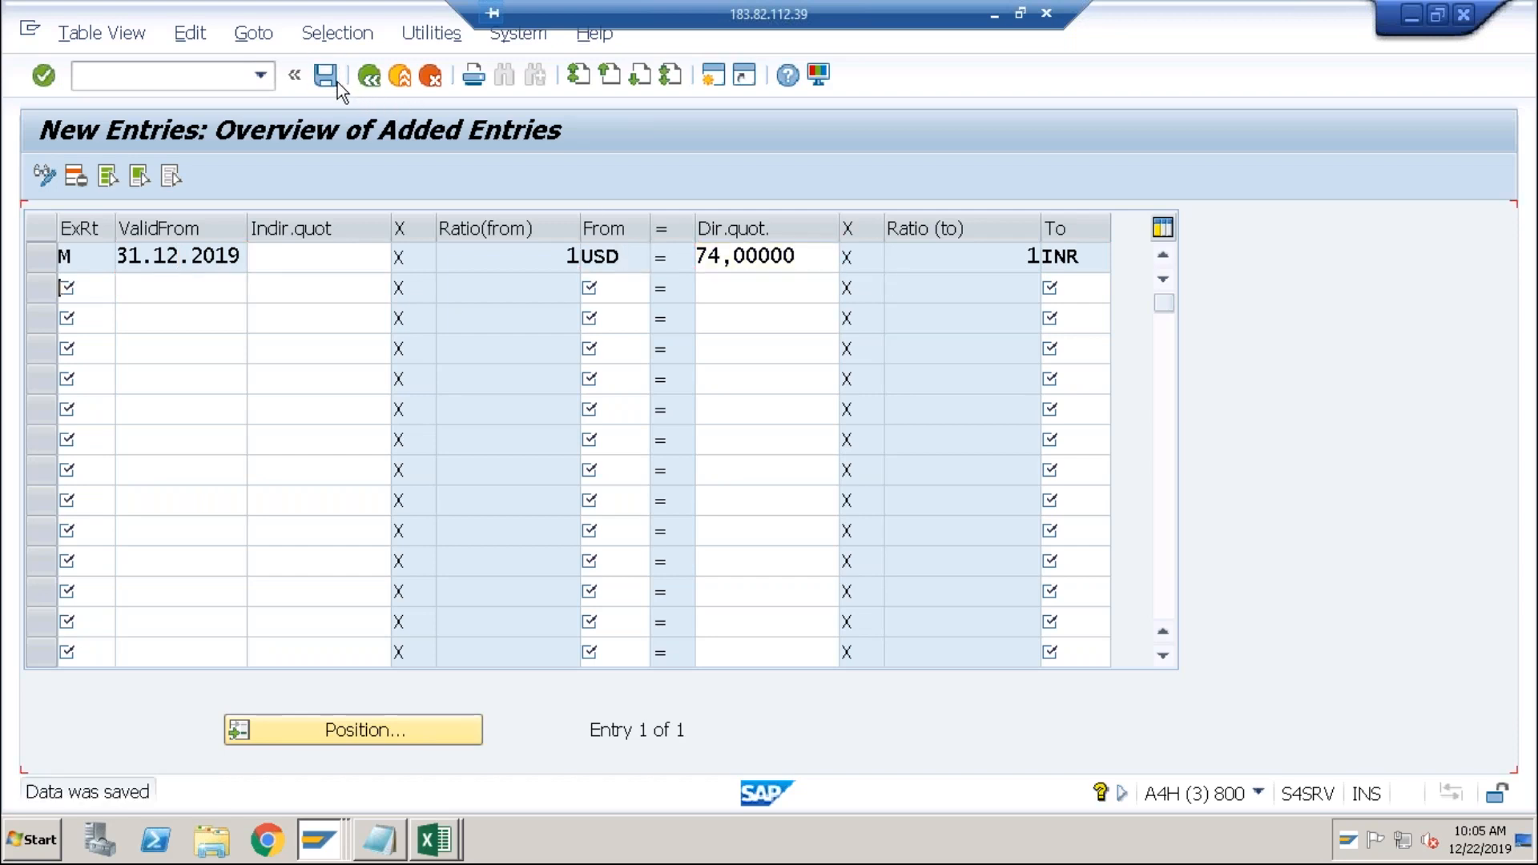
left_click(369, 81)
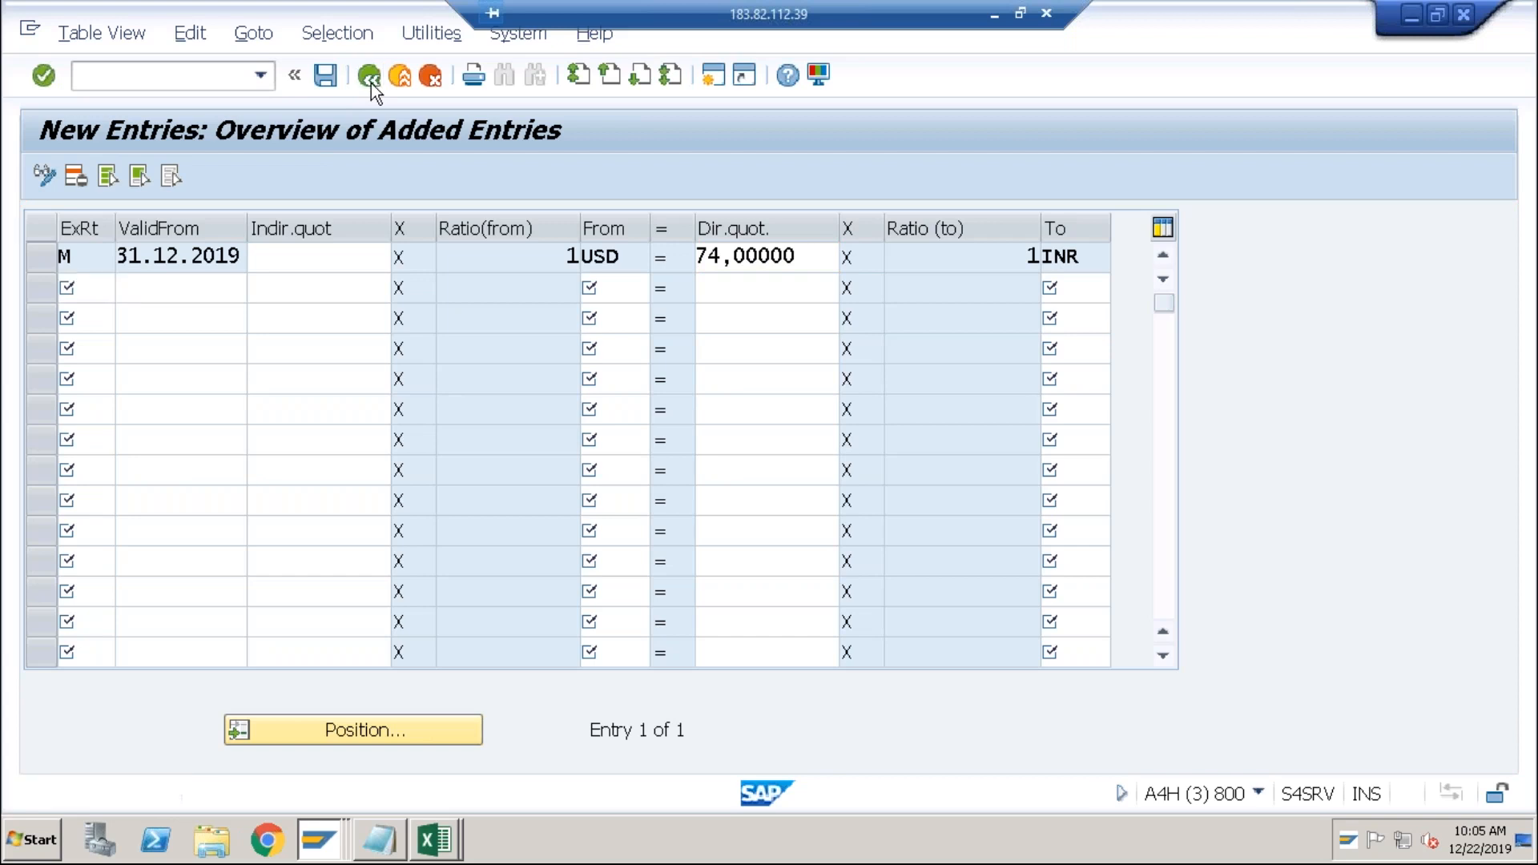
Expand Accounting > Financial Accounting > Accounts Receivable > Periodic Processing > Closing > Valuate and launch FAGL_FCV.
left_click(400, 76)
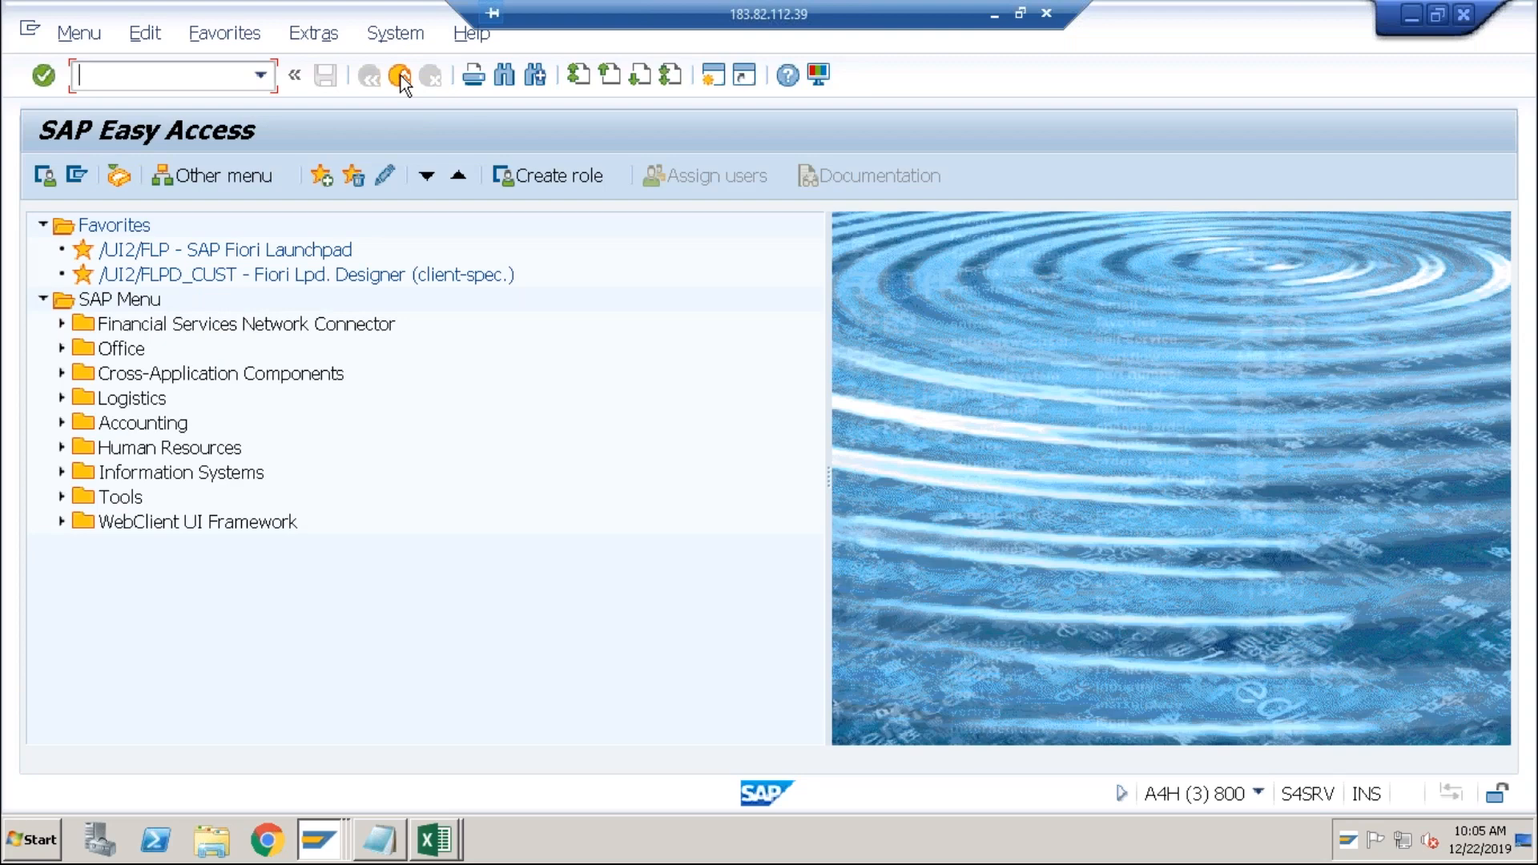
left_click(61, 424)
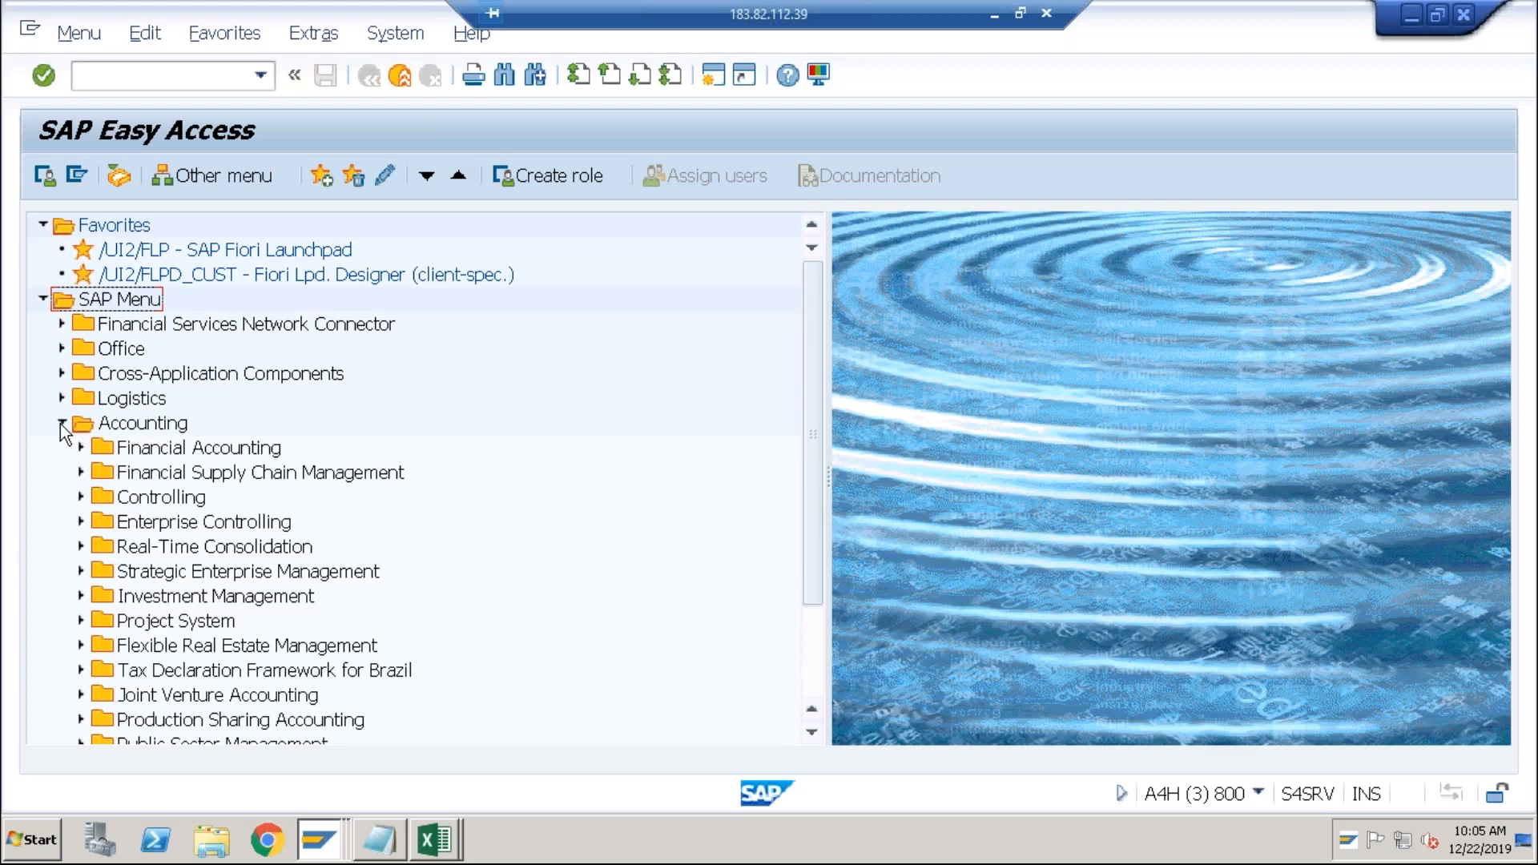
left_click(81, 449)
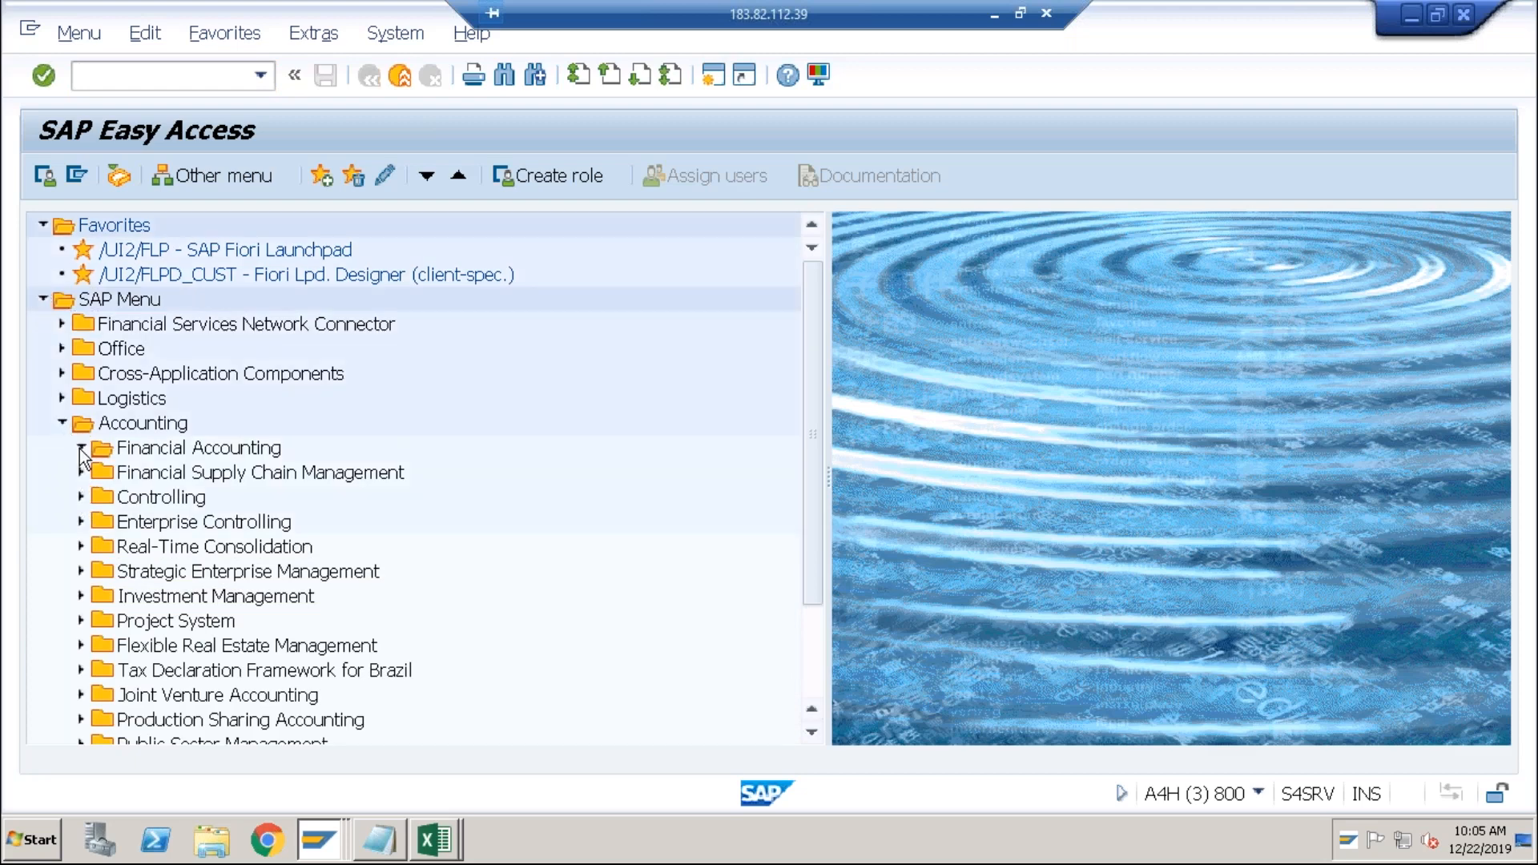
left_click(99, 498)
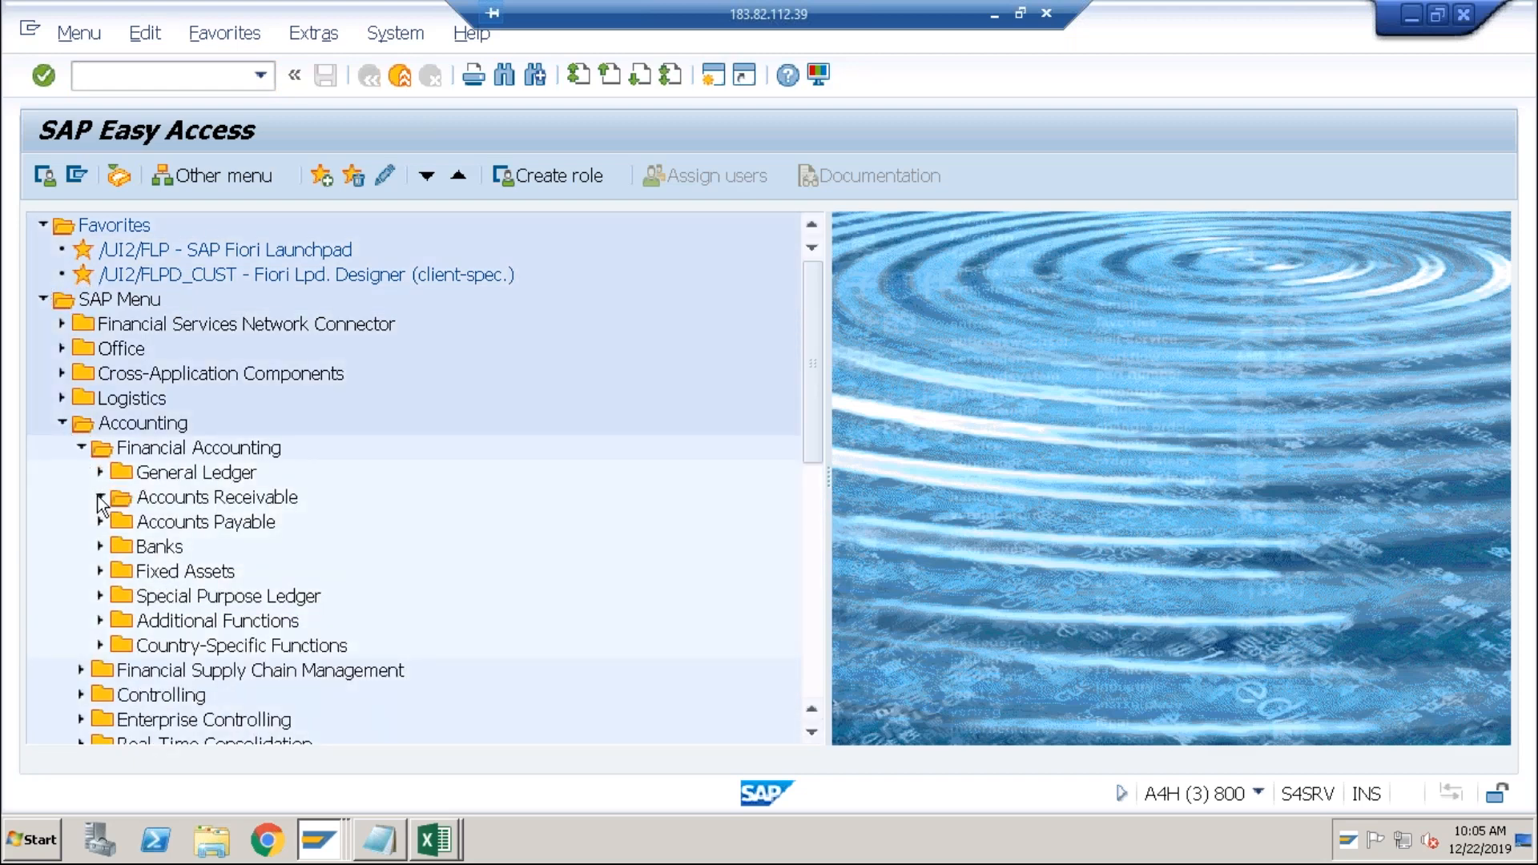
left_click(119, 622)
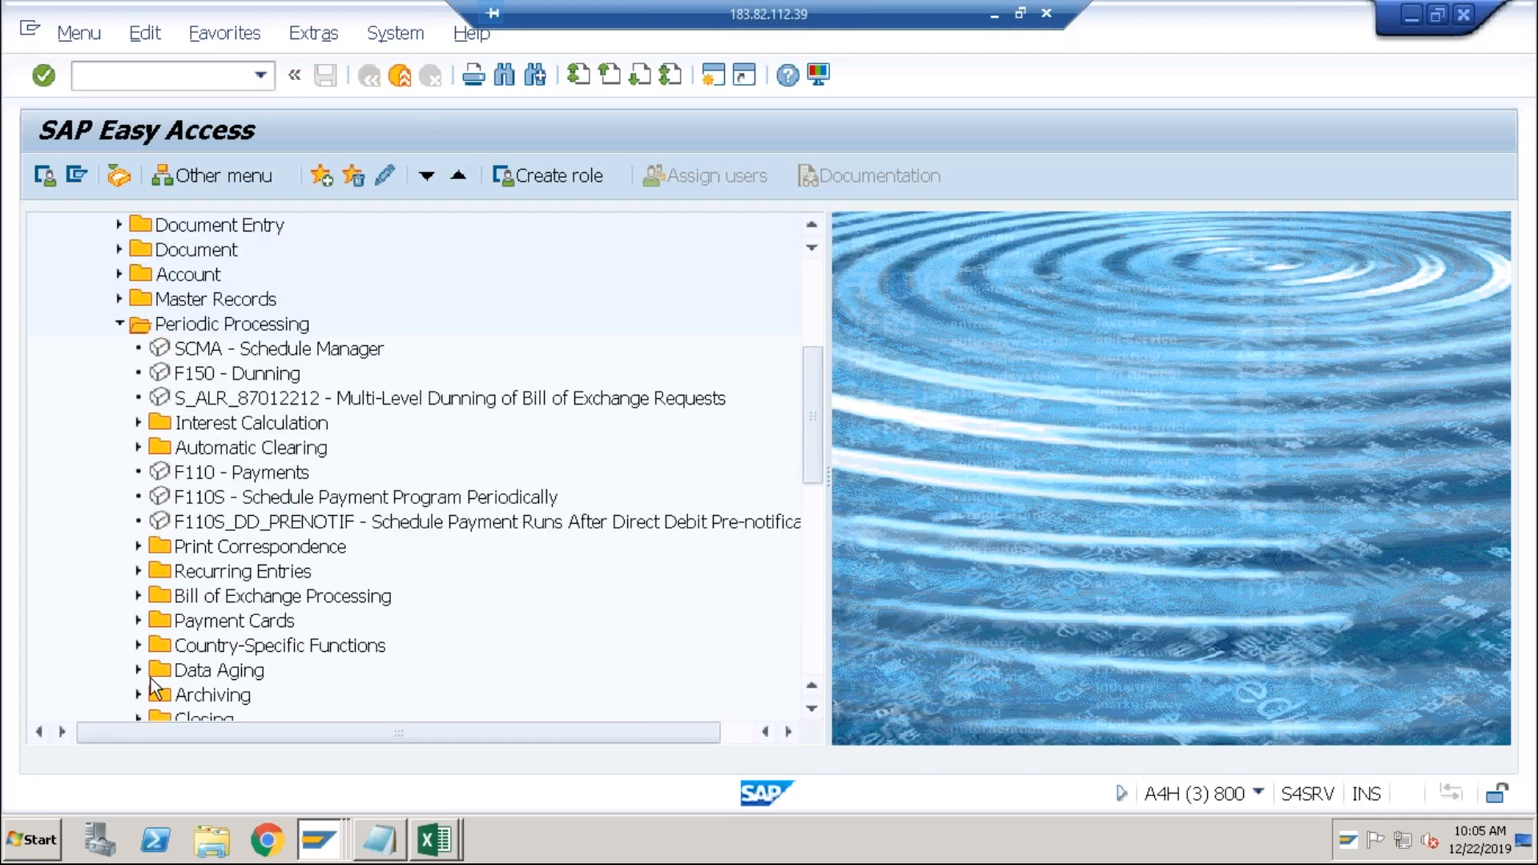
left_click(132, 713)
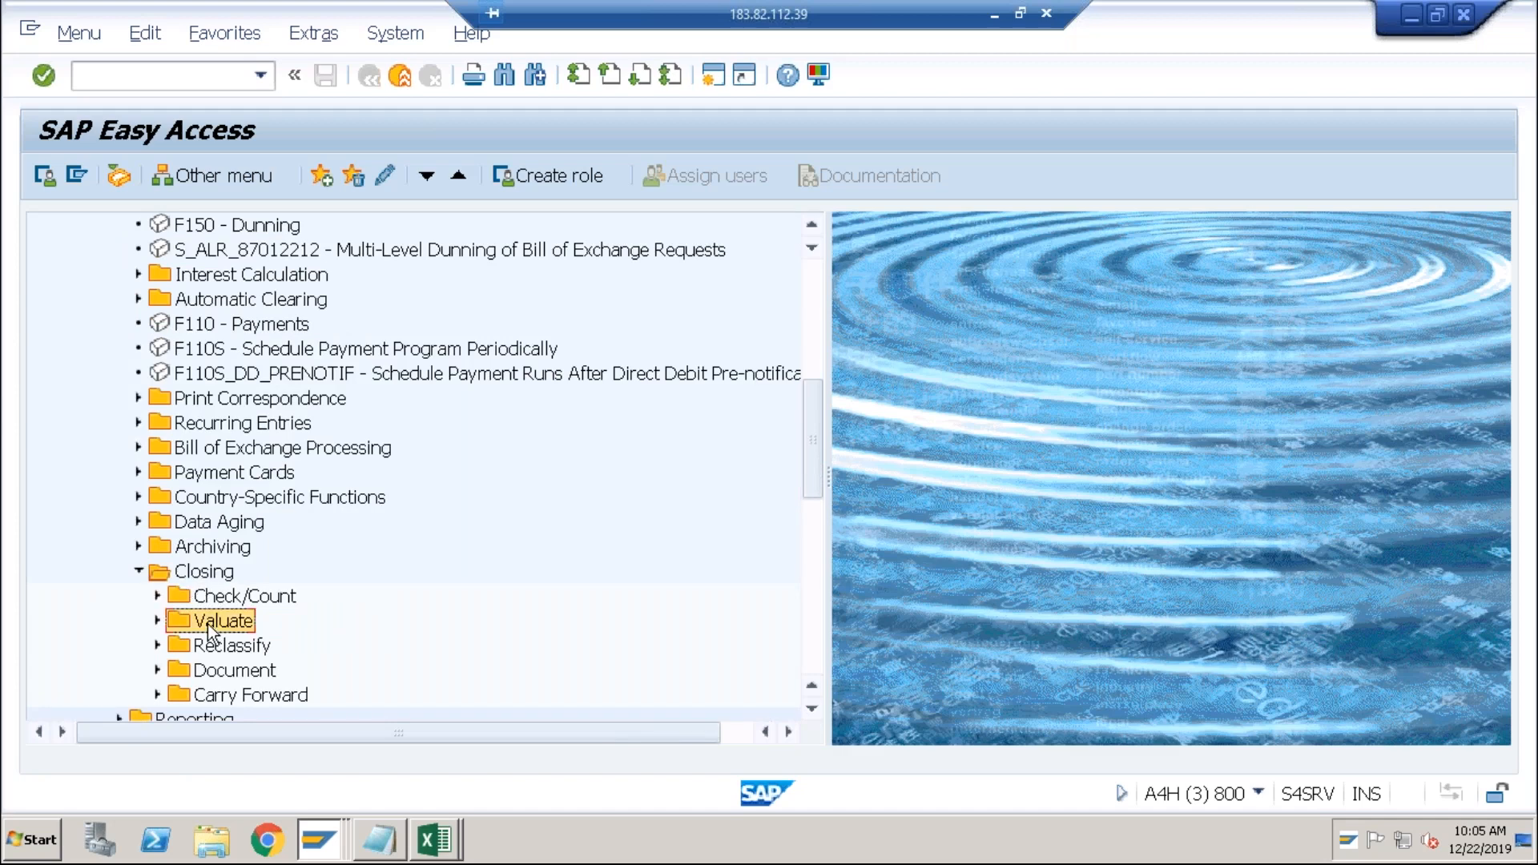
left_click(157, 621)
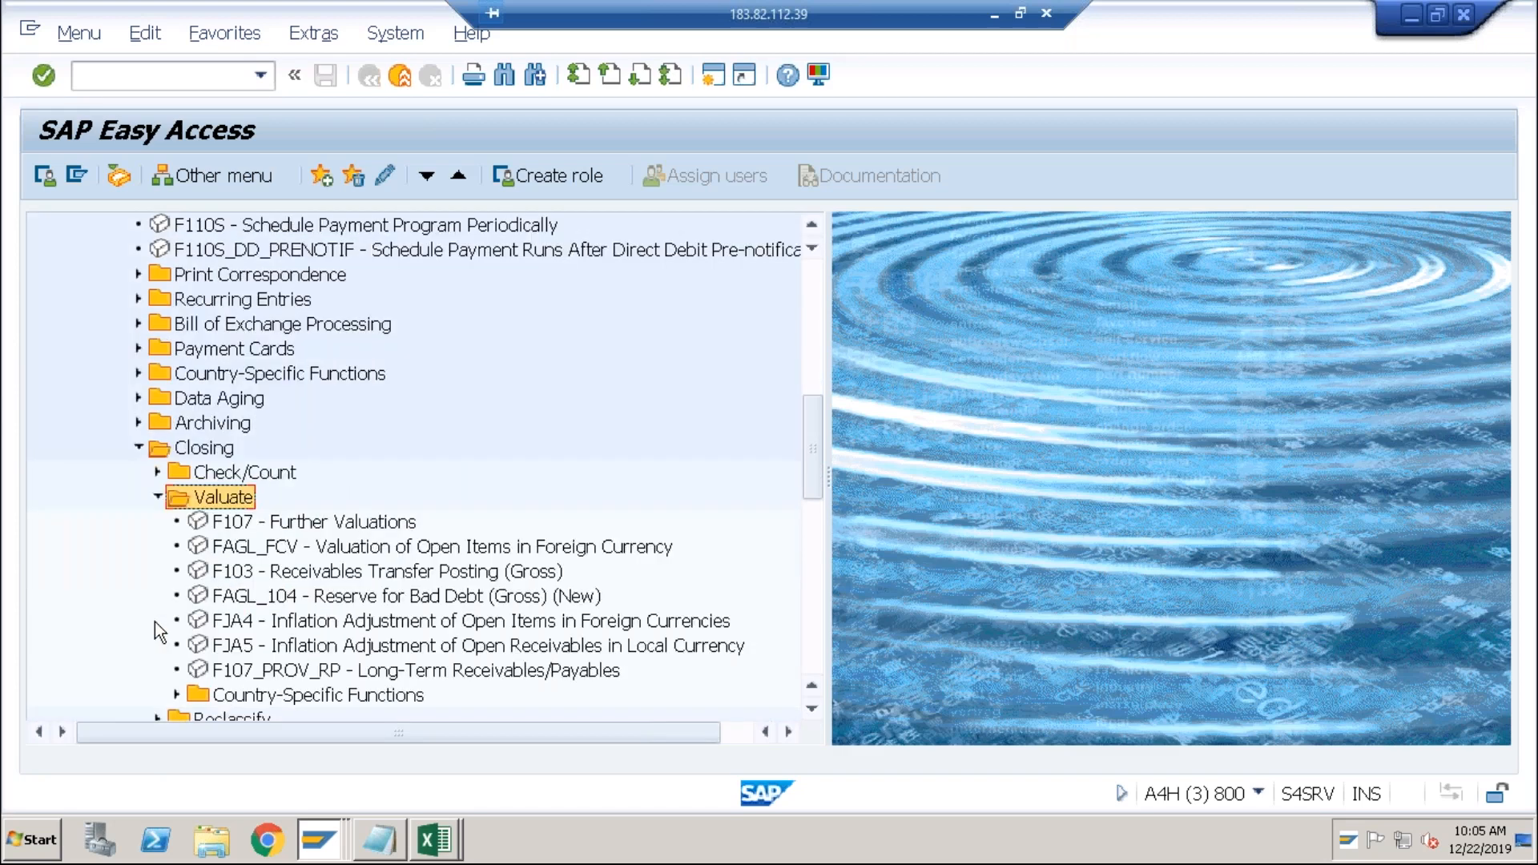
left_click(372, 549)
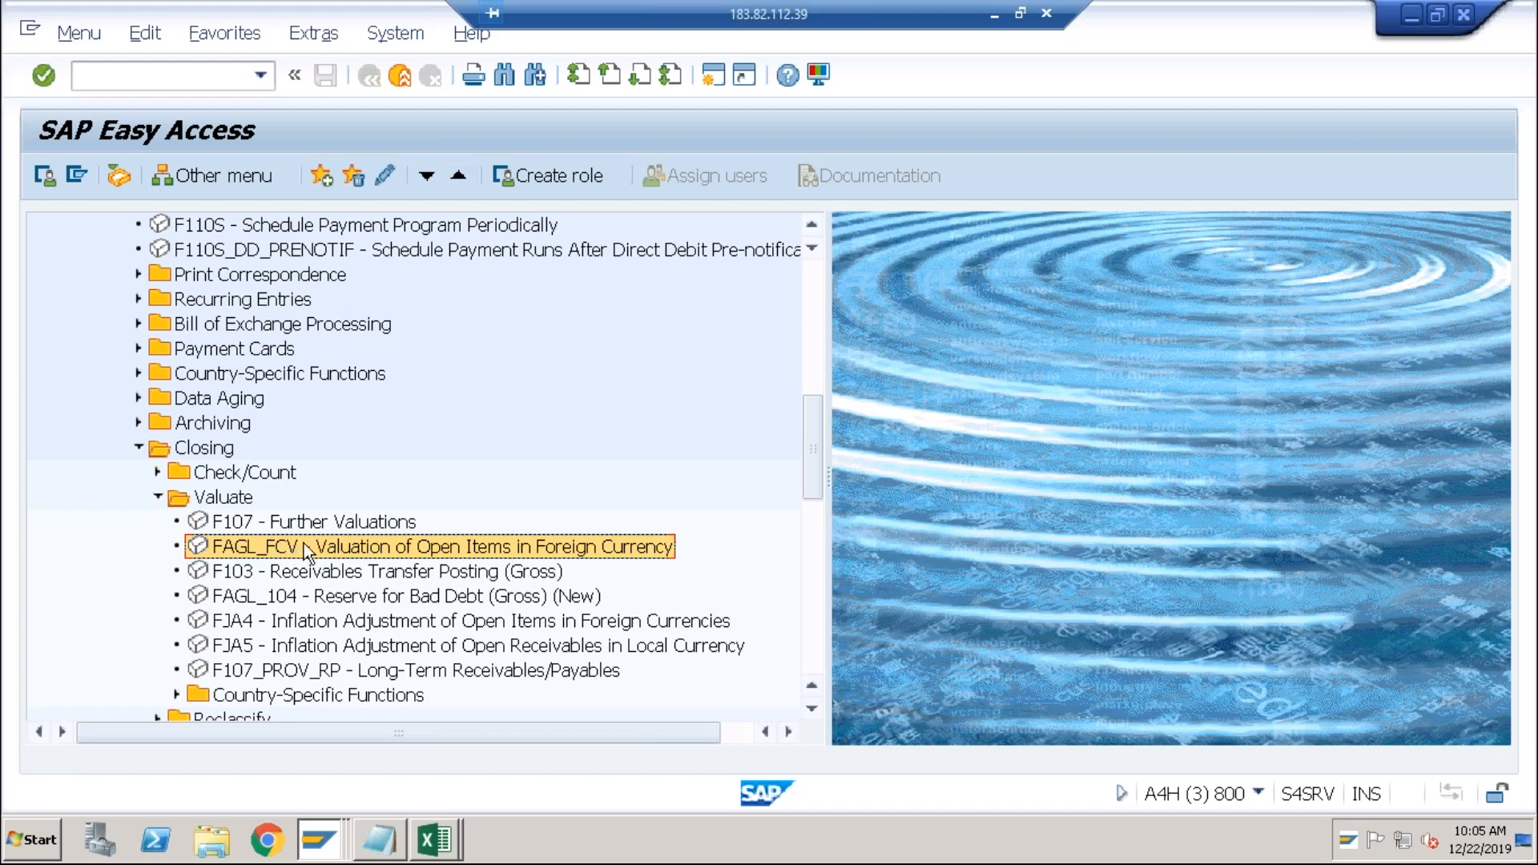
double_click(502, 547)
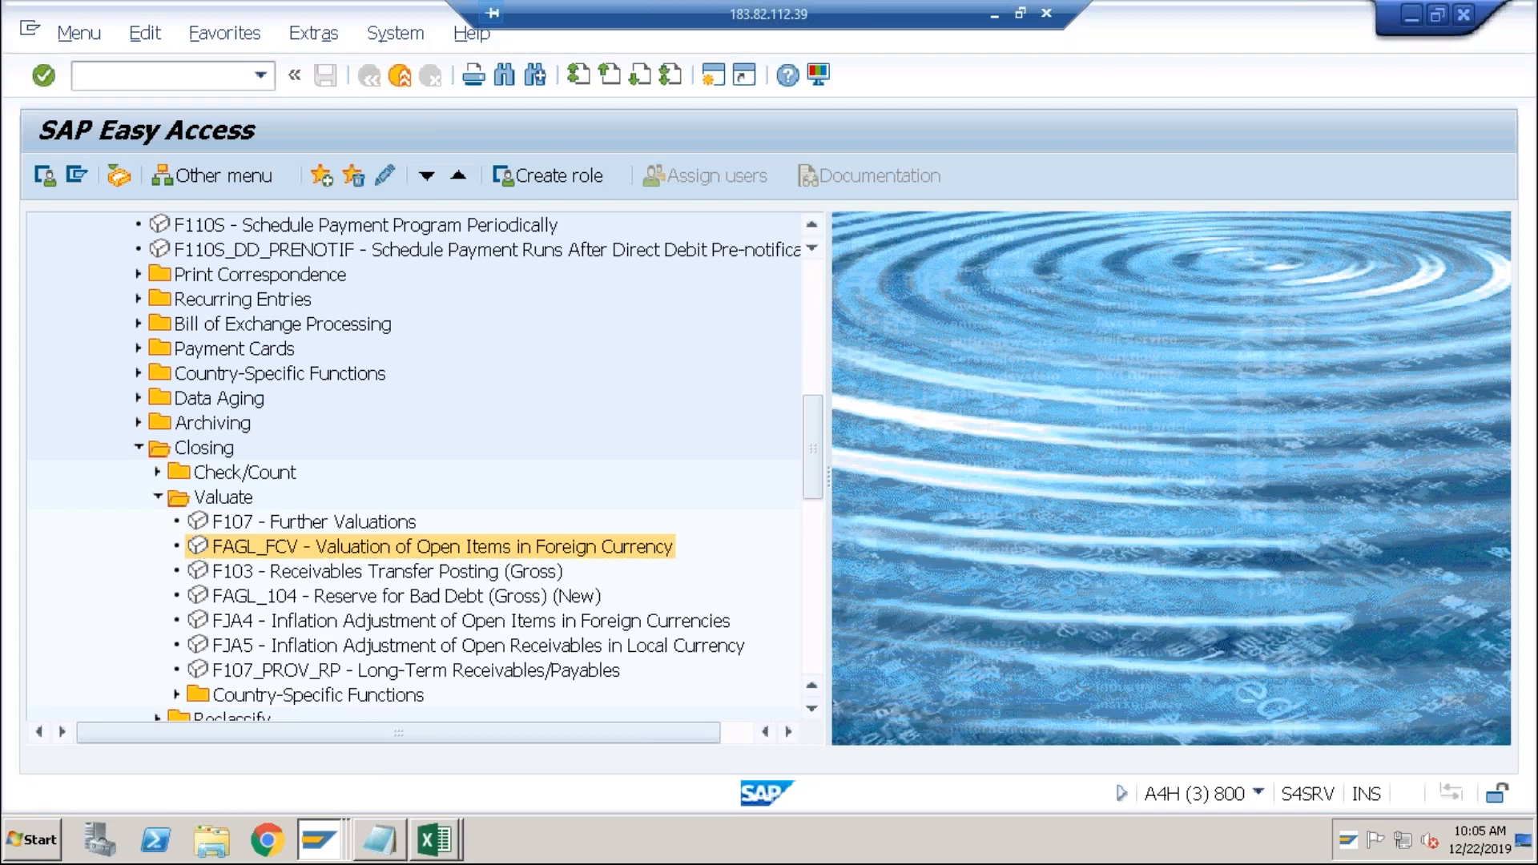
Enter company code ABCI and valuation key date 31.12.2019, then show the Open Items: Subledger selections.
type("A")
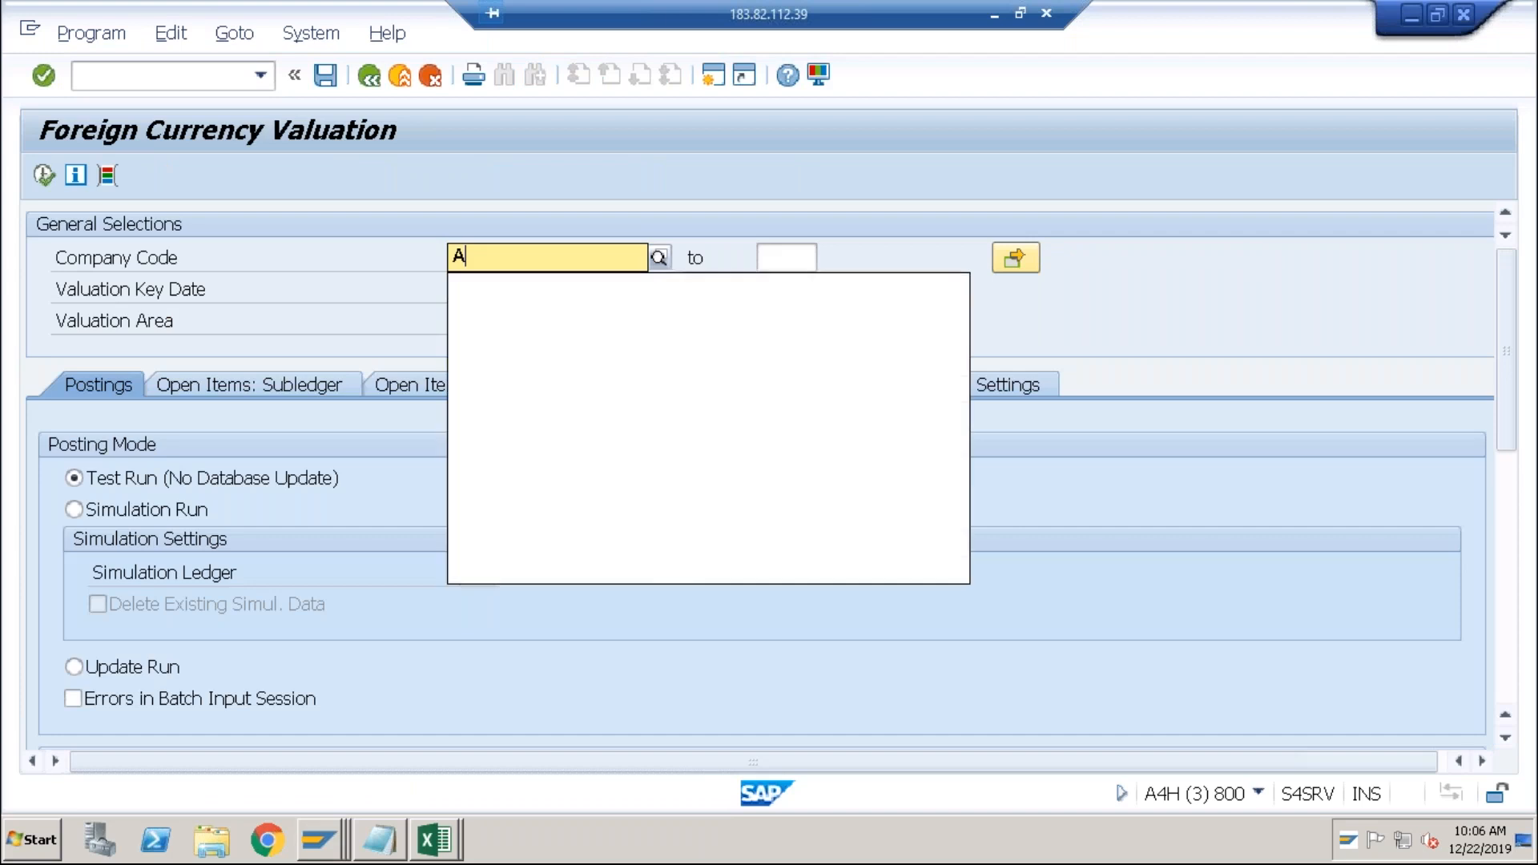
type("BCI")
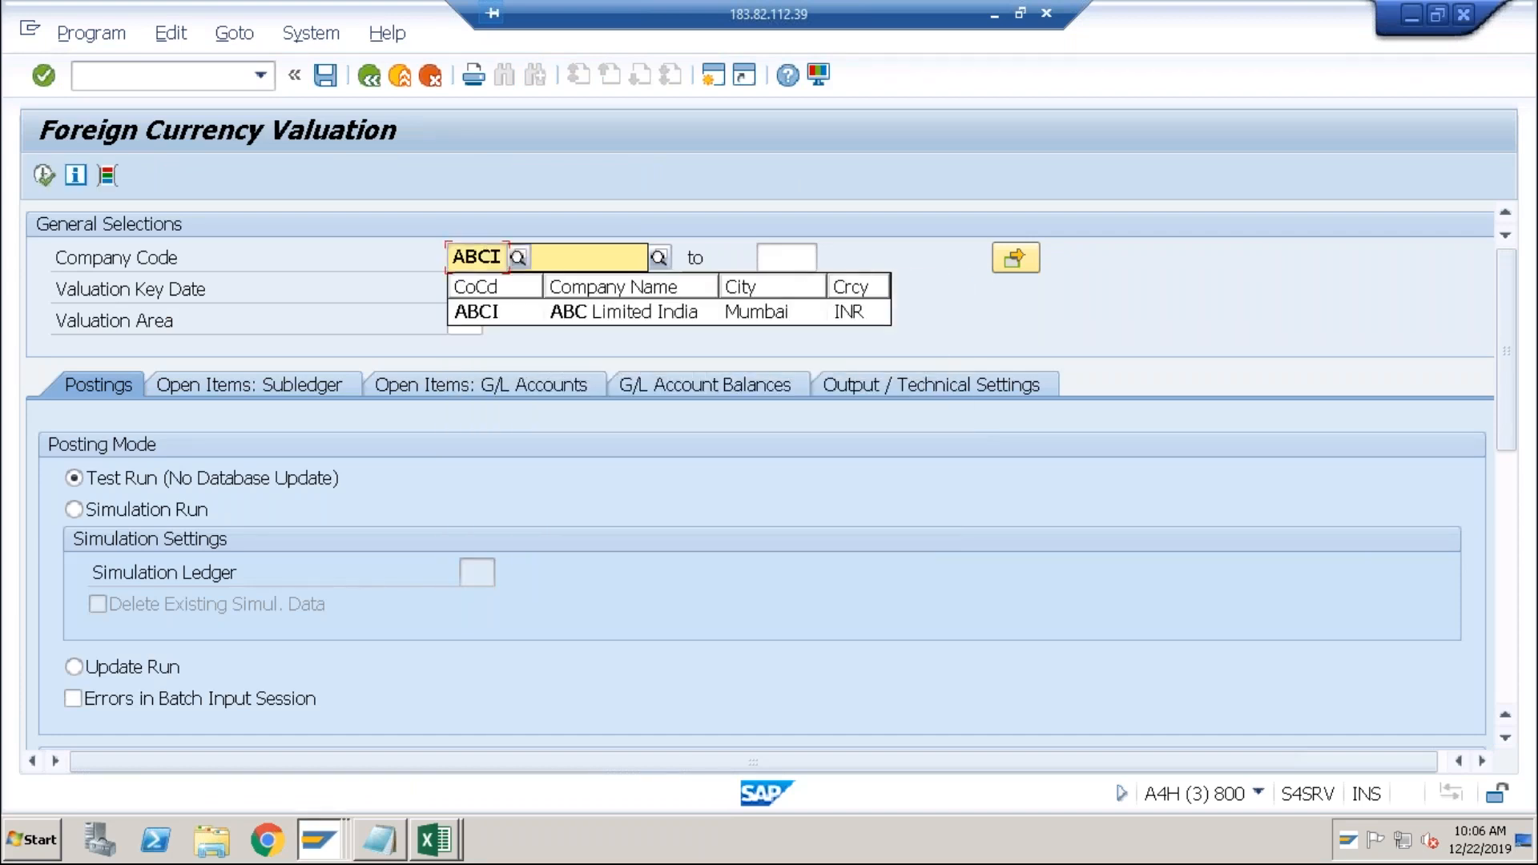
key("Tab")
key("Tab")
key("Tab")
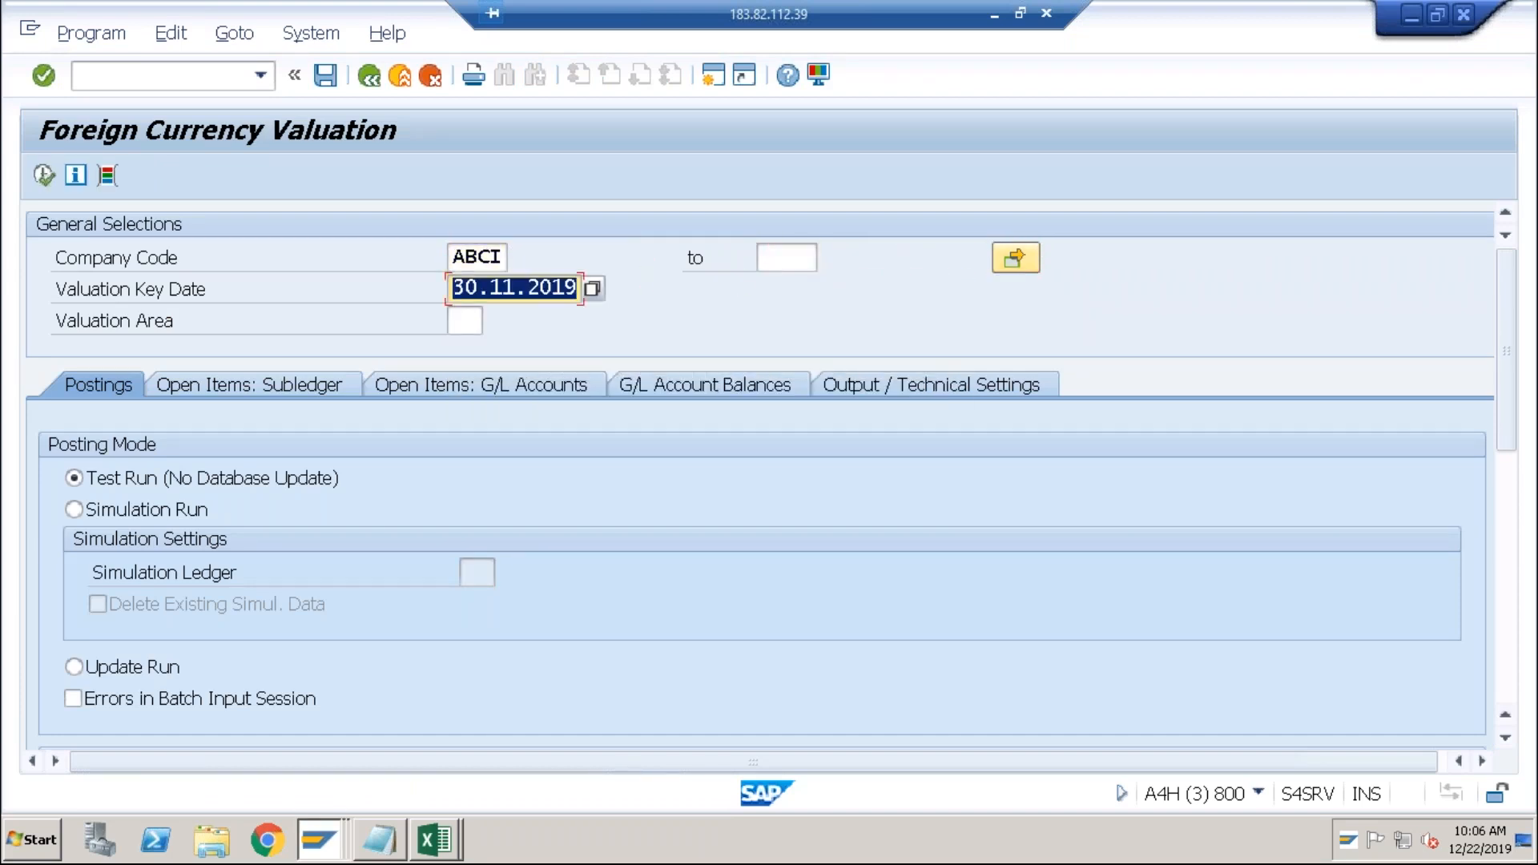
type("31.1")
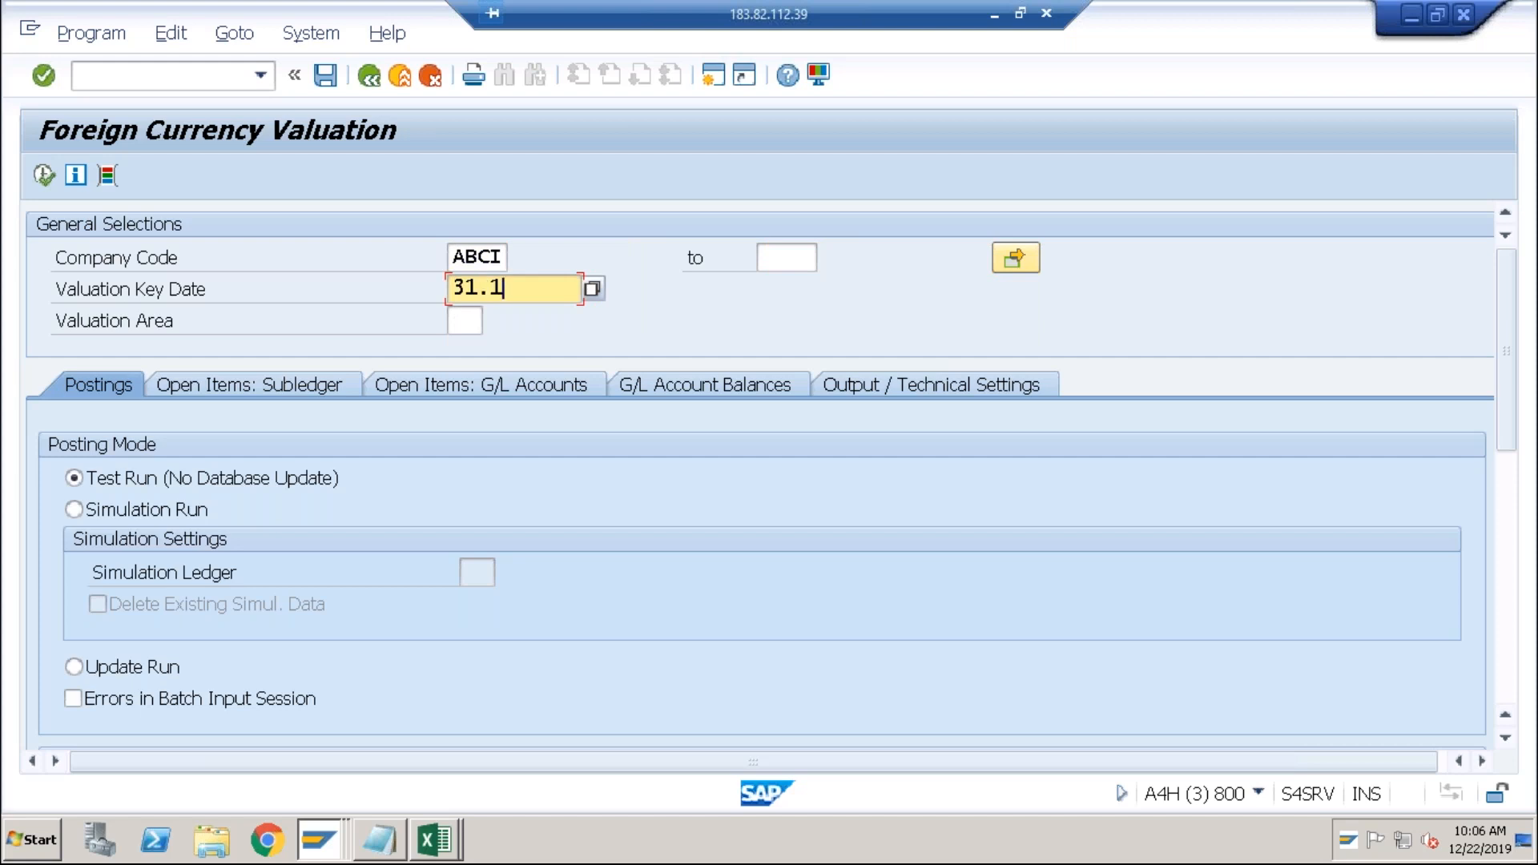
type("2.2019")
key("Tab")
key("Tab")
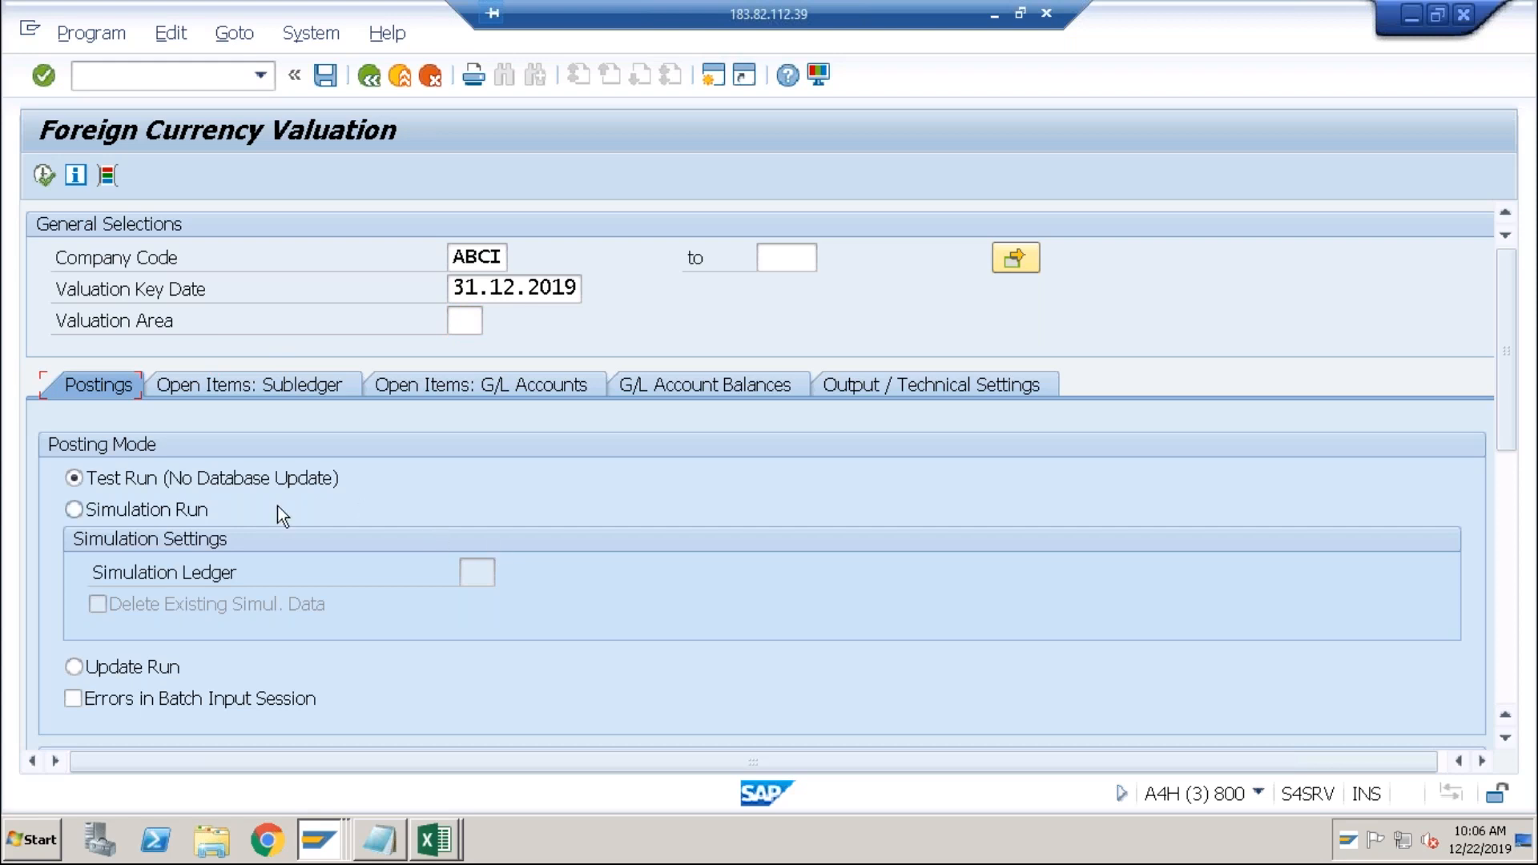
left_click(292, 382)
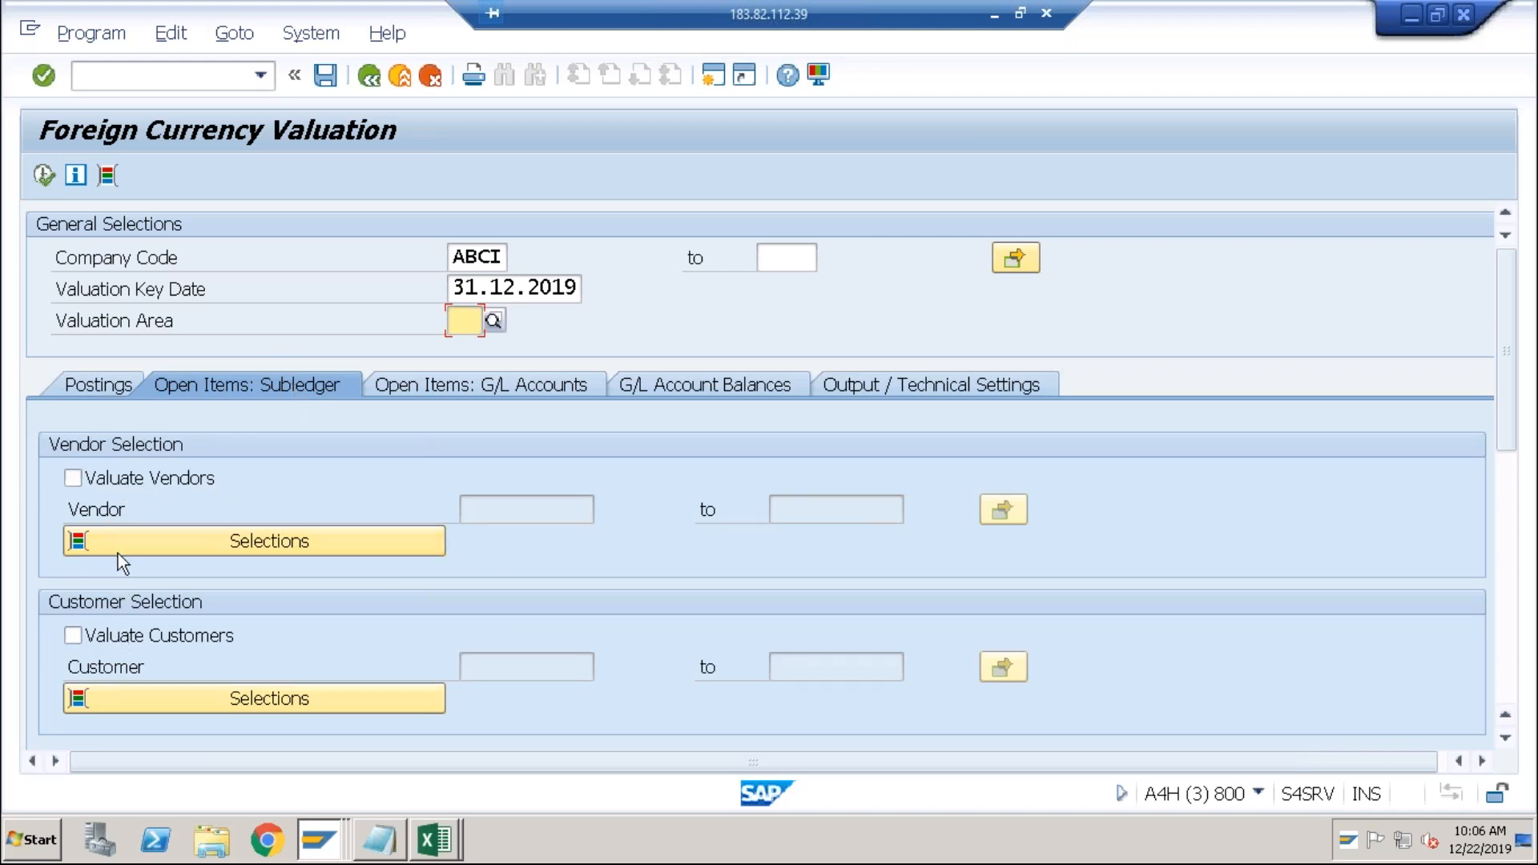
Turn on vendor open-item valuation and leave customer valuation switched off.
left_click(78, 483)
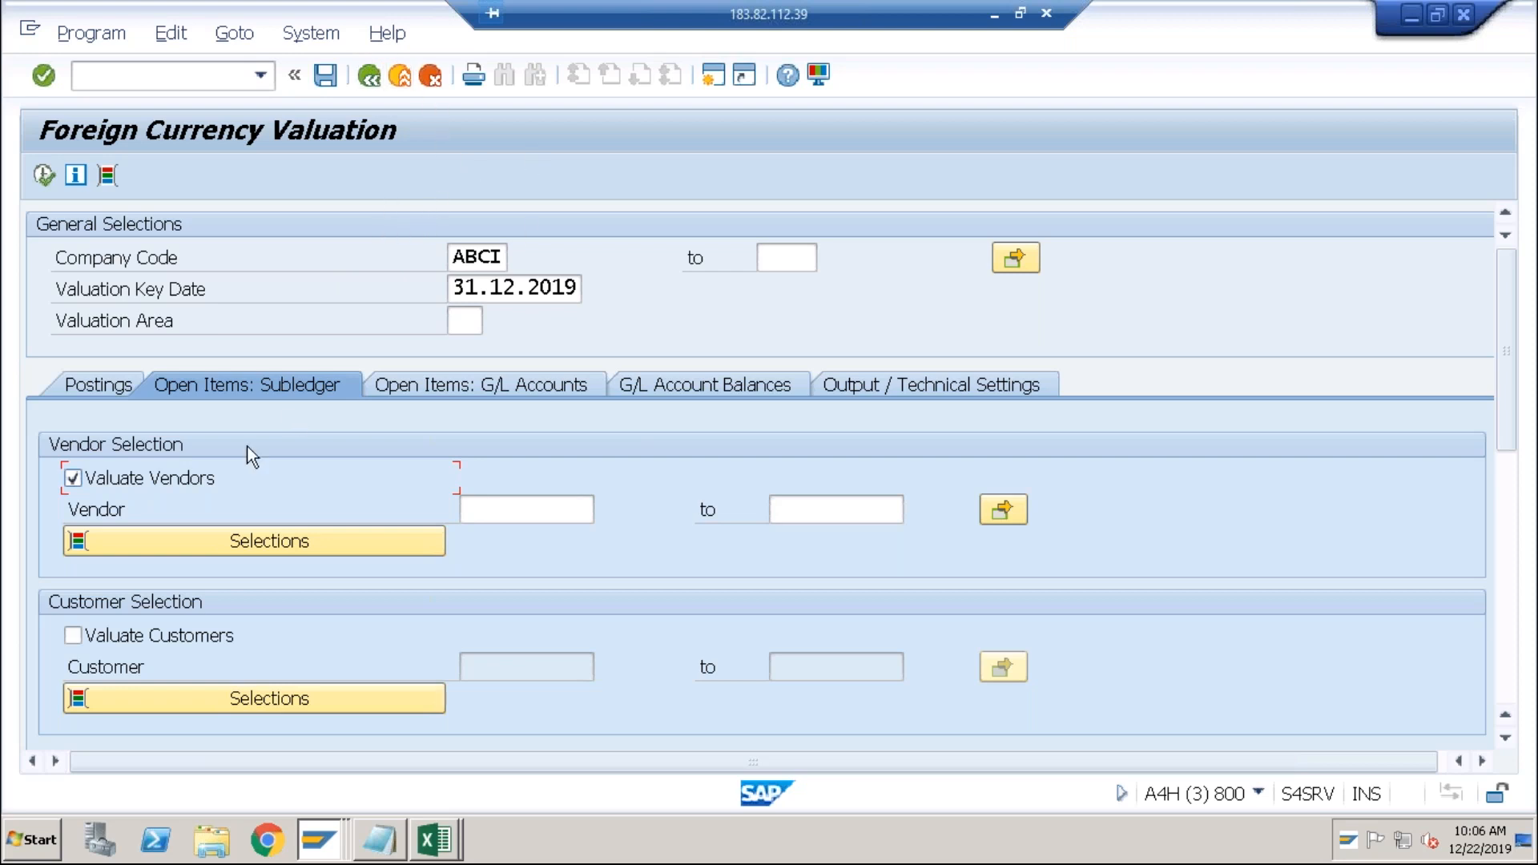
left_click(74, 638)
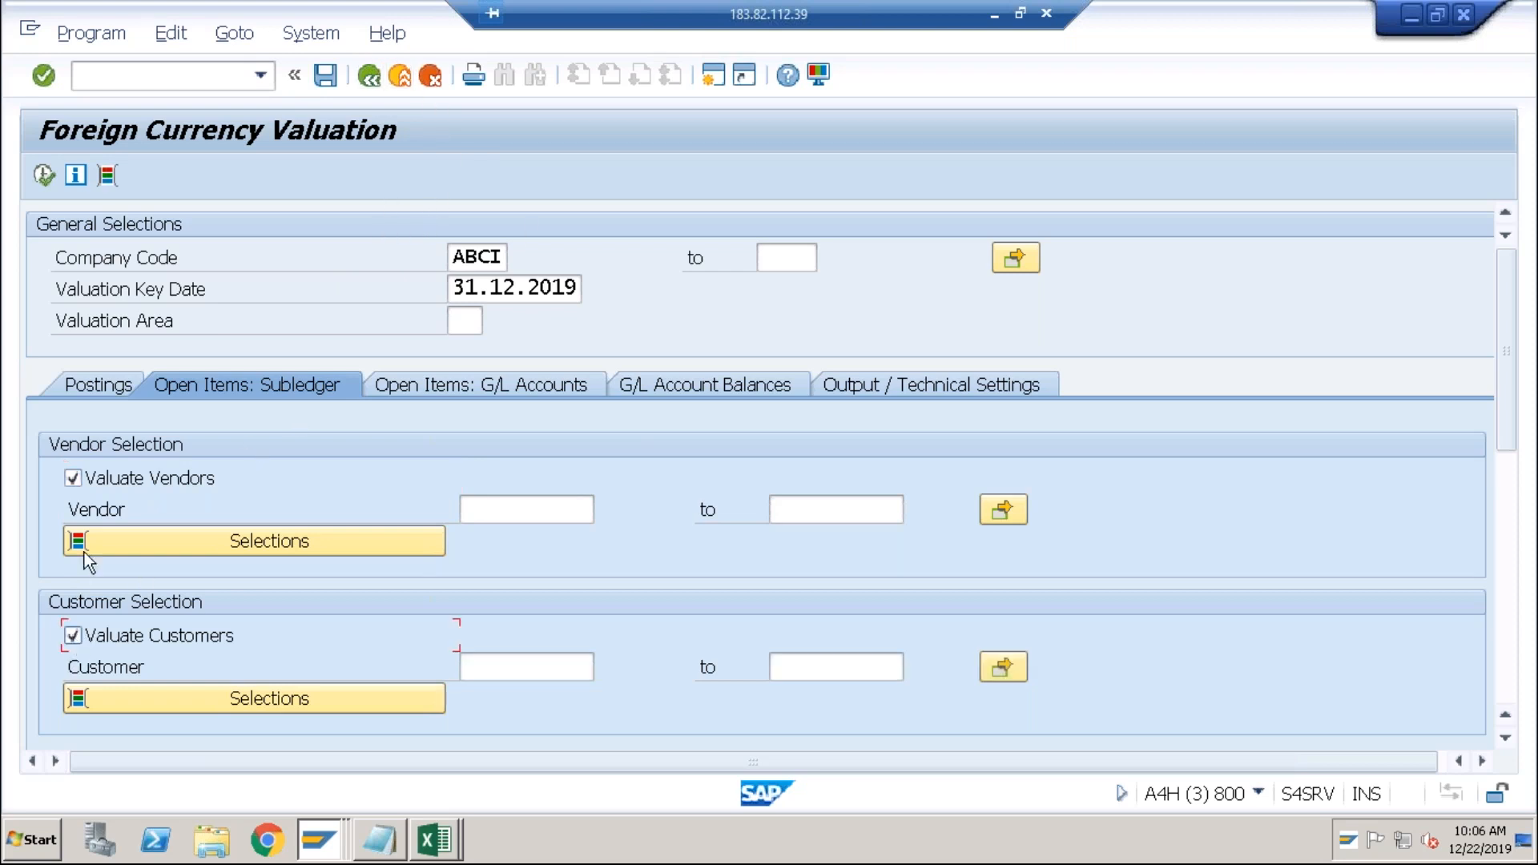
left_click(522, 517)
type("1")
key("Tab")
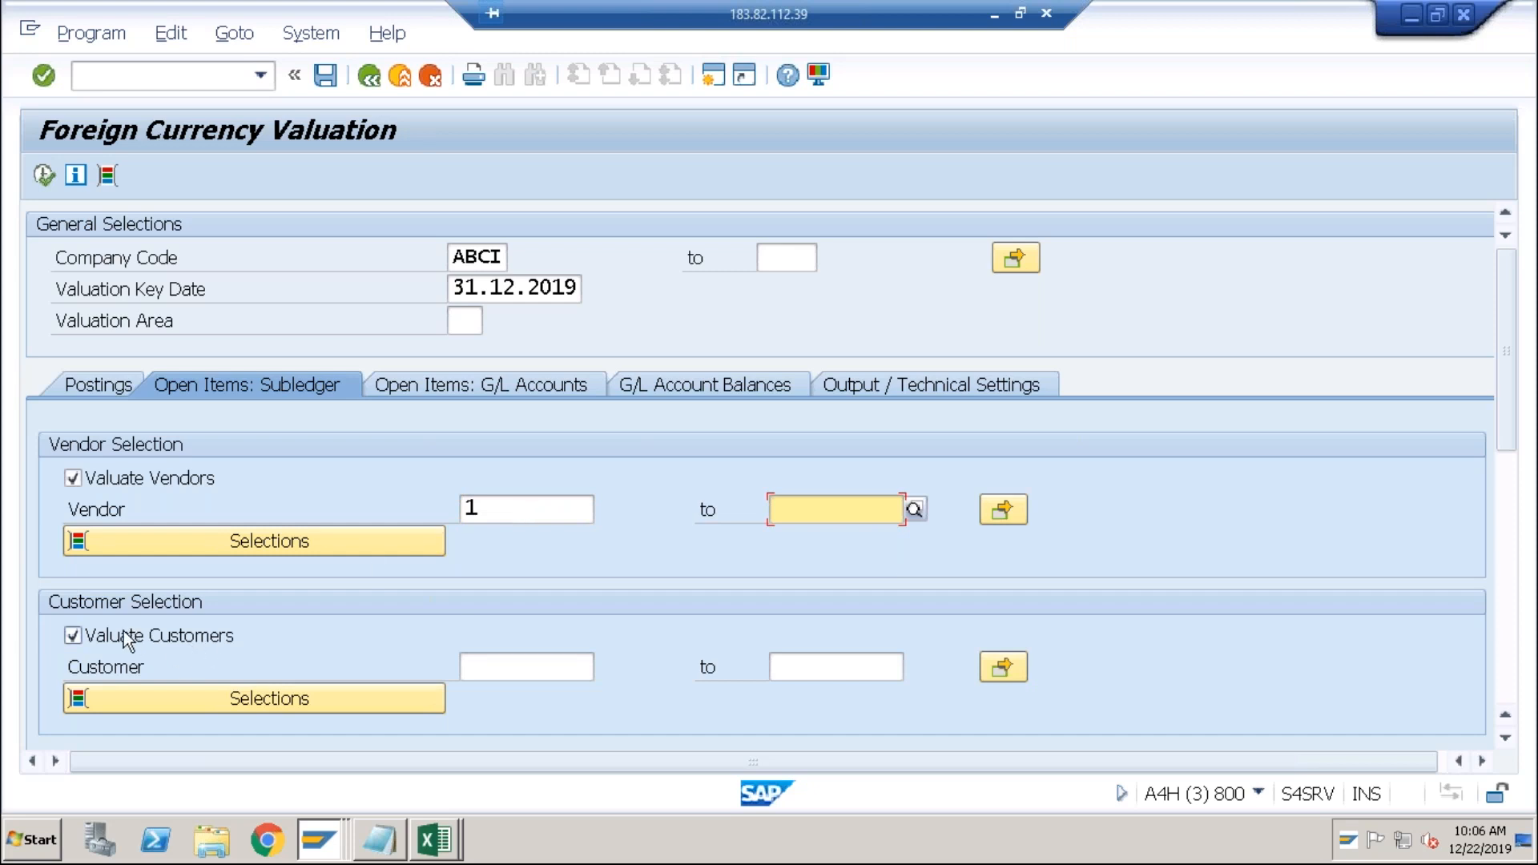
left_click(125, 641)
left_click(503, 511)
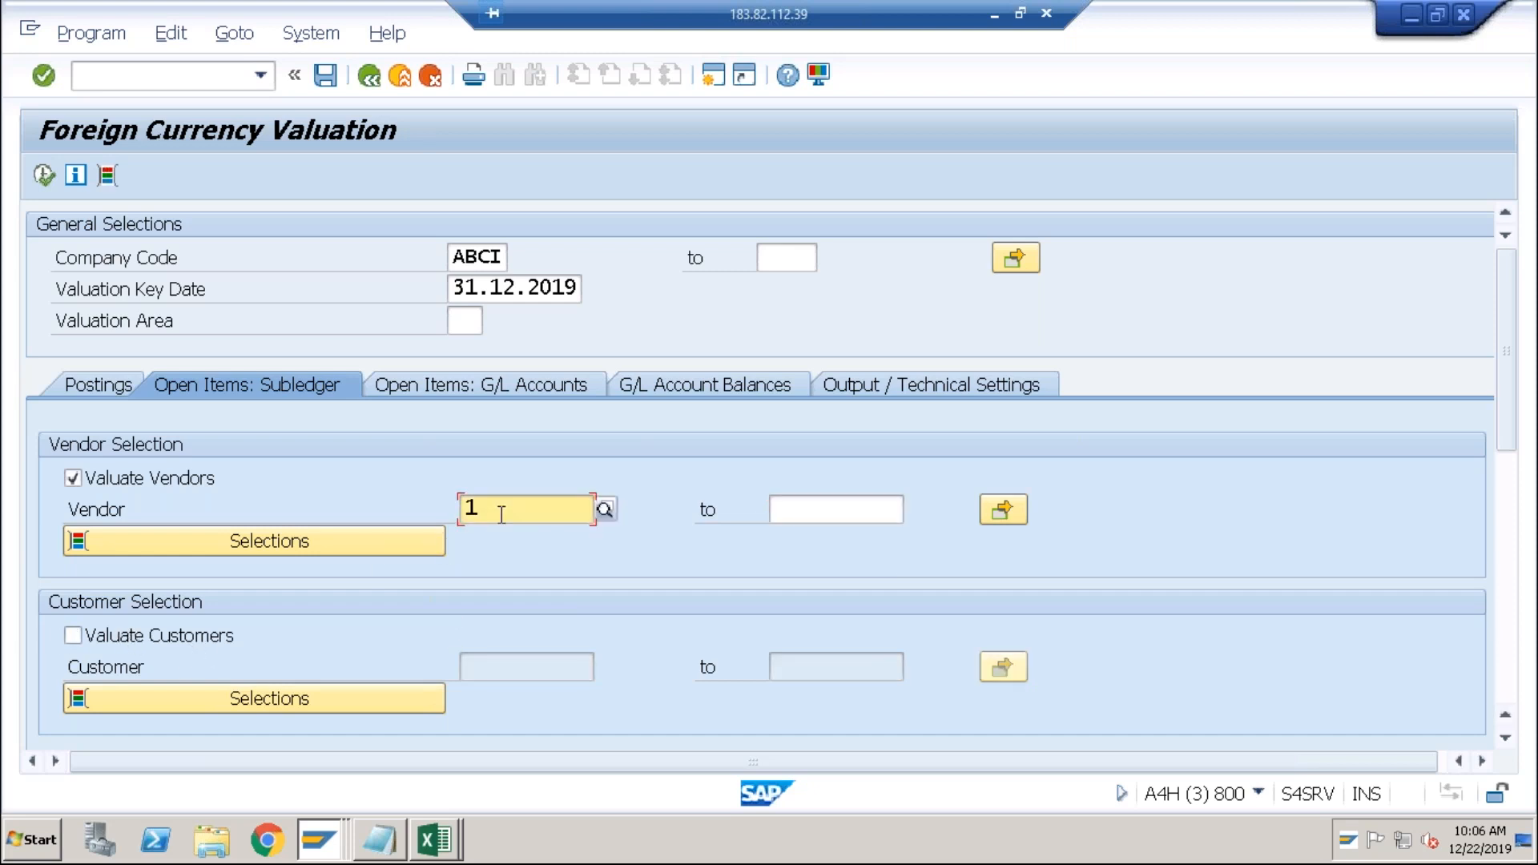
key("BackSpace")
Limit vendor valuation to vendor TATA, chosen from the ABCI vendor search list.
left_click(604, 508)
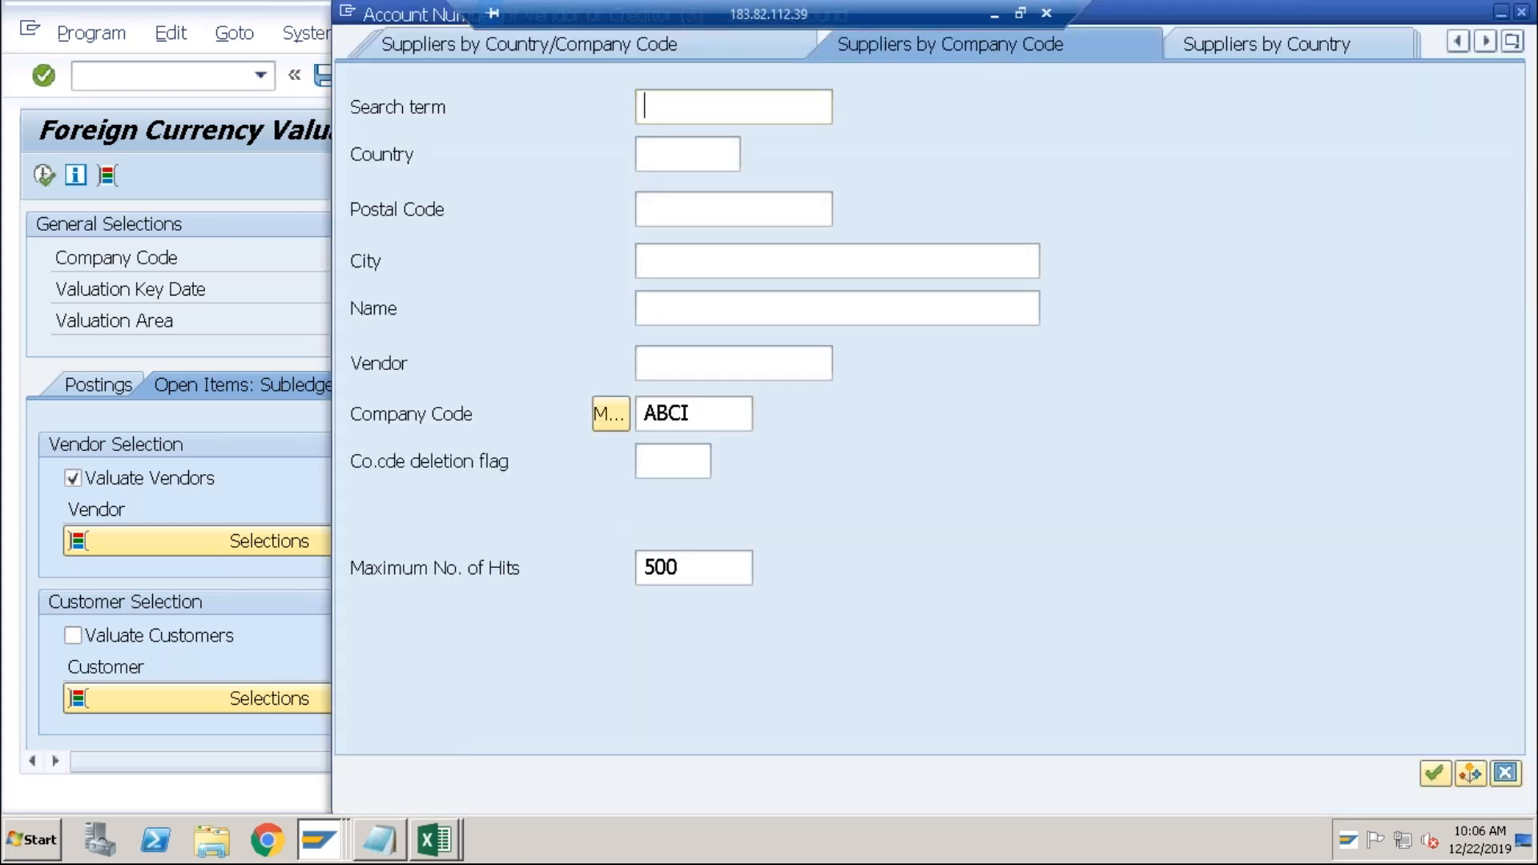
key("Return")
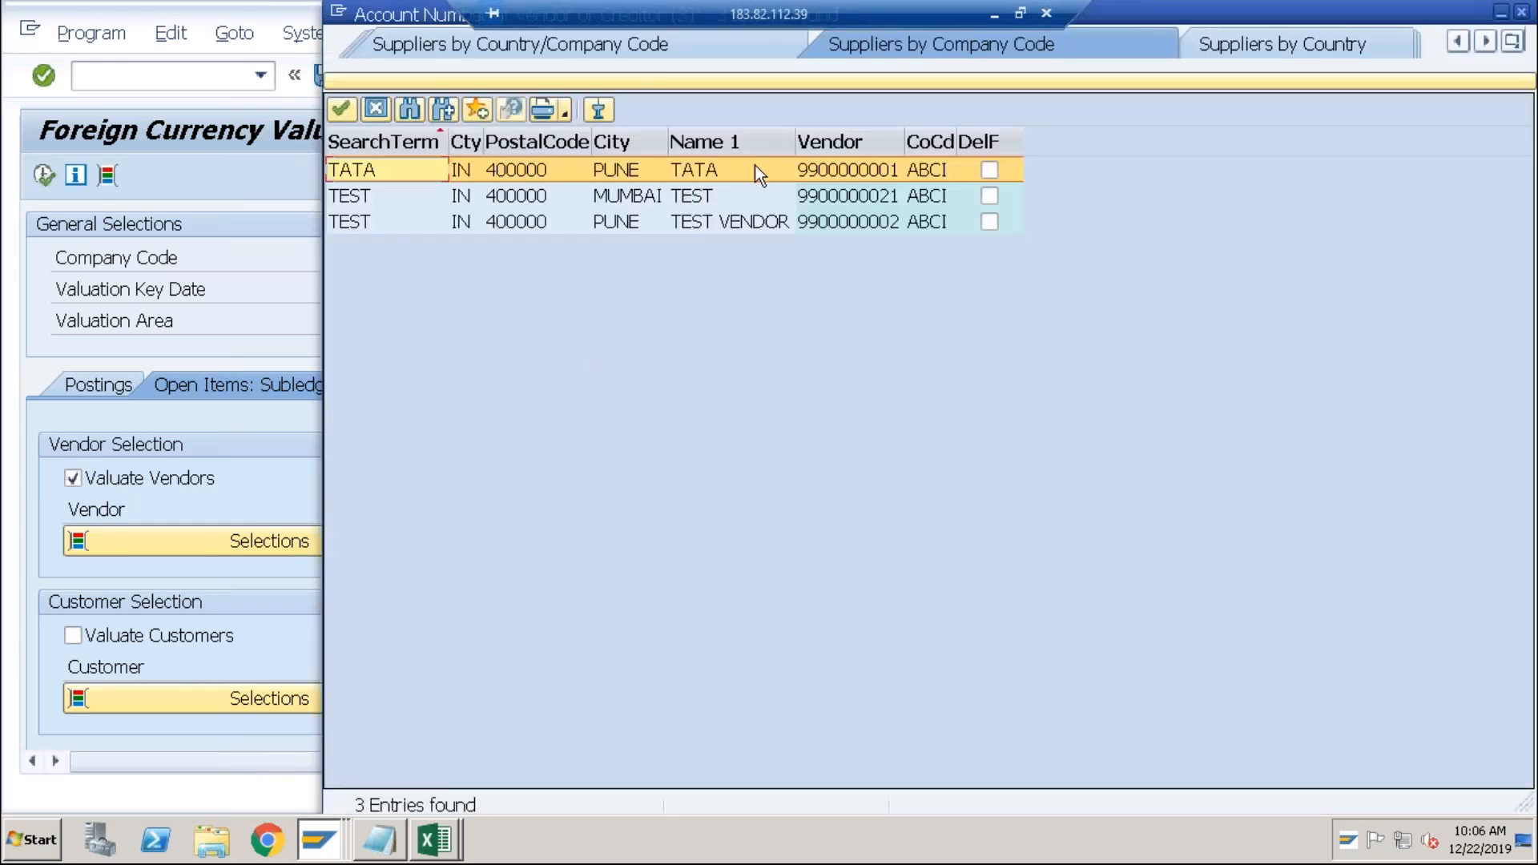
double_click(755, 168)
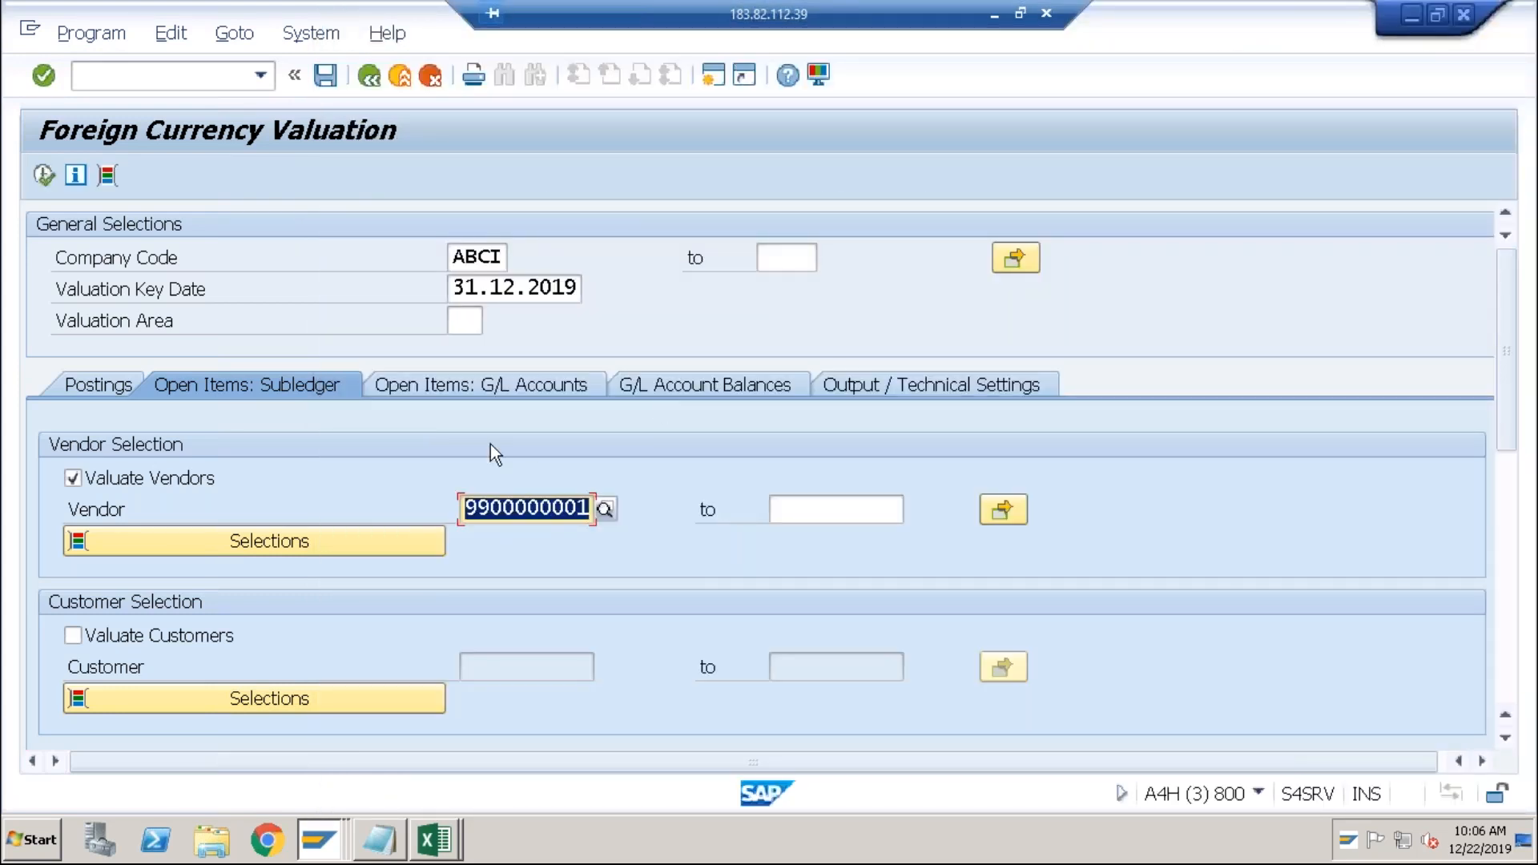
left_click(121, 391)
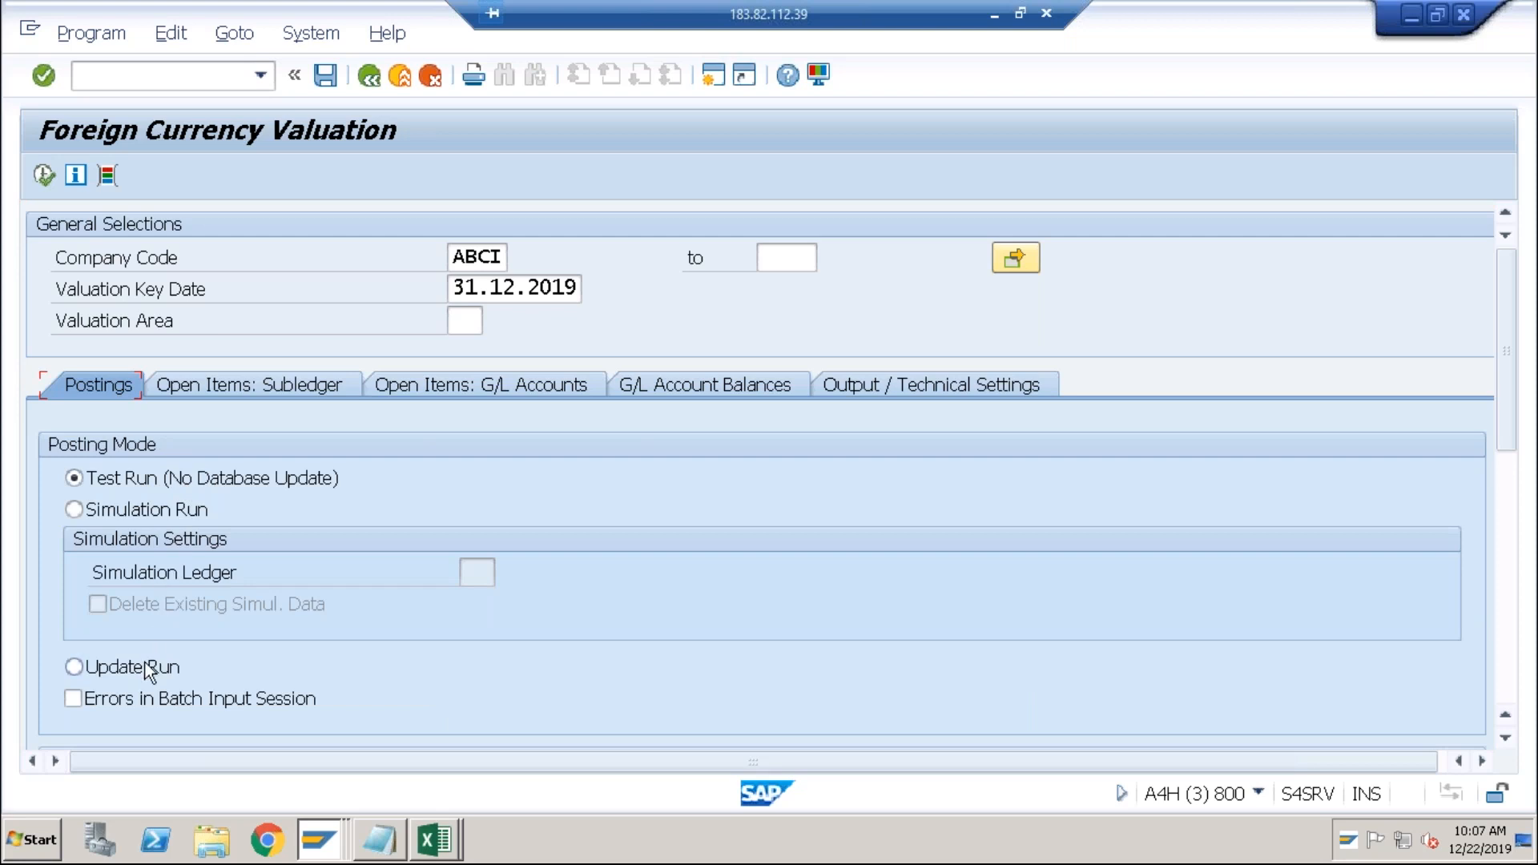
Execute the valuation, then rerun it with valuation area N1 selected.
left_click(1515, 519)
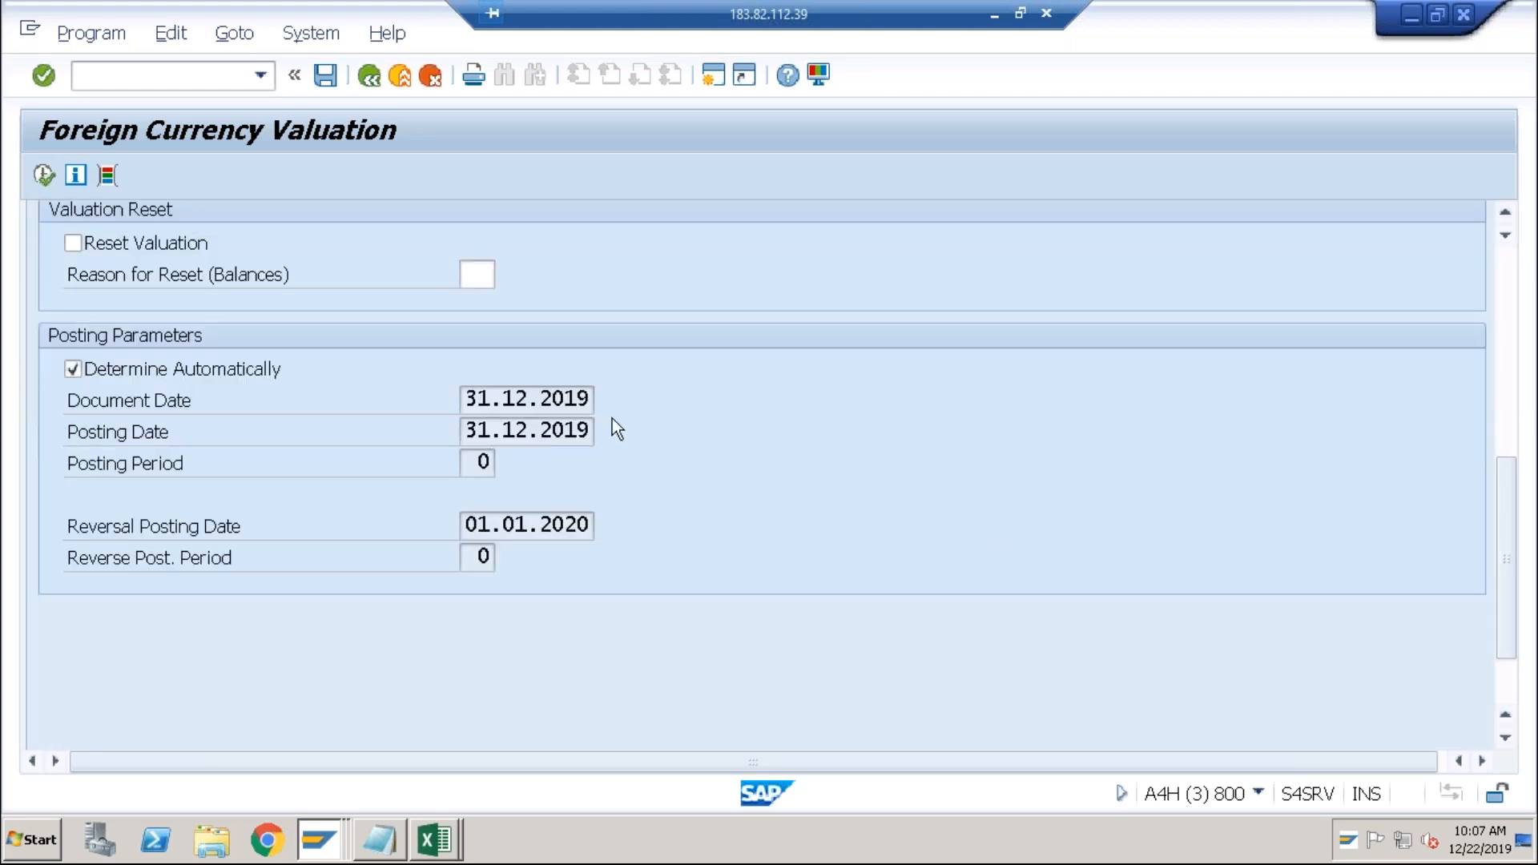
left_click(45, 175)
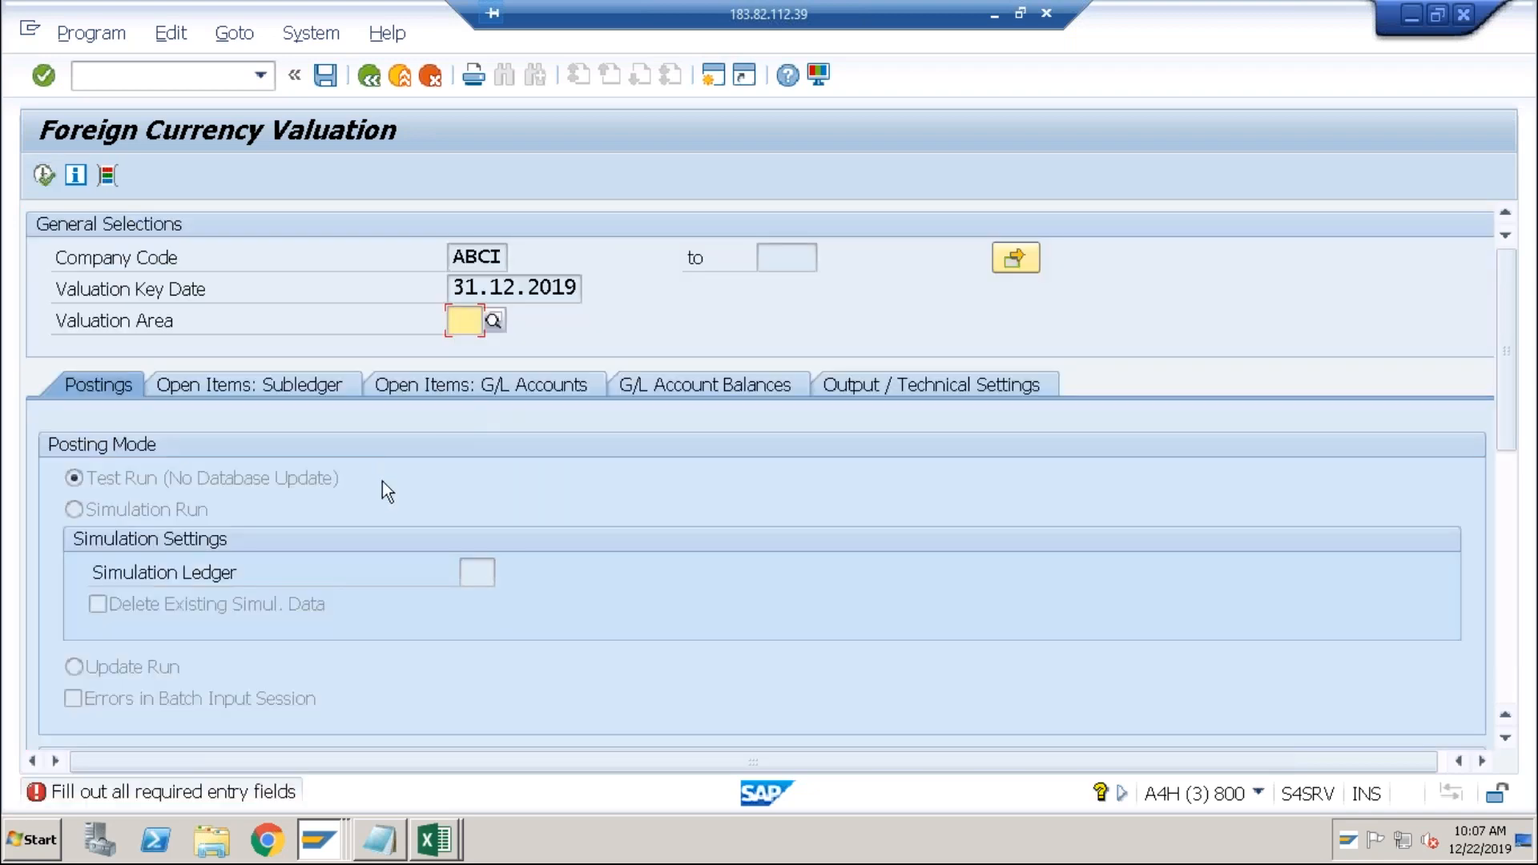
left_click(493, 322)
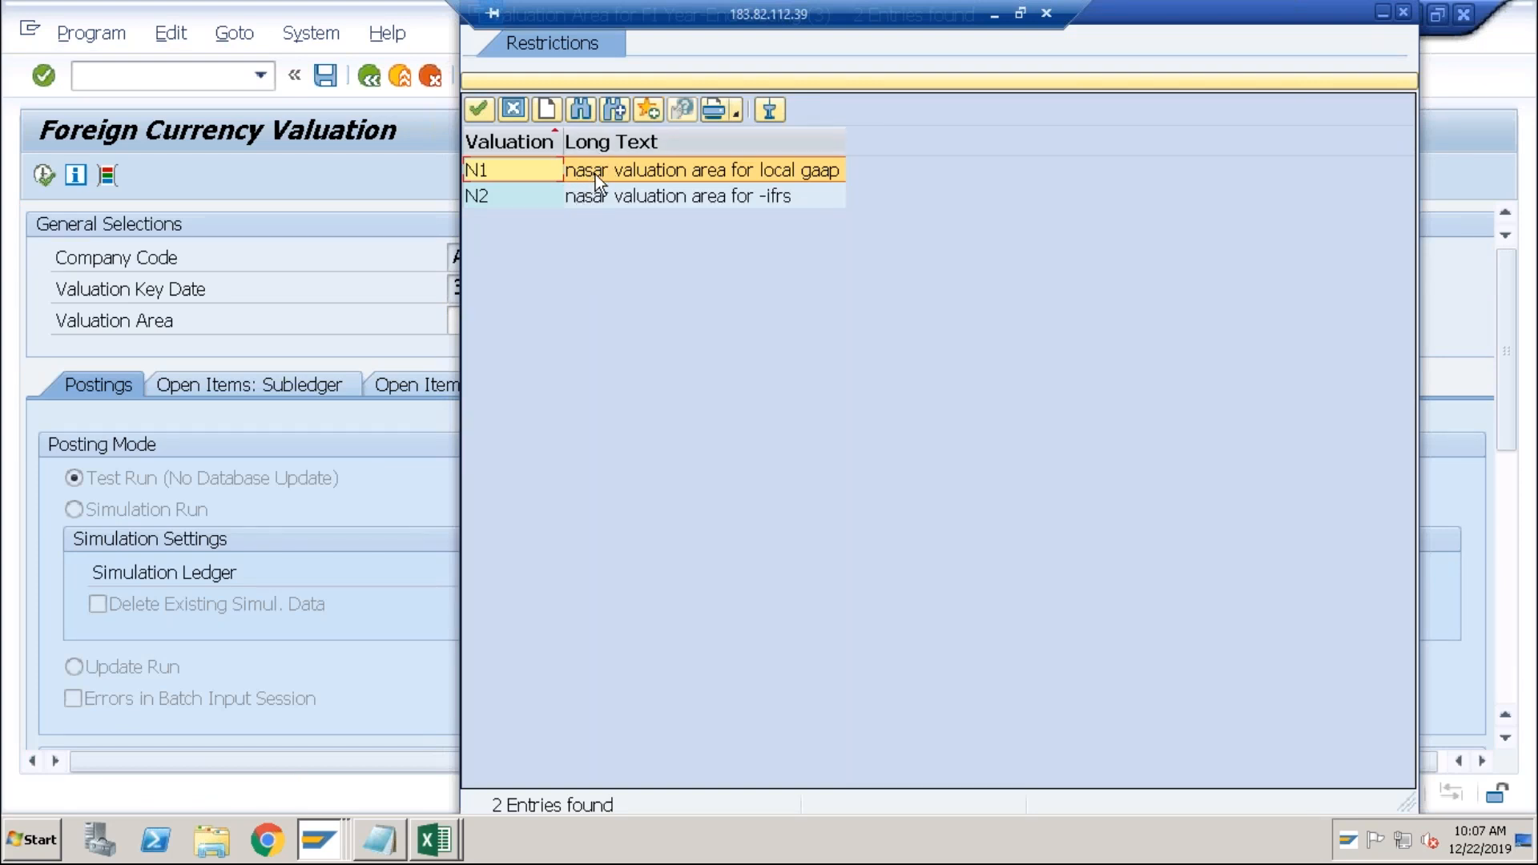
double_click(594, 175)
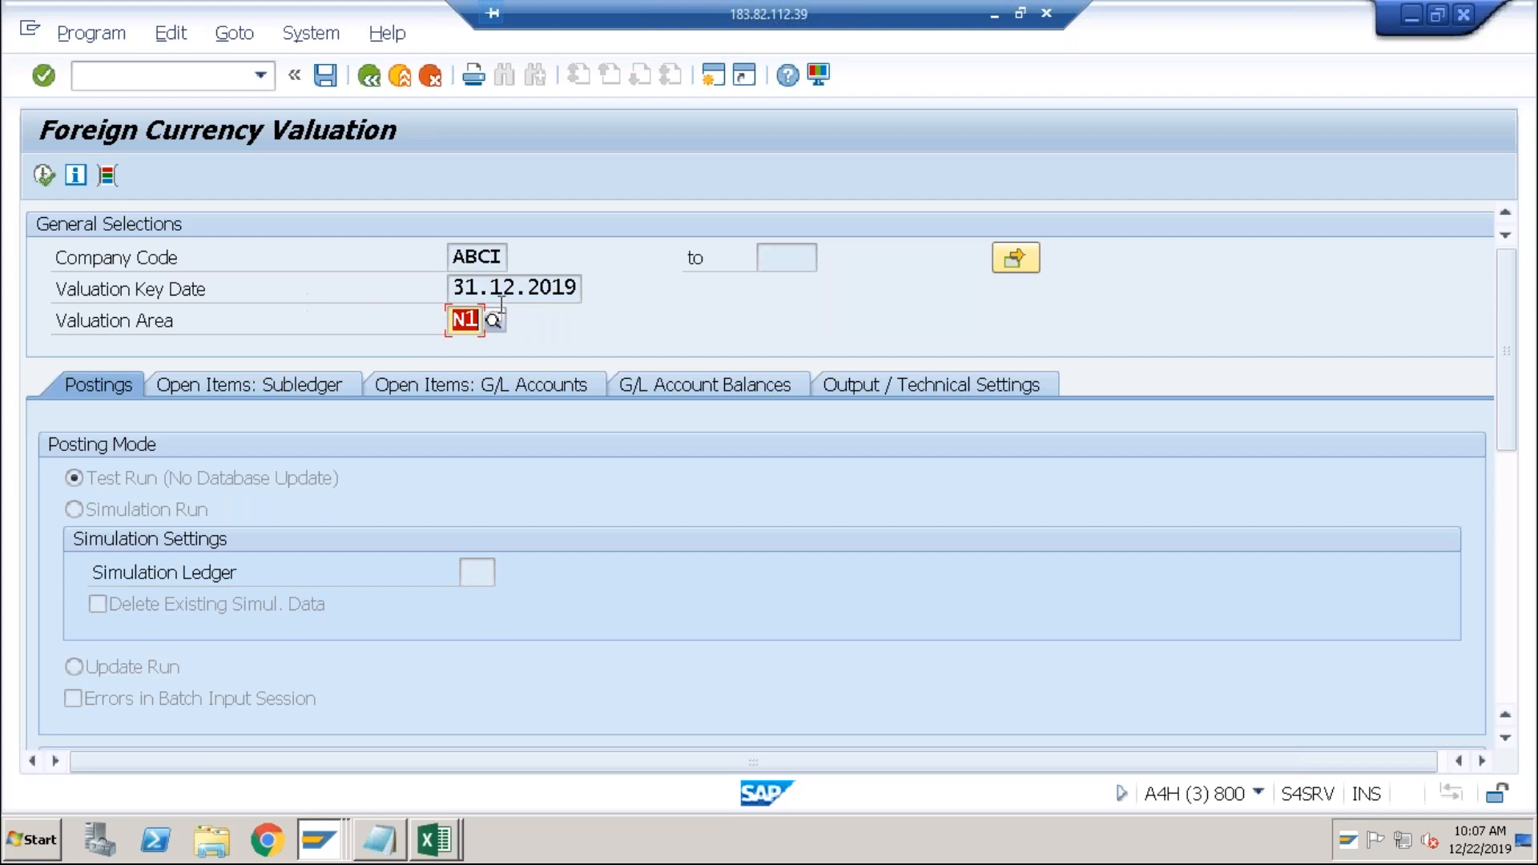
left_click(44, 174)
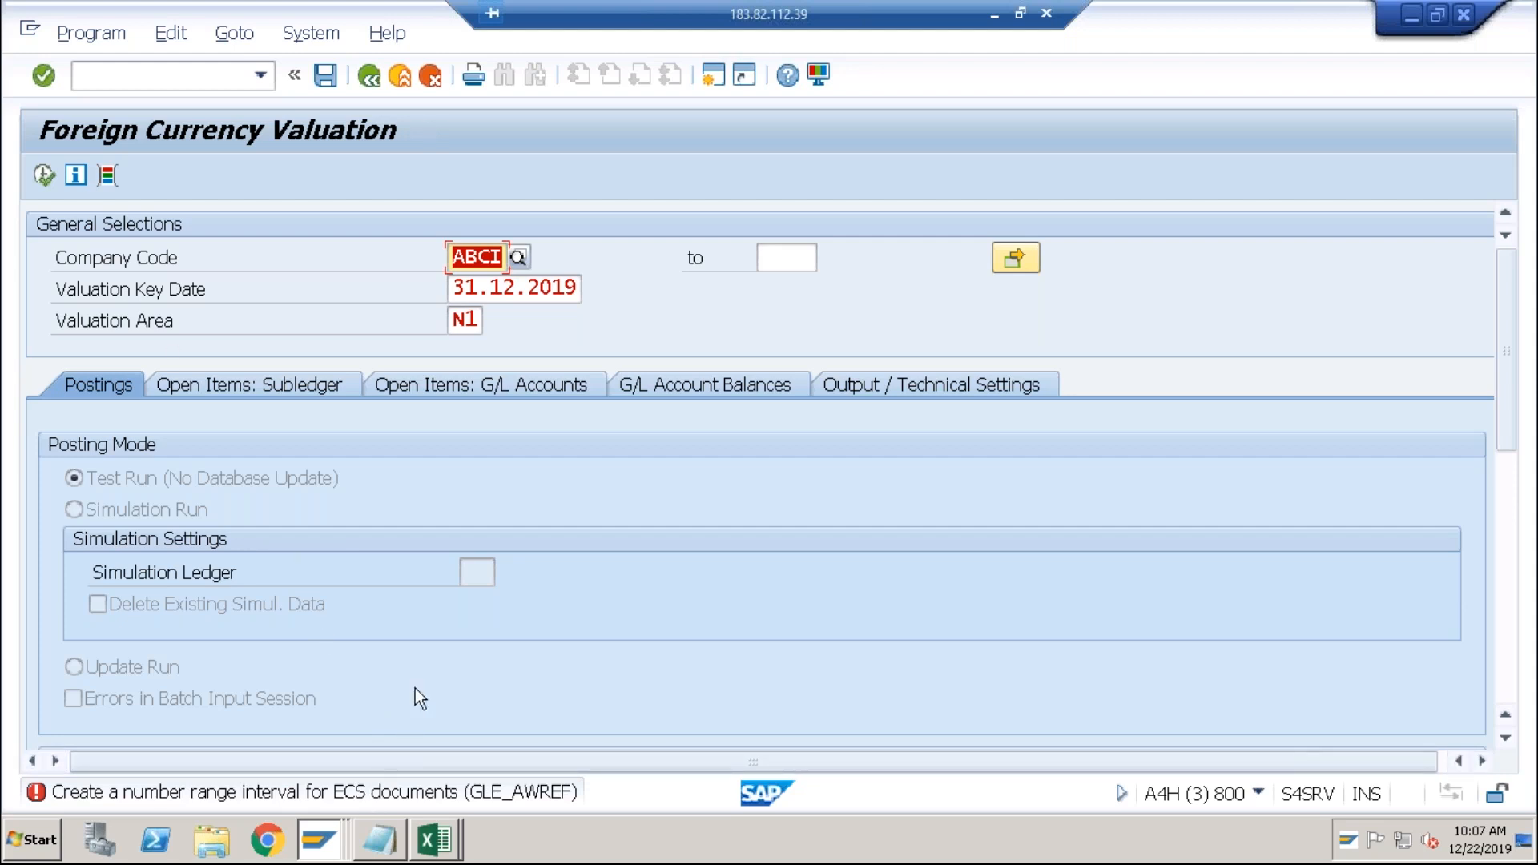
Rerun the valuation with area N2 instead, then enter /nspro in the command field.
left_click(465, 320)
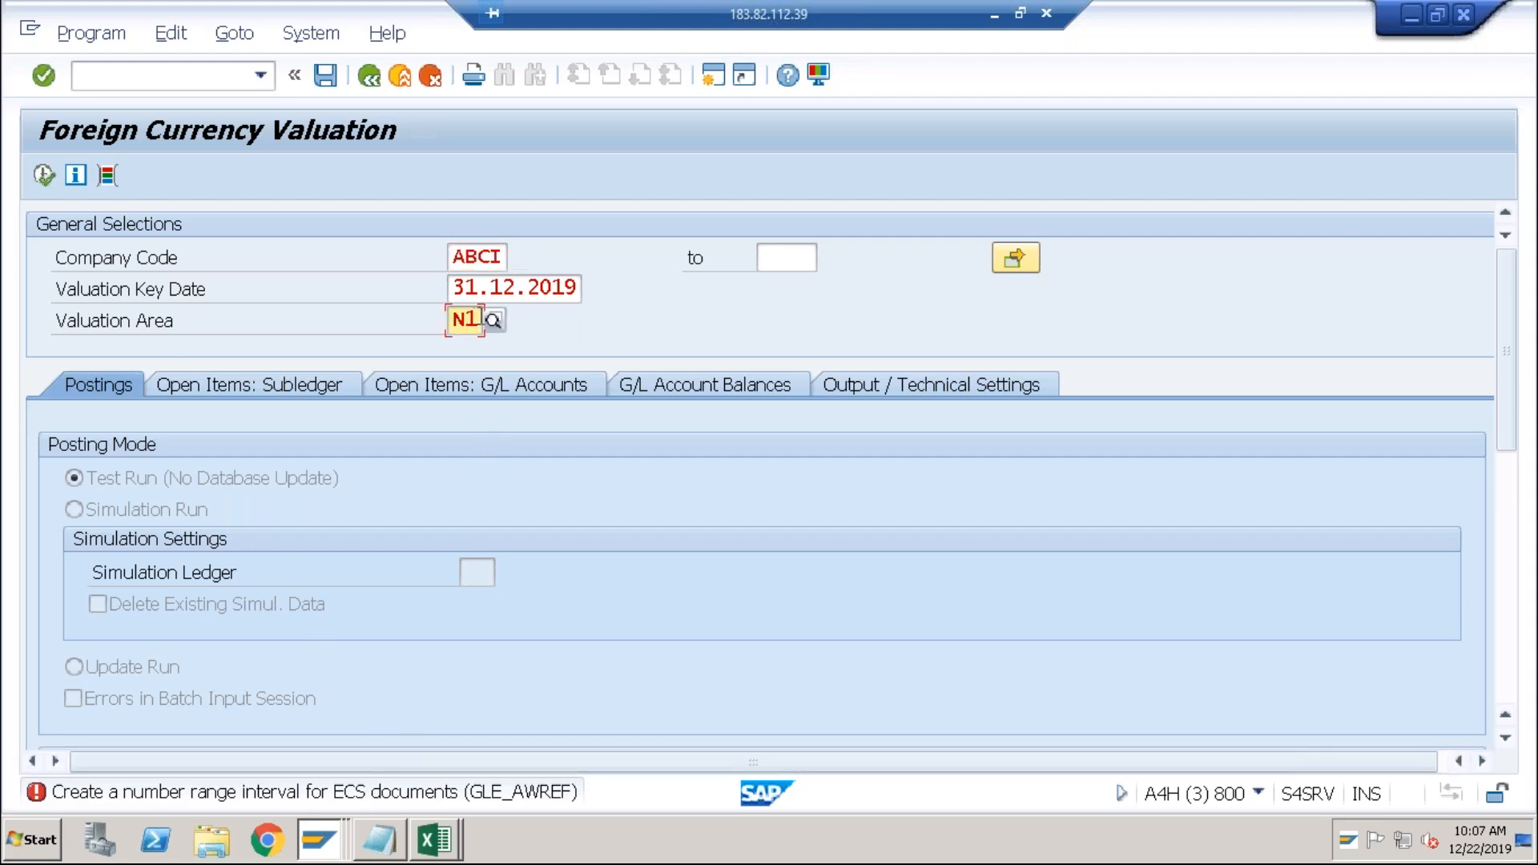
left_click(495, 321)
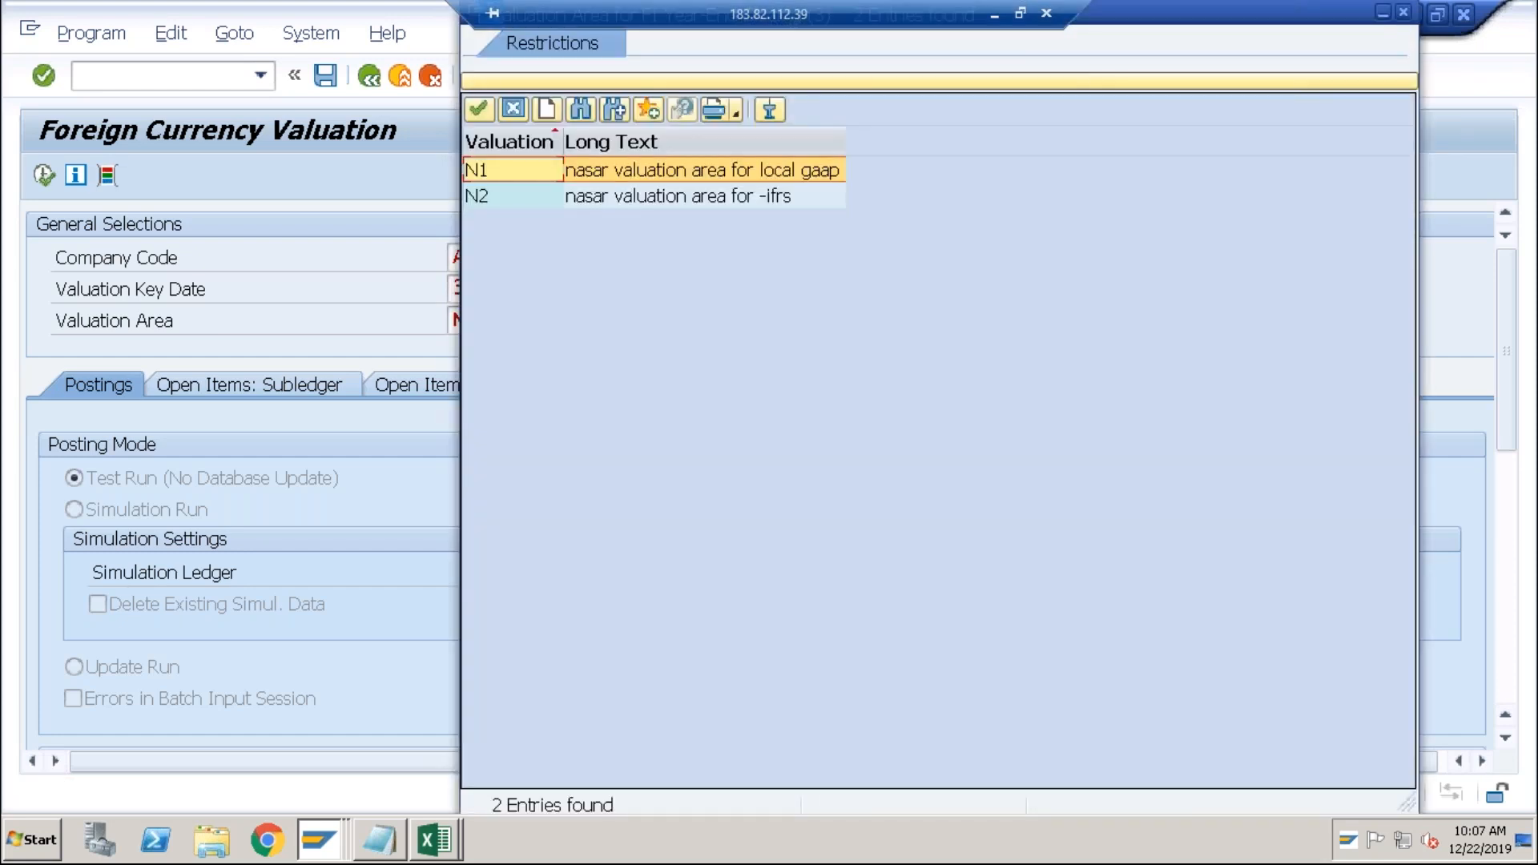
double_click(502, 203)
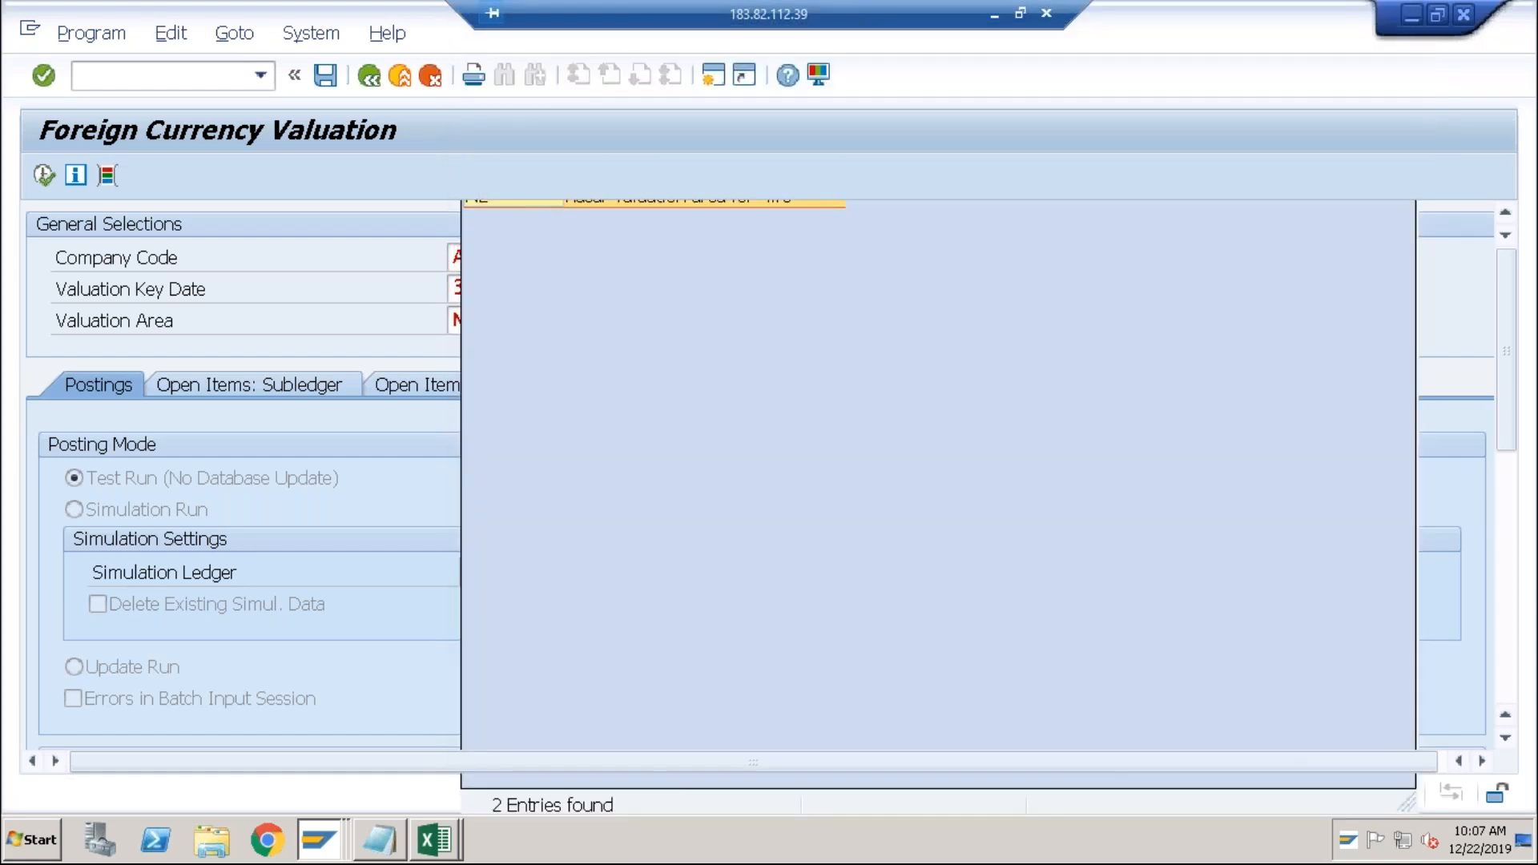
left_click(37, 176)
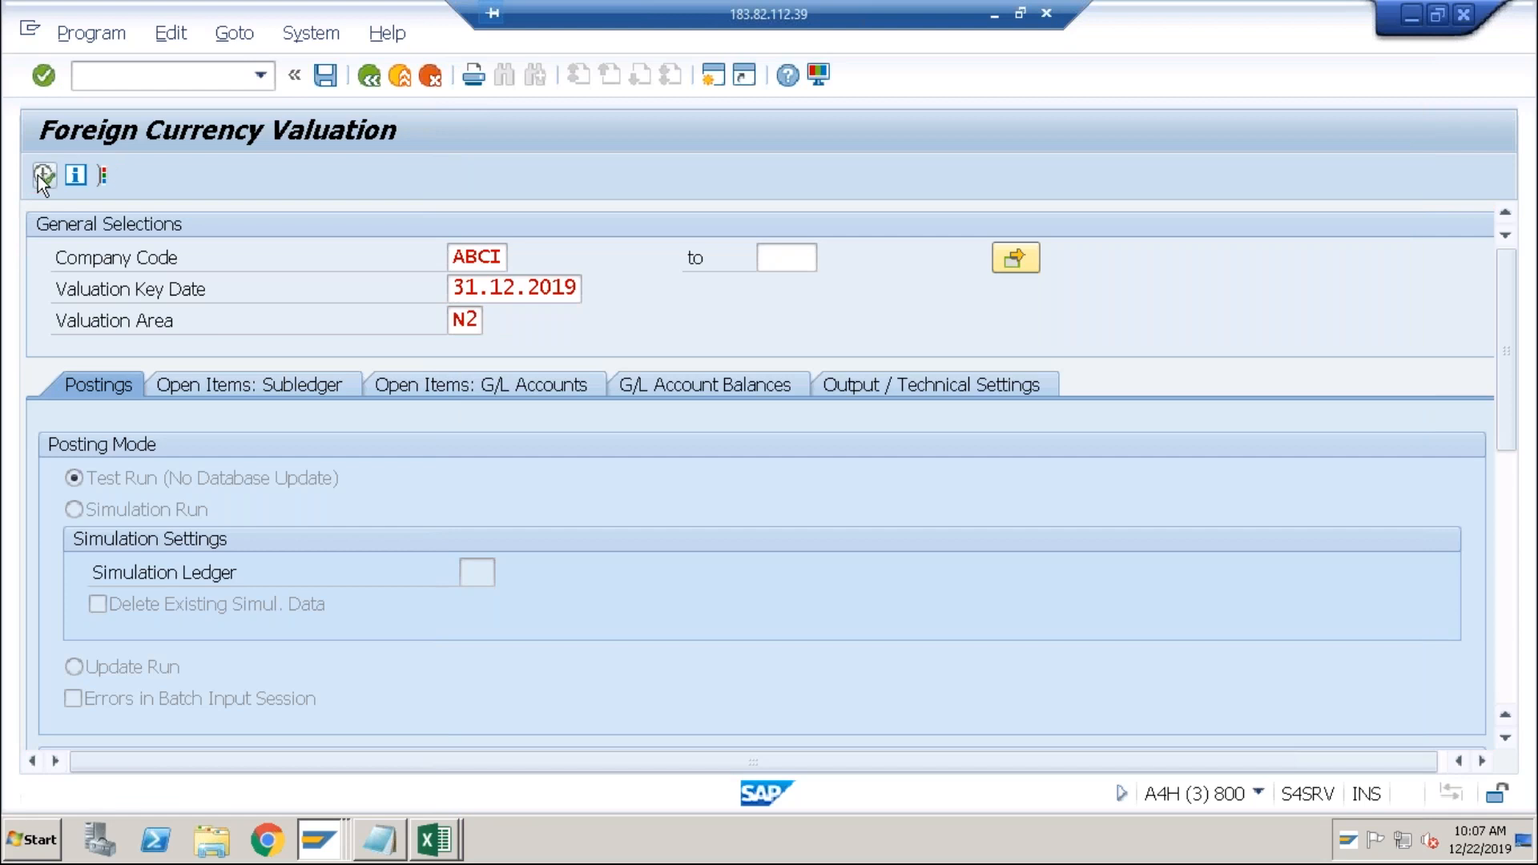
left_click(215, 79)
type("/nspro")
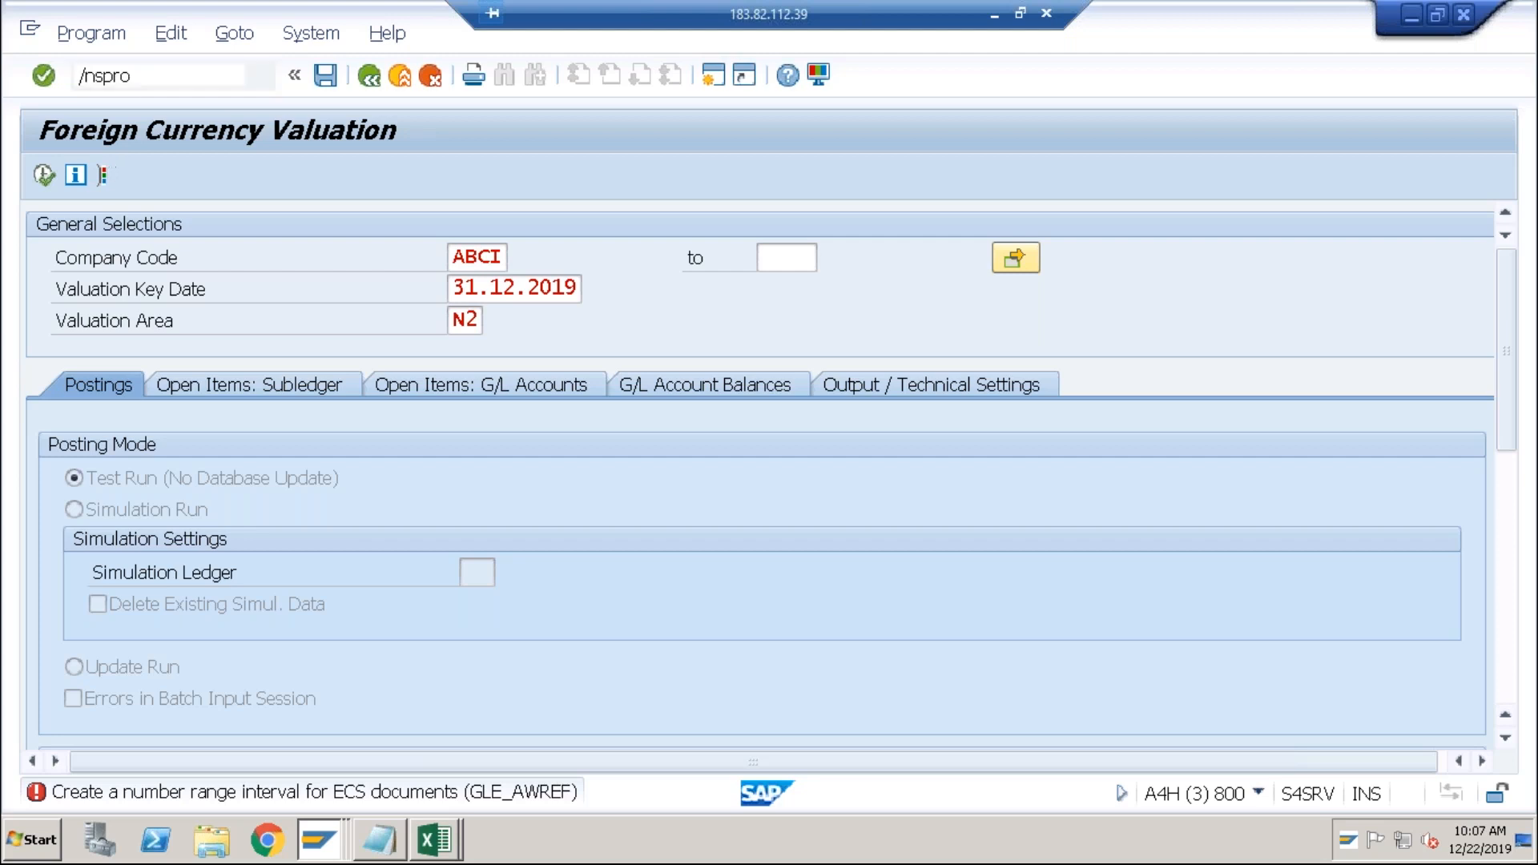
Open the SAP Reference IMG and expand Financial Accounting > Accounts Receivable and Payable > Business Transactions.
key("Return")
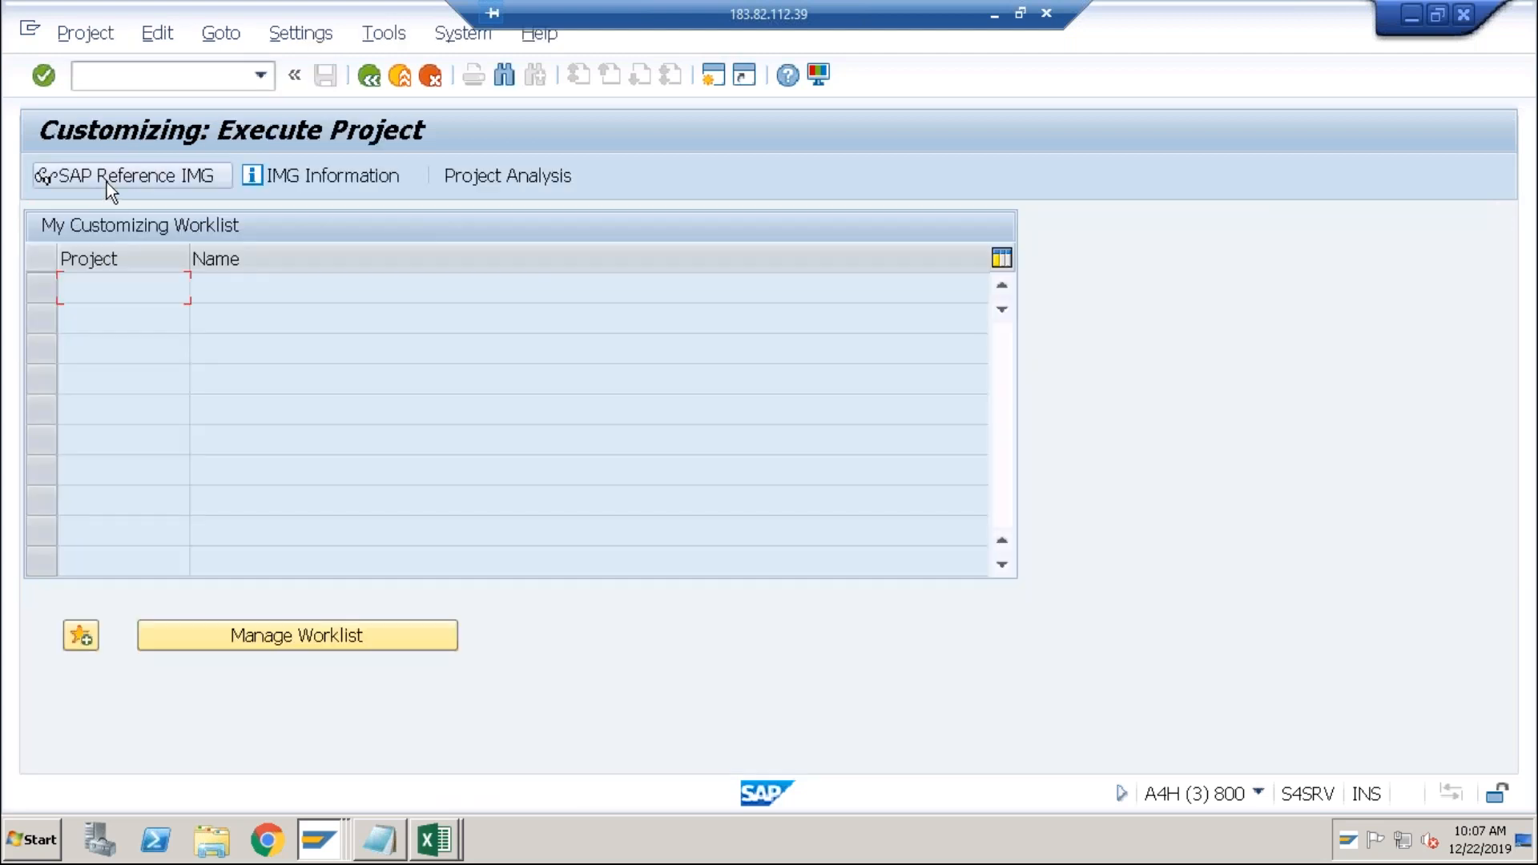
left_click(108, 181)
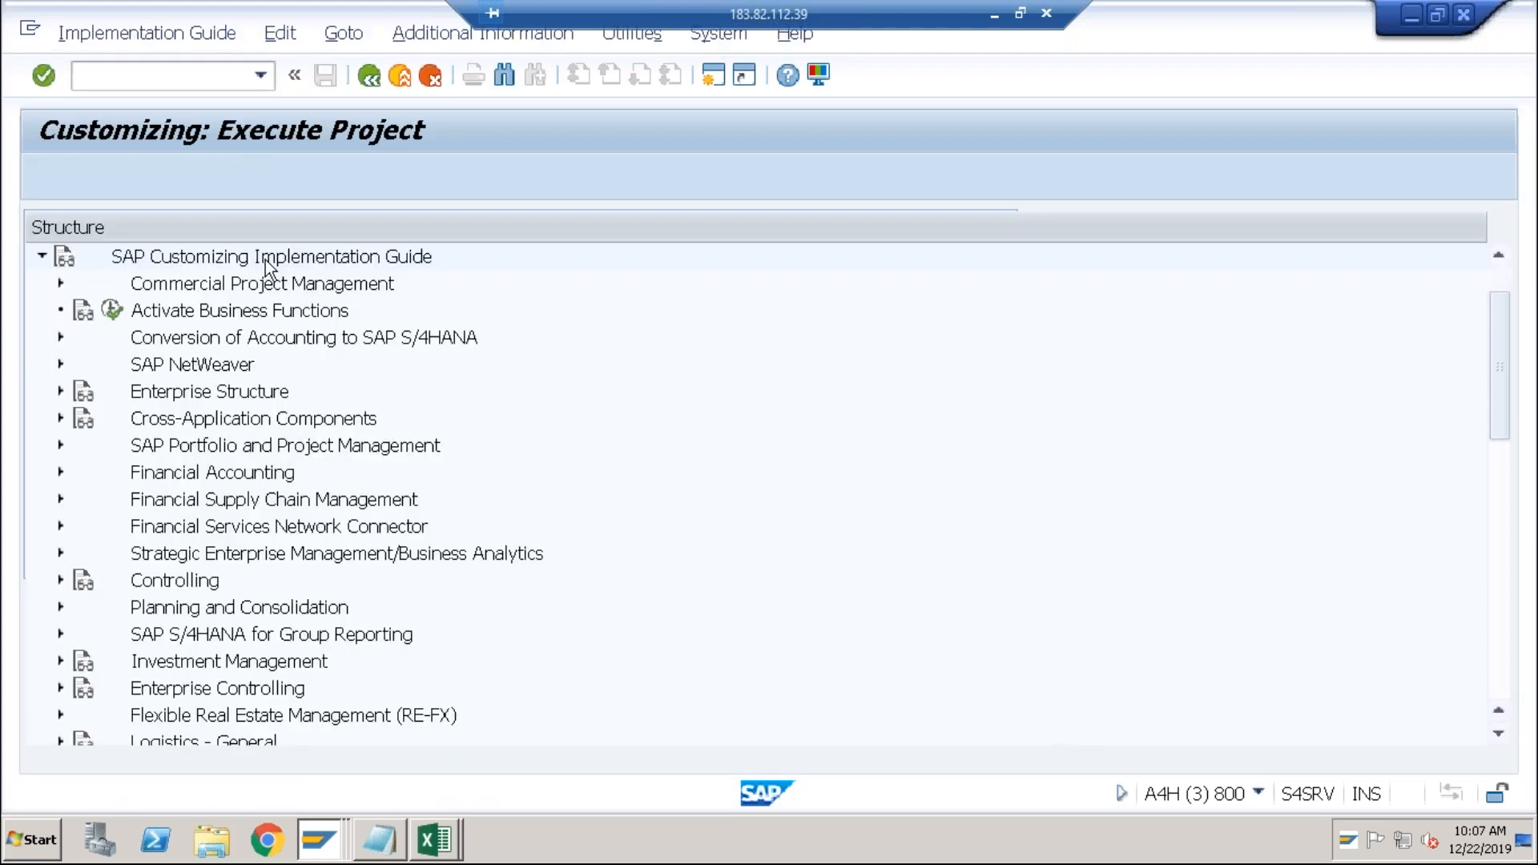
left_click(60, 473)
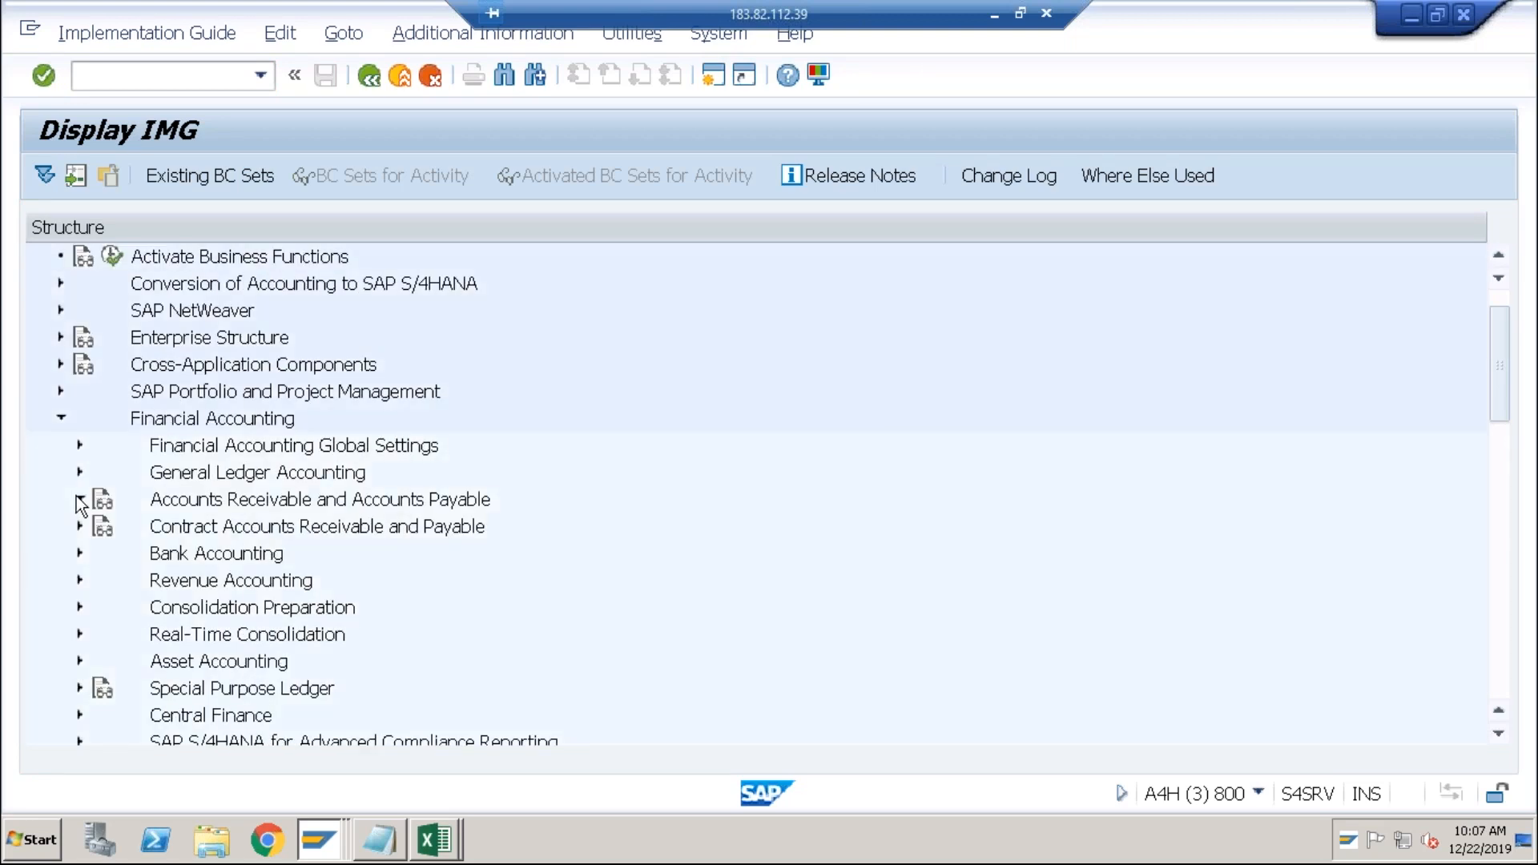
left_click(78, 499)
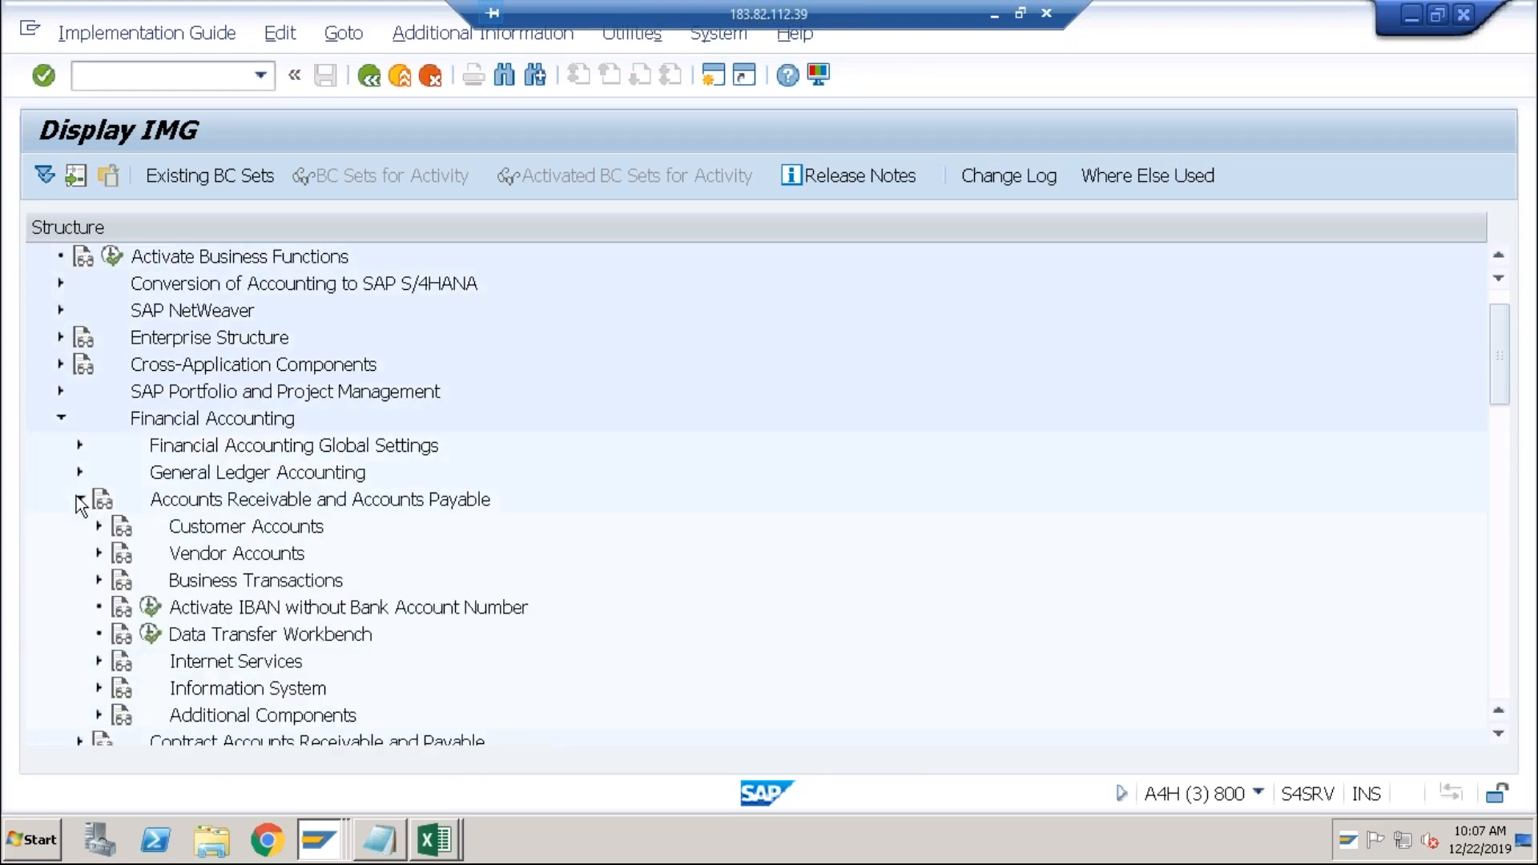
left_click(99, 582)
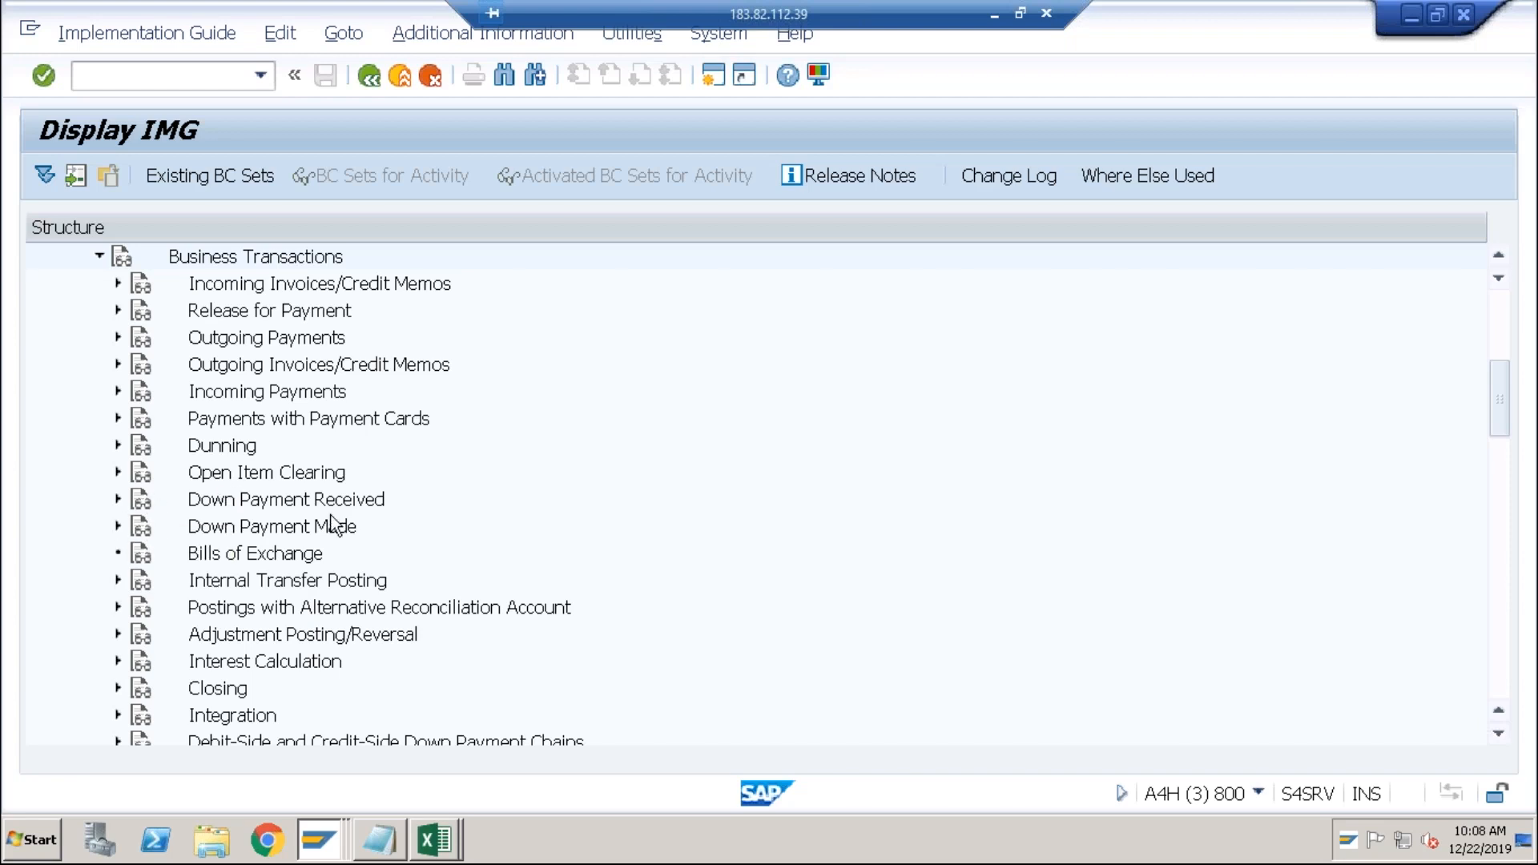
Expand Closing > Valuate and select the Foreign Currency Valuation node.
left_click(1498, 487)
left_click_drag(1497, 480, 1502, 401)
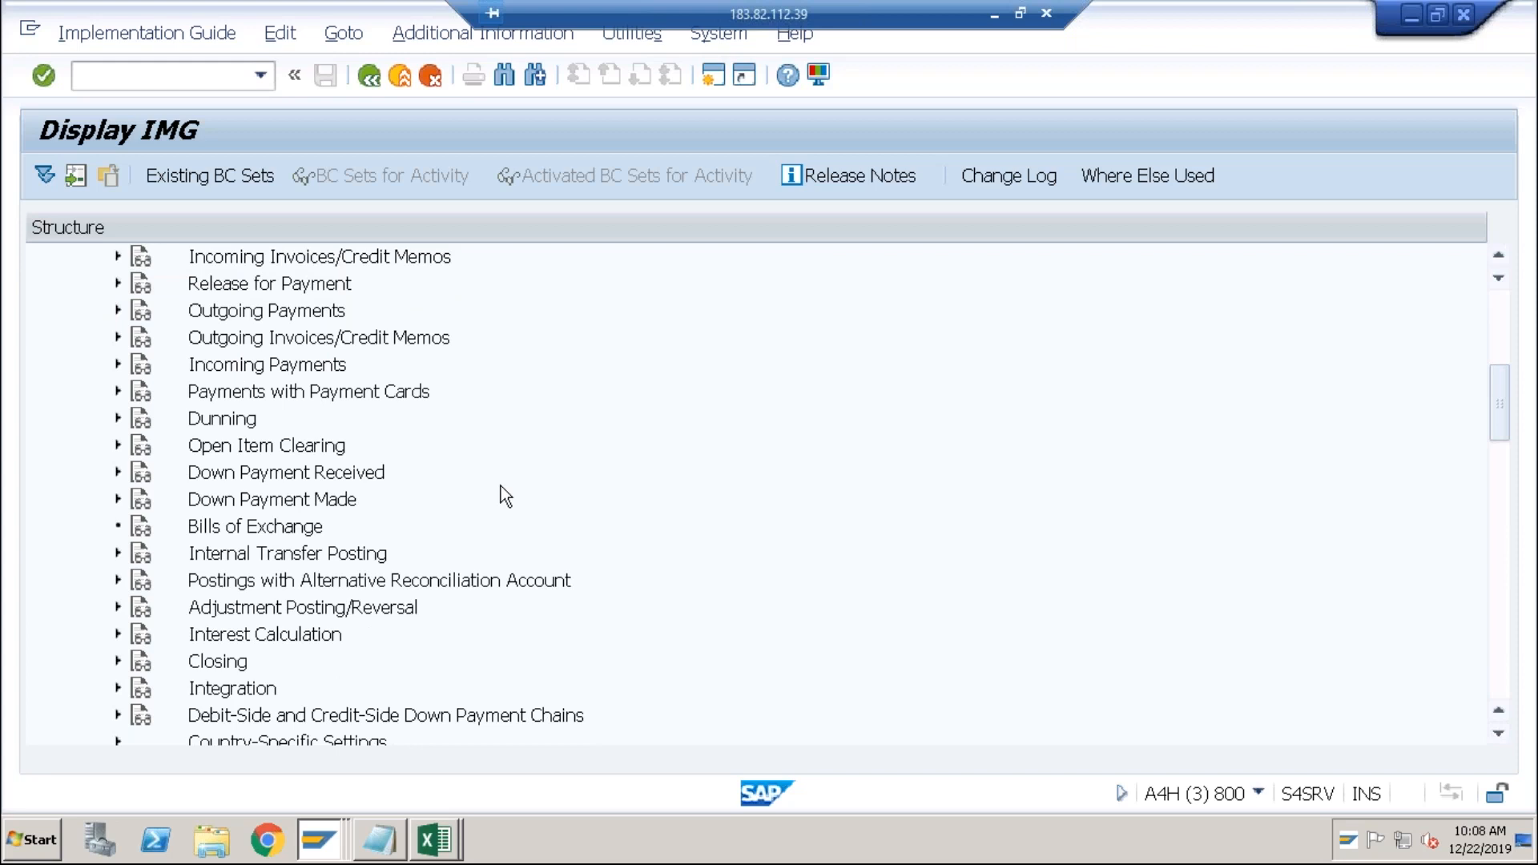
left_click(119, 661)
left_click(137, 687)
left_click(221, 663)
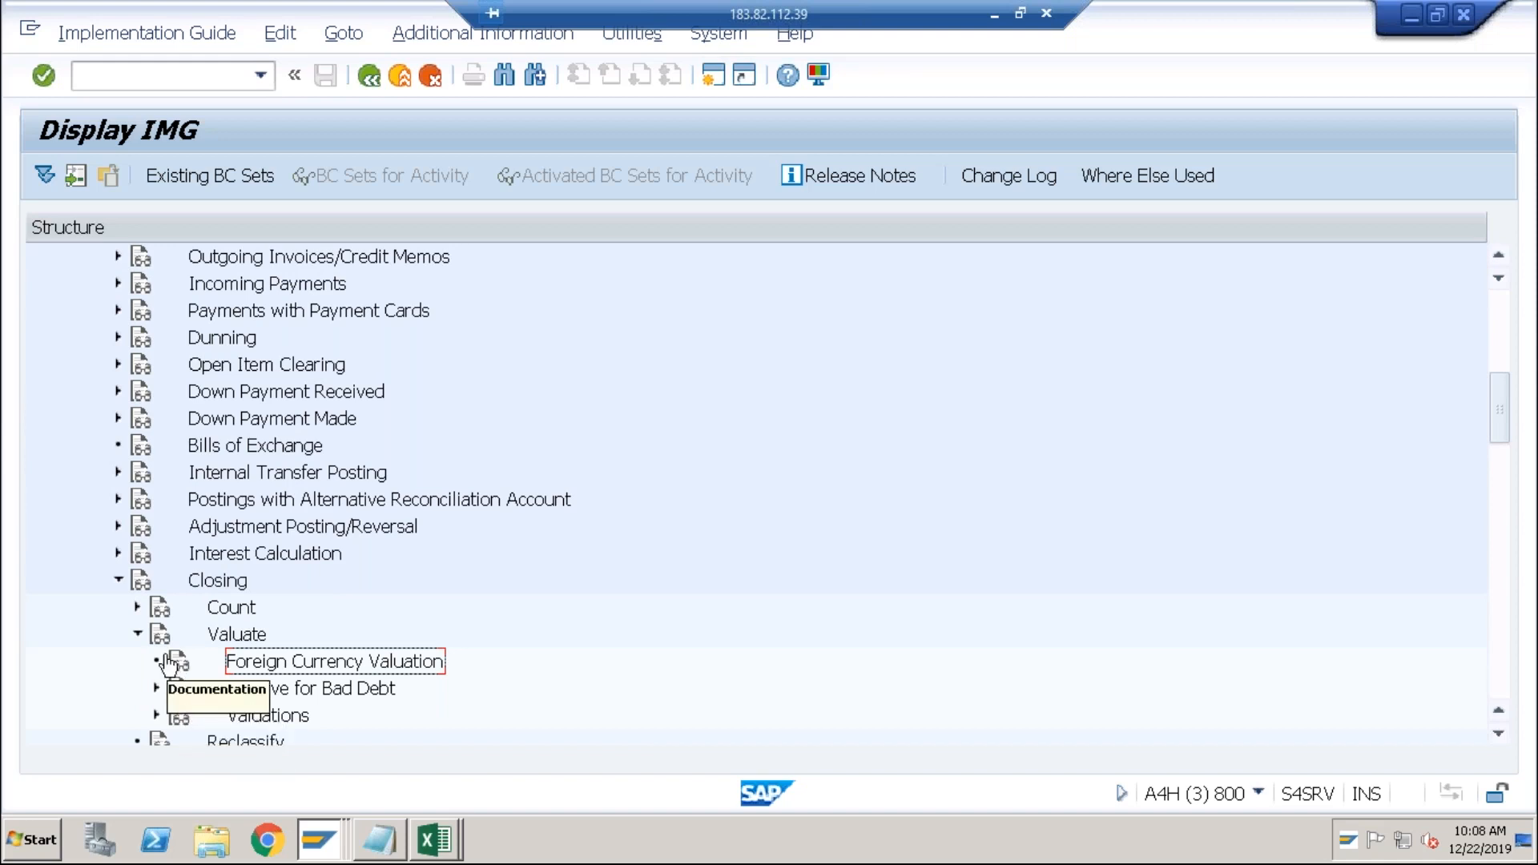
Read the Foreign Currency Valuation documentation, noting the new General Ledger path, then collapse Closing.
left_click(178, 665)
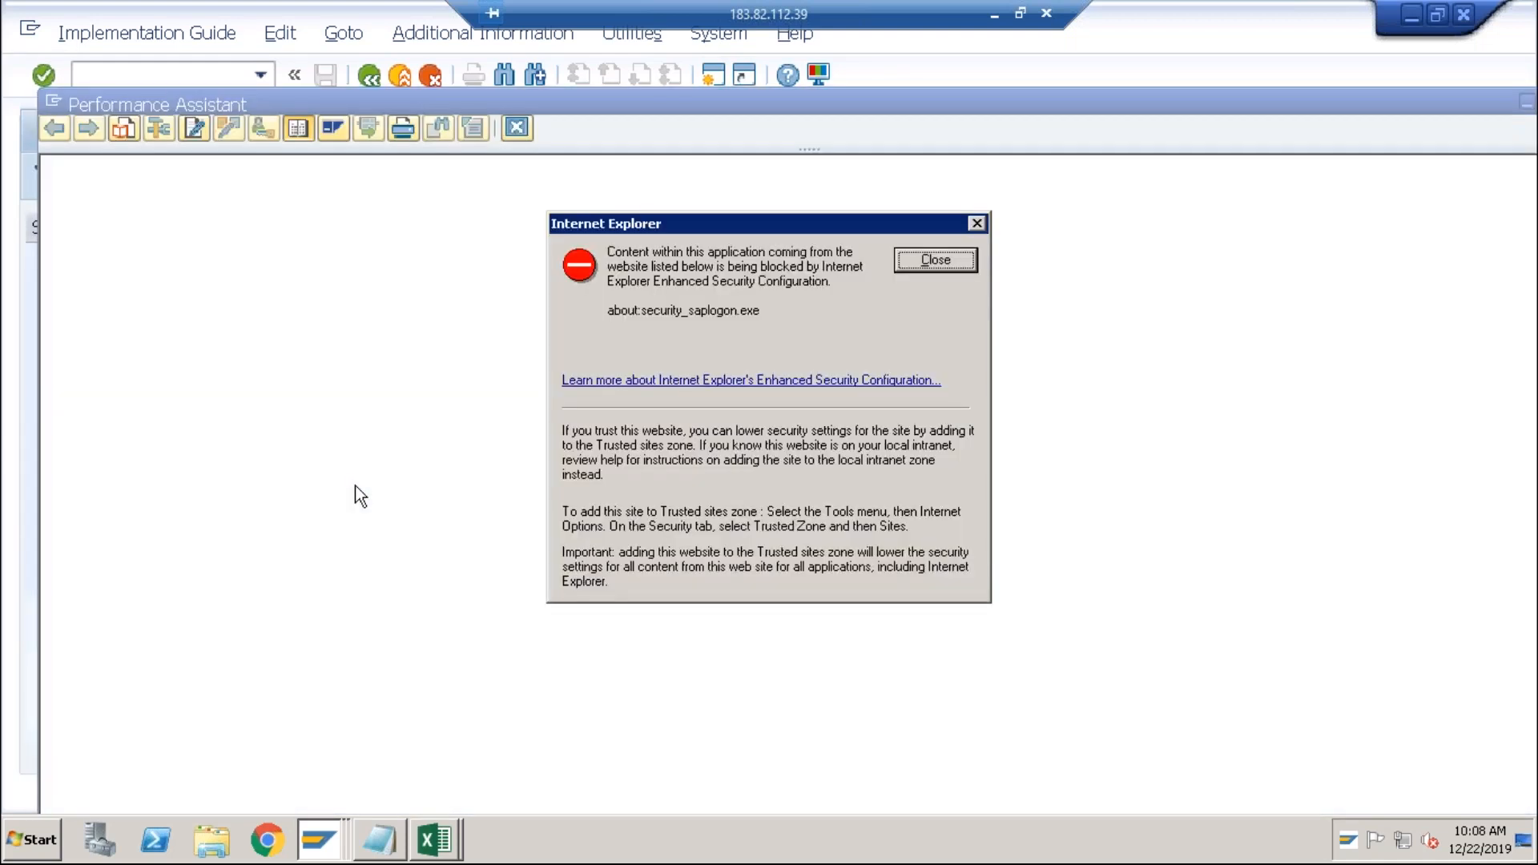
left_click(960, 255)
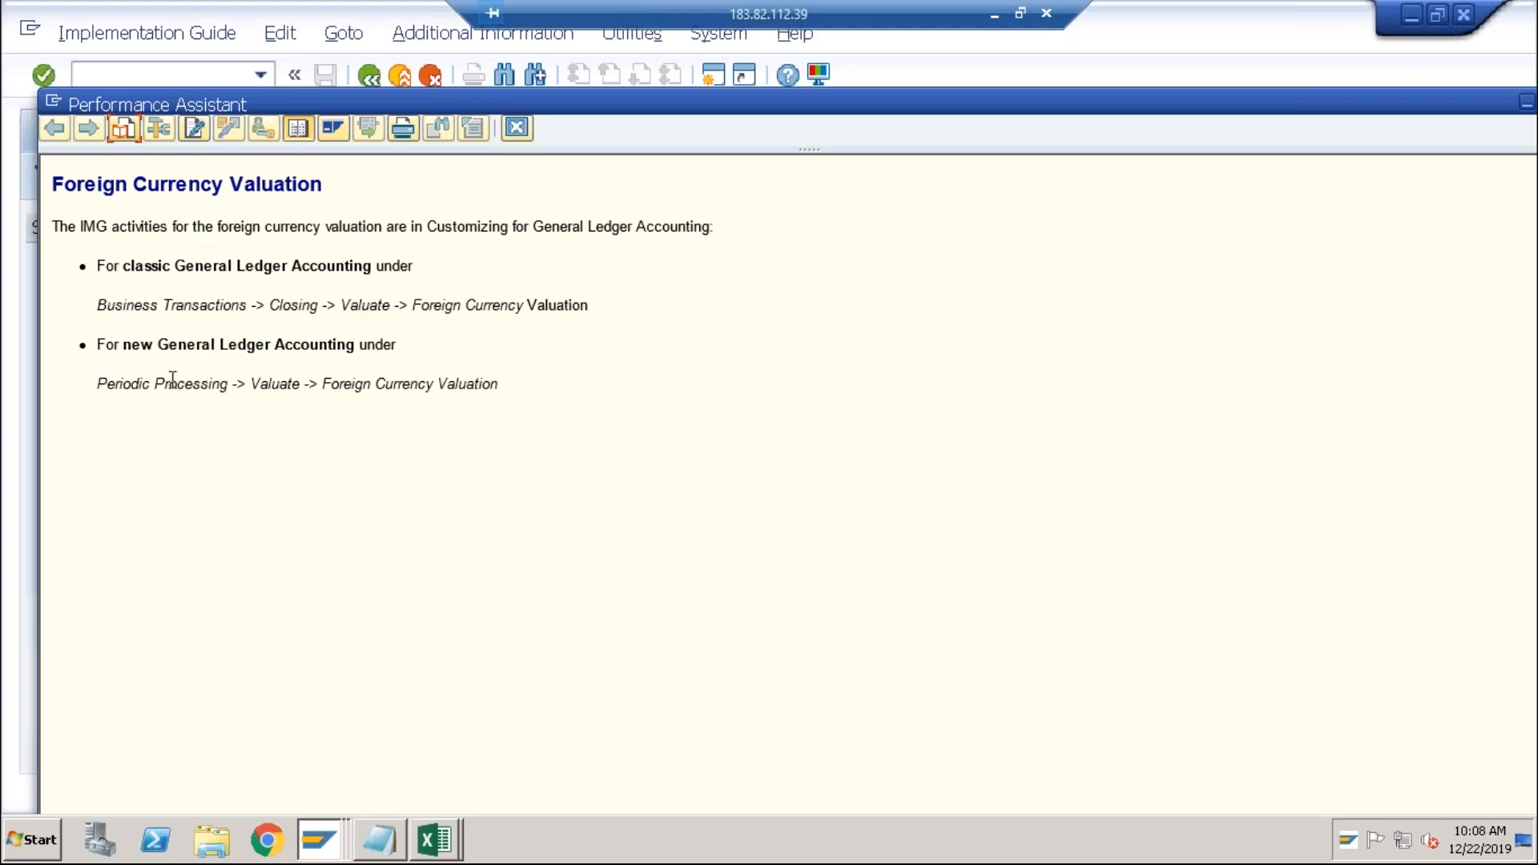
left_click_drag(172, 377, 482, 376)
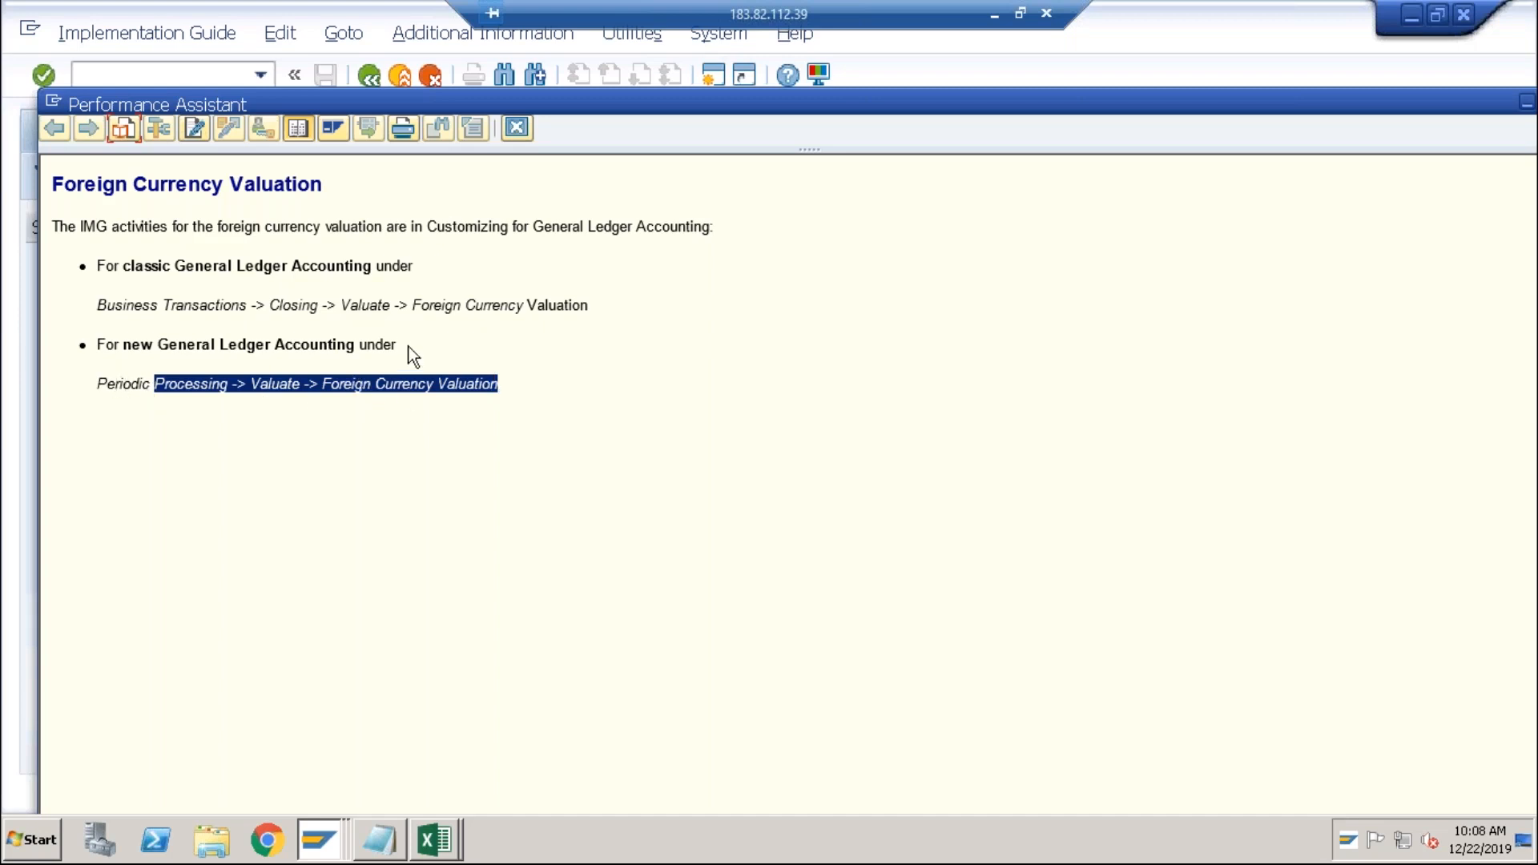
left_click(527, 124)
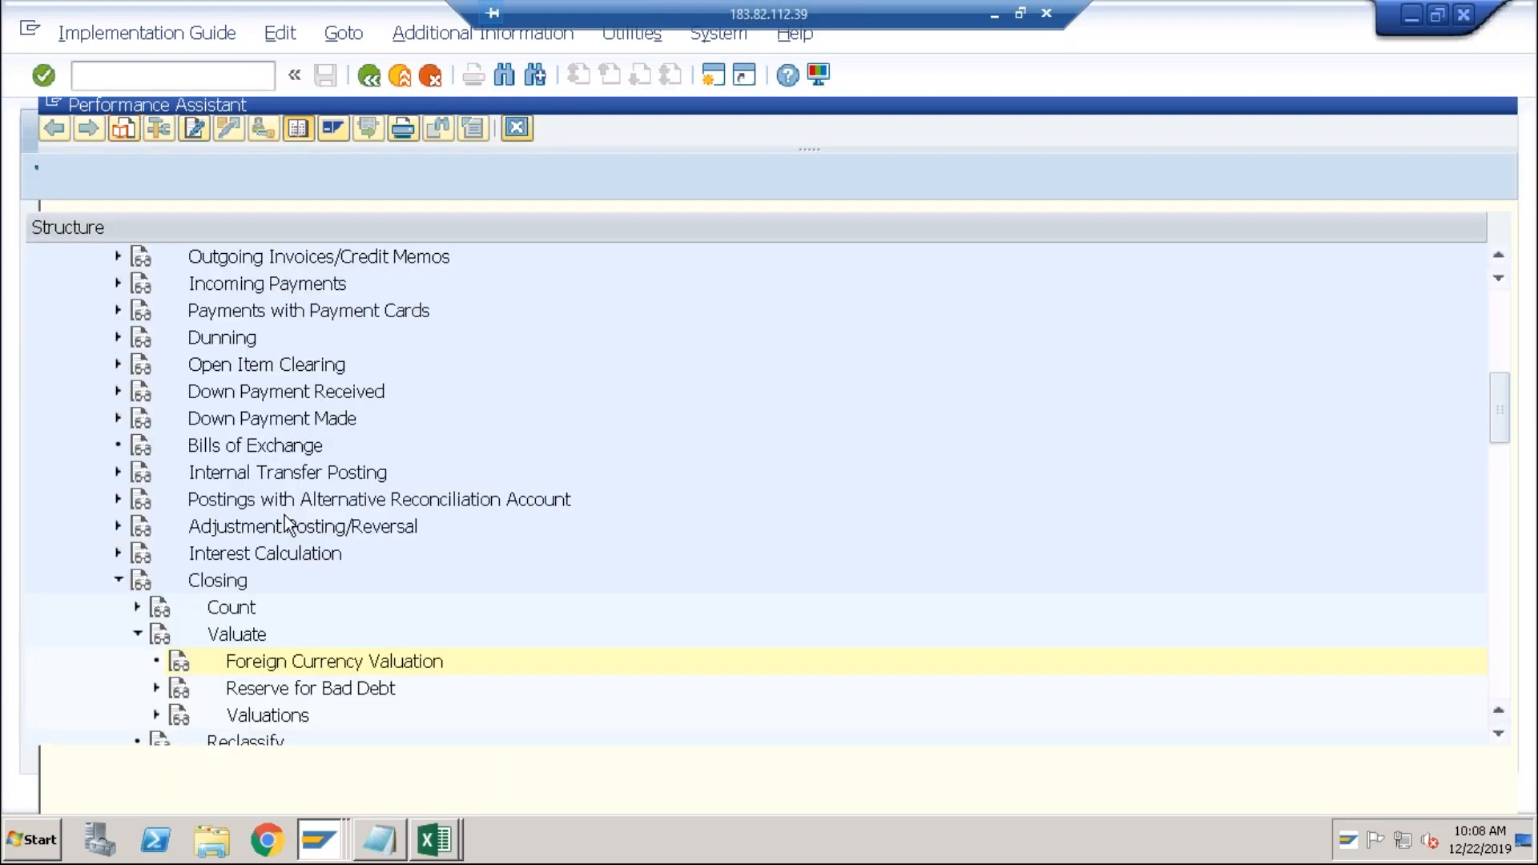
left_click(118, 580)
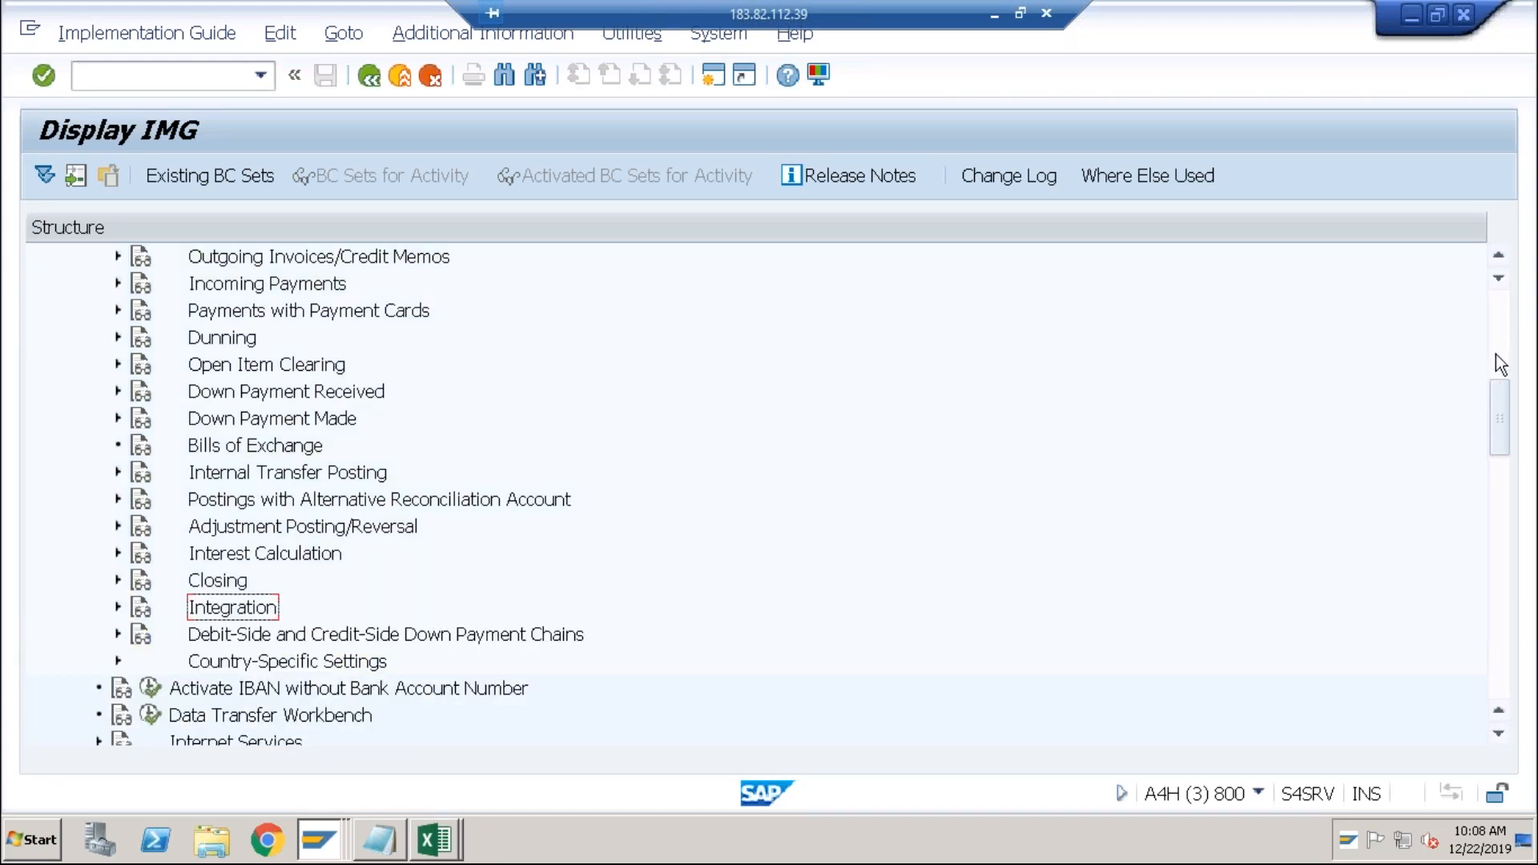
Open Define Valuation Areas under General Ledger Accounting > Periodic Processing > Valuate, showing N1 and N2.
left_click(1497, 352)
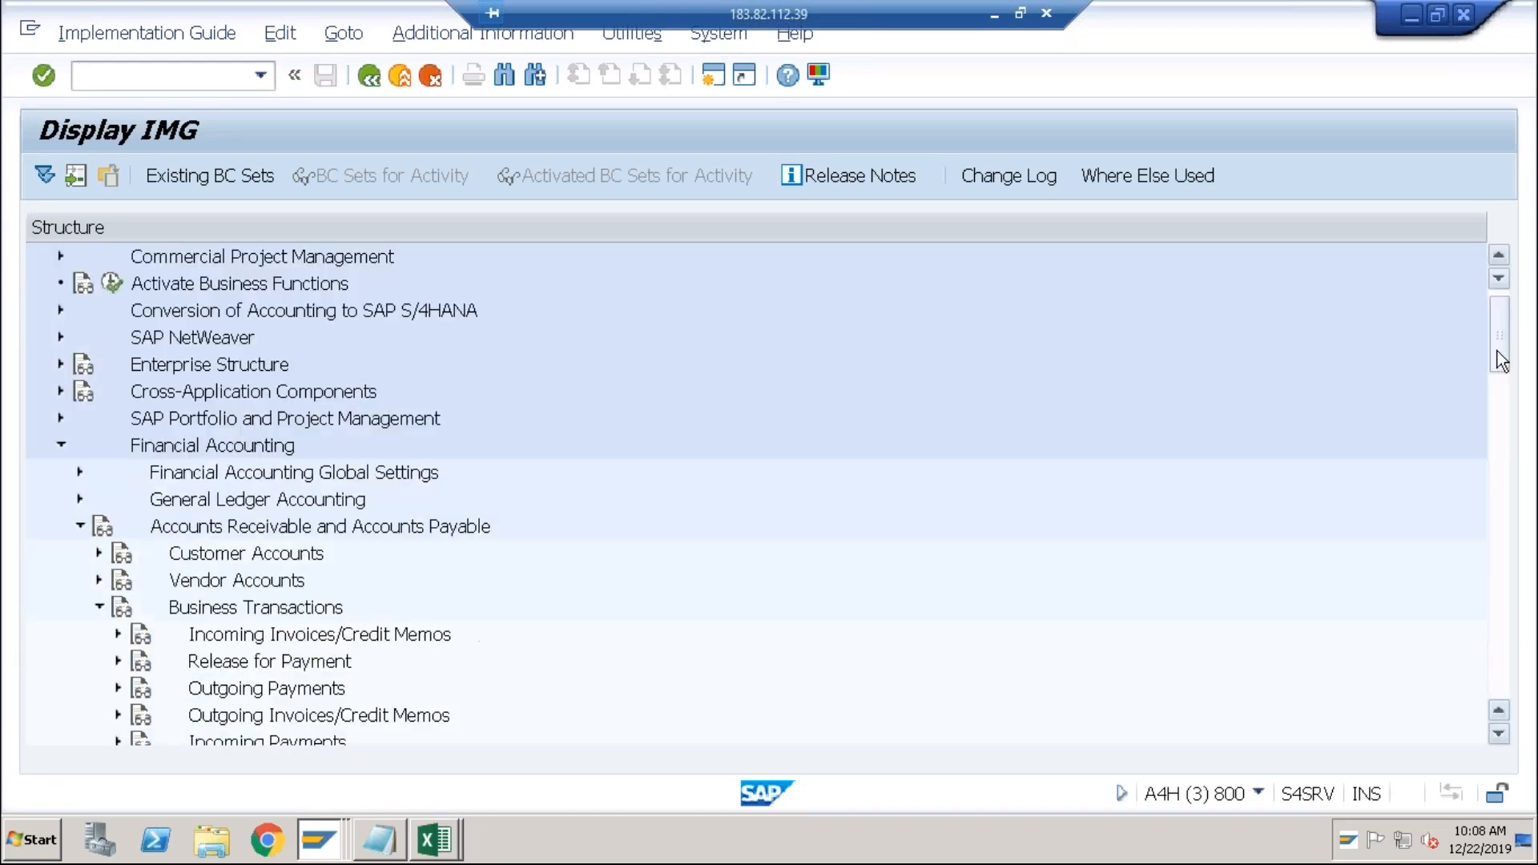
left_click(74, 526)
left_click(79, 500)
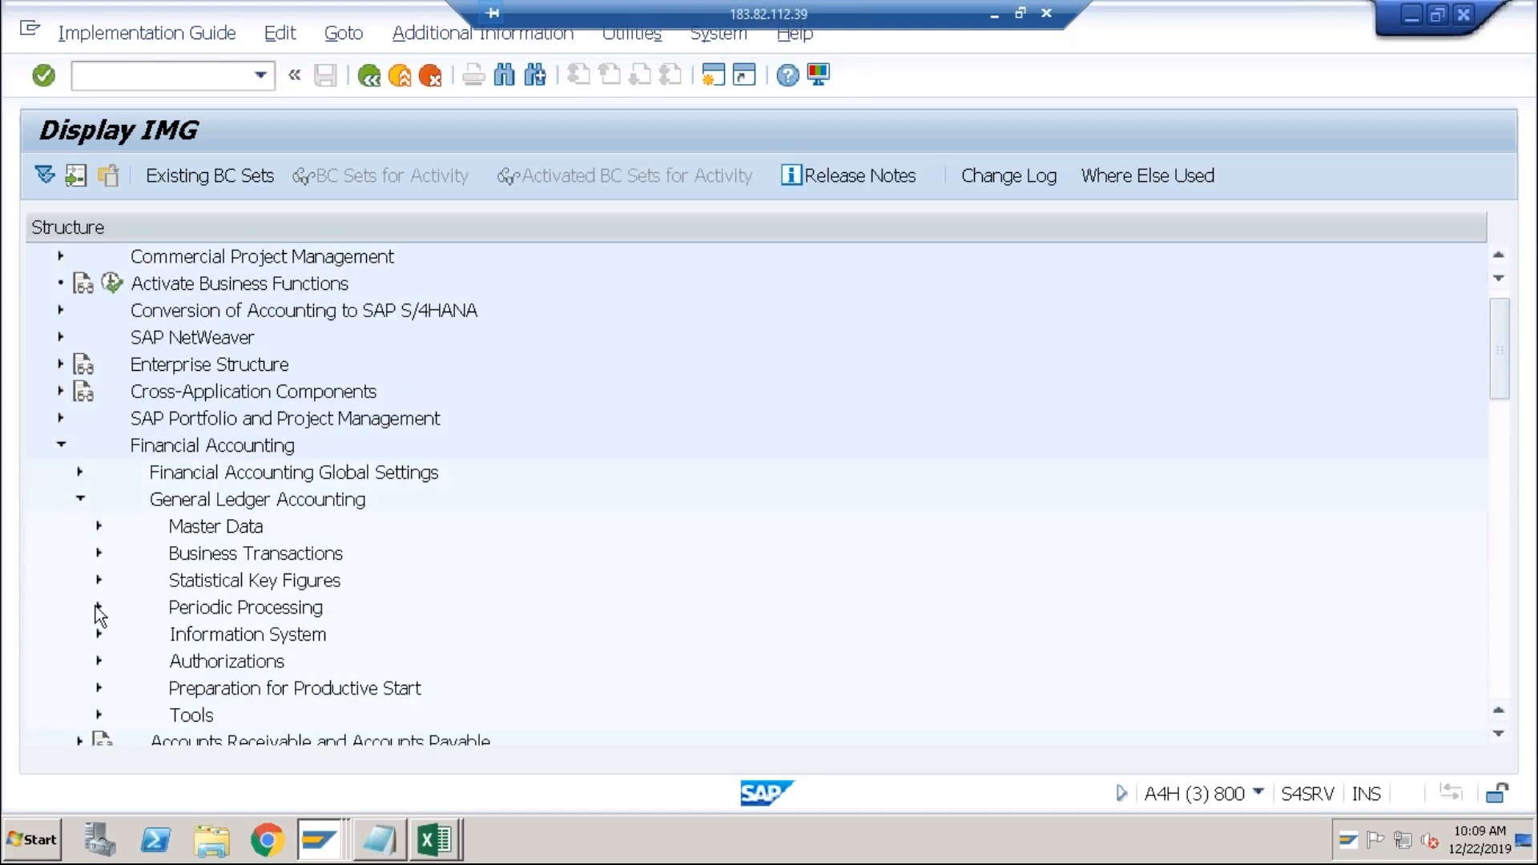
left_click(99, 607)
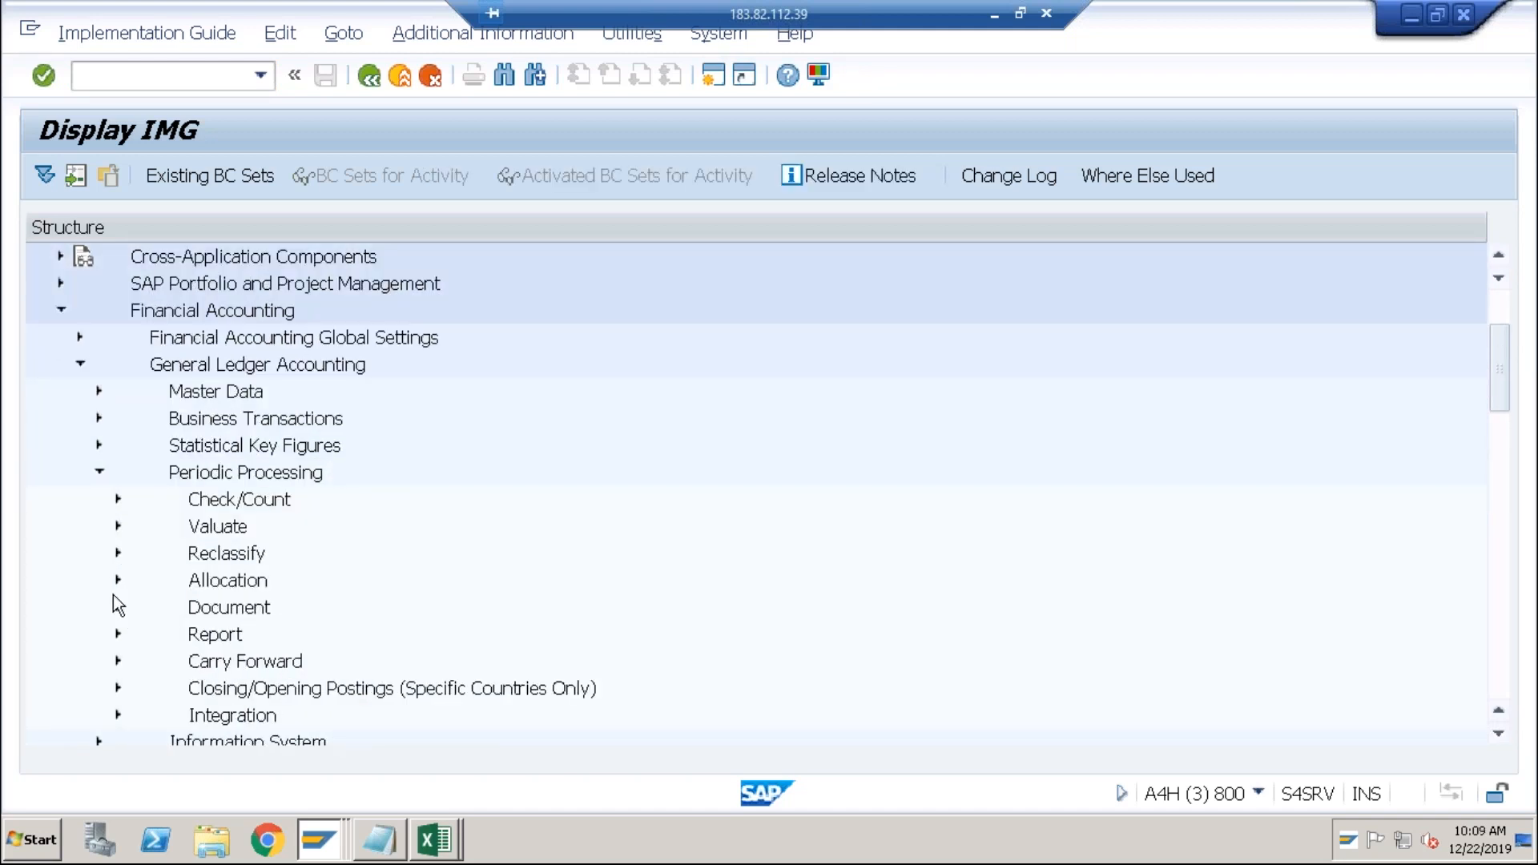
left_click(118, 526)
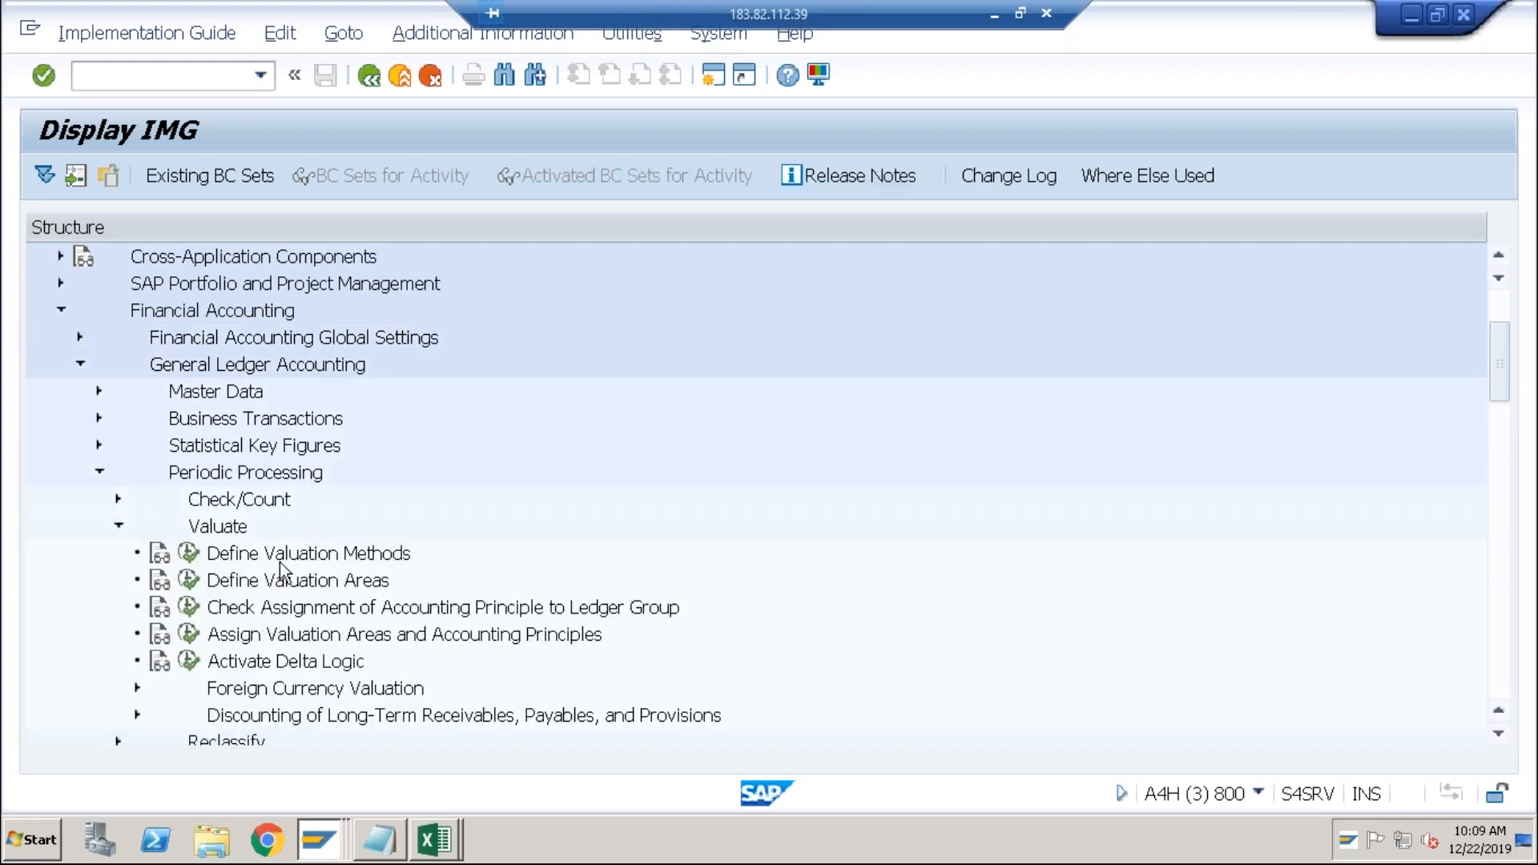
left_click(193, 580)
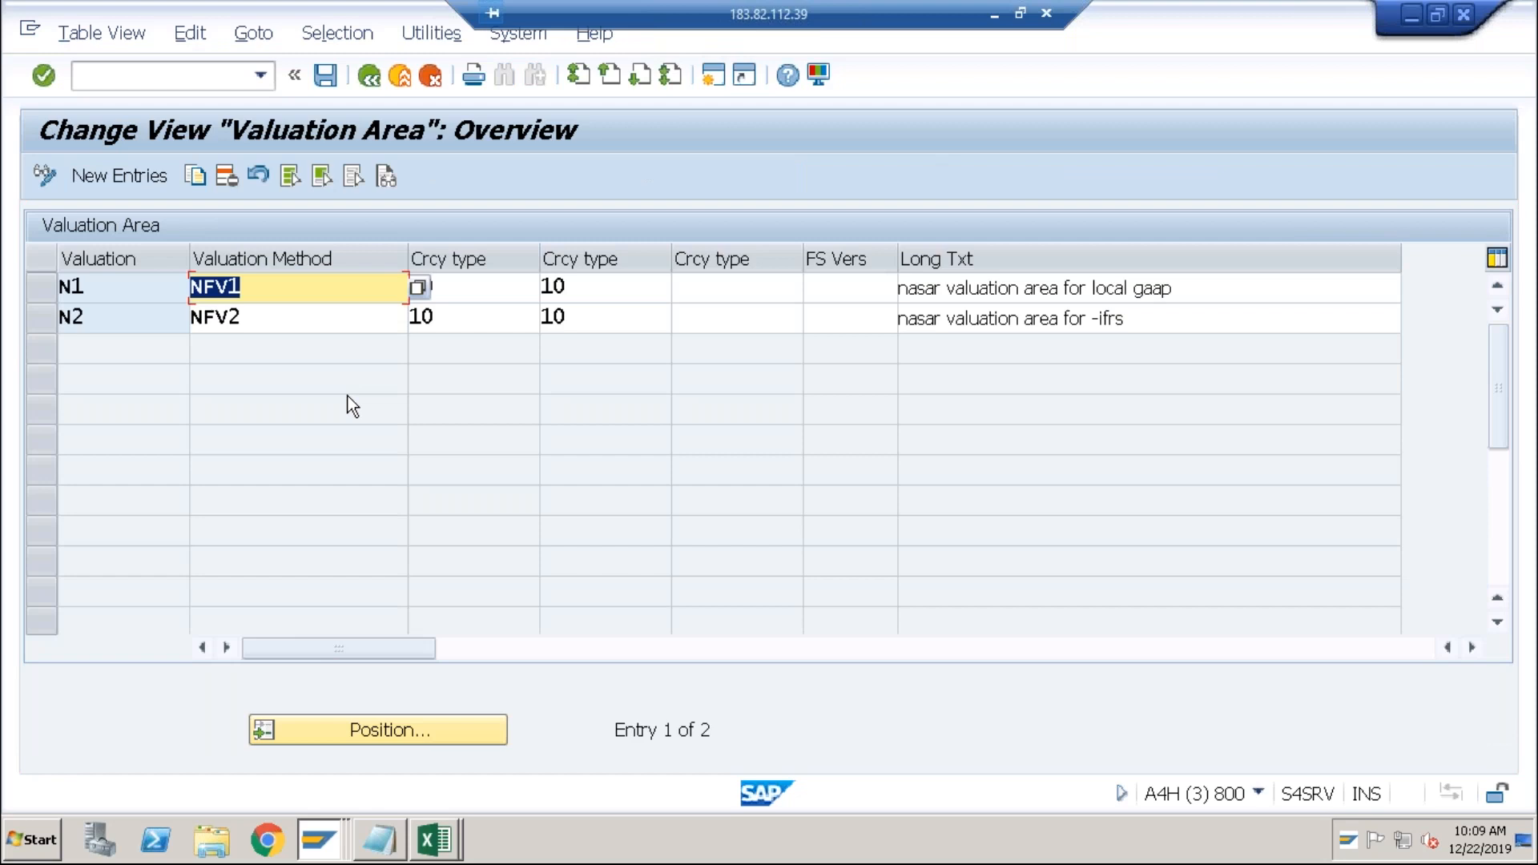
left_click(492, 318)
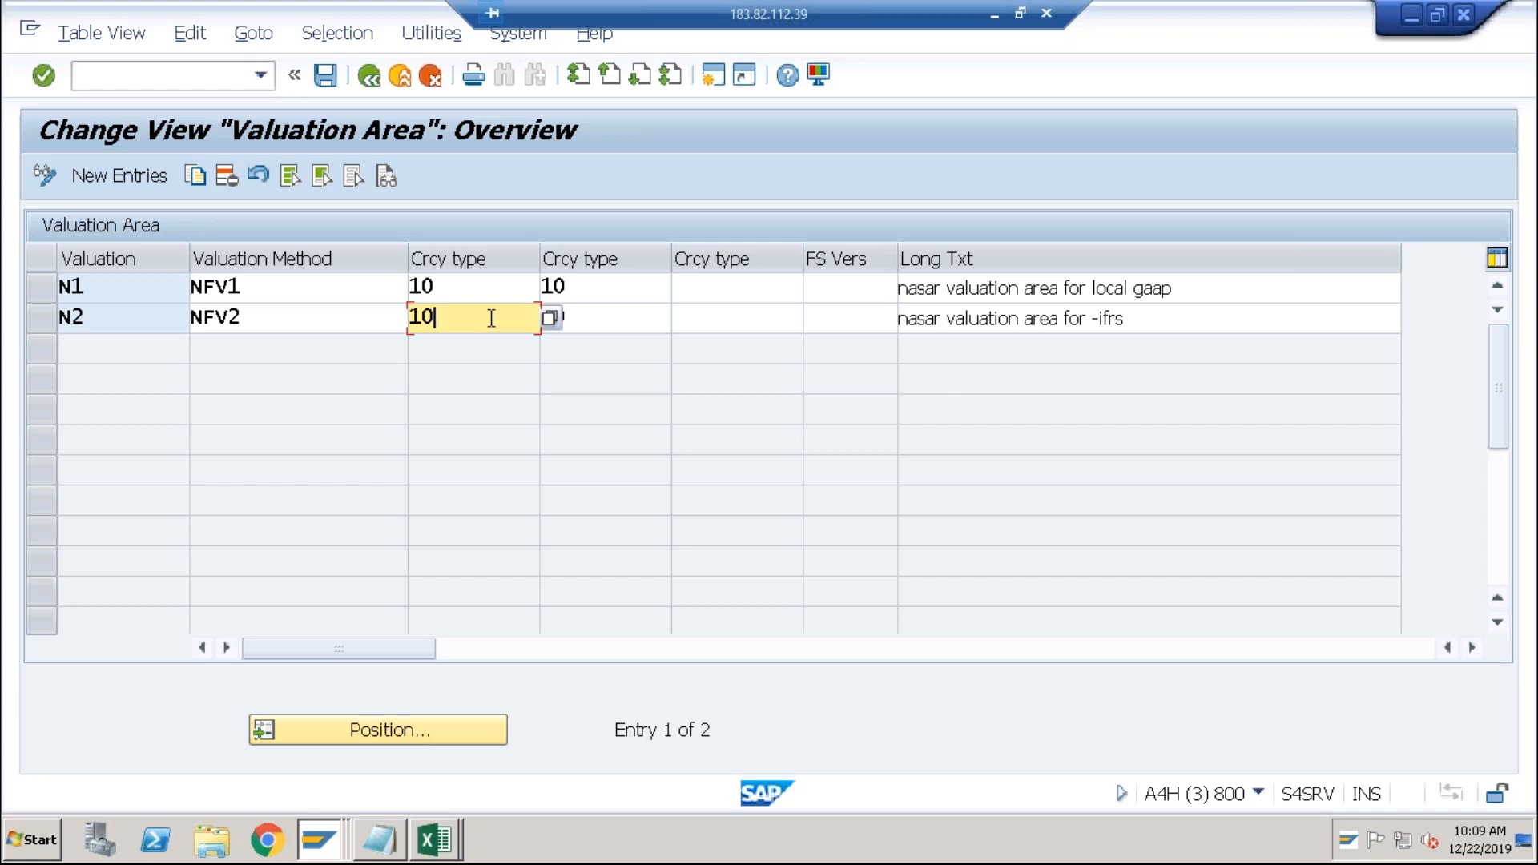
left_click(374, 88)
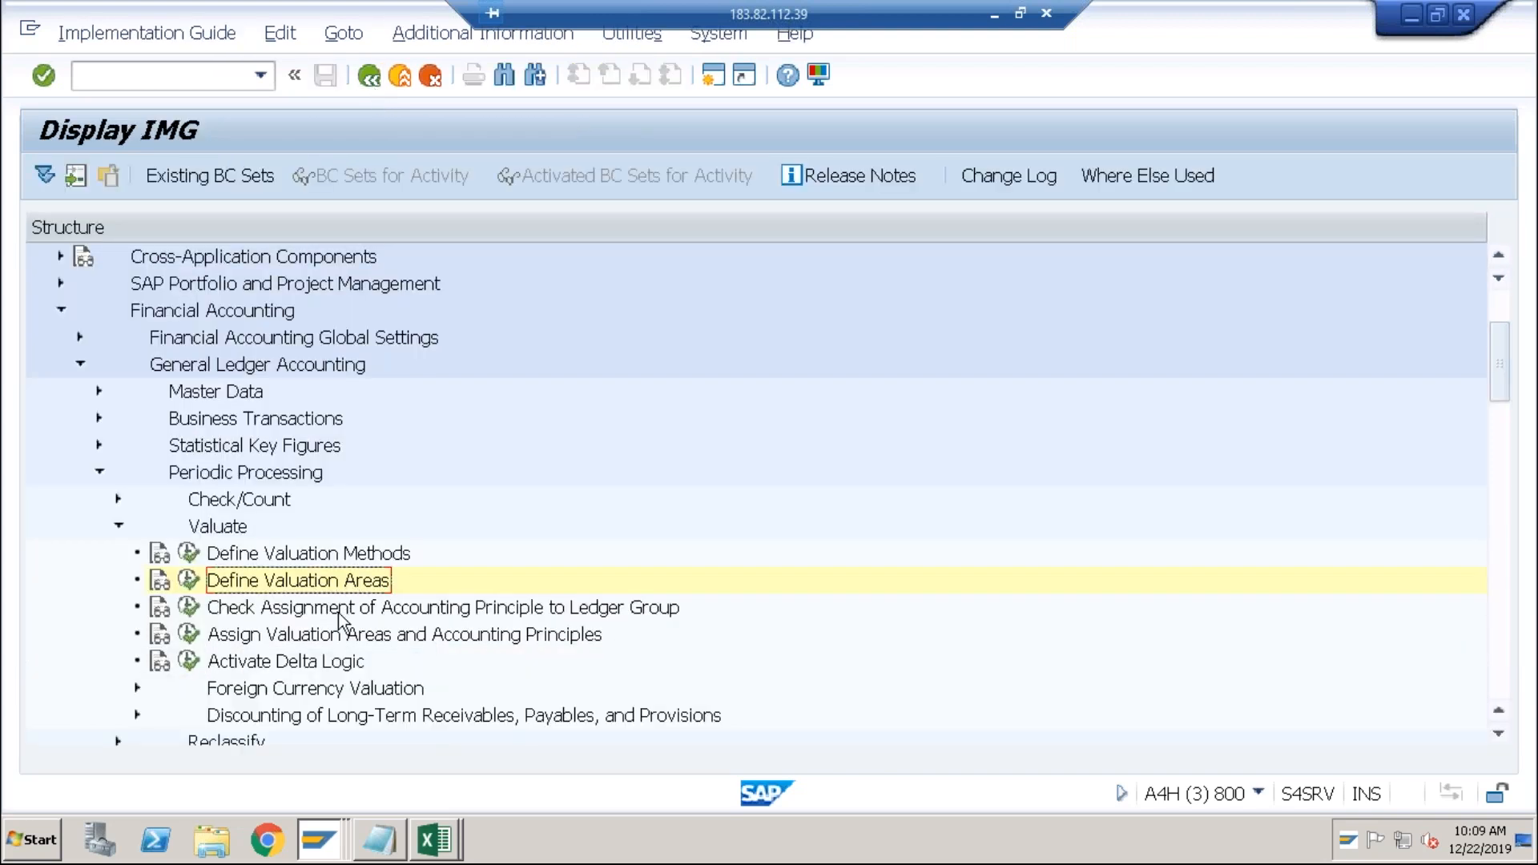
left_click(188, 635)
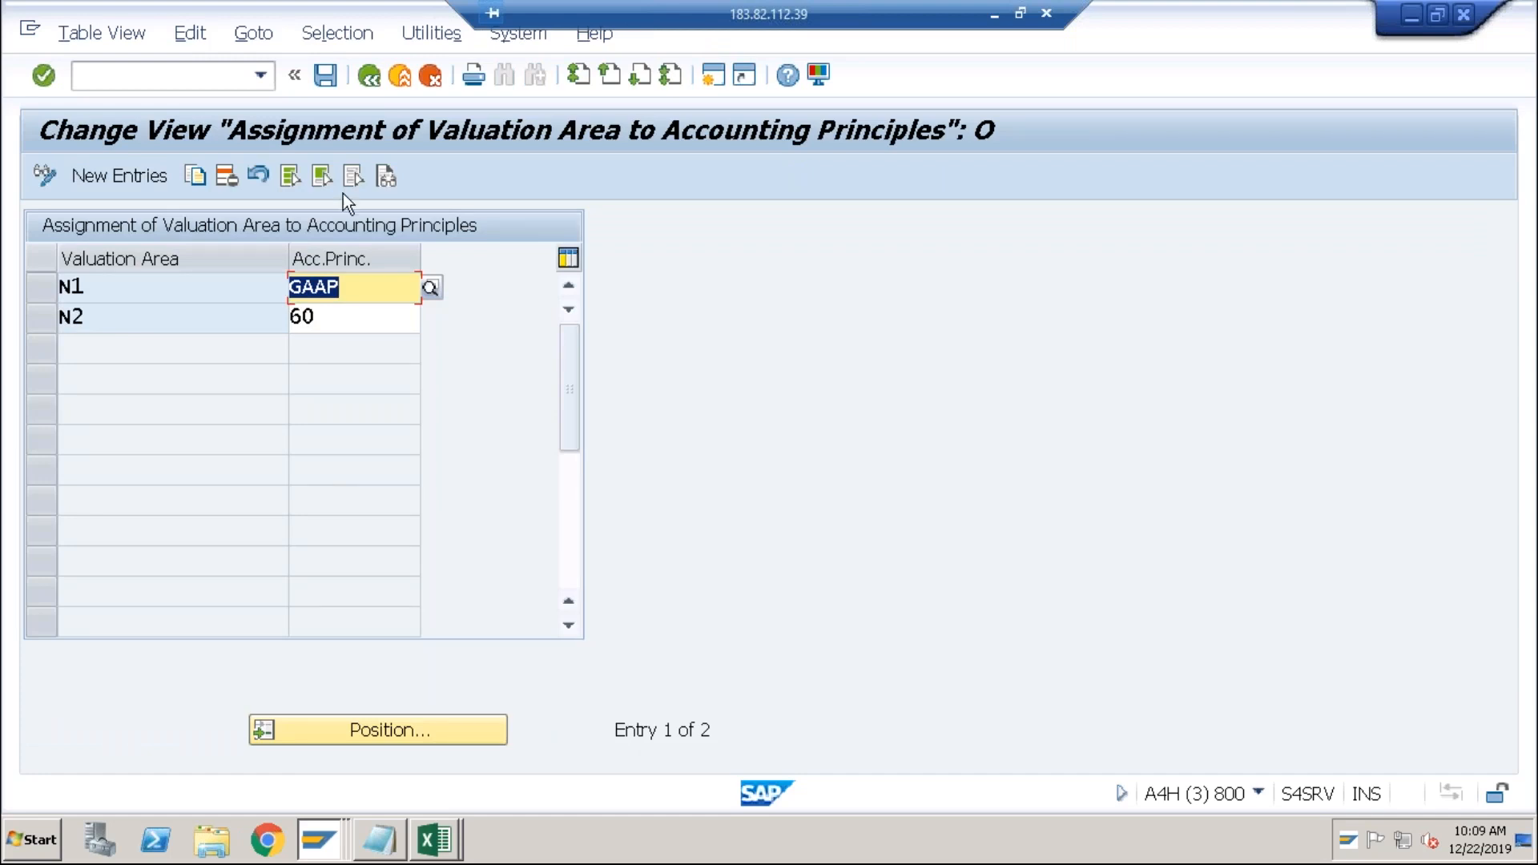
left_click(369, 76)
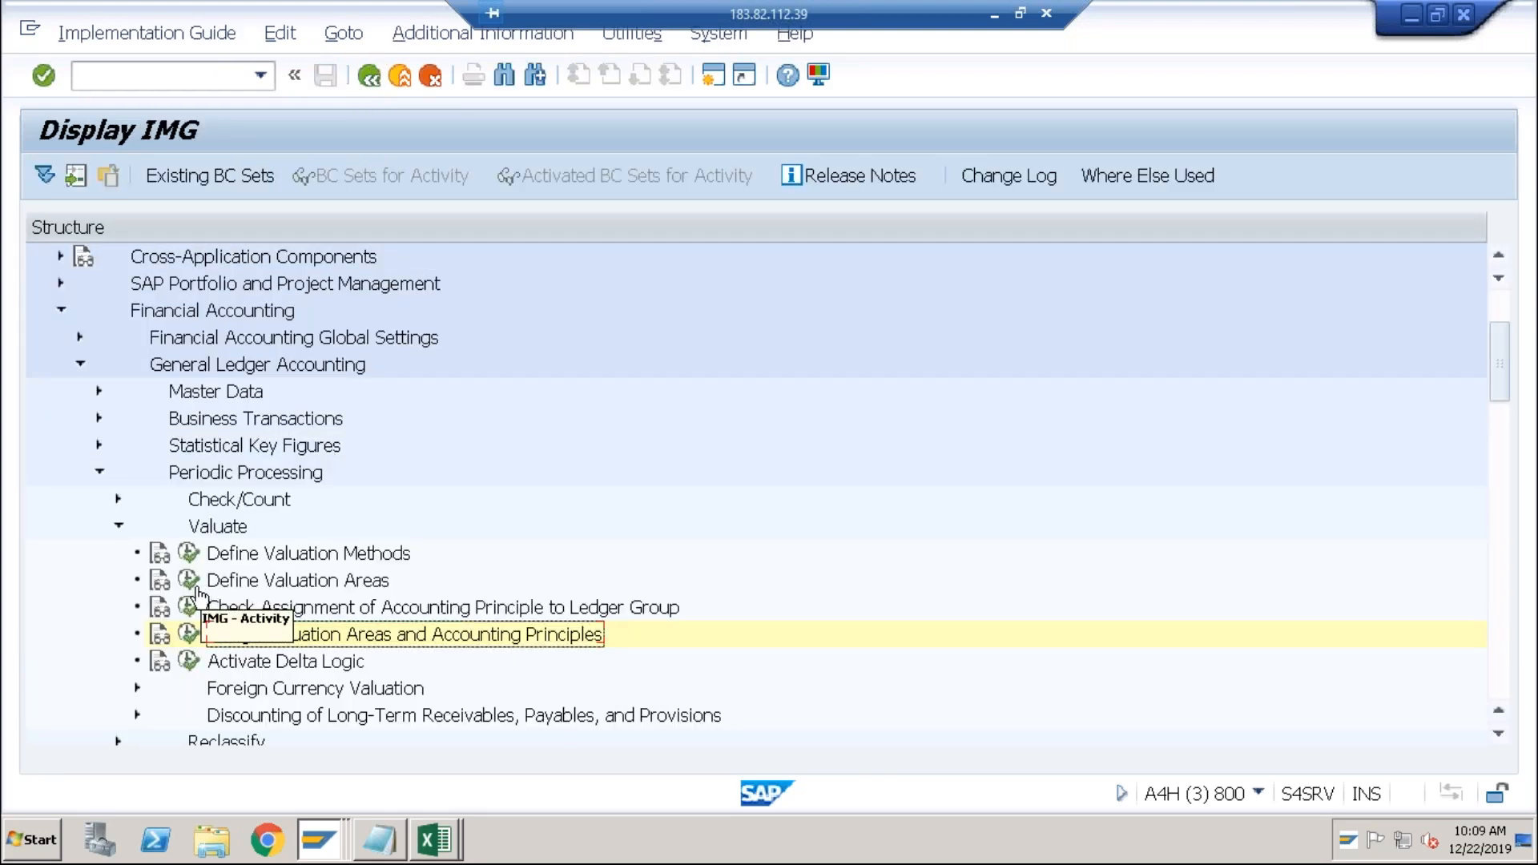
left_click(191, 583)
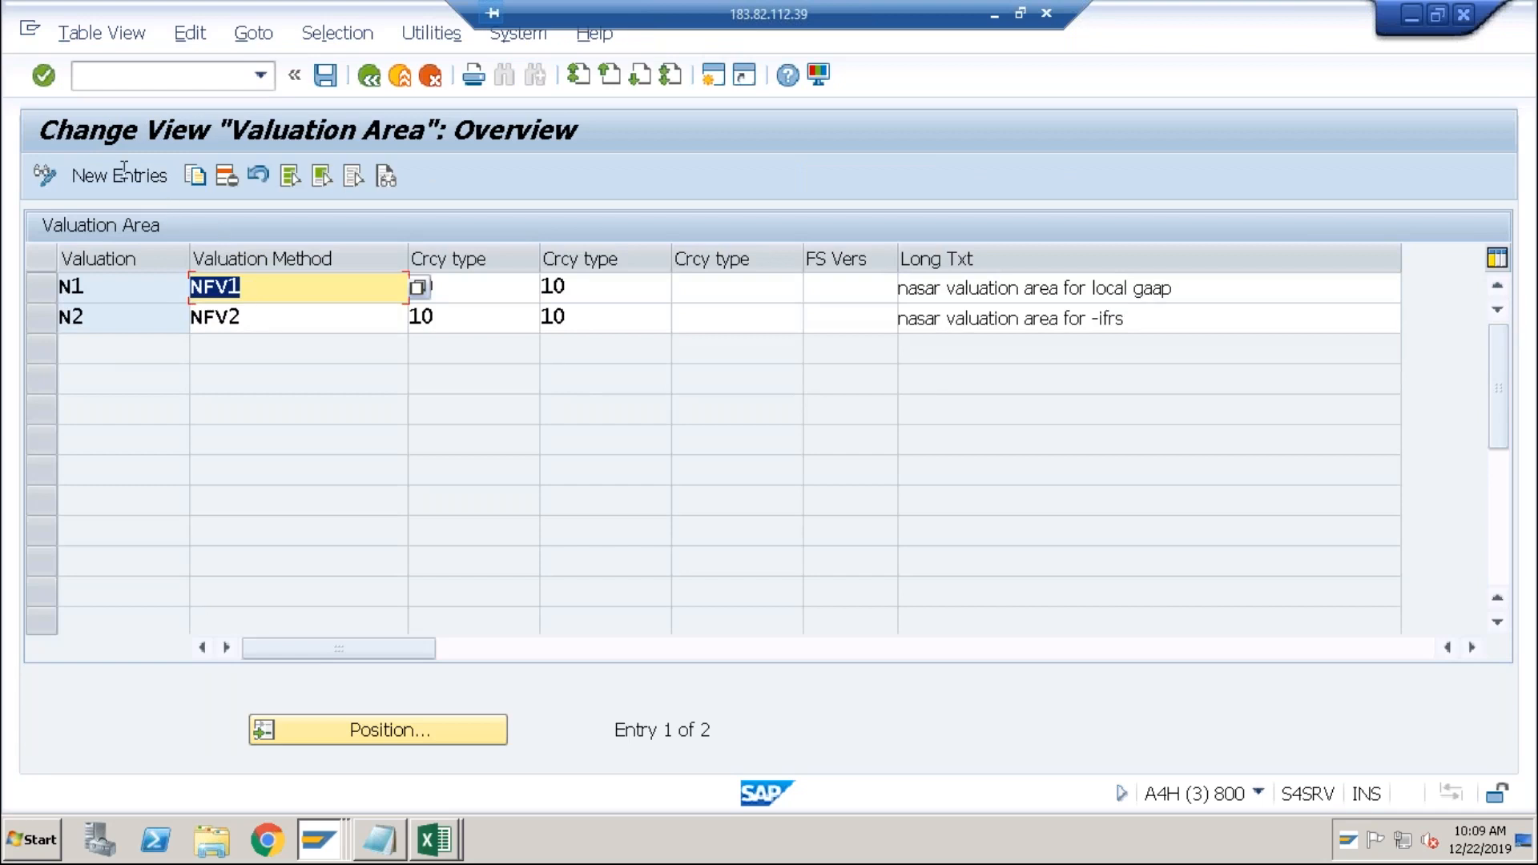
Add valuation area A1 with method EVR and currency type 10, and save it to a request.
left_click(111, 177)
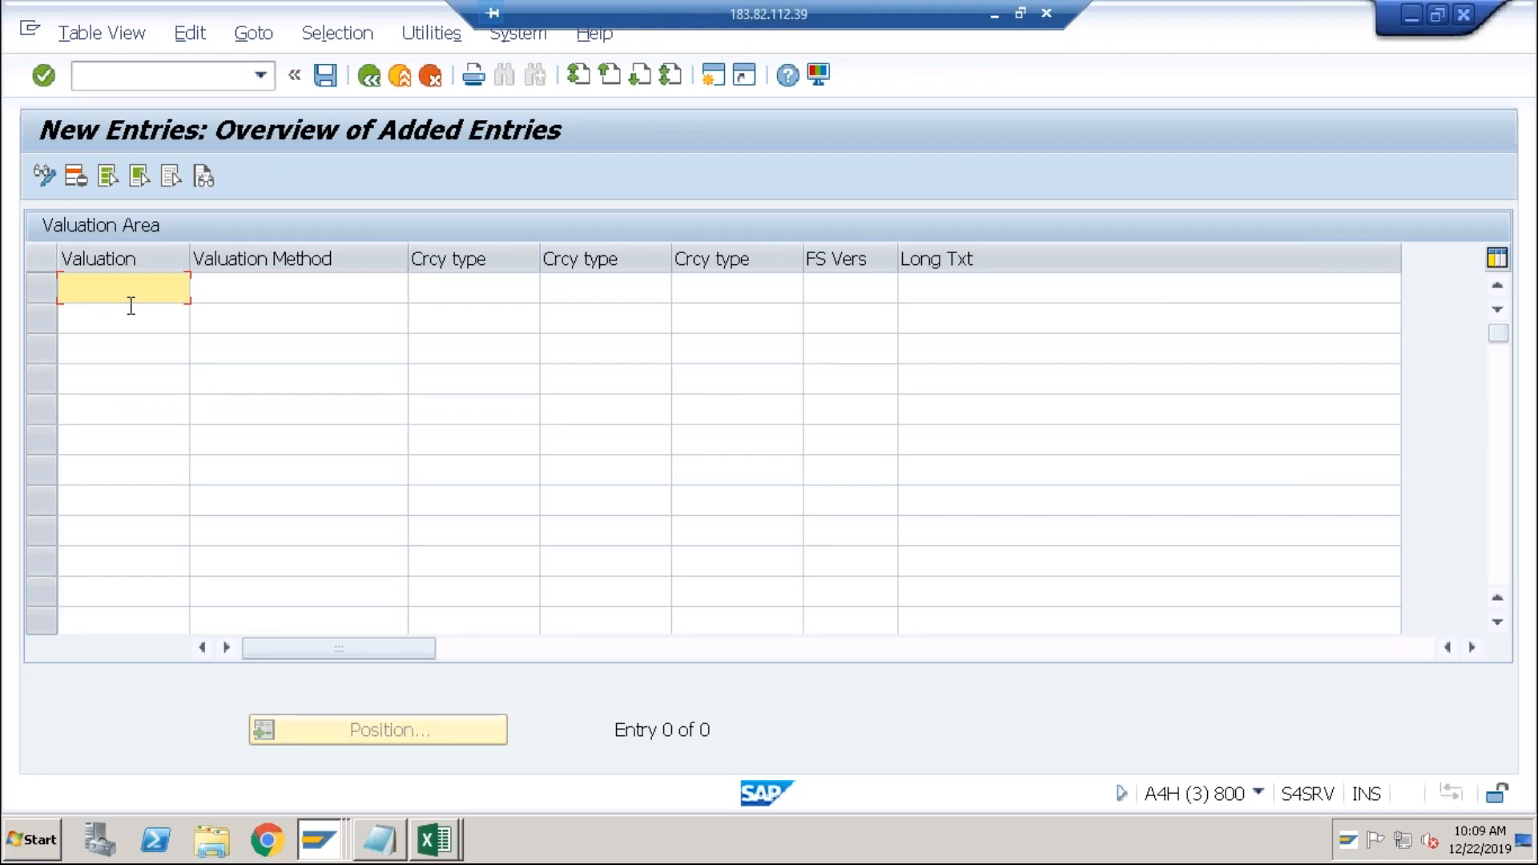
type("A1")
key("Tab")
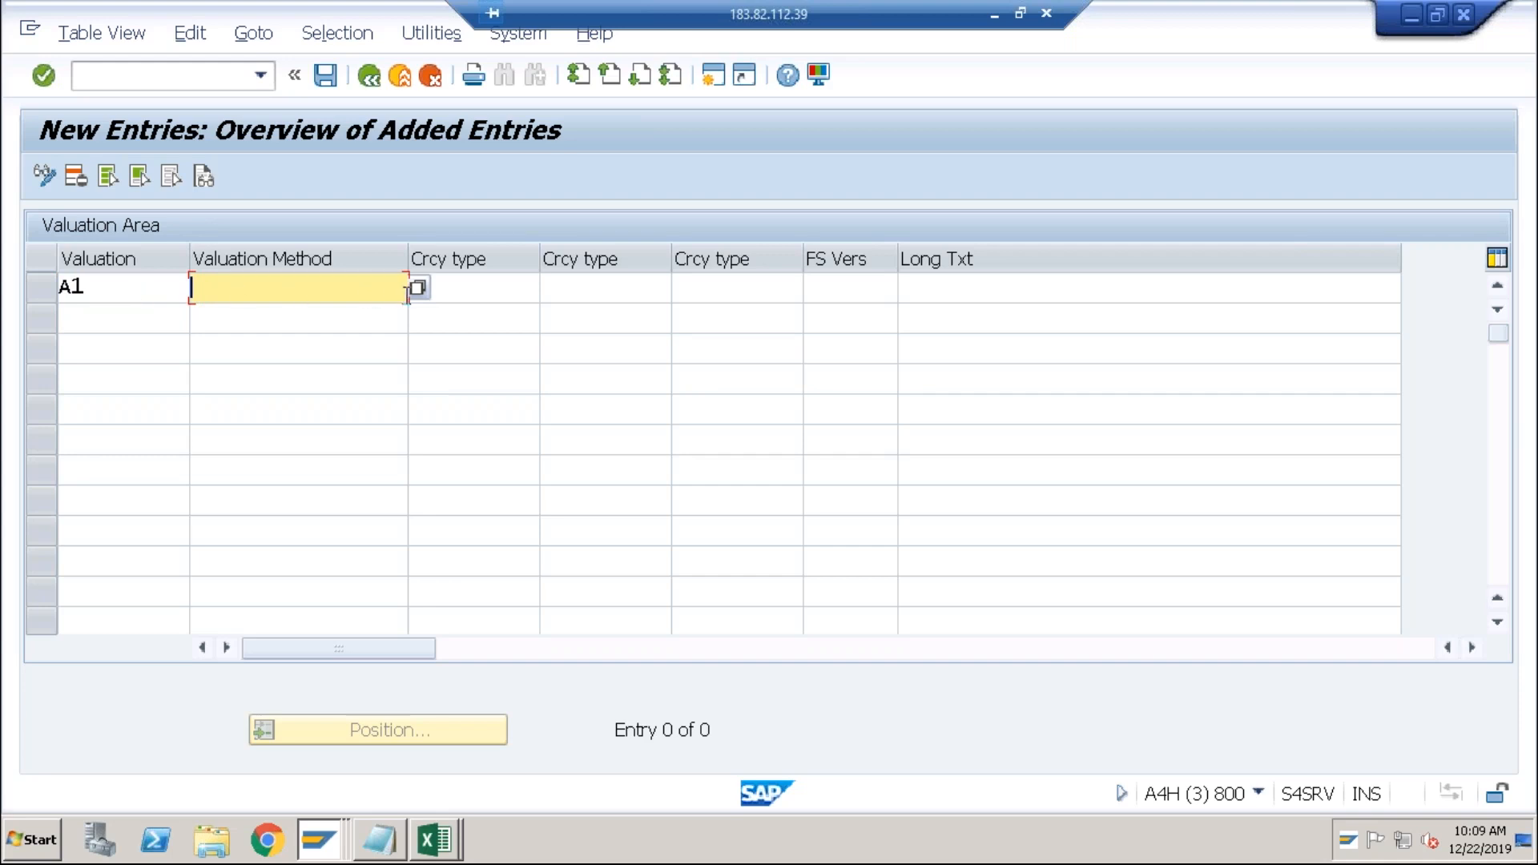
left_click(416, 293)
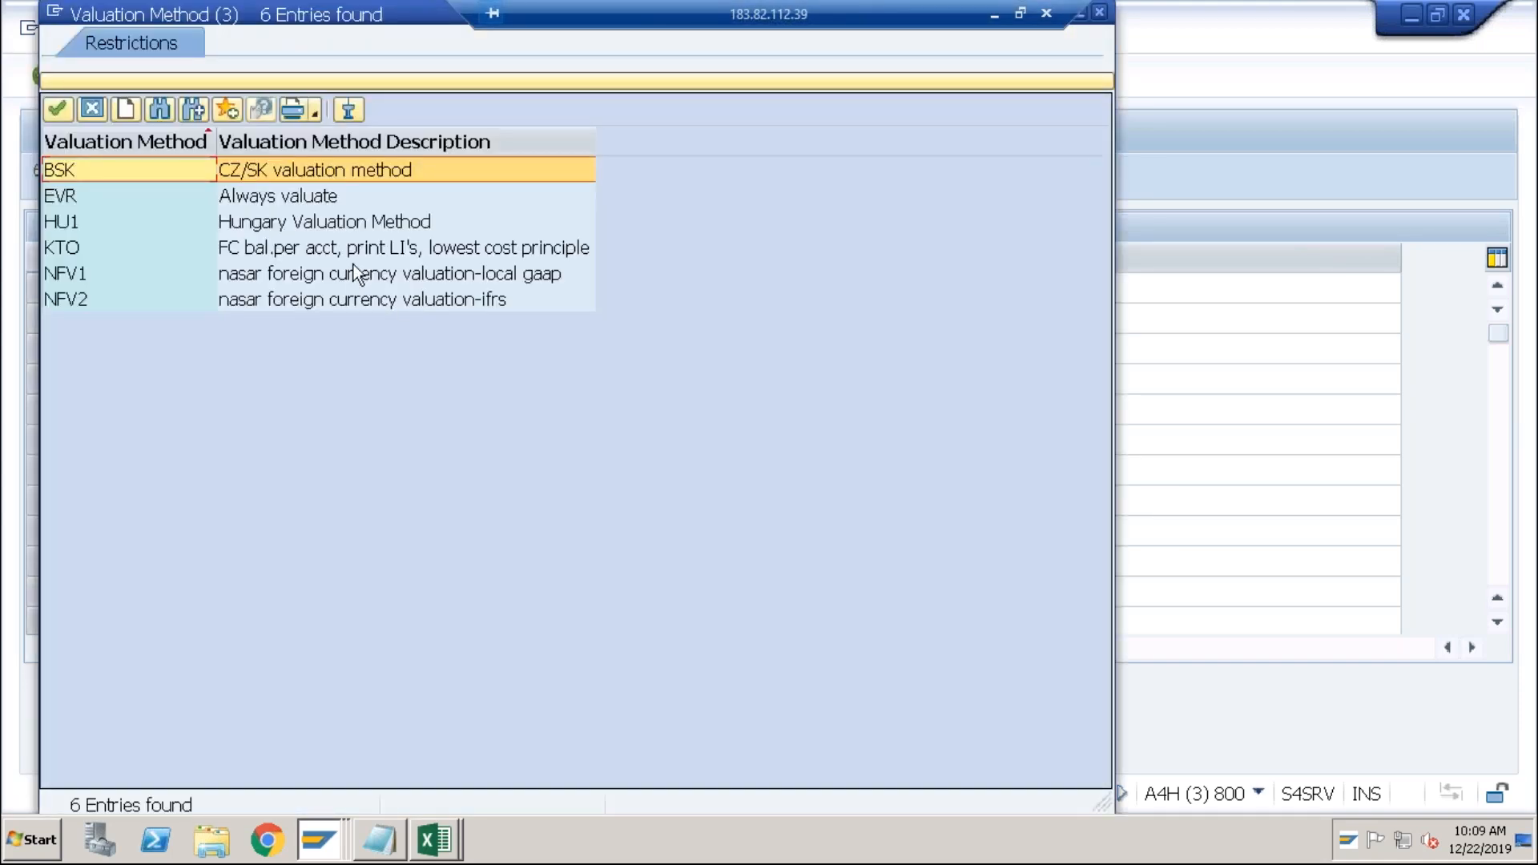
left_click(353, 265)
double_click(329, 200)
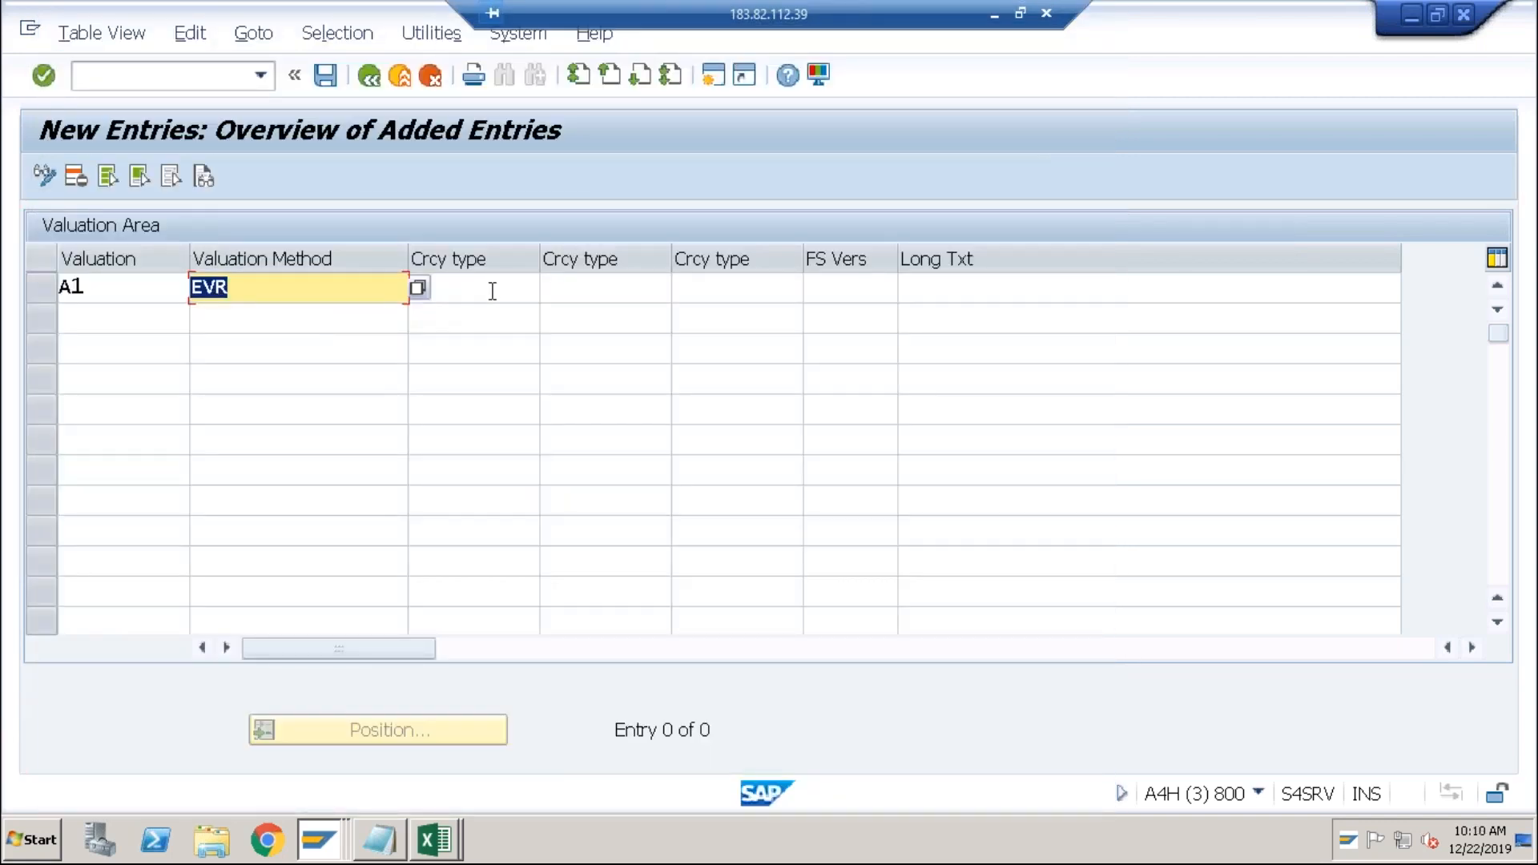
left_click(492, 290)
type("10")
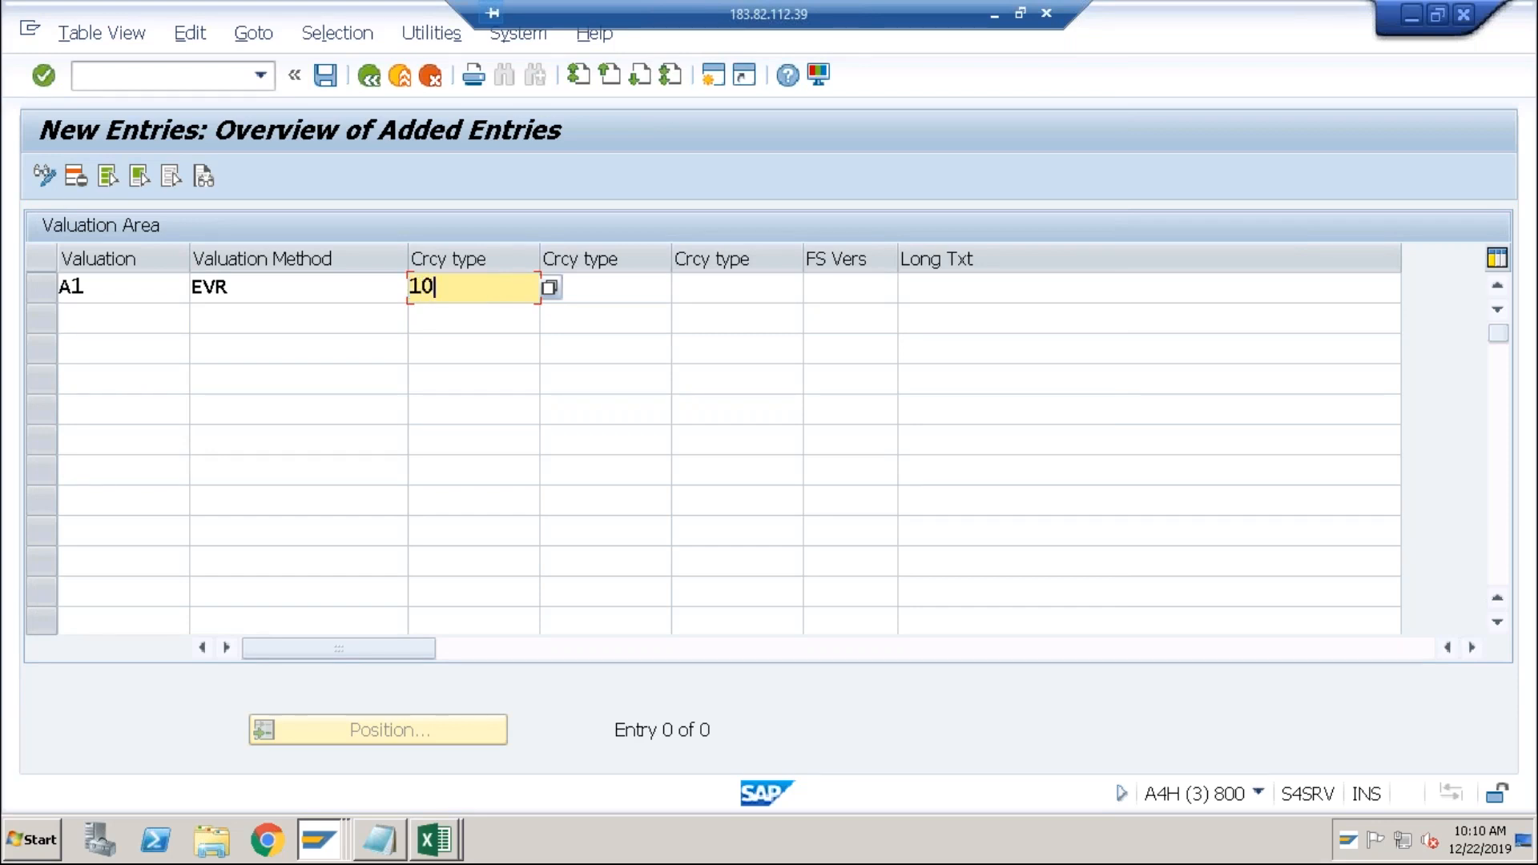
key("Return")
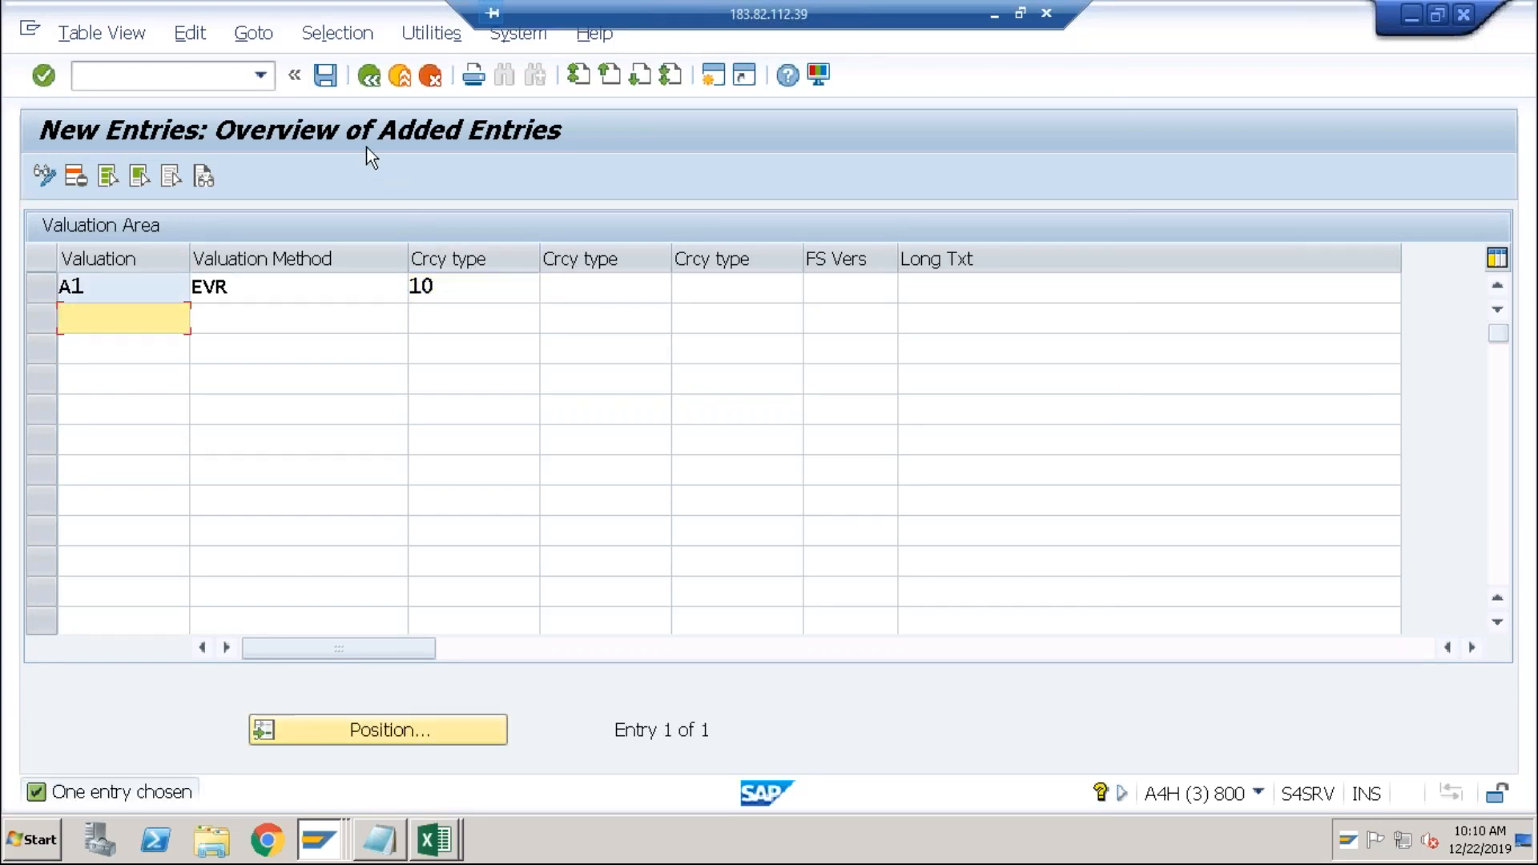
left_click(325, 76)
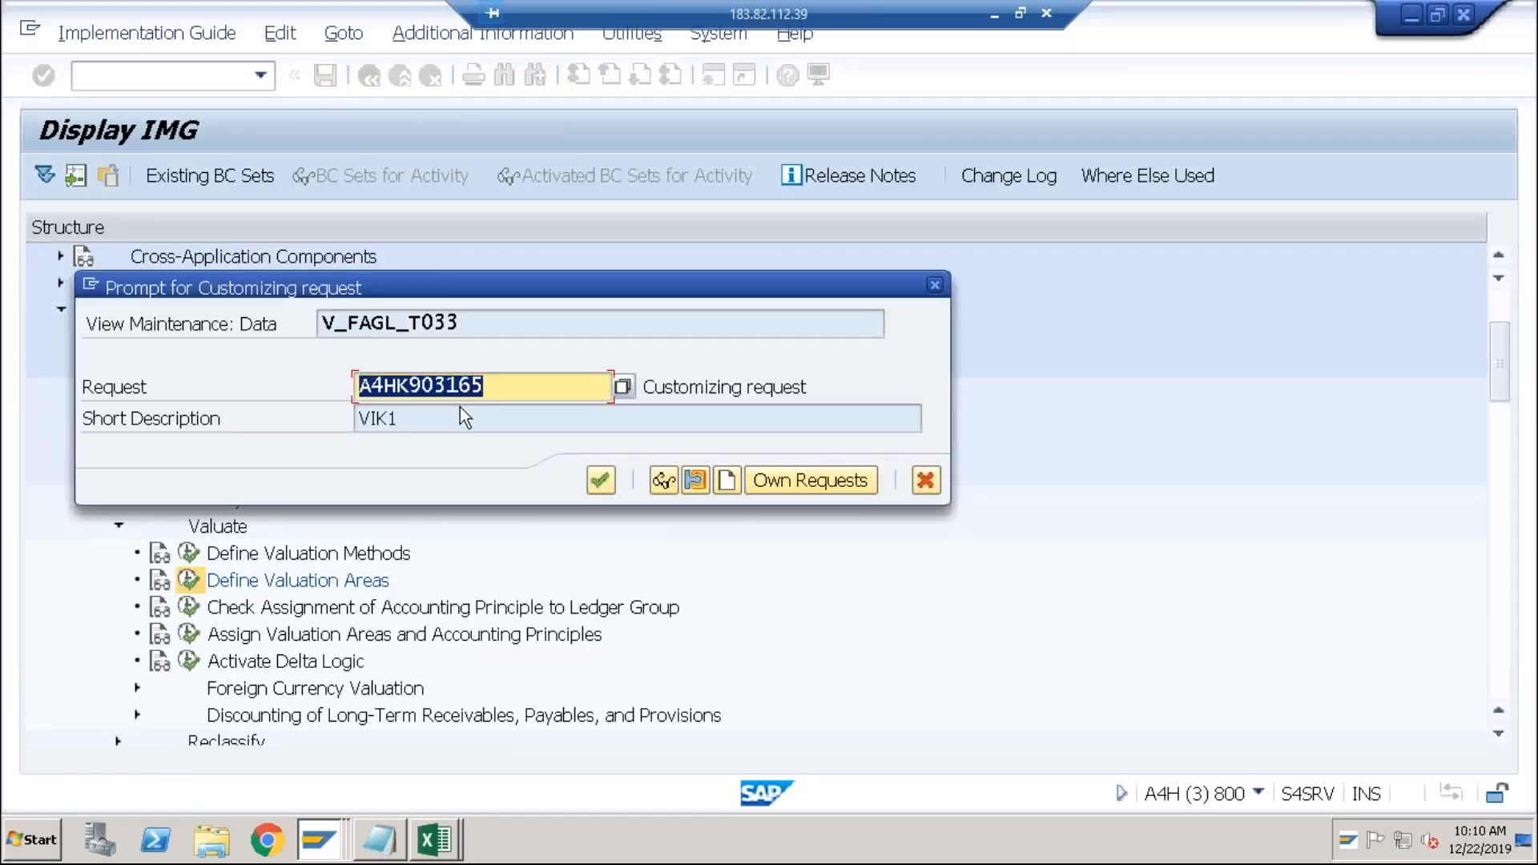
left_click(609, 478)
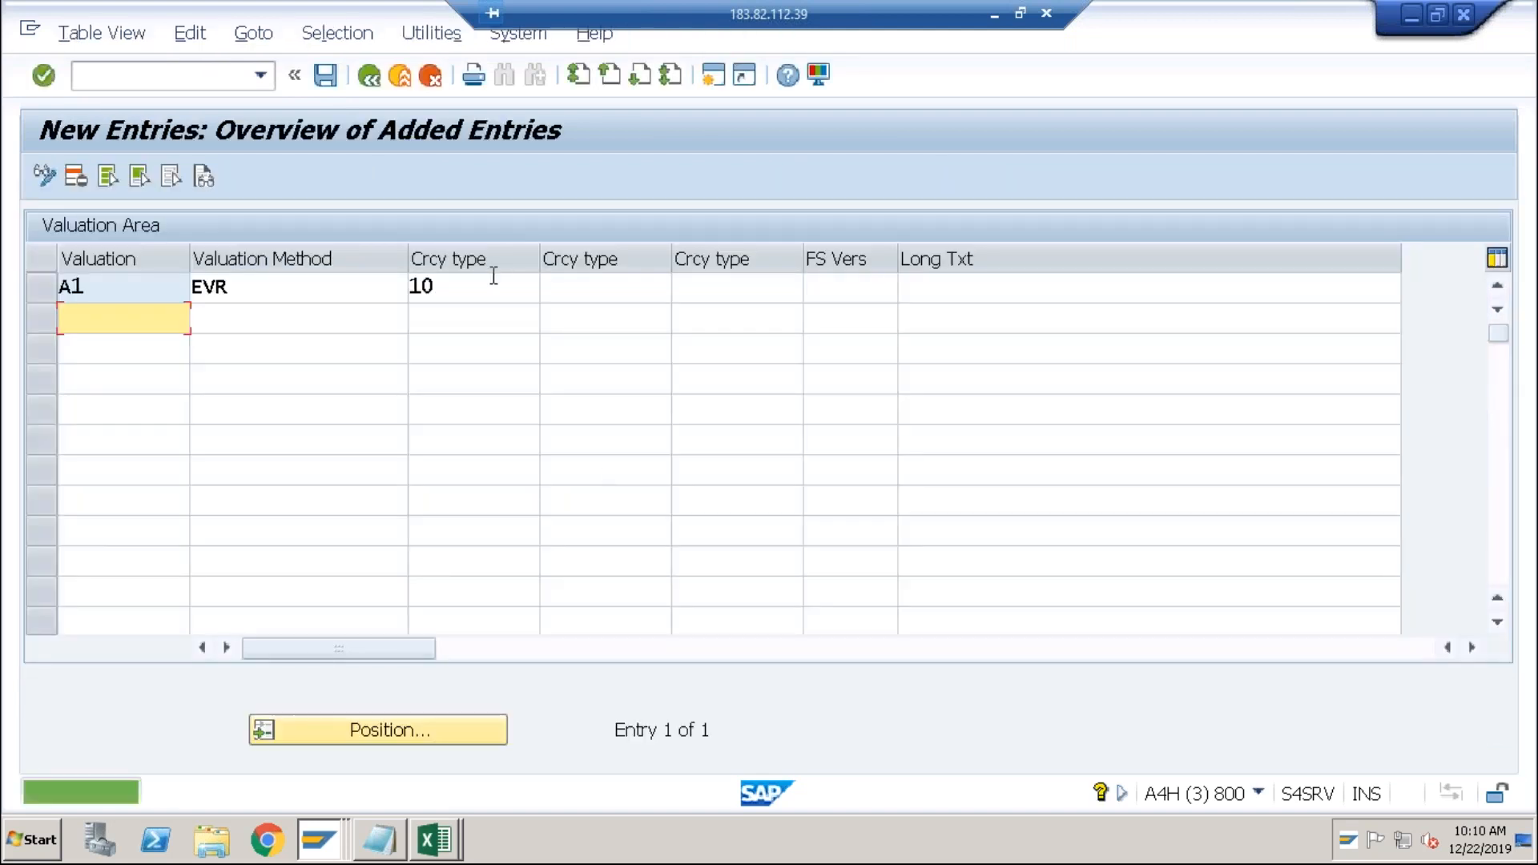
left_click(380, 81)
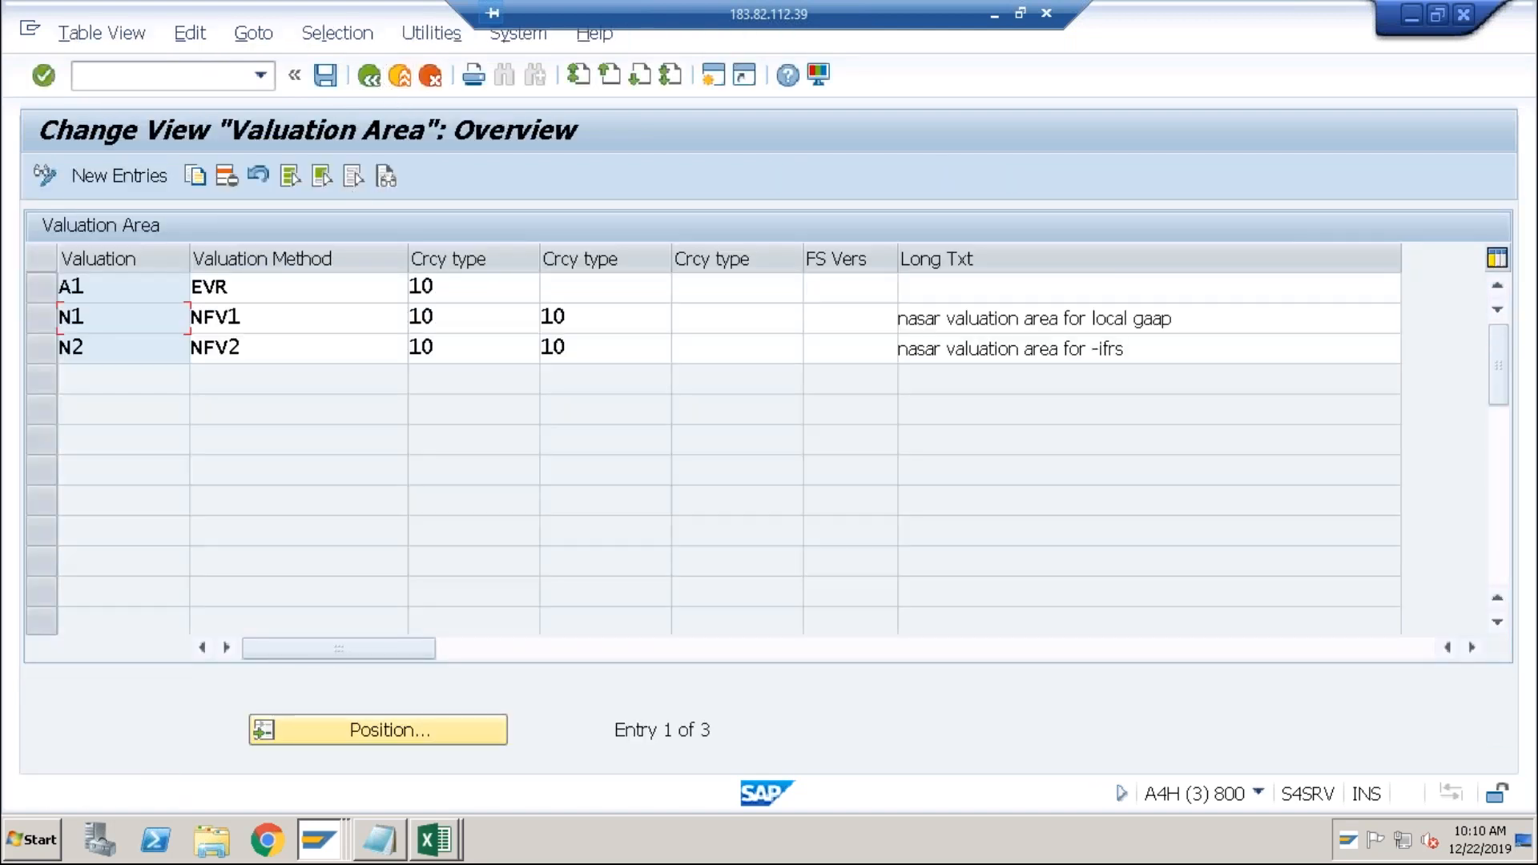
Assign valuation area A1 to accounting principle GAAP and save it under the customizing request.
left_click(368, 75)
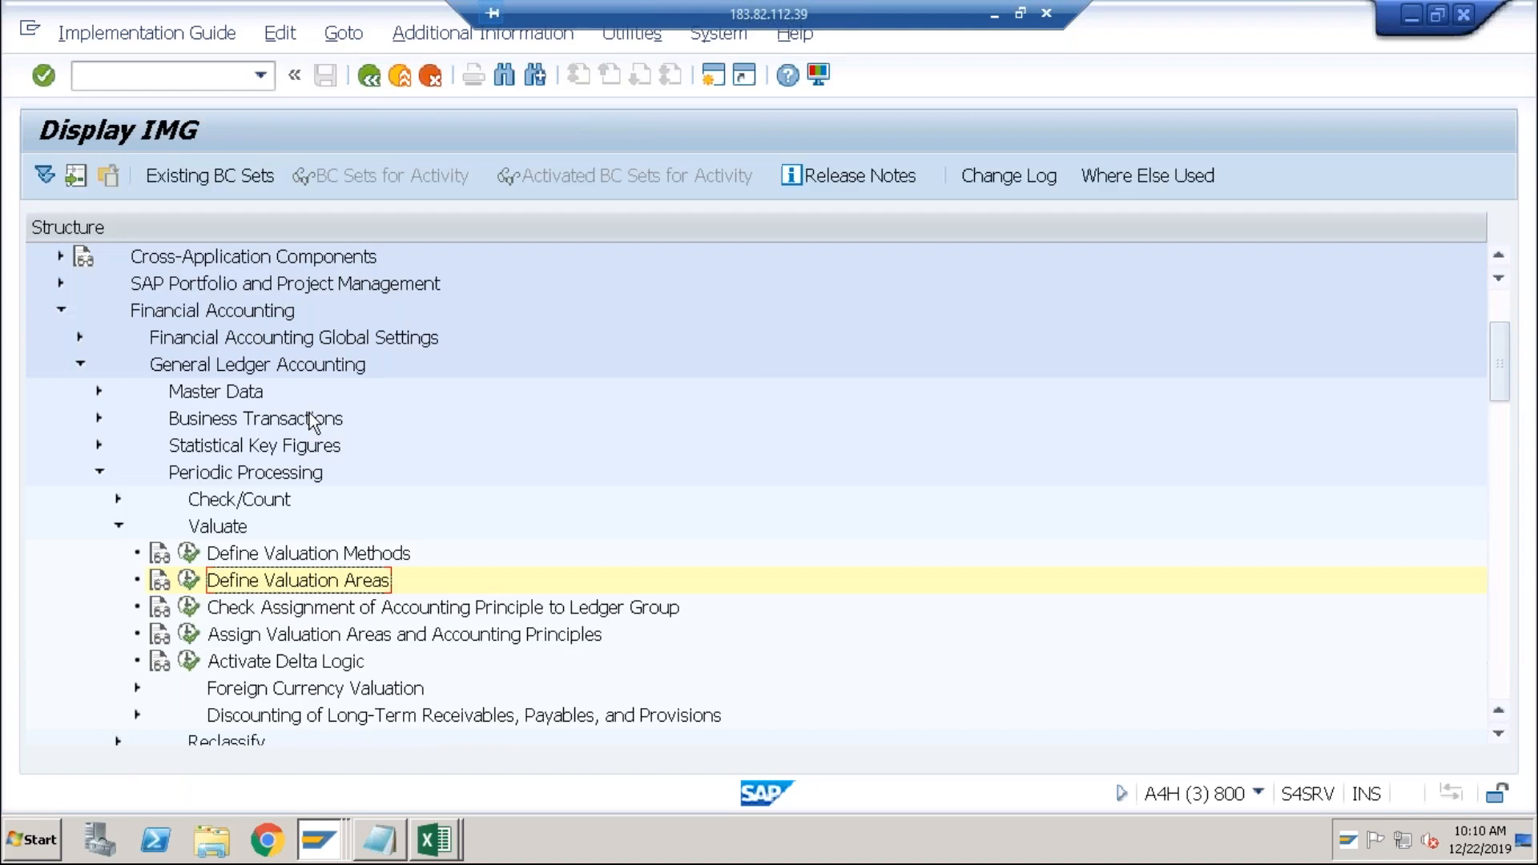
left_click(188, 634)
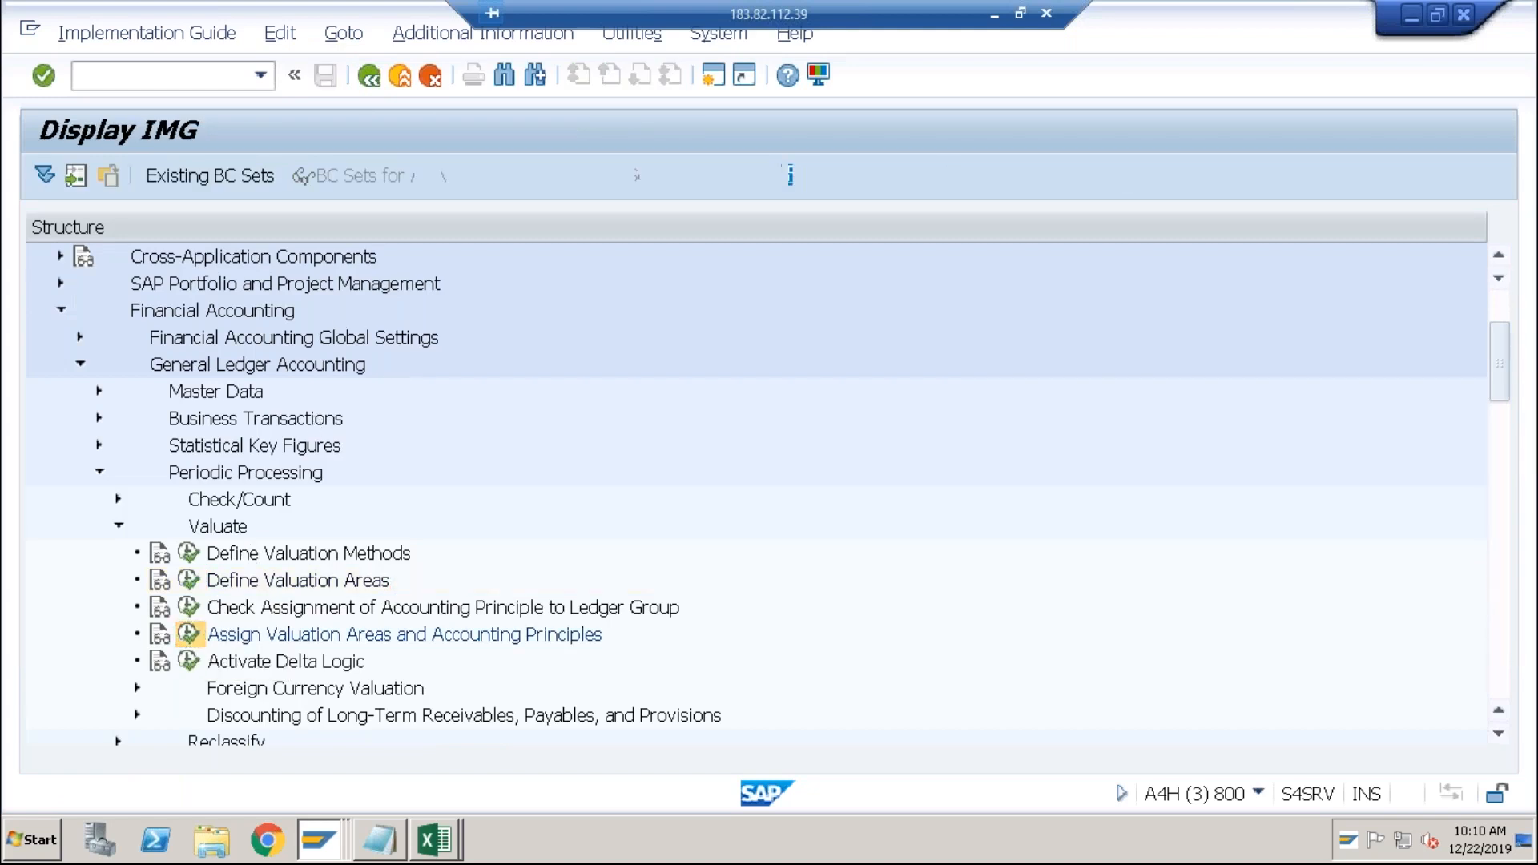
left_click(138, 180)
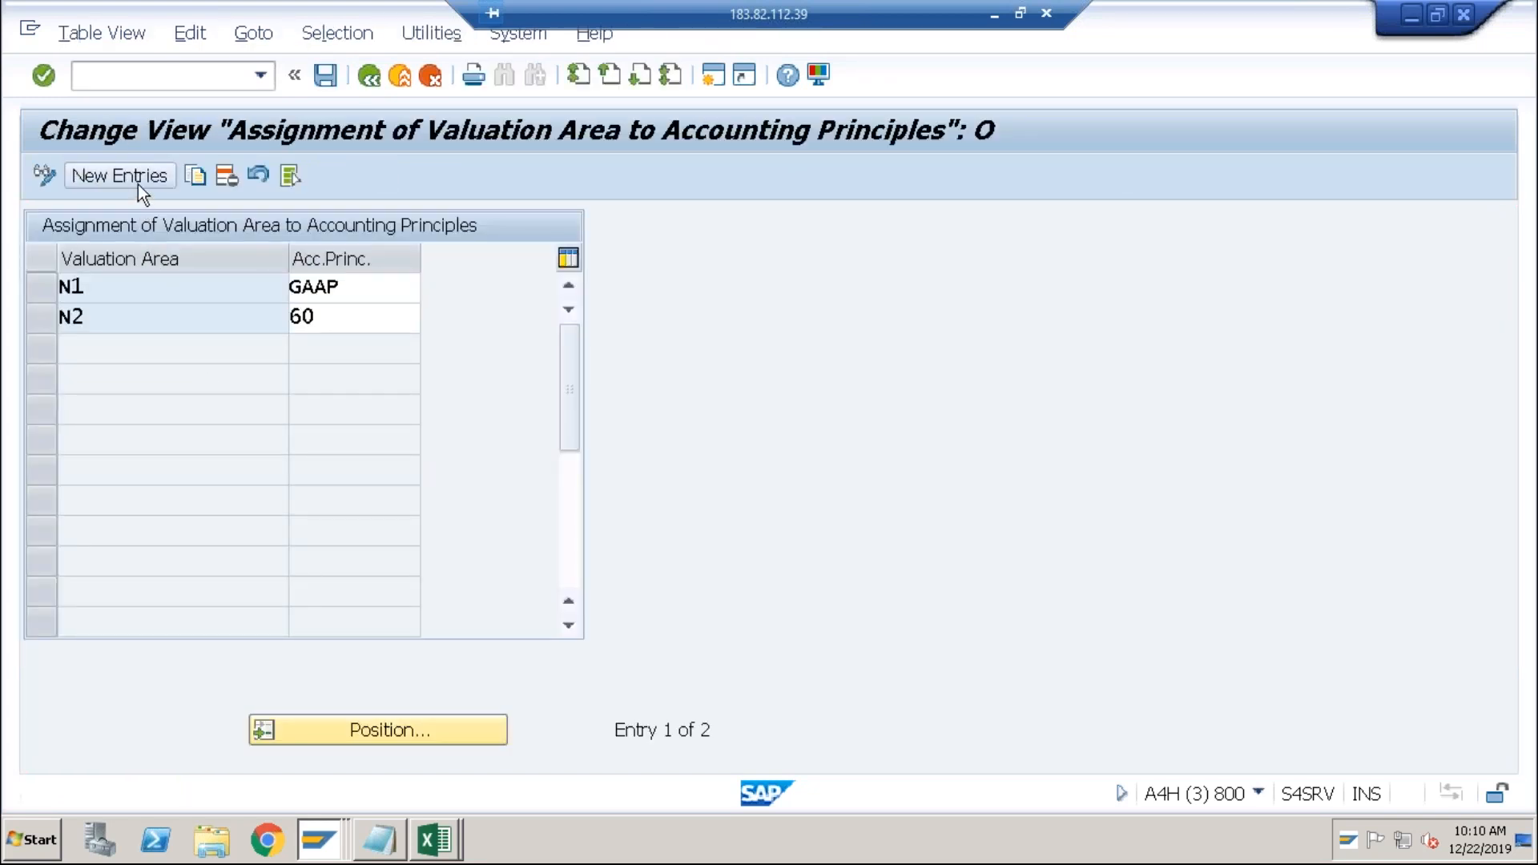
type("A1")
key("Tab")
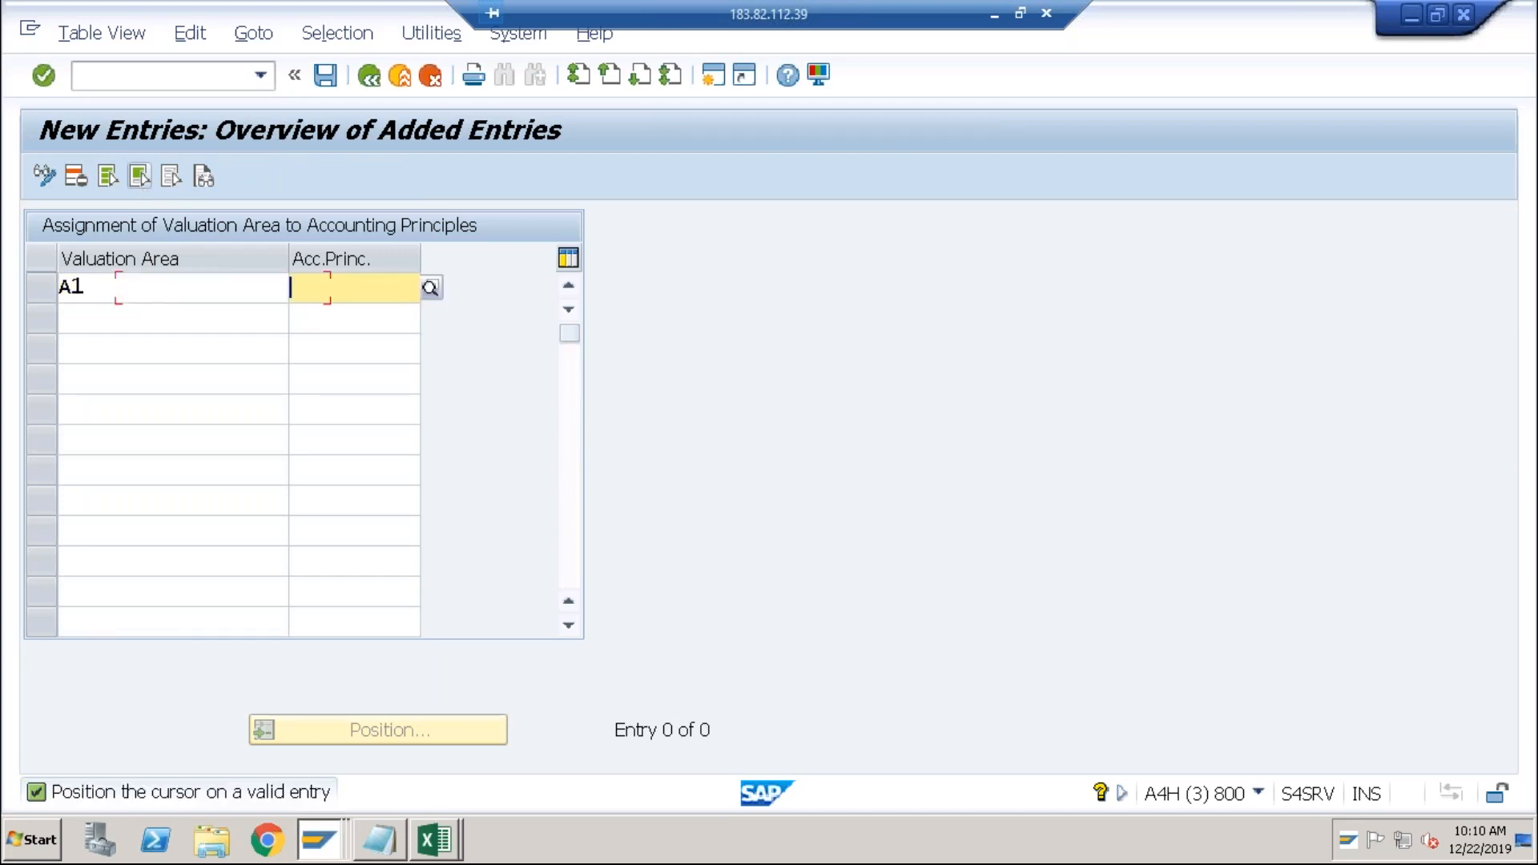
left_click(431, 287)
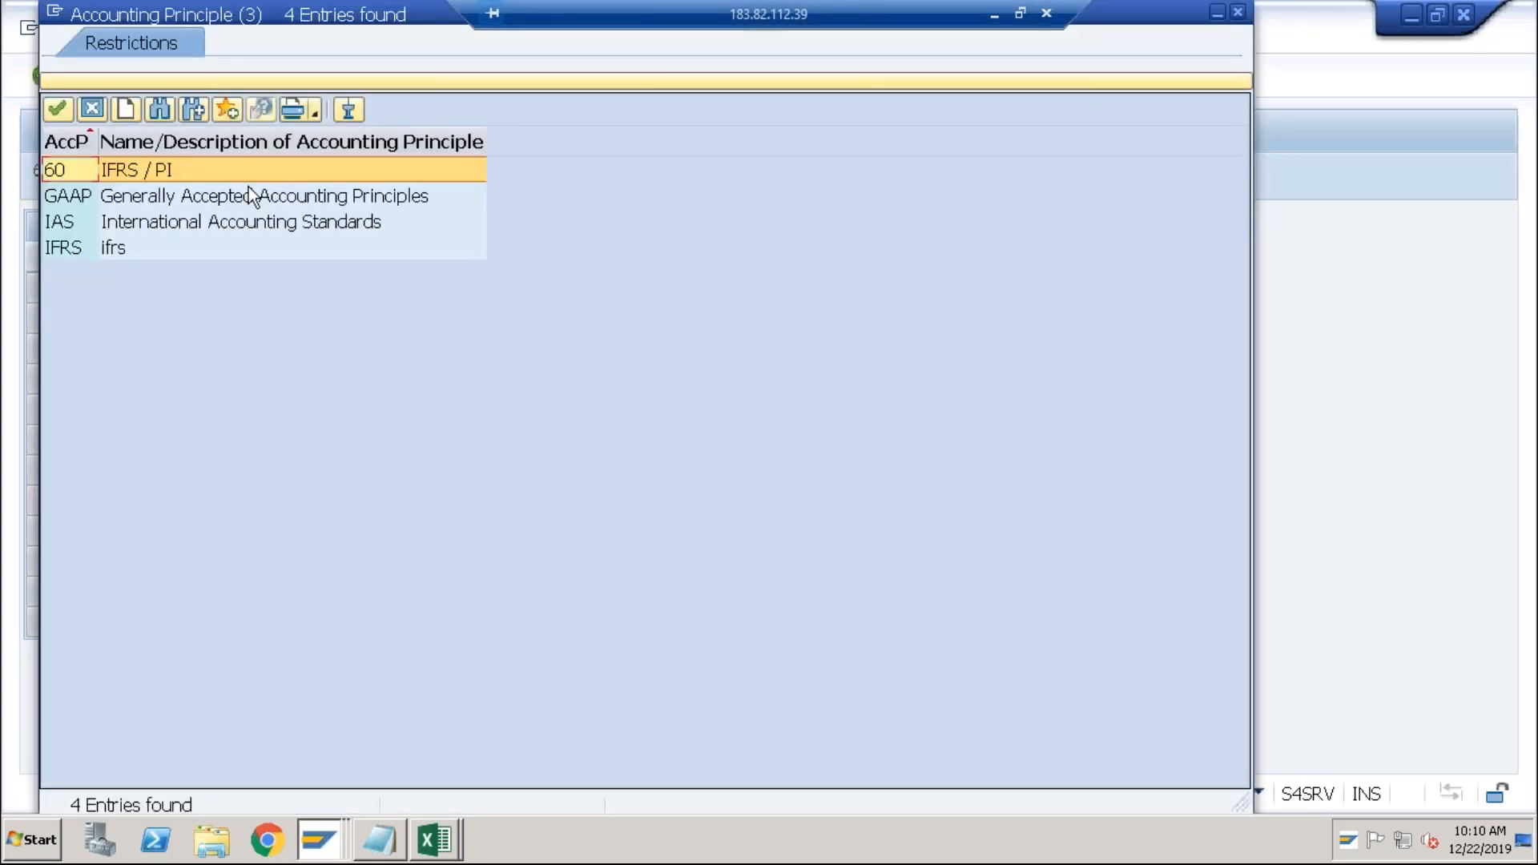
double_click(218, 199)
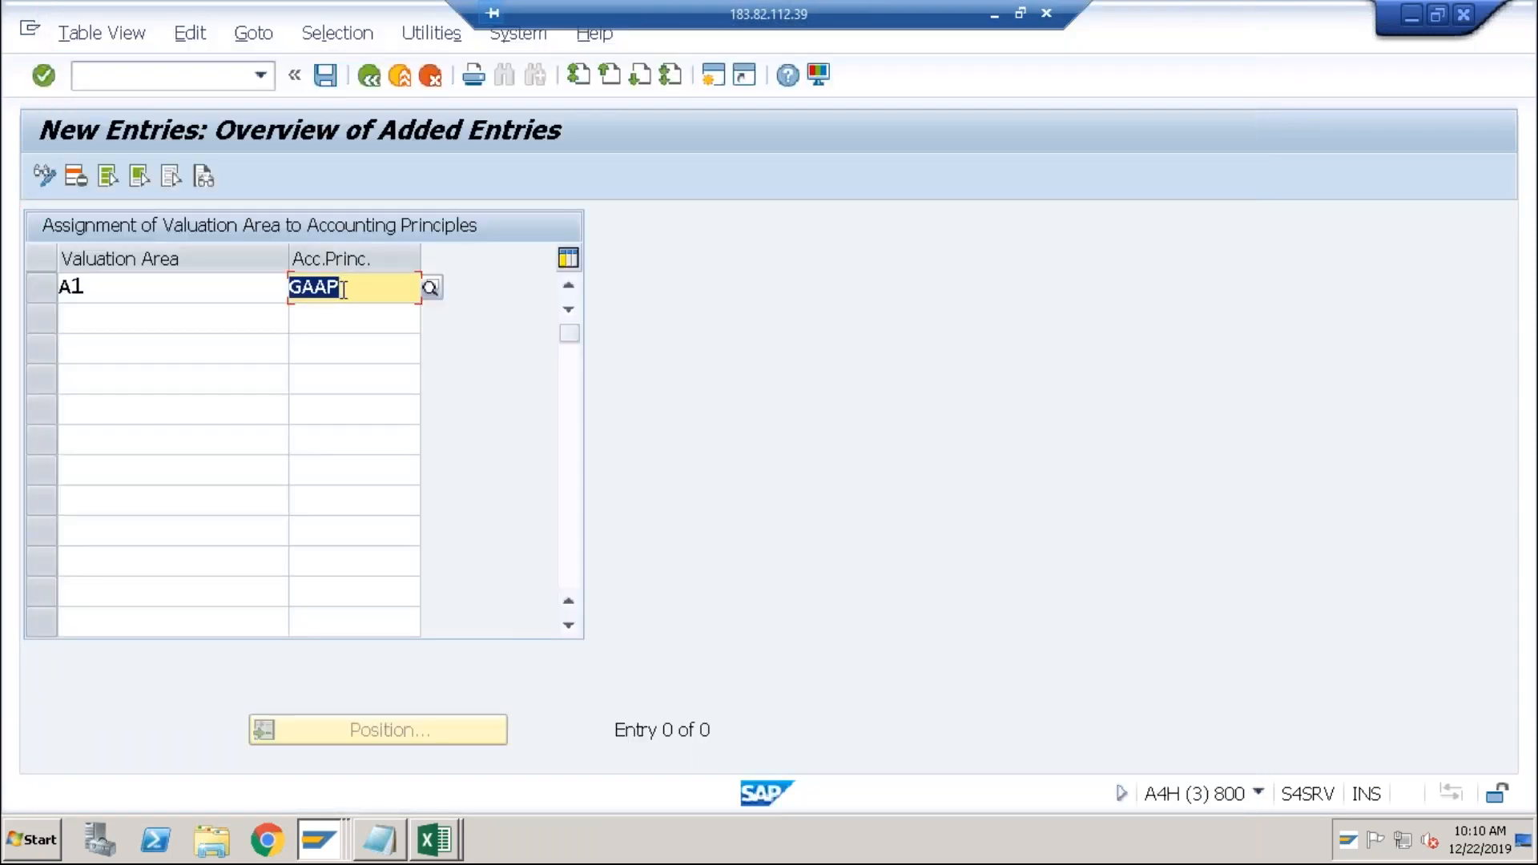
left_click(327, 76)
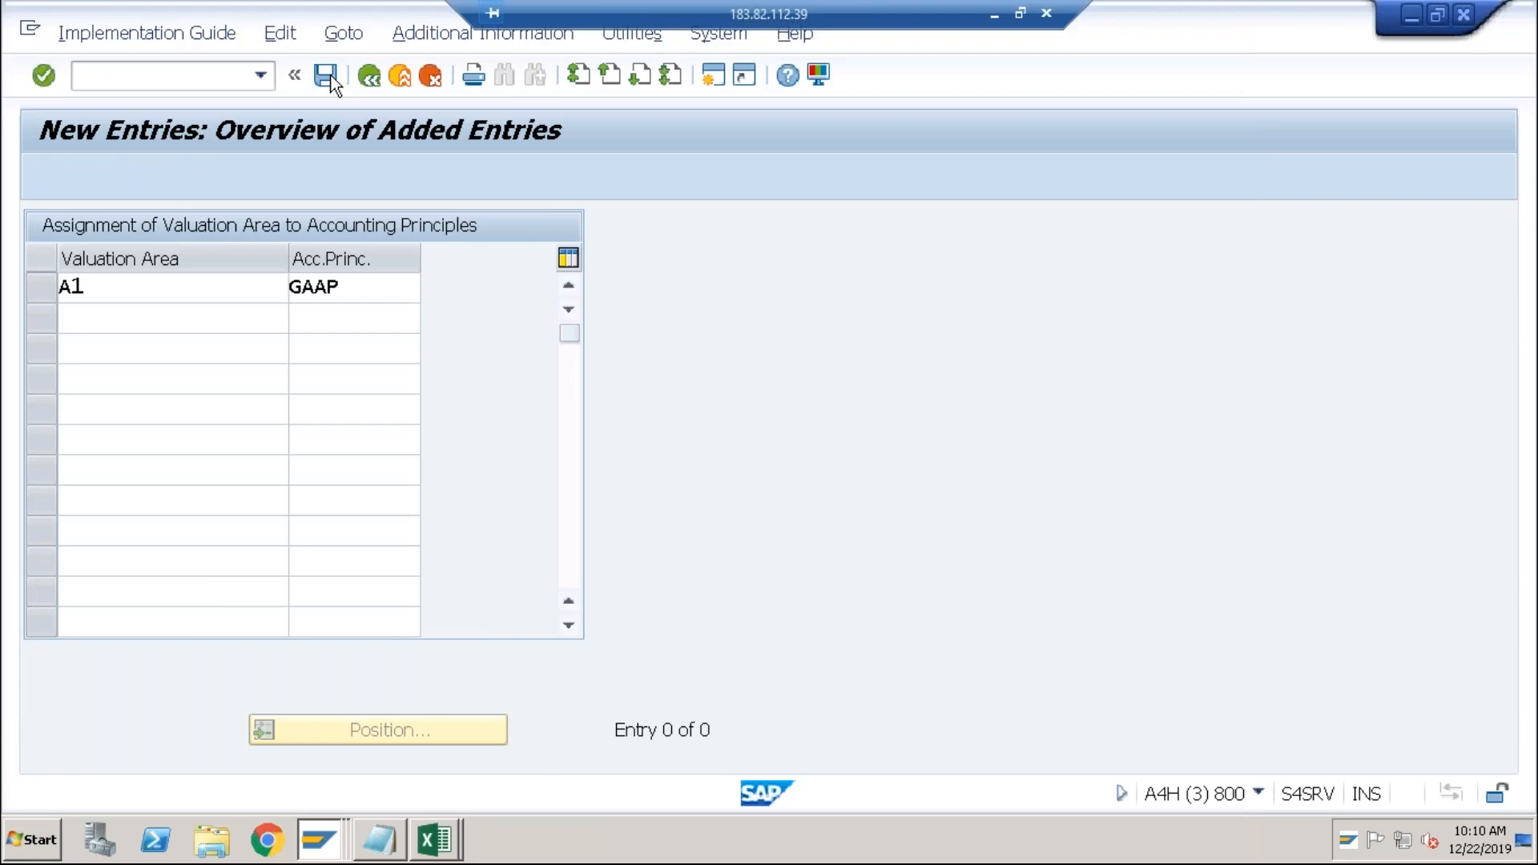
left_click(590, 479)
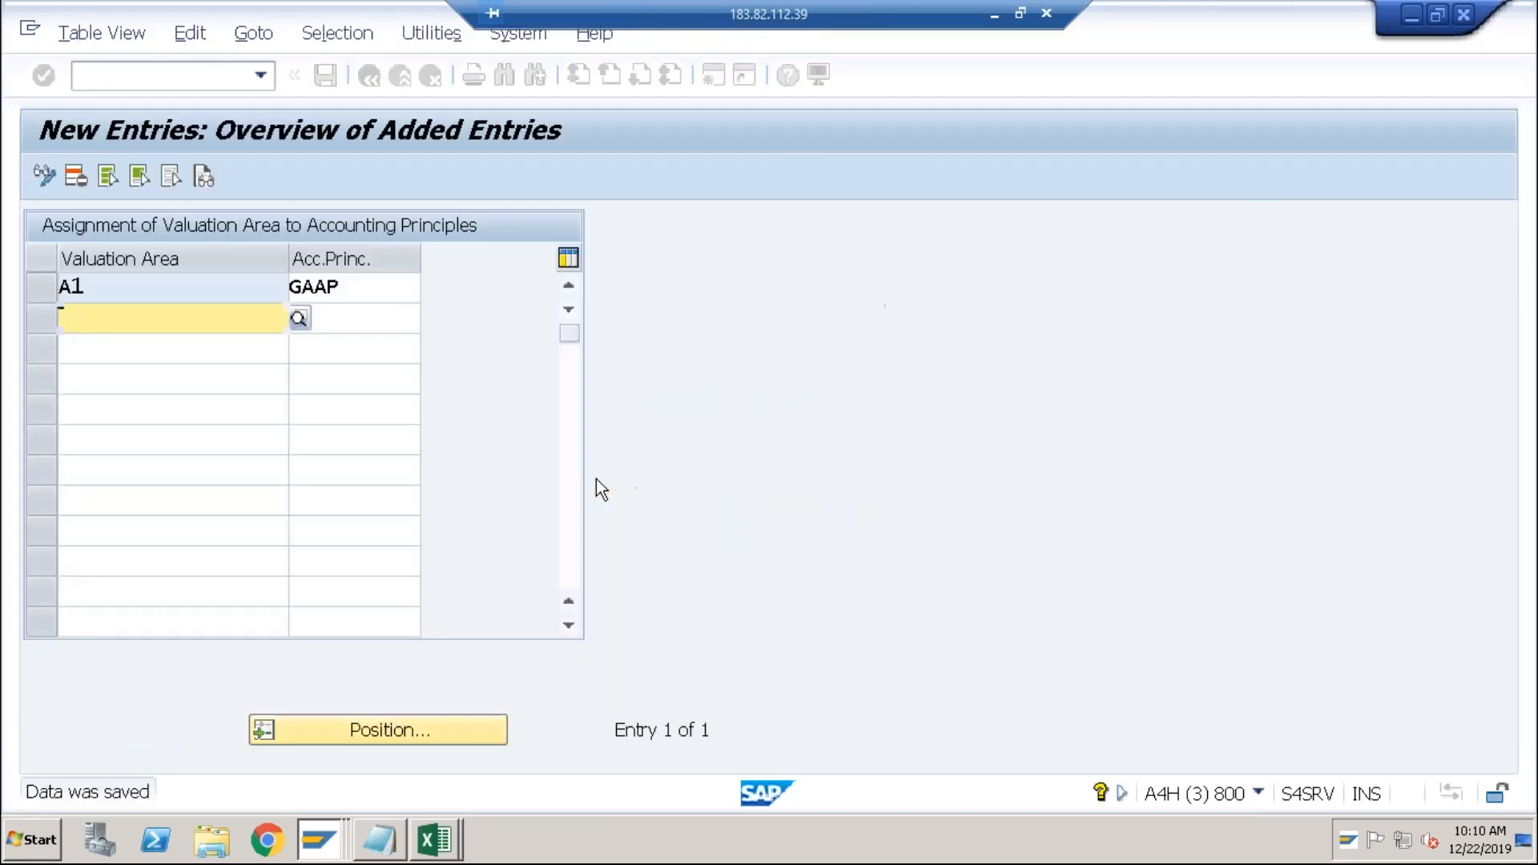
left_click(368, 77)
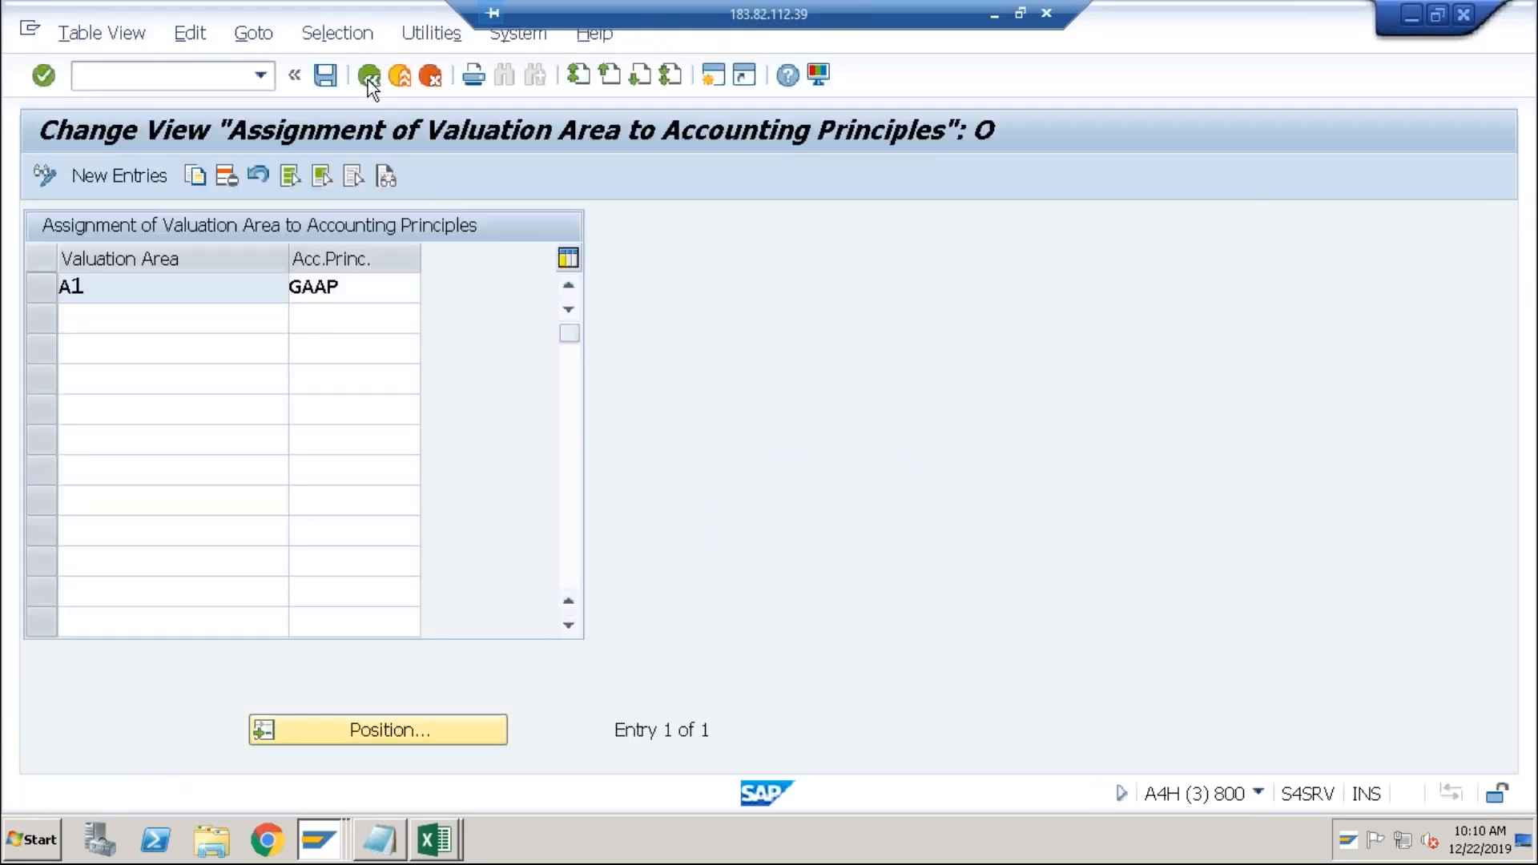
left_click(369, 77)
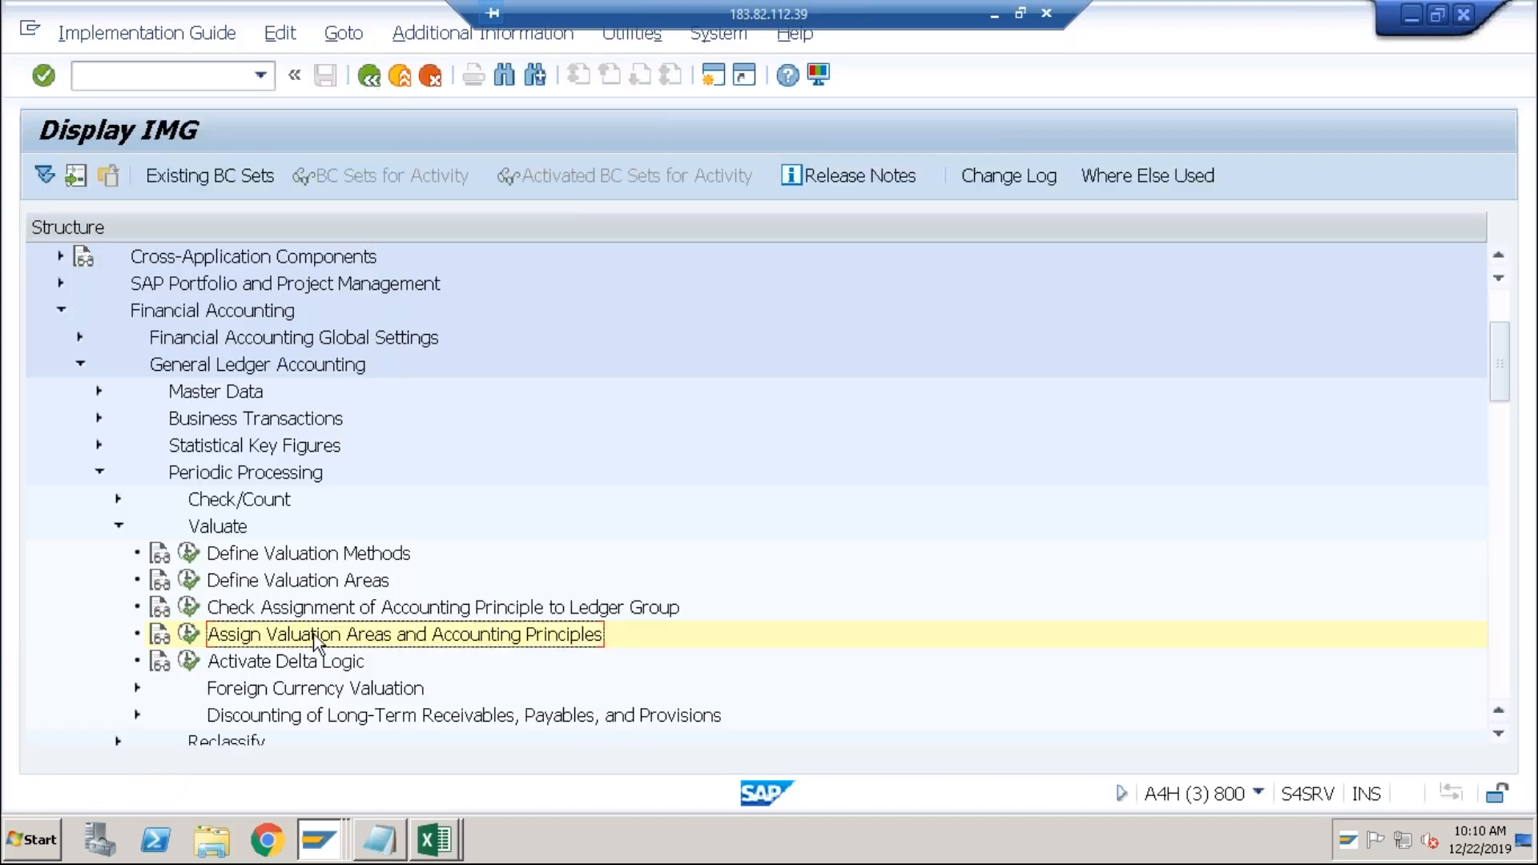
key("alt+Tab")
key("alt+Tab")
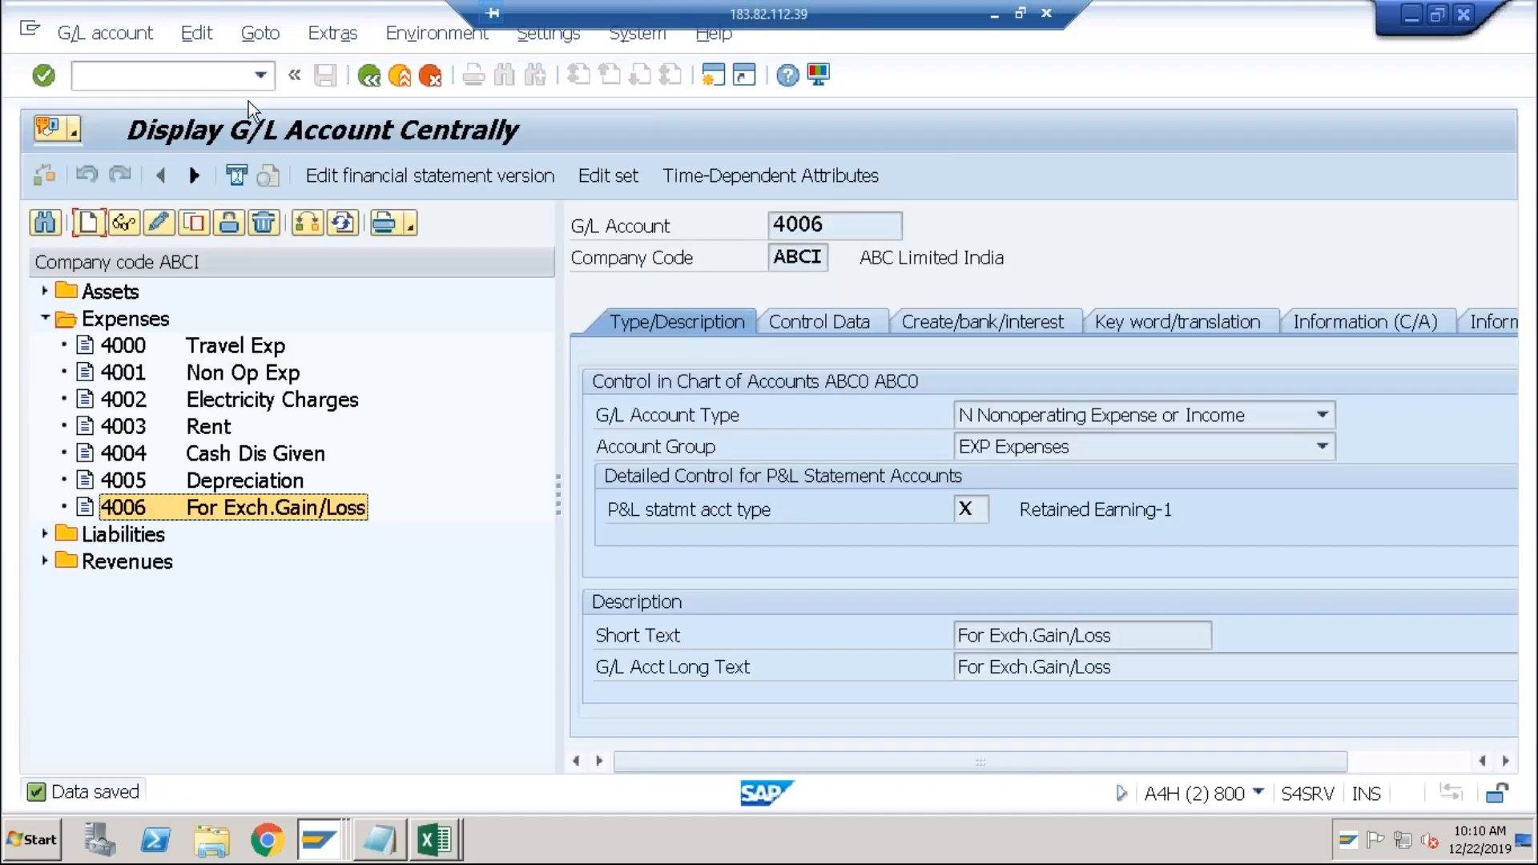
Return to SAP Easy Access and start transaction FAGL_FCV.
left_click(221, 77)
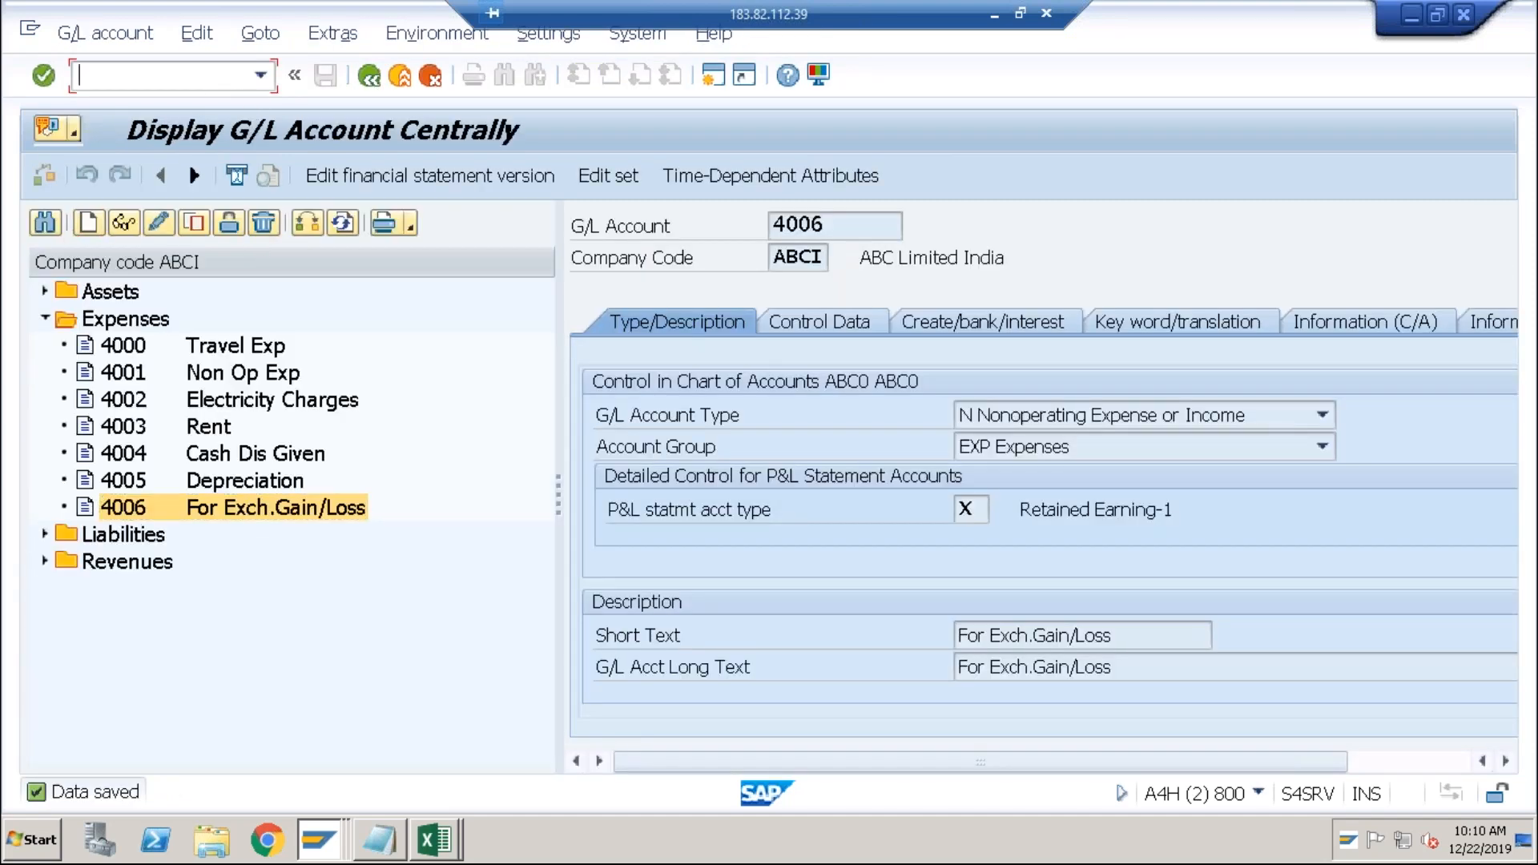
type("/n")
key("Return")
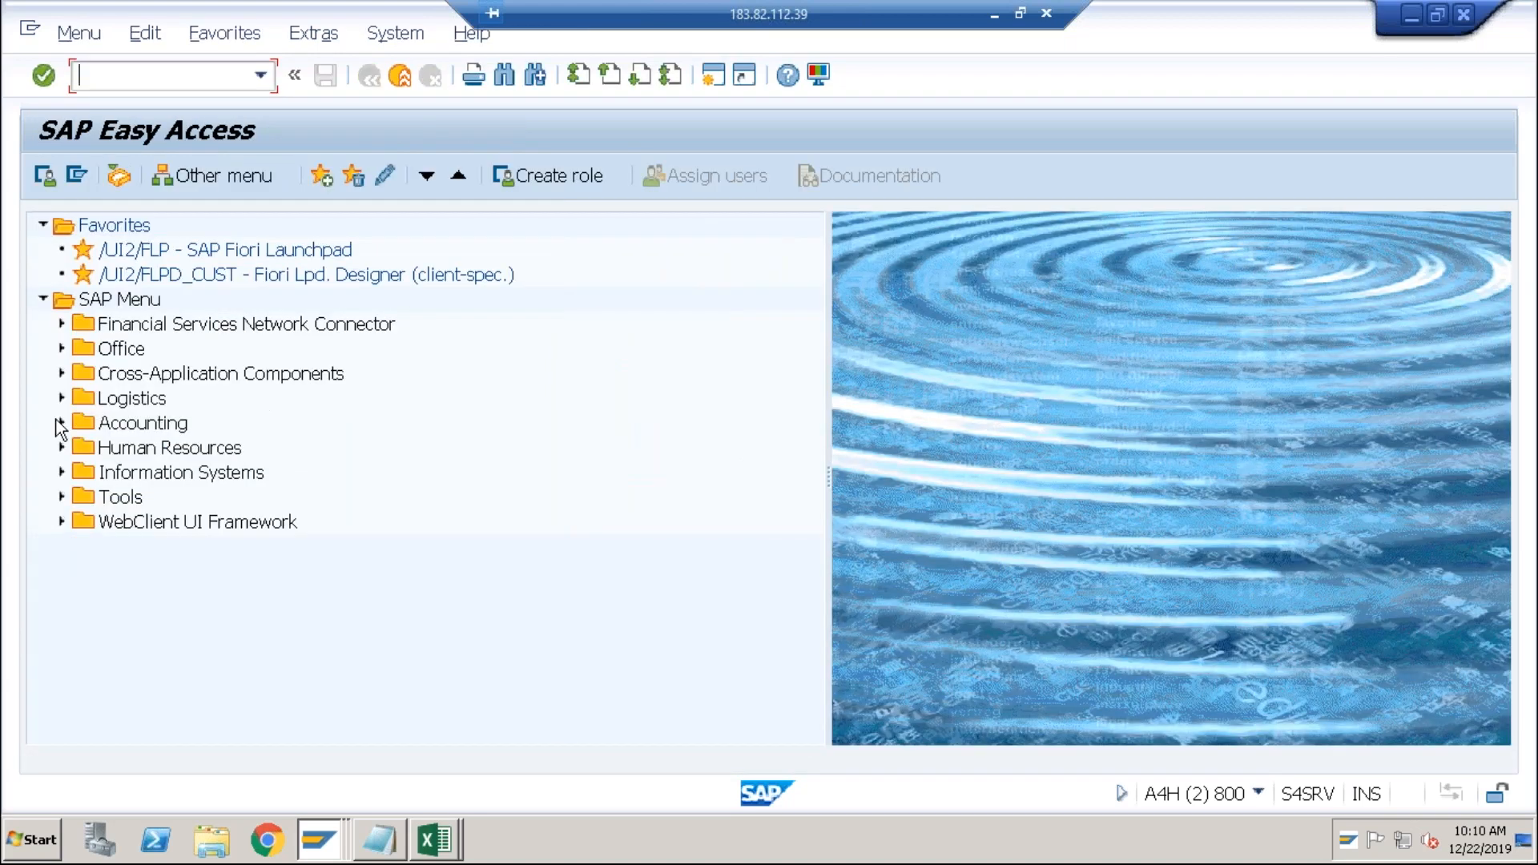
left_click(61, 423)
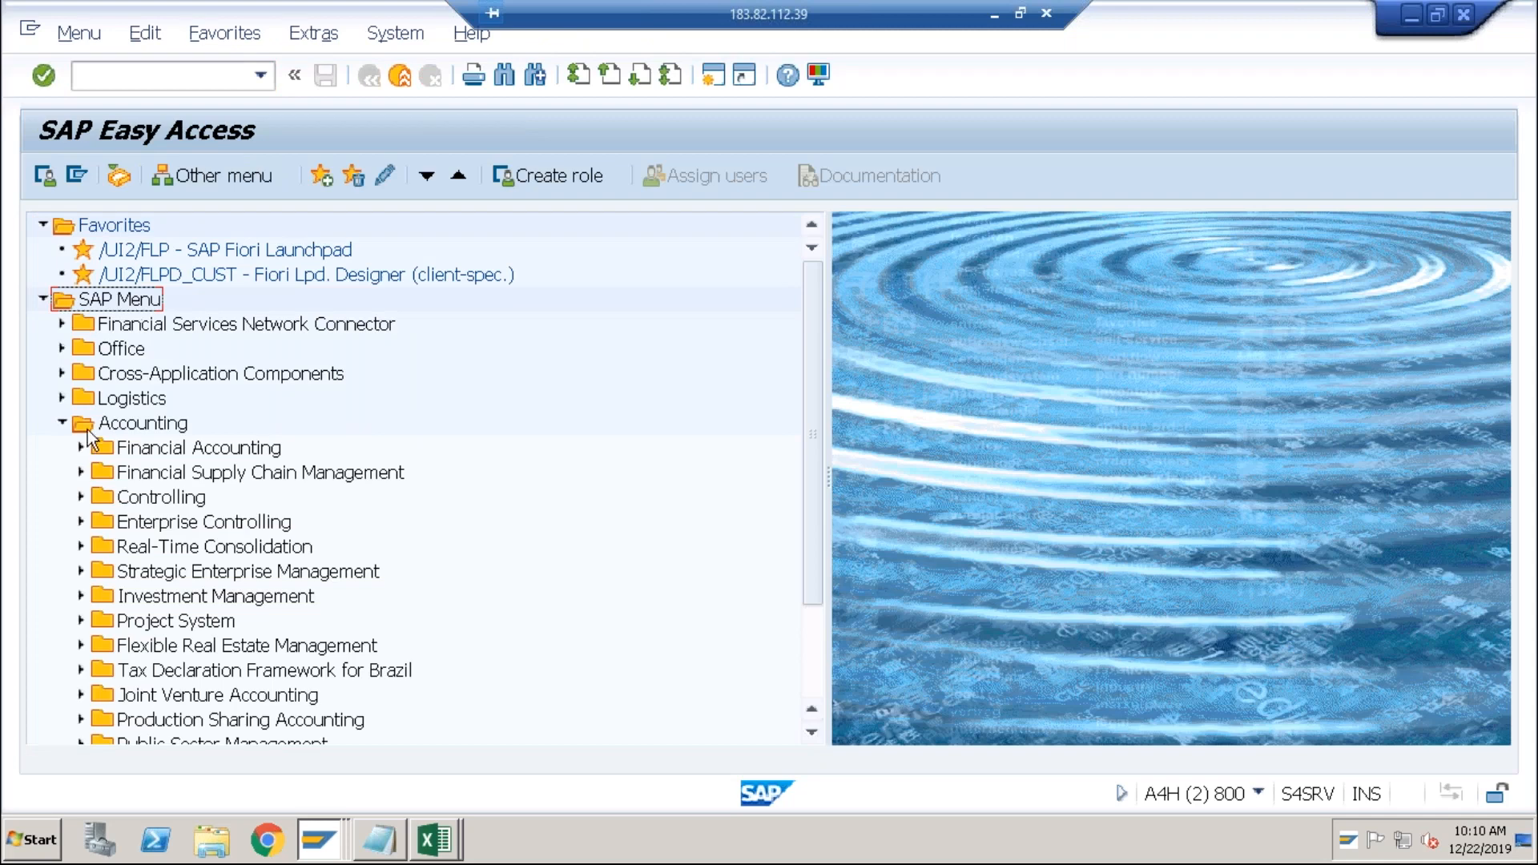
left_click(171, 80)
type("fagl_fcv")
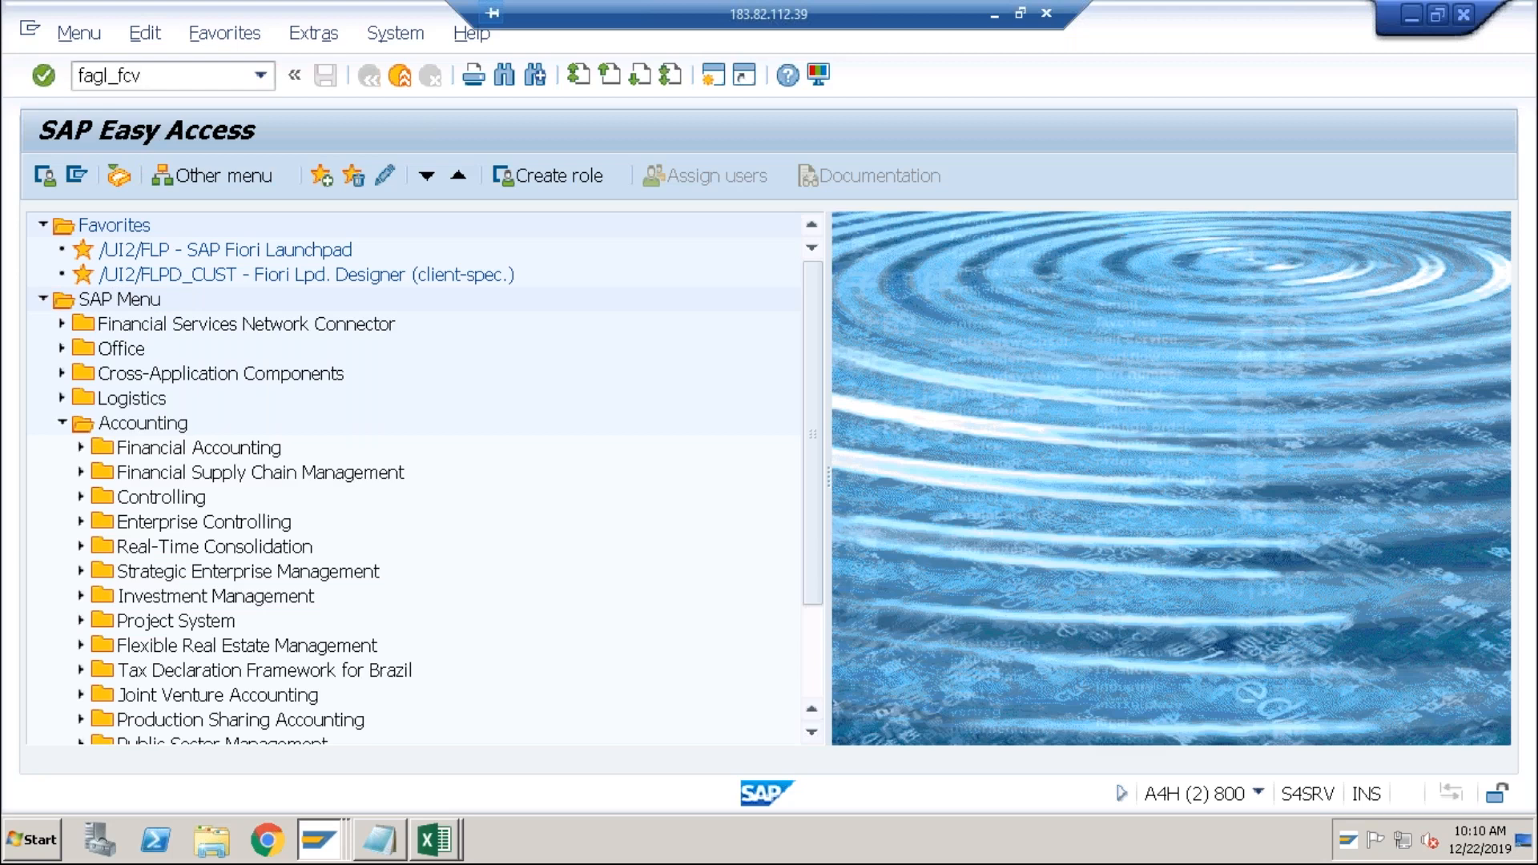
key("Return")
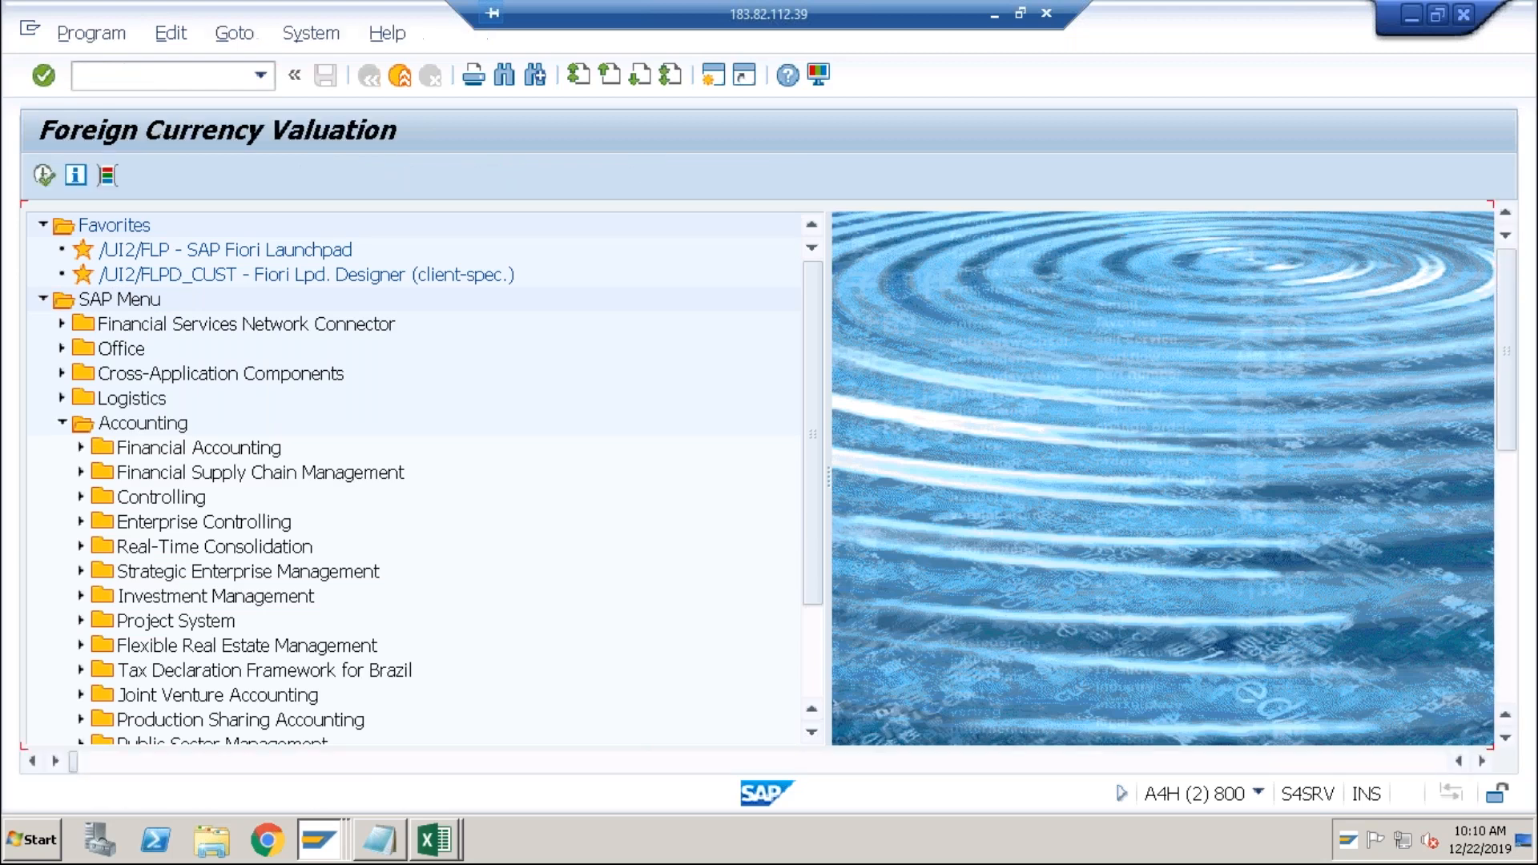
Set company code ABCI, key date 31.12.2019 and valuation area A1.
key("space")
key("Down")
key("Tab")
key("Tab")
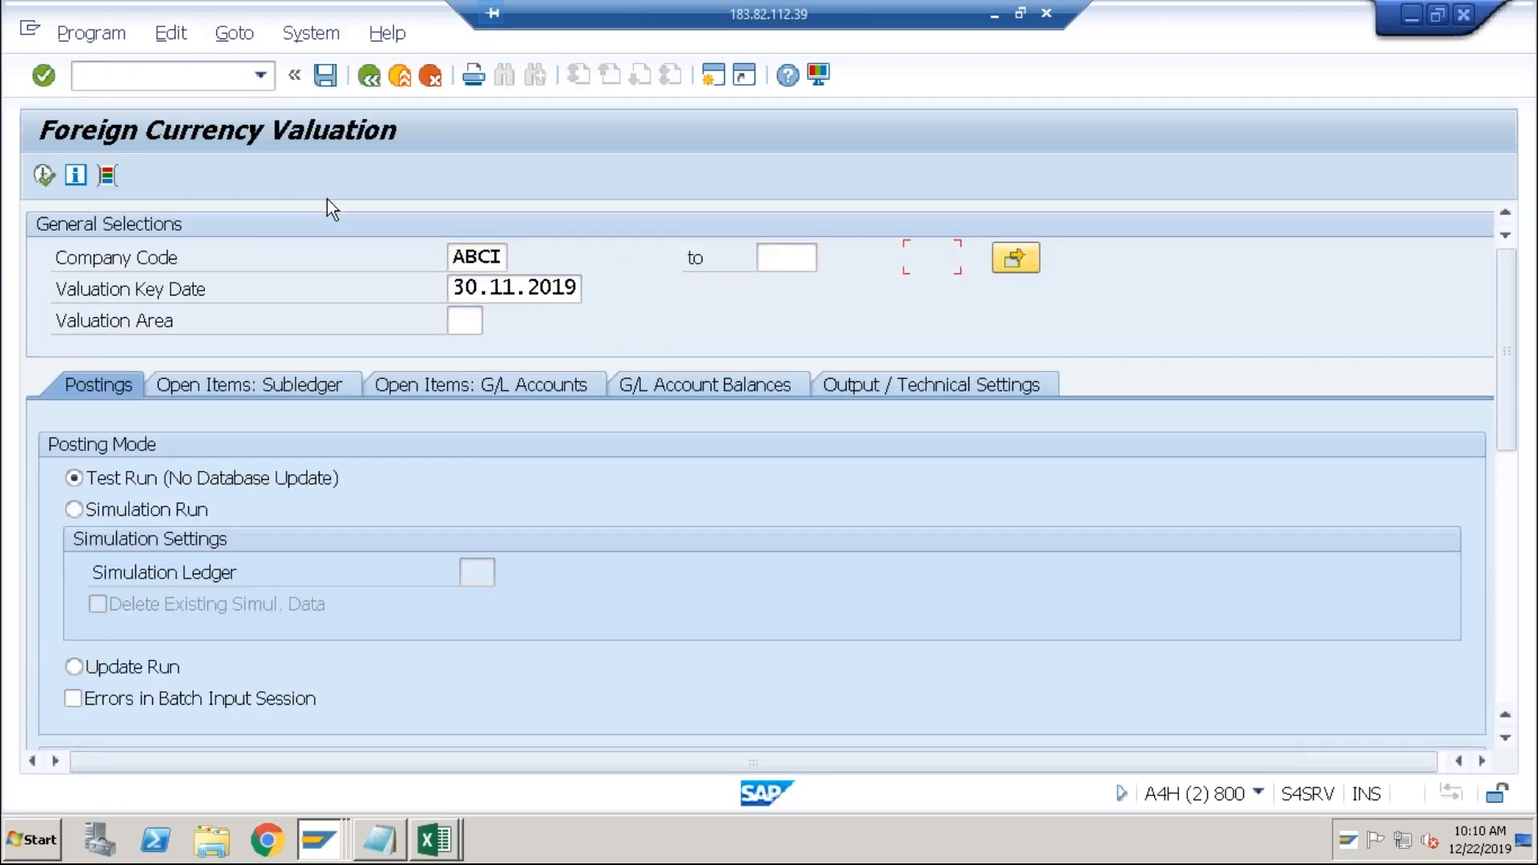
key("Tab")
type("31")
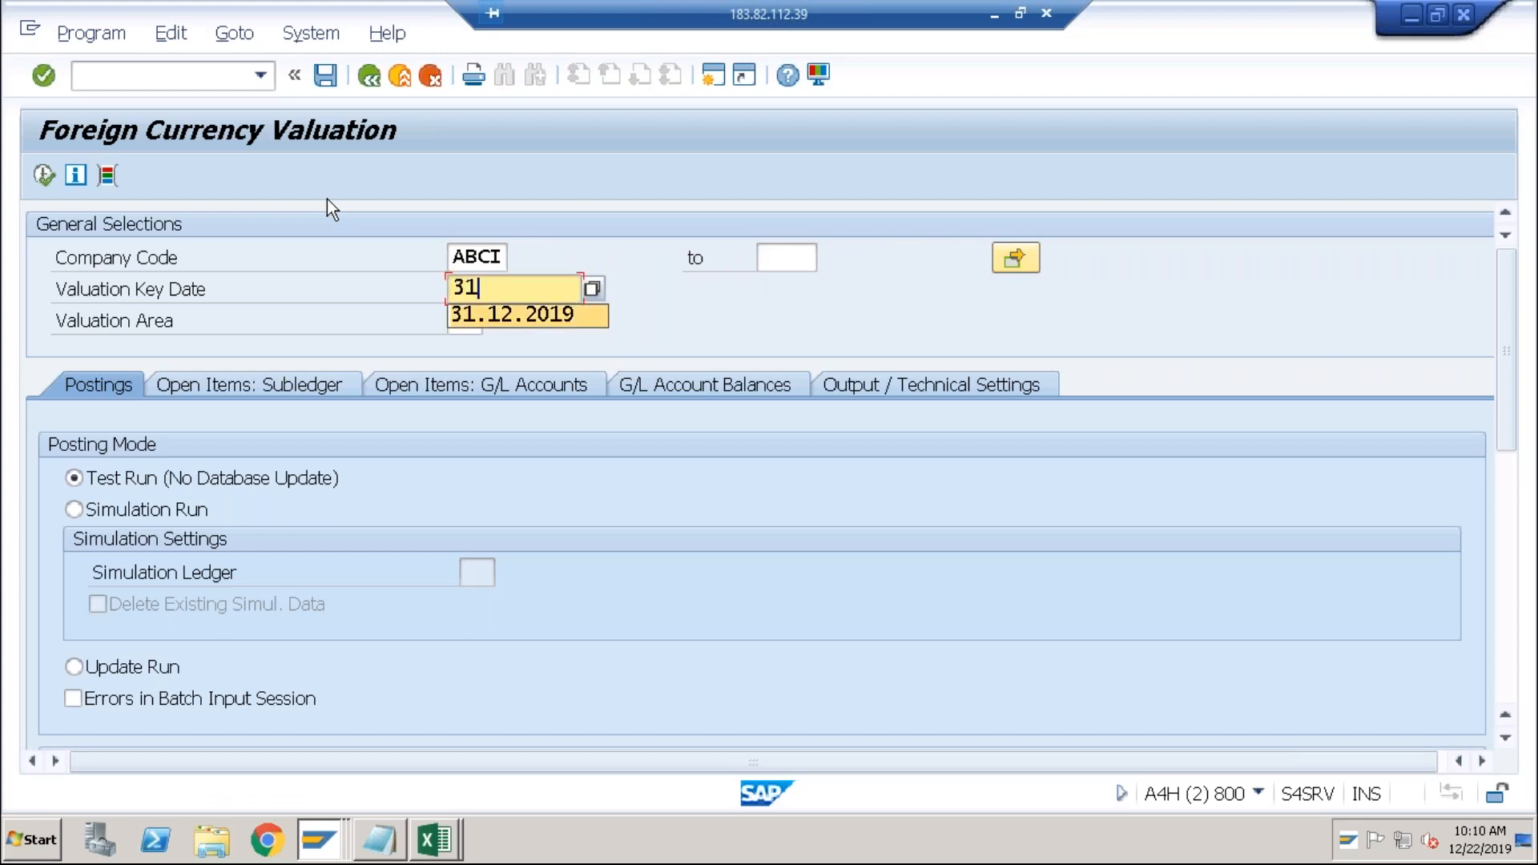
key("Down")
key("Tab")
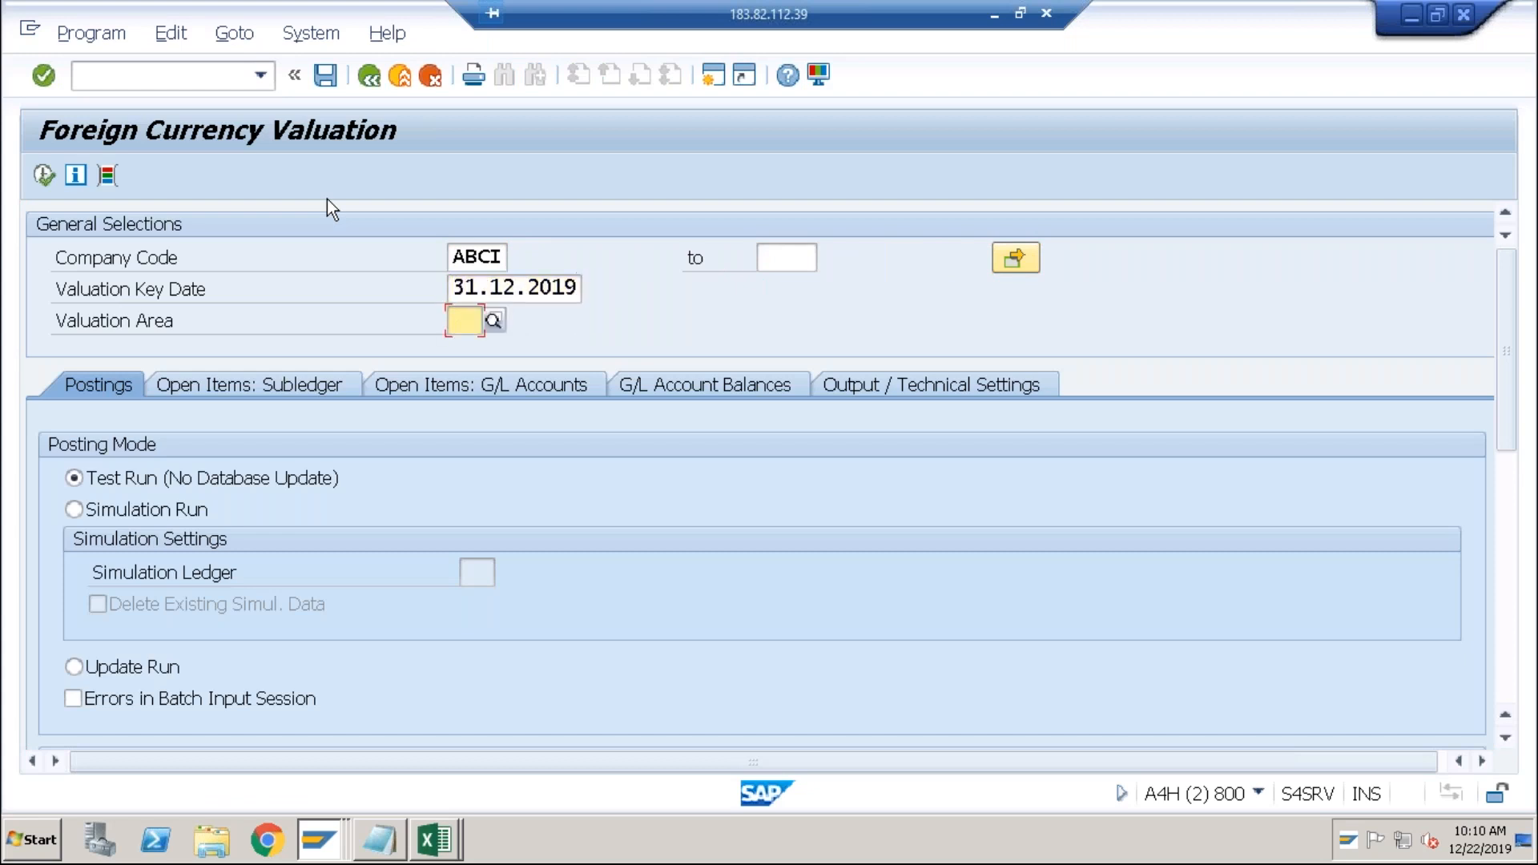
type("A1")
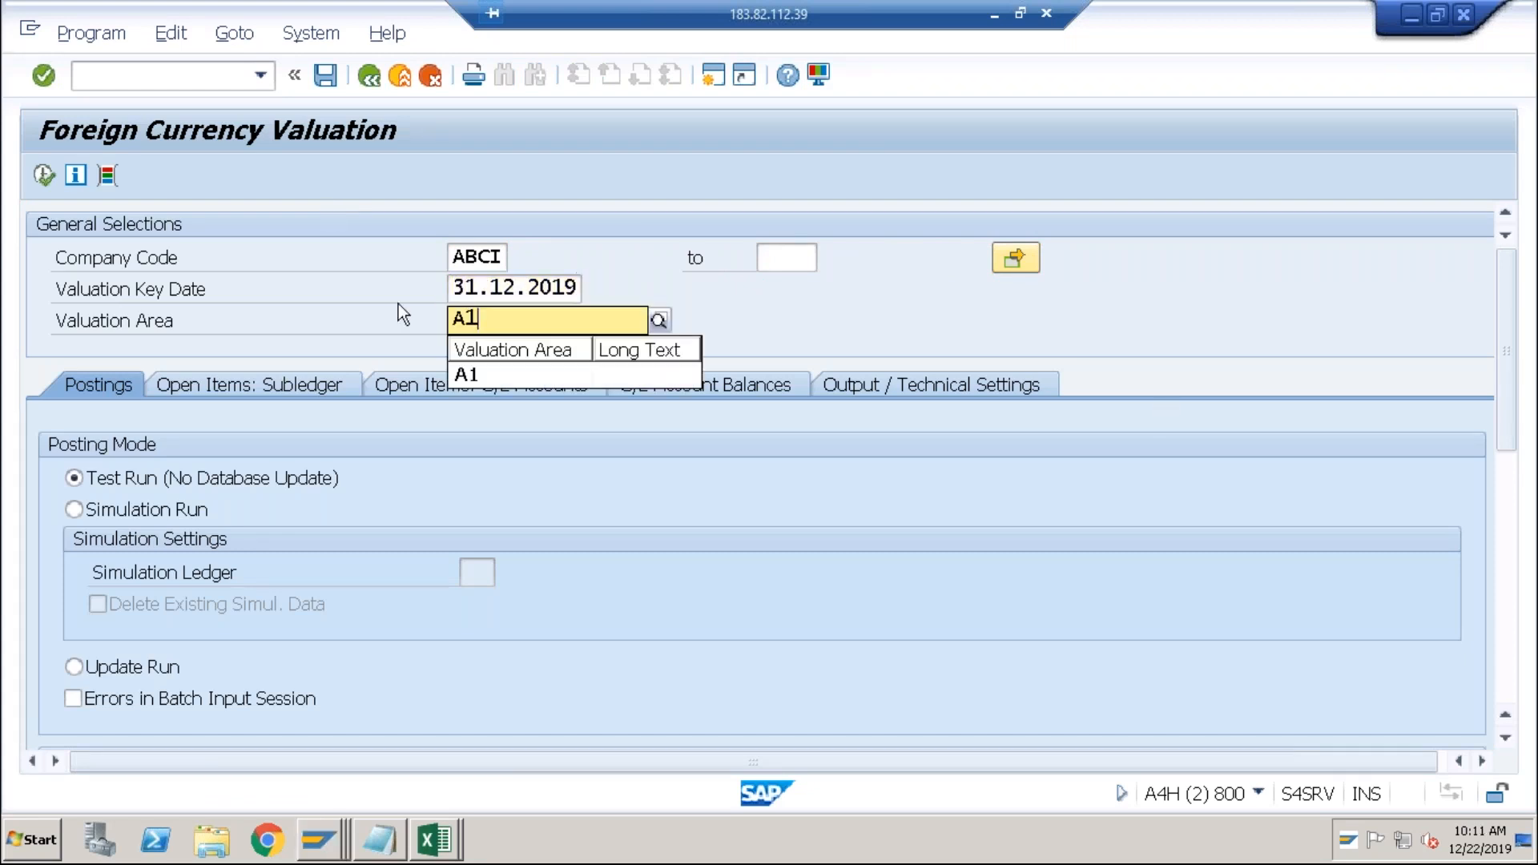
left_click(471, 374)
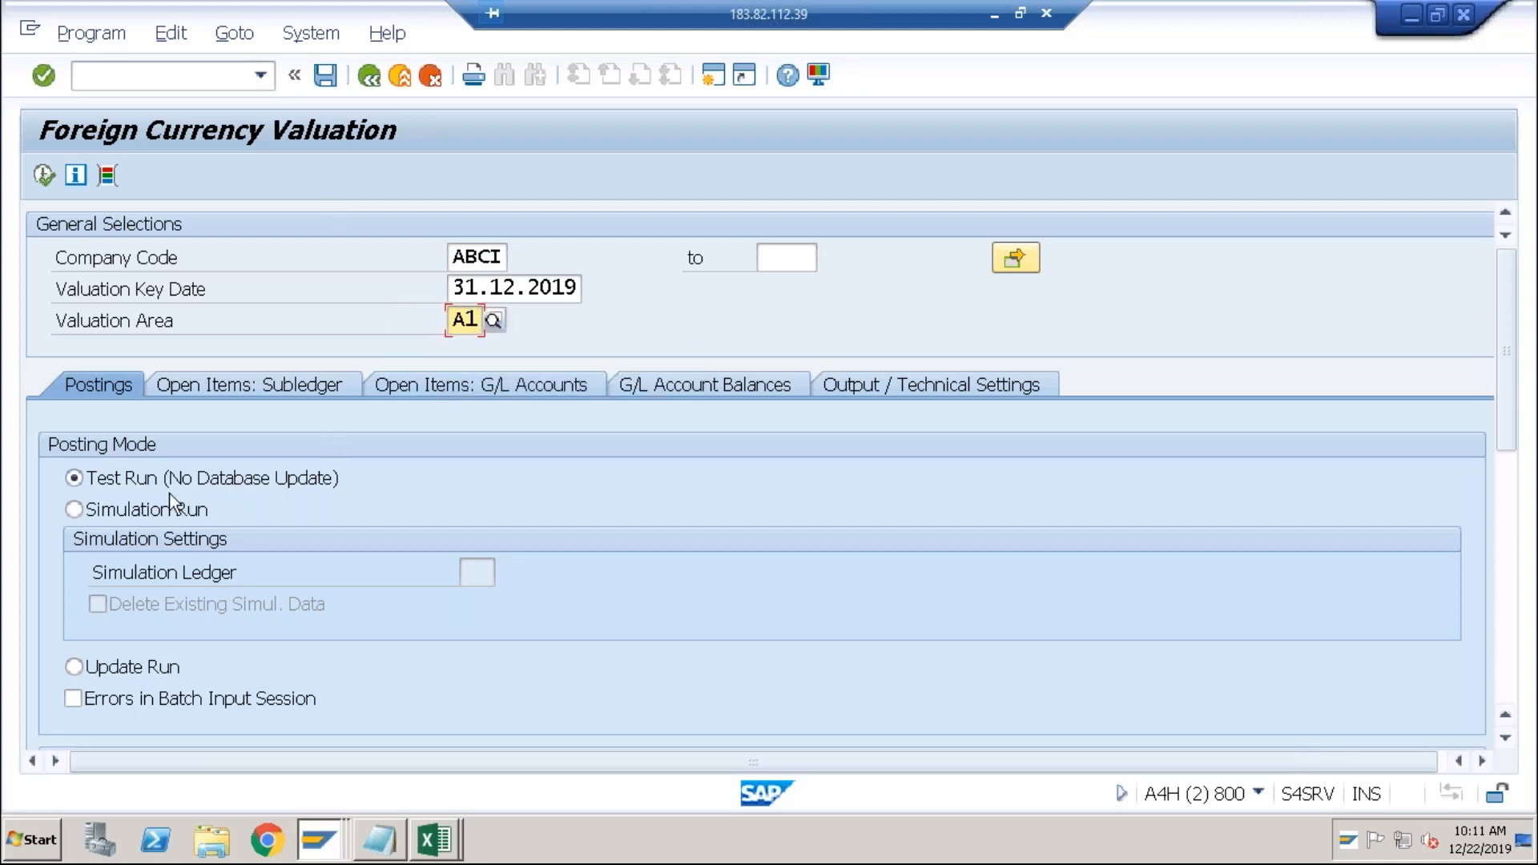
Valuate vendors only for the previously used vendor and execute the run.
left_click(314, 385)
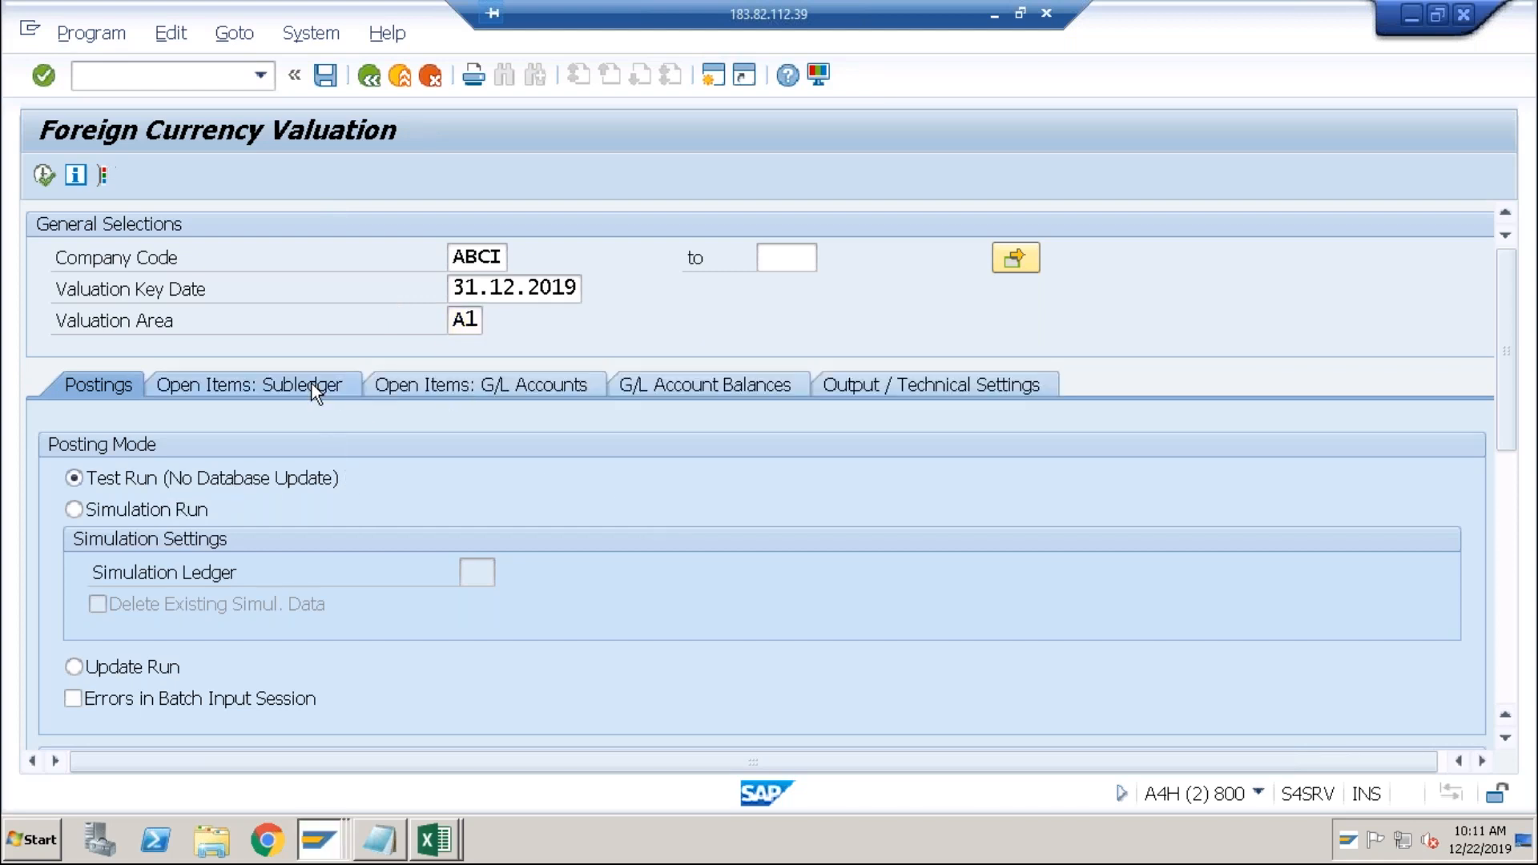
left_click(74, 478)
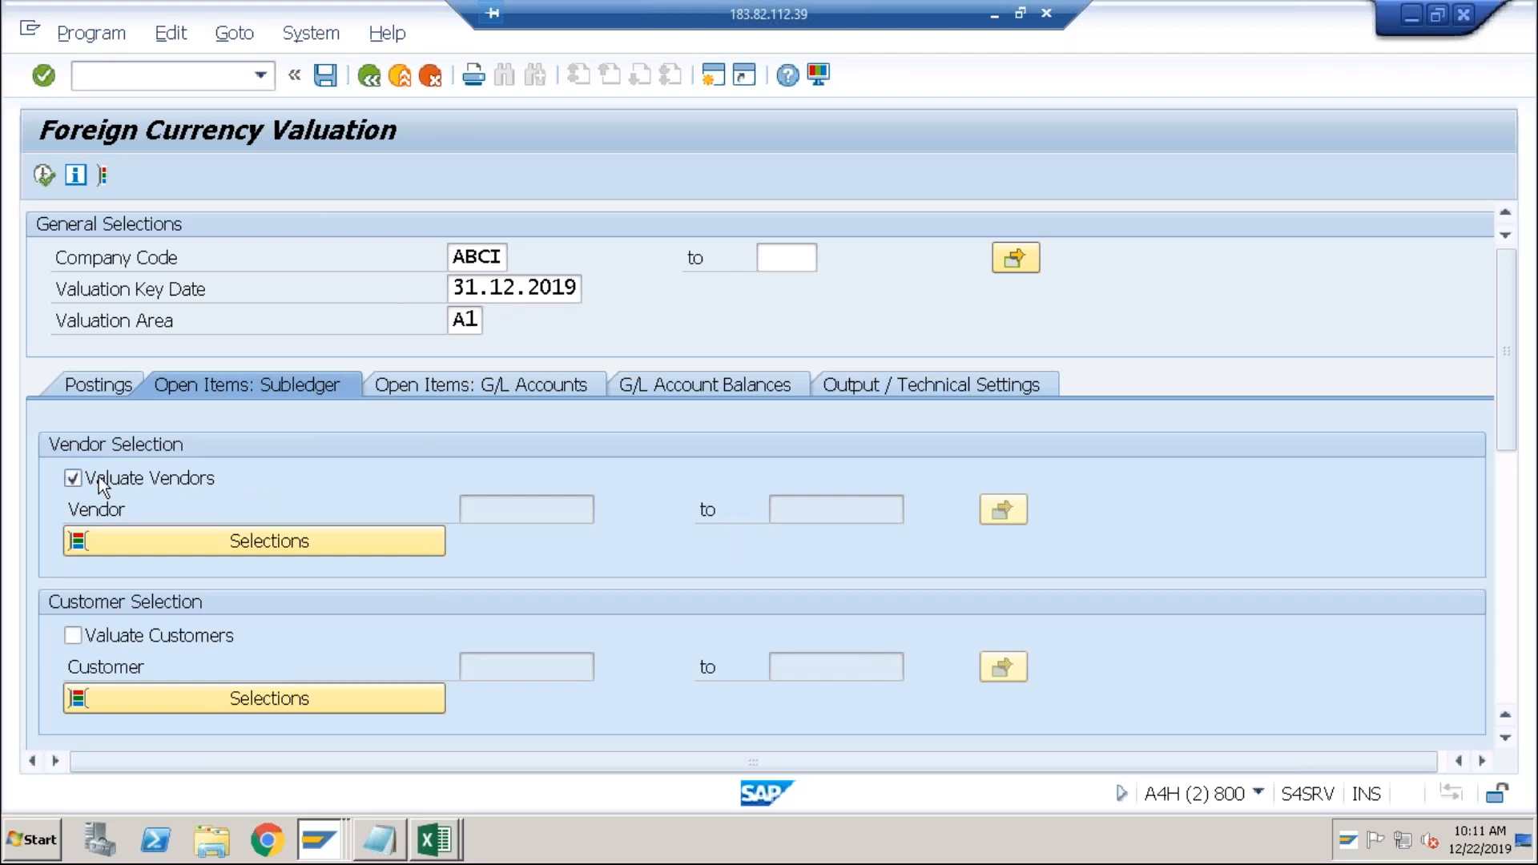
left_click(494, 512)
key("Down")
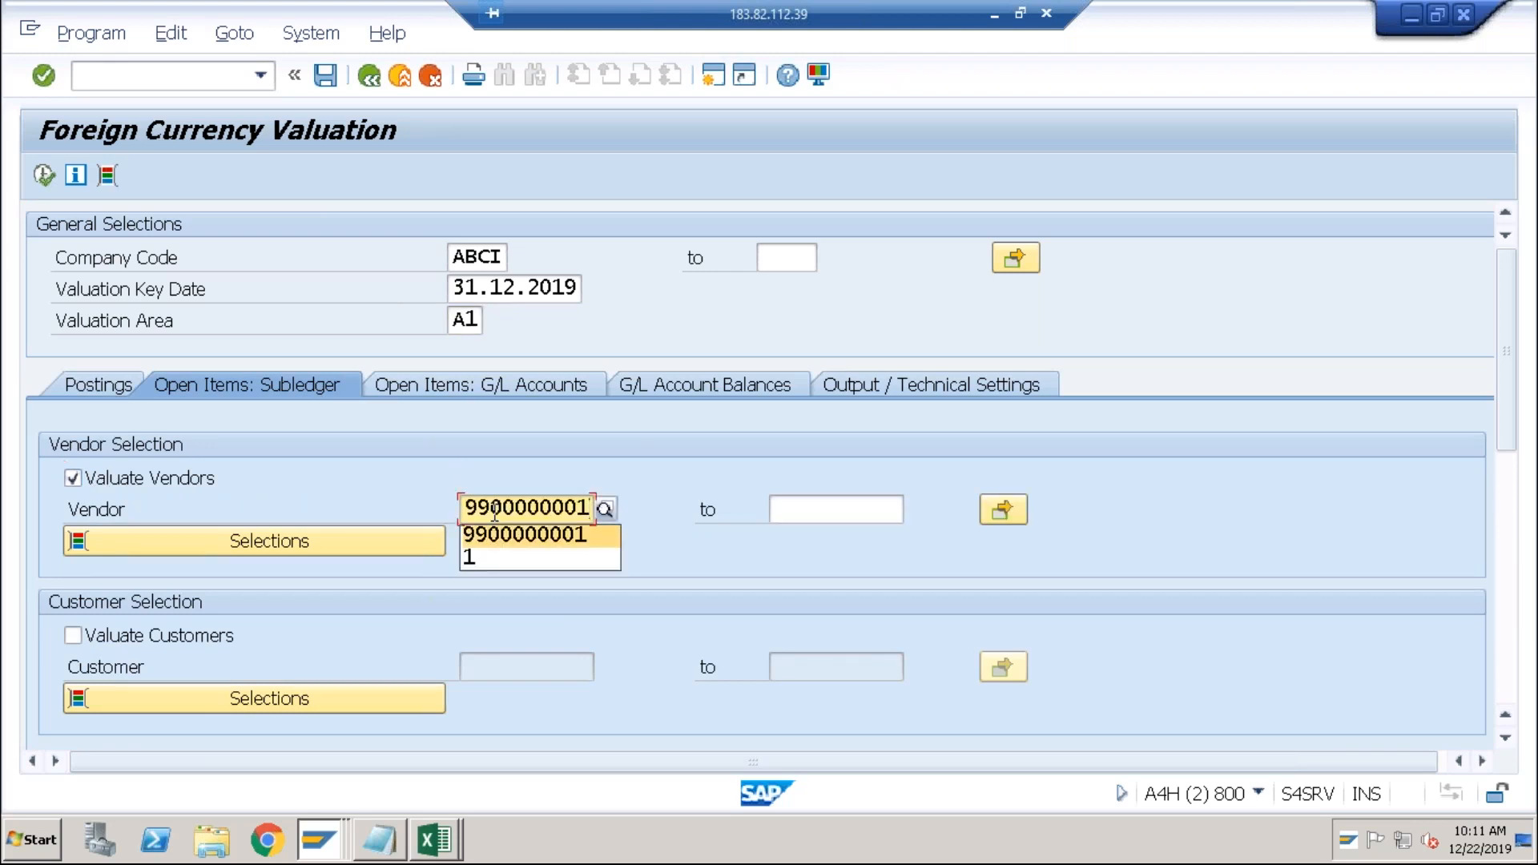
key("Return")
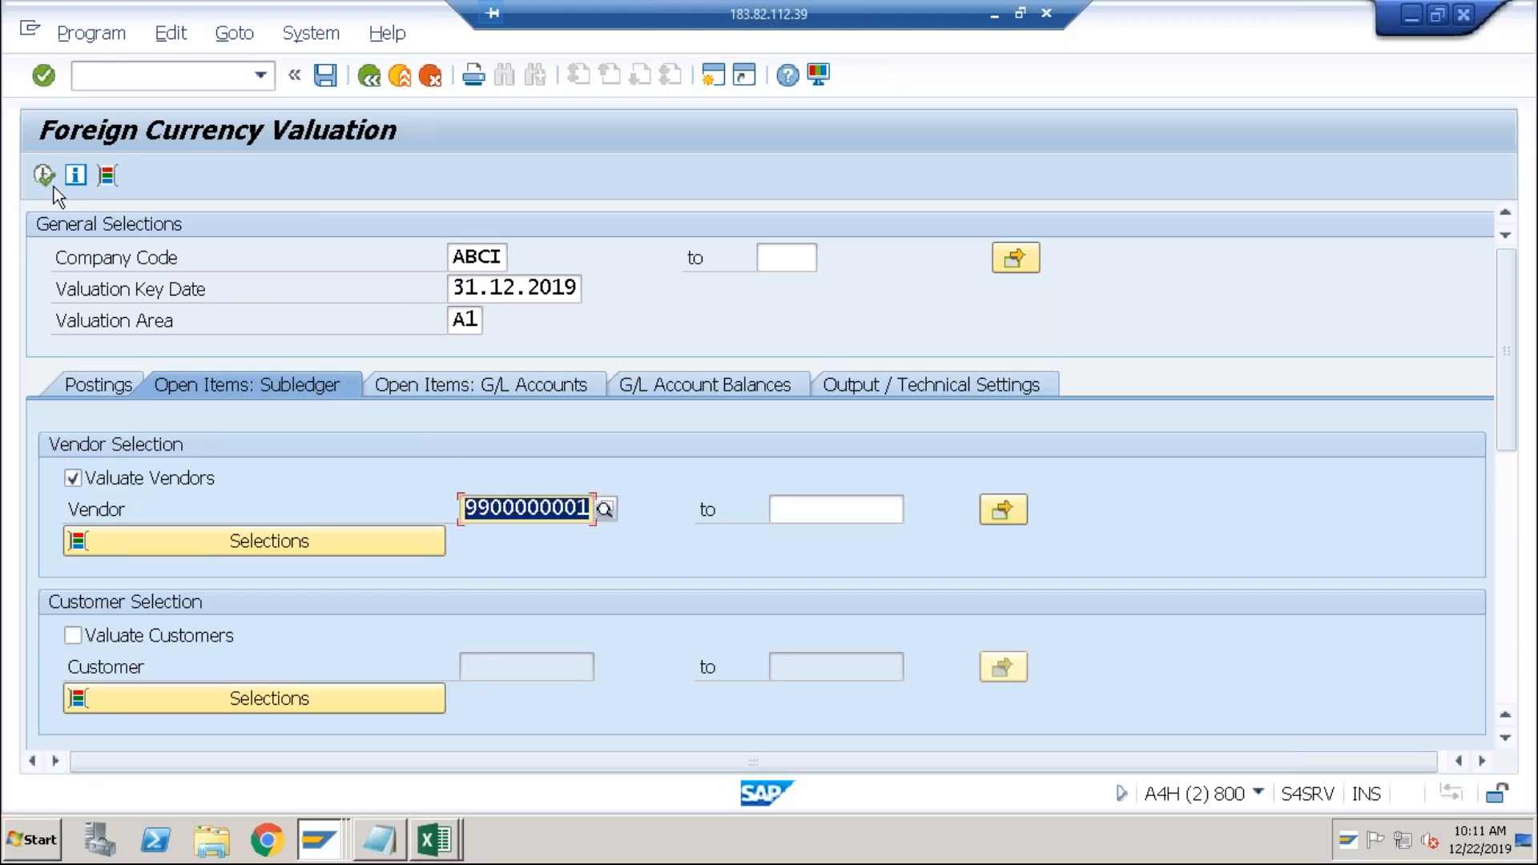
left_click(53, 184)
key("F8")
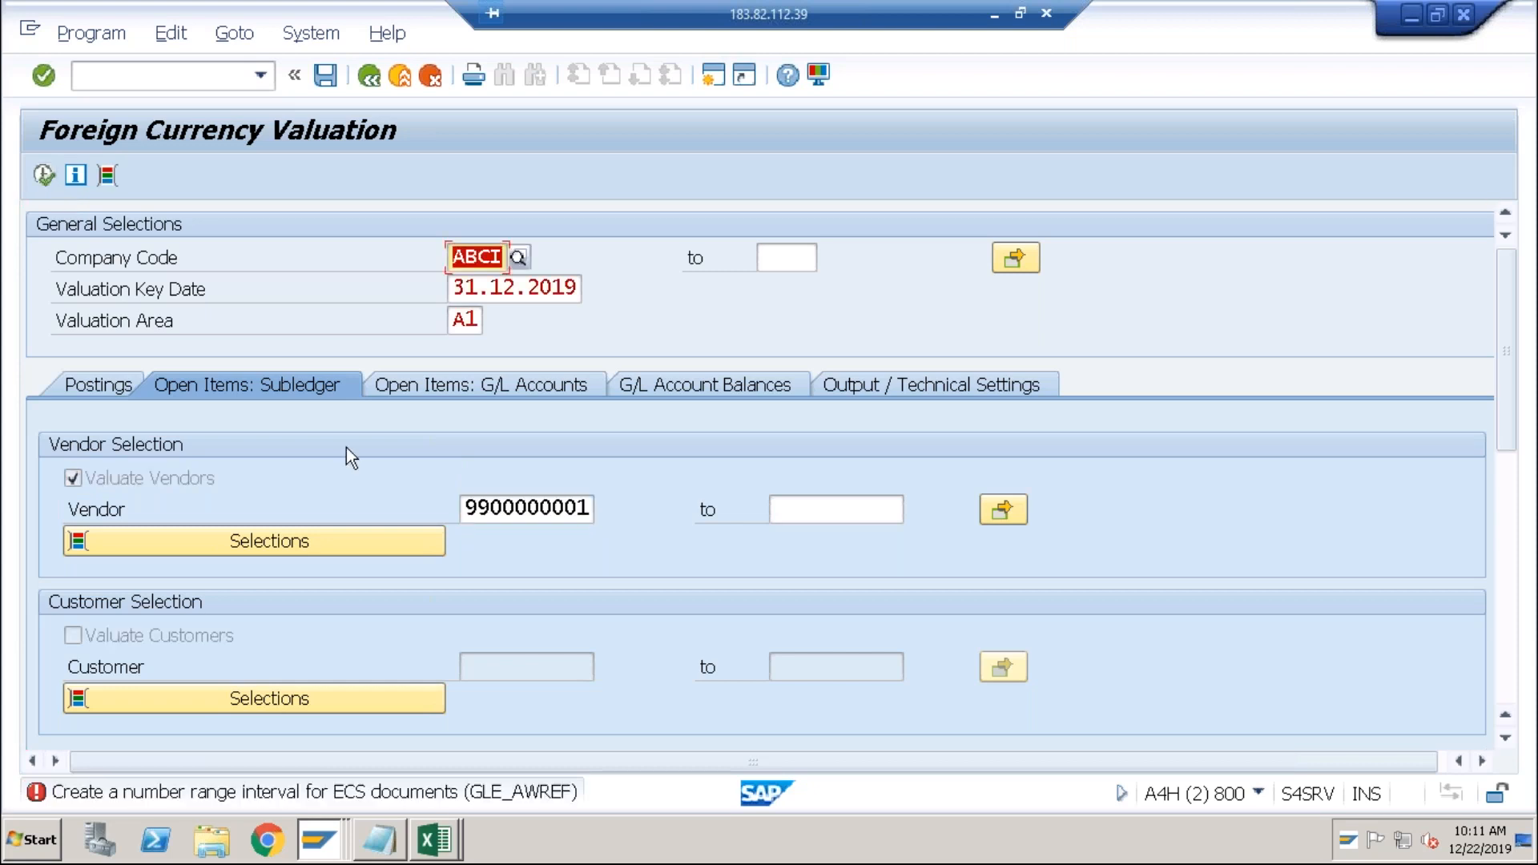
View the ECS number-range error details, then expand Foreign Currency Valuation in the Display IMG.
double_click(423, 800)
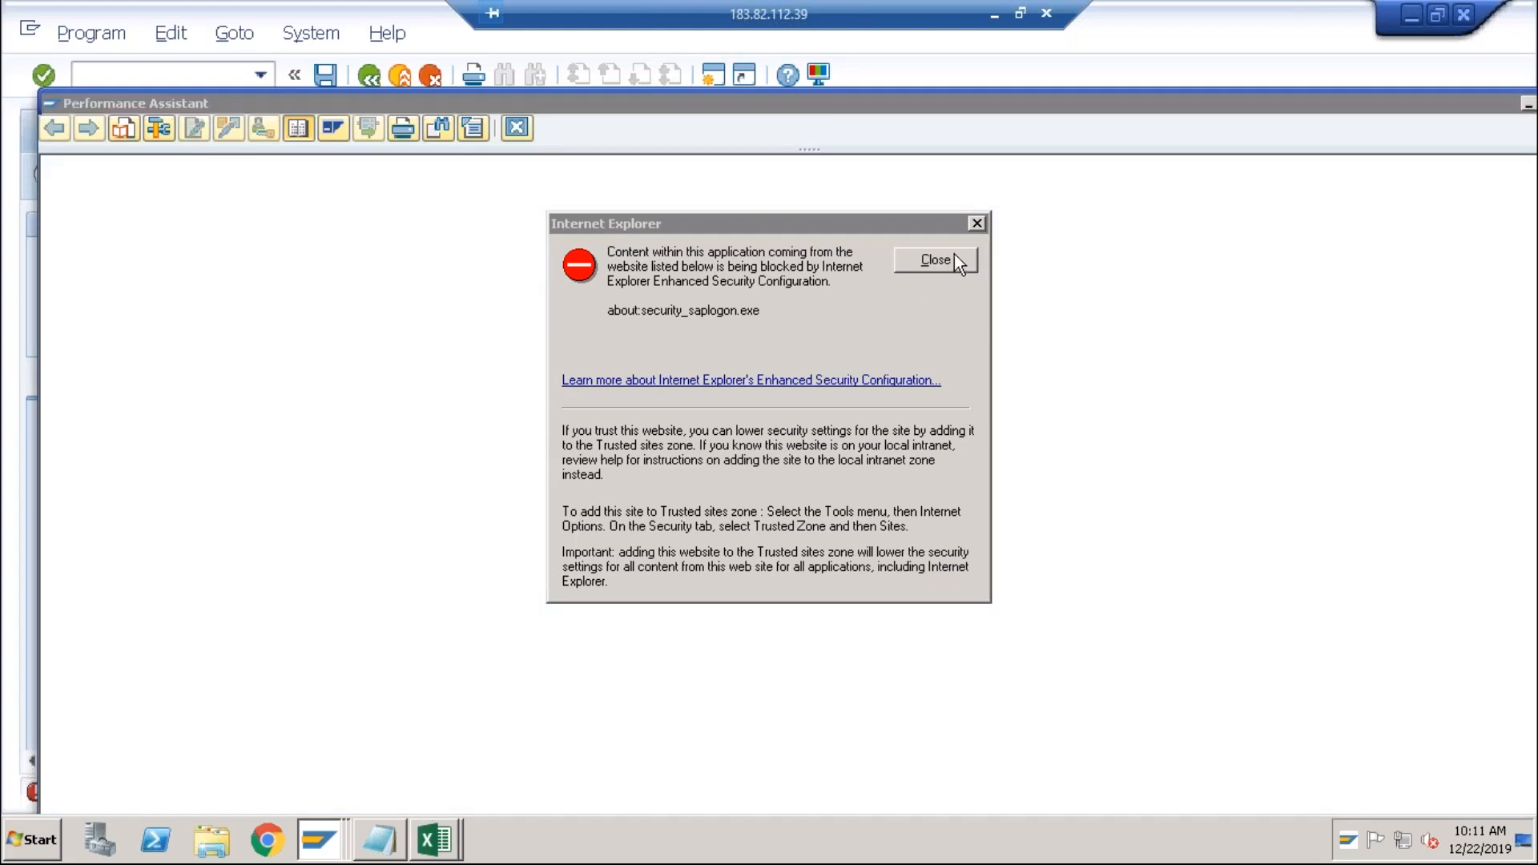
left_click(935, 260)
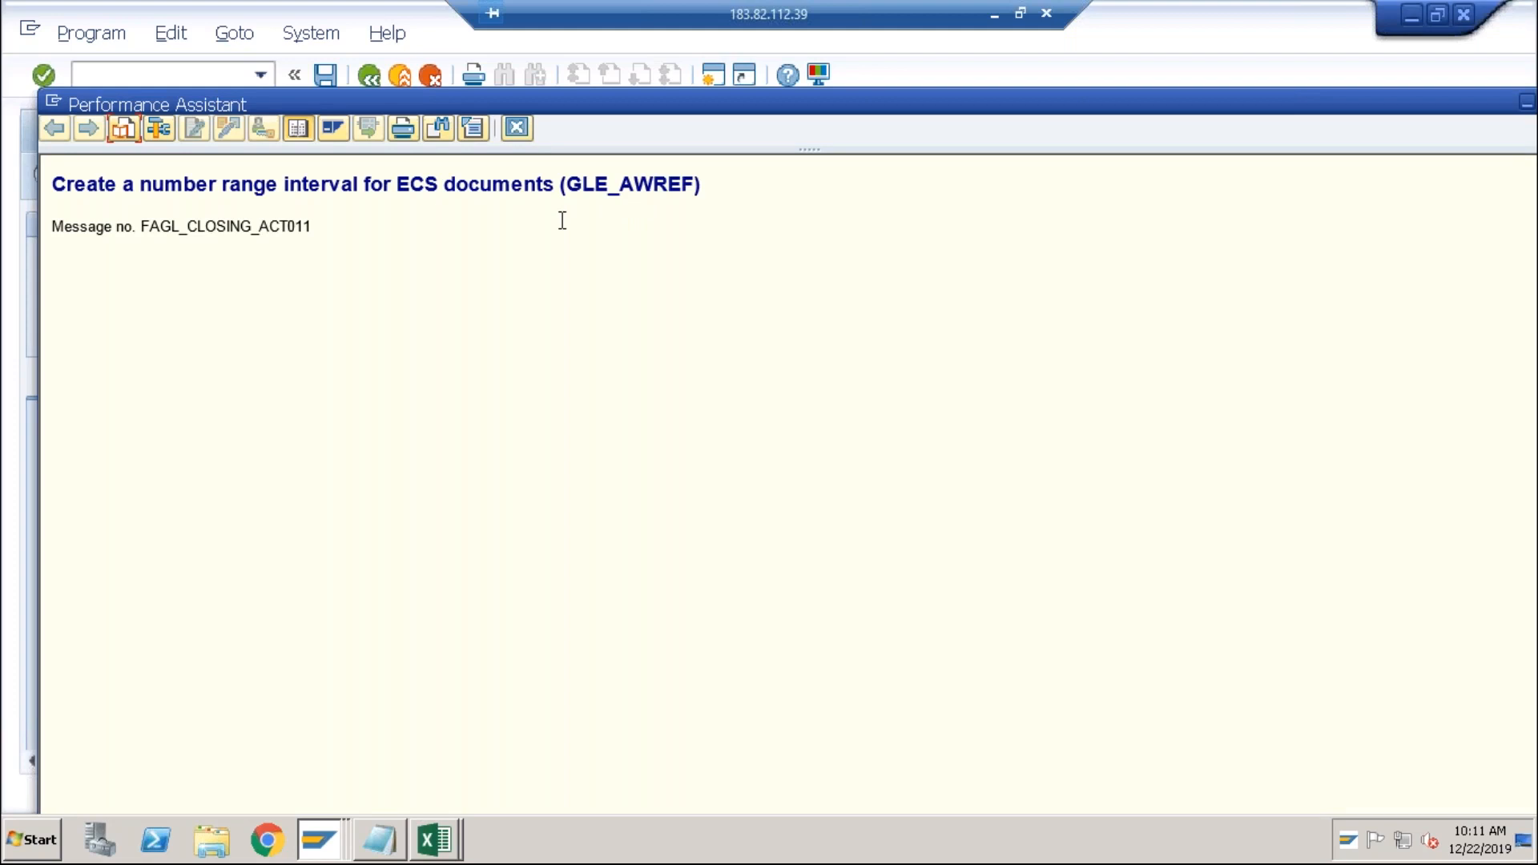
key("alt+Tab")
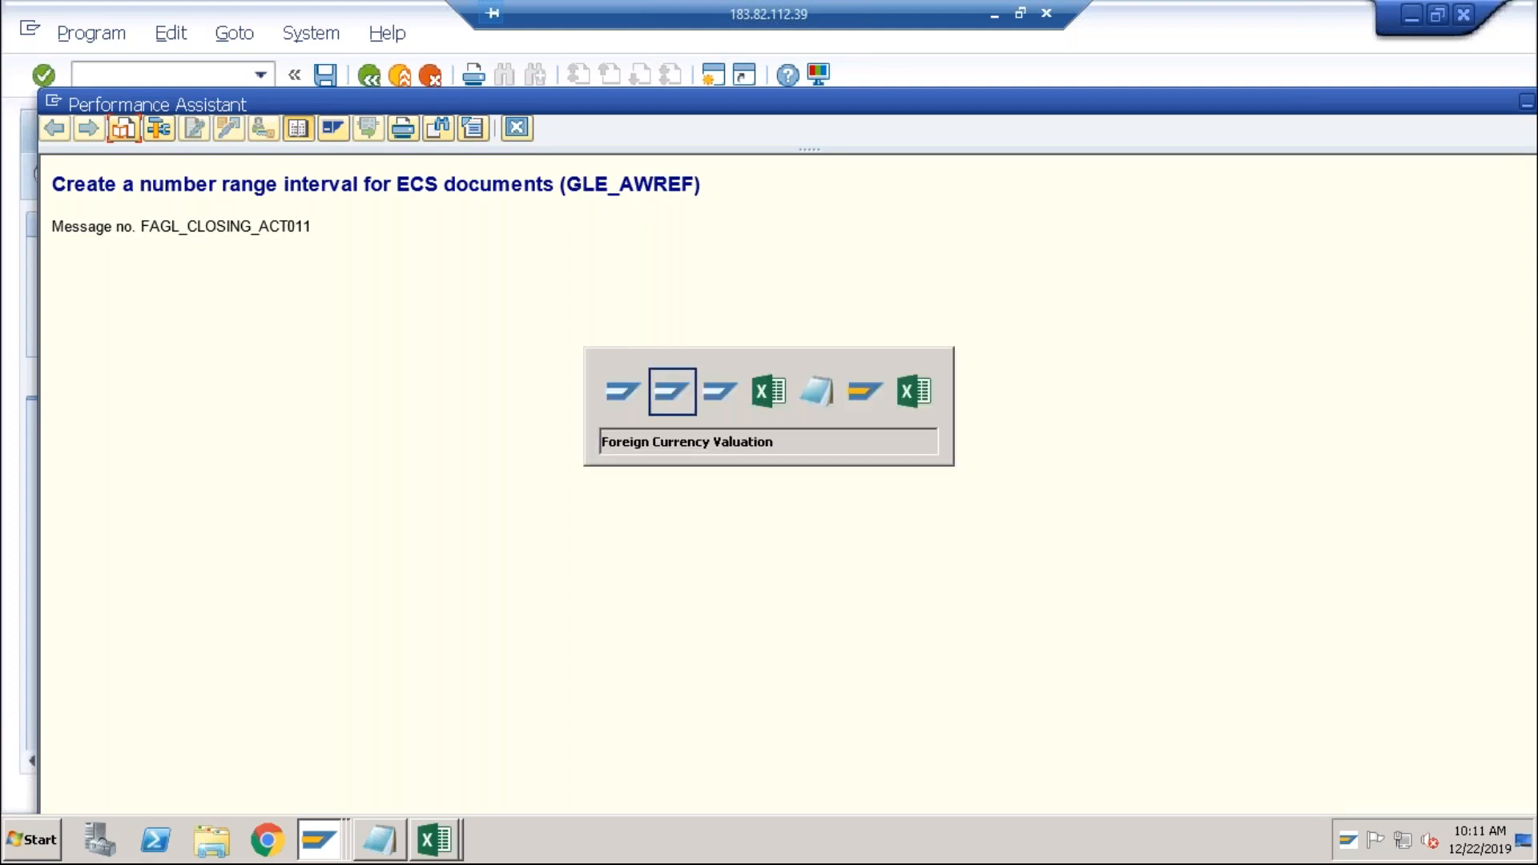
key("alt+Tab")
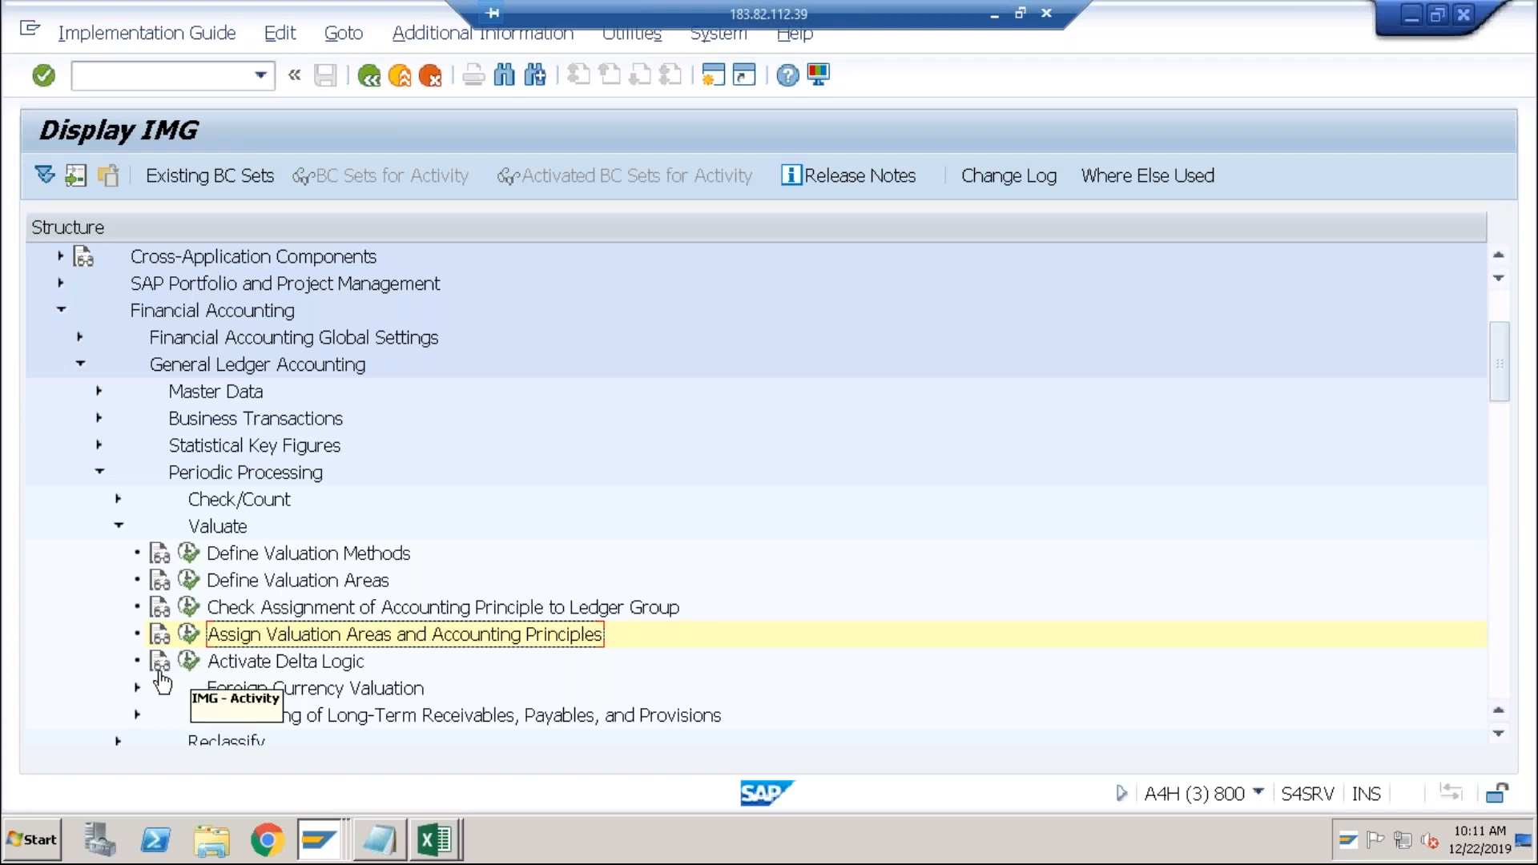
left_click(137, 689)
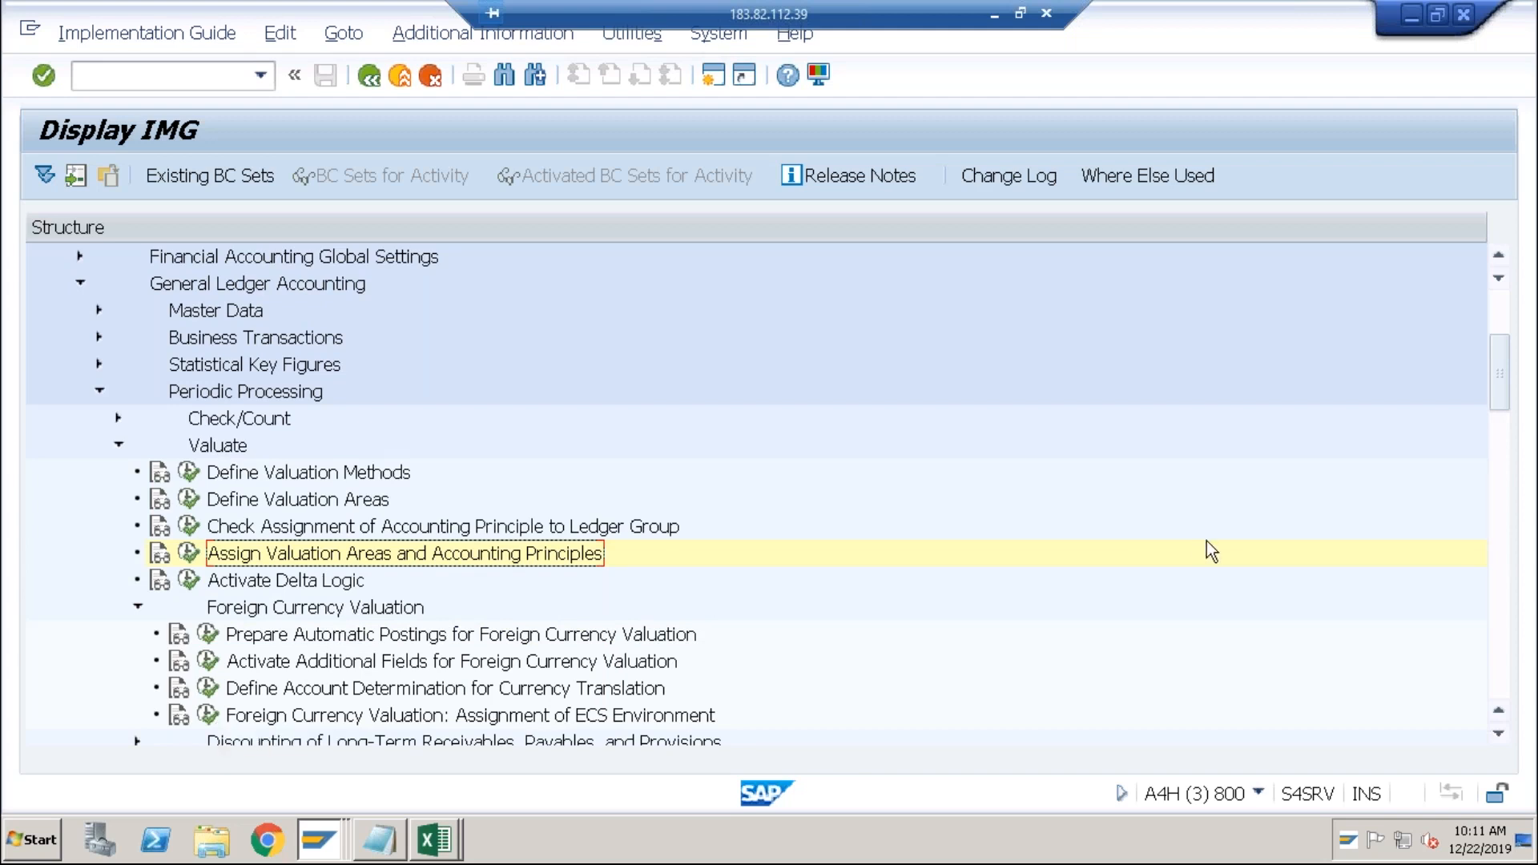
Check the Prepare Automatic Postings activity and keep FAGL_FCV as the valuation ECS environment.
scroll(1508, 418, "down", 1)
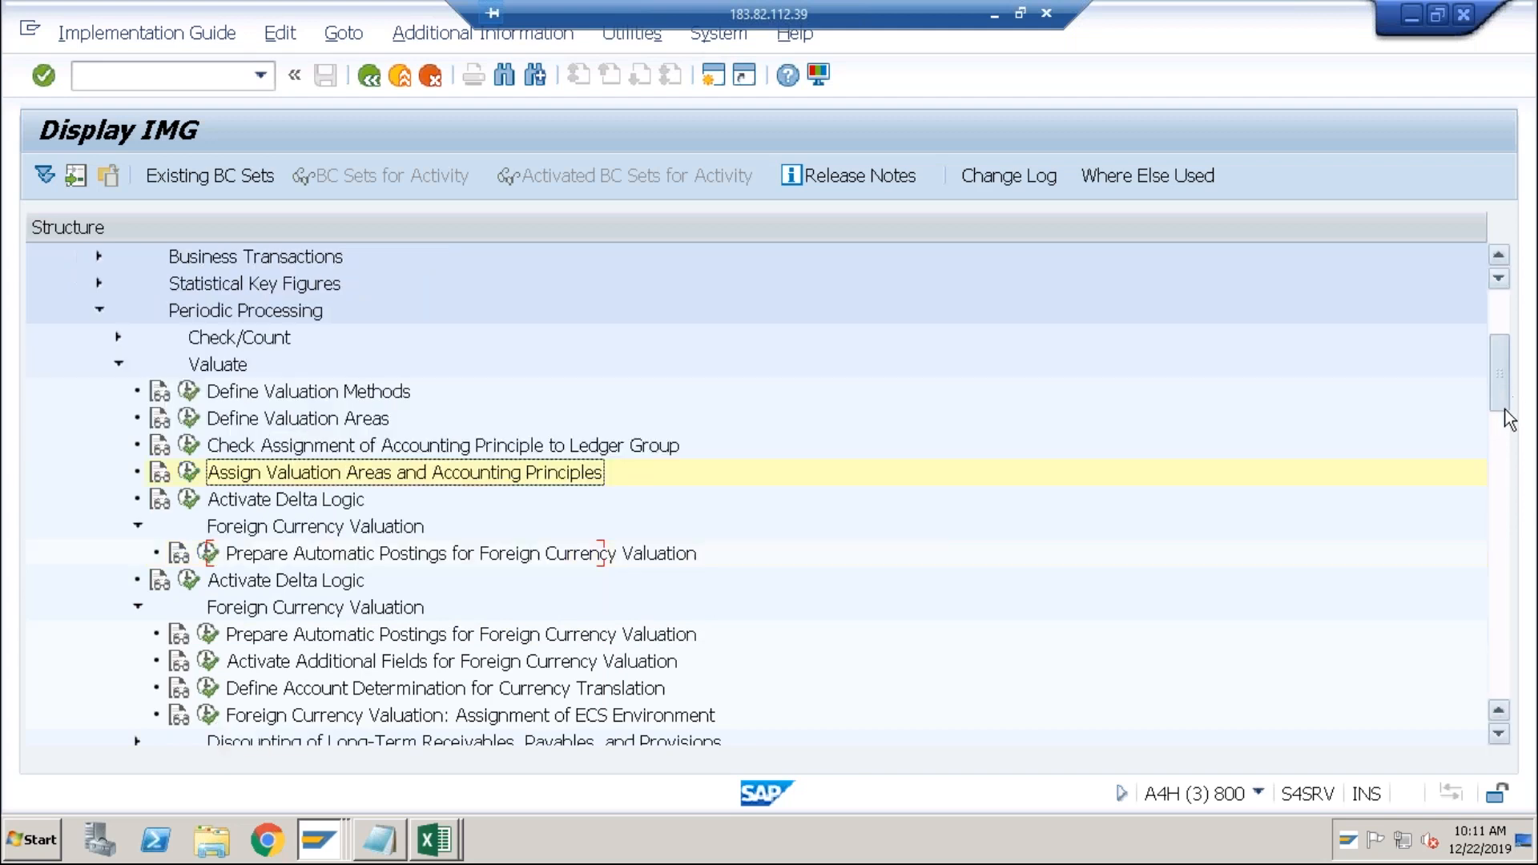
scroll(1508, 418, "down", 2)
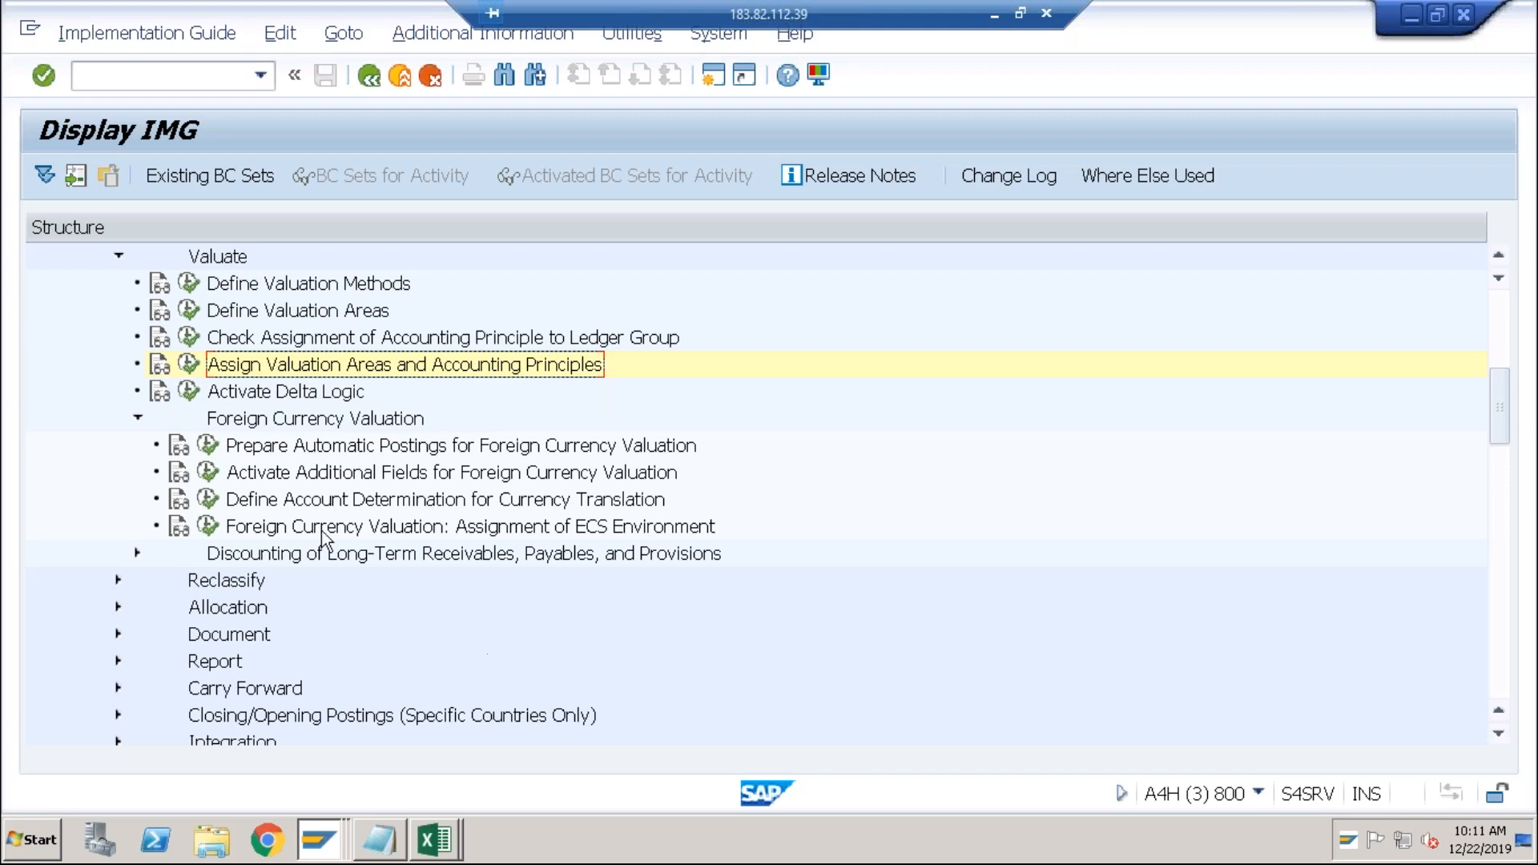
left_click(208, 446)
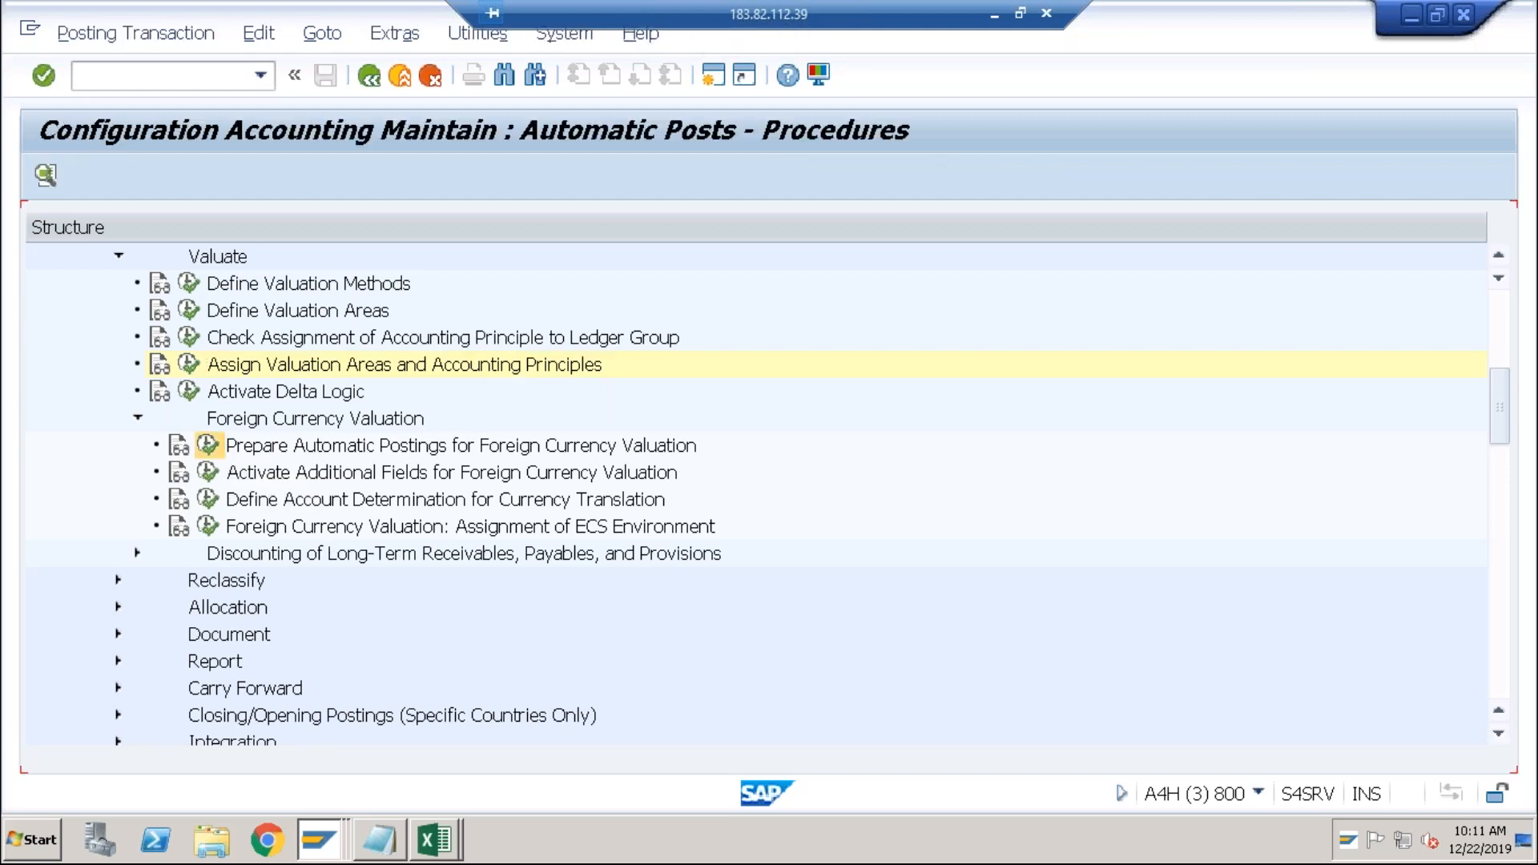
left_click(378, 80)
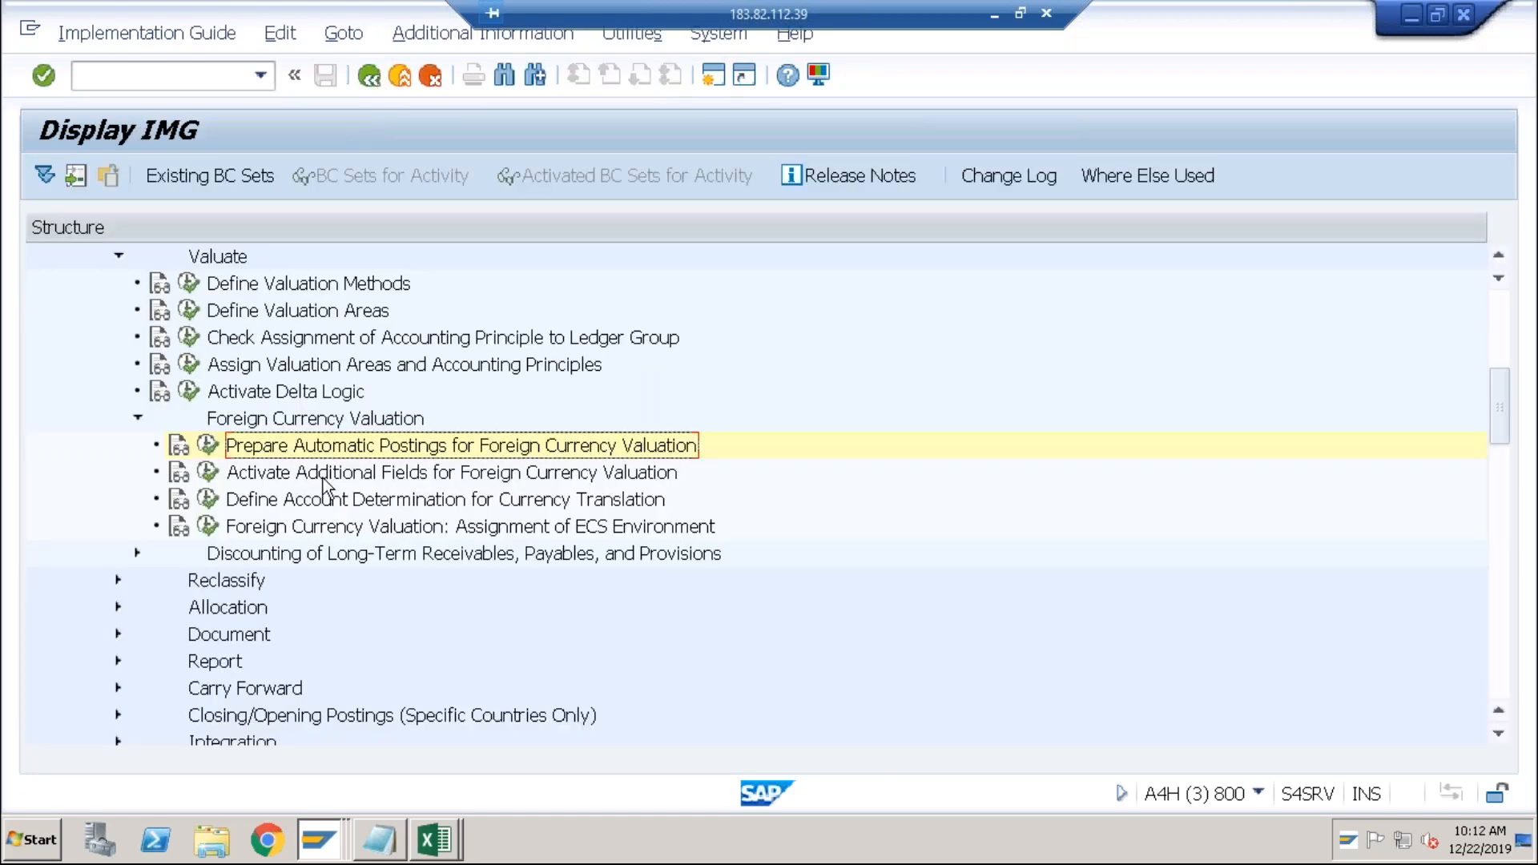
left_click(207, 526)
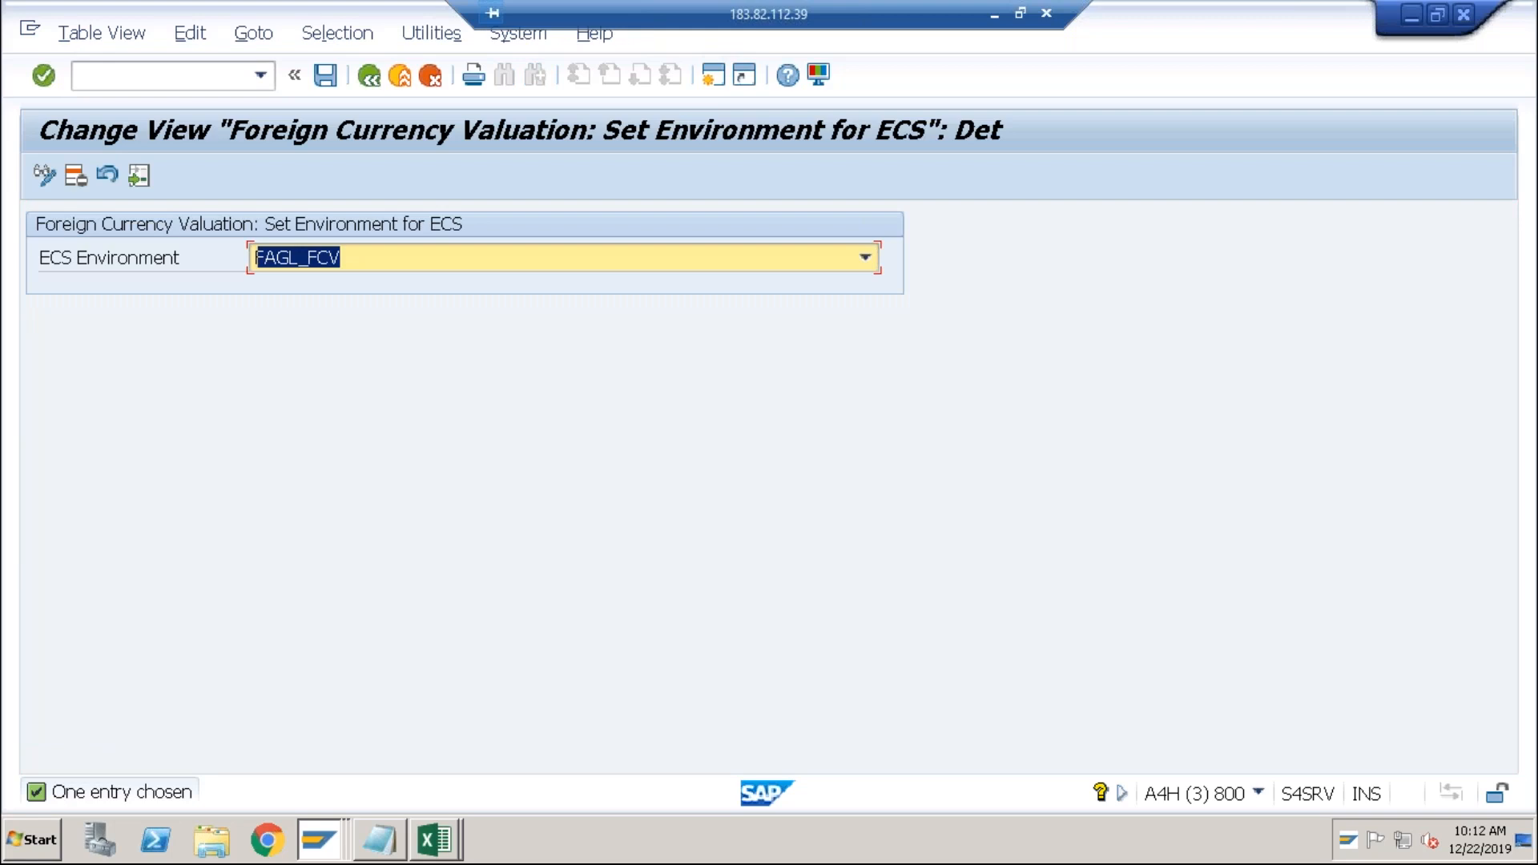
left_click(720, 258)
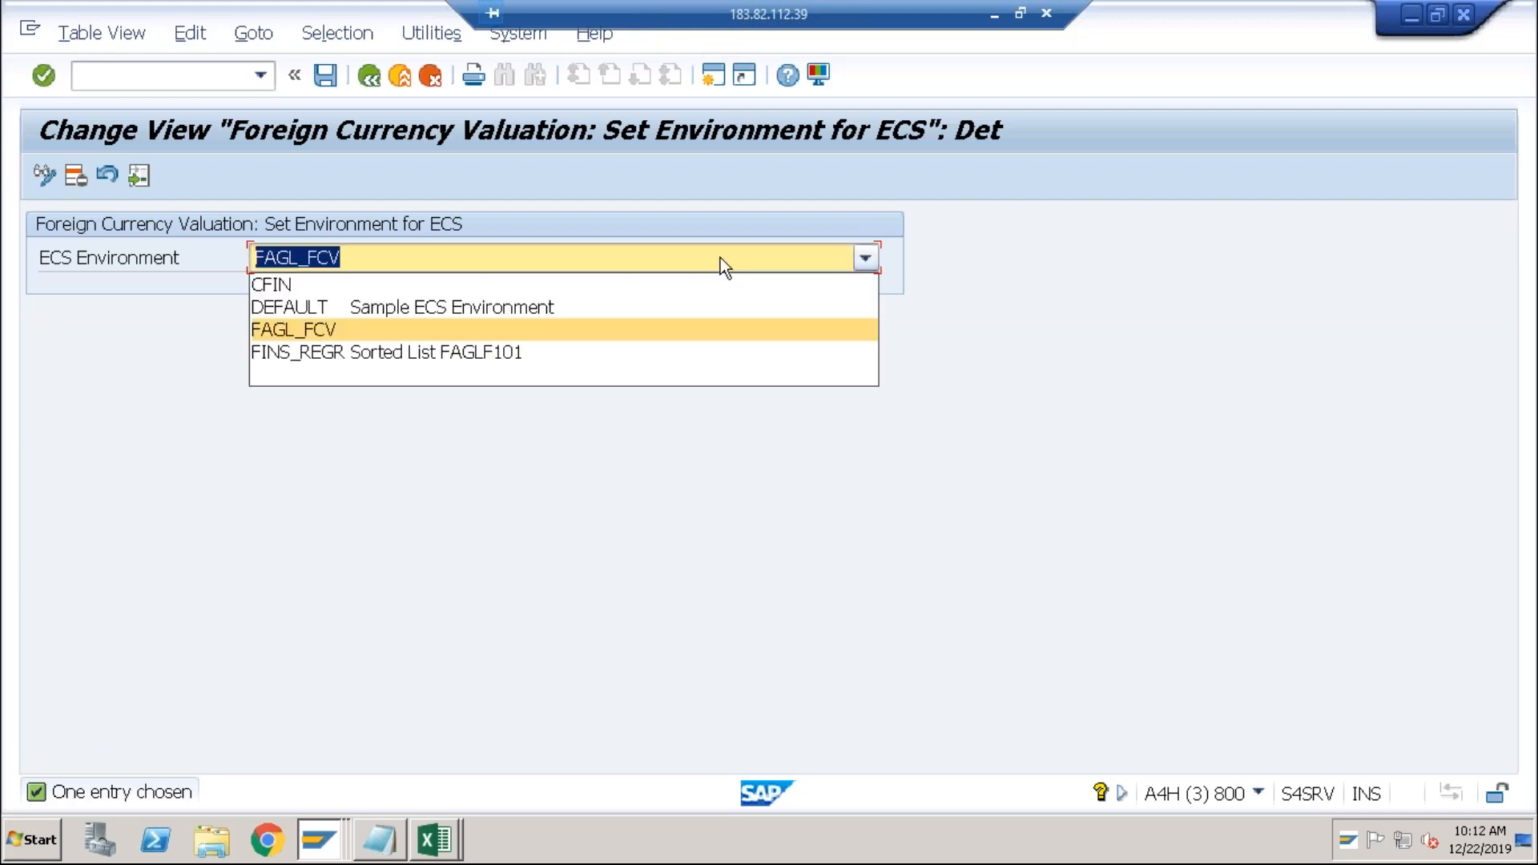
left_click(719, 257)
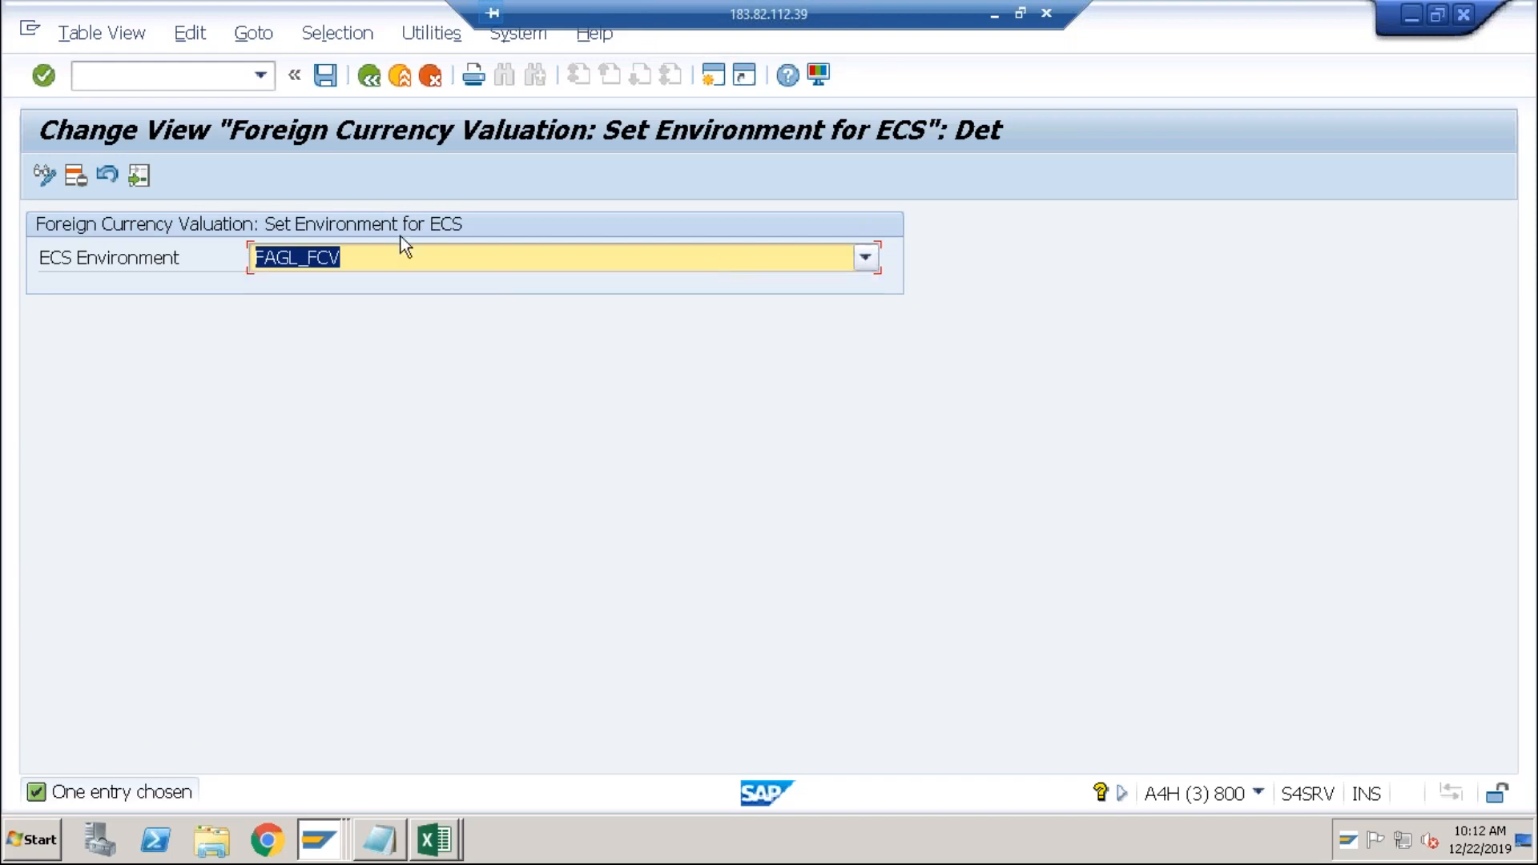
left_click(370, 83)
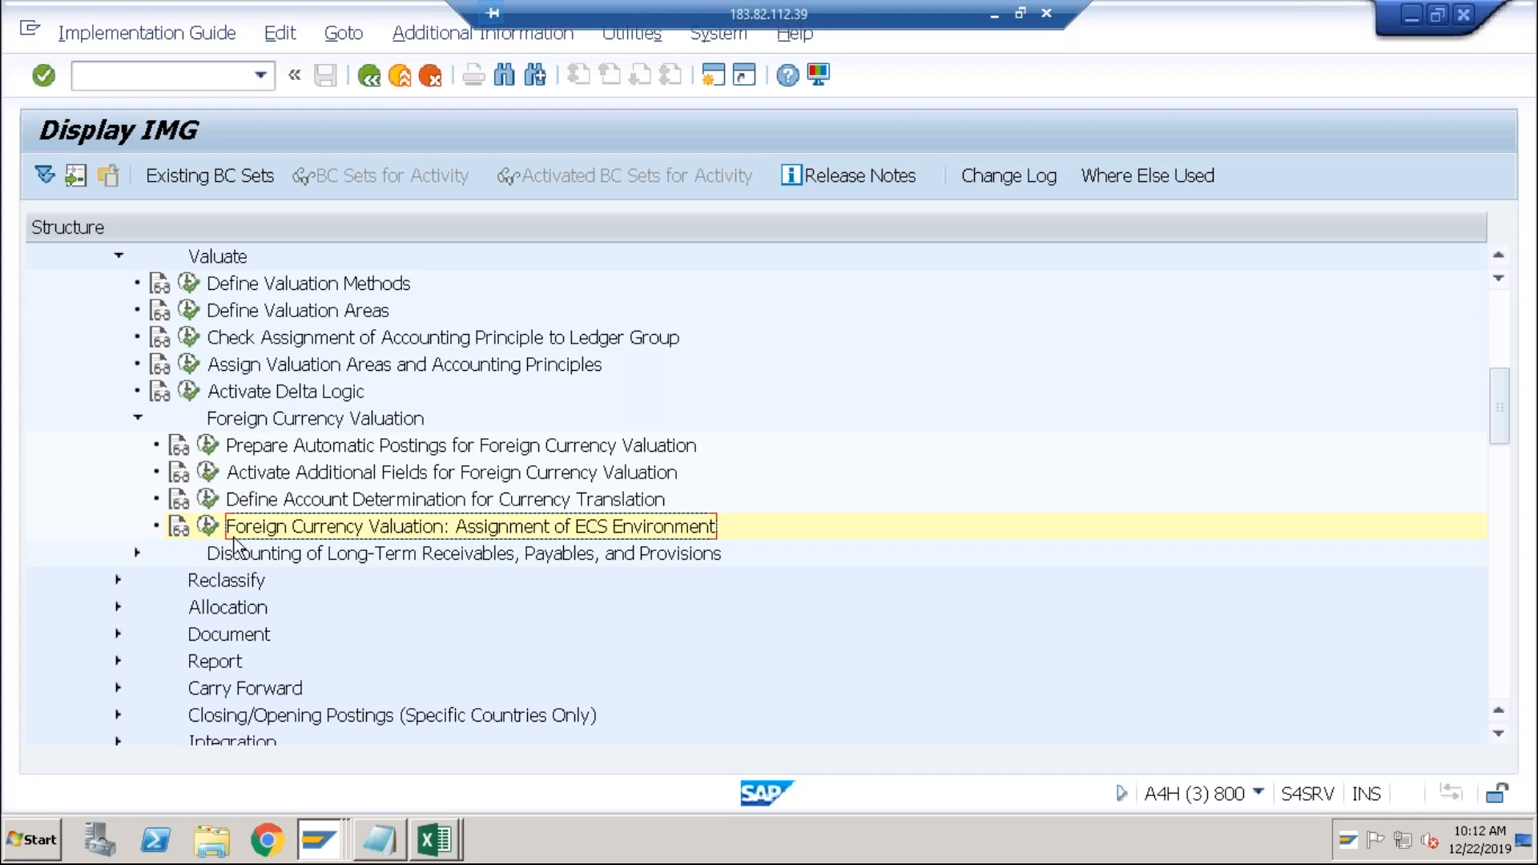
Collapse the Foreign Currency Valuation and Valuate nodes and switch to the Excel valuation sheet.
left_click(136, 416)
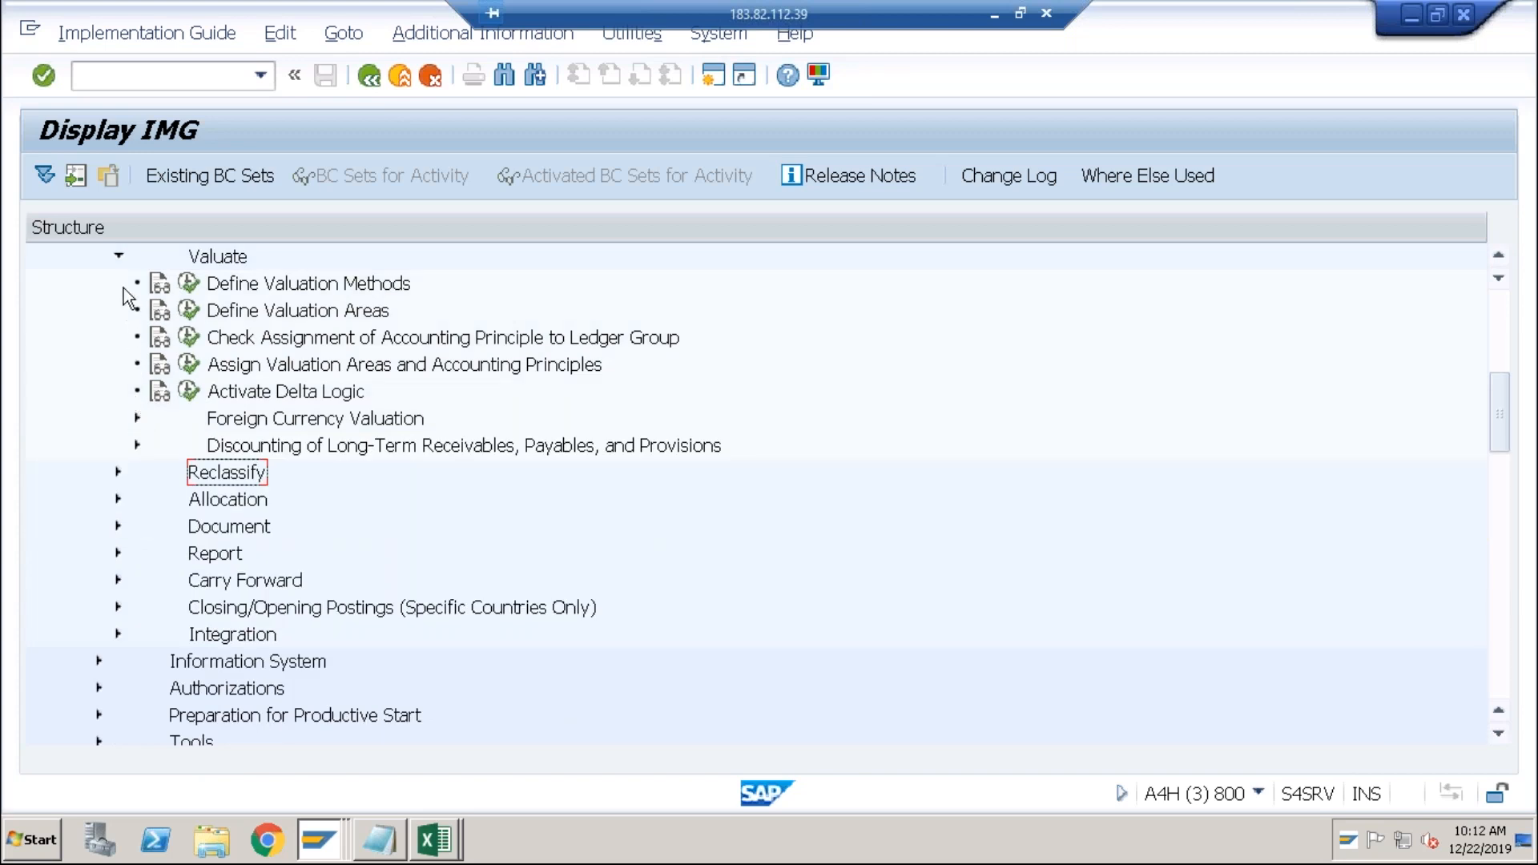
left_click(119, 255)
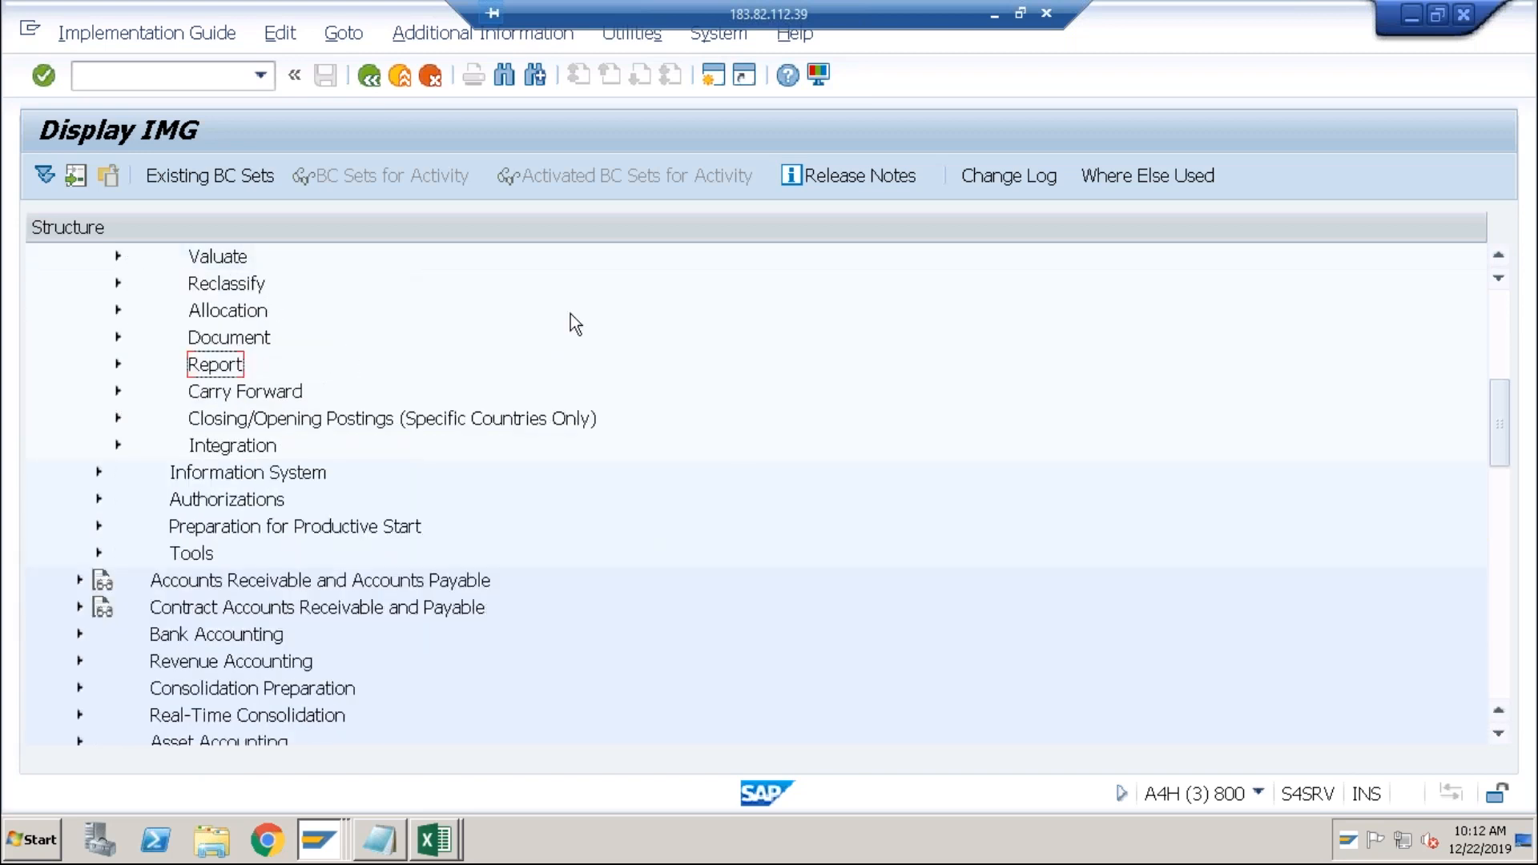
key("alt+Tab")
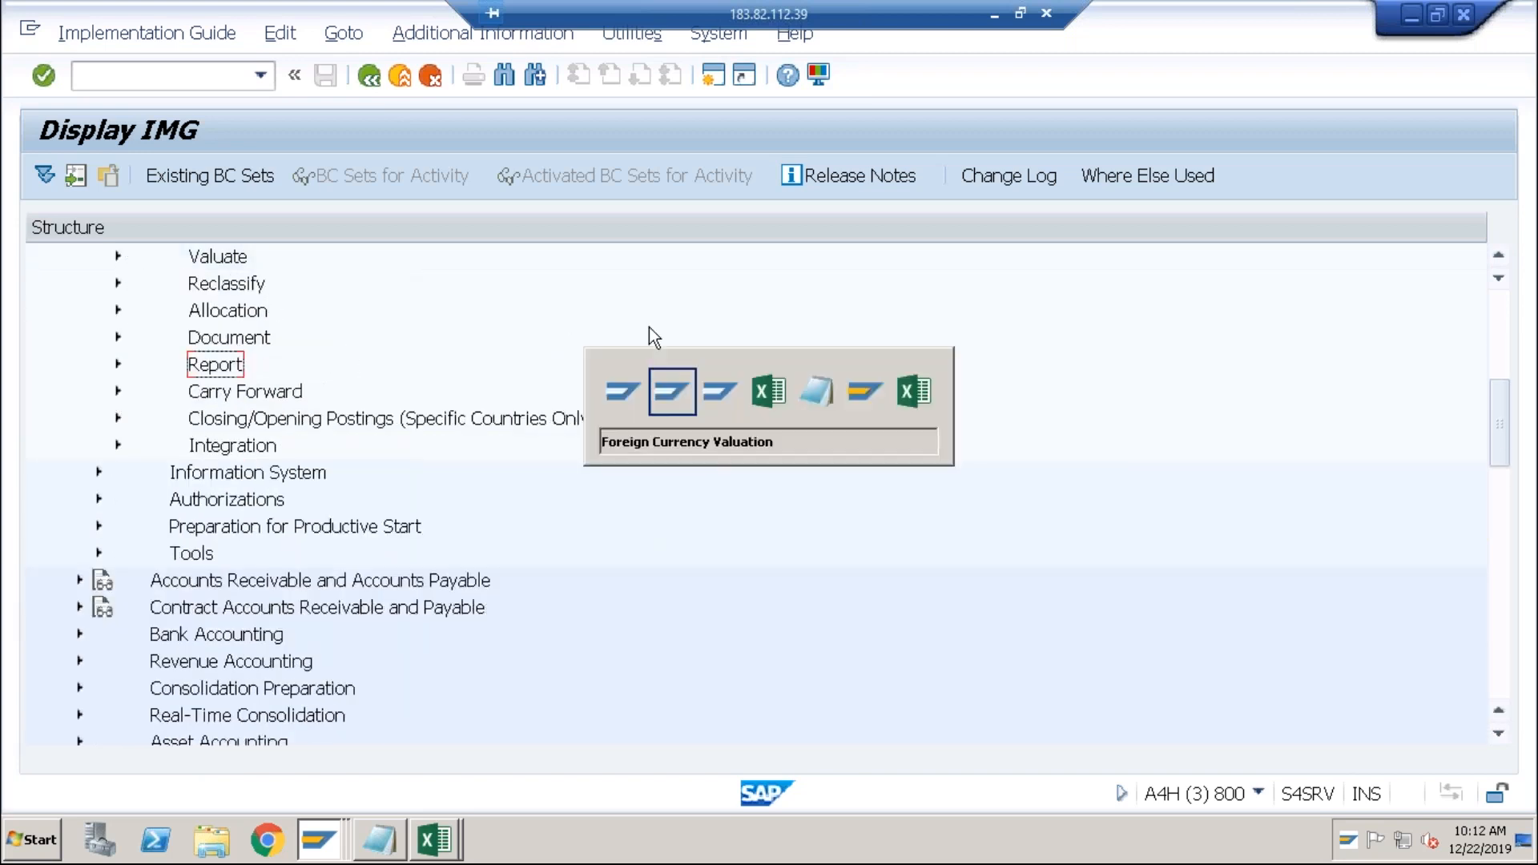
key("alt+Tab")
key("alt+Tab")
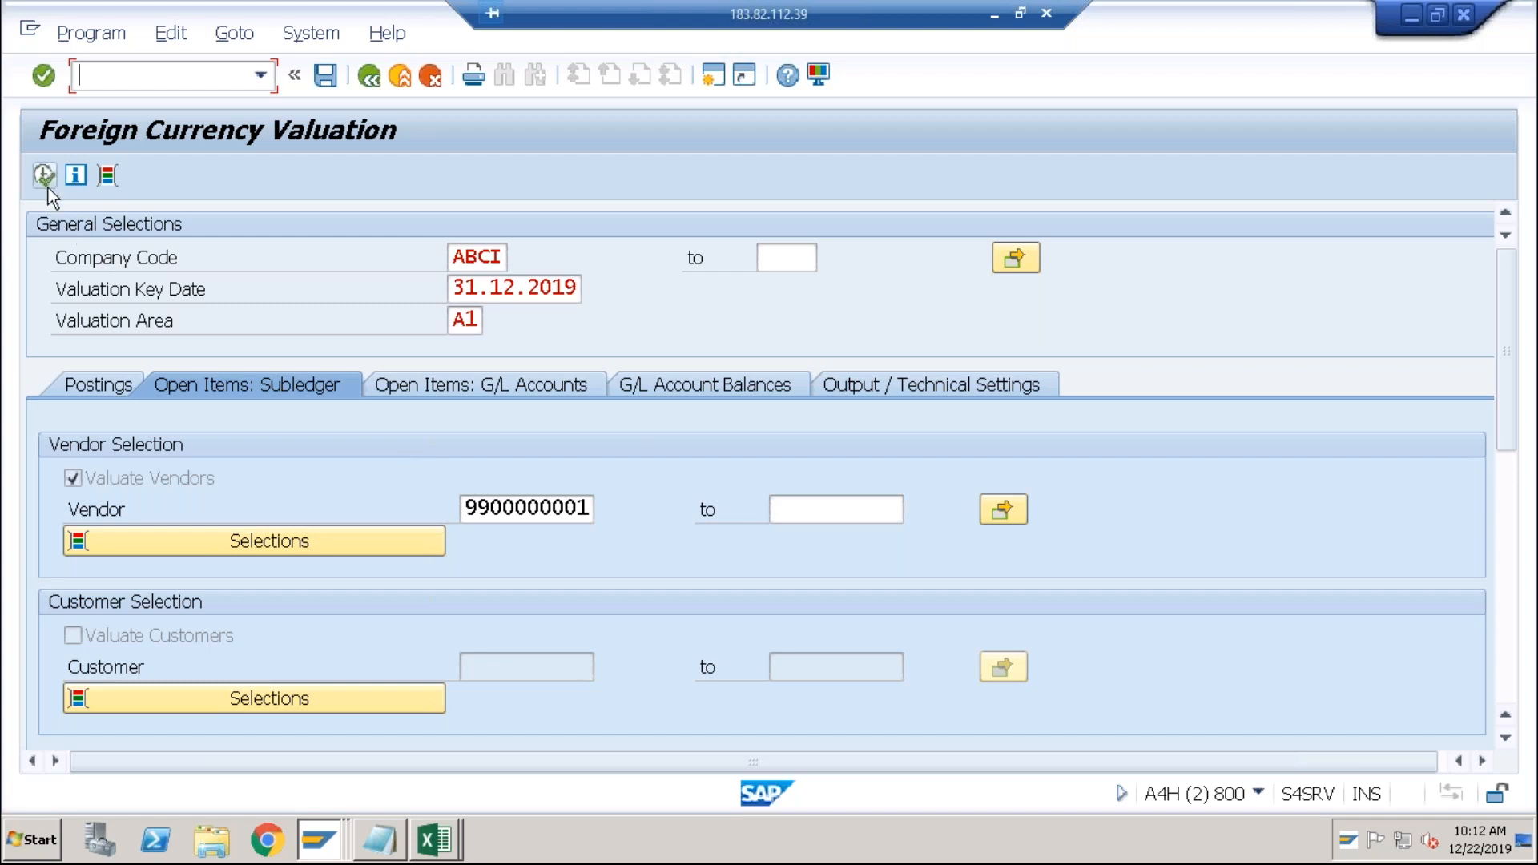
key("alt+Tab")
key("alt+Tab")
key("alt+Tab")
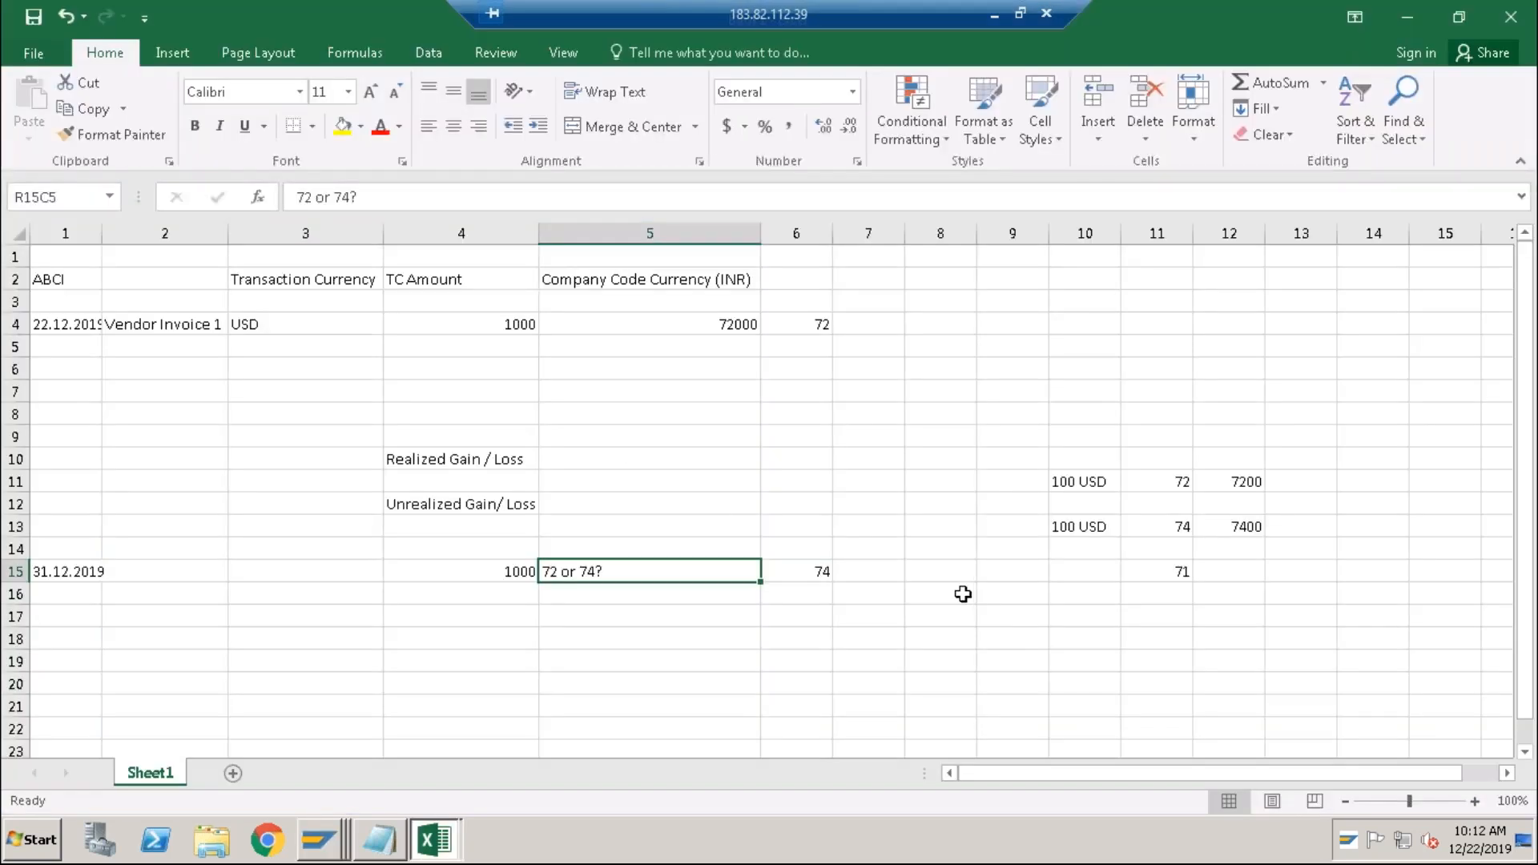
left_click(872, 568)
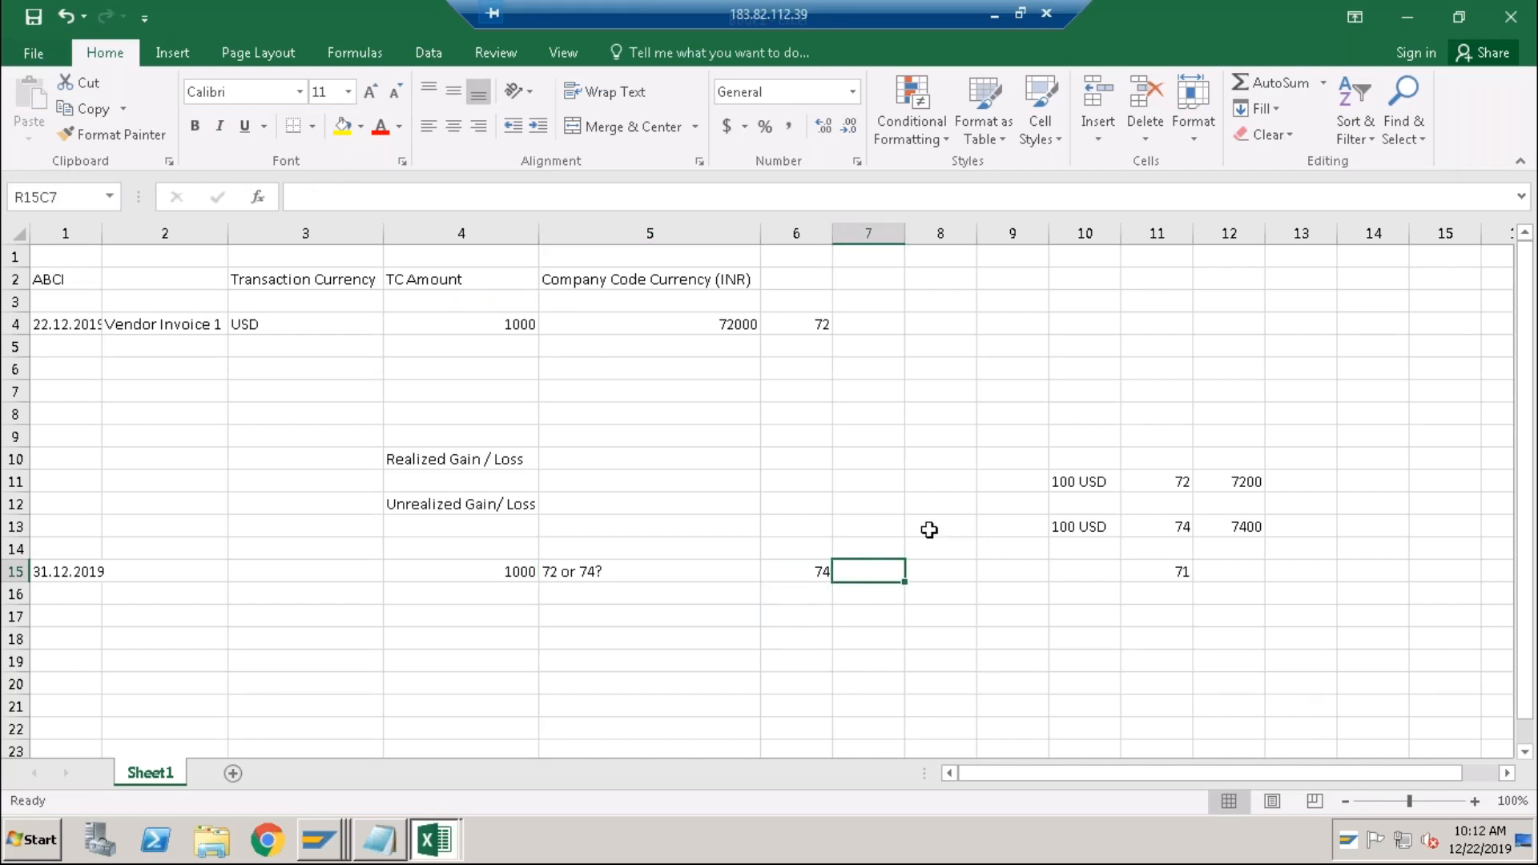
left_click(468, 512)
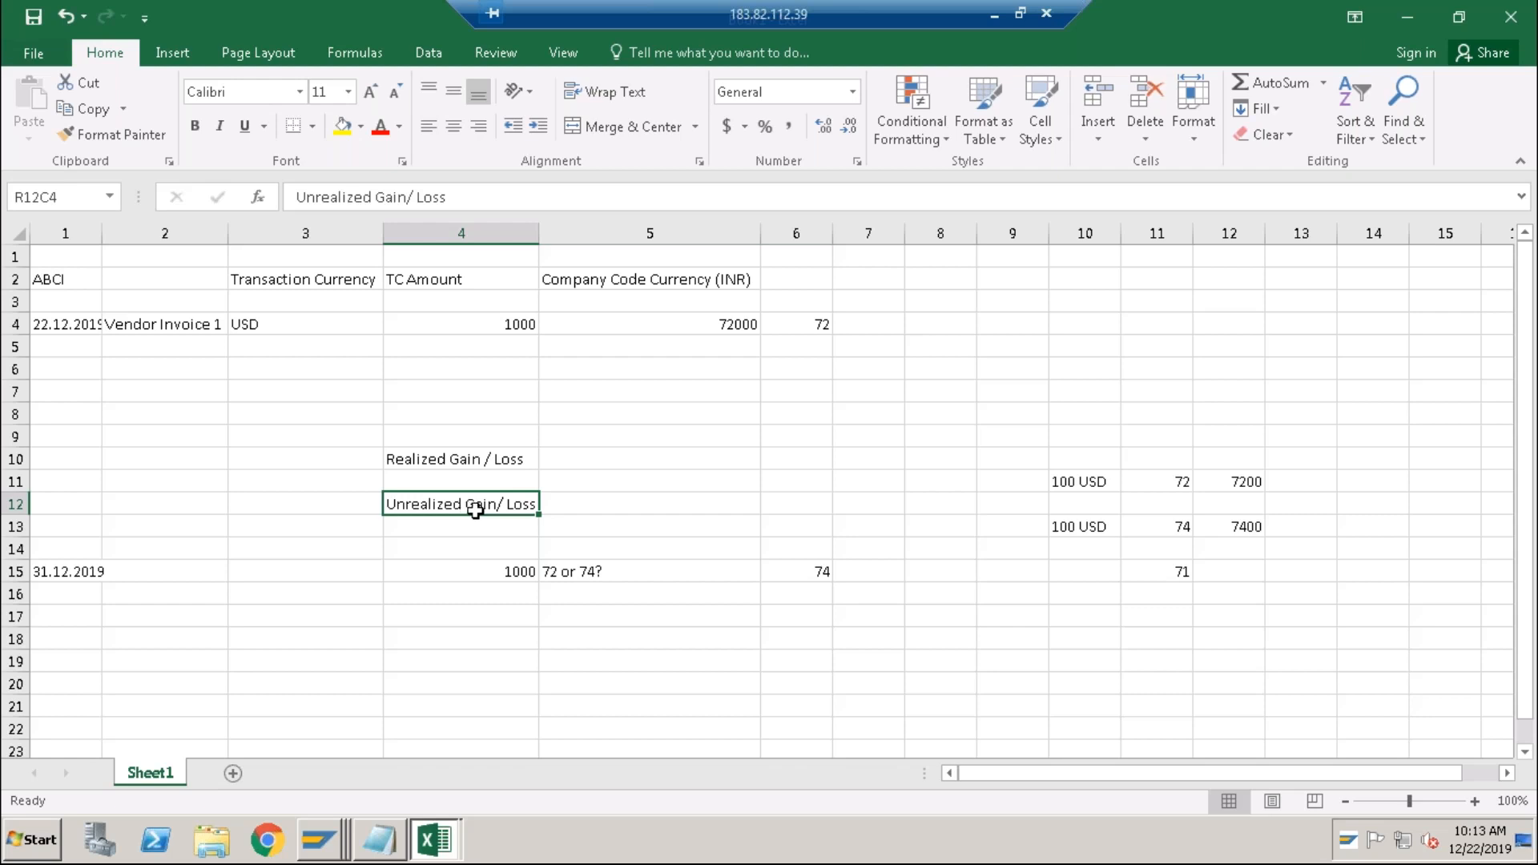
left_click(493, 633)
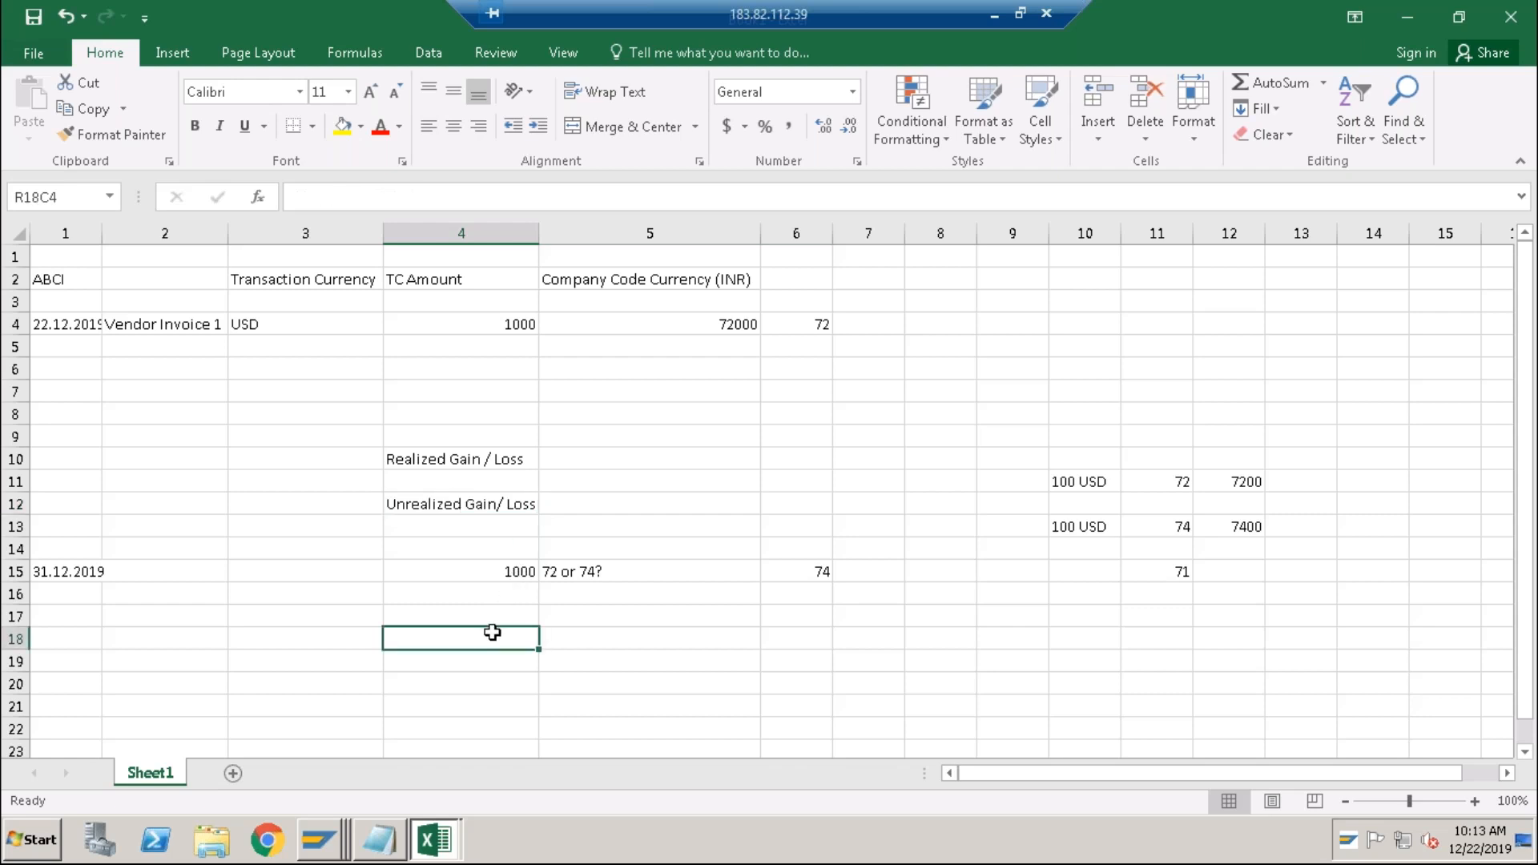
Write '31st of current month' in cell R18C4.
type("31st")
key("Return")
key("Up")
key("F2")
type("of current month")
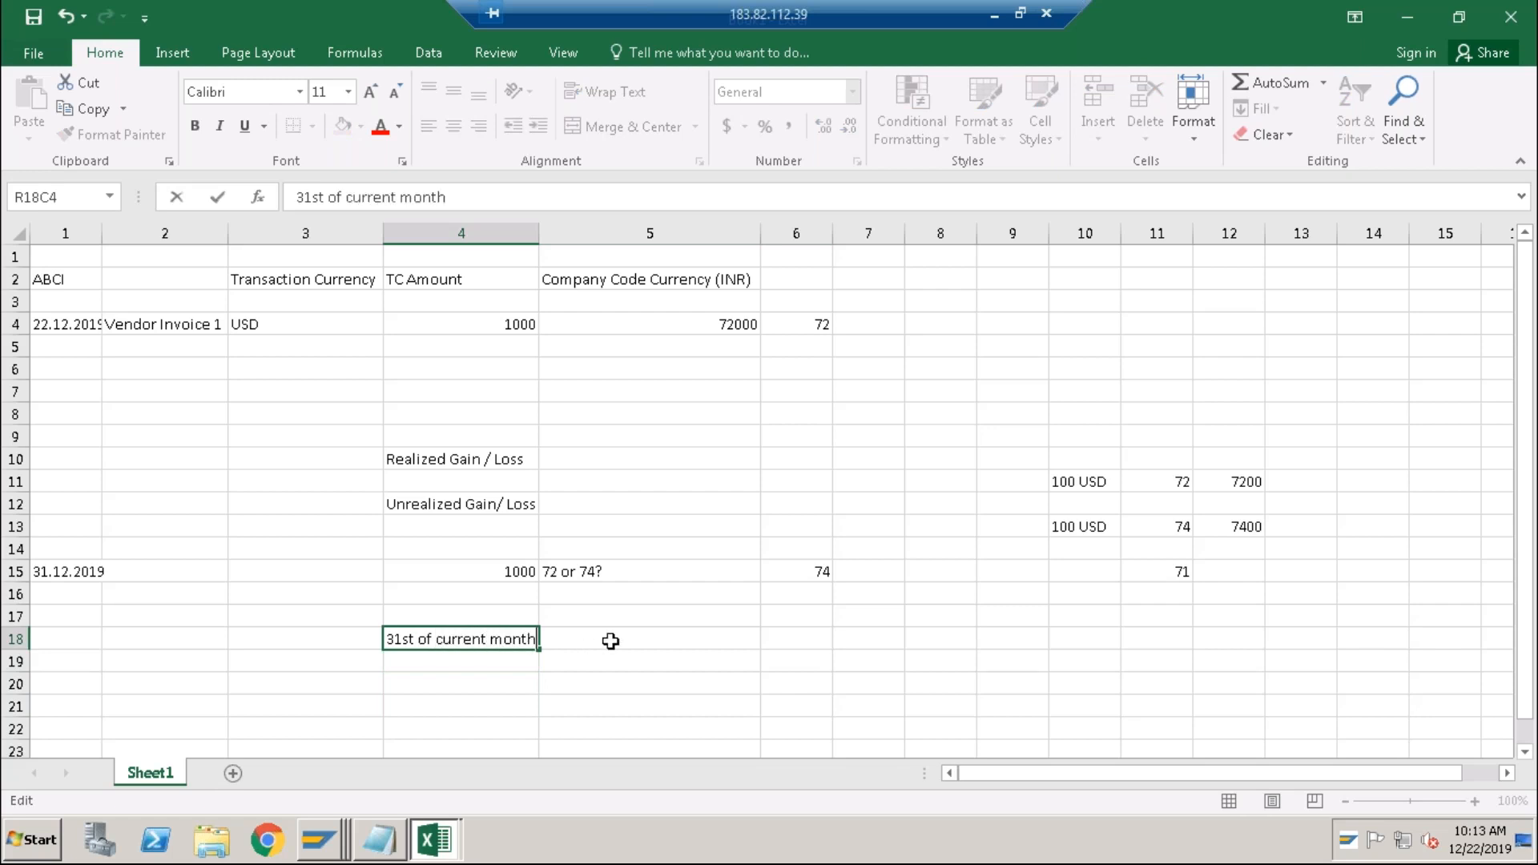
left_click(610, 641)
Enter 2000 in R18C5, then '1st of next month' with 'reversal' in row 19.
type("2000")
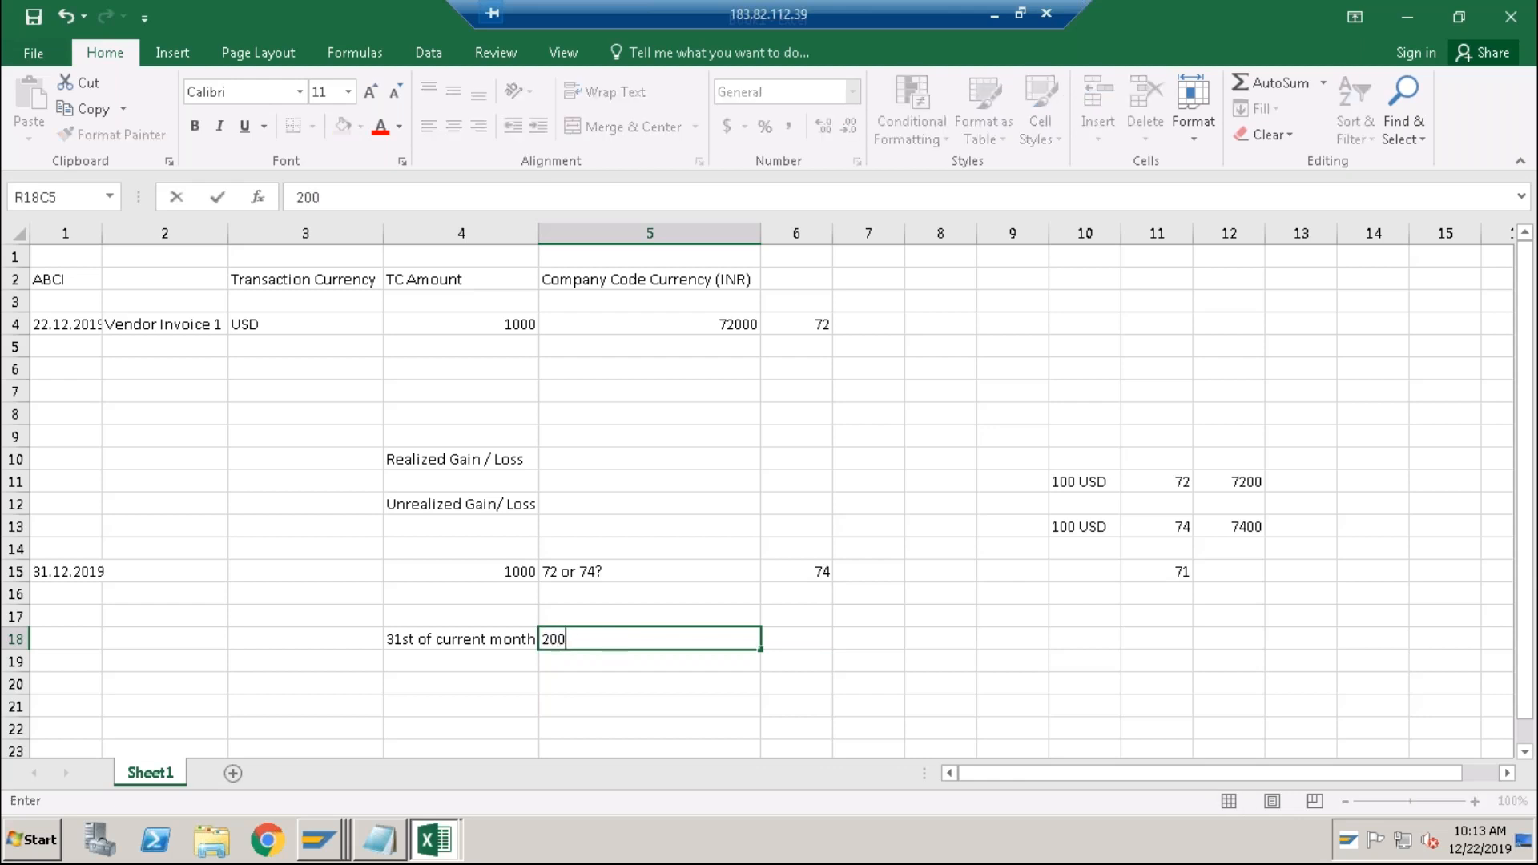
left_click(504, 666)
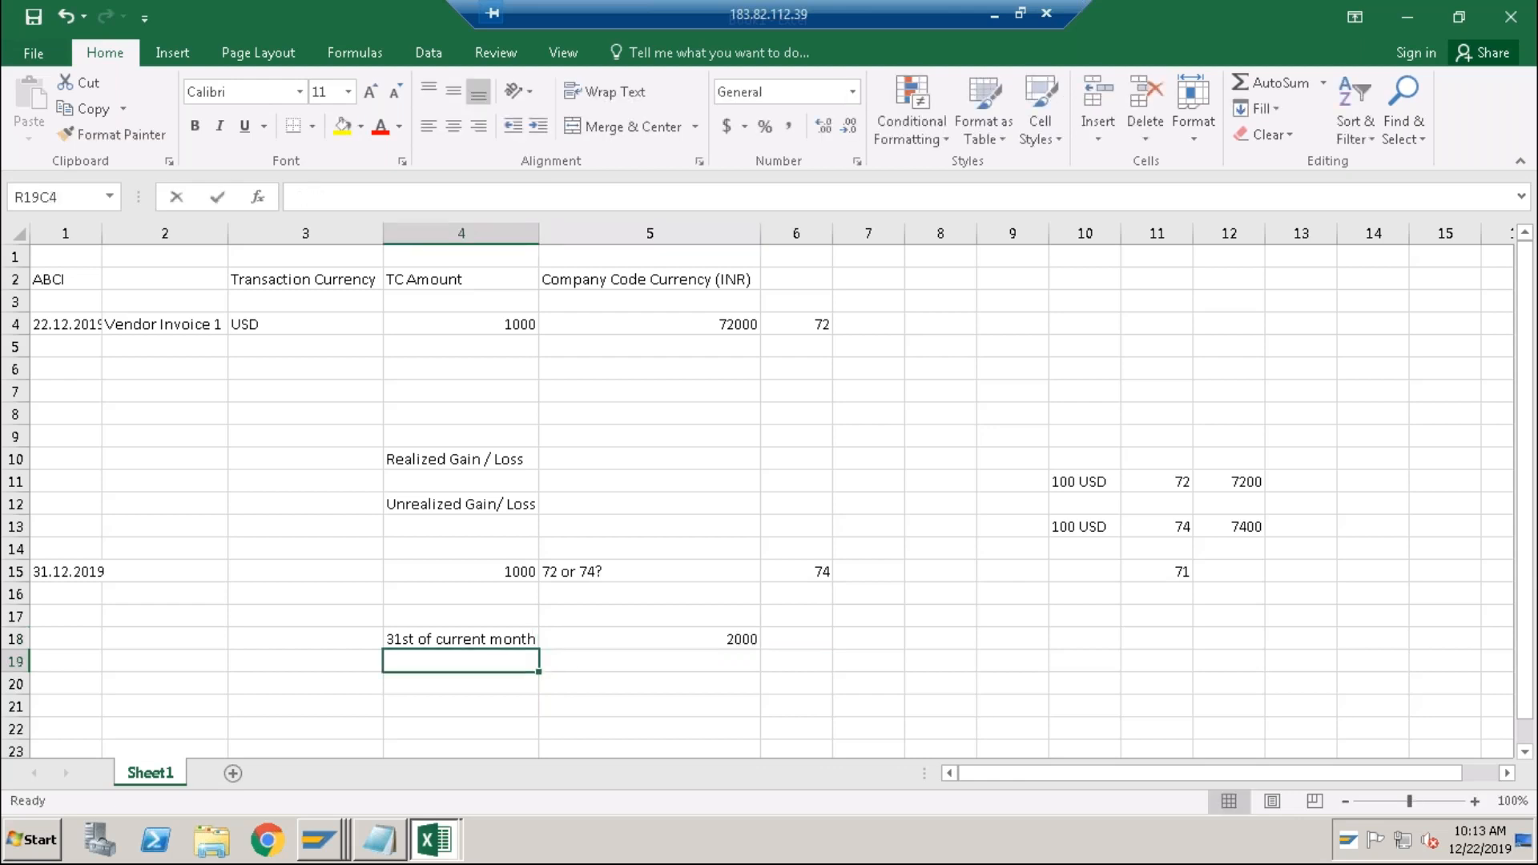
type("1st of ")
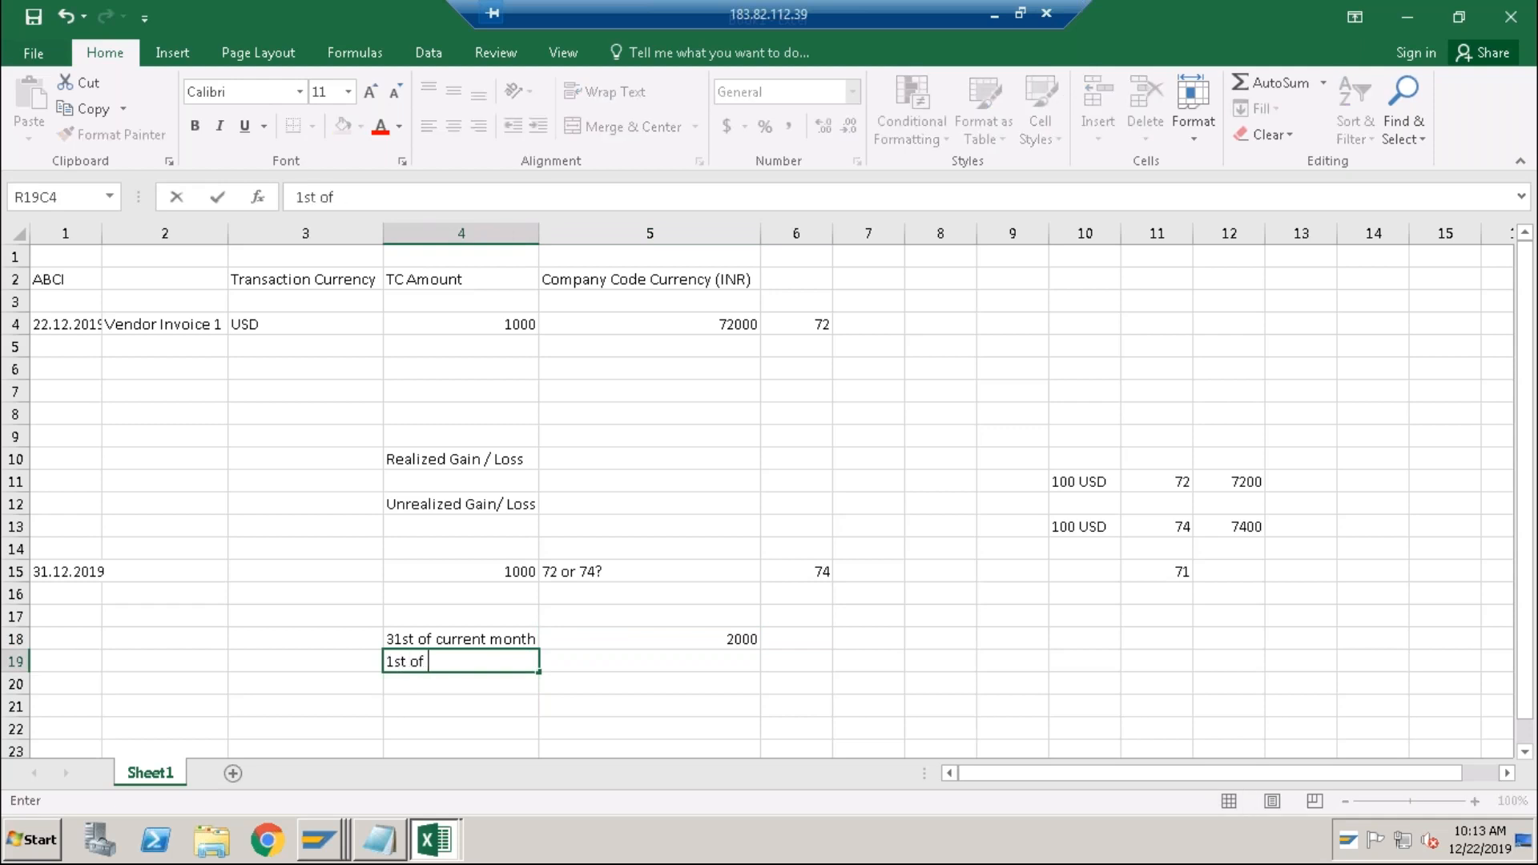
type("next month")
key("Tab")
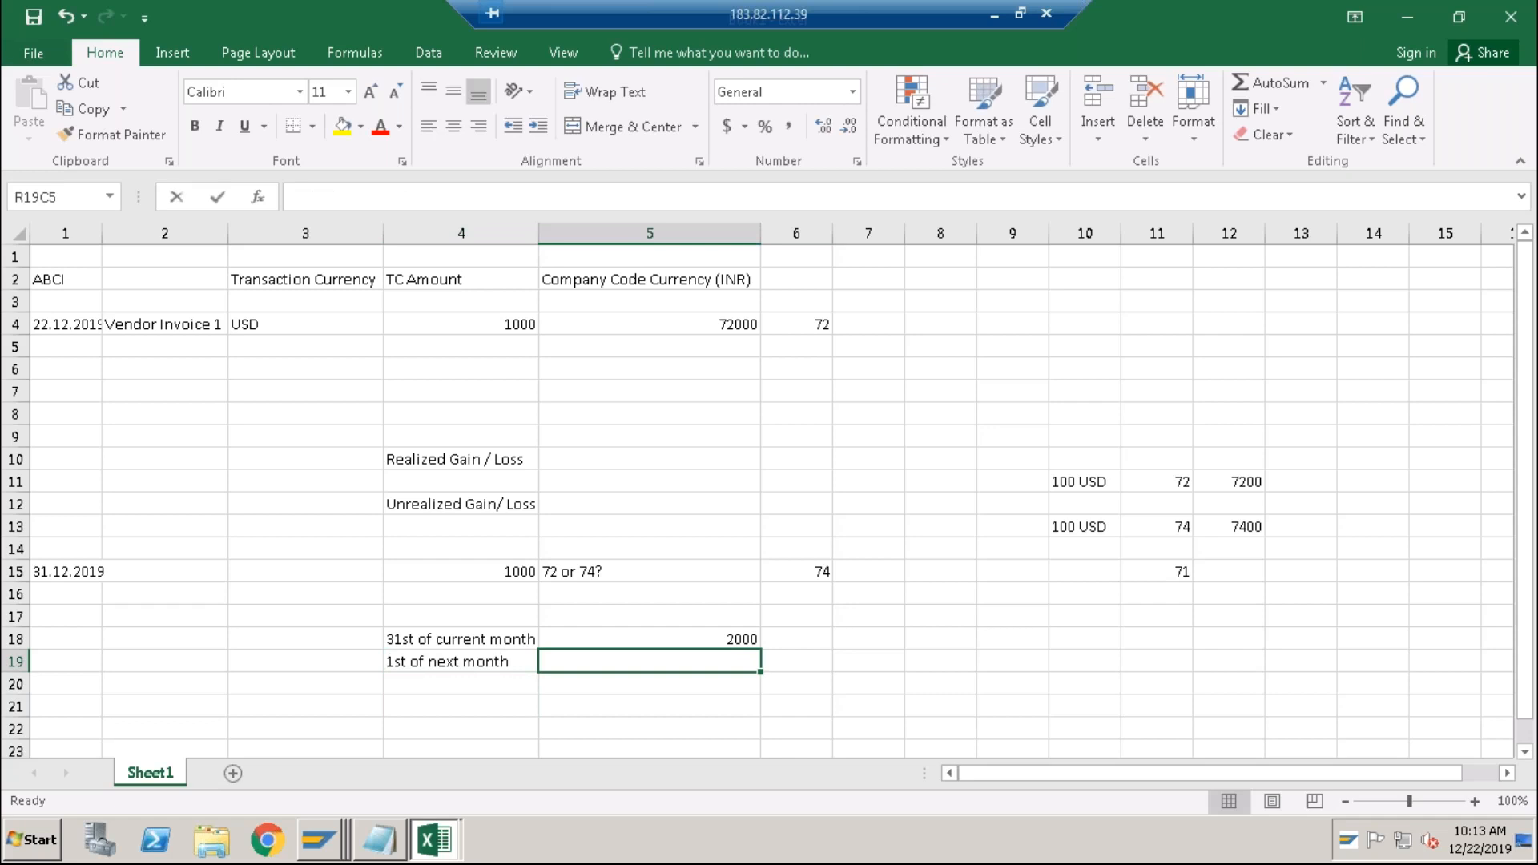
type("reversal")
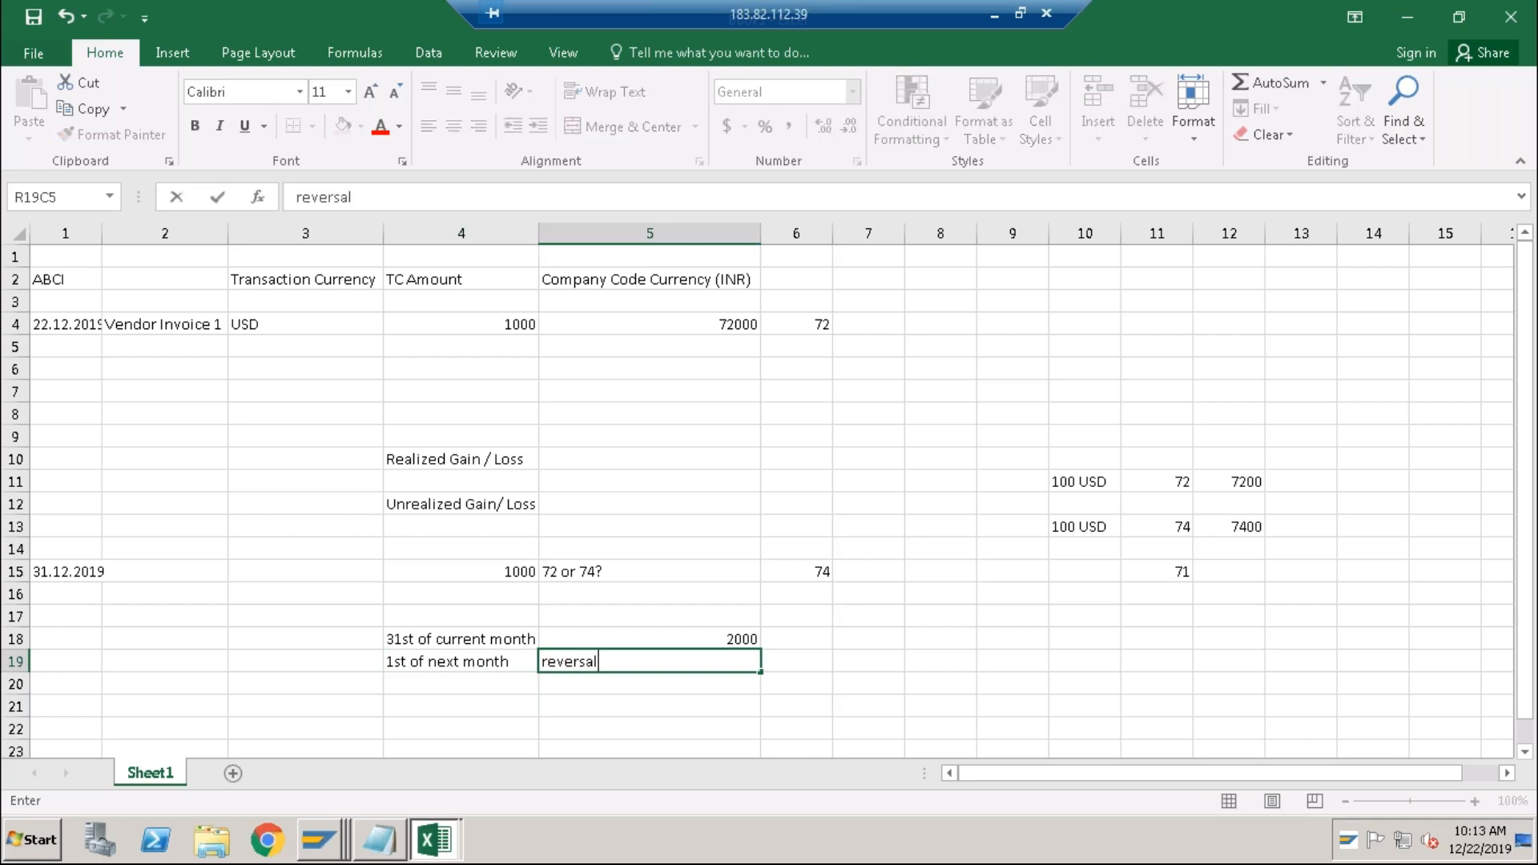
key("Return")
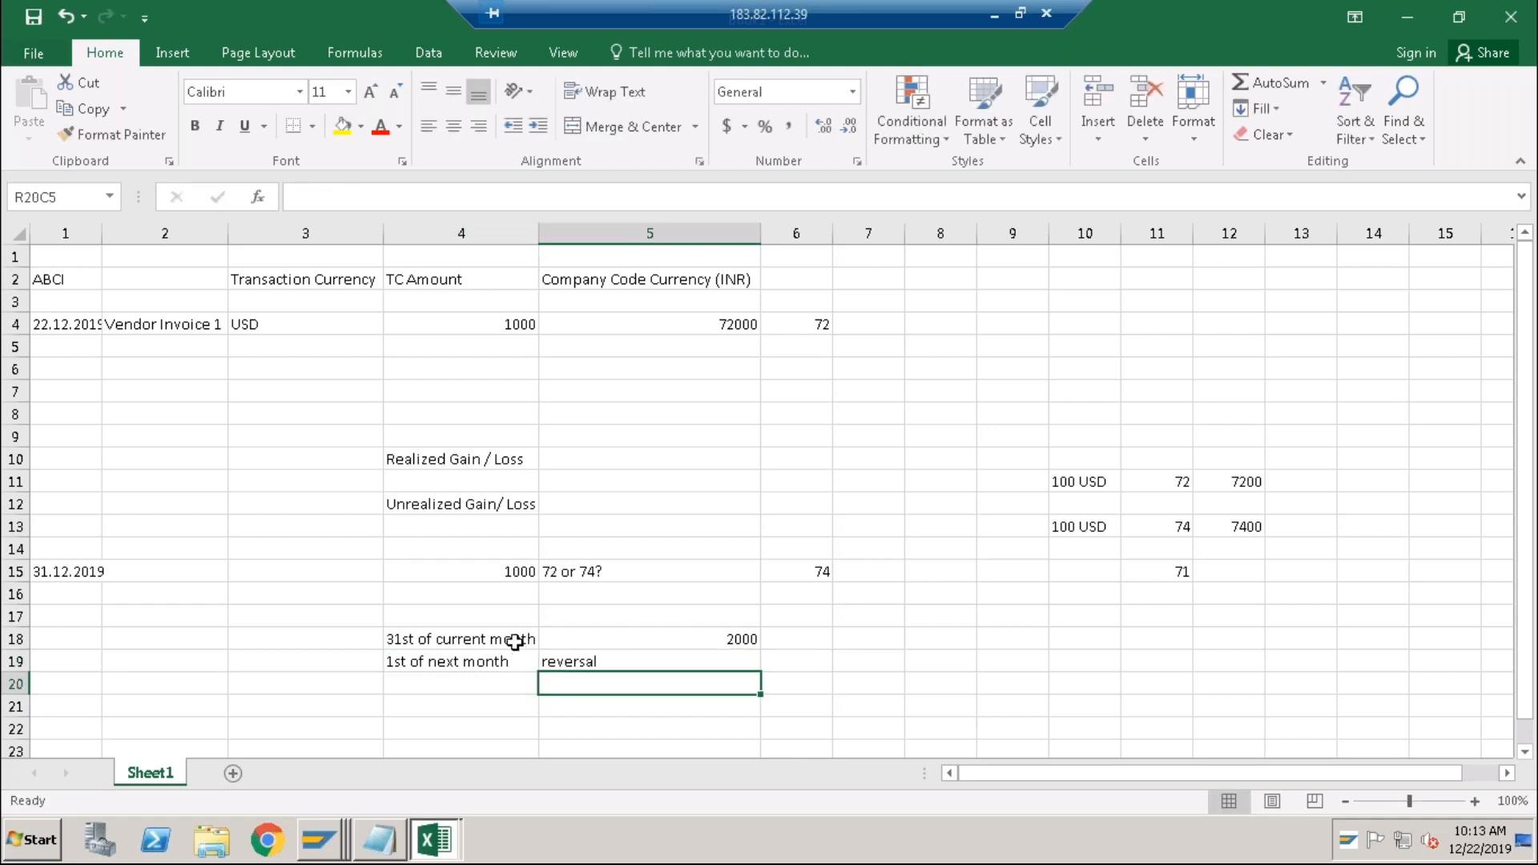
left_click(516, 641)
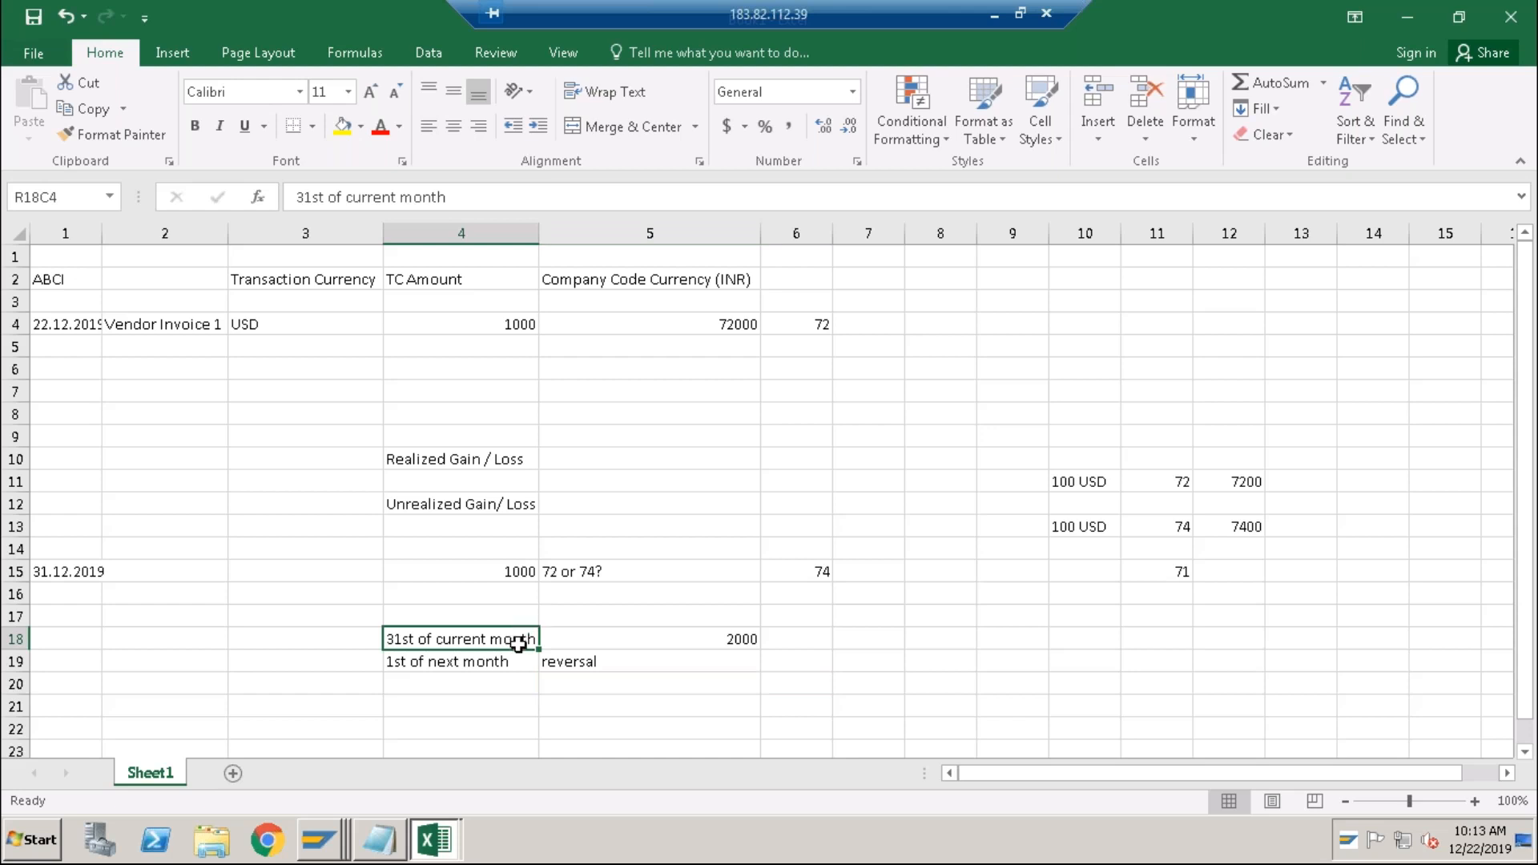
Walk through the 2000, reversal and 1000 USD entries, then bring the Notepad topic list forward.
left_click(590, 638)
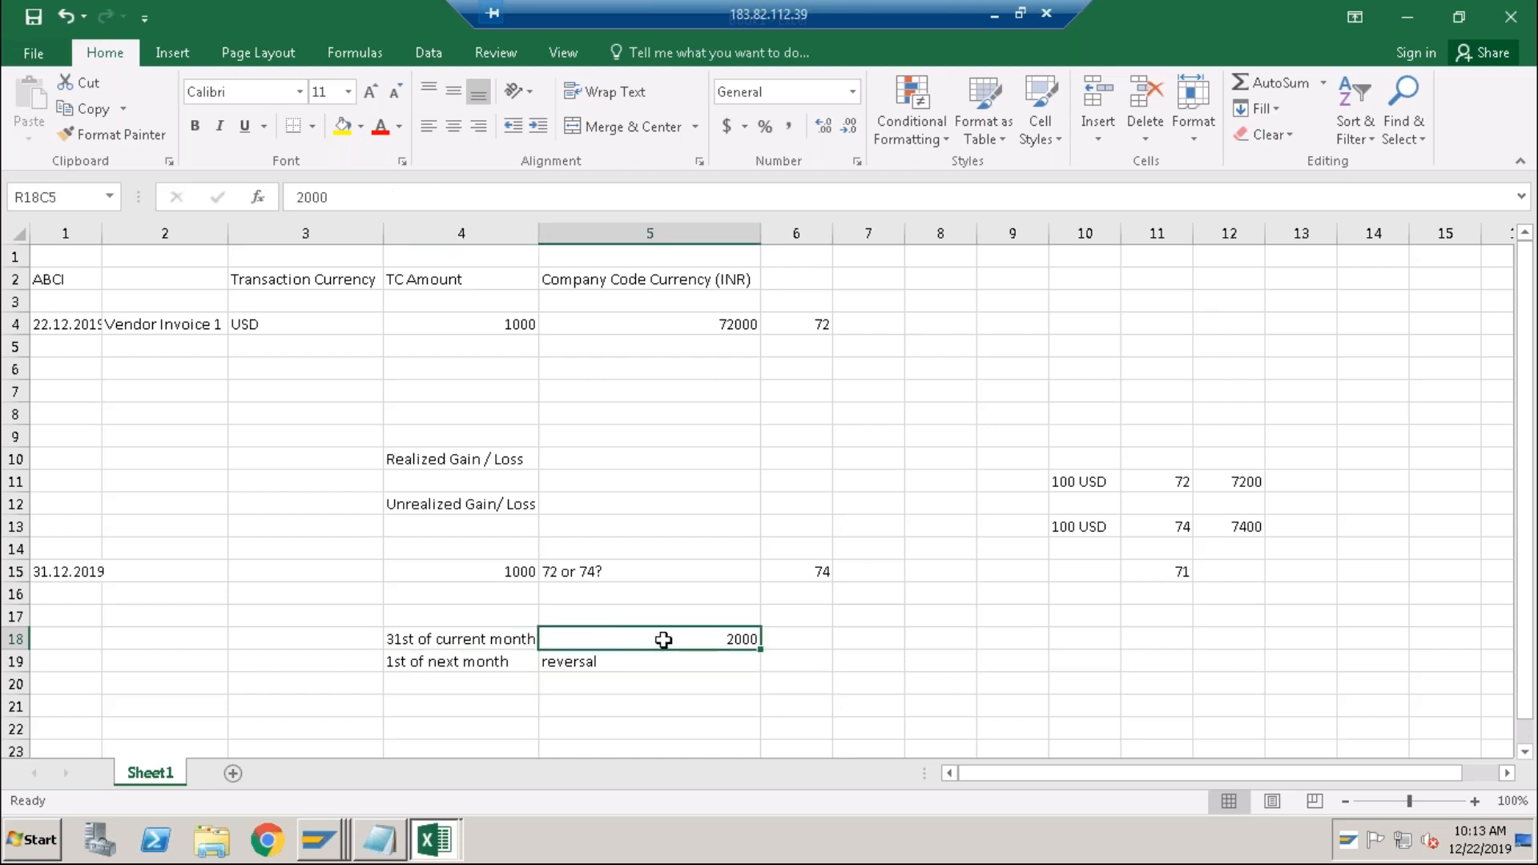
left_click(511, 664)
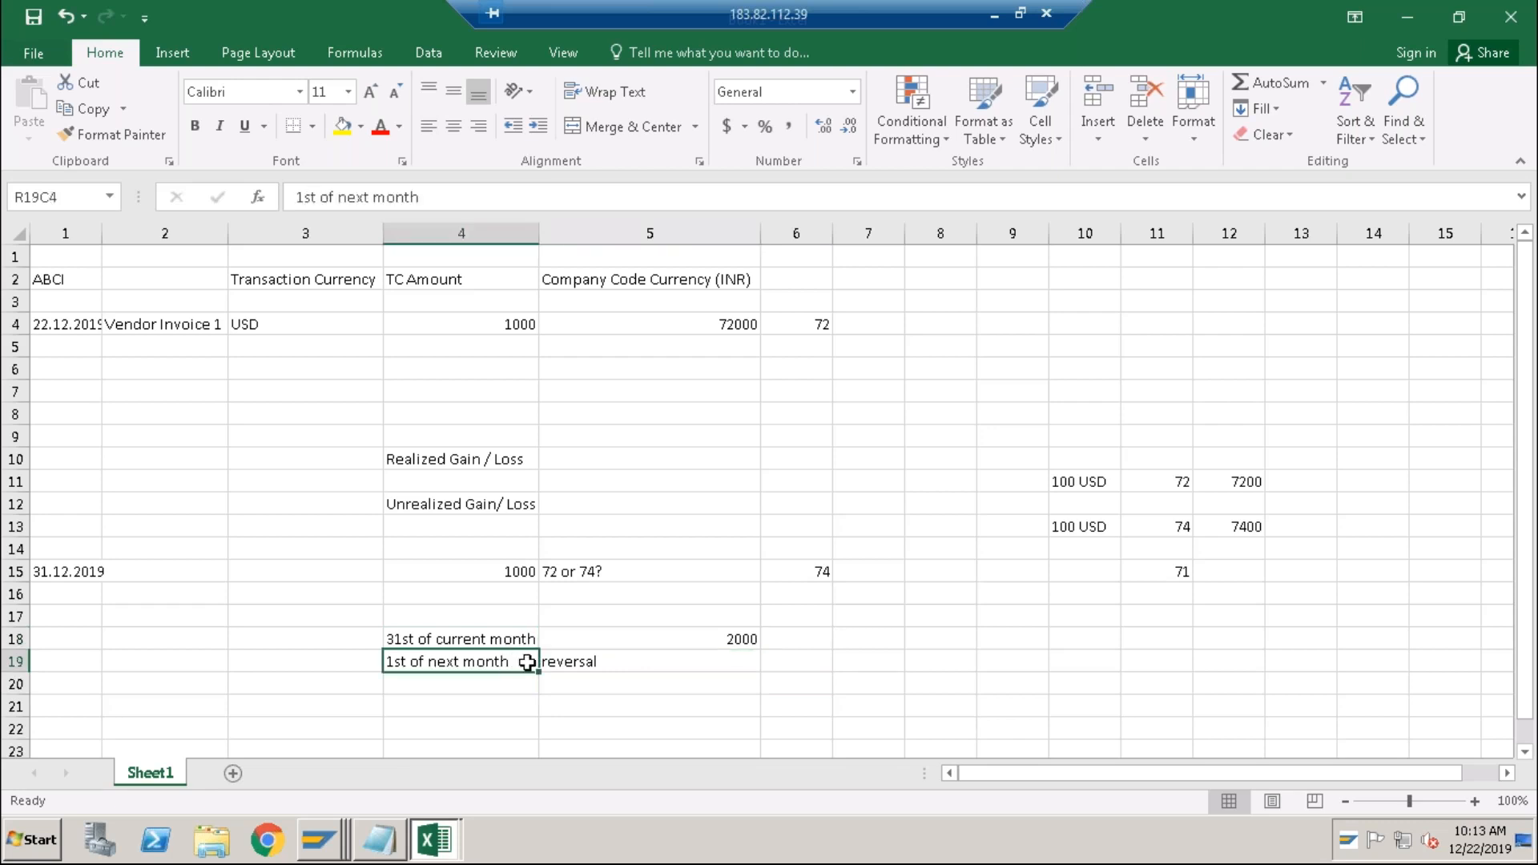
key("Tab")
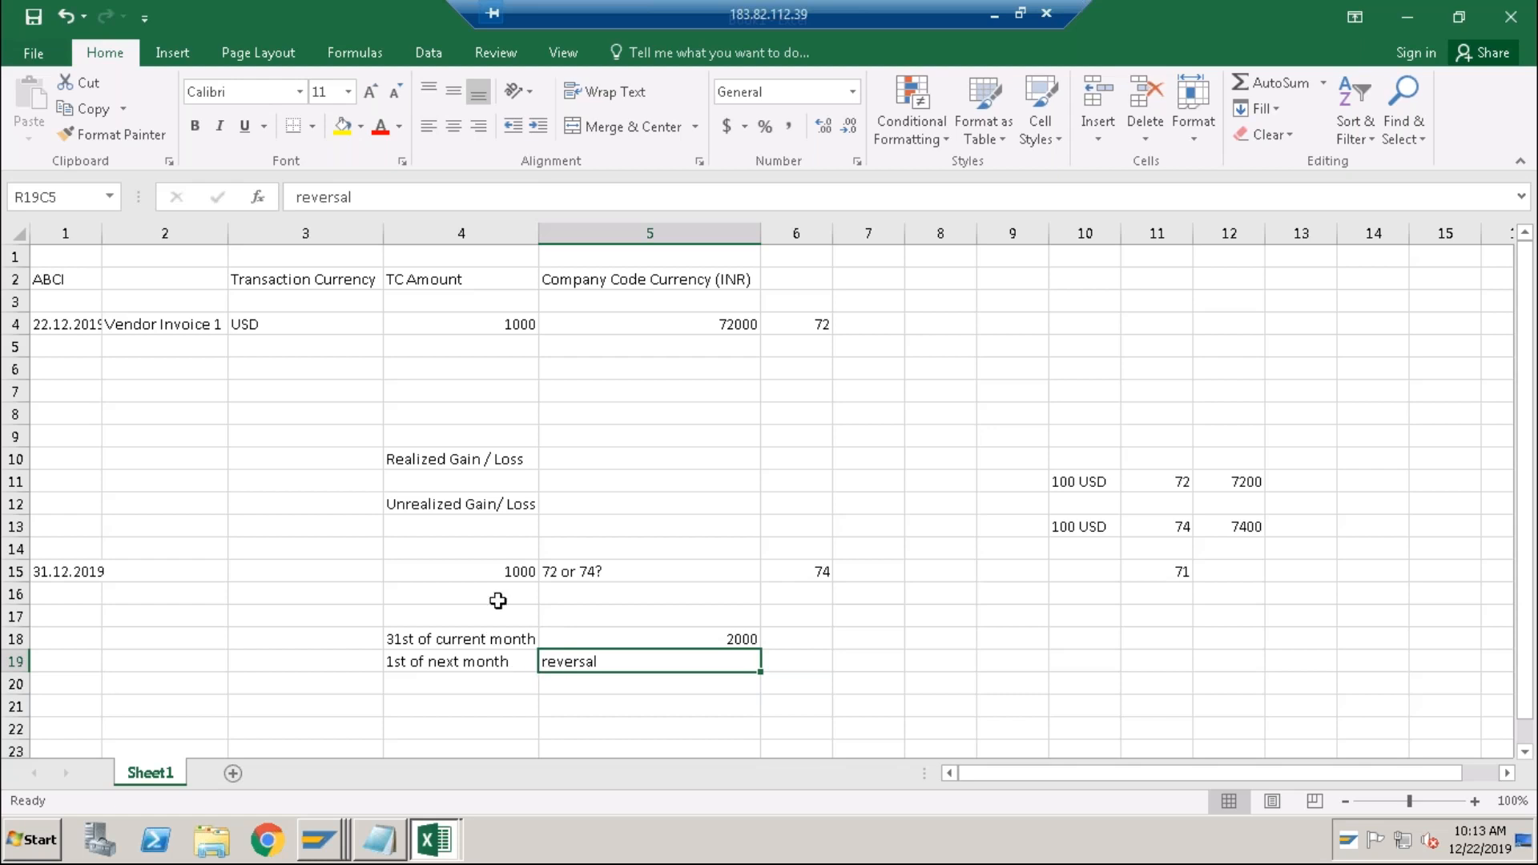
left_click(504, 570)
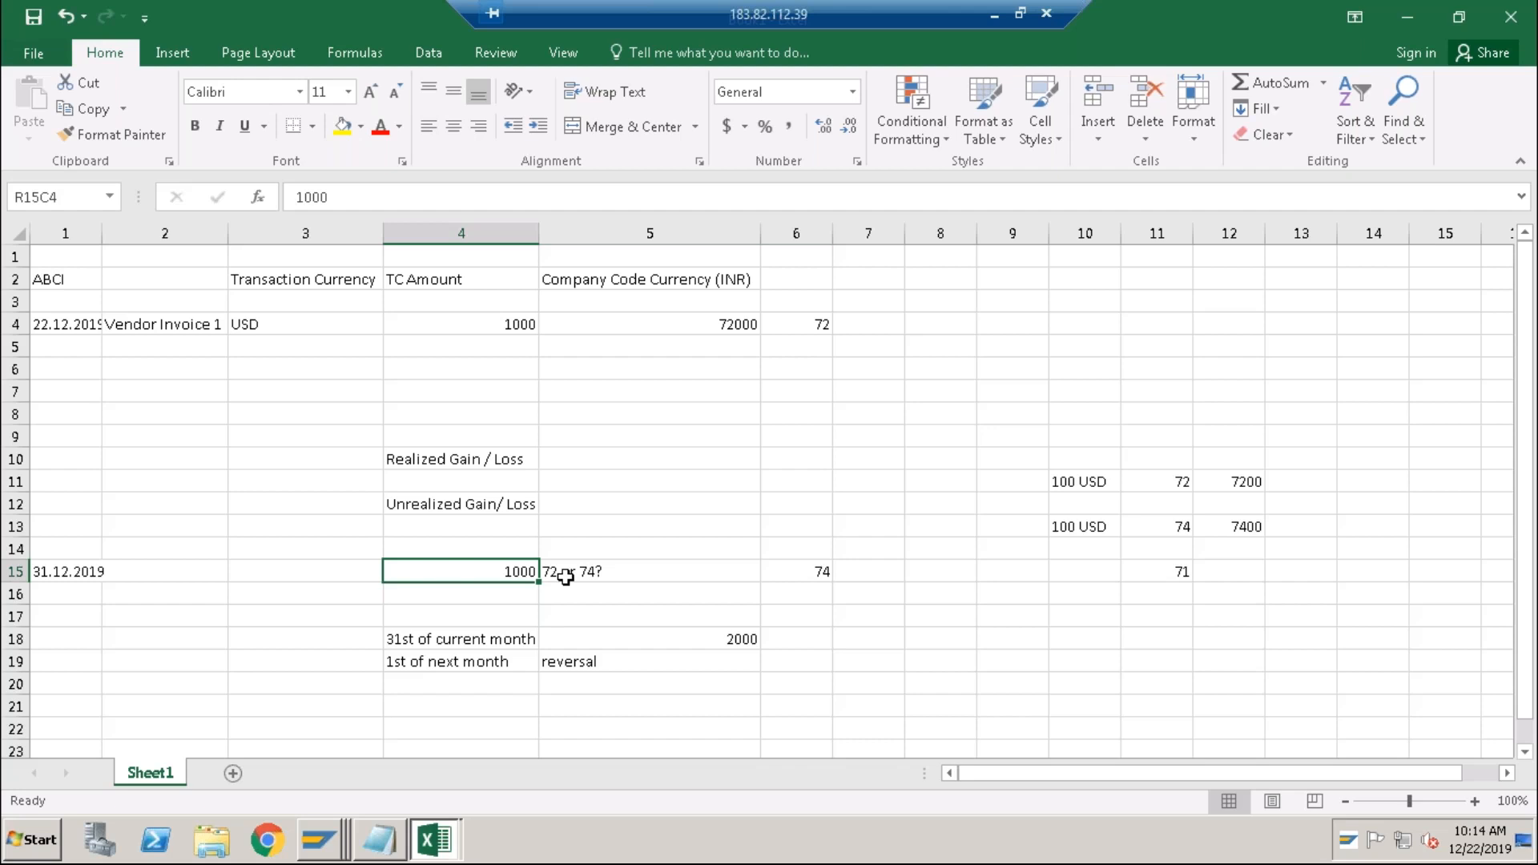
left_click(572, 665)
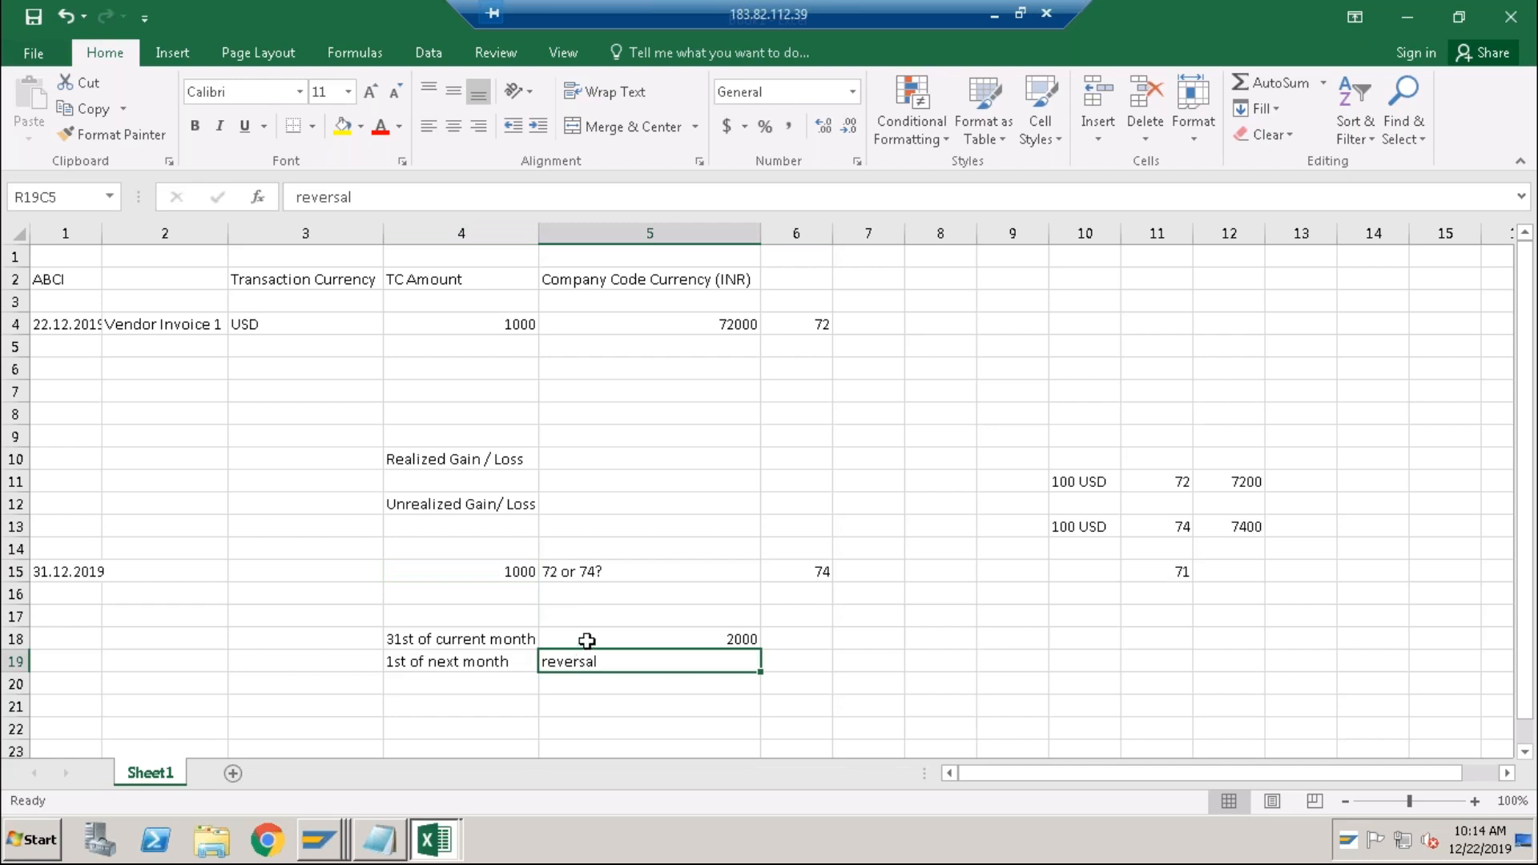
left_click(587, 641)
left_click(530, 641)
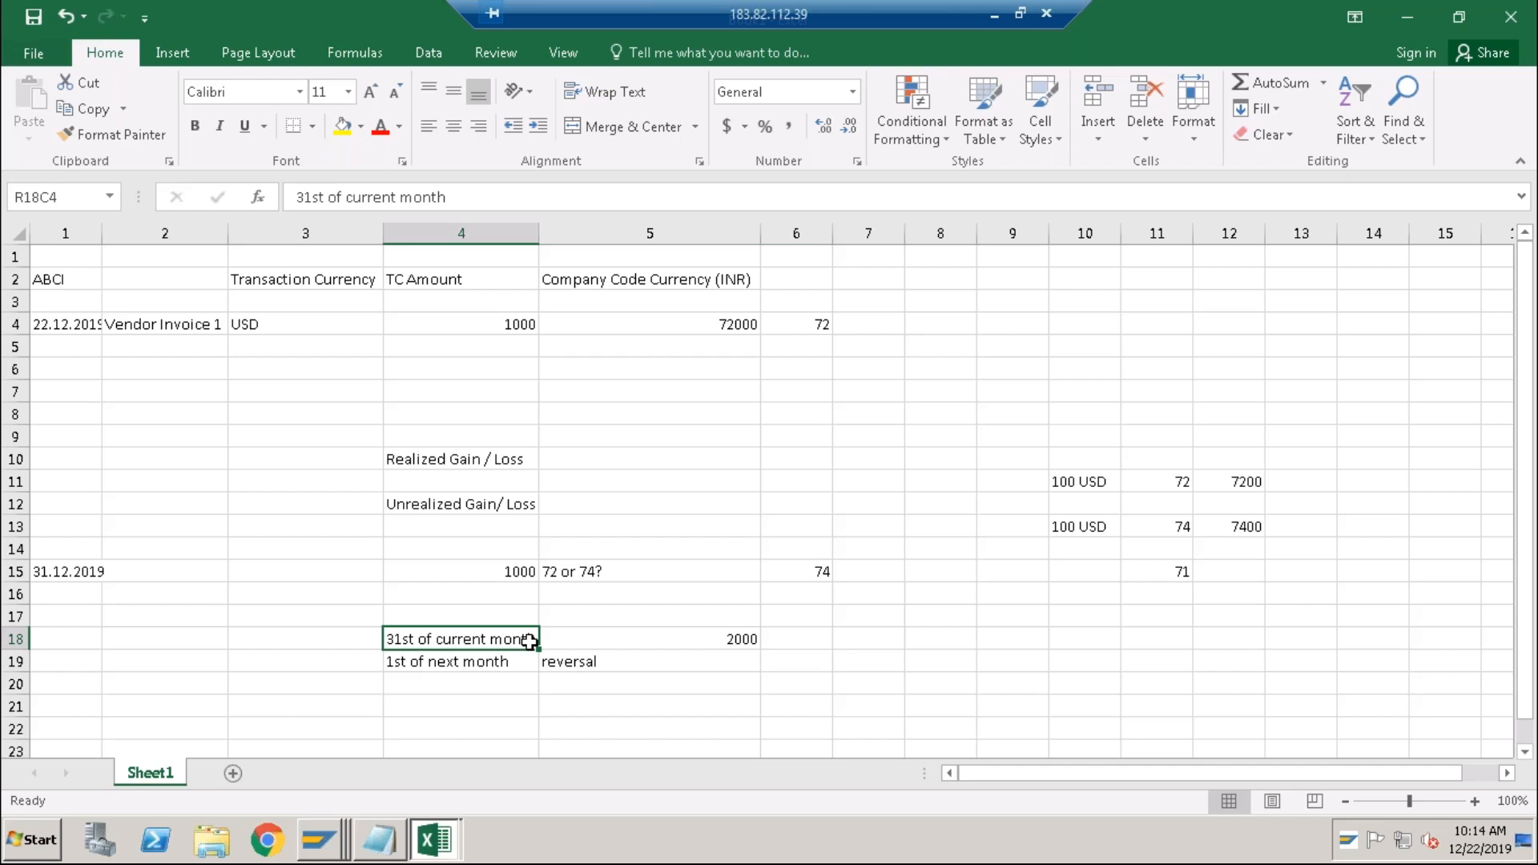
key("alt+Tab")
key("Tab")
key("Tab")
key("Tab")
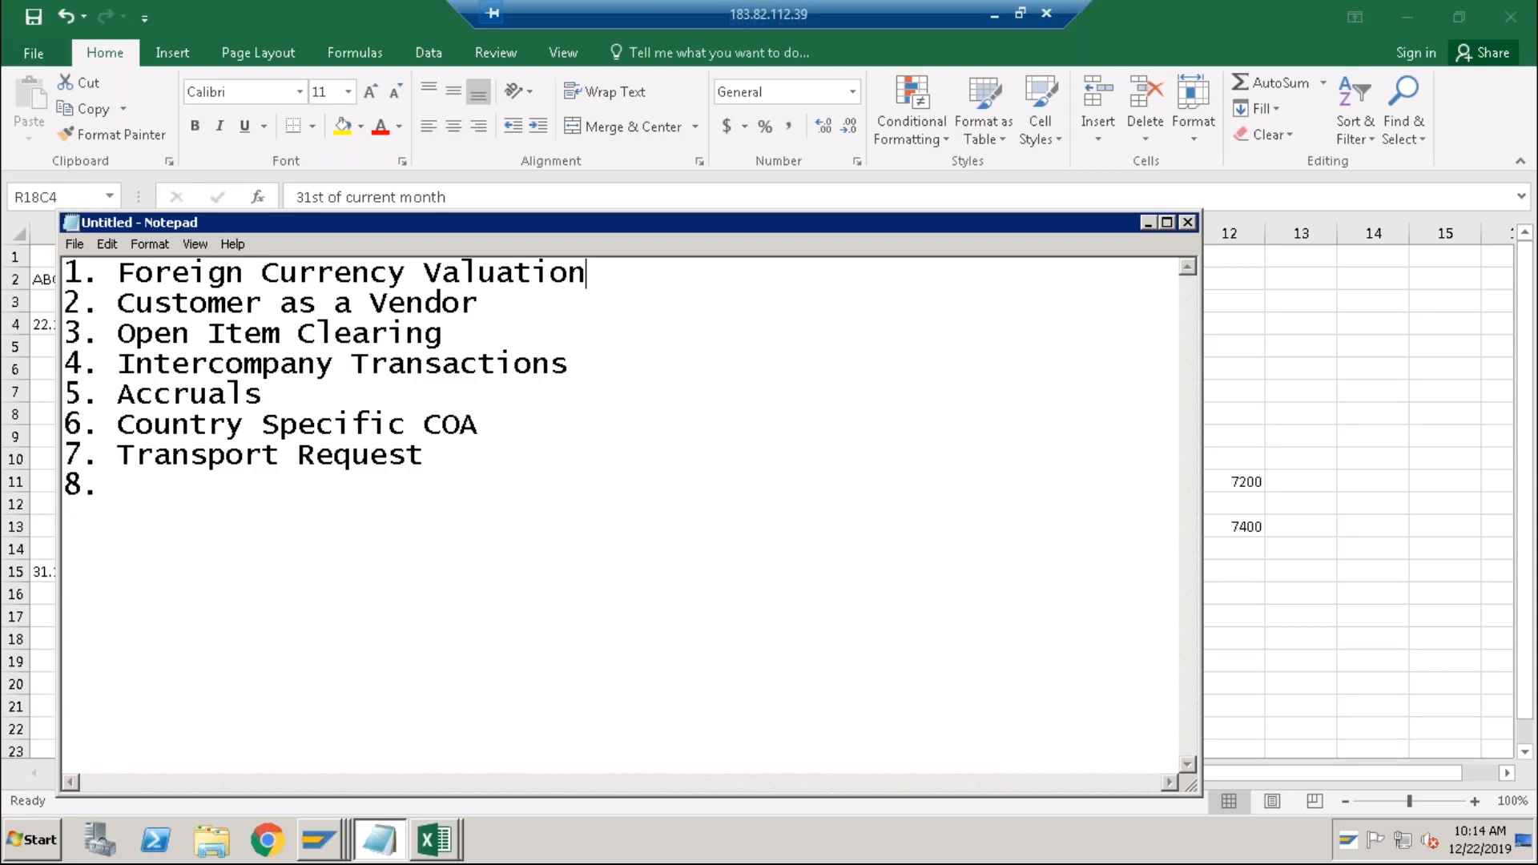
Mark the Customer as a Vendor topic and list the open SAP windows from the taskbar.
left_click(497, 296)
key("alt+Tab")
right_click(332, 830)
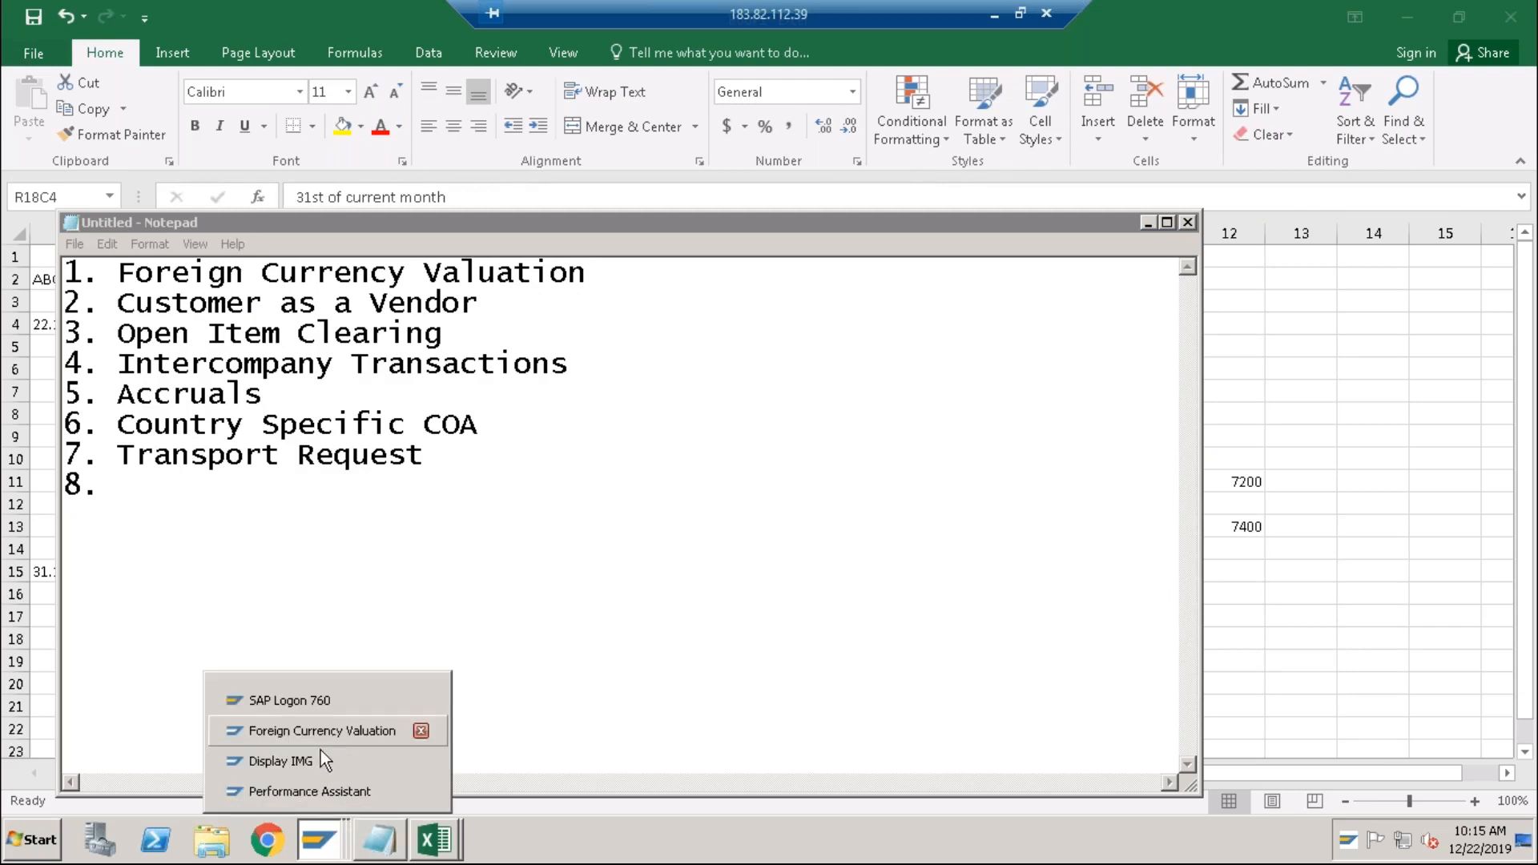
Close the Performance Assistant and open the exchange-rate table with /nOB08.
left_click(295, 796)
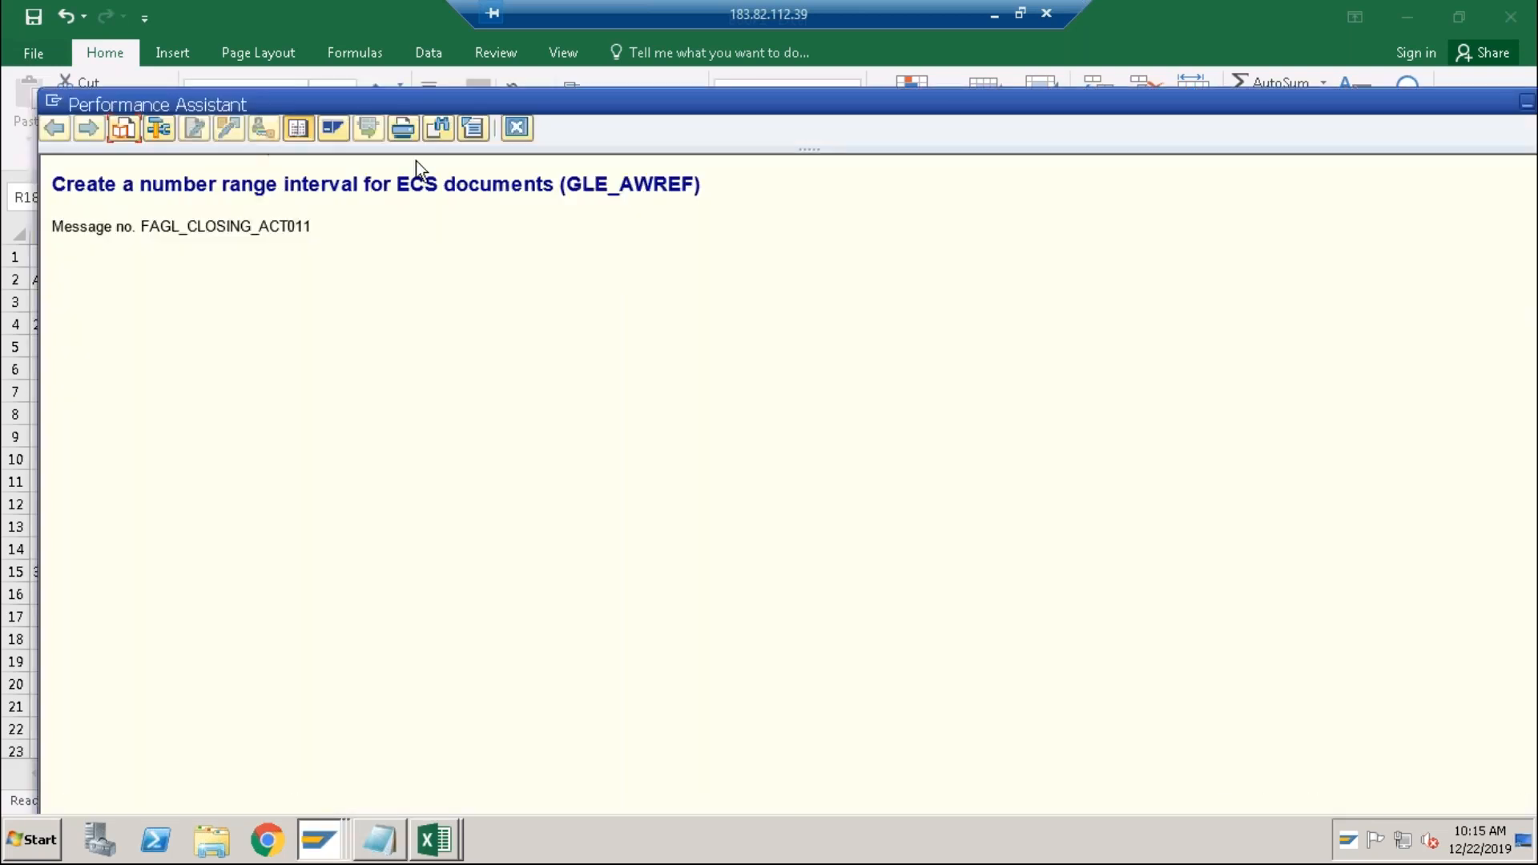
left_click(529, 128)
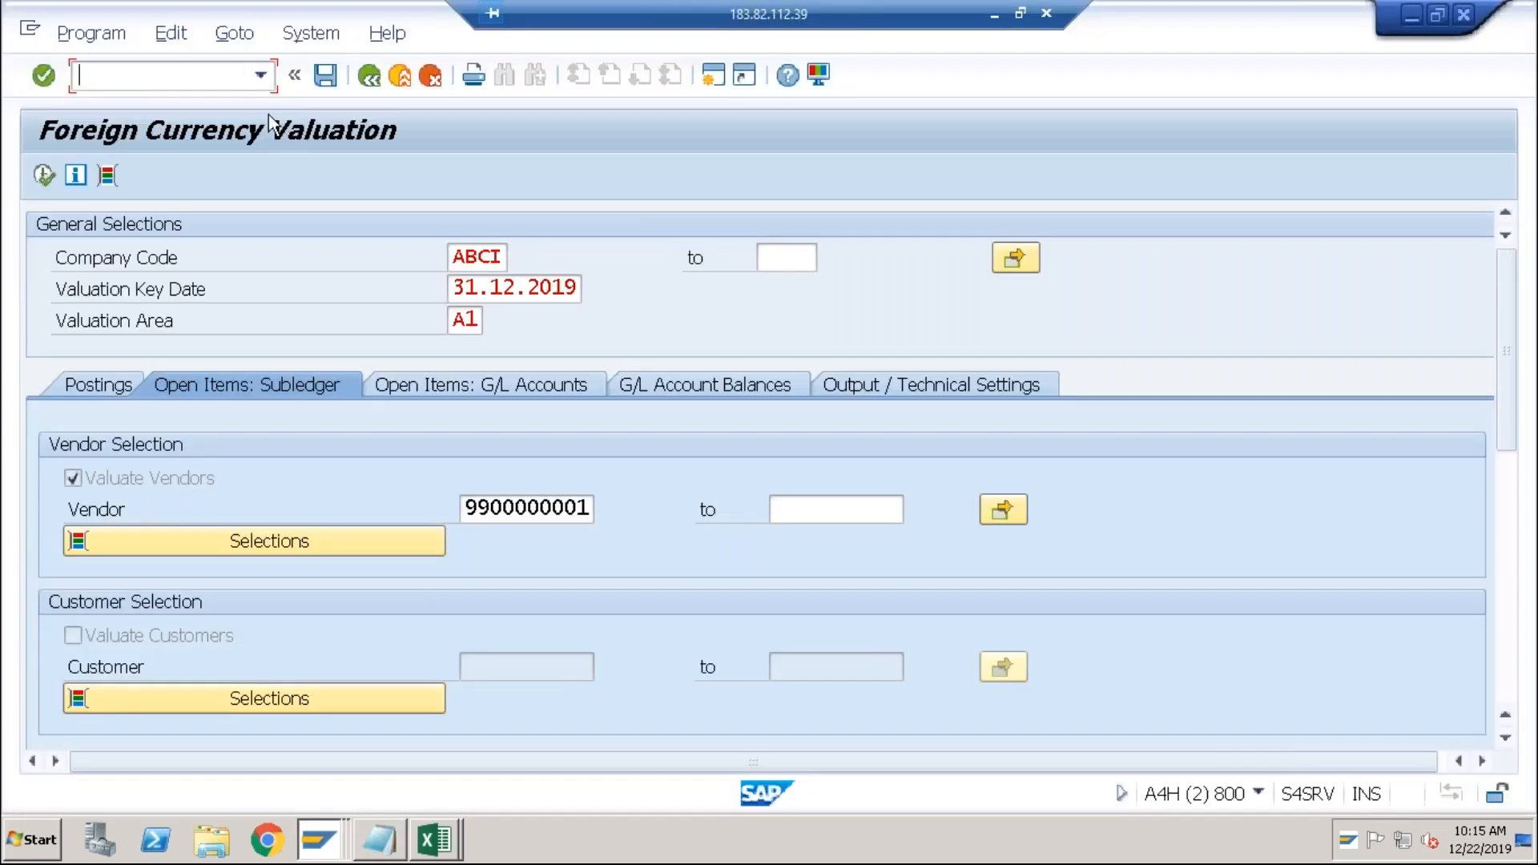
type("/nob08")
key("Return")
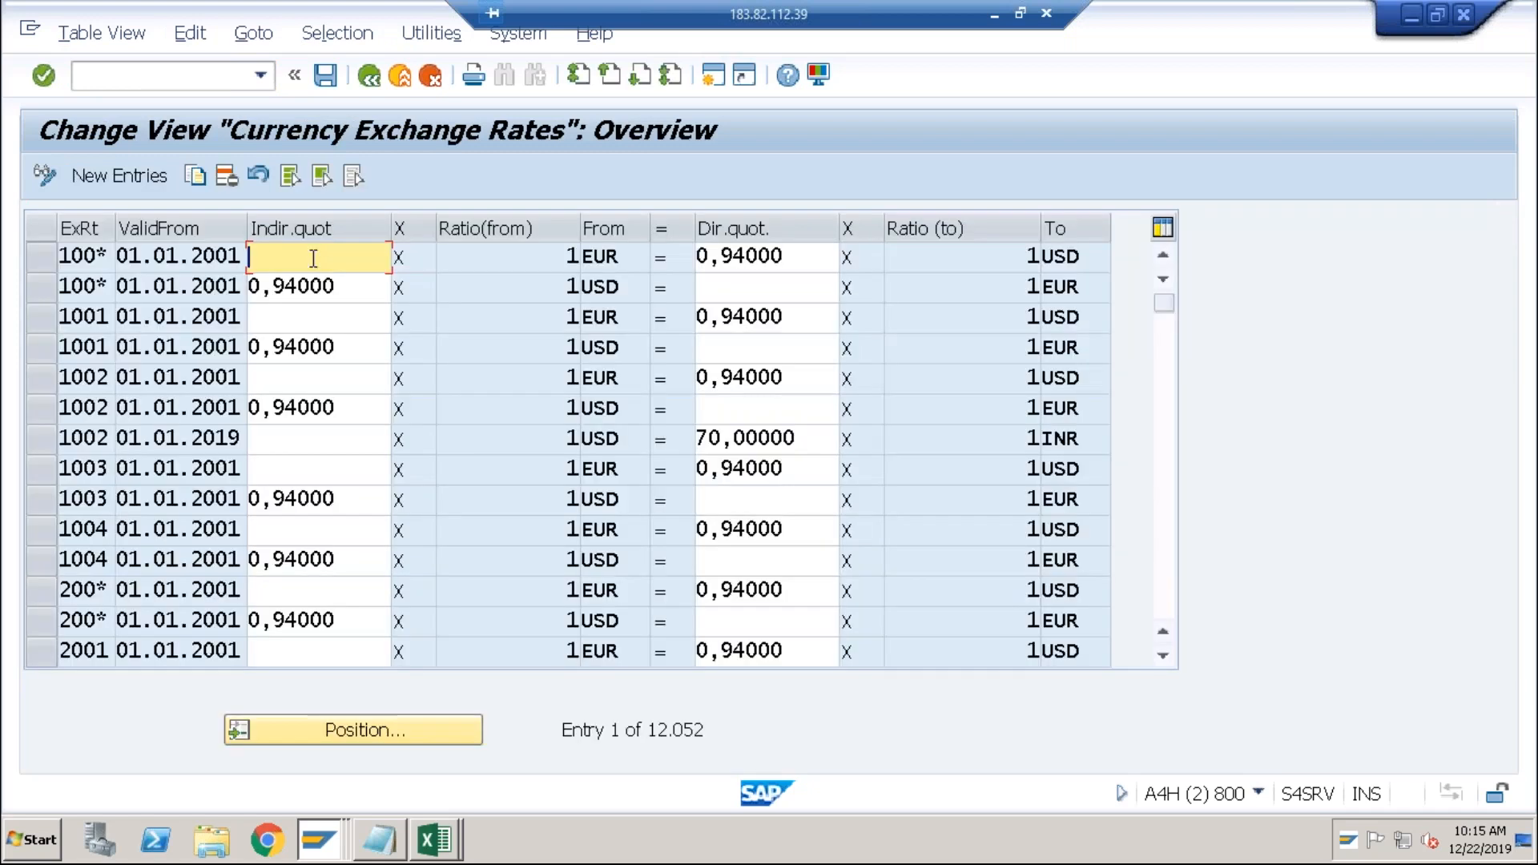
Review the existing 0,94000 quotations and start a new exchange-rate entry.
left_click(783, 258)
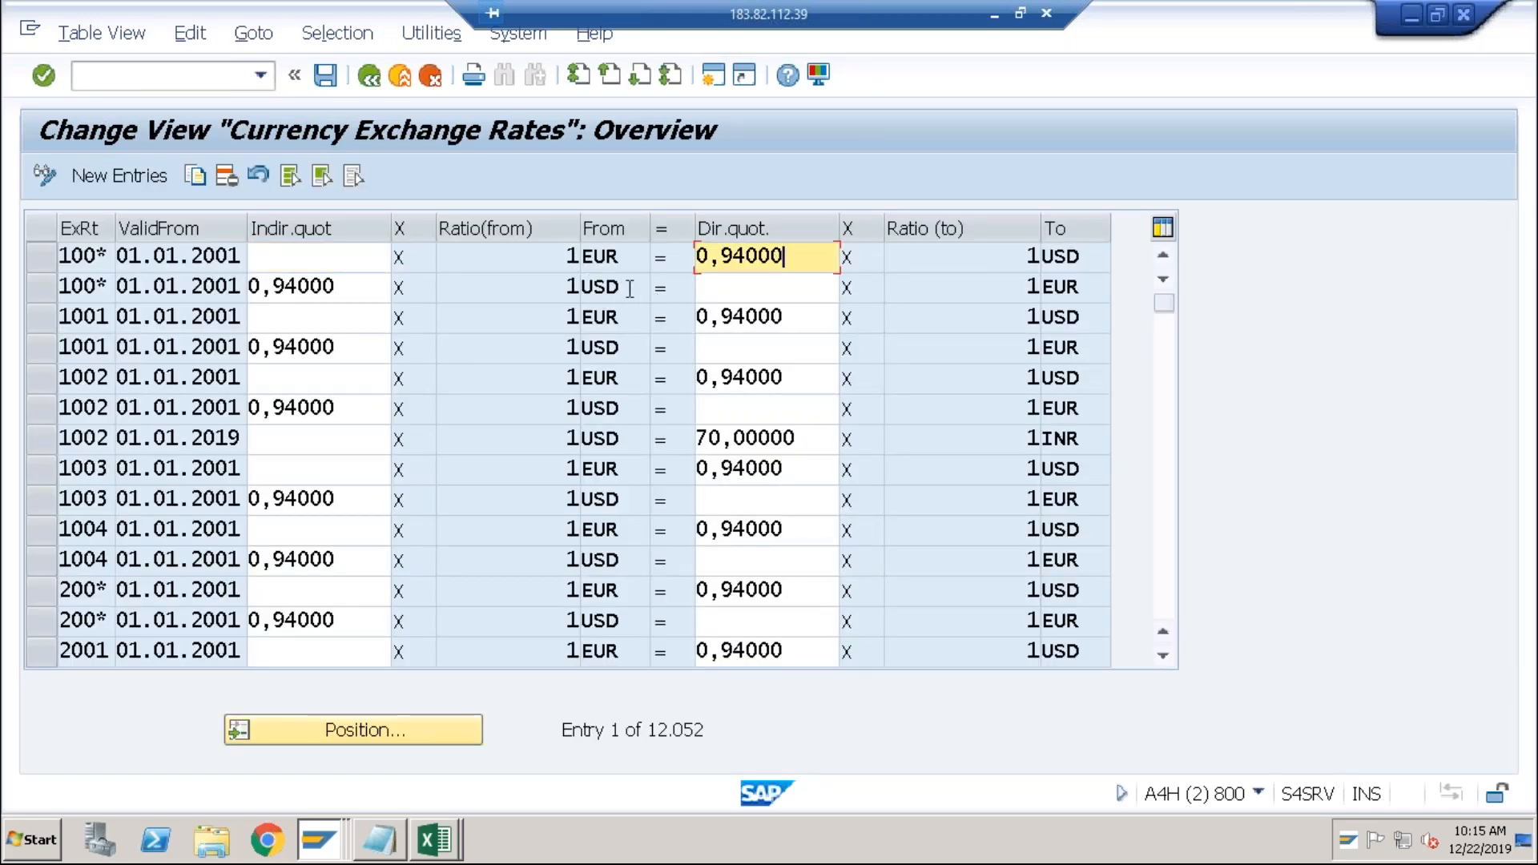
left_click(709, 288)
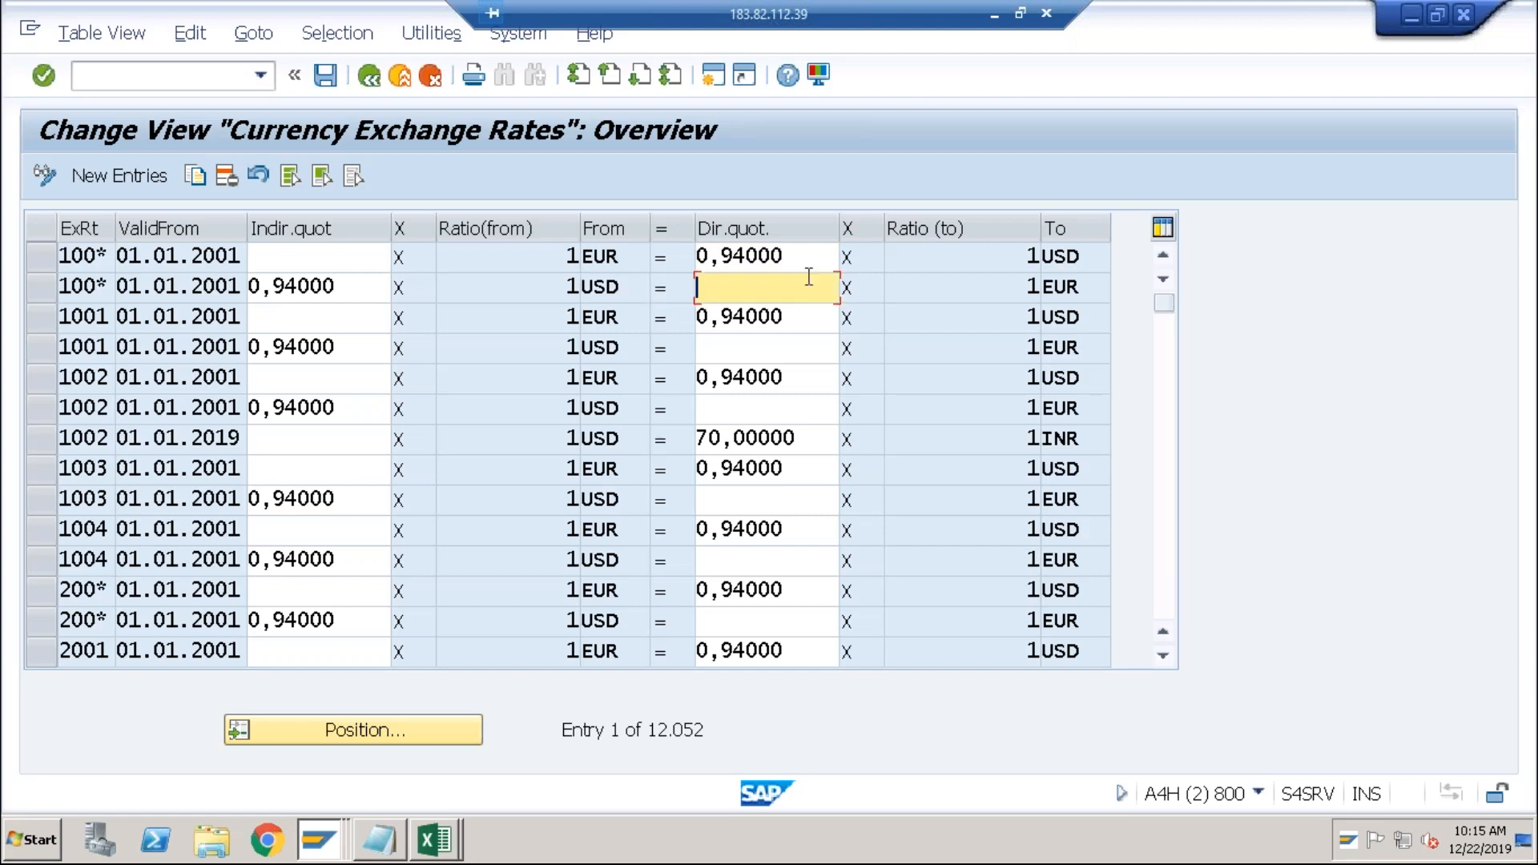
left_click(341, 288)
left_click(141, 181)
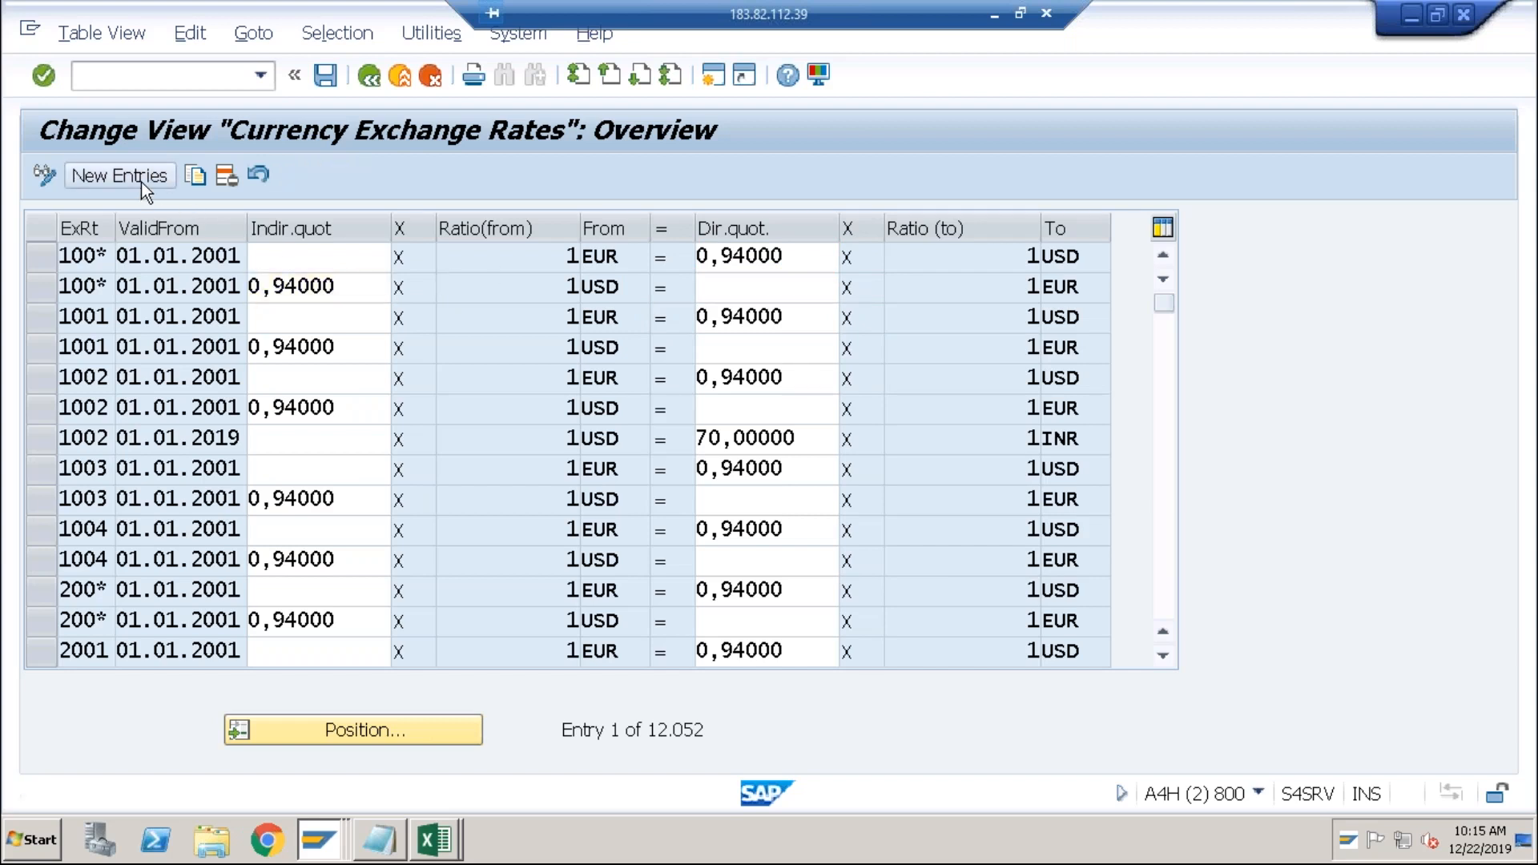
Enter exchange-rate type M valid from 01012020 in the new row.
type("M")
key("Tab")
type("01012020")
key("Tab")
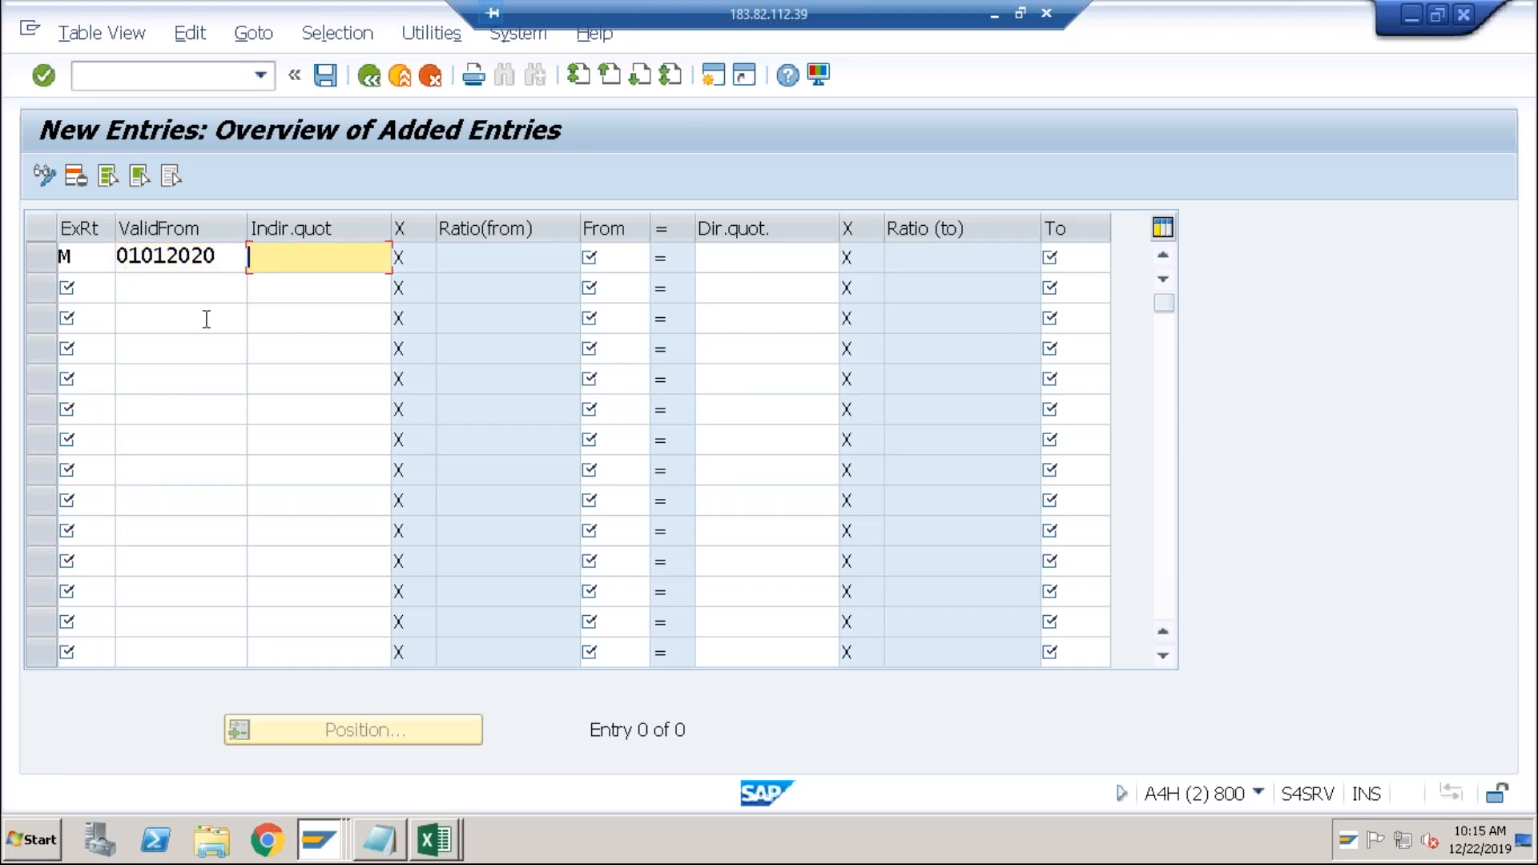
Set the new row's currencies to convert from usd to inr.
left_click(746, 263)
left_click(633, 267)
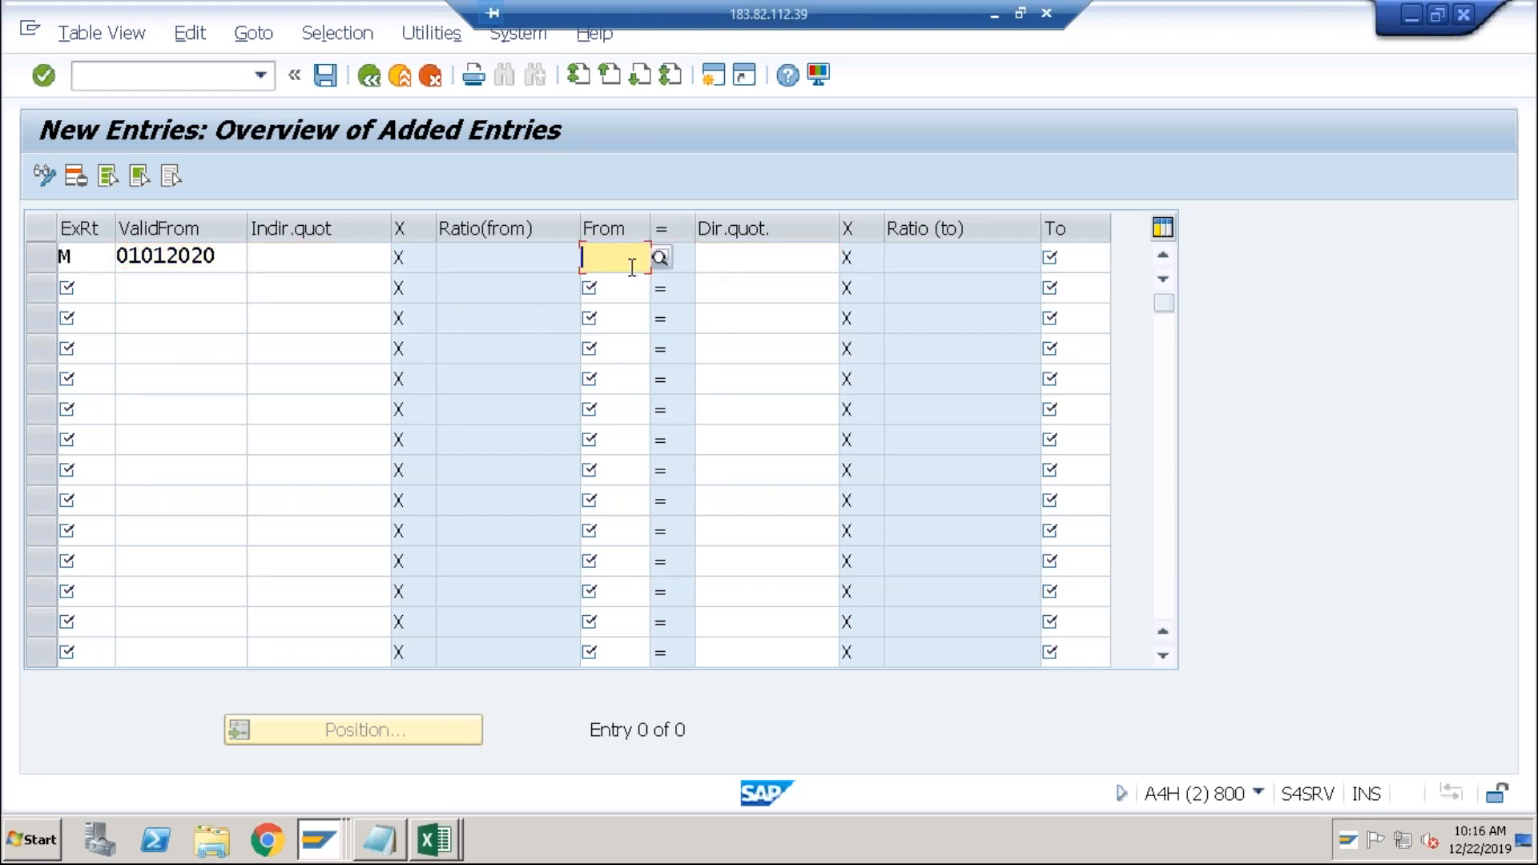
type("usd")
key("Tab")
key("Tab")
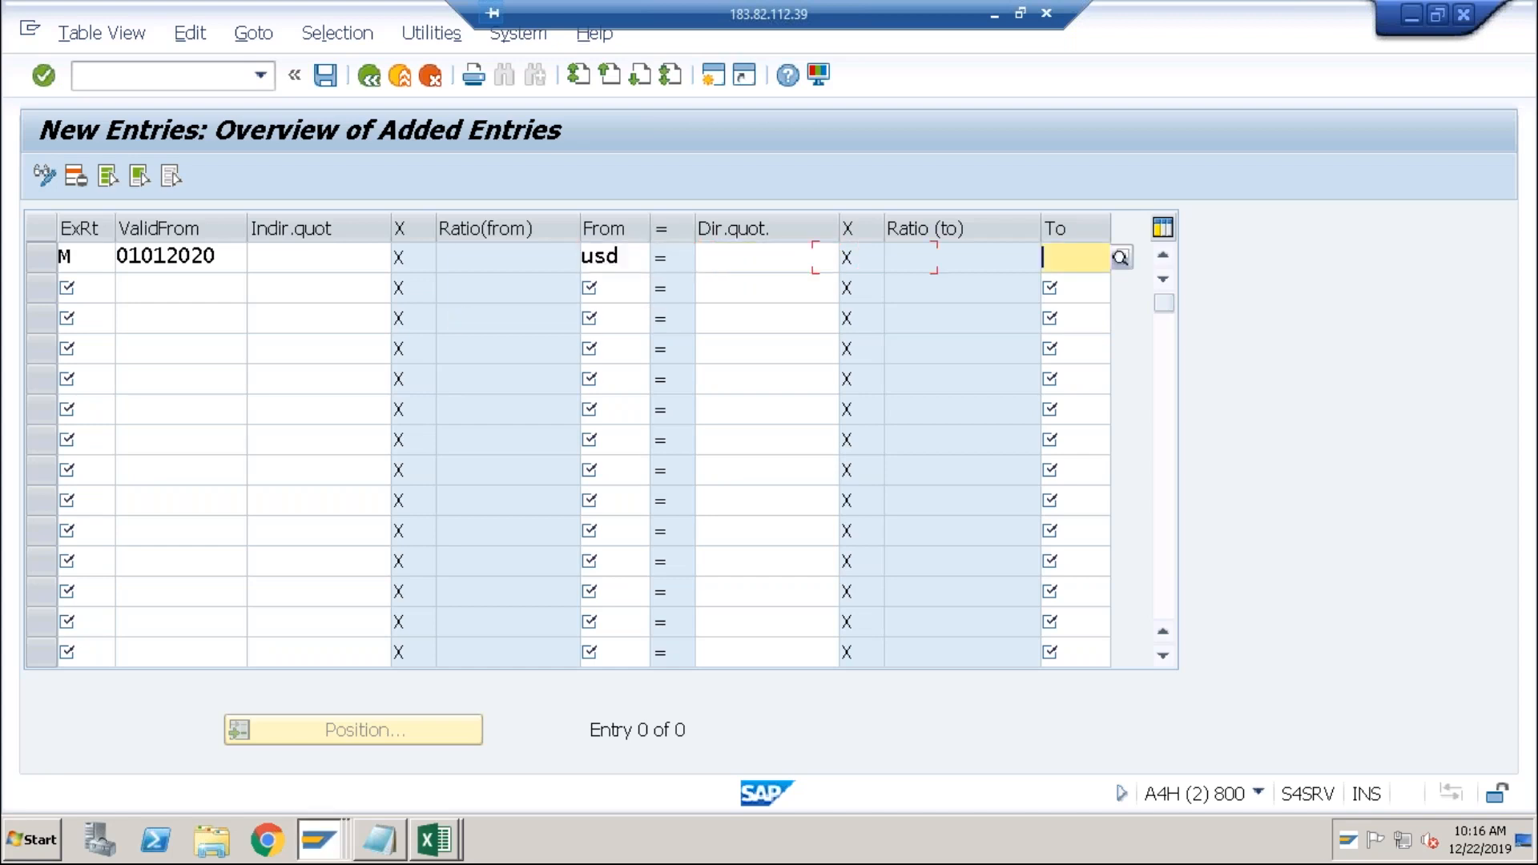
key("Tab")
key("shift+Tab")
type("inr")
left_click(735, 257)
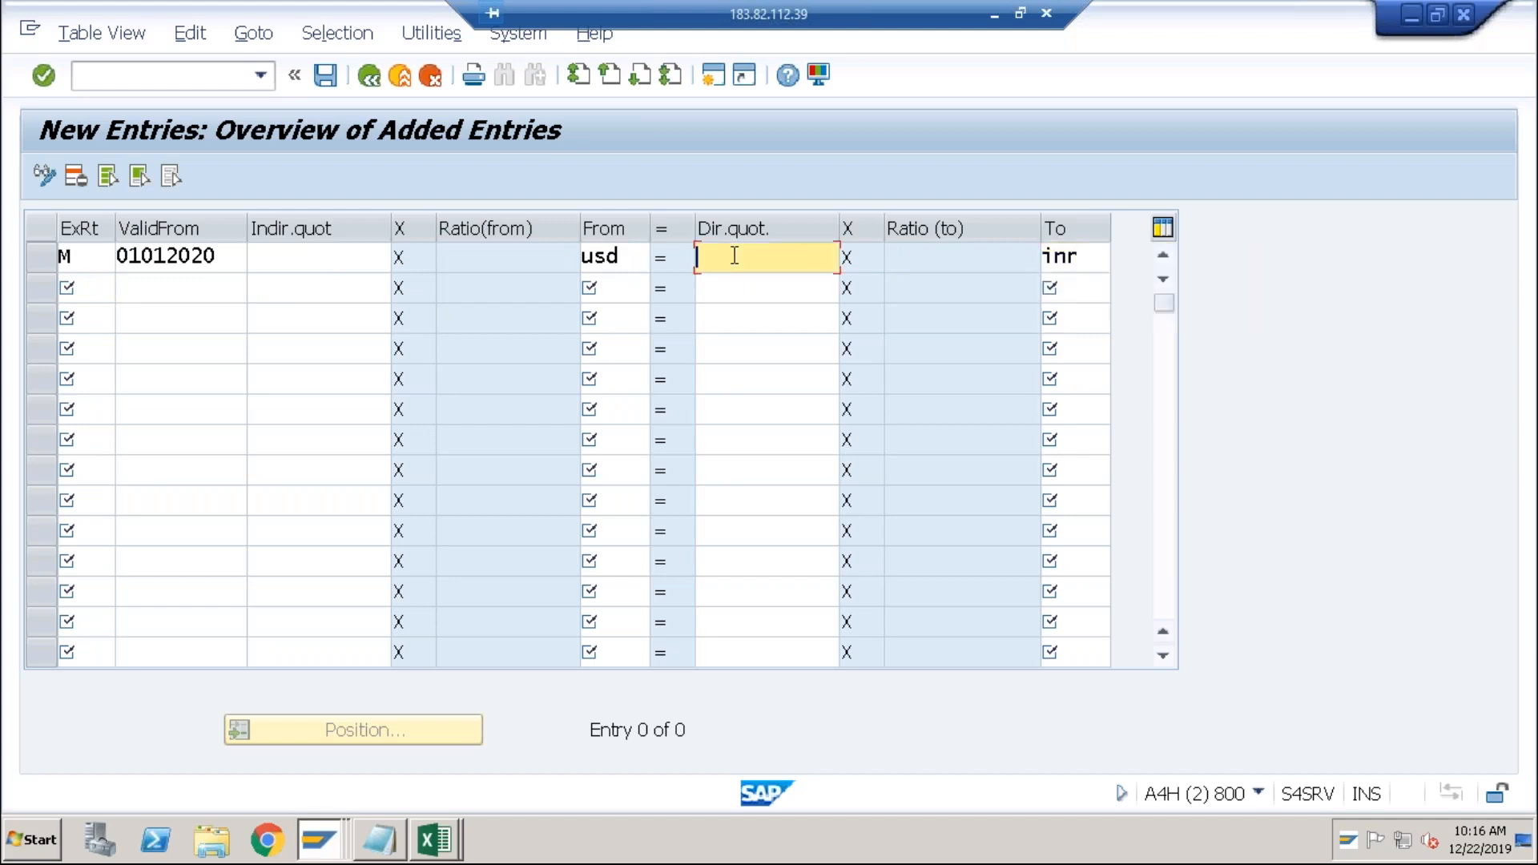
left_click(38, 833)
Launch Calculator with 'cal' and compute 1 ÷ 72 = 0.0138888888888889.
type("calc")
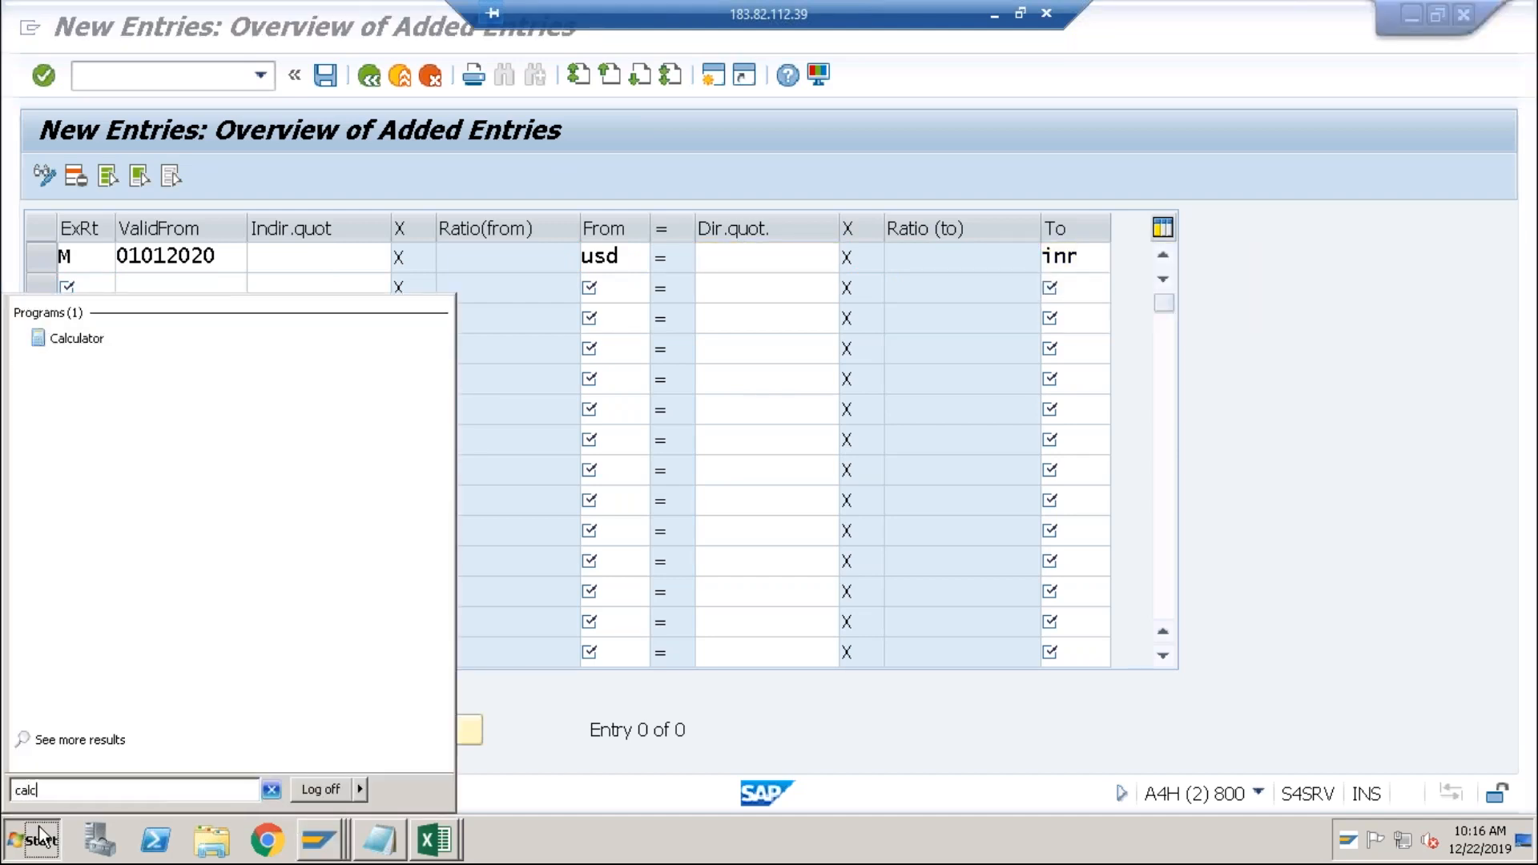
key("Return")
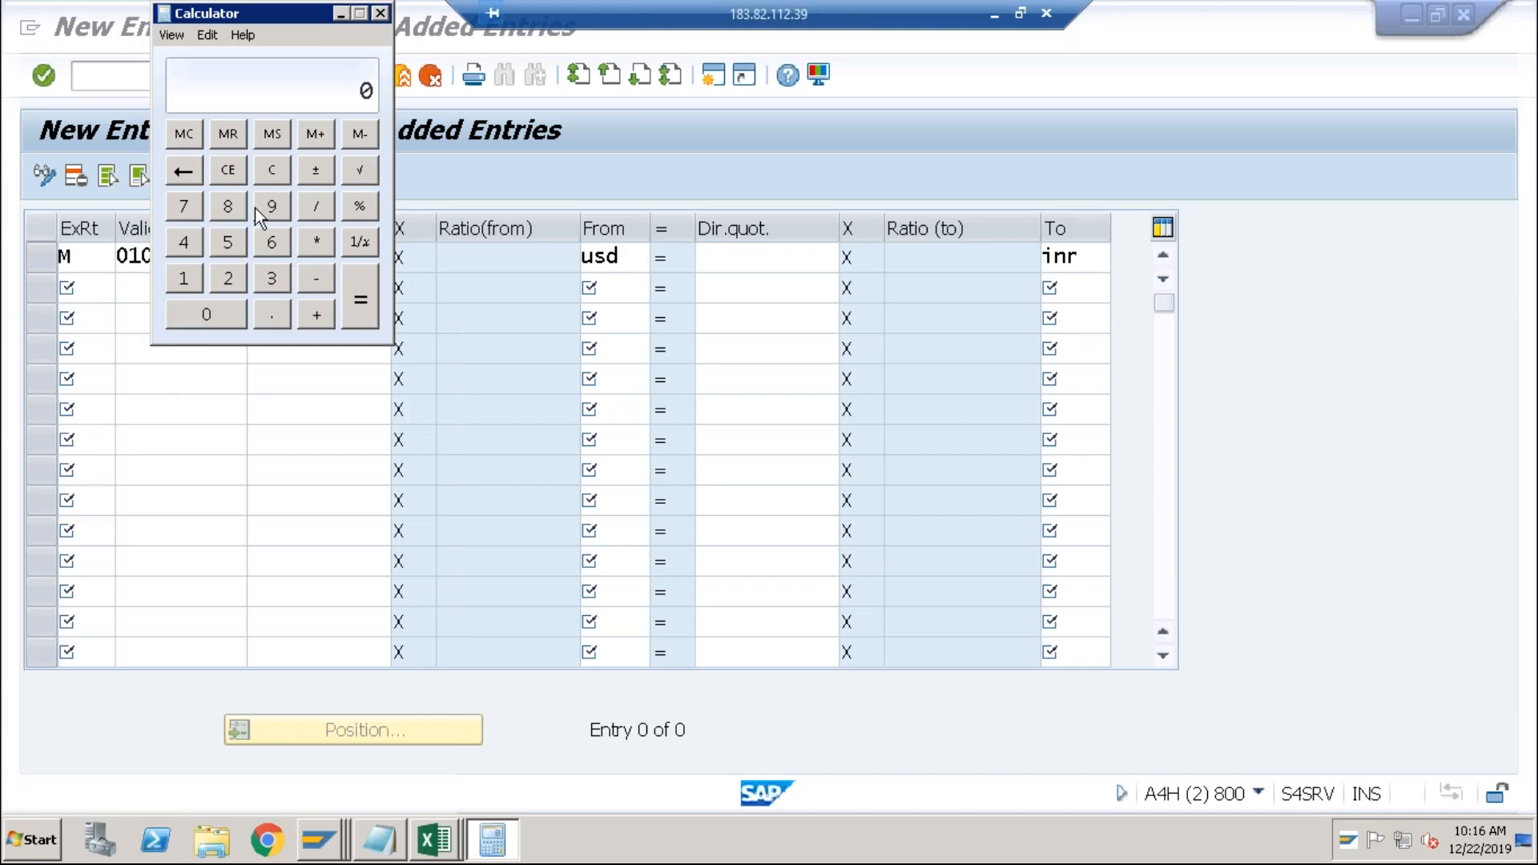
left_click(187, 278)
left_click(190, 216)
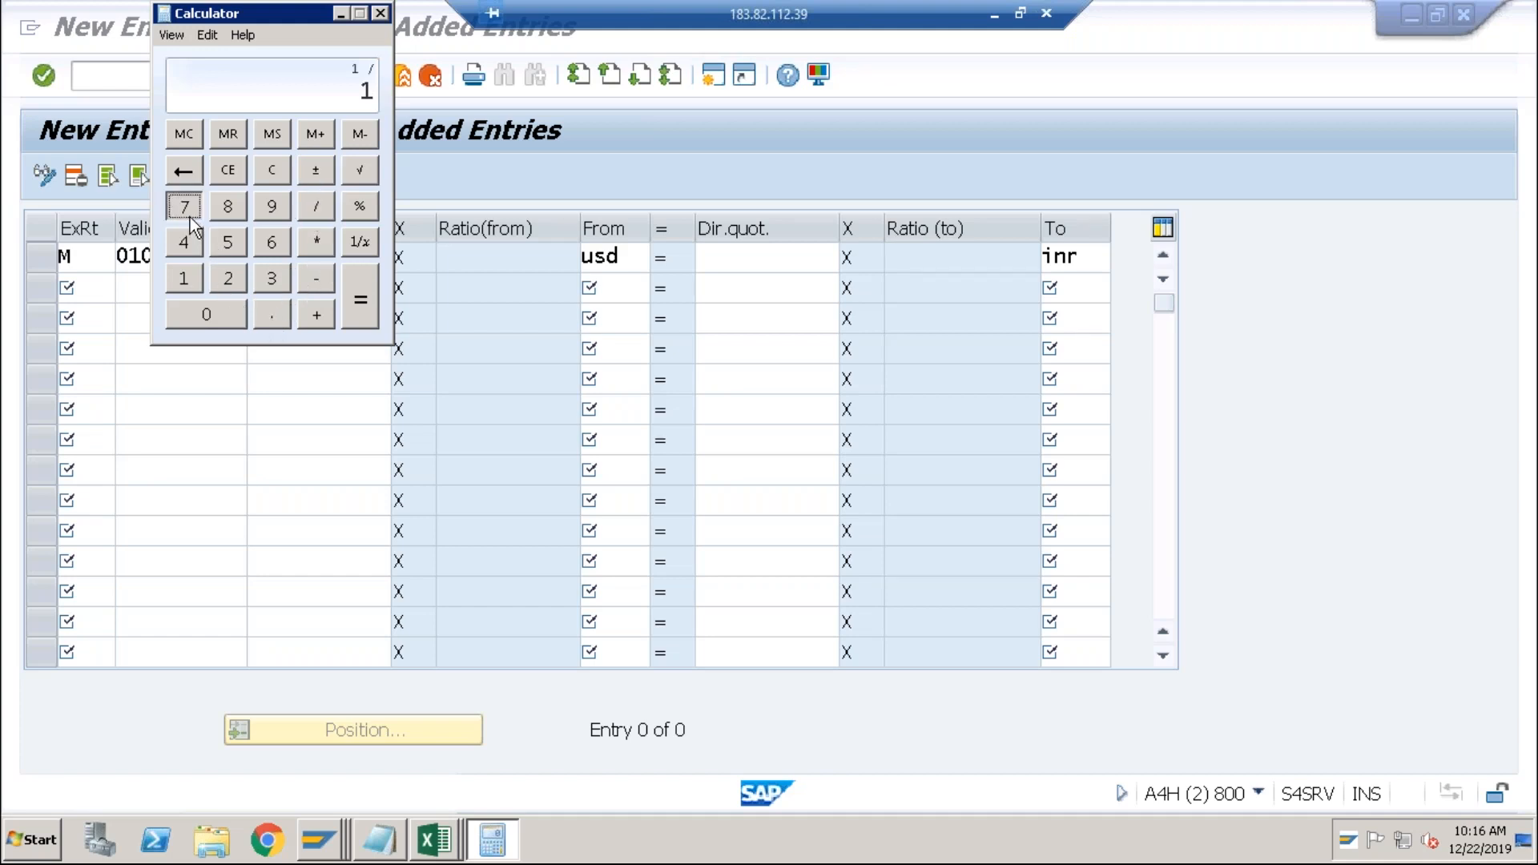
left_click(231, 282)
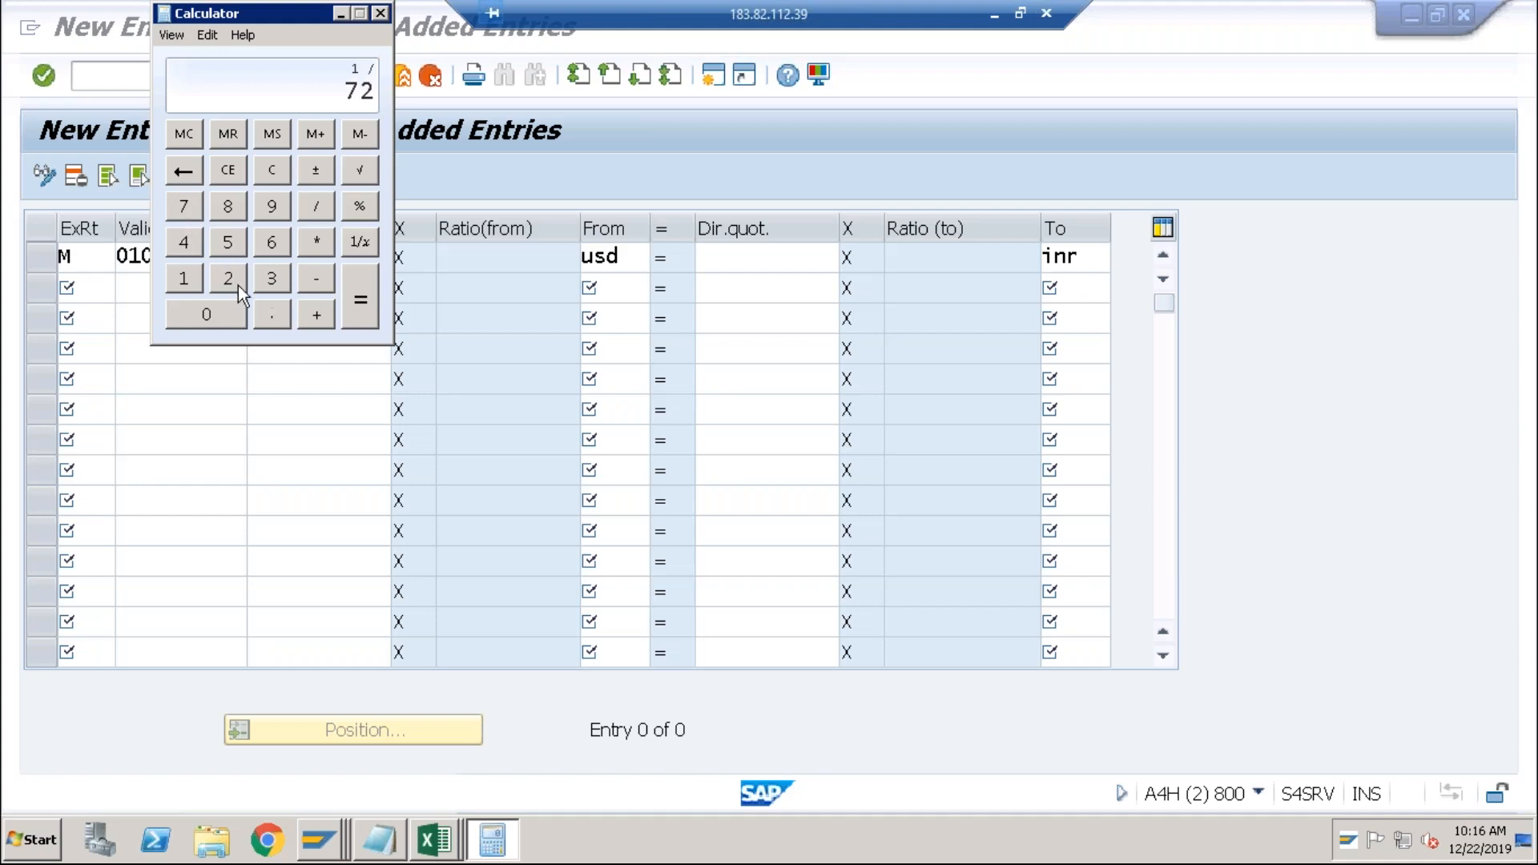
left_click(356, 308)
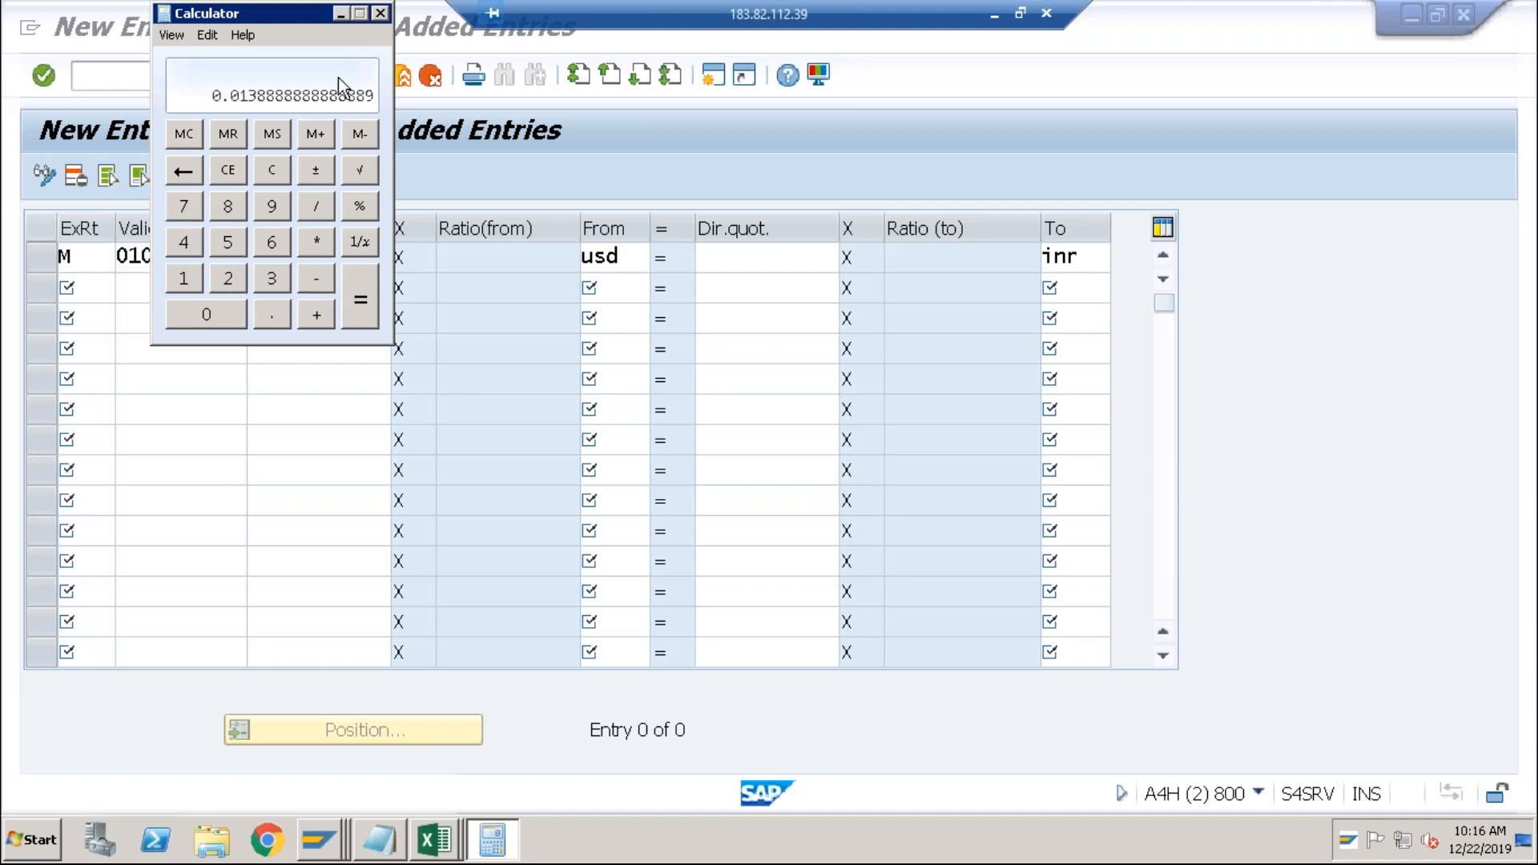
left_click(340, 13)
Enter 0.013 as the indirect quotation of the new usd-to-inr row.
left_click(283, 259)
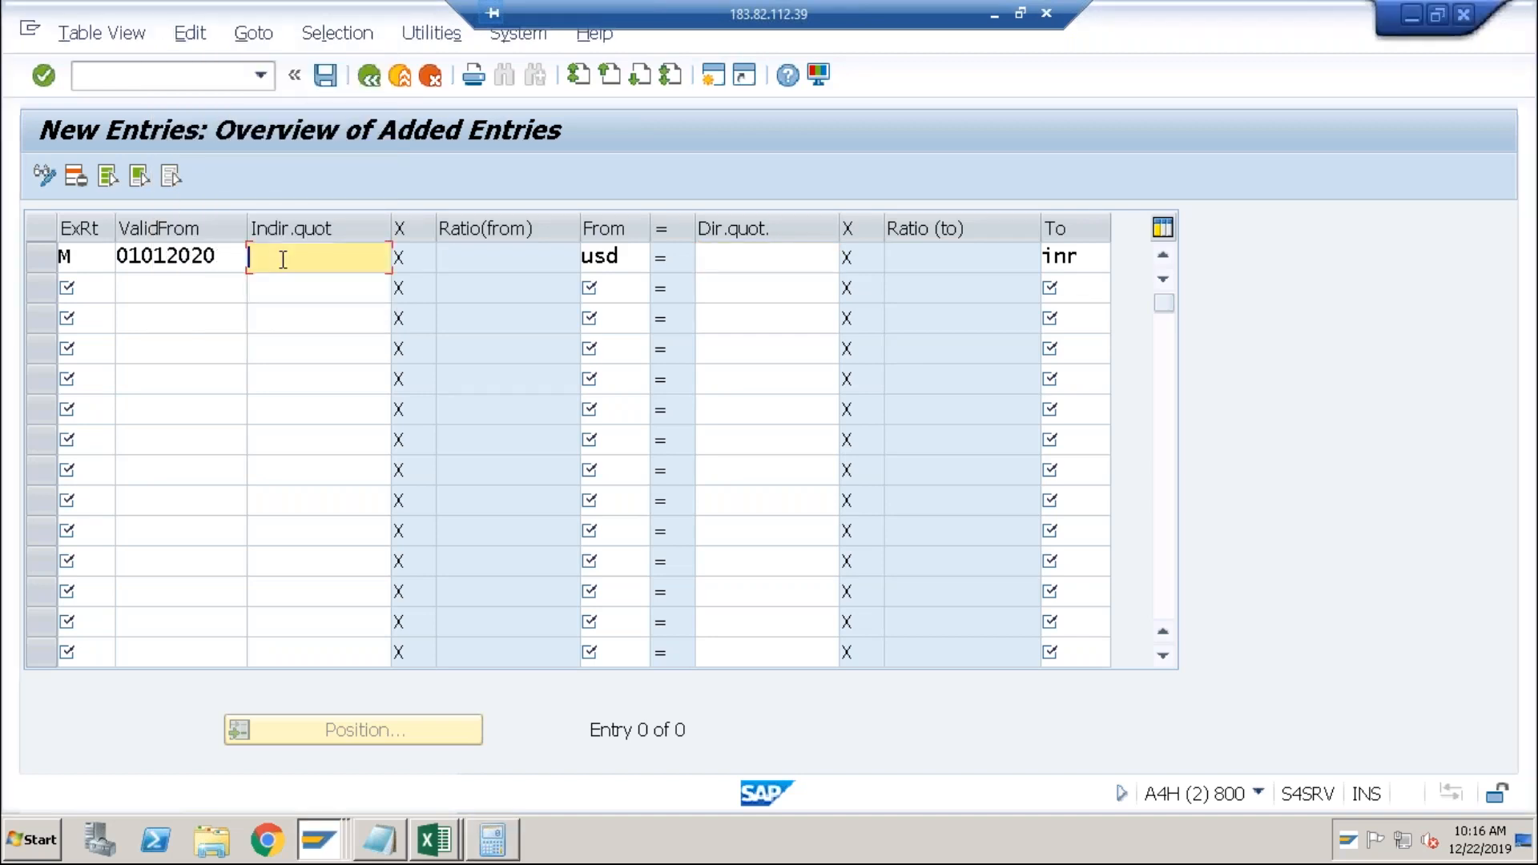
type("0.013")
left_click(622, 260)
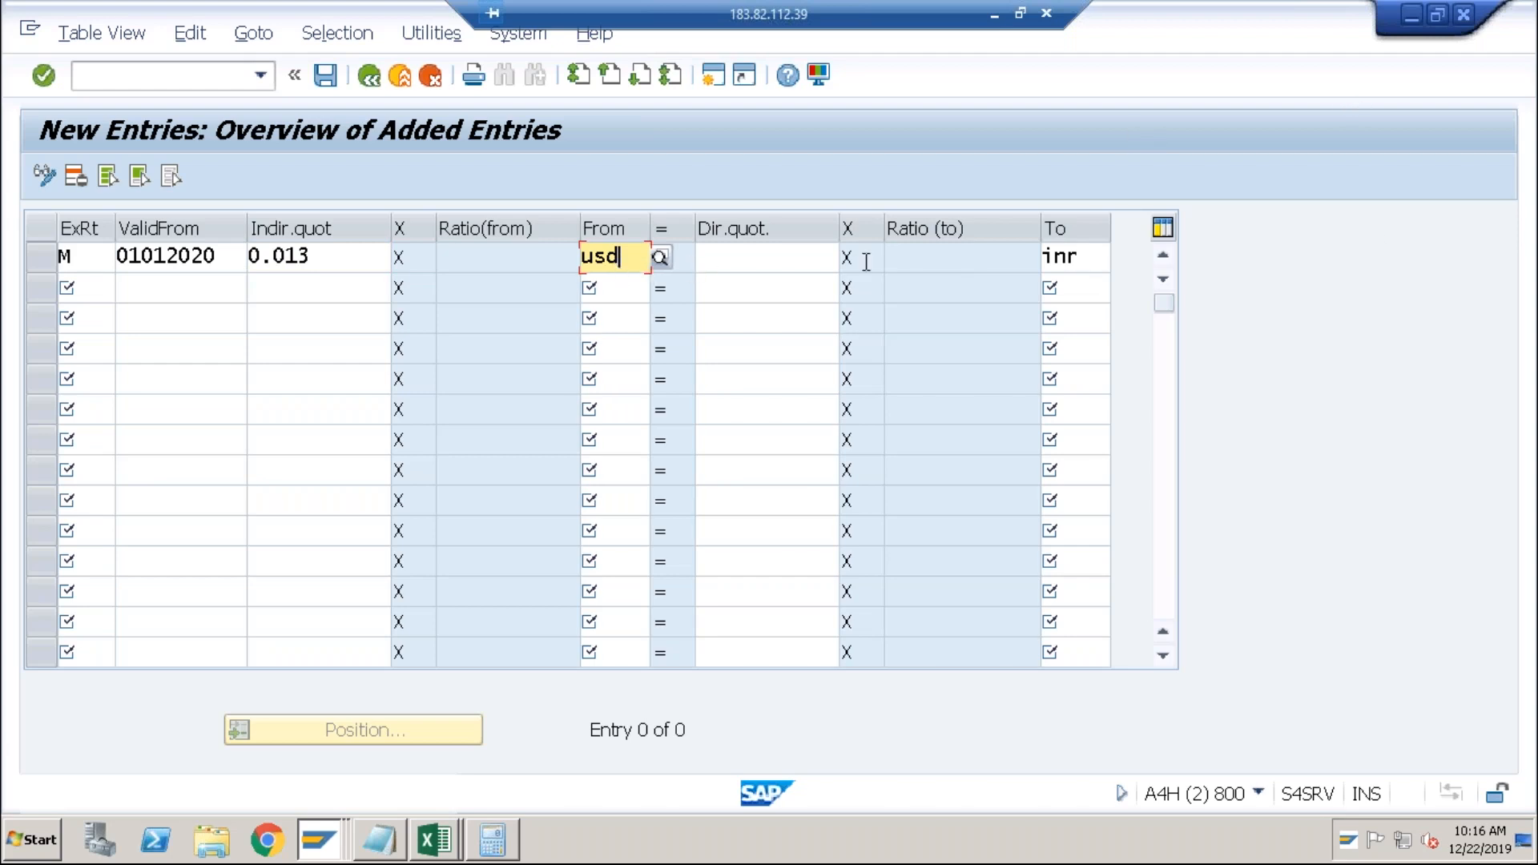
left_click(747, 256)
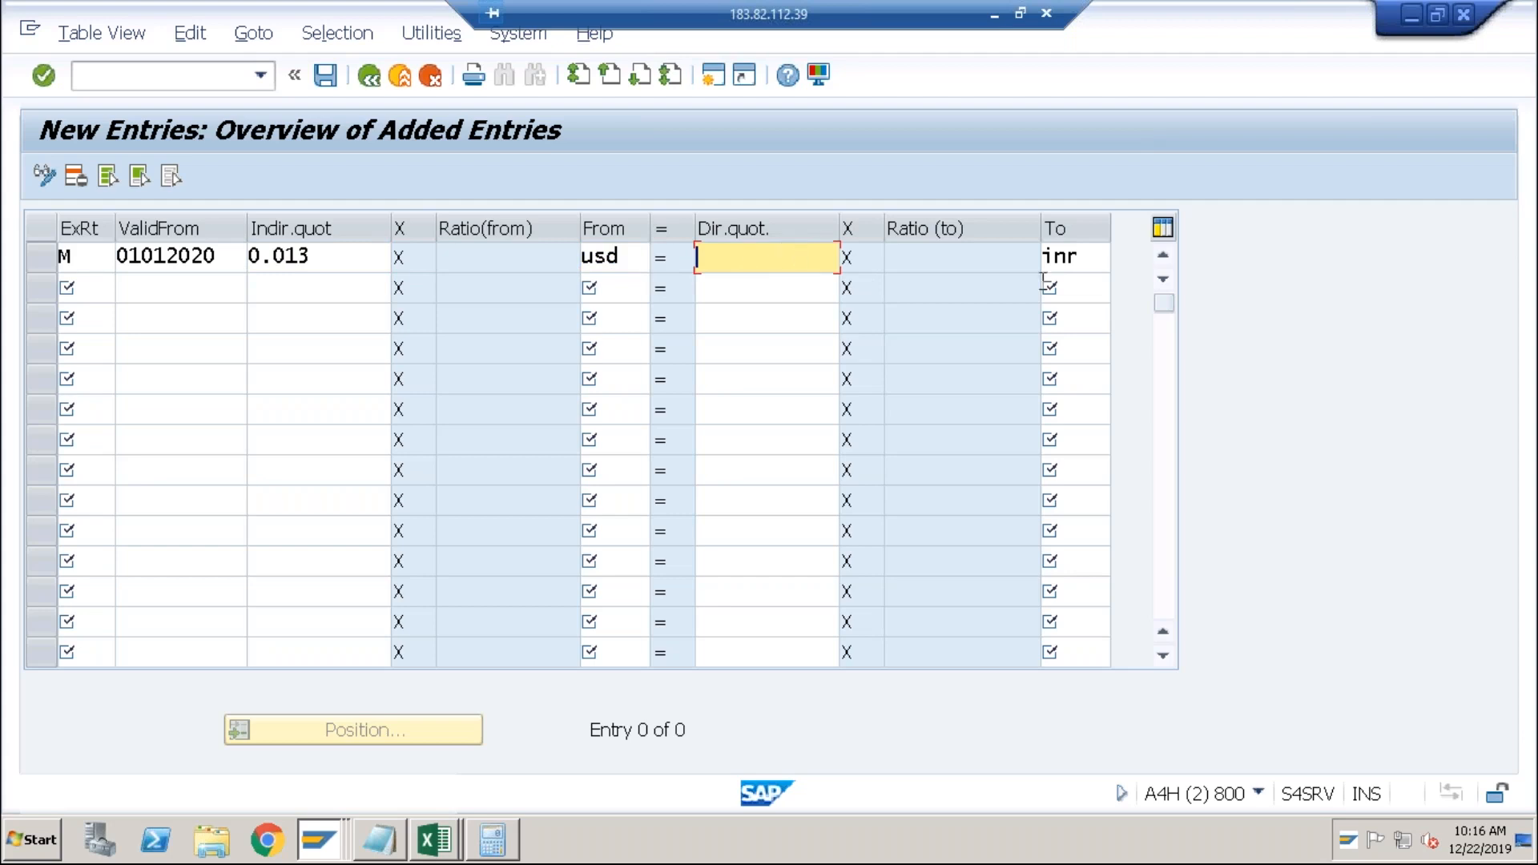
left_click(1087, 257)
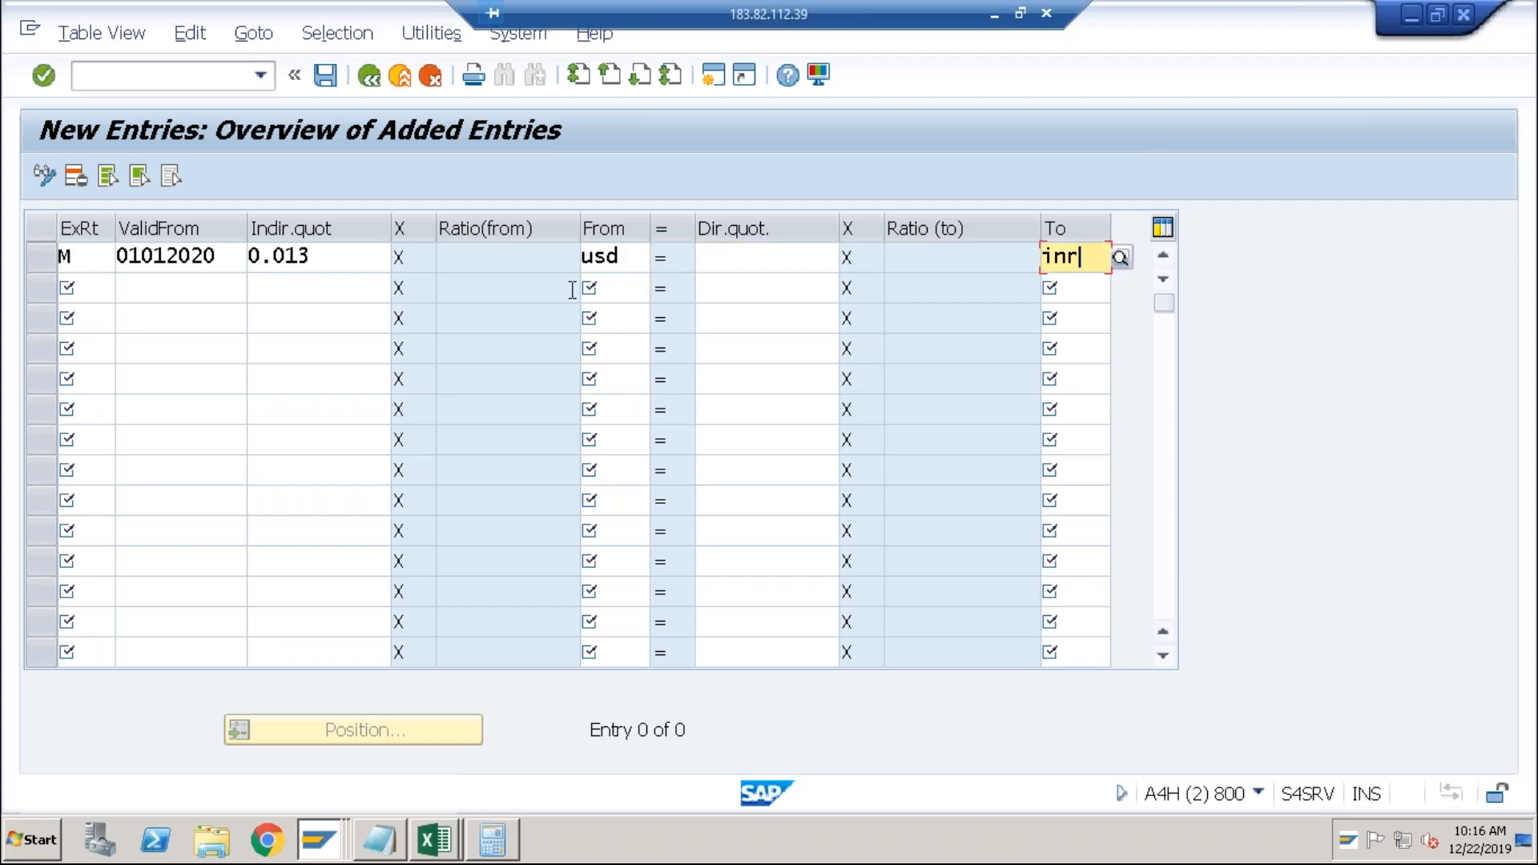
left_click(639, 253)
left_click(338, 255)
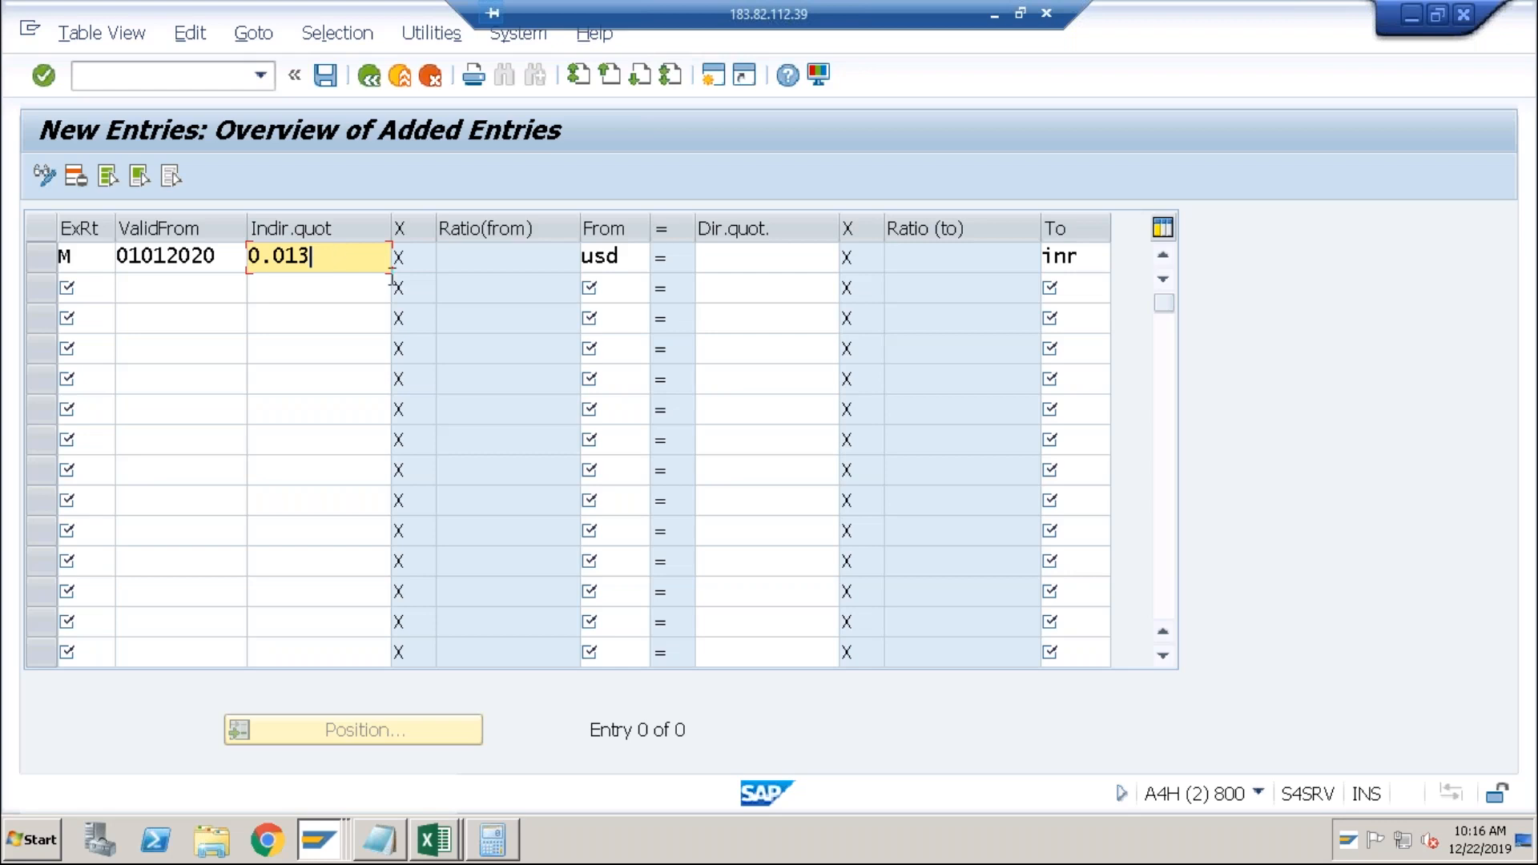
Review the row's 0.013 indirect quotation, usd and inr currencies, and empty direct quotation.
left_click(637, 258)
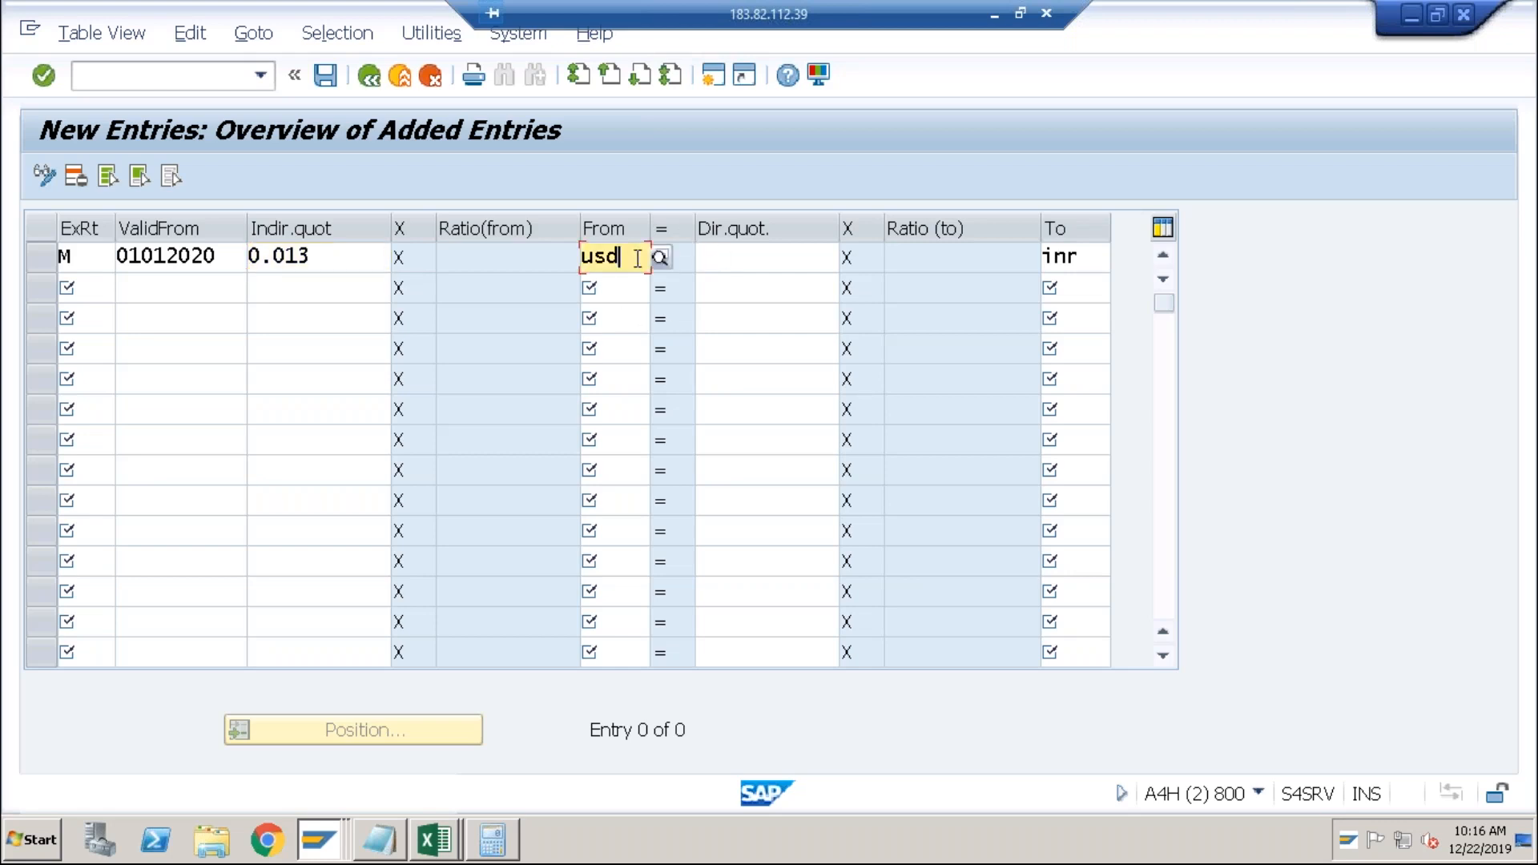
left_click(738, 255)
left_click(1088, 260)
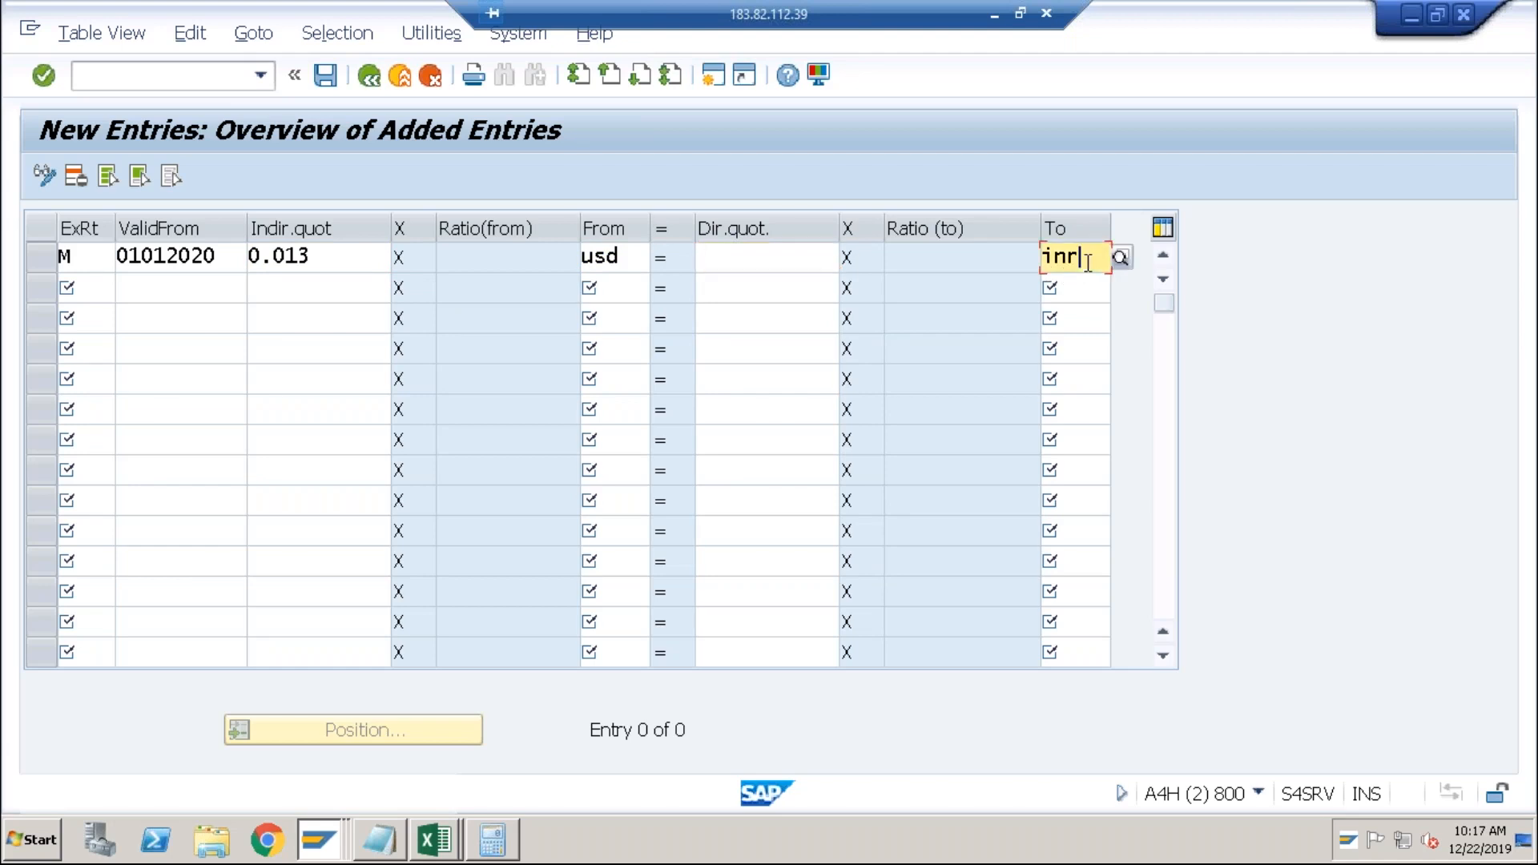
left_click(363, 260)
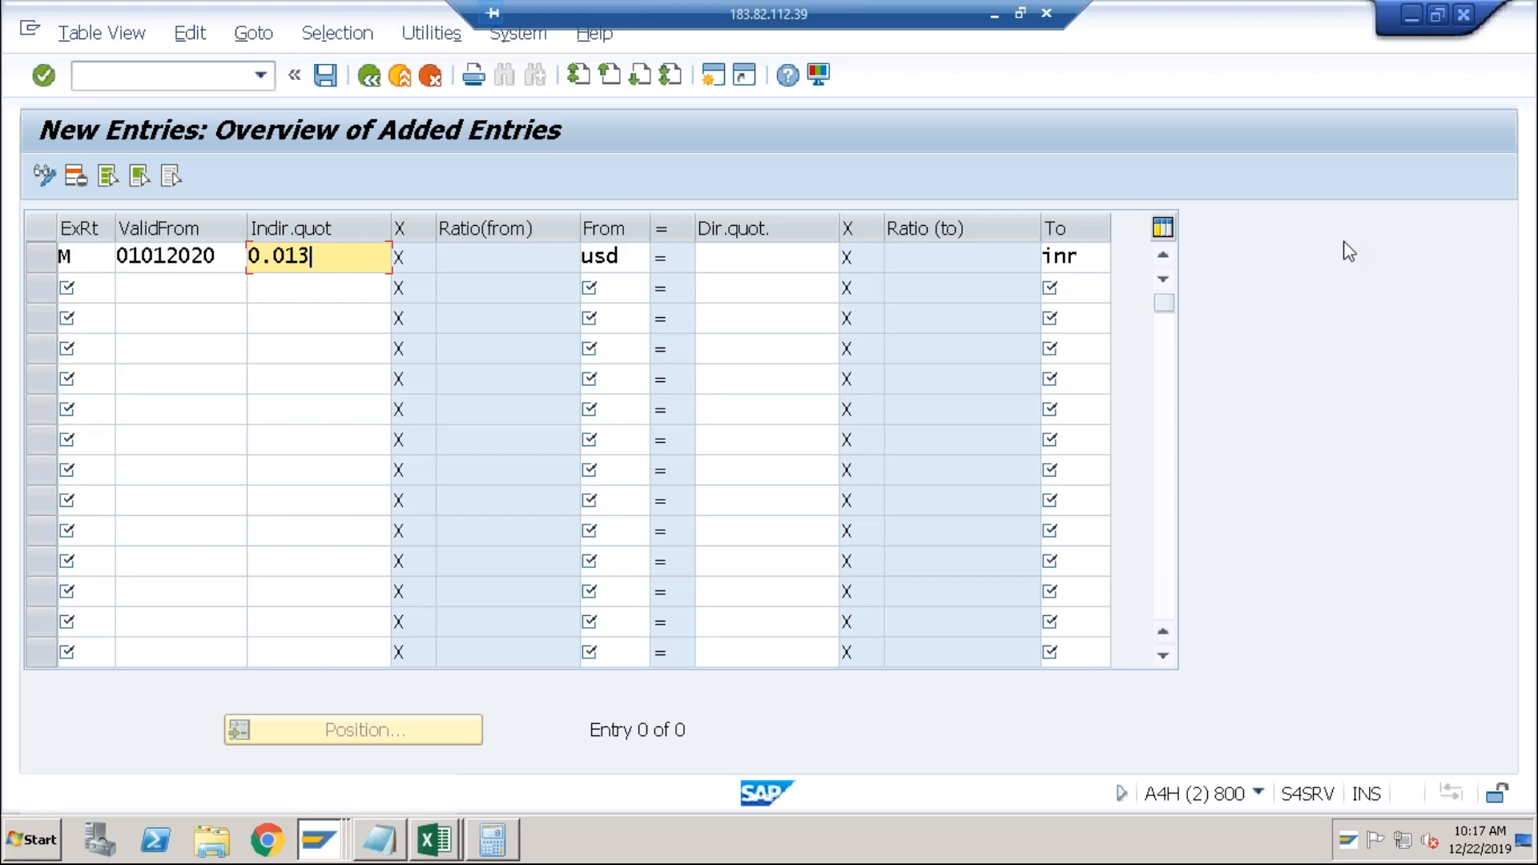
left_click(626, 263)
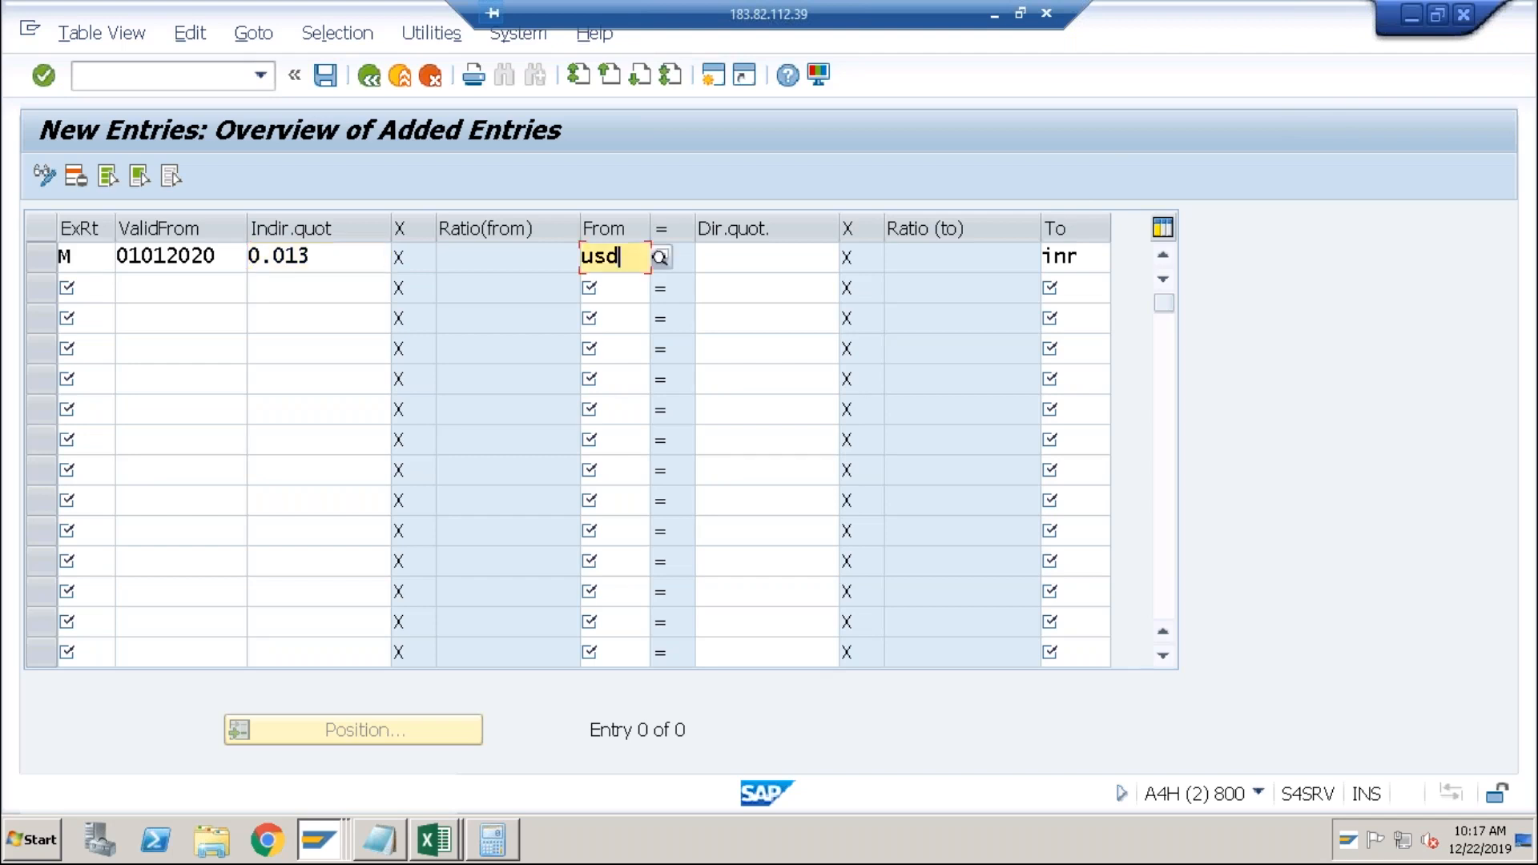
left_click(744, 260)
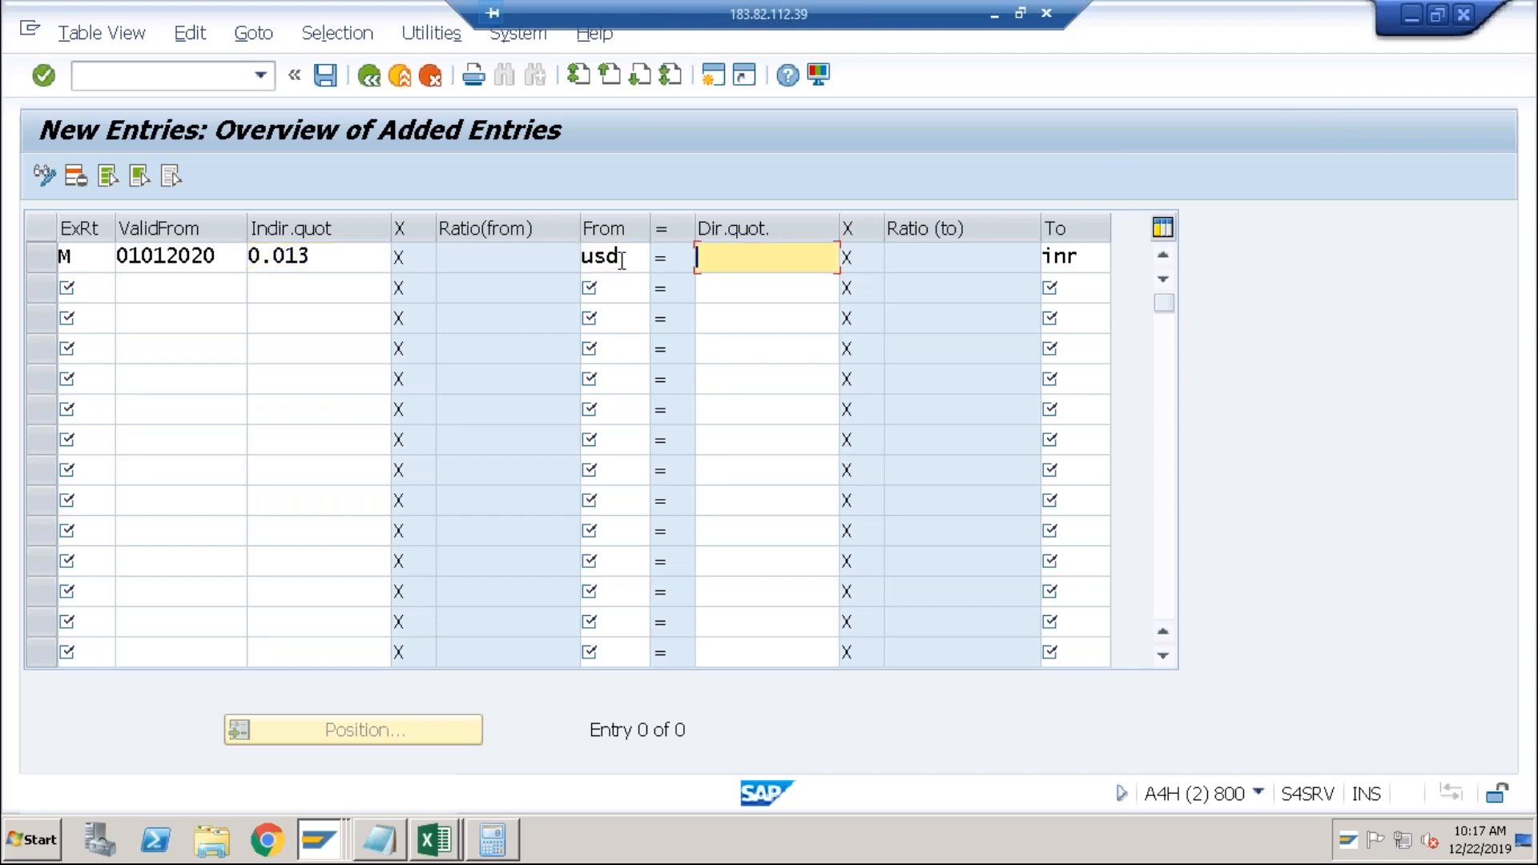
left_click(621, 261)
left_click(717, 270)
left_click(331, 252)
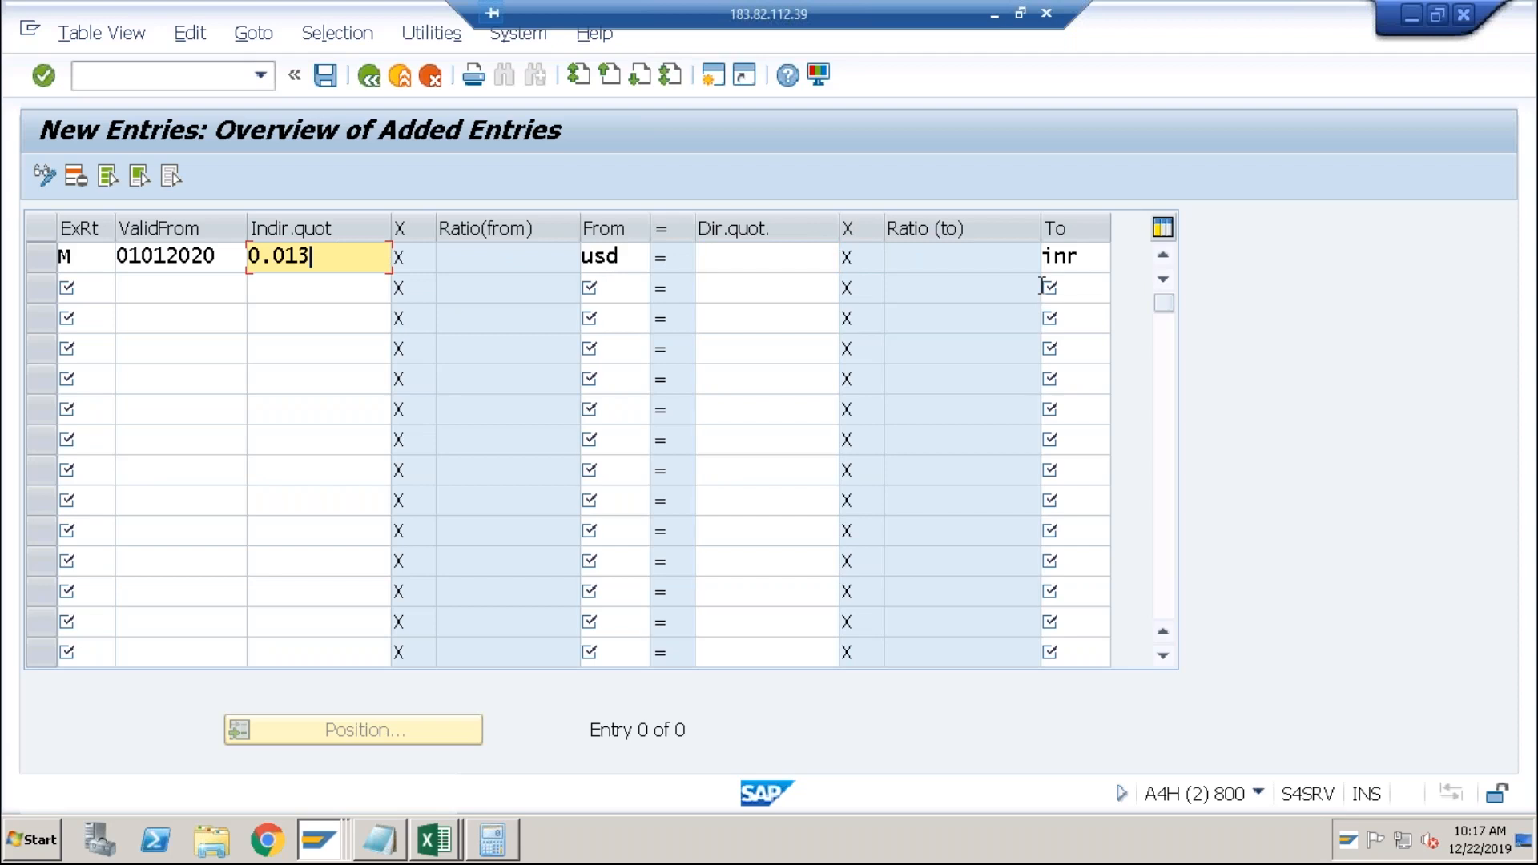
left_click(615, 263)
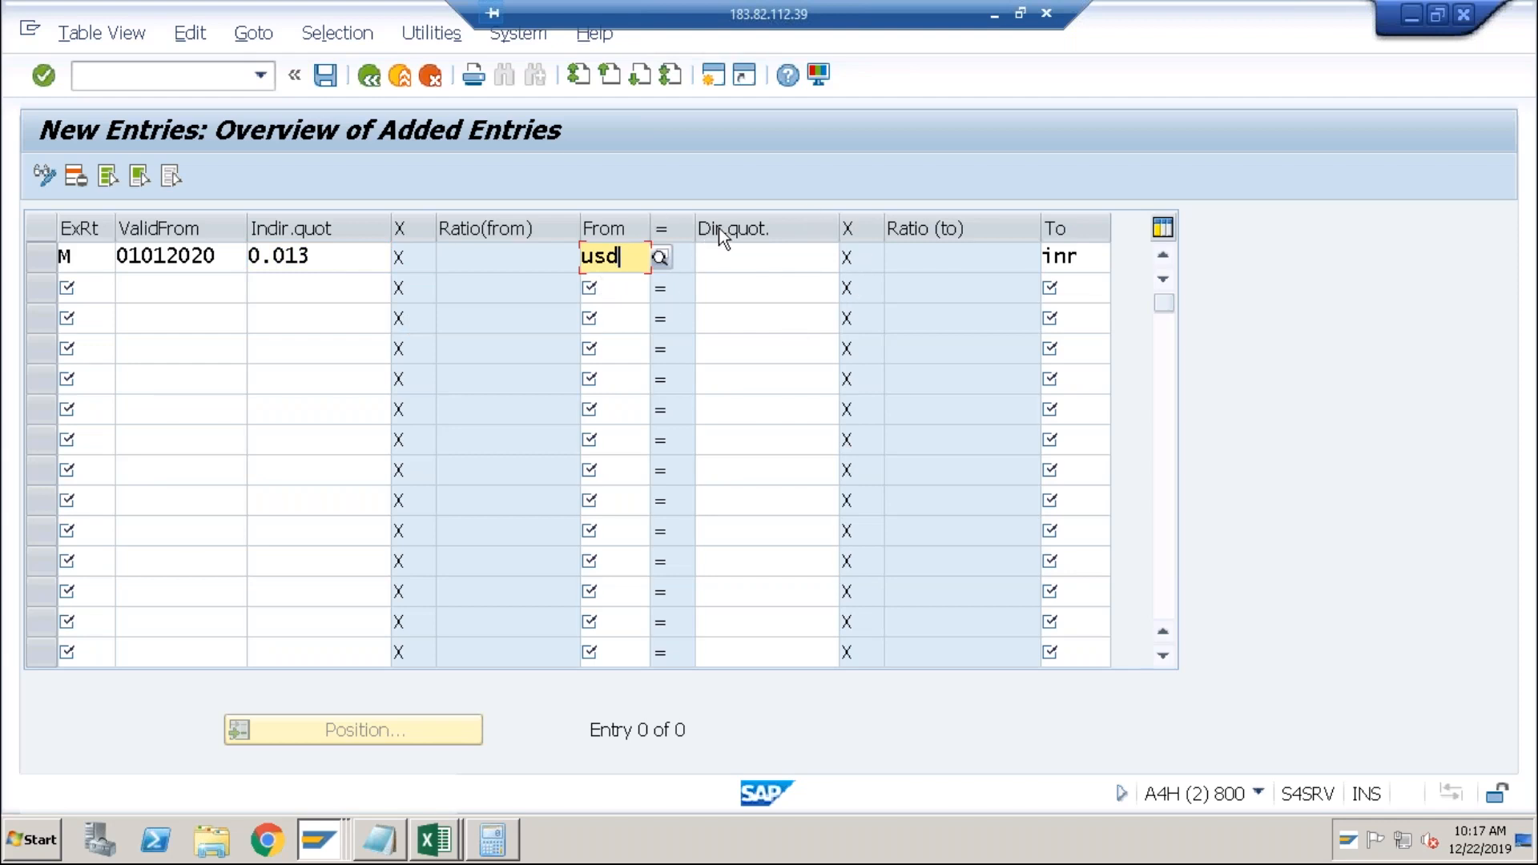
left_click(321, 260)
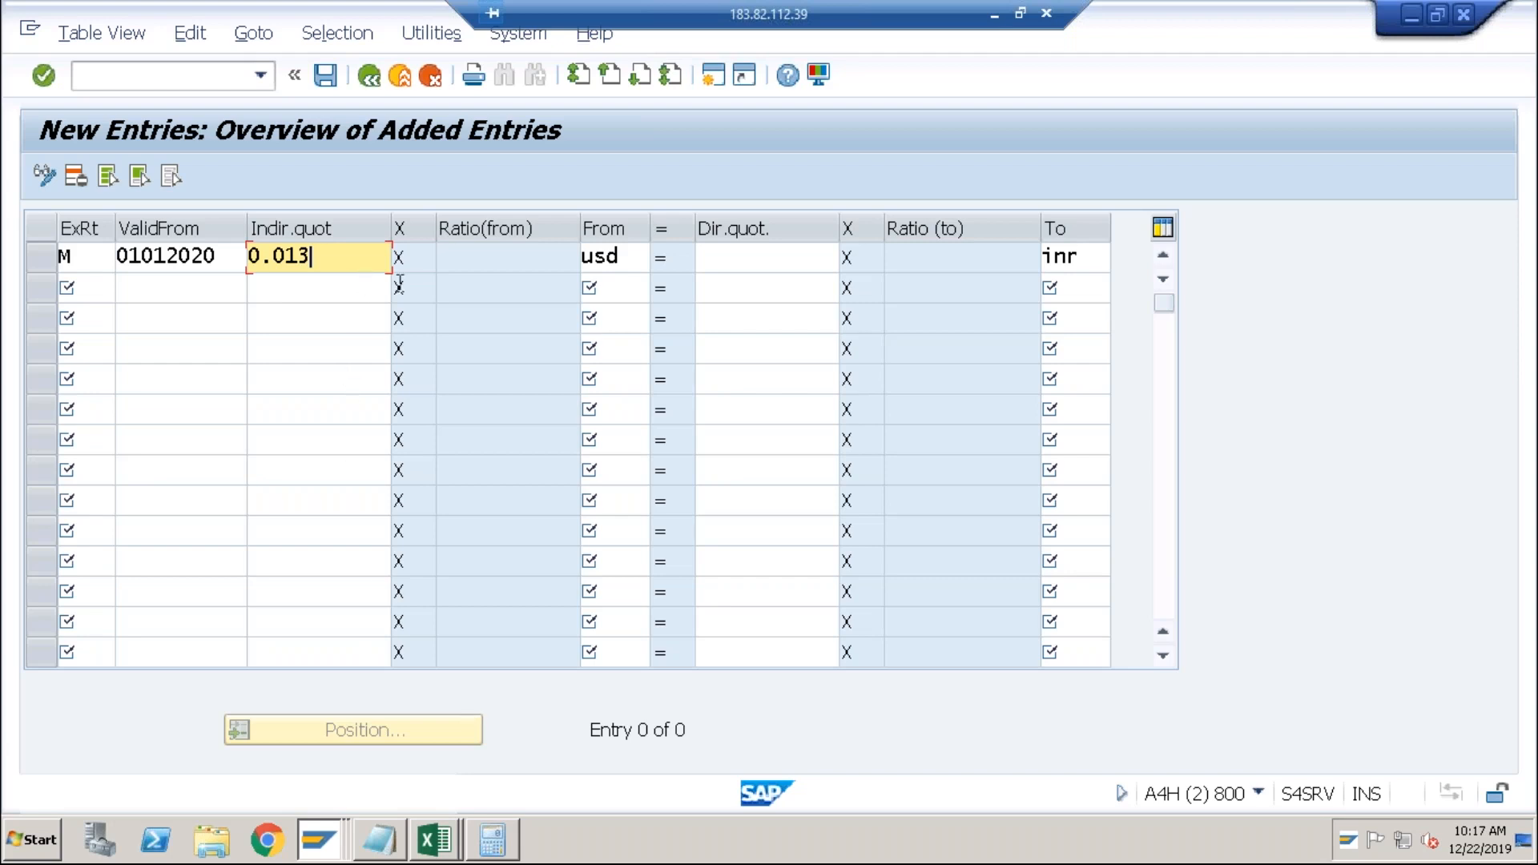
left_click(636, 257)
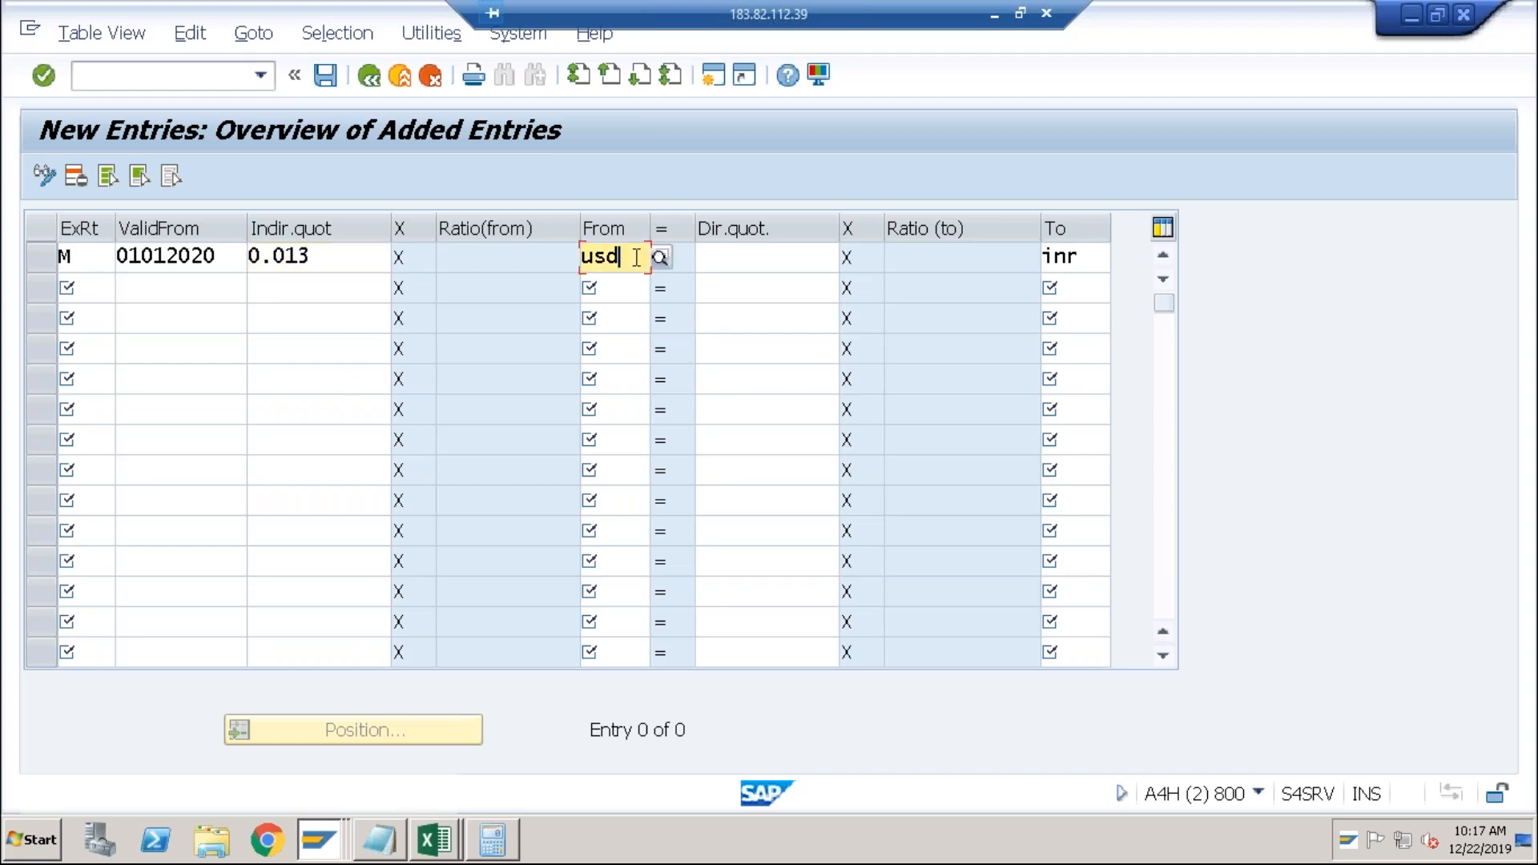
left_click(703, 256)
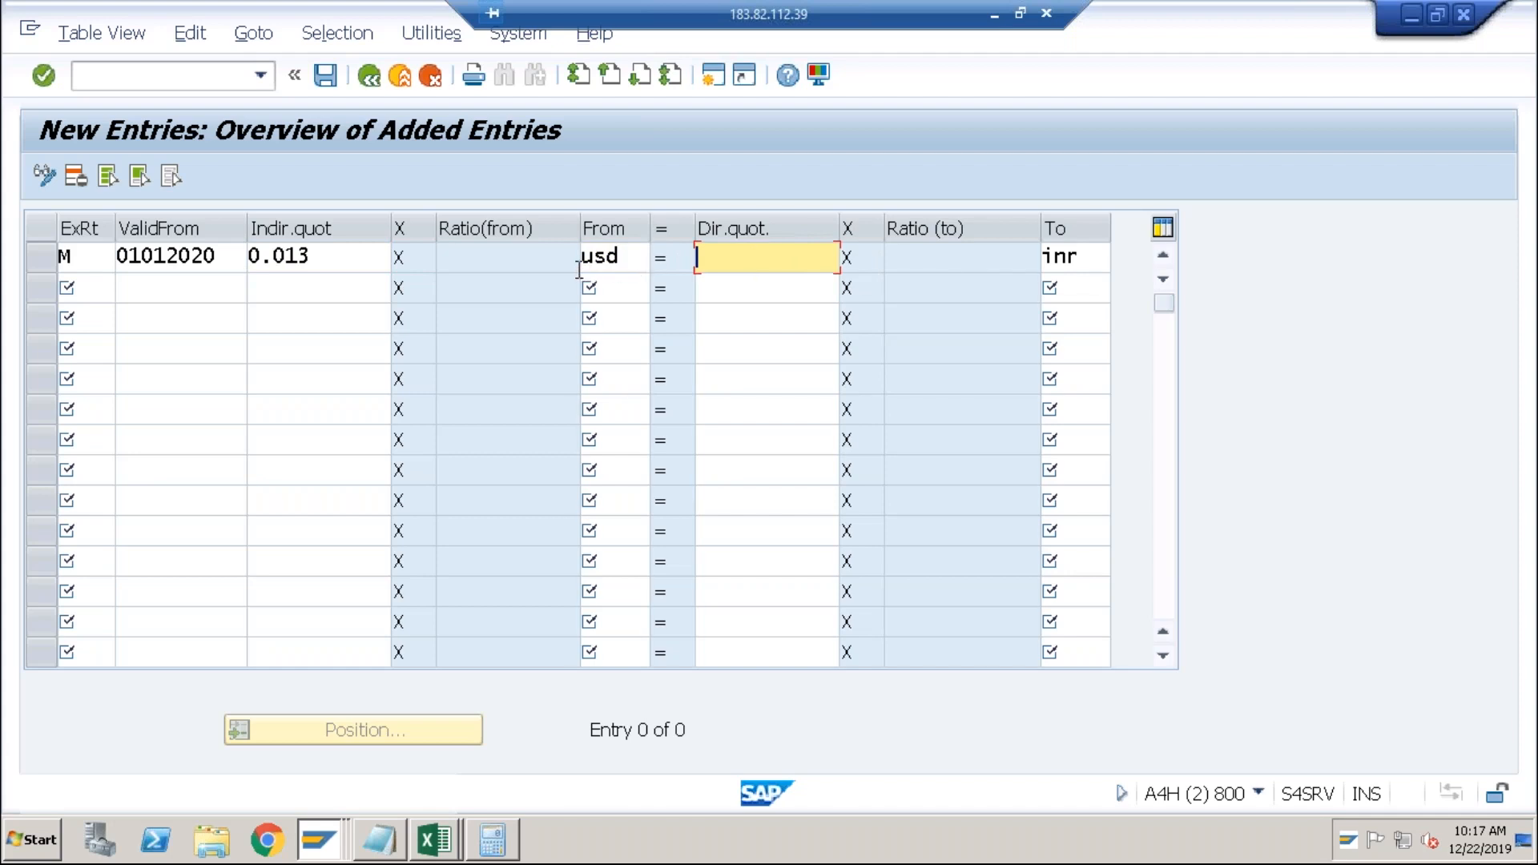
left_click(309, 257)
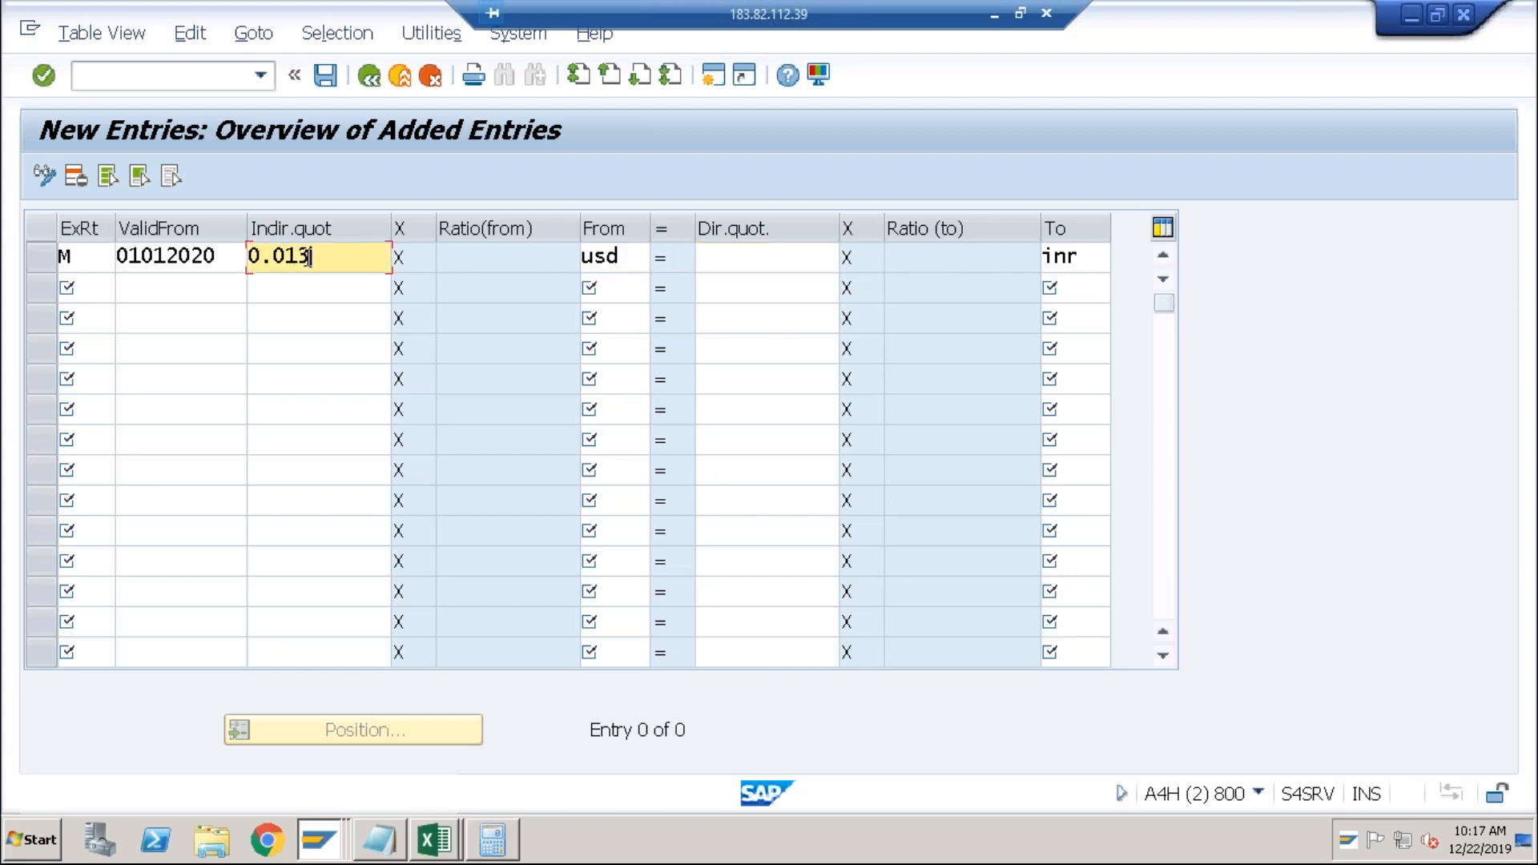
Exit OB08 answering No to saving, check Notepad, then return to the SAP Easy Access window.
left_click(402, 75)
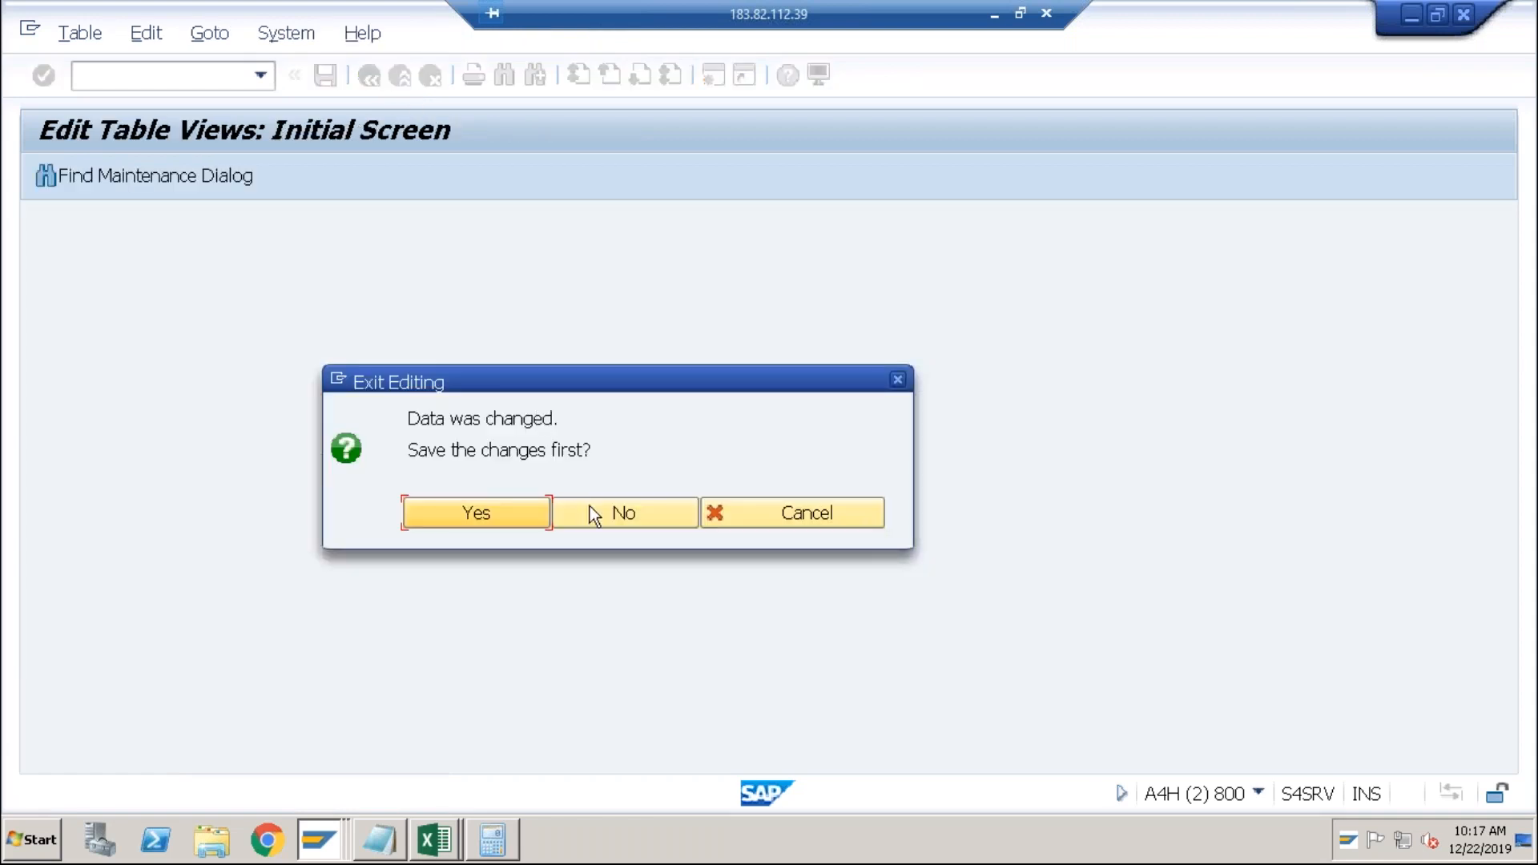
left_click(589, 507)
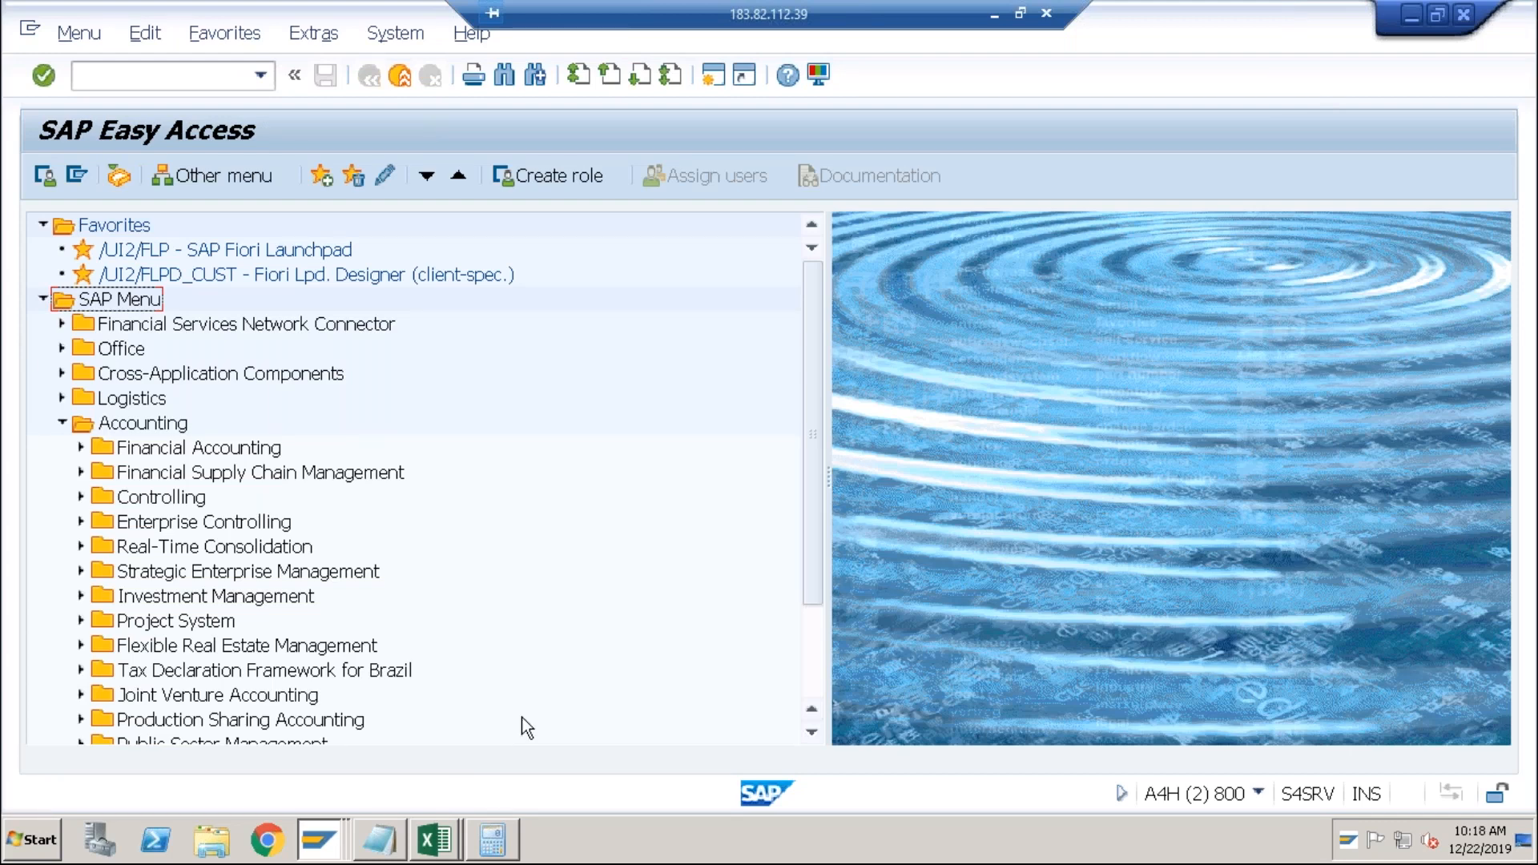
left_click(398, 843)
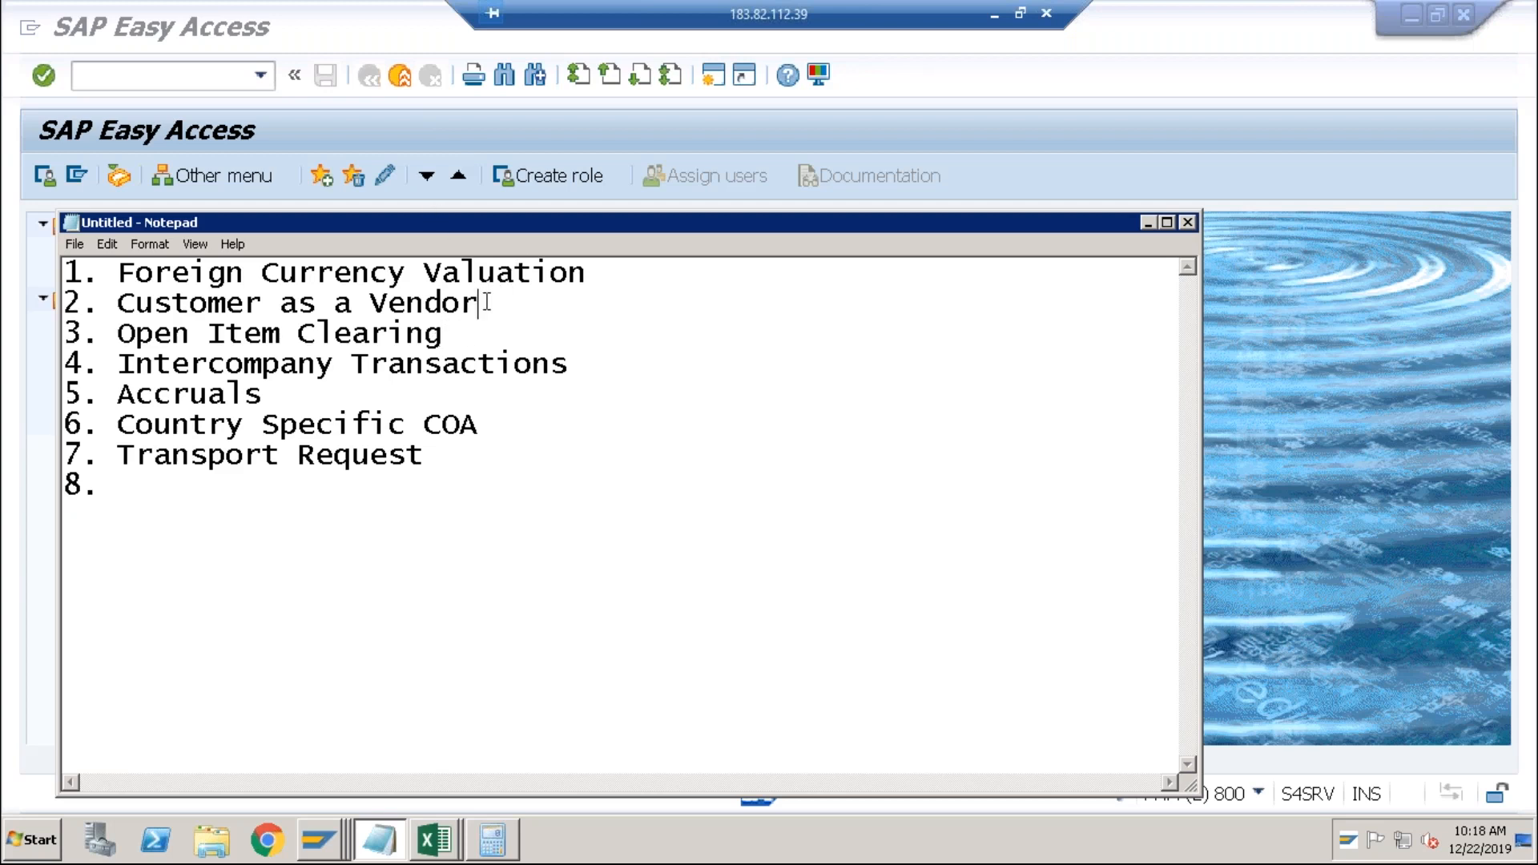
left_click(320, 837)
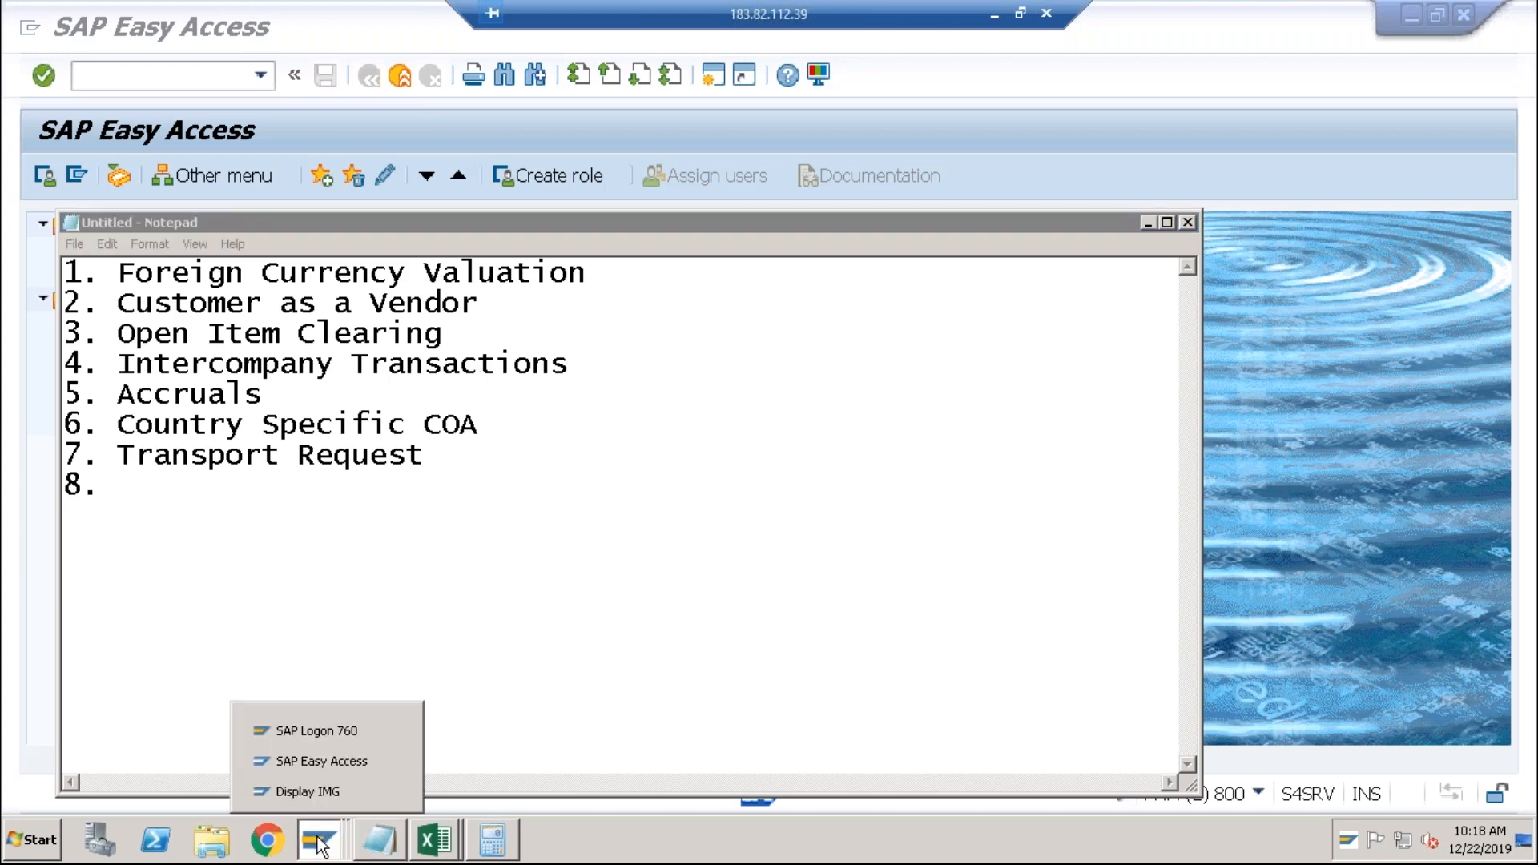
left_click(343, 764)
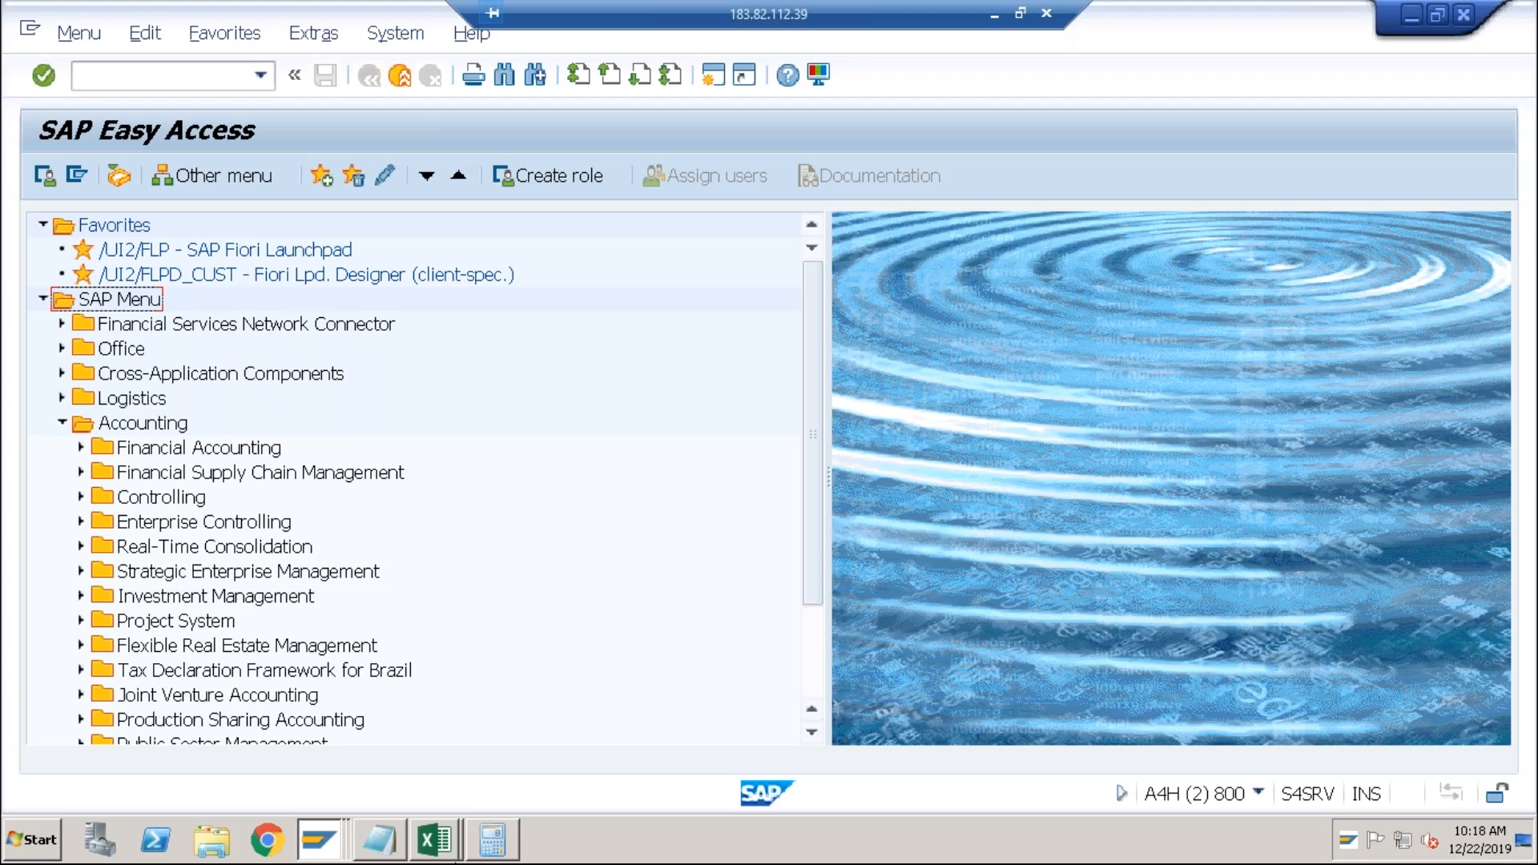
Add Sheet2 in Excel and enter a vendor name heading in R4C5.
left_click(449, 846)
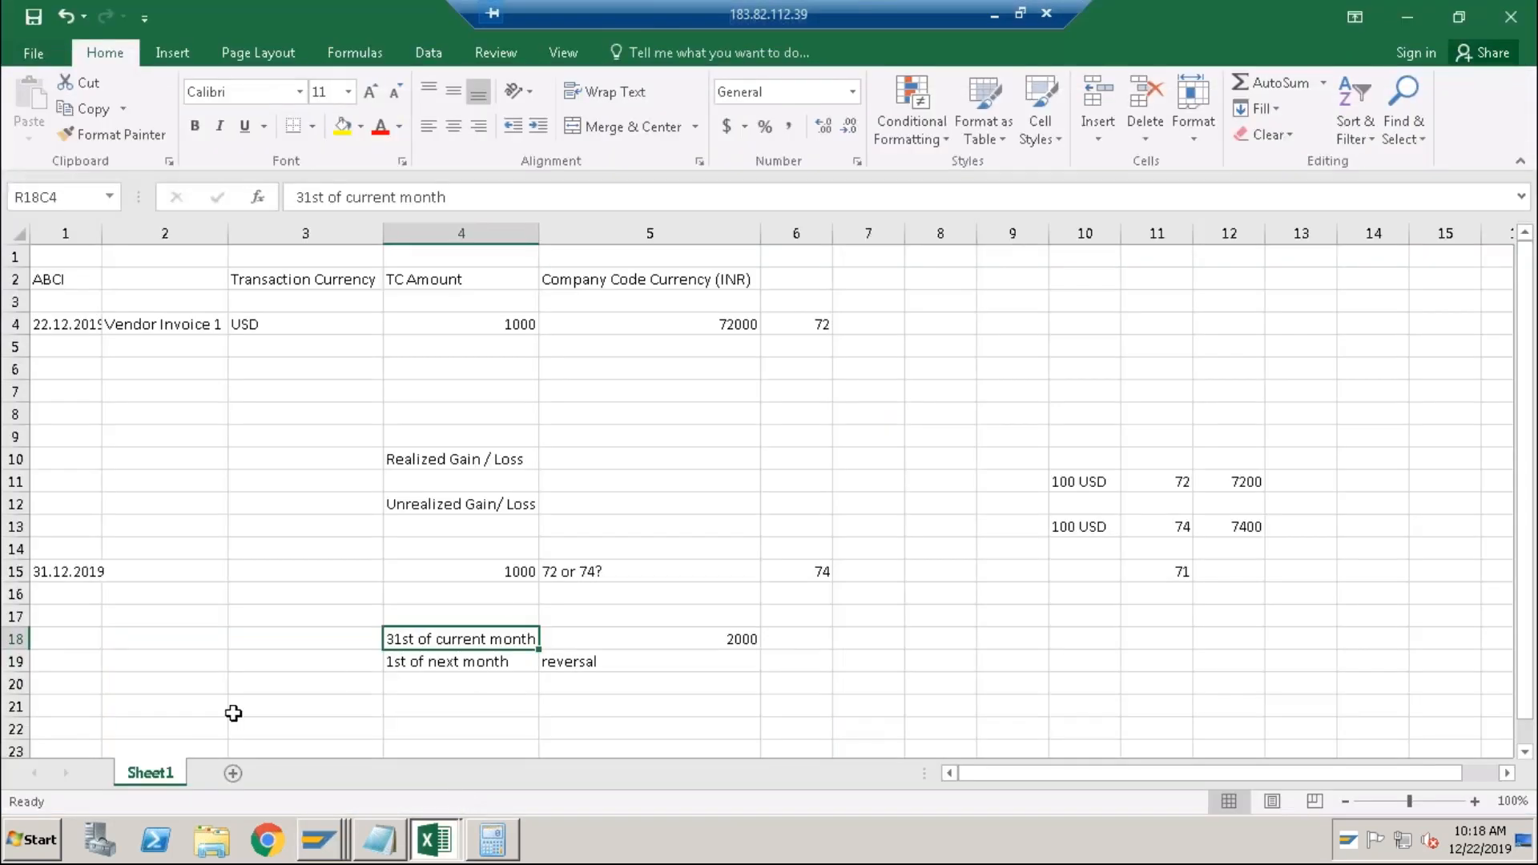
left_click(232, 773)
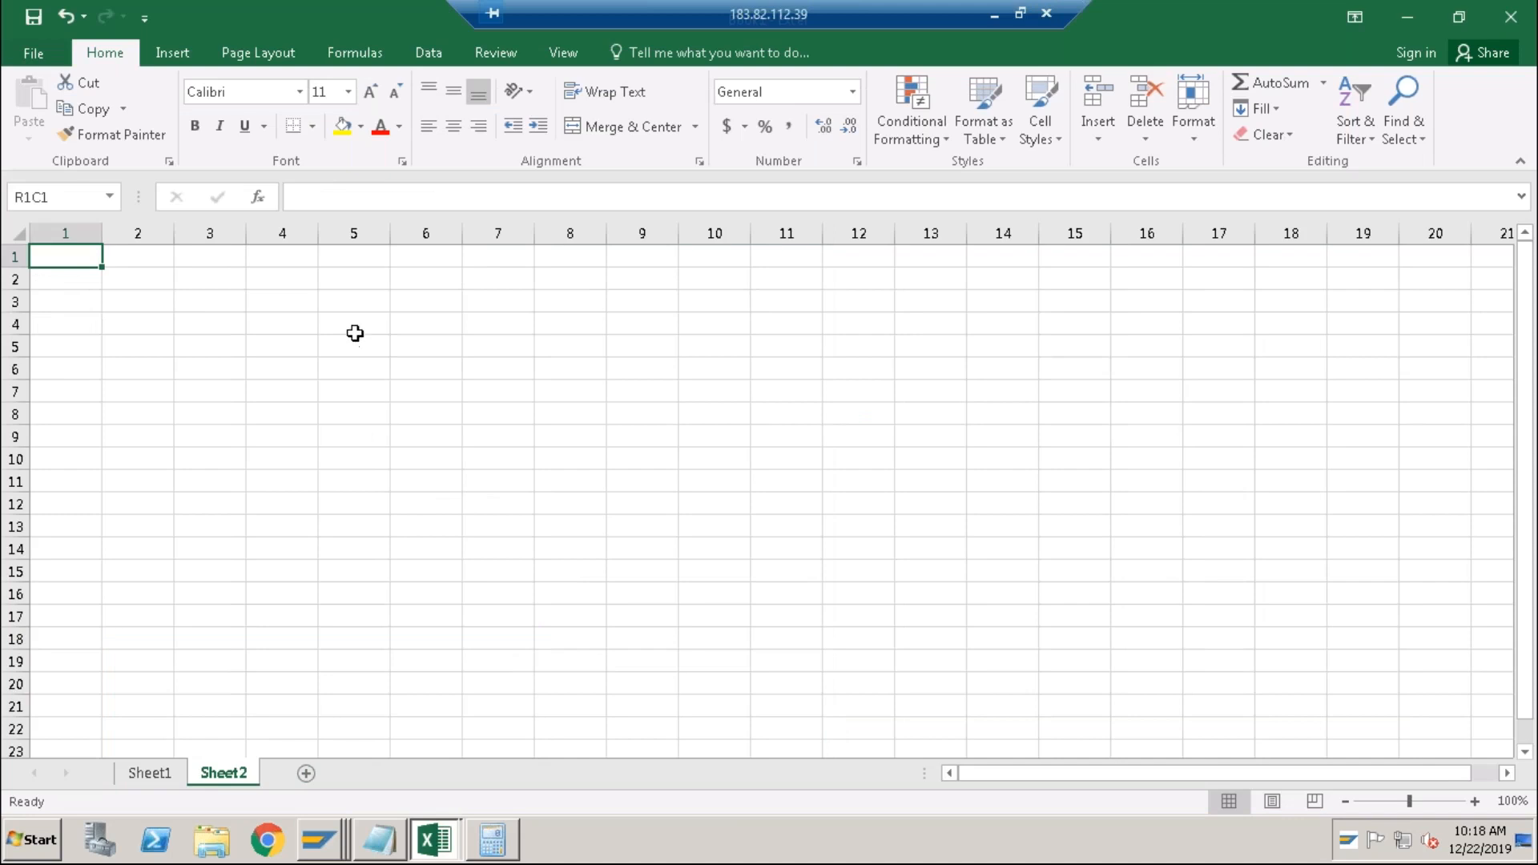
left_click(355, 326)
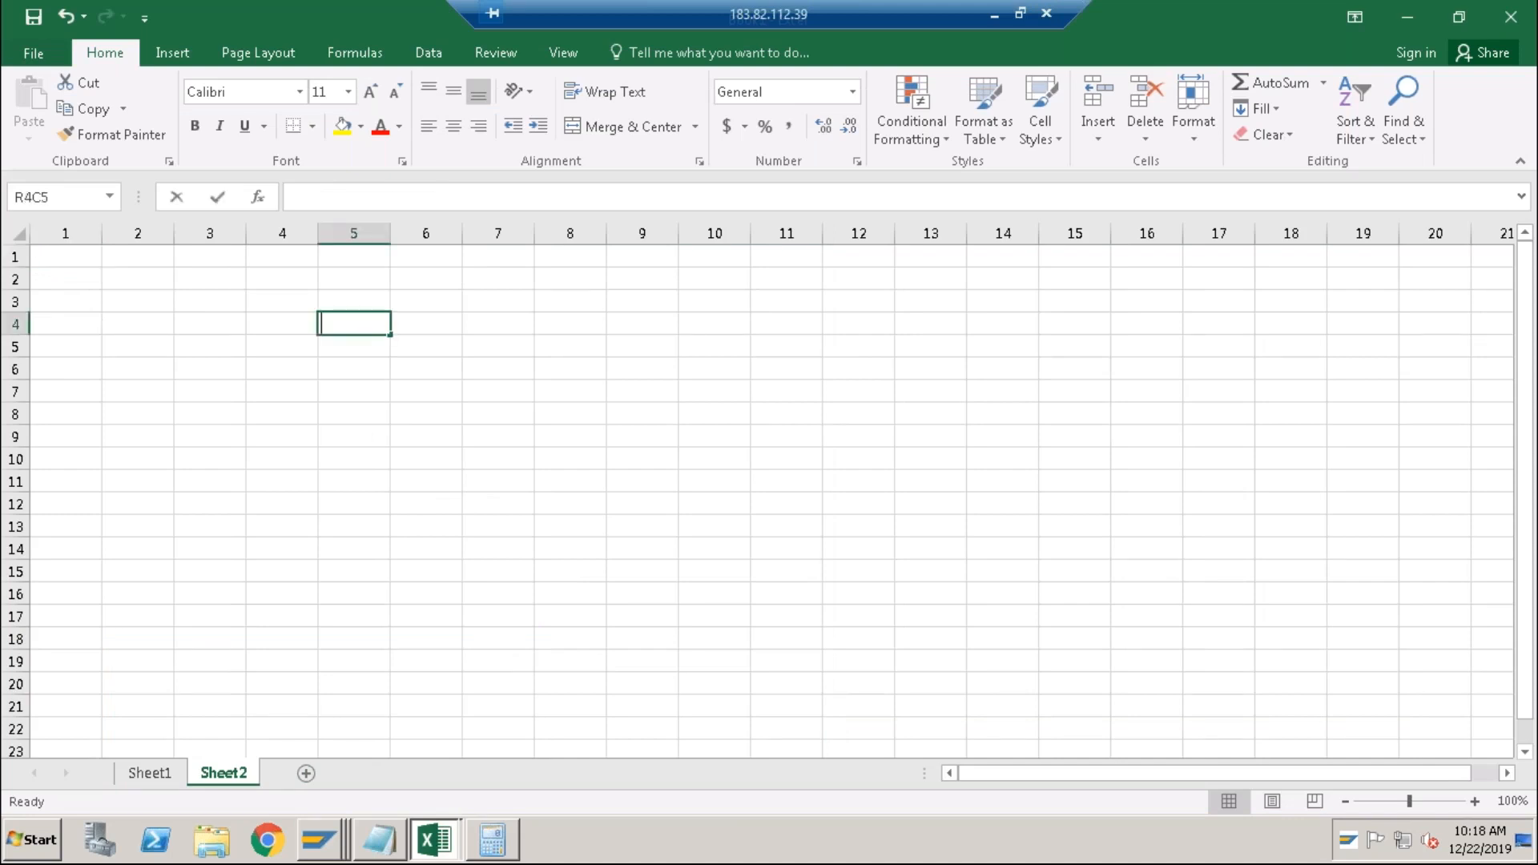
type("Mr XYZ")
key("Return")
key("Return")
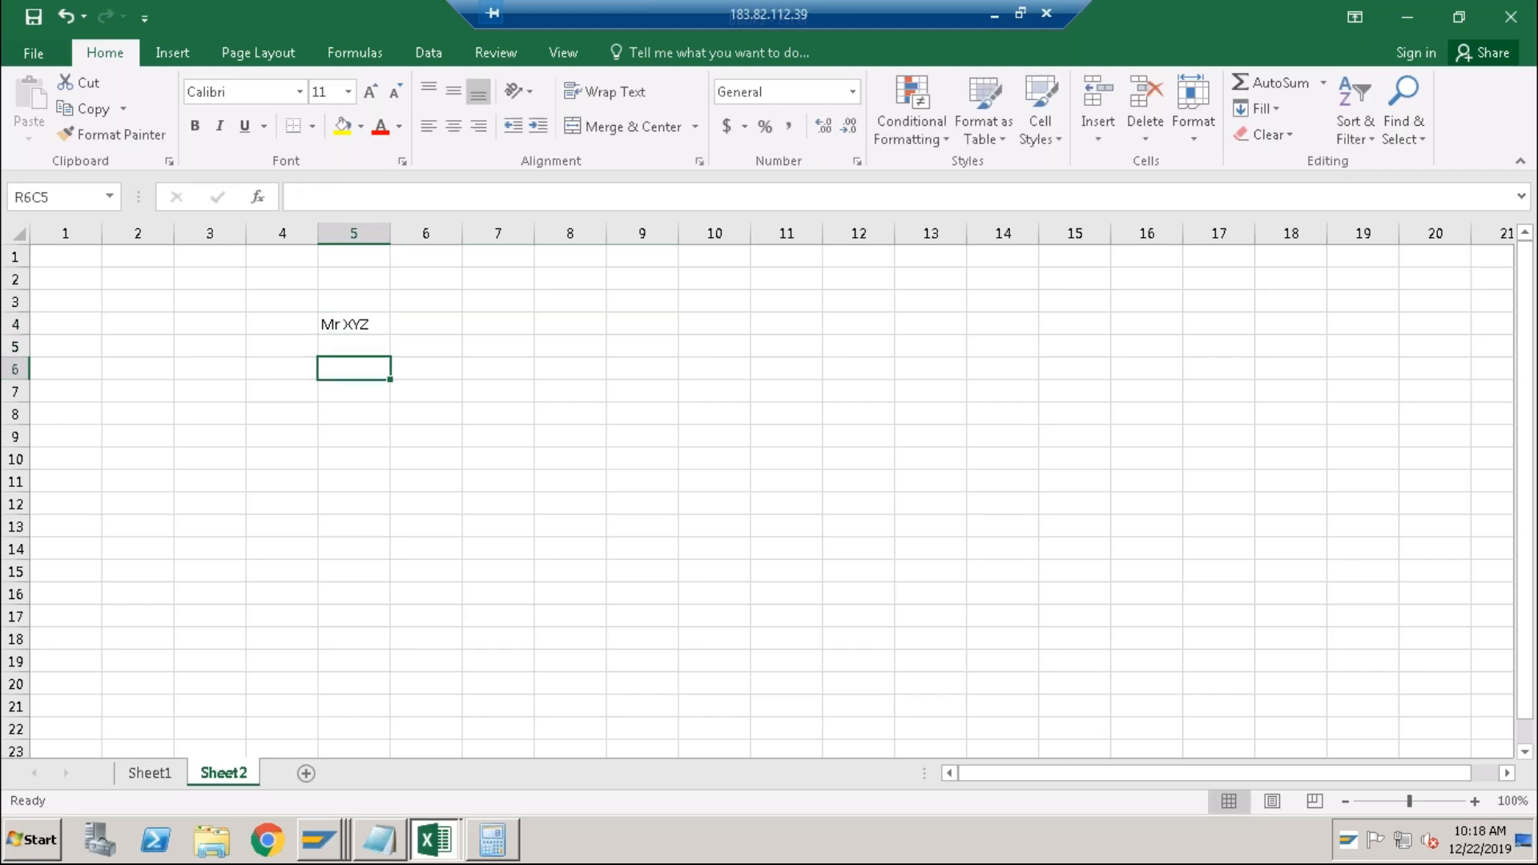
Enter the first line in row 6: FB60, 1000, INR.
type("FB60")
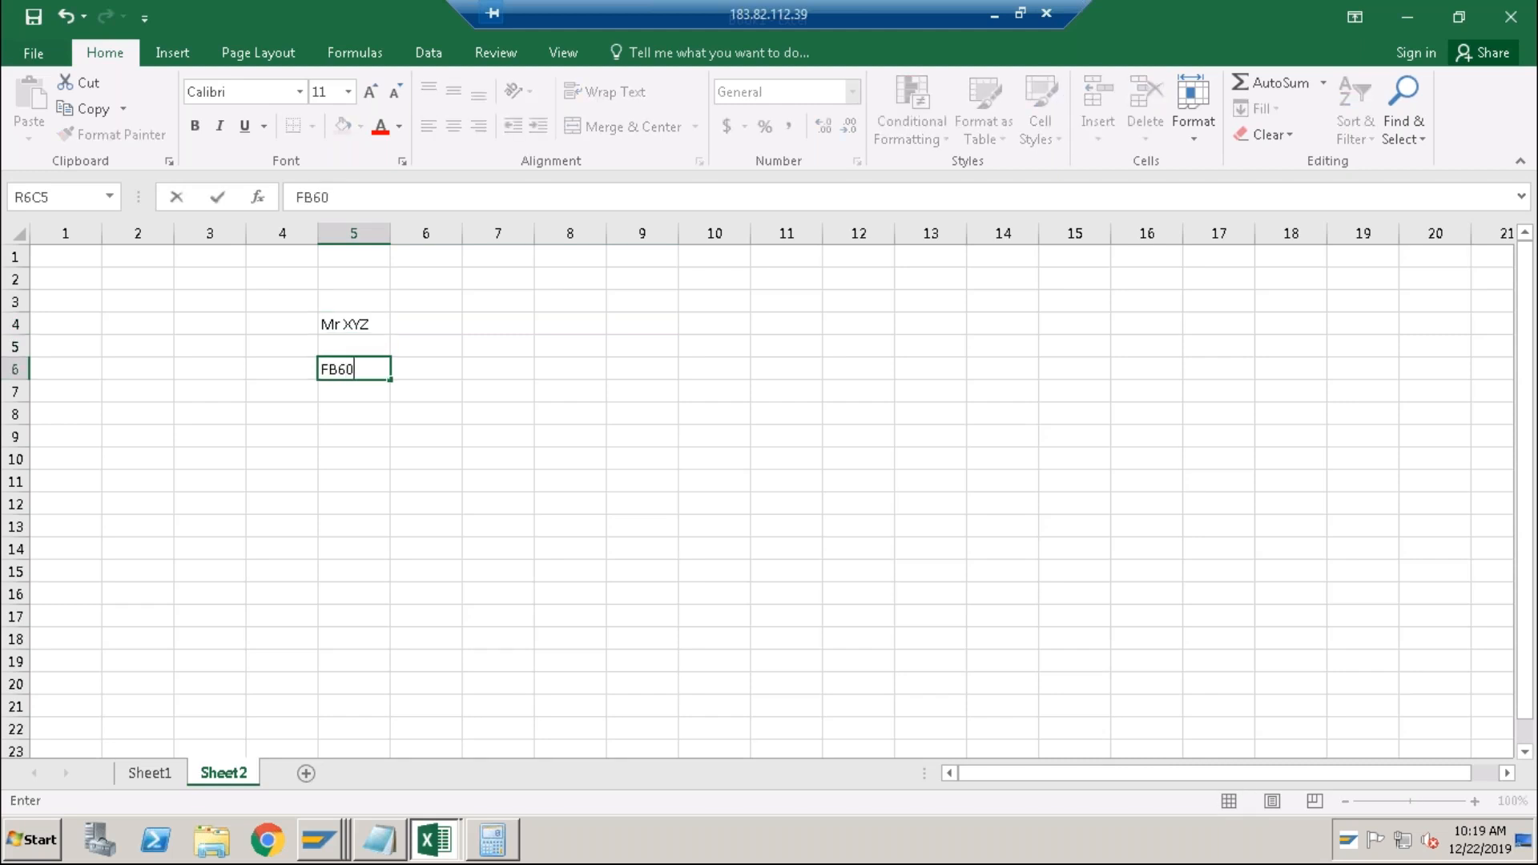
key("Return")
key("Up")
key("Right")
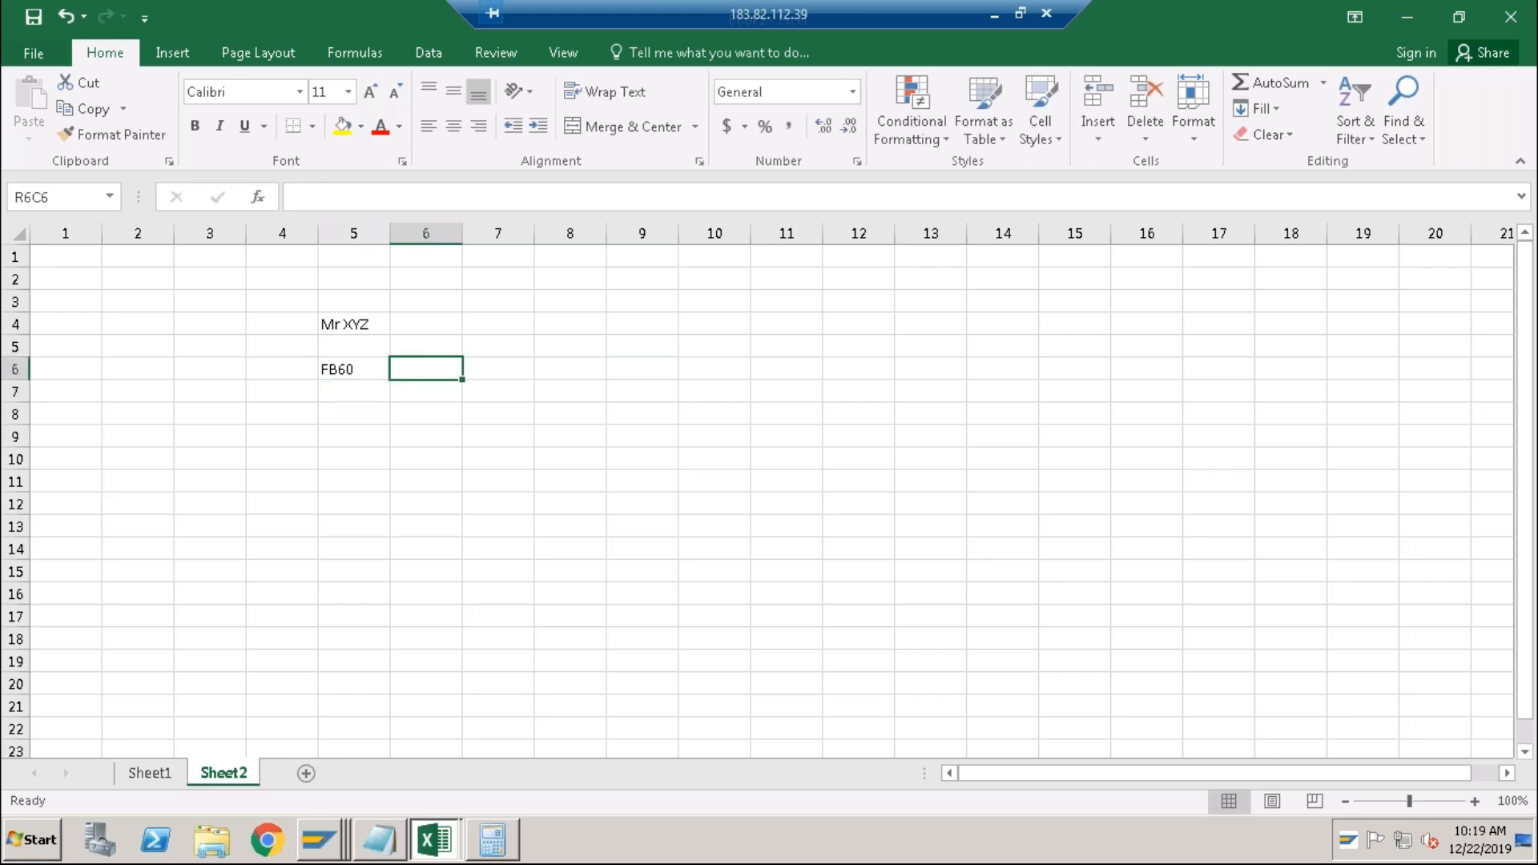
type("1000")
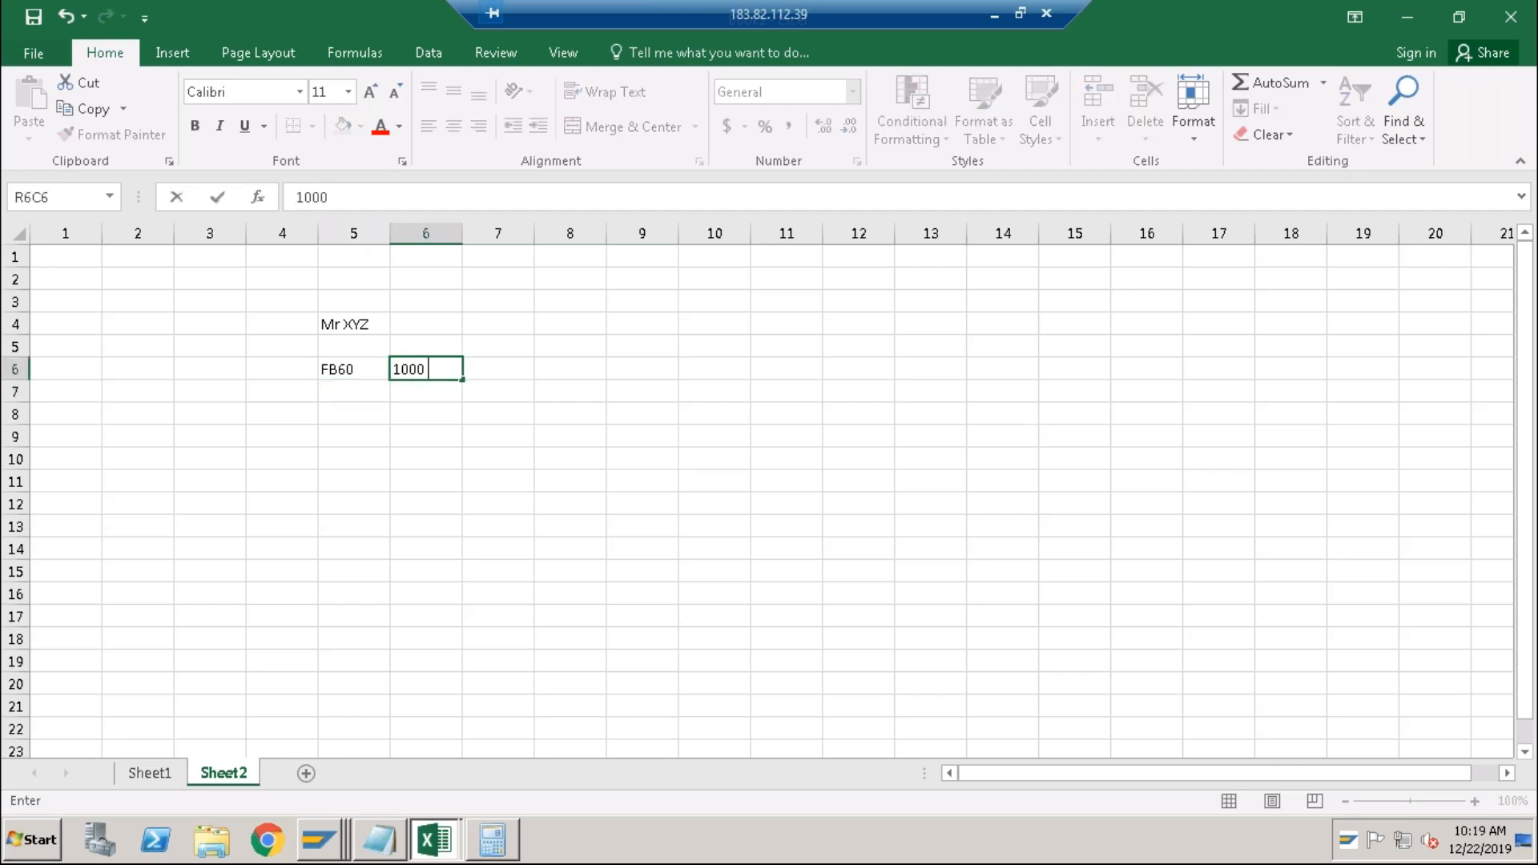
key("Right")
type("INR")
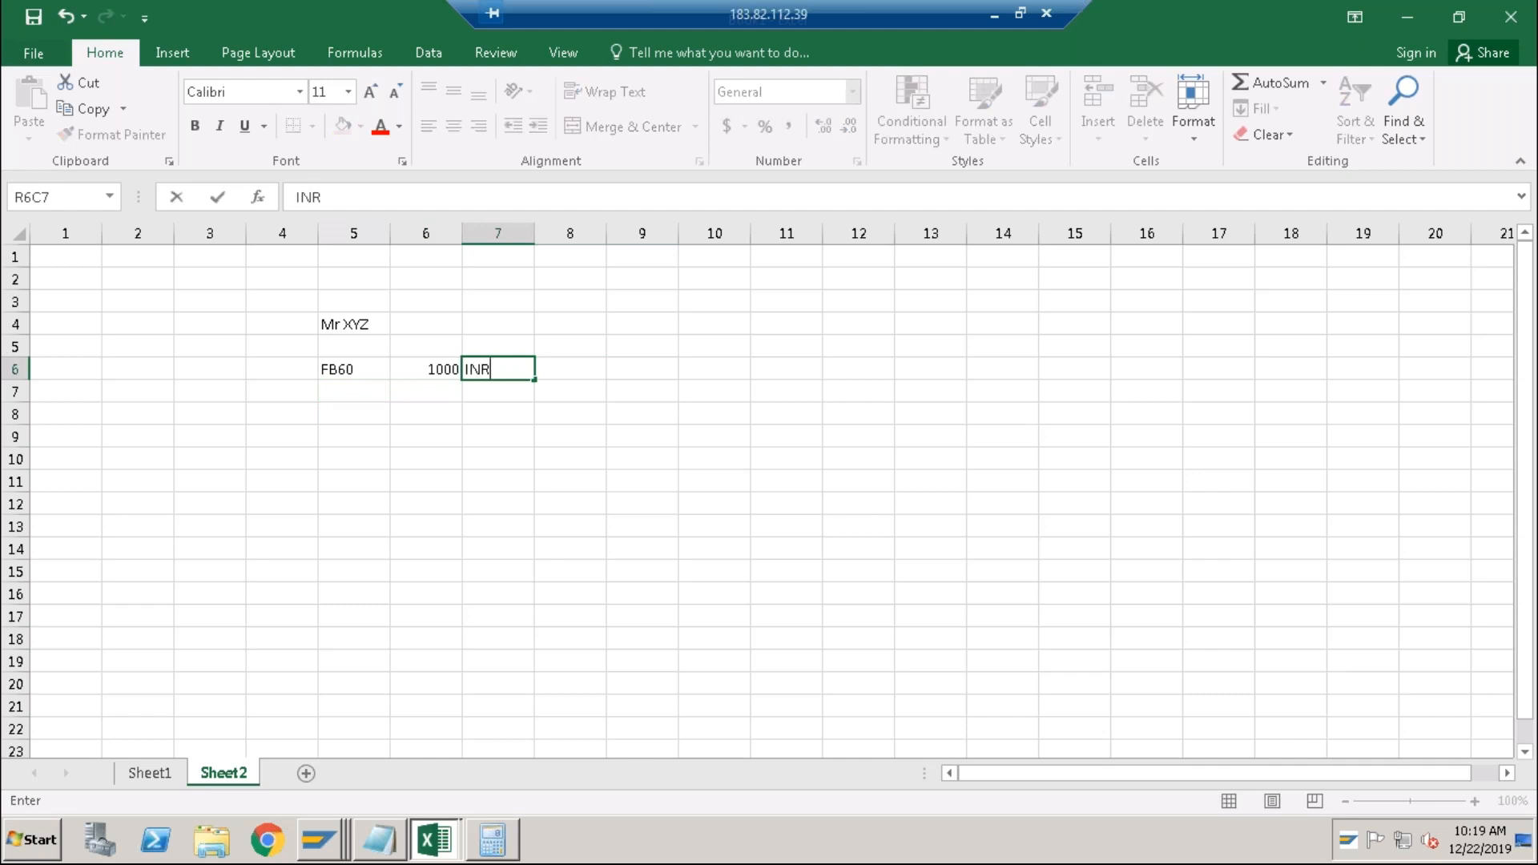
key("Return")
Add a second FB60 line of 500 INR in row 7.
key("Left")
key("Left")
key("Up")
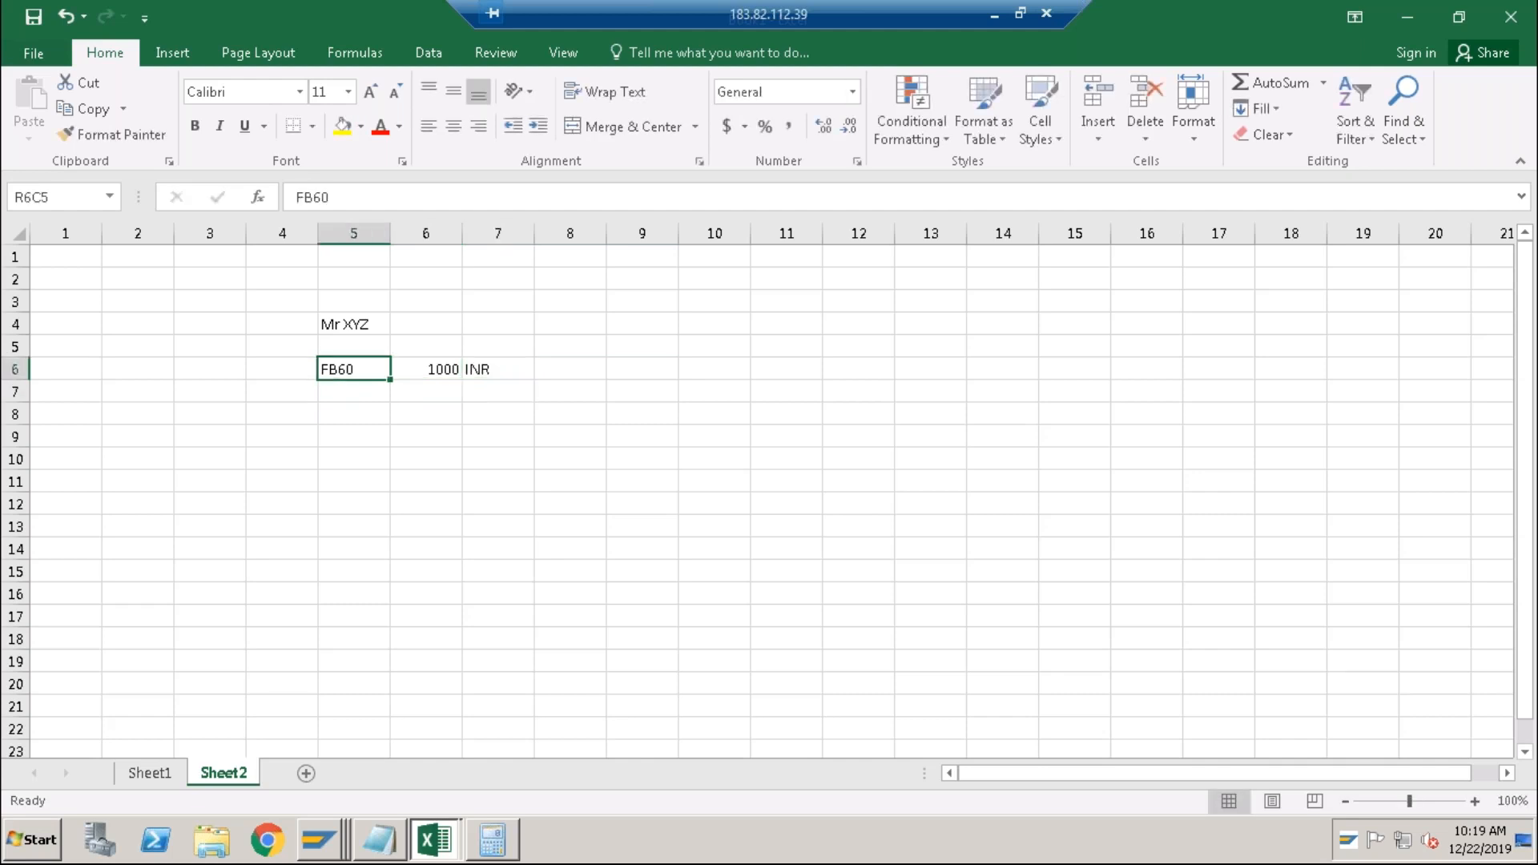
key("ctrl+c")
key("Down")
key("ctrl+v")
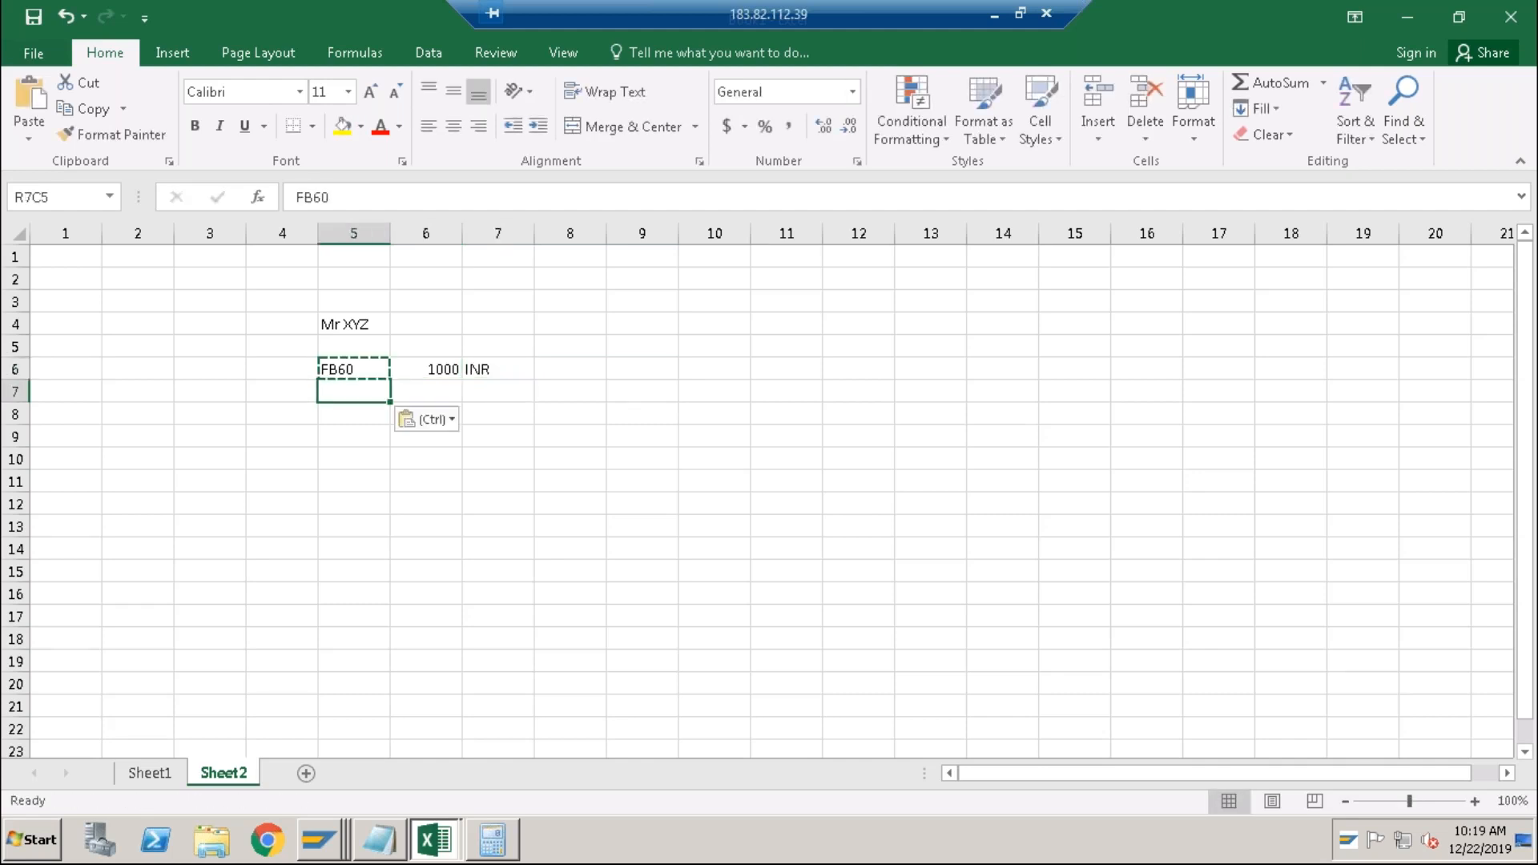
key("Right")
type("500")
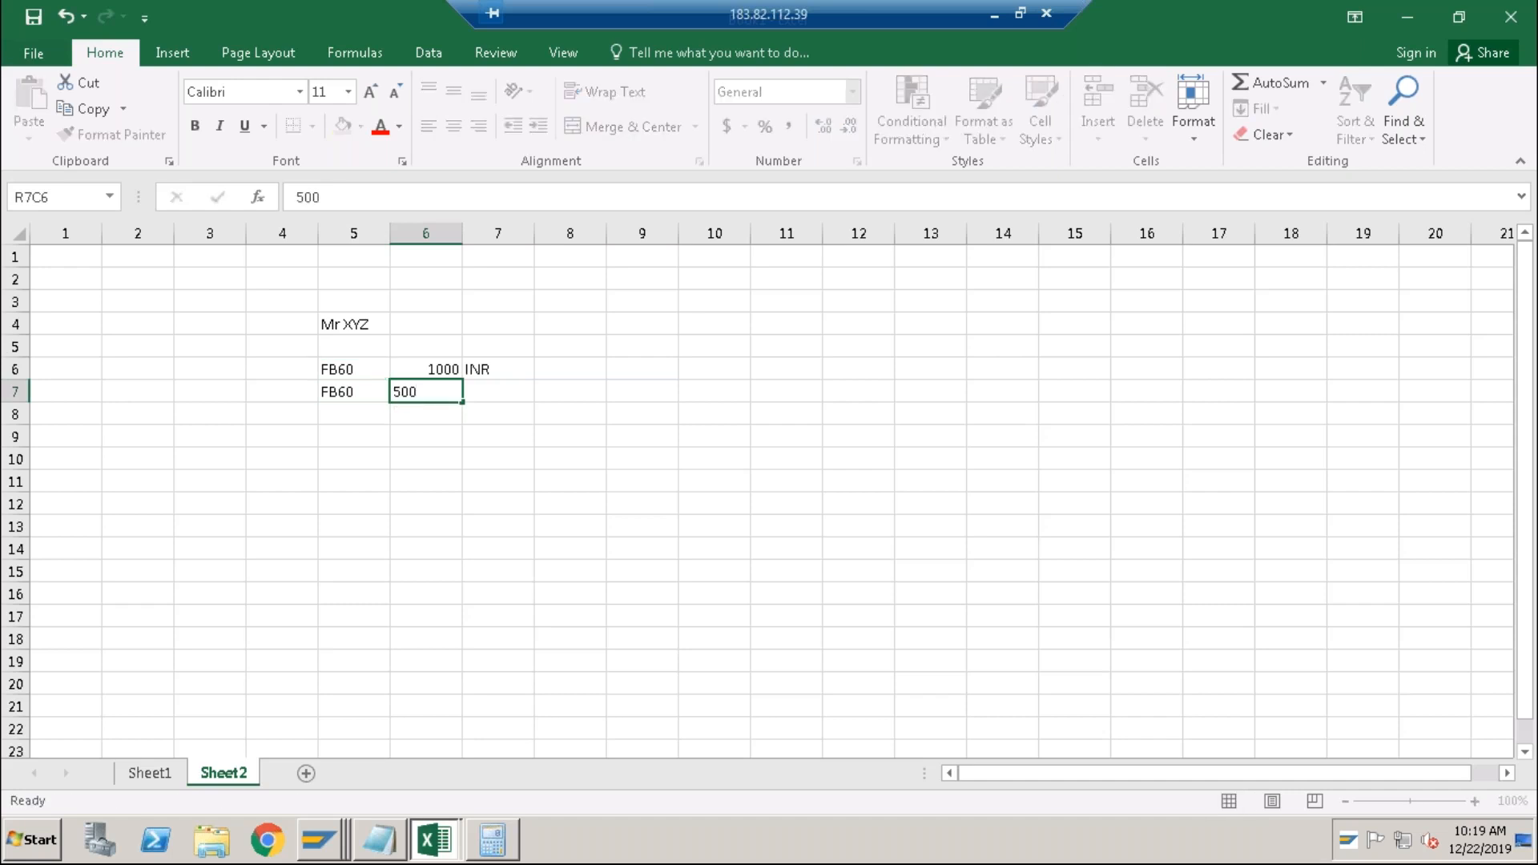
key("Right")
type("INR")
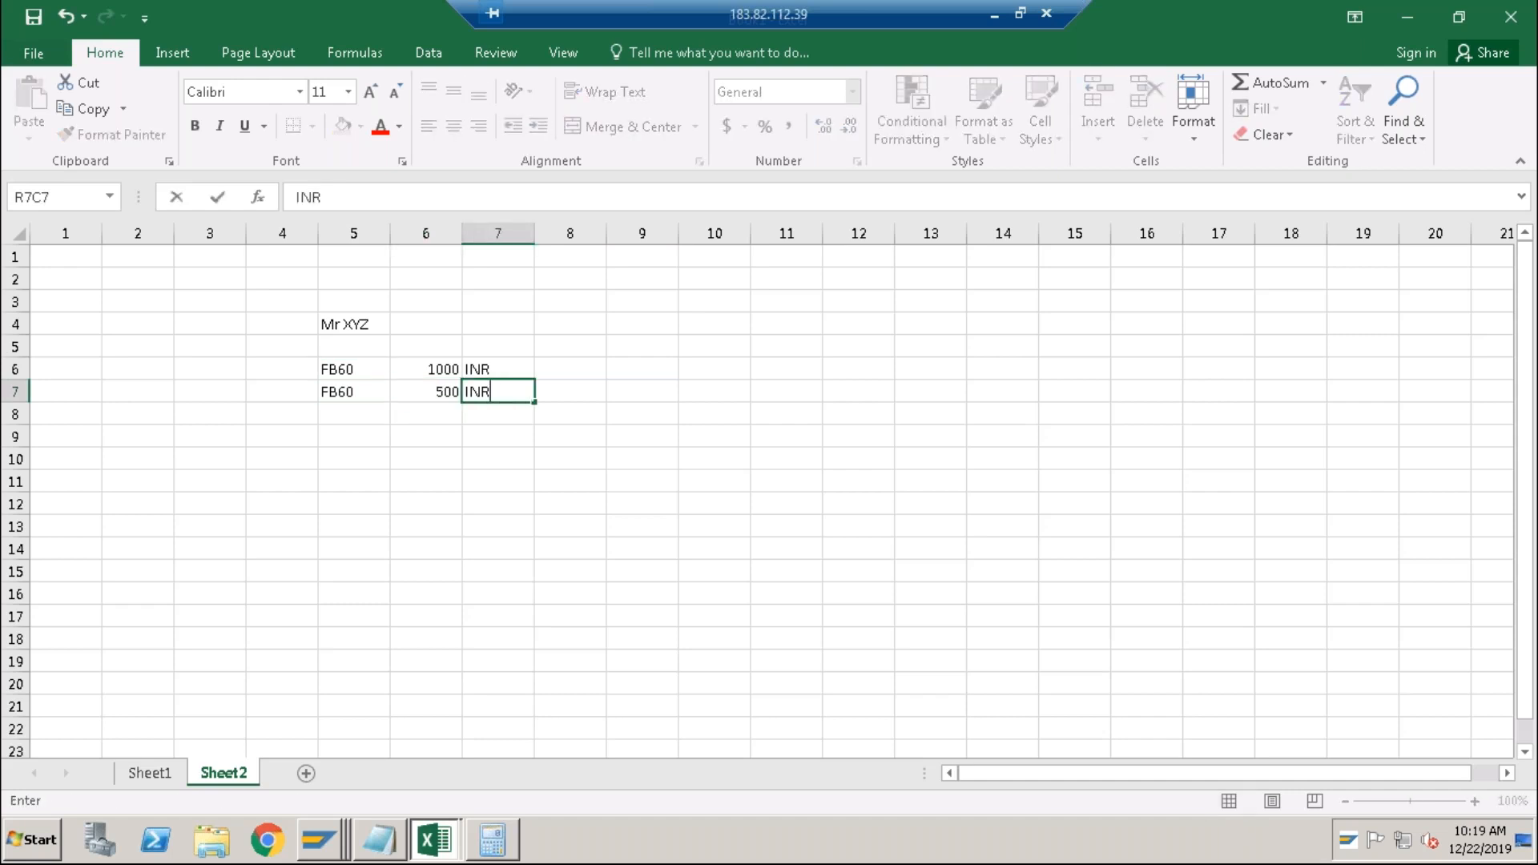
key("Return")
Add a third FB60 line of 10000 INR in row 8.
key("Left")
key("Left")
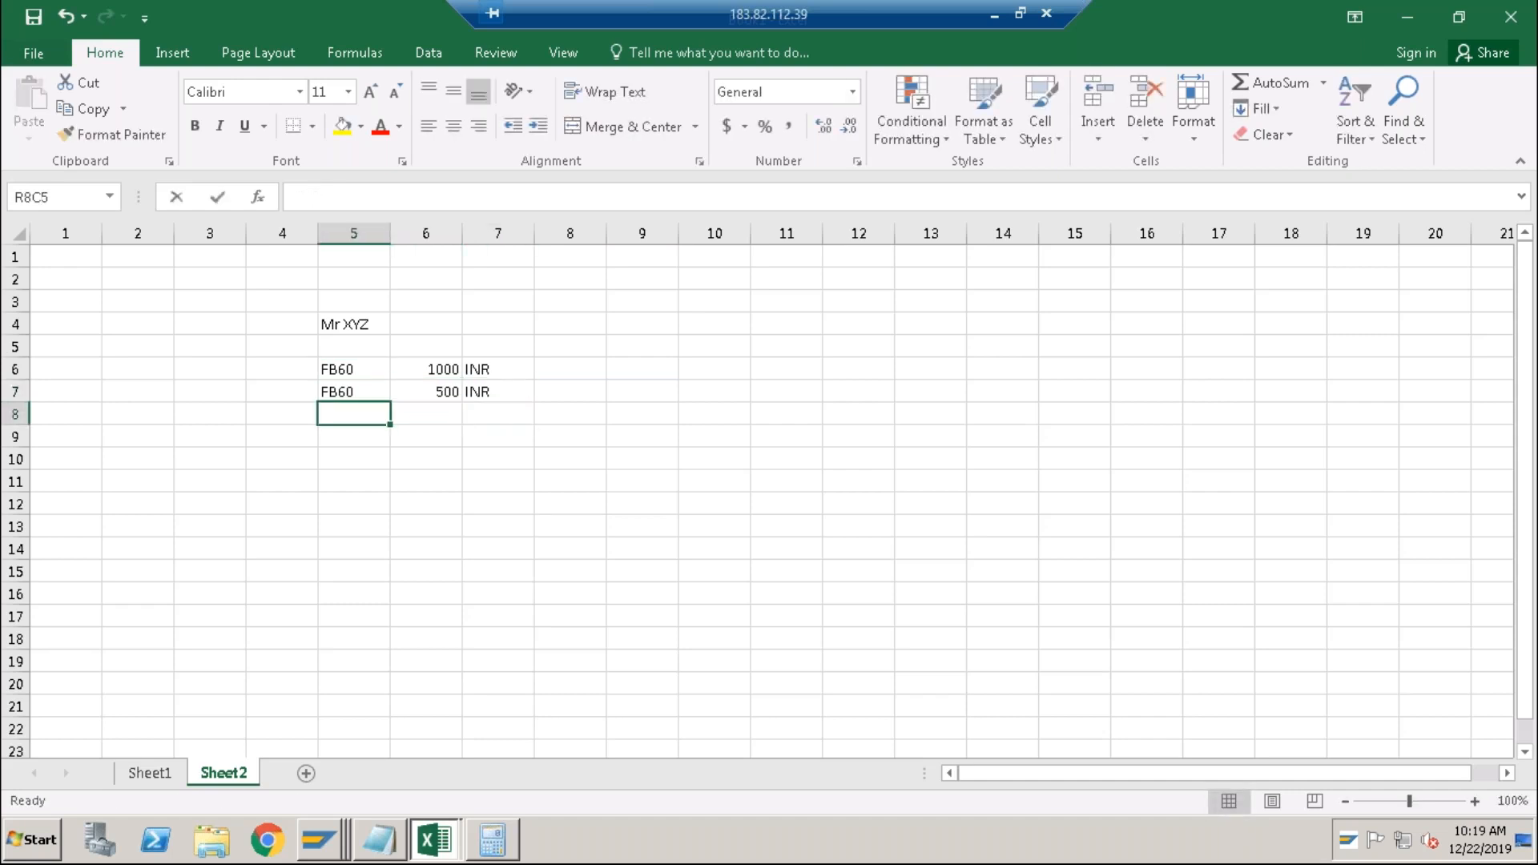
type("FB60")
key("Right")
type("10000")
key("Right")
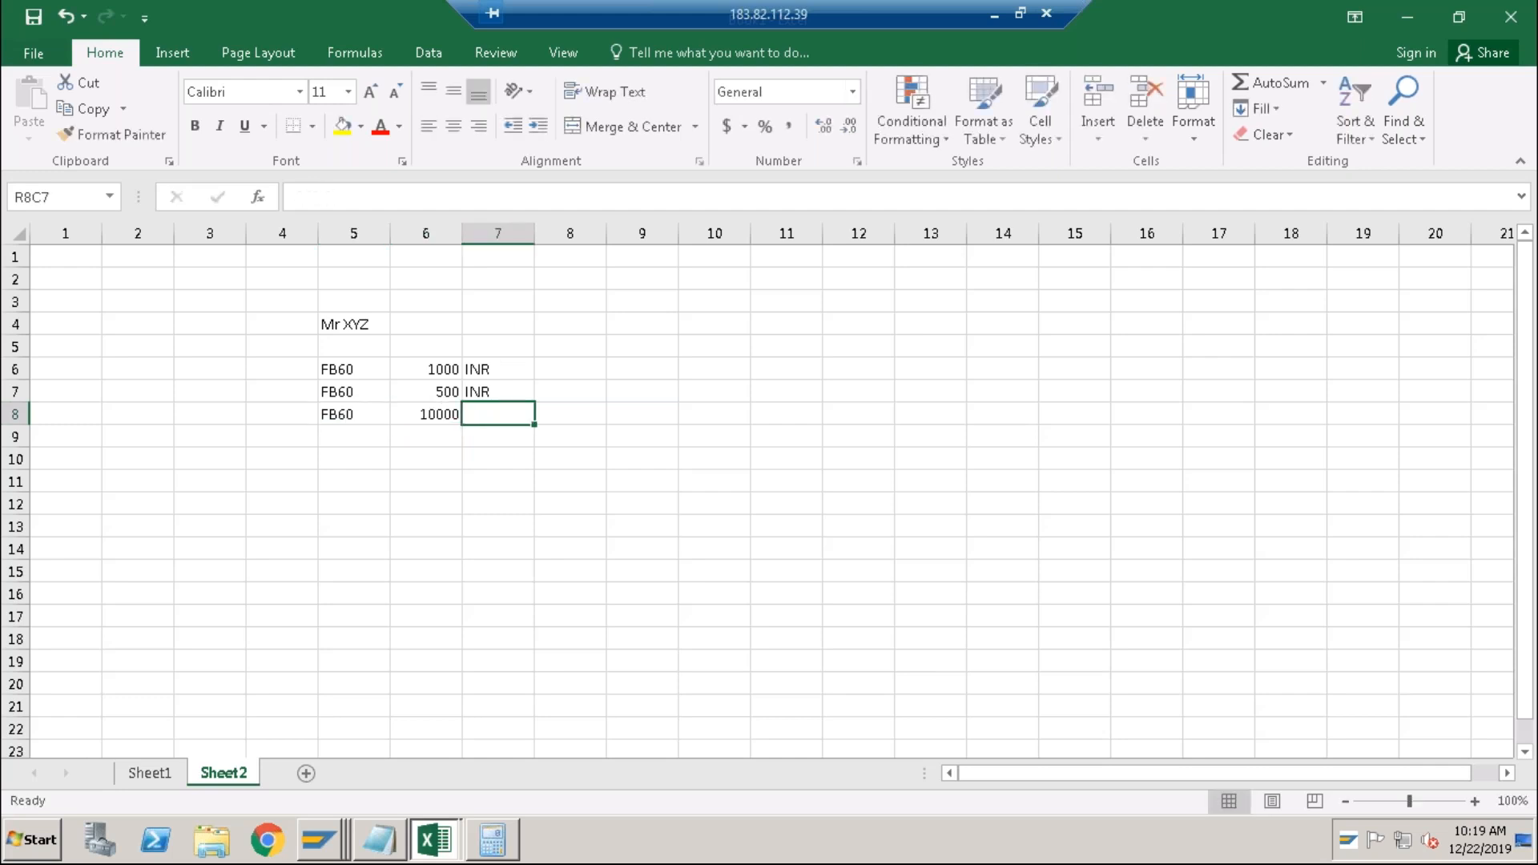
type("INR")
key("Return")
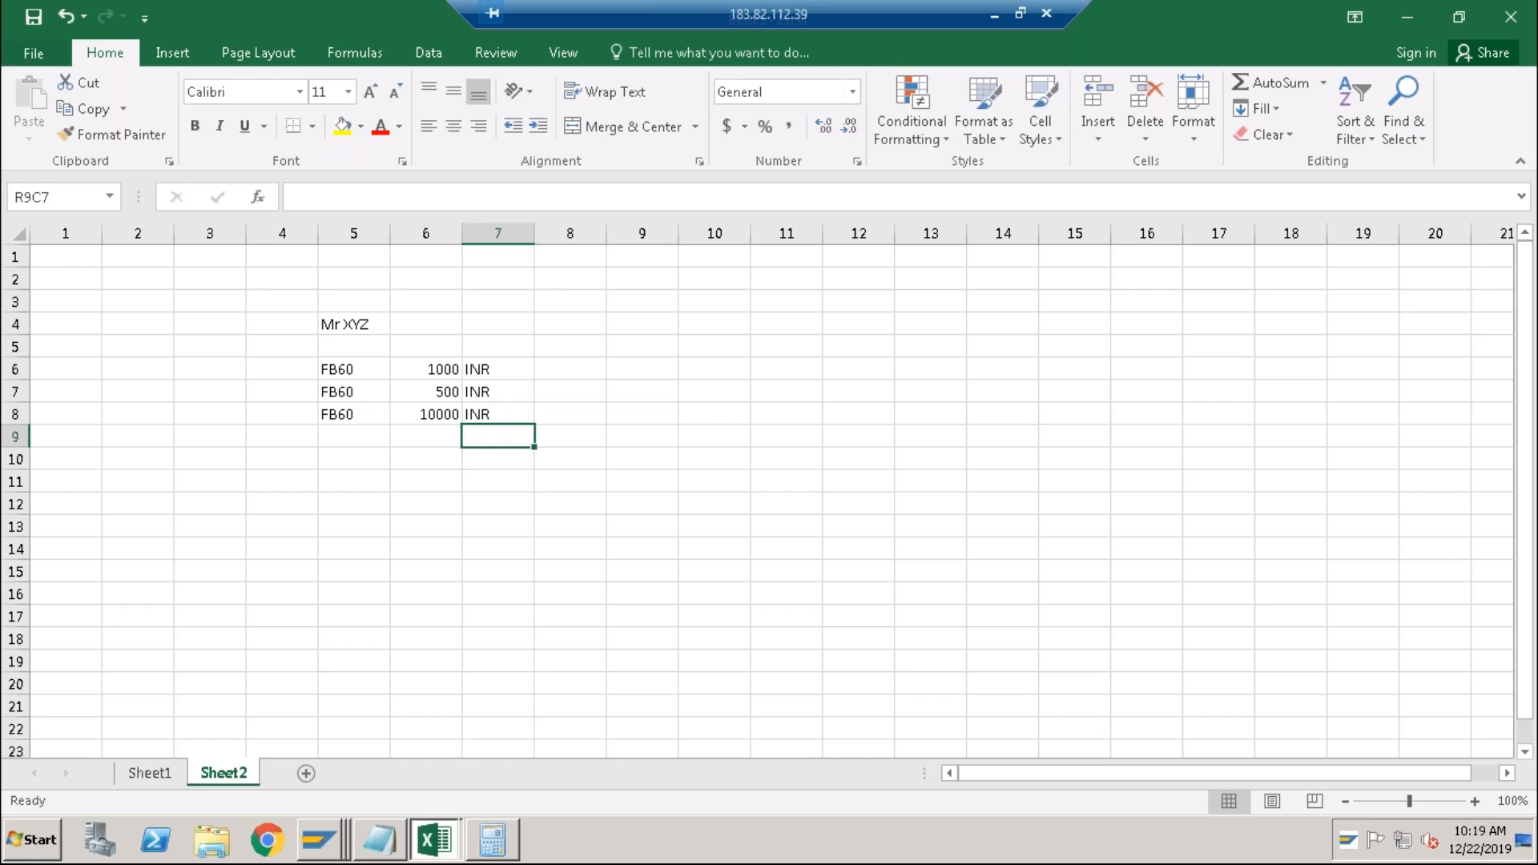
key("Left")
key("Down")
key("Left")
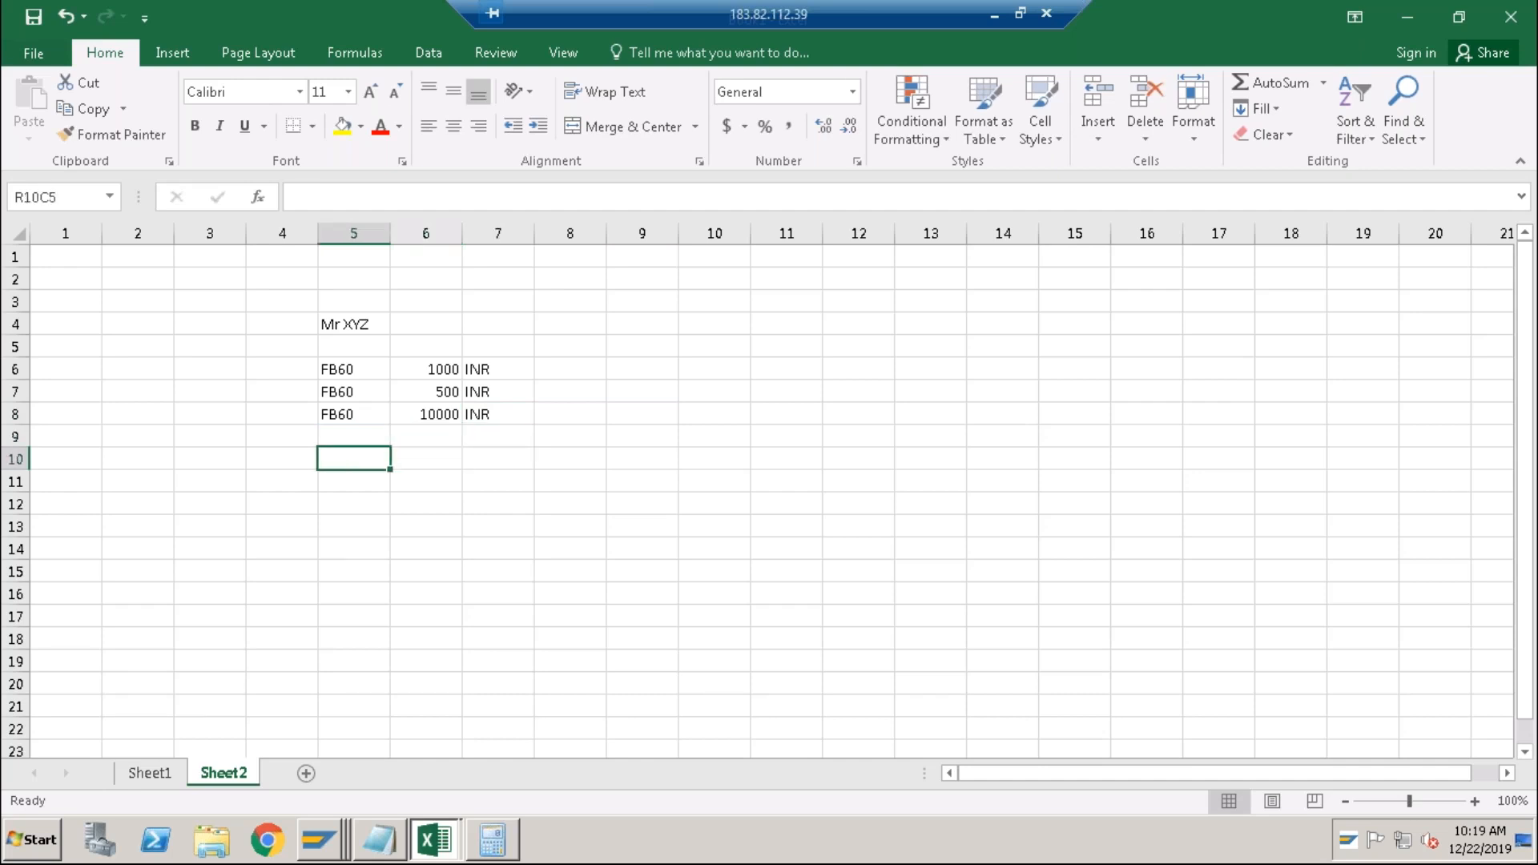
Enter an FB70 line with the amount 15000 INR.
type("FB70")
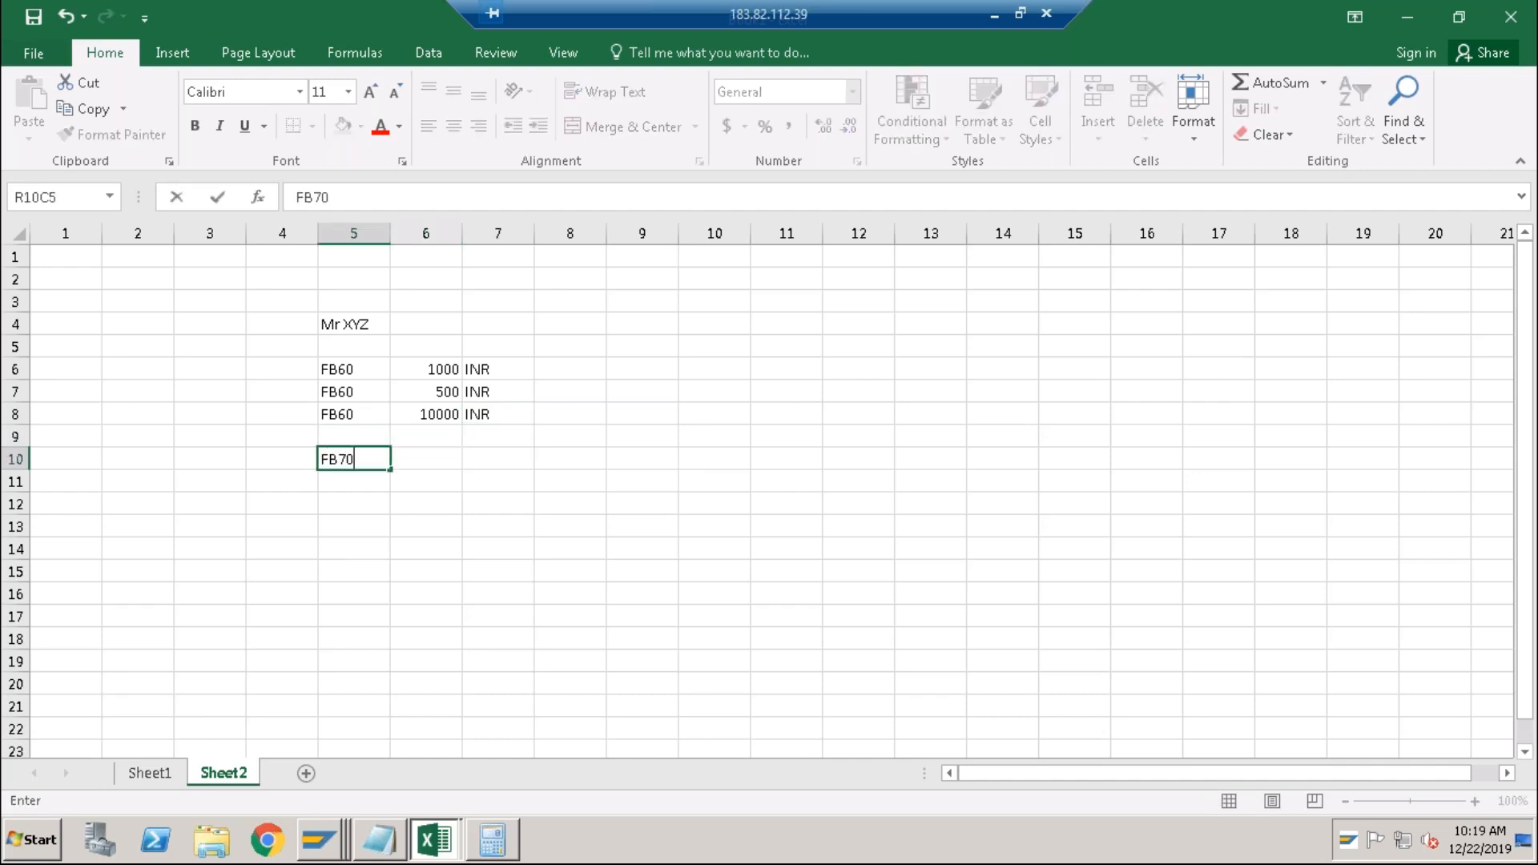
key("Right")
type("1")
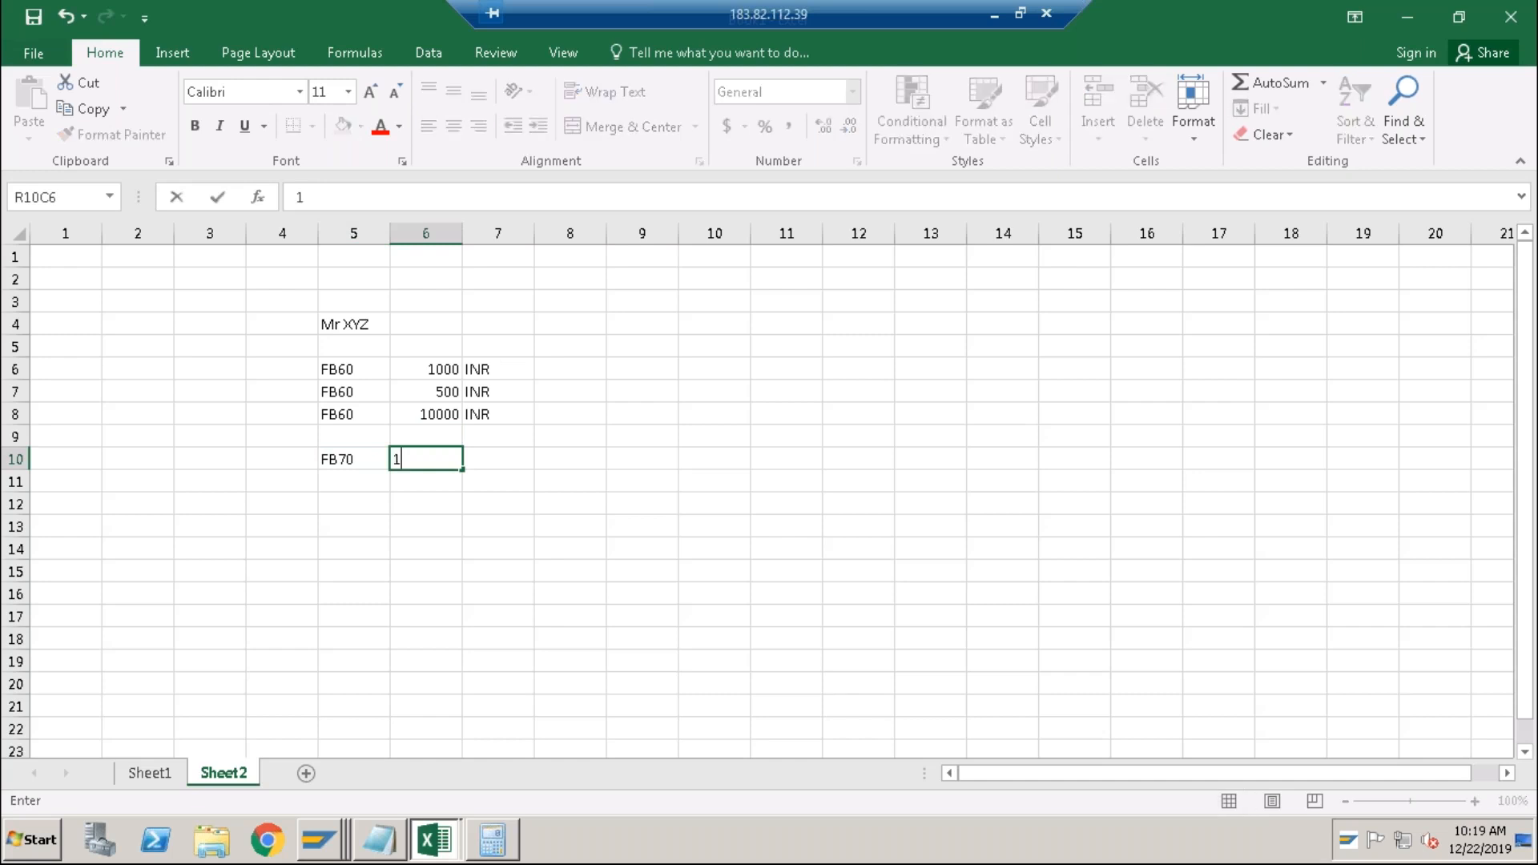
type("5000 INR")
key("Return")
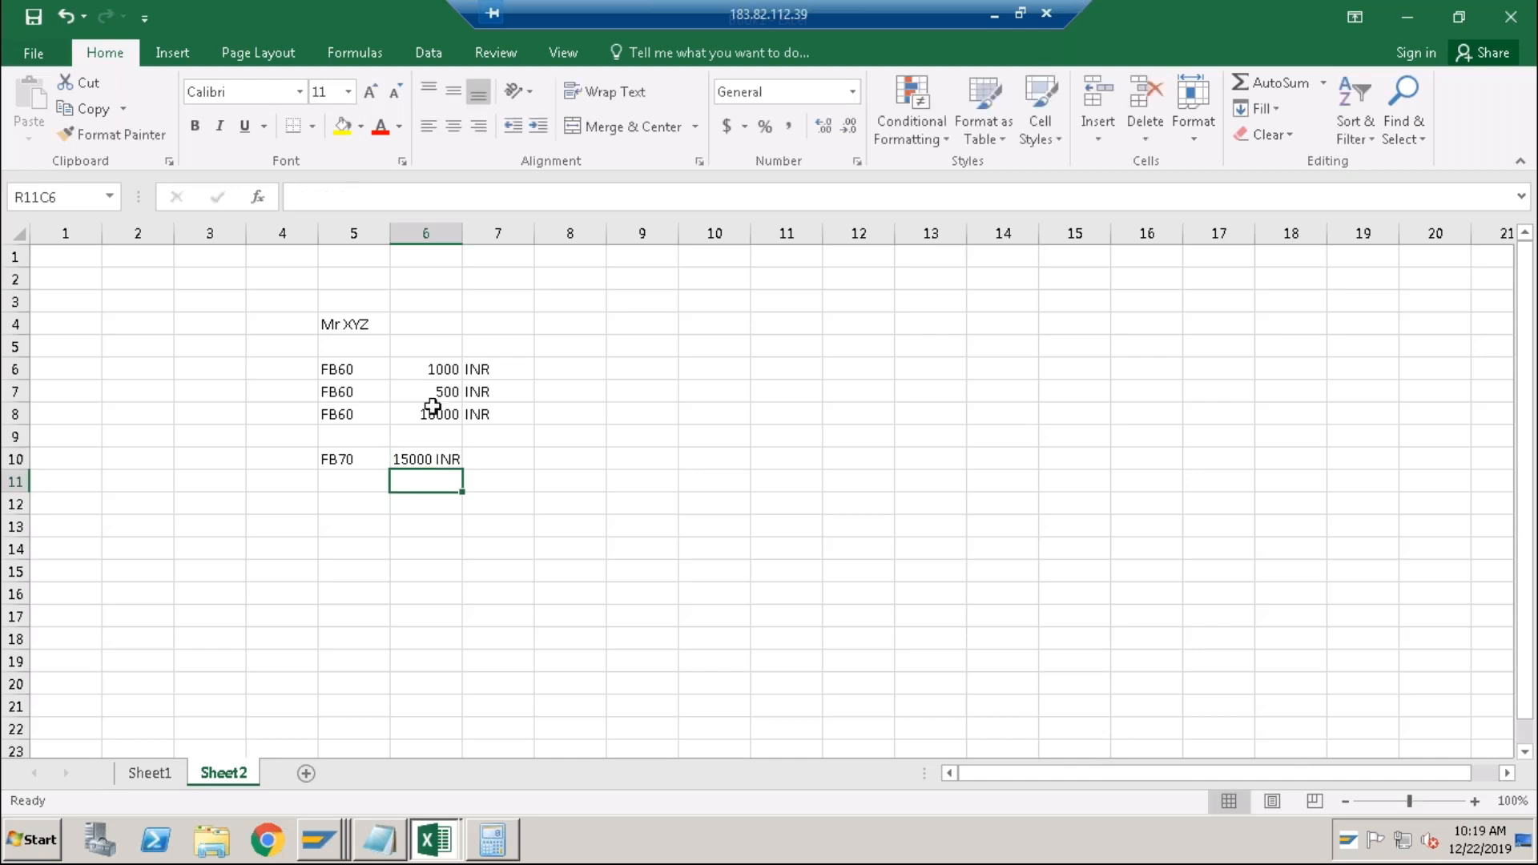
Reduce the FB70 amount cell to 15000 and put INR in the next column.
double_click(417, 459)
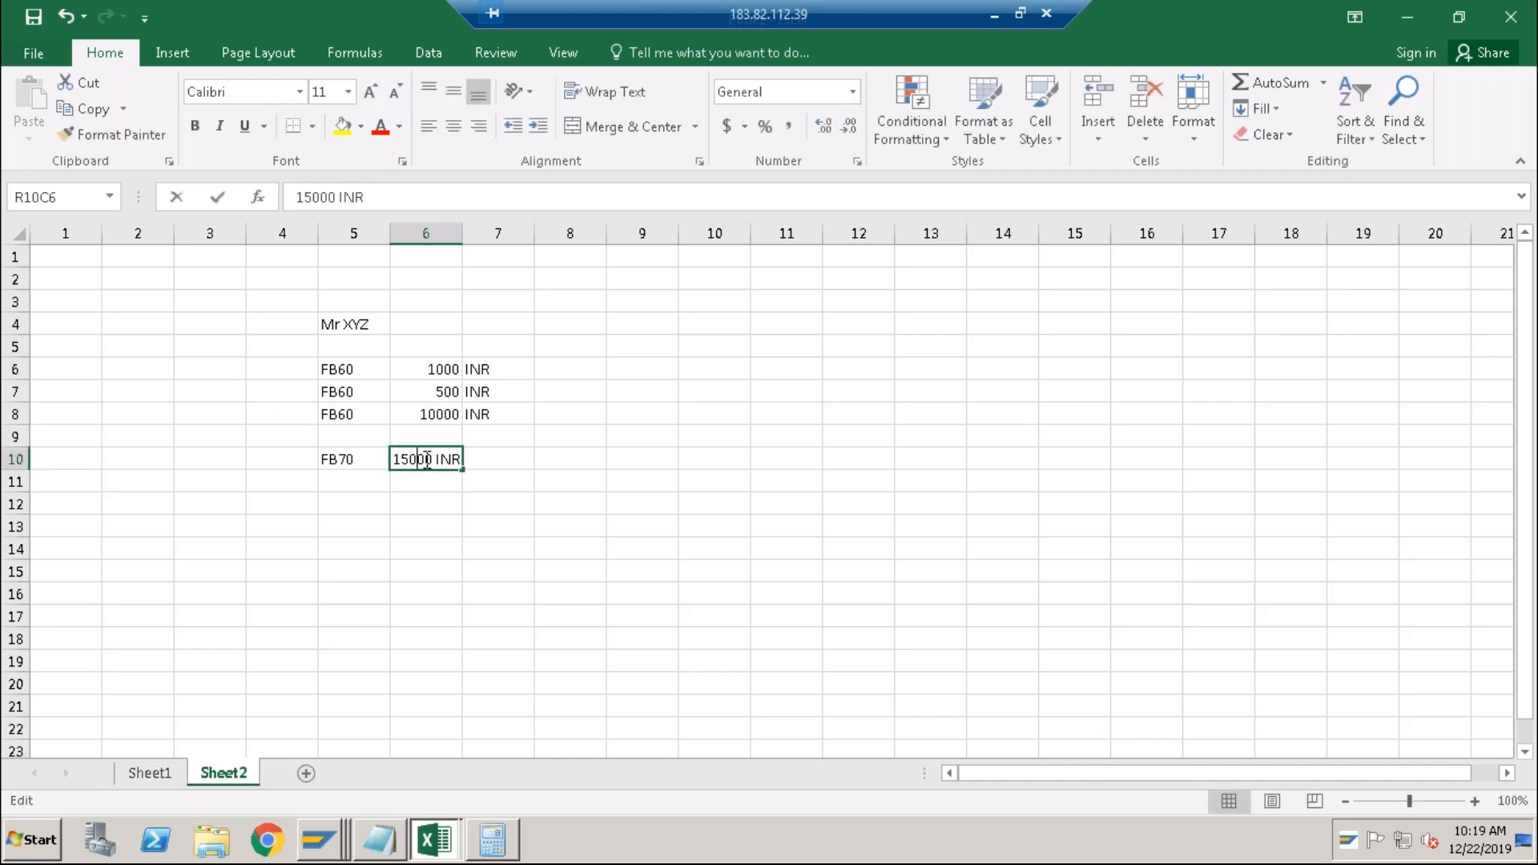
key("Right")
key("Right")
key("shift+Right")
key("shift+Right")
key("shift+Right")
key("shift+Right")
key("BackSpace")
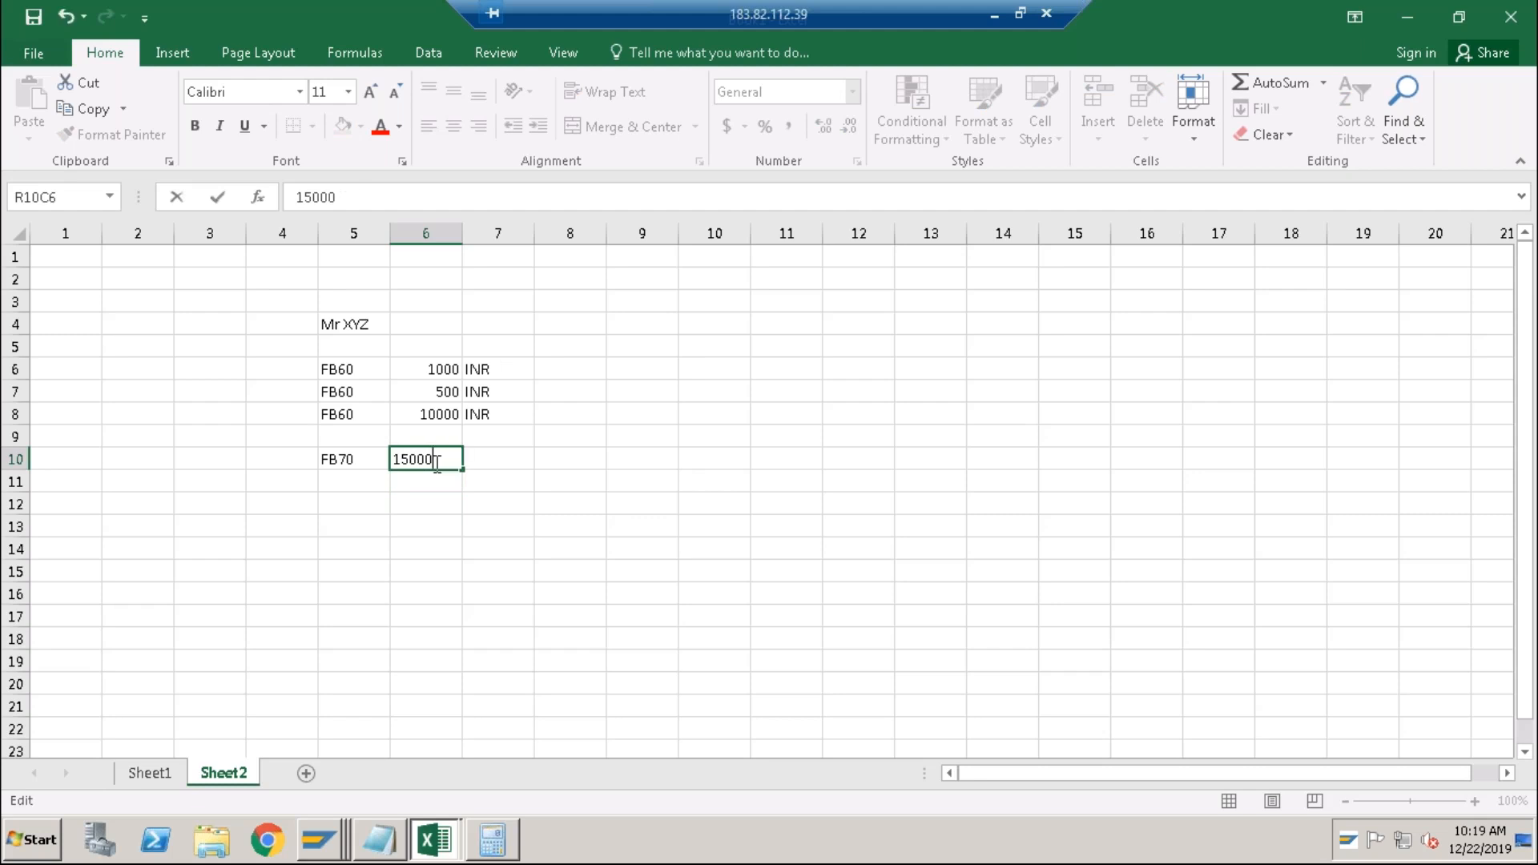
key("Return")
key("Up")
key("Right")
type("INR")
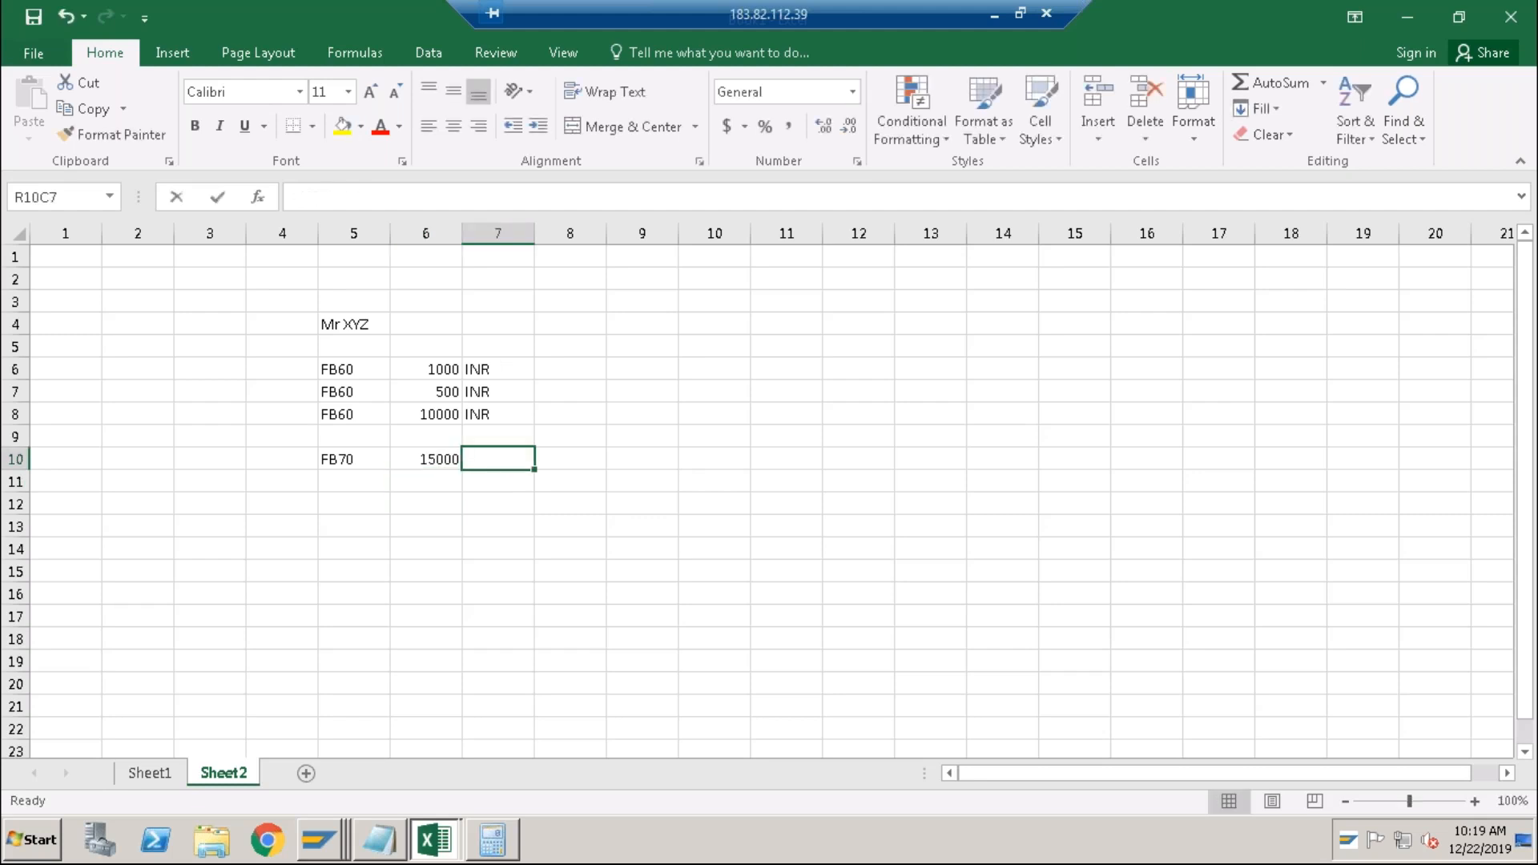
key("Return")
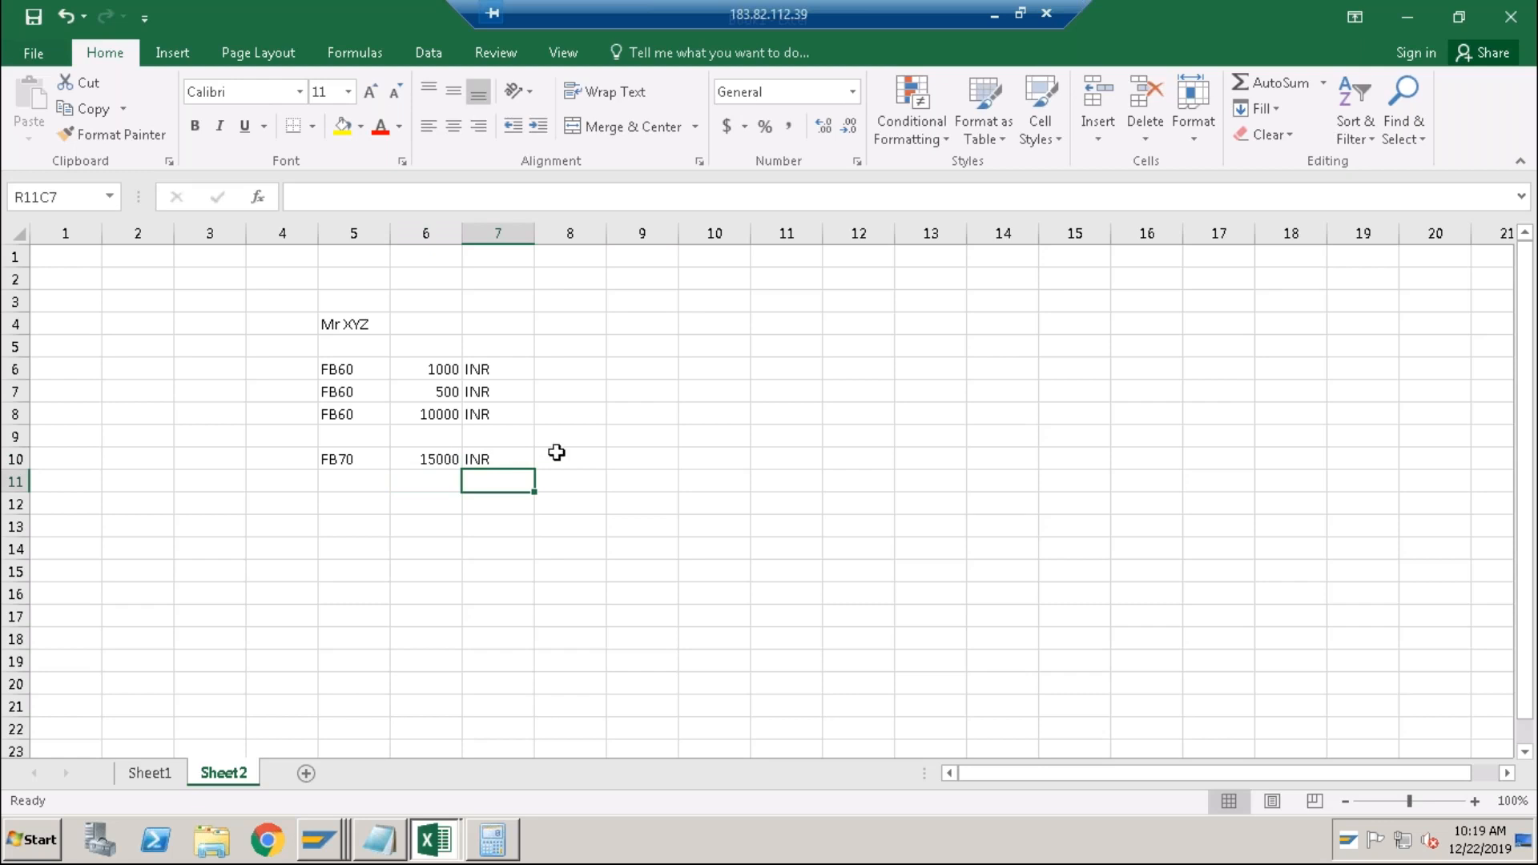
Enter 3500 in row 12 below the amounts.
left_click(446, 417)
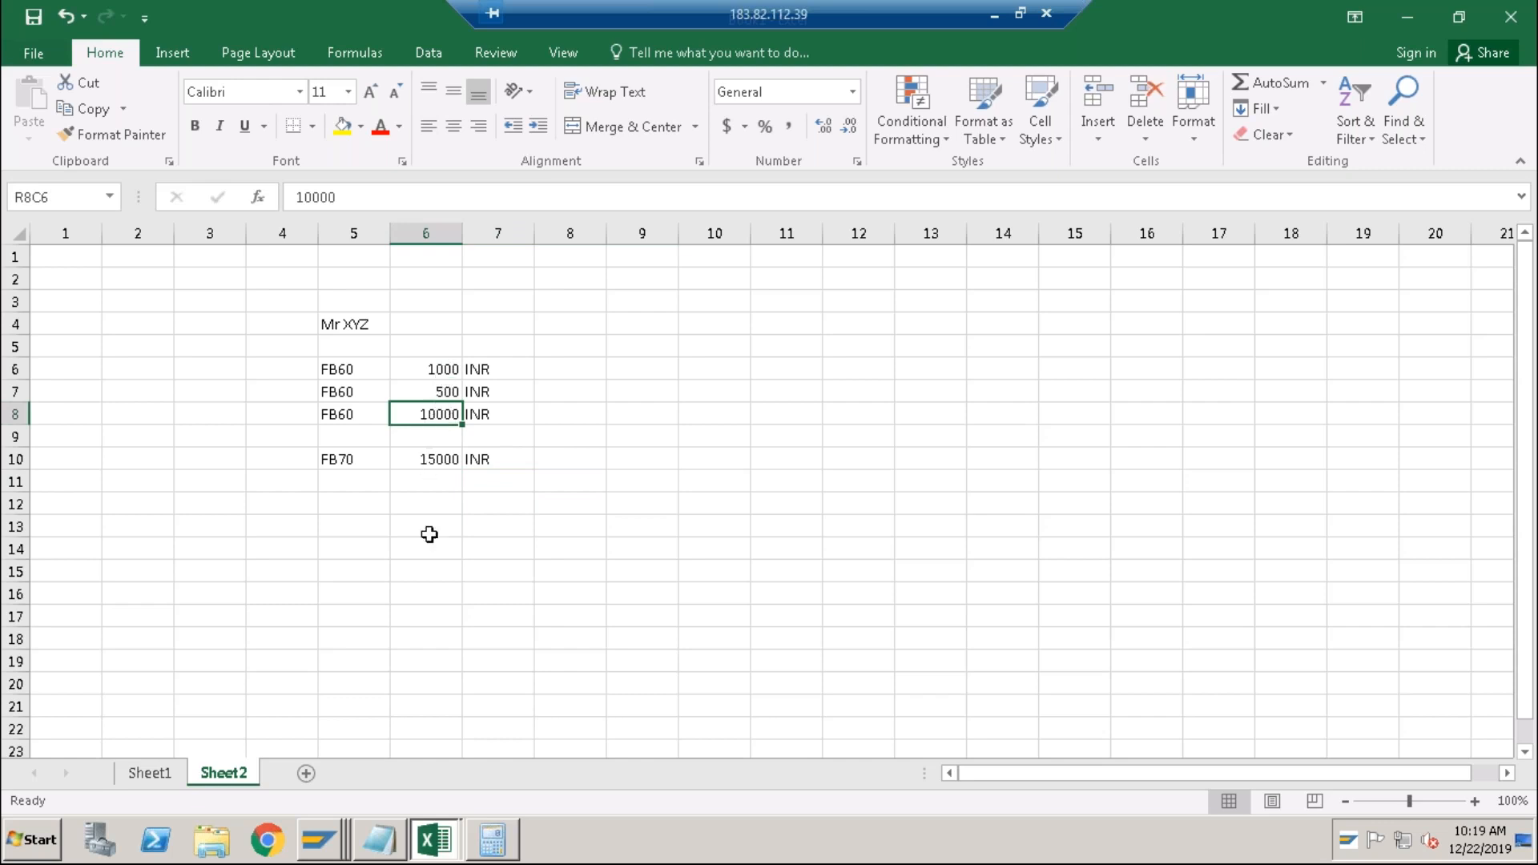
left_click(432, 504)
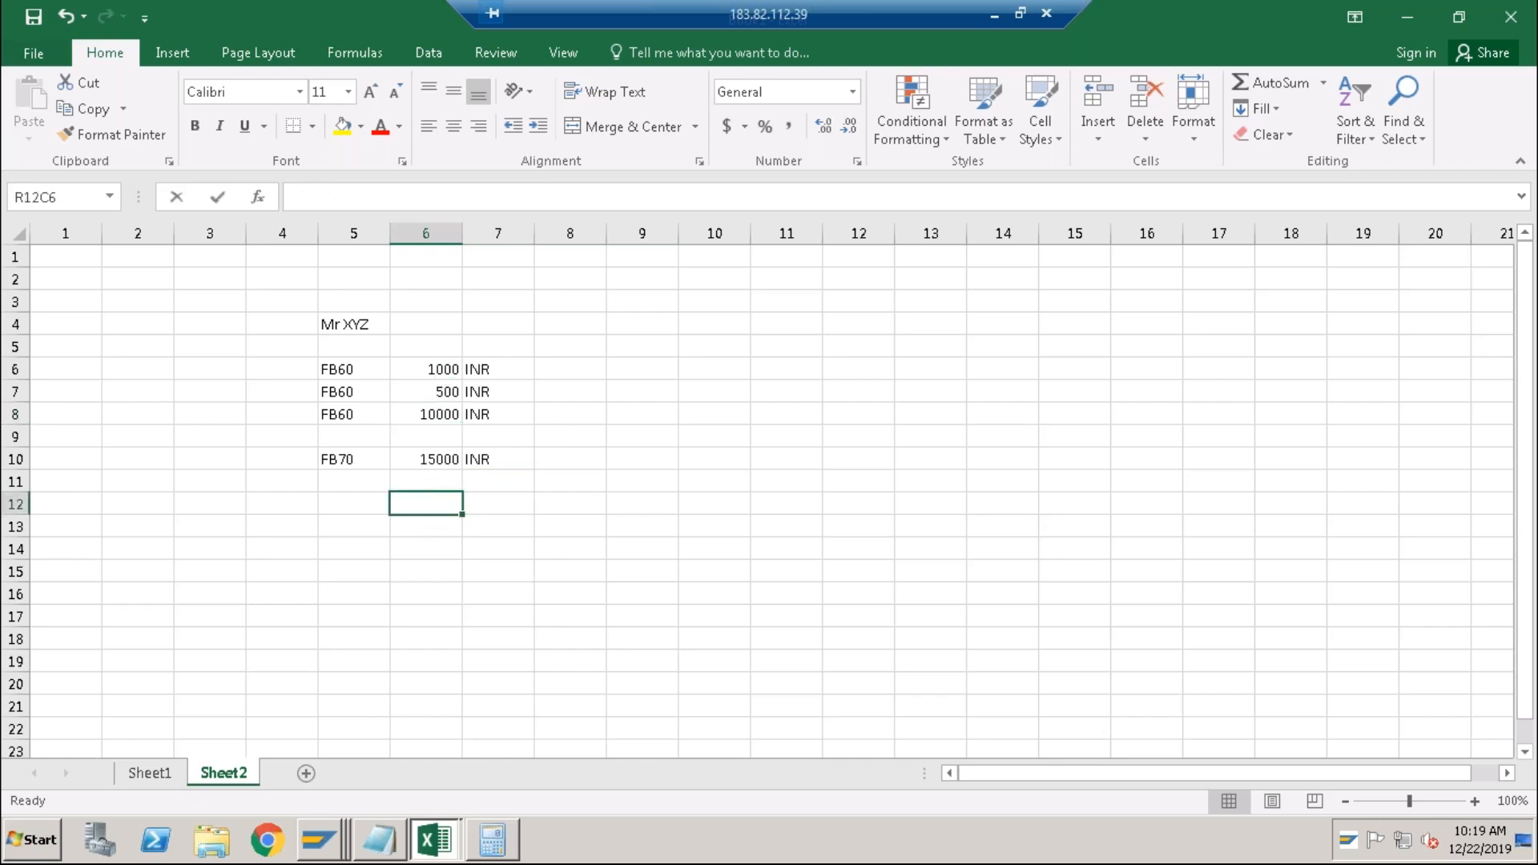
type("3500")
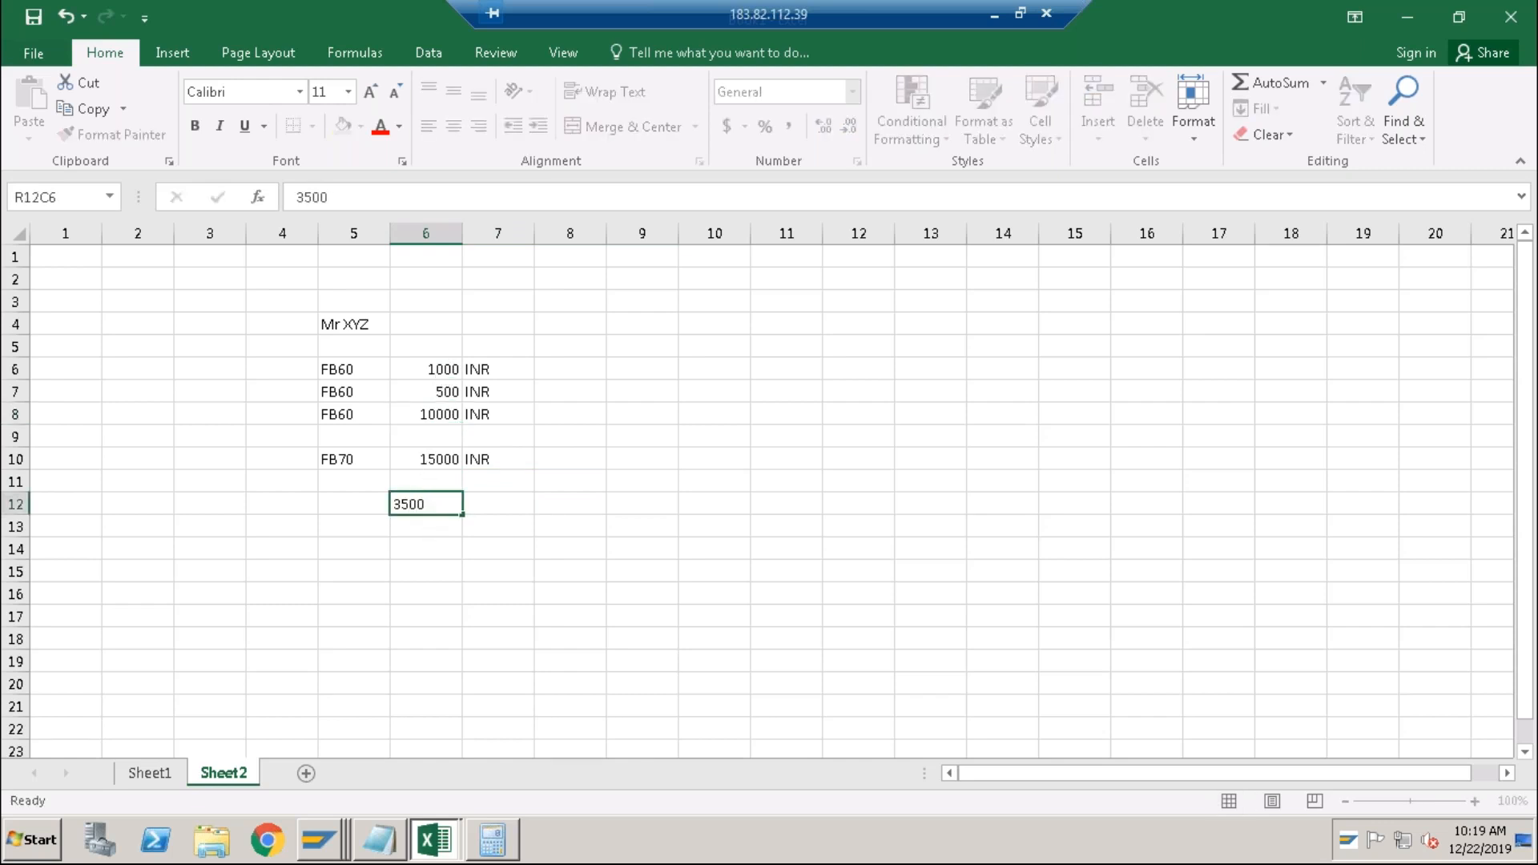
key("Return")
Select the FB60 amounts and all amounts through 15000 to check their sums.
left_click(438, 460)
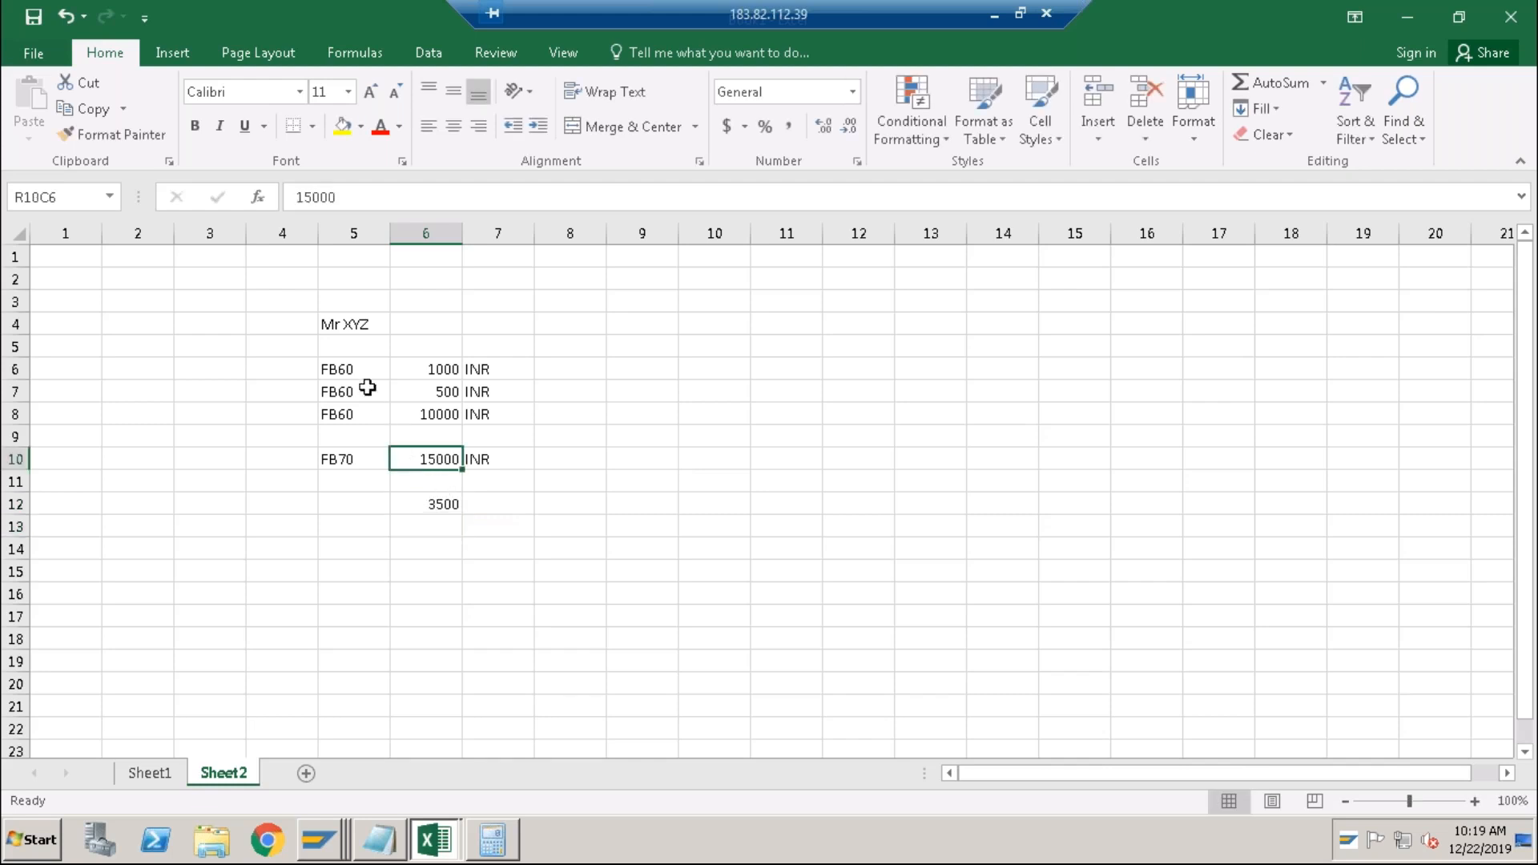
left_click_drag(412, 369, 416, 409)
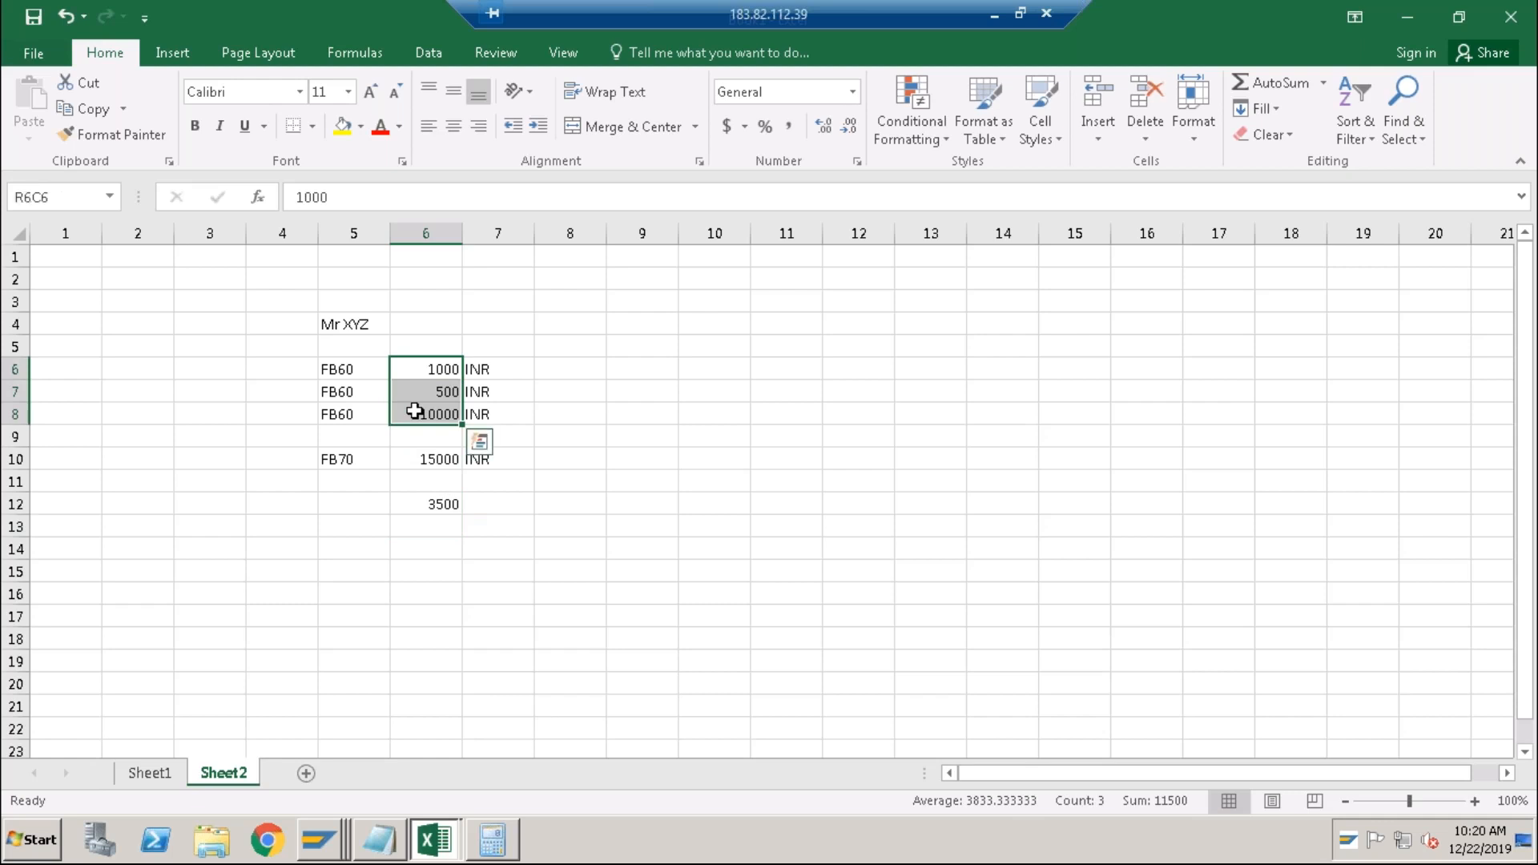
left_click(414, 458)
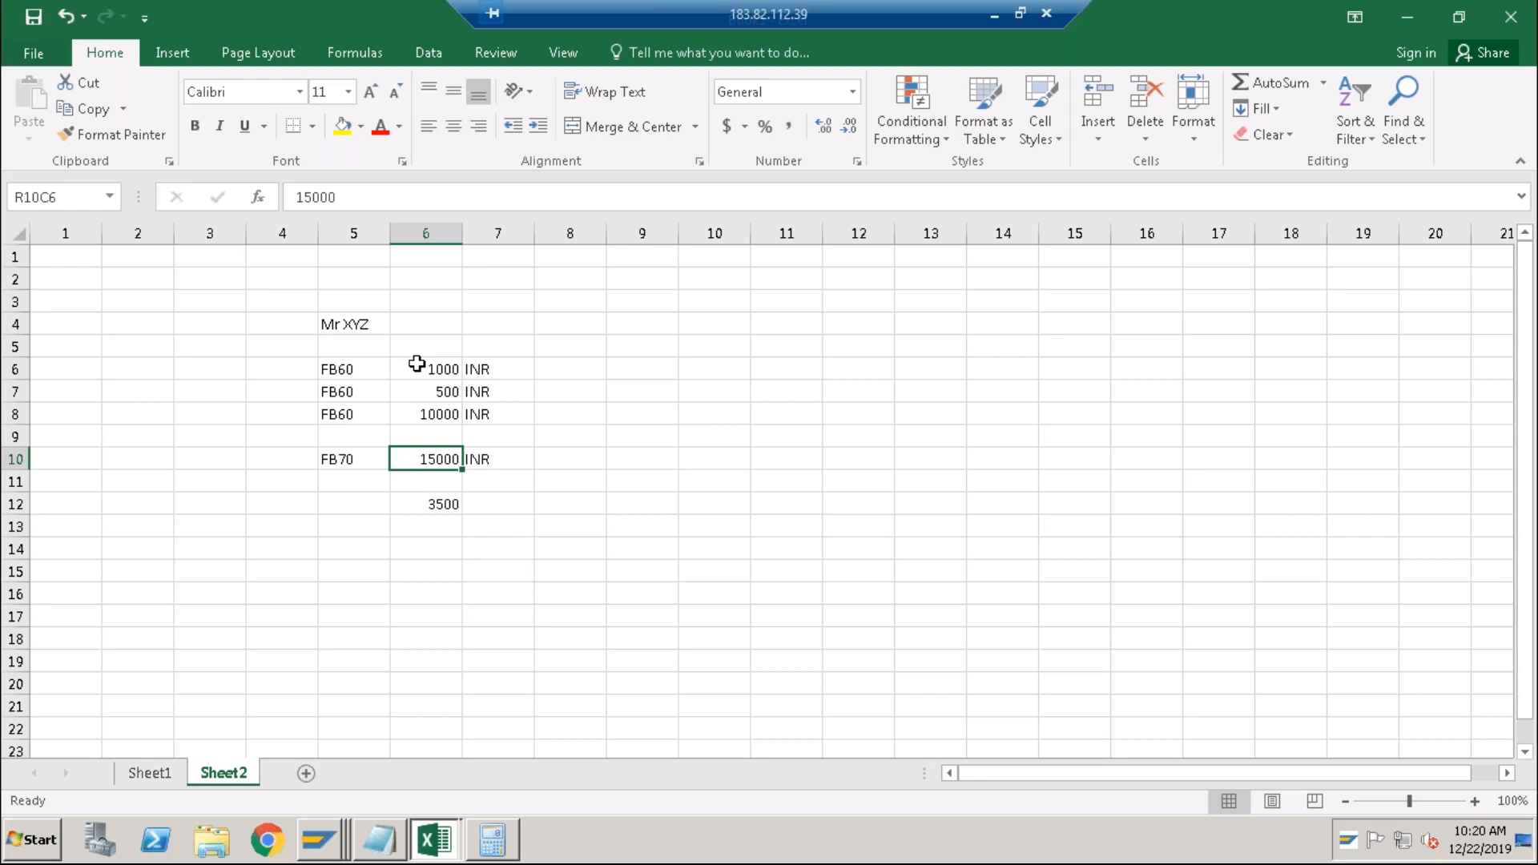
left_click_drag(417, 364, 412, 458)
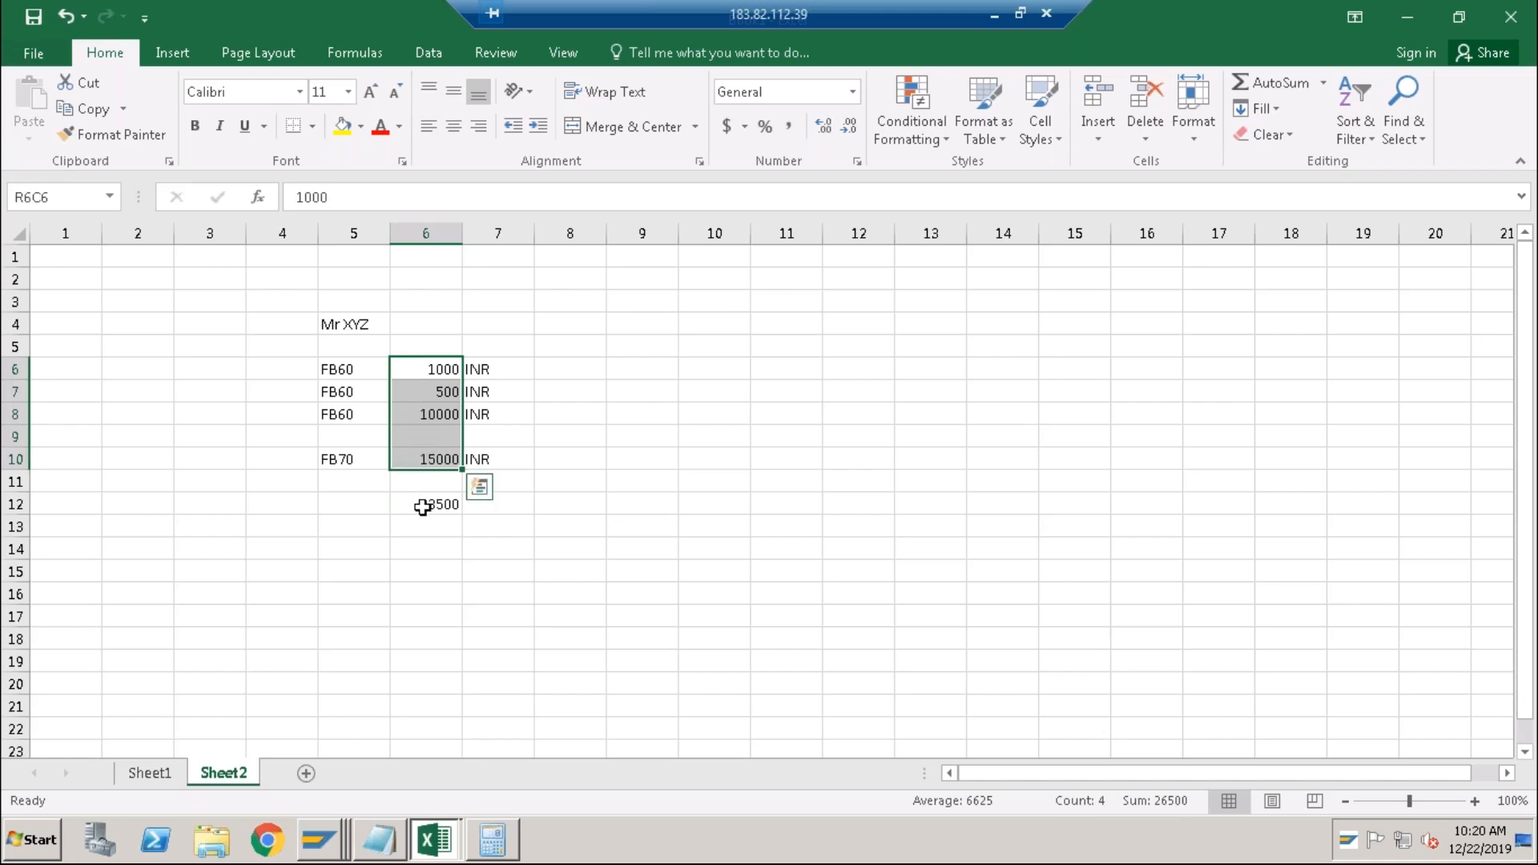
left_click(424, 506)
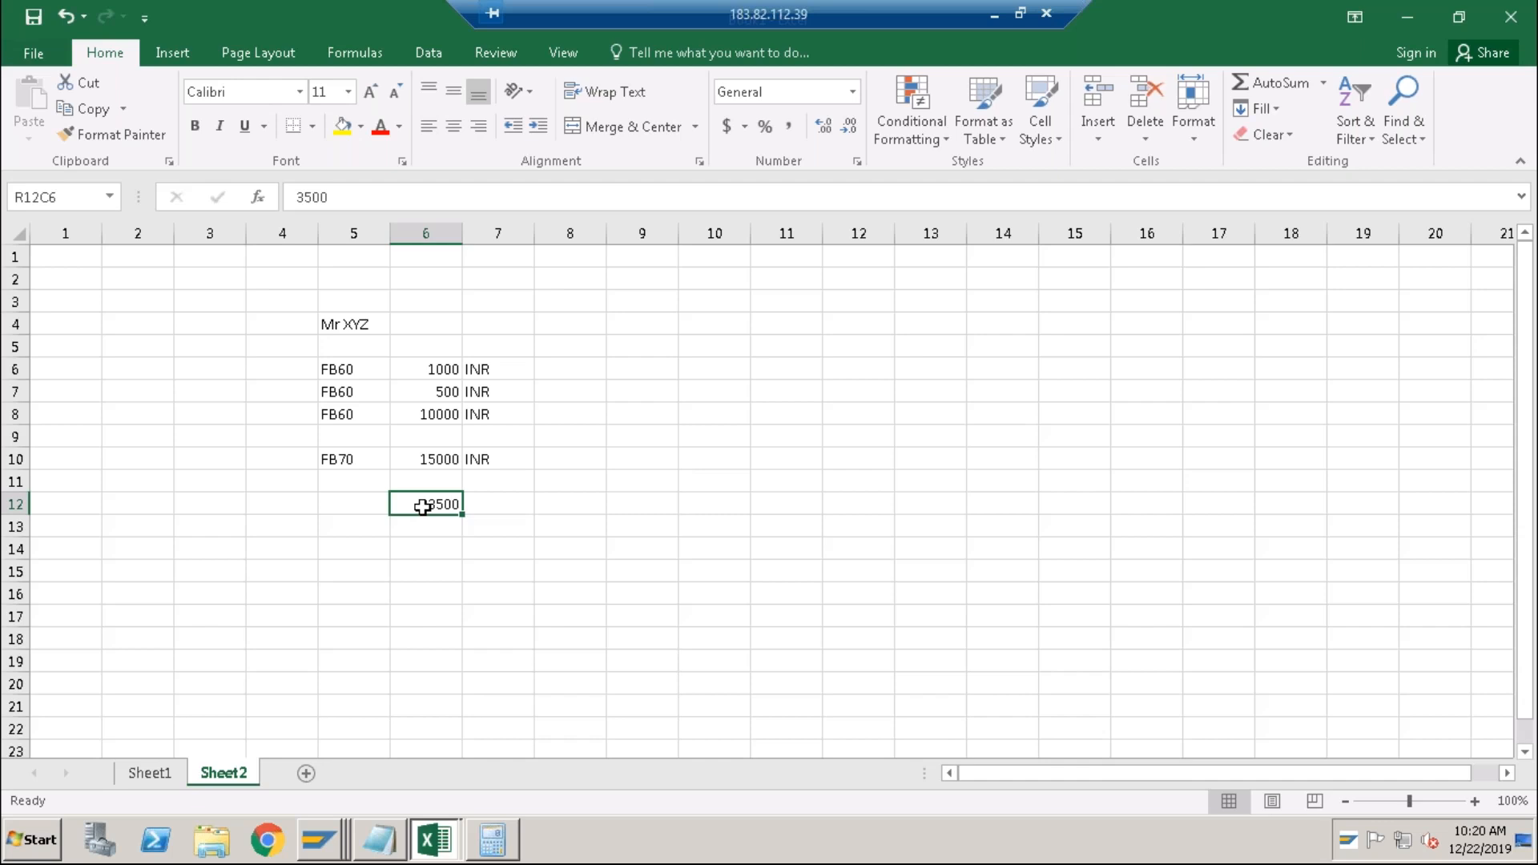
left_click(350, 329)
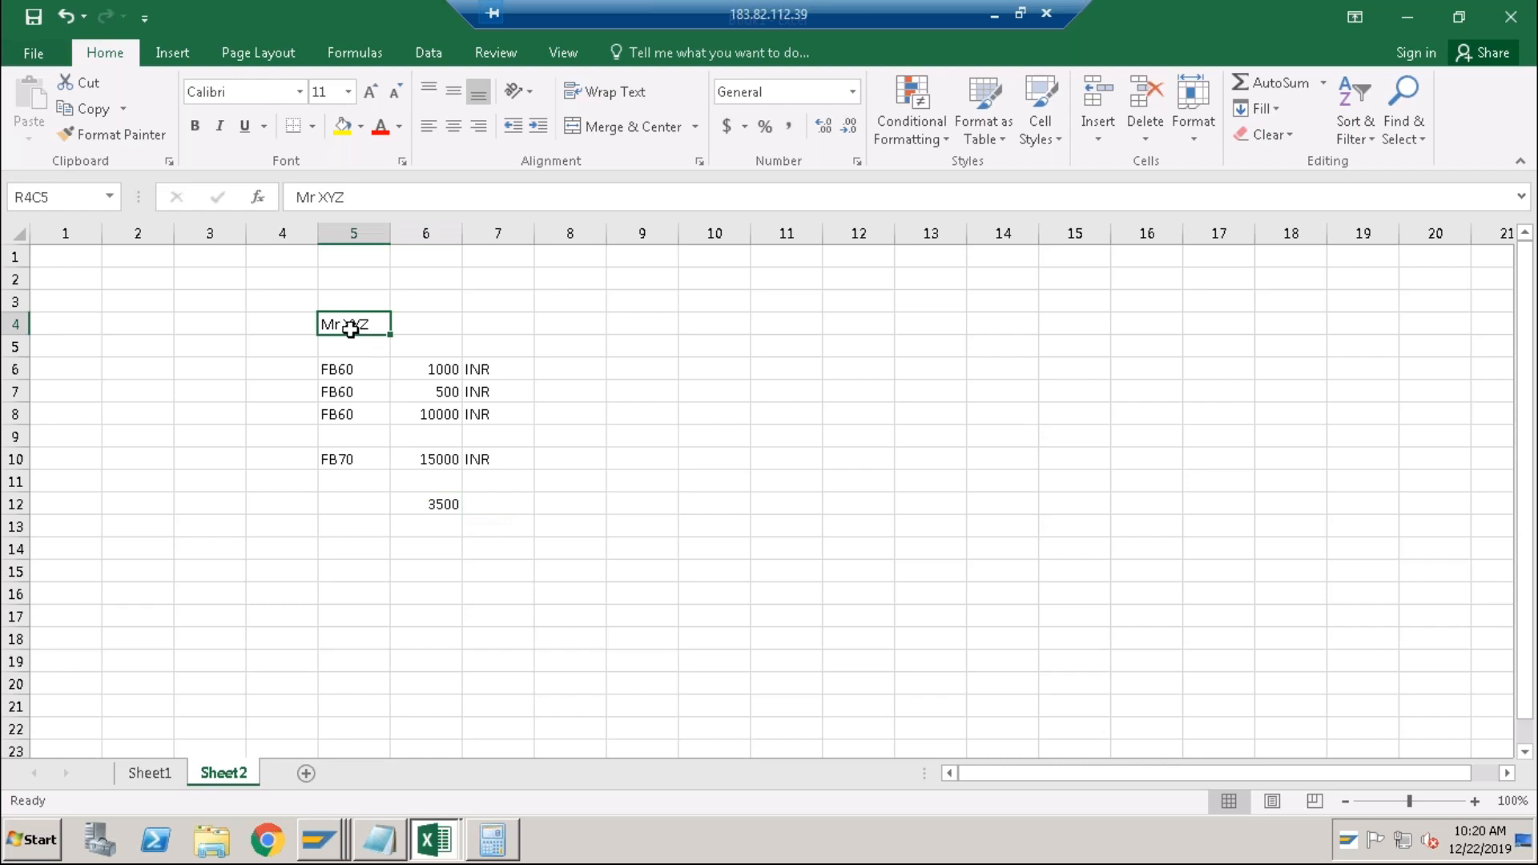
left_click(315, 843)
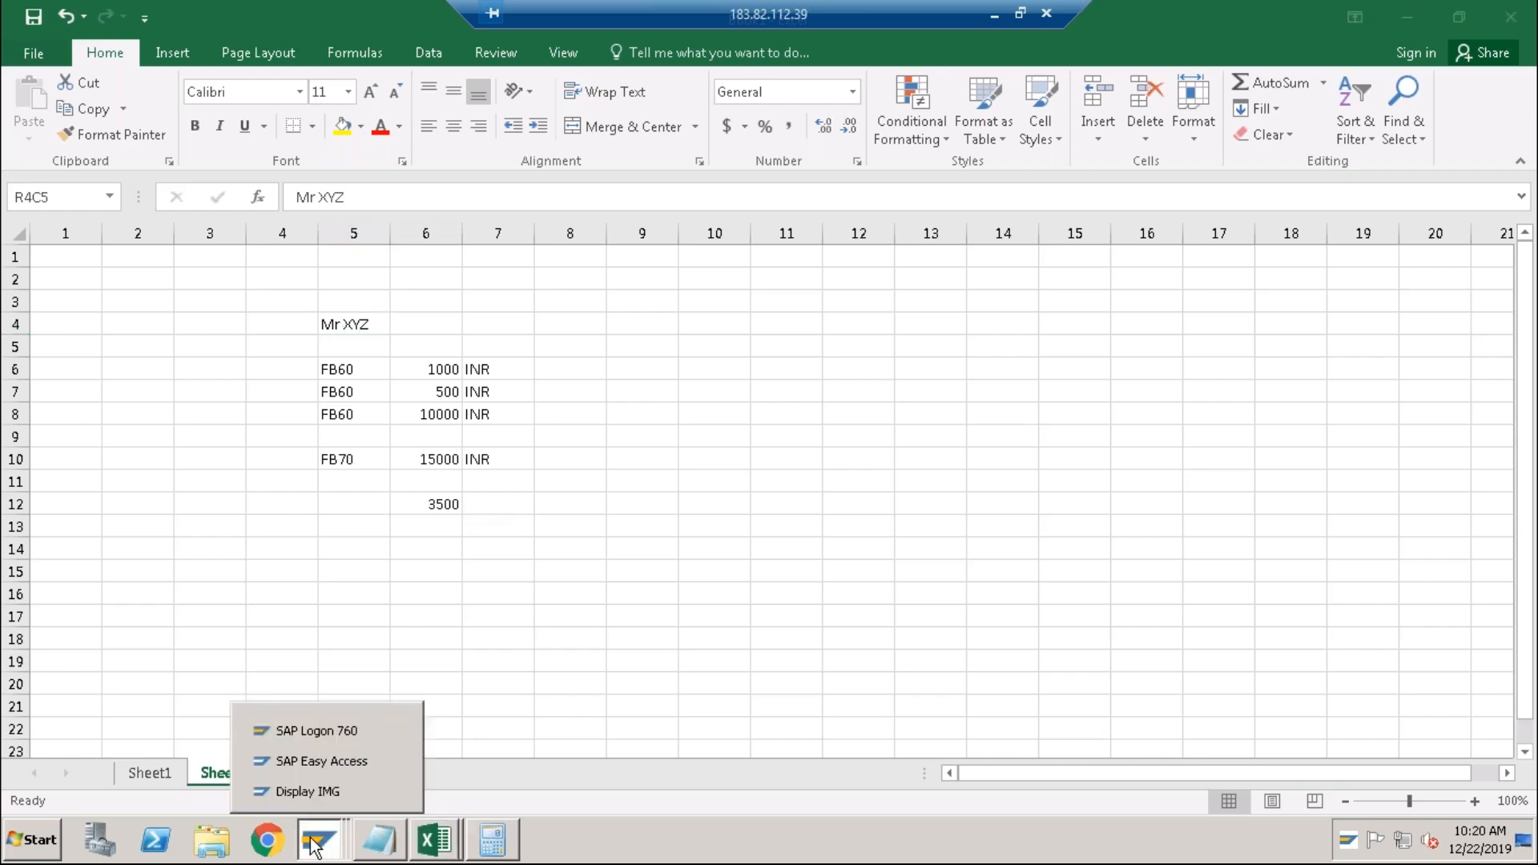
left_click(321, 763)
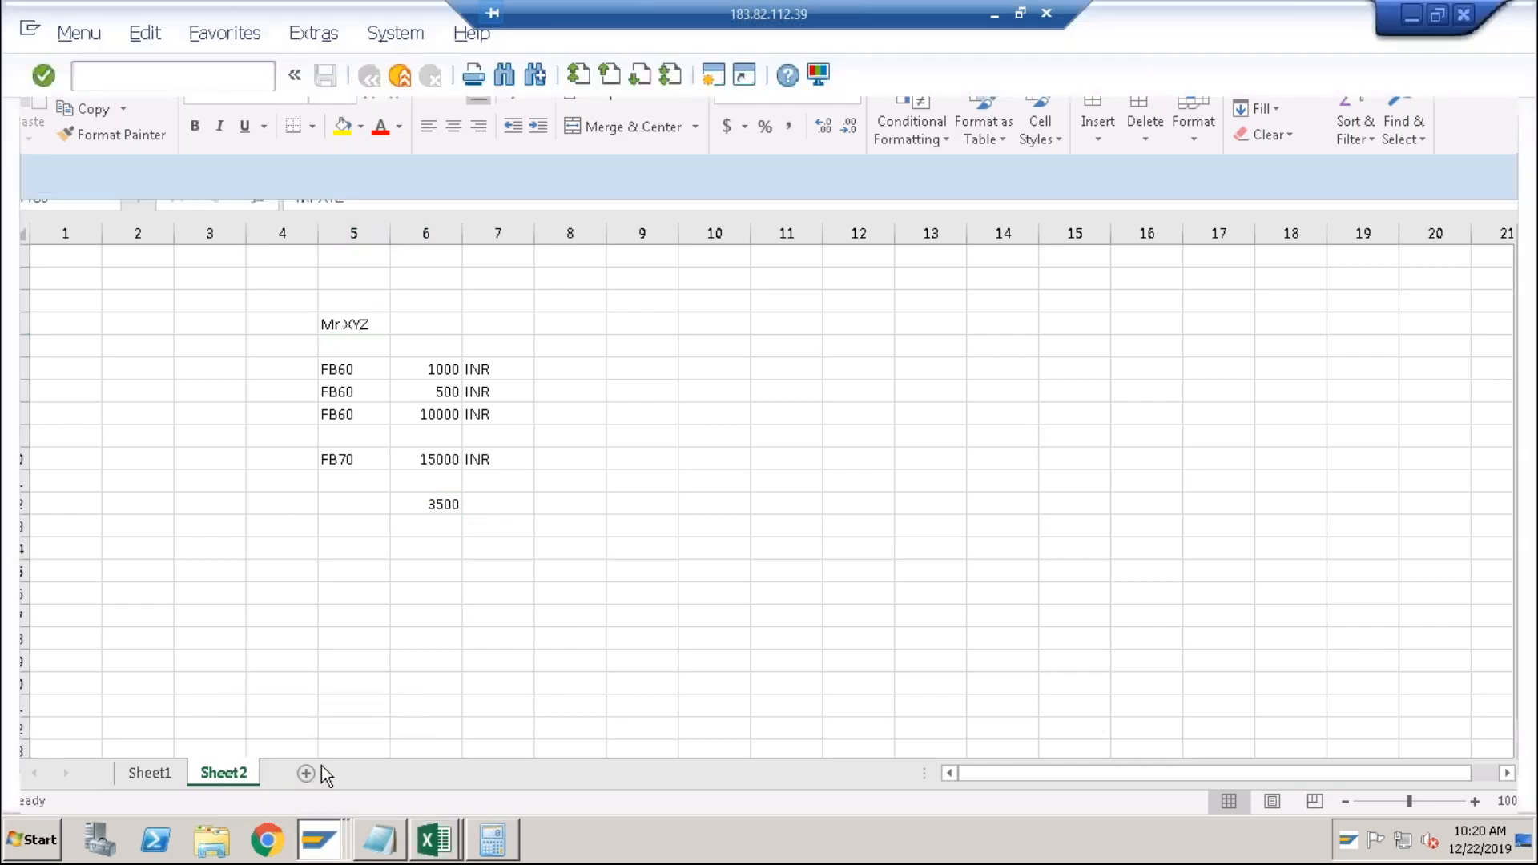
type("/n")
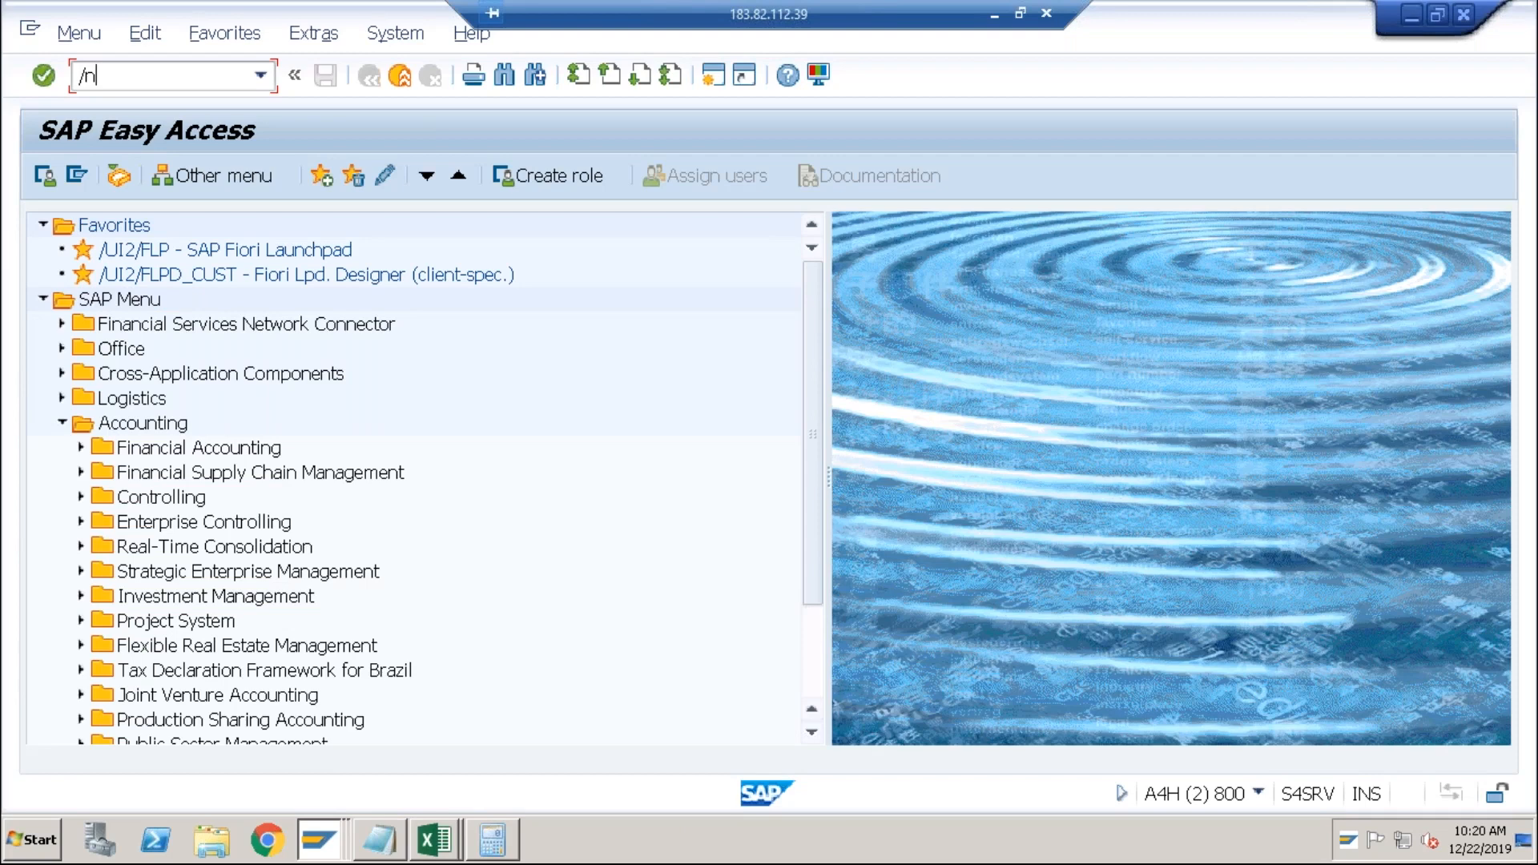
type("bp")
key("Return")
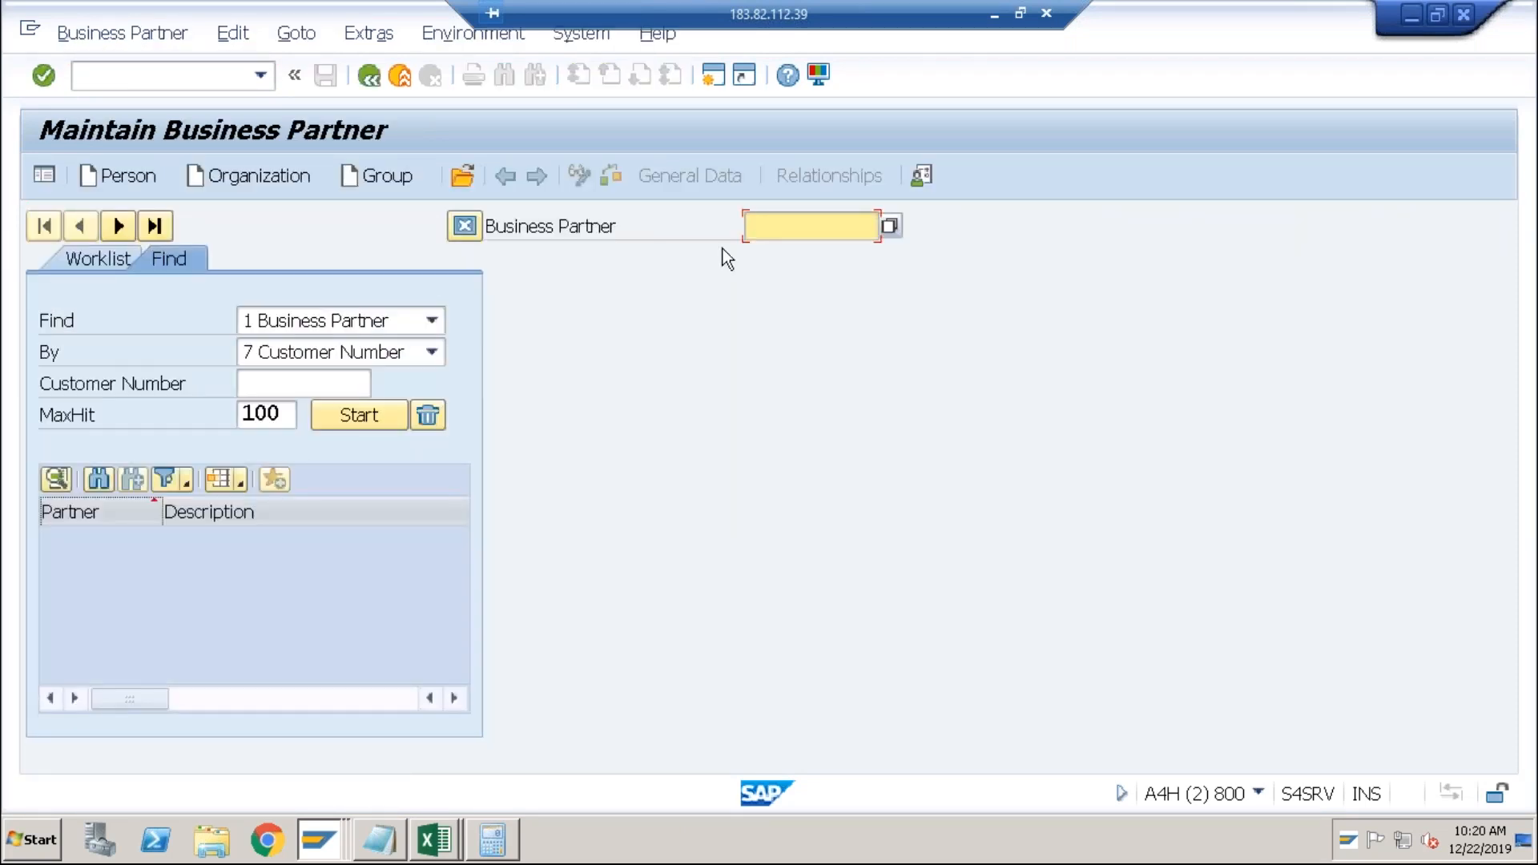
left_click(804, 233)
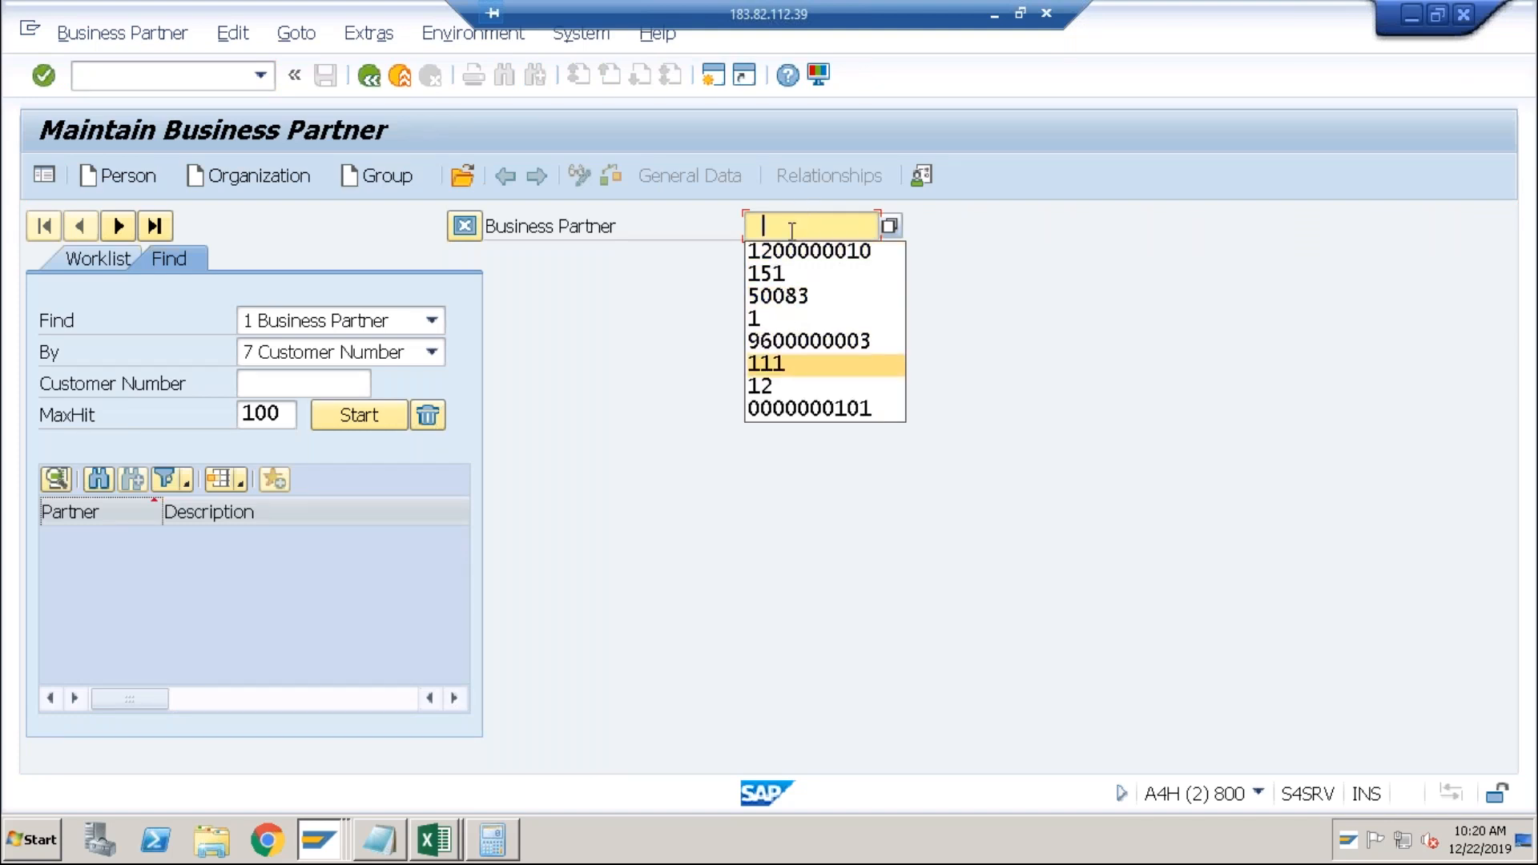
left_click(792, 231)
type("9900")
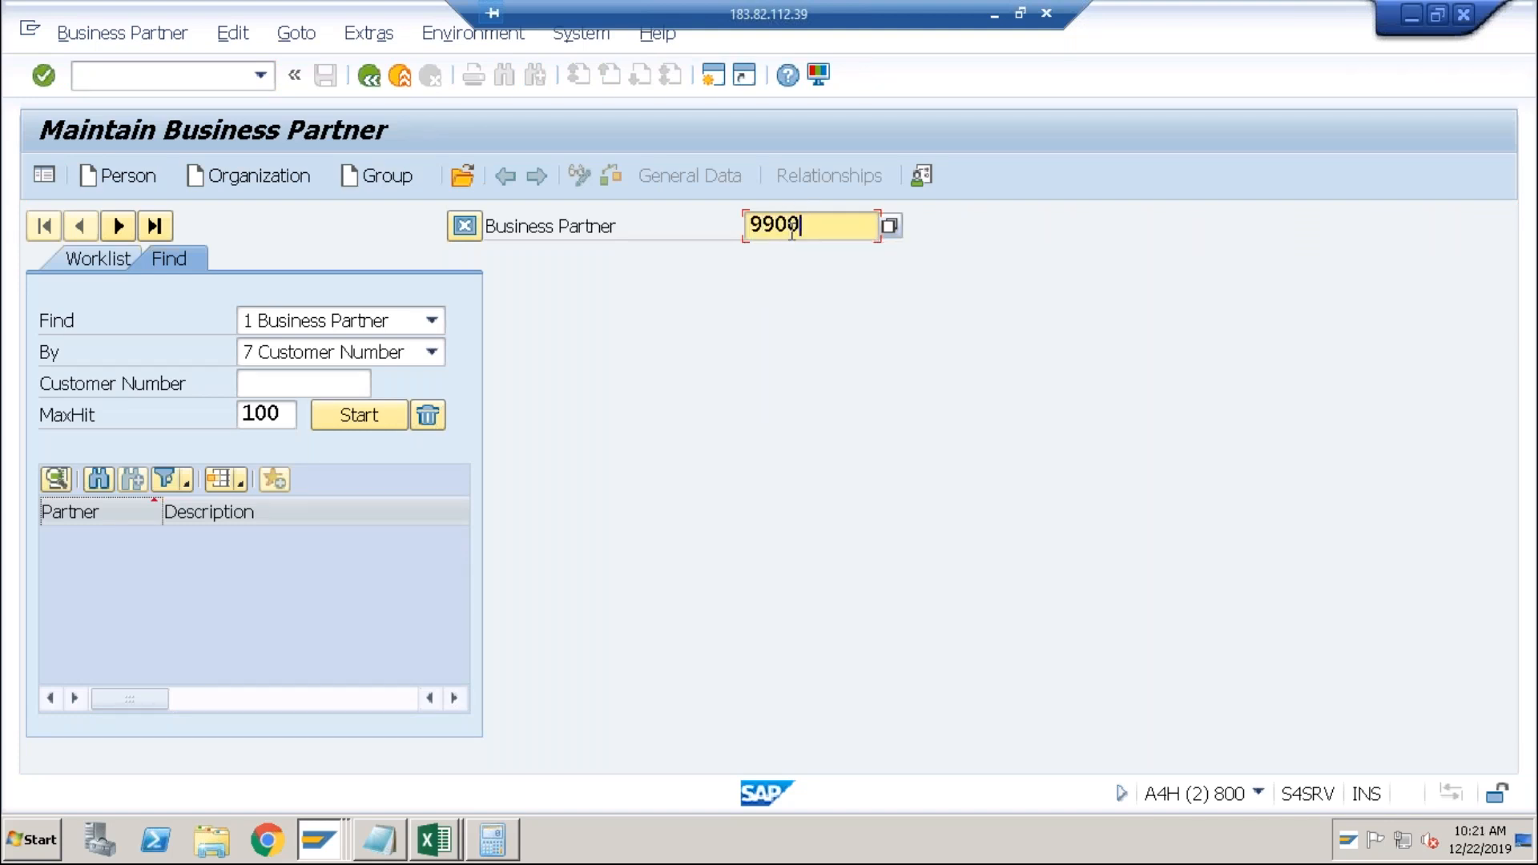
type("00000")
type("1")
key("Return")
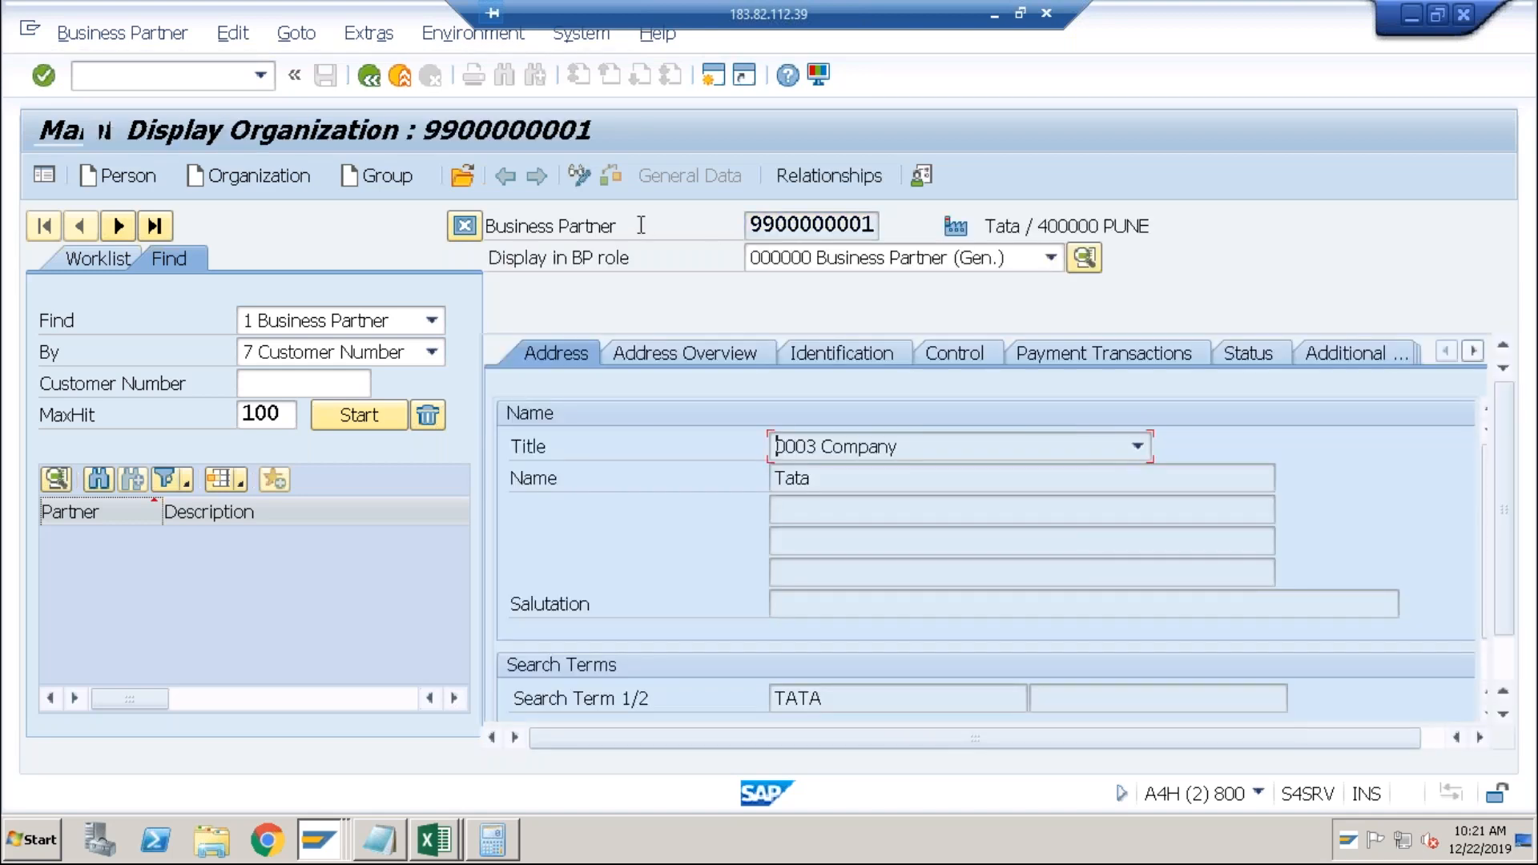
left_click(815, 264)
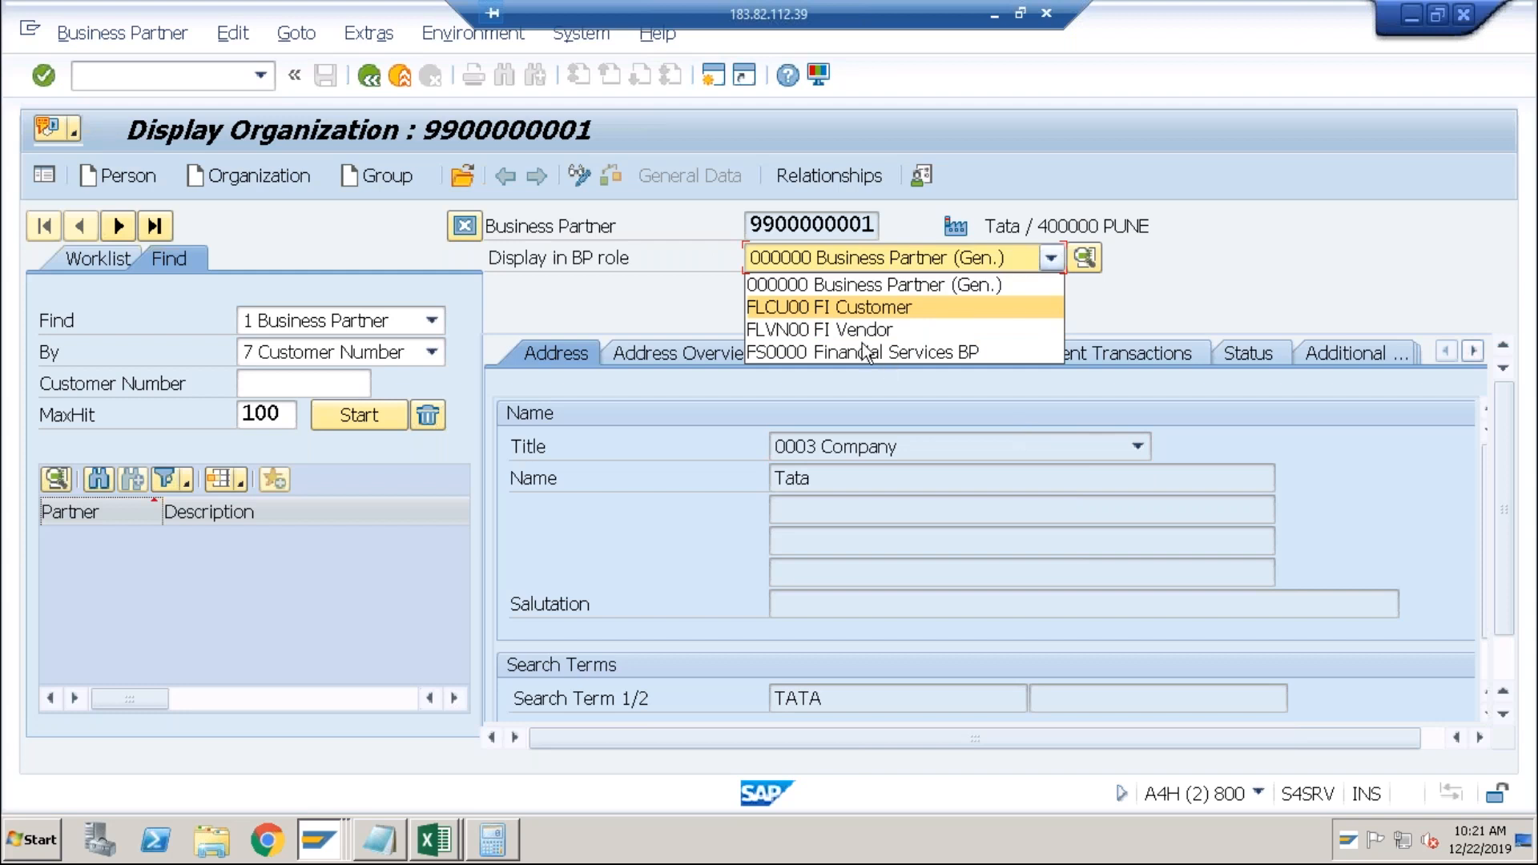
left_click(821, 328)
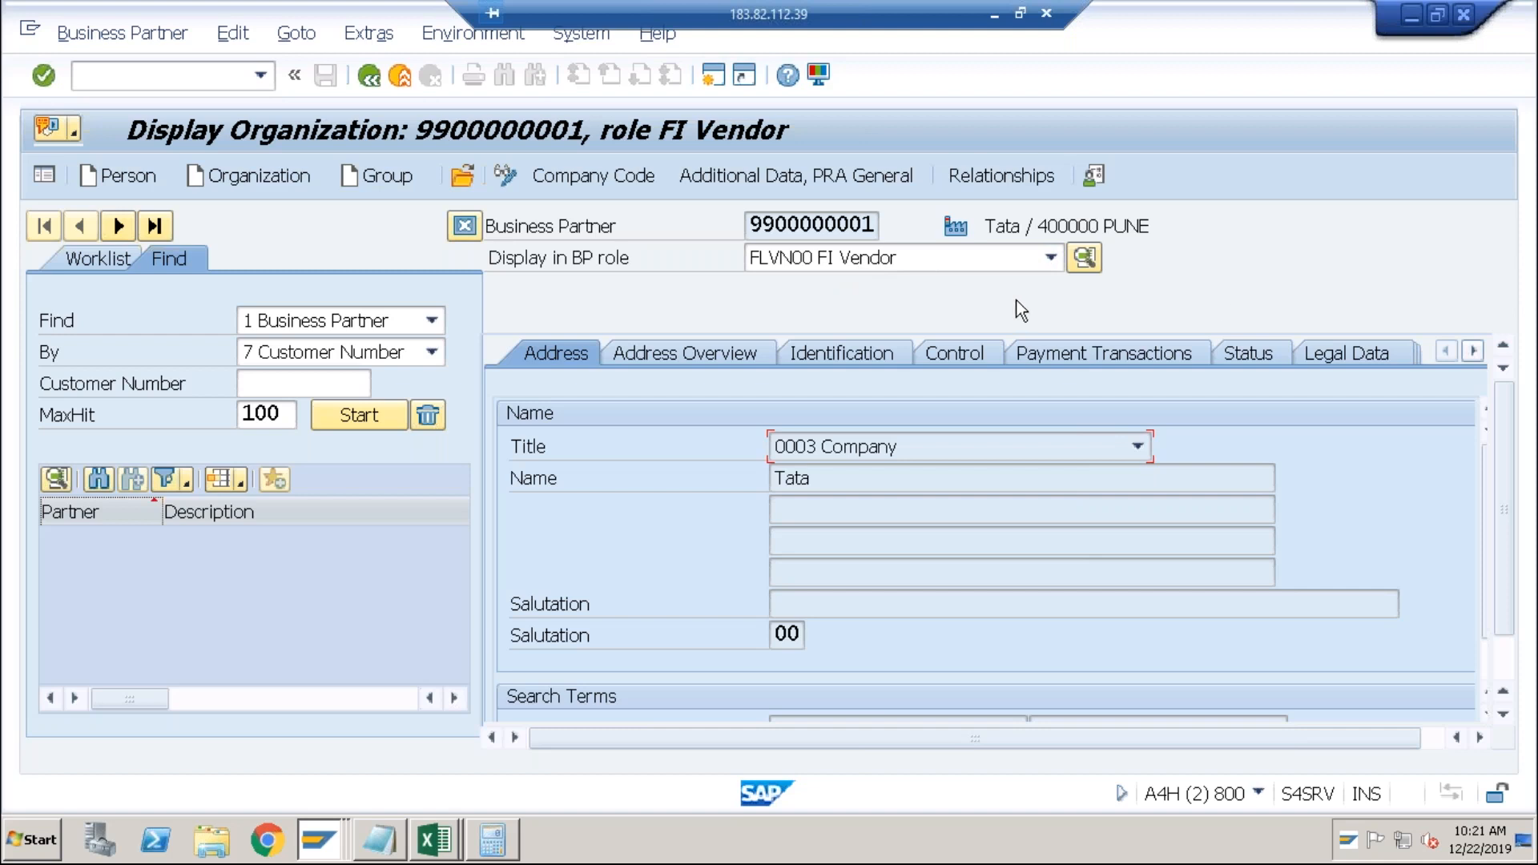
left_click(1479, 359)
left_click(1479, 358)
left_click(1301, 352)
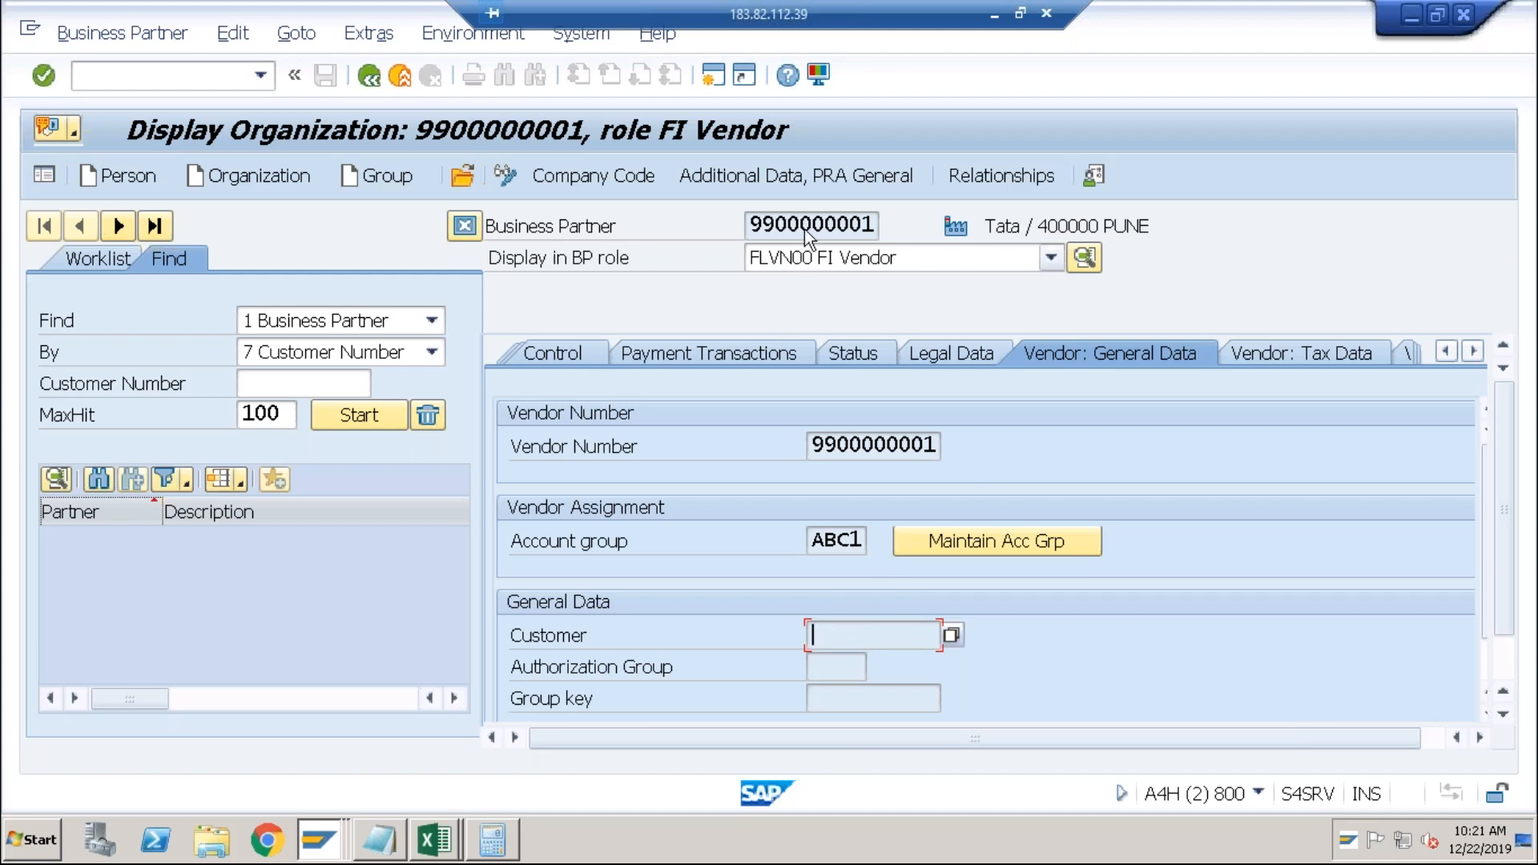
left_click(824, 446)
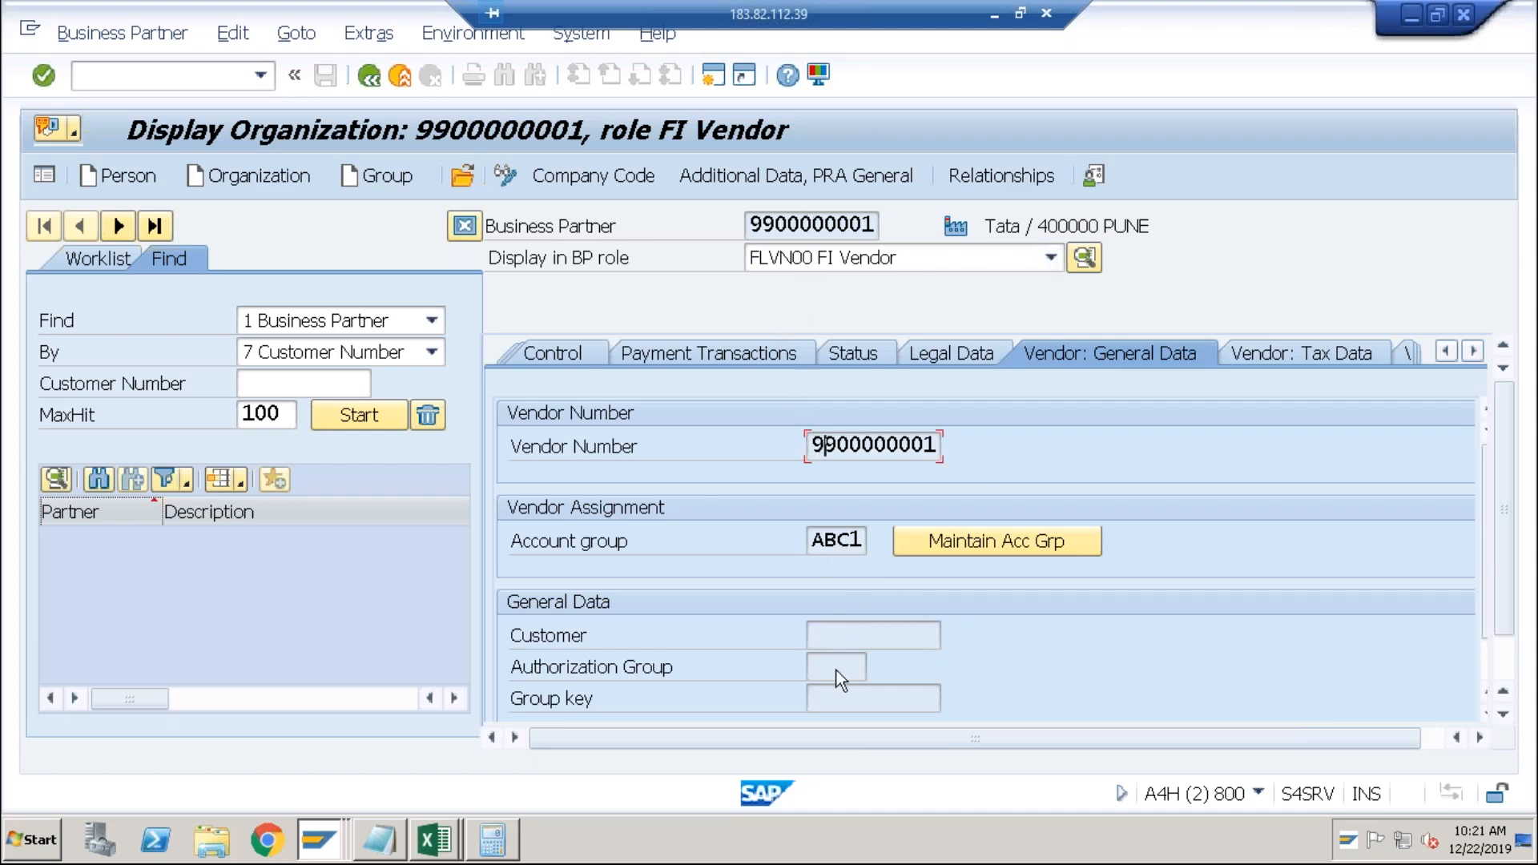
left_click(834, 640)
left_click(512, 171)
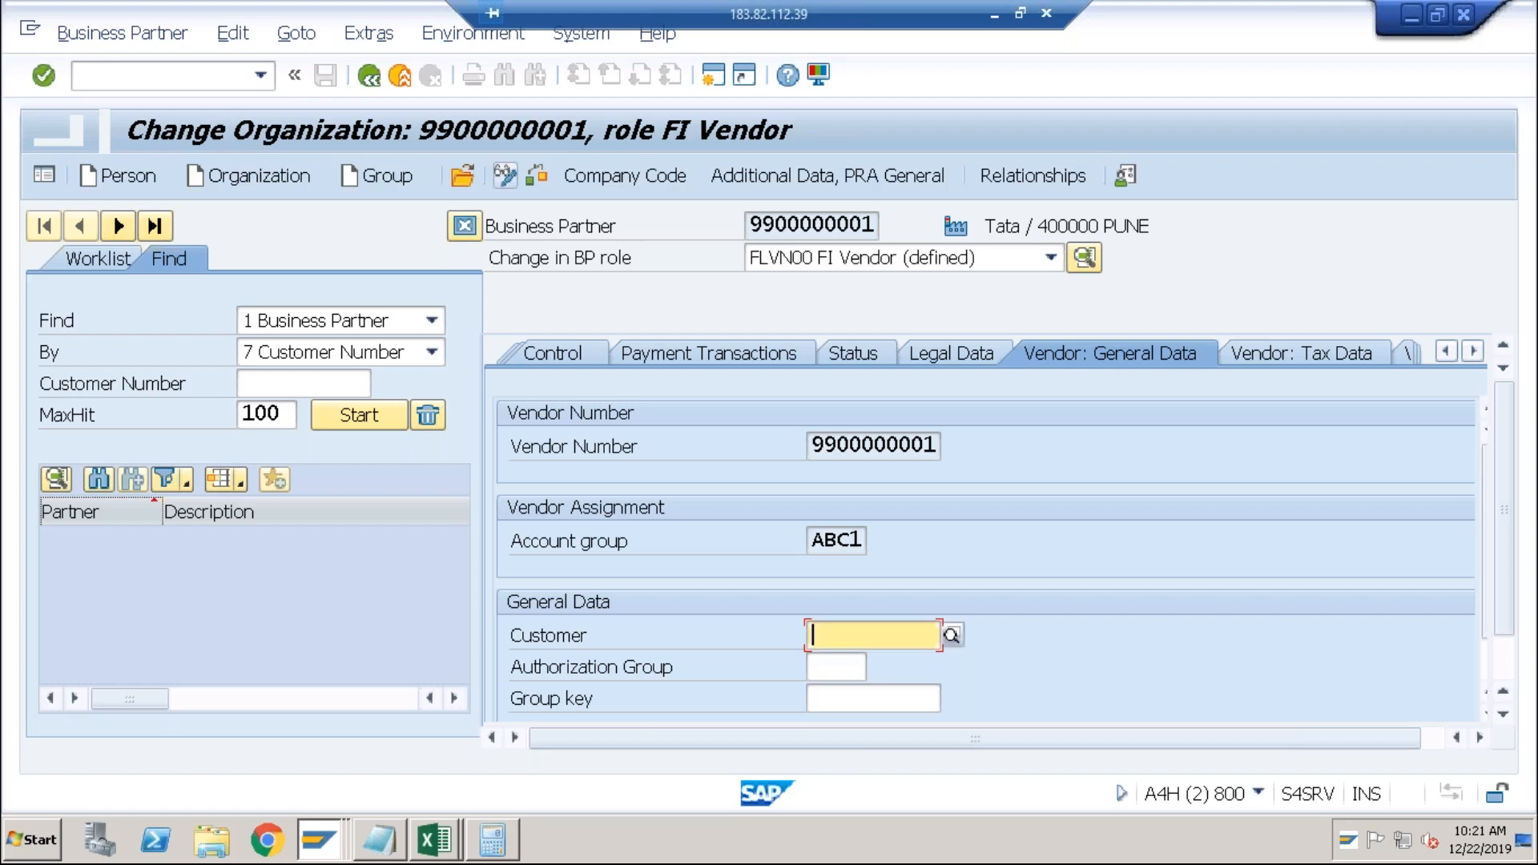
left_click(955, 635)
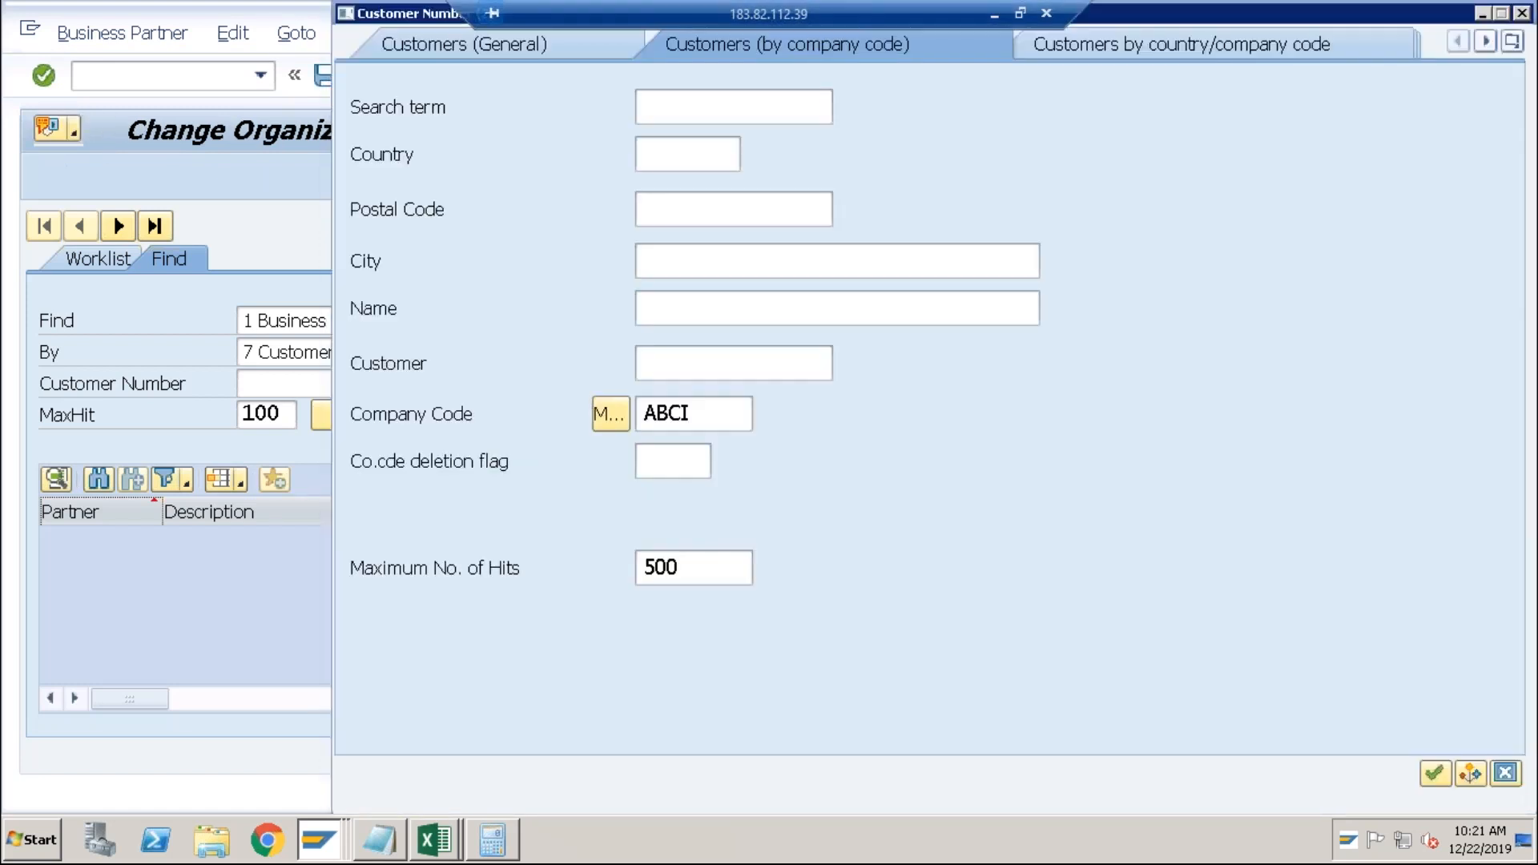
key("Return")
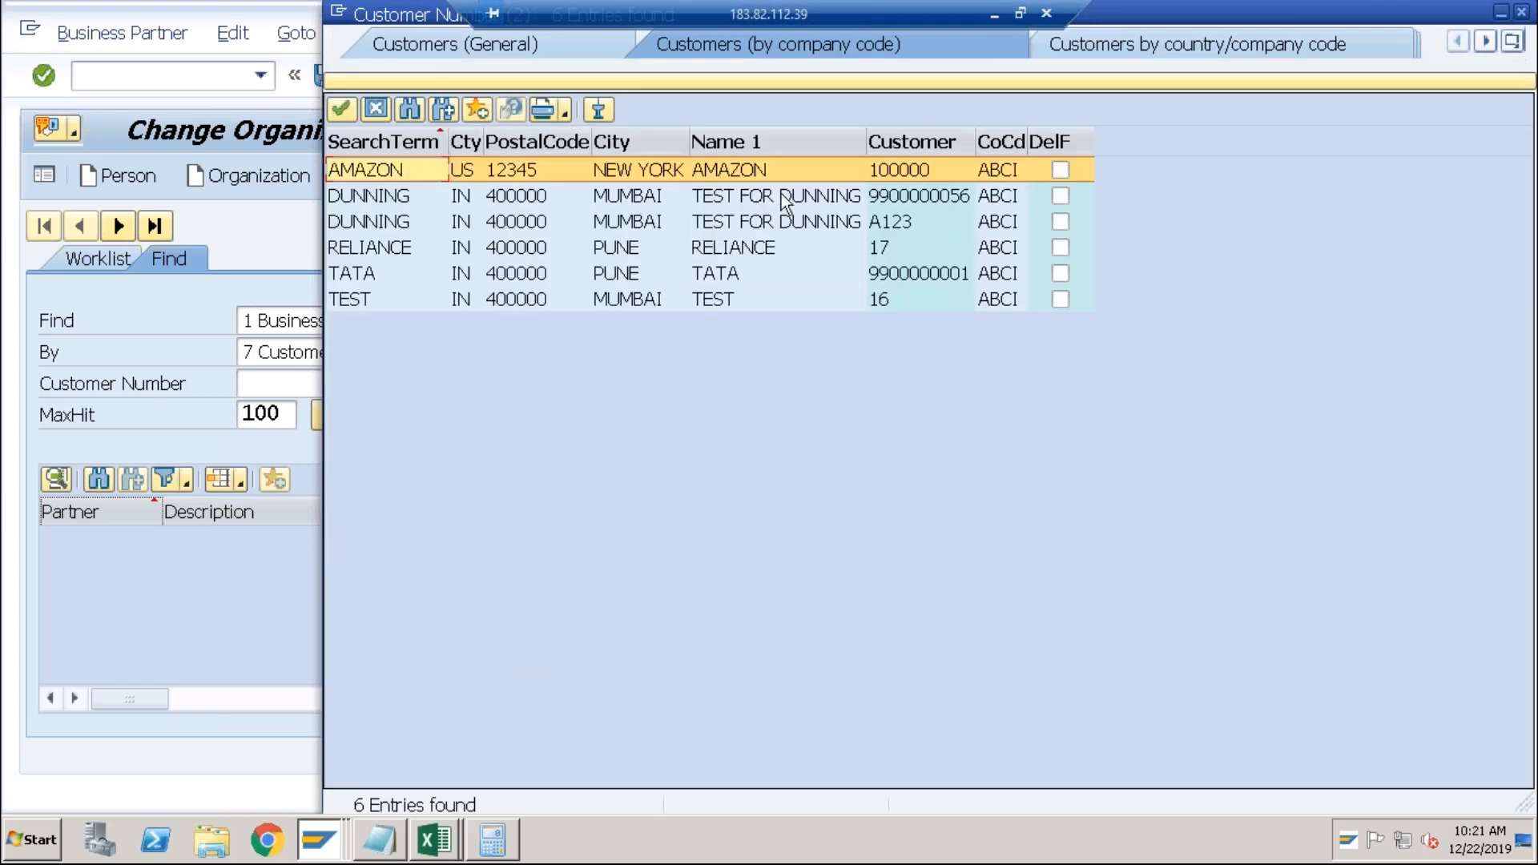
double_click(829, 274)
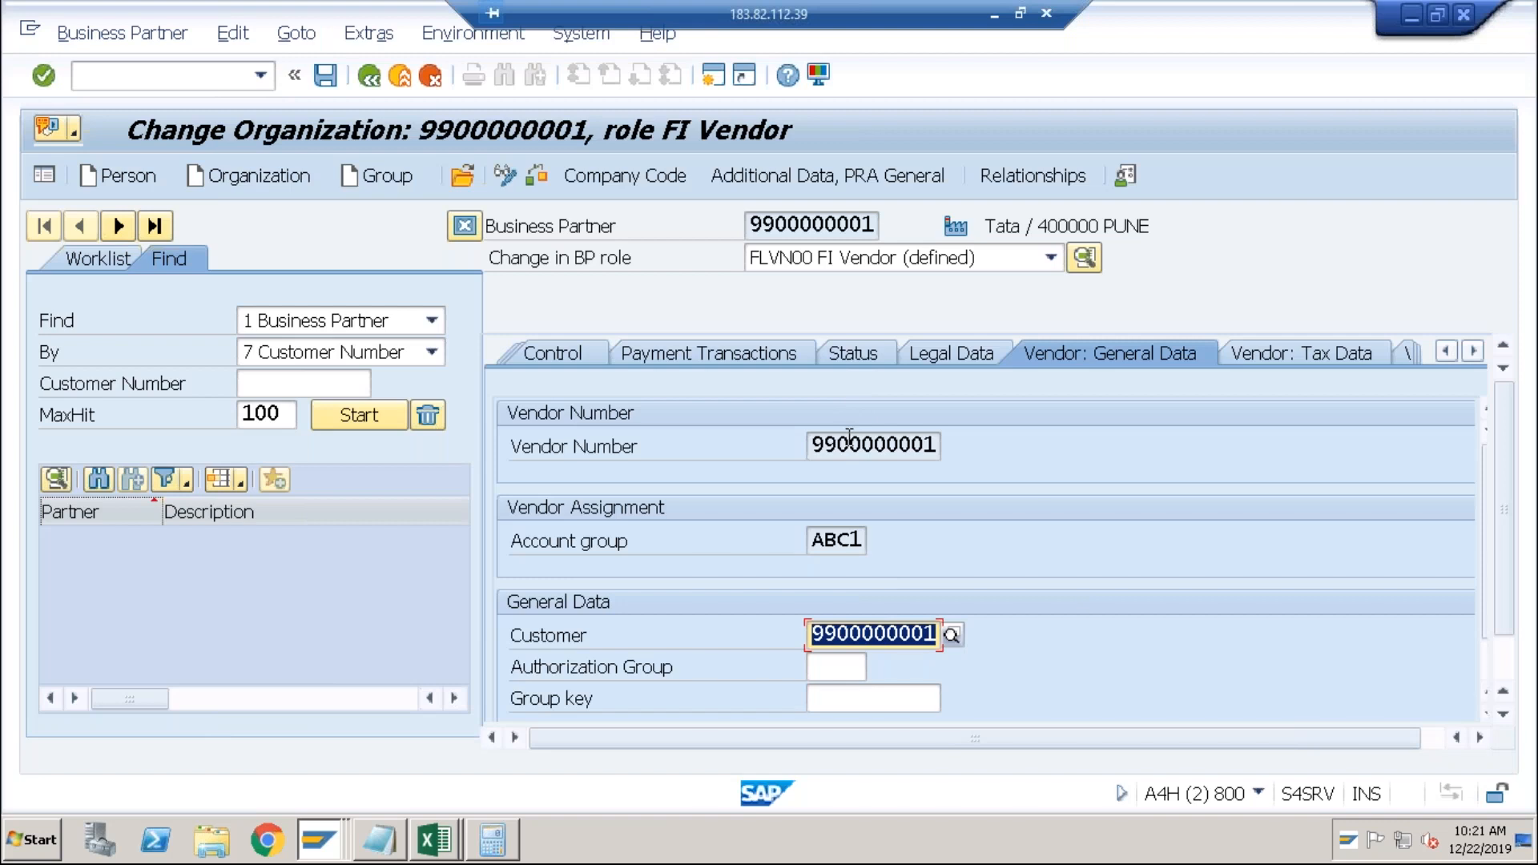
left_click(808, 446)
left_click(809, 637)
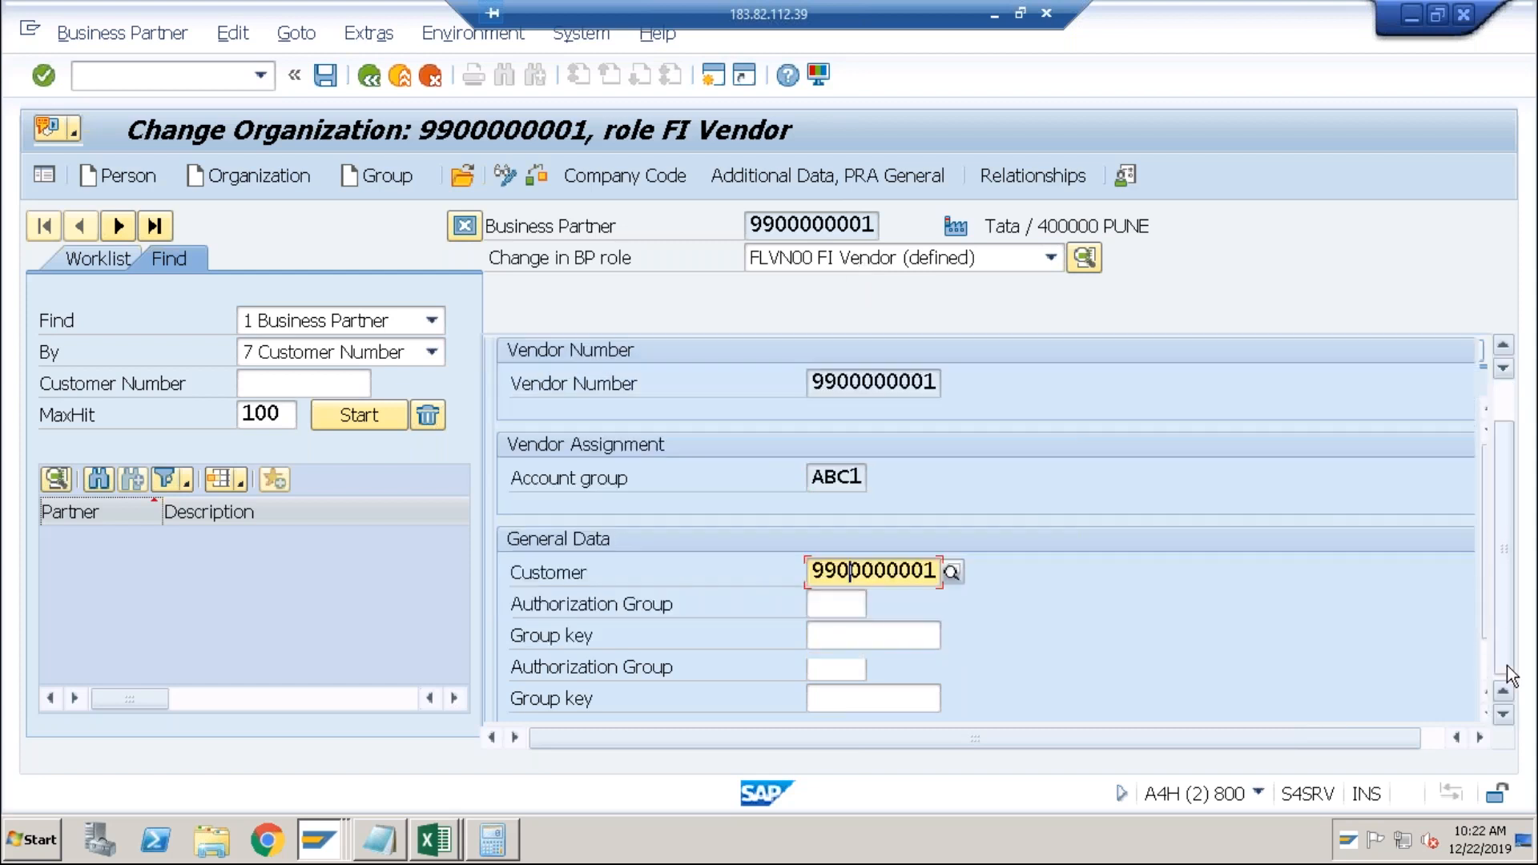
scroll(1499, 653, "down", 2)
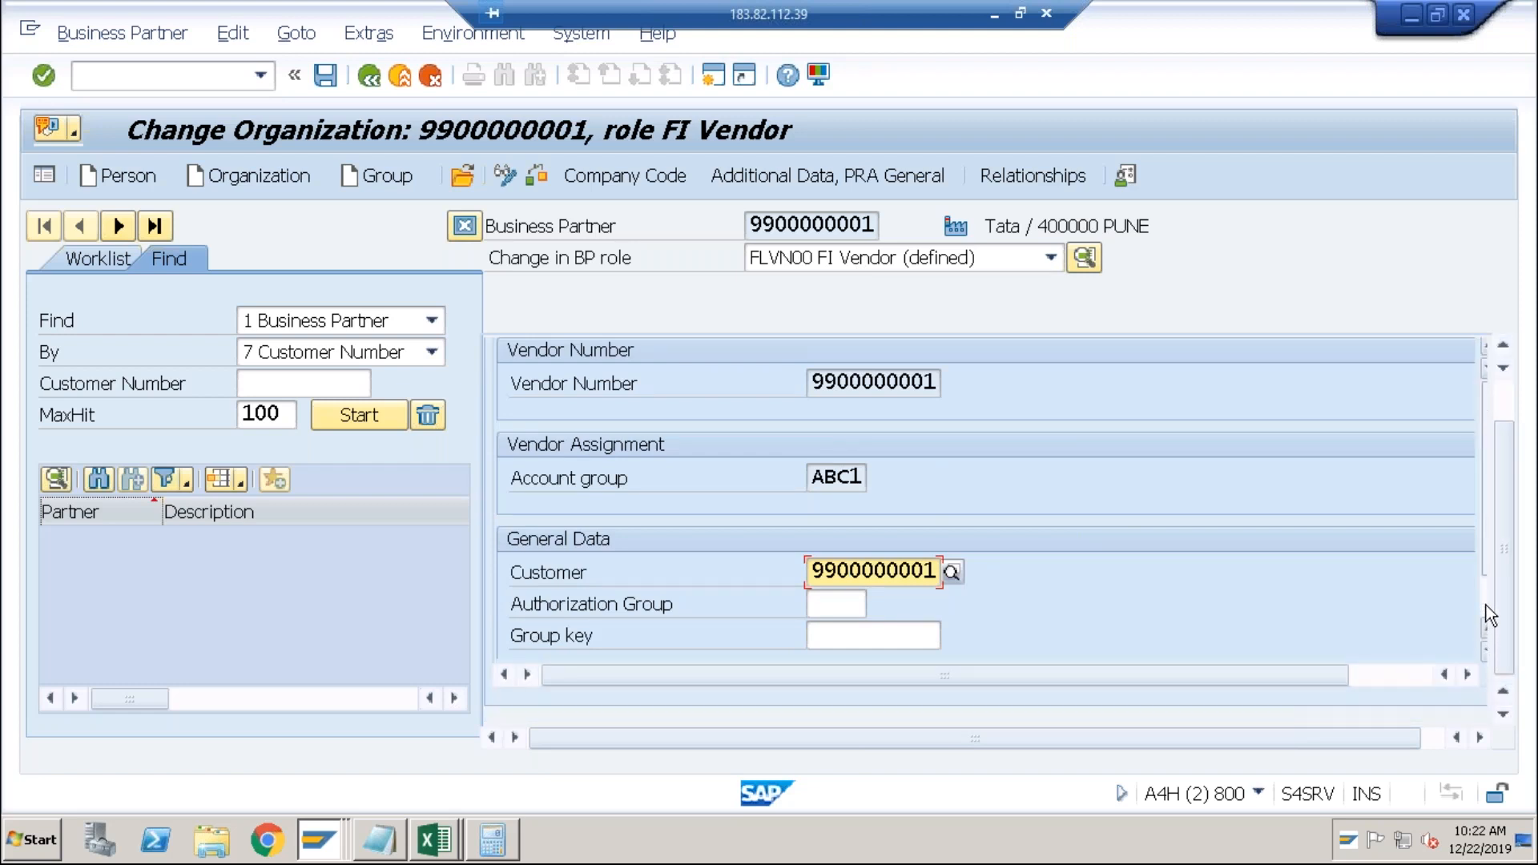
scroll(1487, 604, "down", 2)
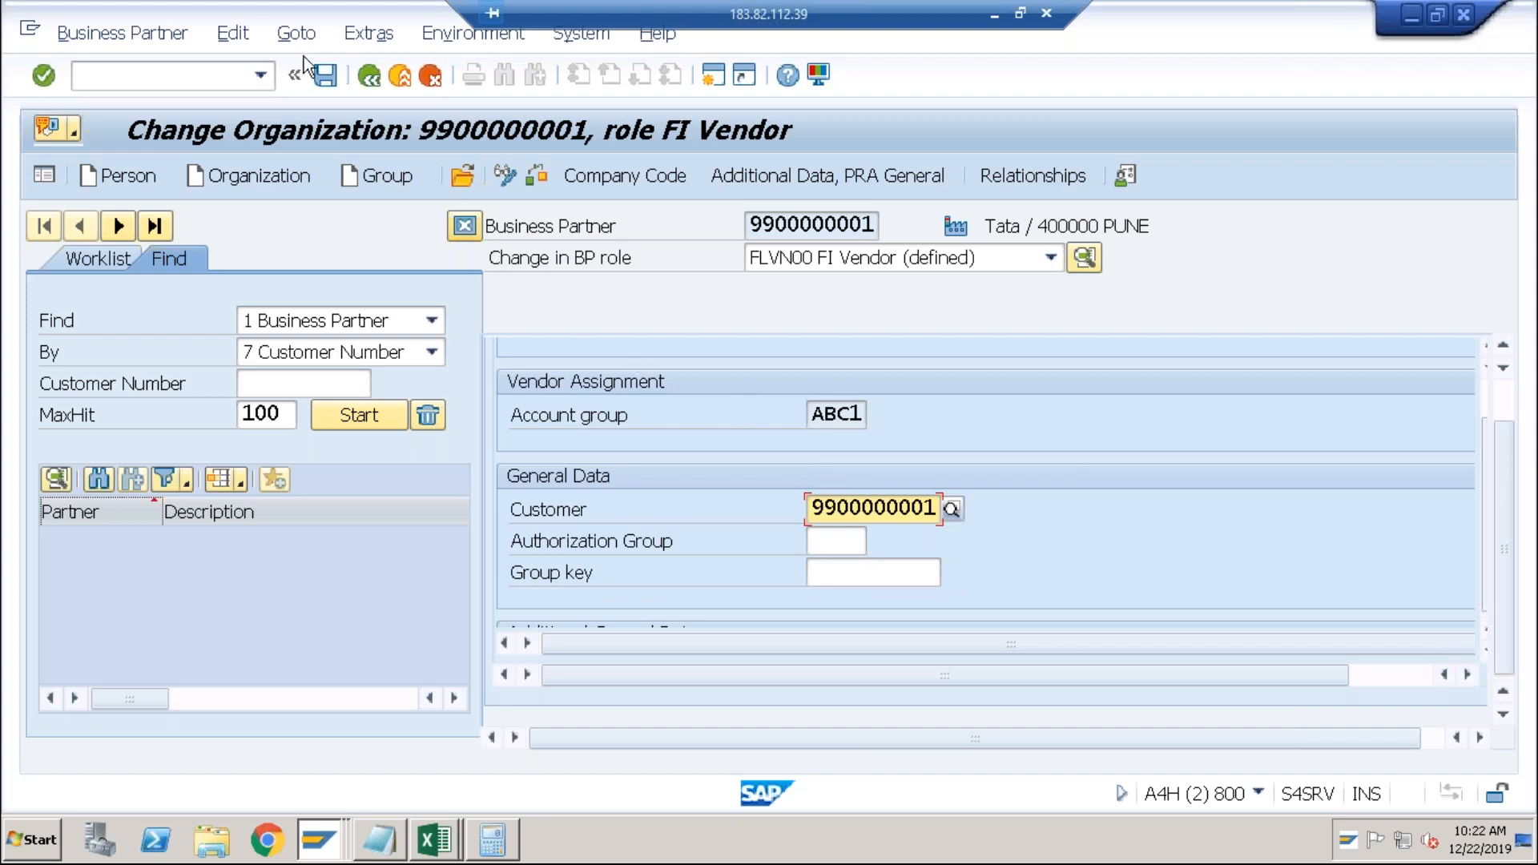
Save the vendor role, accepting the customer-not-referenced warnings.
left_click(321, 78)
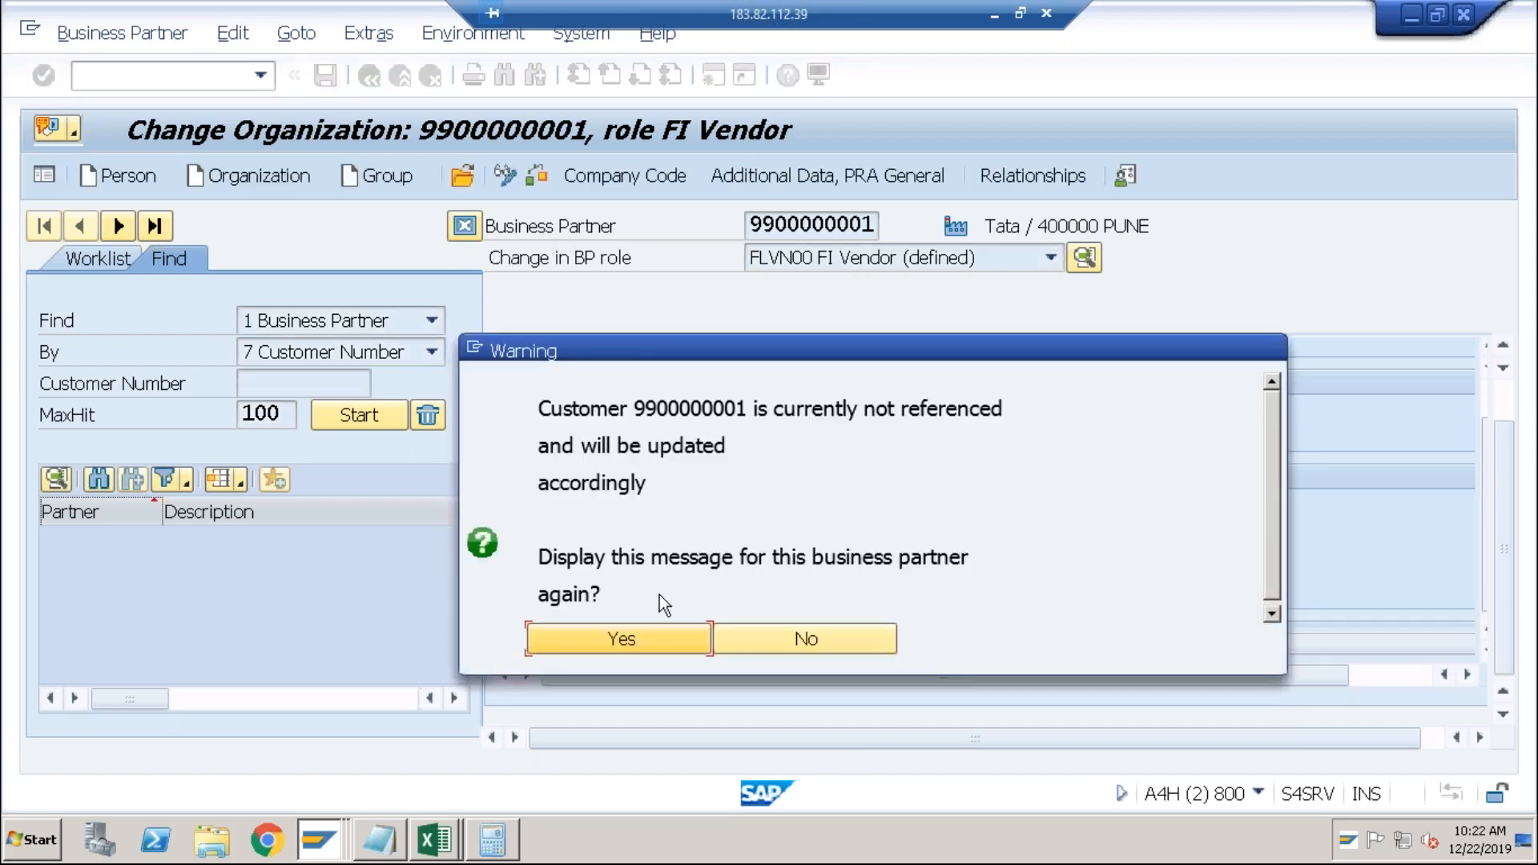
left_click(635, 638)
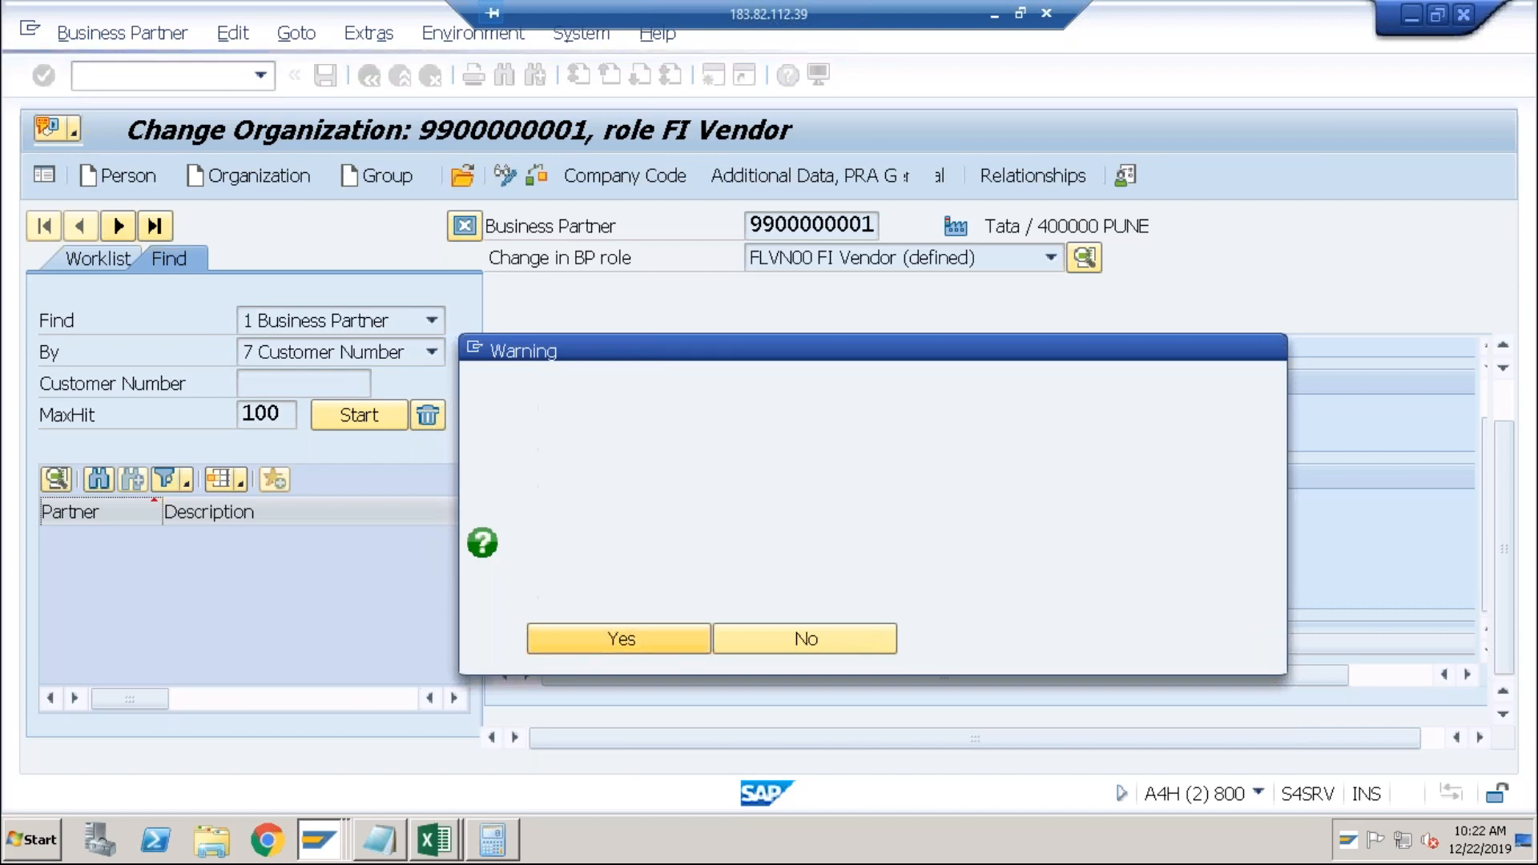
left_click(633, 638)
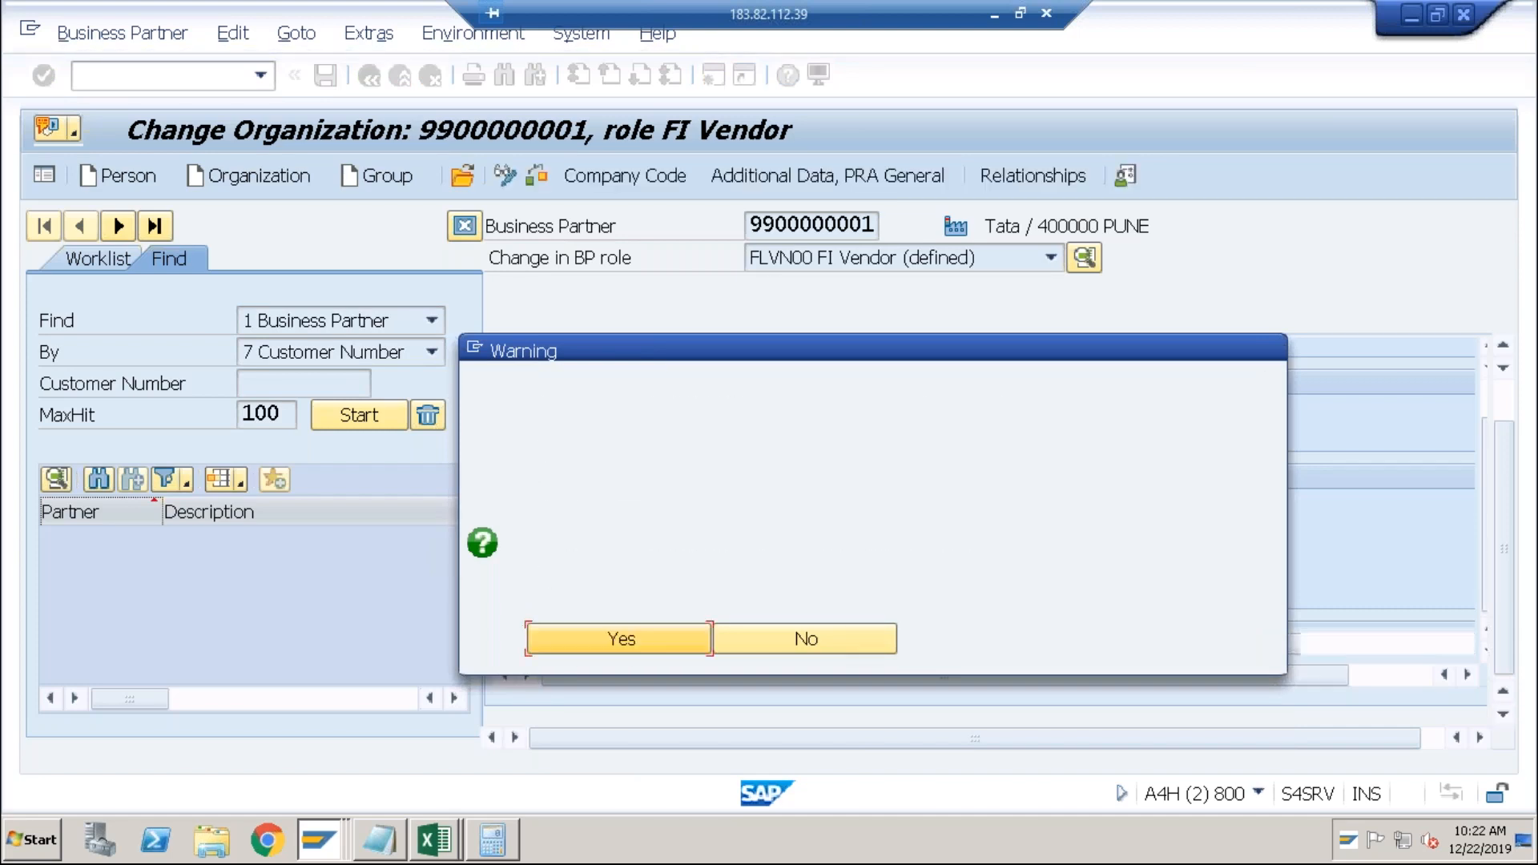
key("Return")
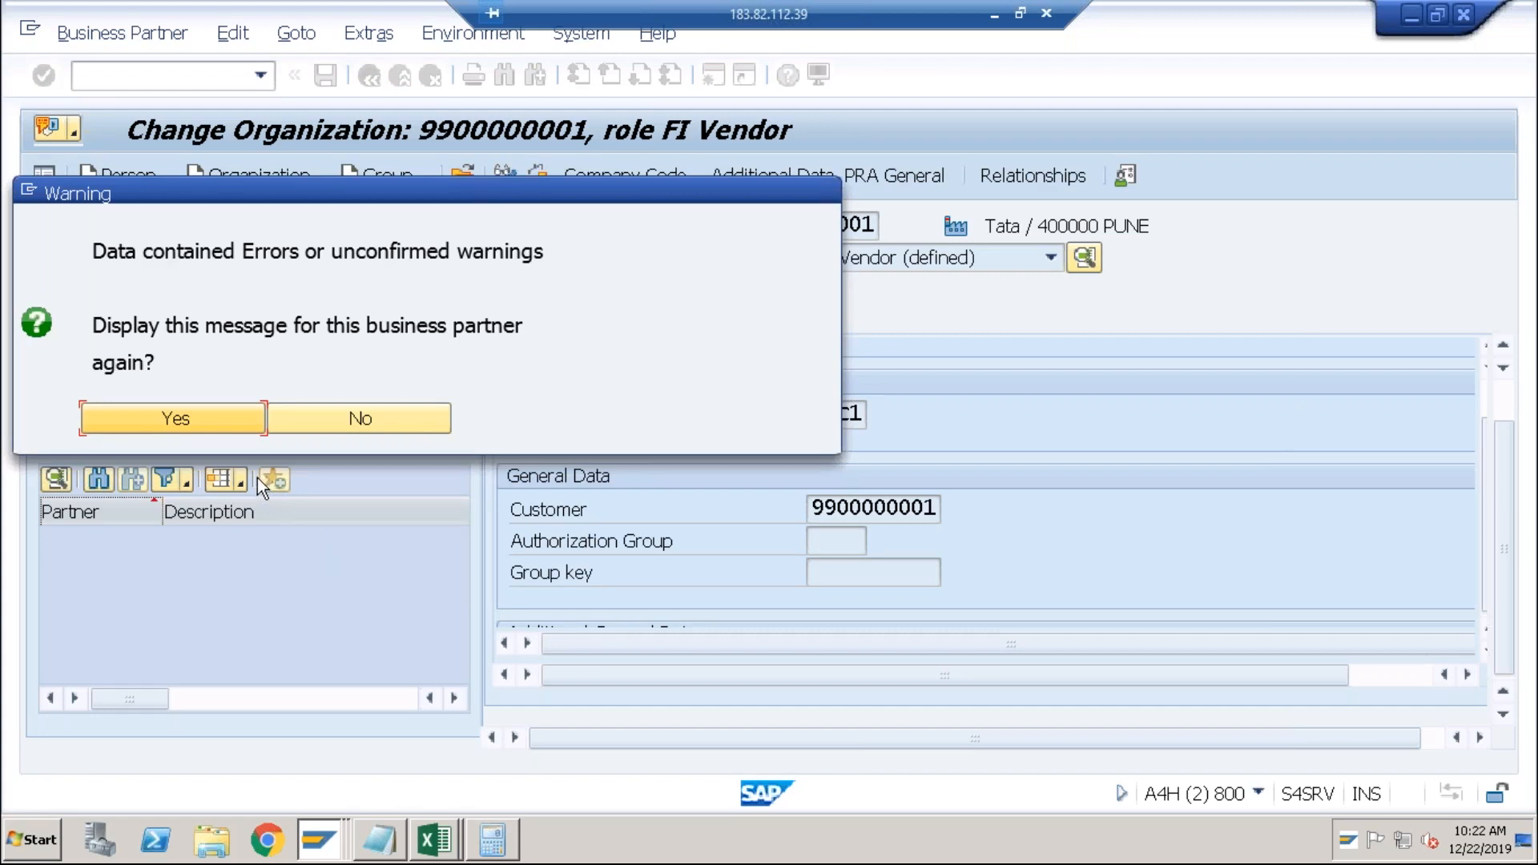
left_click(215, 424)
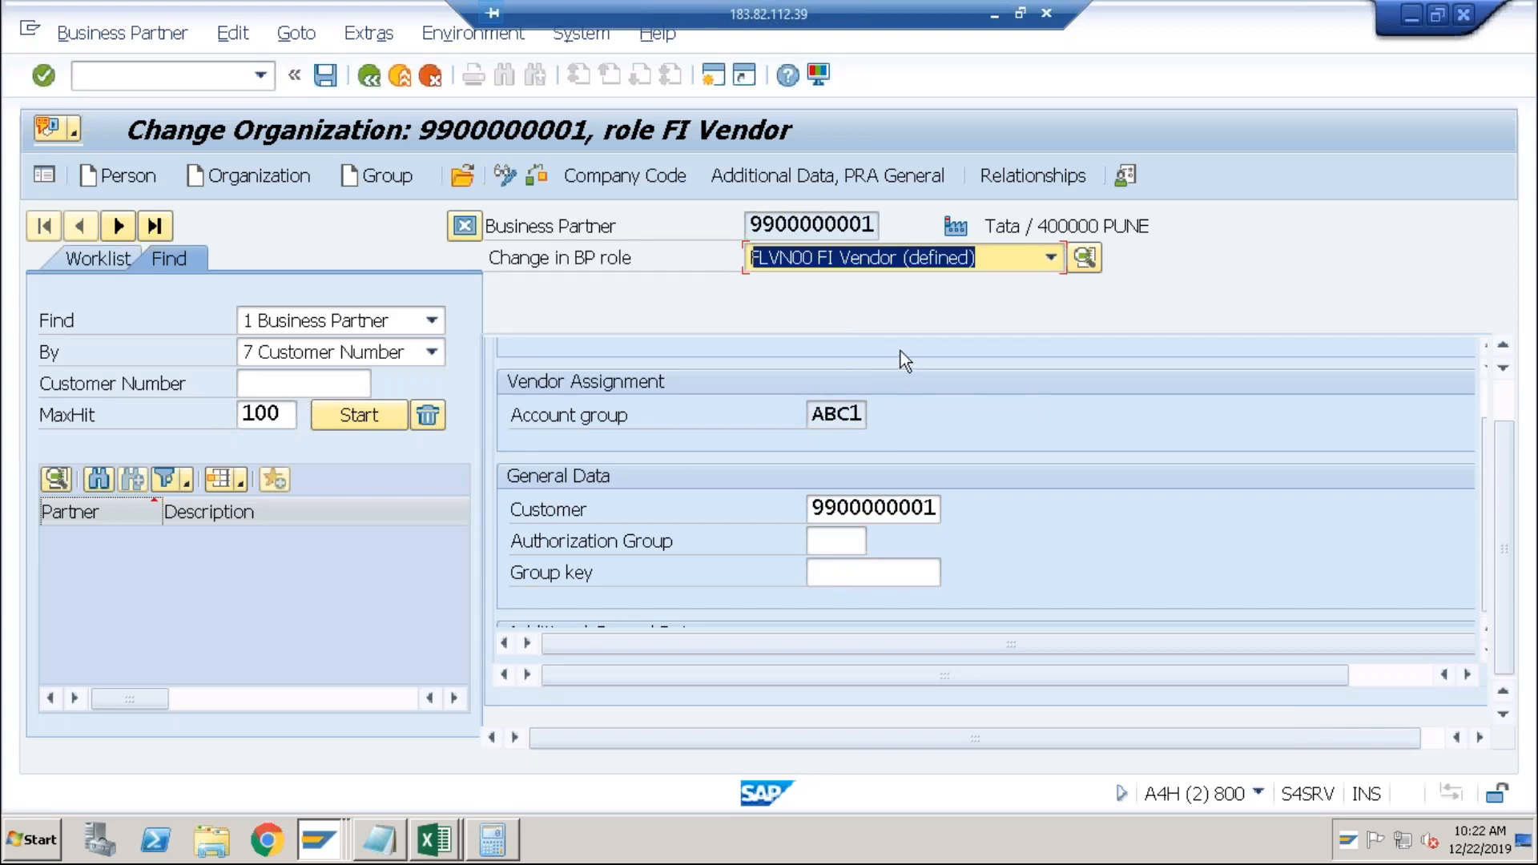
left_click(999, 266)
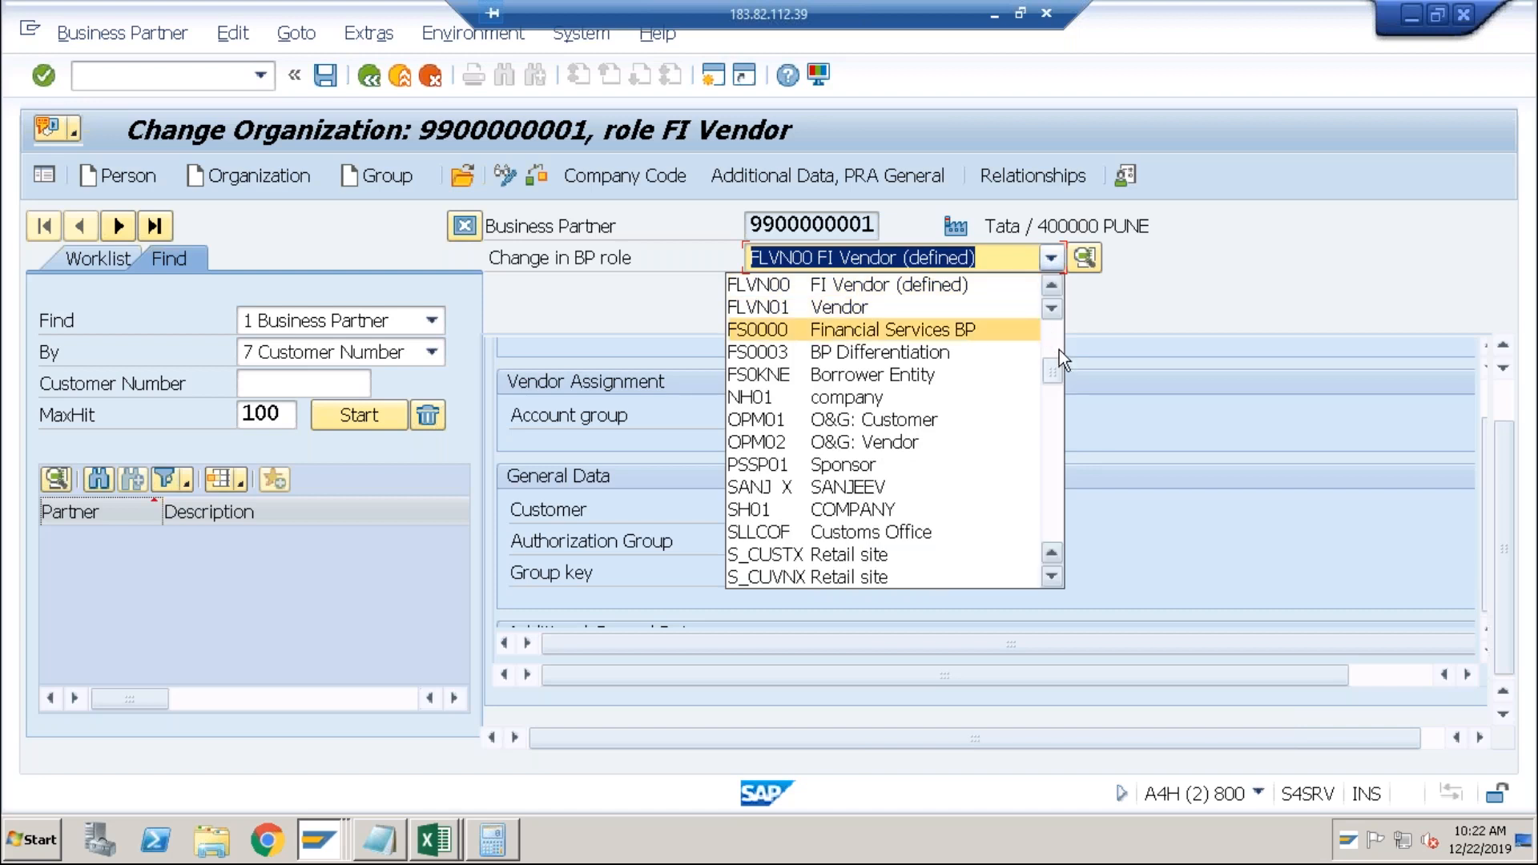
Change to the FLCU01 Customer role, accepting the warnings, and show Customer: General Data.
scroll(1060, 353, "up", 4)
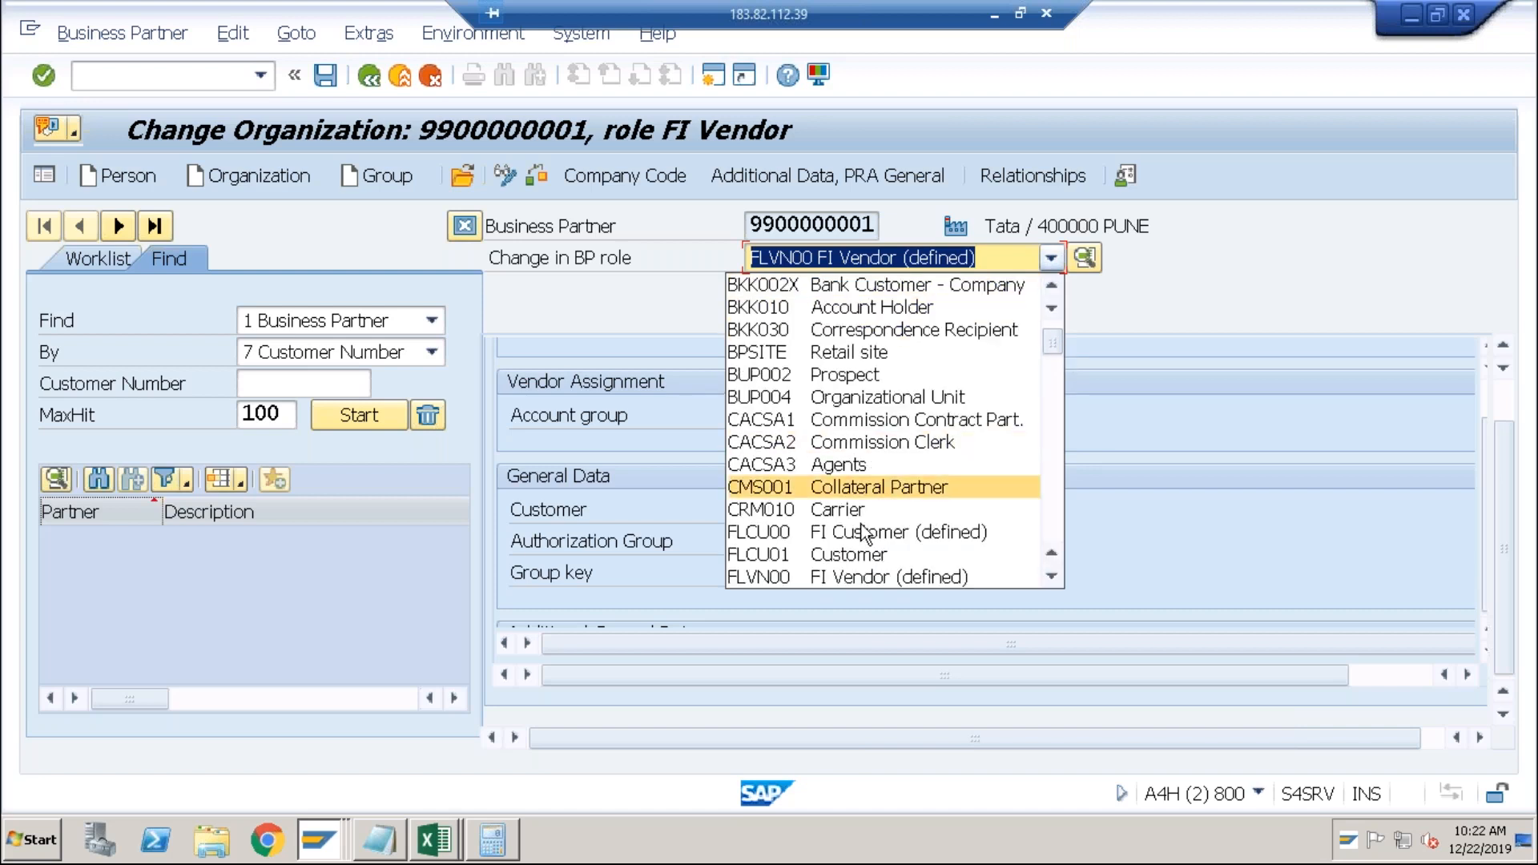
left_click(850, 553)
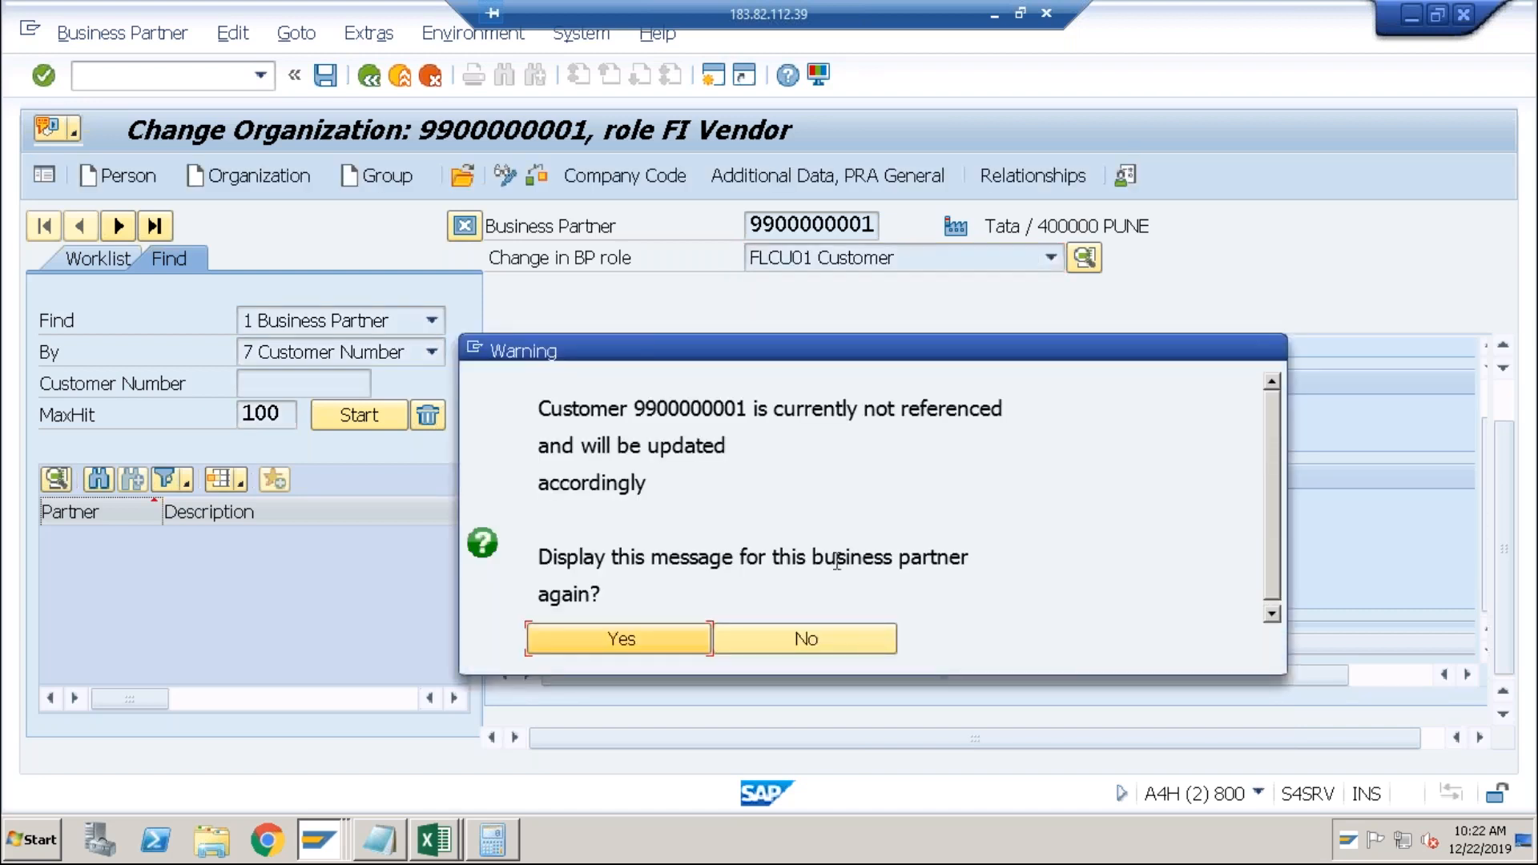
left_click(652, 638)
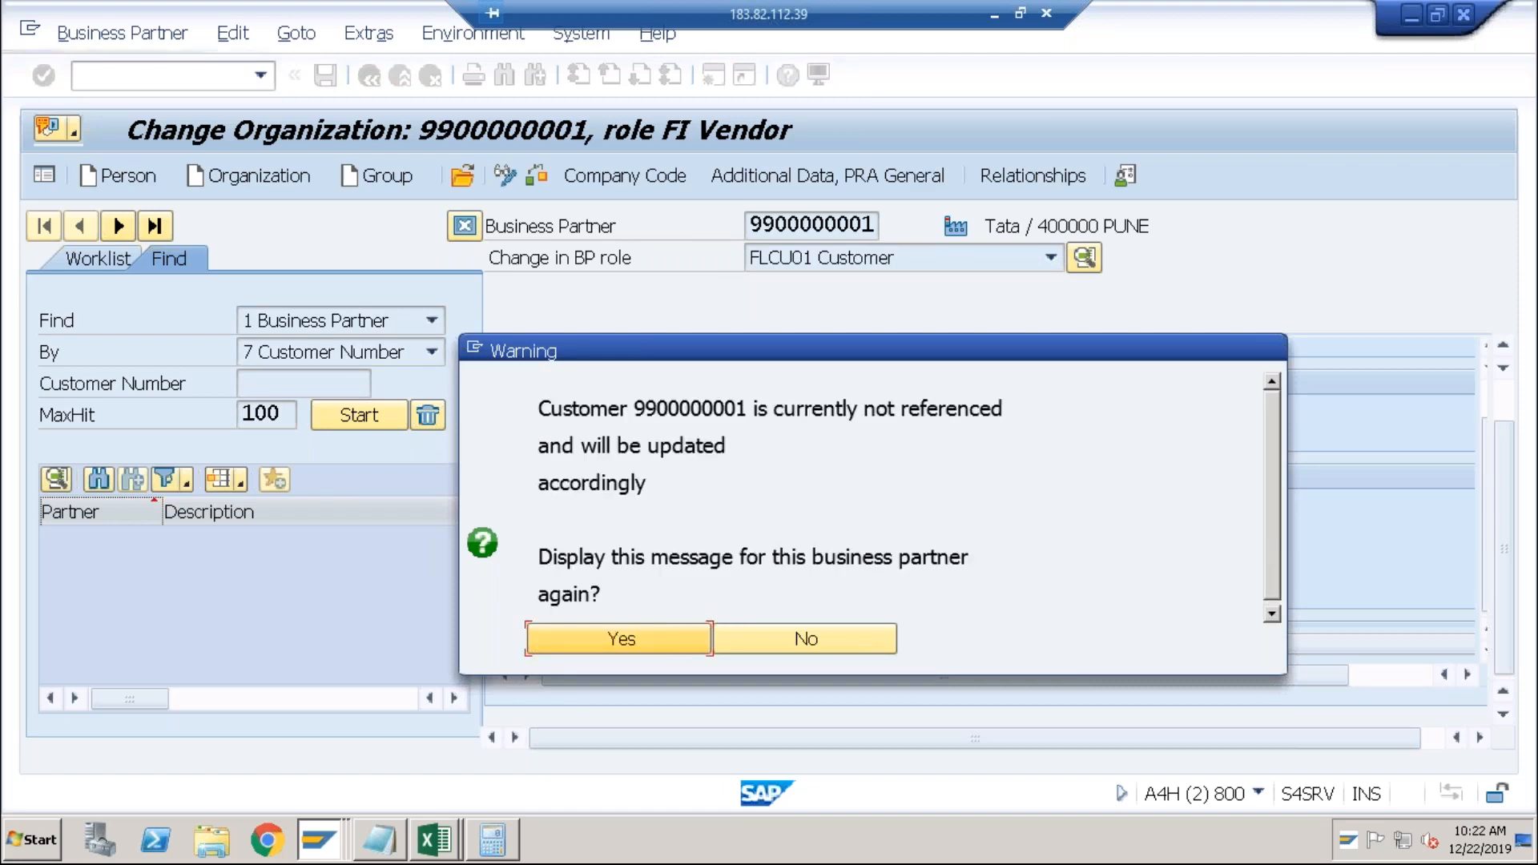
left_click(610, 673)
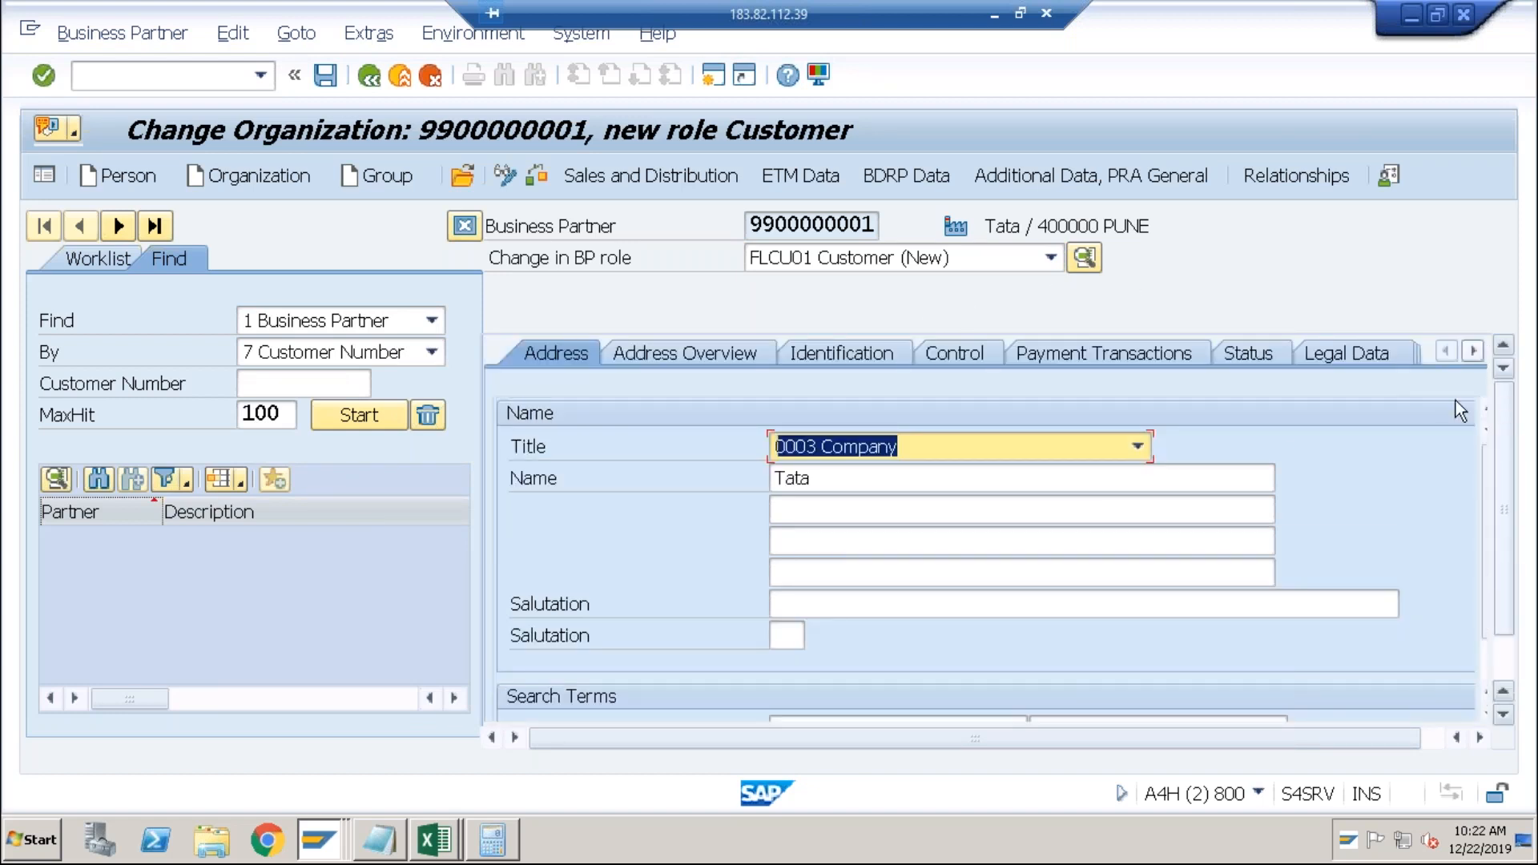
left_click(1470, 351)
left_click(1470, 351)
left_click(1309, 357)
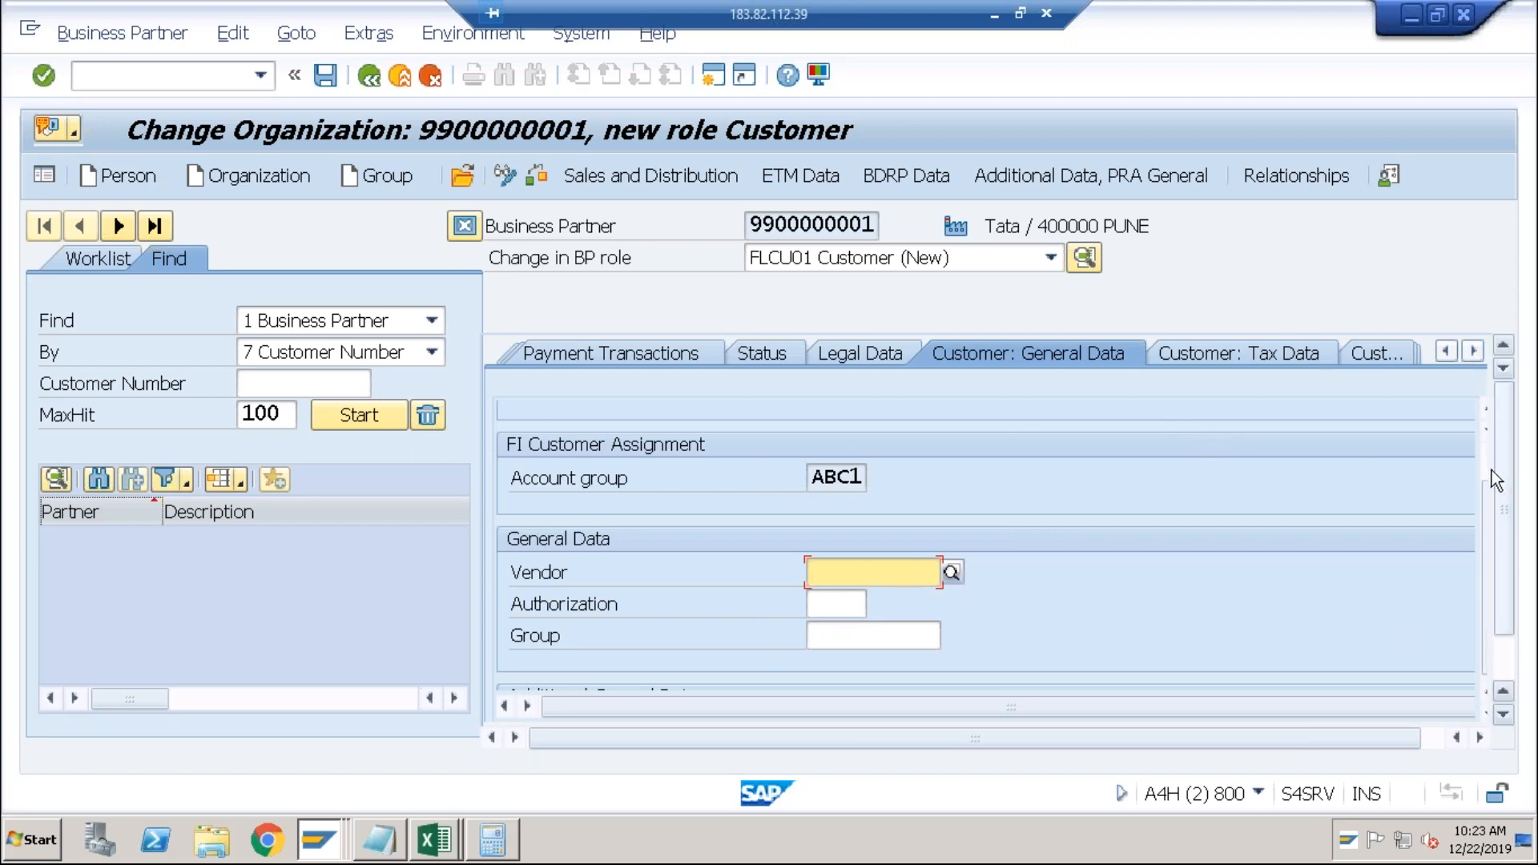
scroll(1487, 467, "up", 2)
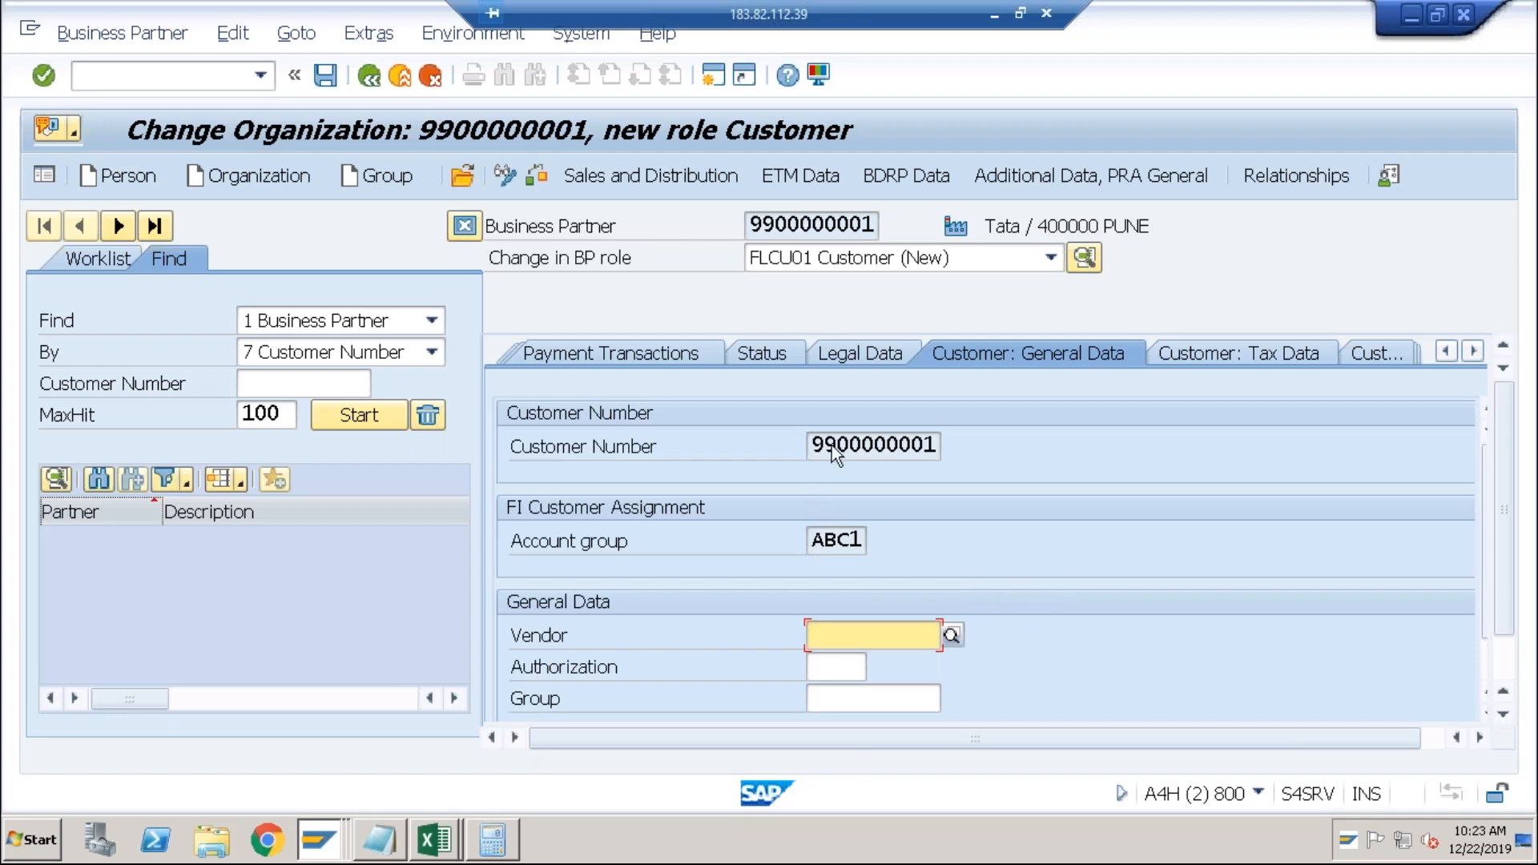
left_click(835, 635)
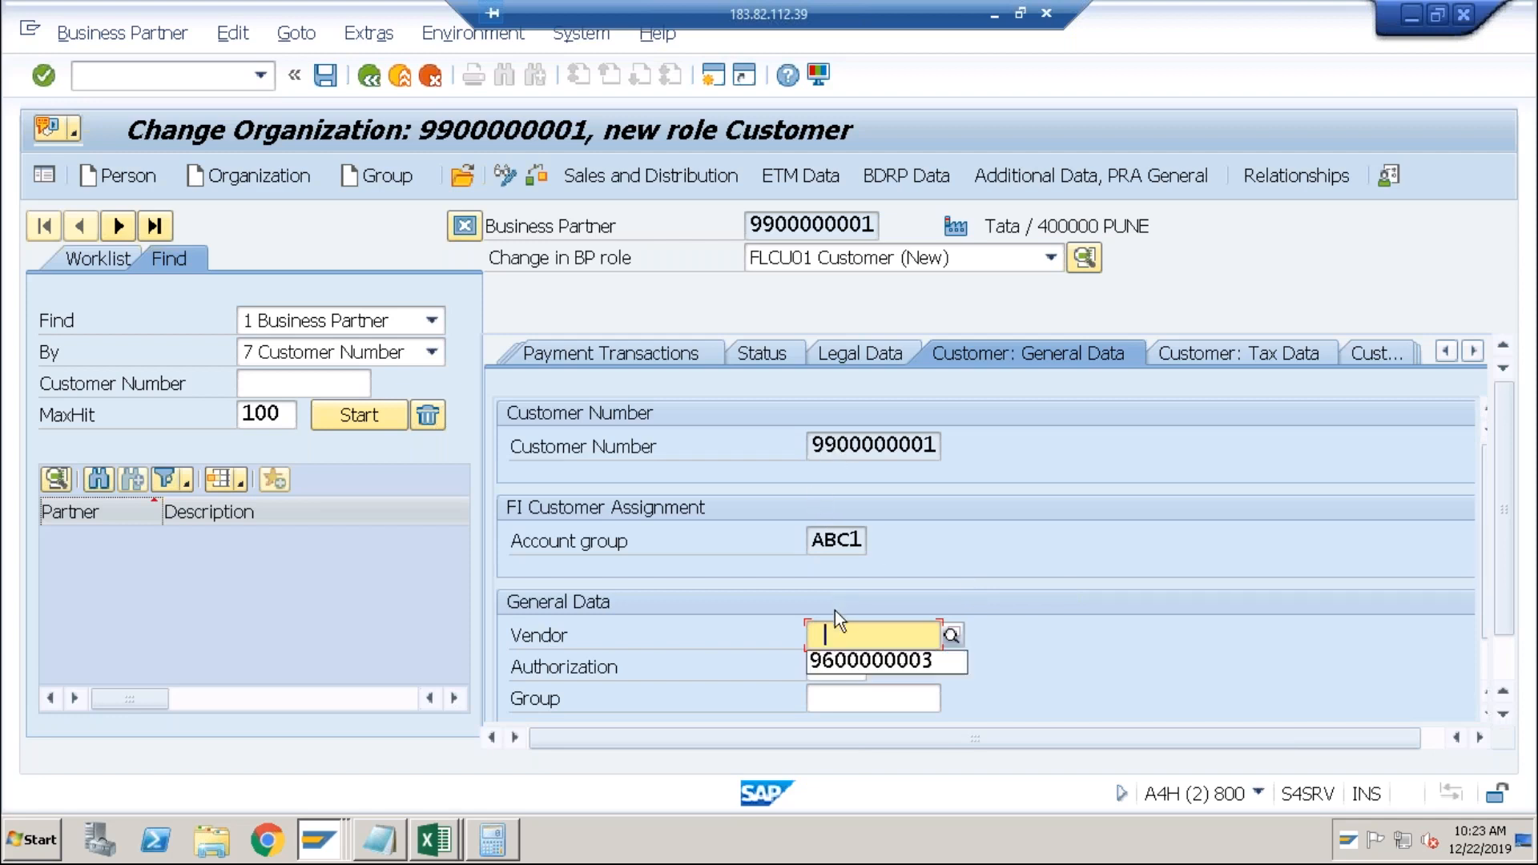
key("BackSpace")
type("9900000000")
key("Return")
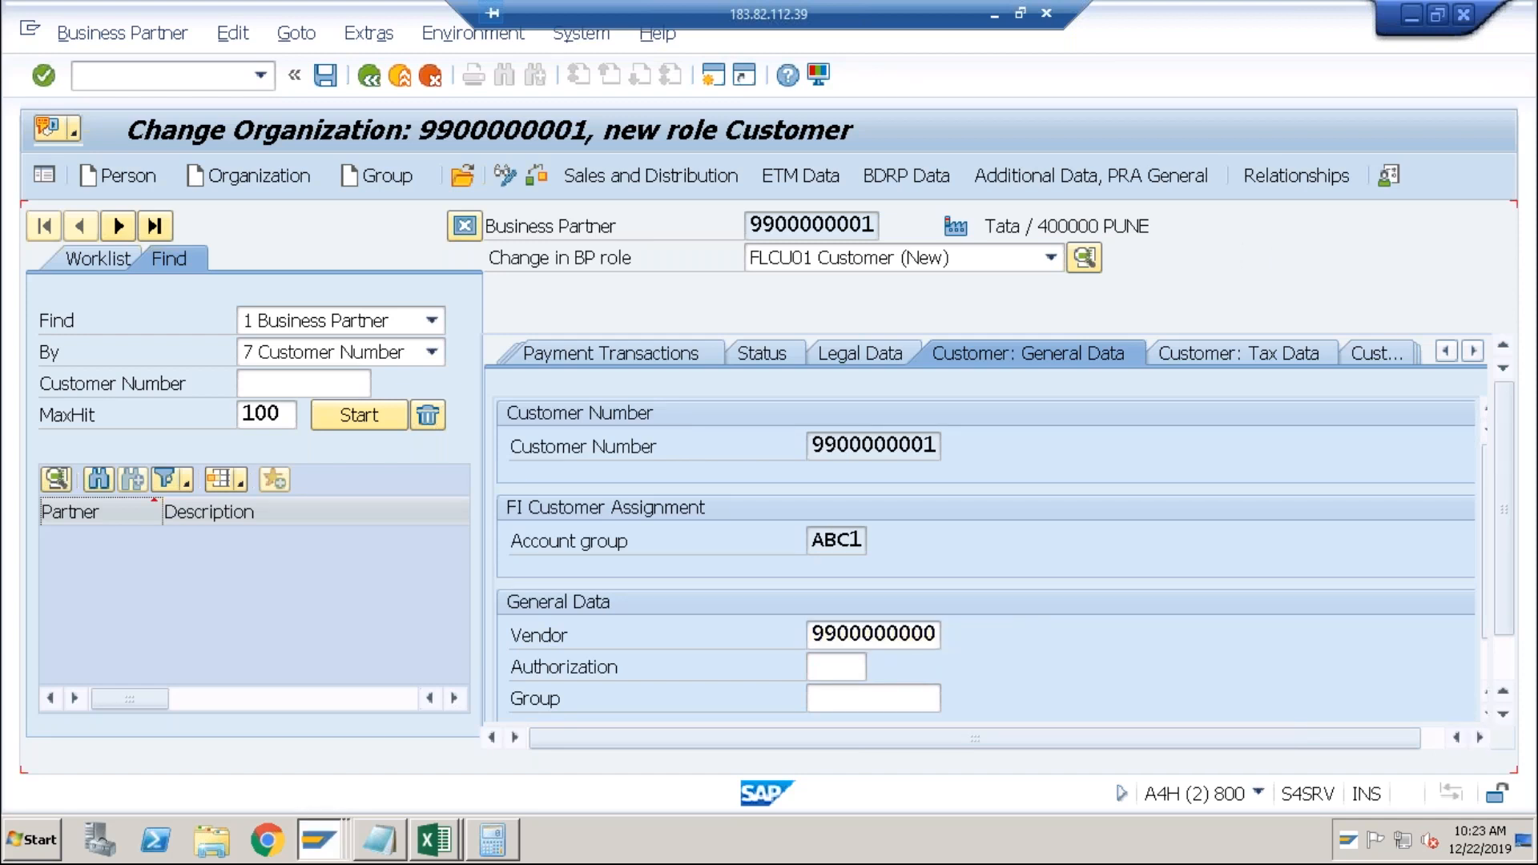
key("End")
key("shift+Left")
type("1")
key("Return")
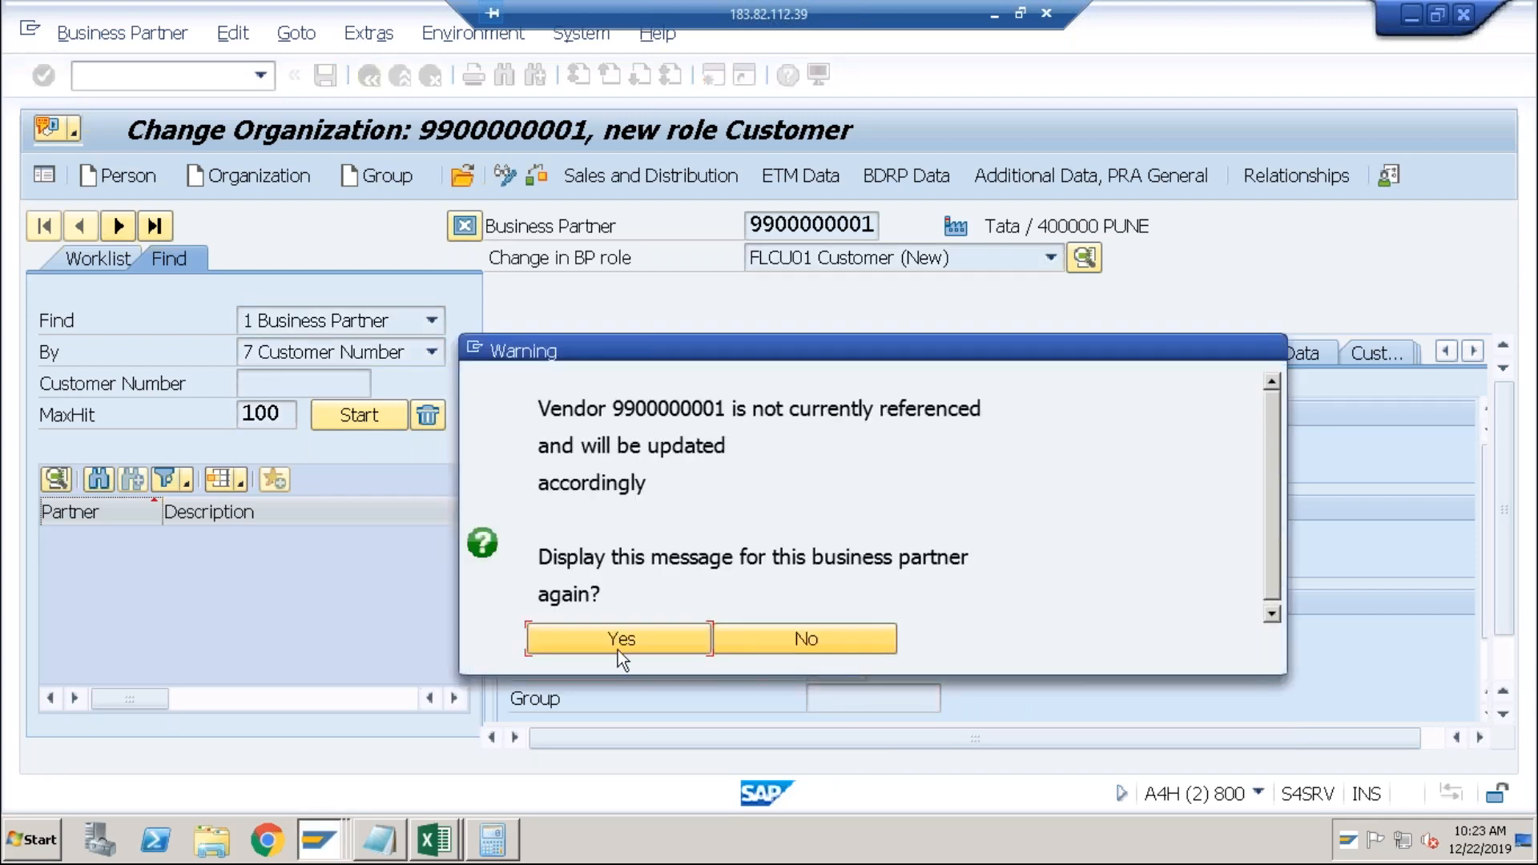
left_click(615, 650)
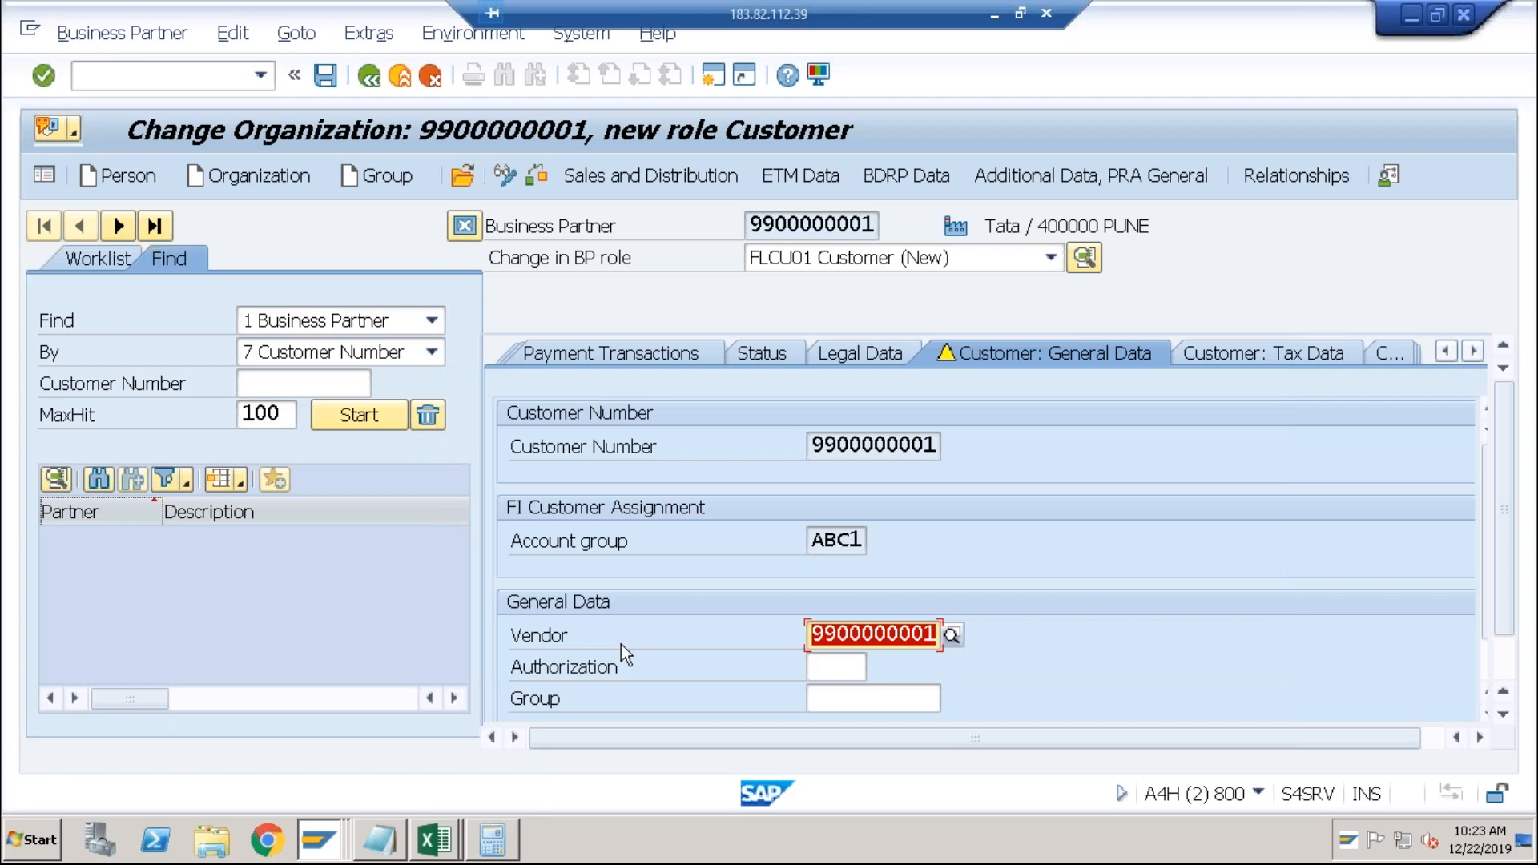
left_click(1513, 663)
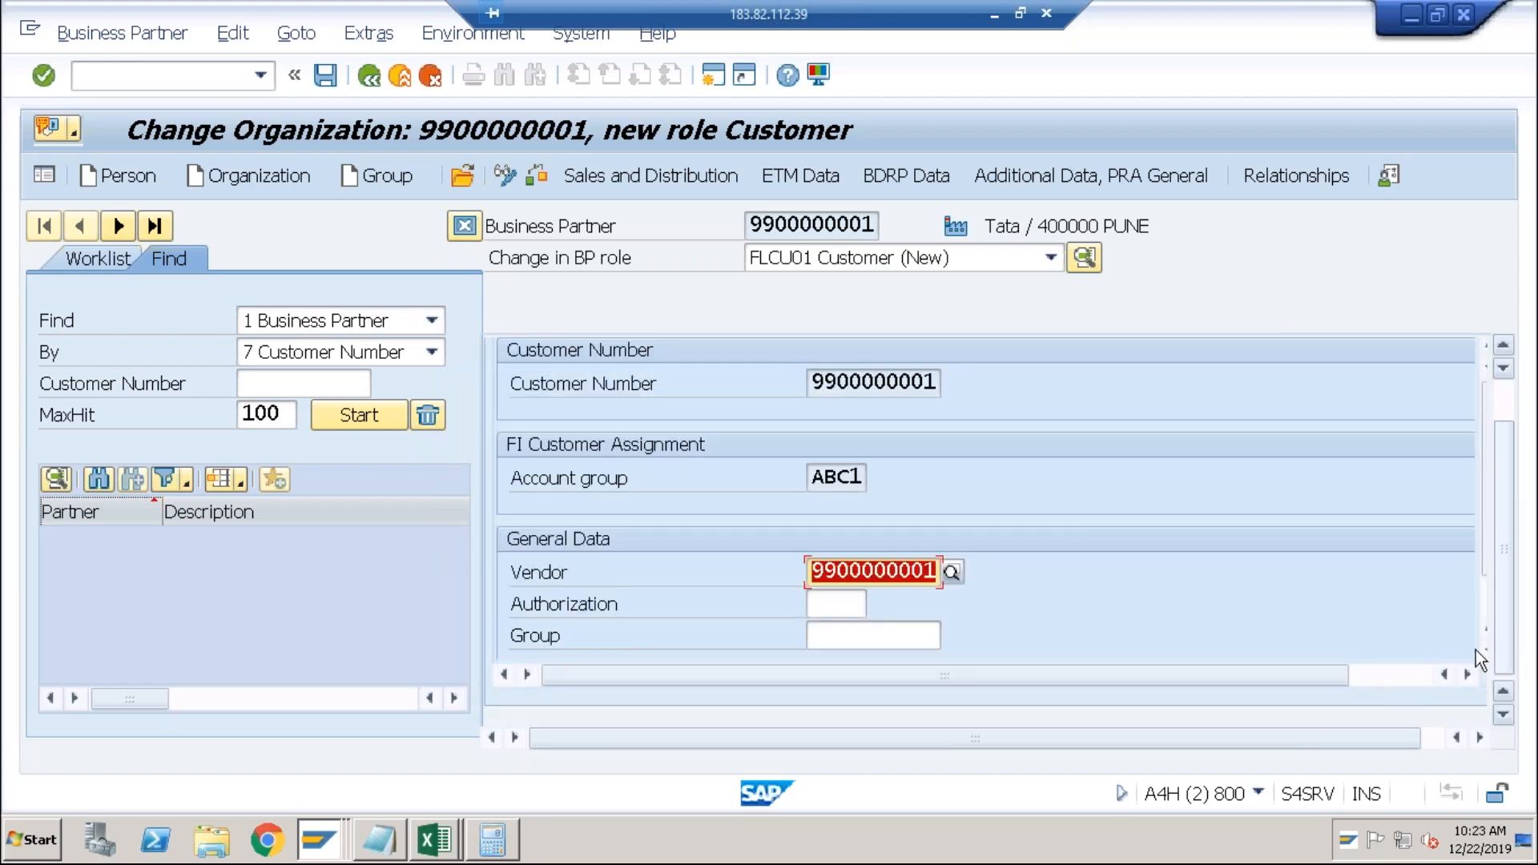
Save the customer role, confirming the vendor-not-referenced warnings.
left_click(334, 84)
left_click(613, 636)
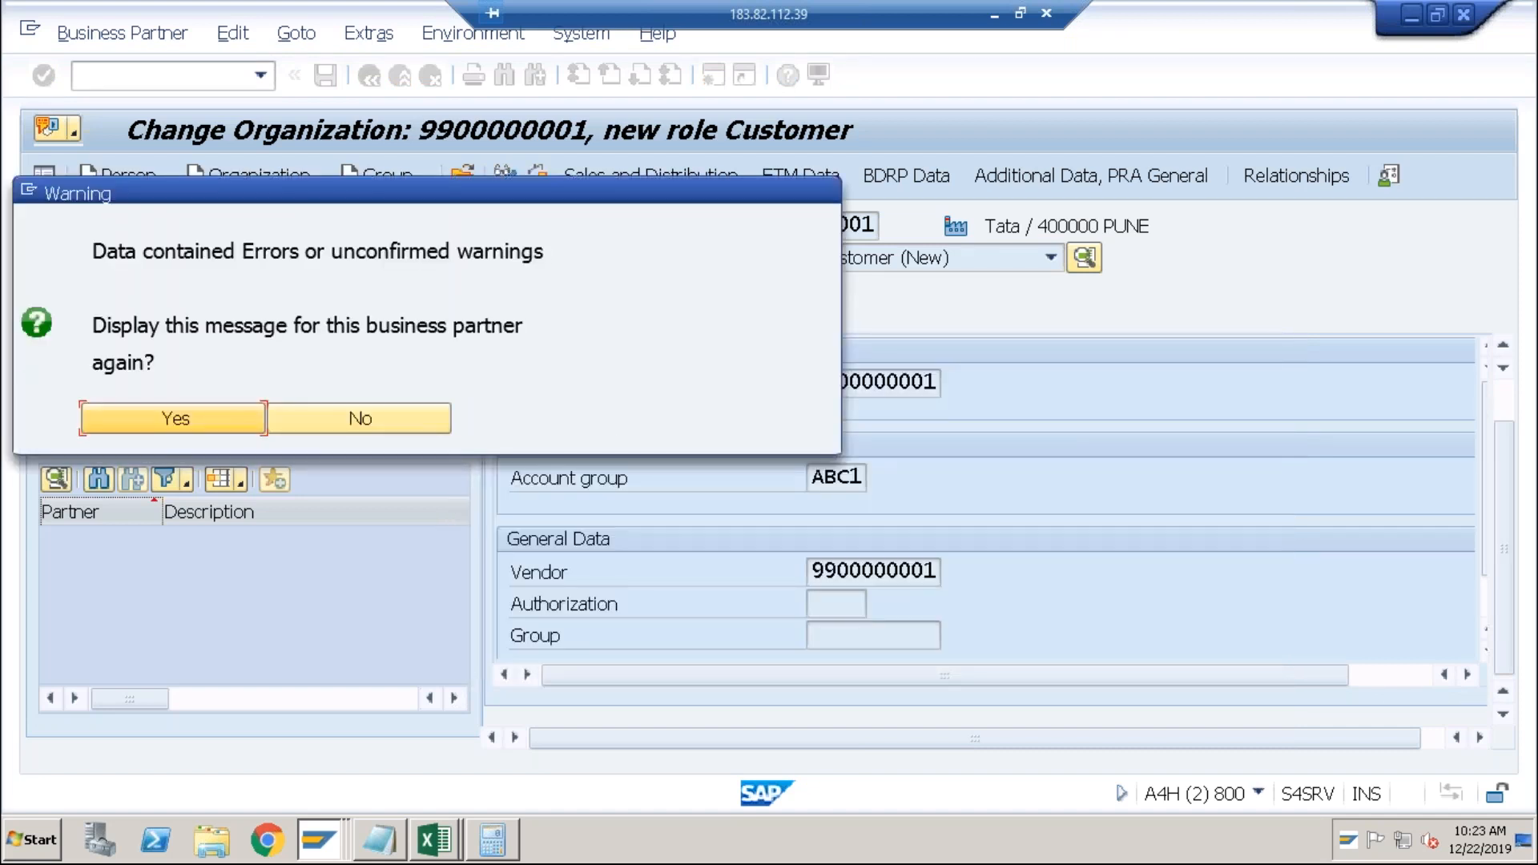
left_click(207, 421)
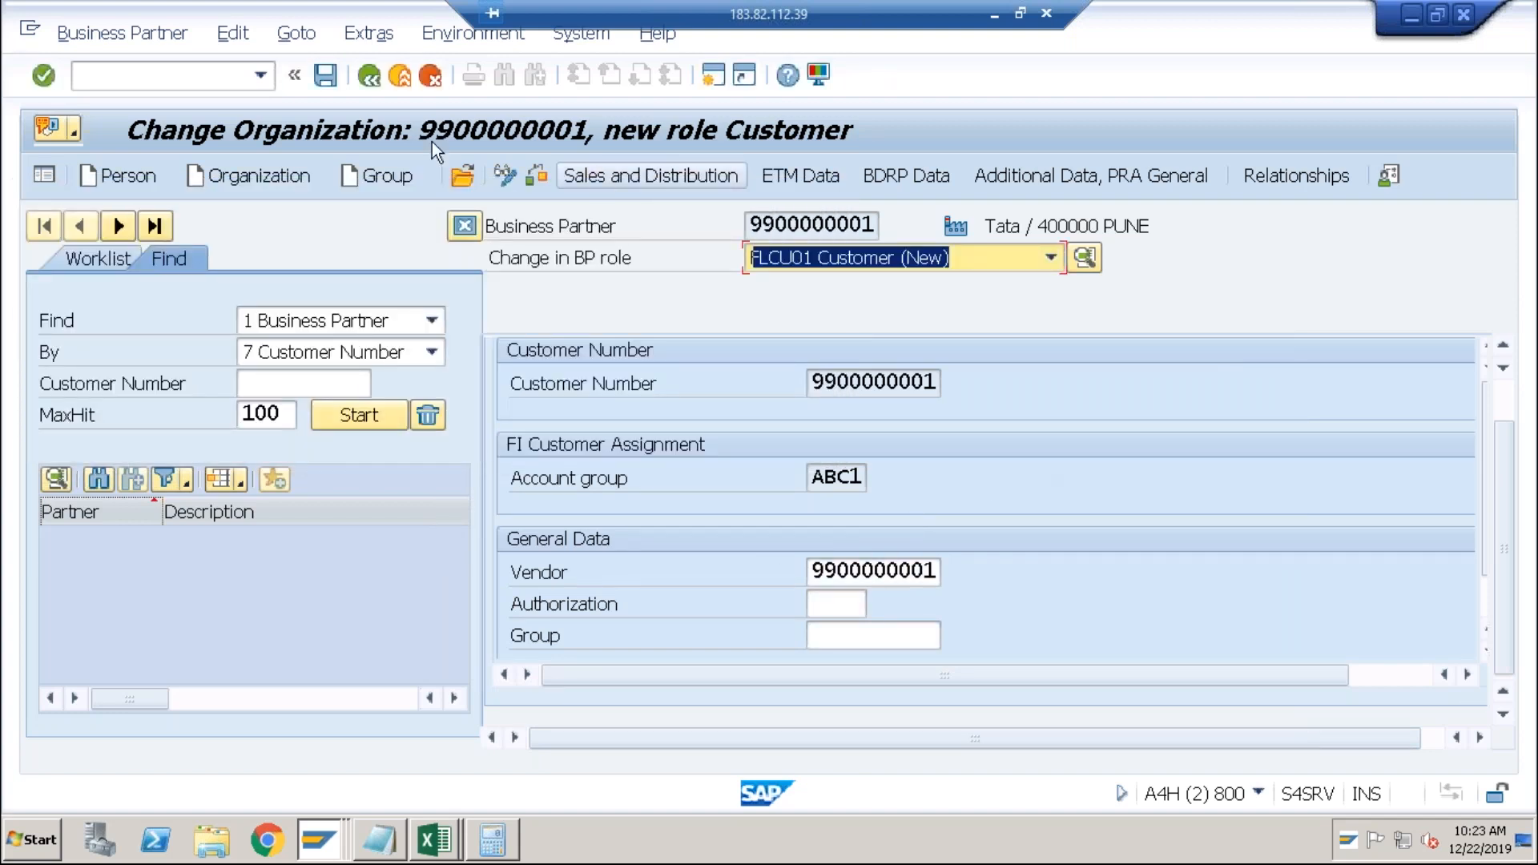
left_click(181, 75)
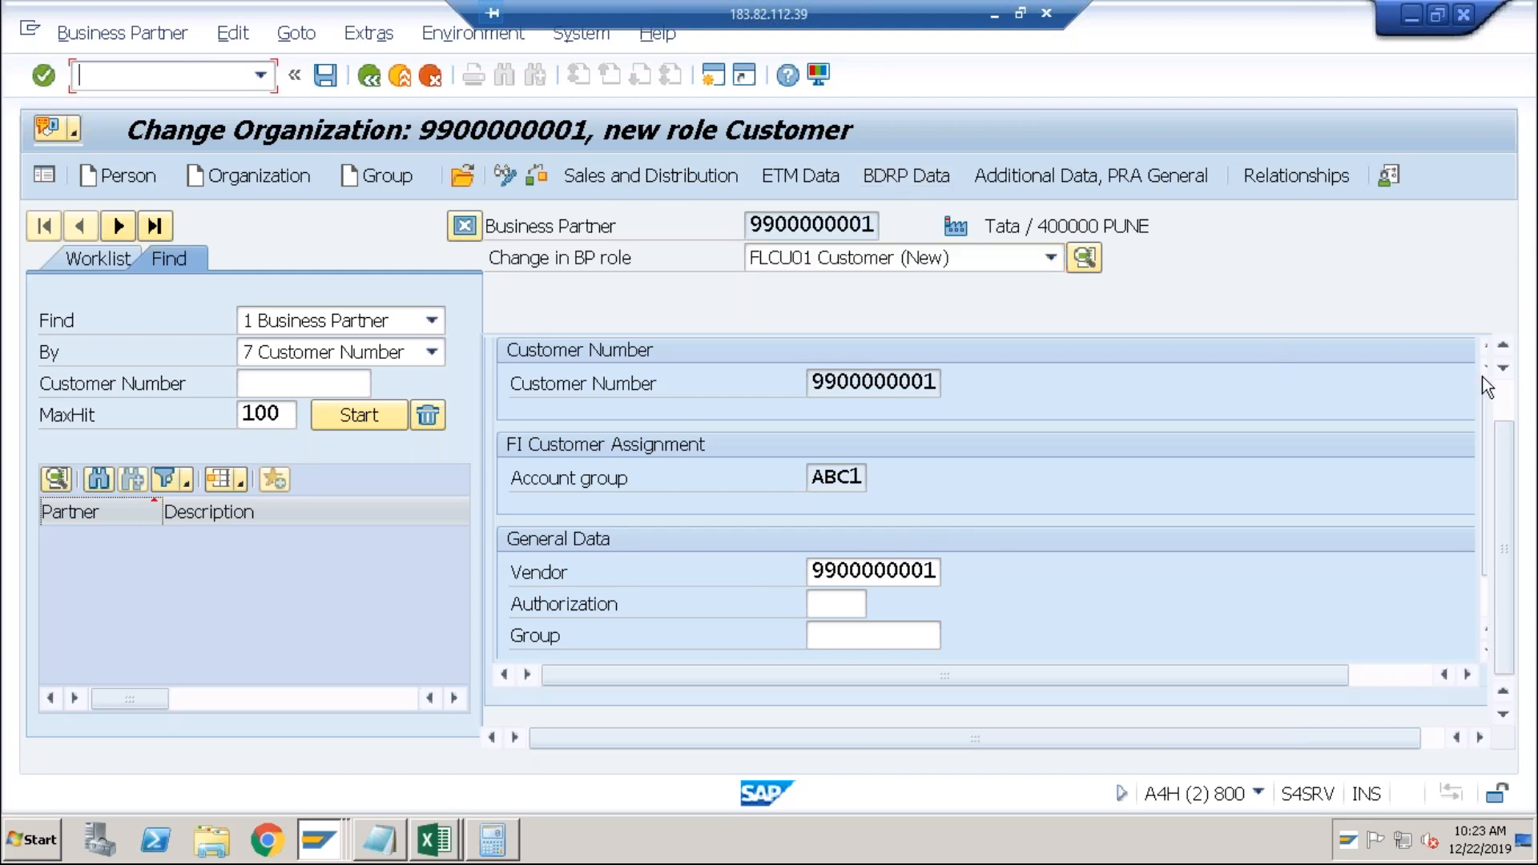
left_click(1503, 393)
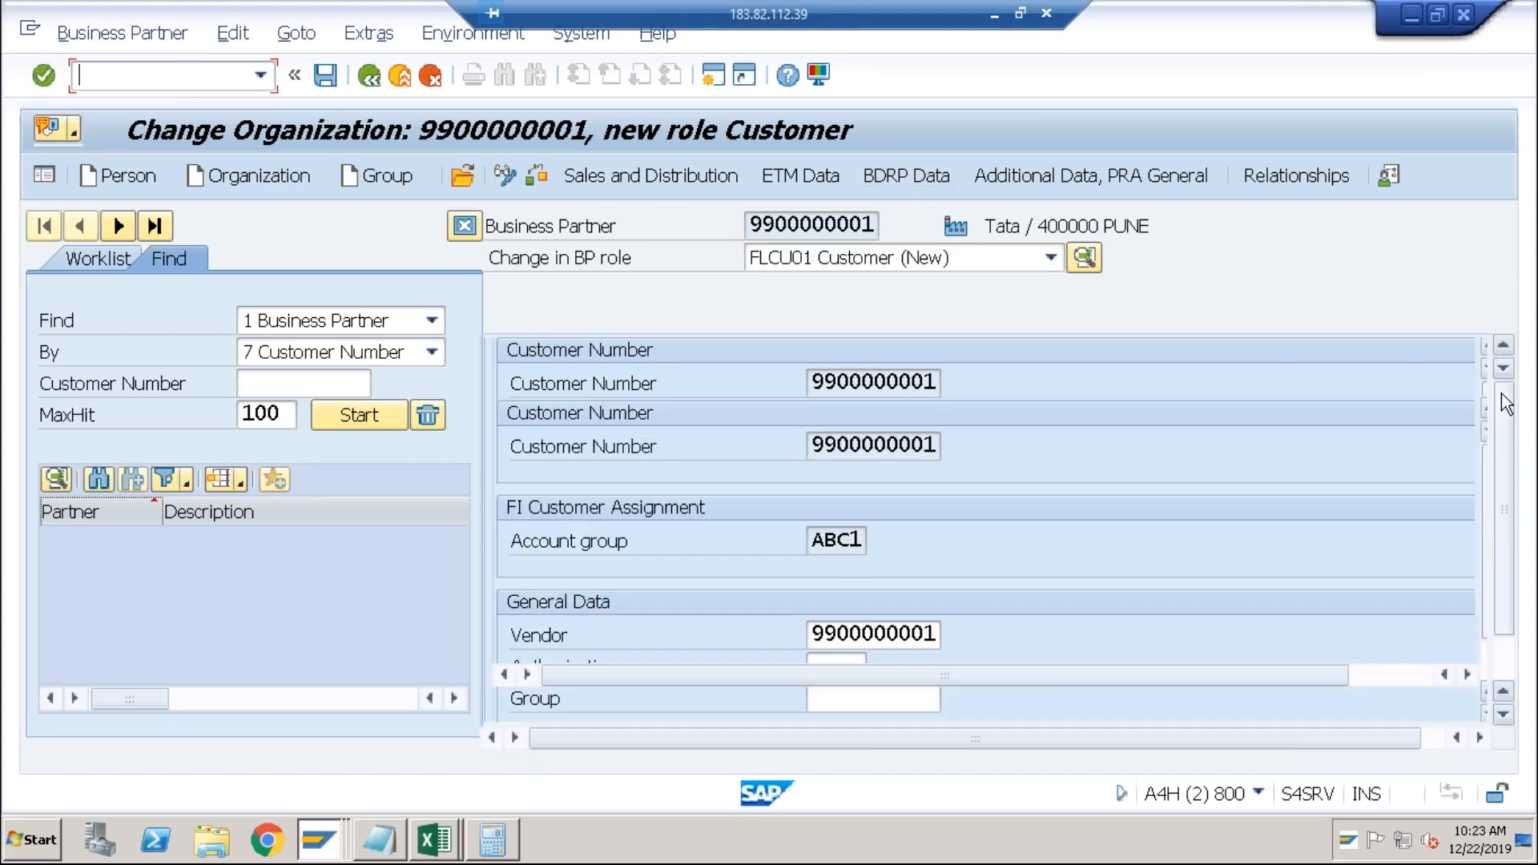
left_click(766, 223)
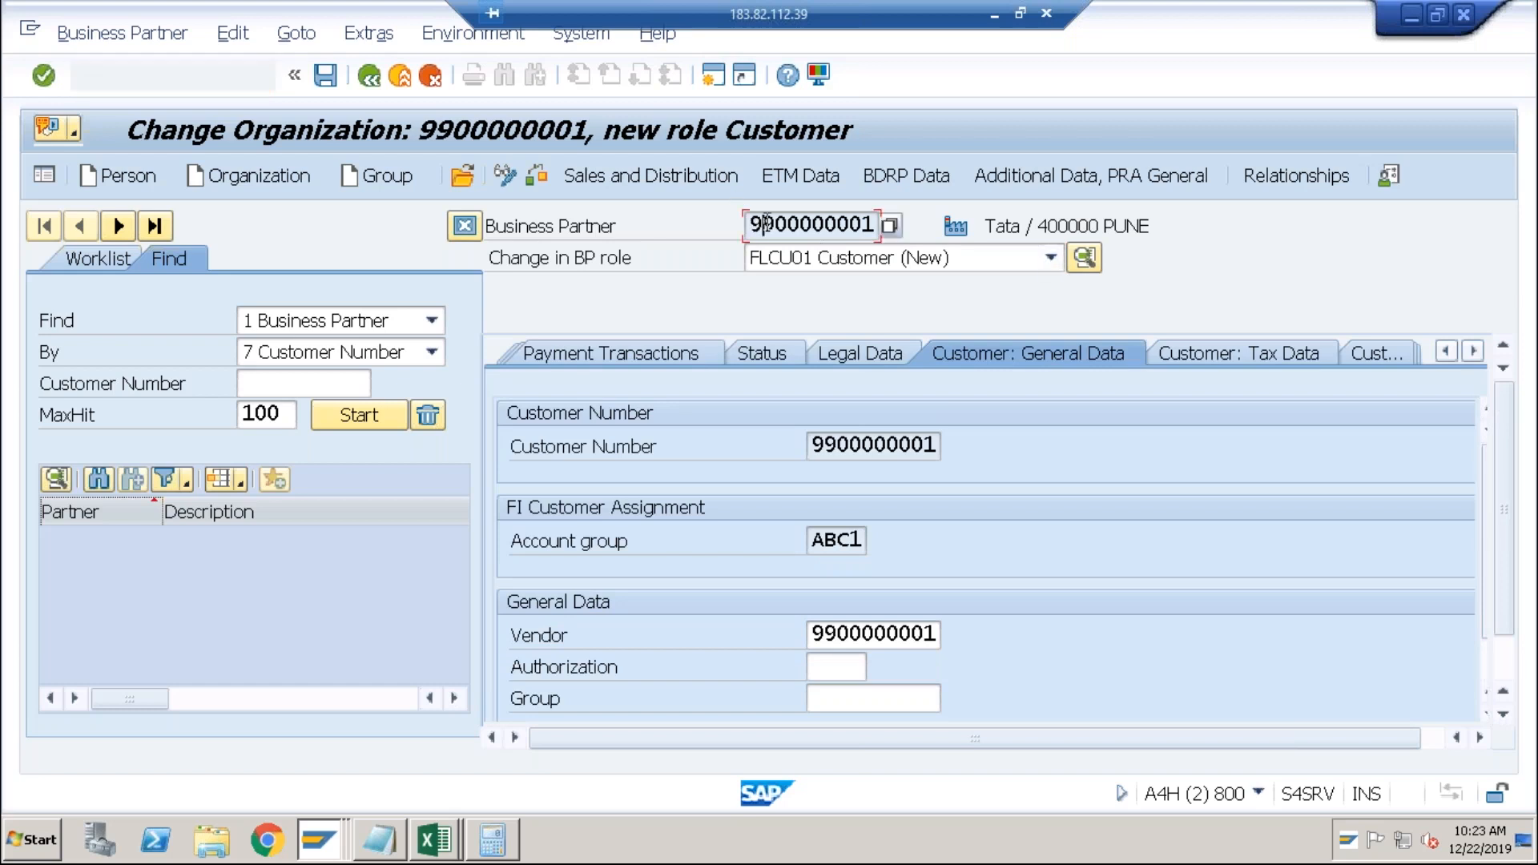
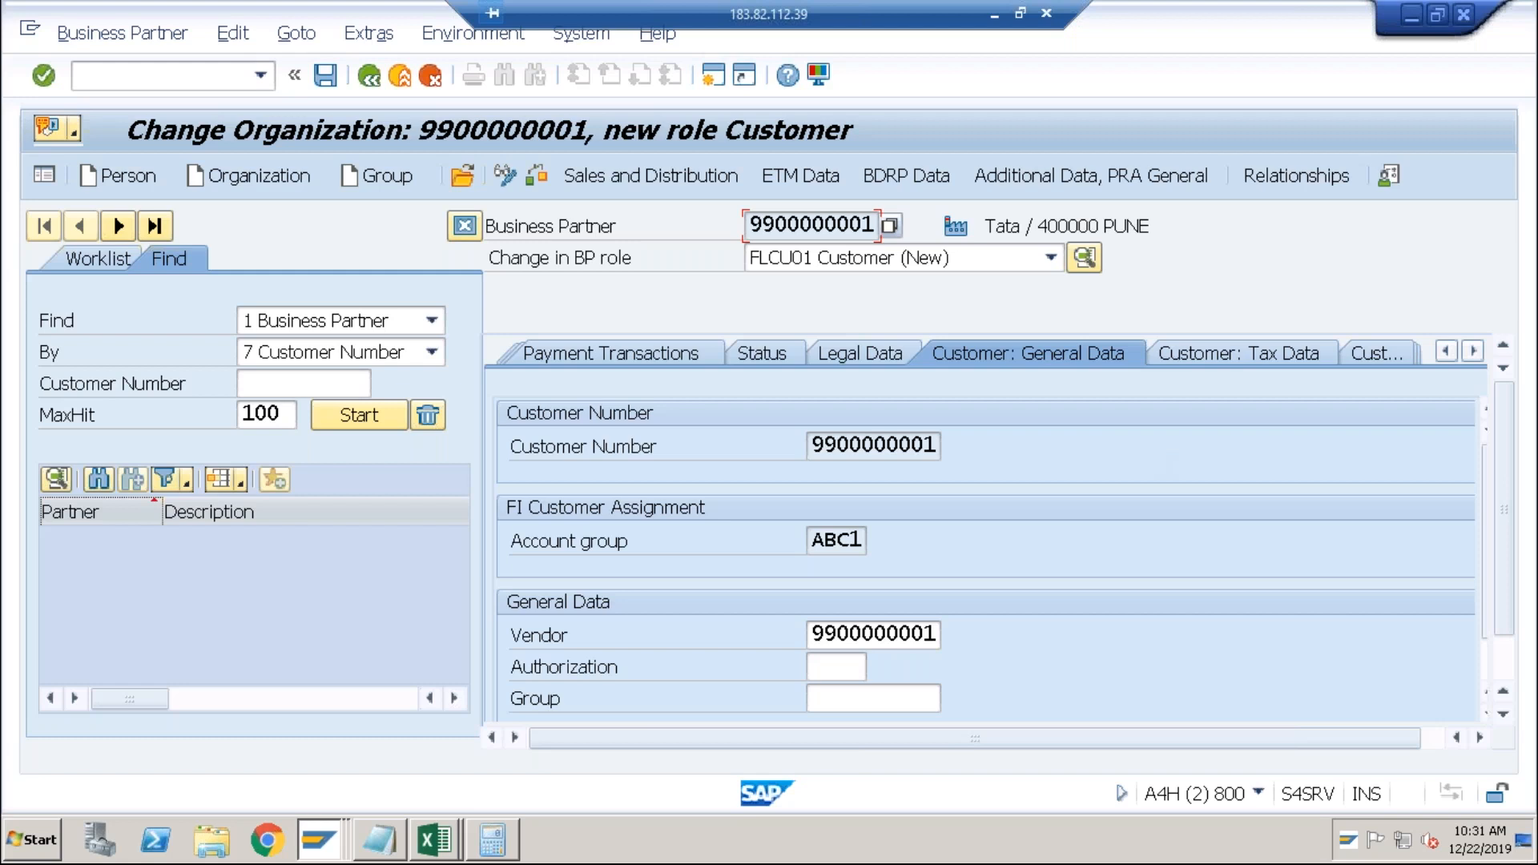
left_click(839, 446)
left_click(899, 445)
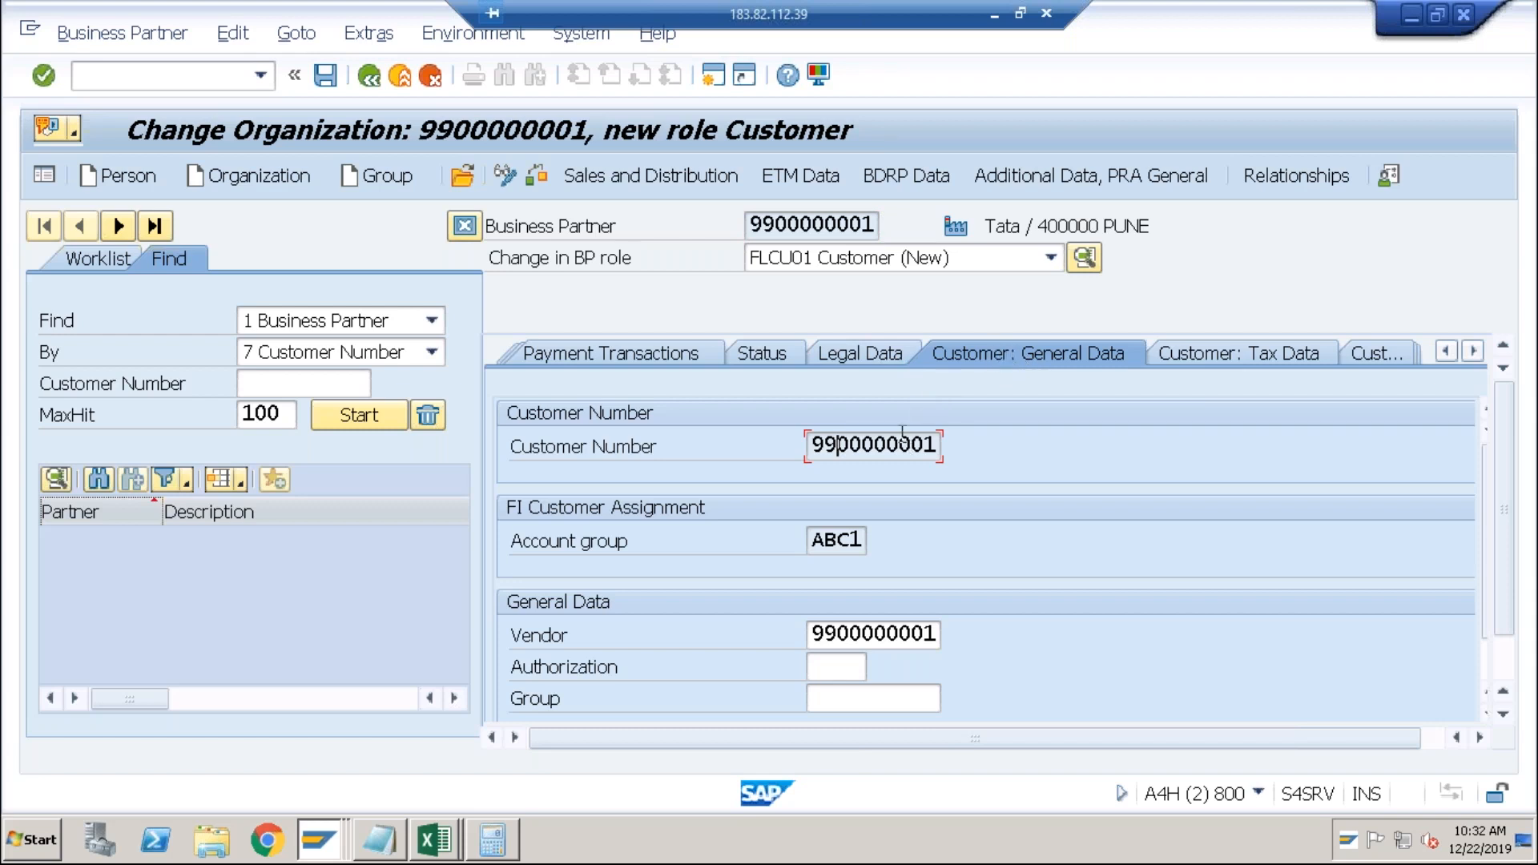
left_click(866, 627)
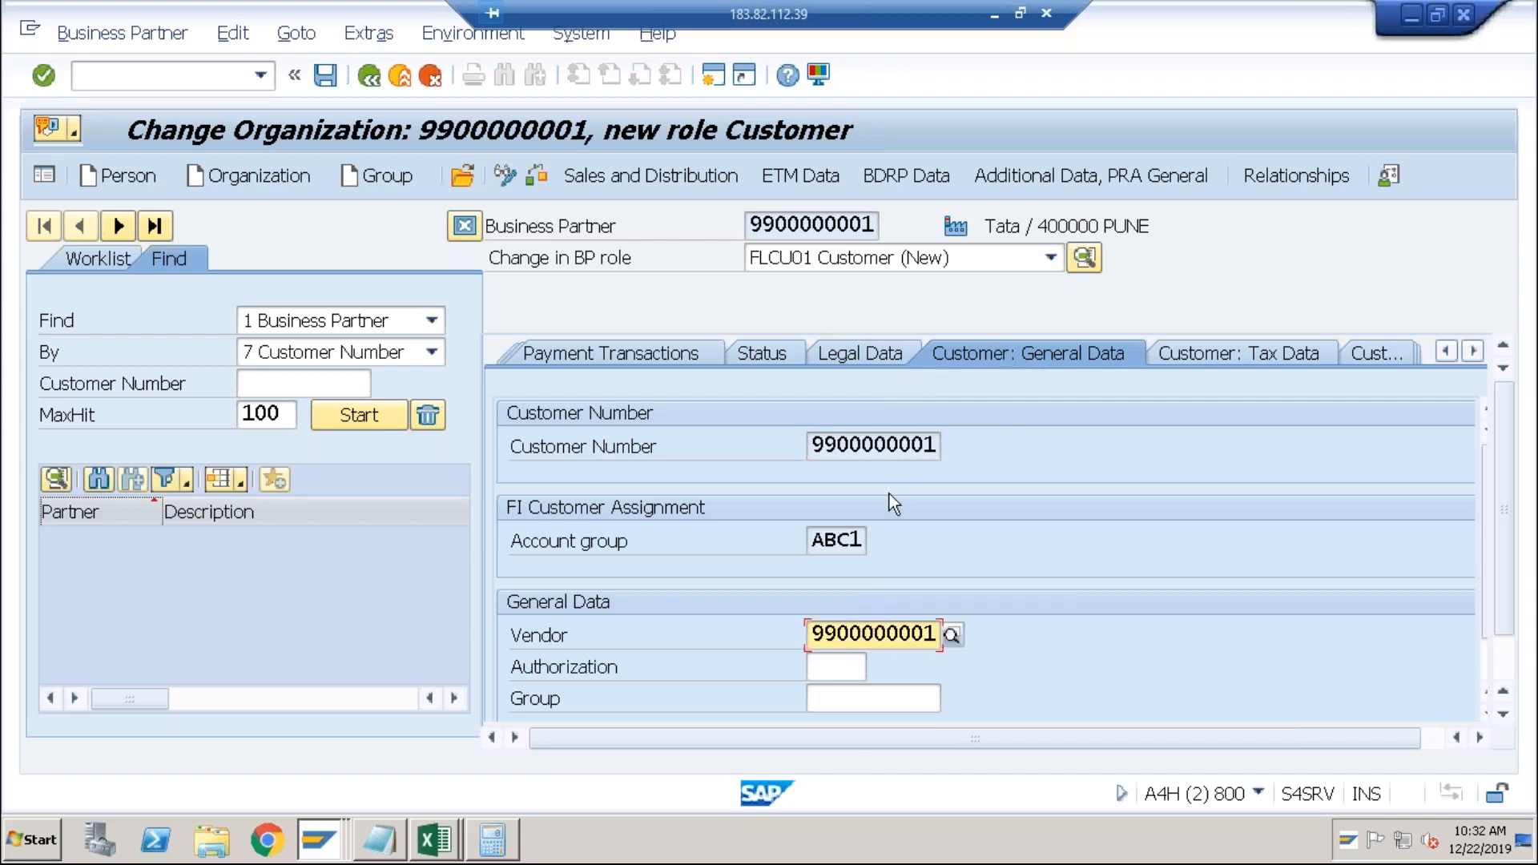
left_click(874, 446)
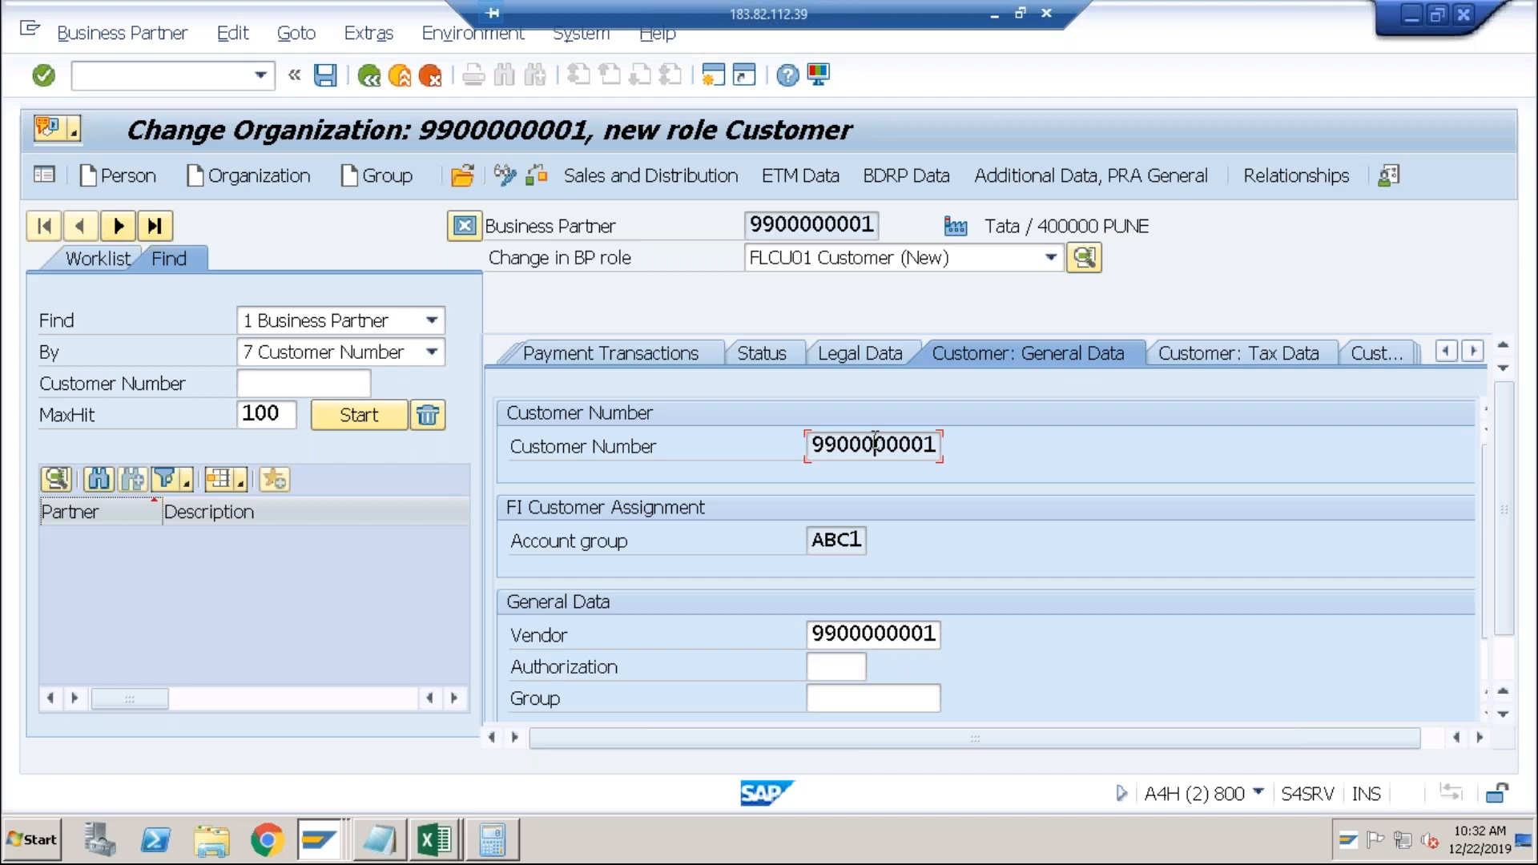
Save the customer role, answering Yes to both vendor warnings.
left_click(327, 83)
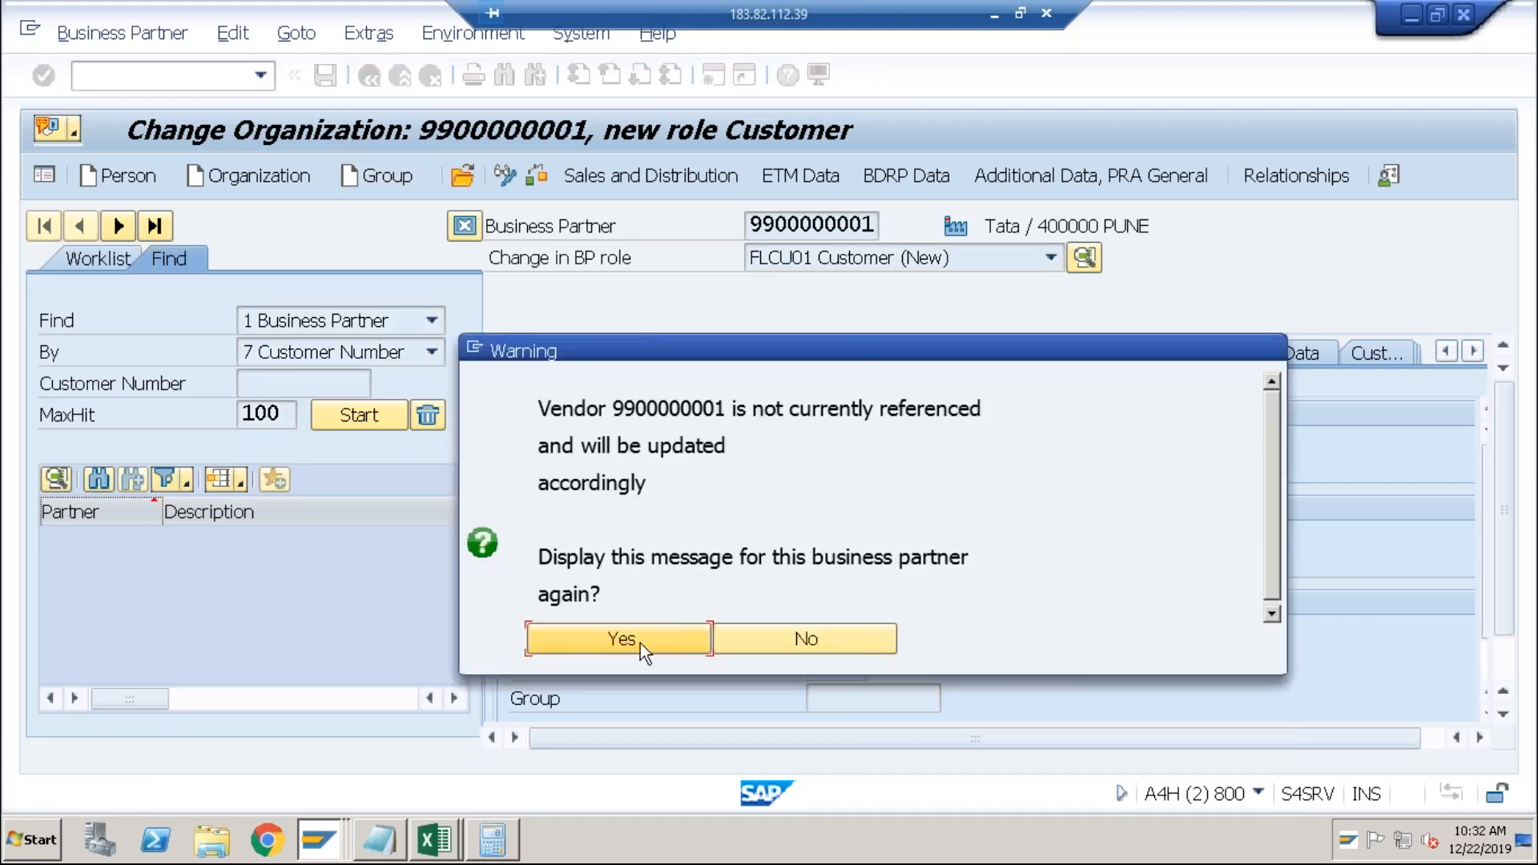
left_click(622, 640)
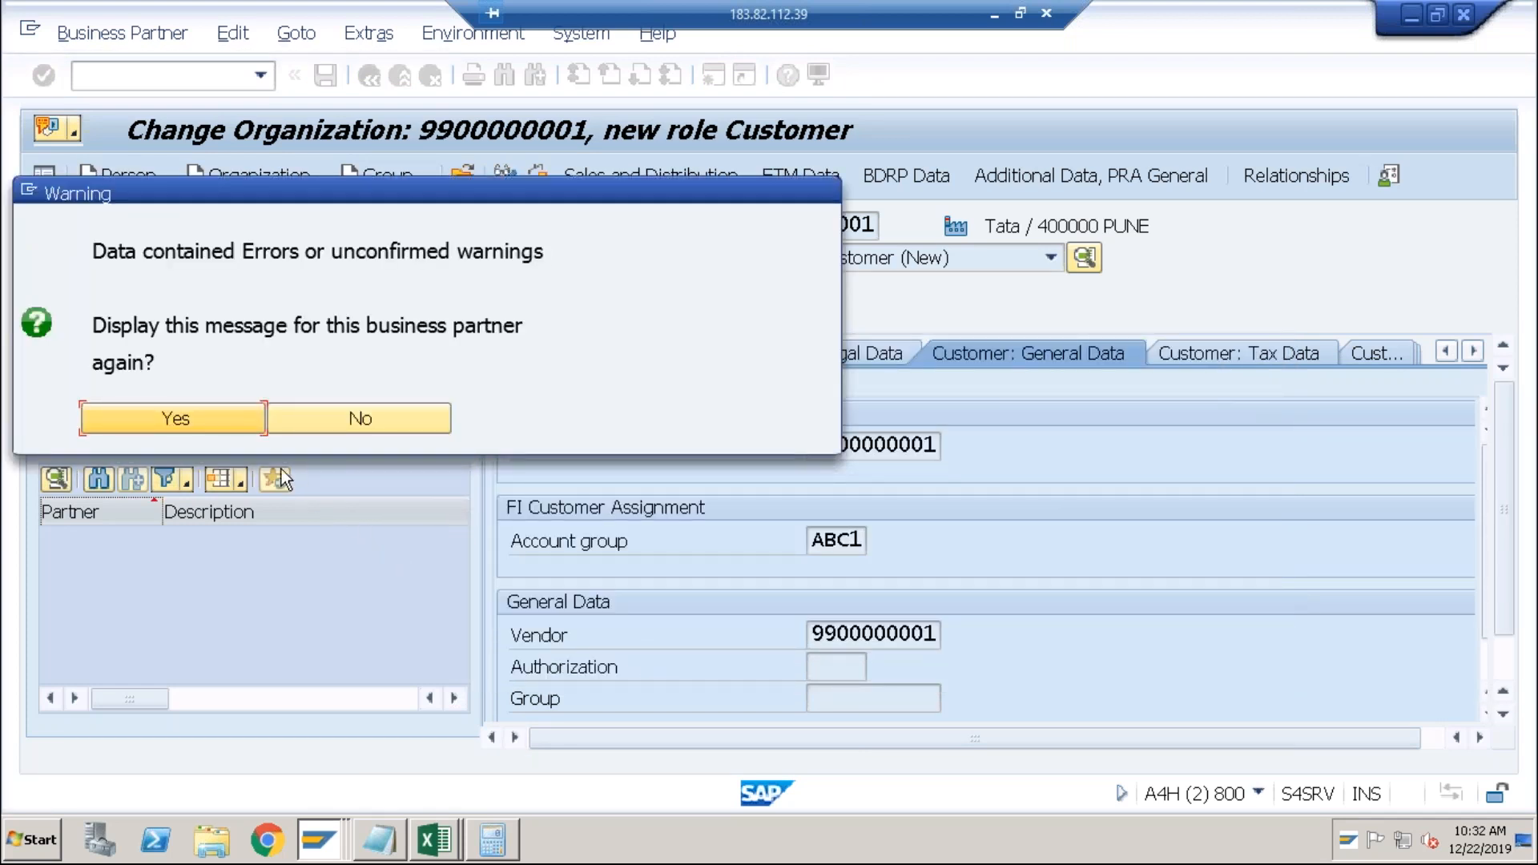
left_click(215, 417)
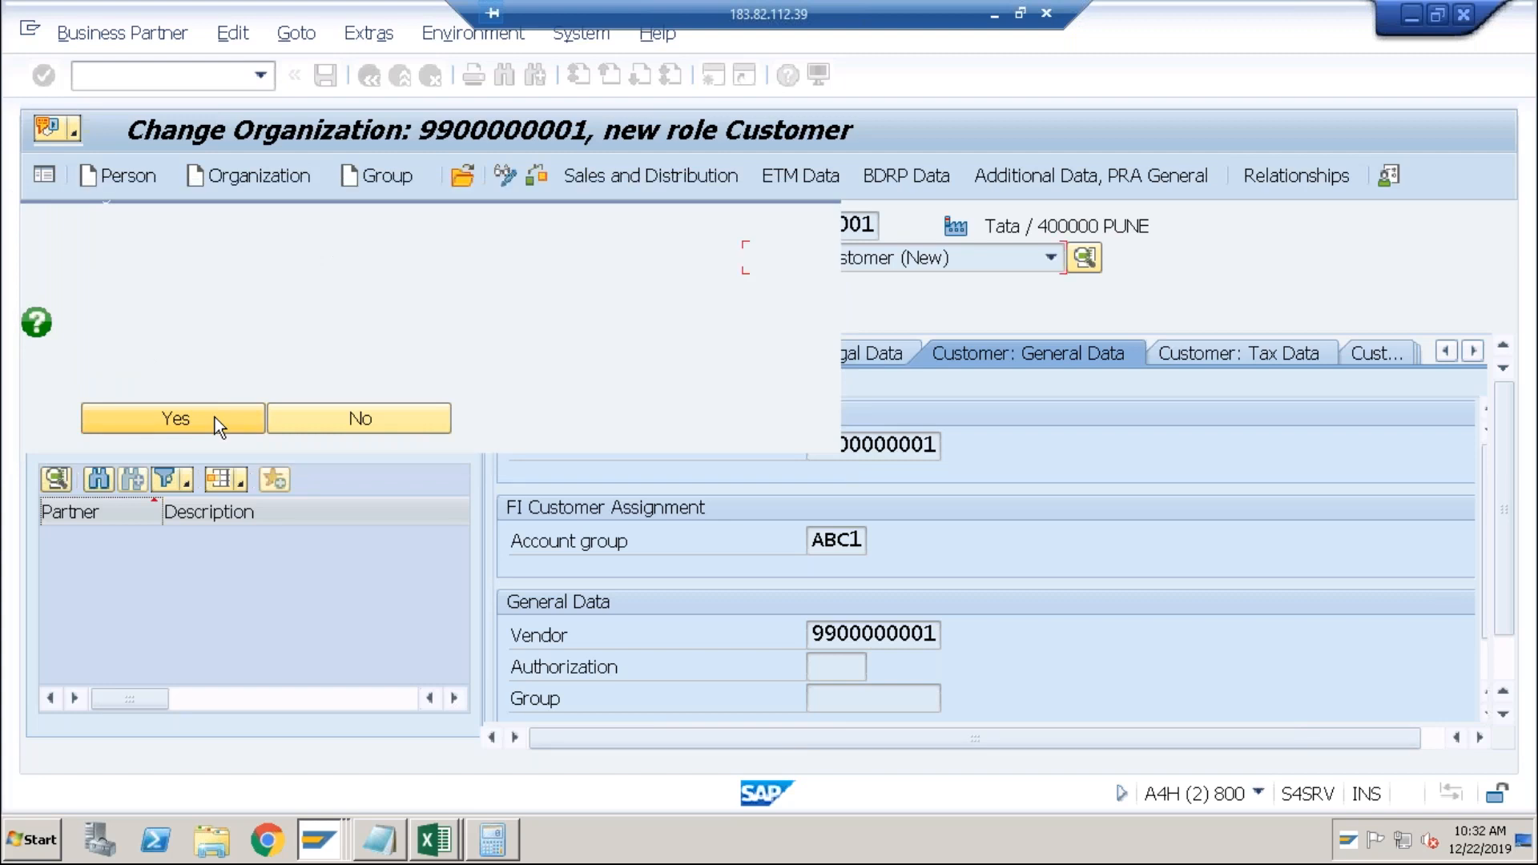
left_click(210, 79)
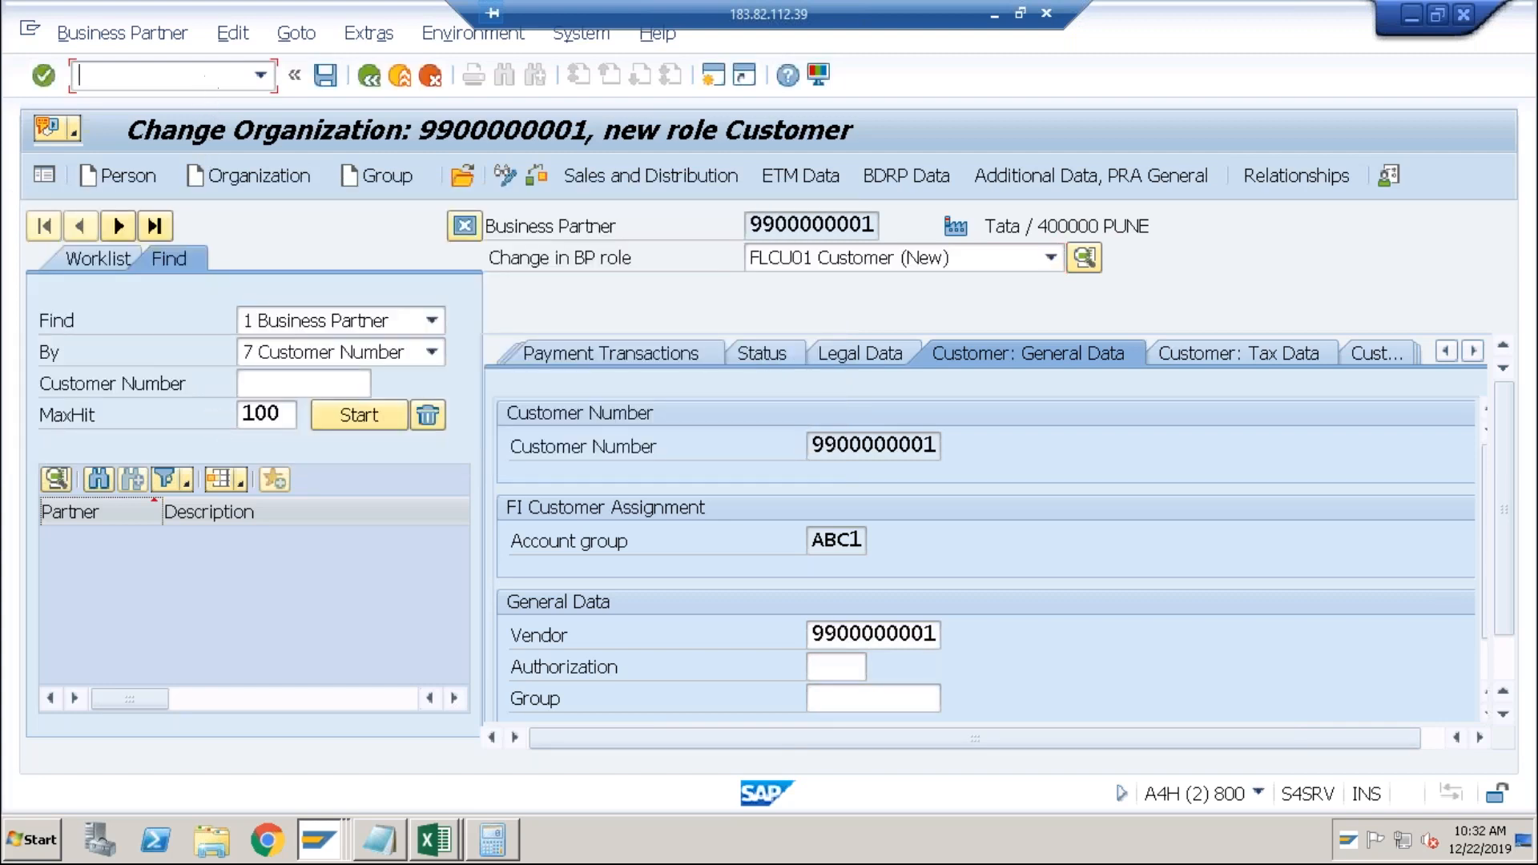
Run FK03 critical vendor changes for company code ABCI, find no entries, and return to Easy Access.
type("/n")
type("fk03")
key("Return")
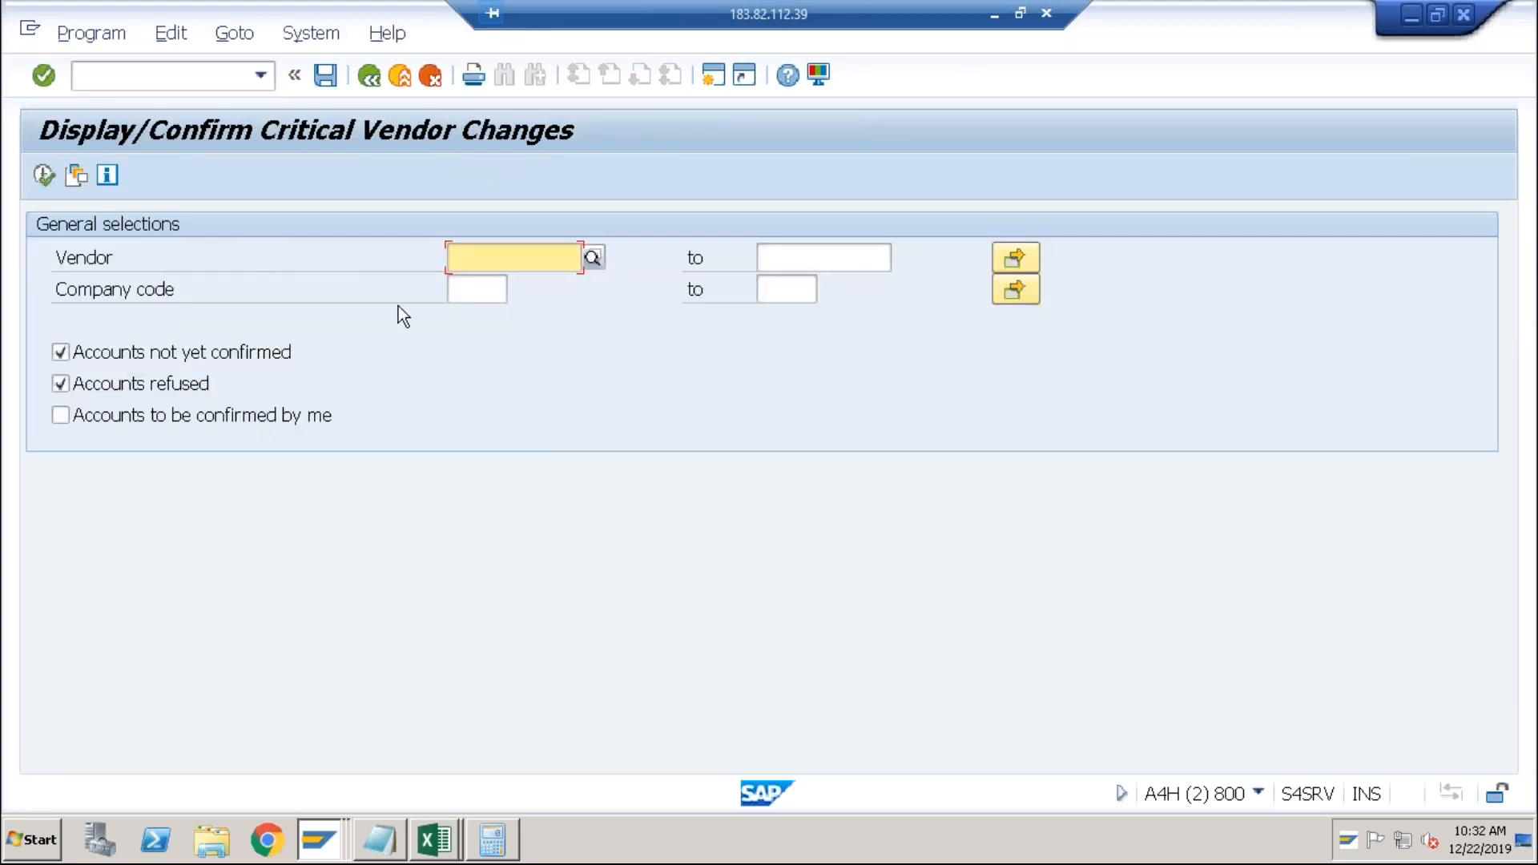
left_click(462, 292)
type("ABCI")
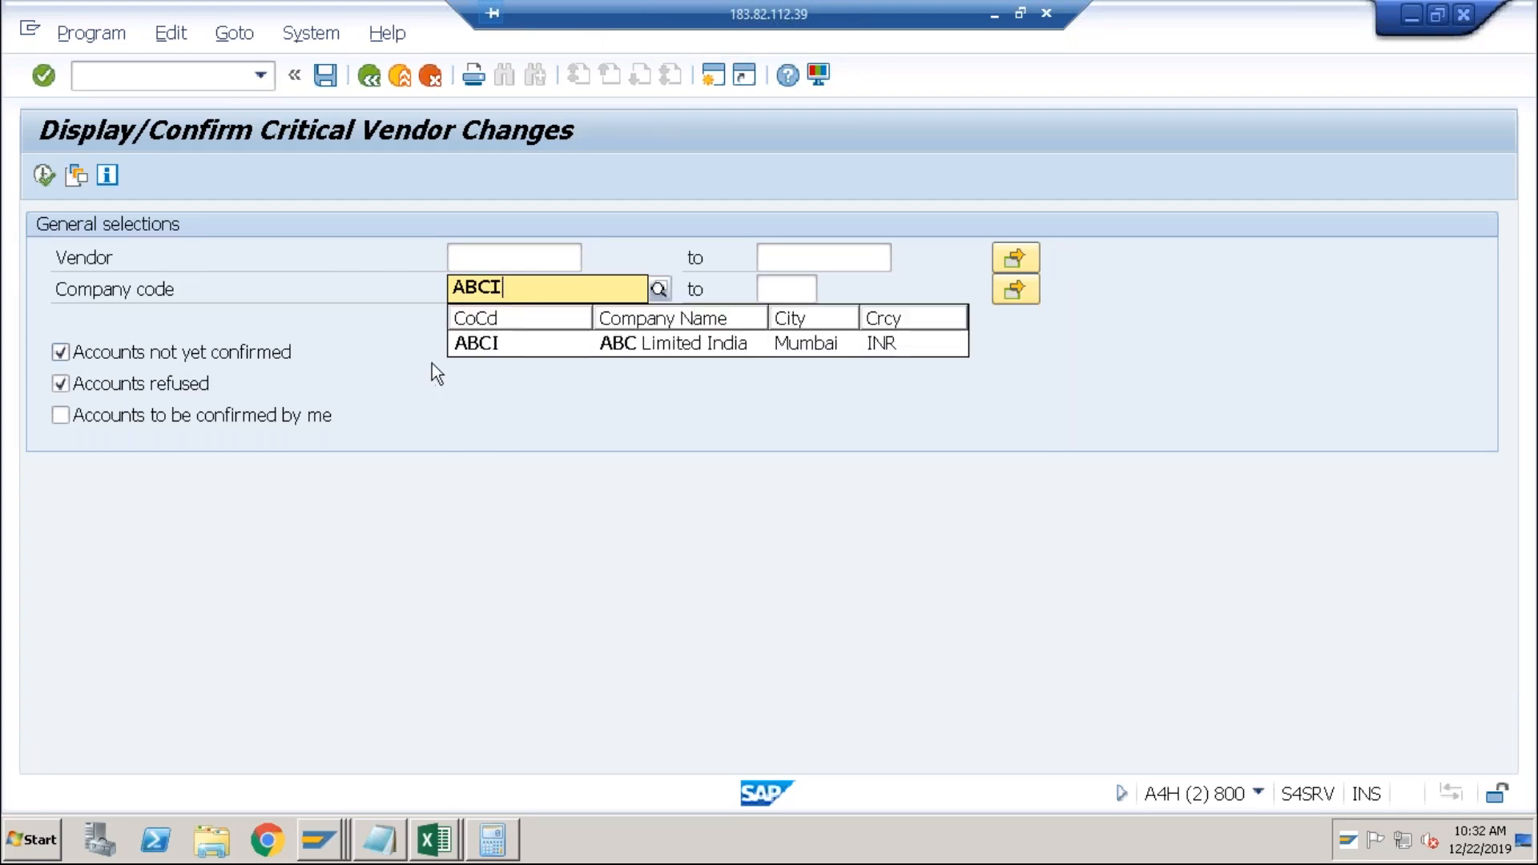
left_click(473, 344)
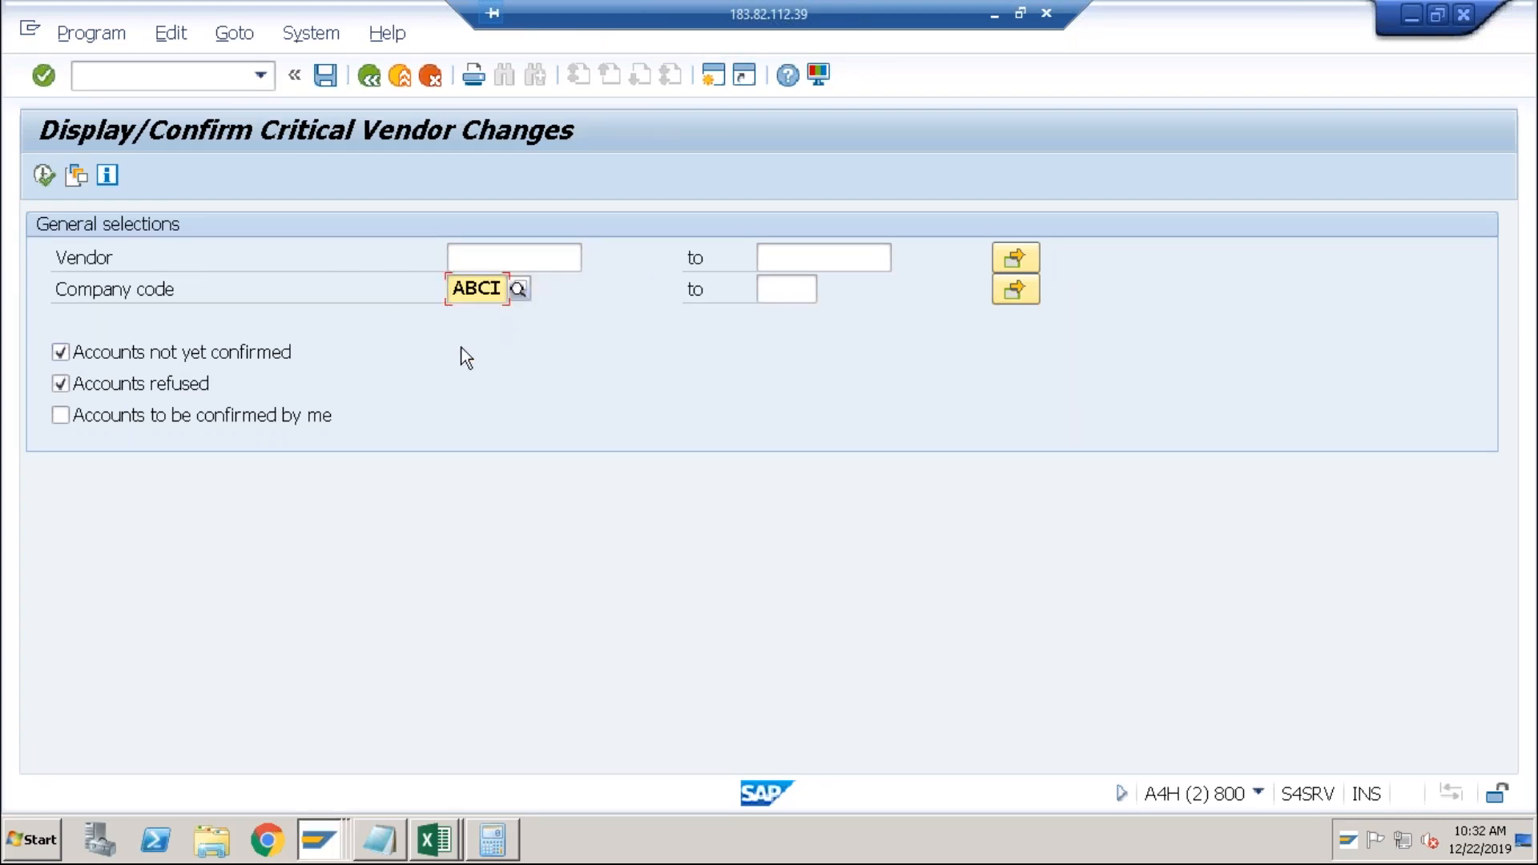
left_click(44, 175)
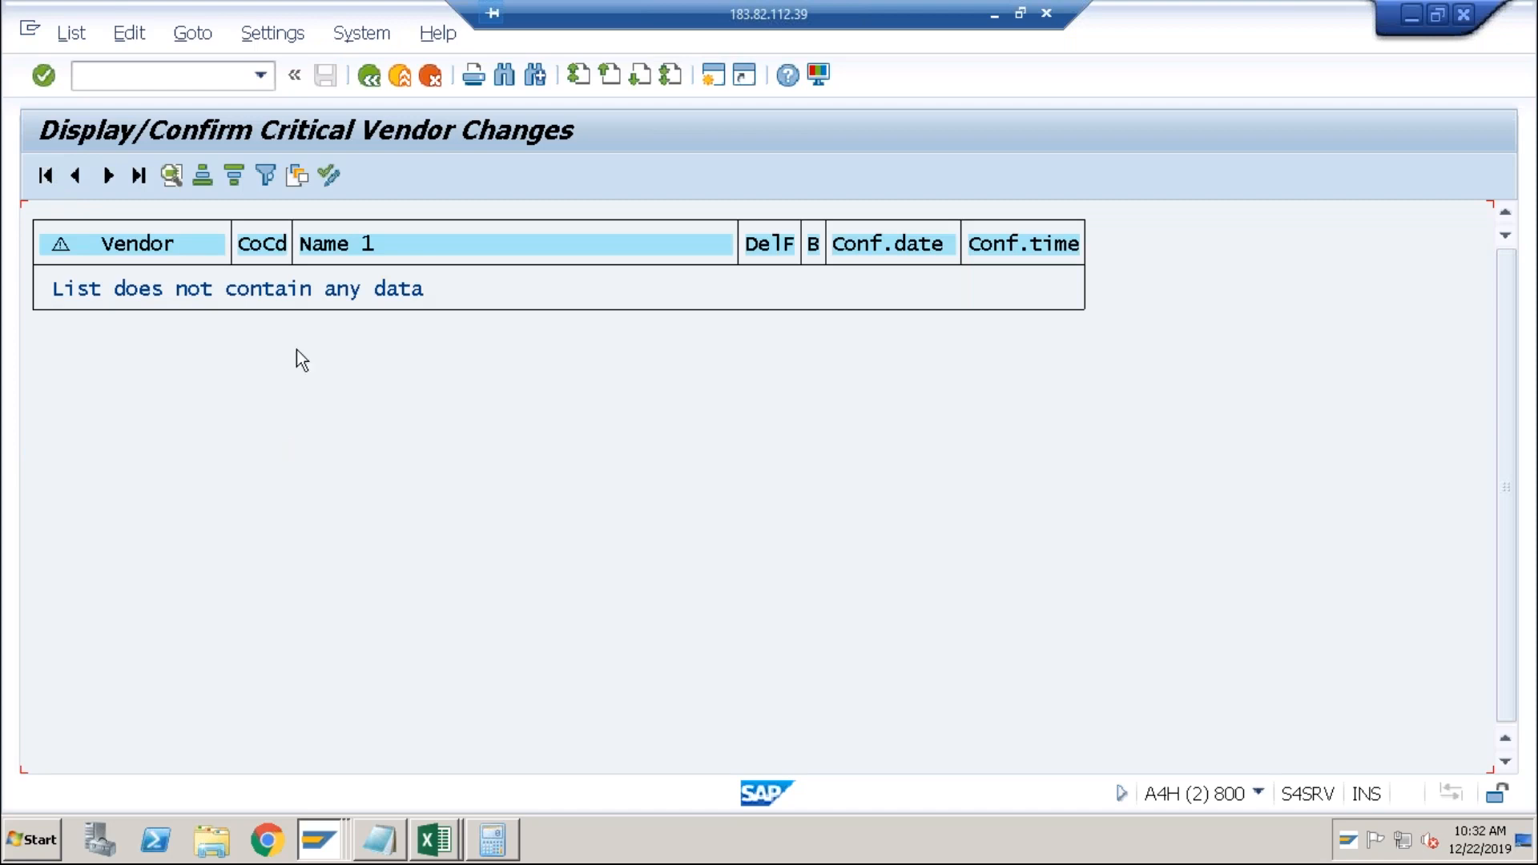
left_click(369, 76)
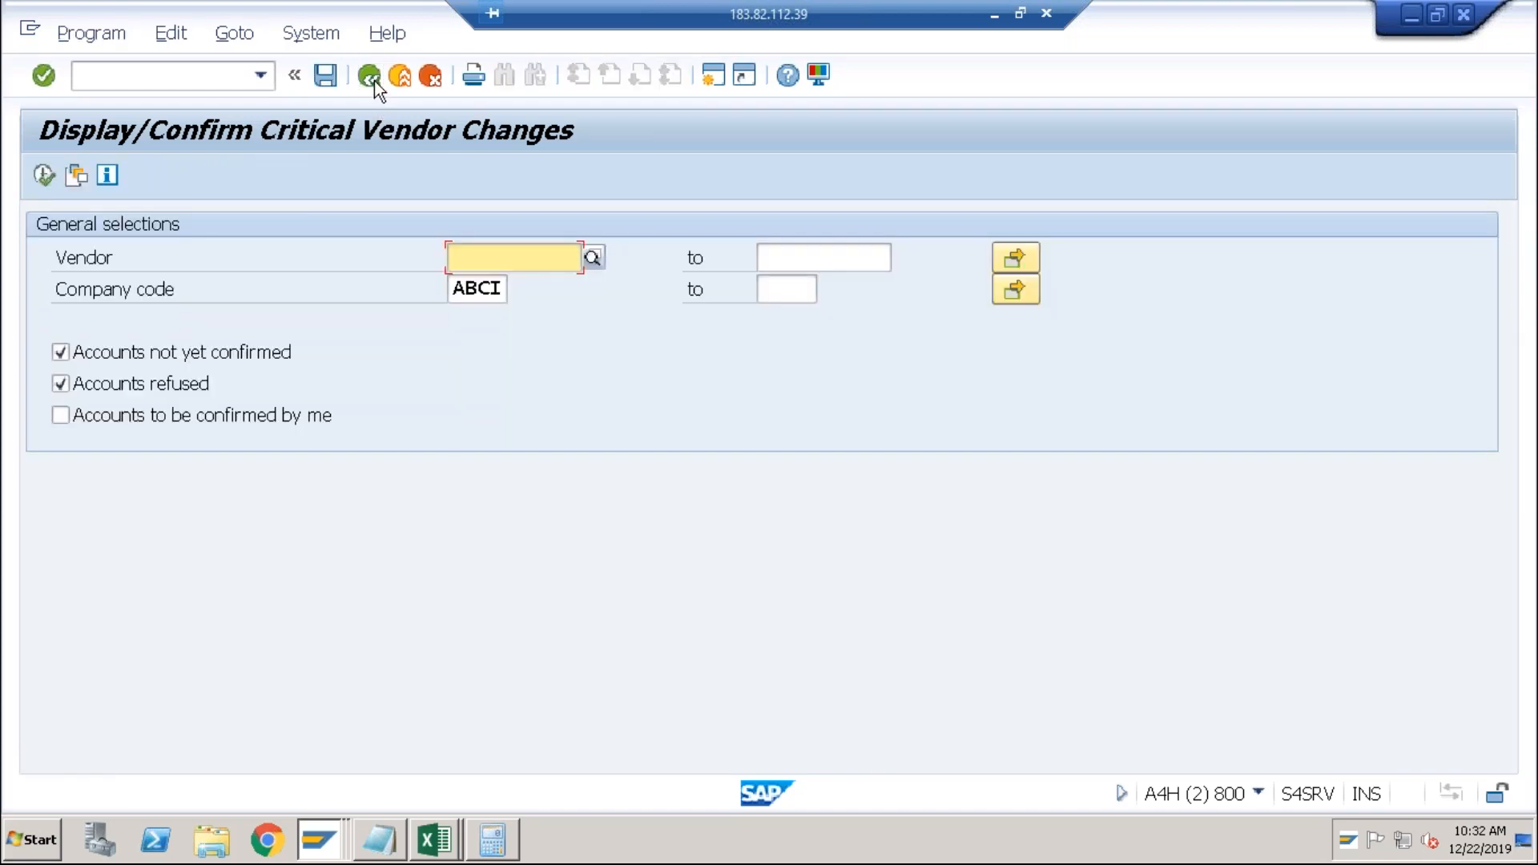
left_click(374, 79)
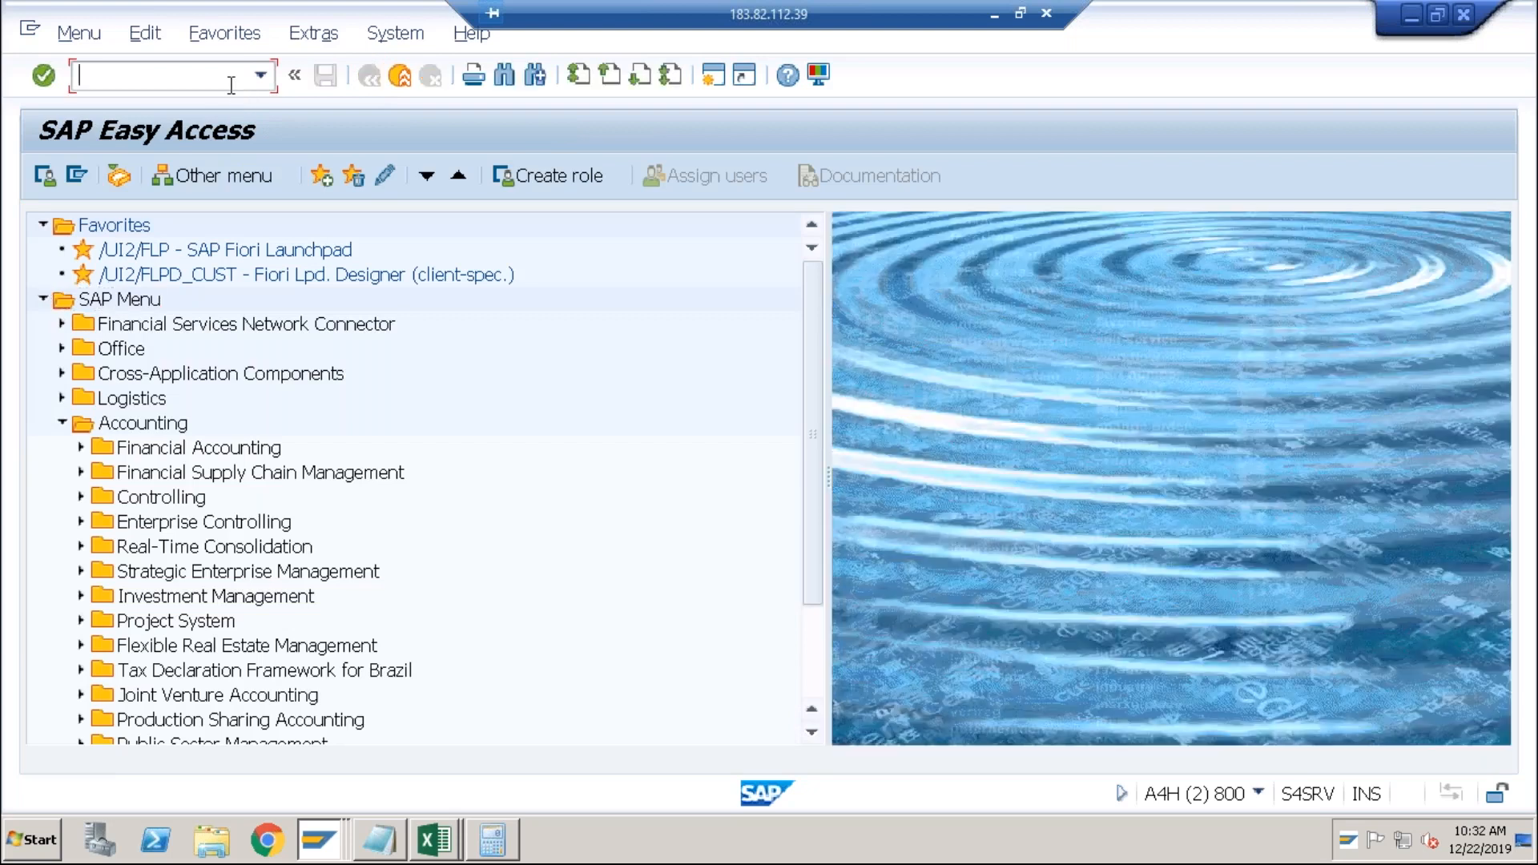
Start a new organization business partner via /nbp with grouping ABC1 Domestic.
type("/nbp")
key("Return")
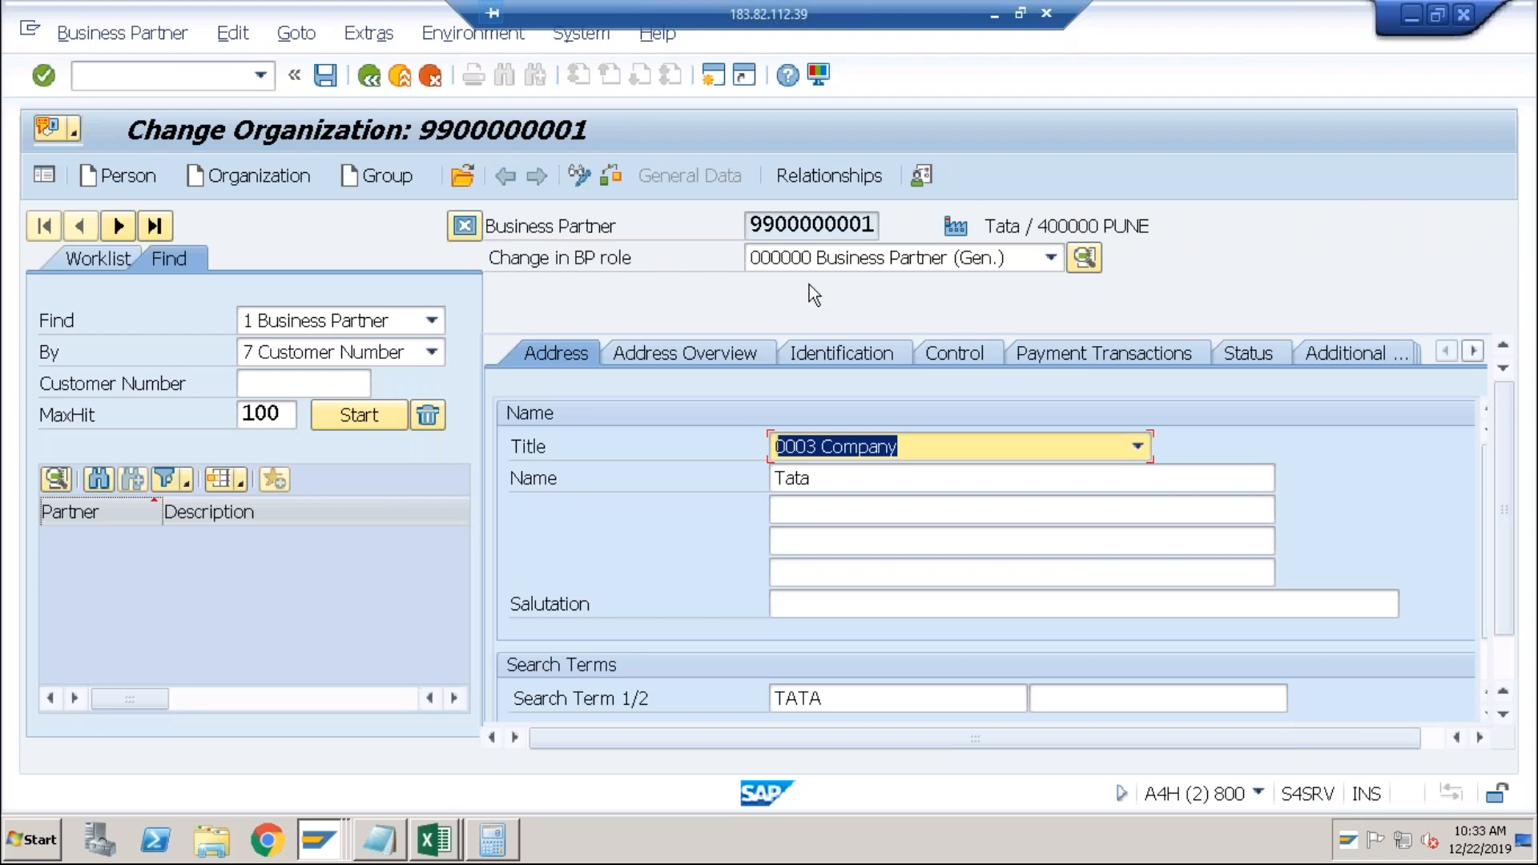
left_click(257, 175)
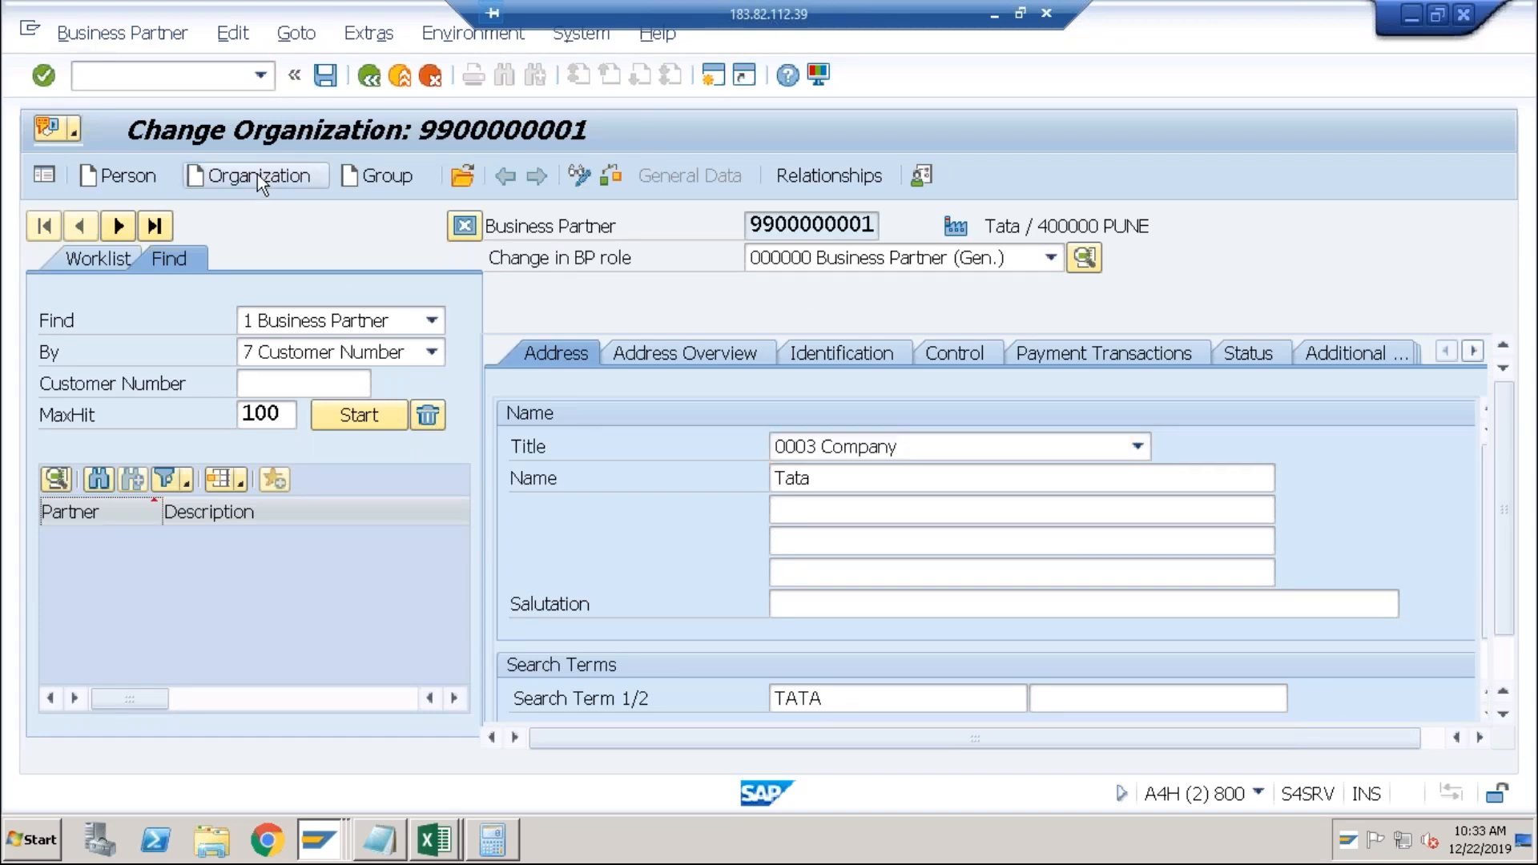
left_click(1375, 229)
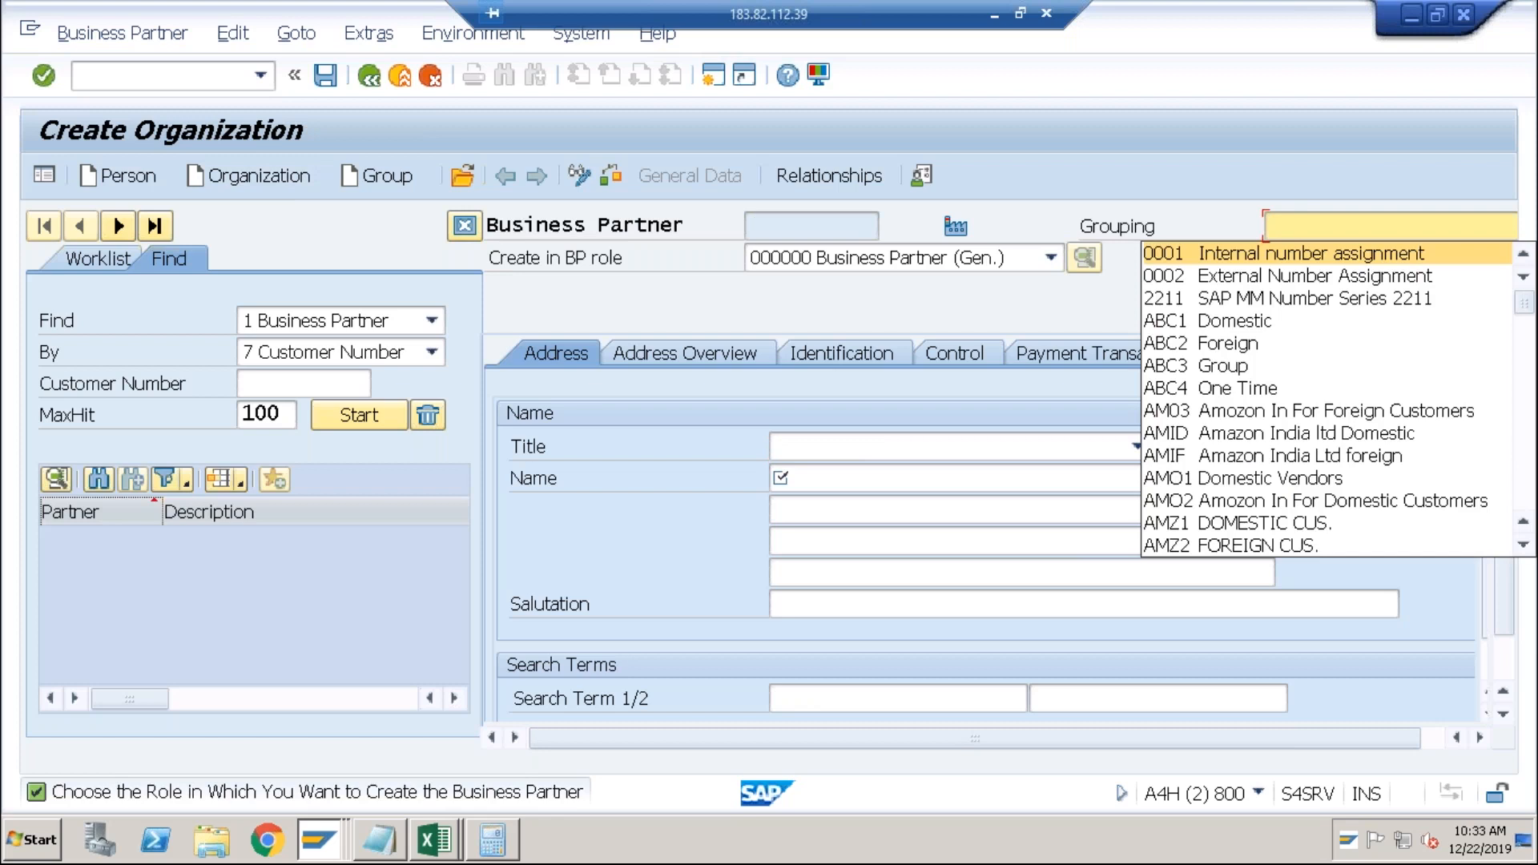
left_click(1249, 320)
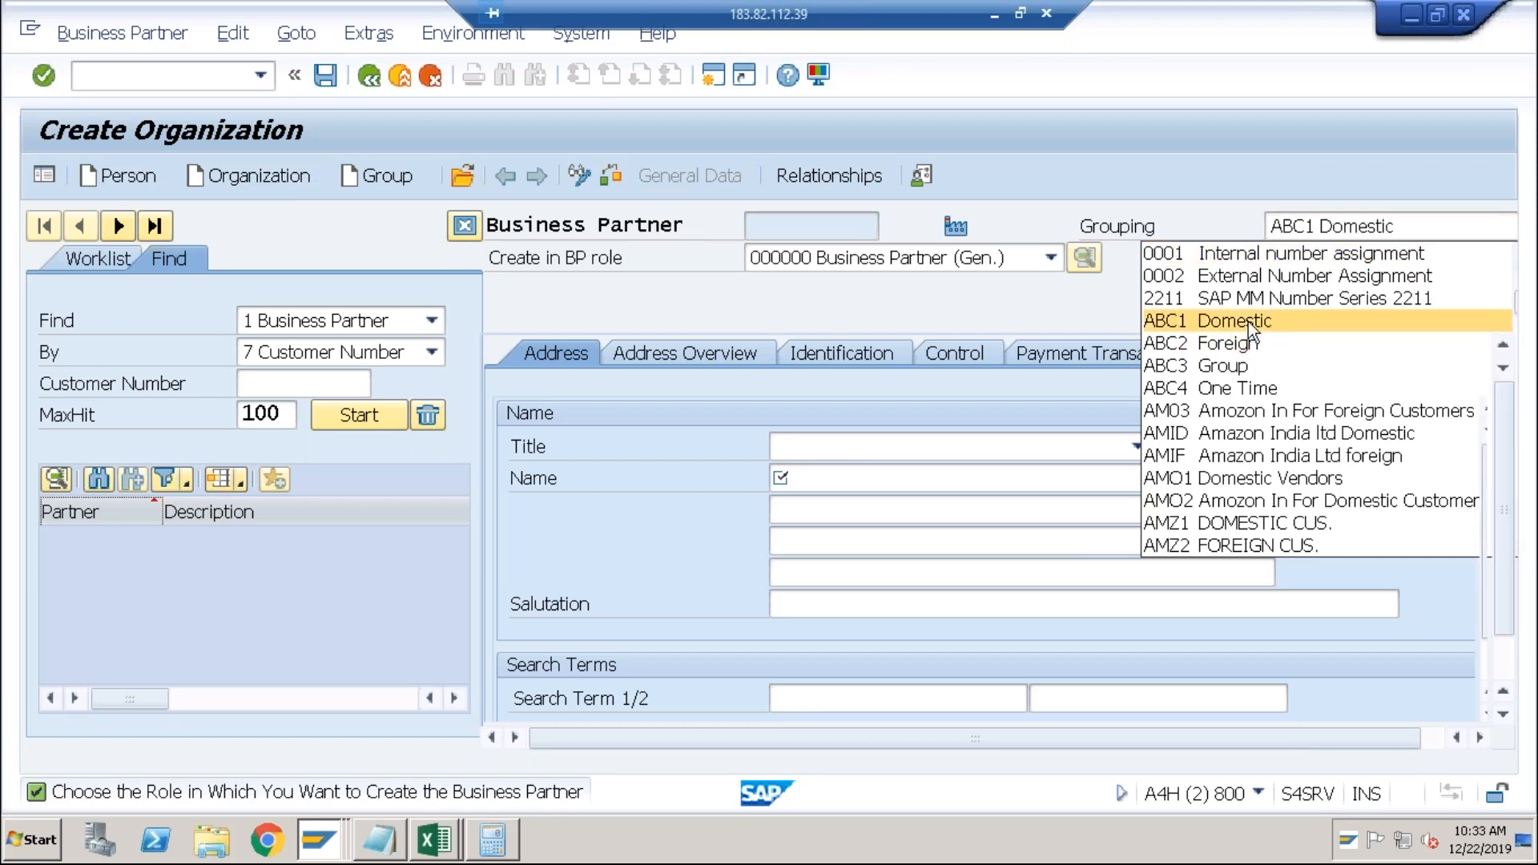
Set the BP role to FLCU00 FI Customer and confirm creating the partner.
left_click(992, 267)
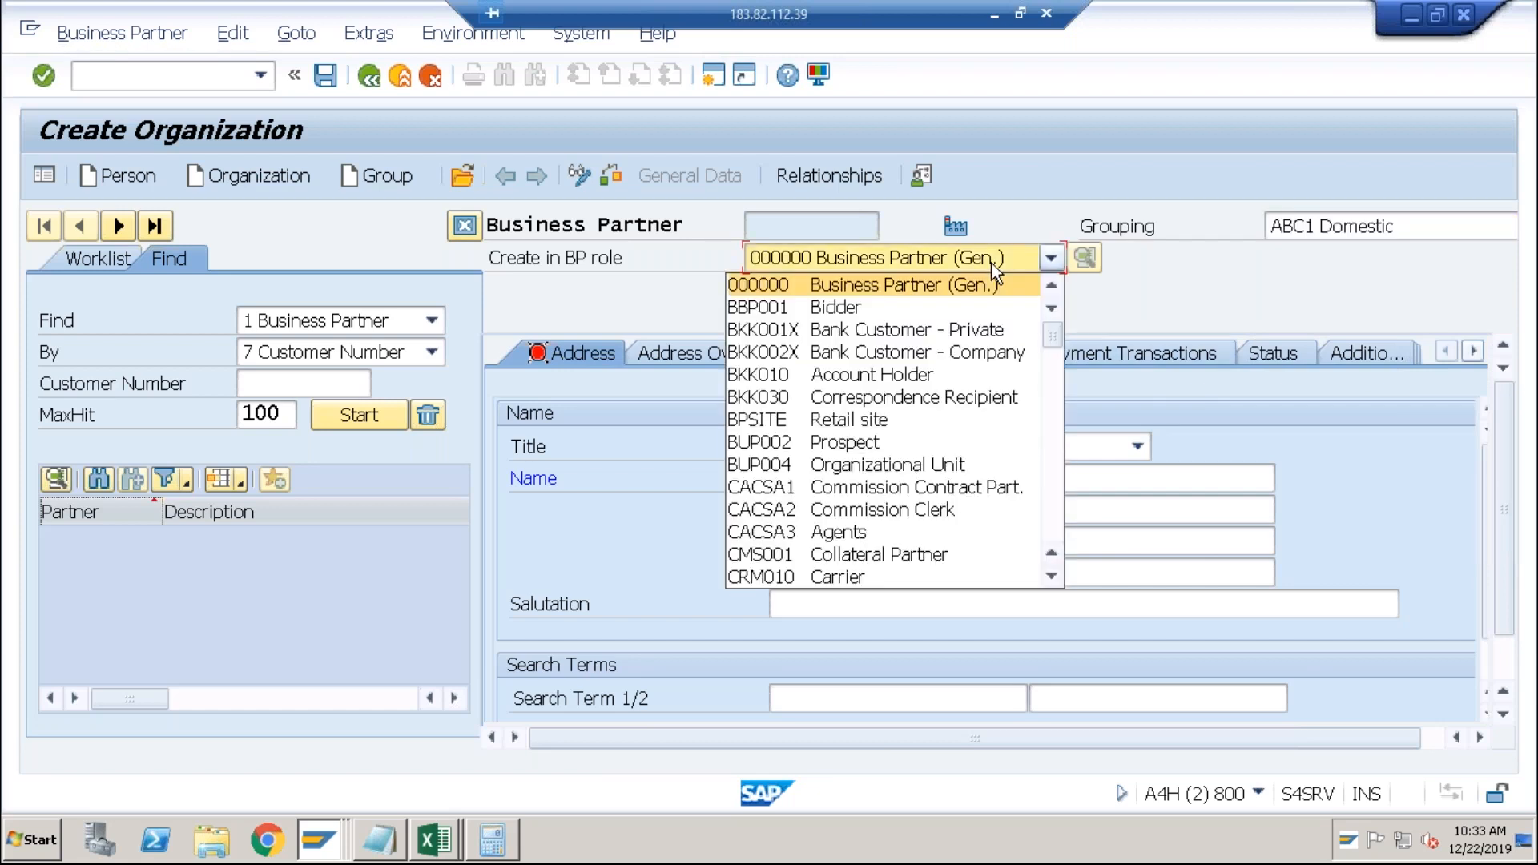
left_click(1053, 391)
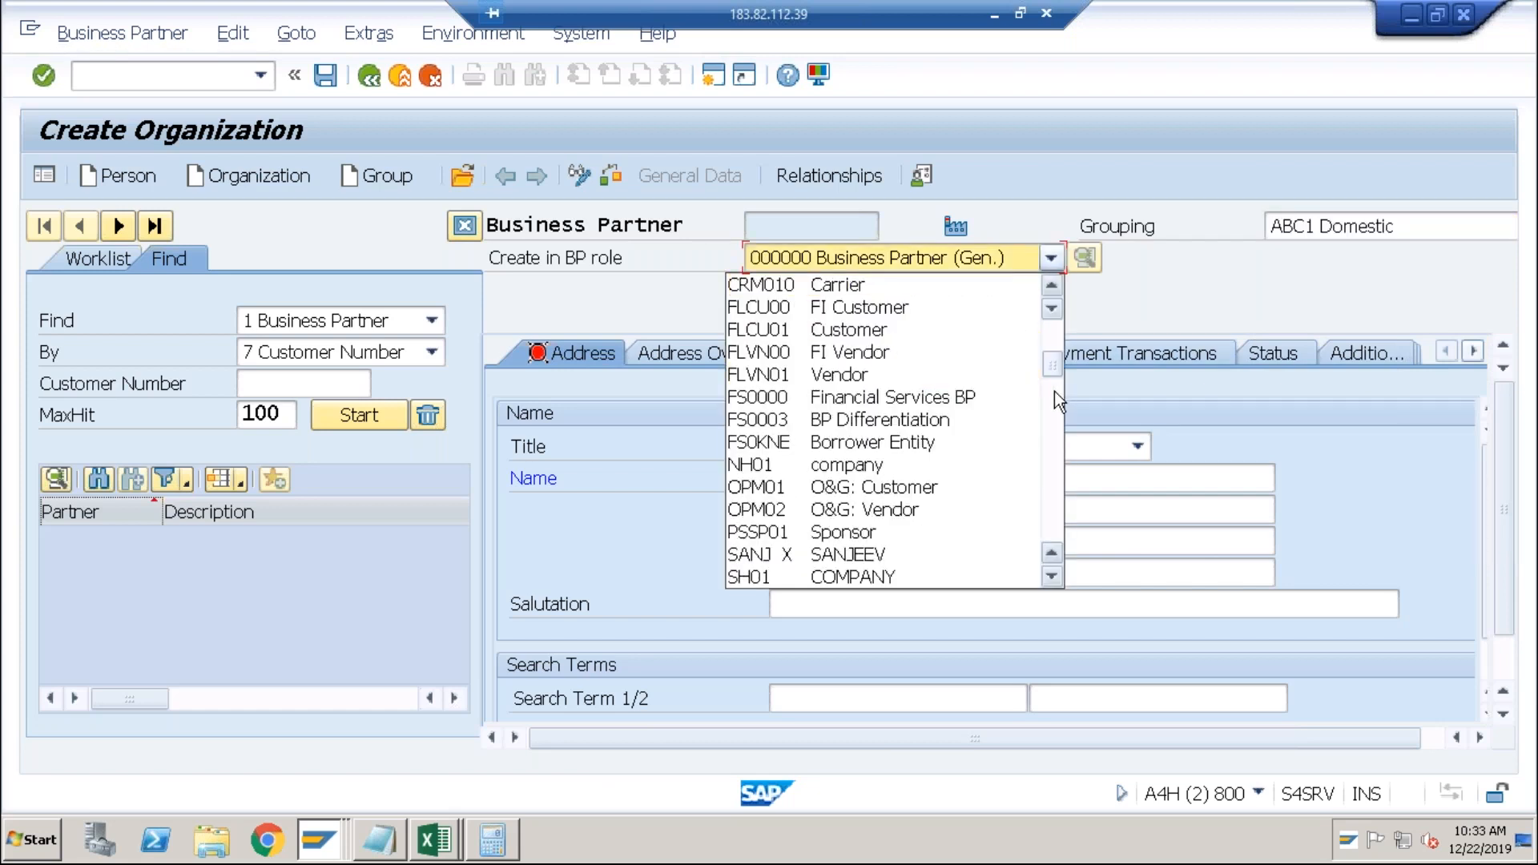
left_click(915, 311)
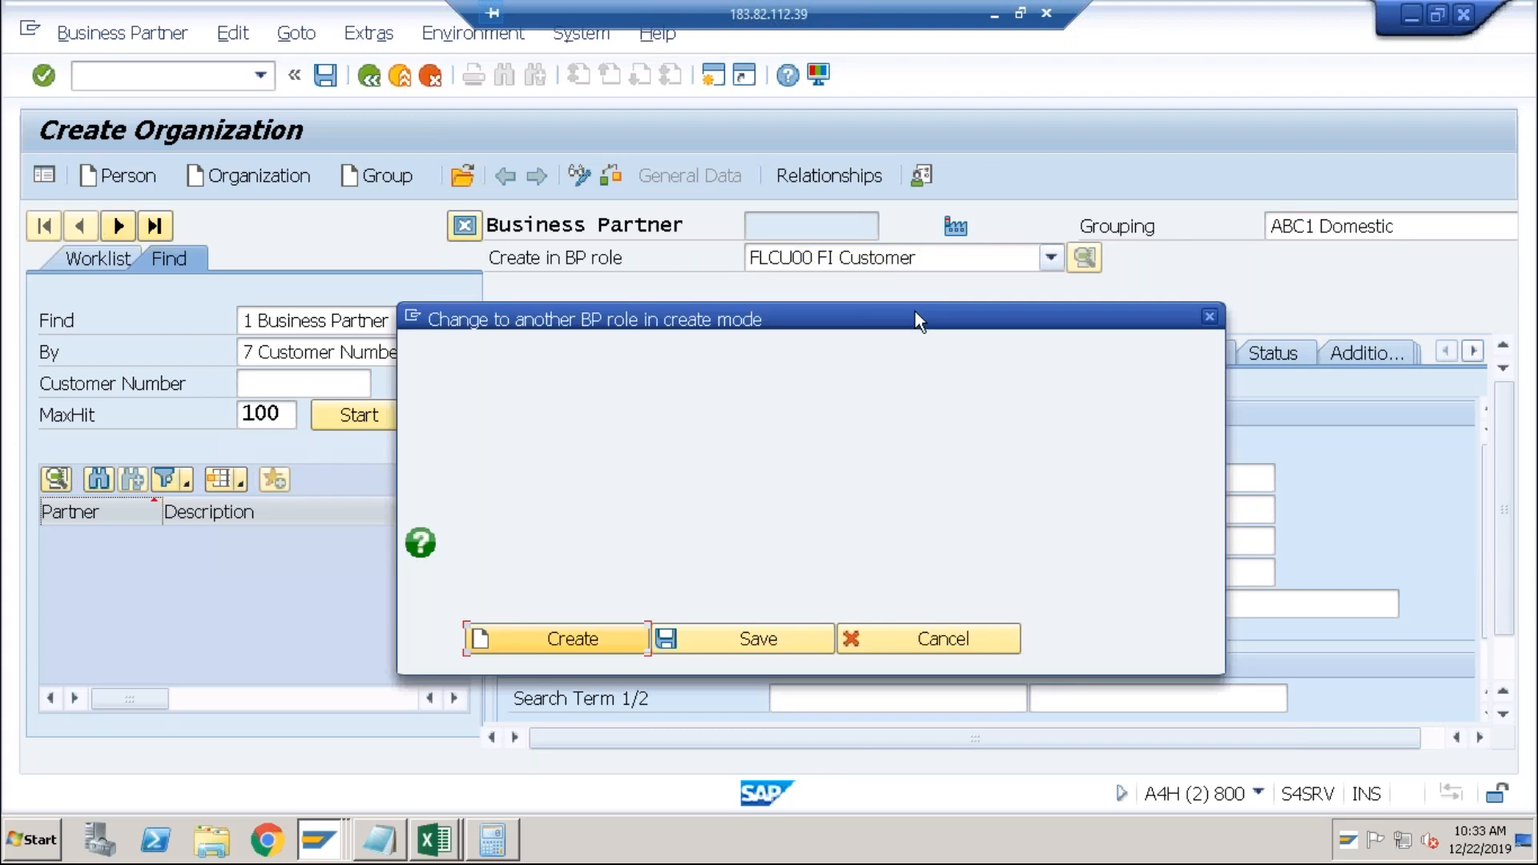
left_click(594, 648)
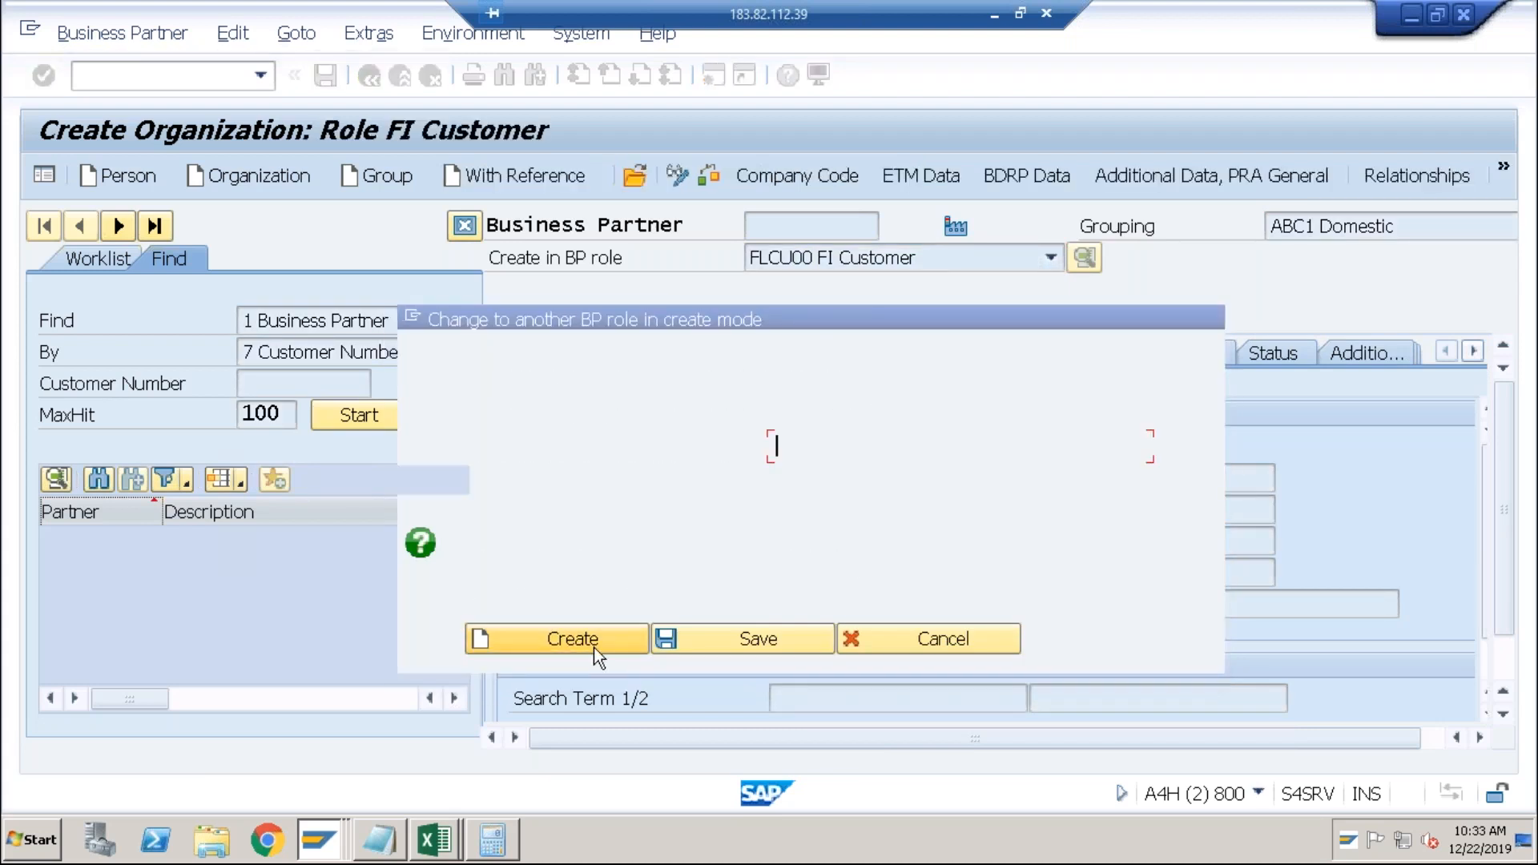
left_click(802, 446)
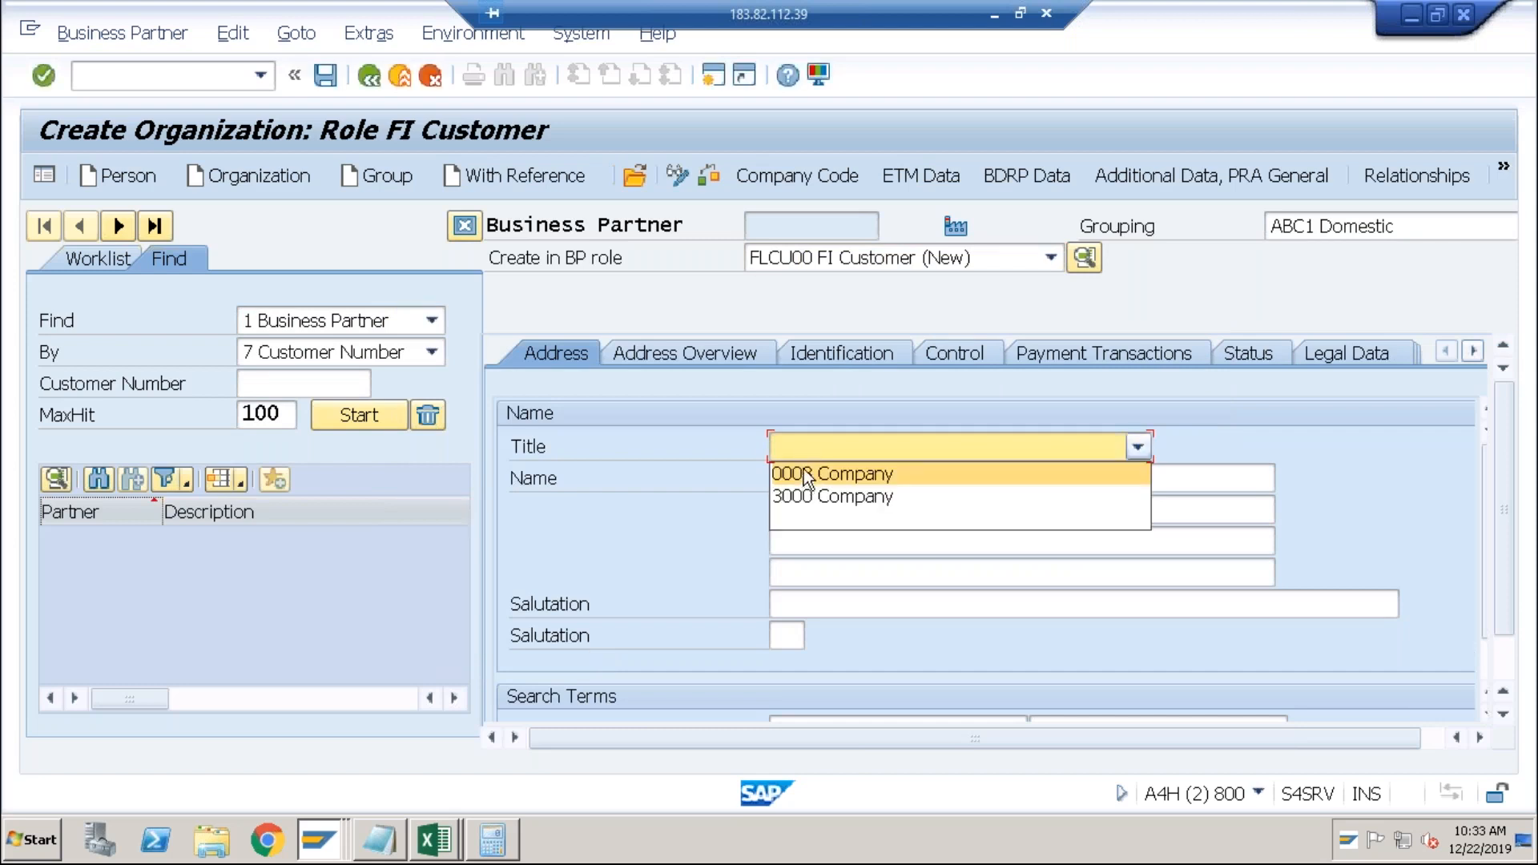
Set title 0003 Company, name 'Cust as a Vendor' and search term 'Test'.
left_click(809, 476)
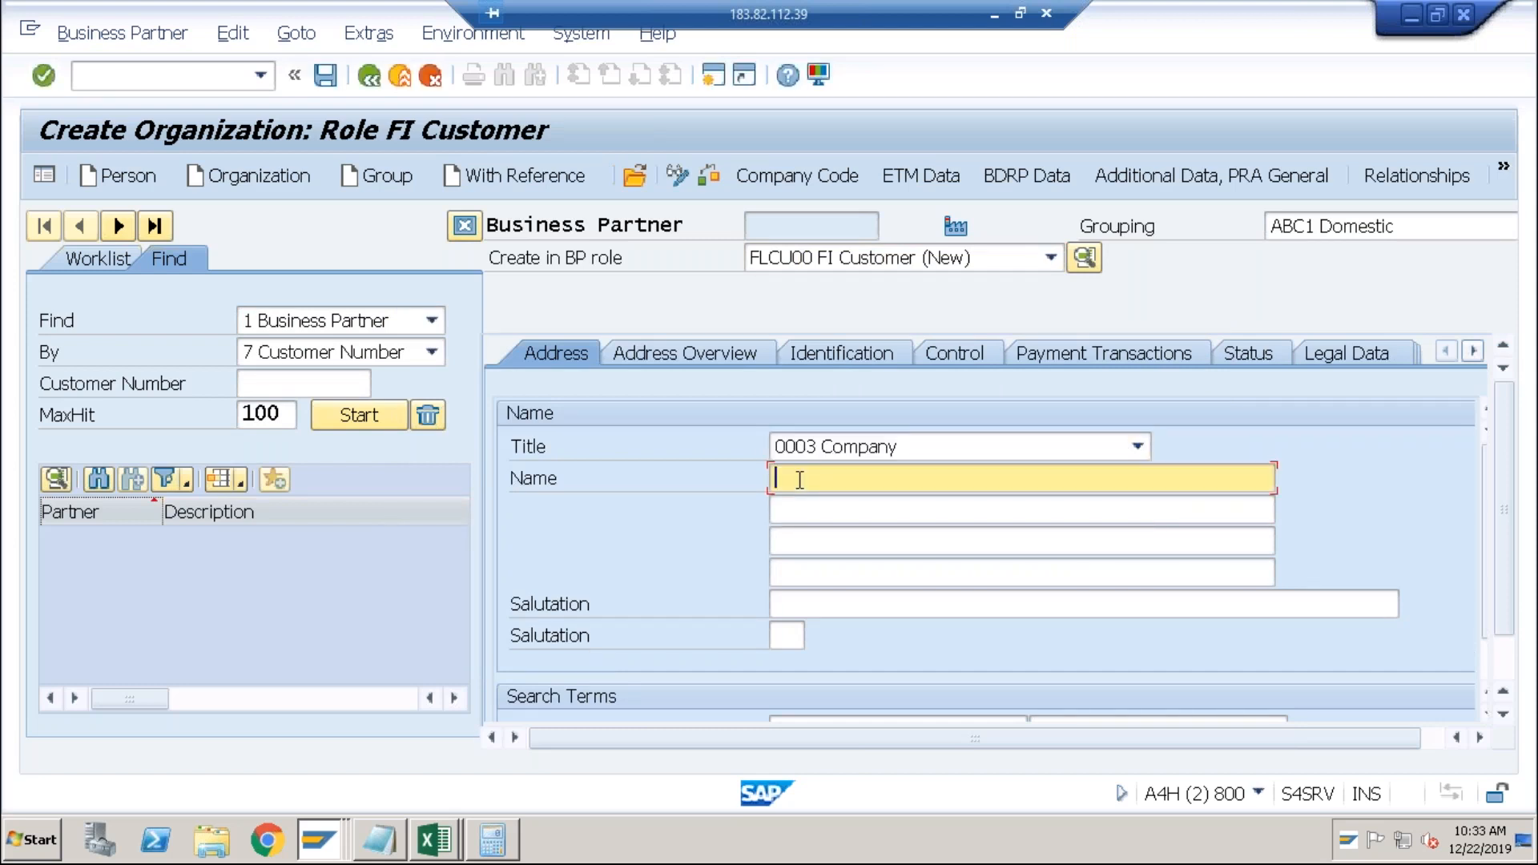
type("Cust as a Vendor")
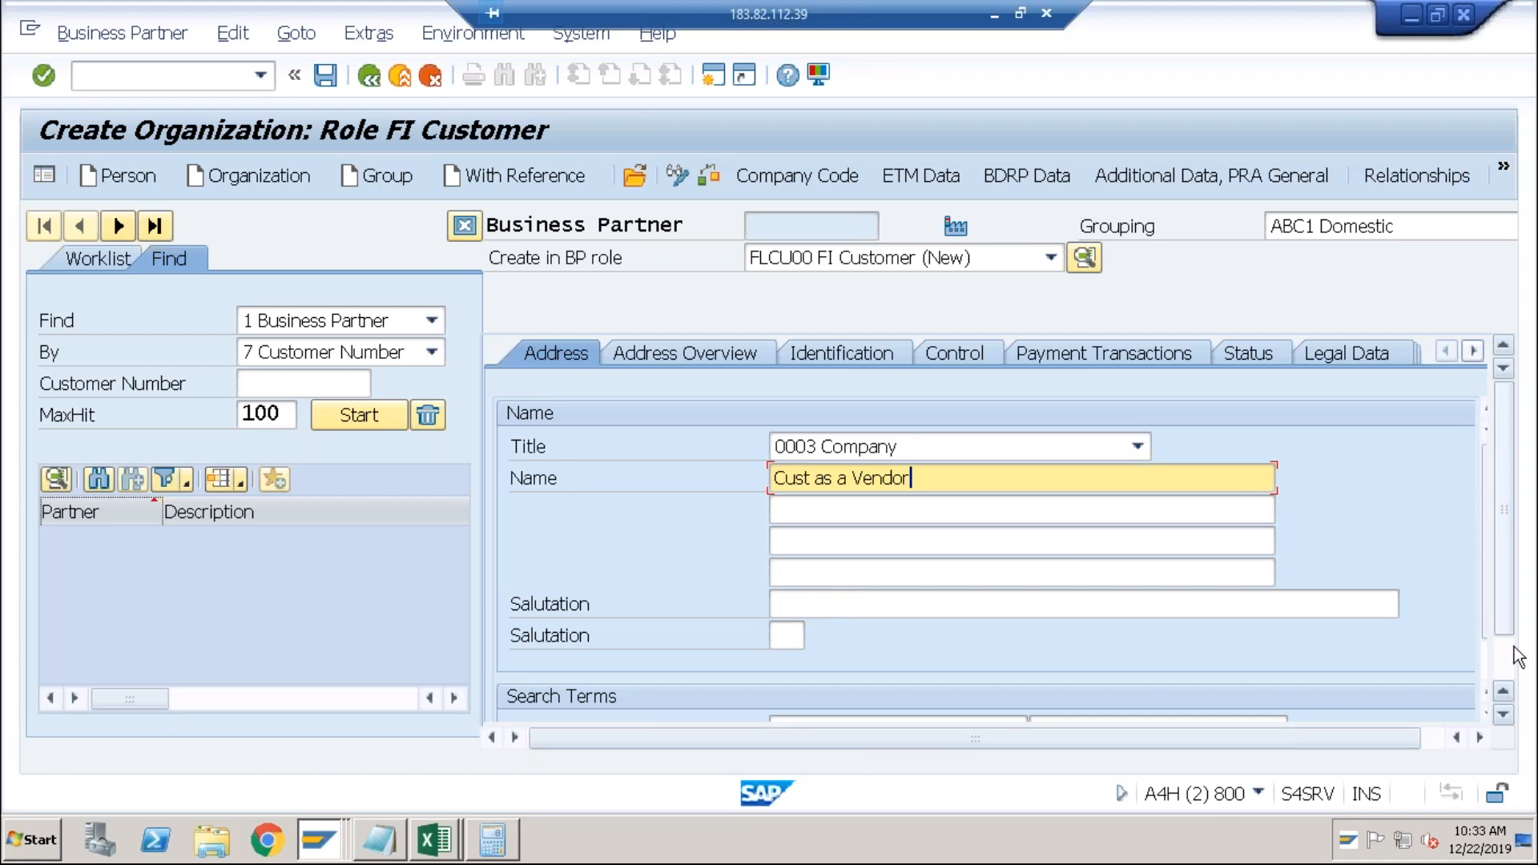
scroll(1514, 653, "down", 1)
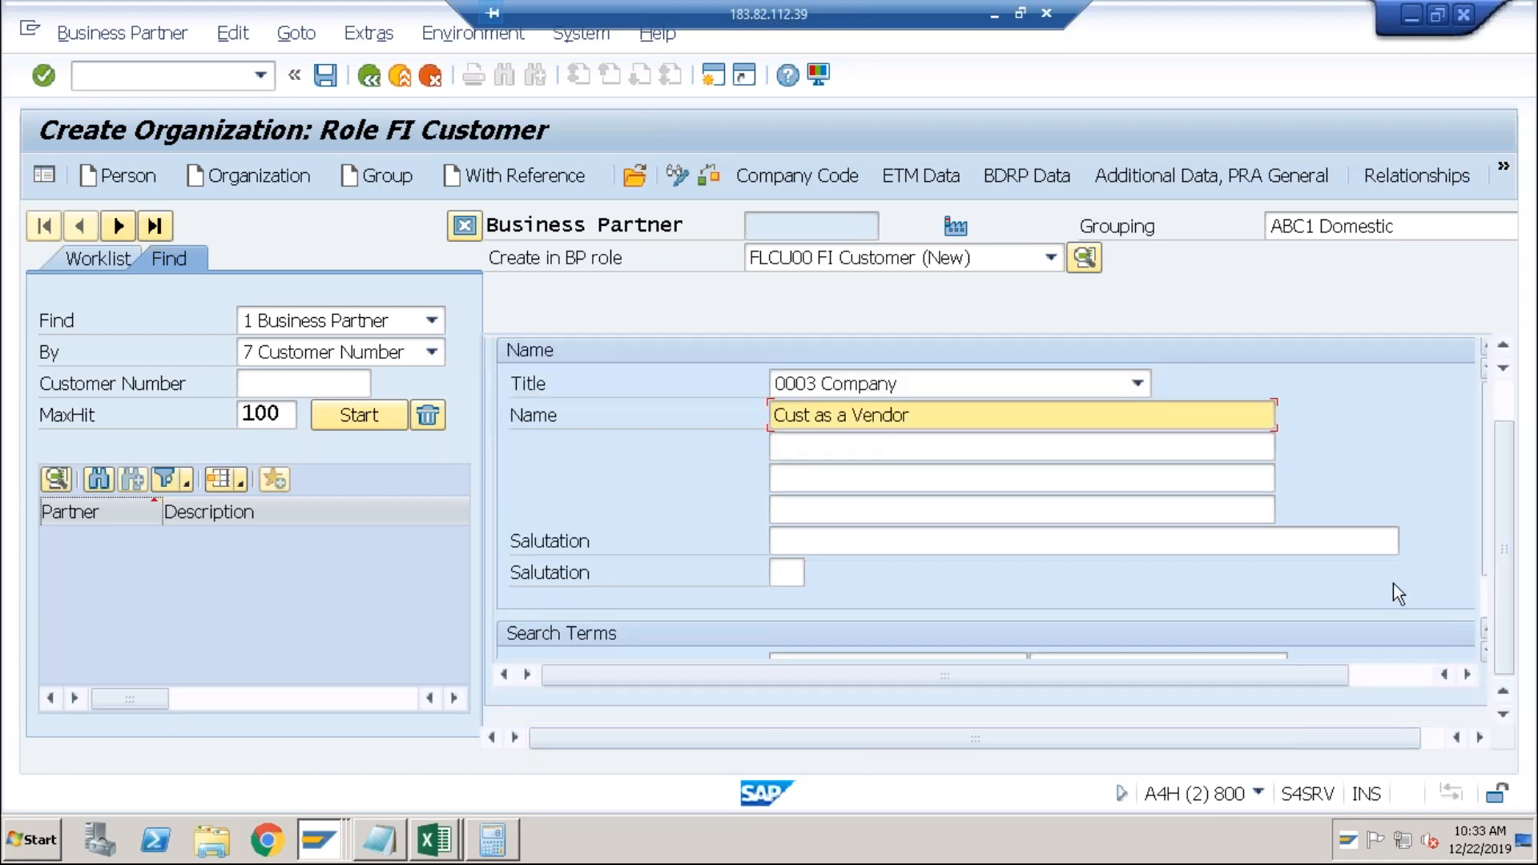
left_click(930, 461)
key("Tab")
key("Tab")
key("Tab")
key("Tab")
key("Tab")
key("Tab")
key("Tab")
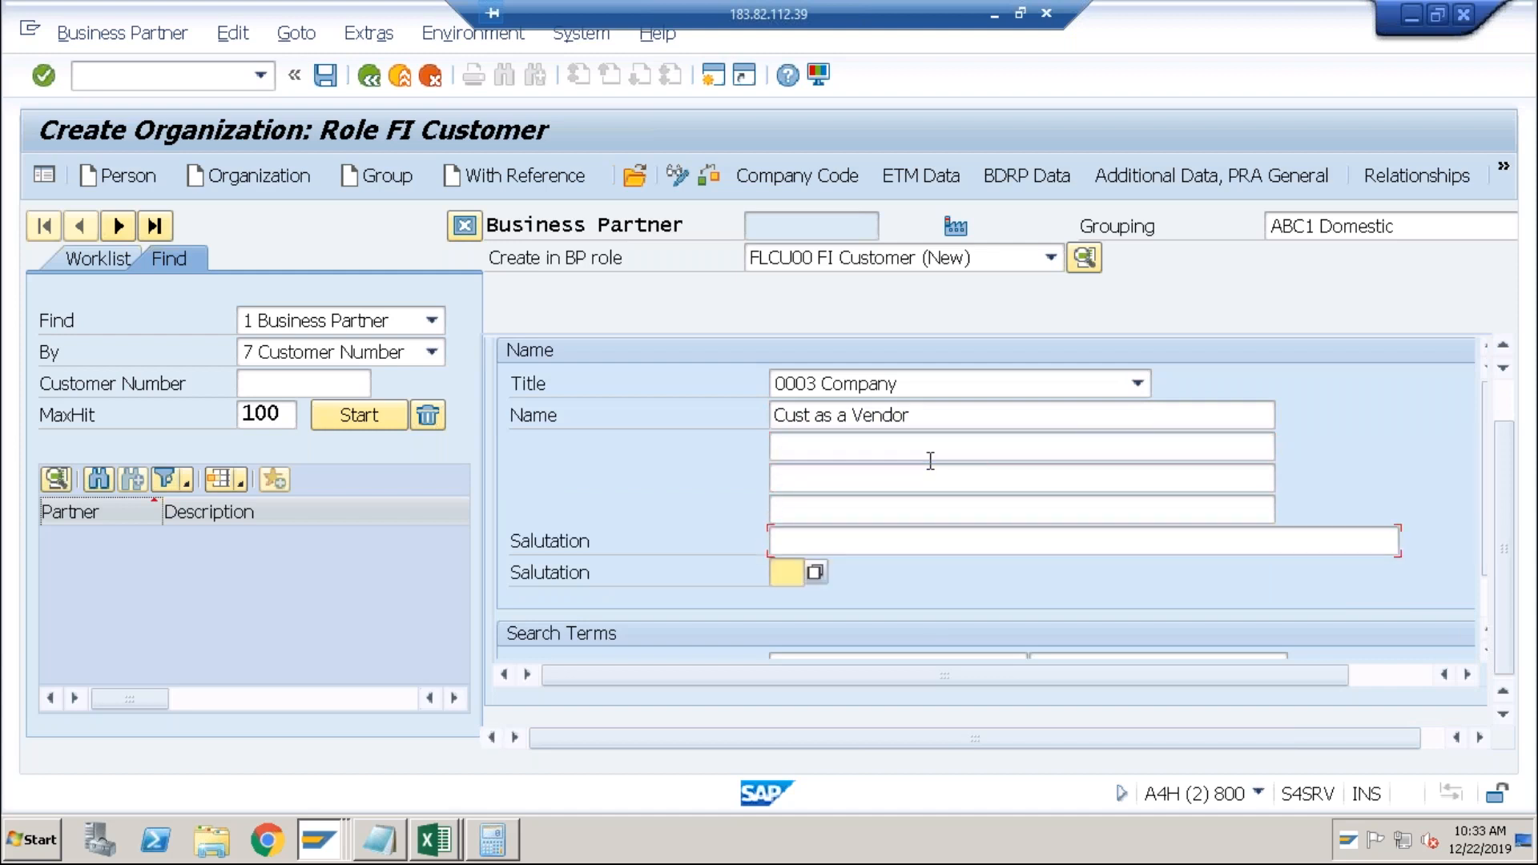
scroll(930, 460, "down", 1)
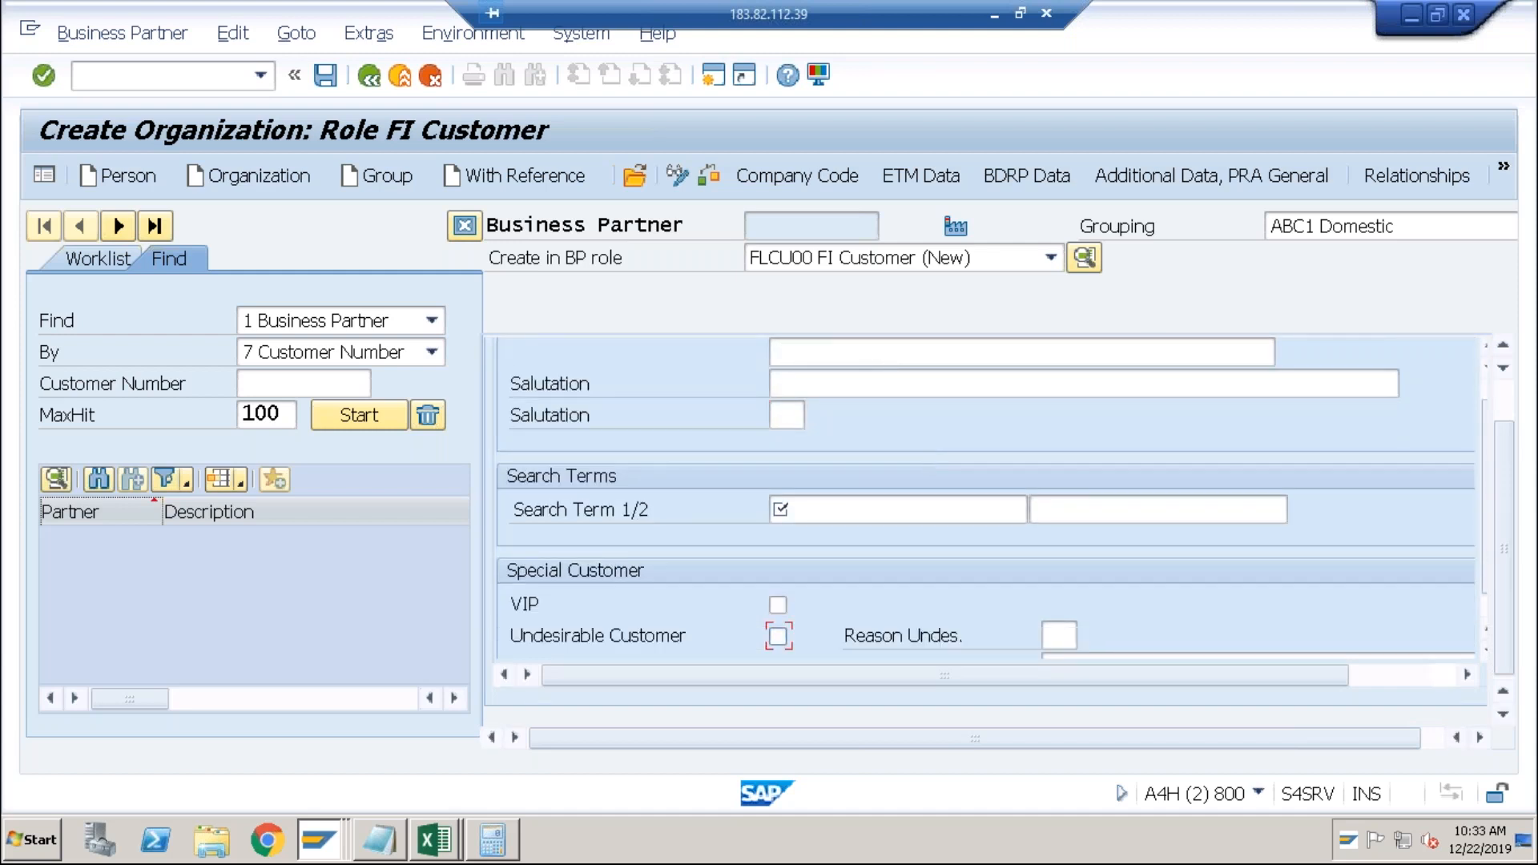
left_click(840, 497)
type("Test")
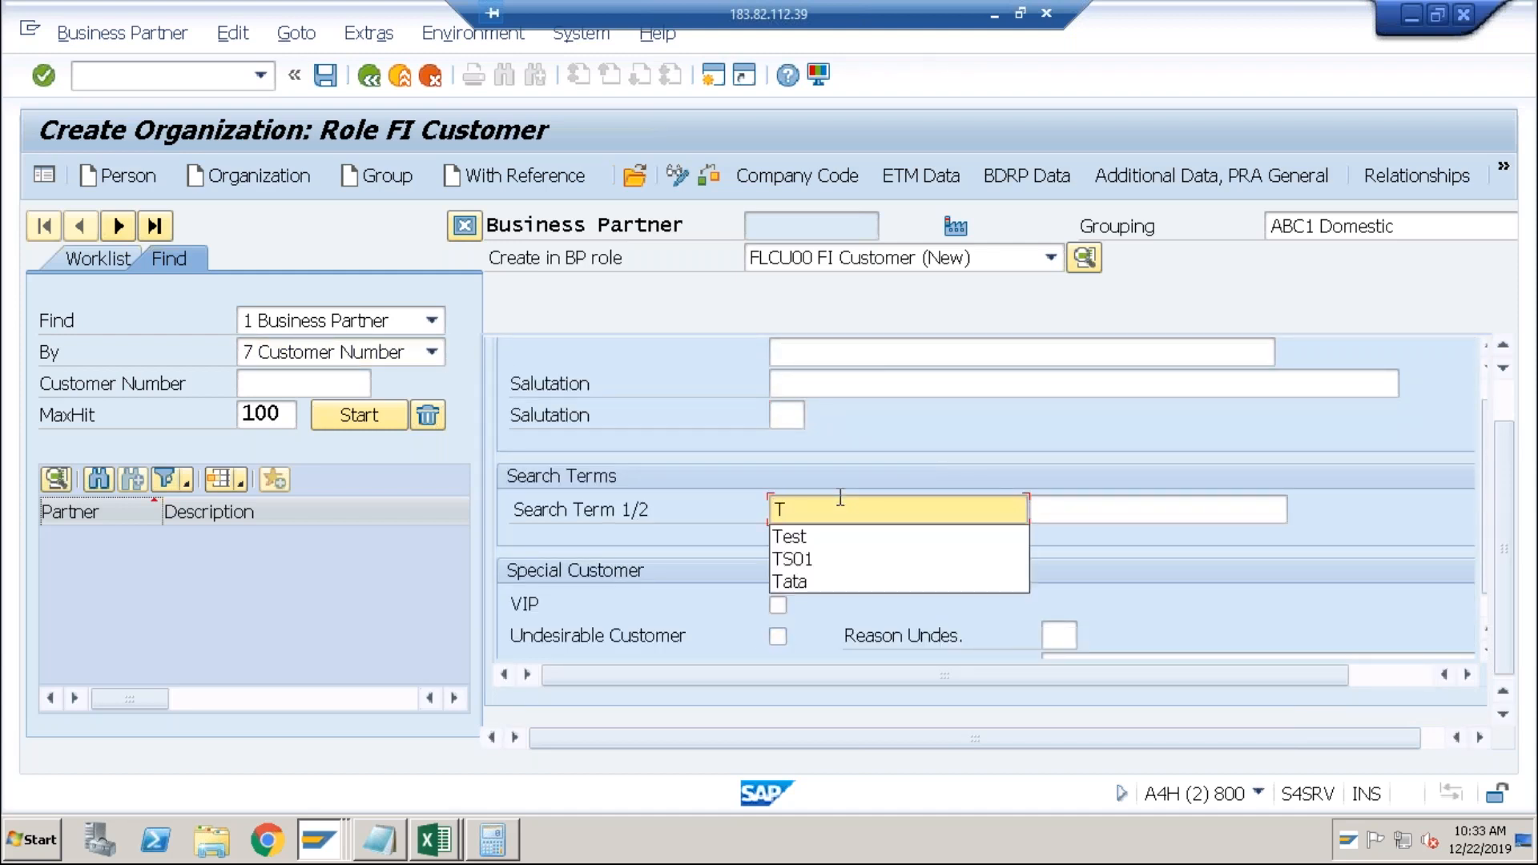
Fill postal code 400000, city Amazon and country IN from field history.
key("Tab")
key("Tab")
key("Tab")
key("Tab")
key("Tab")
key("Tab")
key("Tab")
key("Tab")
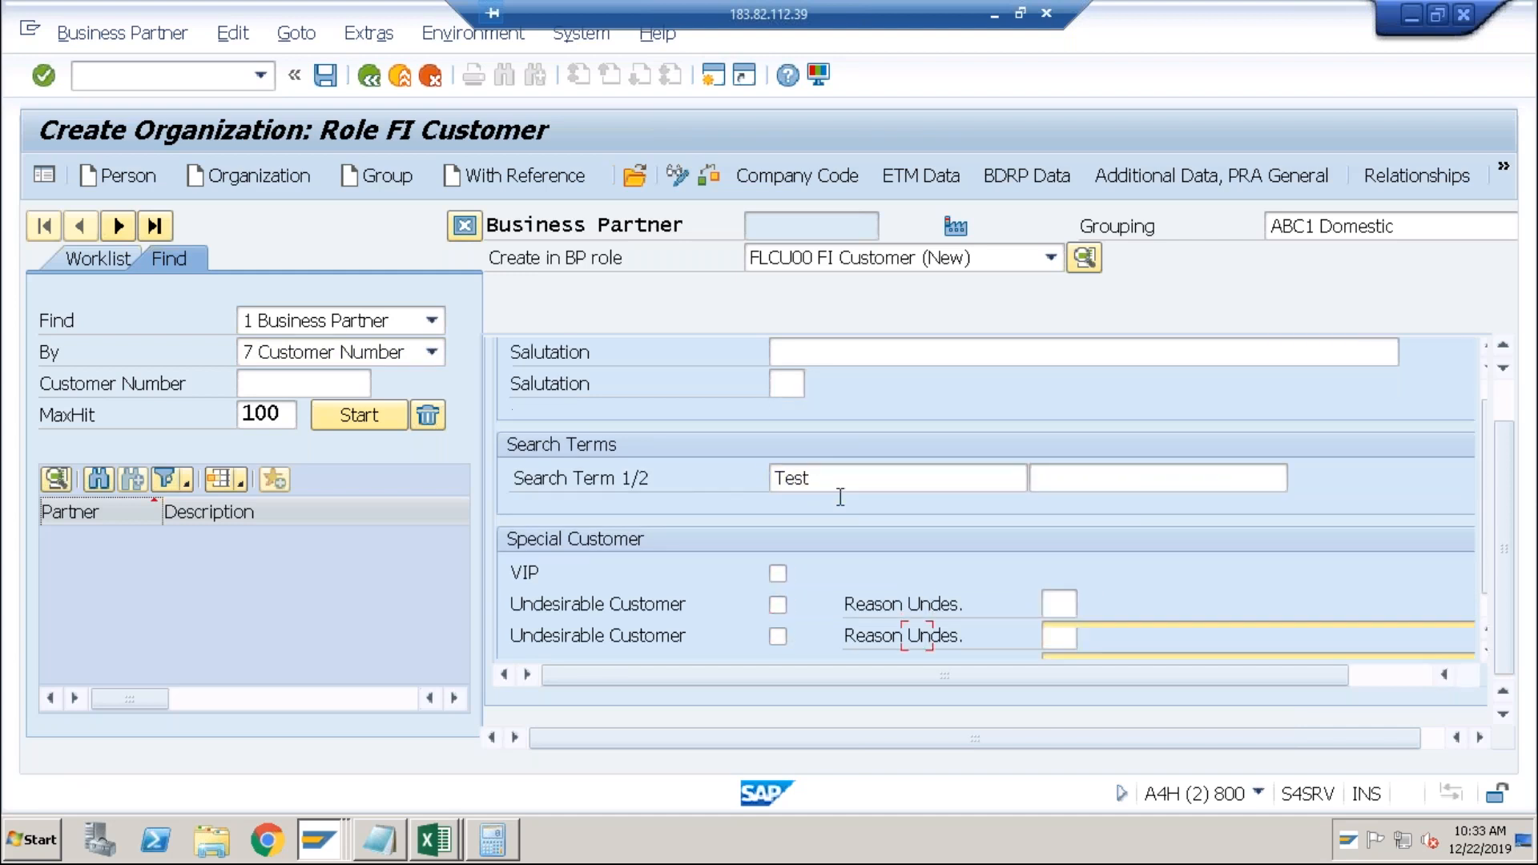
key("Tab")
key("Tab")
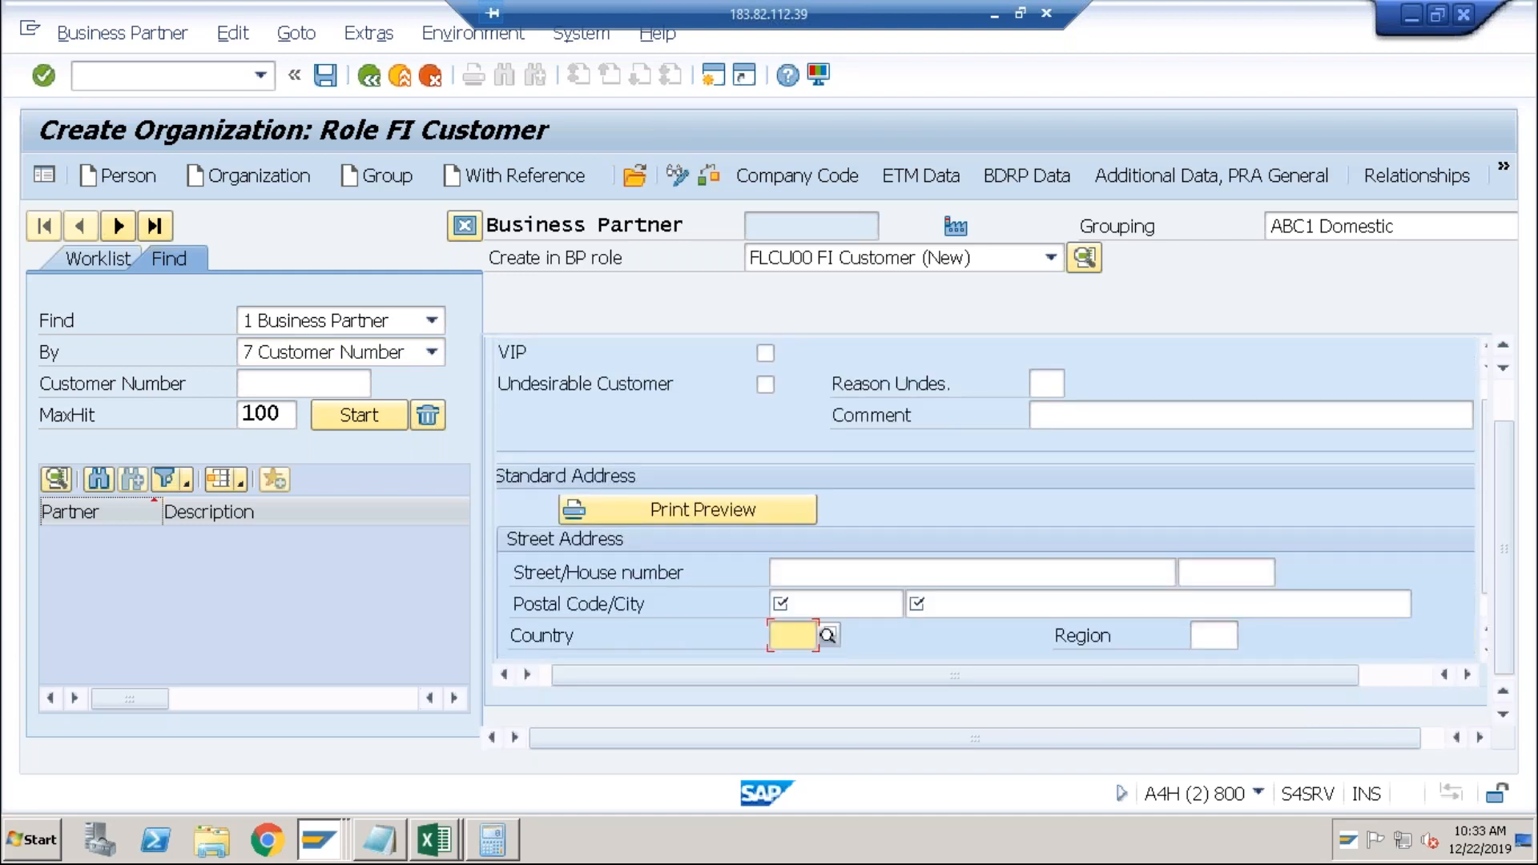
key("shift+Tab")
key("shift+Tab")
key("Down")
key("Tab")
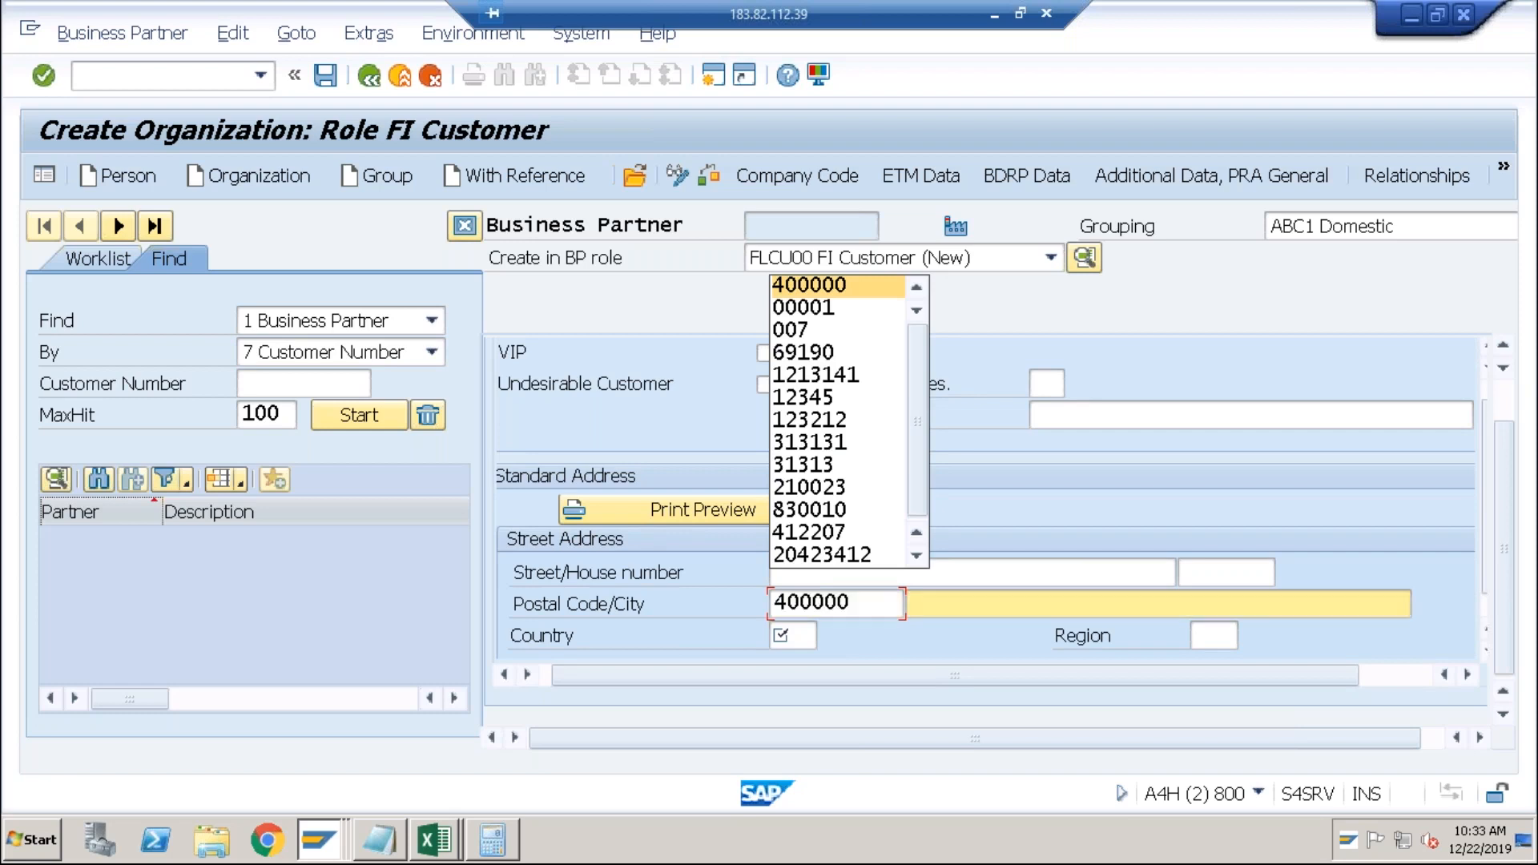
key("Down")
key("Tab")
key("Down")
key("Return")
Expand the address and set the language to EN English.
key("Tab")
key("Tab")
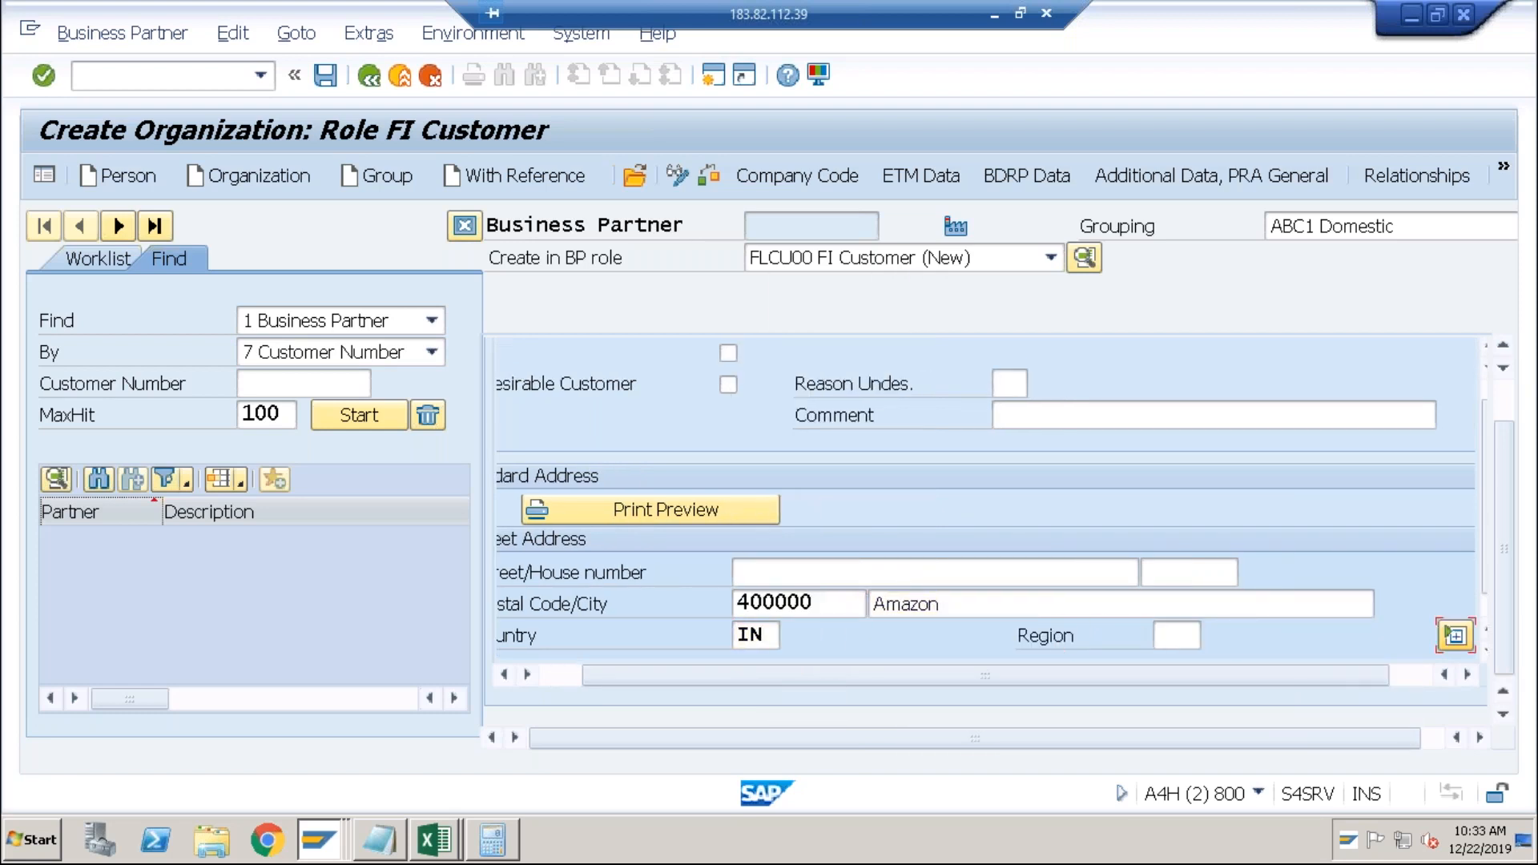
key("space")
key("Tab")
key("Tab")
key("Tab")
key("Tab")
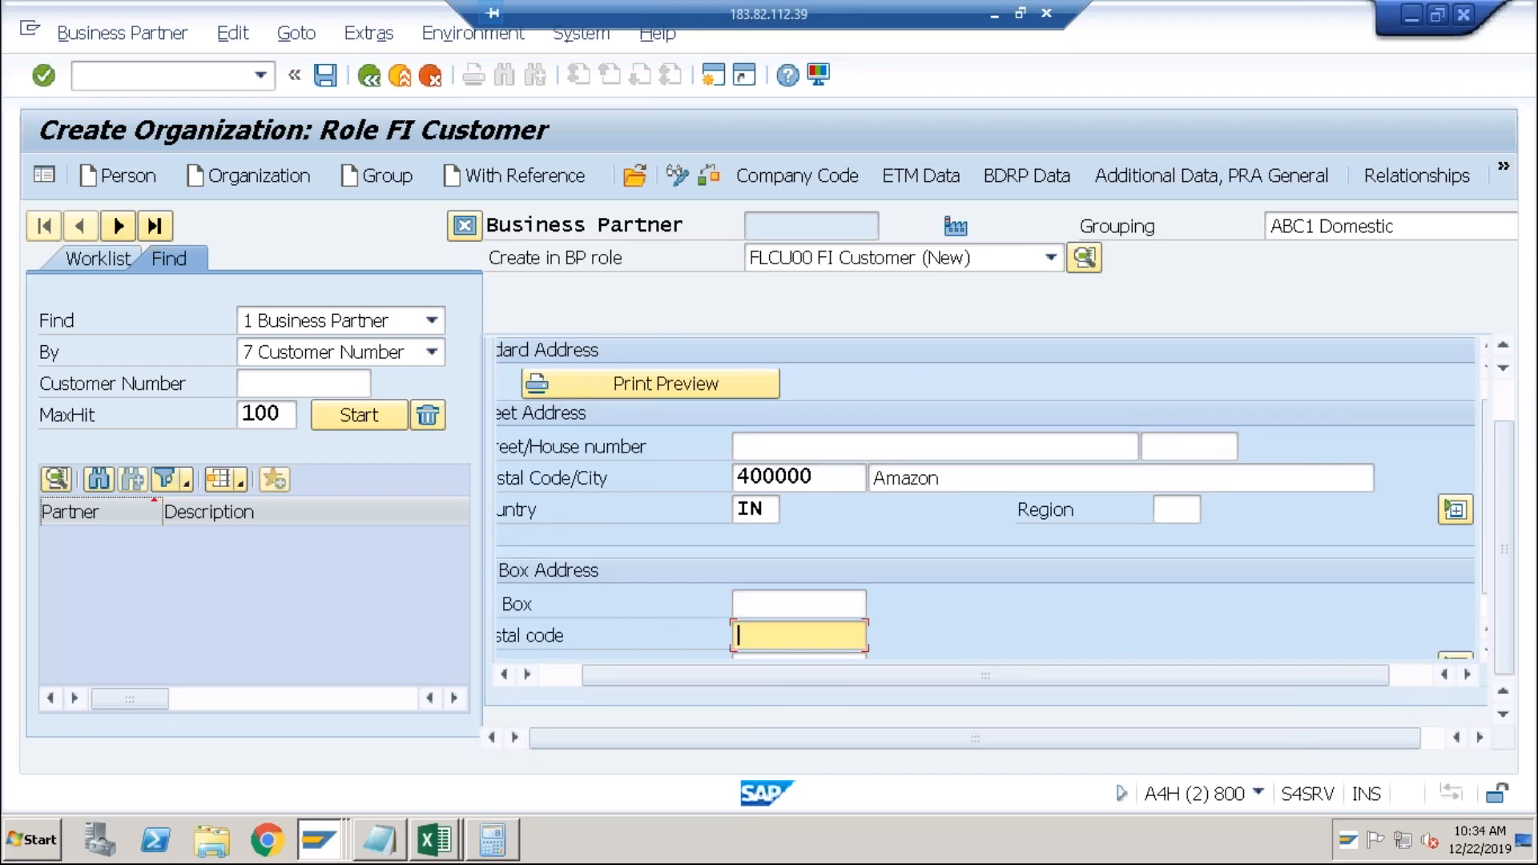
type("EN English")
key("Return")
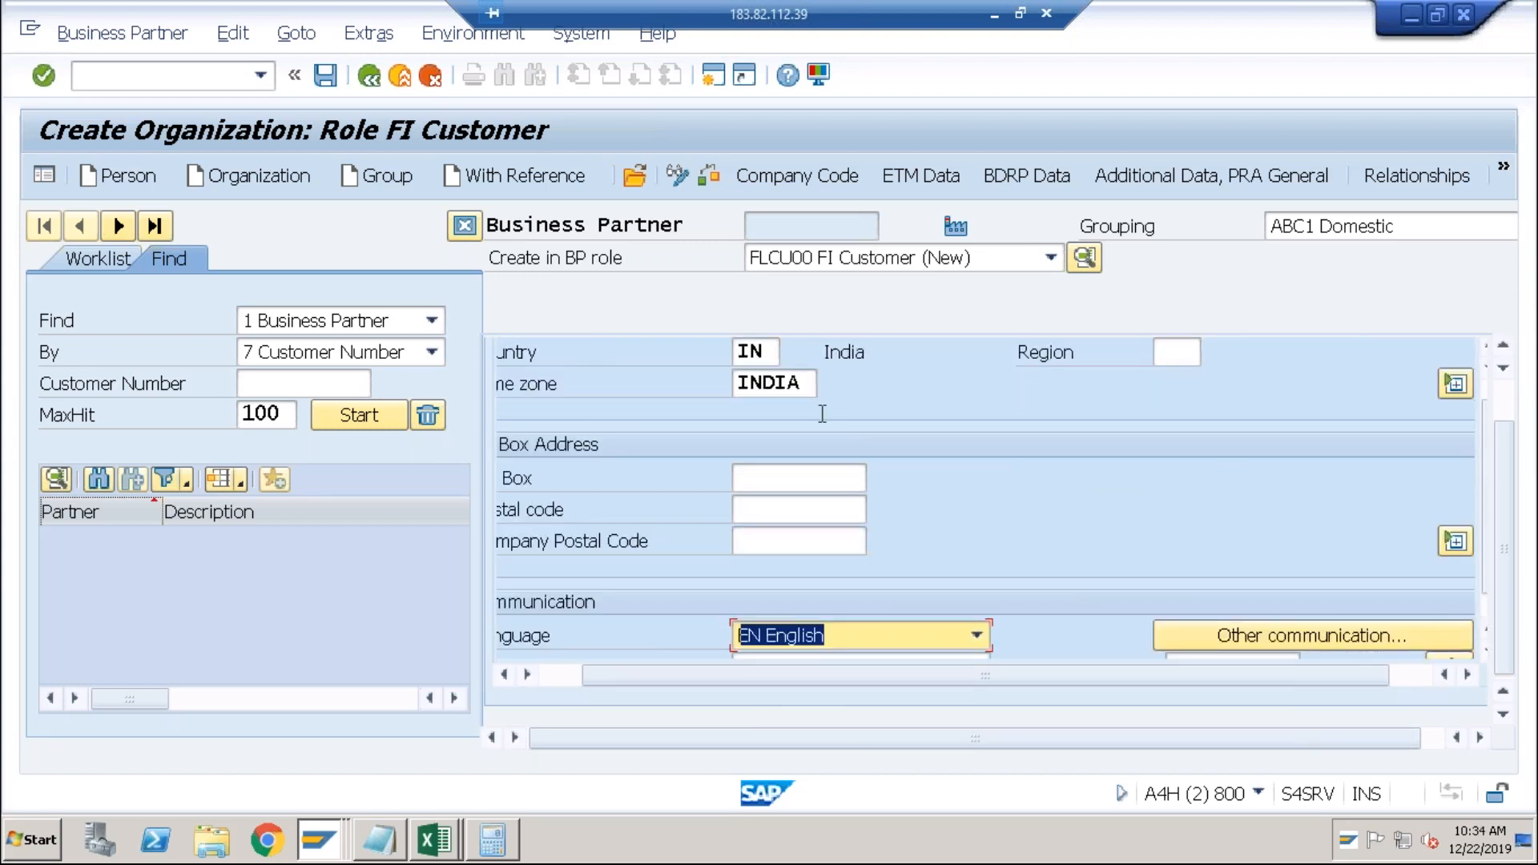
left_click(827, 176)
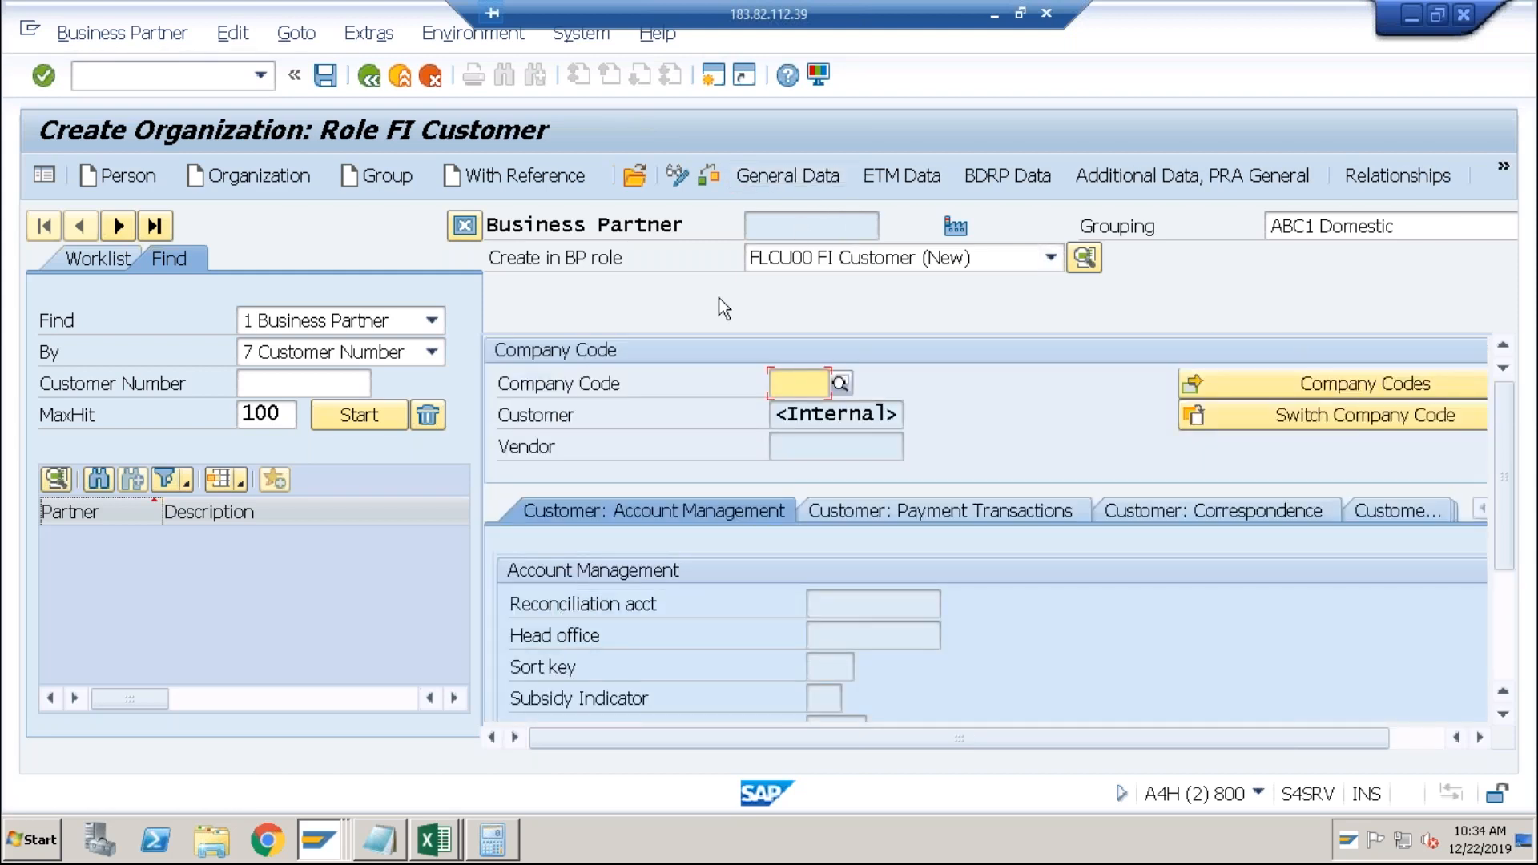
Enter company code ABCI (ABC Limited India) for the customer data.
type("abcs")
key("Return")
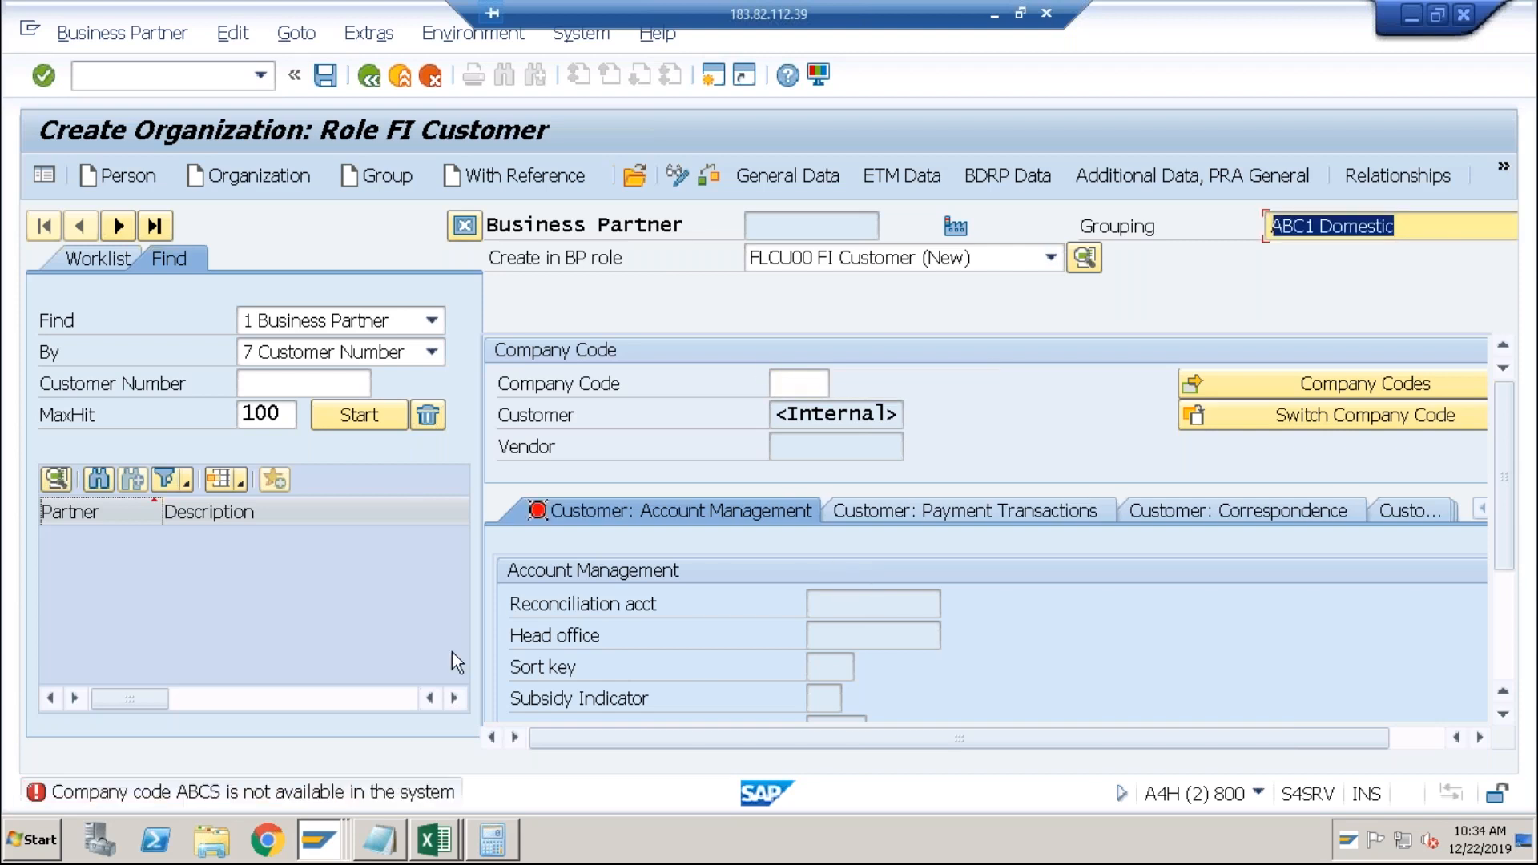
left_click(790, 386)
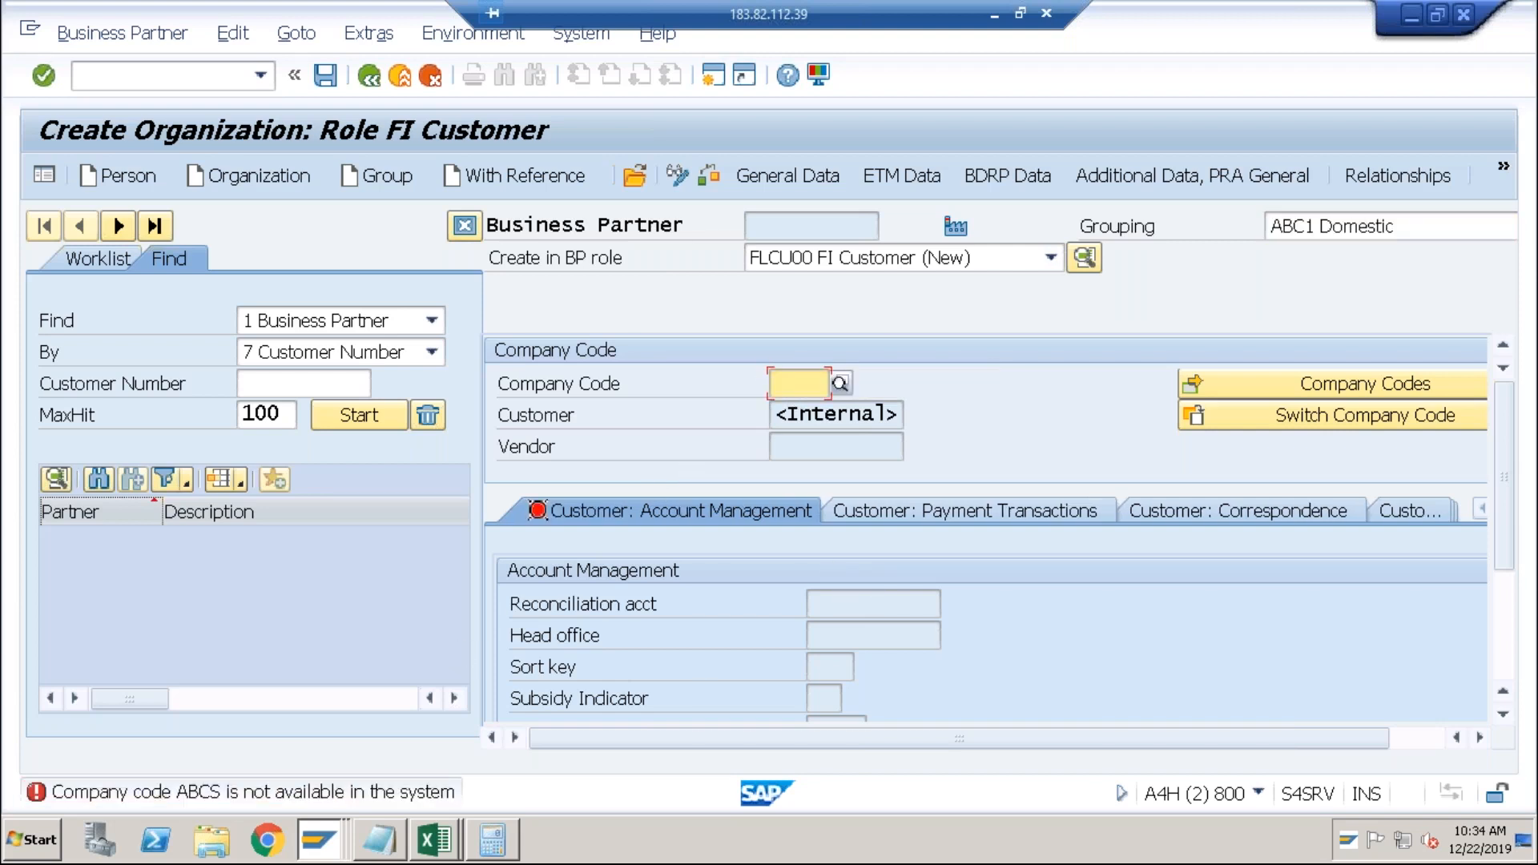
type("abcs")
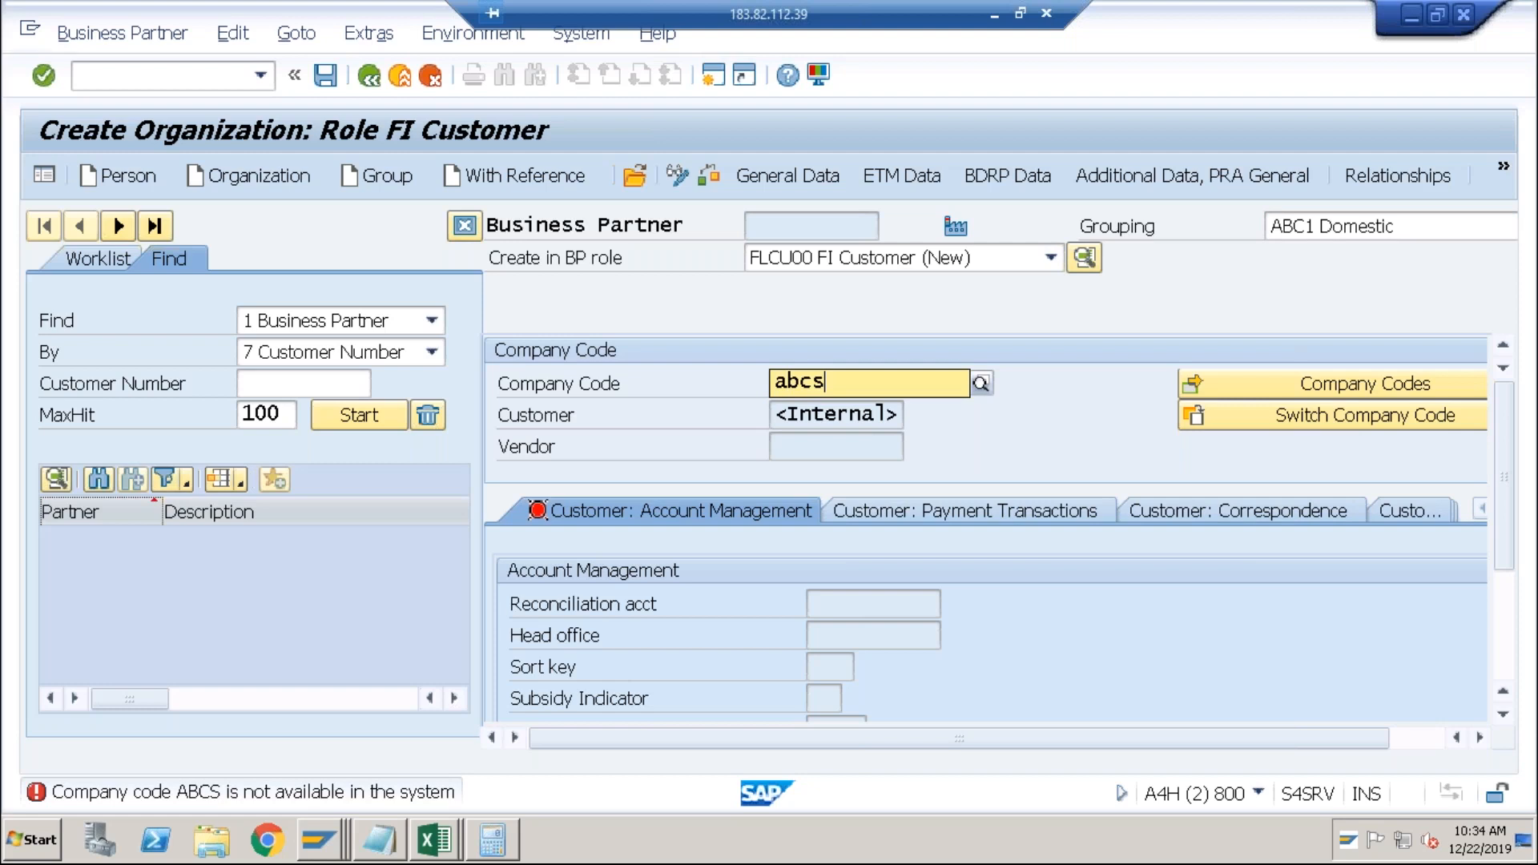
key("BackSpace")
type("i")
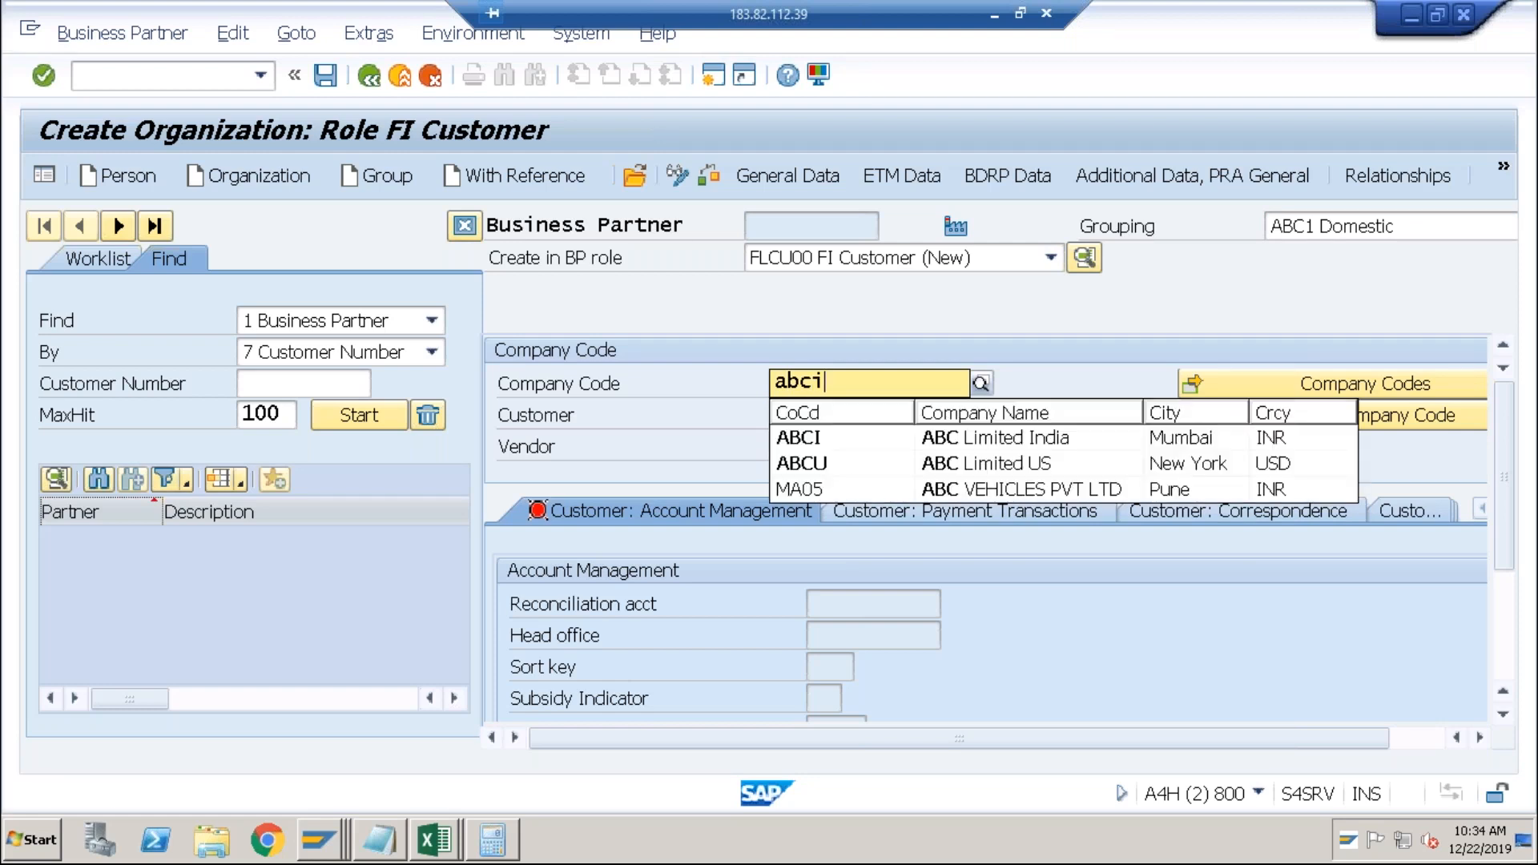
key("Down")
key("Return")
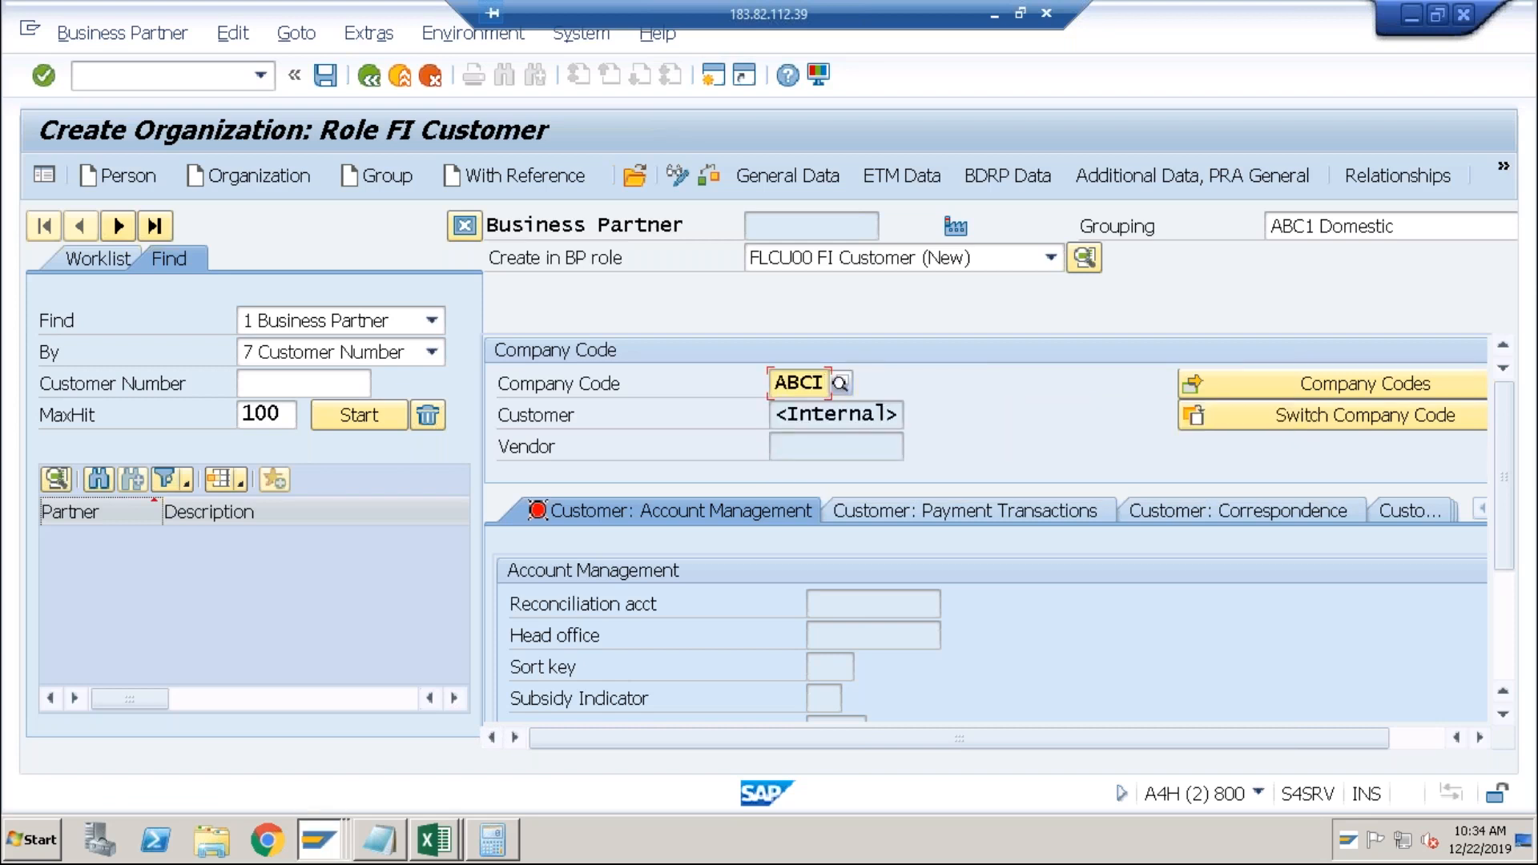
key("Return")
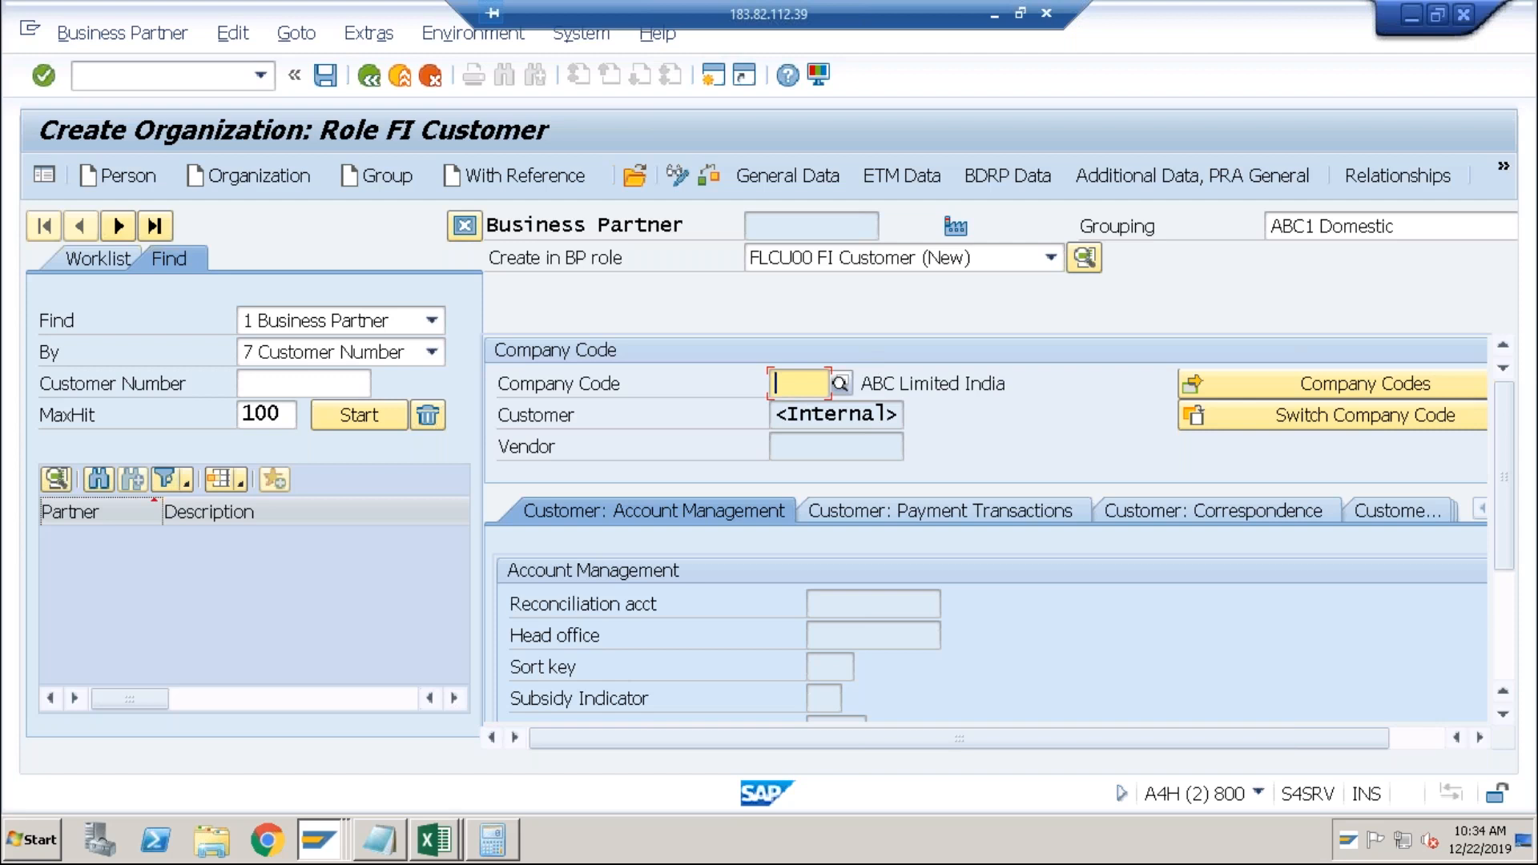
type("ABCI")
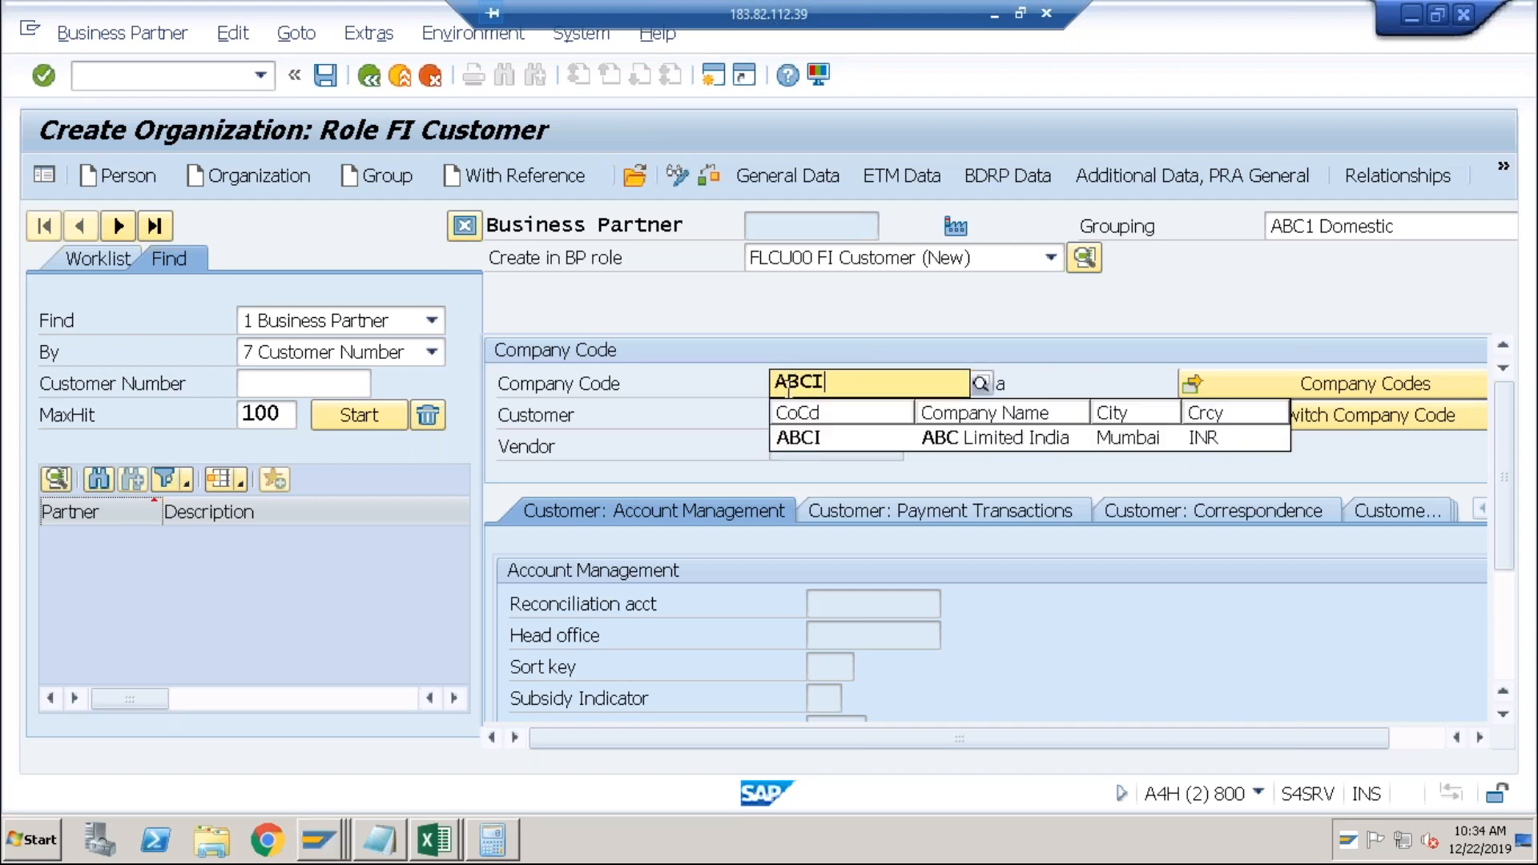
left_click(815, 446)
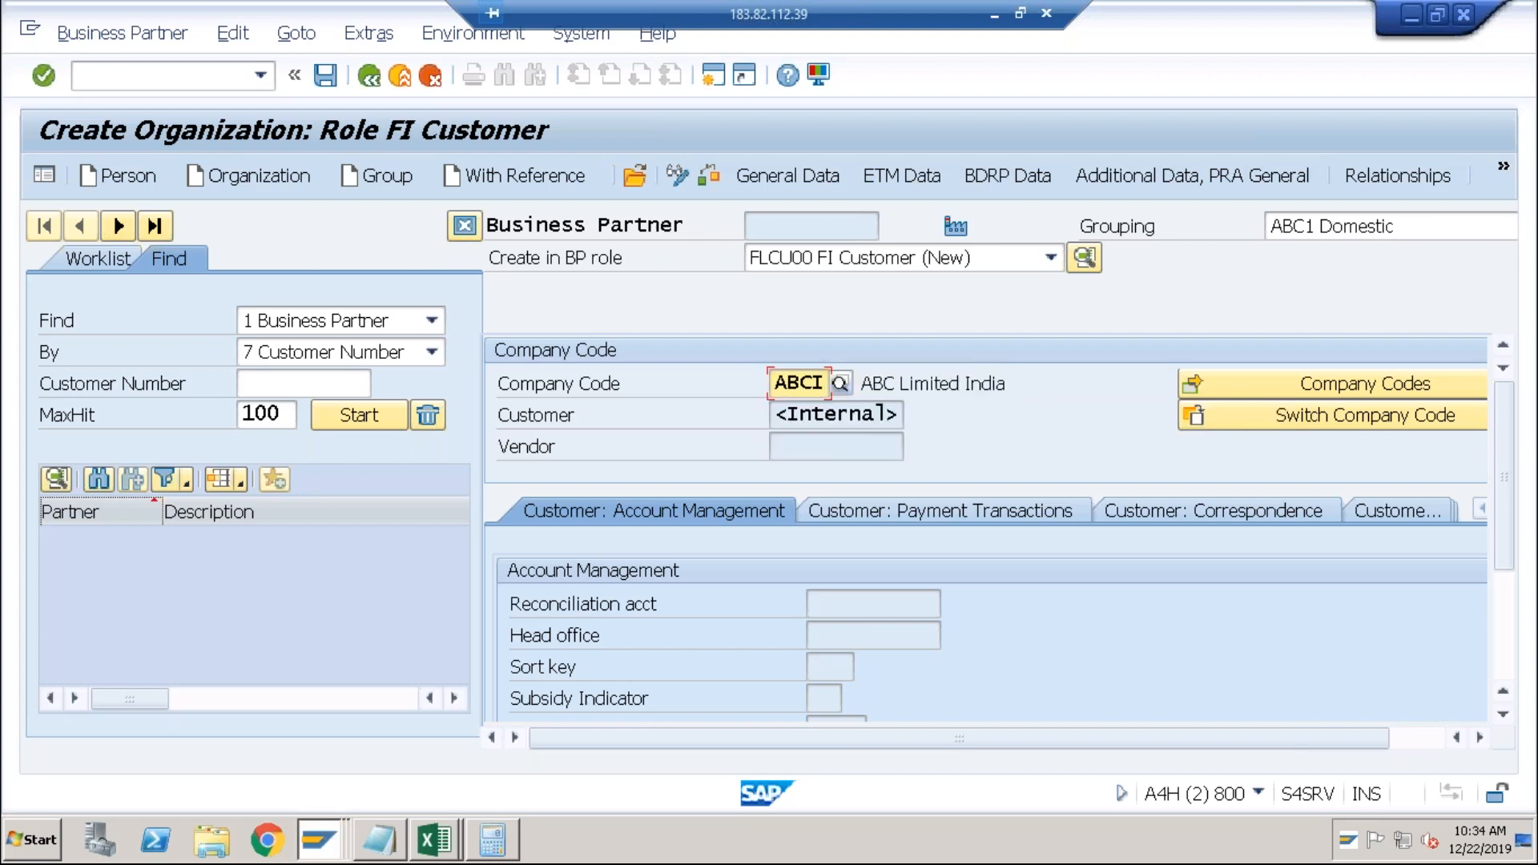
key("Return")
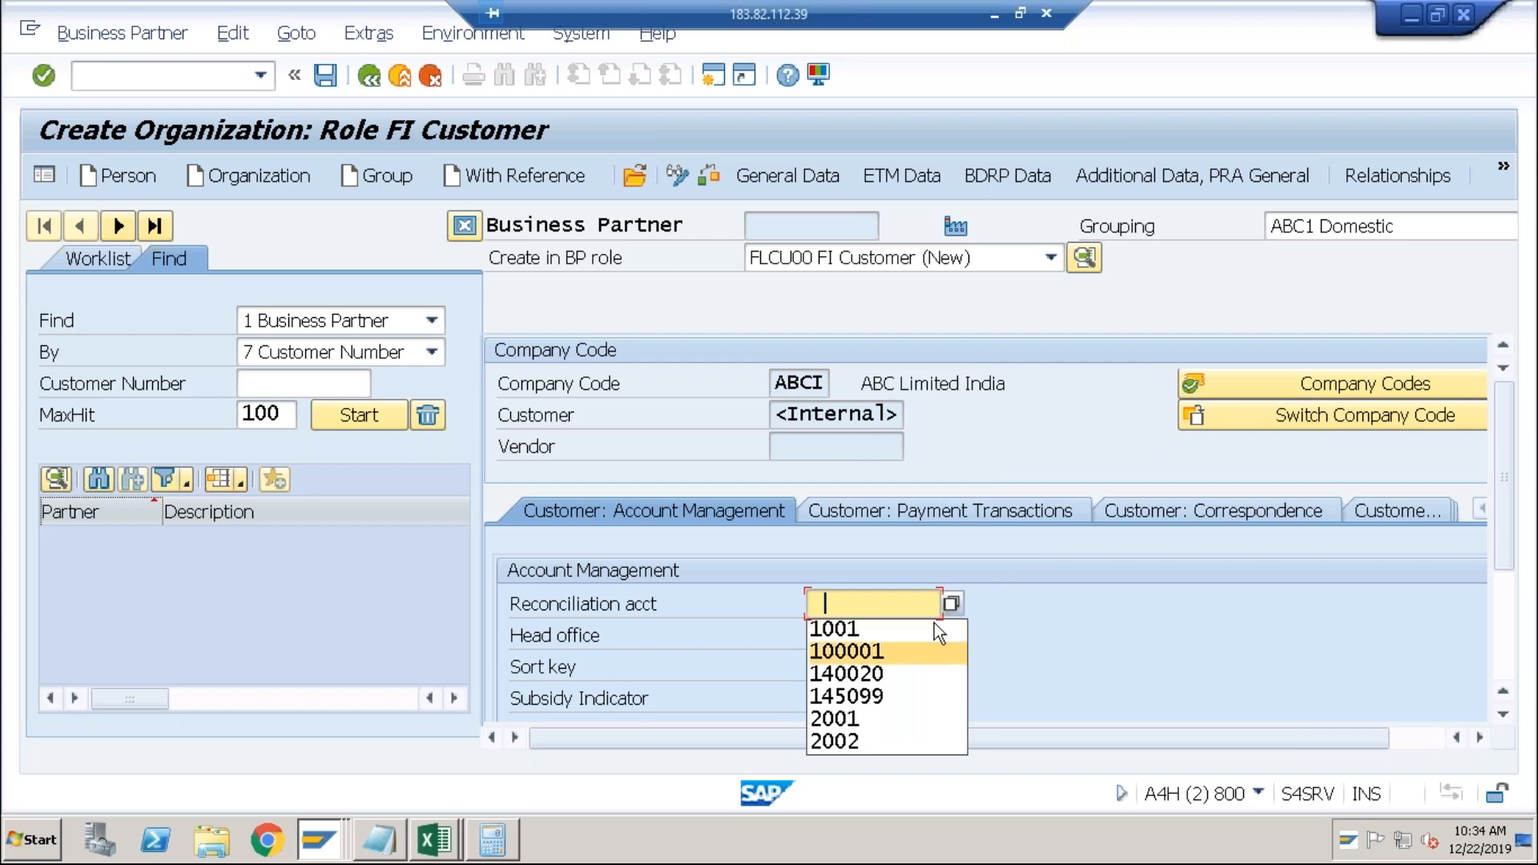
Set reconciliation account 2001 Sundry Debtors - Dom and save, getting customer number 71.
left_click(948, 606)
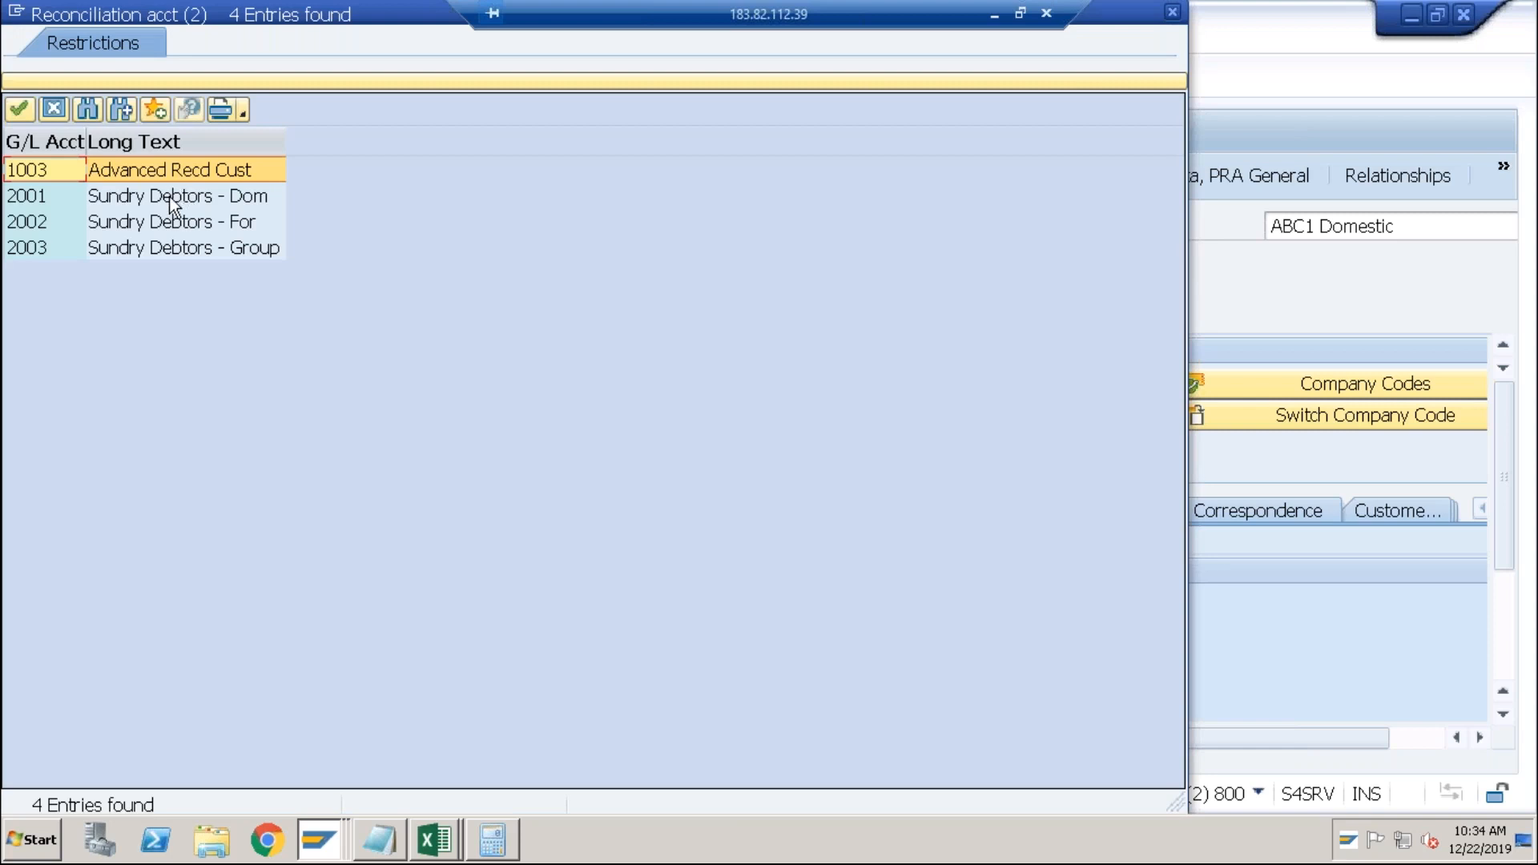
left_click(163, 198)
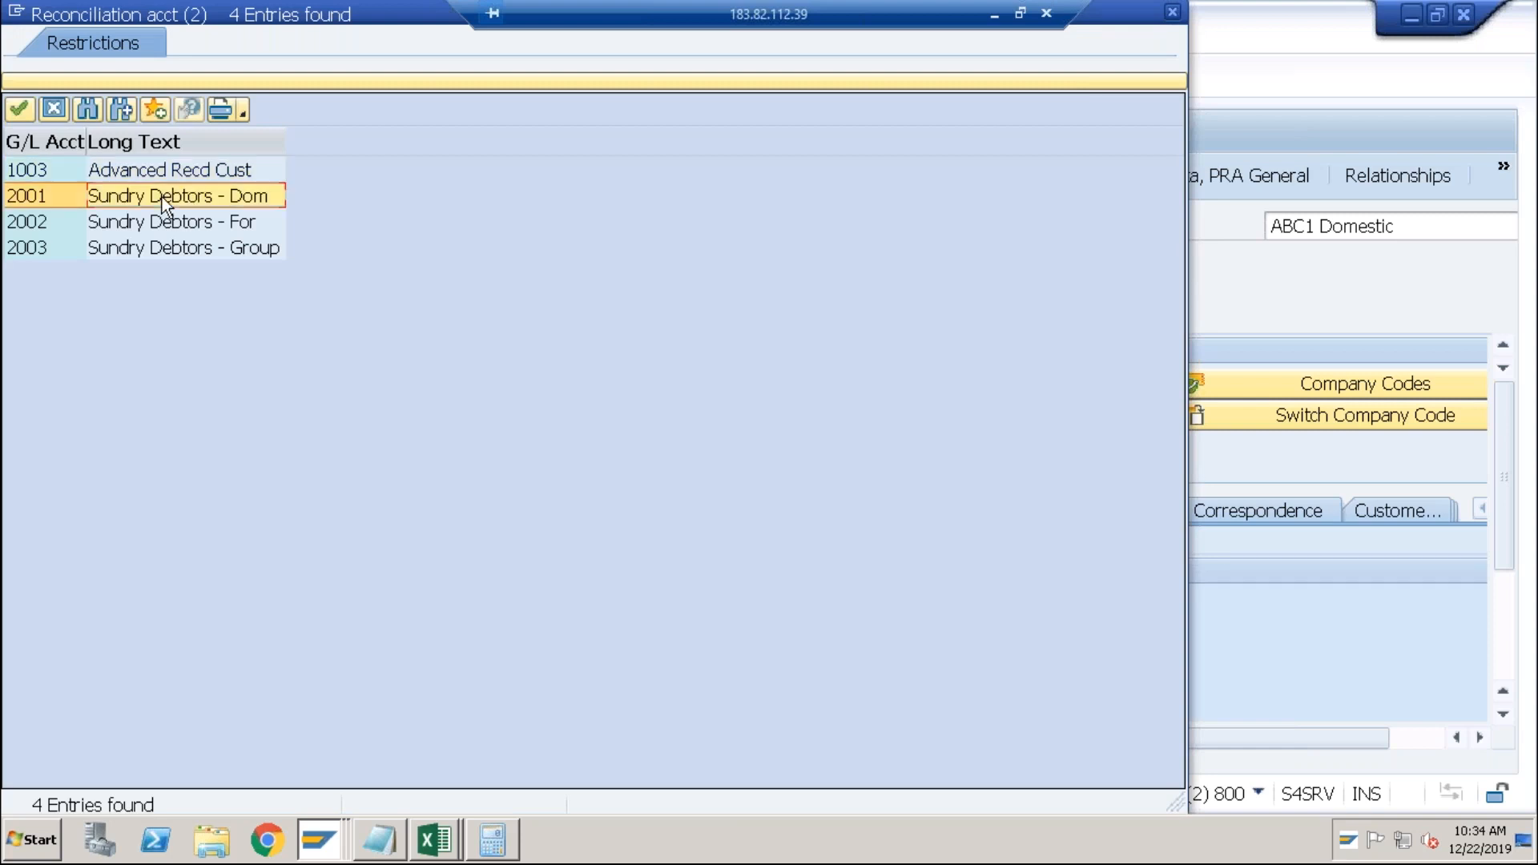
double_click(162, 197)
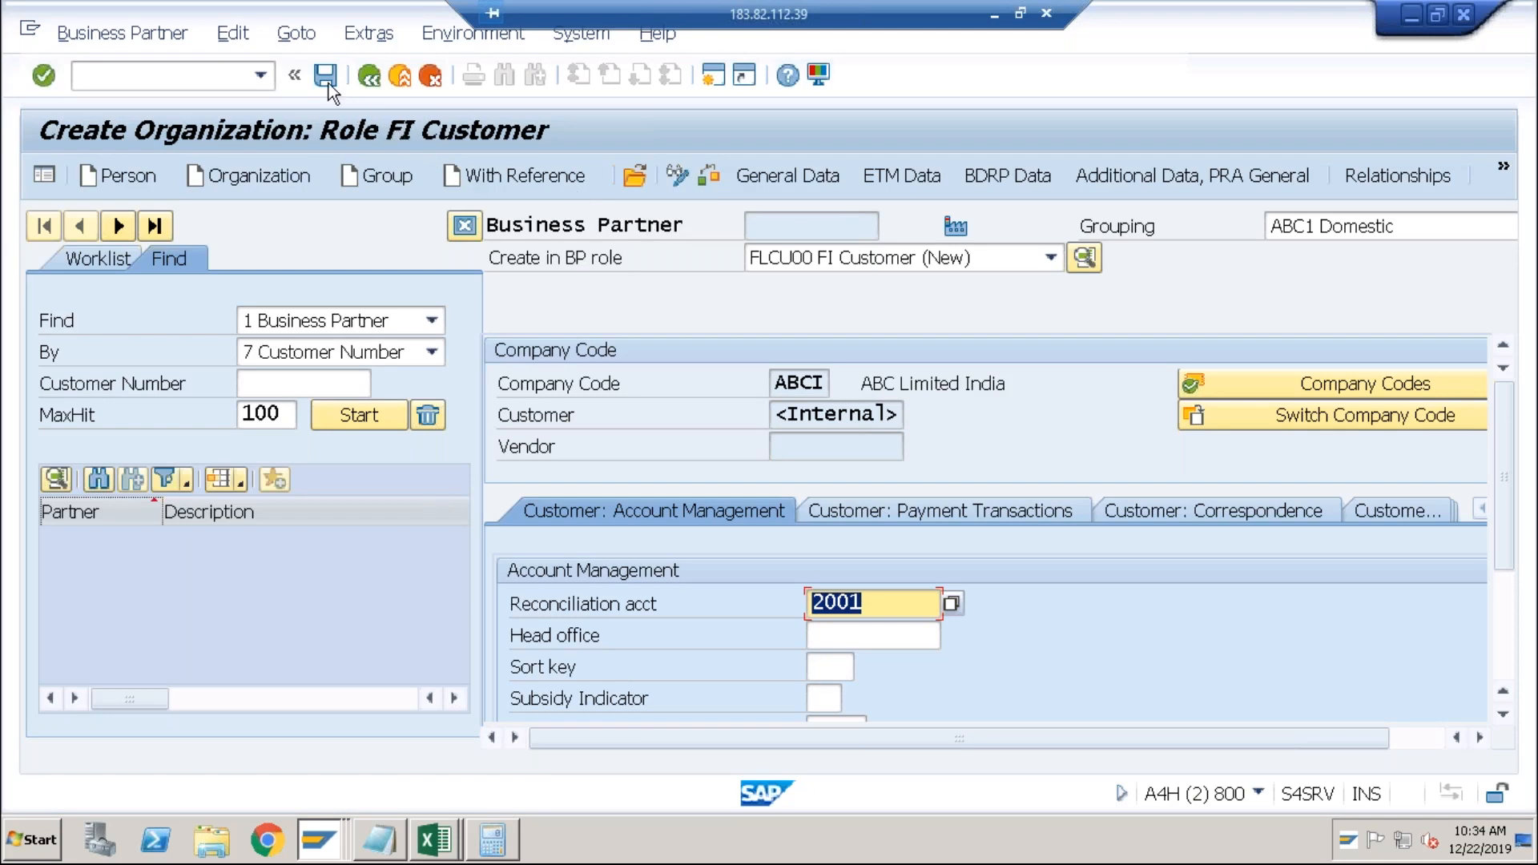
left_click(324, 76)
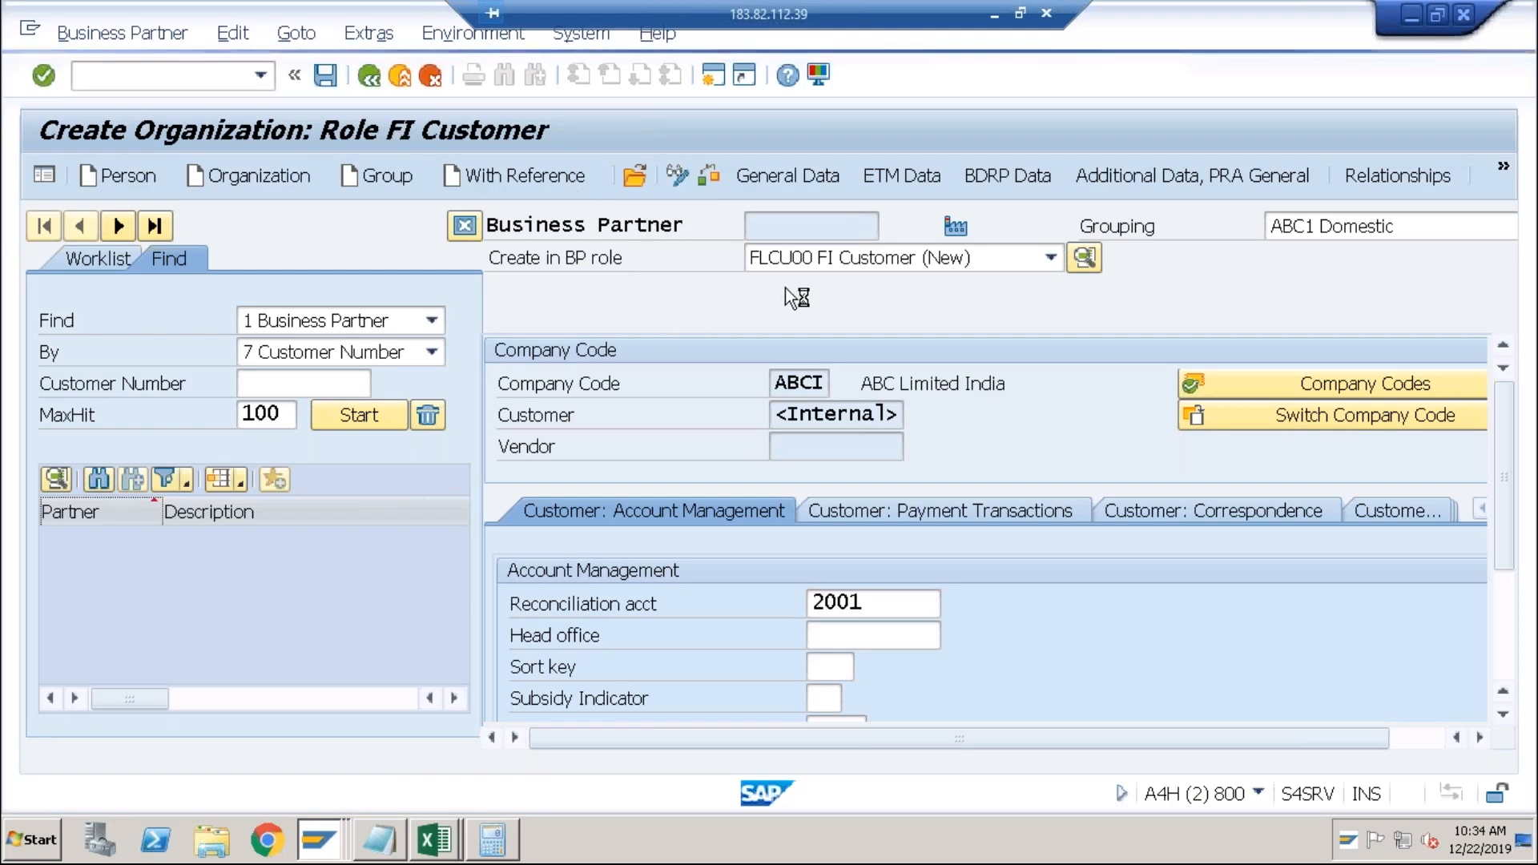
left_click(806, 414)
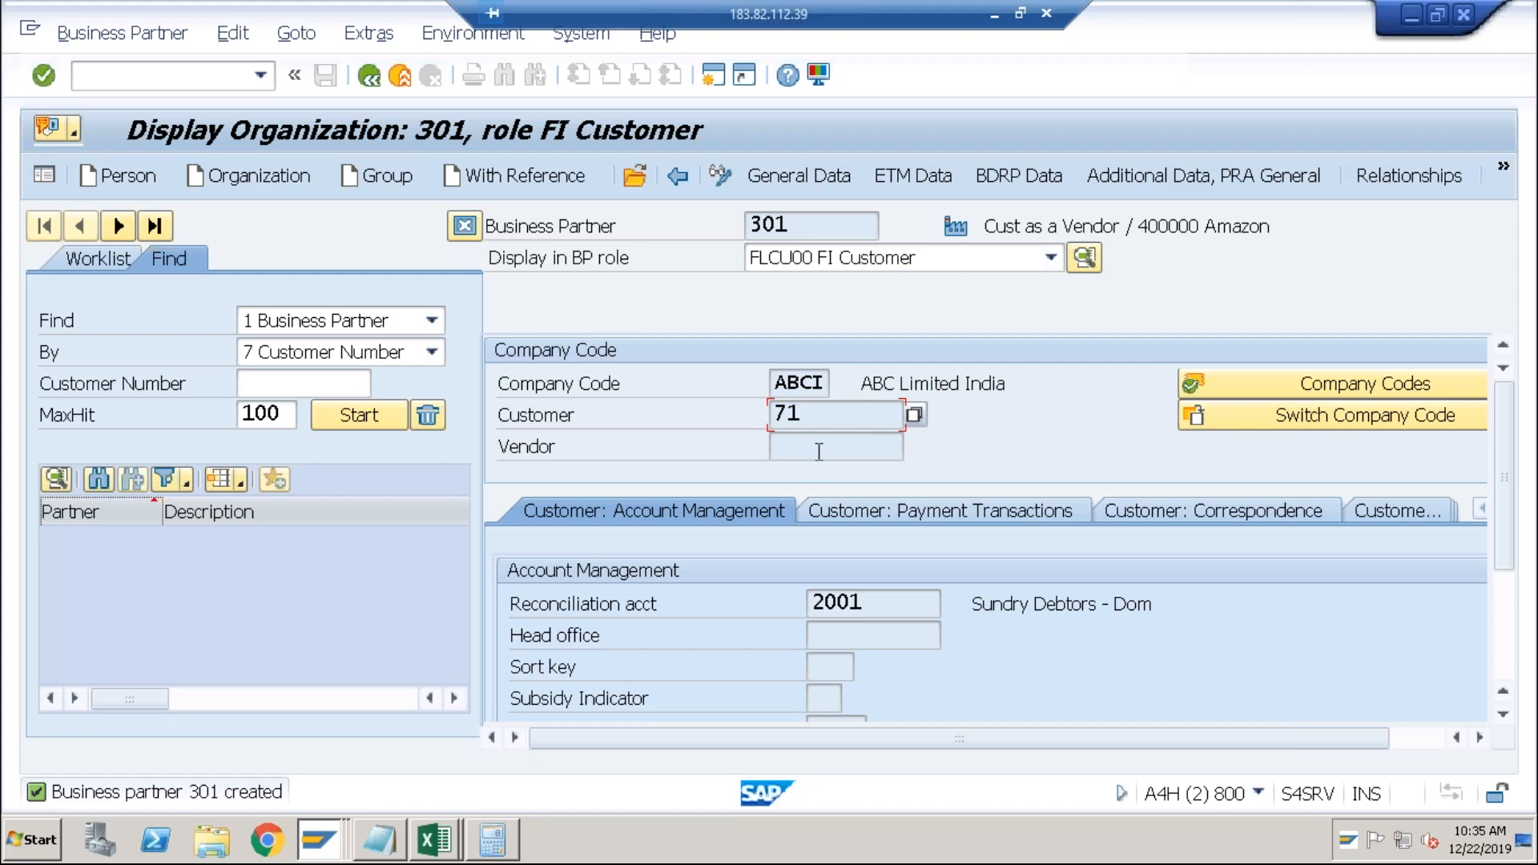
left_click(720, 175)
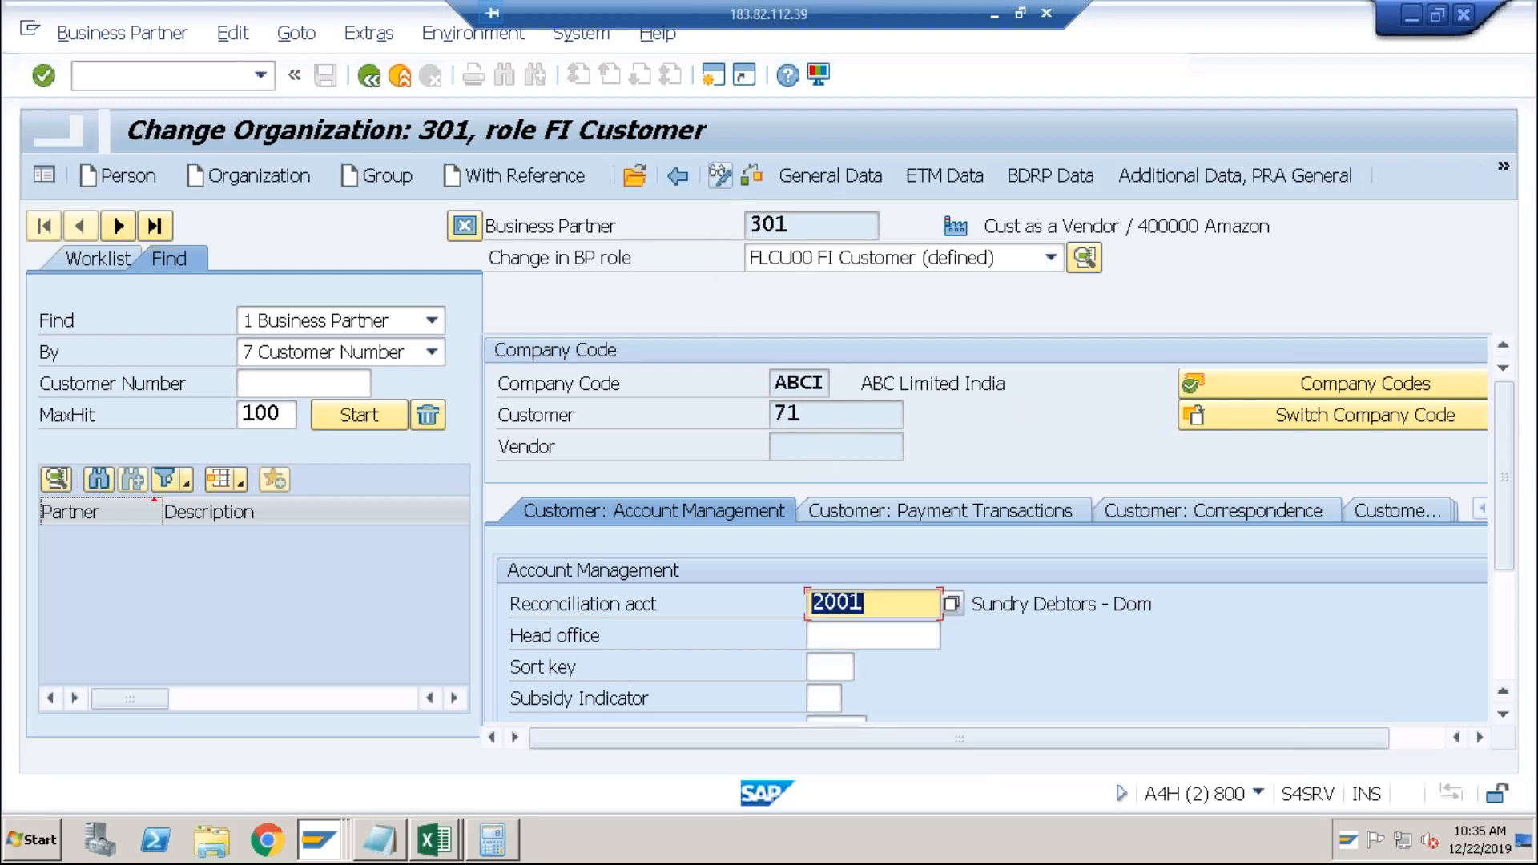
Add the FLVN00 FI Vendor role to partner 301 with reconciliation account 1000 AP-Domestic, and save.
left_click(1051, 258)
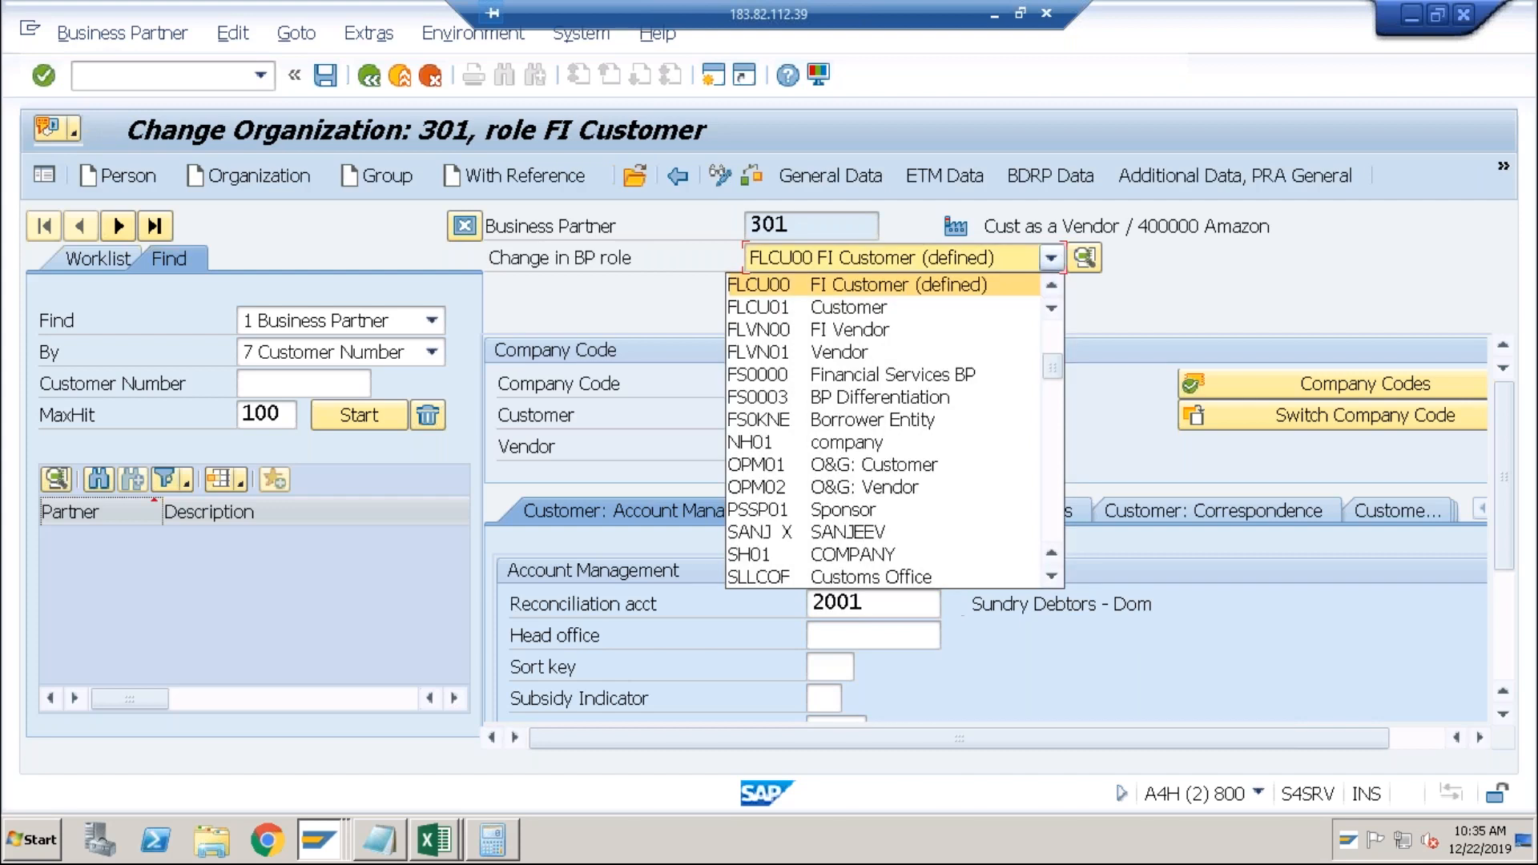
left_click(782, 327)
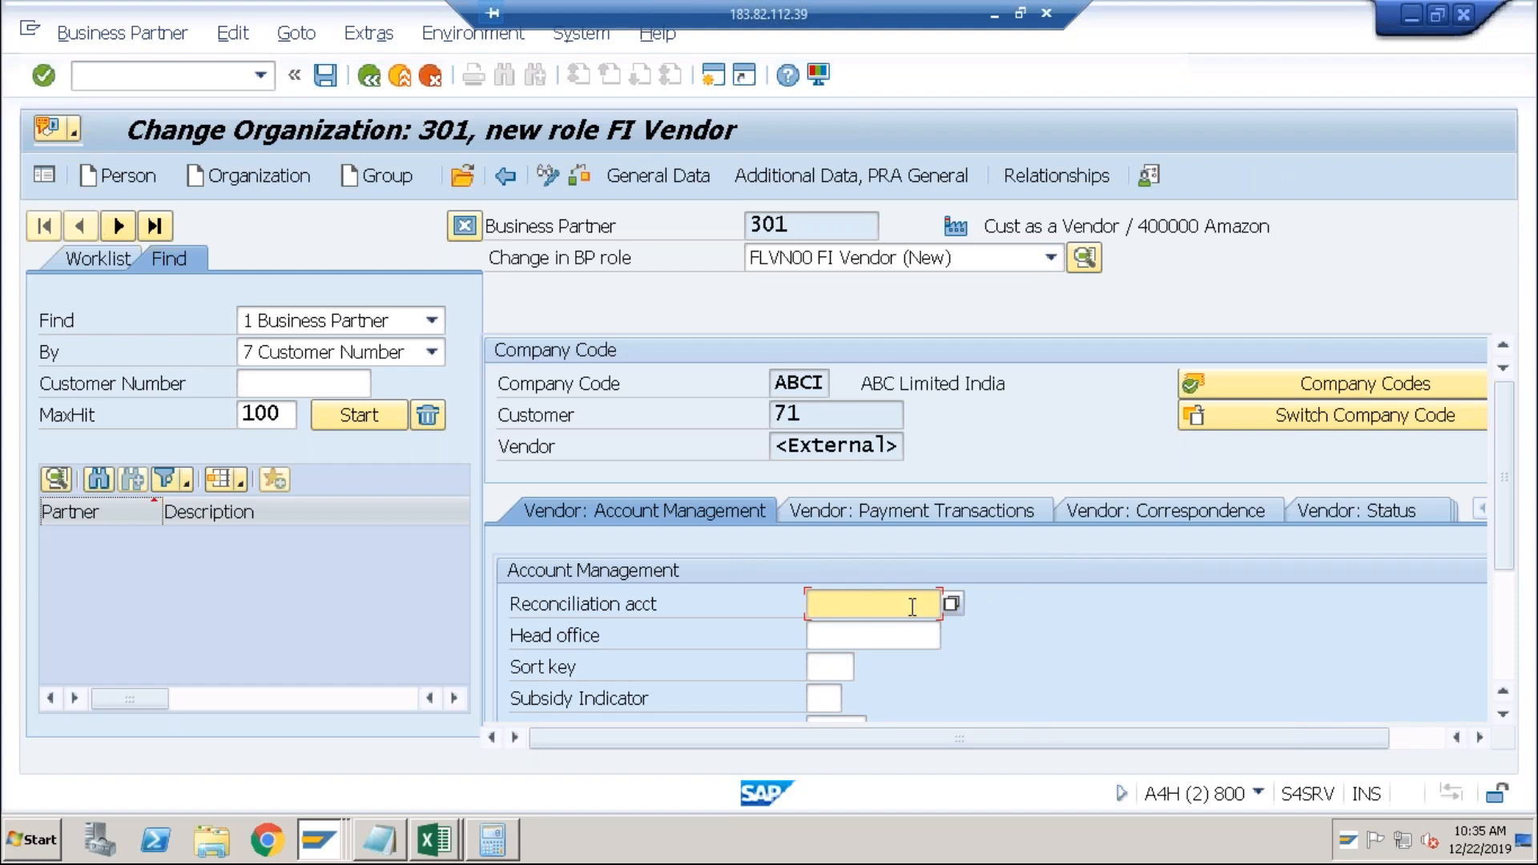
key("Down")
key("Down")
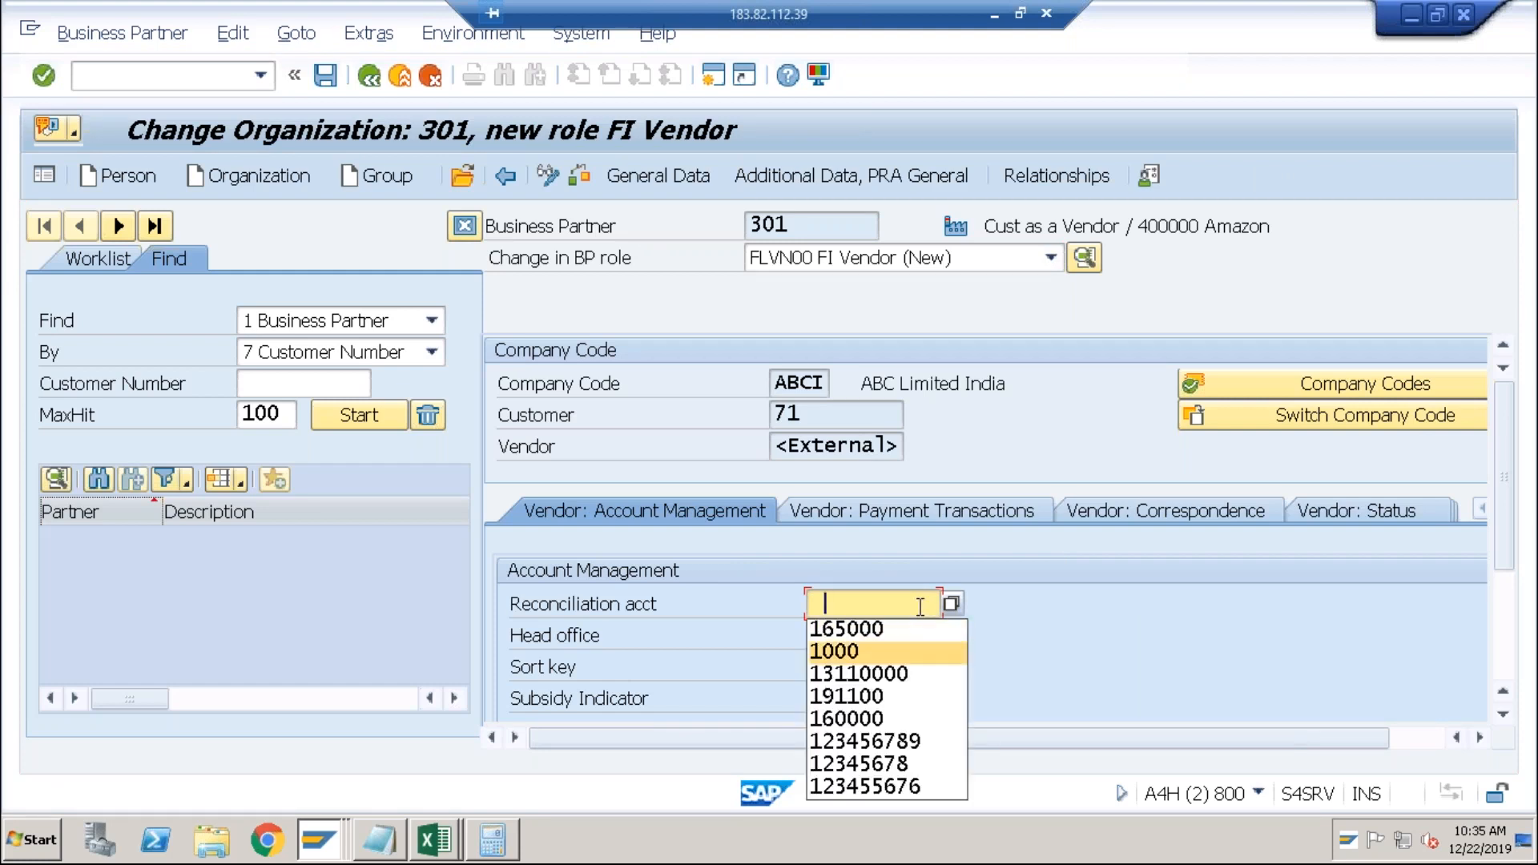
type("1")
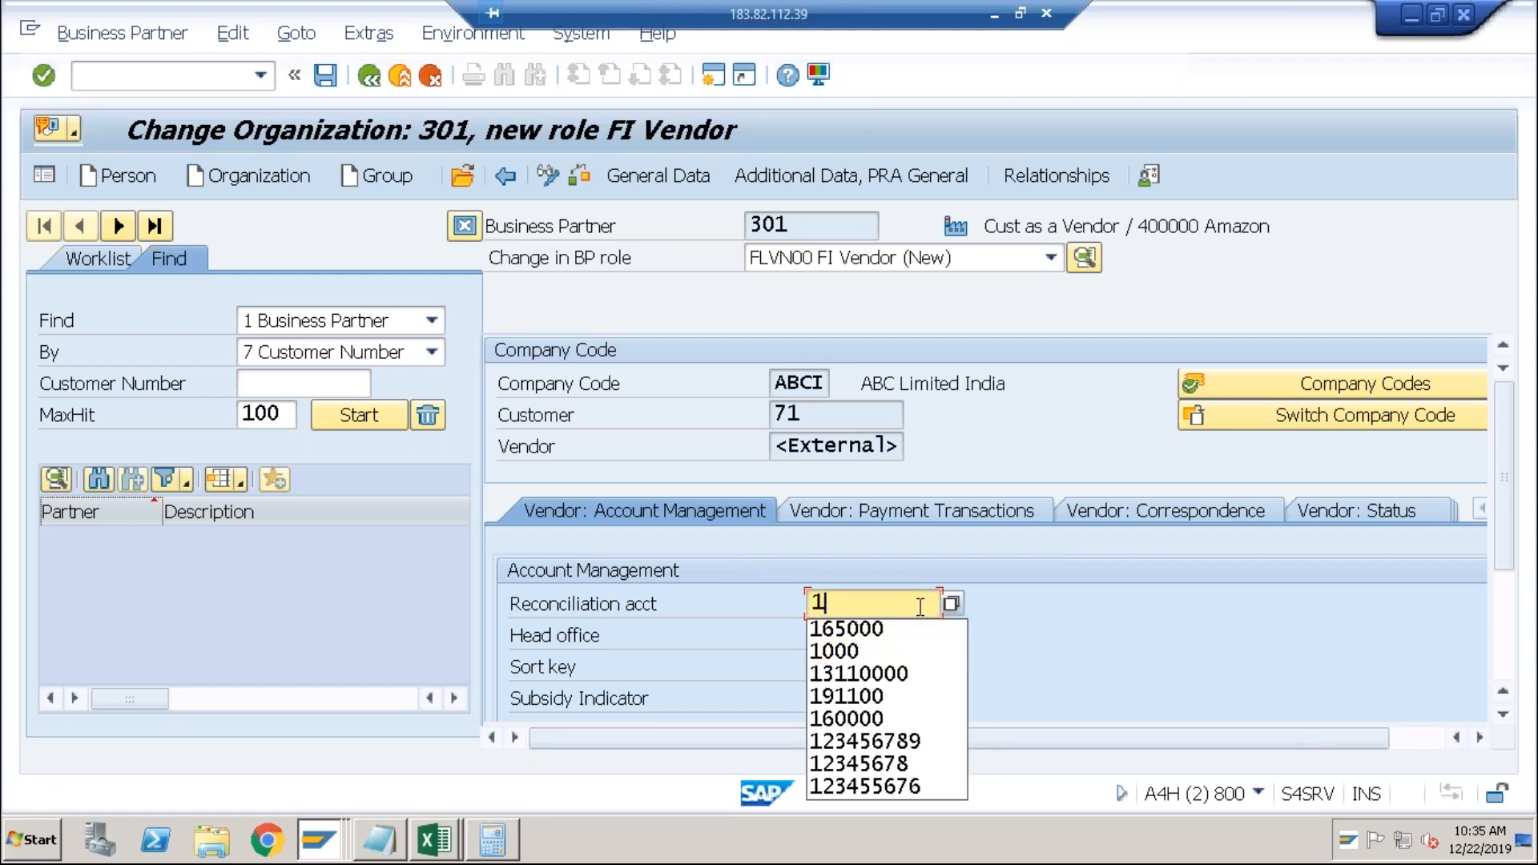
type("001")
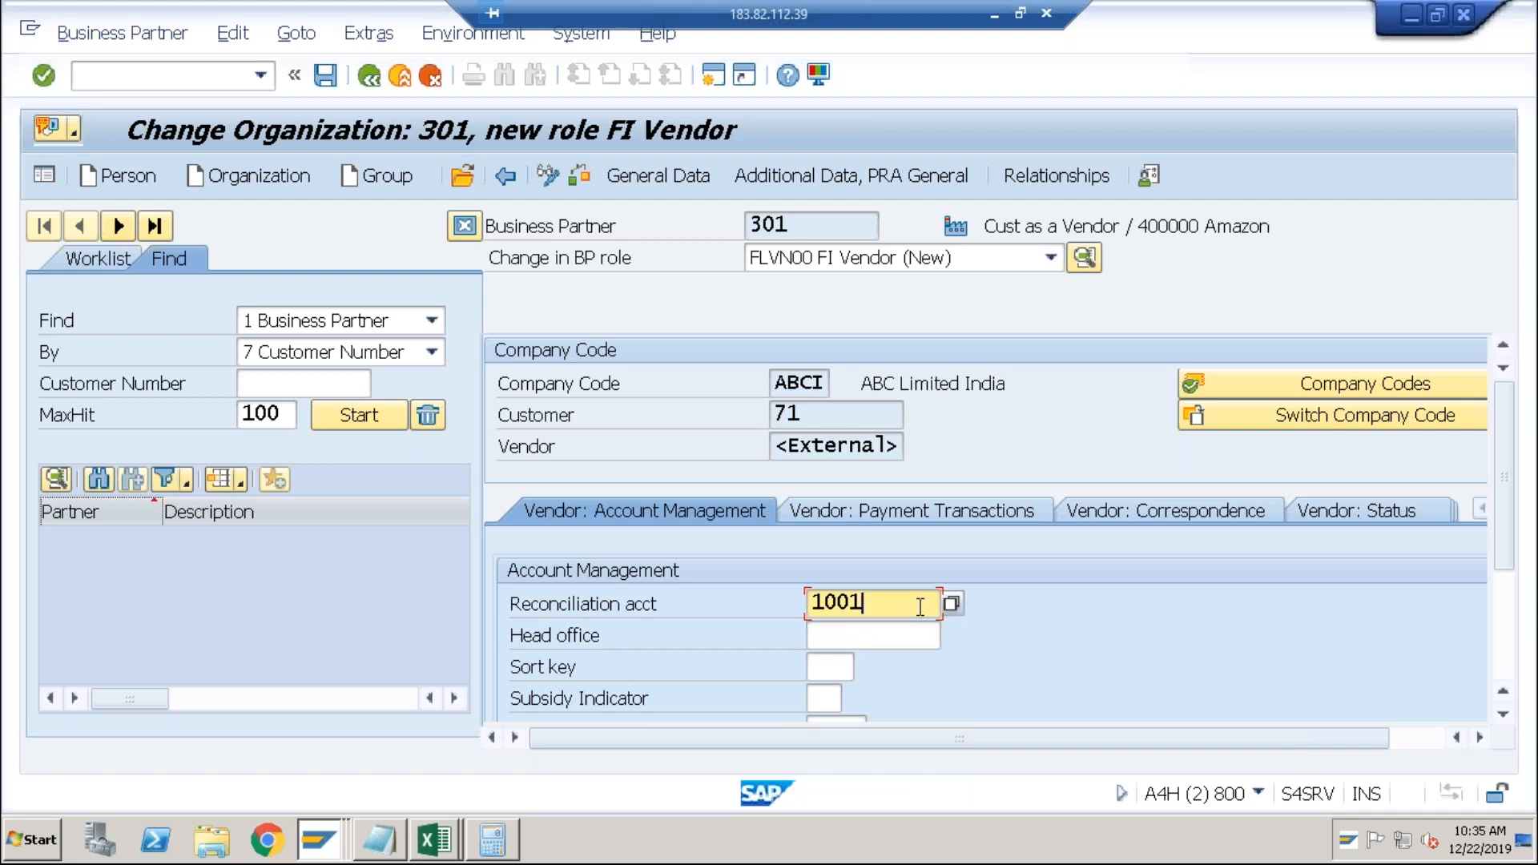
key("Return")
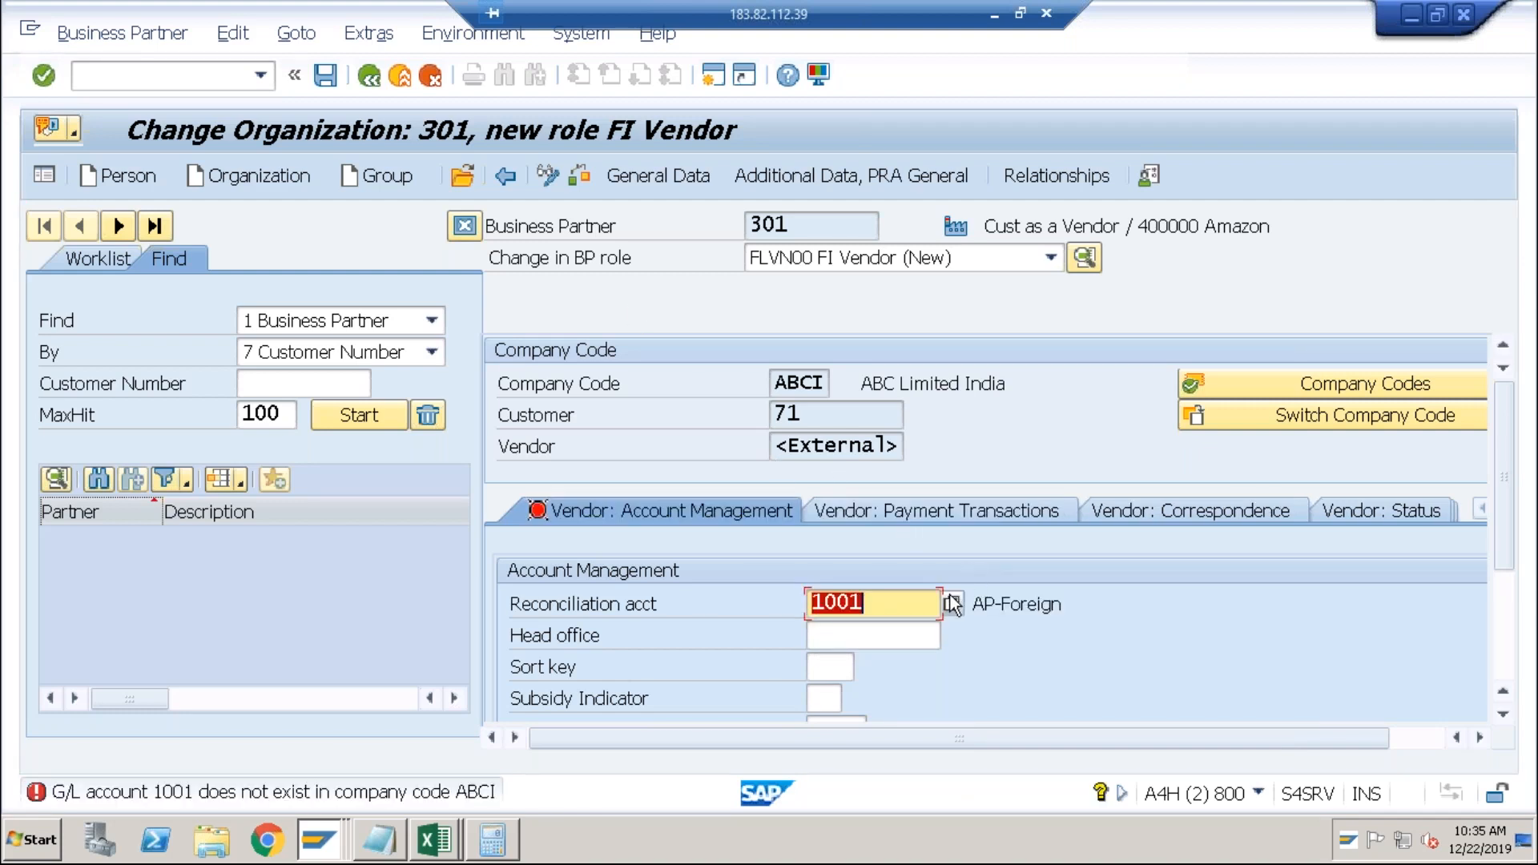
left_click(899, 608)
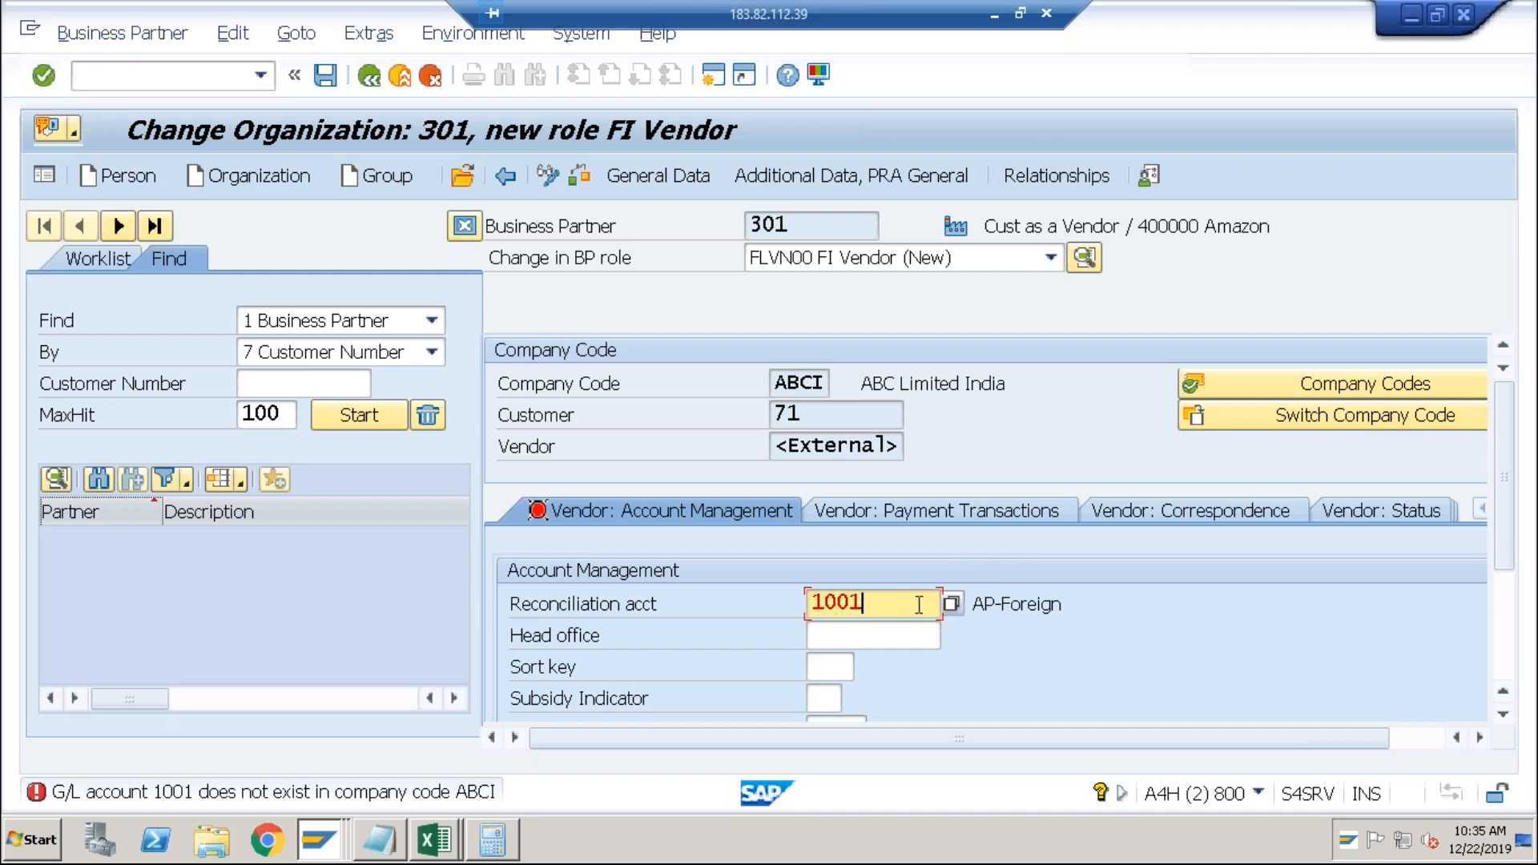
left_click(953, 605)
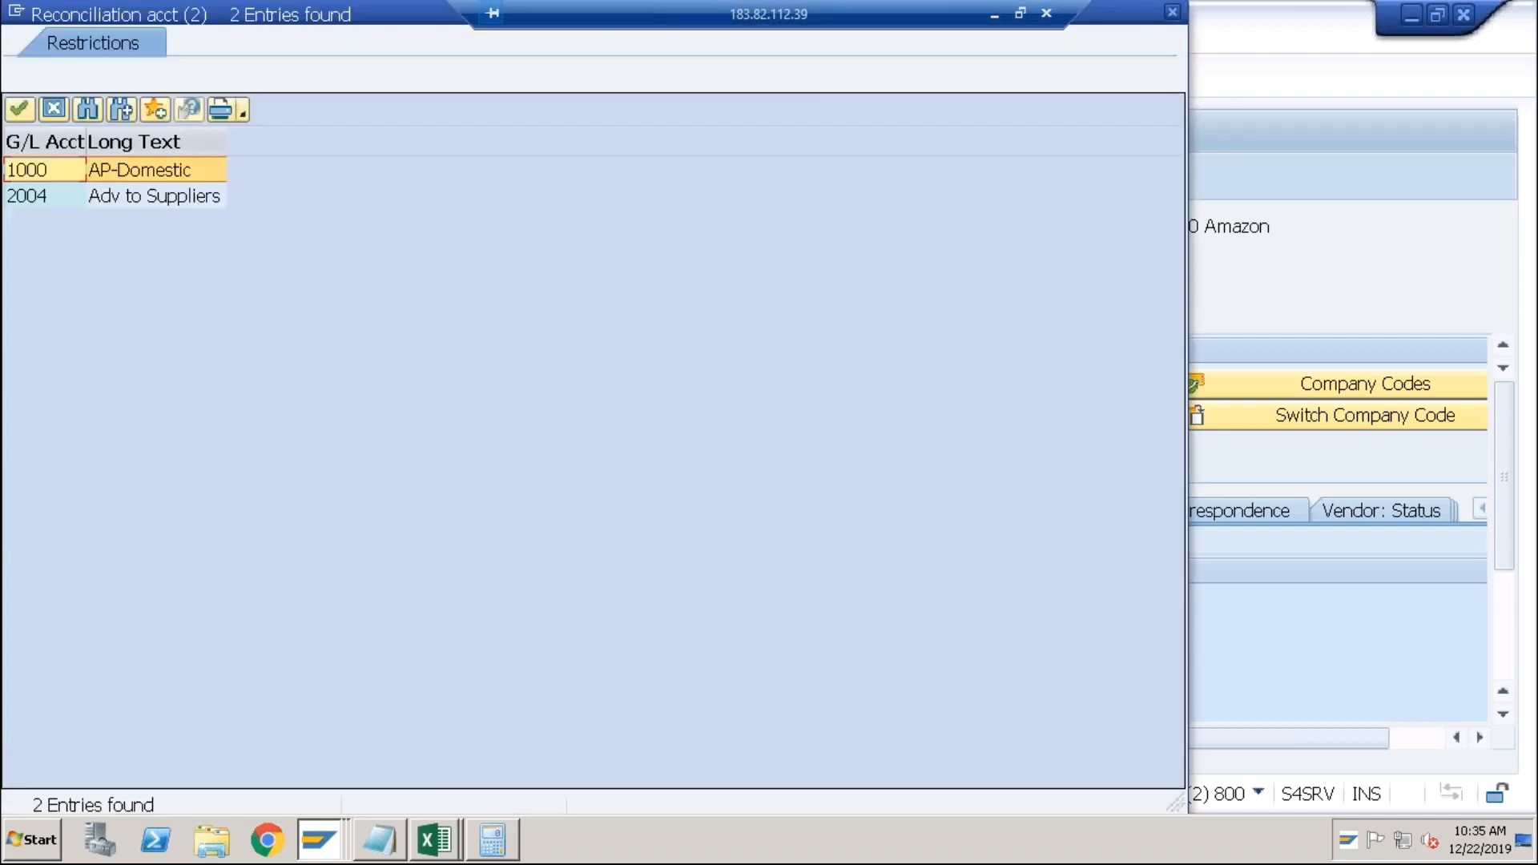
double_click(194, 170)
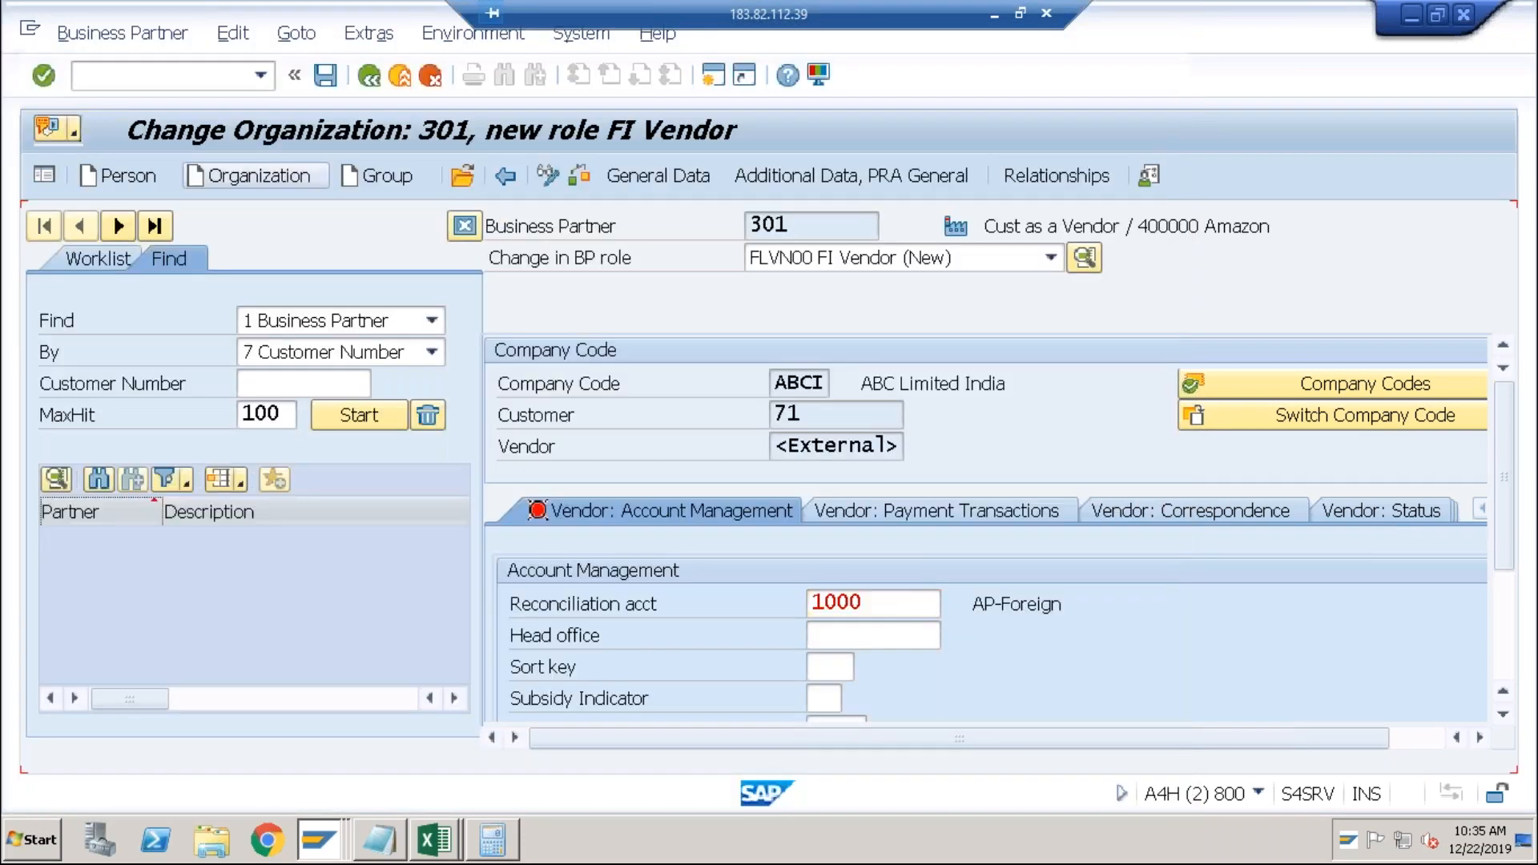
key("Return")
left_click(324, 77)
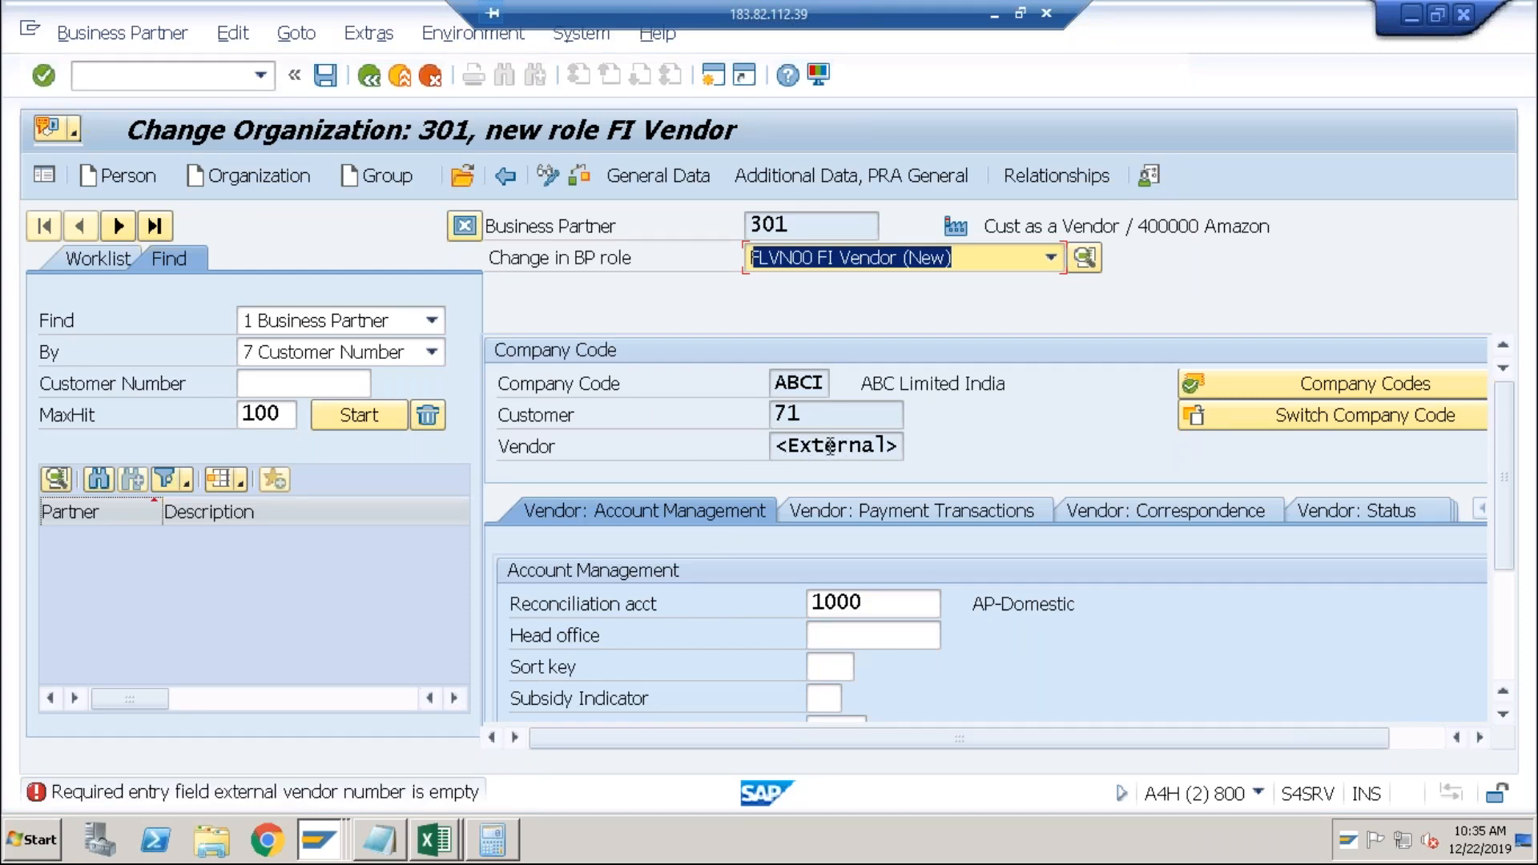
left_click(666, 171)
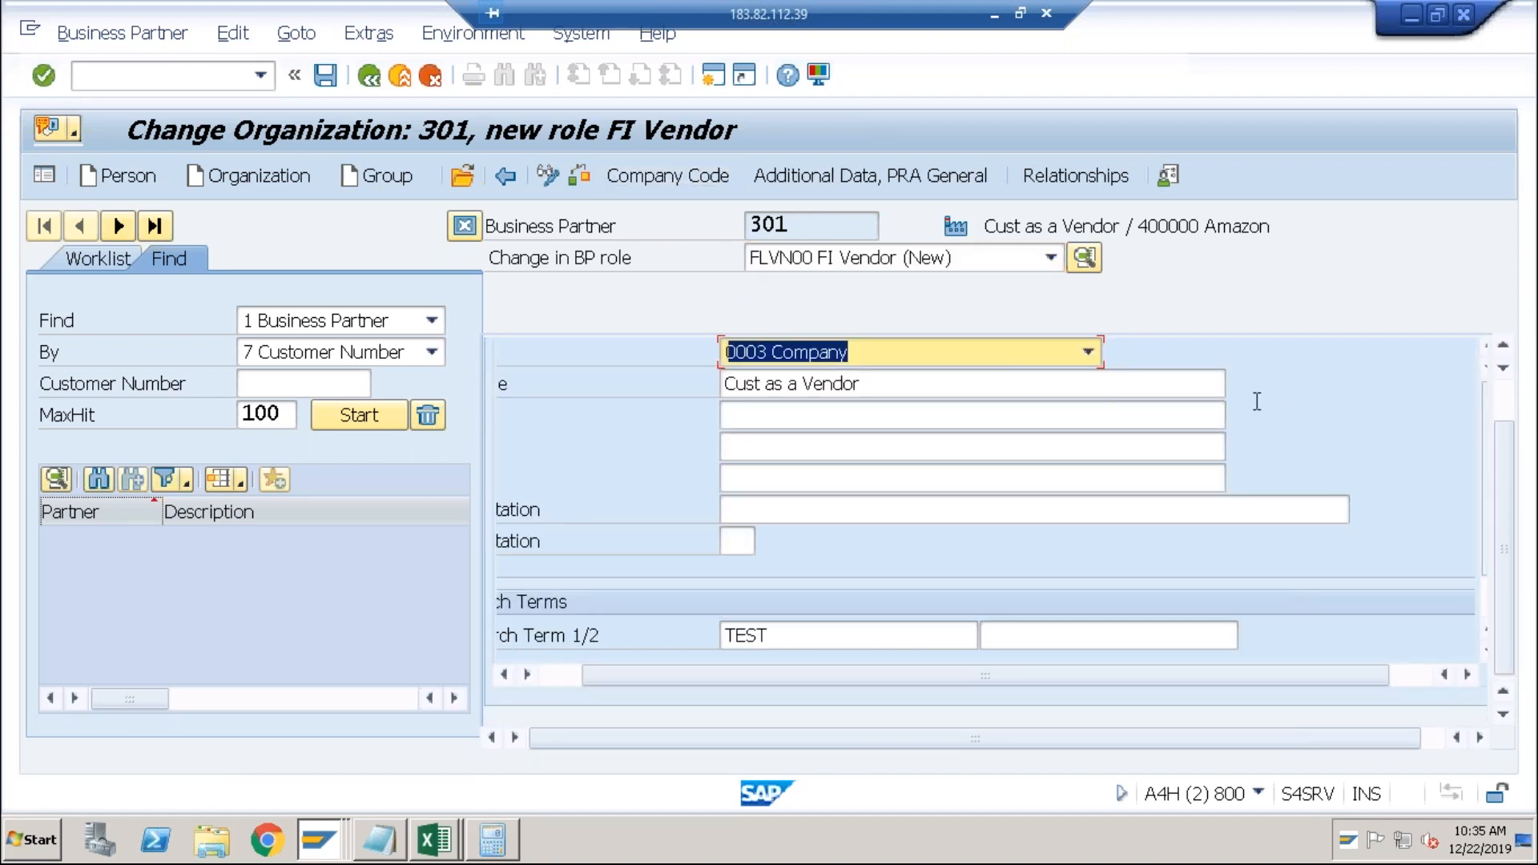
left_click(1505, 399)
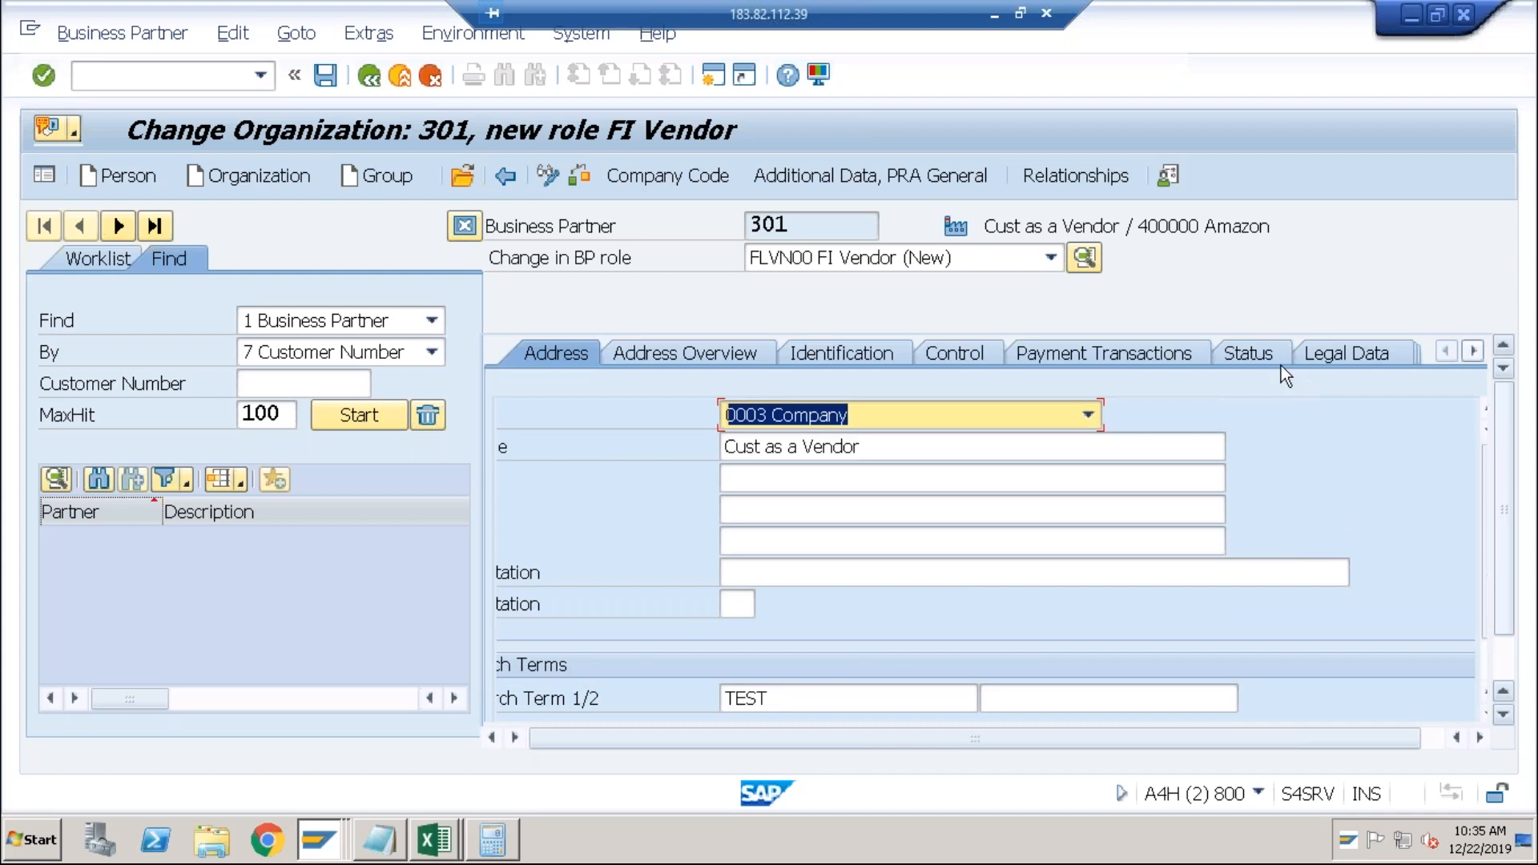
left_click(1475, 352)
left_click(1477, 354)
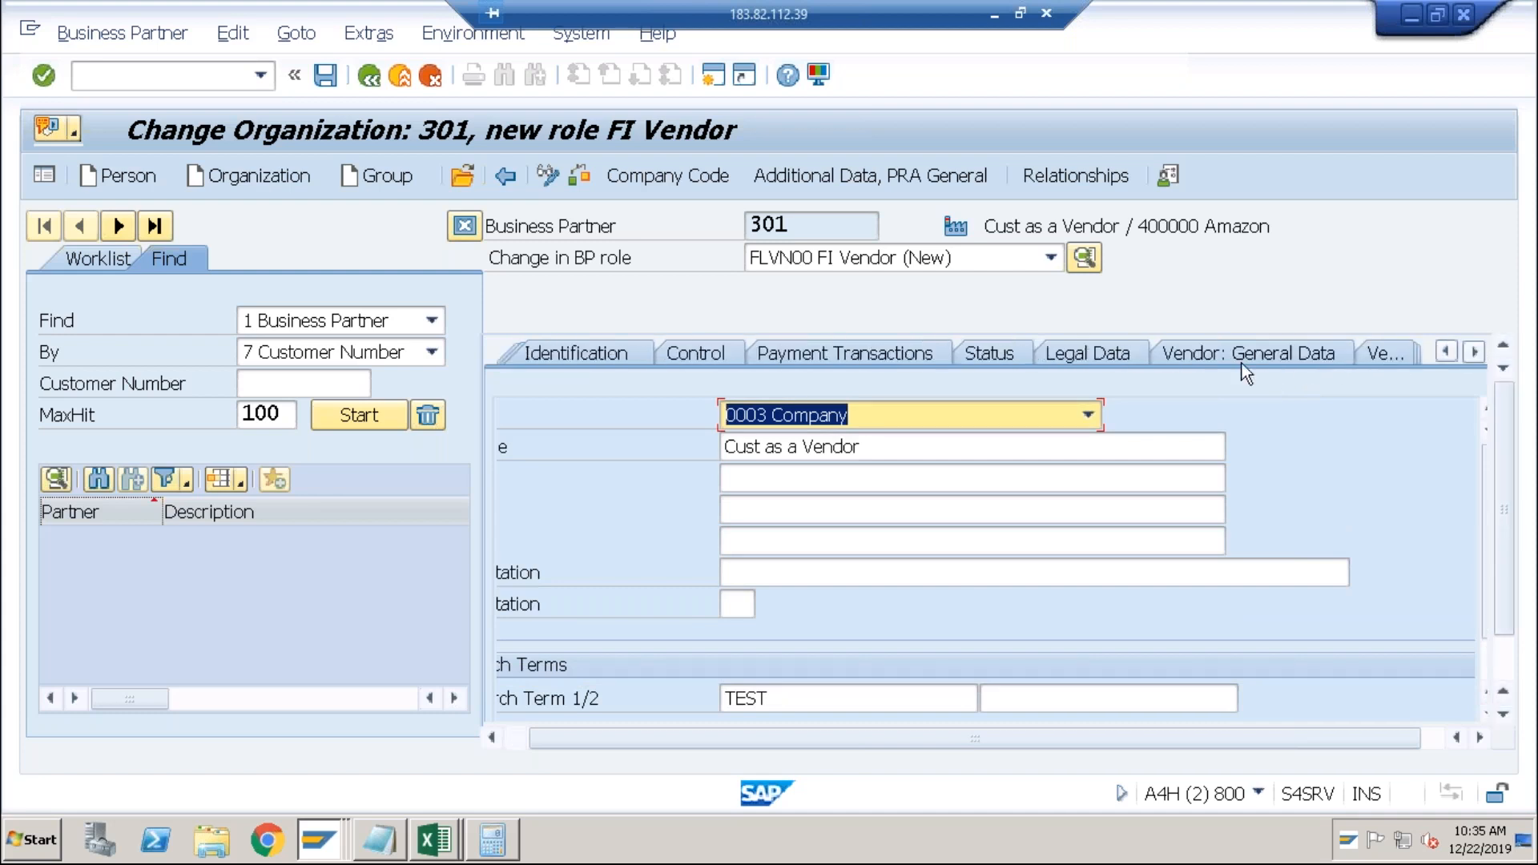
left_click(1194, 362)
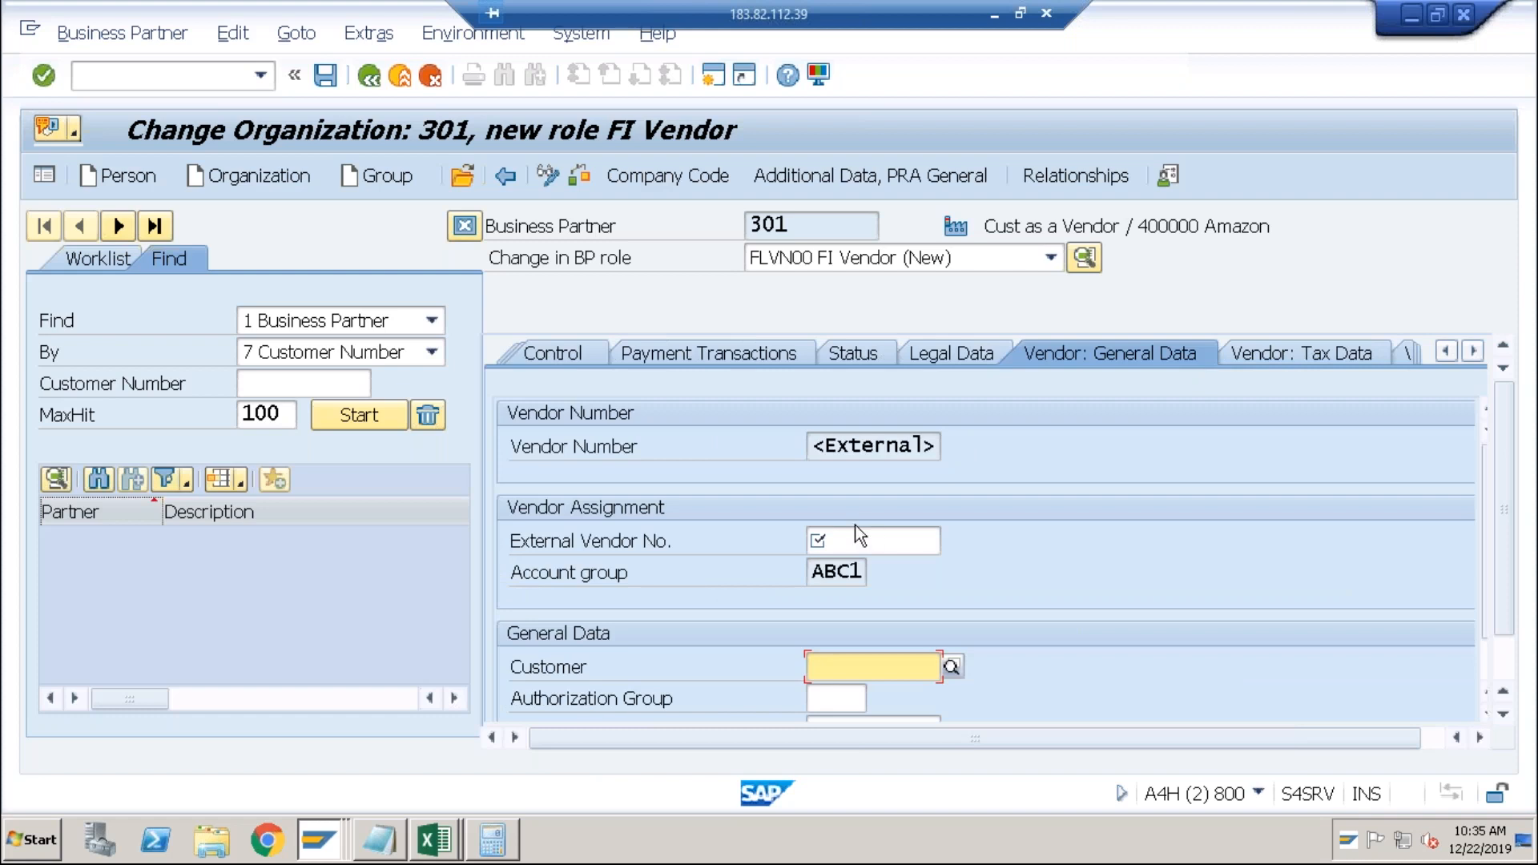
left_click(841, 537)
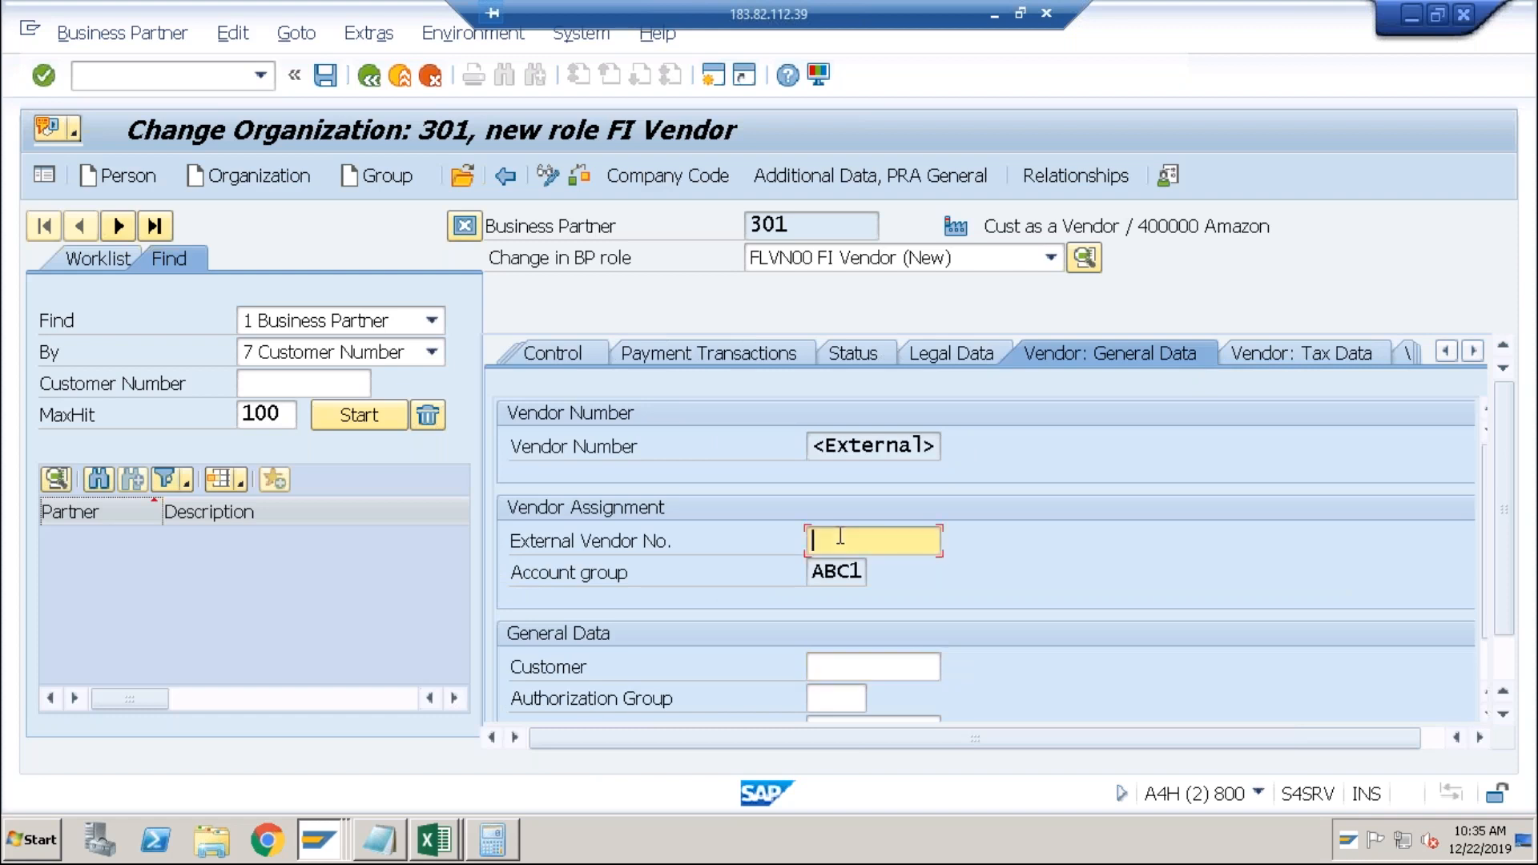
type("test1")
key("Return")
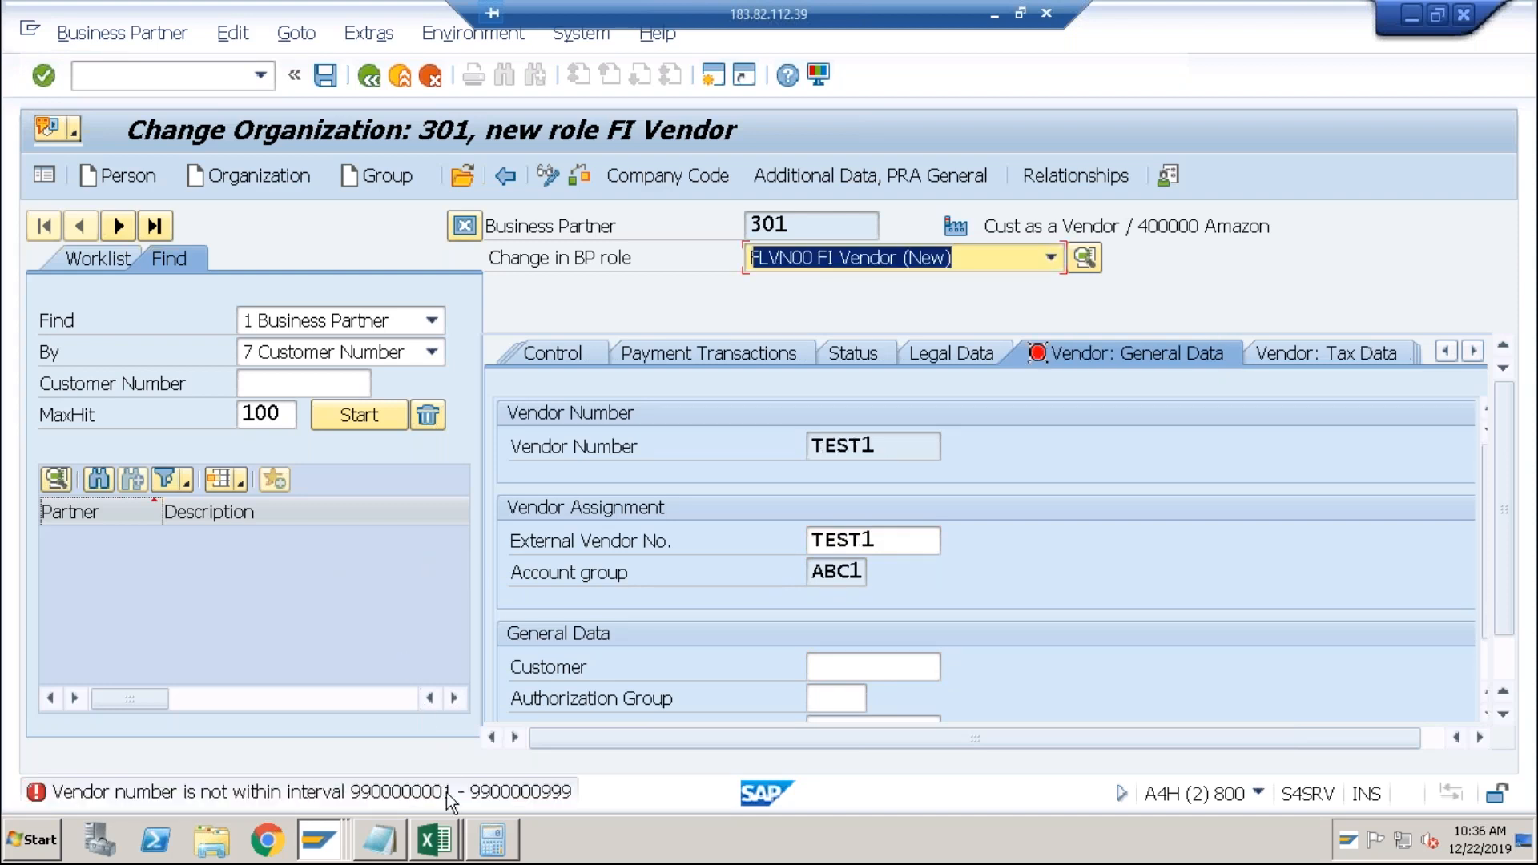
left_click_drag(891, 540, 791, 544)
type("99")
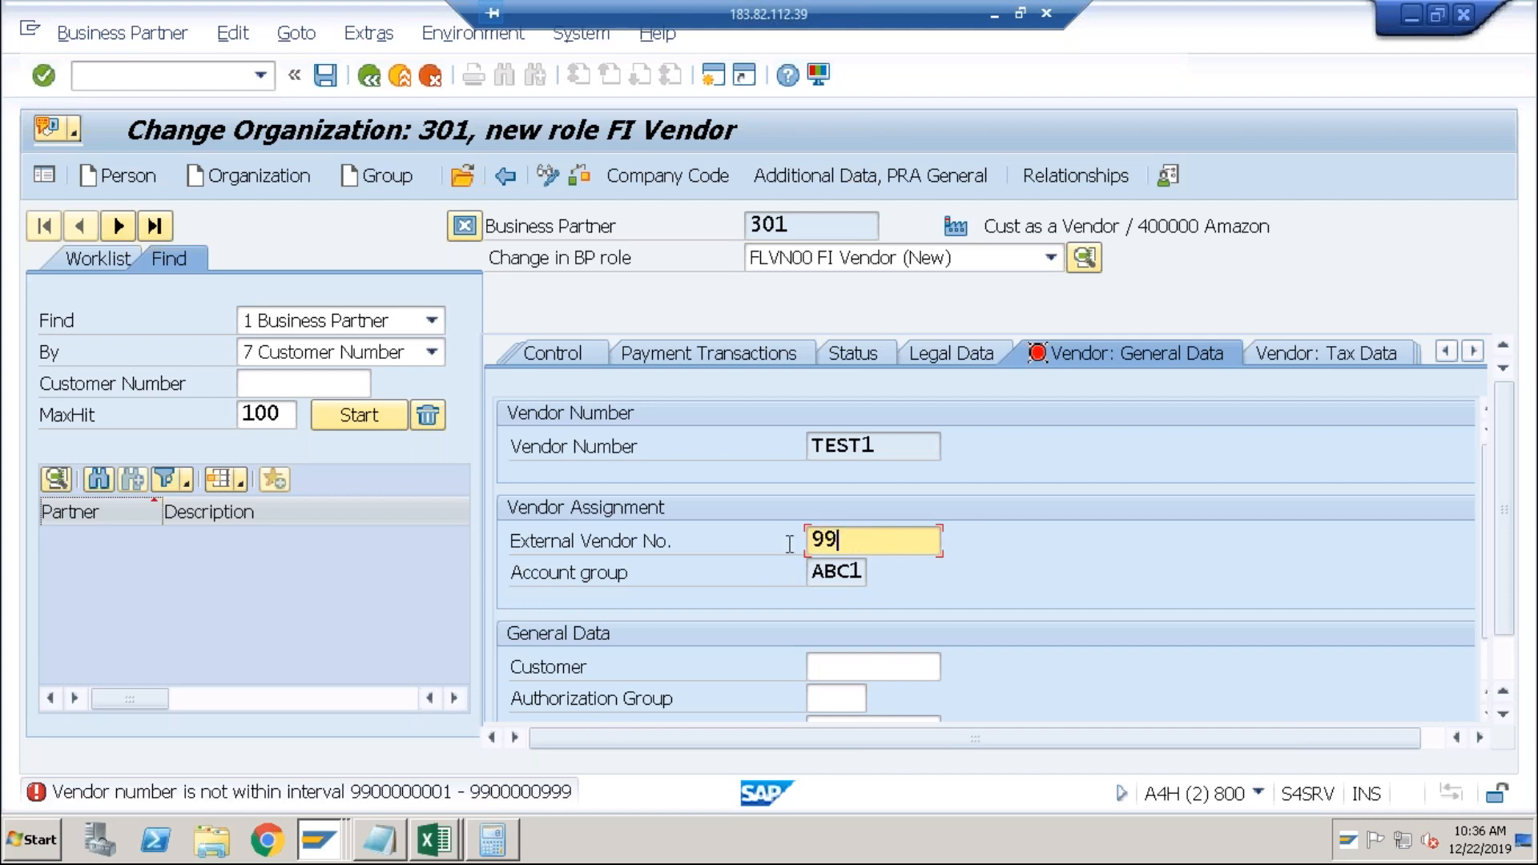
type("00000009")
key("Return")
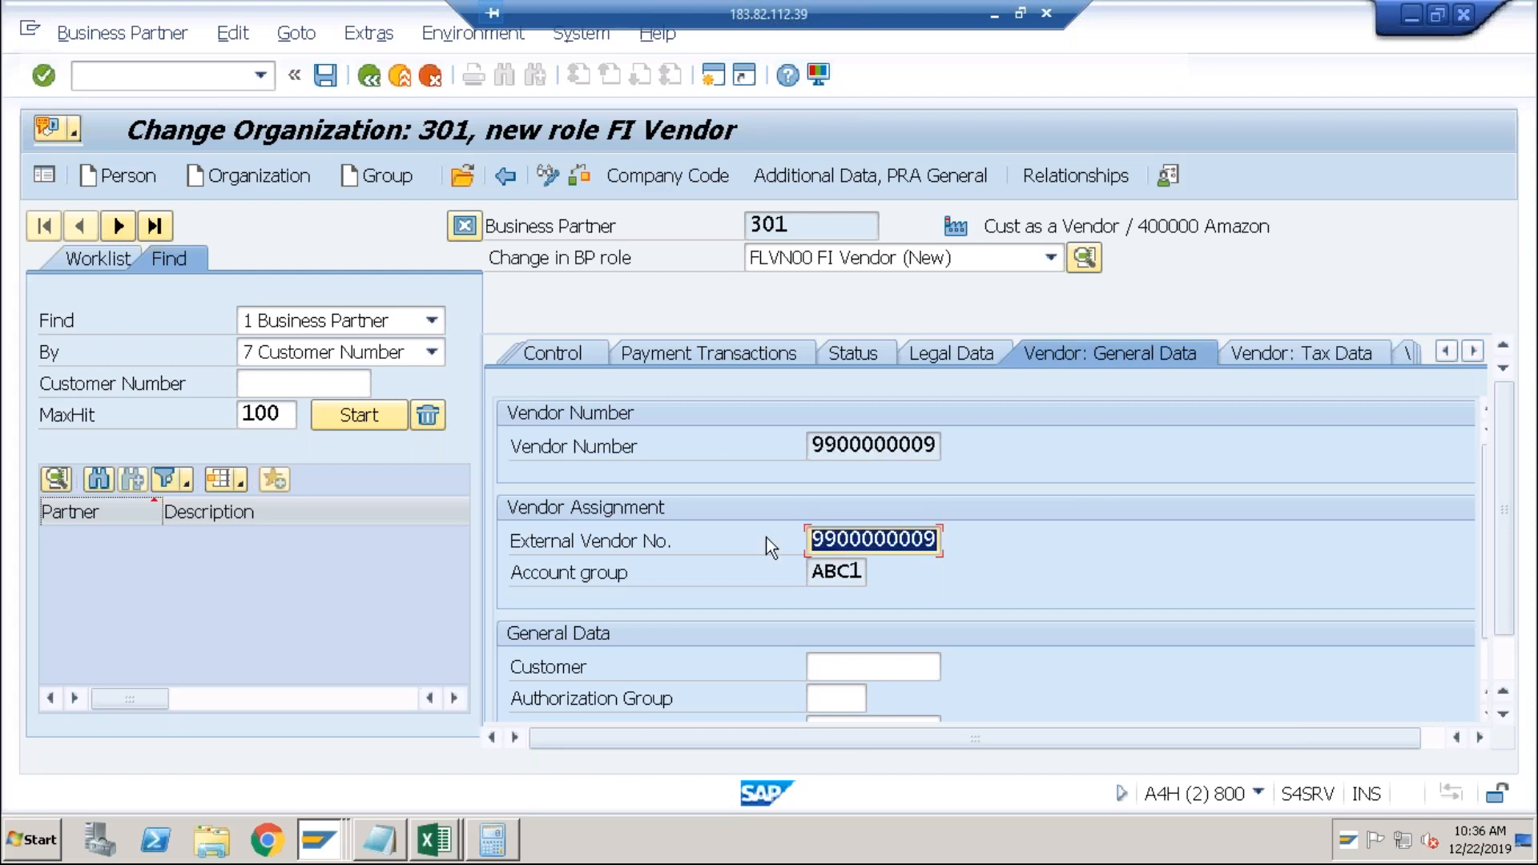
left_click(323, 77)
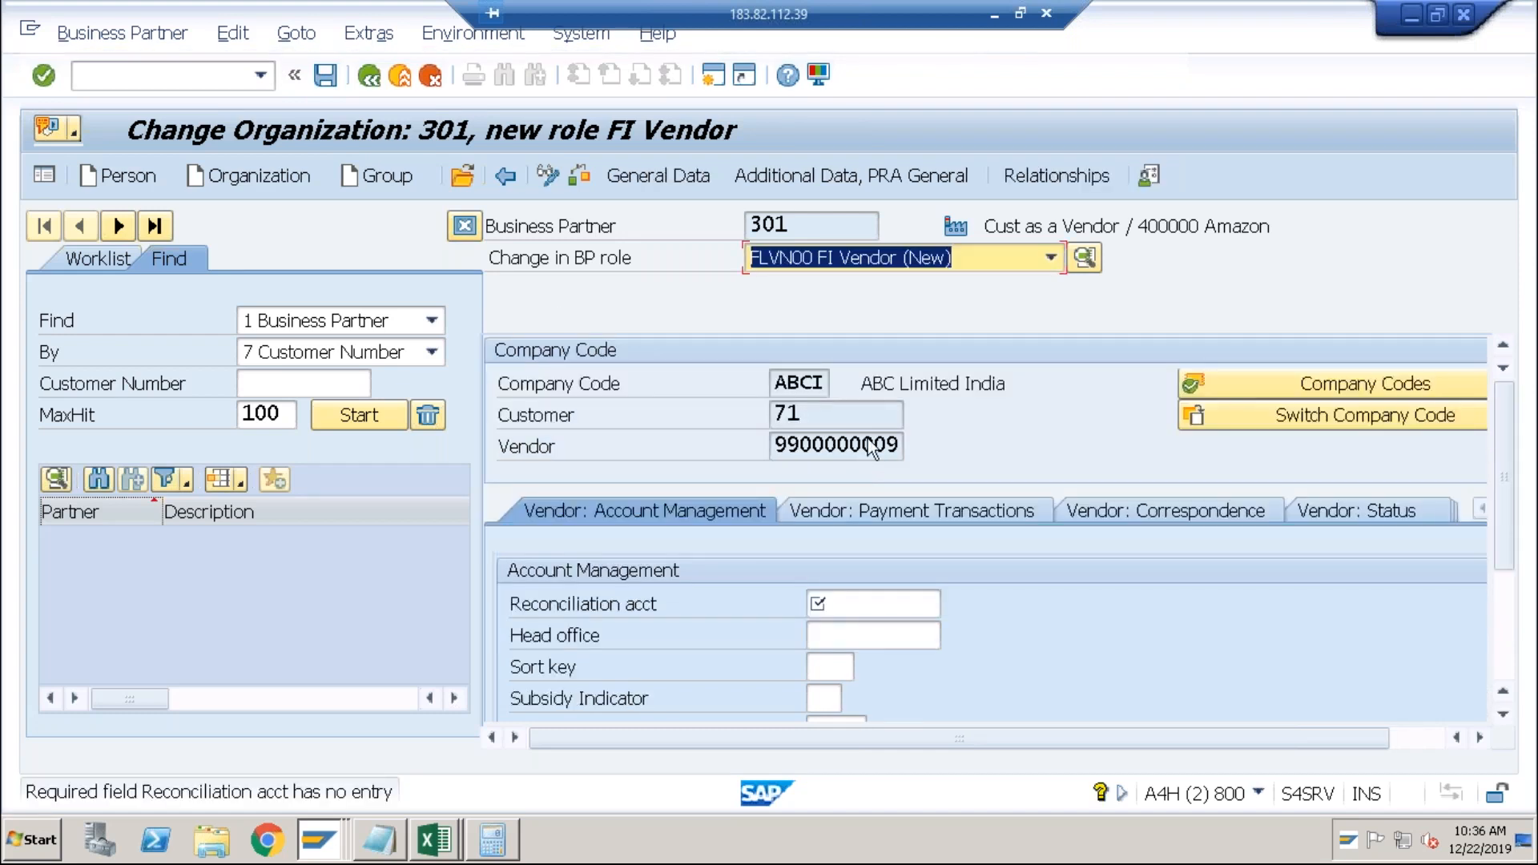
left_click(840, 418)
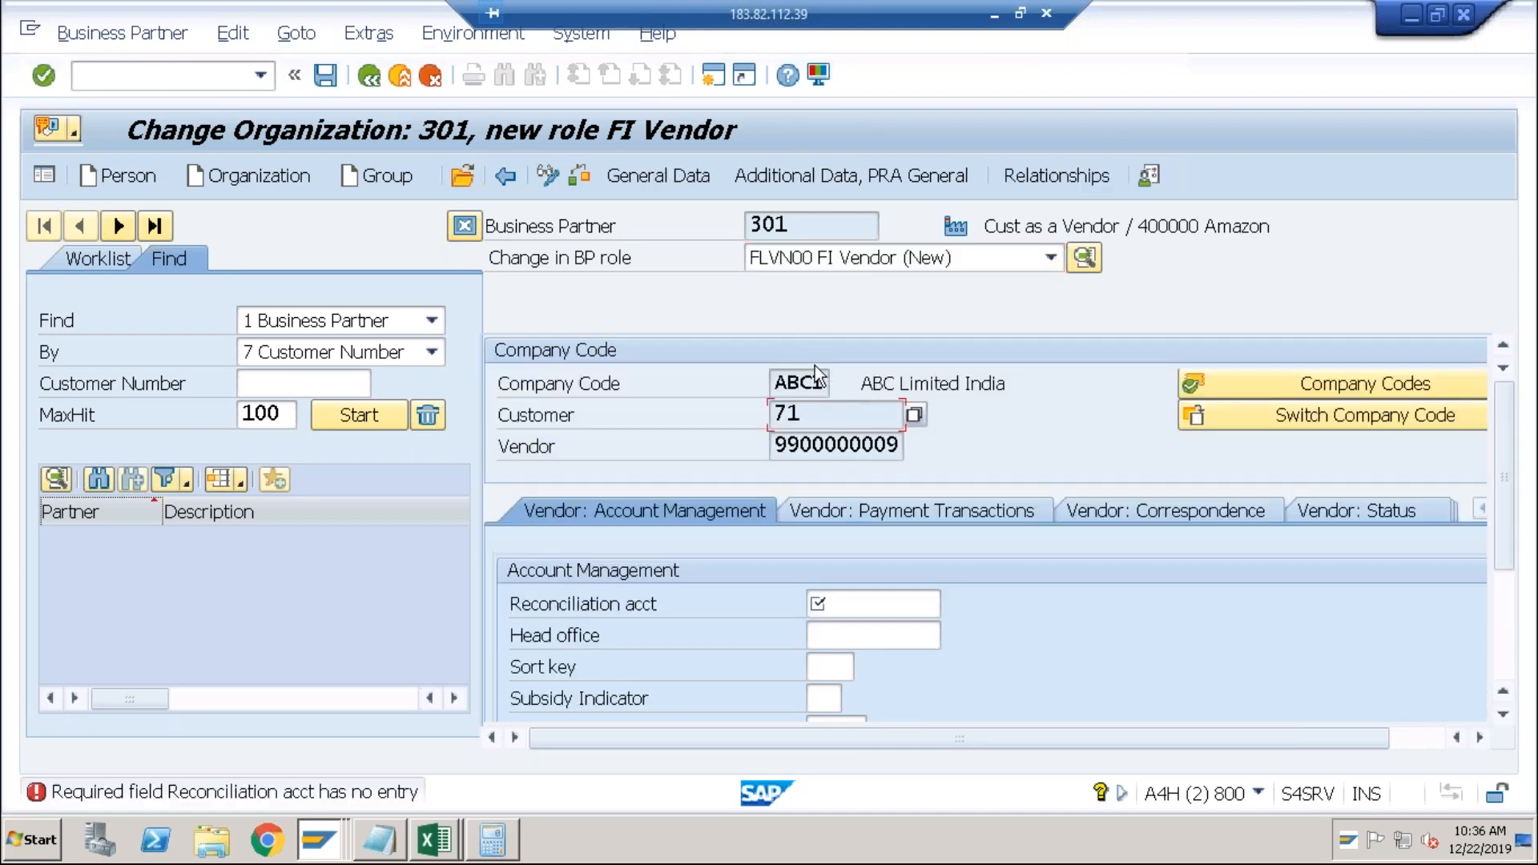
left_click(831, 447)
left_click(843, 596)
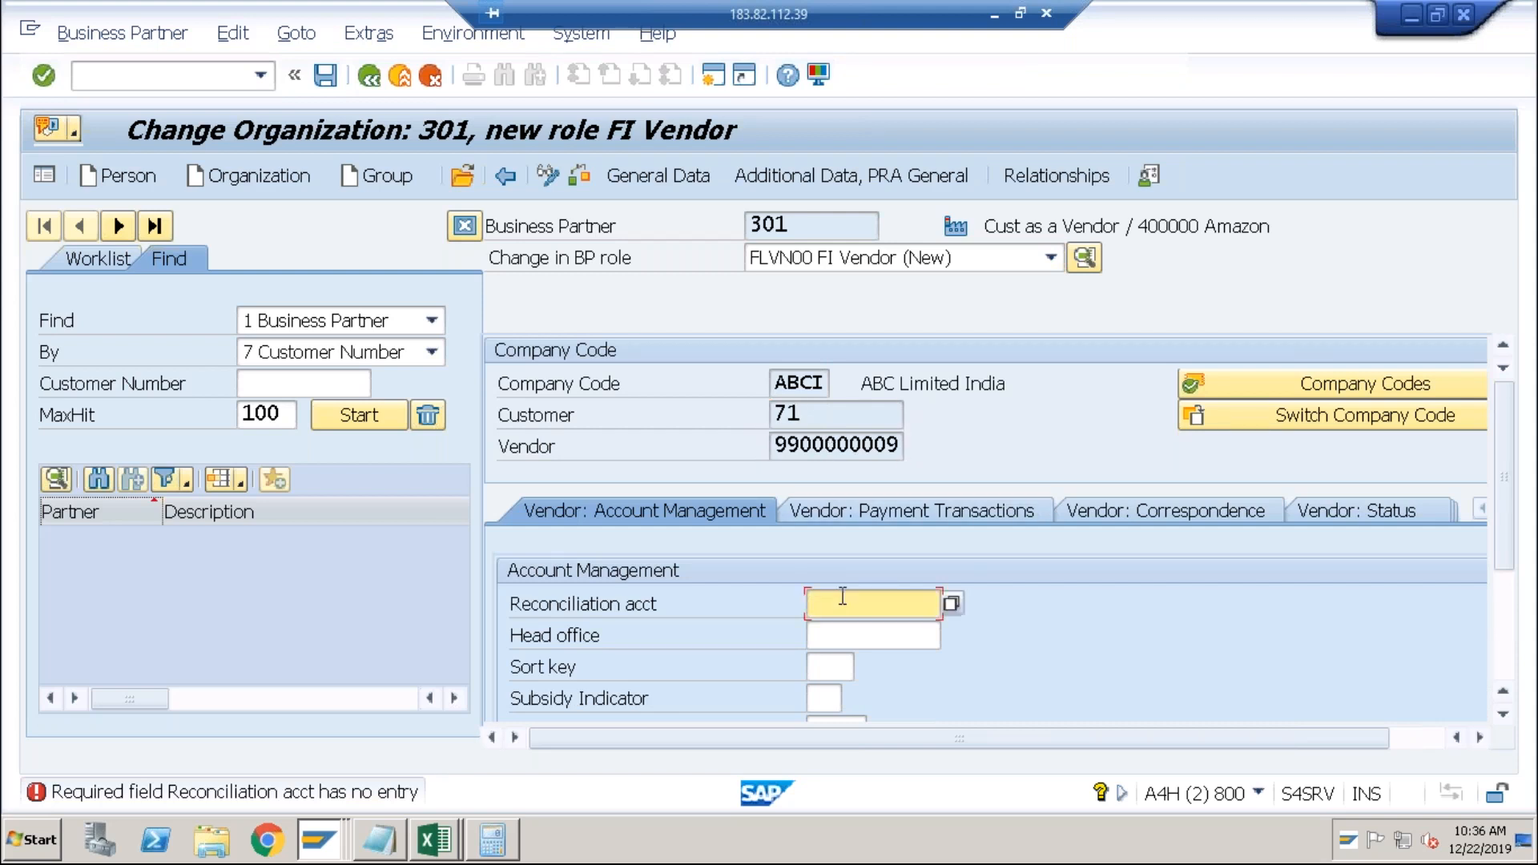
type("1000")
key("Return")
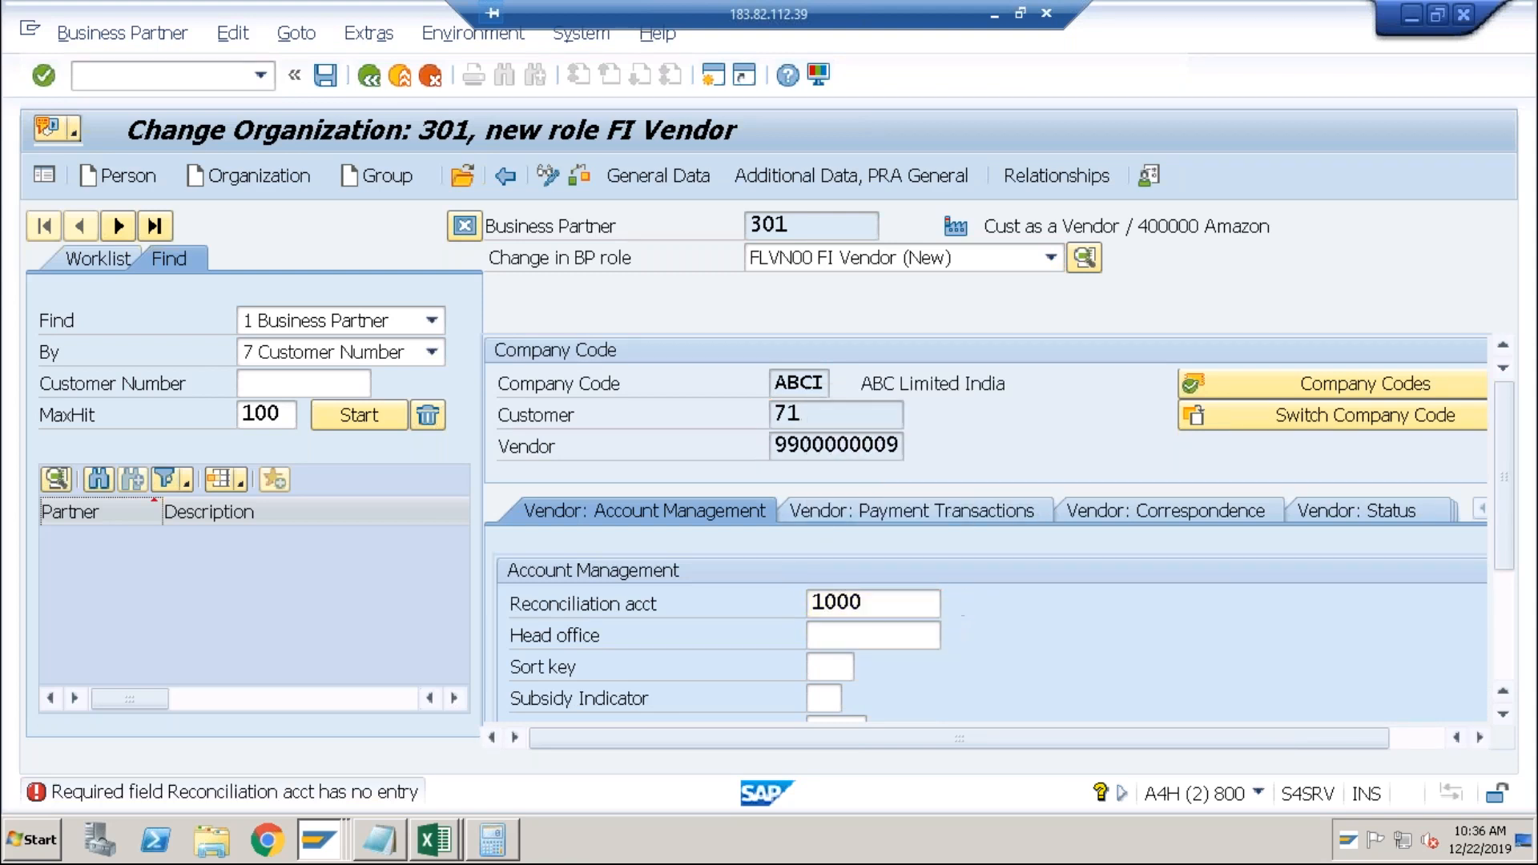
left_click(329, 75)
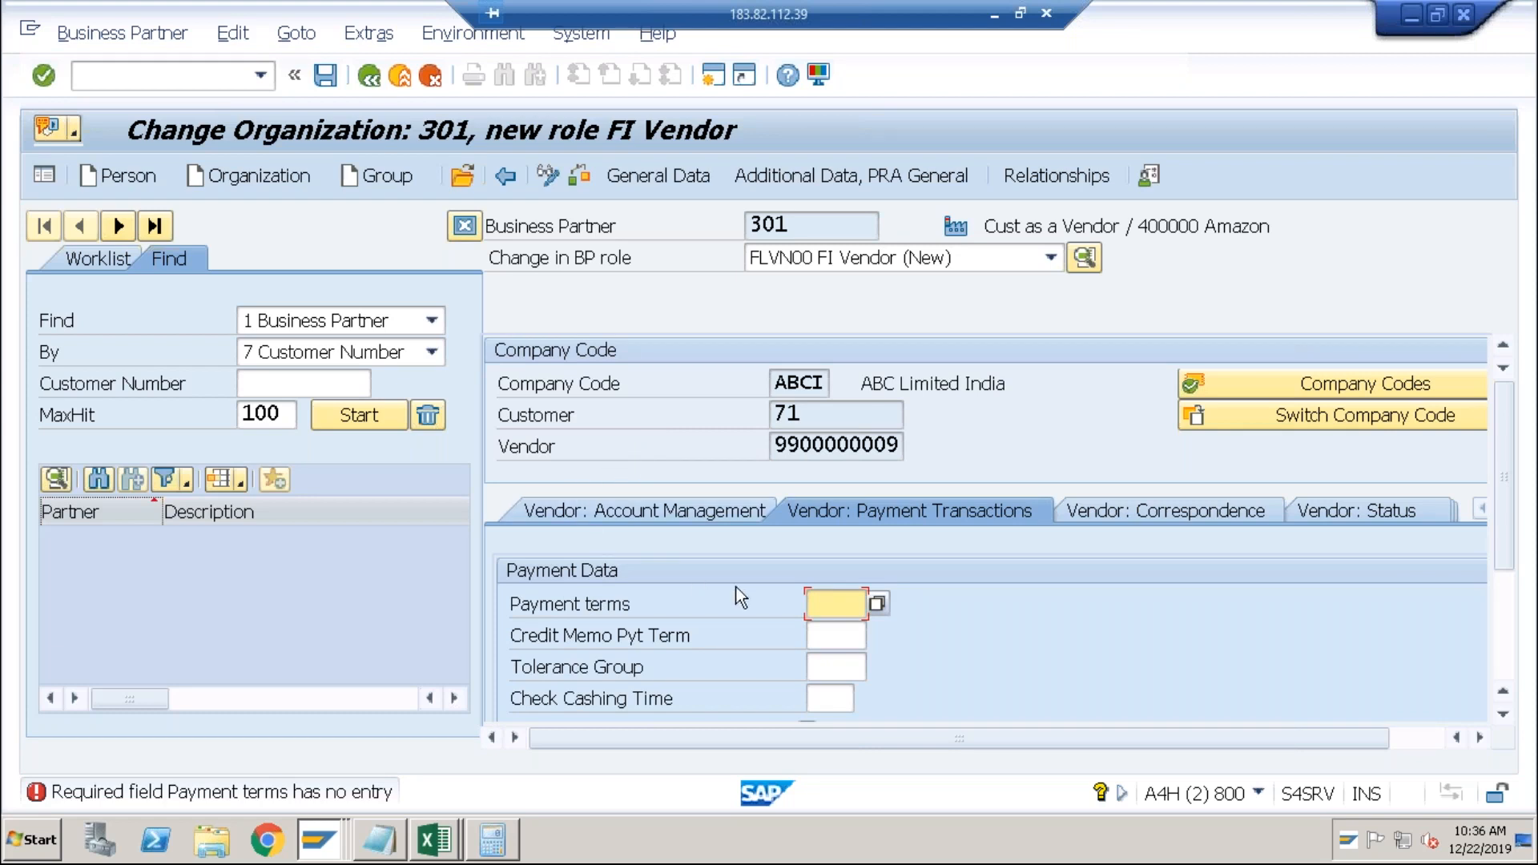
Set payment terms 0001 from history and save the vendor role.
key("Down")
key("Return")
key("Return")
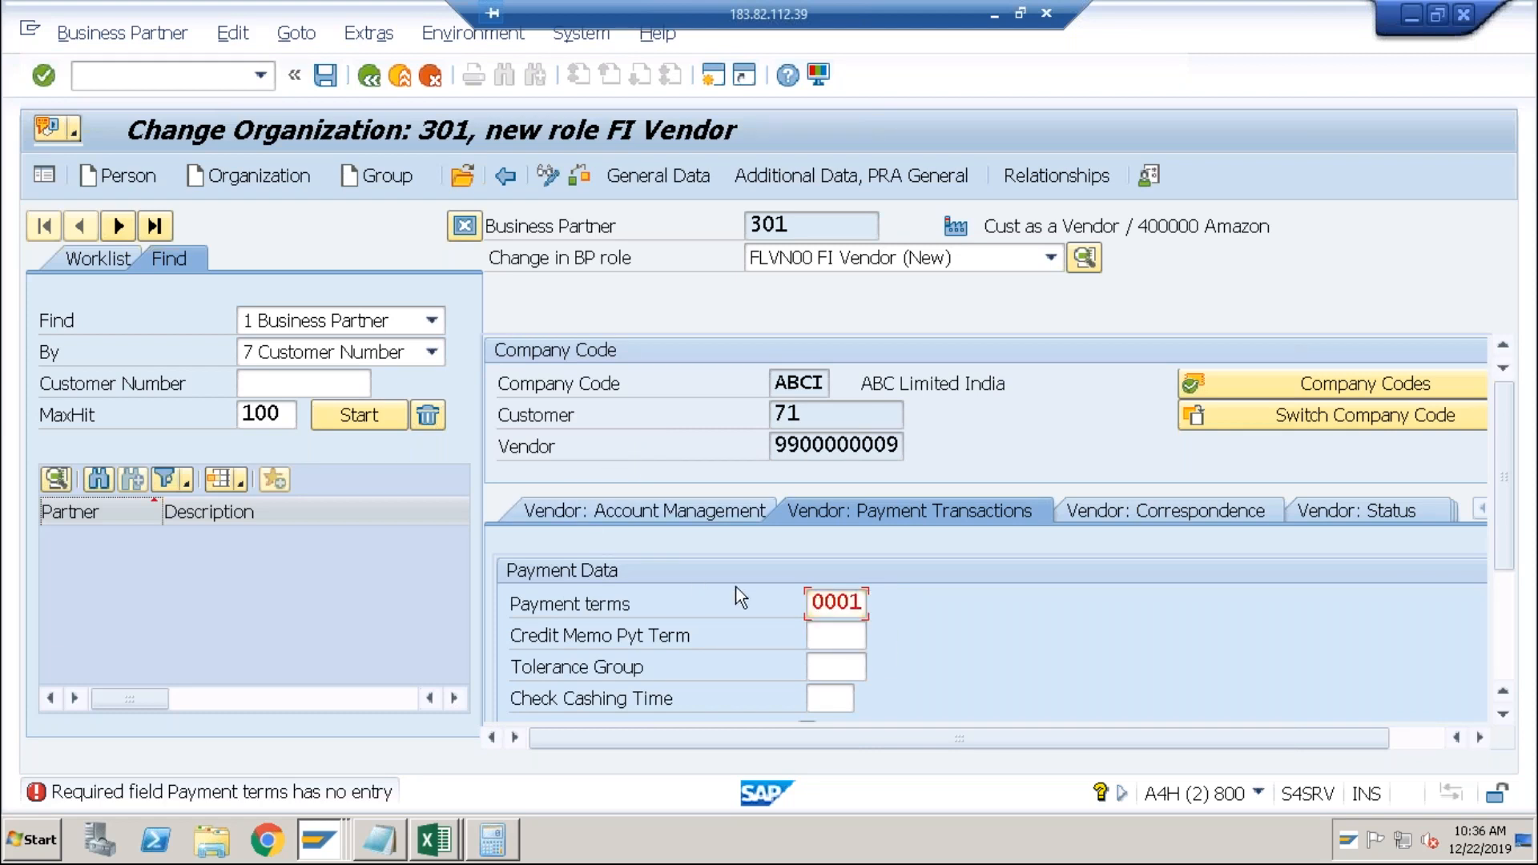
left_click(324, 76)
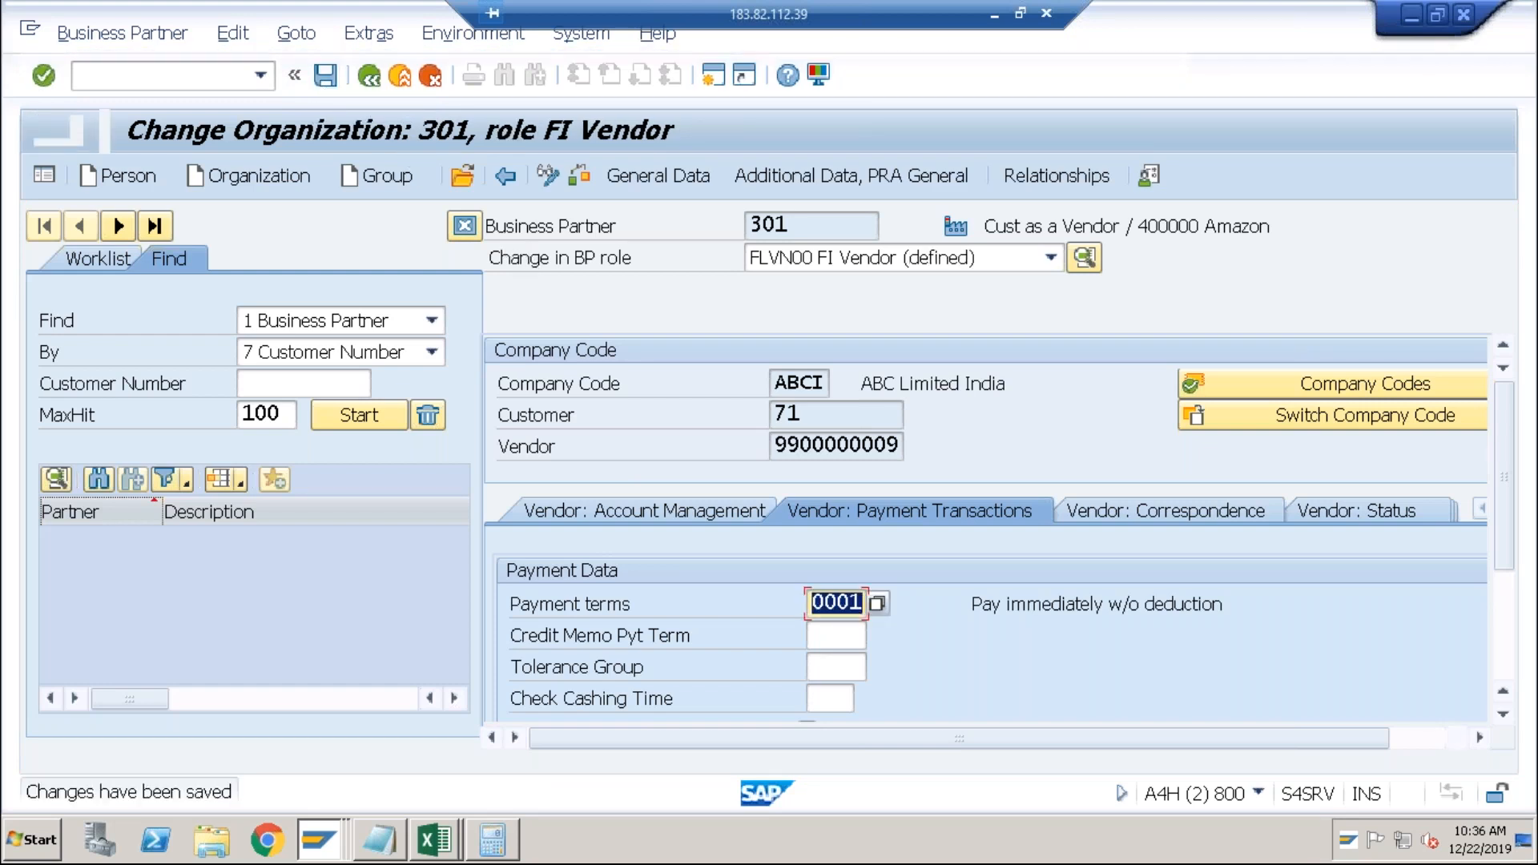
left_click(813, 409)
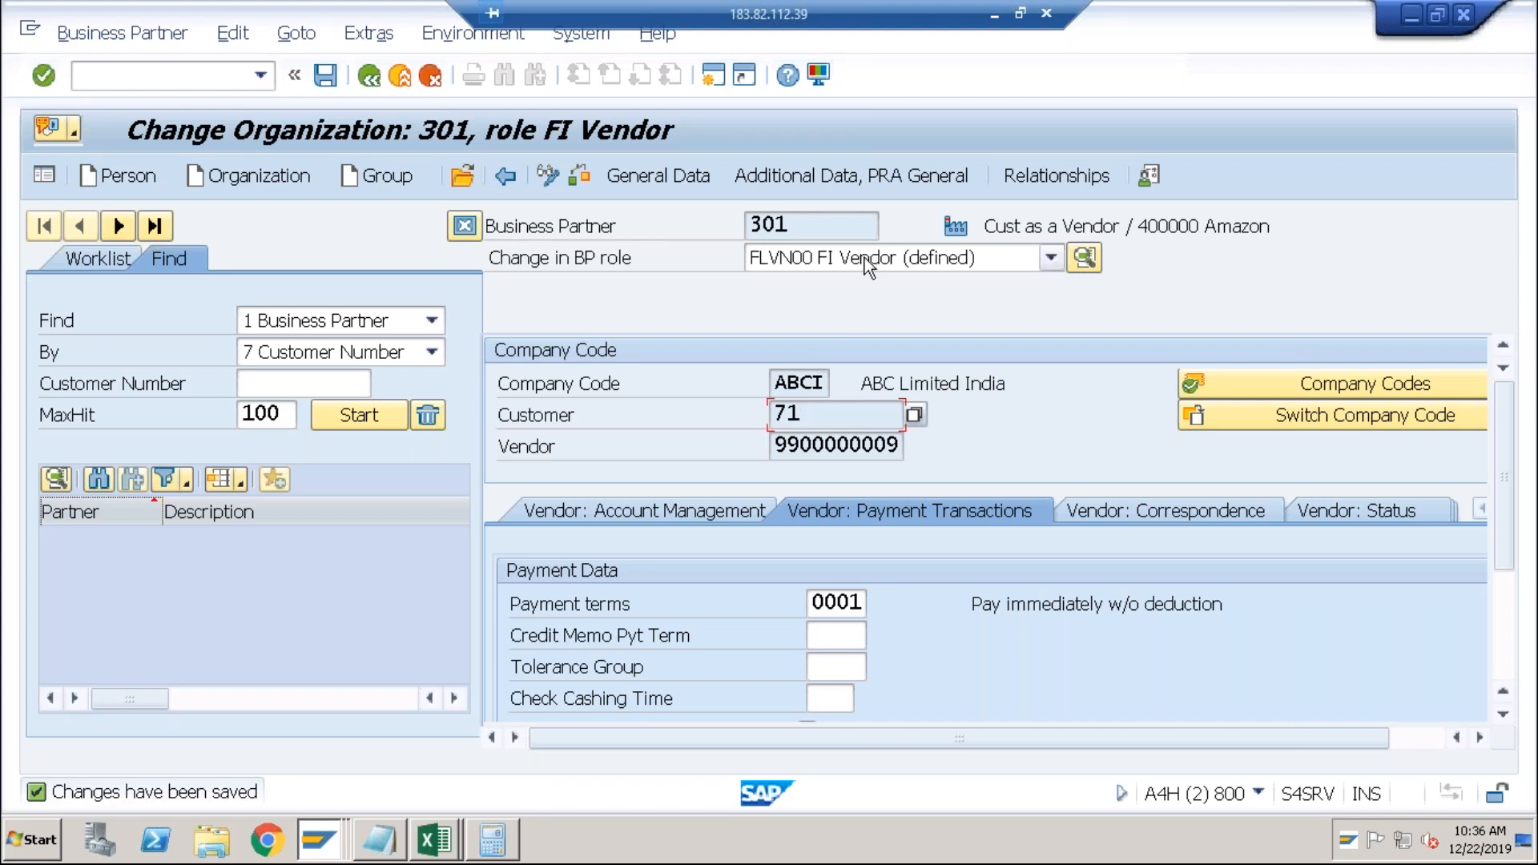
left_click(706, 178)
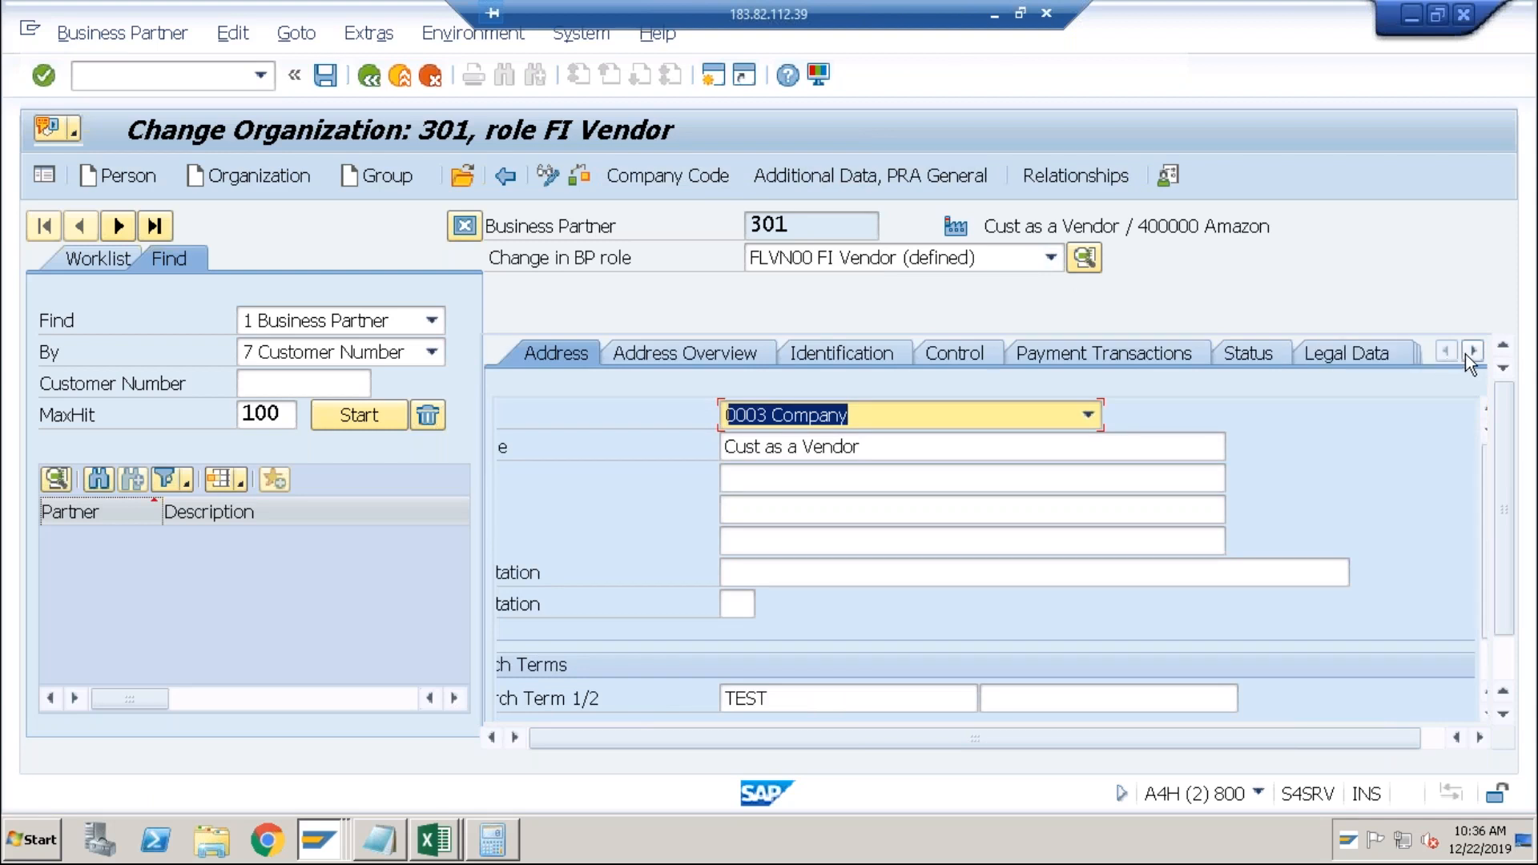
Link customer 71 in Vendor: General Data and save, accepting the warnings.
left_click(1472, 352)
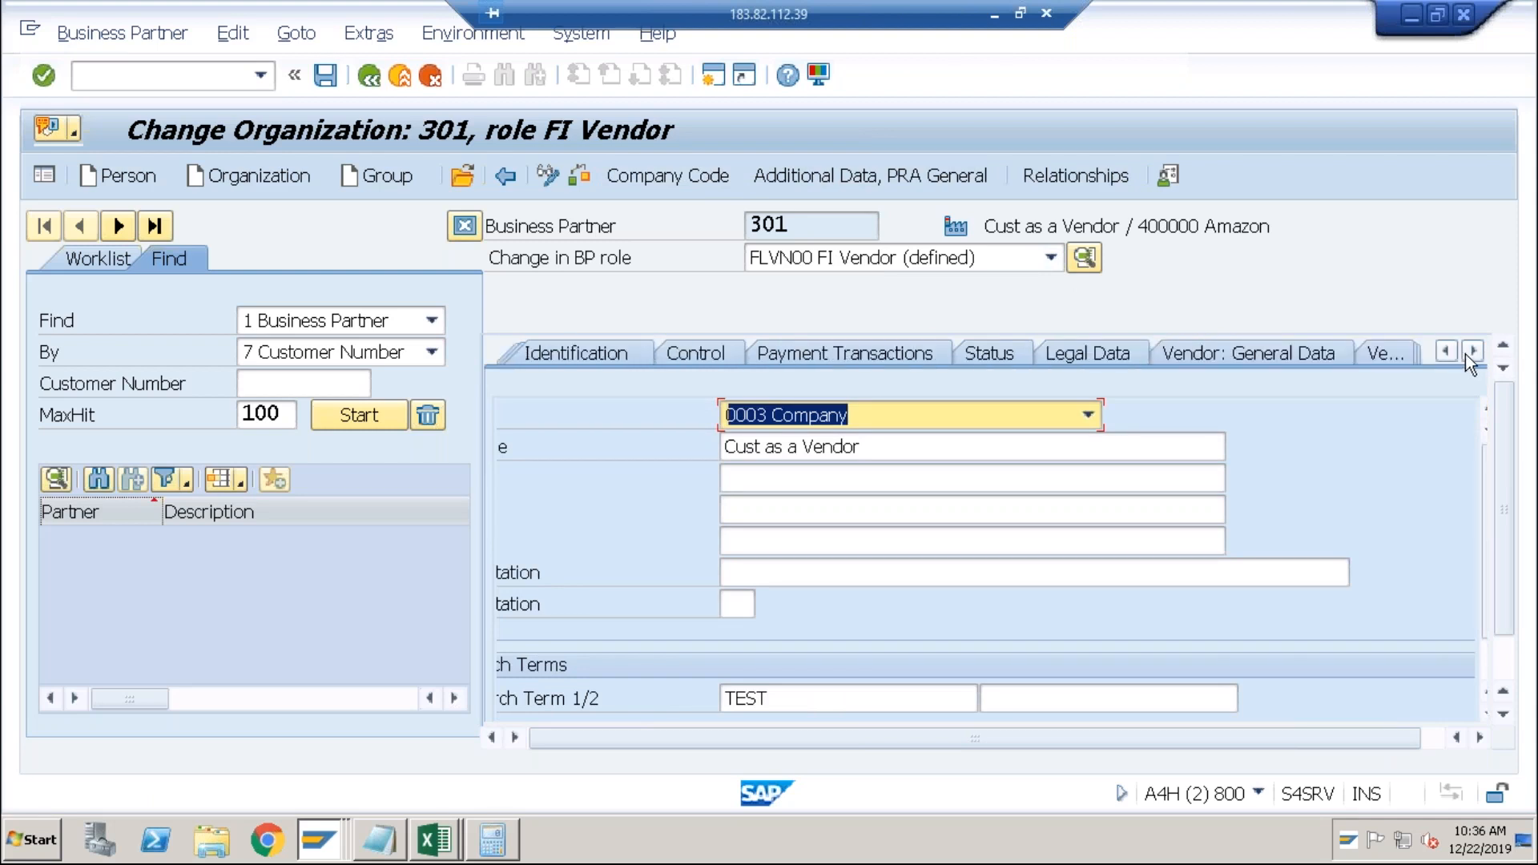
left_click(1290, 357)
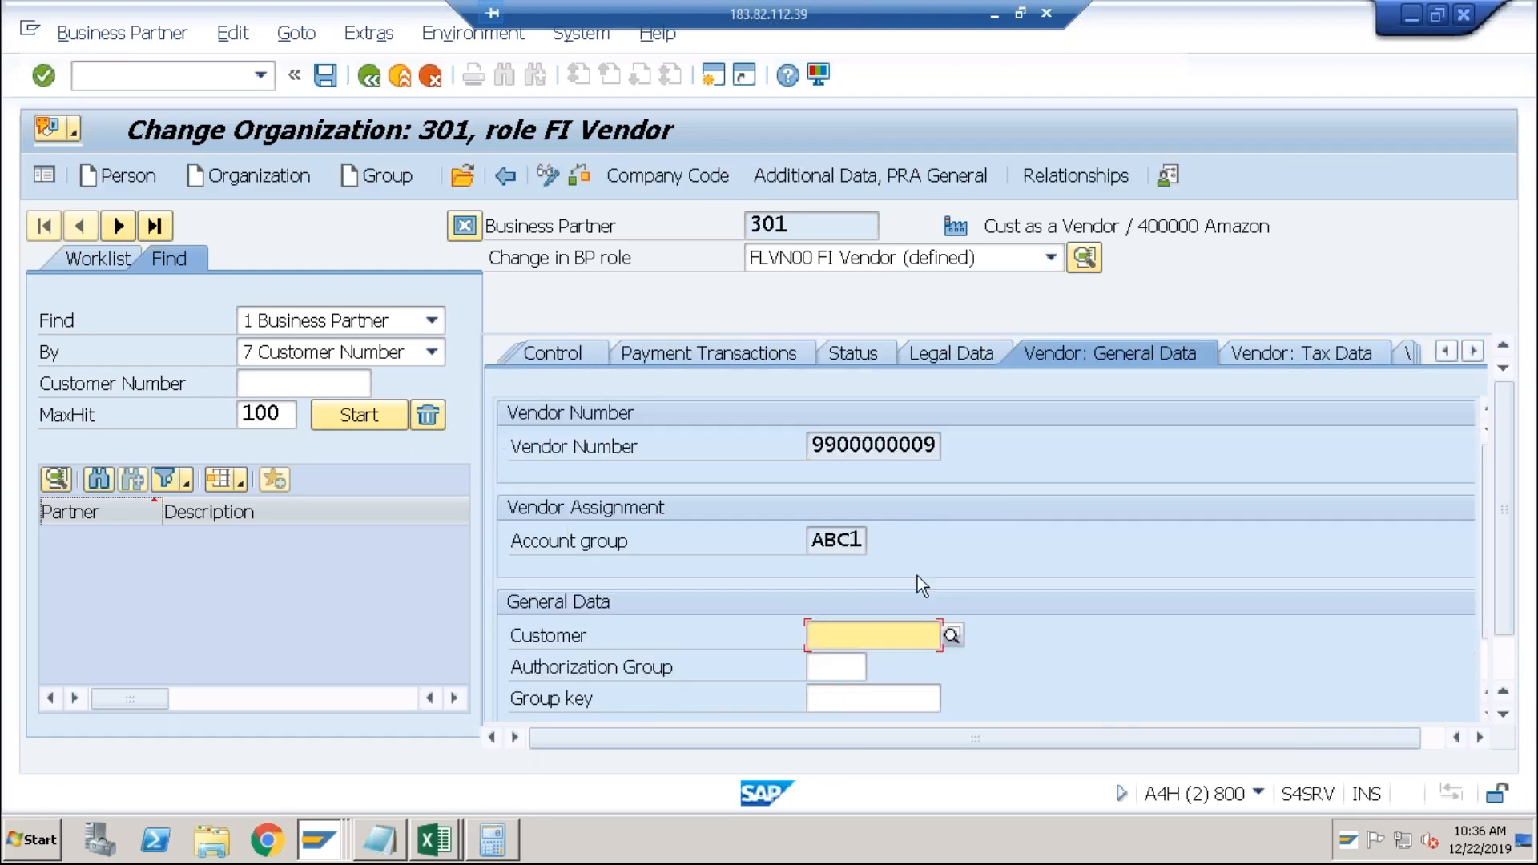
left_click(952, 635)
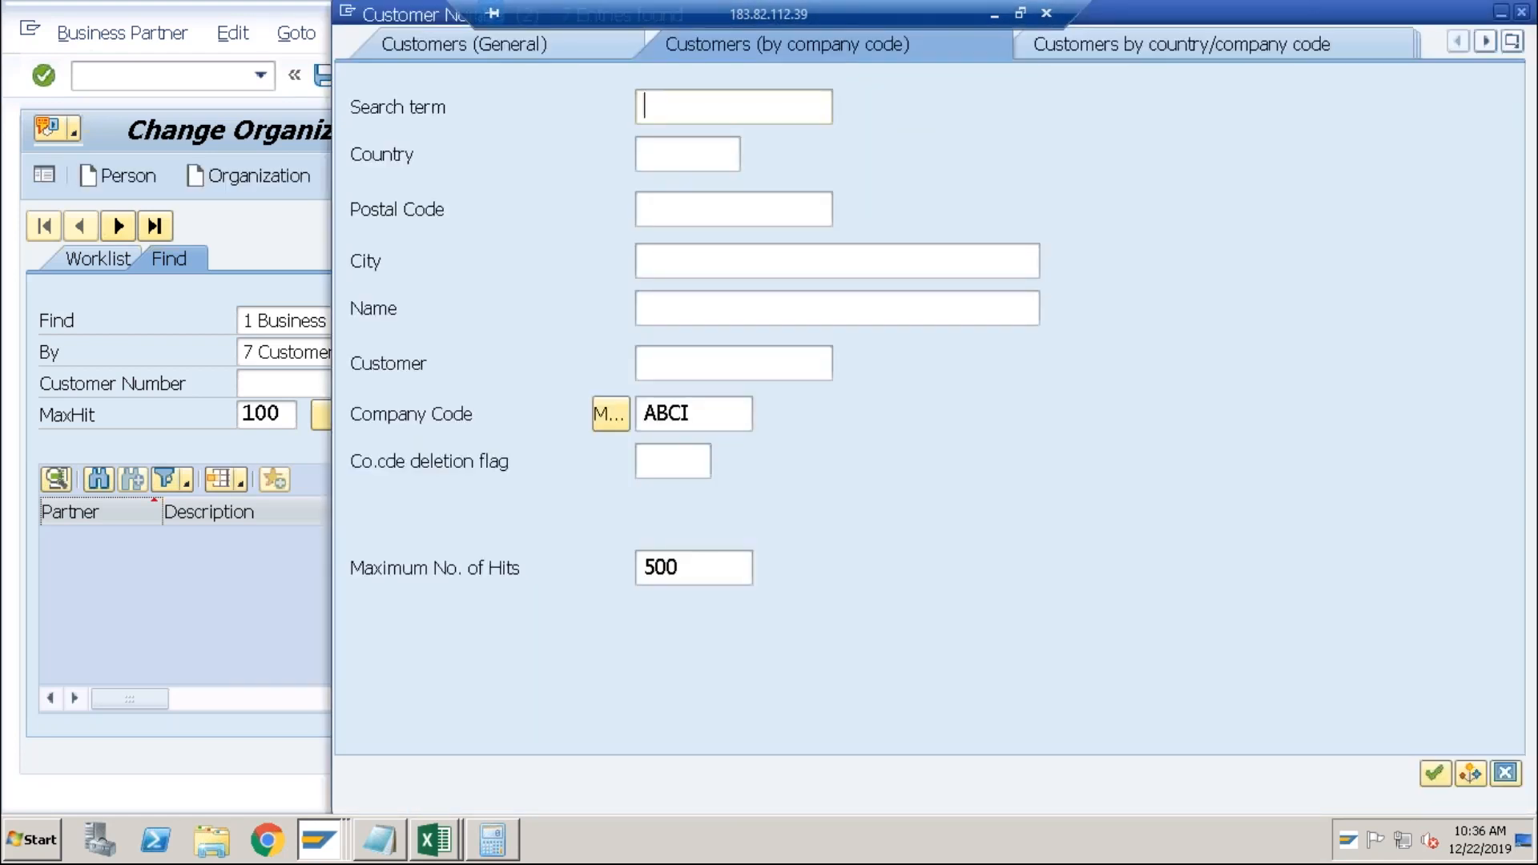
key("Return")
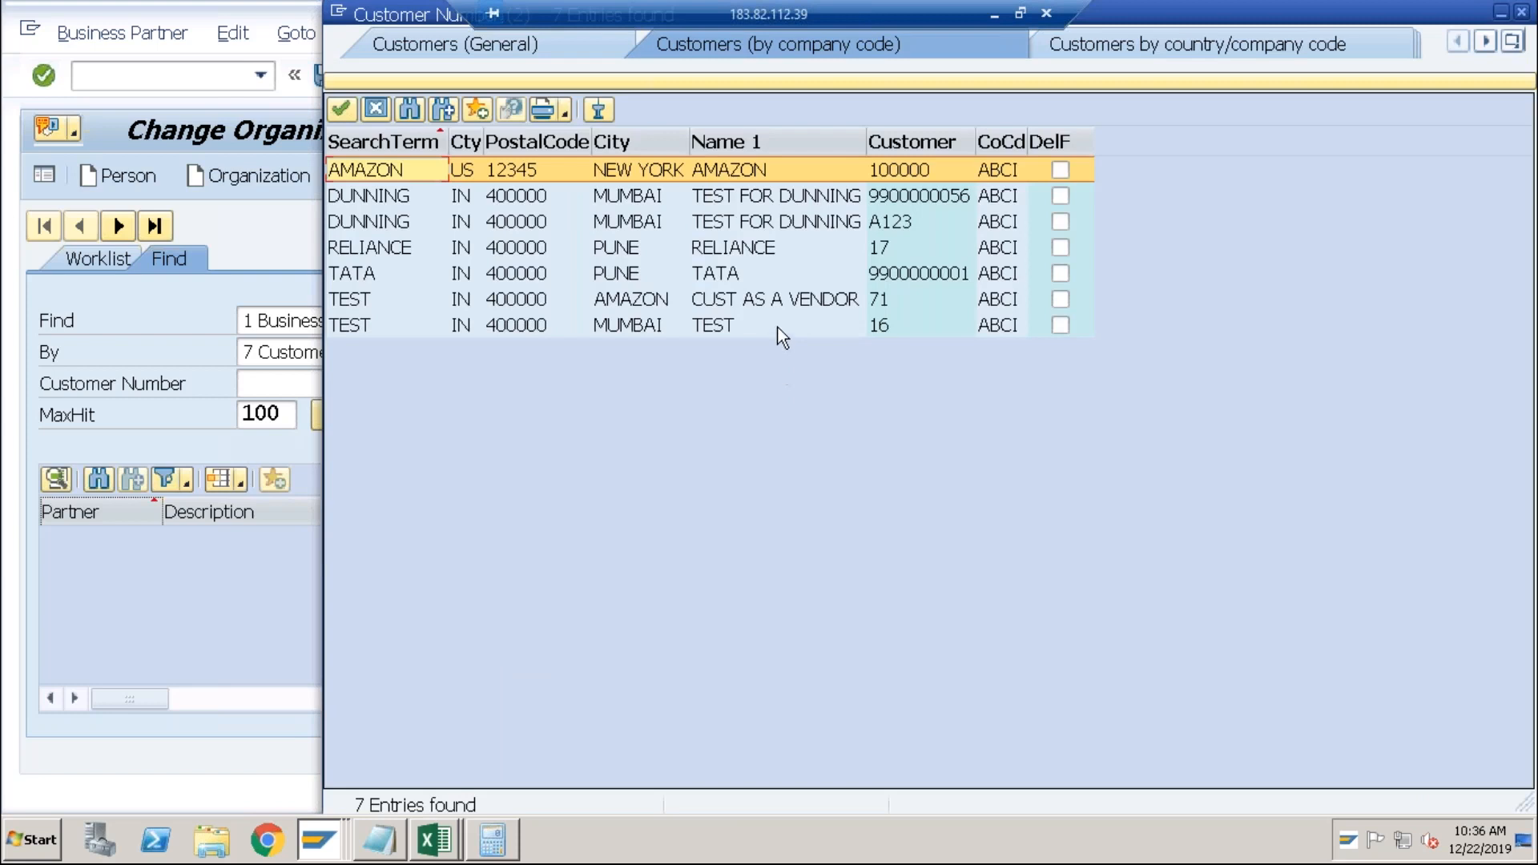
double_click(779, 305)
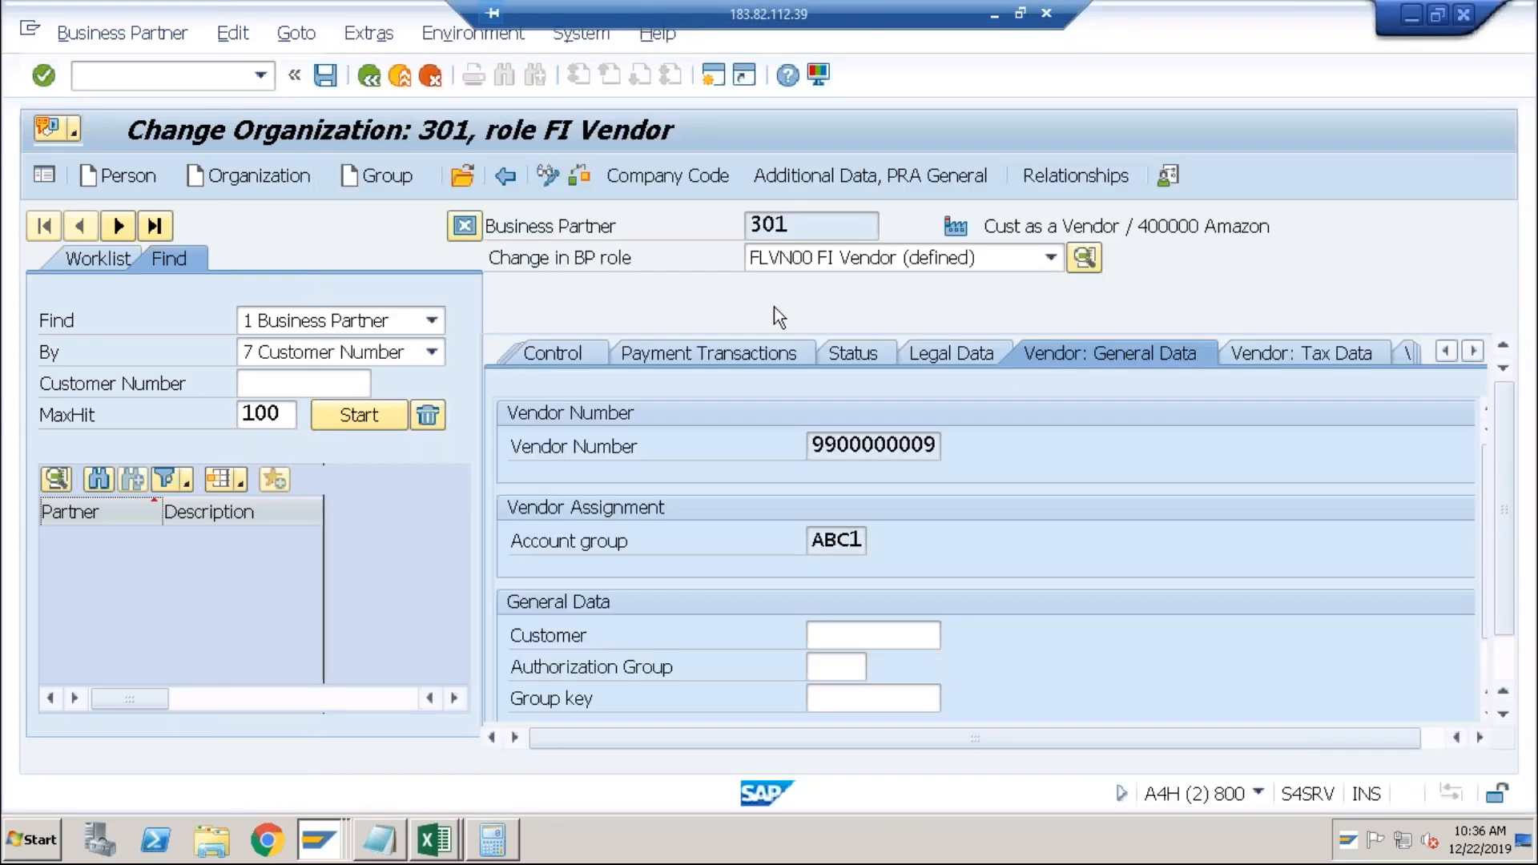
left_click(325, 75)
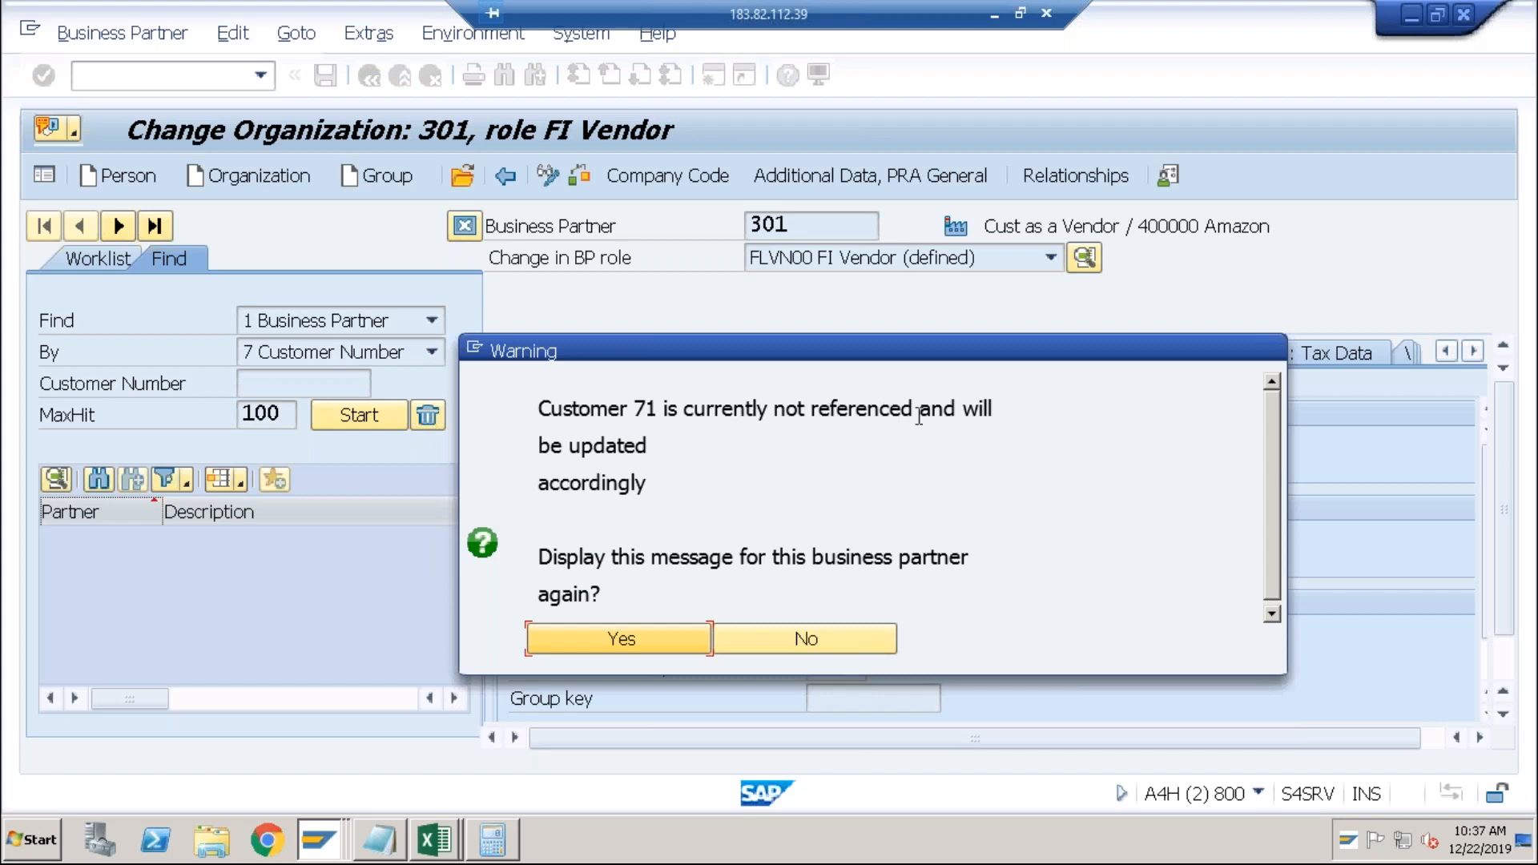
left_click(588, 651)
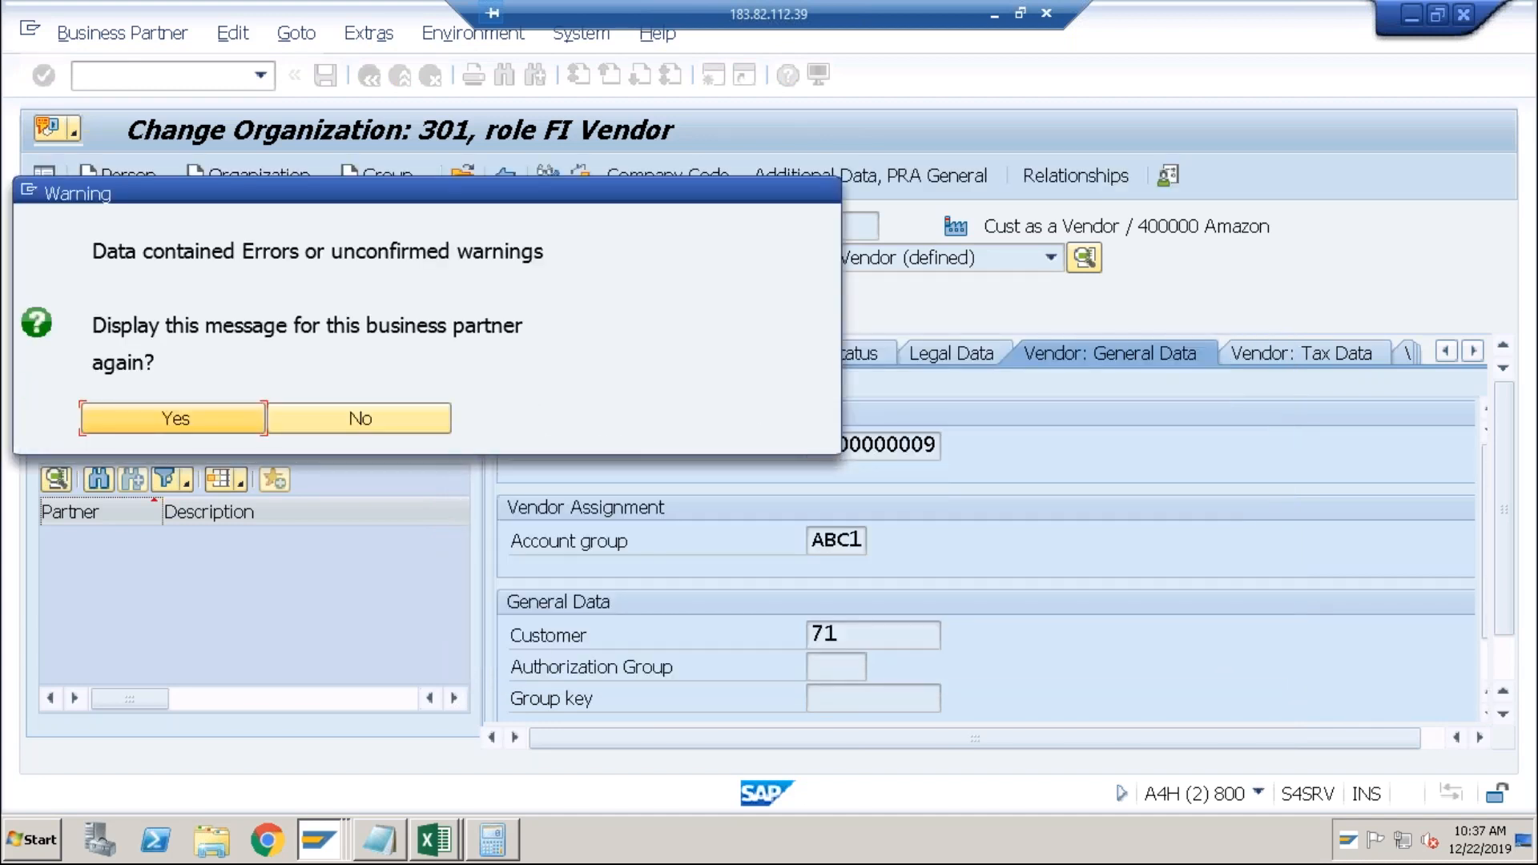
left_click(186, 417)
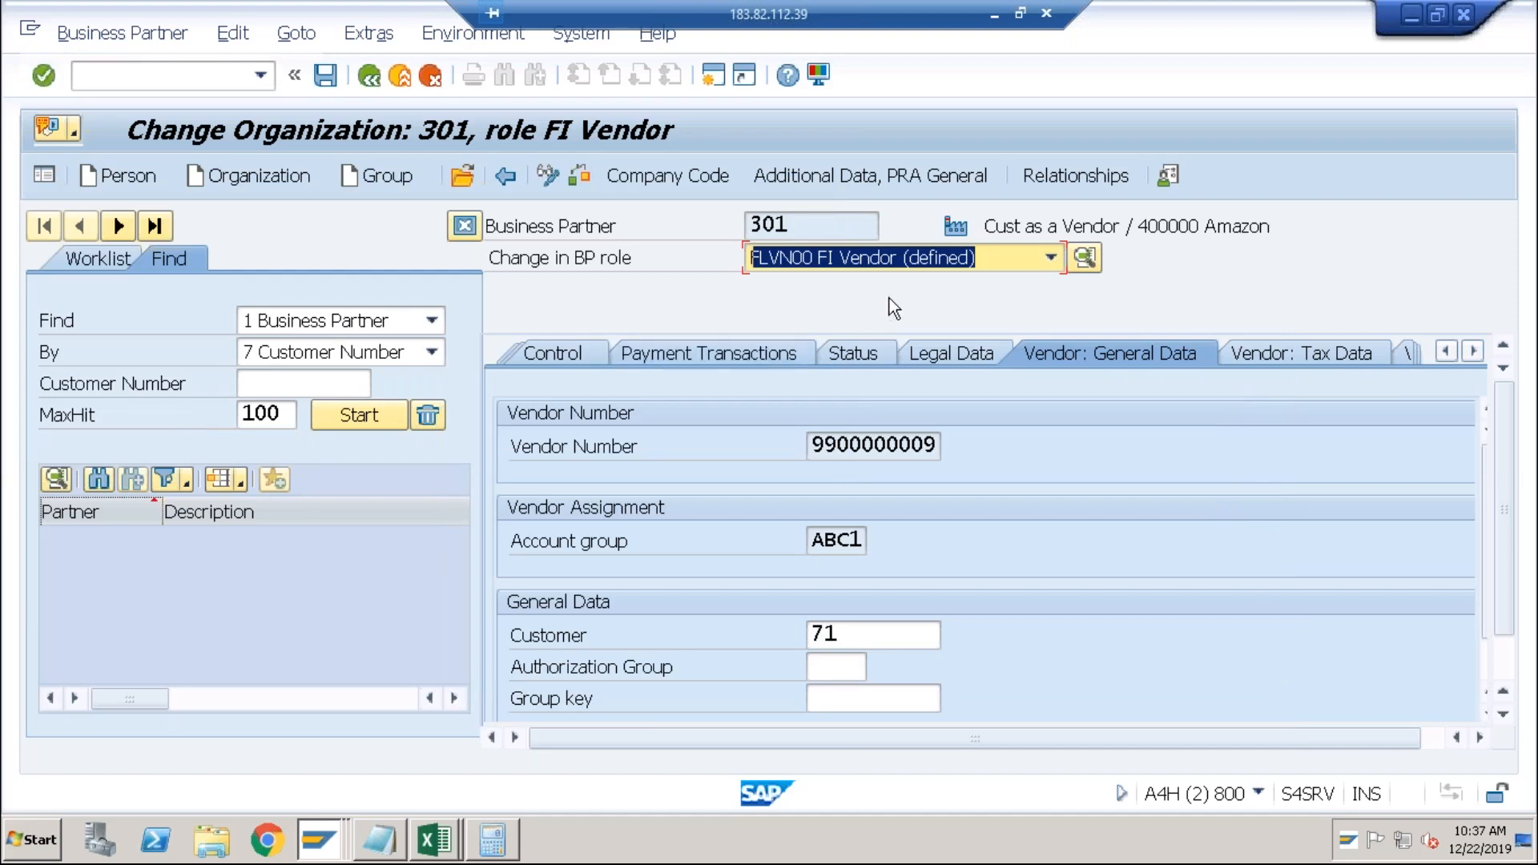
Switch partner 301 to the FLCU00 FI Customer role, confirming the warnings.
left_click(1002, 266)
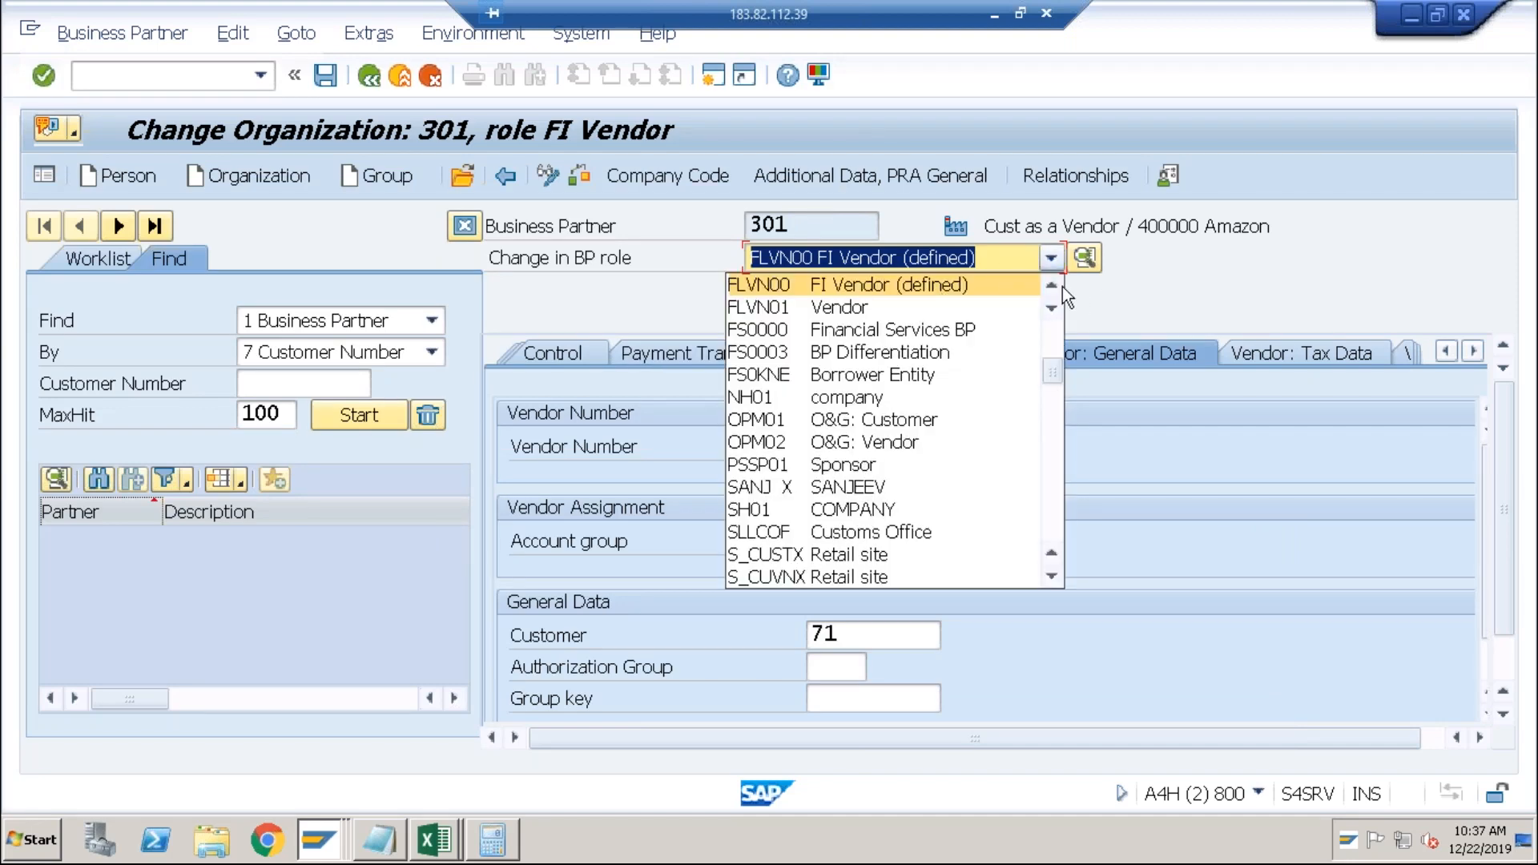
left_click(1052, 287)
left_click(1052, 287)
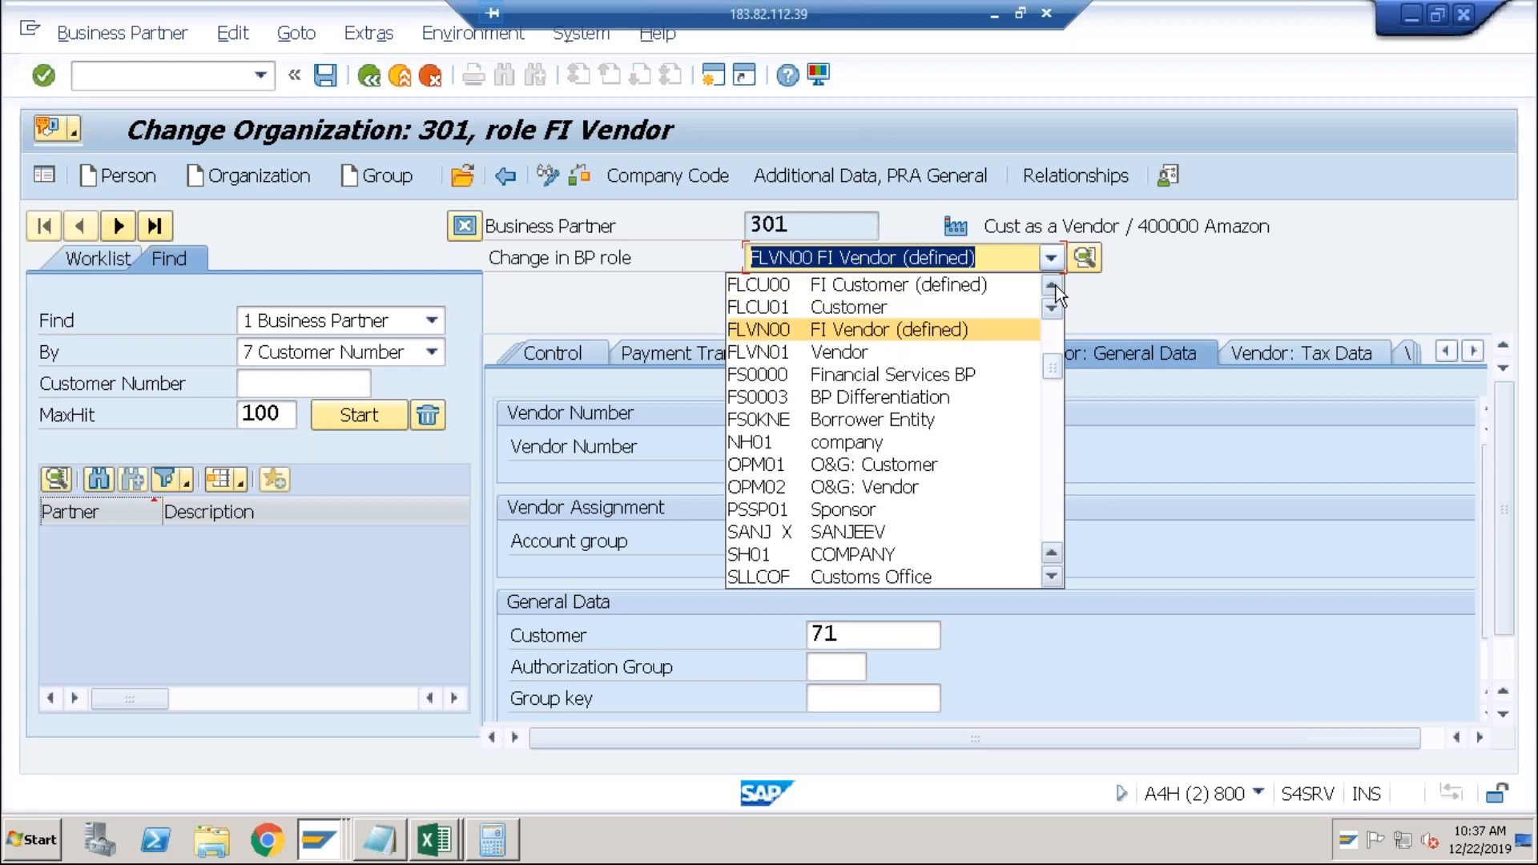
left_click(997, 287)
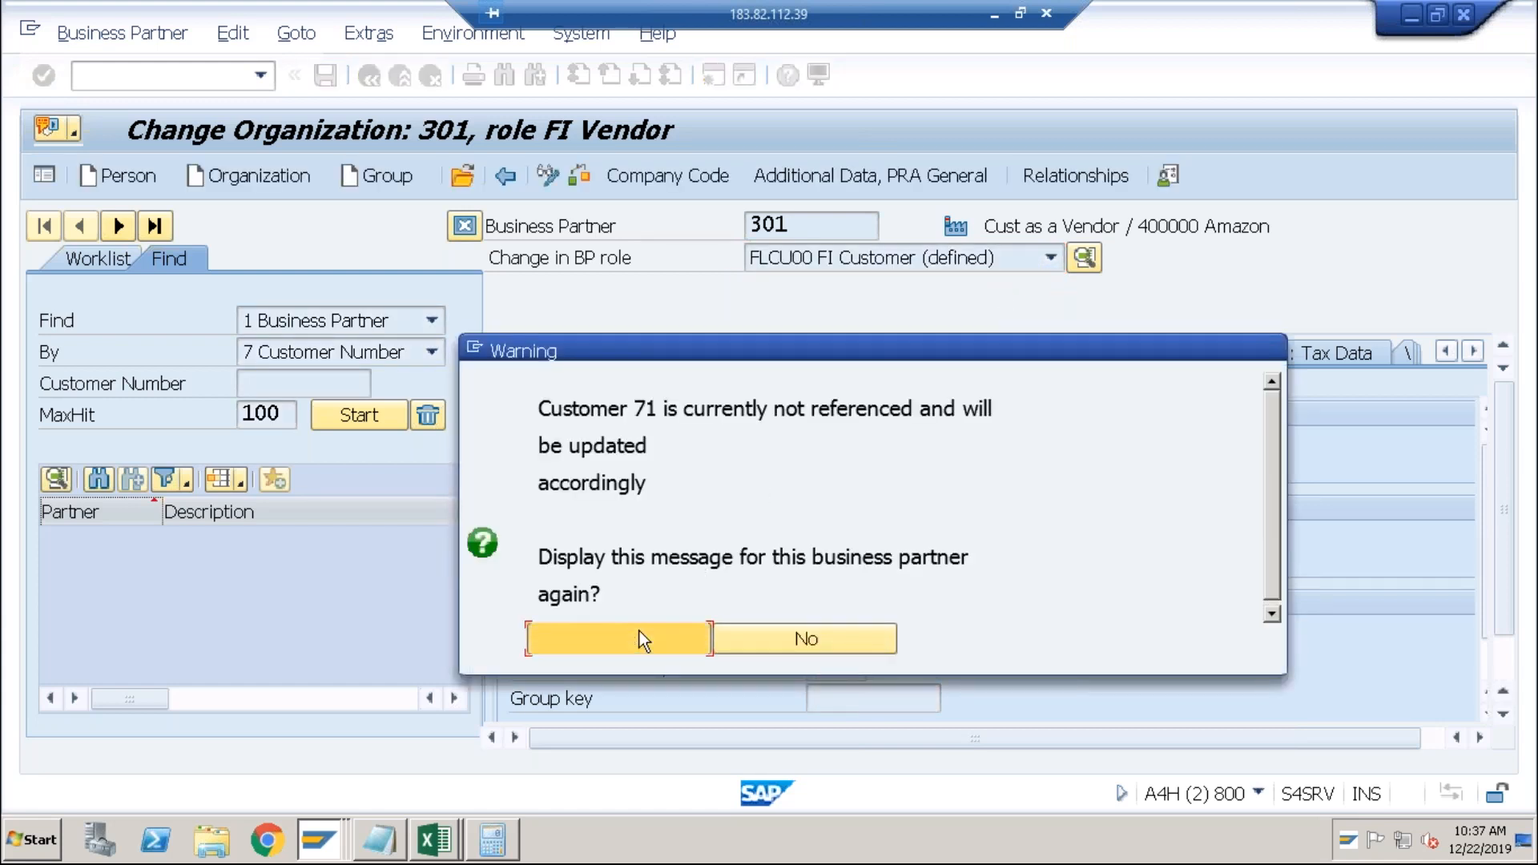
left_click(623, 639)
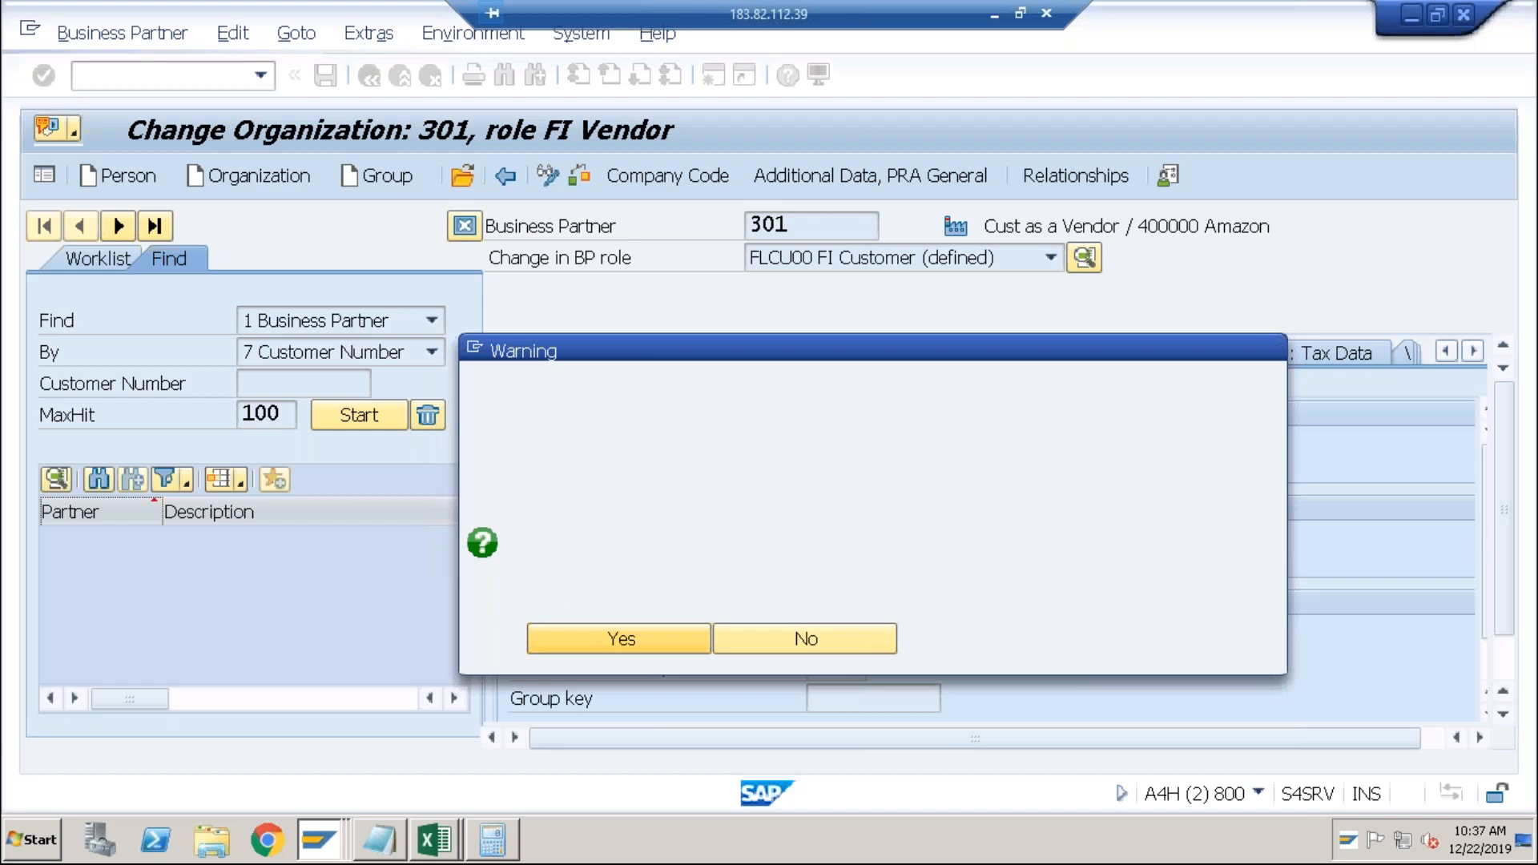
key("Return")
left_click(598, 669)
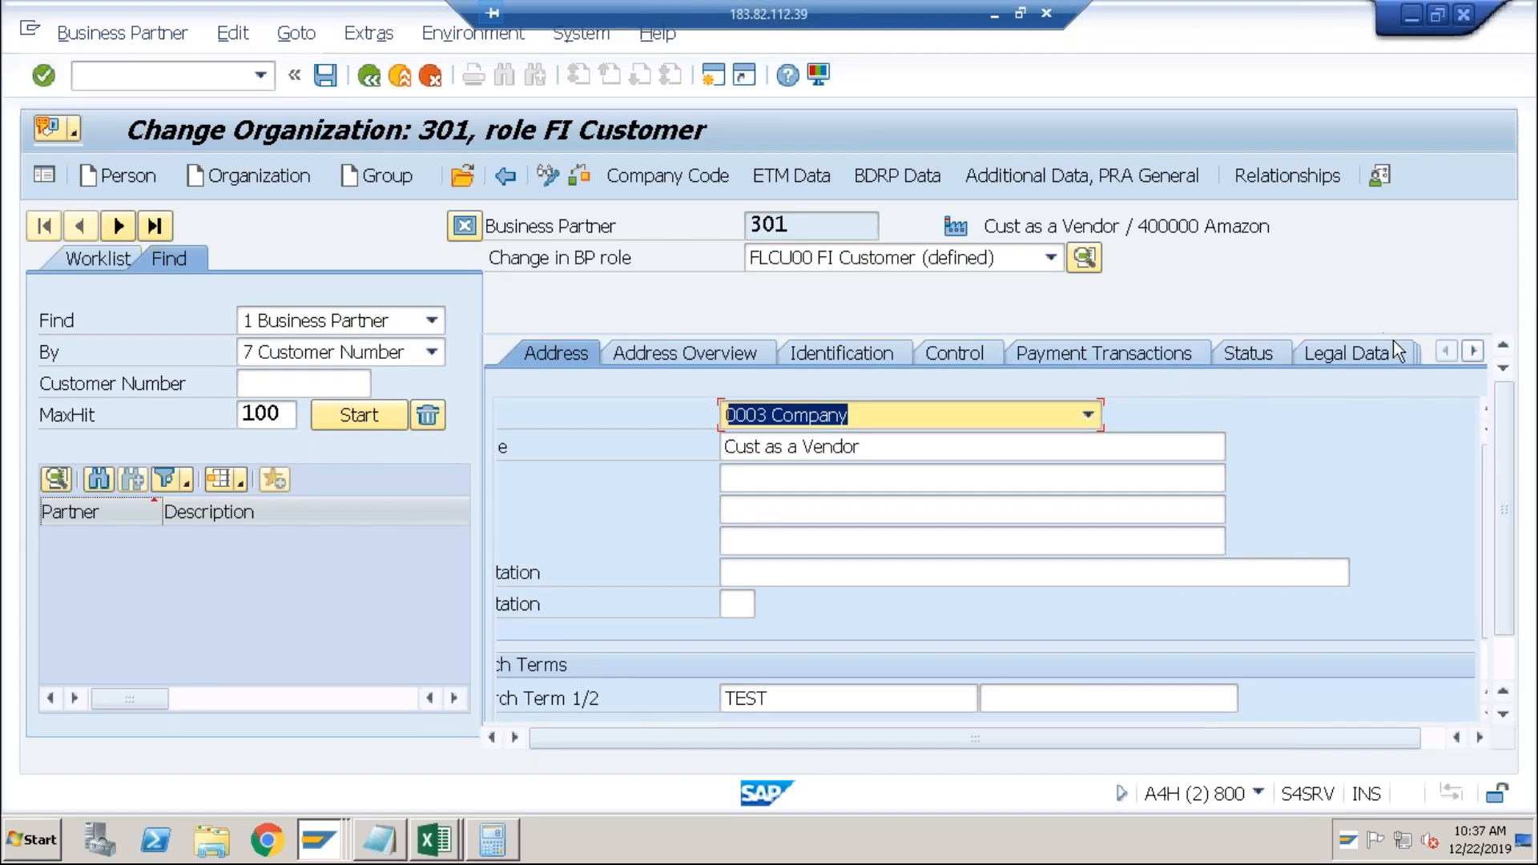
left_click(1472, 351)
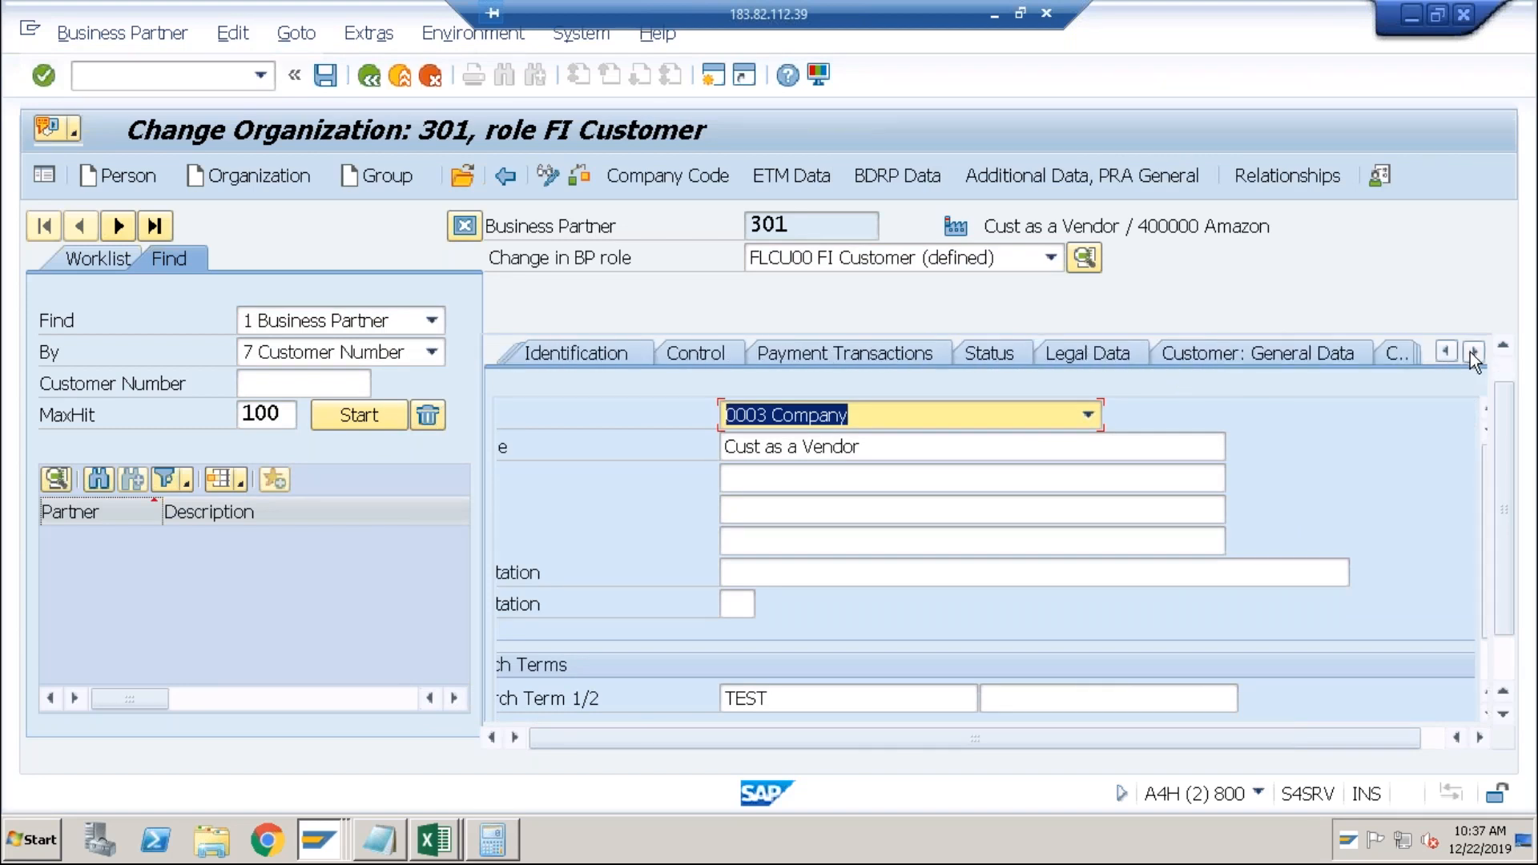
left_click(1321, 349)
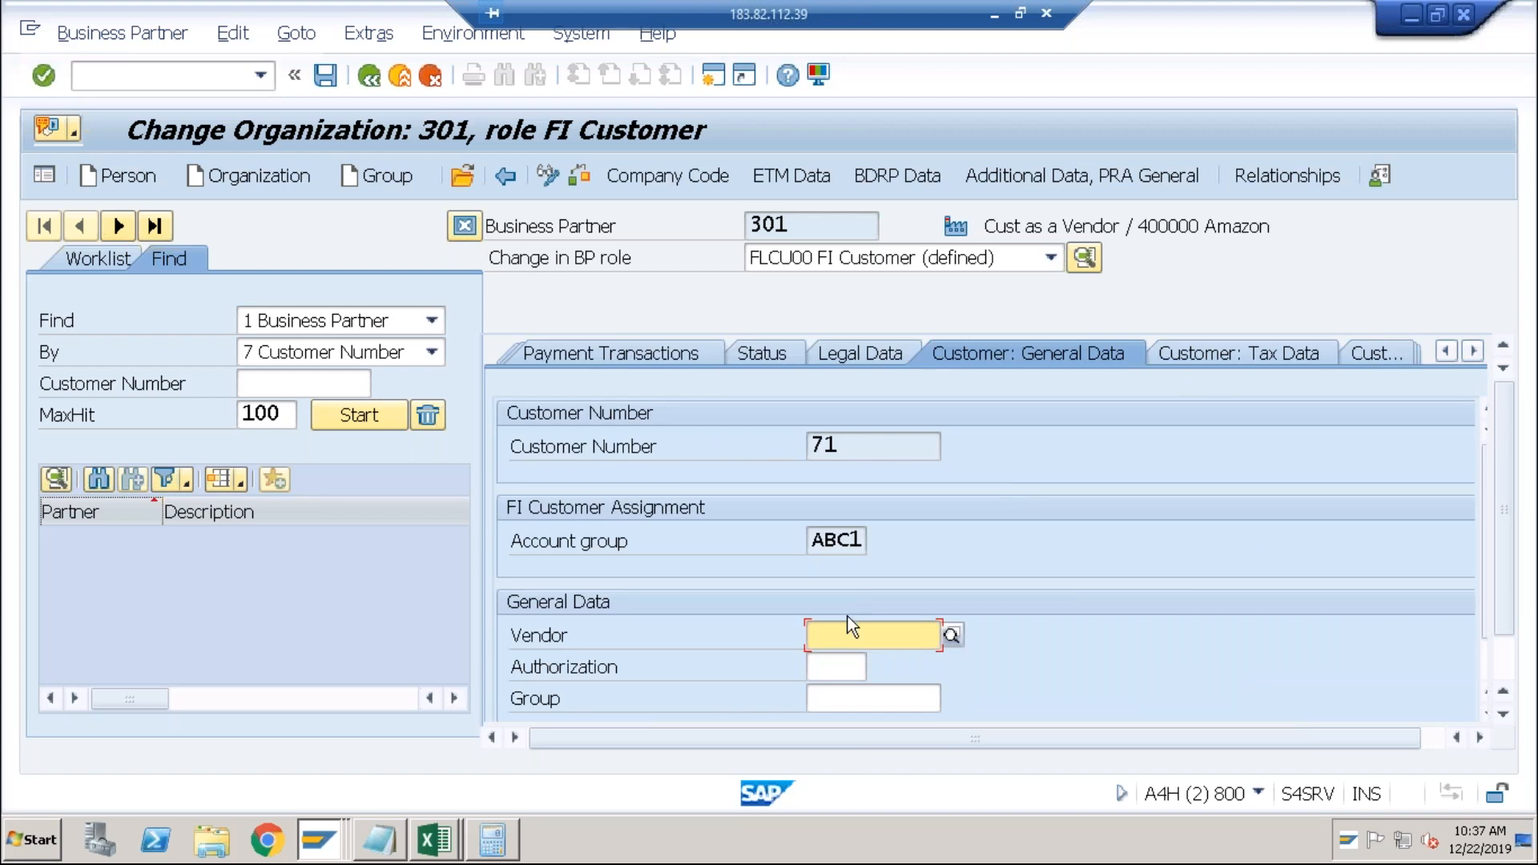
key("Down")
key("Return")
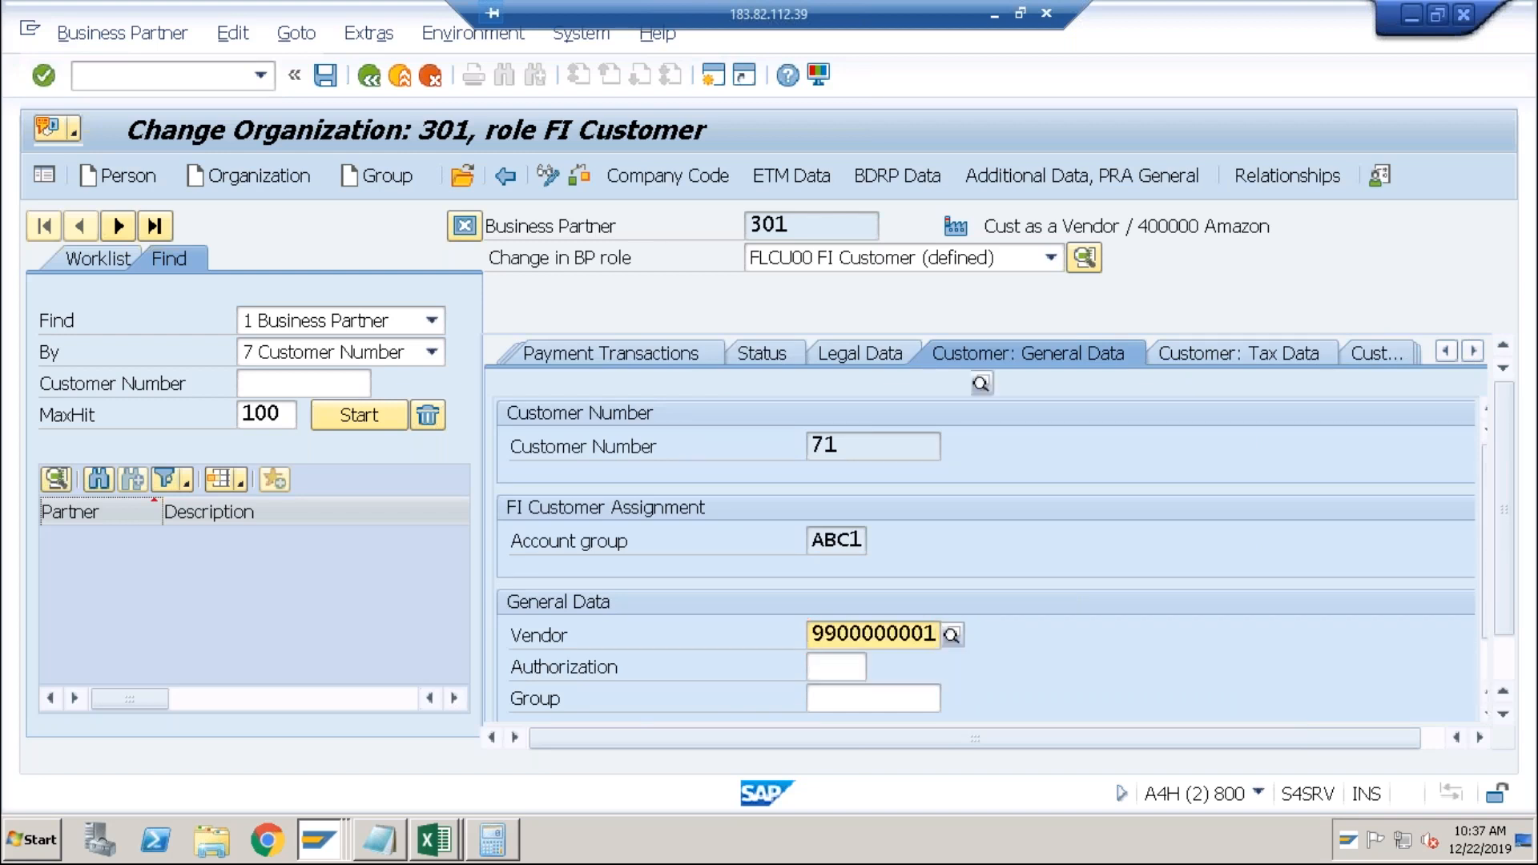
key("BackSpace")
type("9")
key("Return")
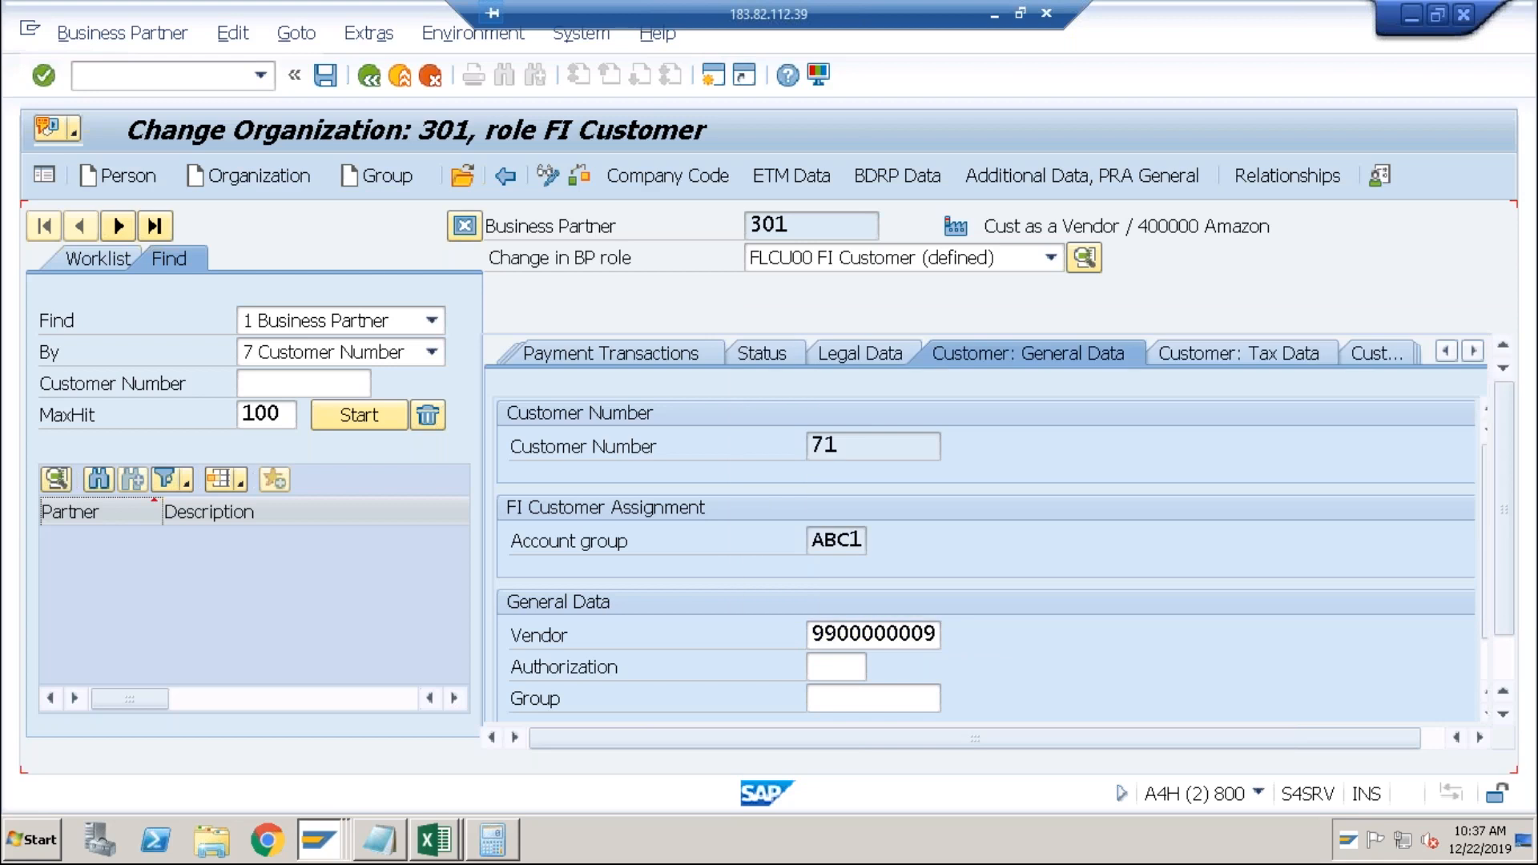
Check the new vendor link, dismiss the warnings, and switch to the FI Vendor role.
left_click(328, 85)
left_click(604, 636)
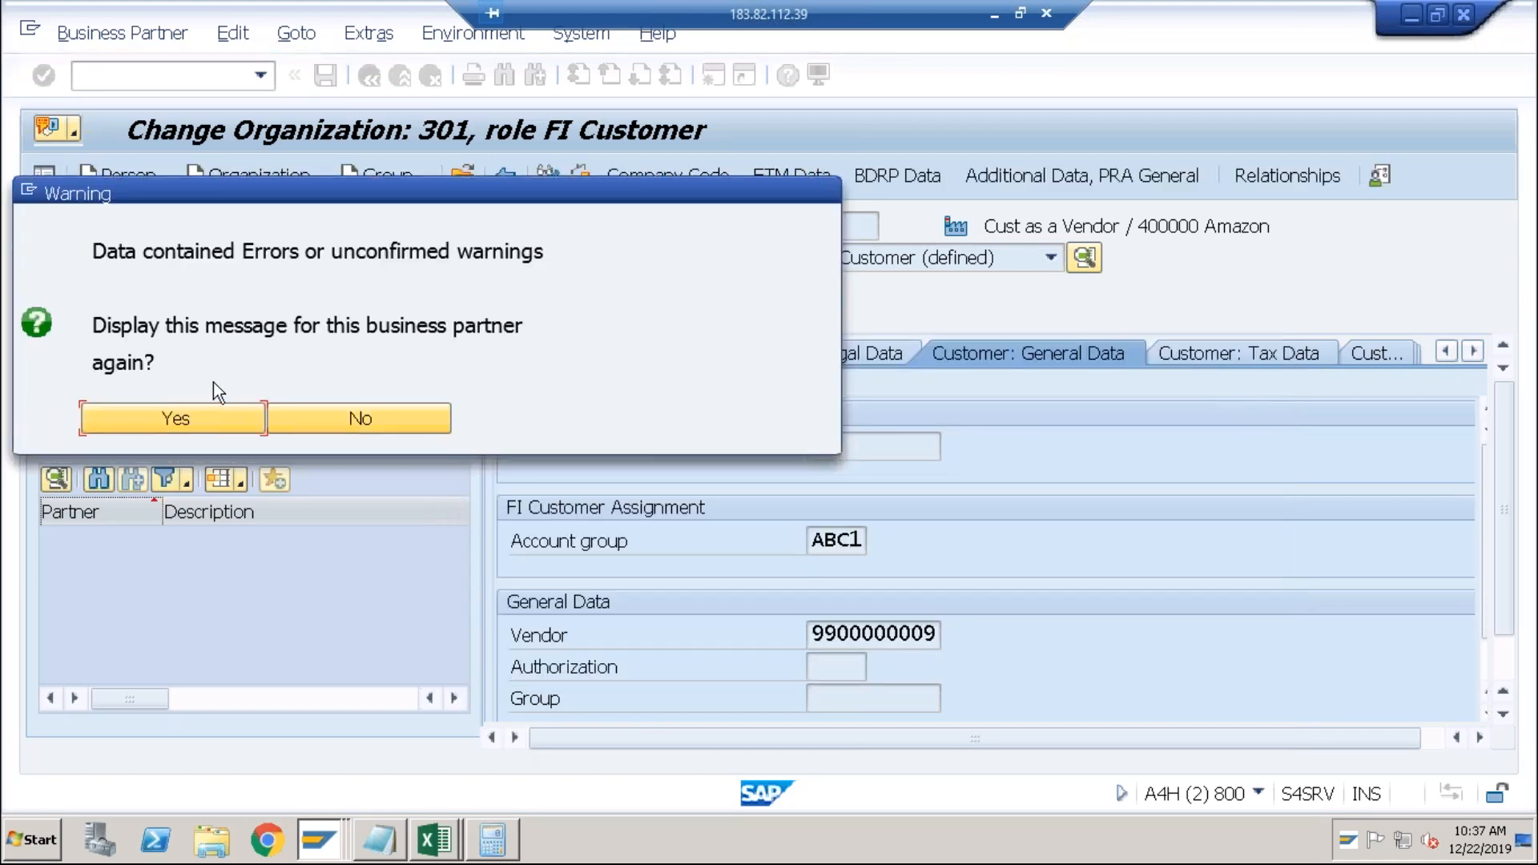
left_click(195, 419)
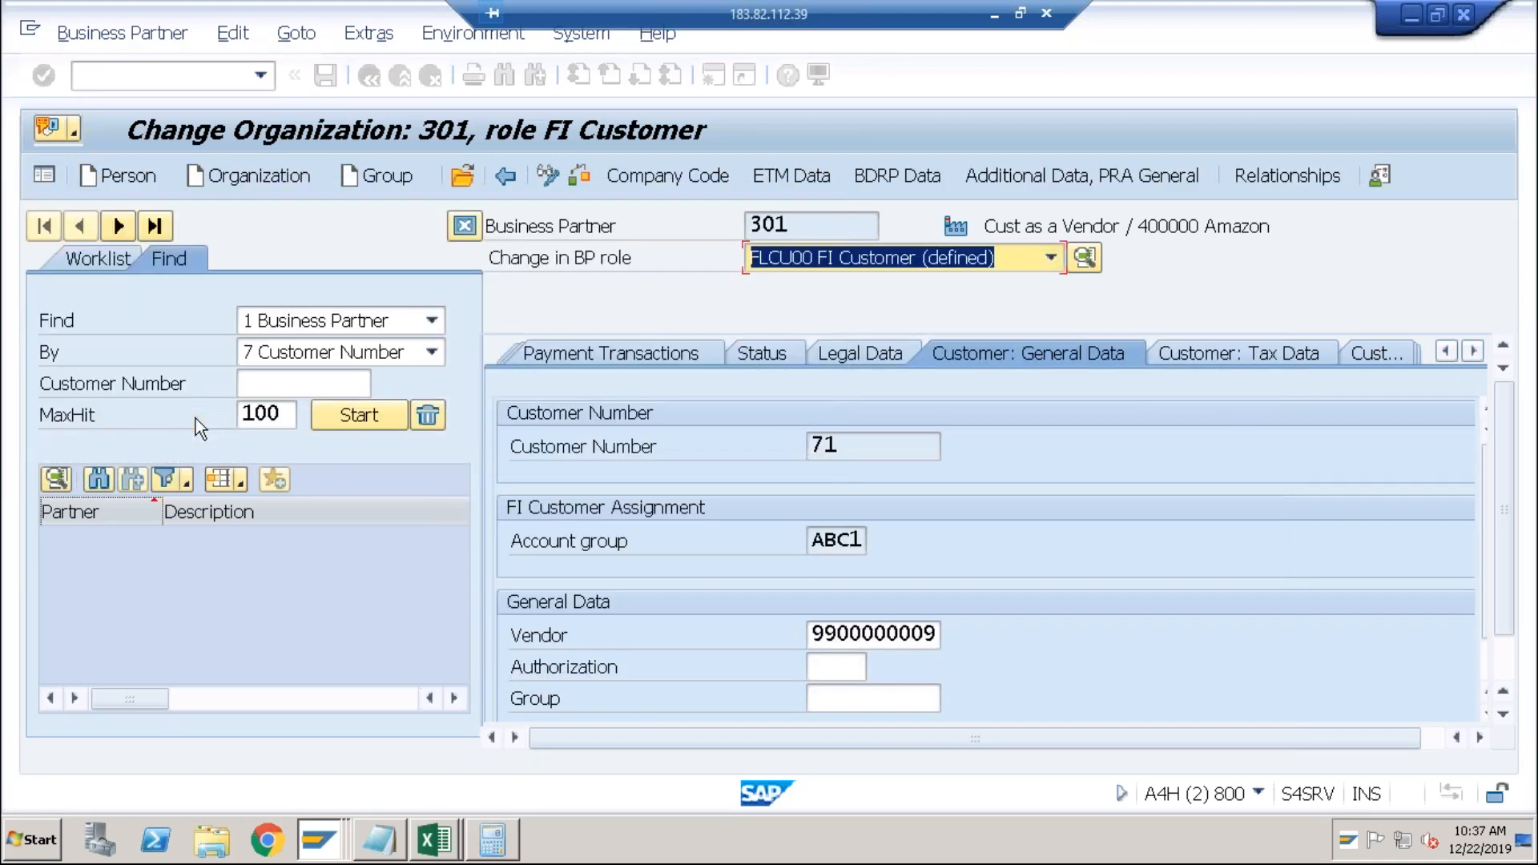
left_click(1052, 259)
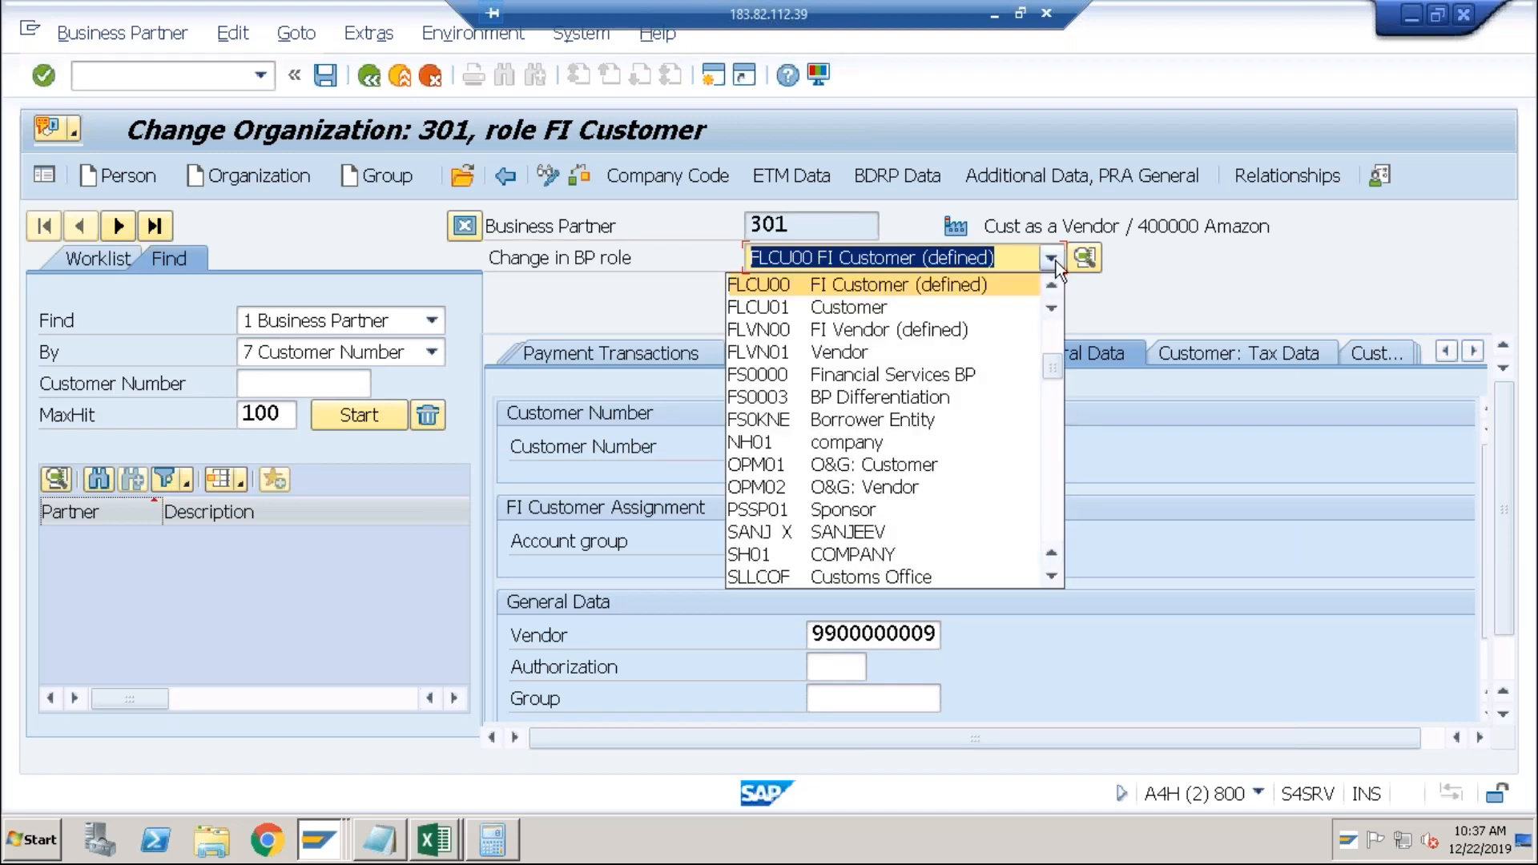
left_click(968, 333)
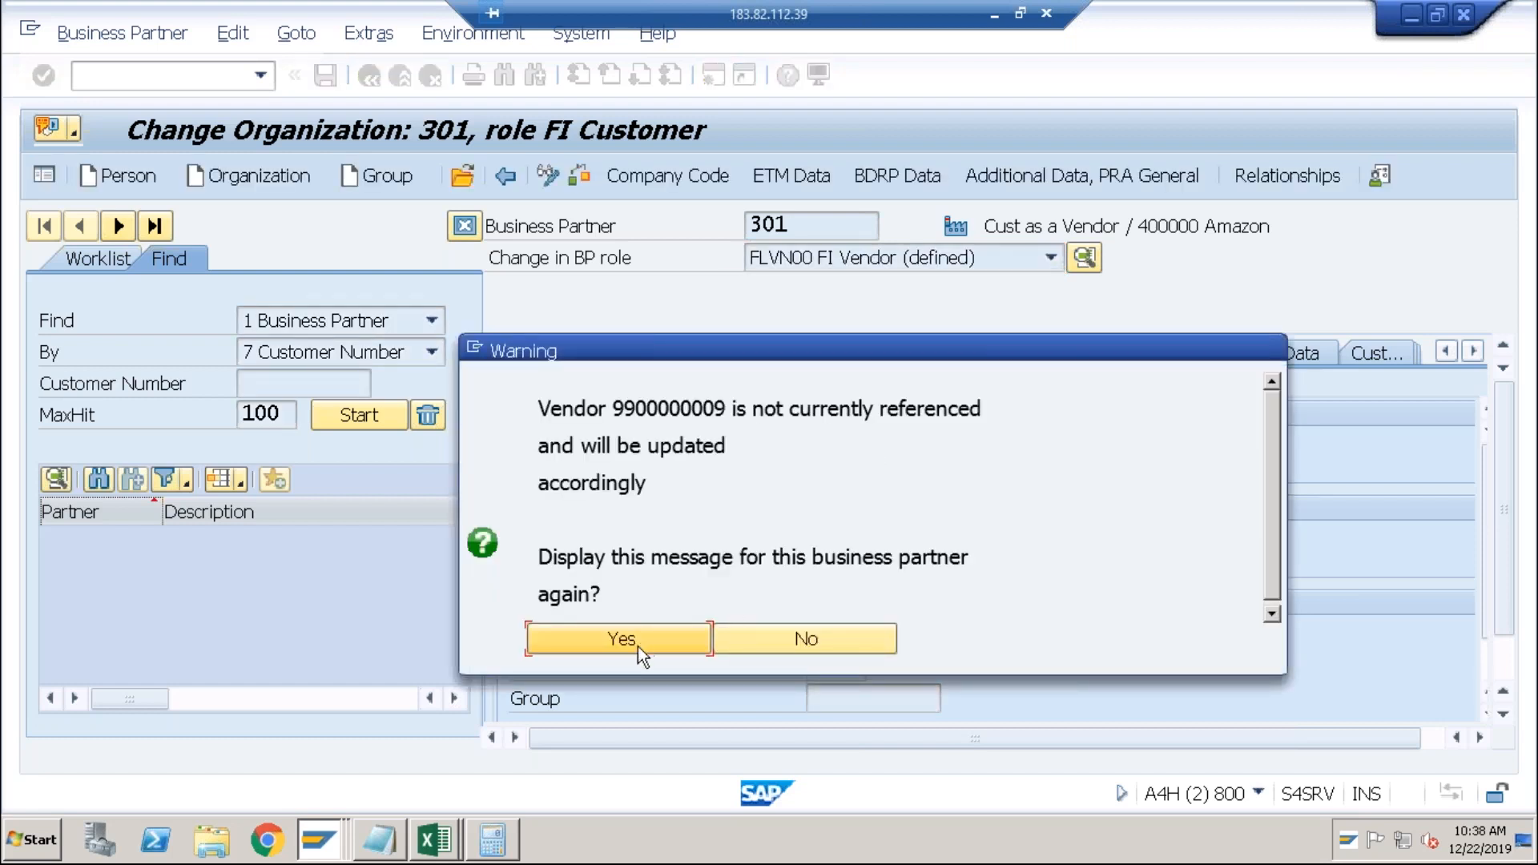
Switch to the FI Vendor role and enter customer 71 on the Vendor: General Data tab, acknowledging the warnings.
left_click(638, 647)
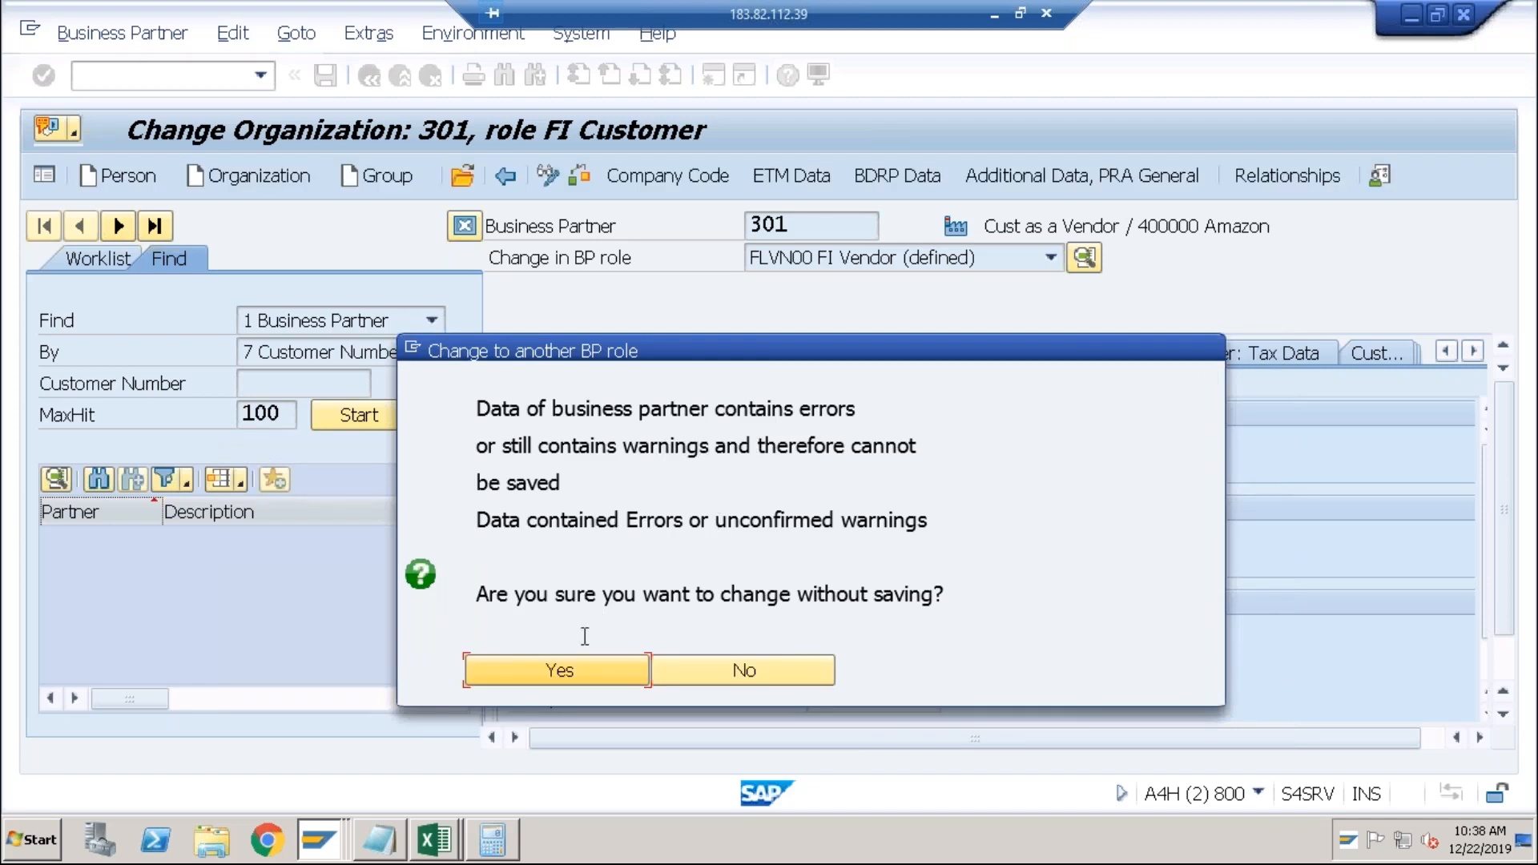
left_click(561, 671)
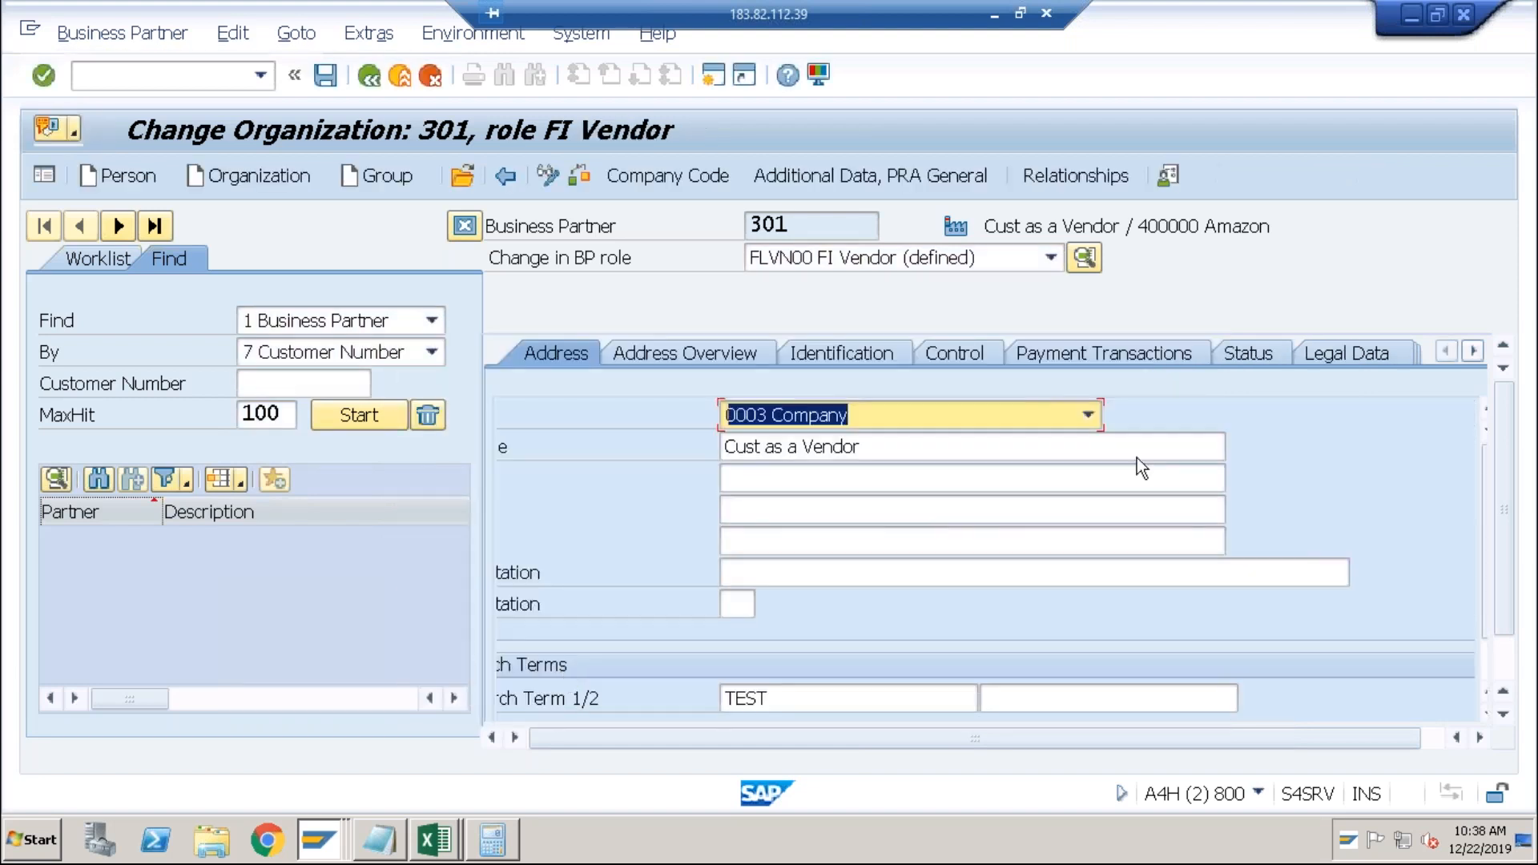
left_click(1472, 351)
left_click(1471, 349)
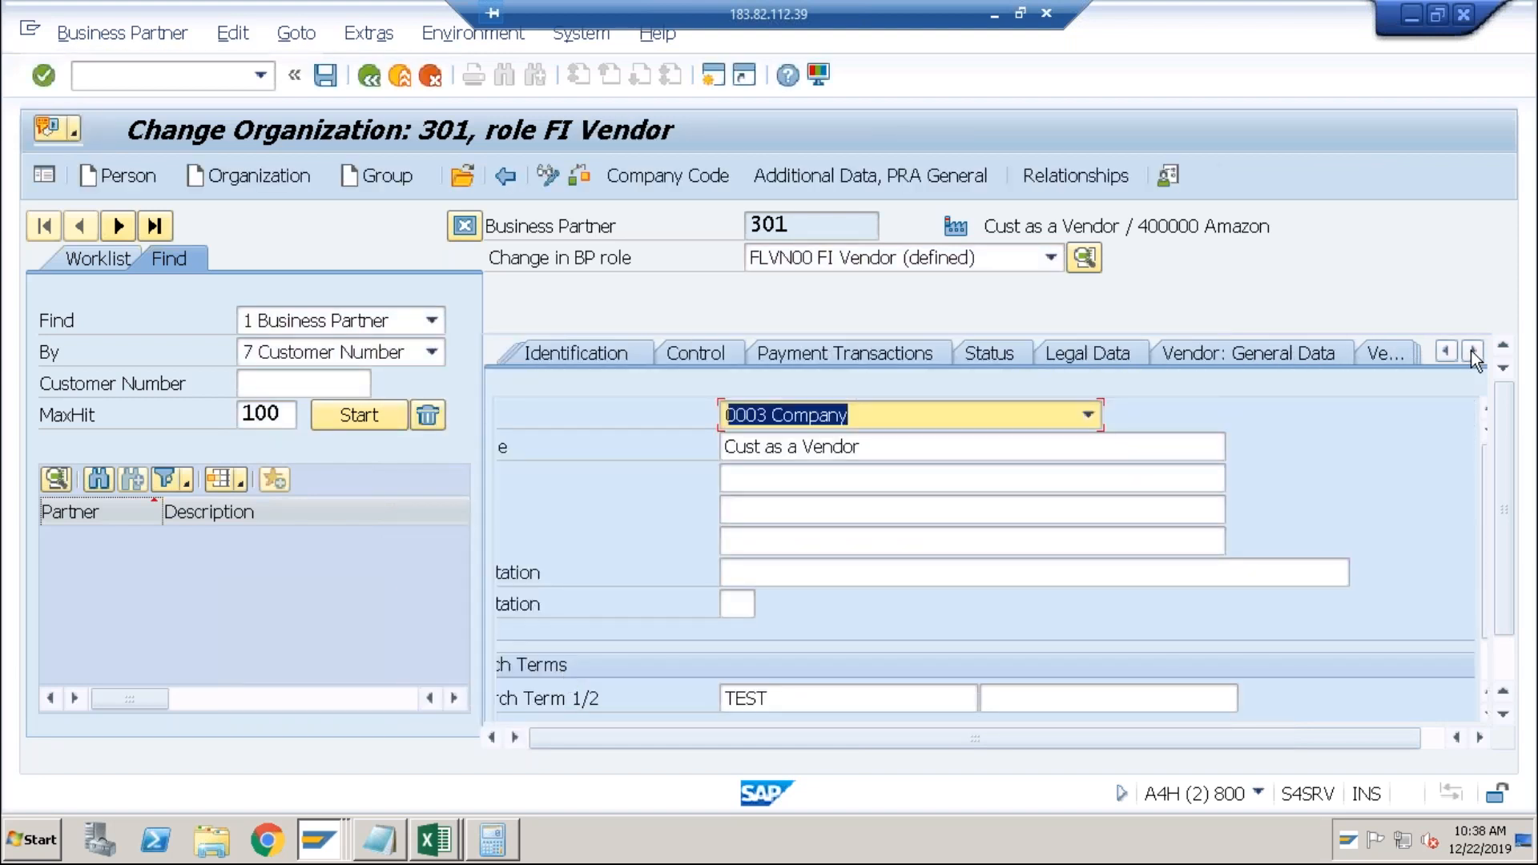
left_click(1303, 359)
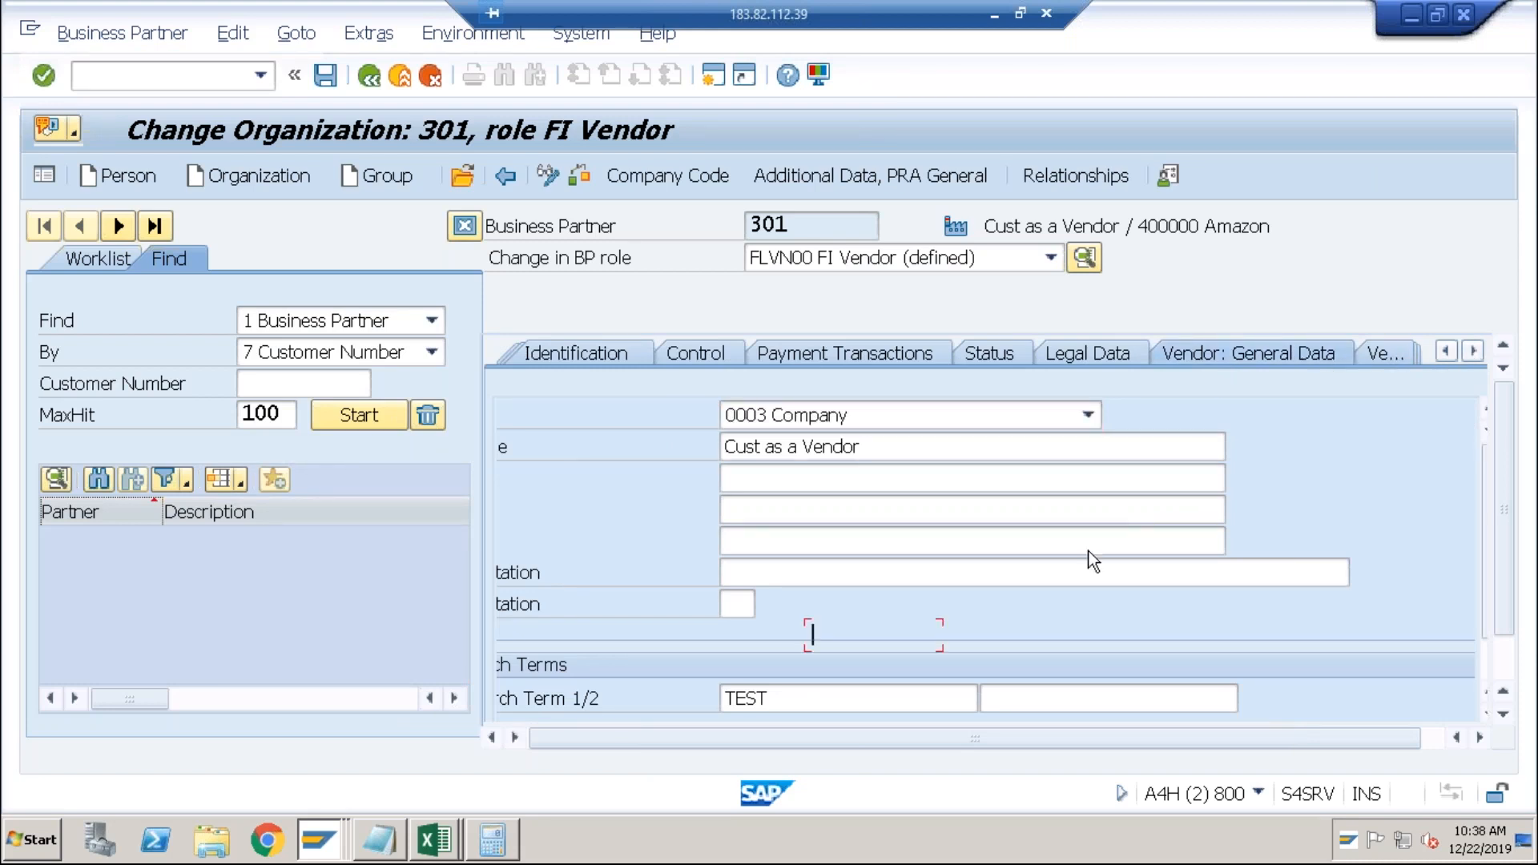
key("space")
key("Down")
key("Return")
key("Return")
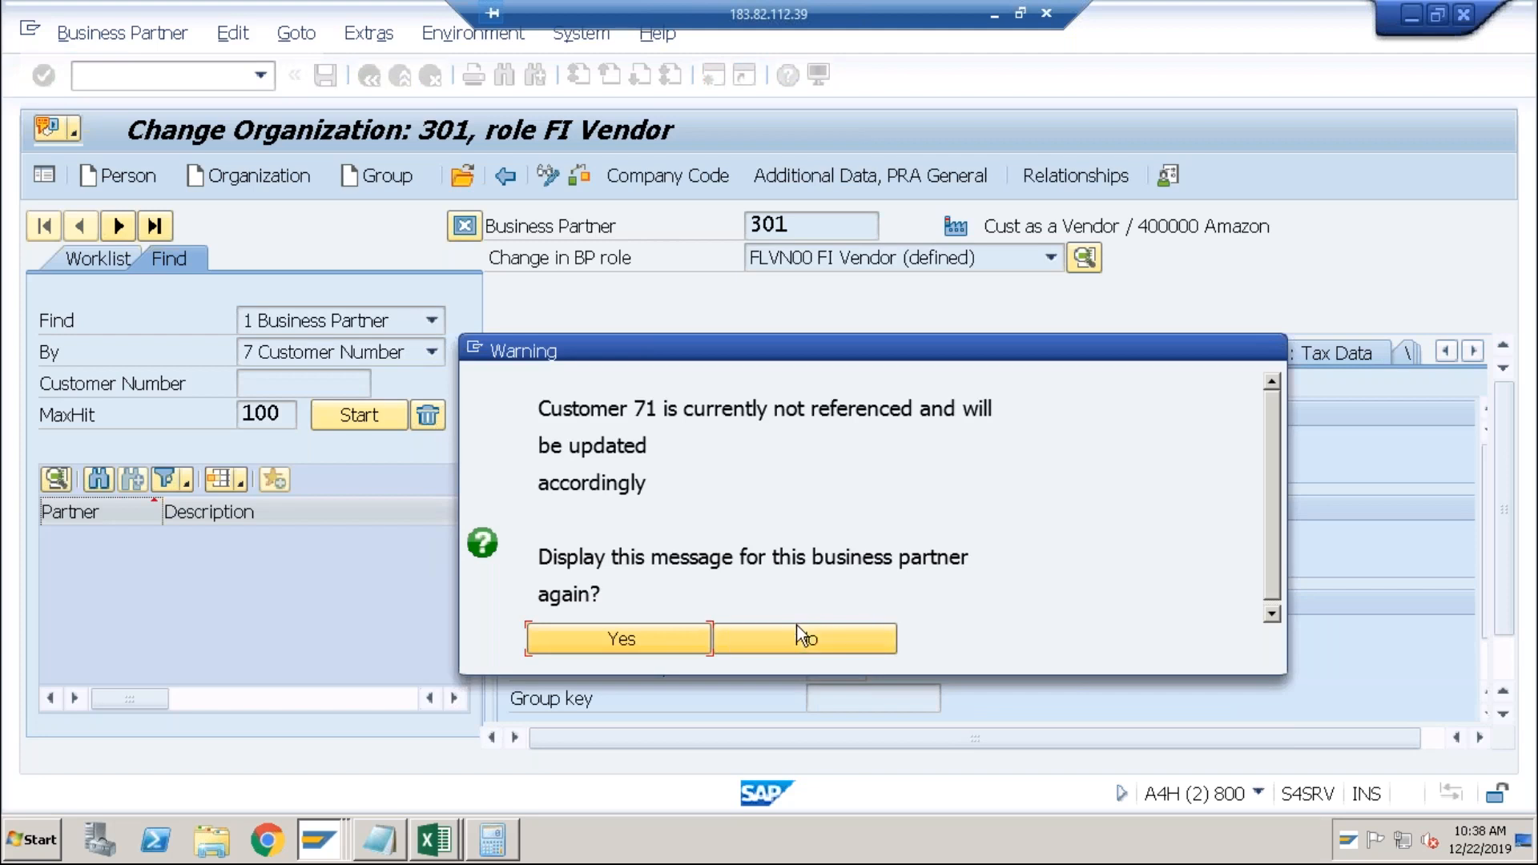
left_click(662, 641)
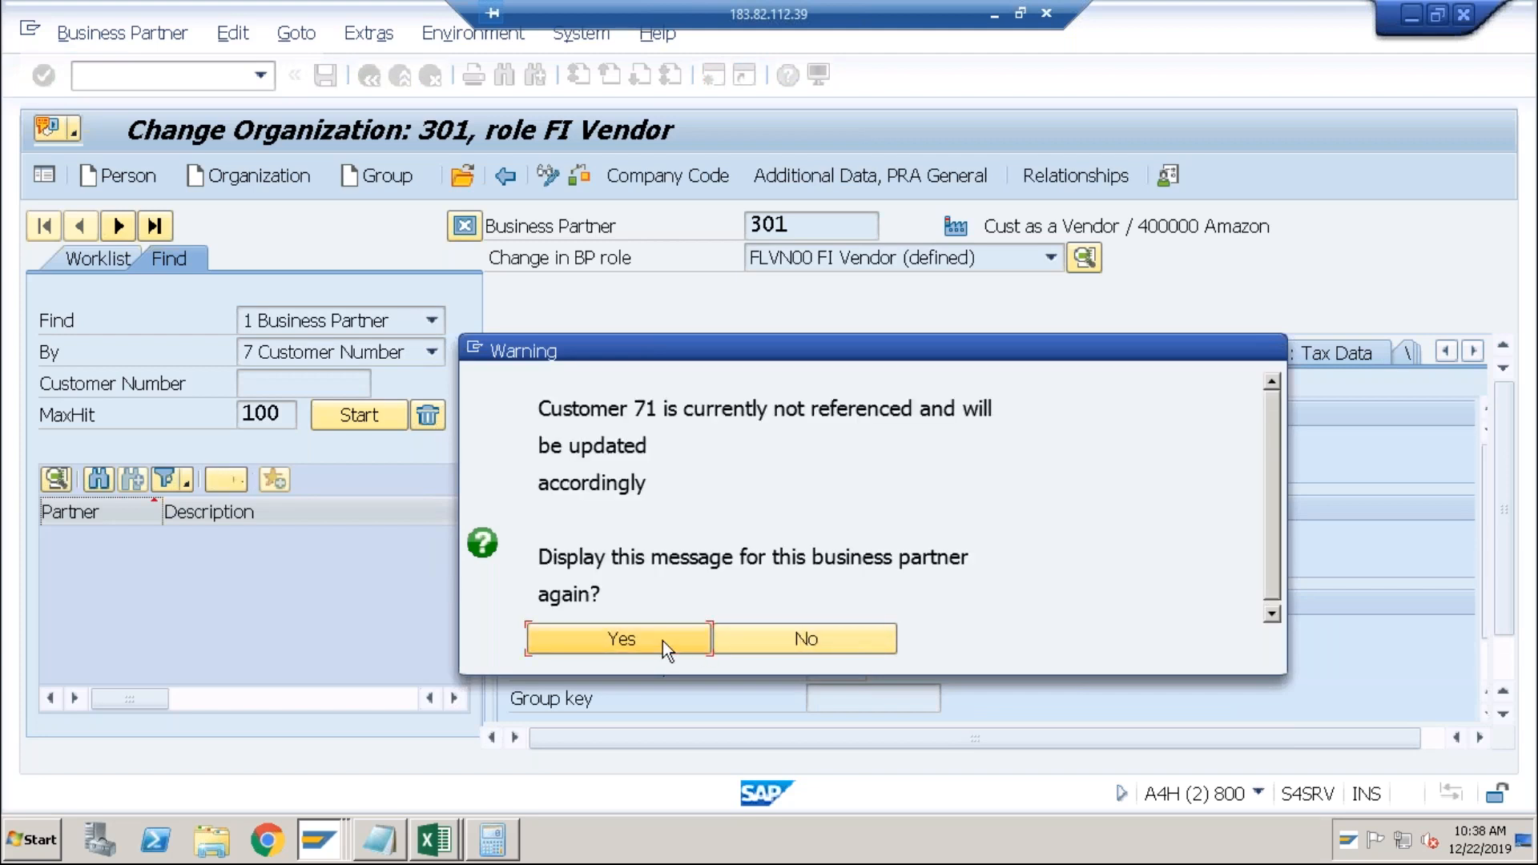
left_click(662, 641)
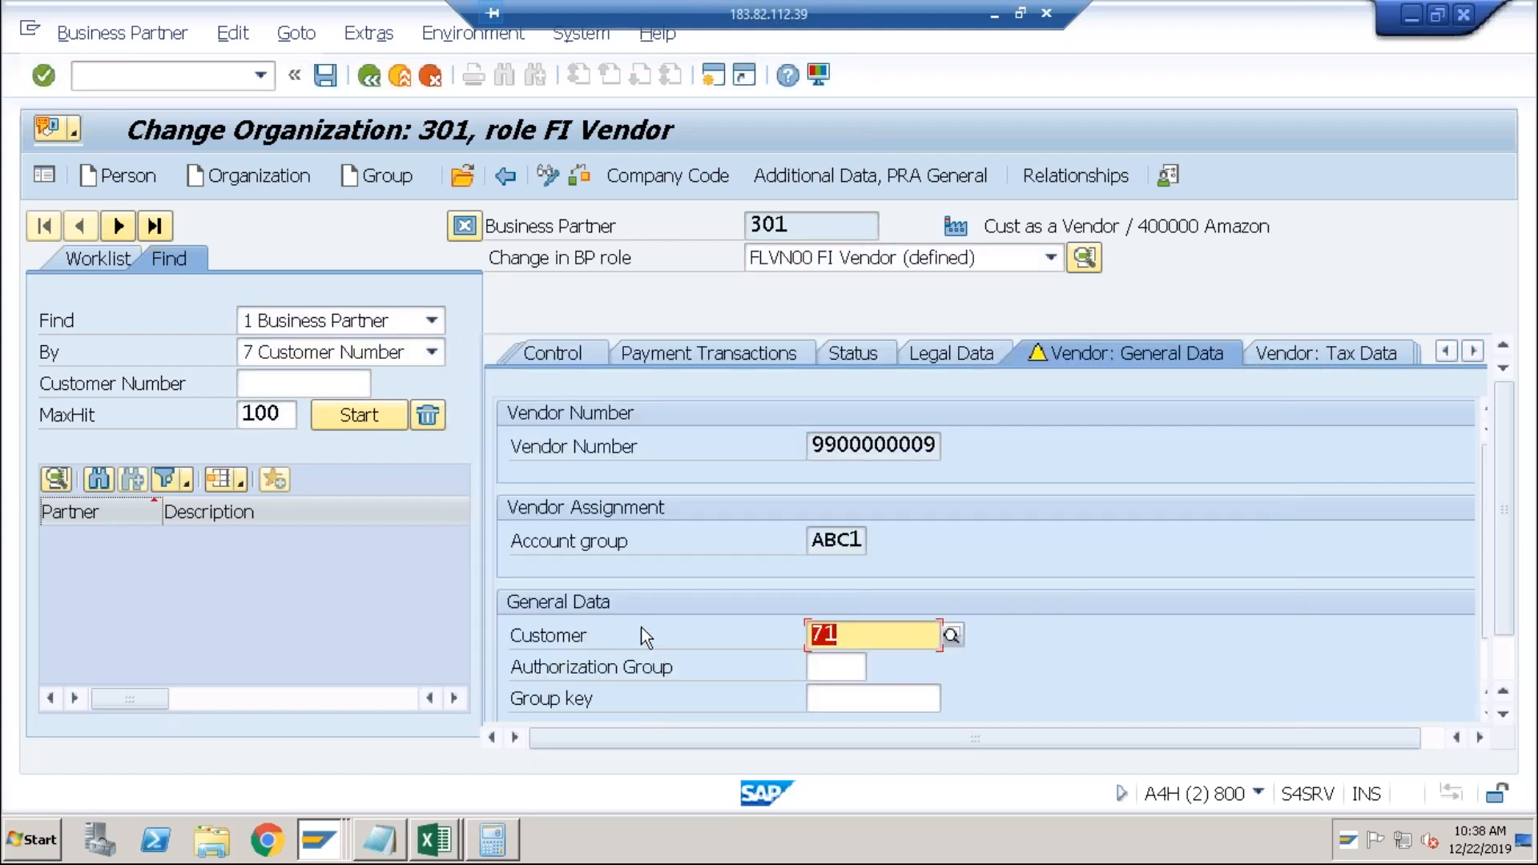
Attempt a save, then return partner 301 to the FI Customer role without saving.
left_click(327, 84)
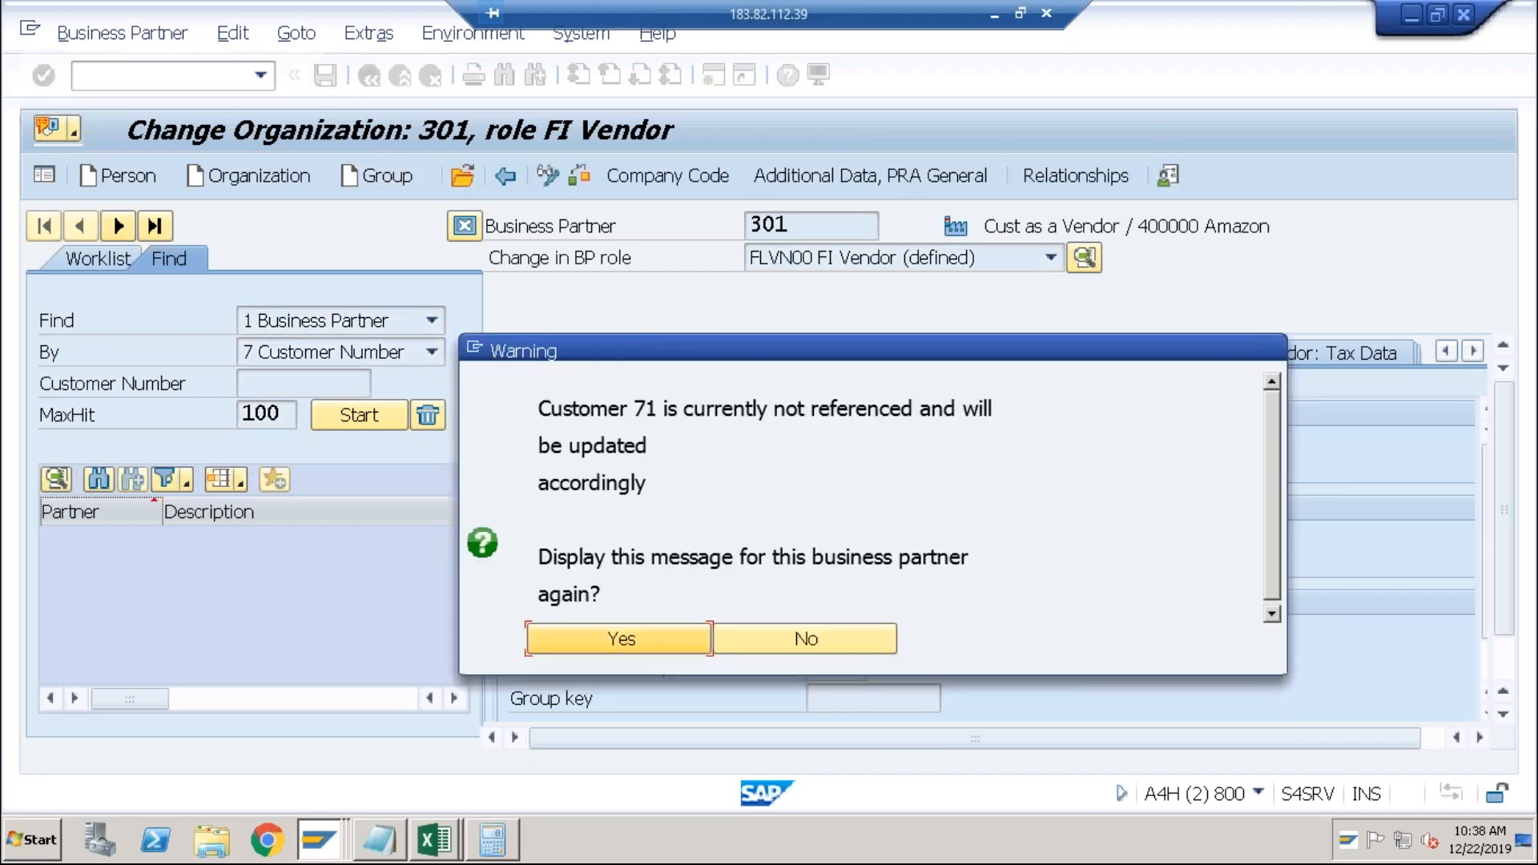
key("Return")
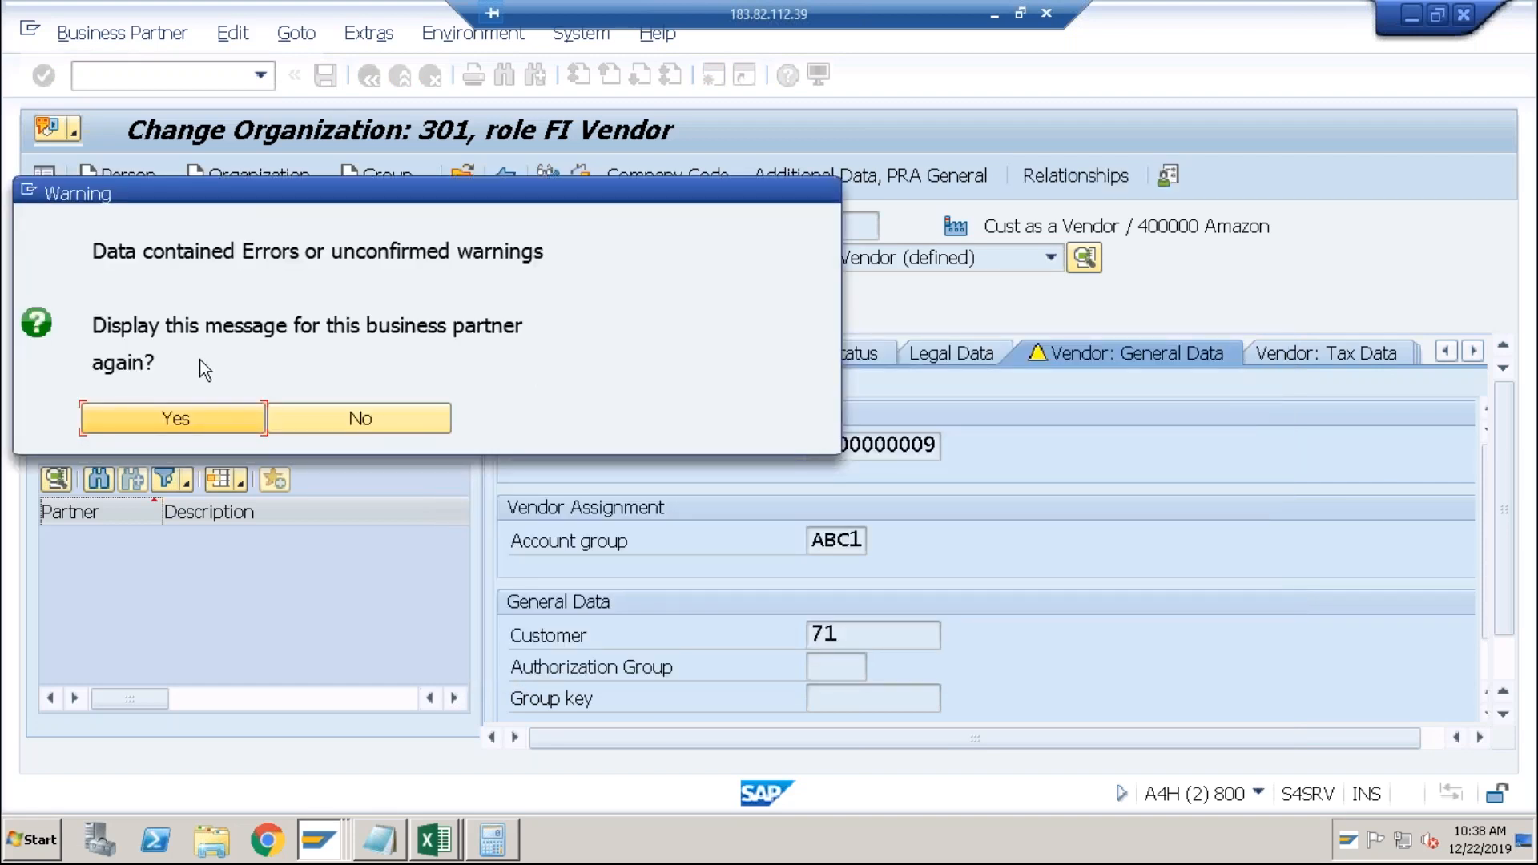
left_click(178, 418)
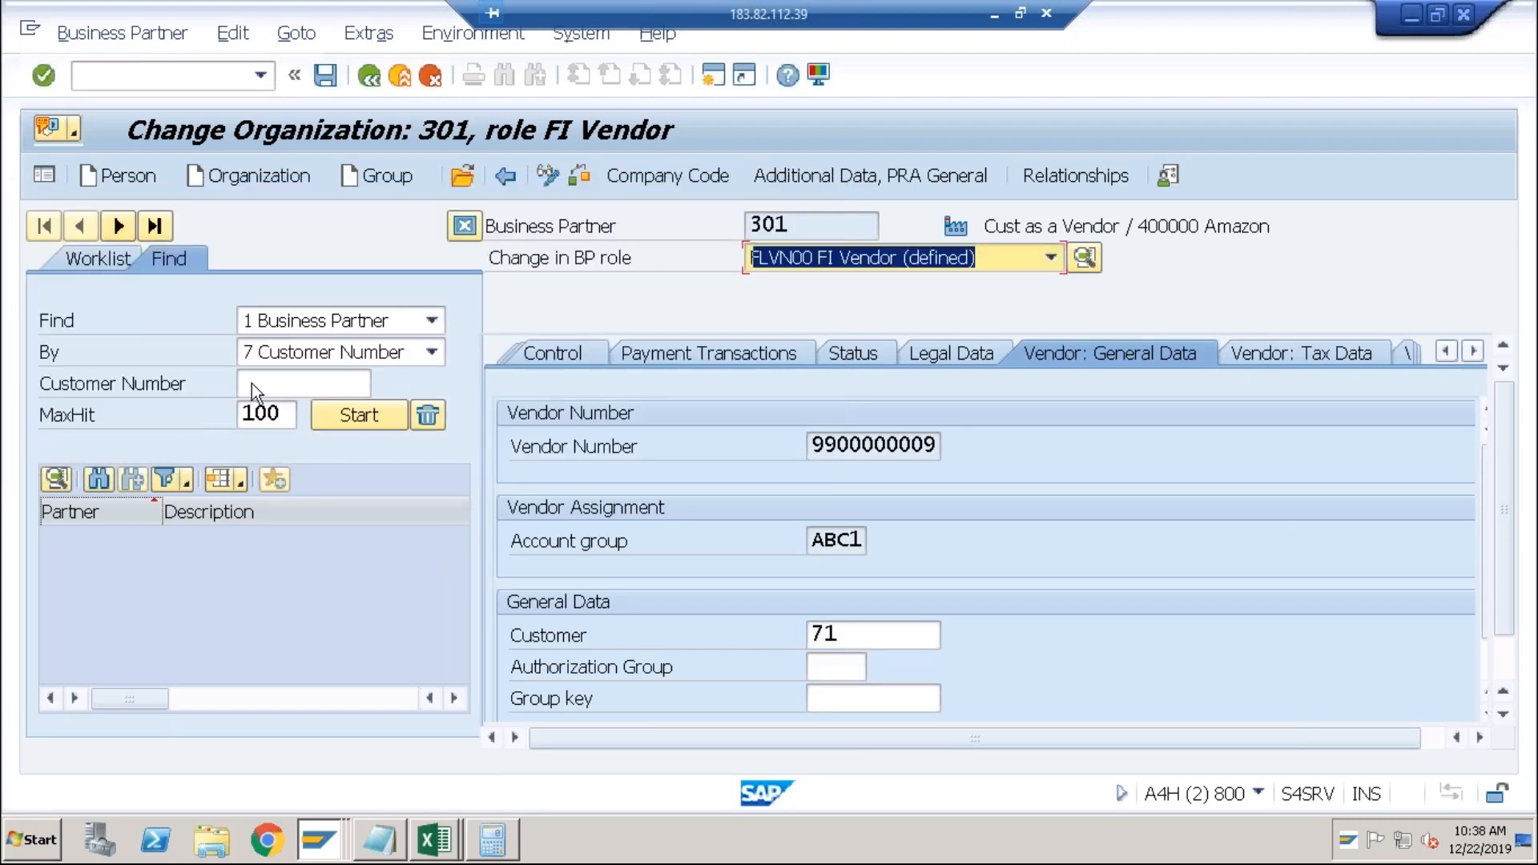
left_click(1051, 257)
left_click(1052, 285)
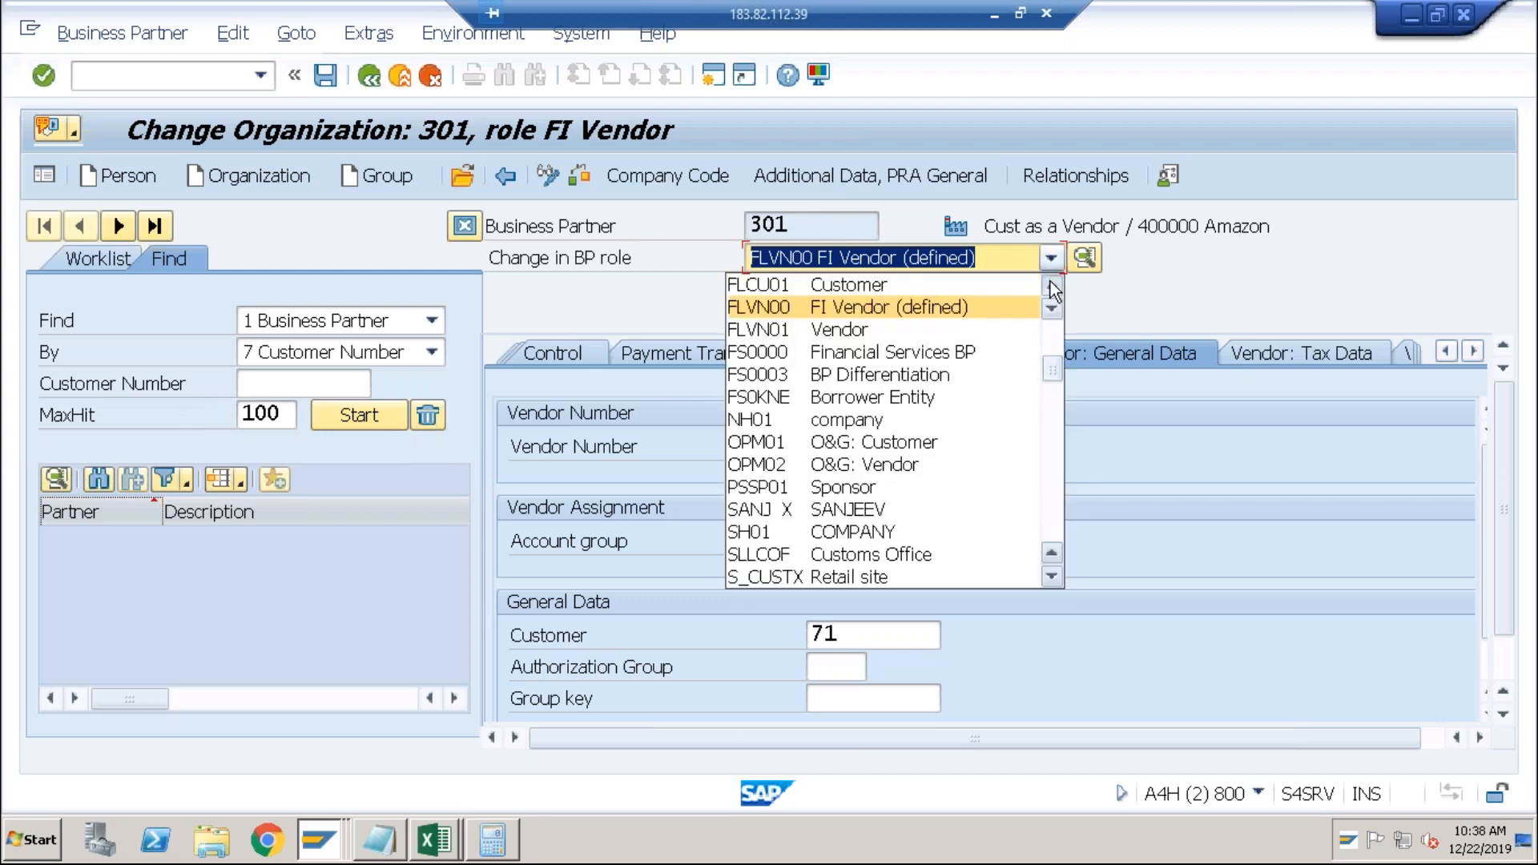
left_click(1051, 285)
left_click(984, 287)
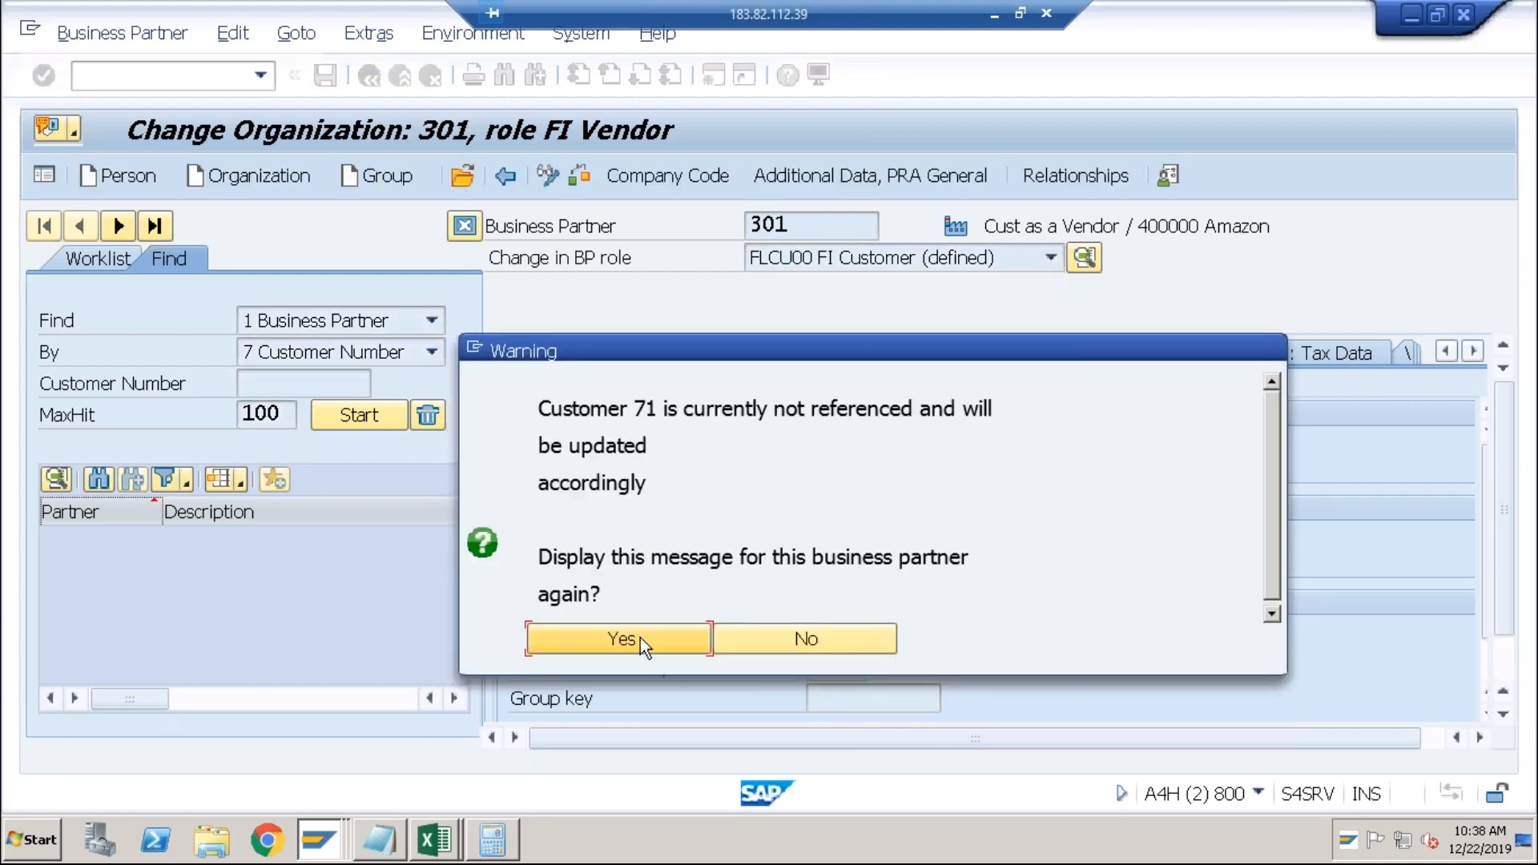
left_click(641, 638)
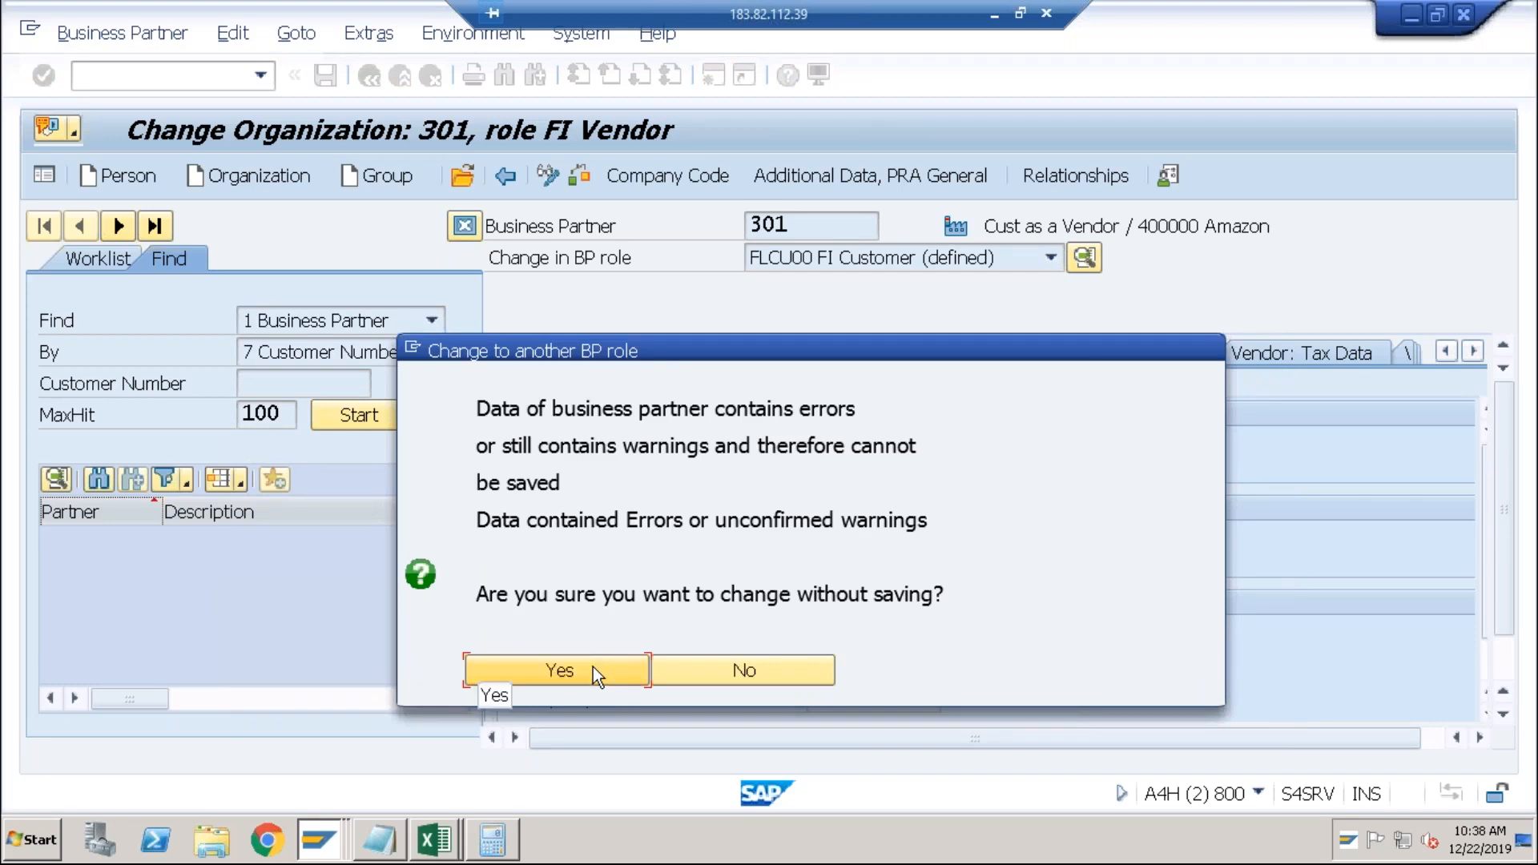
left_click(593, 670)
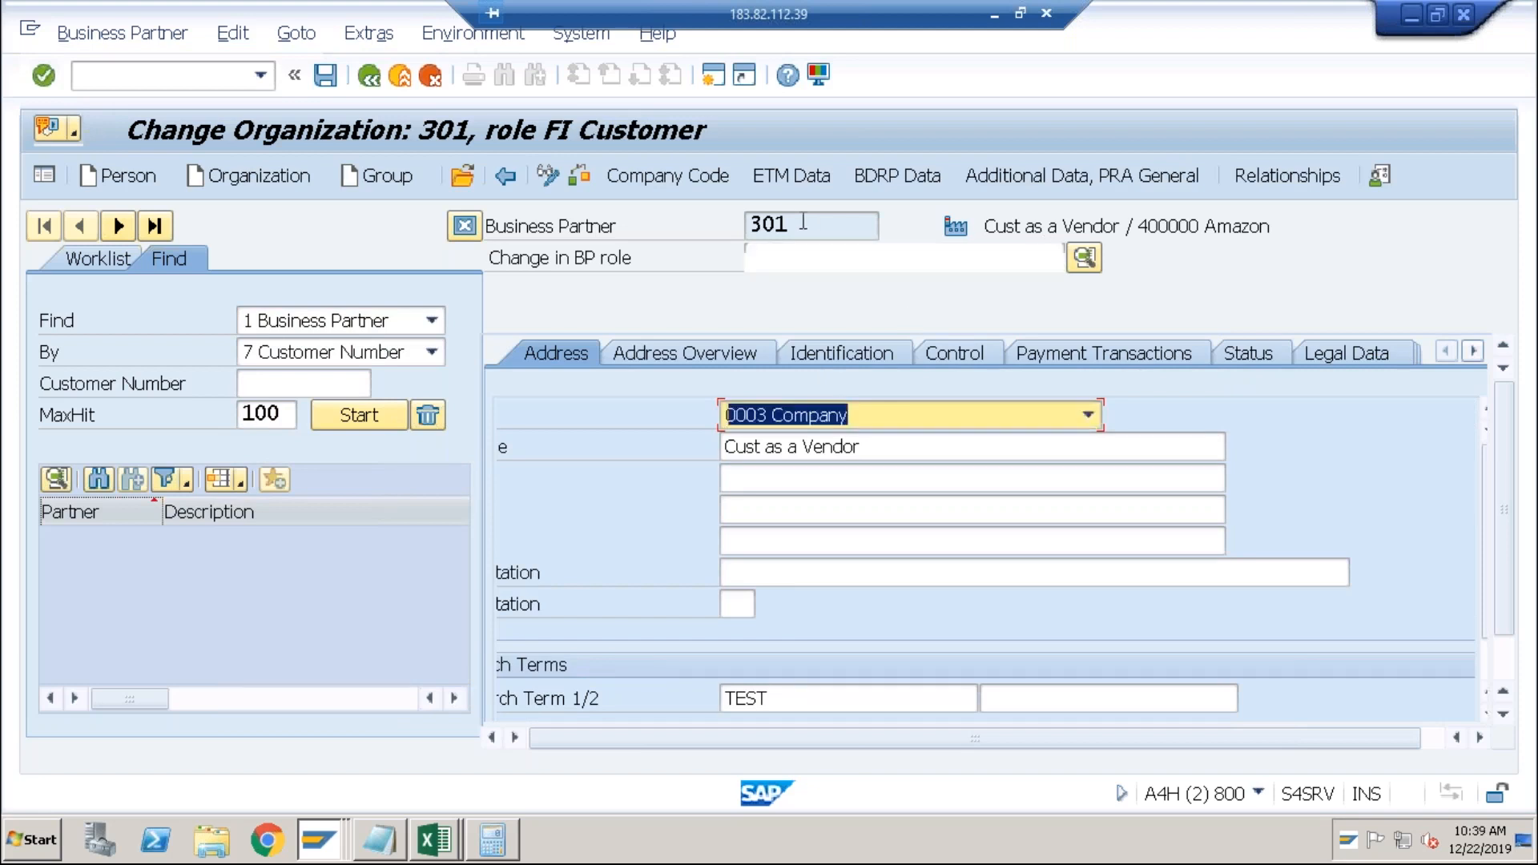
left_click(1473, 352)
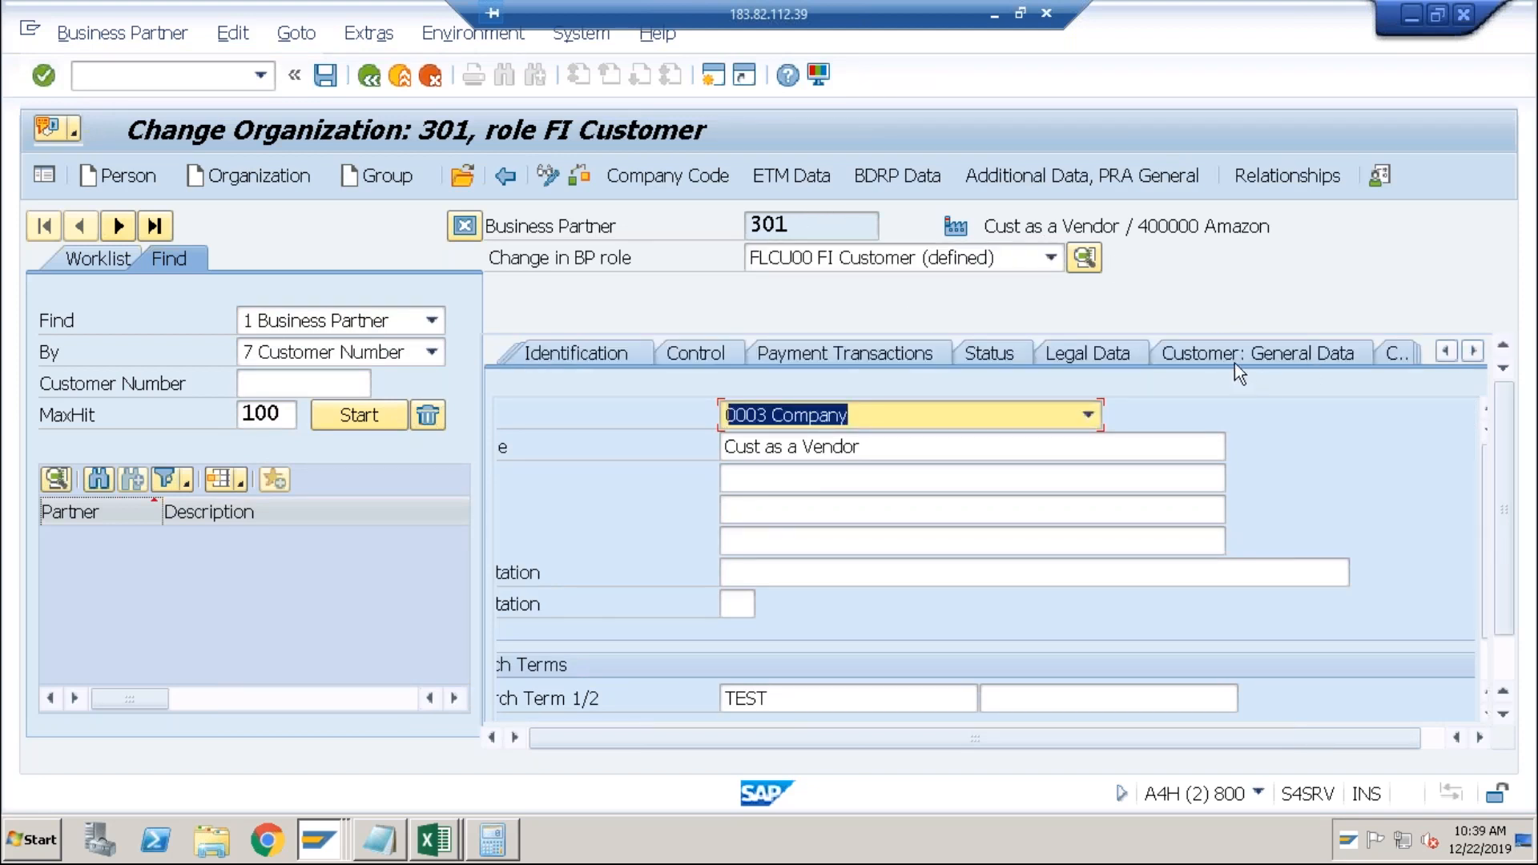
left_click(1234, 363)
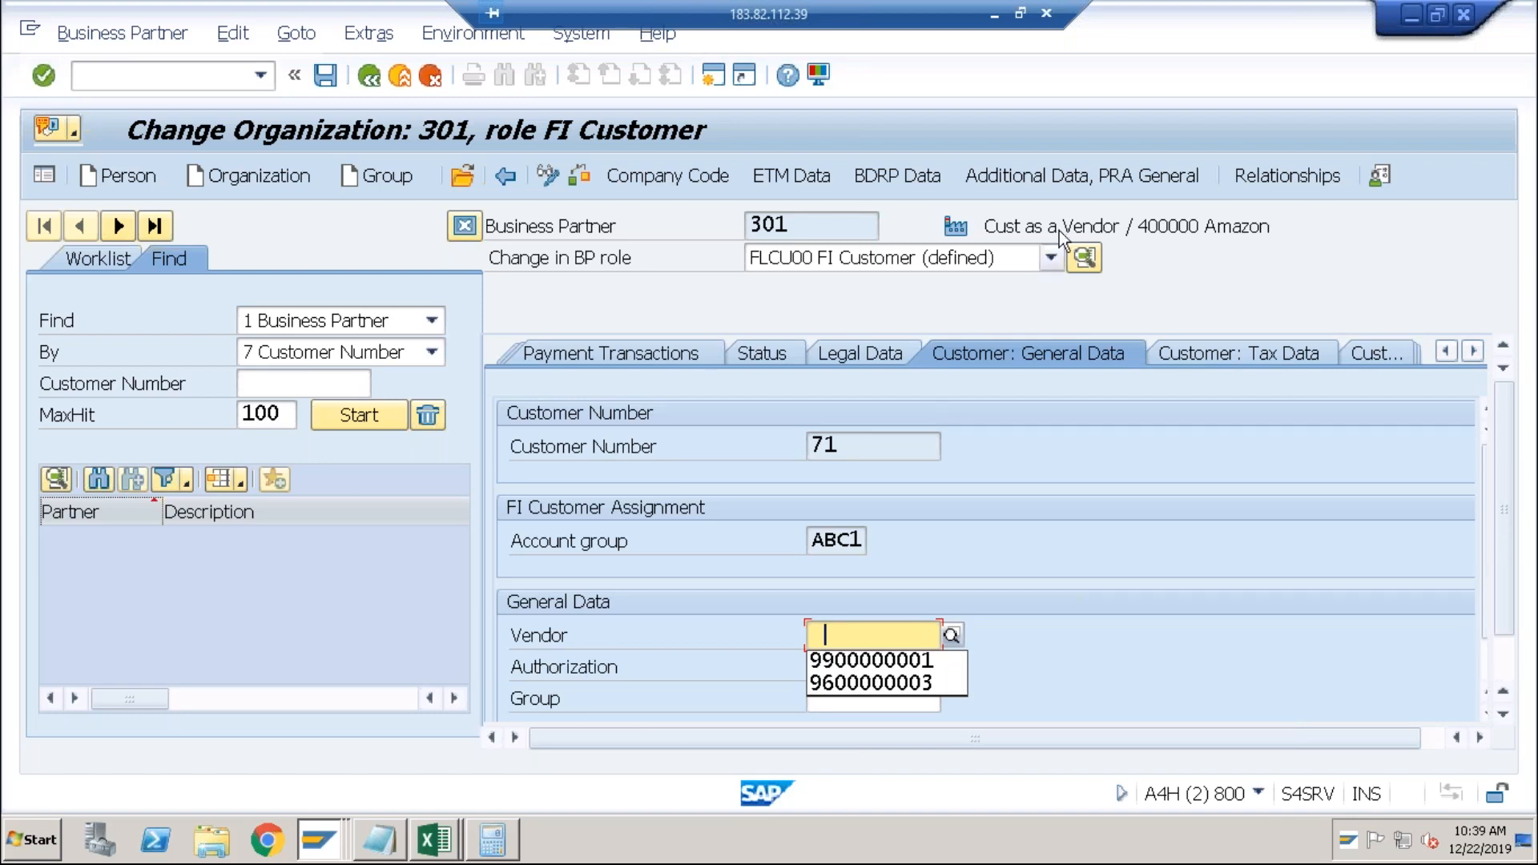
left_click(857, 665)
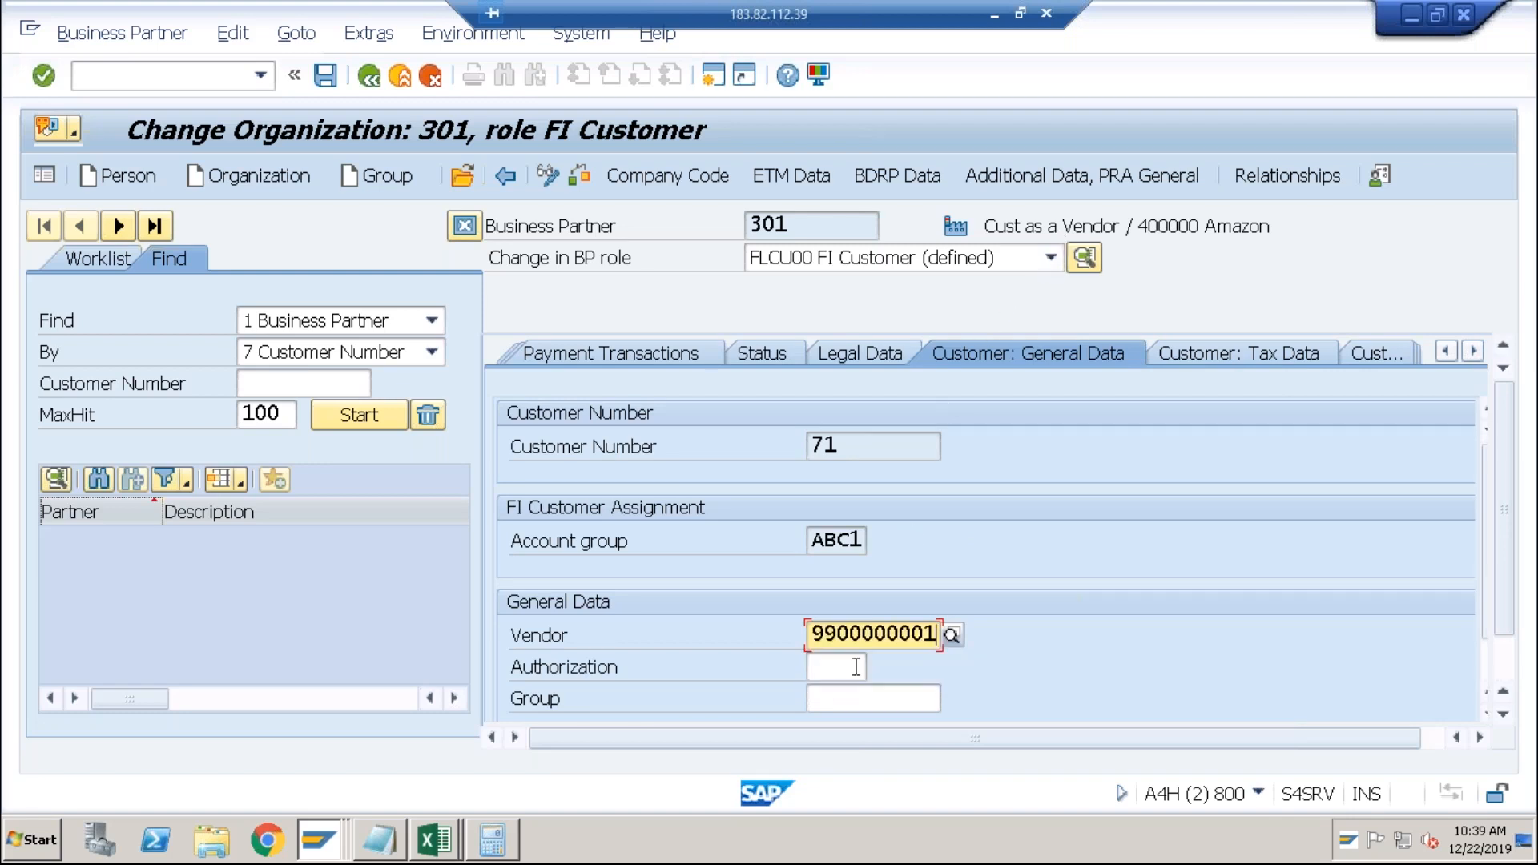
left_click(325, 76)
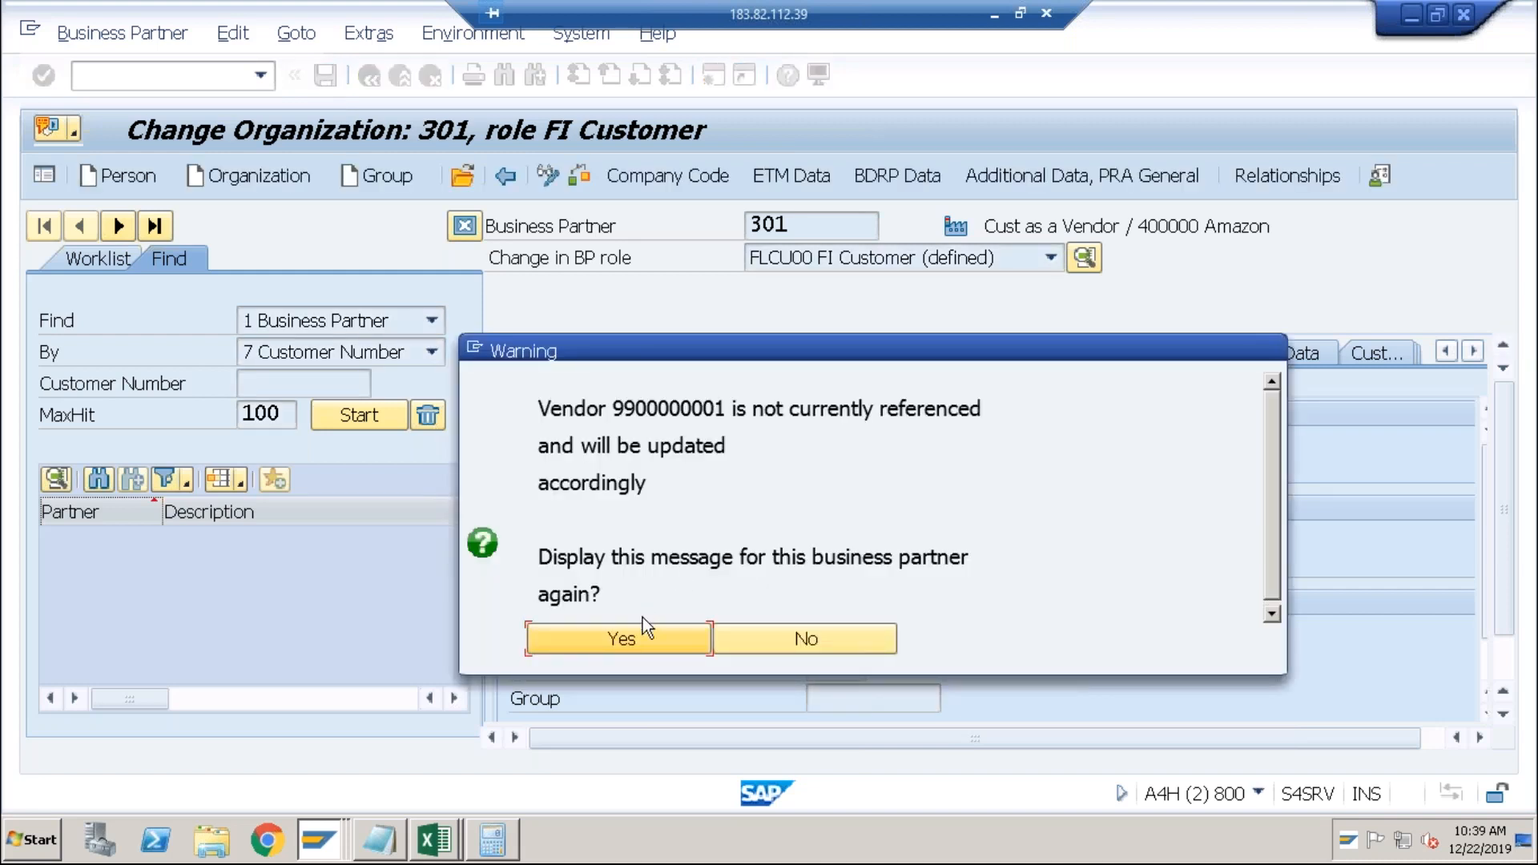
left_click(729, 633)
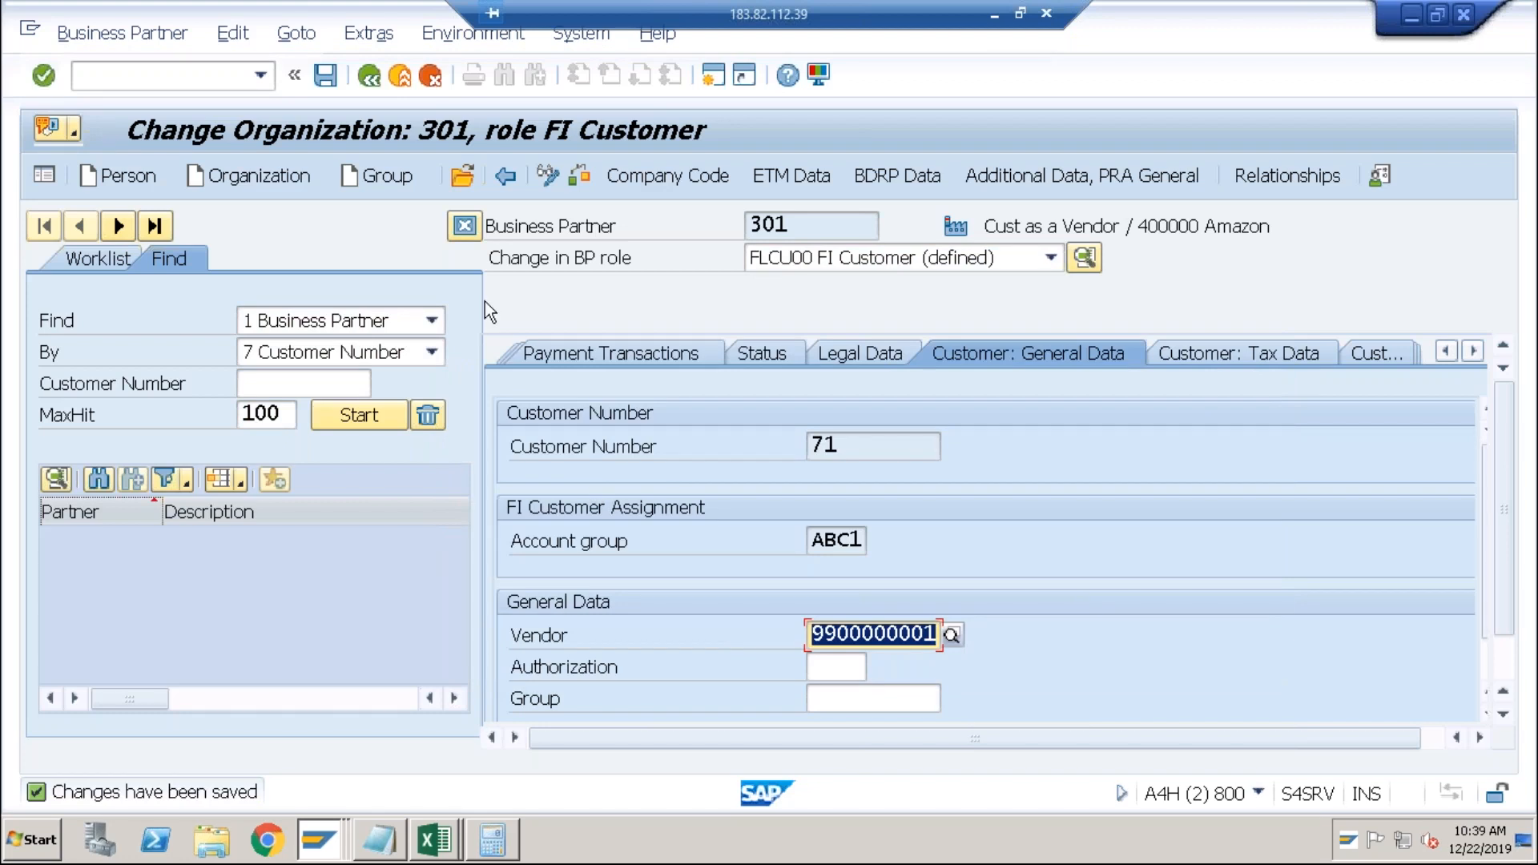
left_click(323, 77)
left_click(323, 77)
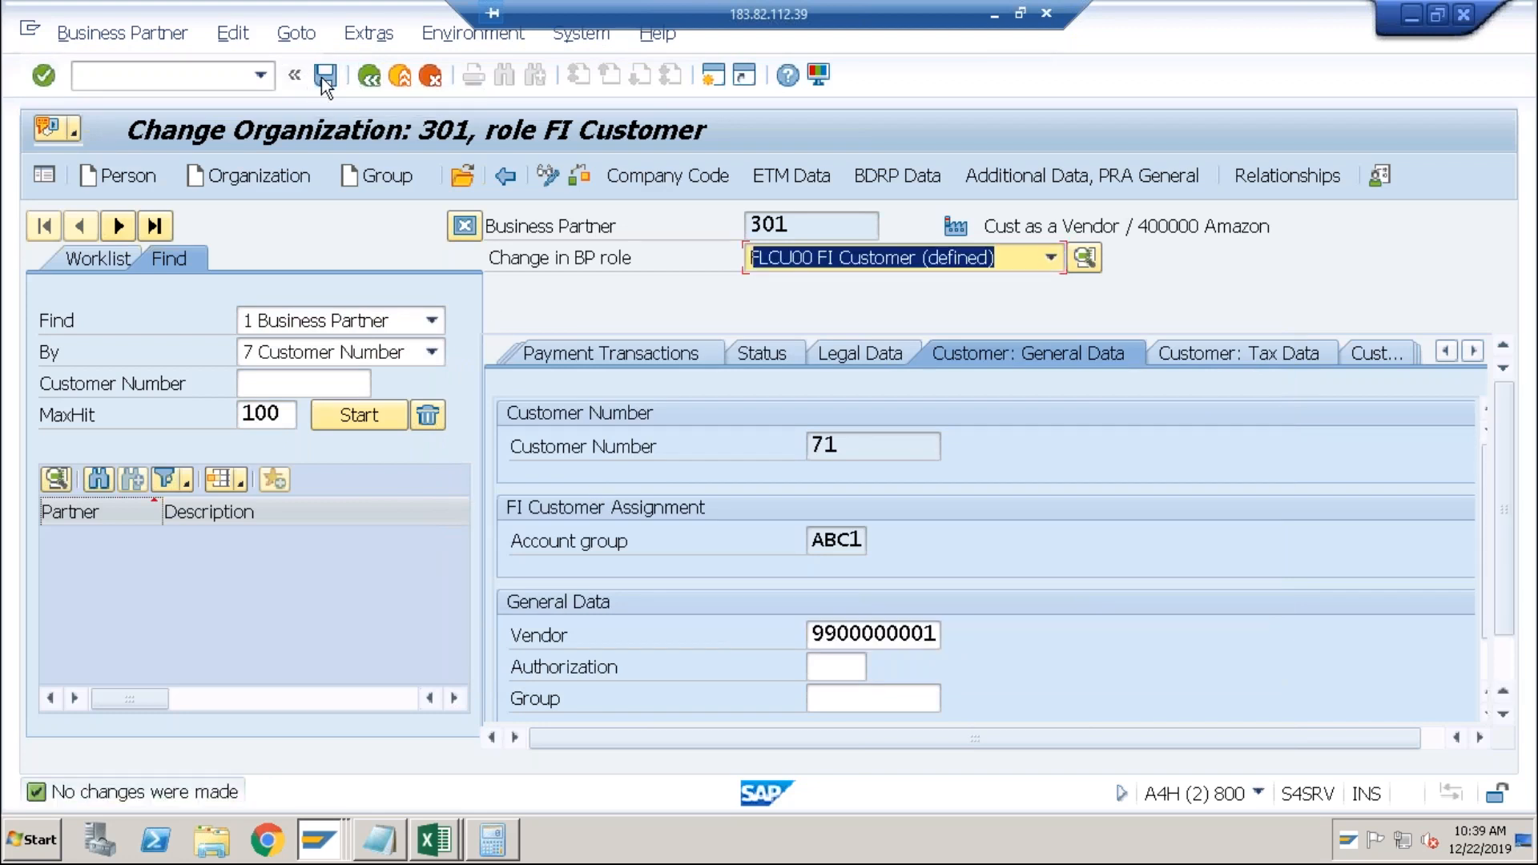
left_click(323, 78)
left_click(323, 77)
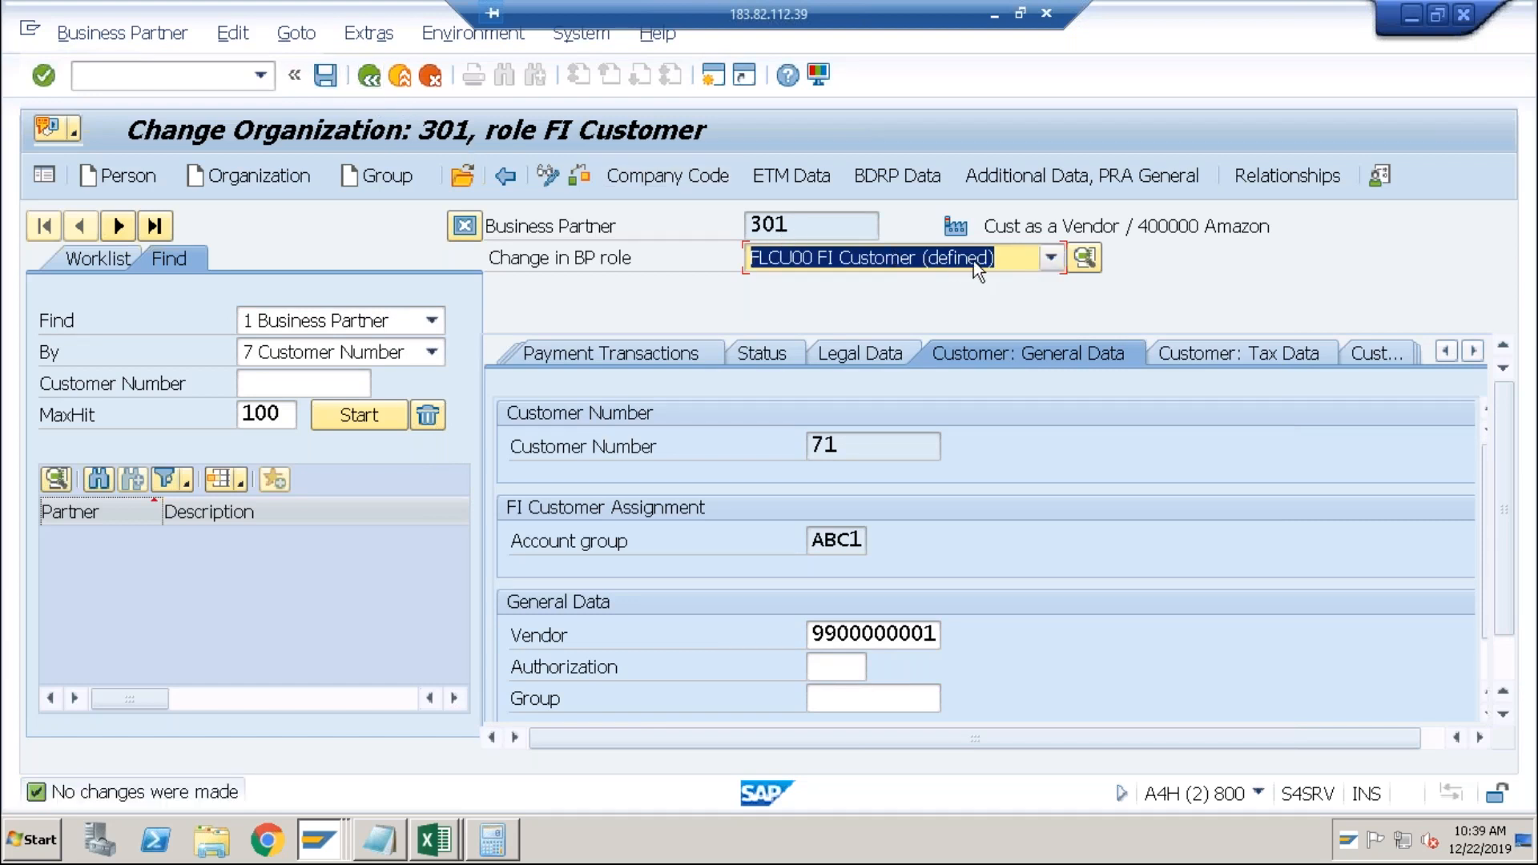
left_click(1048, 262)
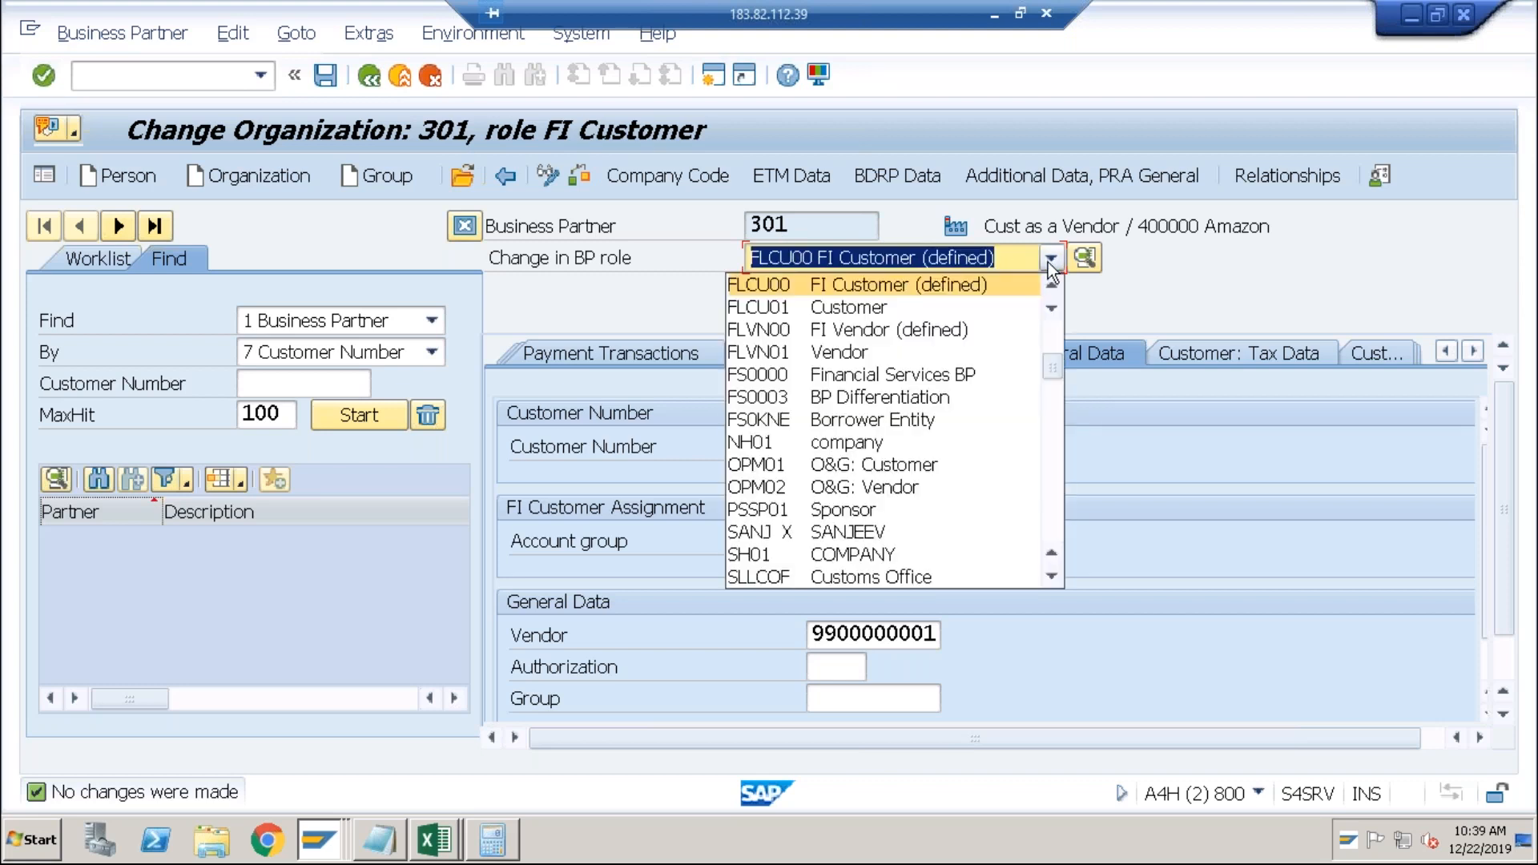
In the FI Vendor role, enter customer 71 on the Vendor: General Data tab.
left_click(970, 328)
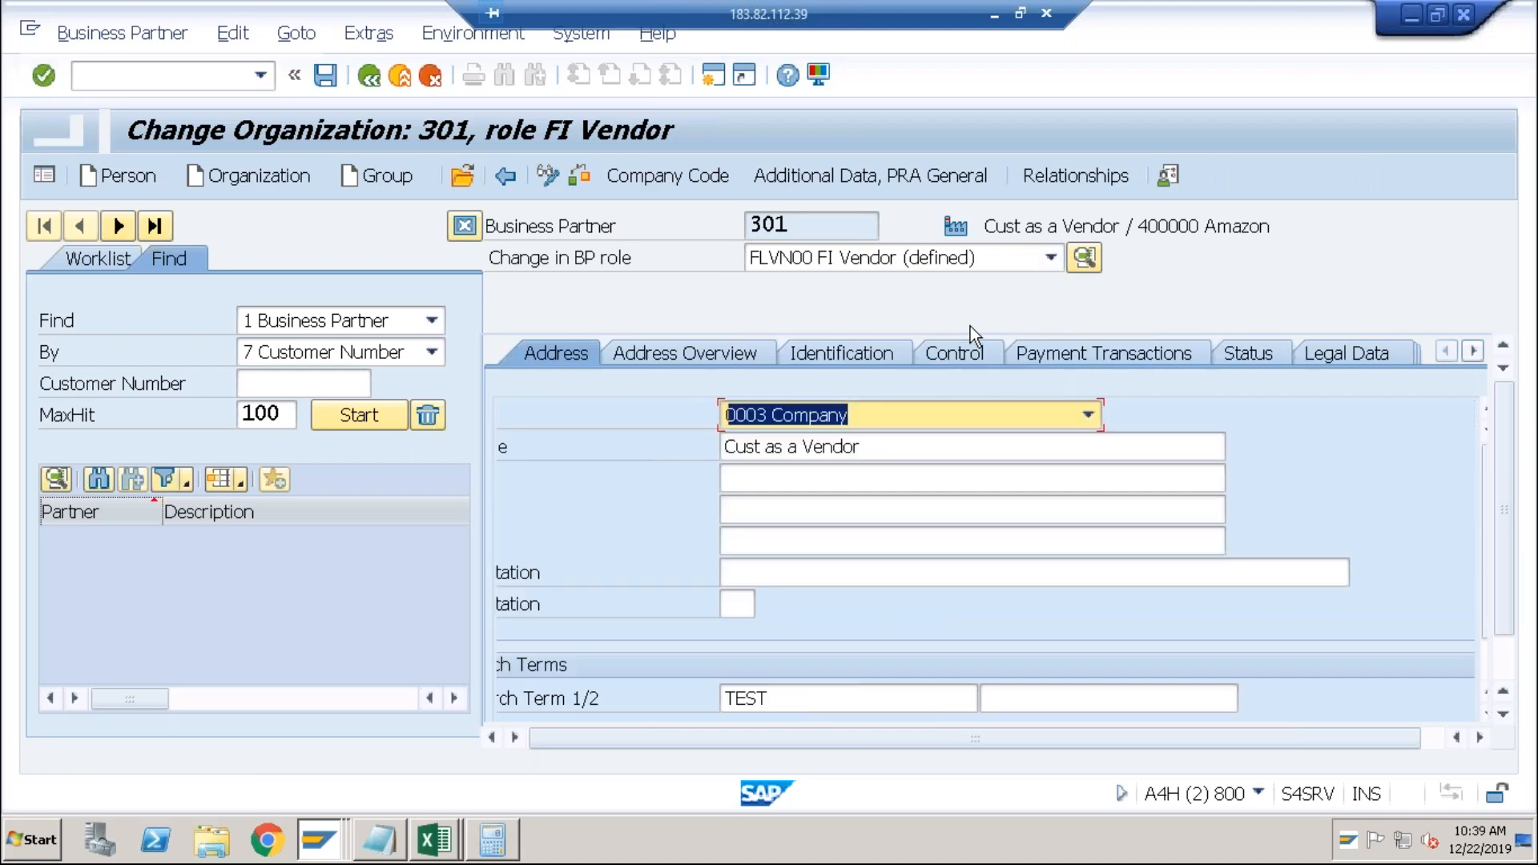
left_click(1467, 351)
left_click(1467, 351)
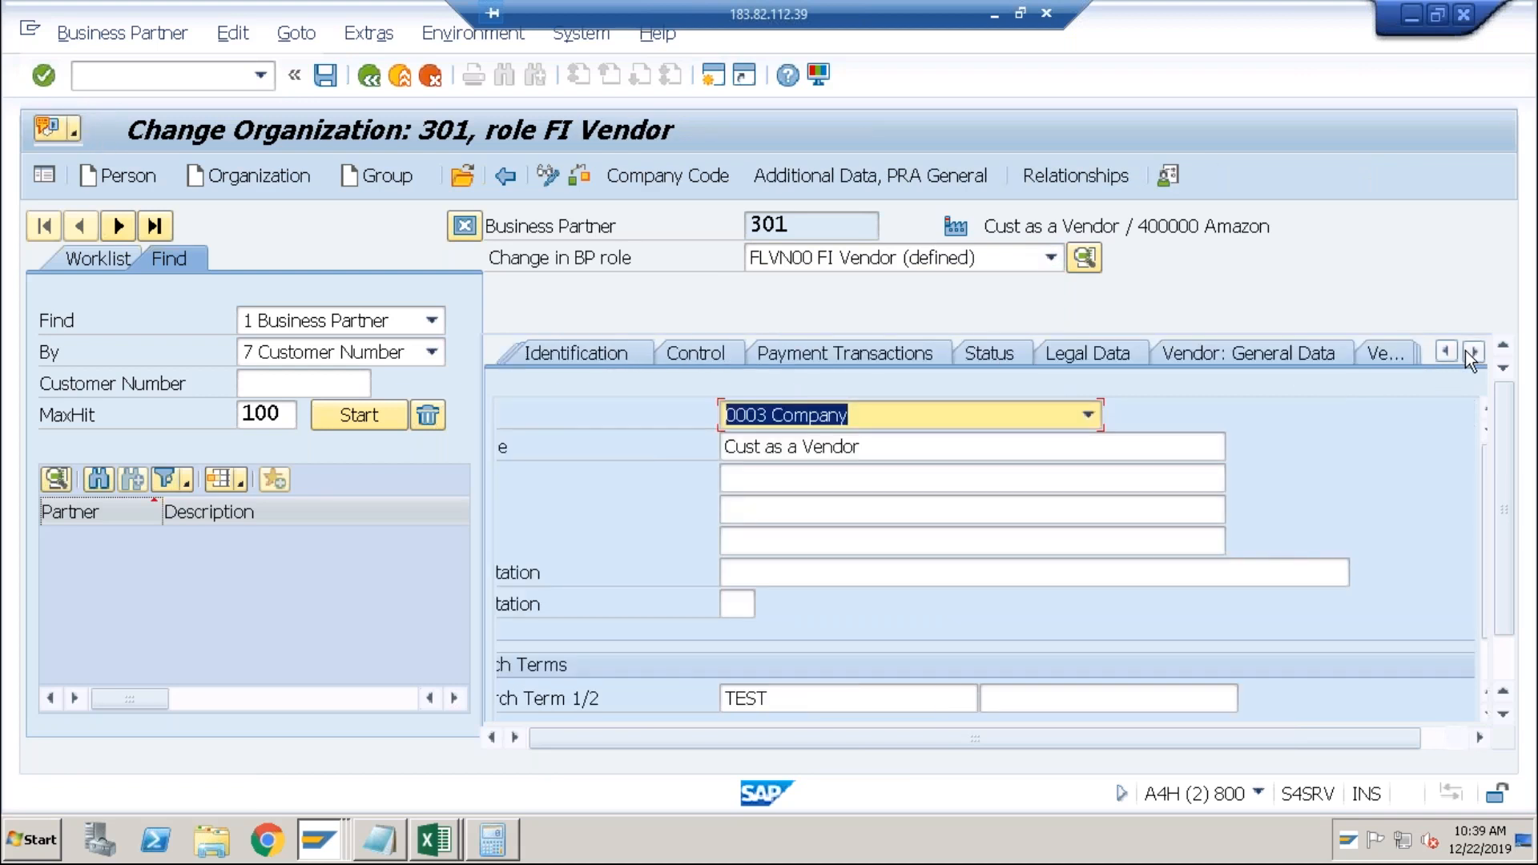
left_click(1262, 356)
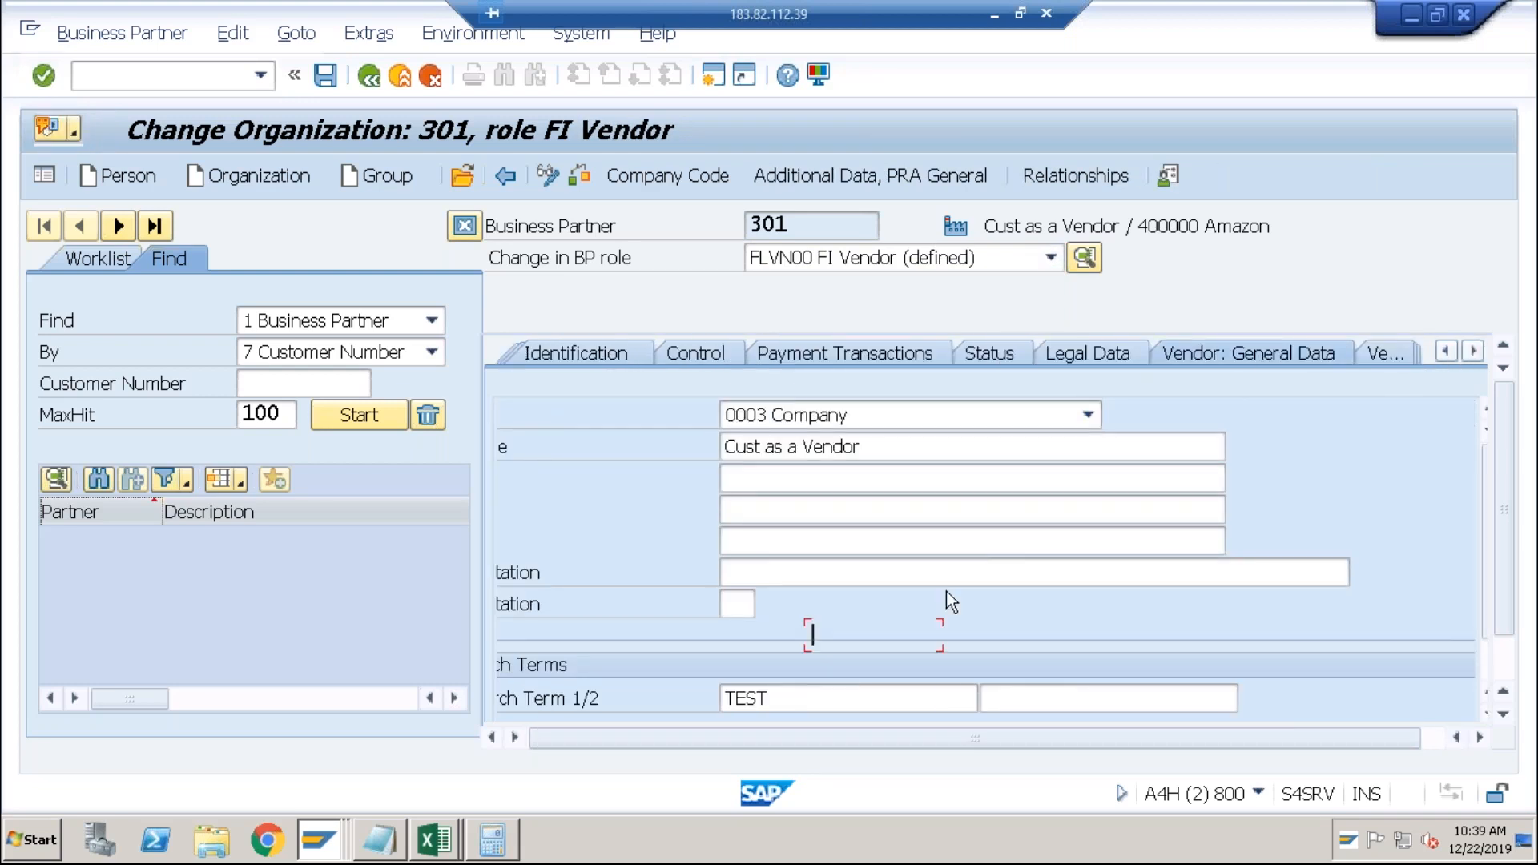
left_click(882, 633)
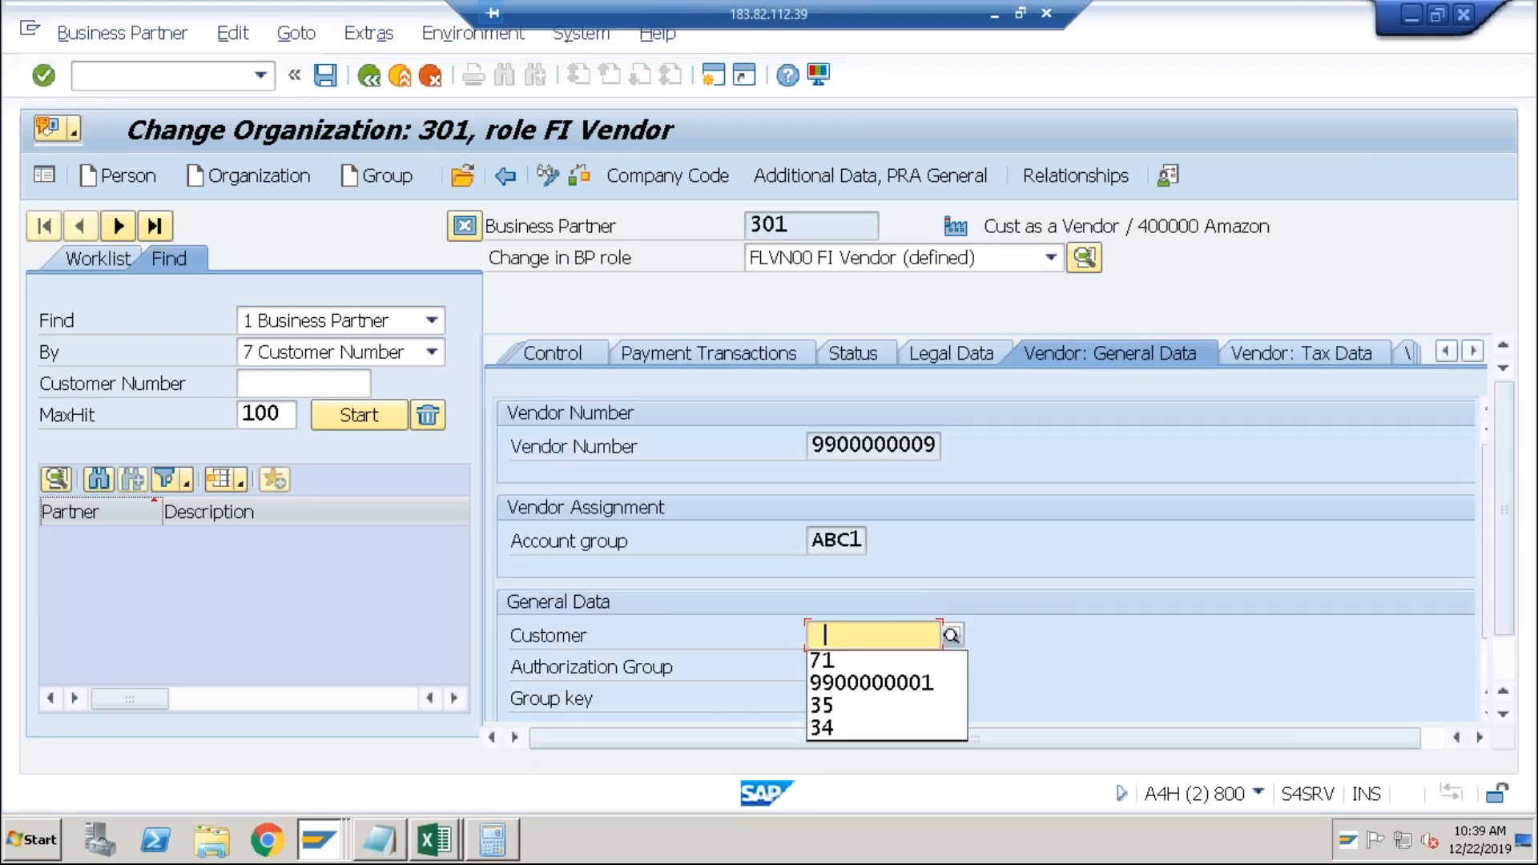
left_click(834, 663)
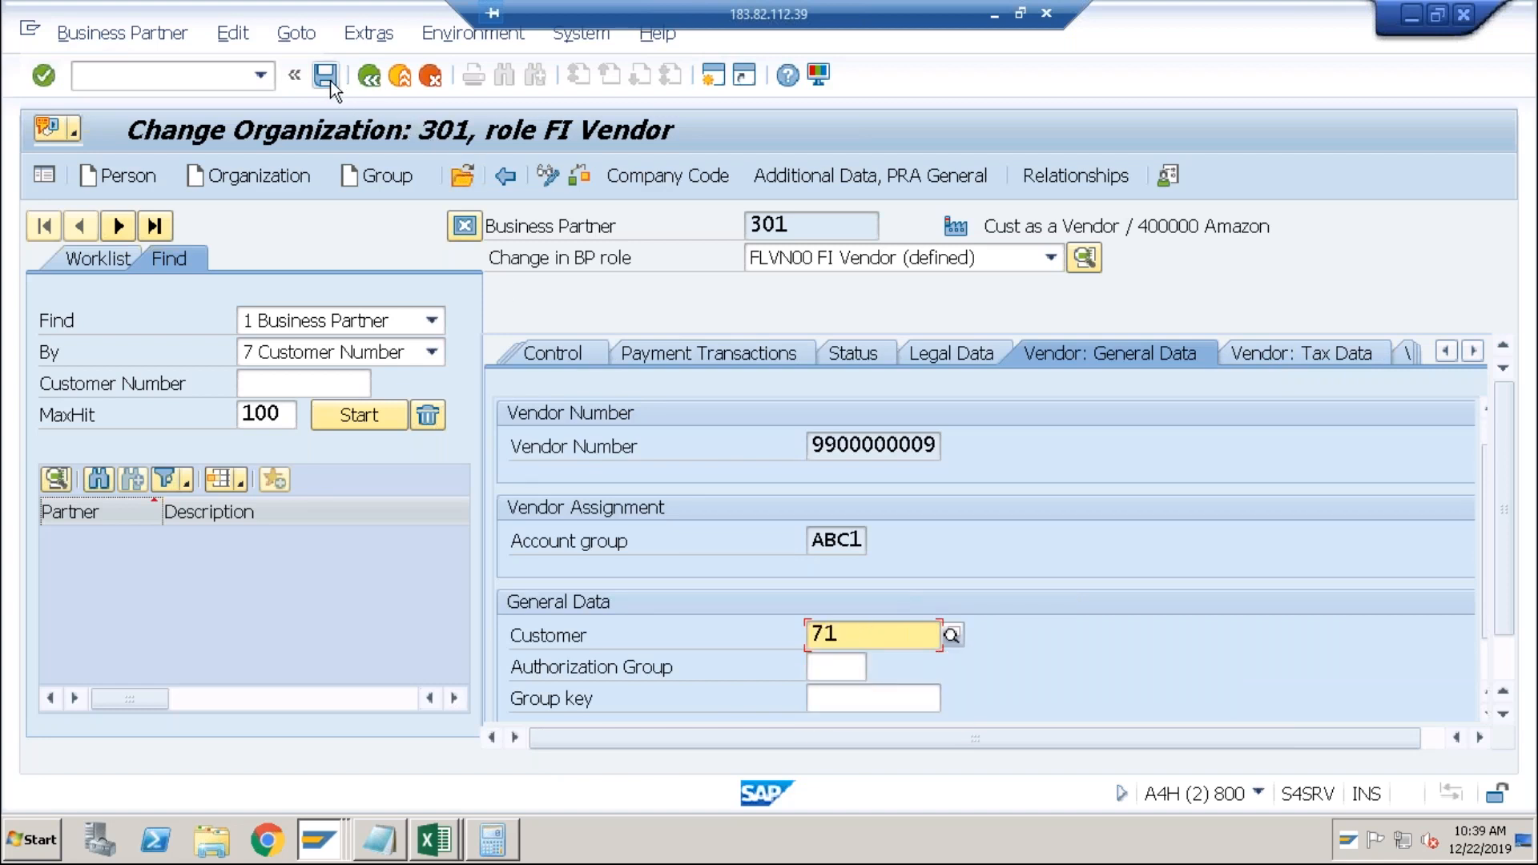
left_click(327, 77)
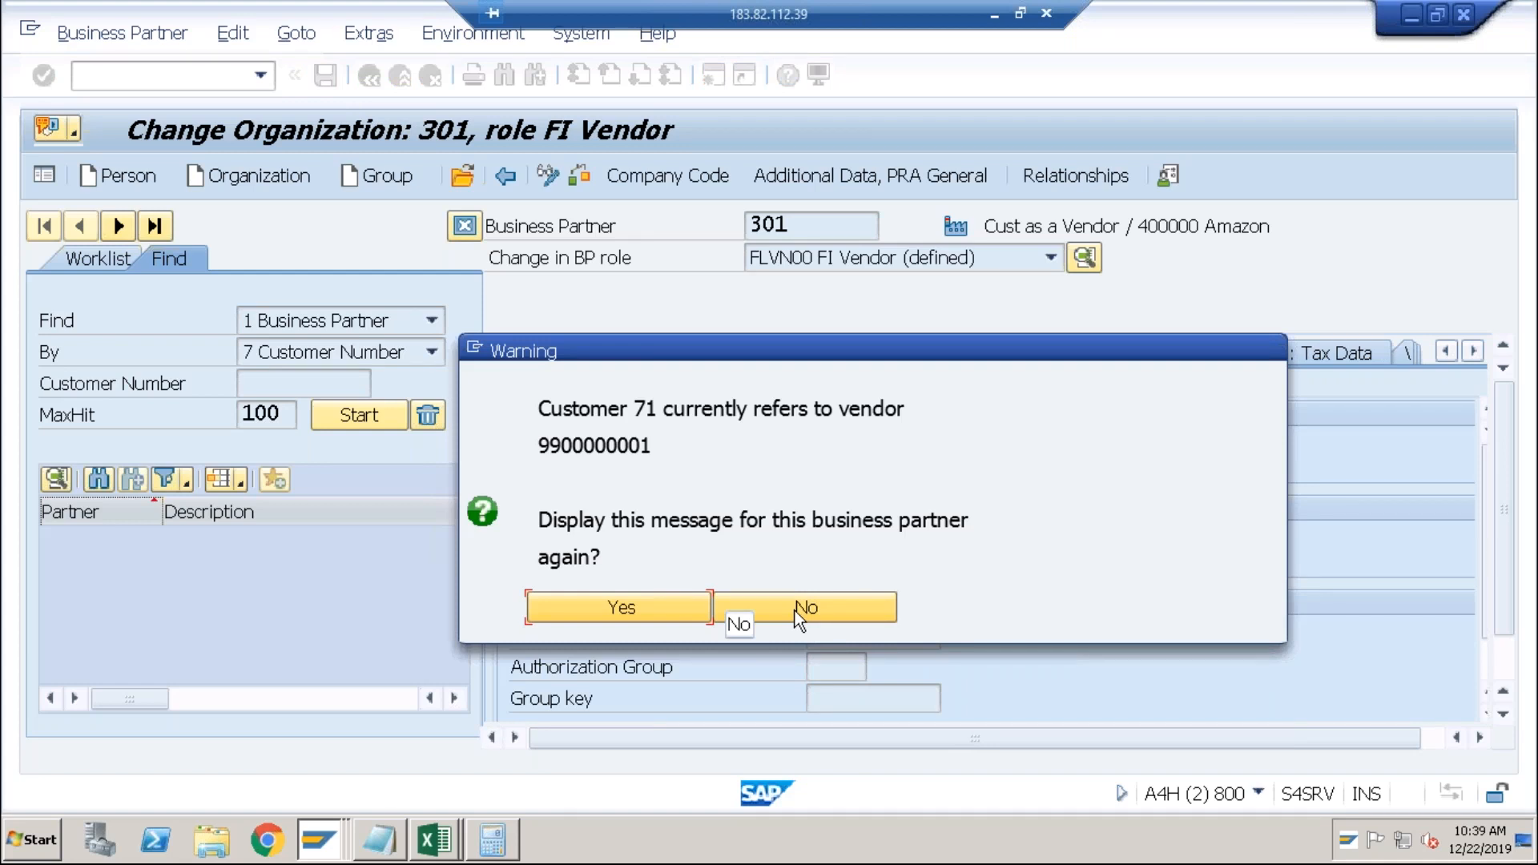
left_click(795, 610)
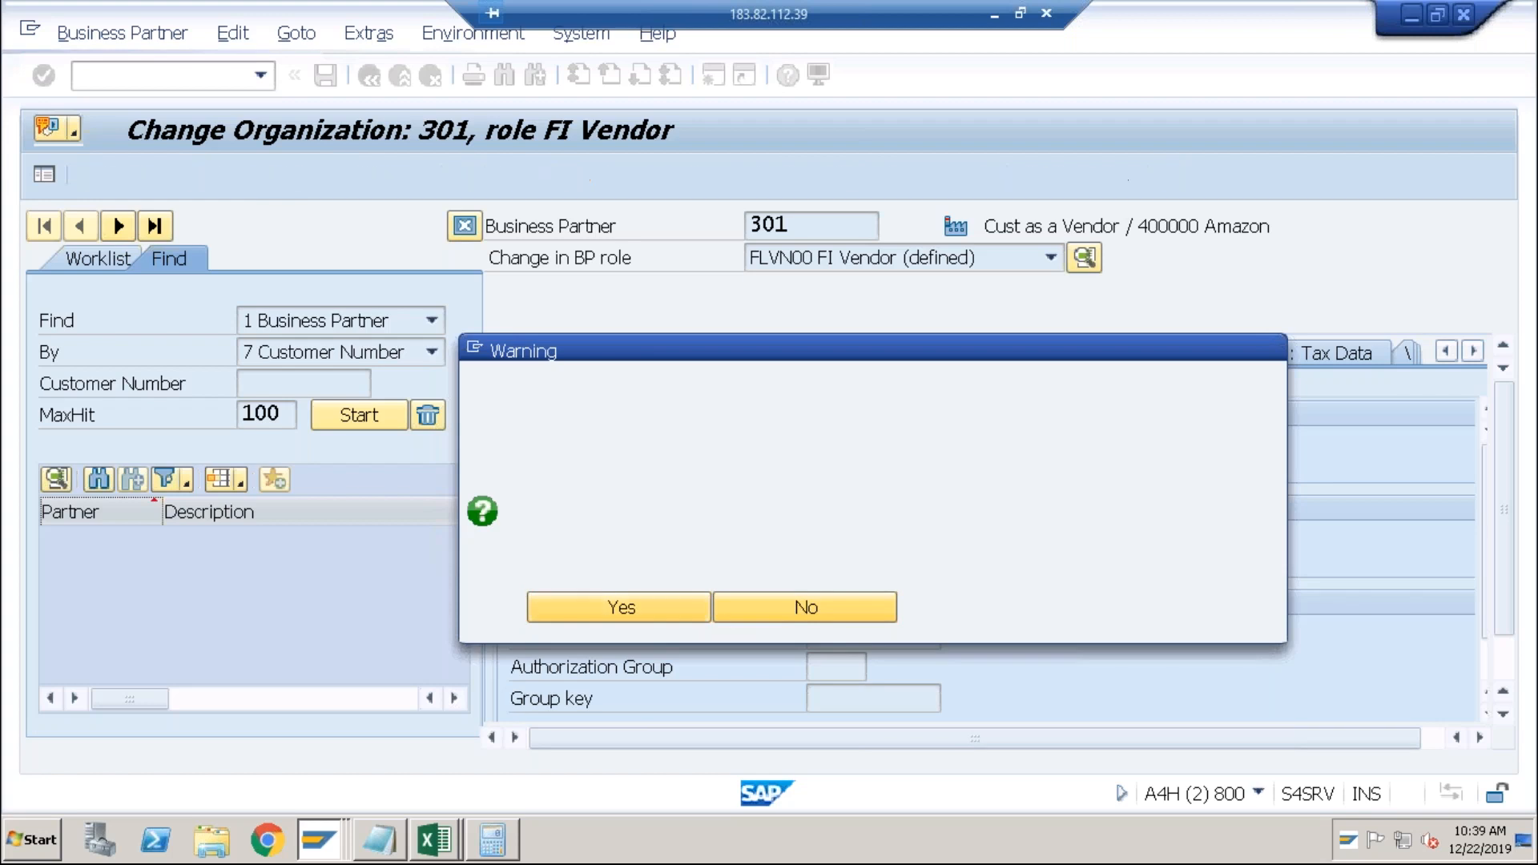
left_click(795, 611)
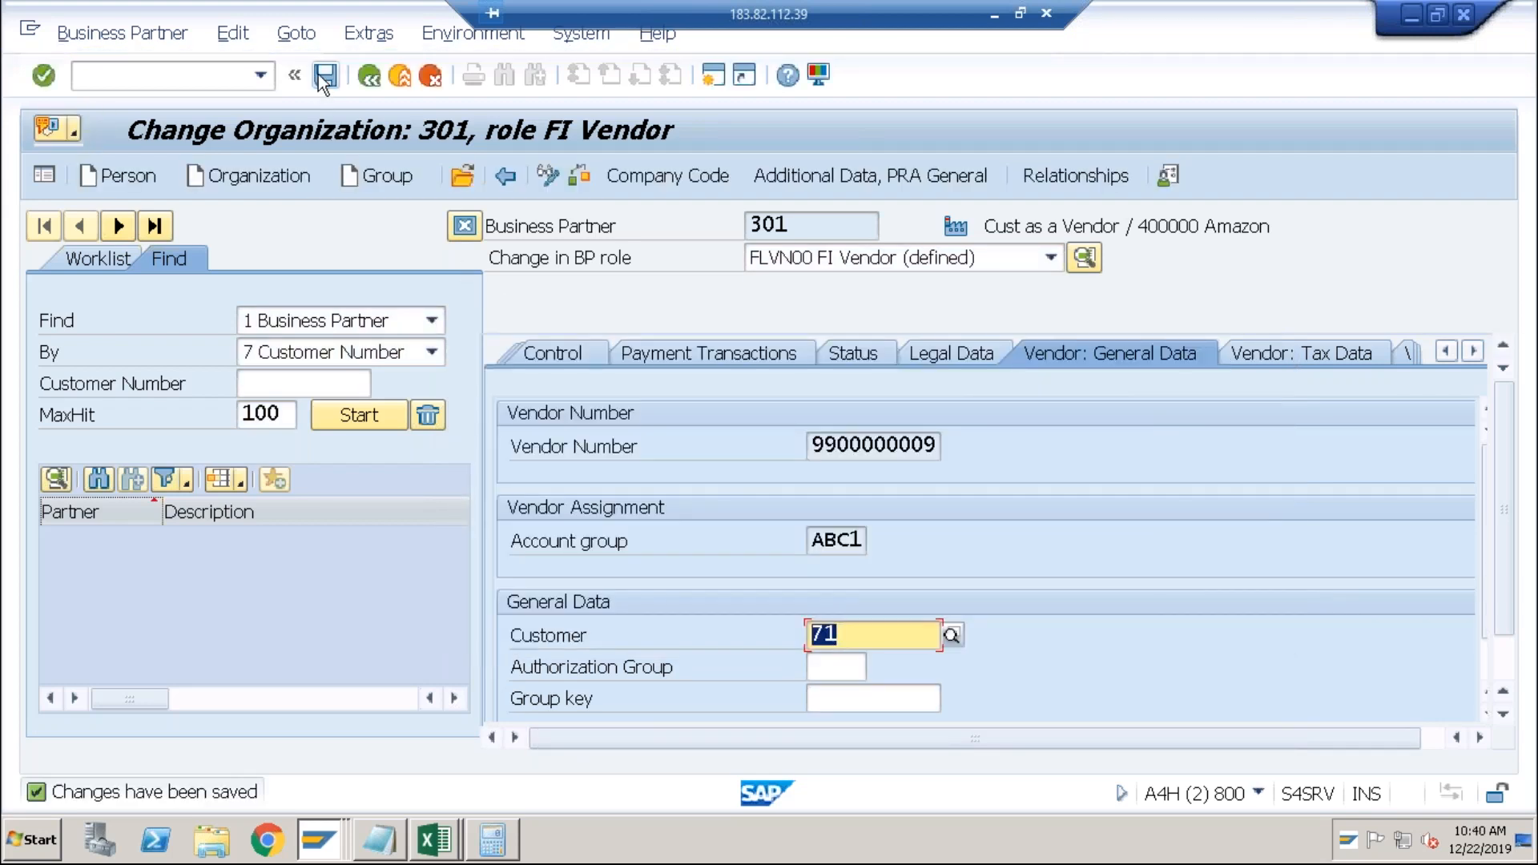
left_click(324, 76)
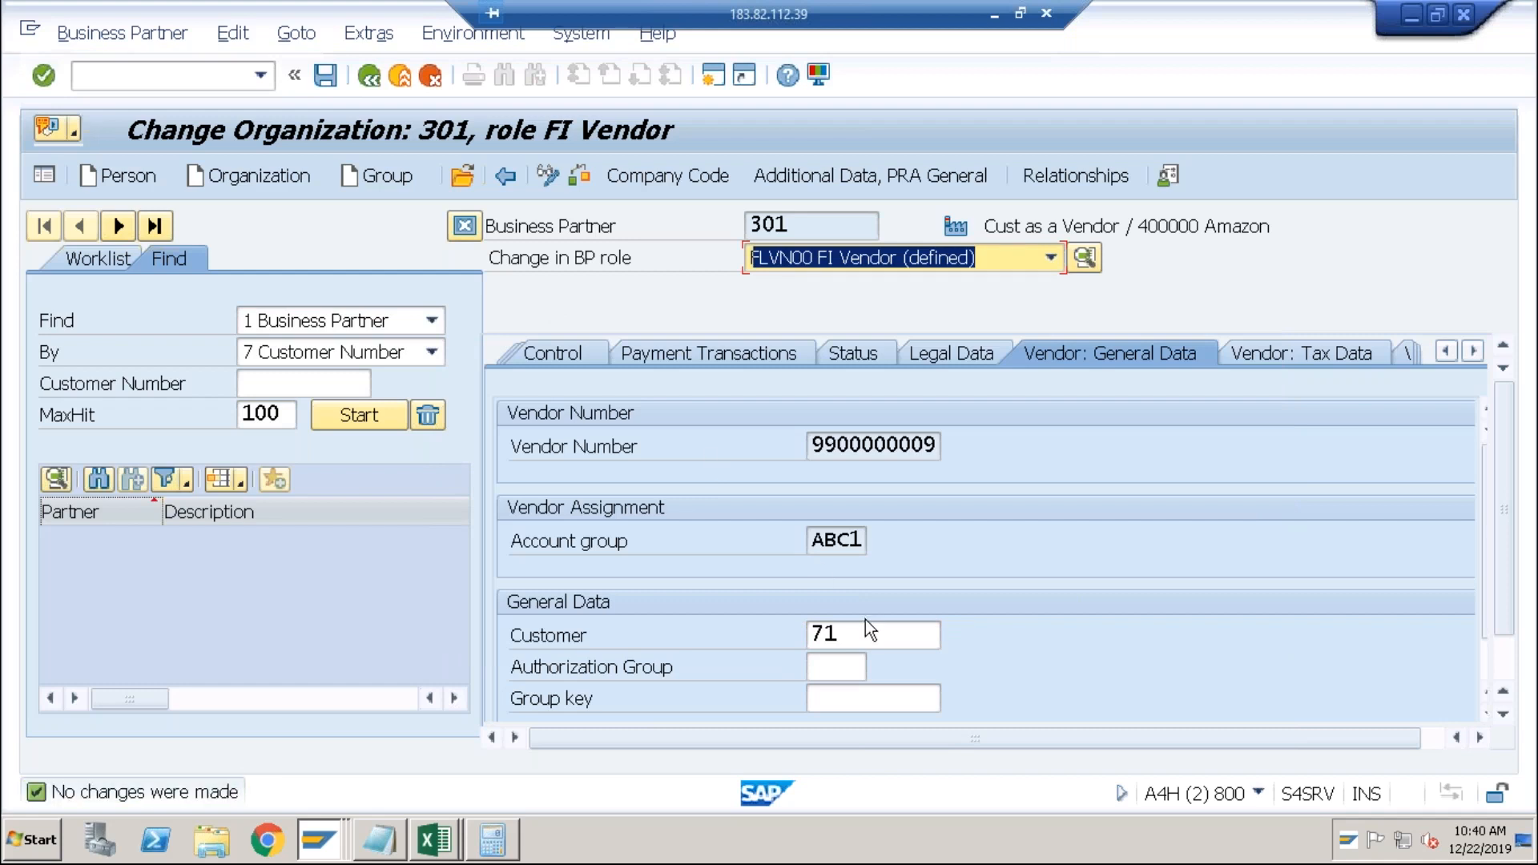
left_click(873, 445)
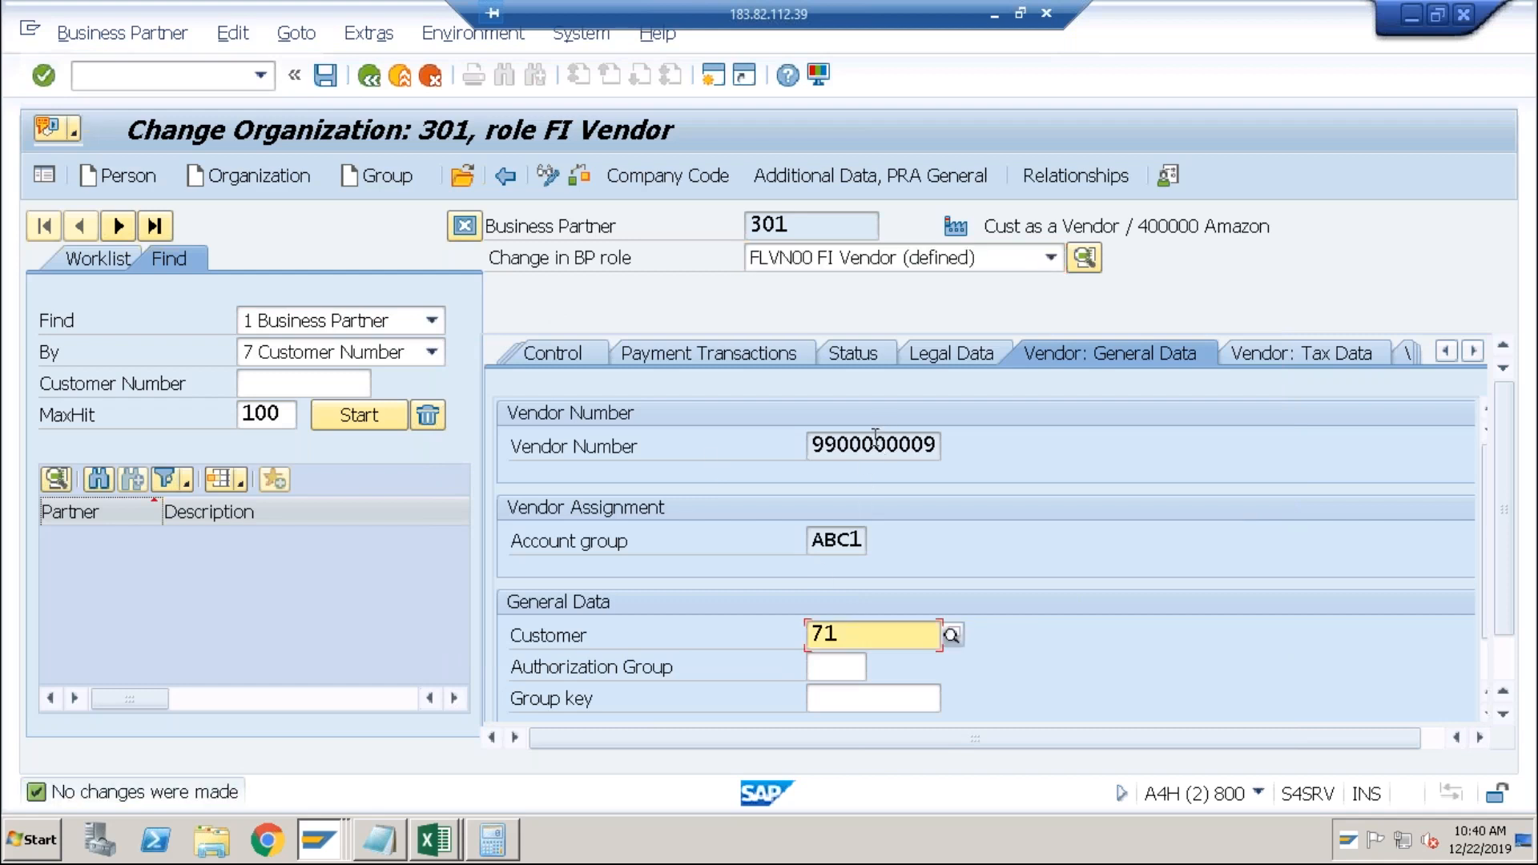
left_click(863, 637)
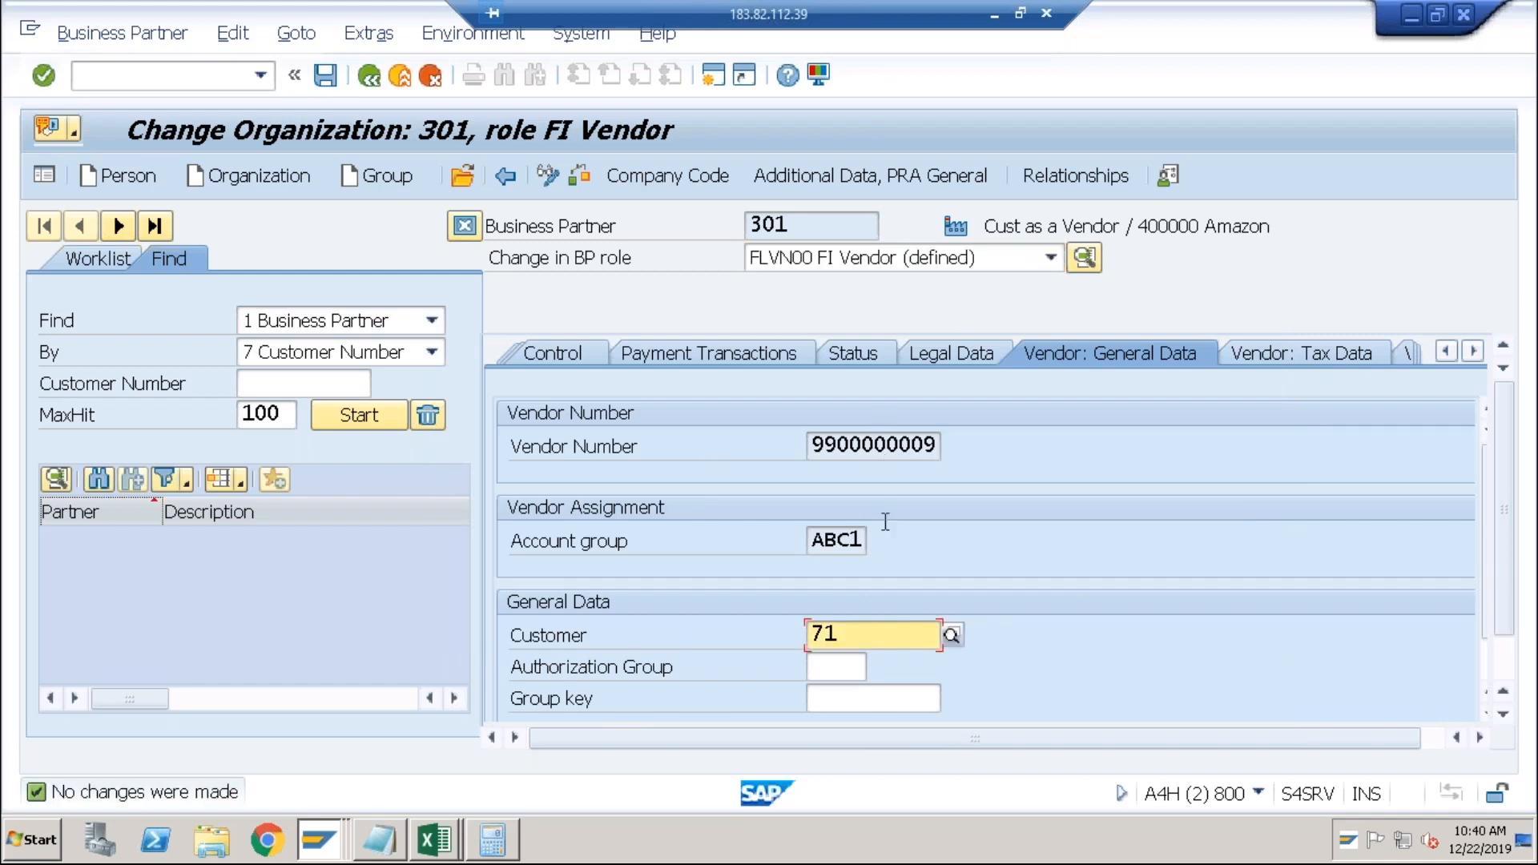
left_click(1003, 267)
left_click(1013, 266)
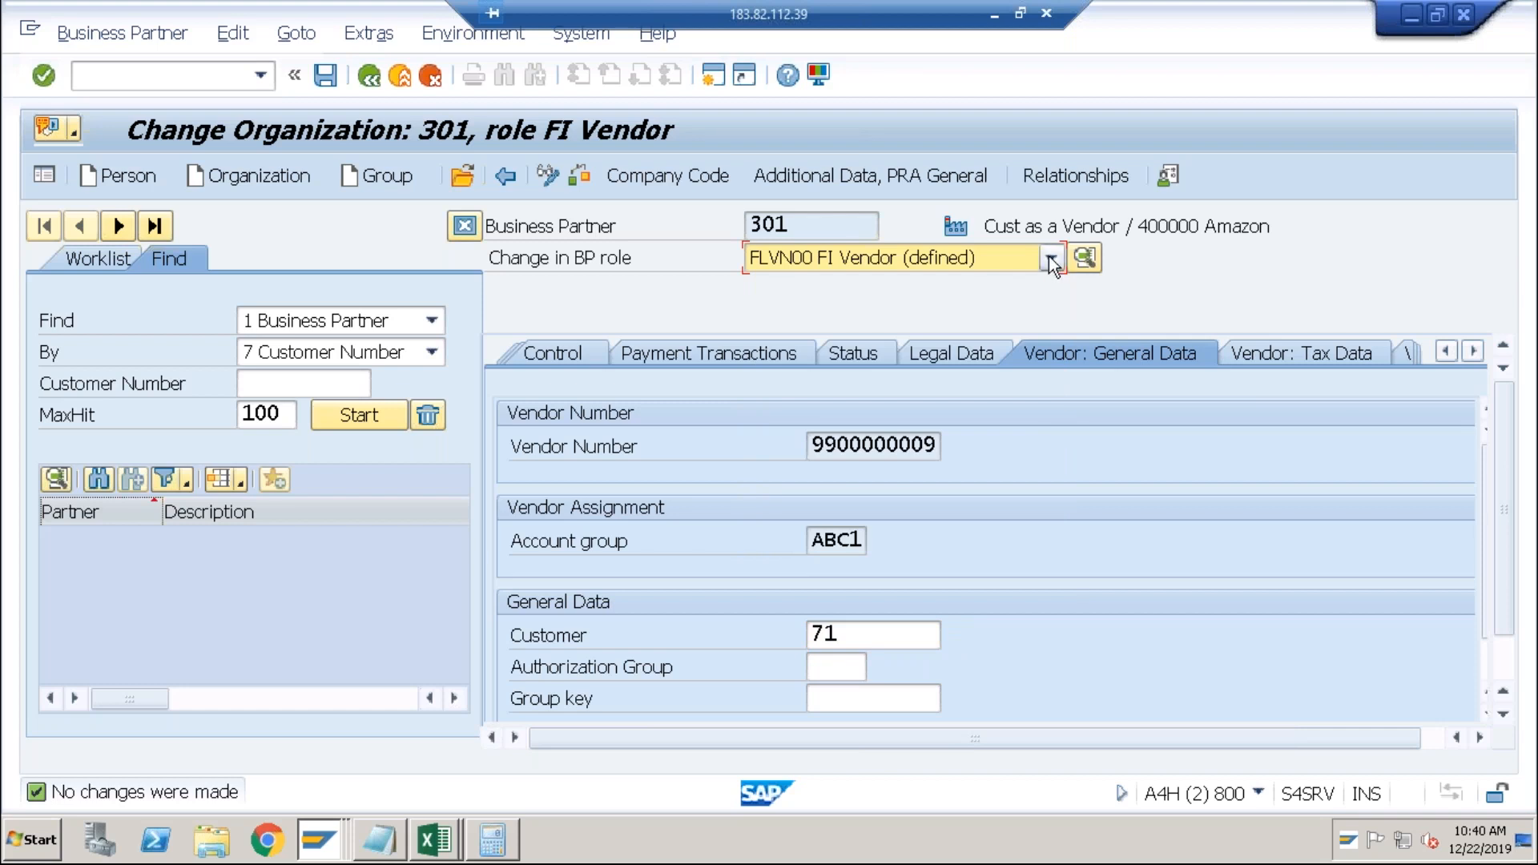
left_click(1050, 256)
scroll(1040, 290, "up", 1)
Switch partner 301 to FI Customer and check customer 71 on the Customer: General Data tab.
left_click(984, 289)
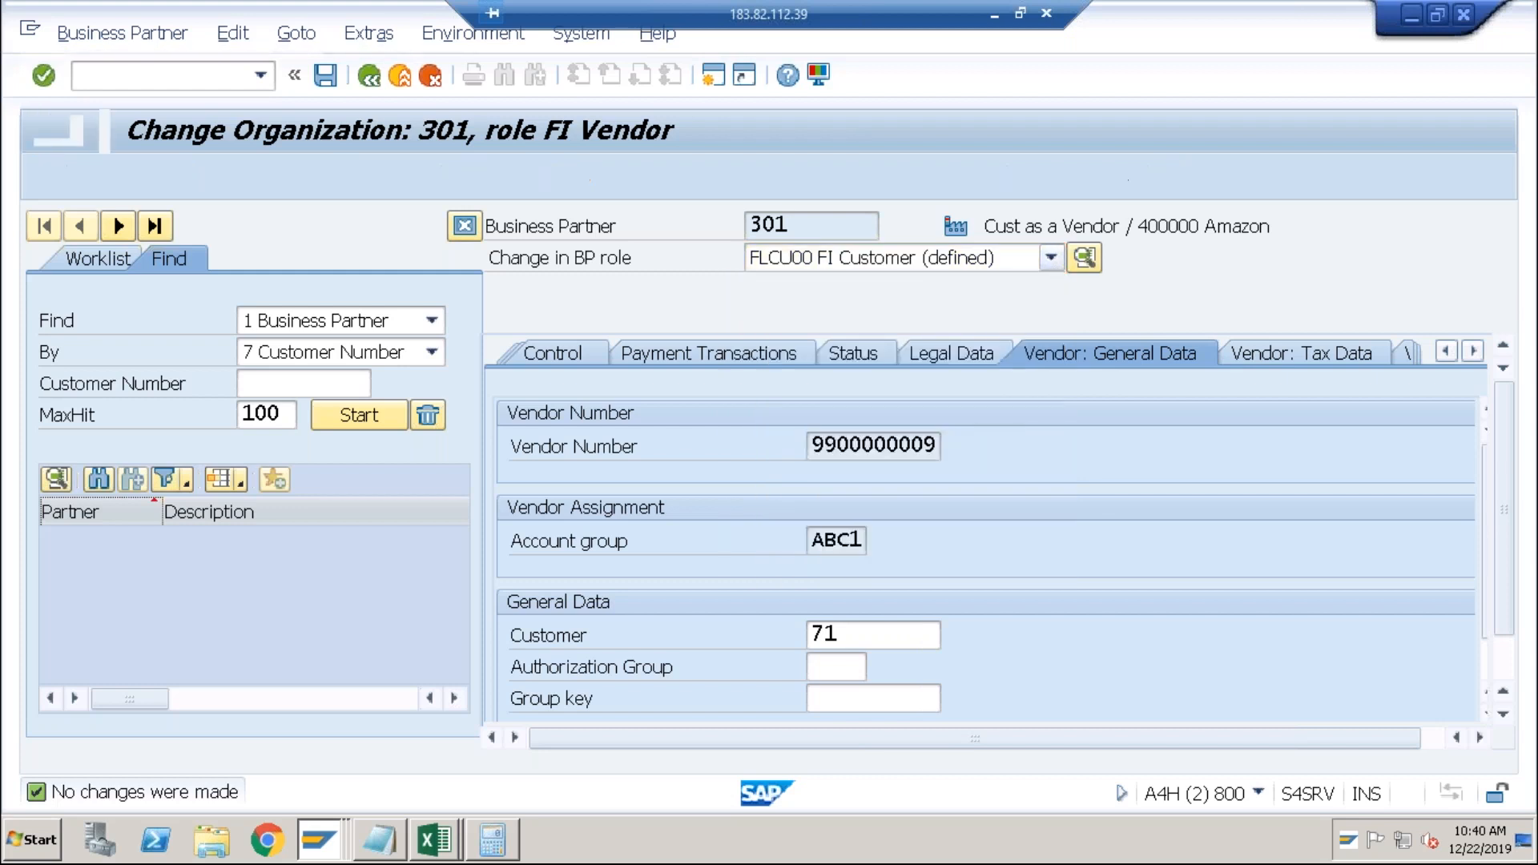
left_click(1472, 351)
left_click(1471, 351)
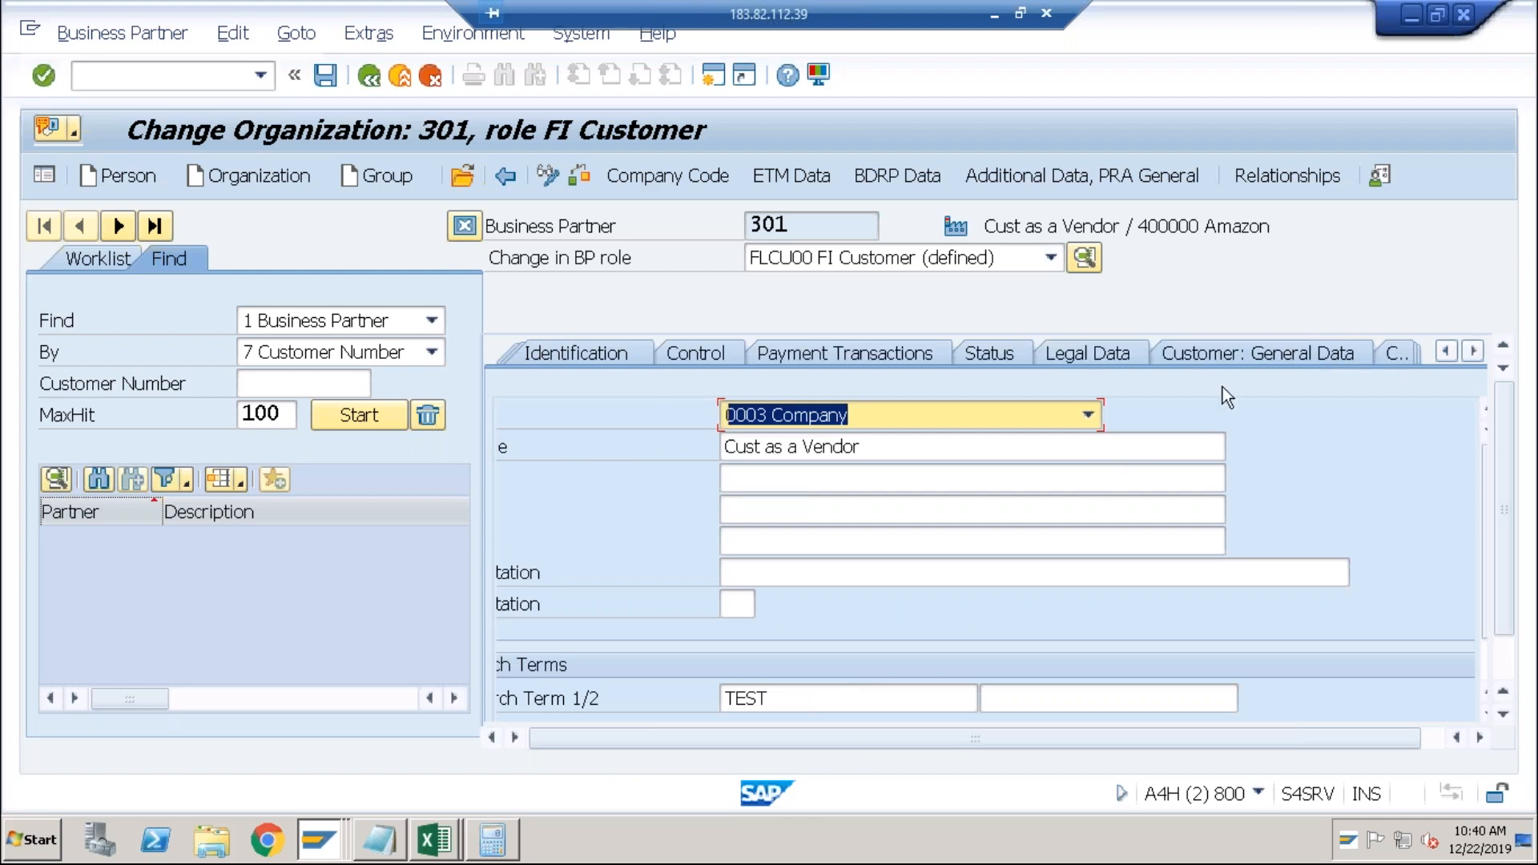
left_click(1247, 358)
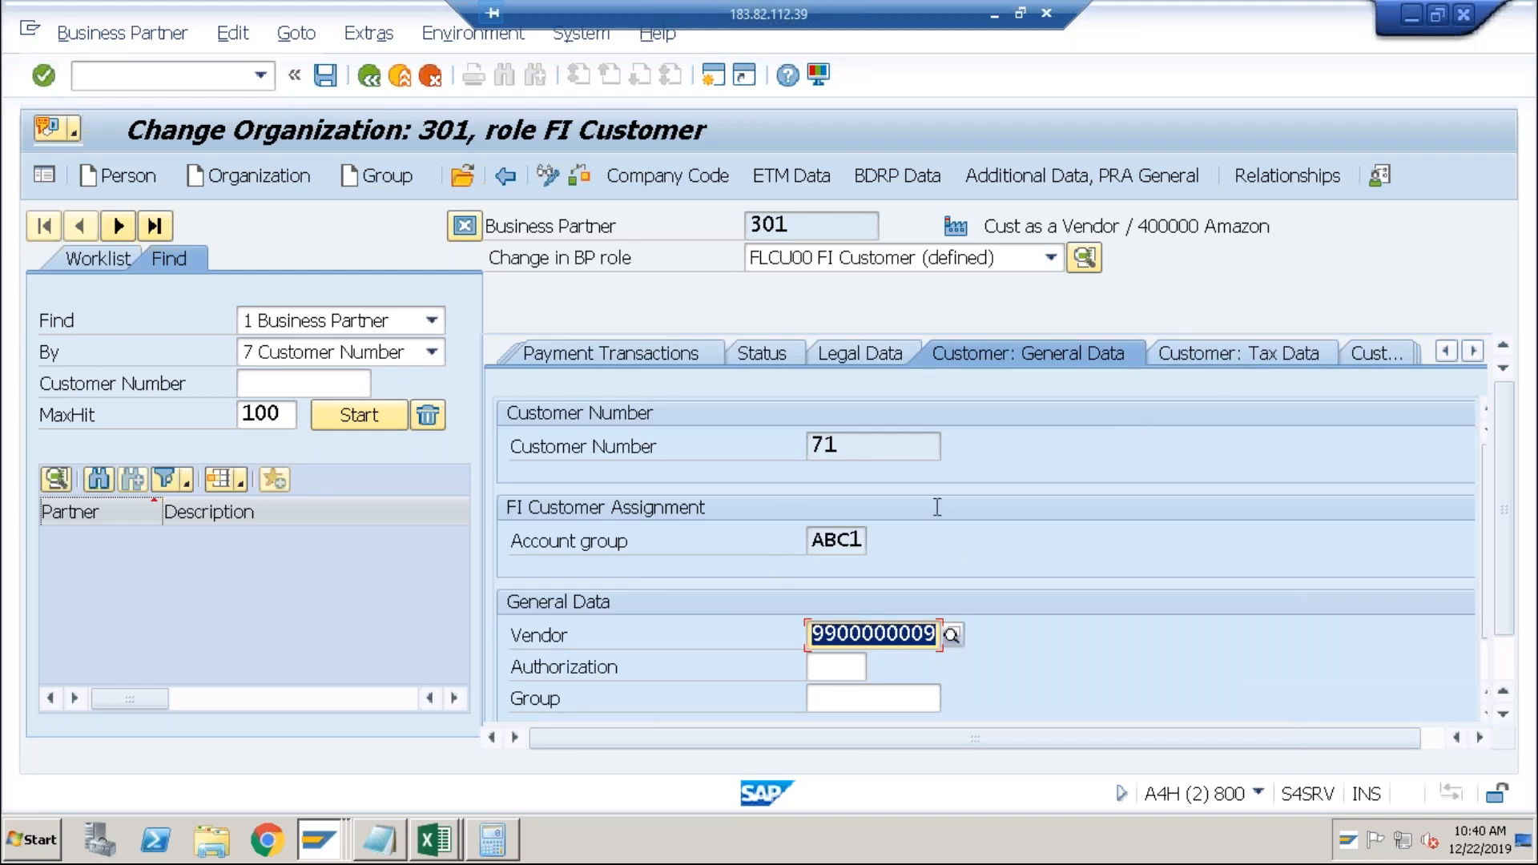
left_click(841, 447)
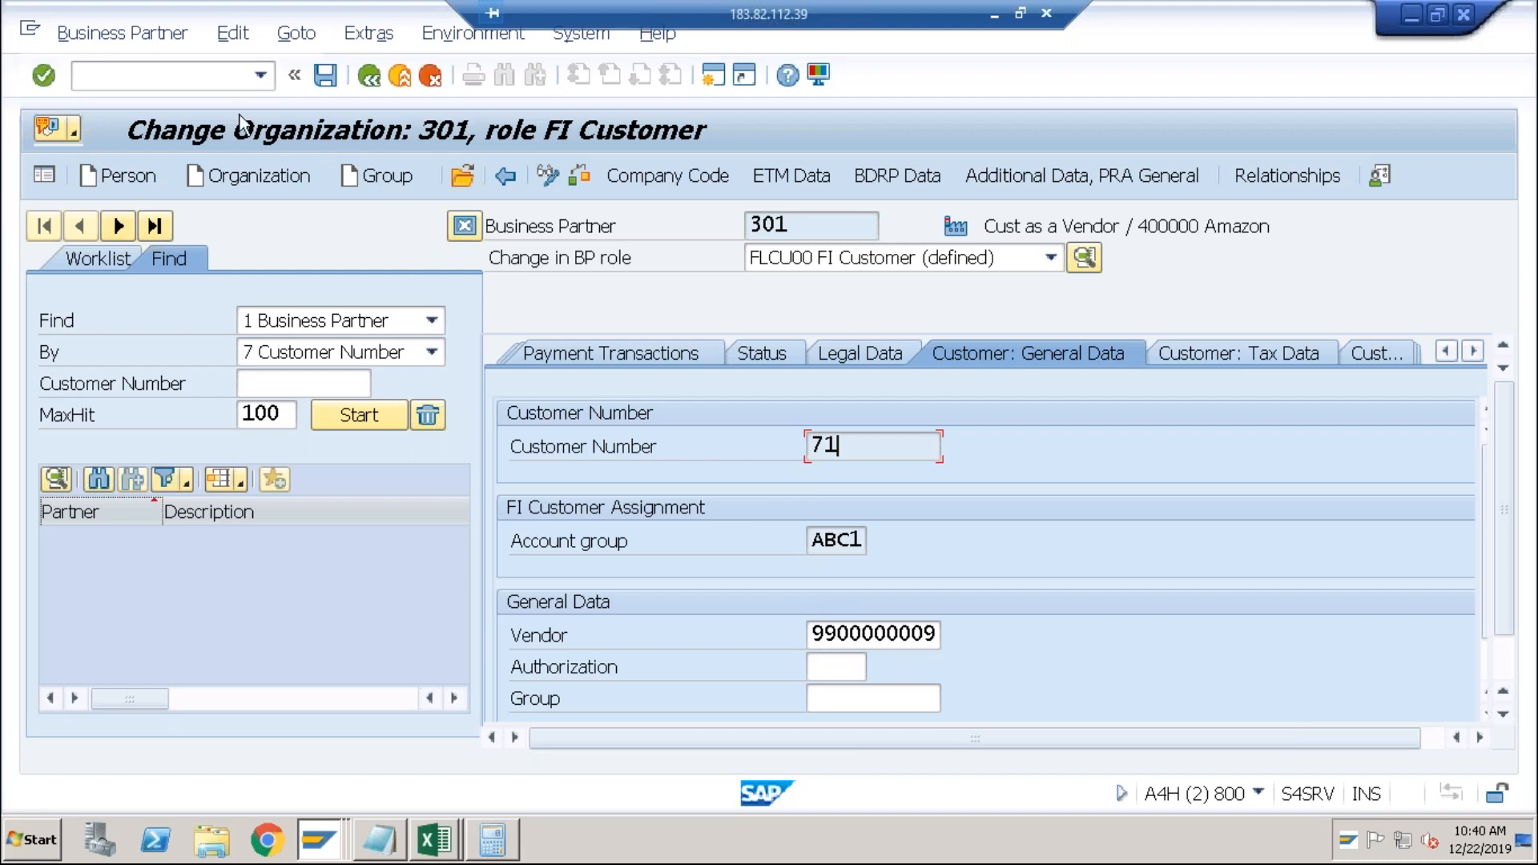
Start vendor invoice entry with transaction /nfb60.
left_click(209, 80)
type("/nfb60")
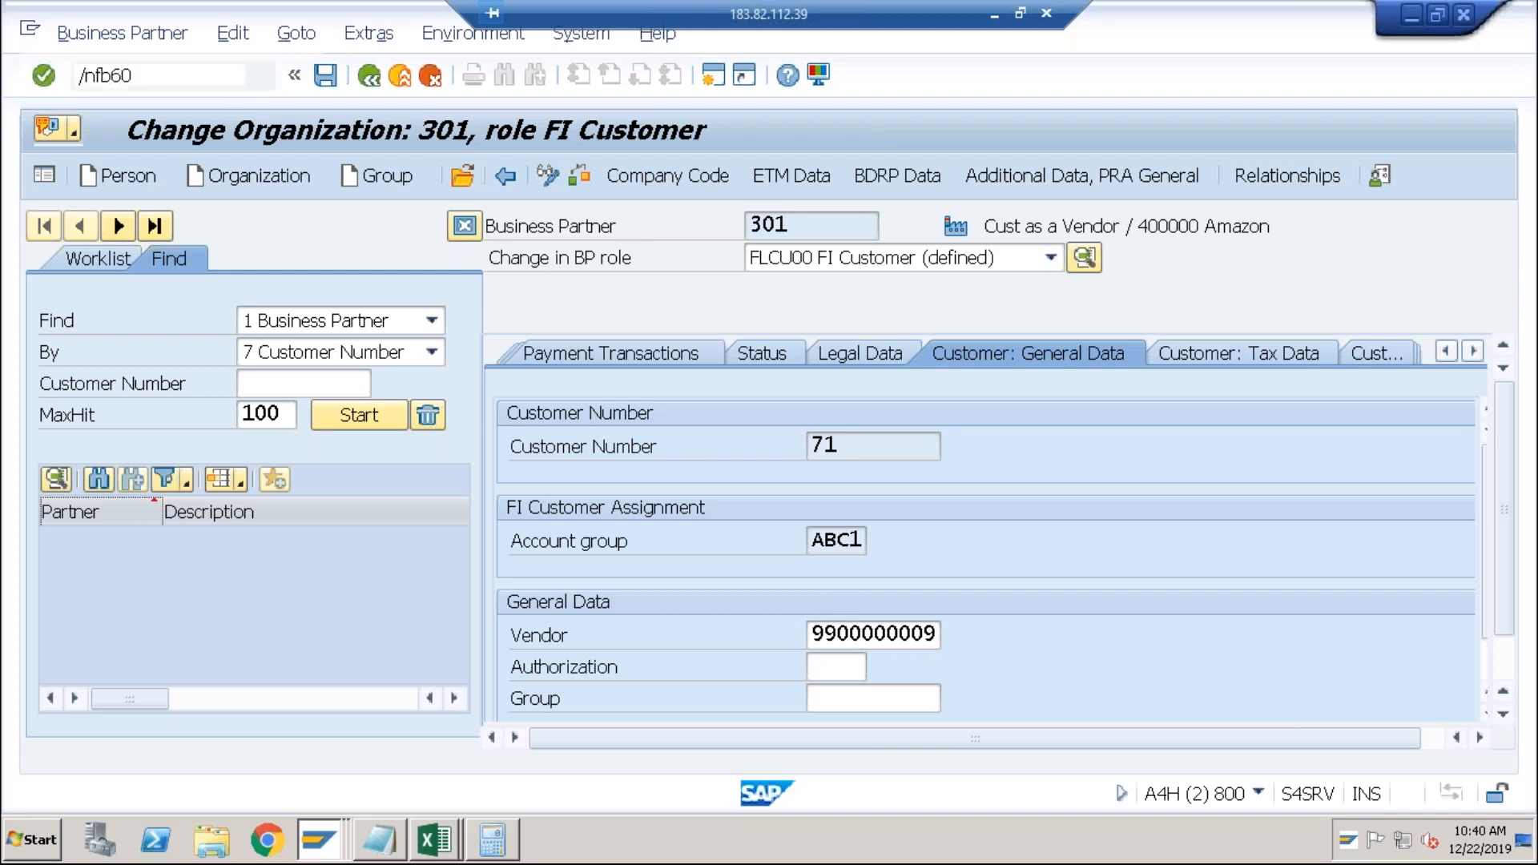
key("Return")
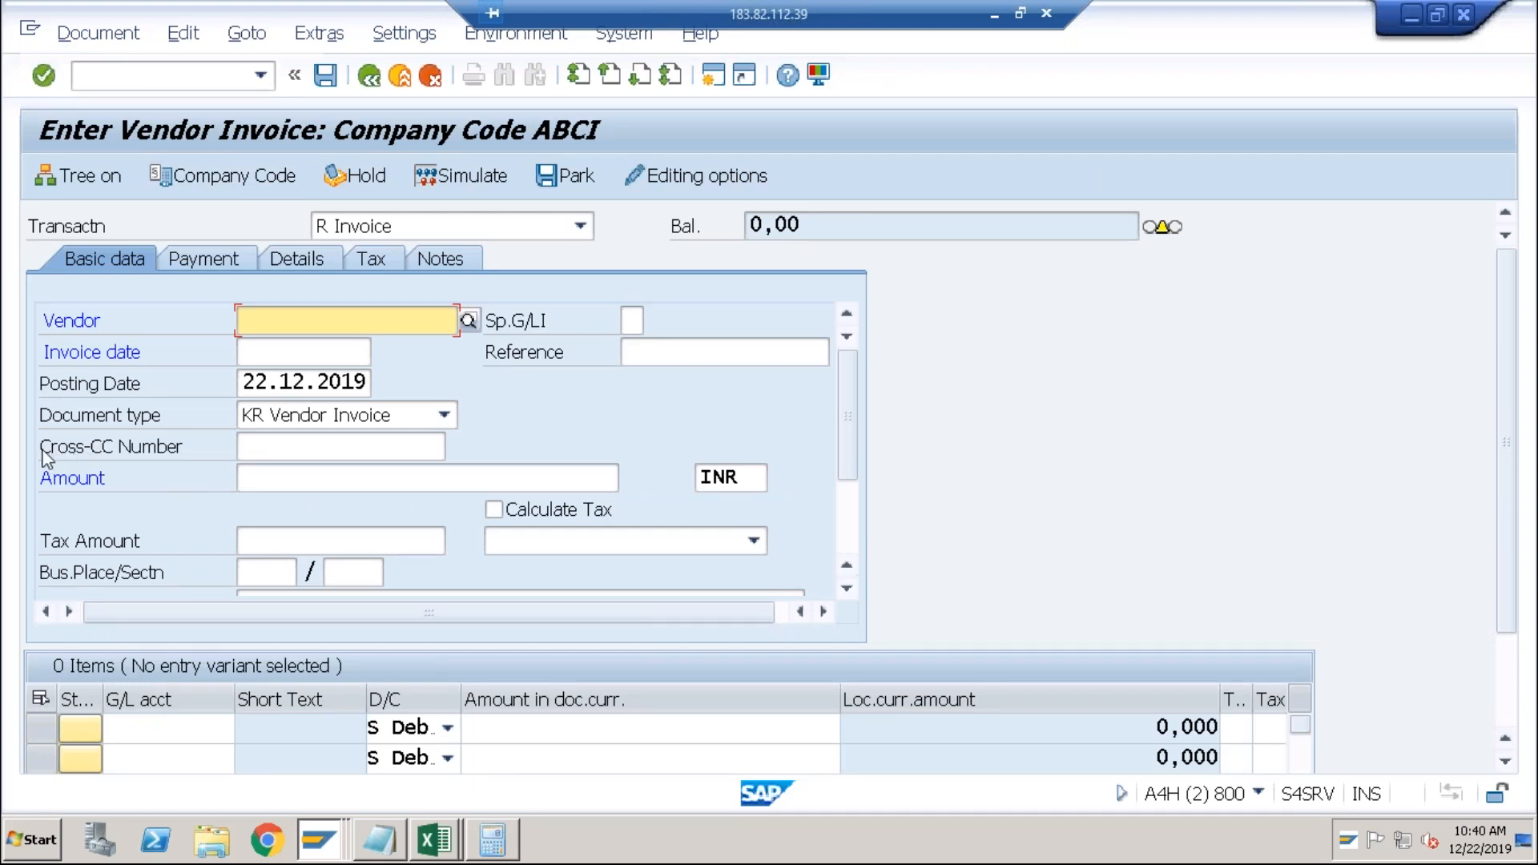
left_click(321, 321)
type("990")
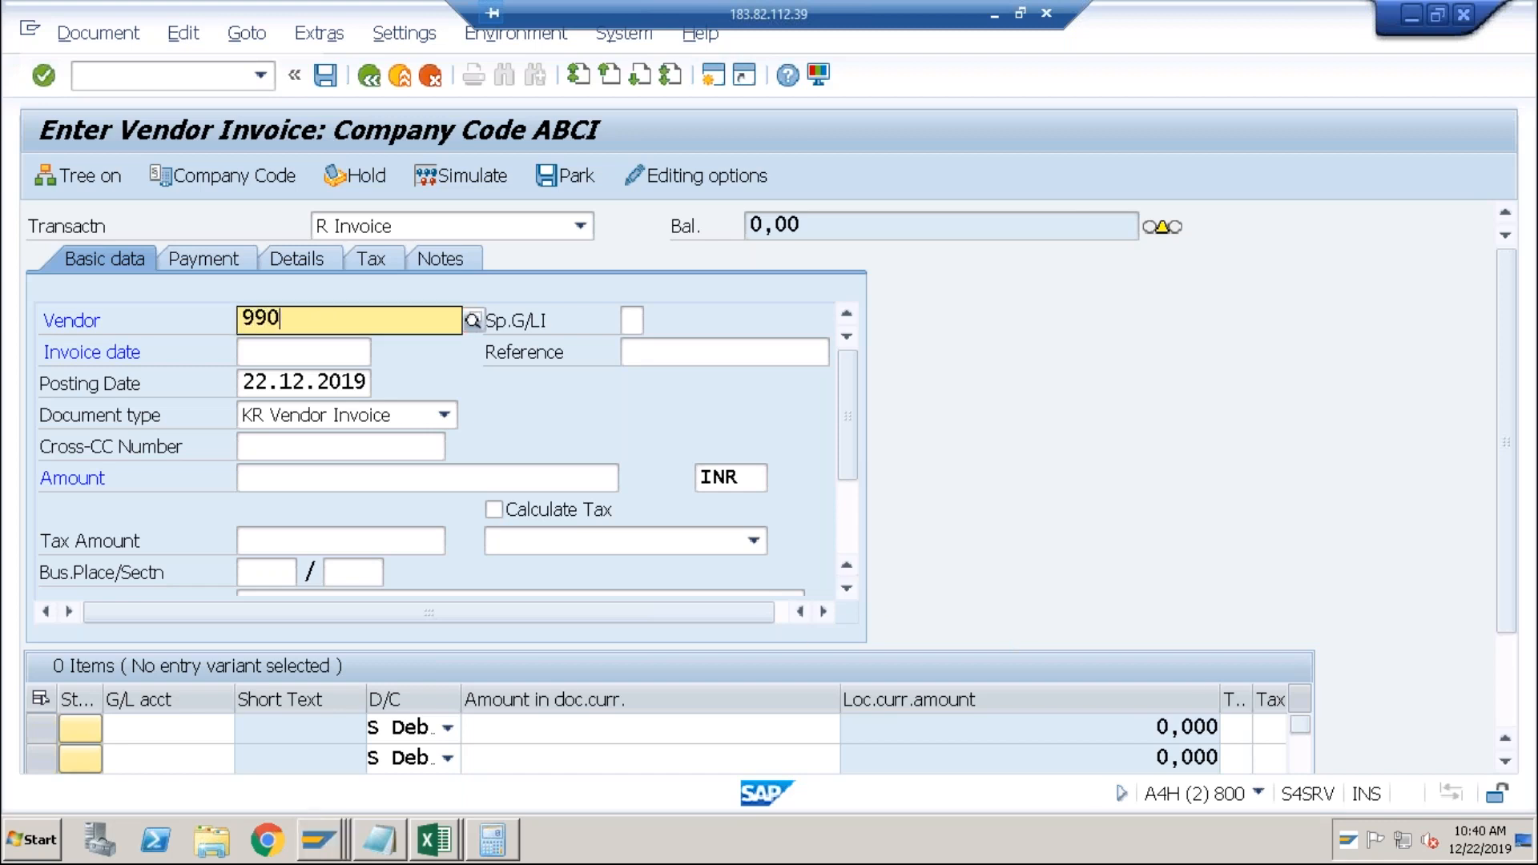
type("0000009")
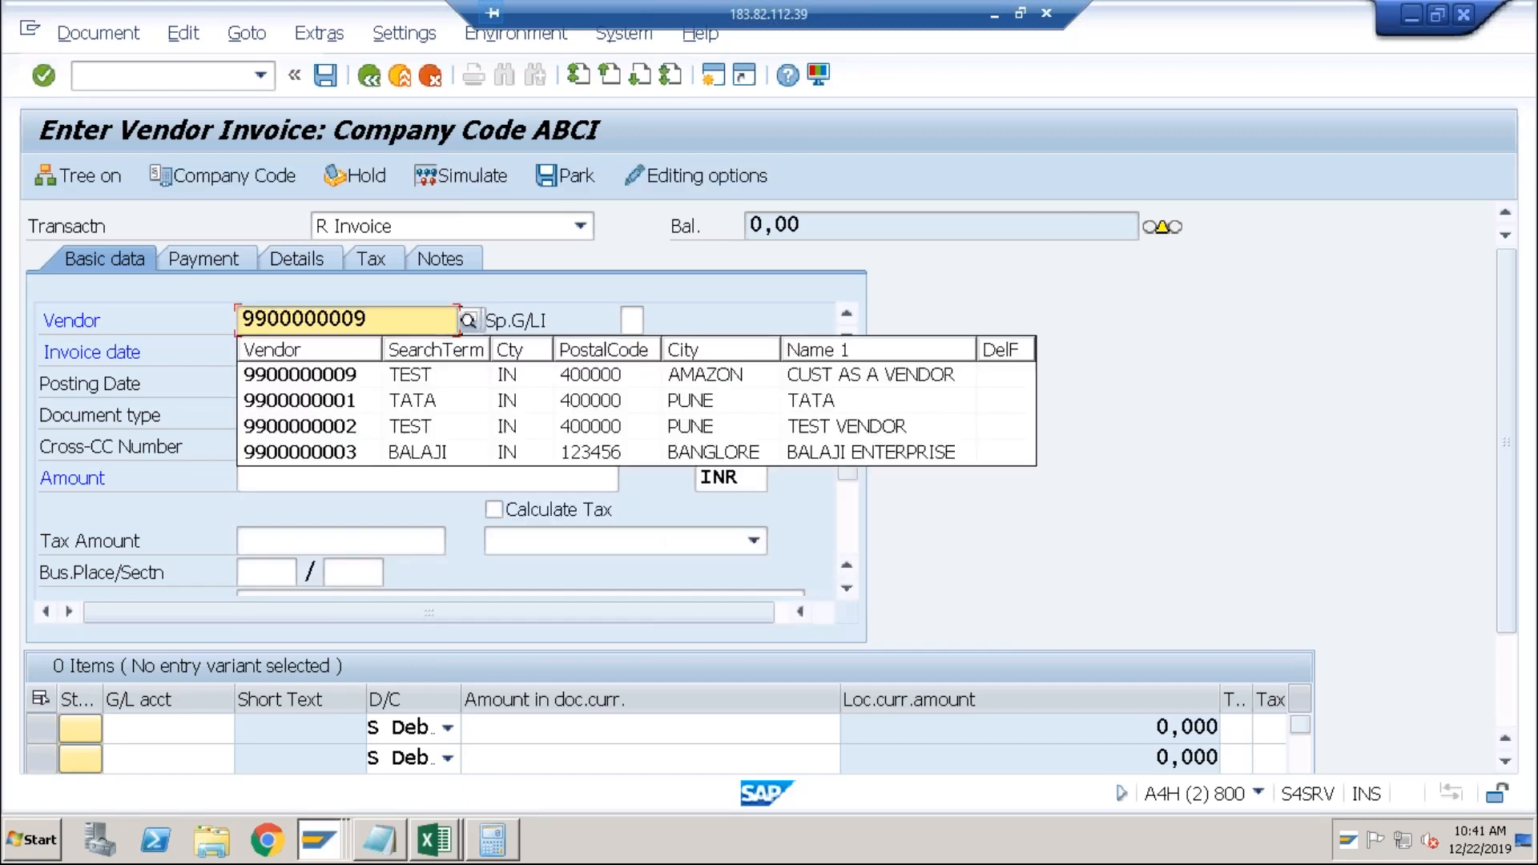
key("Tab")
key("Tab")
type("2")
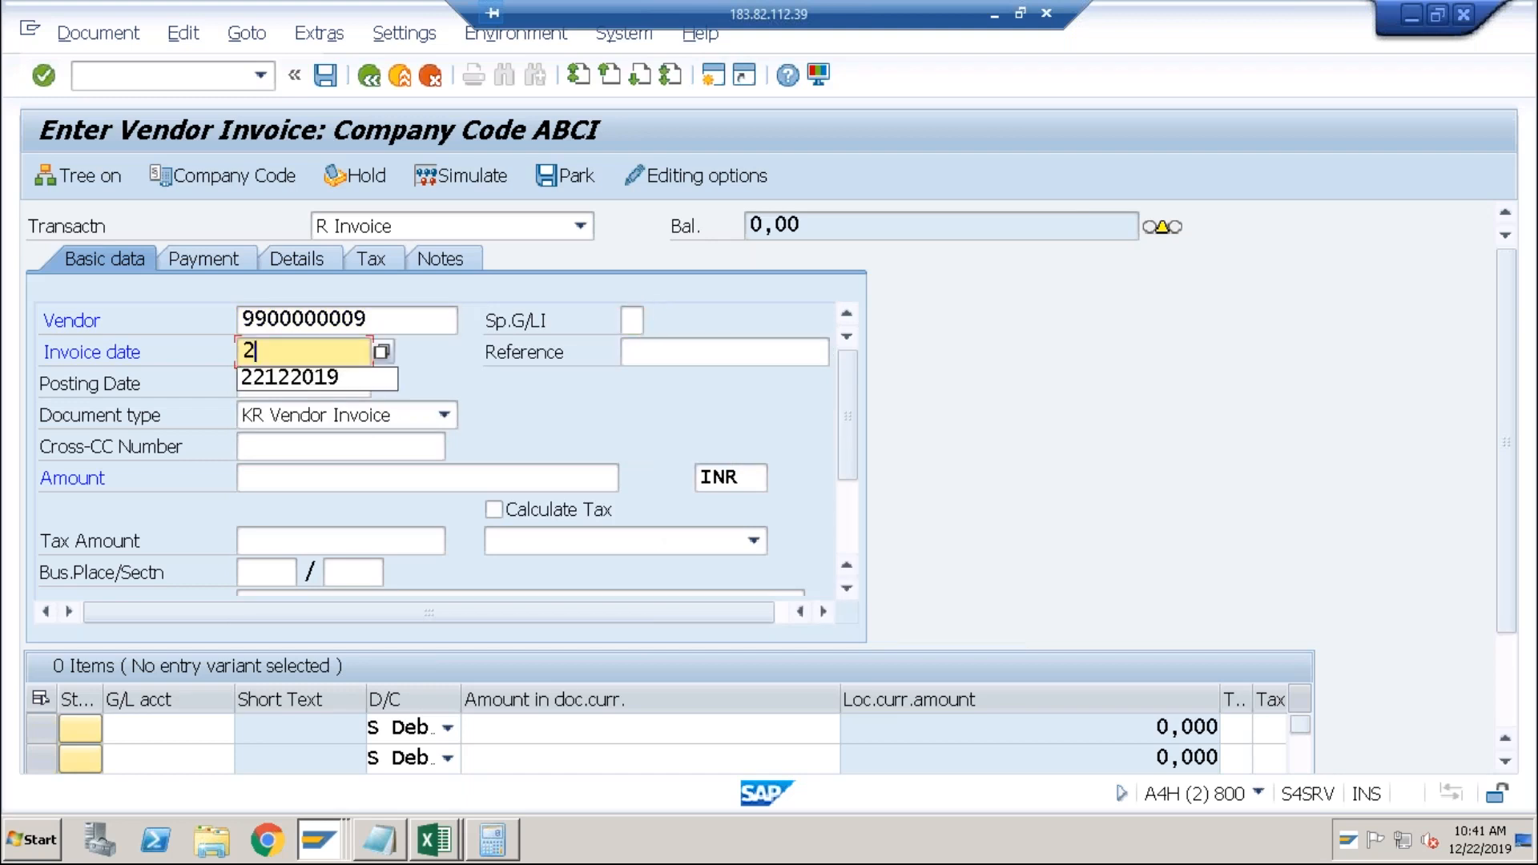
type("2122019")
key("Tab")
key("Tab")
key("Tab")
key("Tab")
type("1000")
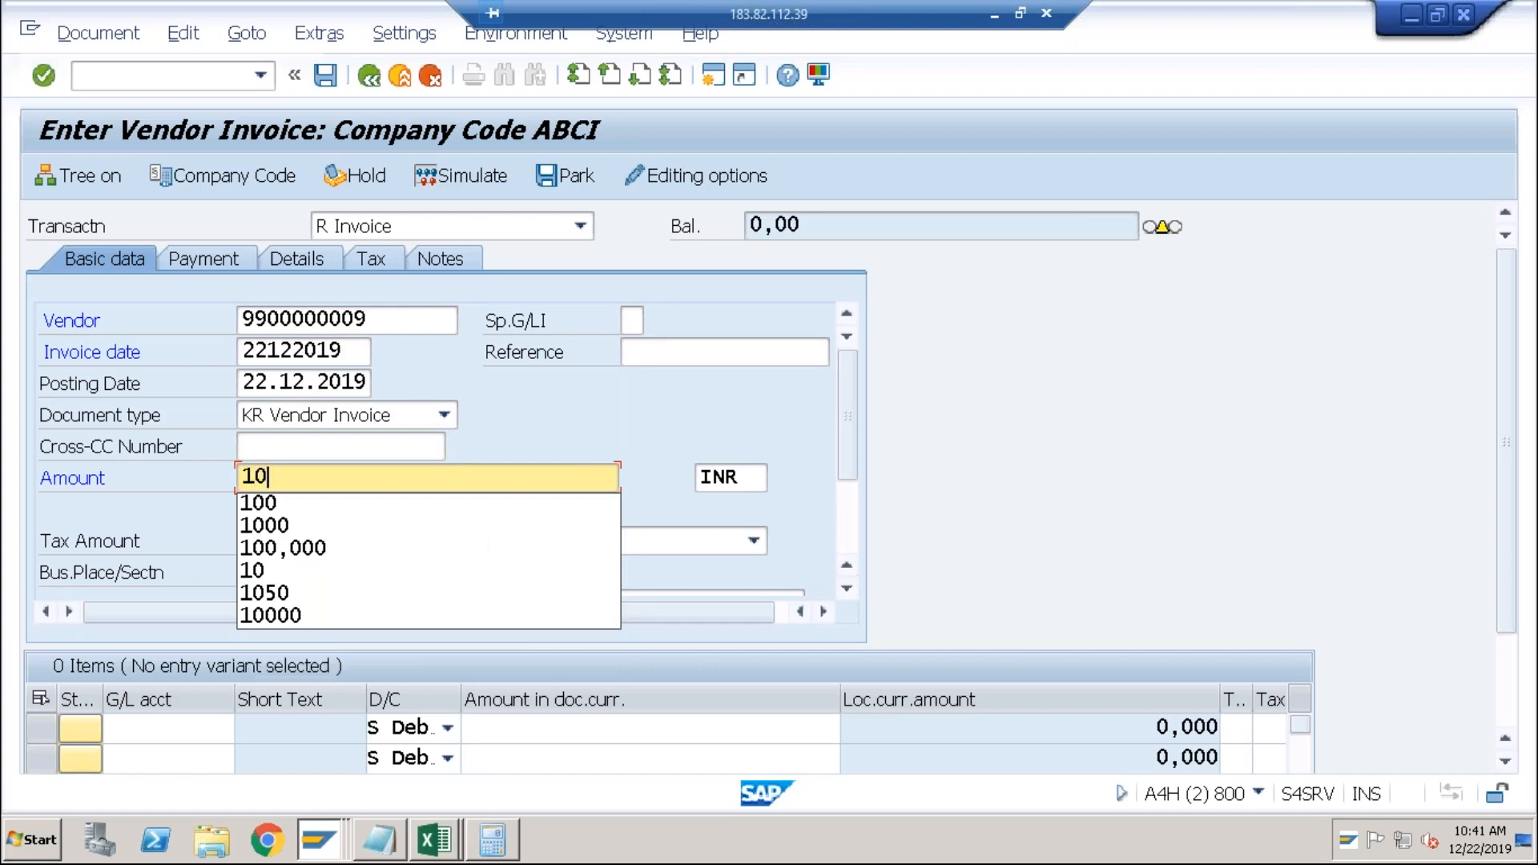
key("Tab")
key("Tab")
key("Tab")
key("Tab")
key("Tab")
key("Tab")
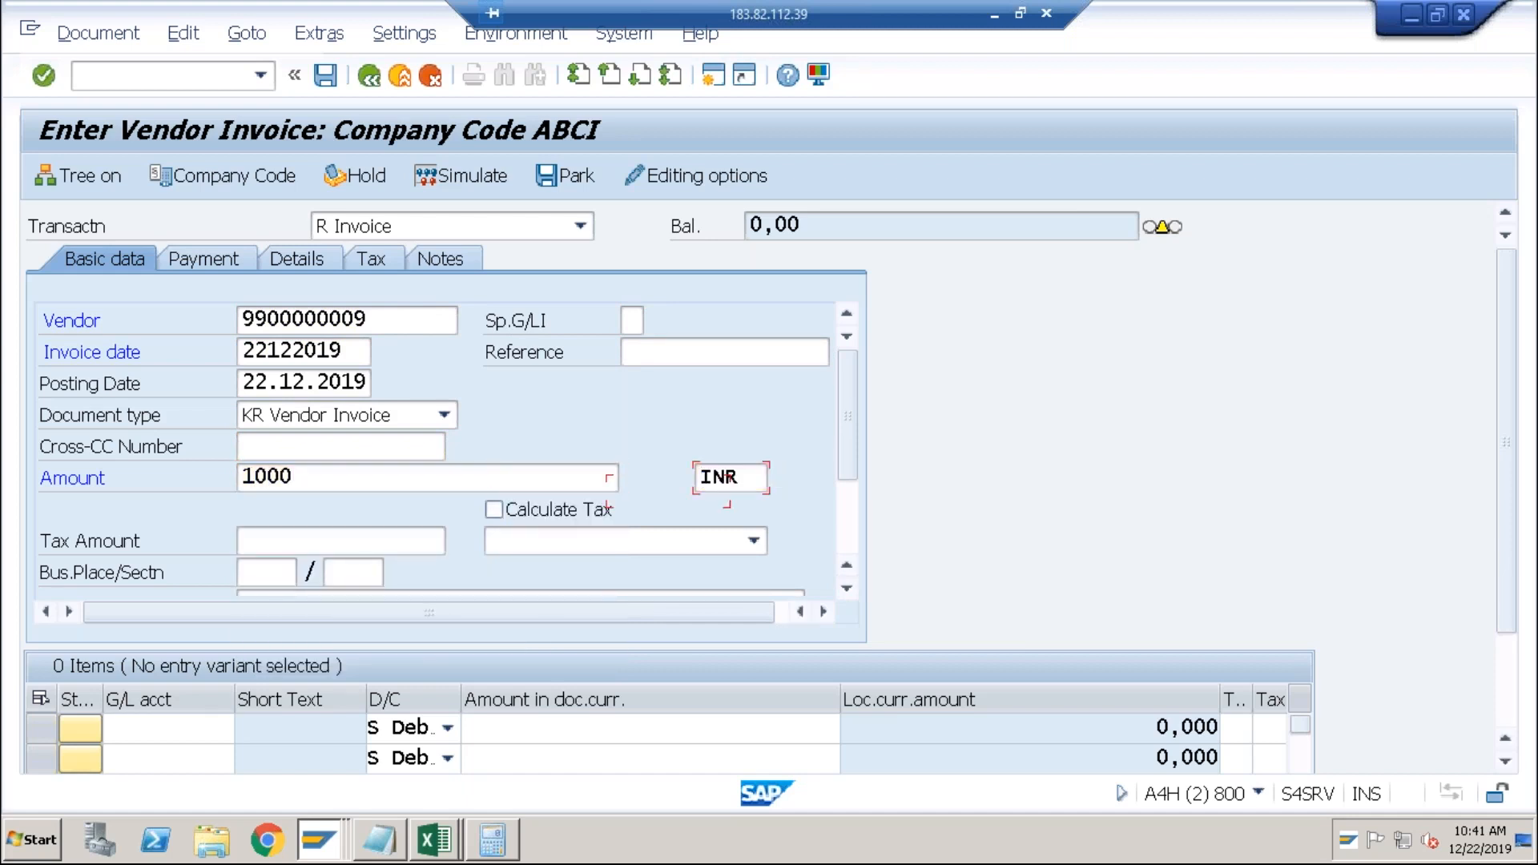
key("Tab")
key("Tab")
key("Tab")
key("Tab")
key("Tab")
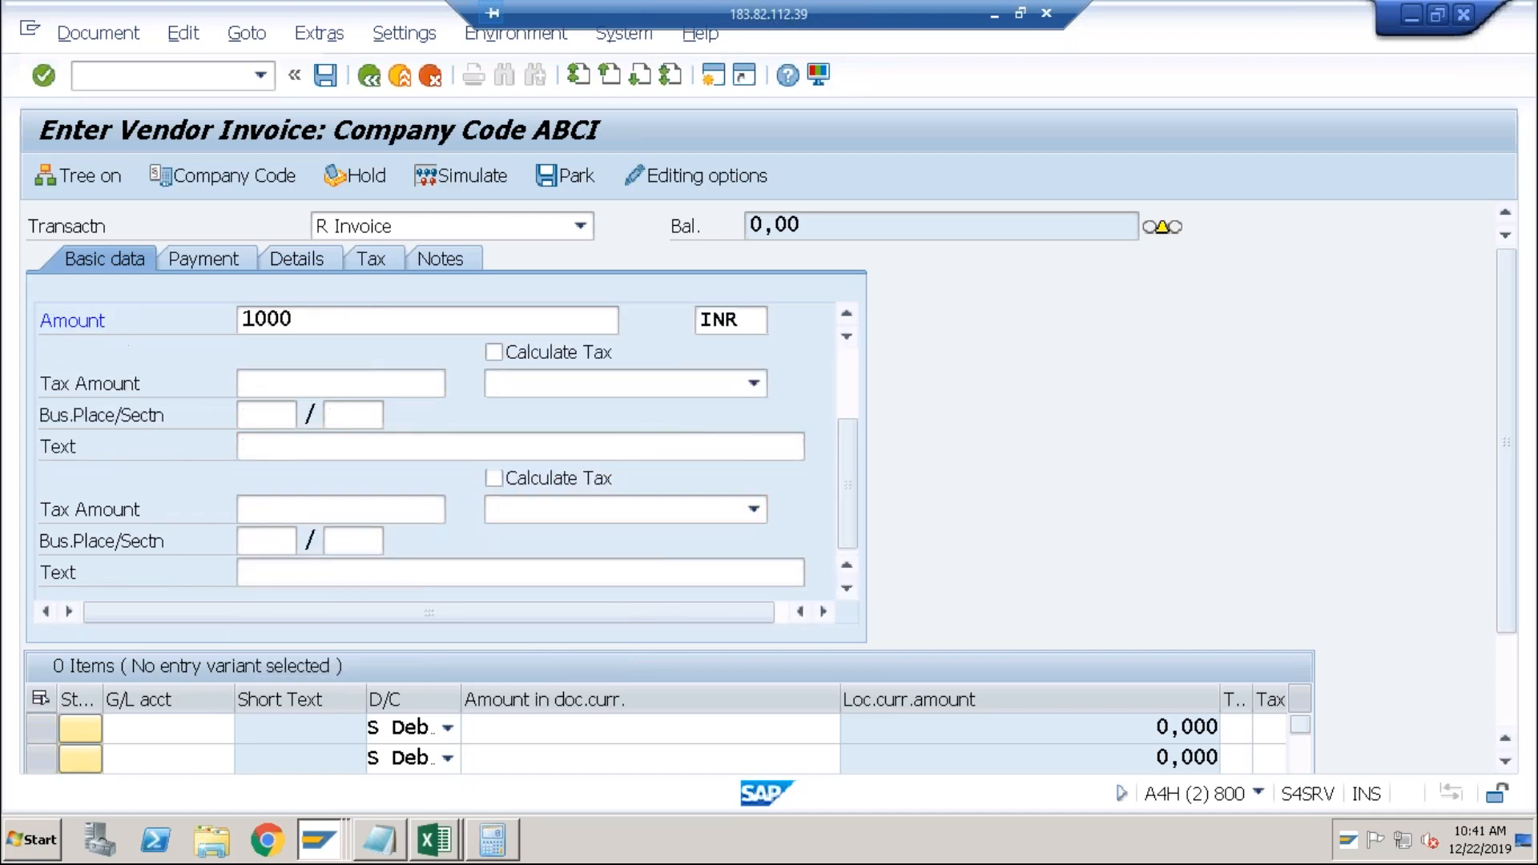
Add a line item with G/L account 4000, amount 1000, cost center TEST and reference test.
key("shift+Tab")
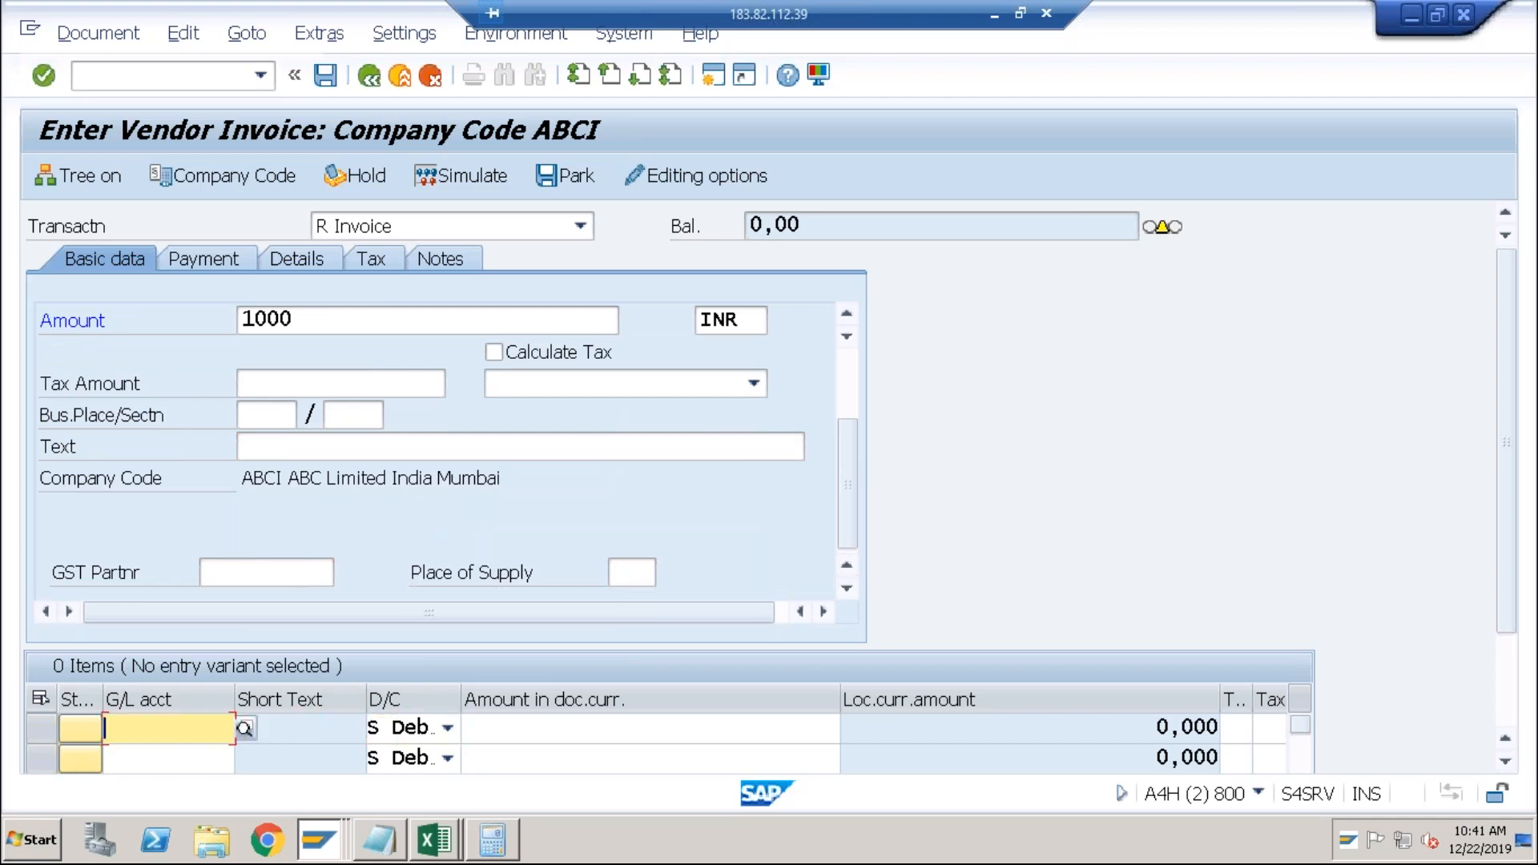
key("space")
key("Down")
key("Tab")
key("Tab")
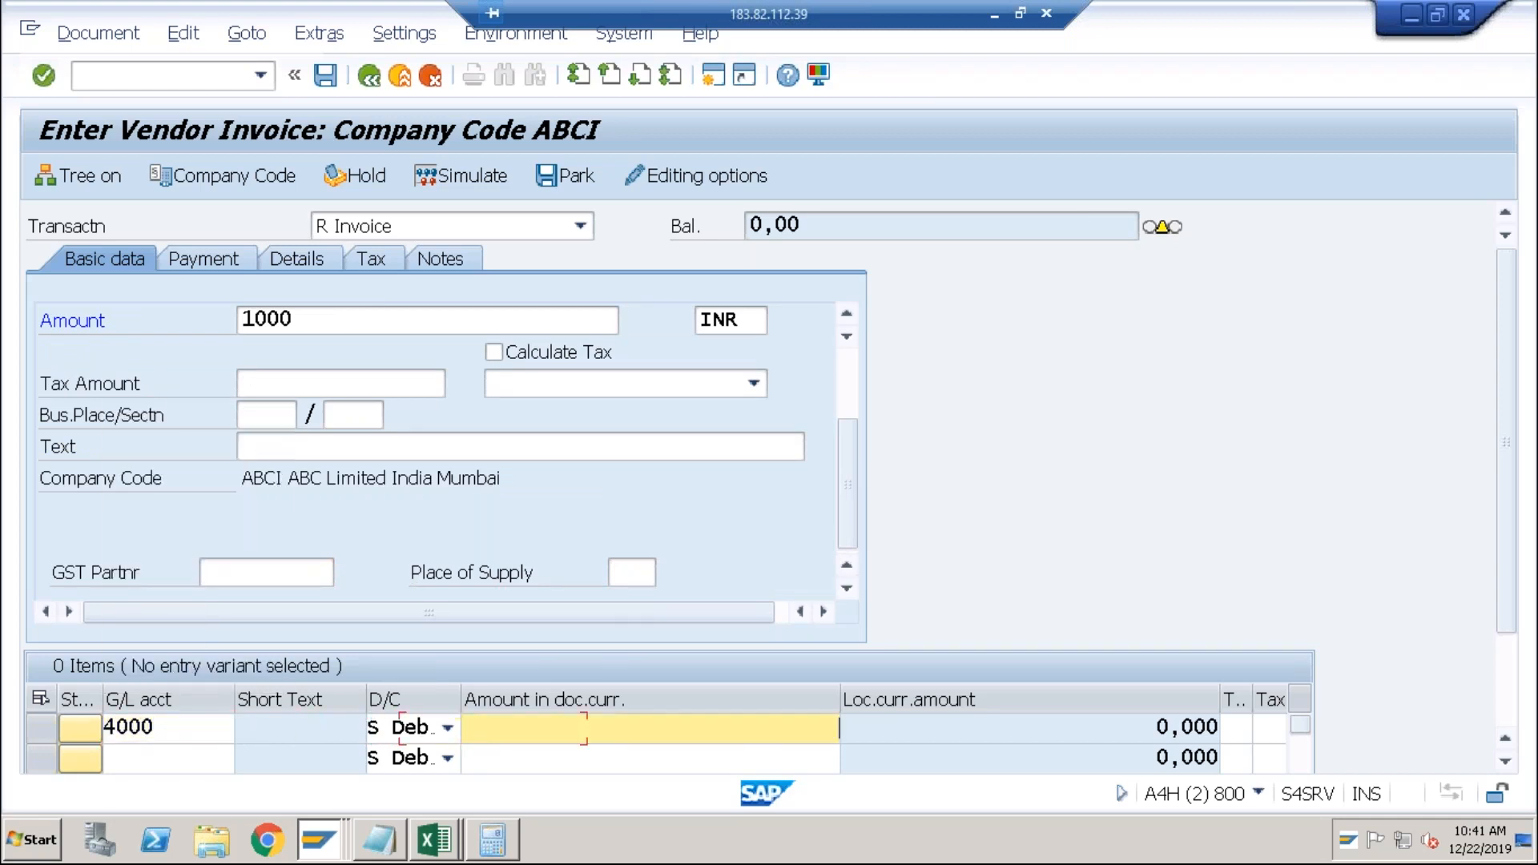
key("space")
key("Down")
key("Tab")
key("Tab")
key("Tab")
key("Tab")
key("Tab")
key("Tab")
key("Tab")
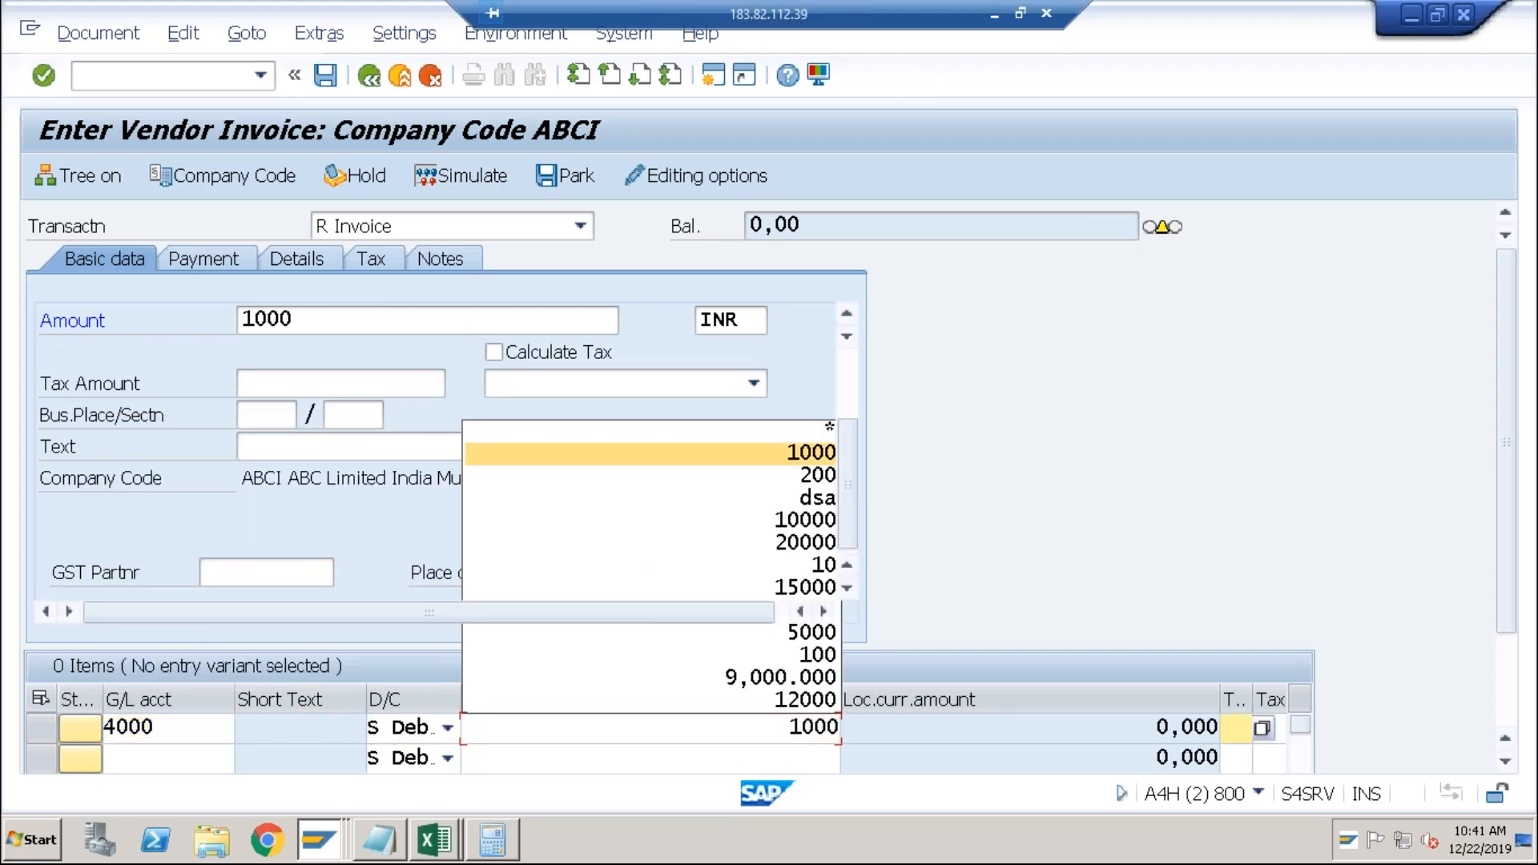
key("Tab")
key("Tab")
key("Tab")
key("Tab")
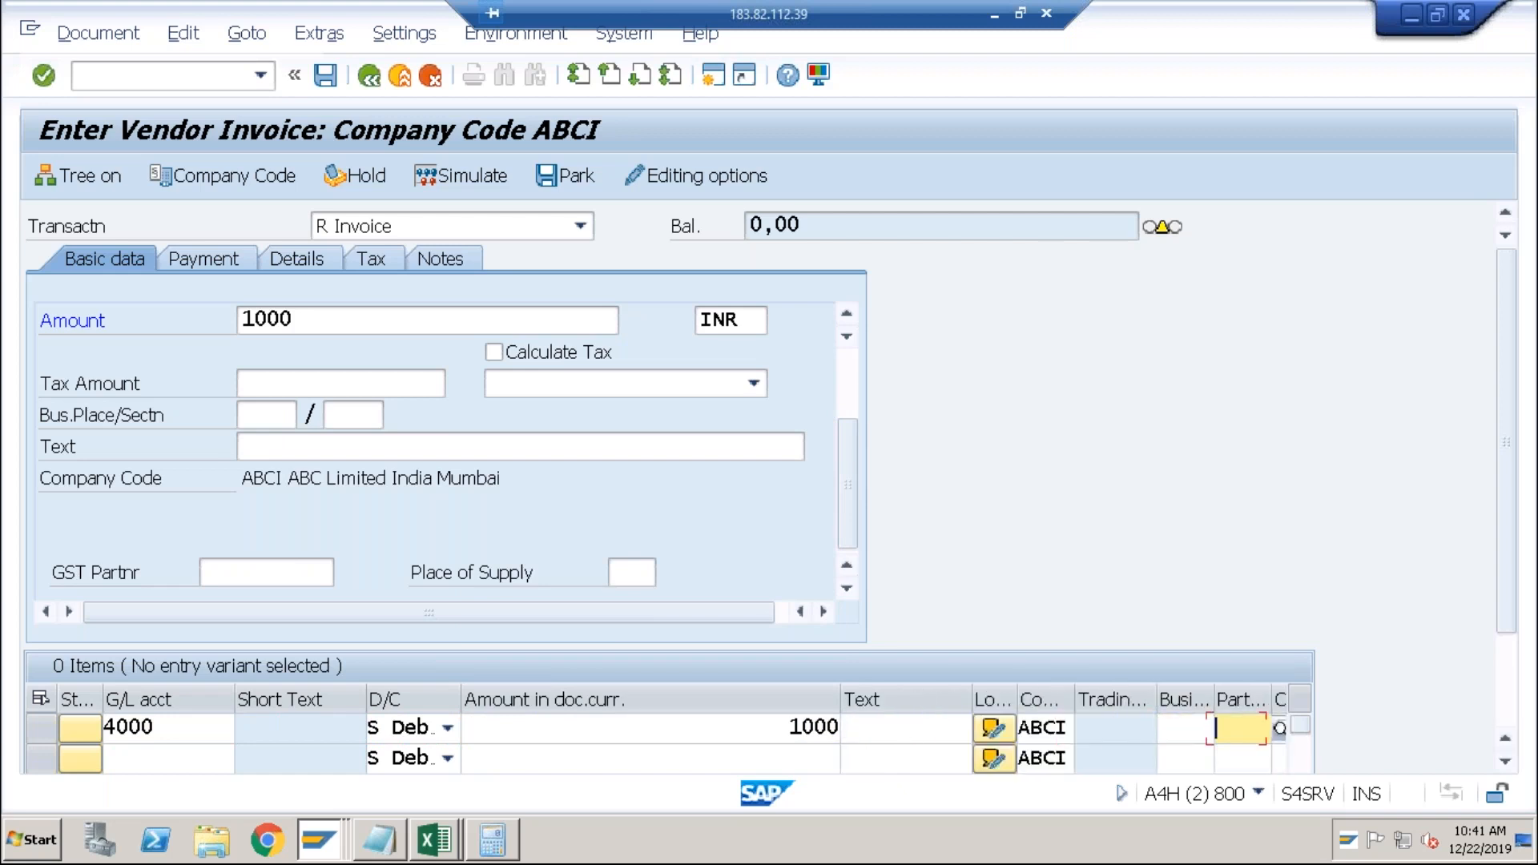
key("space")
key("Return")
Set the header text to test and post the vendor invoice, accepting the tax warning.
key("Return")
key("space")
key("Down")
key("Return")
key("Return")
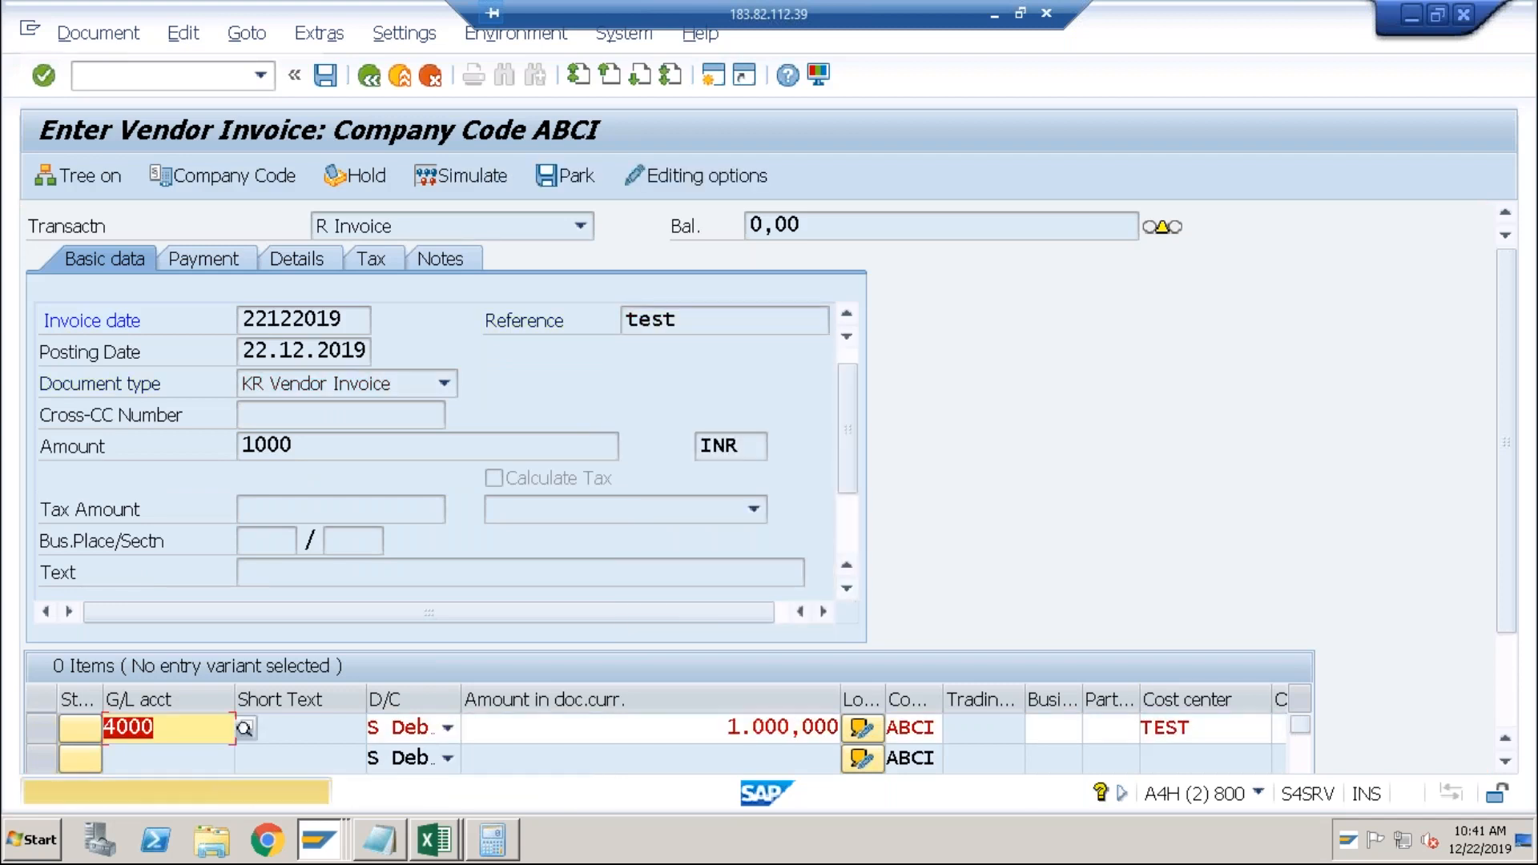
key("Return")
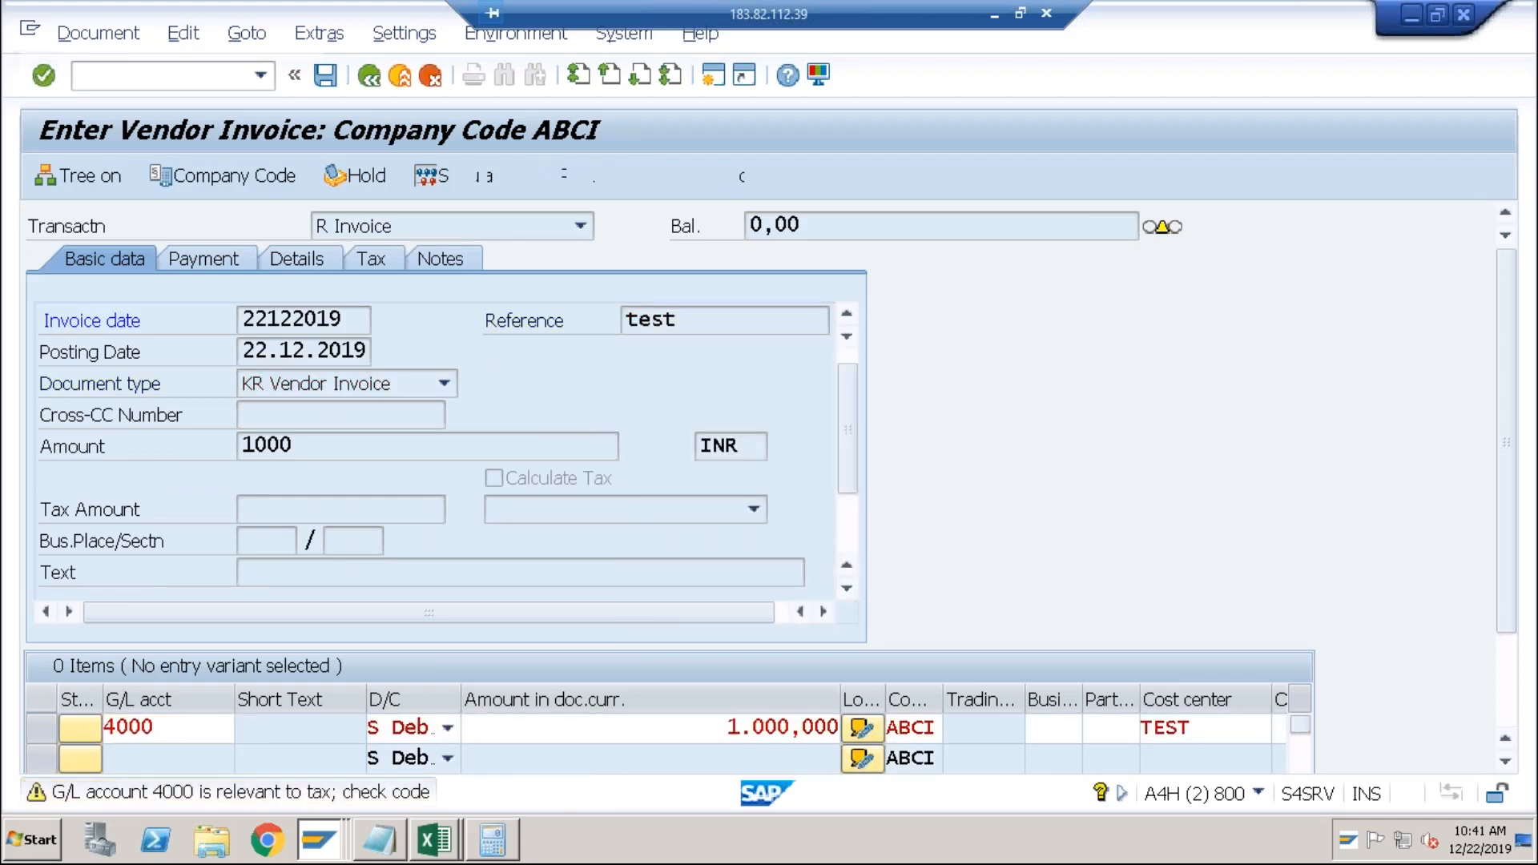
key("space")
key("Down")
key("Return")
key("Return")
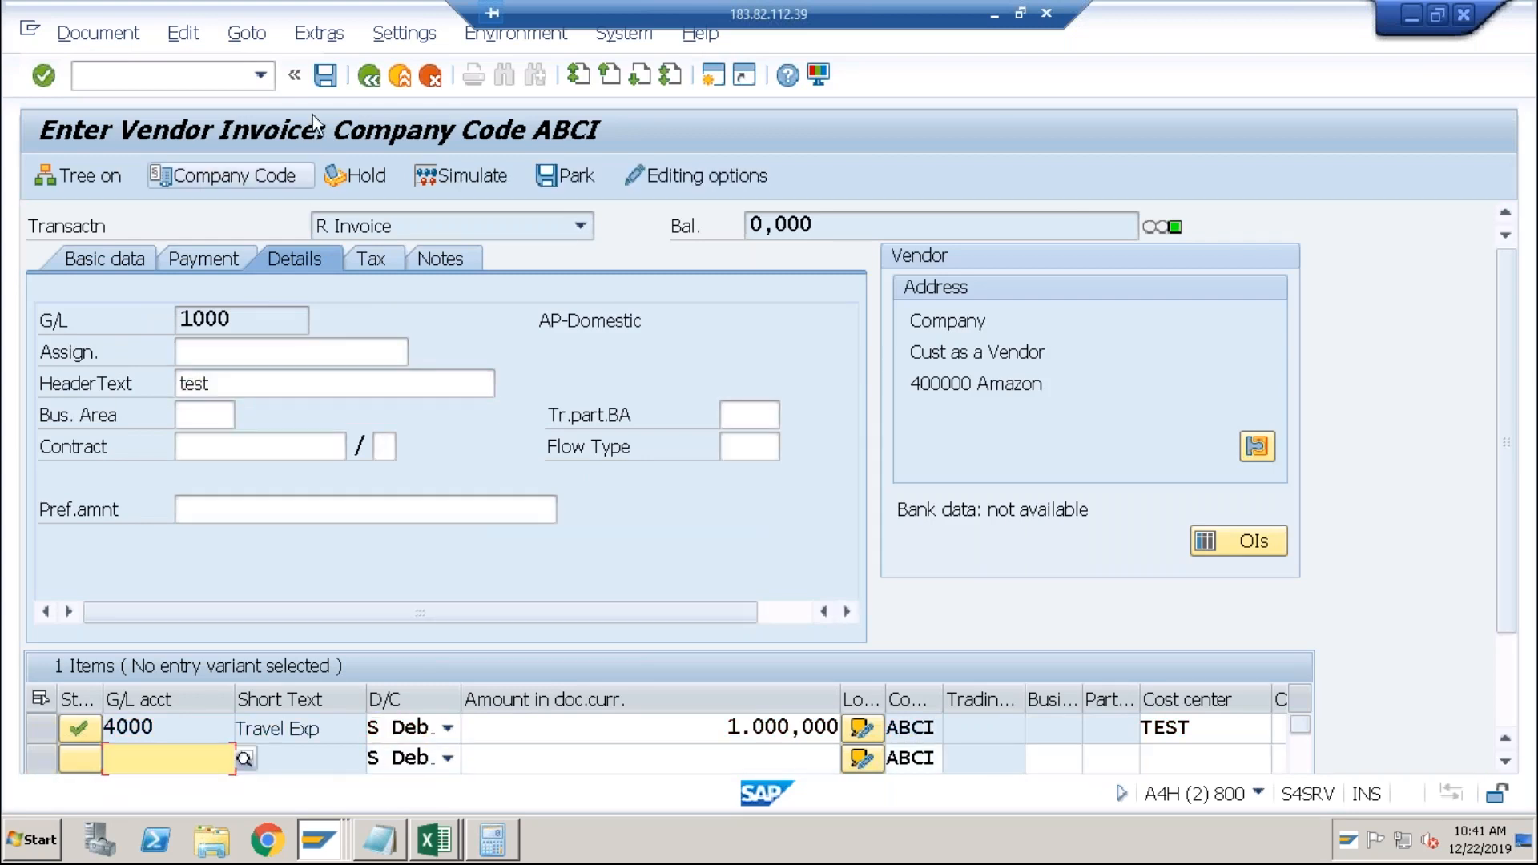
left_click(326, 80)
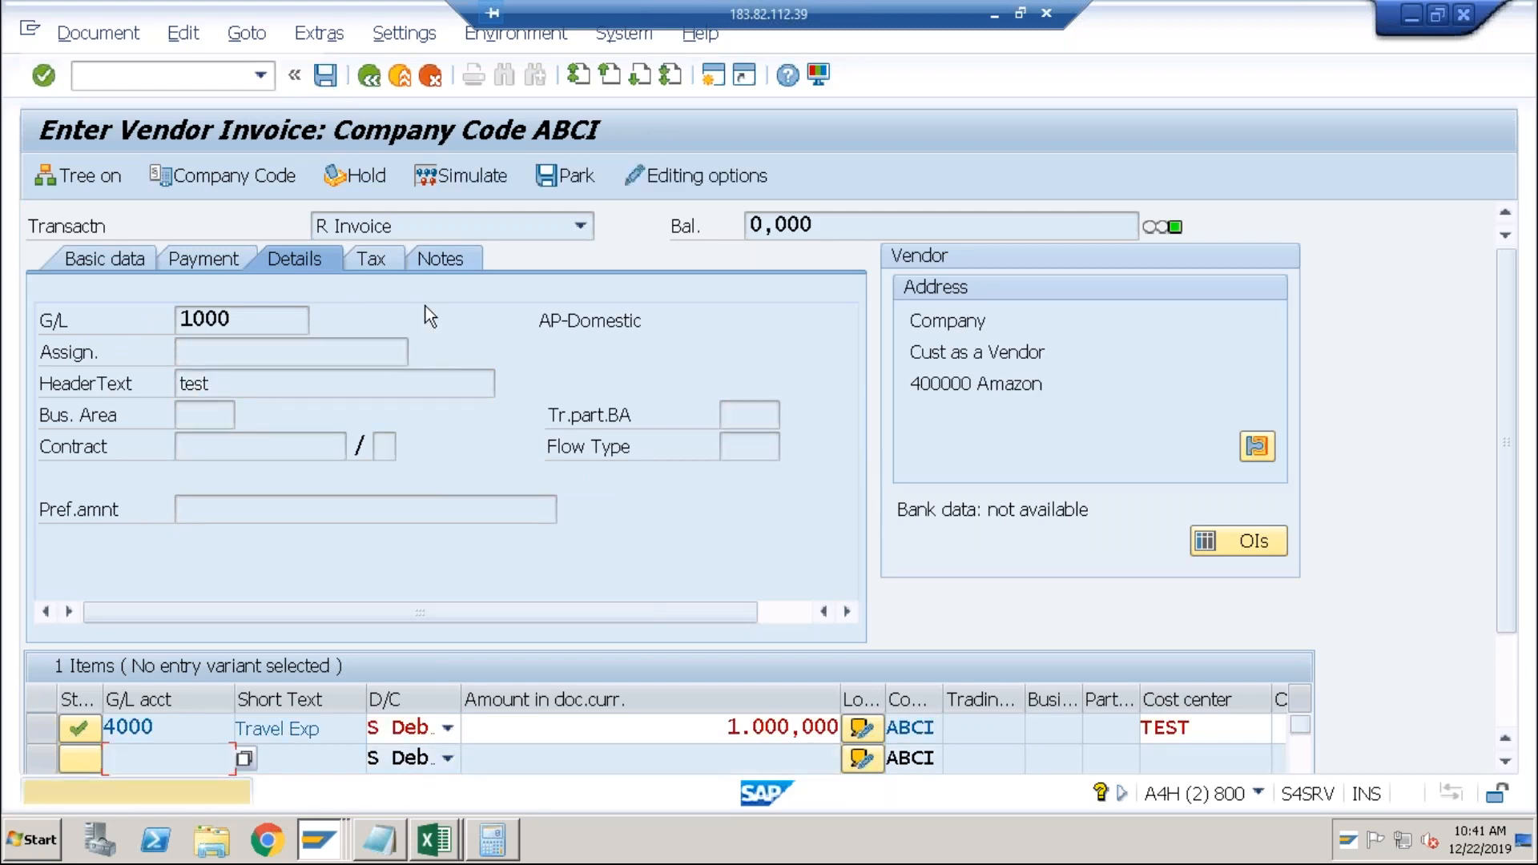
key("Return")
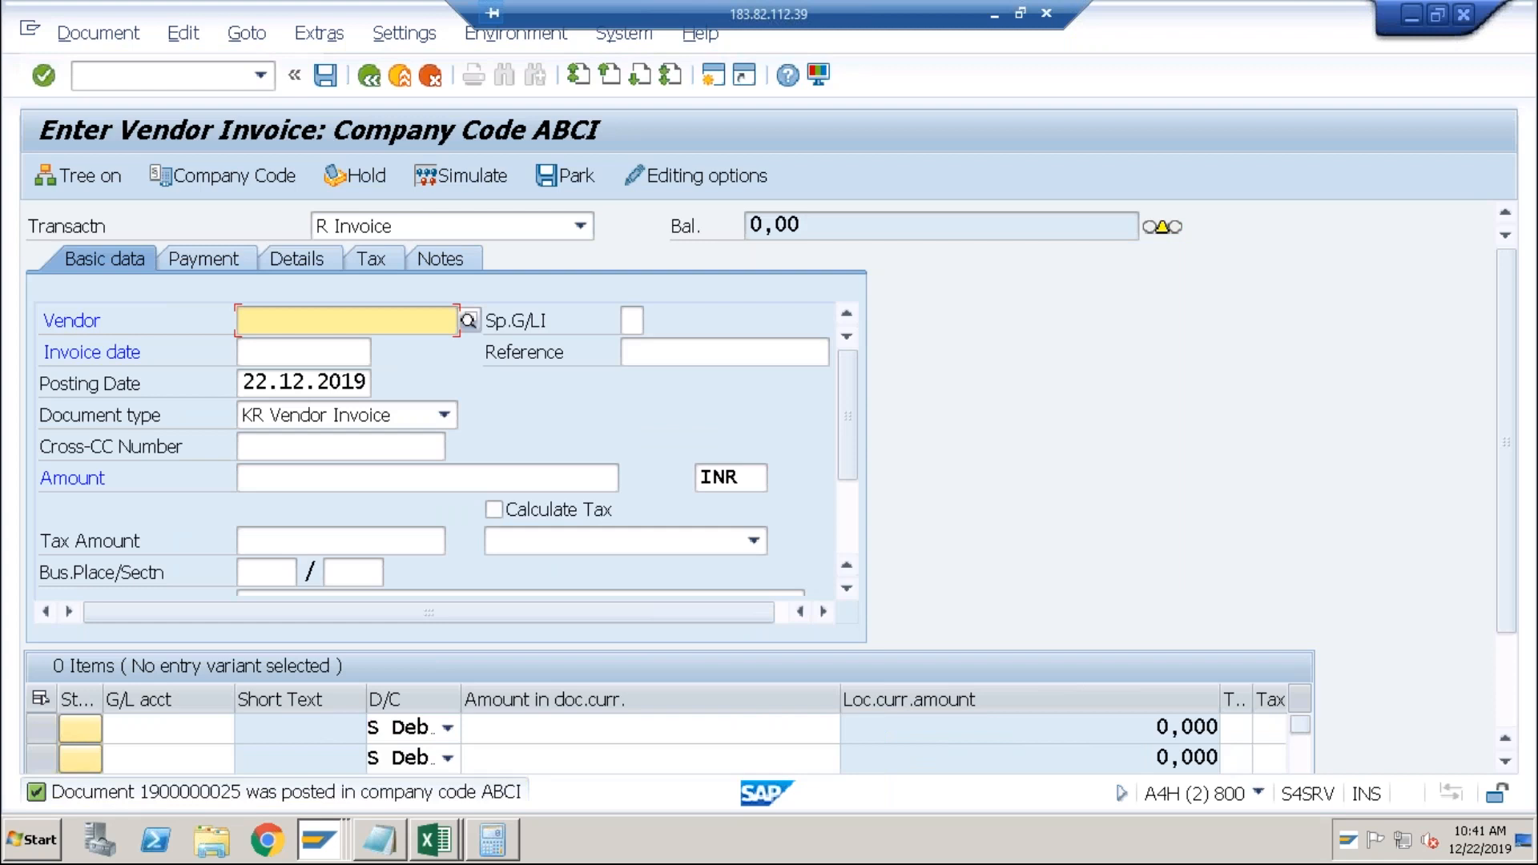
left_click(207, 80)
In /nfb70, enter customer 71, invoice date 22122019 and amount 700.
type("/n")
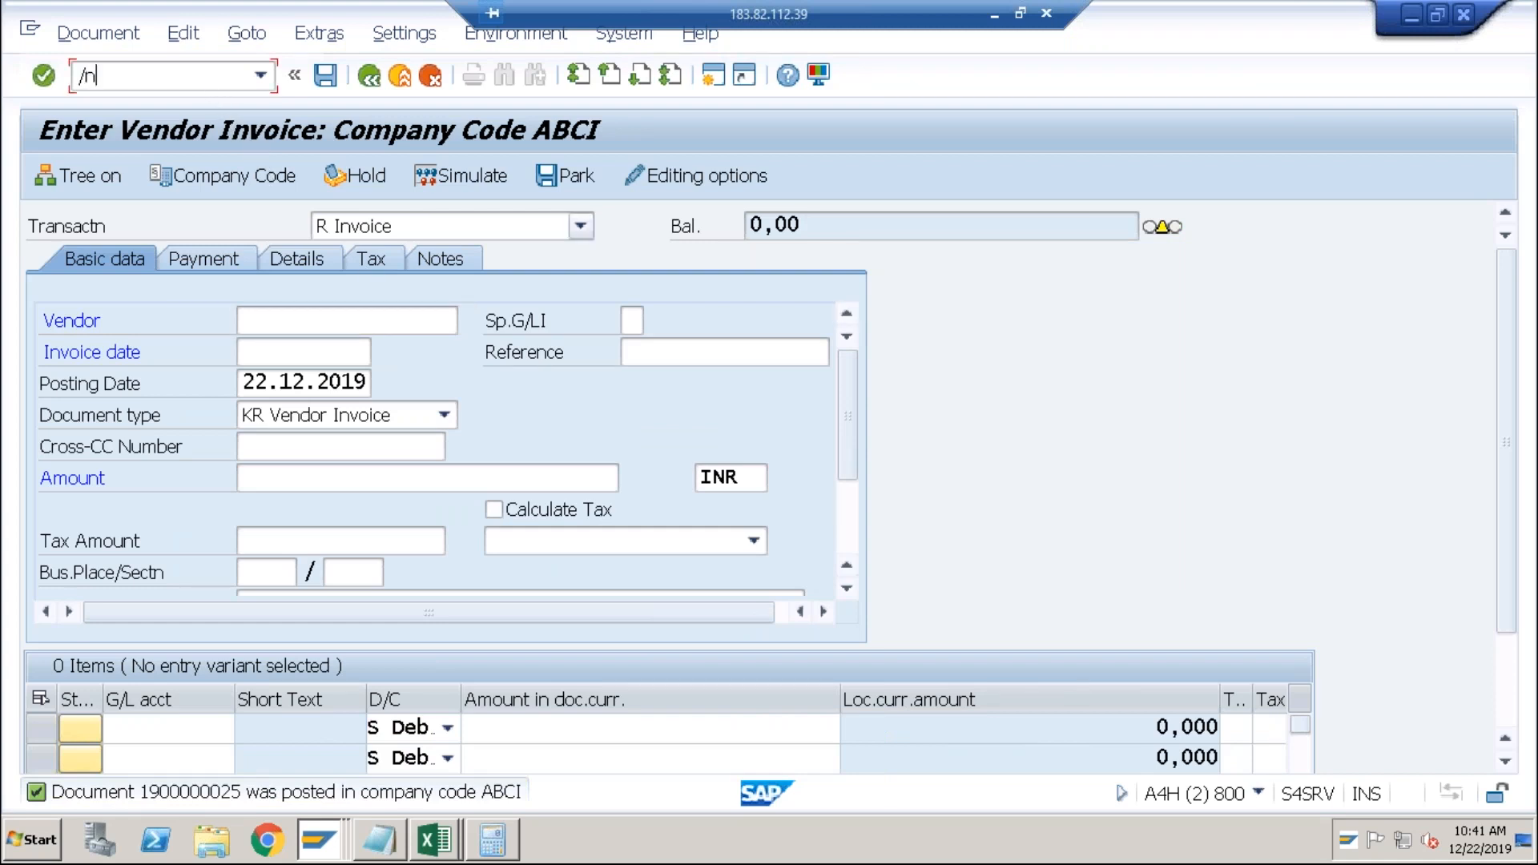
type("fb70")
key("Return")
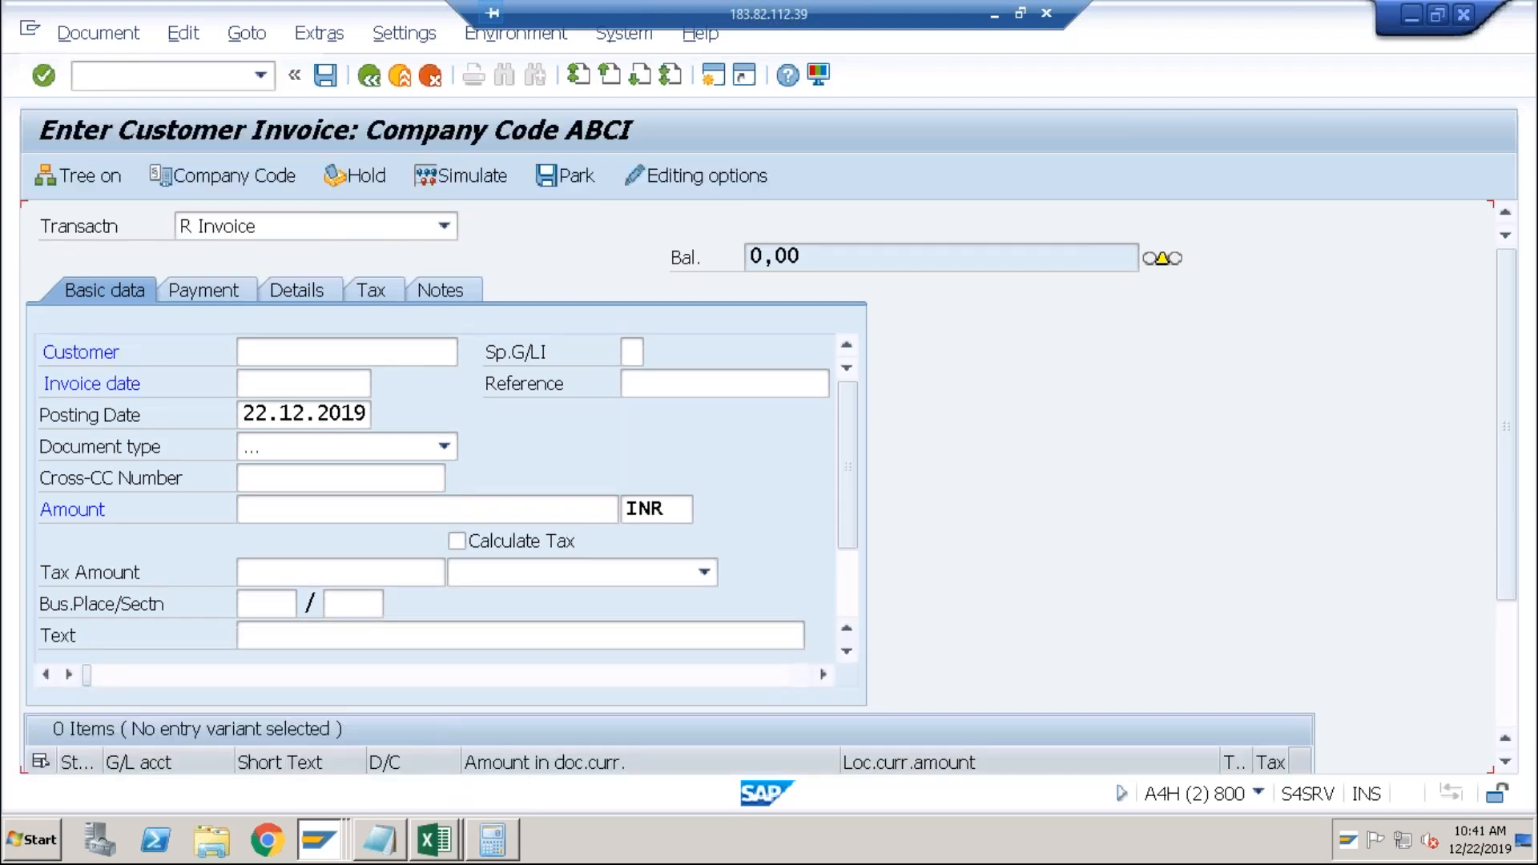
type("71")
key("Return")
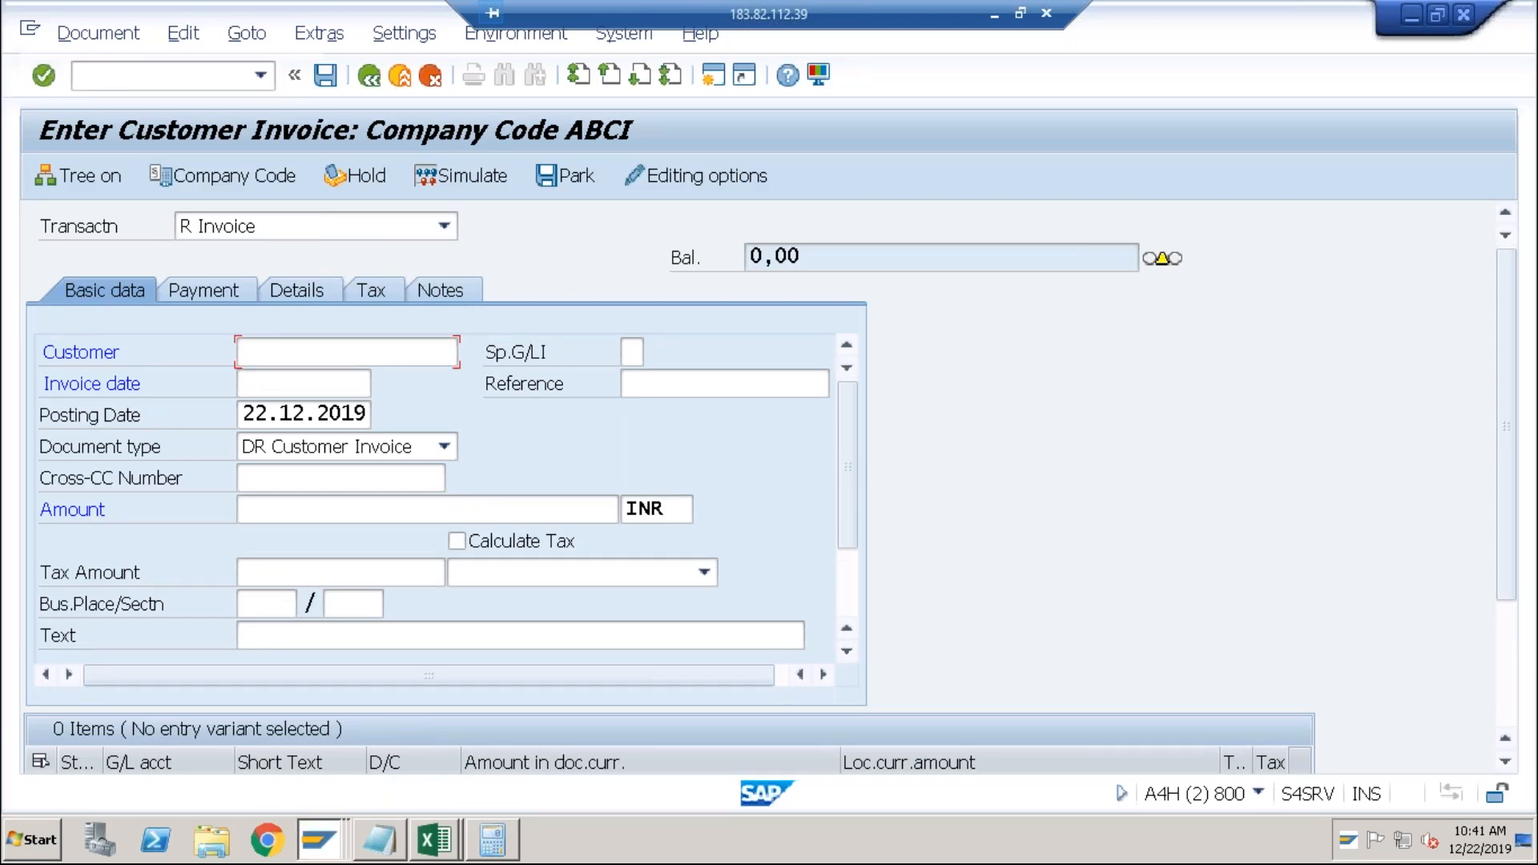
key("Down")
key("Tab")
key("Tab")
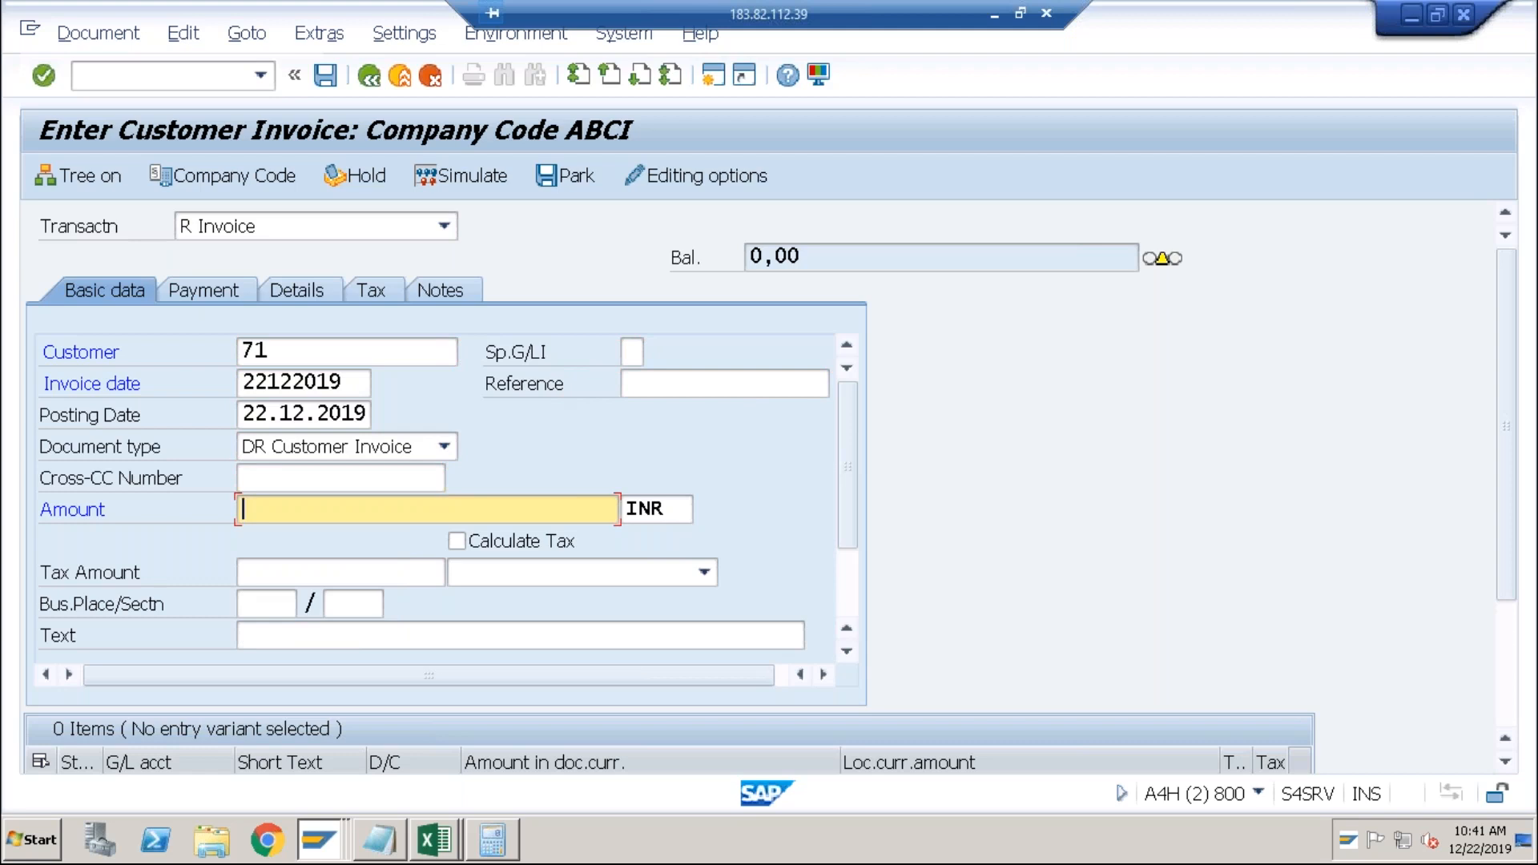
type("700")
key("Tab")
key("Tab")
key("Tab")
key("Tab")
key("Tab")
key("Tab")
key("Tab")
key("Tab")
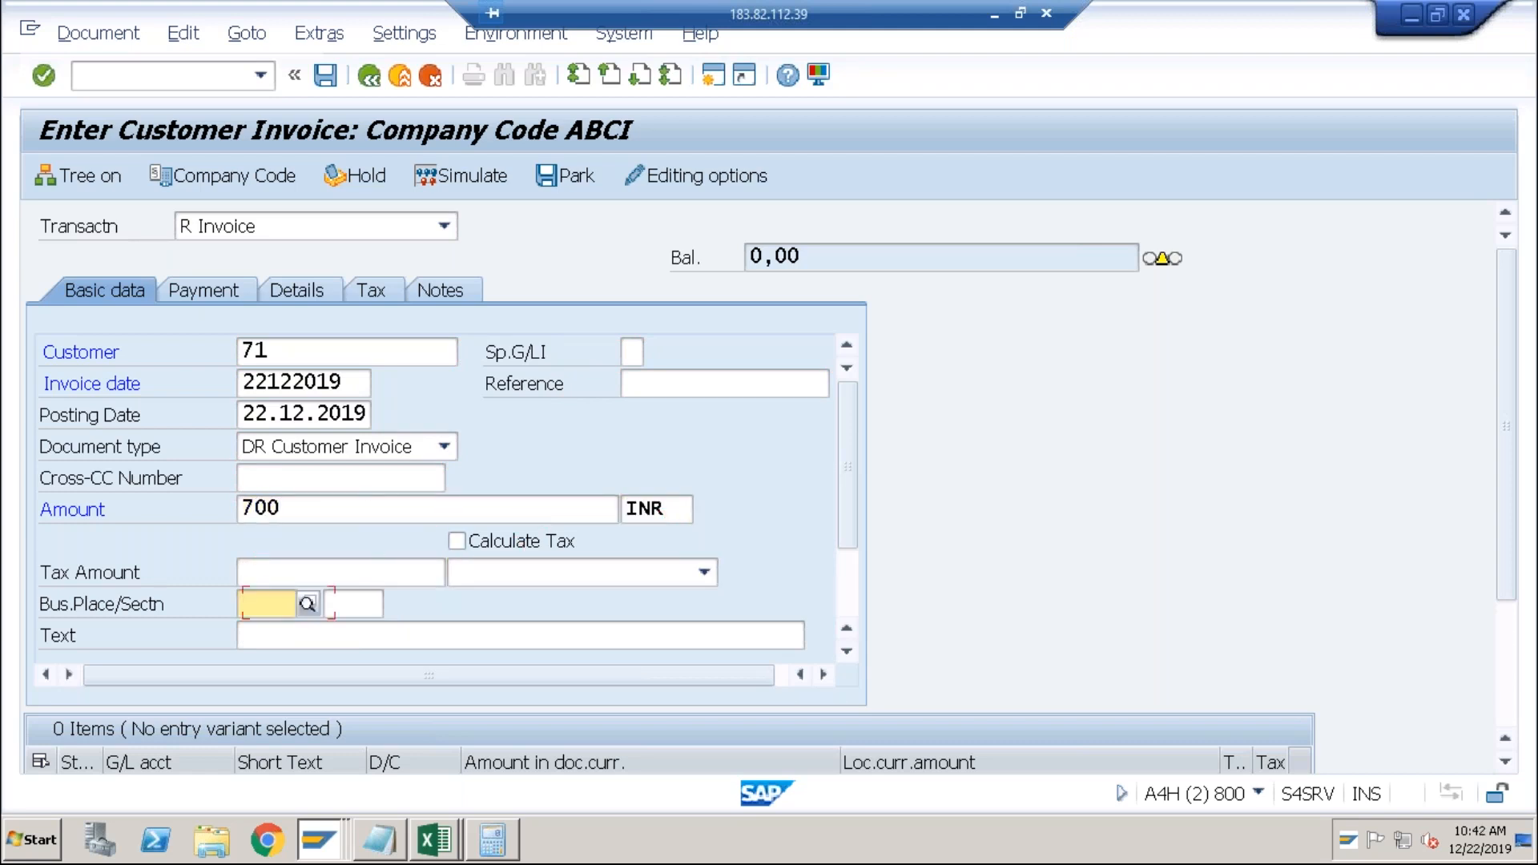
key("Tab")
key("Tab")
key("Tab")
key("Tab")
key("Tab")
Add a line item with G/L account 3000 and amount * to take over the balance.
key("shift+Tab")
key("shift+Tab")
key("shift+Tab")
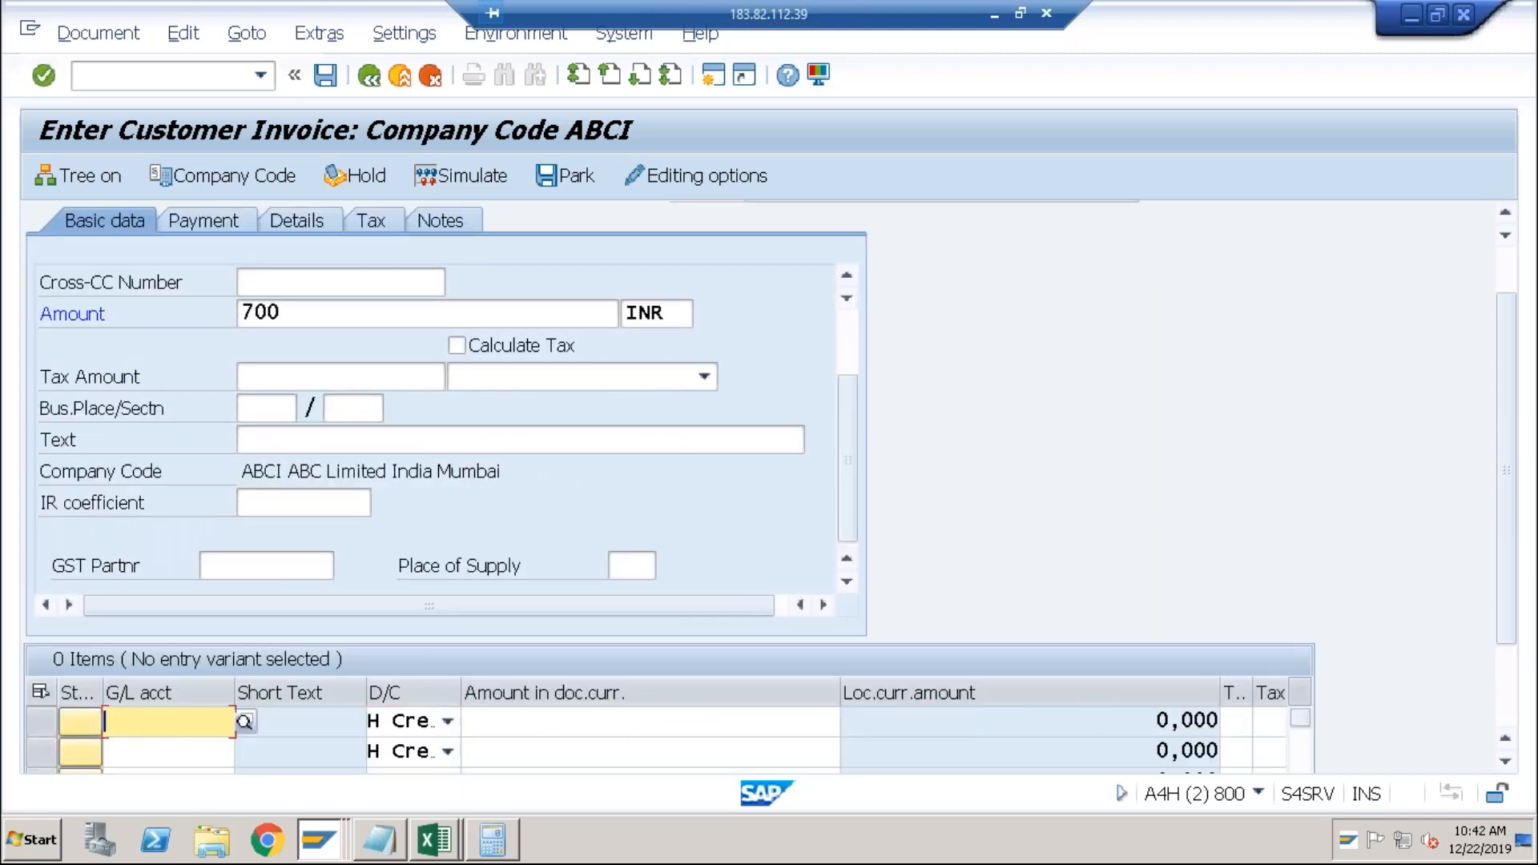
key("Down")
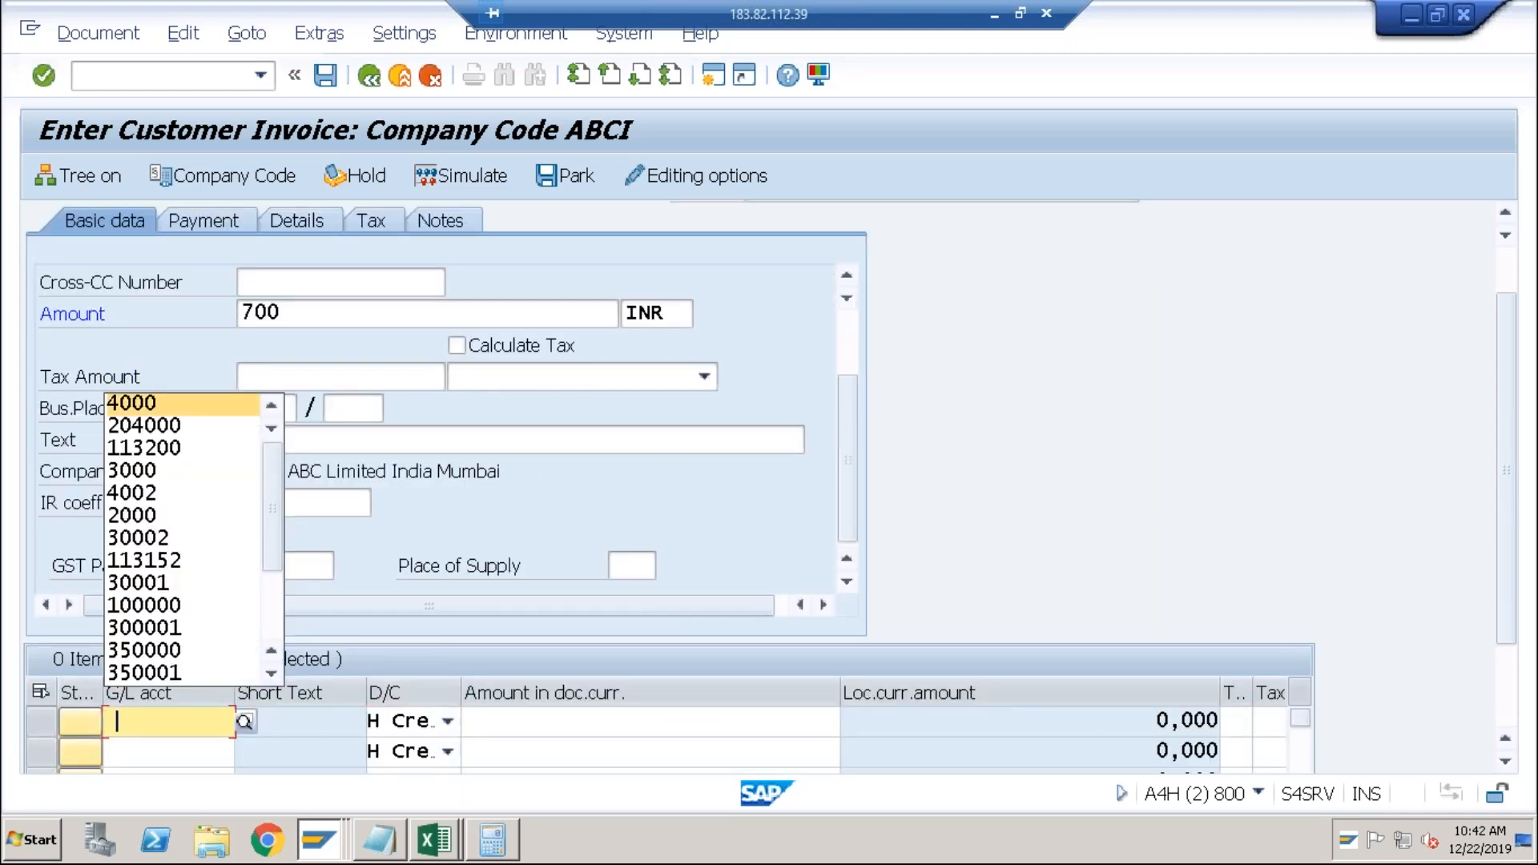
key("Down")
key("Down")
key("Down")
key("Return")
key("Tab")
key("Tab")
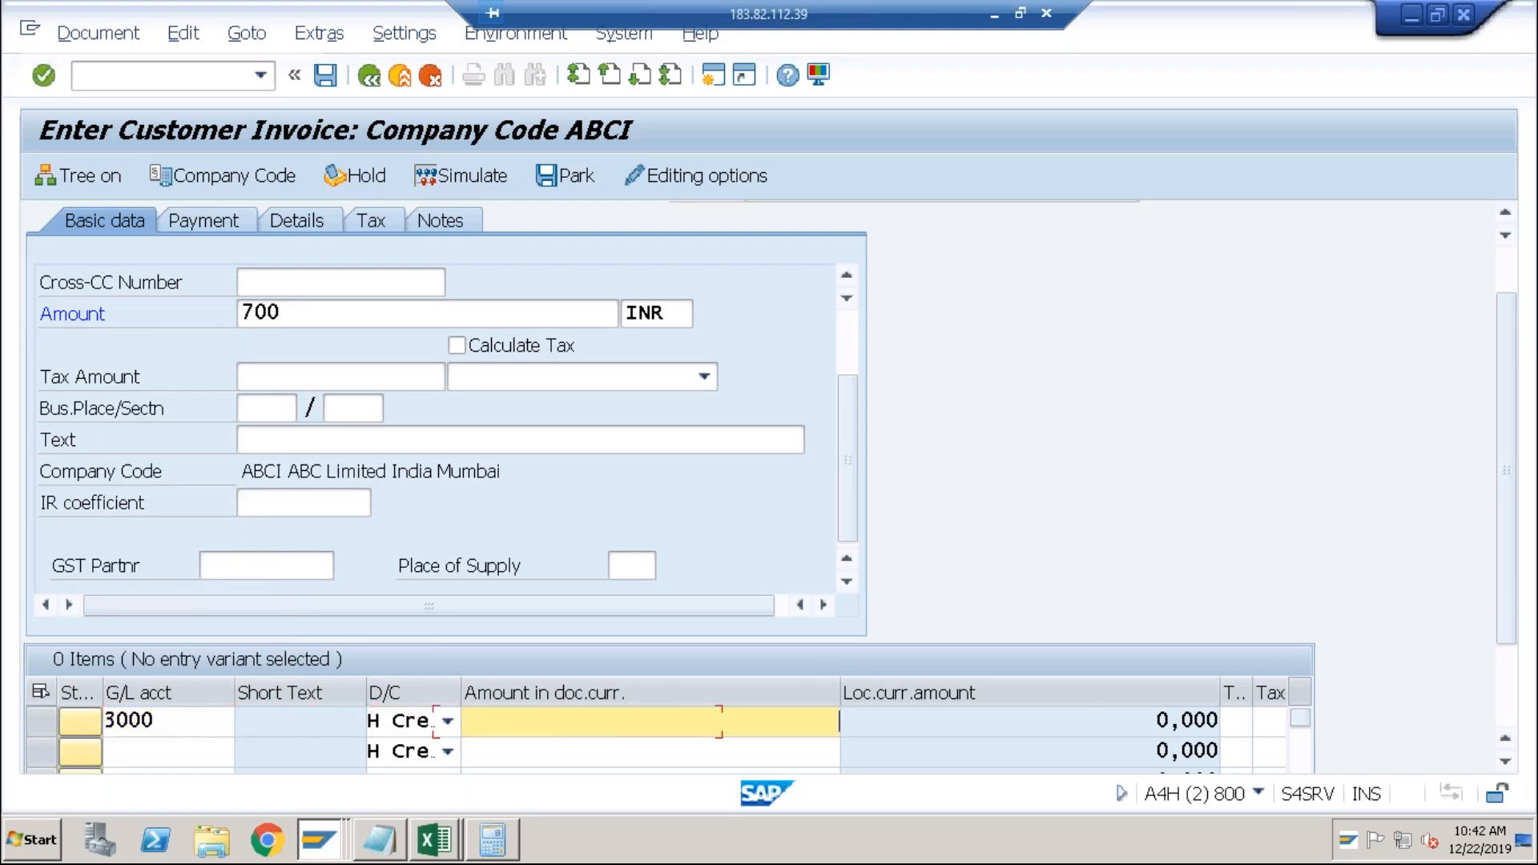
key("Down")
key("Down")
key("Return")
key("Tab")
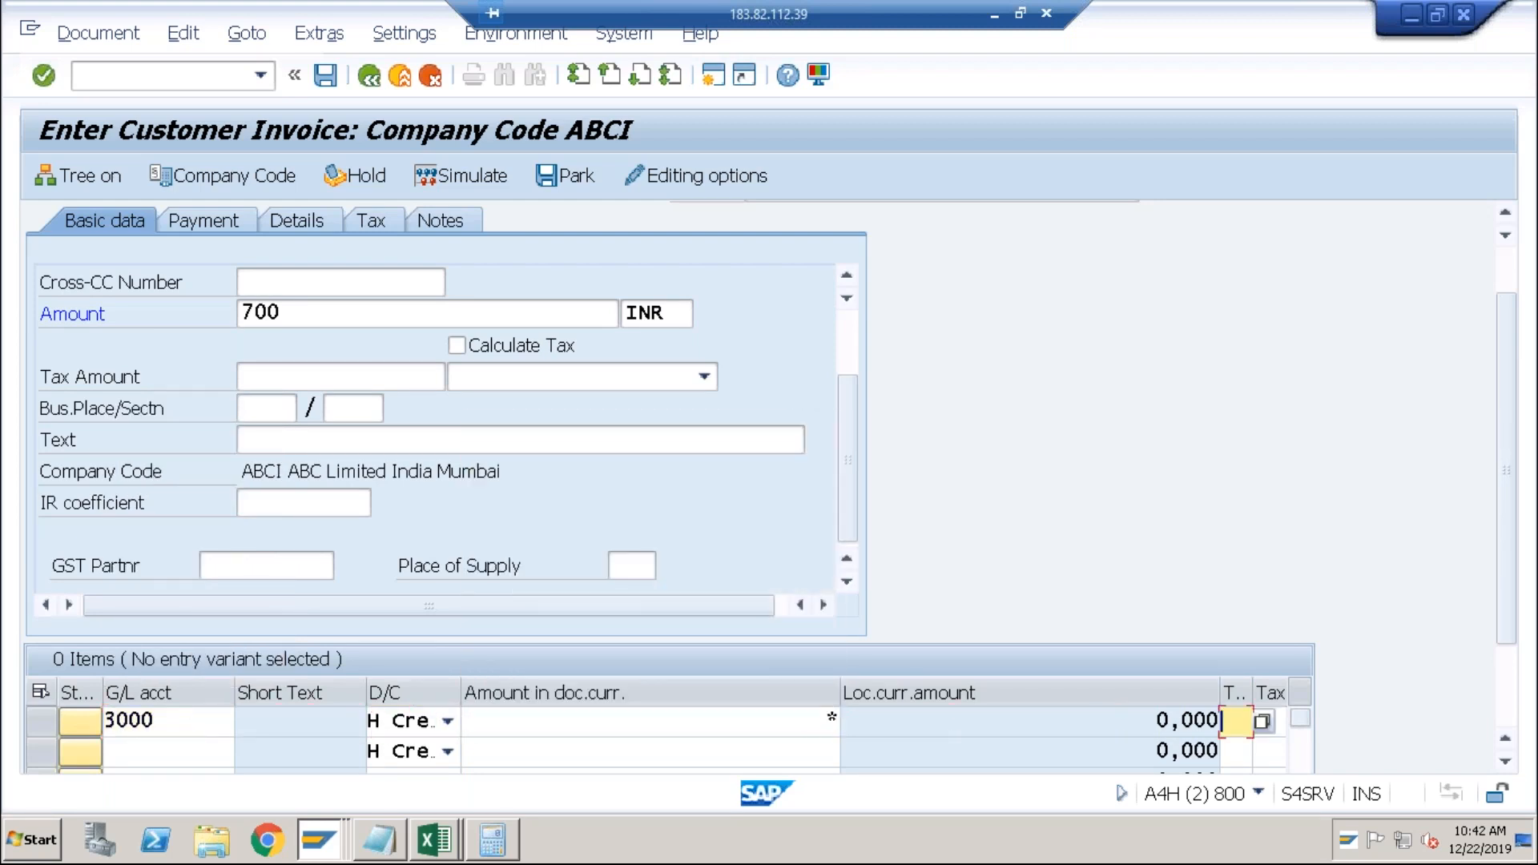
key("Tab")
key("Tab")
key("Tab")
key("Tab")
key("Tab")
key("Tab")
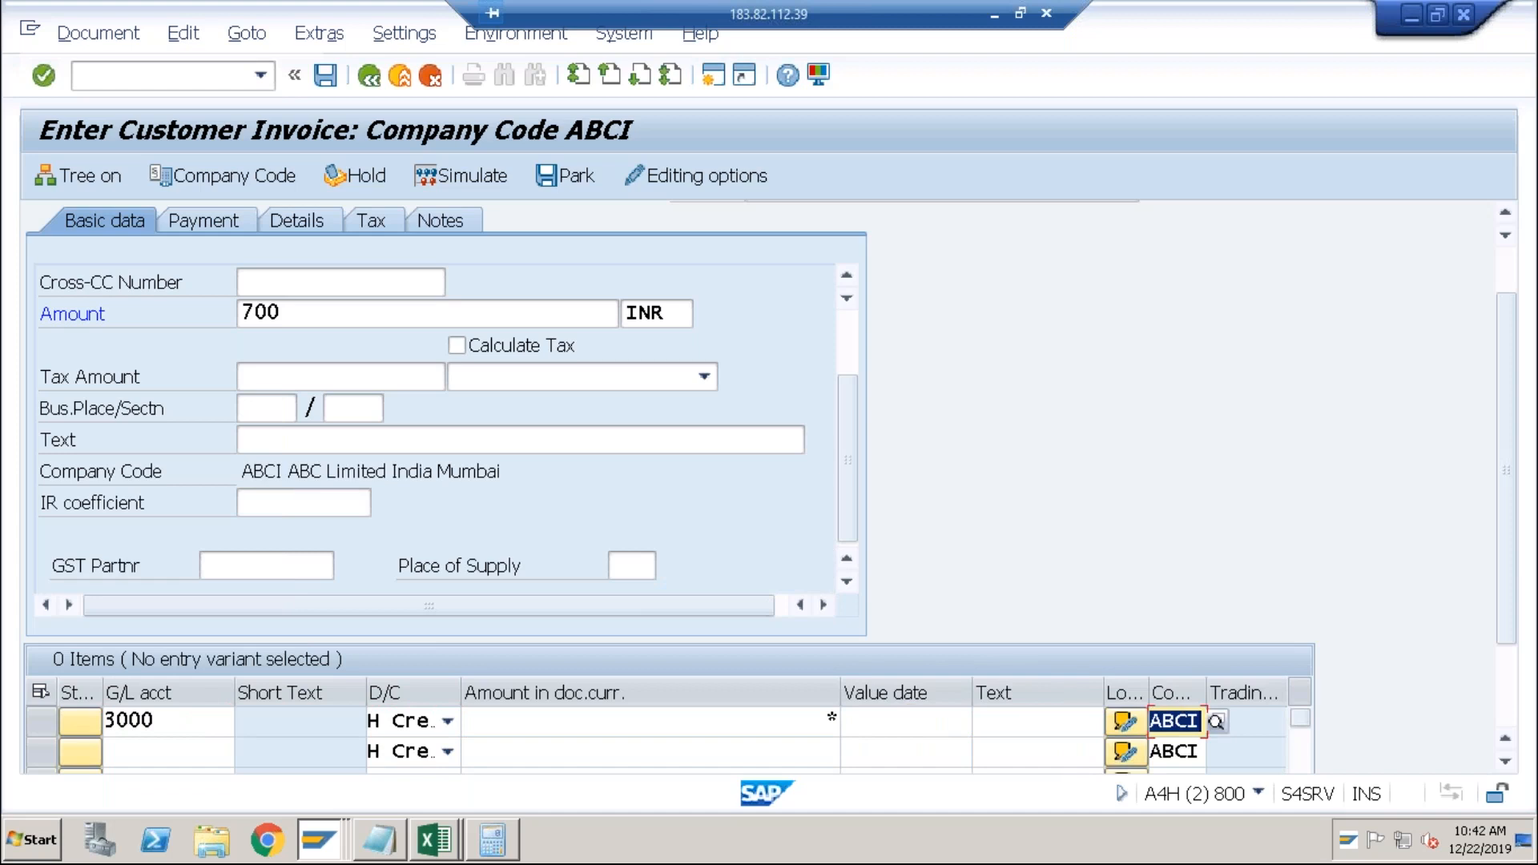
Set the line's profit center to TEST and post the customer invoice.
key("Tab")
key("Tab")
key("Tab")
key("Tab")
key("Tab")
key("Tab")
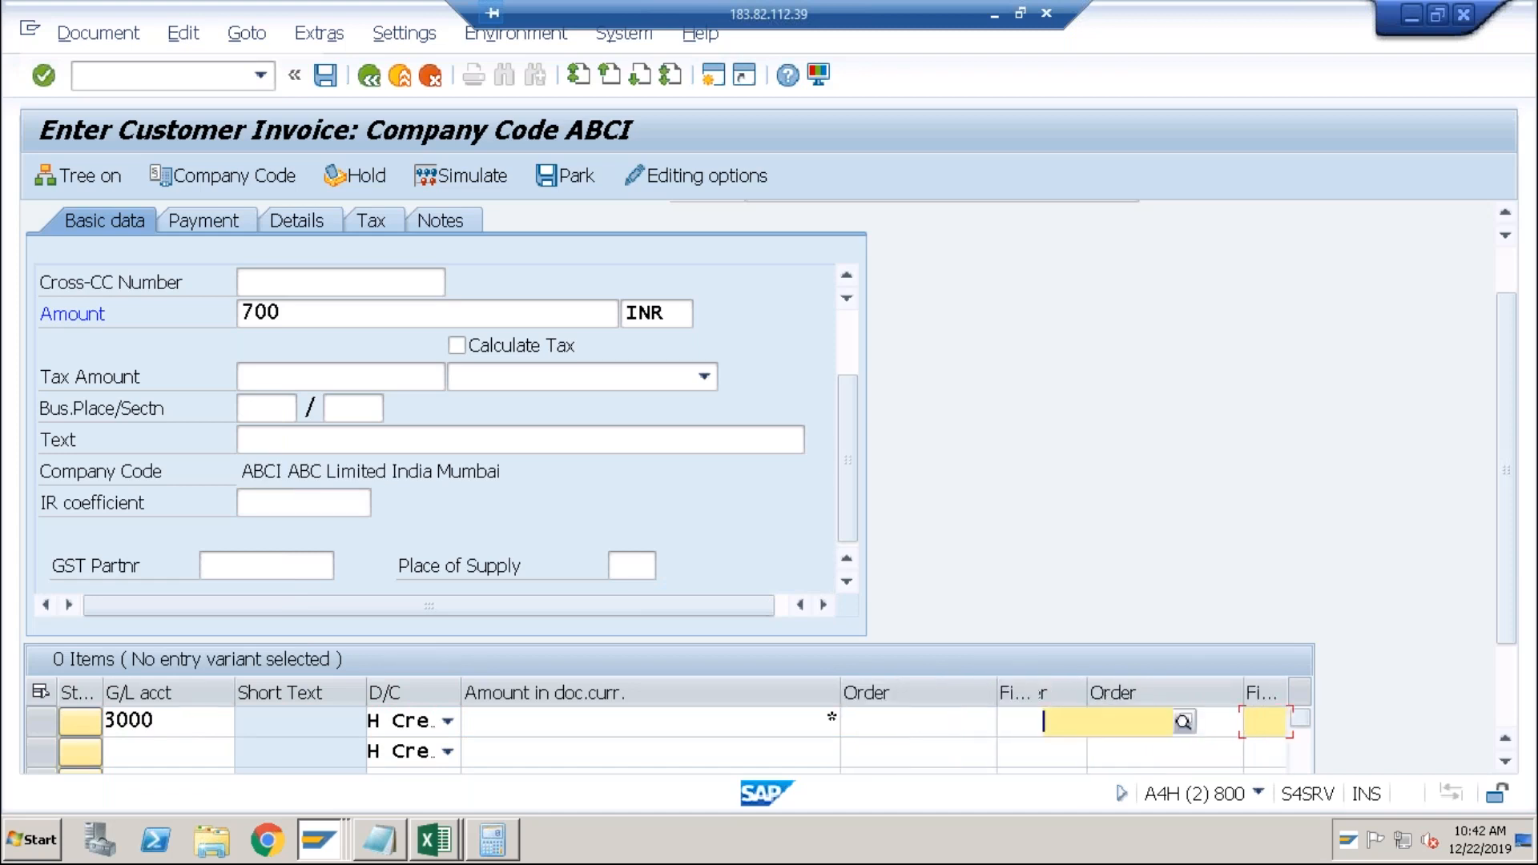
key("Tab")
key("Tab")
key("Tab")
key("Tab")
key("Tab")
key("Tab")
key("Tab")
key("Tab")
key("shift+Tab")
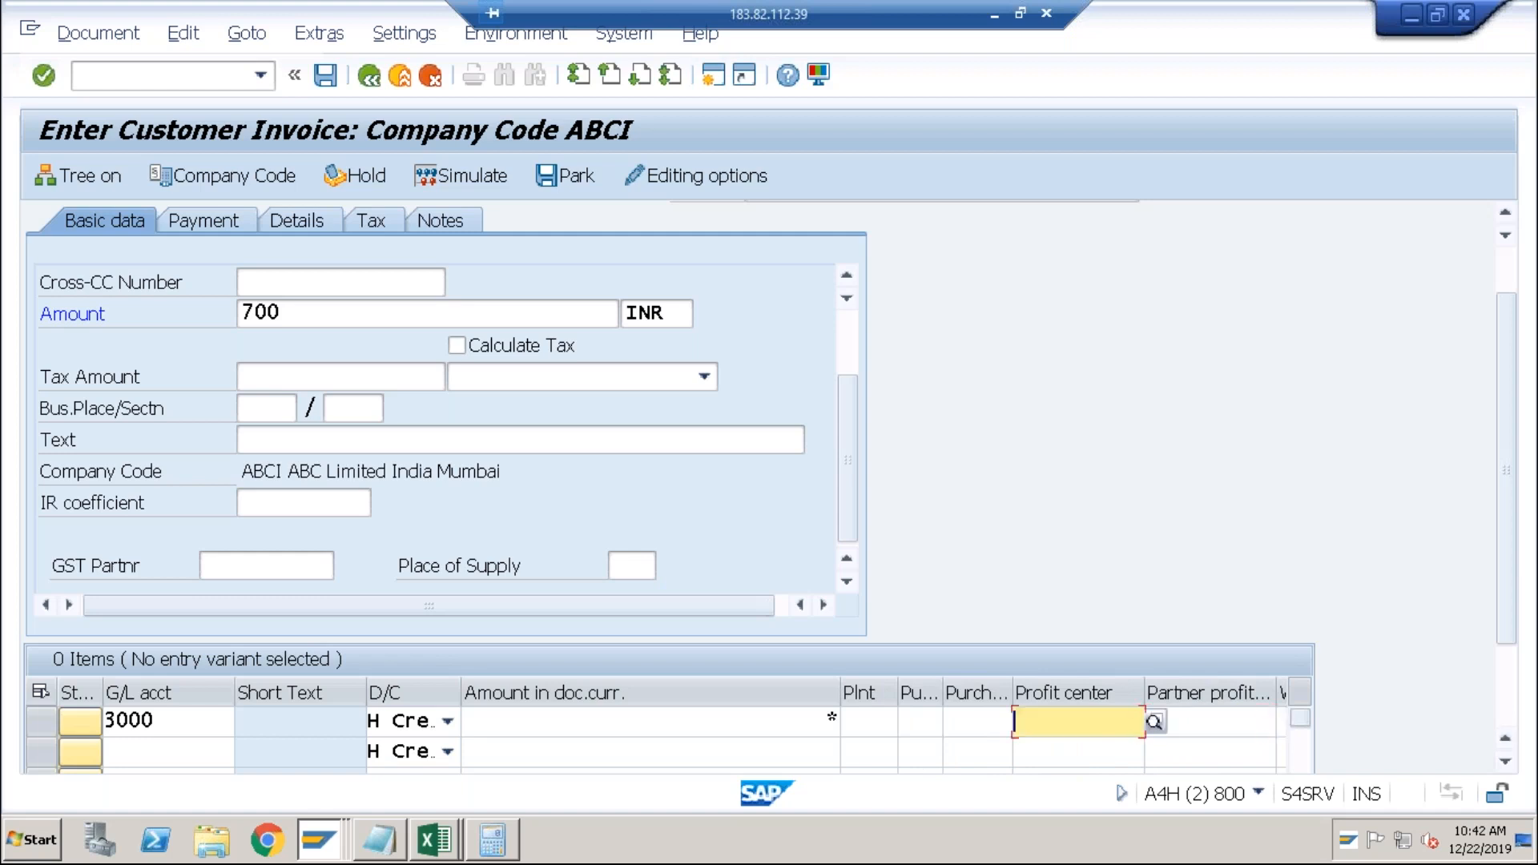
key("space")
key("Down")
key("Return")
key("Return")
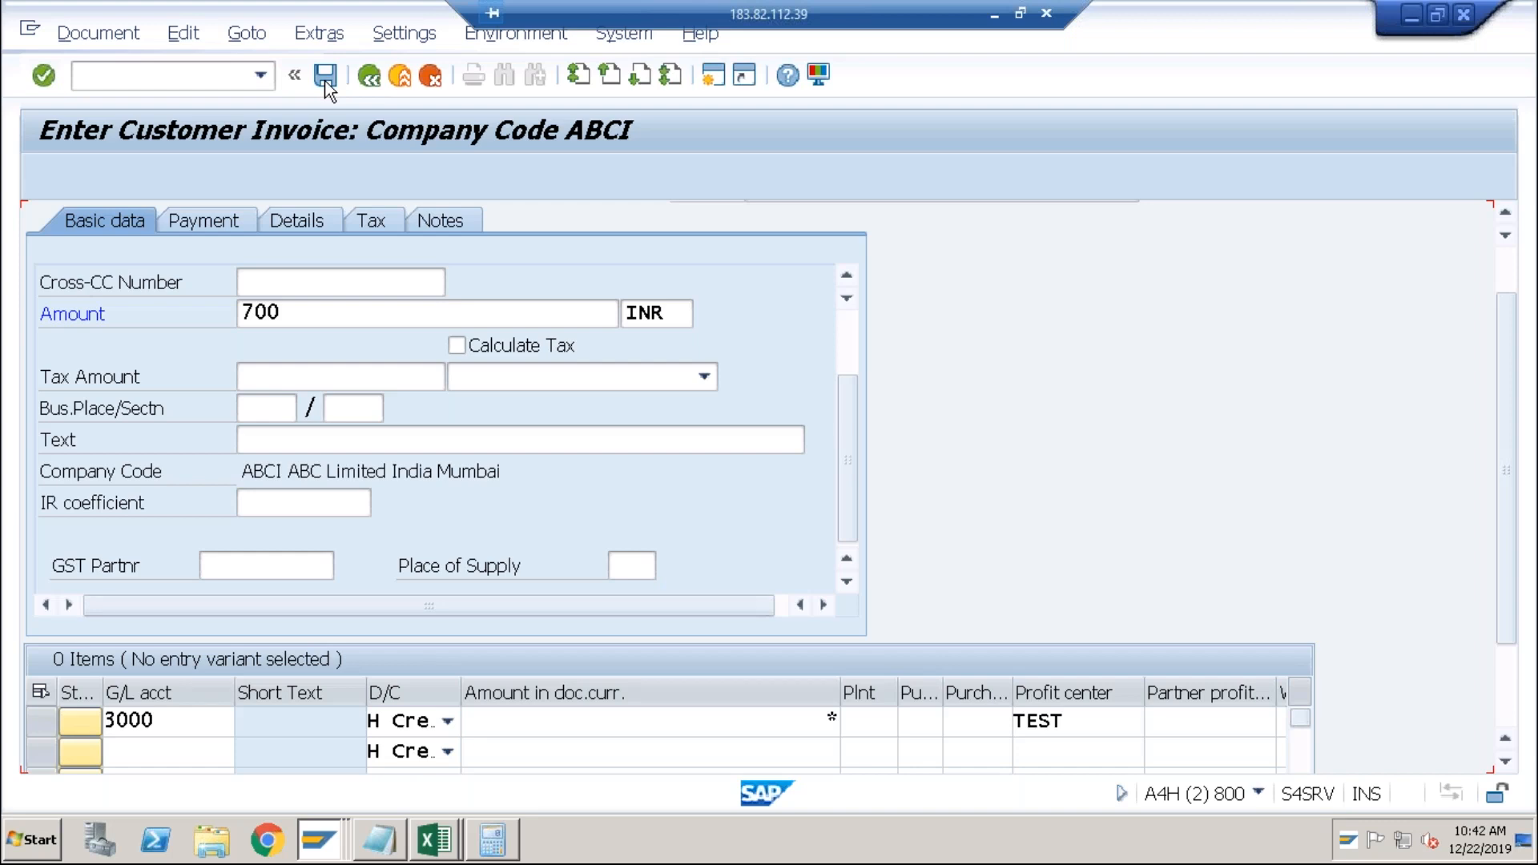
left_click(325, 76)
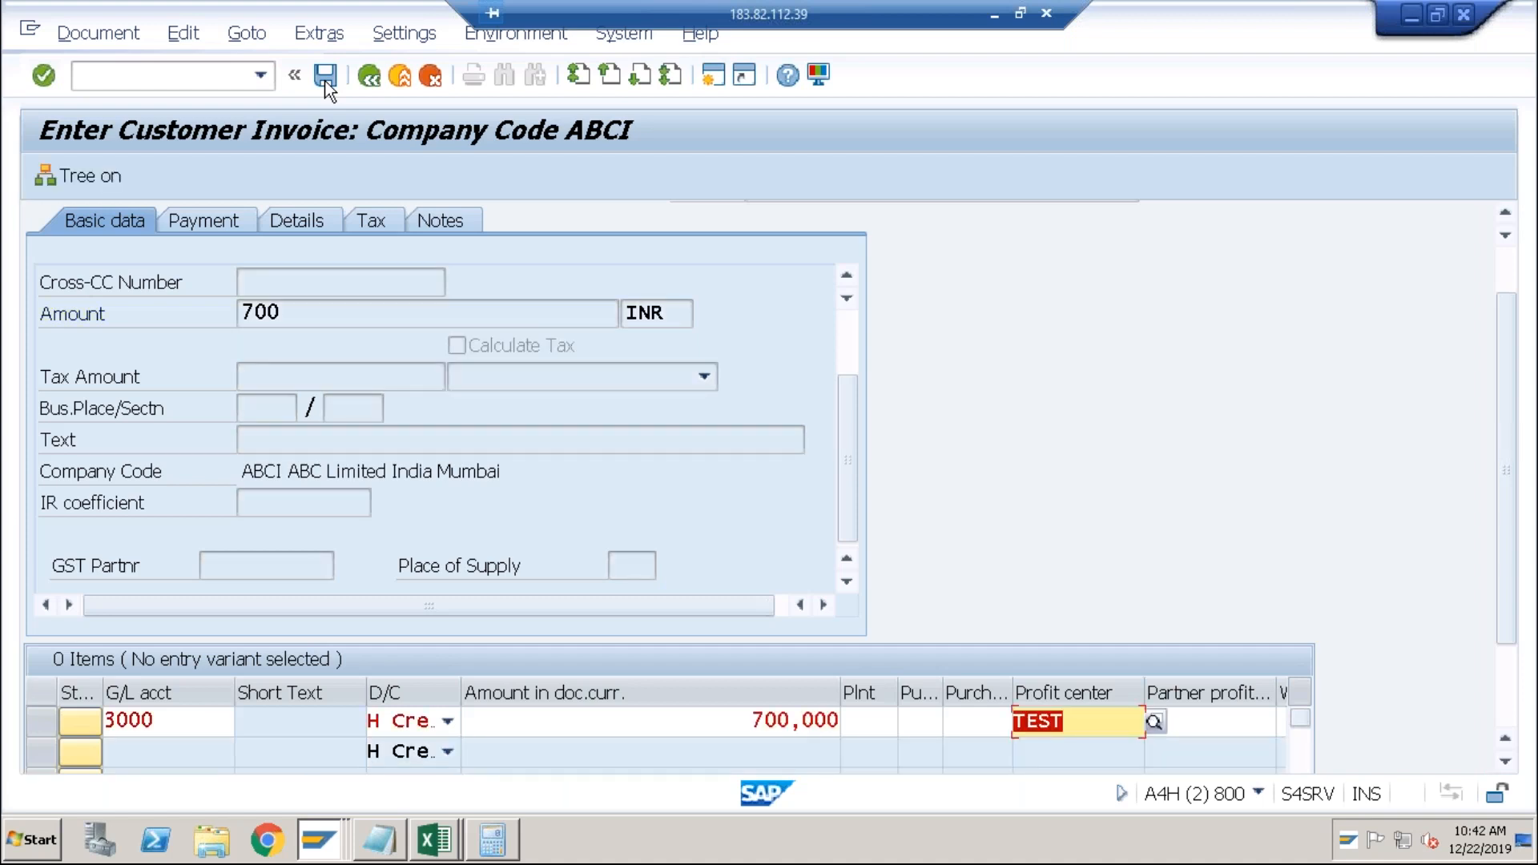
left_click(325, 76)
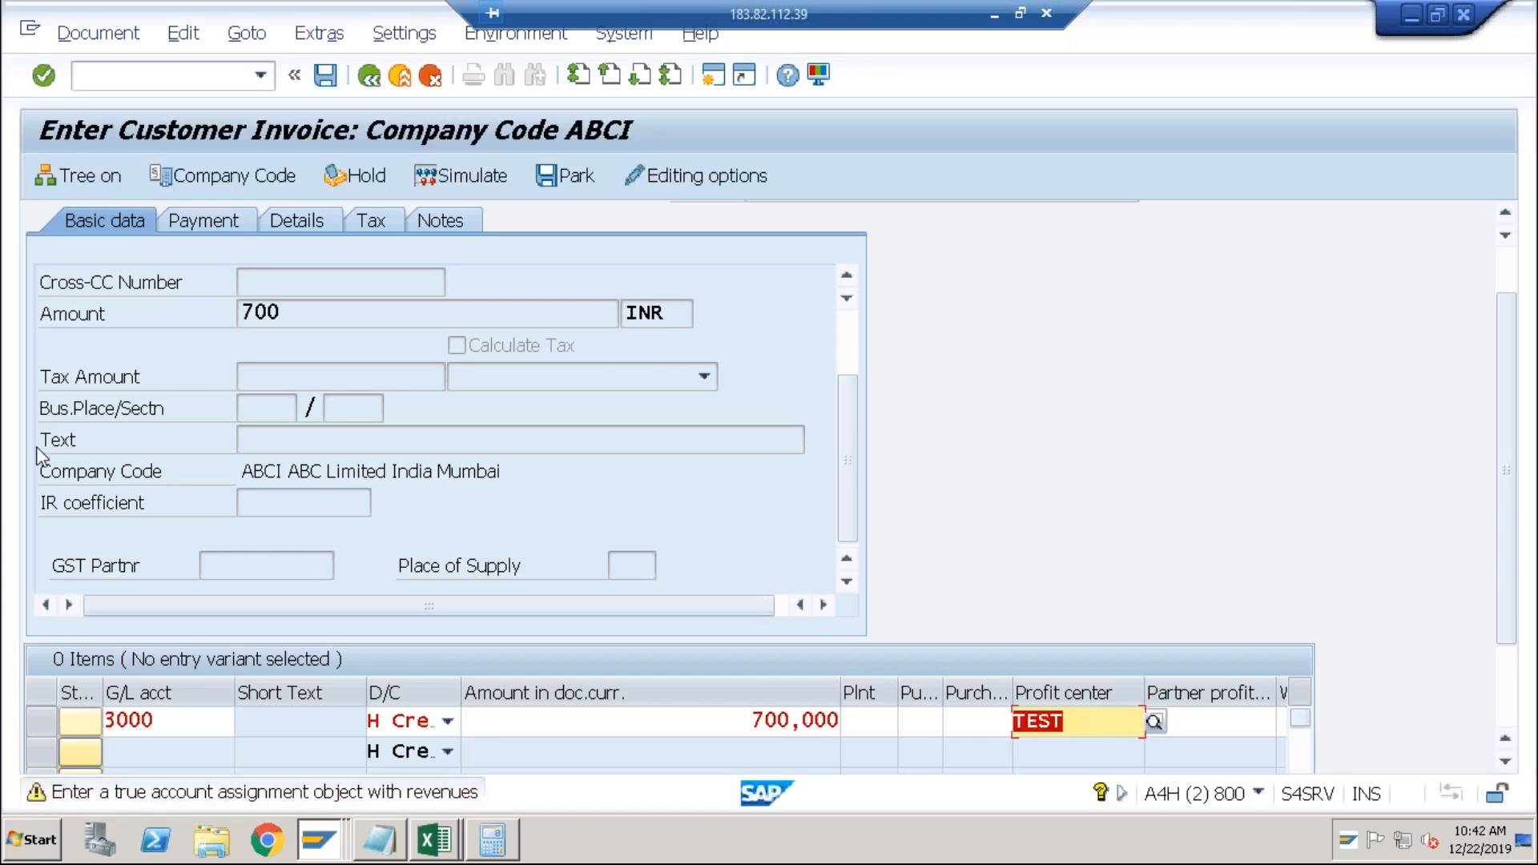
key("Return")
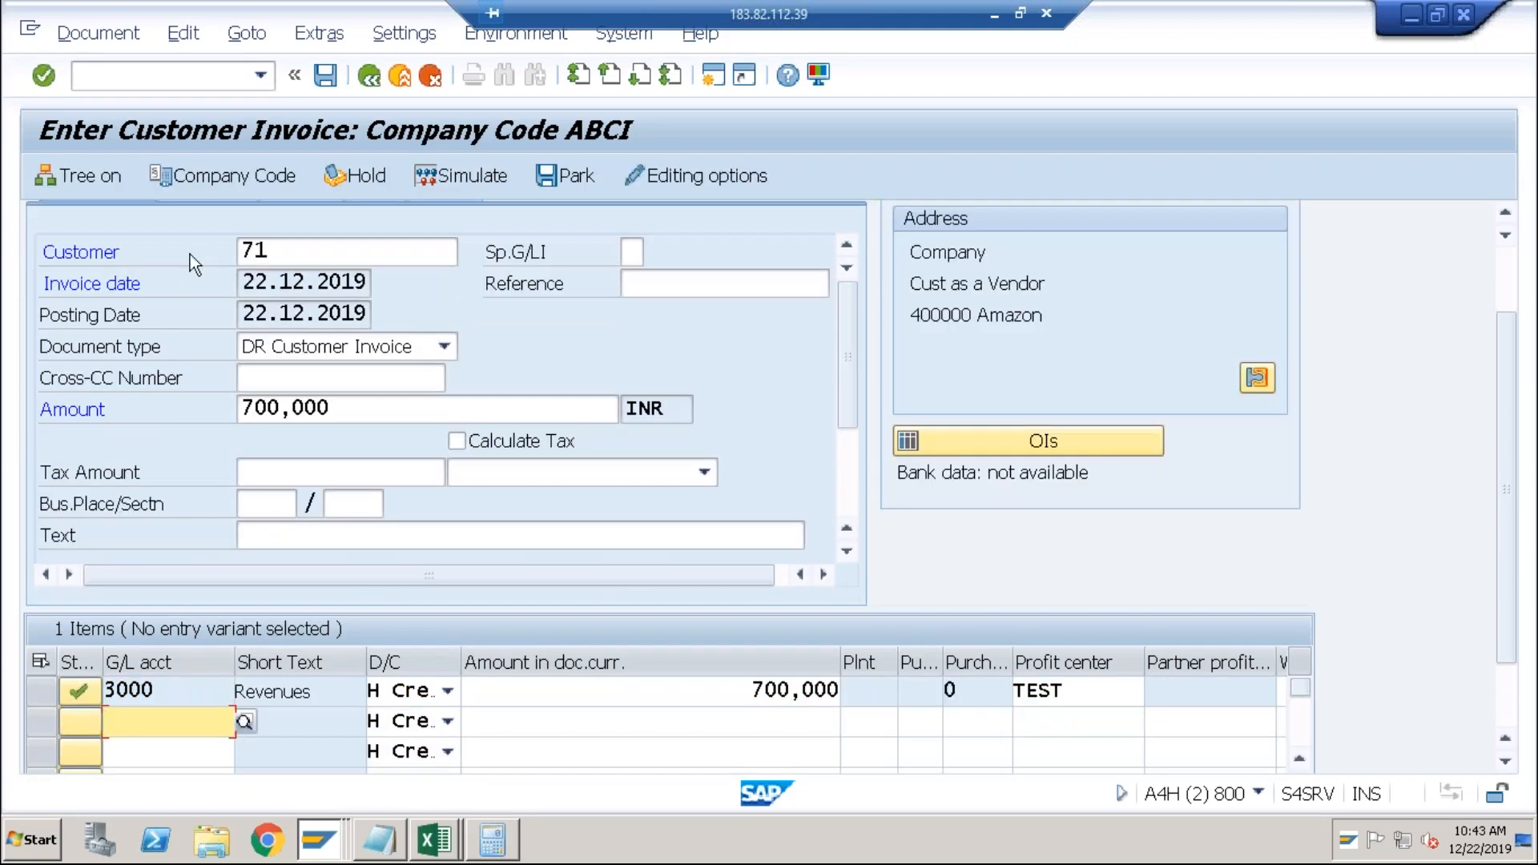
left_click(327, 77)
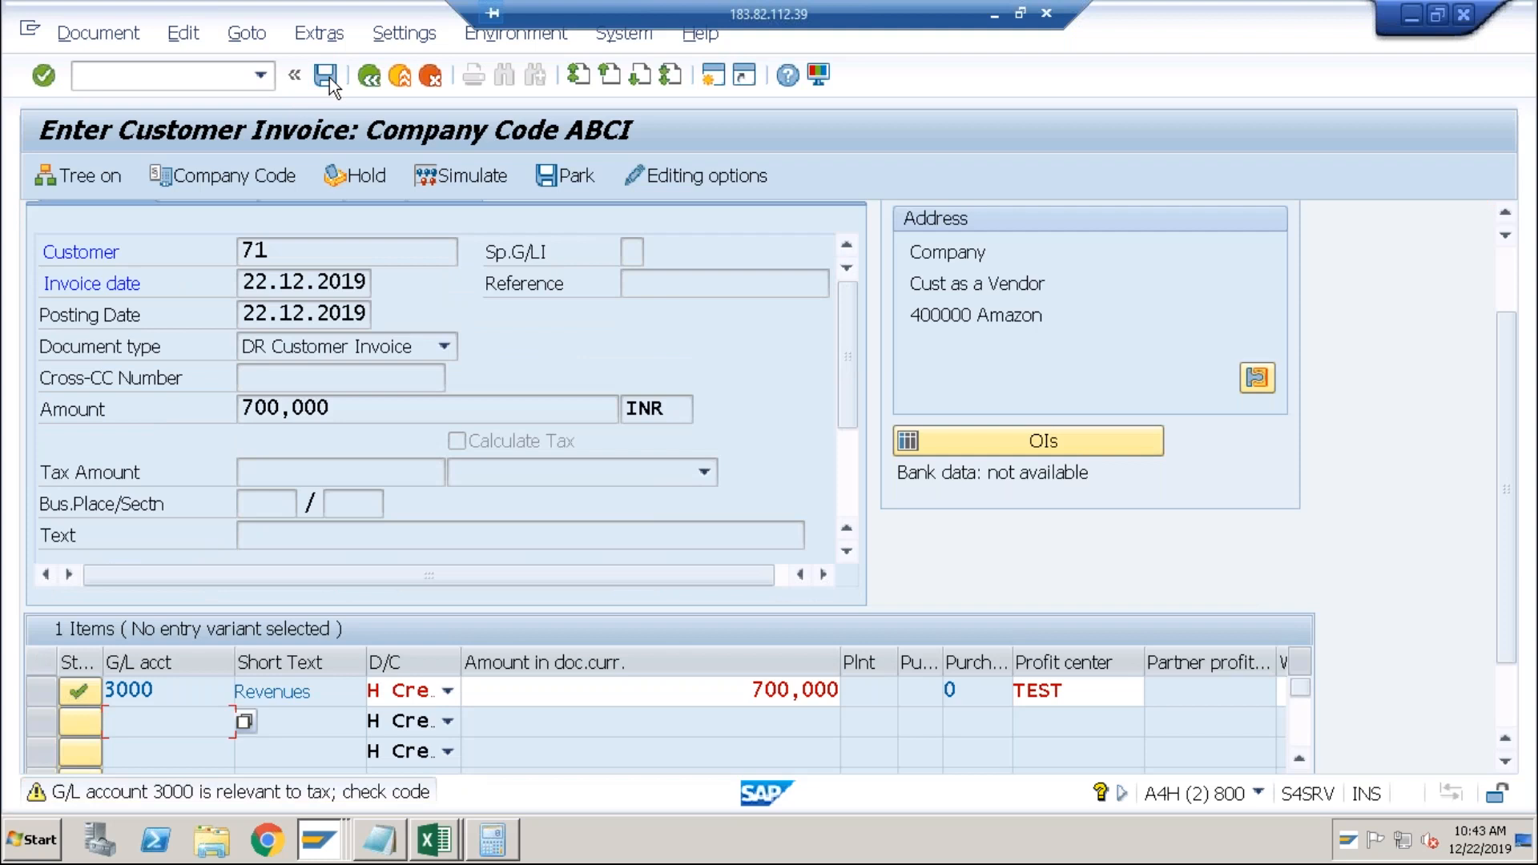
left_click(327, 76)
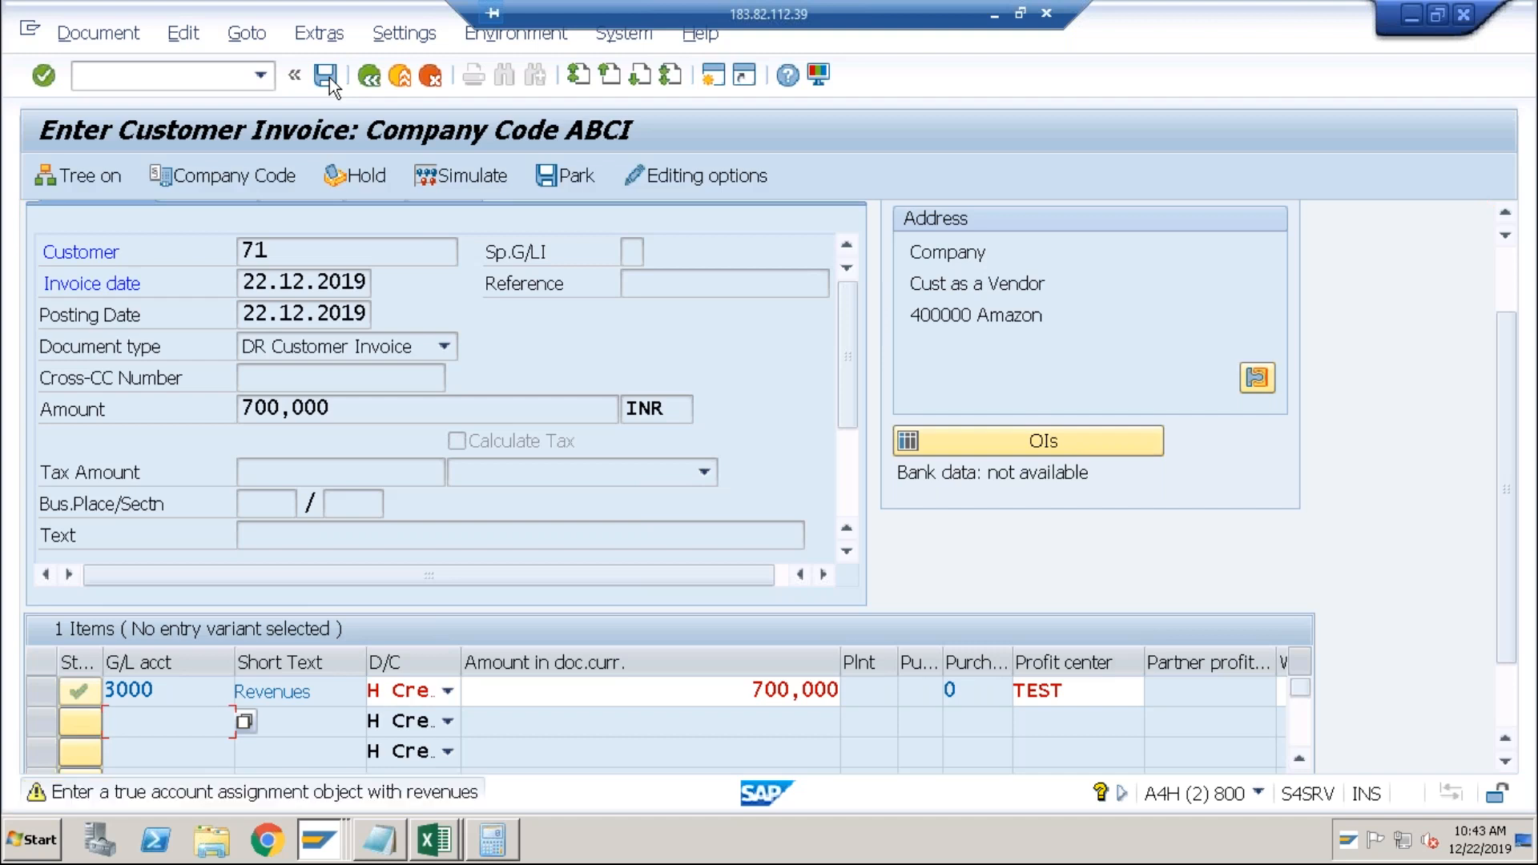
left_click(328, 76)
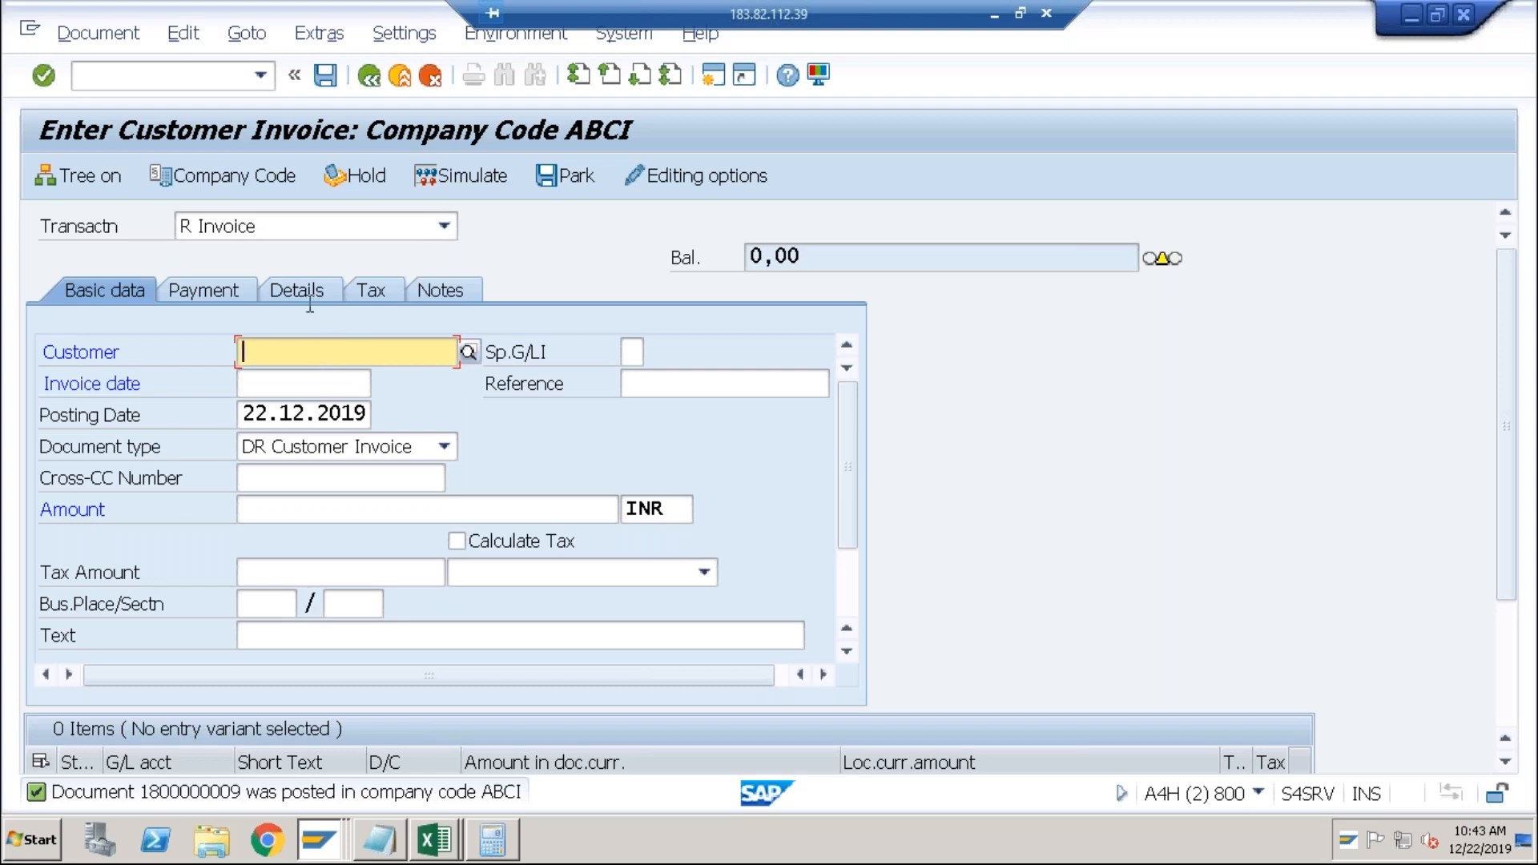
left_click(226, 78)
Open partner 301 via /nbp and view its Customer: Payment Transactions company code data.
type("/n")
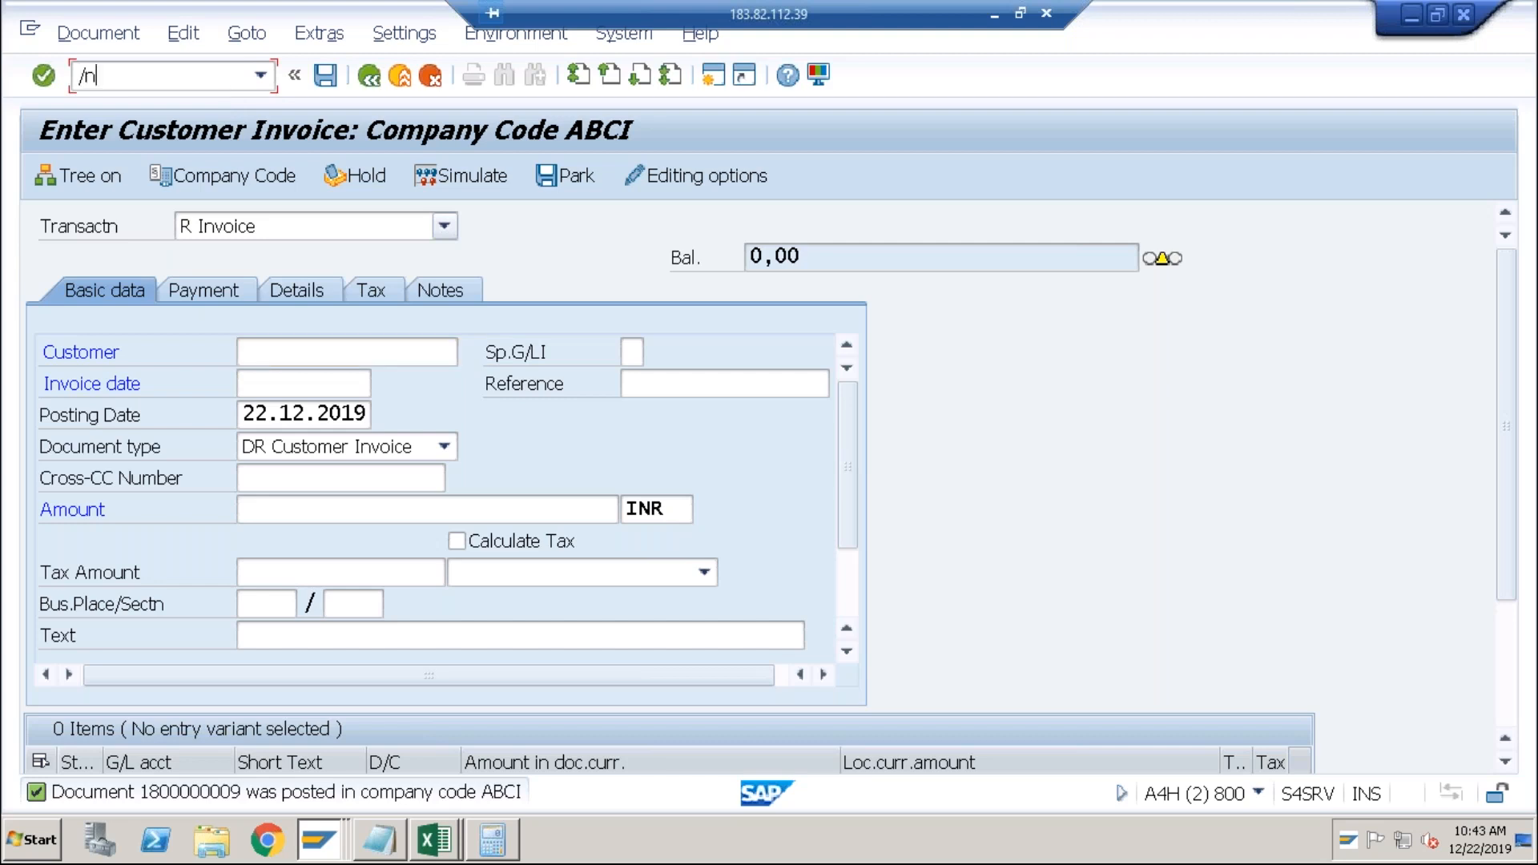
type("bp")
key("Return")
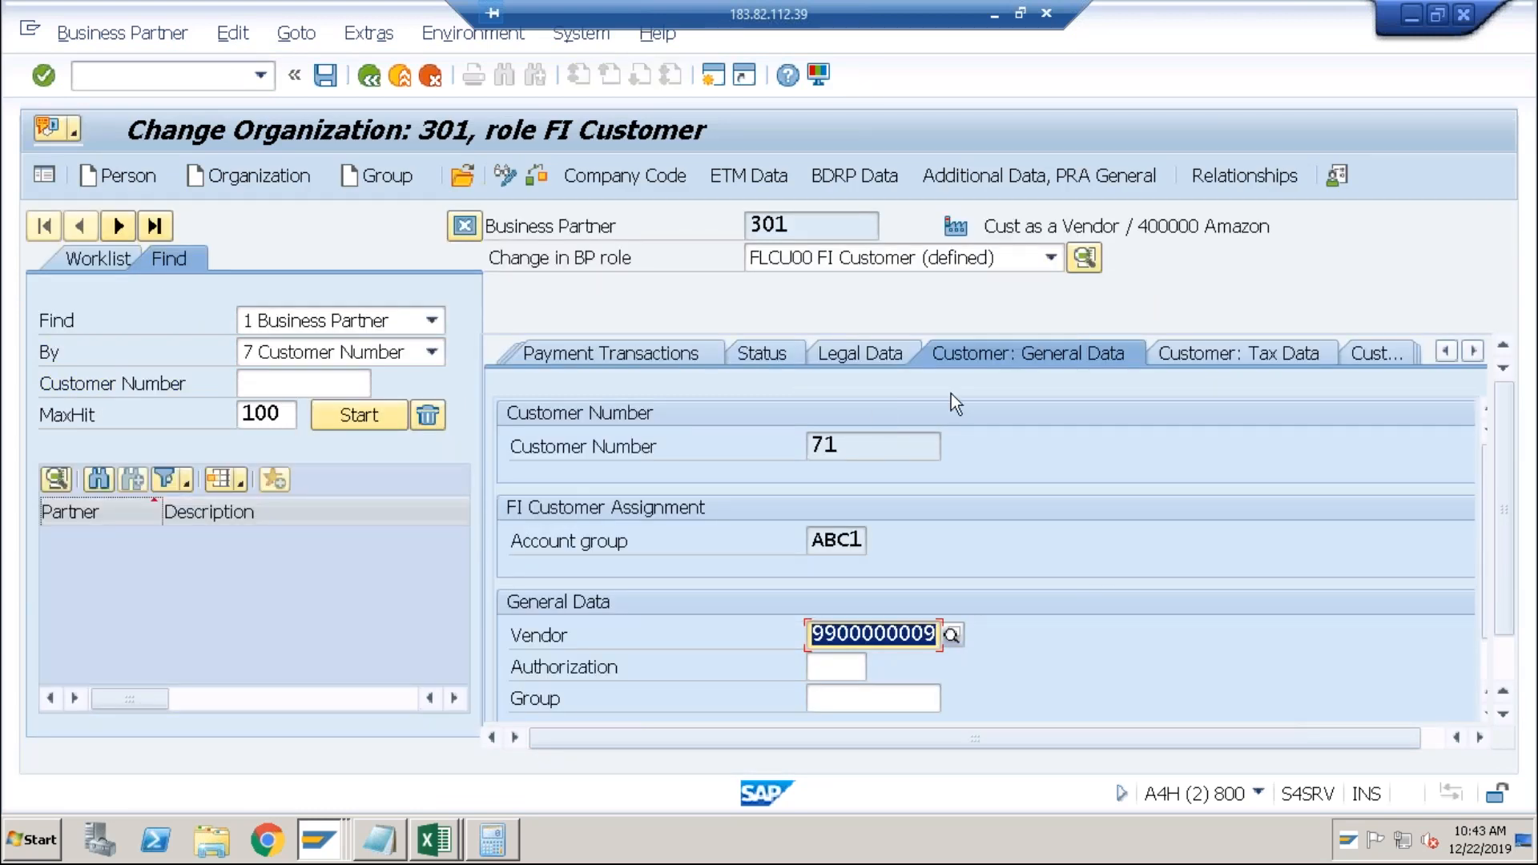
left_click(674, 181)
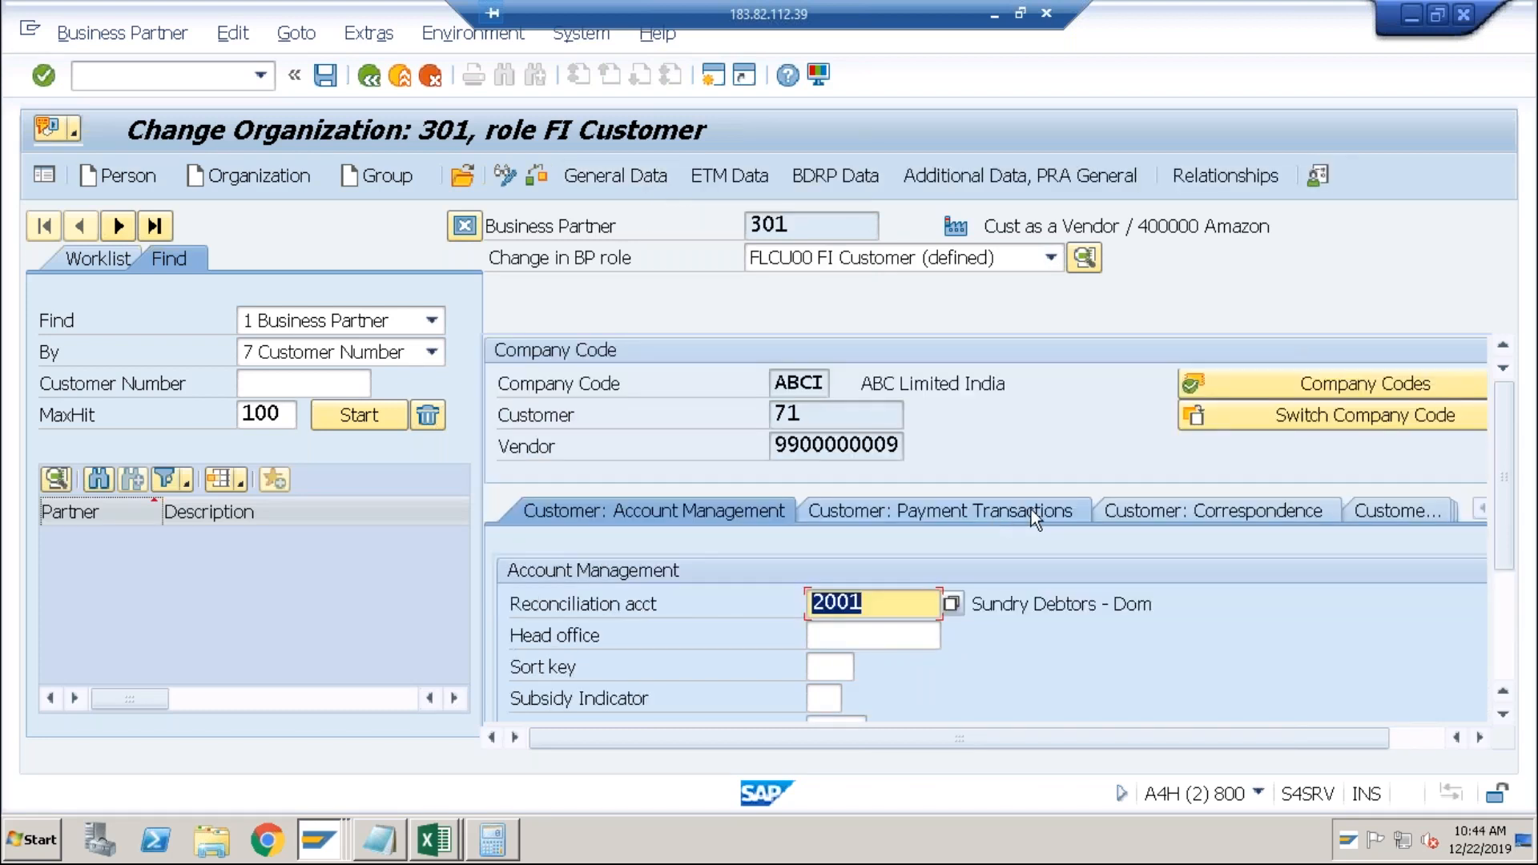
left_click(1032, 510)
left_click(1497, 636)
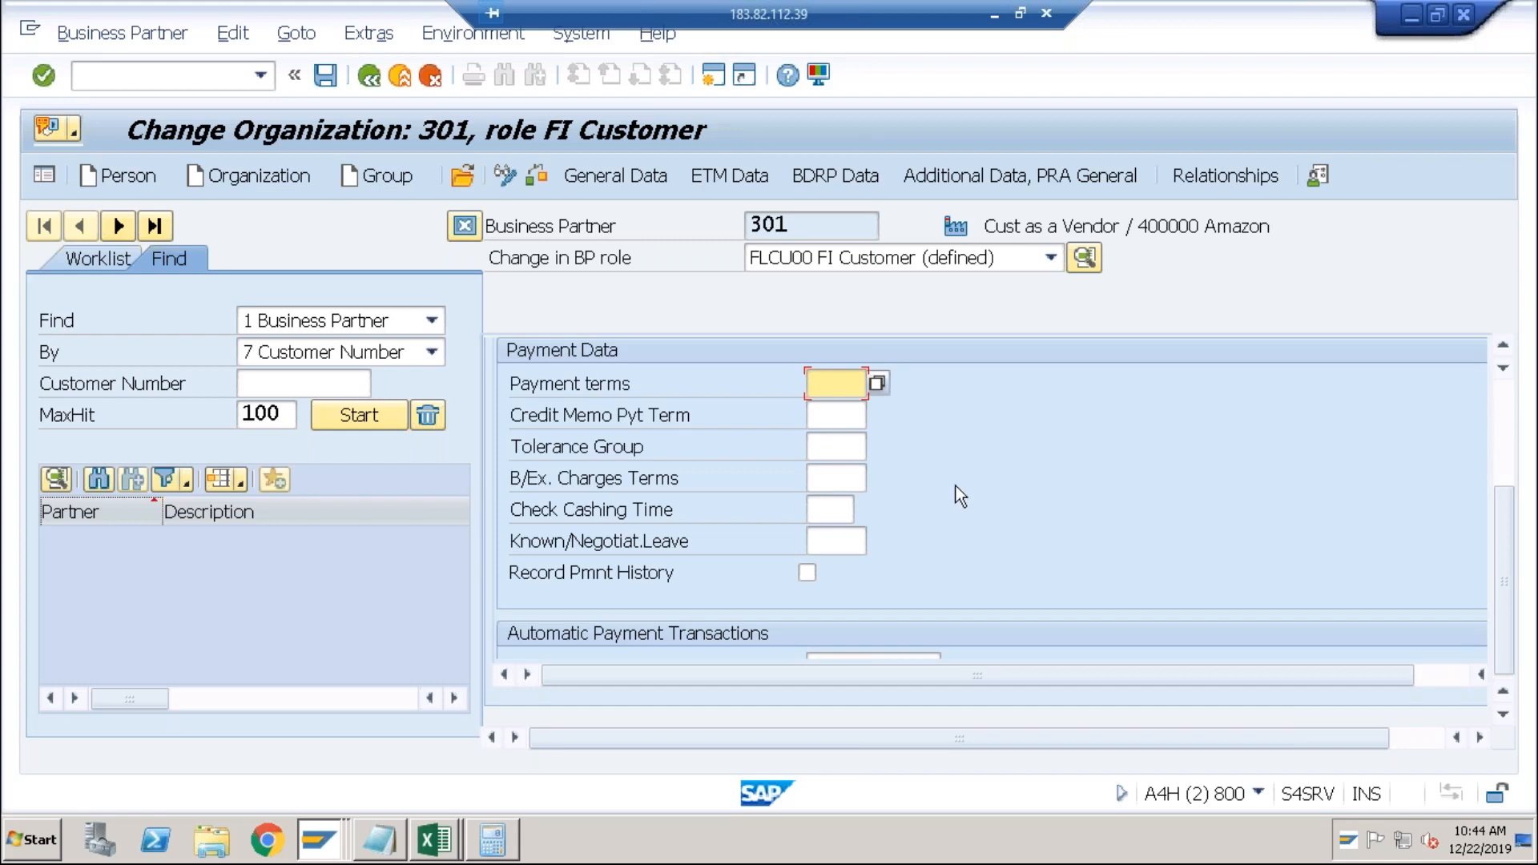
left_click(1497, 439)
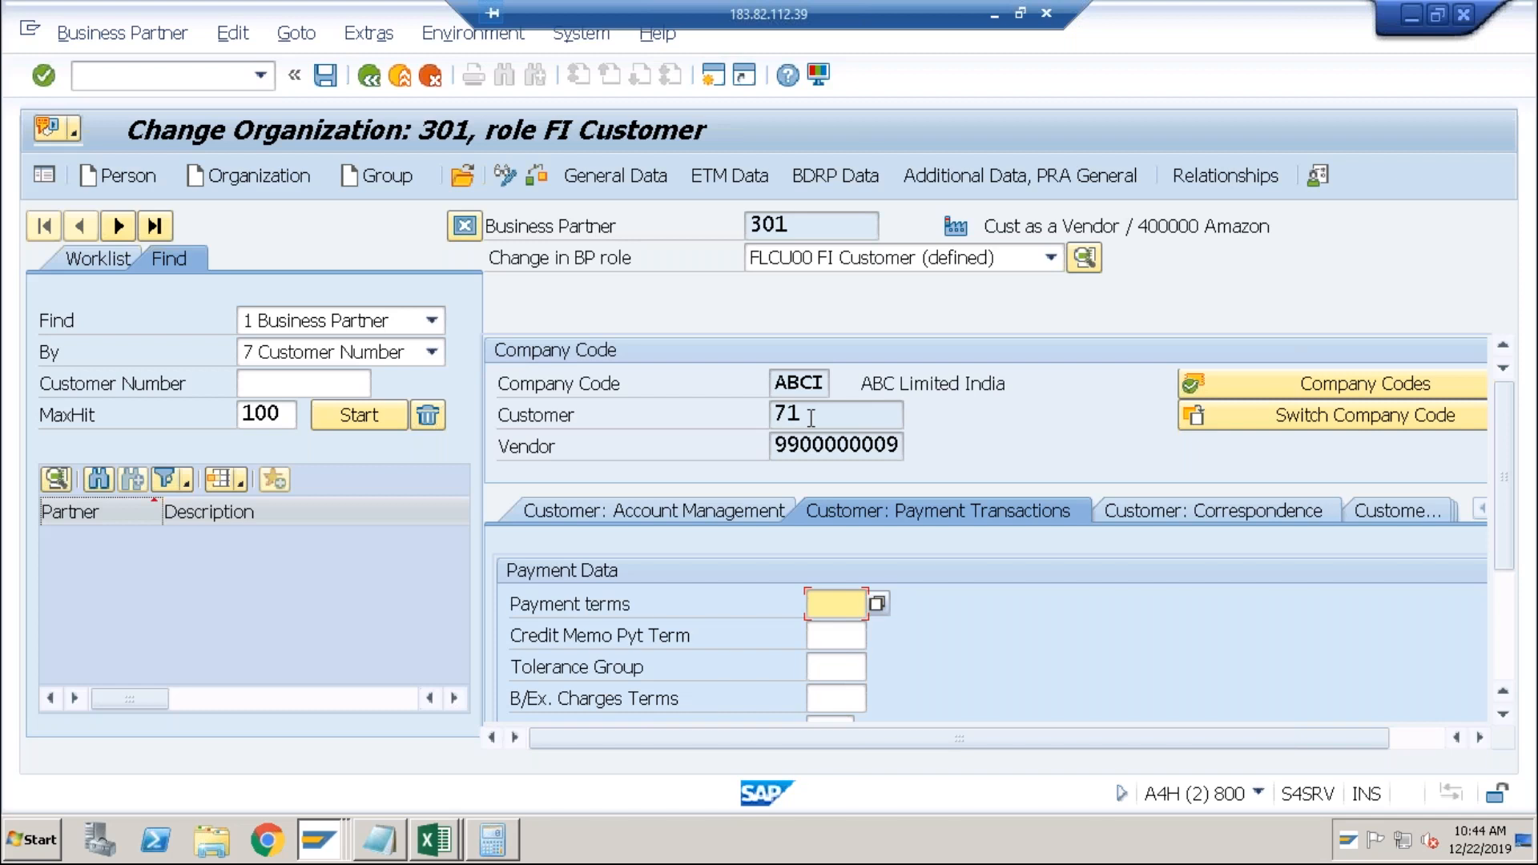
Check customer number 71 and open the local layout options.
left_click(811, 417)
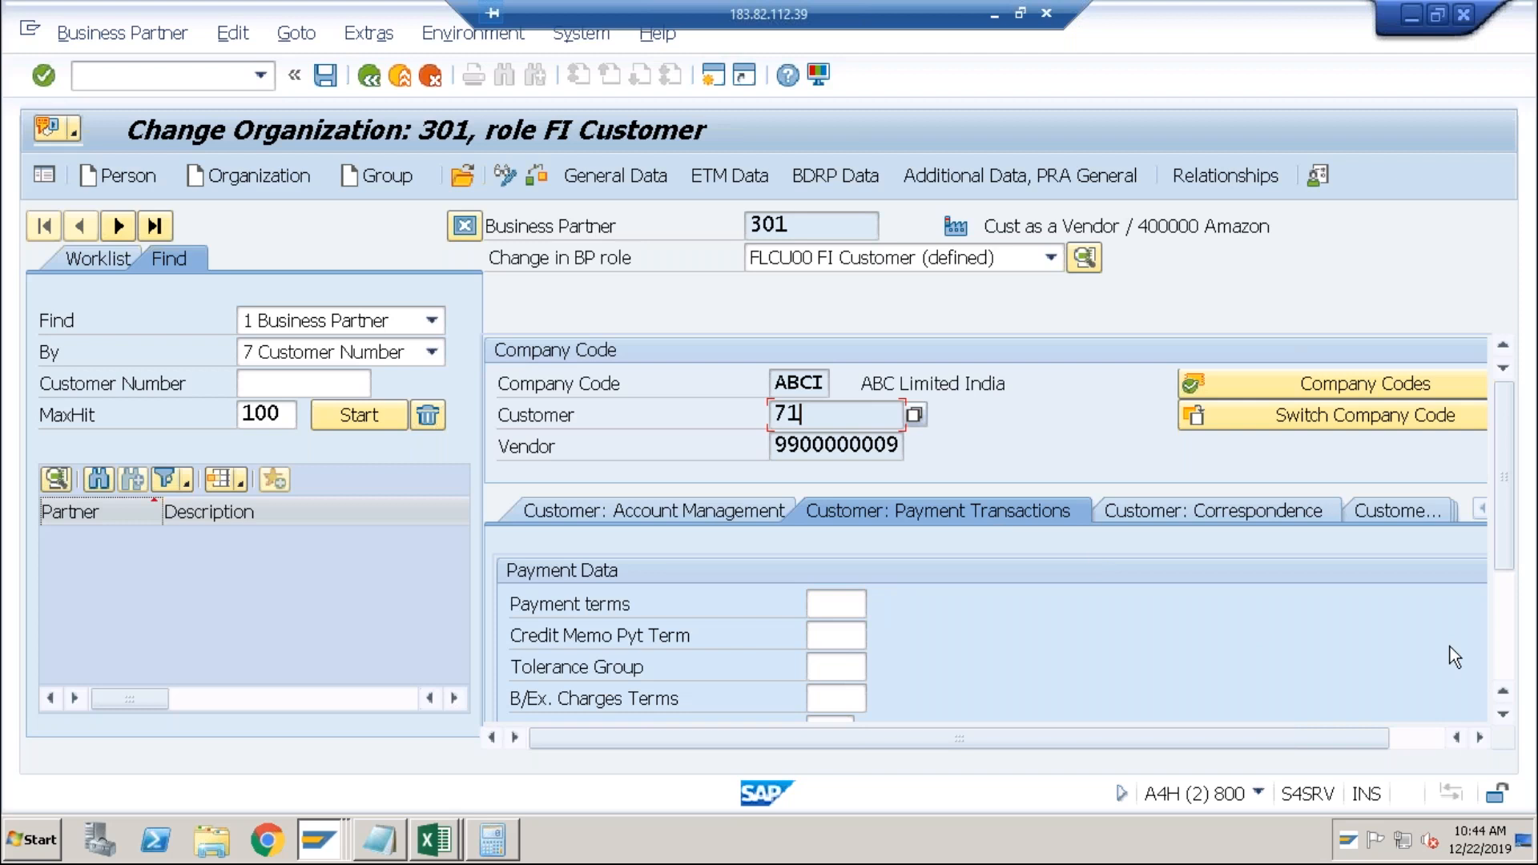
scroll(1466, 645, "down", 3)
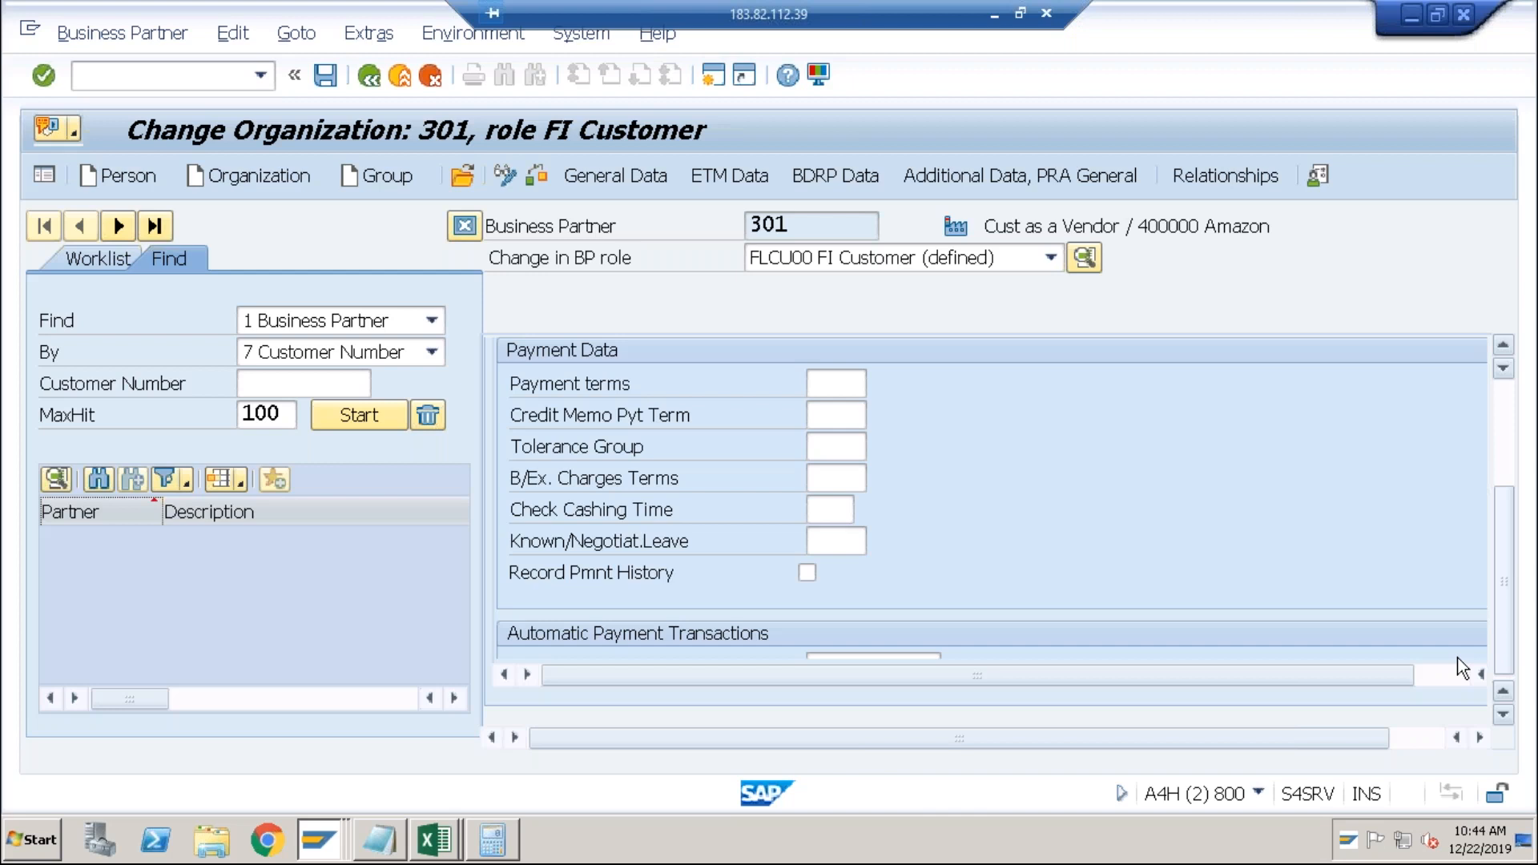
left_click(1457, 673)
left_click(821, 77)
Change the font settings to Lucida Console 10 and Tahoma 10 and apply them.
left_click(831, 106)
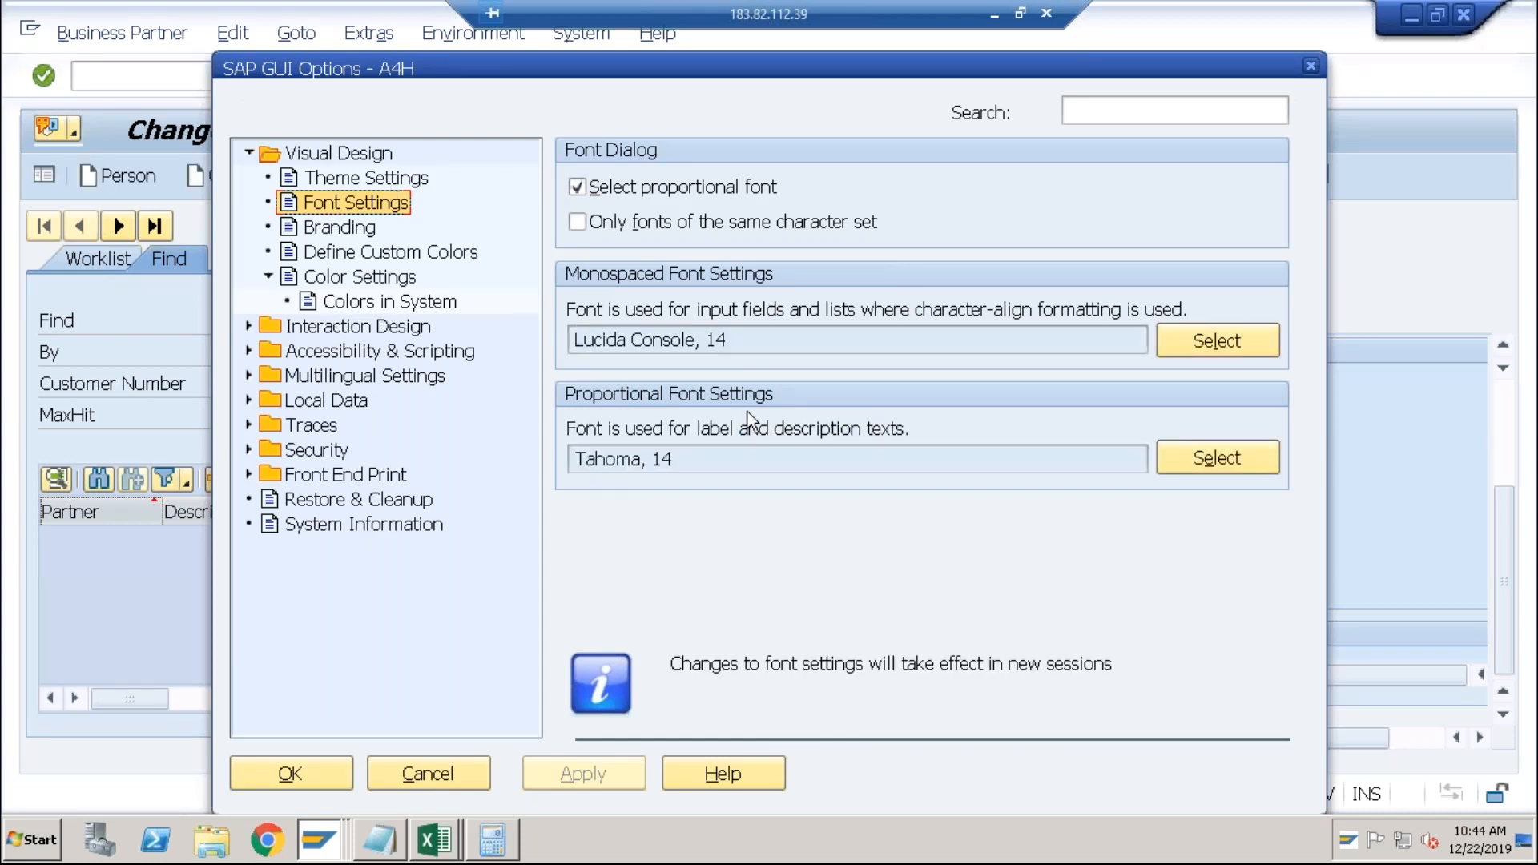
left_click(1235, 339)
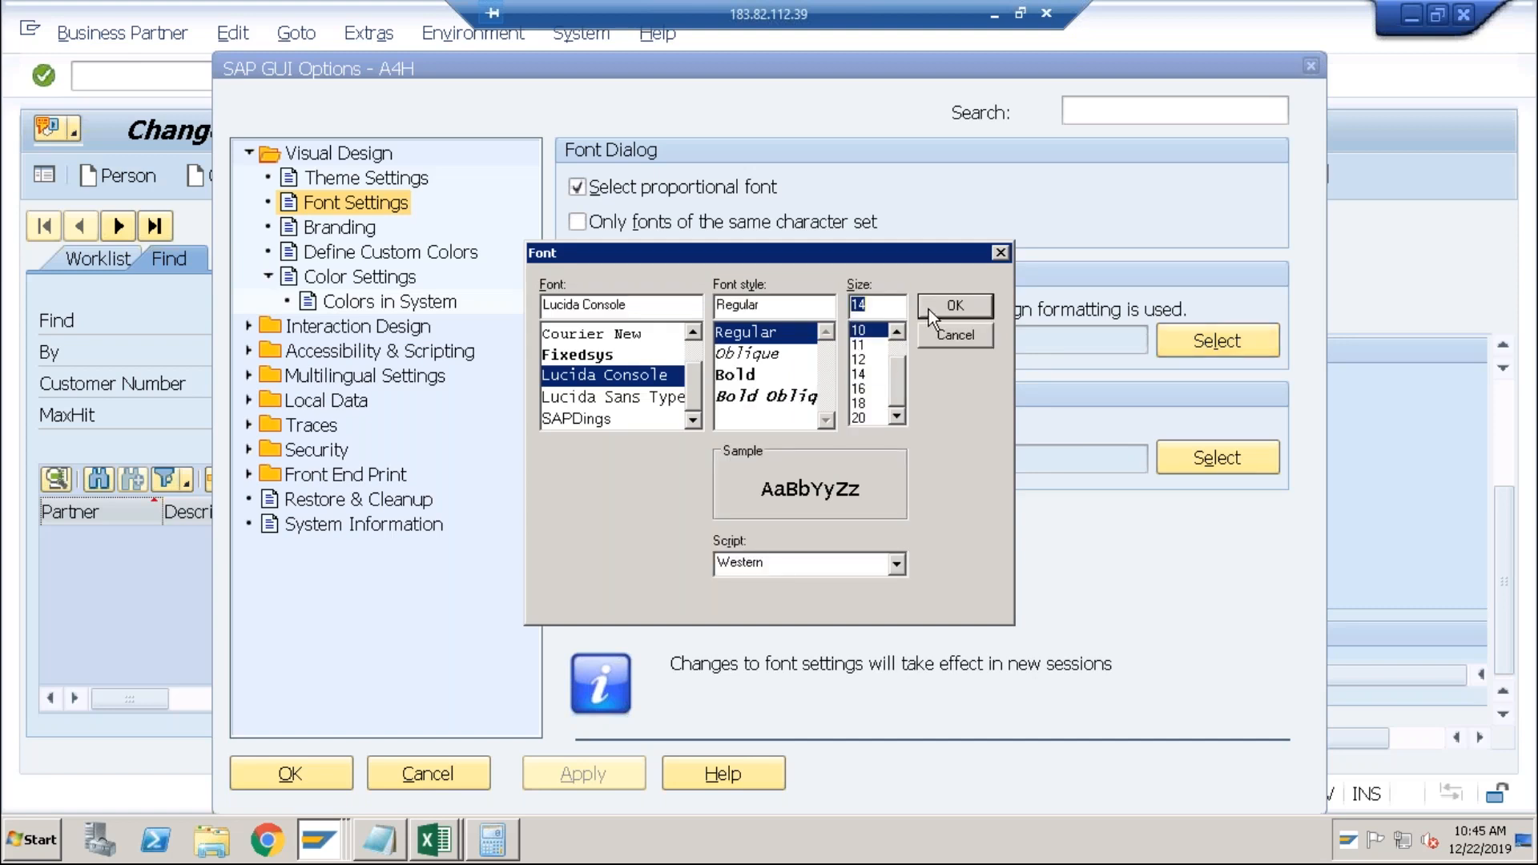
left_click(931, 308)
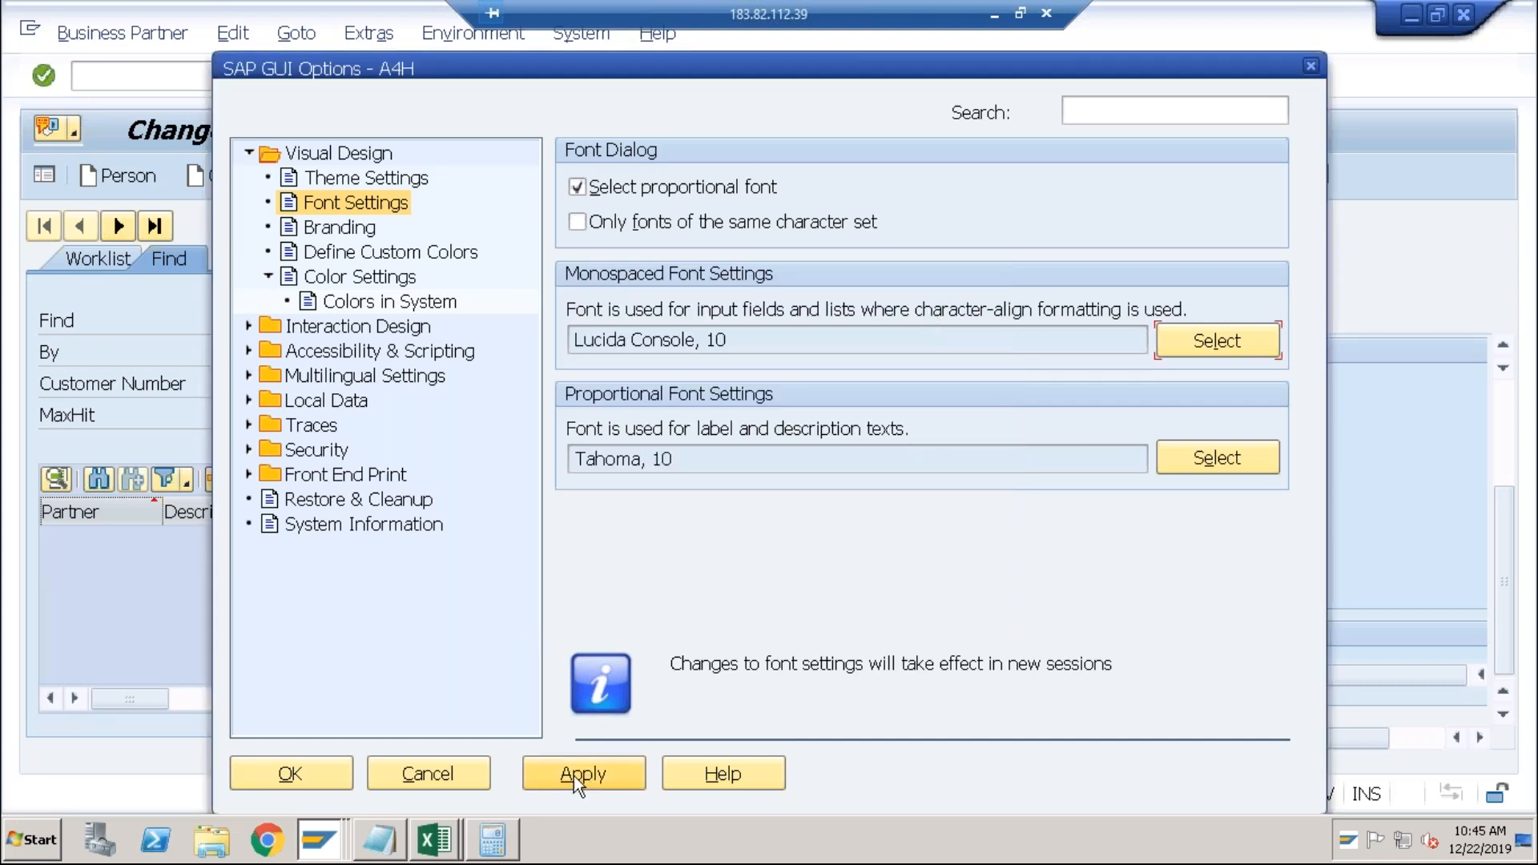
left_click(573, 775)
Close the GUI options, the SAP session window and the SAP Logon window.
left_click(317, 774)
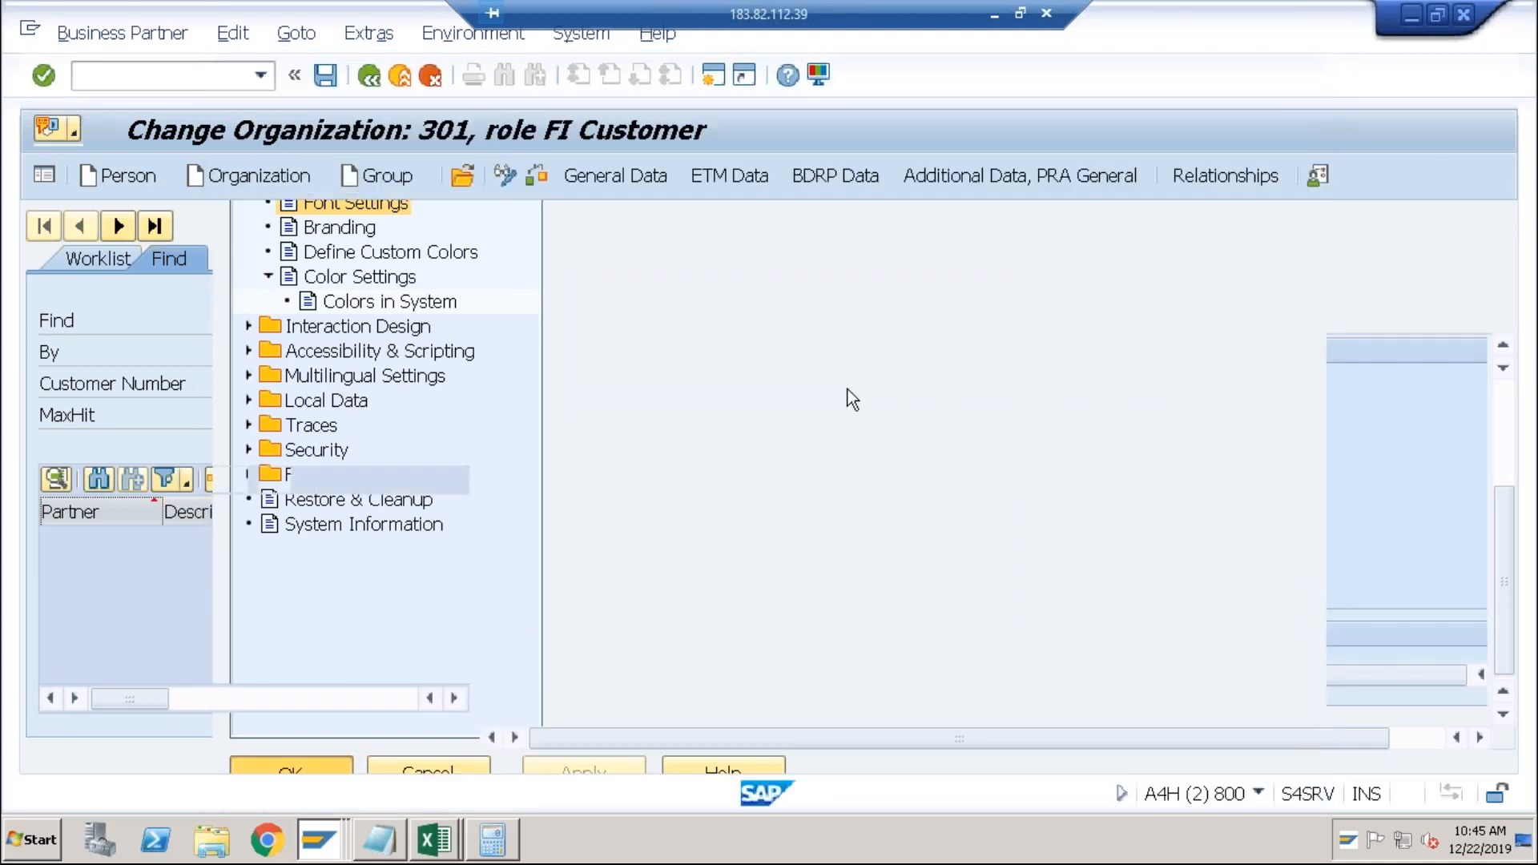
left_click(1464, 14)
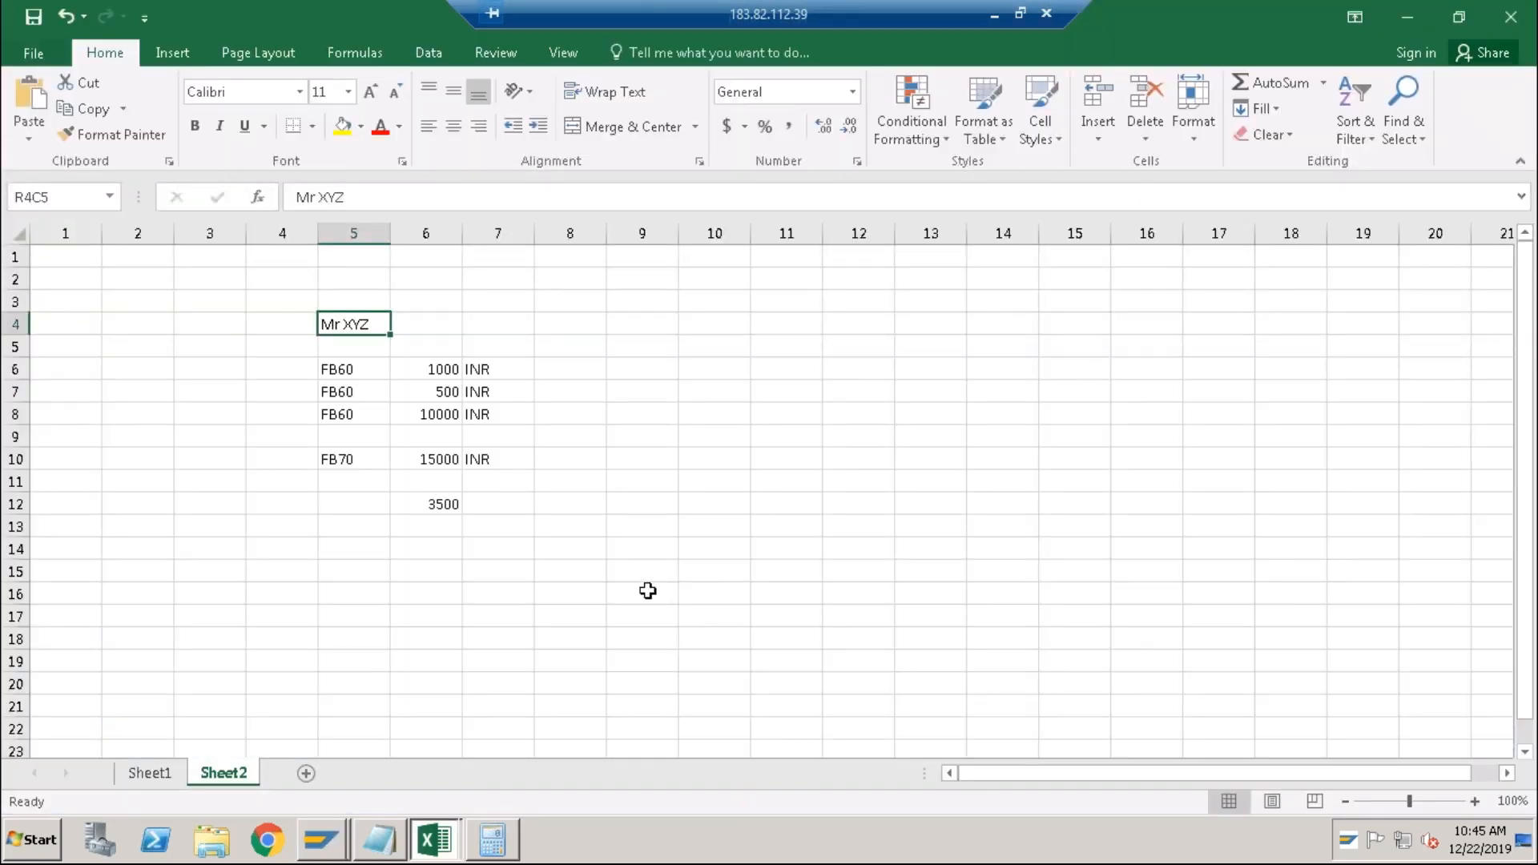
left_click(321, 840)
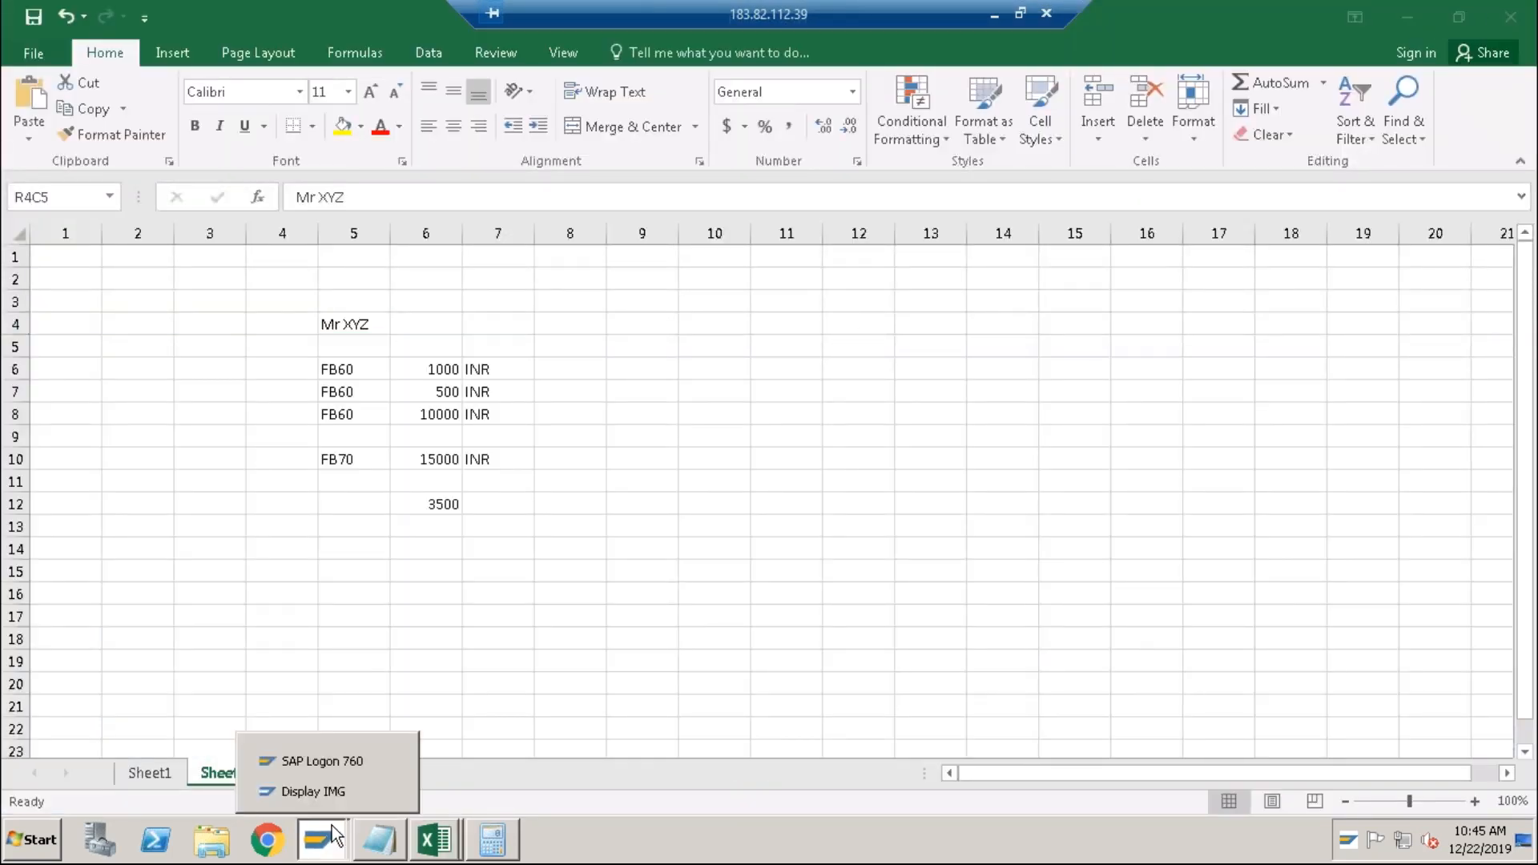
left_click(335, 765)
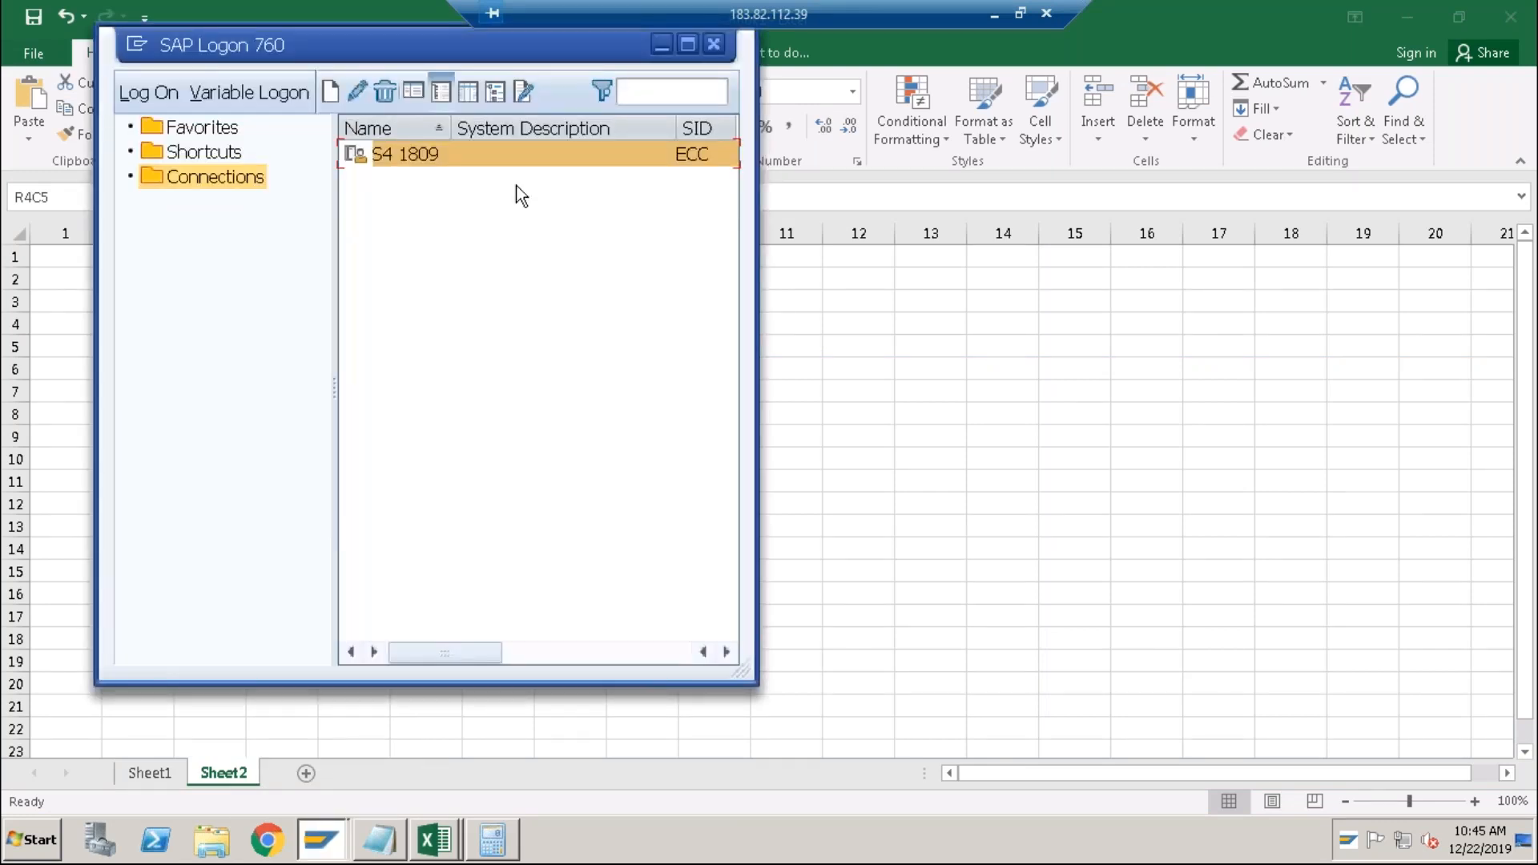
left_click(714, 44)
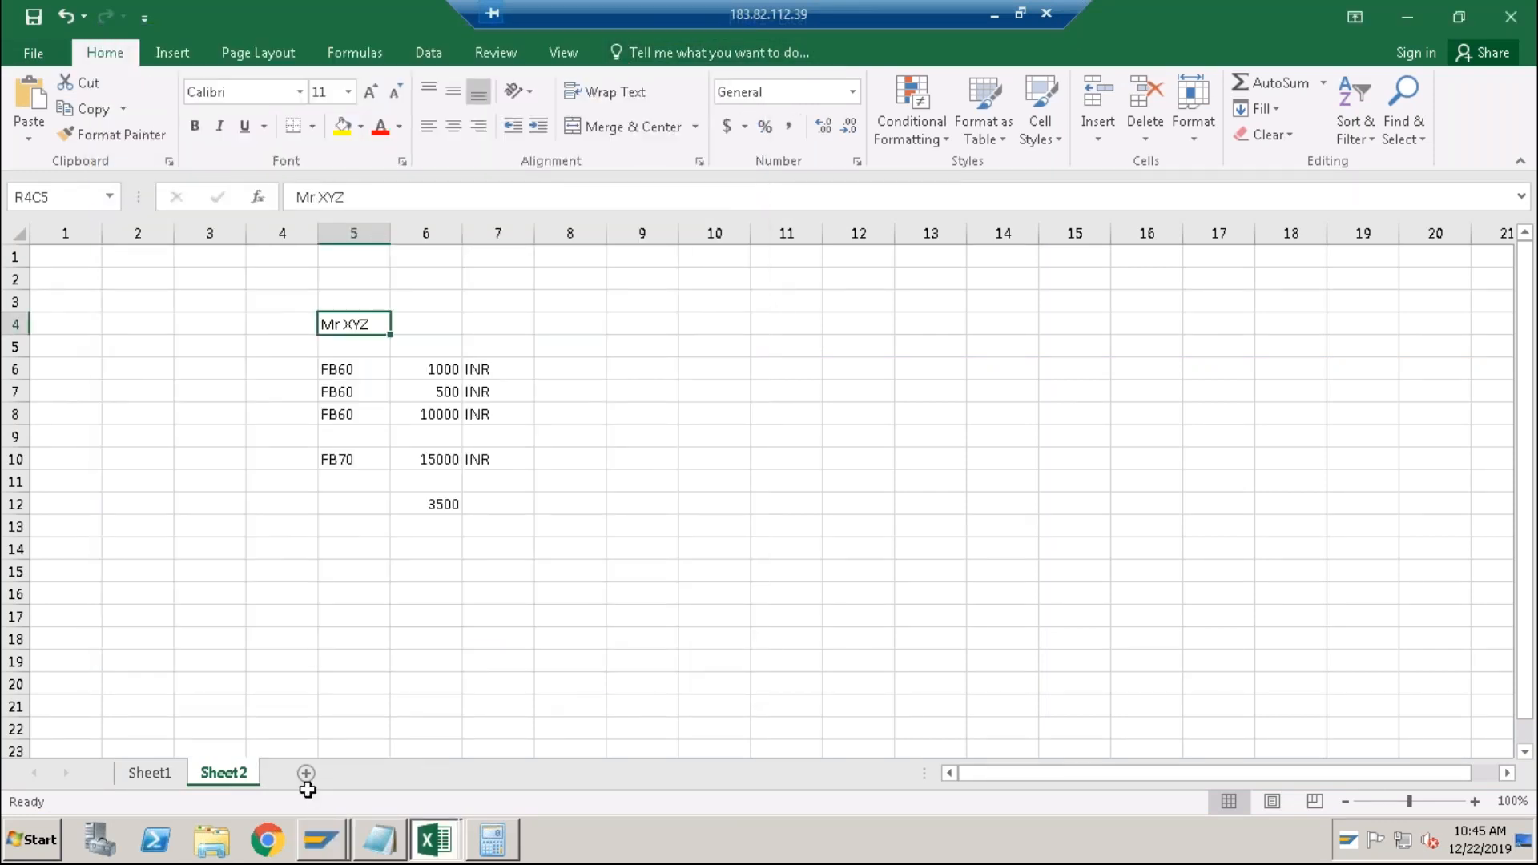
left_click(329, 849)
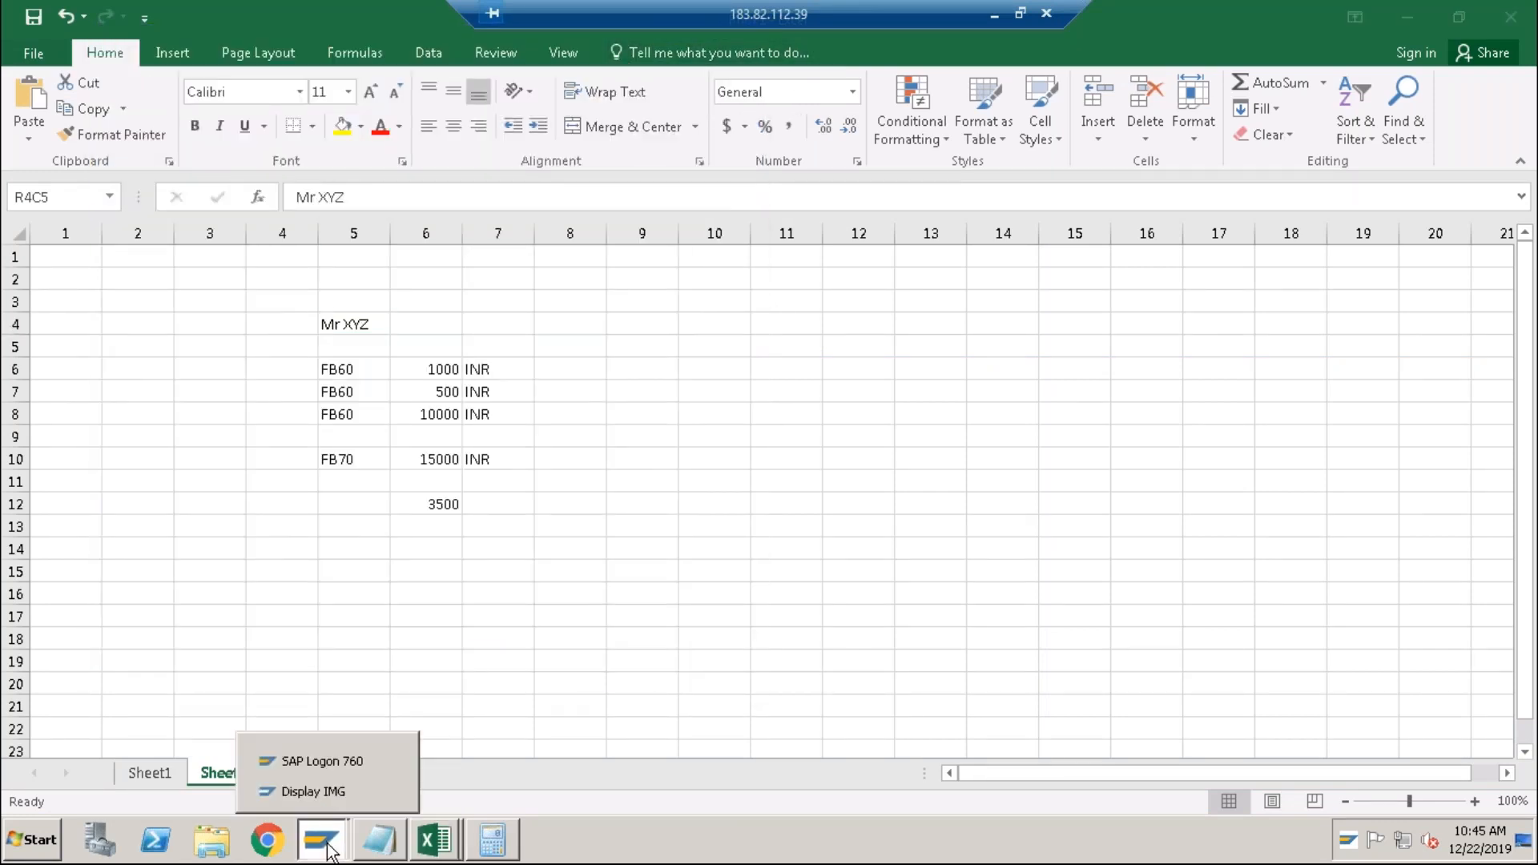
left_click(346, 791)
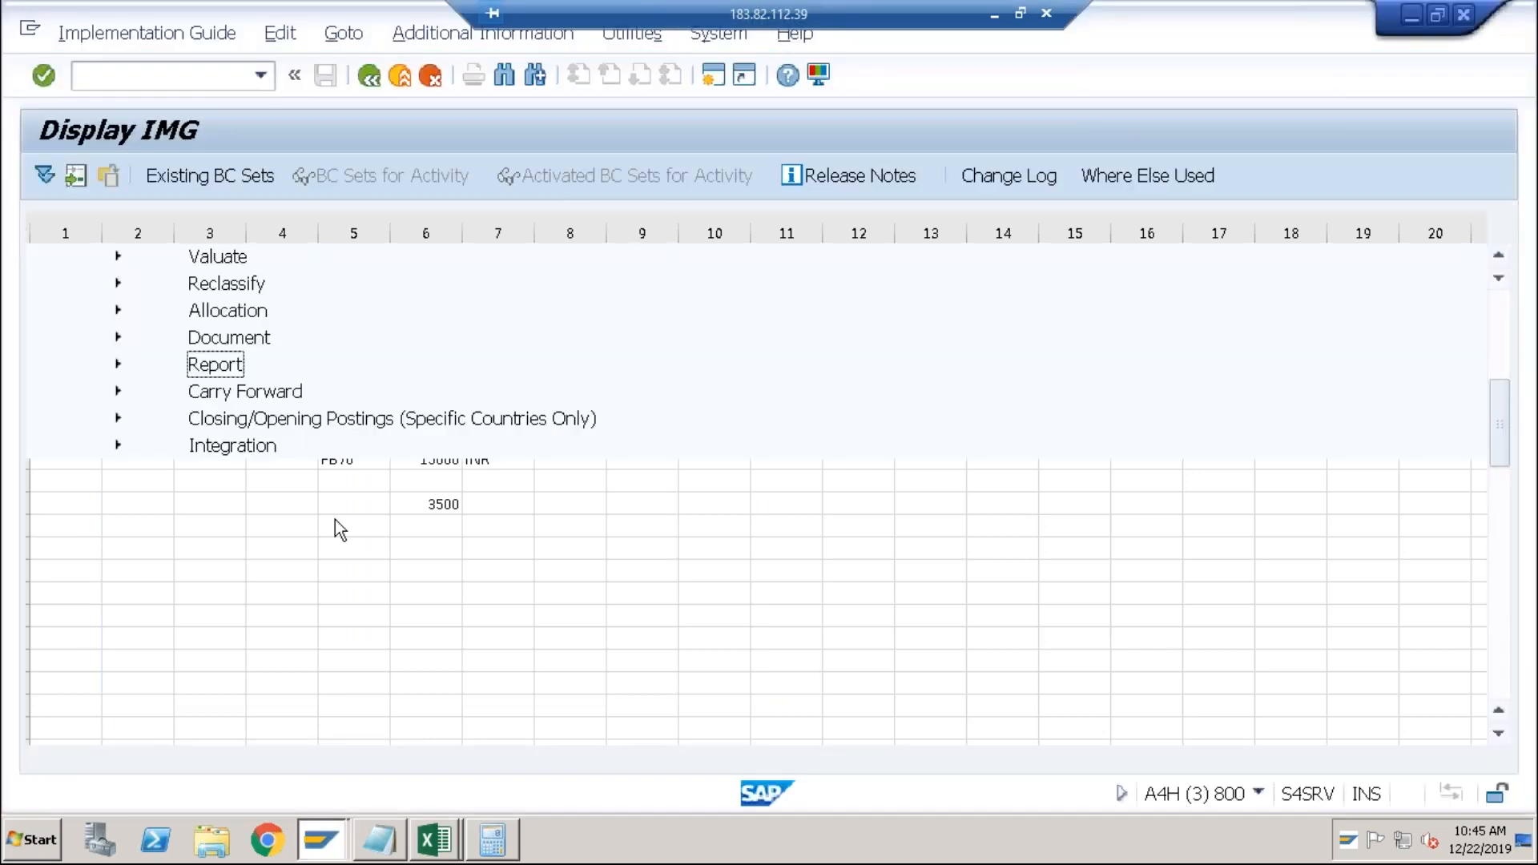
Log off the Display IMG session via System > Log off and relaunch SAP Logon.
left_click(719, 32)
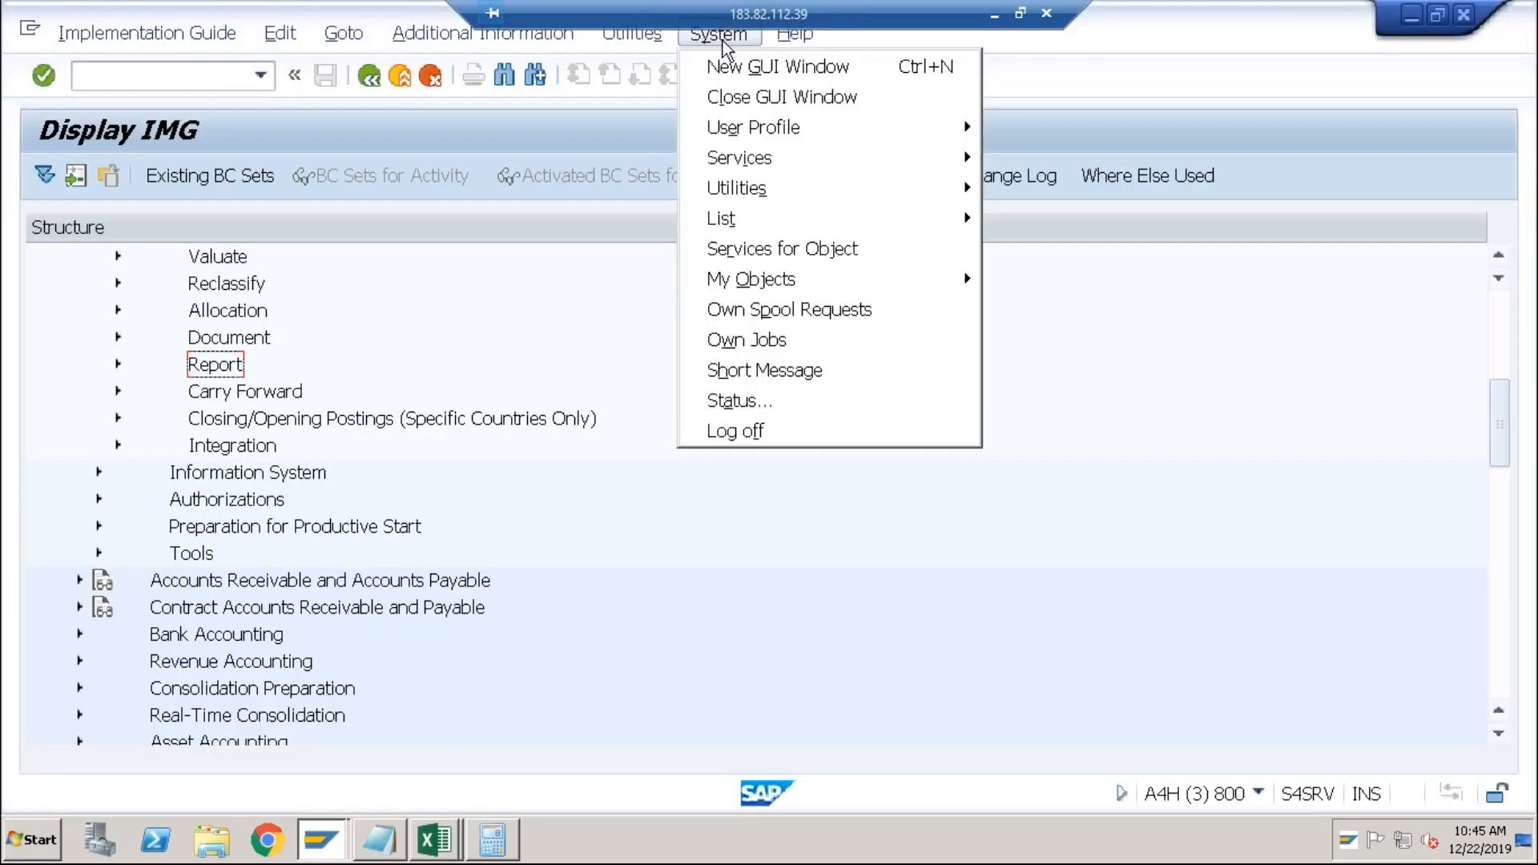
left_click(745, 437)
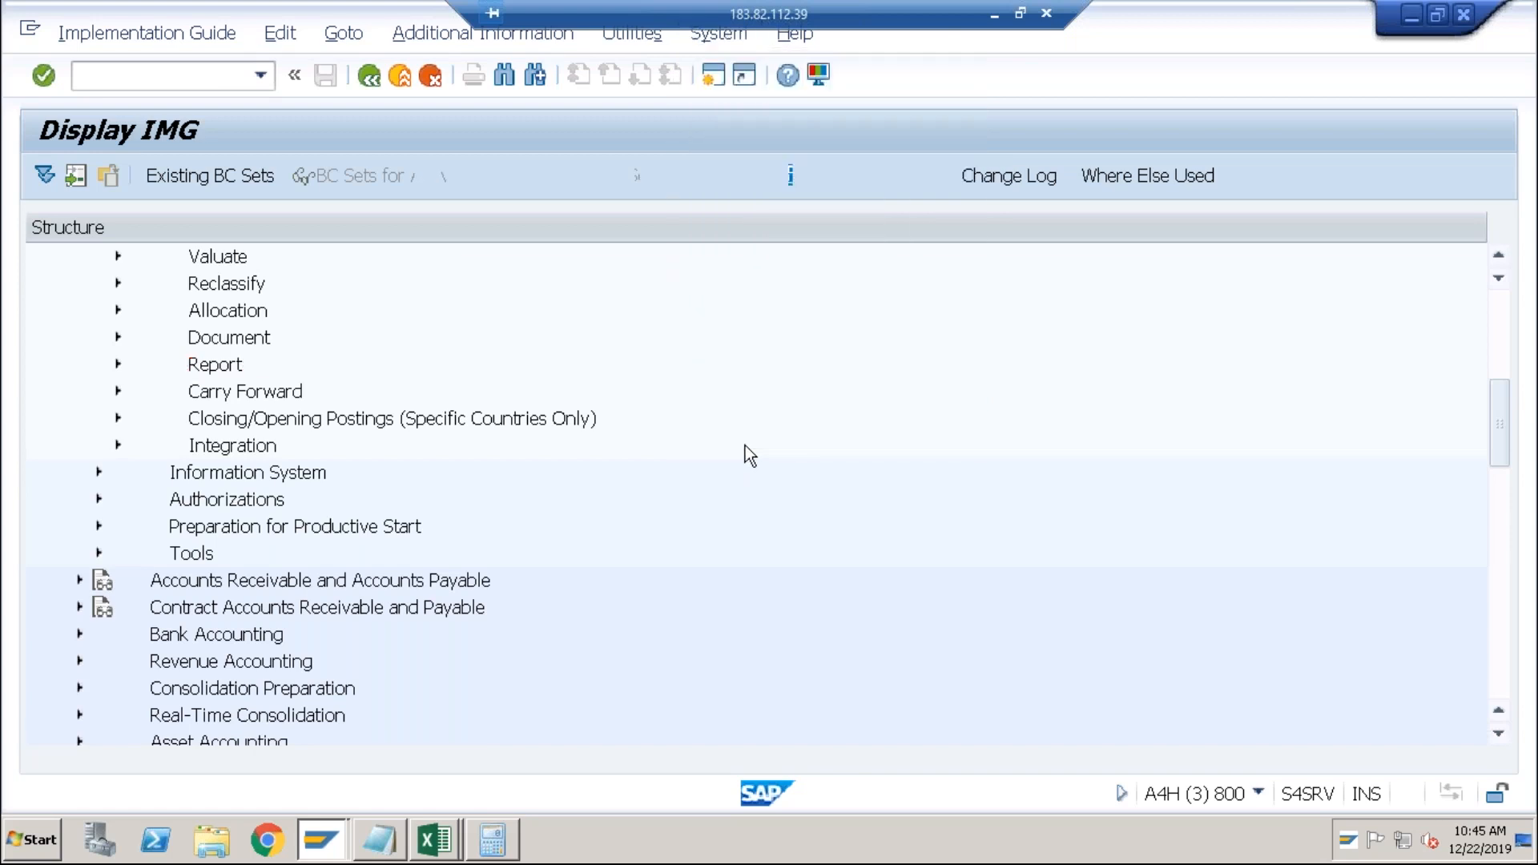
left_click(394, 513)
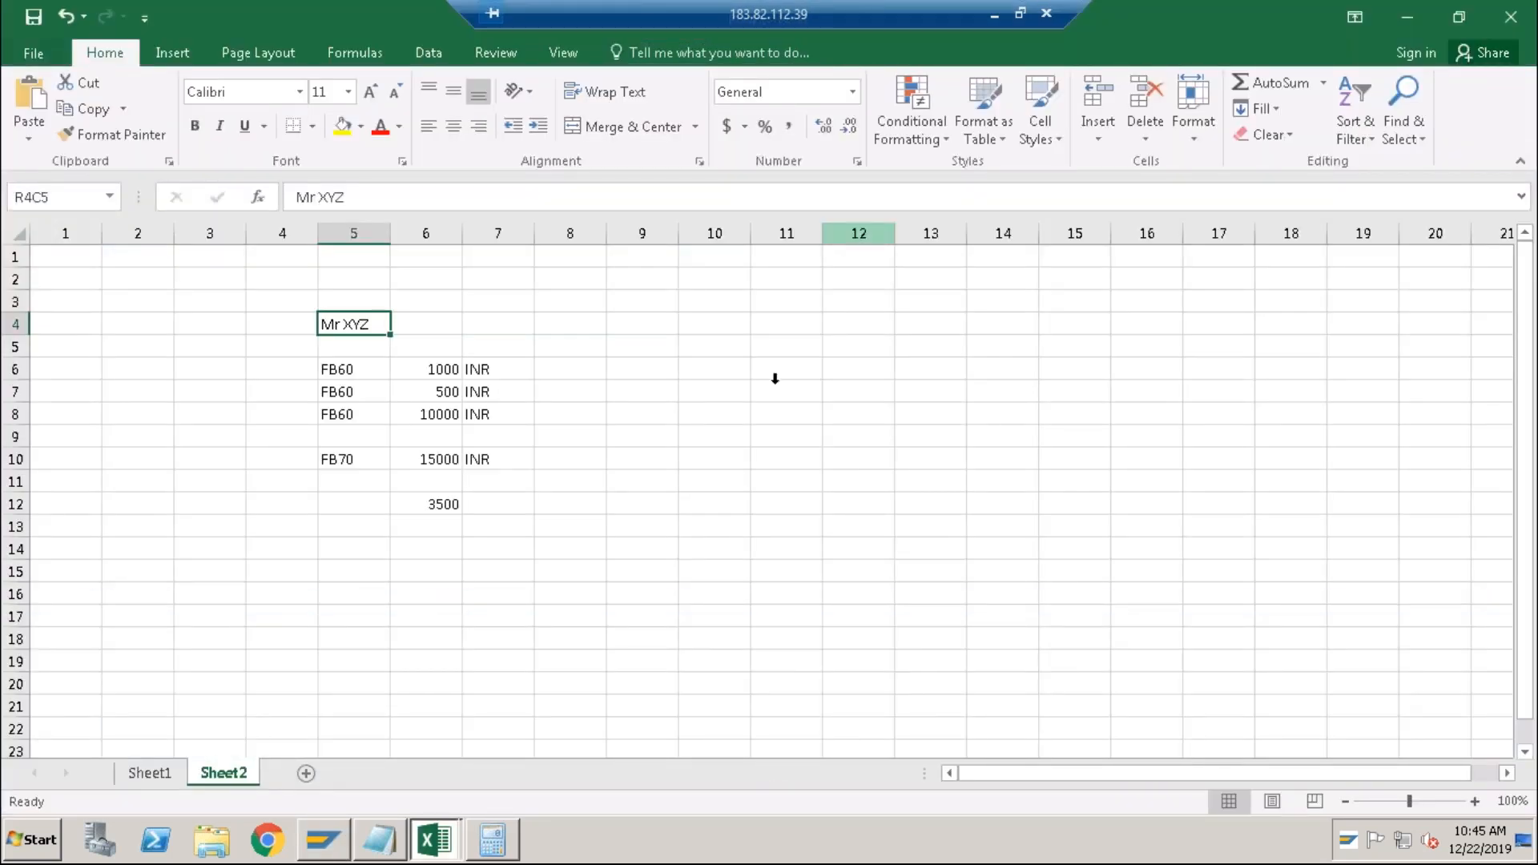
left_click(319, 850)
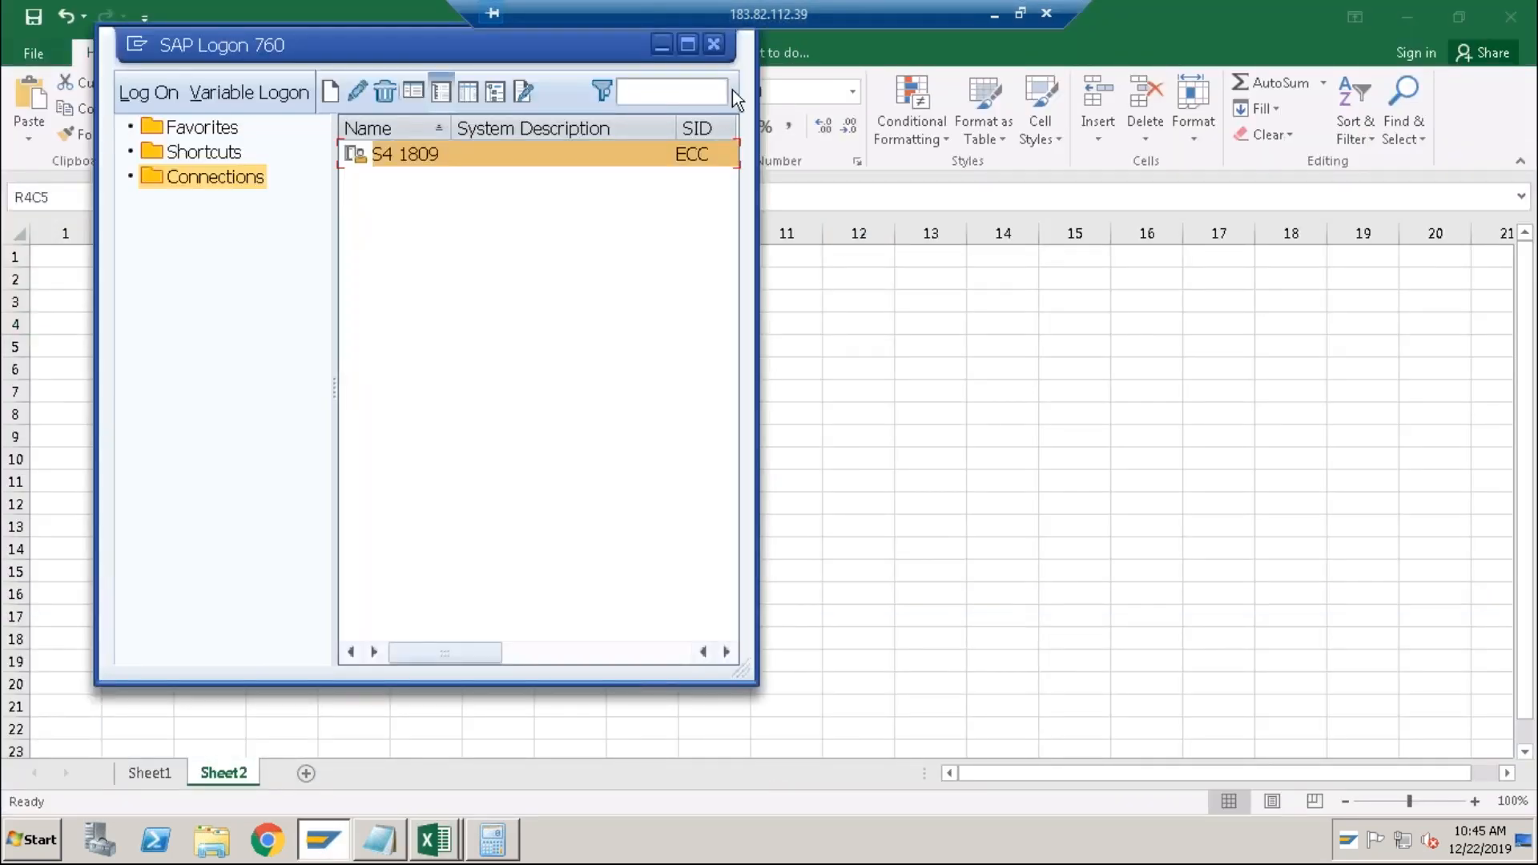
left_click(715, 43)
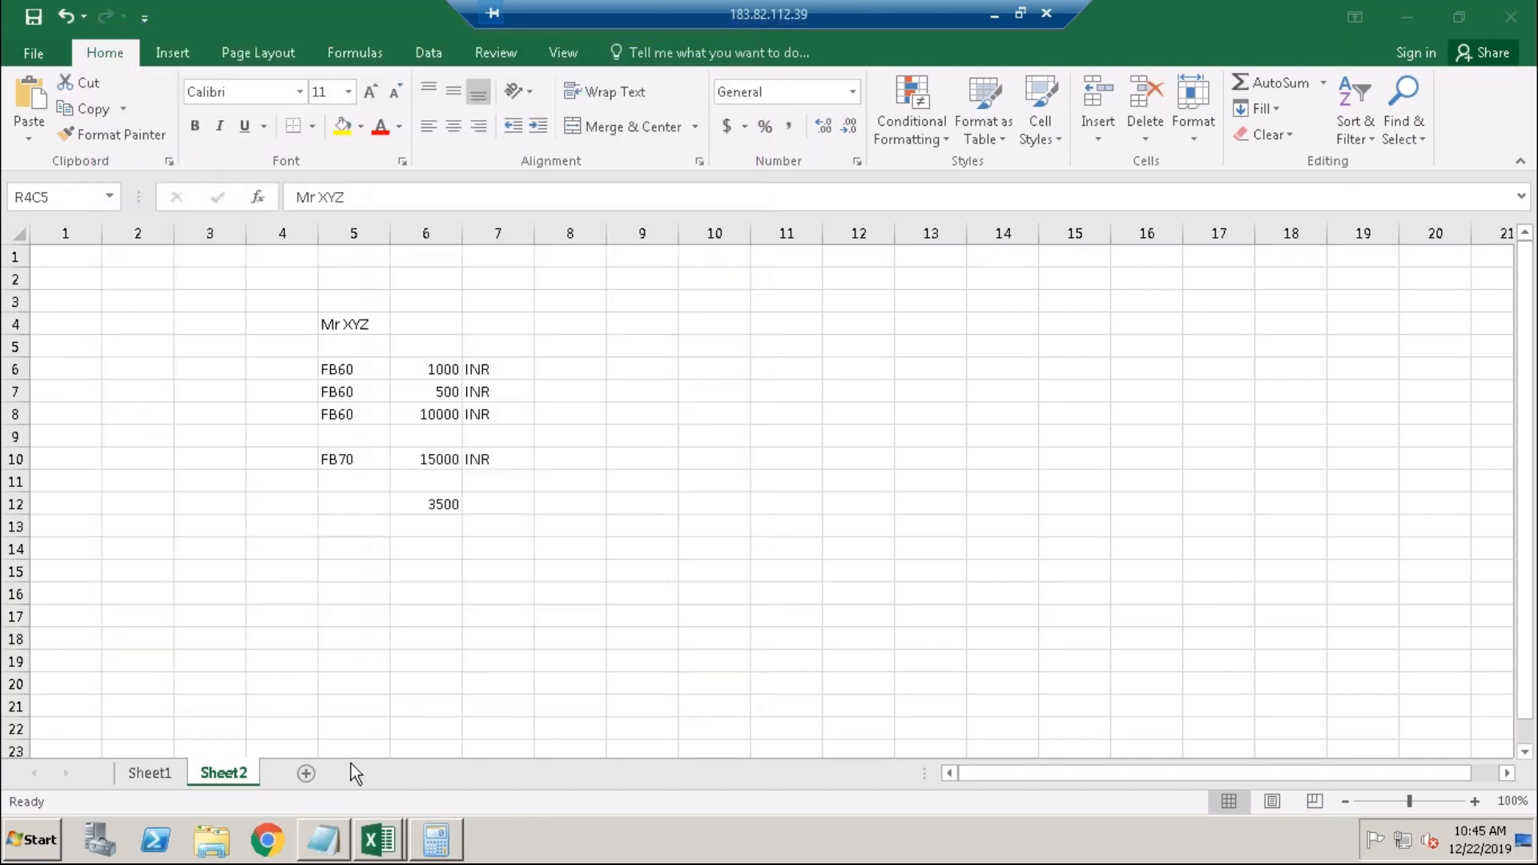
left_click(36, 841)
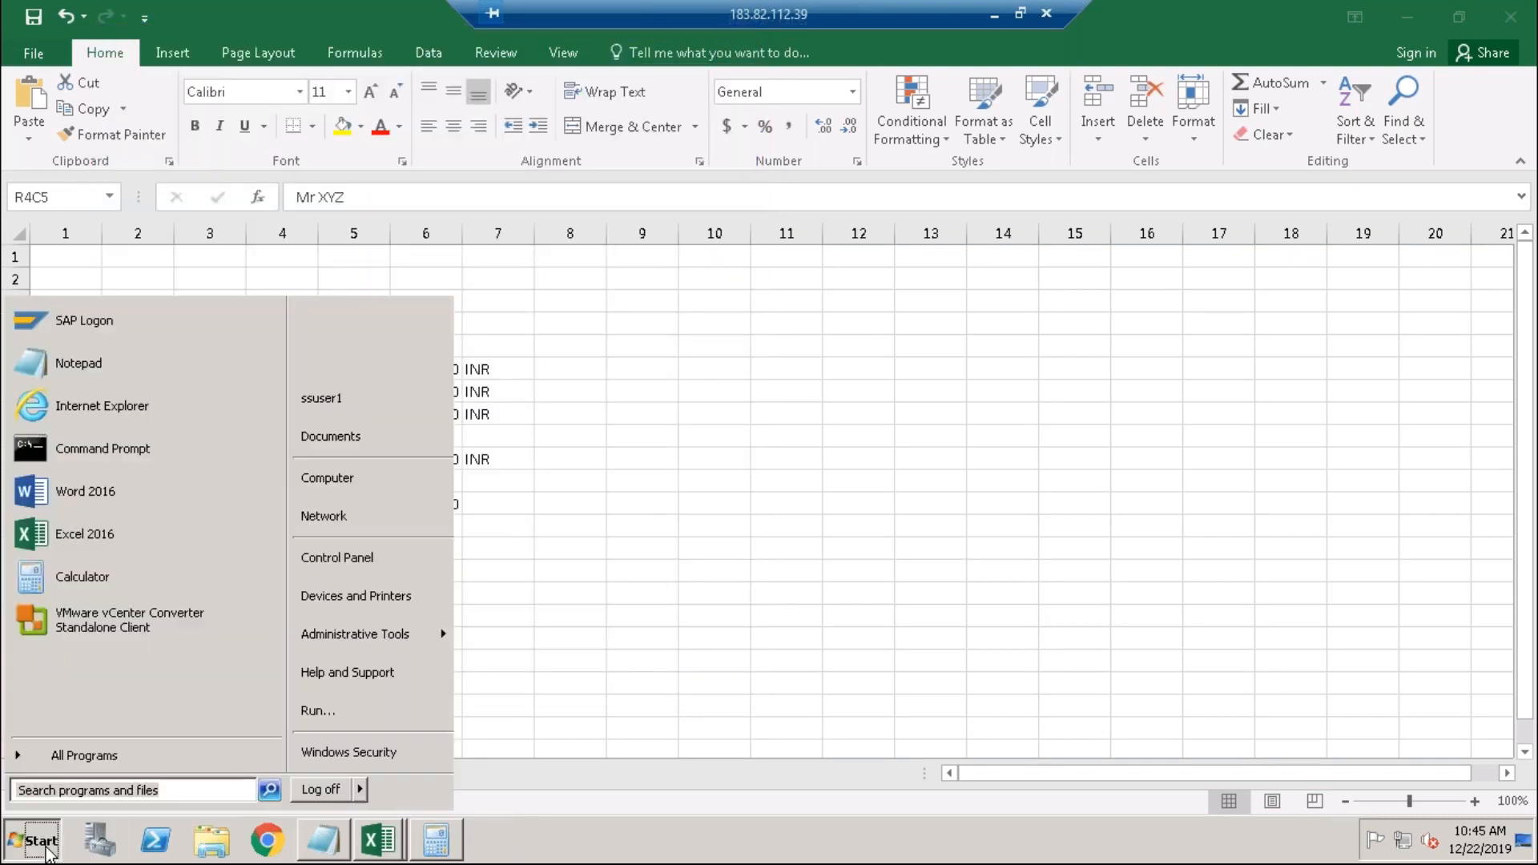
type("sa")
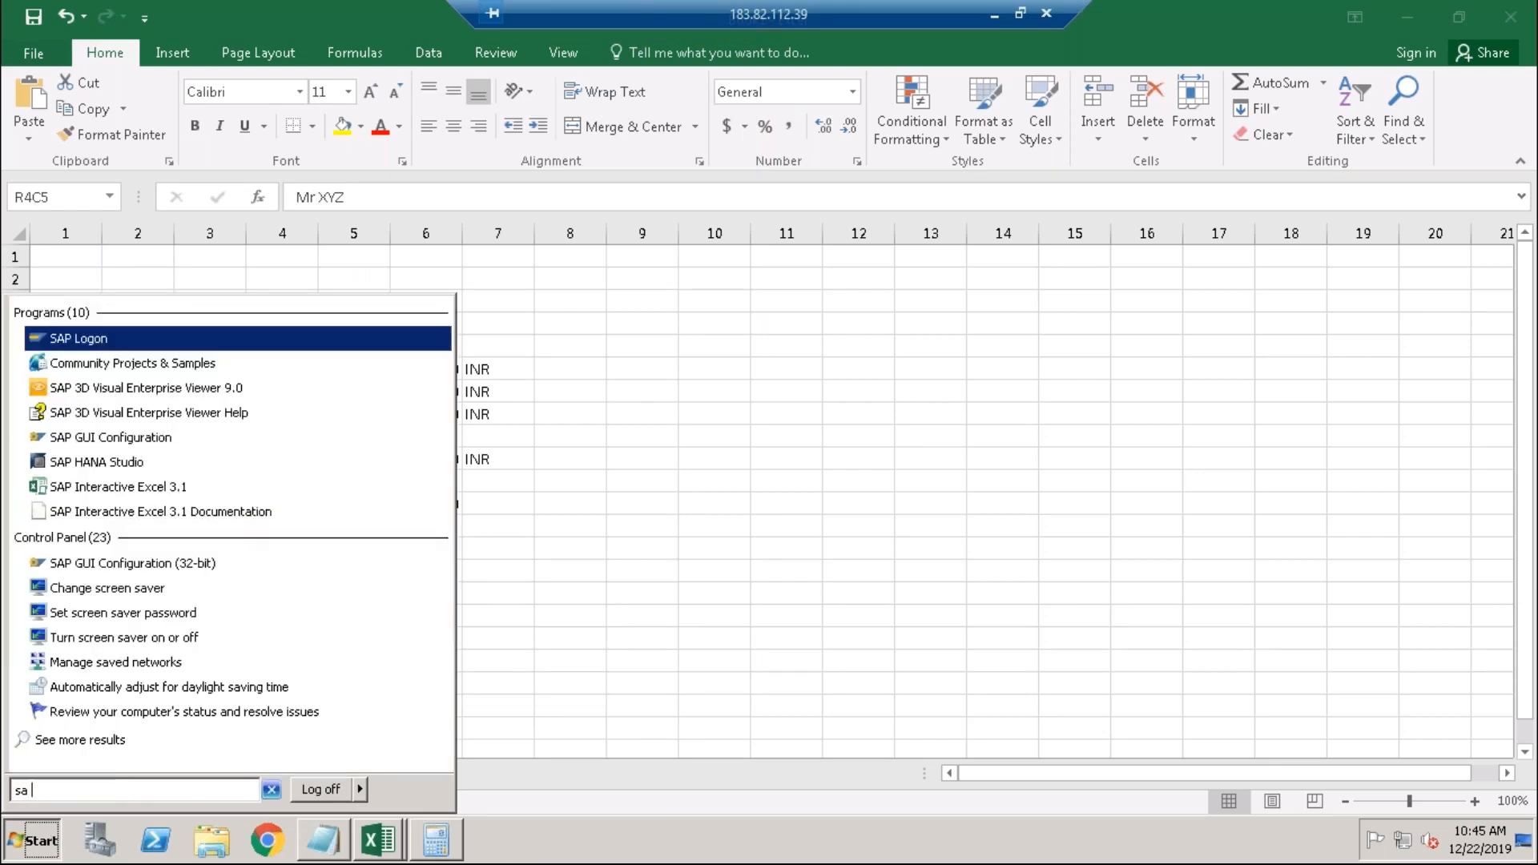
left_click(90, 338)
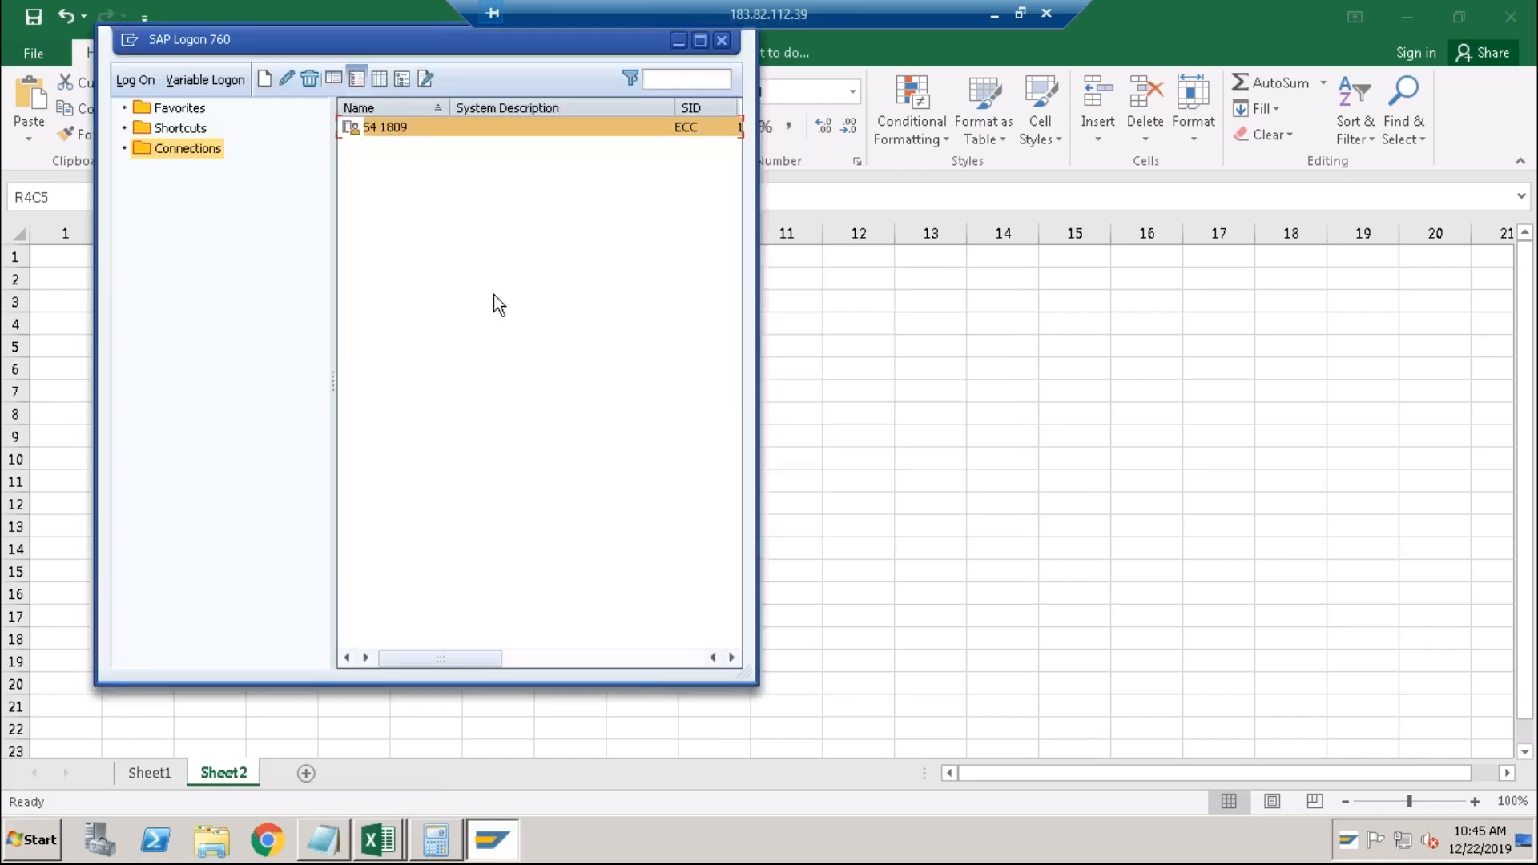
Log on to S4 1809 on client 800 with the remembered user and password, then enter BP.
double_click(401, 130)
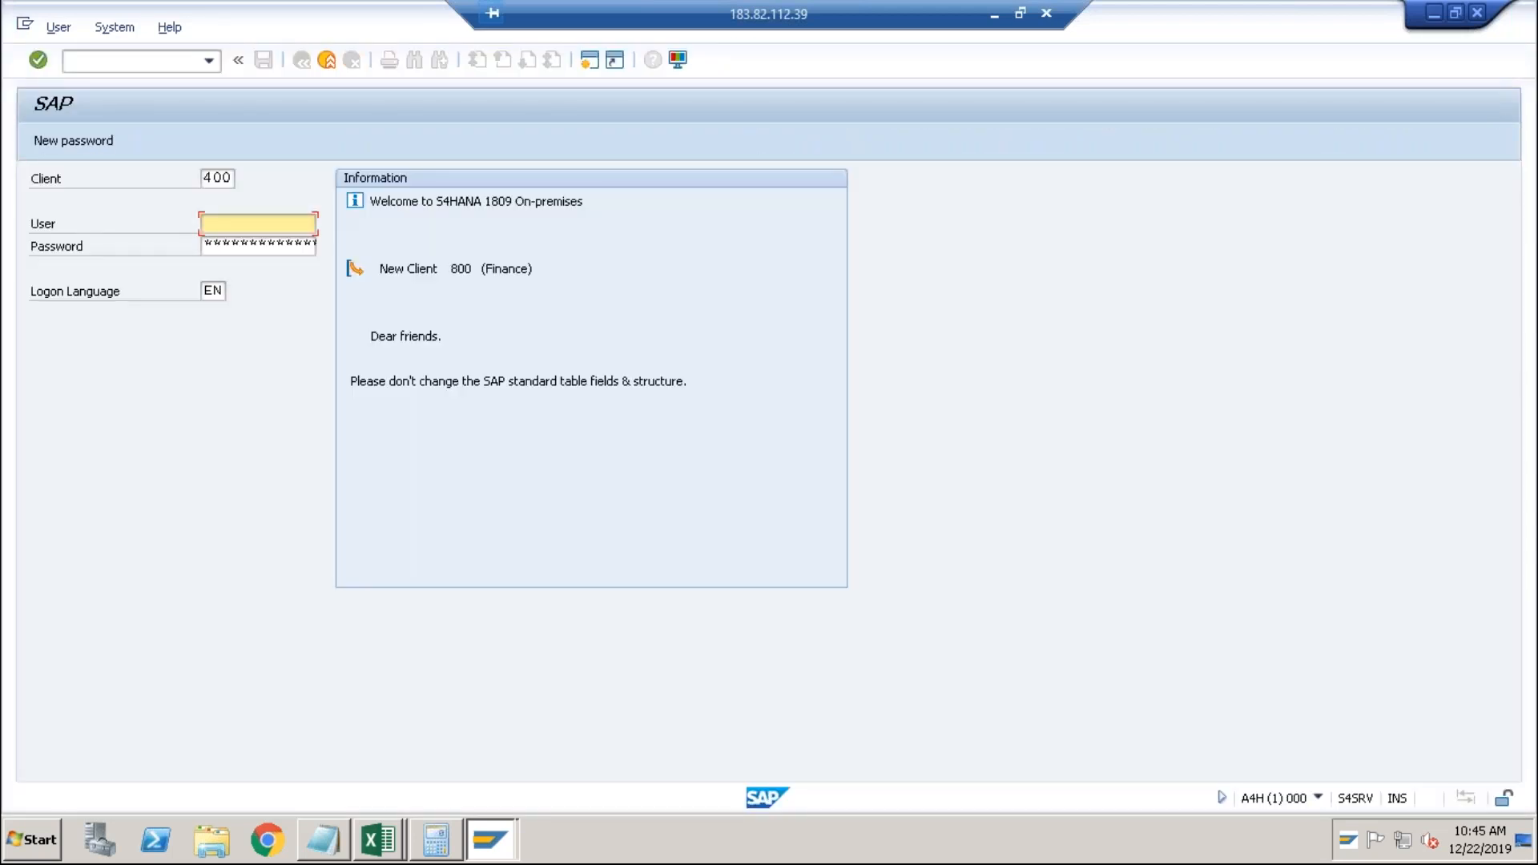
key("Delete")
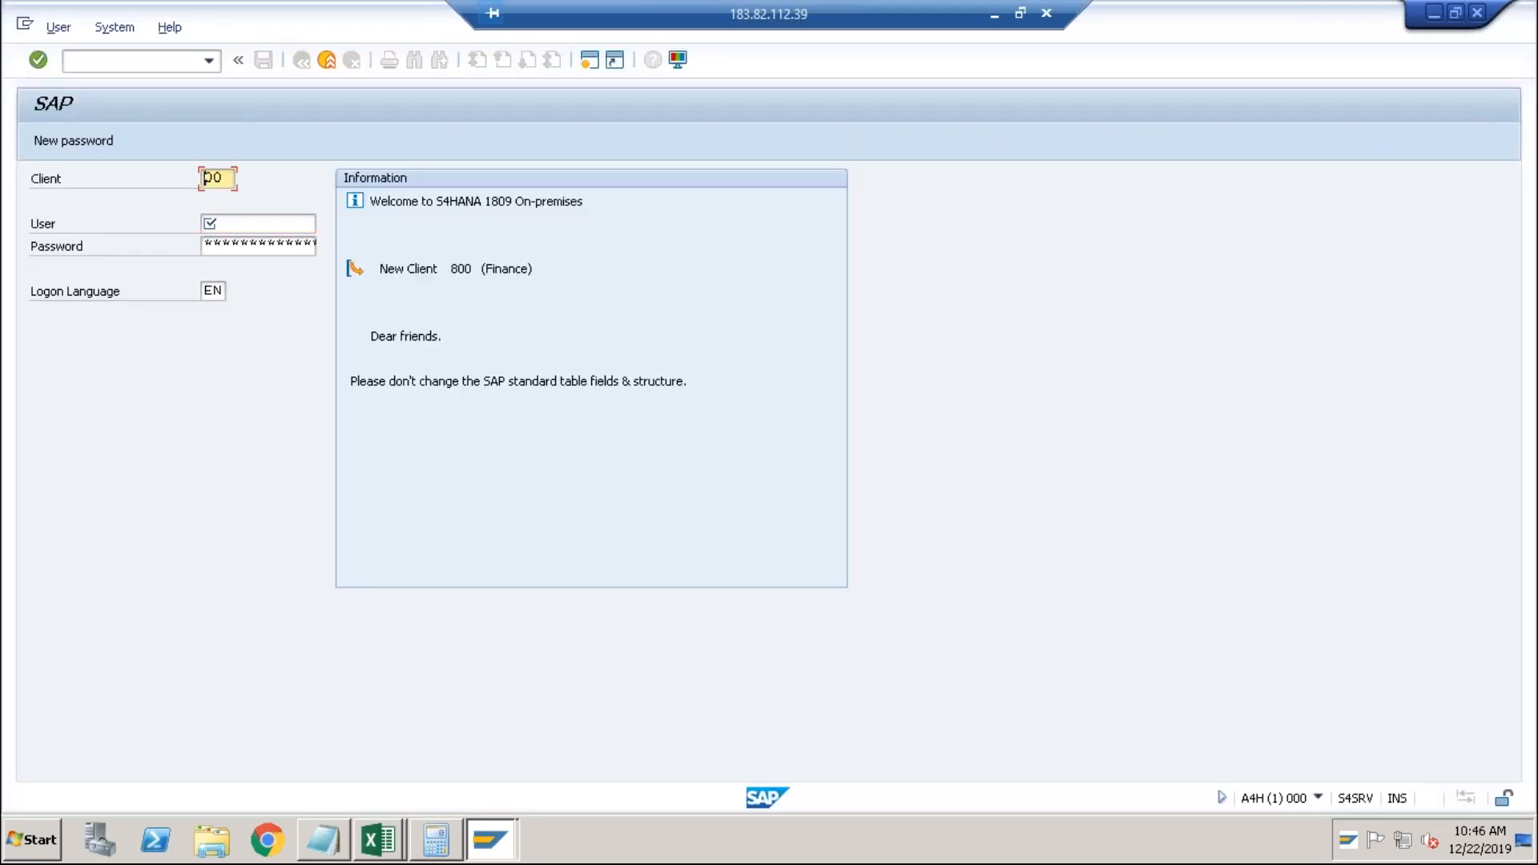
type("8")
key("Tab")
key("space")
key("Down")
key("Tab")
type("*********")
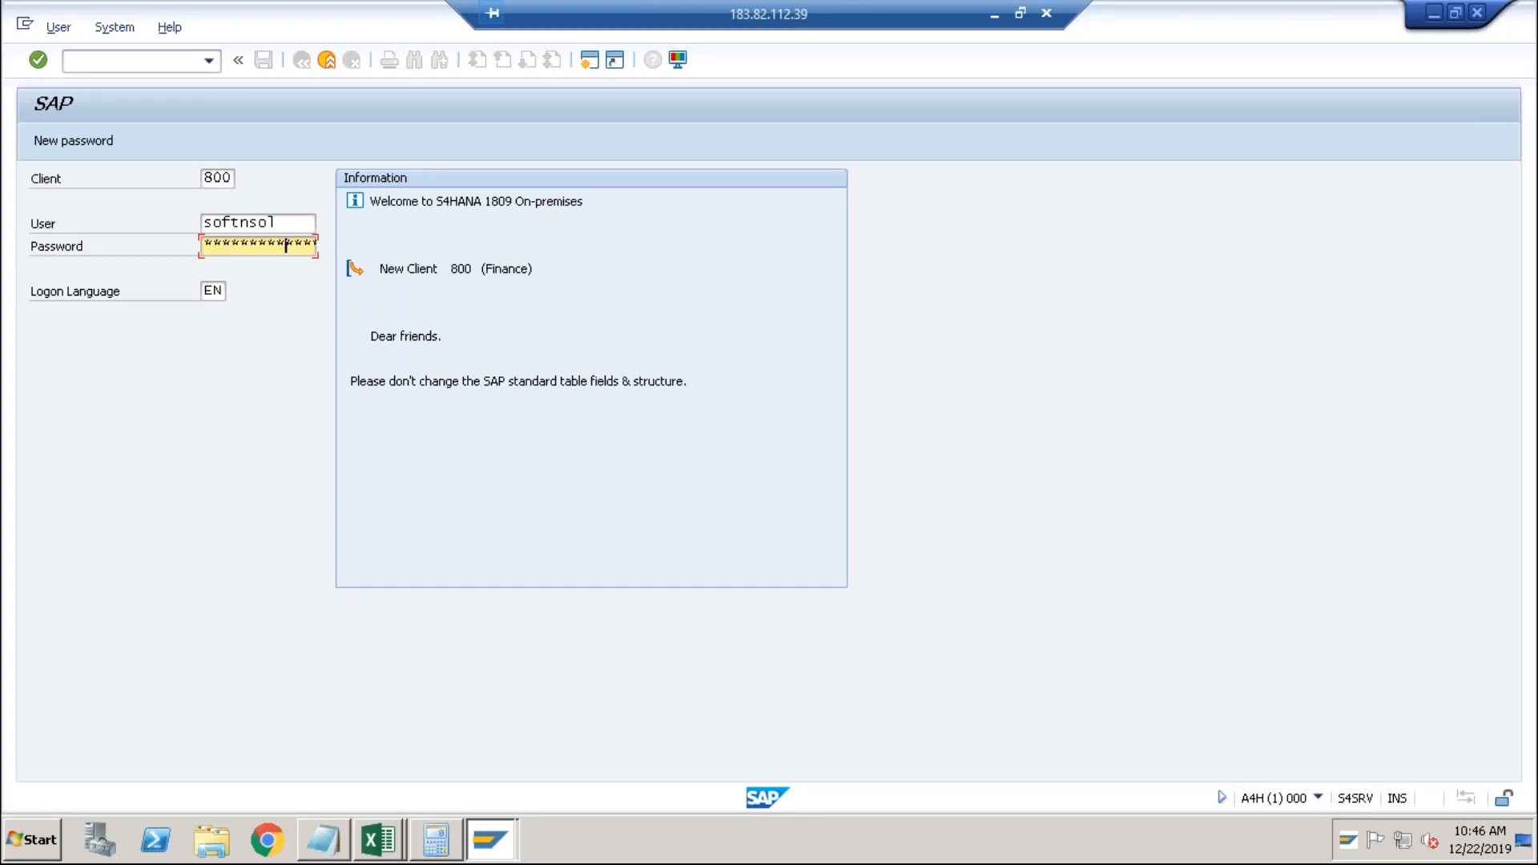
key("Return")
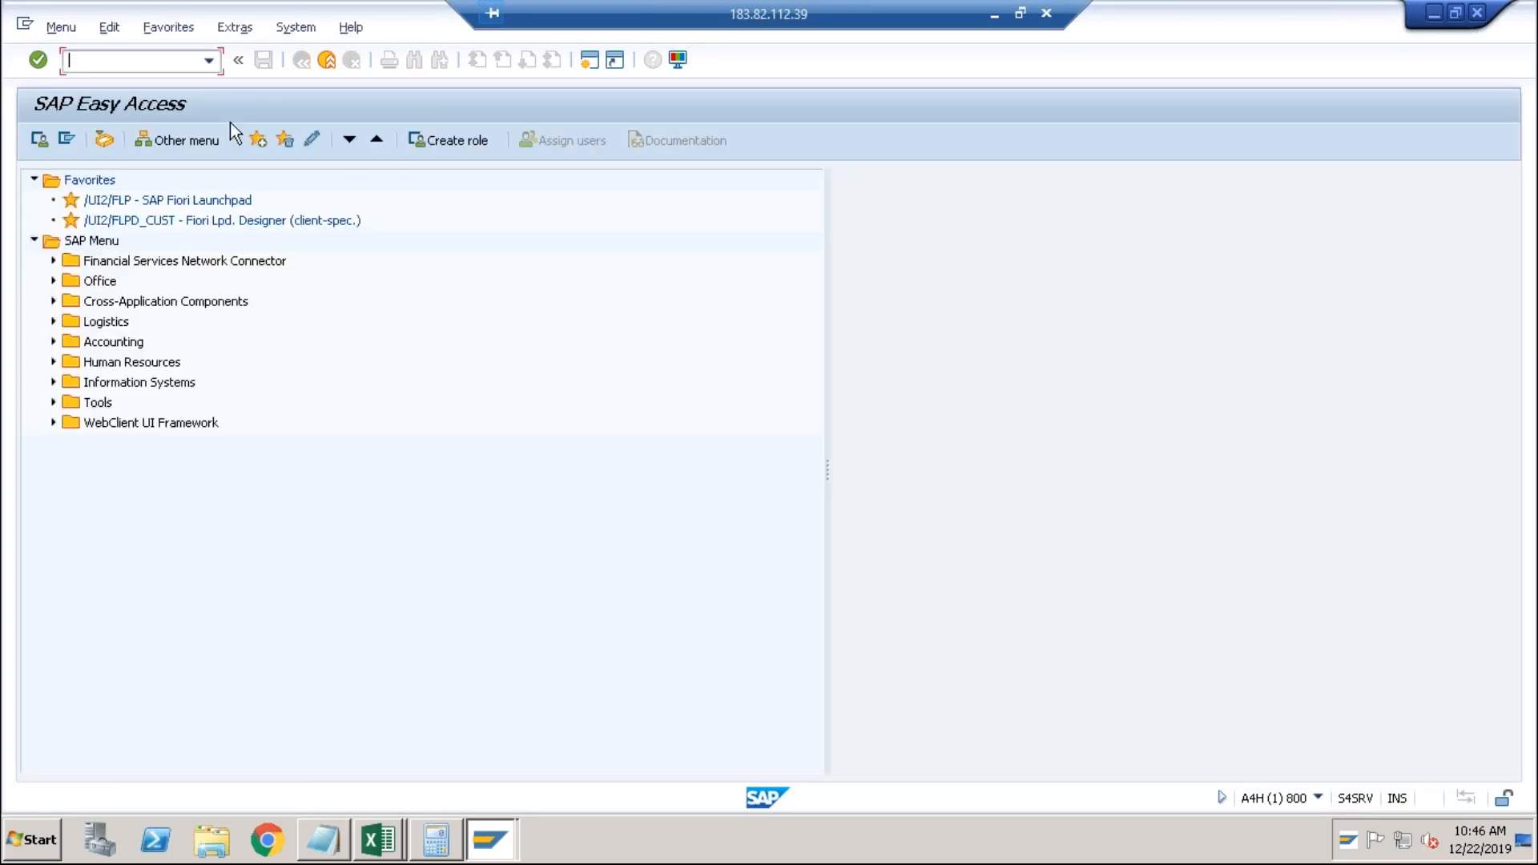
type("bp")
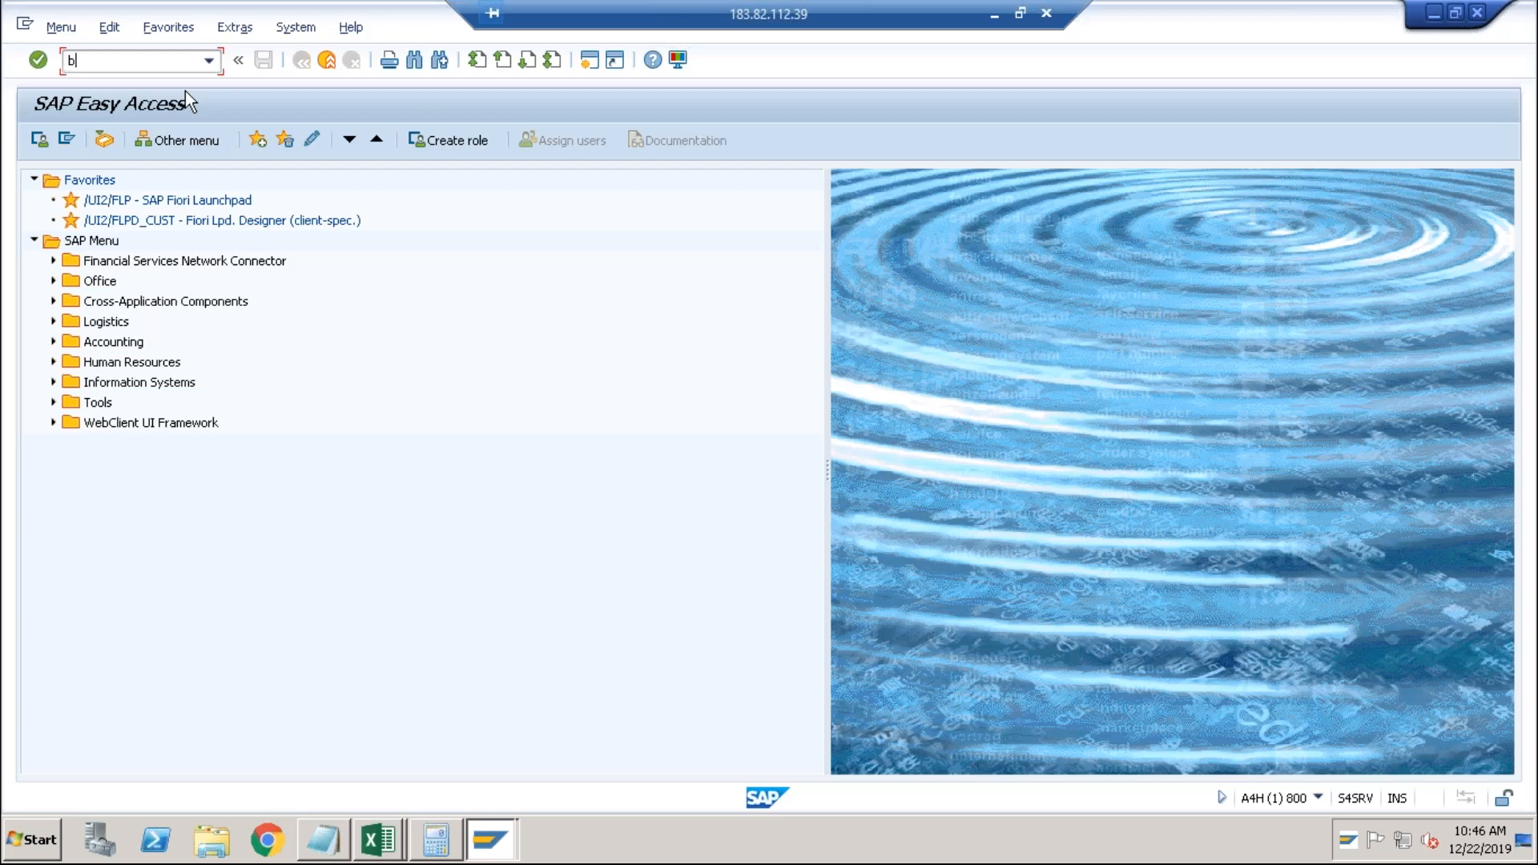
key("Return")
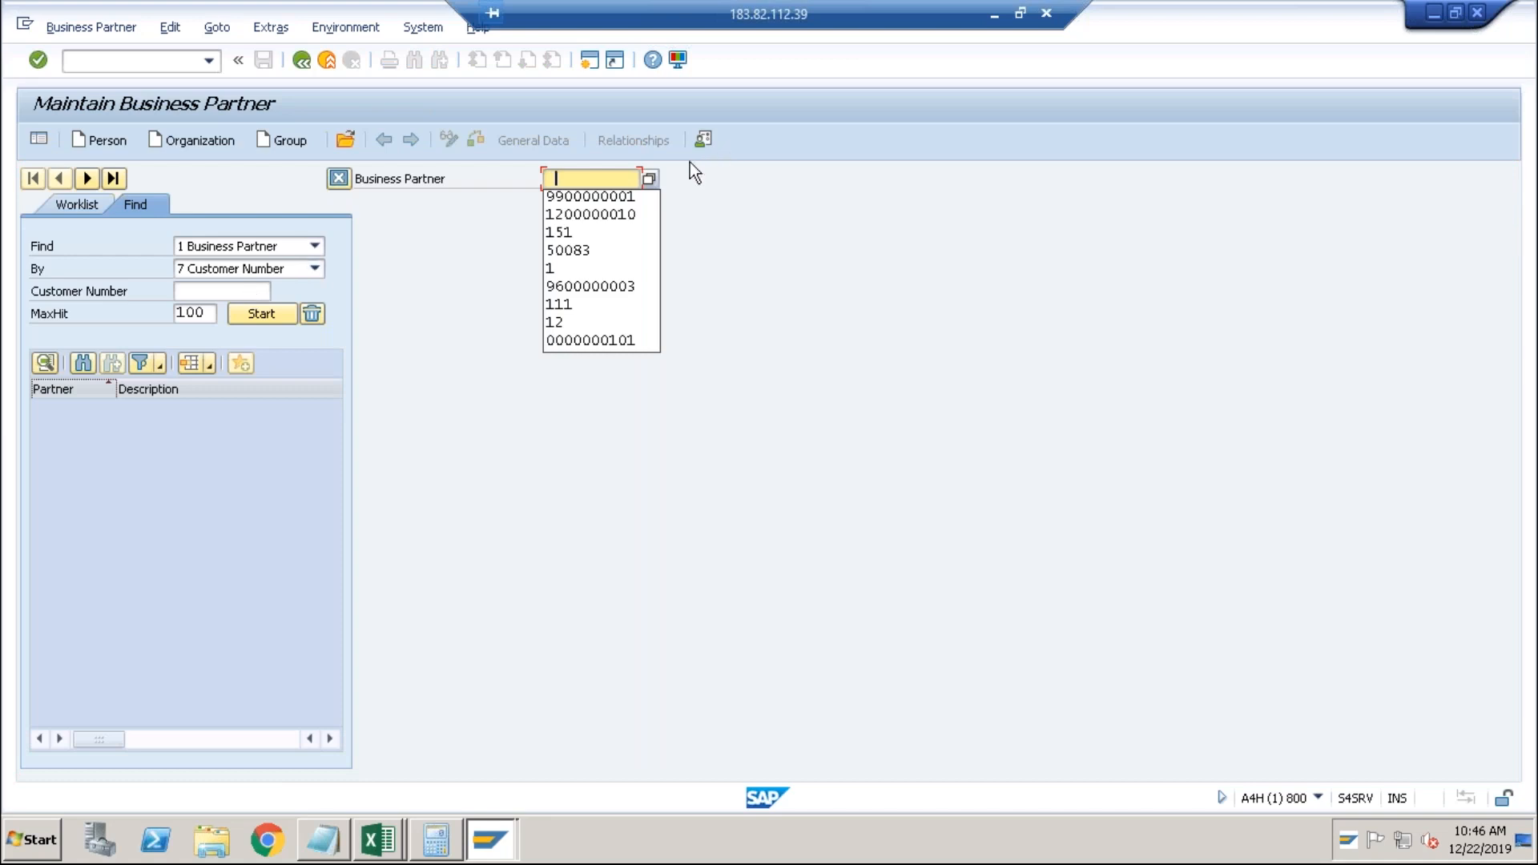
Open the business partner search and look up partners located in Pune.
left_click(645, 184)
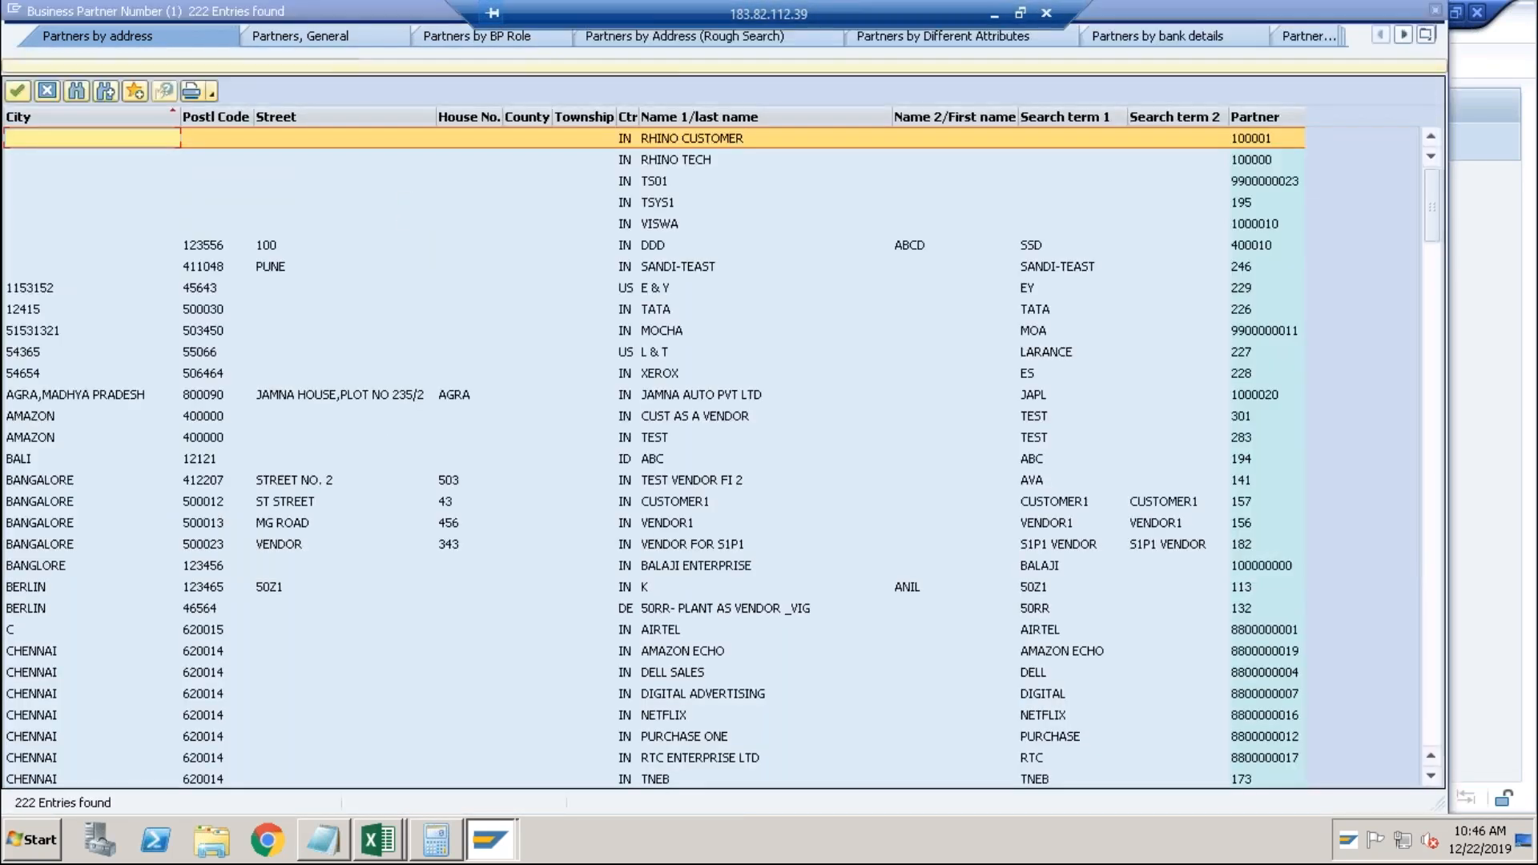
left_click(699, 64)
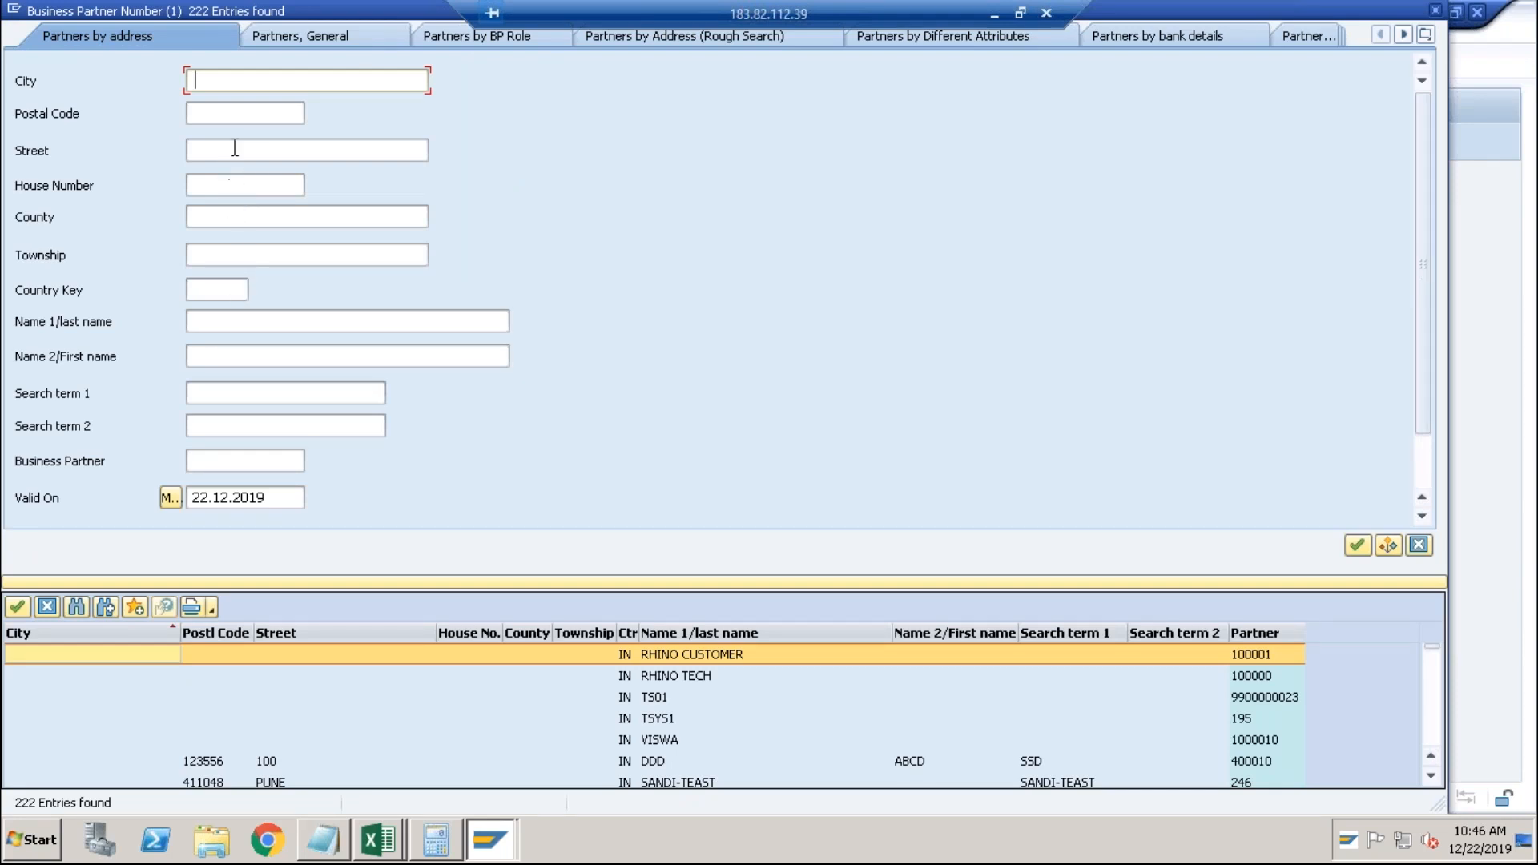
type("pne")
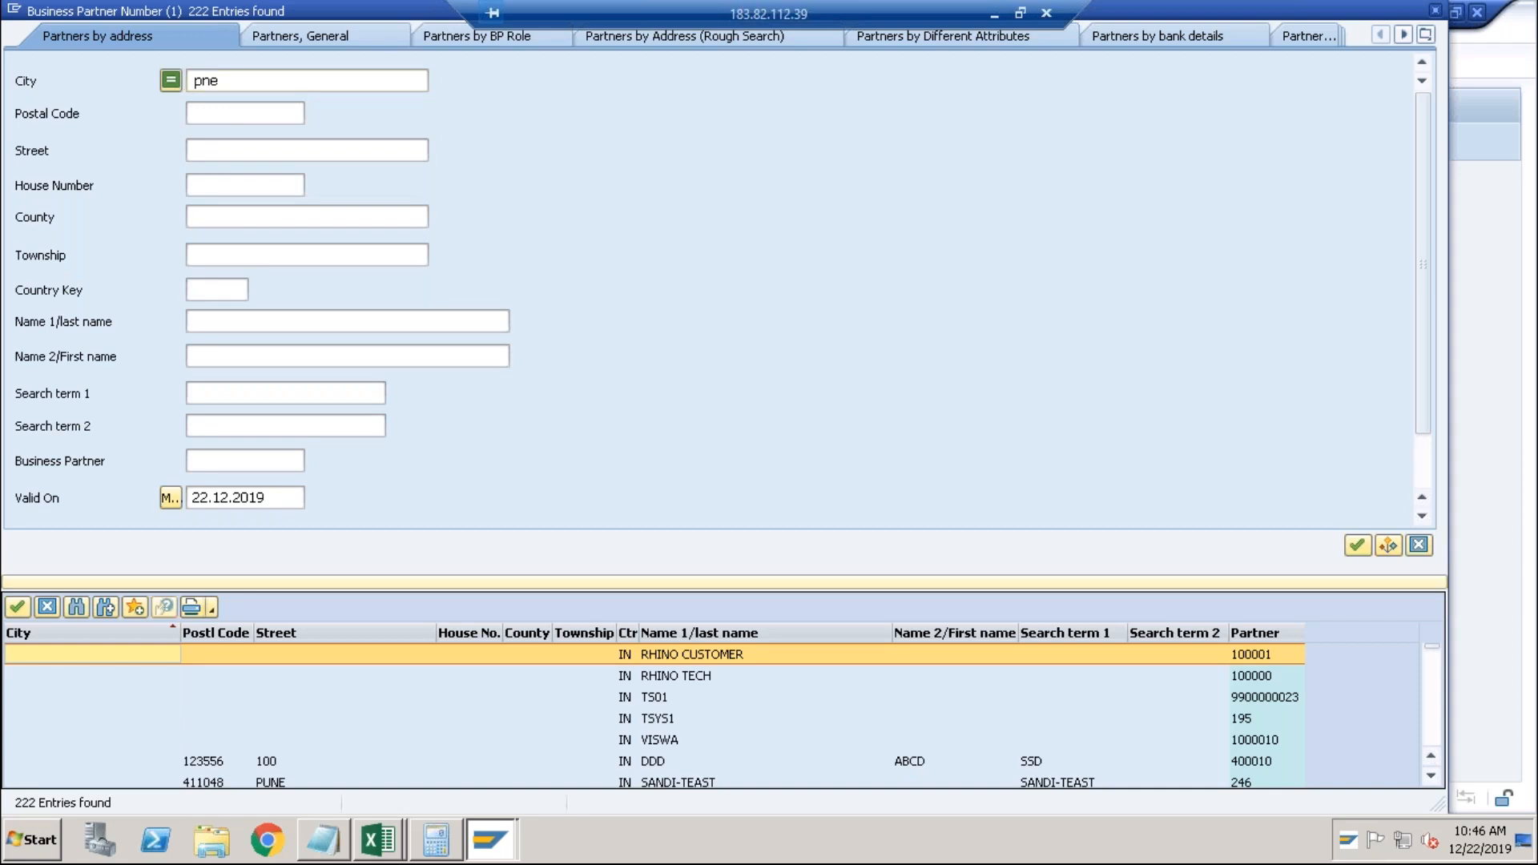
key("Return")
key("BackSpace")
key("BackSpace")
key("BackSpace")
type("Pune")
key("Return")
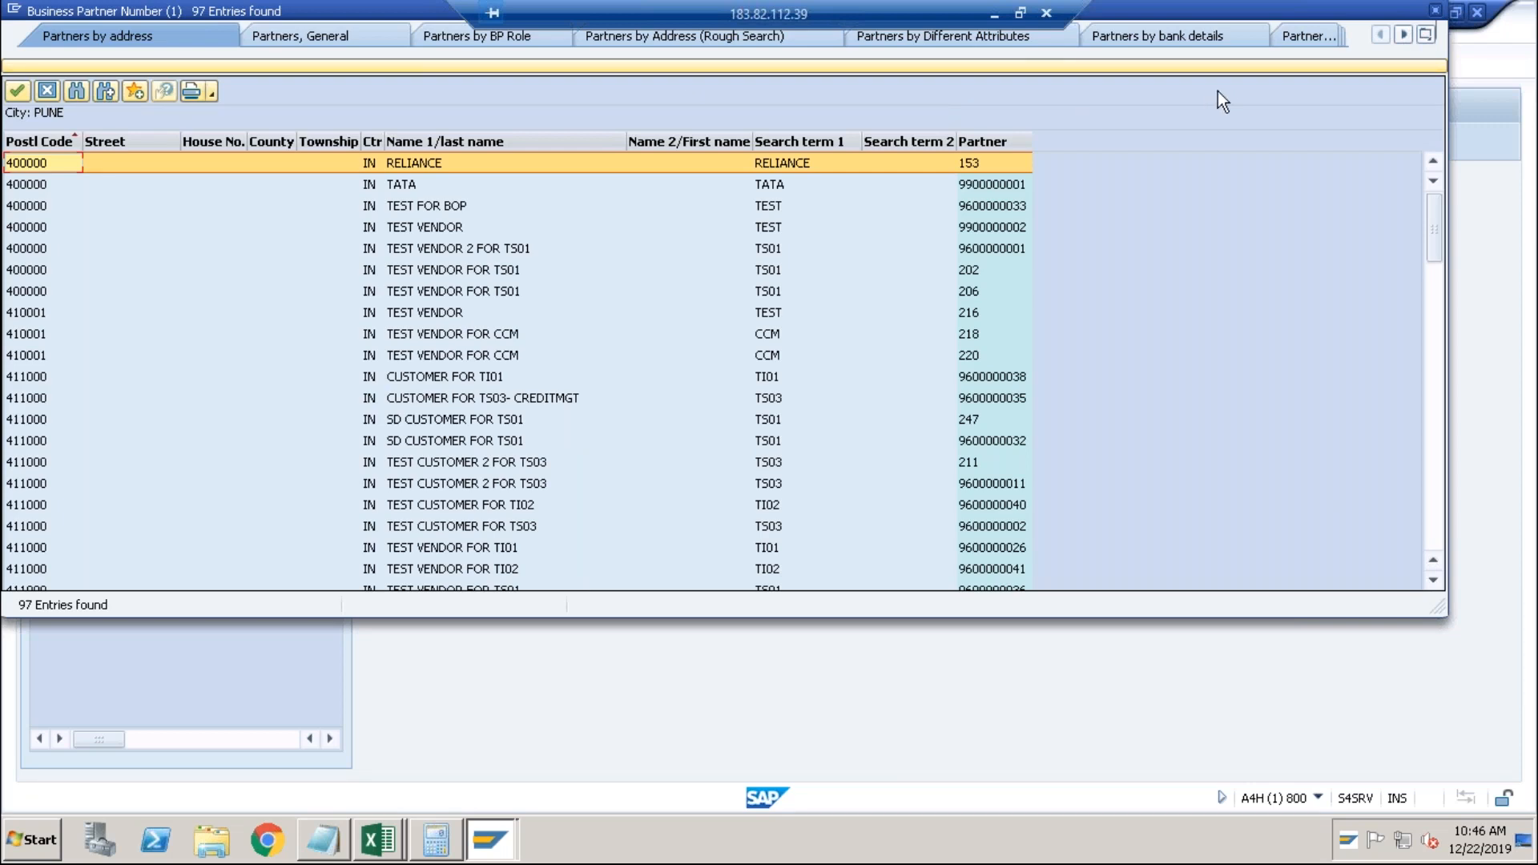
Search partners by customer number 71 and open business partner 301.
left_click(1427, 35)
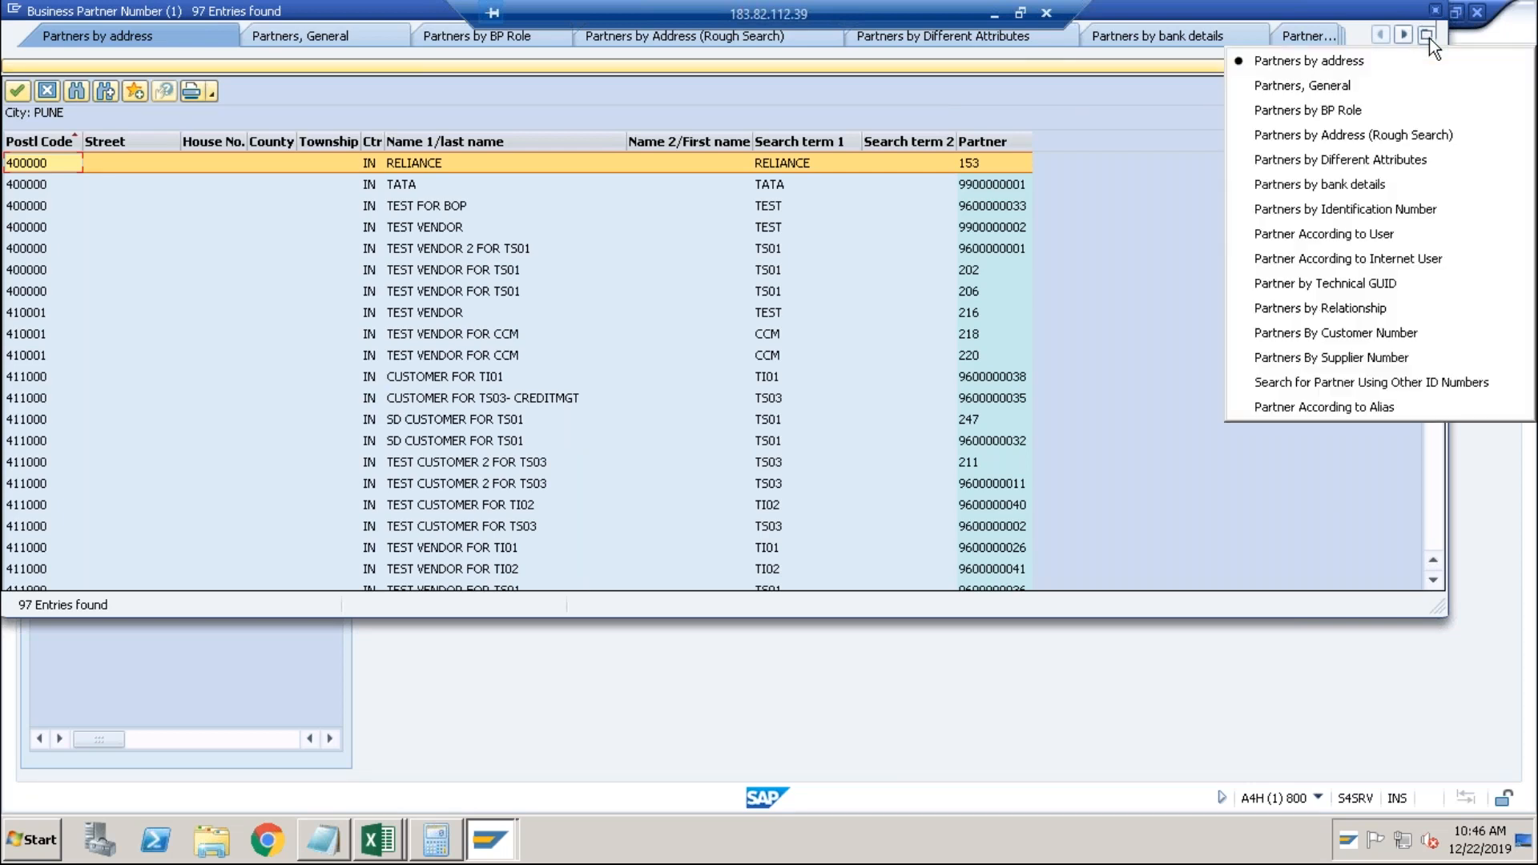
left_click(1358, 324)
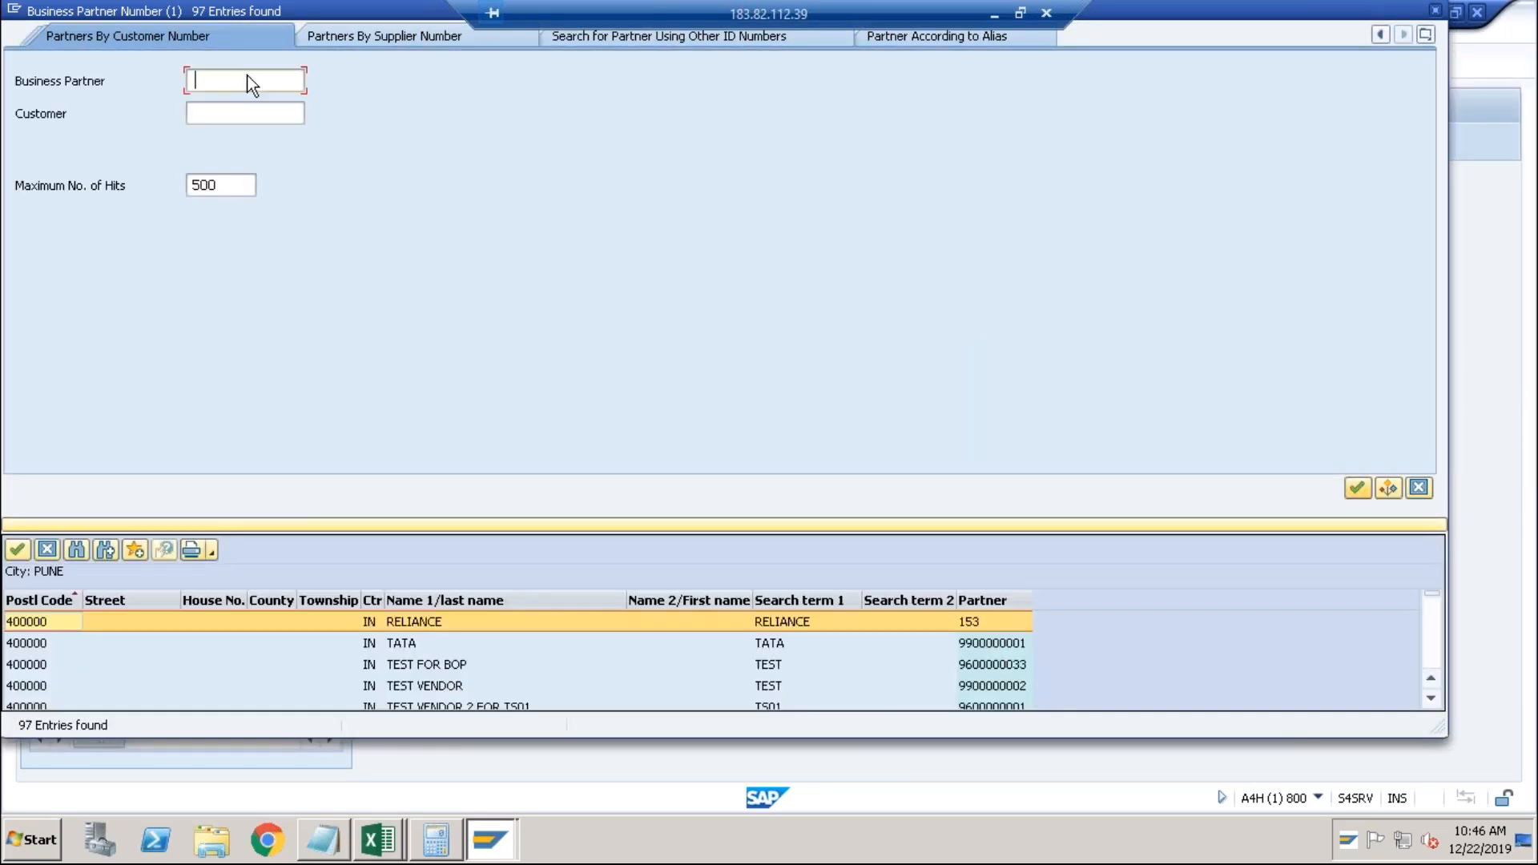
left_click(238, 114)
type("71")
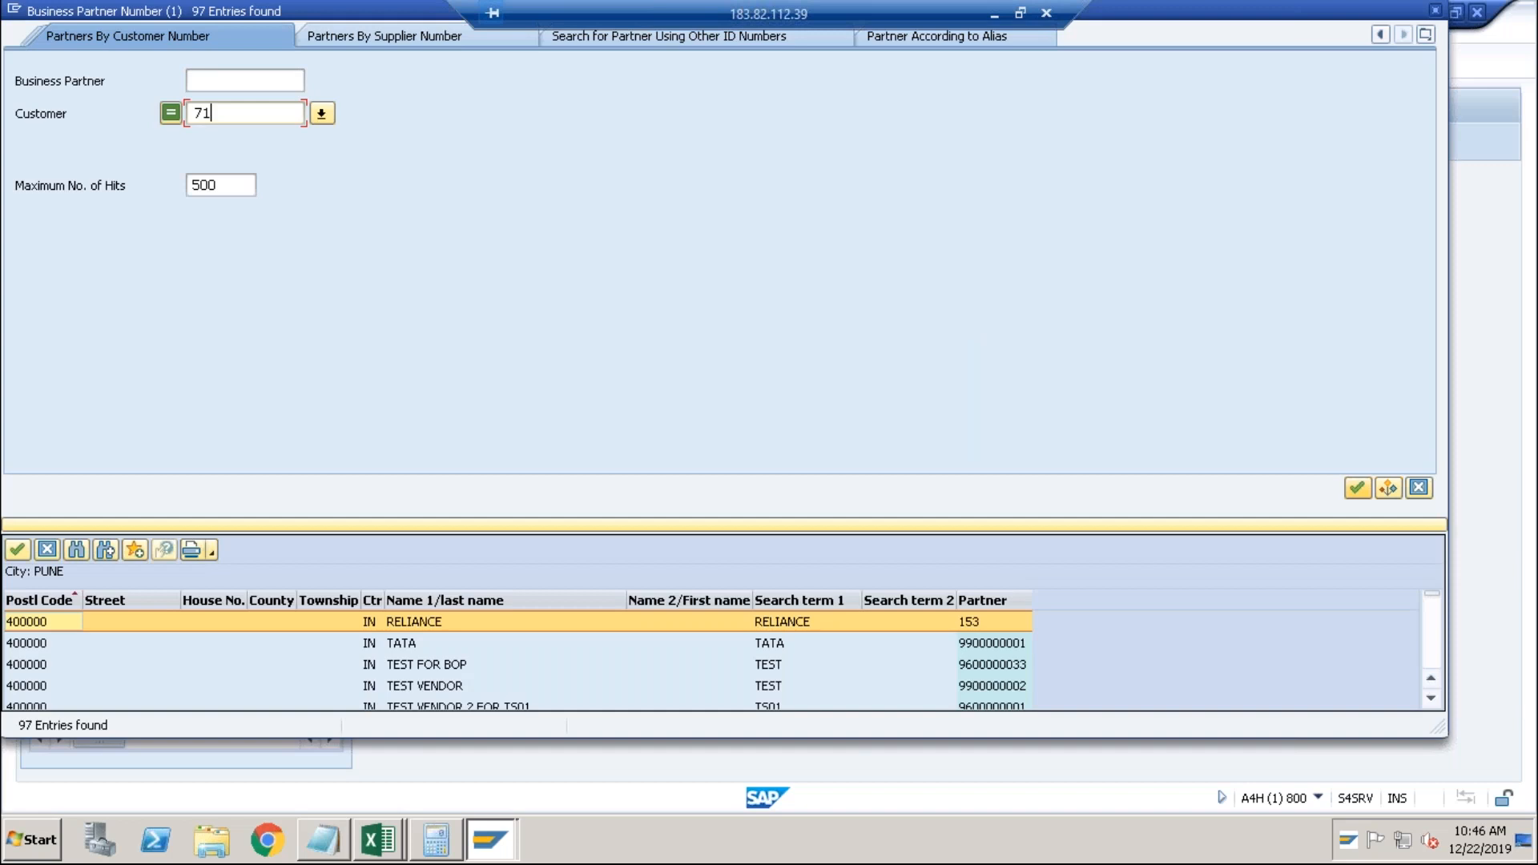
key("Return")
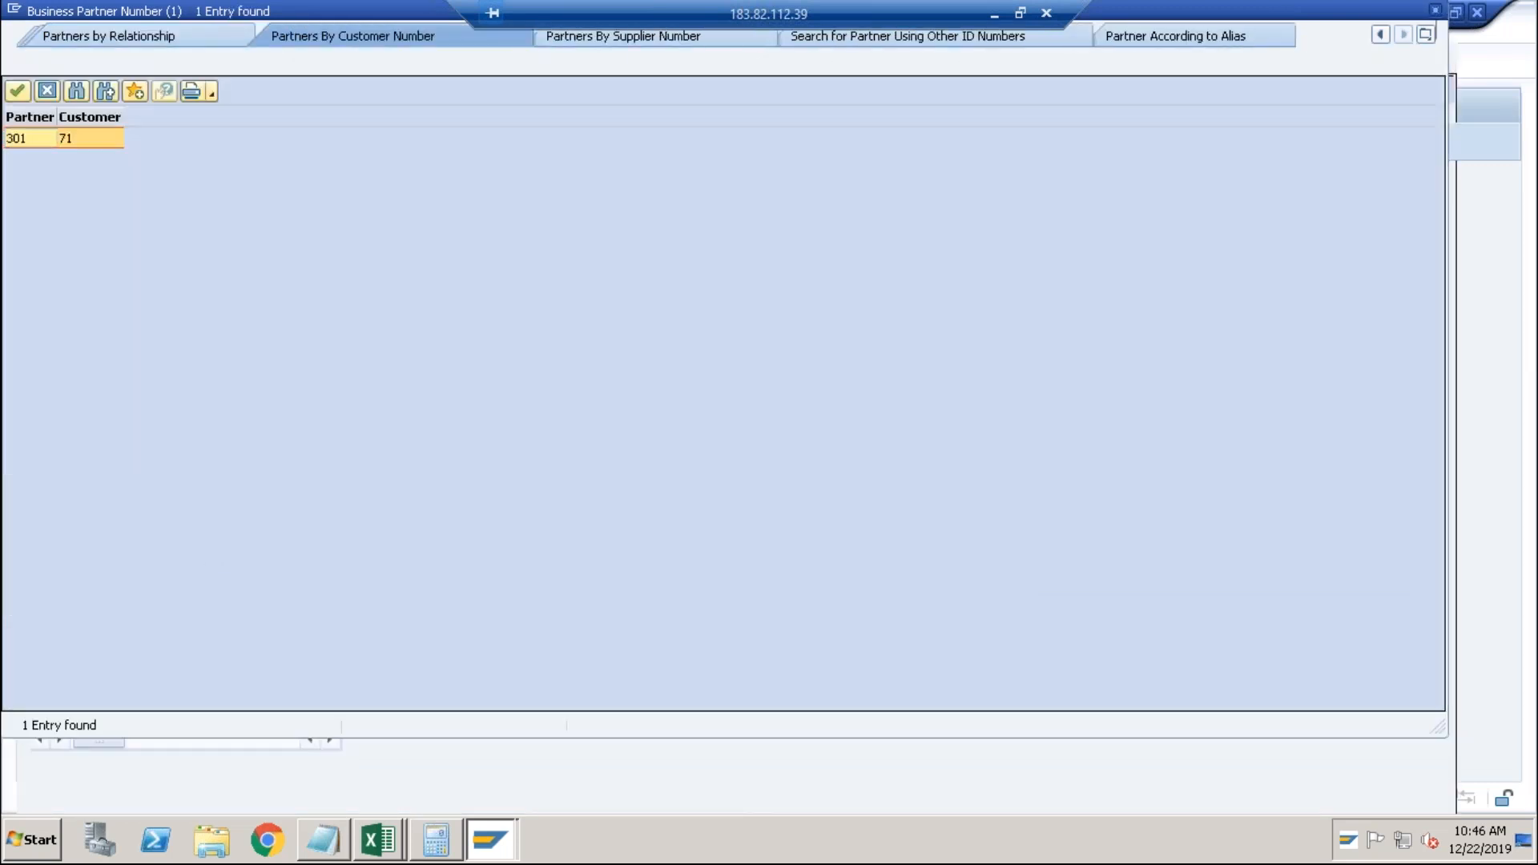
double_click(95, 135)
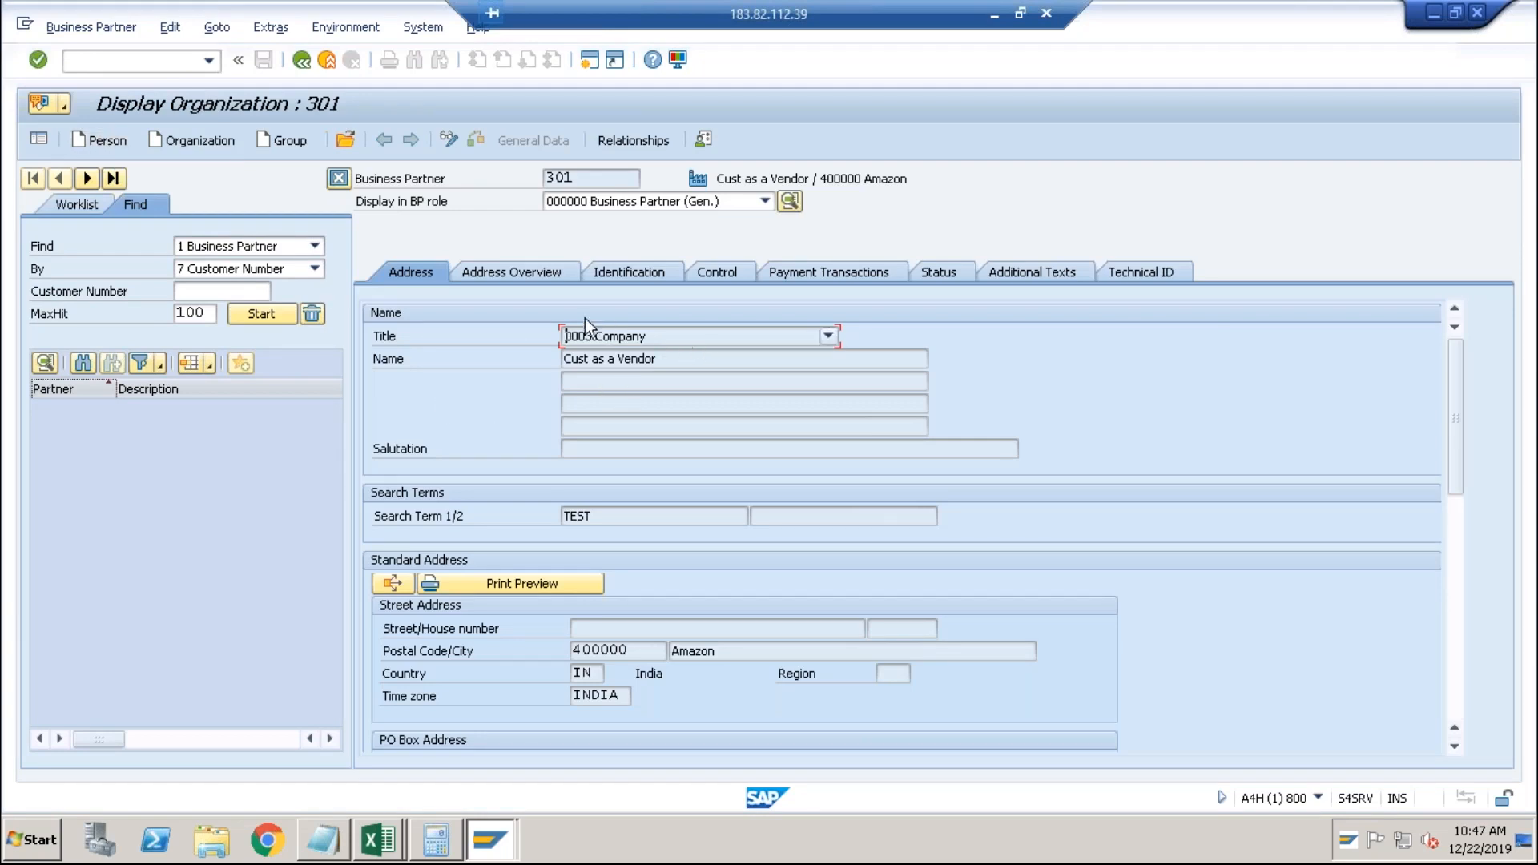
In the FI Customer role, save payment method T (Bank Transfer) for company code ABCI.
left_click(709, 201)
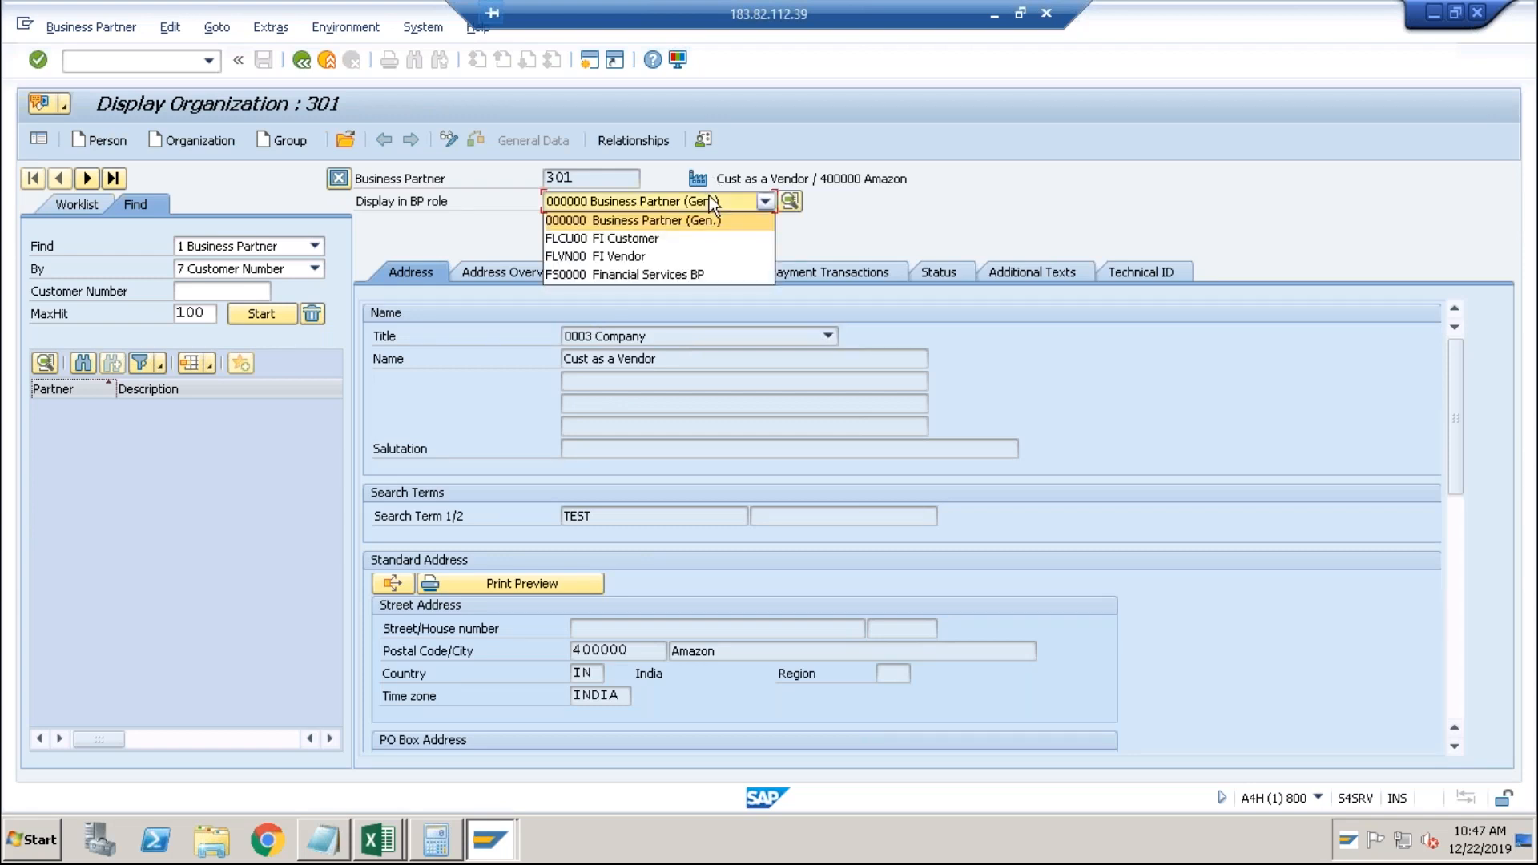
left_click(654, 238)
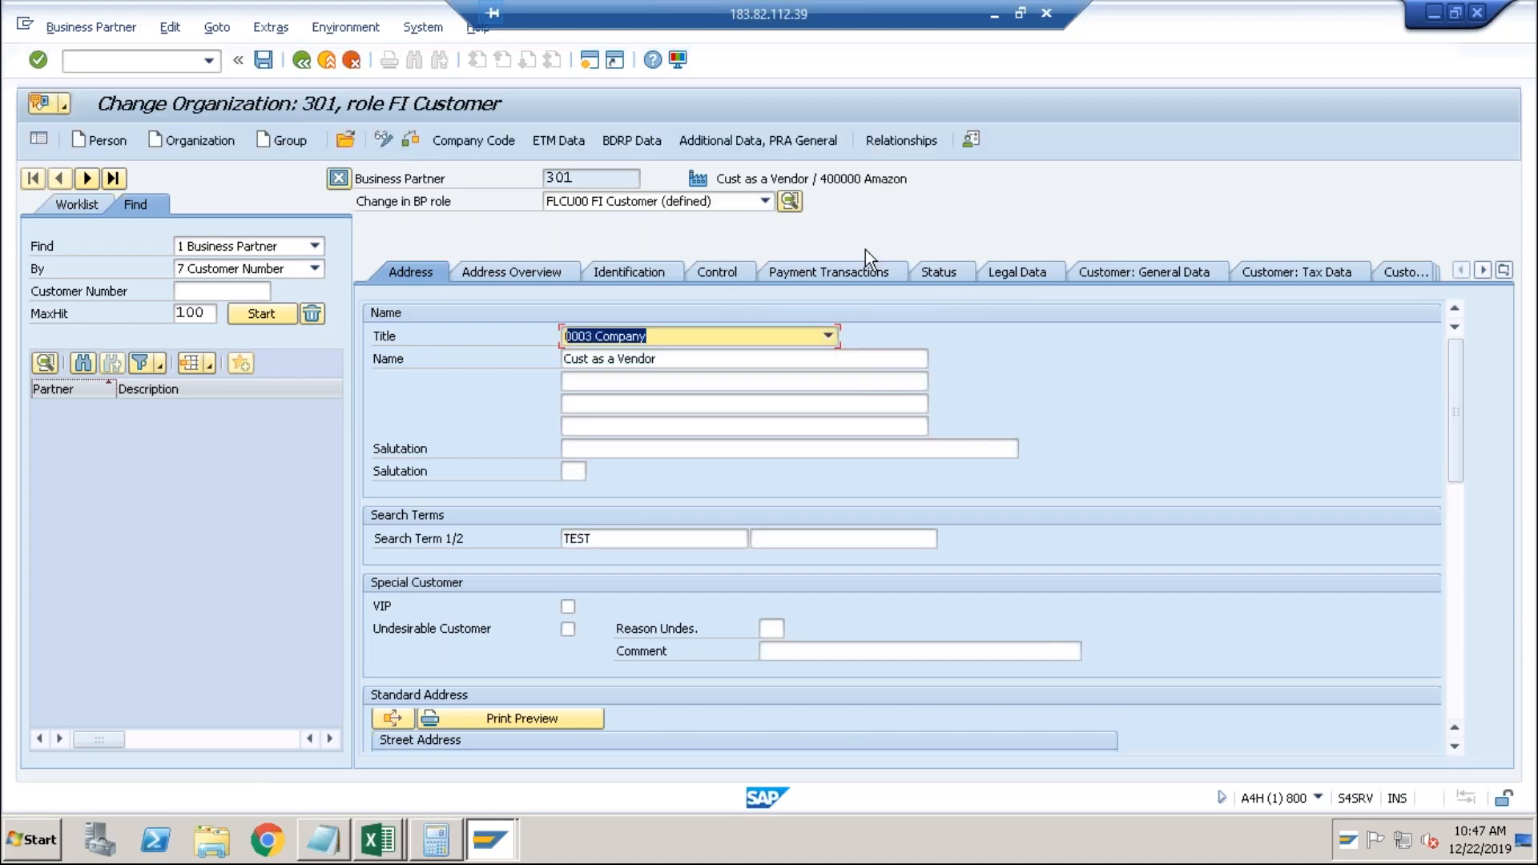
left_click(473, 143)
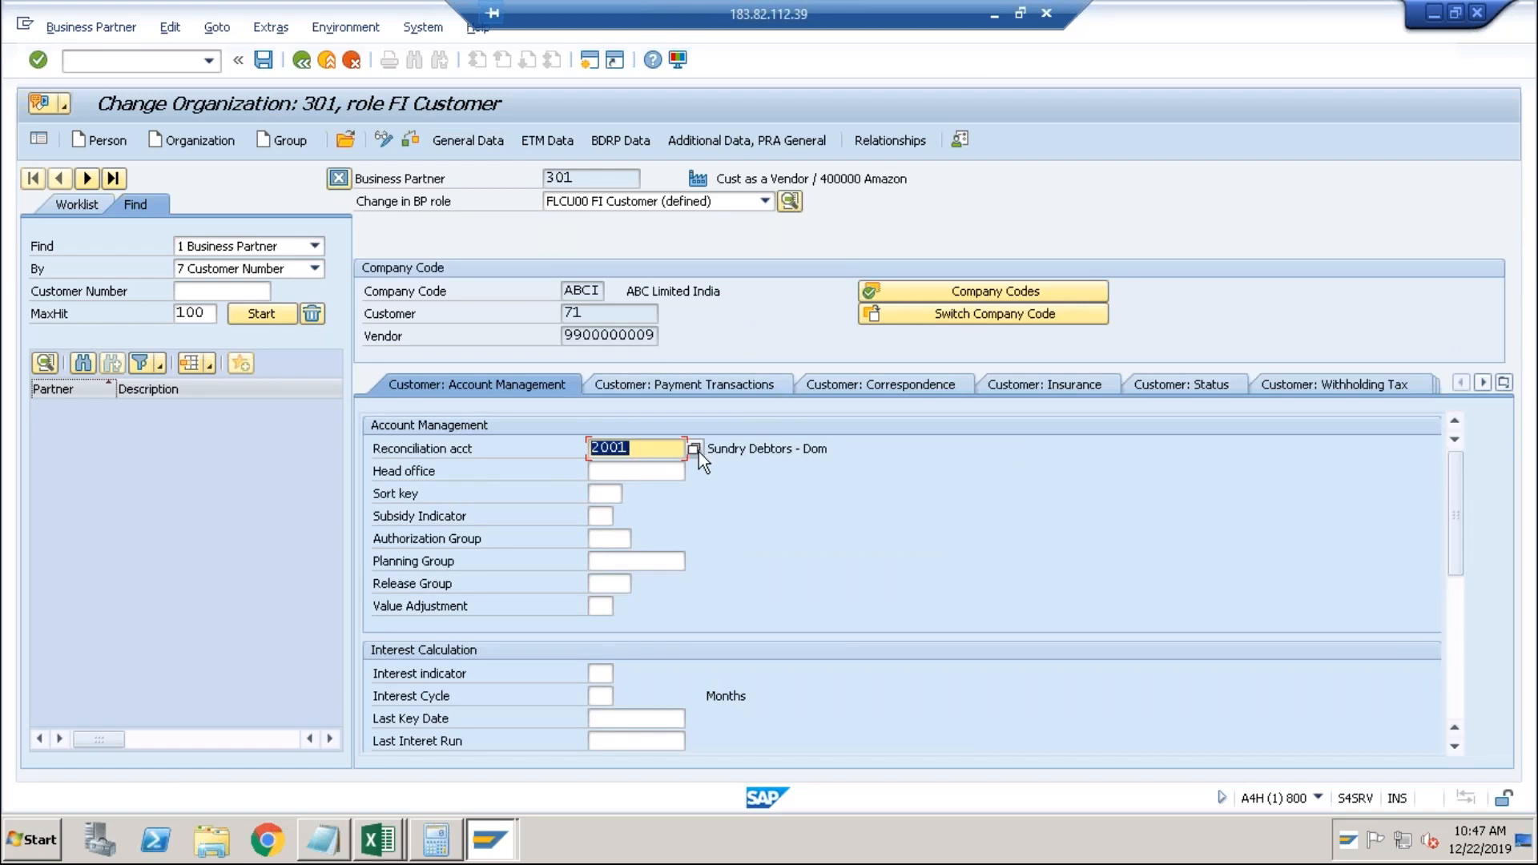
left_click(757, 385)
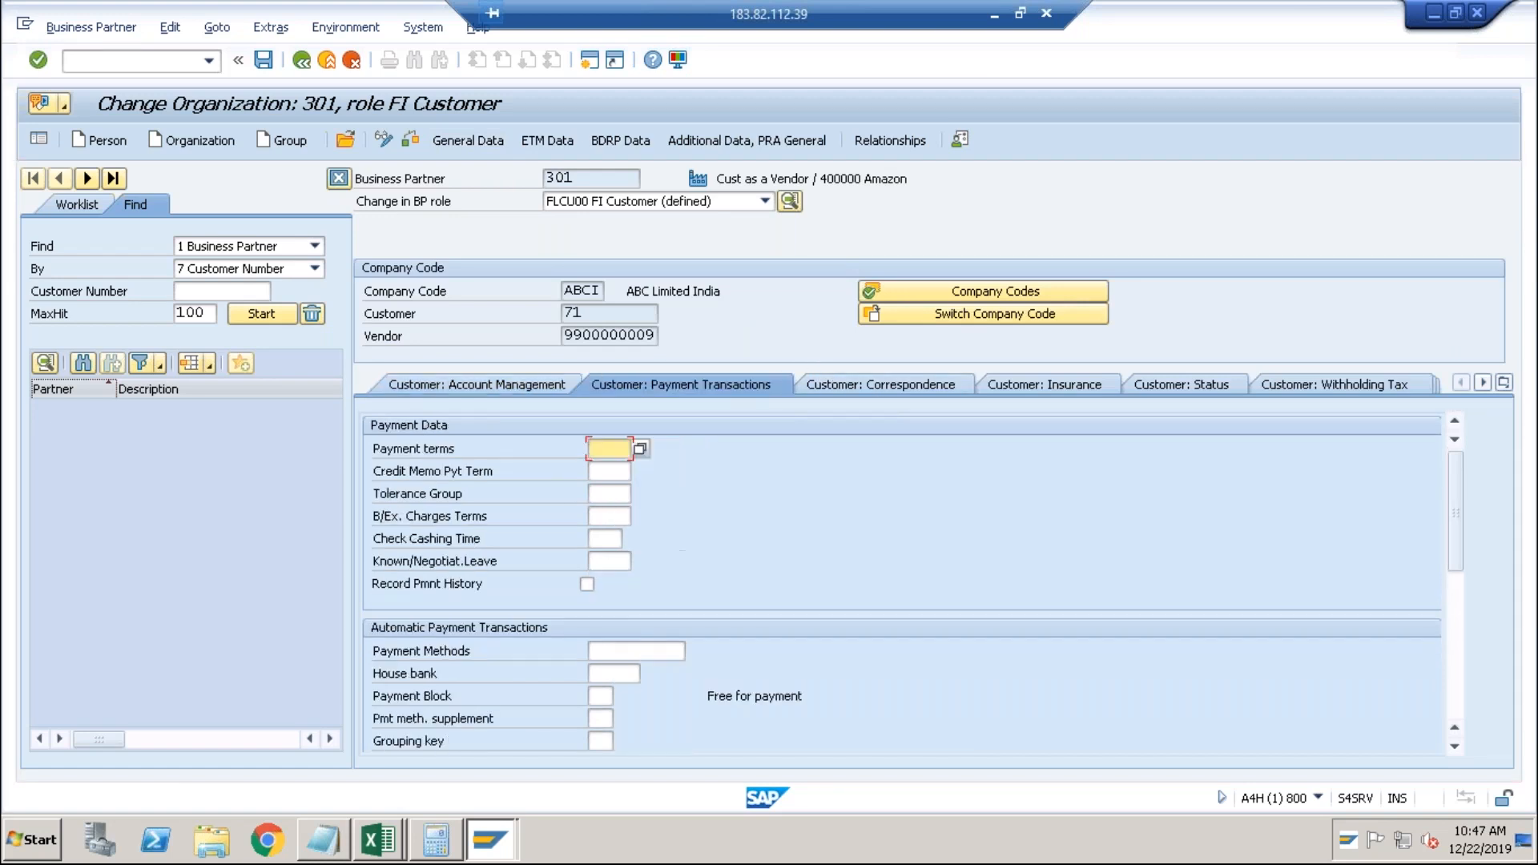
left_click(609, 649)
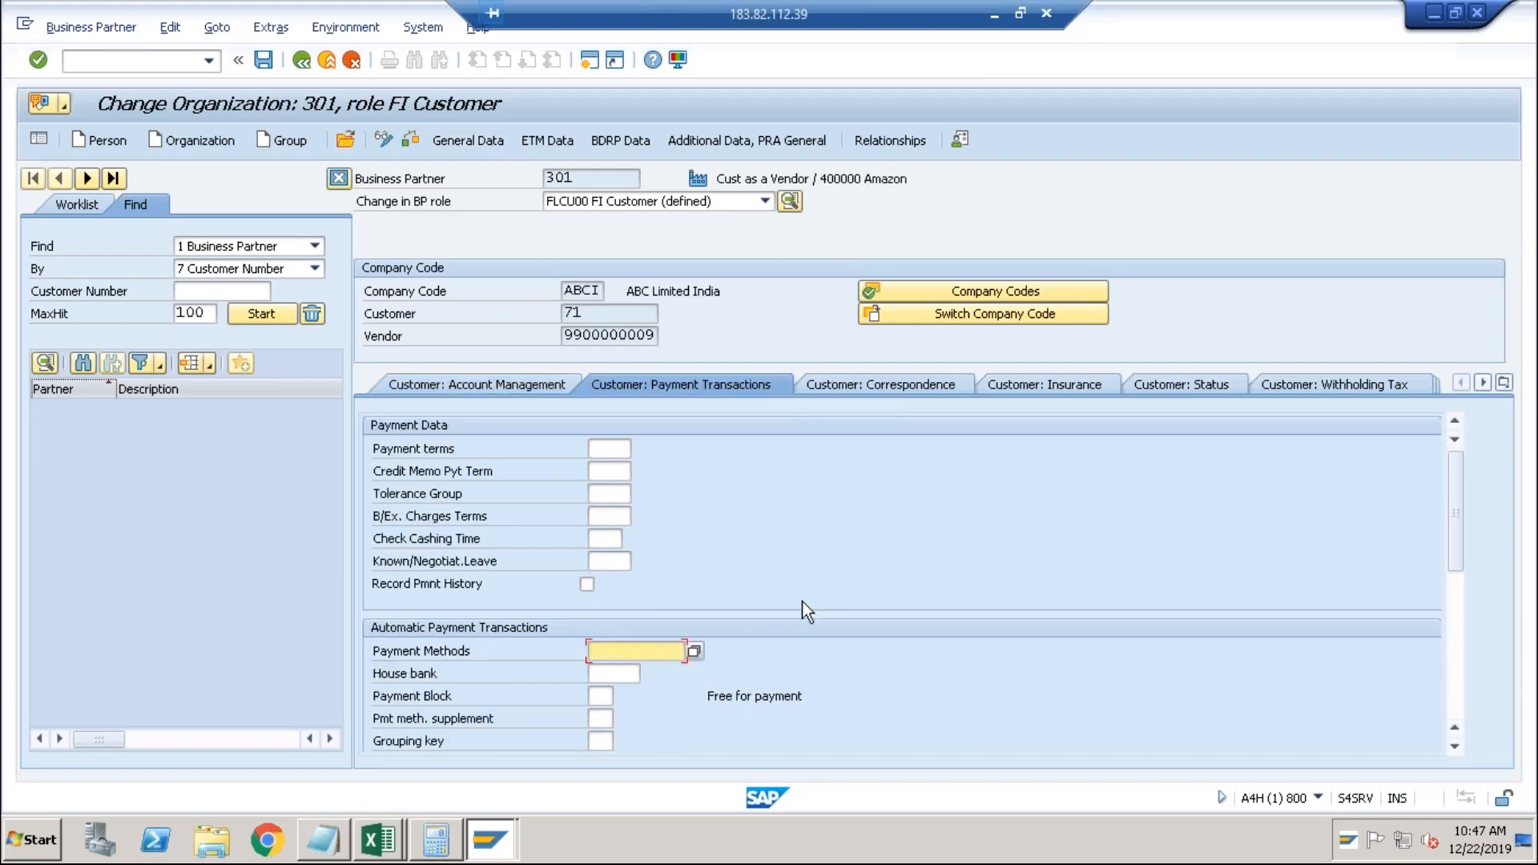
left_click(697, 651)
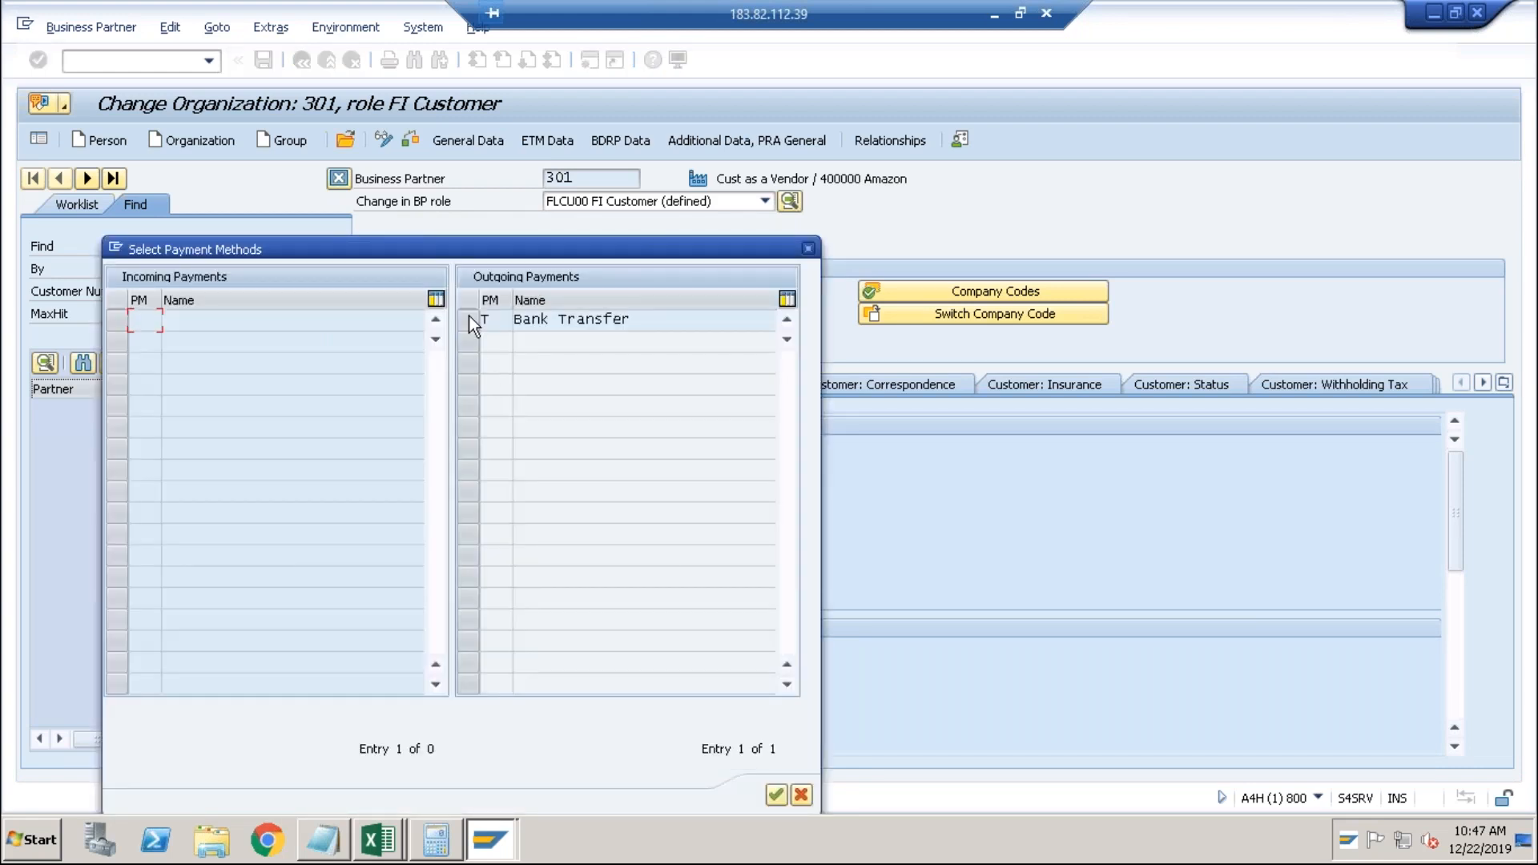
left_click(469, 319)
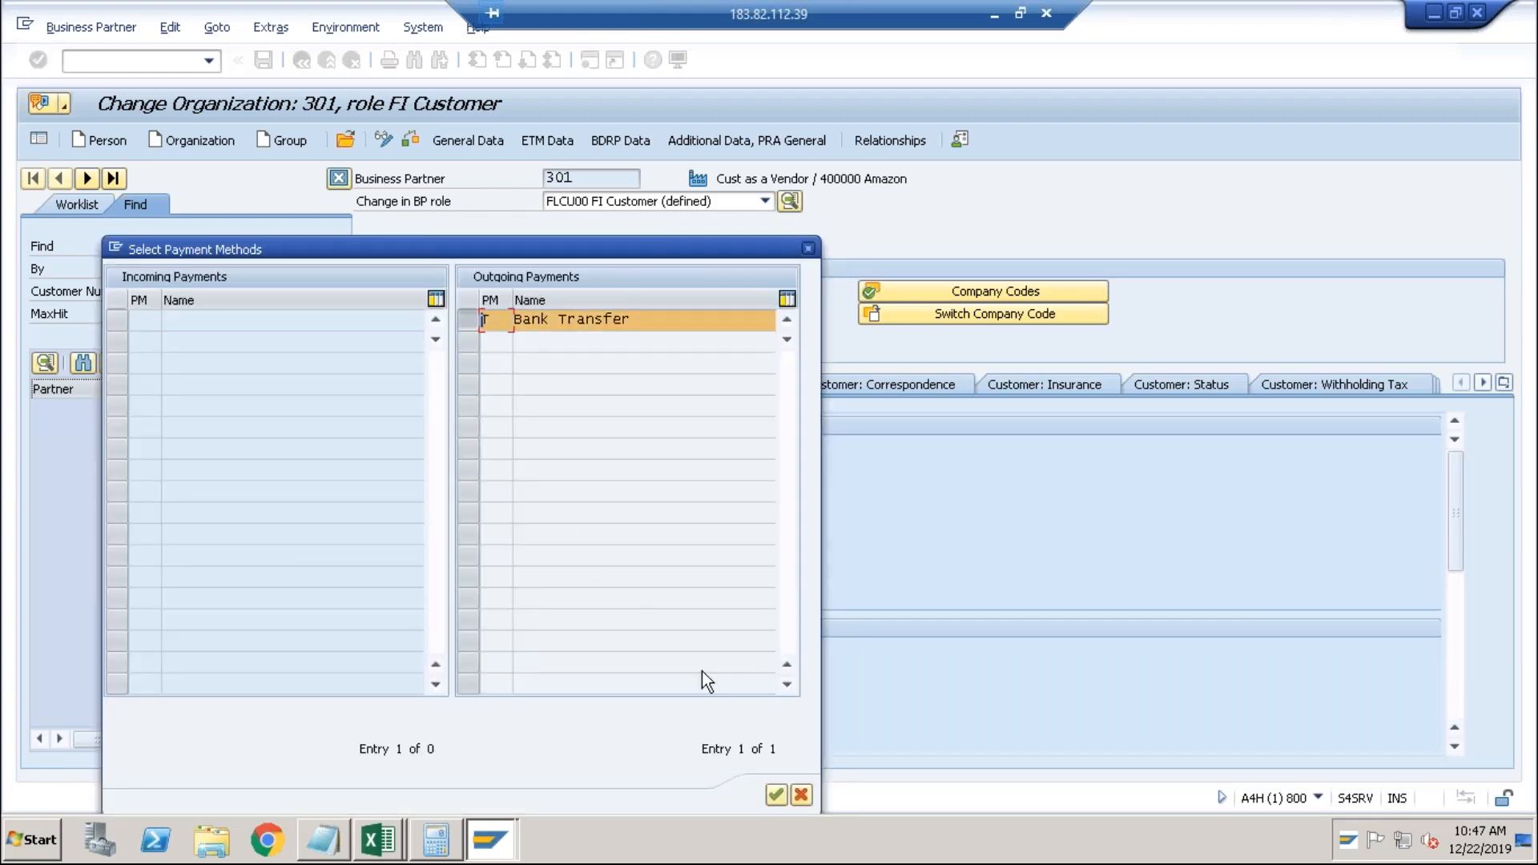
left_click(777, 796)
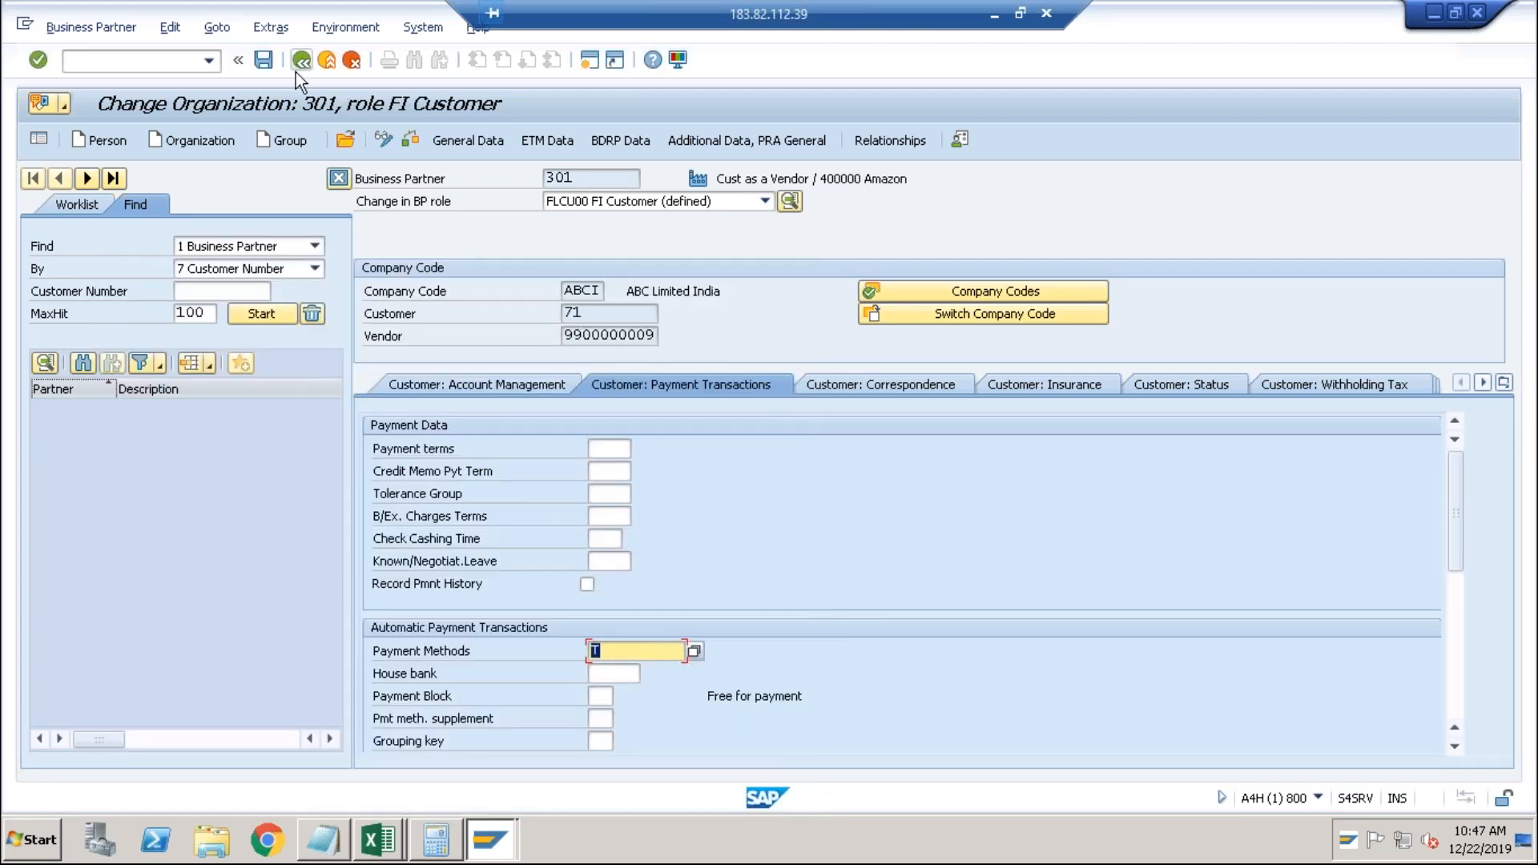
left_click(270, 66)
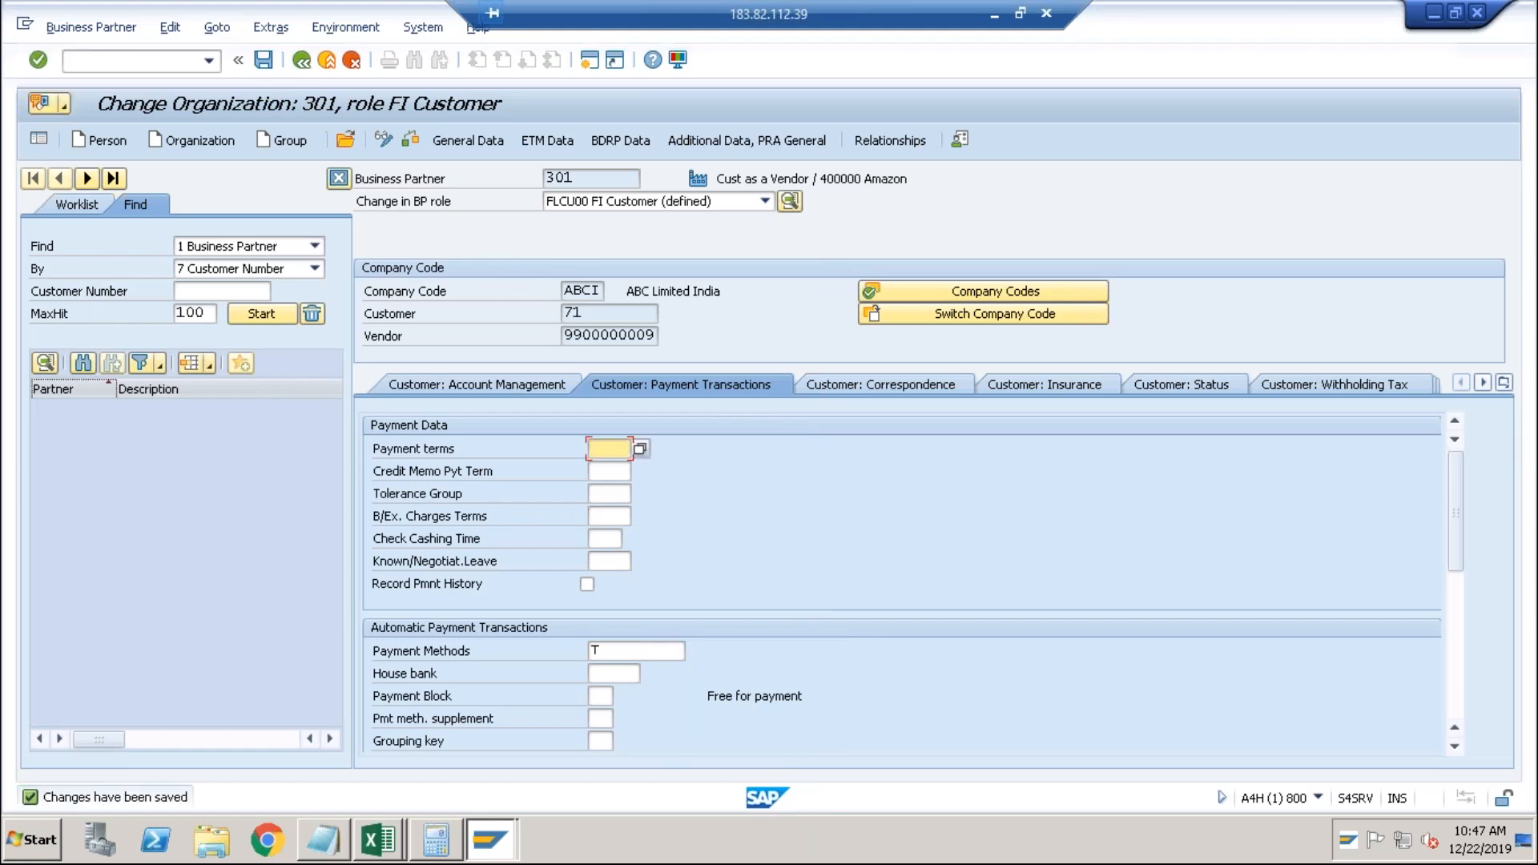
In the FI Vendor role, enter payment method T and save.
left_click(624, 198)
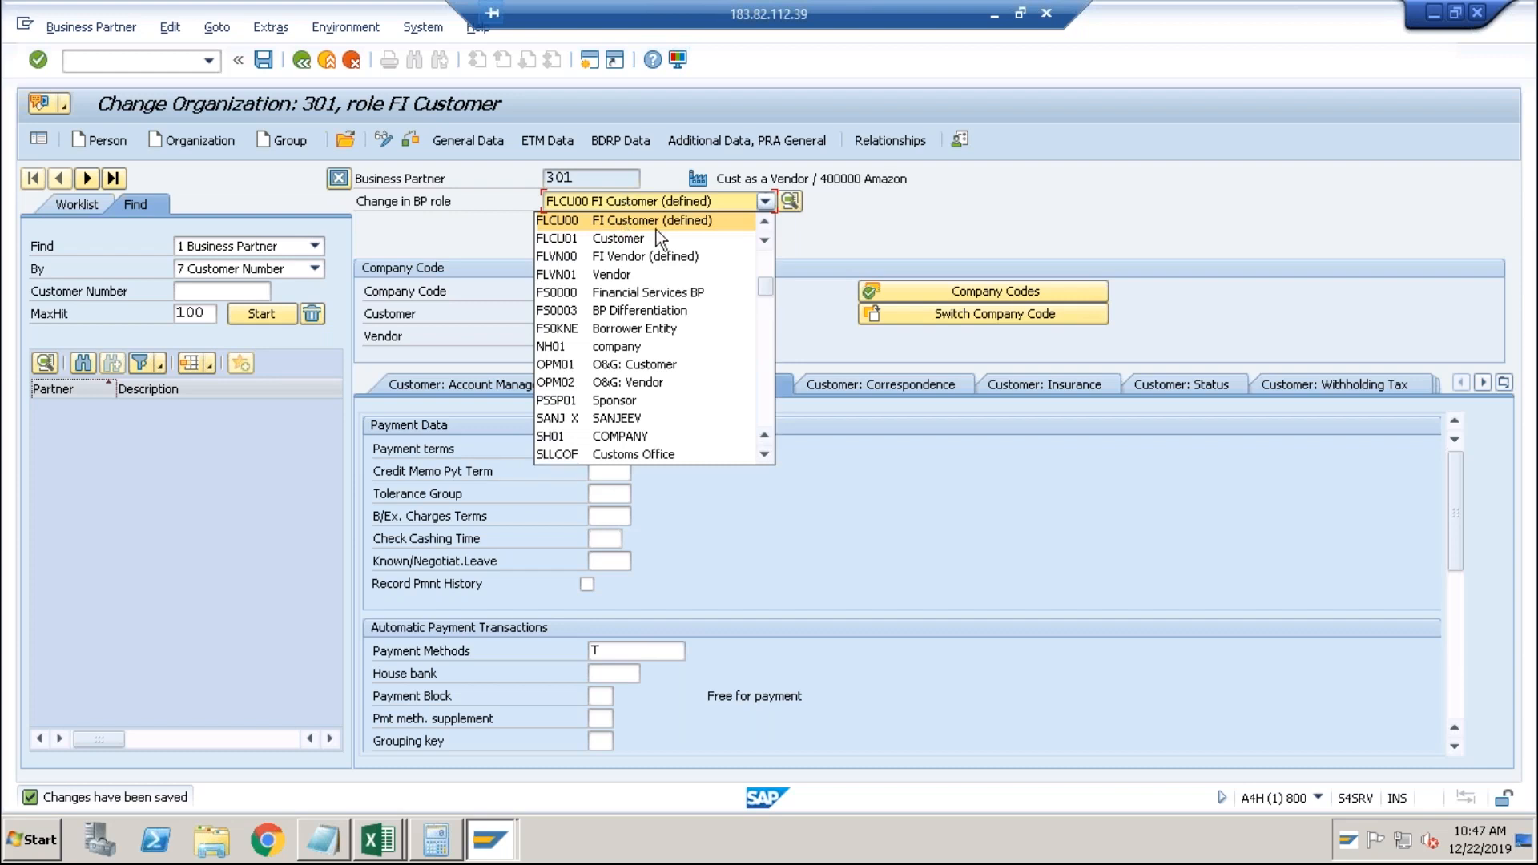
left_click(653, 256)
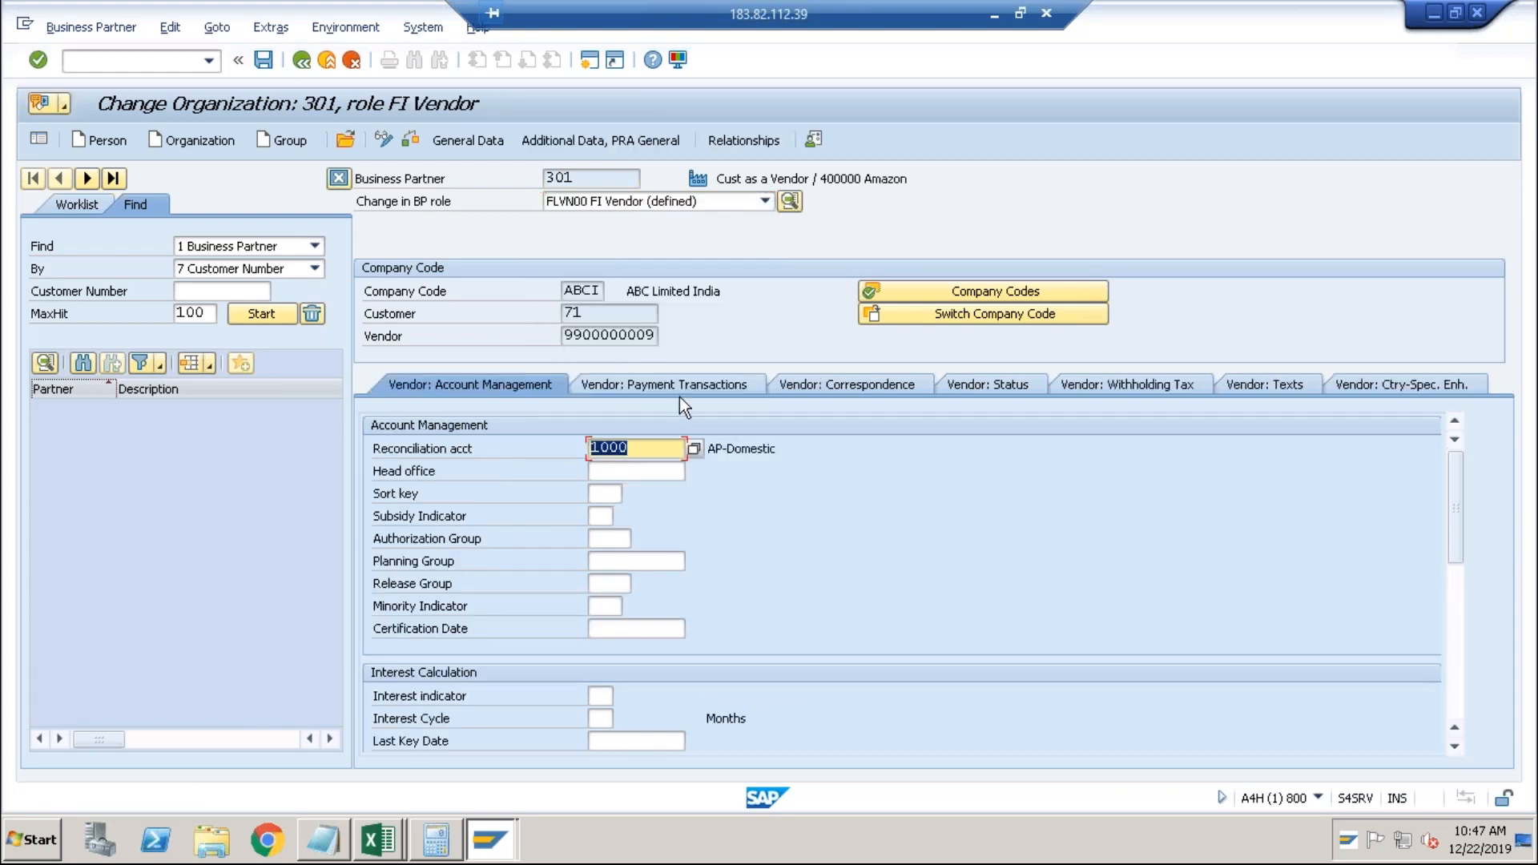
left_click(686, 383)
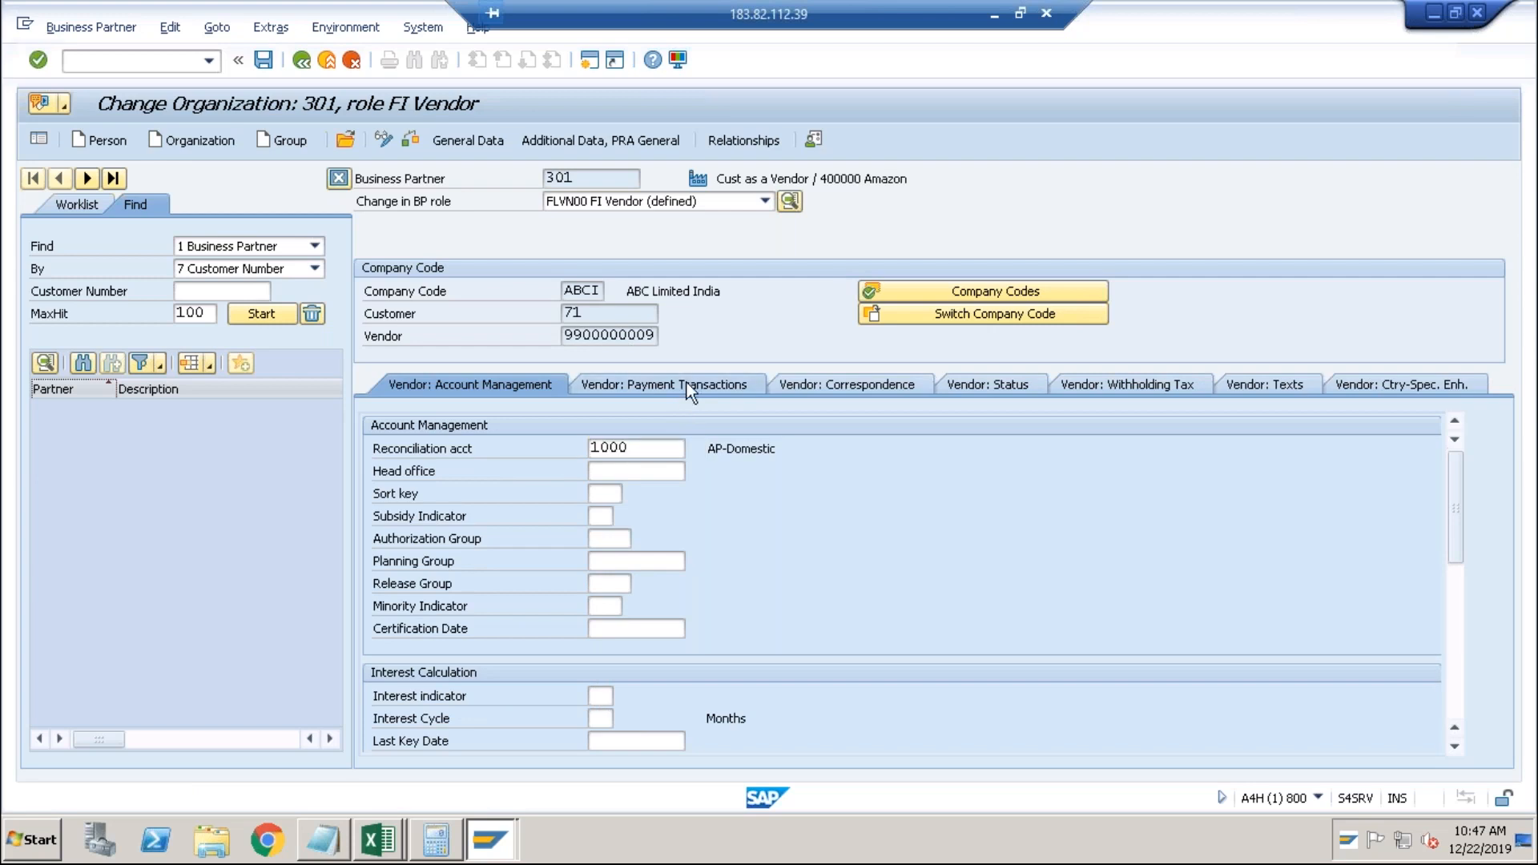
left_click(607, 607)
type("T")
key("Return")
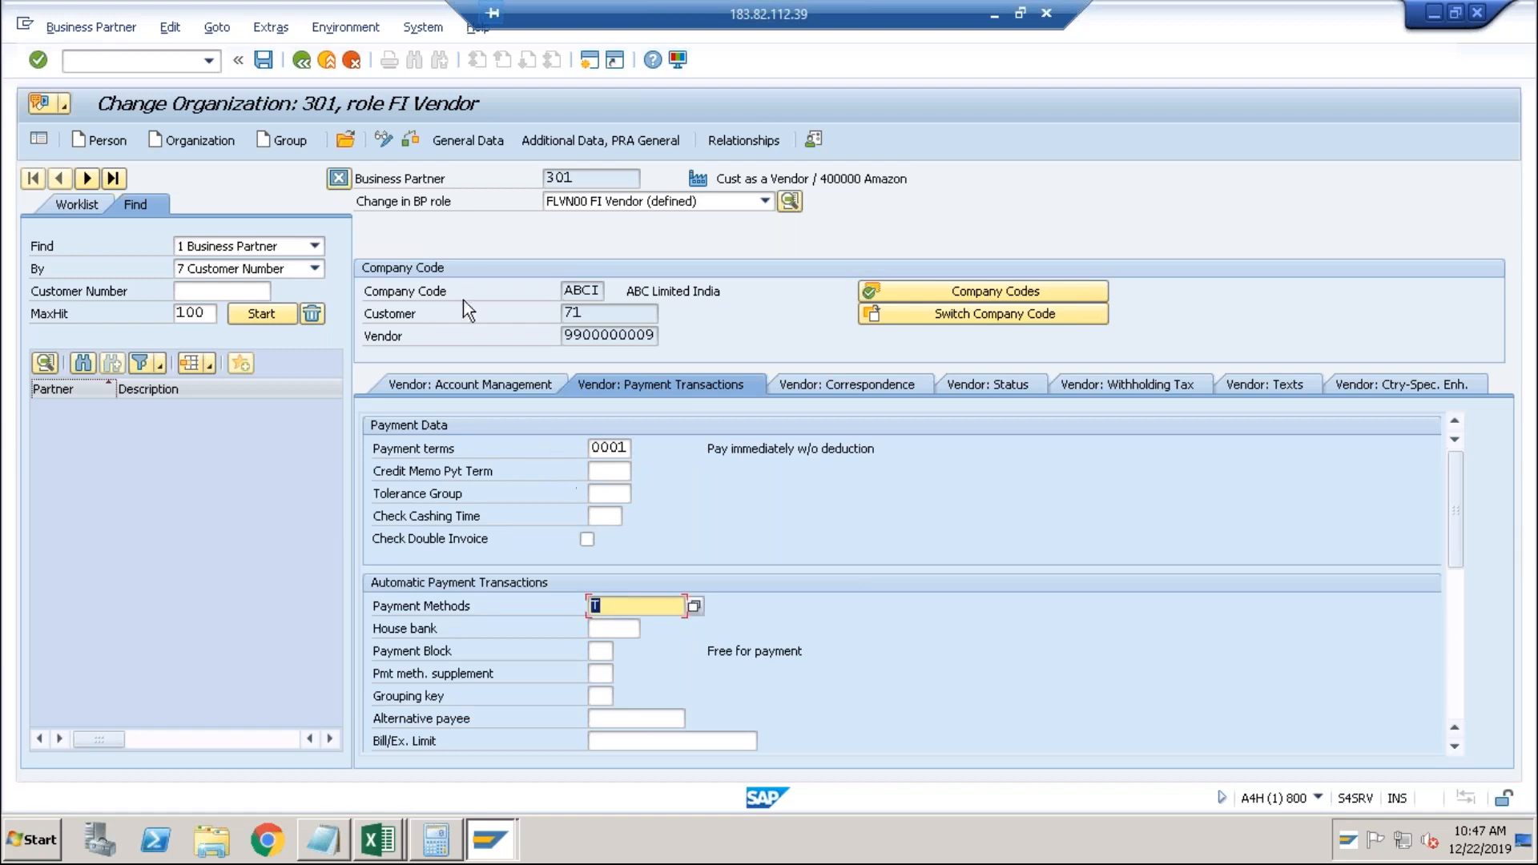
left_click(263, 60)
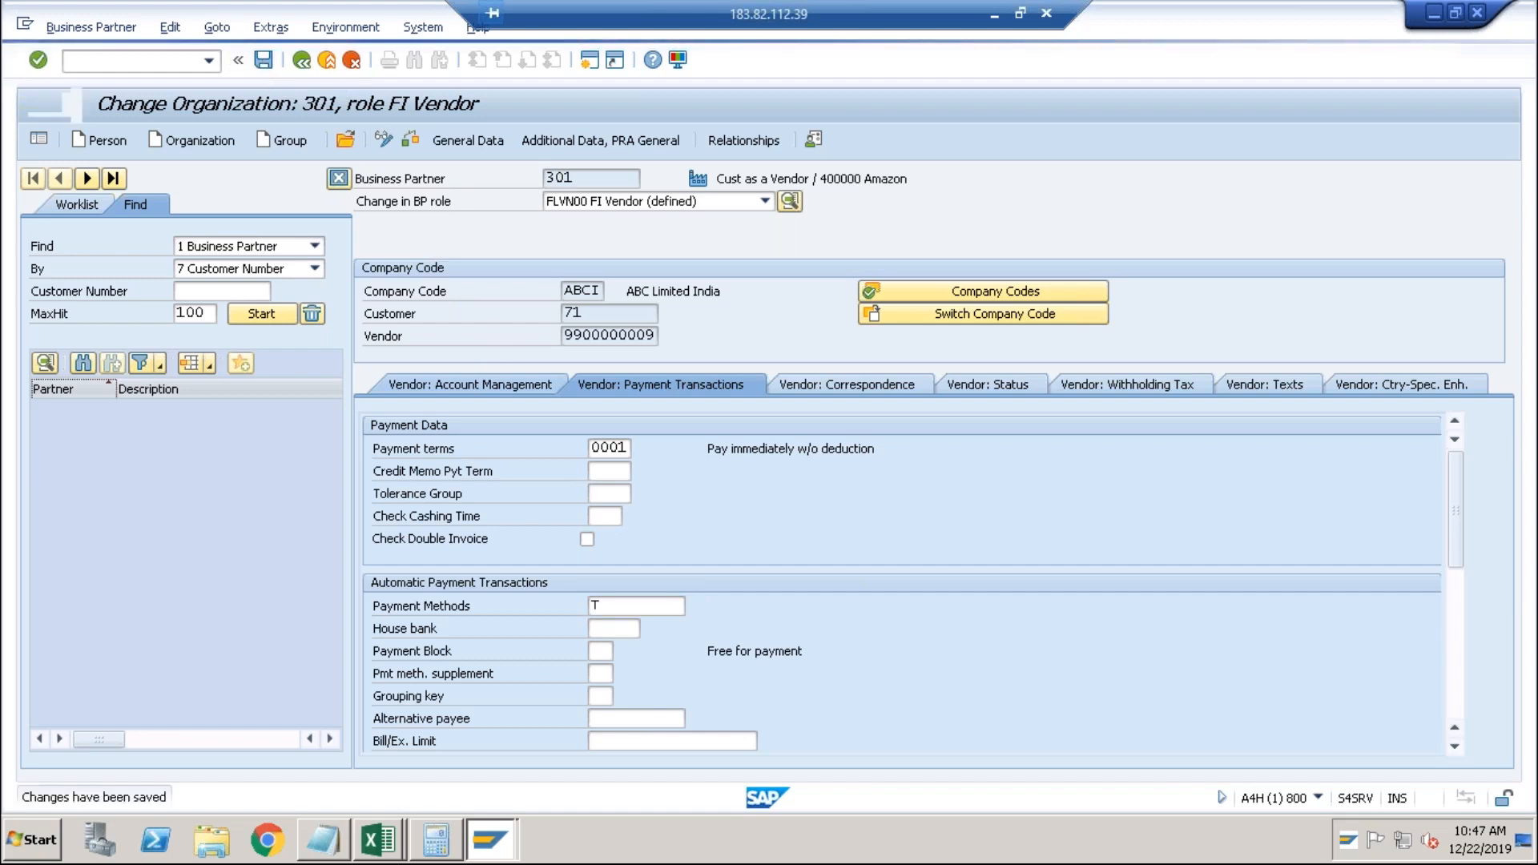
Tick Clearing with customer in the vendor payment transactions and save, acknowledging the warnings.
left_click(482, 383)
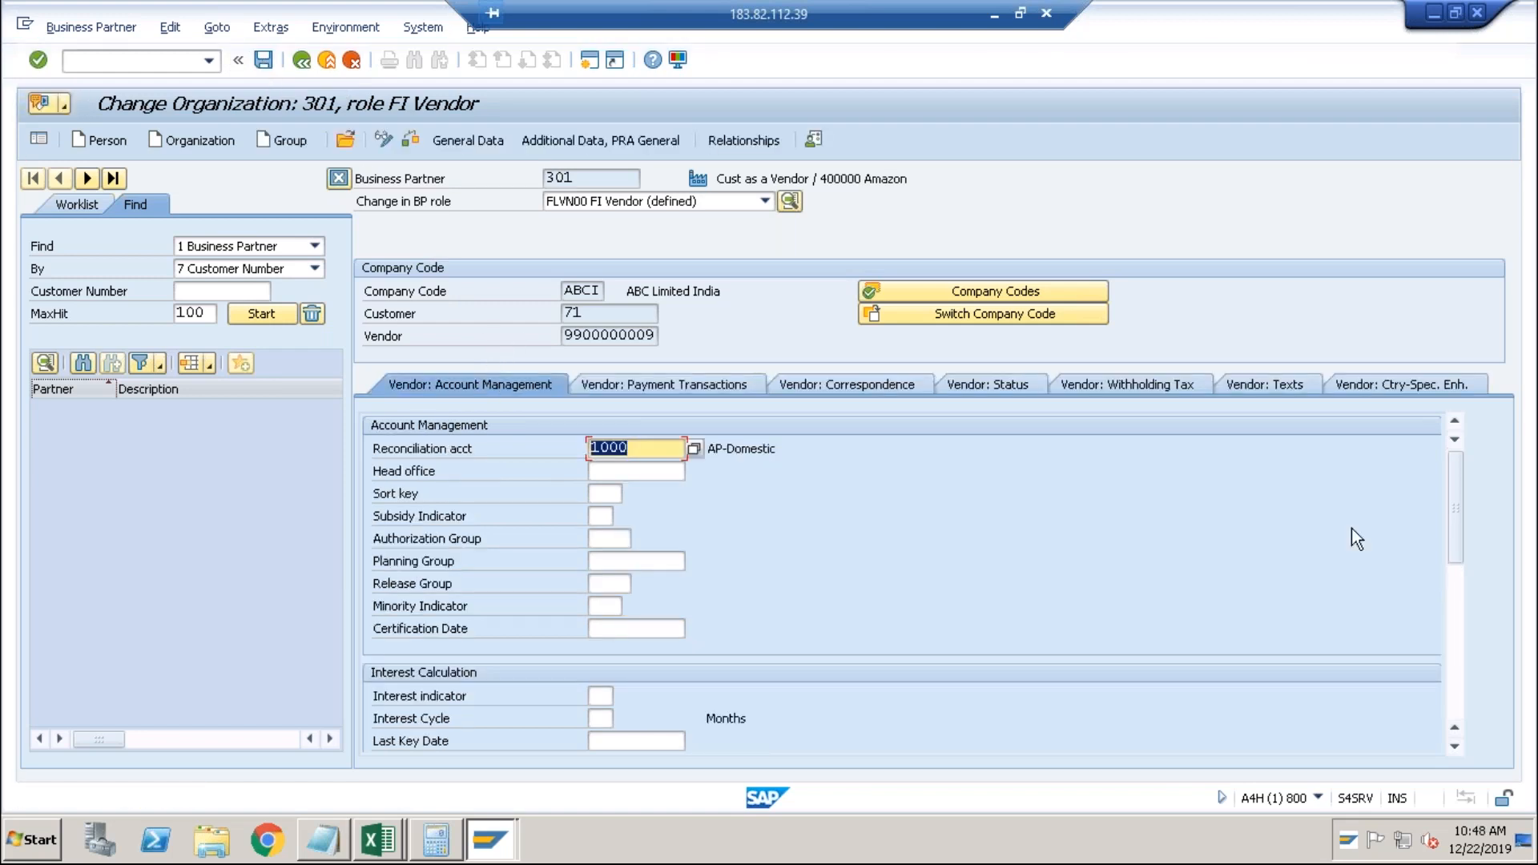
left_click(1464, 590)
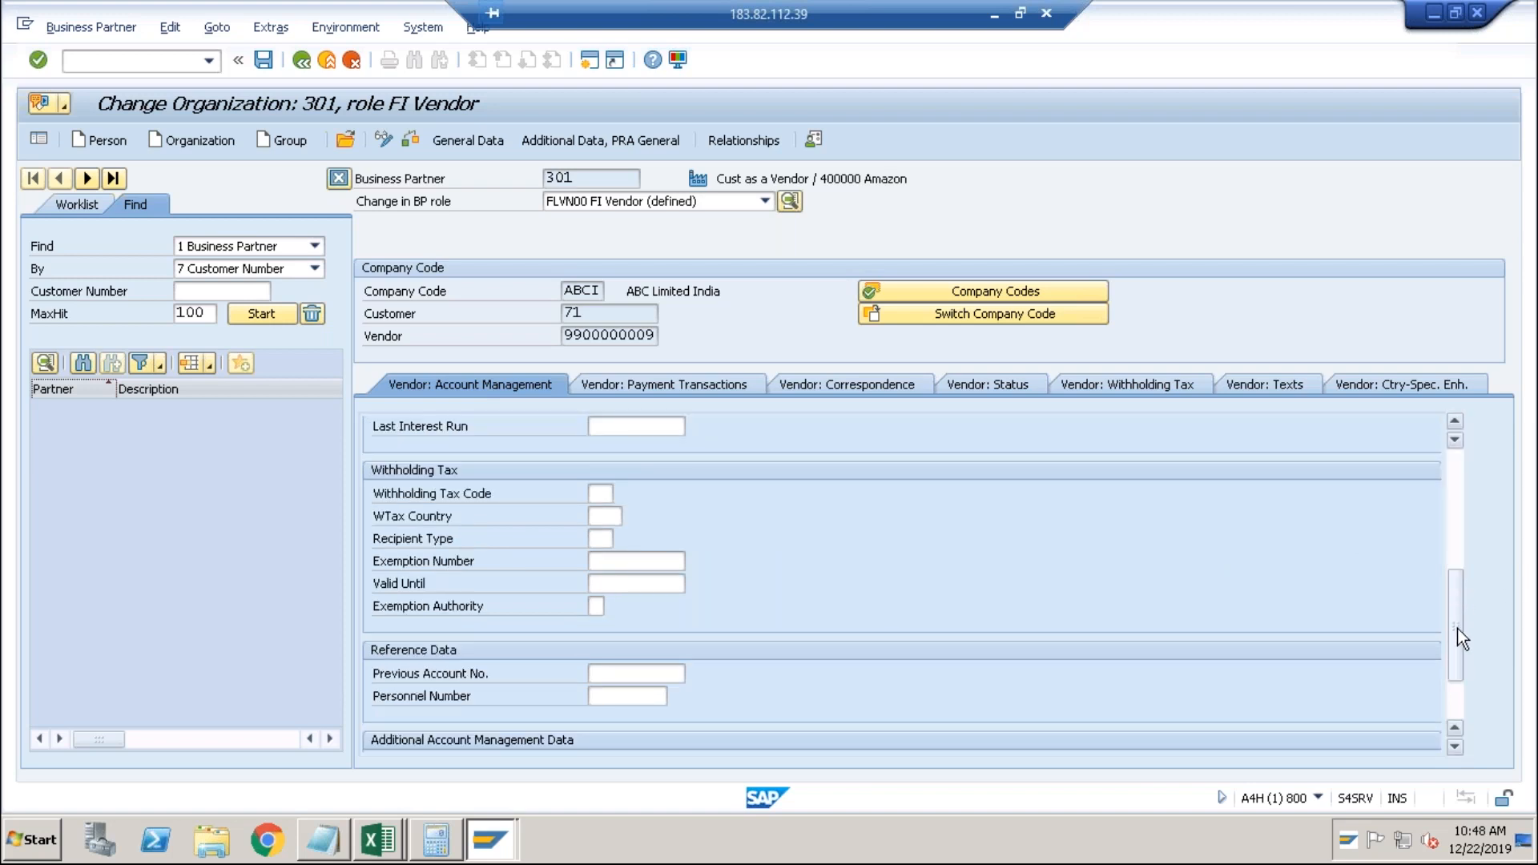
left_click(1458, 699)
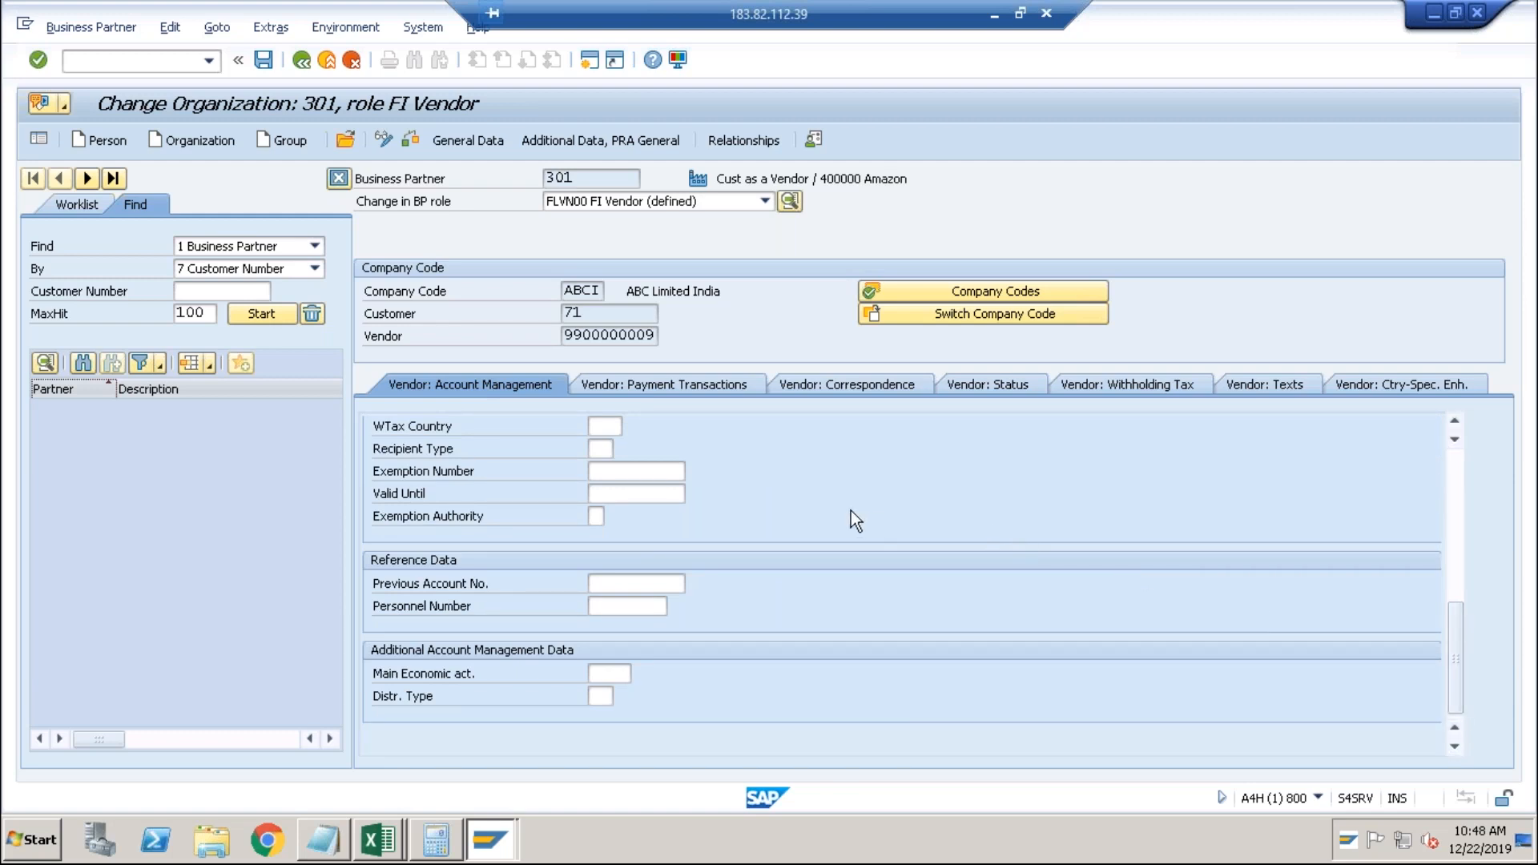
left_click(710, 380)
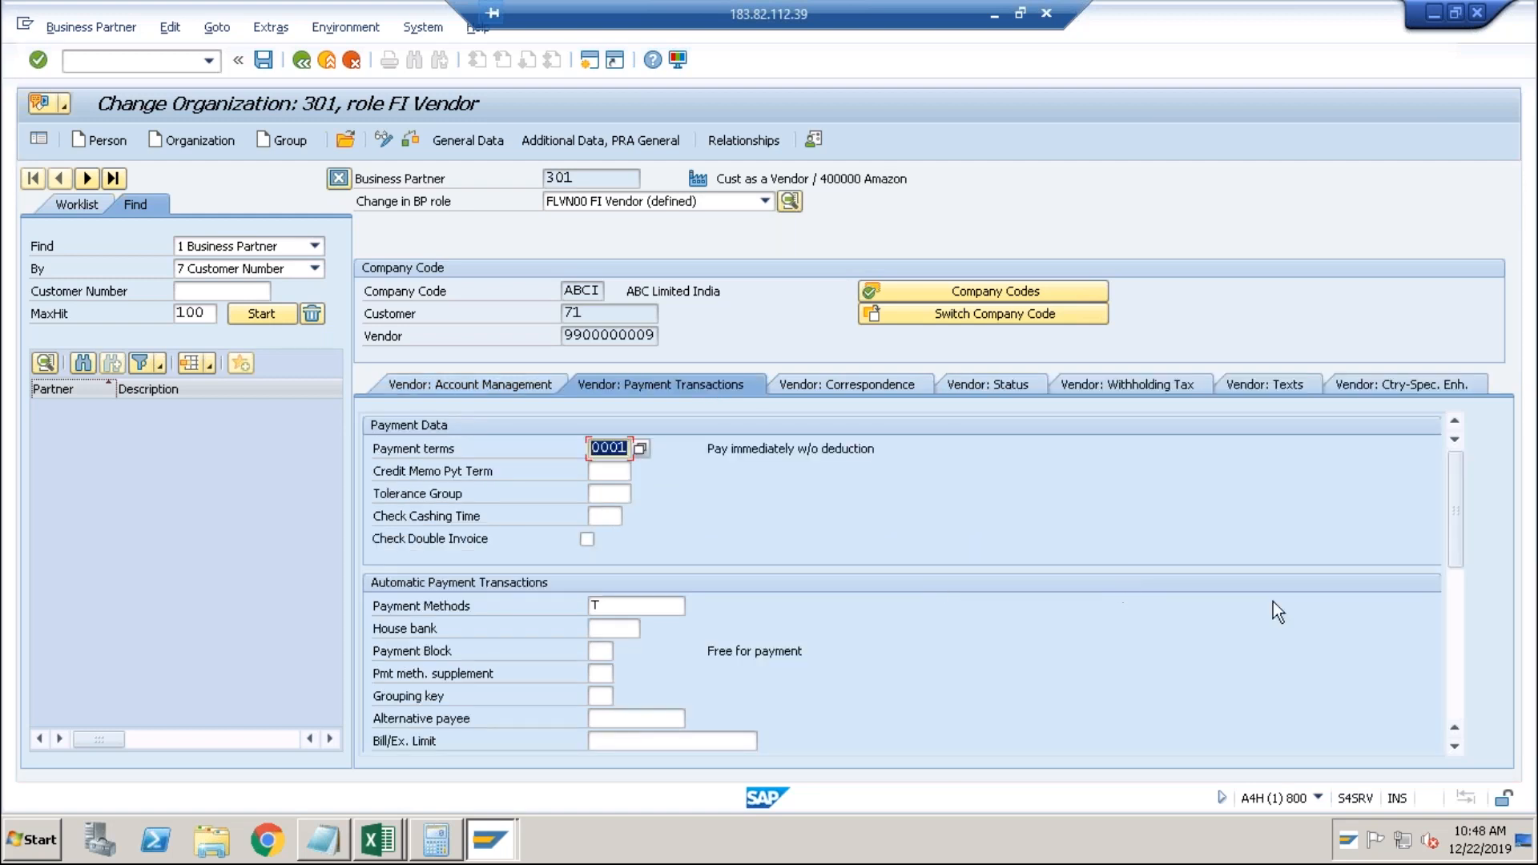
left_click(1453, 638)
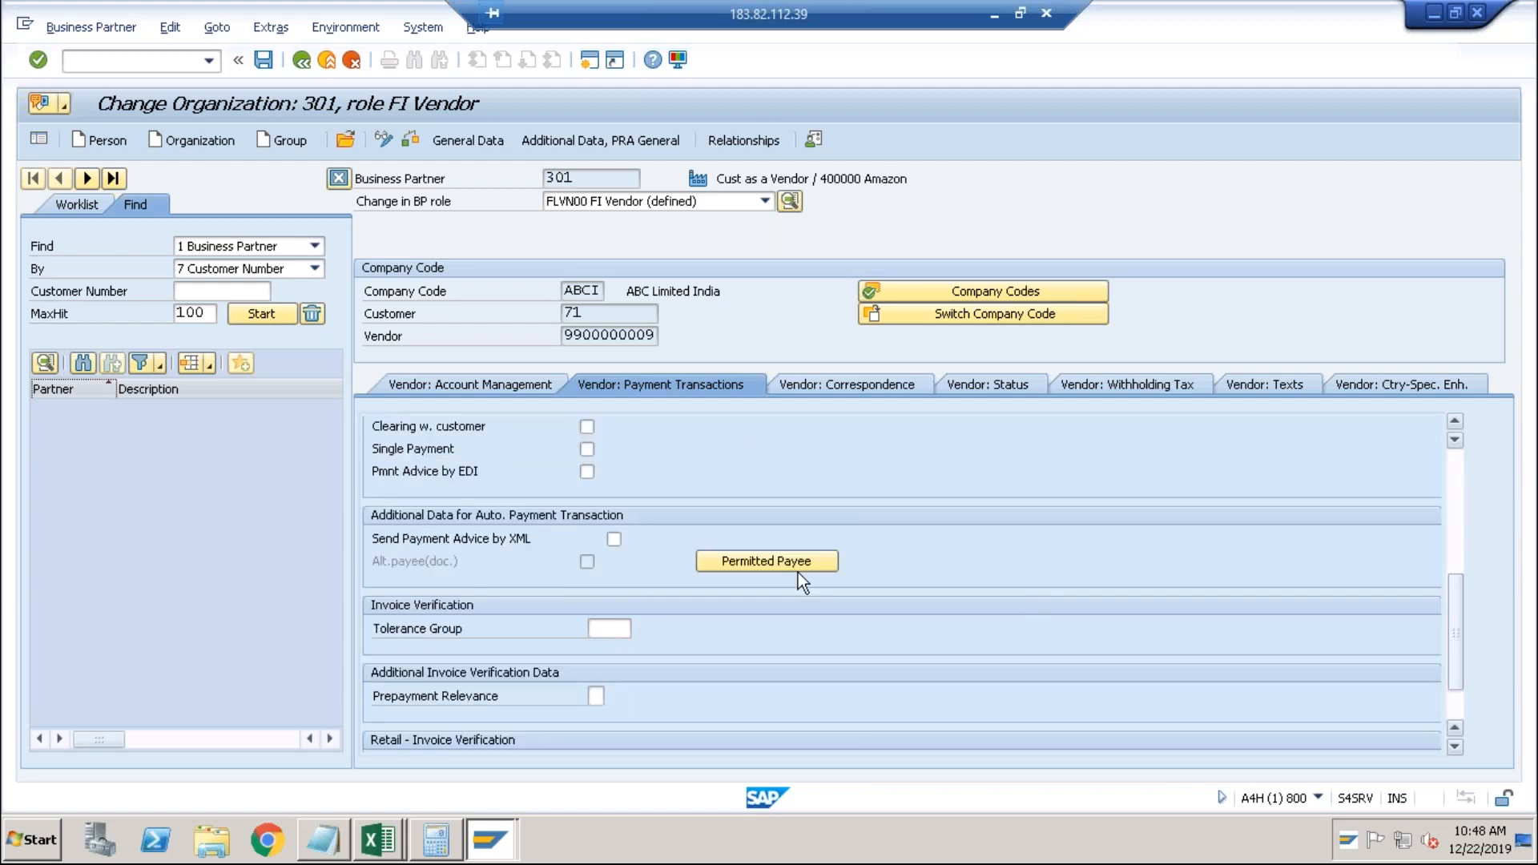
left_click(589, 428)
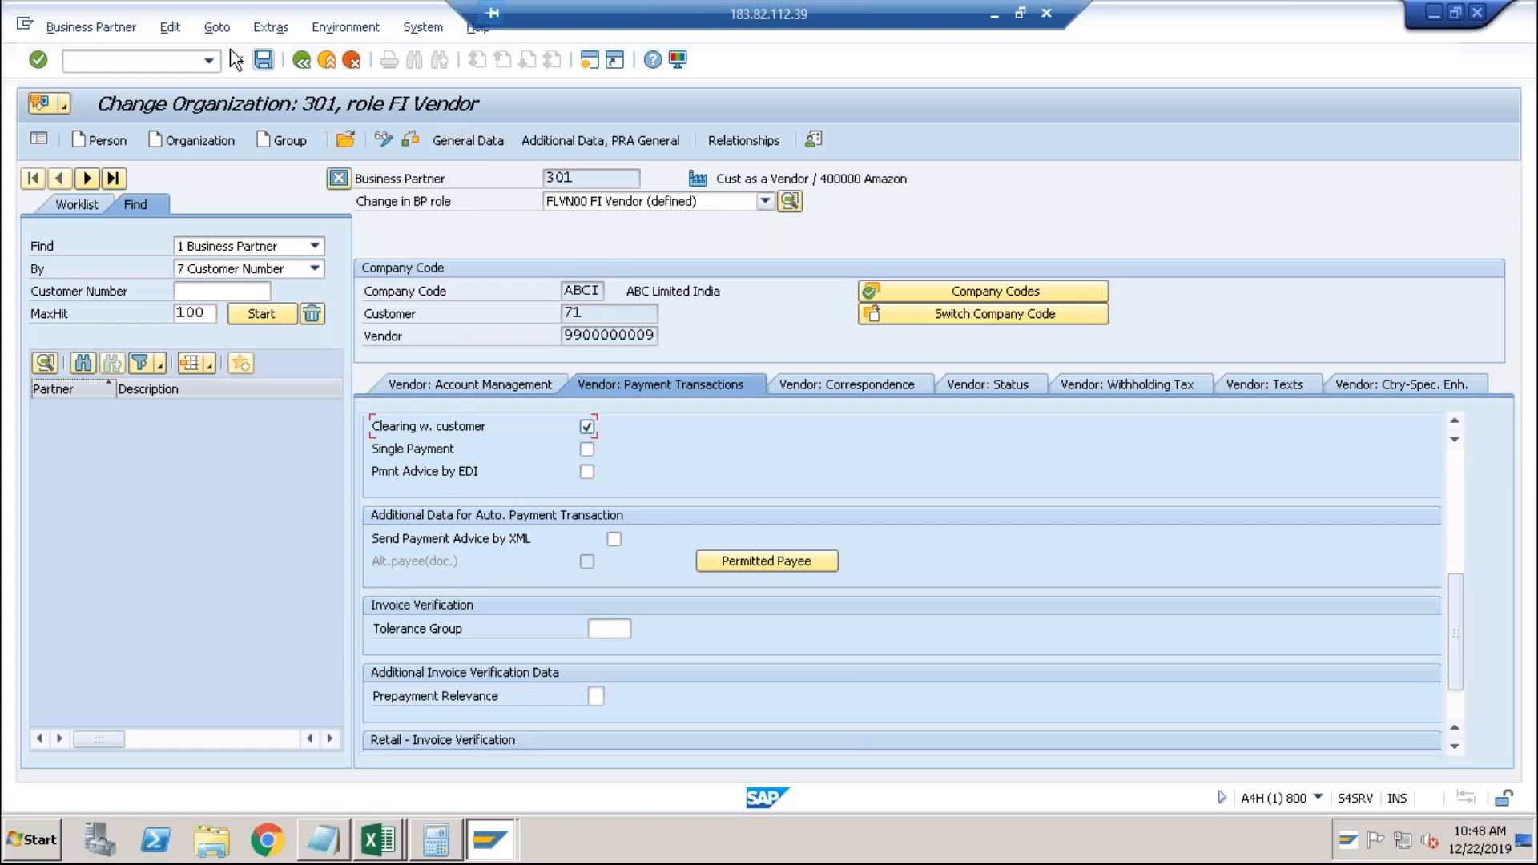
left_click(263, 61)
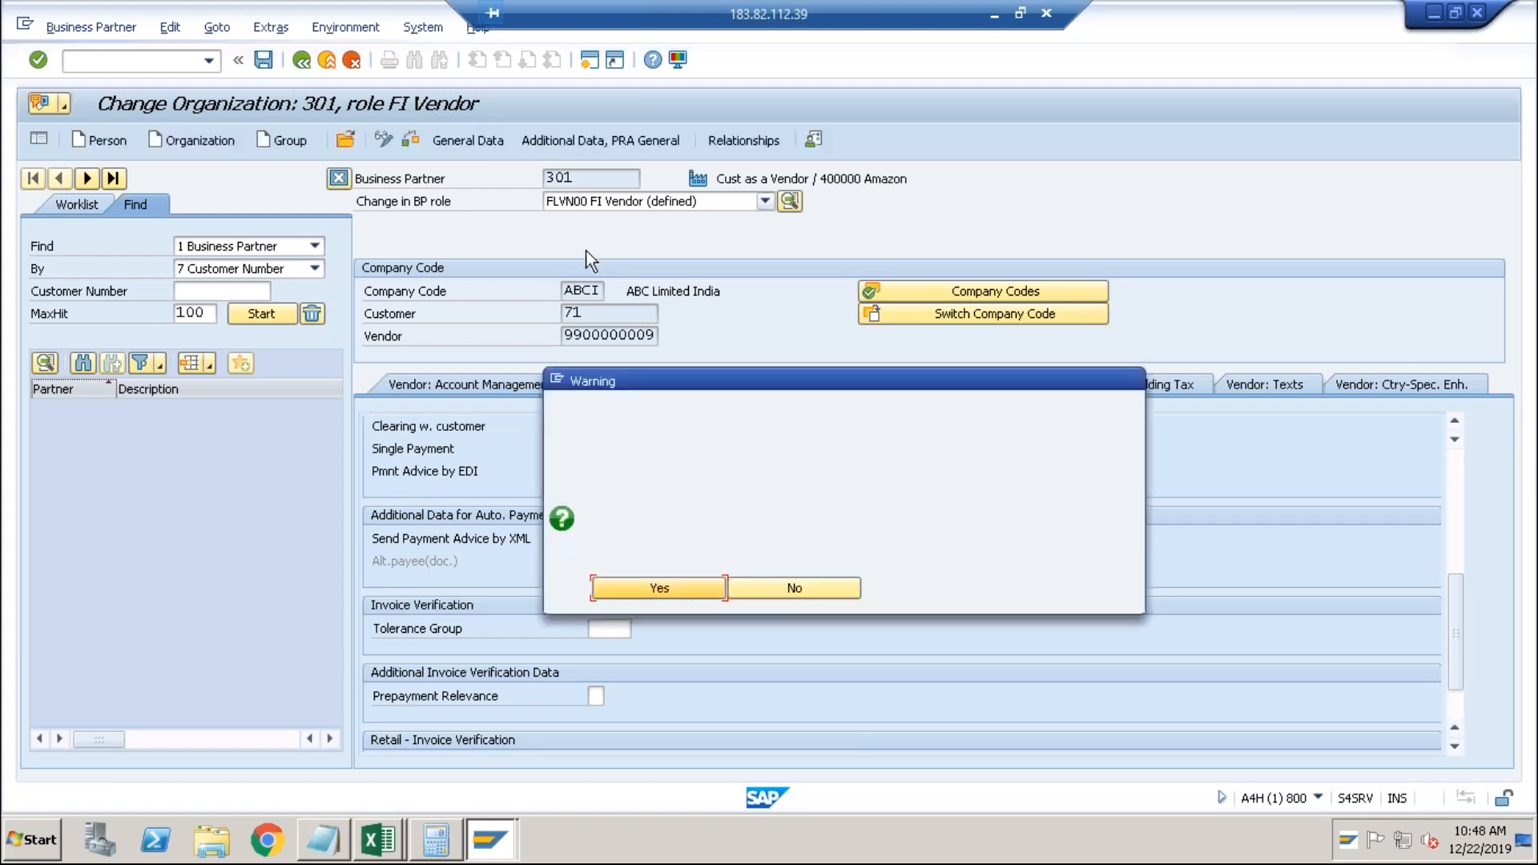
left_click(656, 588)
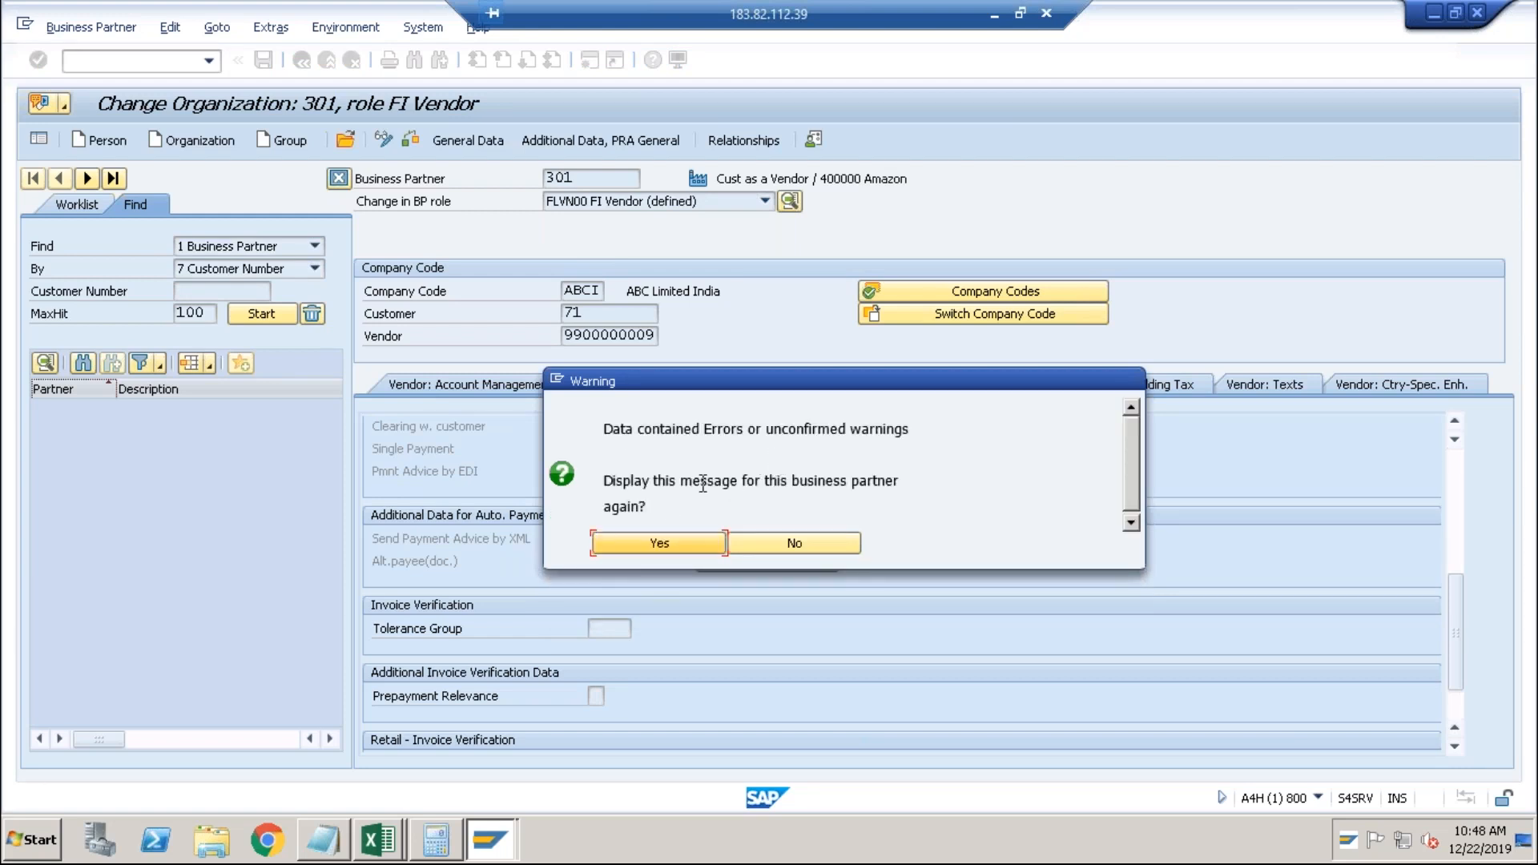
left_click(771, 546)
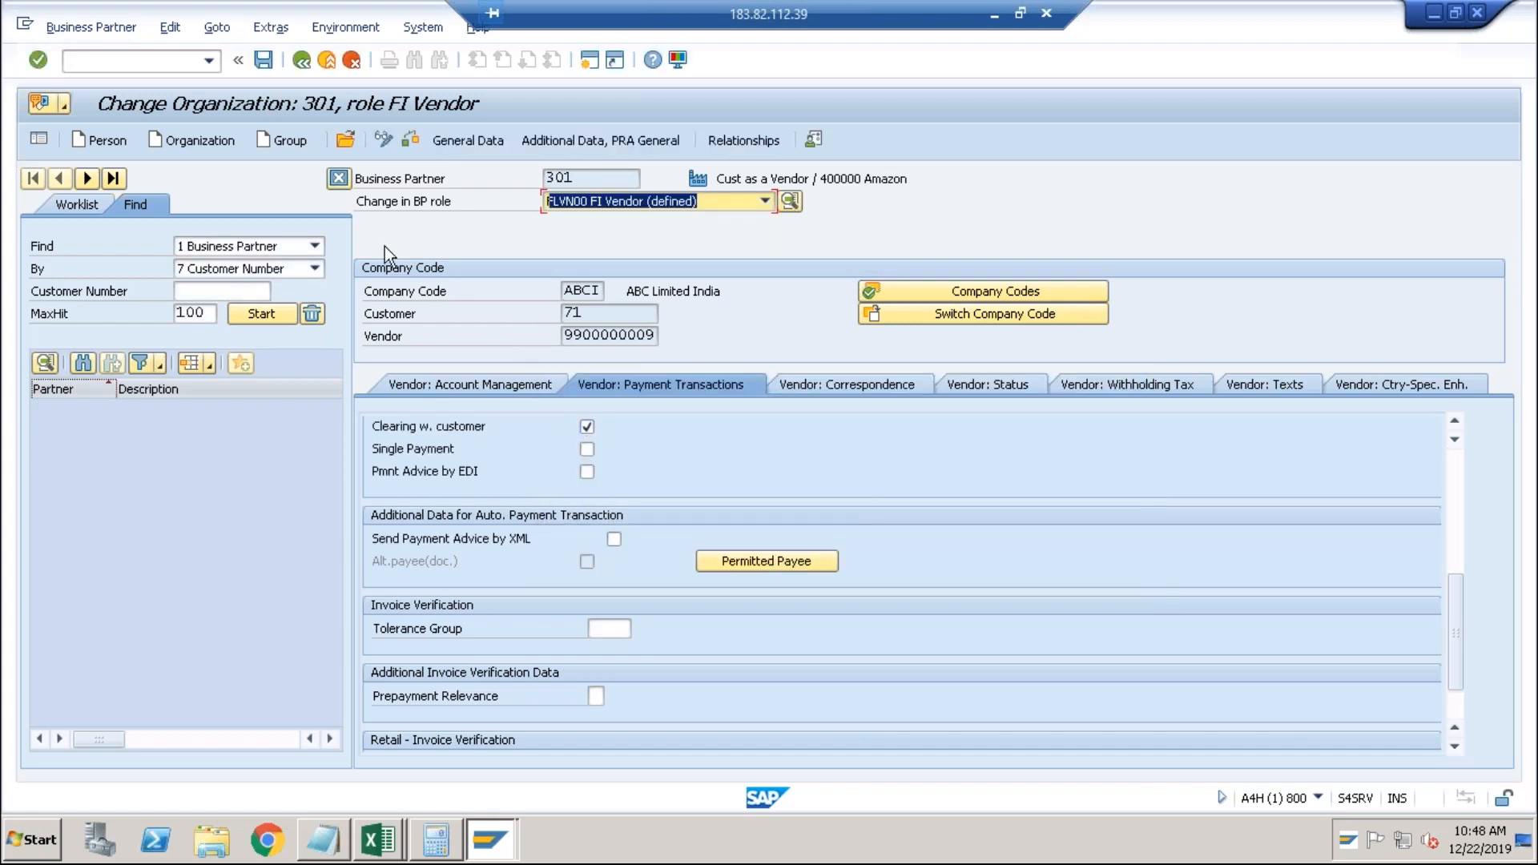
Switch back to the FI Customer role, dismissing the clearing indicator warning.
left_click(723, 202)
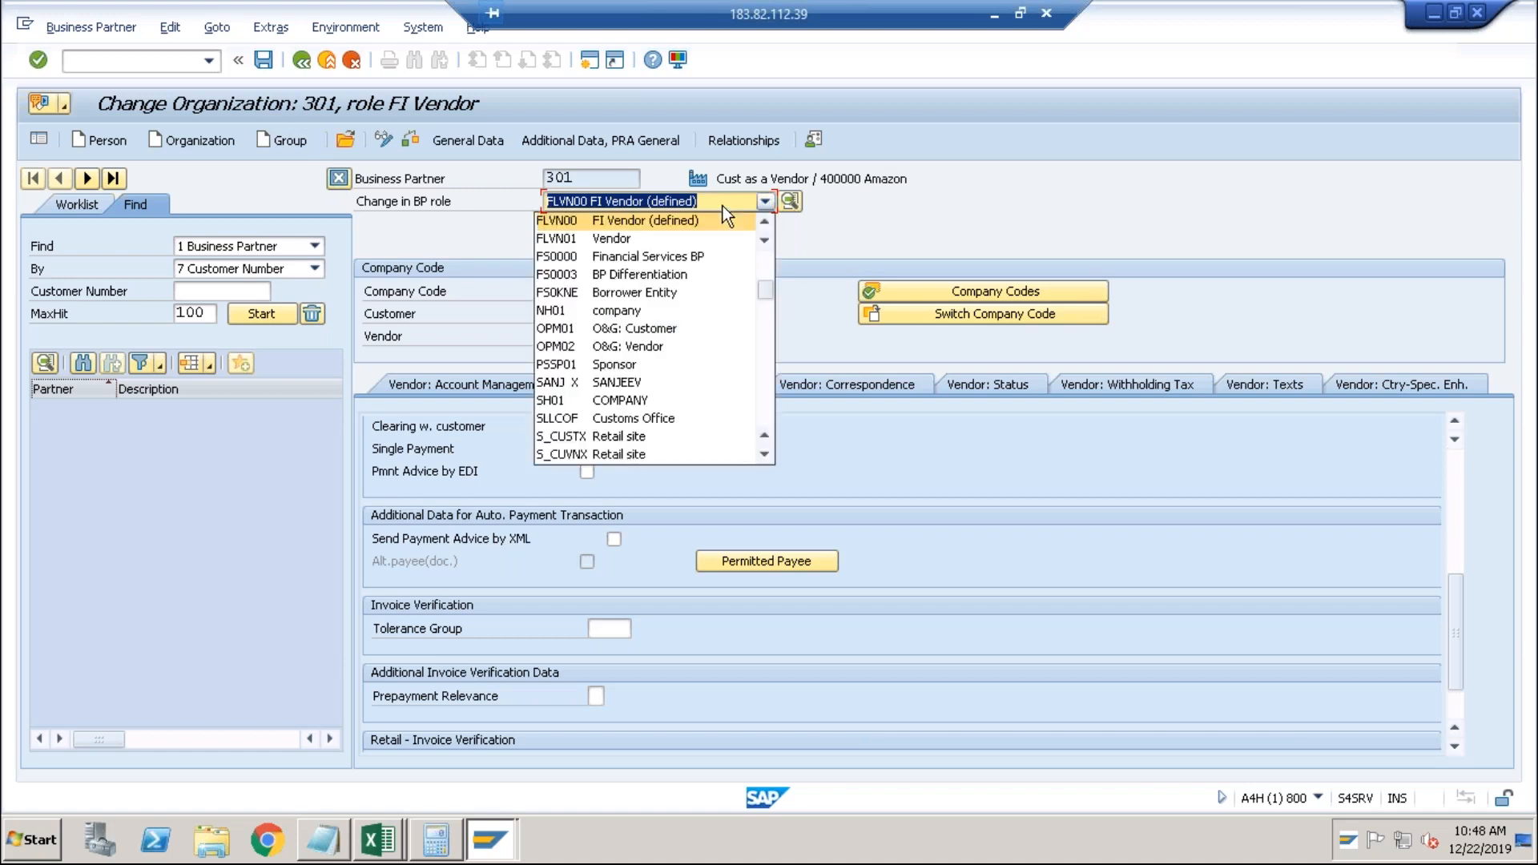
left_click(763, 221)
left_click(763, 221)
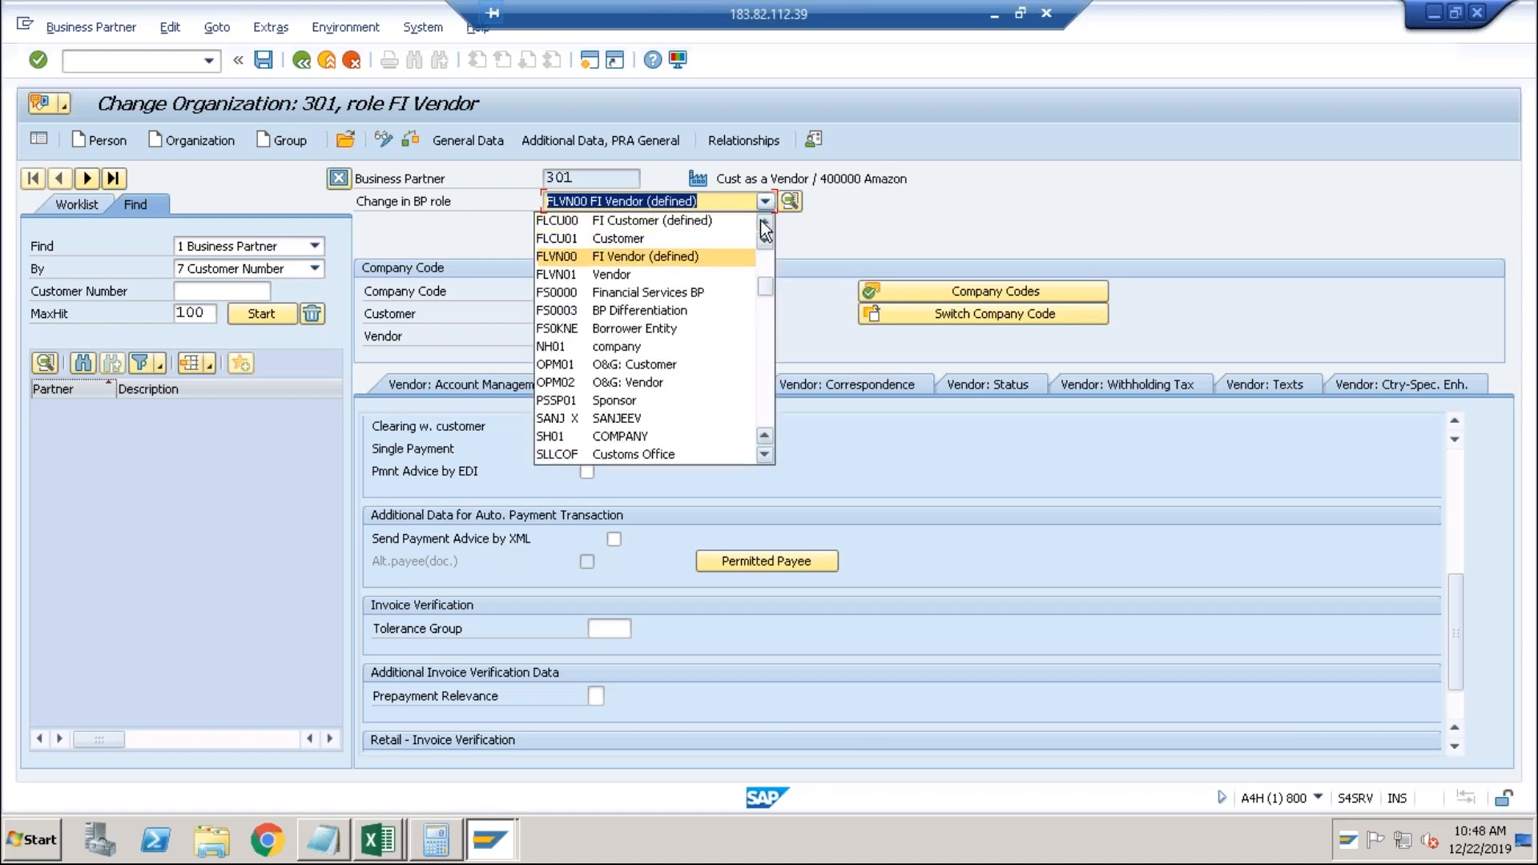
left_click(679, 224)
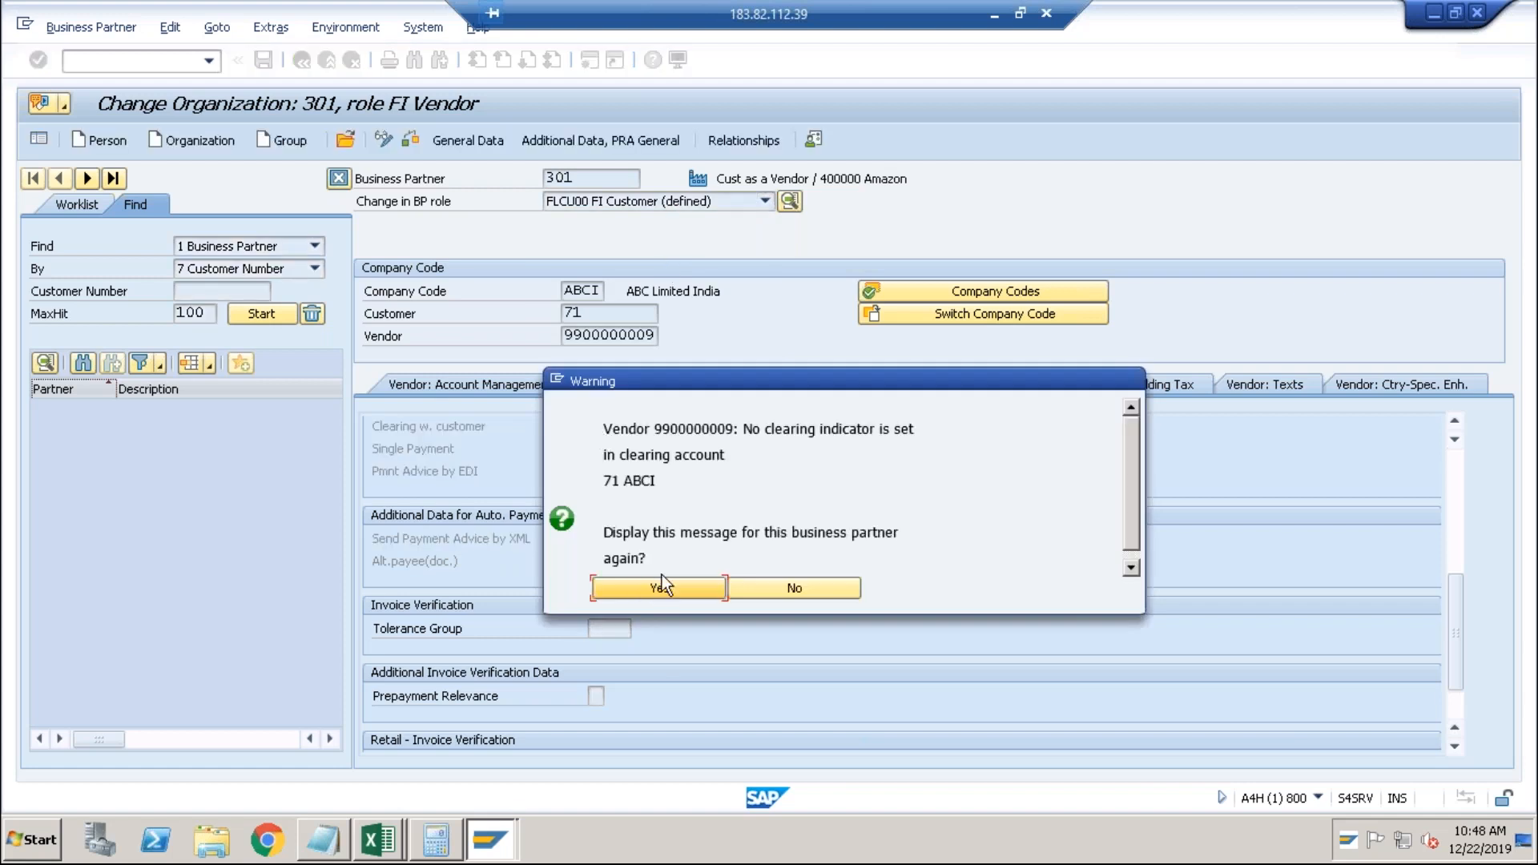
left_click(746, 580)
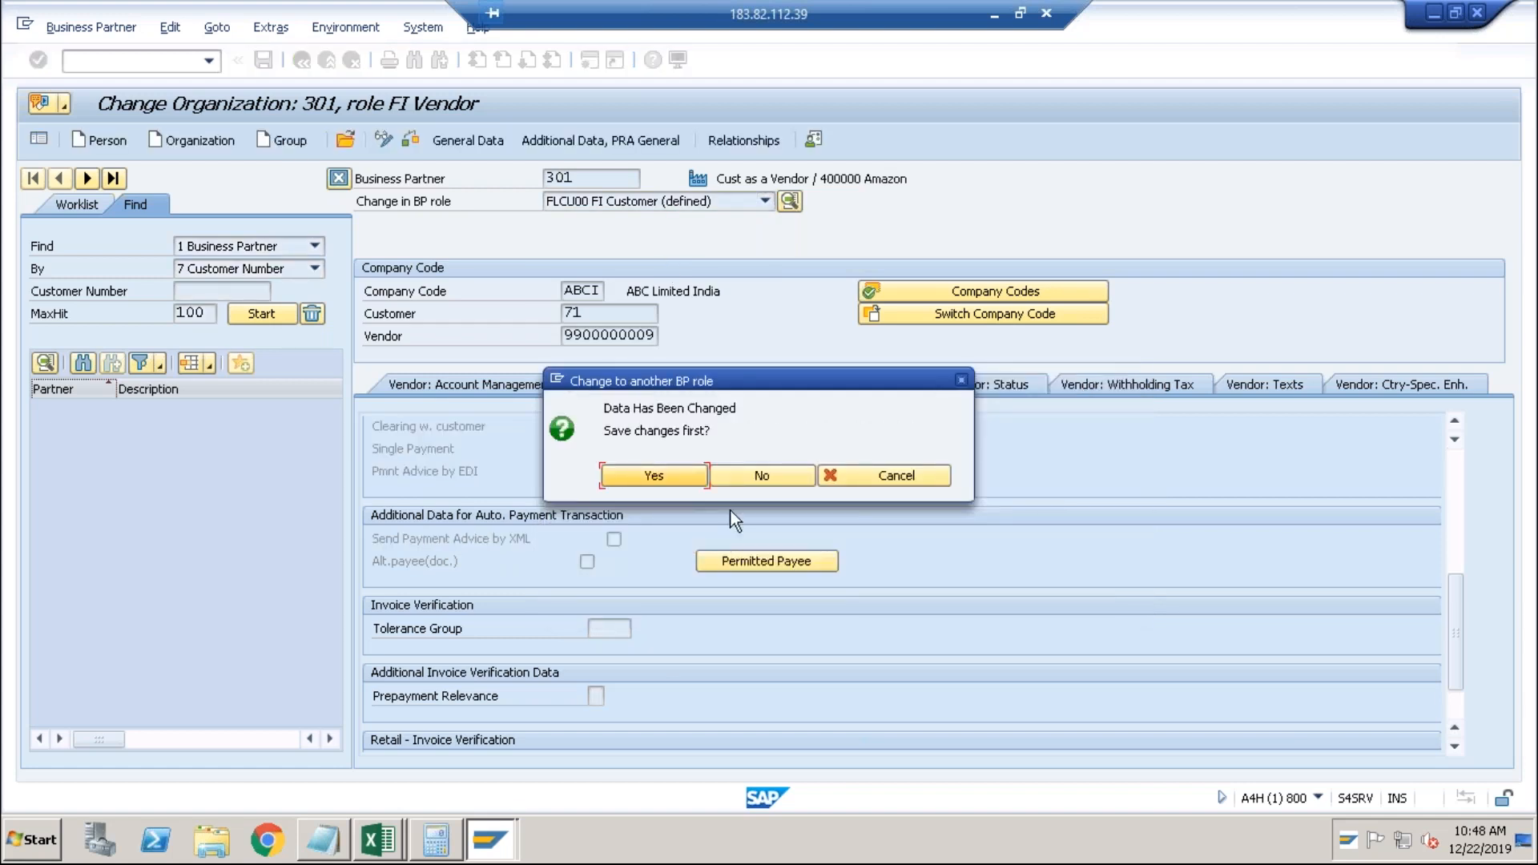
Save the vendor changes, tick and save Clearing with Vendor for the customer, then open a new session.
left_click(677, 471)
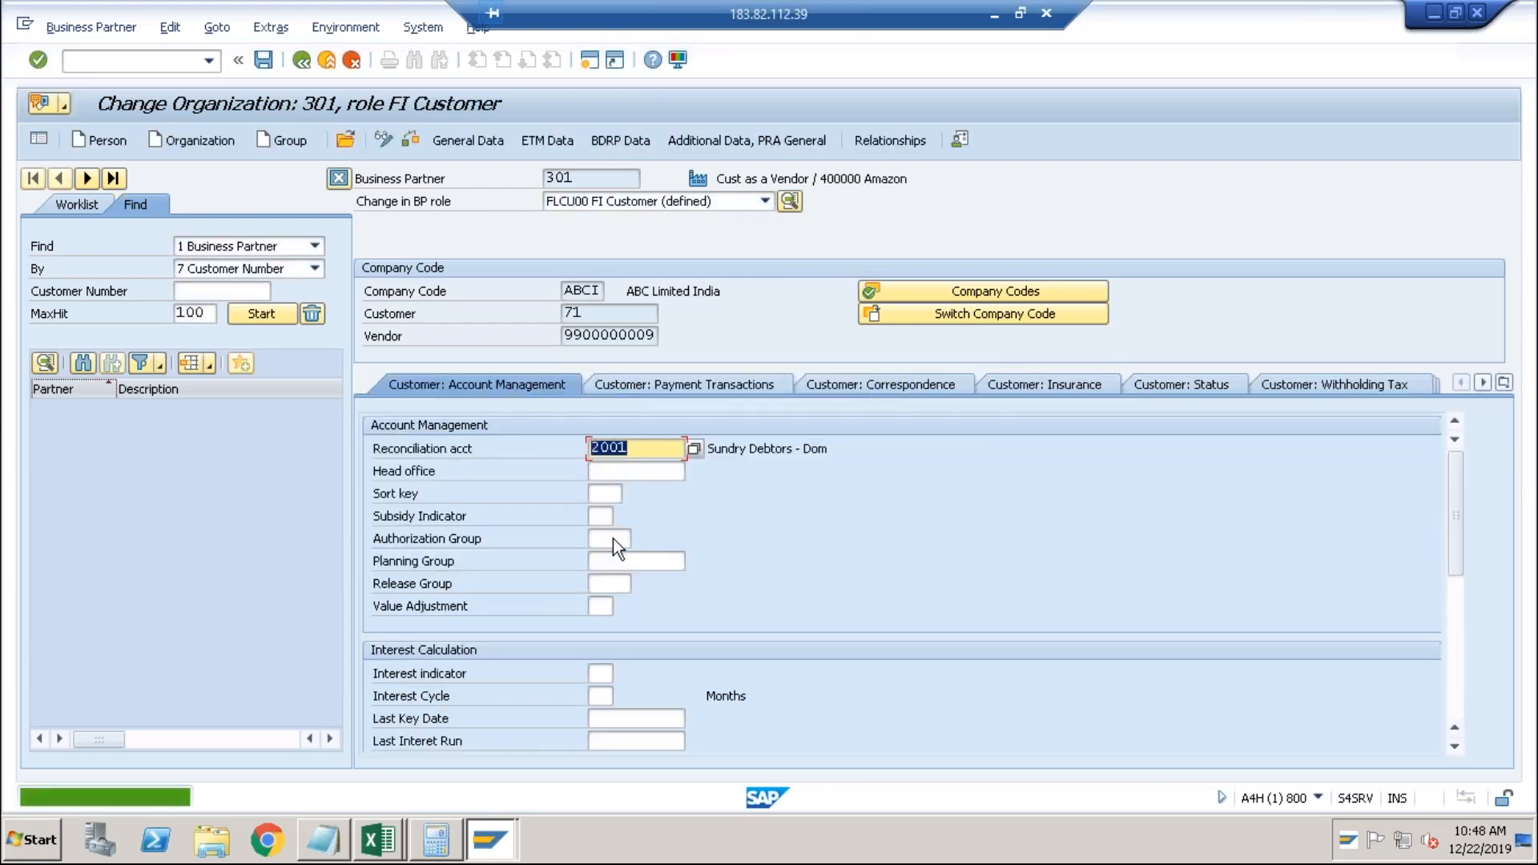
left_click(657, 385)
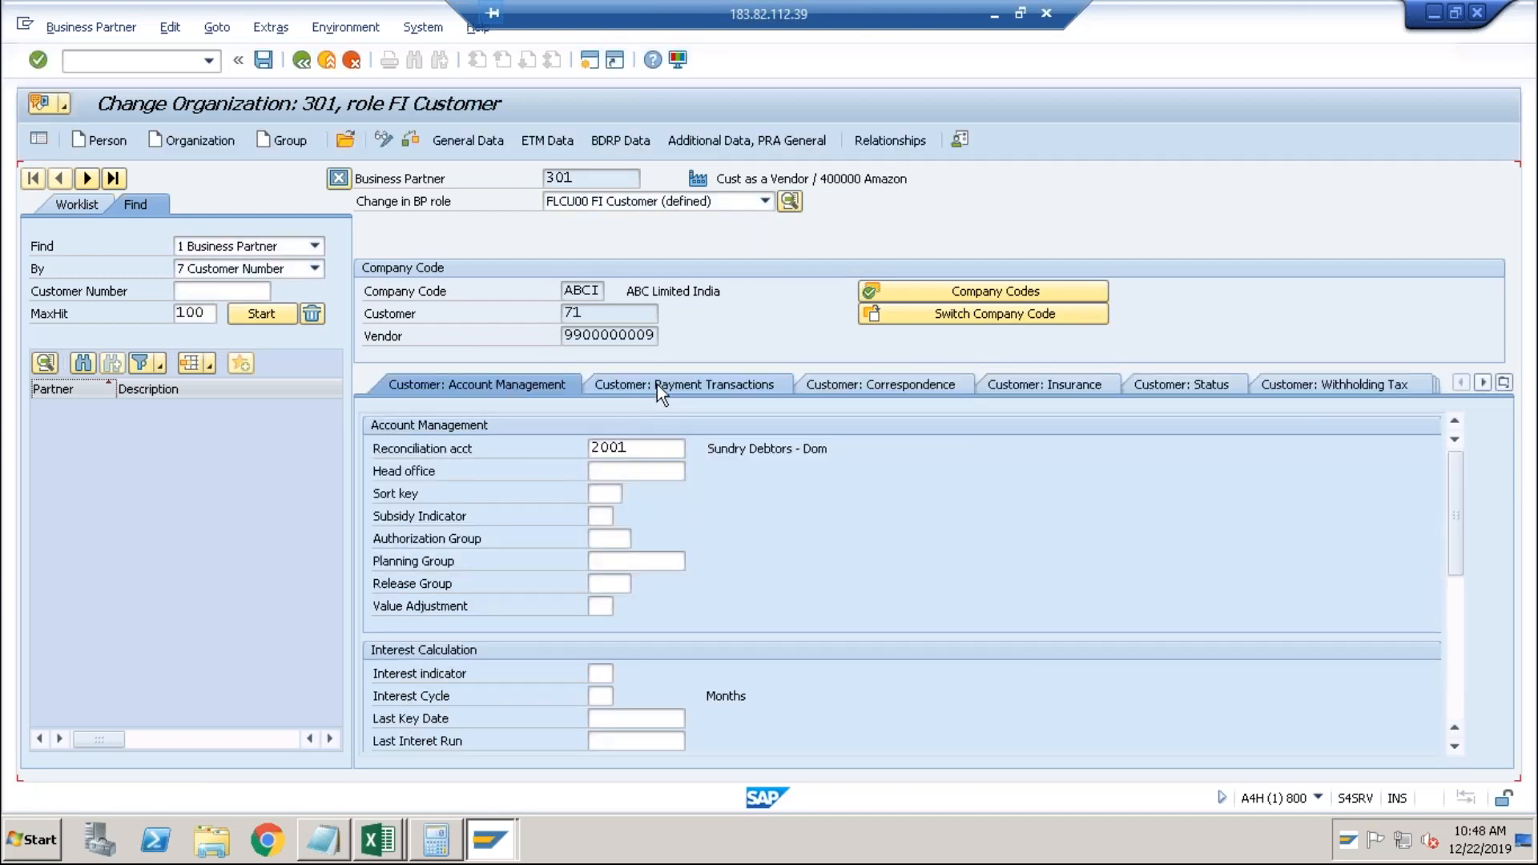
left_click(1459, 612)
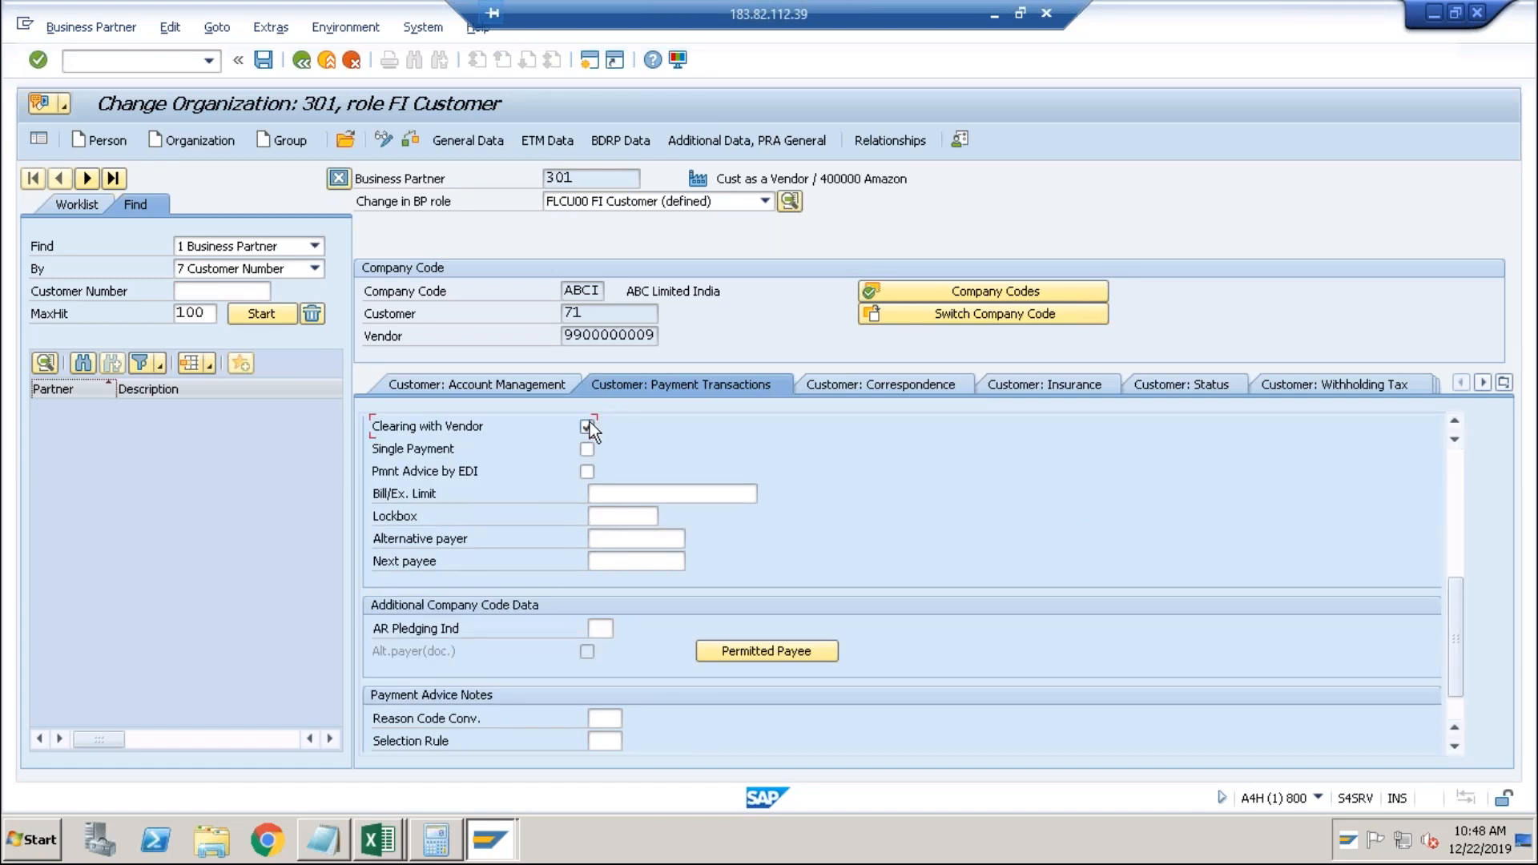
left_click(265, 62)
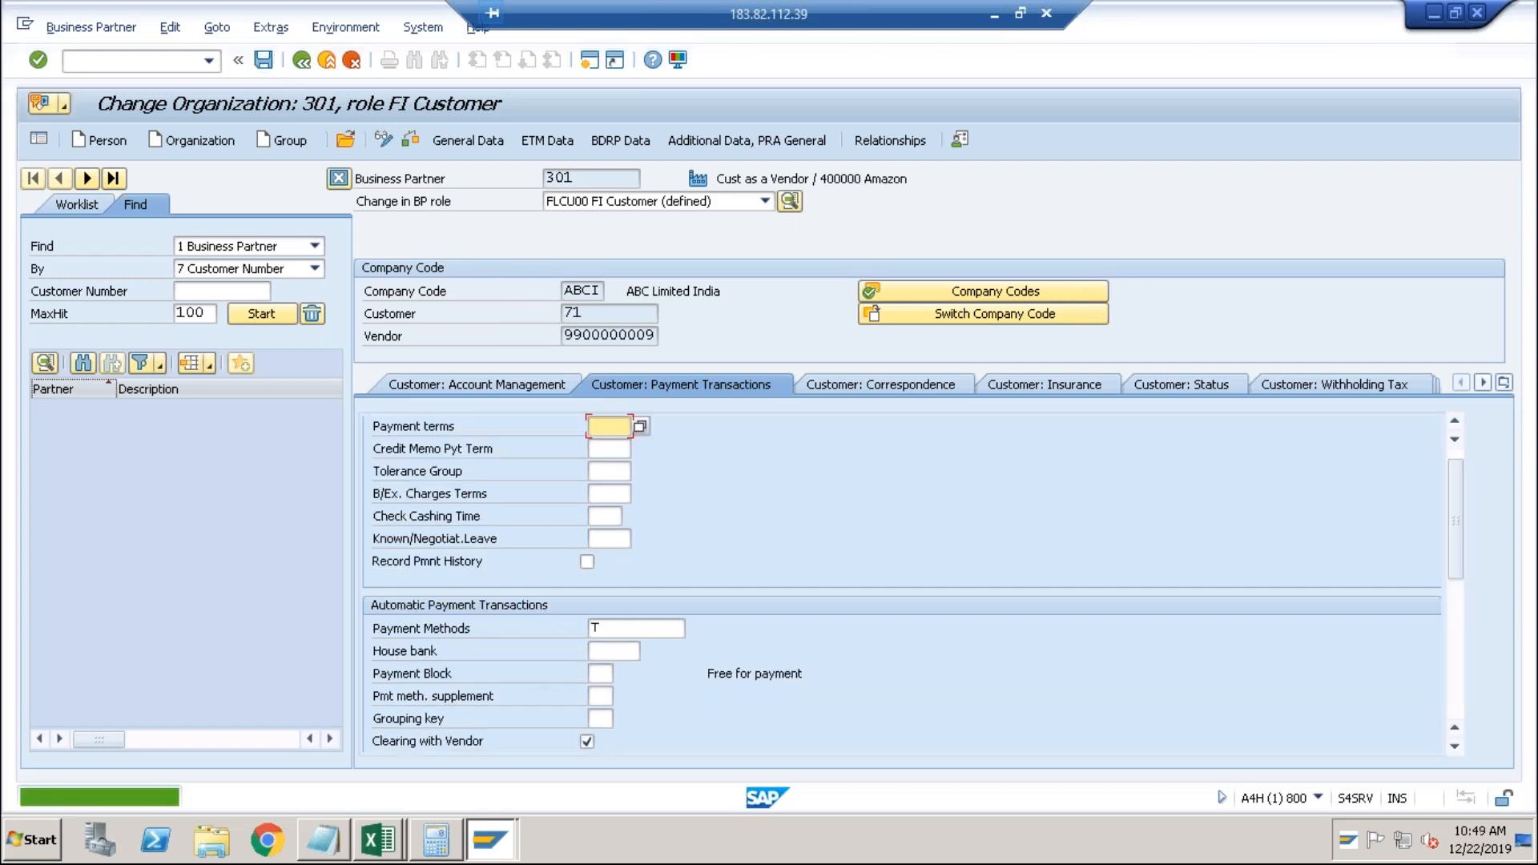
left_click(610, 631)
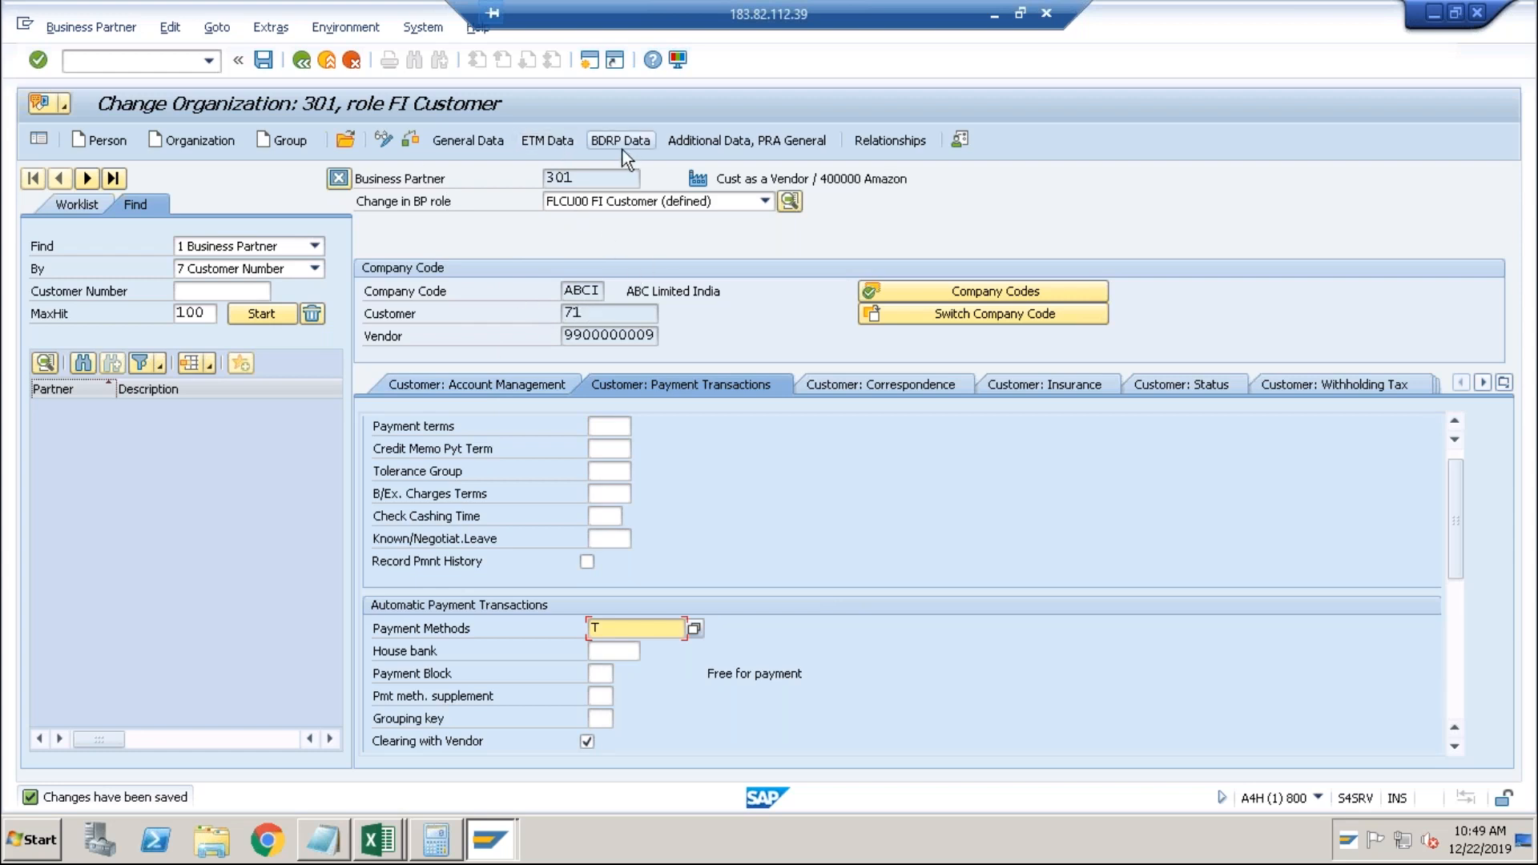
left_click(588, 59)
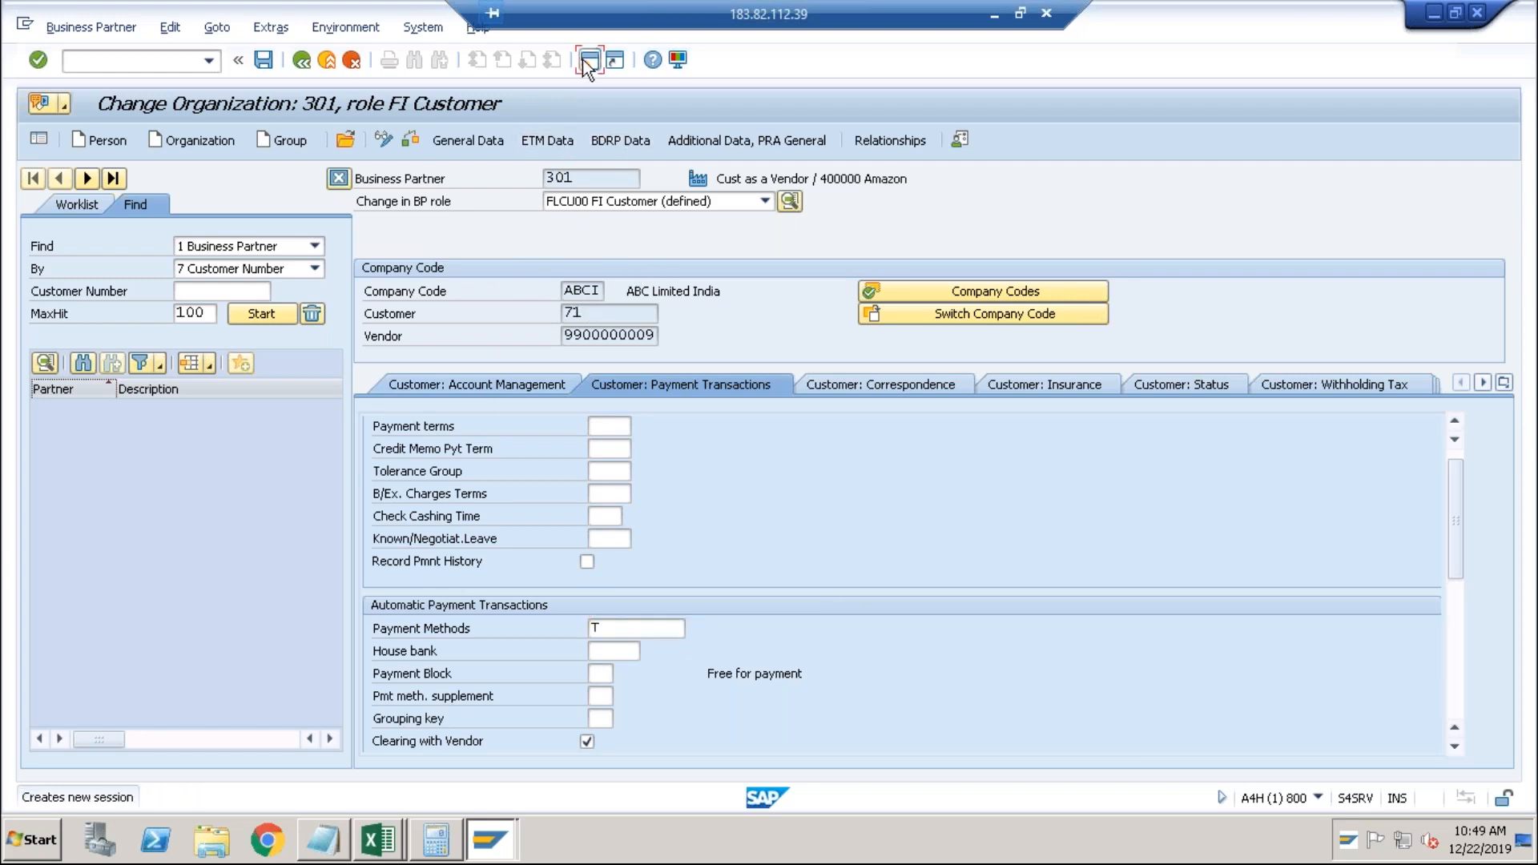
Start an F110 payment run dated 22.12.2019 with identification 1.
type("f110")
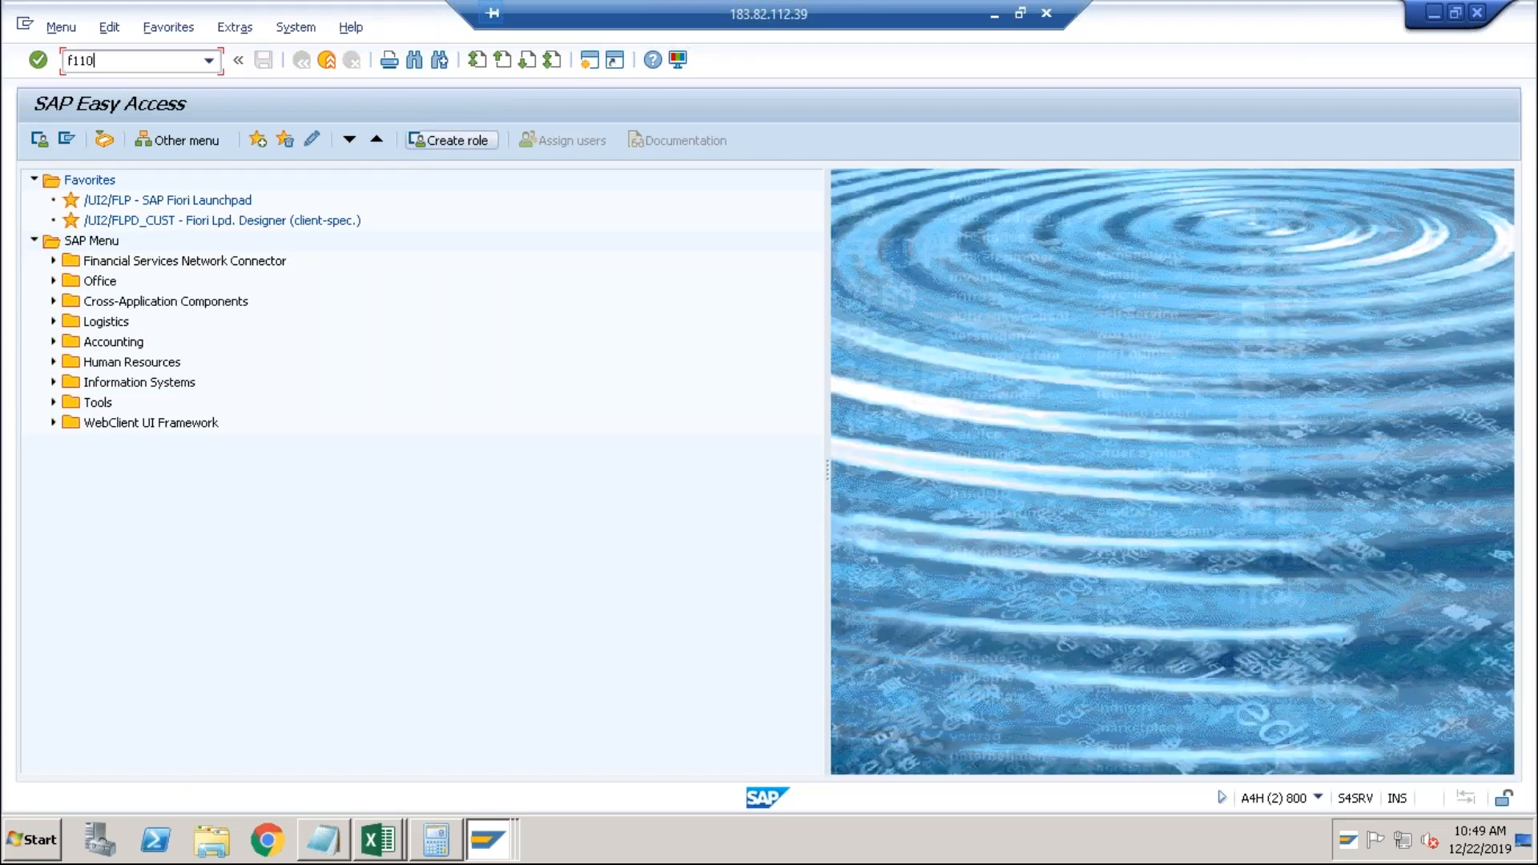
key("Return")
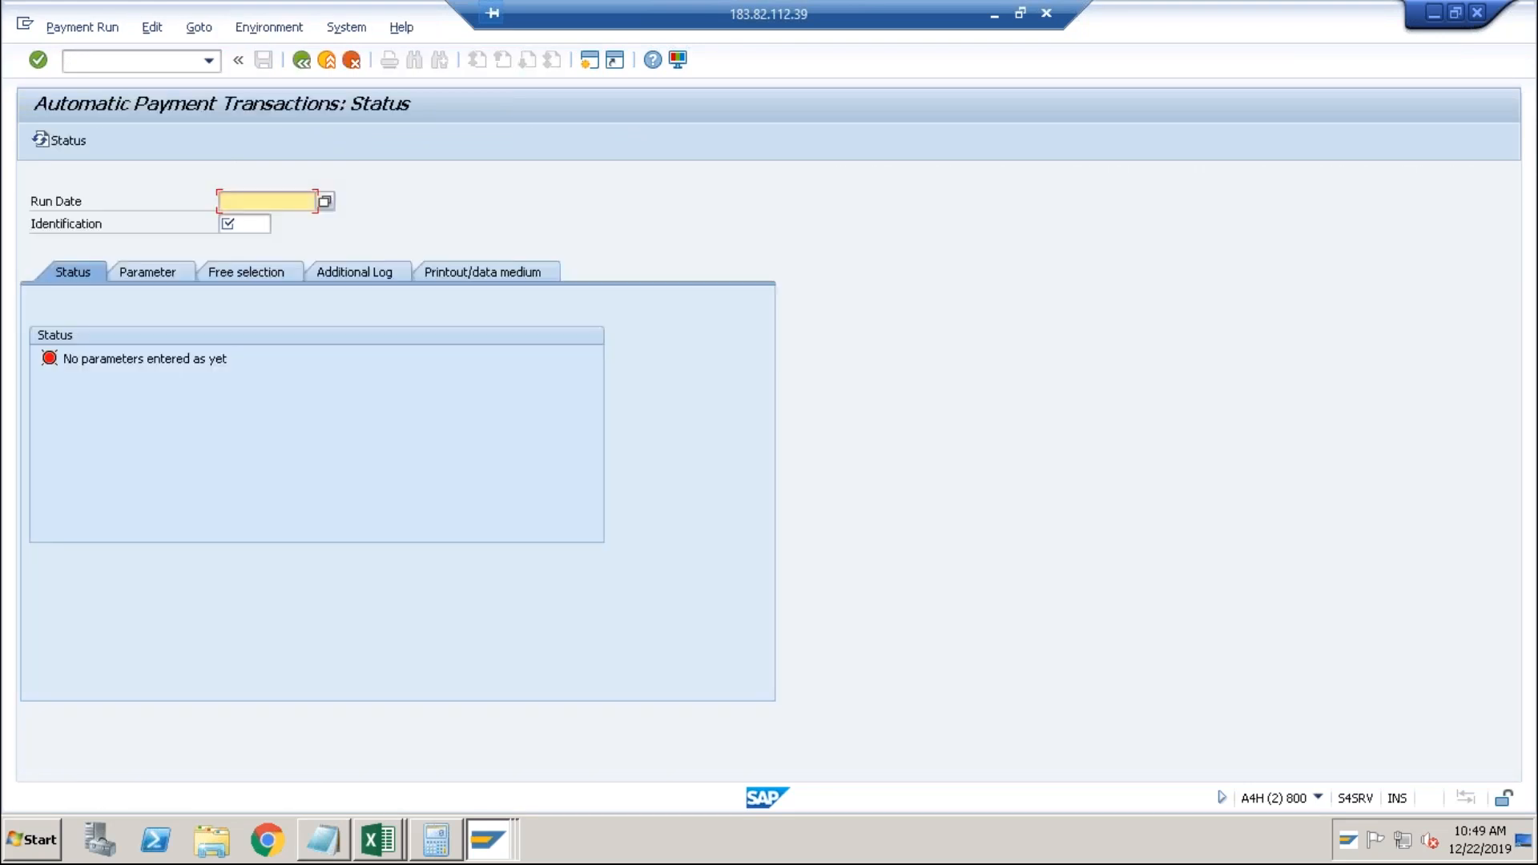
type("22122019")
key("Tab")
type("1")
Set run parameters: company code ABCI, payment method T, next posting date 22.02.2020.
left_click(138, 266)
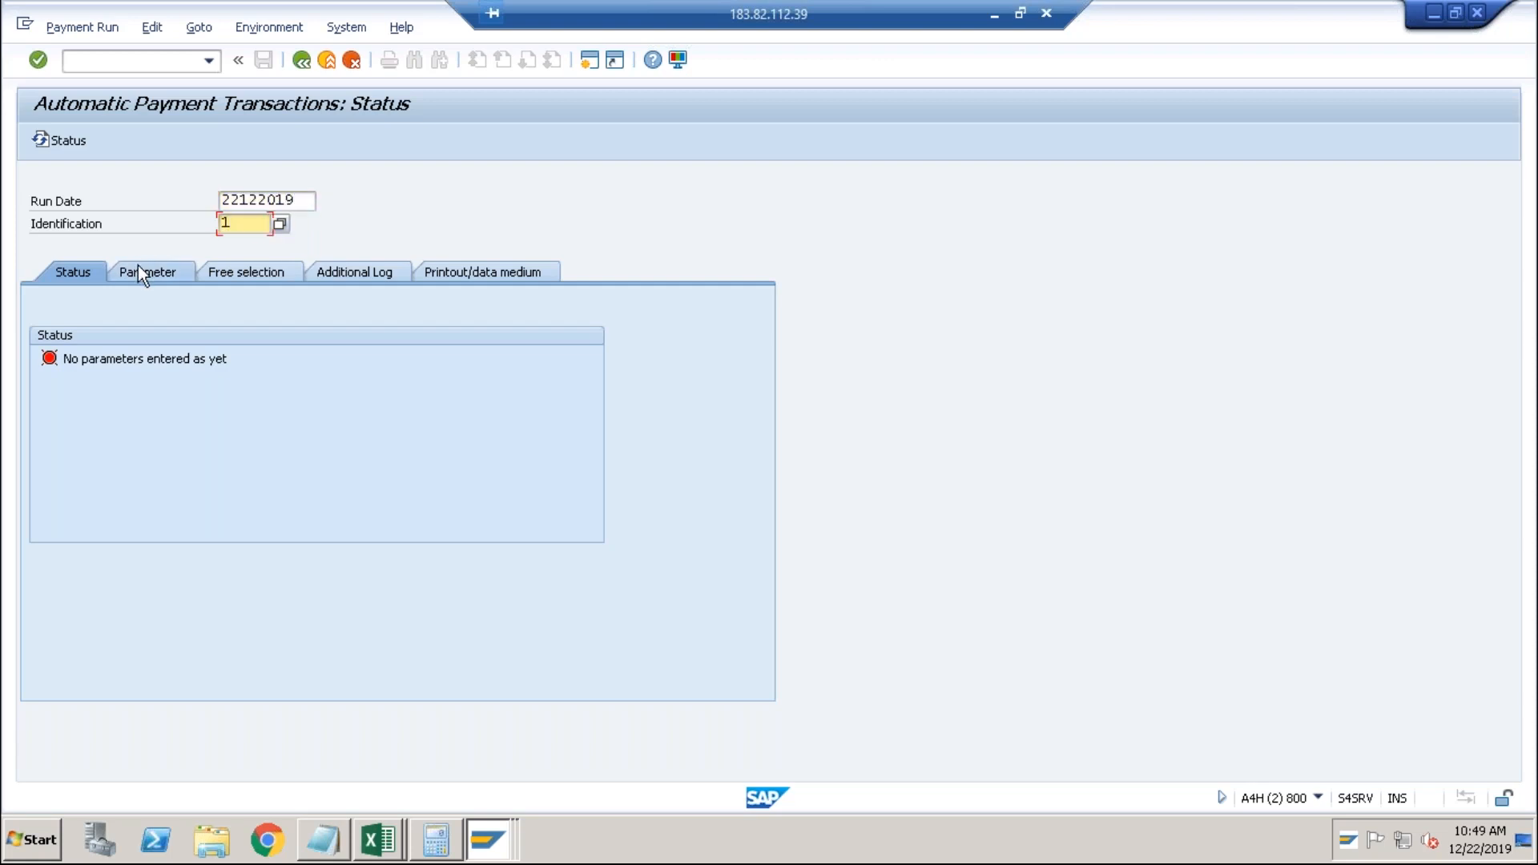
left_click(128, 410)
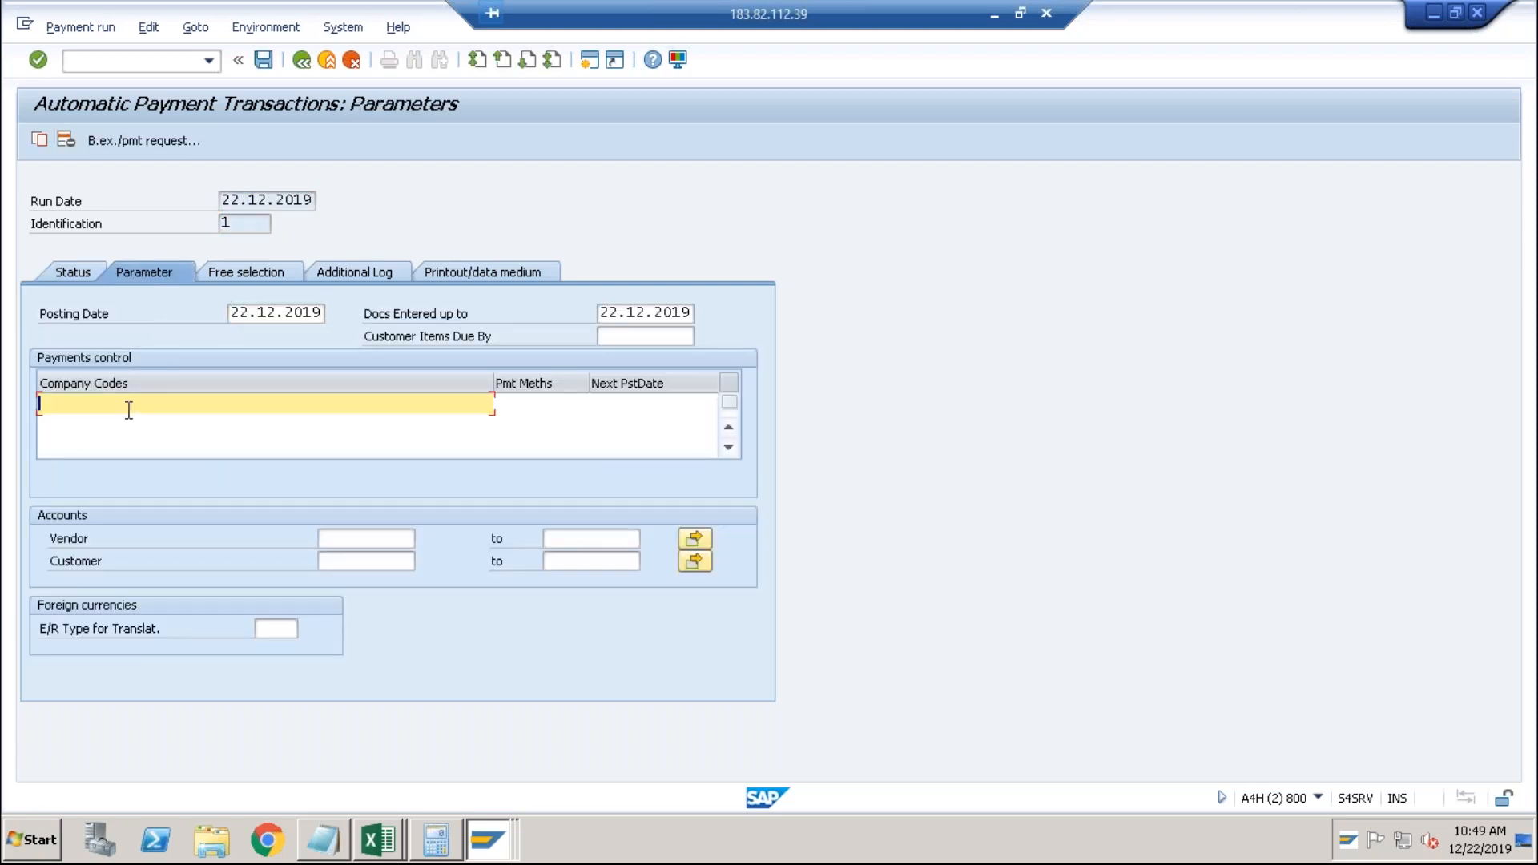
type("ABCI")
key("Tab")
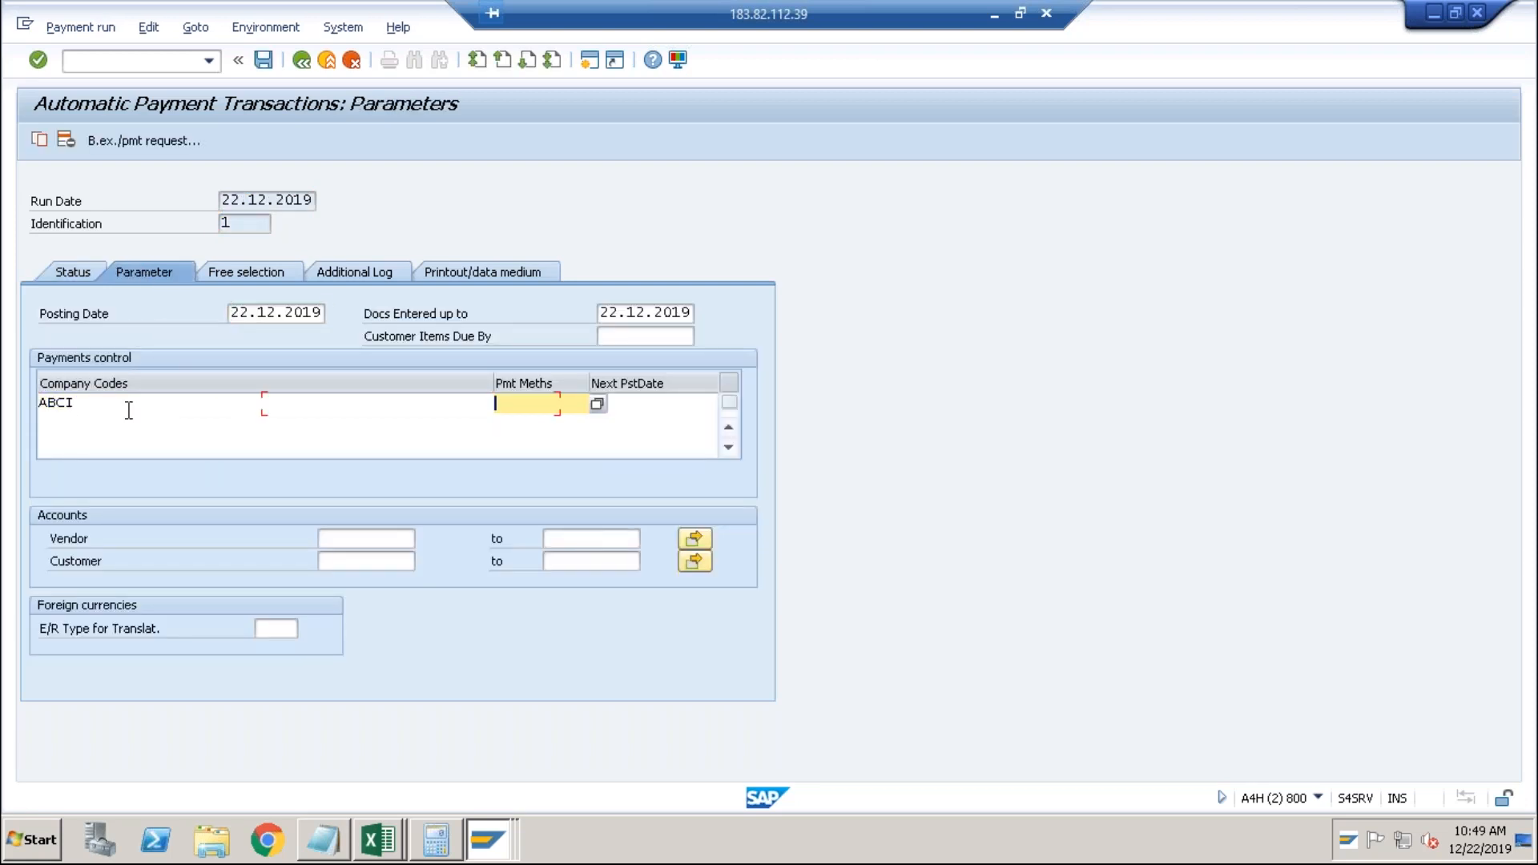
type("T")
key("Tab")
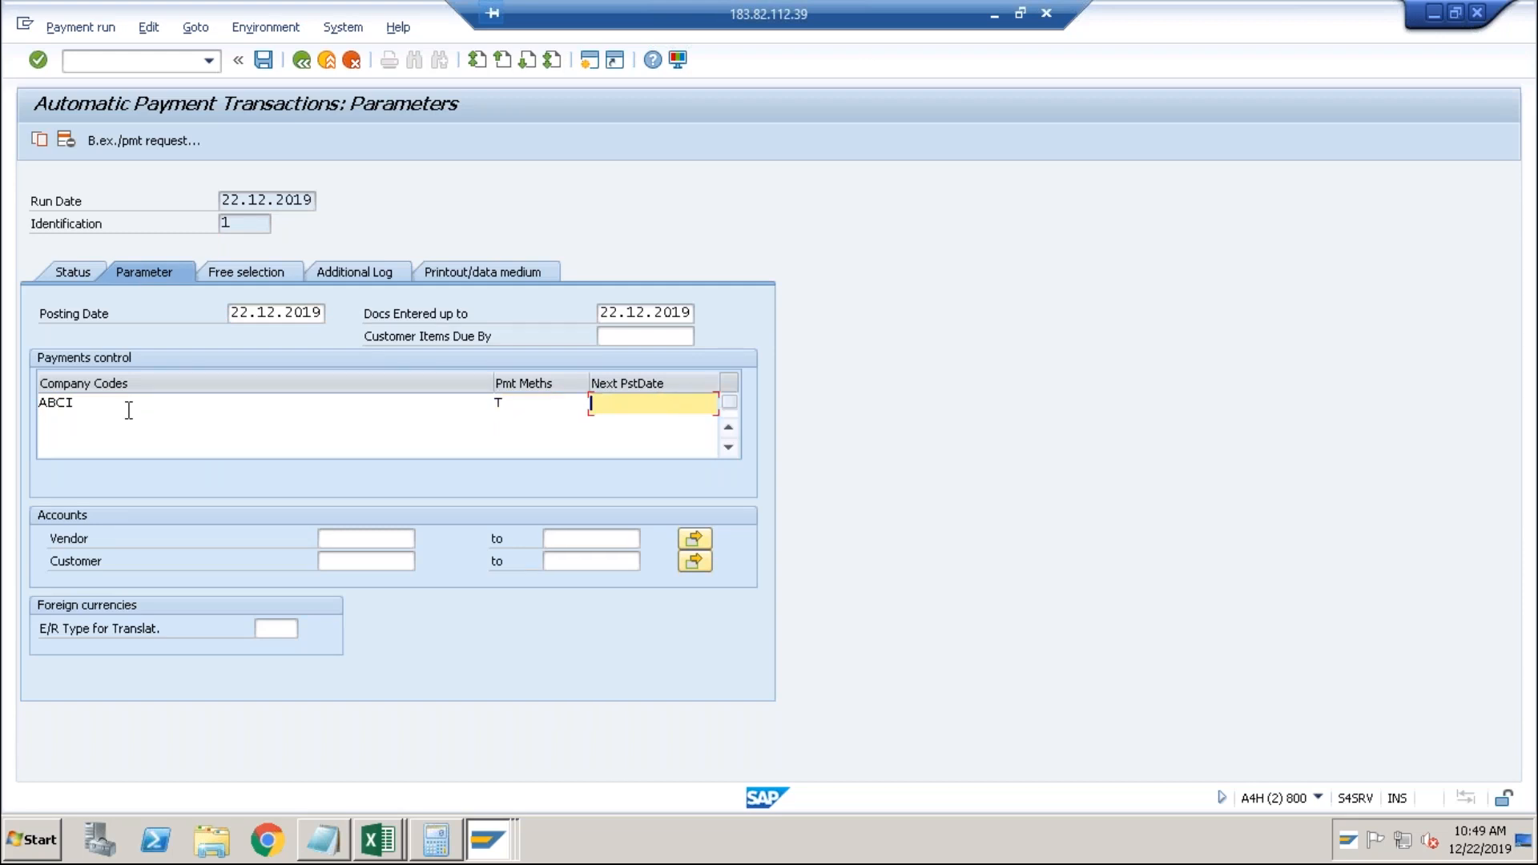
type("22022020")
key("Tab")
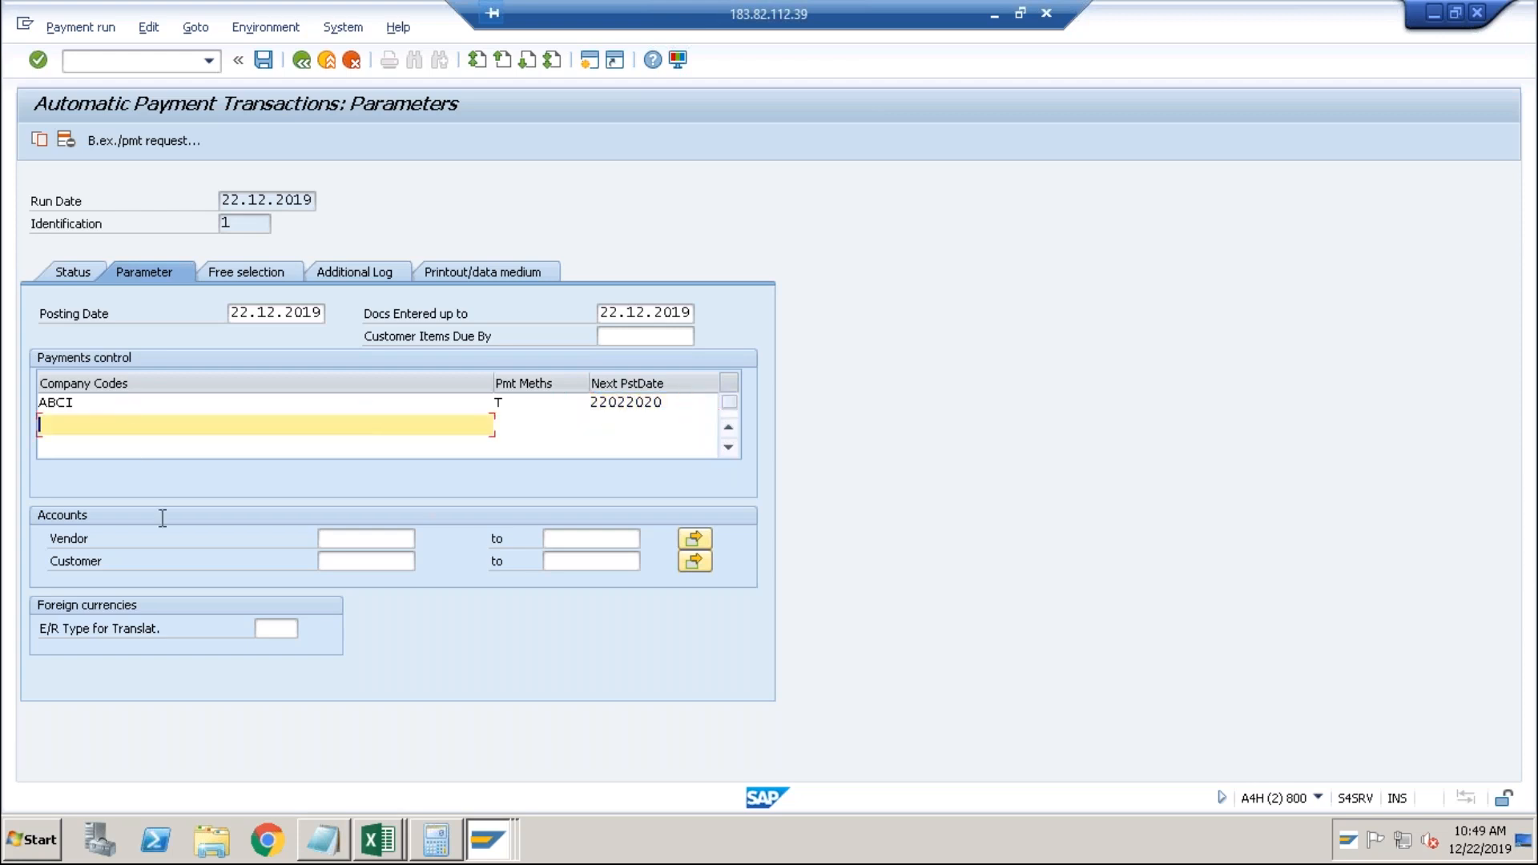
left_click(346, 539)
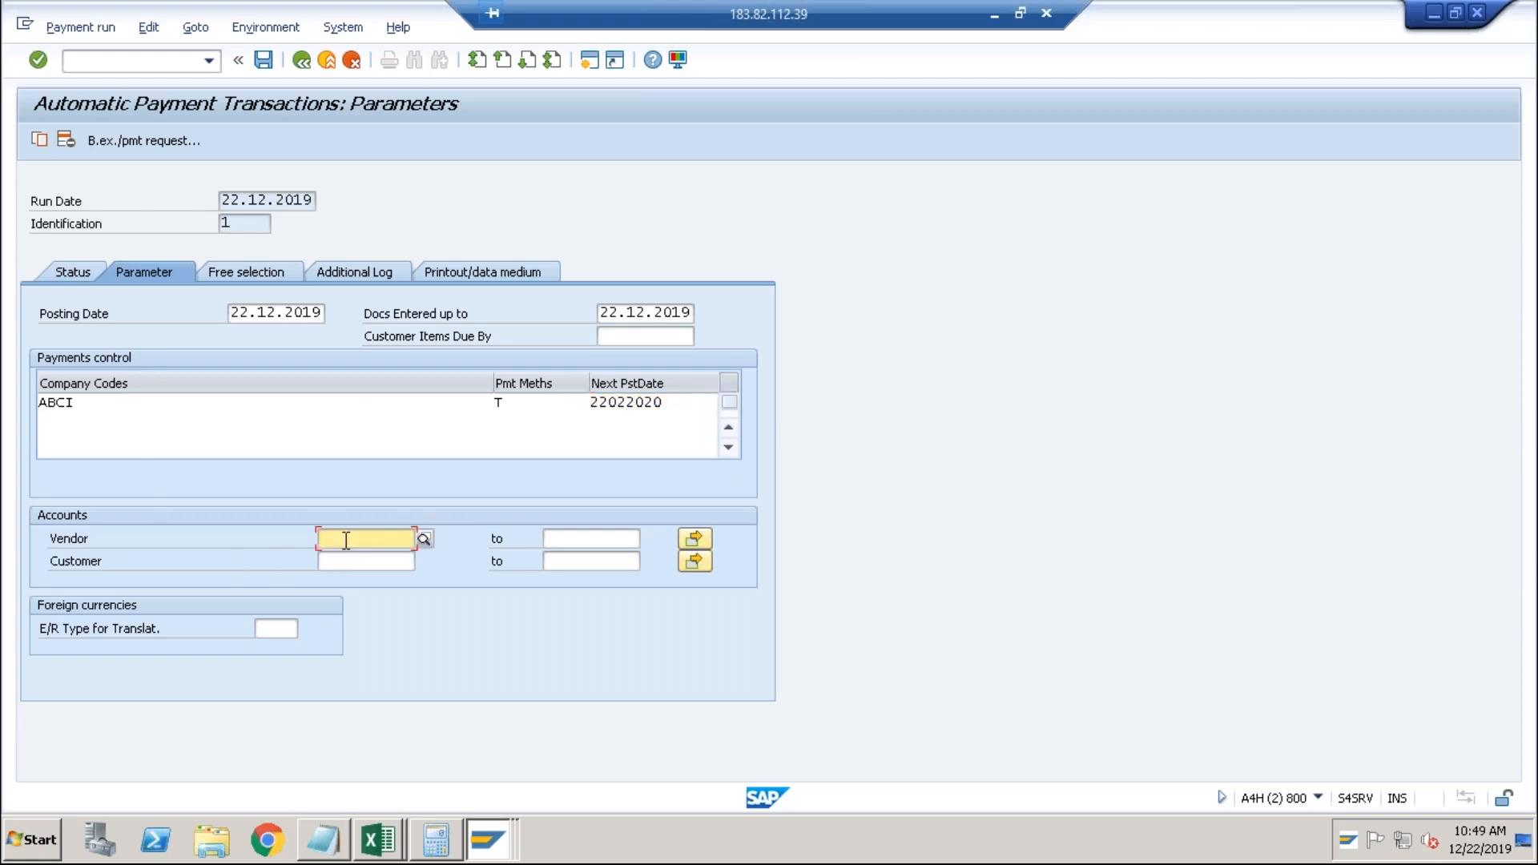
type("99")
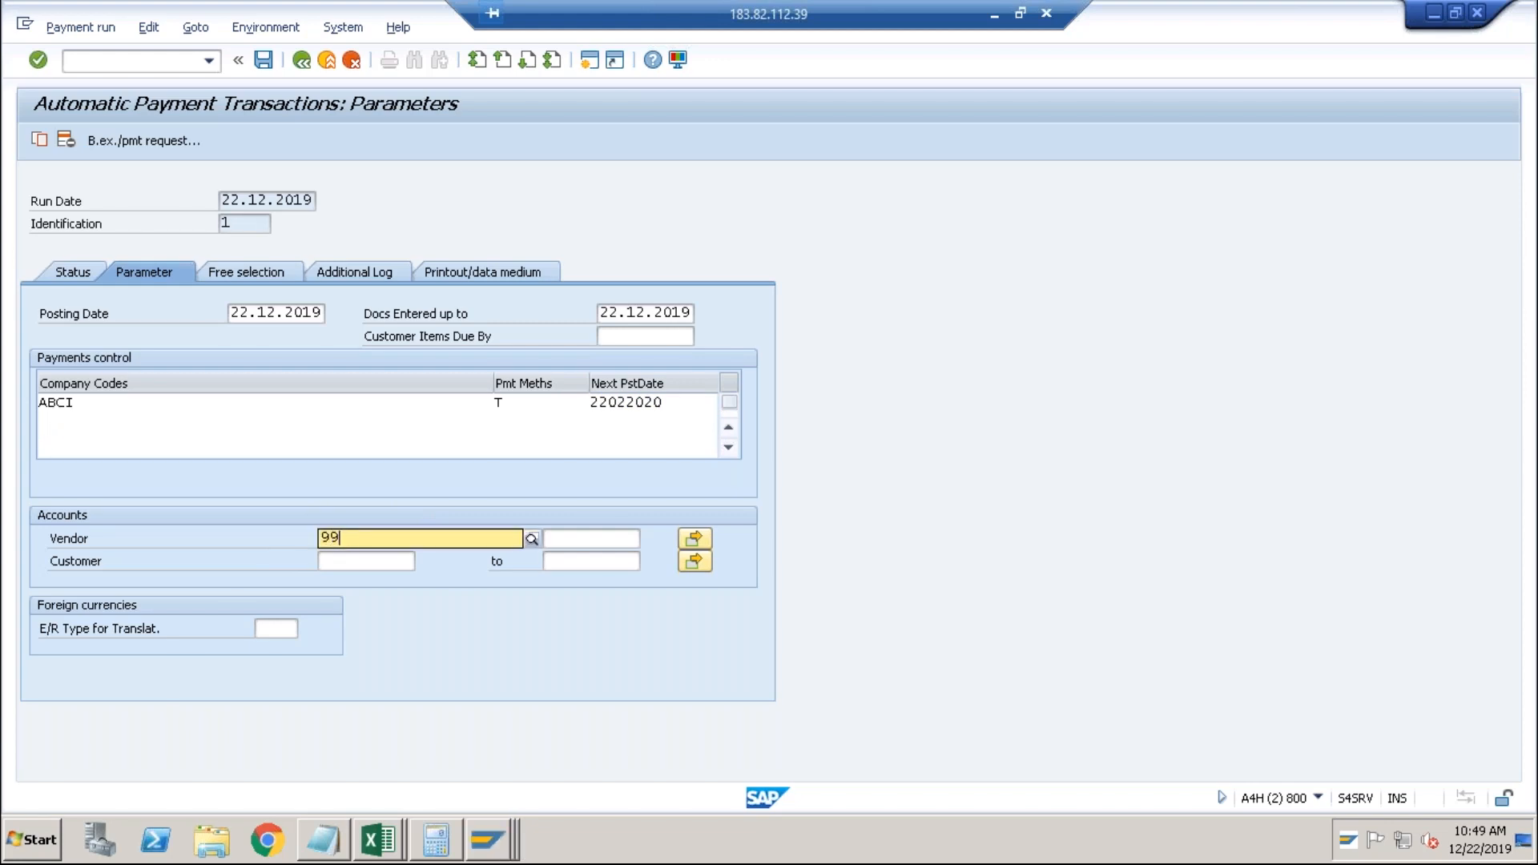
type("000000")
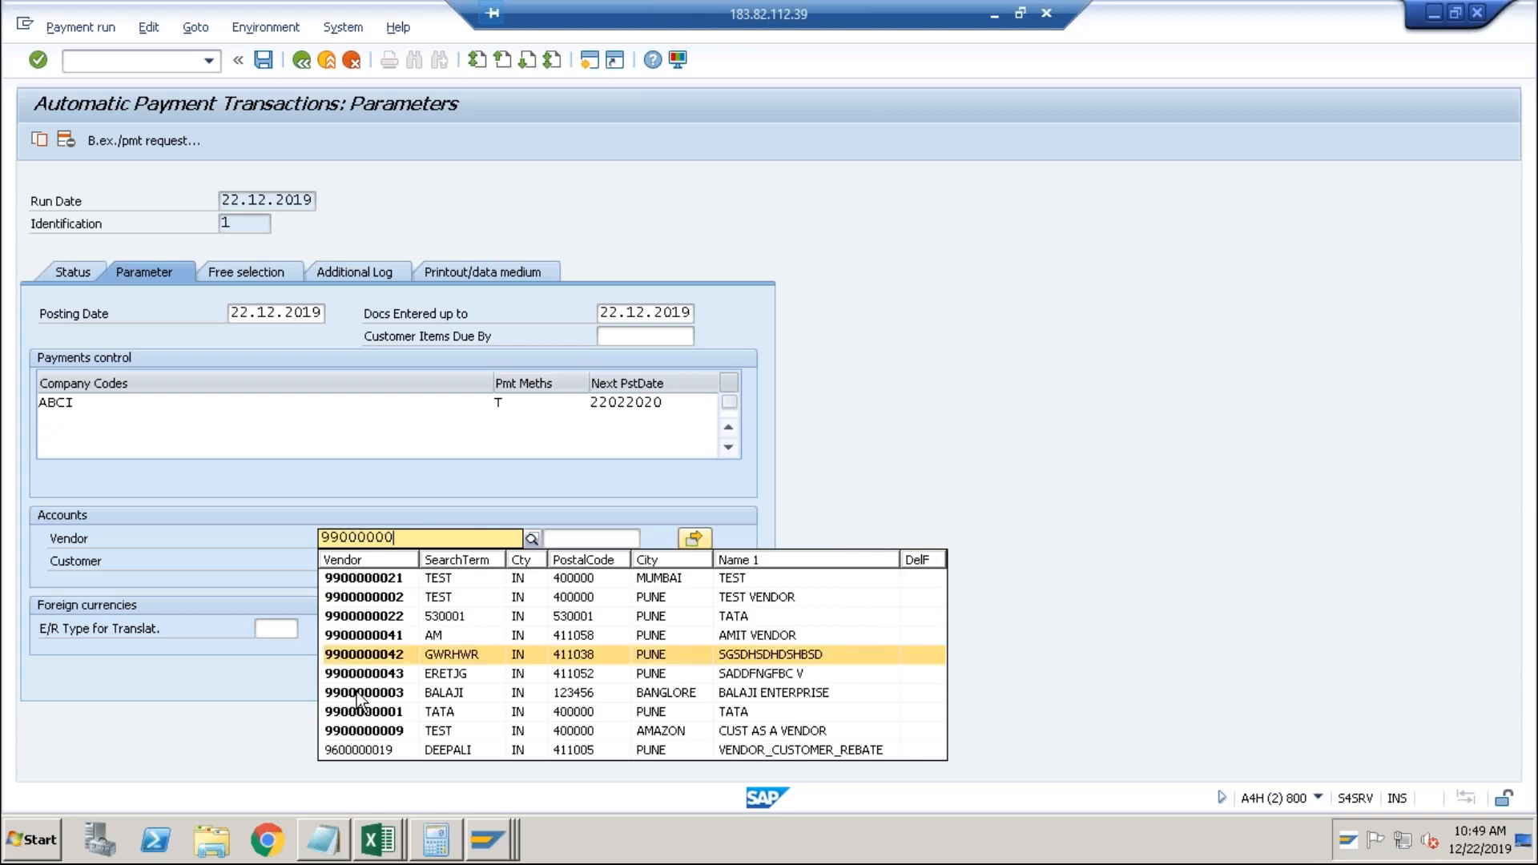
left_click(360, 732)
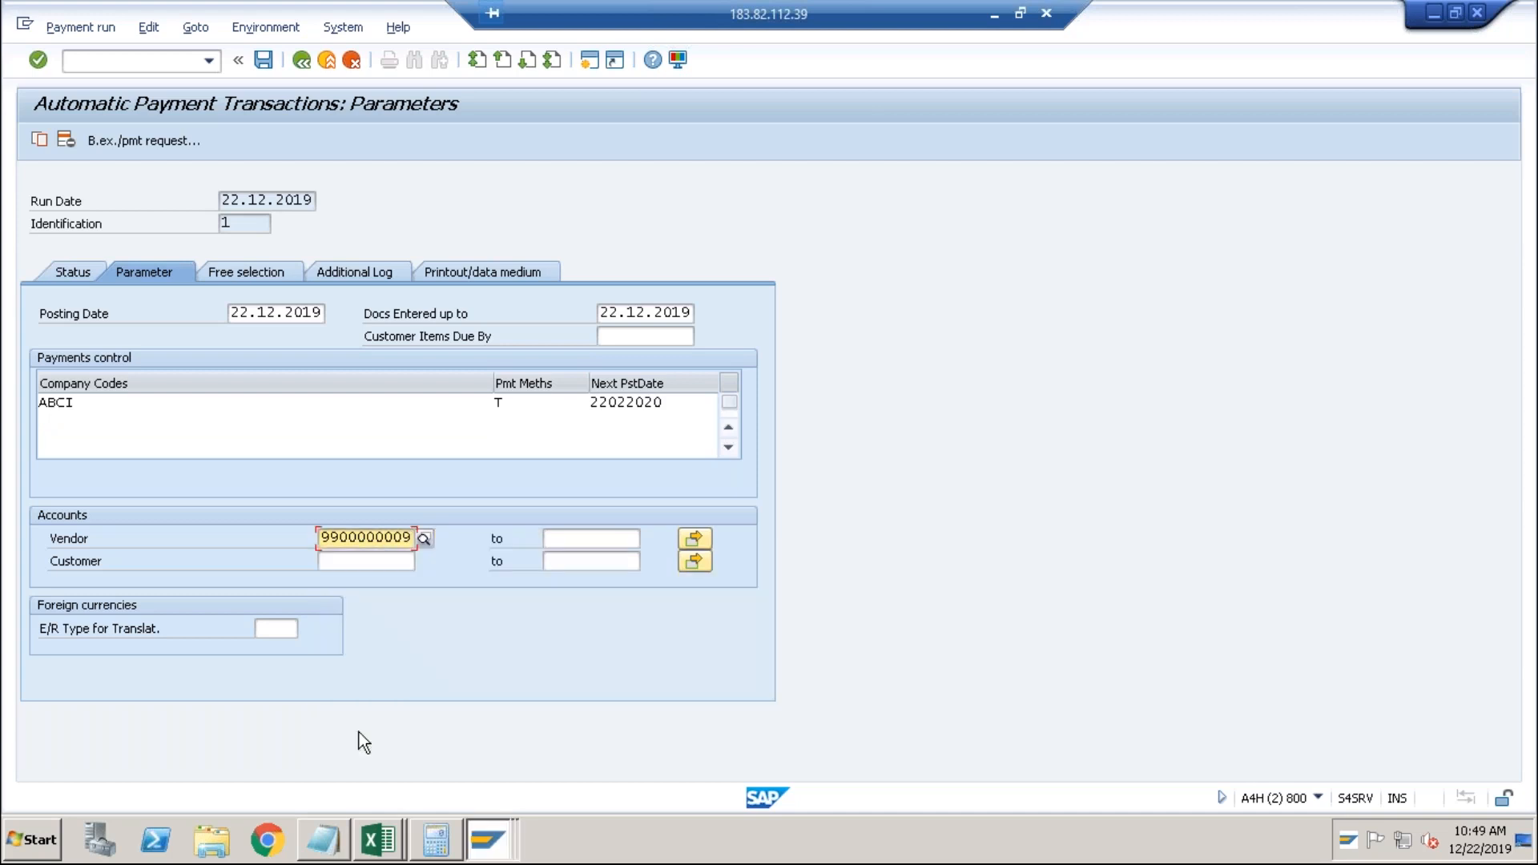
left_click(358, 565)
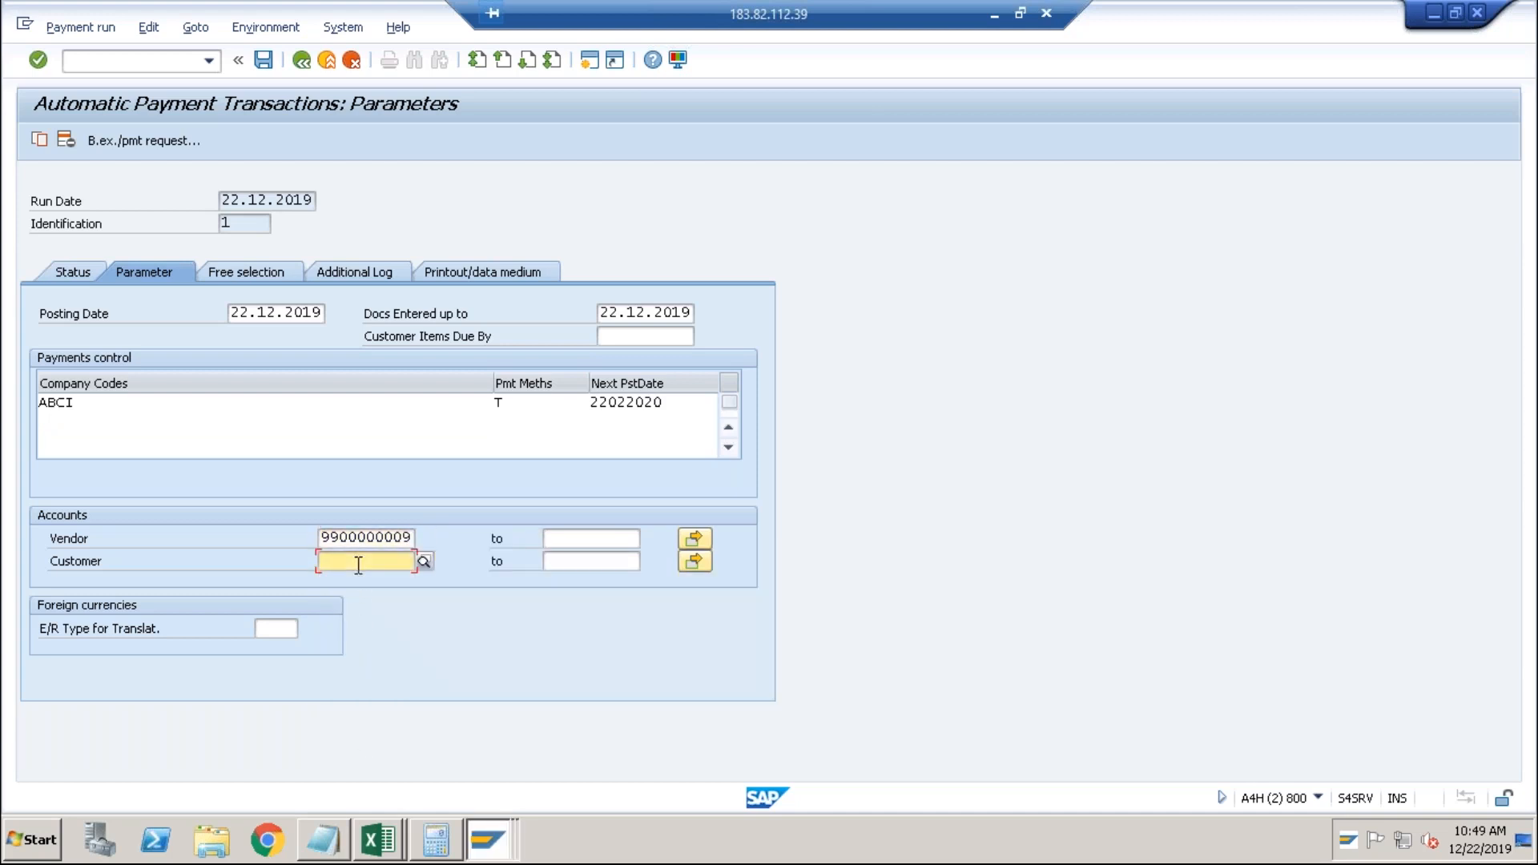
type("71")
left_click(275, 558)
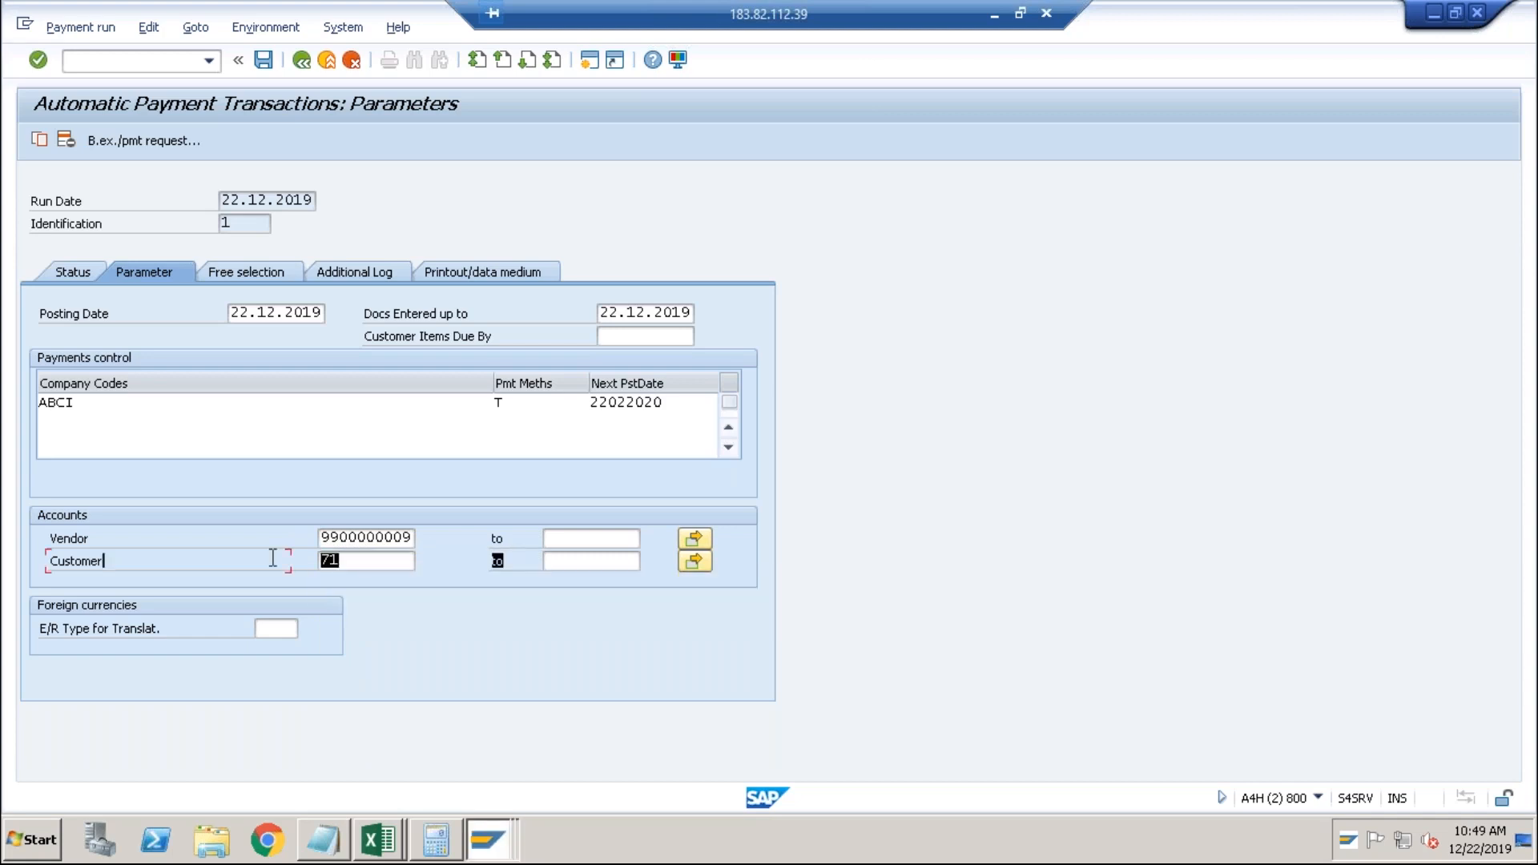
left_click(352, 539)
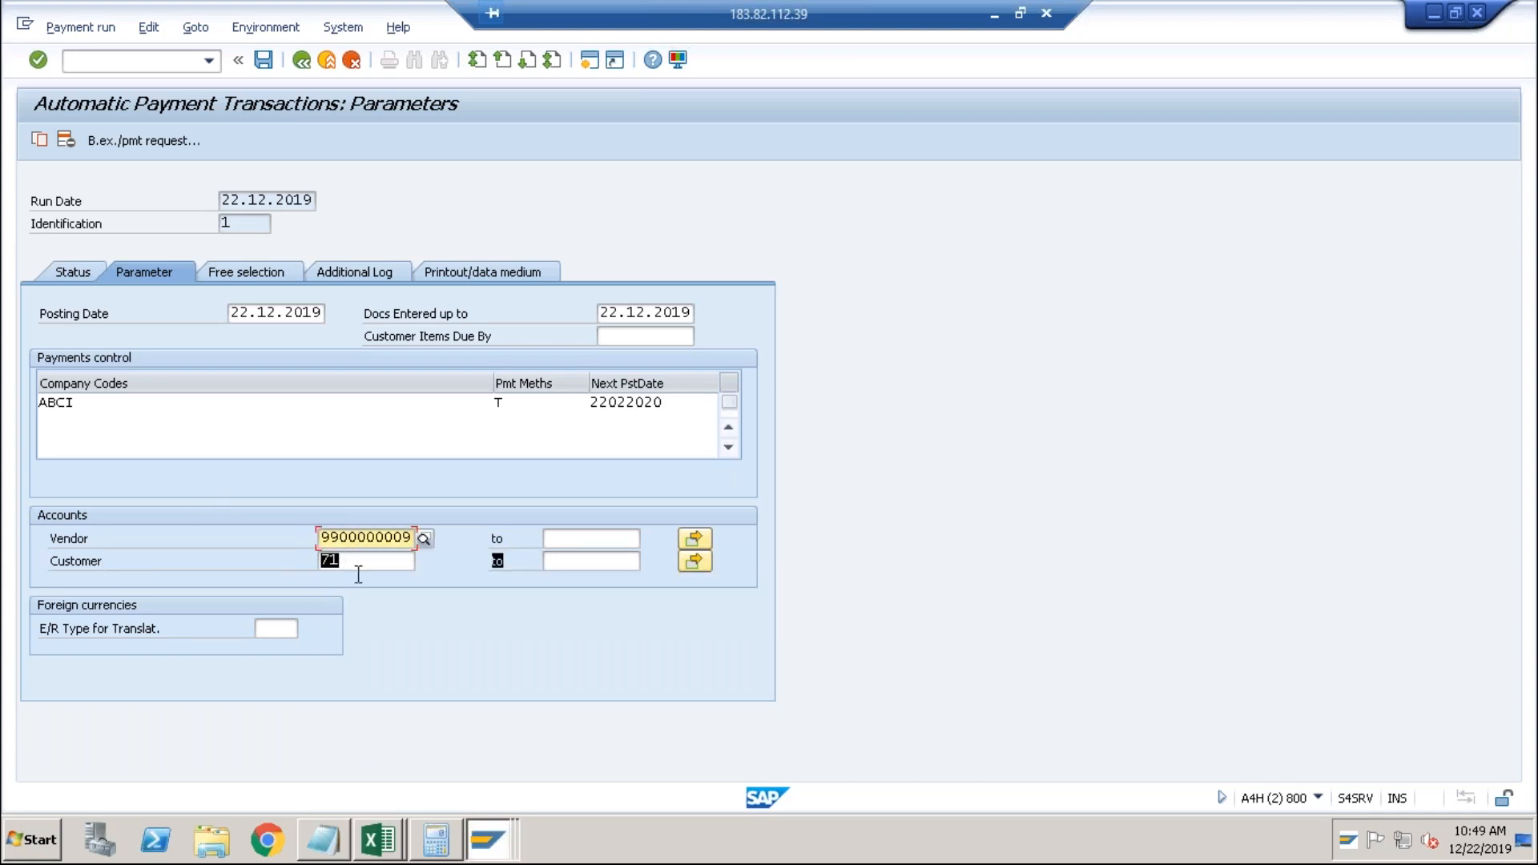
left_click(364, 564)
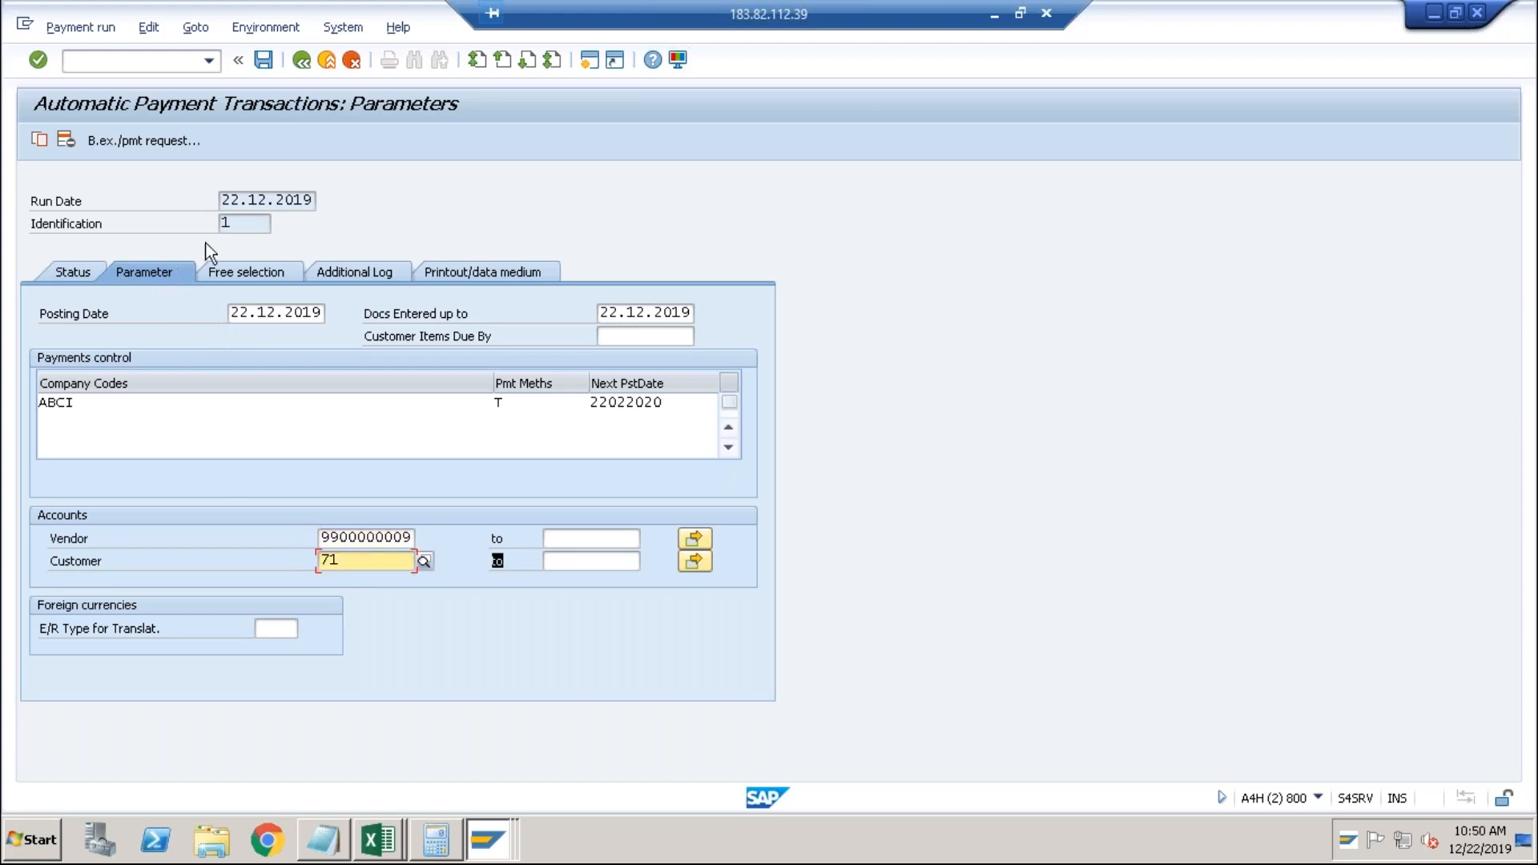
left_click(266, 64)
left_click(81, 273)
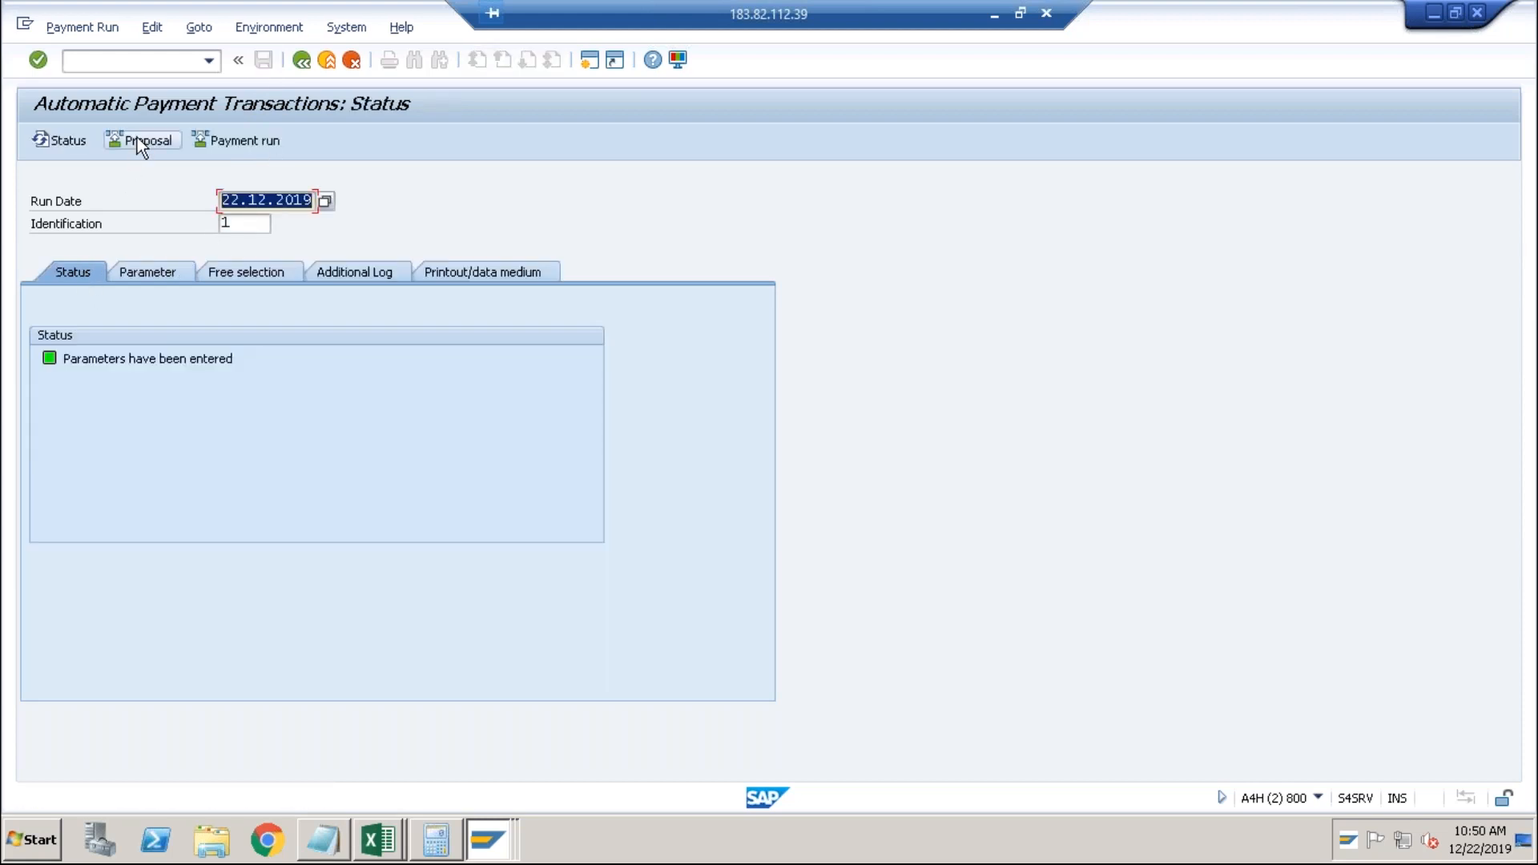
Schedule the payment proposal to start immediately.
left_click(137, 143)
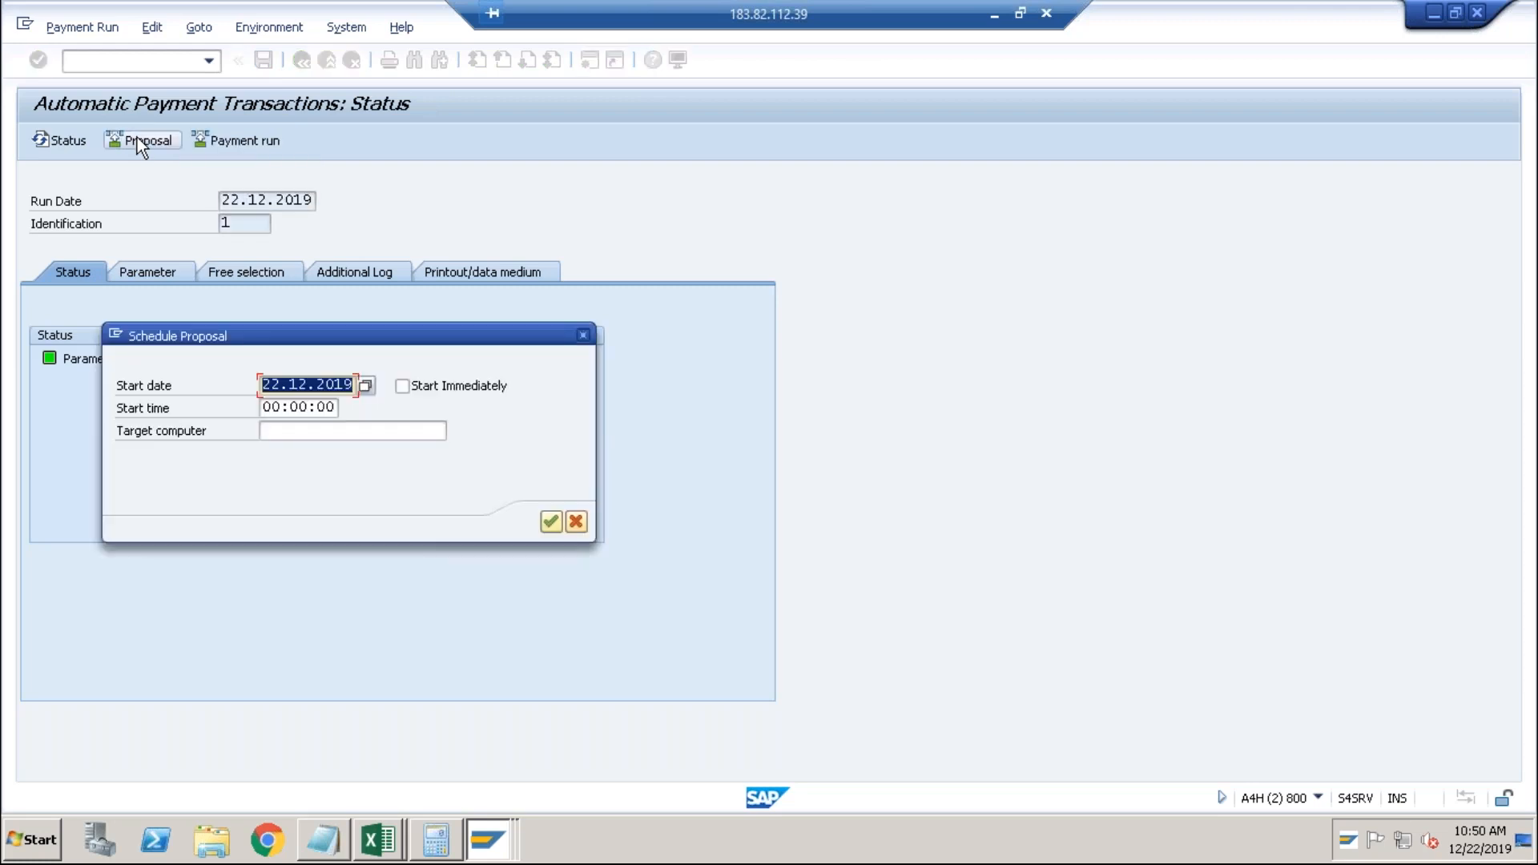
left_click(410, 382)
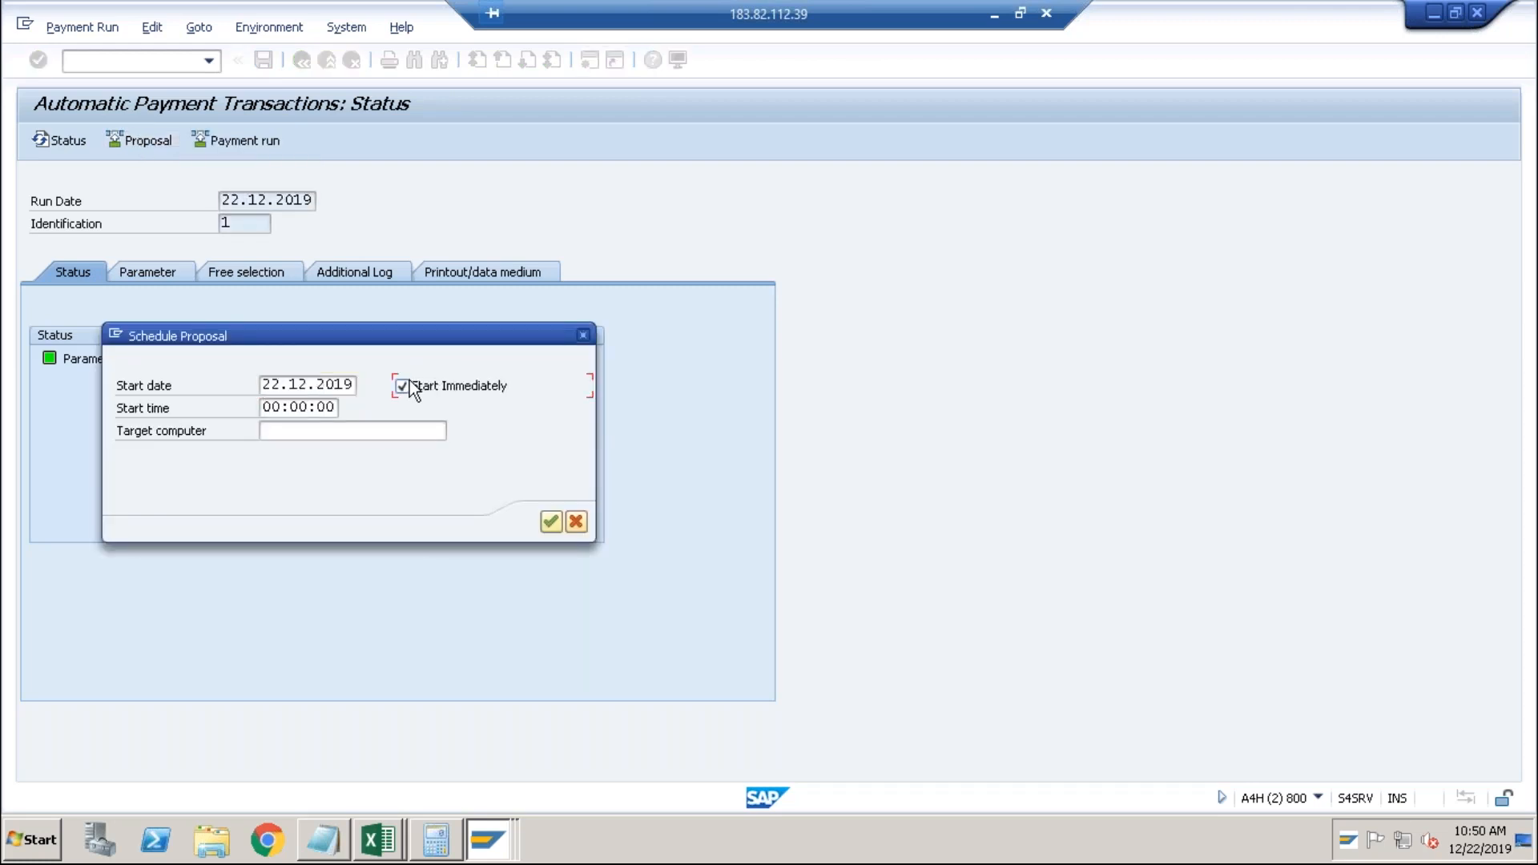
key("Return")
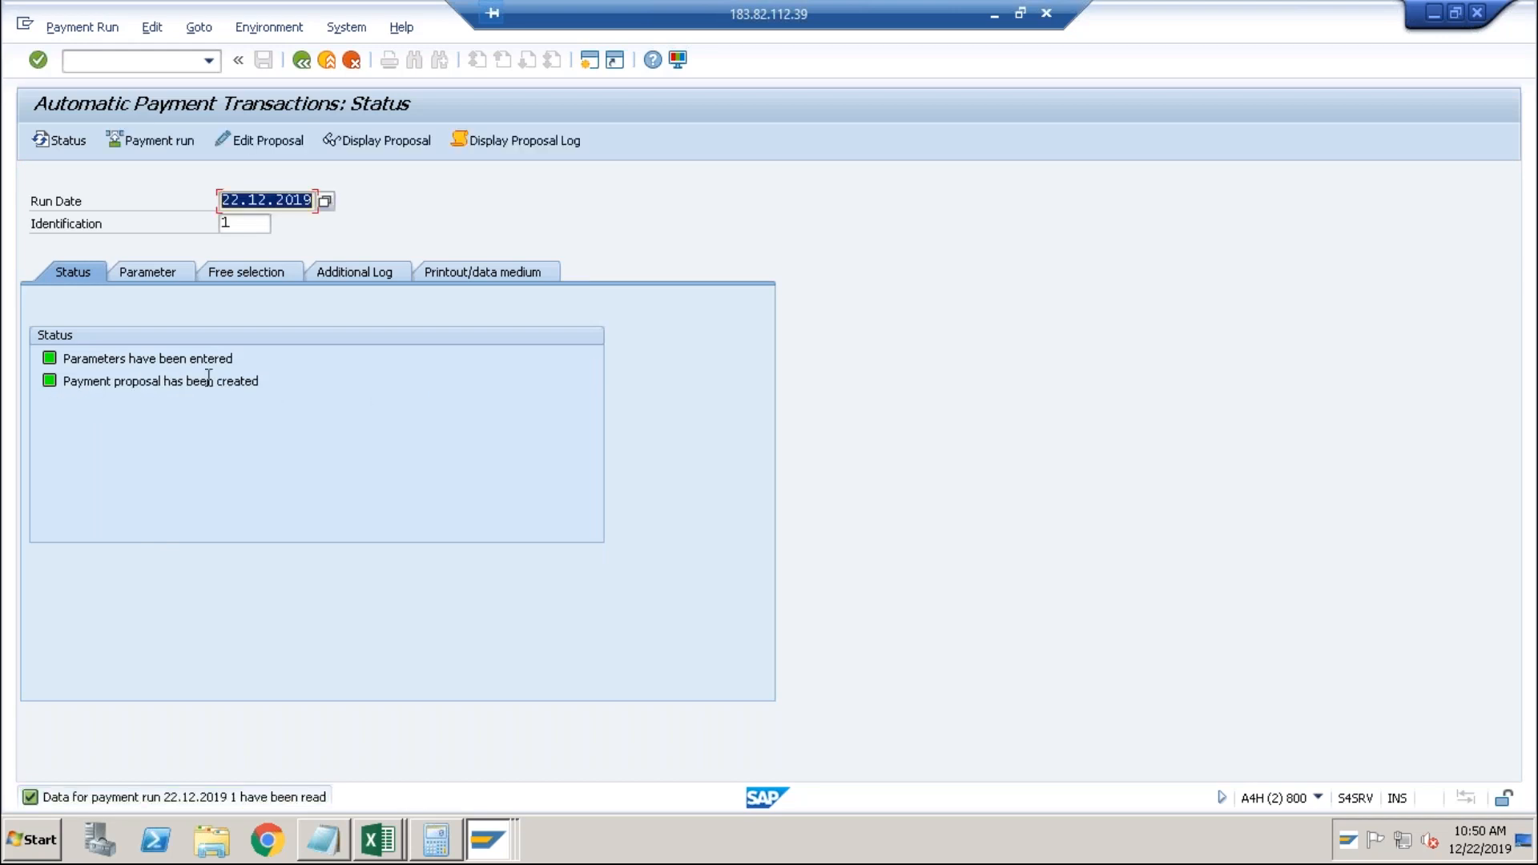
left_click(271, 141)
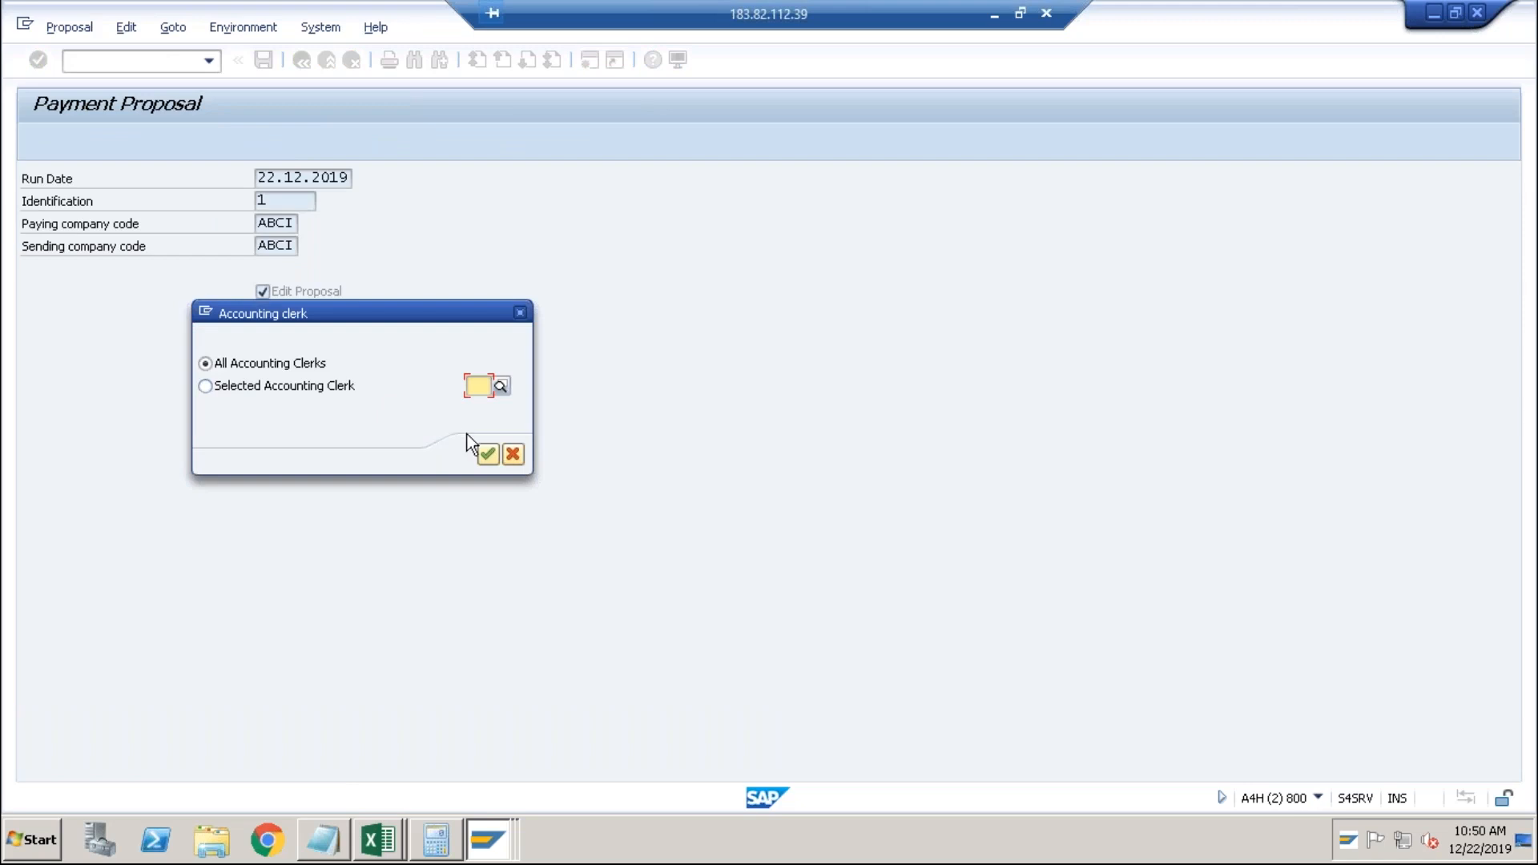
left_click(481, 455)
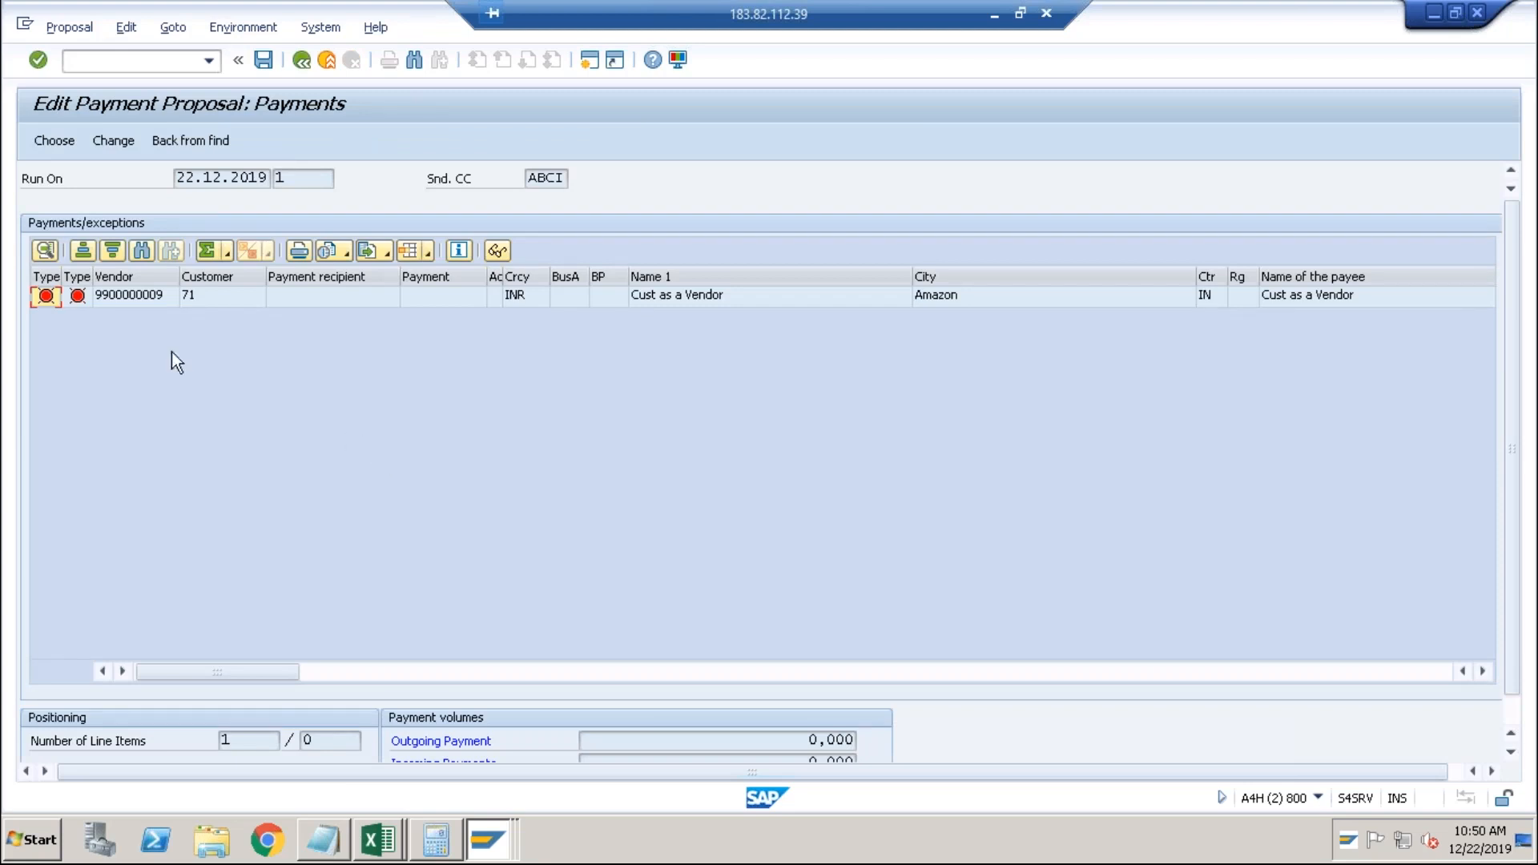
left_click(121, 300)
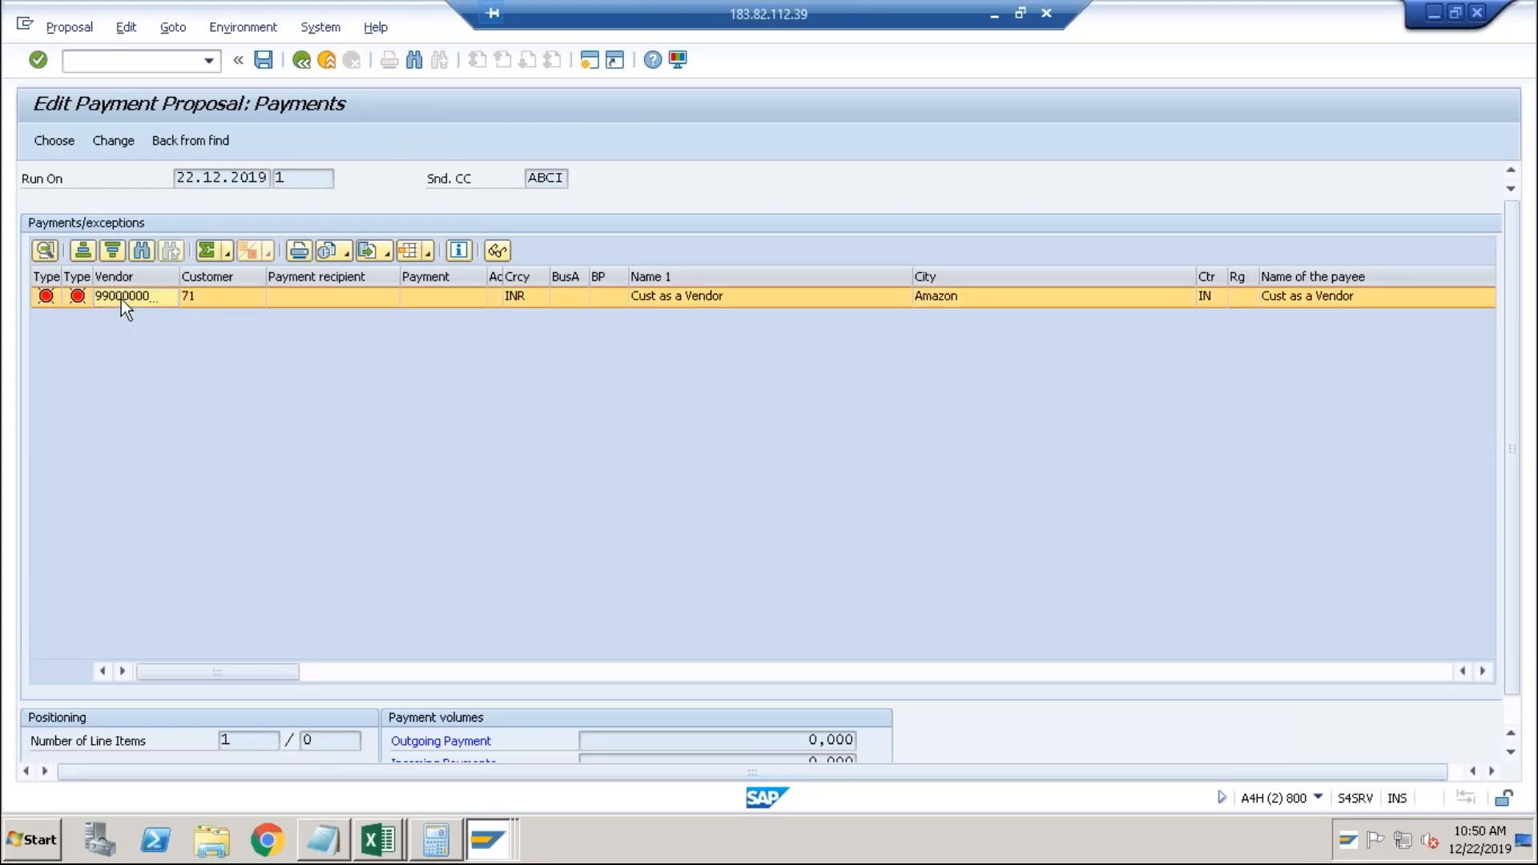
double_click(122, 299)
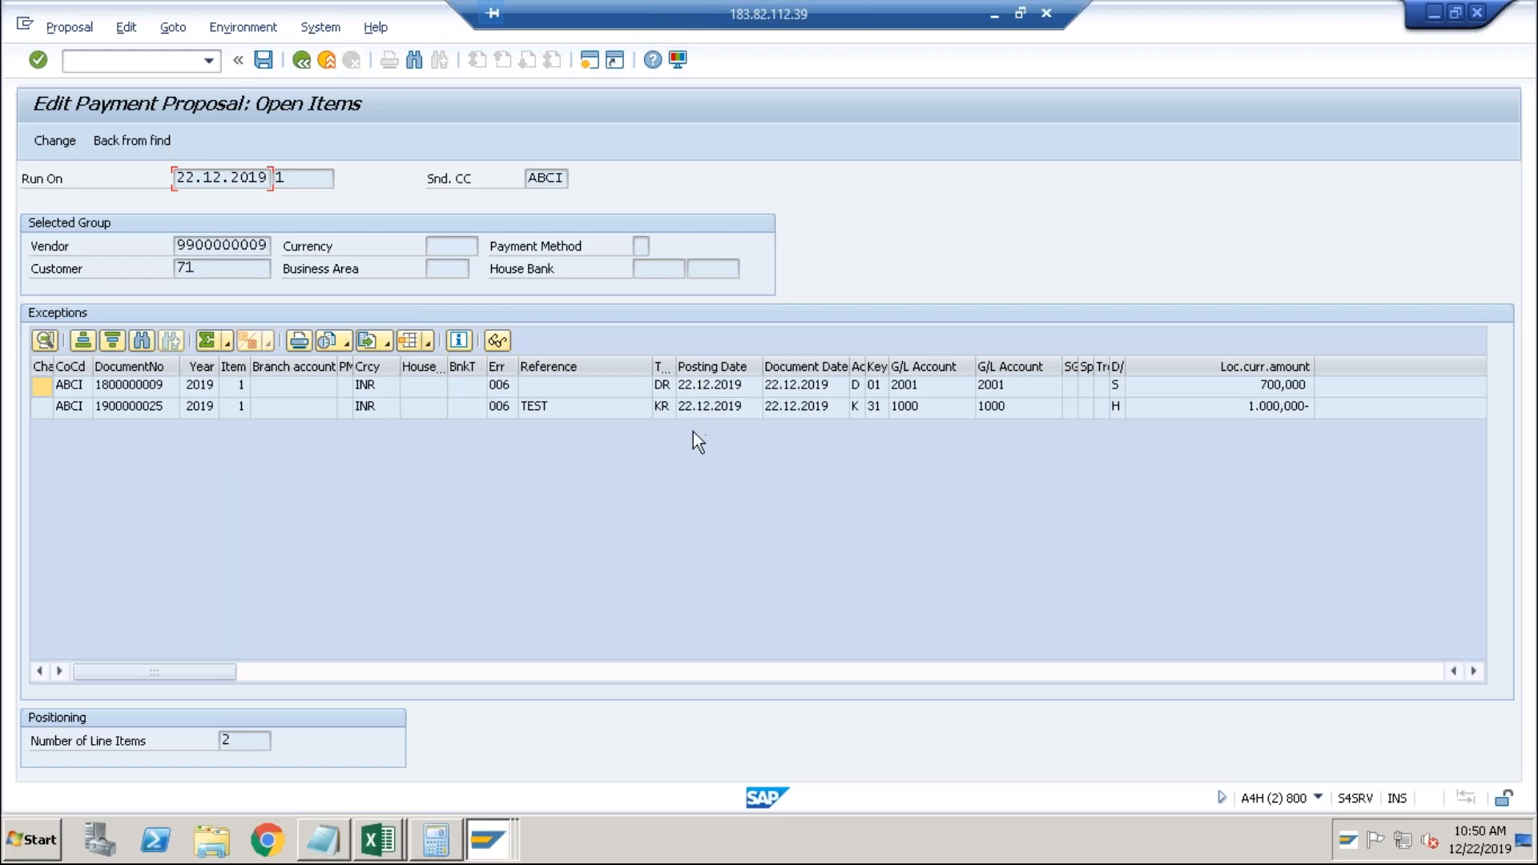
double_click(141, 388)
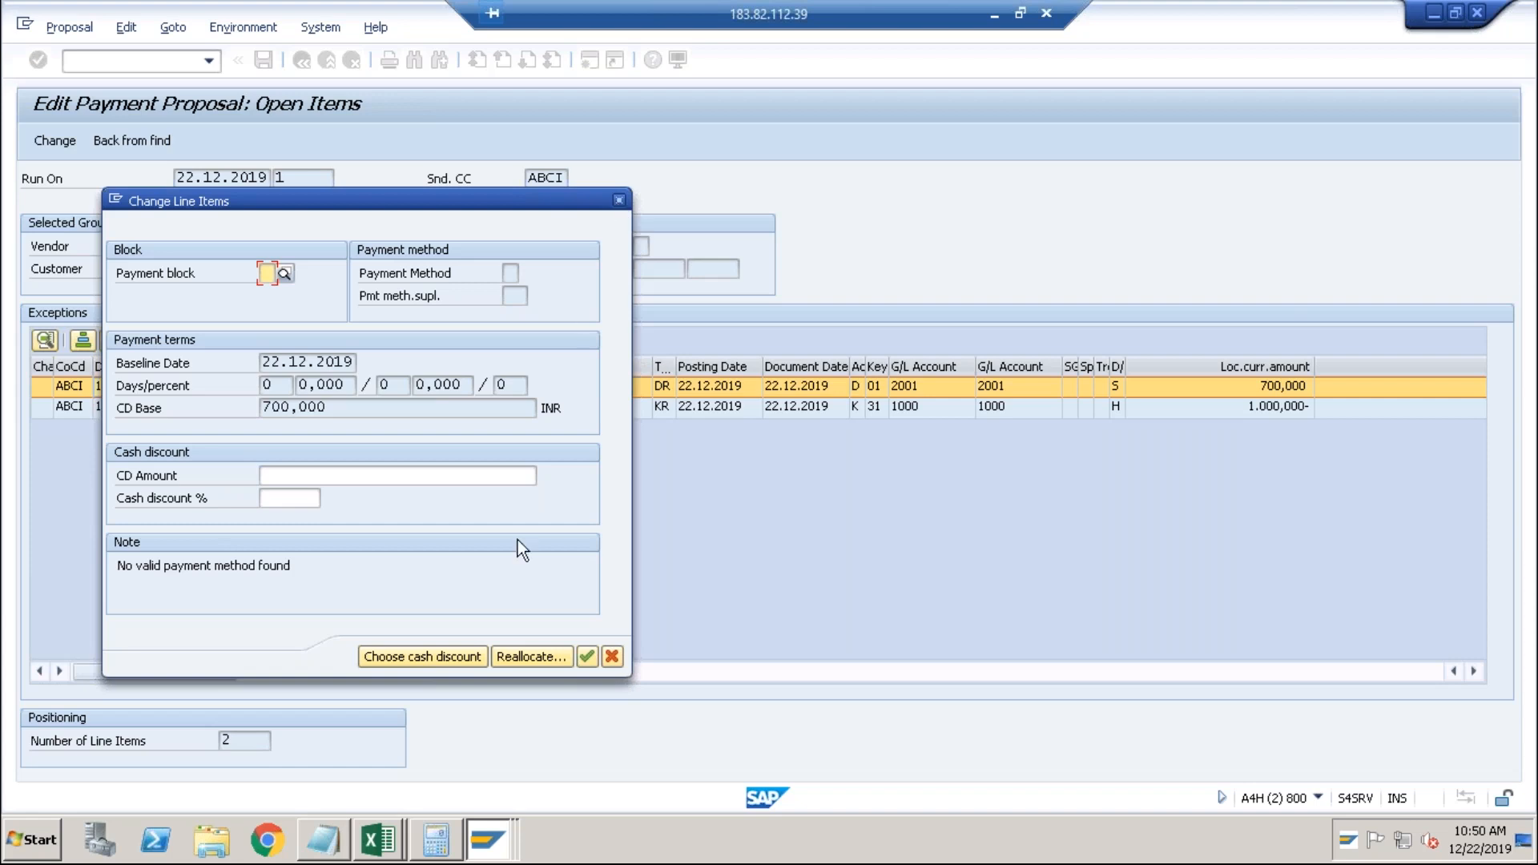
Reallocate the item to payment method T with house bank CITI and account ID CITI.
left_click(522, 657)
type("T")
key("Tab")
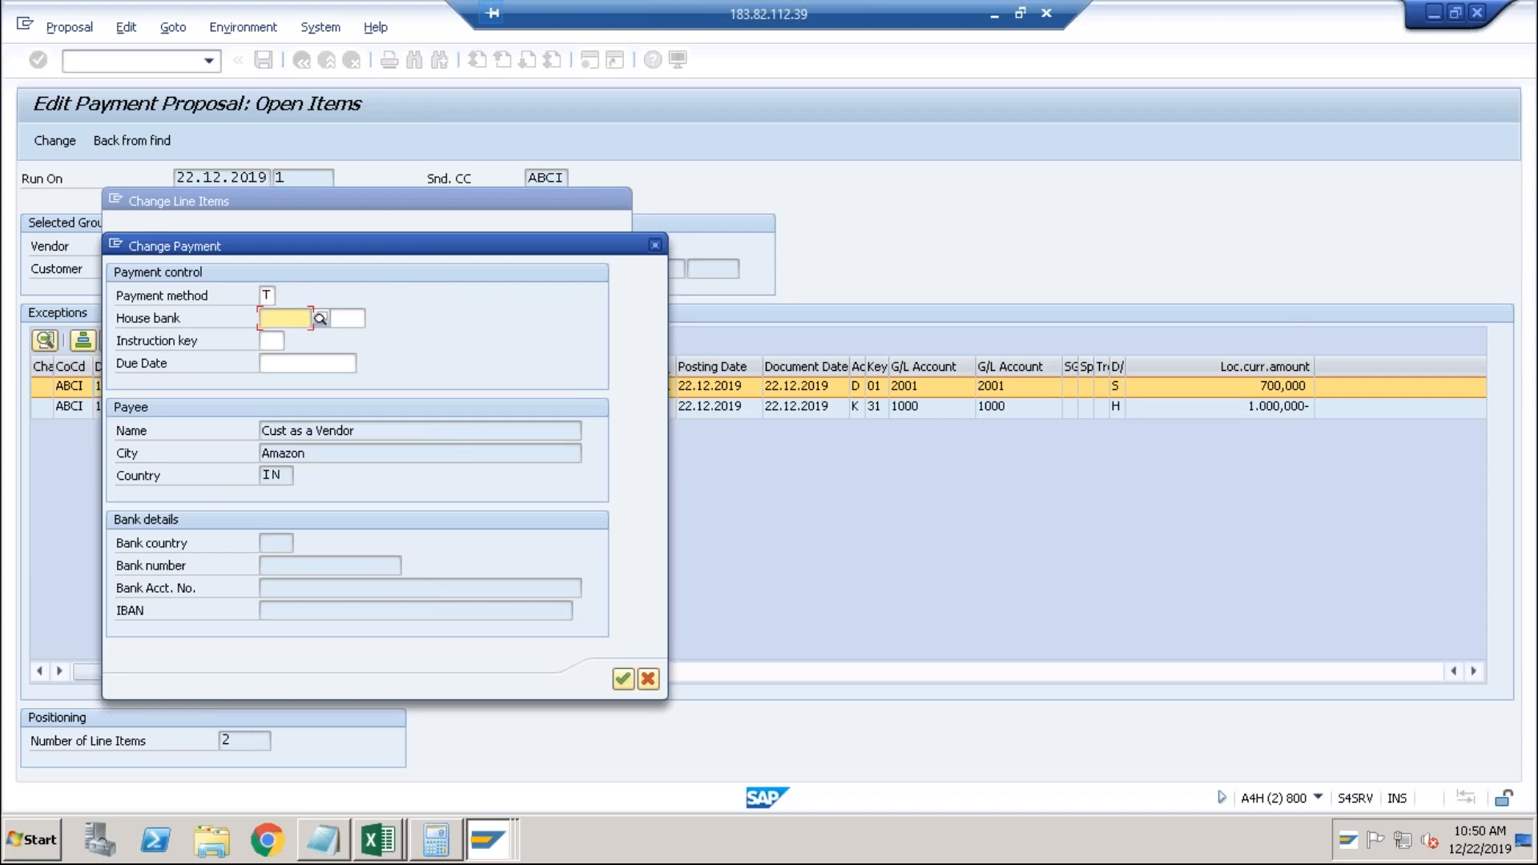
left_click(320, 318)
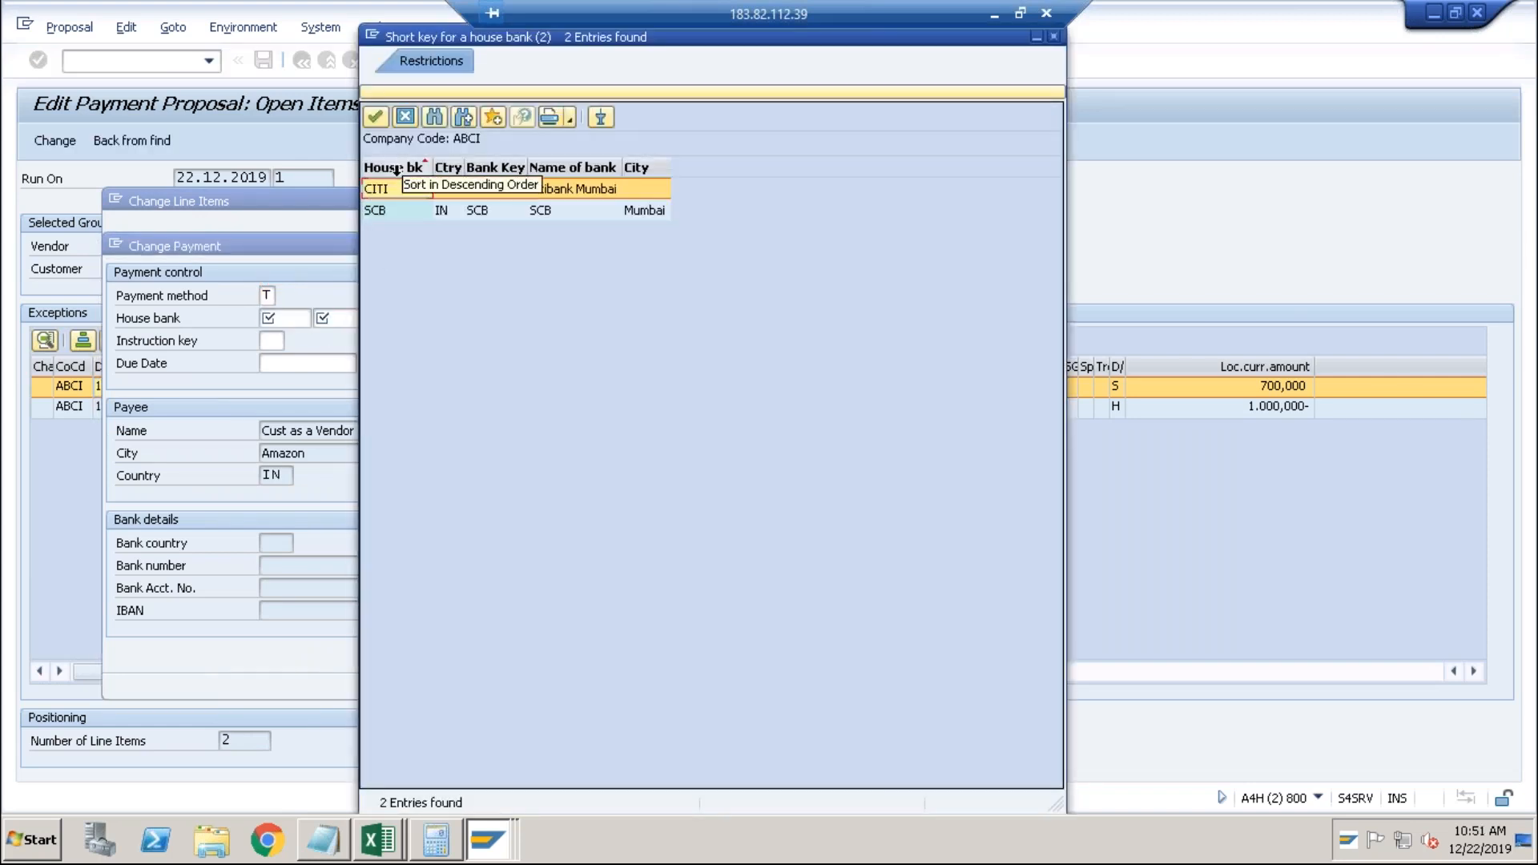
double_click(391, 190)
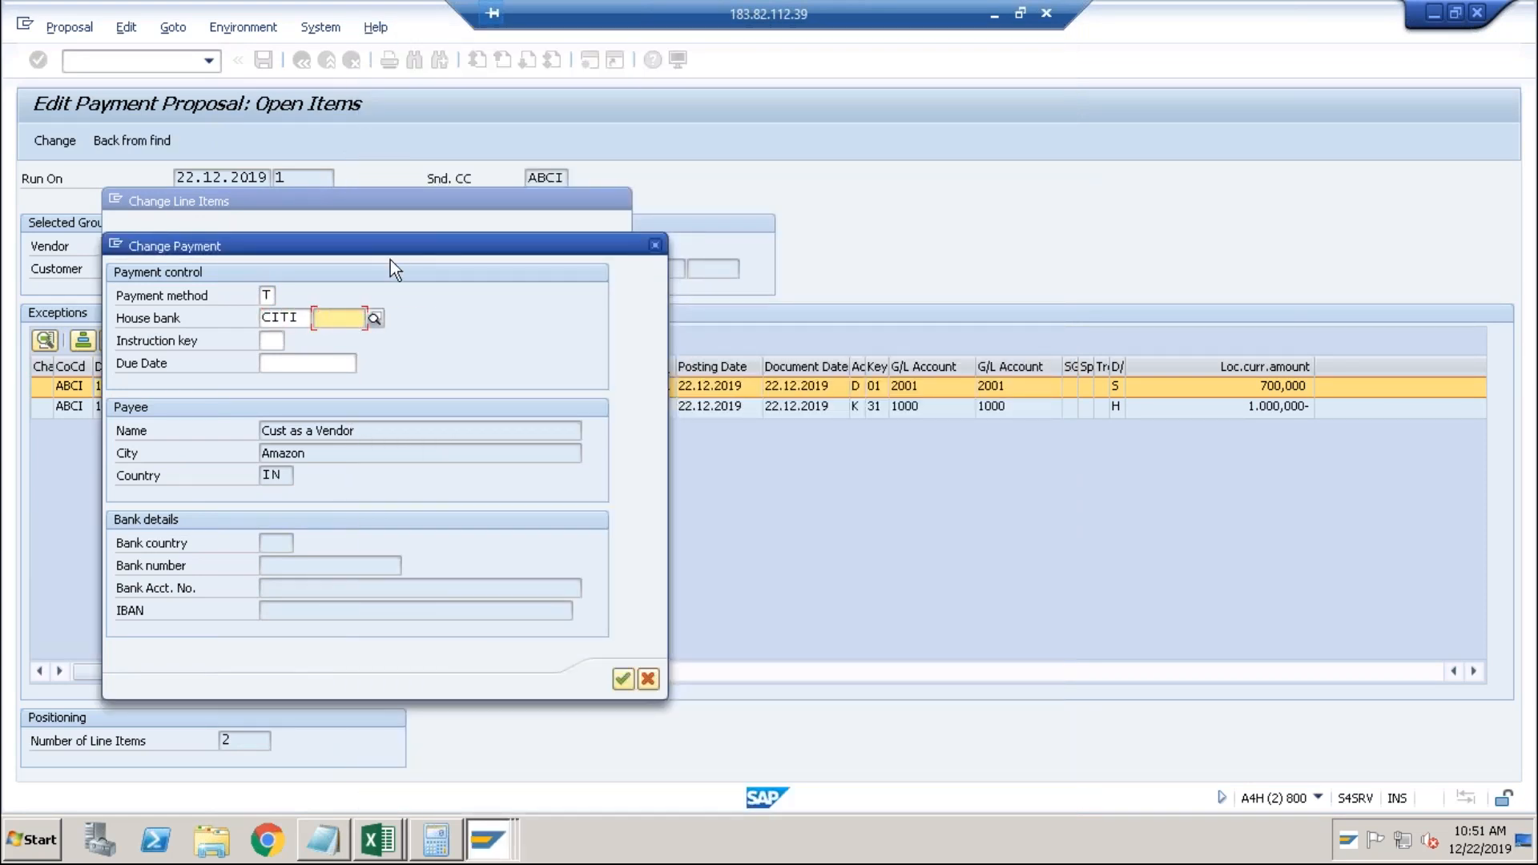
left_click(375, 318)
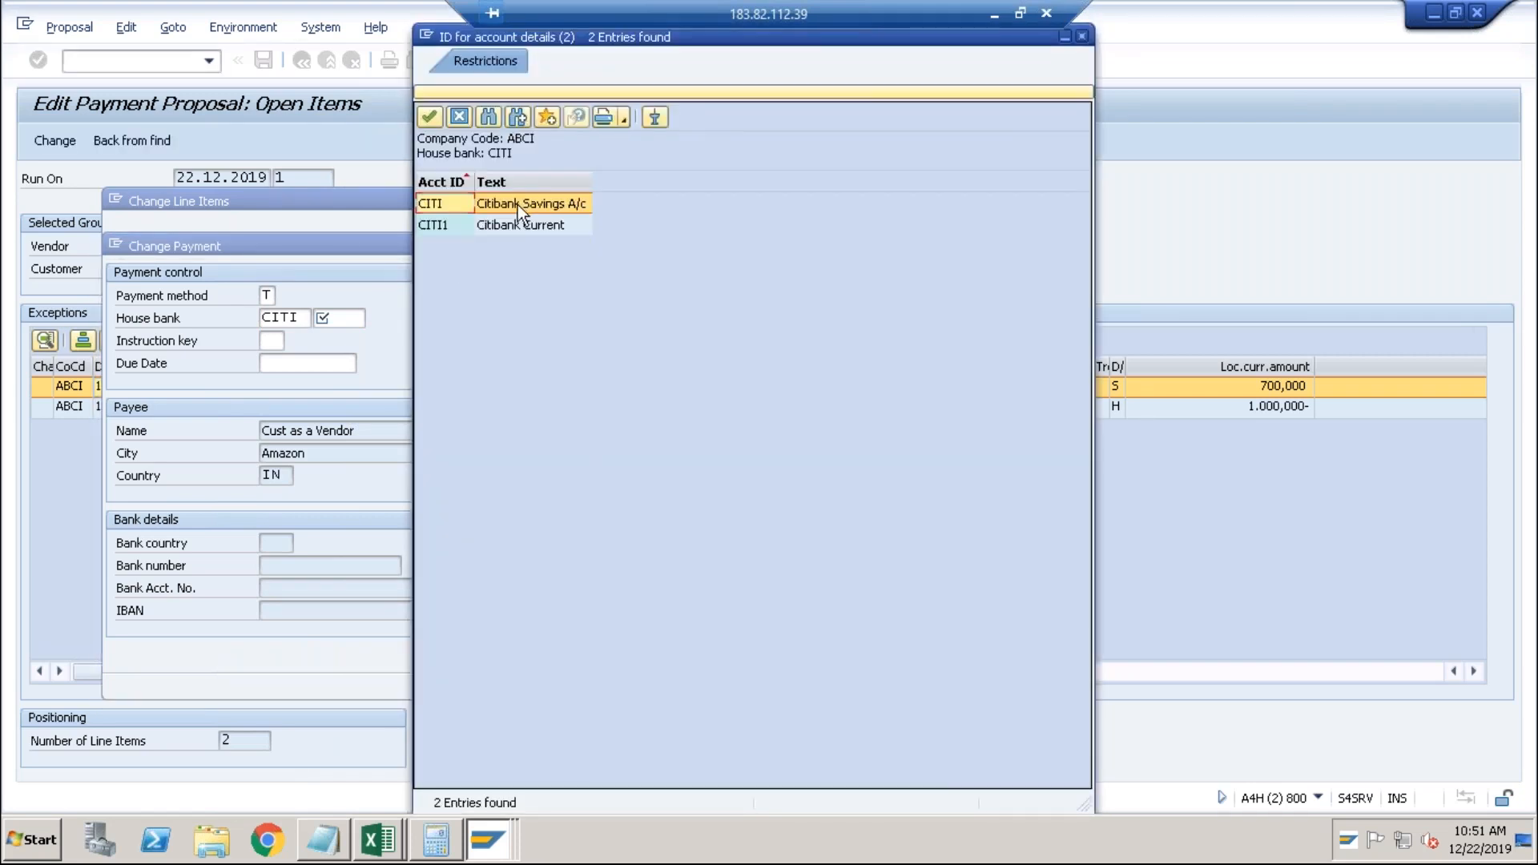
double_click(513, 205)
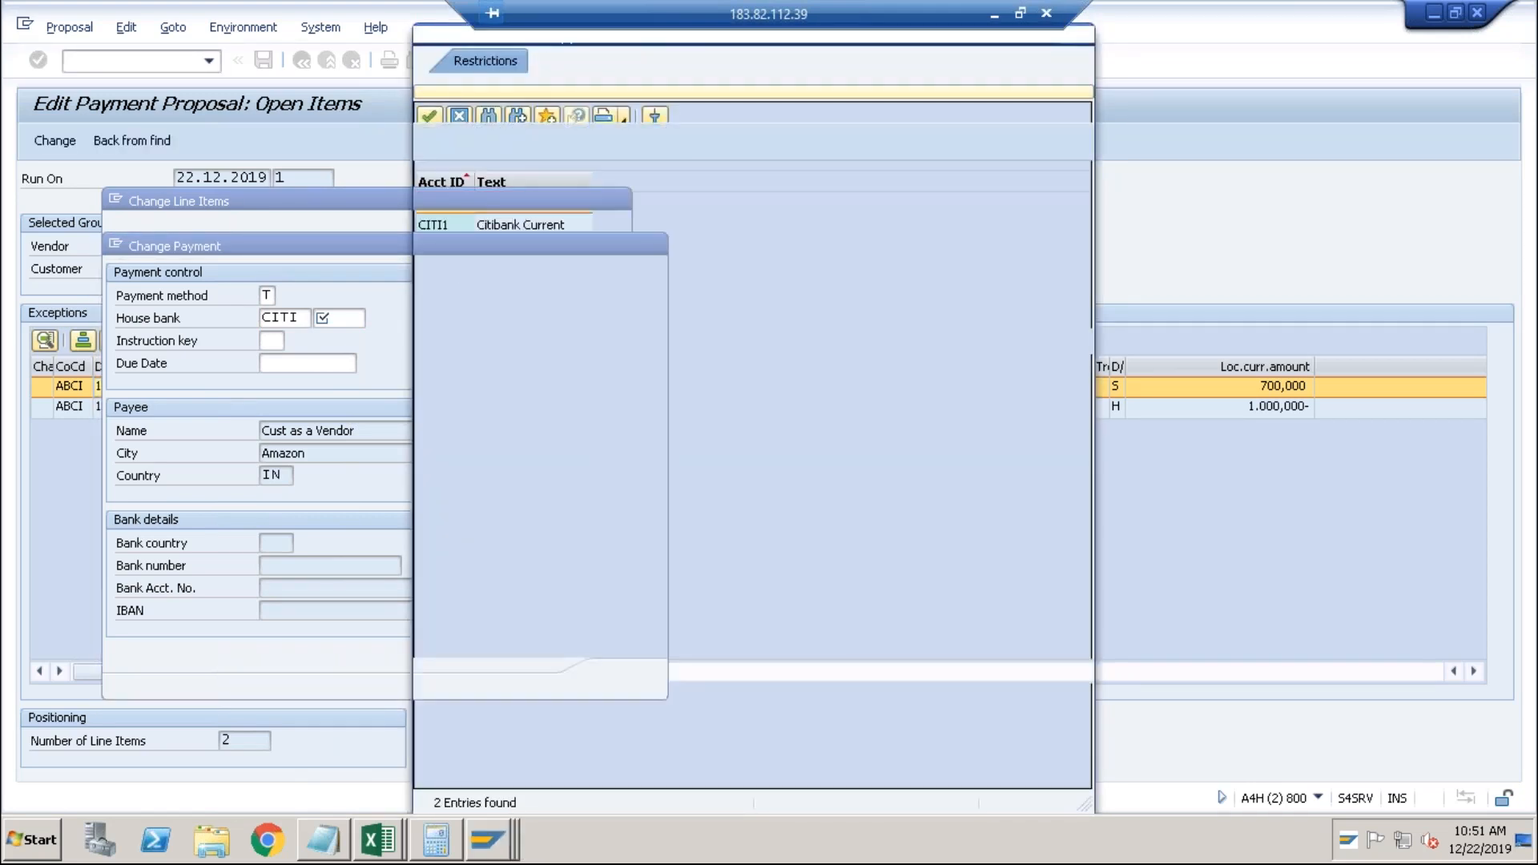
Confirm the change, acknowledge the missing payment method error, and cancel the payment change.
key("Return")
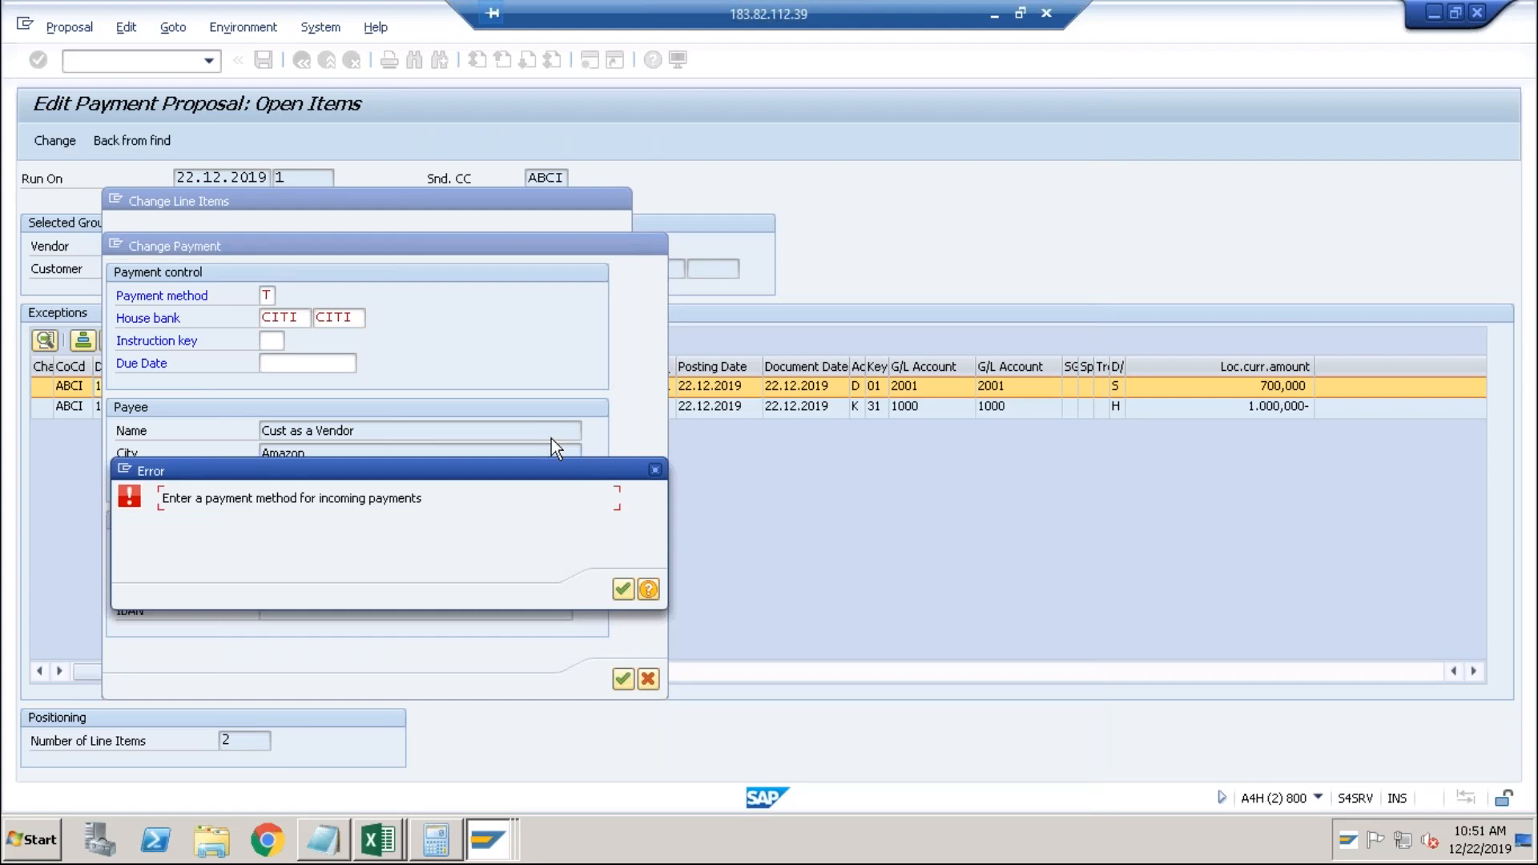
left_click(623, 591)
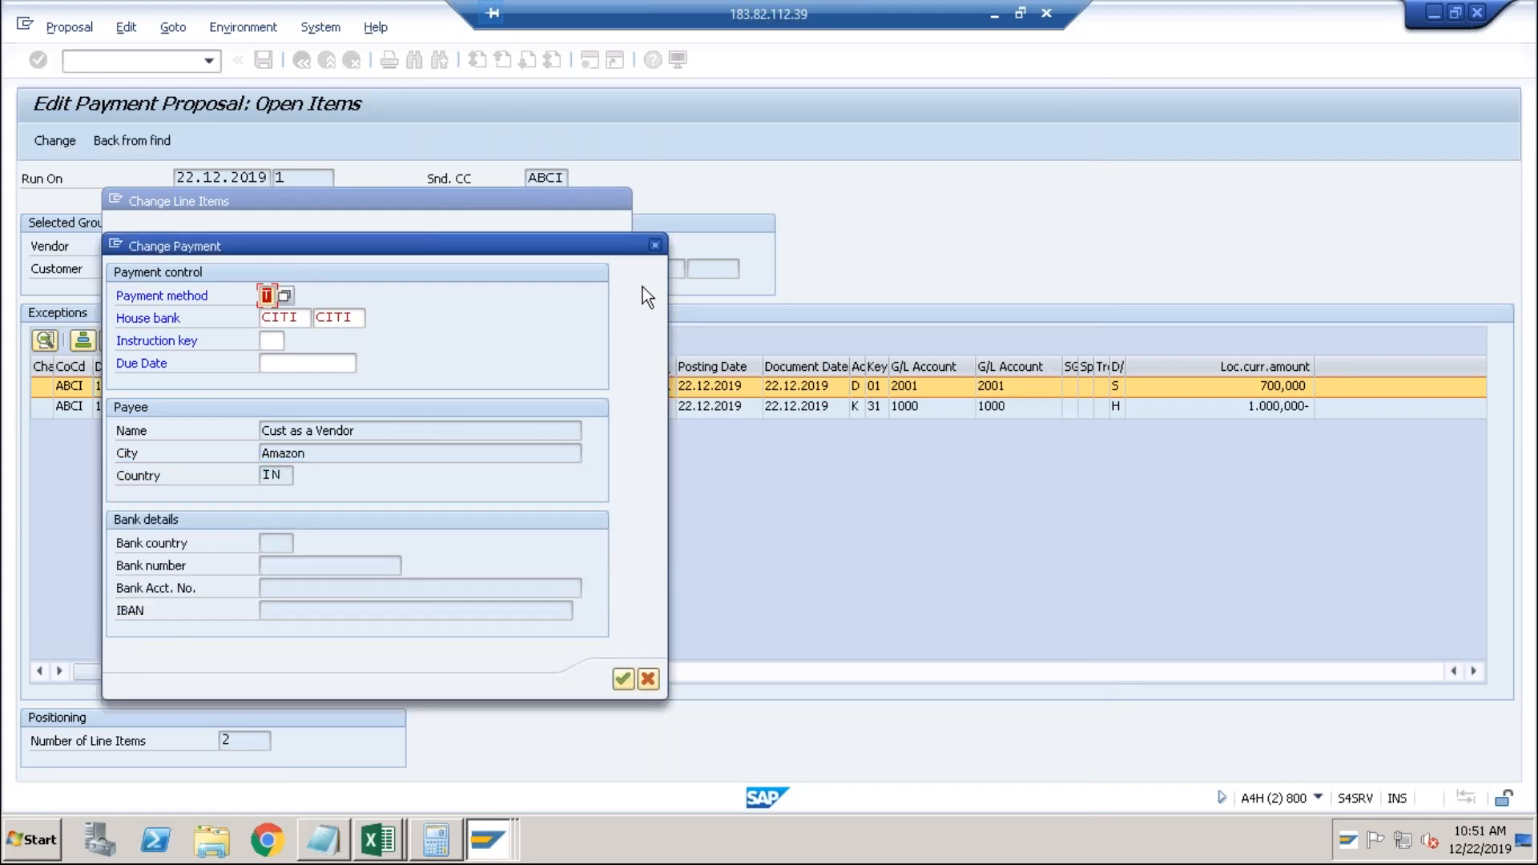
left_click(656, 250)
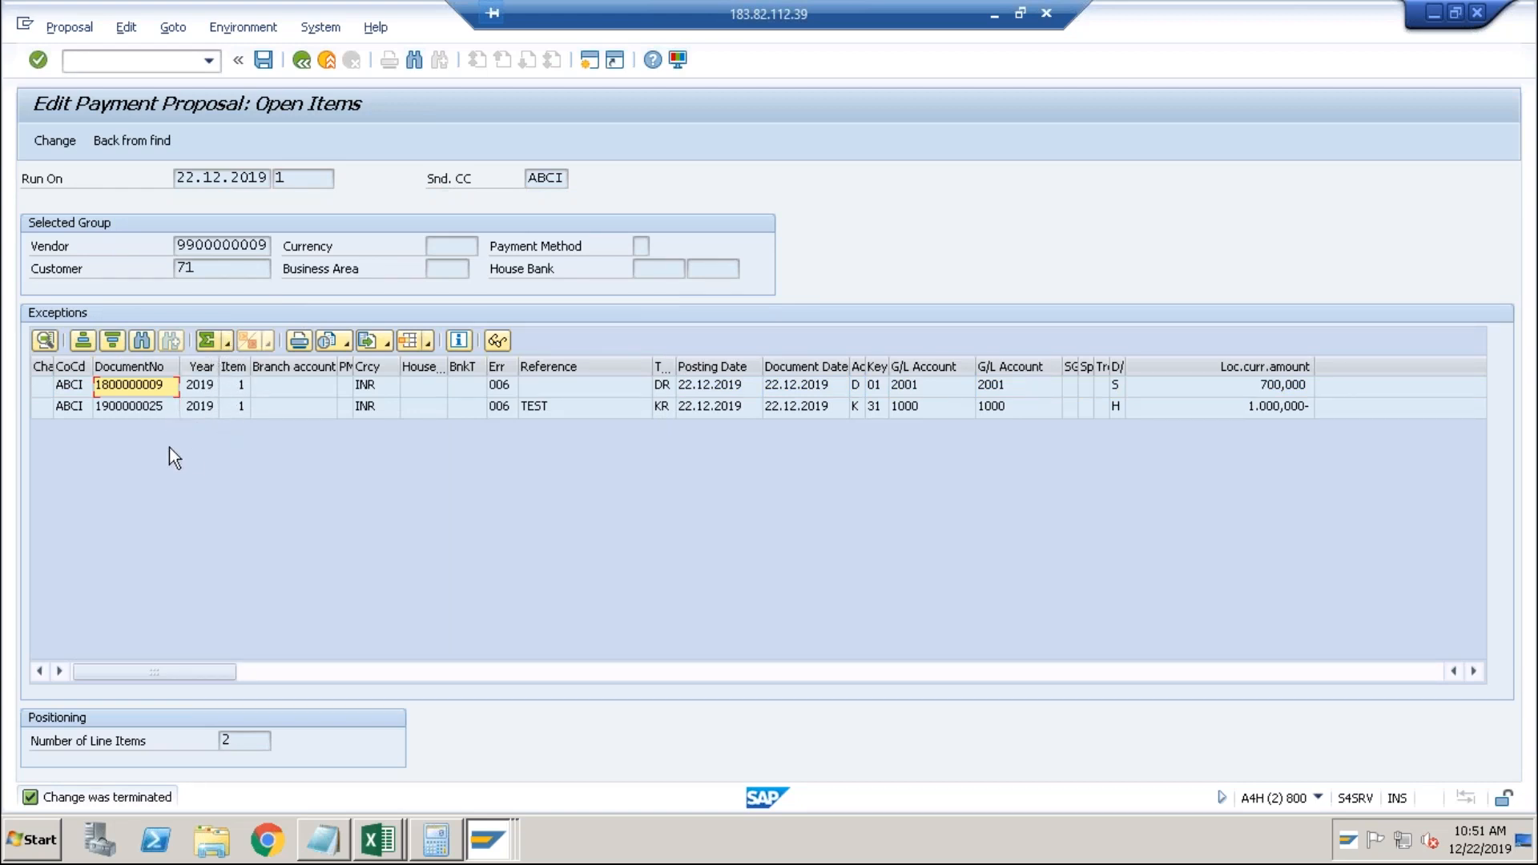
Exit the payment run to SAP Easy Access and run FB03 to display documents.
left_click(328, 65)
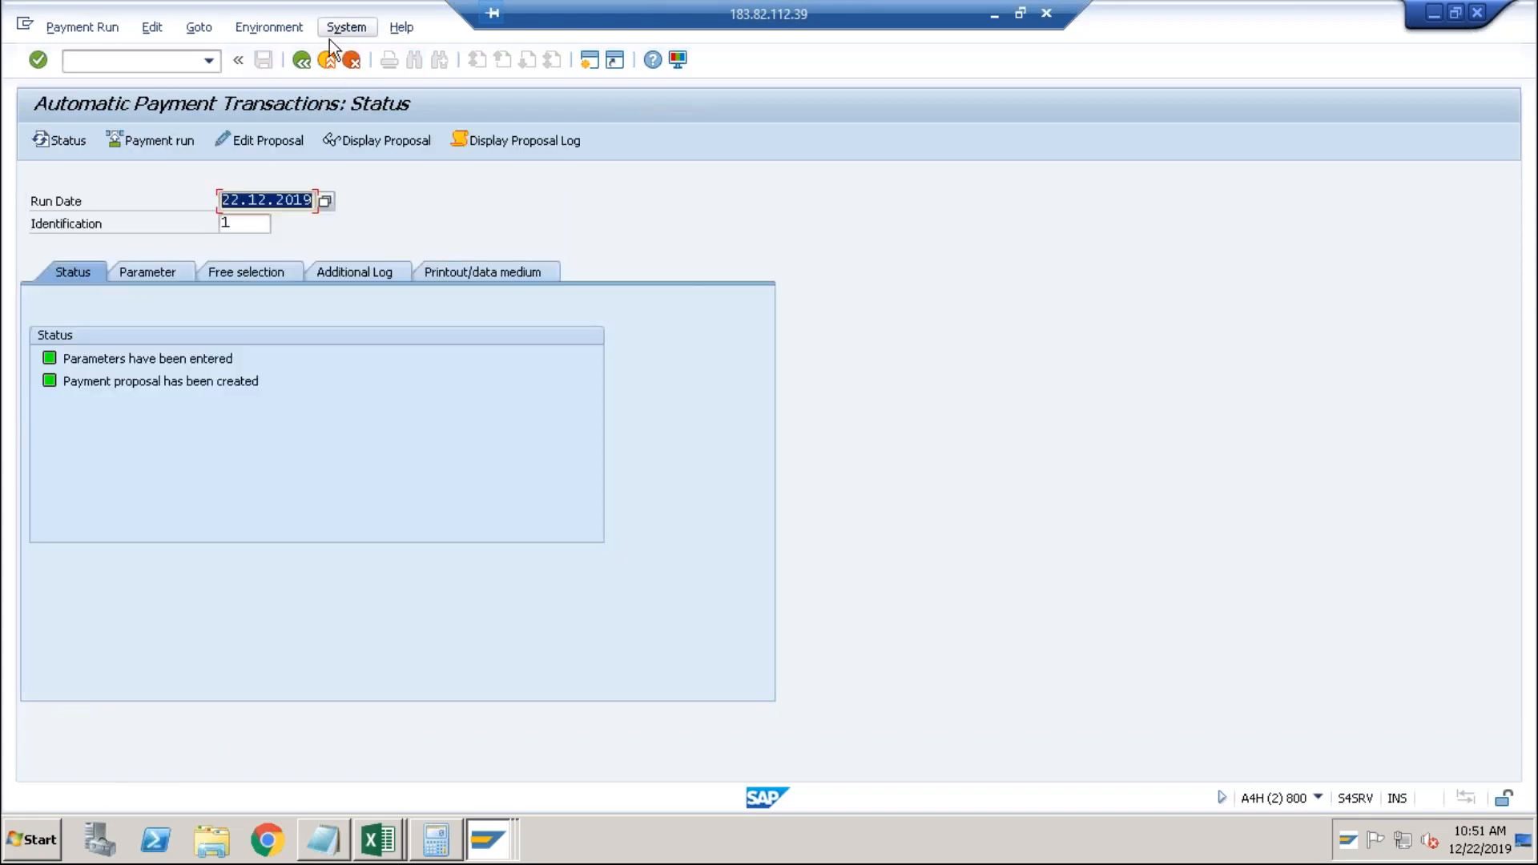
left_click(326, 60)
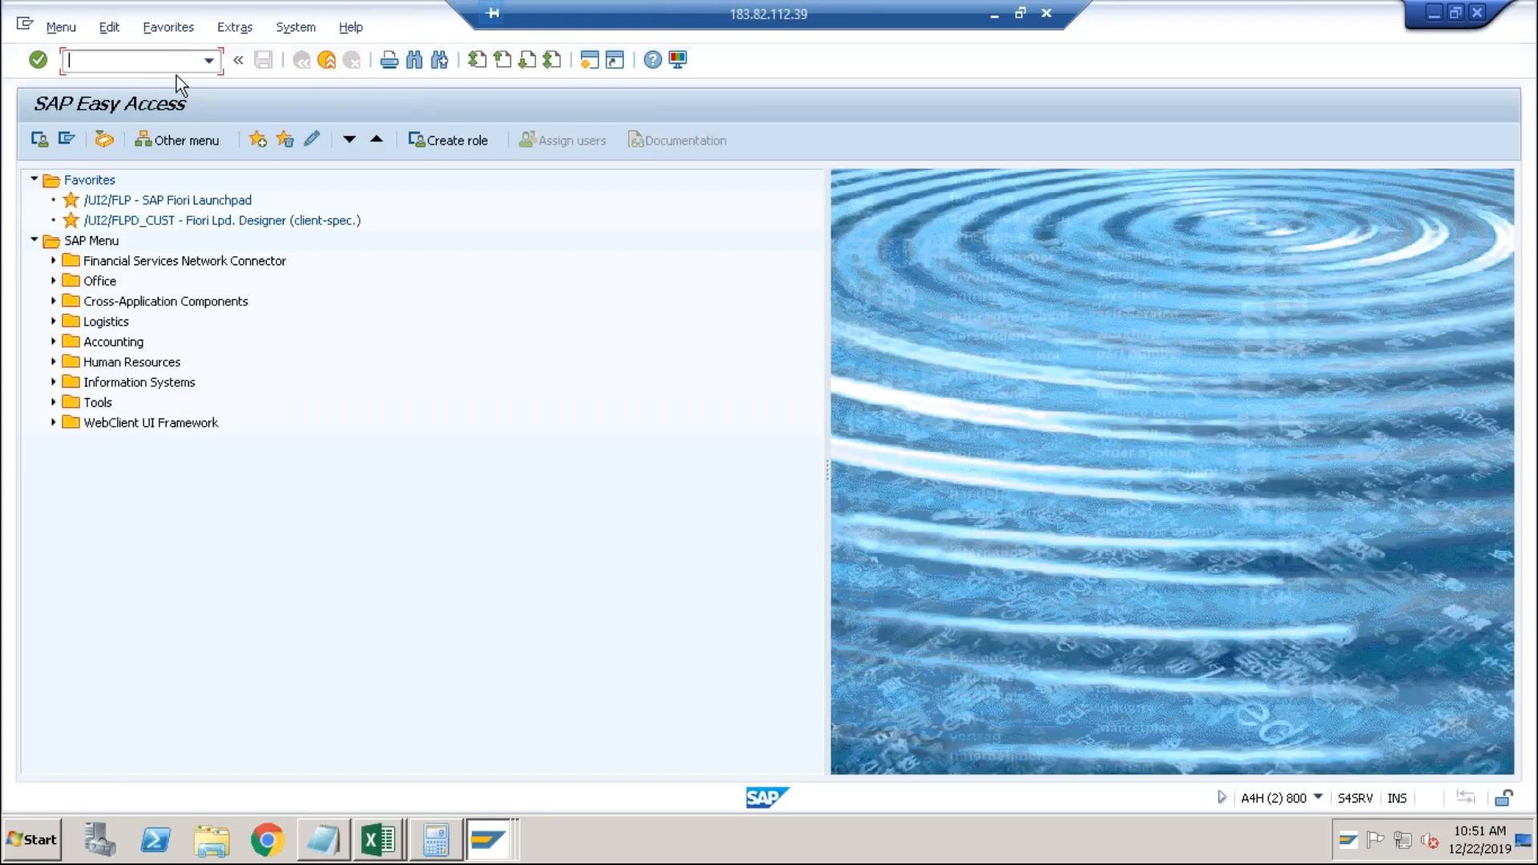
type("fb03")
key("Return")
left_click(58, 147)
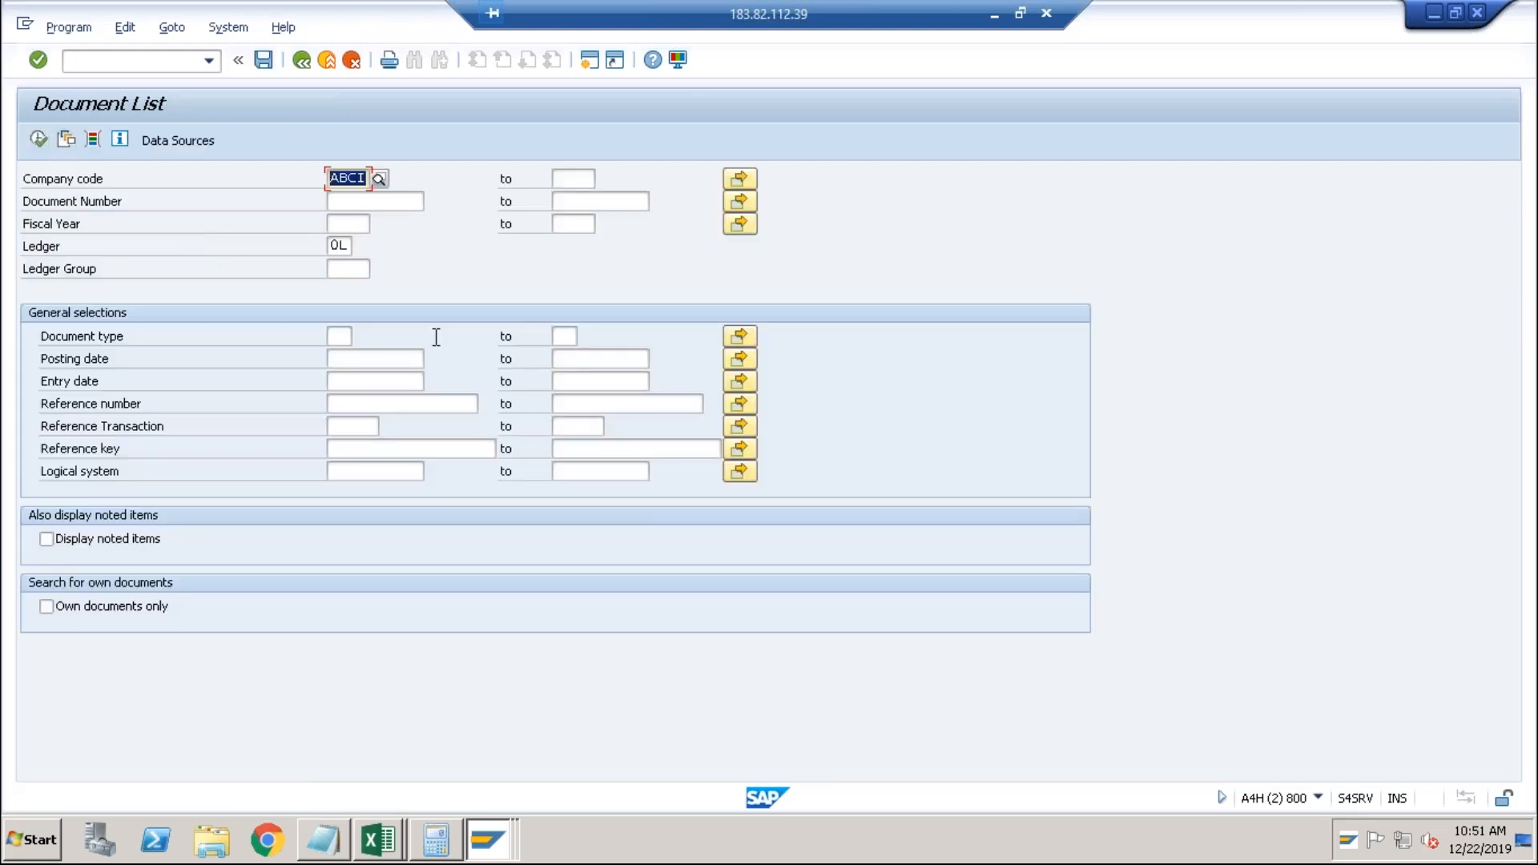
left_click(365, 363)
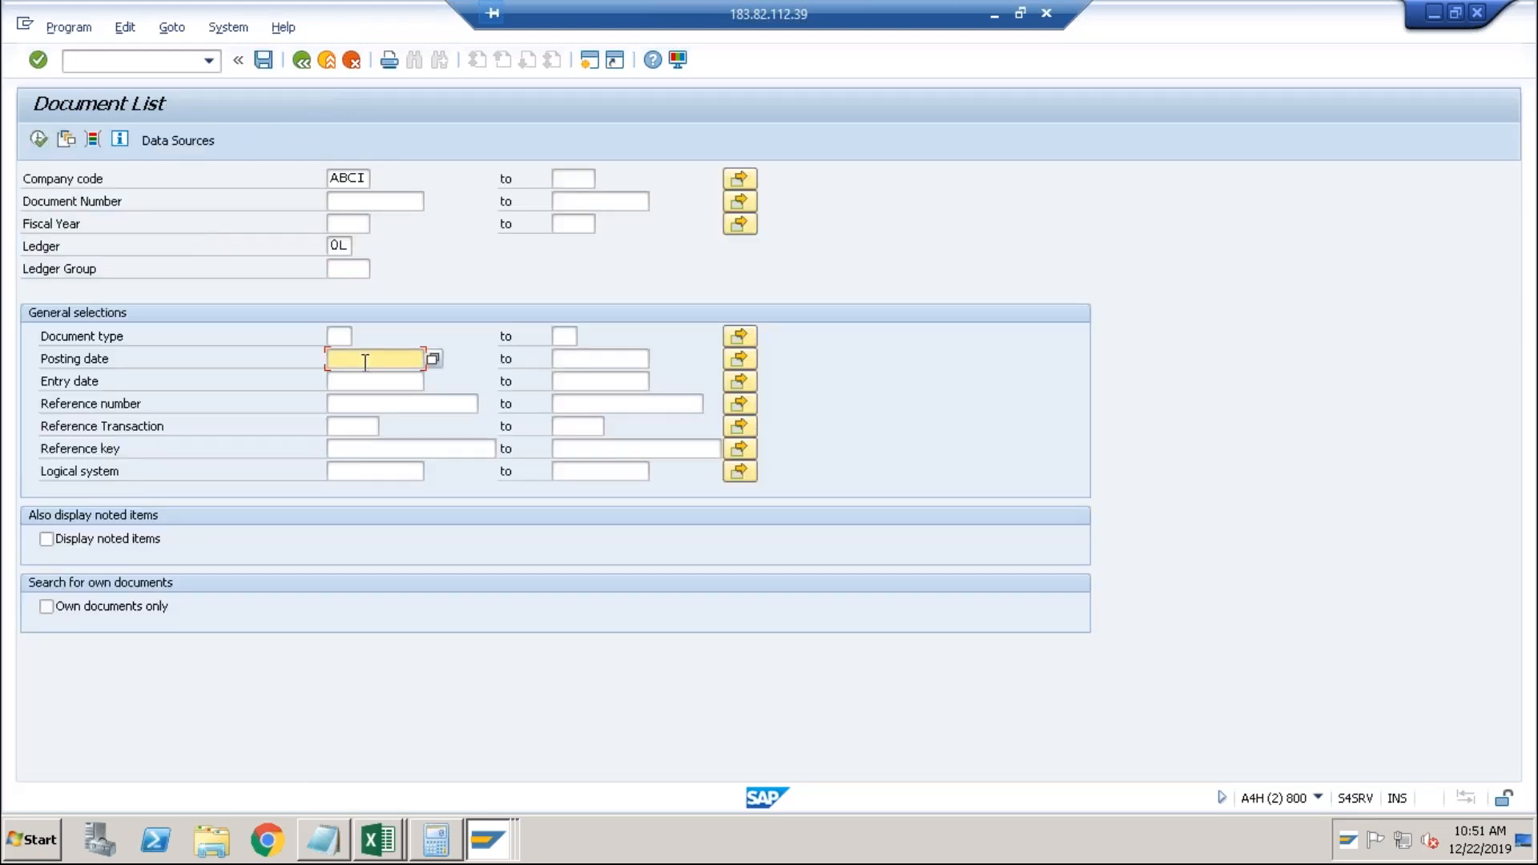
type("22122019")
left_click(40, 139)
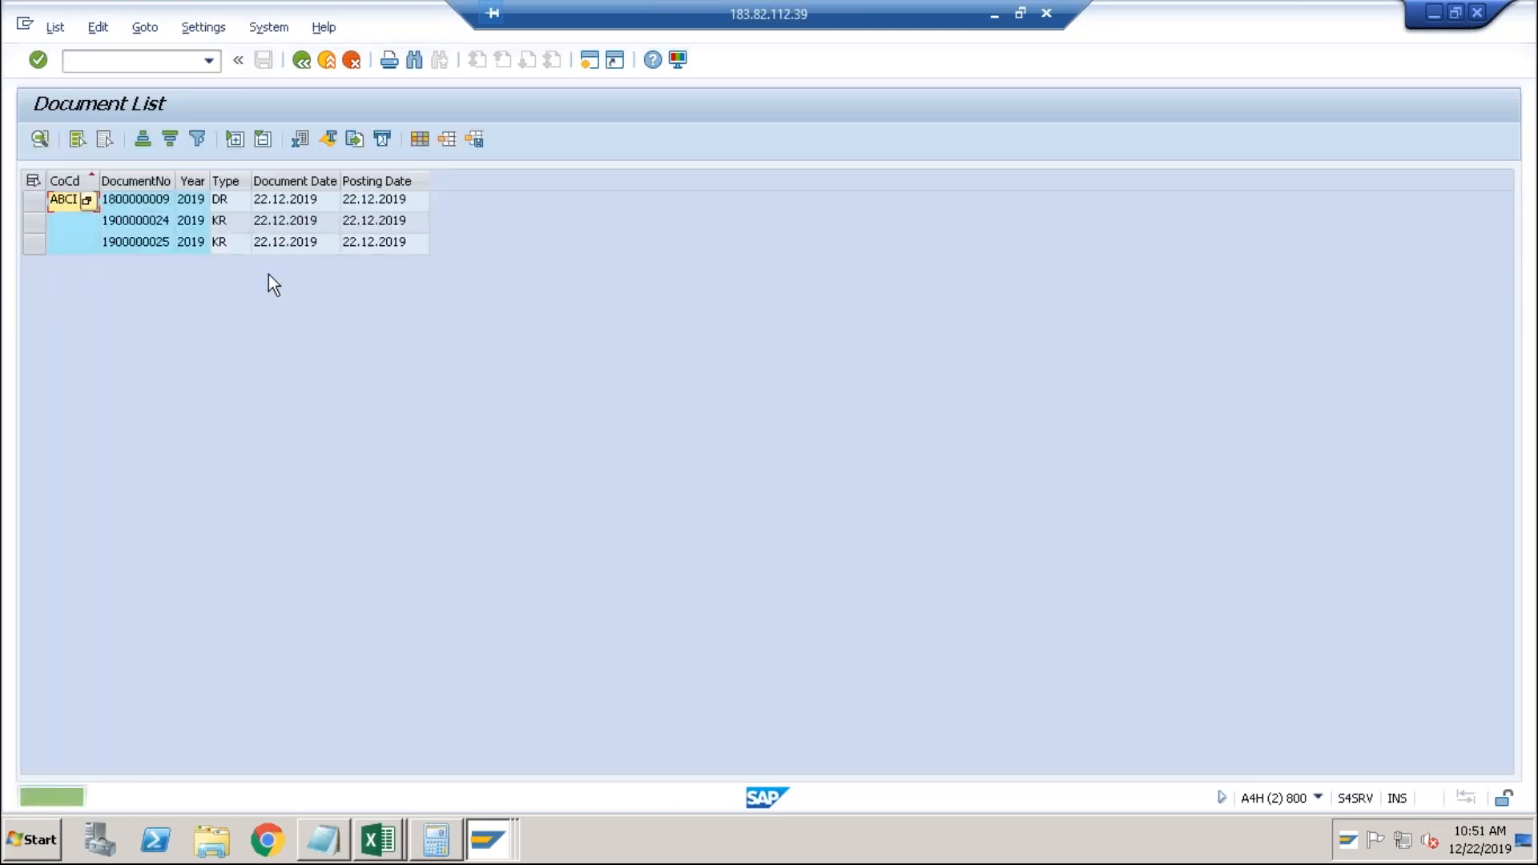
left_click(222, 199)
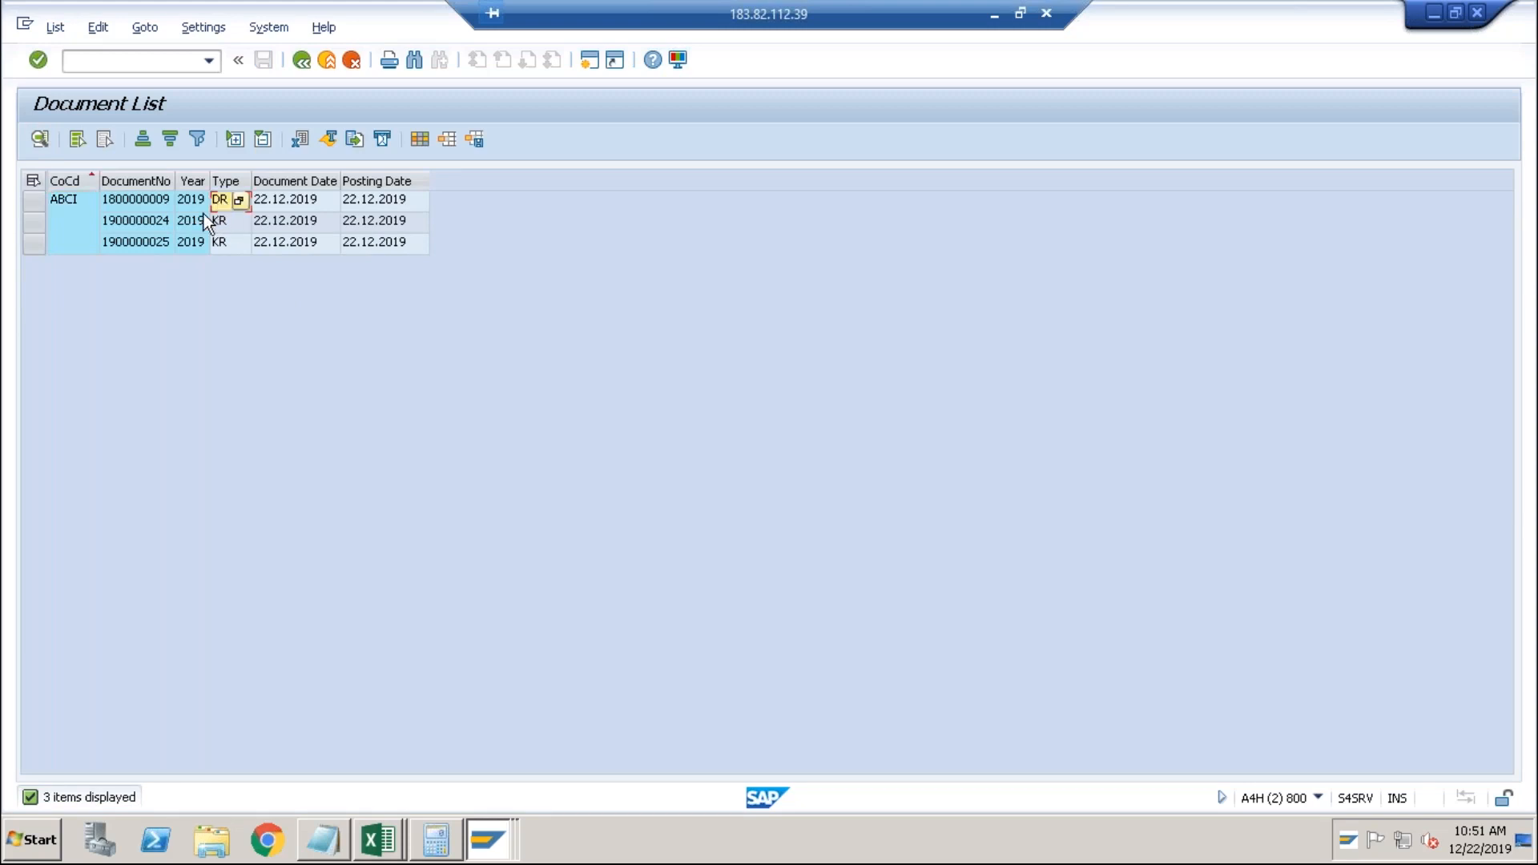
left_click(165, 203)
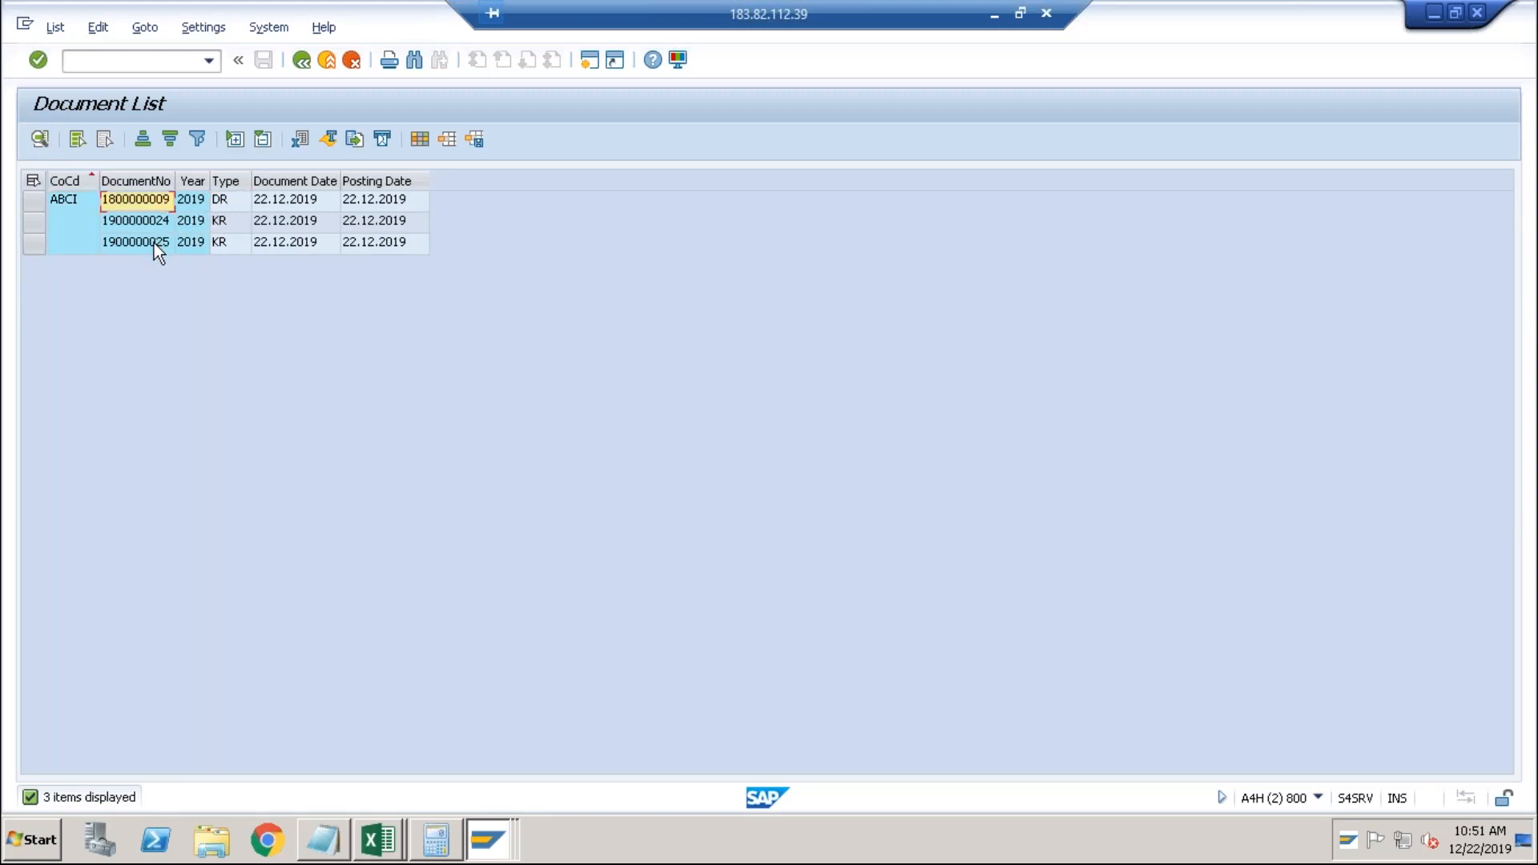
left_click(154, 242)
double_click(154, 204)
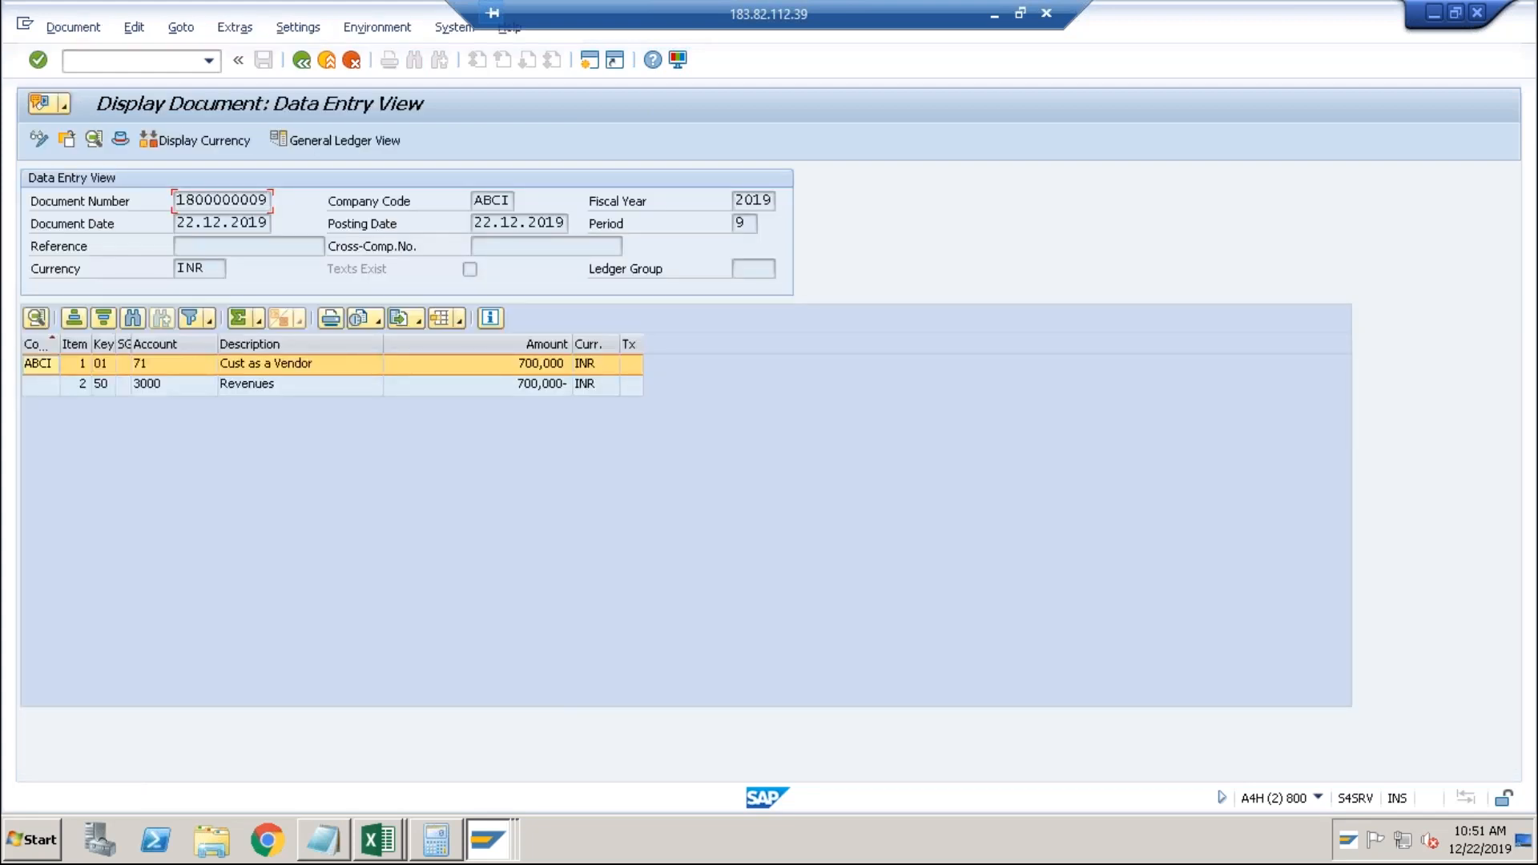
double_click(208, 362)
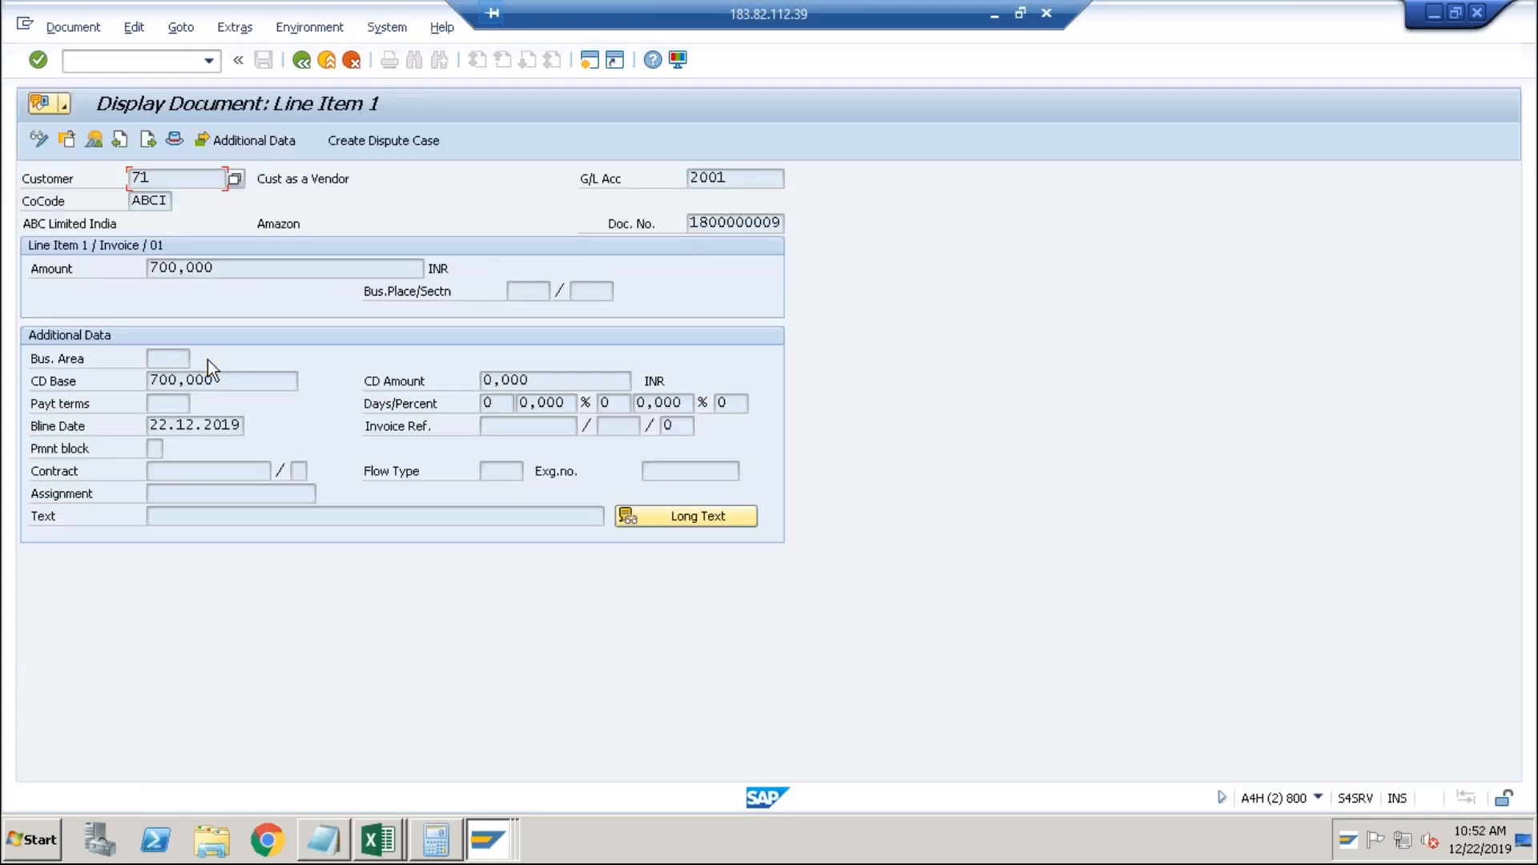
left_click(39, 140)
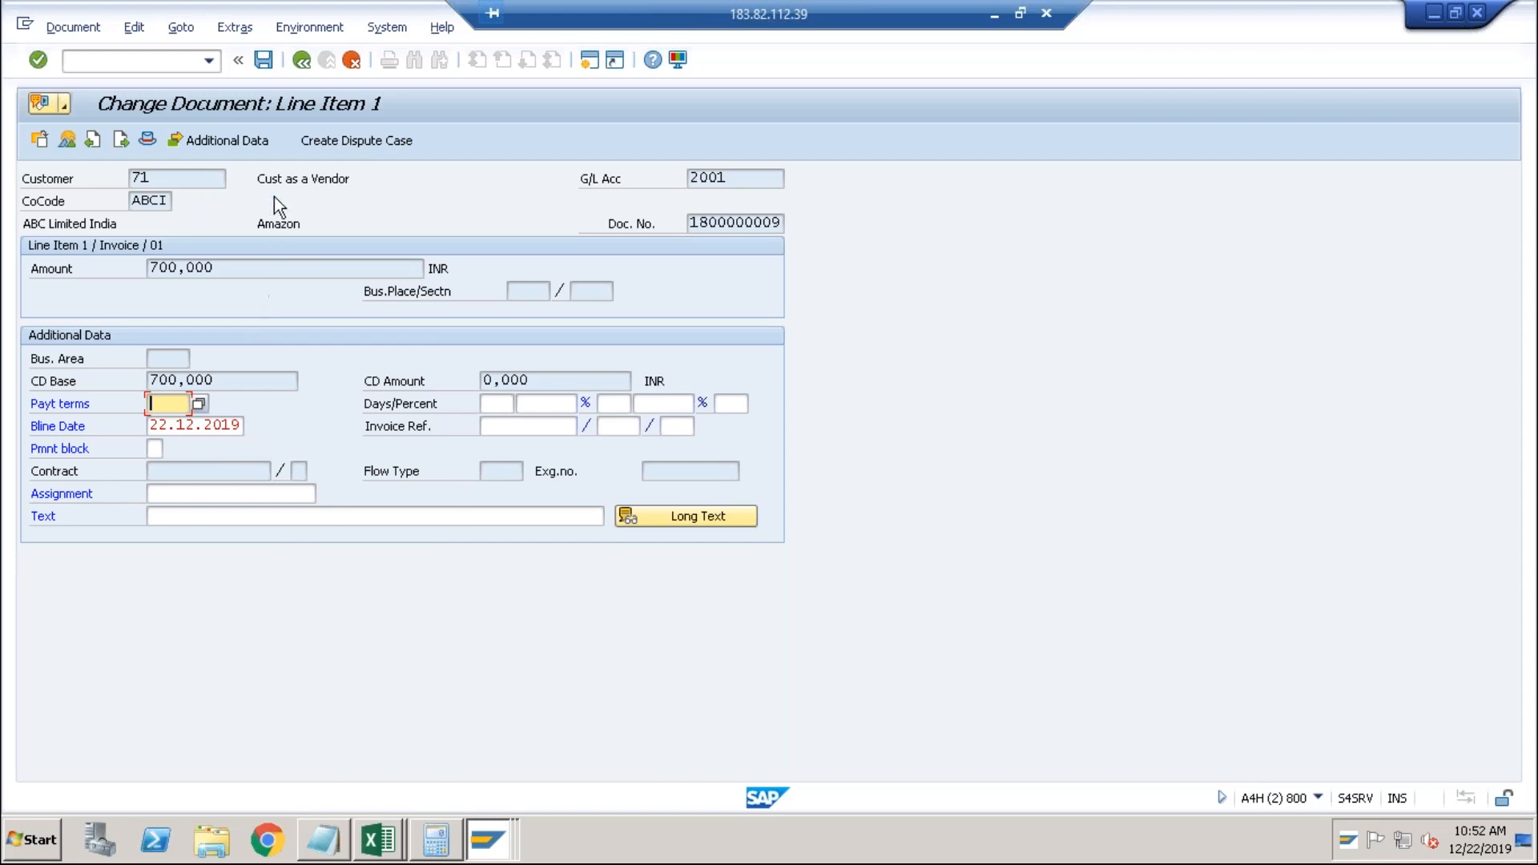
left_click(302, 61)
left_click(301, 60)
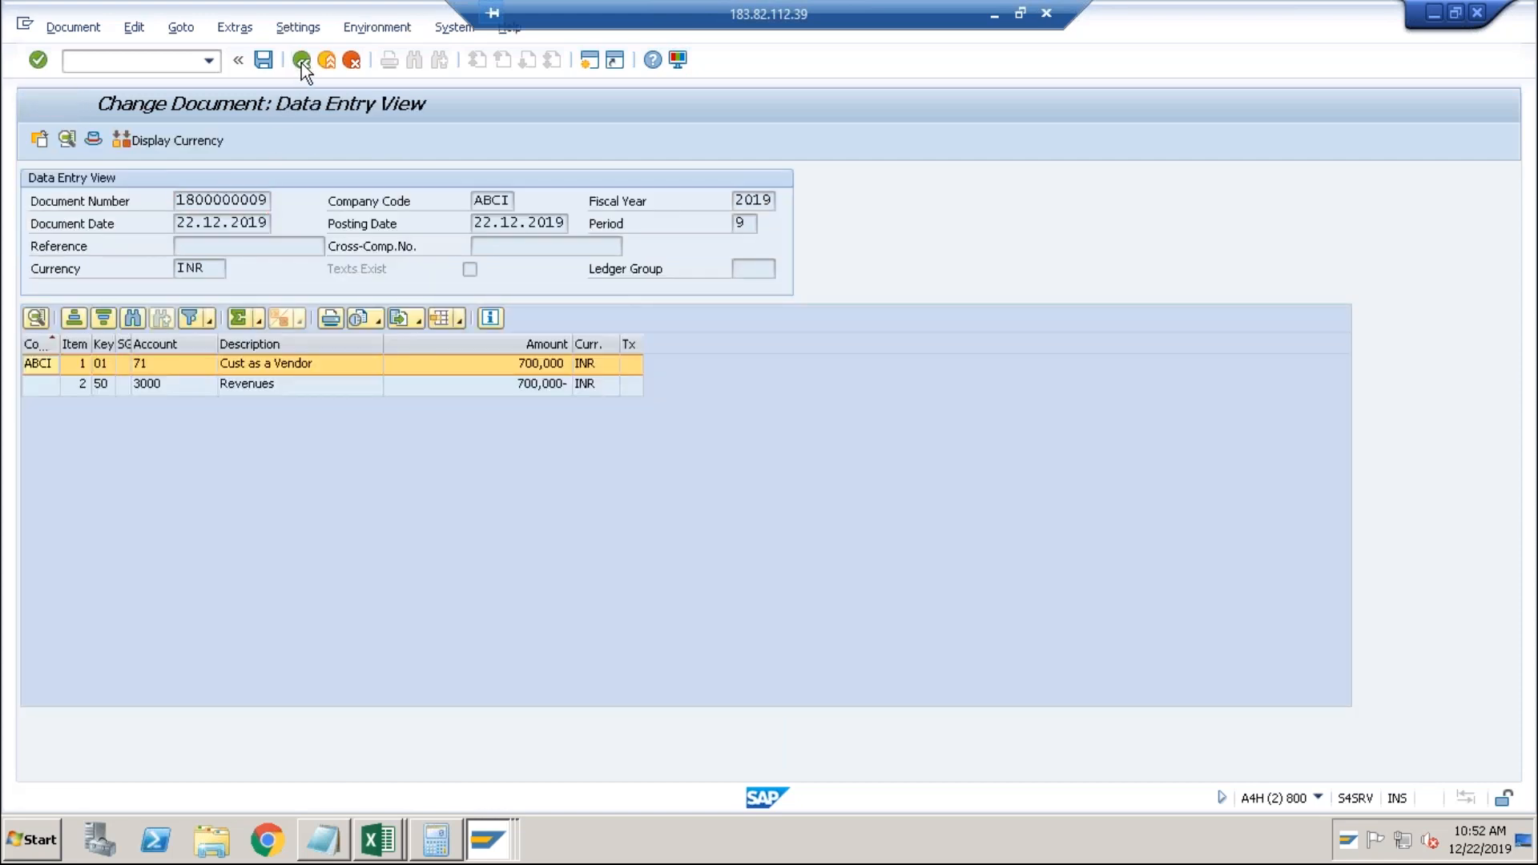
double_click(135, 247)
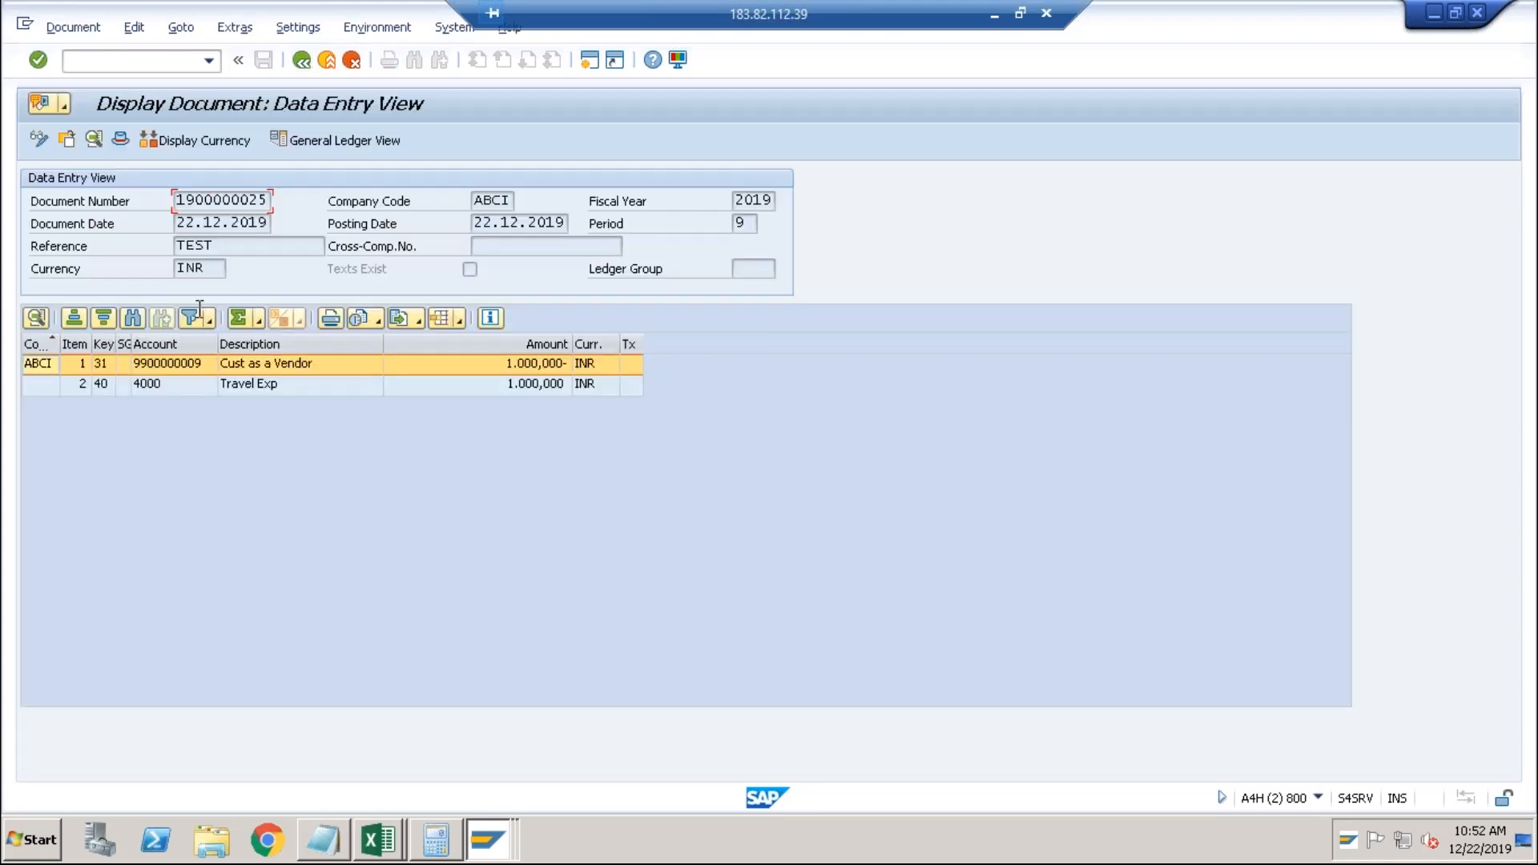
double_click(180, 362)
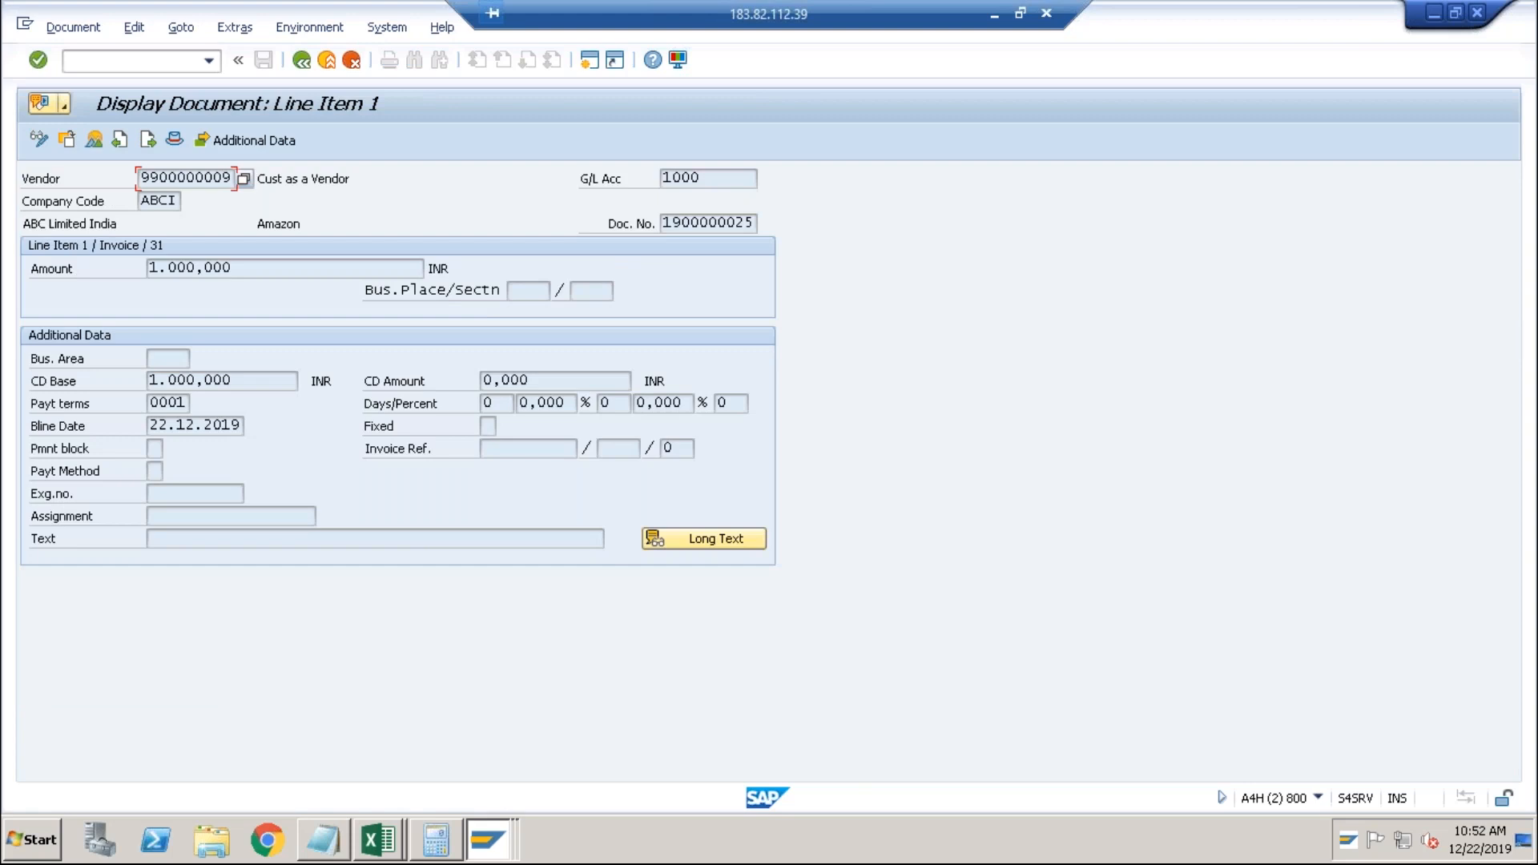
left_click(35, 141)
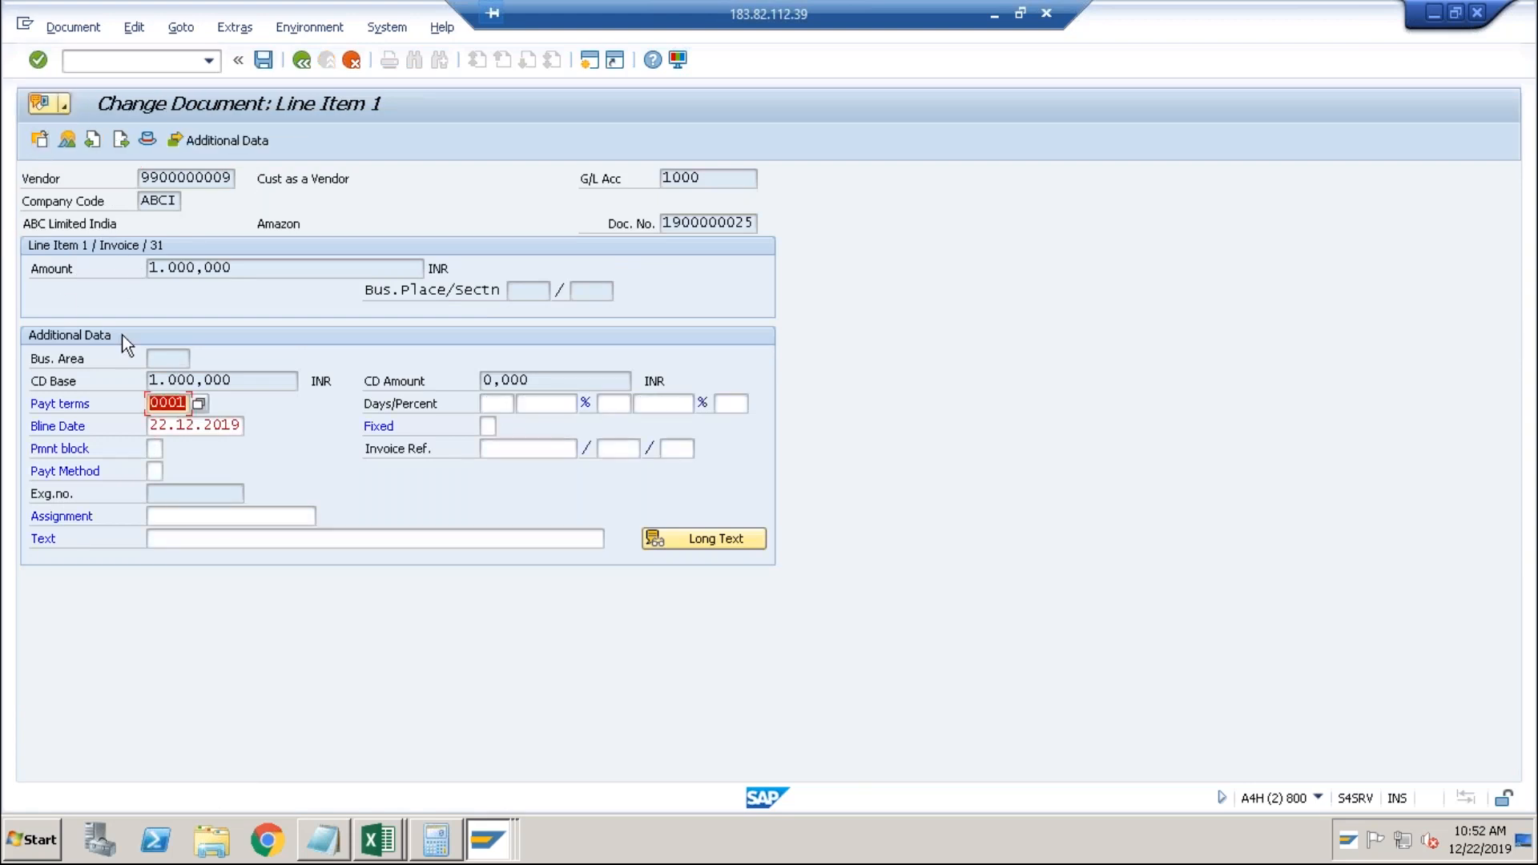
left_click(157, 472)
type("T")
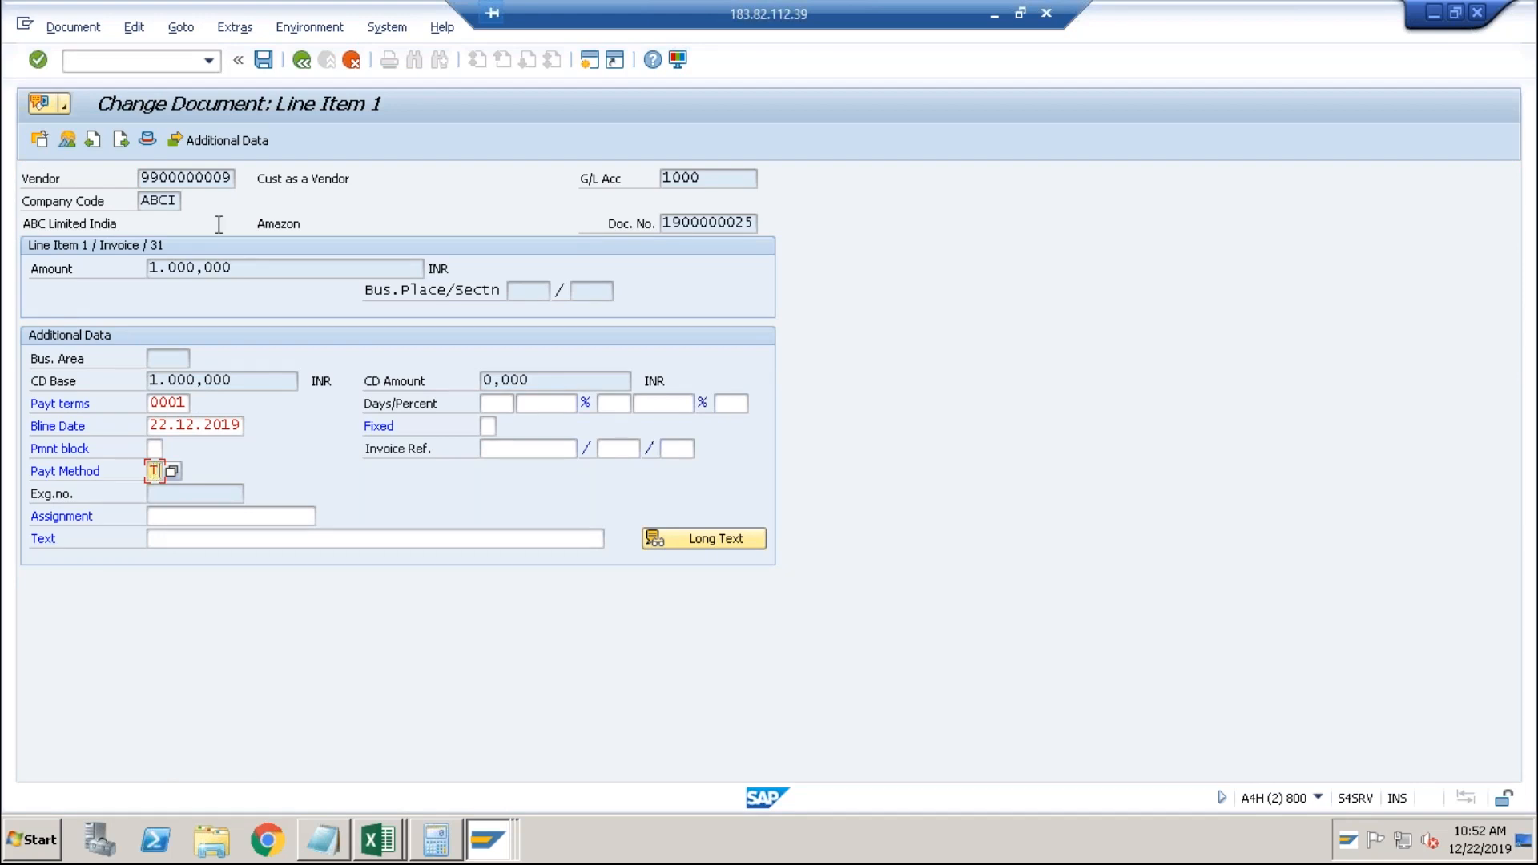
left_click(265, 61)
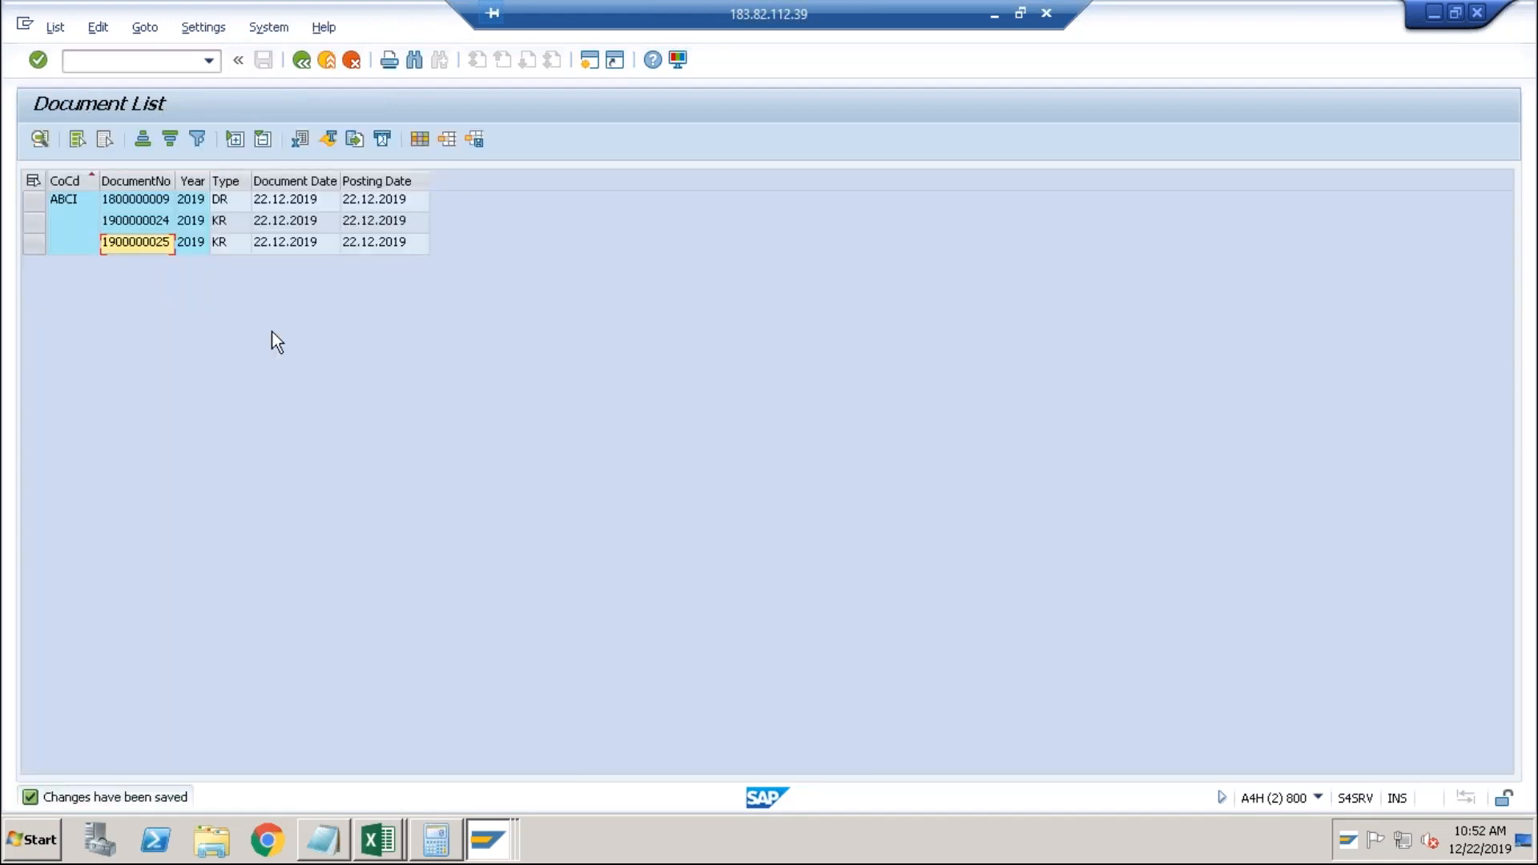
key("alt+Tab")
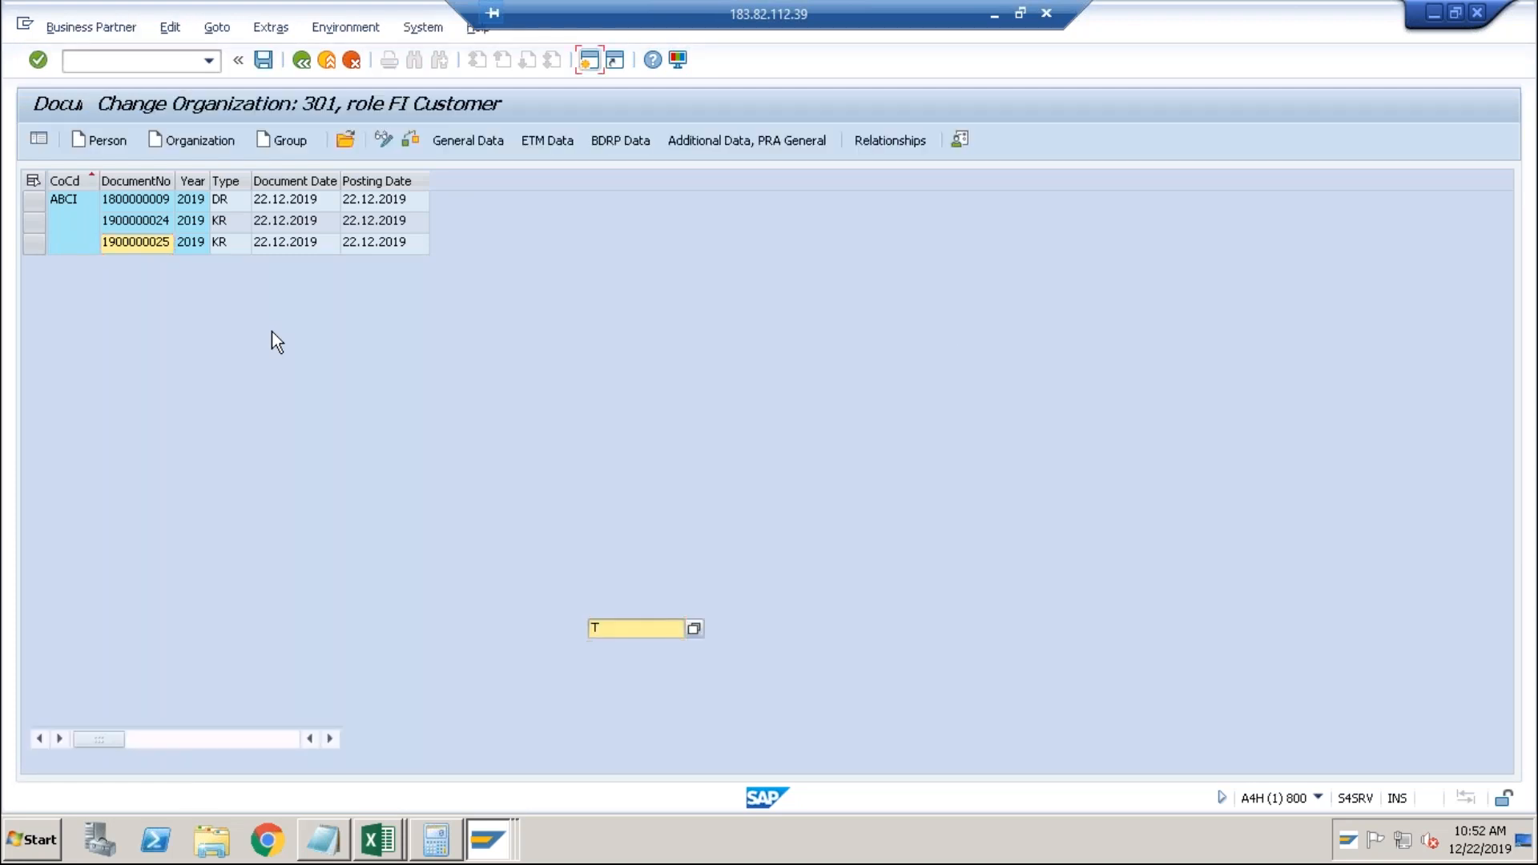
key("alt+Tab")
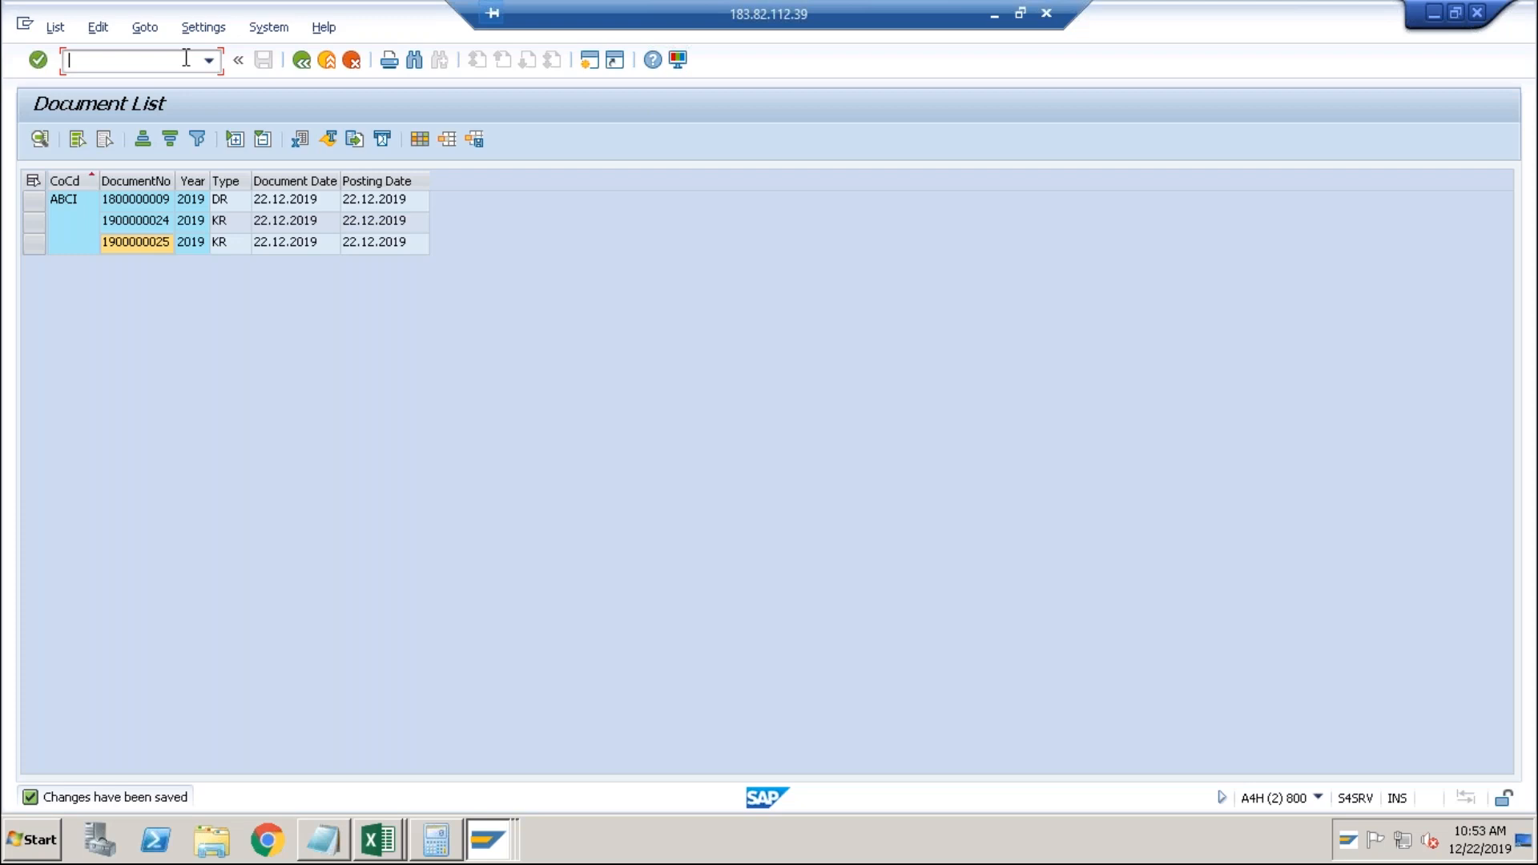
Open FBZP and view the details of India's Bank Transfer payment method T.
type("fbzp")
left_click(69, 60)
type("/n")
key("Return")
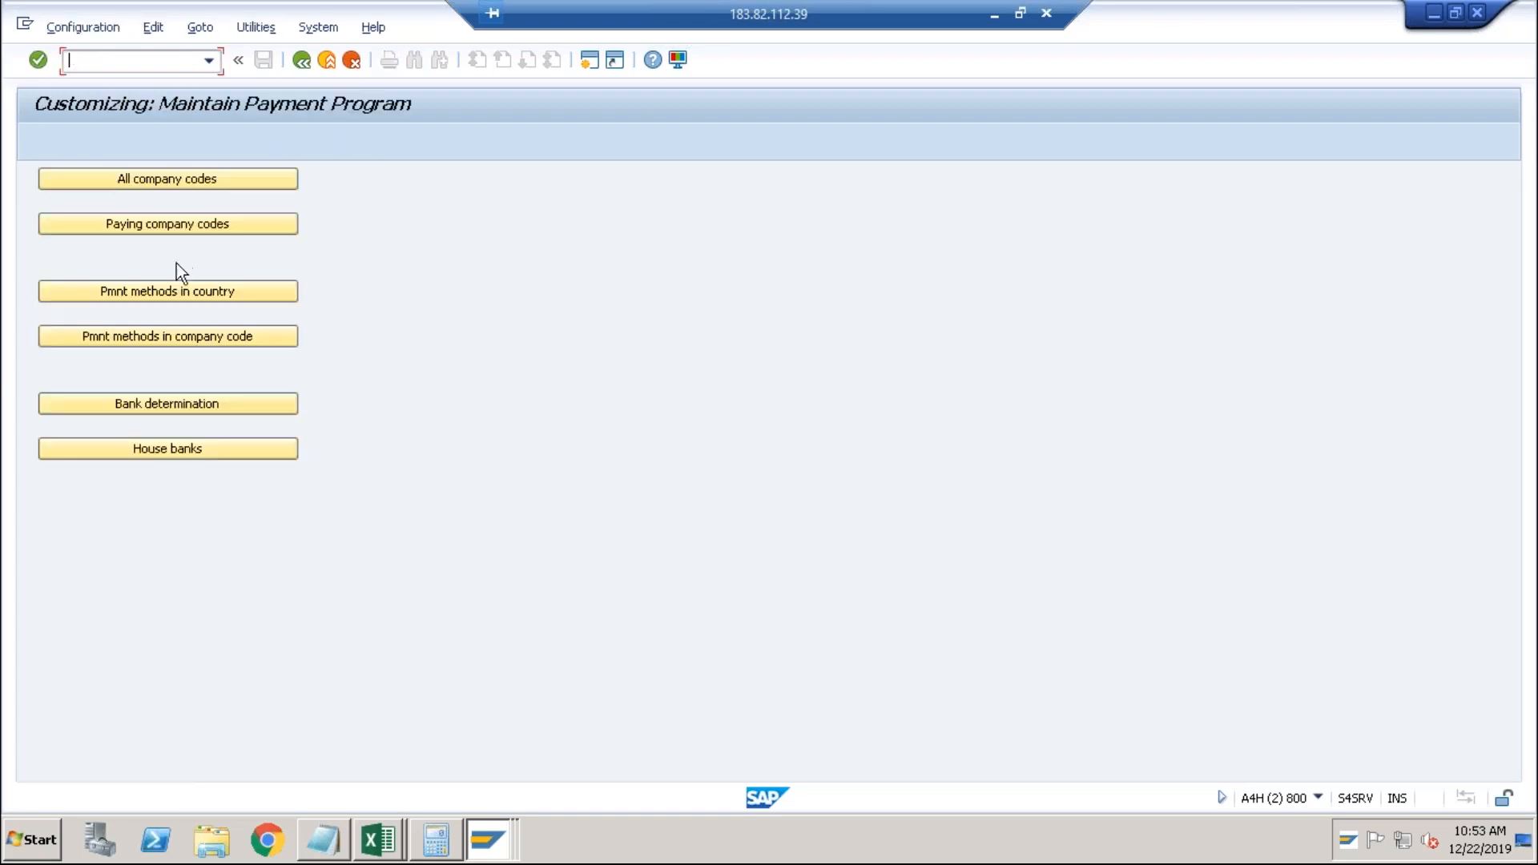
left_click(166, 292)
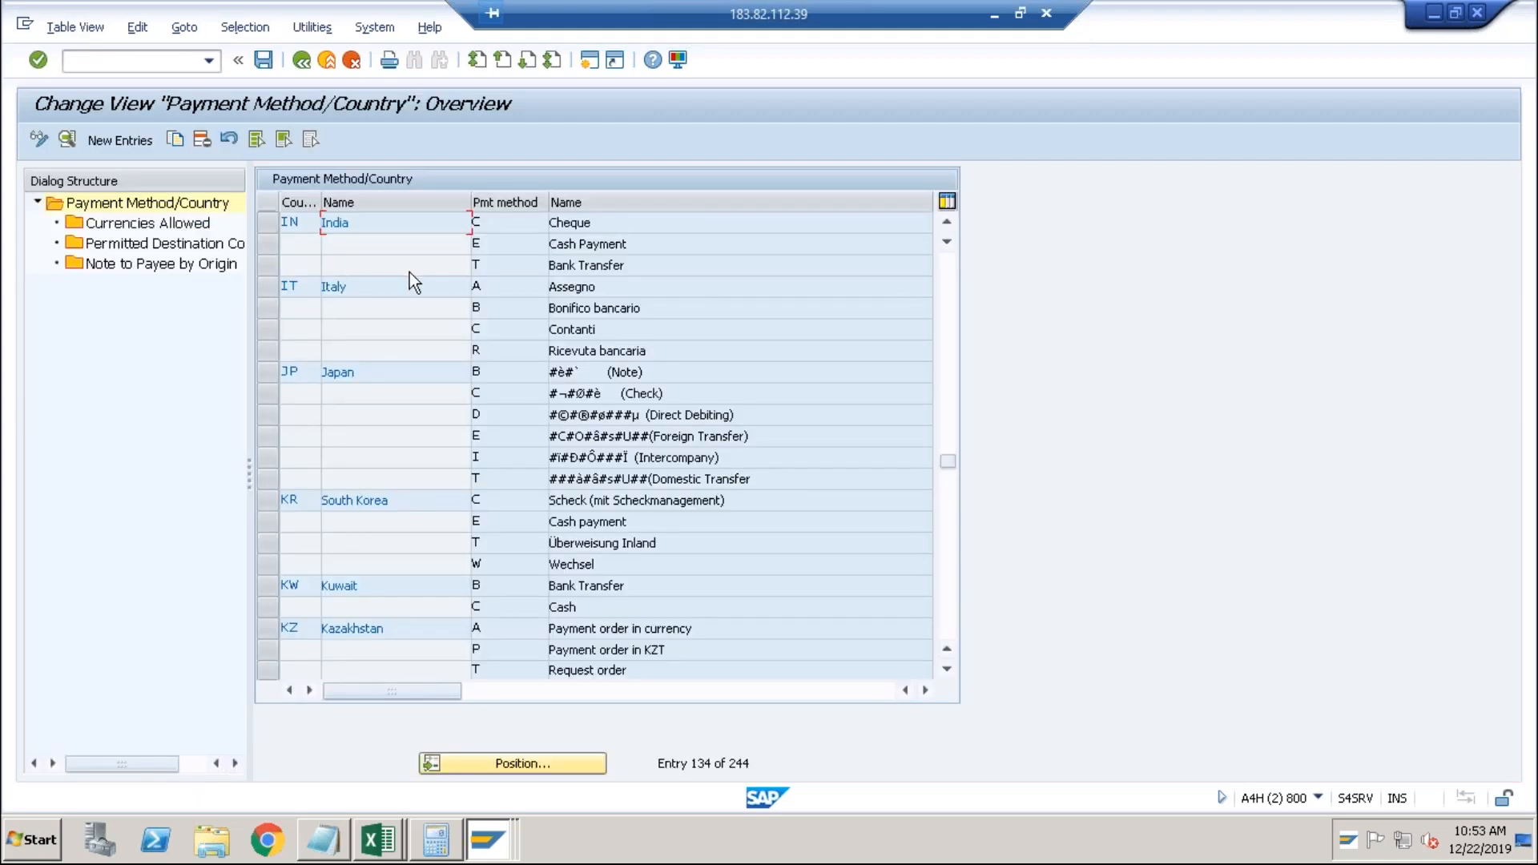
left_click(492, 261)
double_click(492, 262)
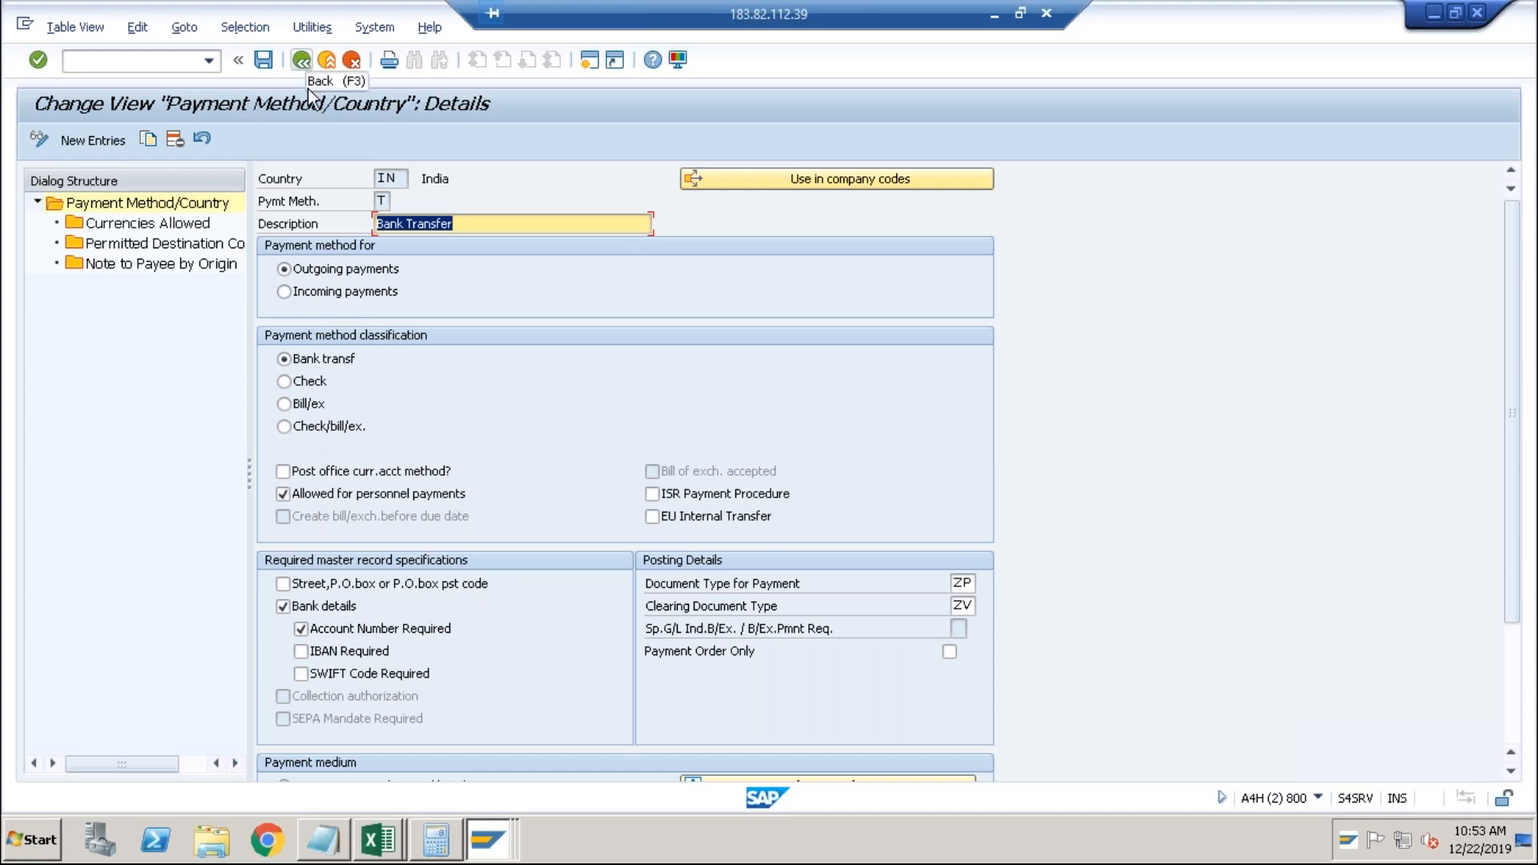
Return to the payment method/country overview and start a new entry.
left_click(384, 201)
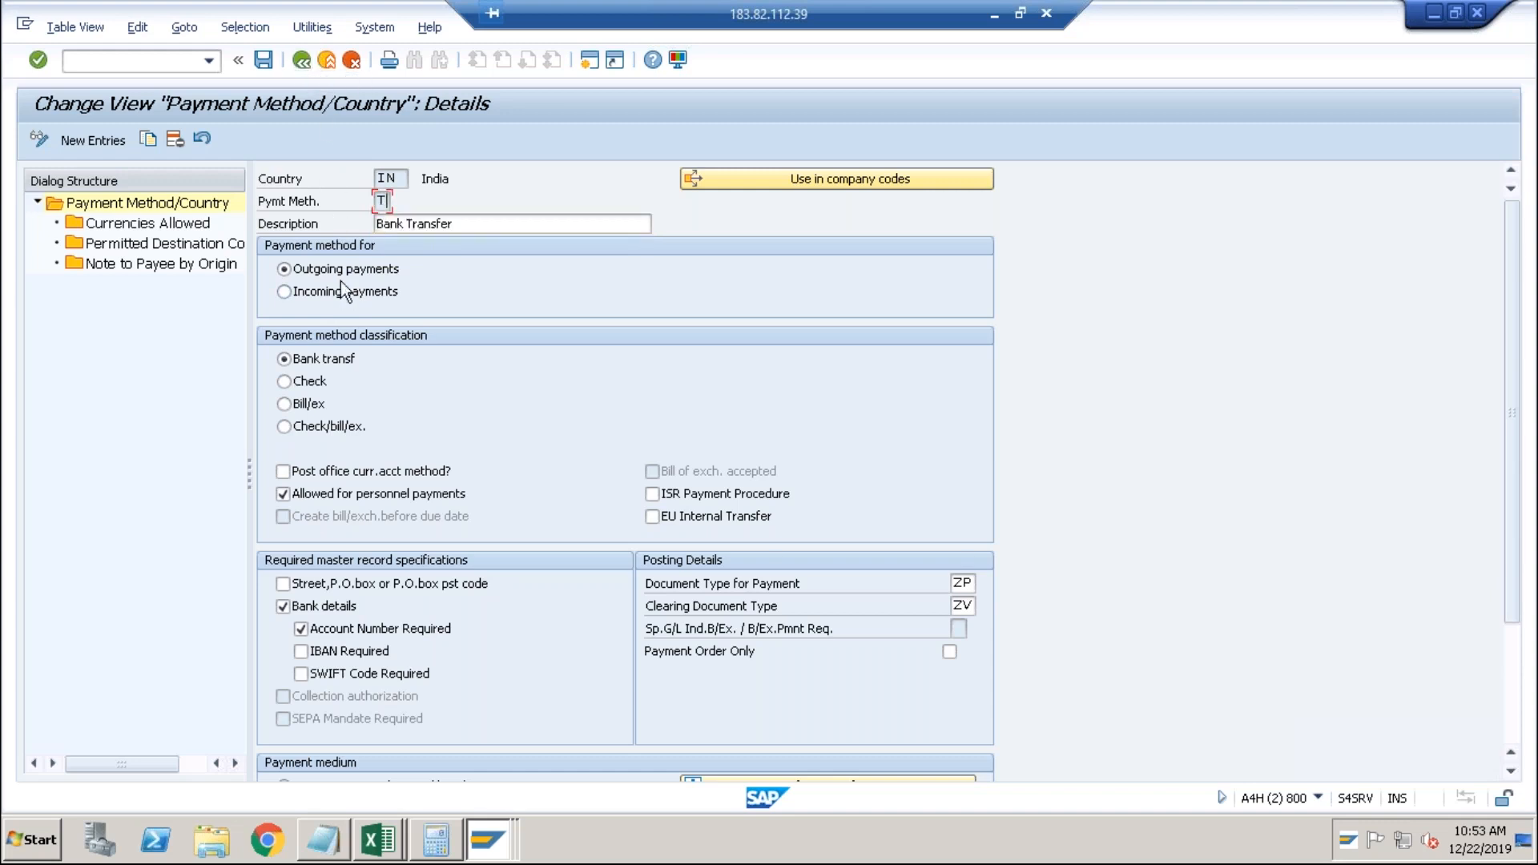
left_click(301, 69)
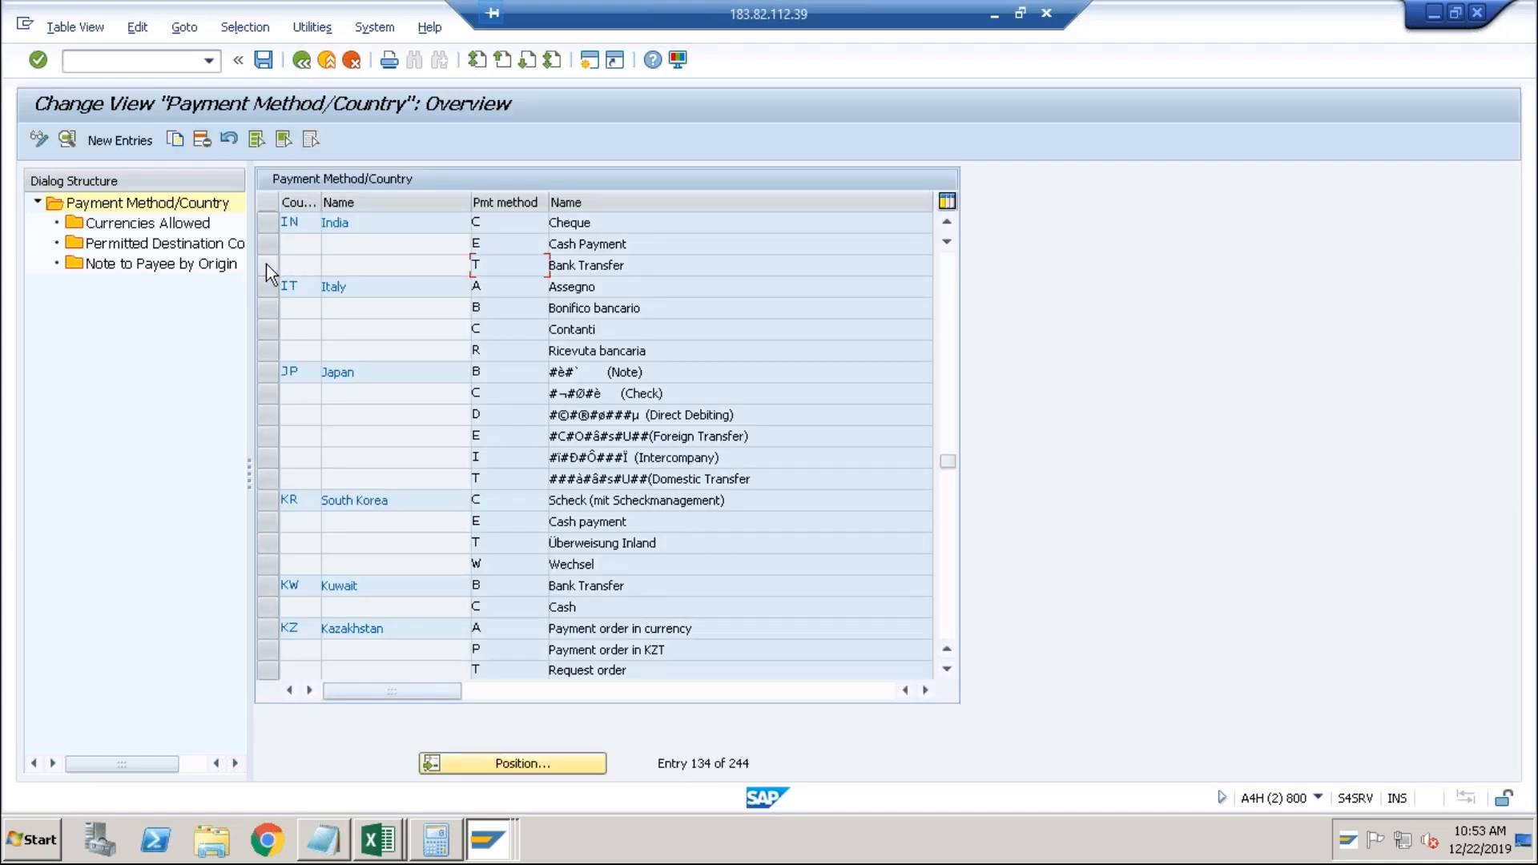
left_click(146, 145)
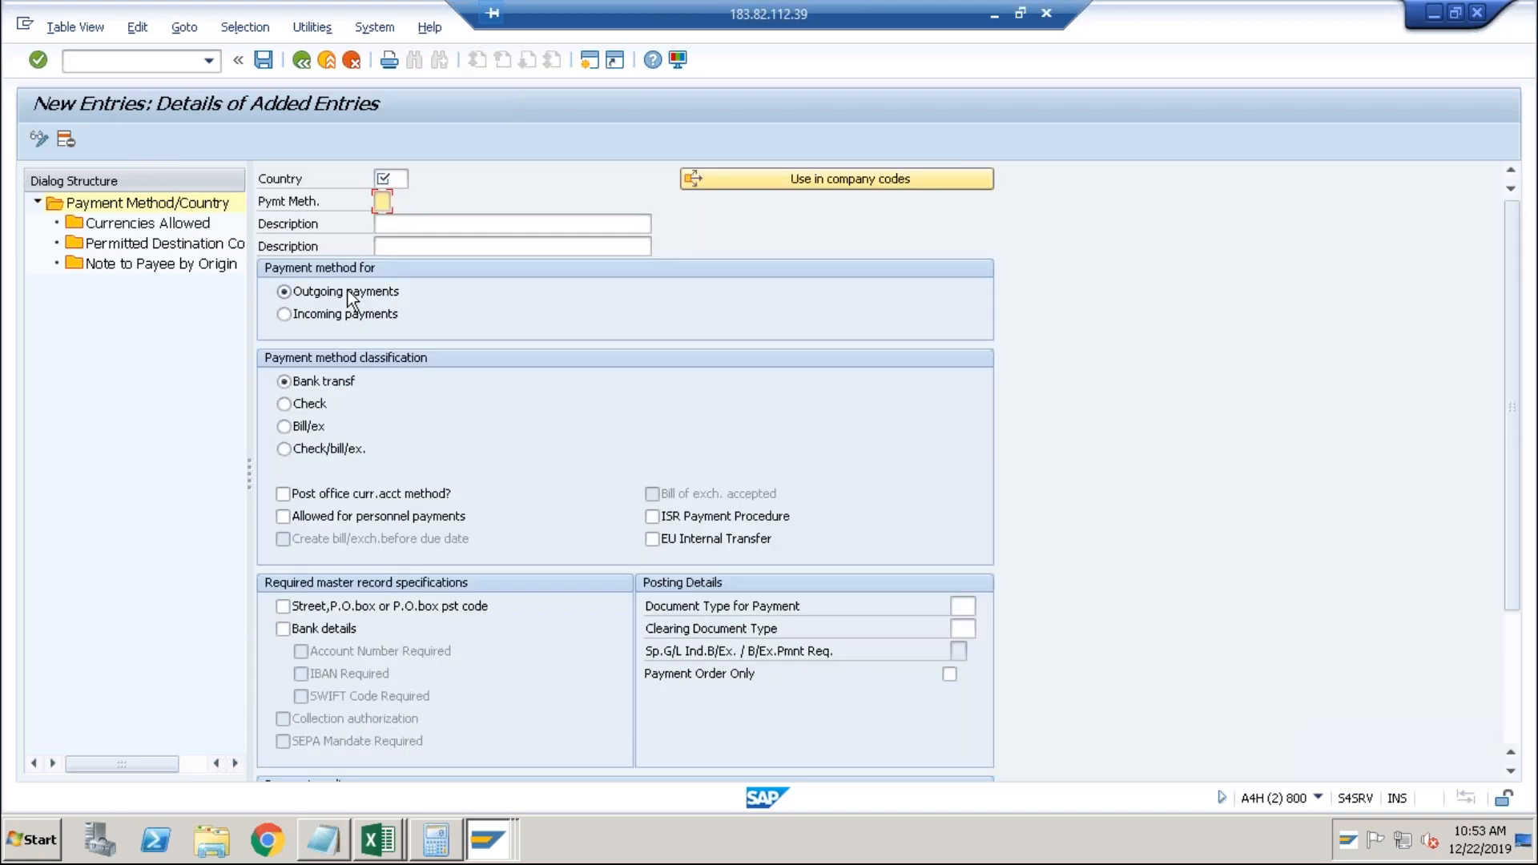
Begin a new entry for country IN, method I, then discard it unsaved.
left_click(395, 178)
type("IN")
key("Tab")
type("I")
left_click(334, 70)
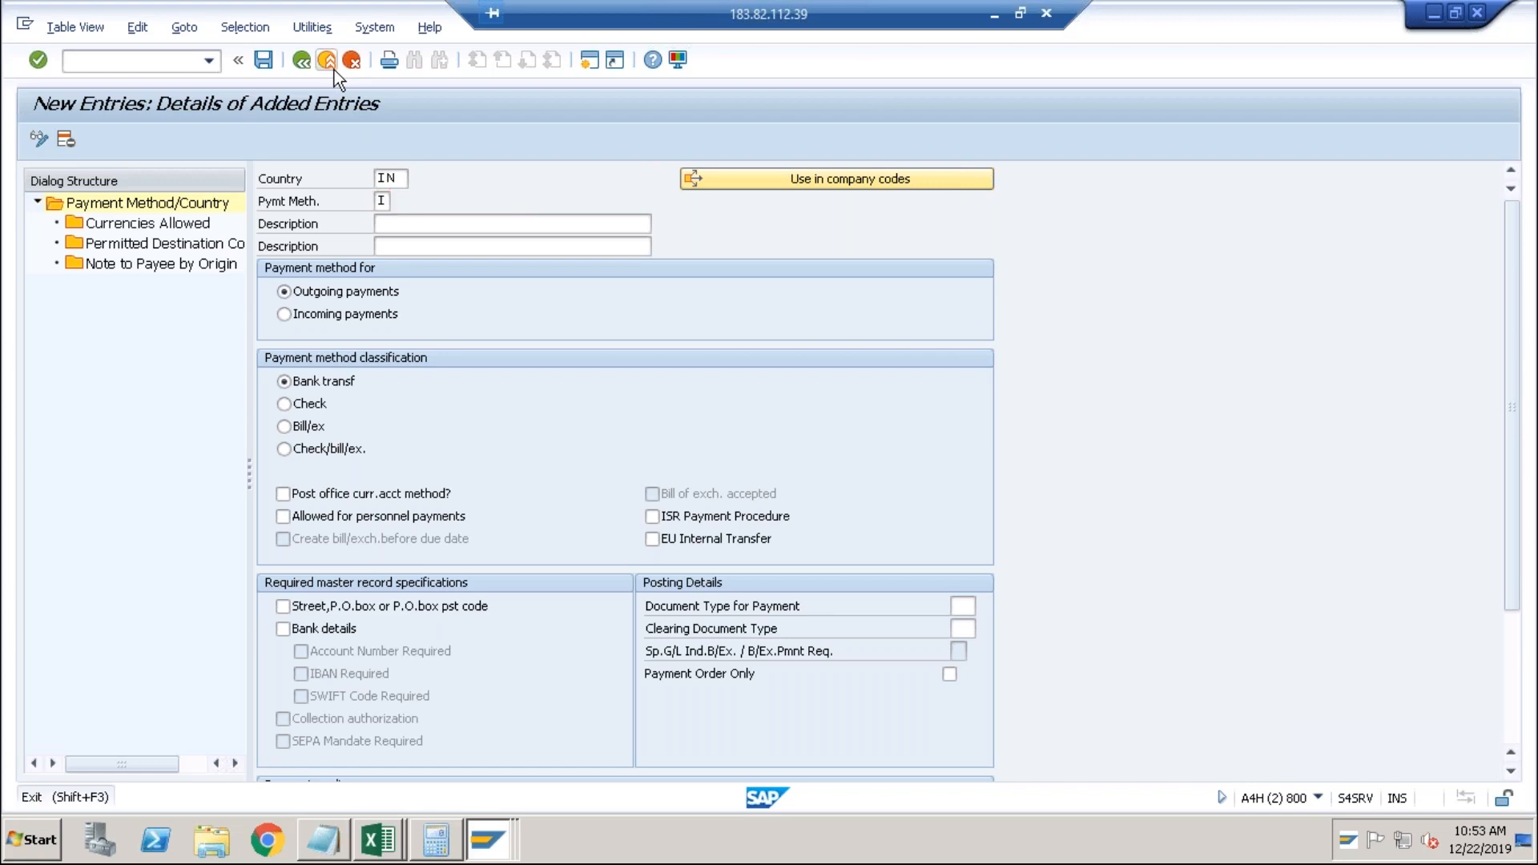
left_click(436, 387)
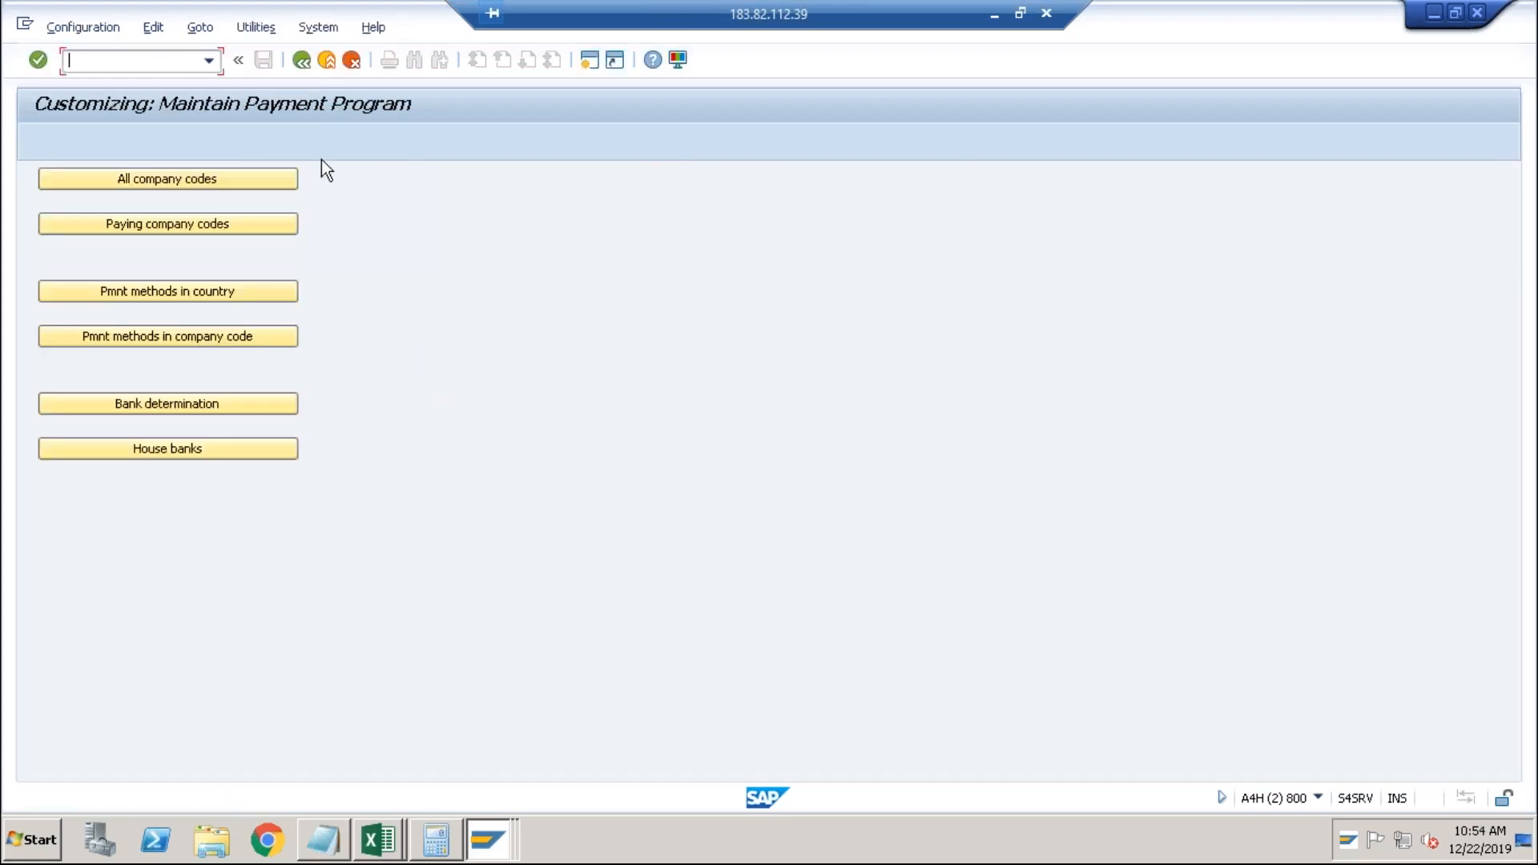
Copy India's Bank Transfer method T as new method I and save under the customizing request.
left_click(224, 291)
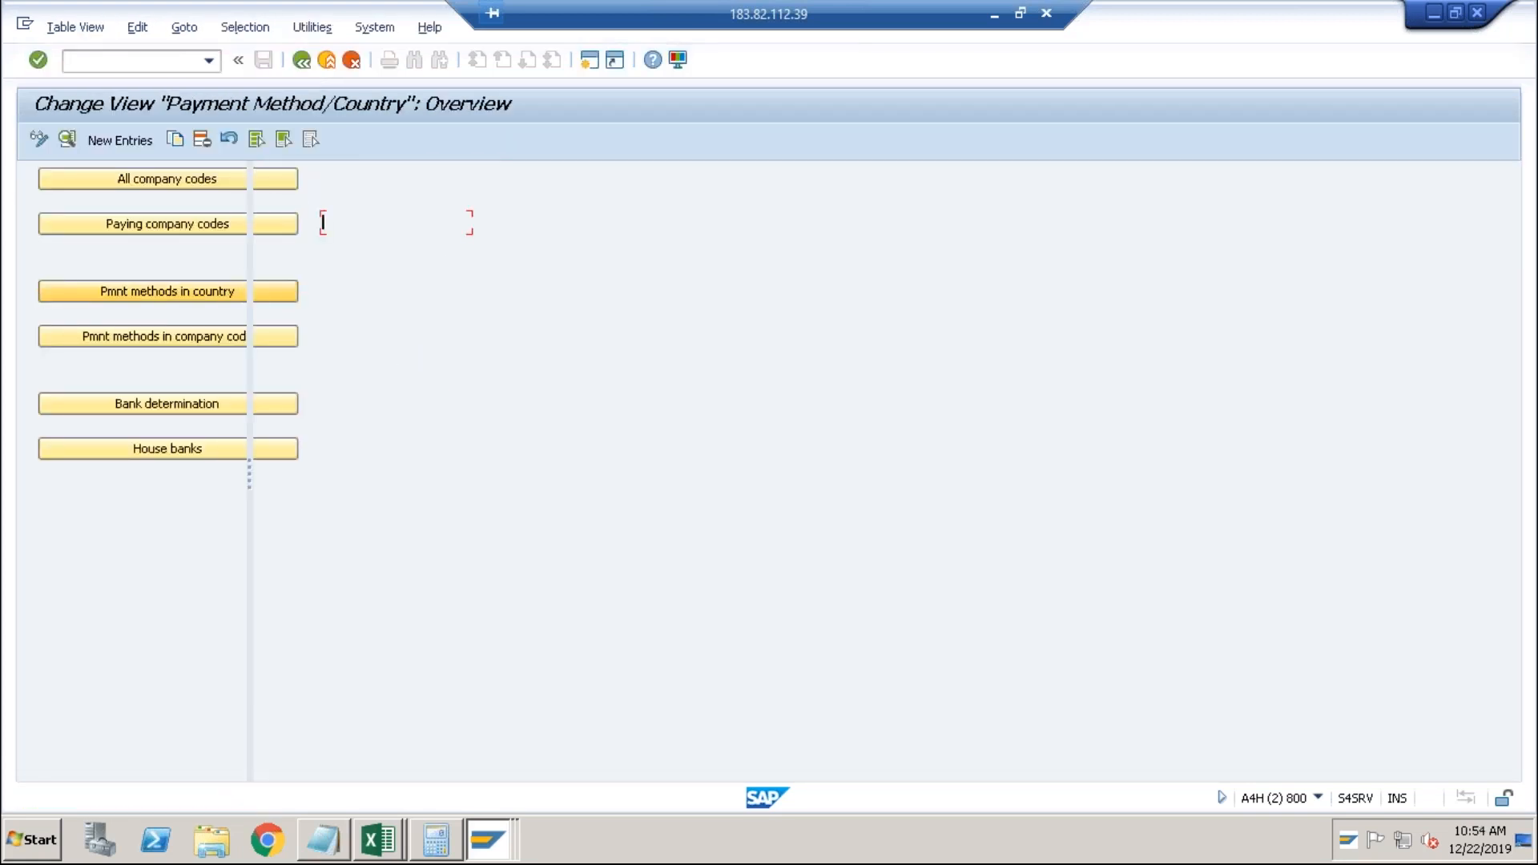
left_click(266, 266)
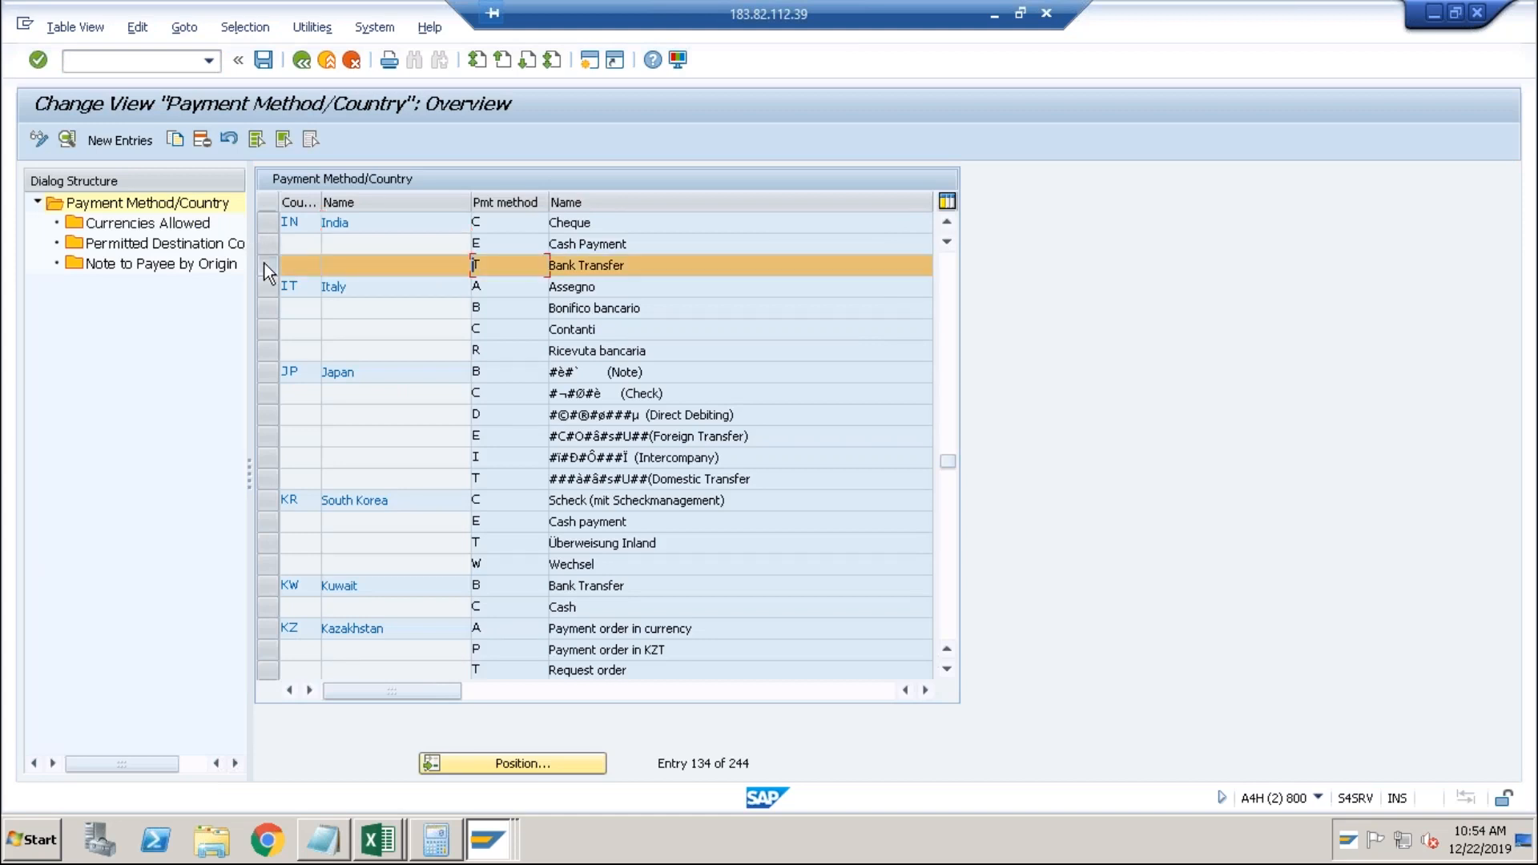
left_click(172, 138)
key("Tab")
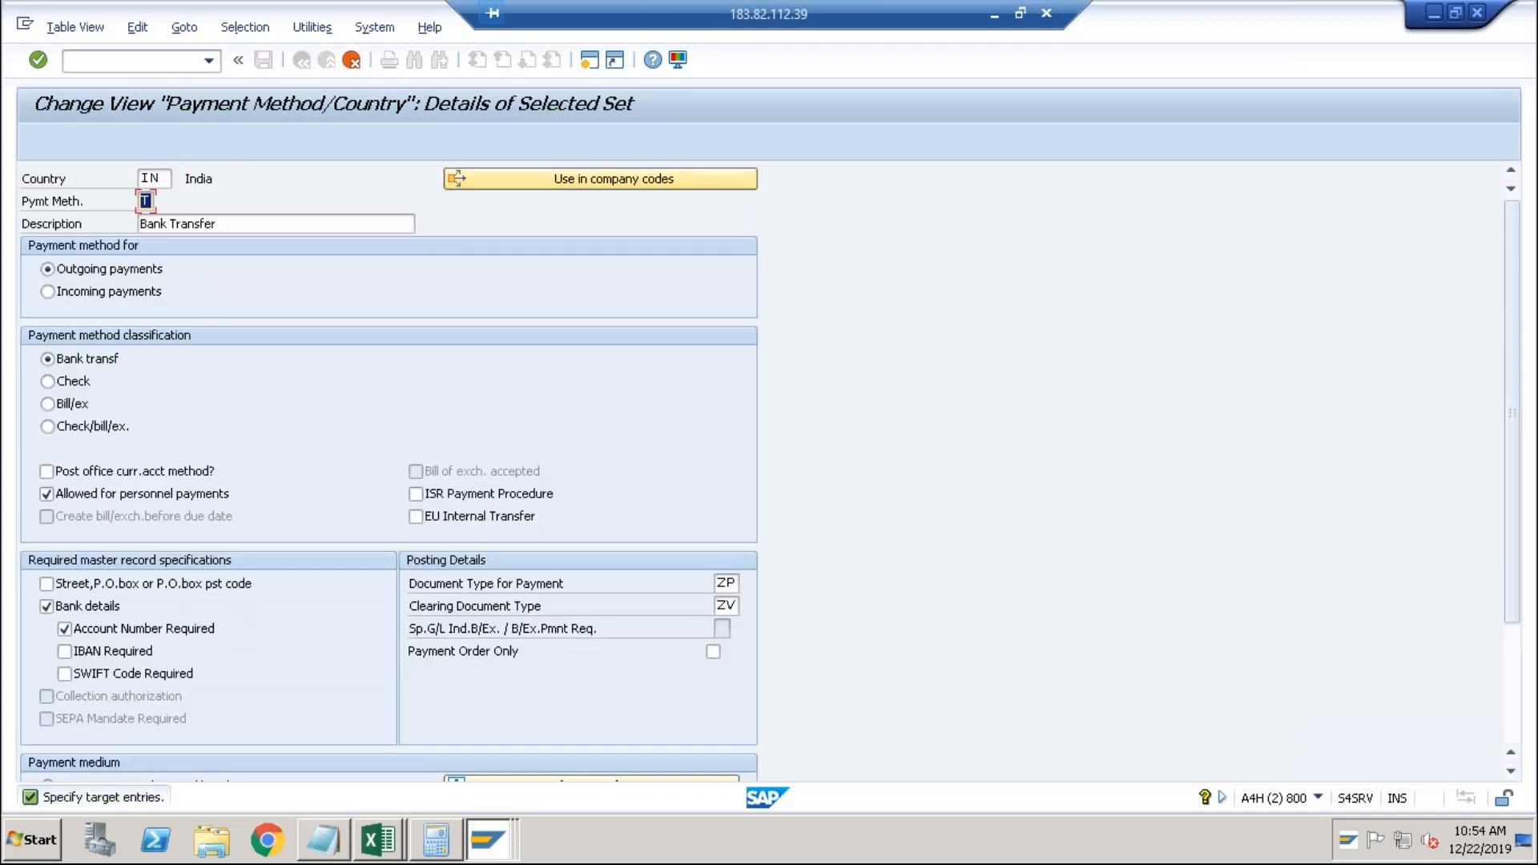
type("I")
key("Return")
key("Return")
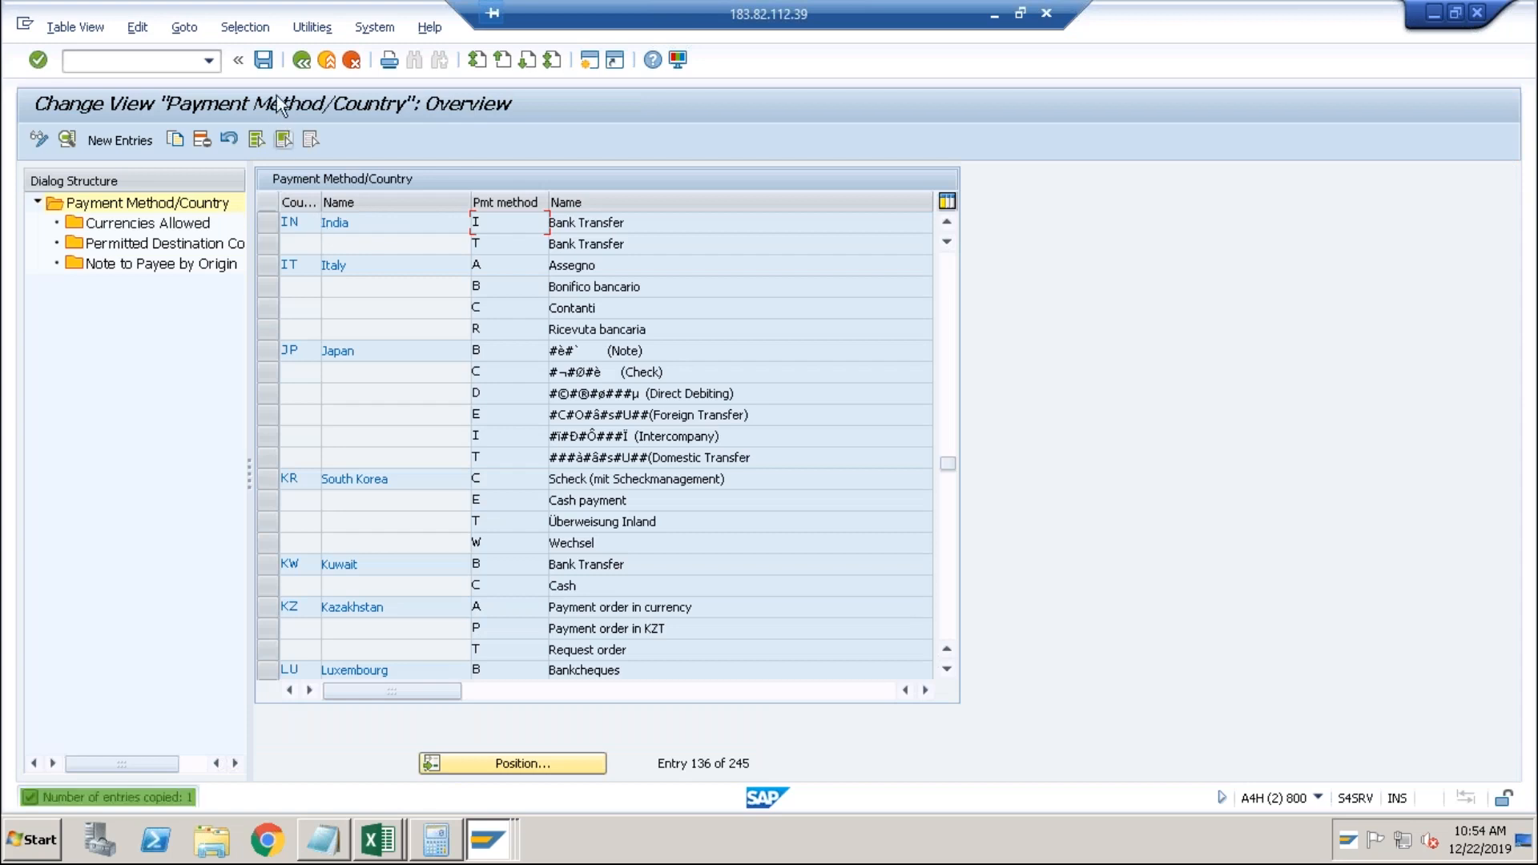
left_click(263, 60)
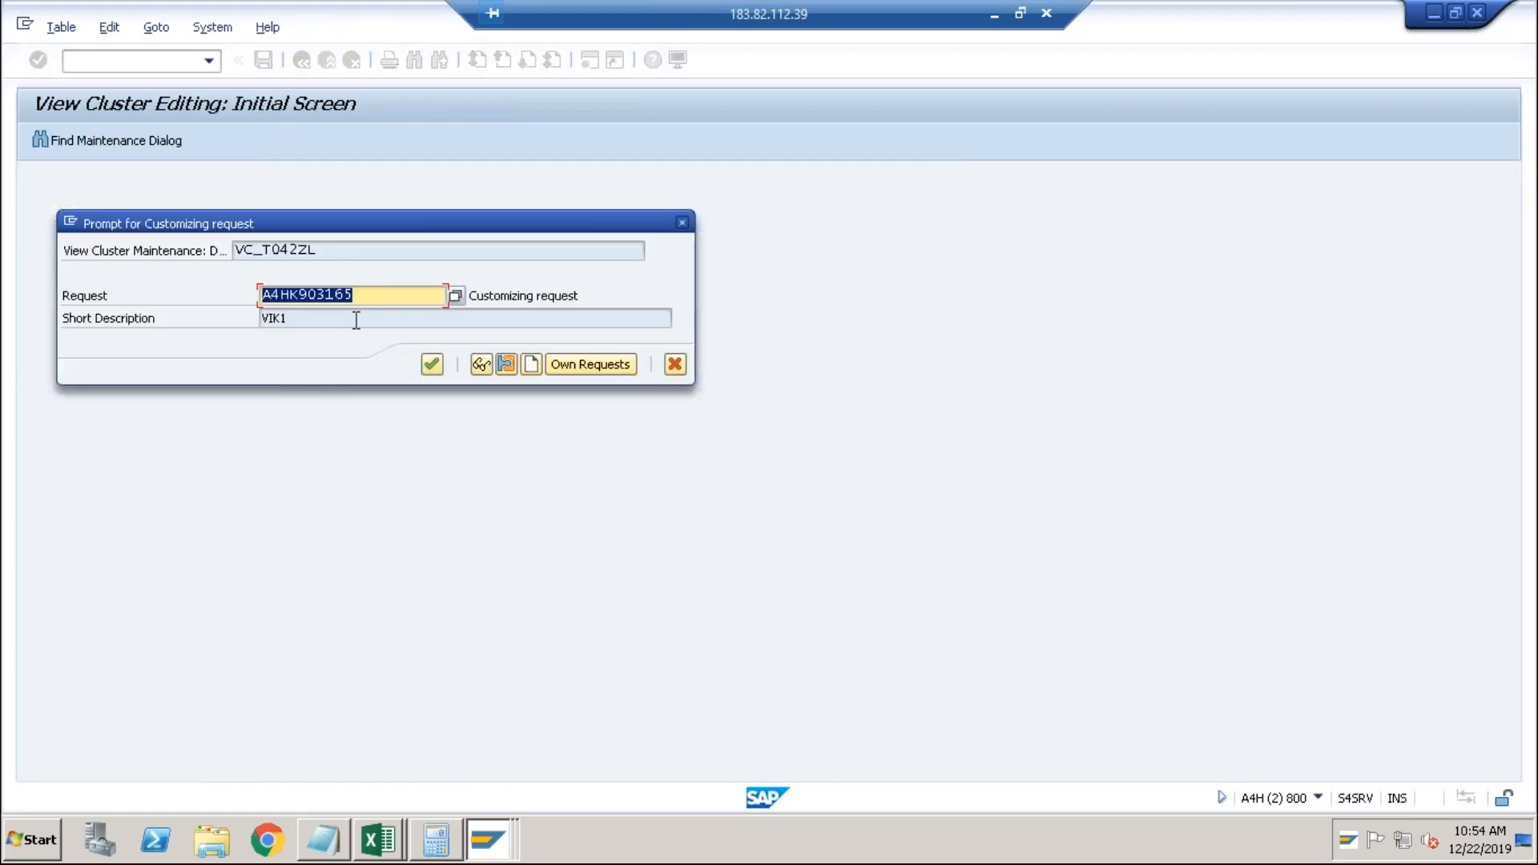
left_click(431, 370)
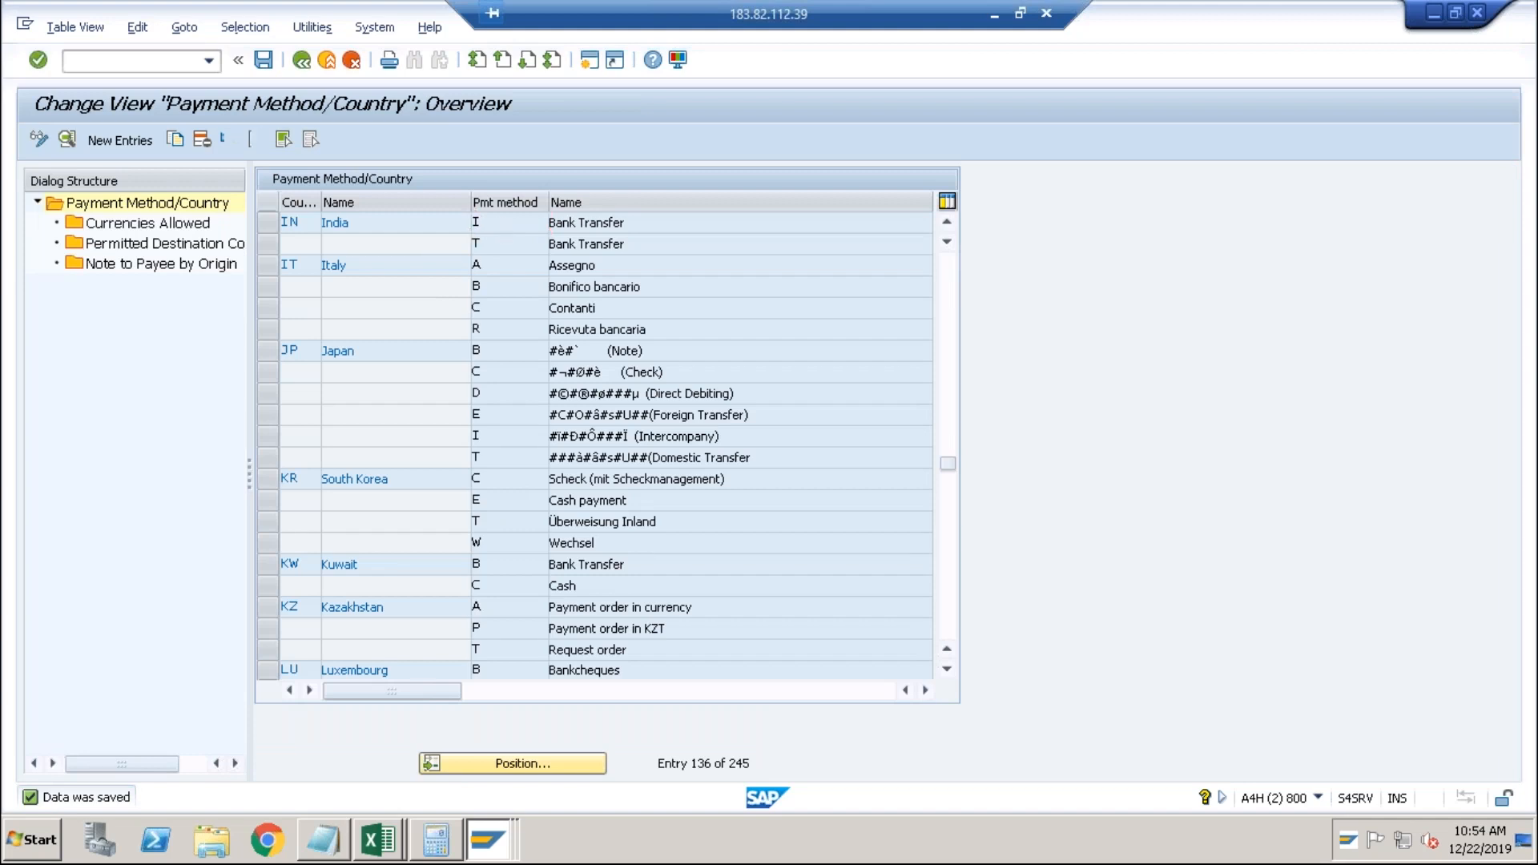
Set method I to incoming payments, save, and return to the payment program menu.
double_click(502, 228)
left_click(363, 290)
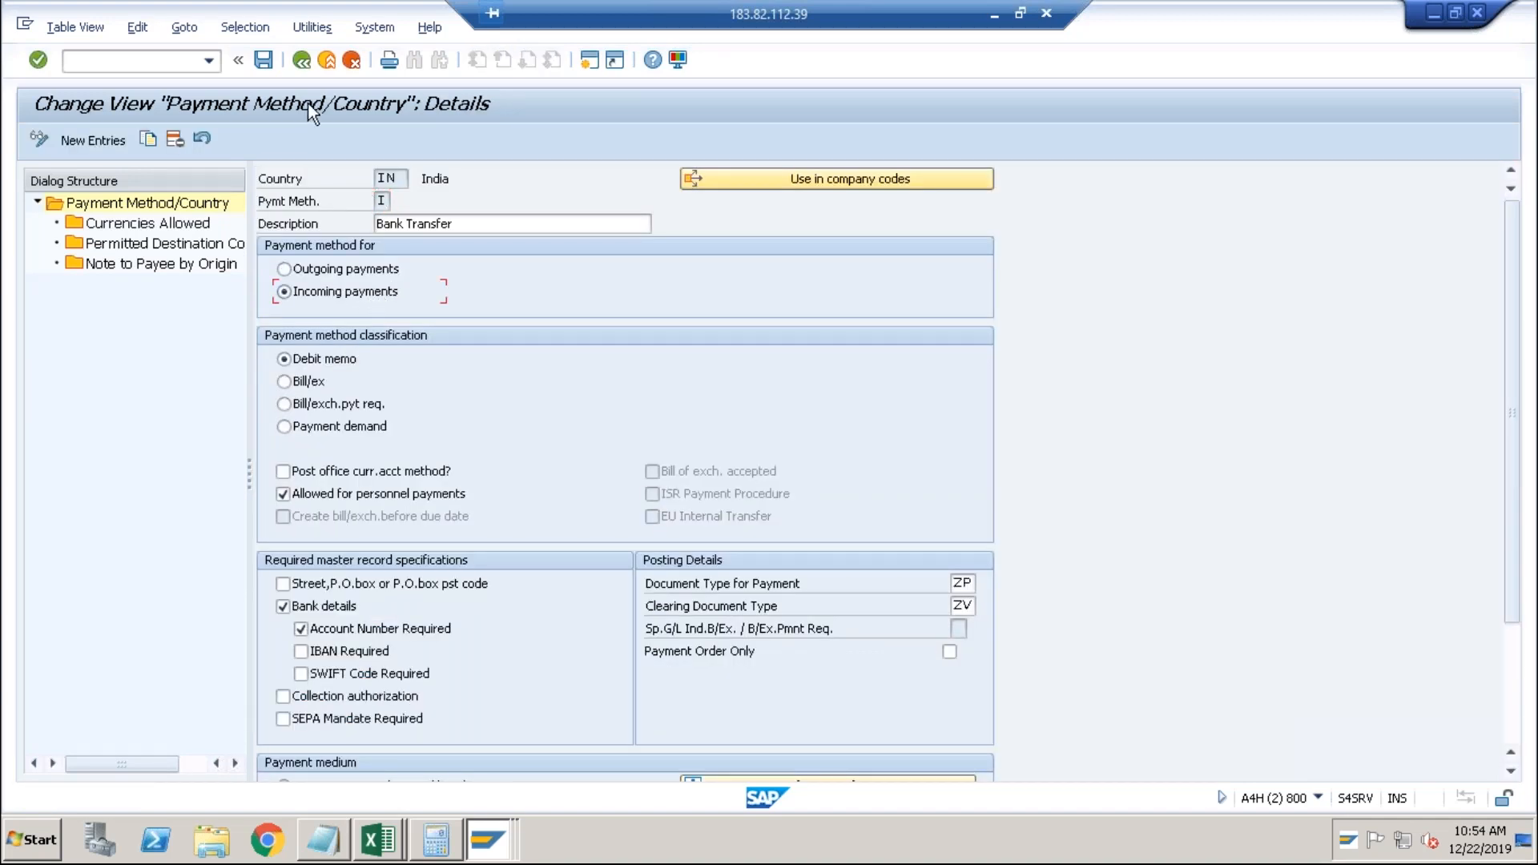
left_click(273, 65)
left_click(308, 62)
left_click(308, 63)
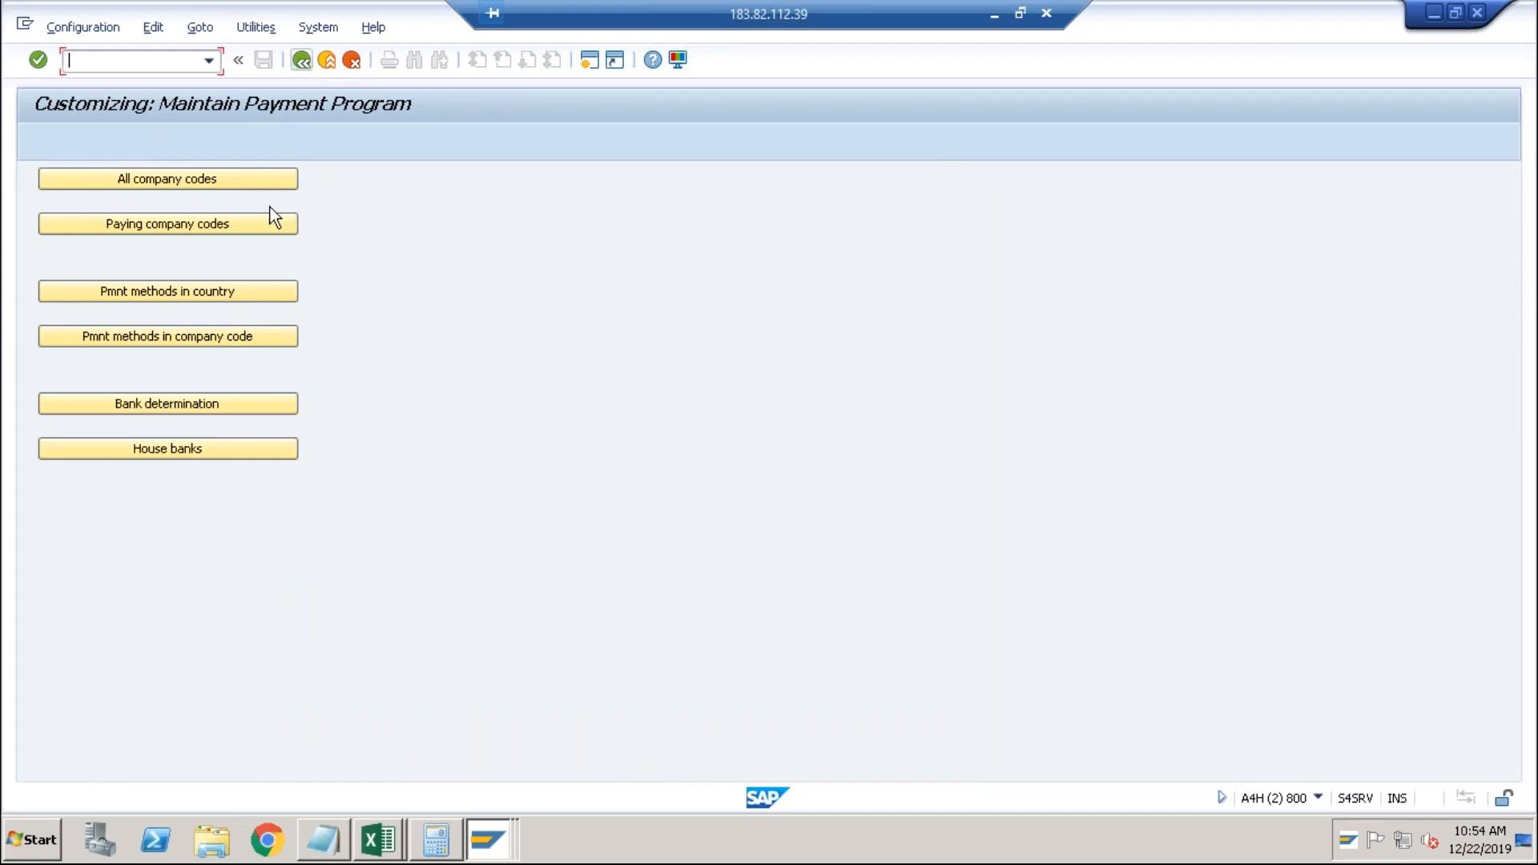
Copy ABCI's Bank Transfer method T as method I and save under the customizing request.
left_click(238, 336)
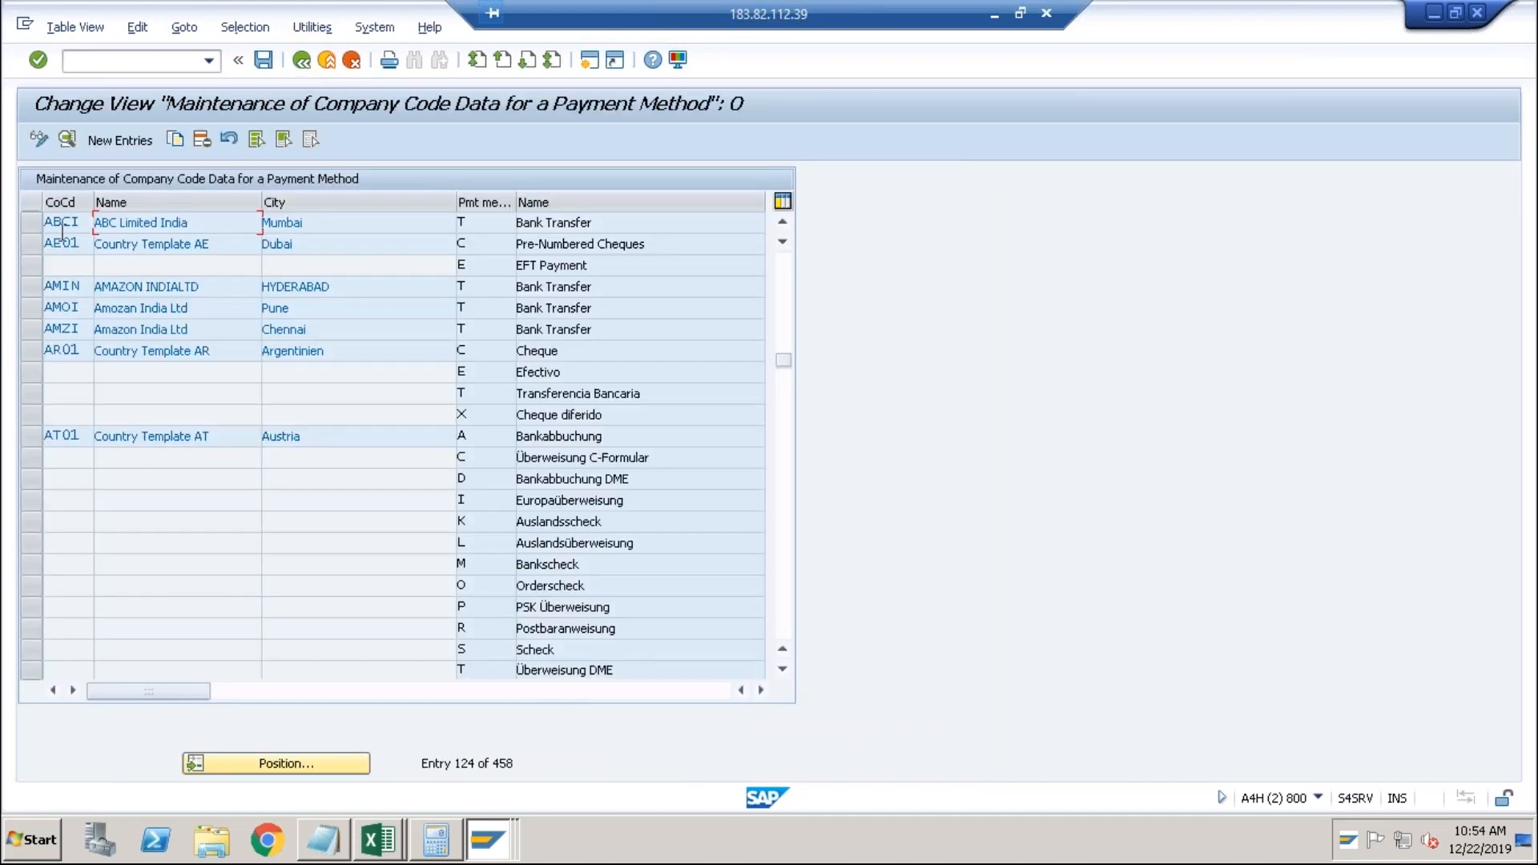
left_click(35, 221)
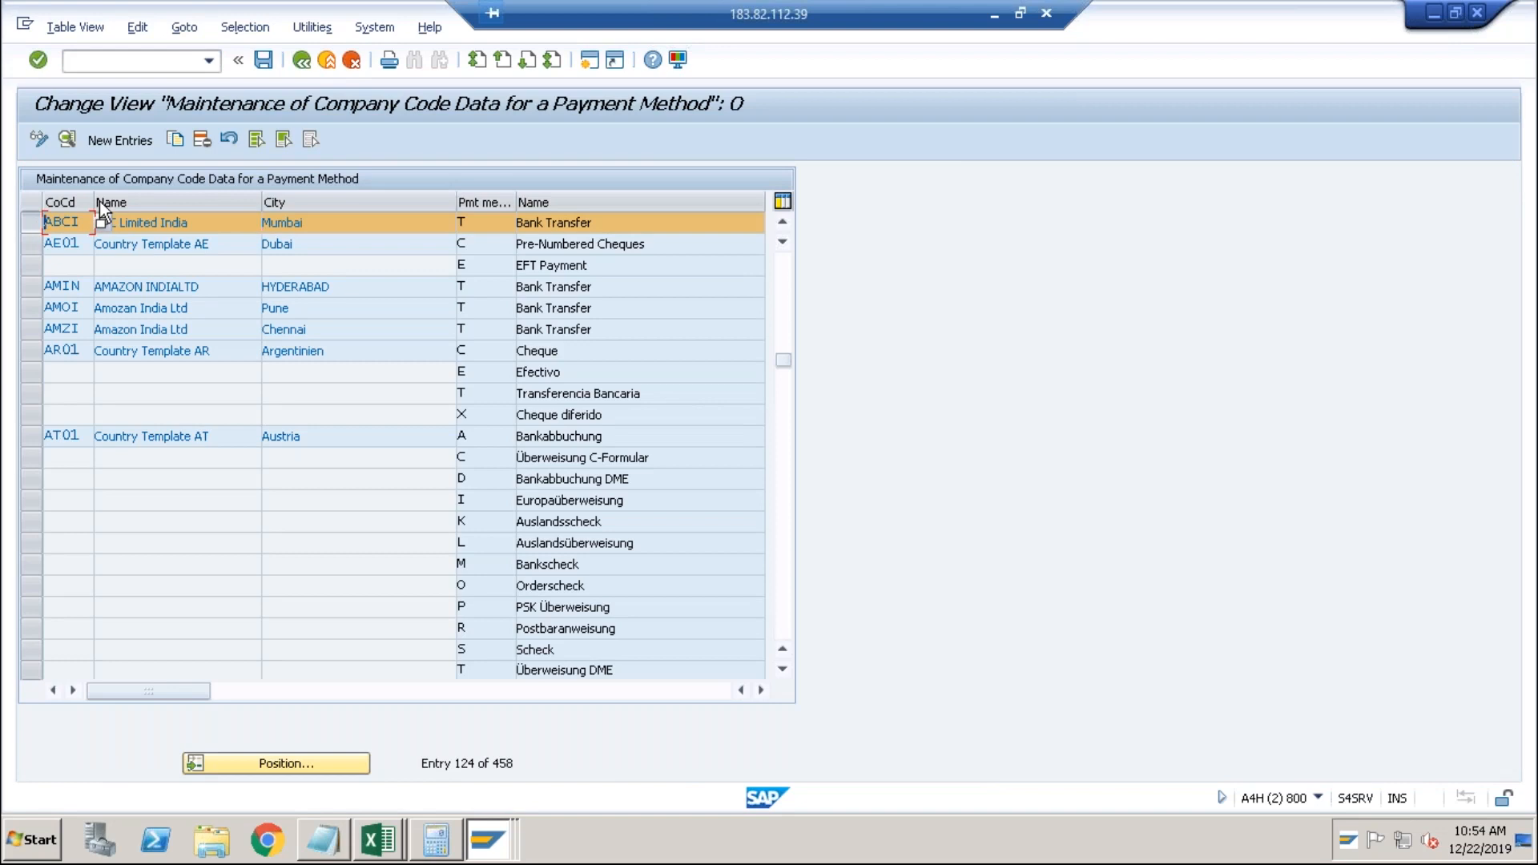
left_click(176, 141)
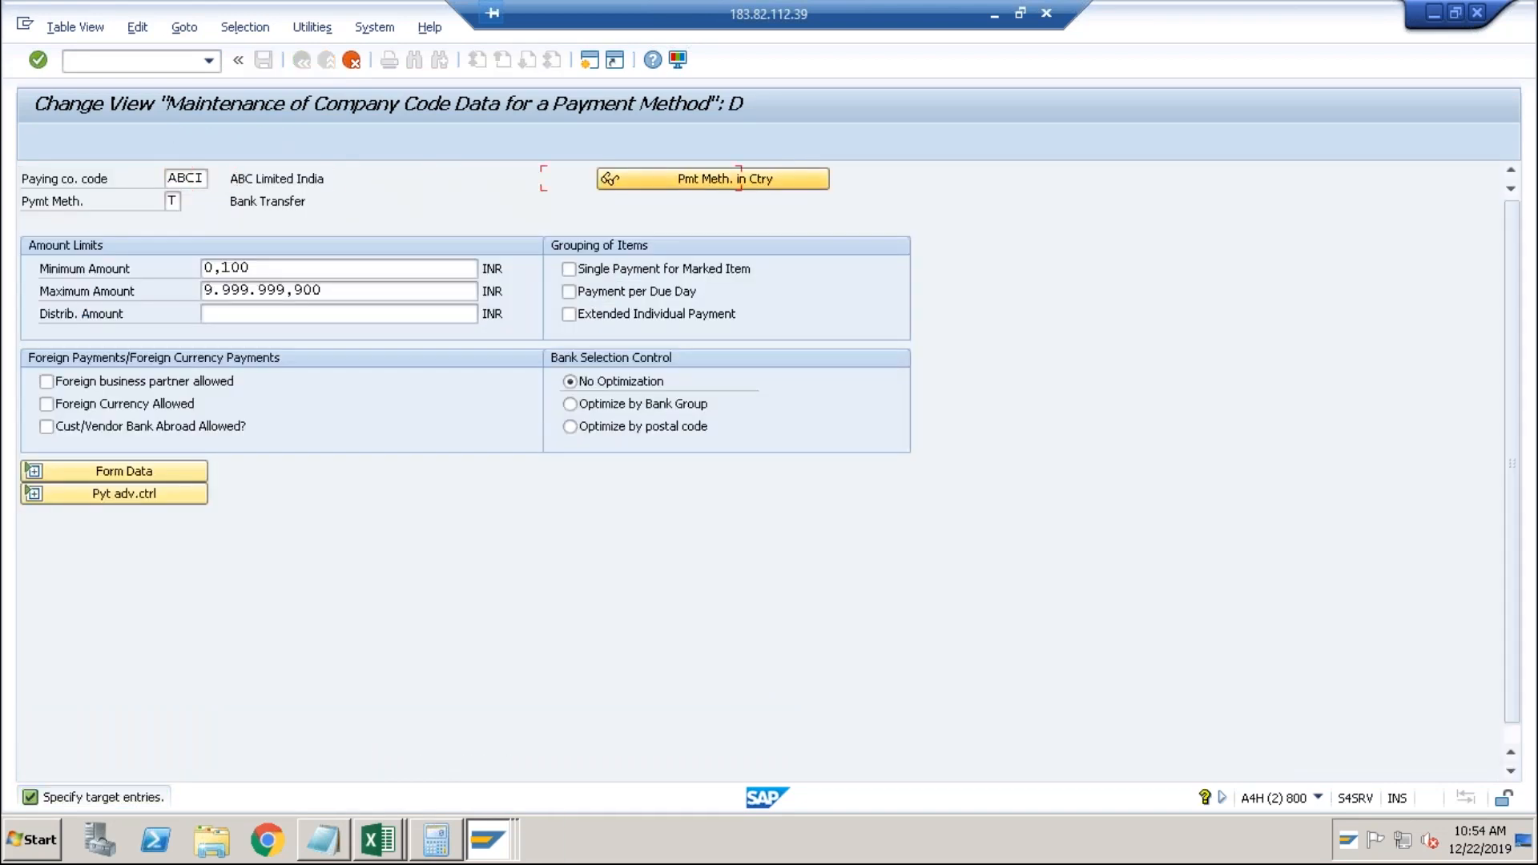
type("I")
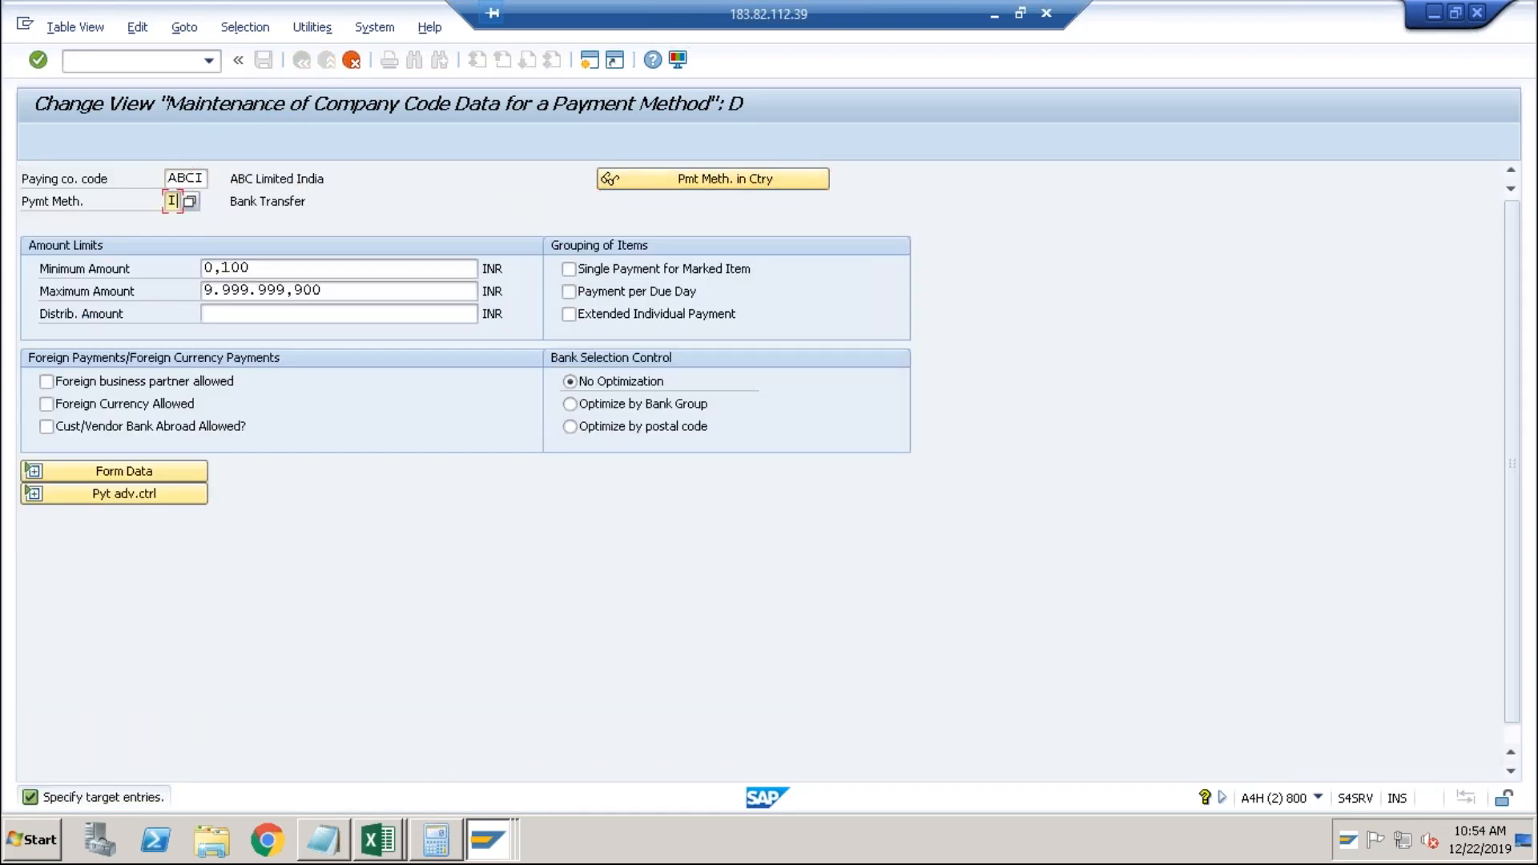
key("Return")
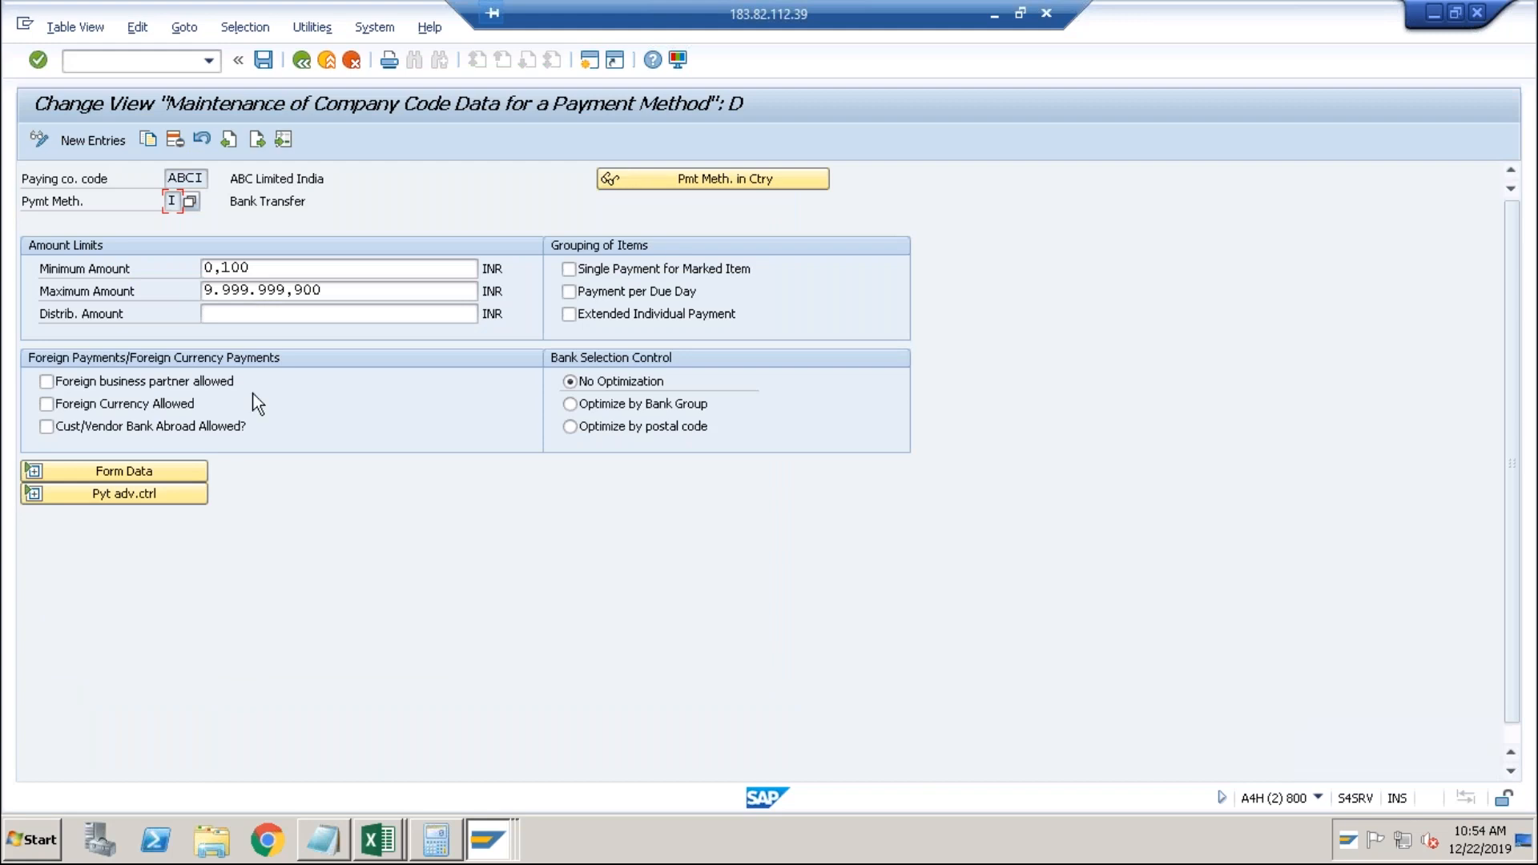
left_click(264, 61)
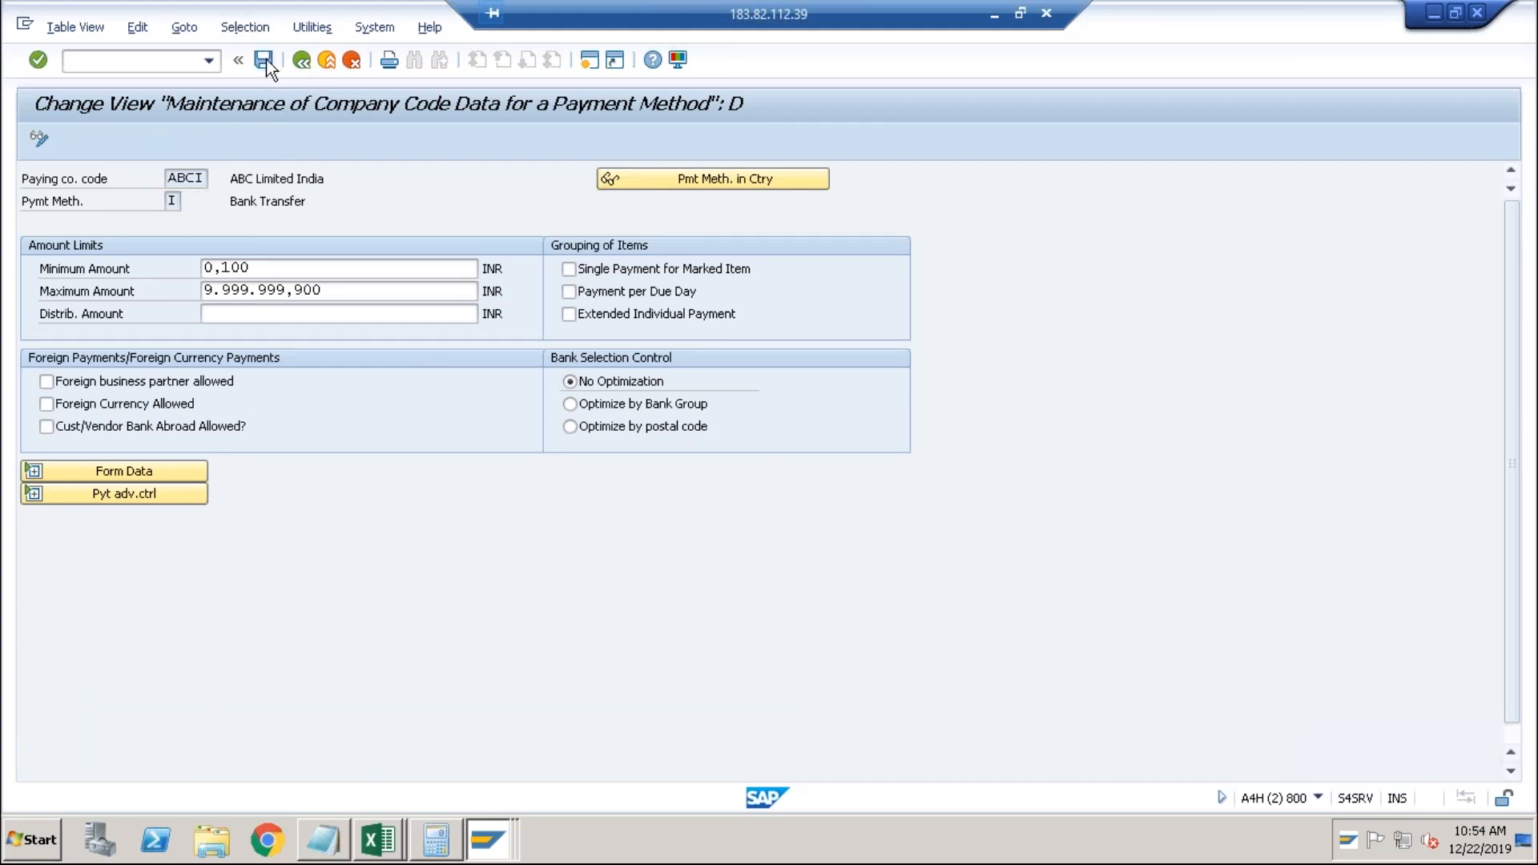
left_click(432, 366)
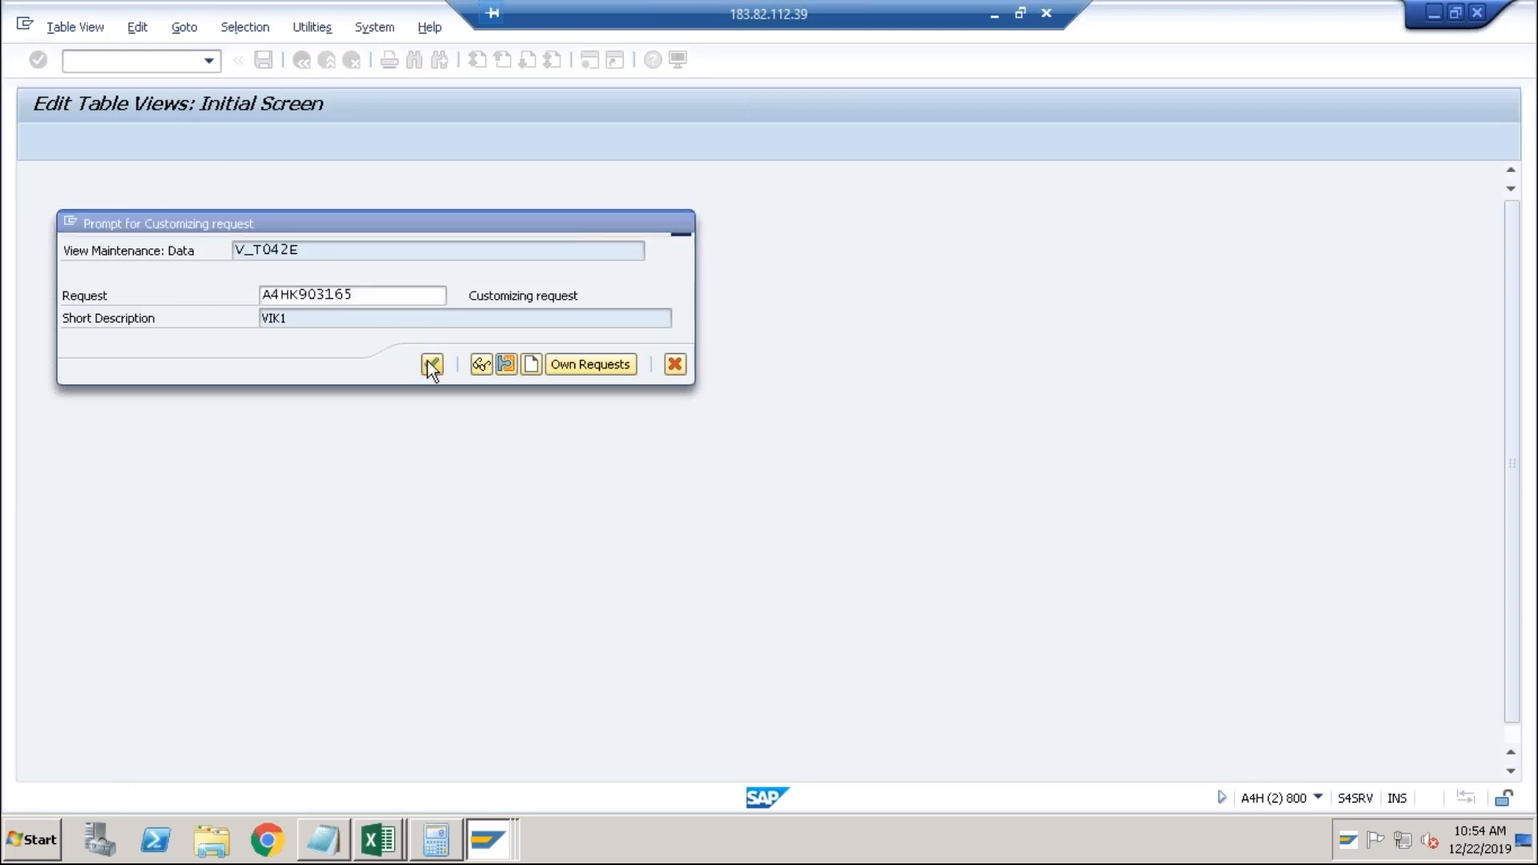
left_click(147, 64)
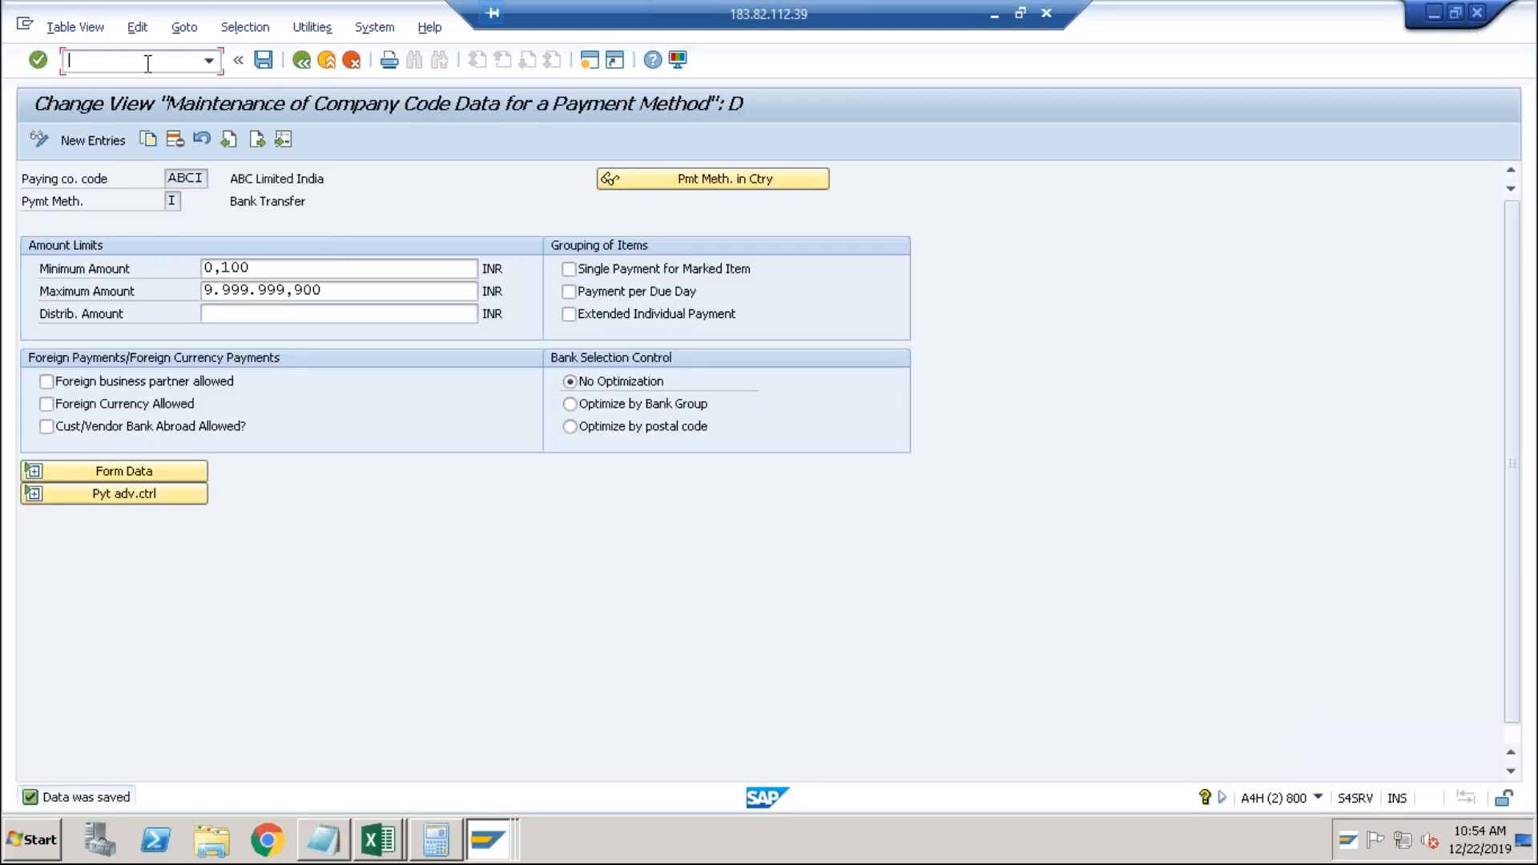
key("alt+Tab")
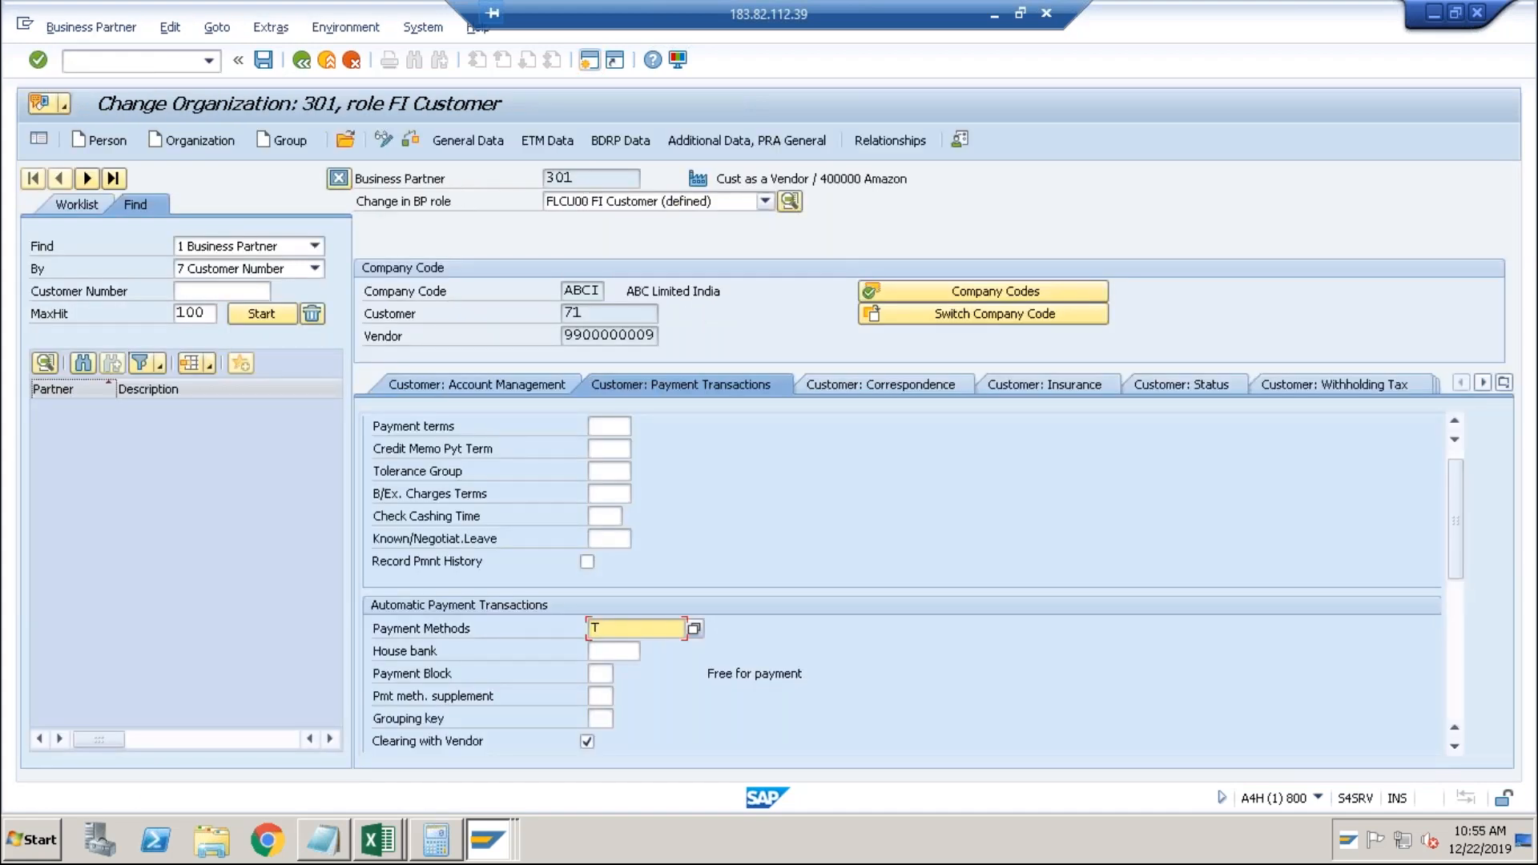
Change business partner 301's customer payment method from T to I and save.
left_click(613, 626)
key("BackSpace")
type("I")
left_click(270, 68)
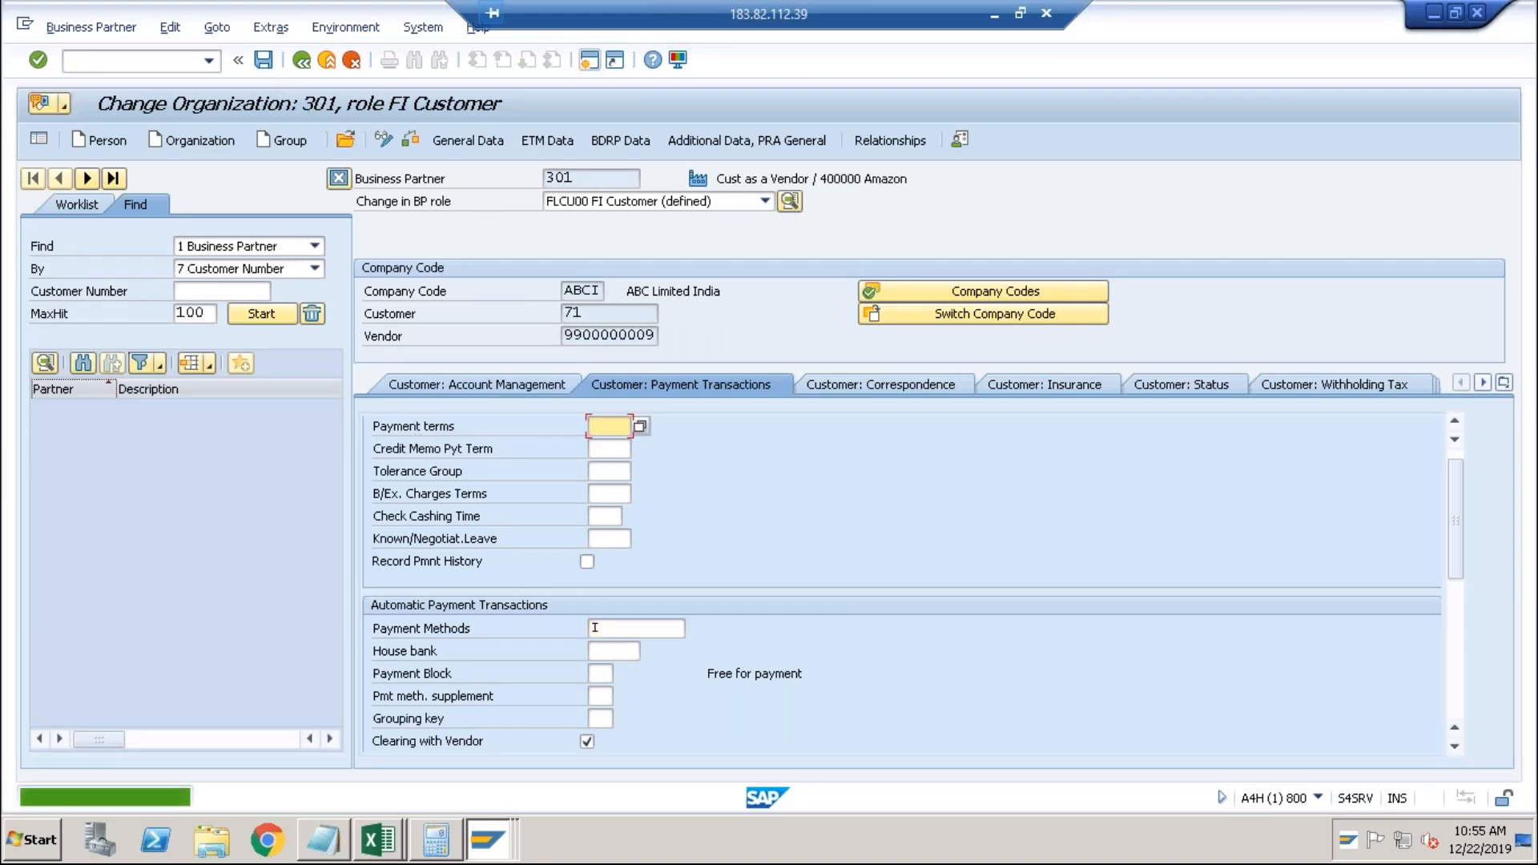
Run transaction f110 from the command history.
left_click(213, 64)
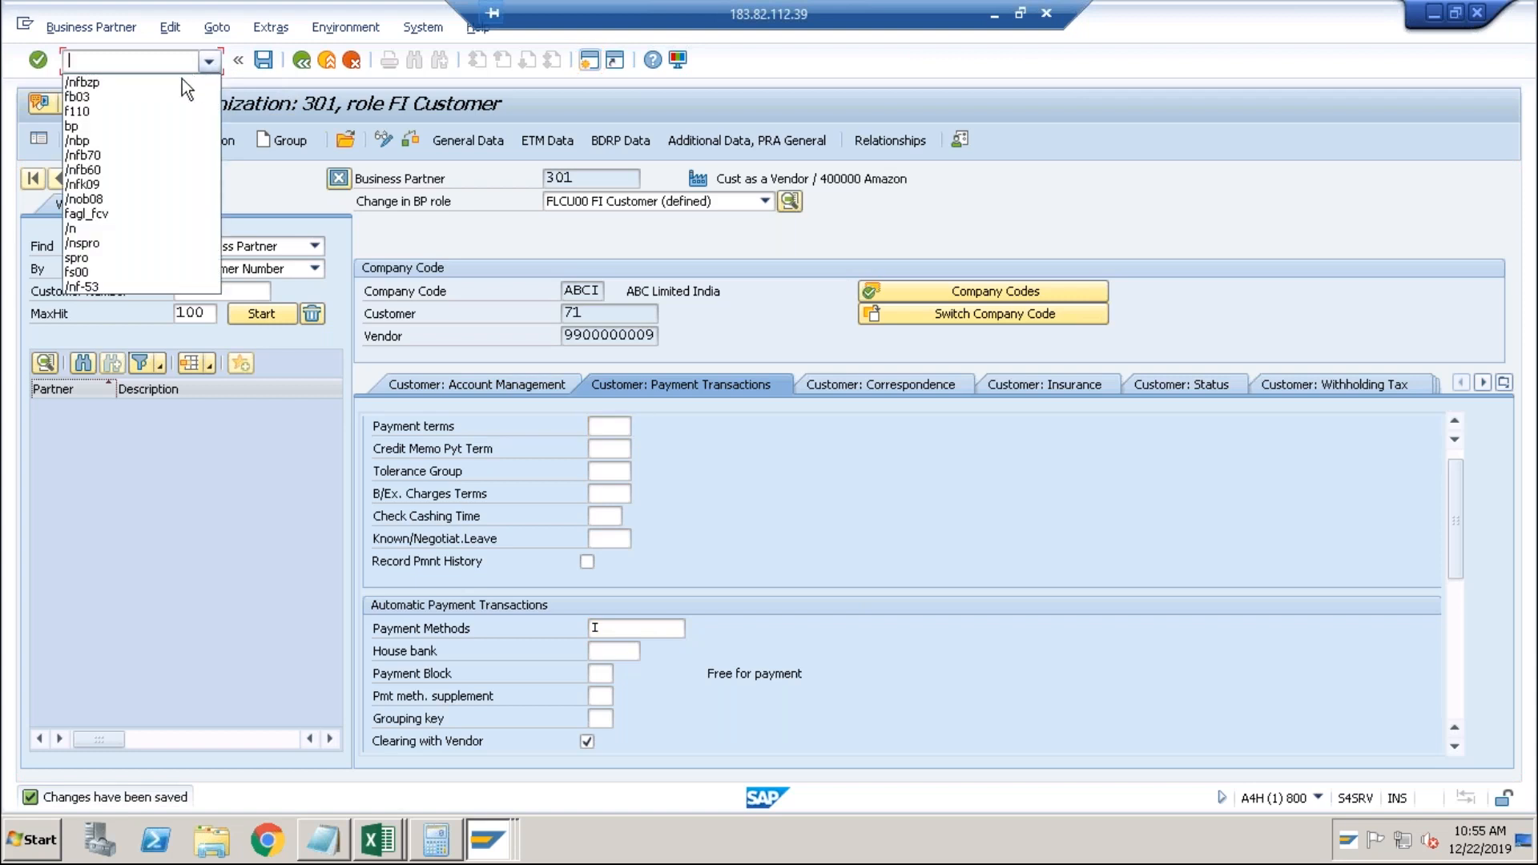
left_click(154, 109)
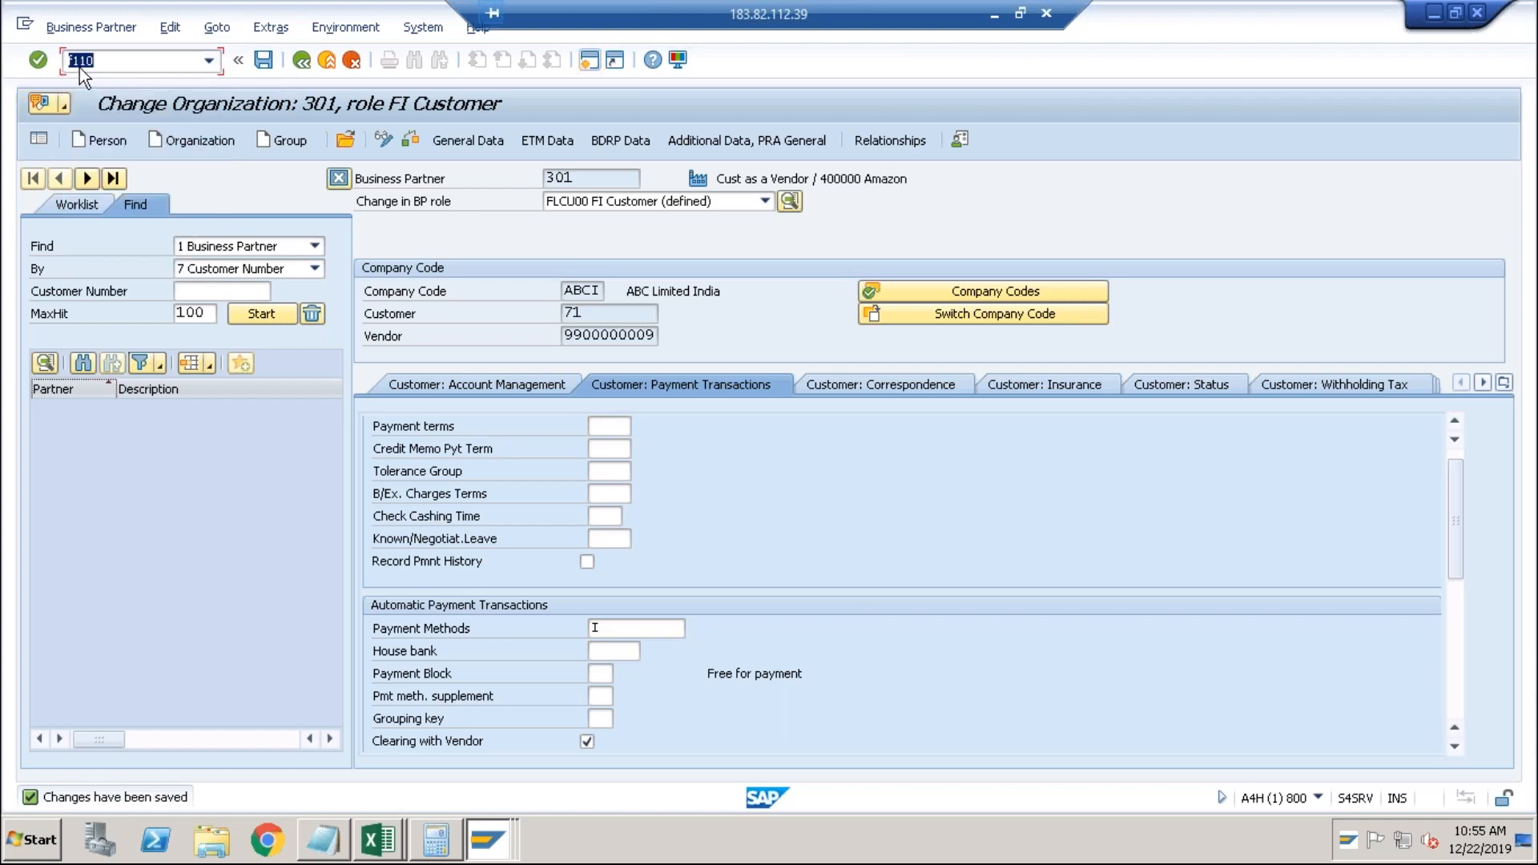
key("Return")
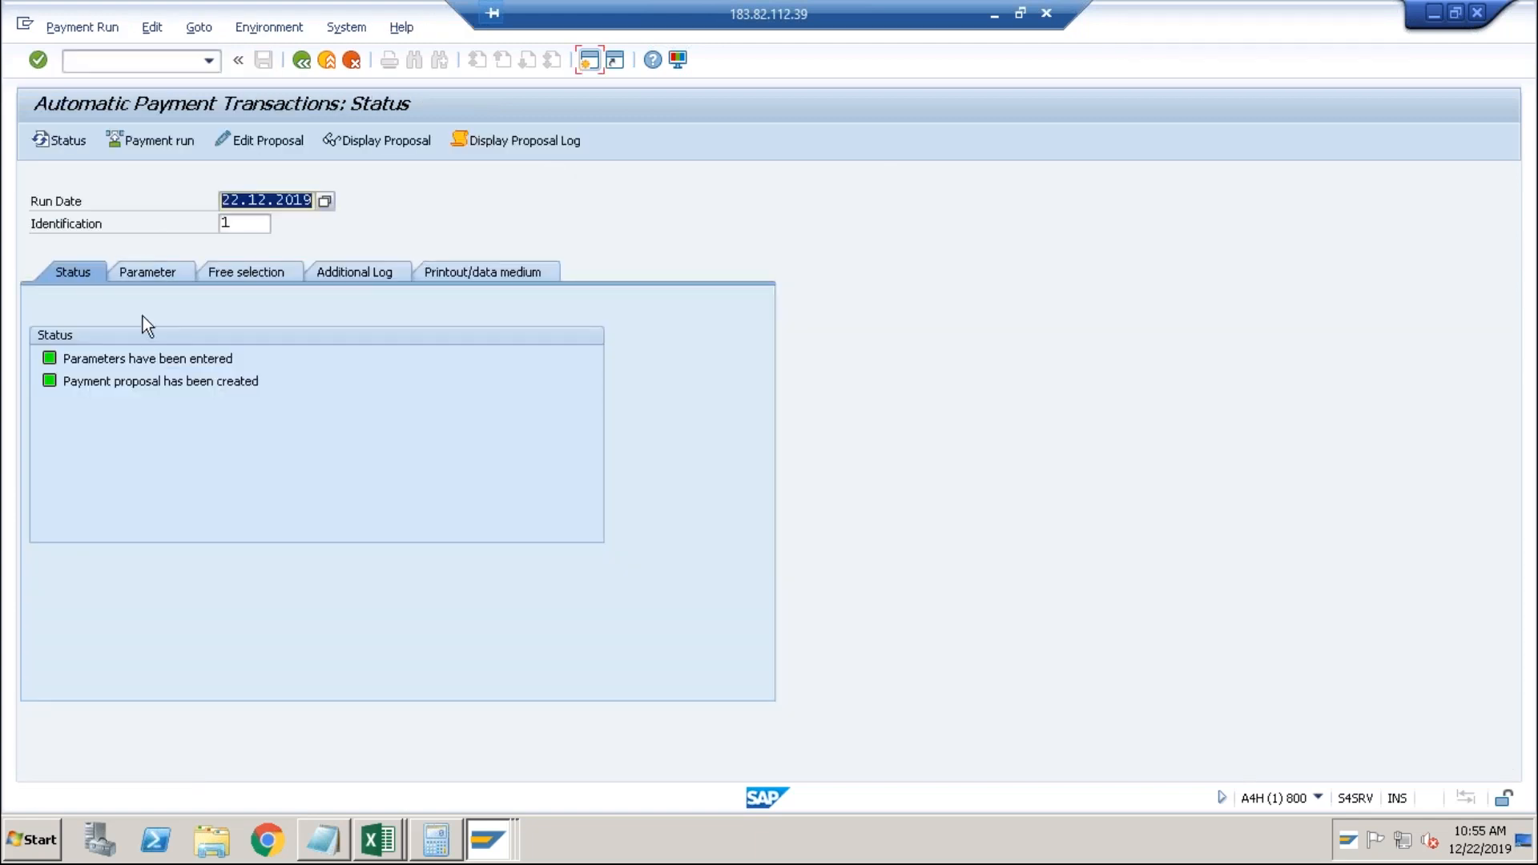
Check the run's ABCI payment method, then delete the existing payment proposal.
left_click(154, 269)
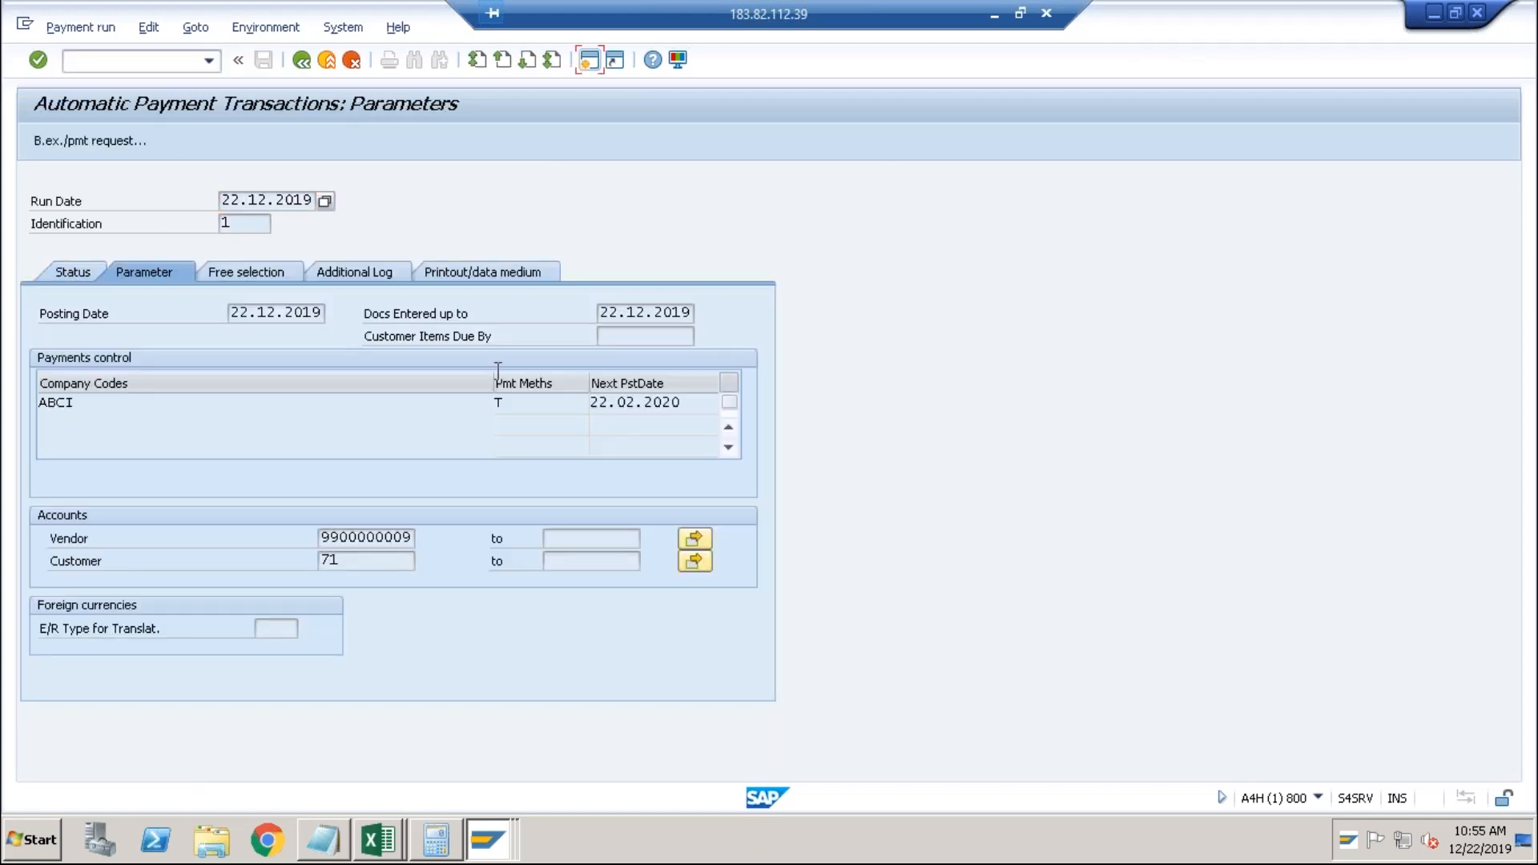
left_click(519, 403)
left_click(79, 273)
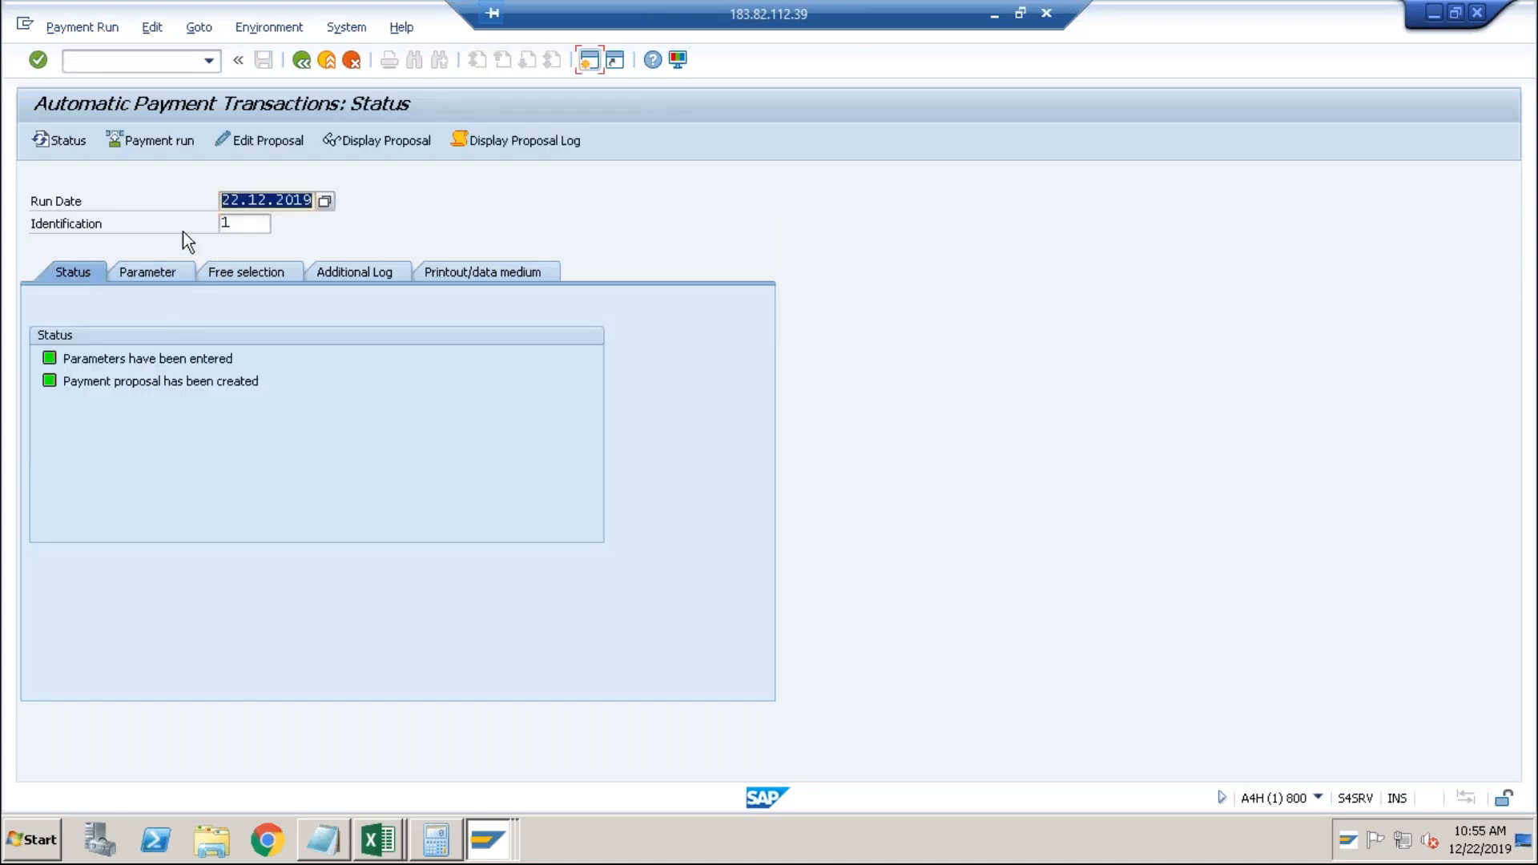
left_click(157, 34)
mouse_move(234, 83)
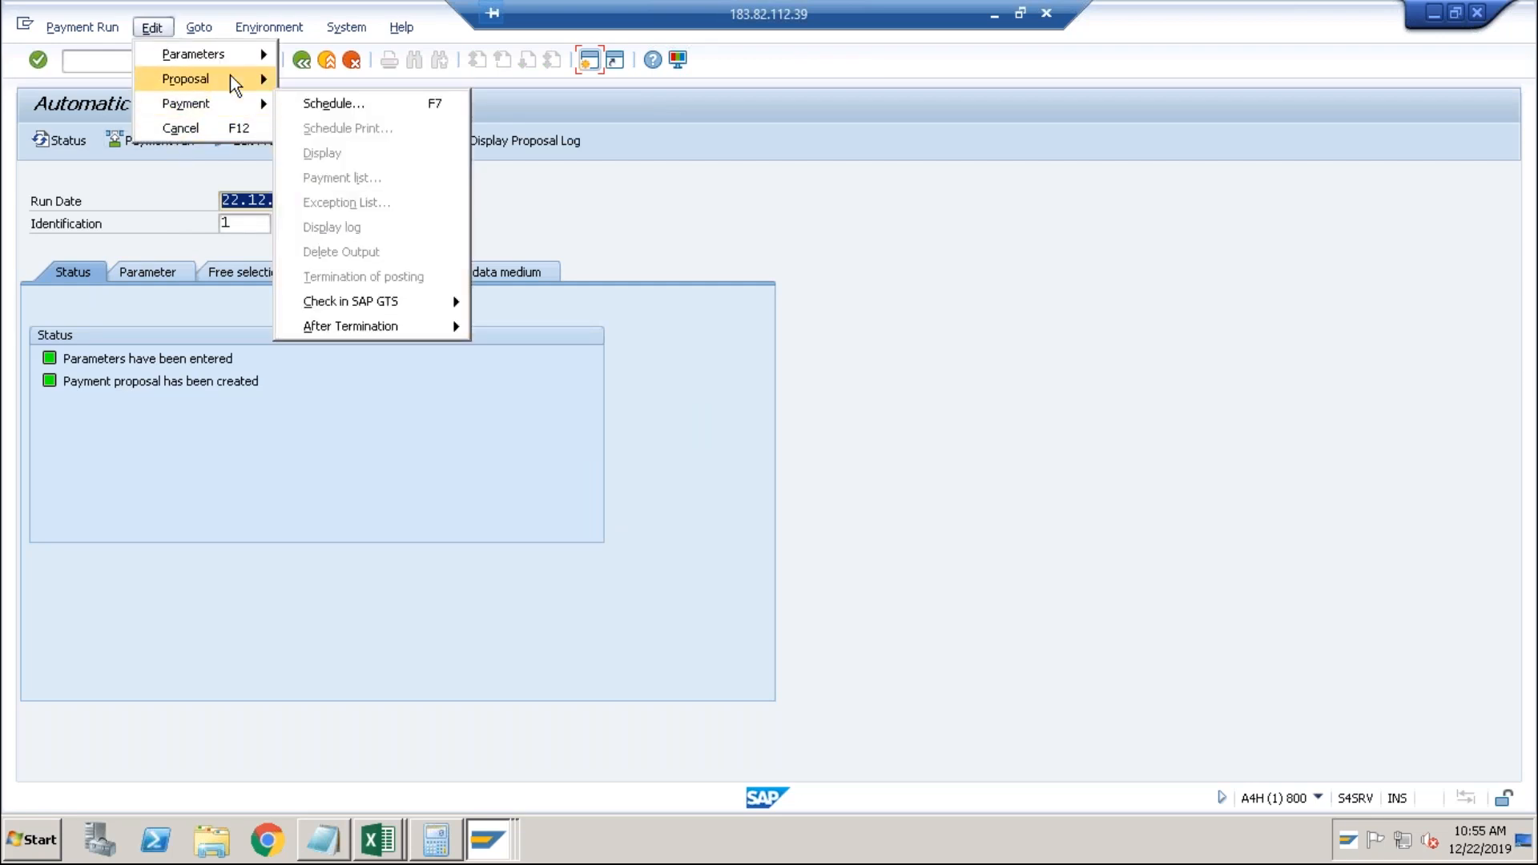
left_click(321, 153)
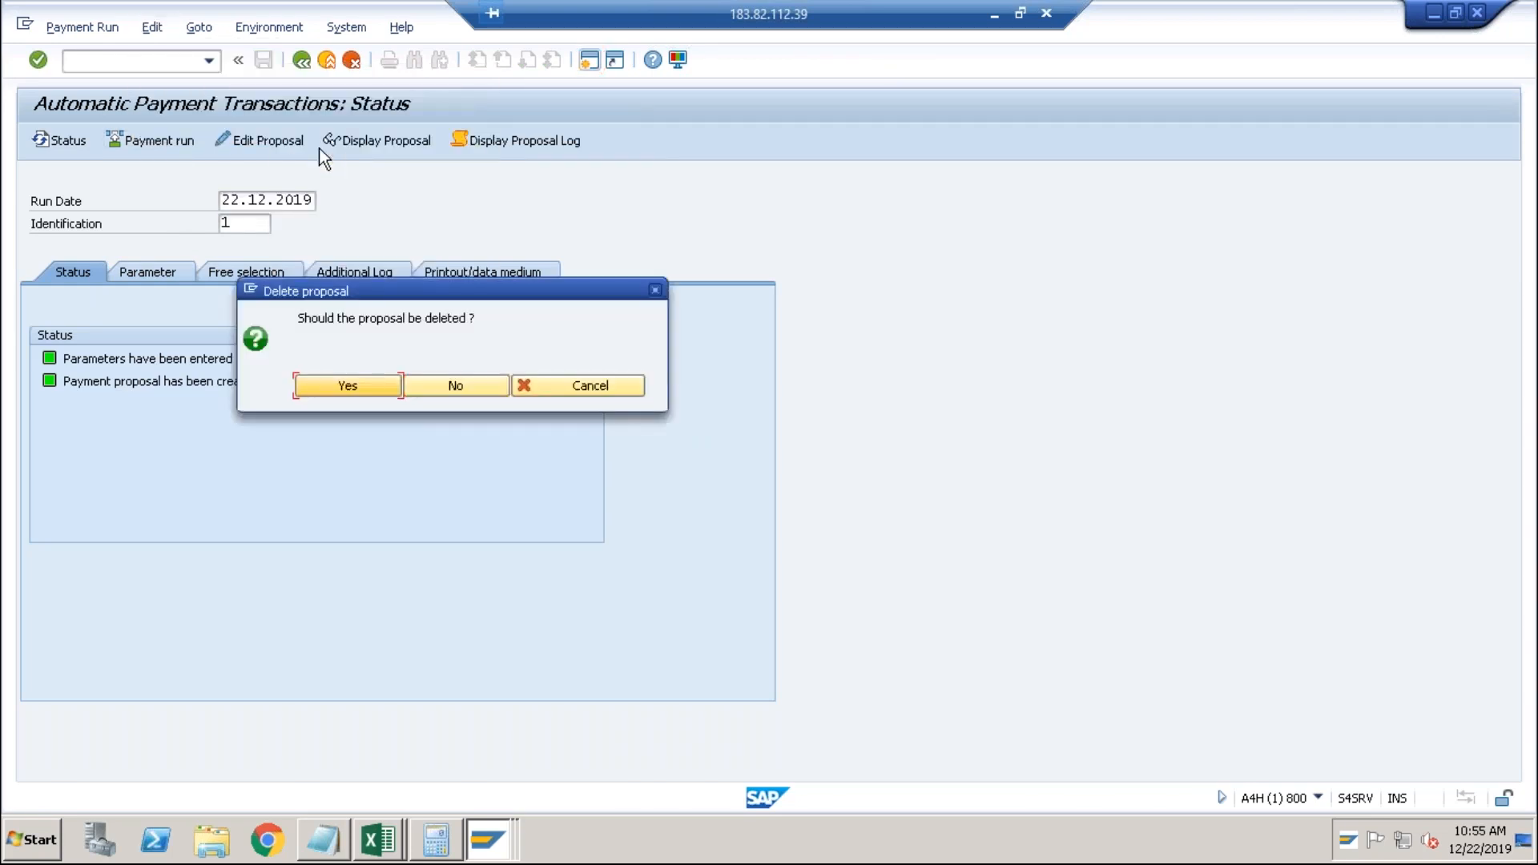
left_click(359, 385)
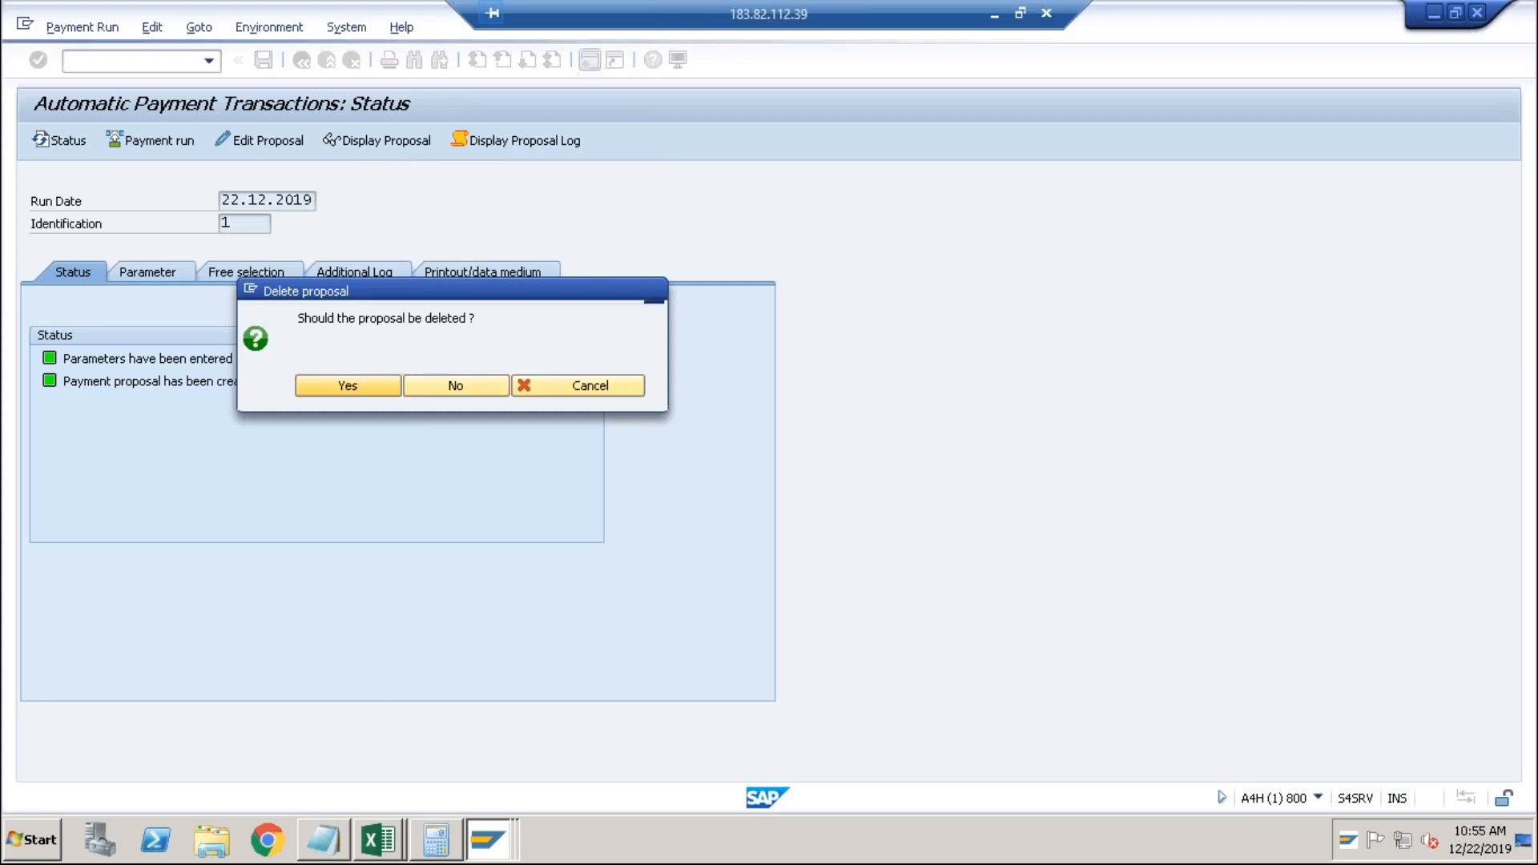
Change the run's payment methods to IT, save the parameters, and return to Status.
left_click(144, 273)
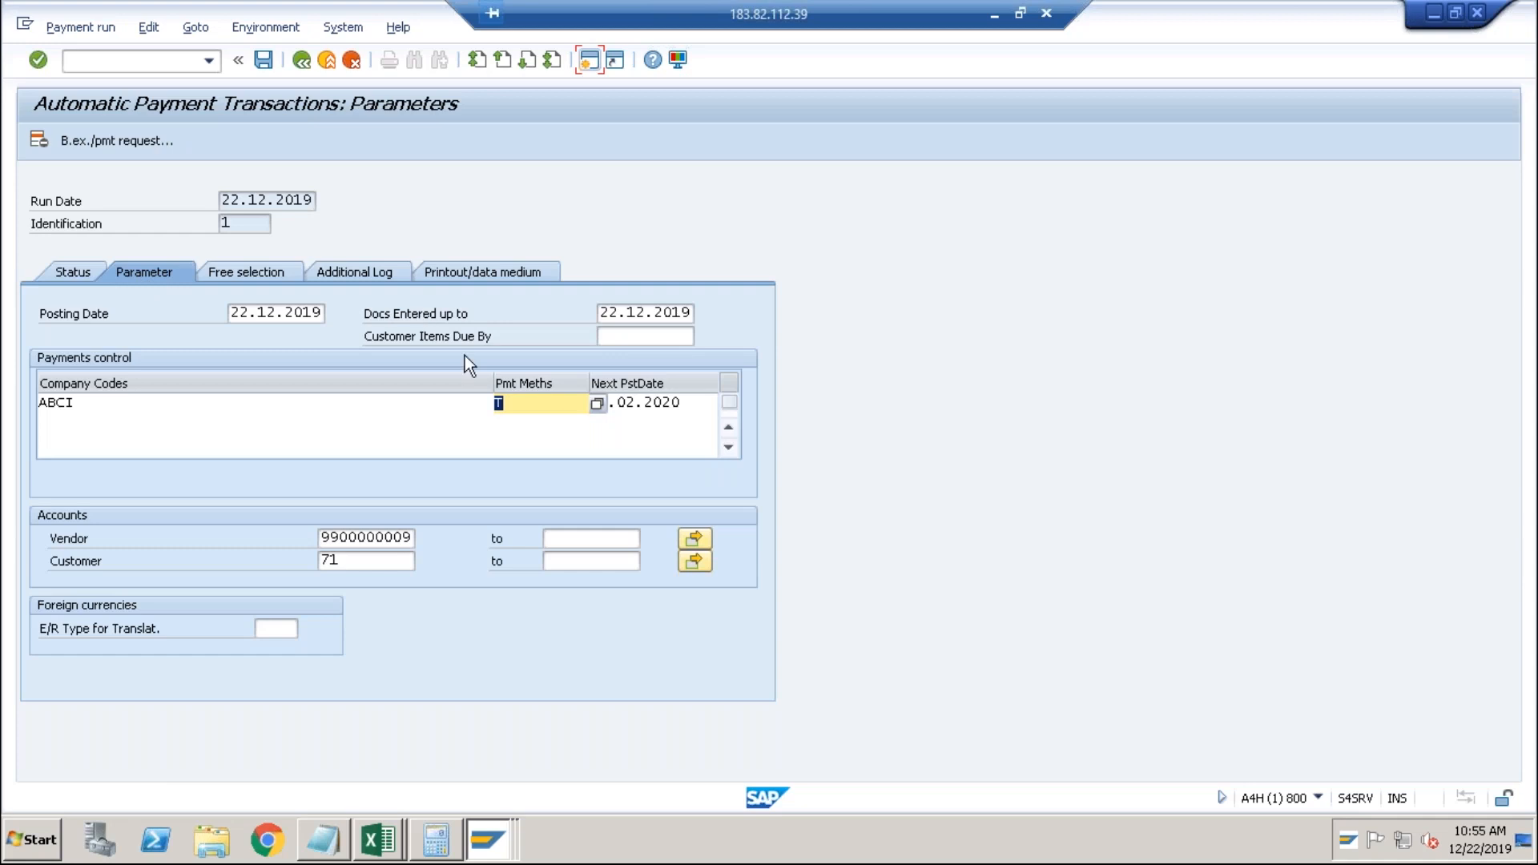
left_click(511, 406)
key("Left")
type("I")
key("Return")
left_click(597, 405)
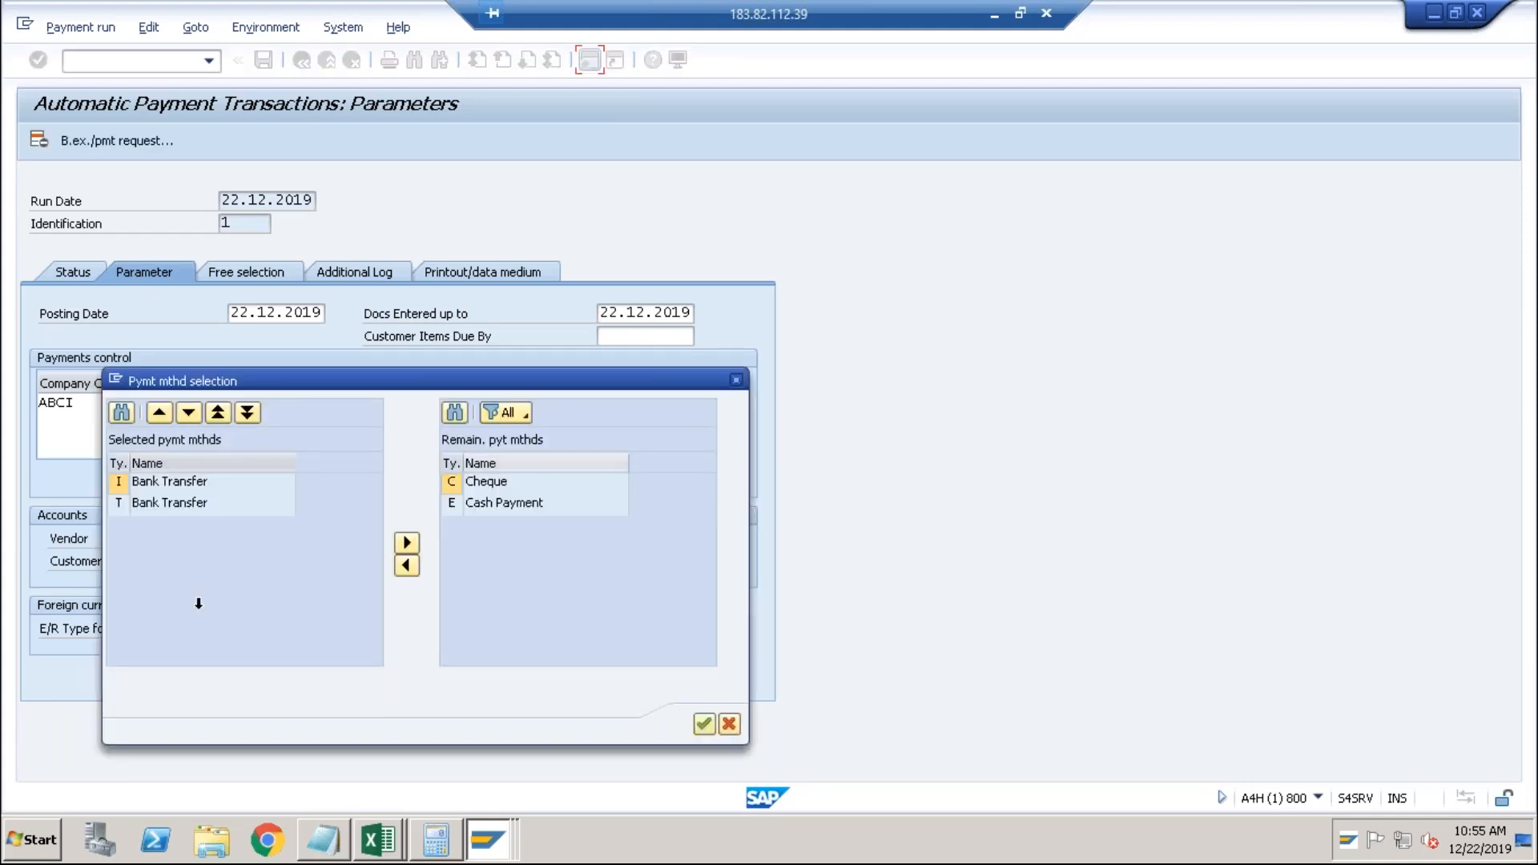
left_click(703, 725)
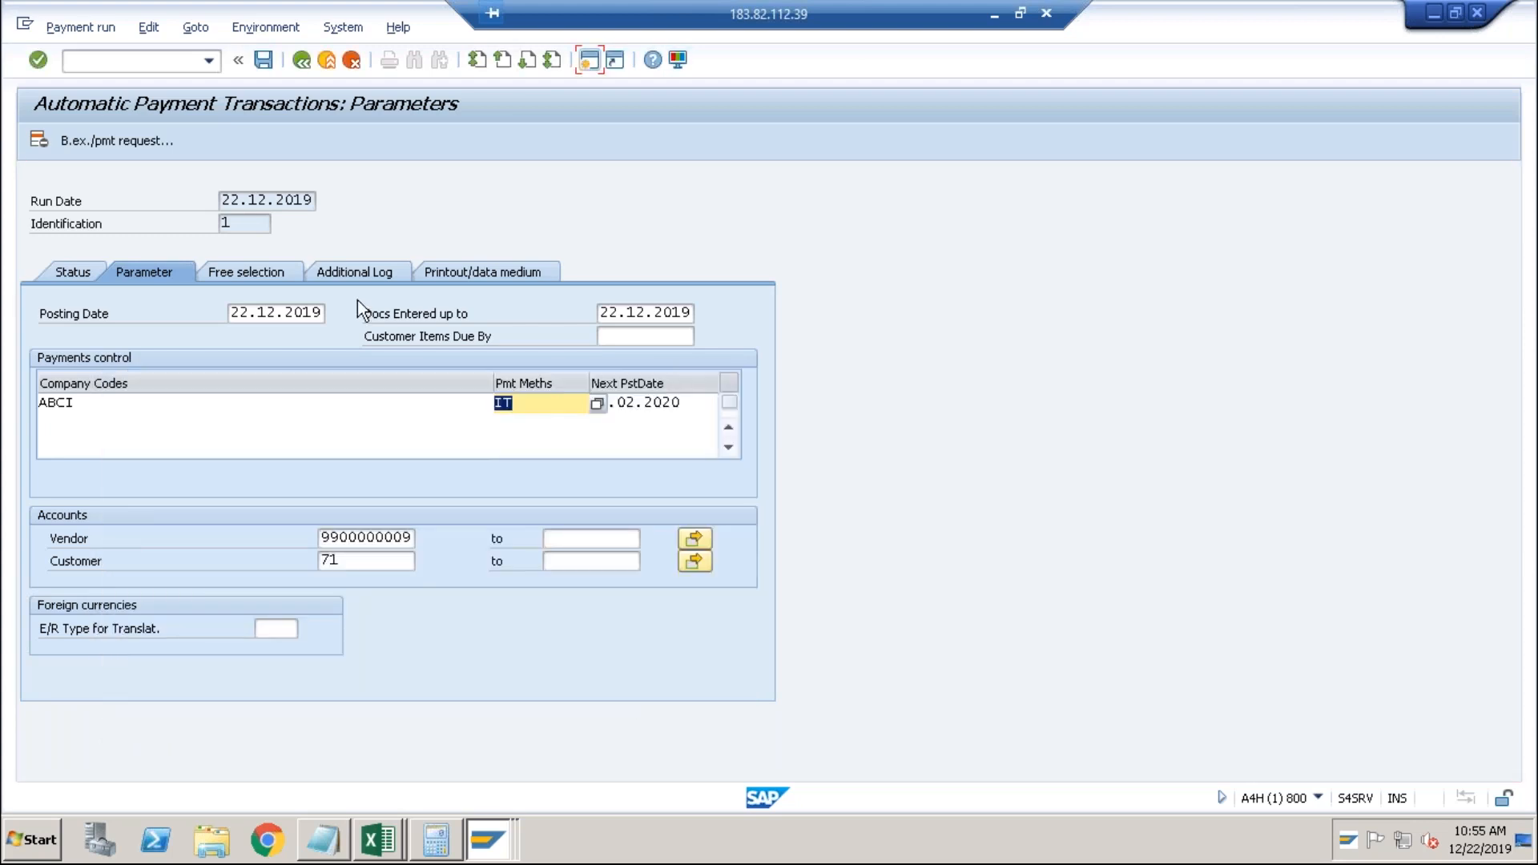
left_click(263, 60)
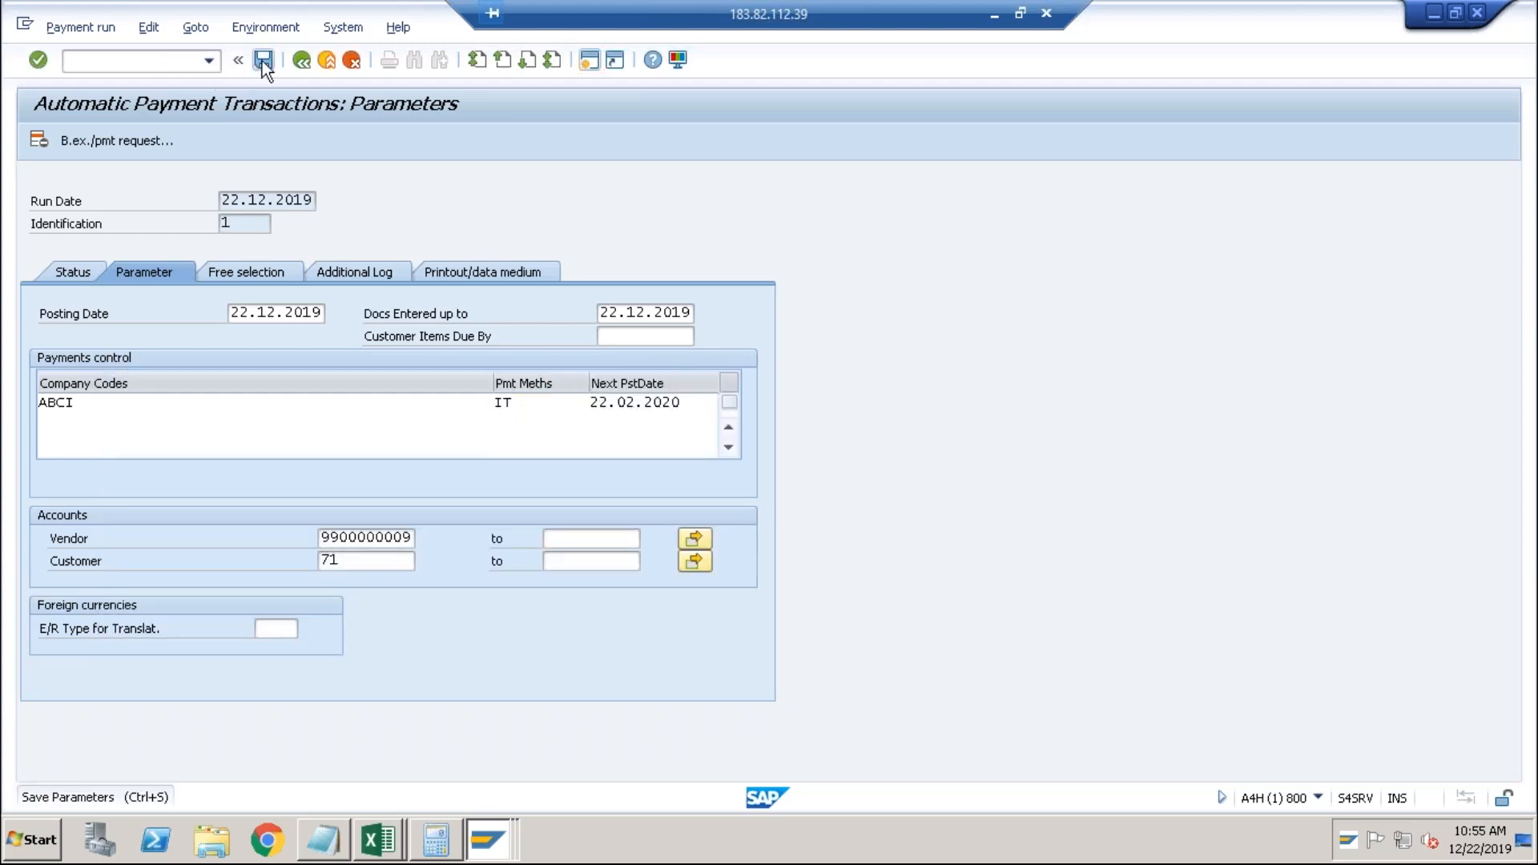
left_click(82, 267)
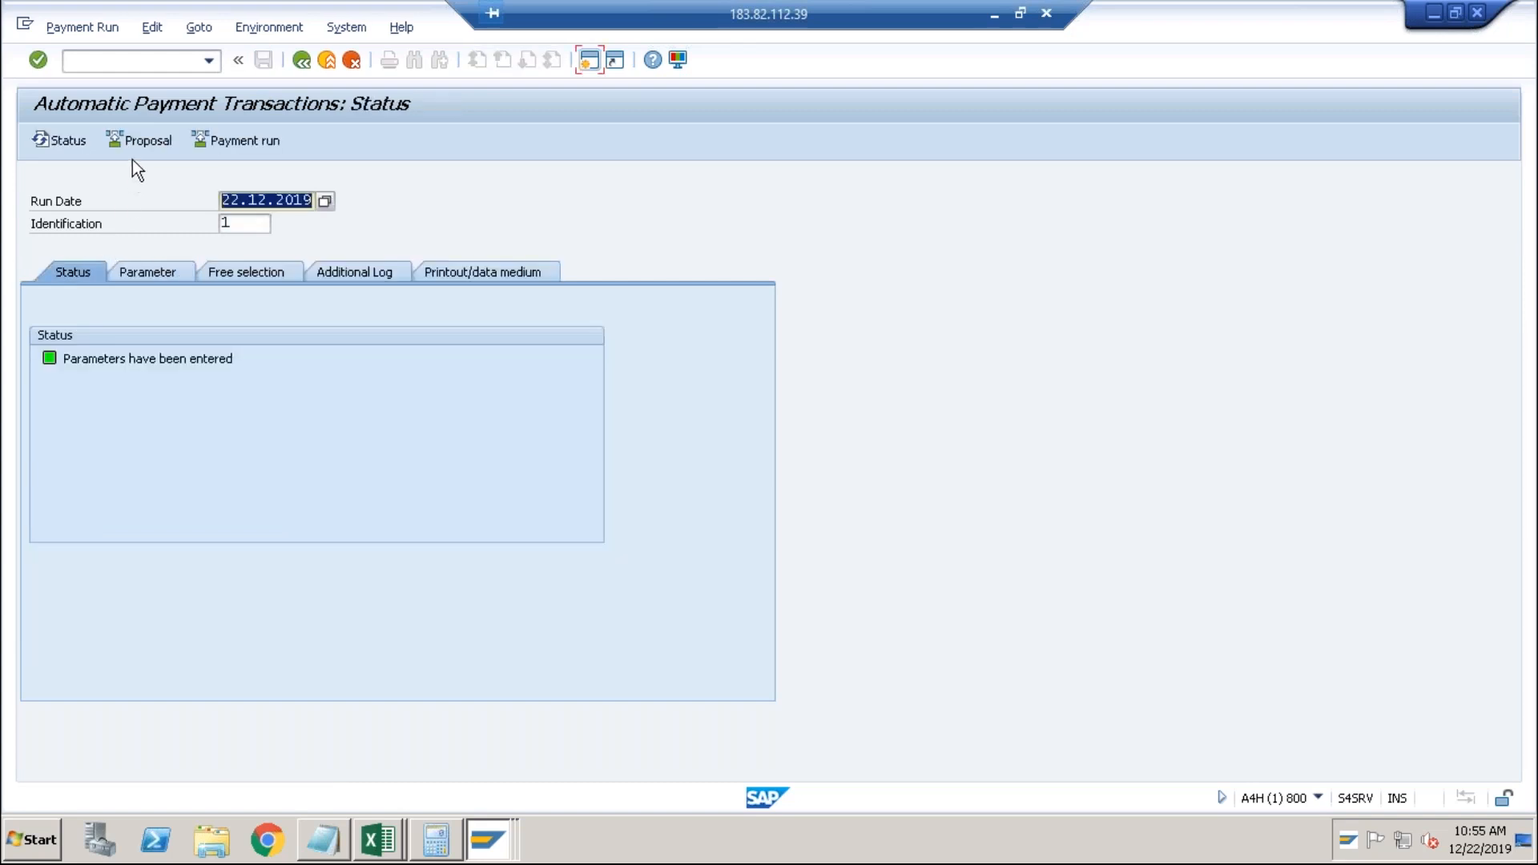
Schedule a new proposal to start immediately, then edit it for all accounting clerks.
left_click(149, 134)
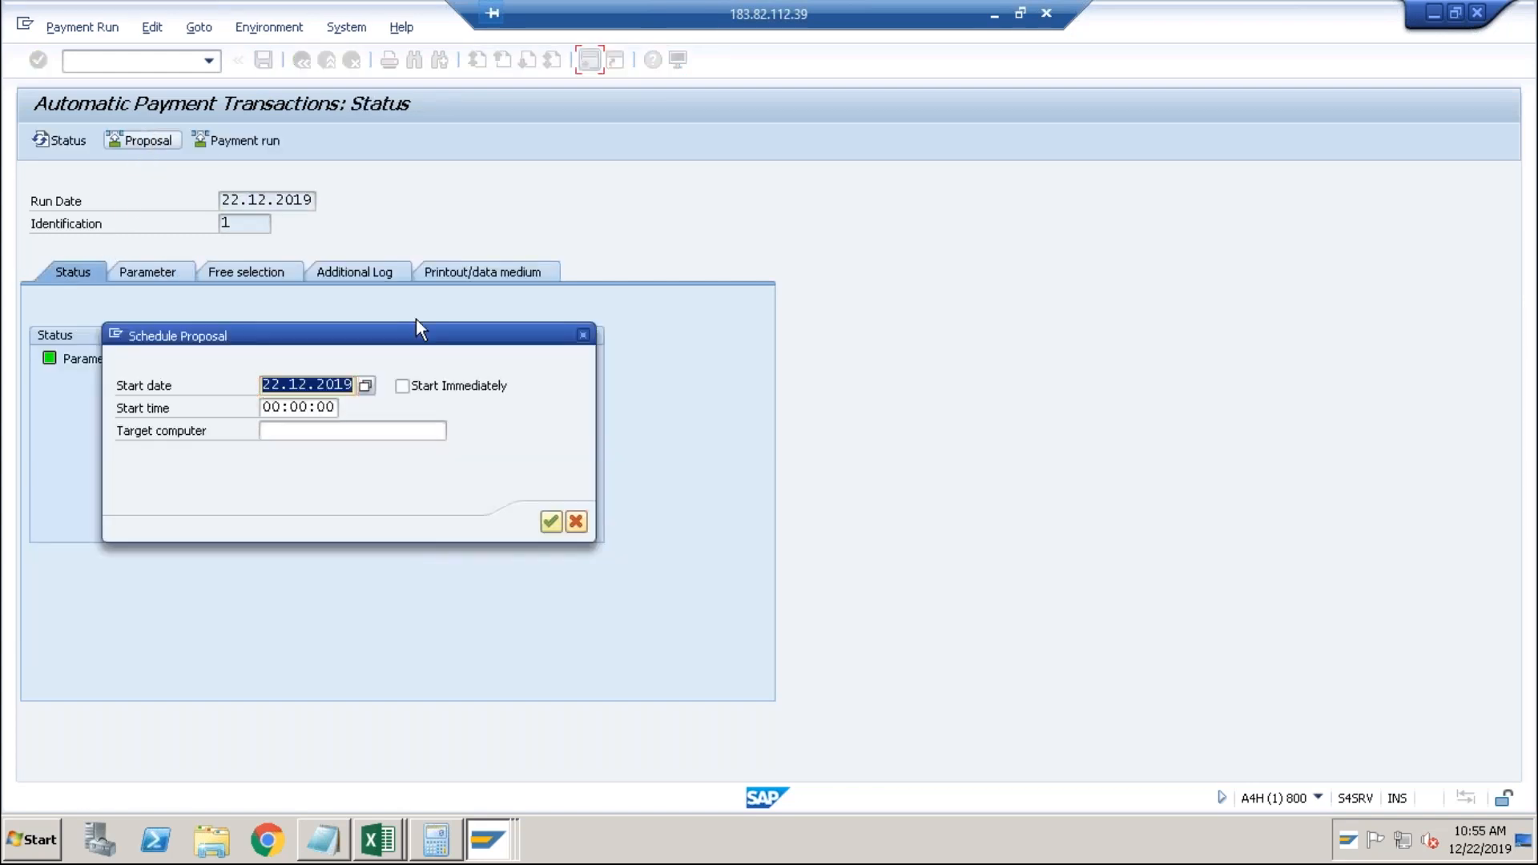
left_click(402, 386)
key("Return")
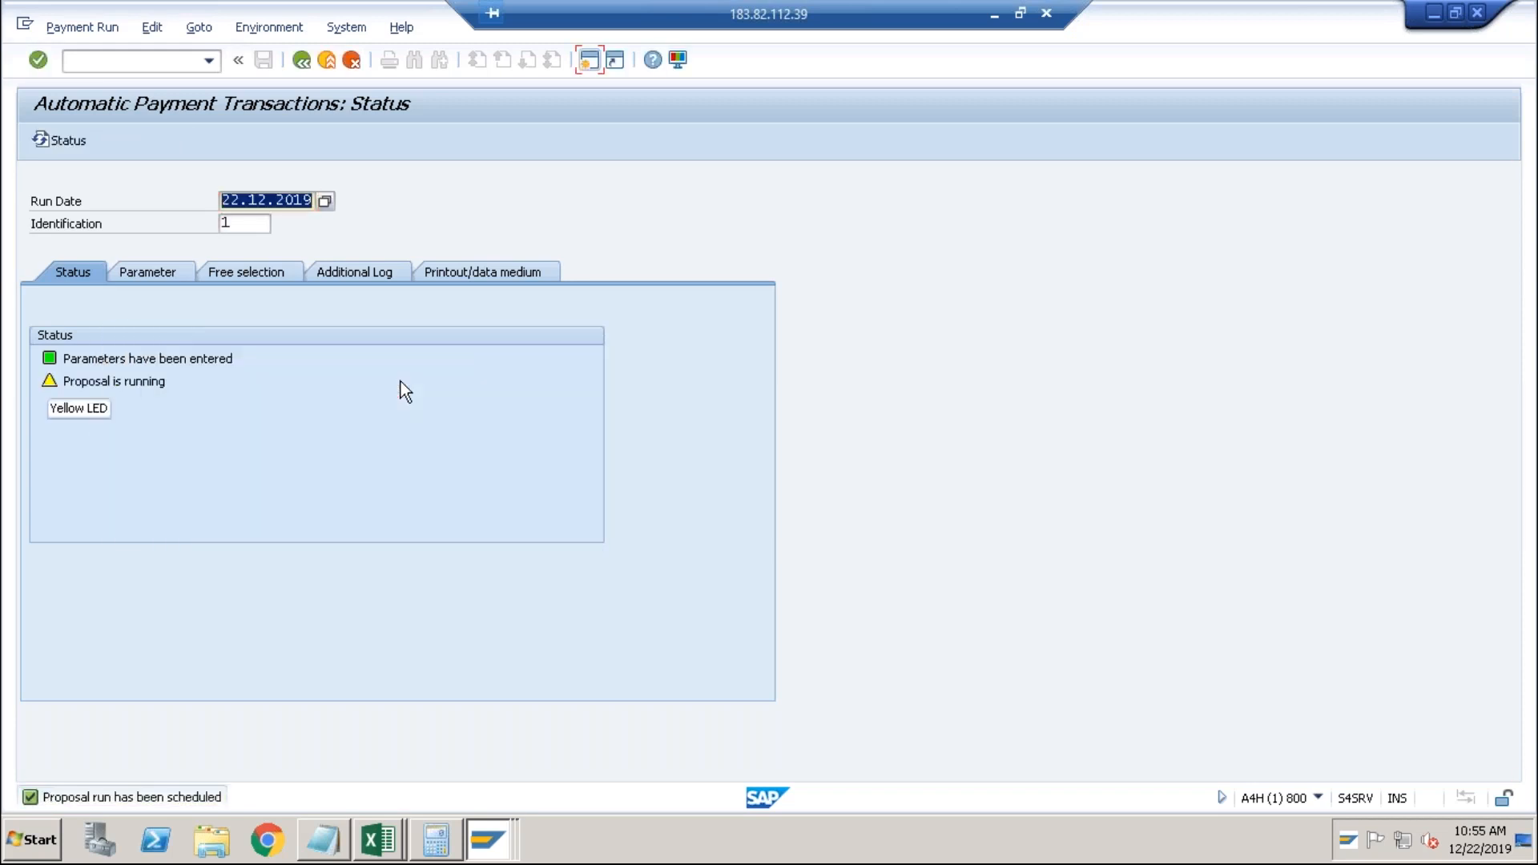
key("Return")
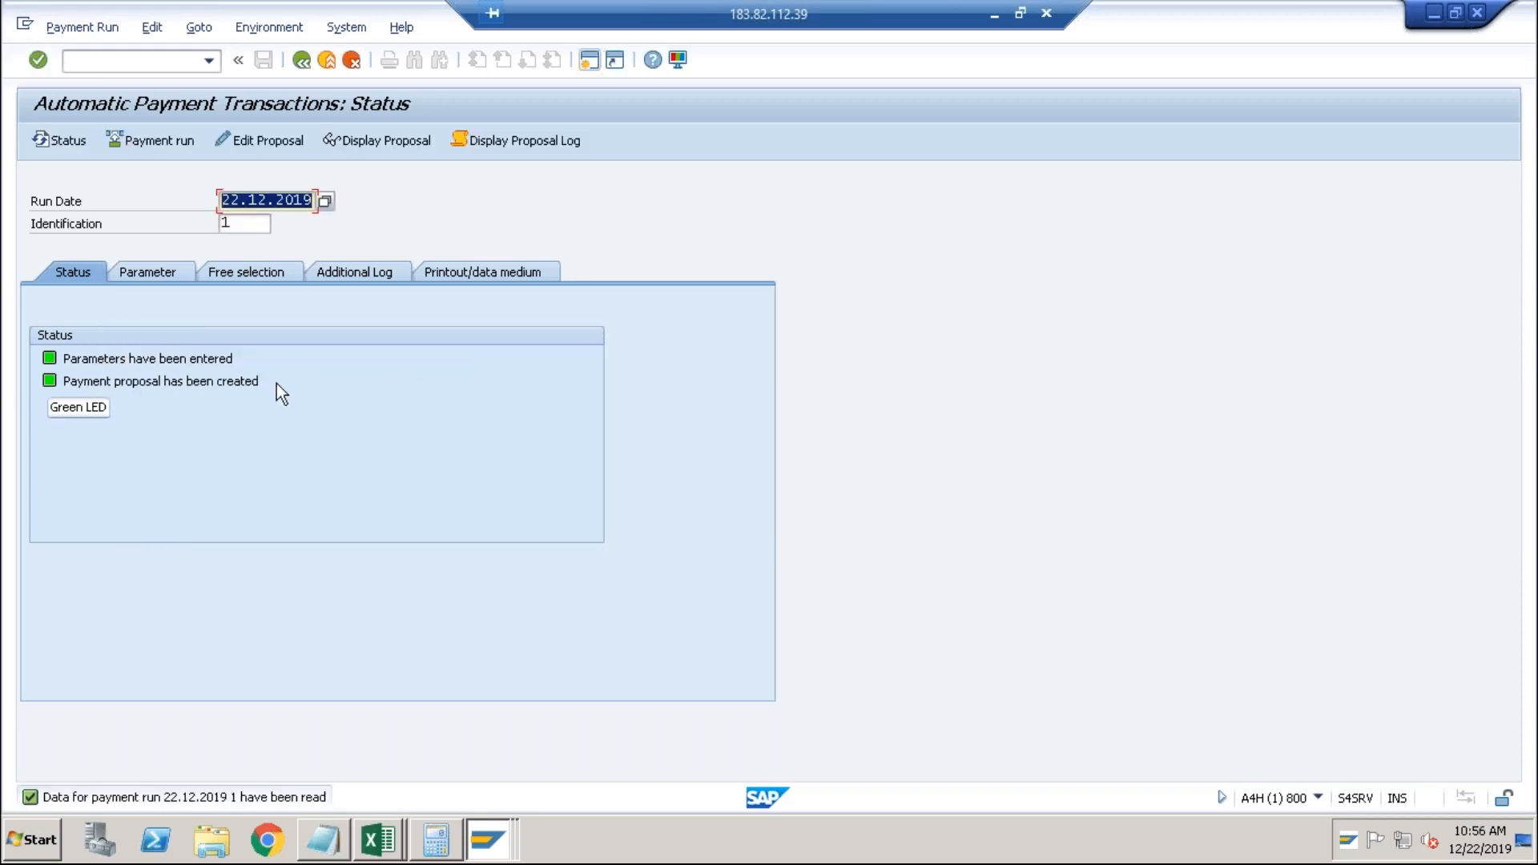
left_click(286, 145)
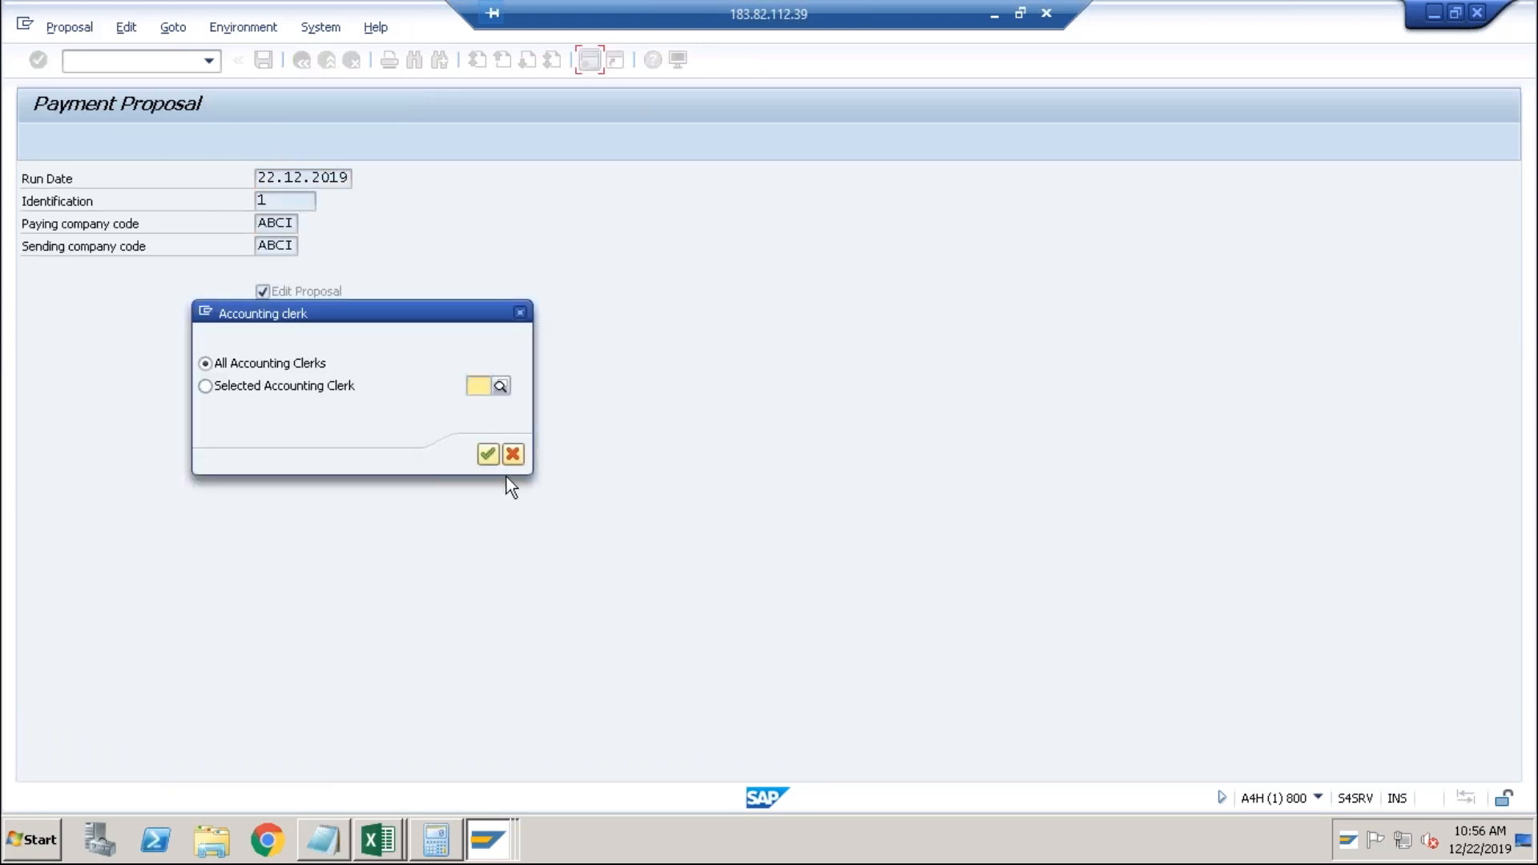
left_click(488, 455)
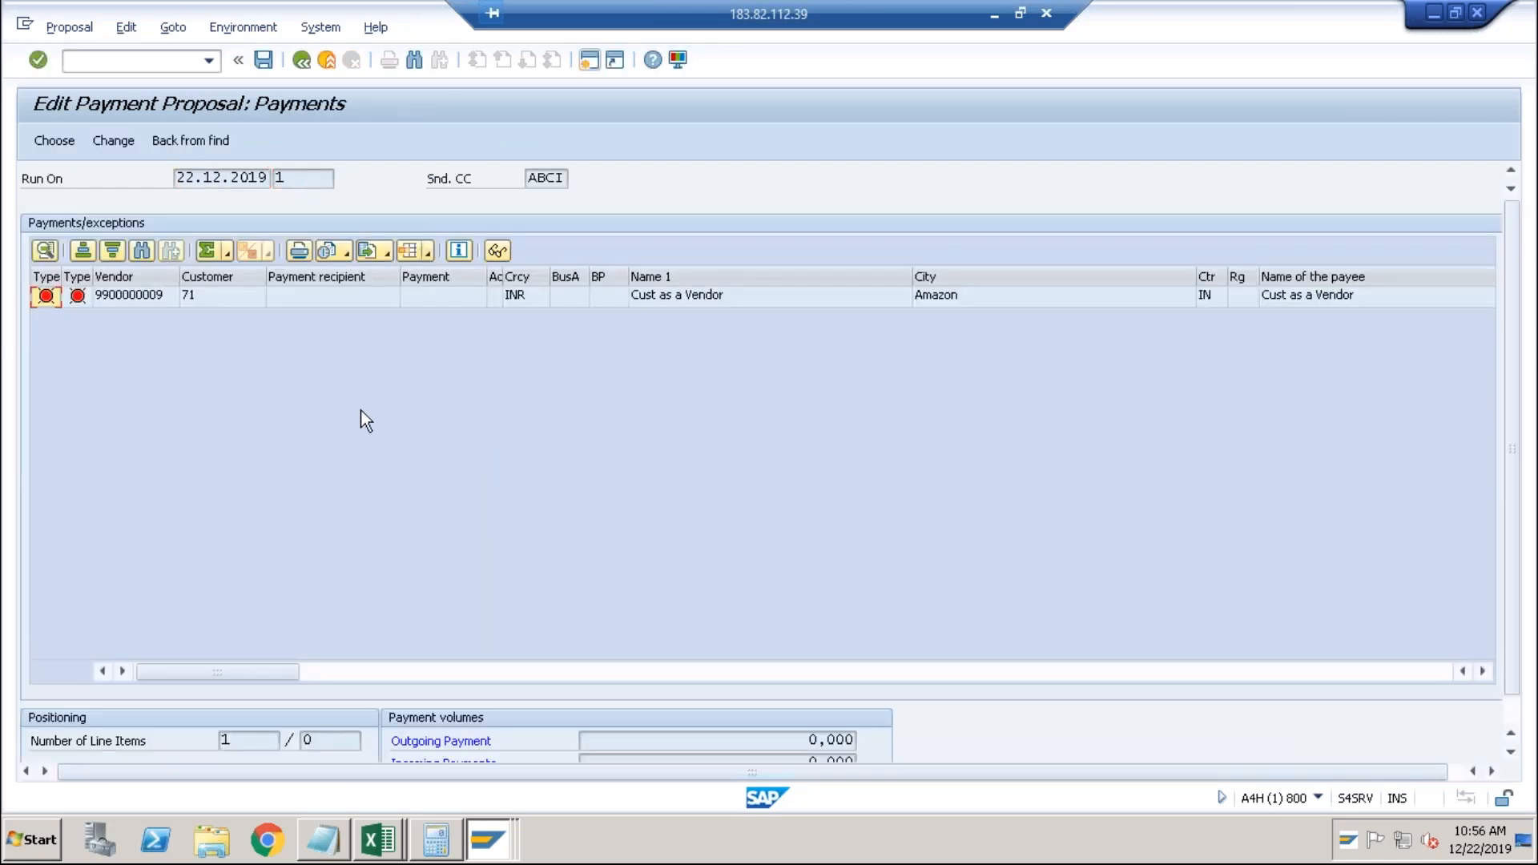
Open the flagged payment's open items and review the 700,000 debit item's details.
left_click(147, 298)
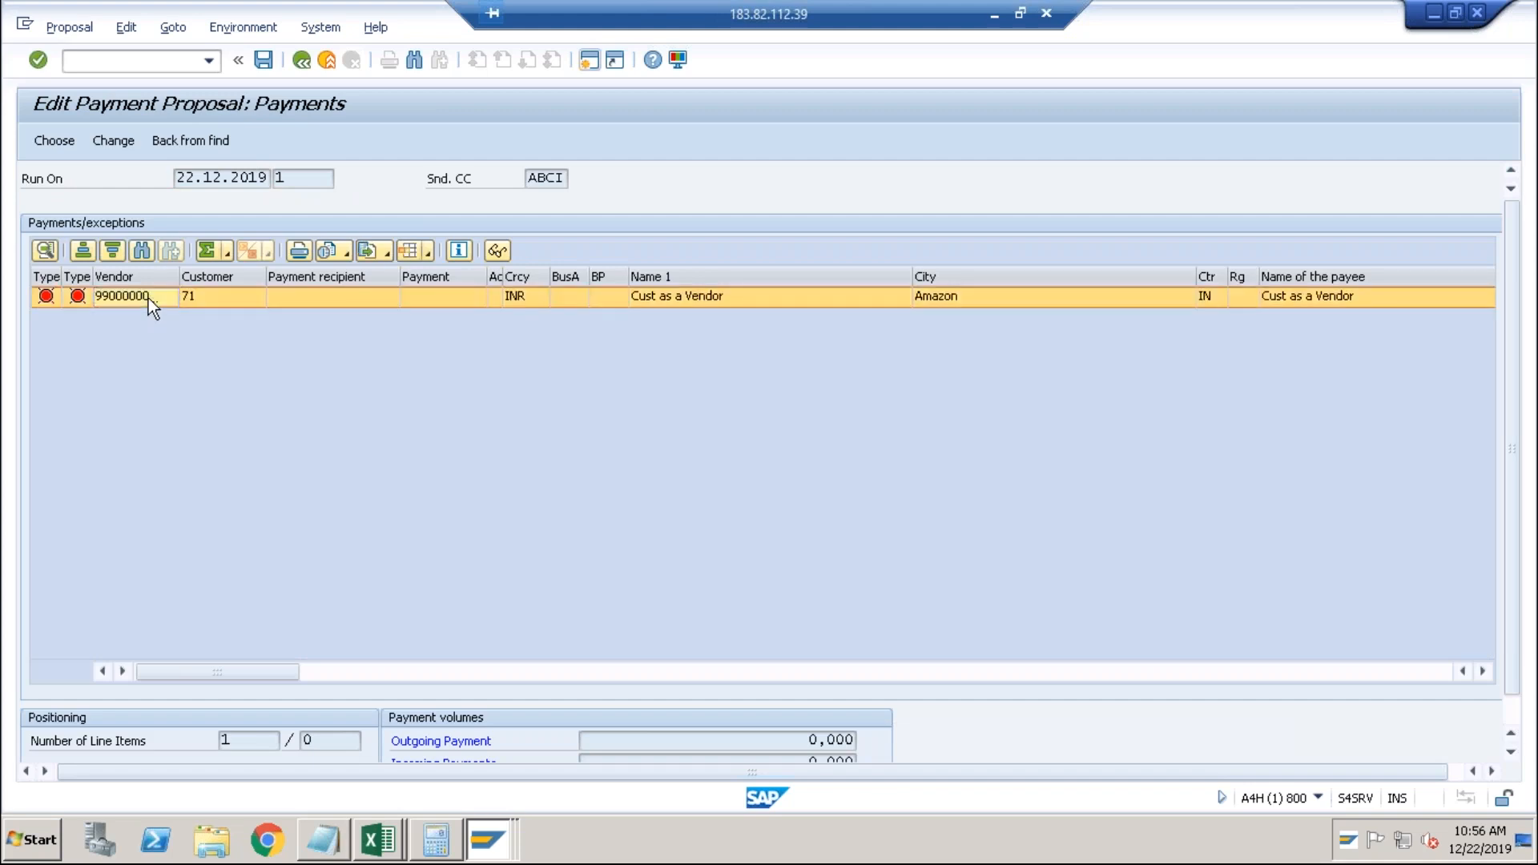
double_click(147, 298)
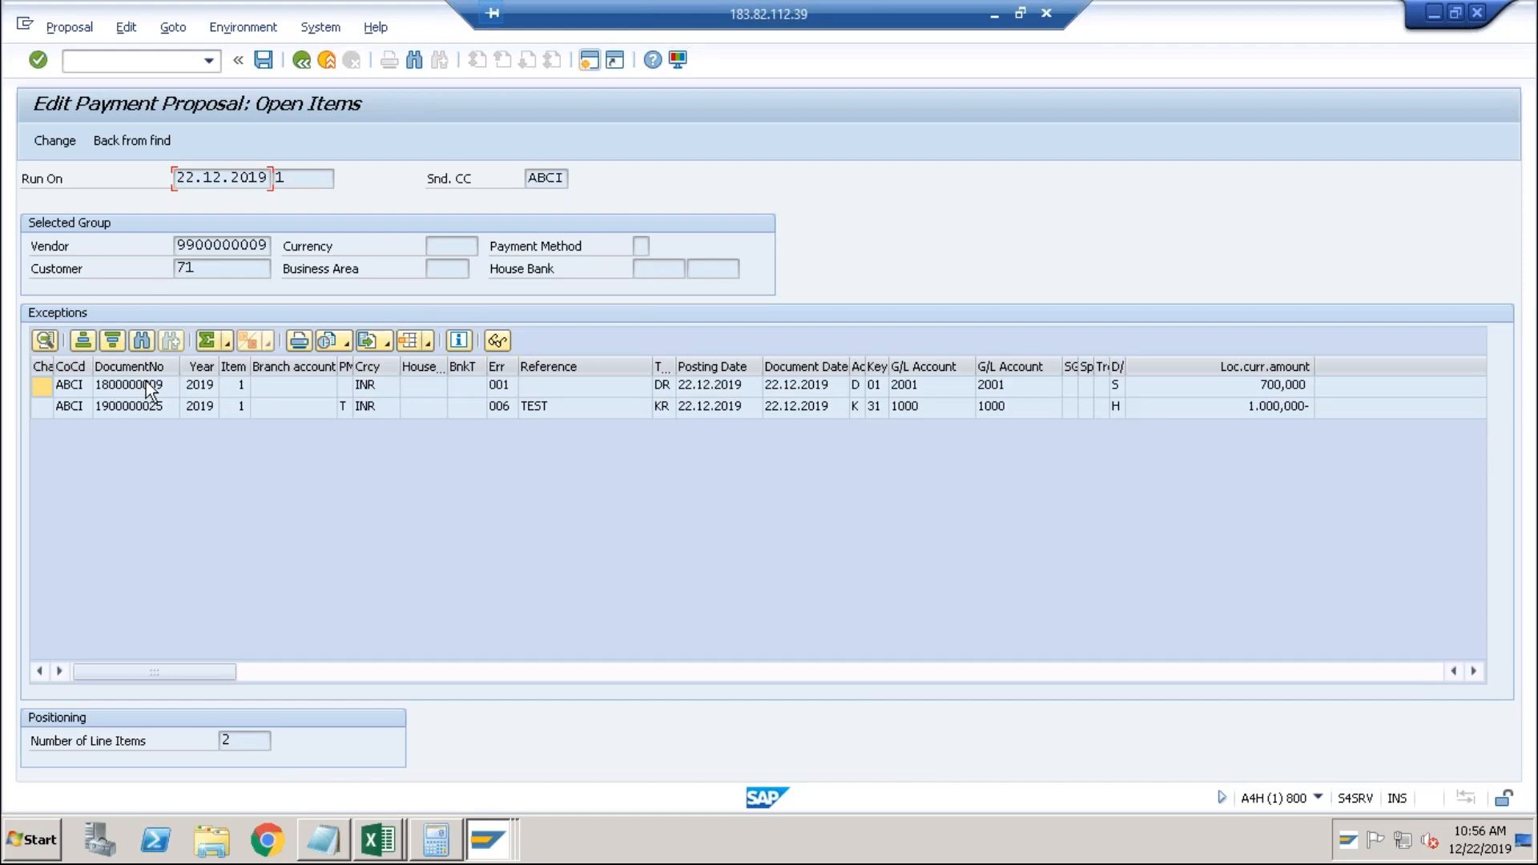
double_click(149, 388)
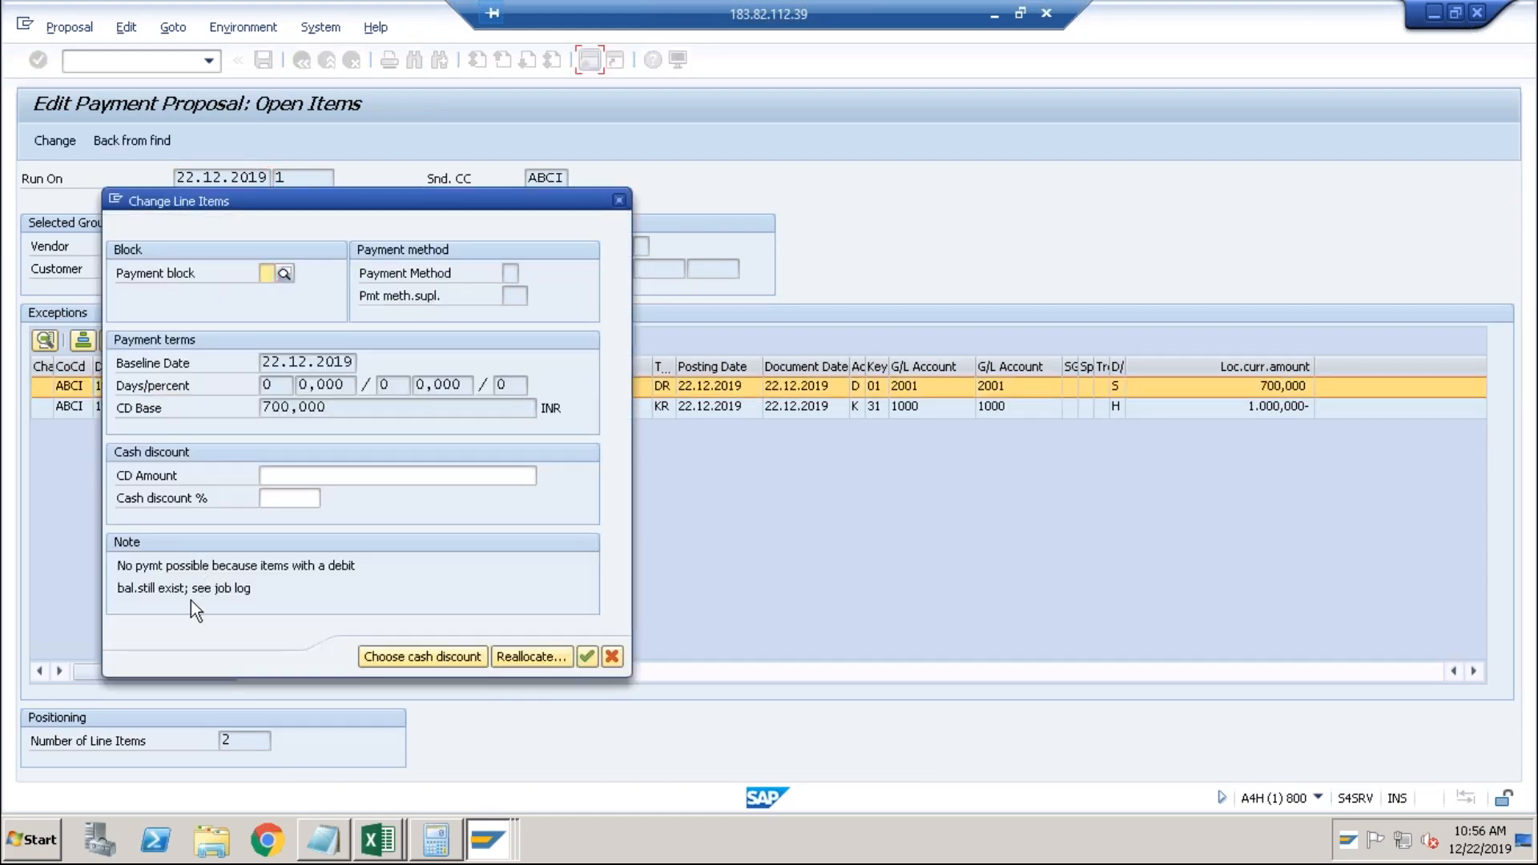
left_click(621, 201)
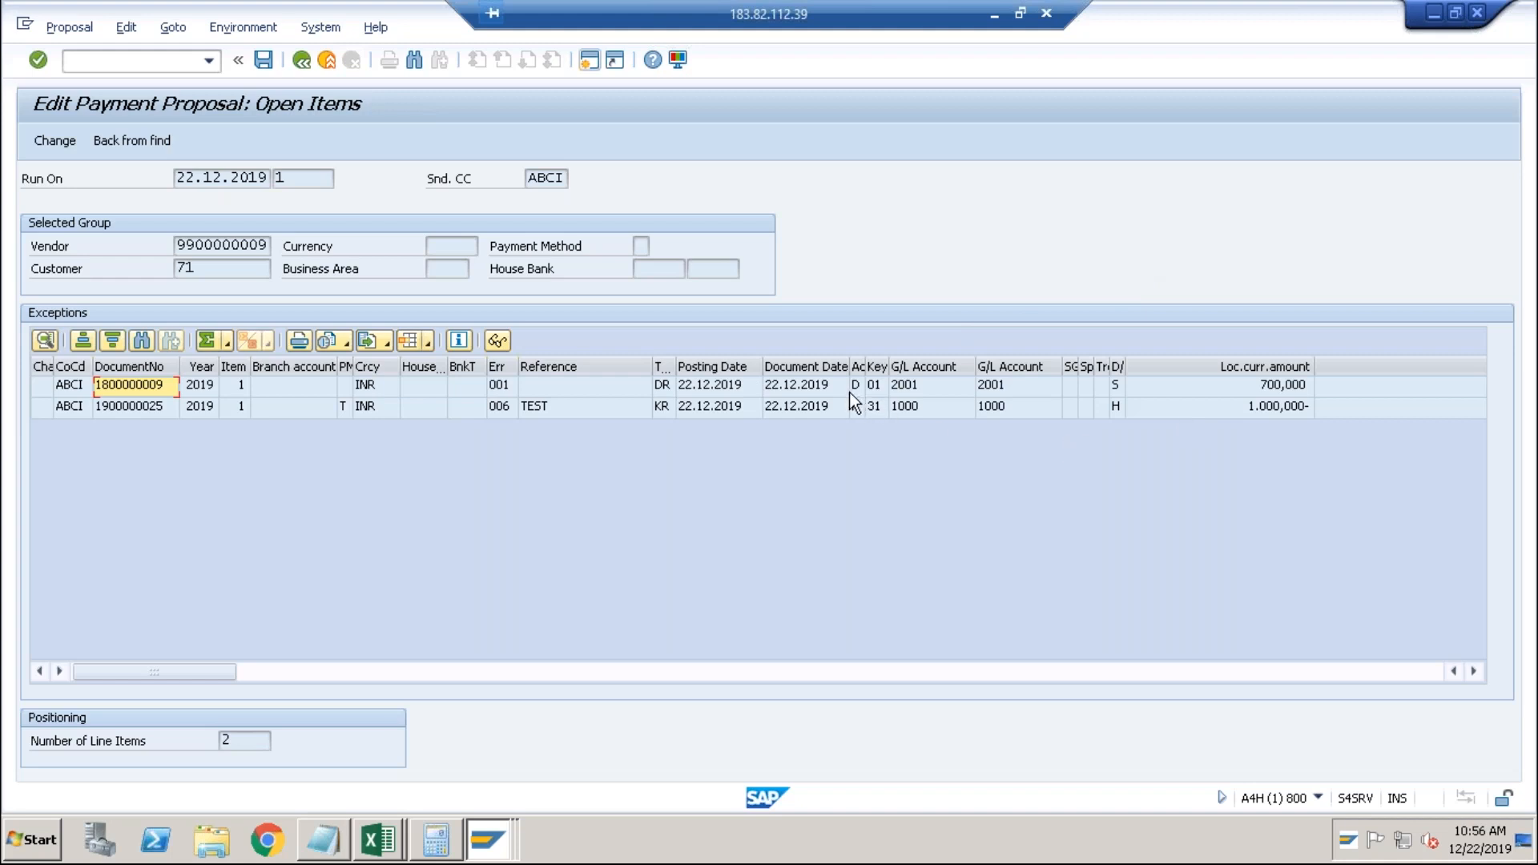
View the 1.000,000- credit item's details and open its payment reallocation.
left_click(797, 386)
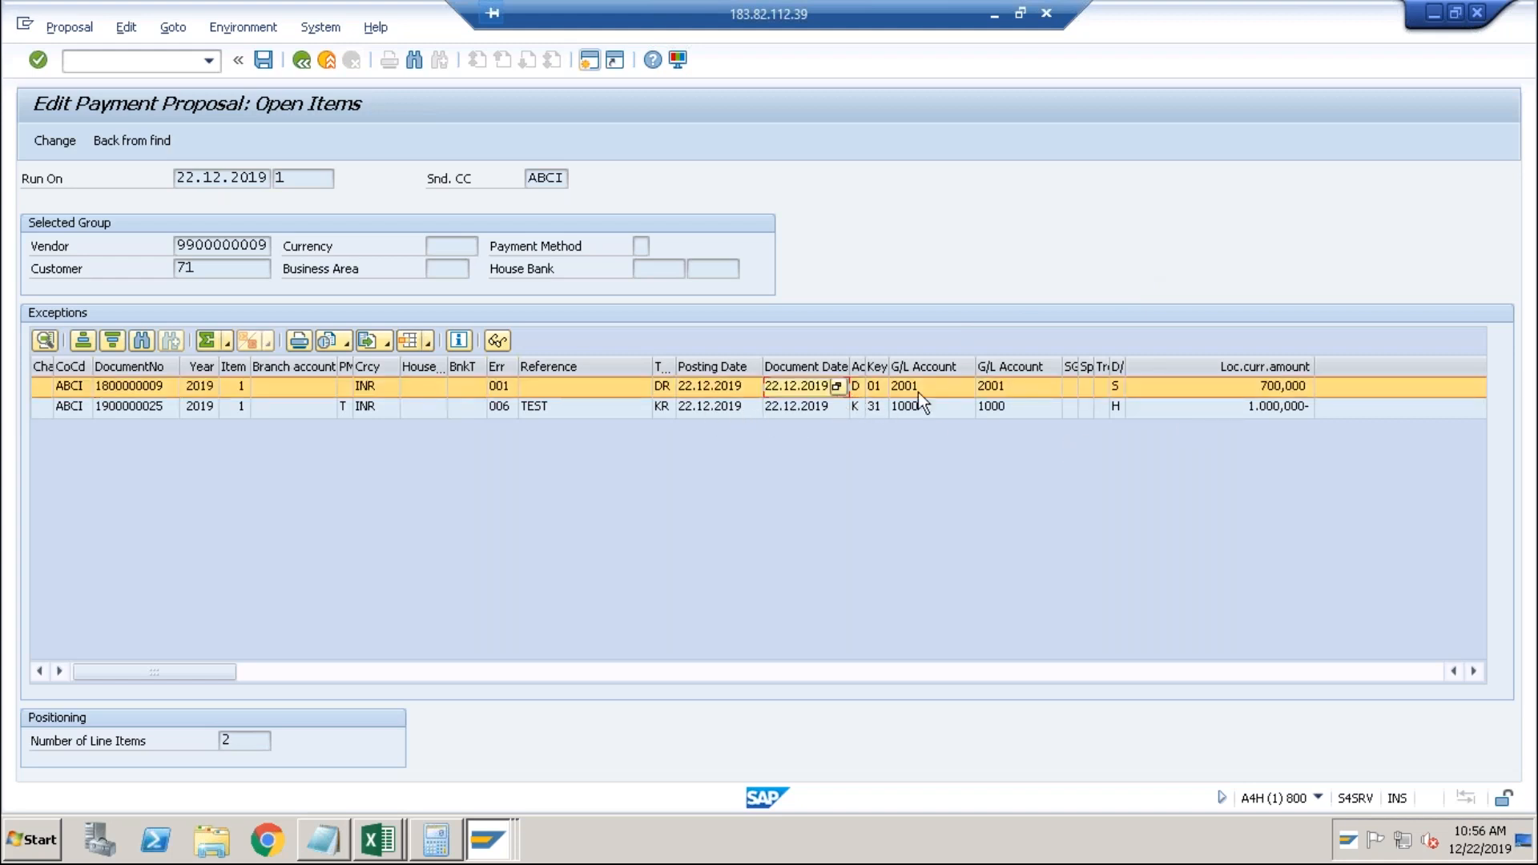
left_click(1279, 407)
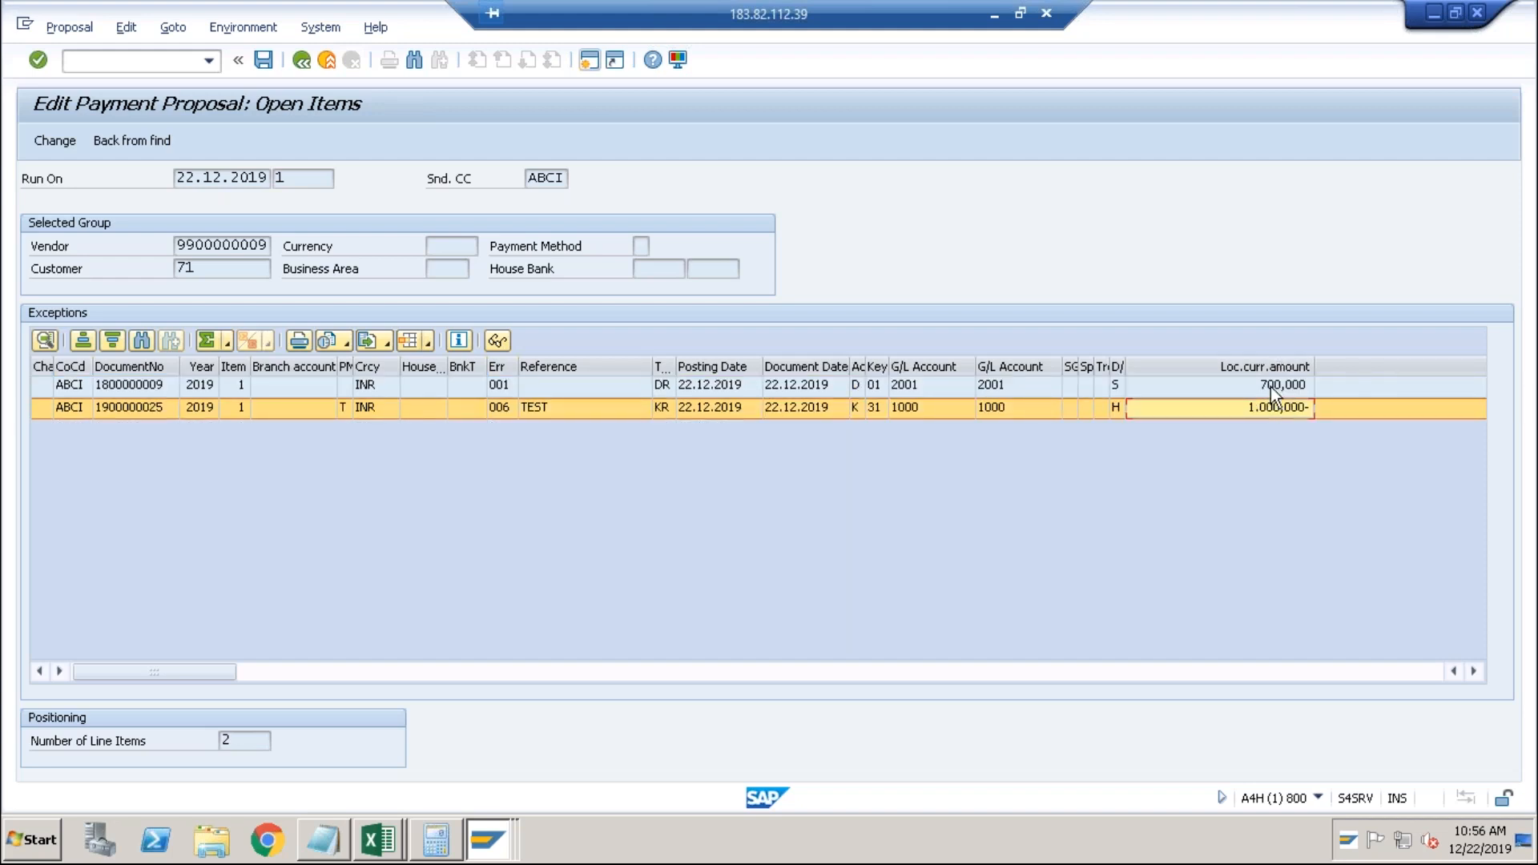
left_click(1271, 387)
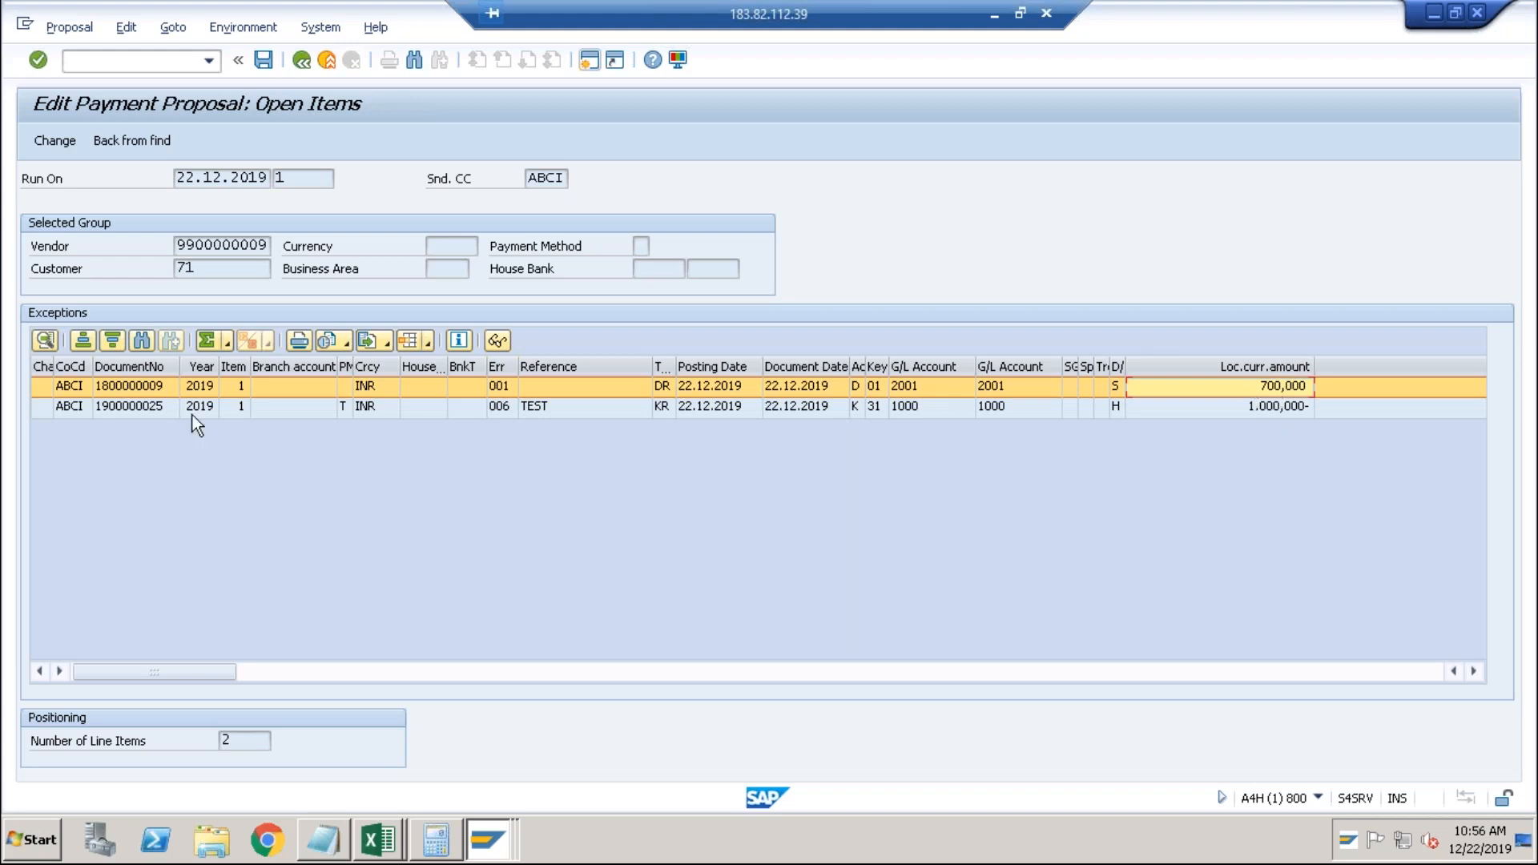
double_click(146, 411)
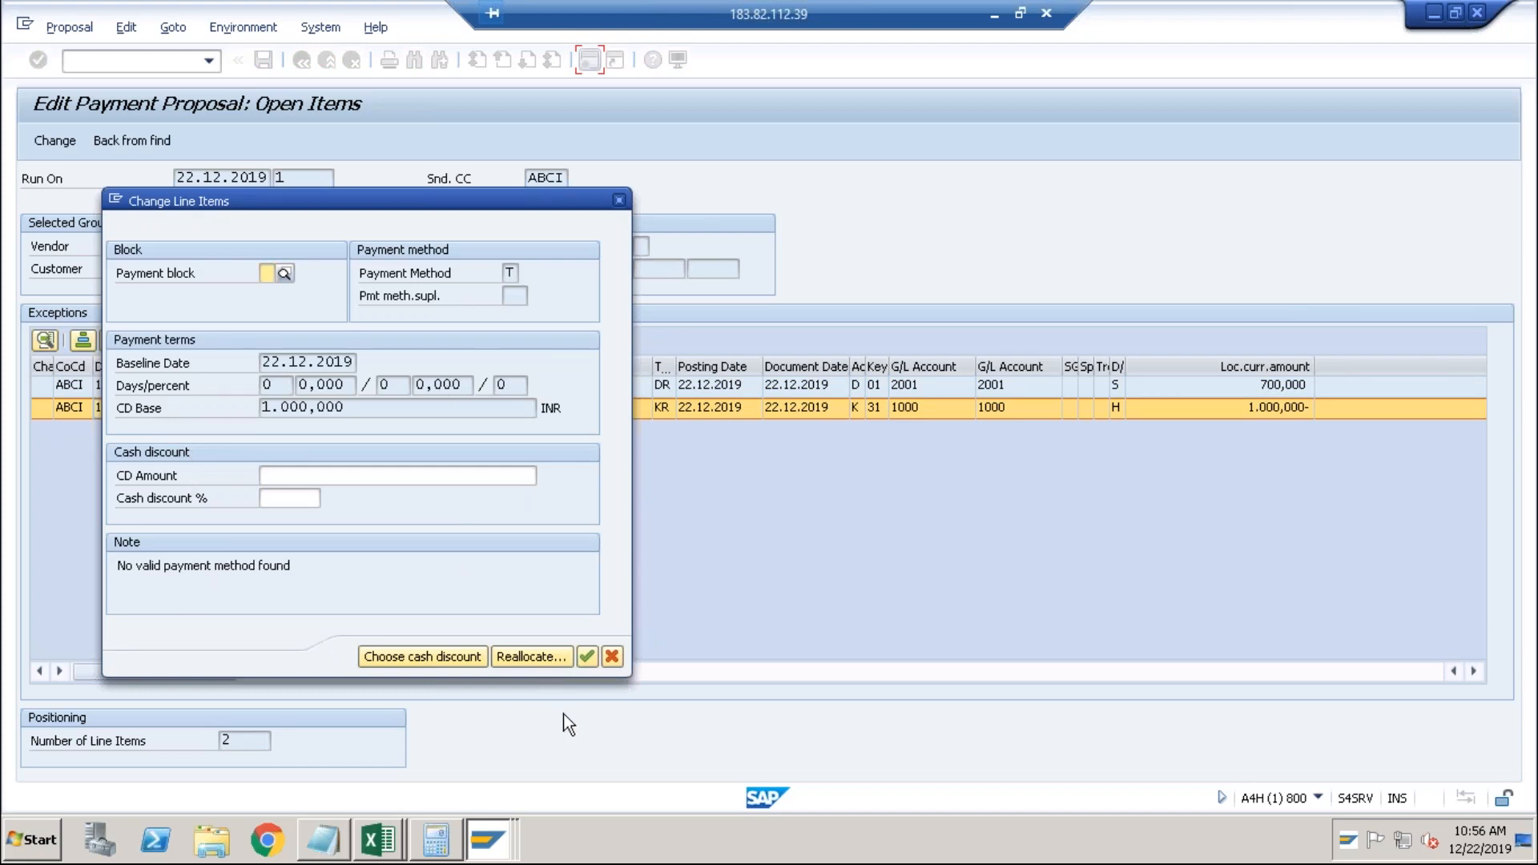
left_click(545, 663)
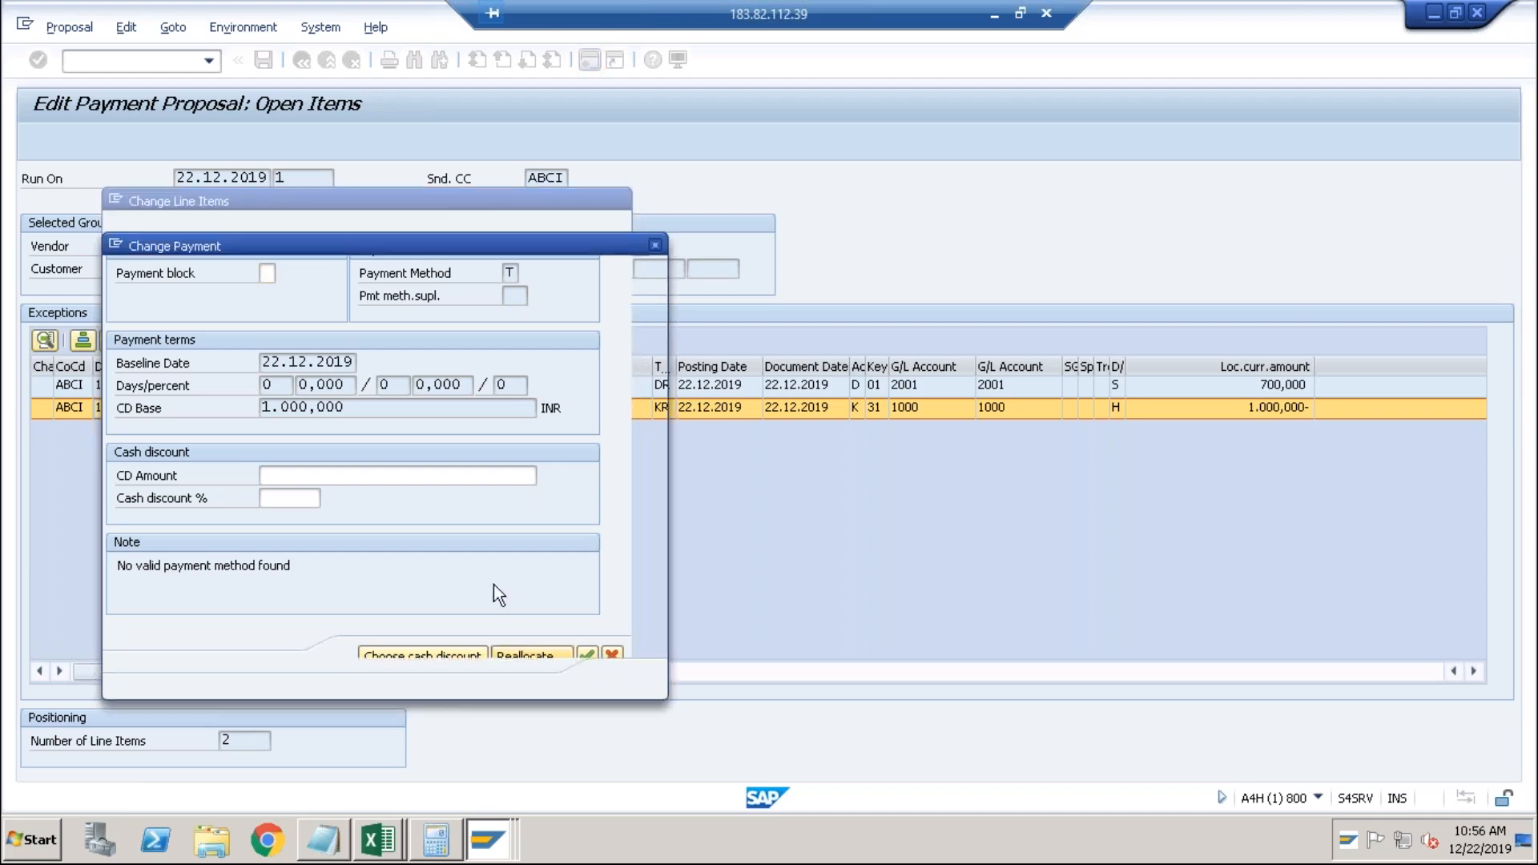
left_click(272, 318)
Enter house bank CITI in both fields of the payment item, which returns a method-T bank details error.
type("CITI")
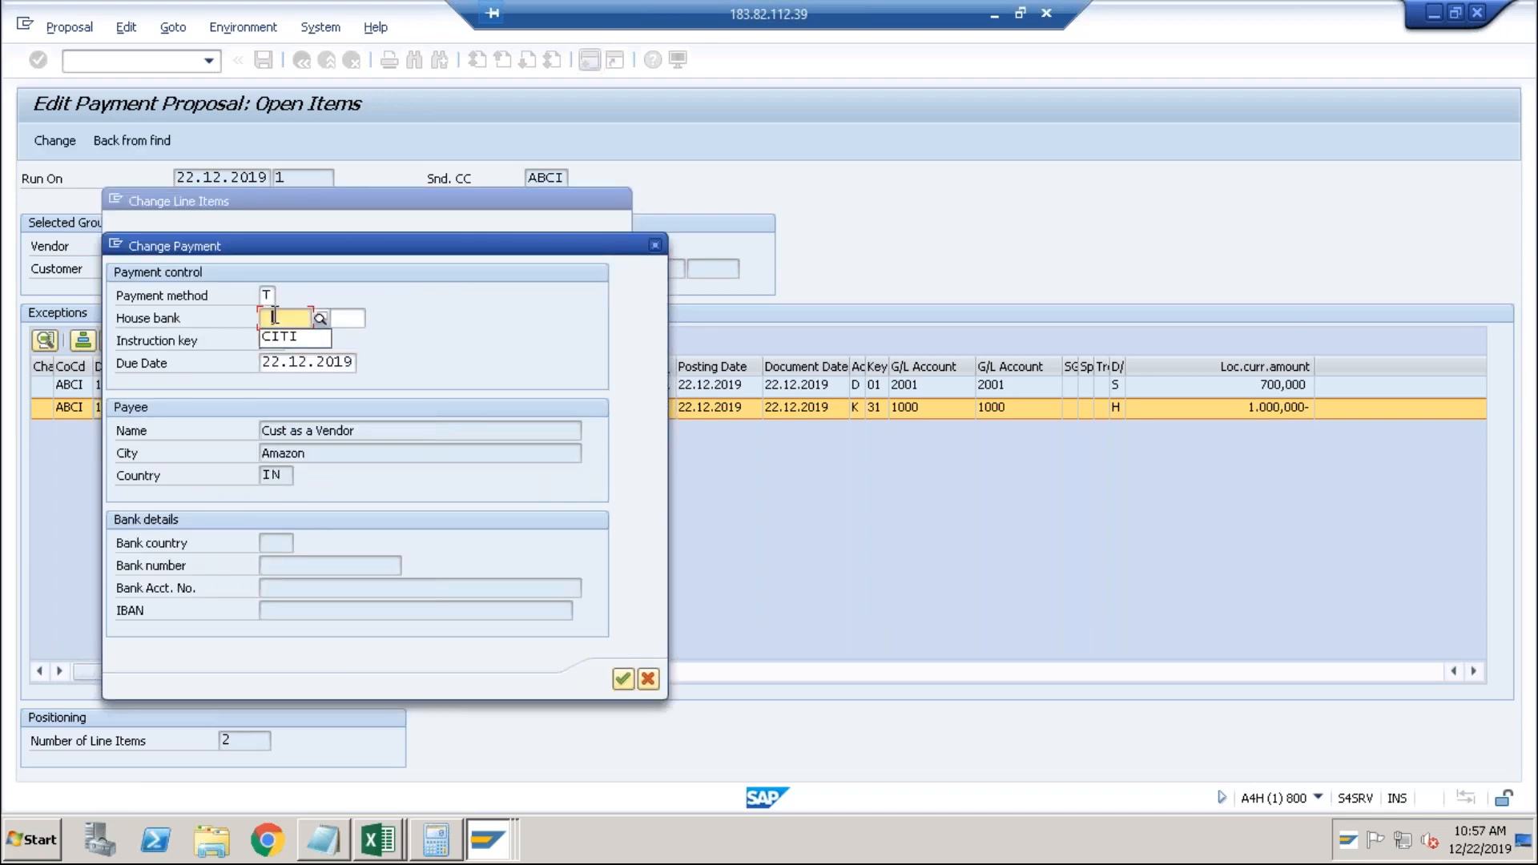
key("Tab")
type("CITI")
key("Return")
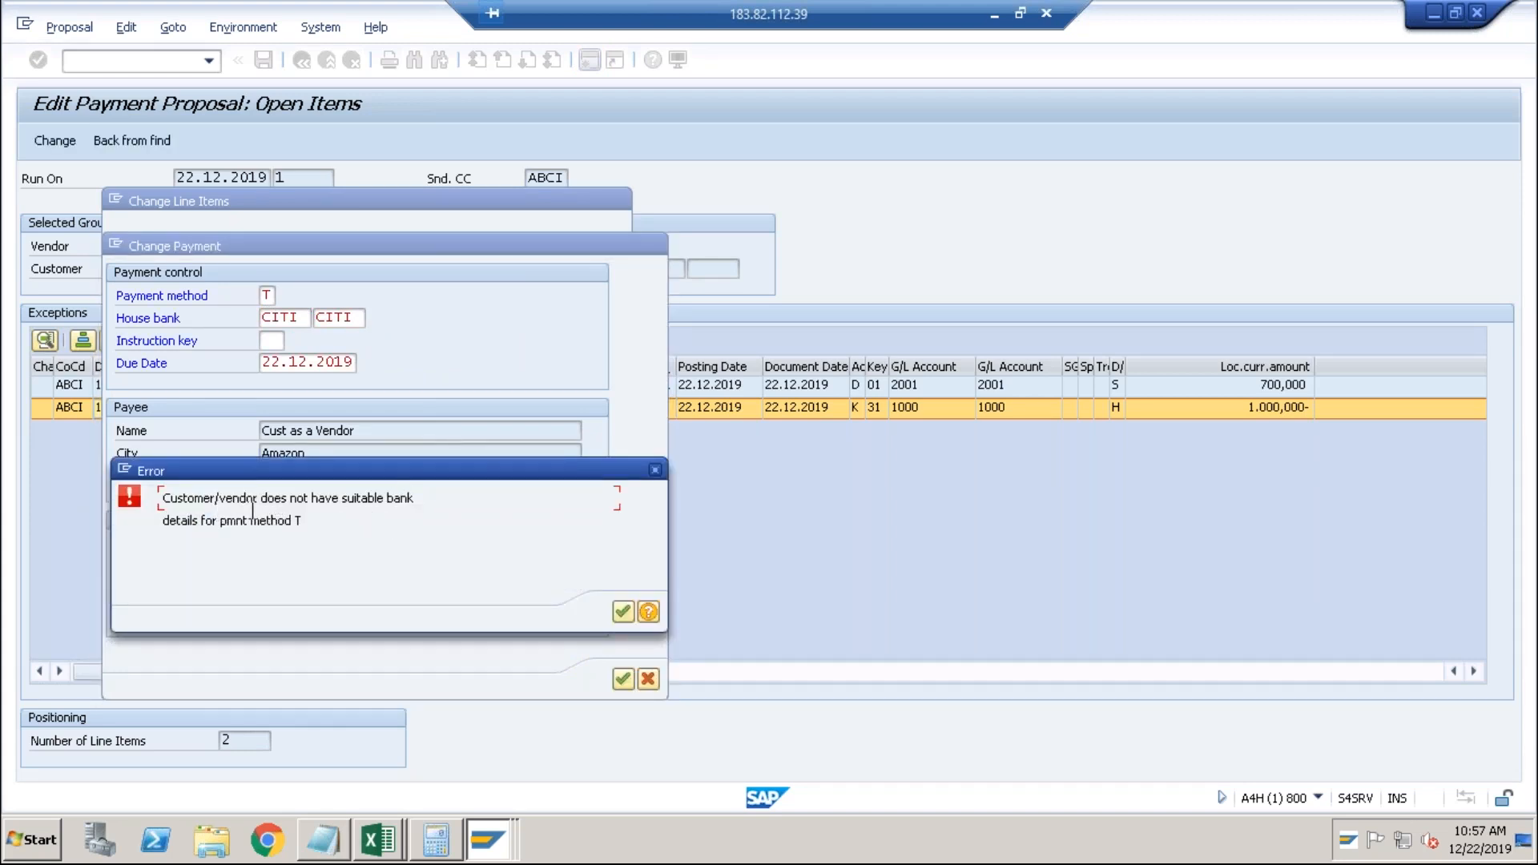
left_click(309, 520)
Note method T in the error, then open business partner maintenance (/nbp) in the other SAP window.
left_click_drag(304, 522, 294, 521)
left_click(293, 521)
key("alt+Tab")
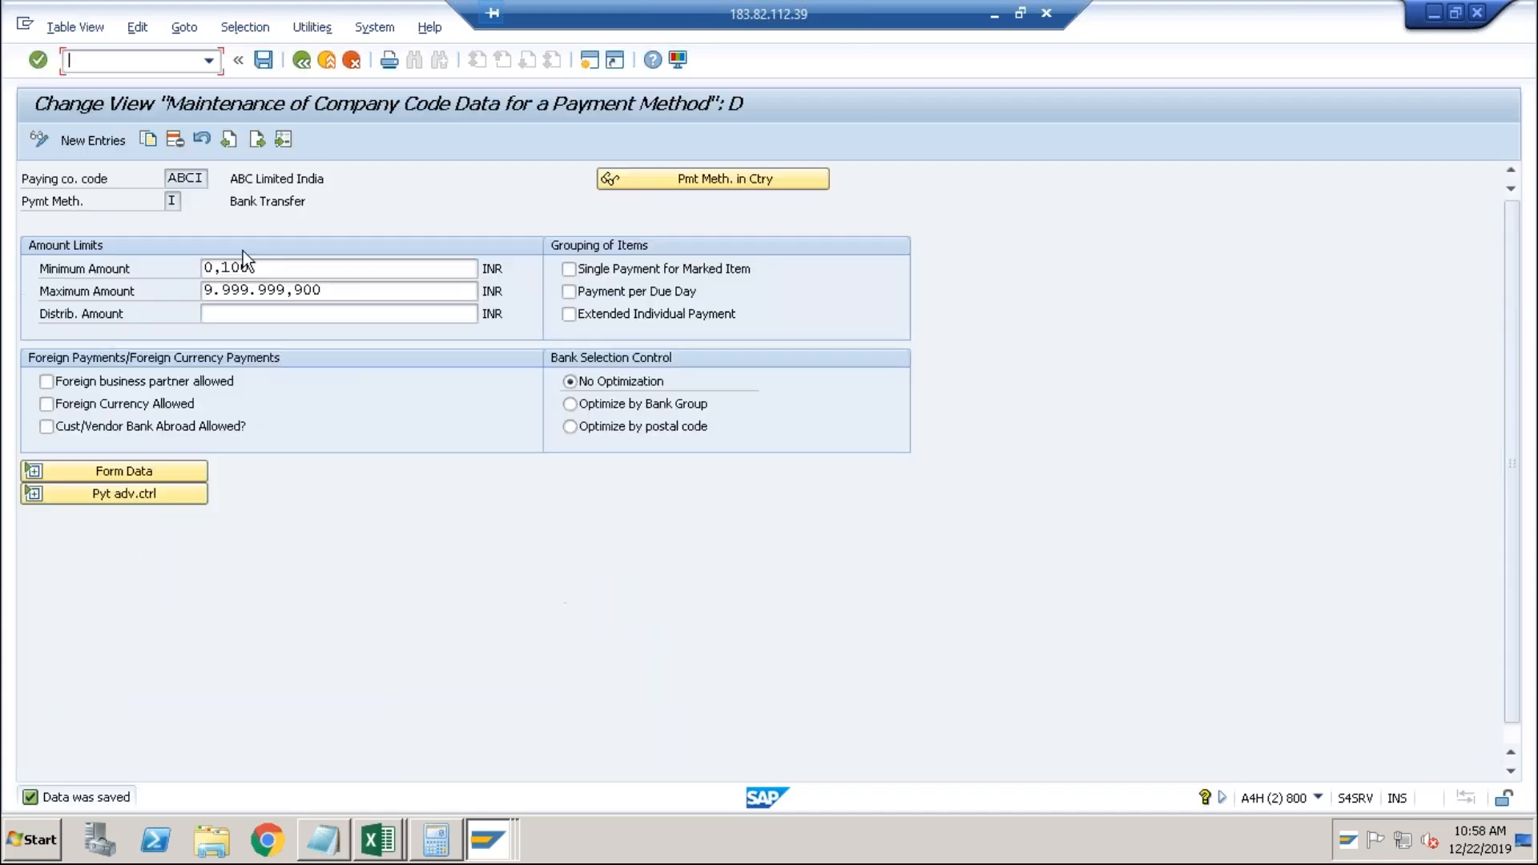
type("/nbp")
key("Return")
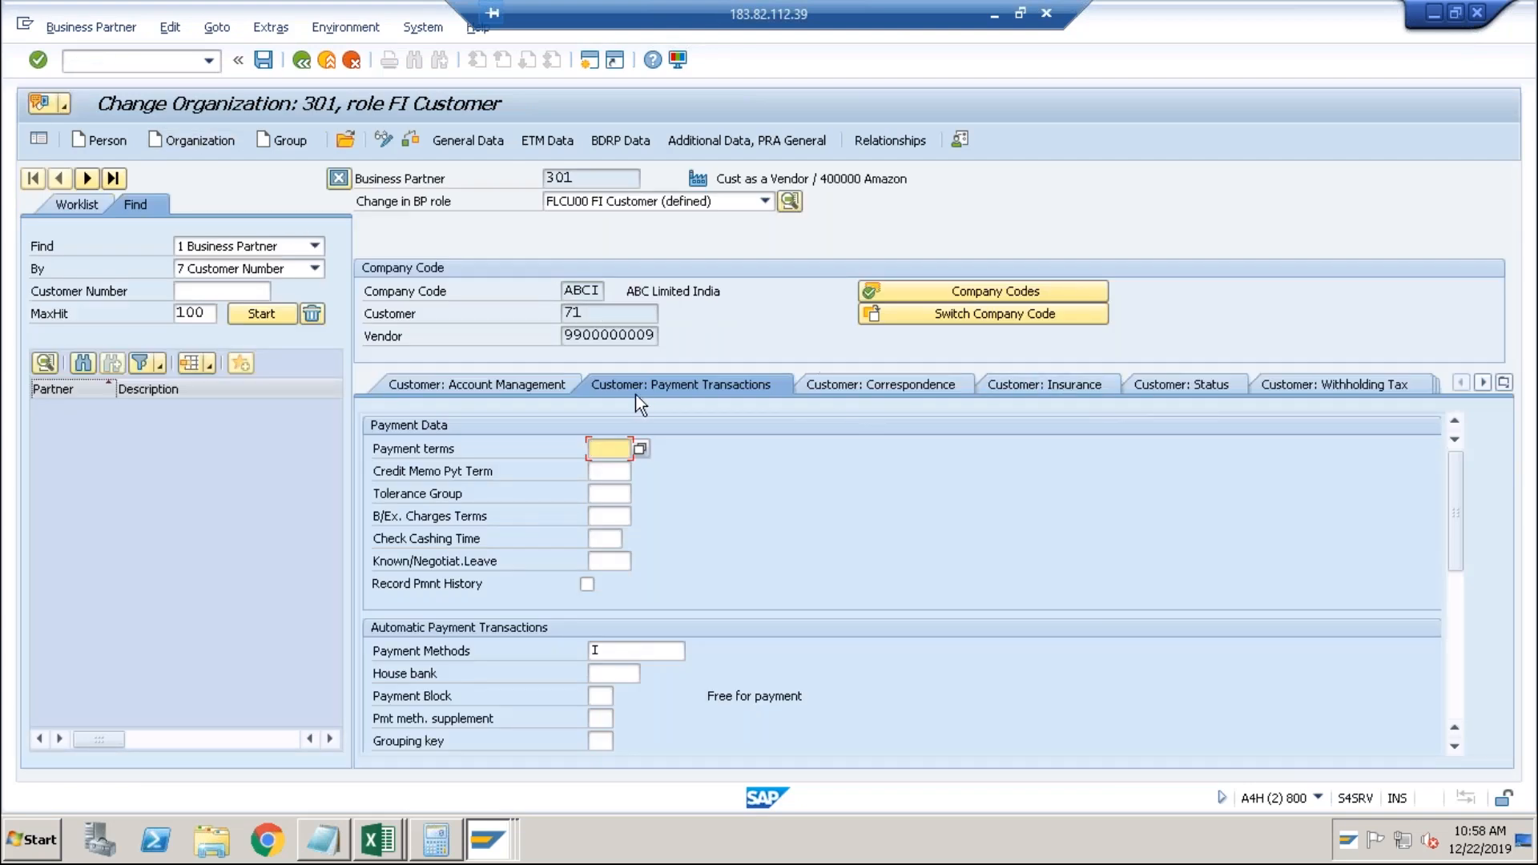
left_click(481, 142)
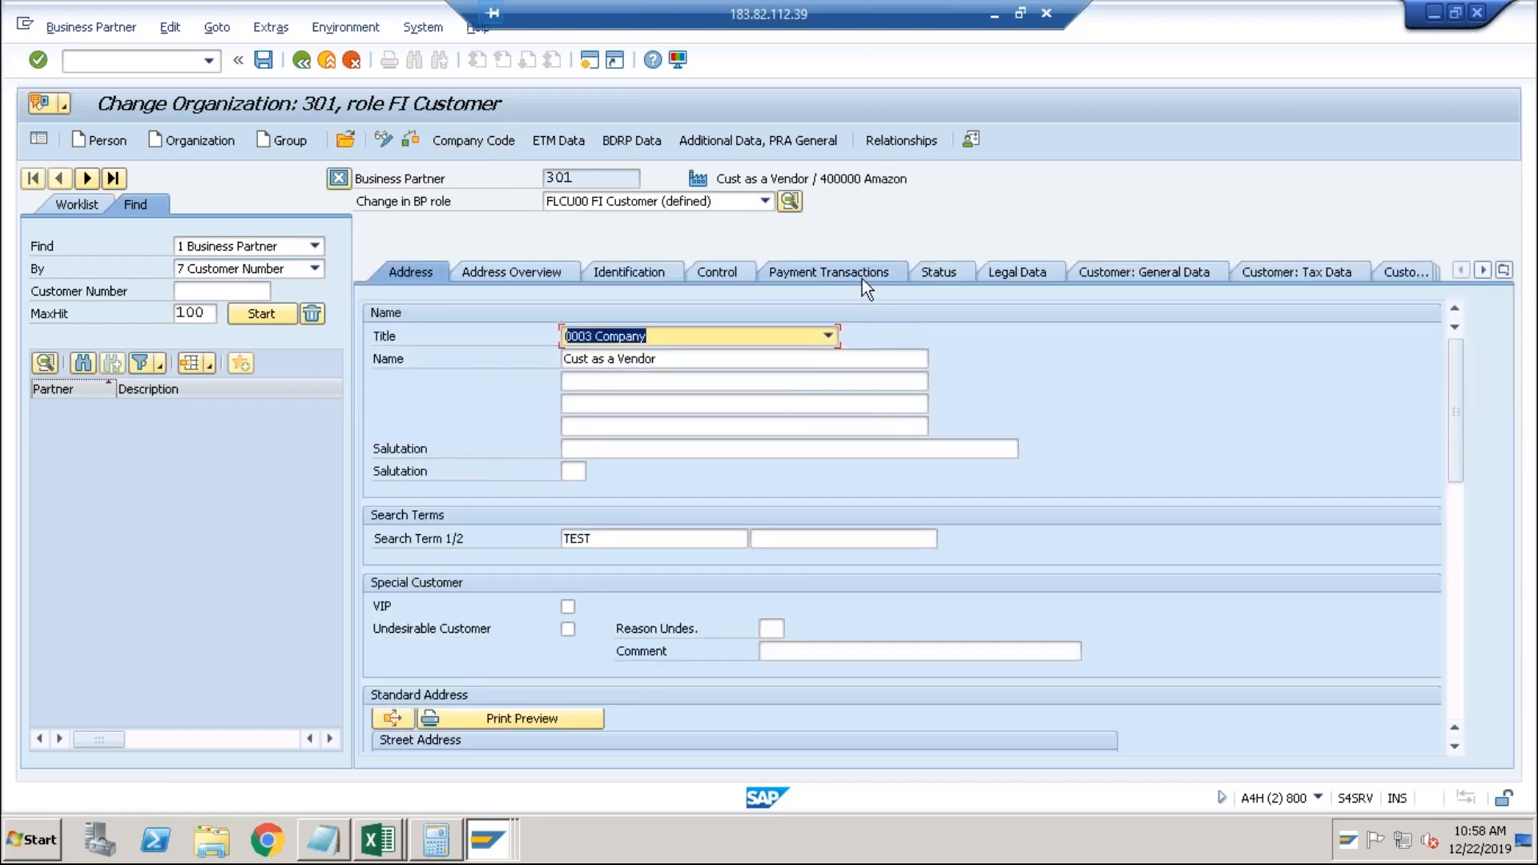
Add a bank detail with country IN, bank key CITI005 and the bank account number, then save.
left_click(863, 279)
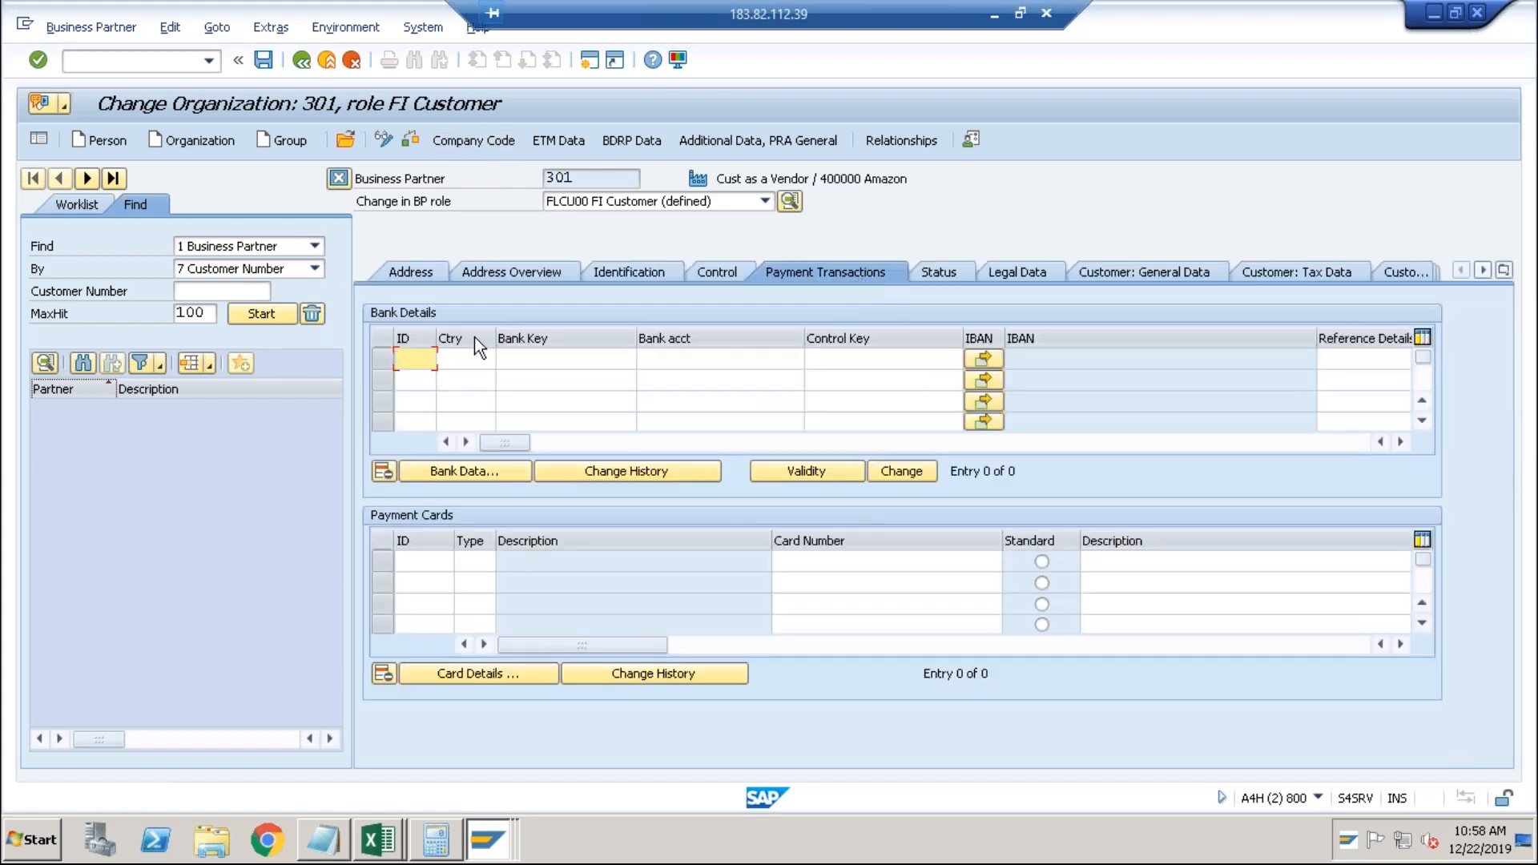
left_click(455, 360)
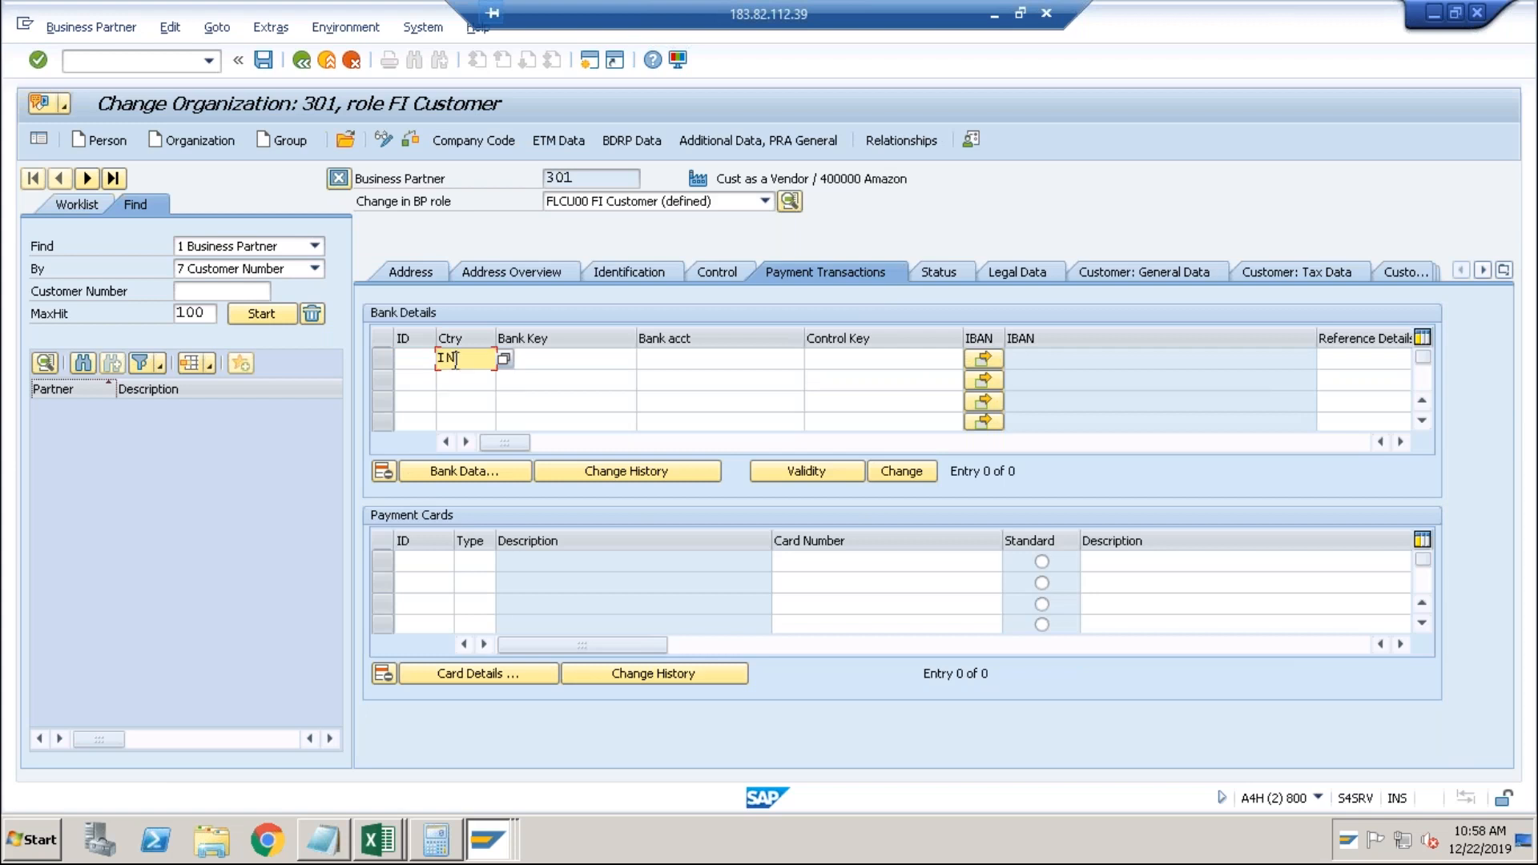
key("Tab")
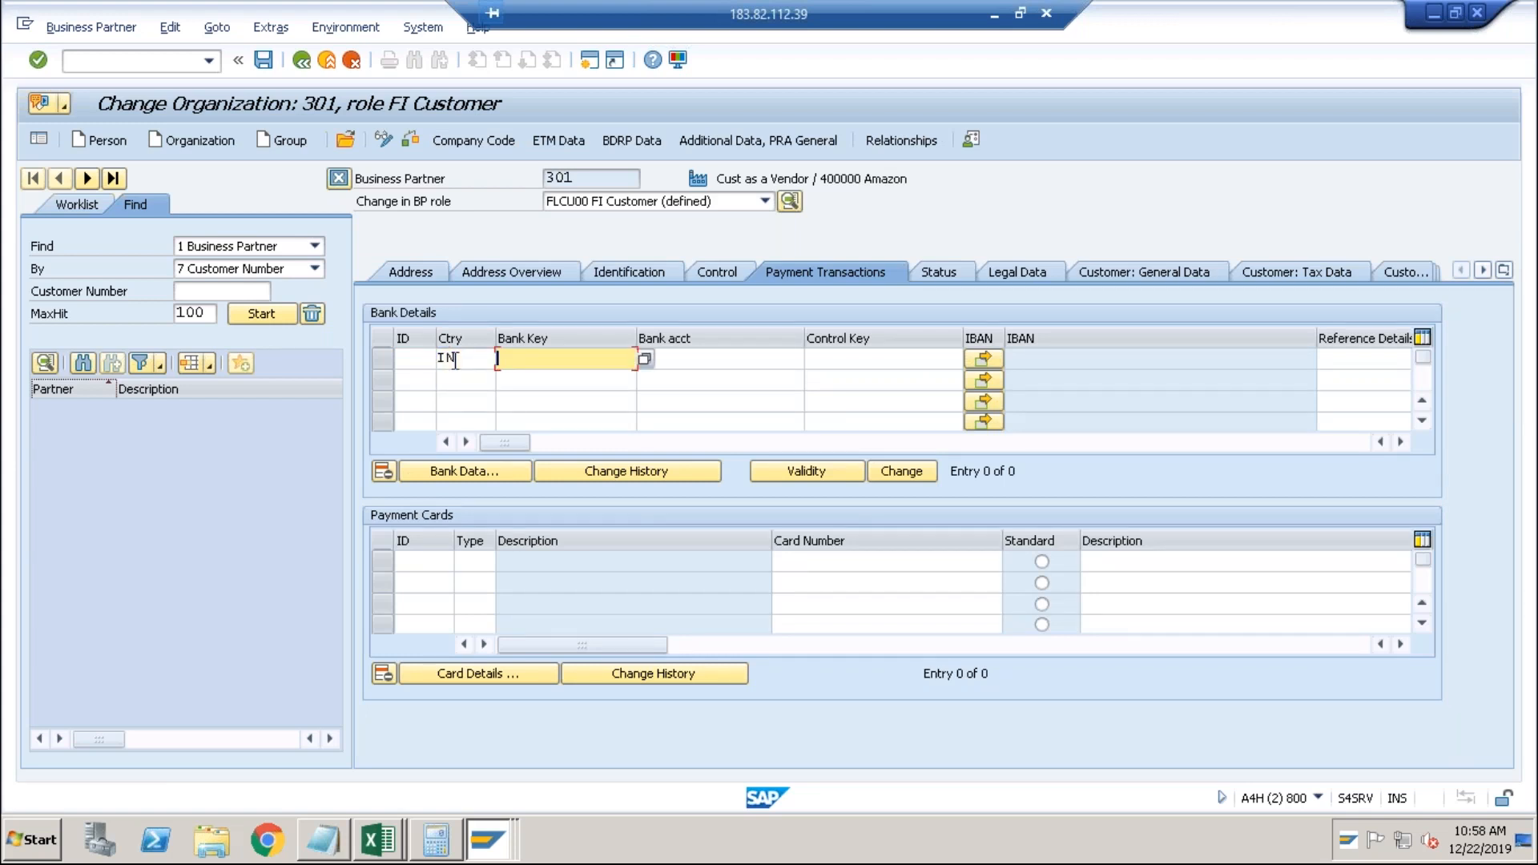
key("Down")
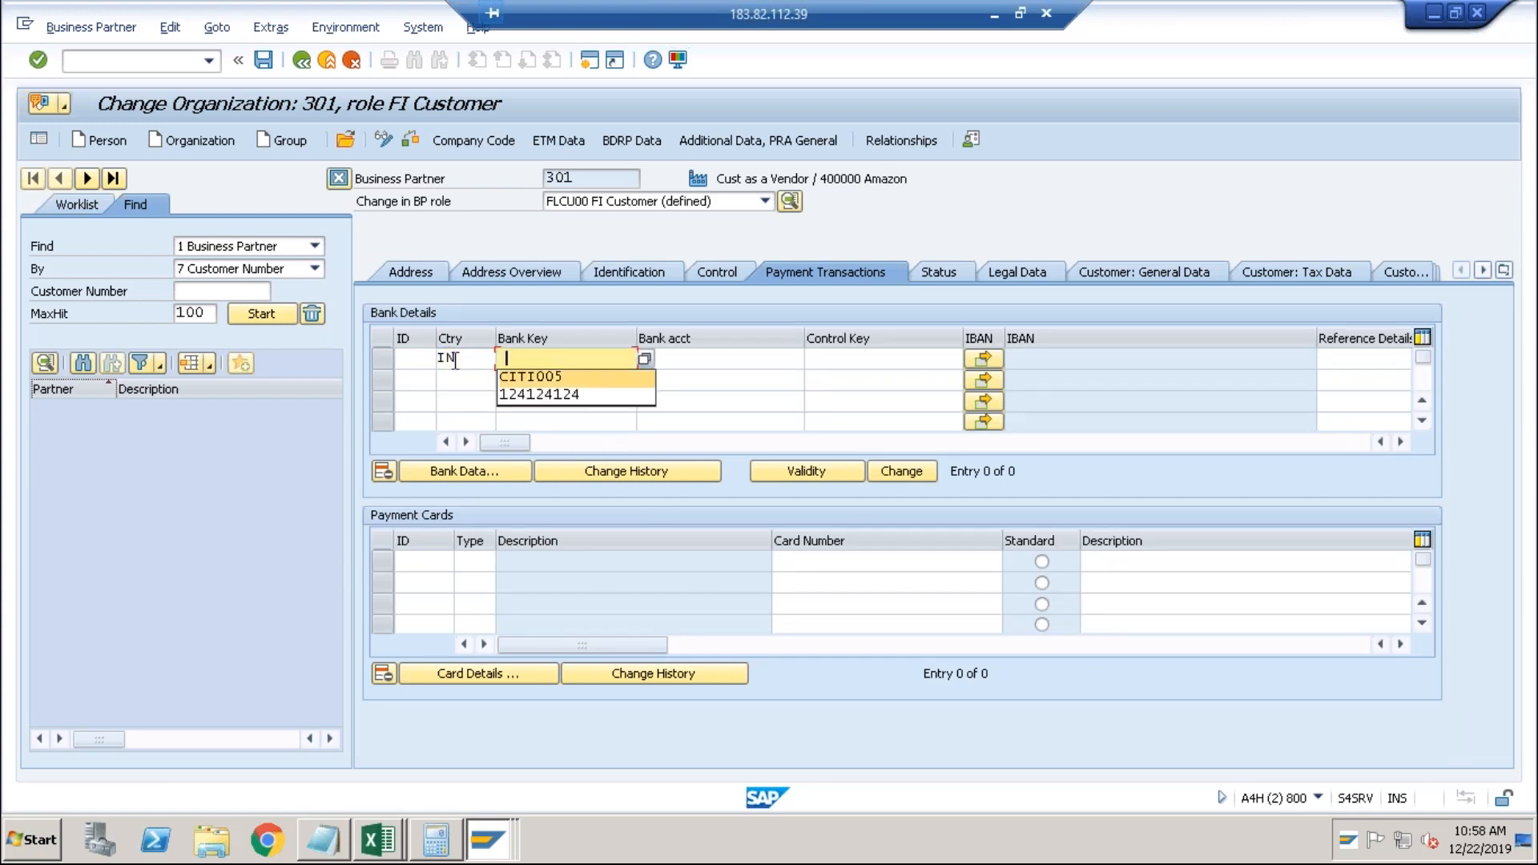
key("Return")
key("Tab")
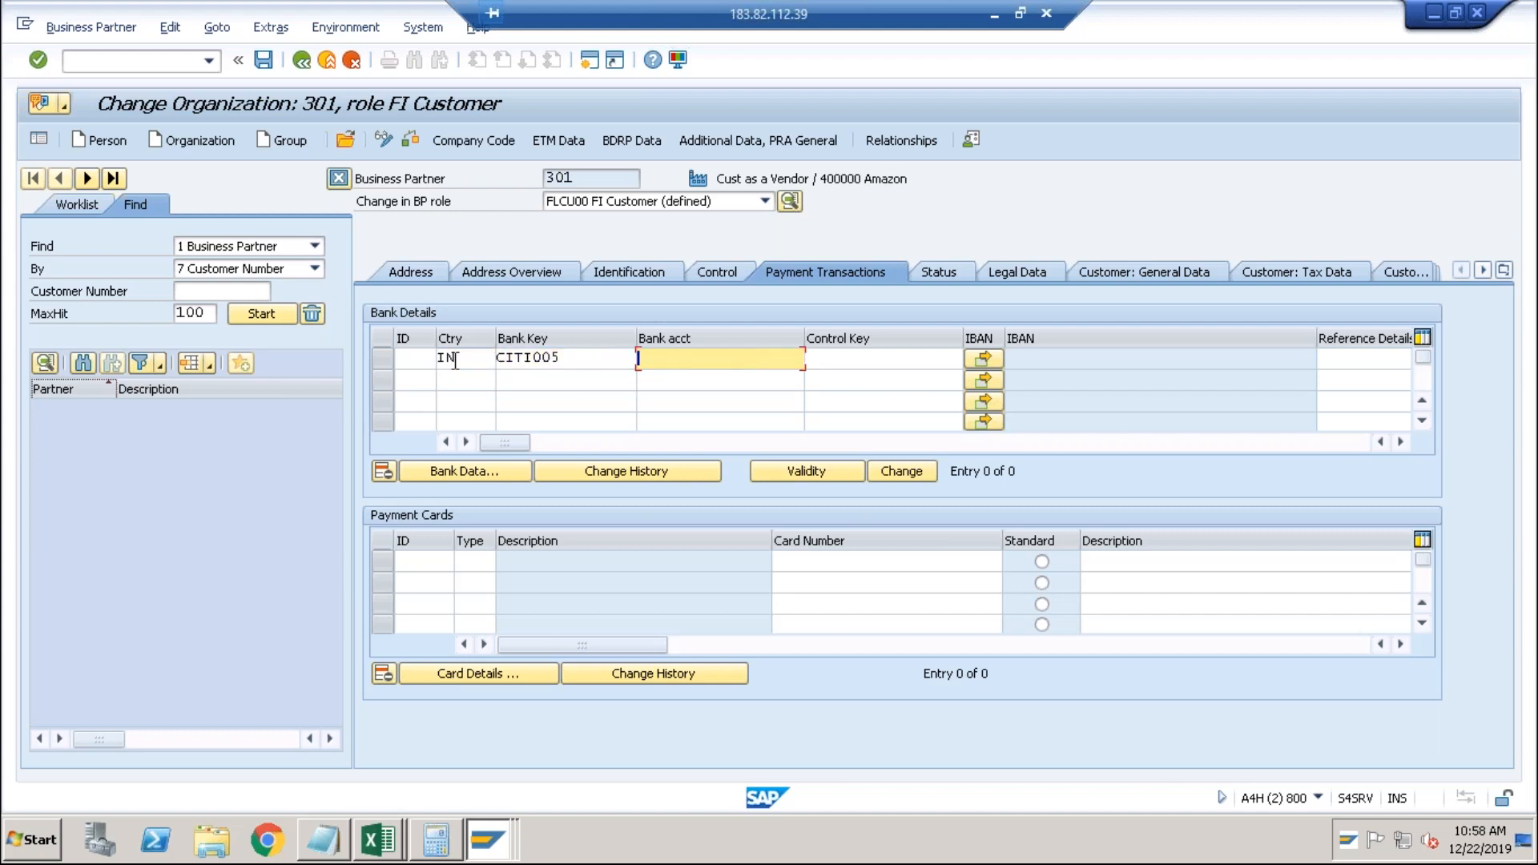
key("Return")
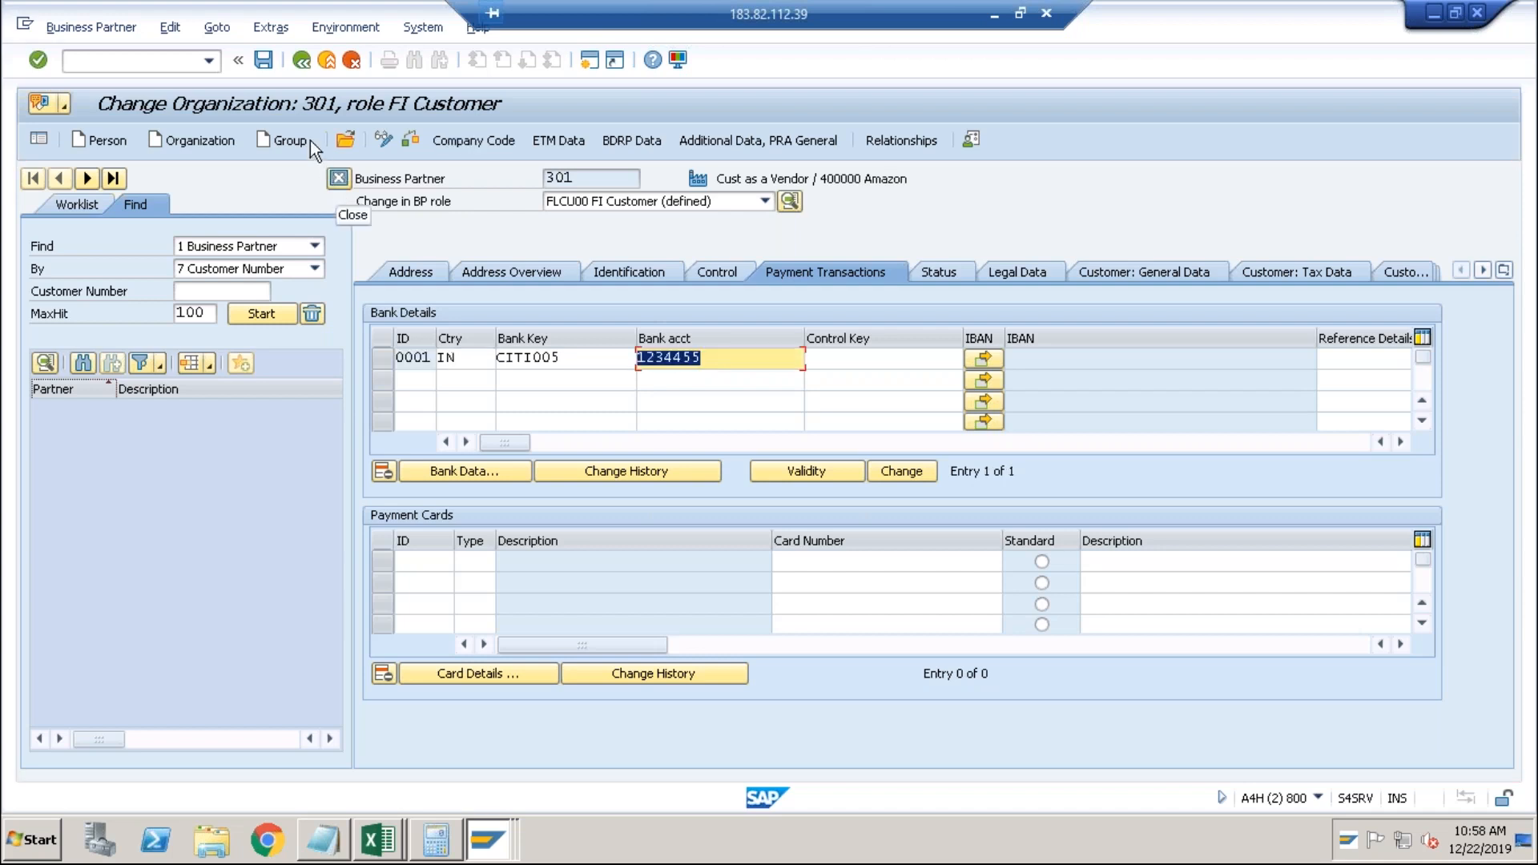
left_click(270, 67)
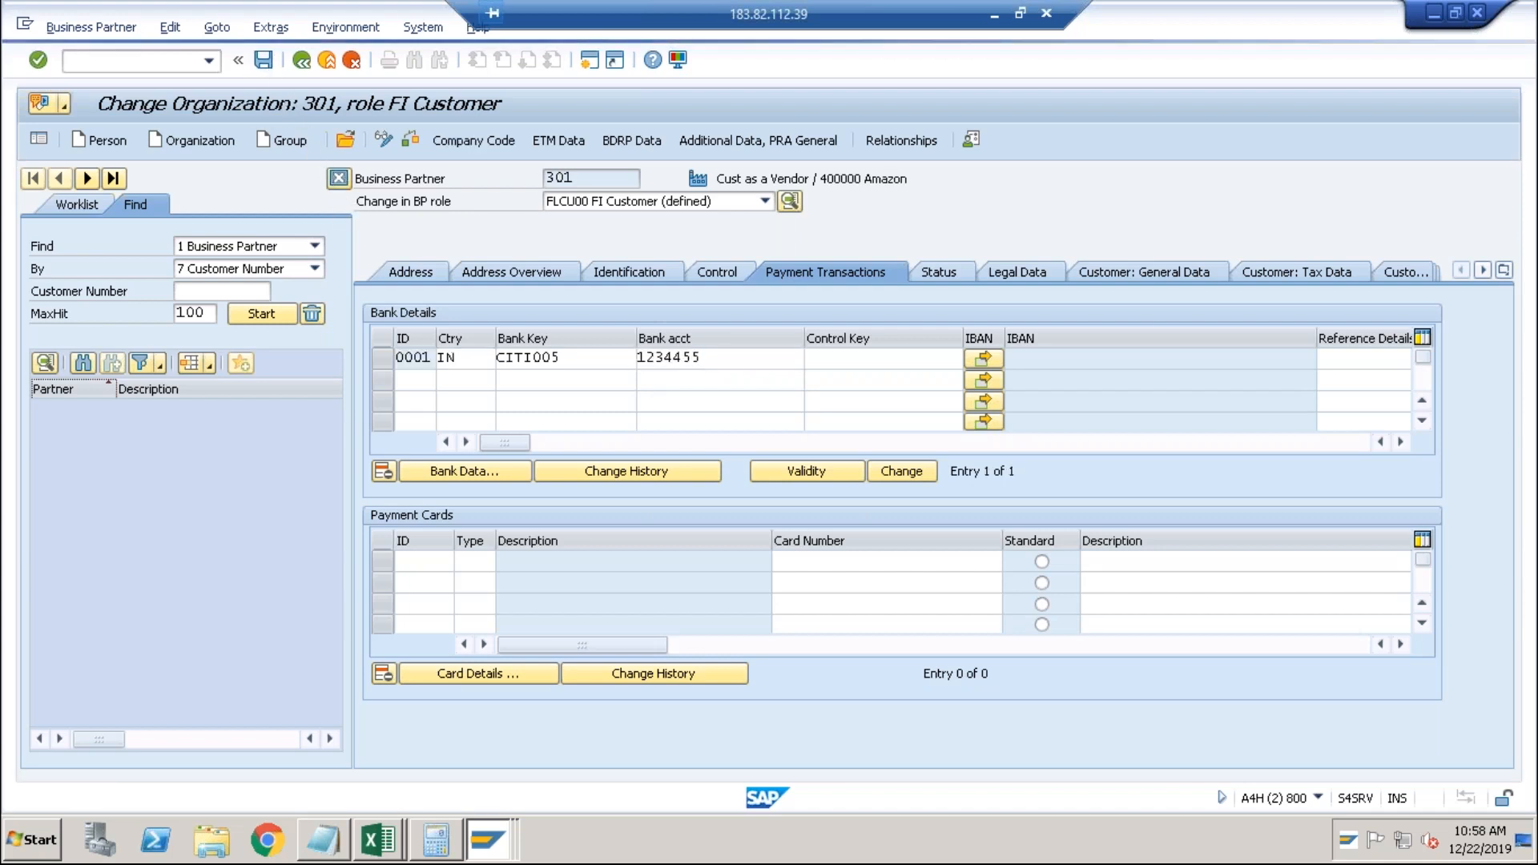
key("alt+Tab")
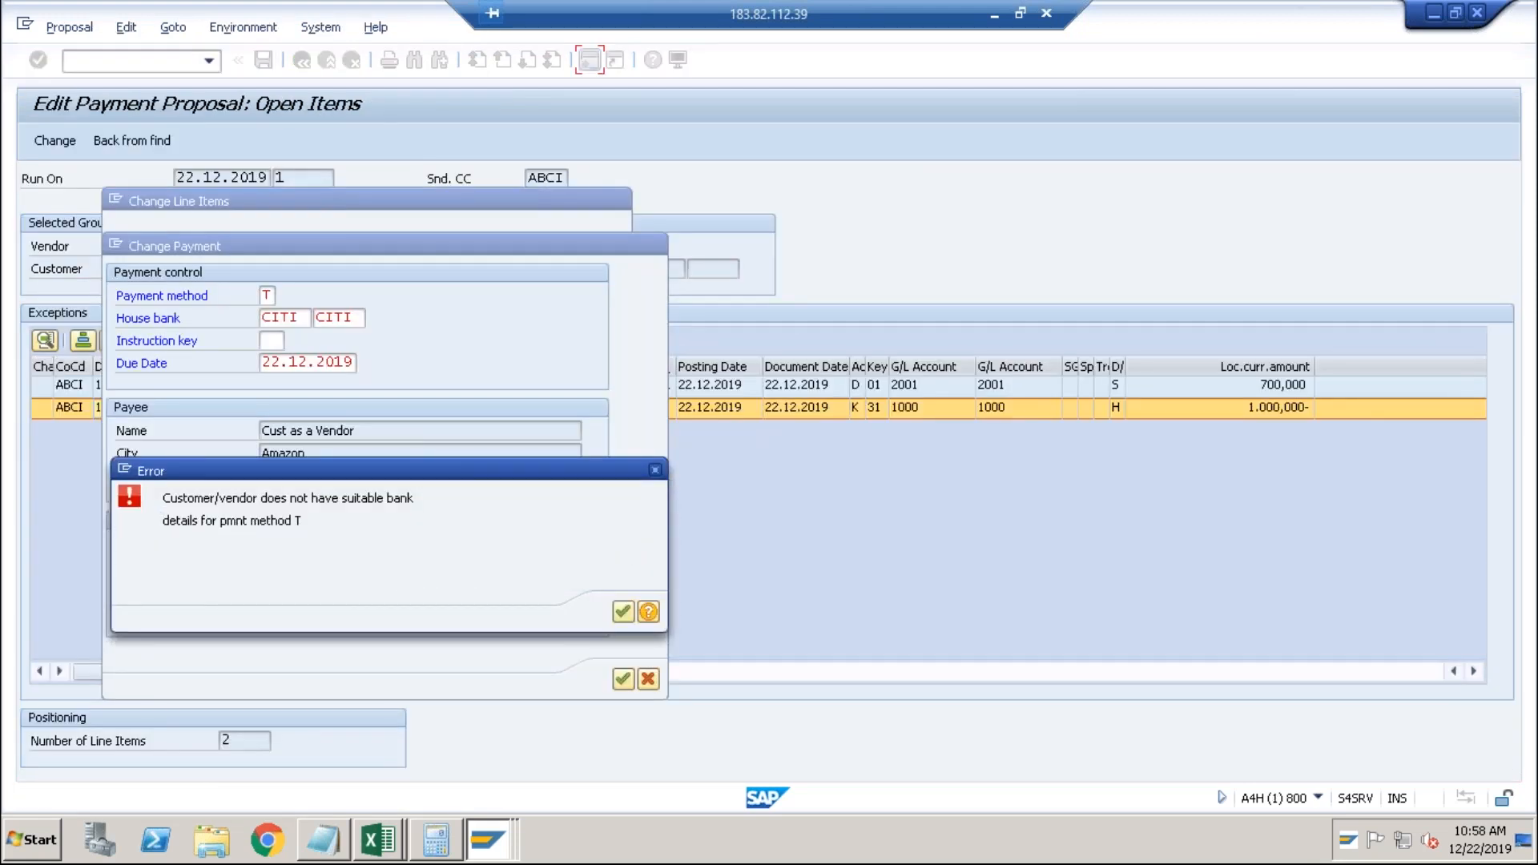
Dismiss the bank details error, check the account number now in the payment, and accept the changes.
key("Return")
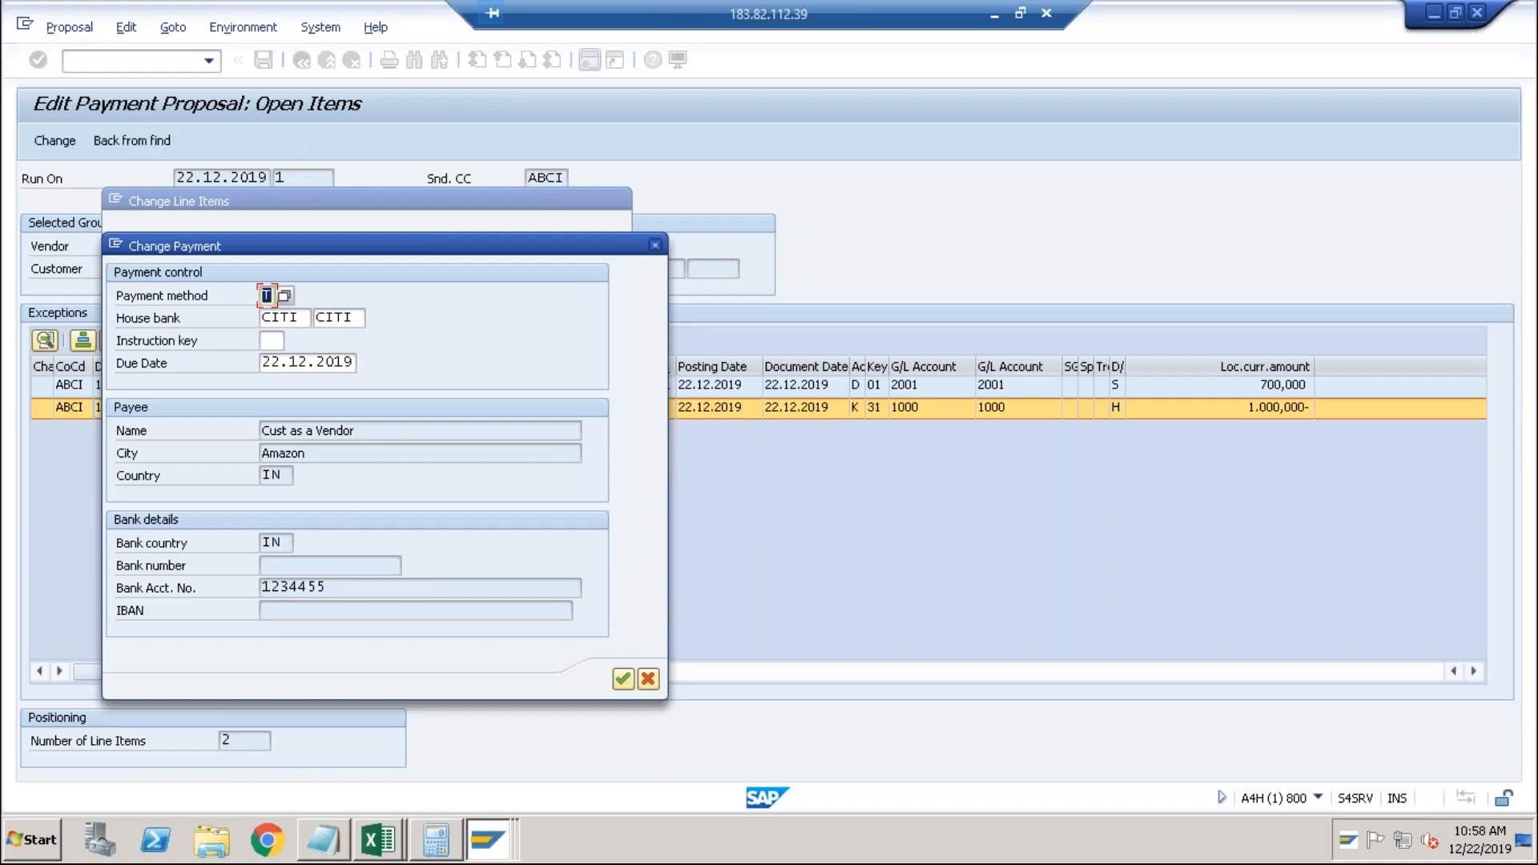
left_click(338, 587)
left_click(628, 686)
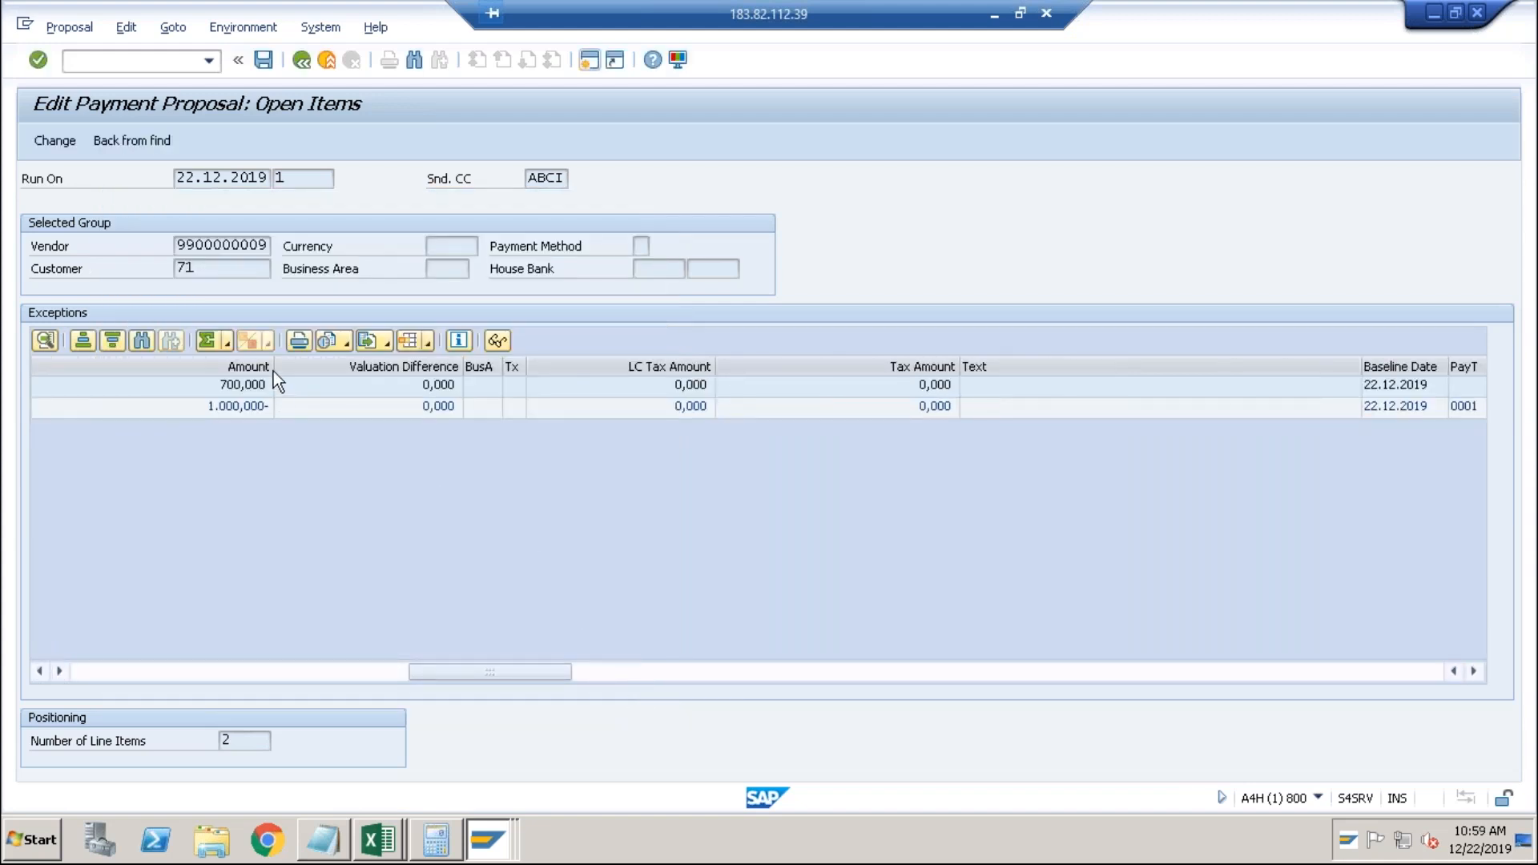
Reallocate the 700,000 line item to the T/CITI bank transfer payment and return to the payments overview.
double_click(257, 383)
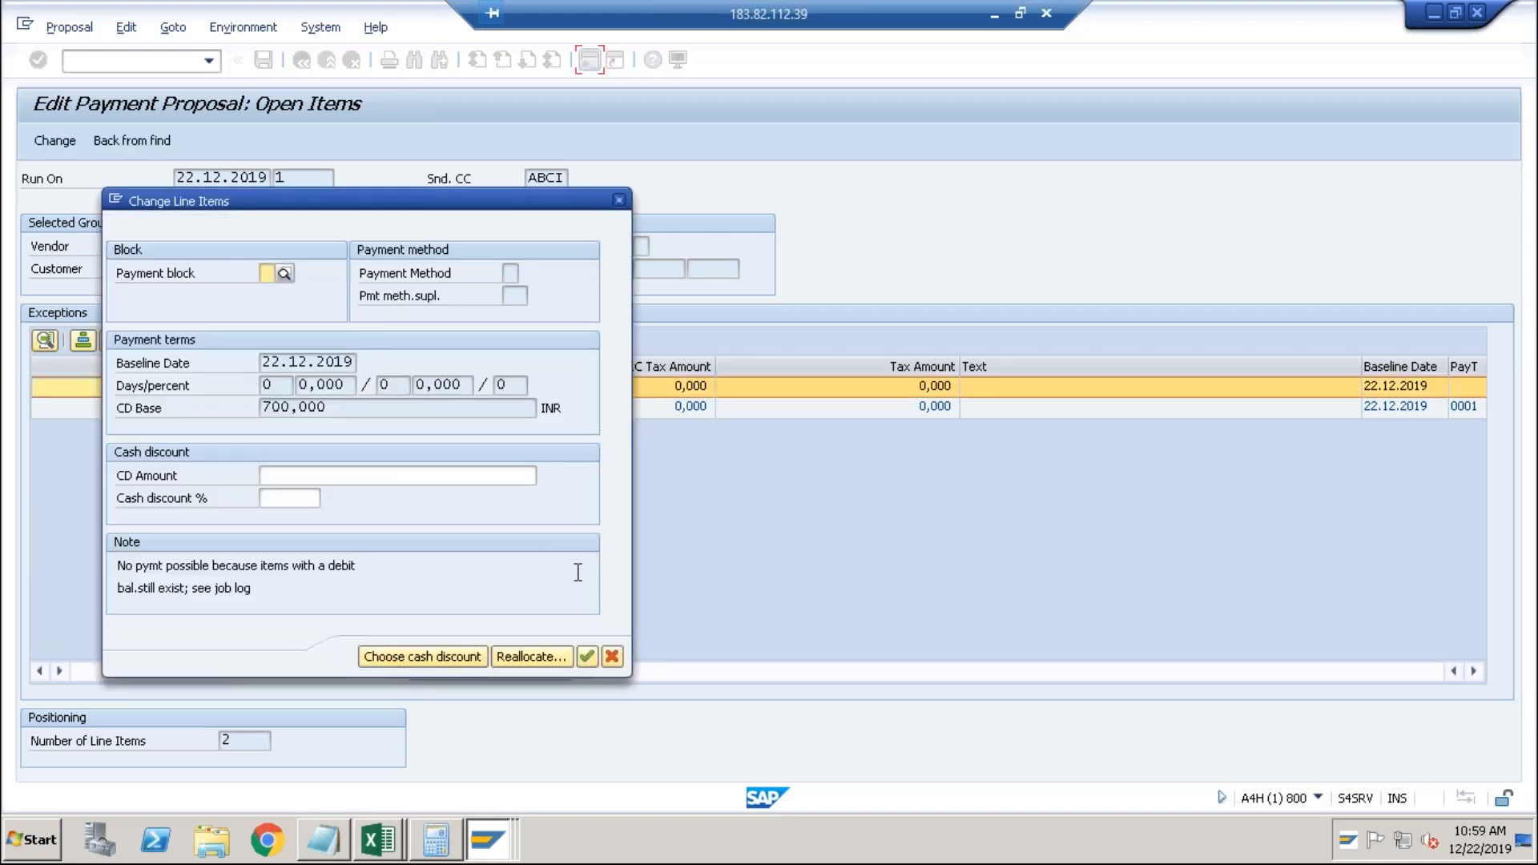
left_click(536, 656)
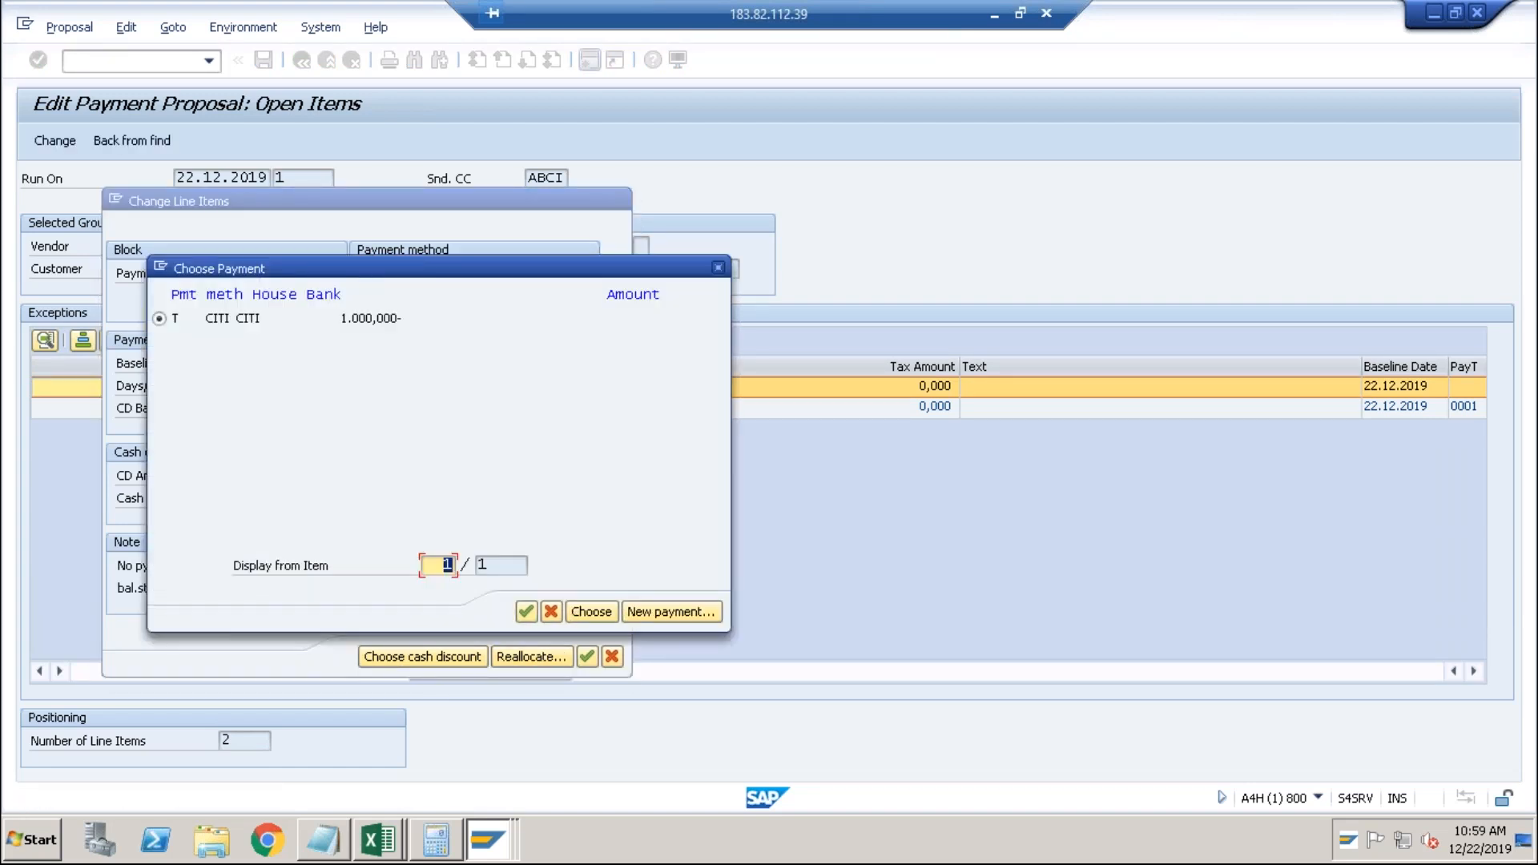
left_click(525, 608)
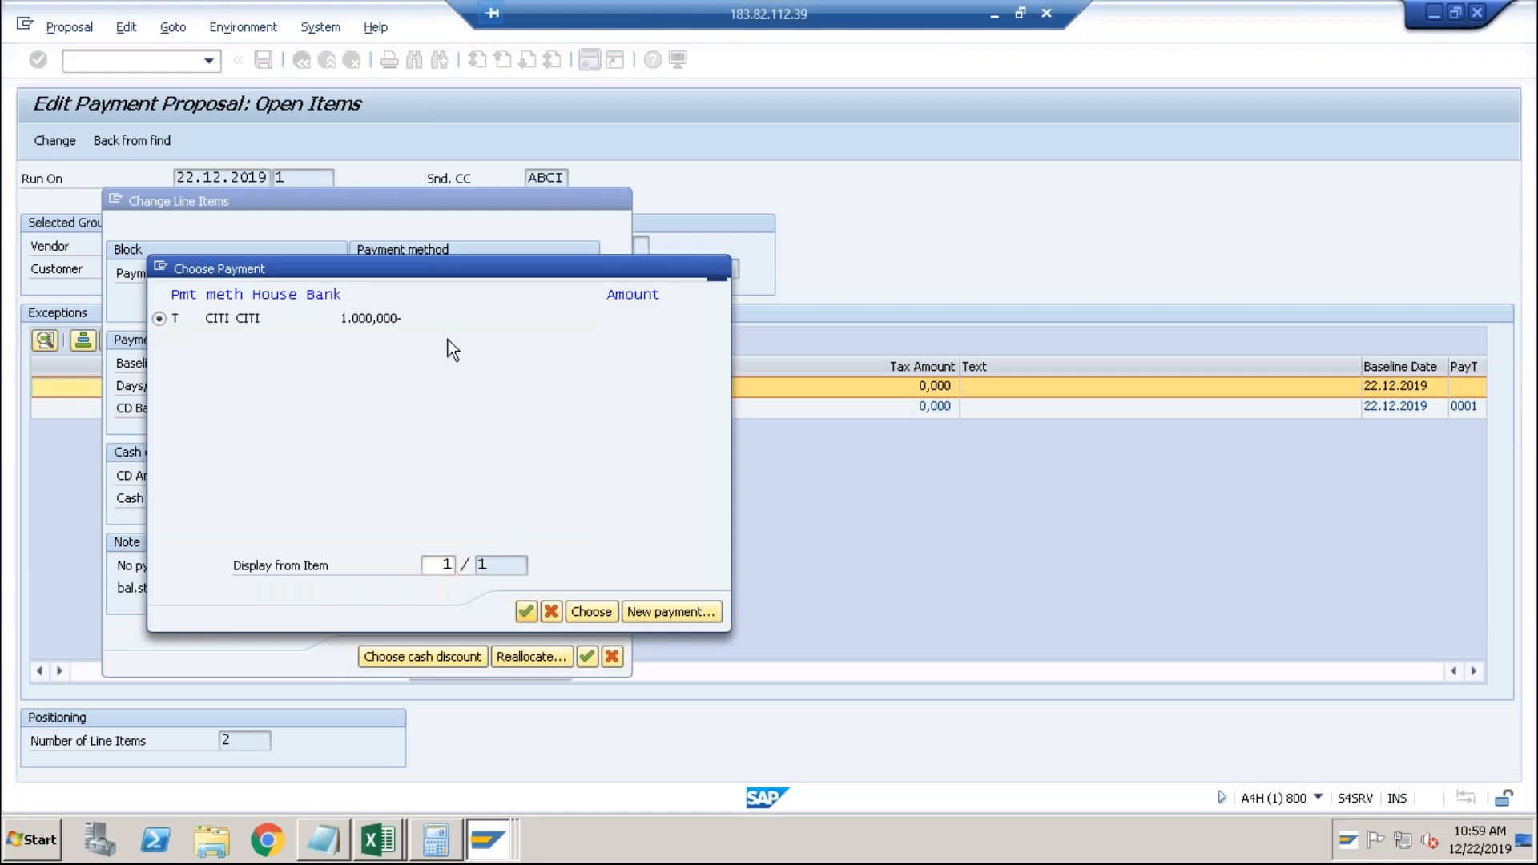
left_click(526, 610)
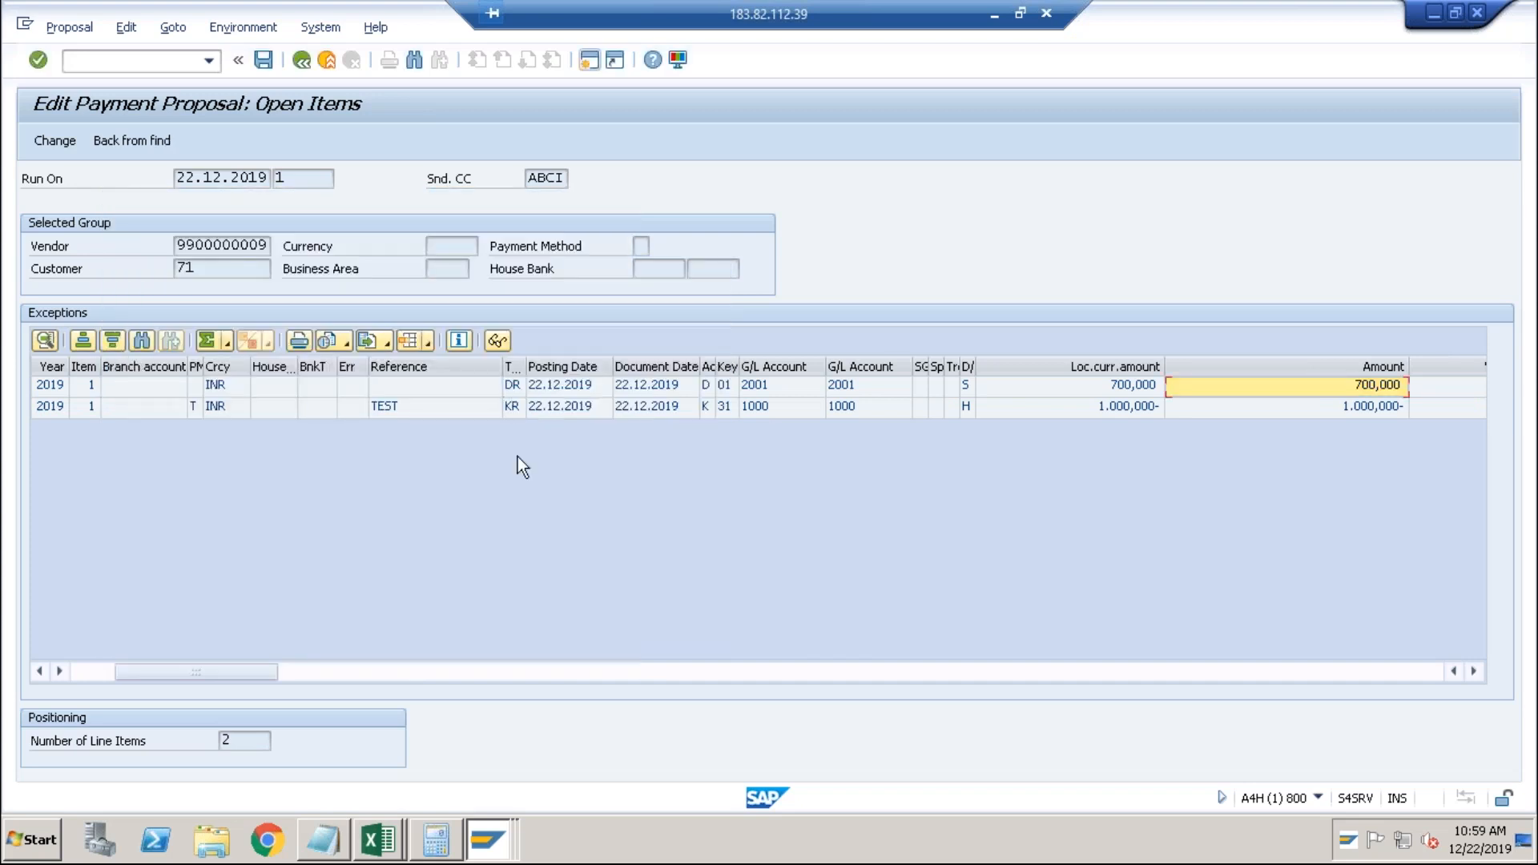
left_click(302, 61)
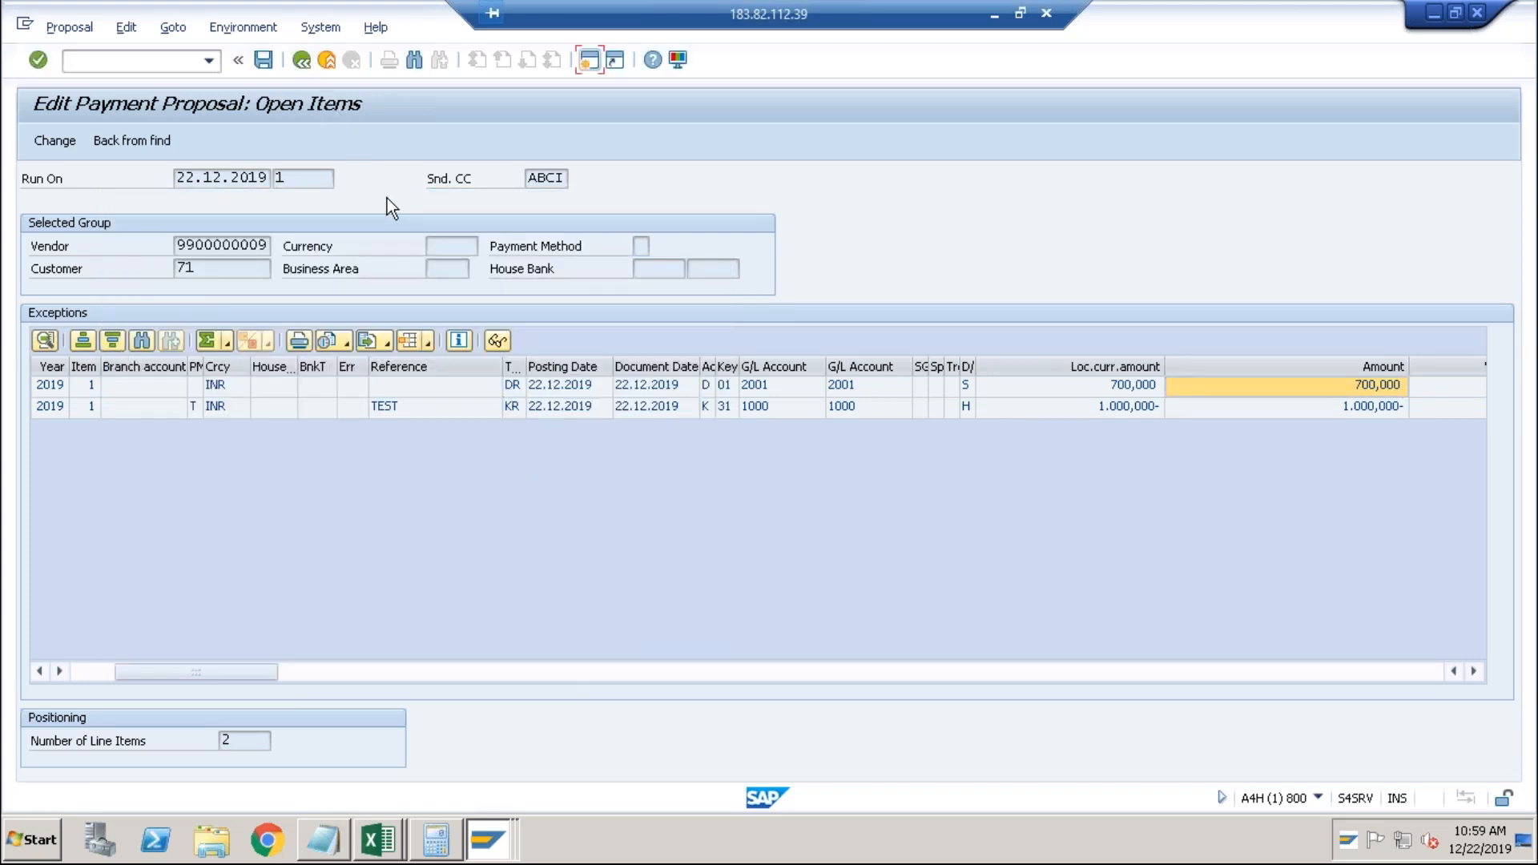
left_click(300, 60)
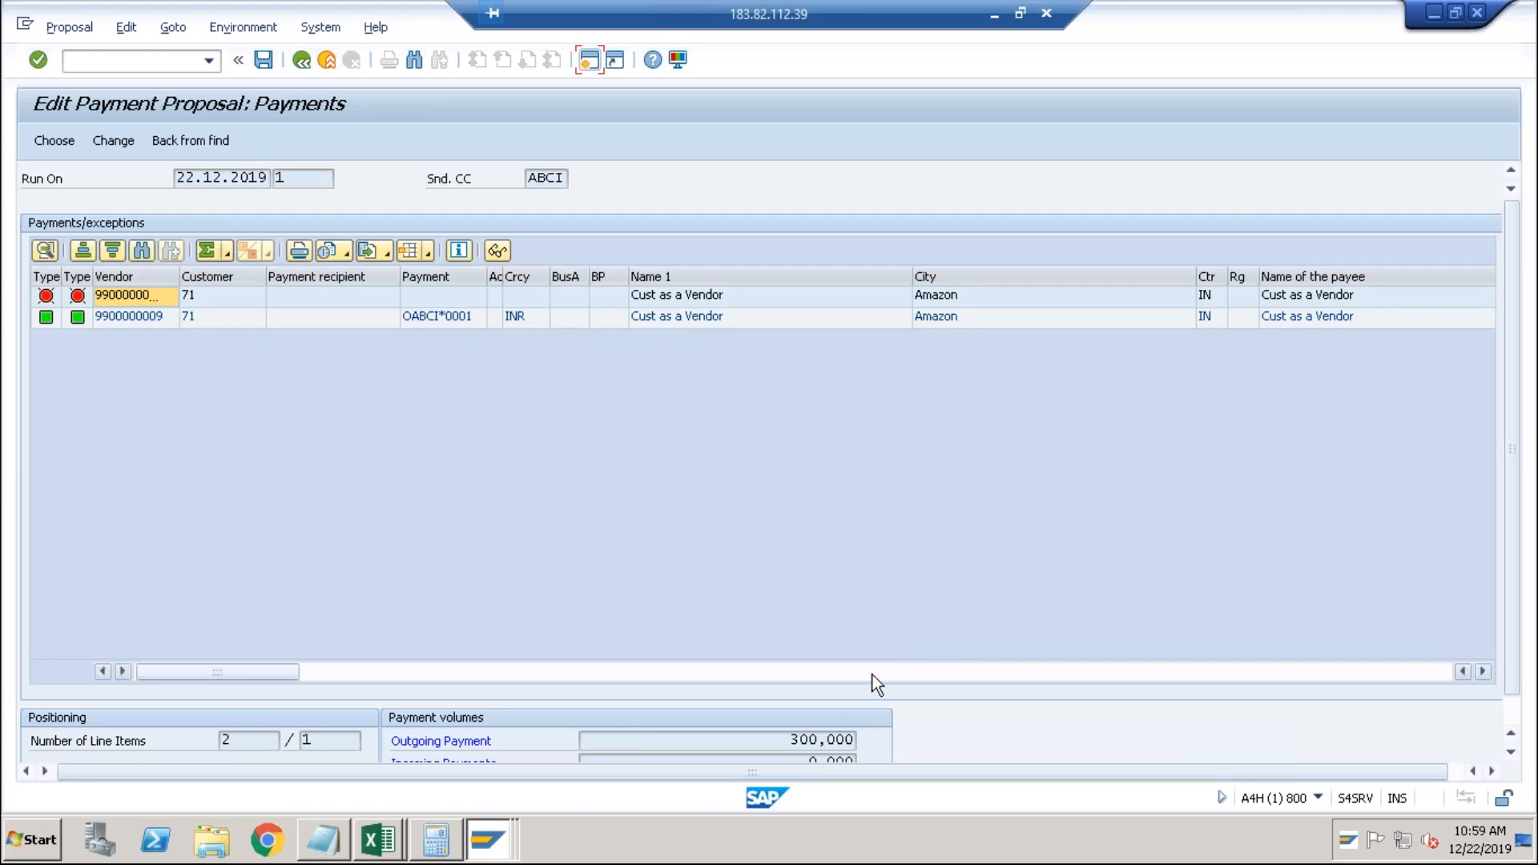
Check the 300,000 INR outgoing payment total and save the edited proposal.
left_click(767, 742)
left_click_drag(799, 744, 863, 748)
left_click(860, 745)
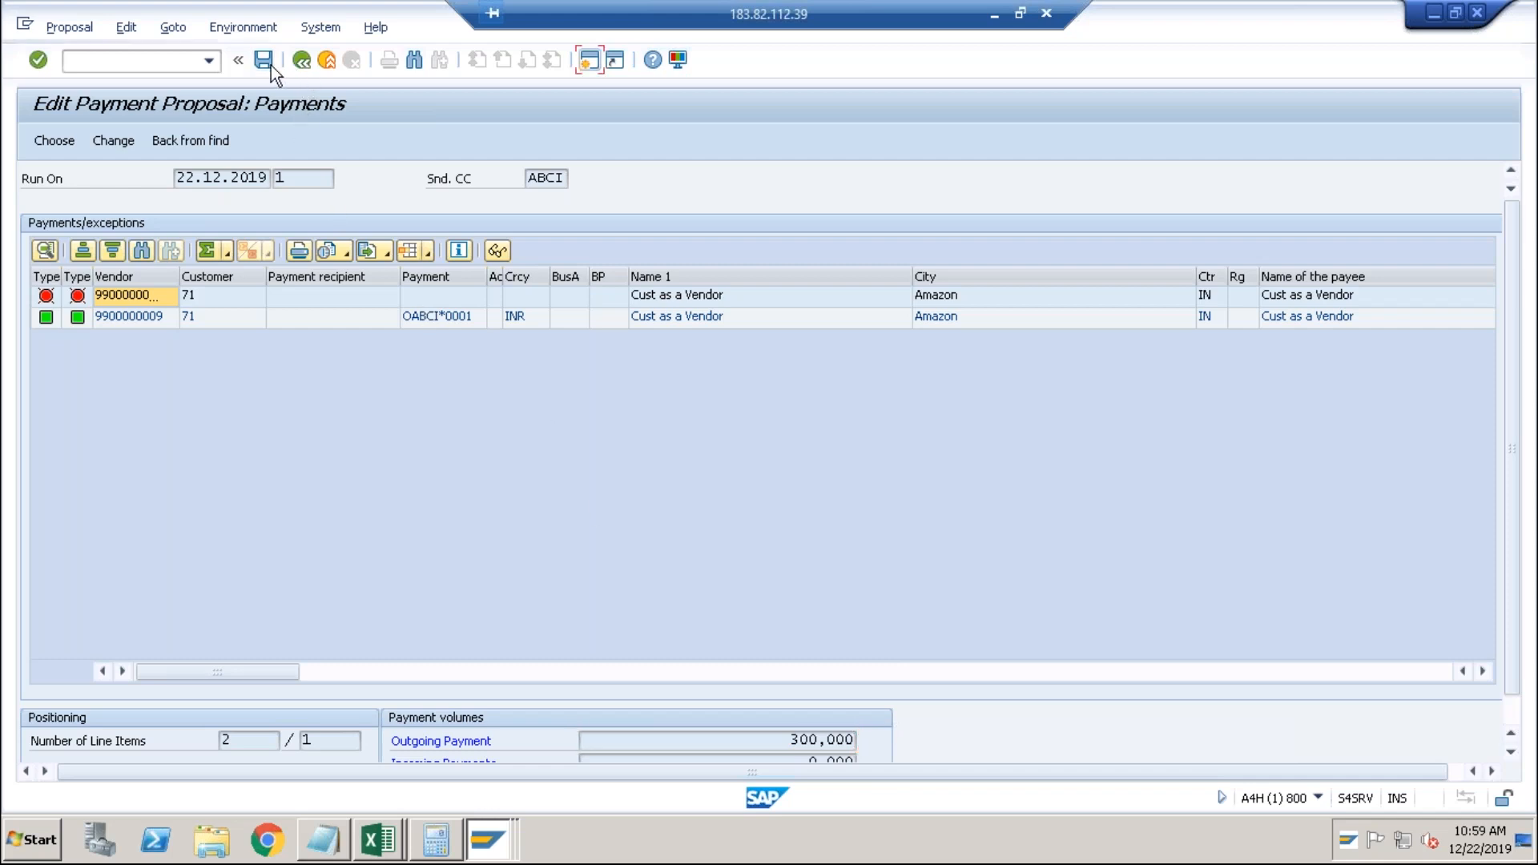
left_click(303, 64)
Schedule the 22.12.2019 payment run to start immediately and refresh its status.
left_click(303, 64)
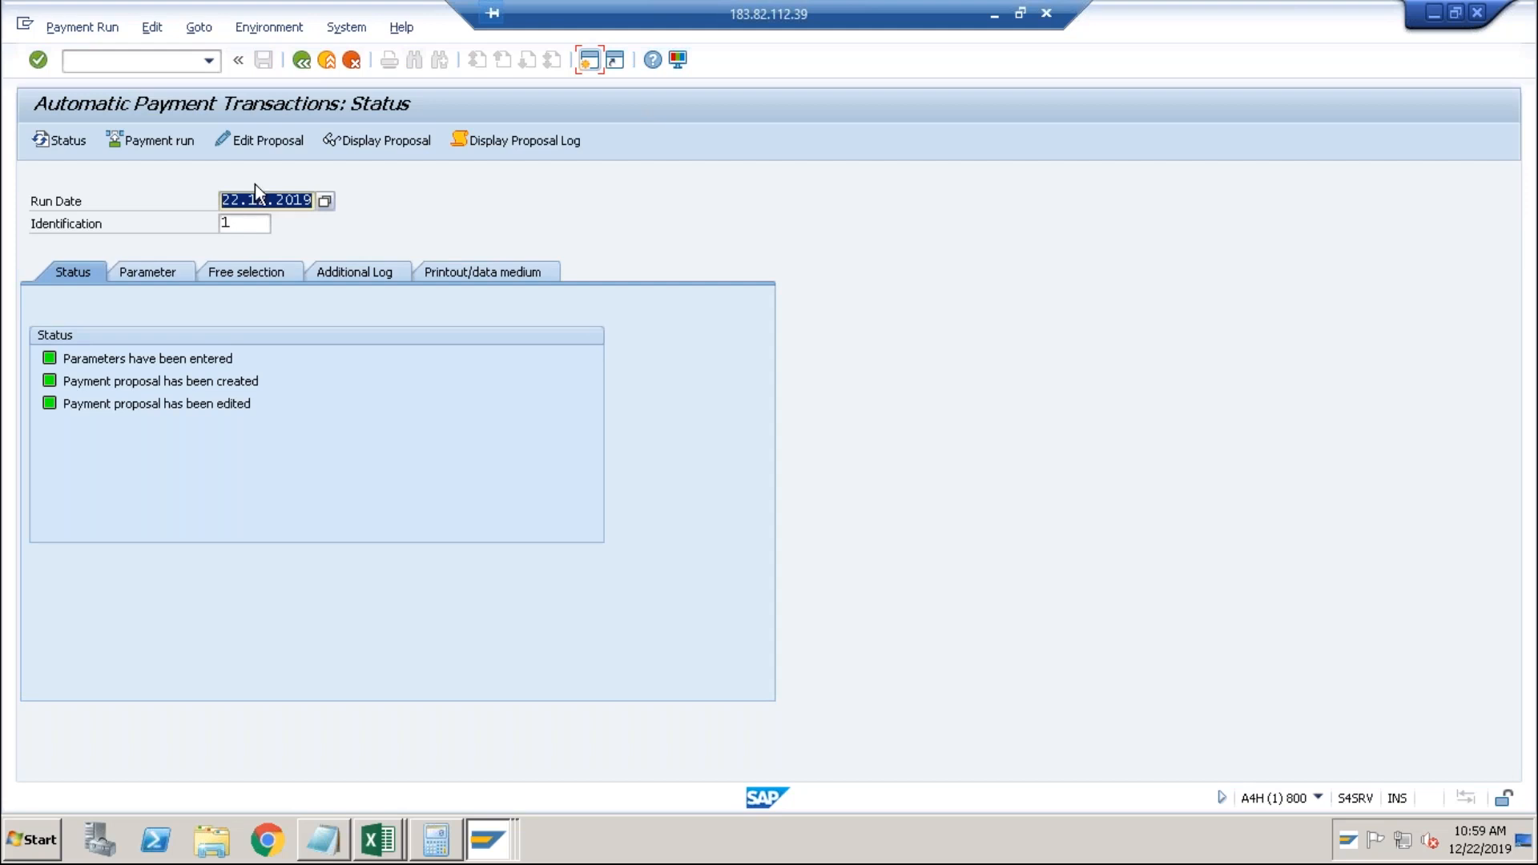
left_click(135, 136)
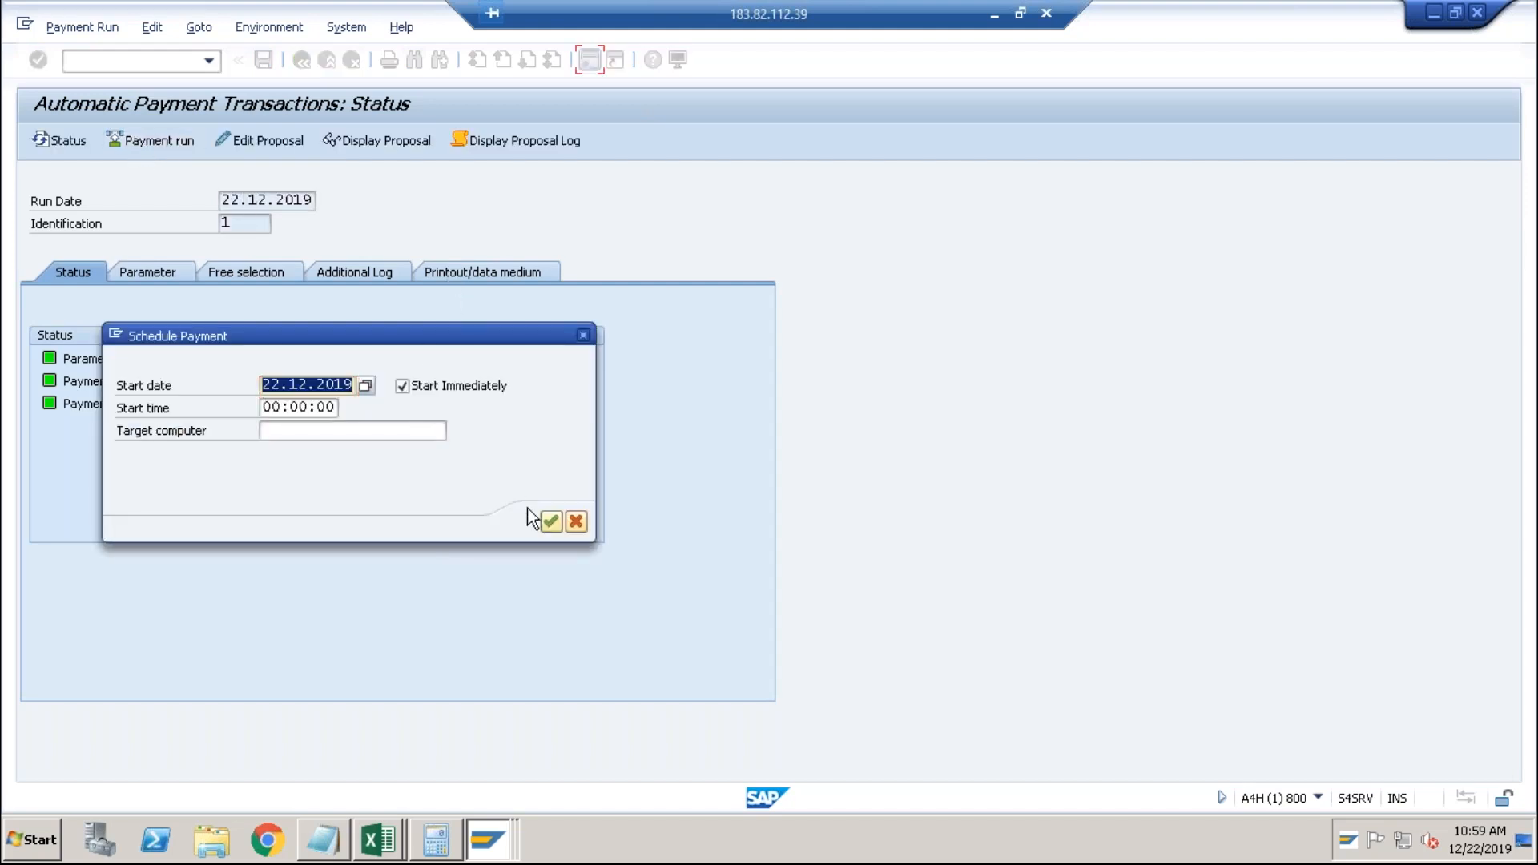
left_click(550, 522)
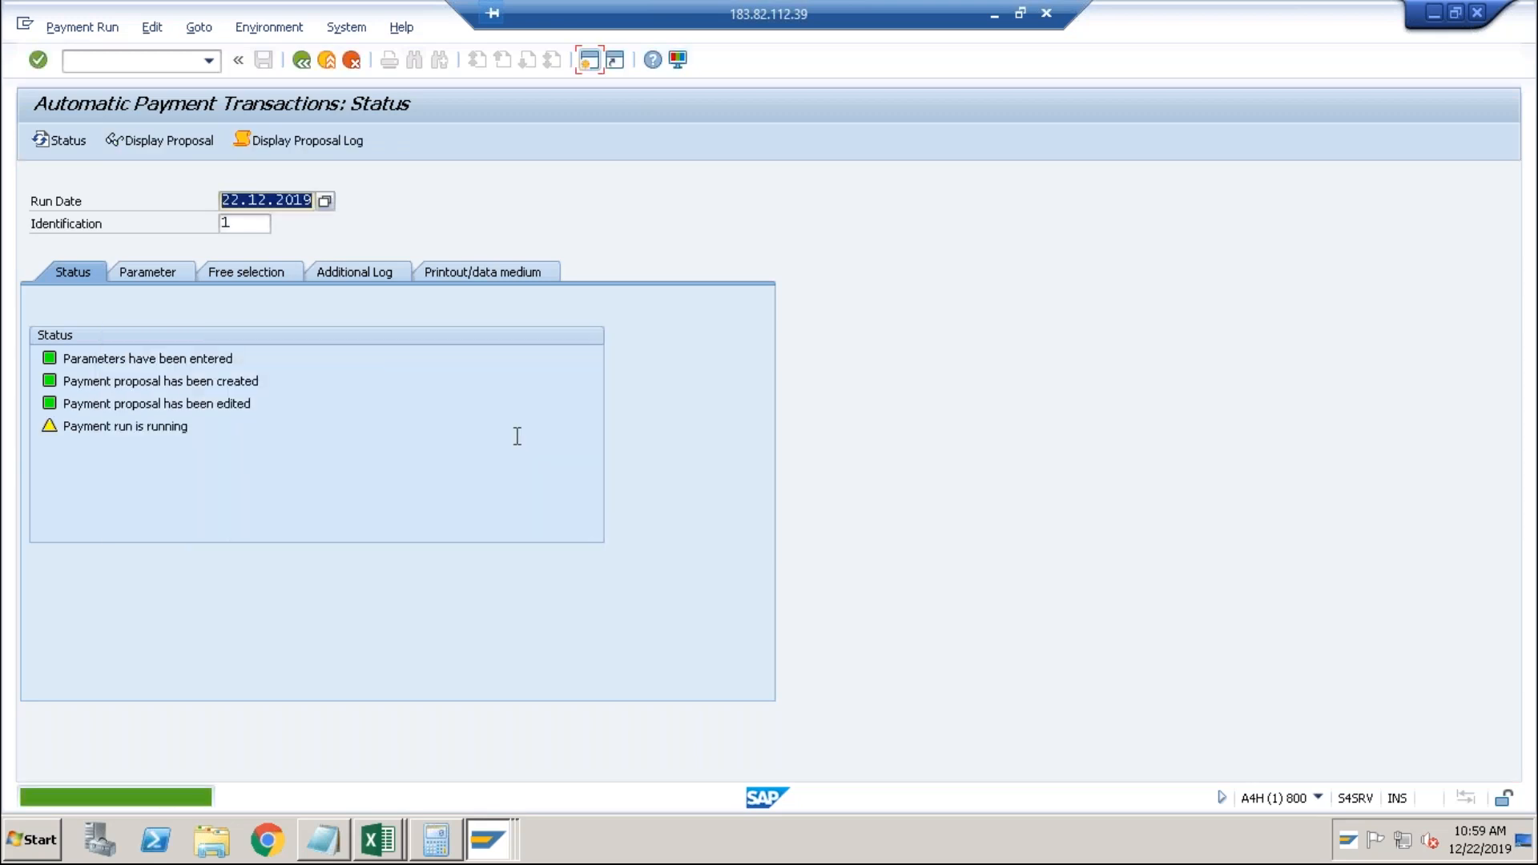
key("Return")
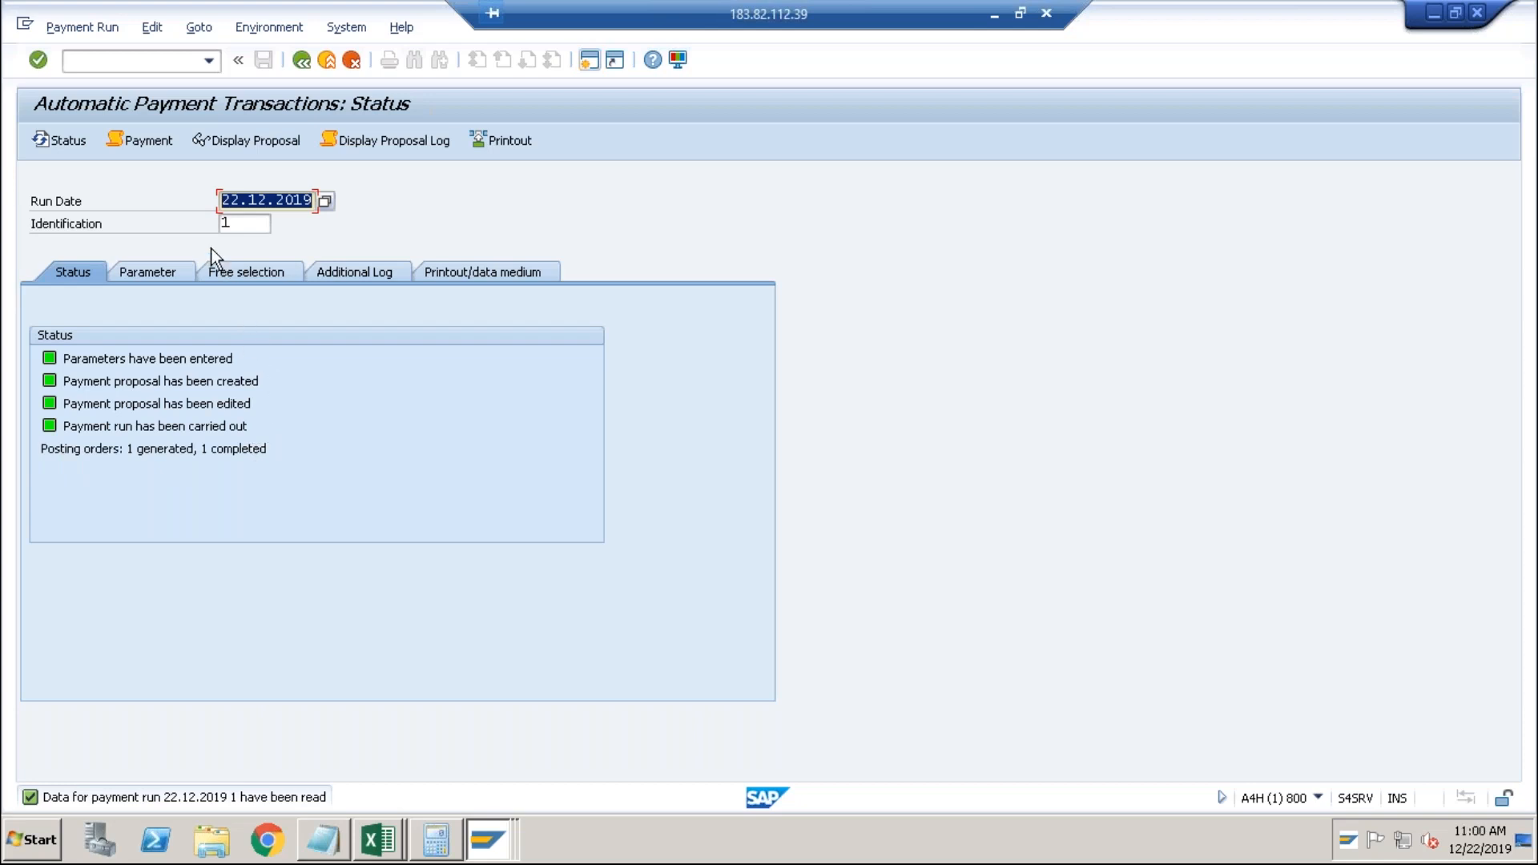
left_click(147, 31)
Generate the payment list for run 22.12.2019/1, accepting the default list variant.
mouse_move(194, 97)
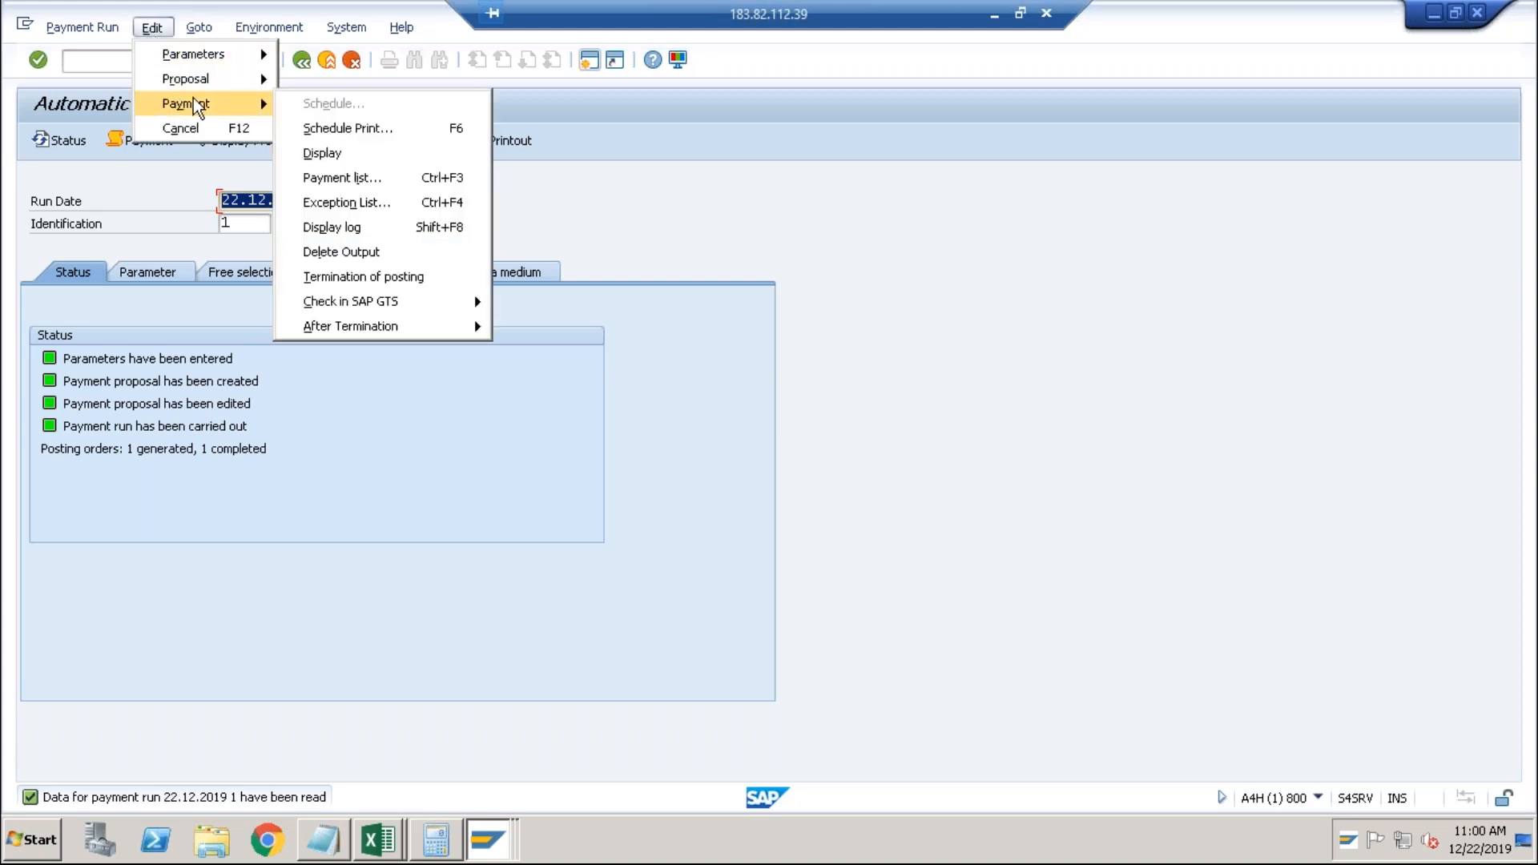
left_click(324, 170)
left_click(685, 477)
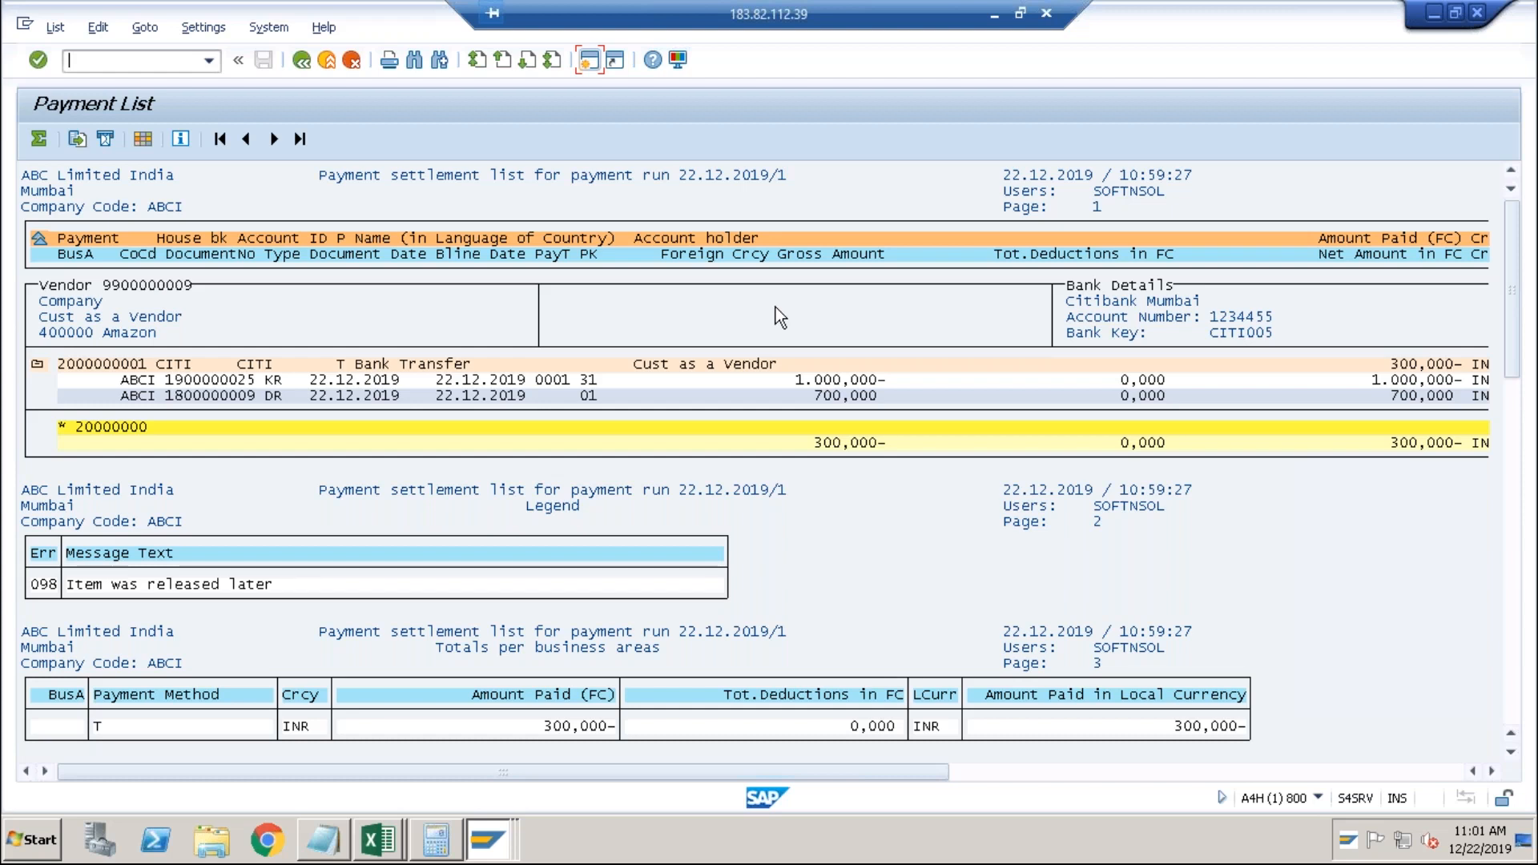
Bring the Notepad list of seven topics, including Customer as a Vendor, to the front.
key("alt+Tab")
key("alt+Tab")
key("alt+Tab")
key("alt+Tab")
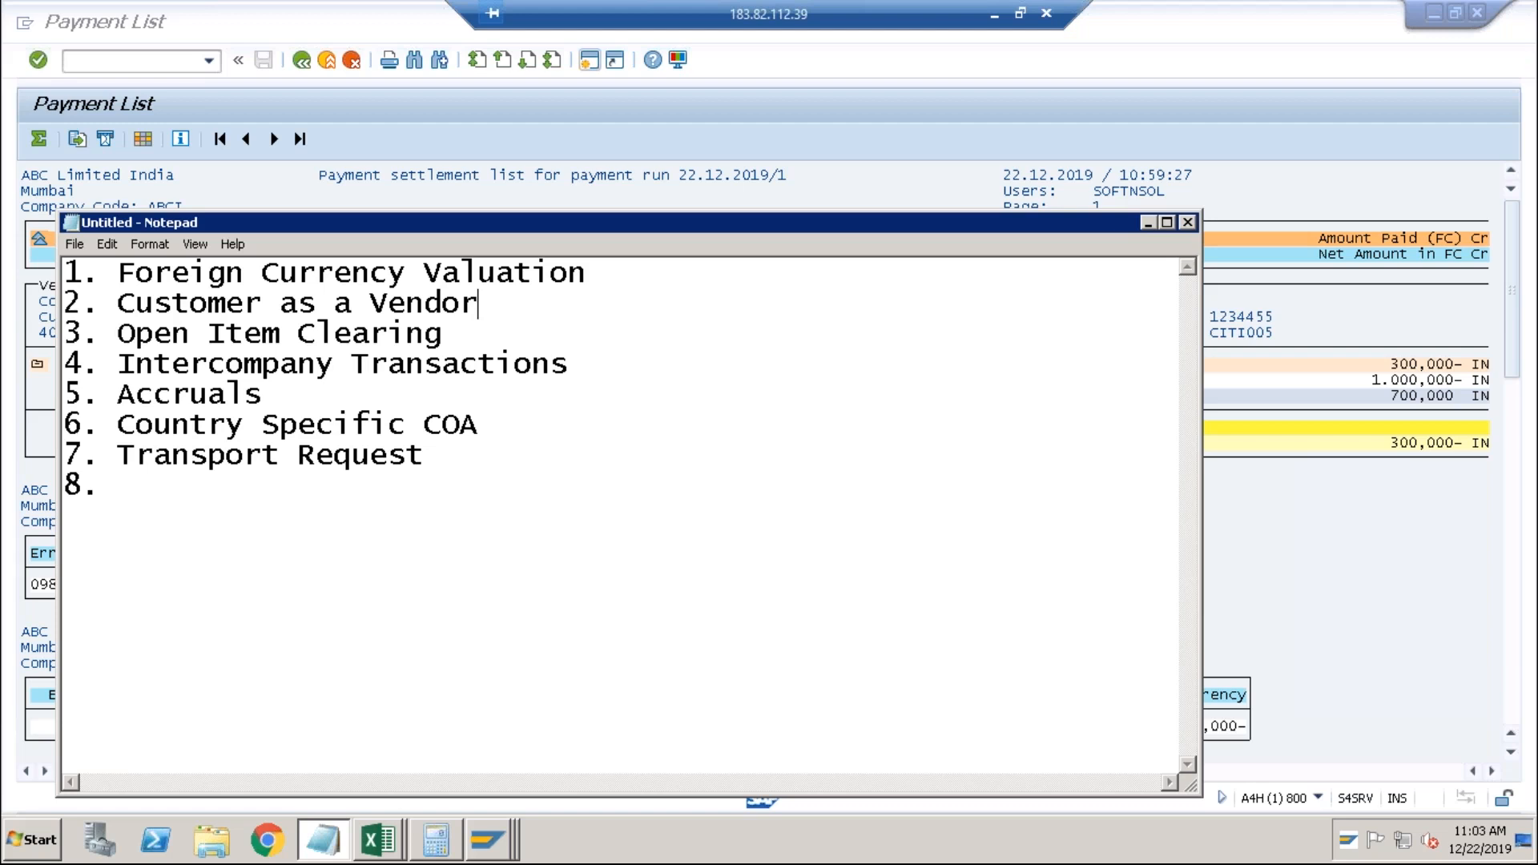
Mark the Open Item Clearing topic, minimize Notepad, and return SAP to Easy Access with /n.
left_click(462, 333)
left_click(1146, 225)
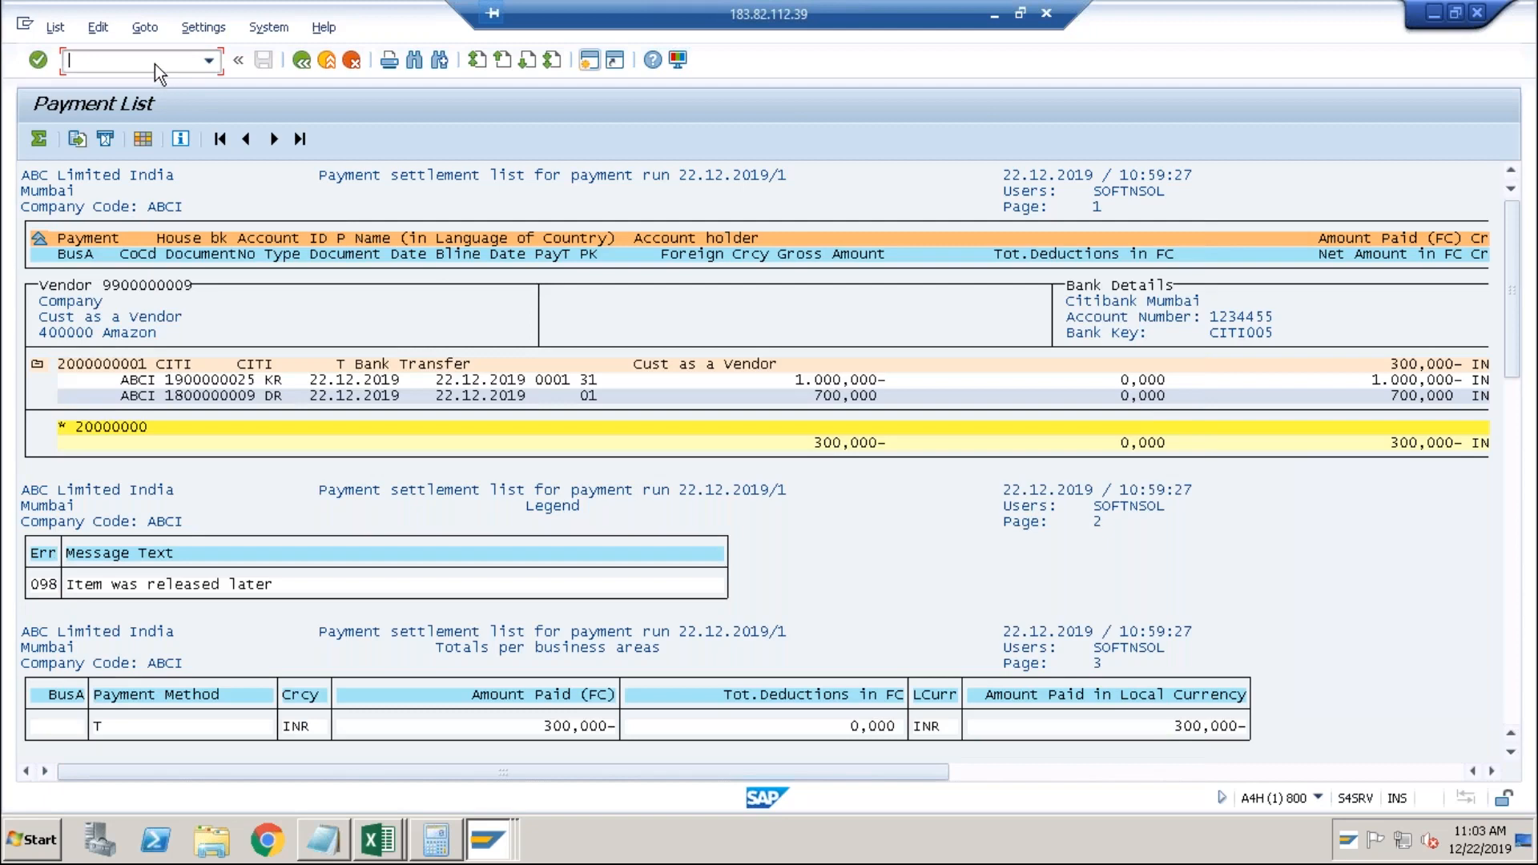
type("/n")
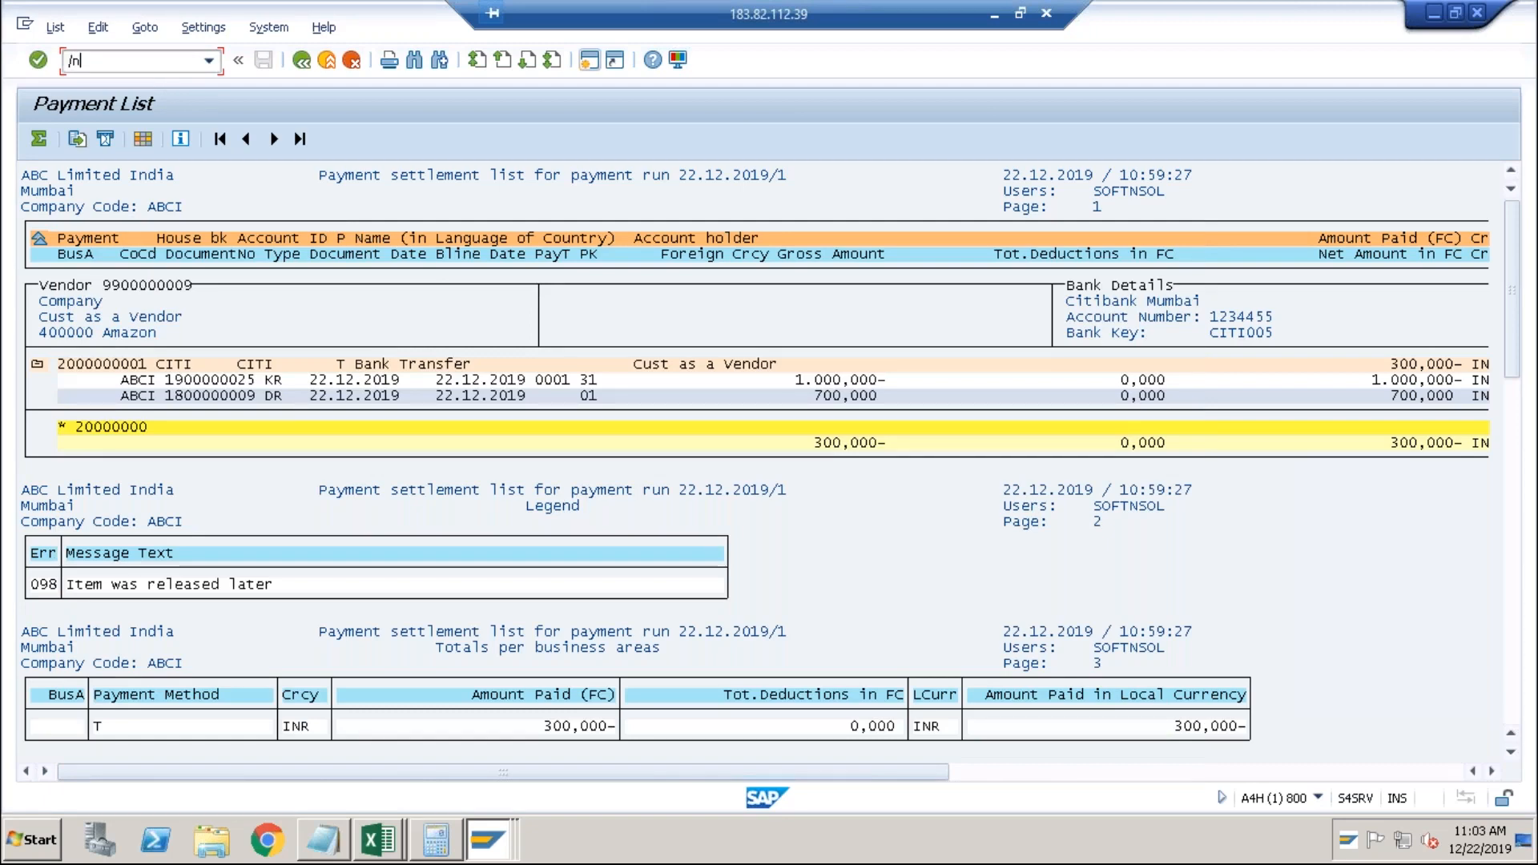
key("Return")
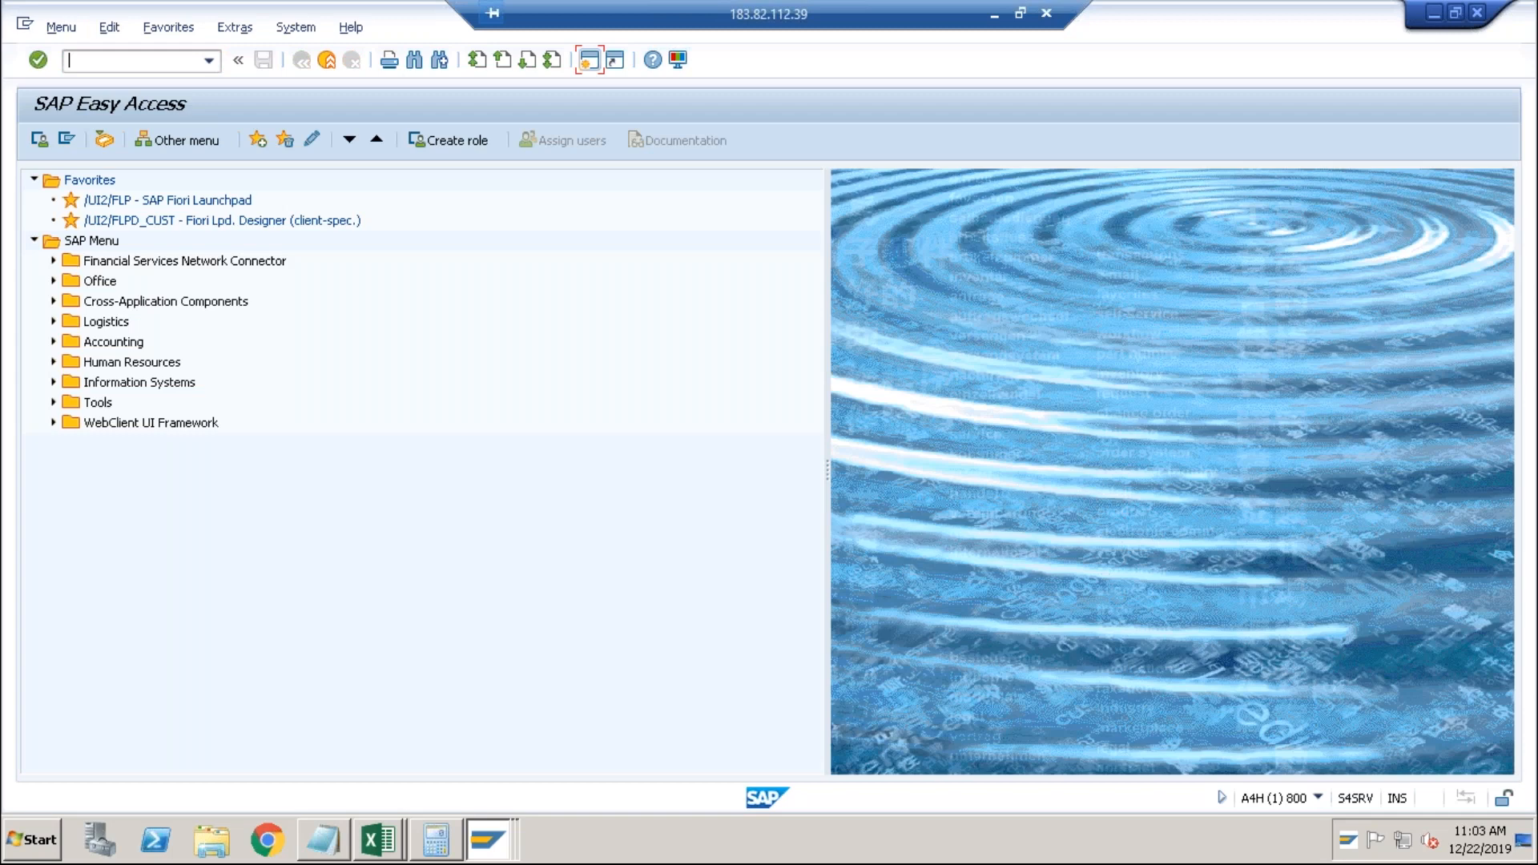
In FBL3N, select G/L accounts 2021 to 2022 in ABCI, open items at 22.12.2019.
type("fbl3n")
key("Return")
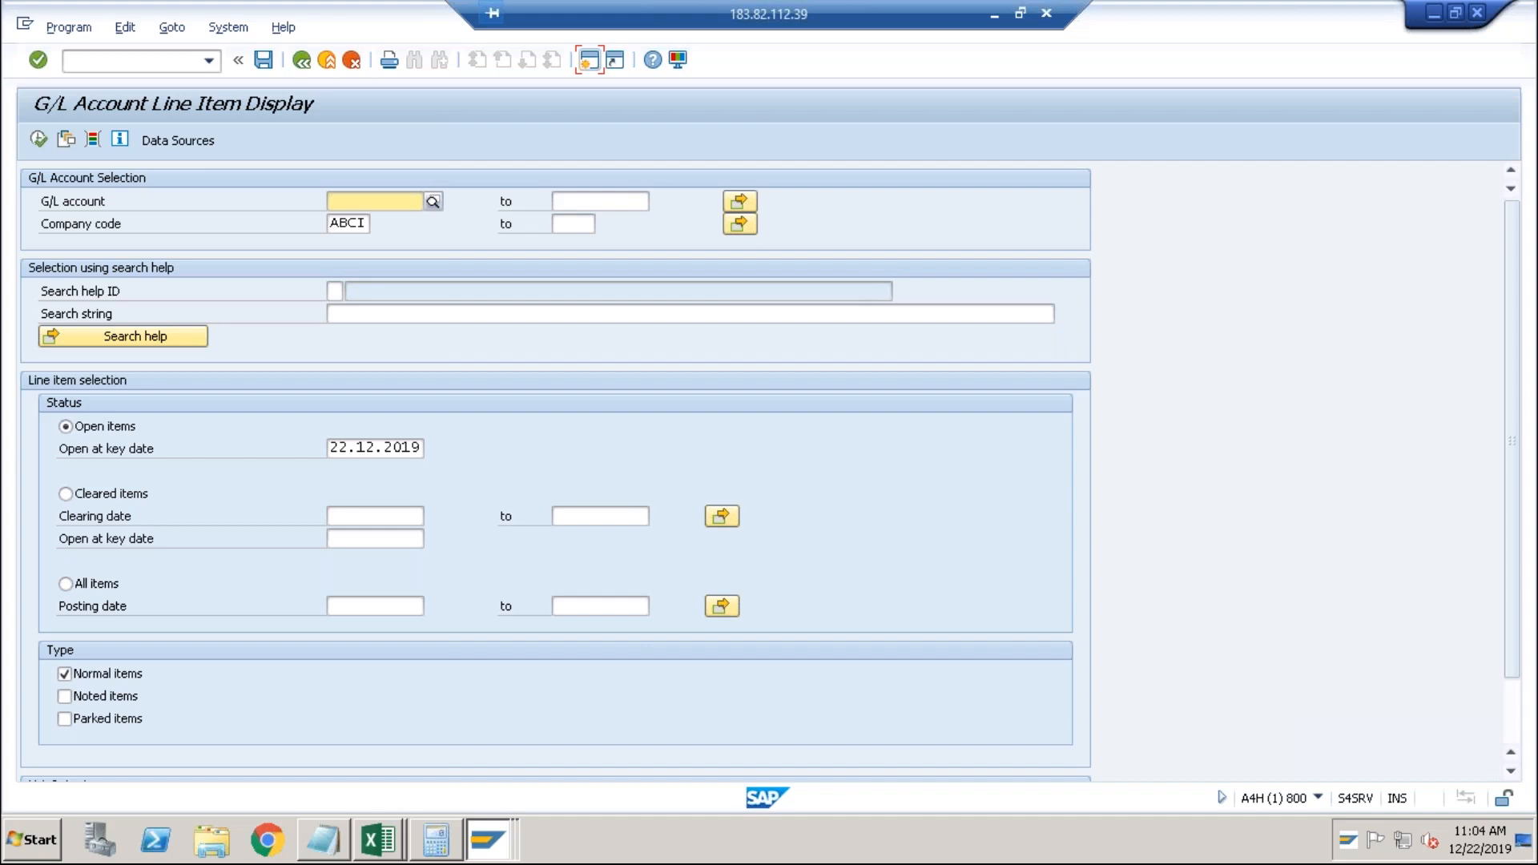
type("2021")
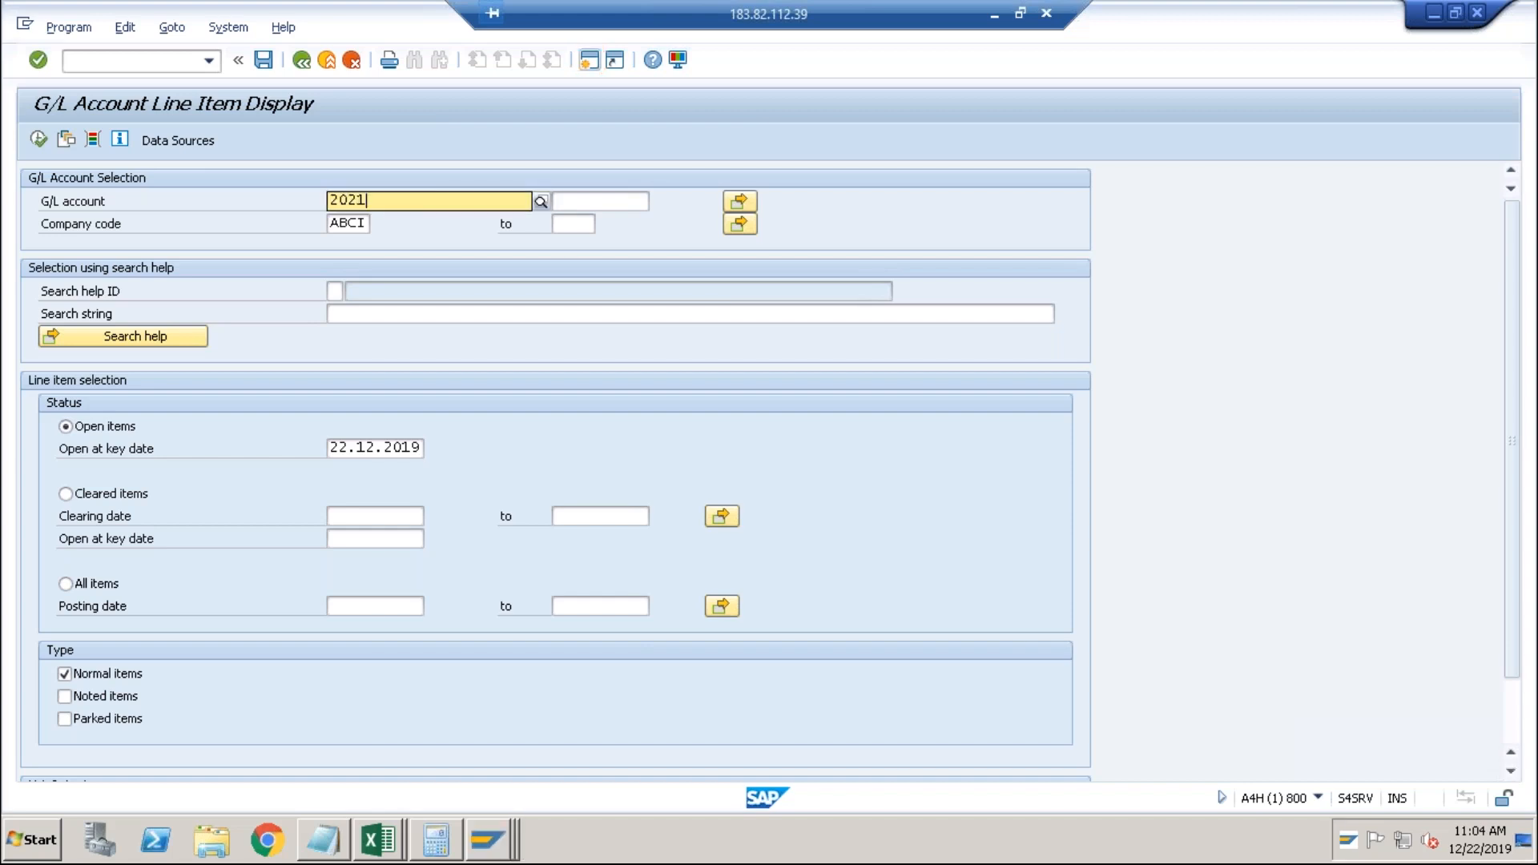
key("Tab")
type("22")
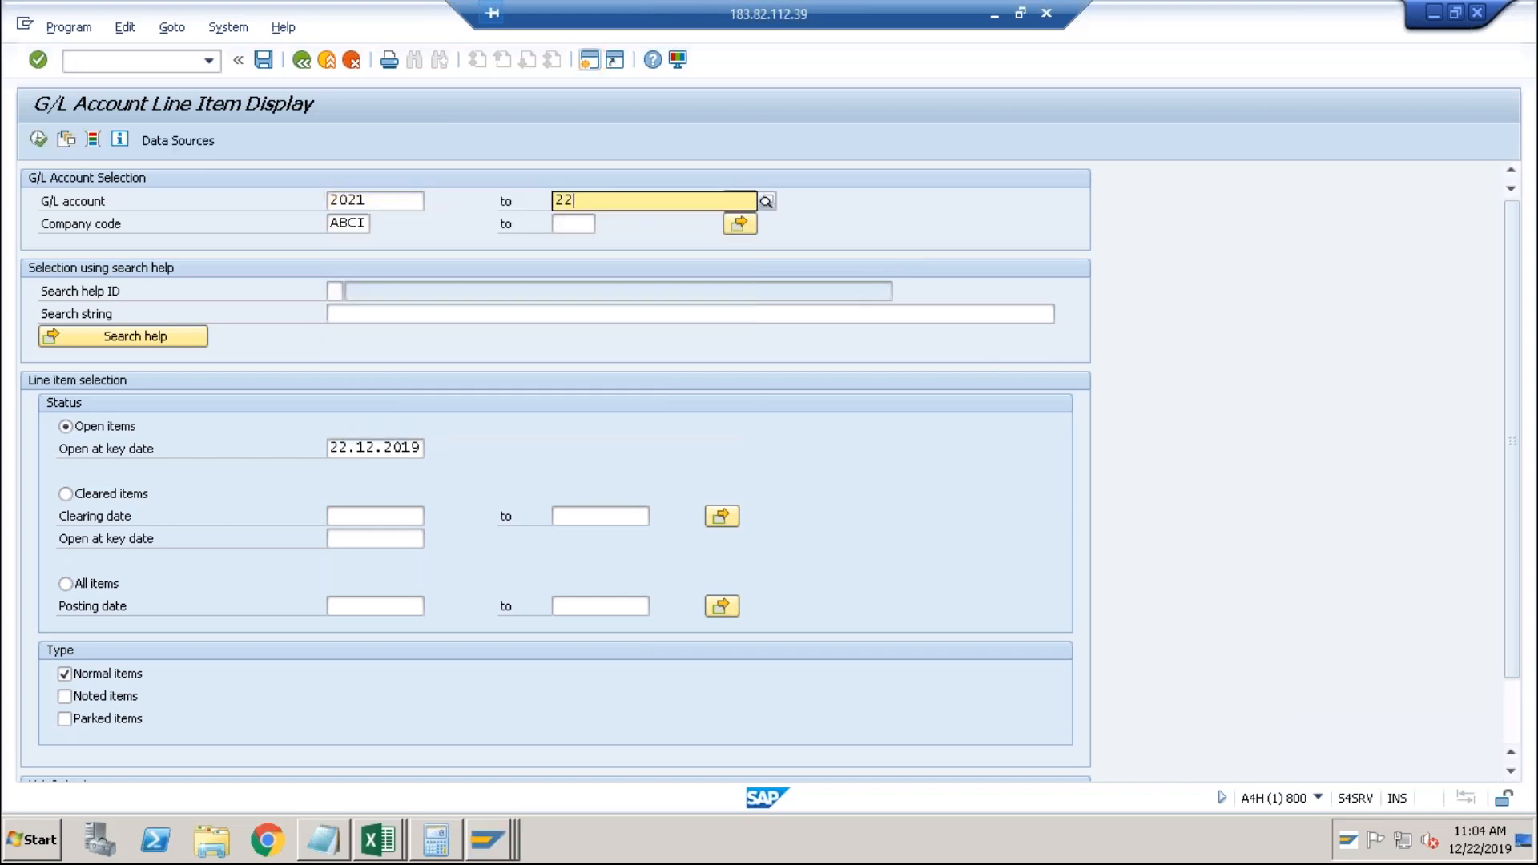
key("BackSpace")
type("022")
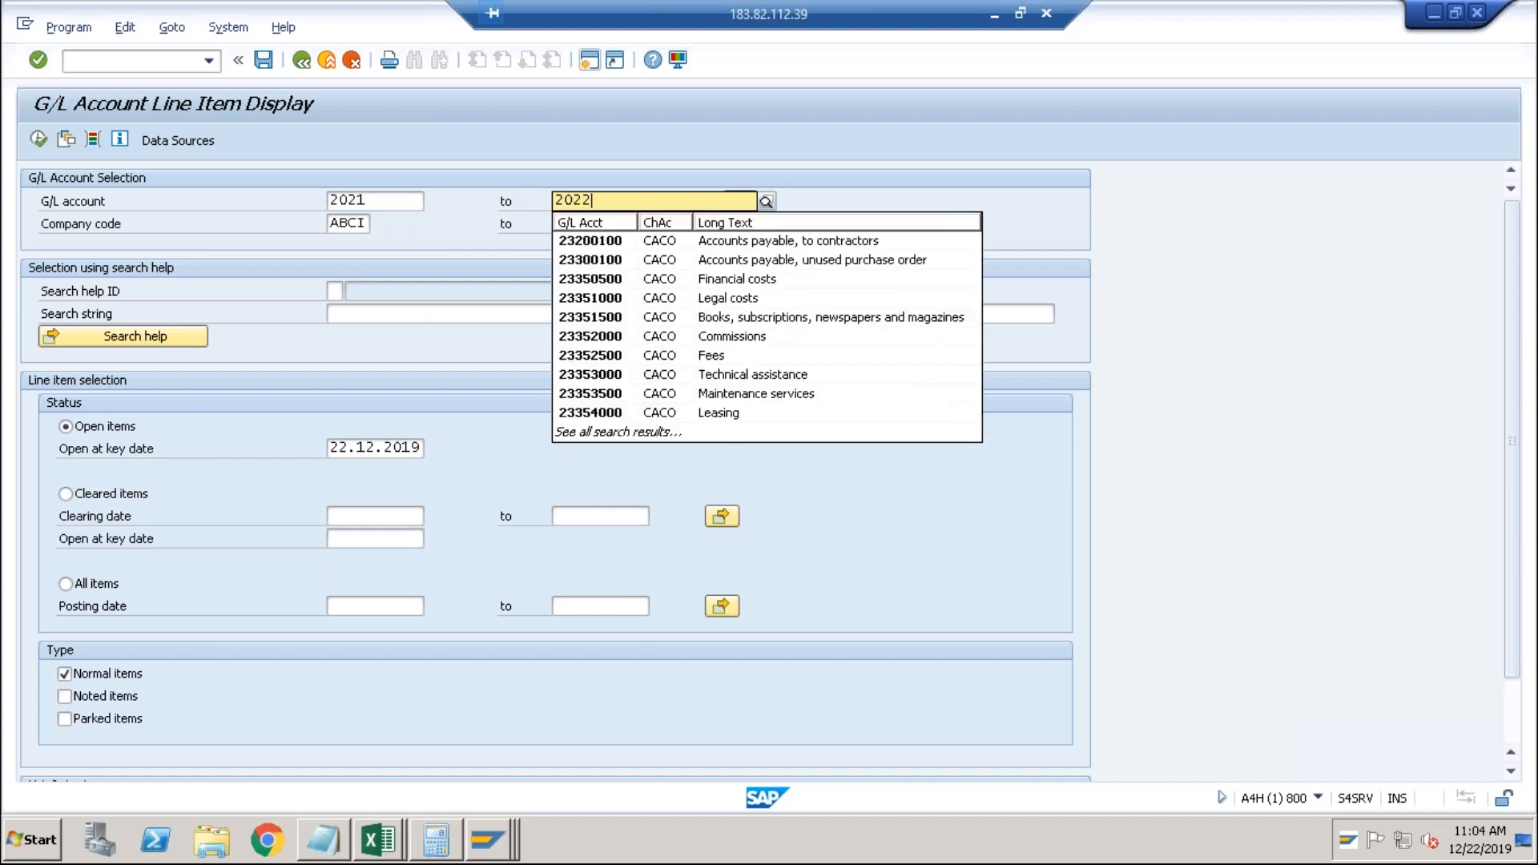
key("Return")
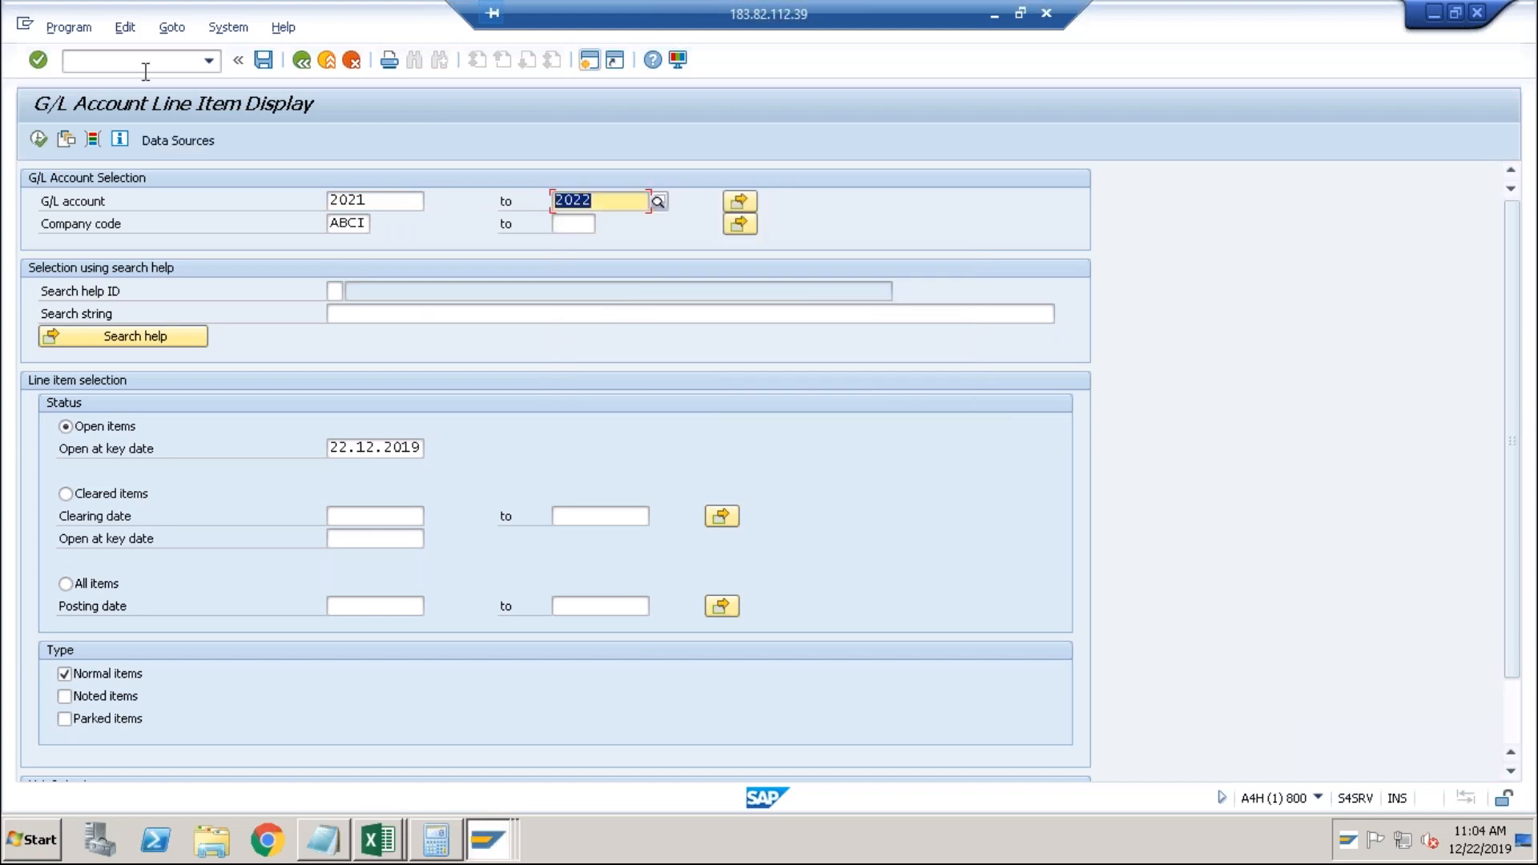
left_click(38, 141)
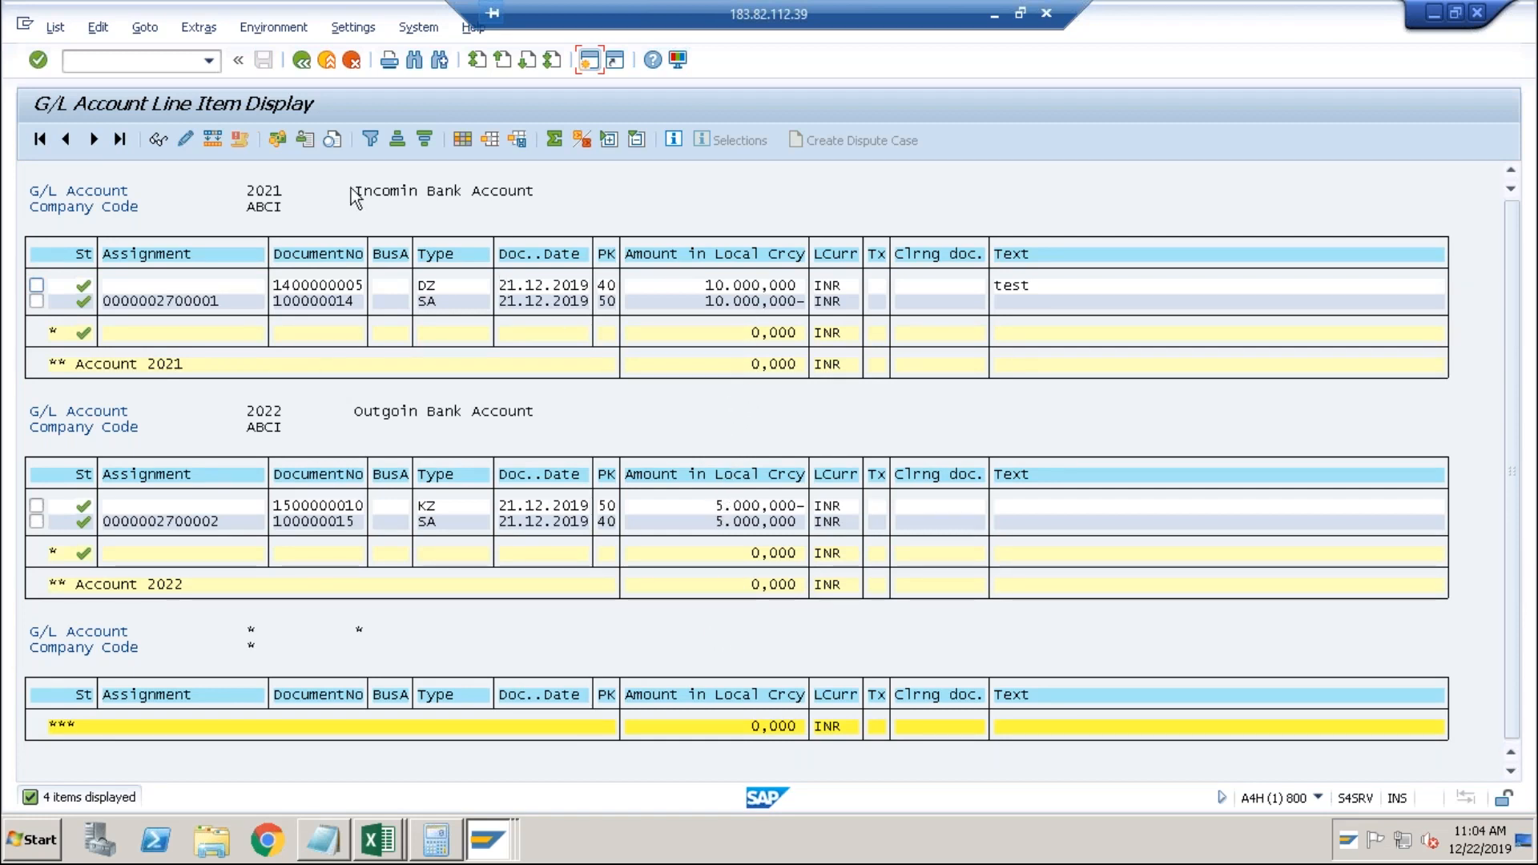
Leave the line item list for a new transaction, reaching Edit G/L Account Centrally for ABCI.
left_click(151, 56)
type("/n")
type("fbl3n")
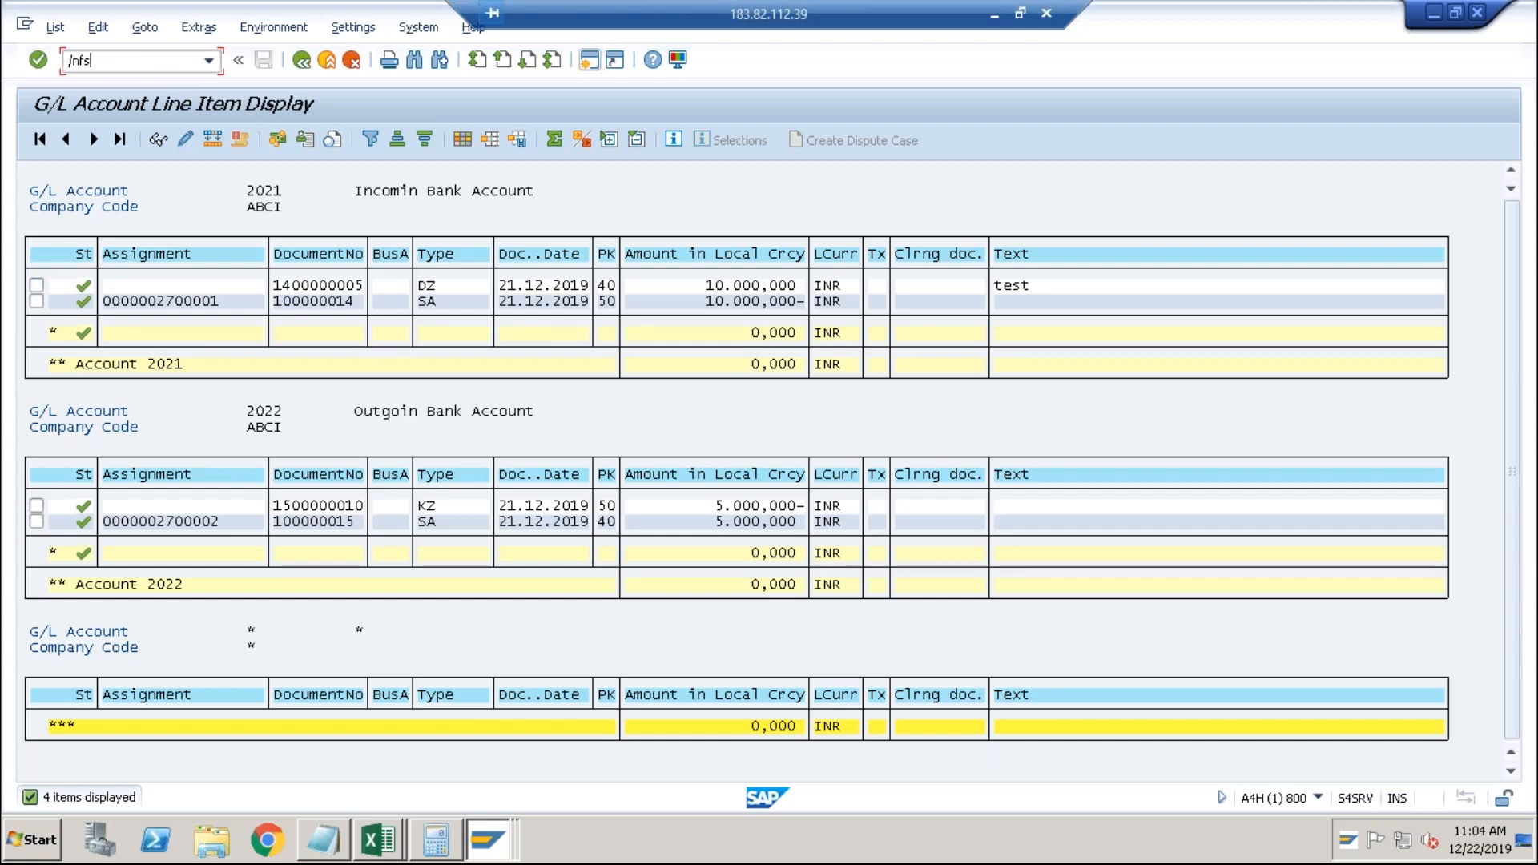
key("Return")
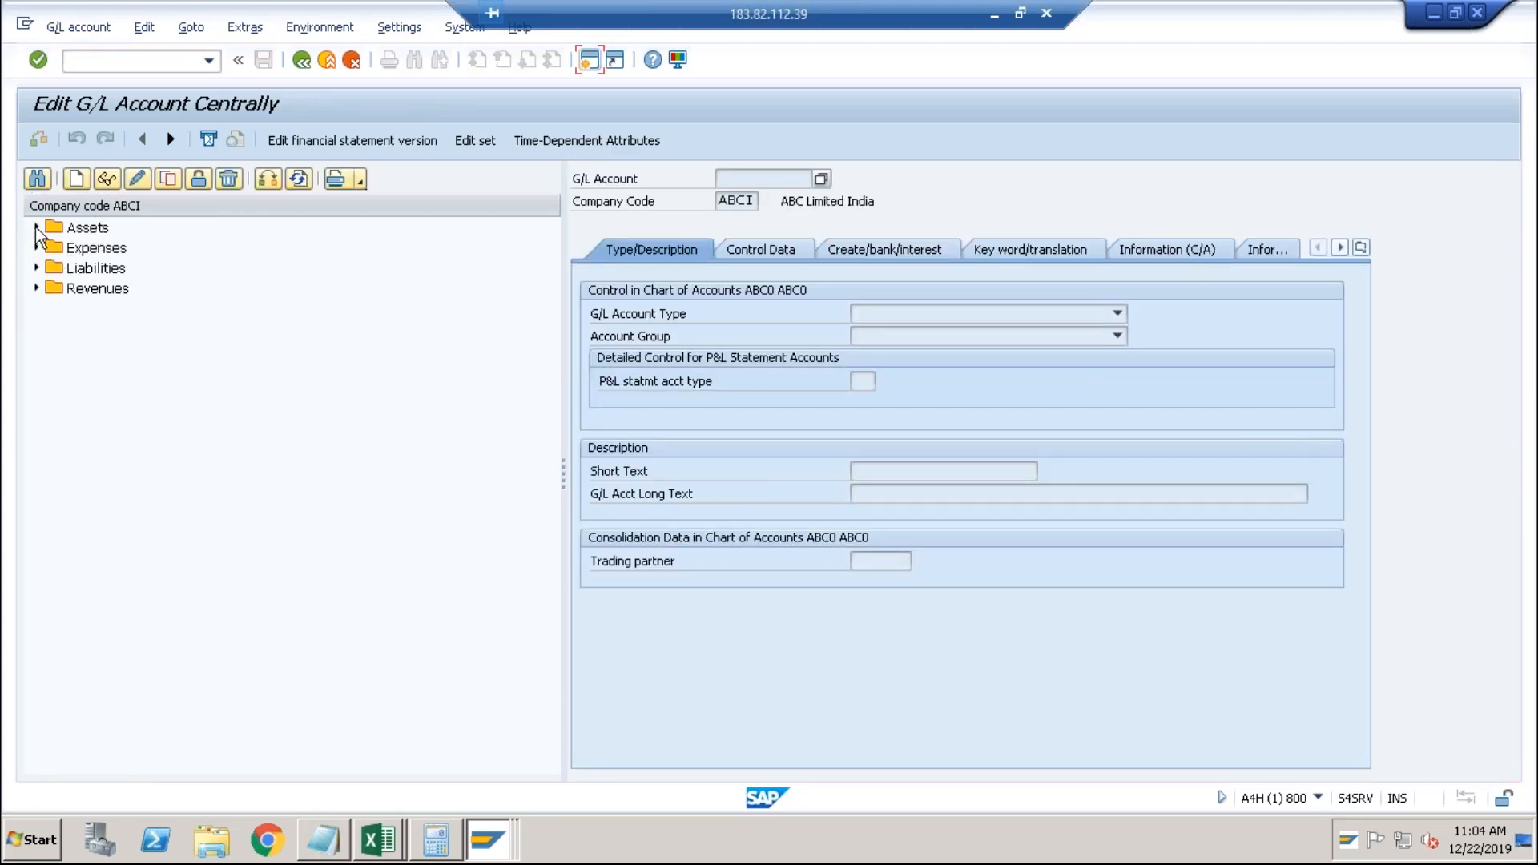
Start creating a new G/L account in company code ABCI from FS00.
left_click(75, 183)
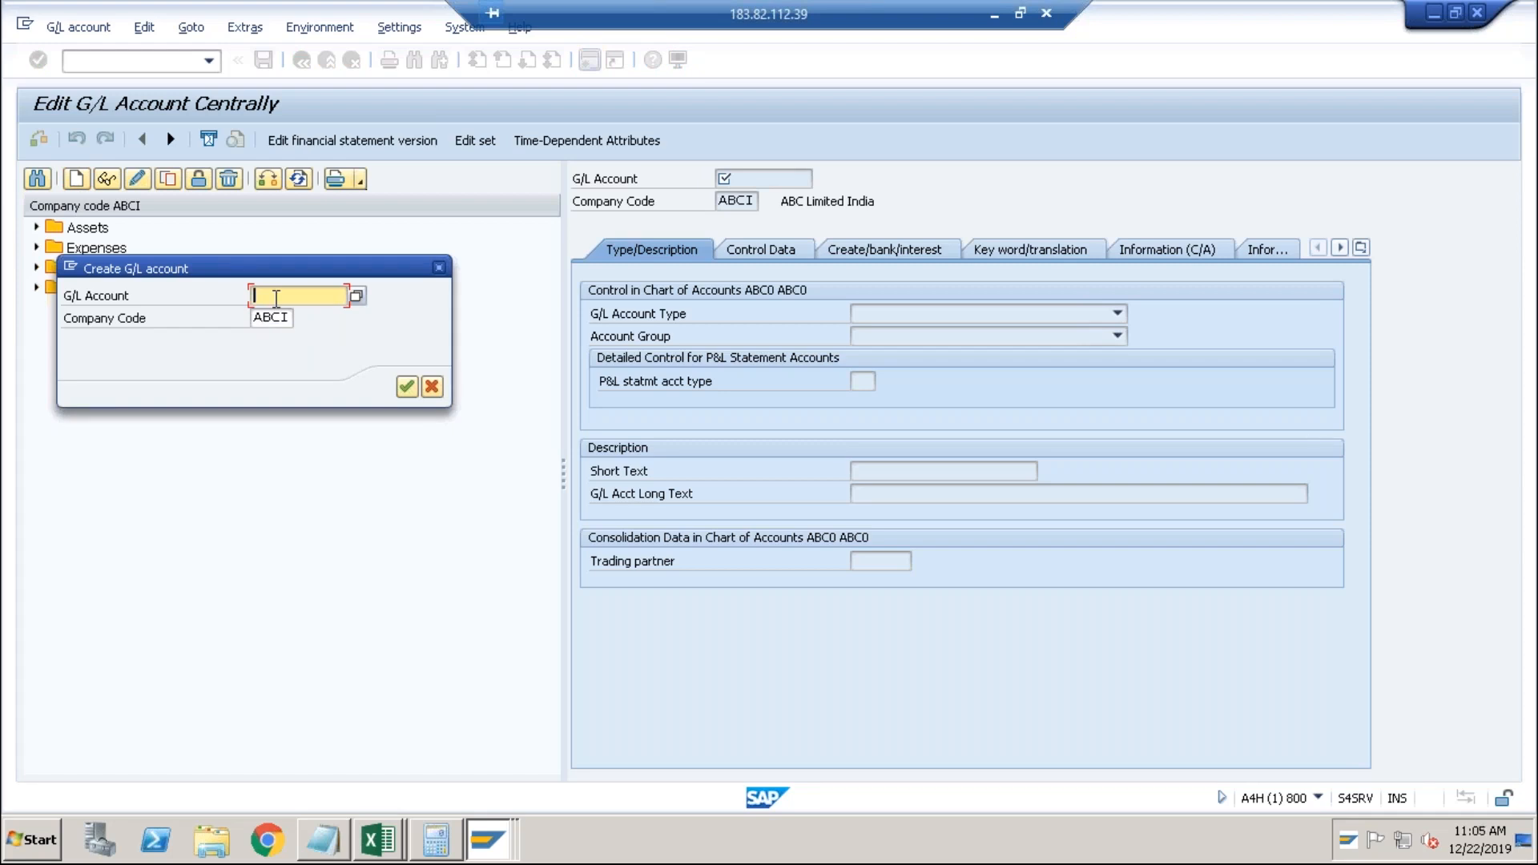
Enter account number 2019 in the Create dialog and confirm it.
type("C")
key("BackSpace")
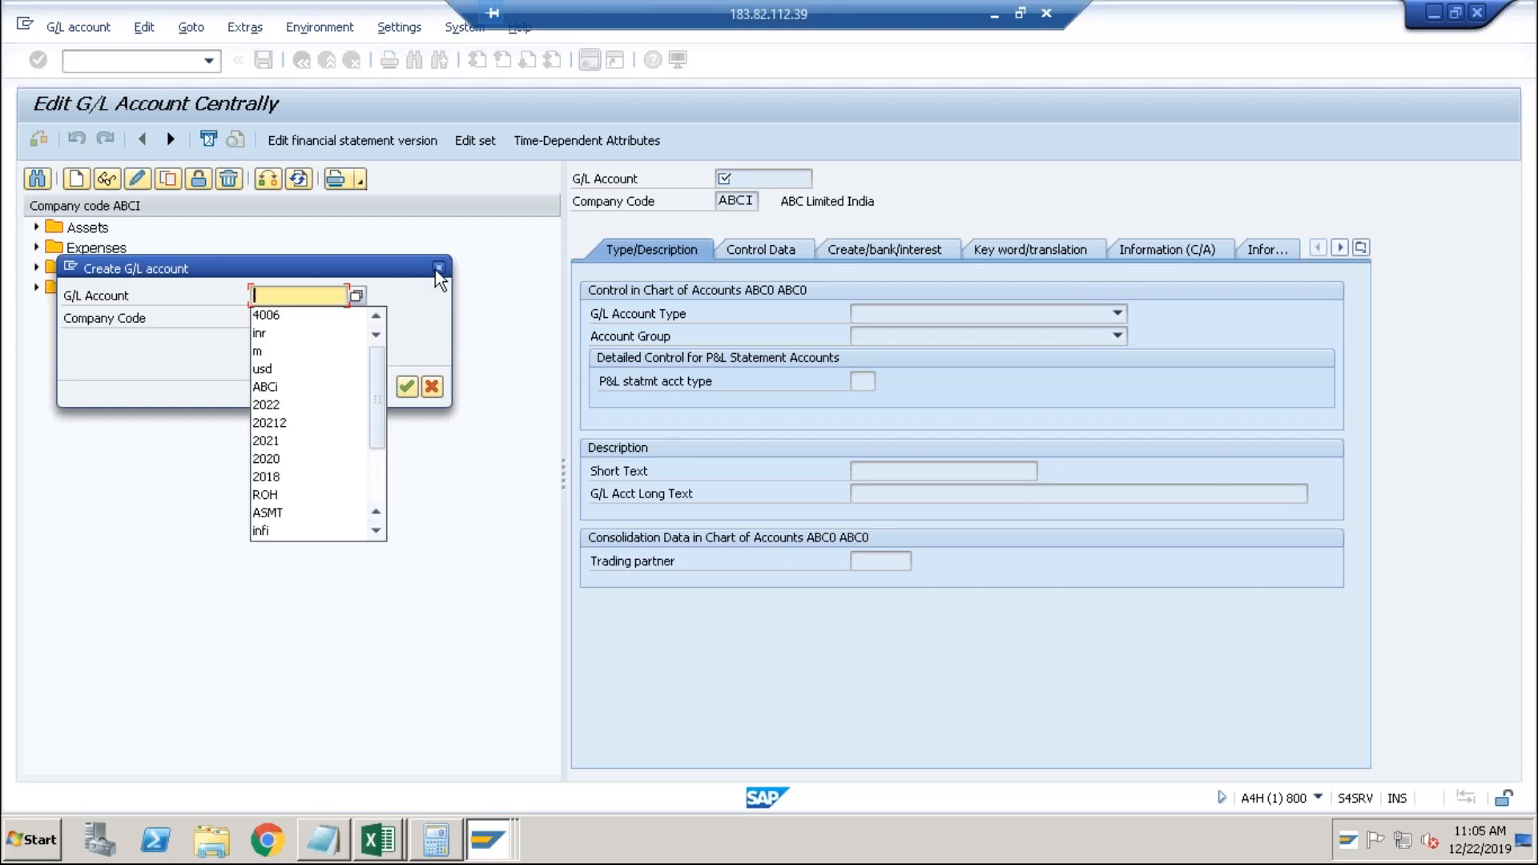
type("2019")
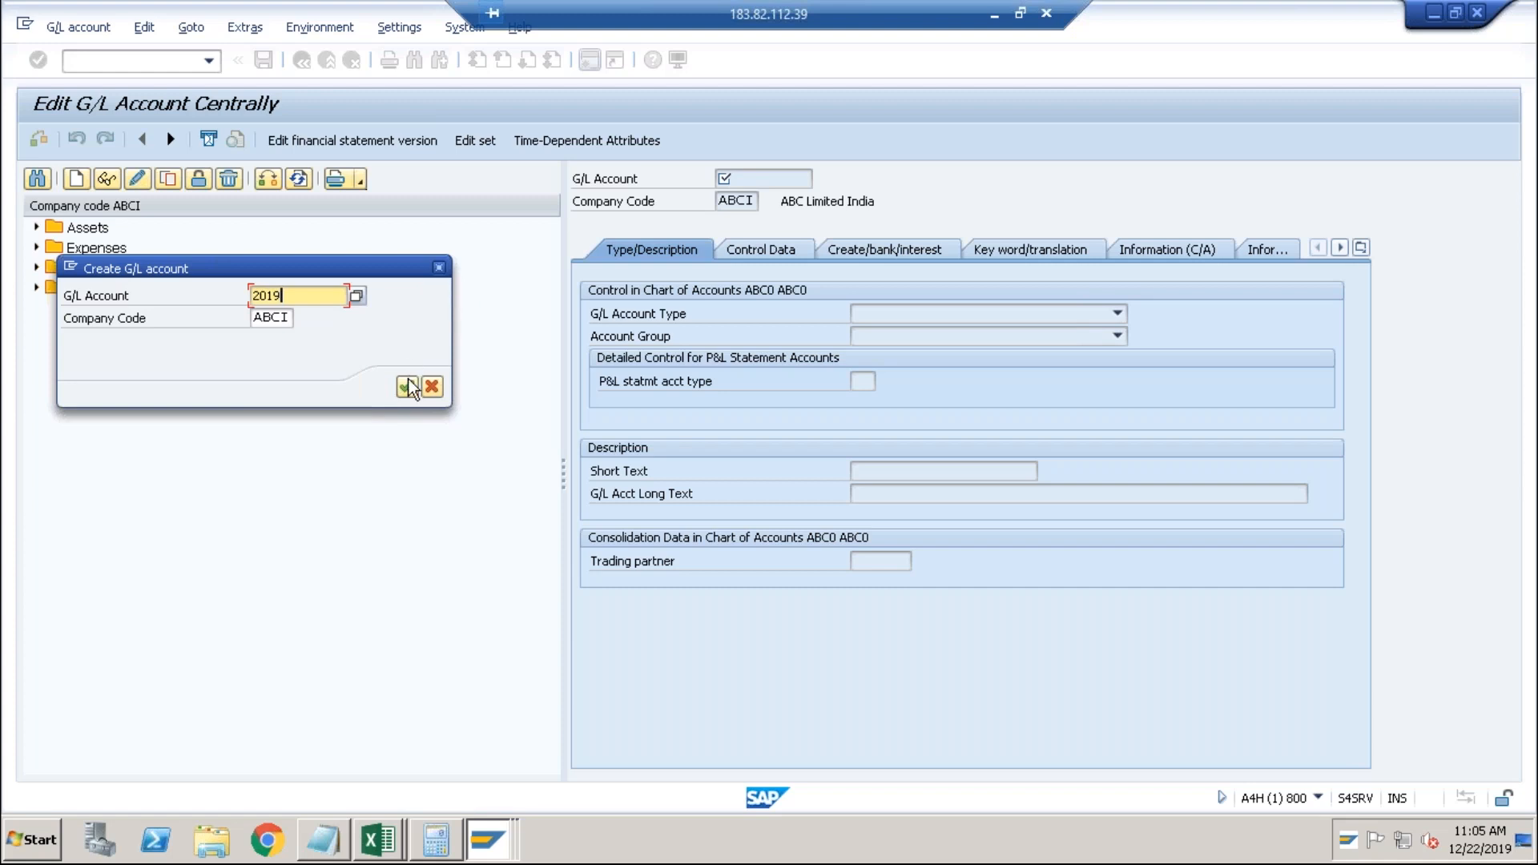
left_click(408, 387)
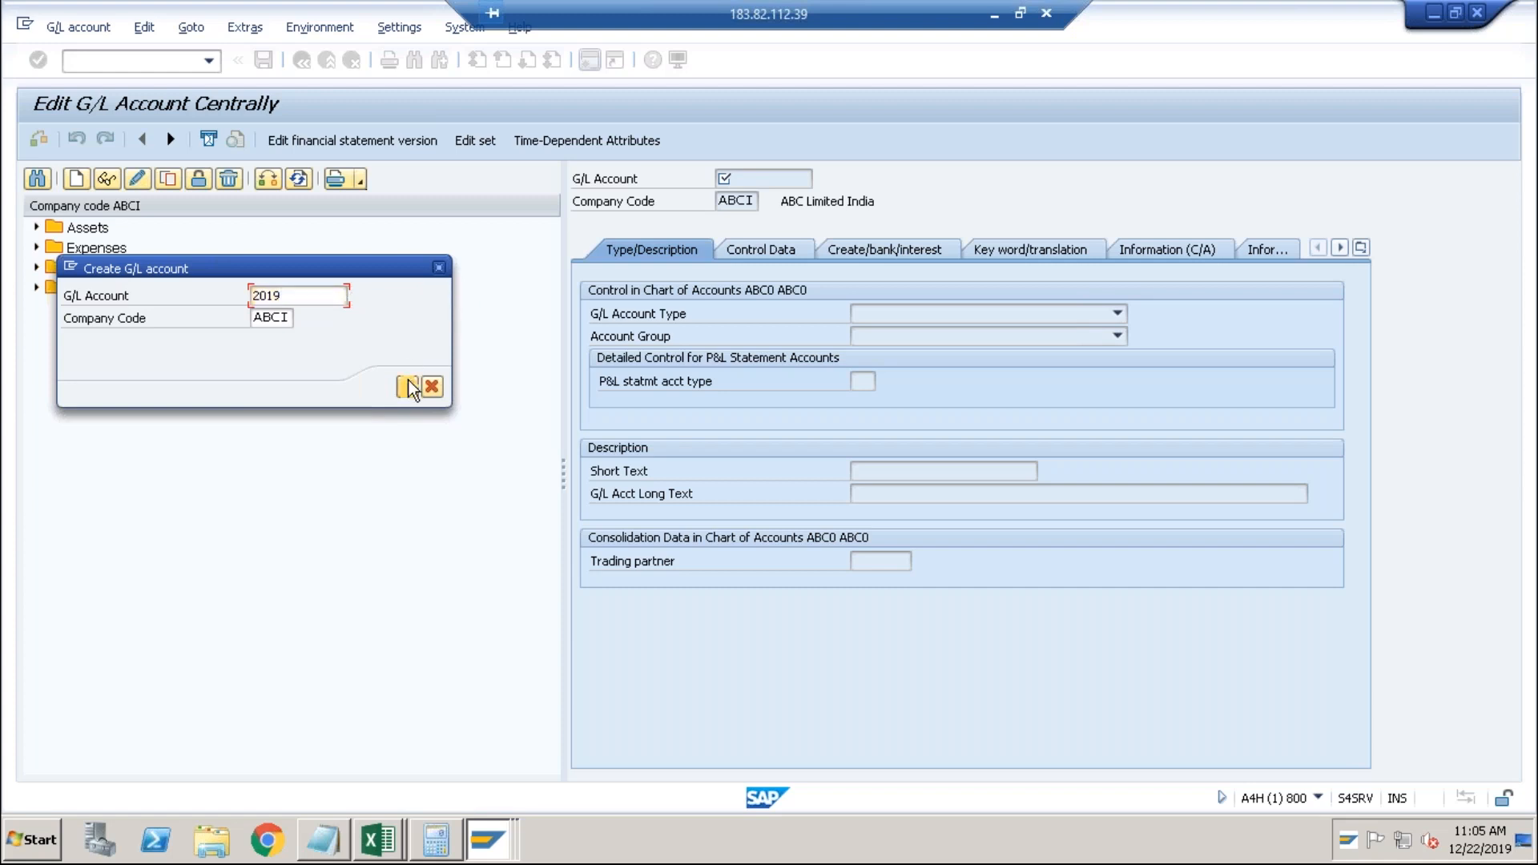
Make account 2019 a Balance Sheet Account in group ASSE Assets with short text 'Clearing Account'.
left_click(939, 317)
left_click(933, 389)
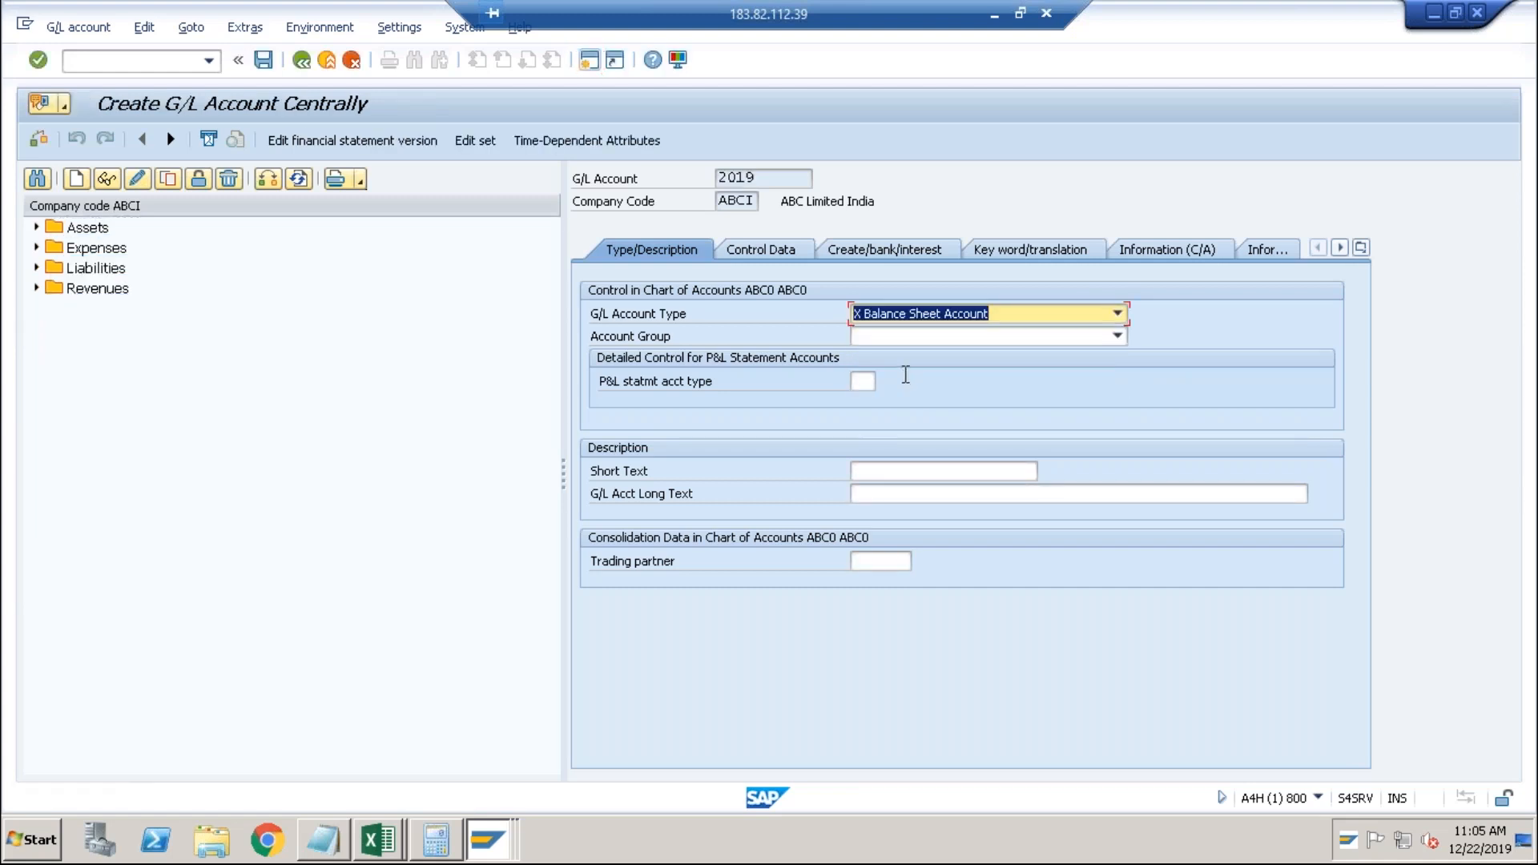
left_click(893, 338)
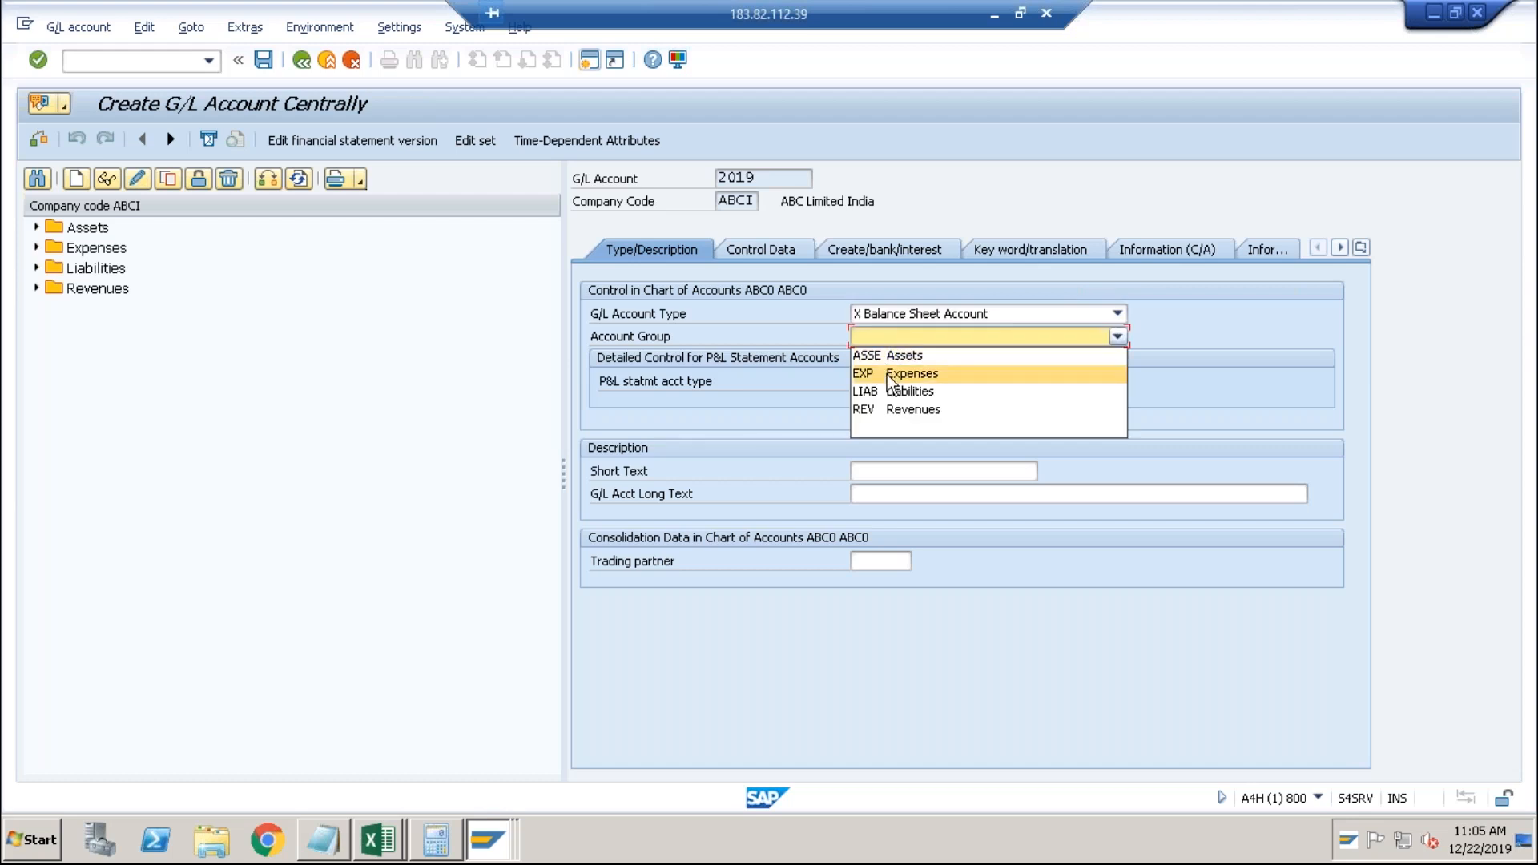
left_click(895, 357)
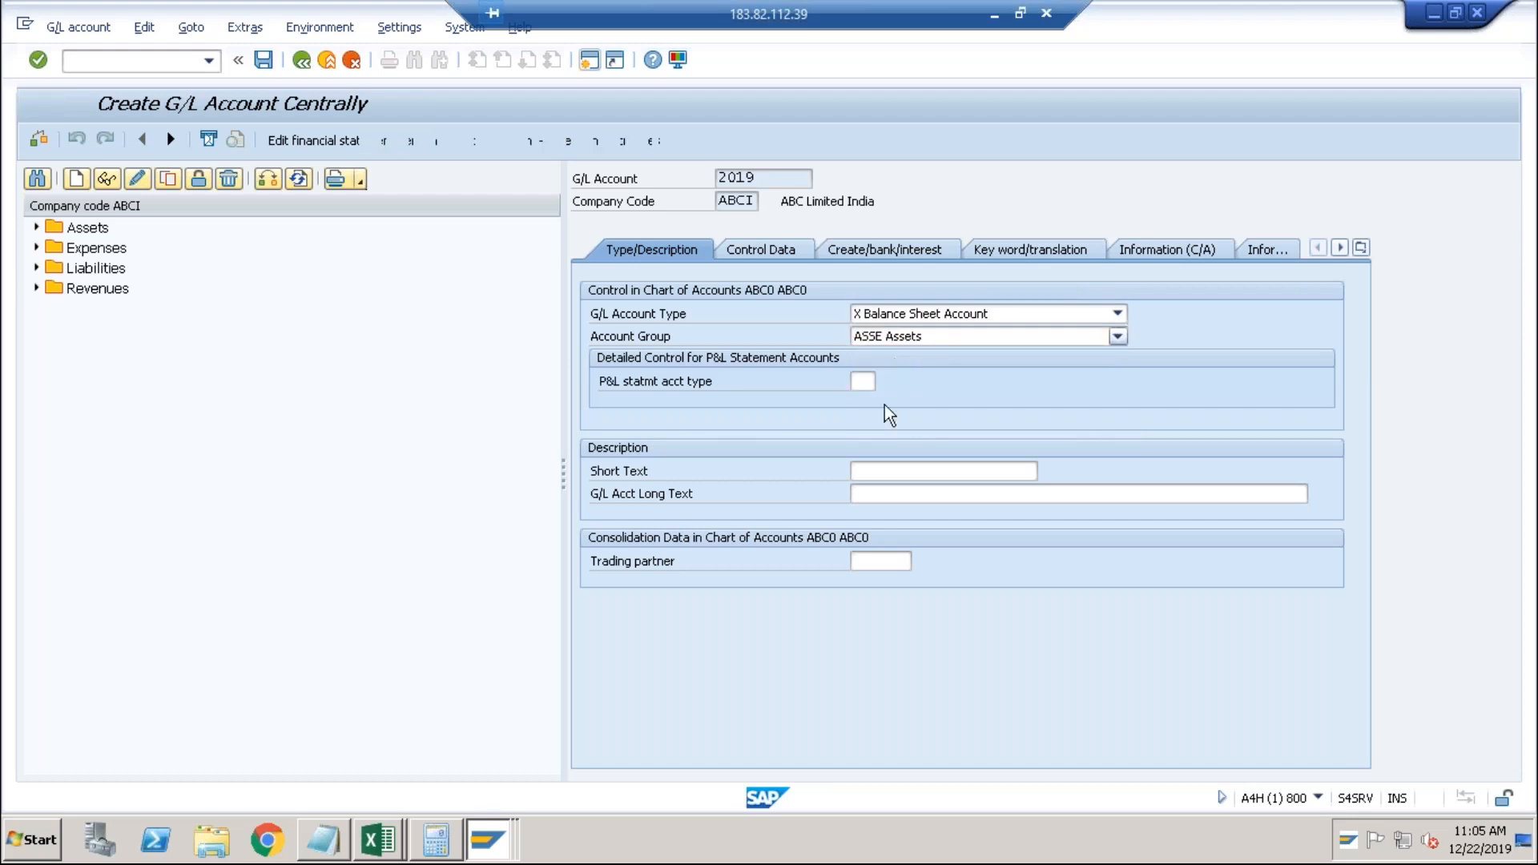
left_click(878, 470)
type("C")
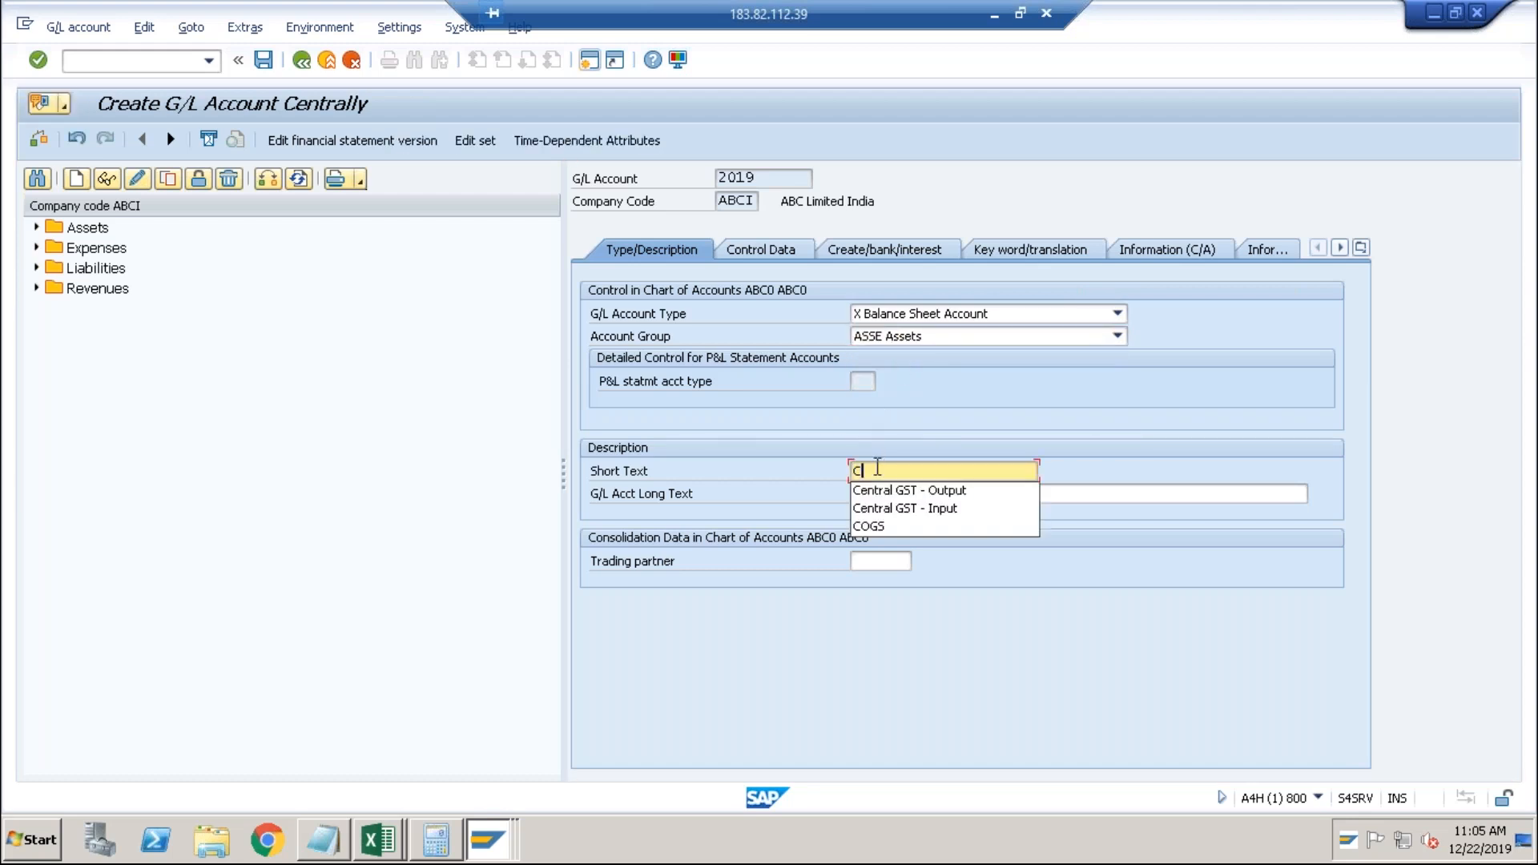
type("learing Account")
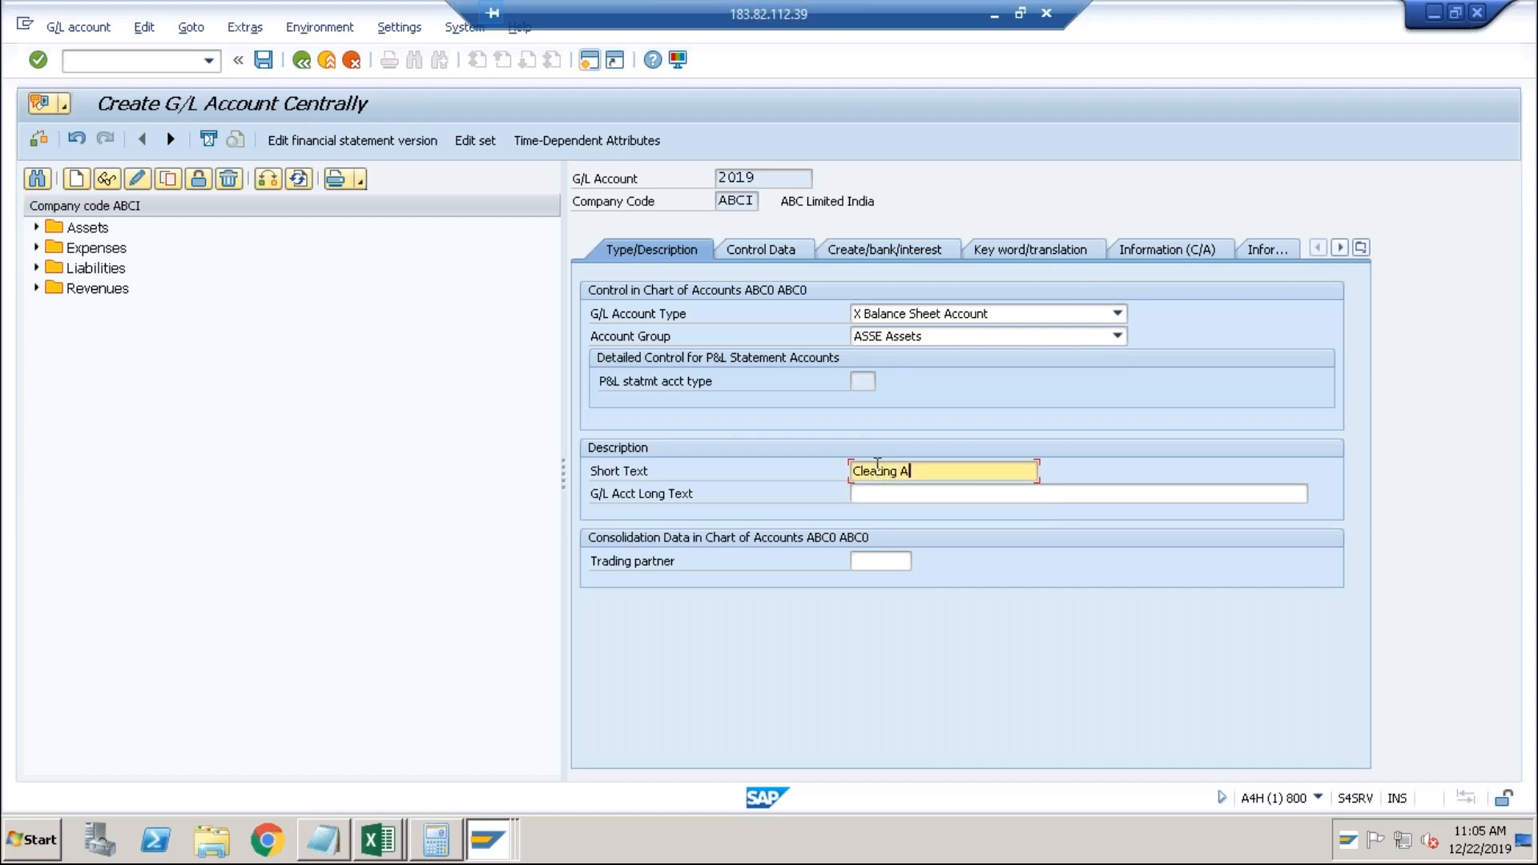
left_click(792, 255)
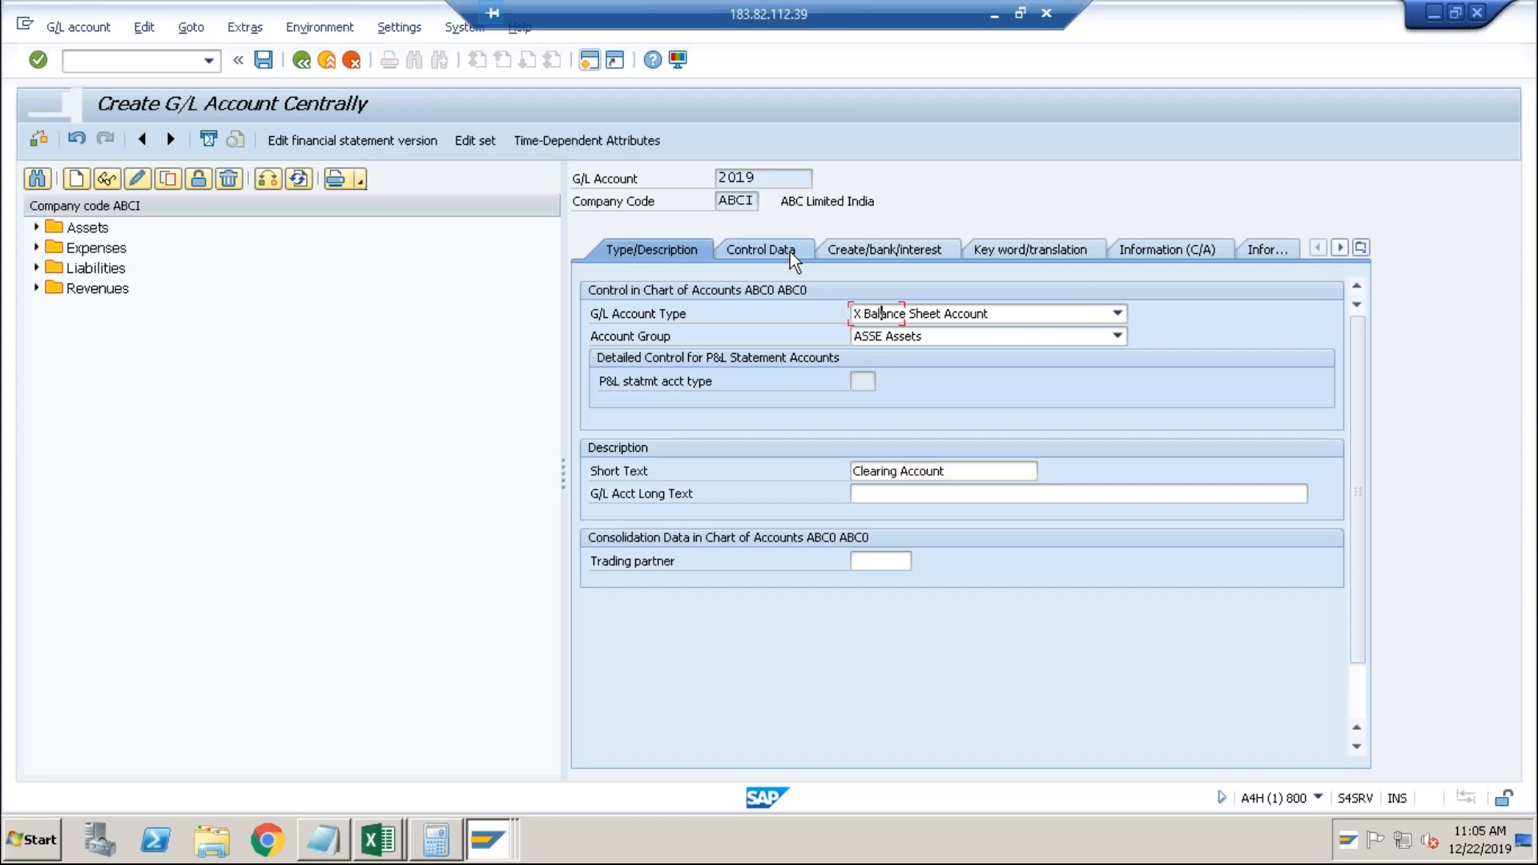
Enable open item management, set field status group G001, and save account 2019.
left_click(851, 608)
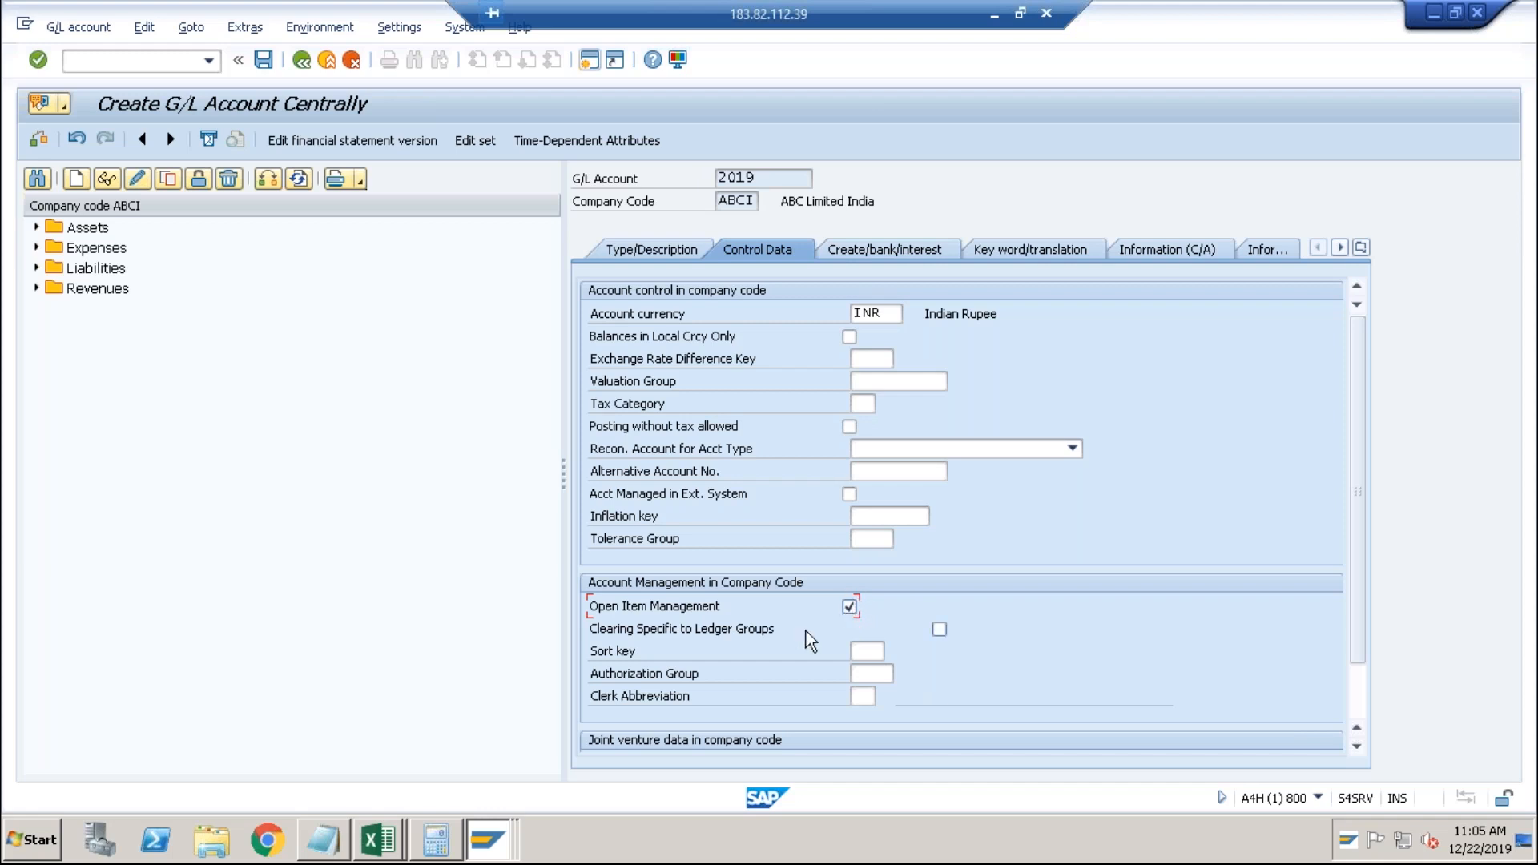
left_click(873, 255)
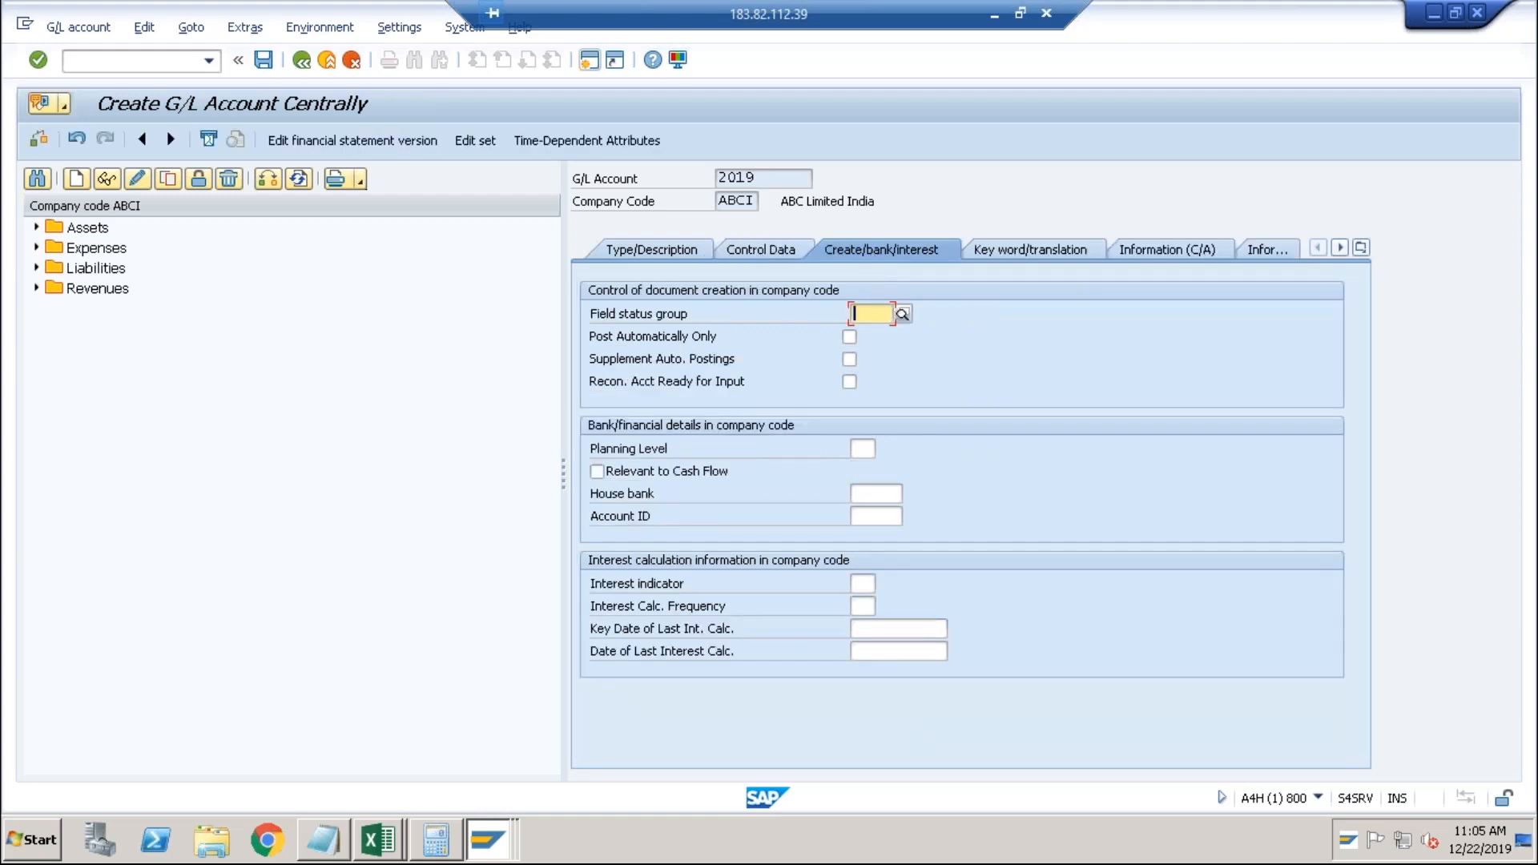
type("G001")
key("Return")
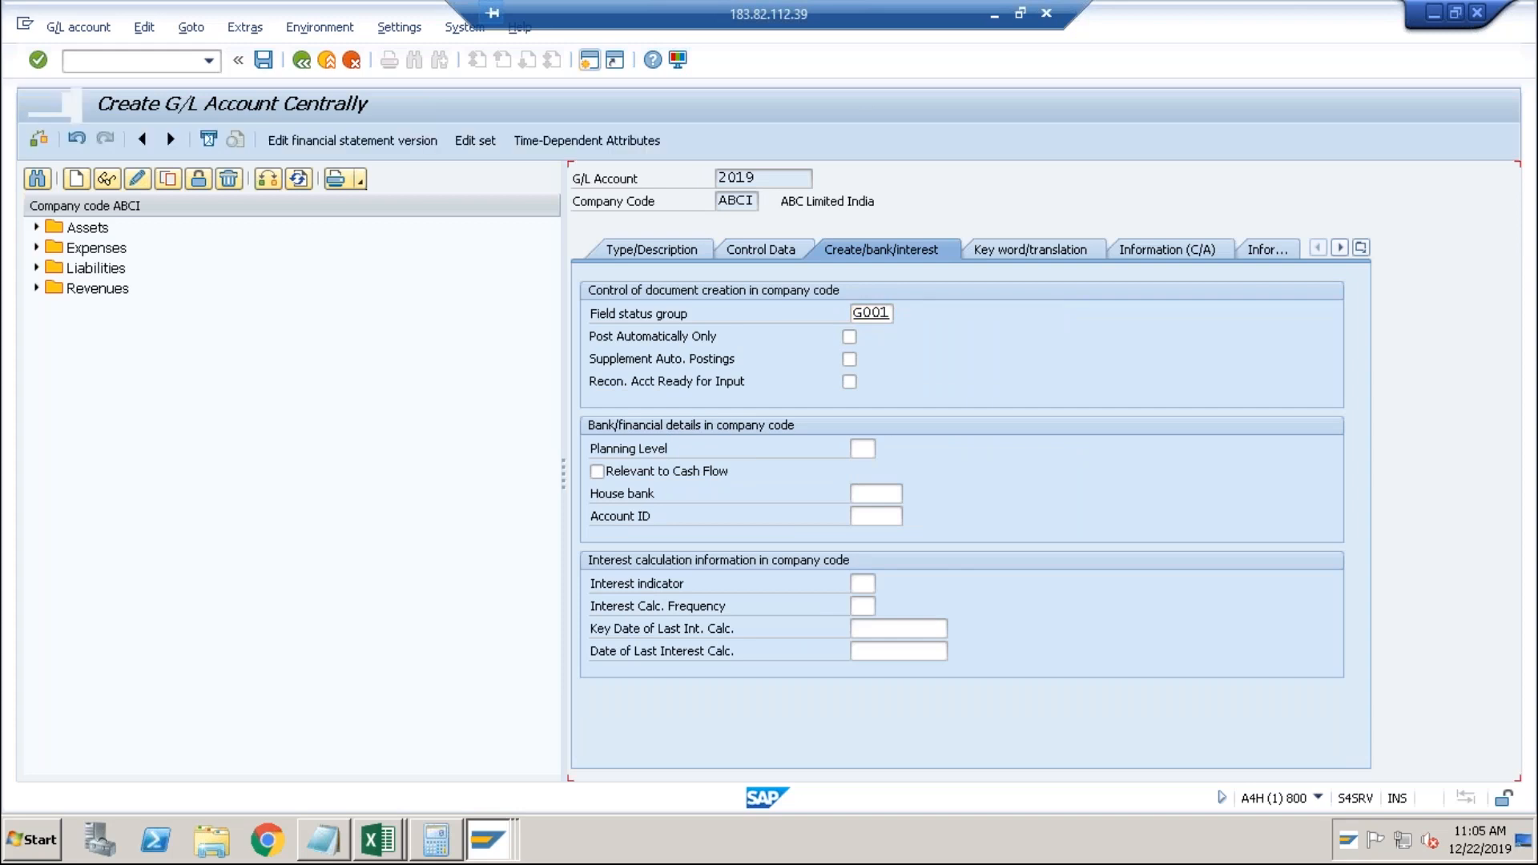
left_click(264, 59)
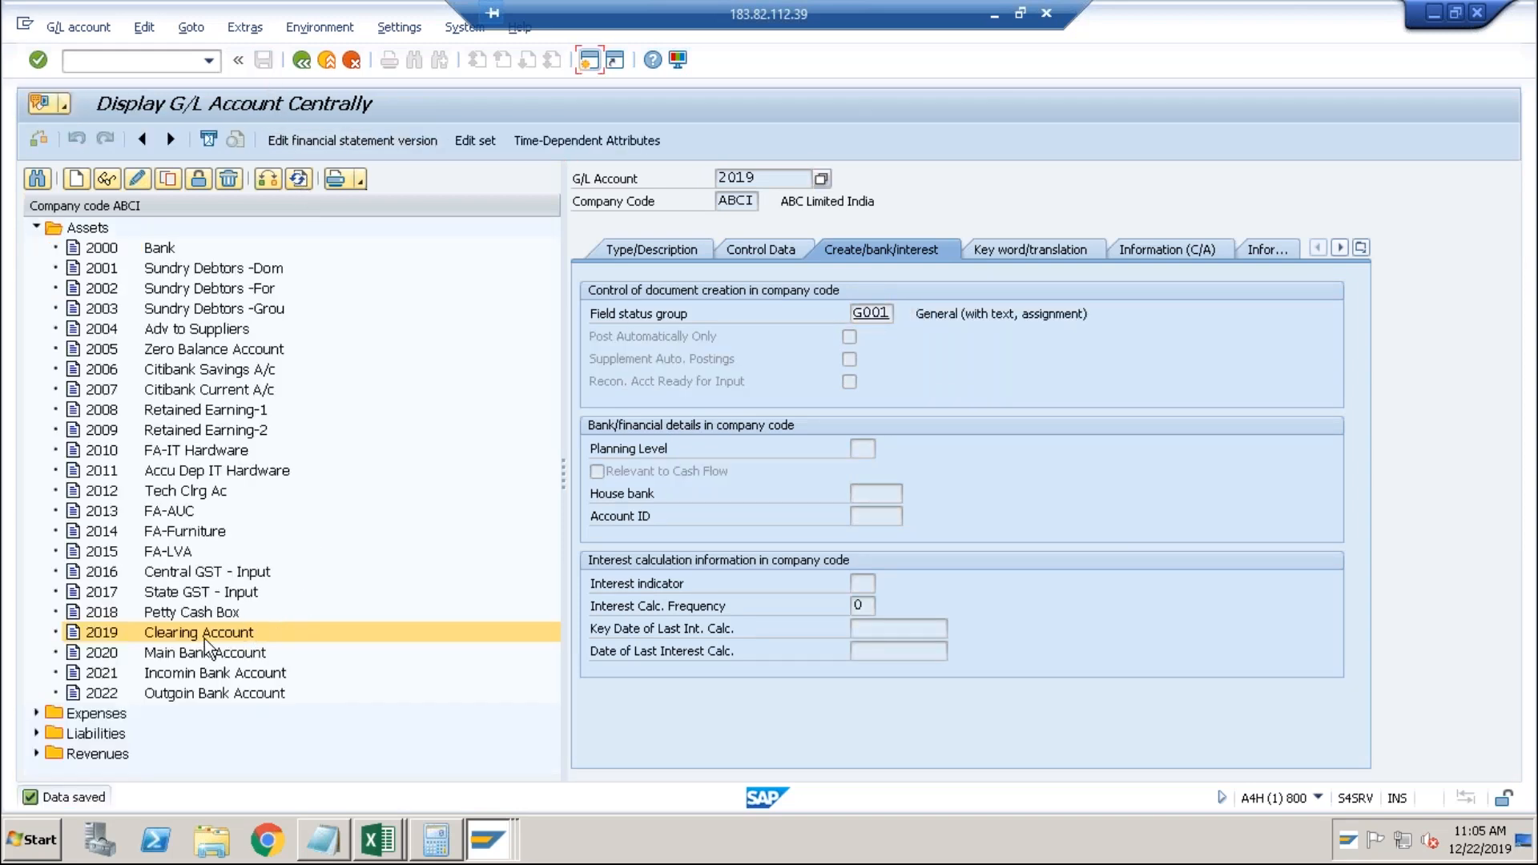
left_click(206, 634)
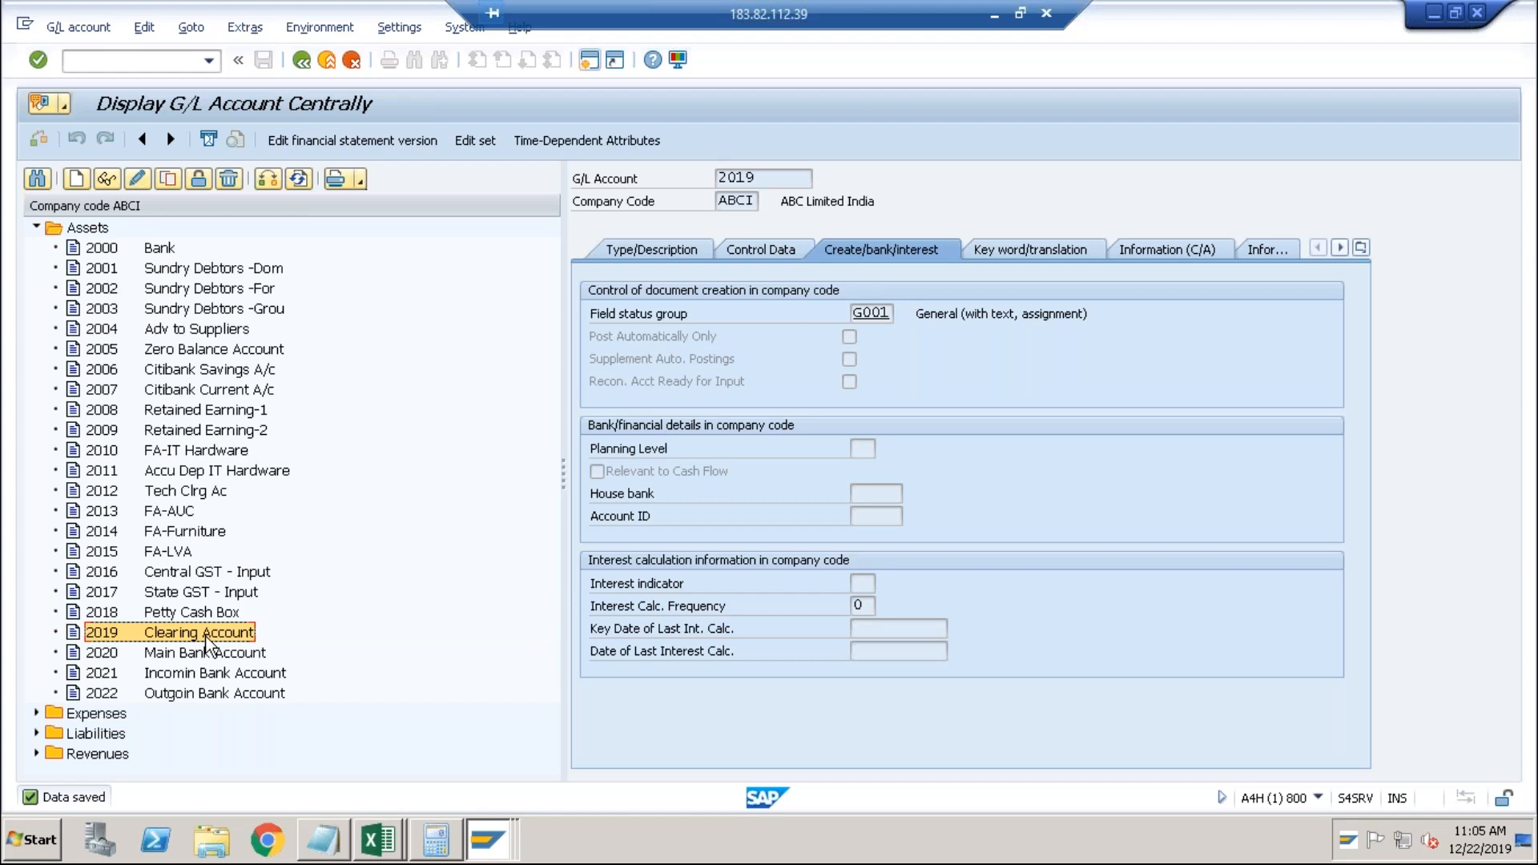
left_click(183, 69)
type("/nfb50")
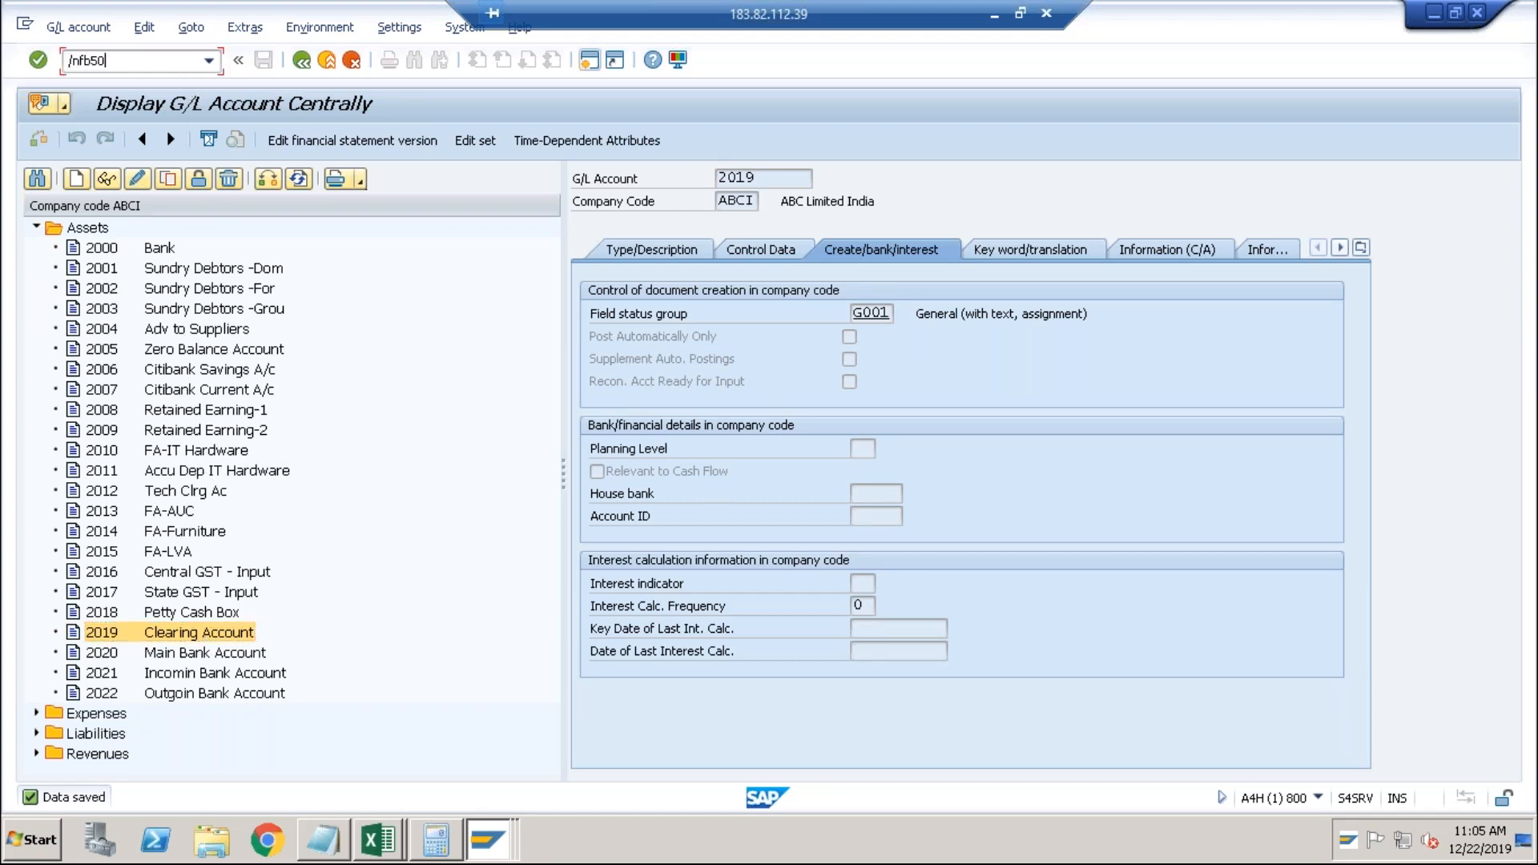
Open FB50 G/L document entry and set document date 22122019.
key("Return")
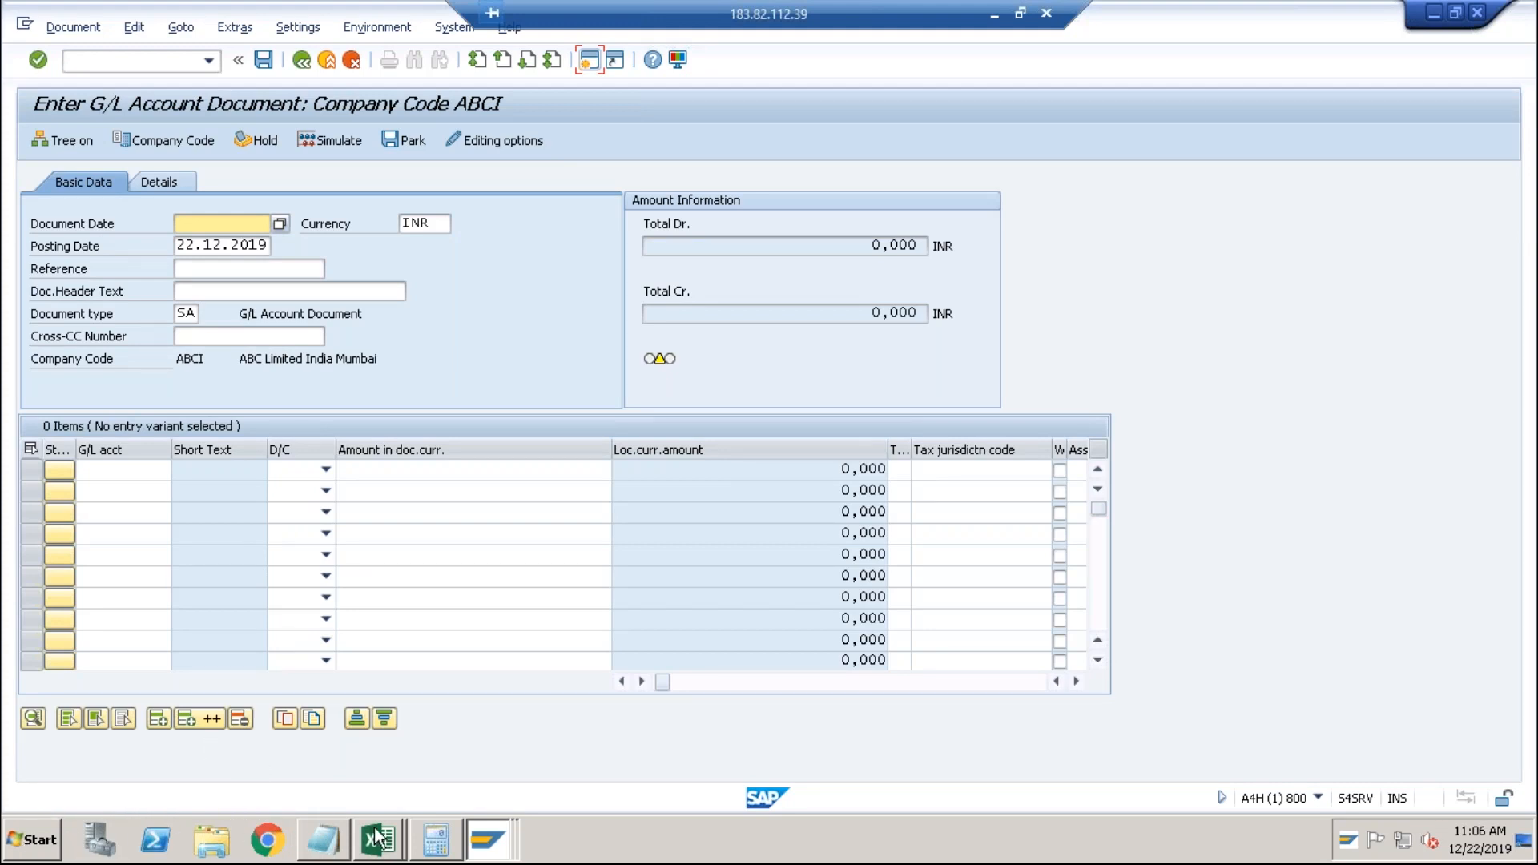
left_click(229, 229)
left_click(138, 477)
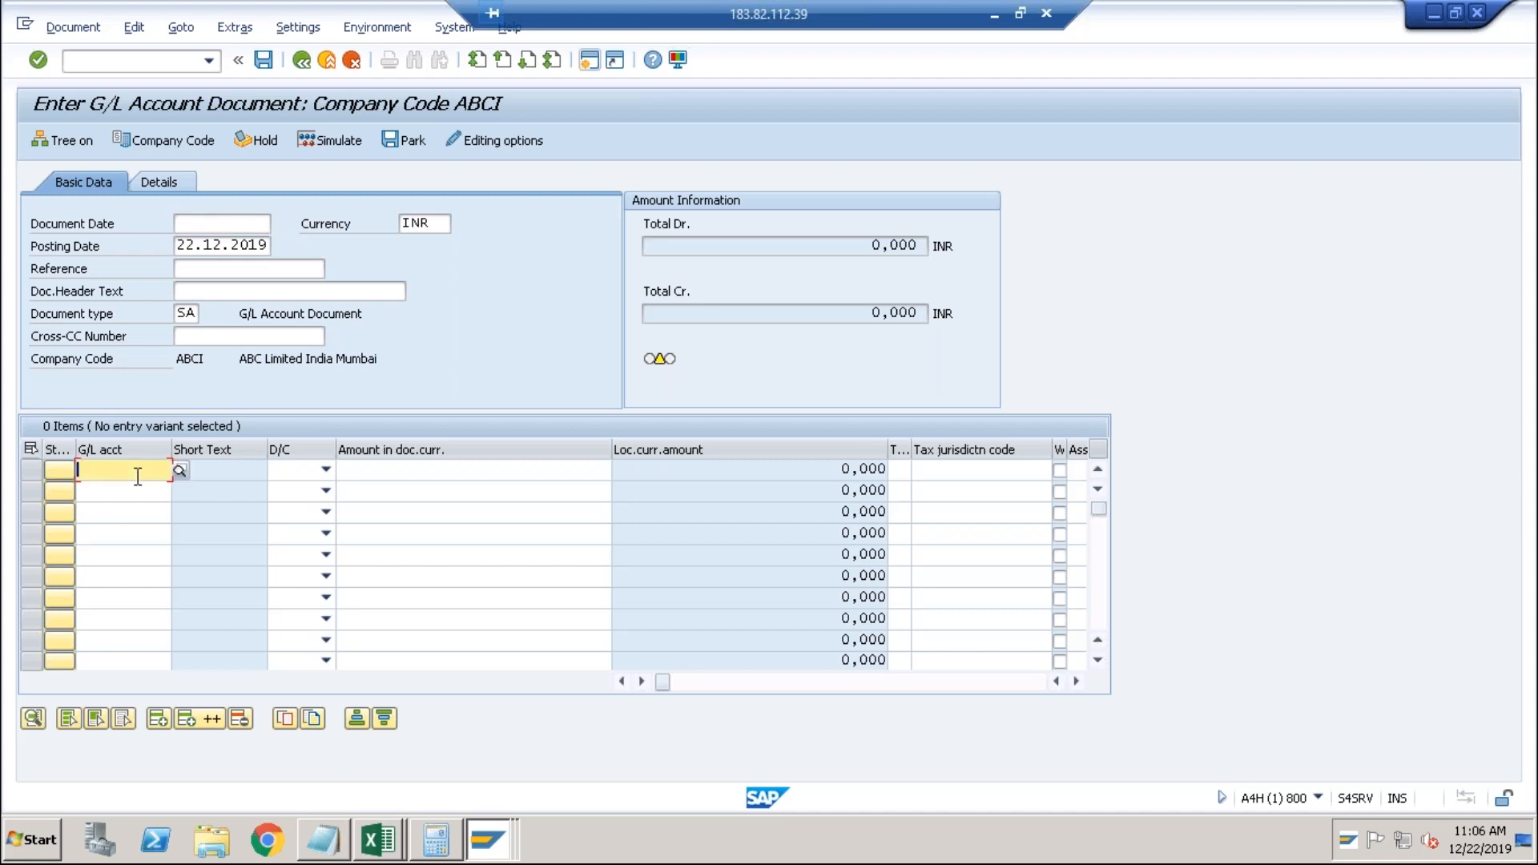
left_click(230, 223)
type("221")
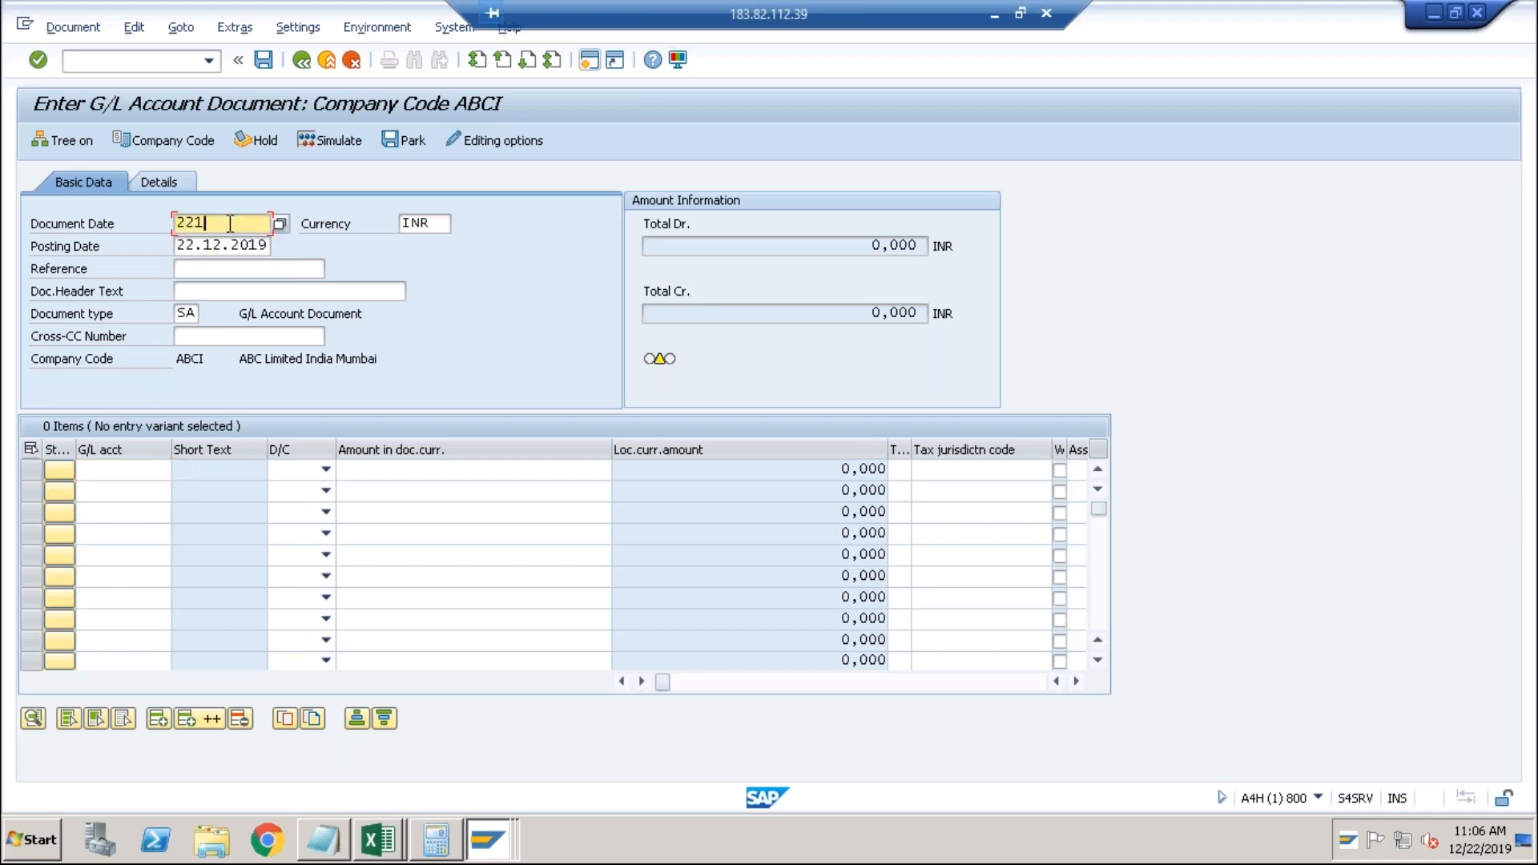
type("22019")
key("Tab")
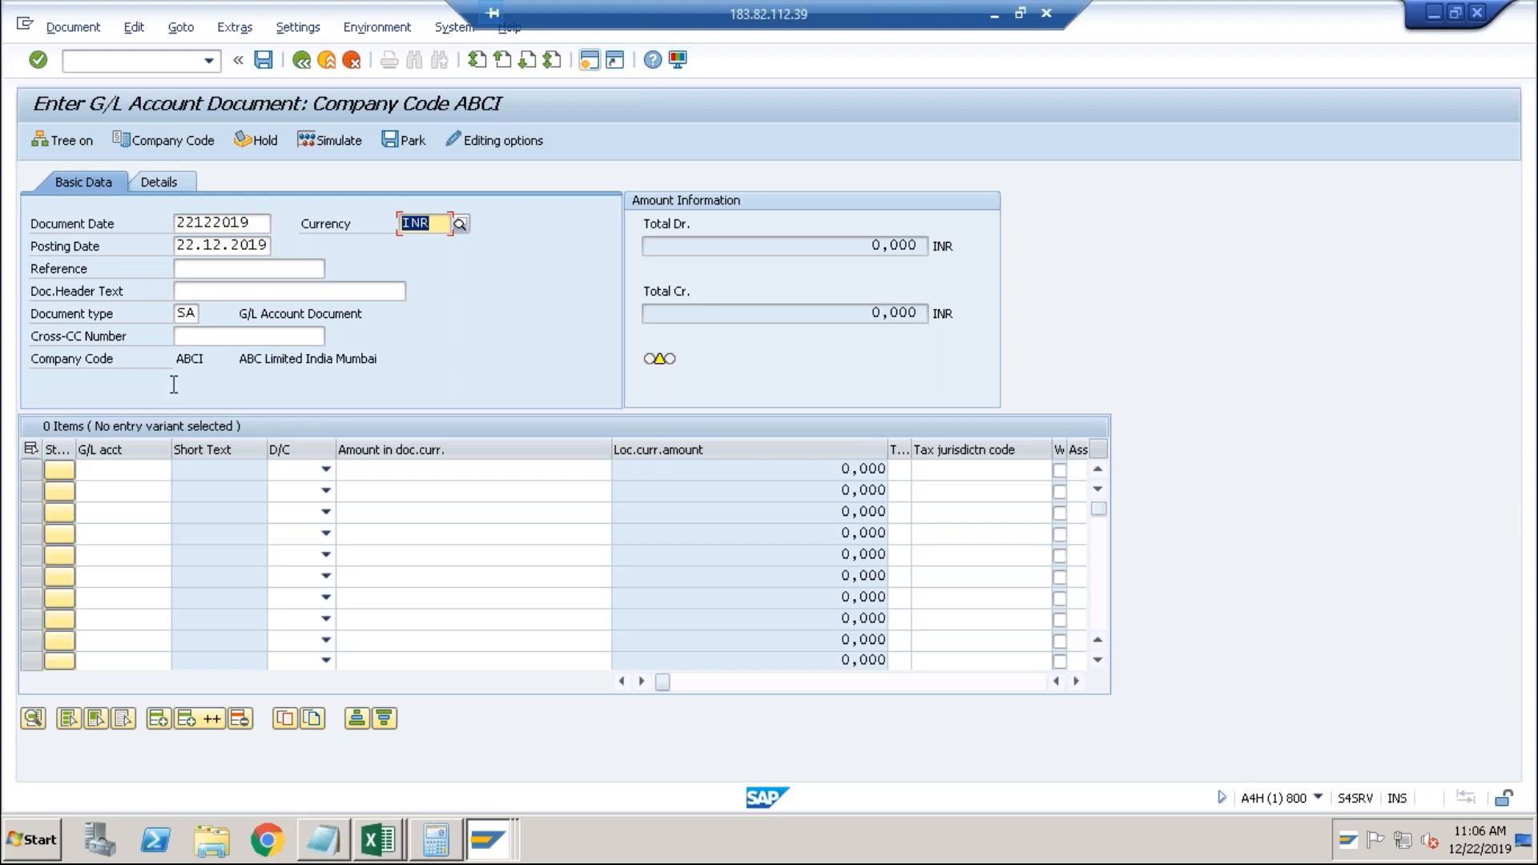
left_click(119, 478)
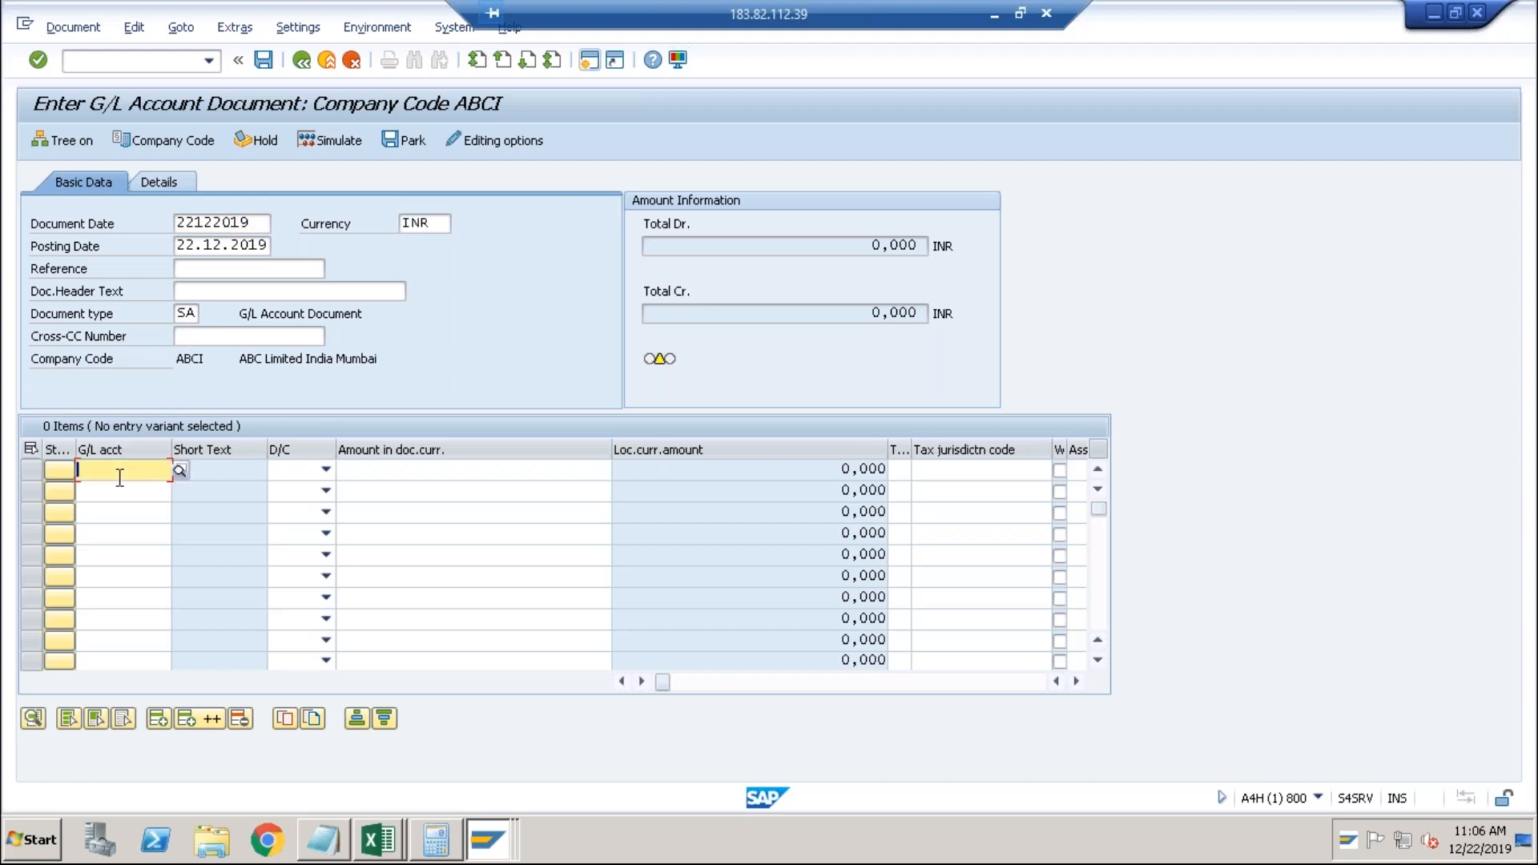
Enter two lines: credit G/L account 2000 and debit G/L account 2019.
type("2000")
key("Tab")
key("Tab")
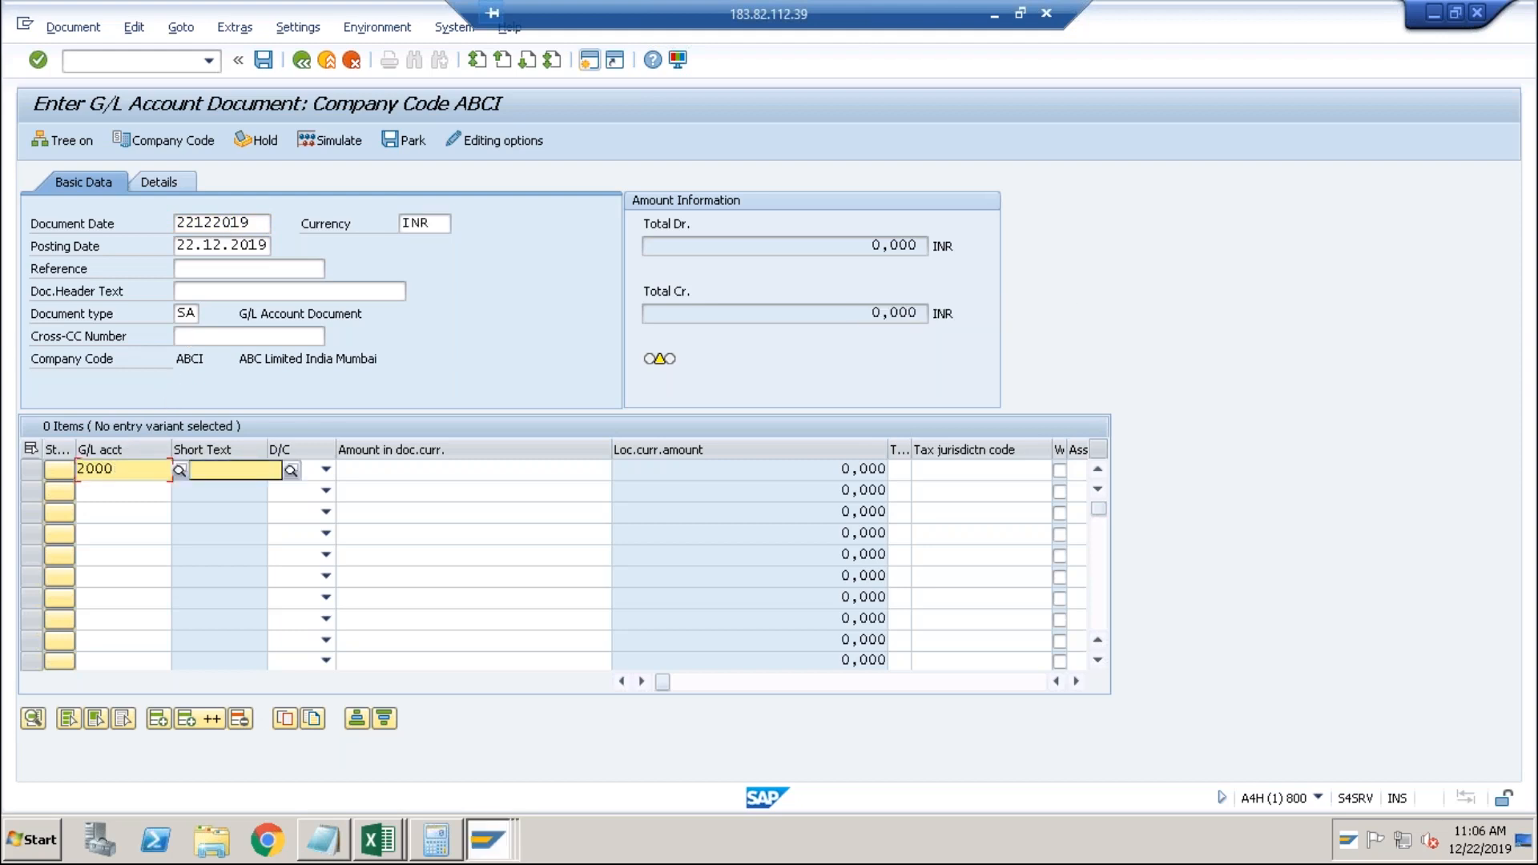
left_click(326, 470)
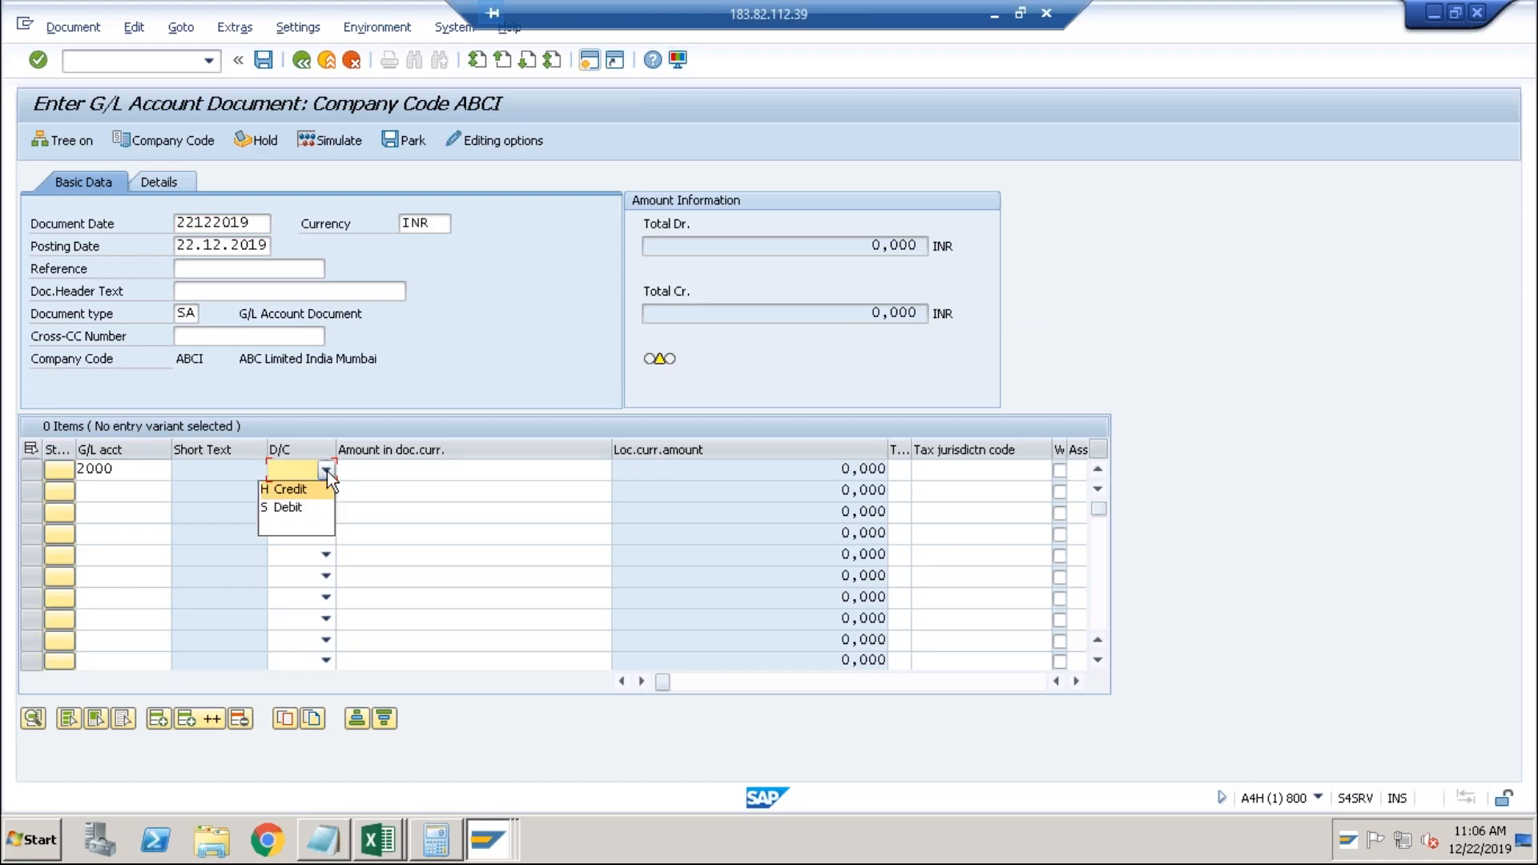
left_click(296, 489)
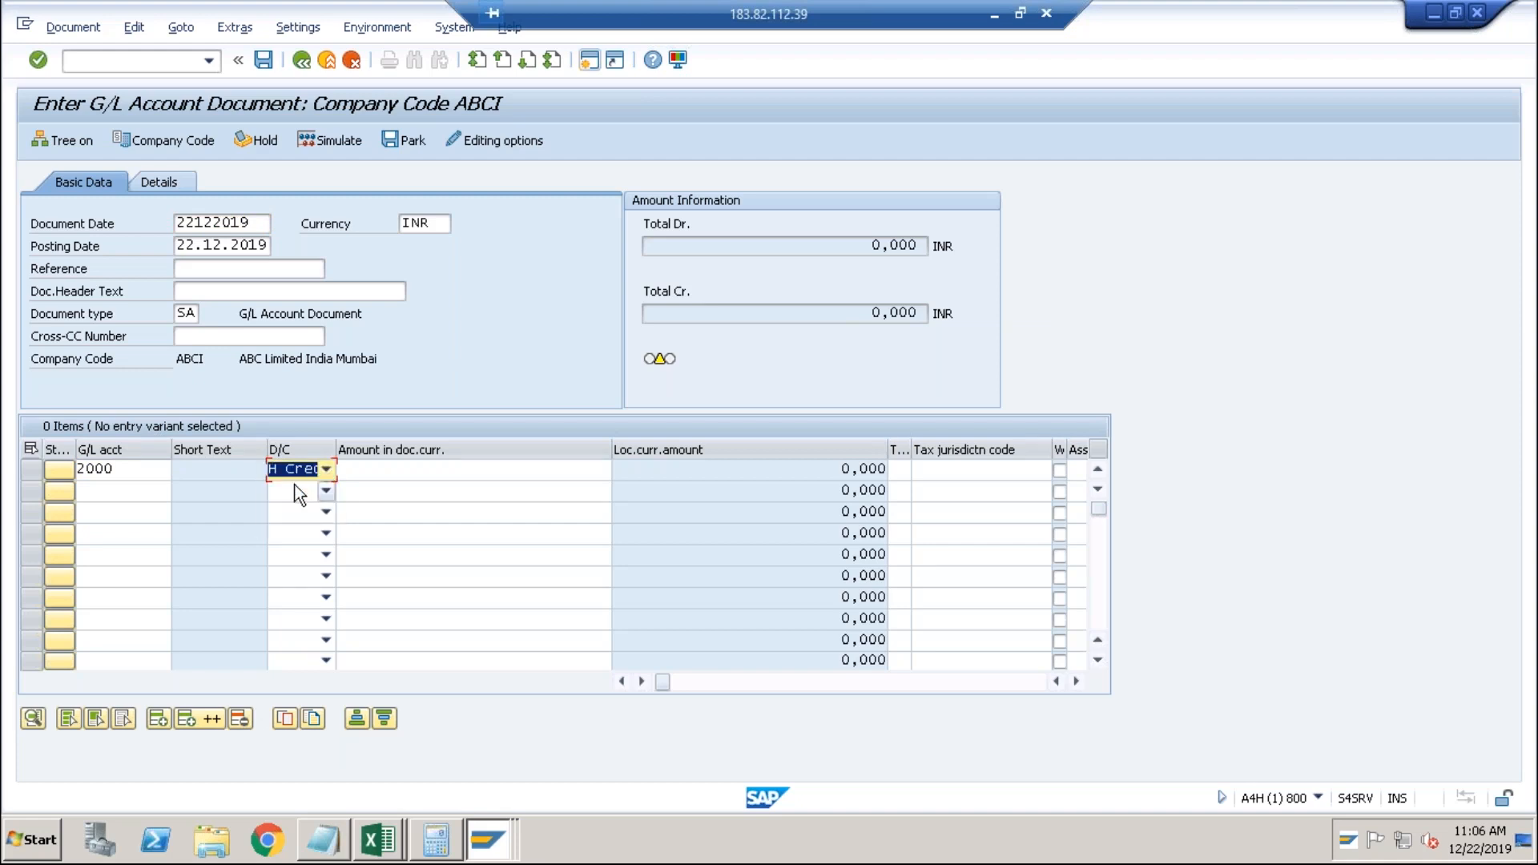
left_click(122, 496)
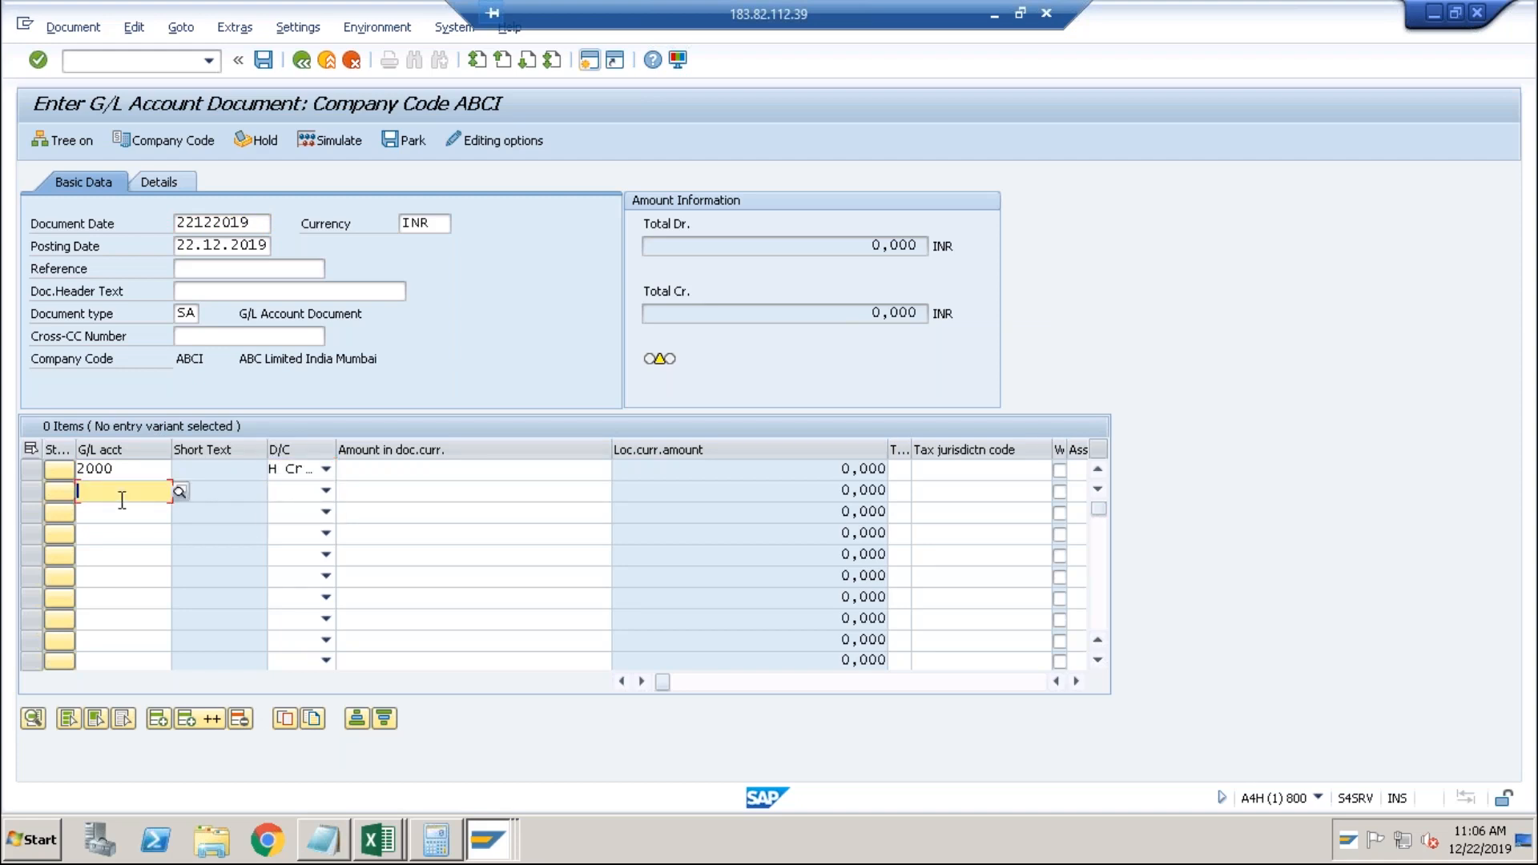
type("2019")
key("Tab")
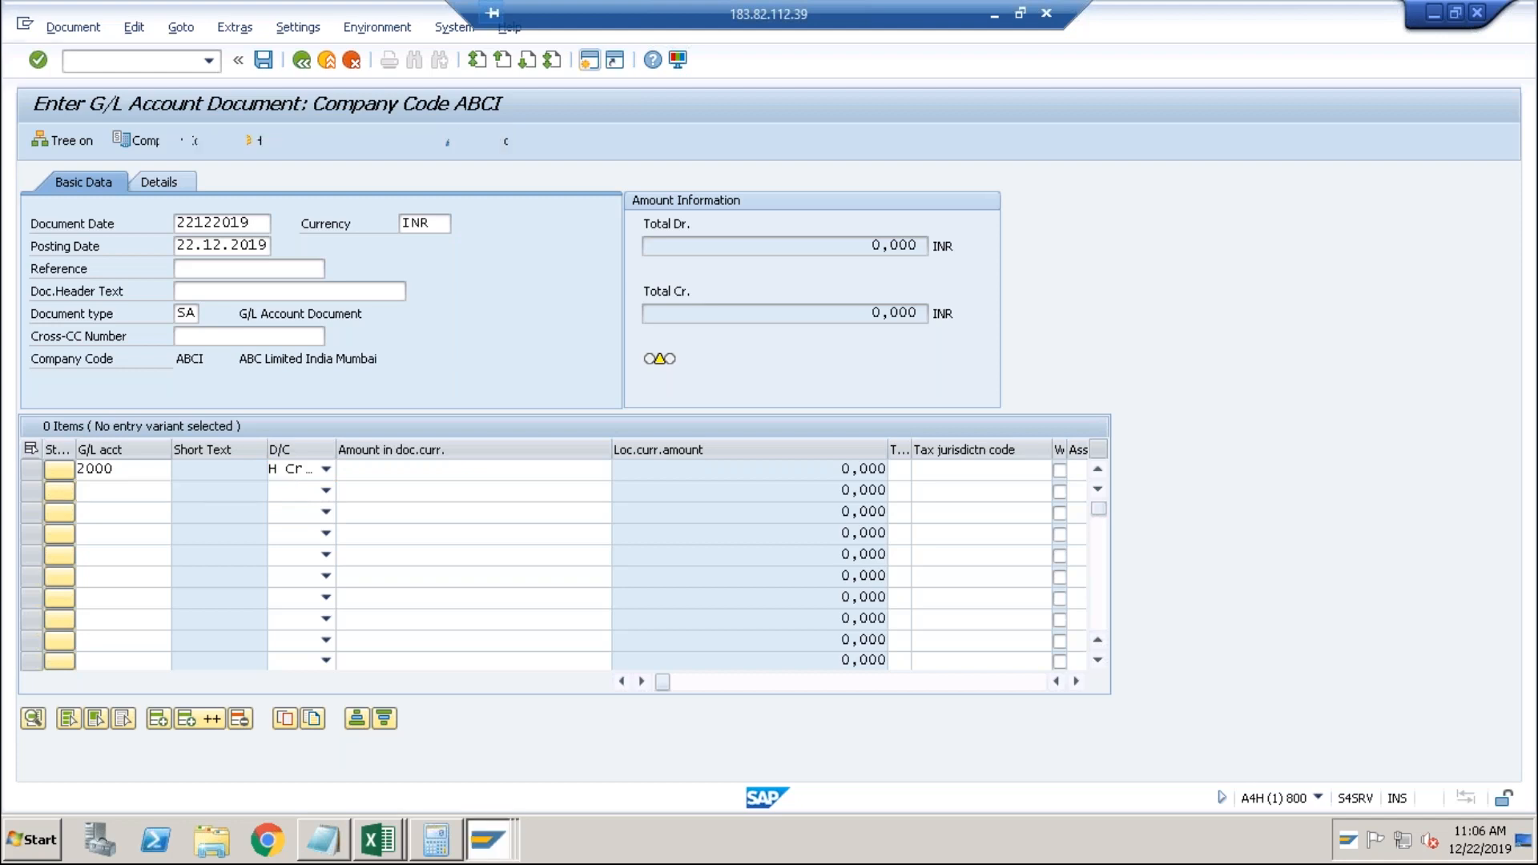
left_click(328, 489)
left_click(291, 527)
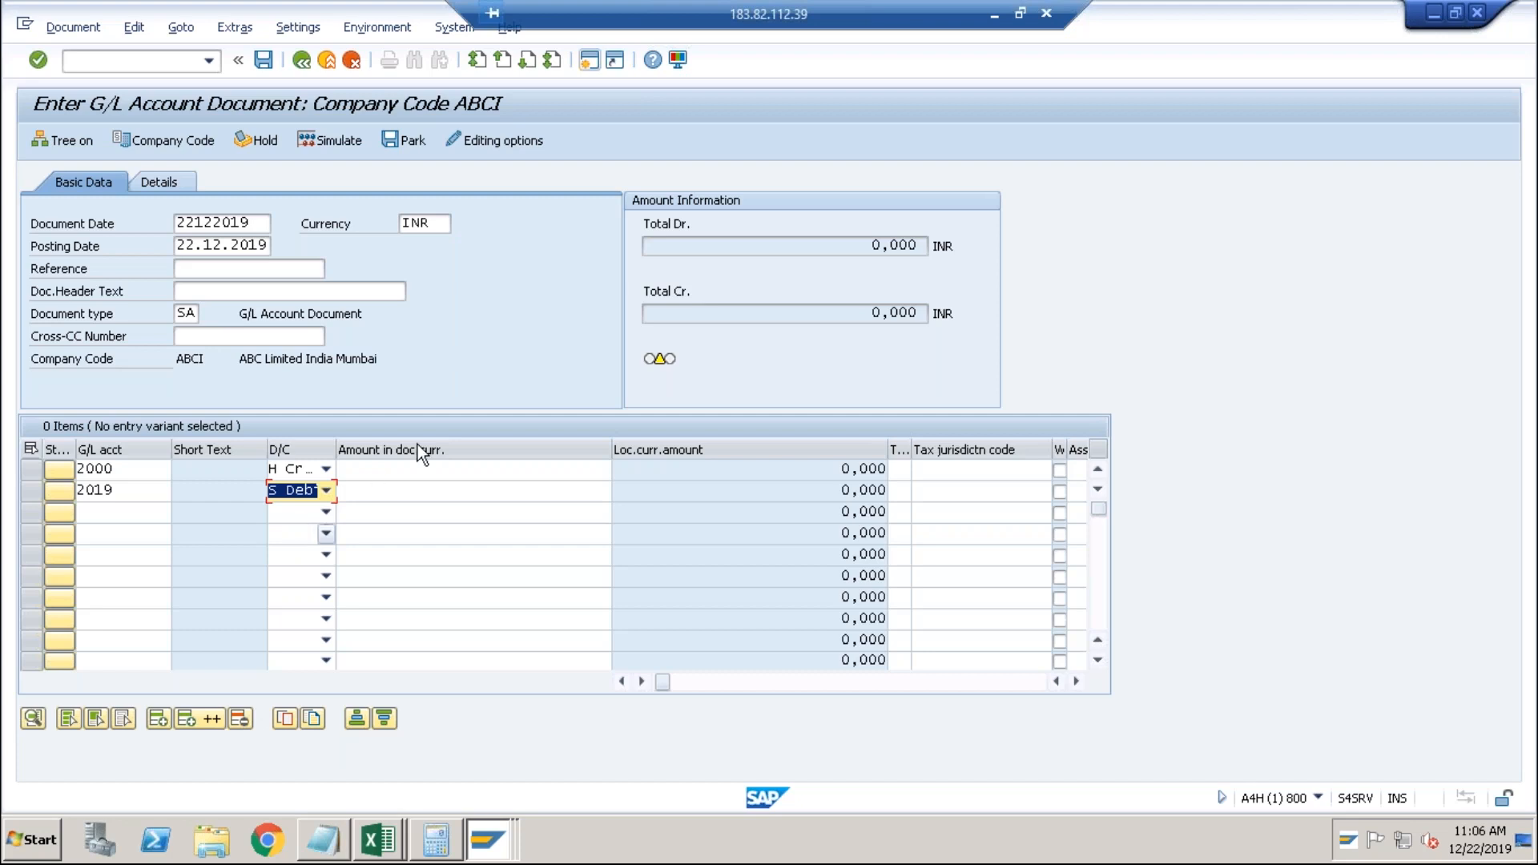
Enter 1000 as the amount on both lines.
left_click(413, 469)
type("1000")
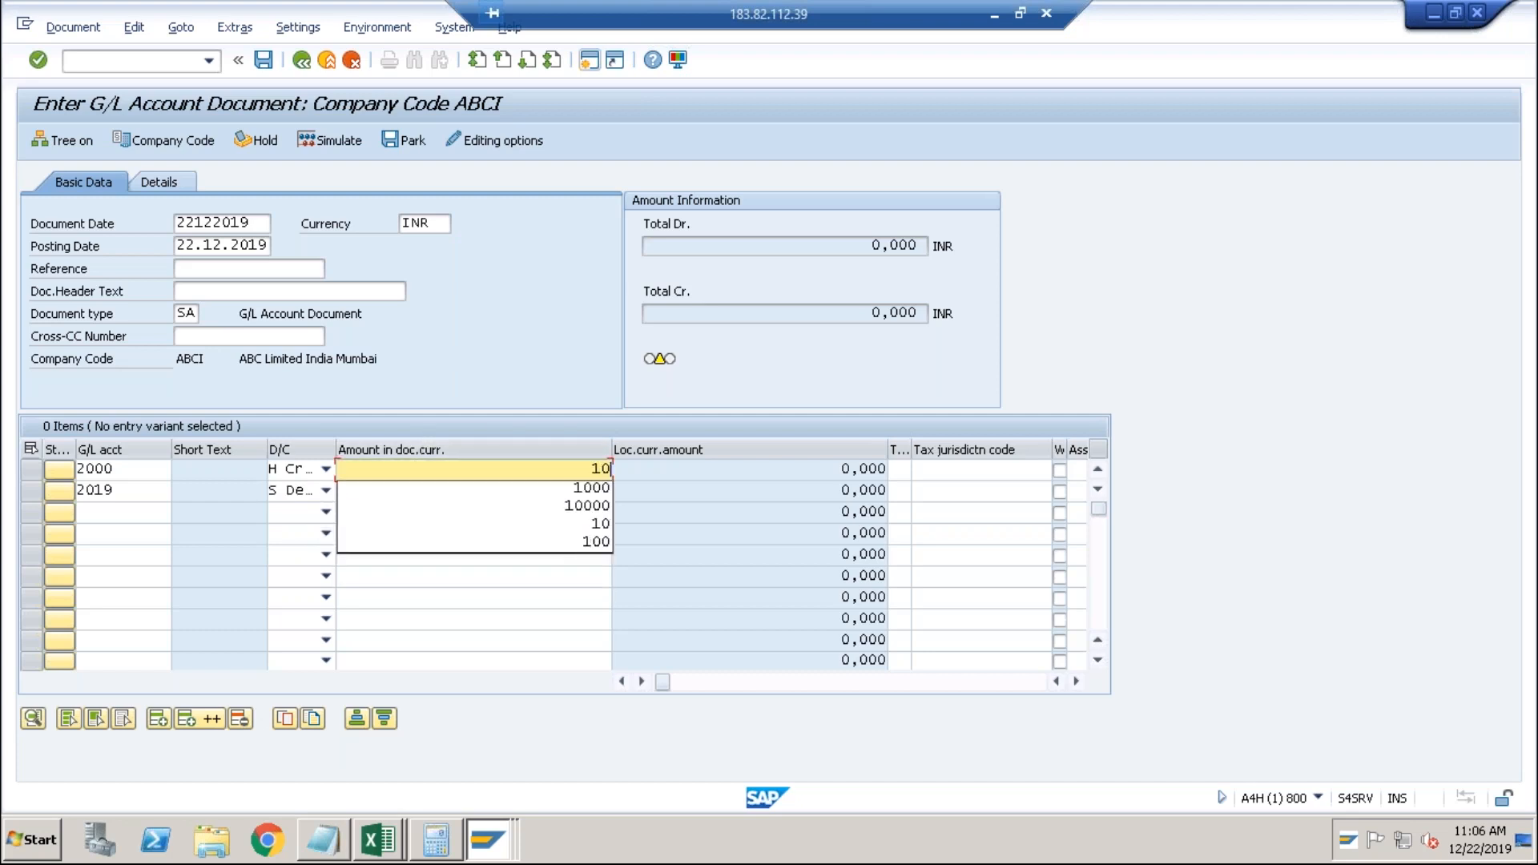
key("Tab")
key("Down")
key("shift+Tab")
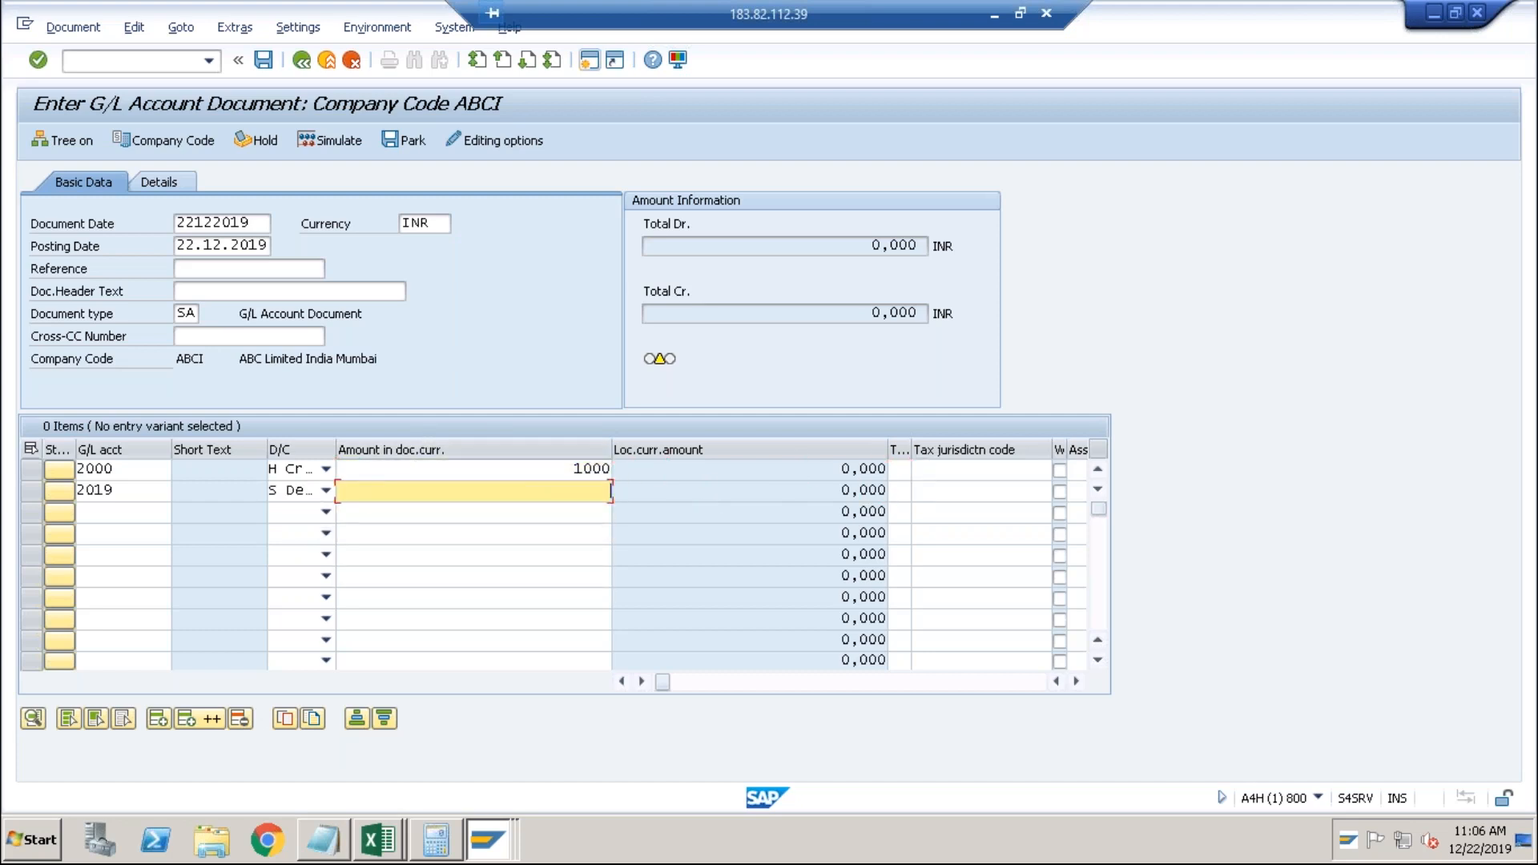
type("1000")
key("Tab")
key("Tab")
key("Tab")
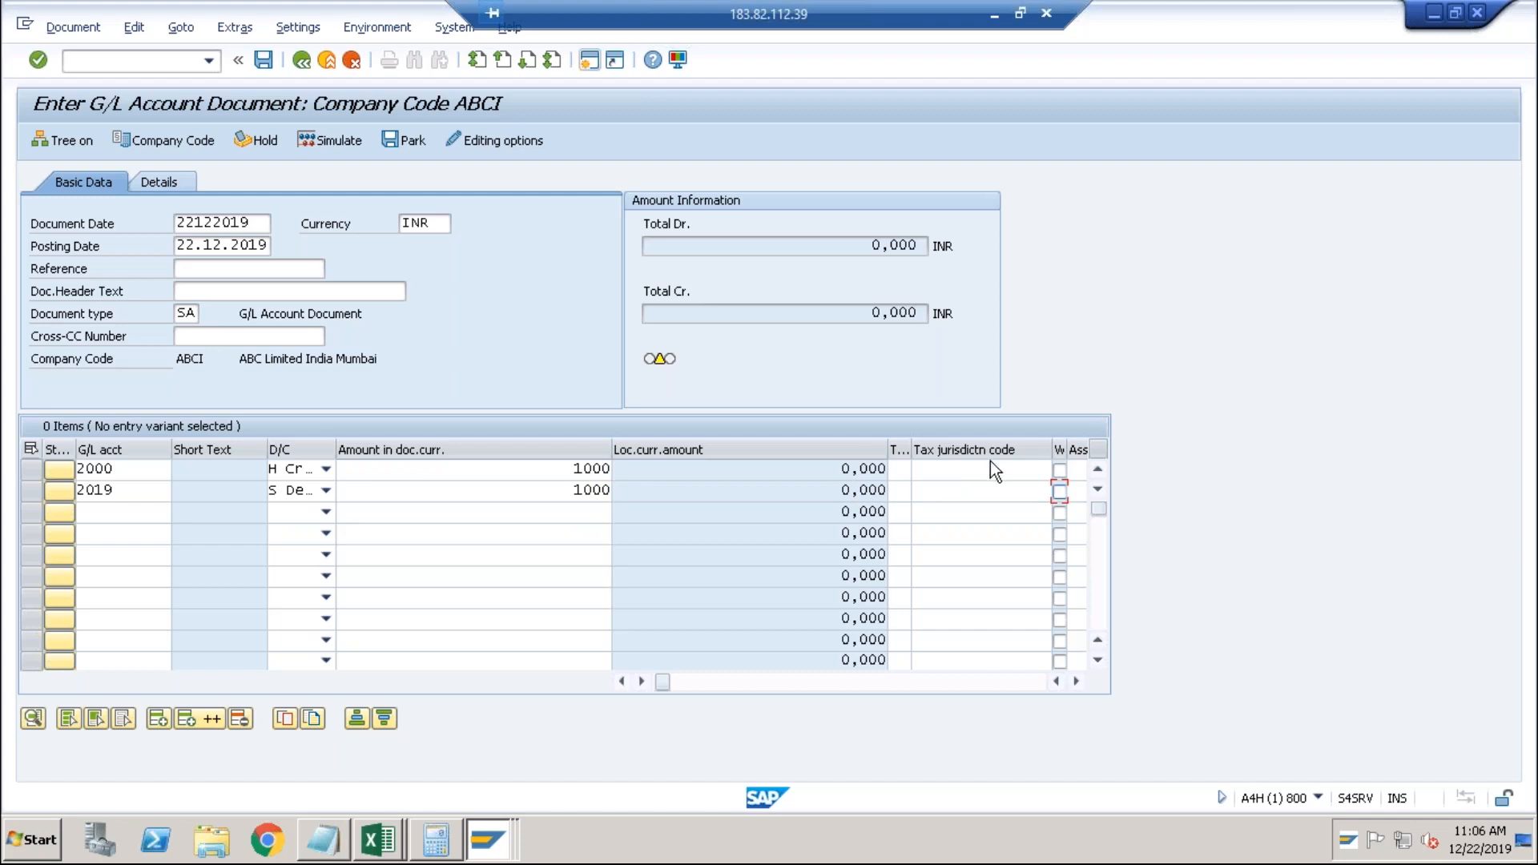
Set assignment Test123 and value date 14122019, then post as document 100000016.
left_click(980, 494)
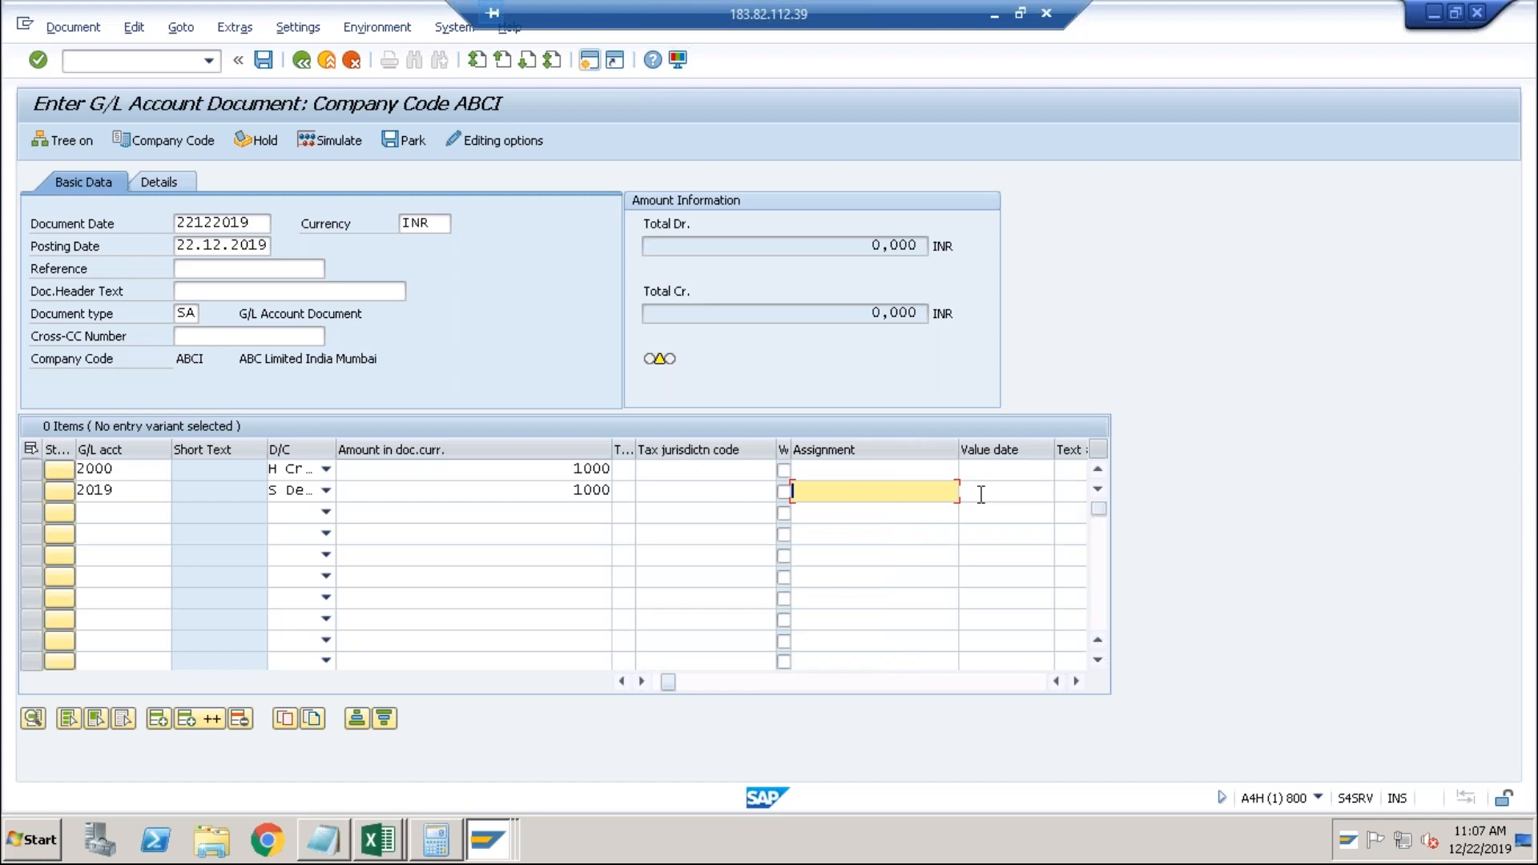
type("Test123")
left_click(997, 472)
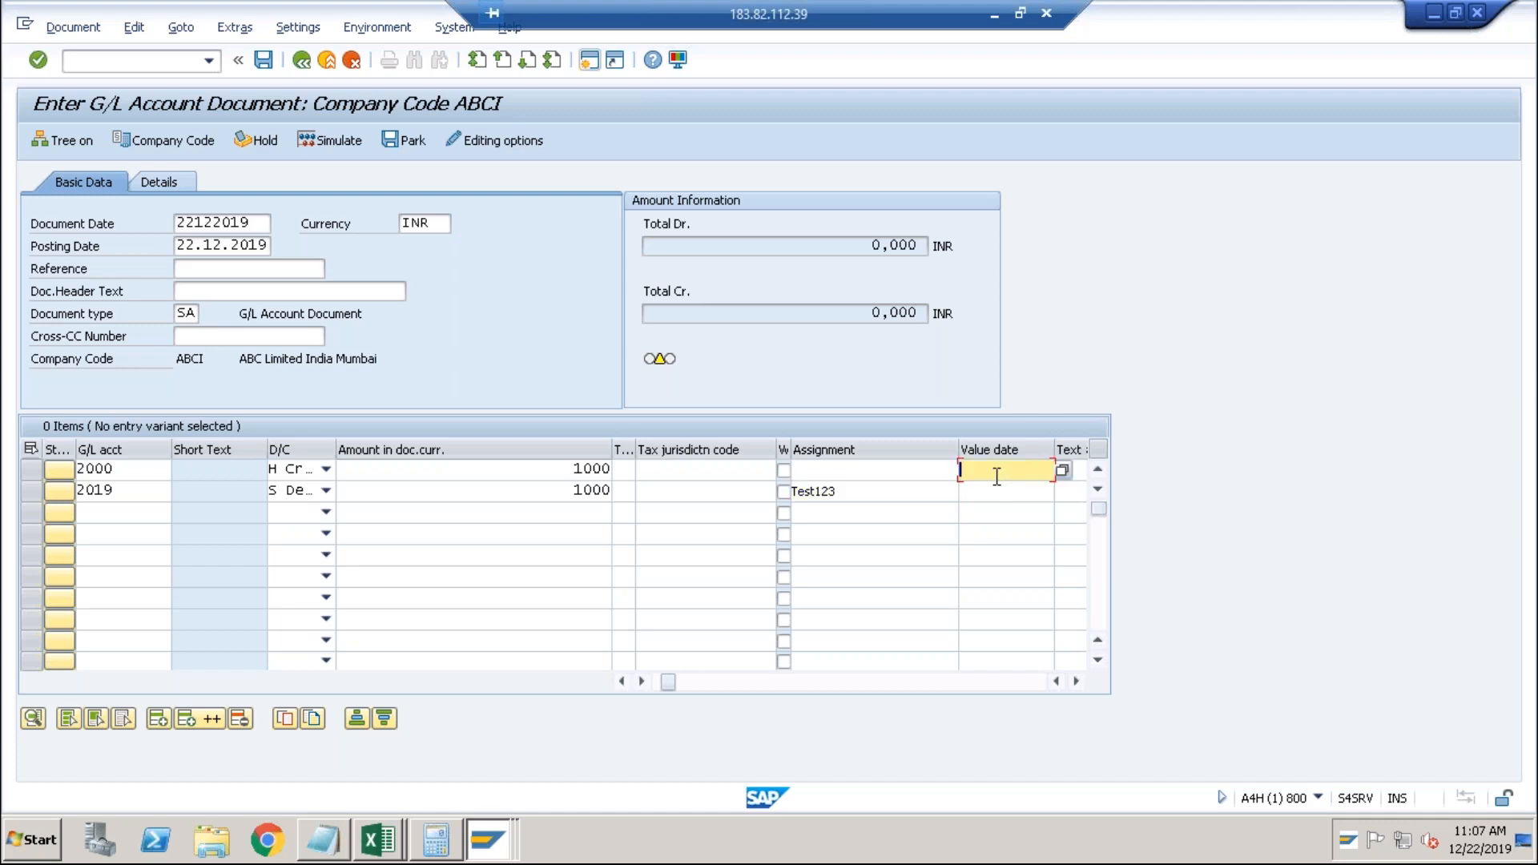
left_click(988, 476)
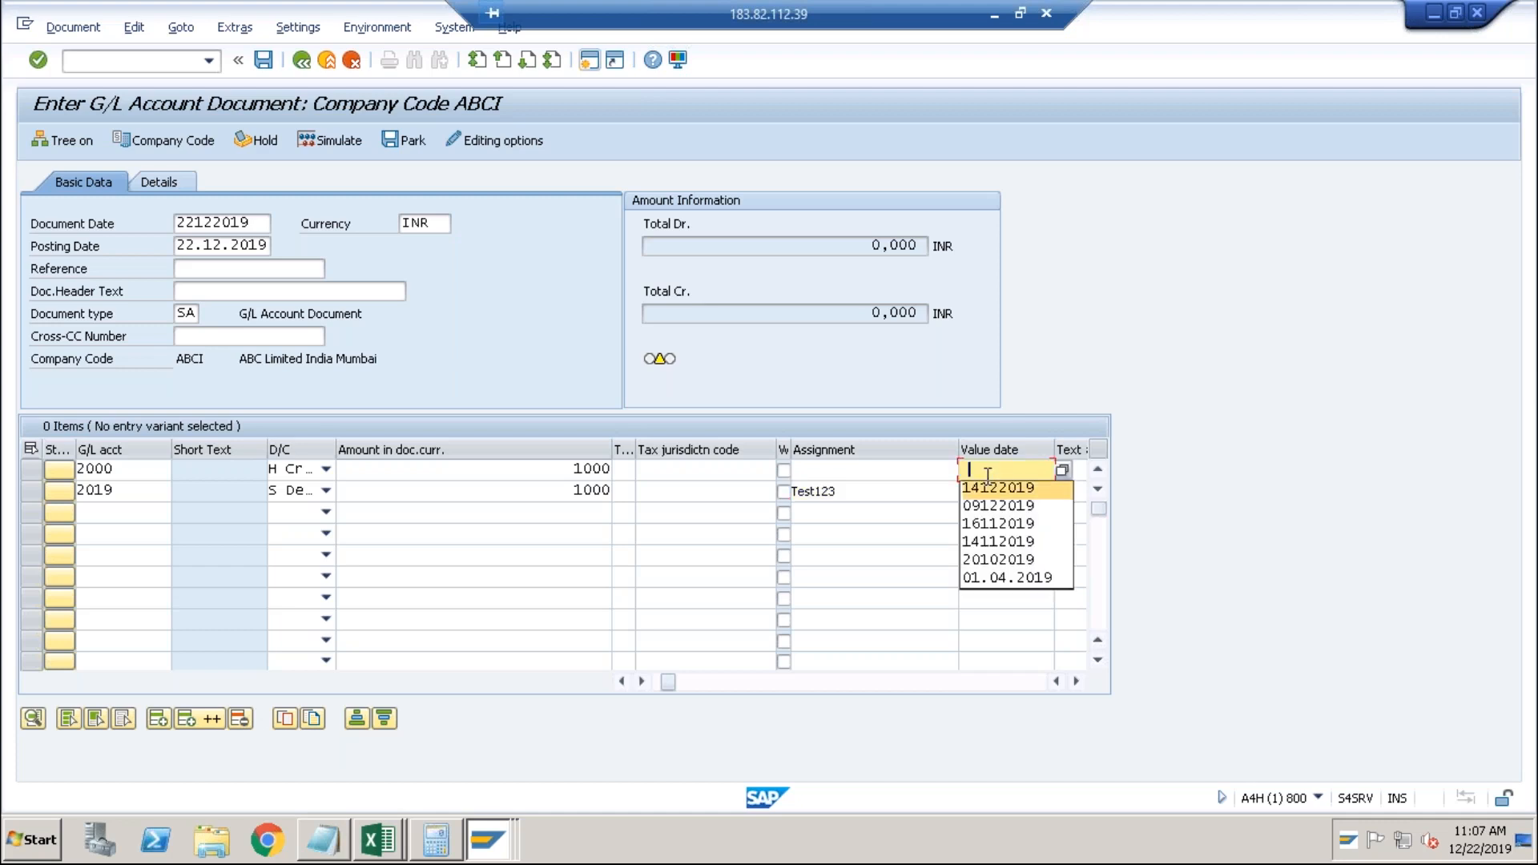
left_click(994, 487)
key("Return")
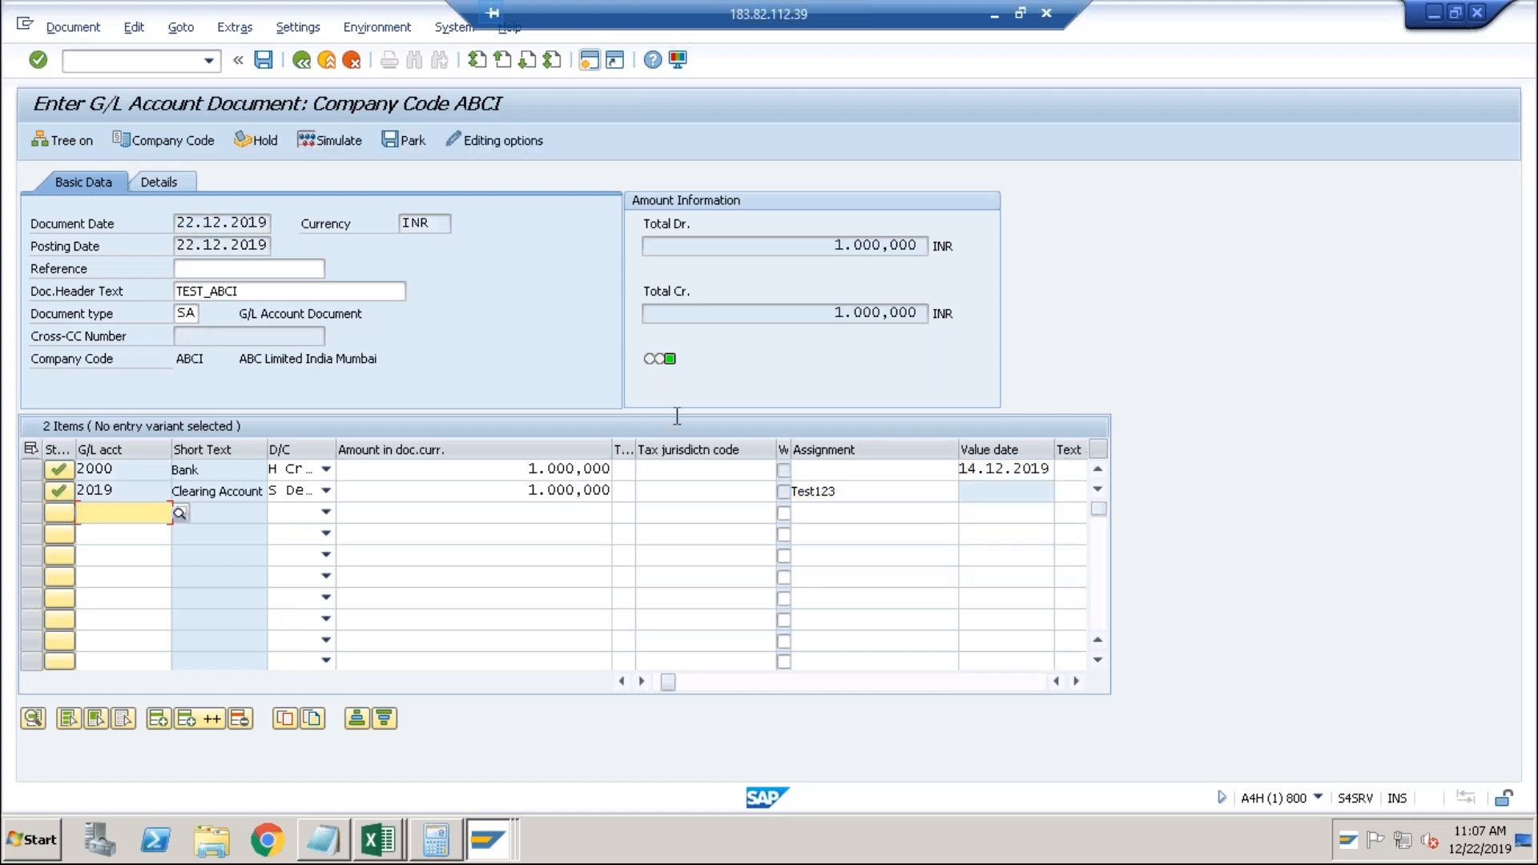
left_click(269, 64)
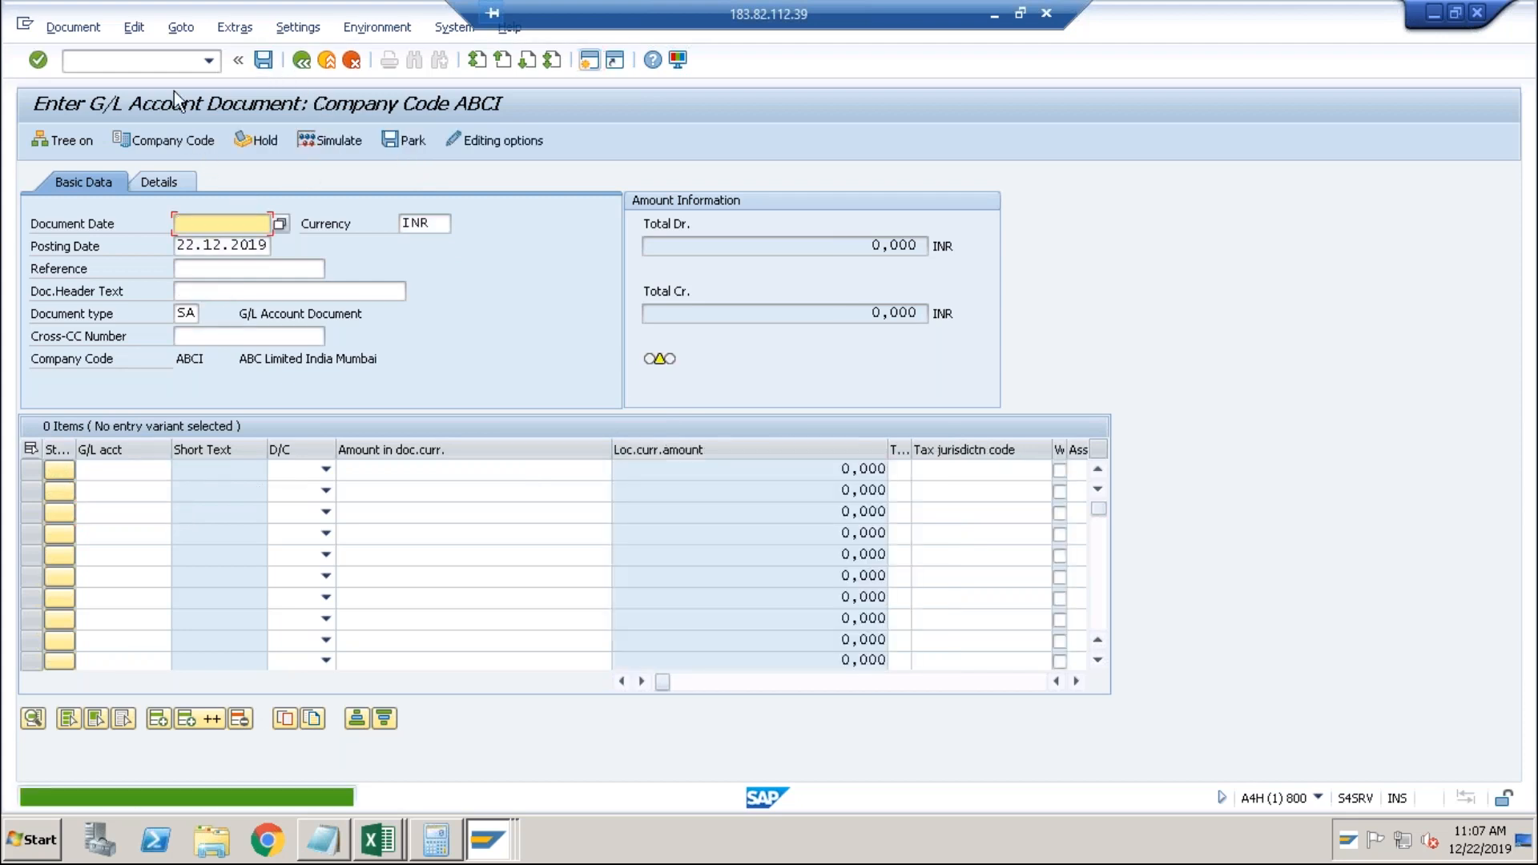
left_click(586, 68)
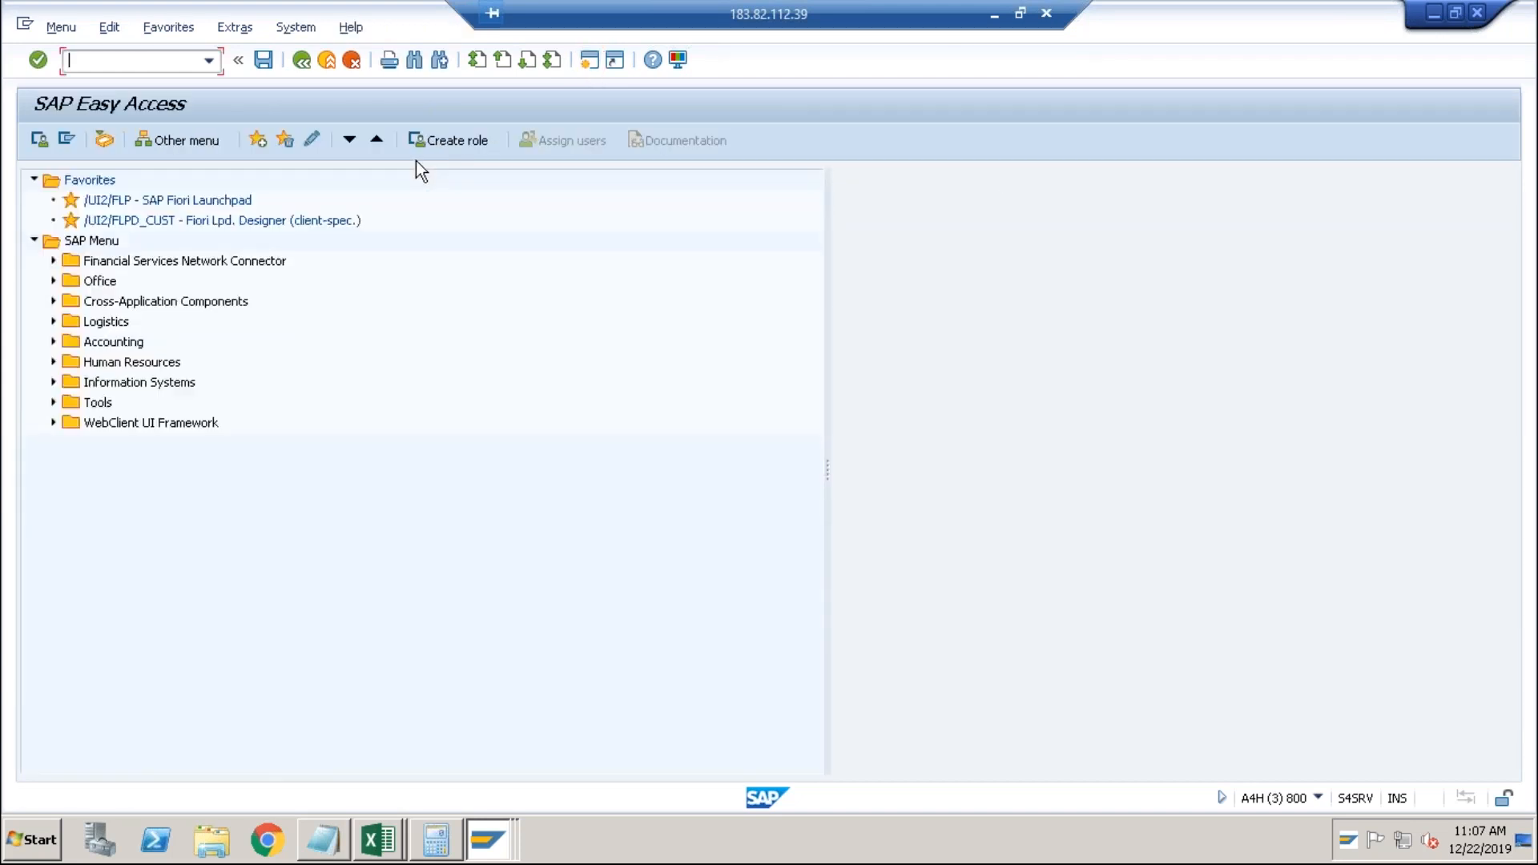
Show account 2019's open items with FBL3N: Test123 for 1.000,000 INR, then return to FB50.
type("fbl3n")
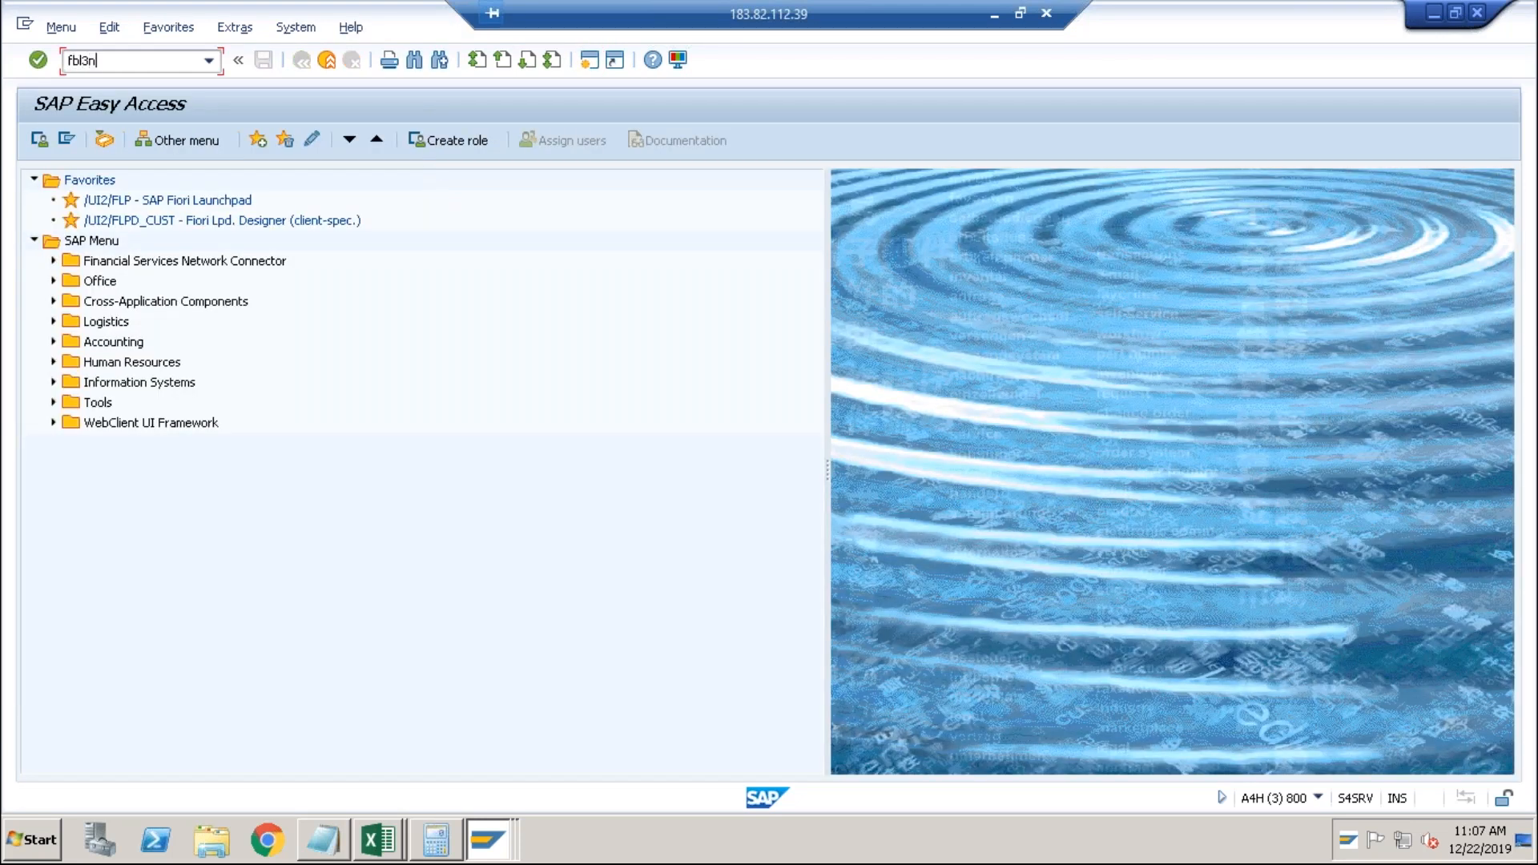
key("Return")
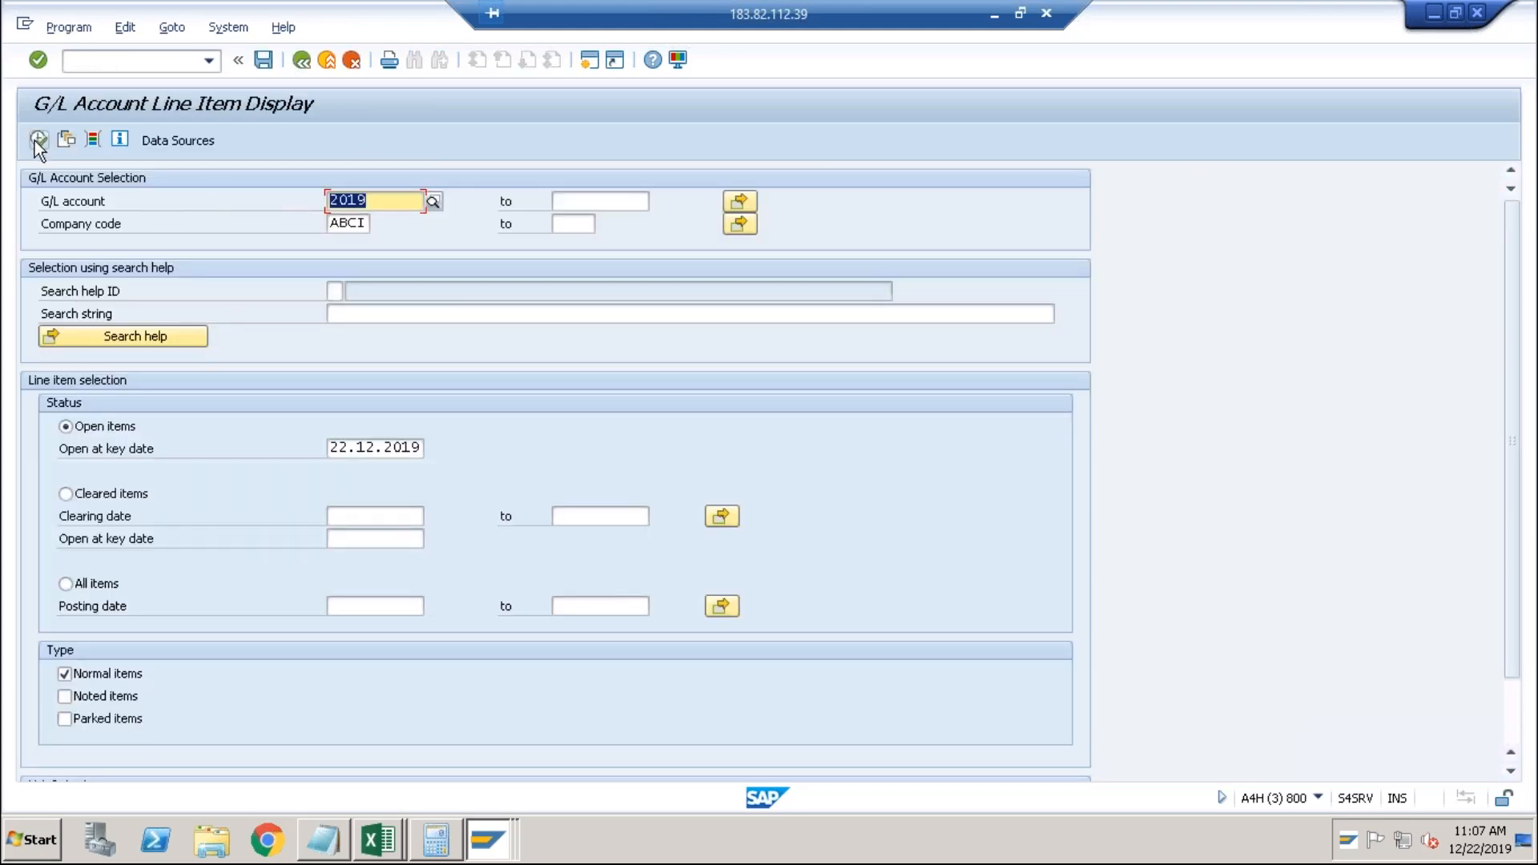
left_click(37, 139)
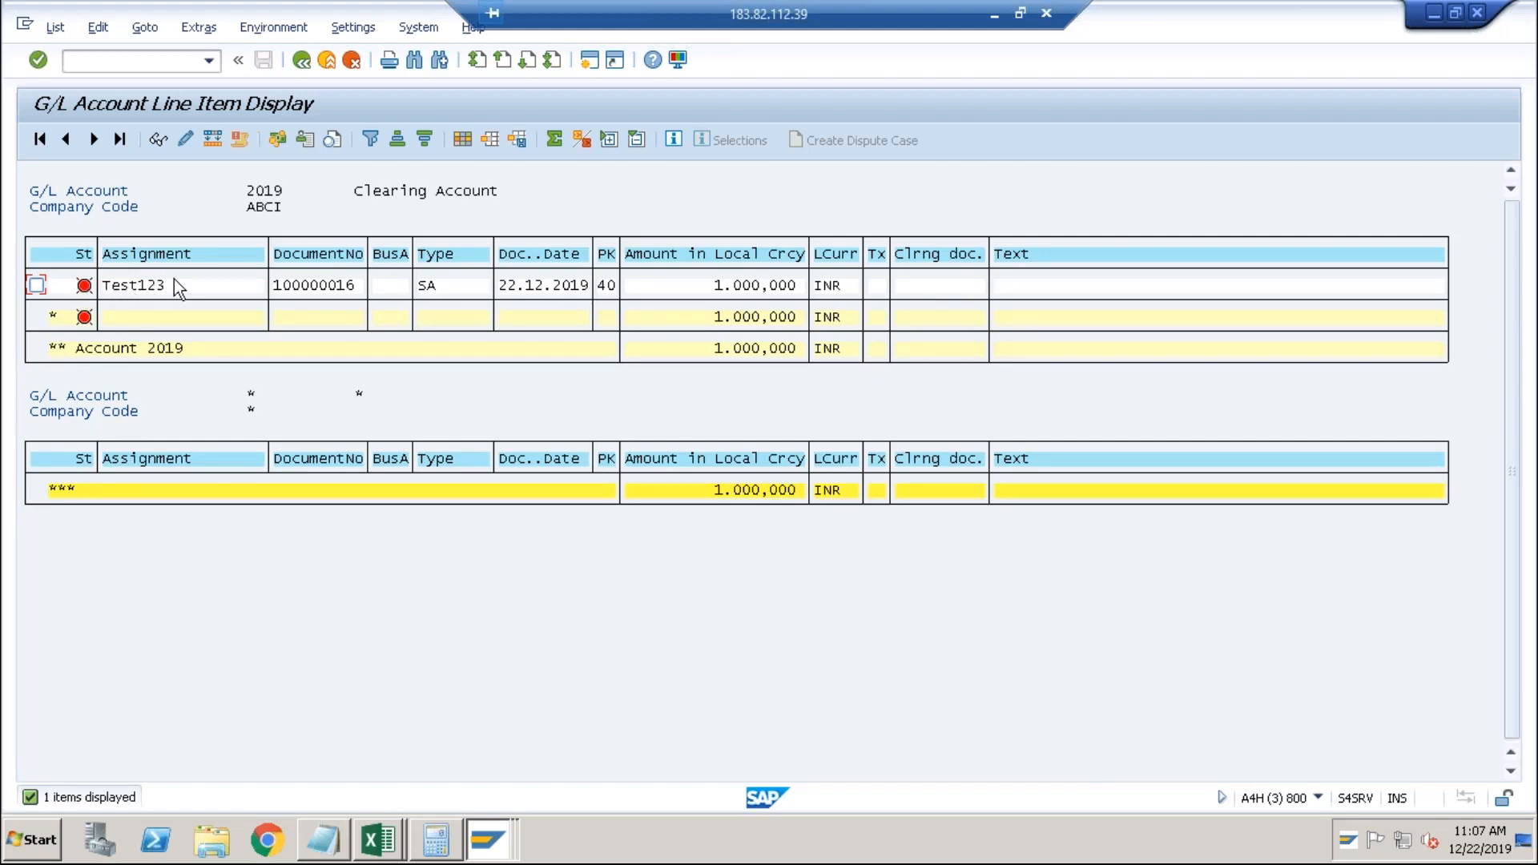
key("alt+Tab")
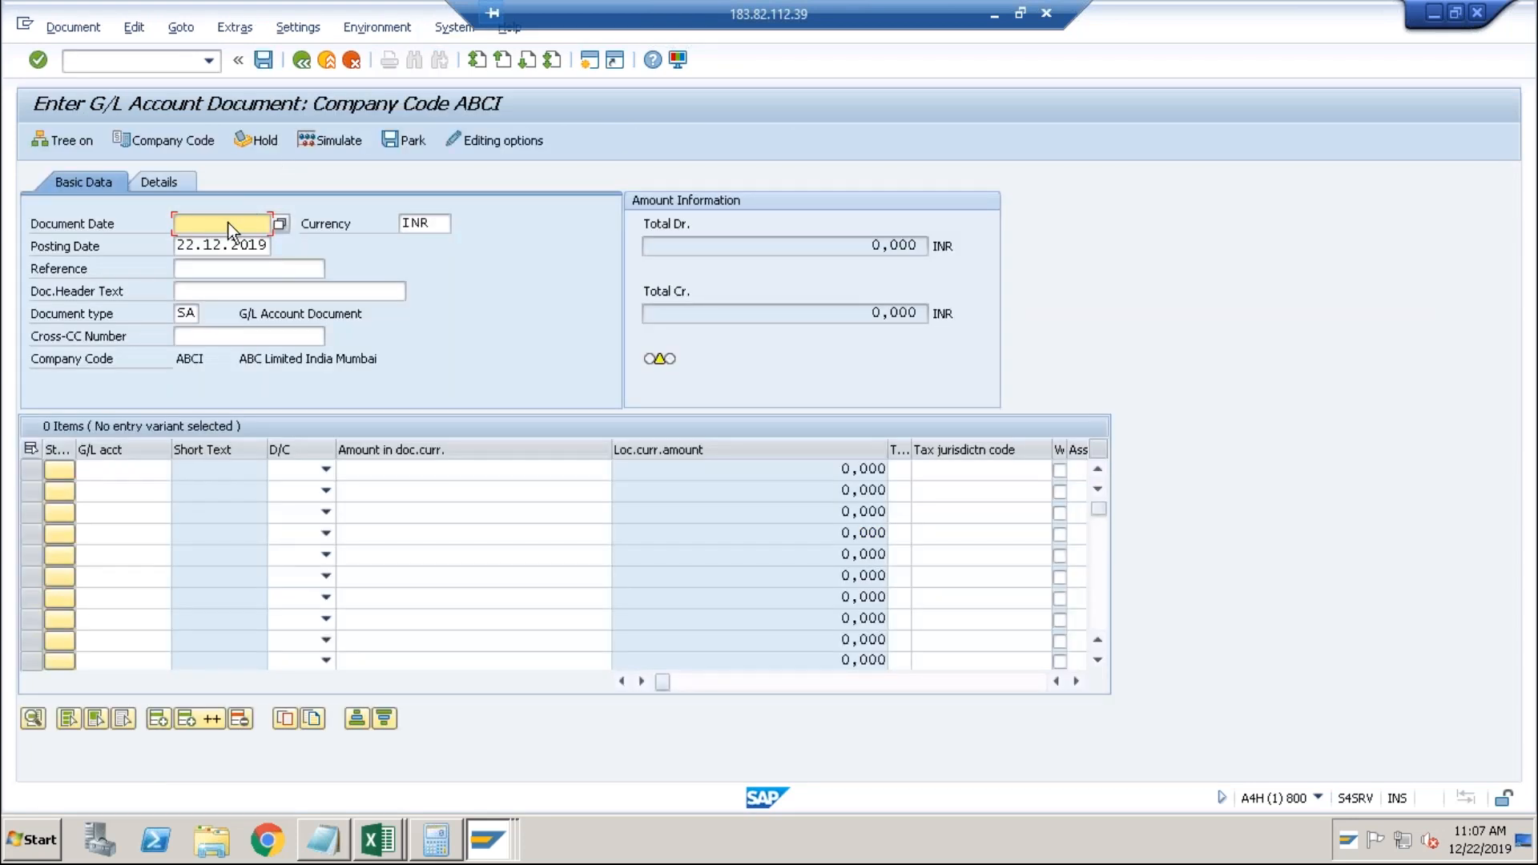
With document date 22122019, credit account 2019 and debit account 4000.
type("22122019")
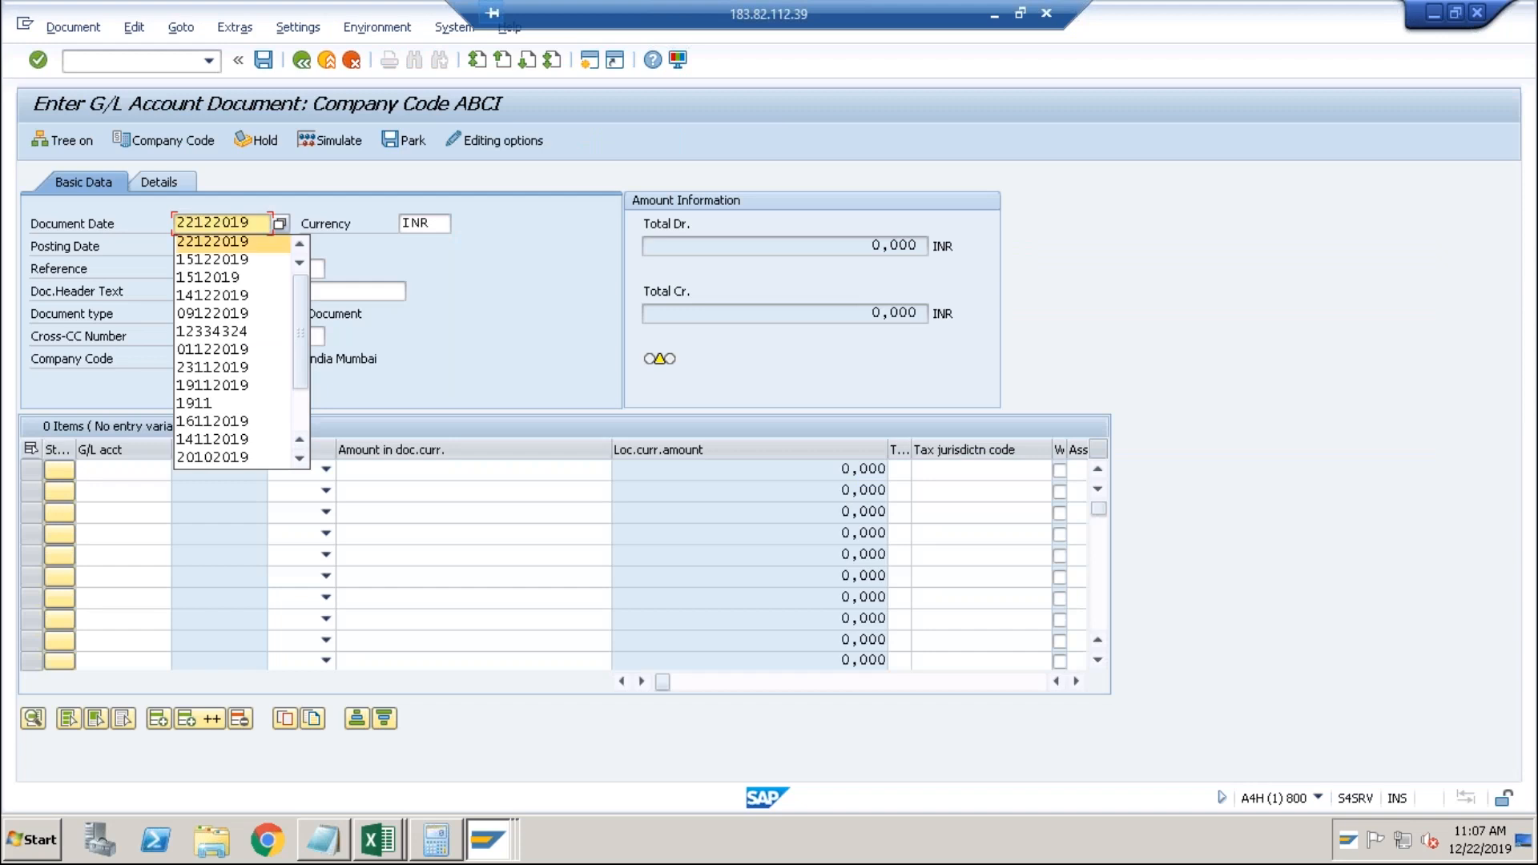
key("Tab")
key("Tab")
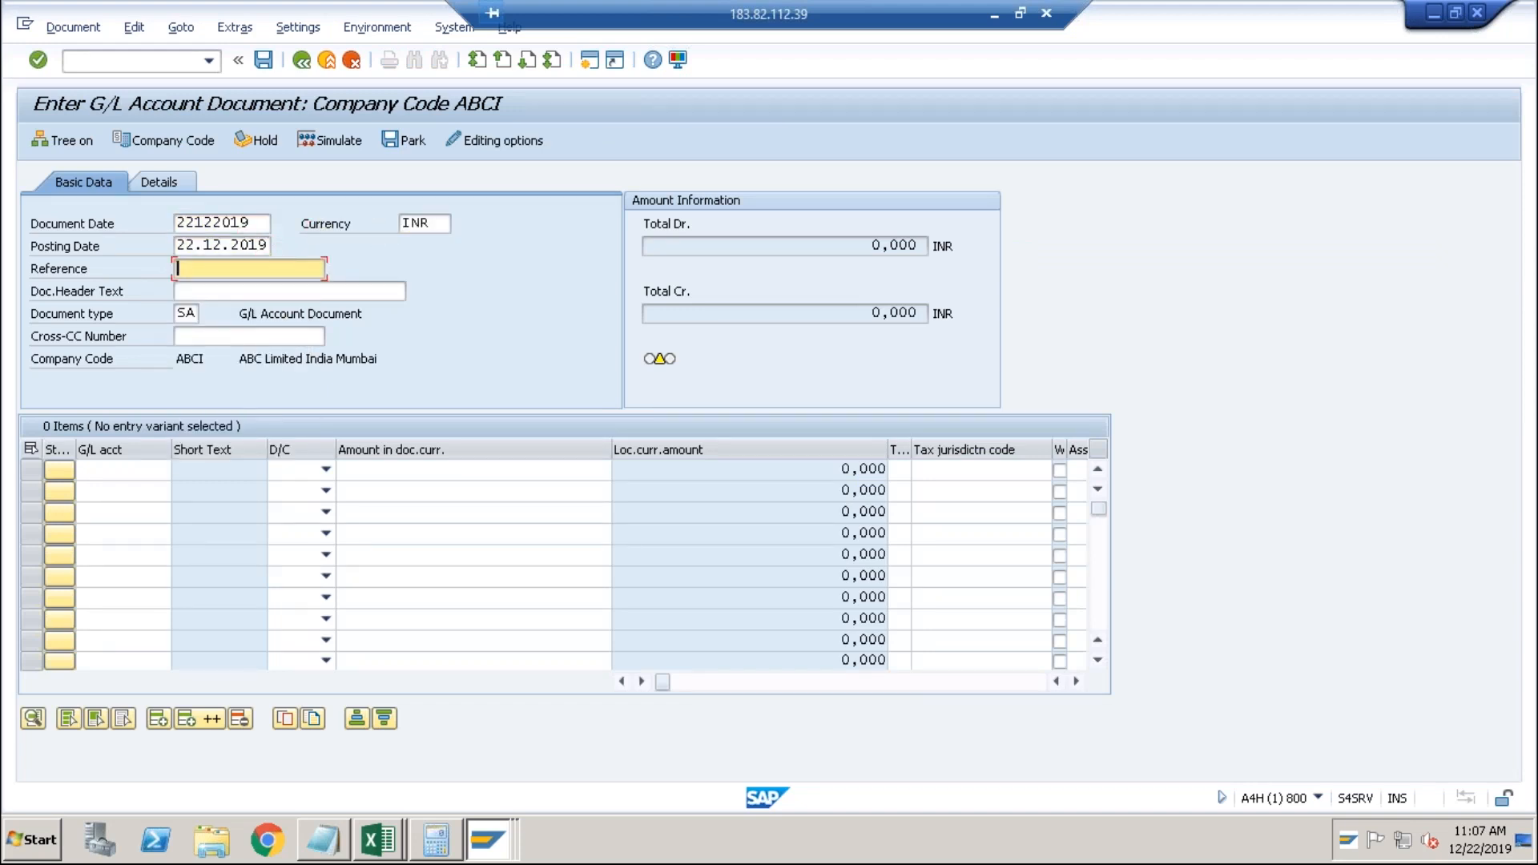
left_click(116, 469)
type("2019")
key("Tab")
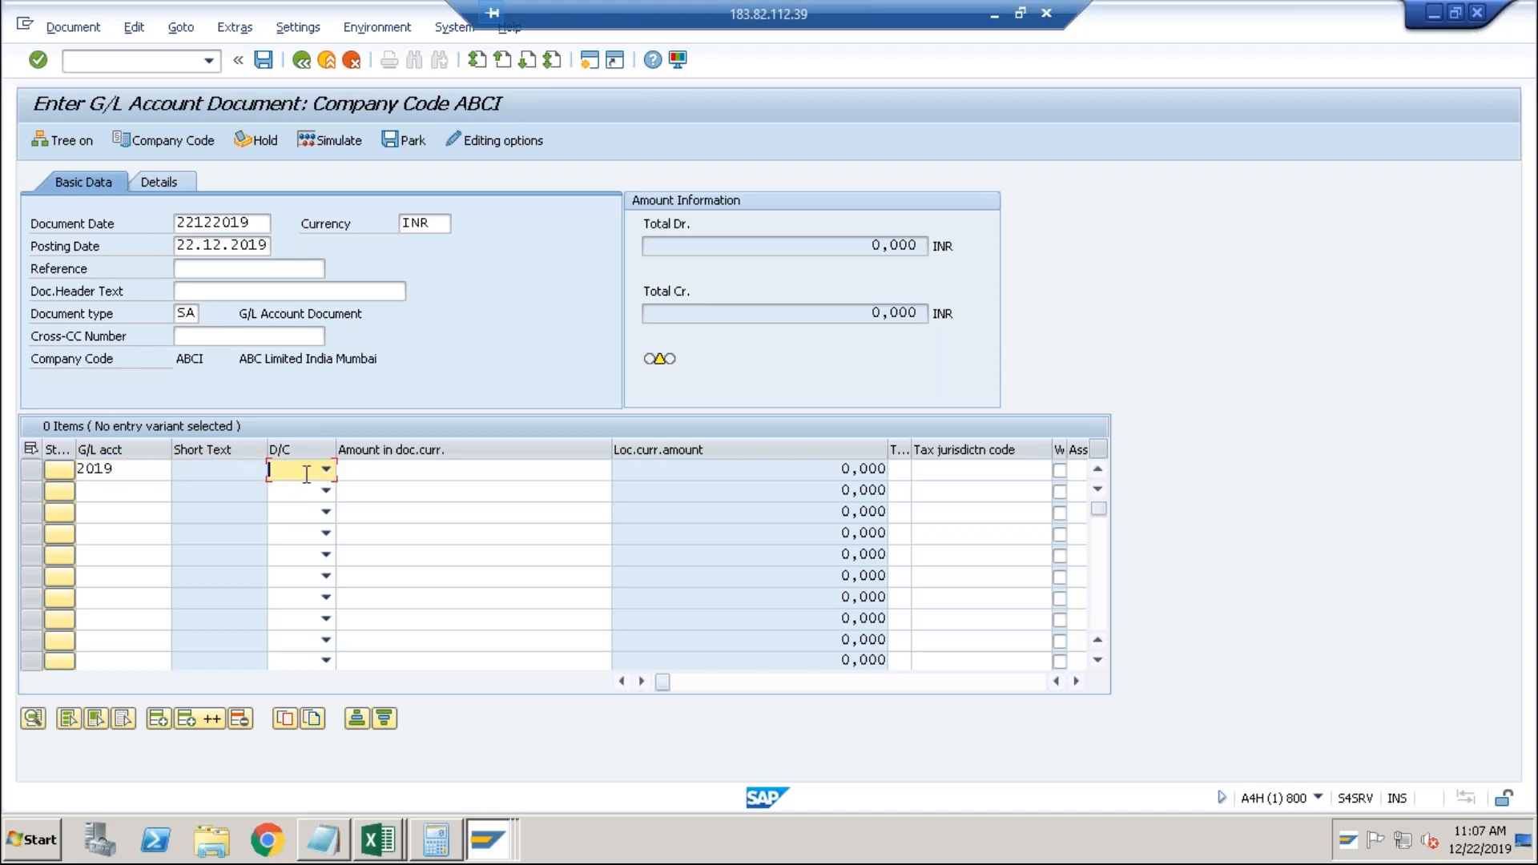
left_click(327, 470)
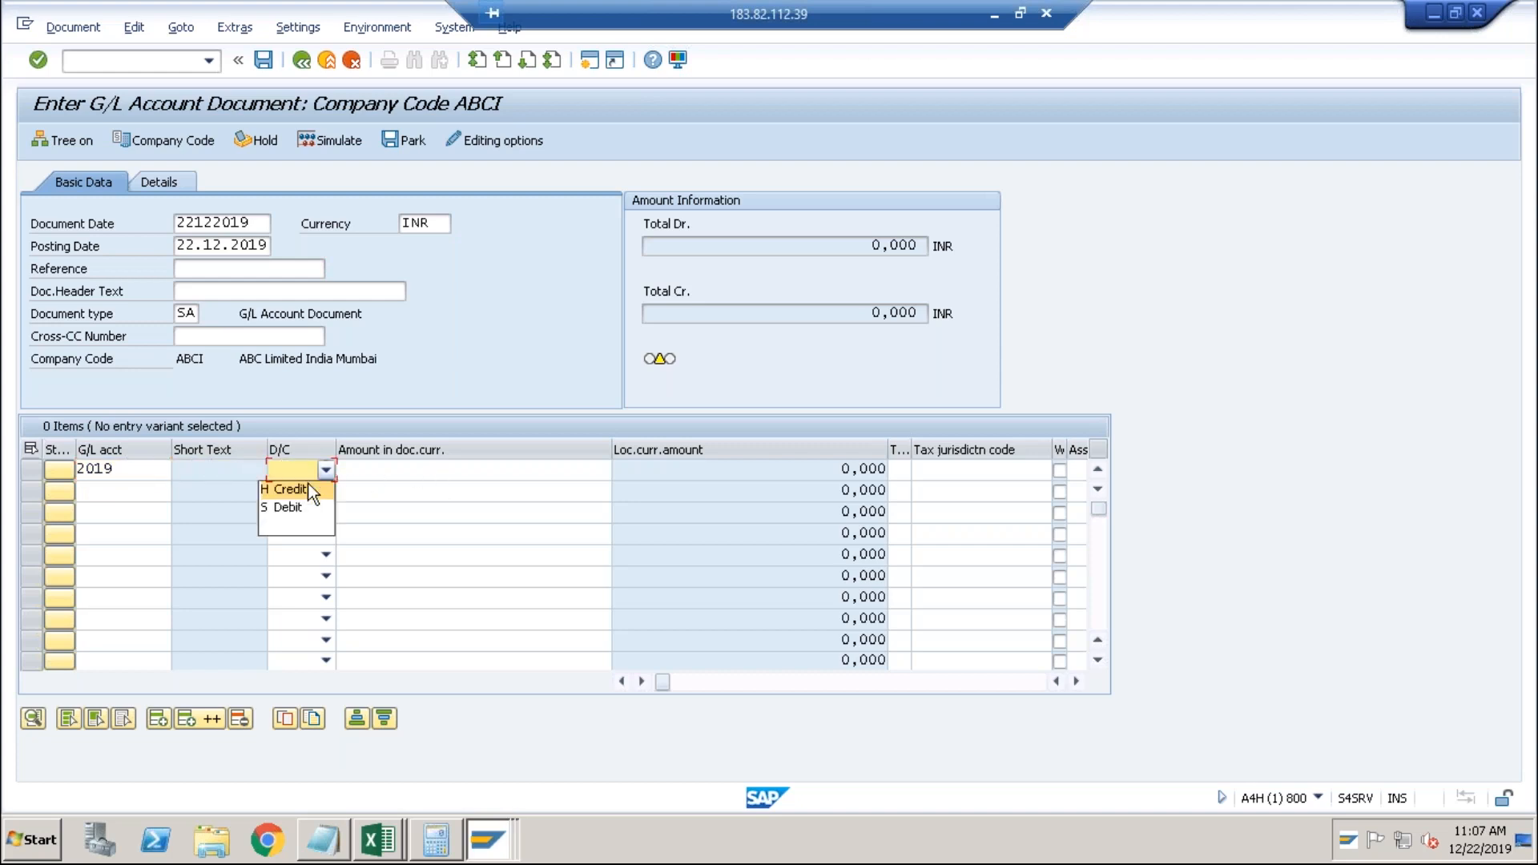
left_click(308, 489)
left_click(133, 492)
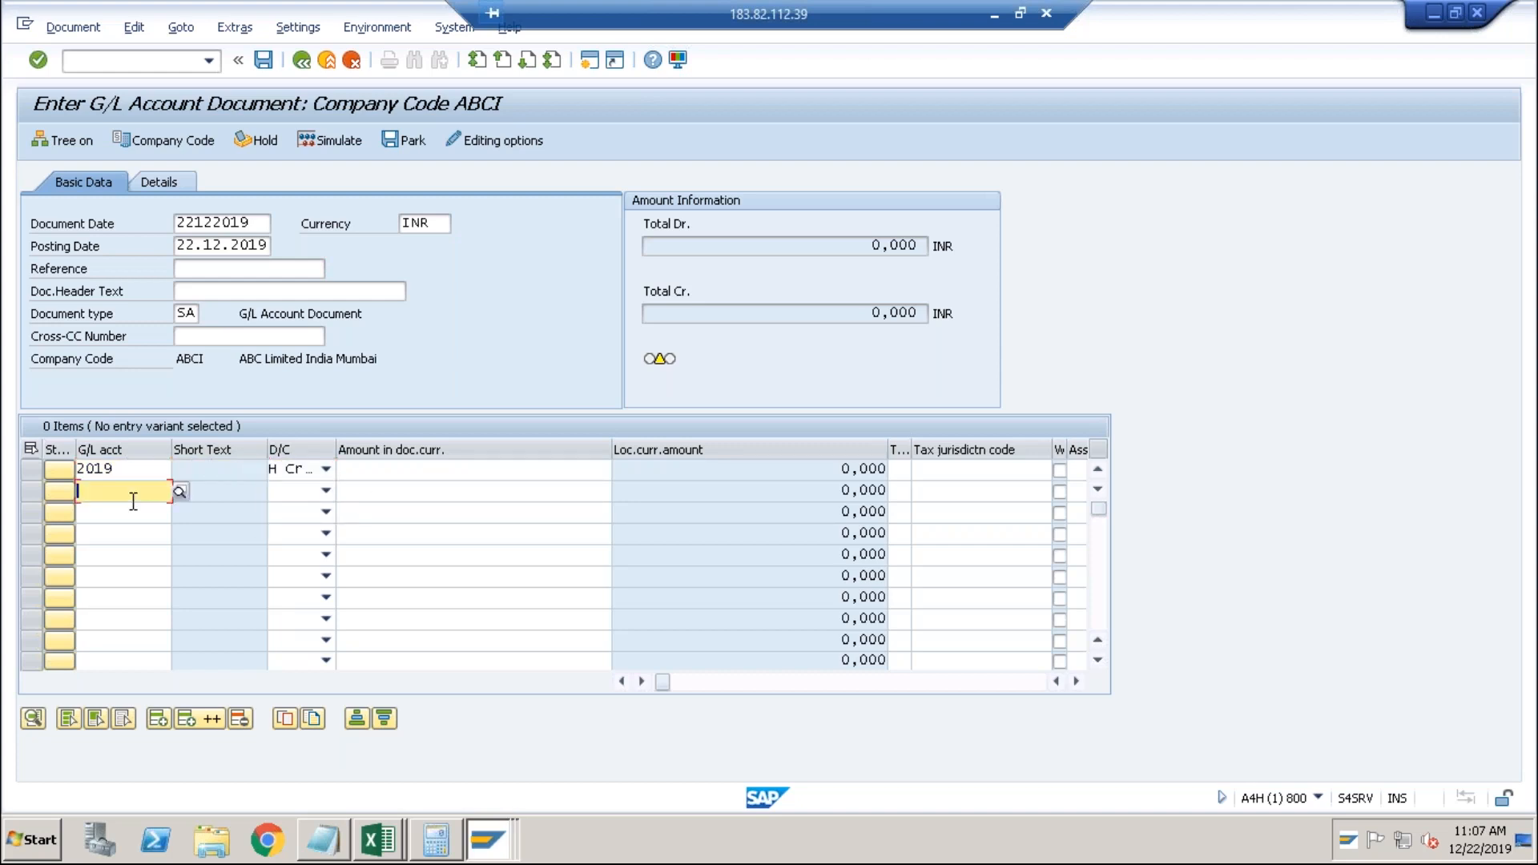
type("4000")
key("Tab")
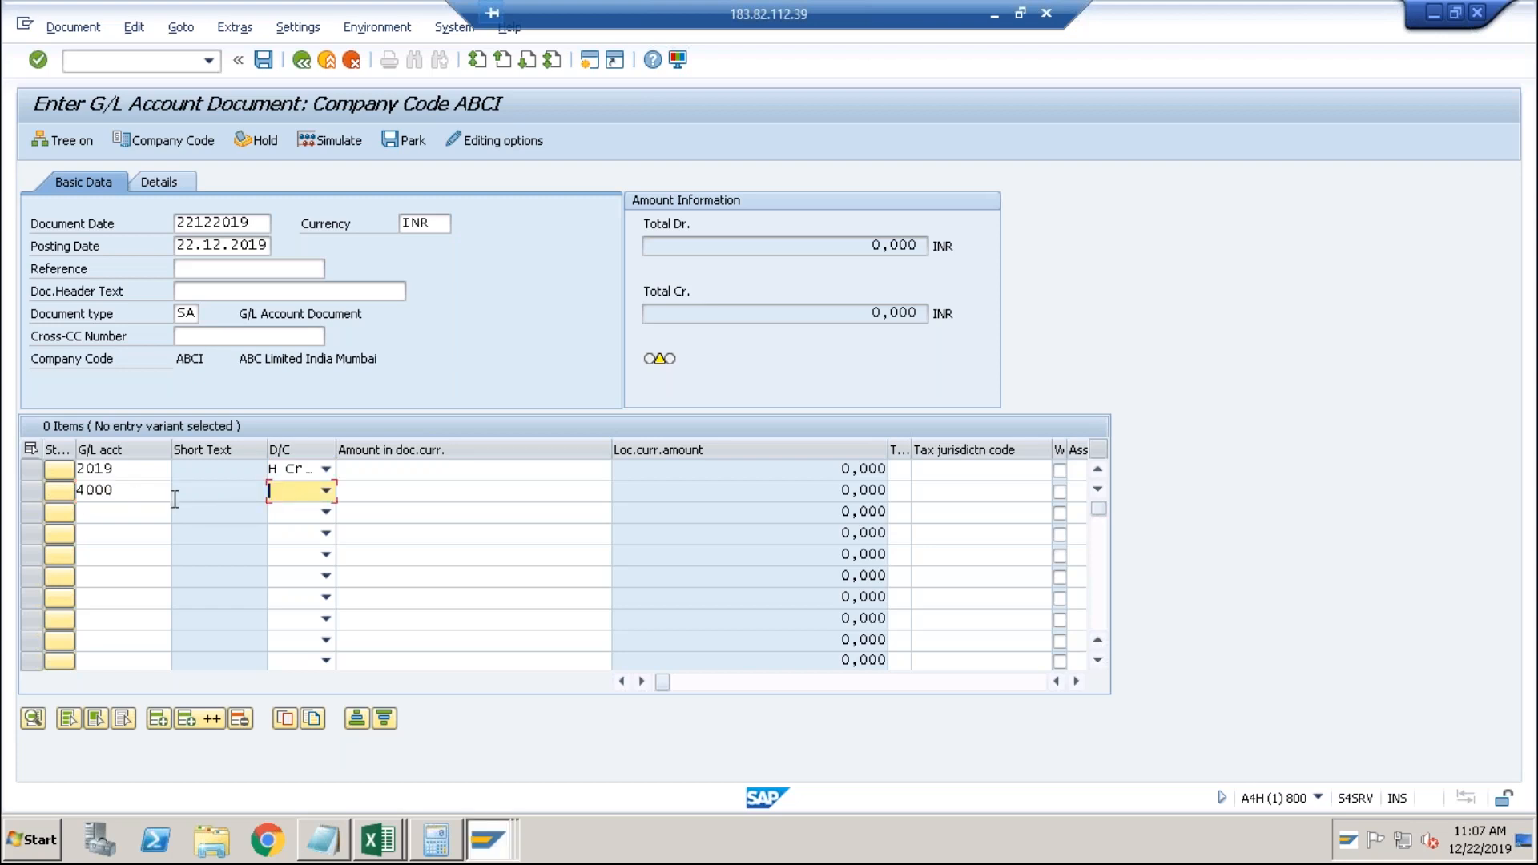
left_click(281, 497)
left_click(278, 525)
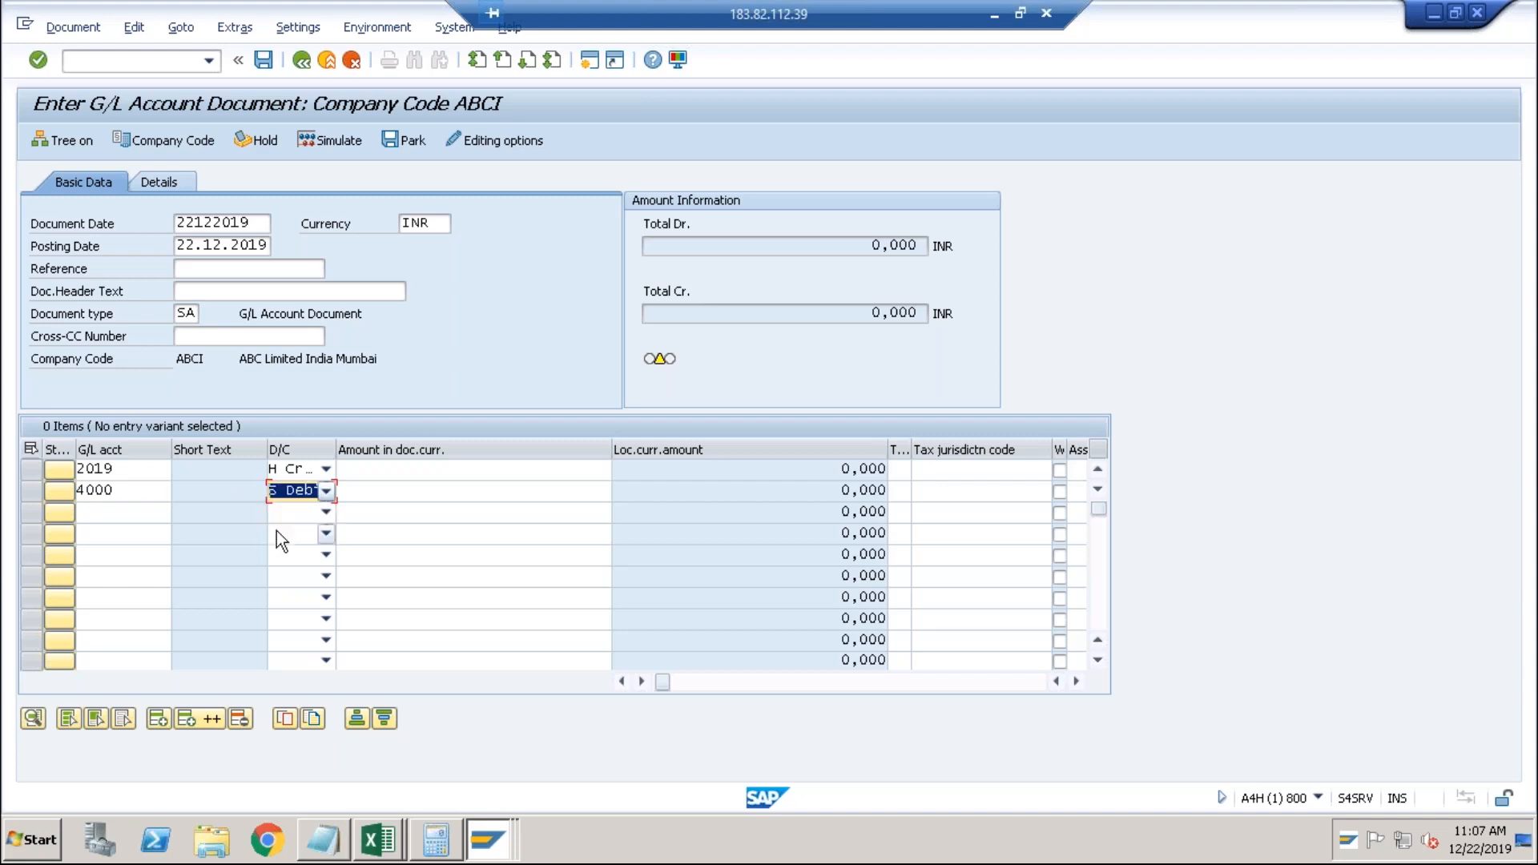
Fill in 1000 as the amount on both lines.
left_click(389, 485)
key("Down")
key("Down")
key("Return")
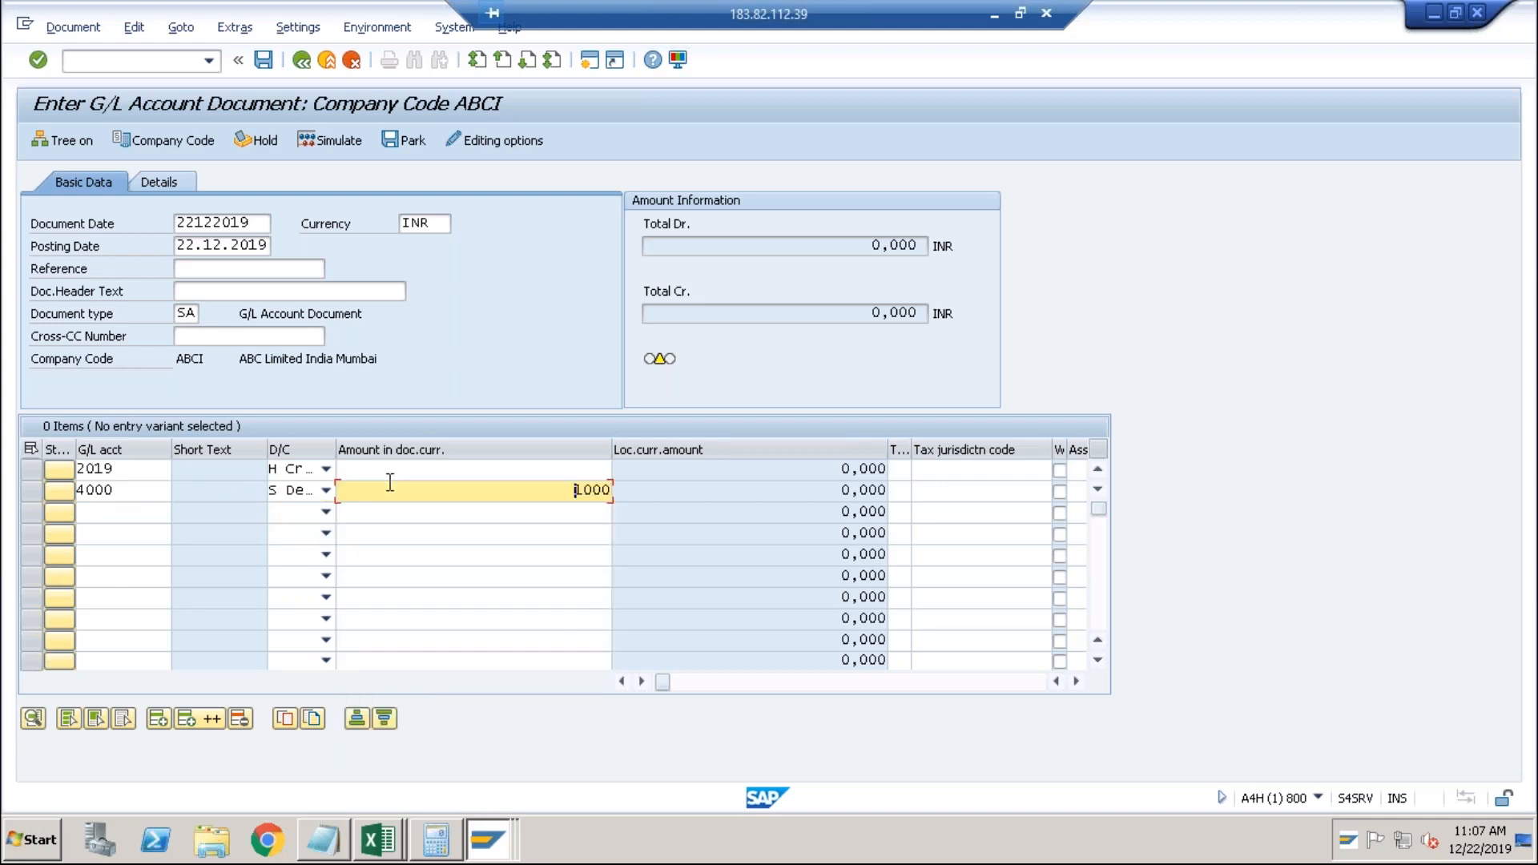
key("Up")
key("Down")
key("Return")
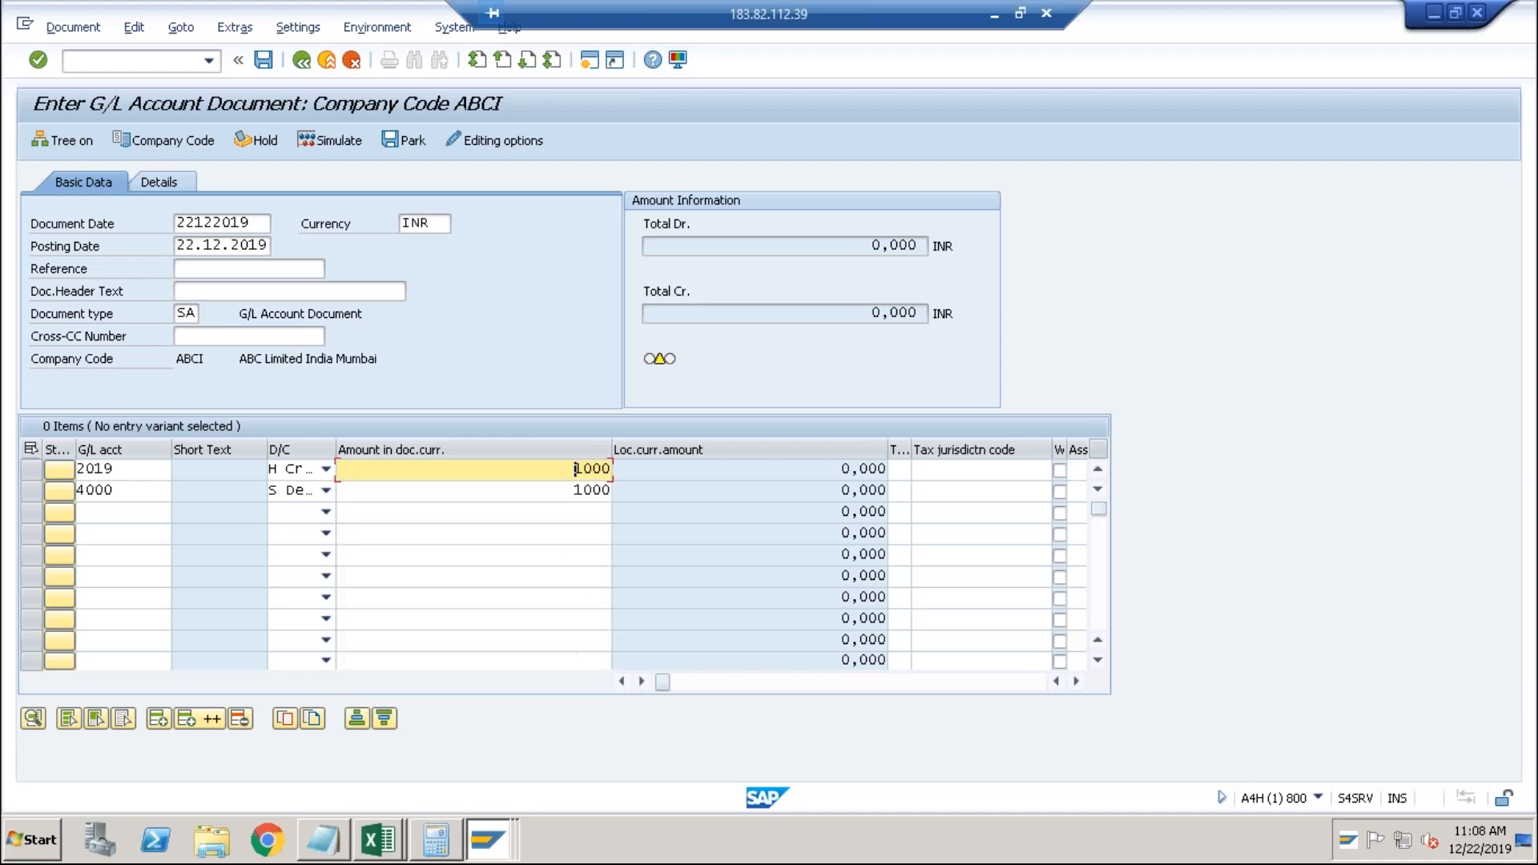
key("Tab")
key("Tab")
key("Tab")
key("Tab")
key("Tab")
key("Tab")
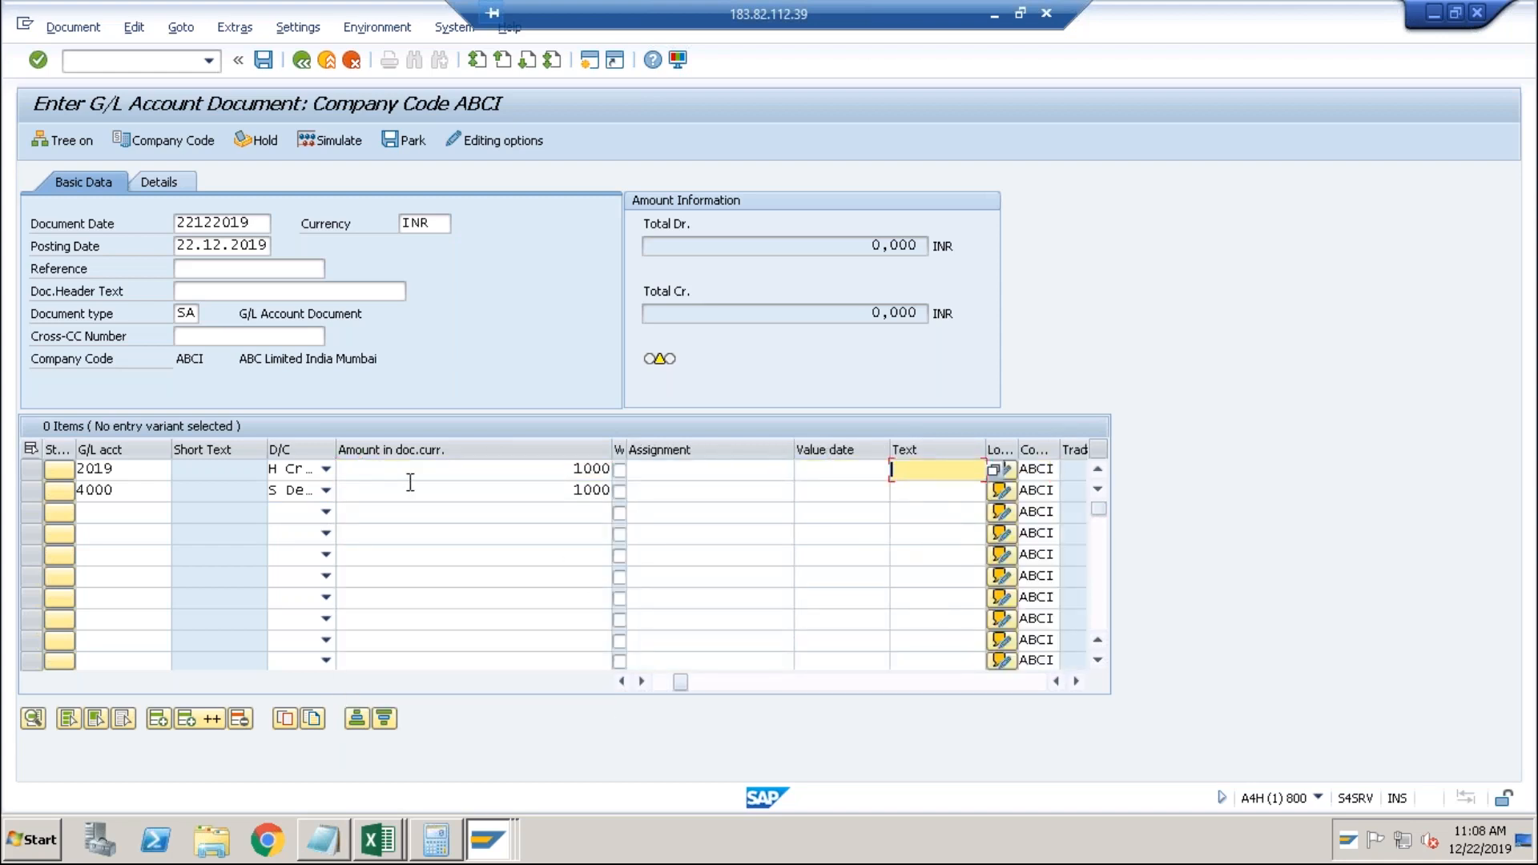
Set cost center TEST on the 4000 line and assignment Test123 on the 2019 line.
left_click(832, 494)
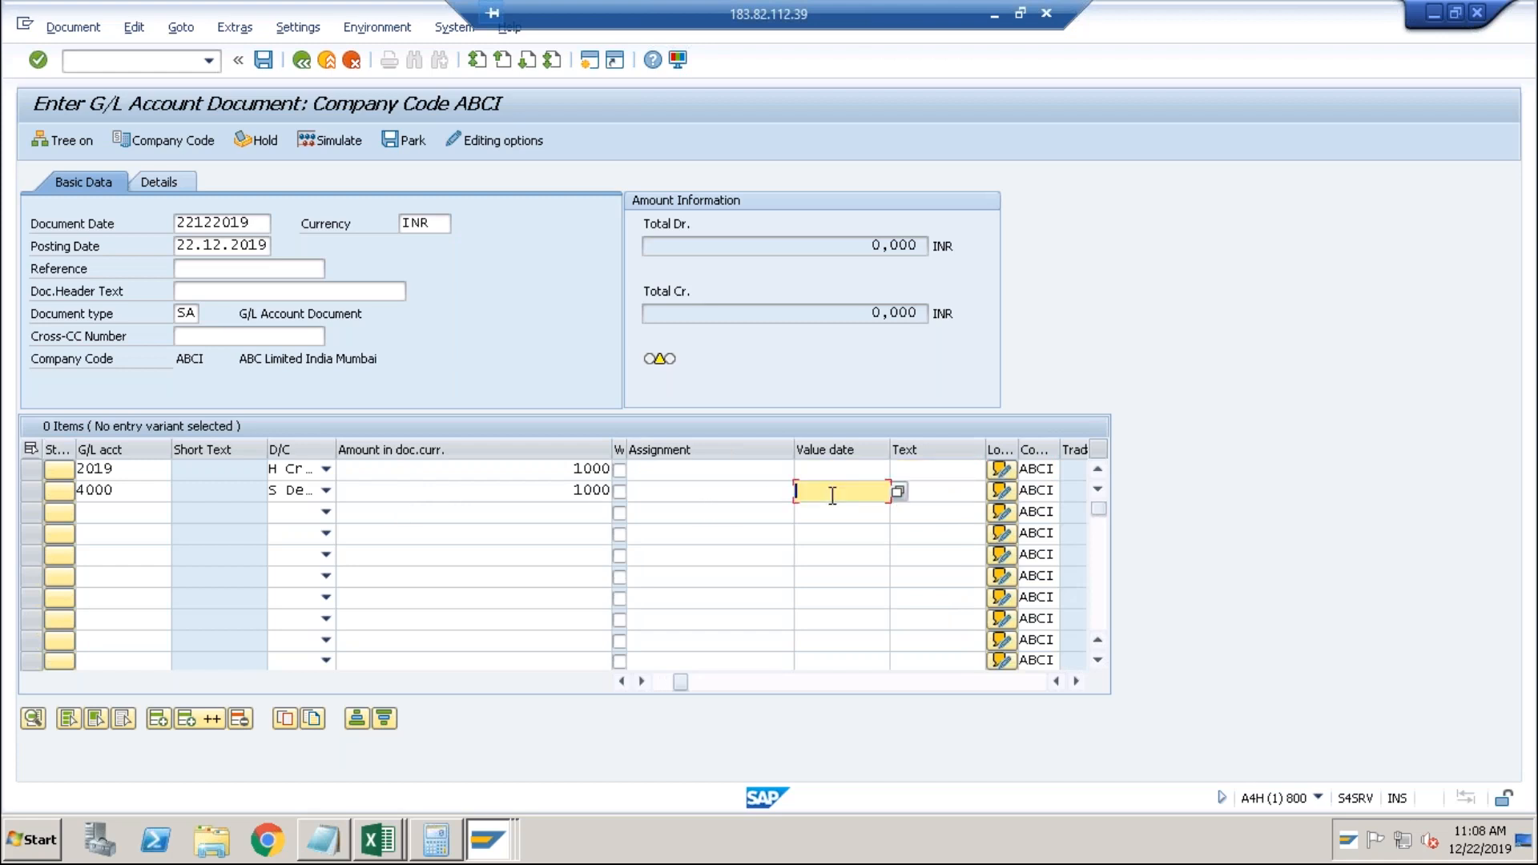
key("Tab")
key("Tab")
key("Tab")
key("Tab")
key("Tab")
key("space")
key("Down")
key("Return")
key("shift+Tab")
key("shift+Tab")
key("shift+Tab")
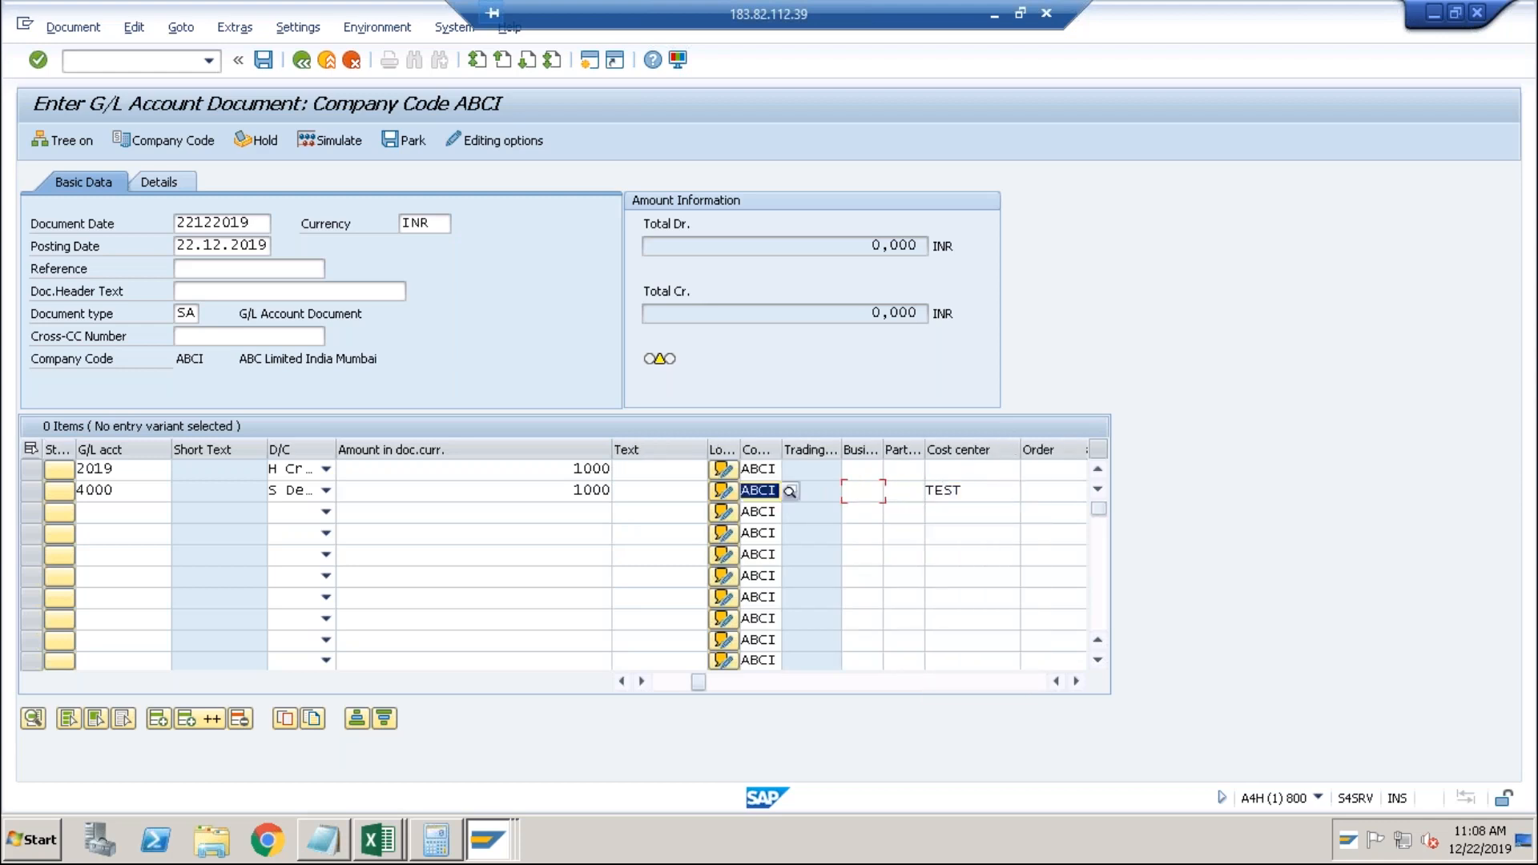
key("shift+Tab")
key("shift+Tab")
key("shift+Tab")
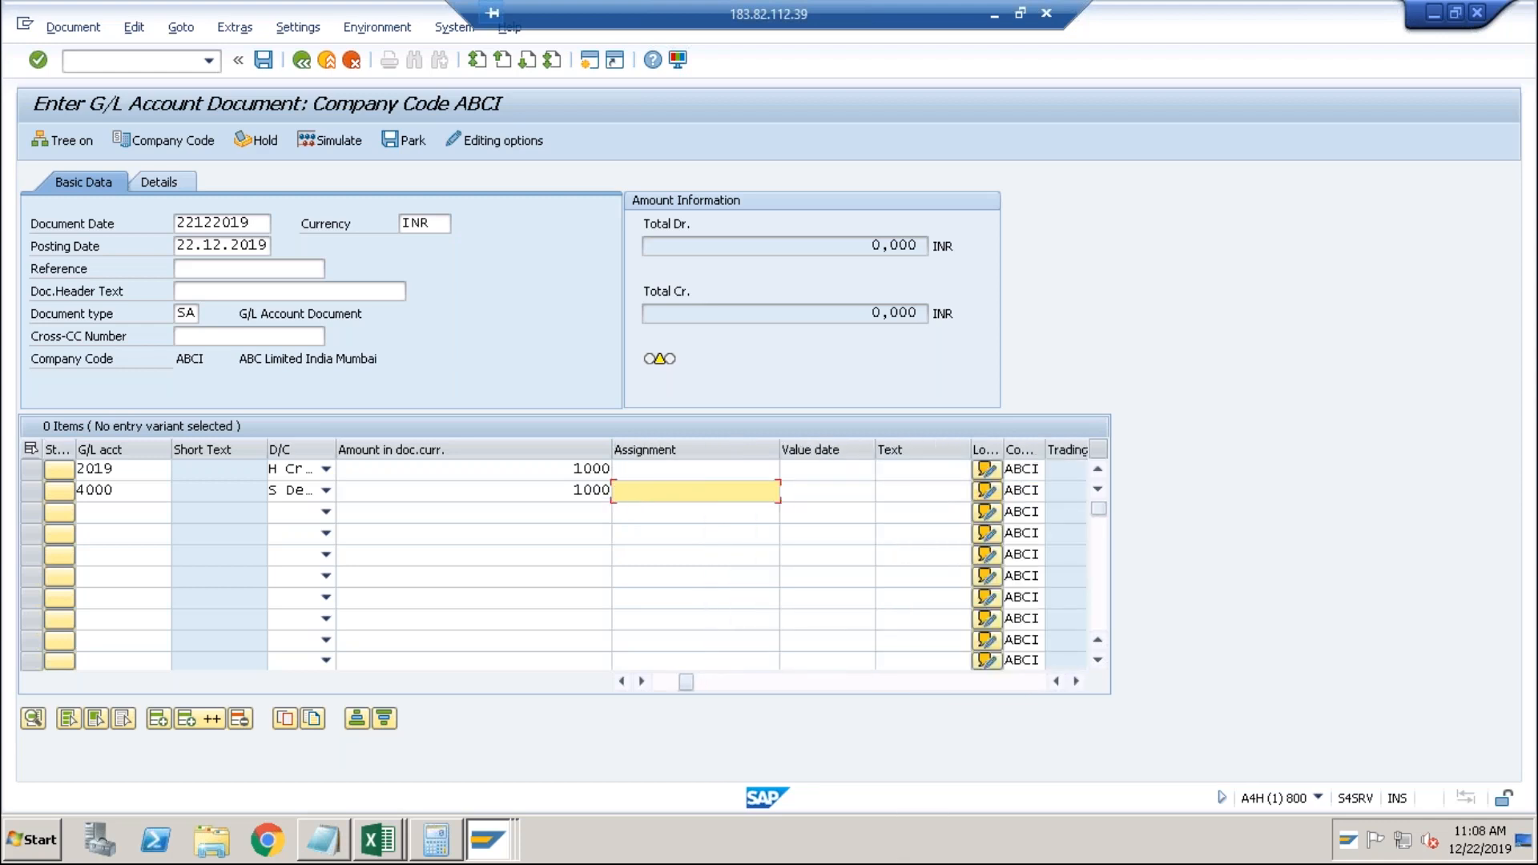
key("Up")
key("space")
key("Down")
key("Return")
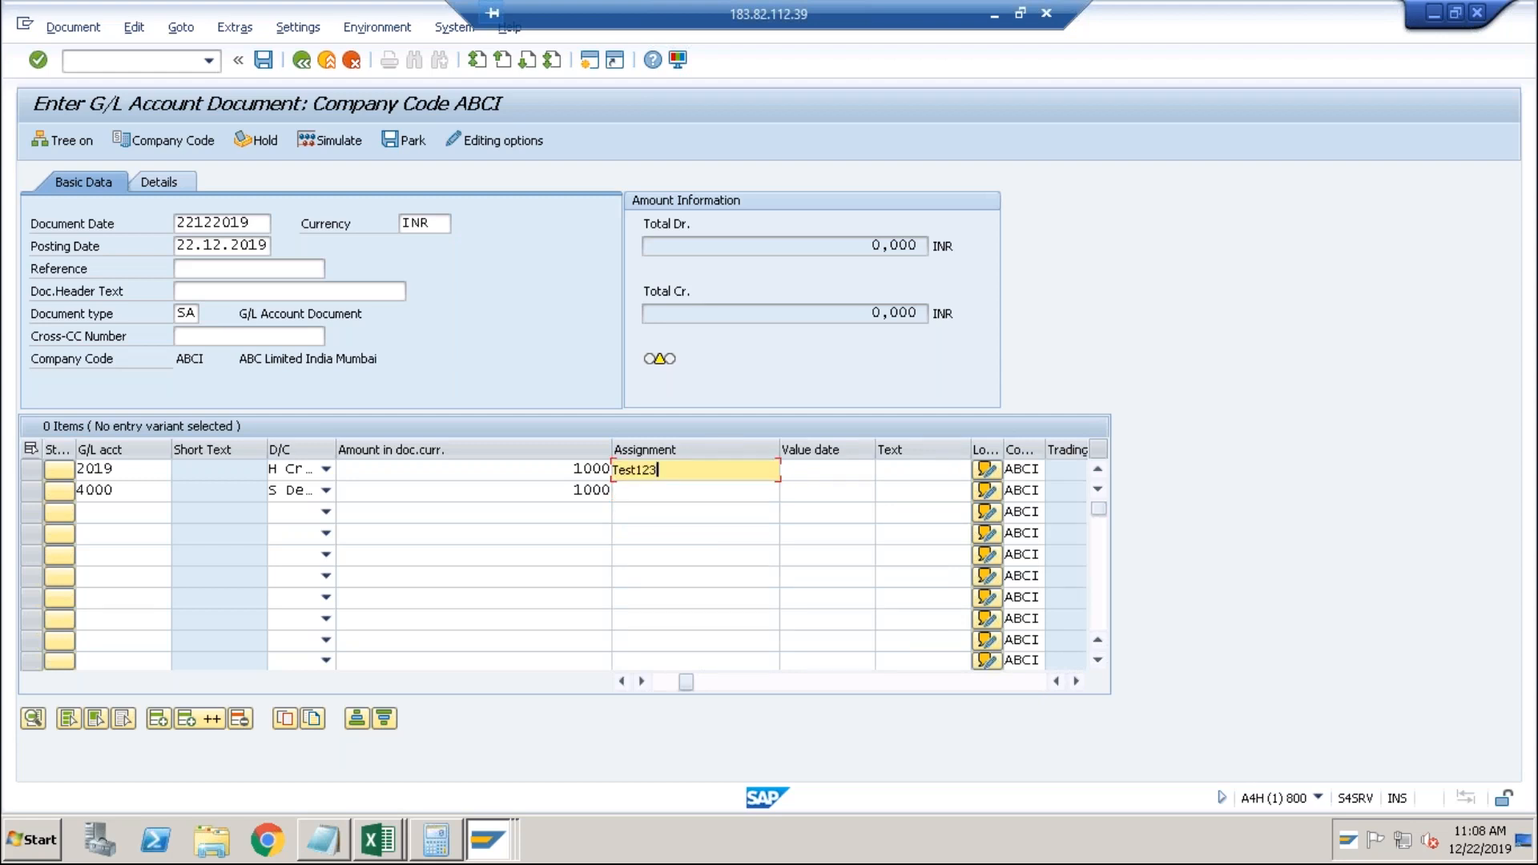
Accept the tax warnings and post the document as 100000017.
key("Return")
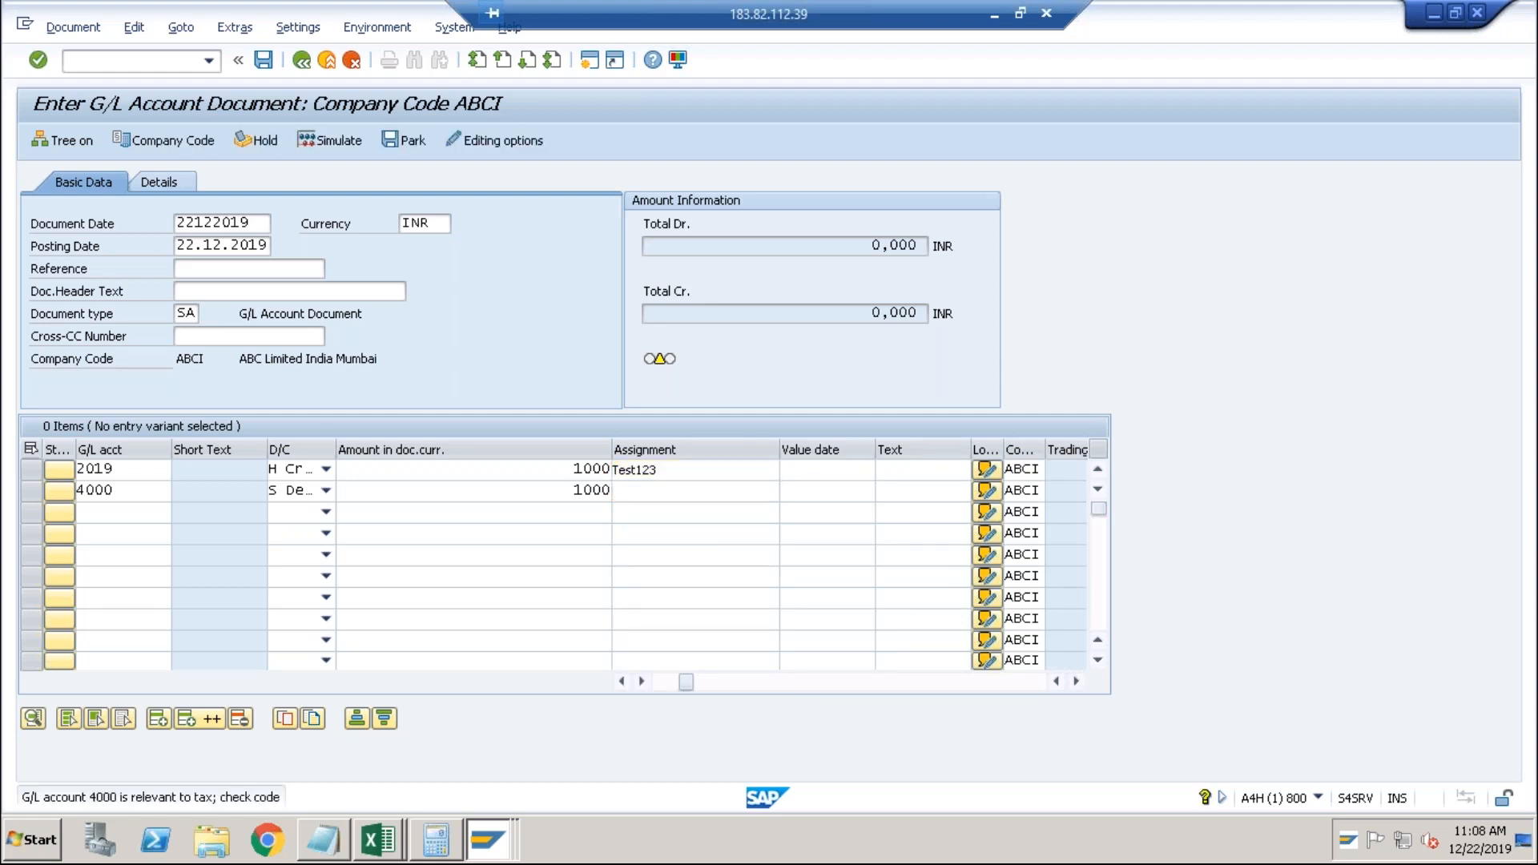
key("Return")
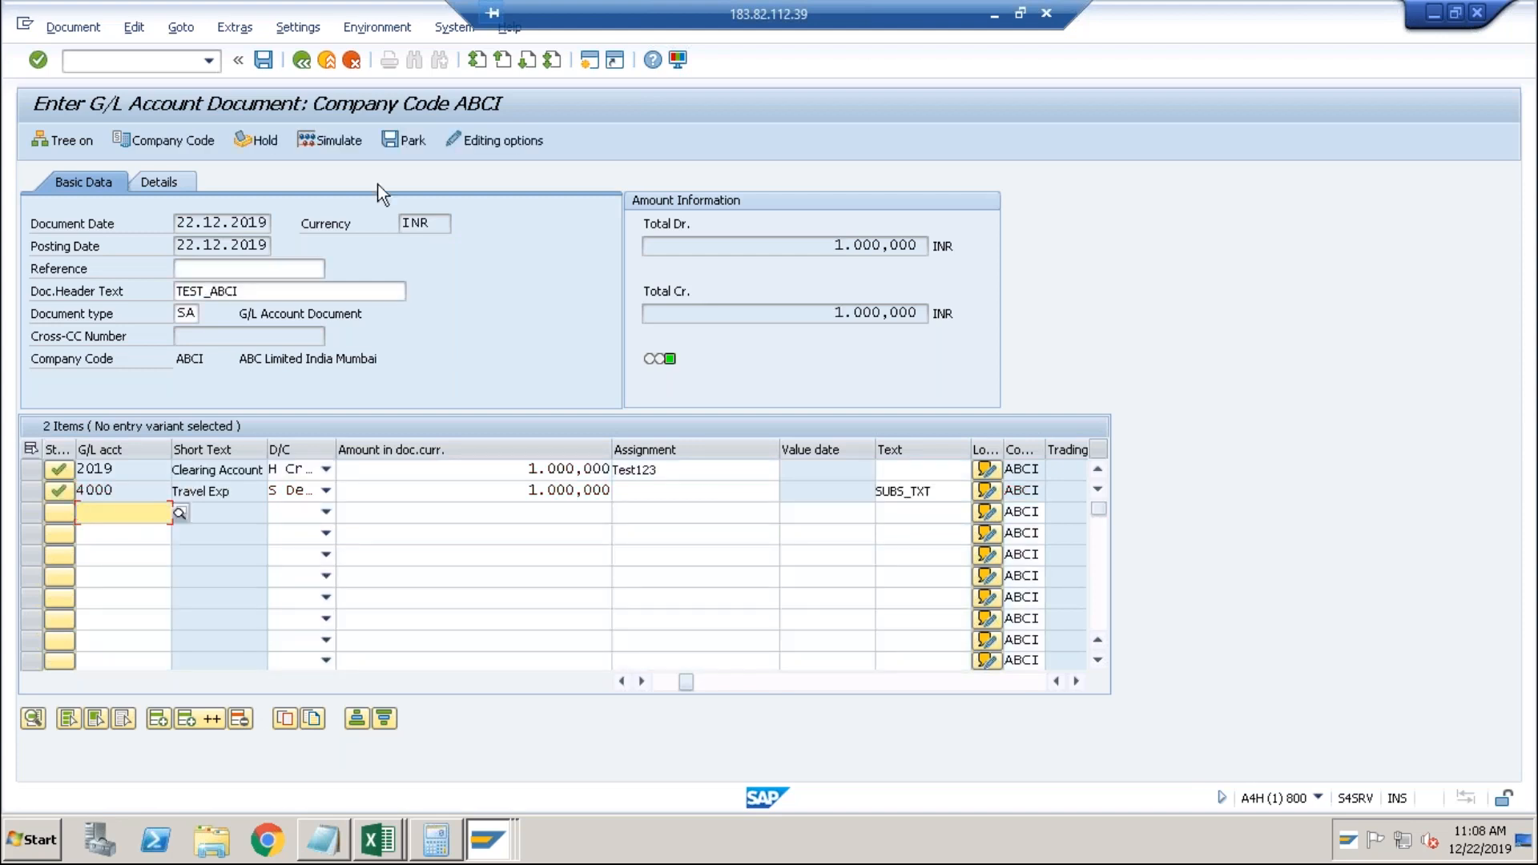
left_click(262, 62)
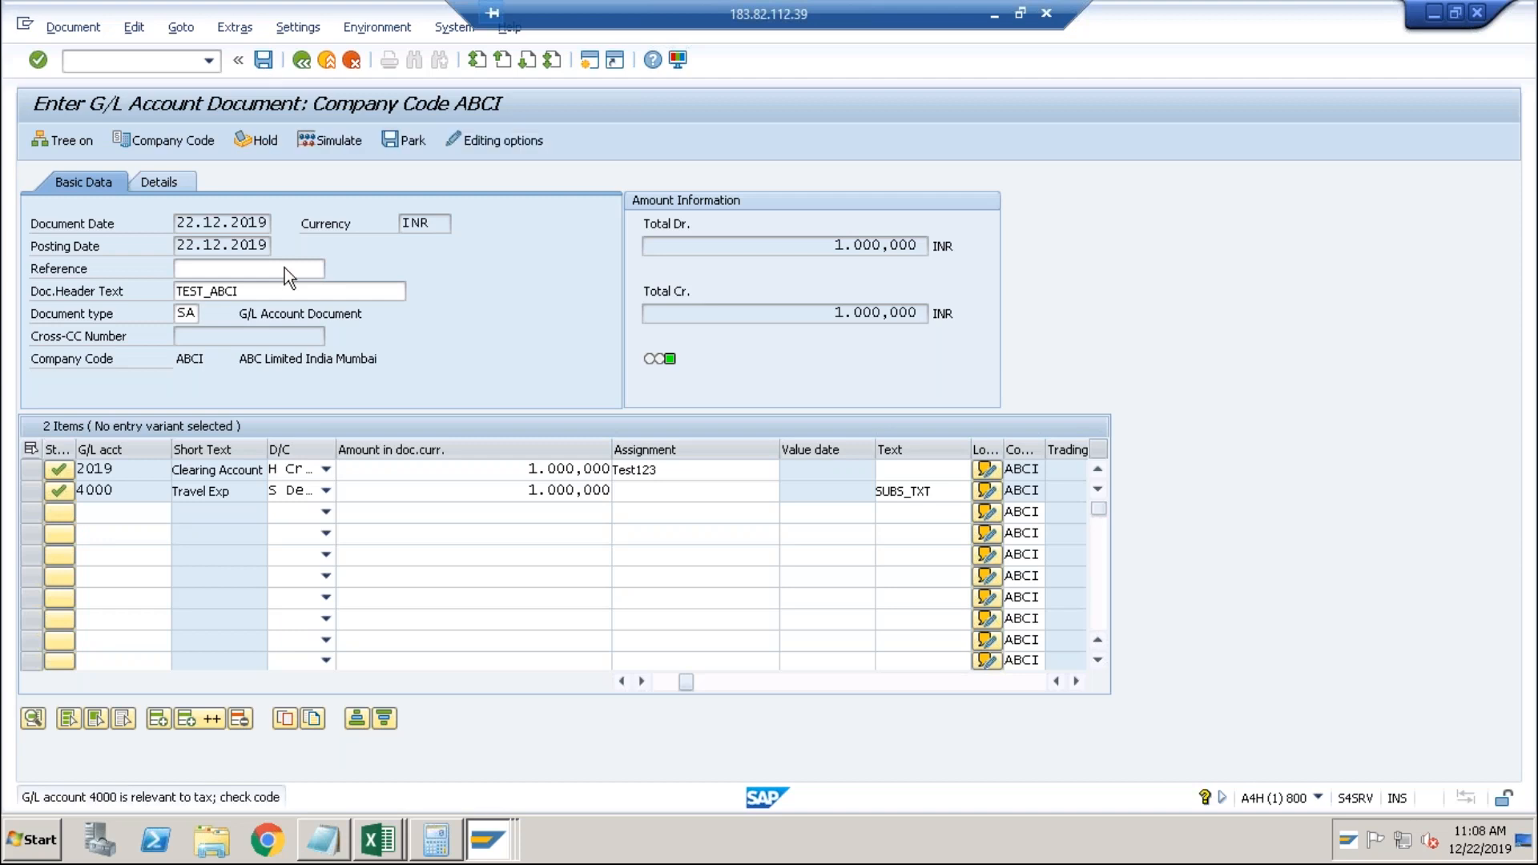
key("Return")
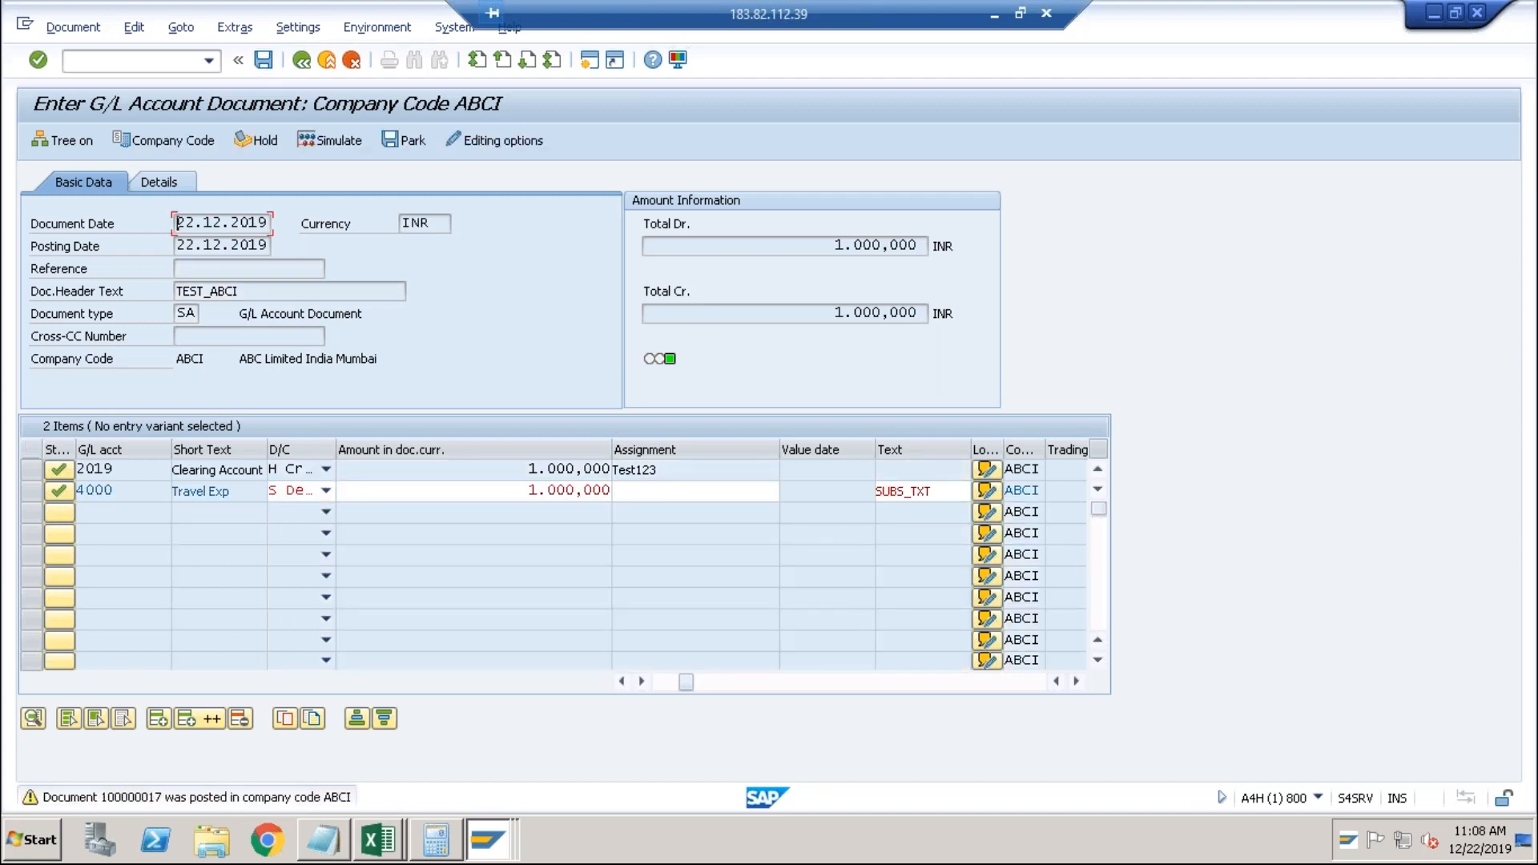
key("alt+Tab")
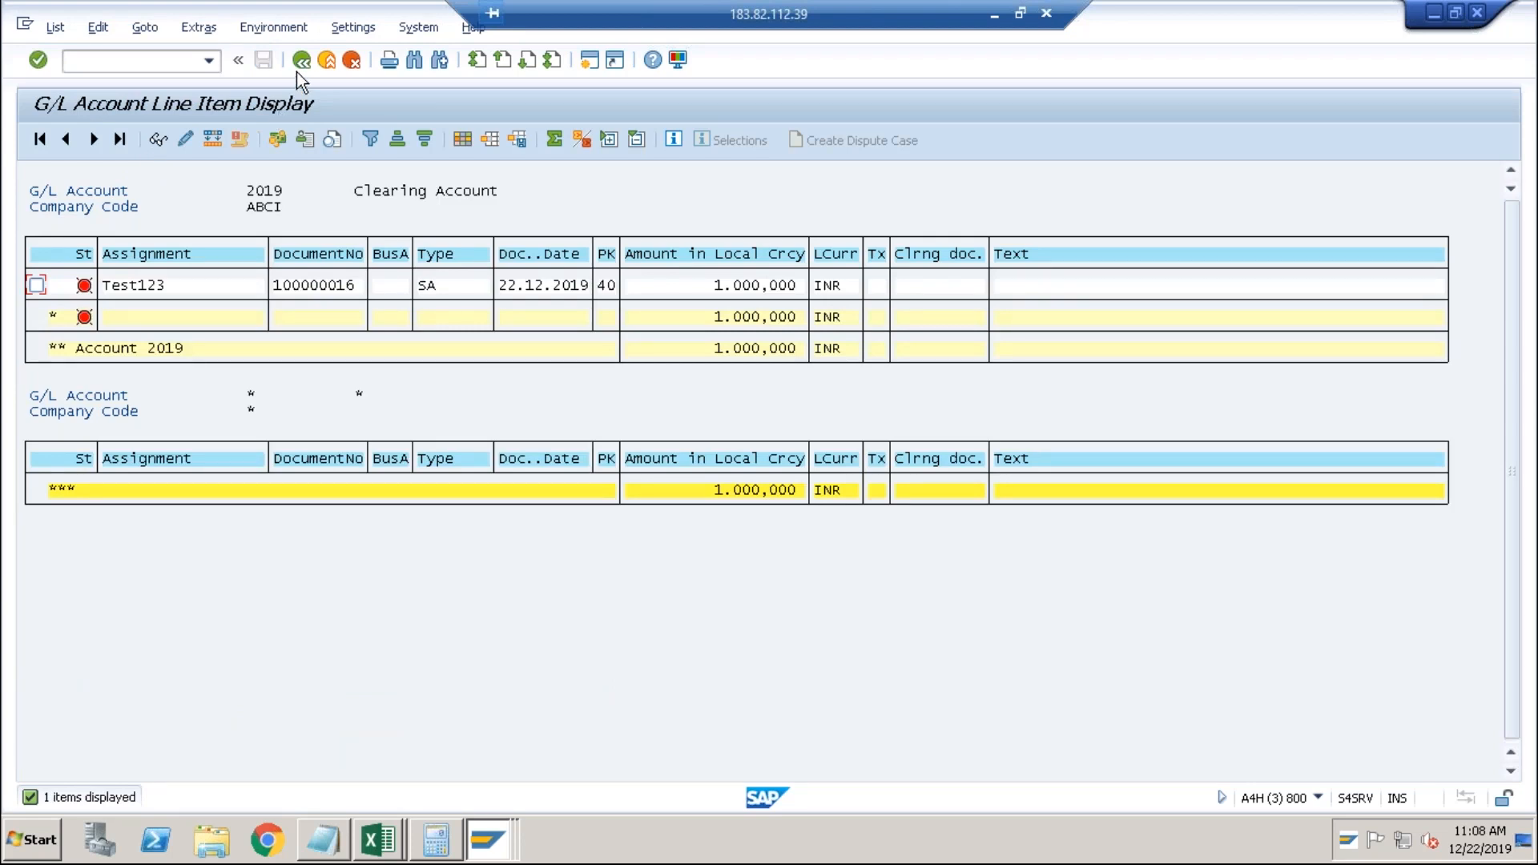
Refresh account 2019's line items, showing two Test123 items netting to 0,000 INR.
left_click(298, 67)
left_click(39, 141)
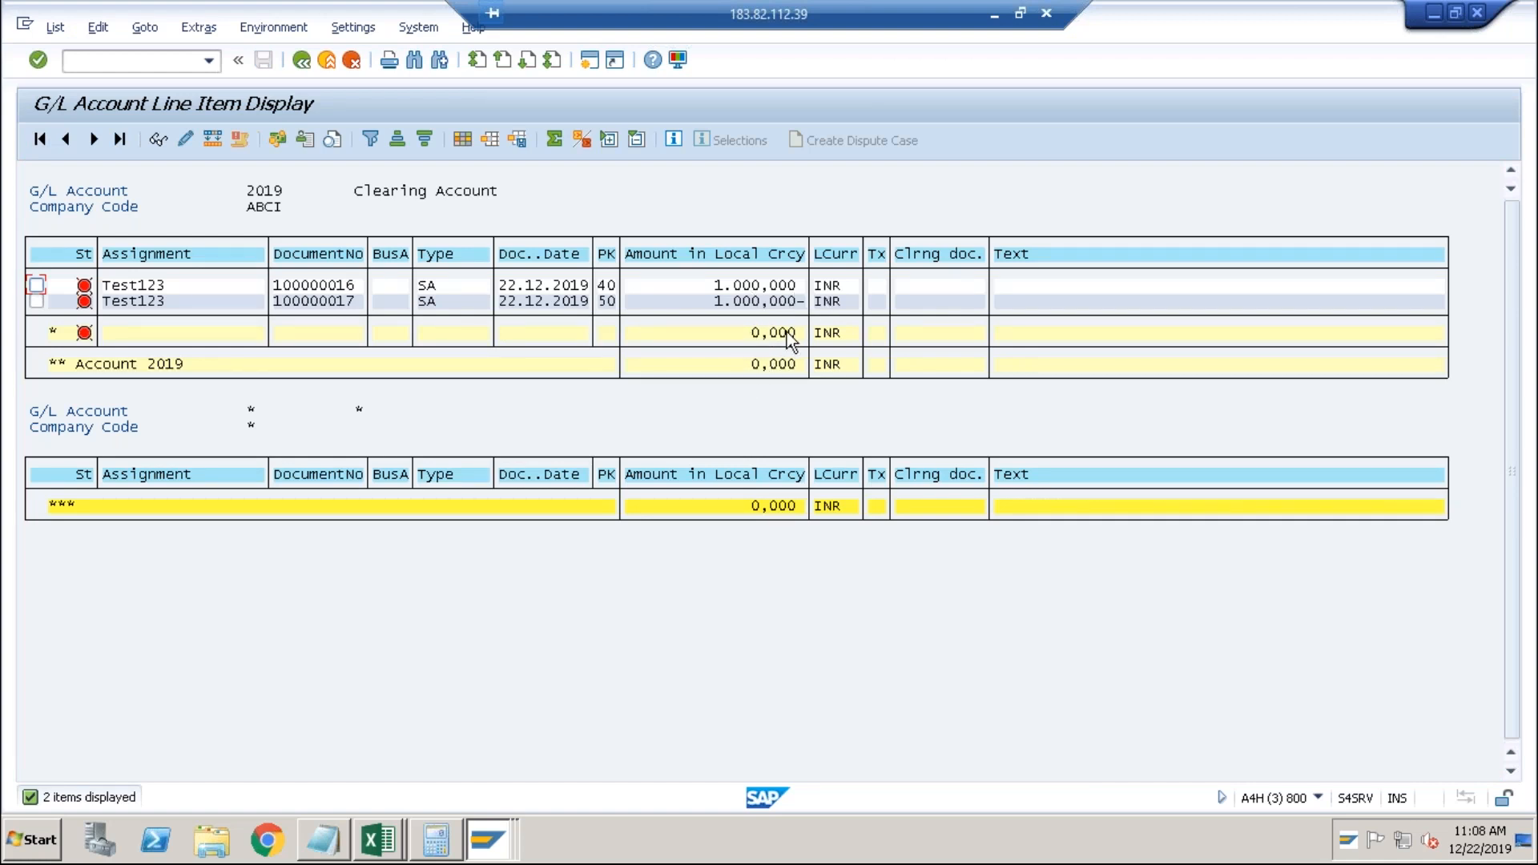
left_click(252, 287)
left_click(245, 298)
left_click(242, 281)
left_click(236, 299)
left_click(234, 285)
left_click(234, 297)
left_click(234, 290)
left_click(232, 303)
left_click(233, 286)
left_click(234, 302)
Review both Test123 items, including document 100000016, then exit to SAP Easy Access.
left_click(239, 287)
left_click(237, 301)
left_click(329, 287)
left_click(328, 64)
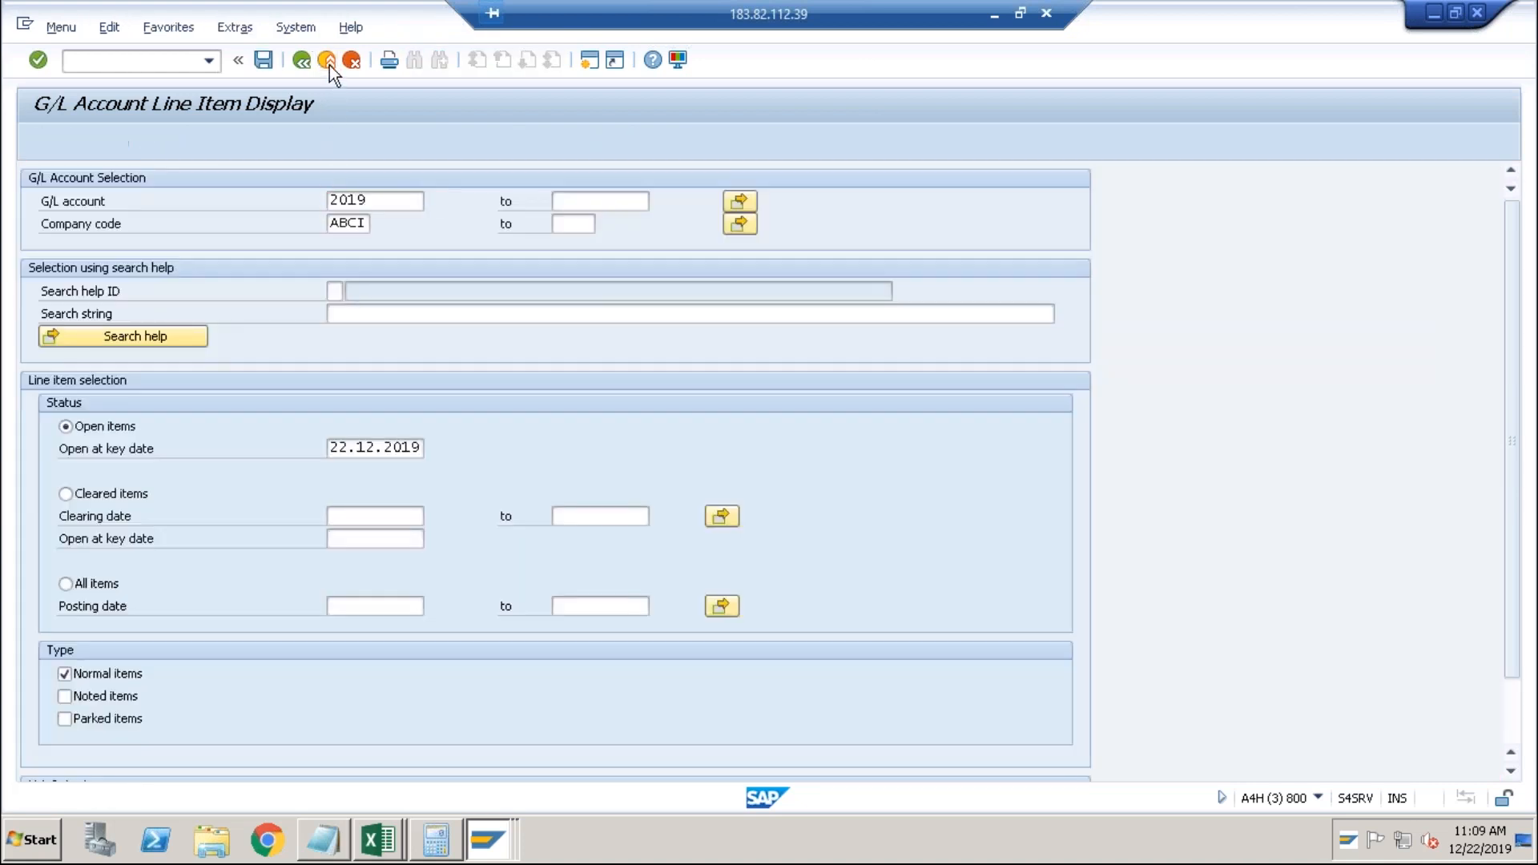
left_click(328, 64)
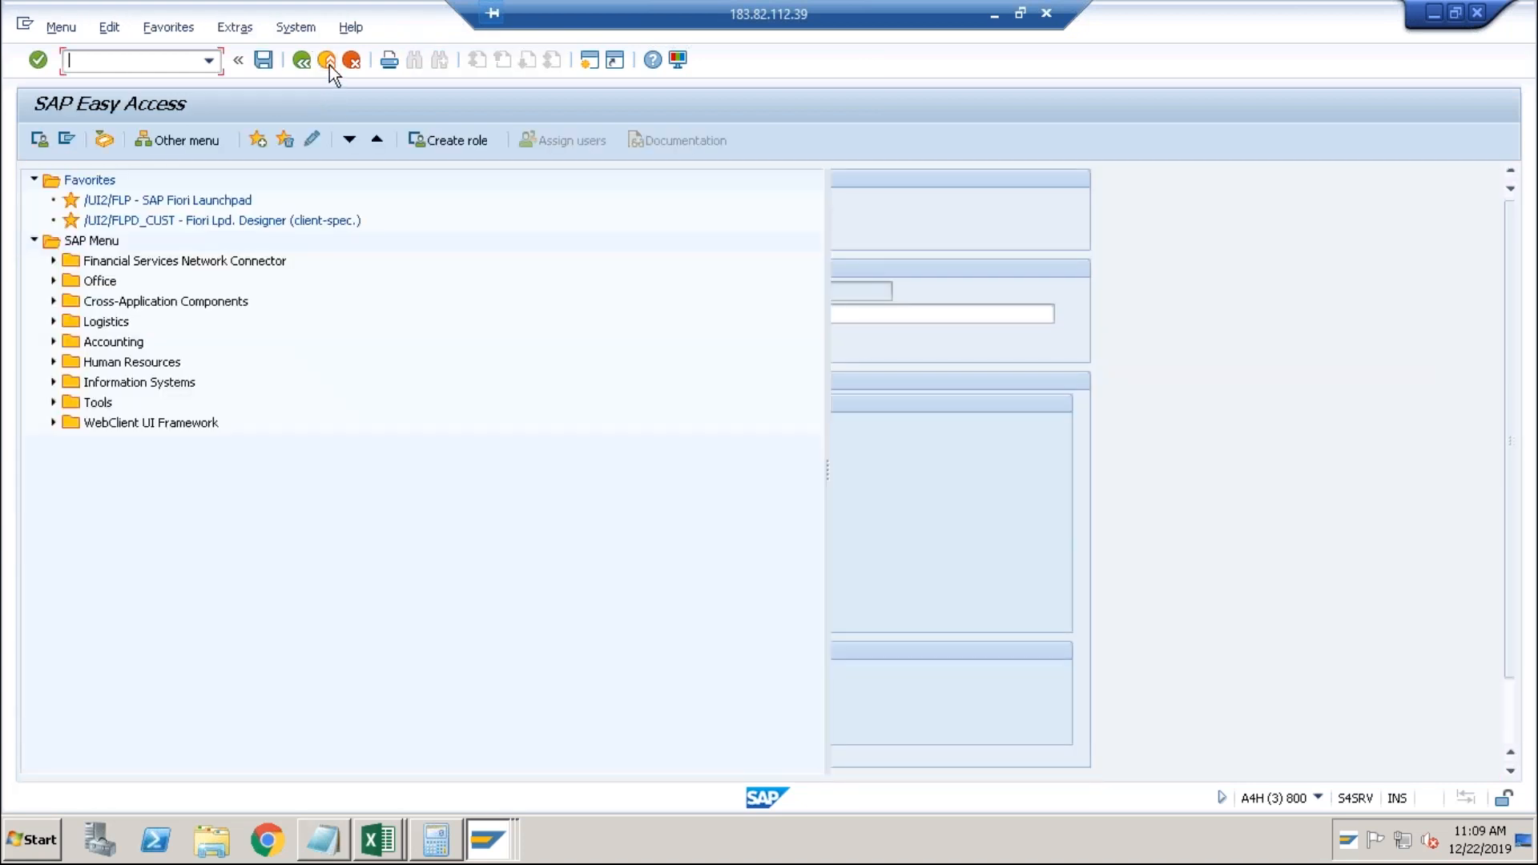
Expand Accounting > Financial Accounting > General Ledger and browse Periodic Processing > Closing.
left_click(54, 343)
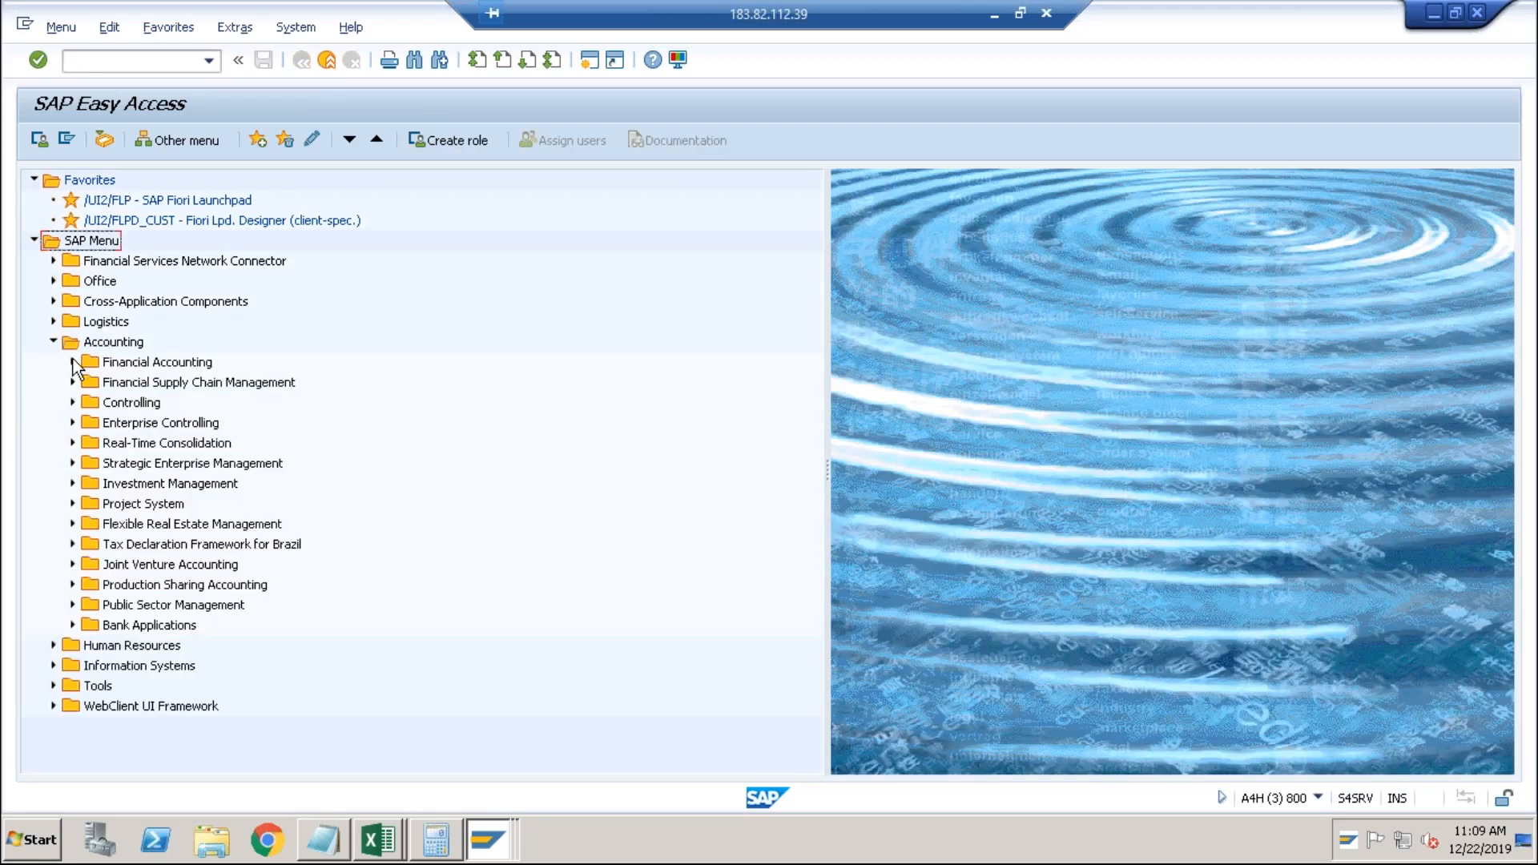
left_click(73, 362)
left_click(91, 382)
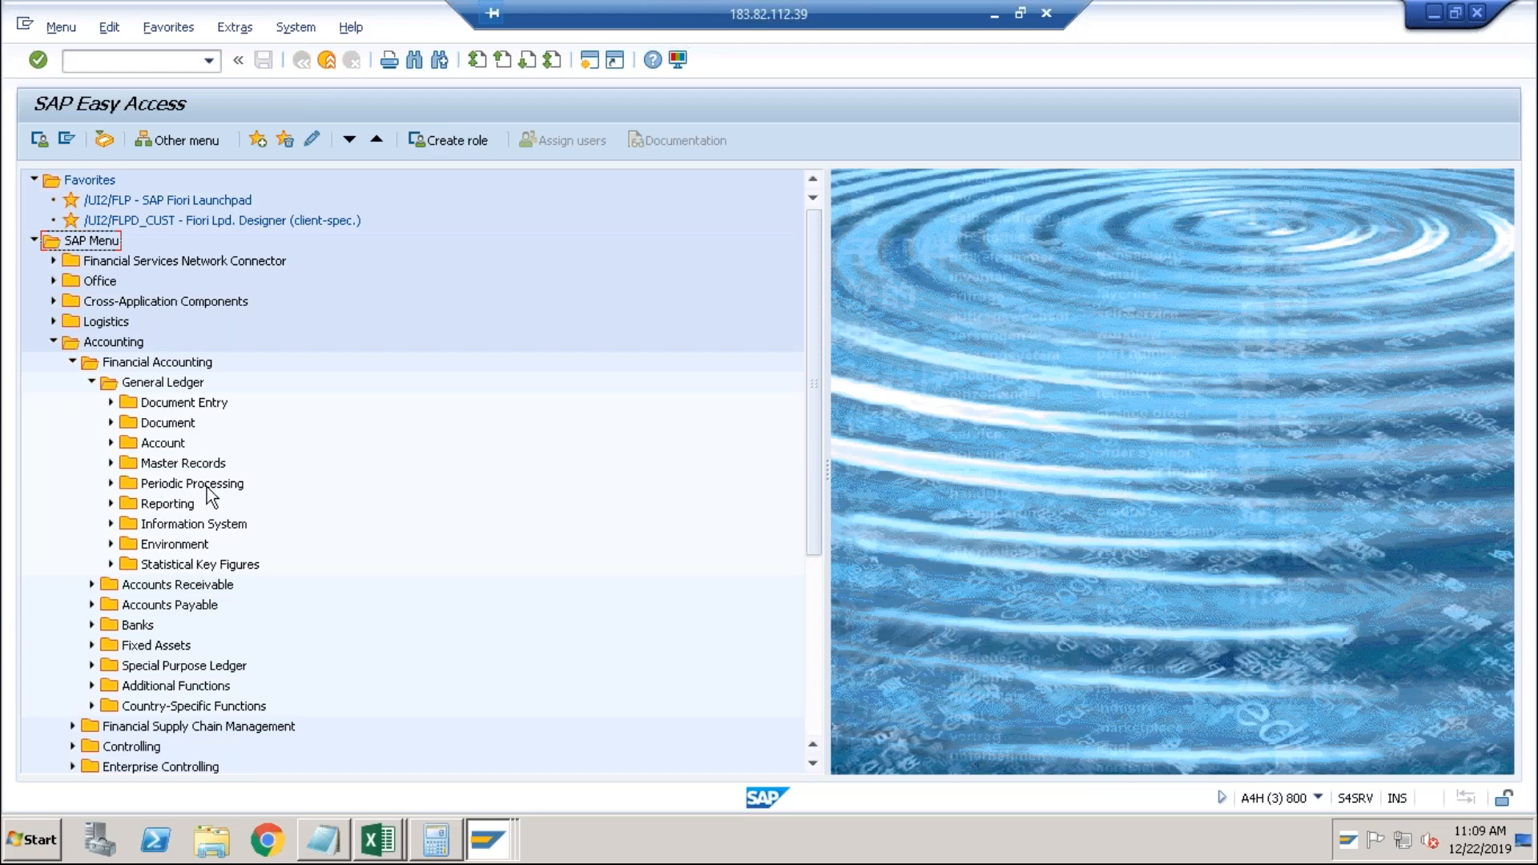
left_click(112, 484)
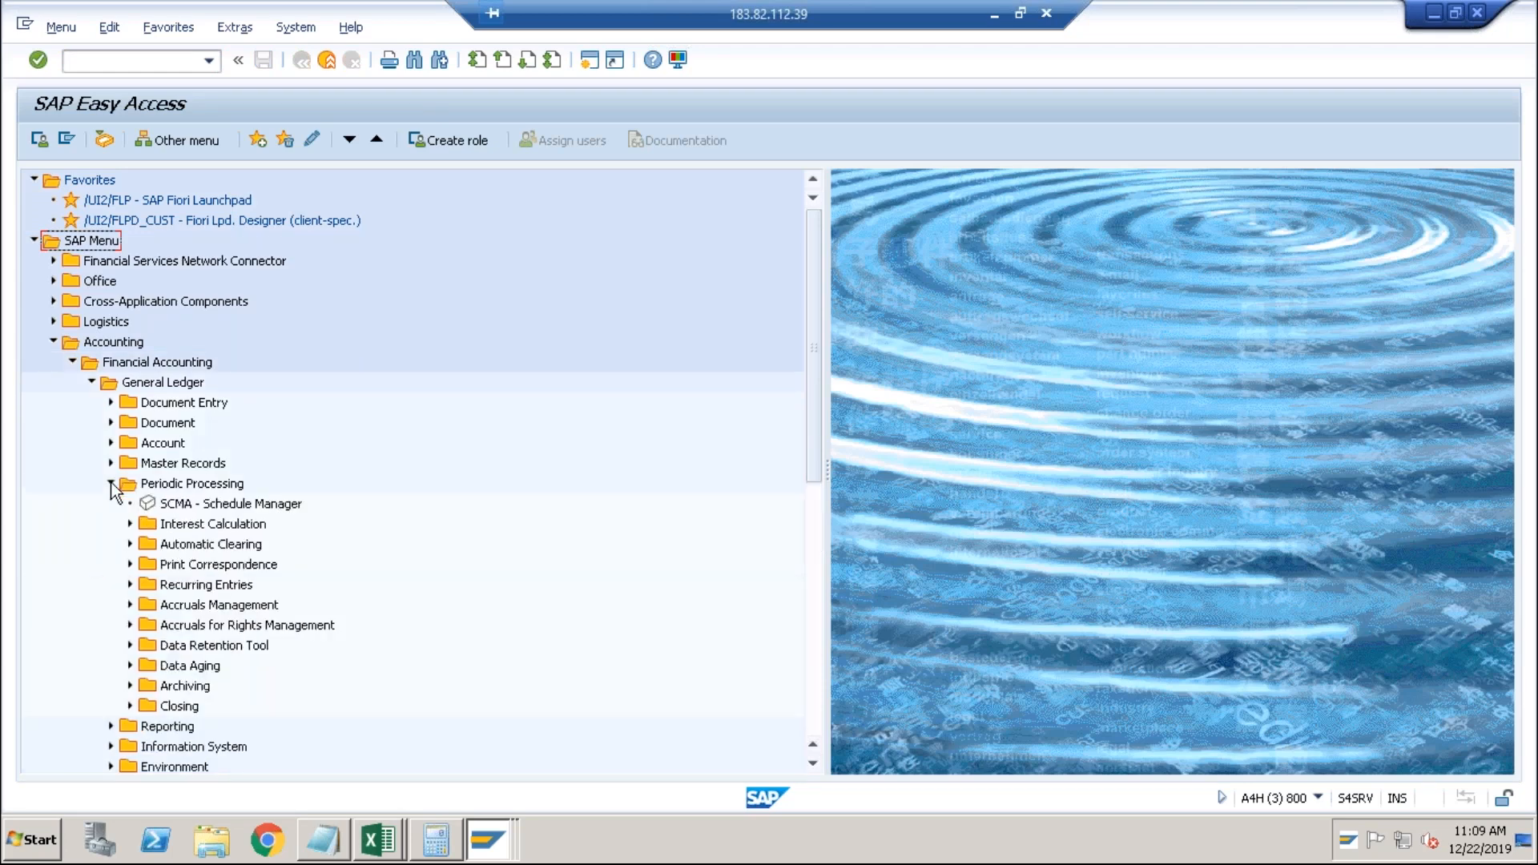
left_click(130, 706)
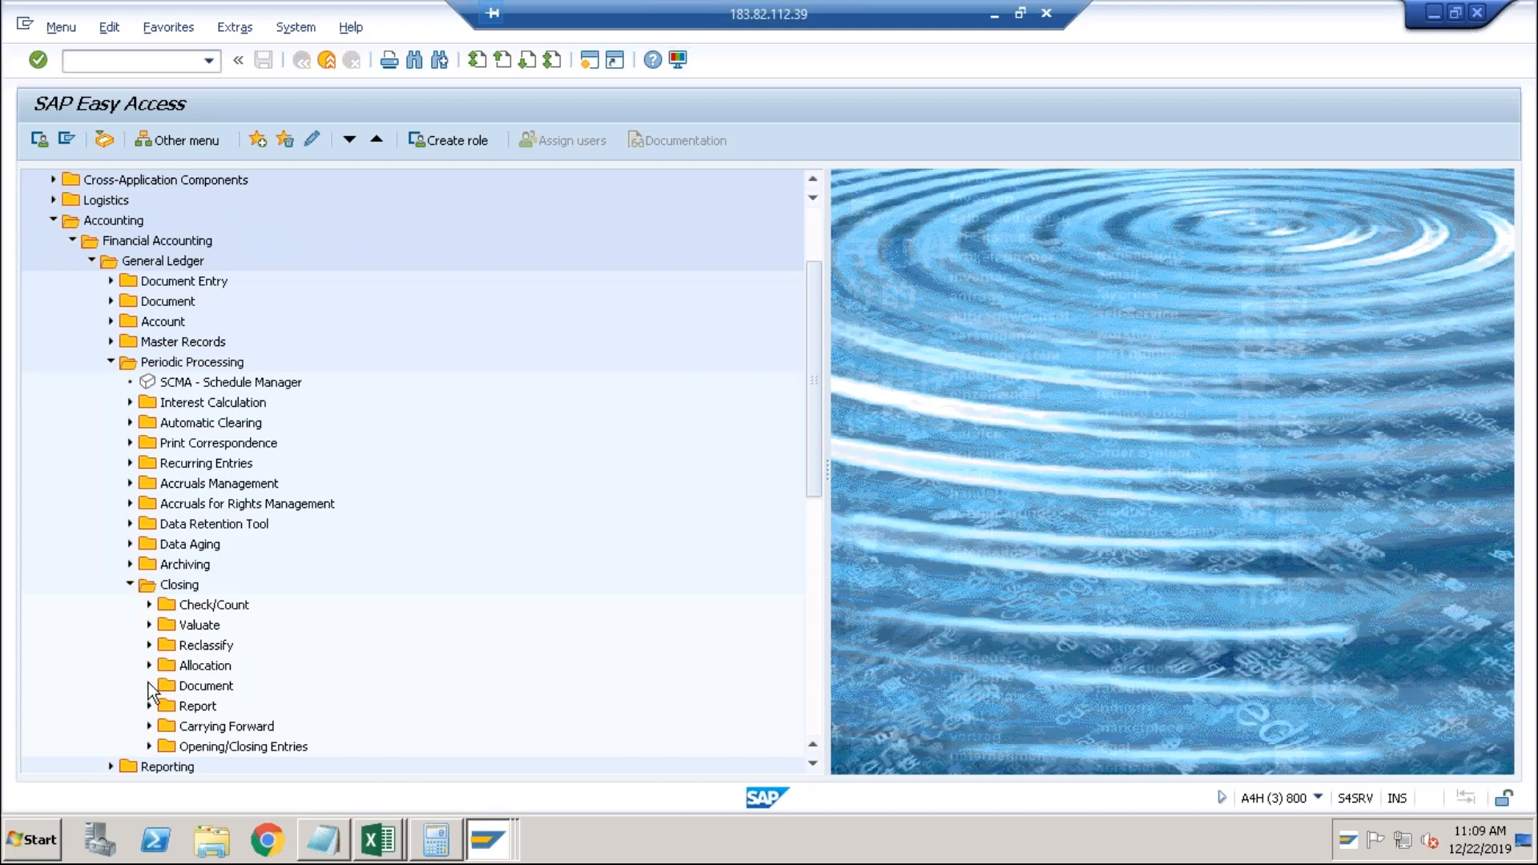
left_click(149, 686)
left_click(149, 687)
left_click(111, 362)
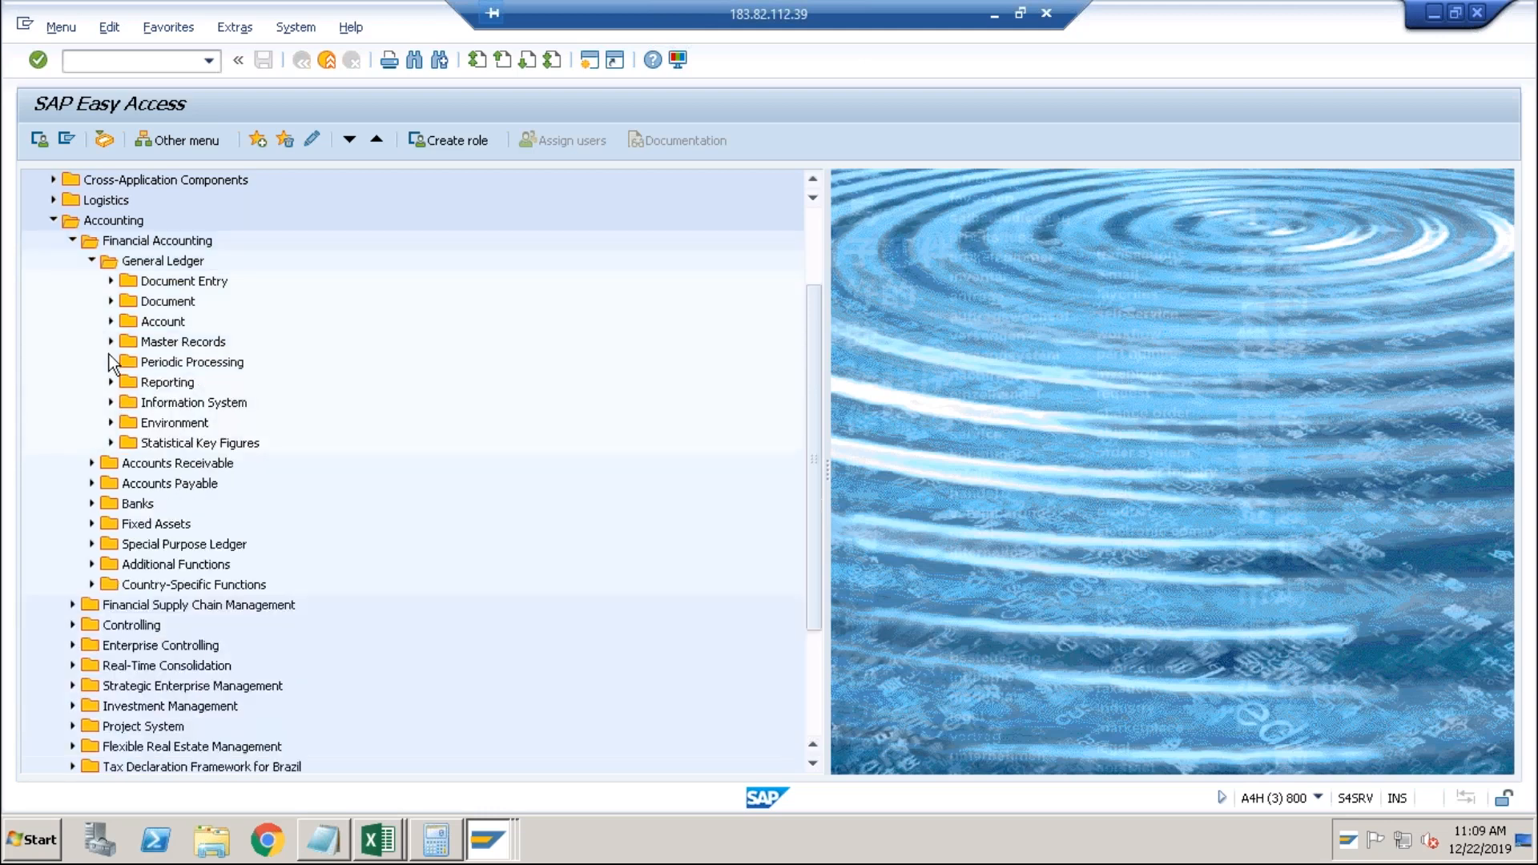
Expand General Ledger Document and Document Entry, looking at F-65 and F-04 Post with Clearing.
left_click(111, 302)
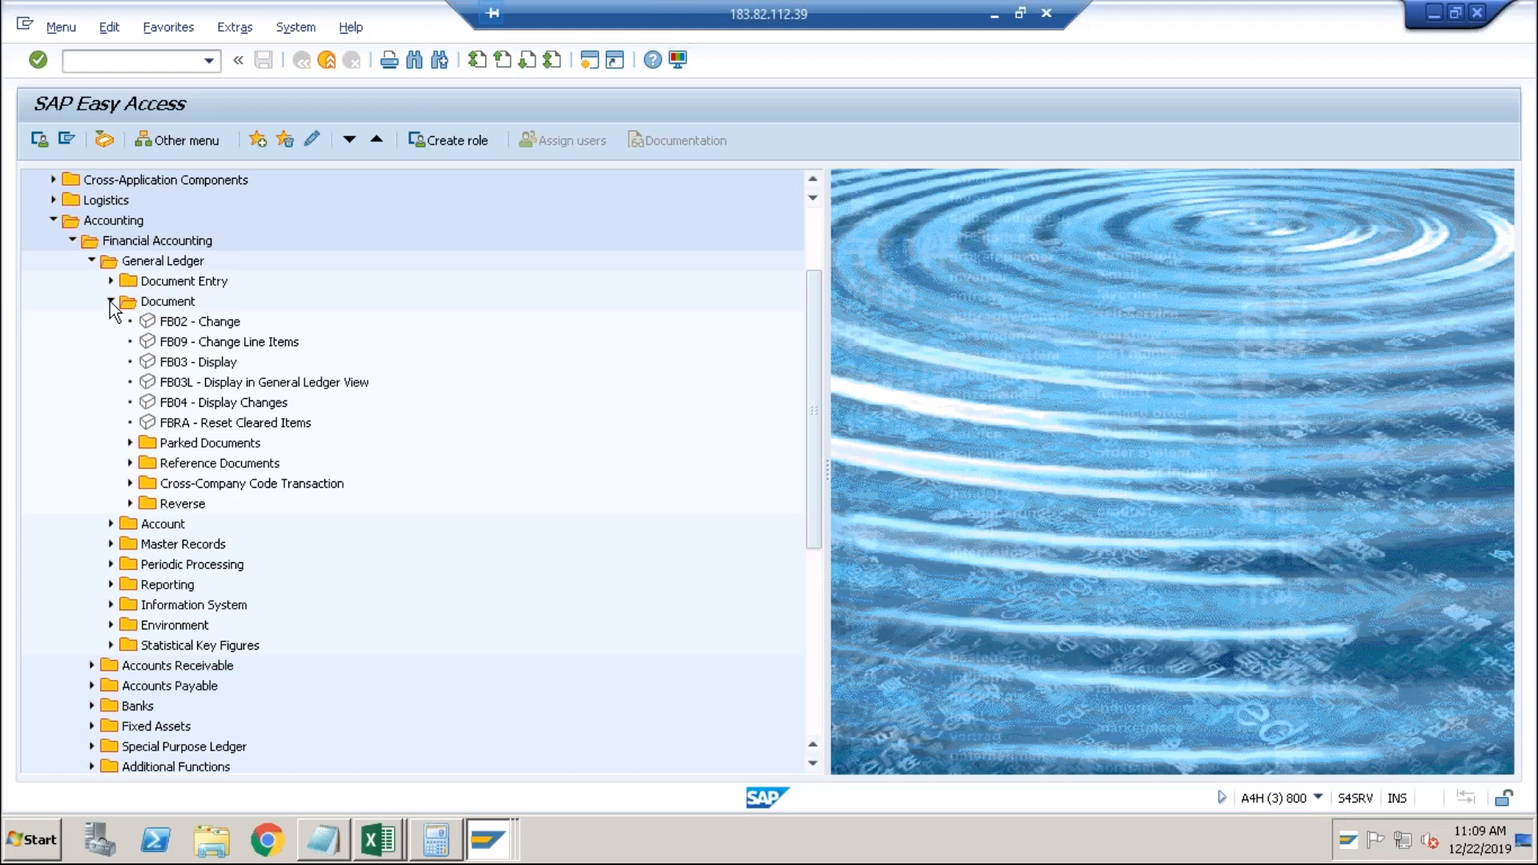
left_click(112, 281)
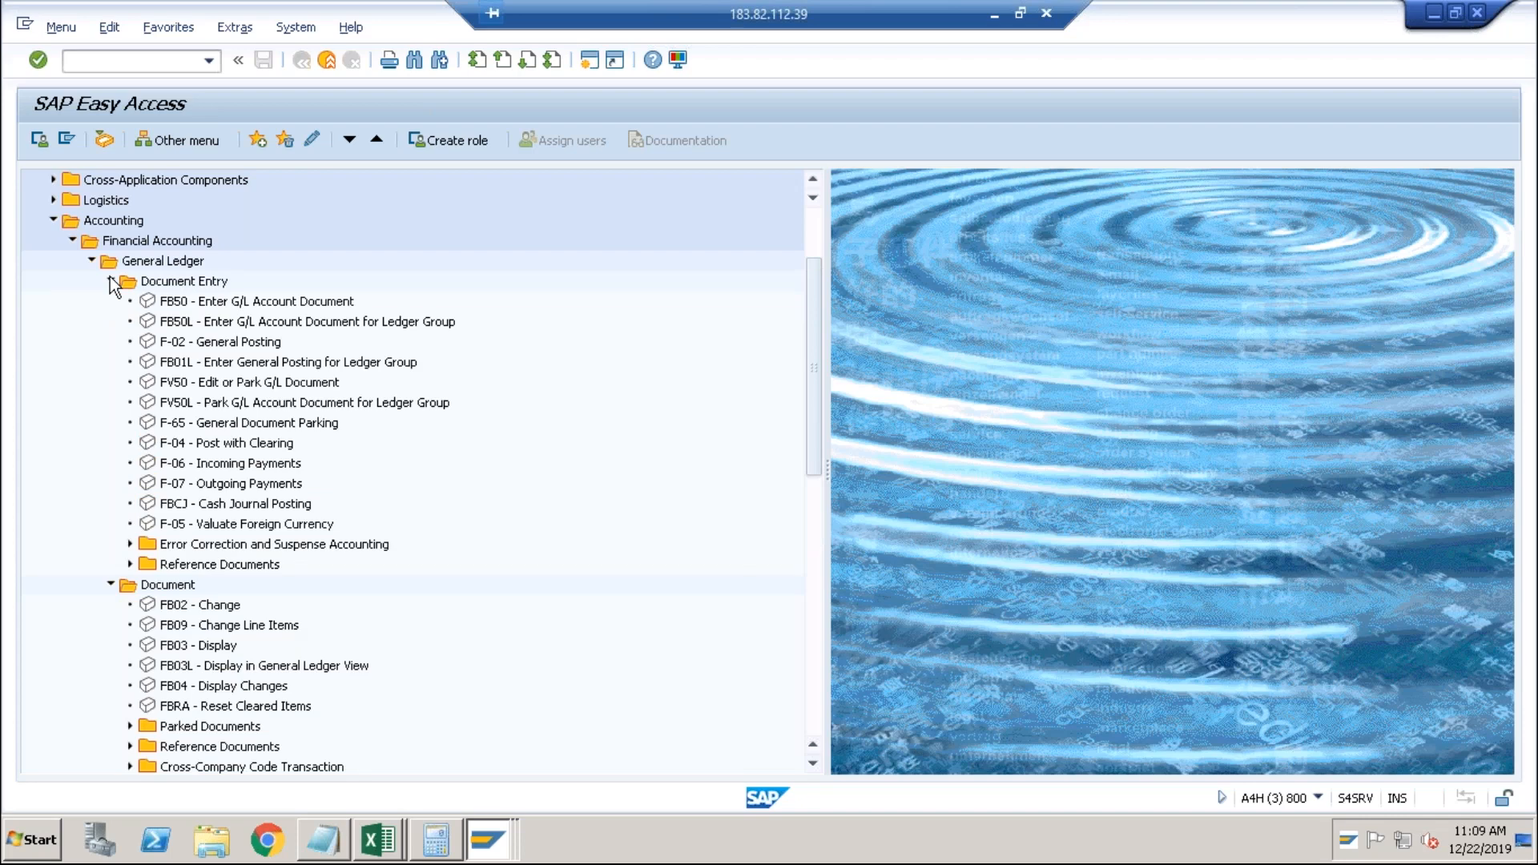
left_click(187, 432)
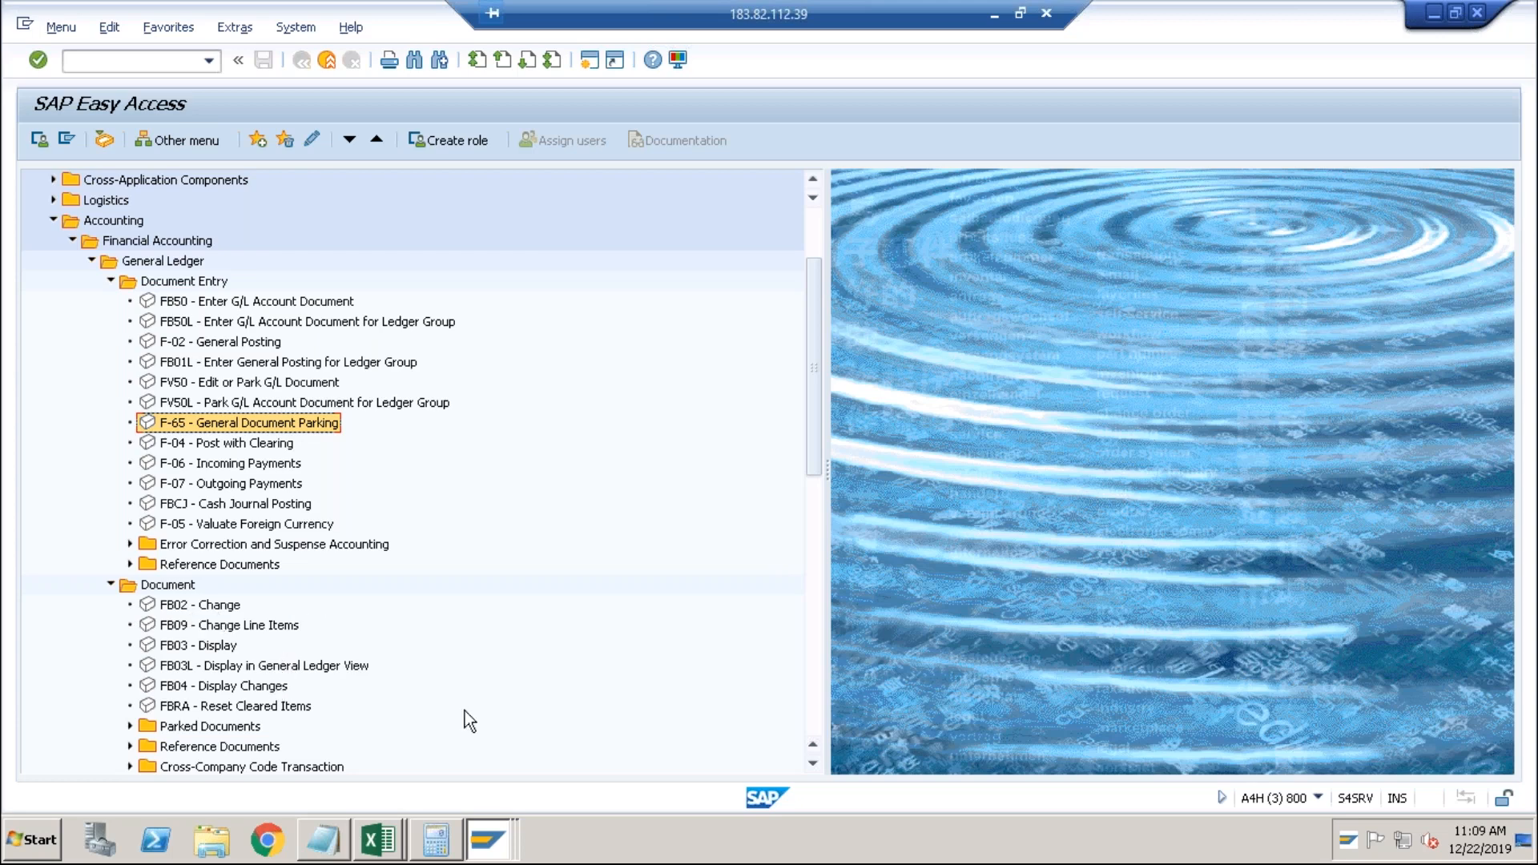
left_click(818, 590)
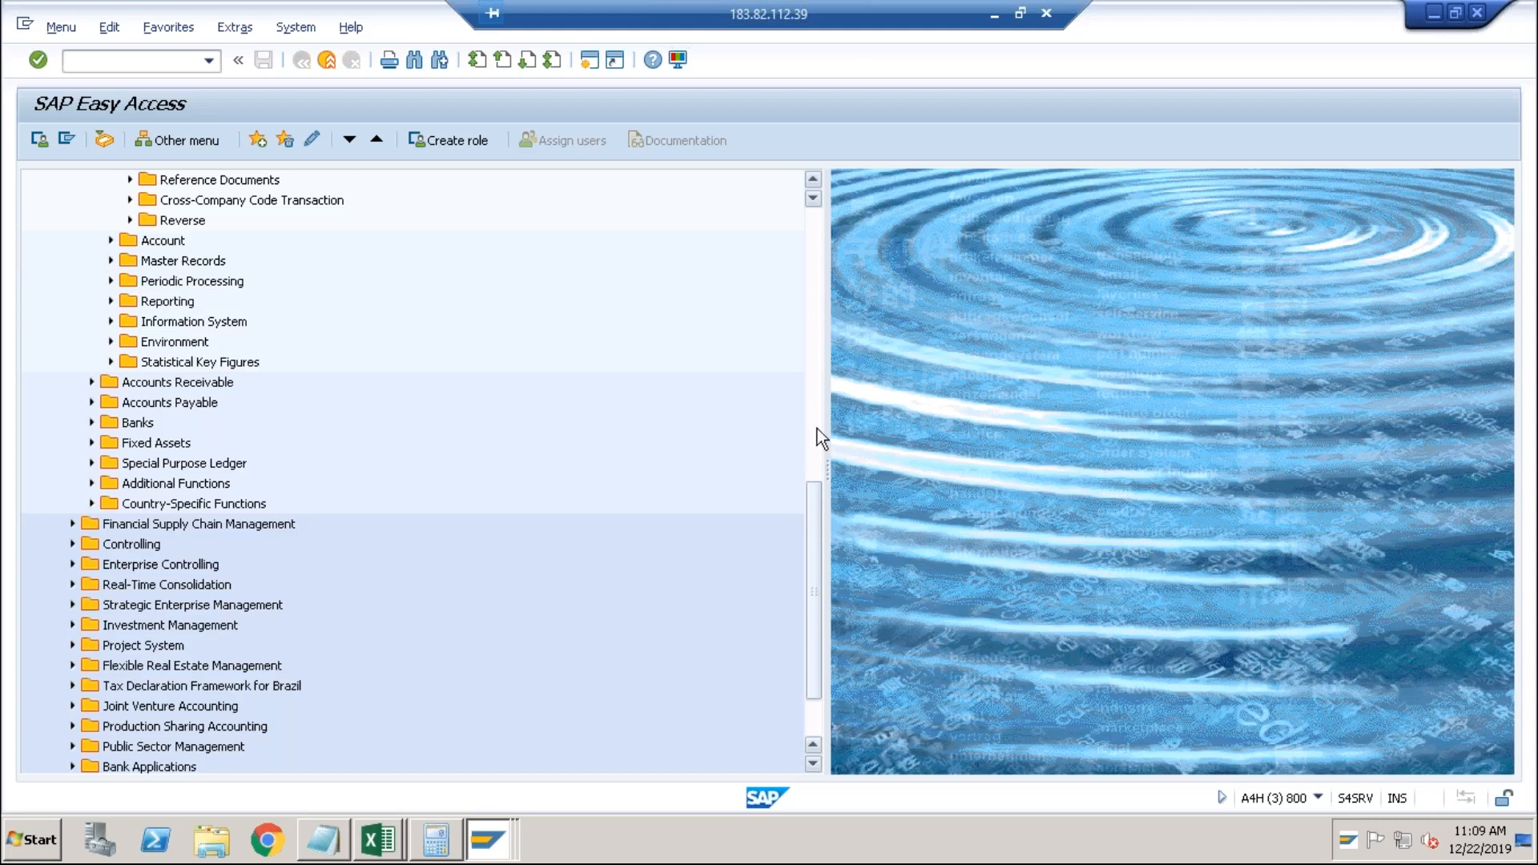
left_click(814, 382)
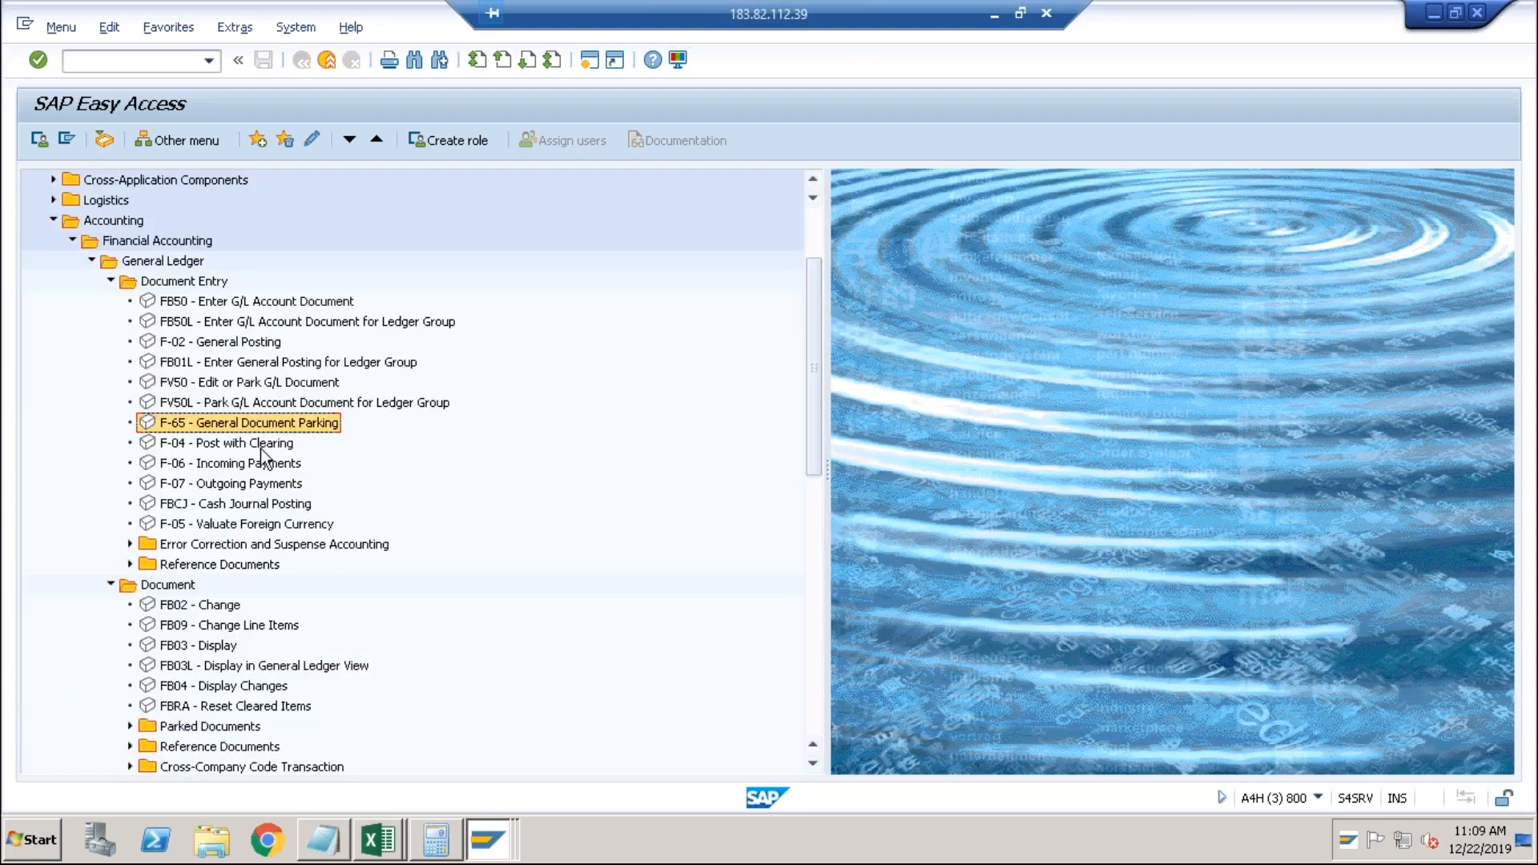
left_click(213, 450)
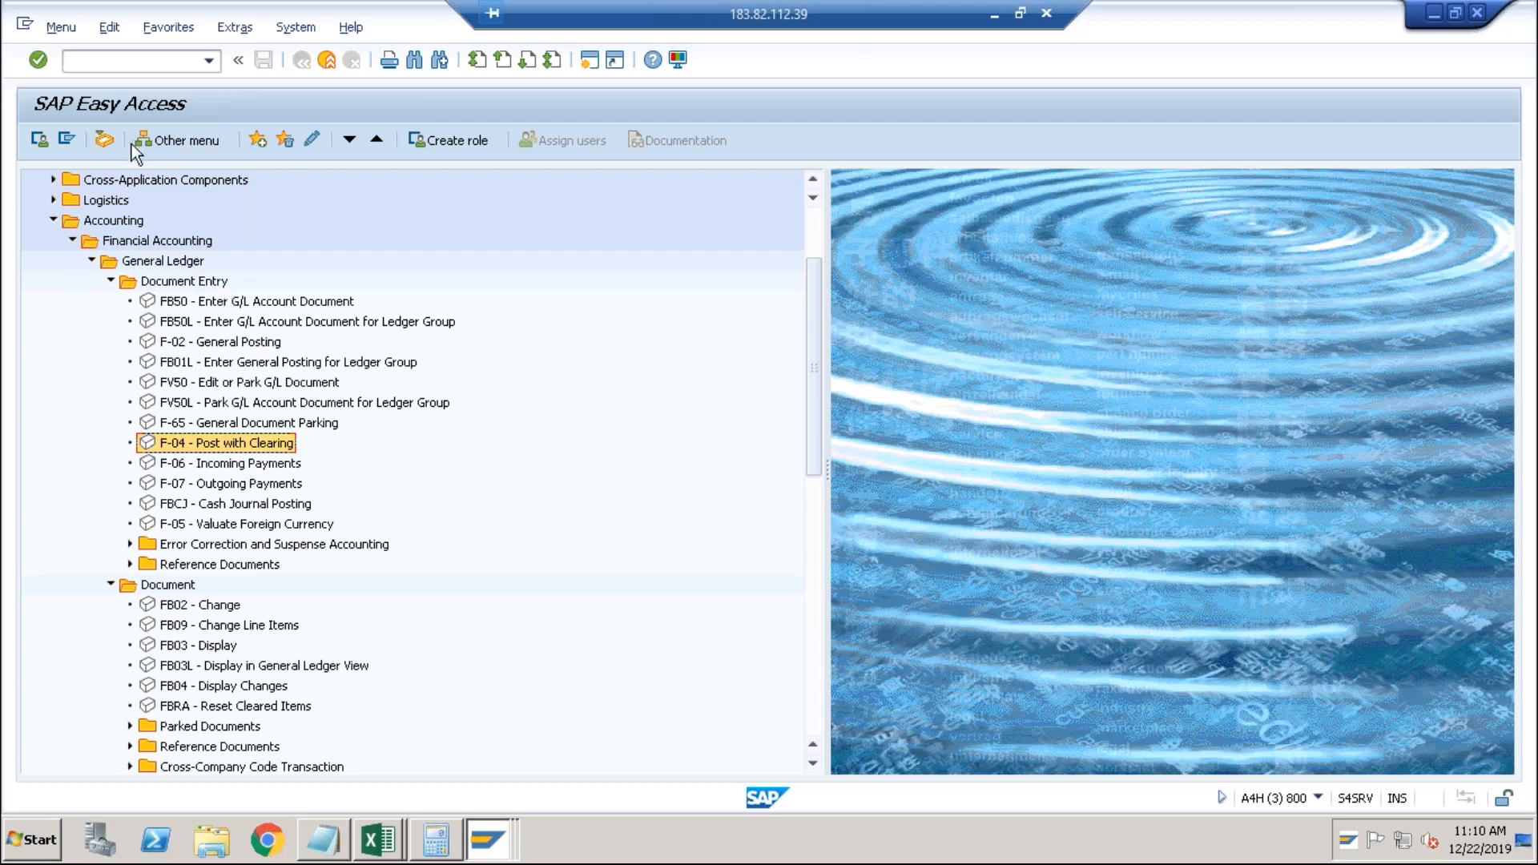
left_click(148, 64)
Run F.13 with company code abci, fiscal year 2019 and posting date 22122019.
type("f.13")
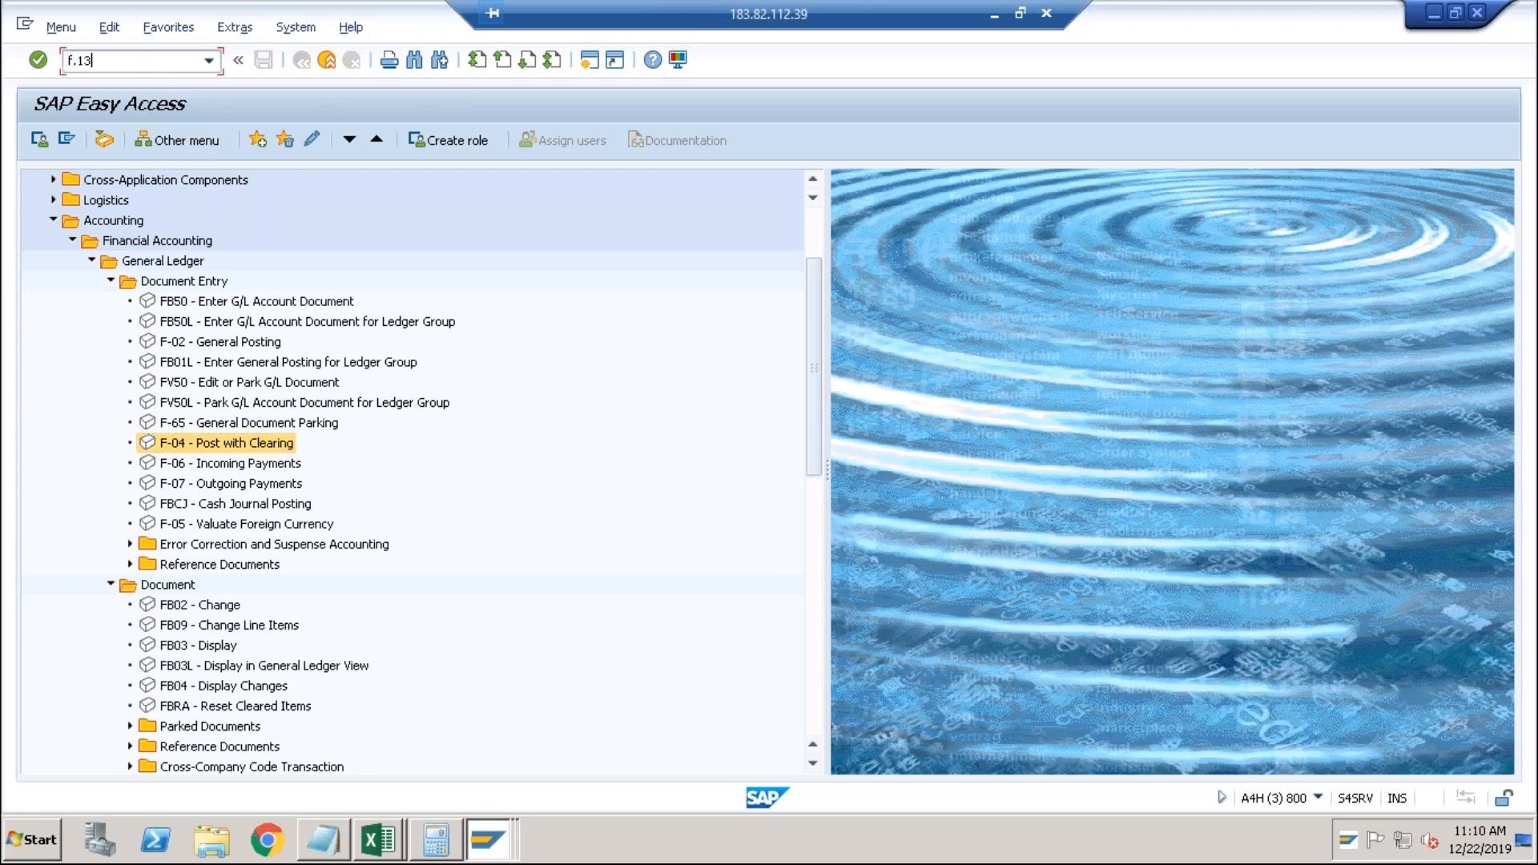
key("Return")
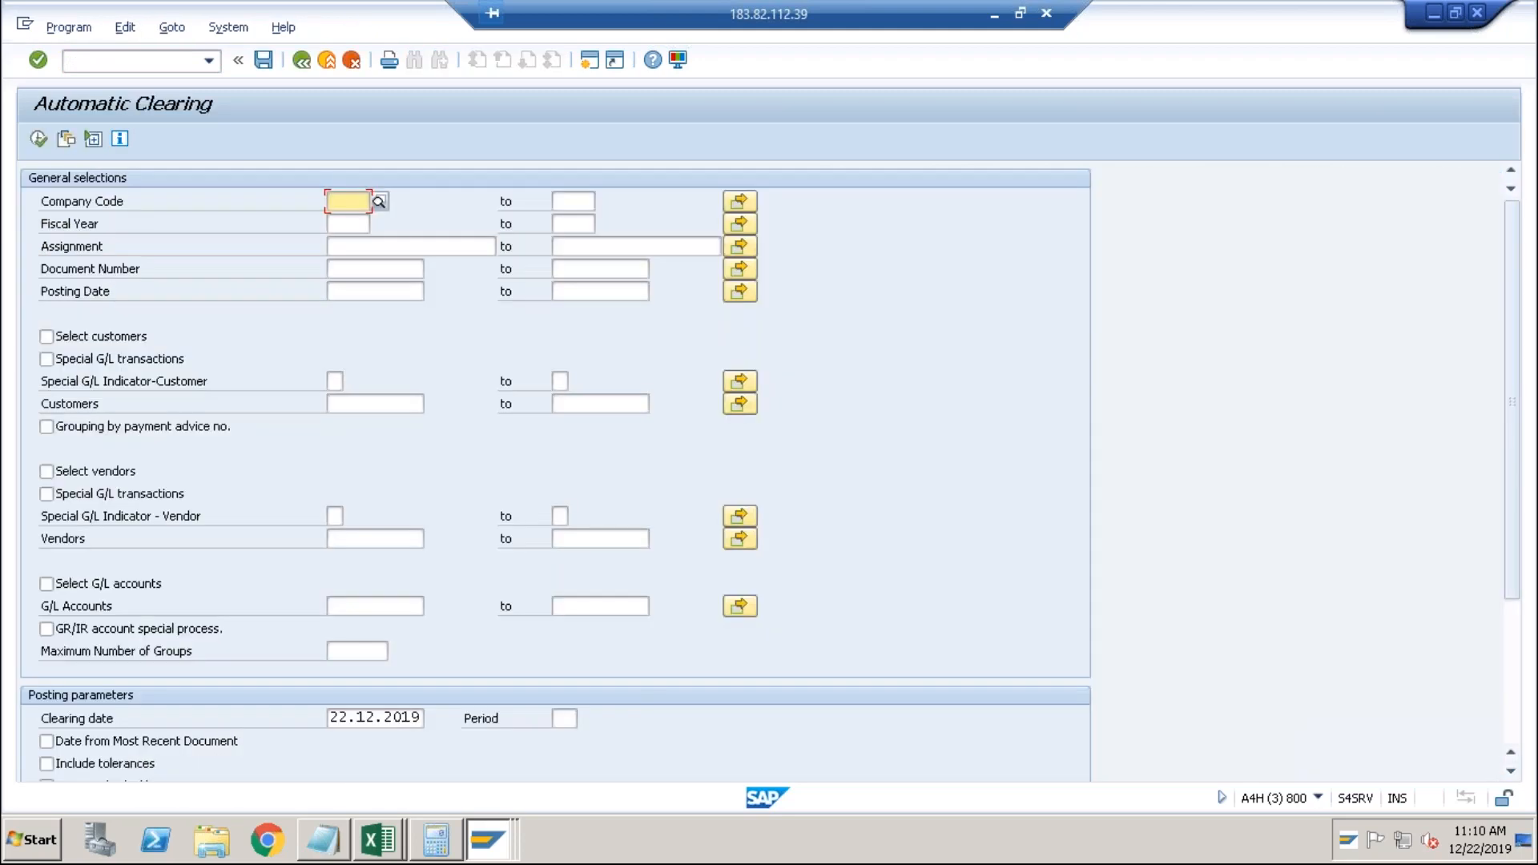
type("abci")
key("Tab")
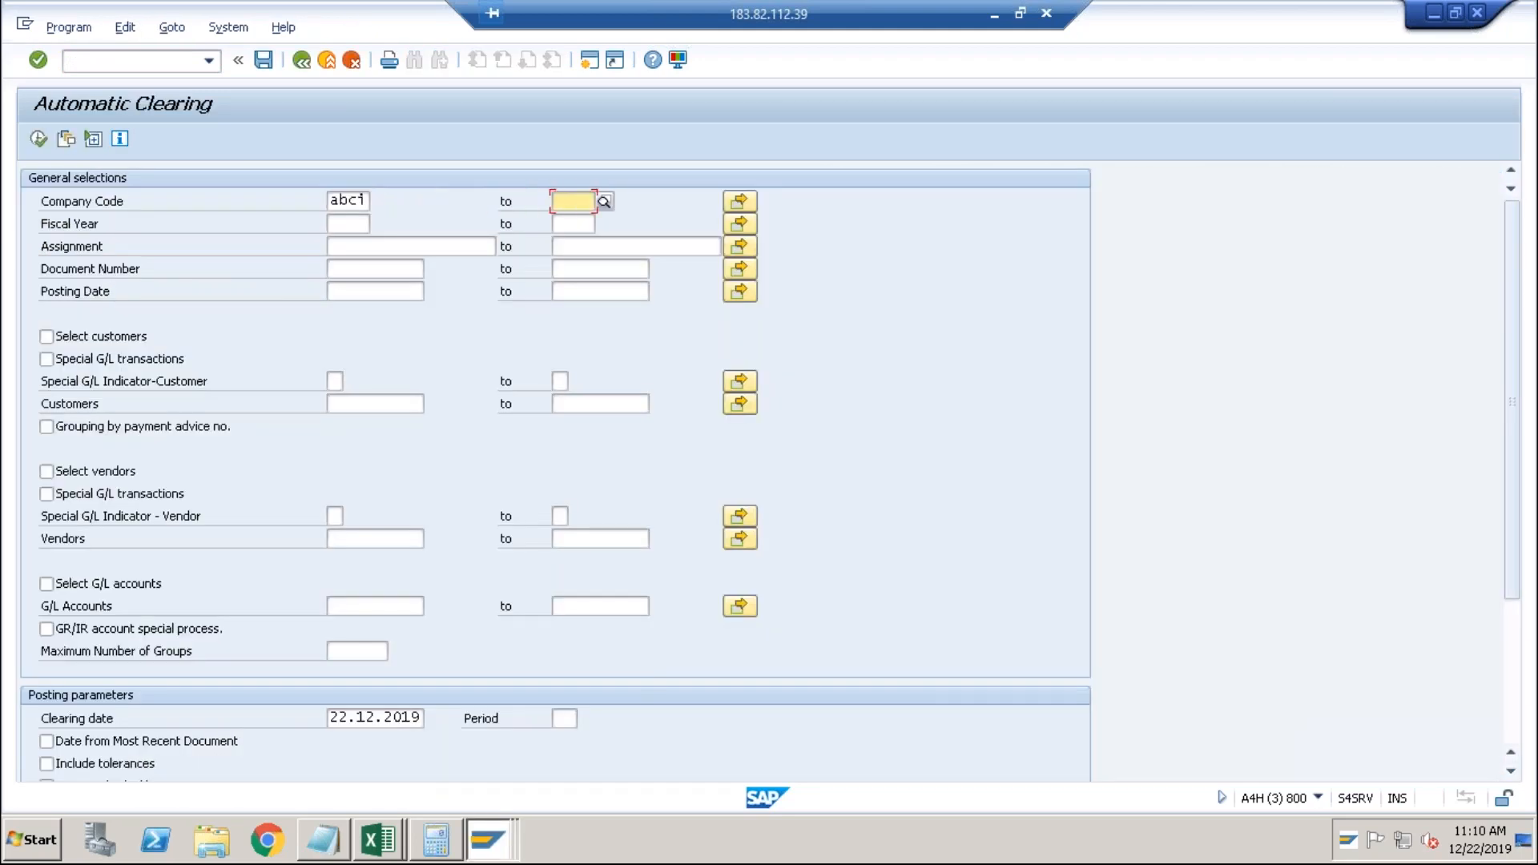
left_click(340, 225)
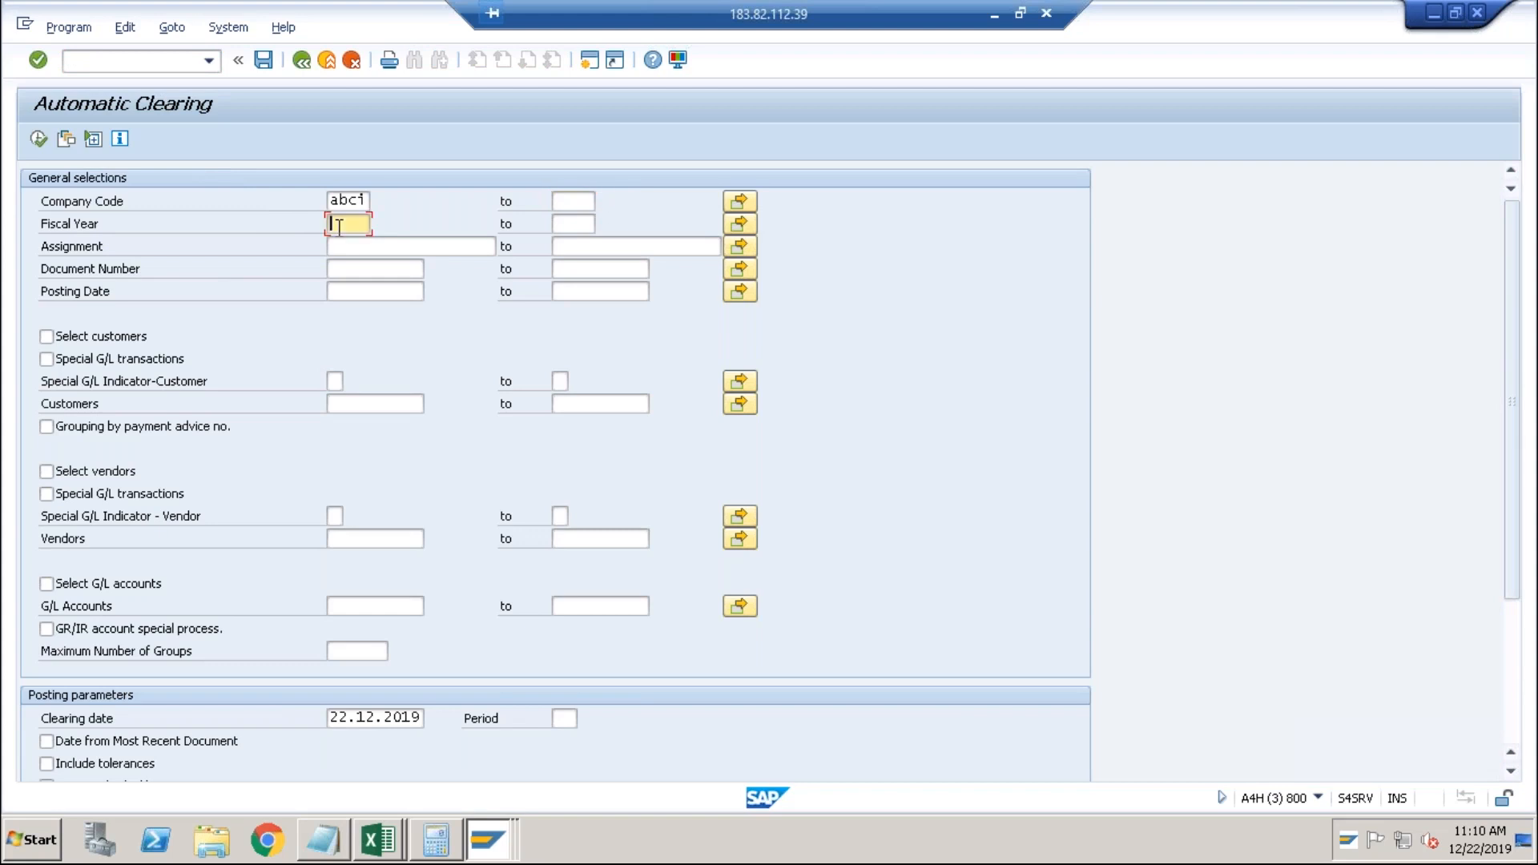
type("2019")
left_click(349, 272)
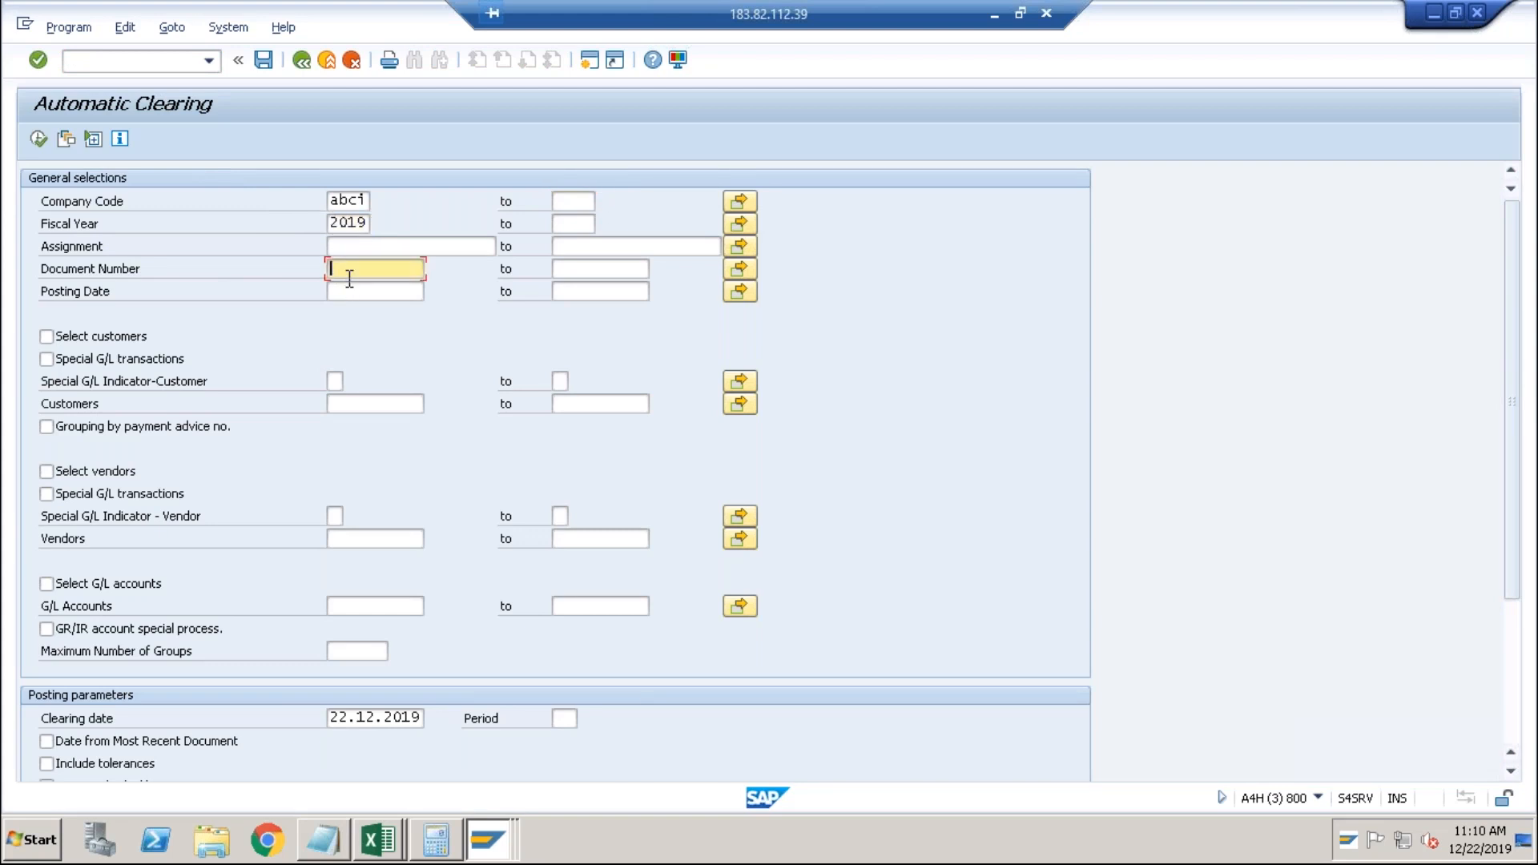
left_click(350, 290)
type("22122019")
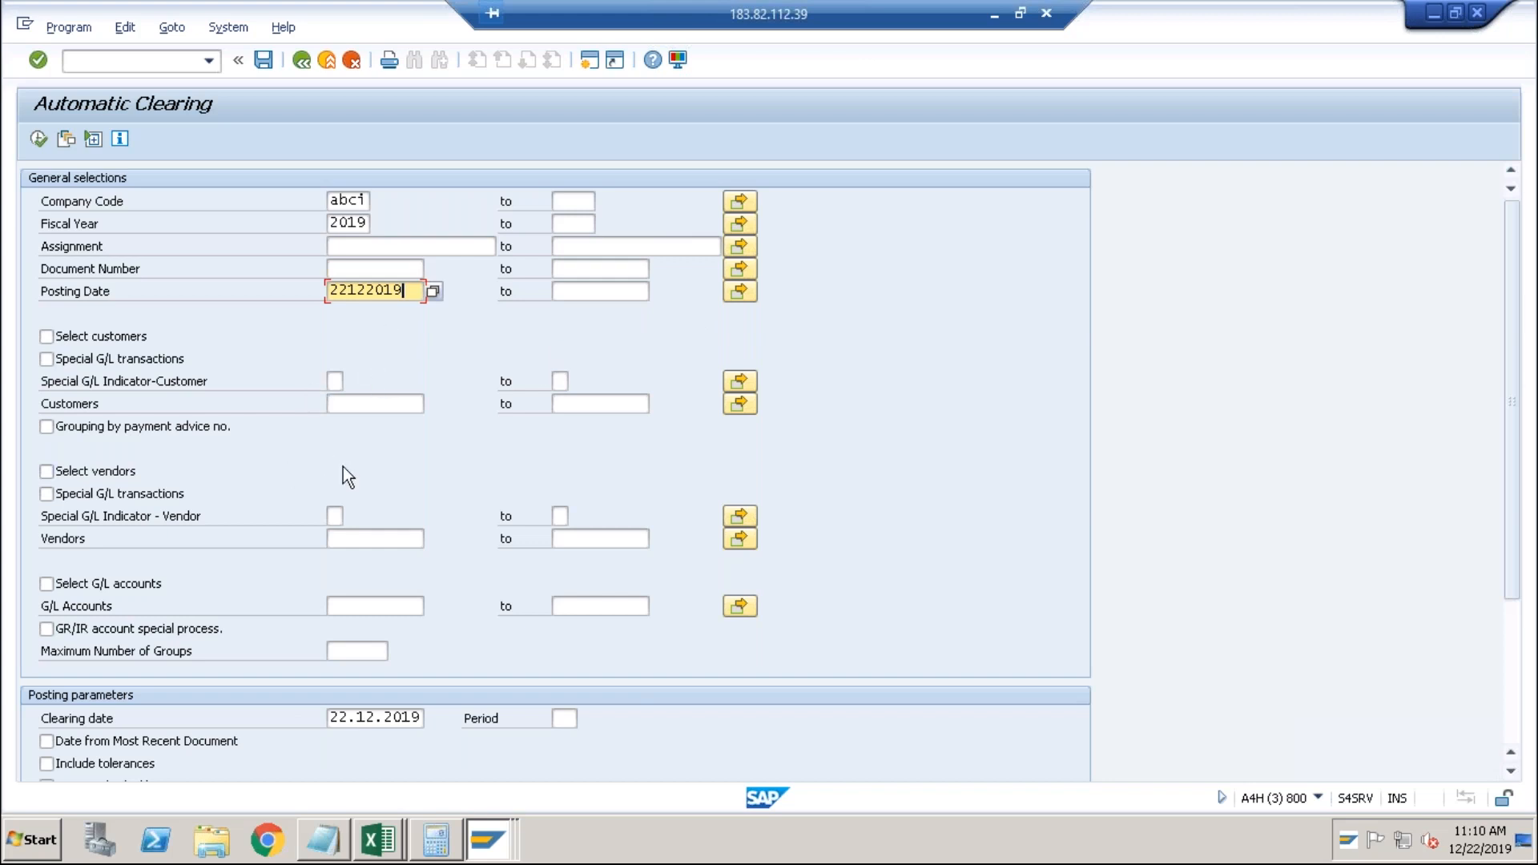
Test-run automatic clearing for G/L account 2019; documents 100000016 and 100000017 show as clearable.
left_click(54, 584)
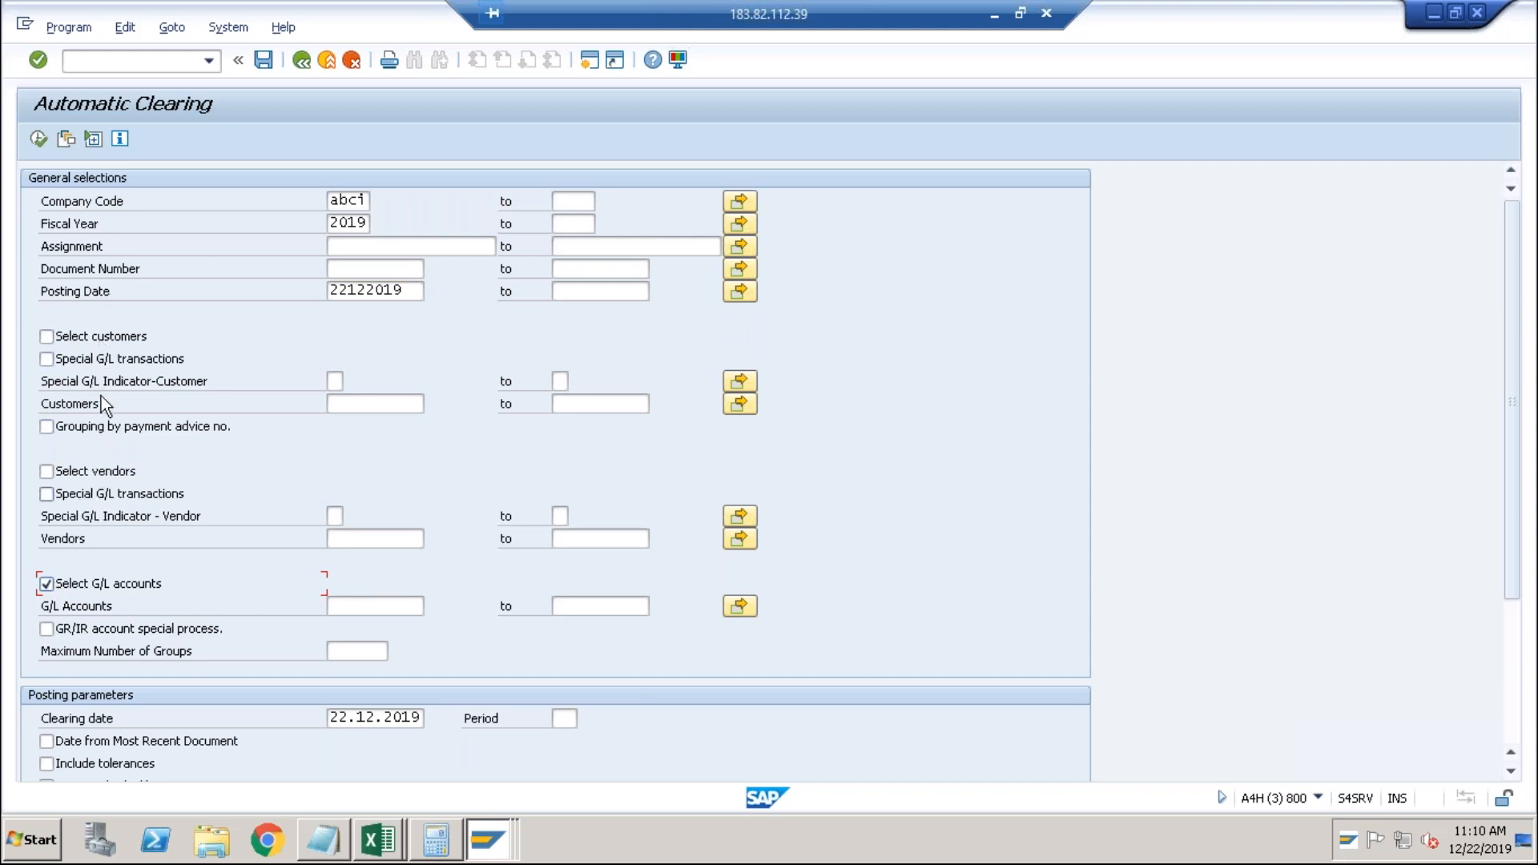
left_click(336, 606)
type("2019")
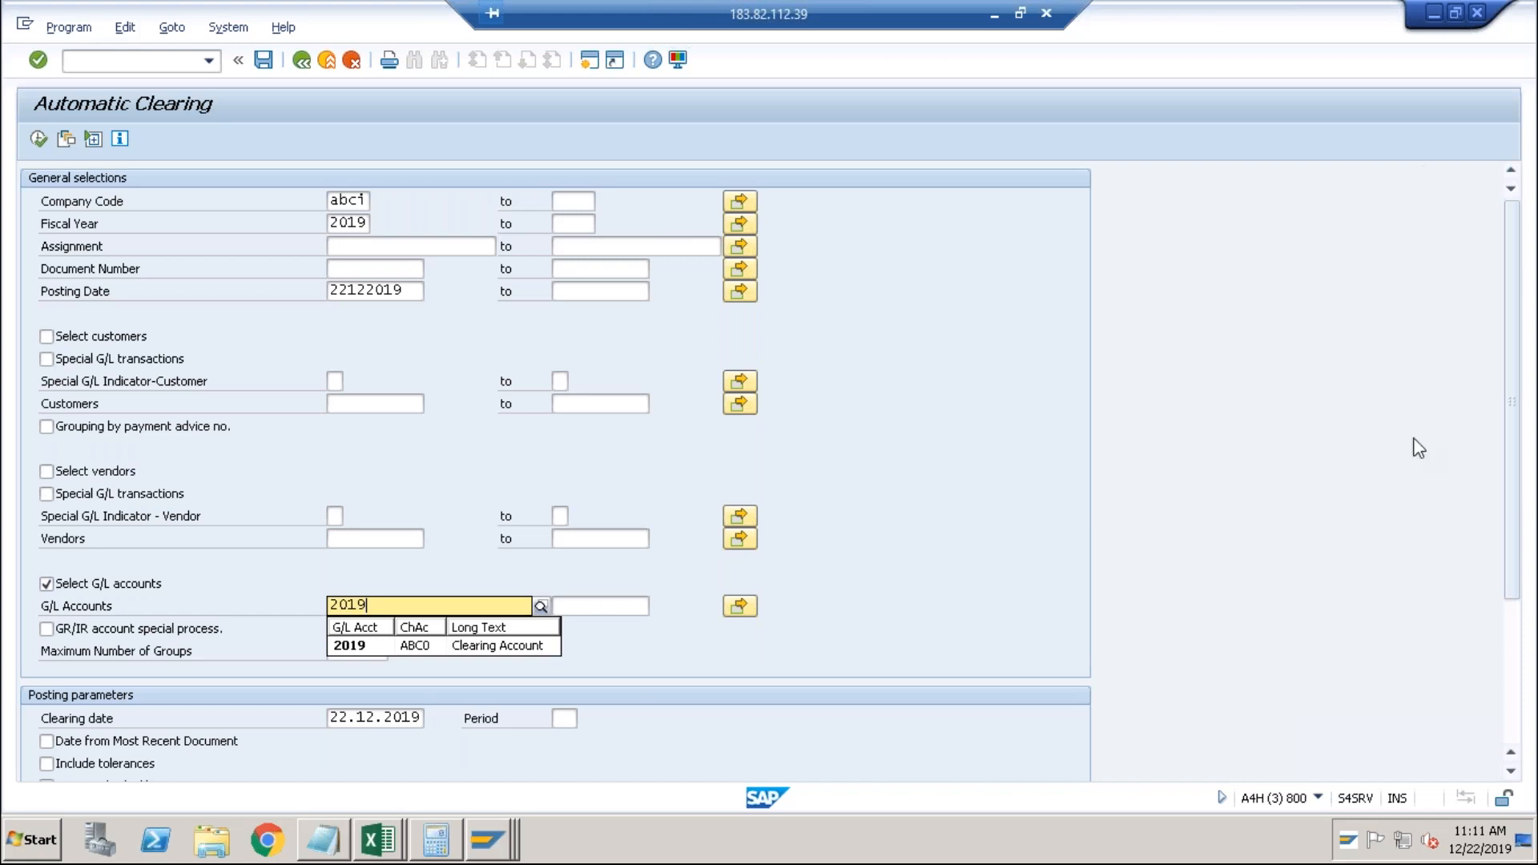
left_click(1514, 696)
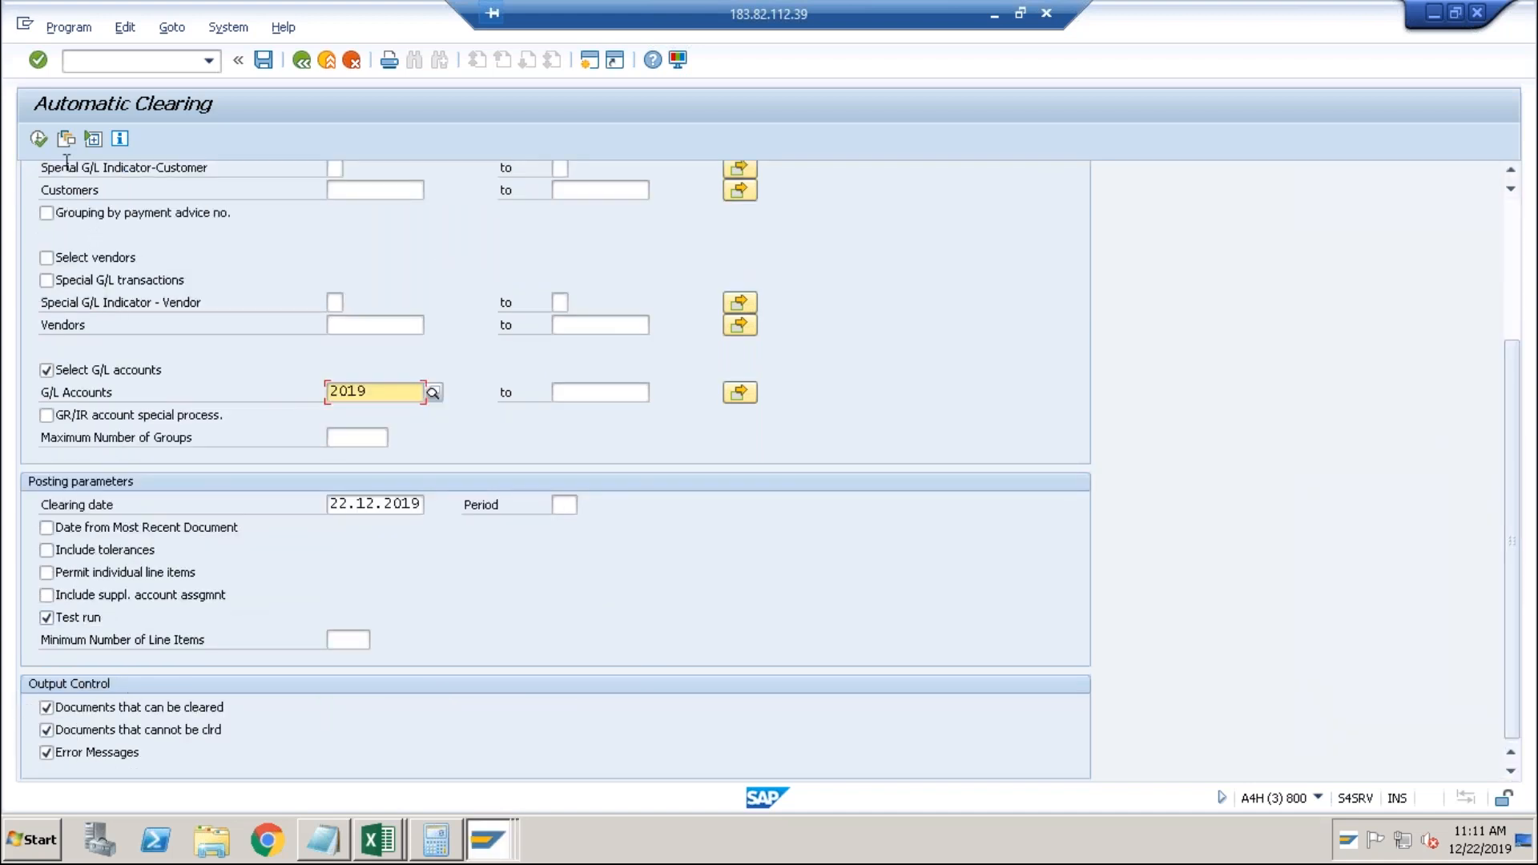
left_click(38, 139)
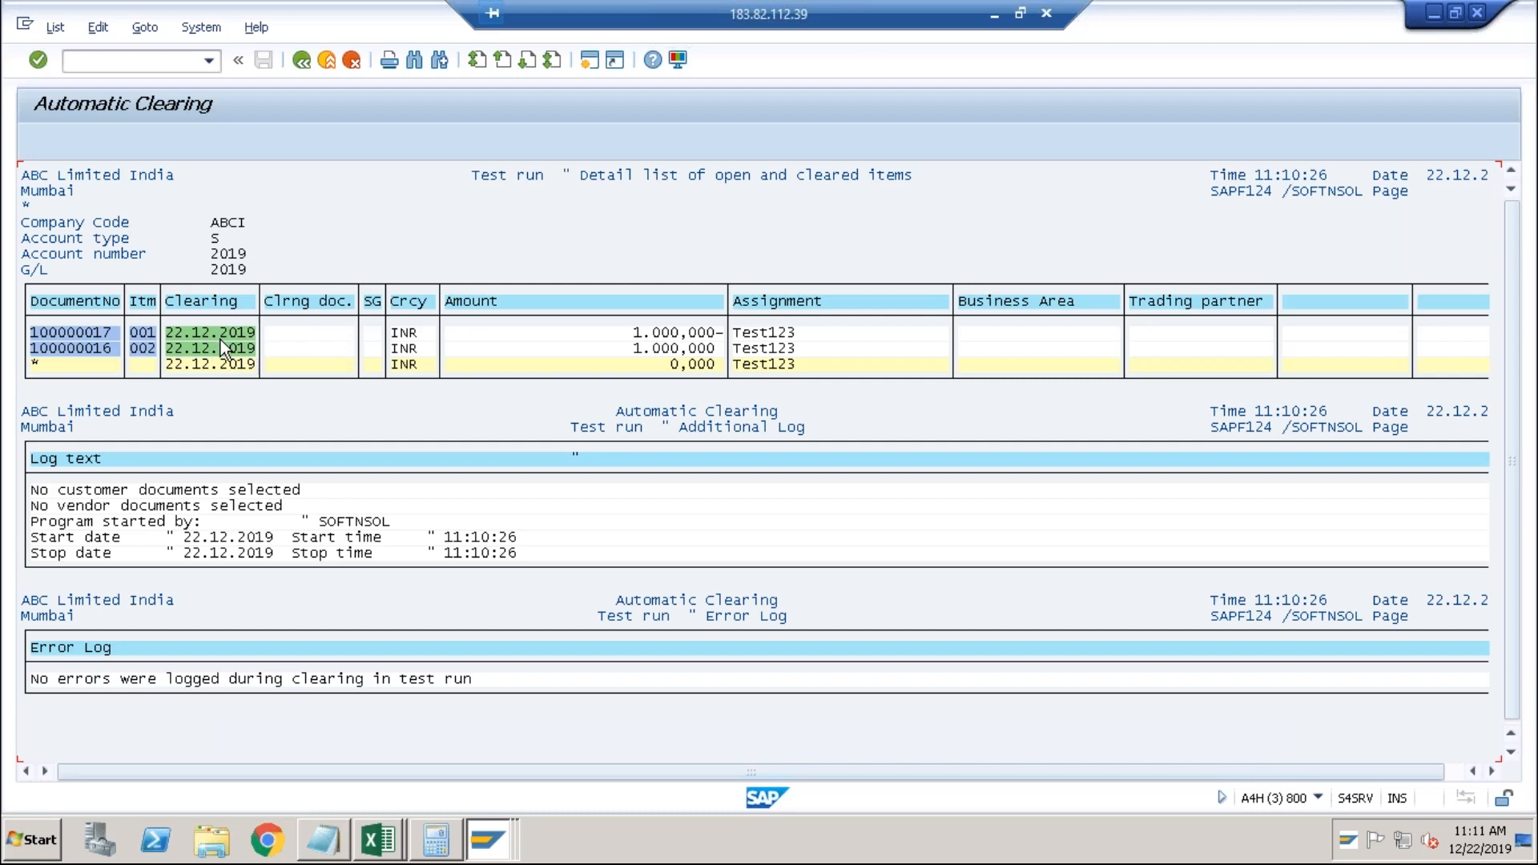
Rerun automatic clearing as a production run, which fails because T043S entry ABCI is missing.
left_click(300, 65)
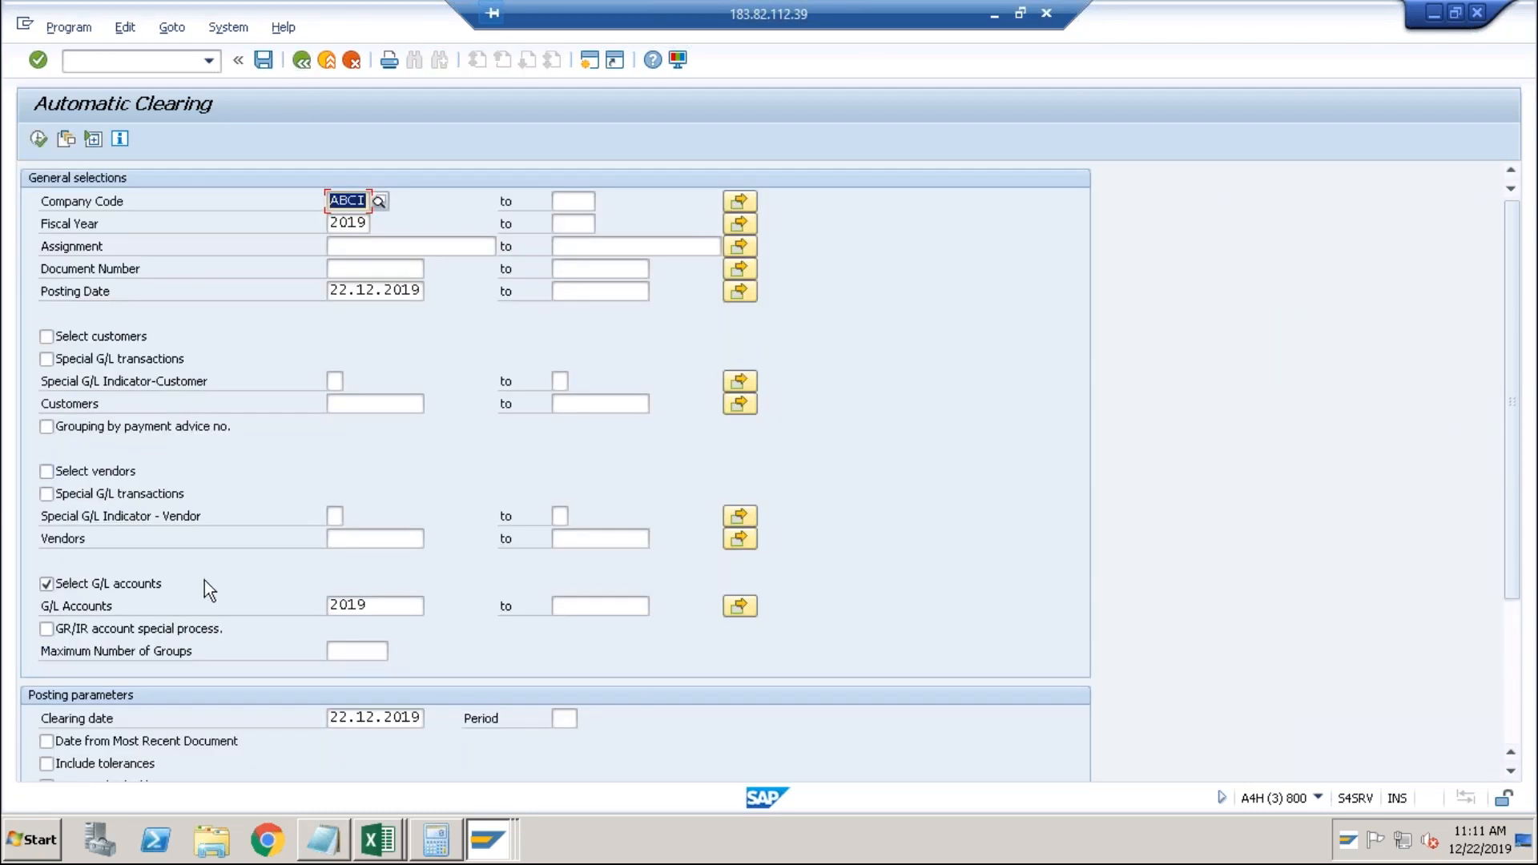
left_click(1517, 669)
left_click(46, 617)
left_click(42, 147)
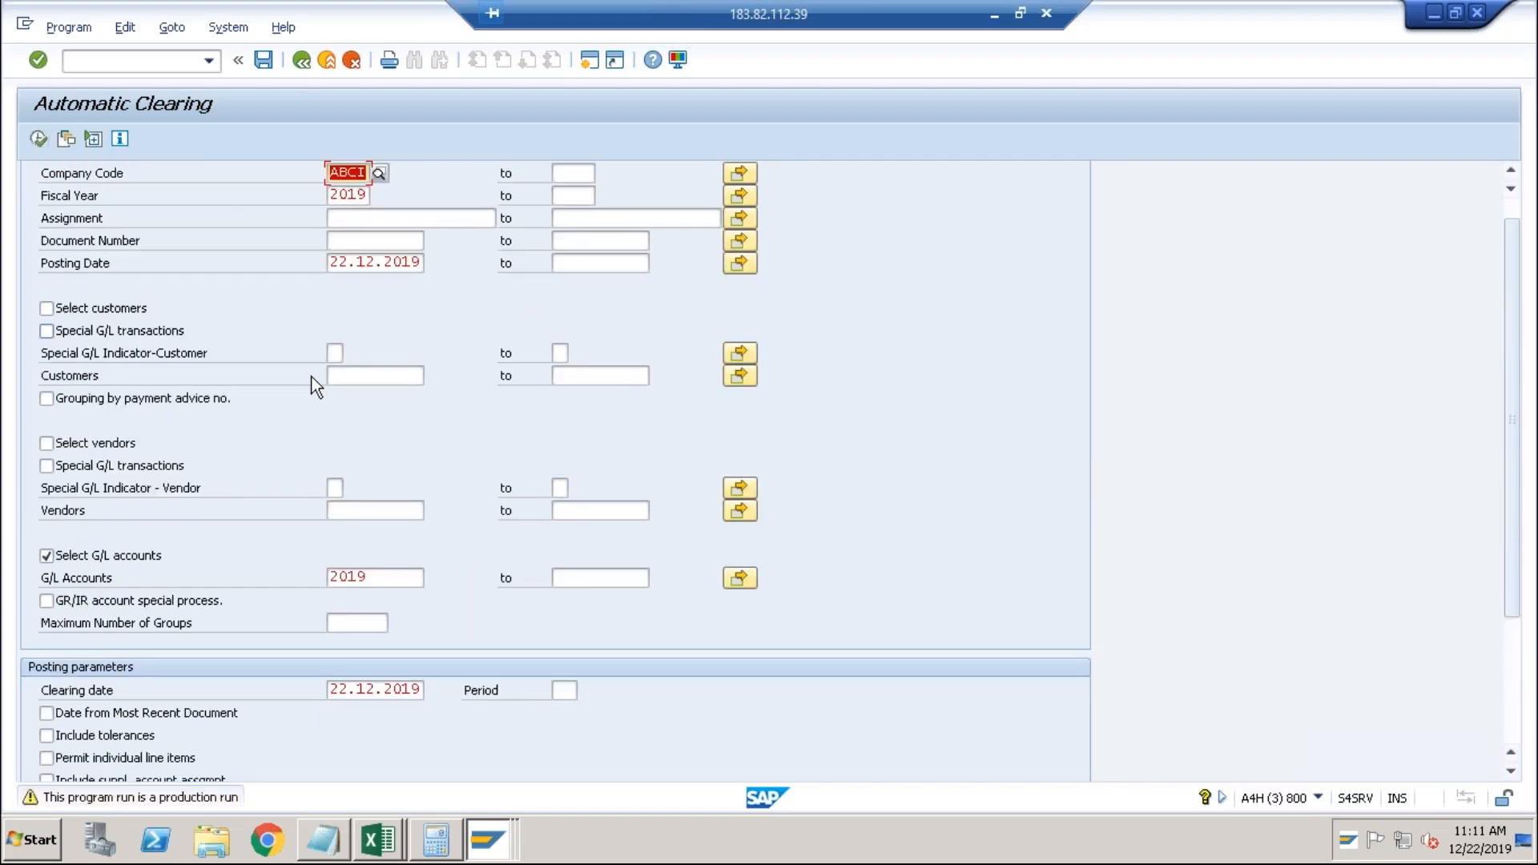
key("Return")
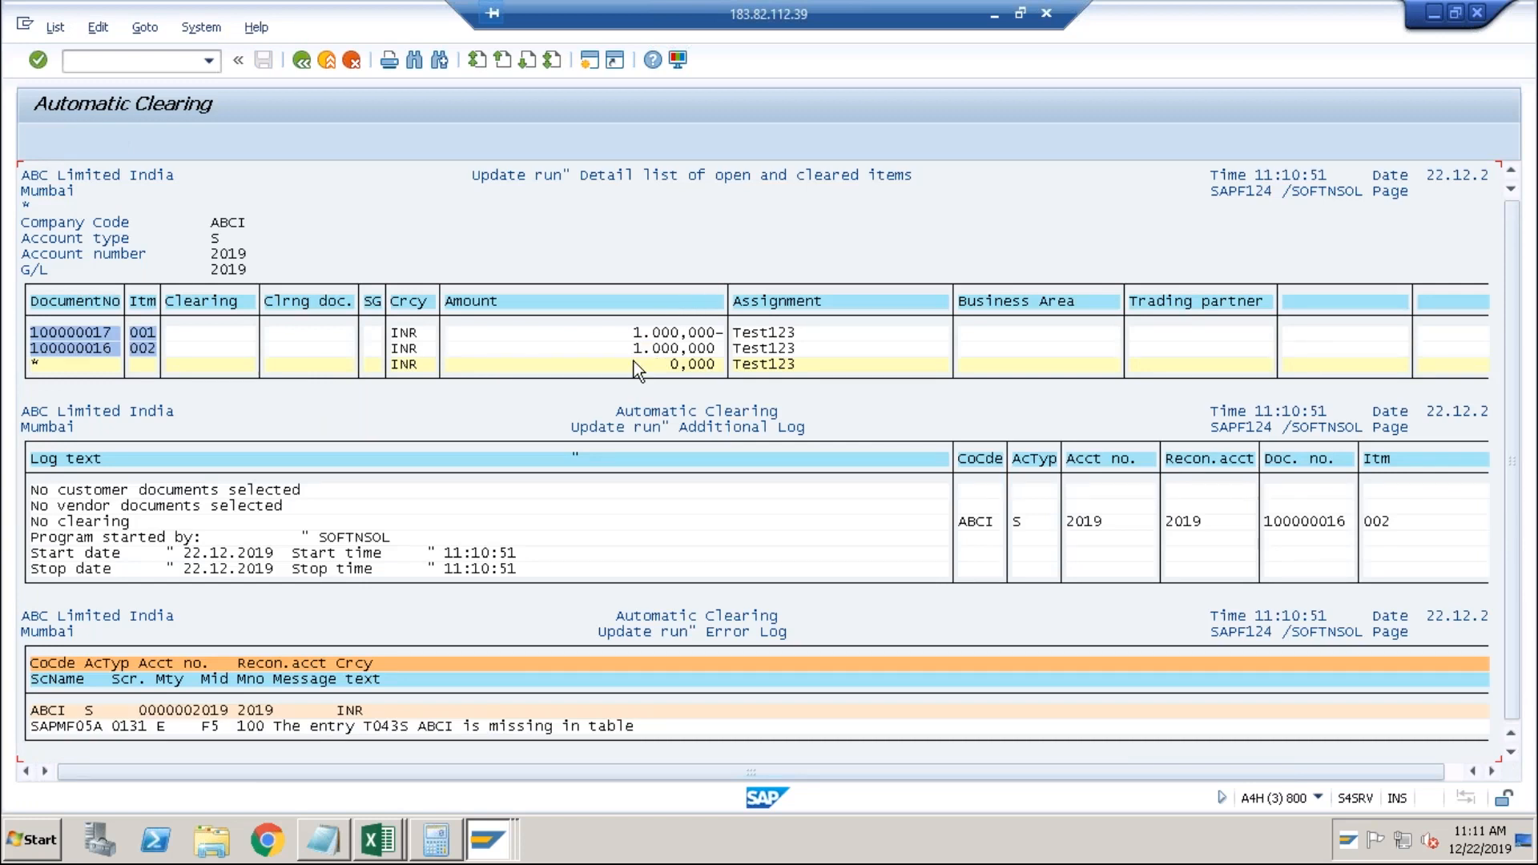
Bring the Change Organization window to the front and recall recent transaction codes.
key("alt+Tab")
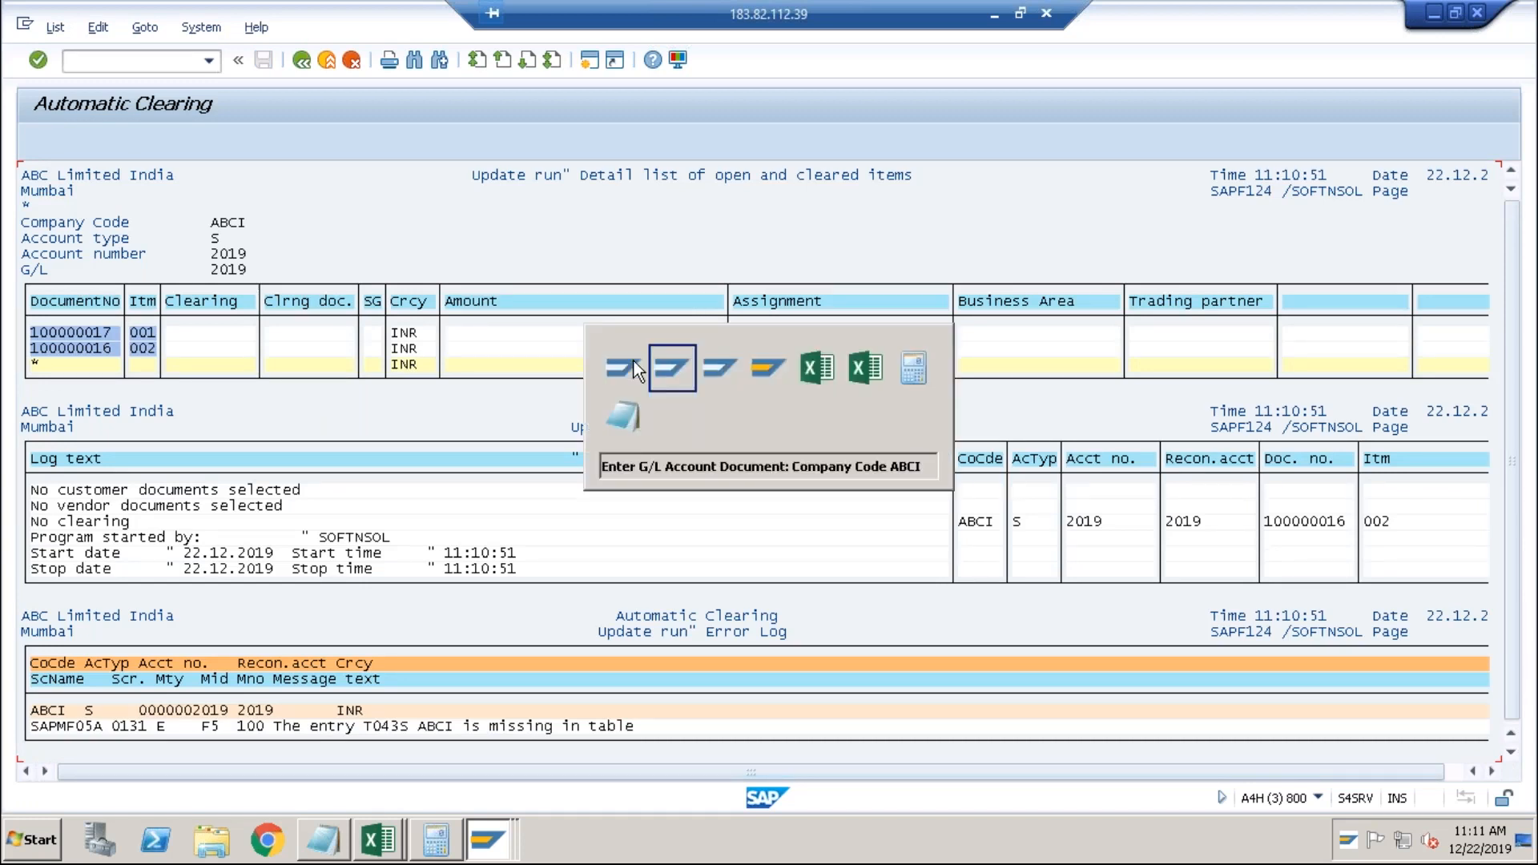
key("alt+Tab")
key("alt+Tab")
key("alt+shift+Tab")
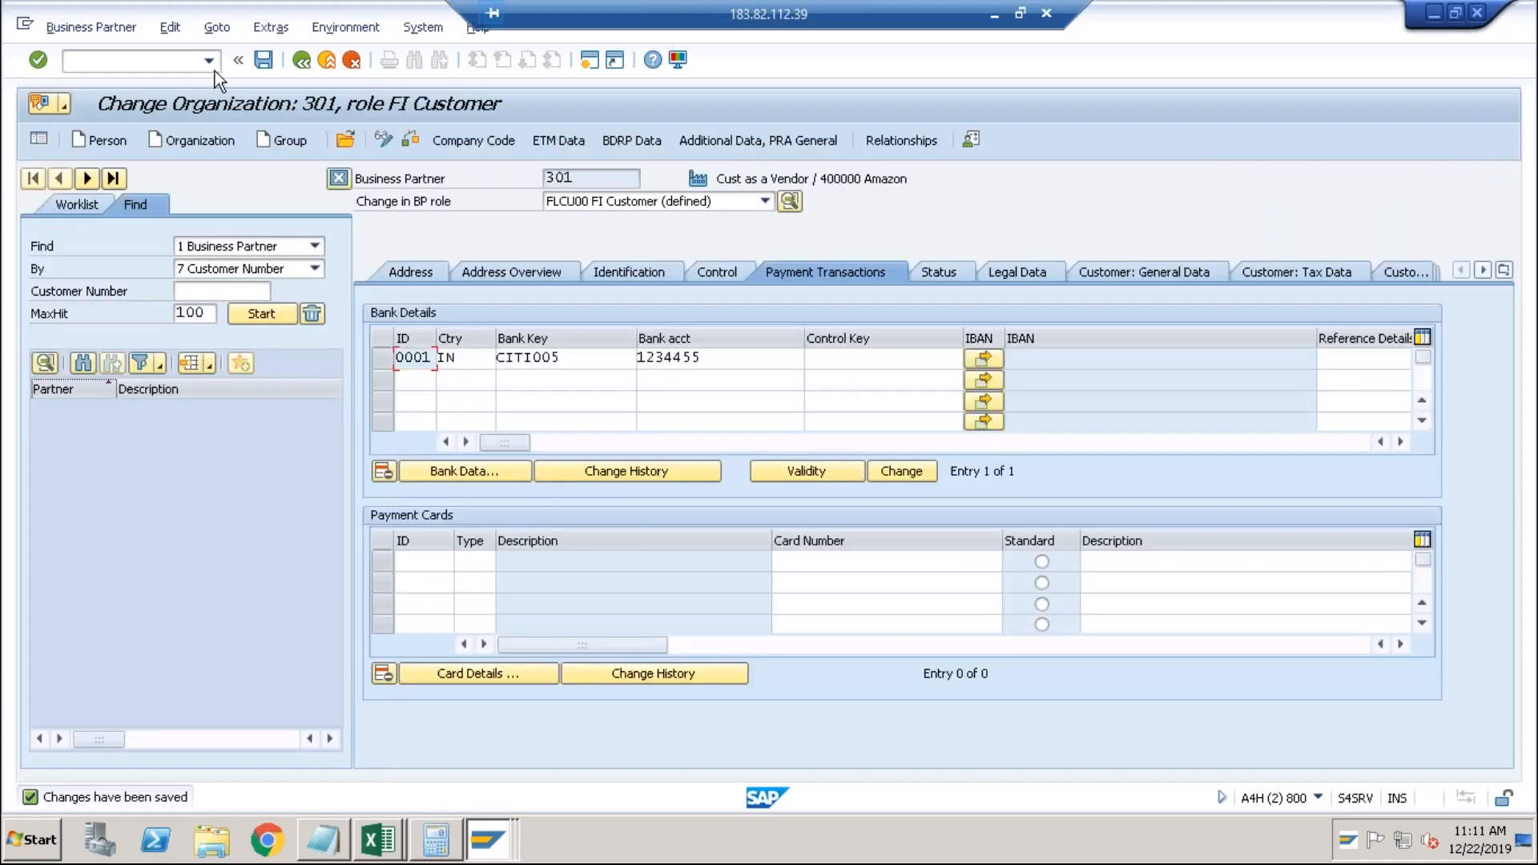
left_click(214, 69)
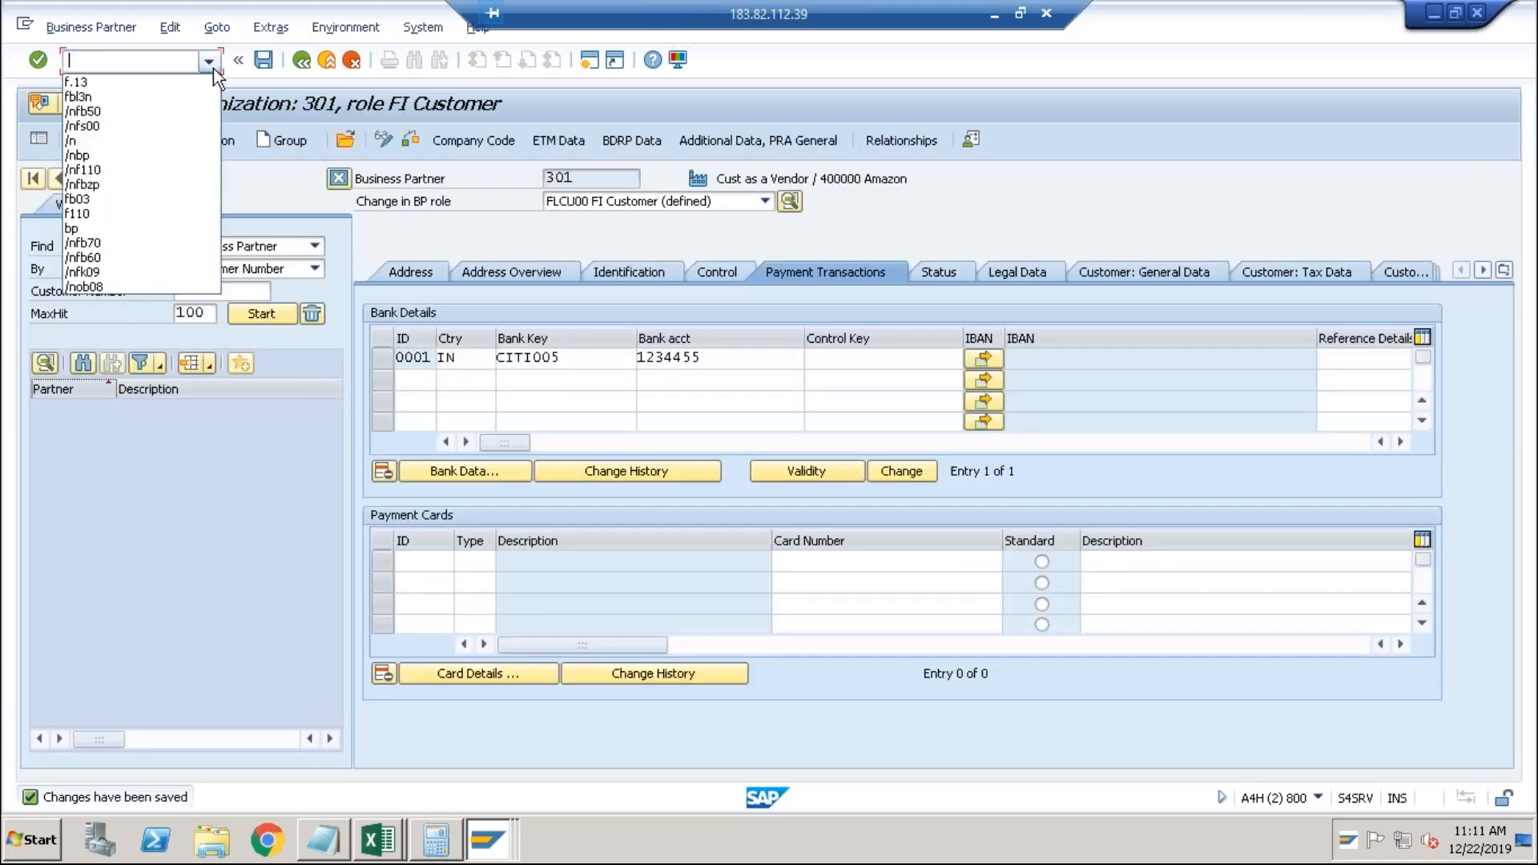
Display the open items for G/L account 2019 with FBL3N.
left_click(136, 111)
type("/nfbl3")
key("Return")
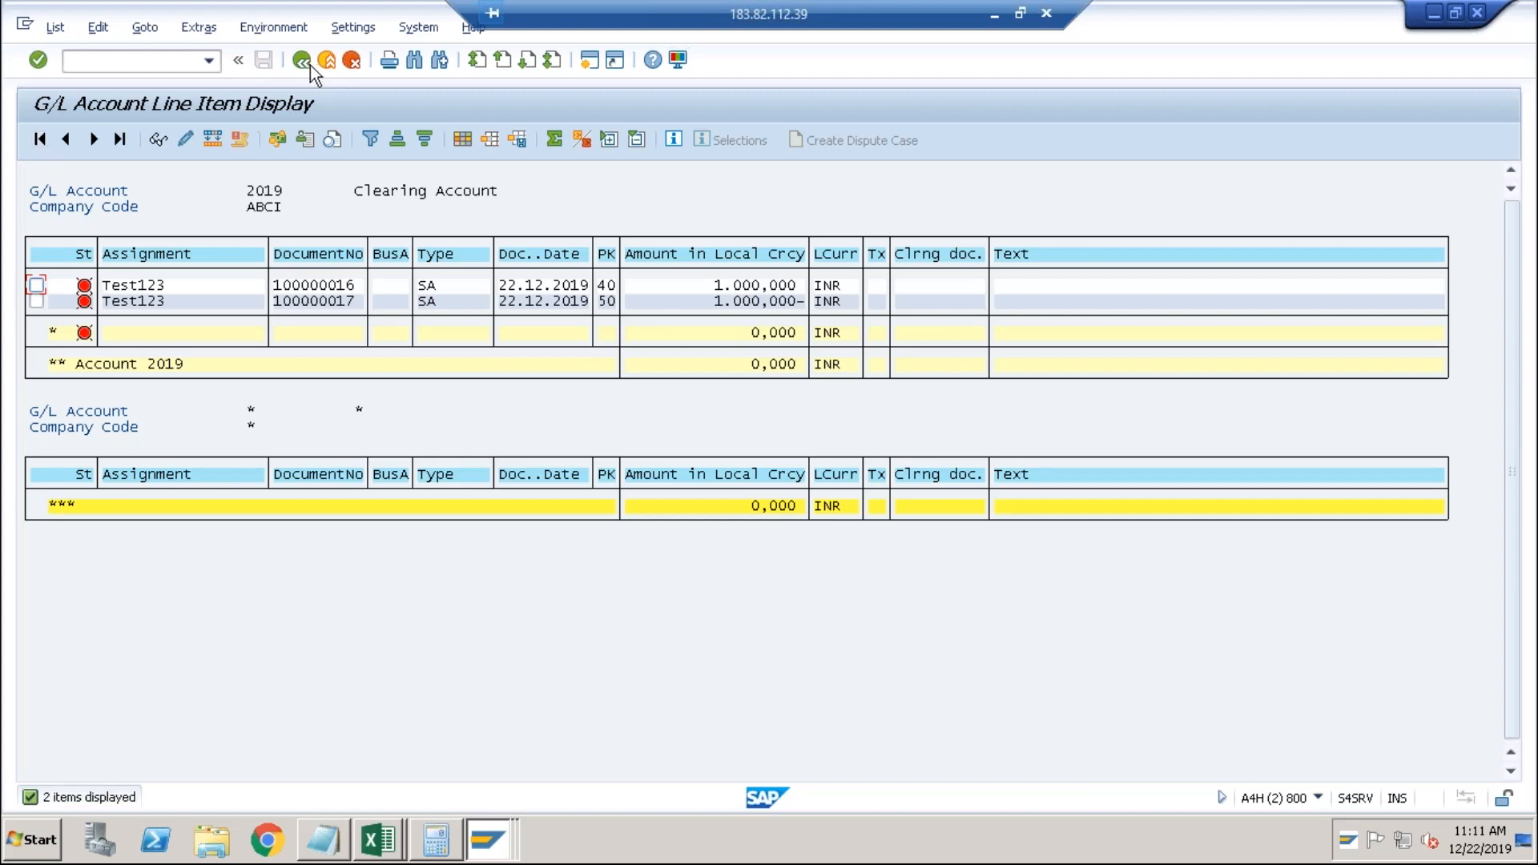
left_click(302, 60)
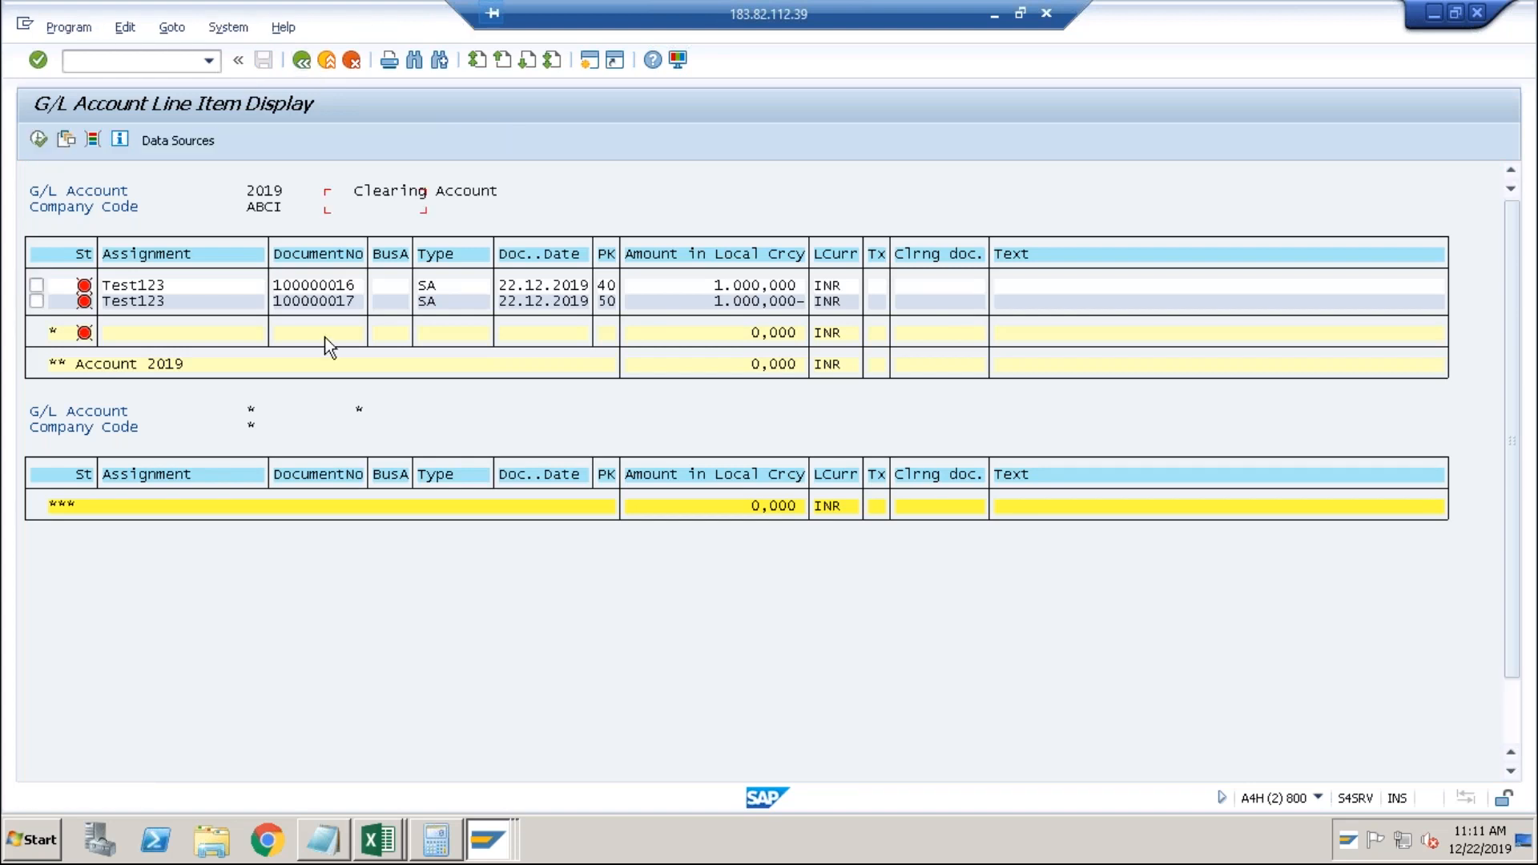
Change the key date to 23.12.2019 and rerun the open items list.
key("shift+Left")
key("shift+Right")
key("shift+Right")
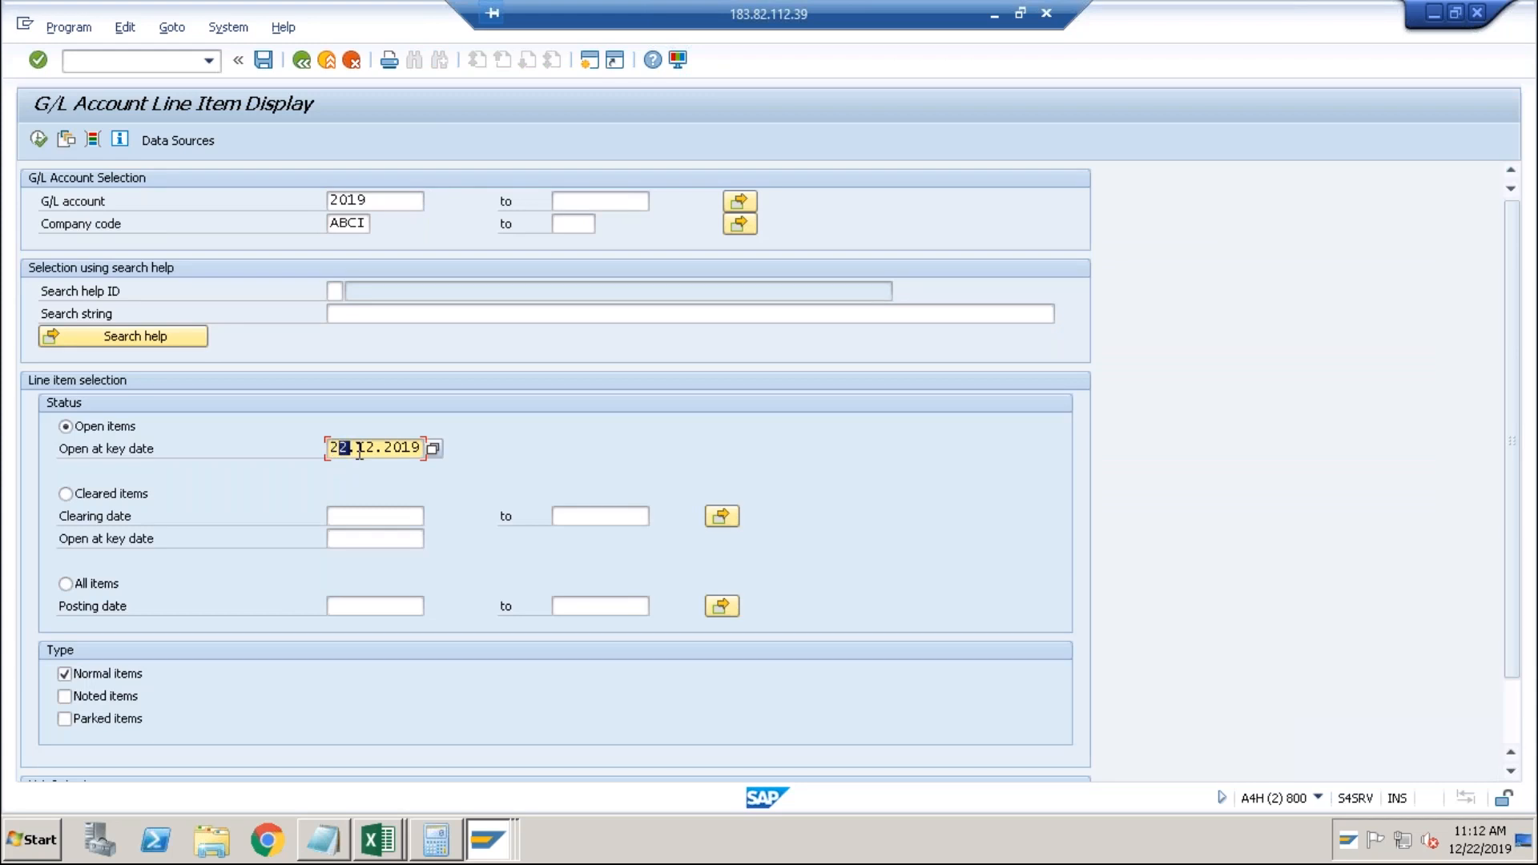
type("3")
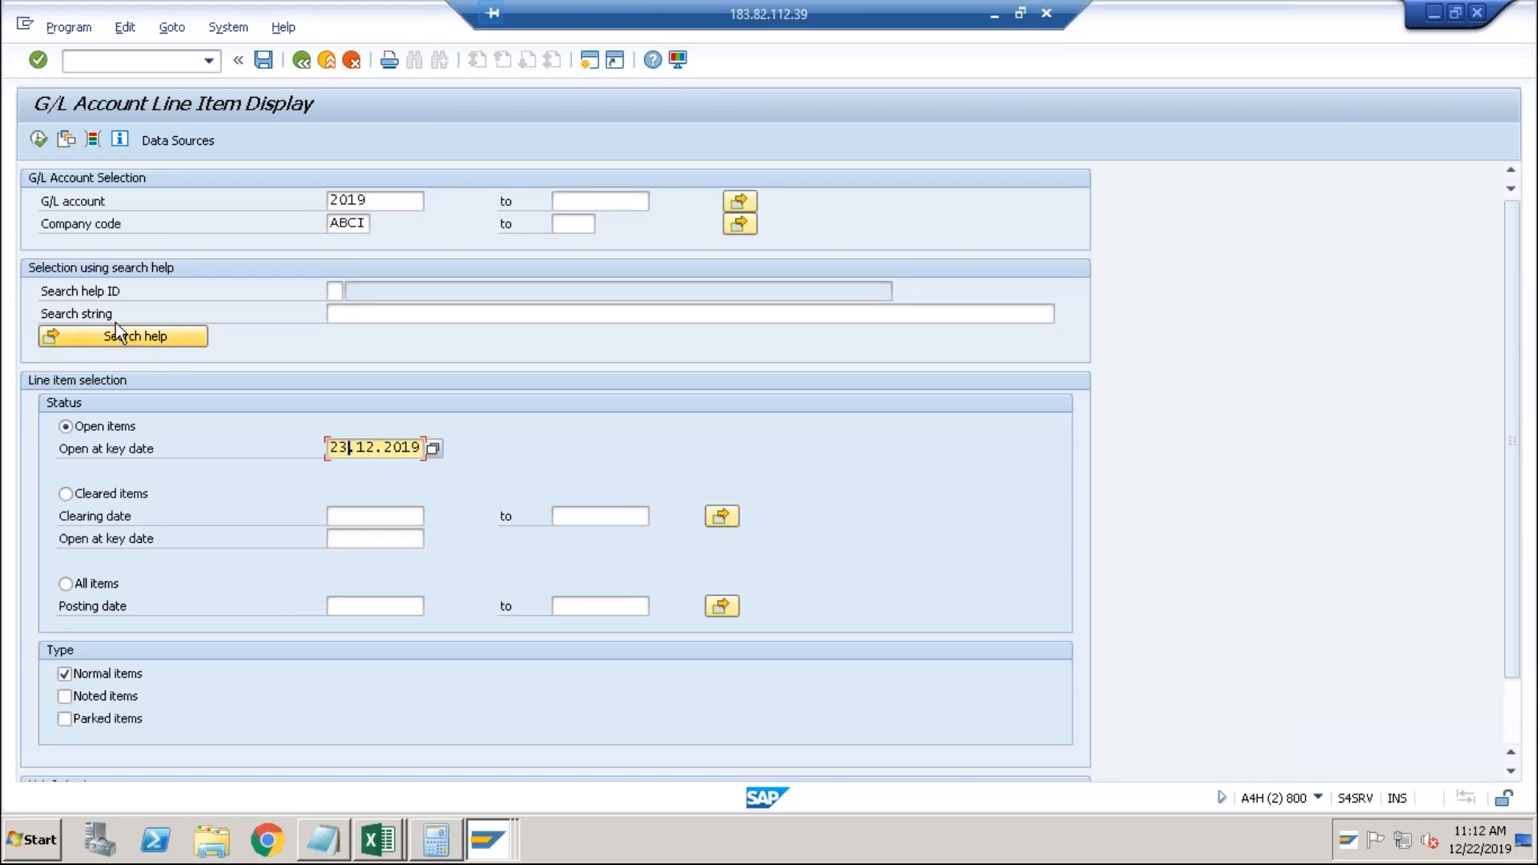
left_click(38, 141)
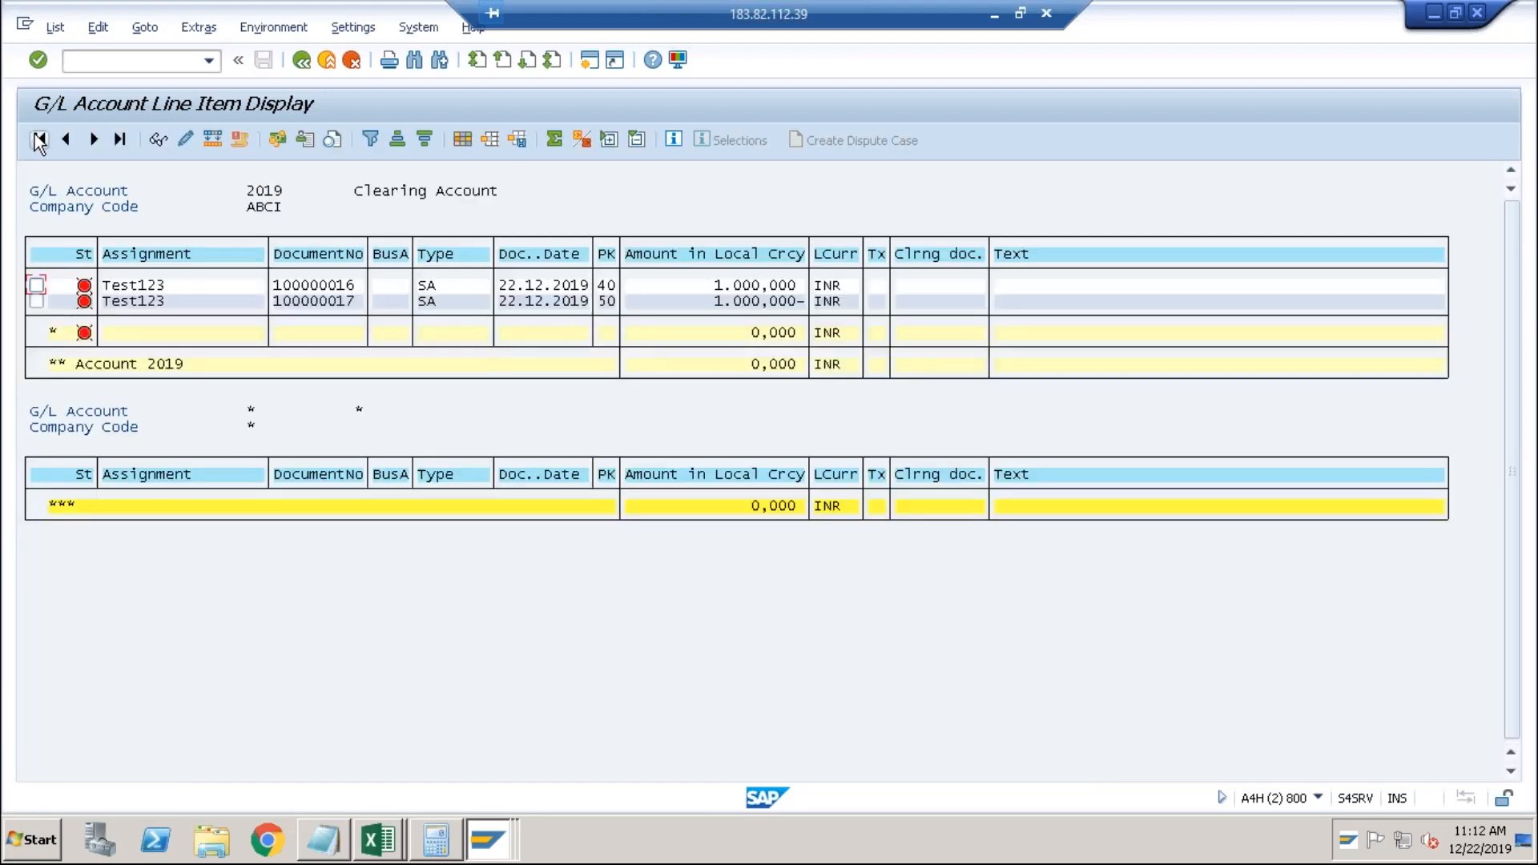
Return to the Automatic Clearing log and review the missing T043S entry message.
key("alt+Tab")
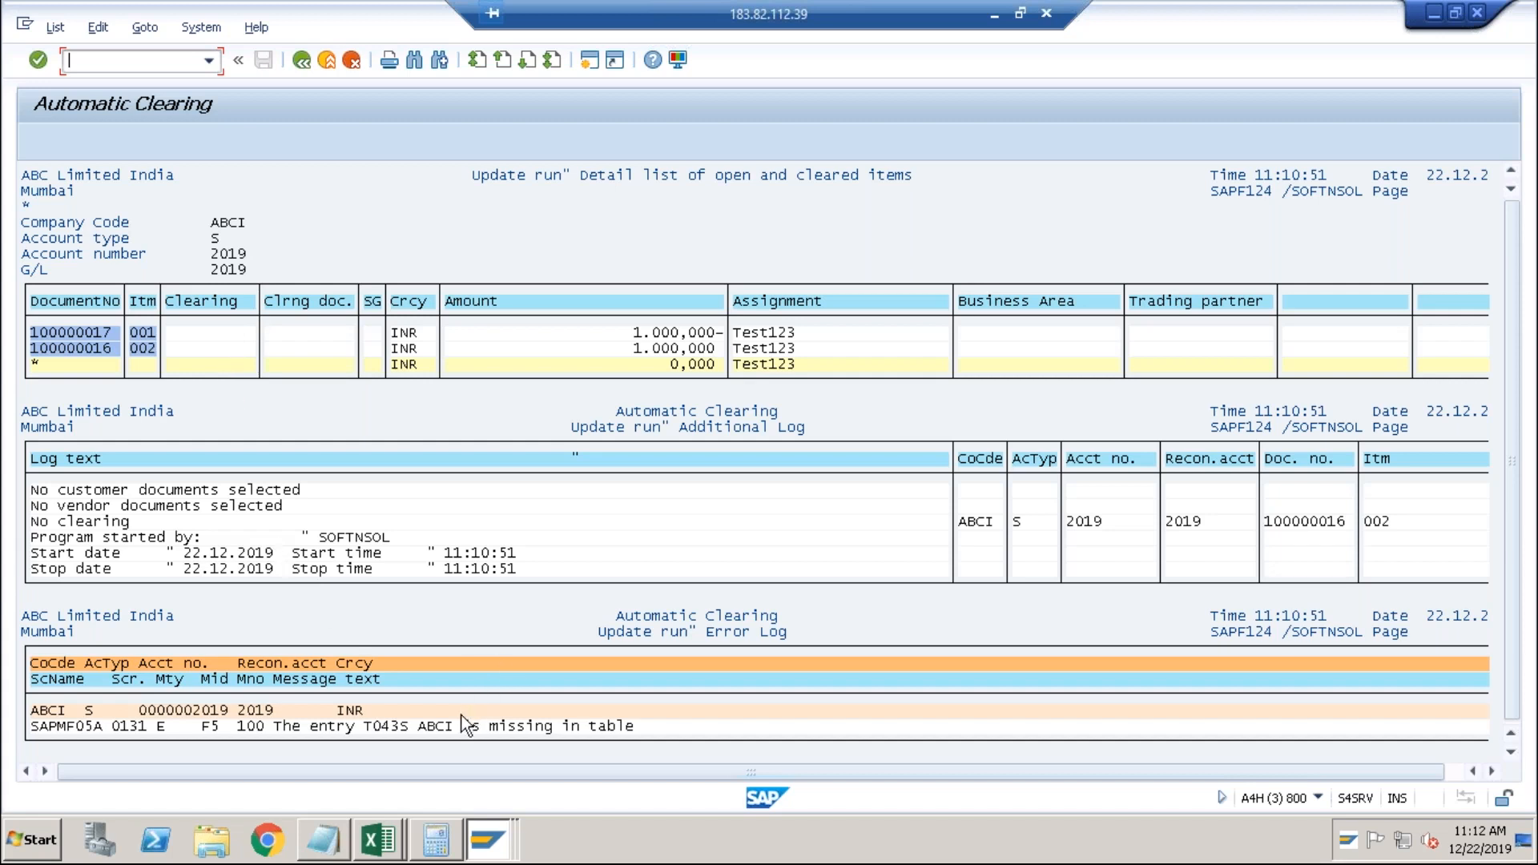
left_click(405, 727)
left_click(592, 59)
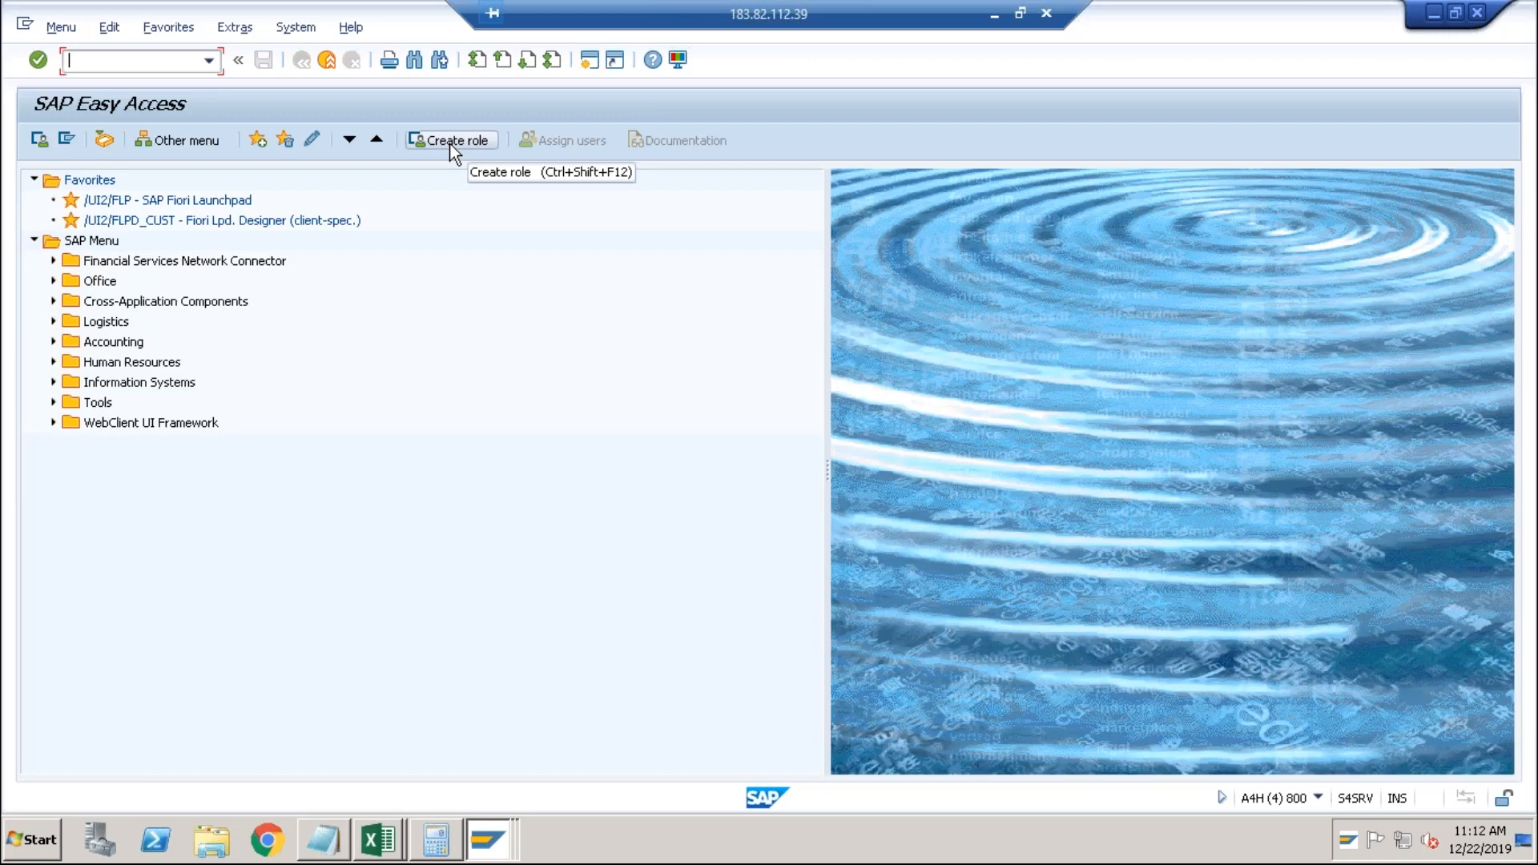
Display the SE11 definition of table T043S, Tolerances for Groups of G/L Accounts.
type("se11")
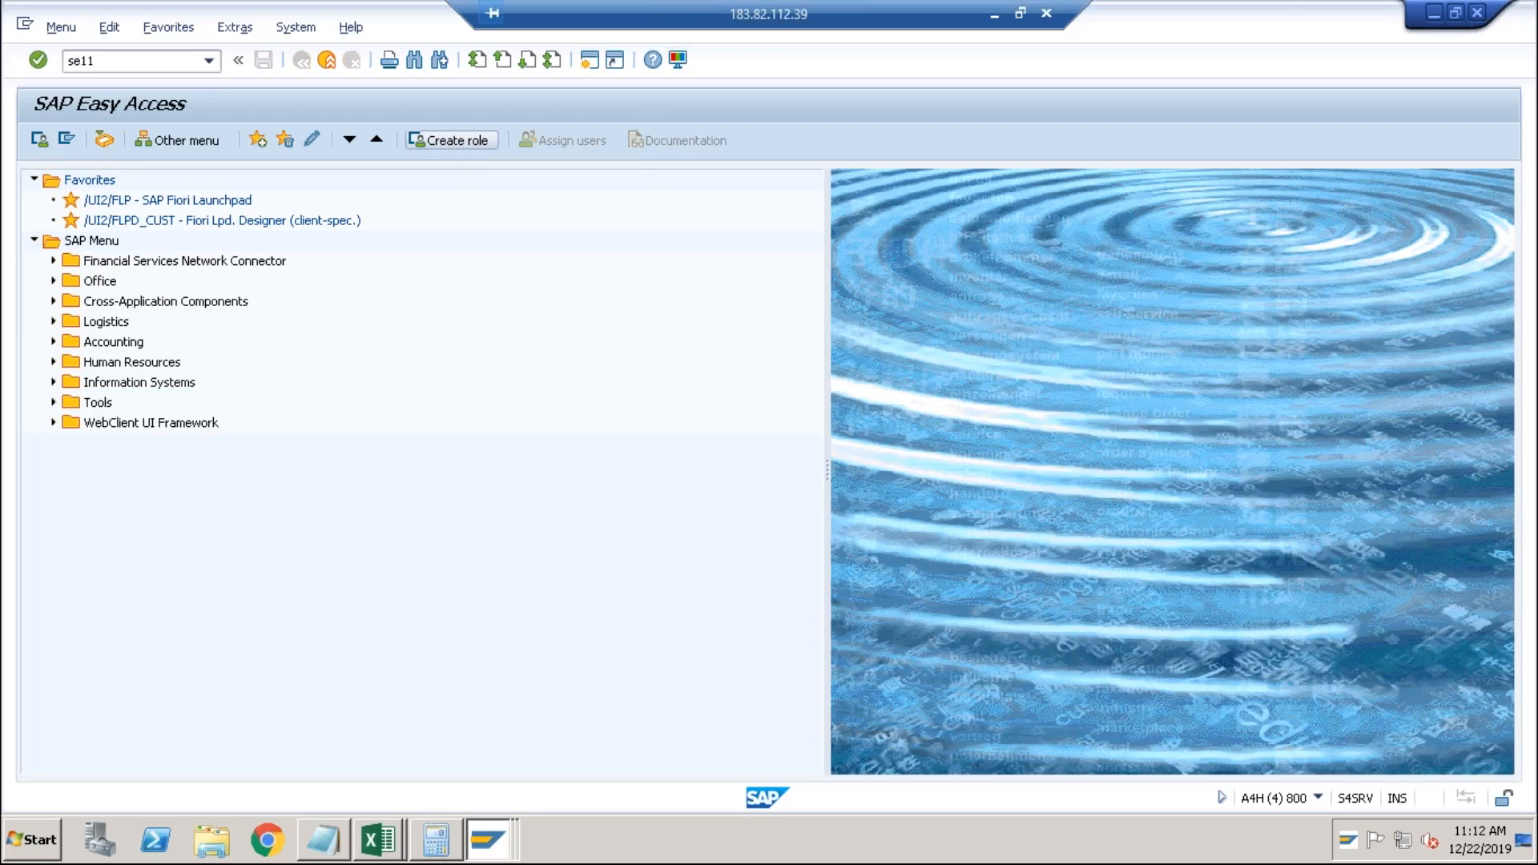
key("Return")
type("t043s")
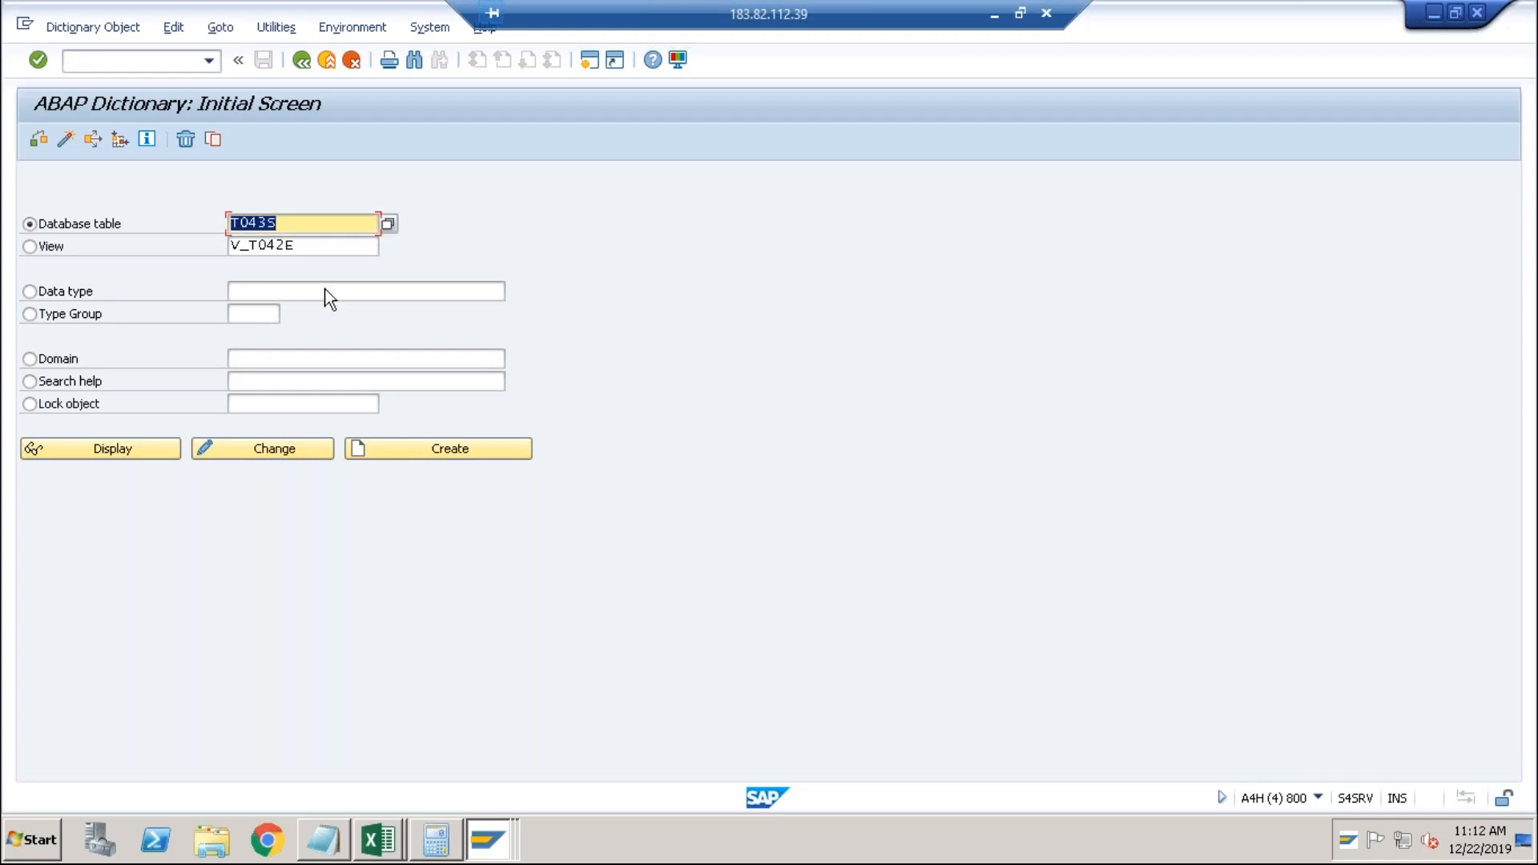
left_click(113, 455)
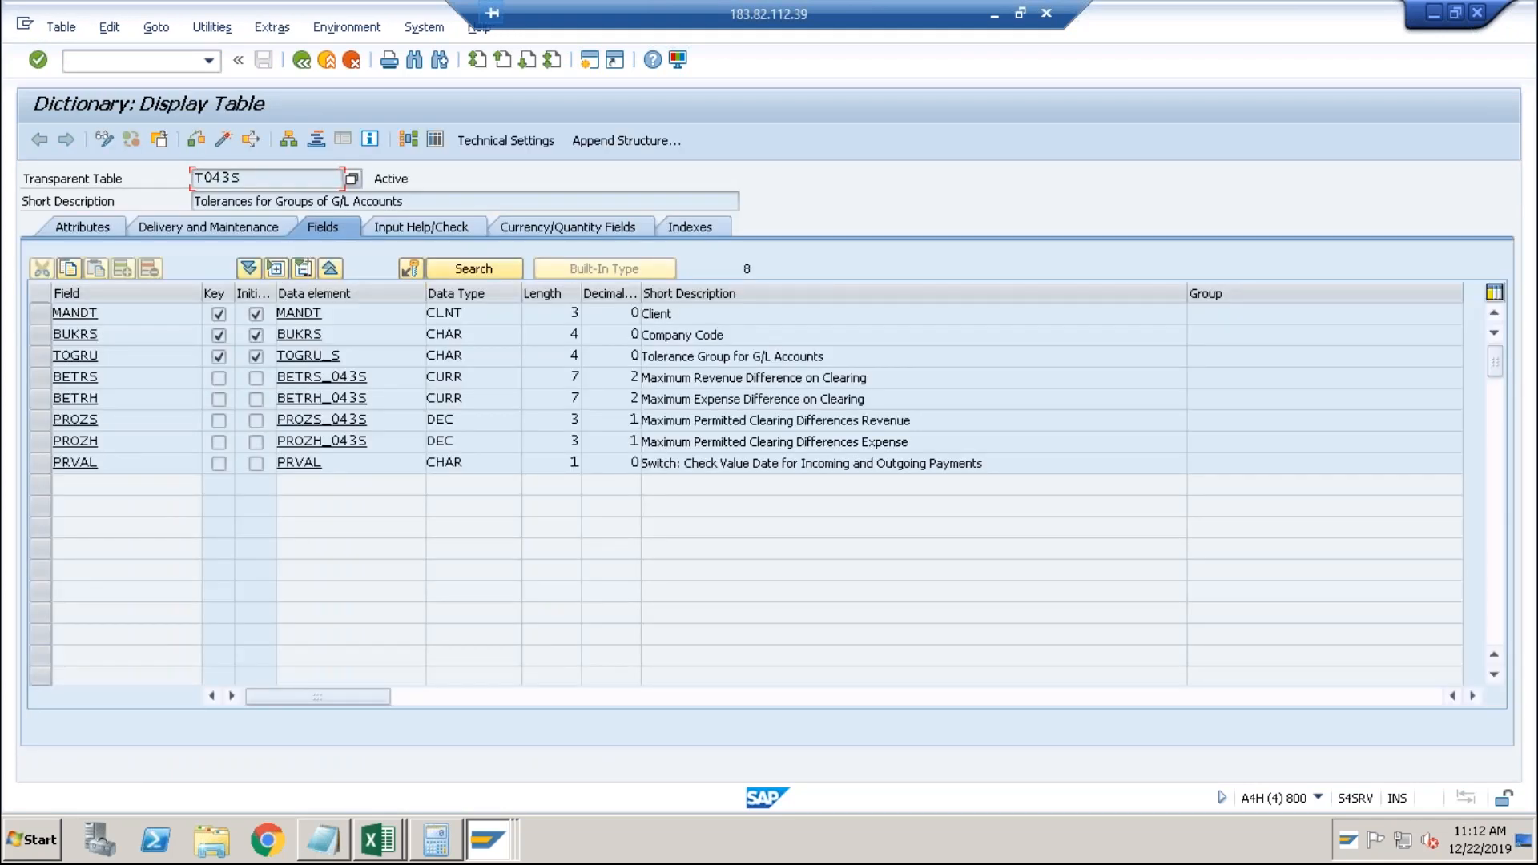
left_click_drag(405, 200, 315, 200)
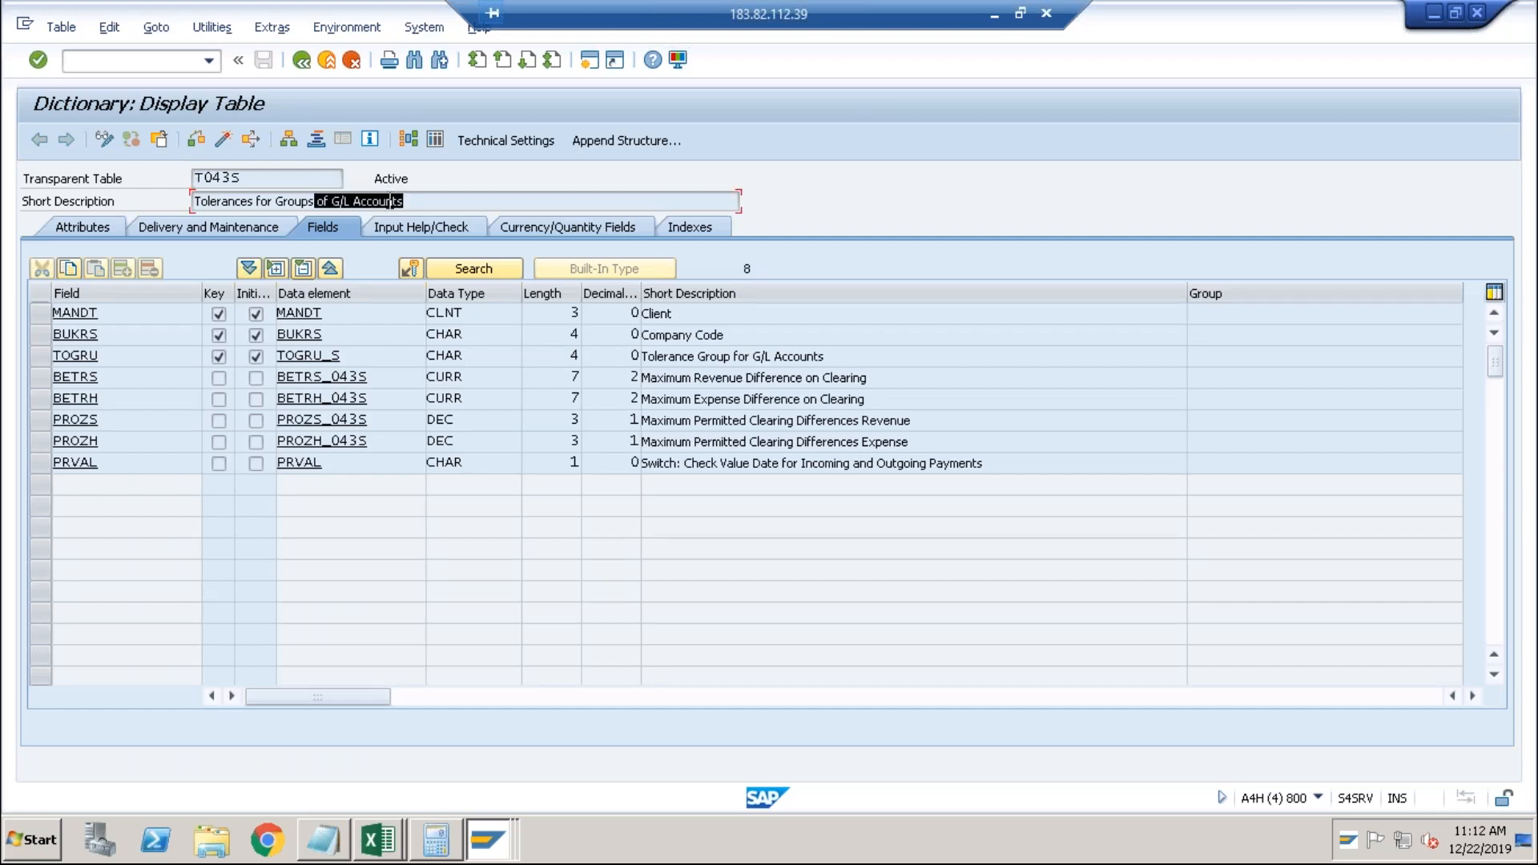
key("shift+Right")
key("shift+Right")
key("shift+Right")
key("shift+Right")
Go to the Customizing implementation guide with /nspro.
left_click(191, 64)
type("/nspro")
key("Return")
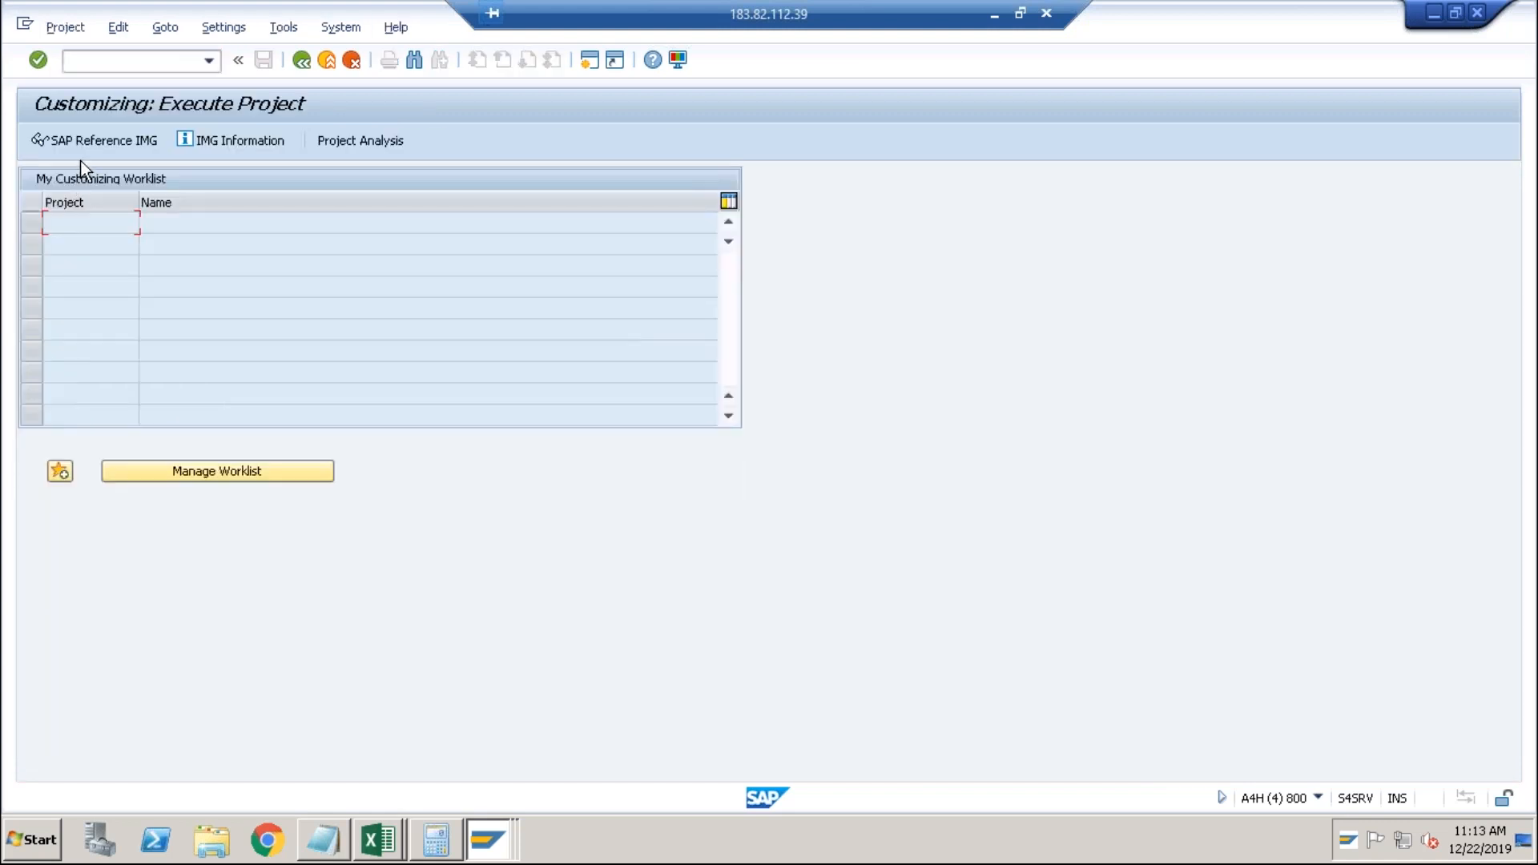
In the IMG, run Assign User/Tolerance Groups under Document > Tolerance Groups and inspect ABCI's entry.
left_click(102, 140)
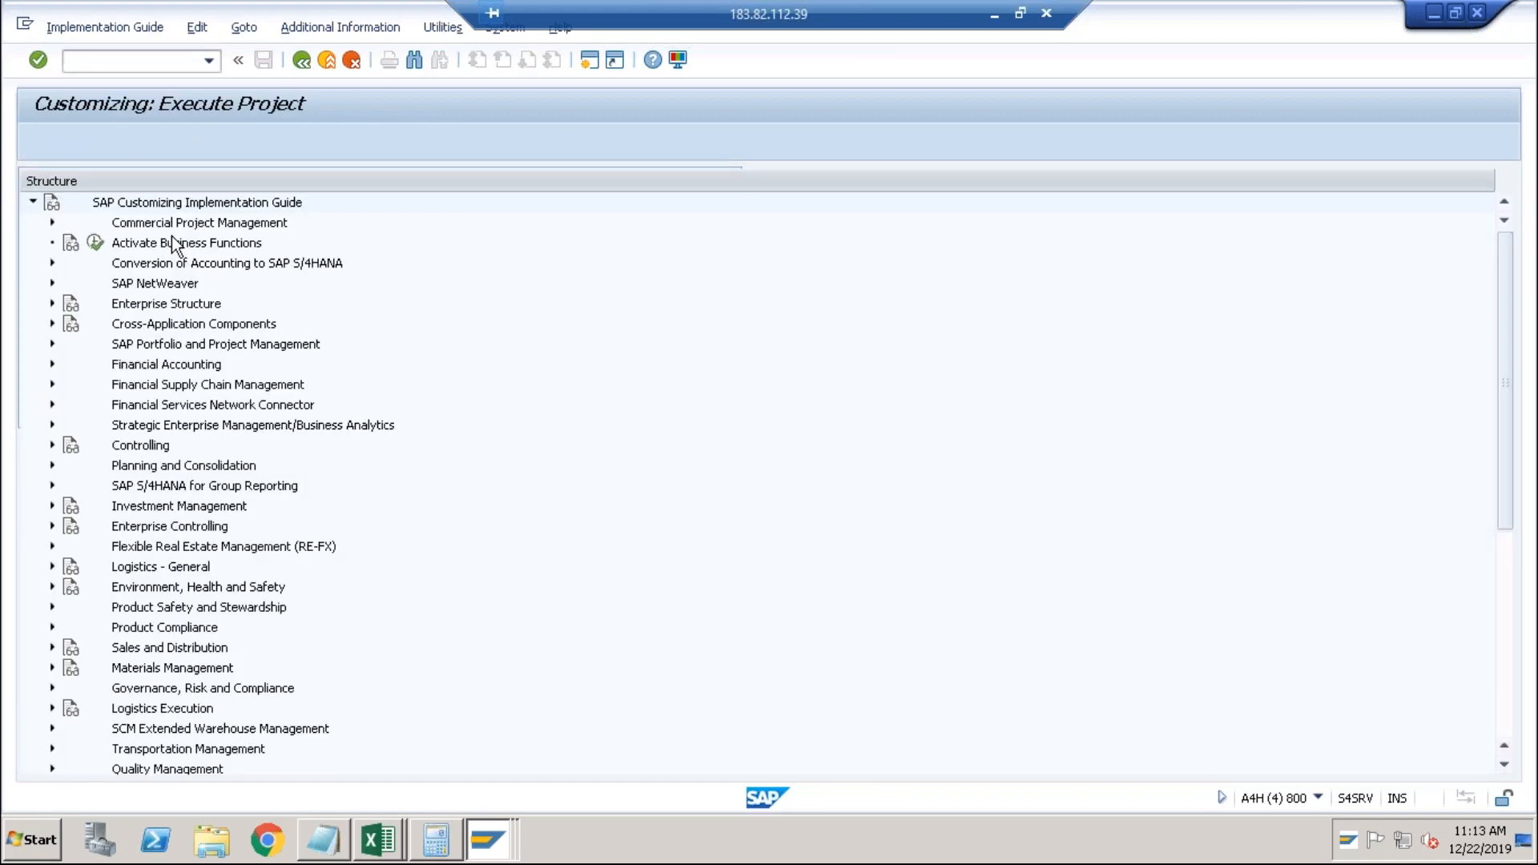
left_click(51, 364)
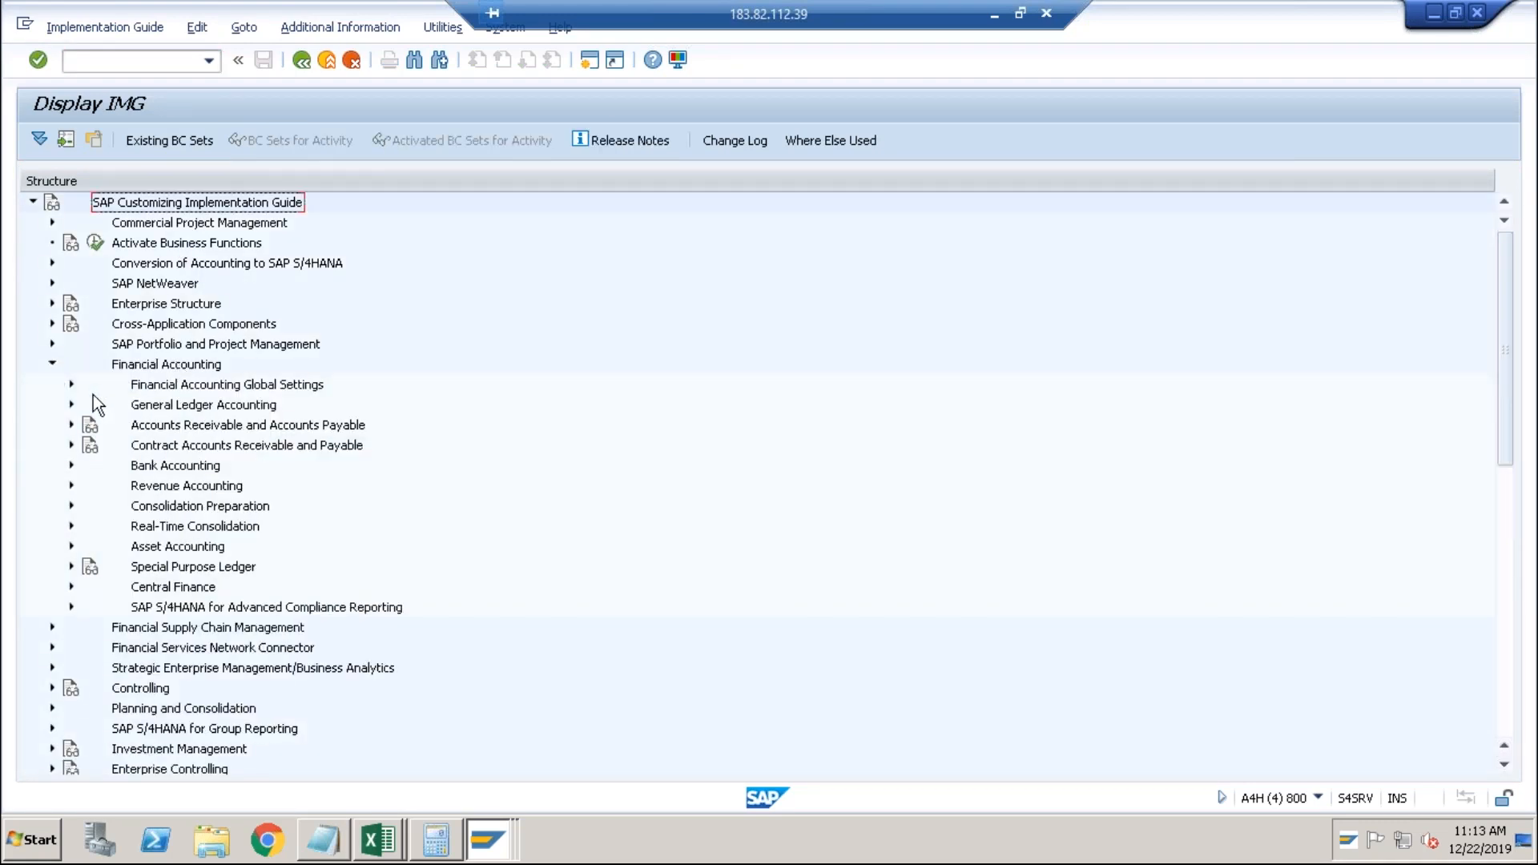
left_click(71, 385)
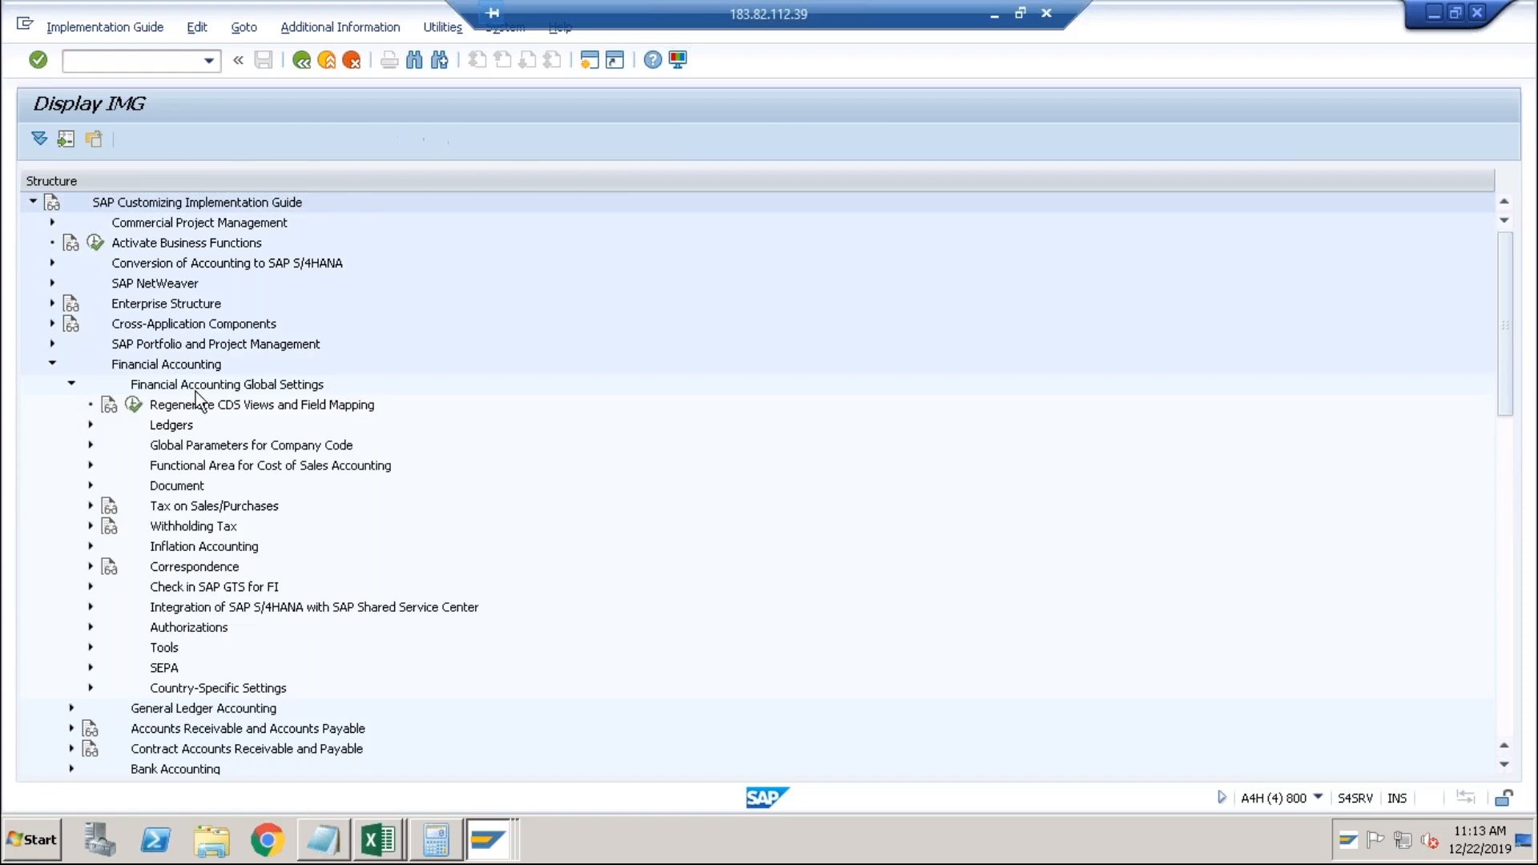
left_click(91, 486)
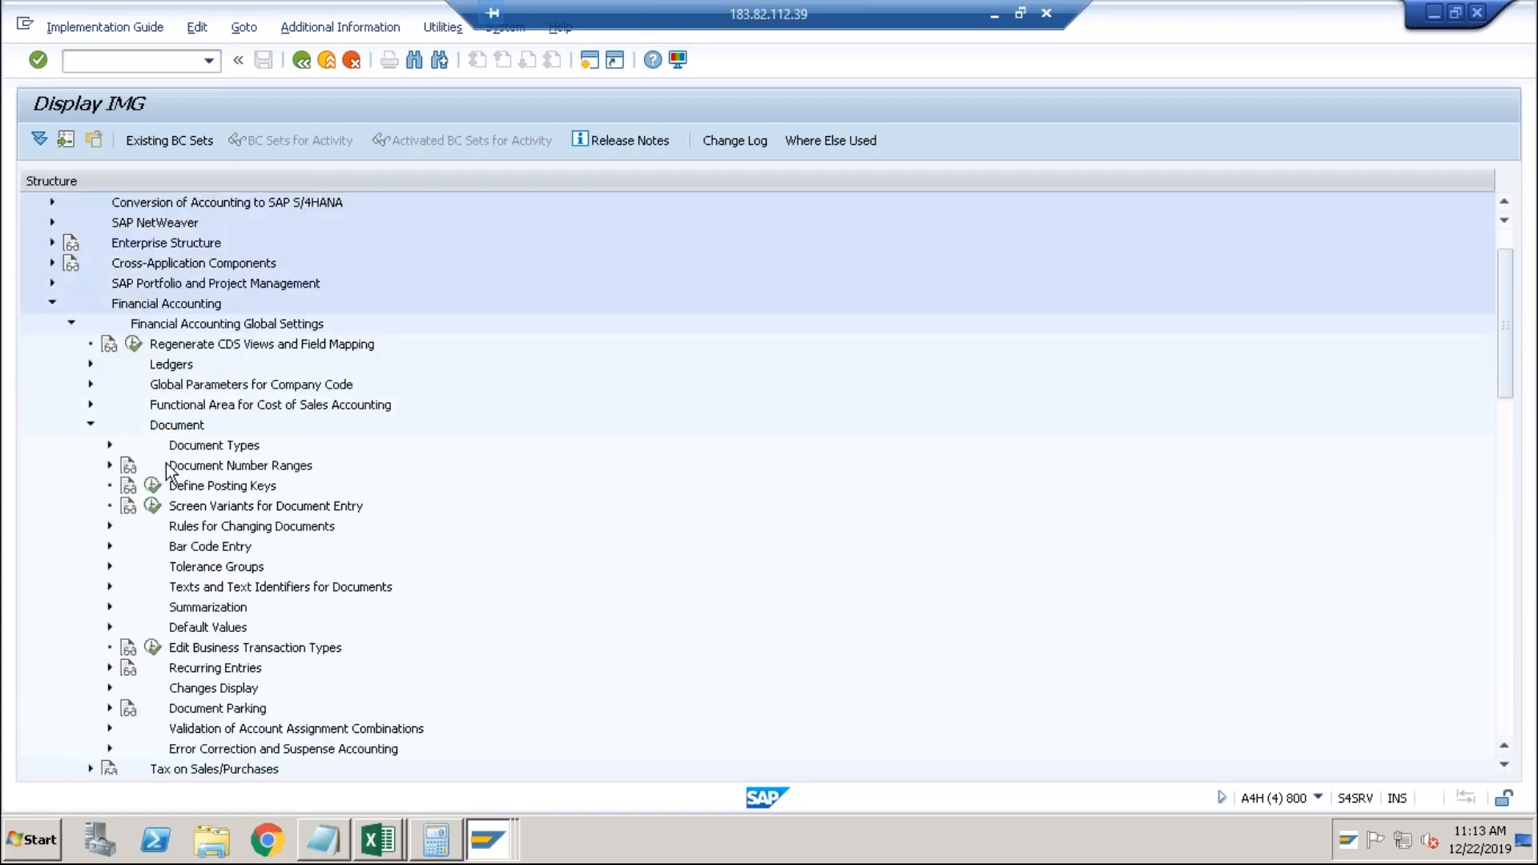
left_click(110, 567)
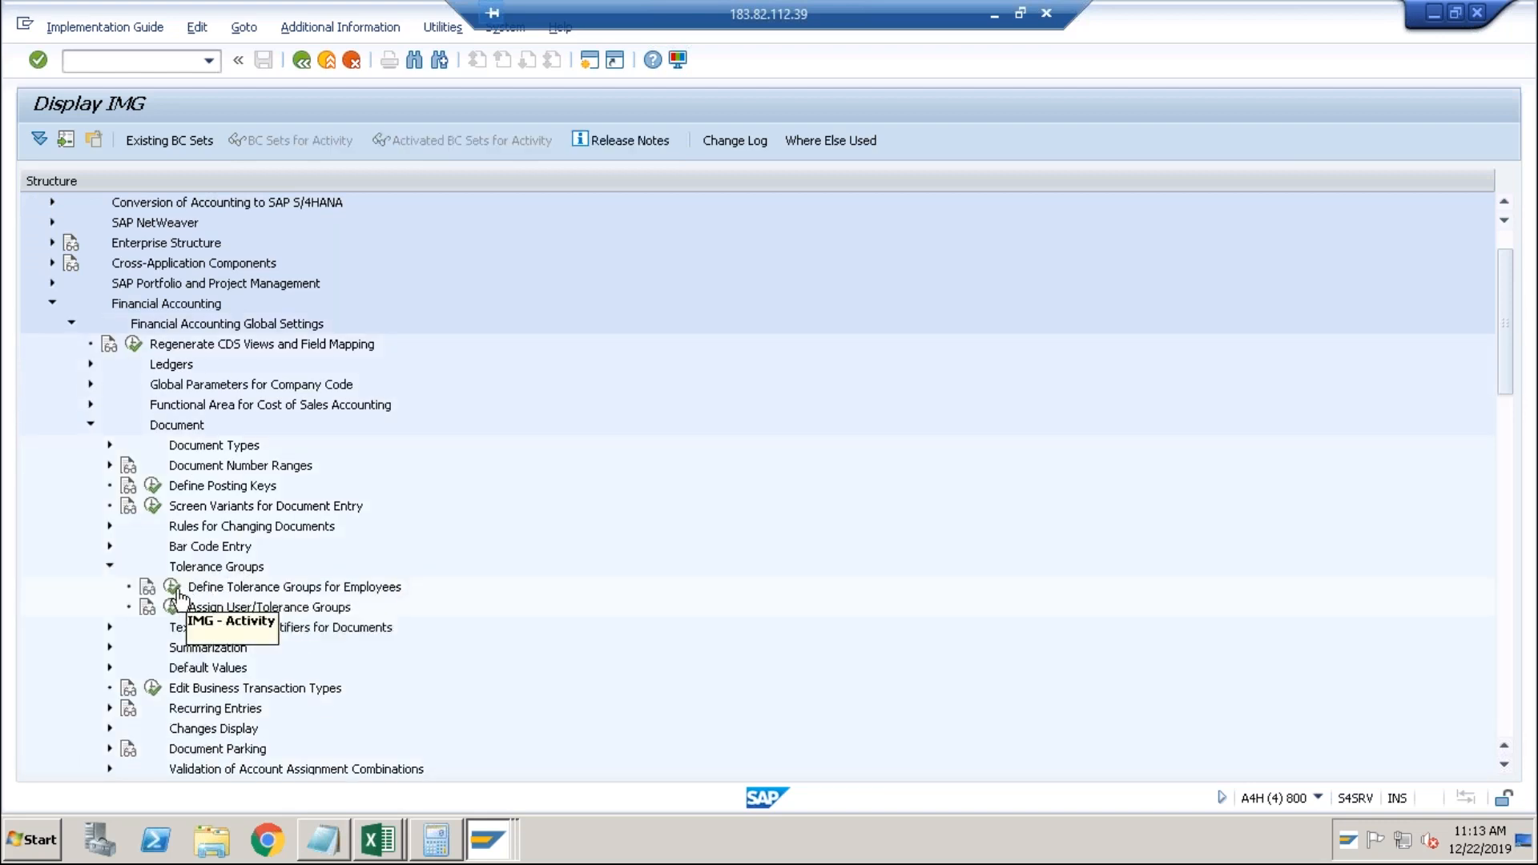
left_click(172, 607)
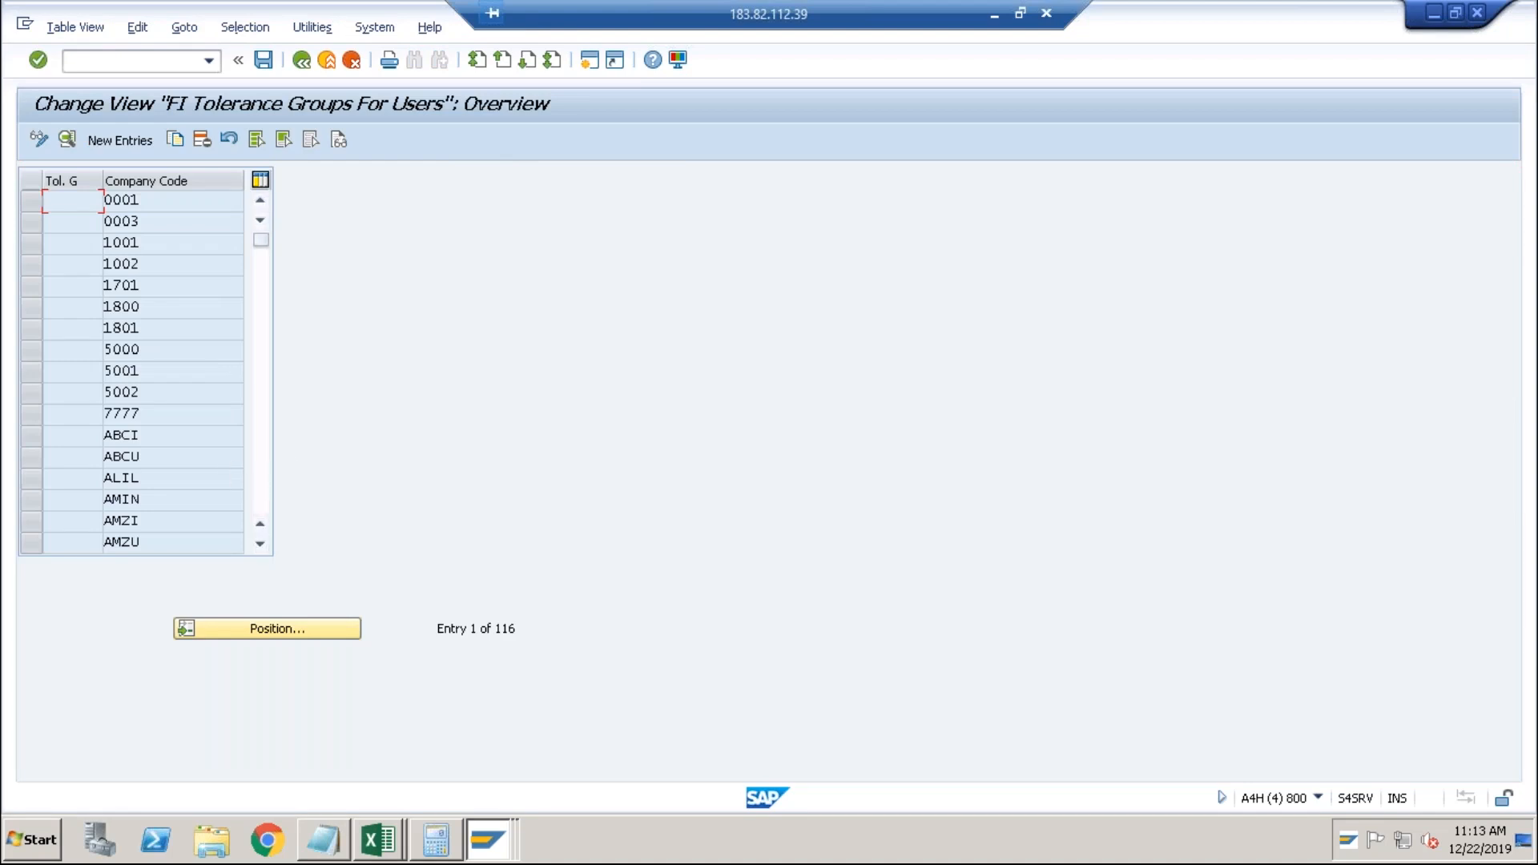
double_click(240, 435)
Recheck the clearing log, then start SE16N in a new session.
key("alt+Tab")
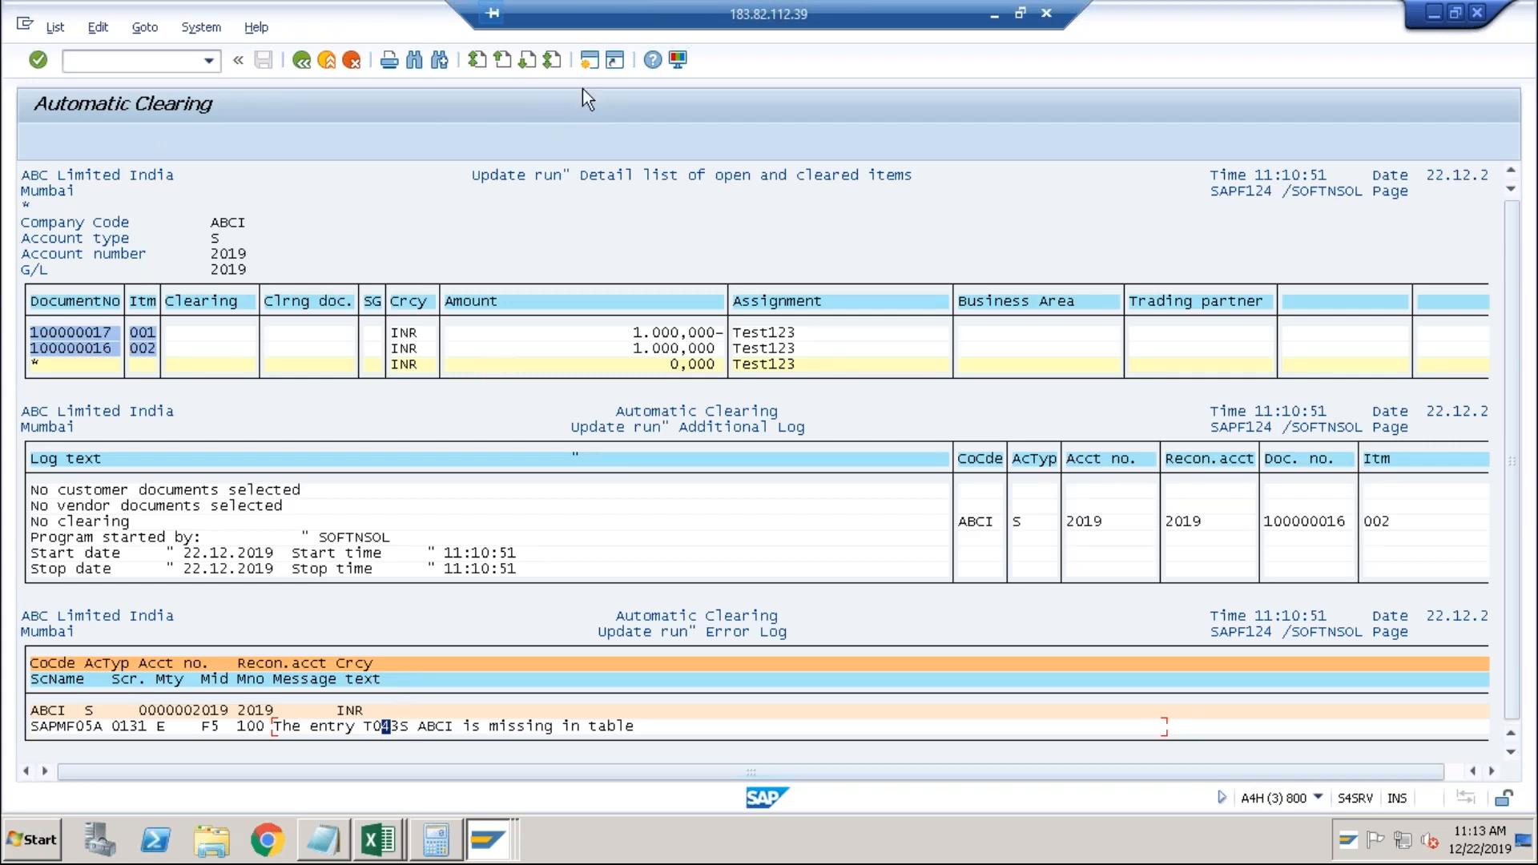
left_click(585, 68)
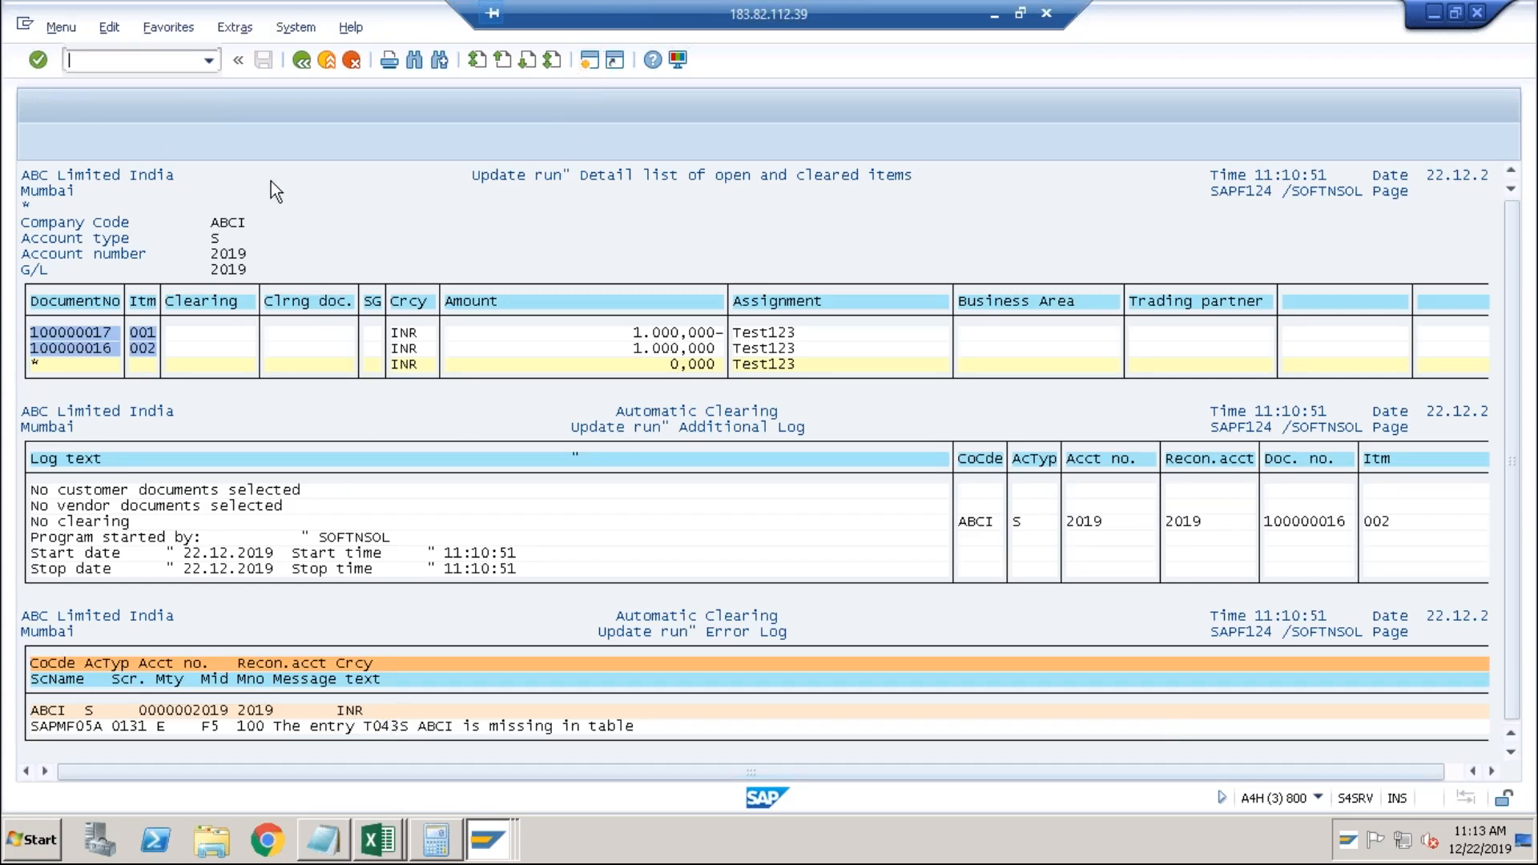
type("se16n")
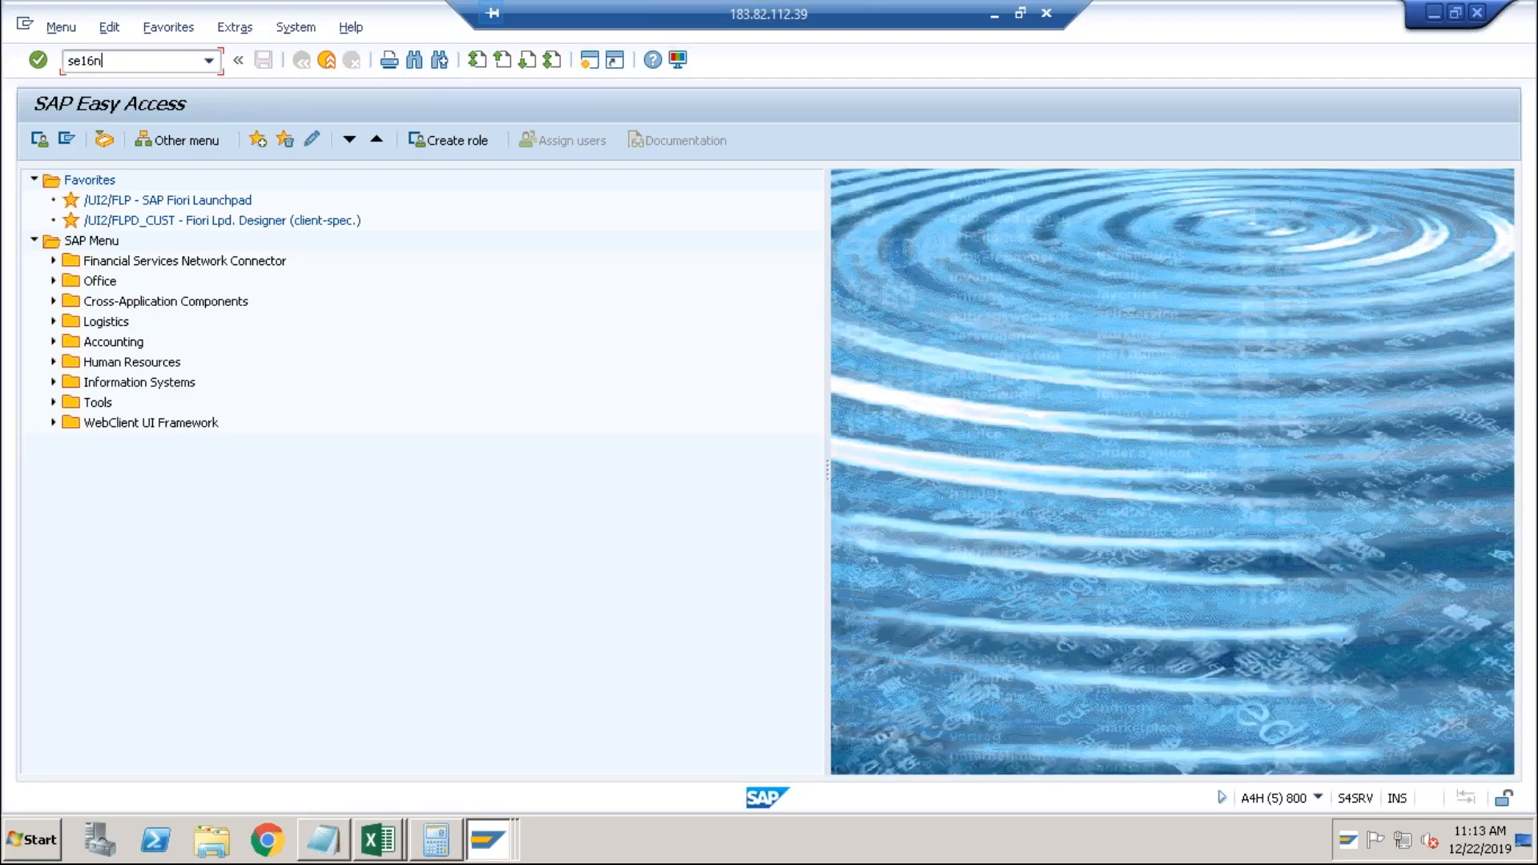
key("Return")
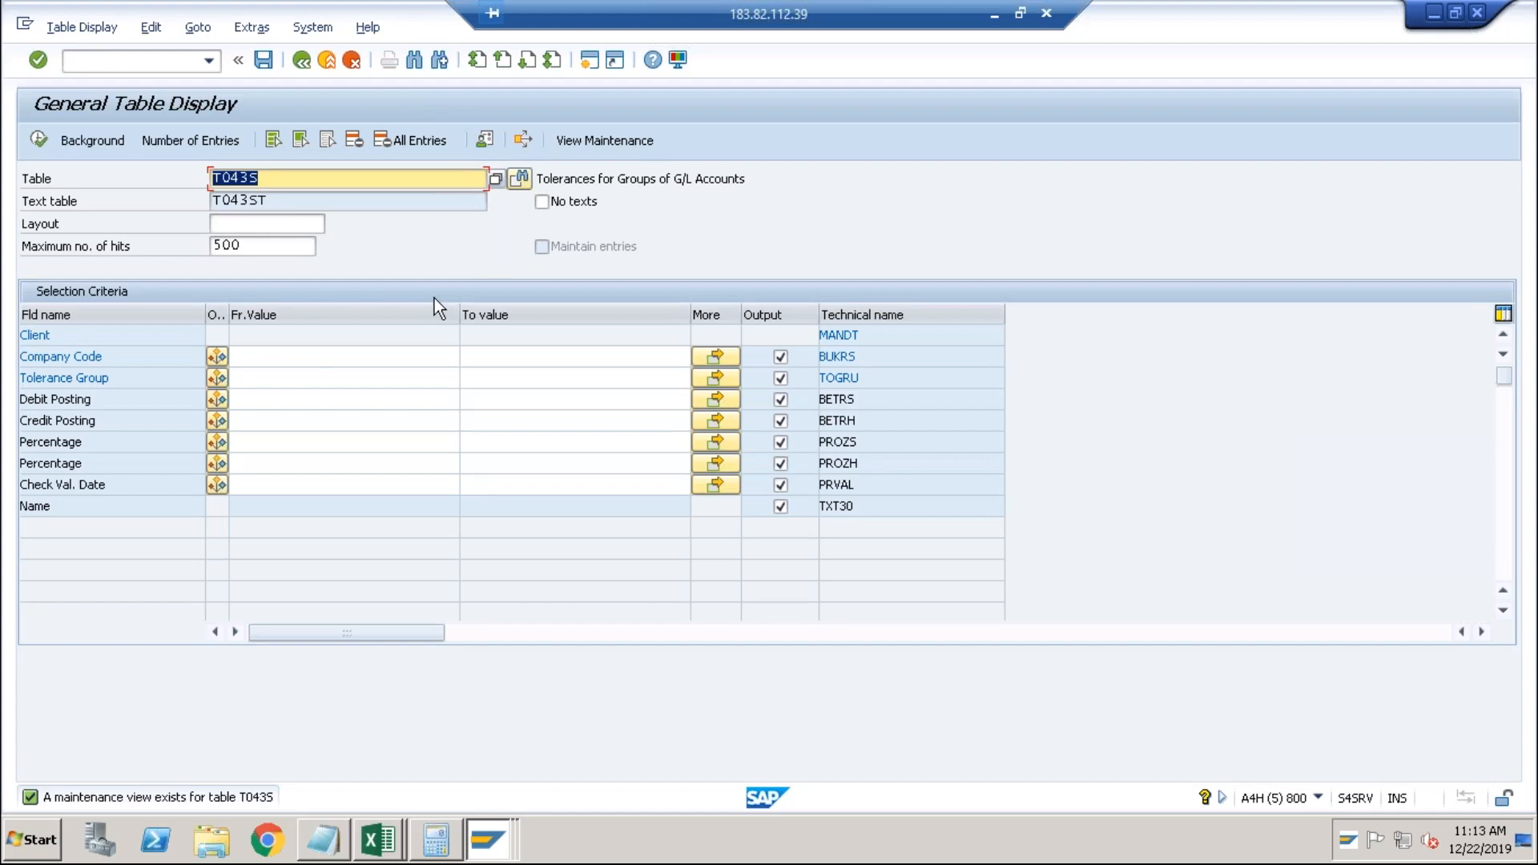
Filter T043S in SE16N on company code ABCI and execute; no values are found.
left_click(290, 386)
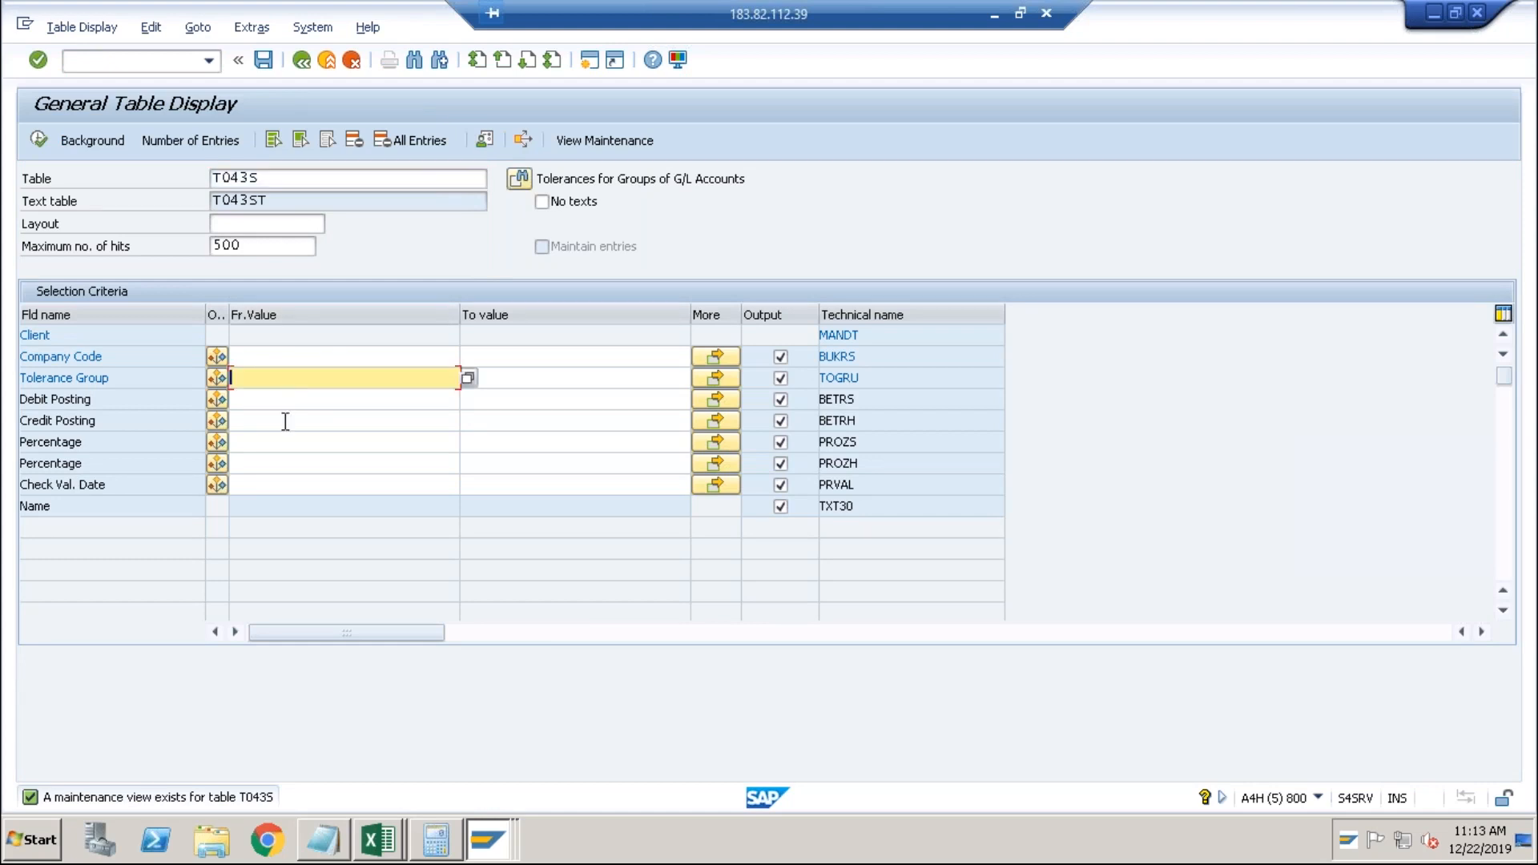
left_click(286, 421)
key("alt+Tab")
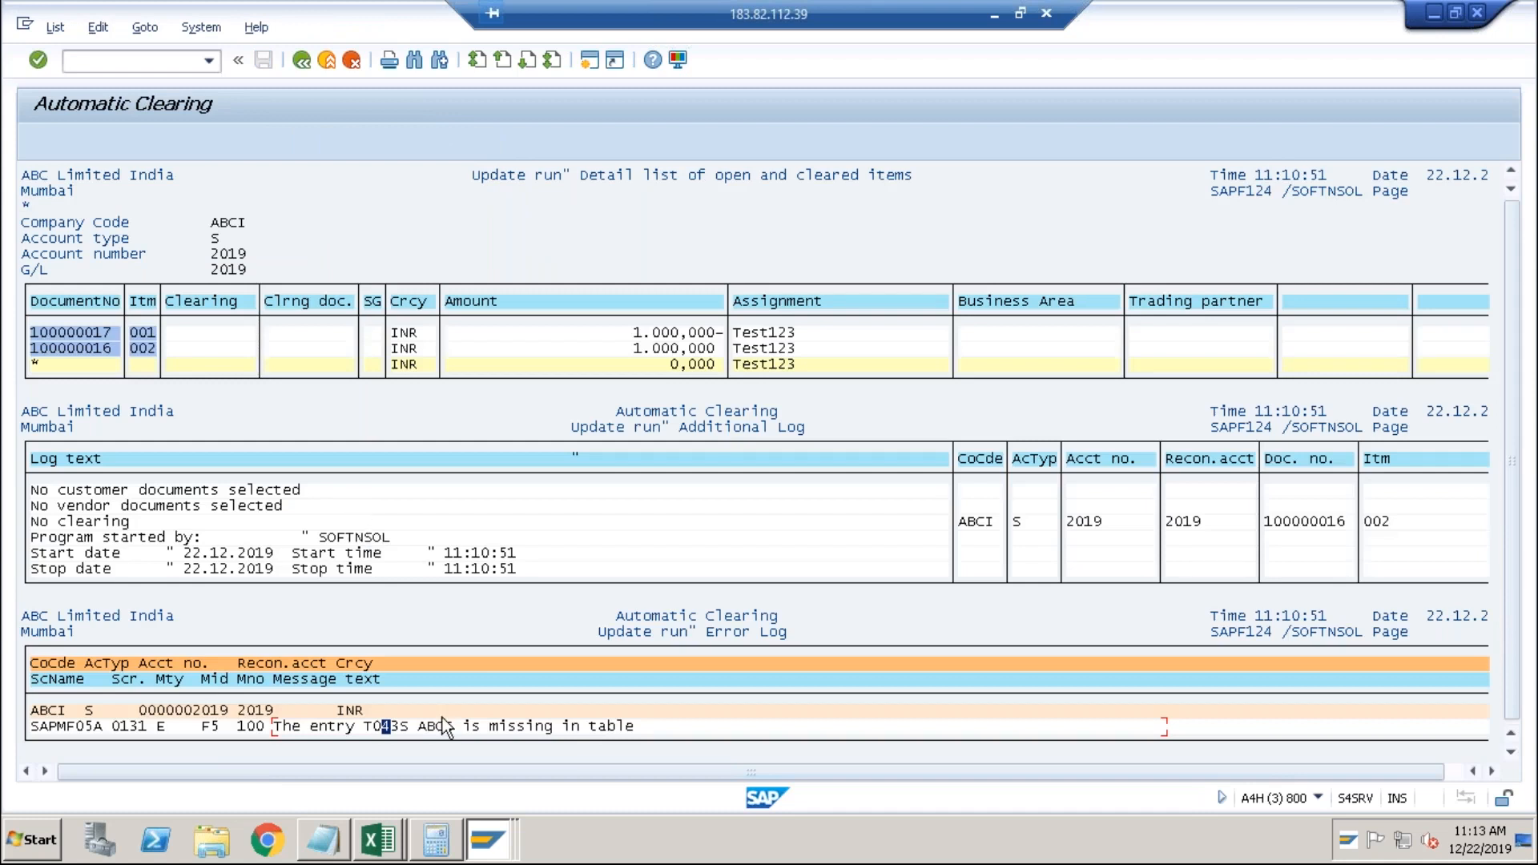
key("alt+Tab")
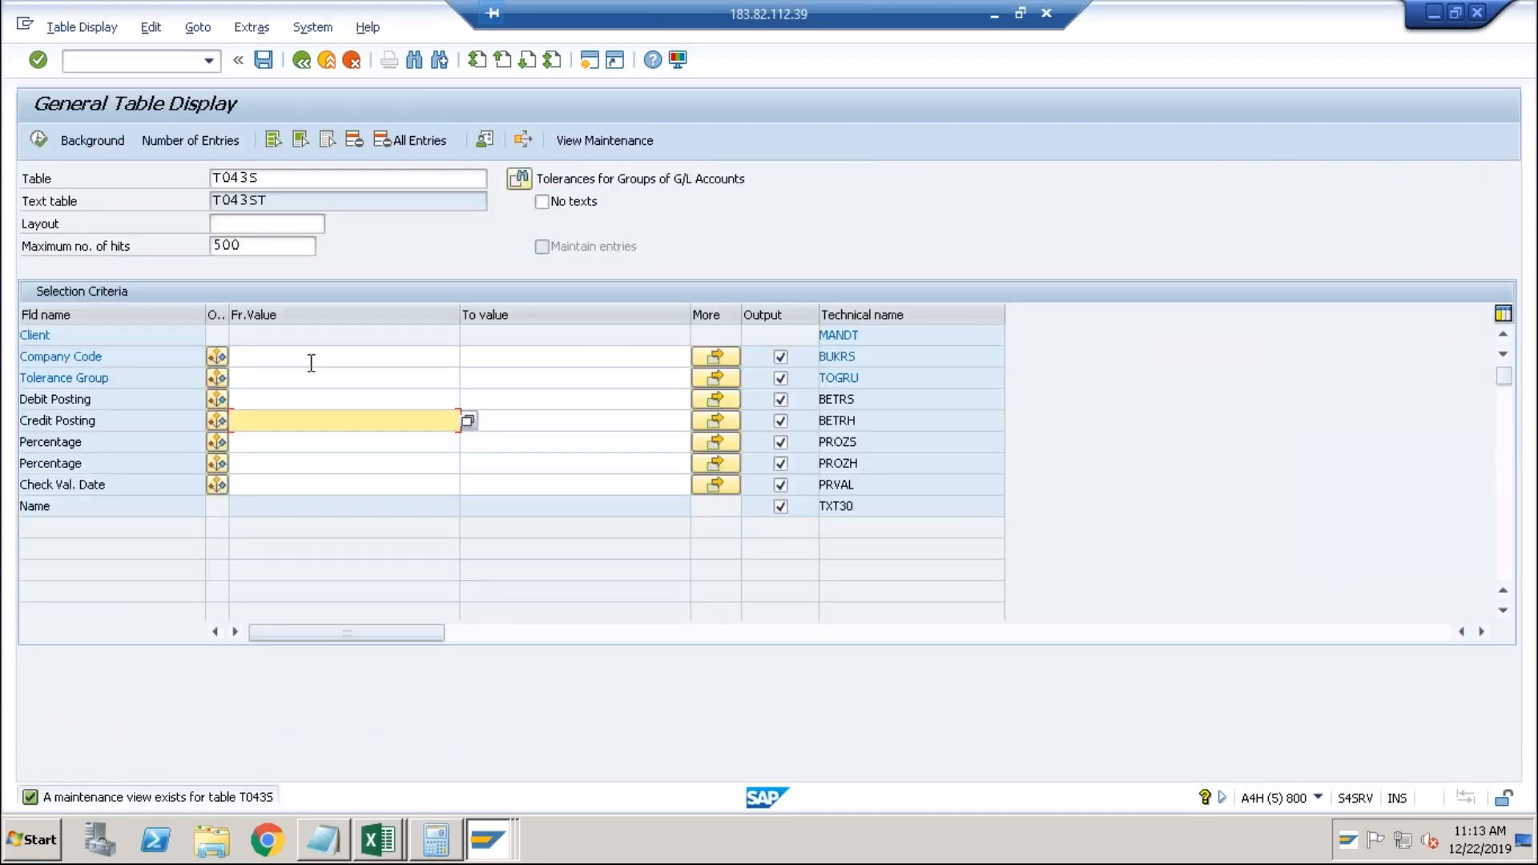
left_click(307, 359)
type("ABCI")
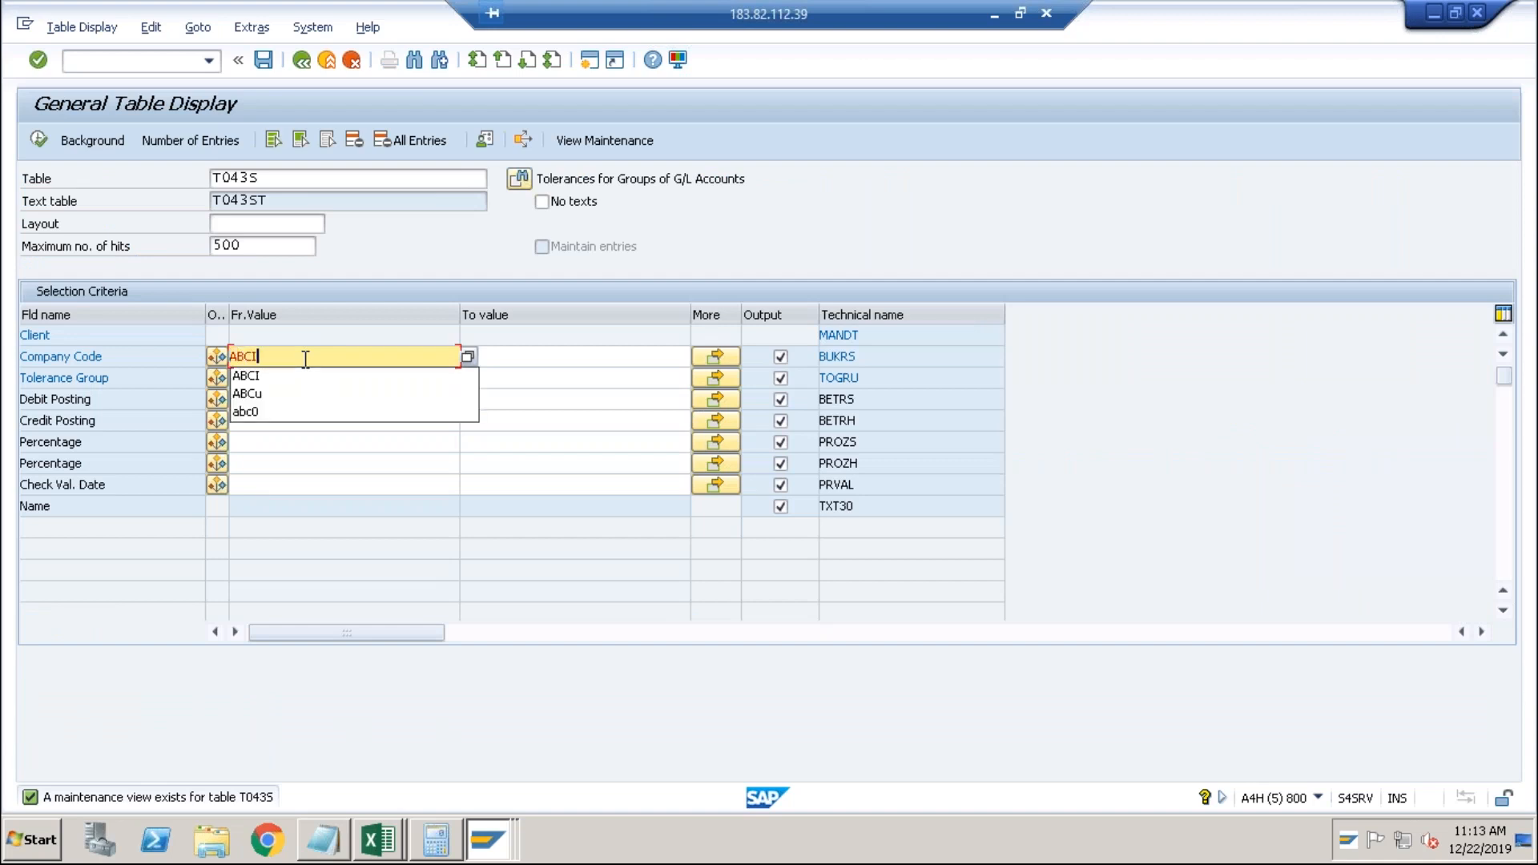
left_click(306, 360)
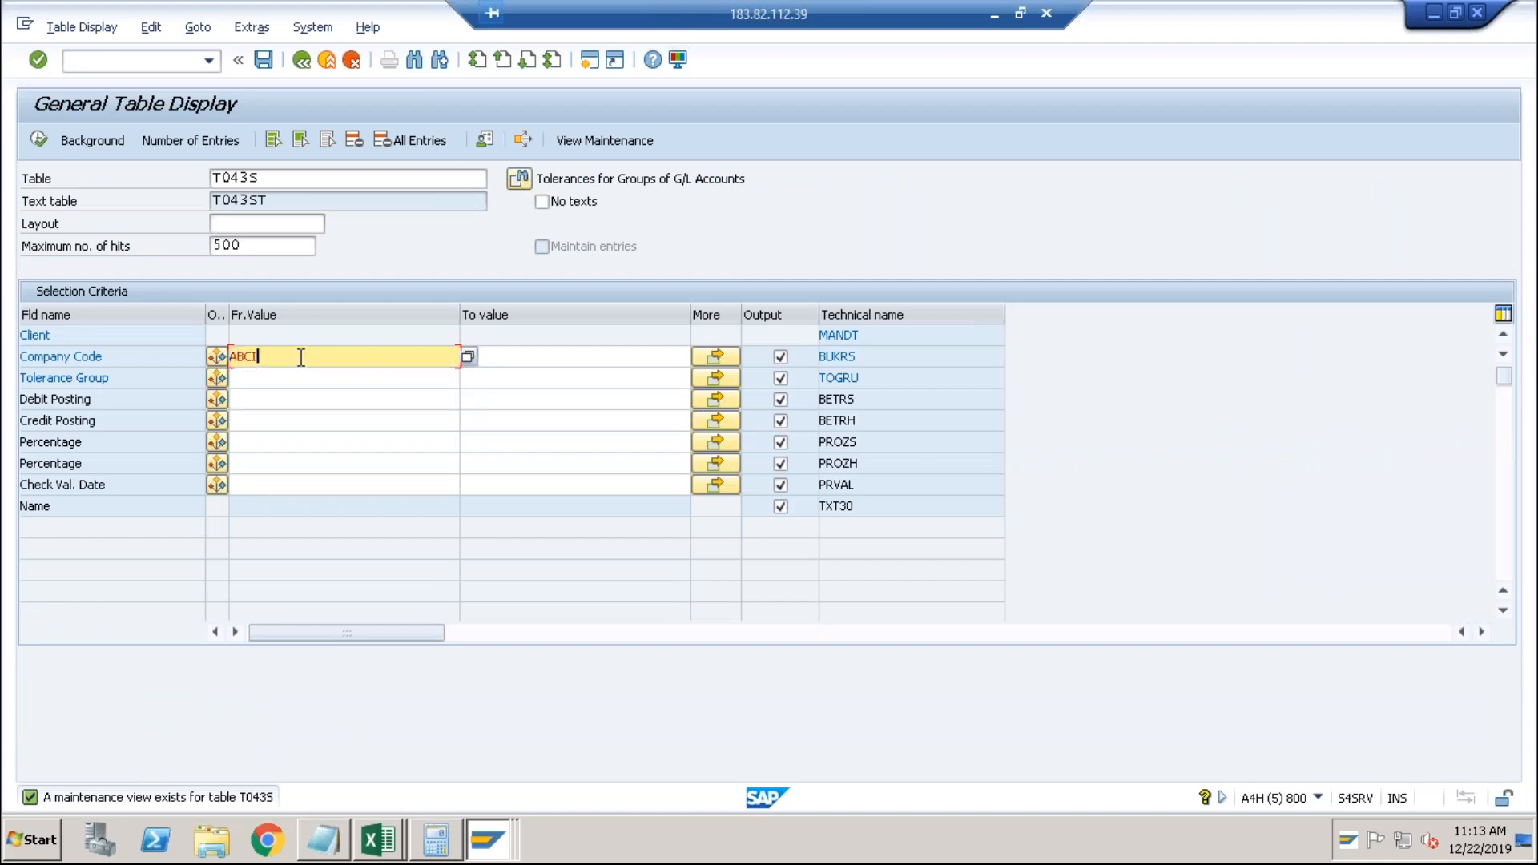
left_click(38, 139)
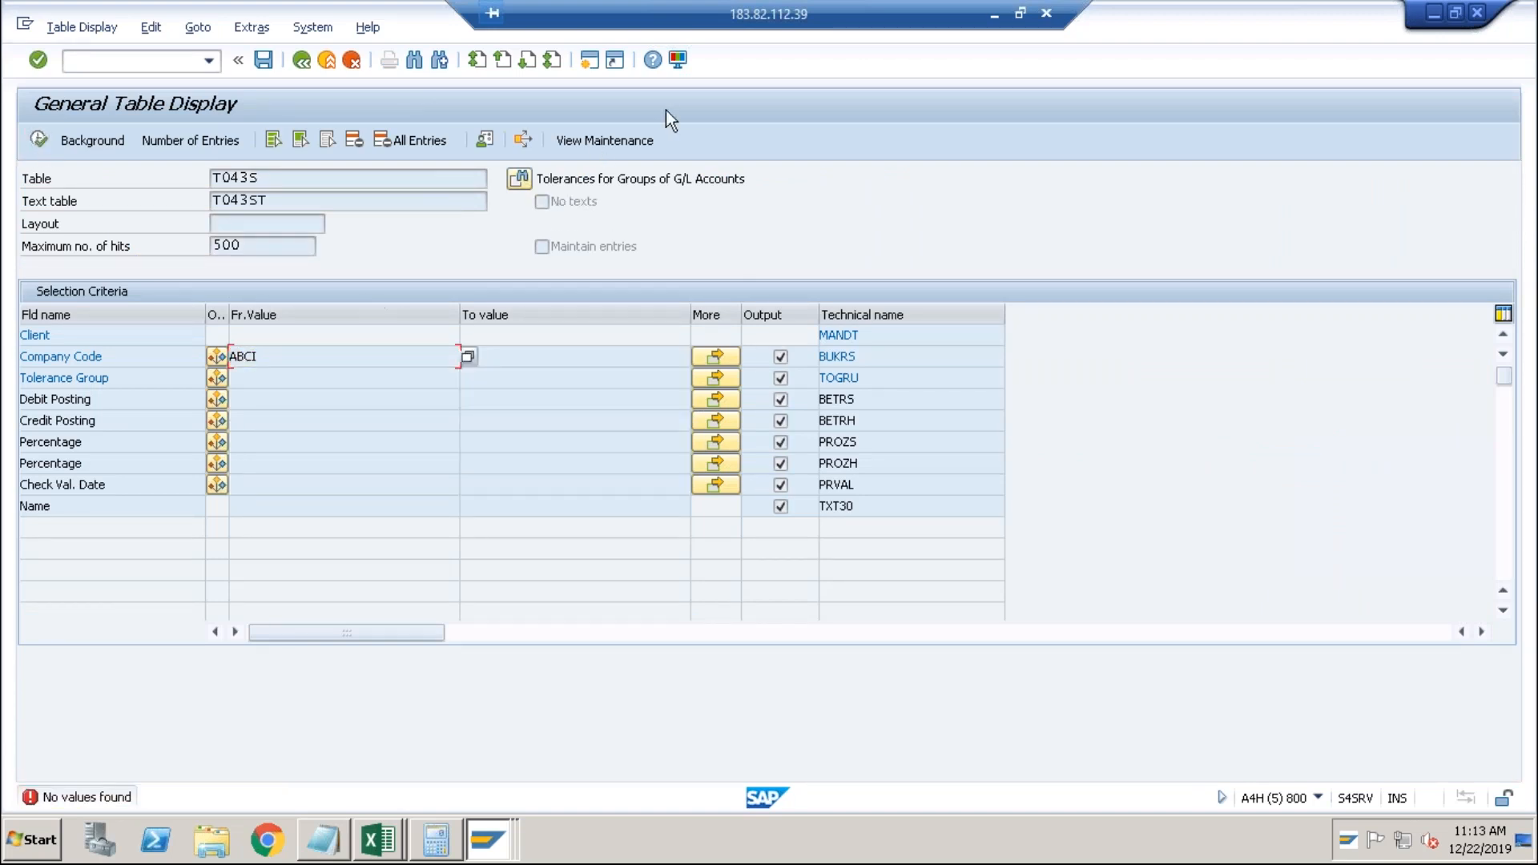
left_click(608, 139)
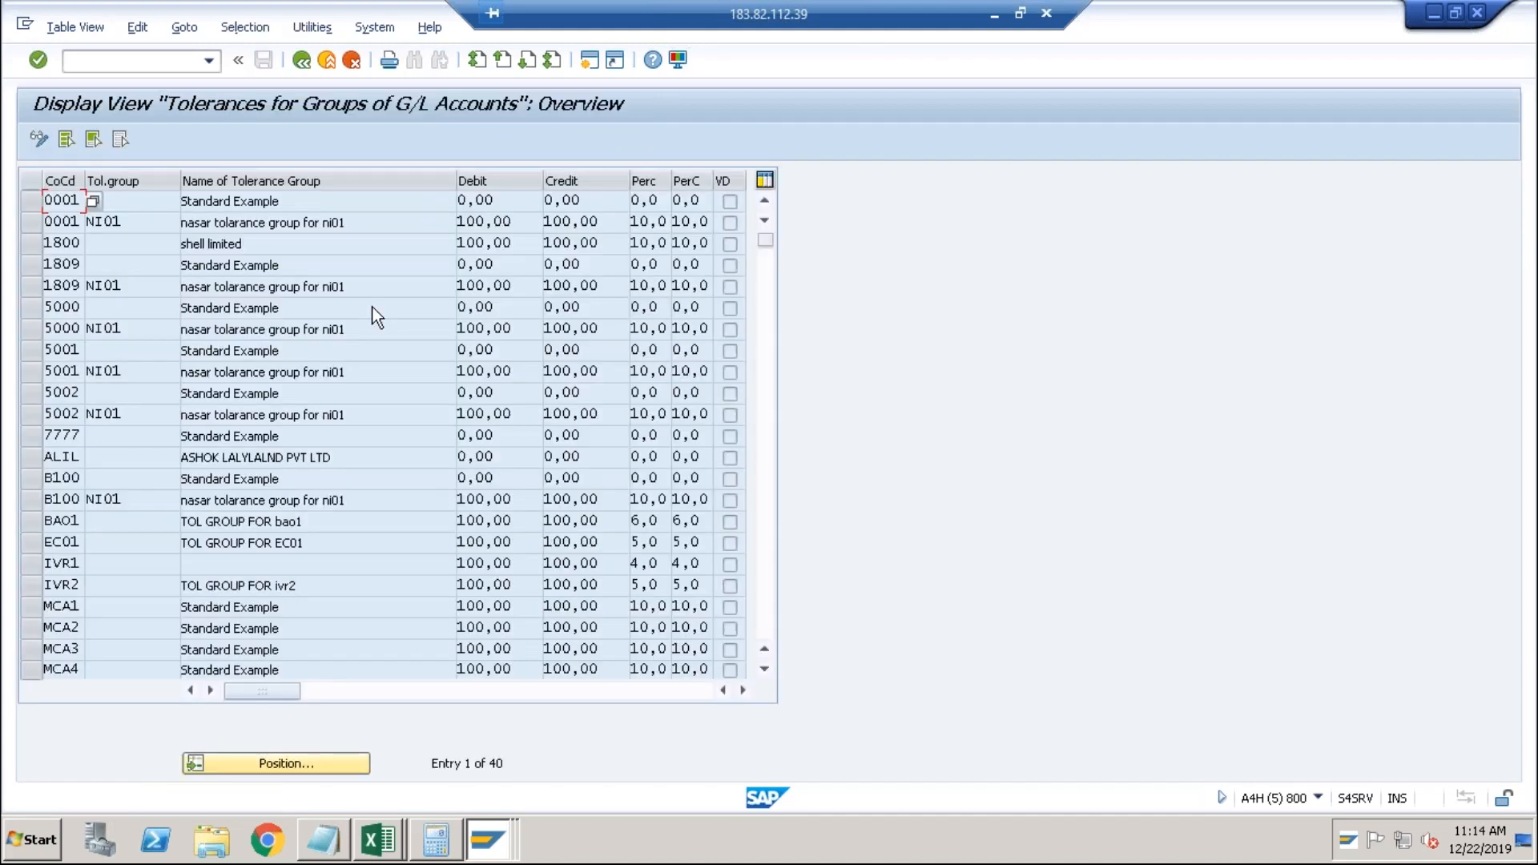
Copy the 0001 Standard Example tolerance entry to company code ABCI and save it in a customizing request.
left_click(44, 141)
left_click(37, 200)
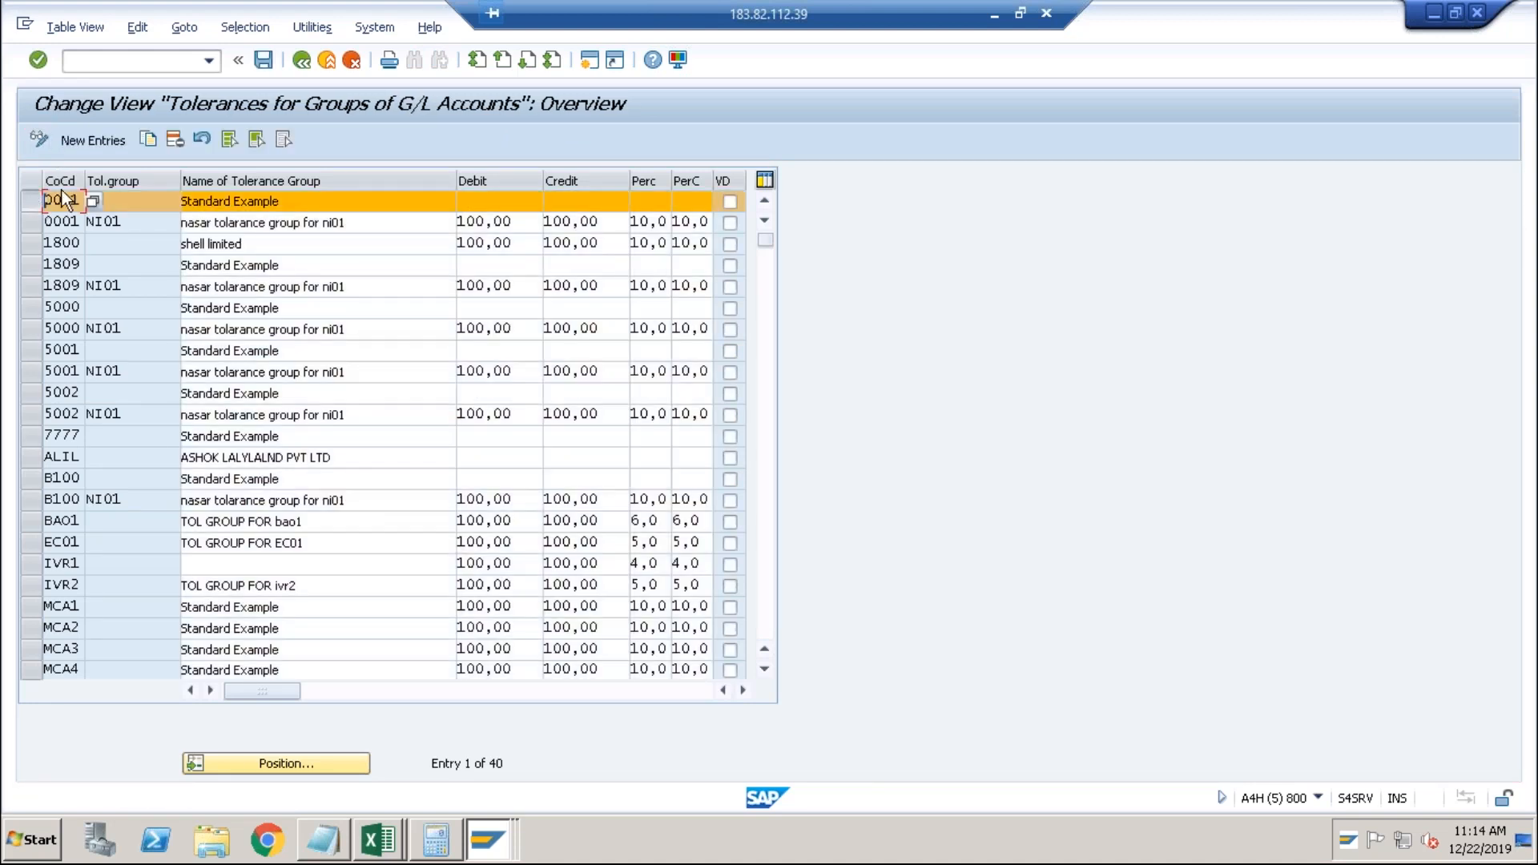
left_click(148, 140)
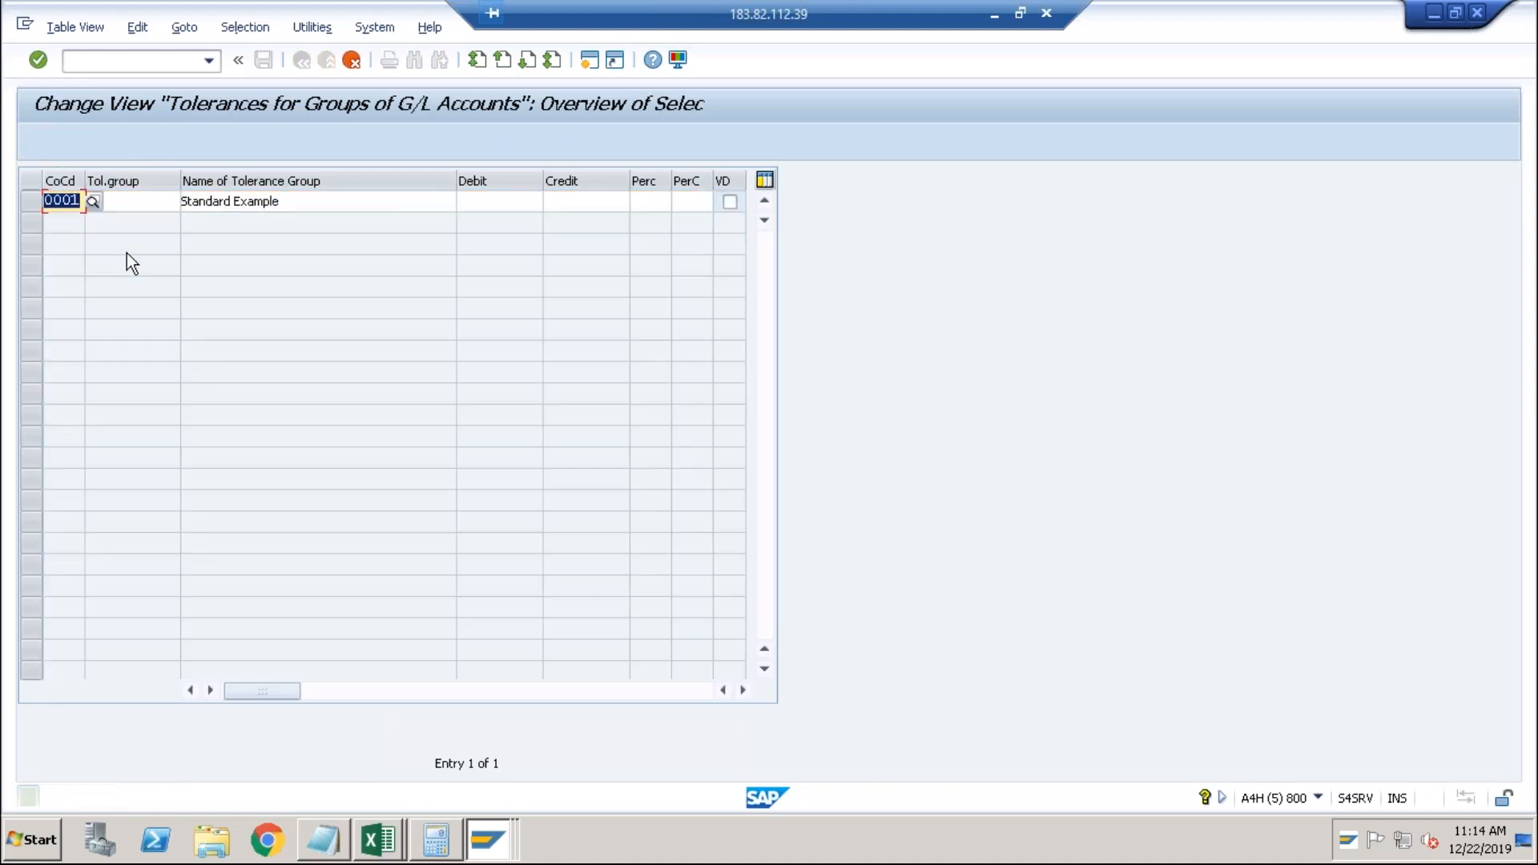
type("ABCI")
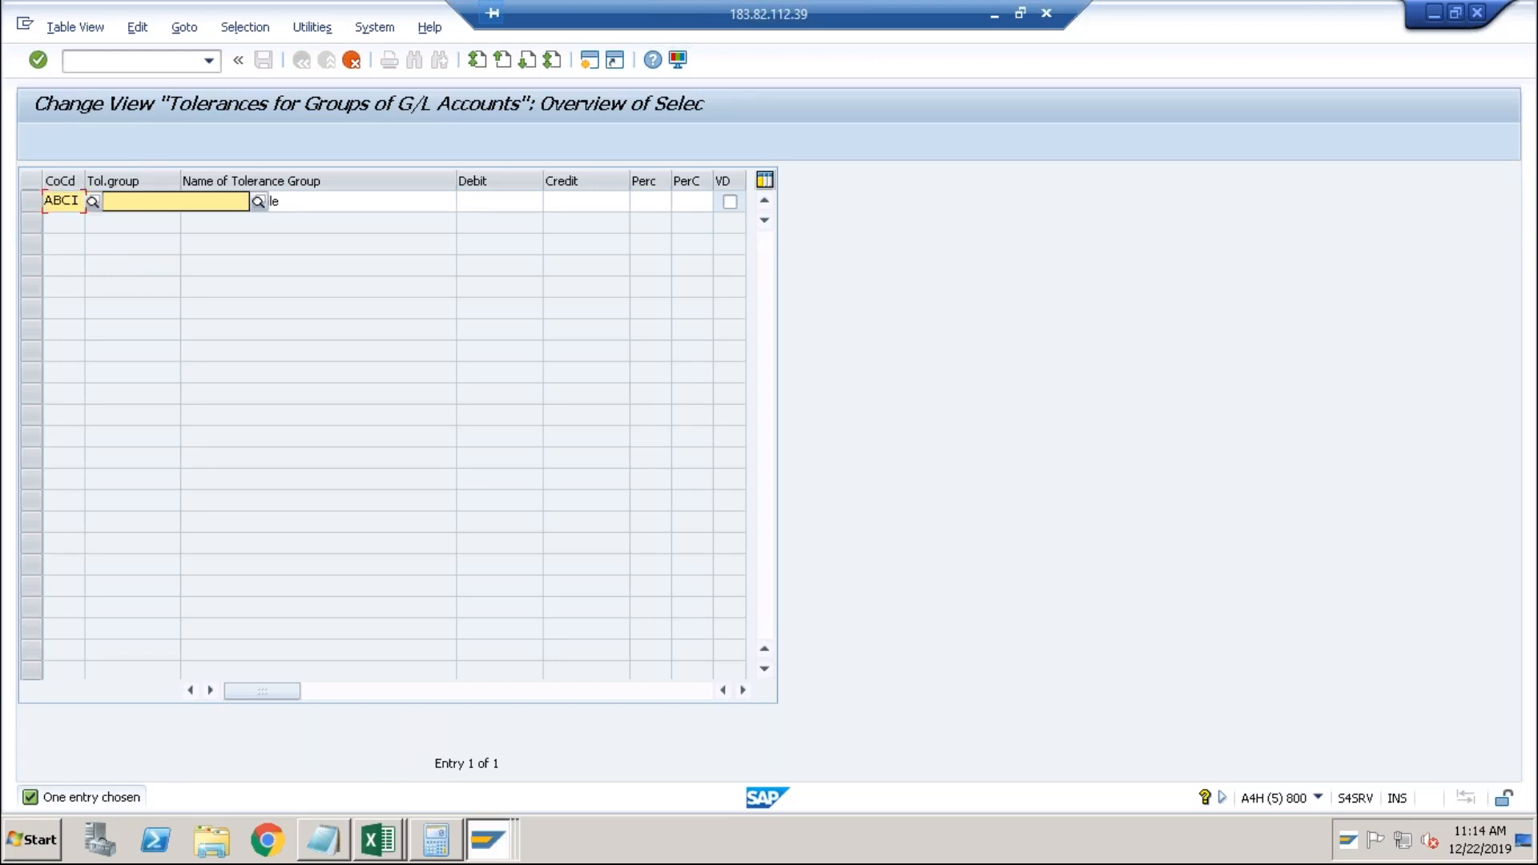
key("Return")
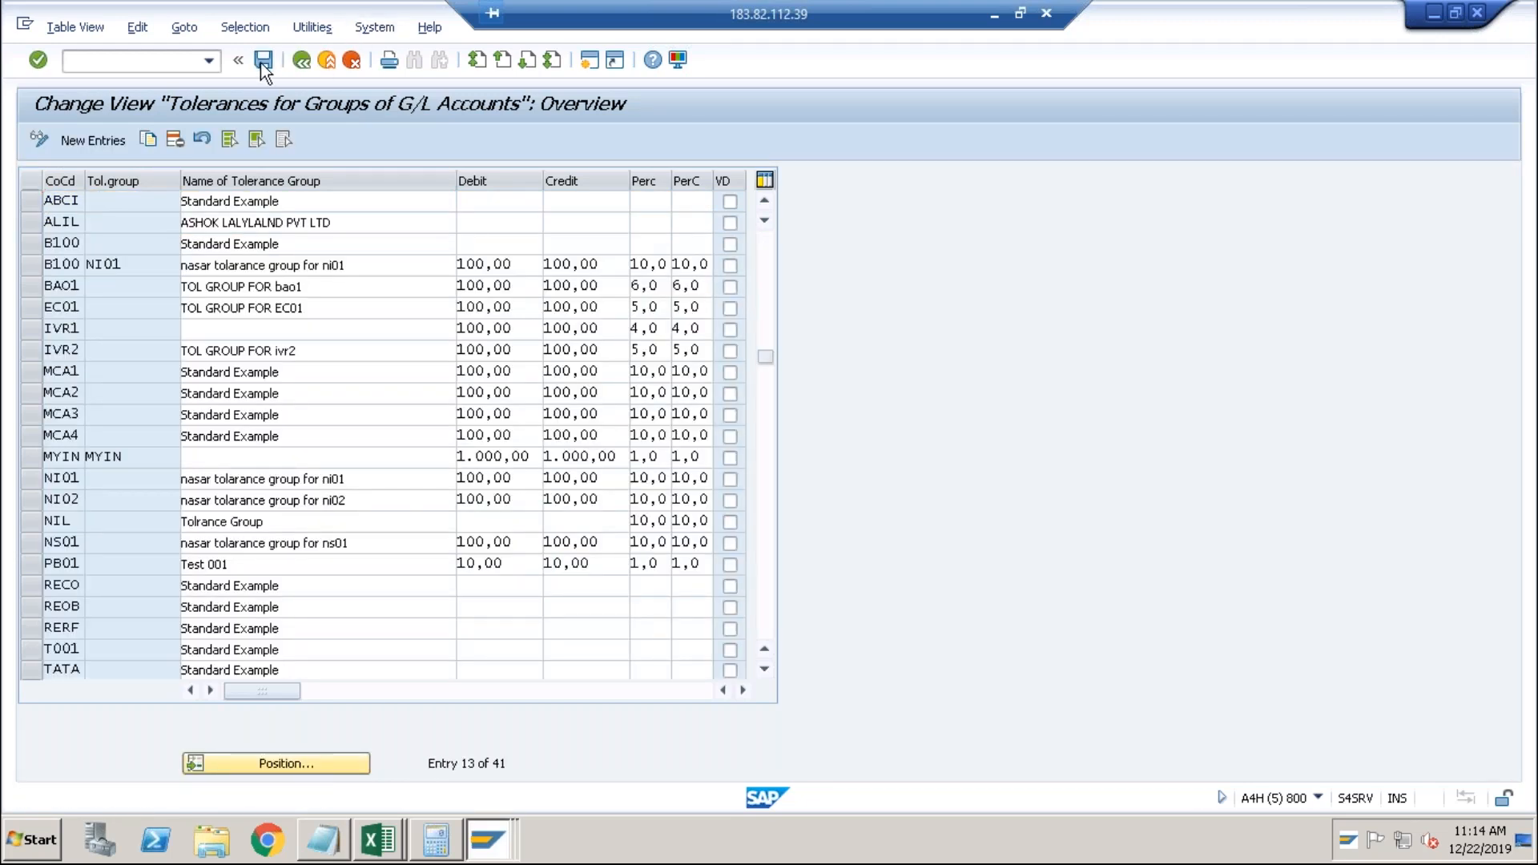
left_click(262, 61)
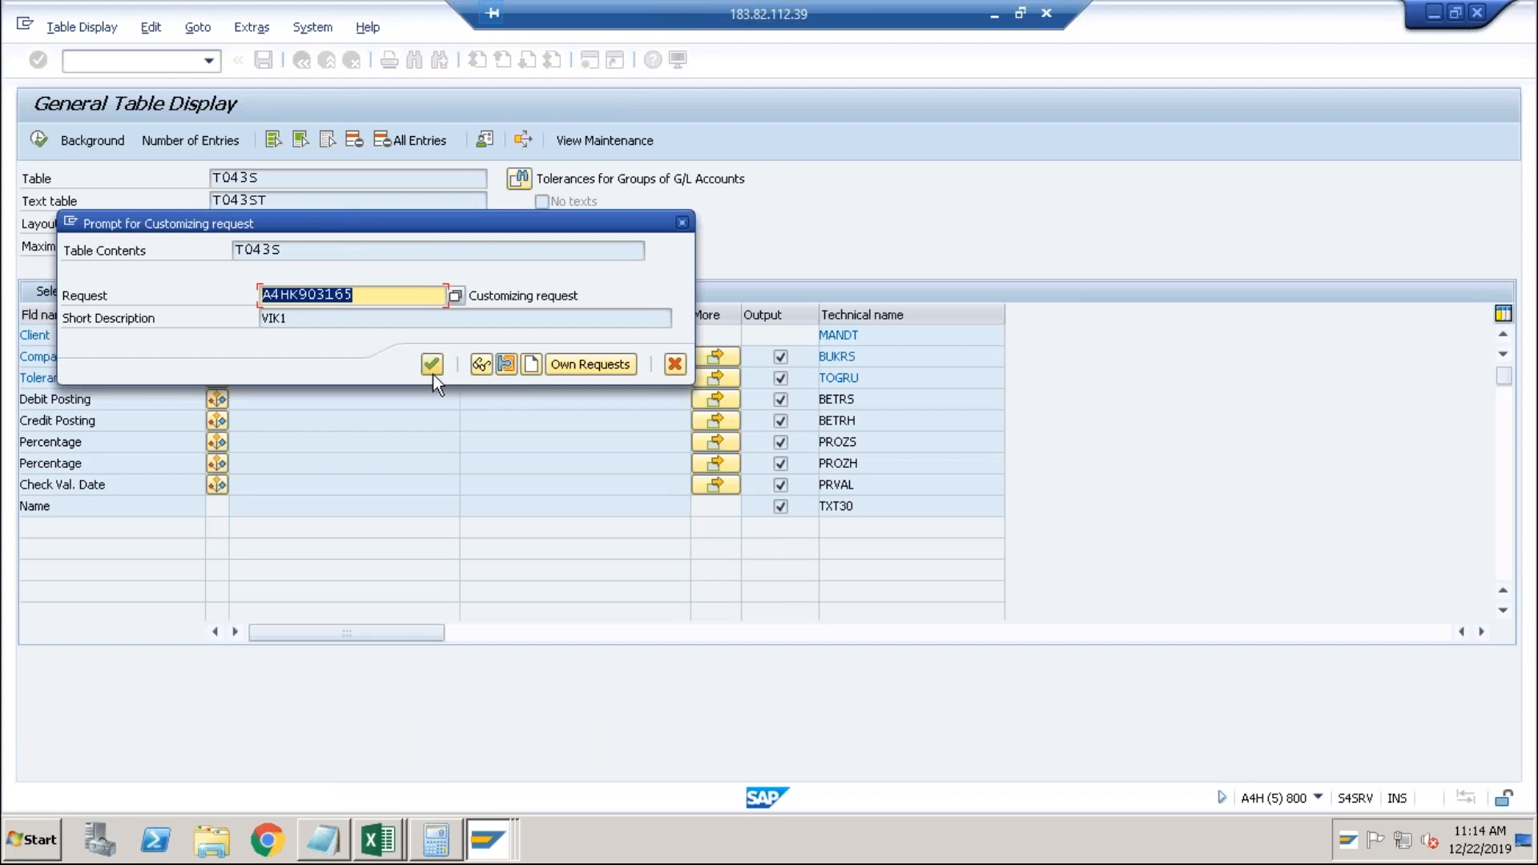
left_click(433, 372)
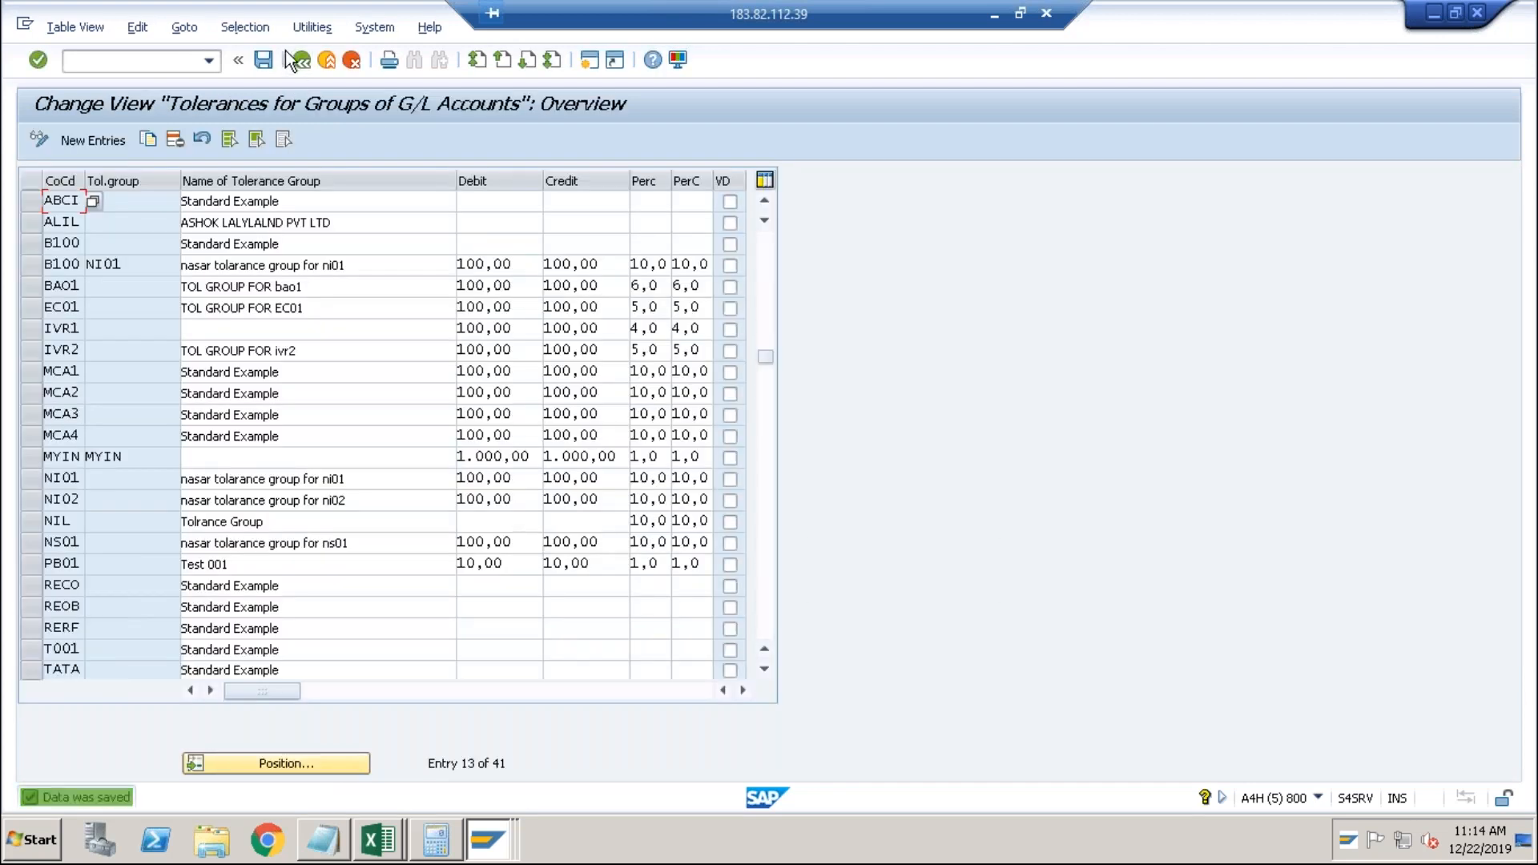
left_click(305, 64)
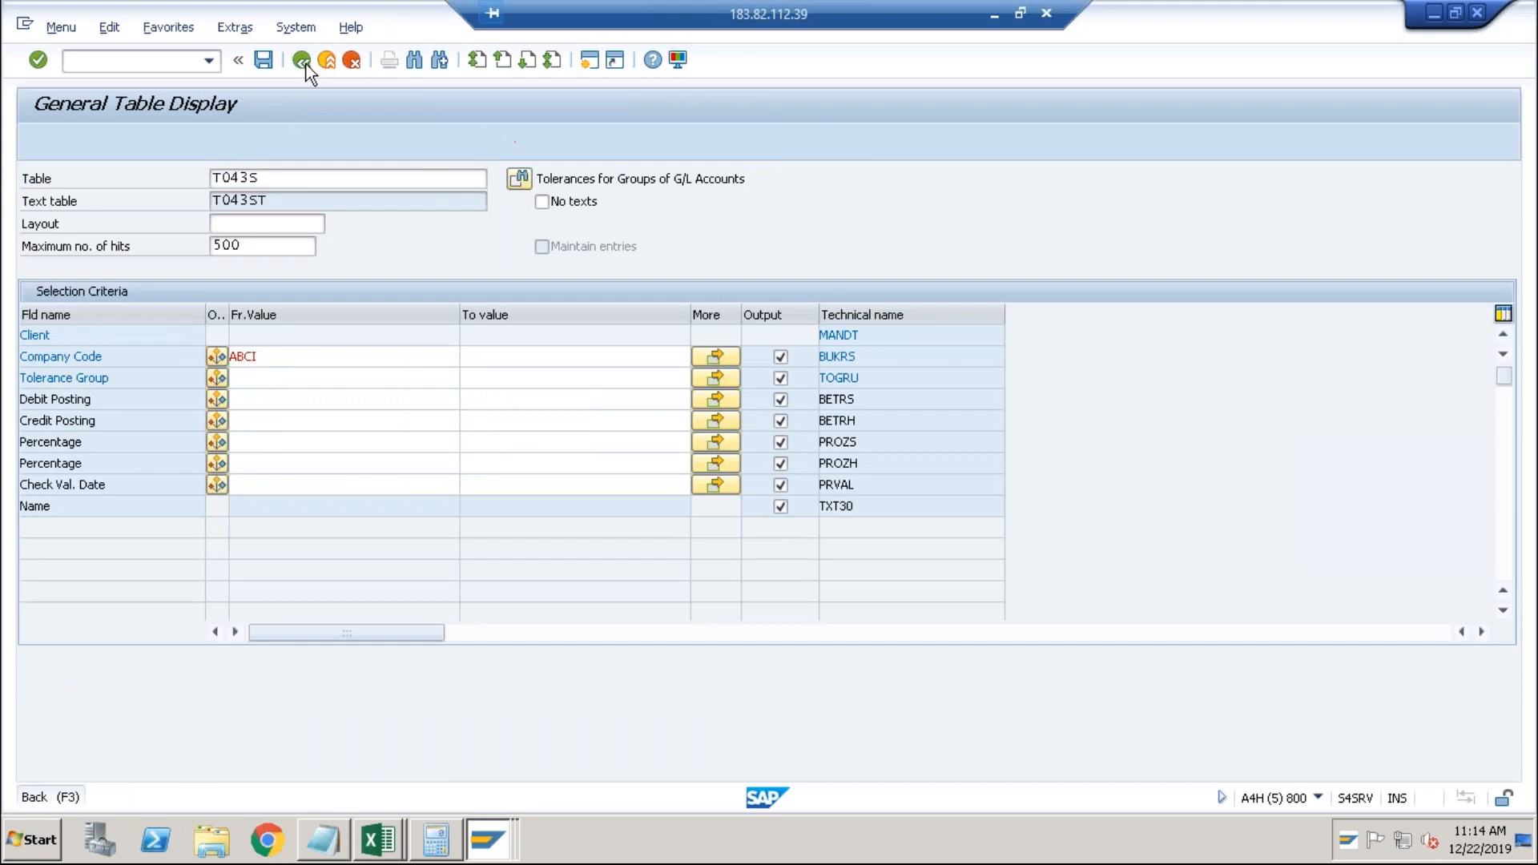
left_click(306, 63)
Rerun the production clearing, which now posts clearing document 200000000 for items 100000016/17.
left_click(305, 63)
left_click(304, 66)
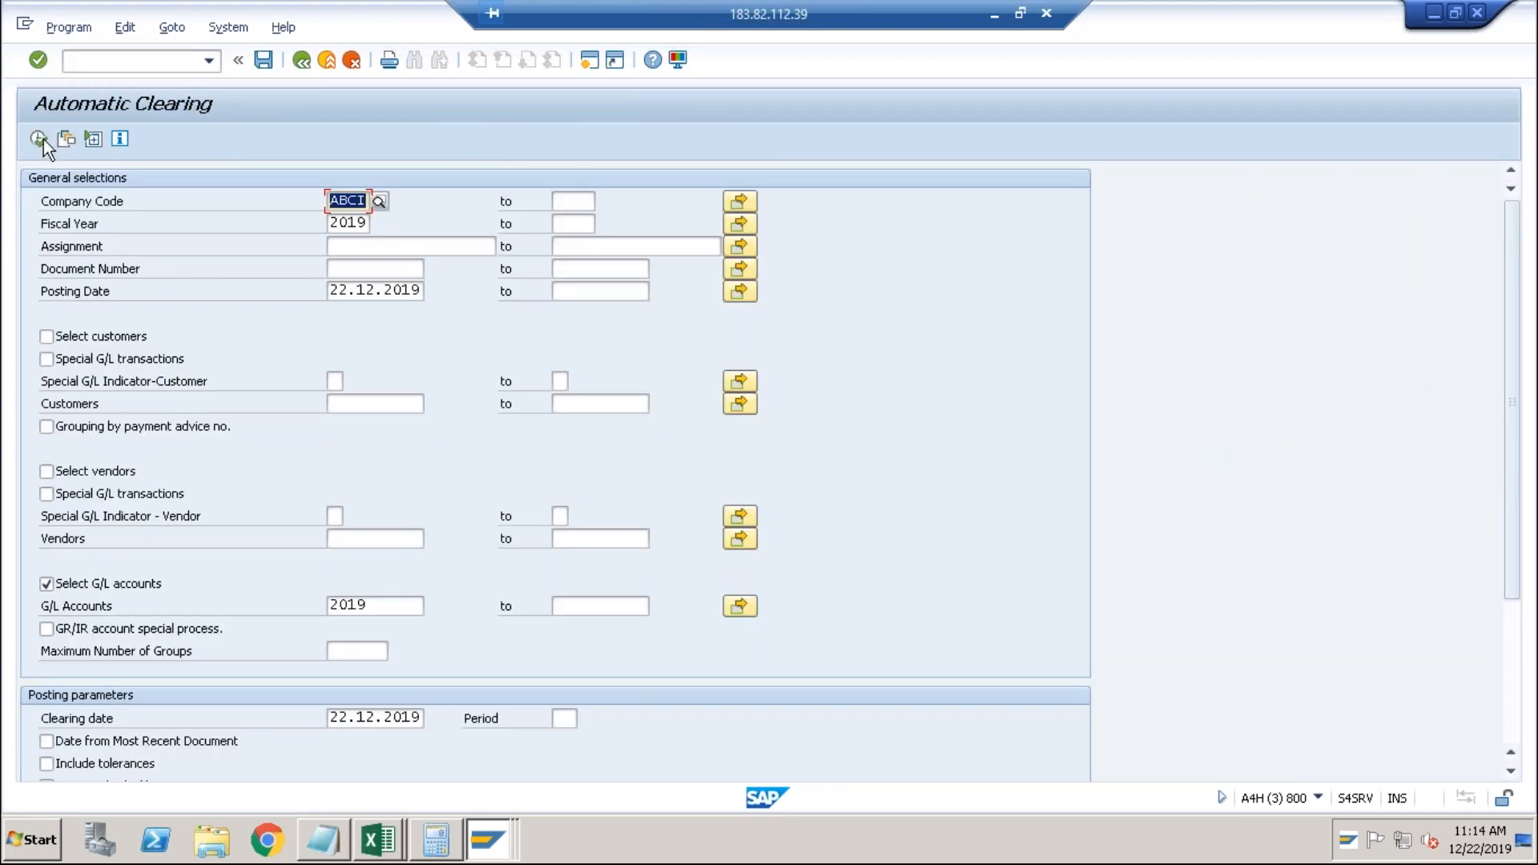
left_click(42, 138)
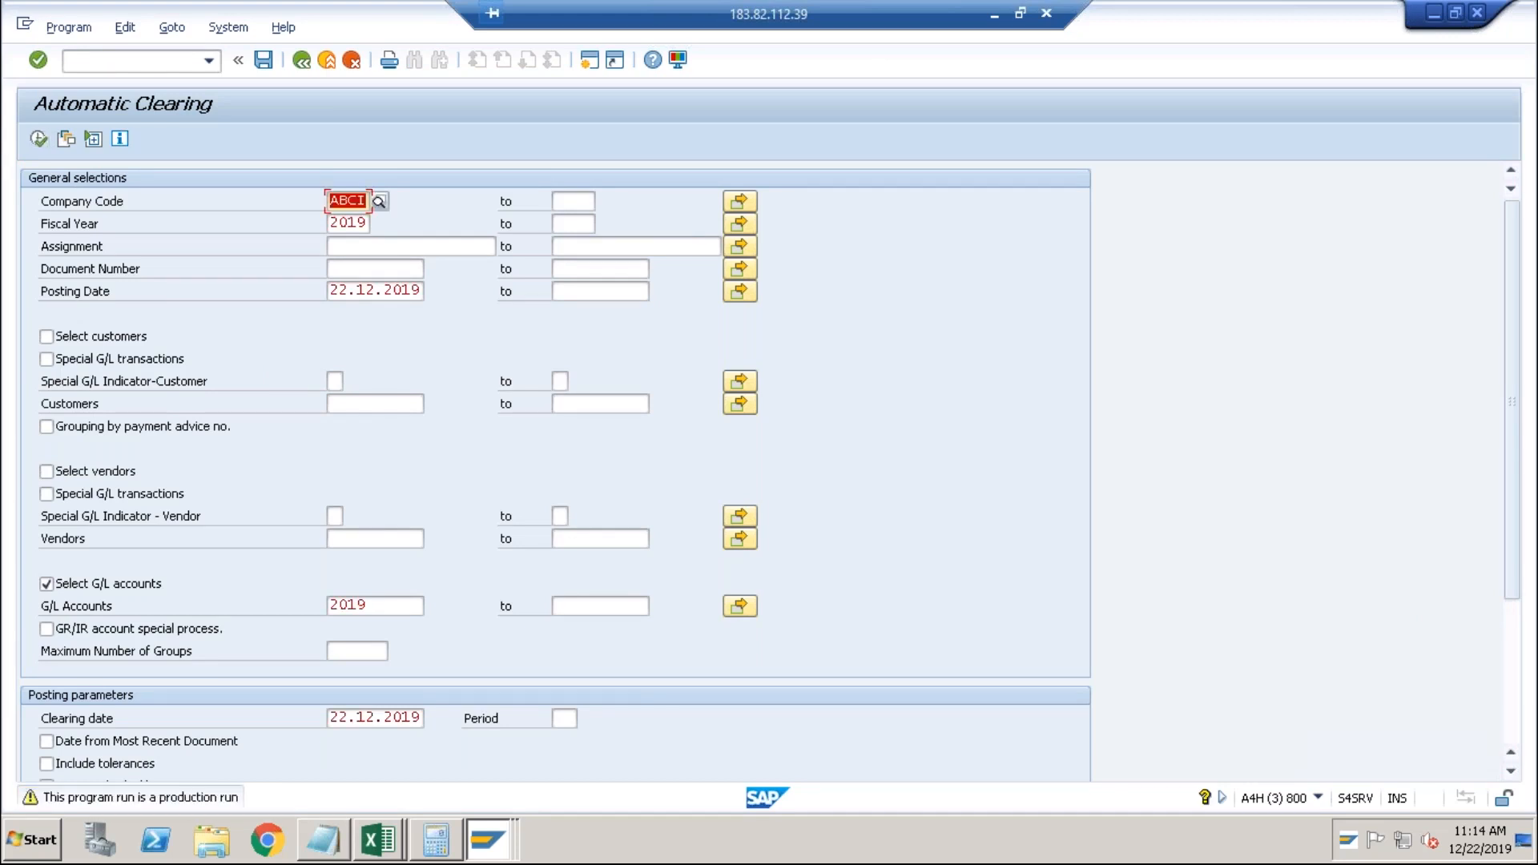
key("Return")
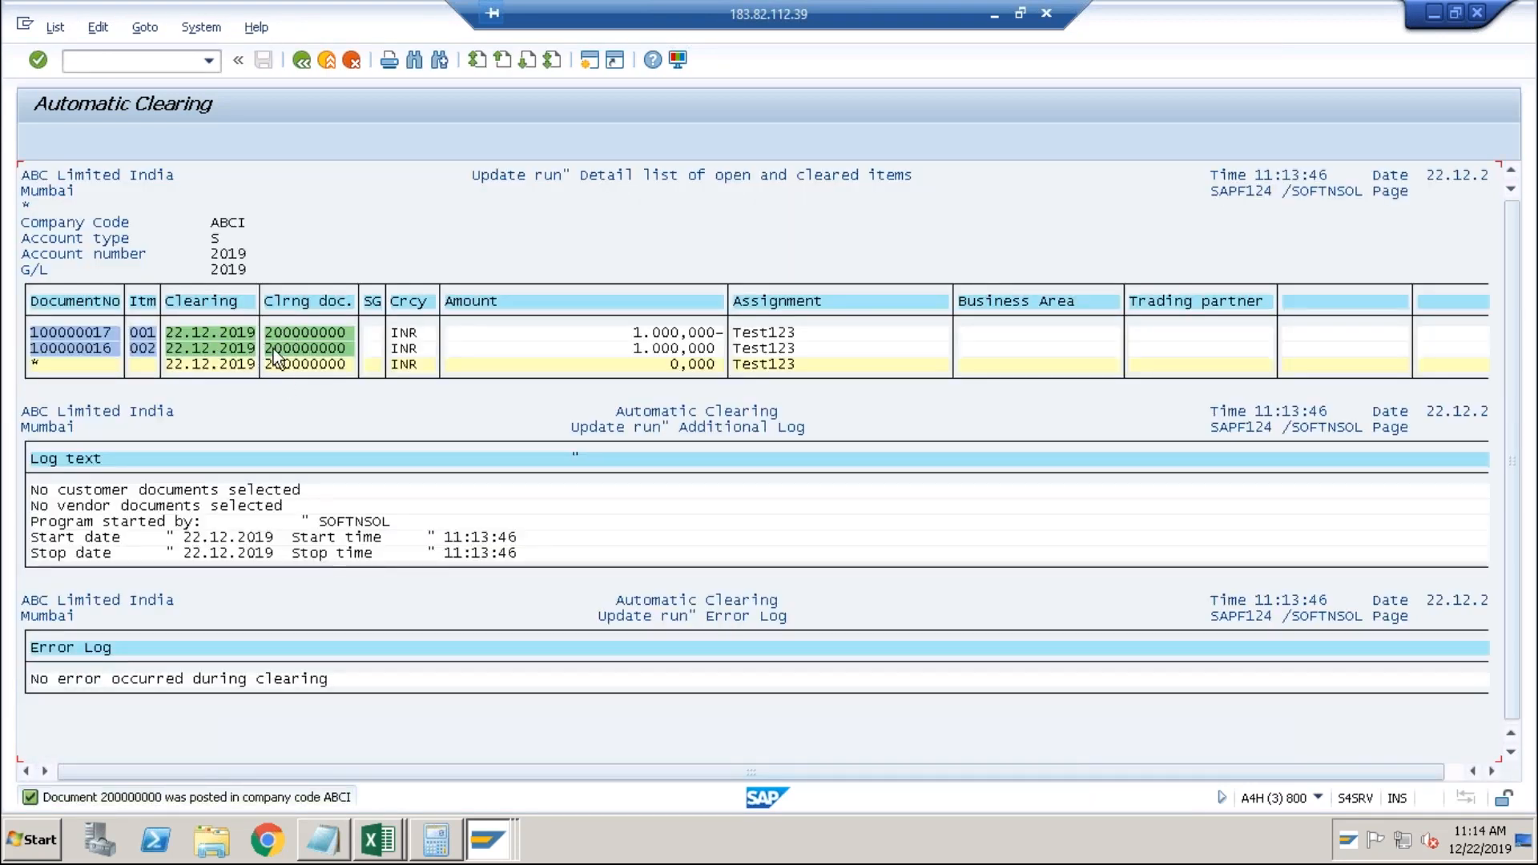
Return to SAP Easy Access and launch FBL3N.
key("alt+Tab")
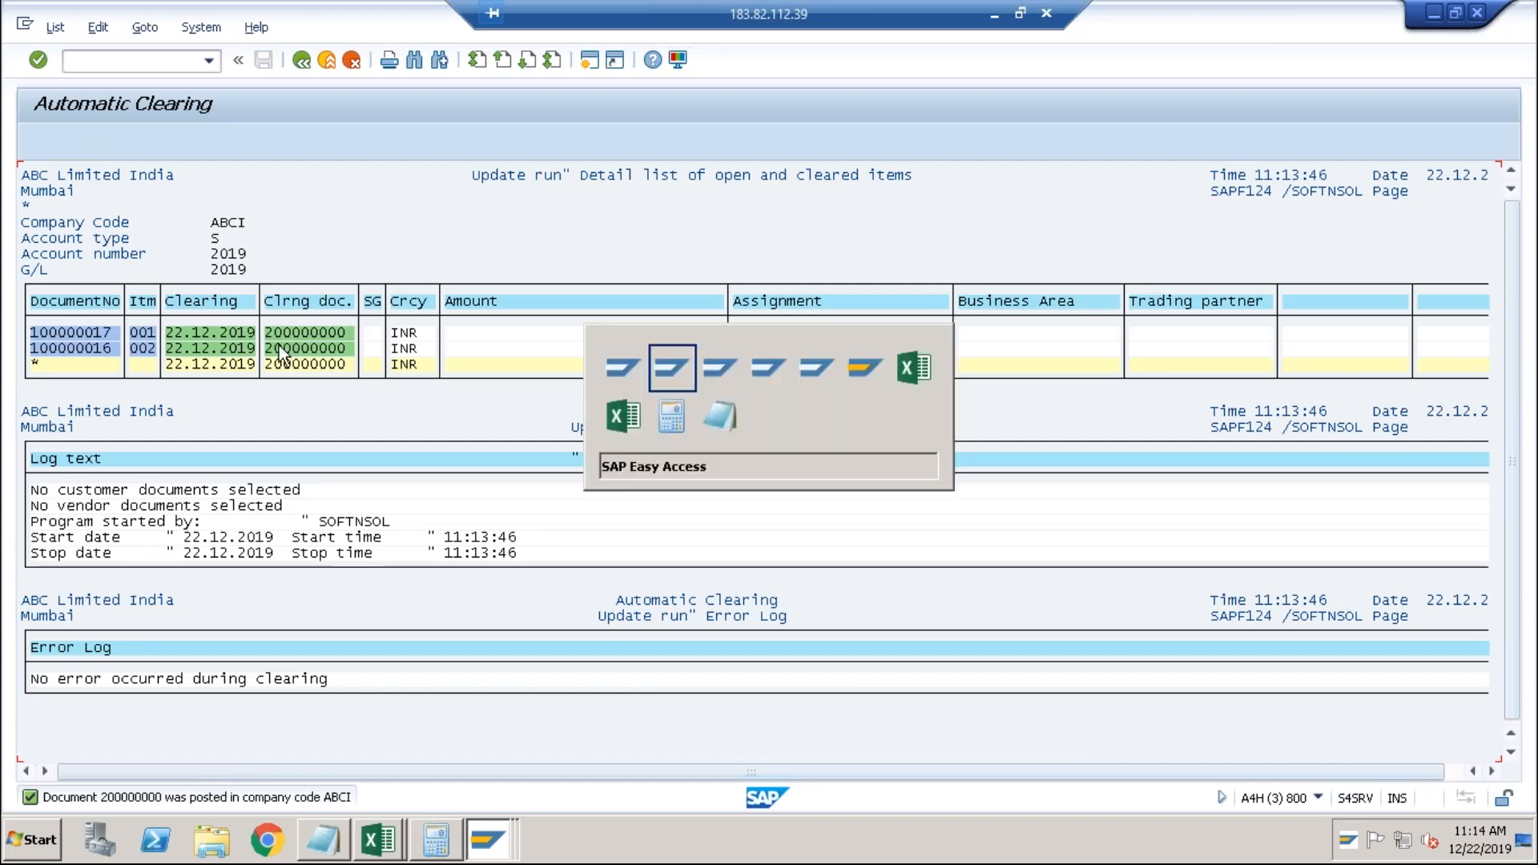
key("Tab")
key("shift+Tab")
type("fbl3n")
key("Return")
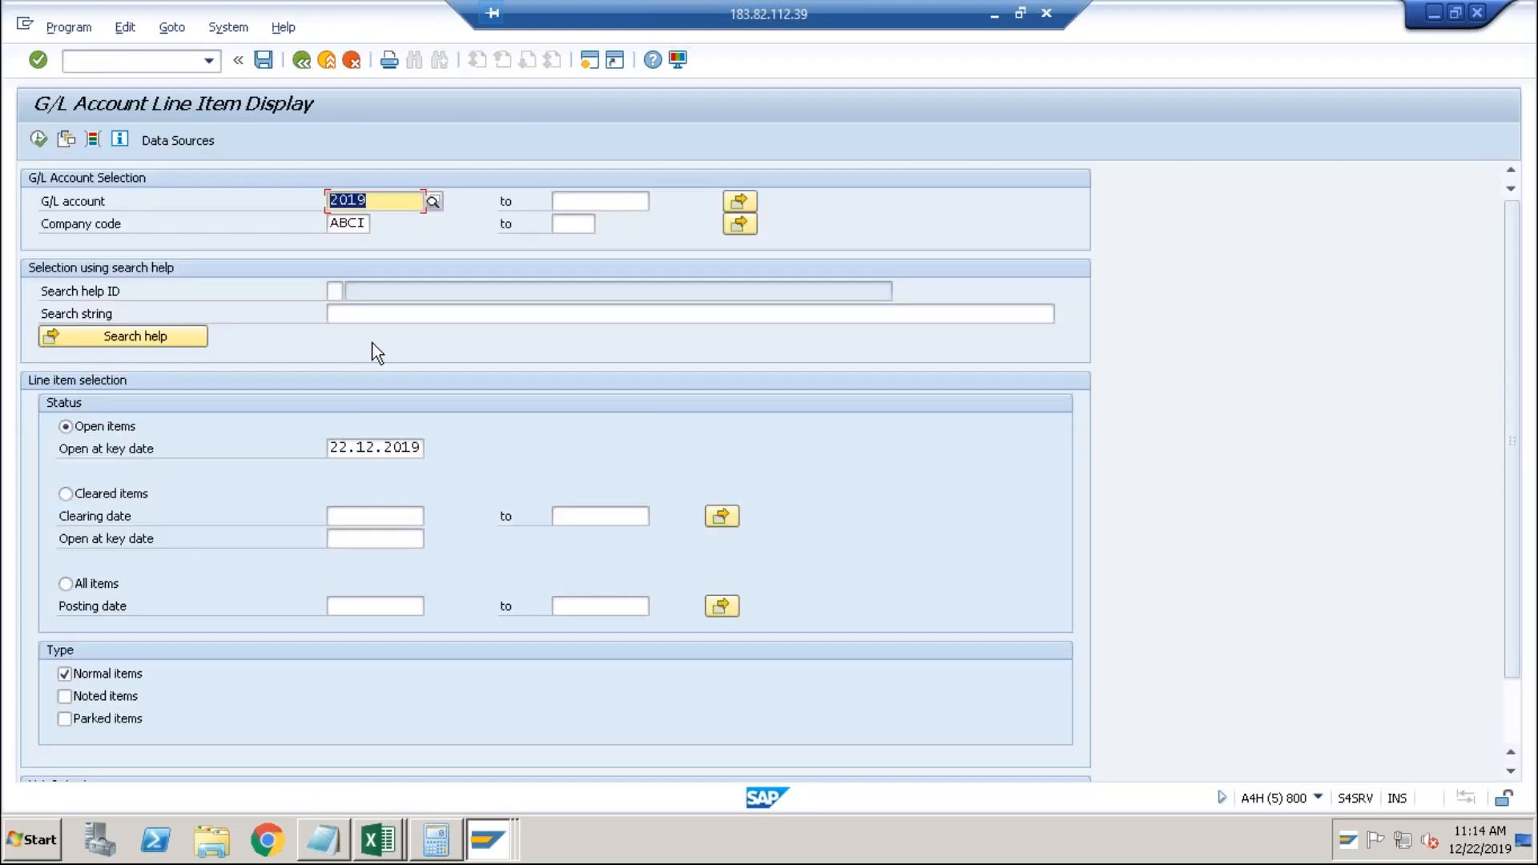
List all items for G/L account 2019 in ABCI and confirm clearing by document 200000000.
left_click(345, 452)
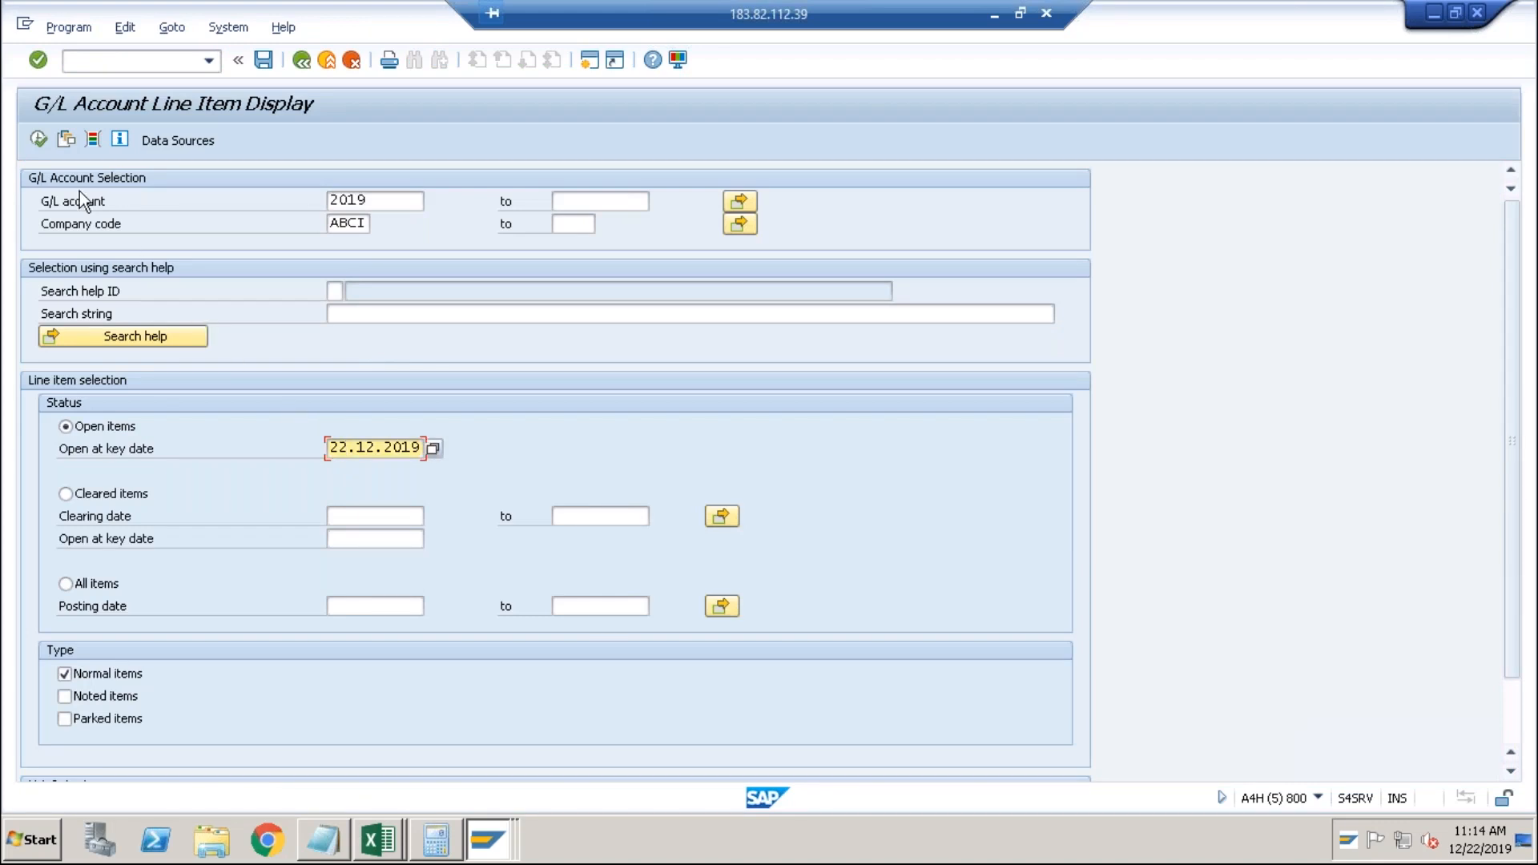
left_click(38, 141)
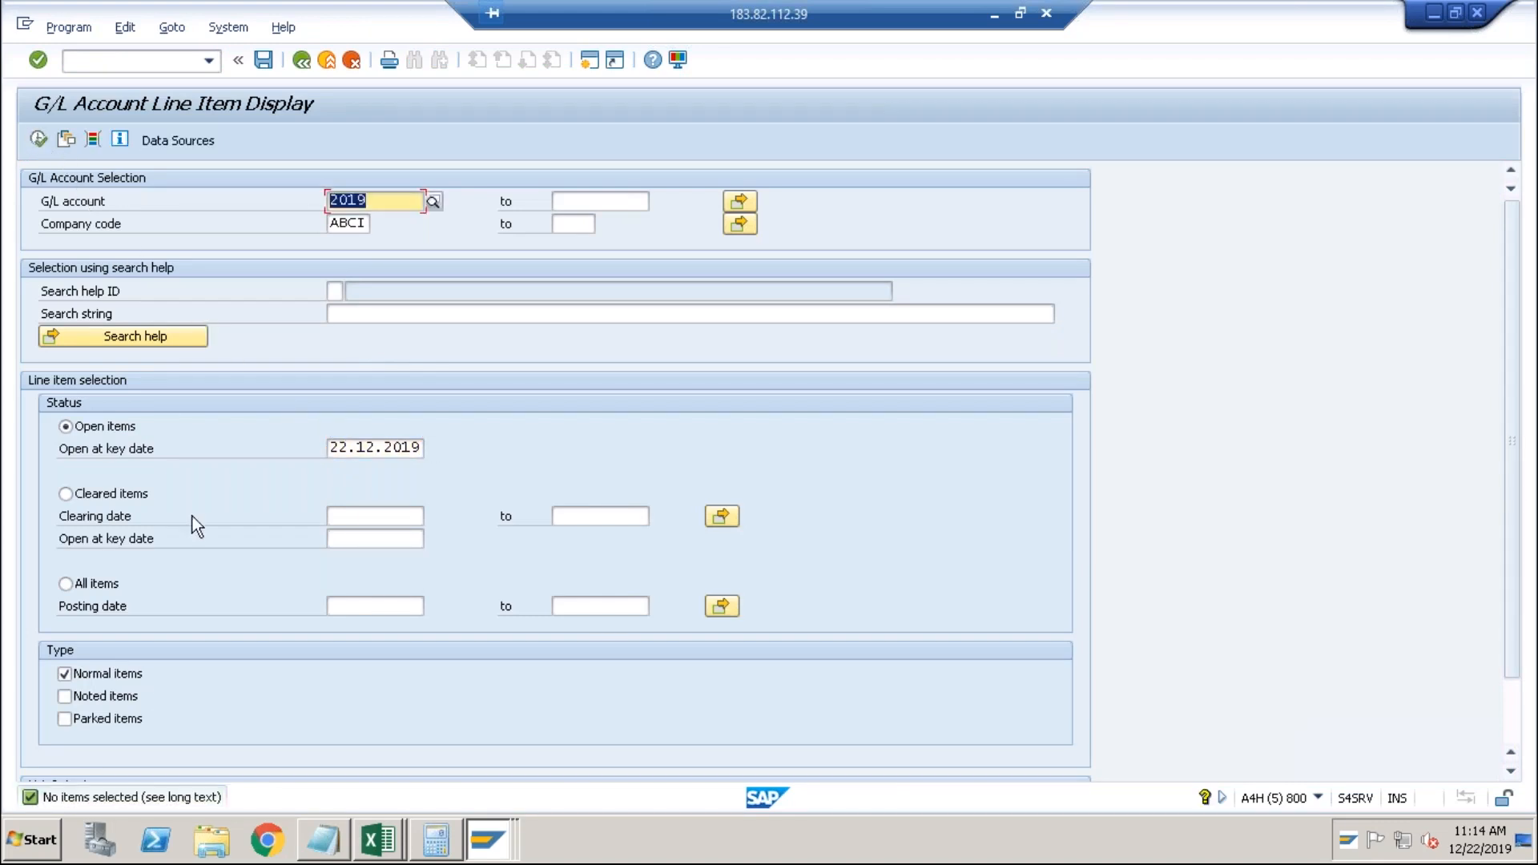
left_click(81, 585)
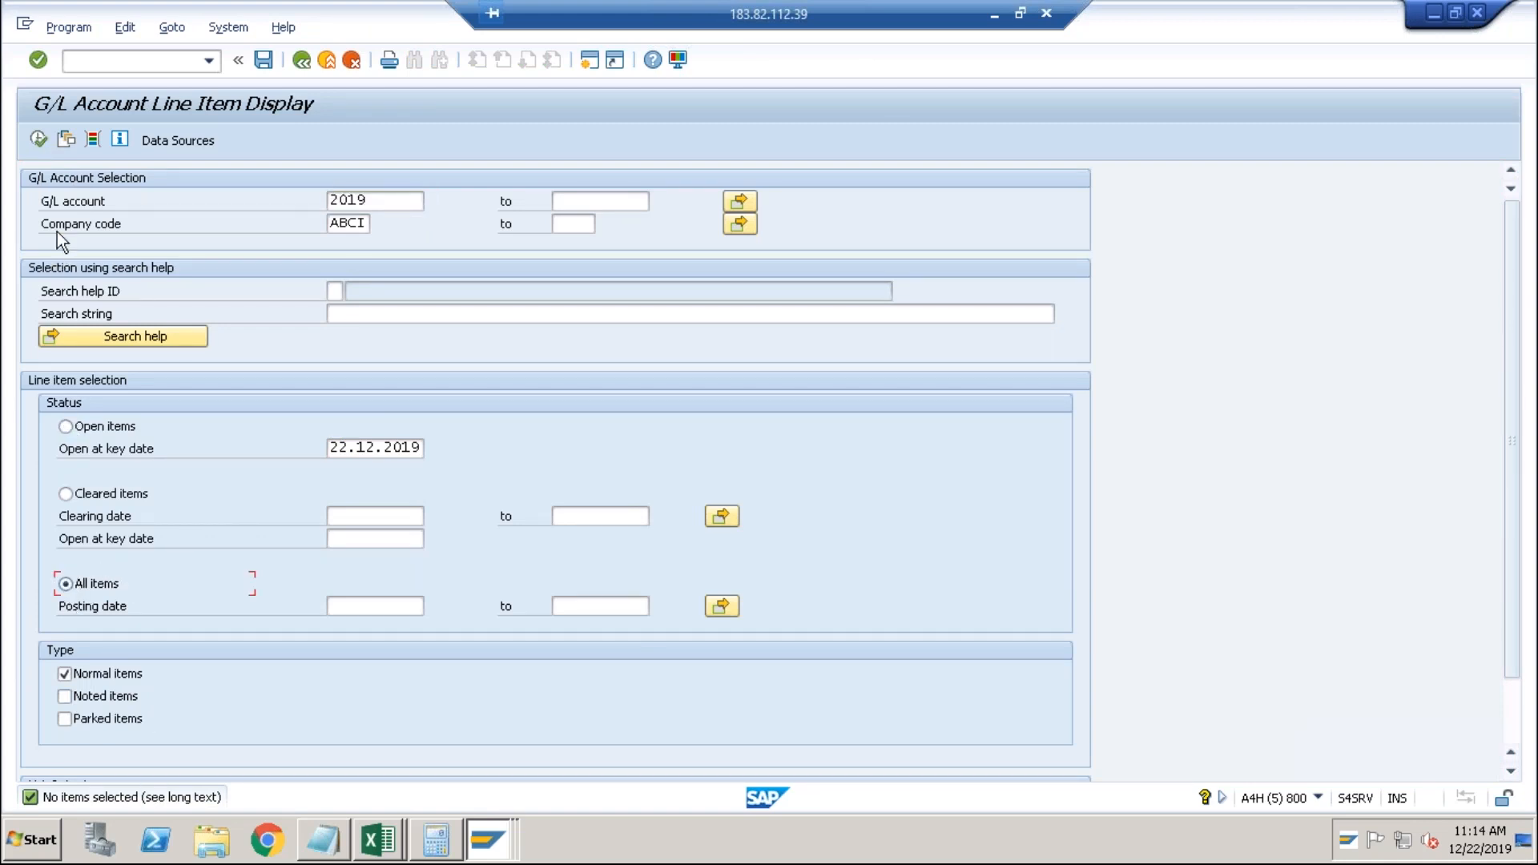
left_click(38, 141)
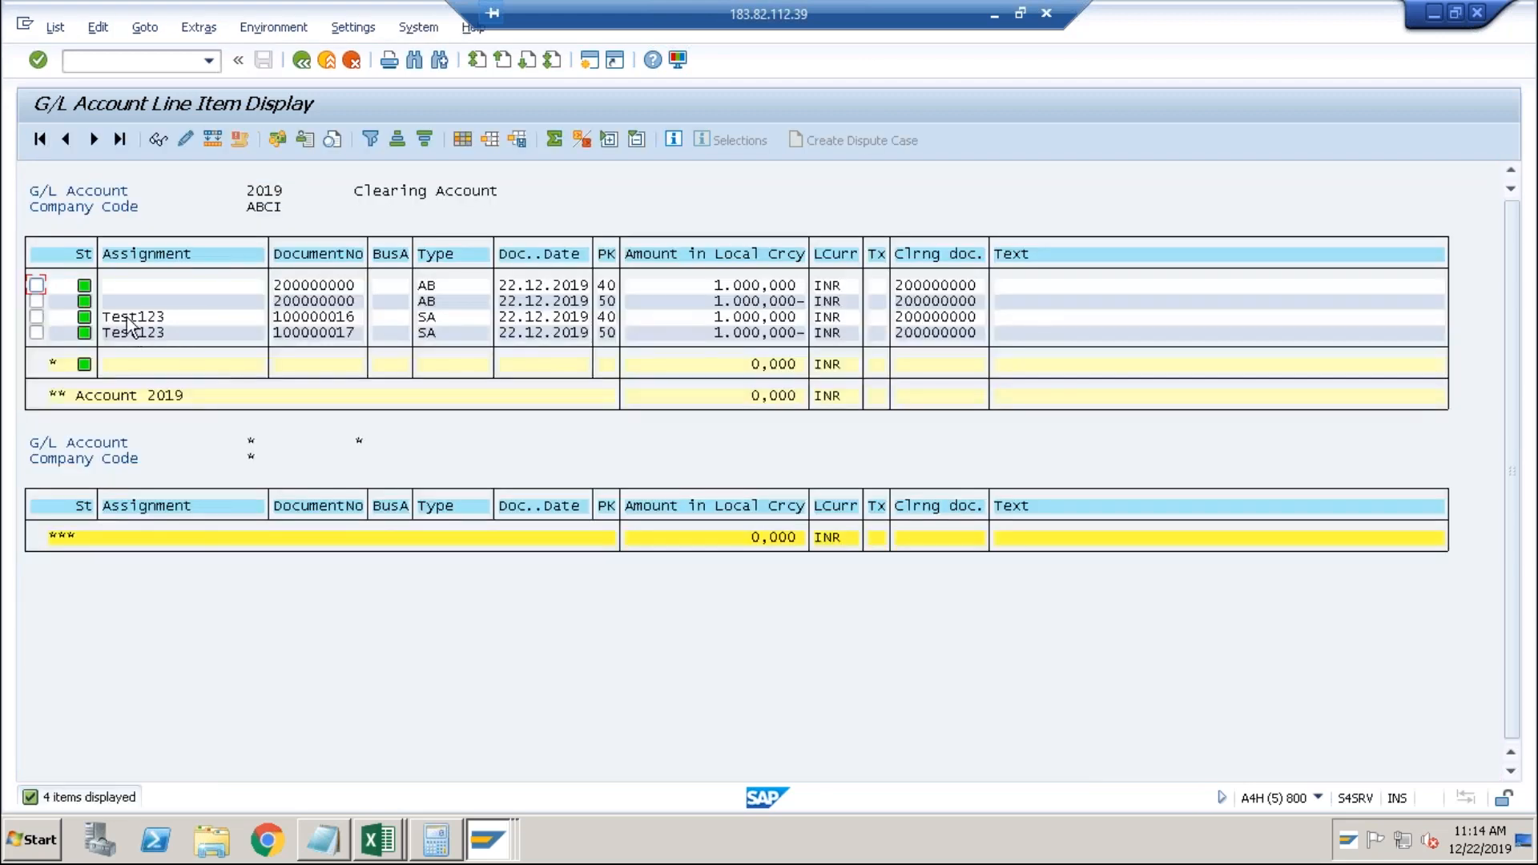
left_click(85, 317)
left_click(341, 302)
left_click(708, 315)
left_click(709, 320)
Enter /nspro to return to the implementation guide.
left_click(139, 67)
type("/nspro")
key("Return")
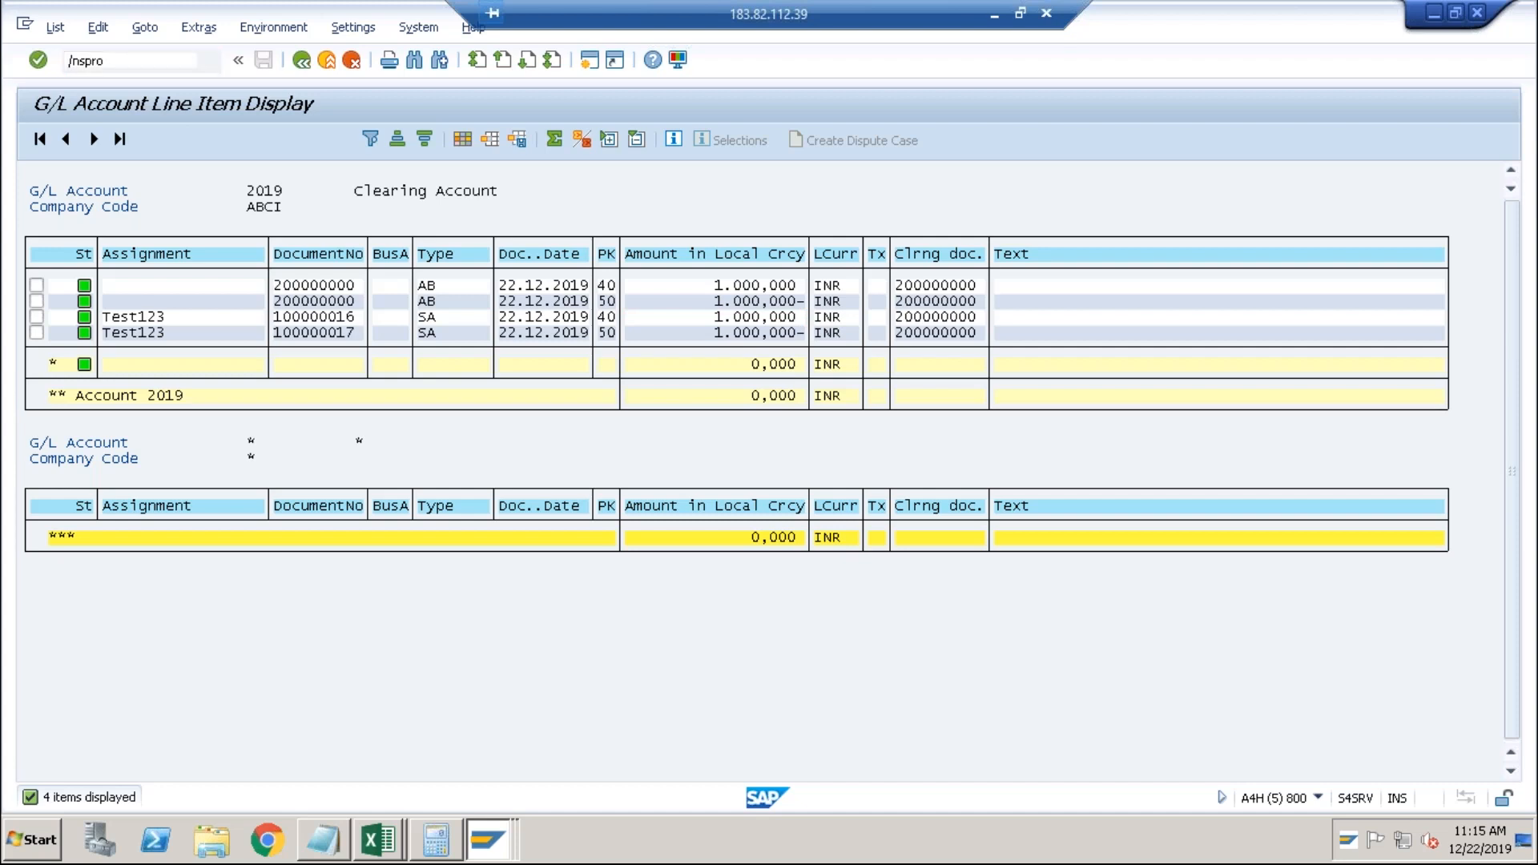
In the SAP Reference IMG, run Prepare Automatic Clearing under General Ledger Accounting > Business Transactions > Open Item Clearing.
left_click(110, 140)
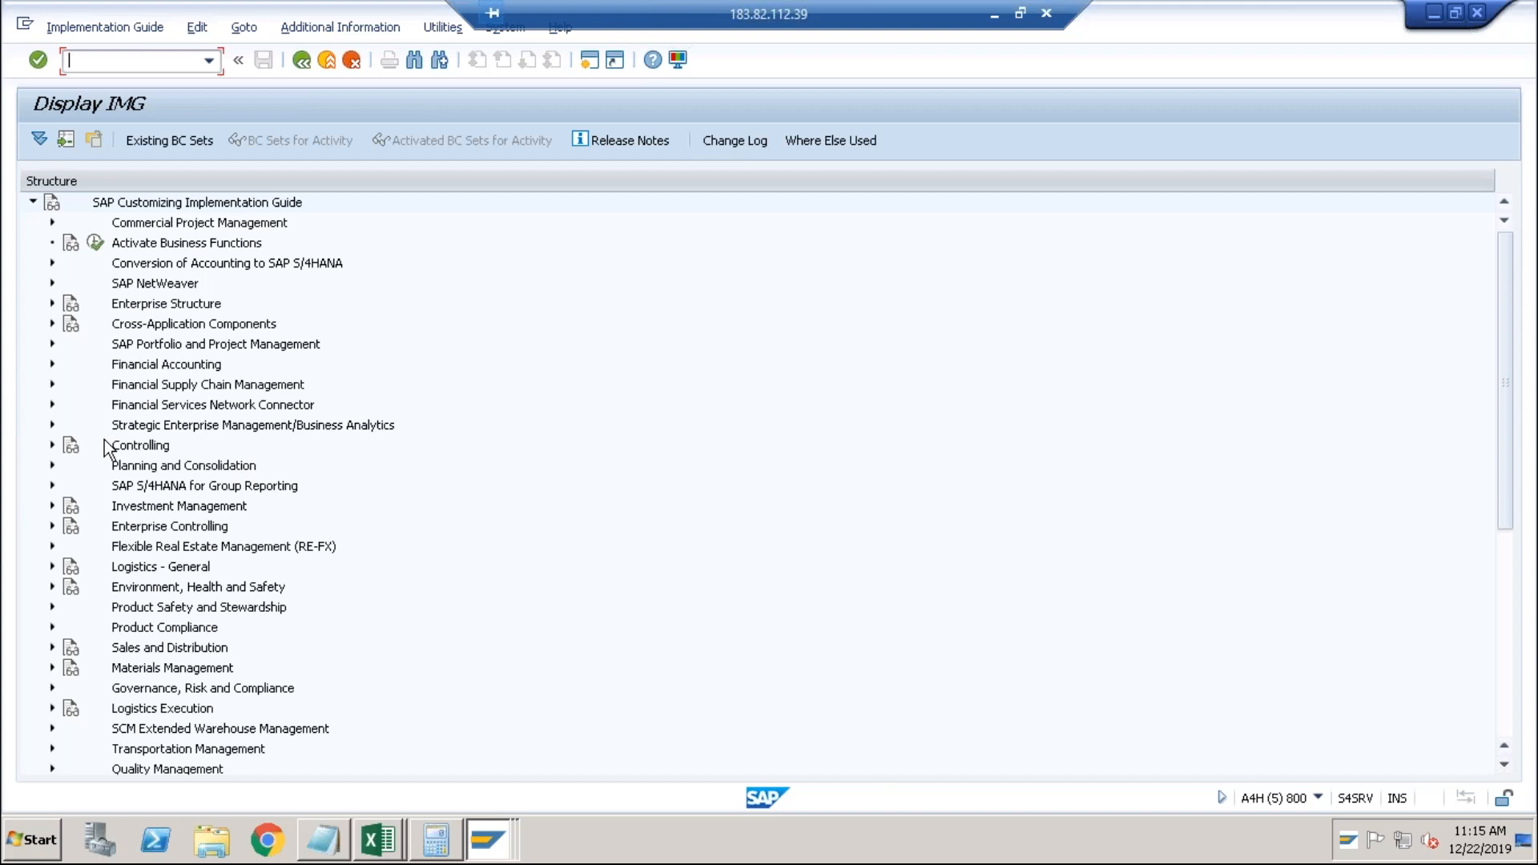
left_click(53, 366)
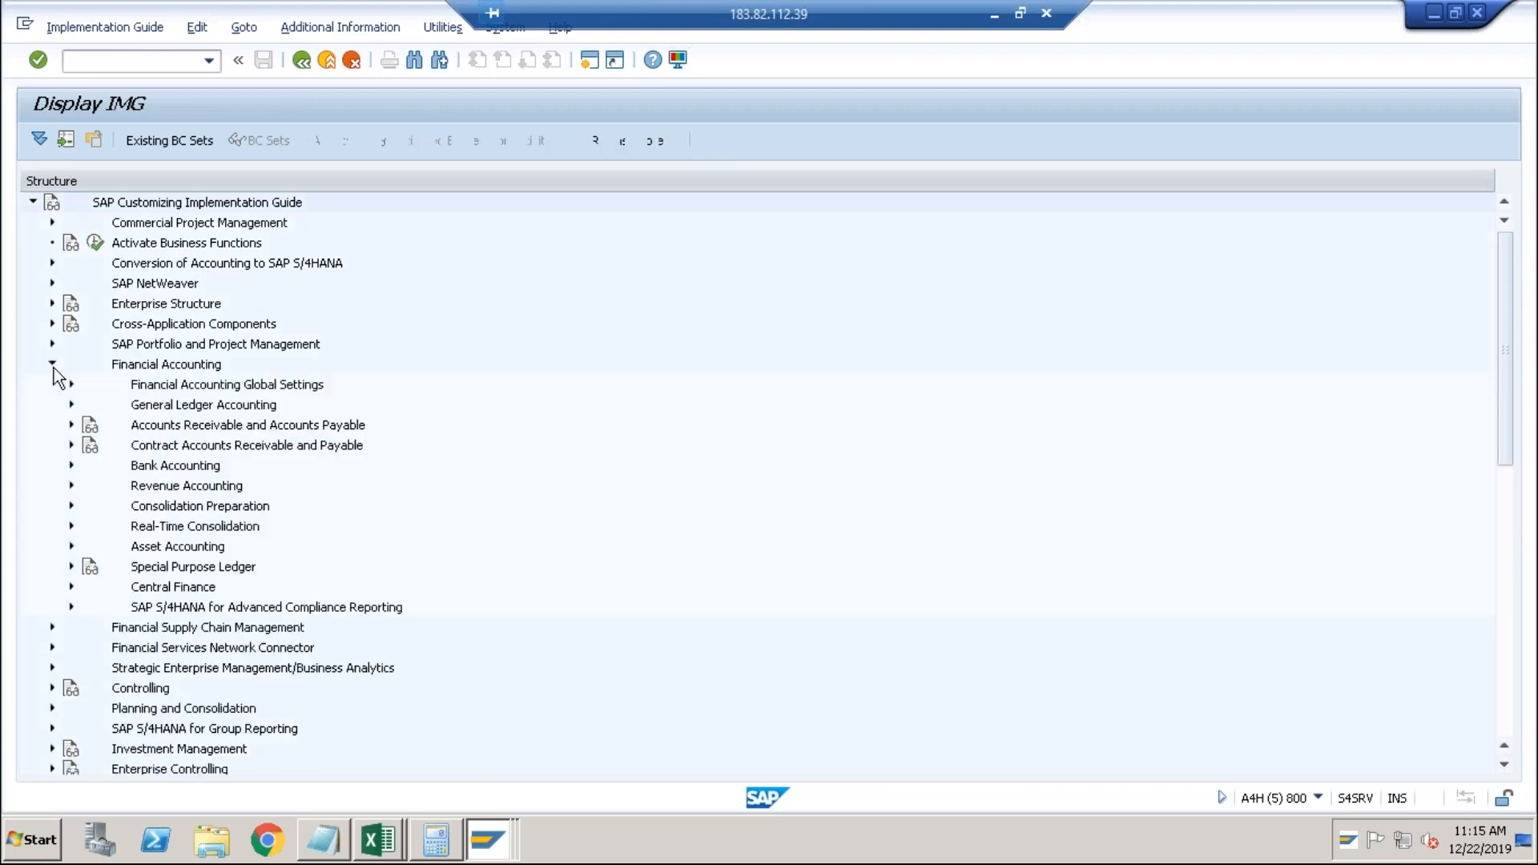
left_click(72, 404)
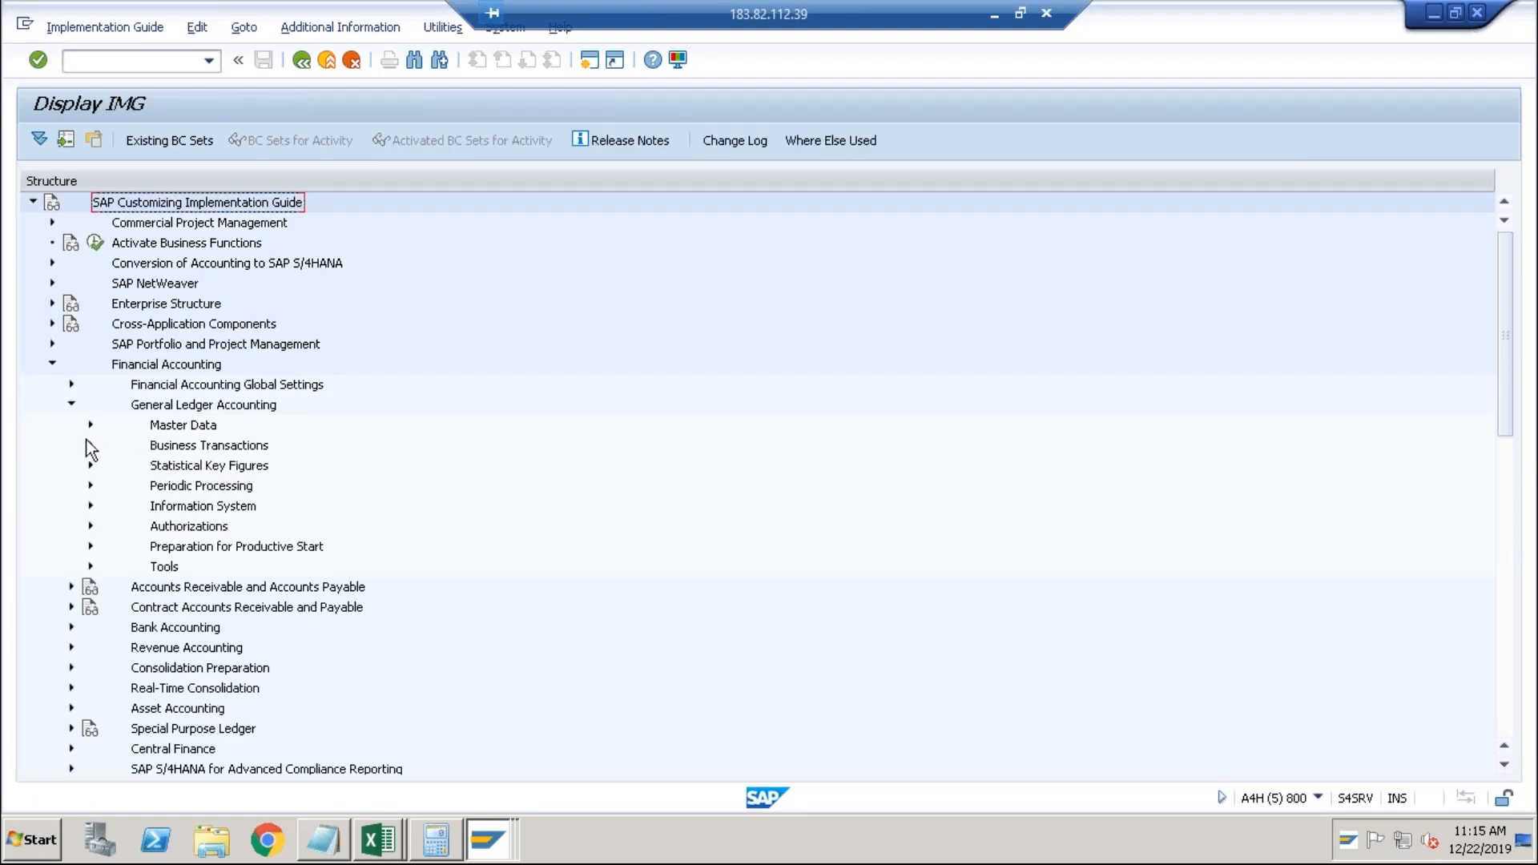
left_click(89, 486)
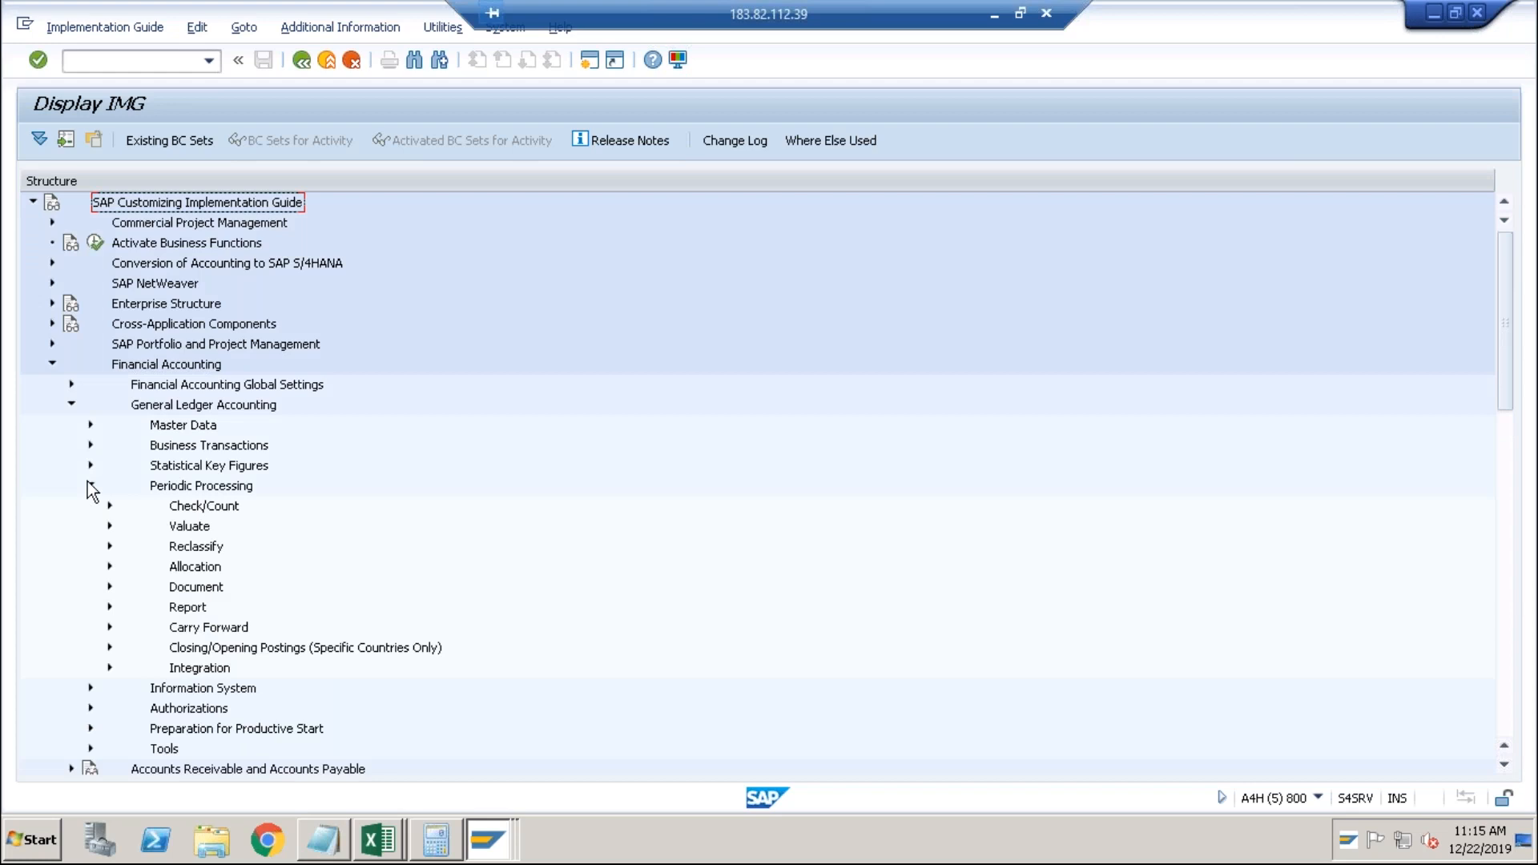
left_click(90, 486)
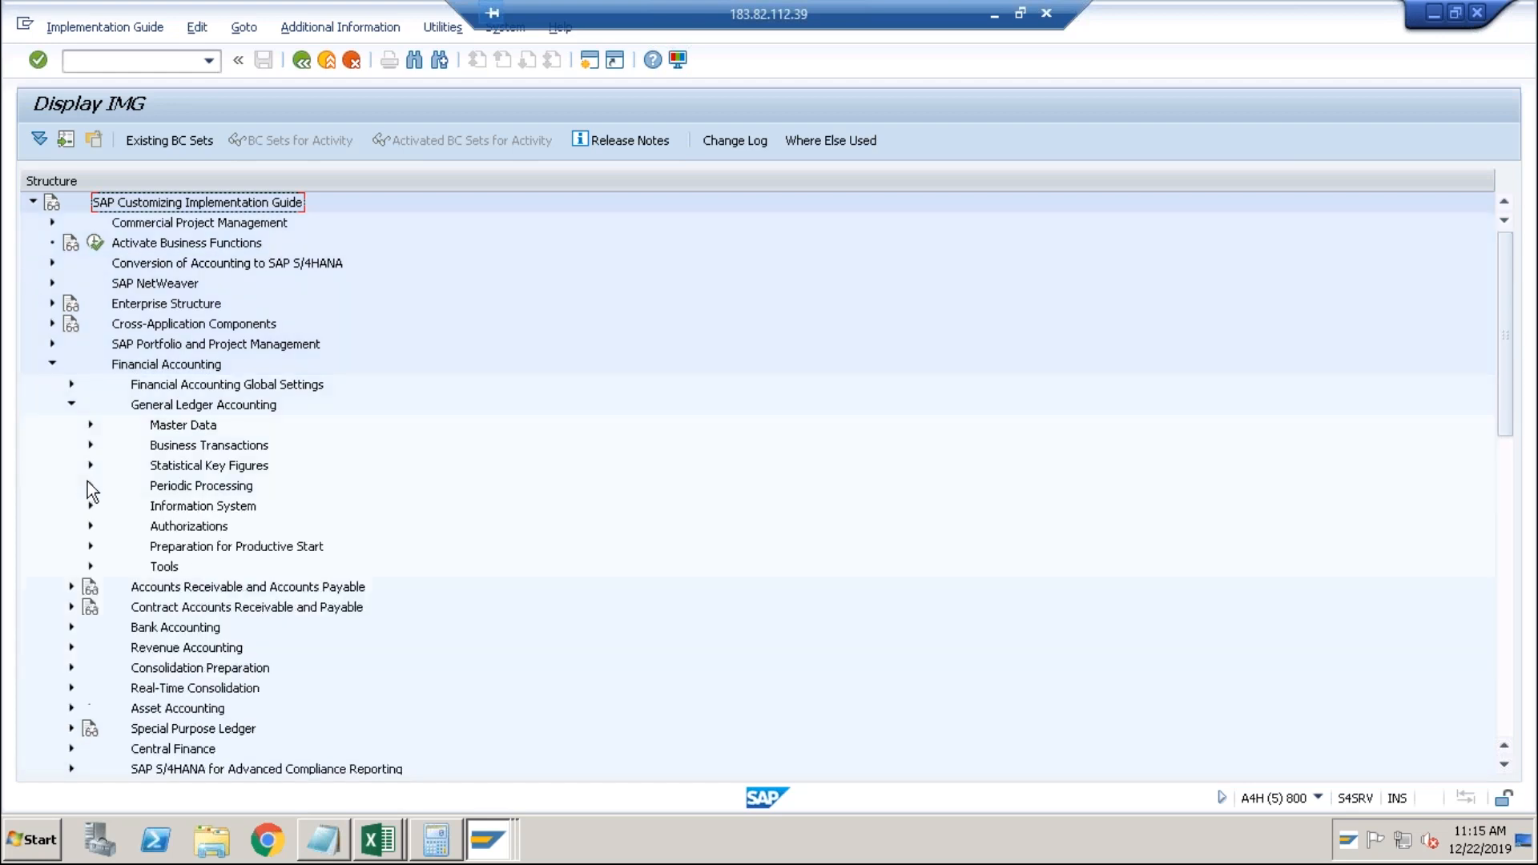
left_click(90, 446)
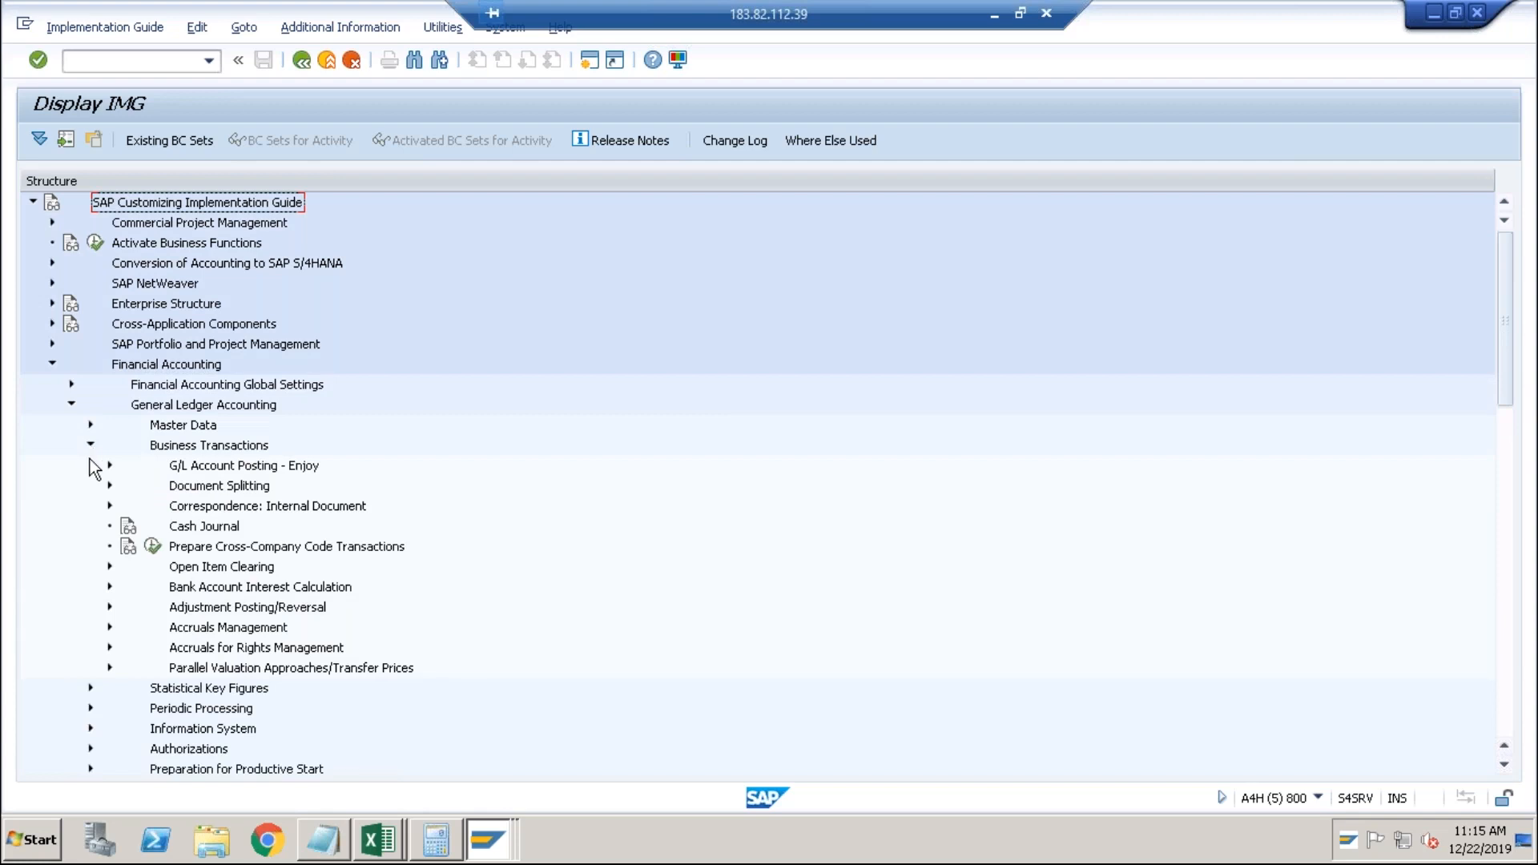
left_click(109, 567)
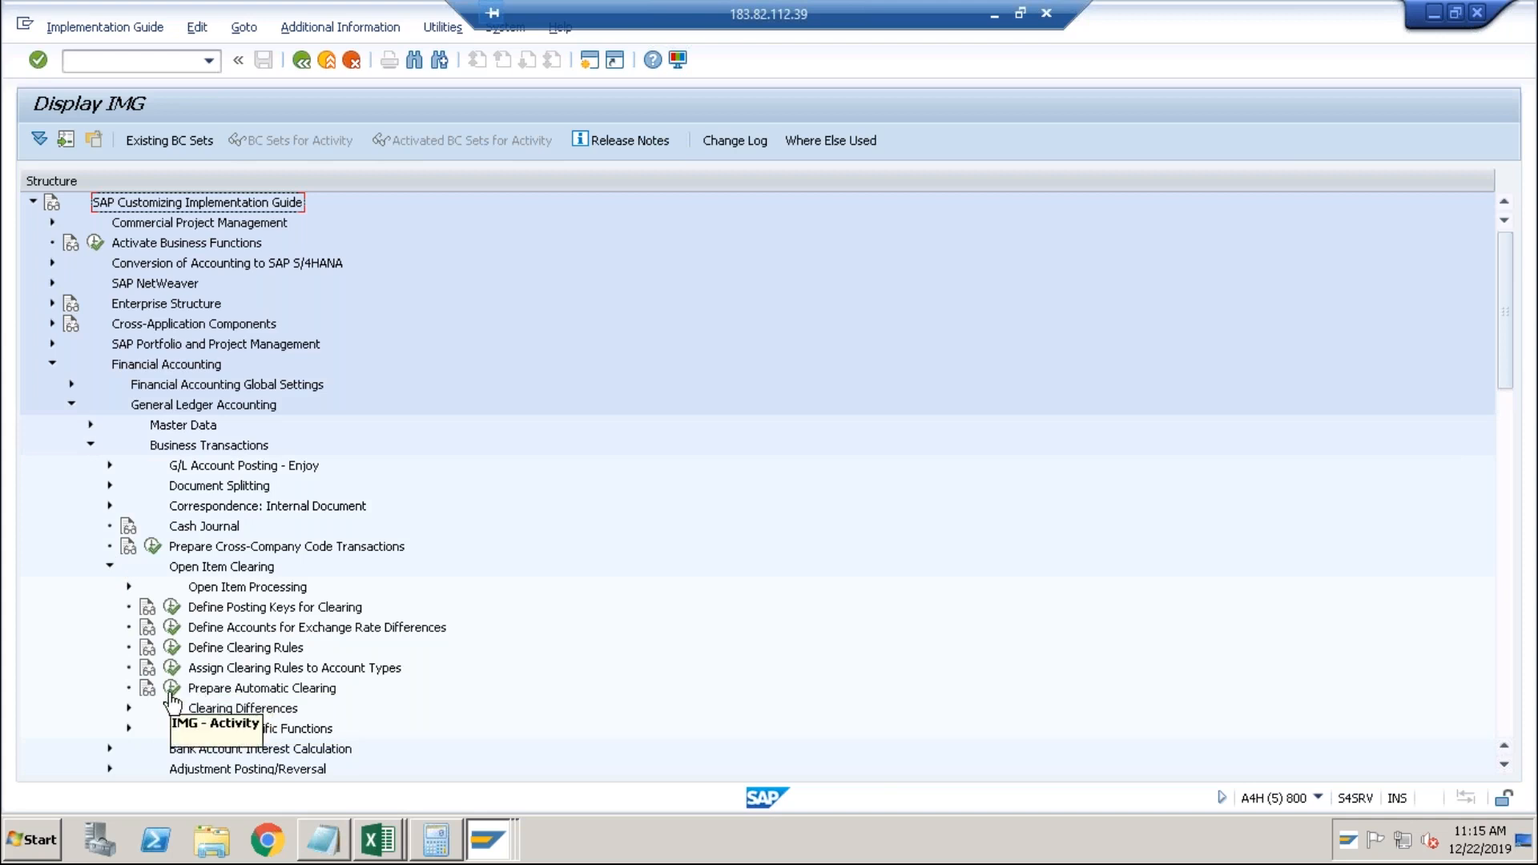
left_click(172, 688)
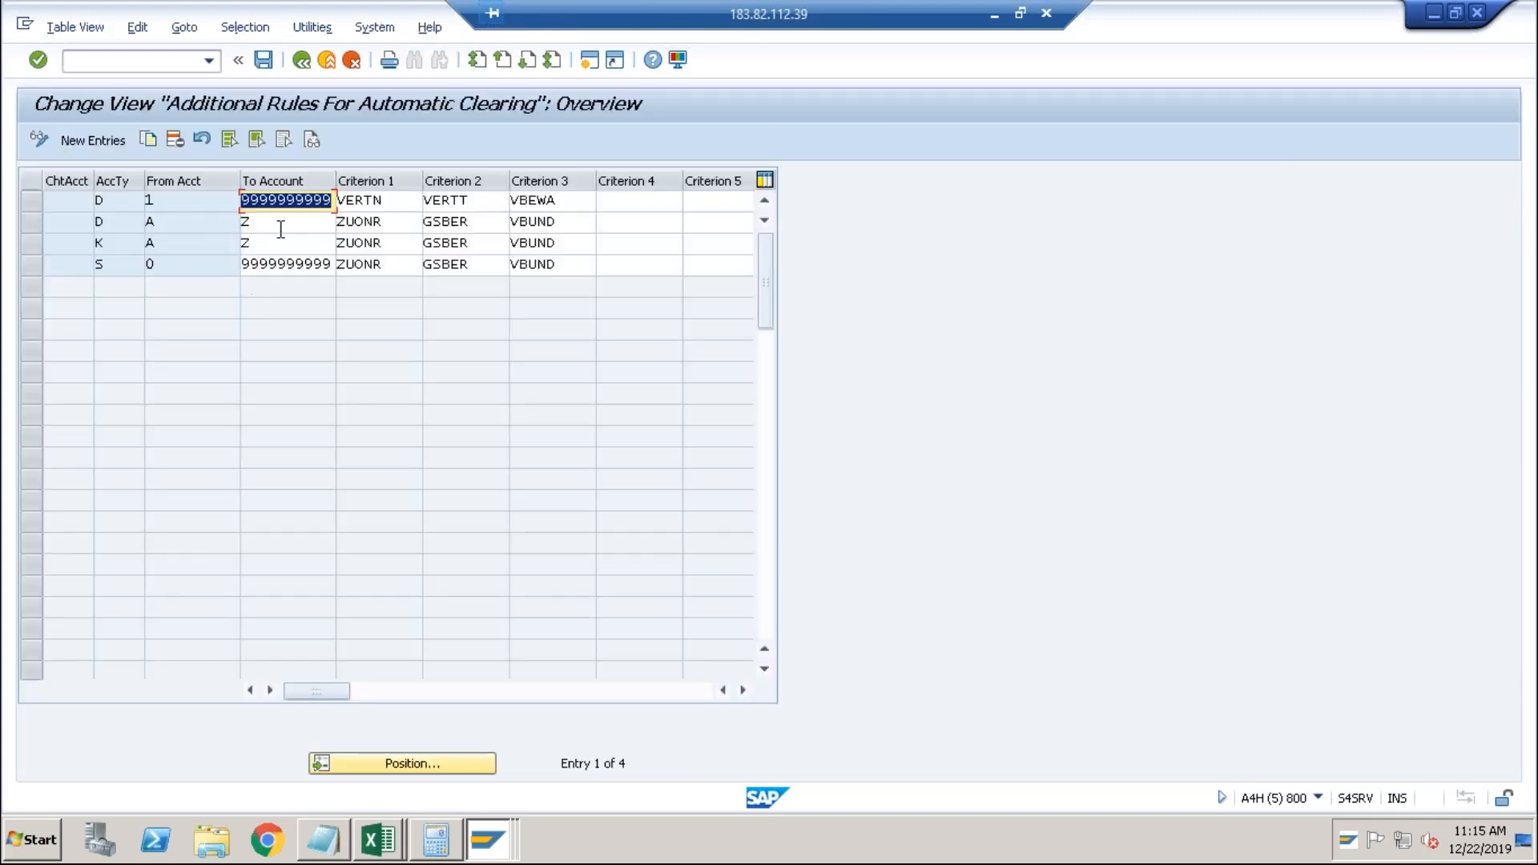
Check the G/L account rule's account type against the list, leaving it as G/L accounts.
left_click(273, 225)
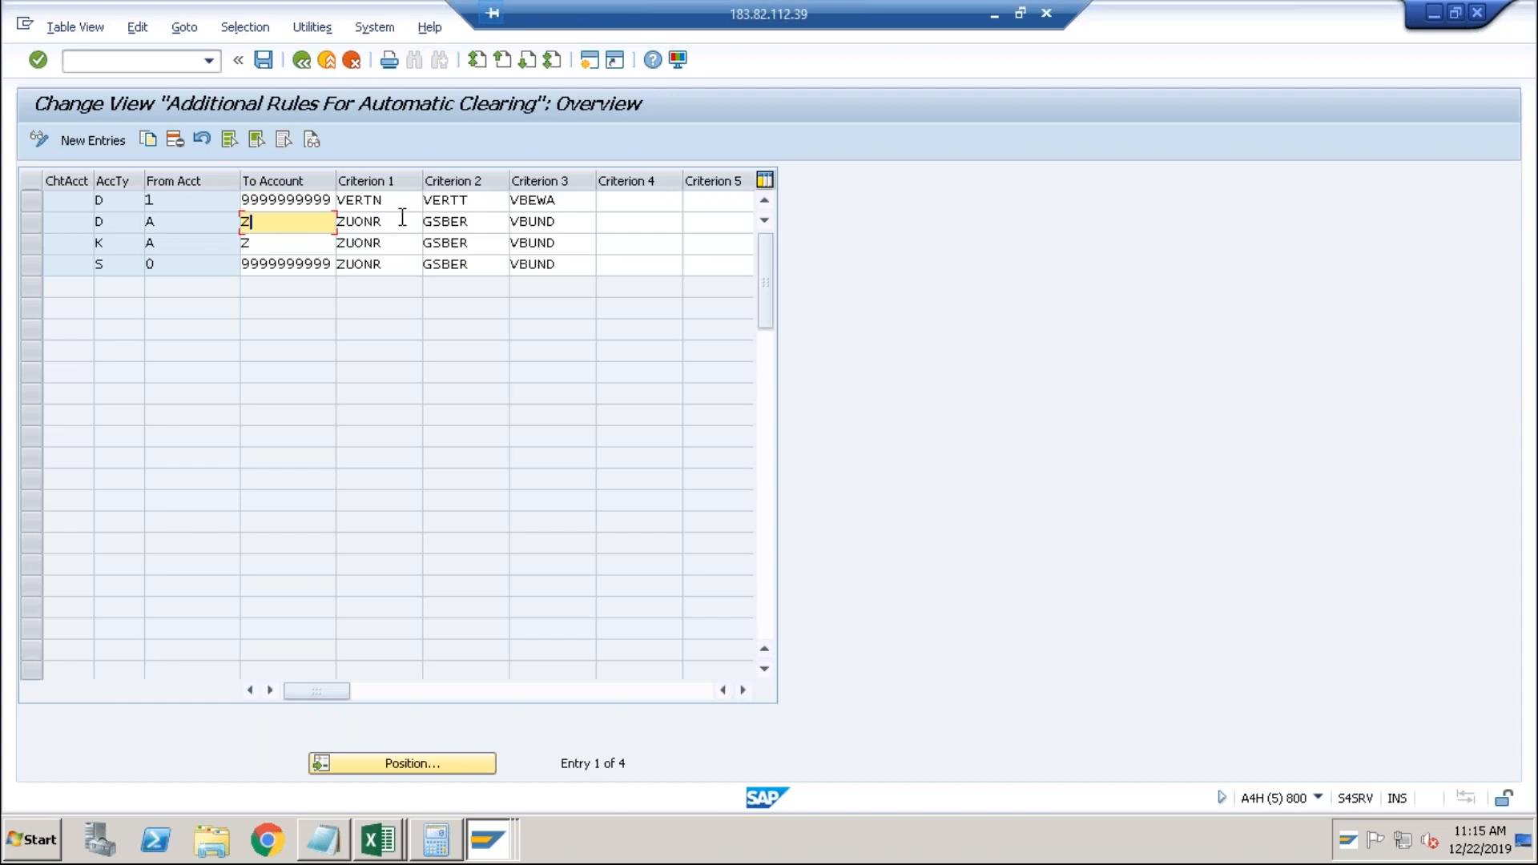
left_click(131, 267)
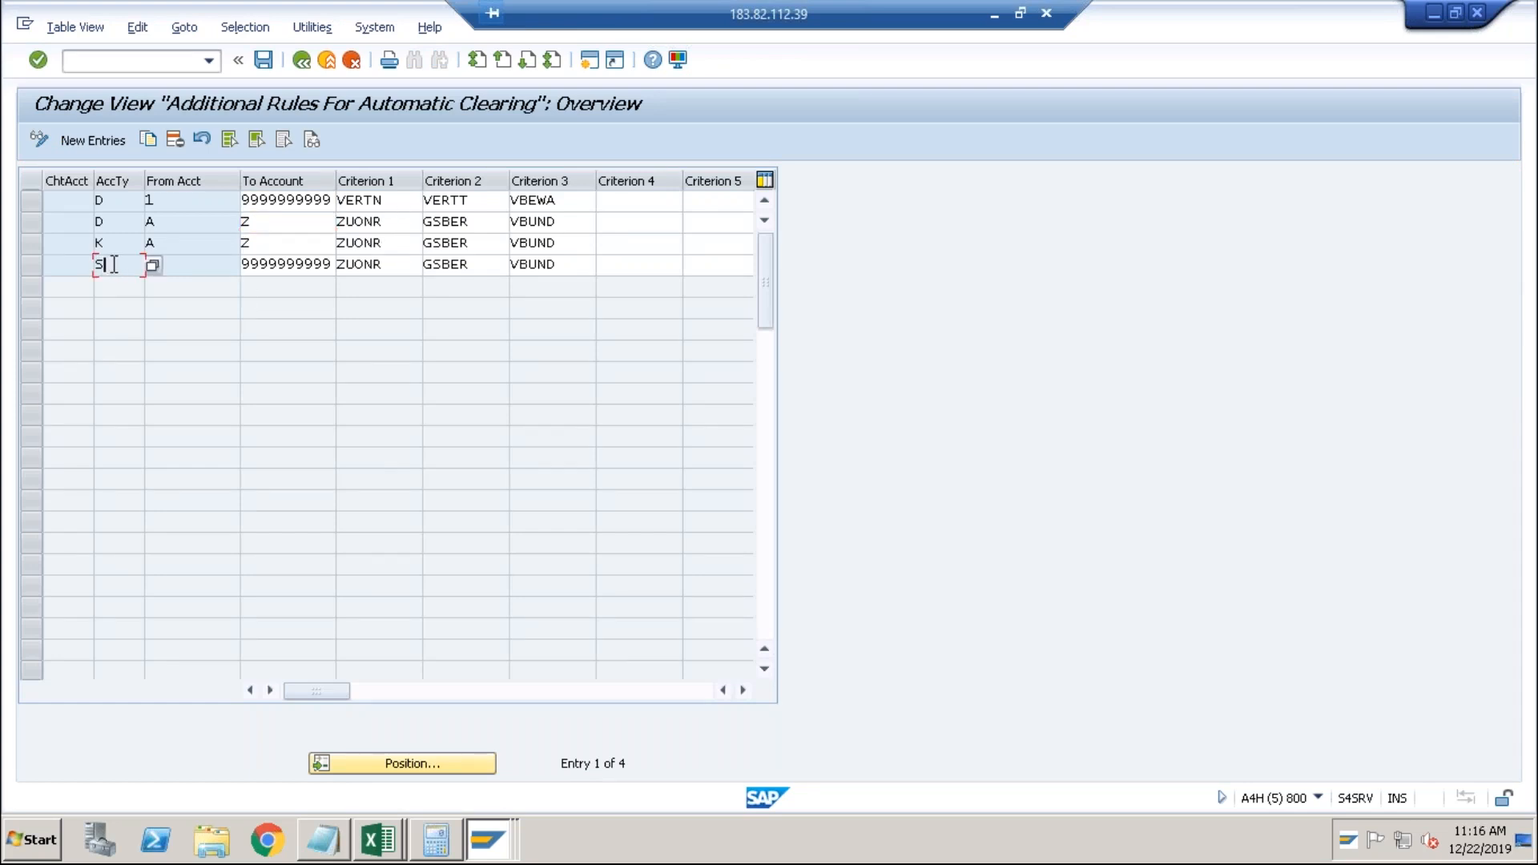
left_click_drag(89, 267, 85, 267)
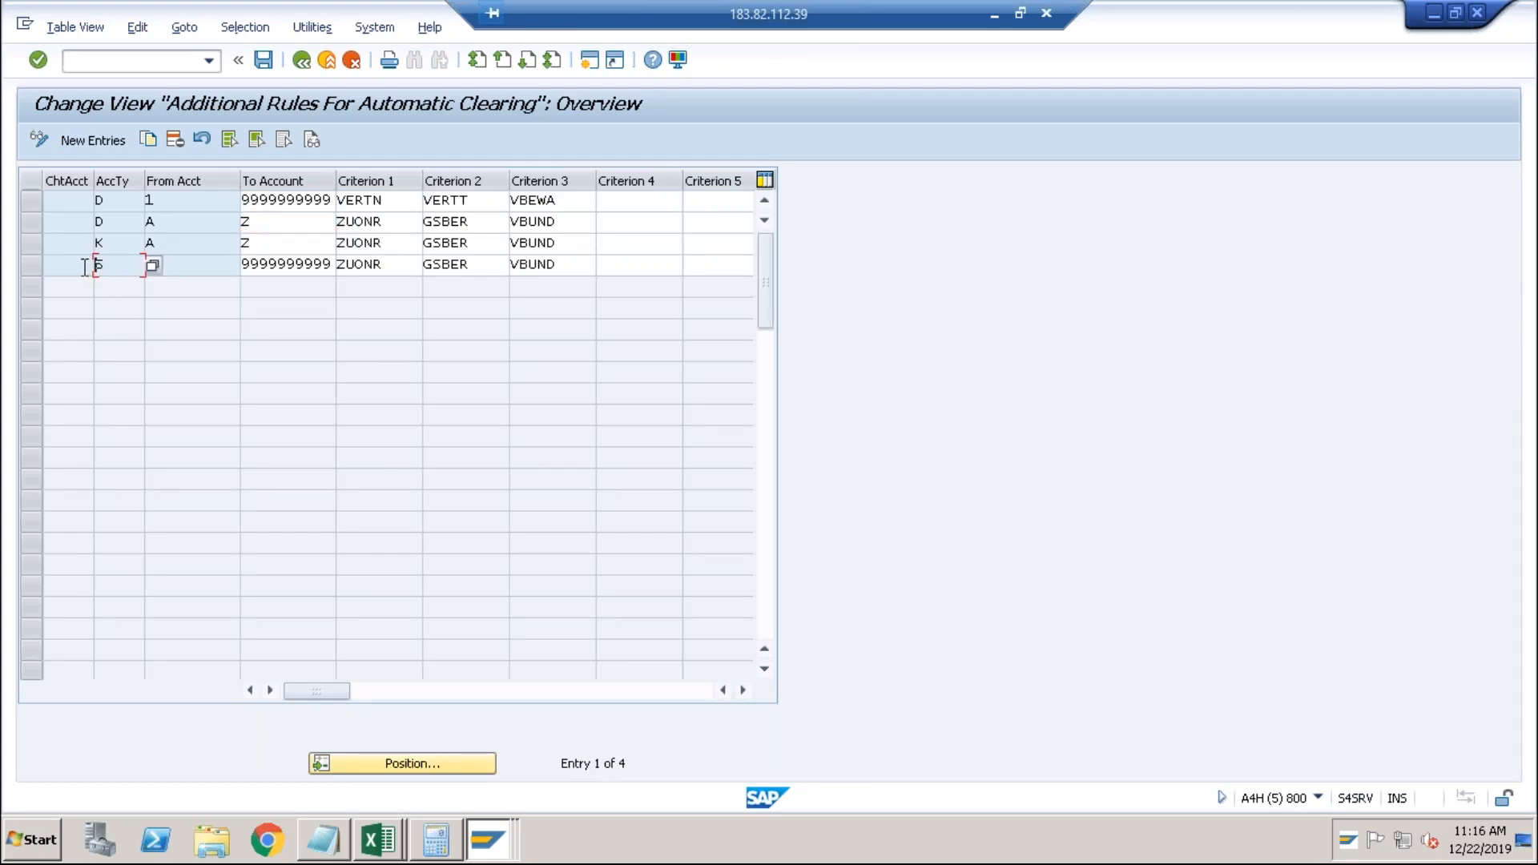
left_click(152, 268)
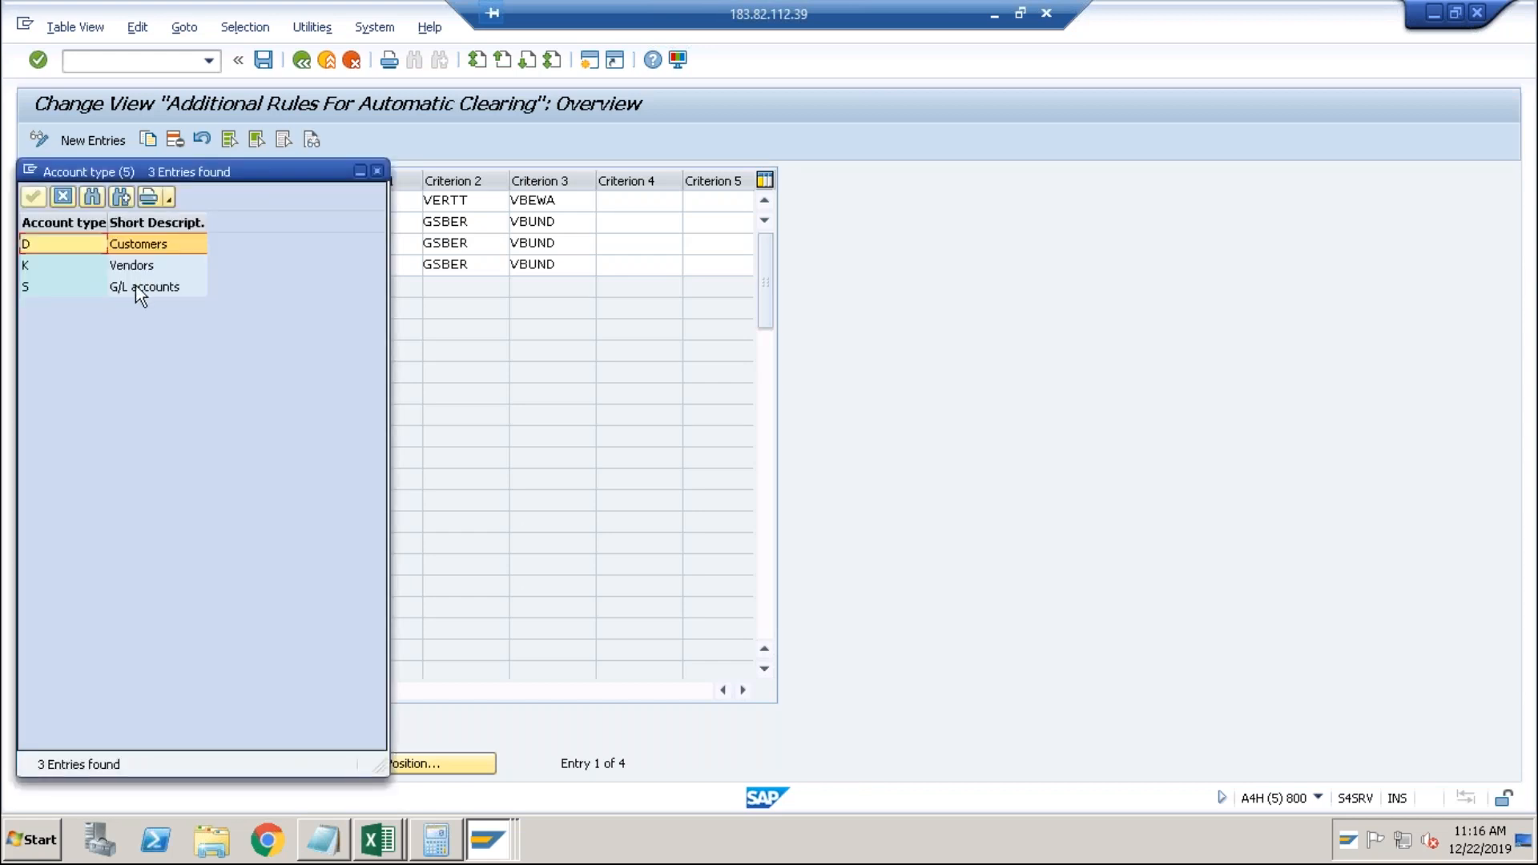
left_click(136, 285)
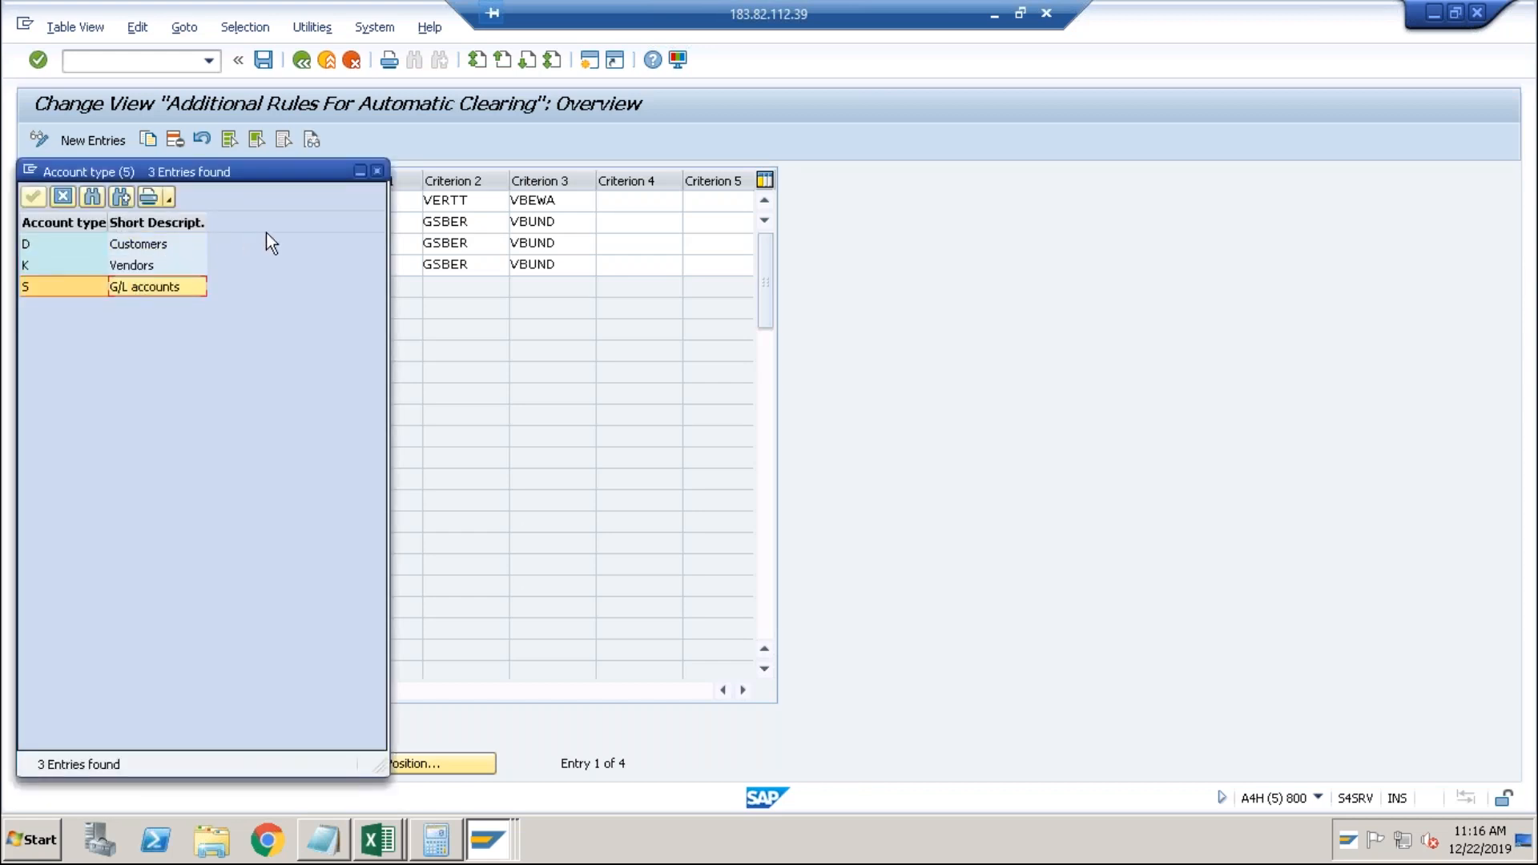
left_click(378, 169)
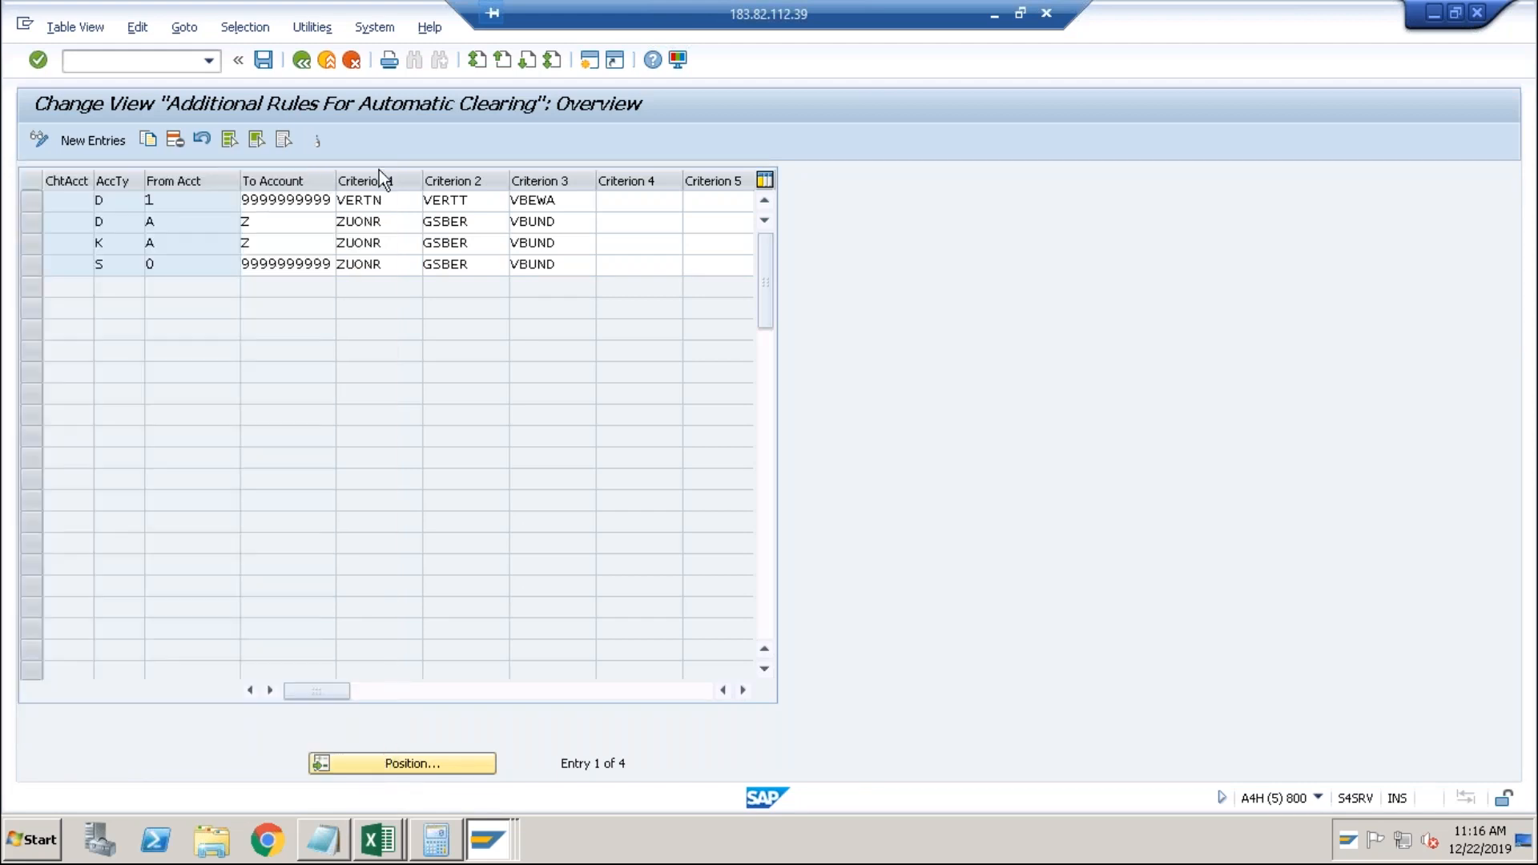
Review the G/L rule's From and To Account values and ZUONR criterion, then list available criteria fields.
left_click(178, 267)
type("0")
left_click(254, 267)
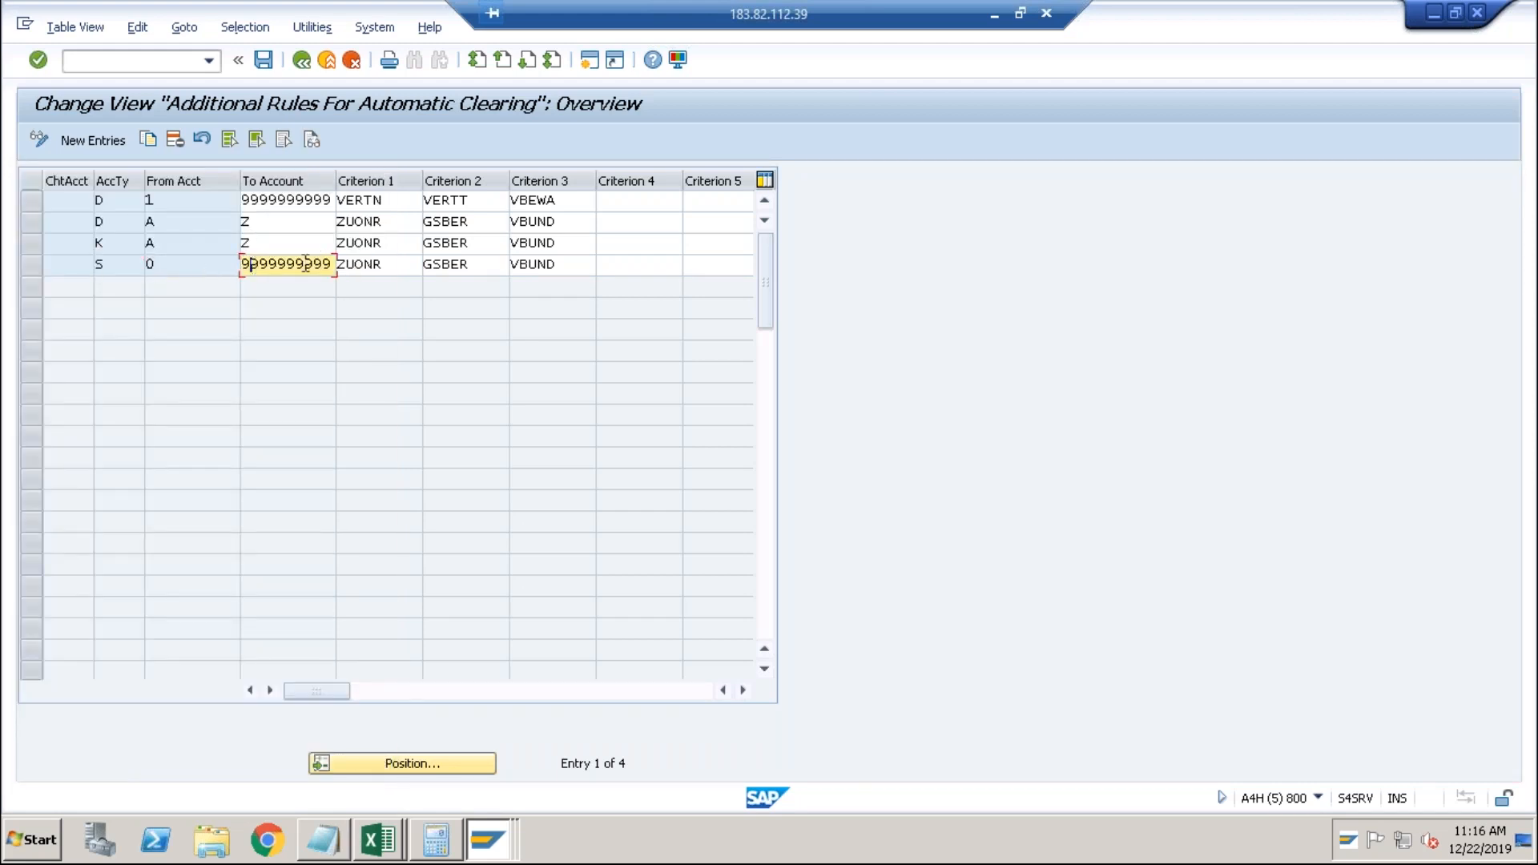
left_click(402, 265)
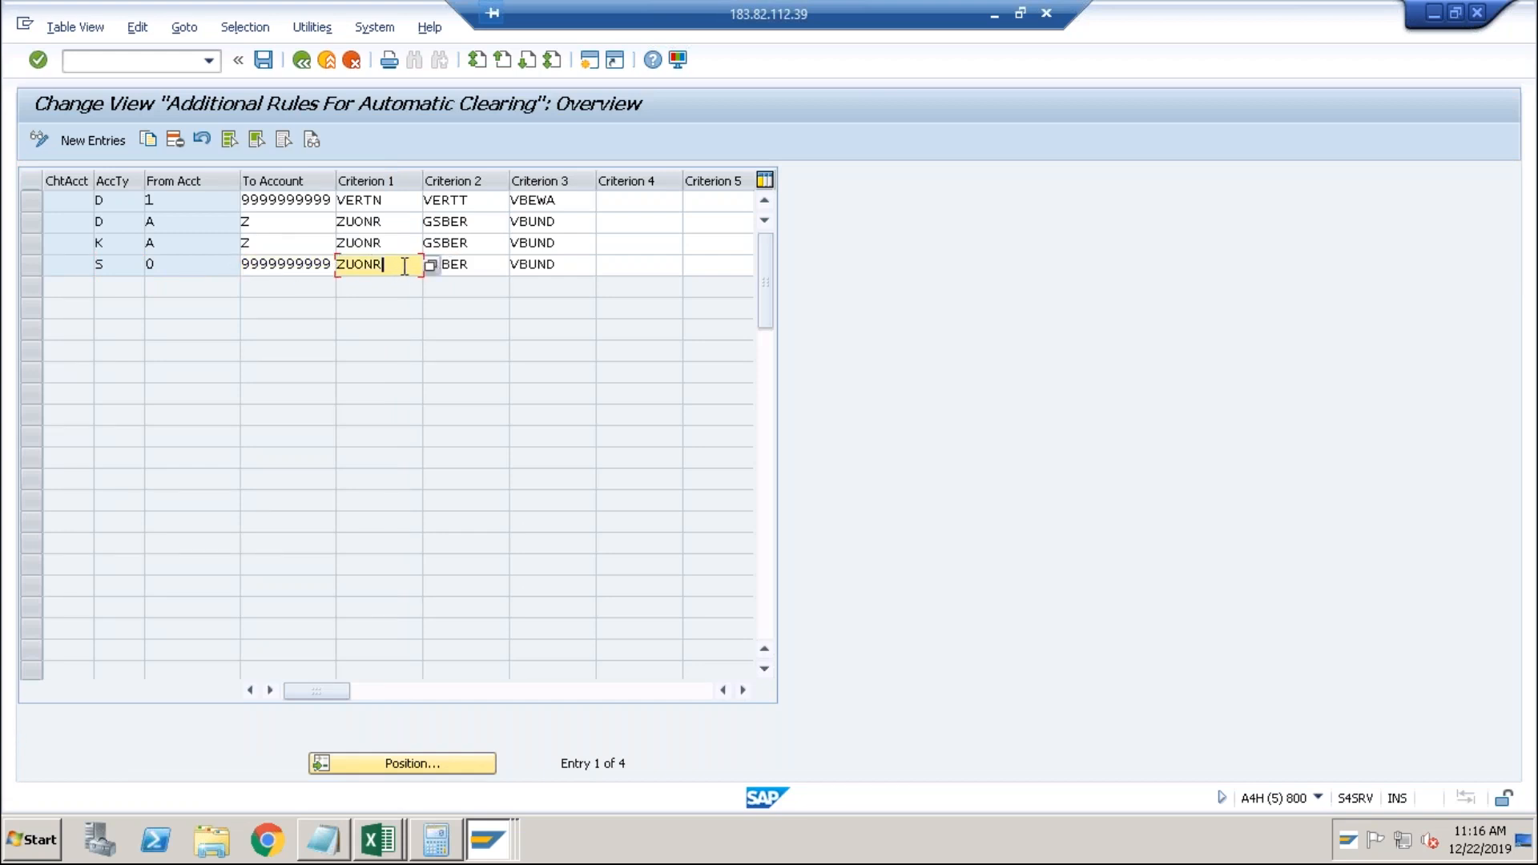
left_click(429, 266)
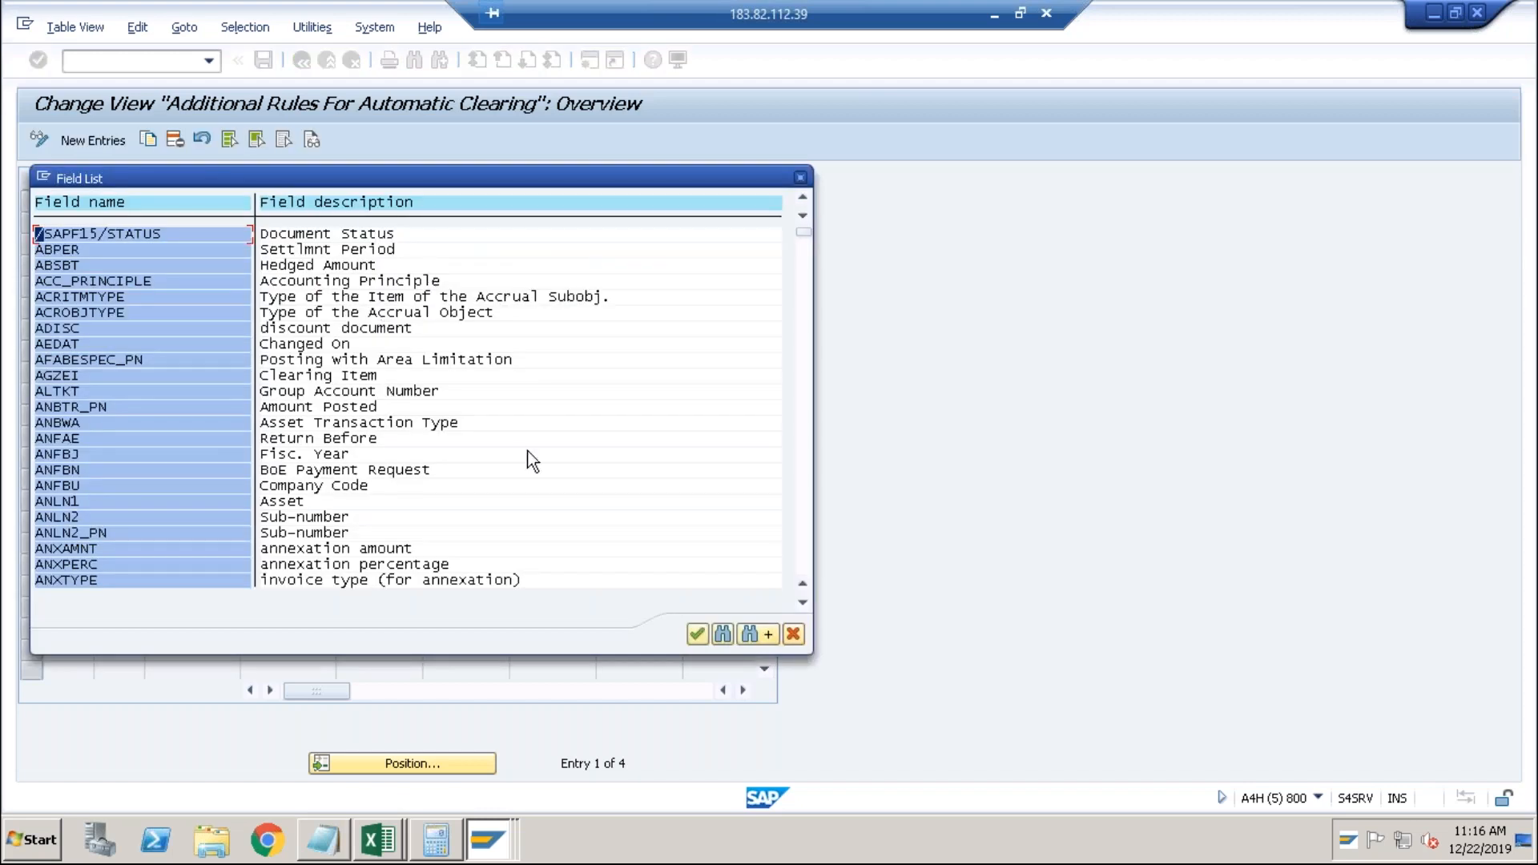
Search the Field List for ZUONR, then close it unchanged.
left_click(722, 634)
type("zuonr")
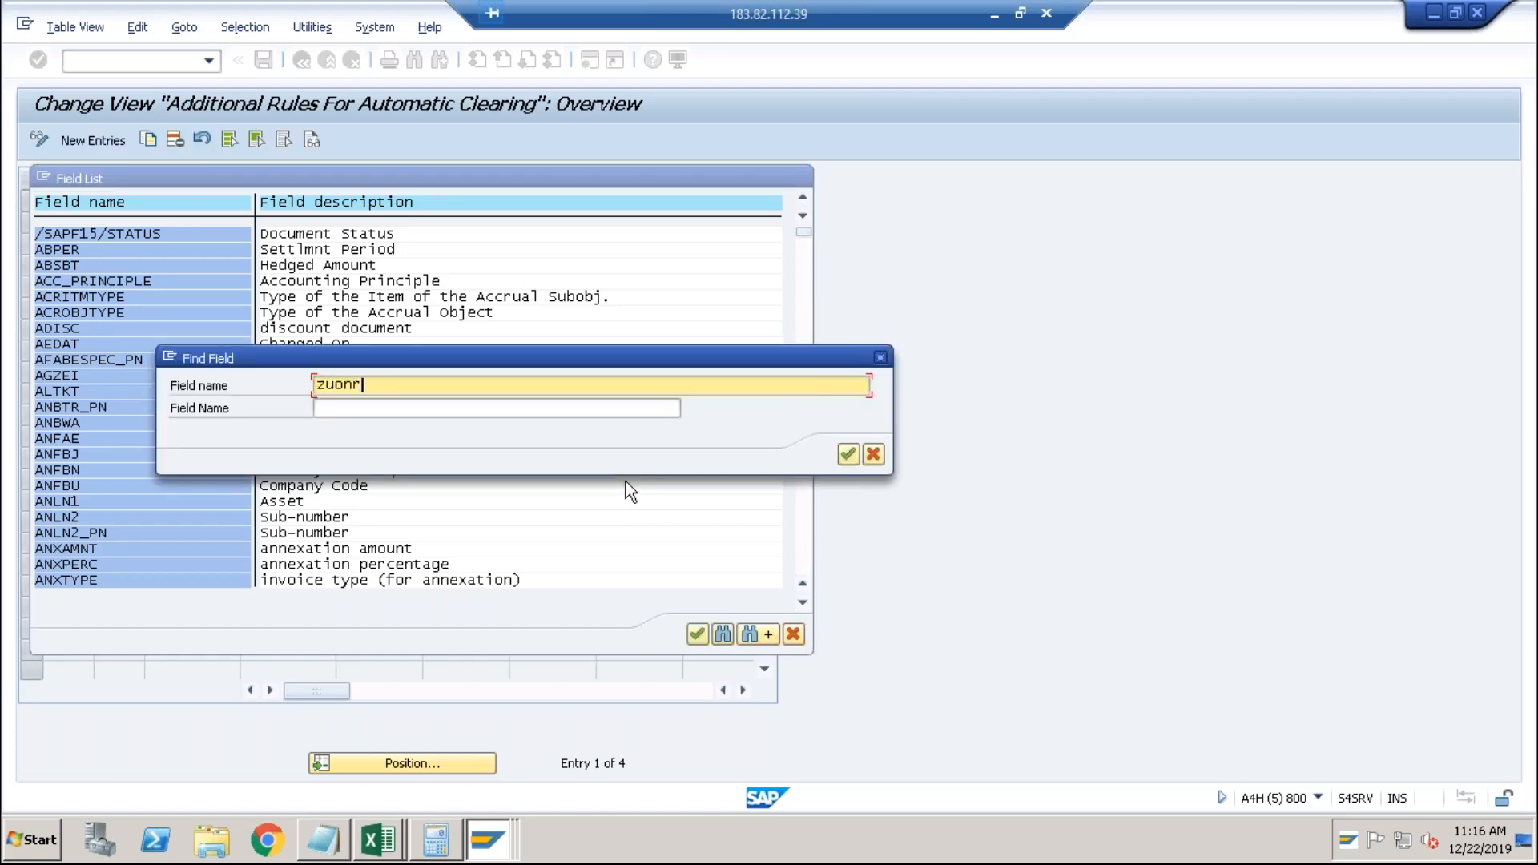
key("Return")
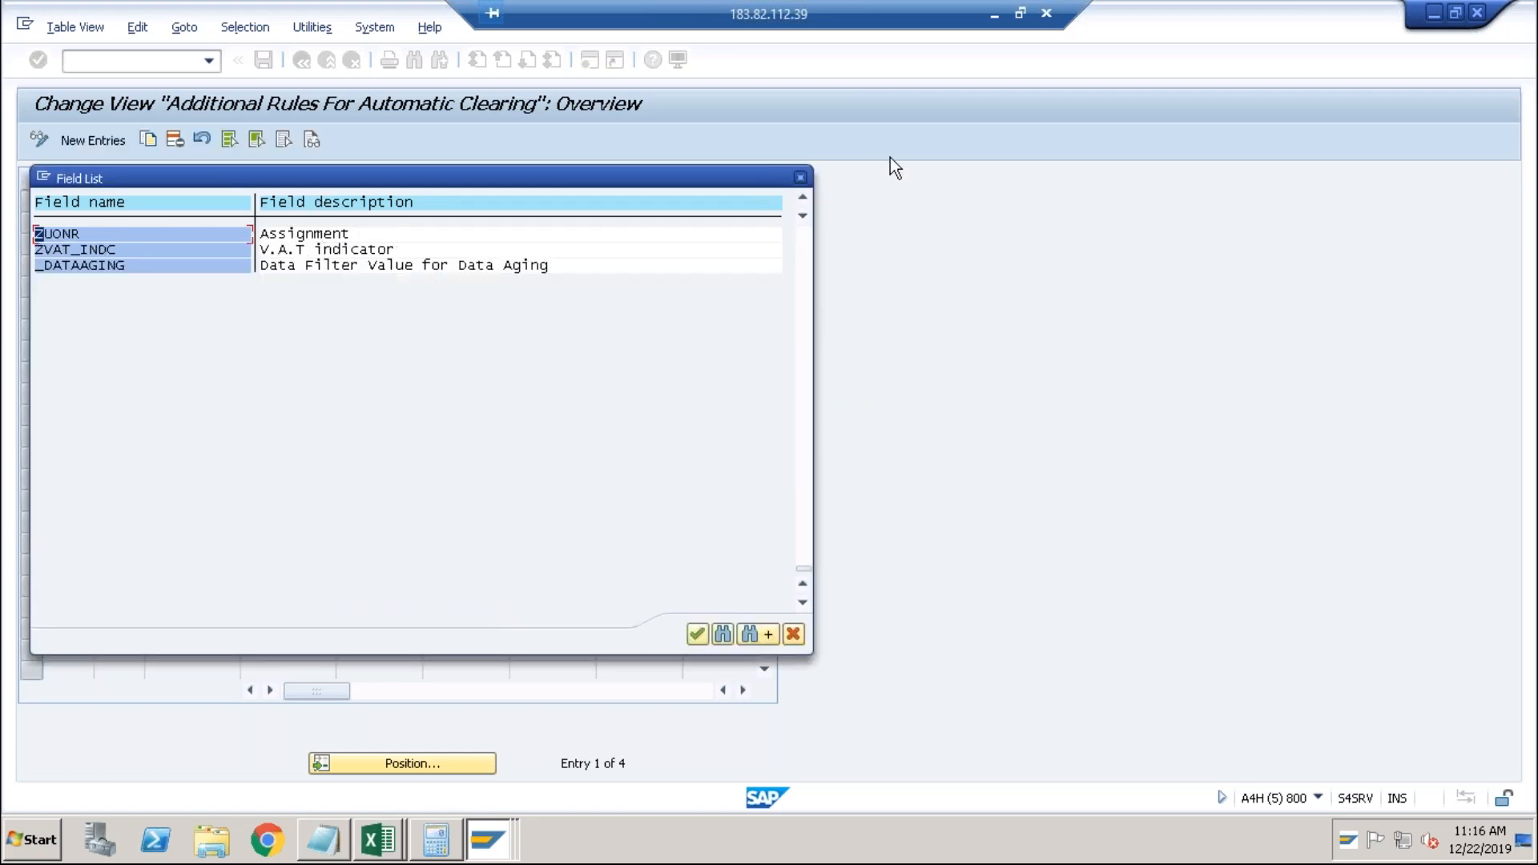
left_click(801, 178)
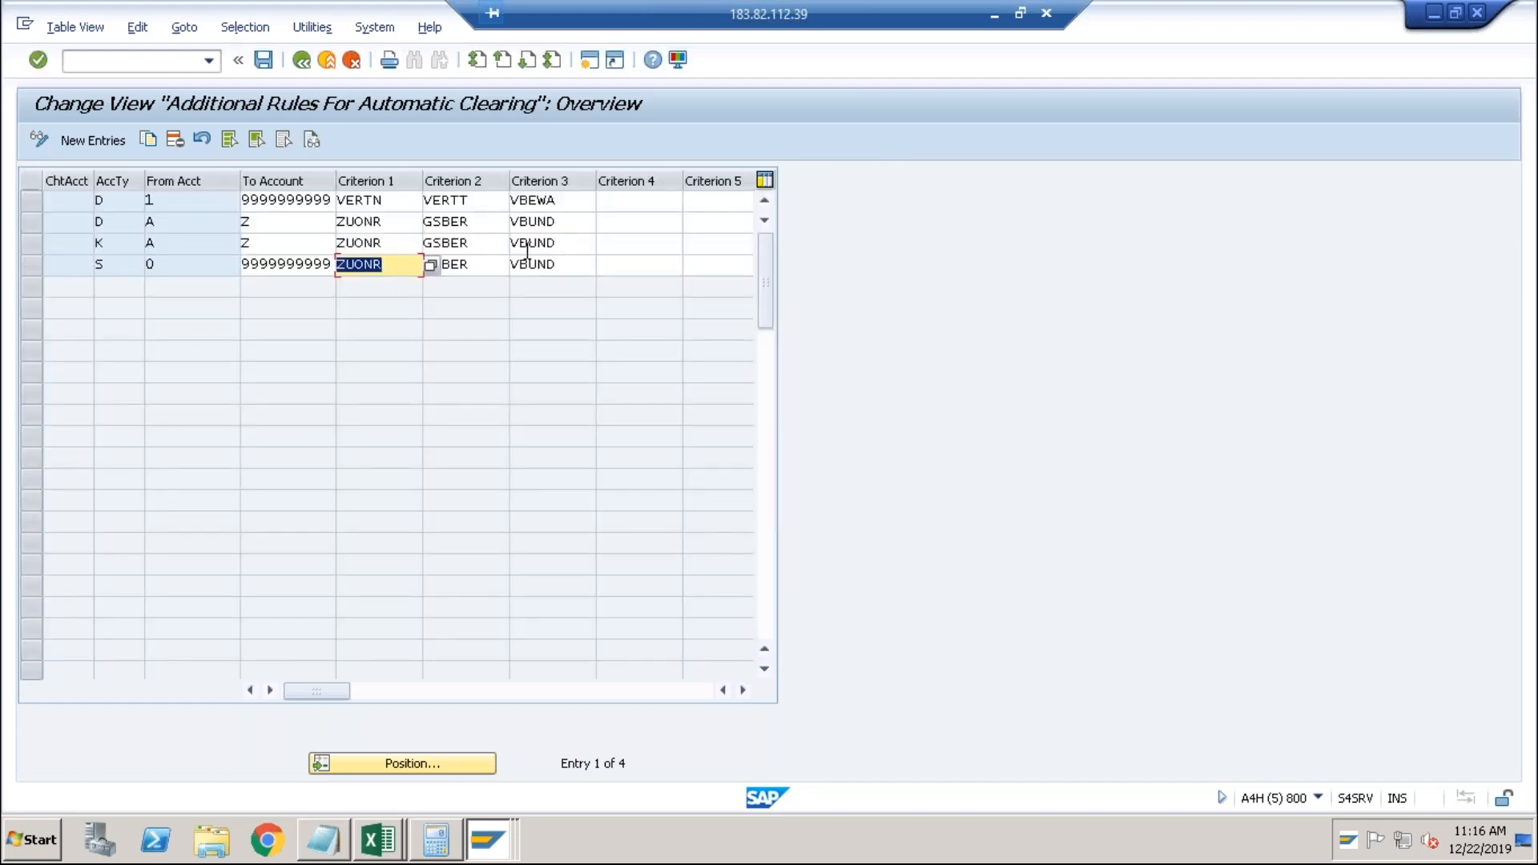
Review criteria GSBER and VBUND in row 4 and ZUONR, GSBER, VBUND in row 2.
left_click(502, 262)
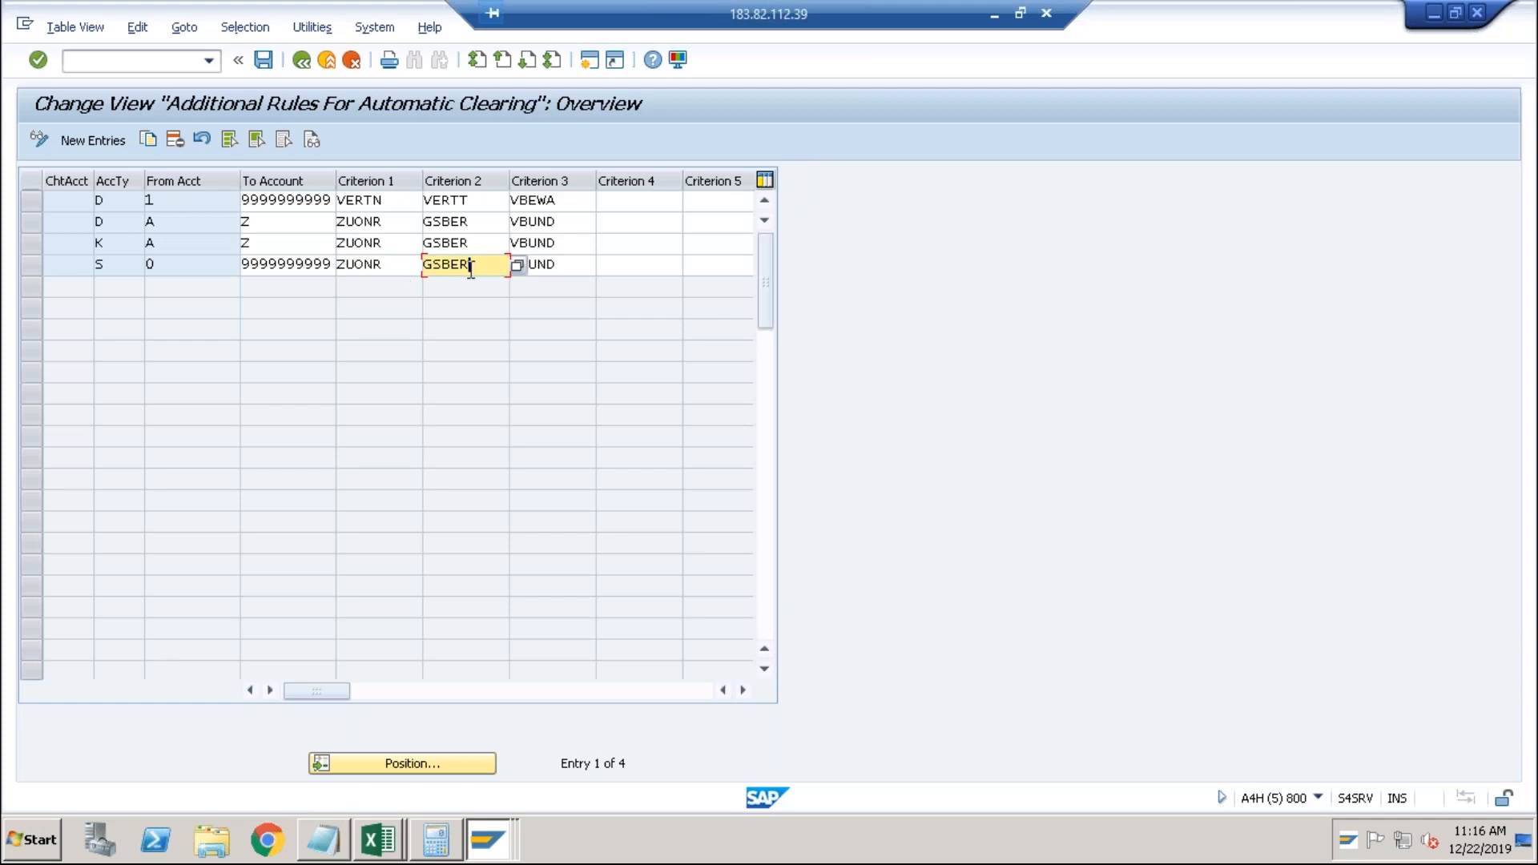
left_click(541, 266)
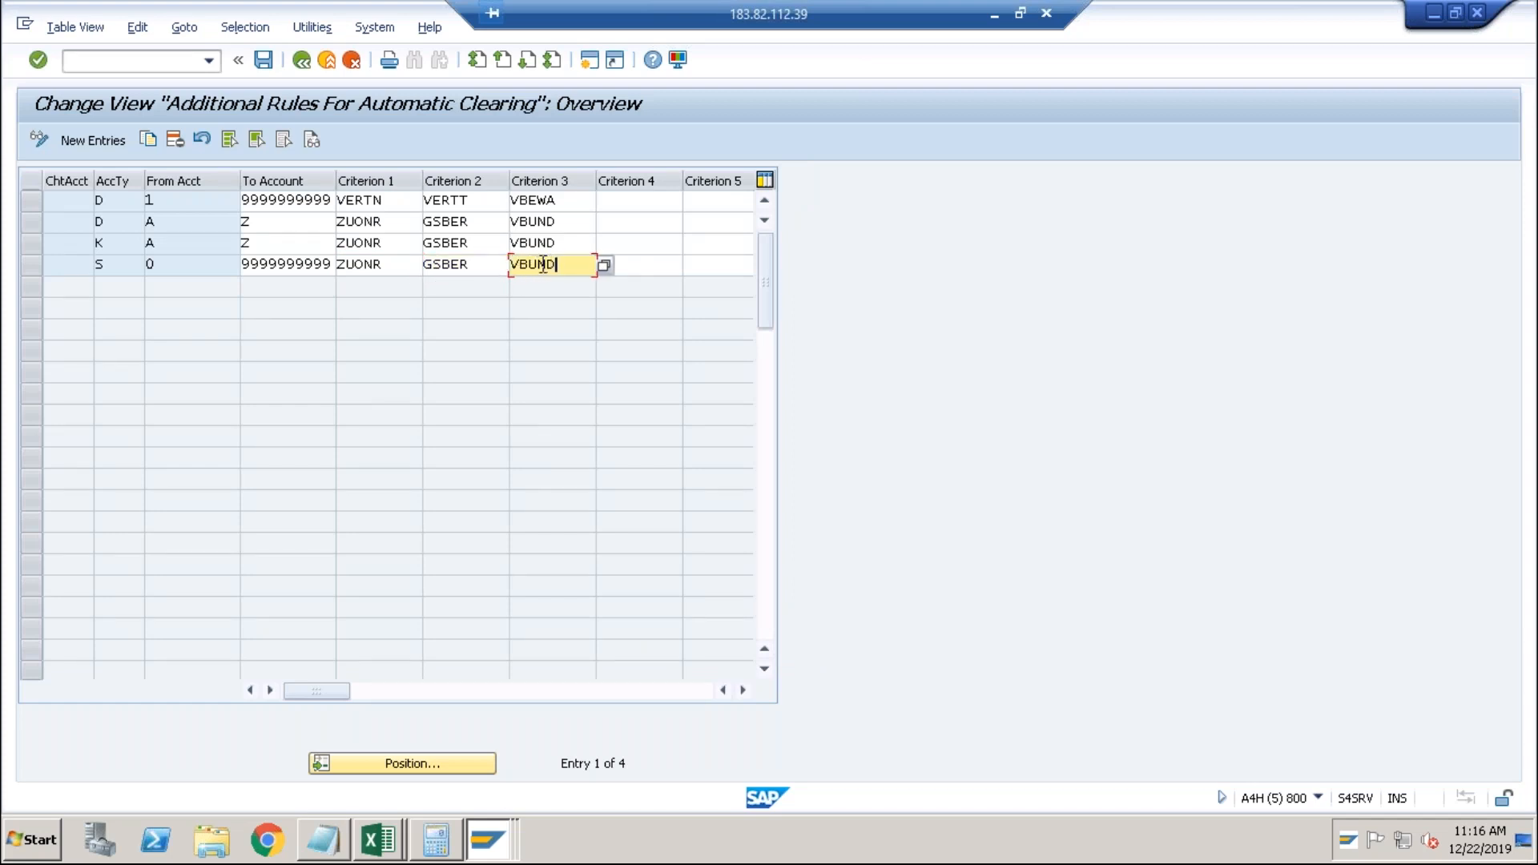
left_click(499, 263)
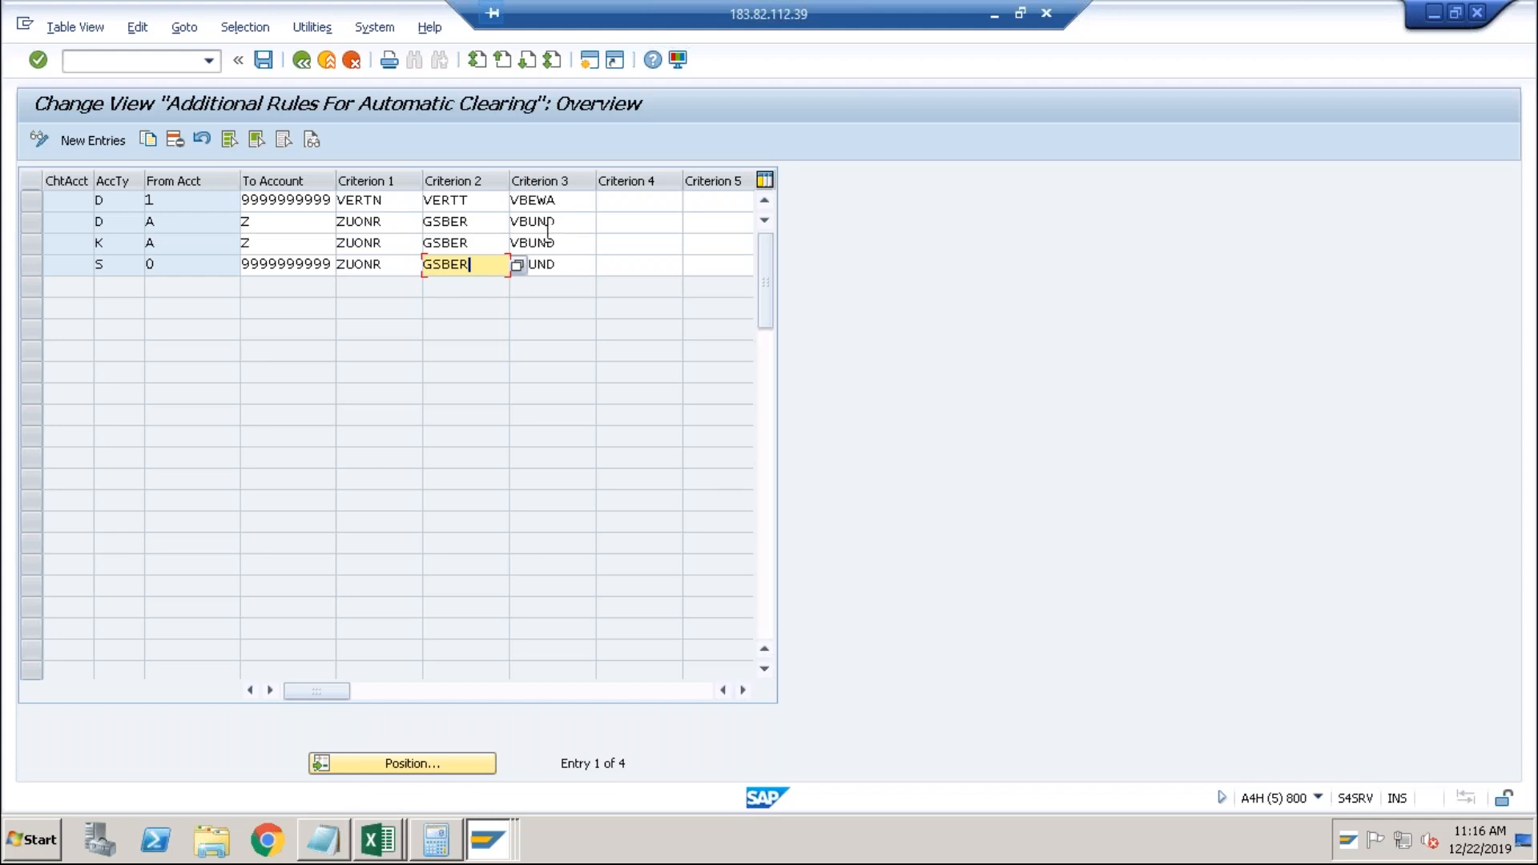
left_click(383, 222)
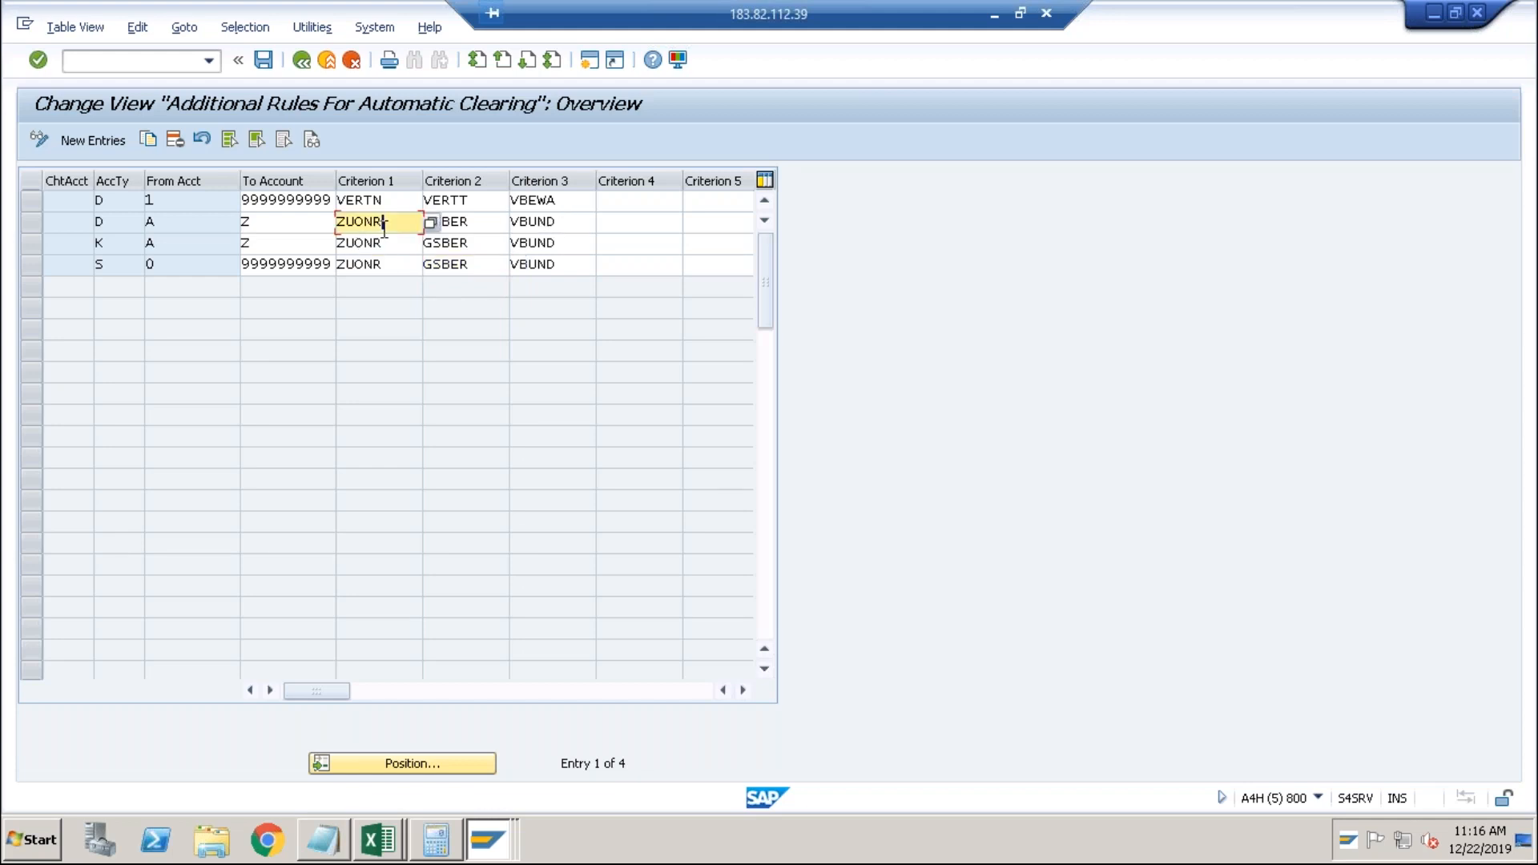
left_click(452, 222)
left_click(537, 224)
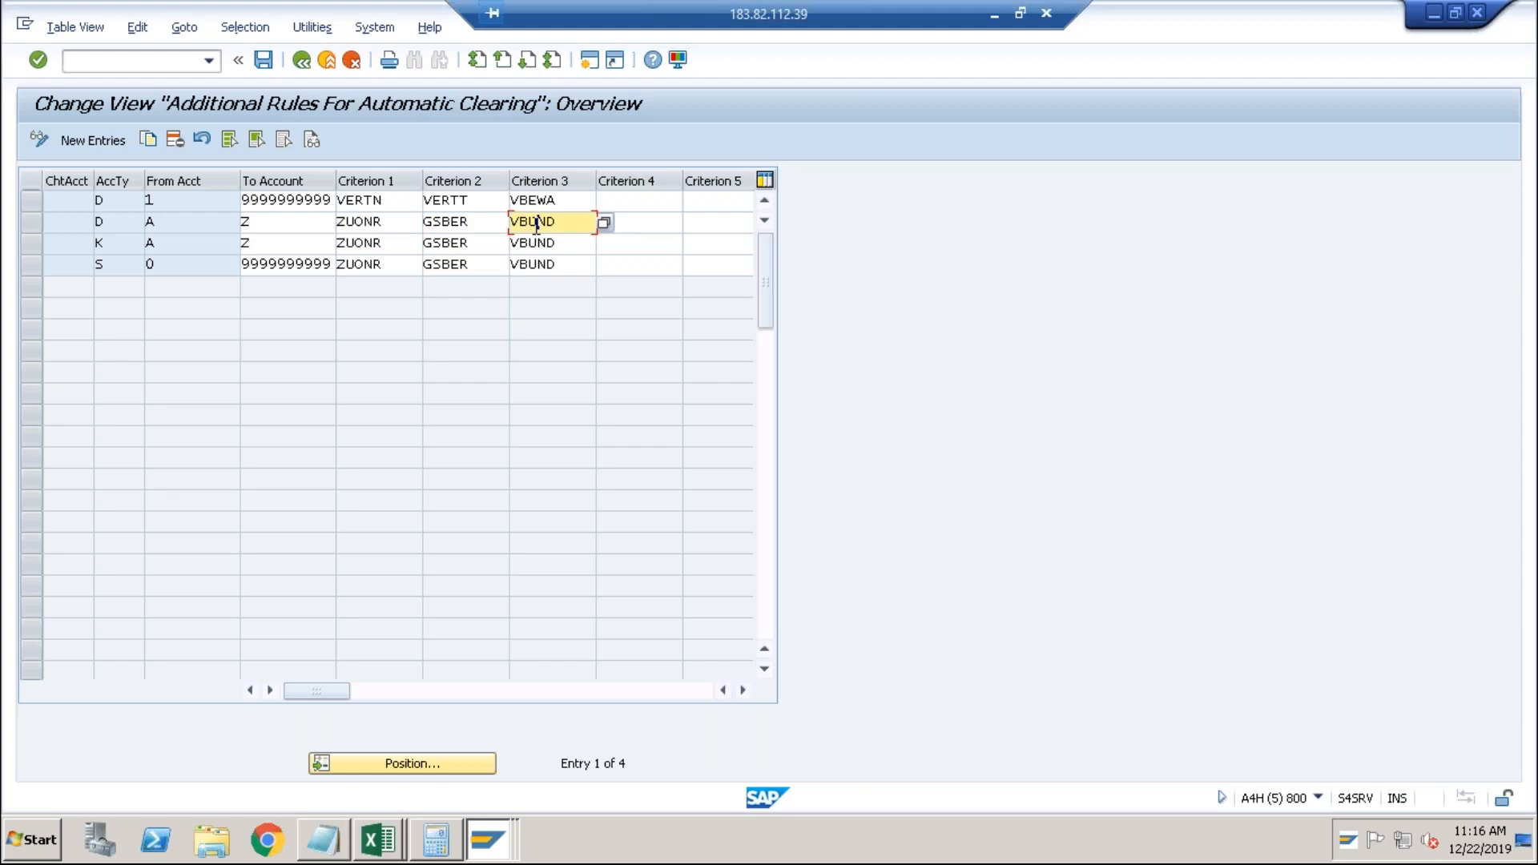
key("alt+Tab")
In Notepad, go through Intercompany Transactions, Accruals, Country Specific COA and Transport Request.
key("alt+Tab")
key("alt+Tab")
key("alt+Tab")
key("alt+Tab")
key("alt+Tab")
key("alt+Tab")
key("alt+Tab")
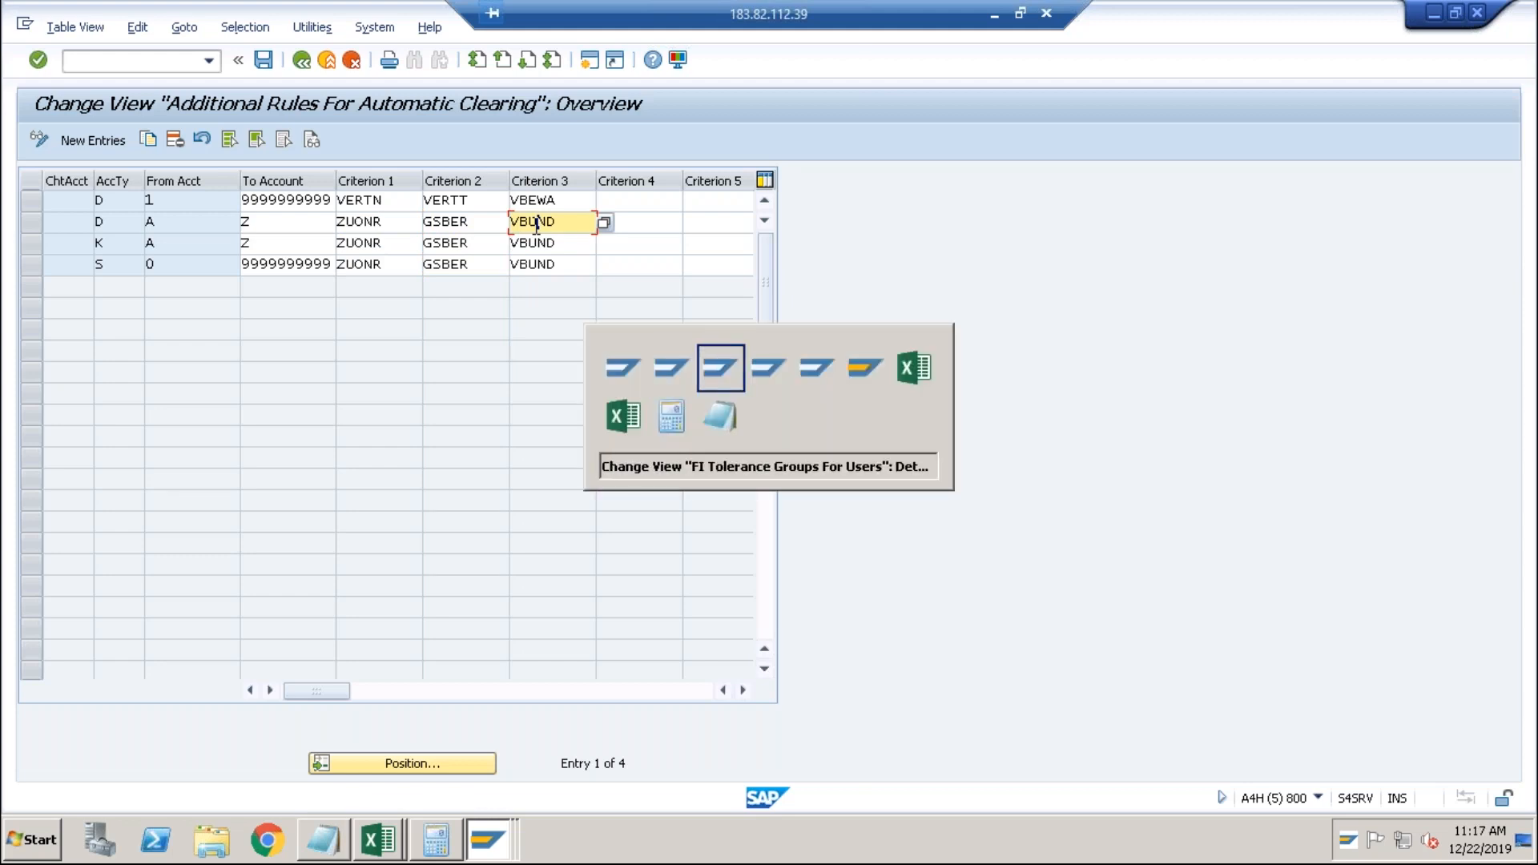
key("alt+Tab")
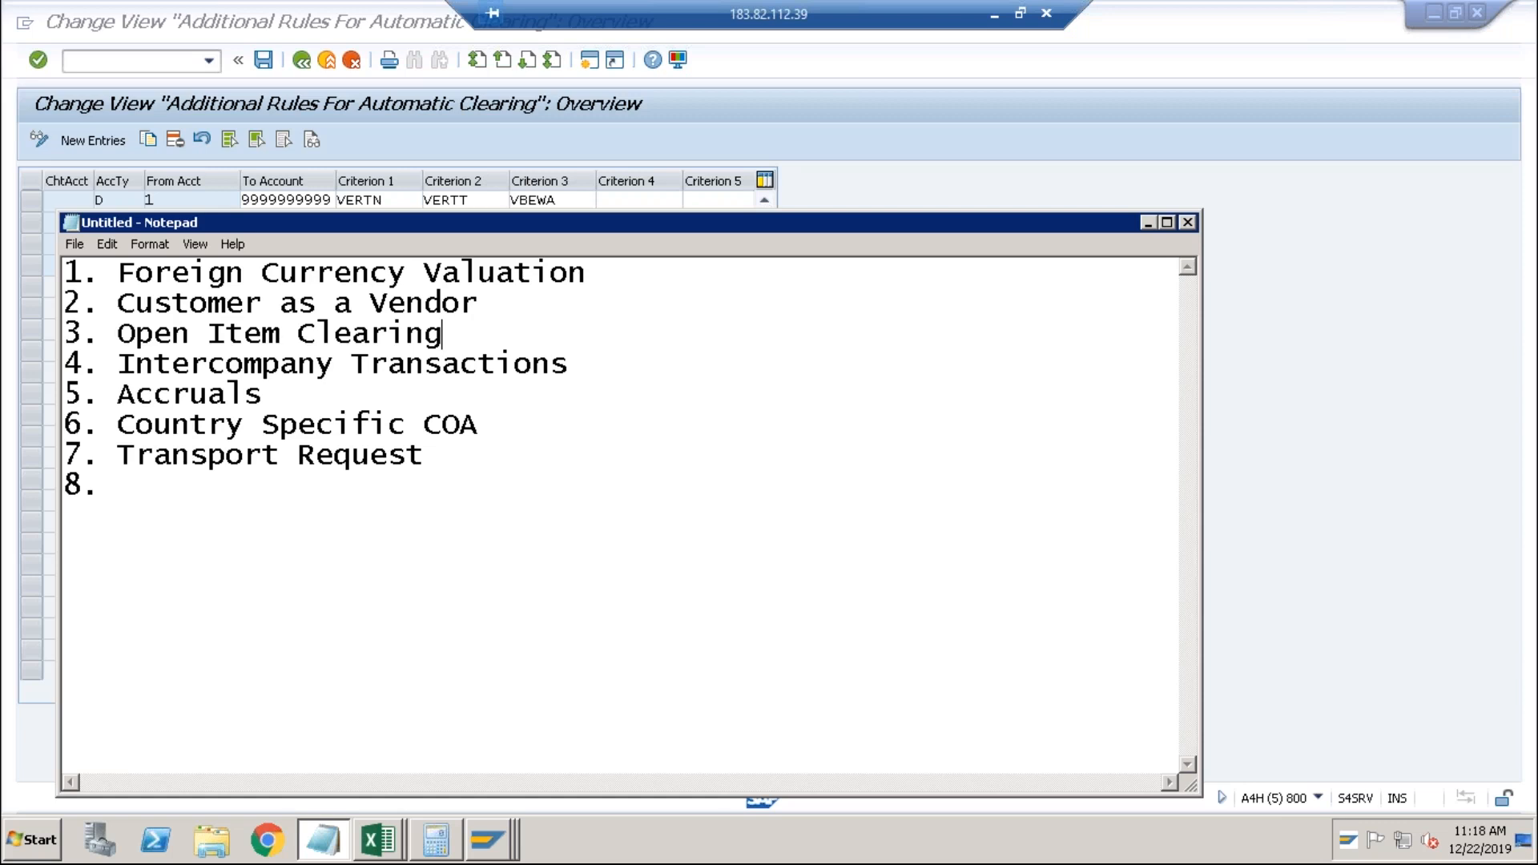
left_click(573, 361)
left_click(304, 387)
left_click(511, 424)
left_click(447, 449)
Highlight the remaining topics 4 to 7, then clear the selection.
left_click_drag(424, 458, 72, 363)
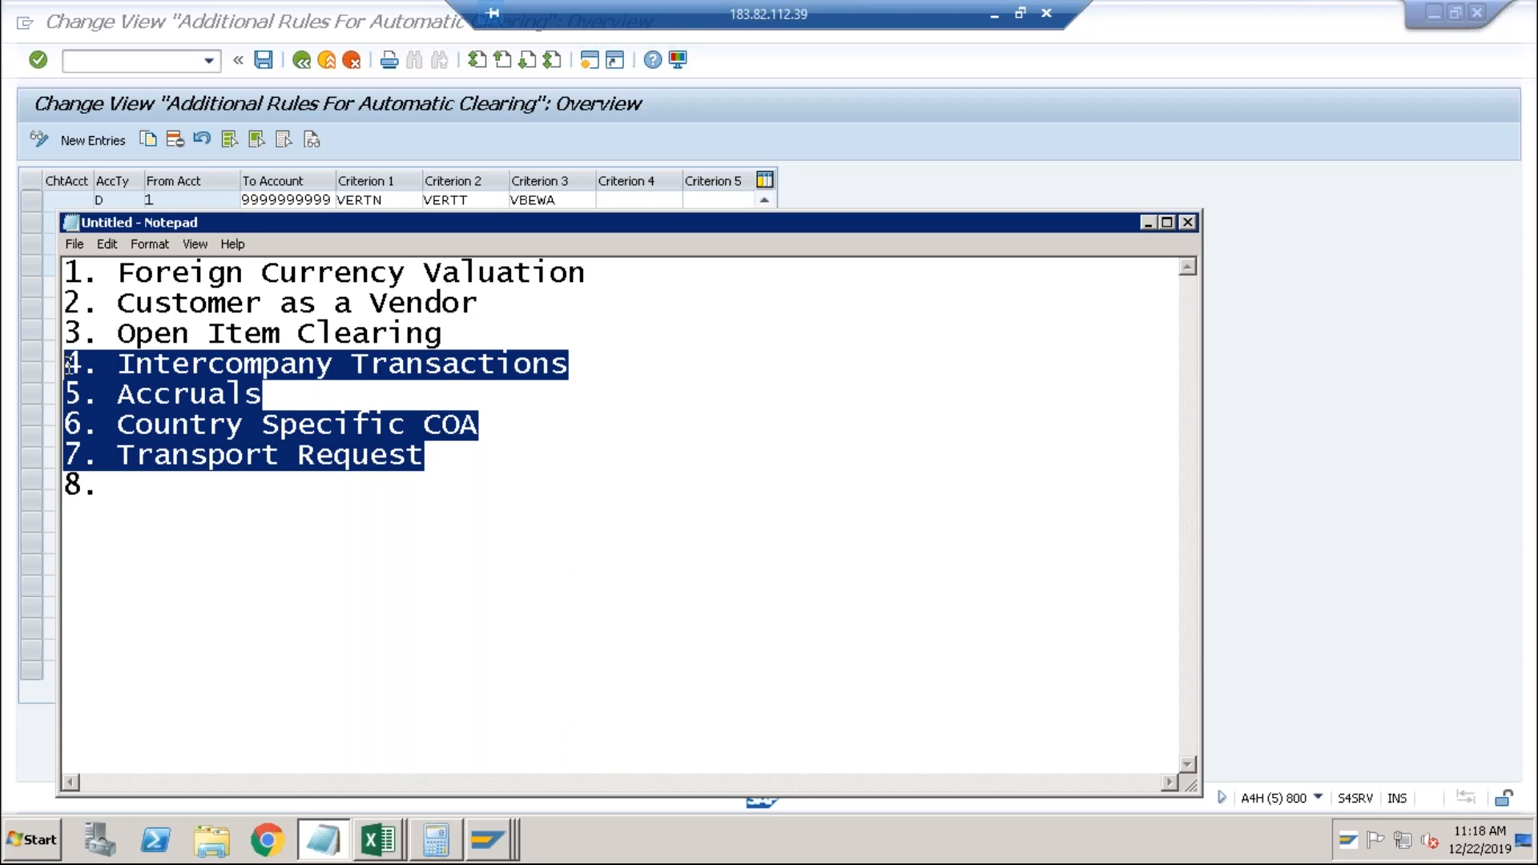
left_click(466, 479)
left_click_drag(429, 457, 70, 368)
left_click(131, 362)
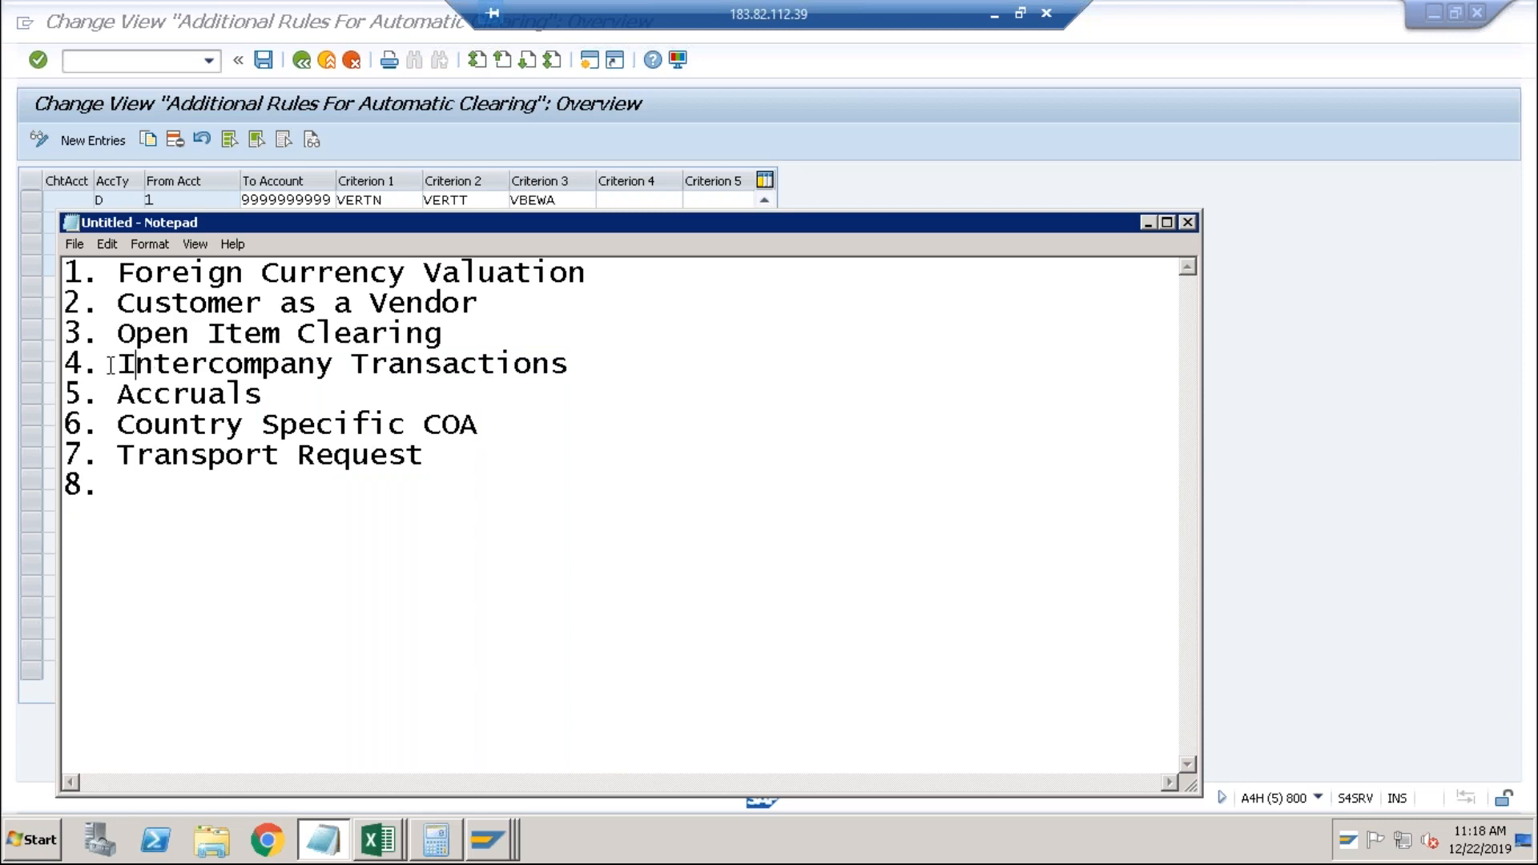
Mark Intercompany Transactions, item 4 after Open Item Clearing, as the next topic.
left_click_drag(118, 365, 580, 361)
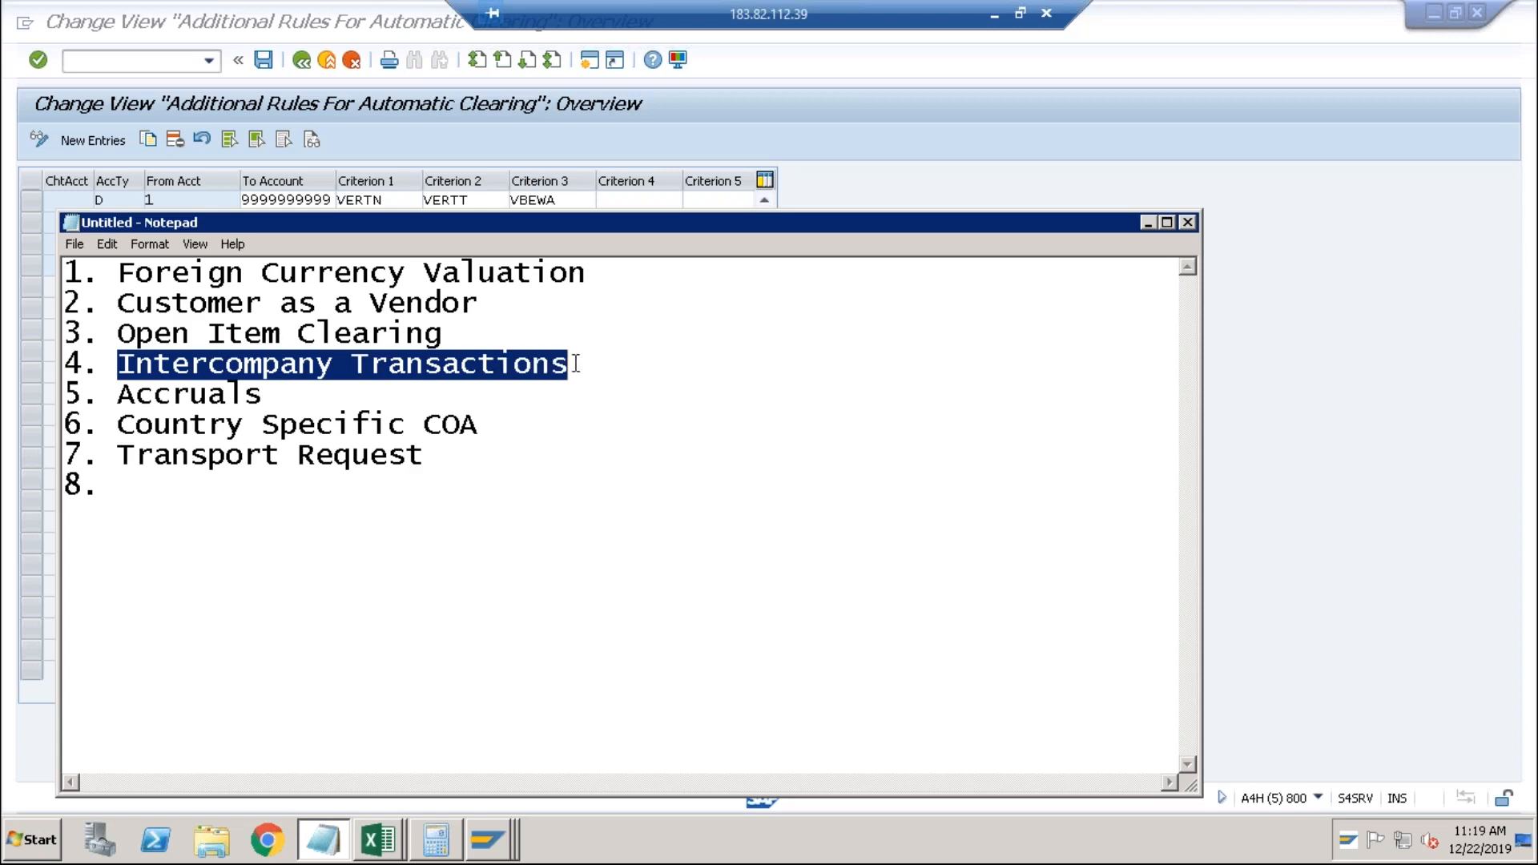
left_click(580, 362)
left_click(472, 345)
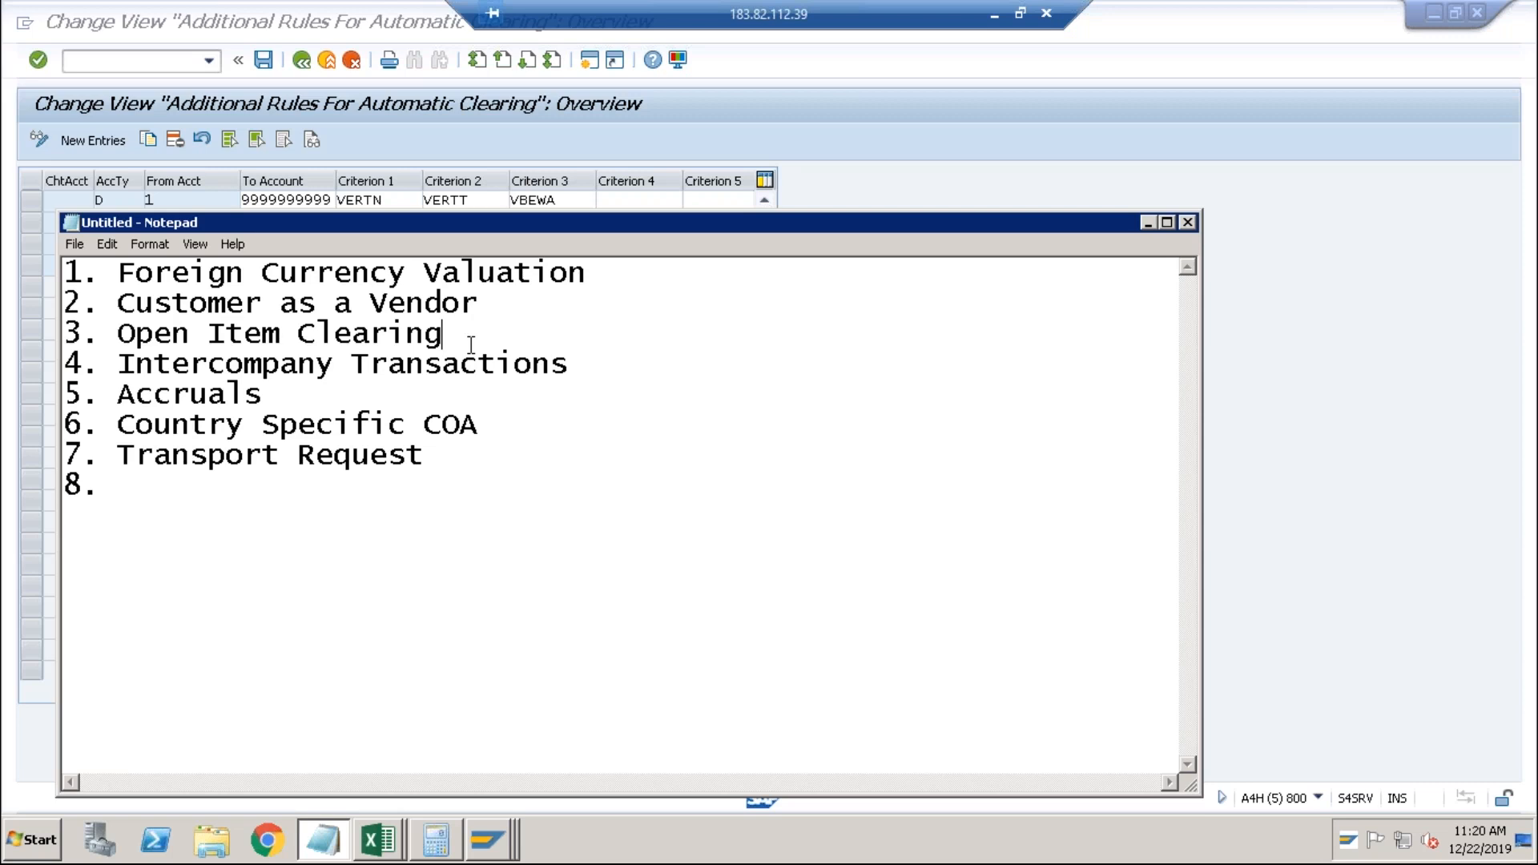
left_click(478, 365)
left_click_drag(569, 367, 126, 372)
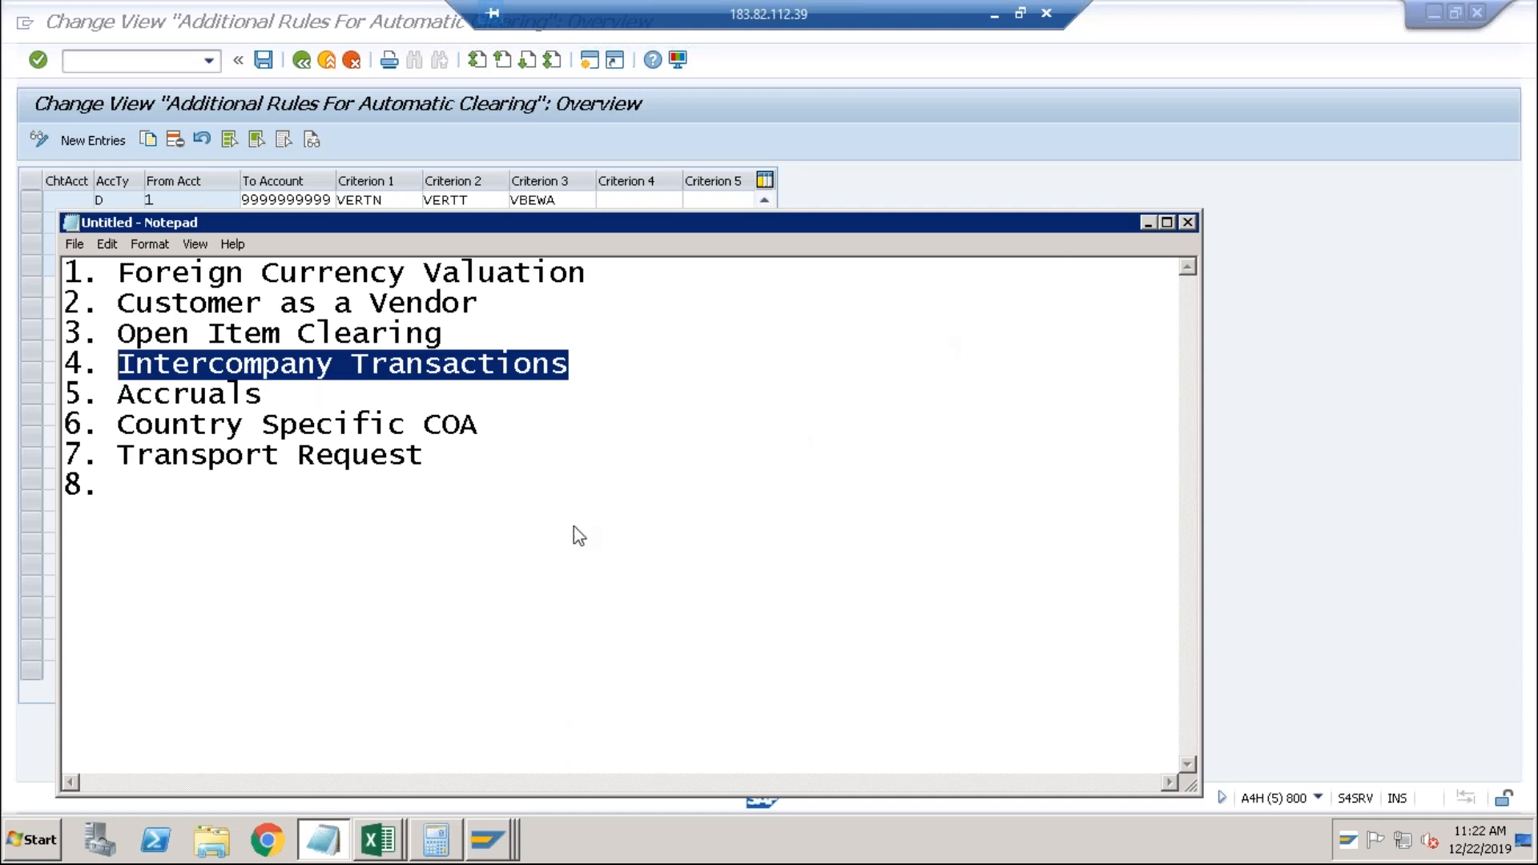
Restore the remote session into a window and search mstsc, dismissing search without connecting.
left_click(1026, 15)
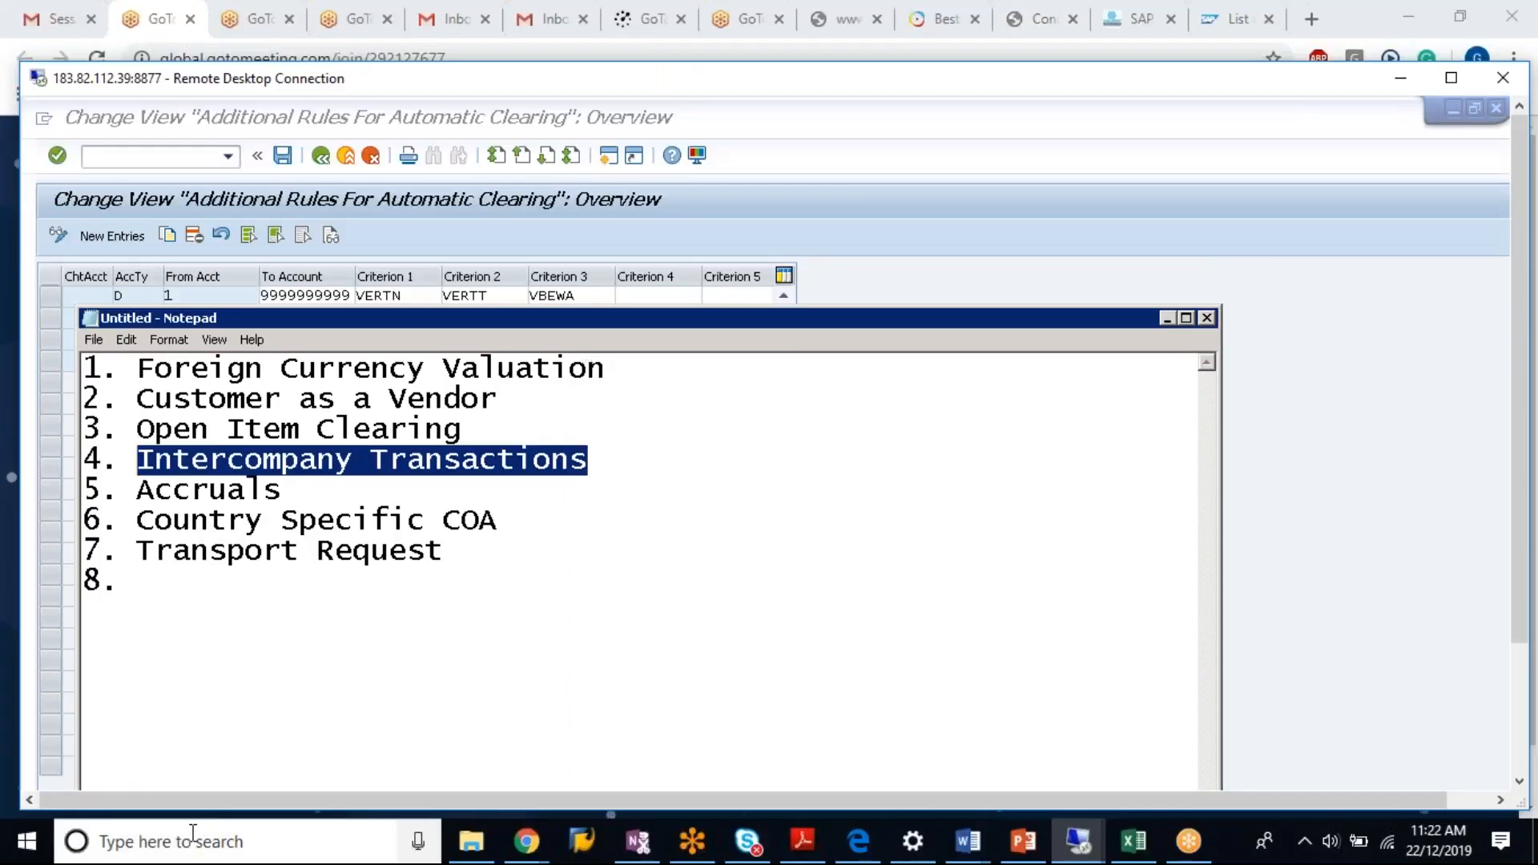
key("super+s")
type("m")
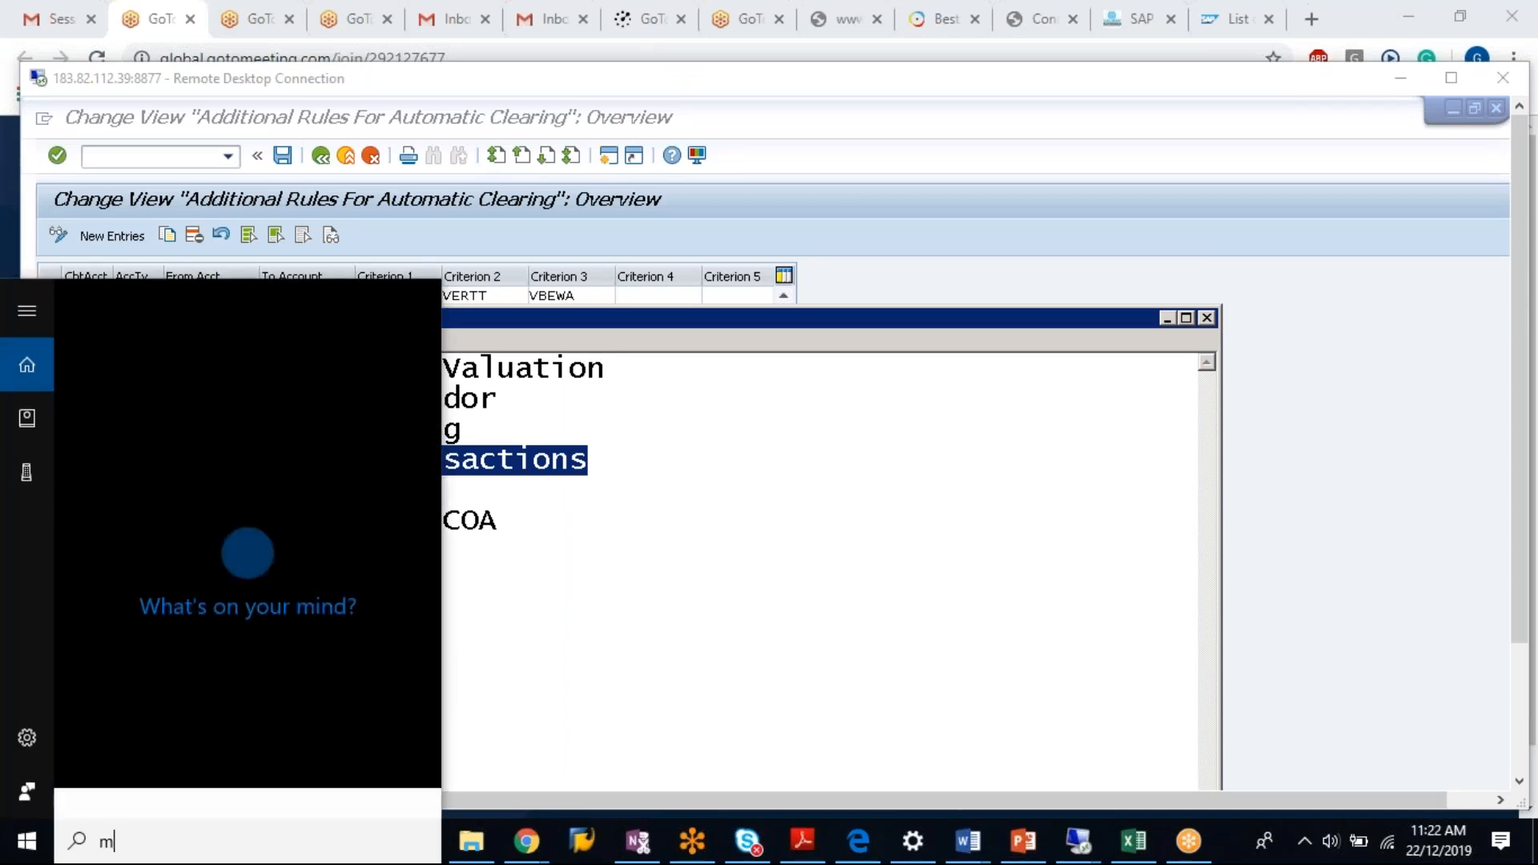
type("stsc")
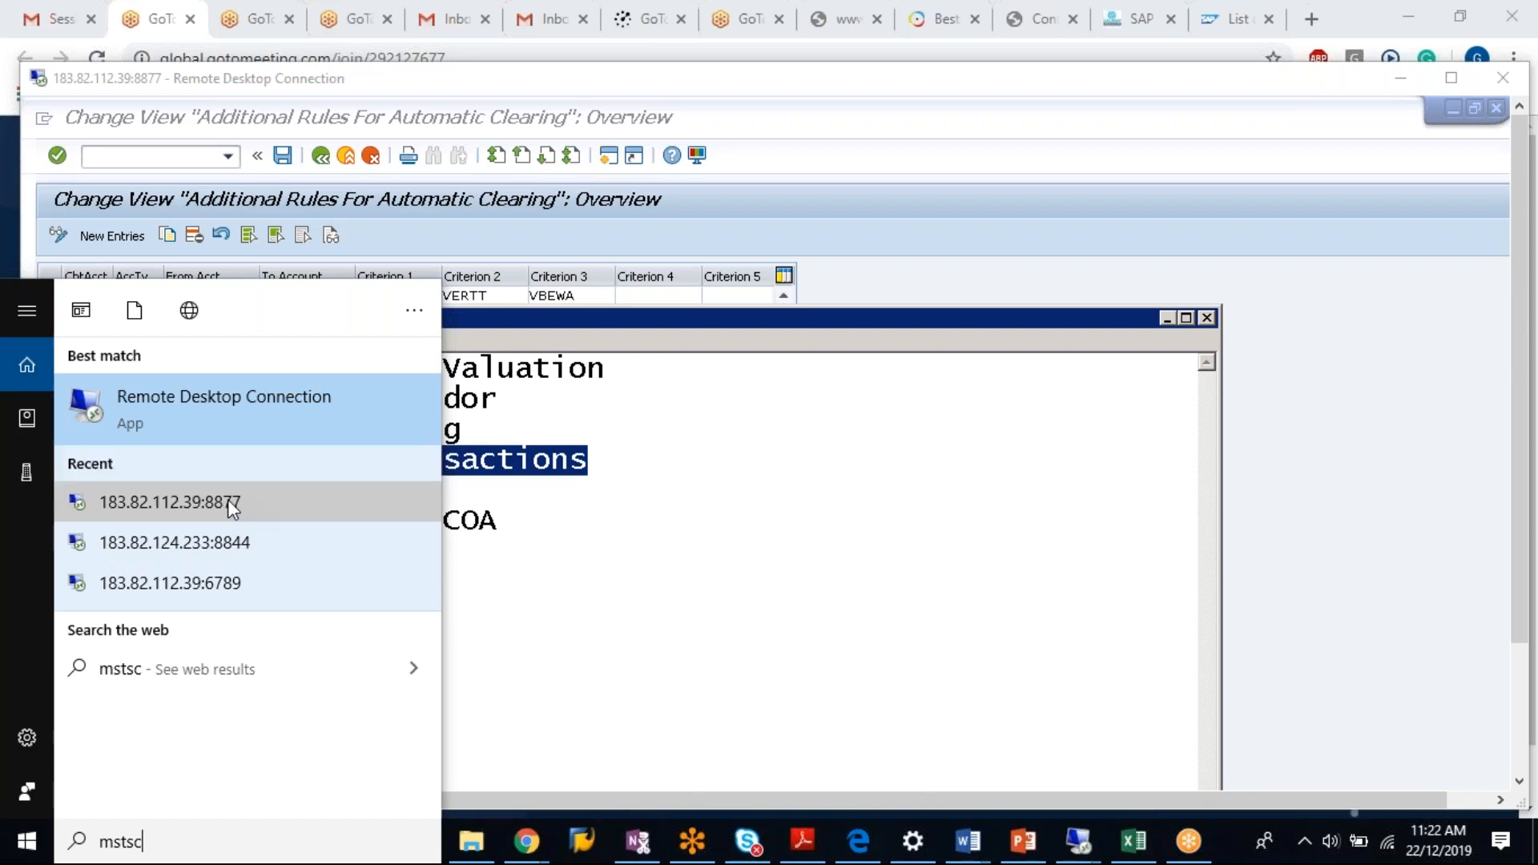
left_click(232, 504)
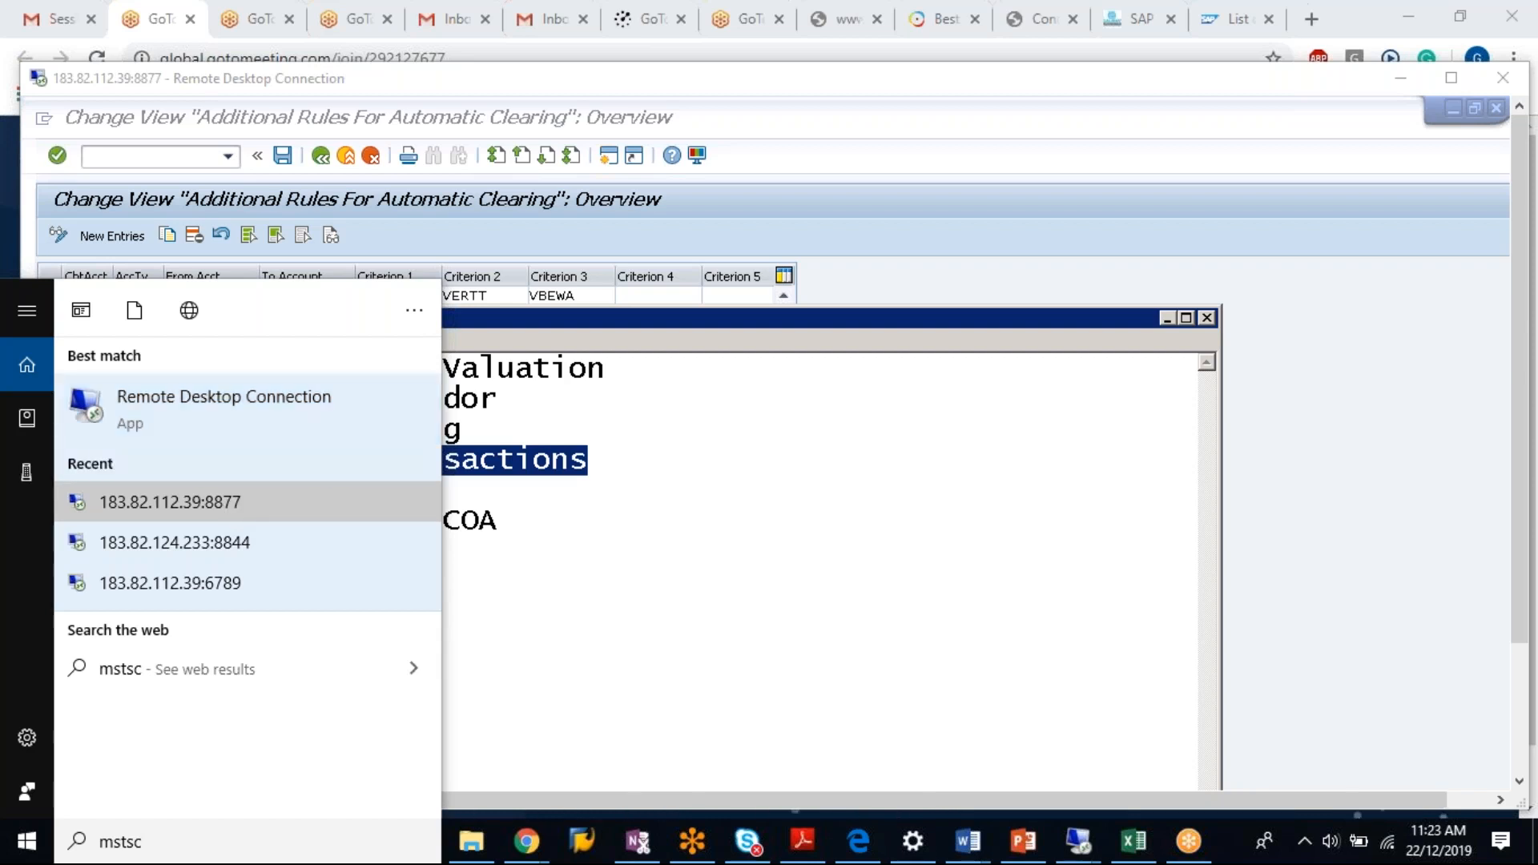
left_click(248, 501)
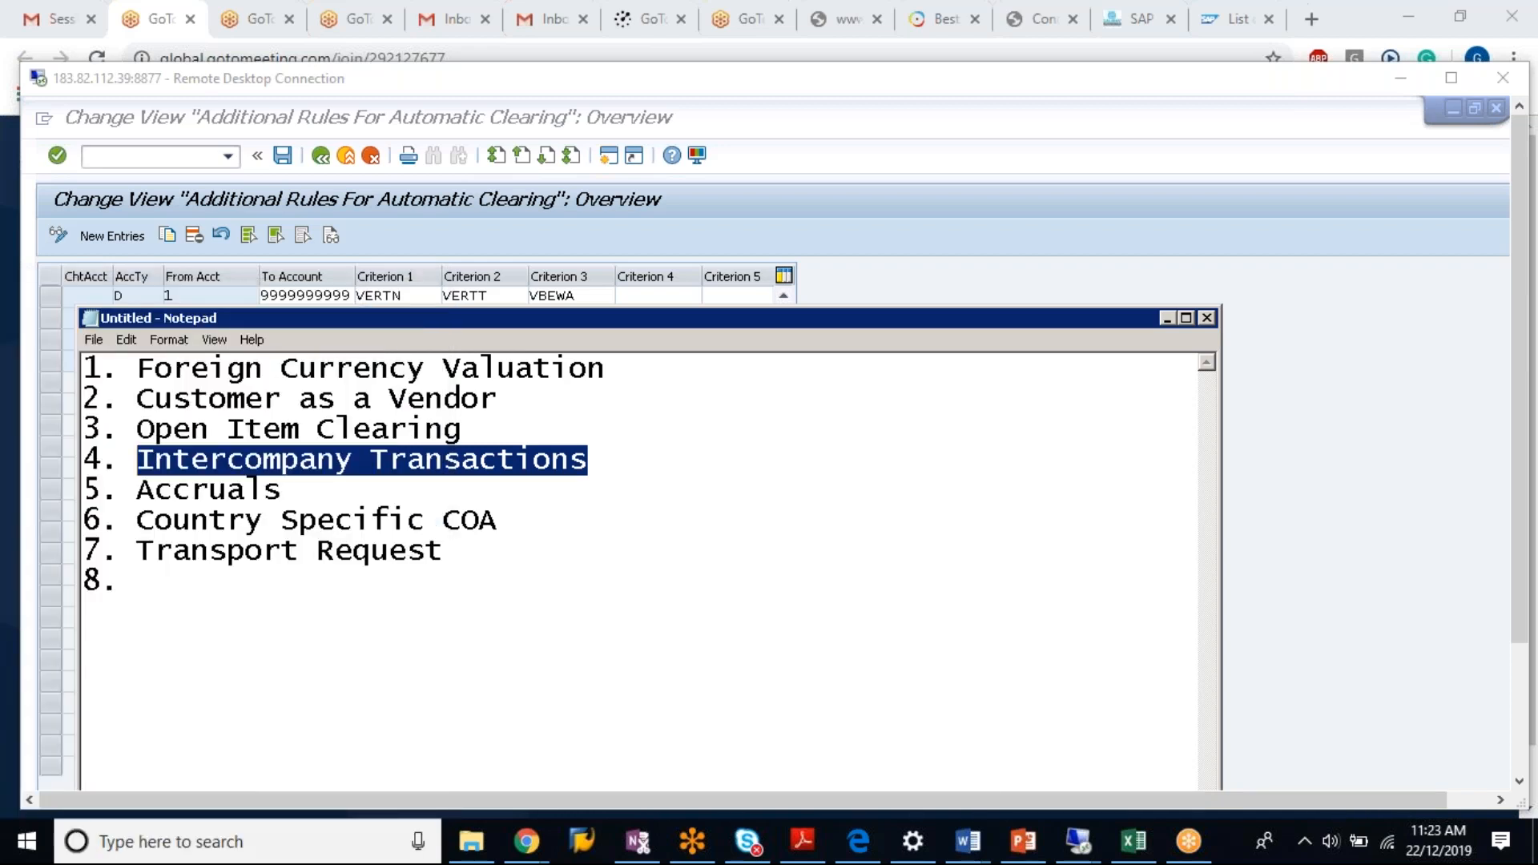